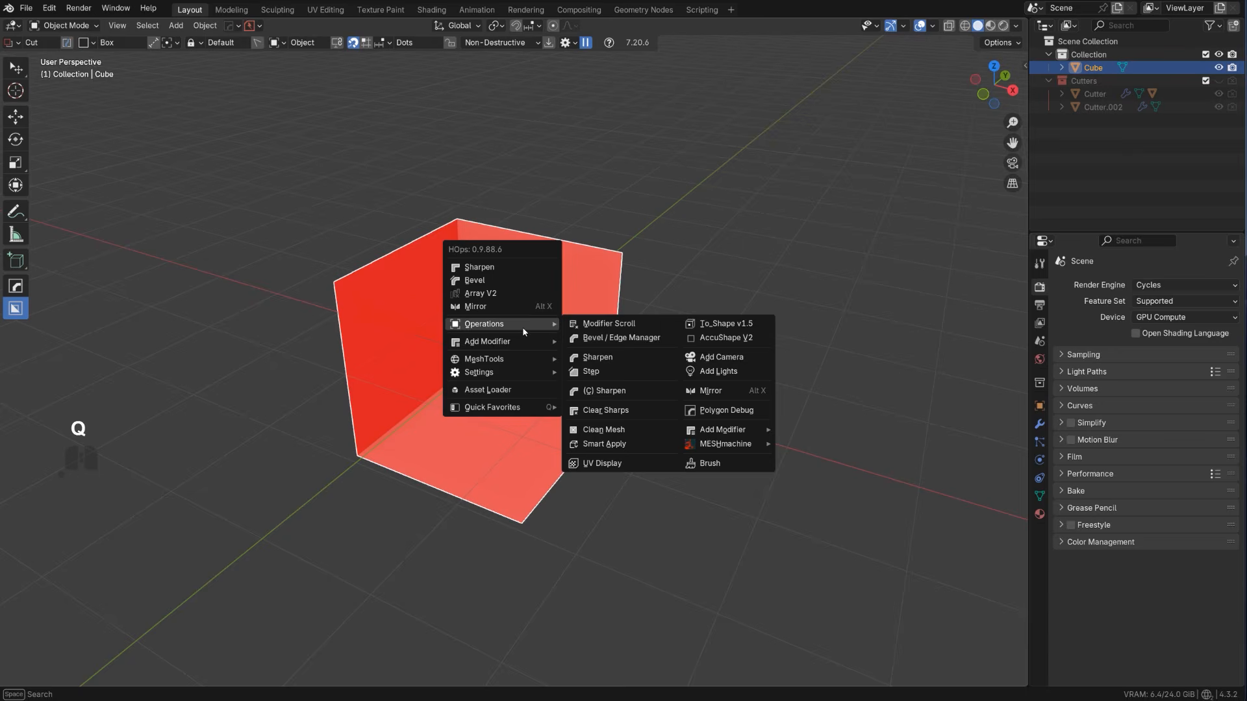
Add a Solidify modifier to the open three-sided cube to give its walls and floor thickness
mouse_move(519, 342)
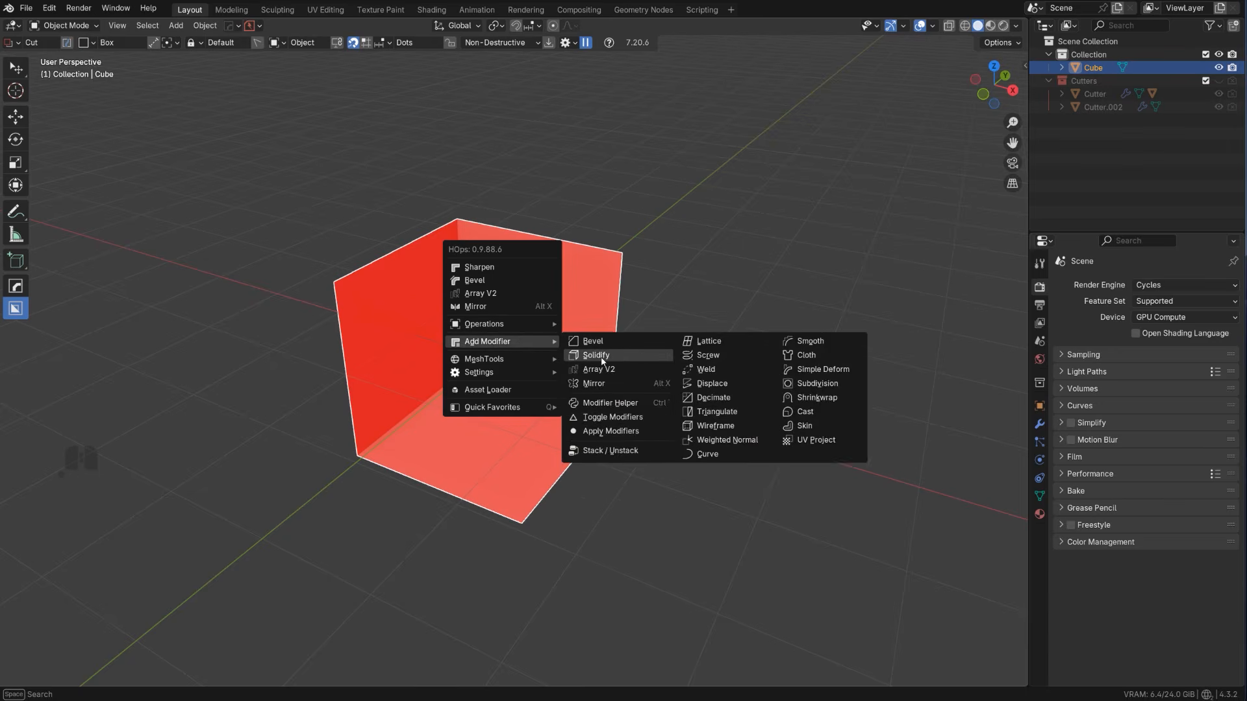
click(602, 355)
click(563, 310)
Add a 30° bevel to the room shell, followed by a weighted normal modifier with Sharpen
key(q)
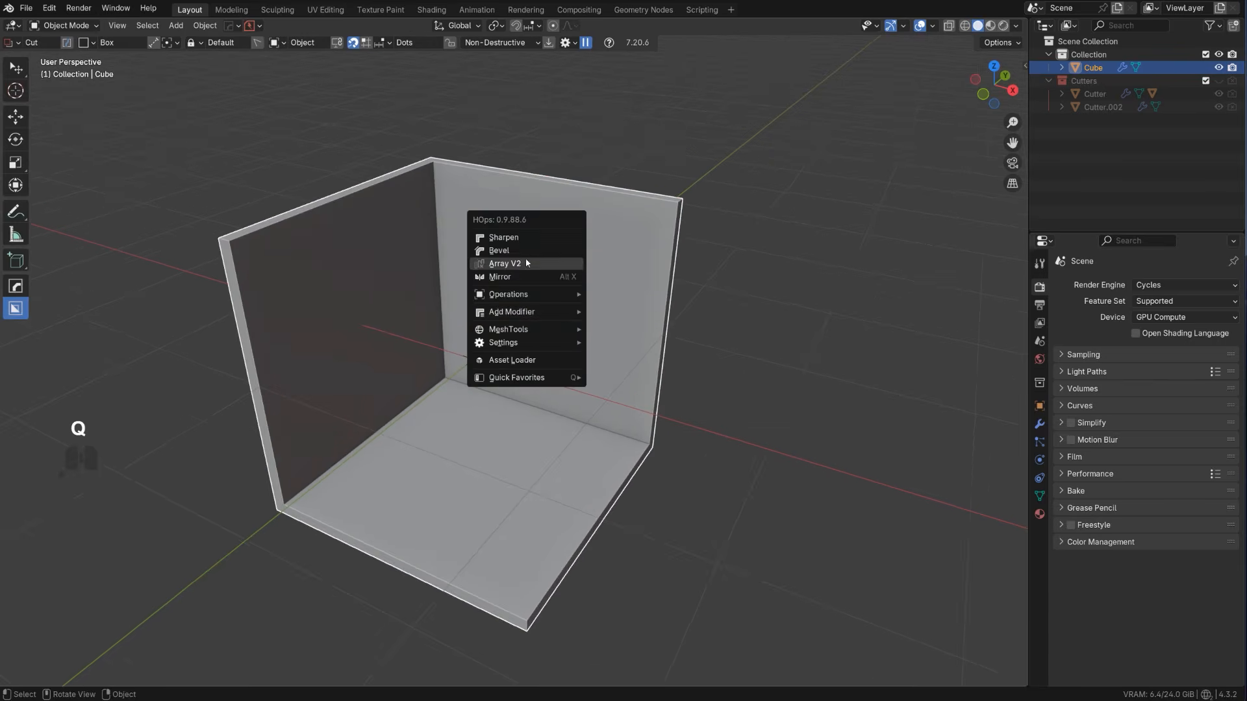
click(526, 253)
click(531, 255)
key(q)
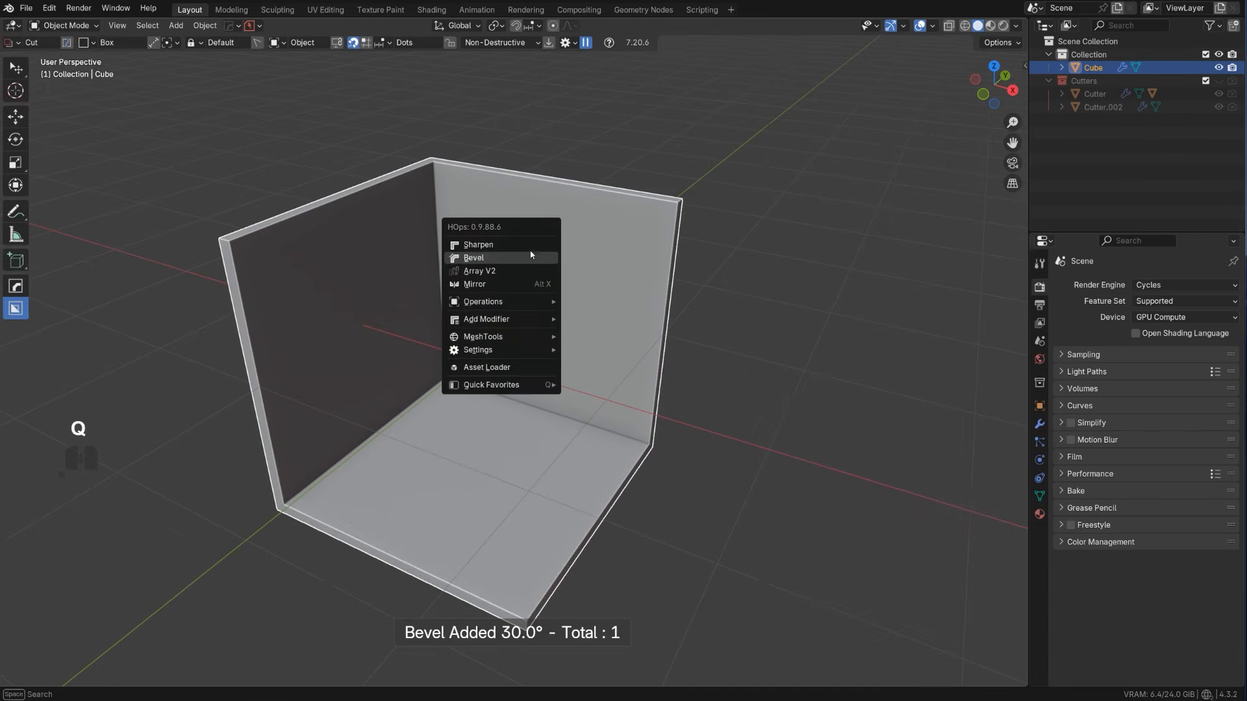
alt+click(519, 244)
Select the upper vertices of the room's walls and lower them along global Z to shorten the walls
scroll(495, 287, down, 2)
key(Tab)
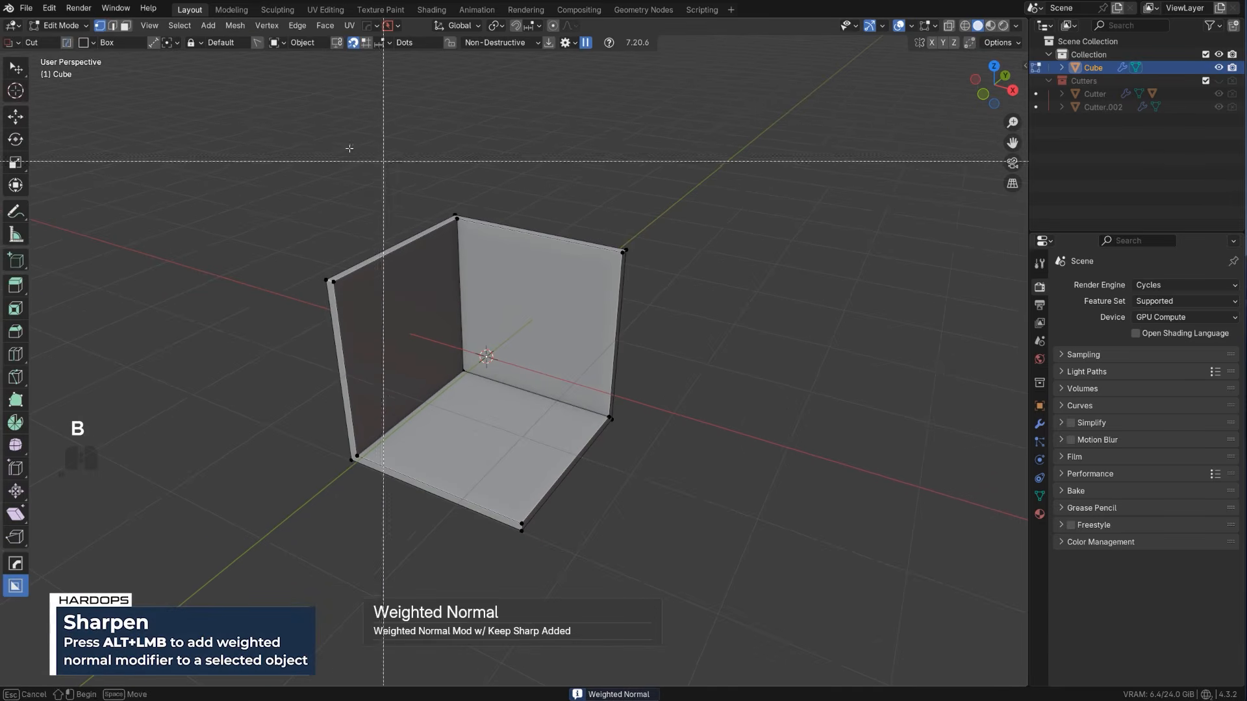
drag(305, 134, 646, 323)
key(g)
key(z)
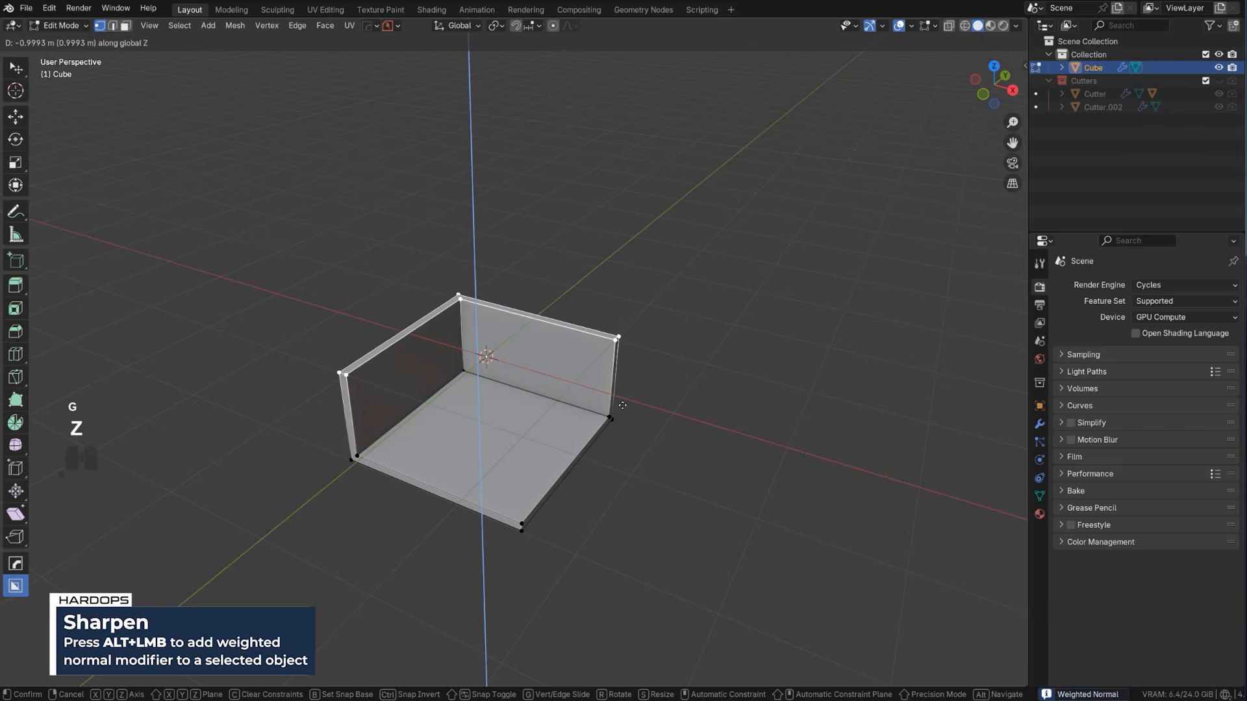
click(620, 383)
key(Tab)
Raise the tops of the walls along global Z by about 0.23 m
middle_drag(535, 184, 492, 318)
scroll(492, 318, down, 6)
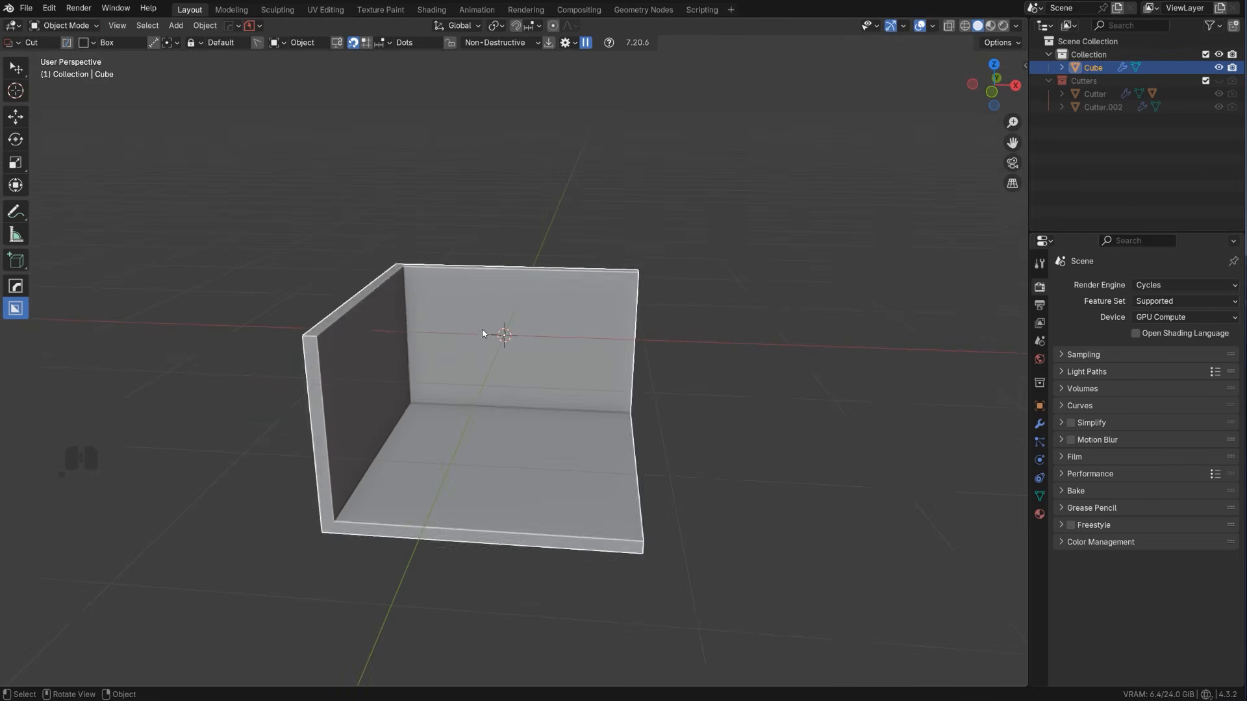
key(Tab)
key(z)
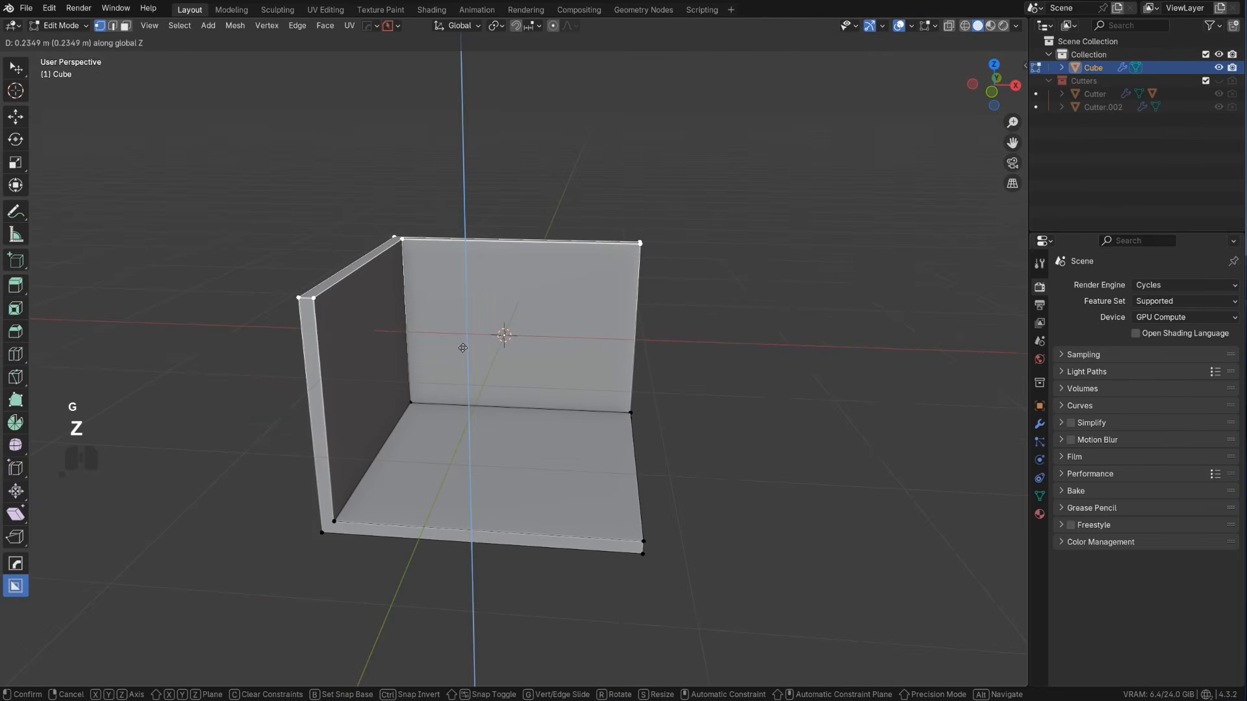
click(462, 348)
key(Tab)
Bevel the vertical corner edge between the two walls by about 0.27 m with one segment
scroll(357, 254, up, 2)
middle_drag(402, 277, 448, 321)
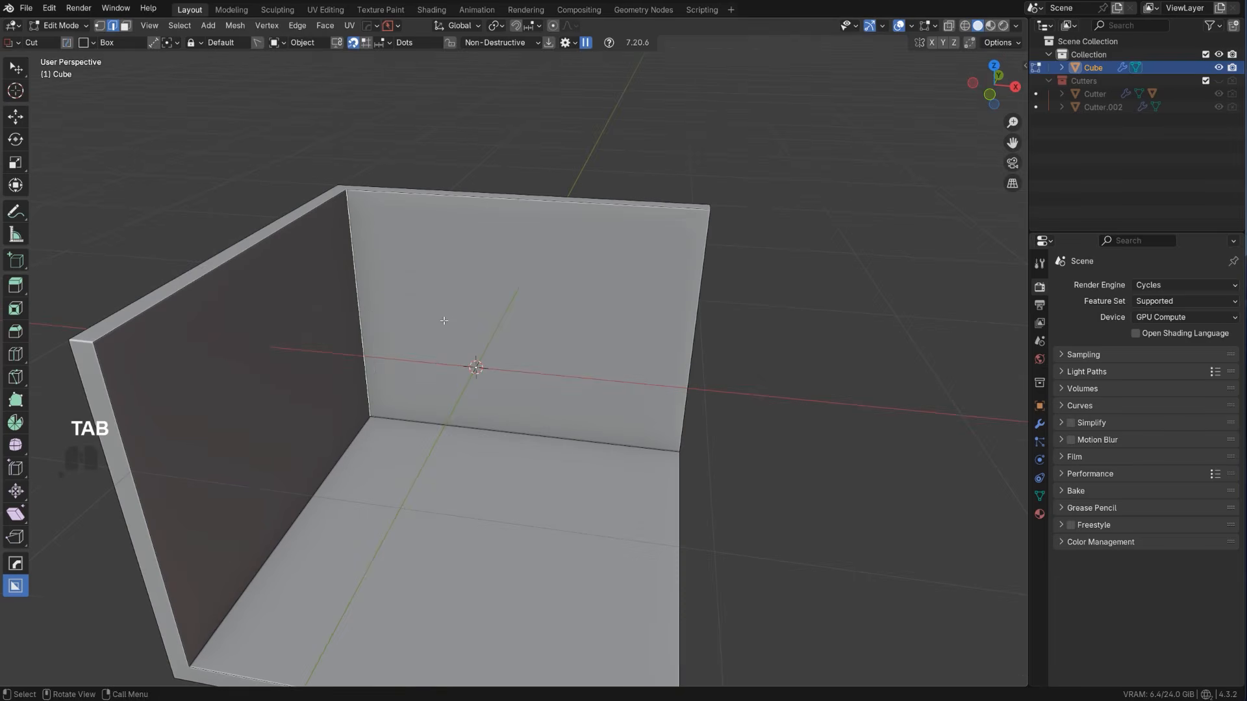
key(ctrl+b)
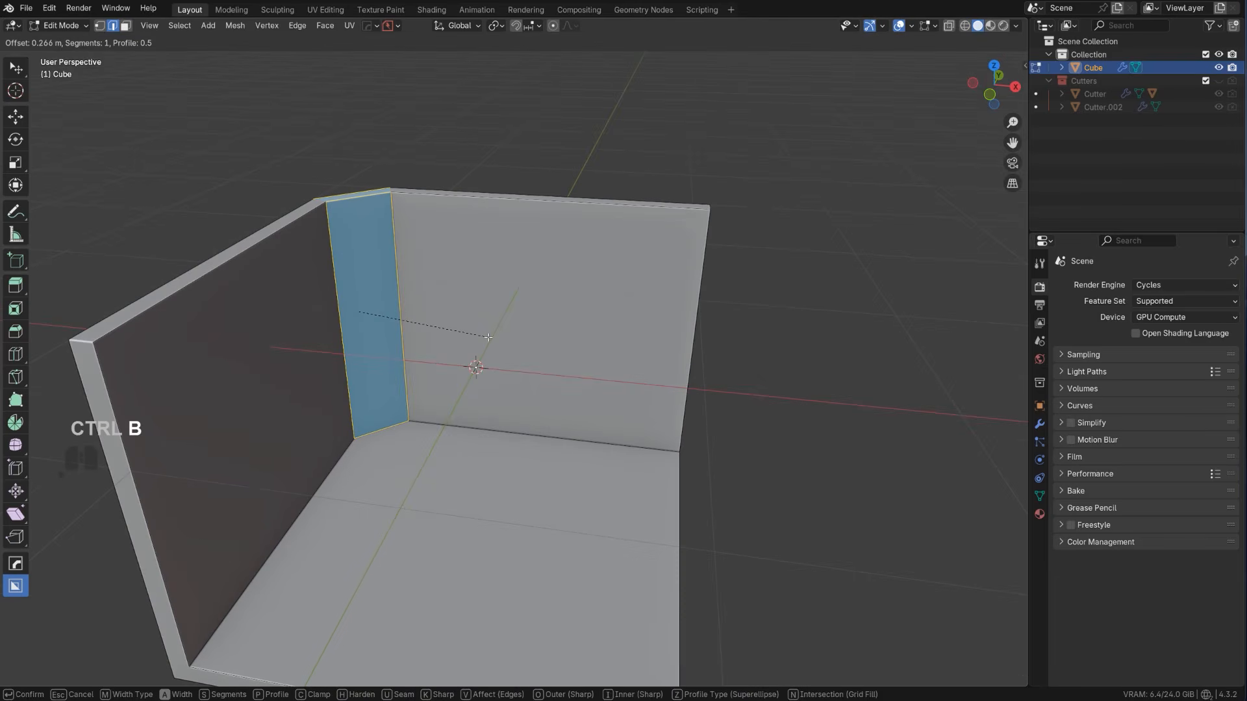
click(486, 336)
Add one horizontal loop cut around the walls and slide it down close to the floor
scroll(484, 357, down, 2)
middle_drag(483, 357, 434, 309)
scroll(377, 260, up, 3)
scroll(434, 309, up, 2)
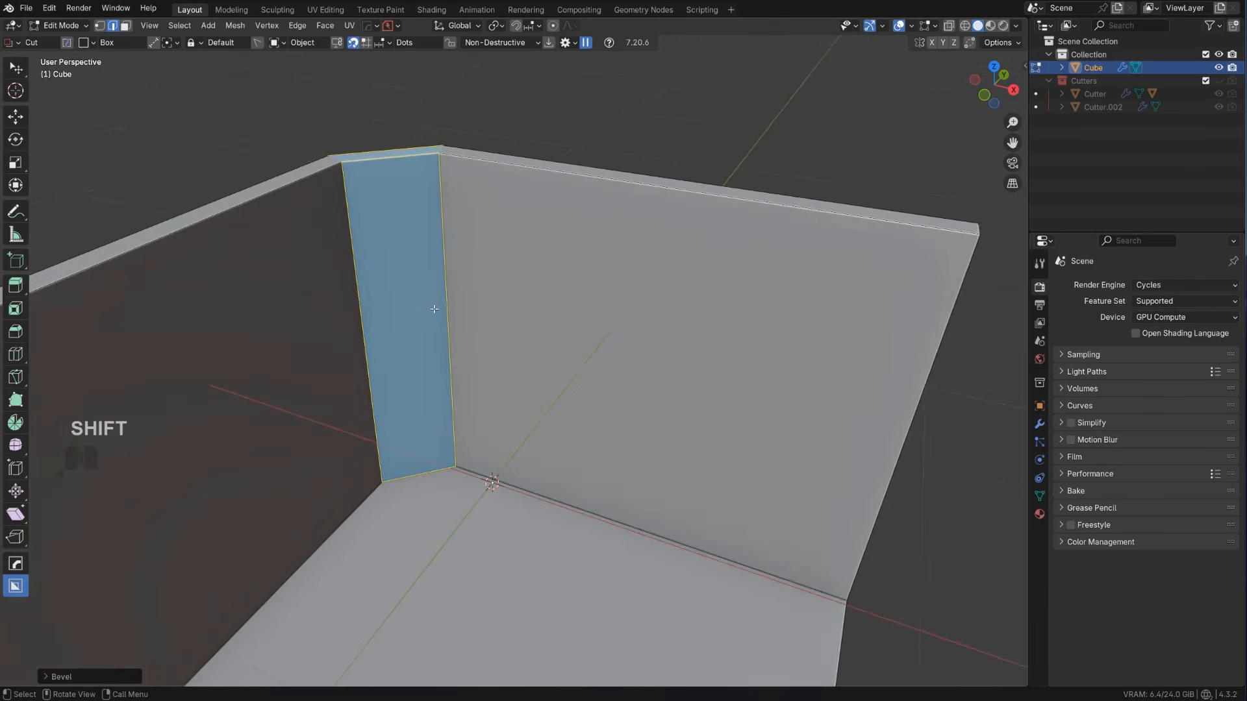
scroll(416, 303, down, 2)
key(ctrl+r)
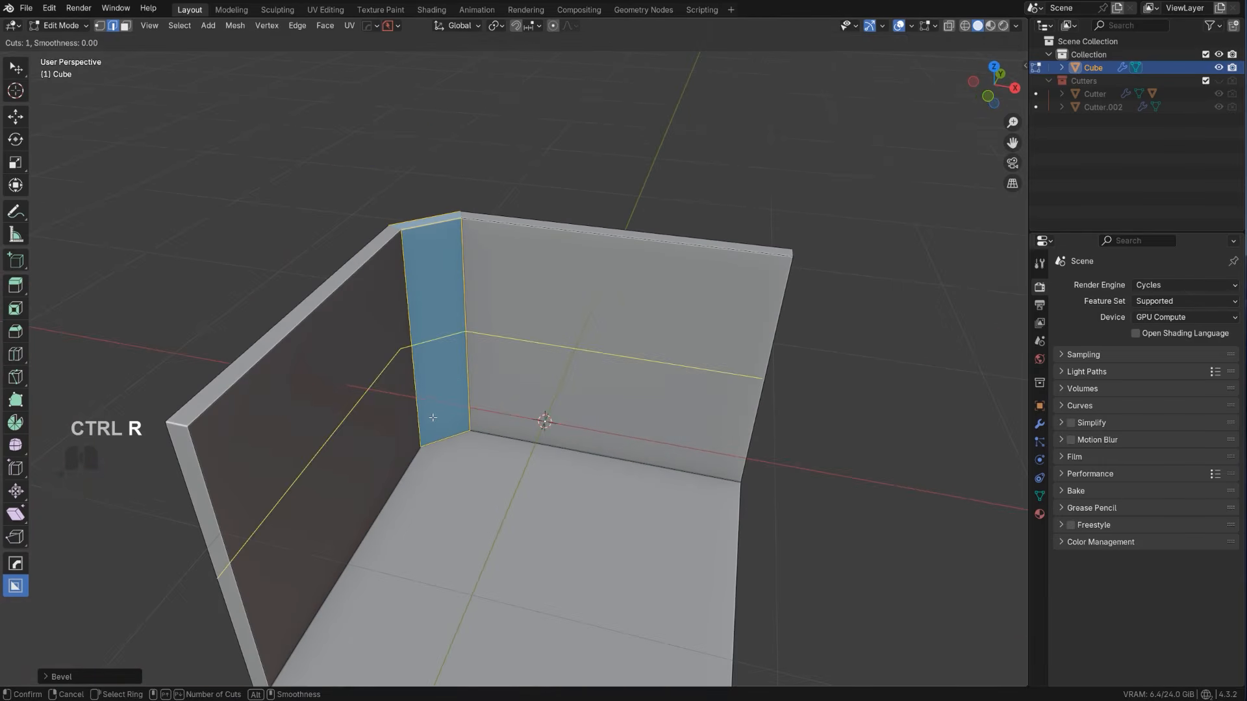
click(433, 420)
click(442, 508)
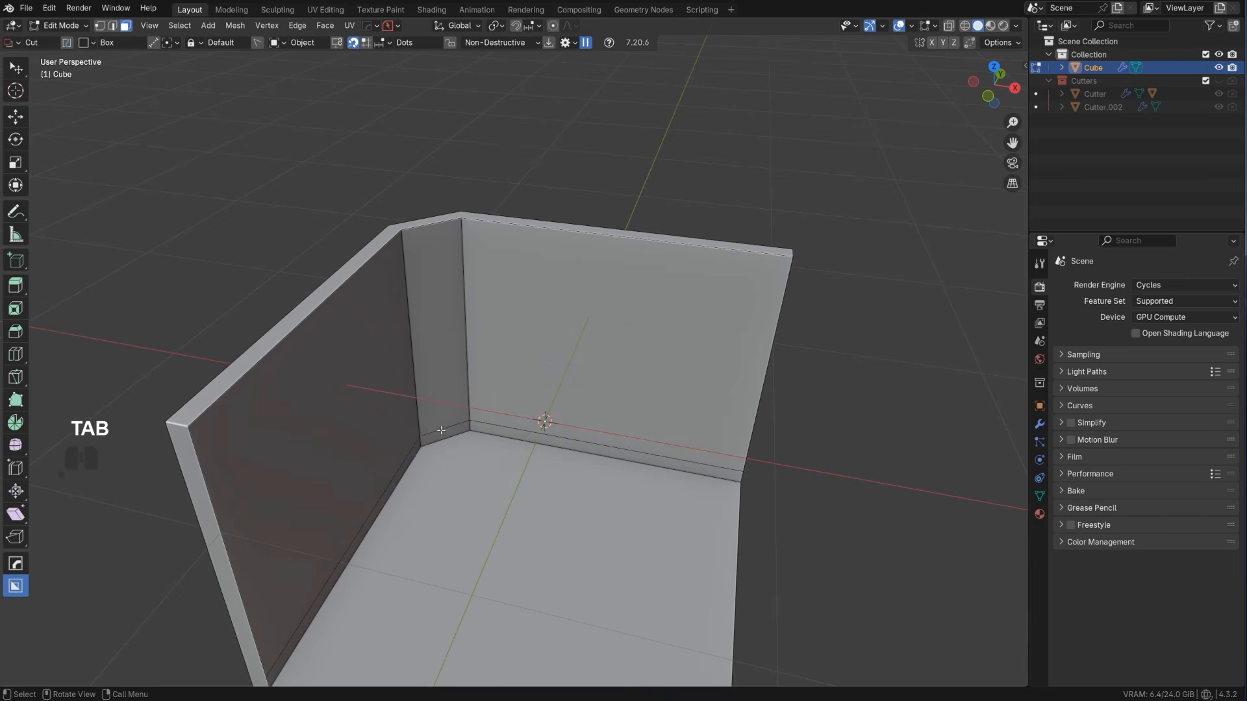
Extract the small lower face of the chamfered corner with Curve/Extract as a solidified plate projecting into the room
key(q)
click(436, 468)
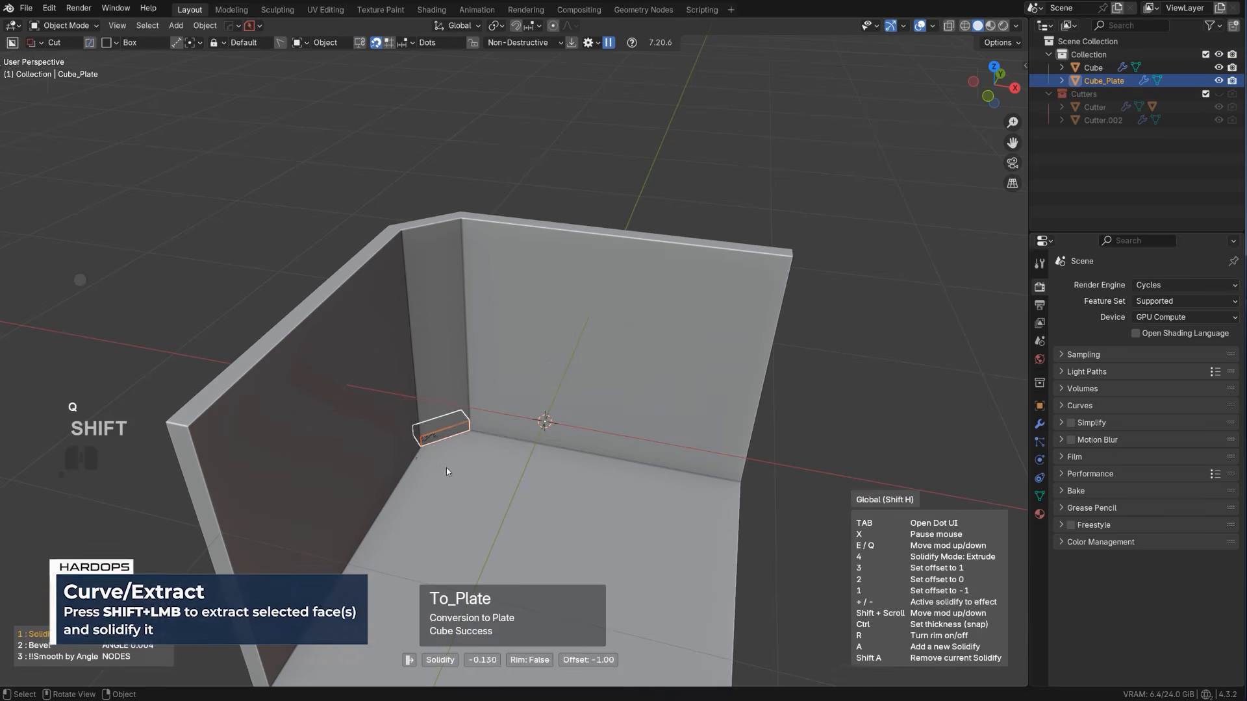
click(363, 445)
Apply the corner plate's Solidify modifier and mark its sharp edges with Sharpen
scroll(364, 444, up, 3)
shift+middle_drag(364, 445, 454, 319)
scroll(598, 226, up, 1)
key(q)
ctrl+click(455, 315)
Add a centred loop cut along the length of the corner plate, dividing its upper face in two
key(Tab)
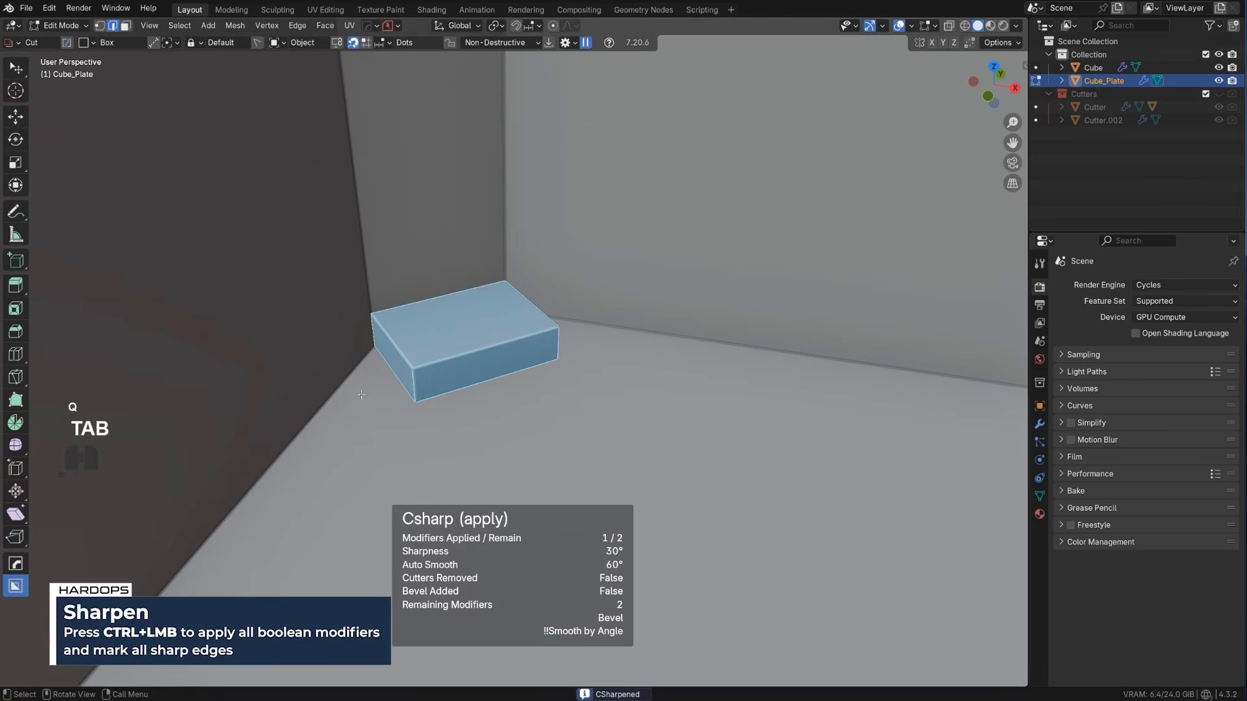
key(ctrl+r)
click(395, 334)
right_click(395, 334)
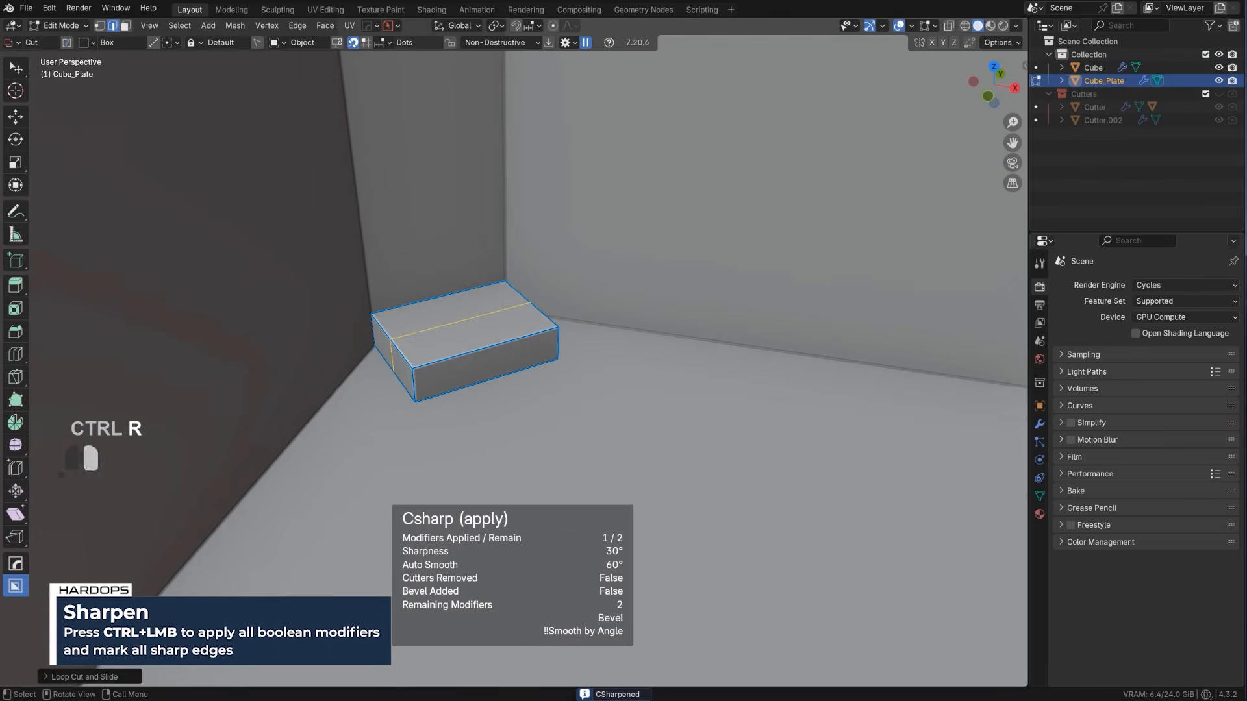
Push the front half of the plate's upper face down with Punch It to form a two-level step
key(Tab)
click(516, 331)
key(alt+e)
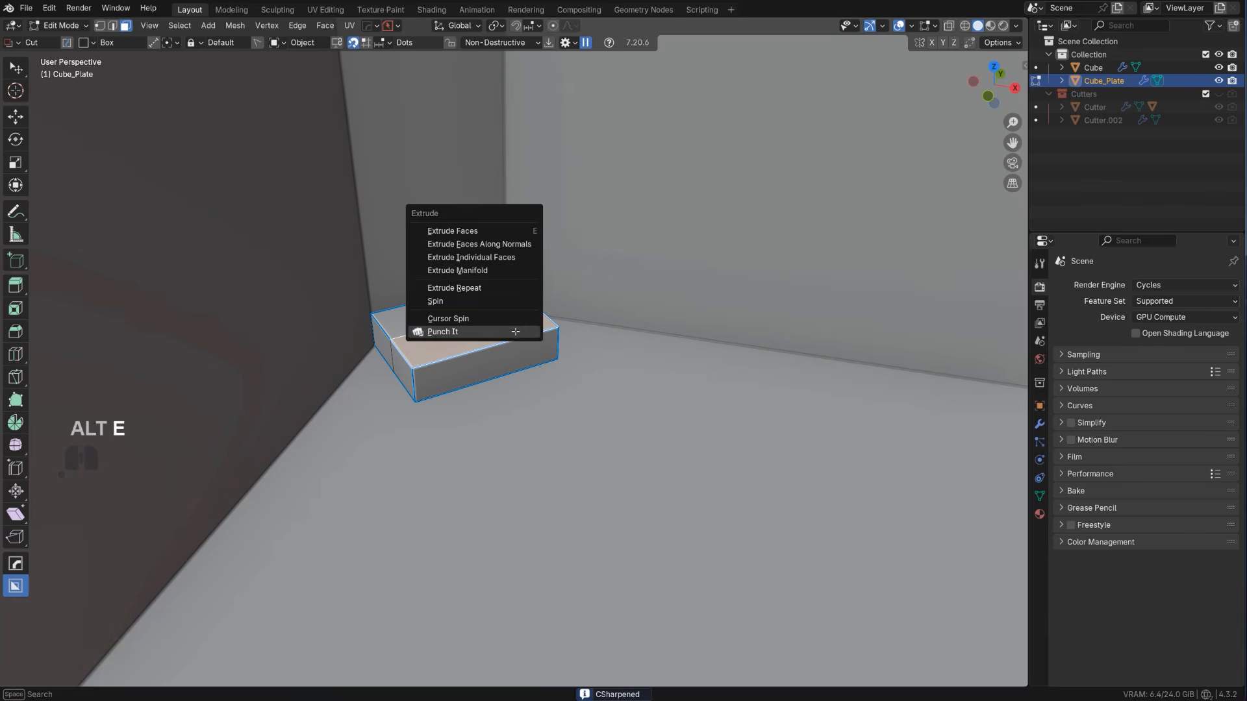
click(515, 347)
click(518, 351)
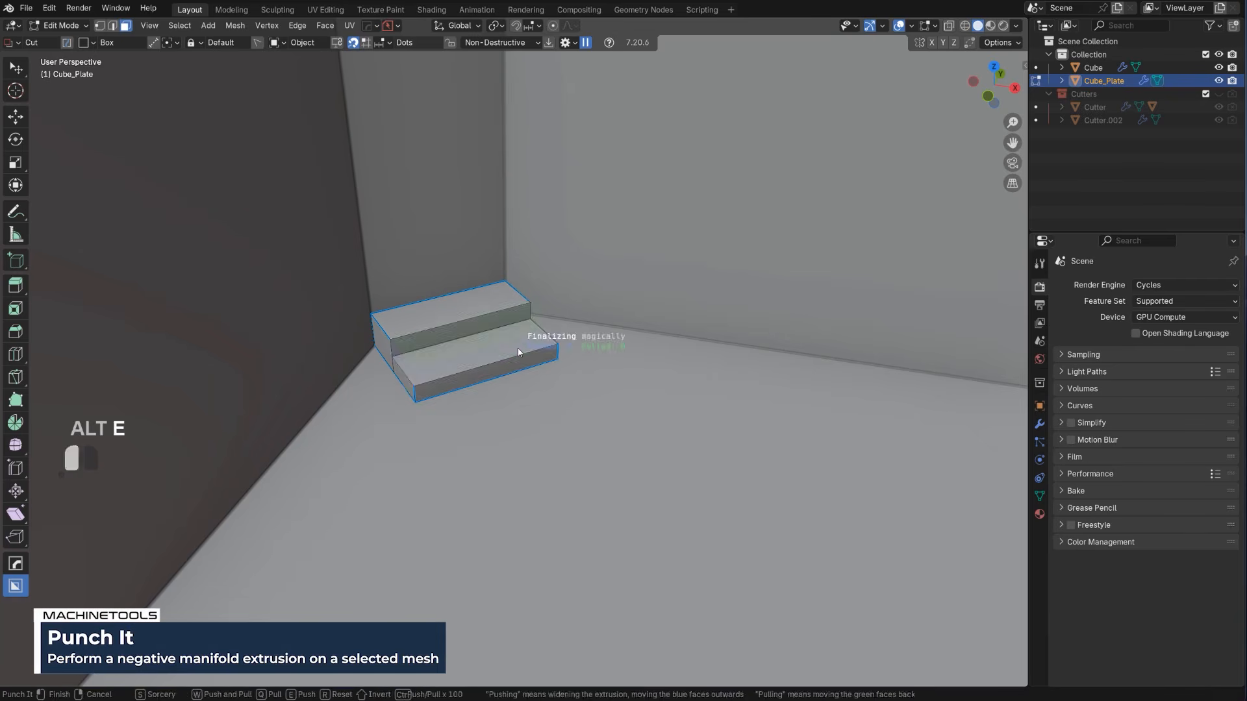
click(518, 349)
key(Tab)
Extract the tall chamfered corner face above the steps from the room with Curve/Extract as a solidified panel
scroll(510, 318, down, 4)
shift+middle_drag(466, 153, 394, 336)
click(394, 325)
key(Tab)
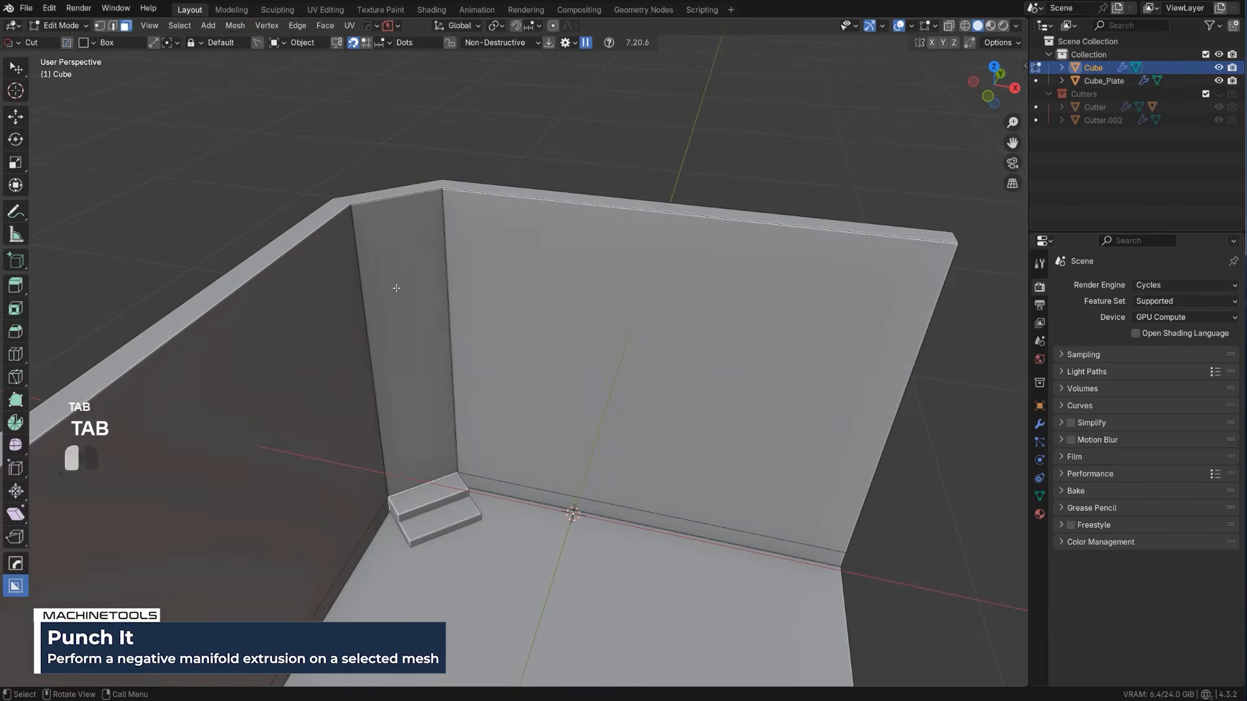
click(395, 287)
key(q)
shift+click(385, 329)
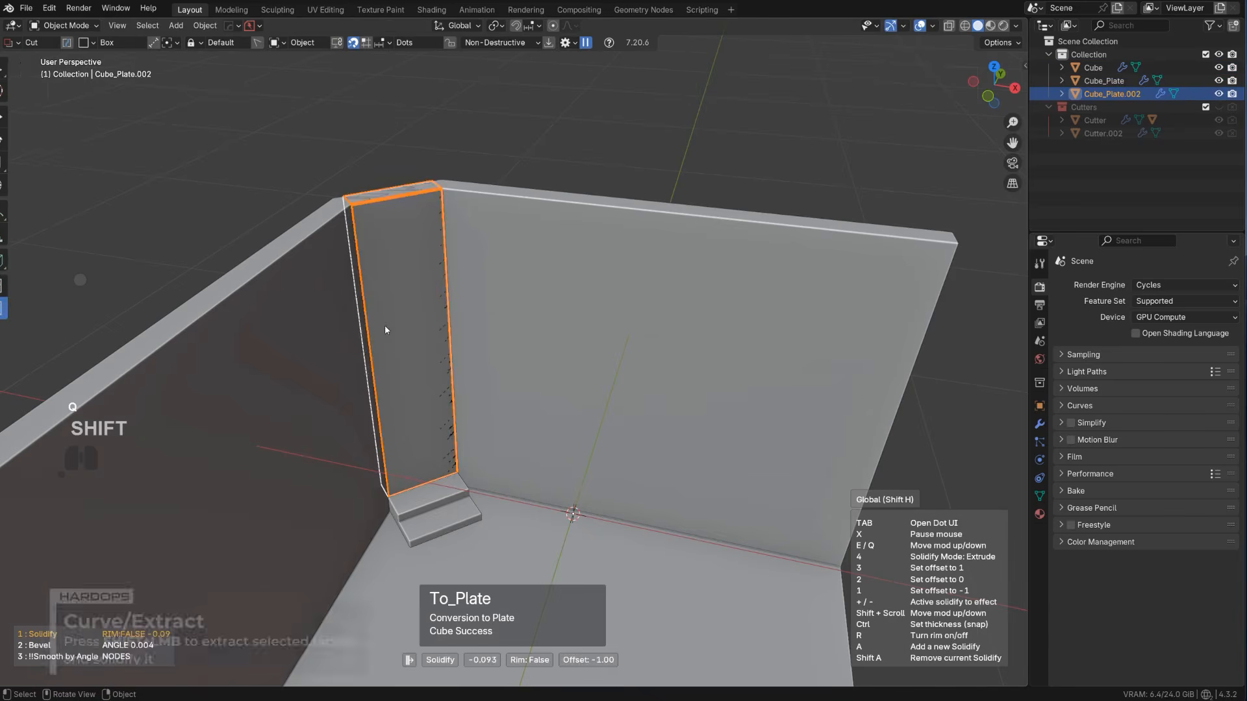
click(349, 320)
Apply the tall corner panel's Solidify modifier and mark its sharp edges with Sharpen
scroll(414, 306, up, 1)
shift+middle_drag(416, 307, 513, 276)
key(q)
alt+click(493, 323)
key(Tab)
Select the front face of the tall corner panel and align the view to it with Align View
key(Tab)
key(q)
ctrl+click(508, 318)
key(Tab)
scroll(519, 273, down, 2)
shift+middle_drag(519, 272, 621, 339)
scroll(604, 327, up, 1)
key(q)
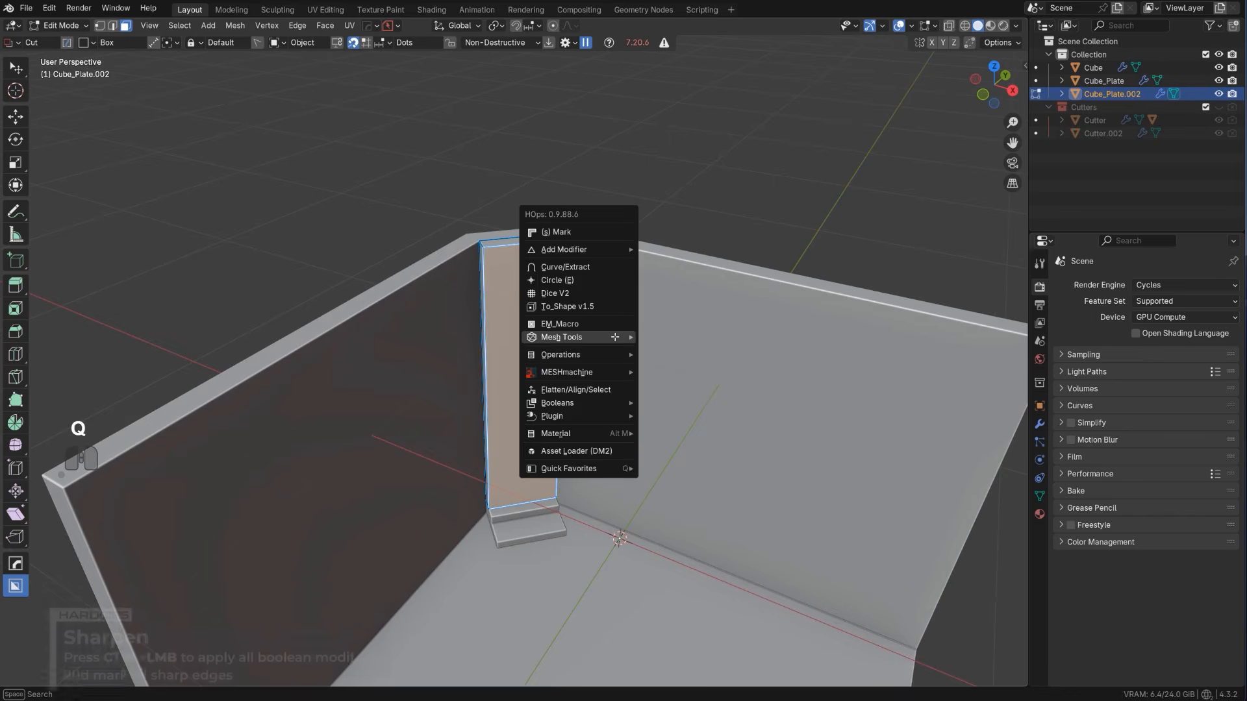
mouse_move(618, 340)
click(678, 424)
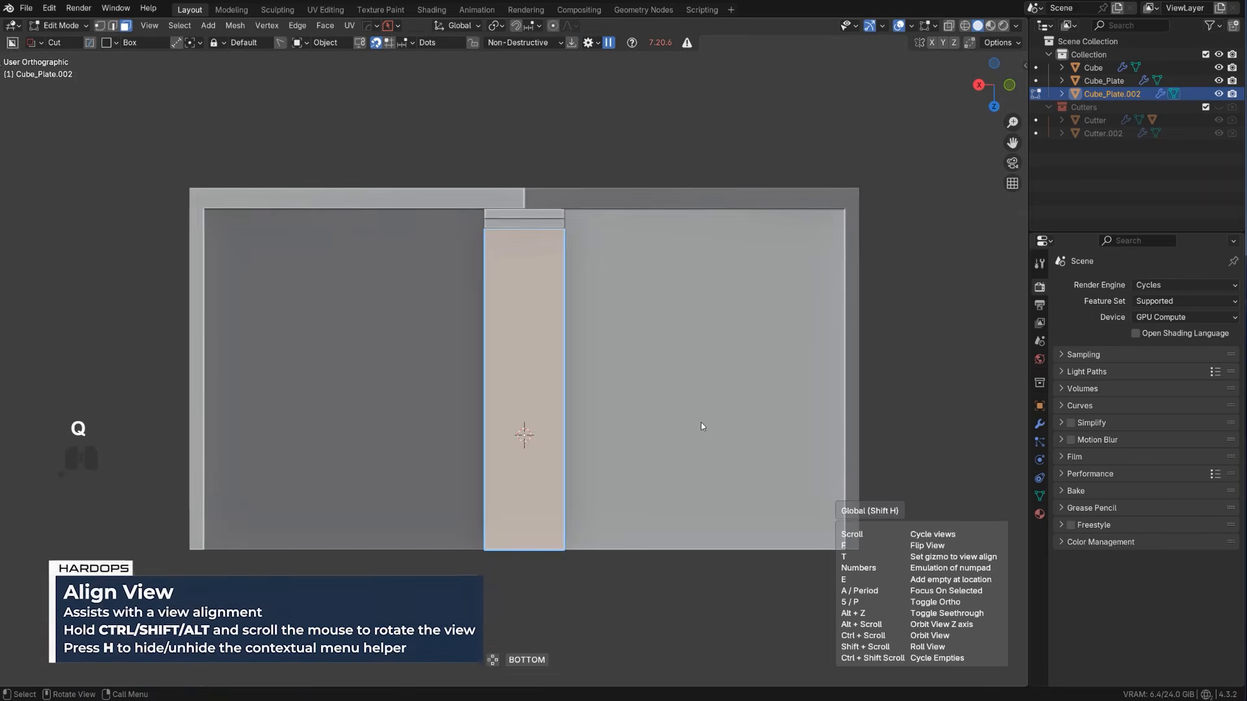
scroll(571, 260, up, 2)
scroll(570, 200, down, 2)
Cut a vertical box opening about 0.20 by 1.61 through the middle of the tall panel
key(Tab)
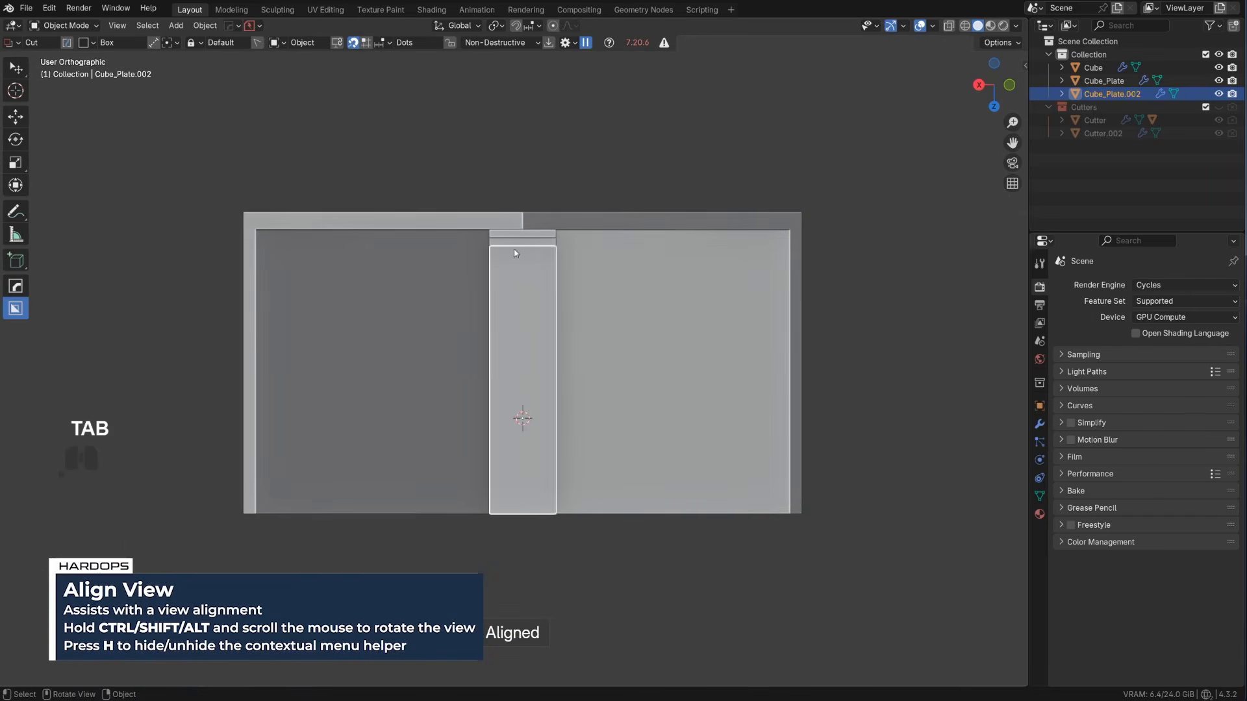
drag(501, 237, 538, 418)
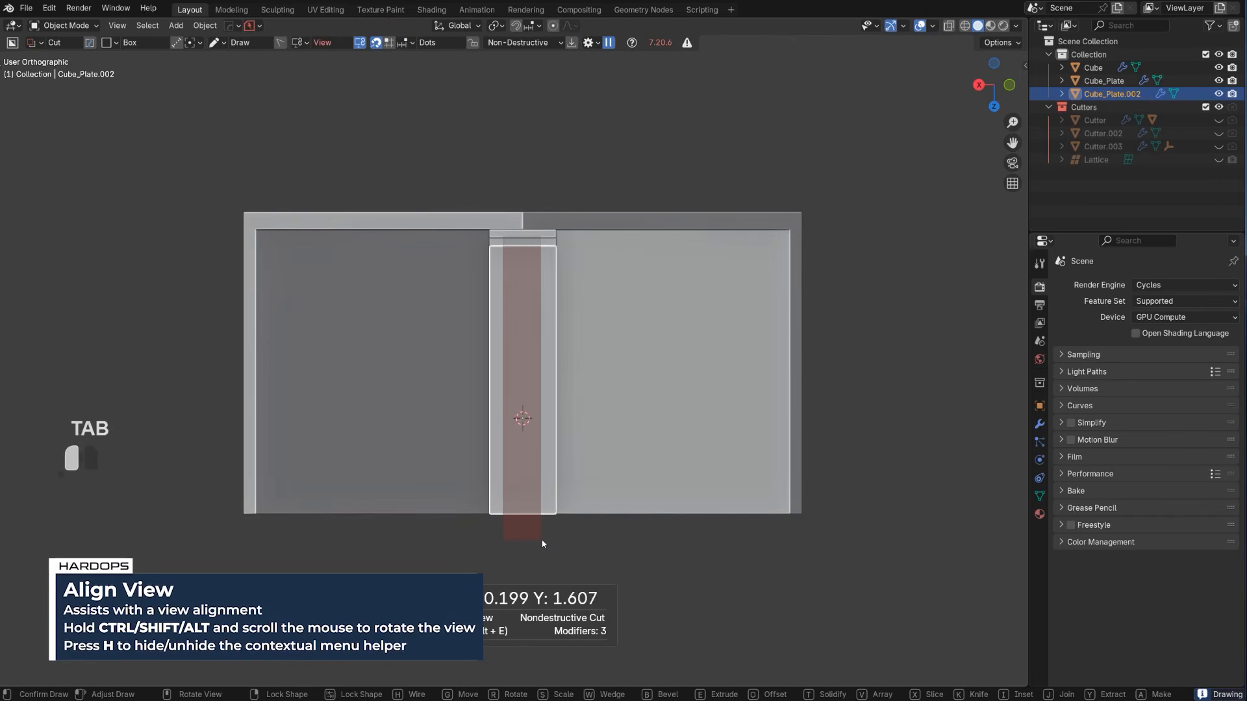
key(space)
scroll(533, 333, up, 3)
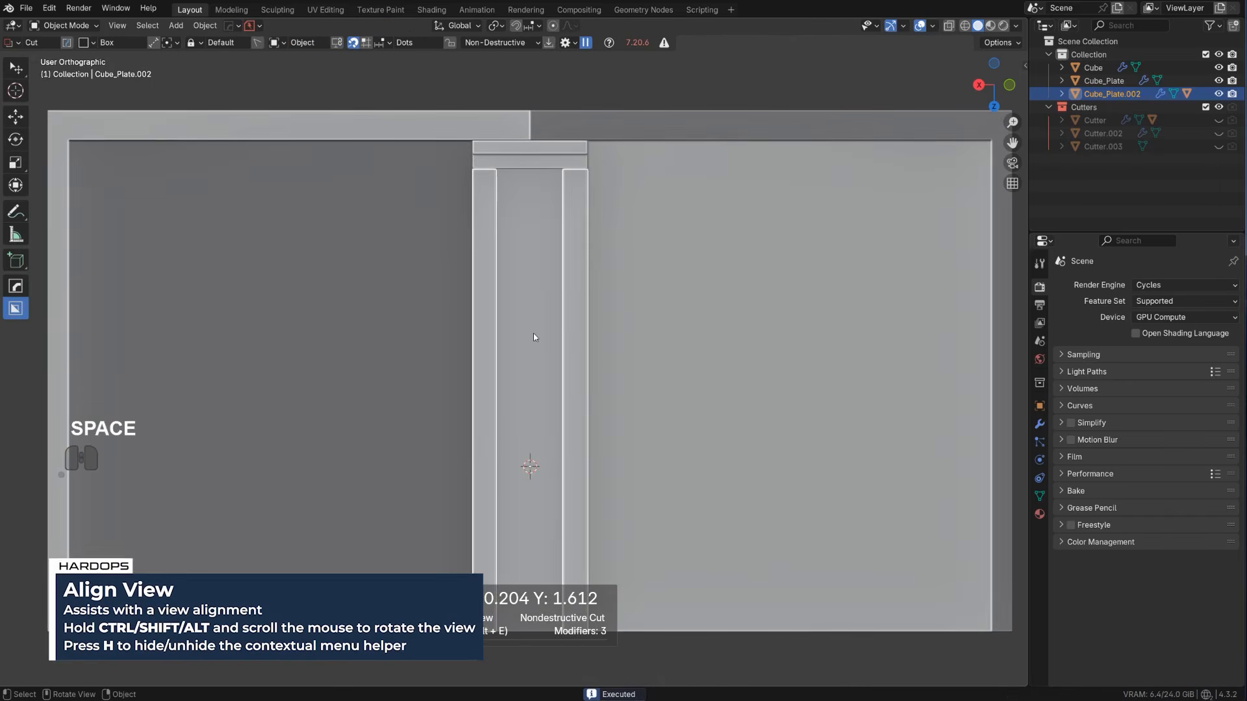
Reveal the opening's boolean cutter and cut it with a vertical array of six boxes about 0.48 by 0.04, forming ladder rungs
key(q)
click(549, 350)
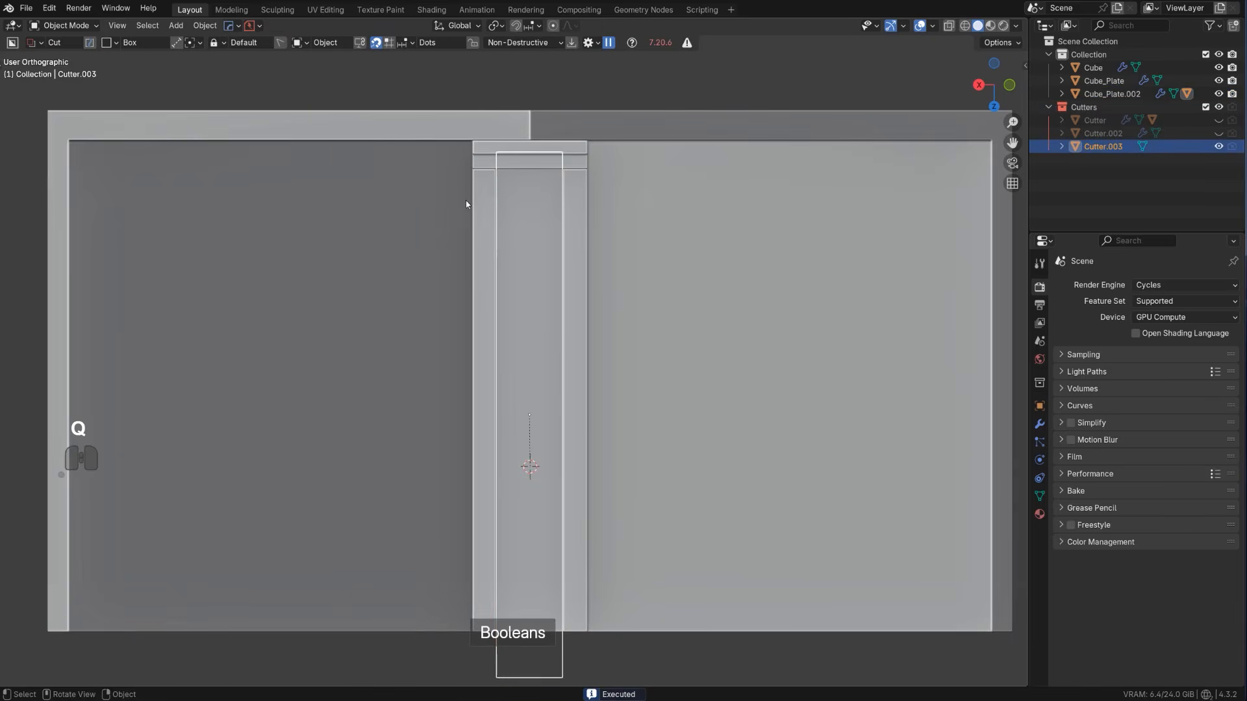
drag(459, 231, 617, 240)
key(v)
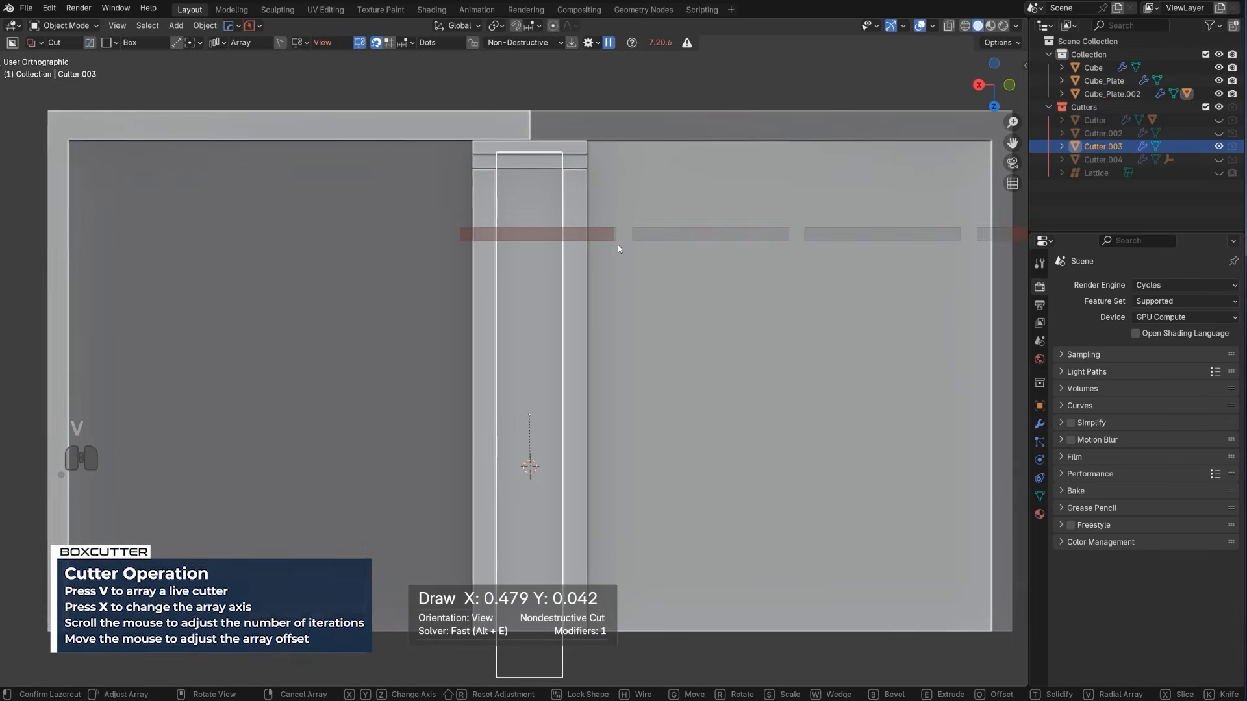
key(x)
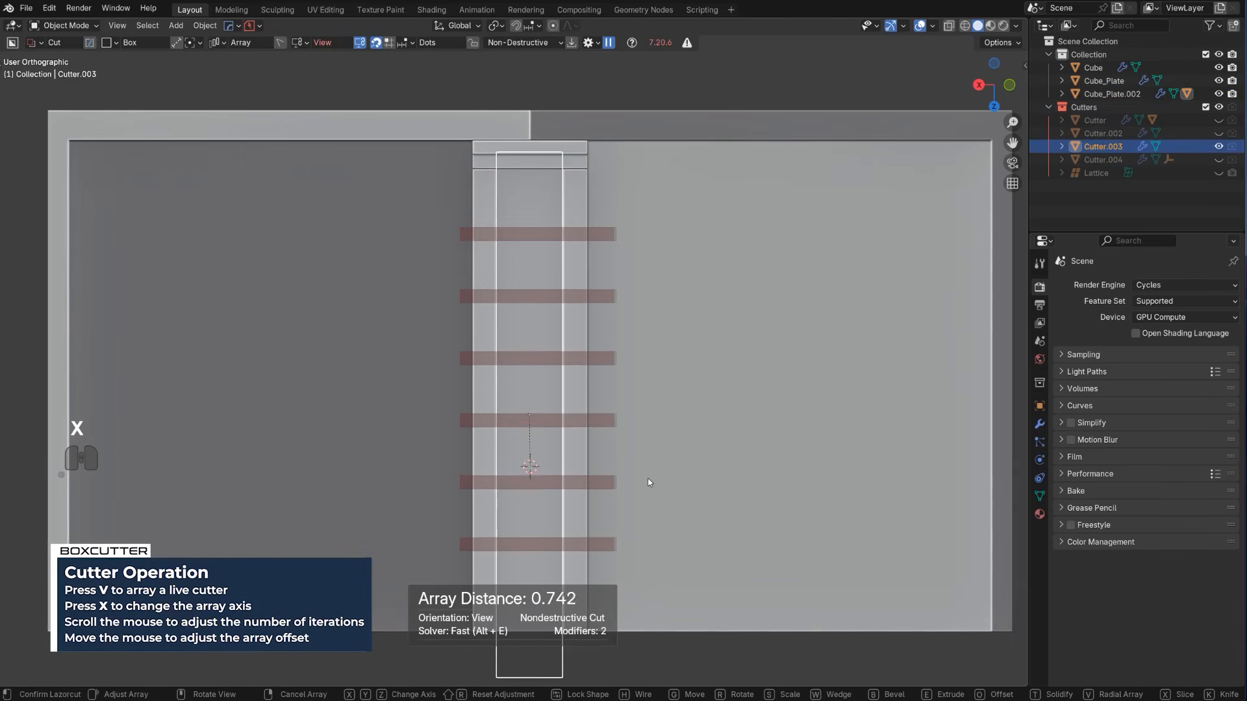
key(space)
Select the top faces of the ladder panel and align the view to them with Align View
middle_drag(649, 492, 354, 237)
scroll(596, 195, up, 3)
middle_drag(354, 237, 357, 262)
key(KP_5)
shift+middle_drag(436, 294, 492, 318)
click(432, 359)
key(Tab)
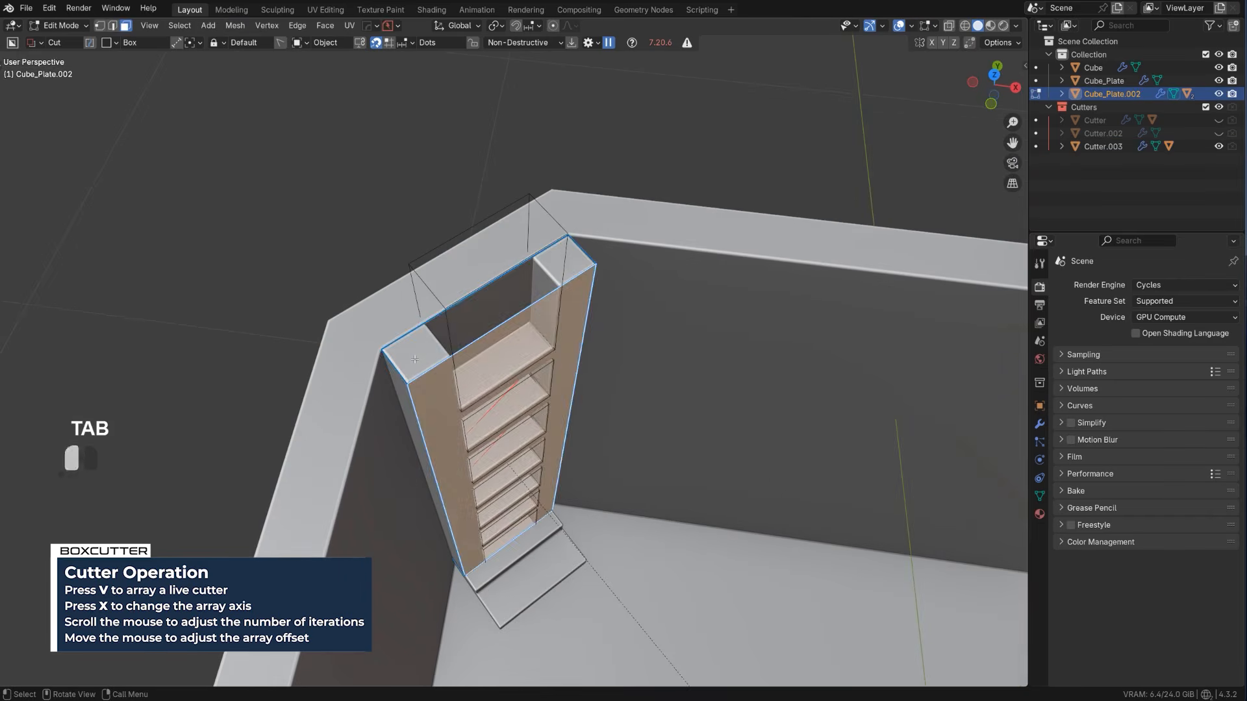
key(q)
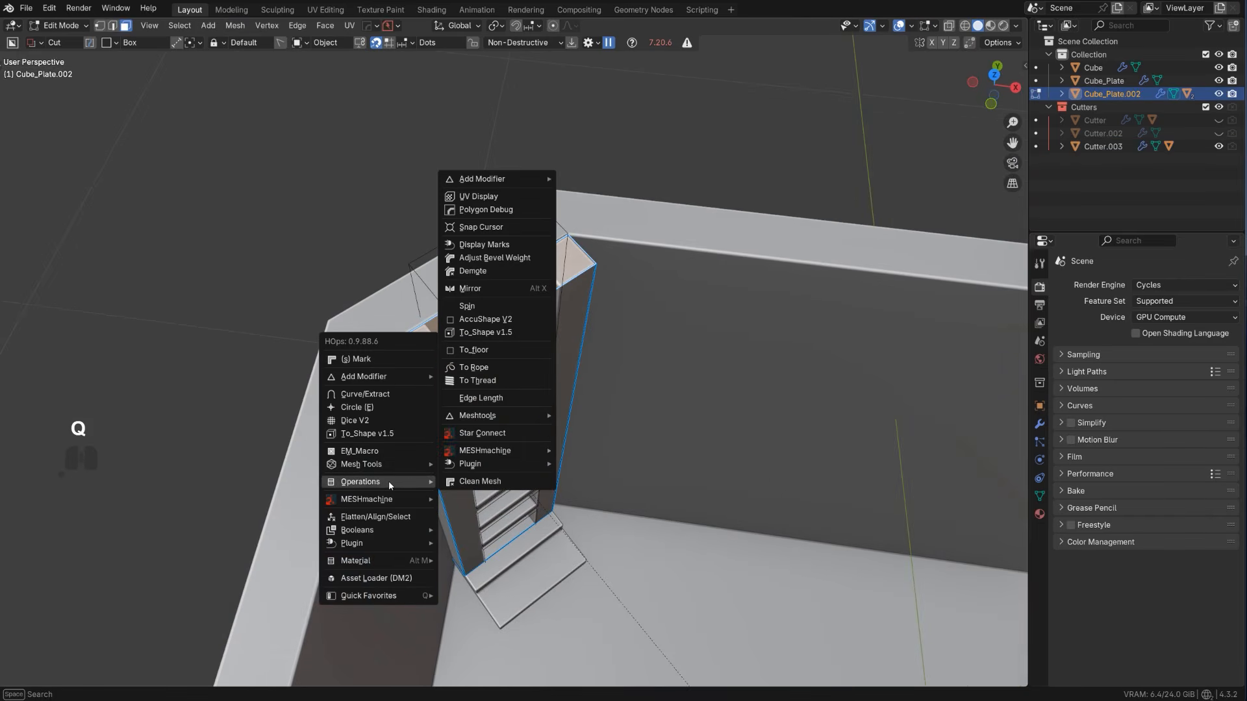
mouse_move(380, 465)
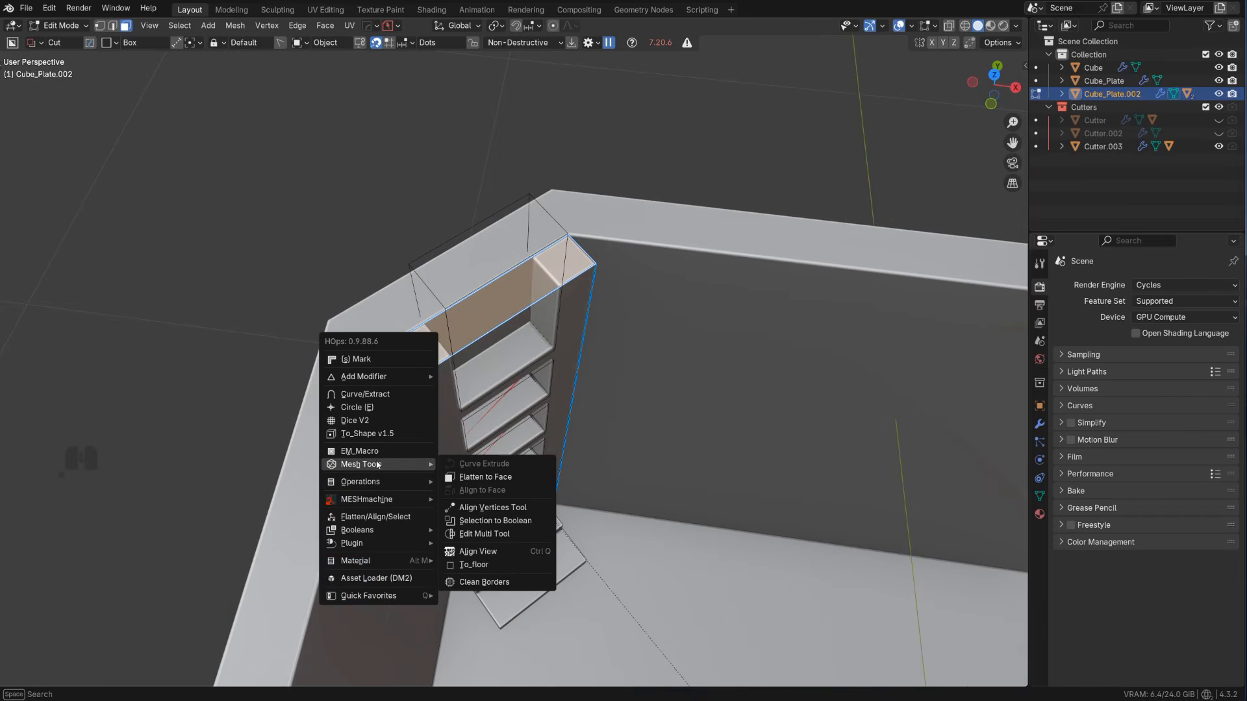
click(467, 551)
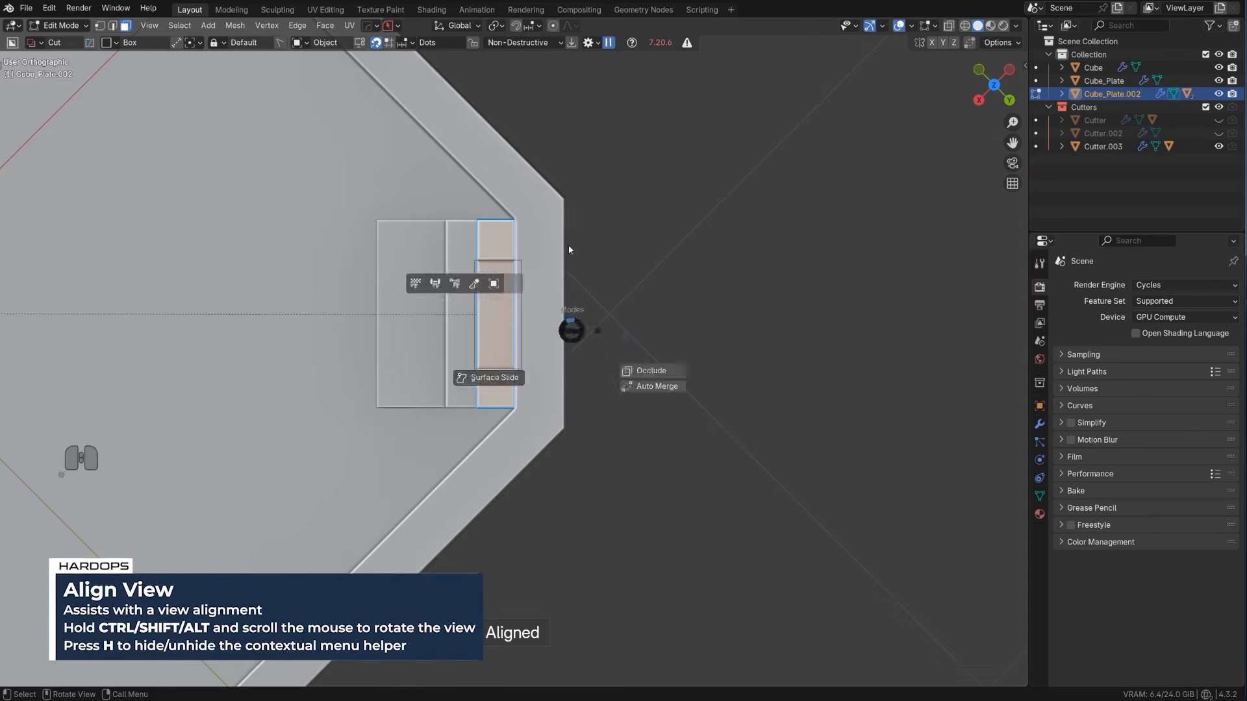
Cut a box about 0.035 by 0.273 into the front of the ladder panel to recess the rungs between the rails
key(Tab)
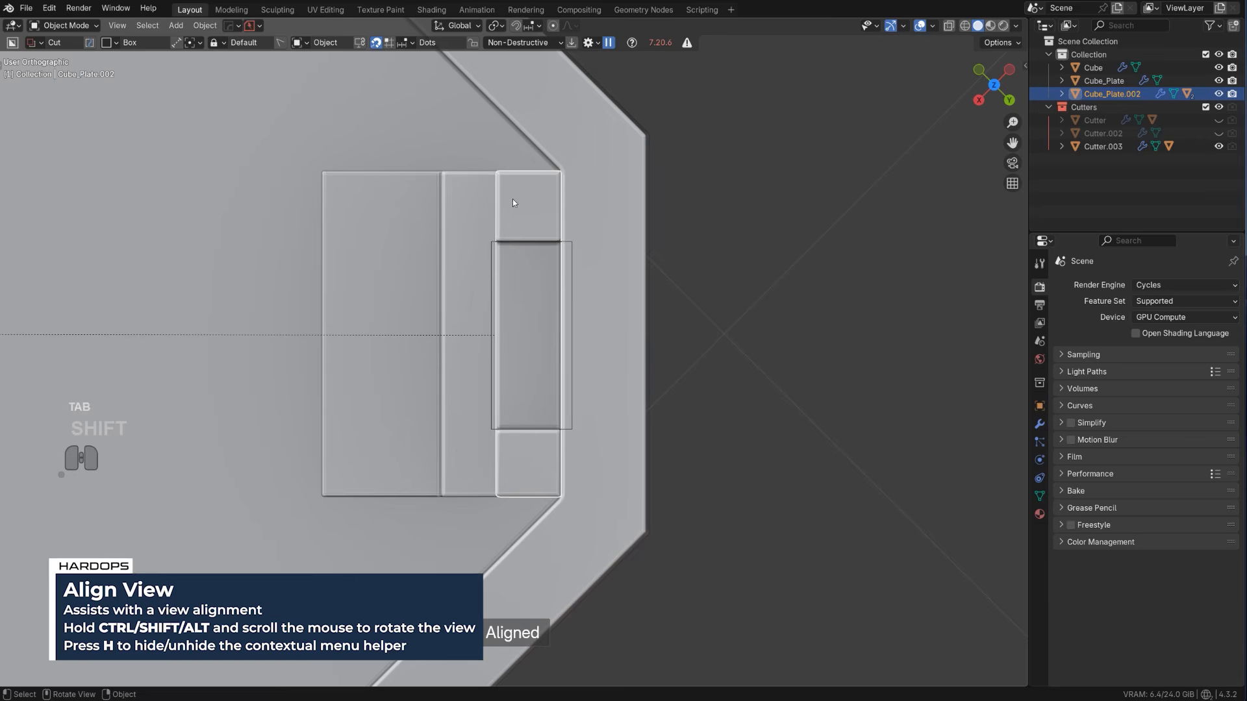
drag(513, 202, 491, 448)
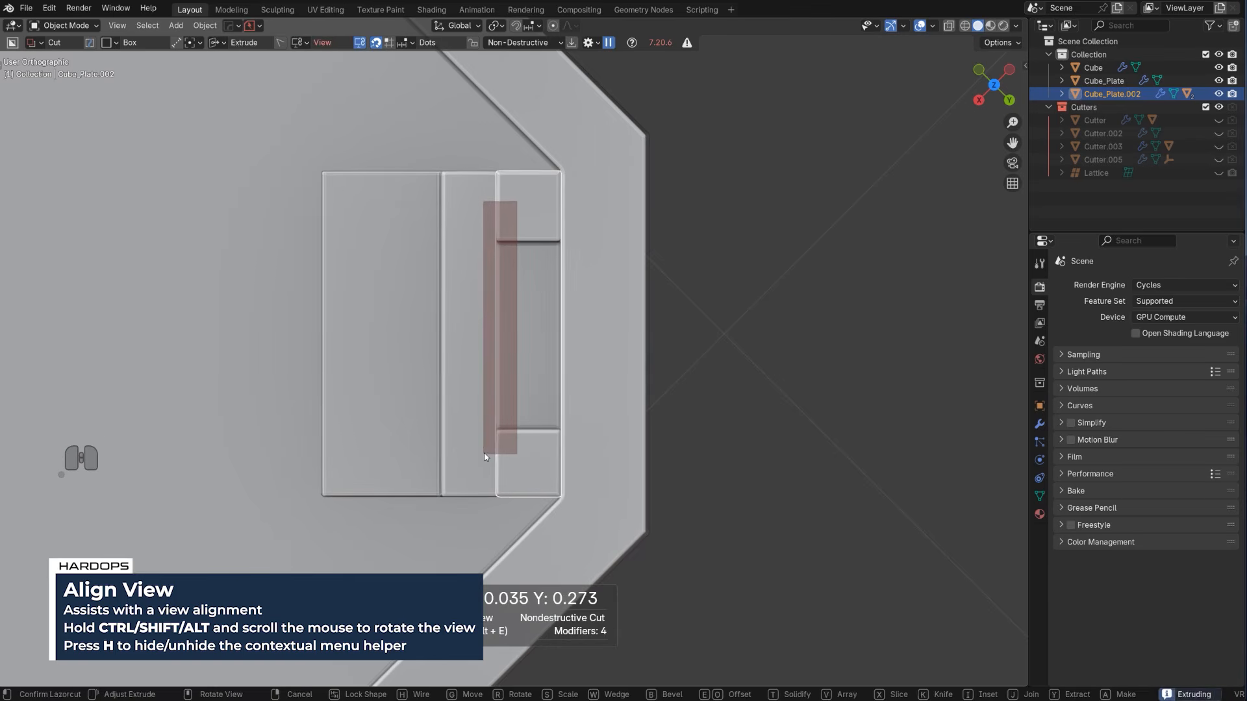
key(space)
Adjust the ladder's bevel modifier to a width of about 0.0029 with 3 segments
scroll(479, 452, down, 3)
middle_drag(478, 451, 583, 330)
scroll(656, 418, up, 4)
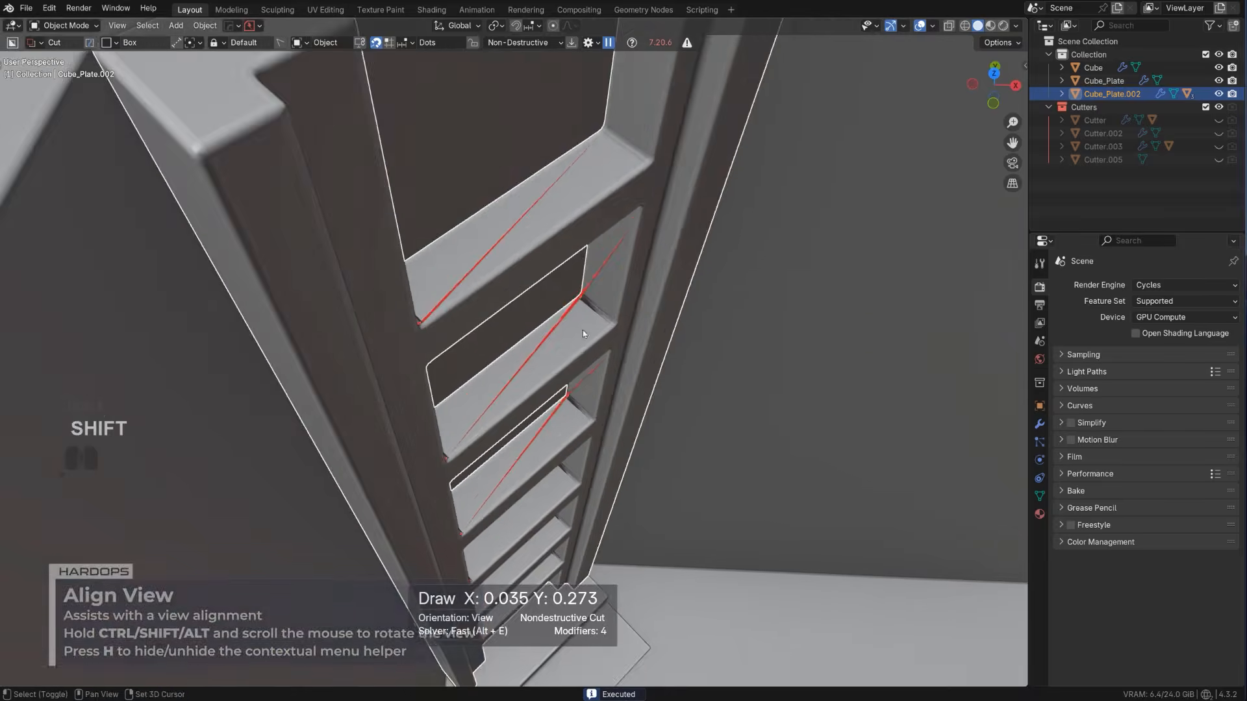
scroll(583, 330, down, 3)
key(q)
click(576, 344)
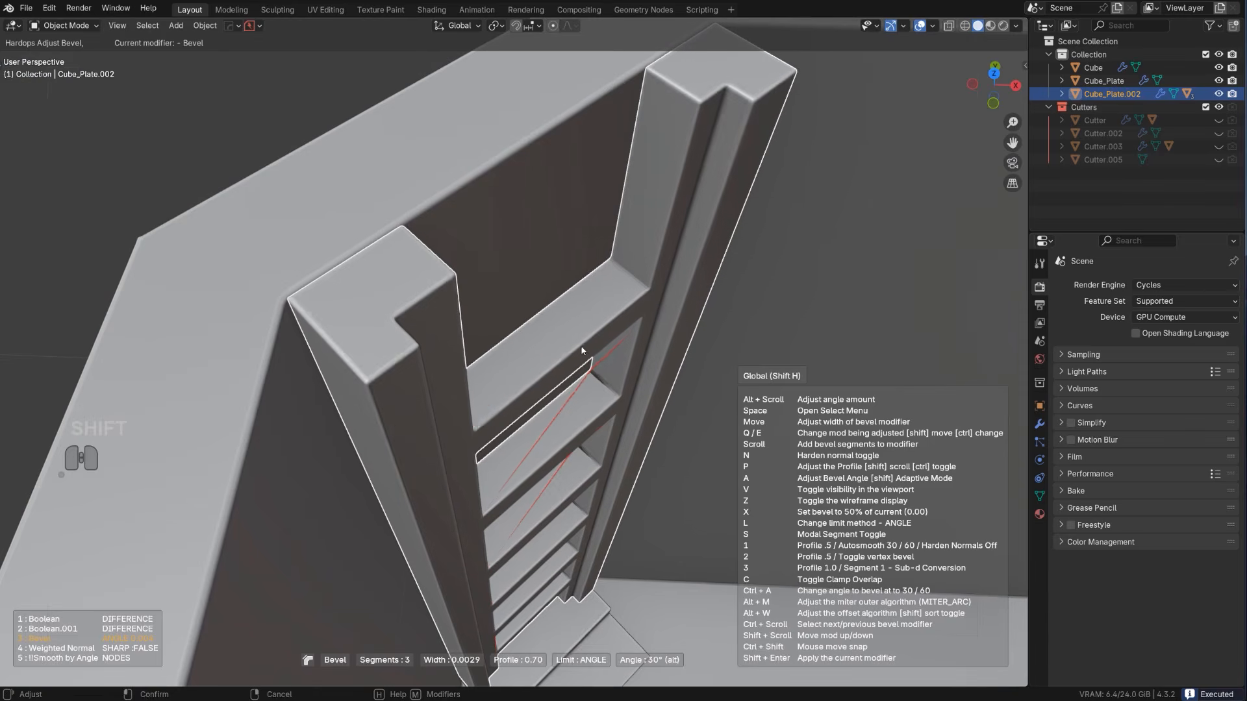
click(584, 351)
Sharpen the ladder with HardOps and add a Weighted Normal modifier with Keep Sharp
scroll(581, 350, down, 4)
scroll(537, 336, up, 1)
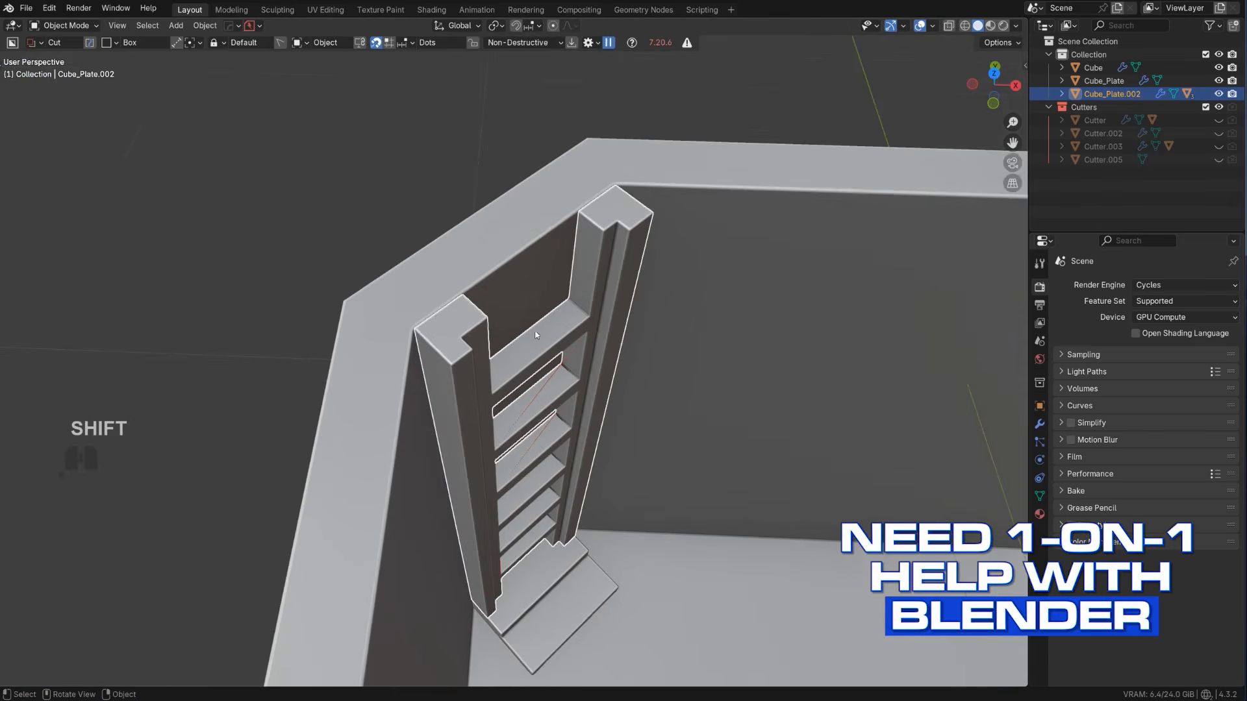
scroll(536, 335, down, 1)
key(q)
click(540, 341)
click(544, 344)
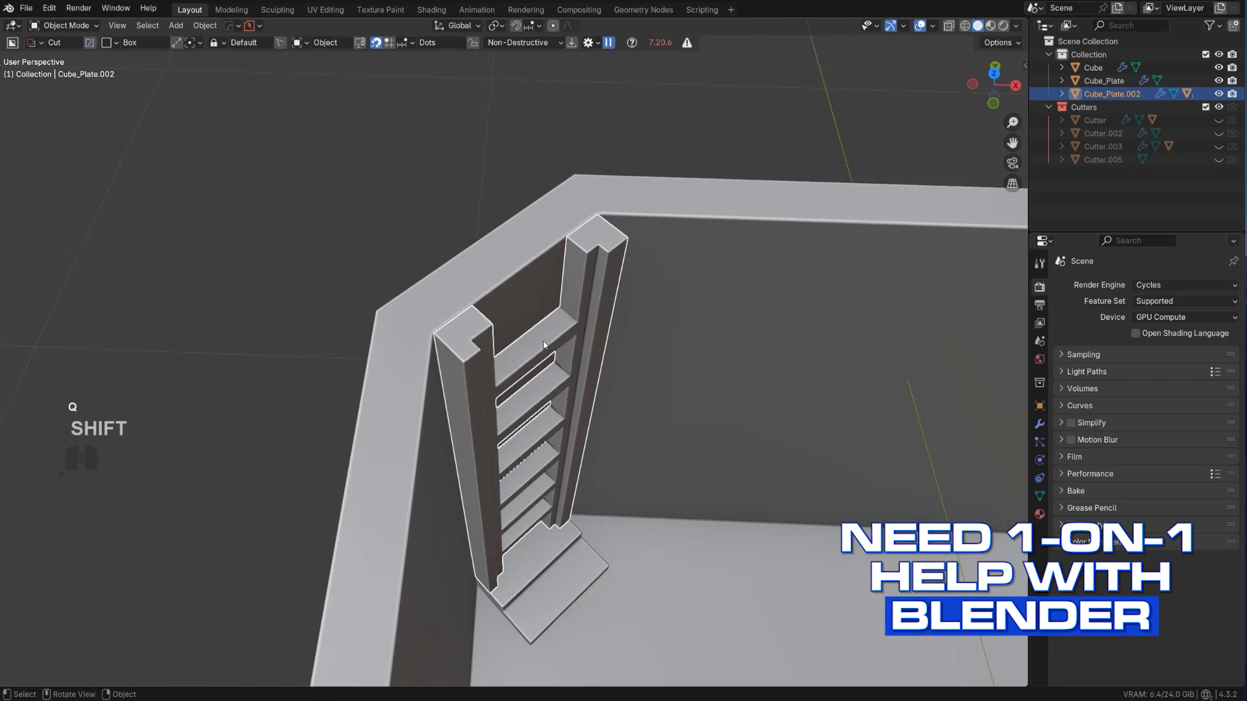
key(q)
click(541, 326)
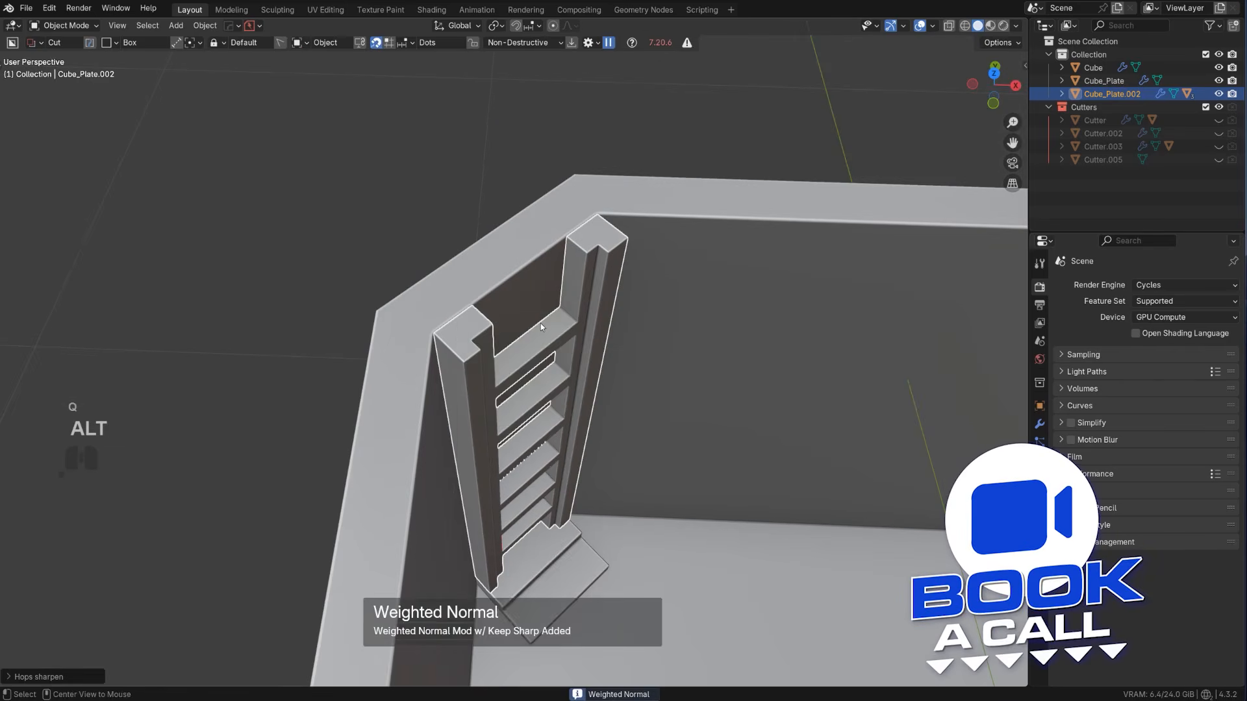
scroll(546, 363, down, 4)
middle_drag(551, 399, 615, 143)
click(523, 271)
scroll(524, 270, up, 2)
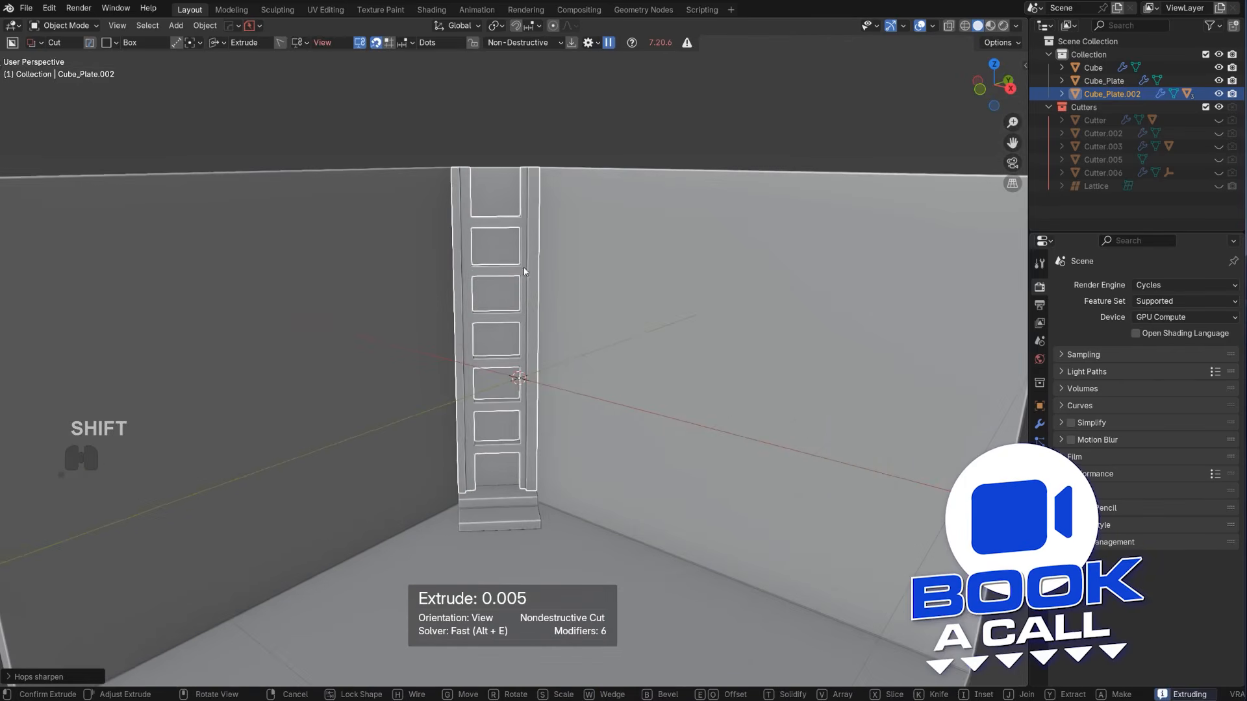
middle_drag(584, 273, 610, 281)
scroll(530, 259, down, 5)
middle_drag(530, 259, 532, 333)
scroll(520, 279, up, 3)
Try to move the ladder away from the wall along the X, Y and Z axes
key(g)
key(x)
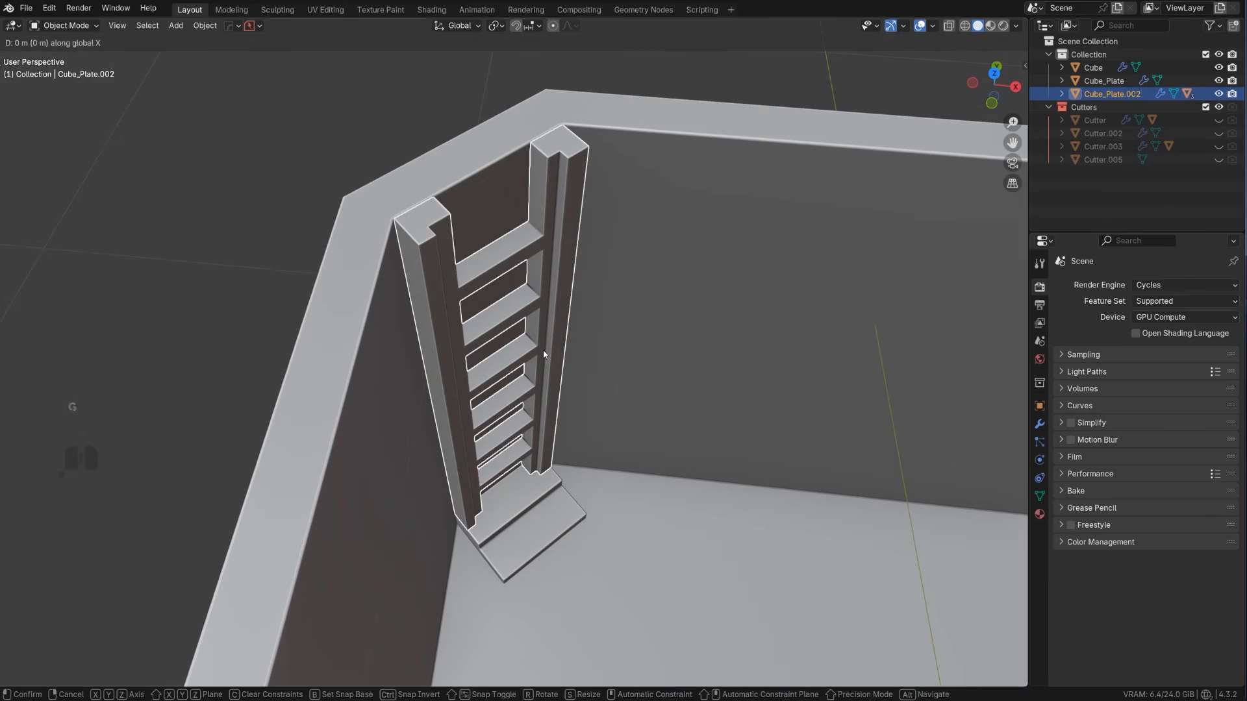
key(x)
right_click(557, 372)
key(g)
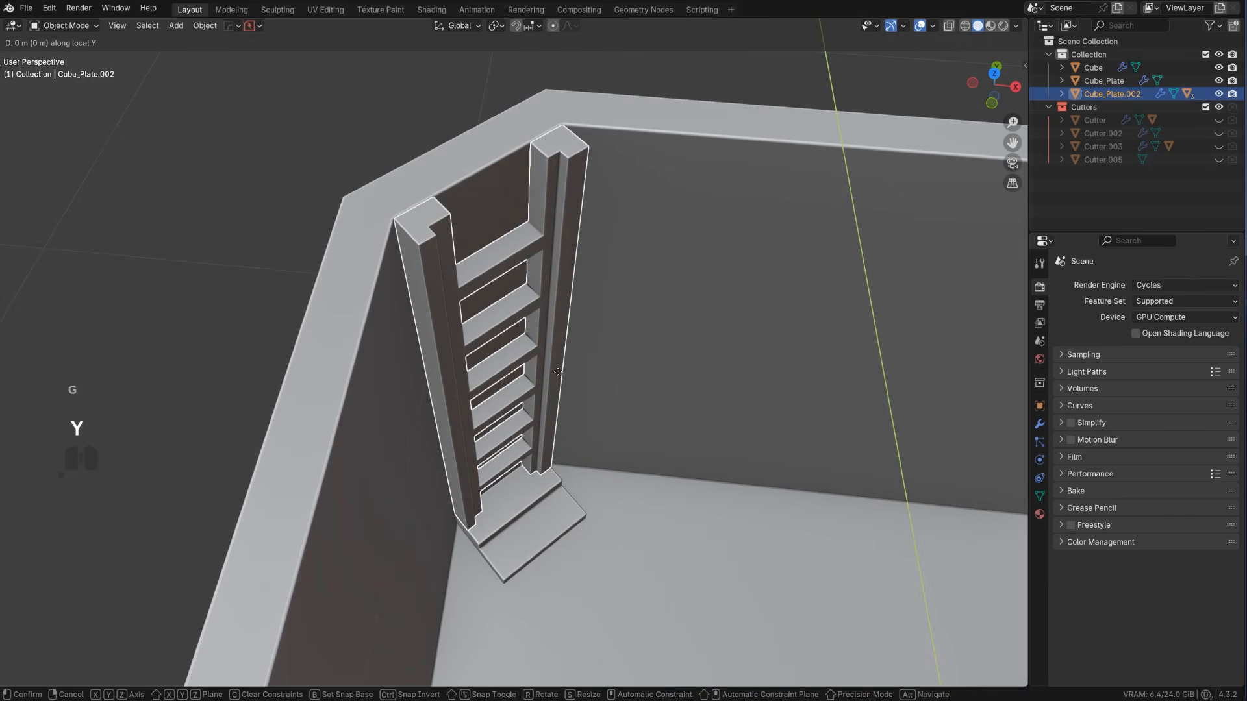
key(z)
key(z)
right_click(559, 373)
scroll(558, 374, down, 6)
scroll(503, 319, up, 5)
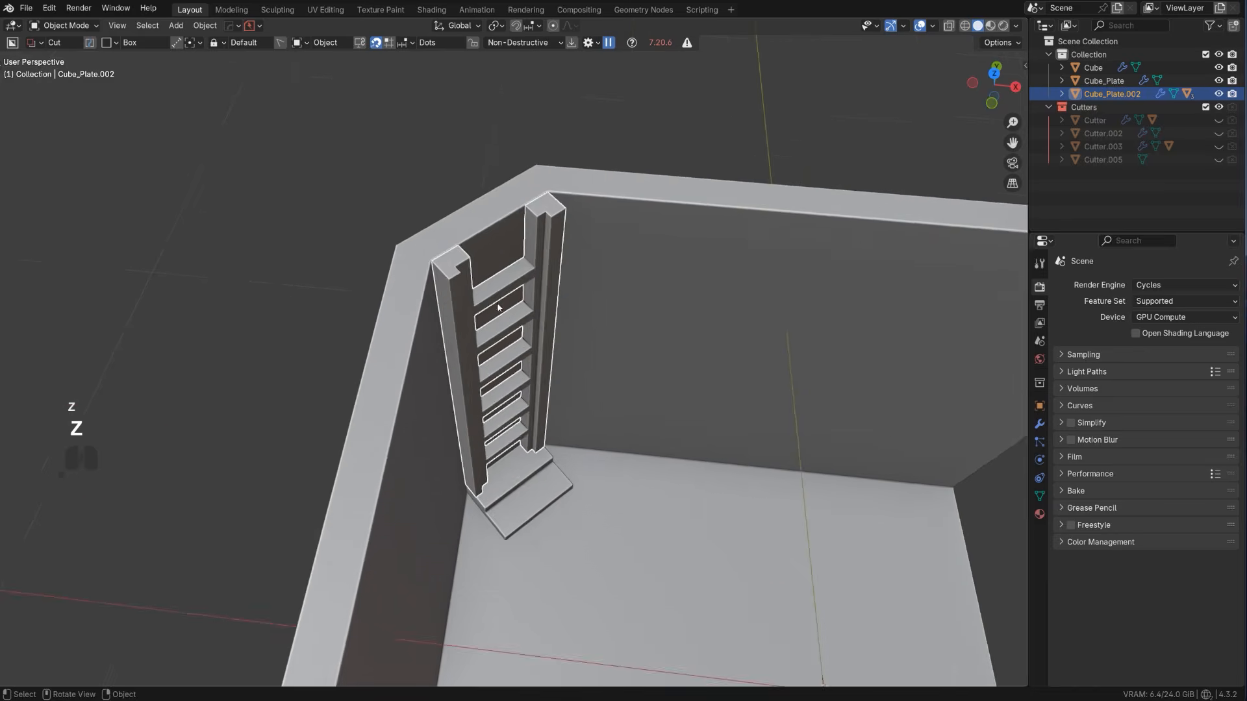
Create a custom Face transform orientation from the ladder's front face and return to Object Mode
scroll(498, 308, down, 2)
mouse_move(494, 305)
shift+middle_down()
mouse_move(475, 333)
mouse_move(536, 324)
mouse_move(488, 306)
shift+middle_up()
scroll(475, 334, down, 3)
scroll(488, 307, up, 5)
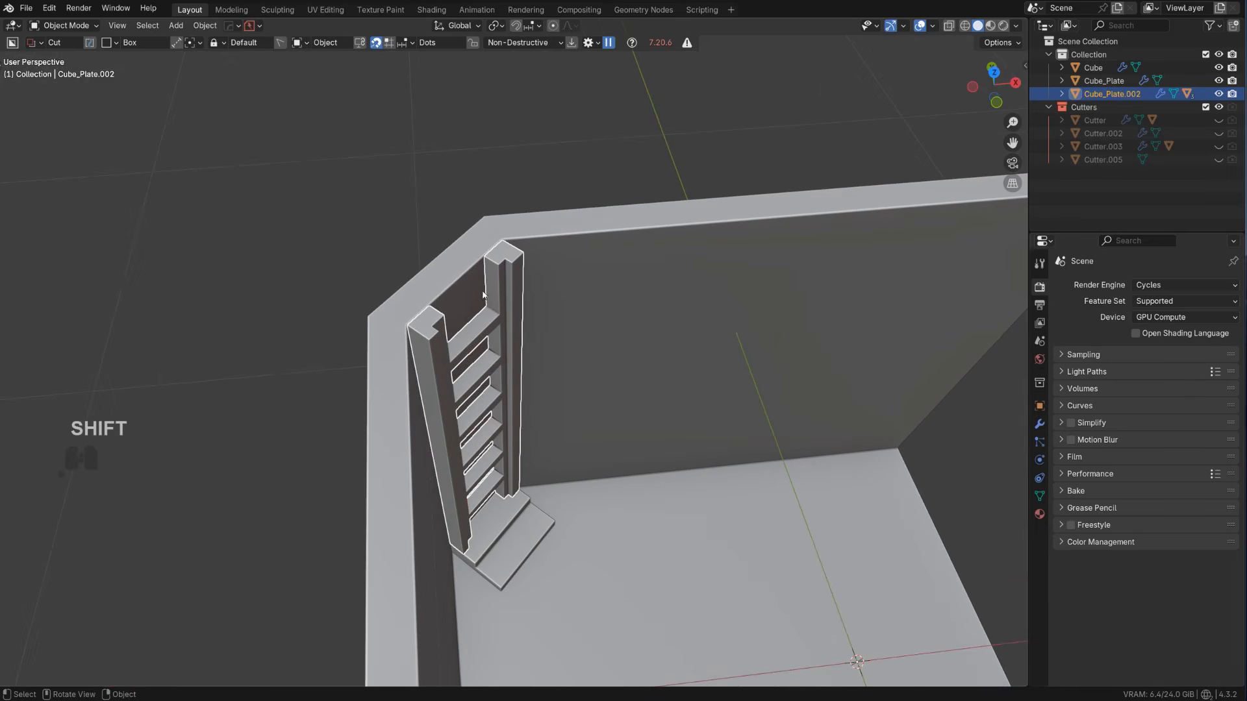
key(Tab)
click(482, 317)
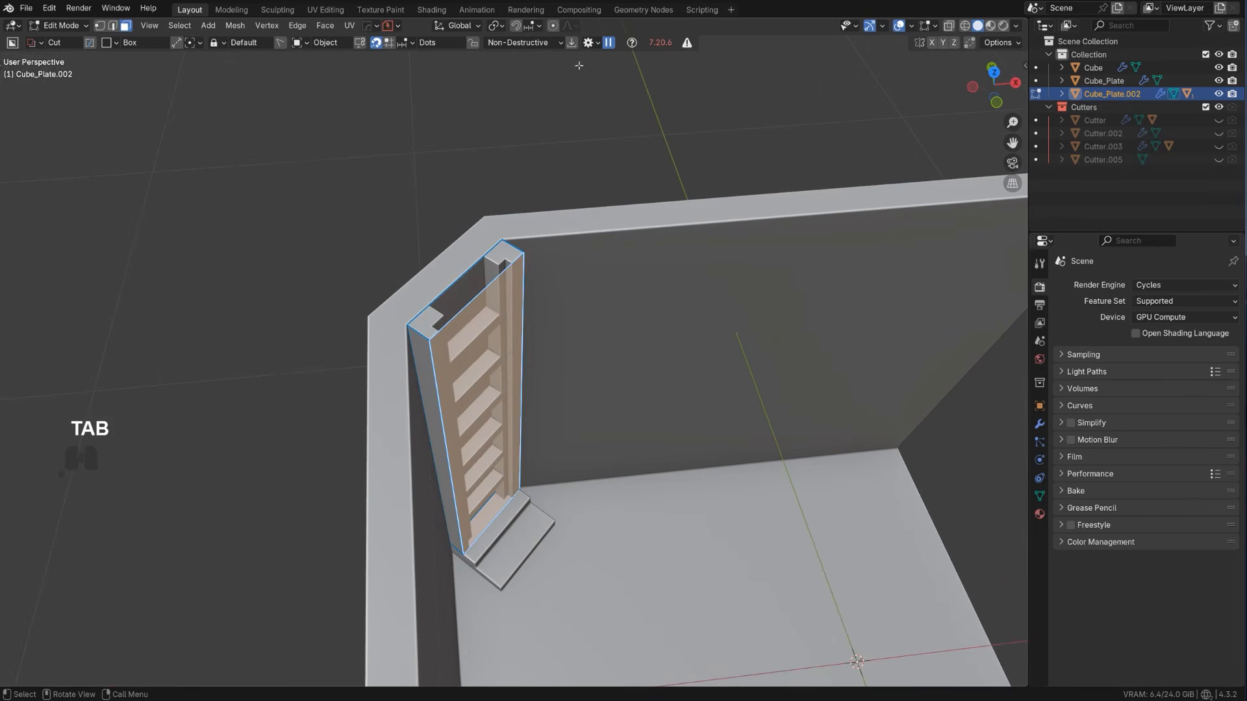
click(478, 28)
click(500, 68)
key(Tab)
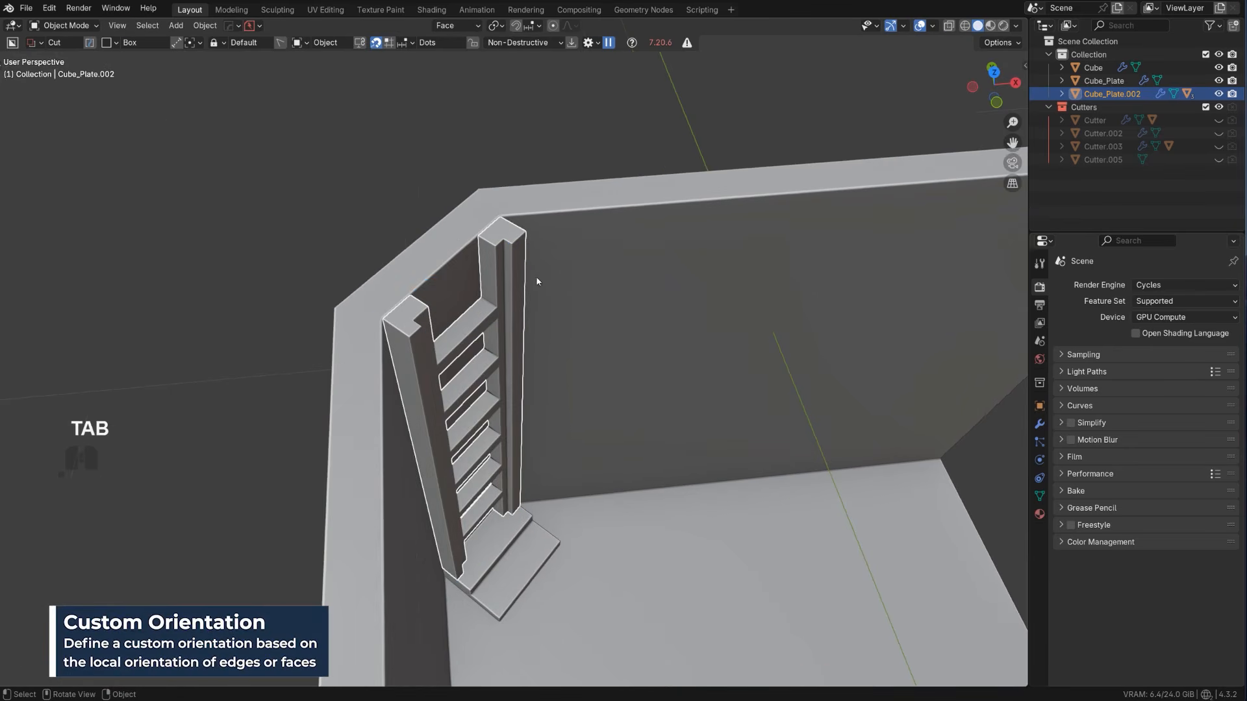
Move the ladder about 0.014 m along the Z axis of the custom Face orientation
key(g)
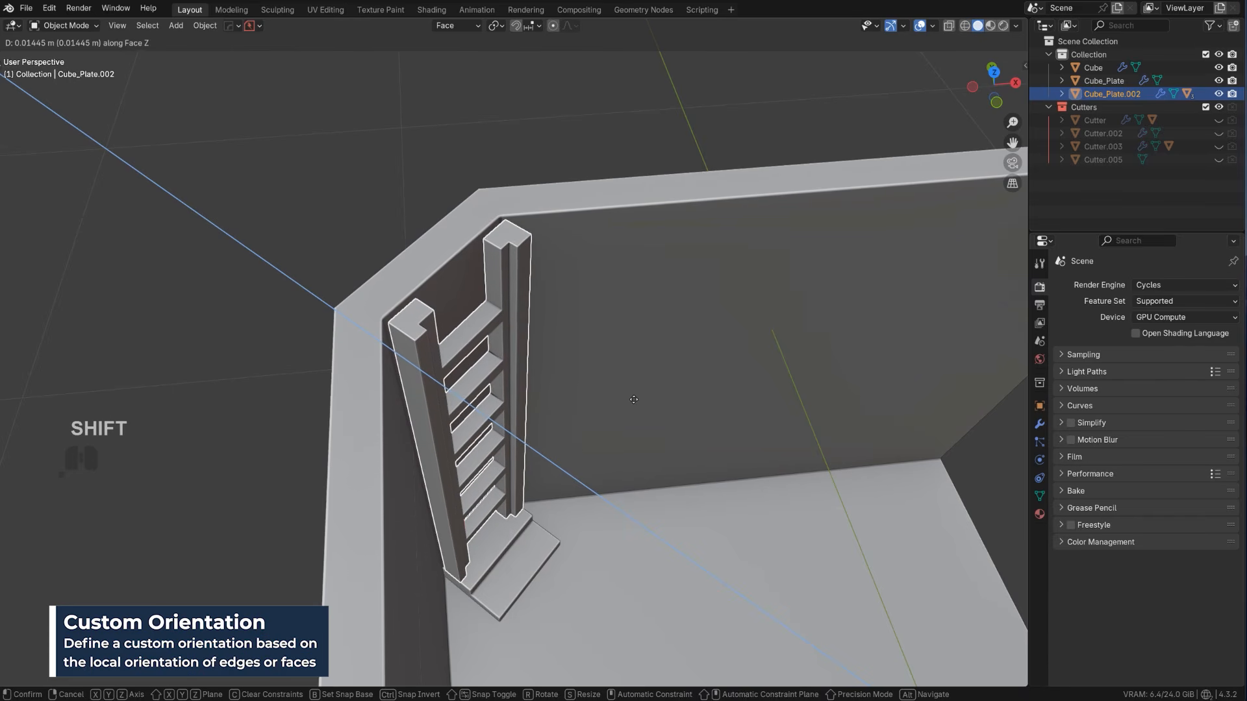
click(631, 399)
scroll(631, 400, down, 5)
middle_drag(578, 323, 478, 197)
click(479, 197)
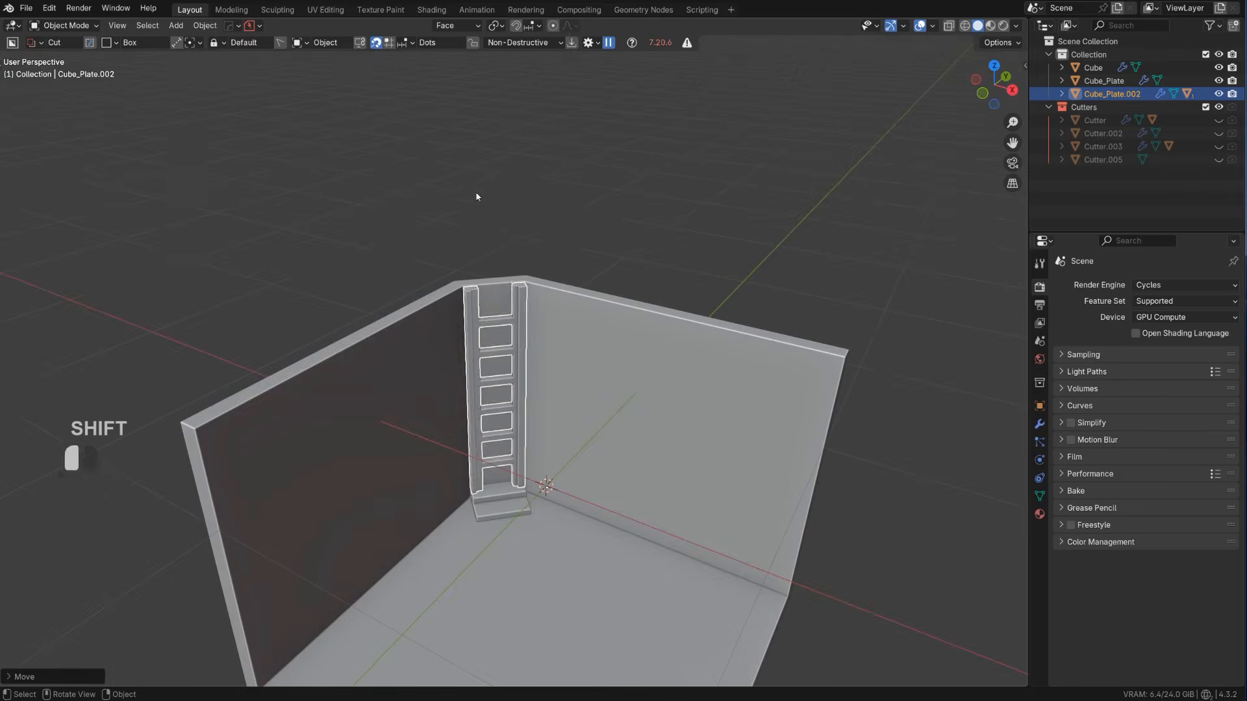
Deselect the ladder and save the scene as a new file named assa scifi room.blend
shift+middle_drag(475, 261, 460, 163)
middle_drag(460, 162, 547, 342)
scroll(507, 157, up, 4)
scroll(530, 334, up, 2)
scroll(547, 342, down, 6)
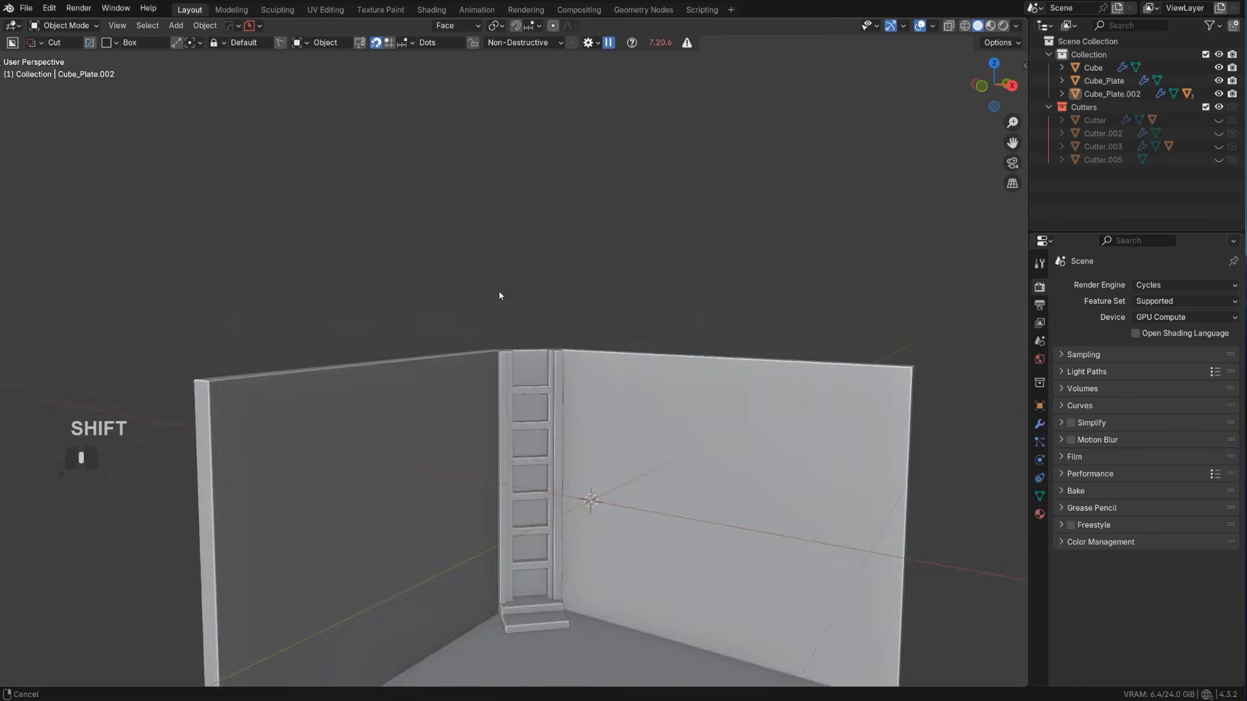
middle_drag(476, 205, 334, 199)
click(26, 8)
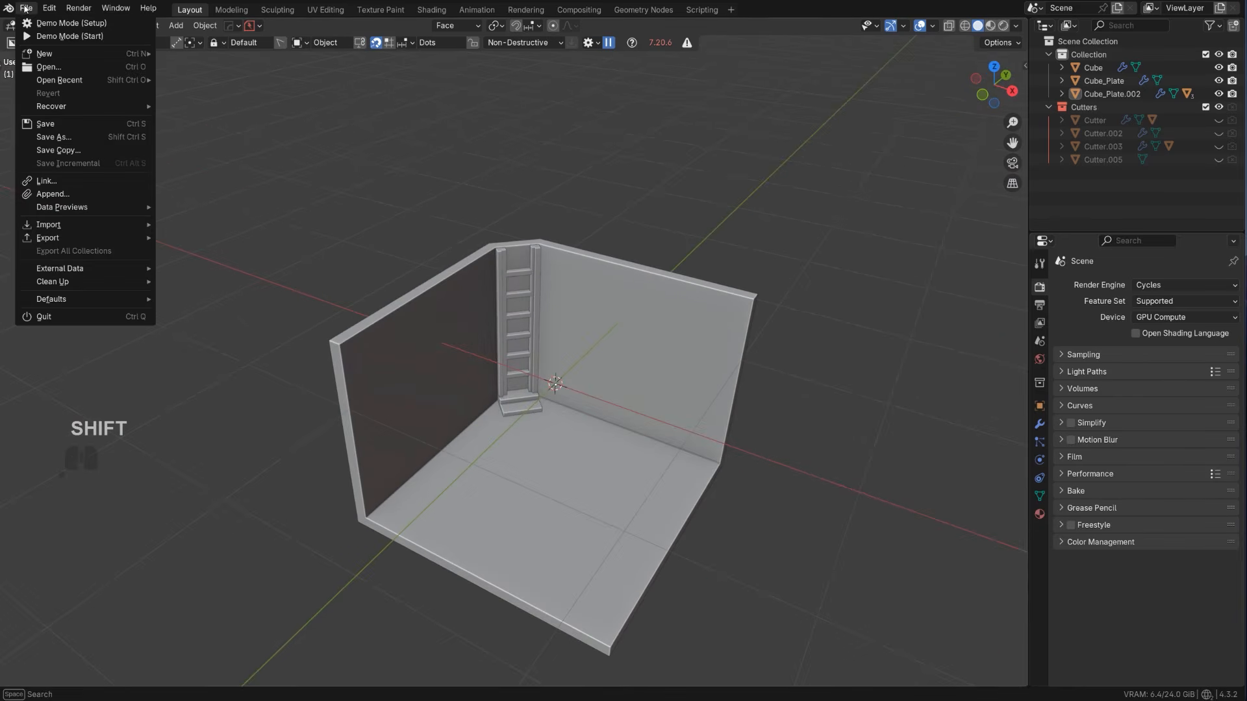
click(61, 139)
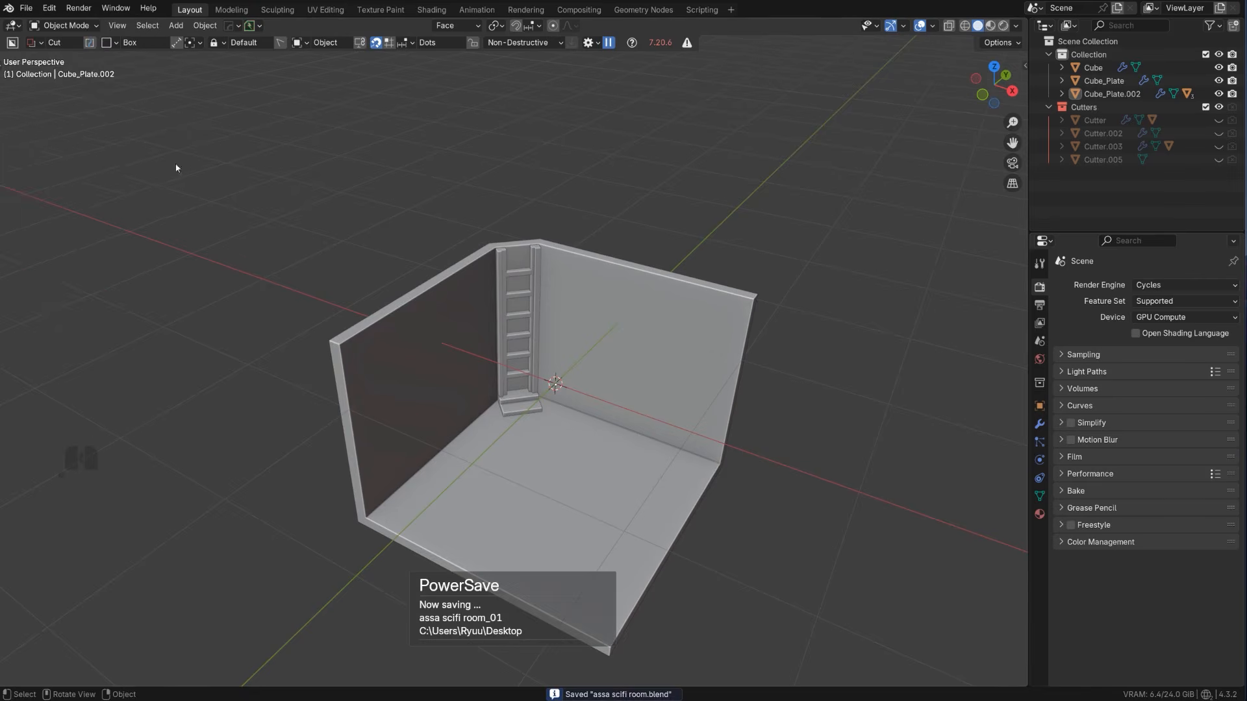
scroll(551, 447, up, 4)
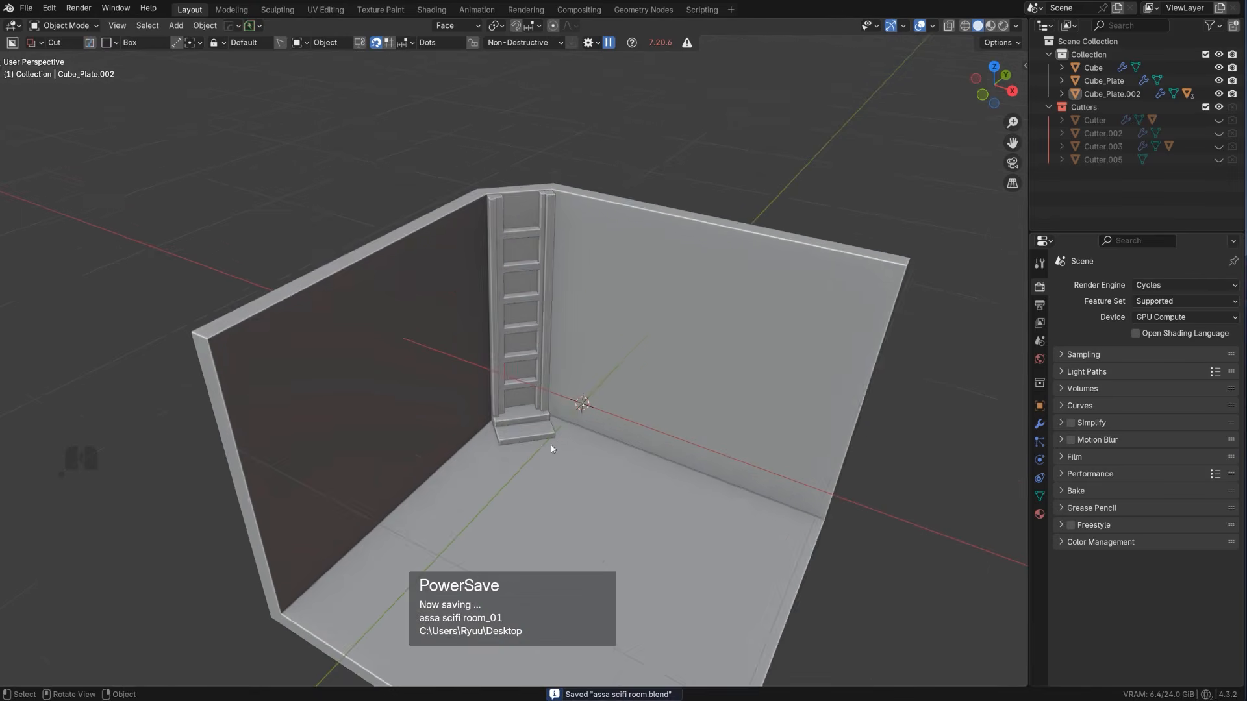
Bevel the two front vertical corner edges of the lower step below the ladder into chamfers
shift+middle_drag(551, 446, 647, 463)
scroll(553, 371, down, 2)
scroll(595, 401, up, 3)
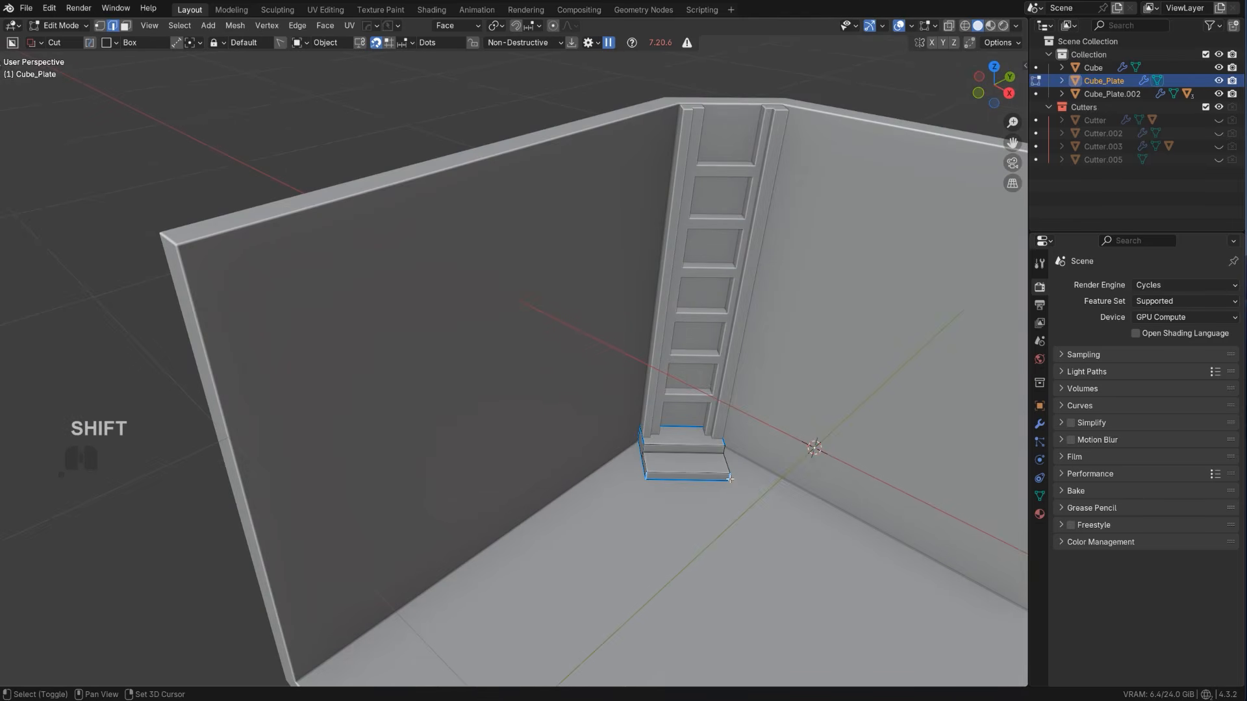
key(ctrl+b)
click(797, 523)
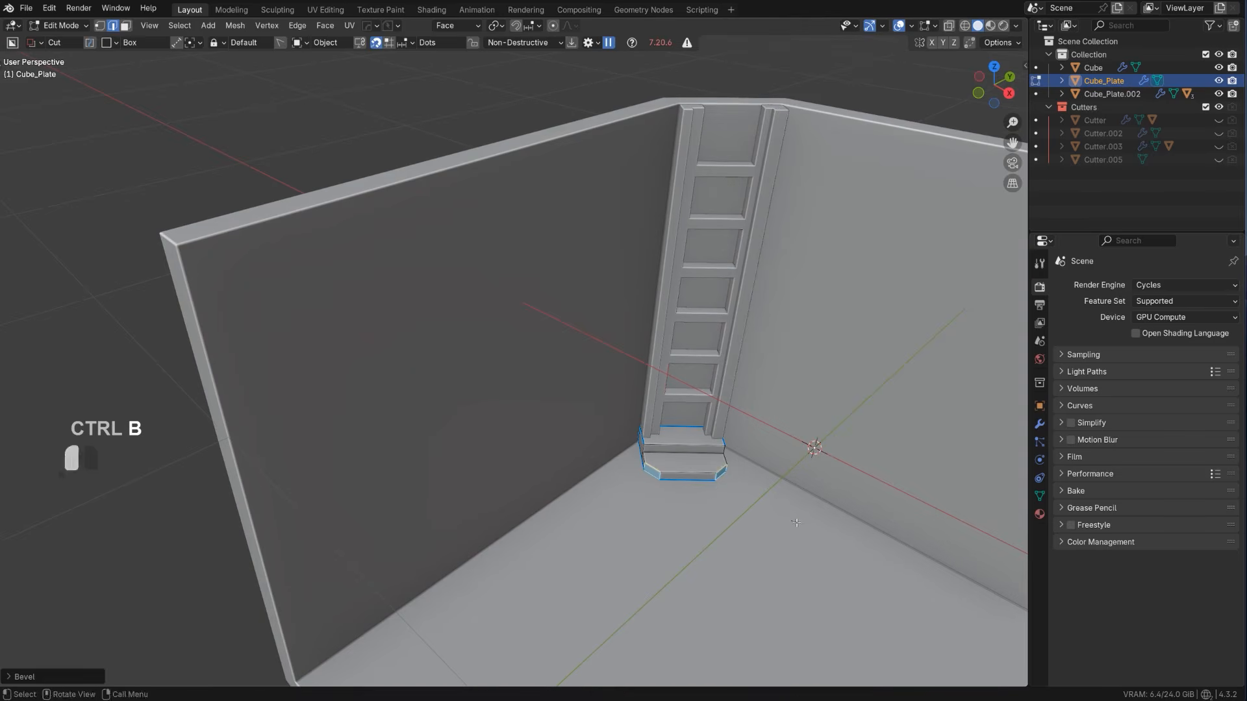
middle_drag(797, 523, 724, 540)
scroll(724, 540, up, 2)
key(Tab)
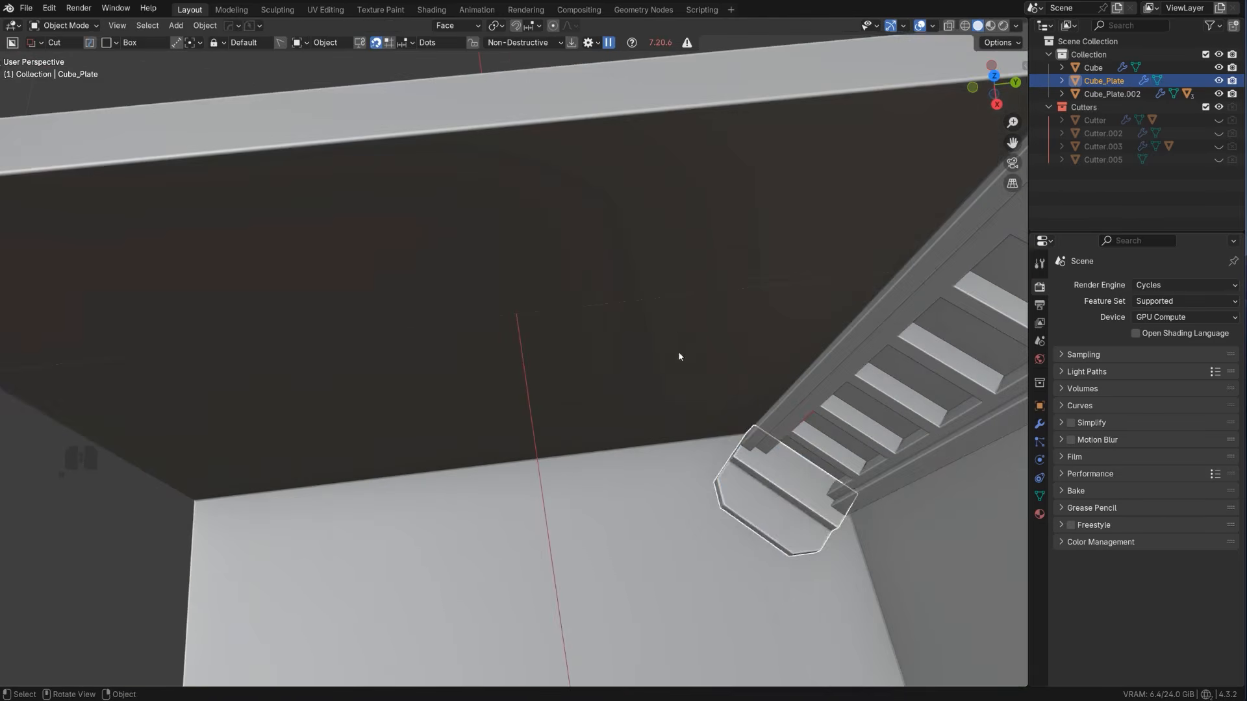
Add a cube mesh to the scene and select its positive X side face in Edit Mode
scroll(680, 357, down, 5)
middle_drag(680, 357, 588, 365)
middle_drag(365, 337, 579, 254)
scroll(543, 286, up, 2)
scroll(533, 311, down, 1)
middle_drag(520, 325, 509, 348)
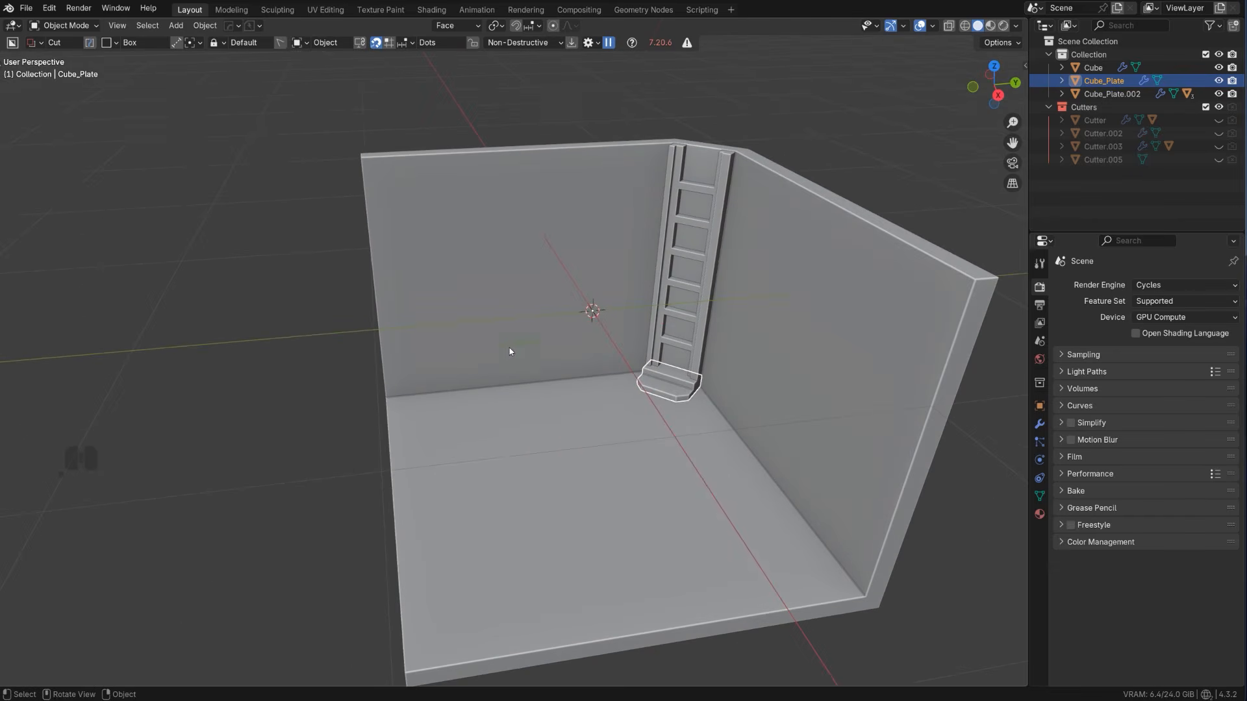
click(480, 396)
key(shift+a)
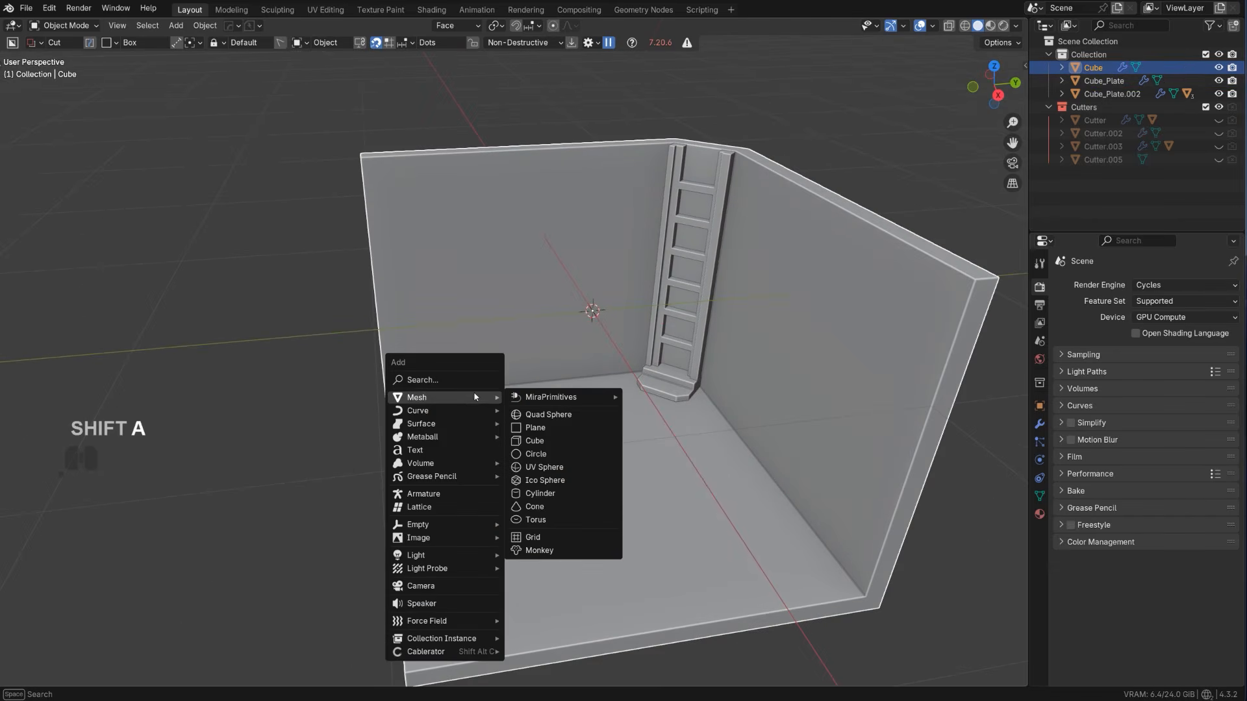
mouse_move(457, 397)
click(546, 441)
scroll(738, 482, down, 5)
middle_drag(738, 482, 813, 428)
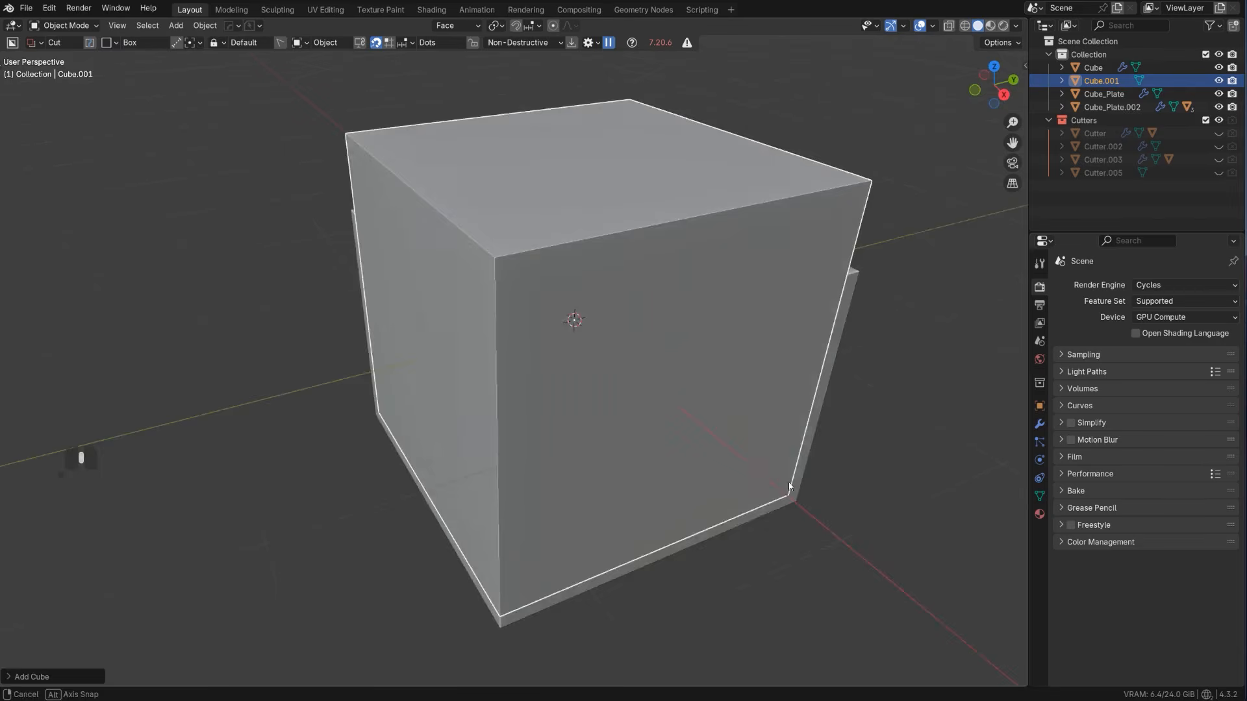
key(Tab)
click(687, 378)
scroll(844, 512, up, 2)
key(y)
key(g)
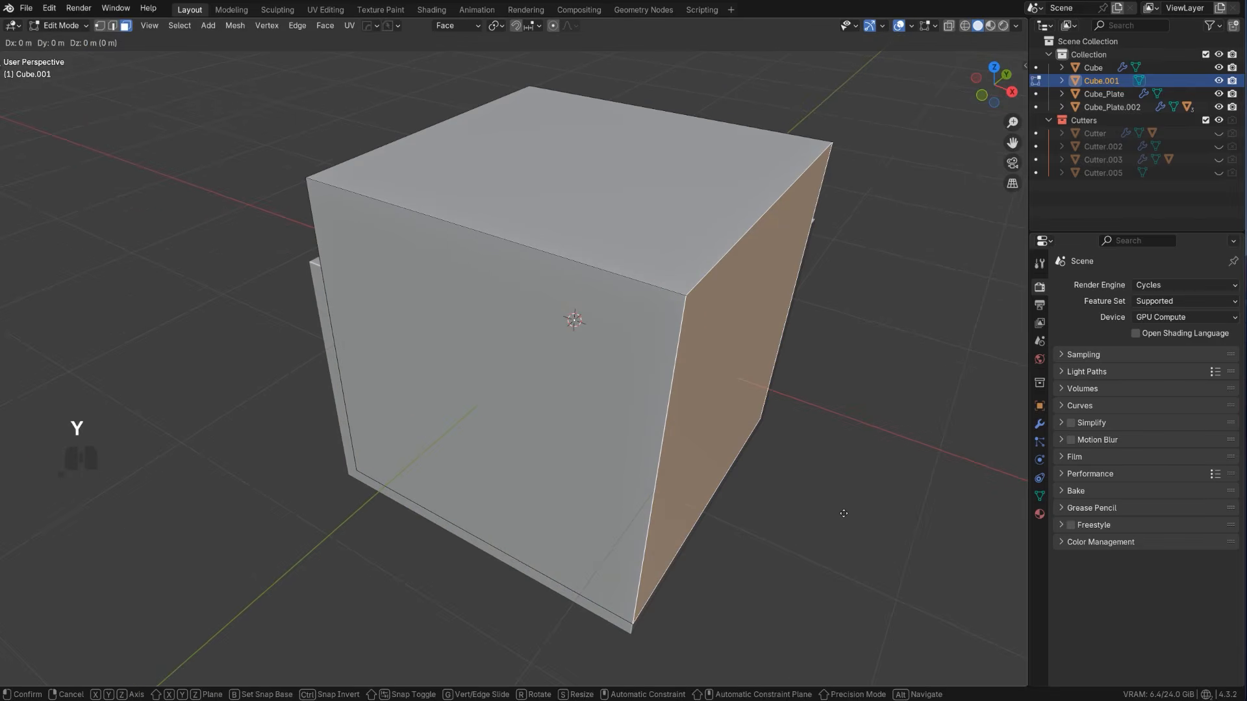
key(x)
right_click(735, 461)
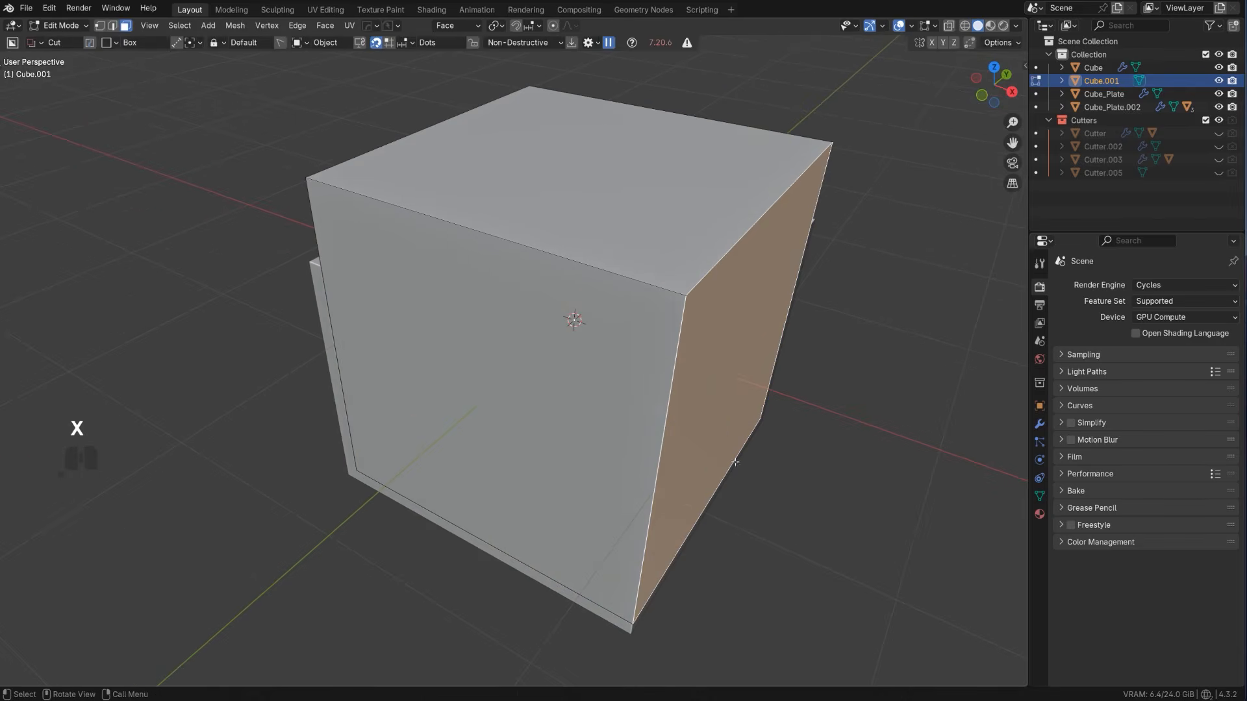
Set the transform orientation to Global and move the selected cube face over 1.3 m in negative X, thinning the cube into a block
click(473, 26)
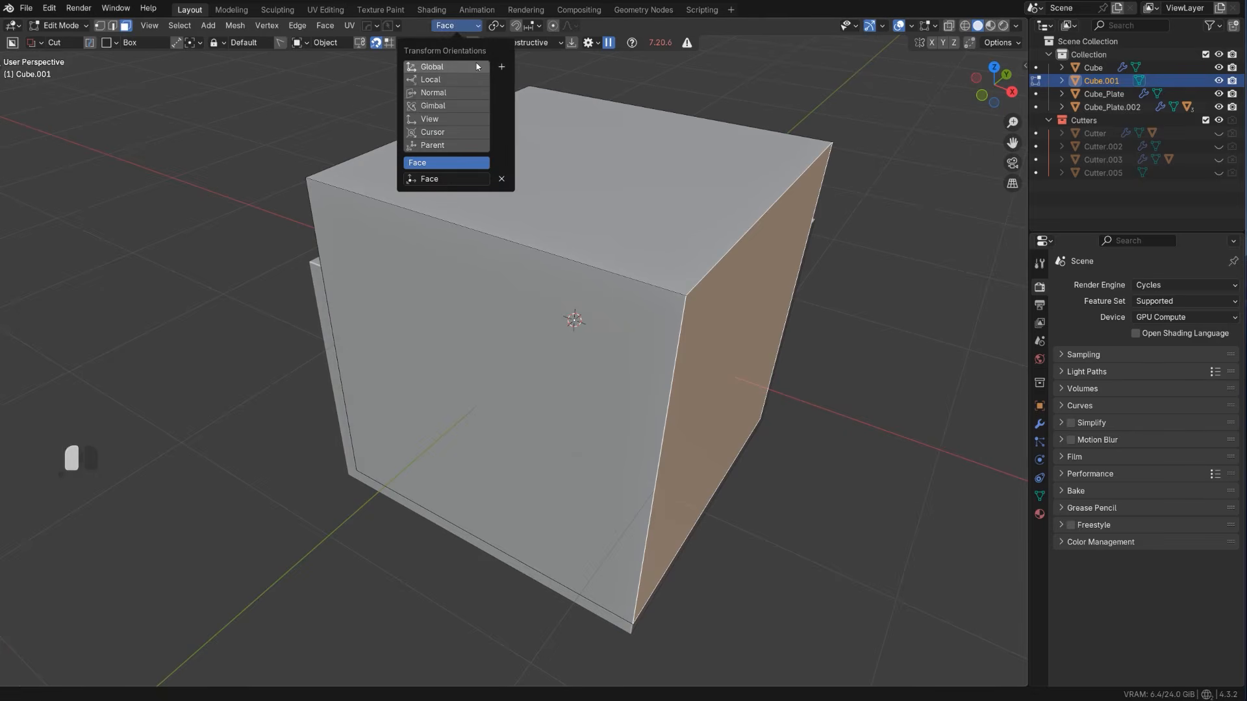
click(477, 66)
key(g)
key(x)
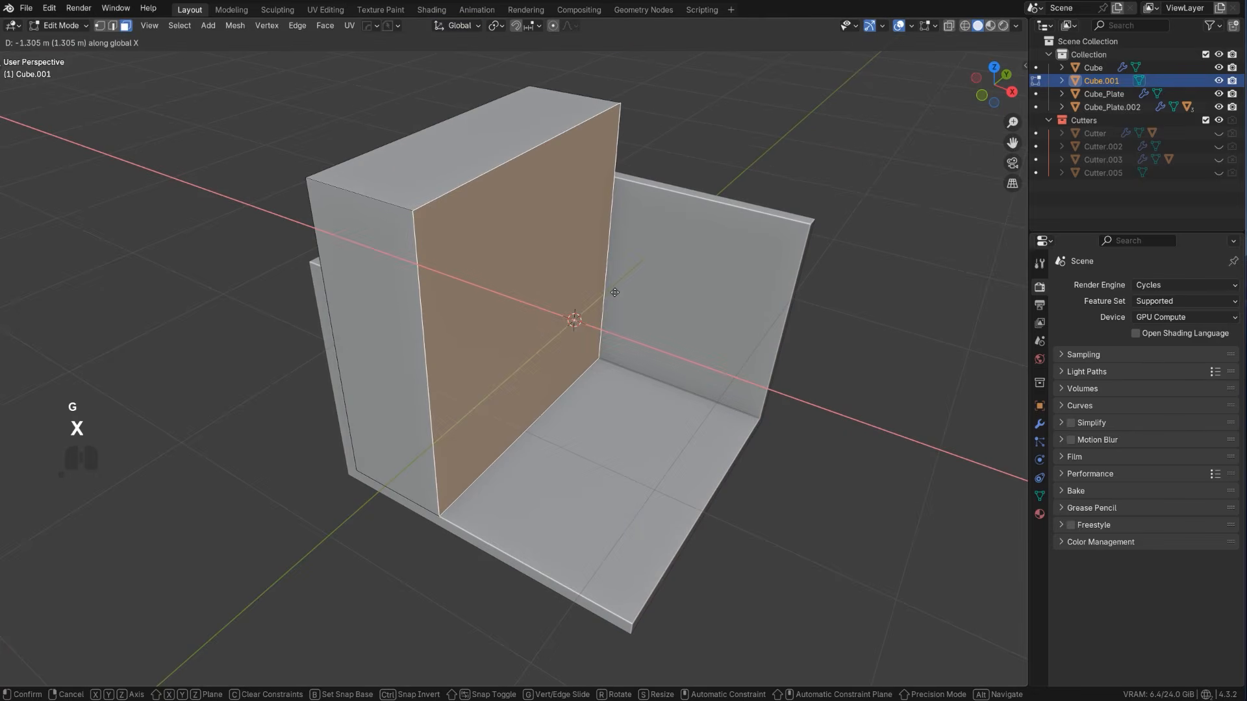
click(605, 281)
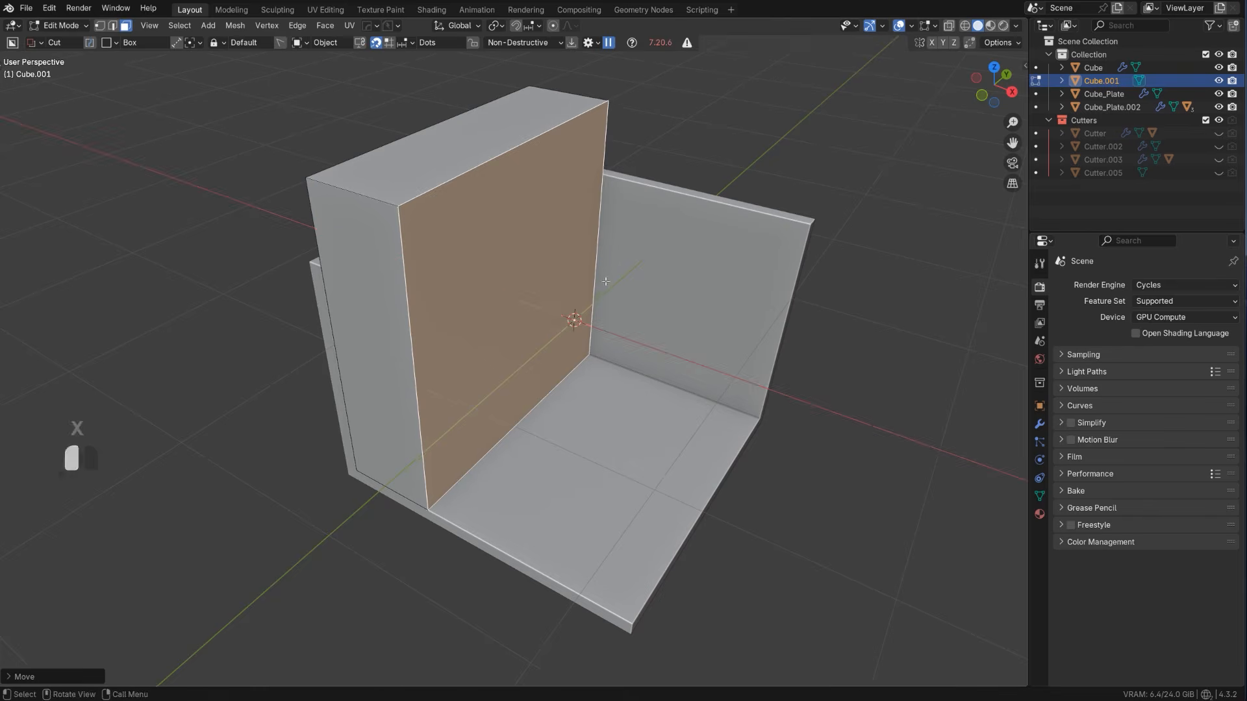
middle_drag(605, 282, 595, 243)
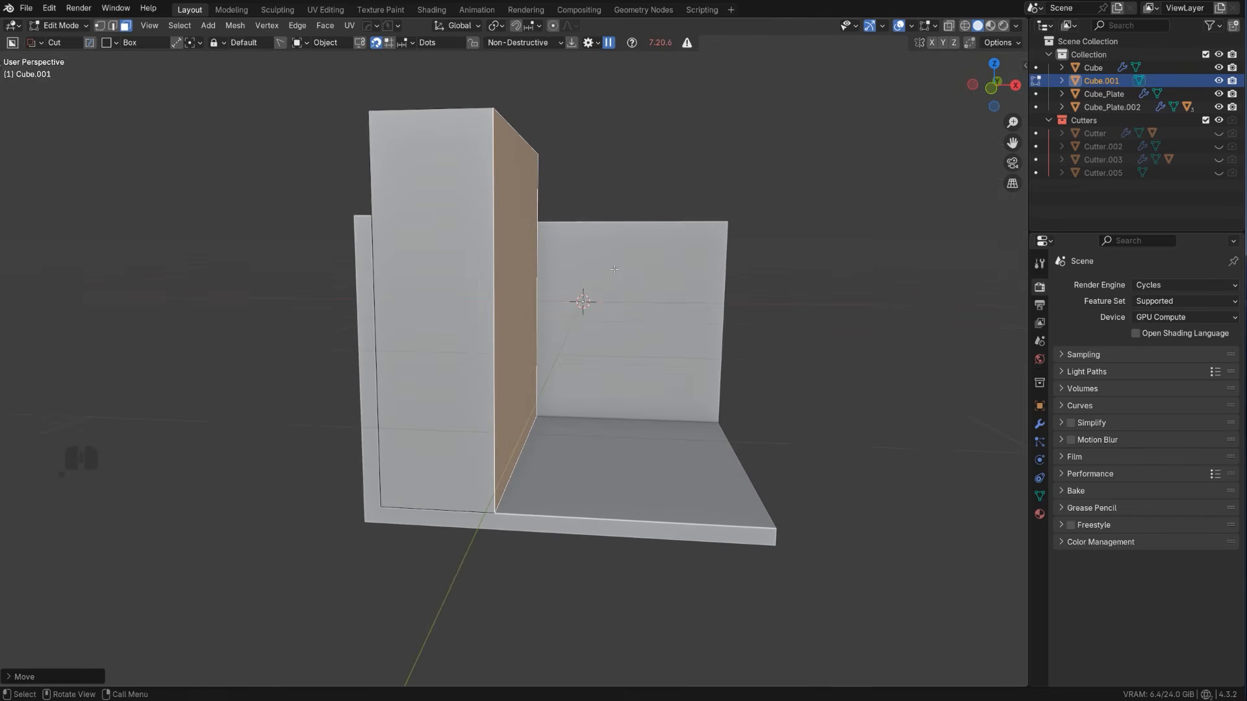
key(g)
key(x)
click(550, 250)
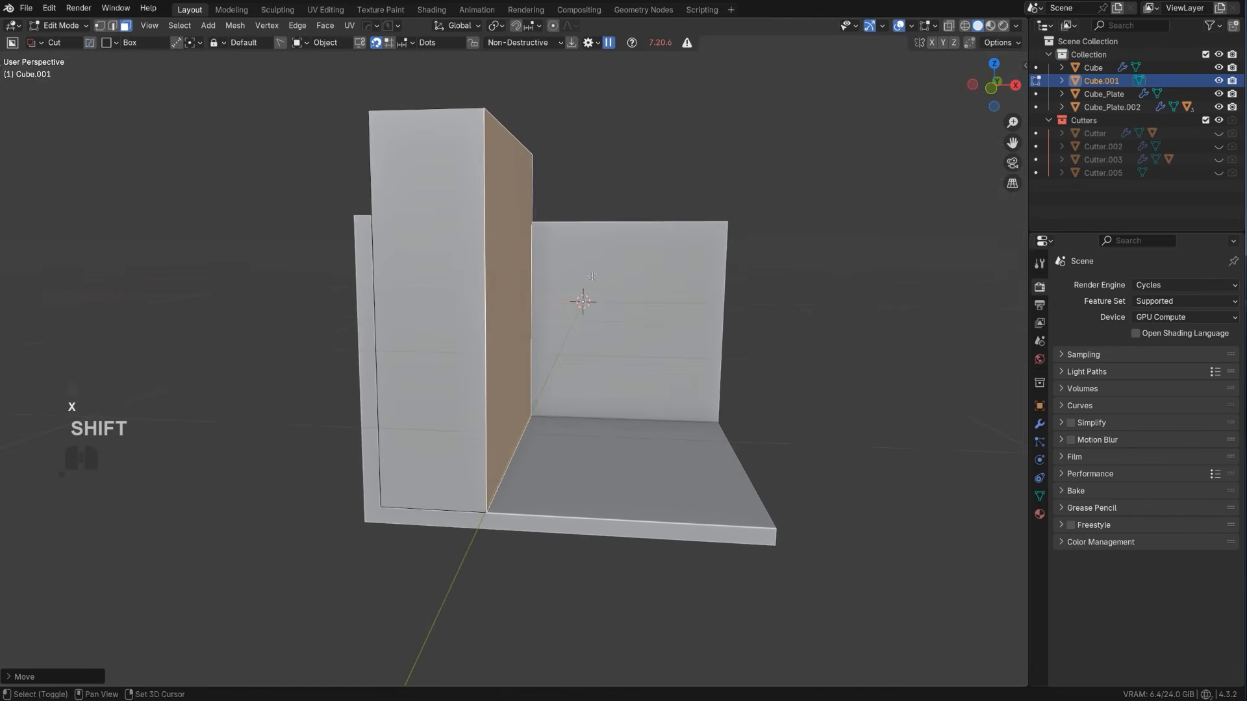
Move the block's face nearest the ladder inward along global Y to clear the ladder and steps
middle_drag(549, 250, 682, 250)
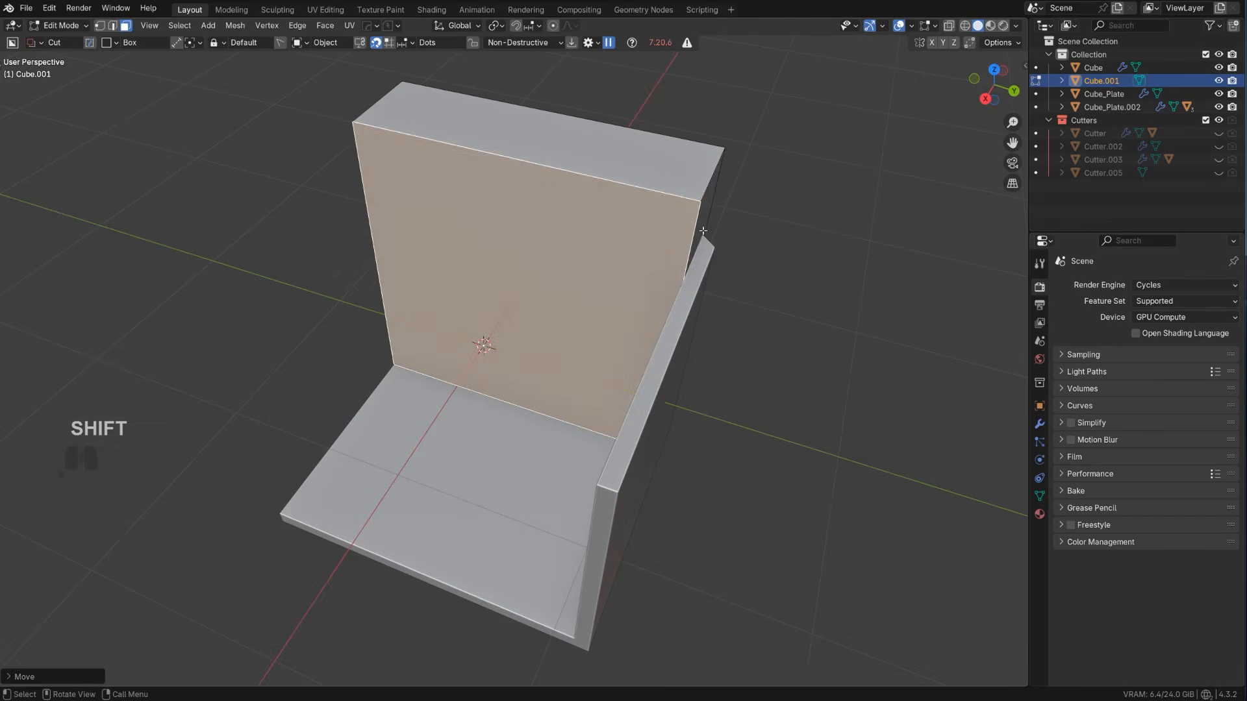
click(697, 250)
key(g)
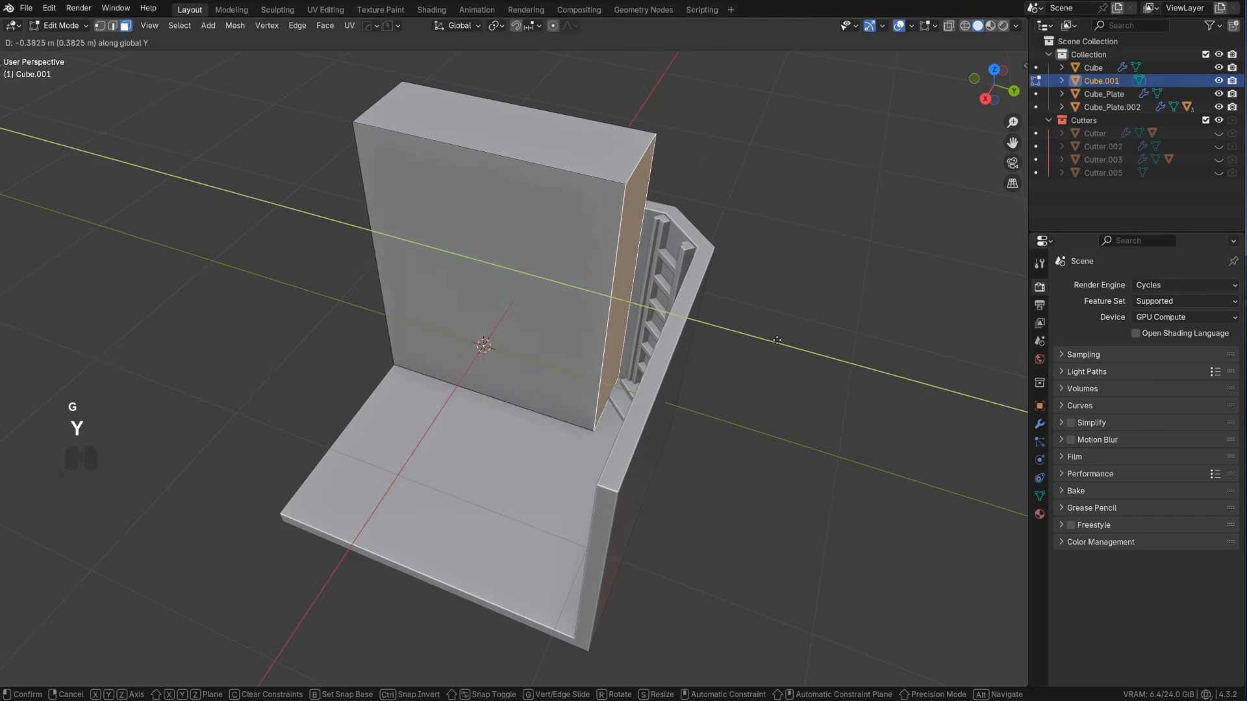
click(798, 339)
Nudge the block's ladder-side face about 0.02 m further in negative global Y for more clearance beside the steps
scroll(798, 339, up, 4)
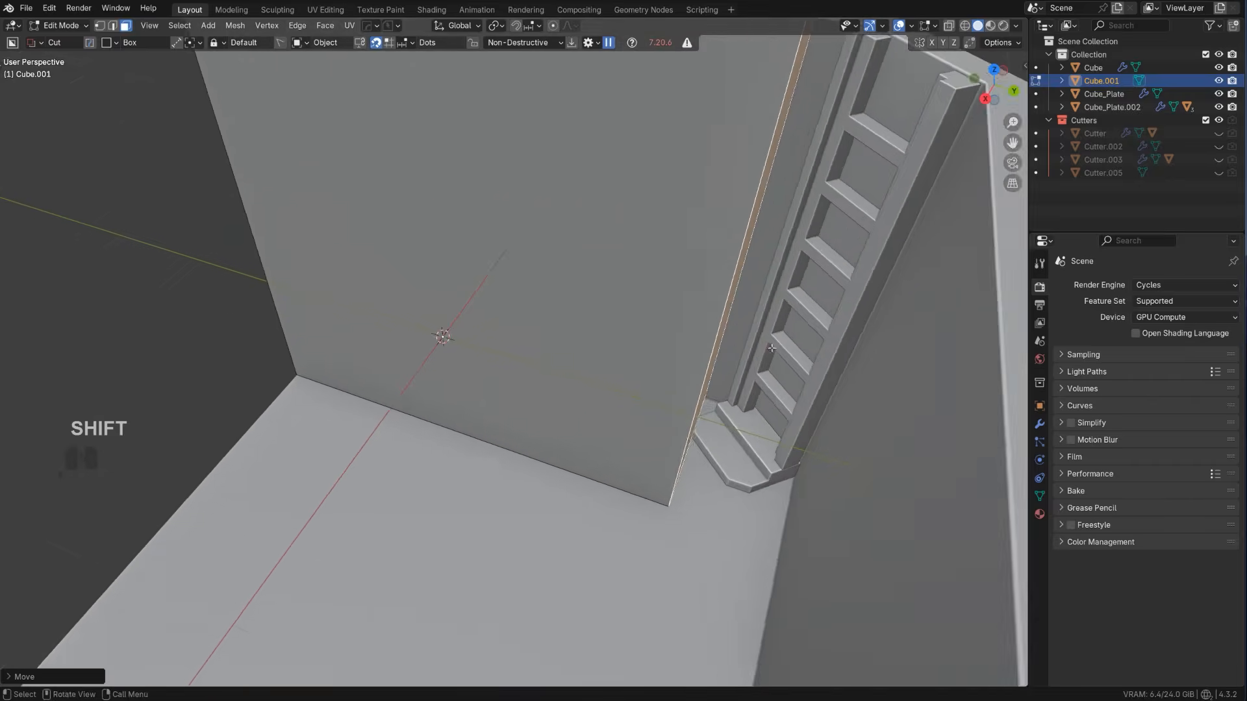
shift+middle_drag(797, 338, 566, 389)
scroll(562, 354, up, 2)
key(g)
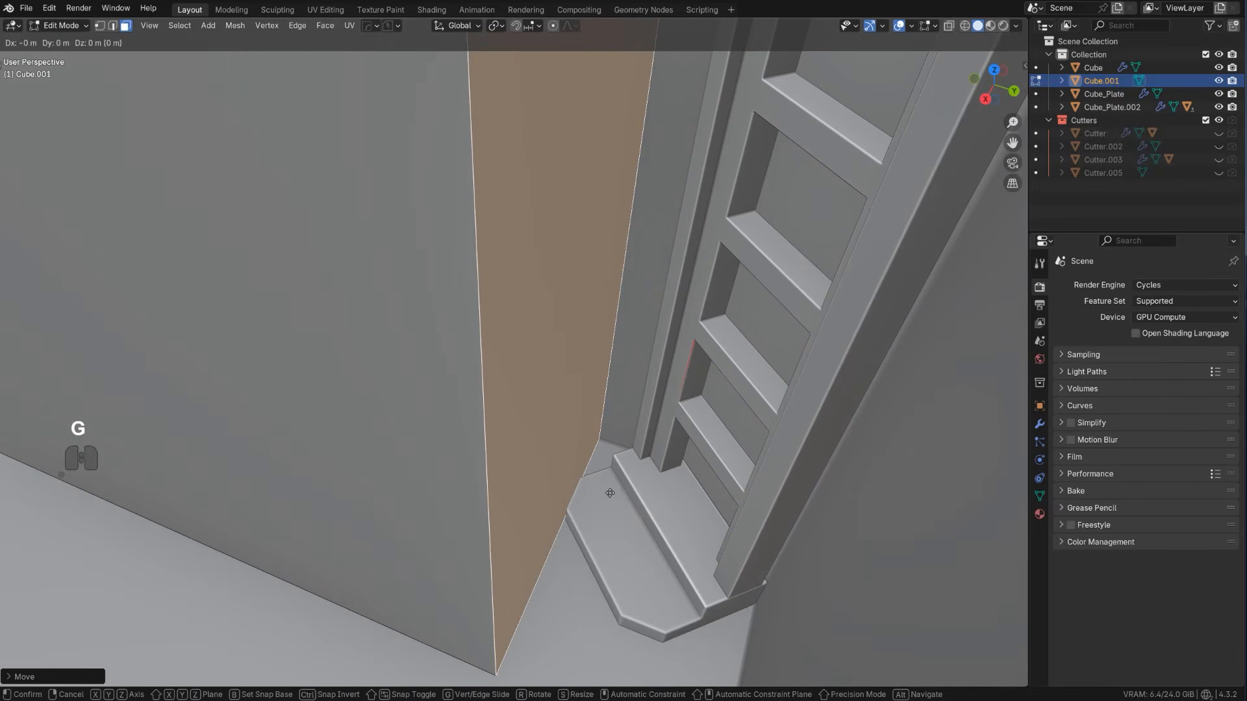
click(523, 405)
scroll(521, 406, down, 6)
middle_drag(487, 362, 676, 335)
scroll(584, 327, down, 4)
Select the block's top face and lower it about 0.5 m along global Z until it is level with the room walls
click(449, 230)
scroll(450, 230, up, 2)
shift+middle_drag(451, 229, 463, 241)
middle_drag(463, 242, 474, 237)
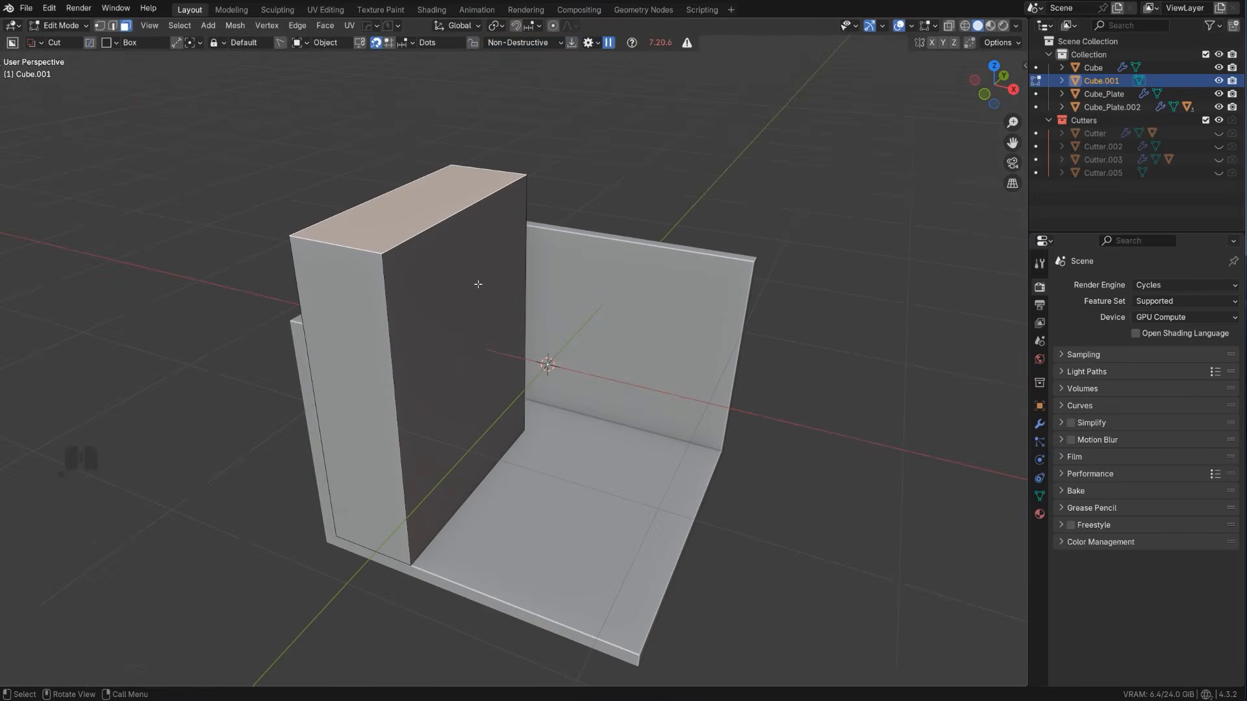
key(g)
key(z)
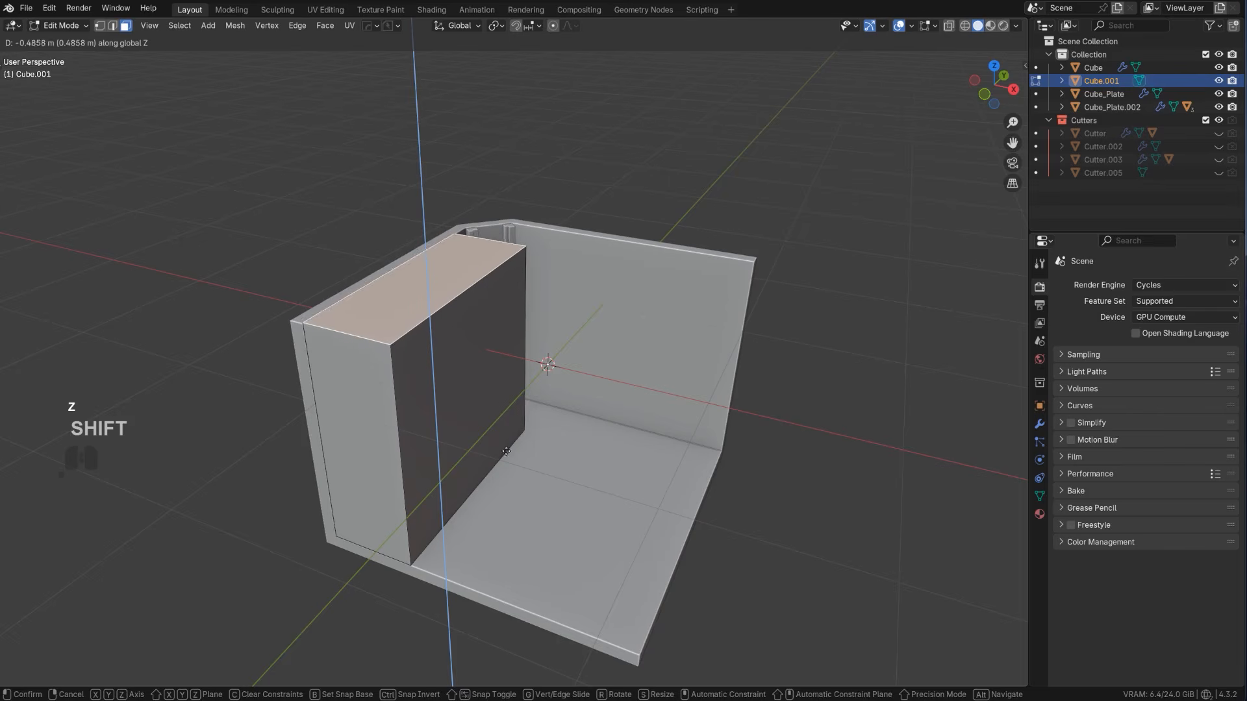
click(510, 469)
scroll(509, 464, down, 2)
From the right orthographic view in Object Mode, box-cut a horizontal slot about 1.71 by 0.33 m into the block, open at the end away from the ladder
scroll(484, 416, up, 2)
middle_drag(450, 371, 541, 284)
scroll(478, 288, up, 1)
mouse_move(540, 284)
middle_down()
mouse_move(591, 284)
mouse_move(537, 305)
middle_up()
key(KP_5)
key(Tab)
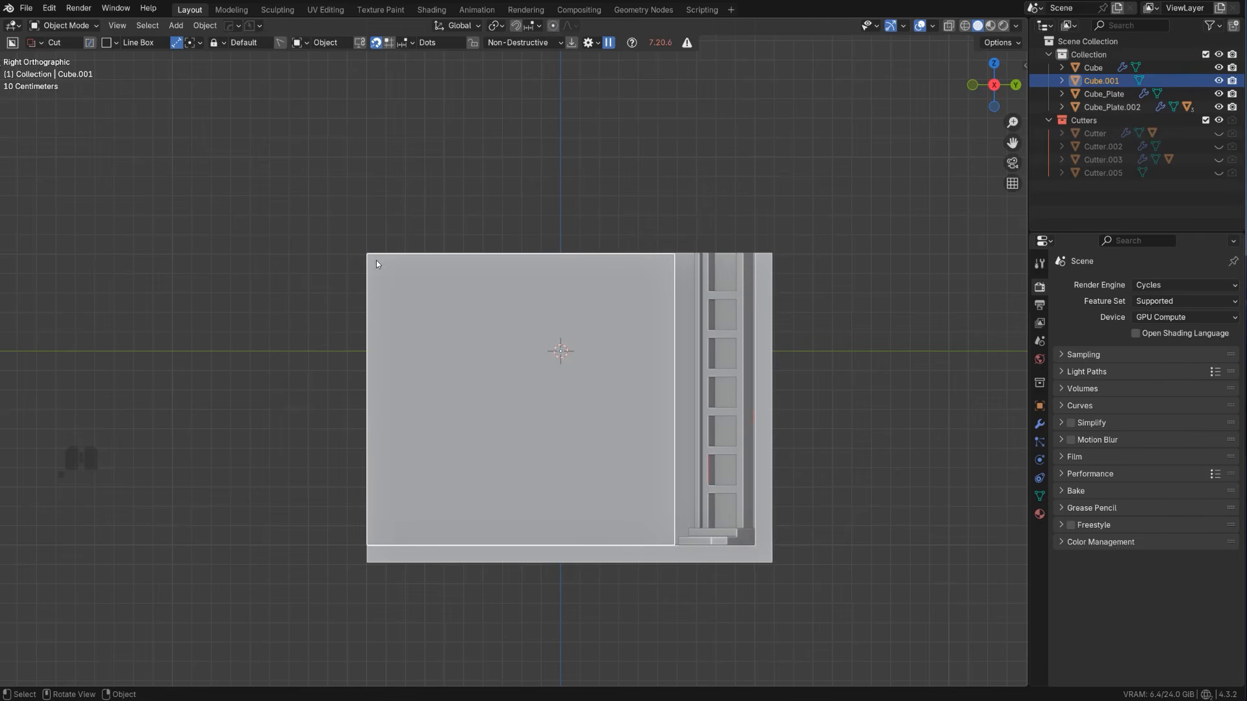
drag(379, 399, 473, 462)
right_click(458, 437)
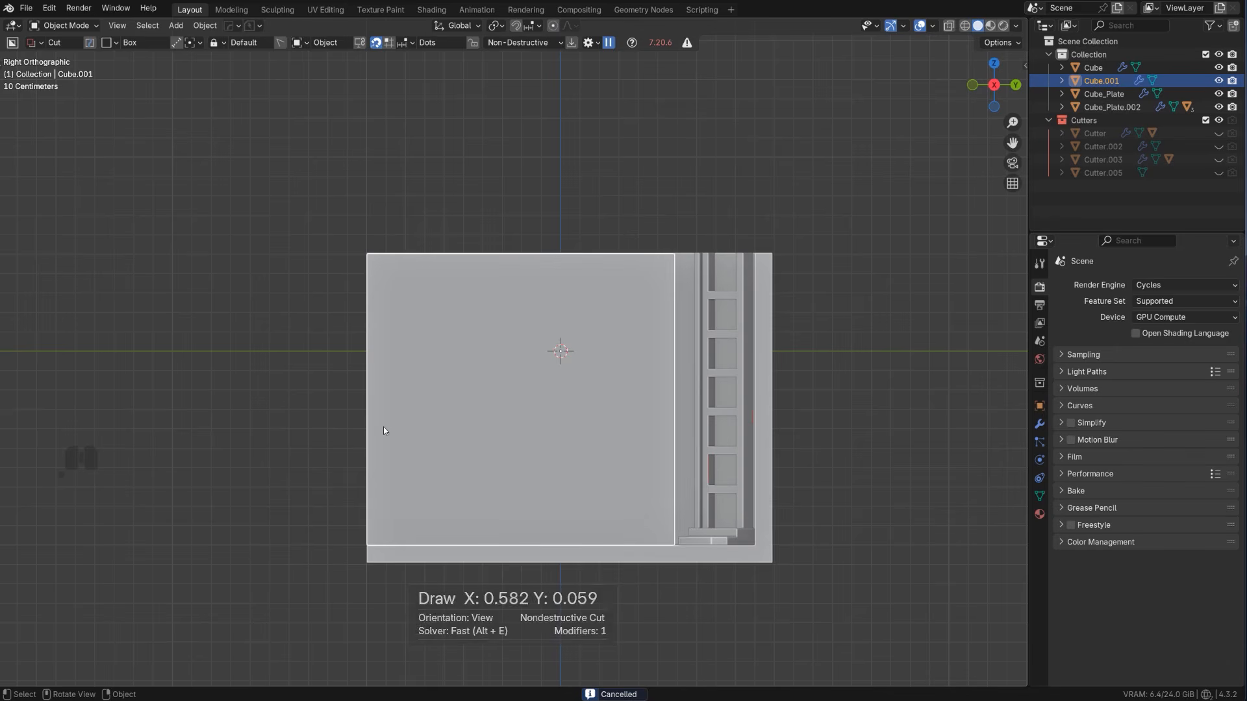
mouse_move(324, 407)
mouse_down()
mouse_move(497, 479)
mouse_move(611, 483)
mouse_move(660, 469)
mouse_up()
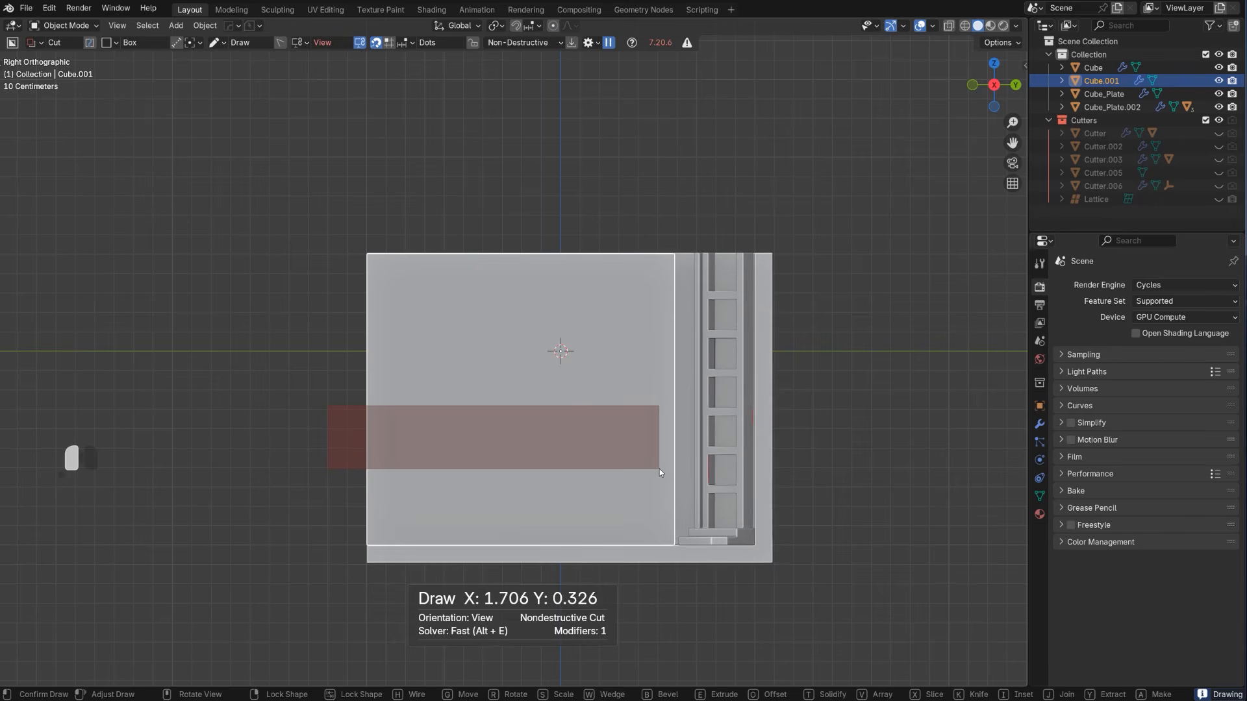
drag(660, 469, 660, 469)
key(space)
scroll(542, 408, up, 1)
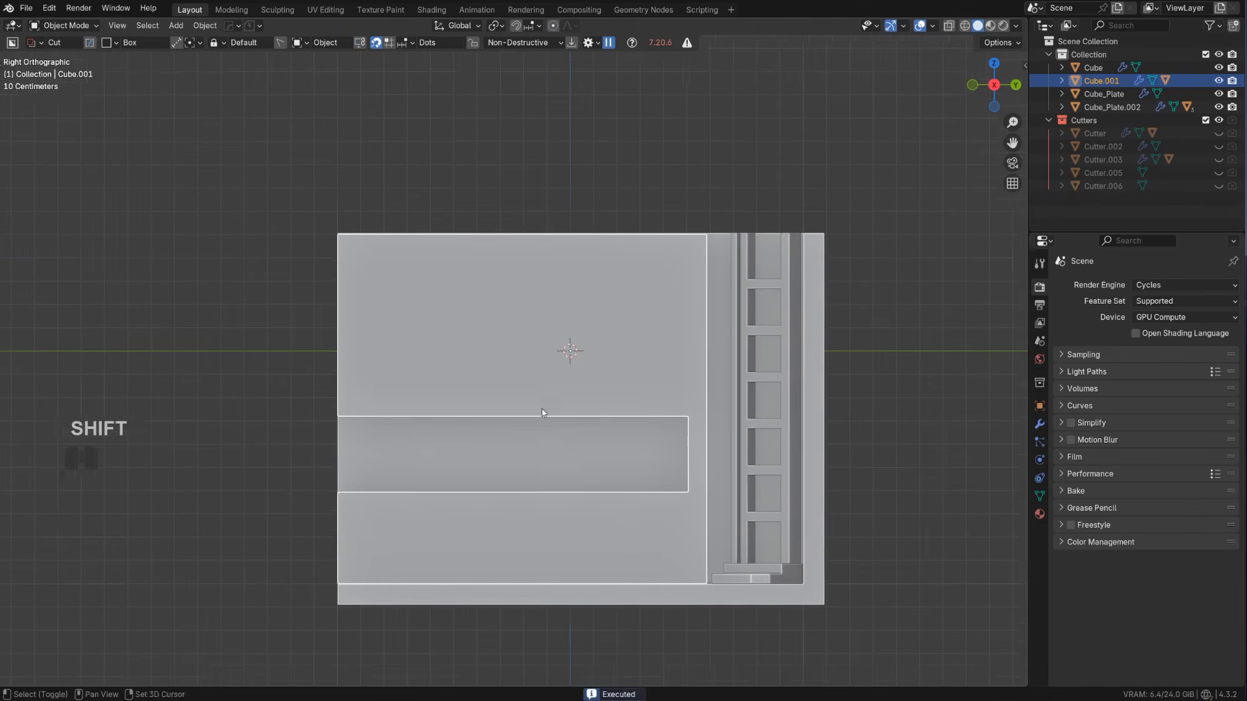
shift+middle_drag(542, 409, 524, 351)
drag(303, 292, 653, 401)
right_click(654, 397)
click(656, 365)
click(614, 345)
scroll(551, 377, down, 2)
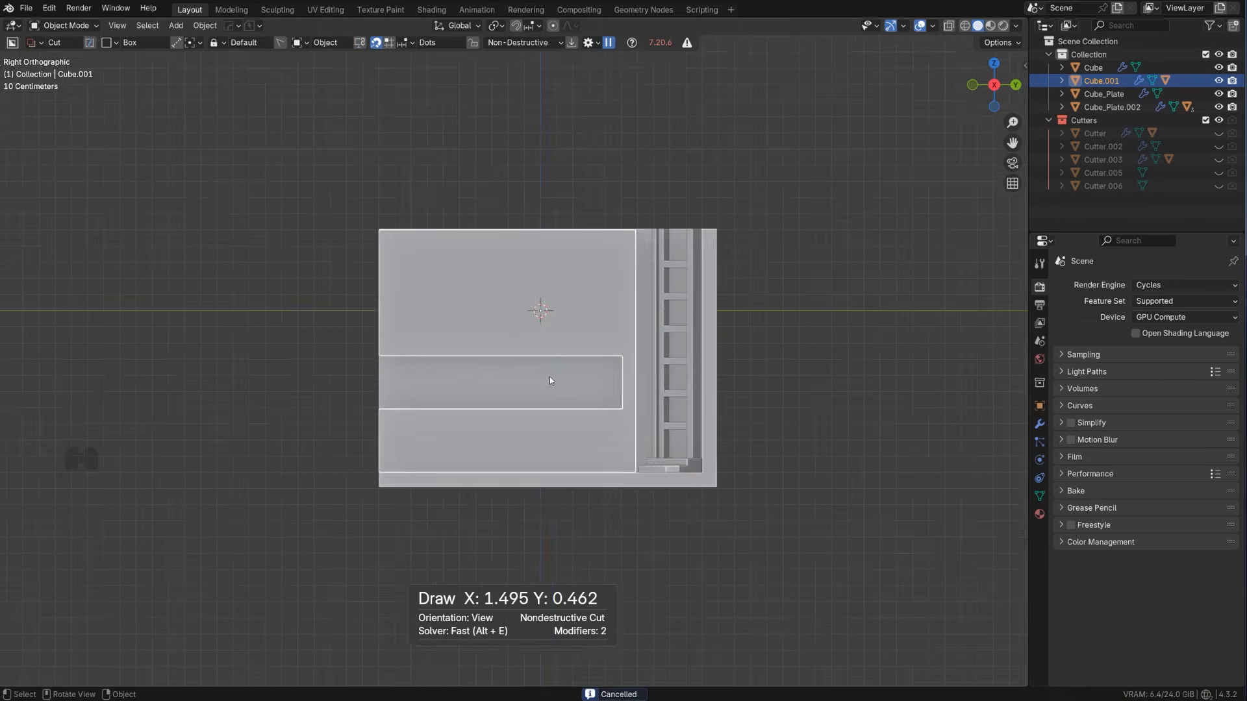
middle_drag(551, 376, 504, 367)
key(KP_5)
key(KP_5)
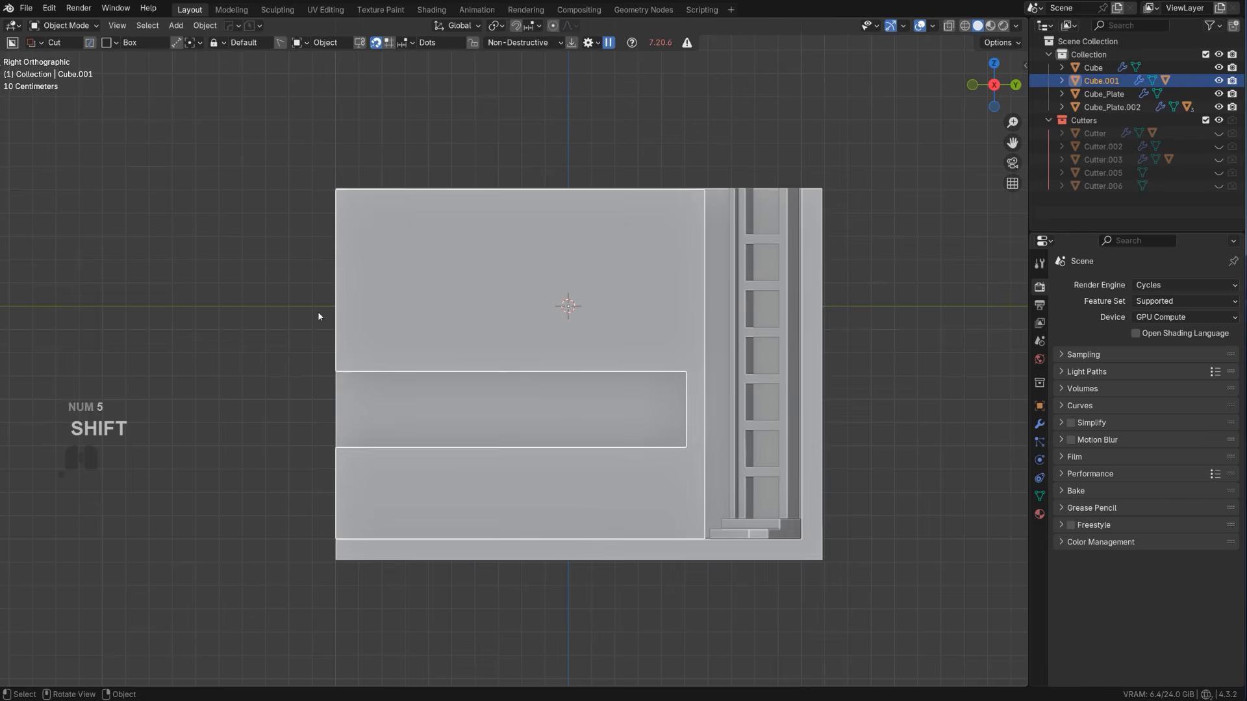
Reveal the slot's Boolean cutter with HardOps and view it in perspective
key(q)
click(597, 382)
click(597, 388)
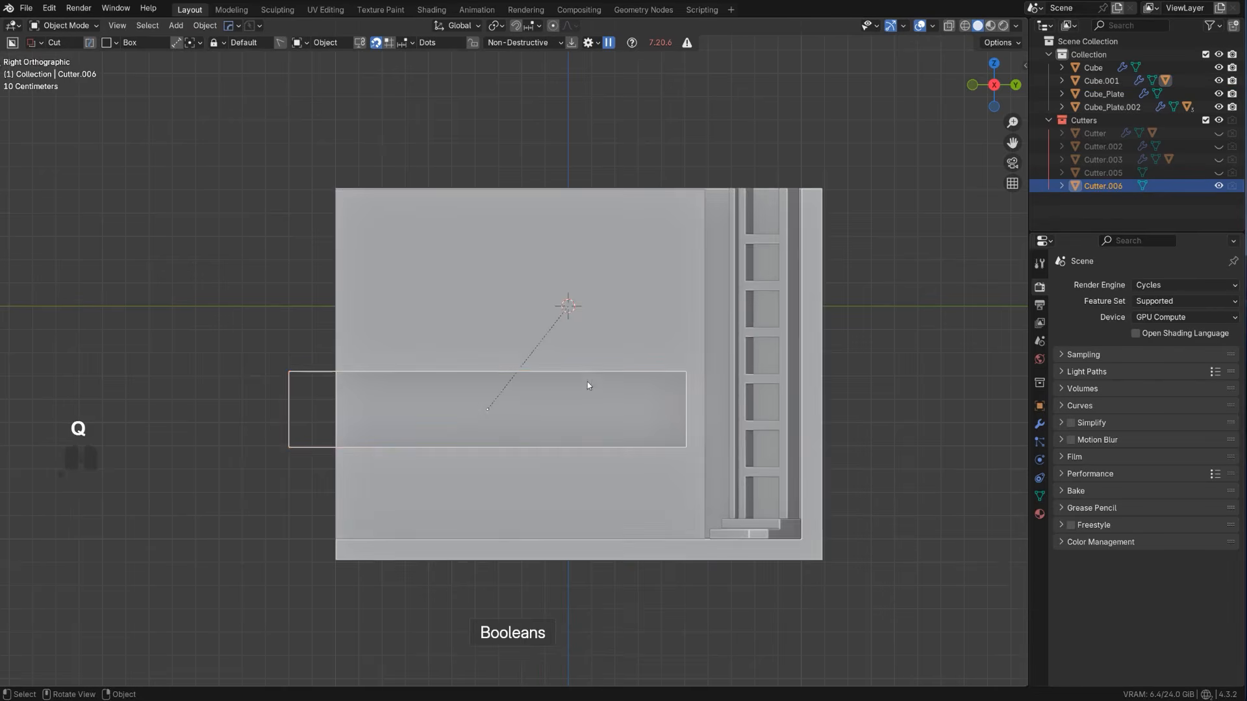
middle_drag(587, 385, 577, 393)
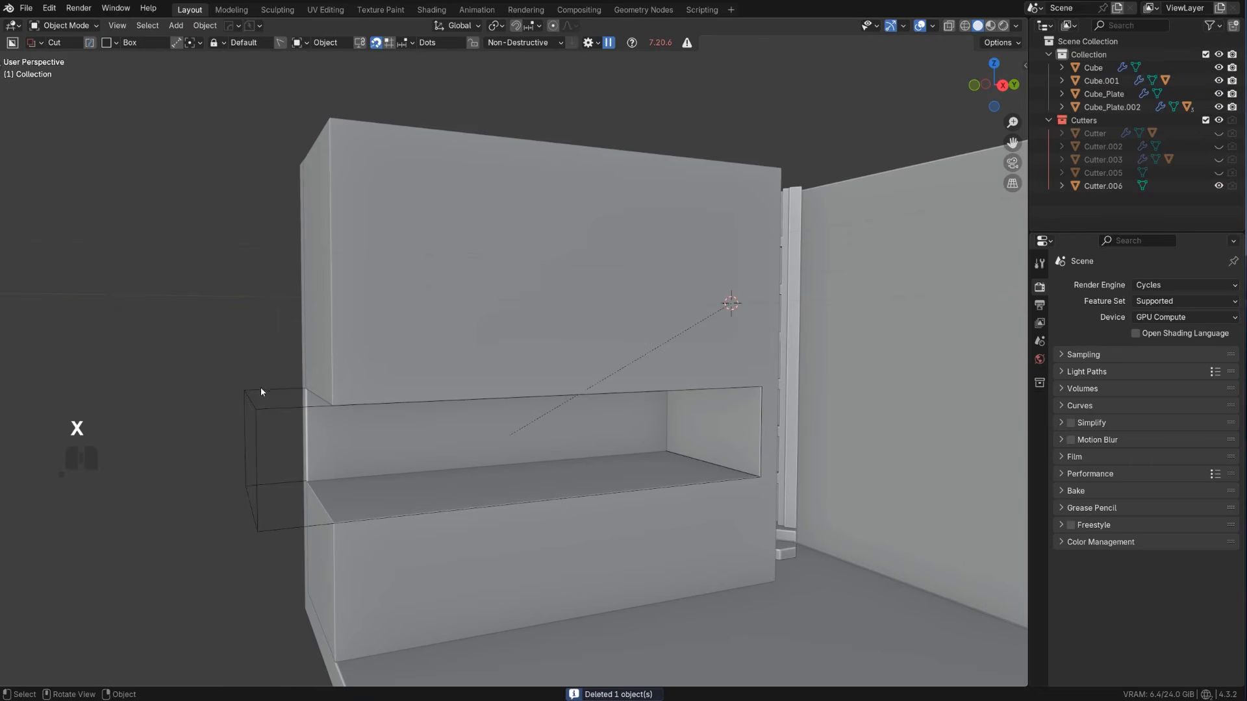
click(260, 390)
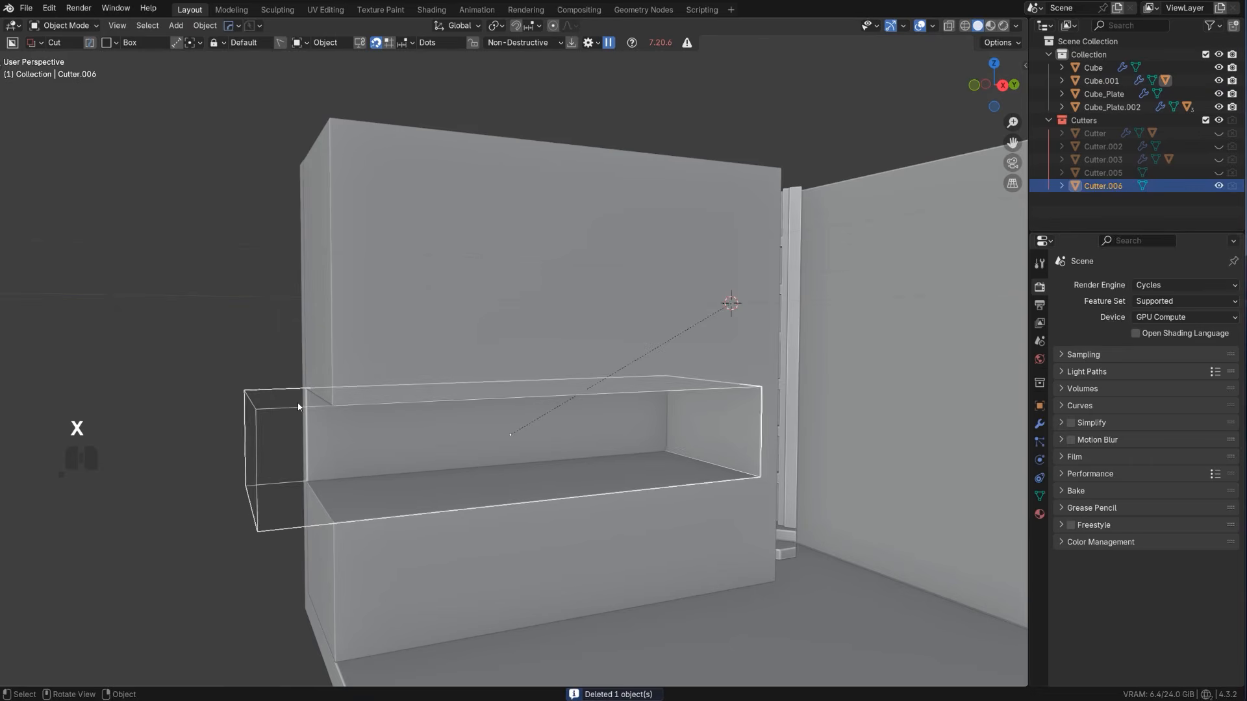
Duplicate the slot's cutter and move the copy about 0.3 m up along global Z, directly above the slot
shift+middle_drag(396, 413, 340, 409)
key(shift+d)
key(z)
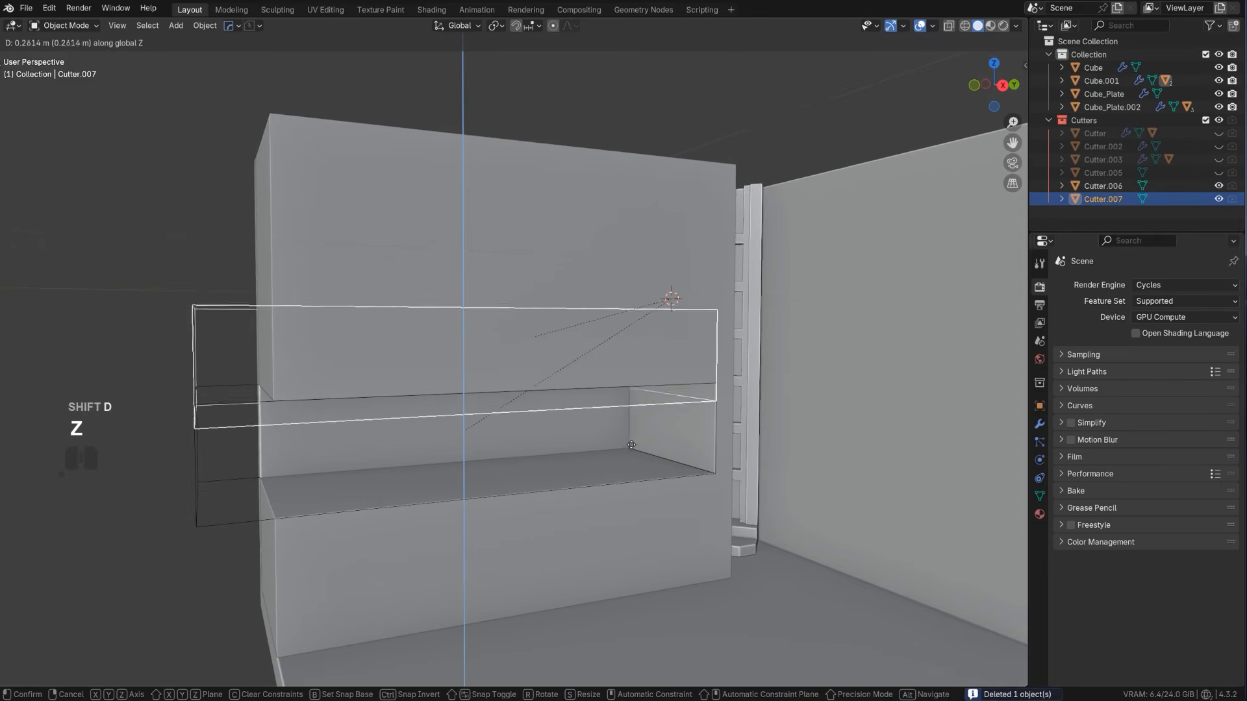
click(635, 439)
shift+click(625, 266)
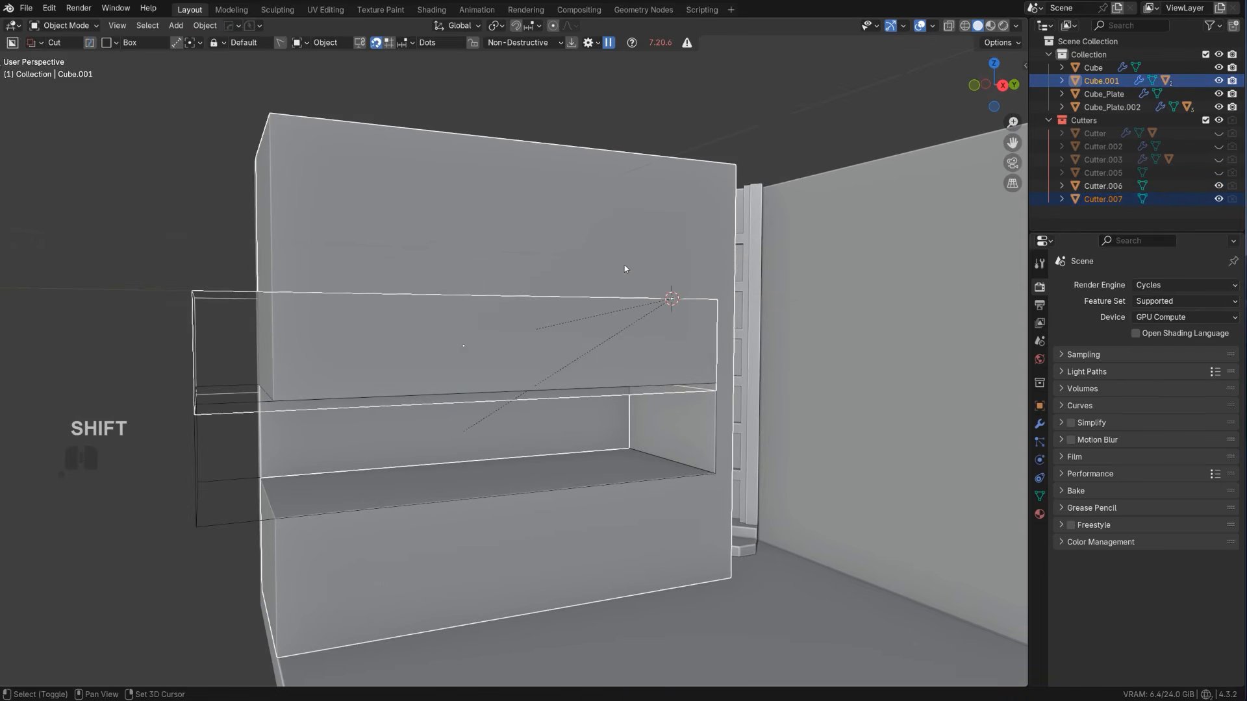
key(q)
right_click(859, 186)
scroll(543, 317, down, 3)
middle_drag(541, 319, 552, 346)
key(Tab)
click(437, 342)
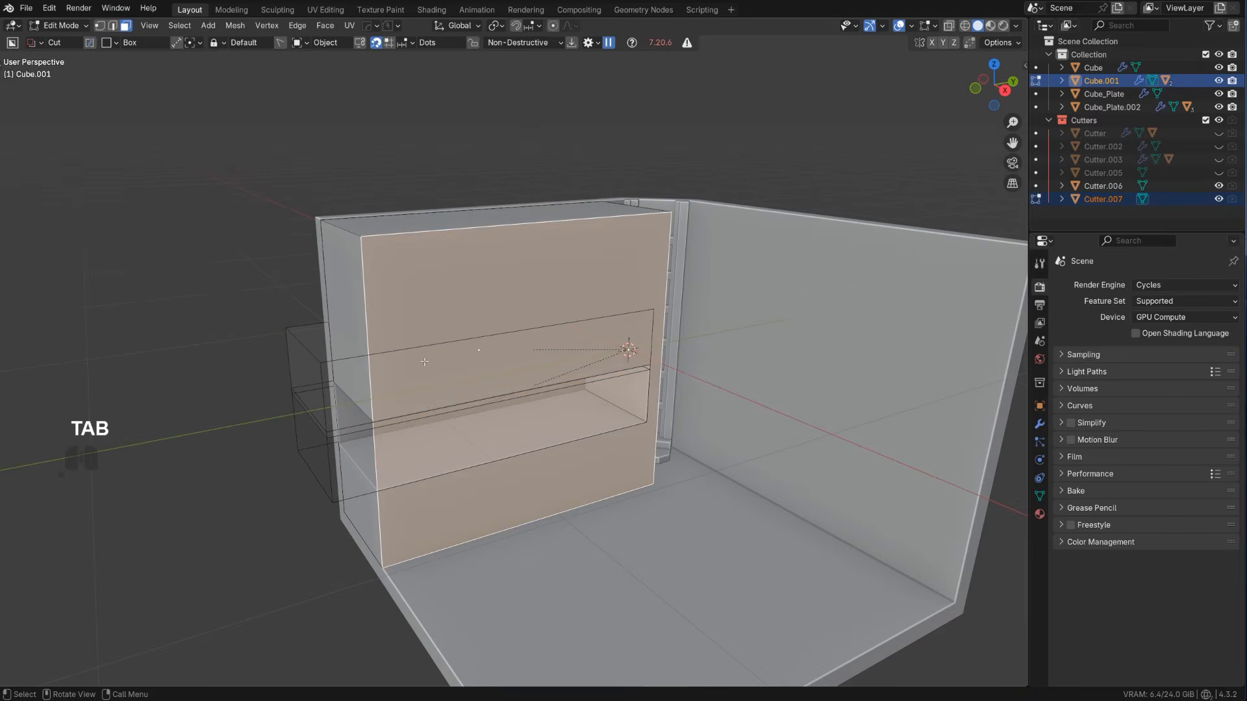
key(Tab)
scroll(479, 338, up, 1)
middle_drag(473, 333, 466, 302)
Add the block to the selected upper cutter copy and run the HardOps Slash Boolean to split off that section
shift+click(461, 297)
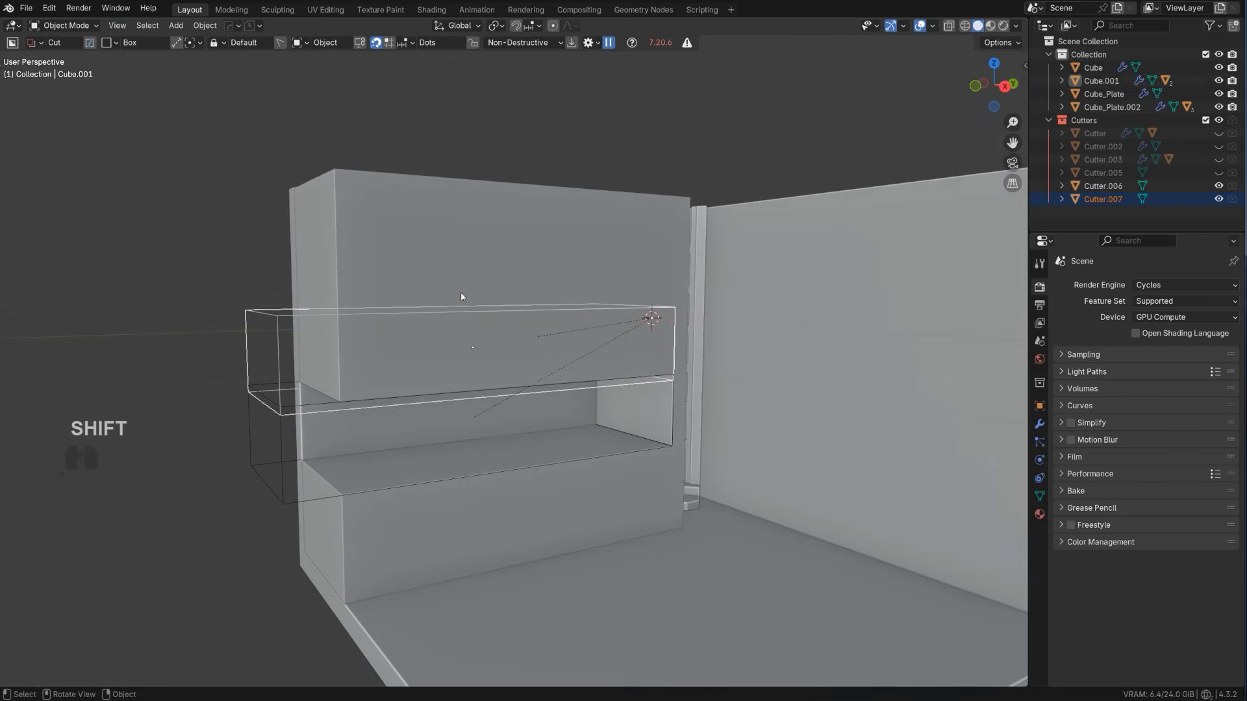
key(q)
mouse_move(462, 294)
shift+click(389, 279)
key(q)
mouse_move(389, 279)
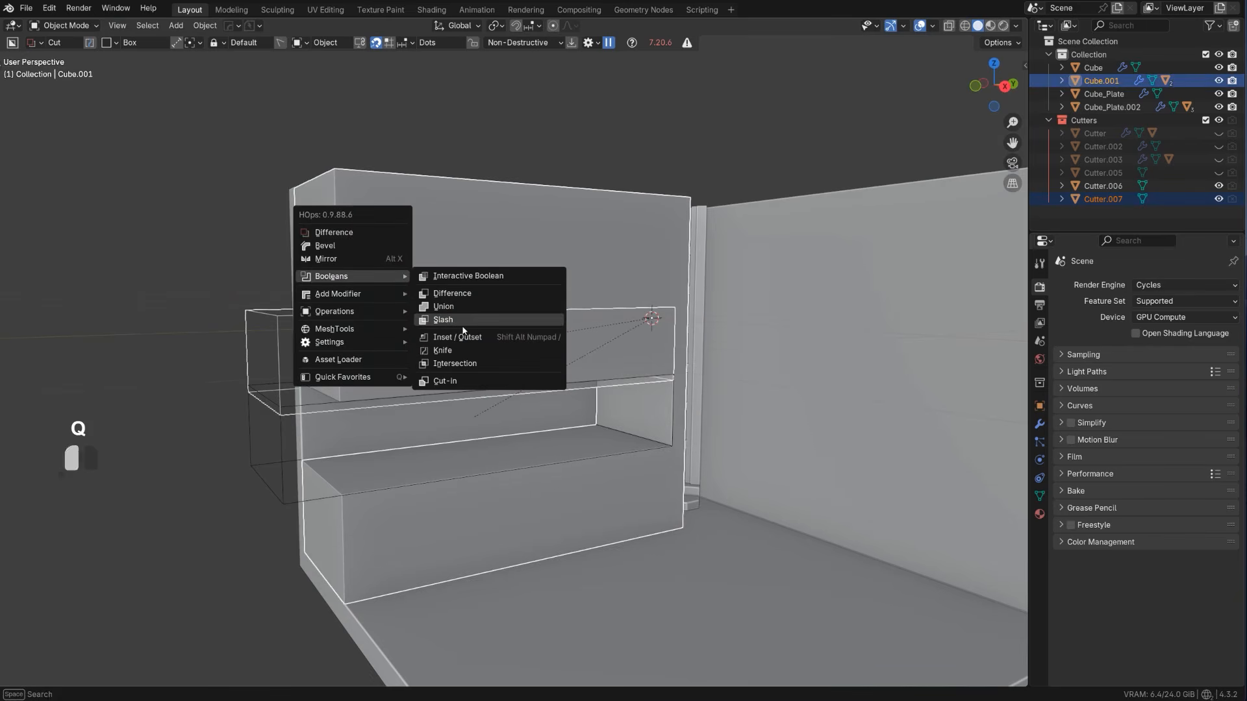
click(434, 316)
Expand the block's first Boolean modifier, check its effect in the viewport and set its solver to Exact
click(1039, 424)
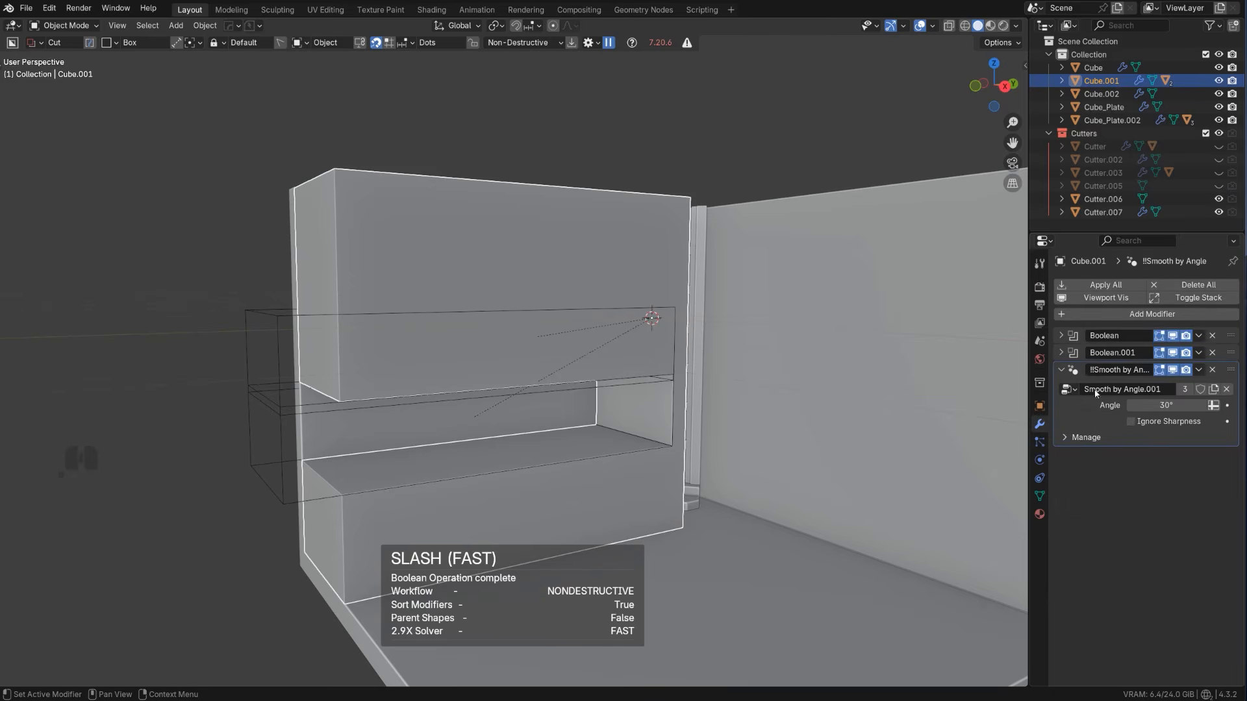
click(1063, 336)
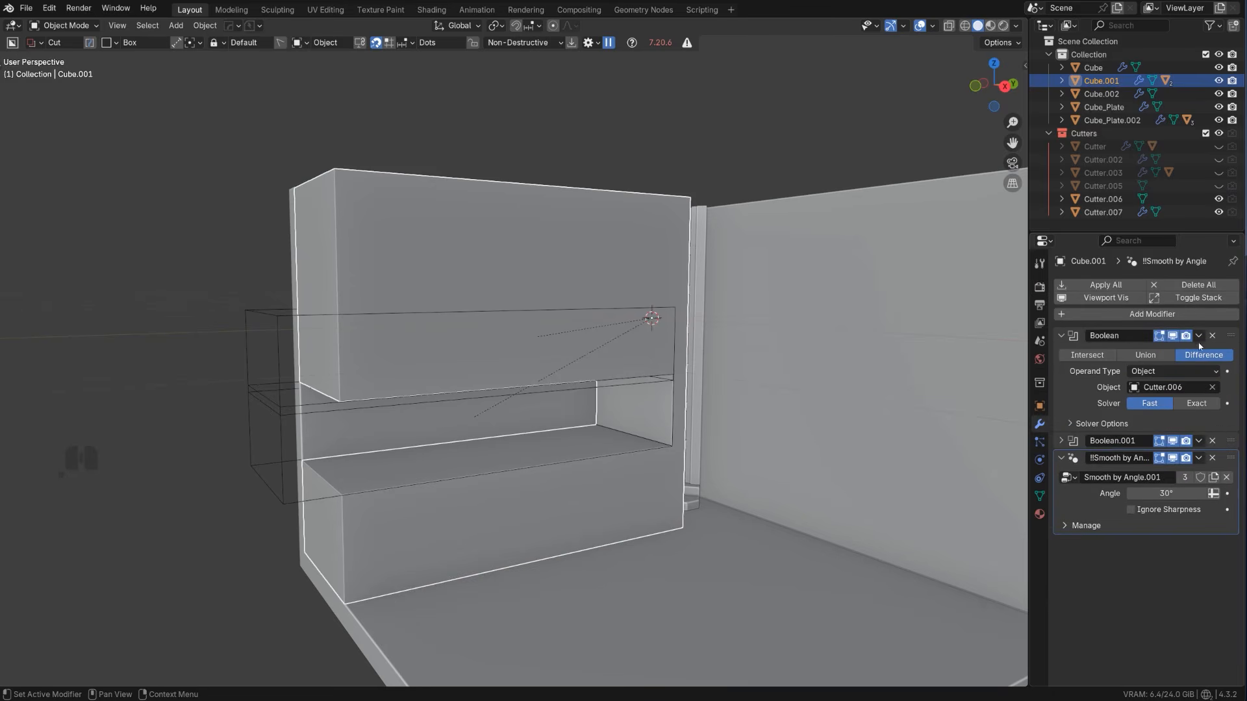
click(1173, 336)
click(1173, 336)
click(1195, 403)
Hide the Cutters collection and inspect the block's slot for overlapping or inverted faces
scroll(729, 391, up, 4)
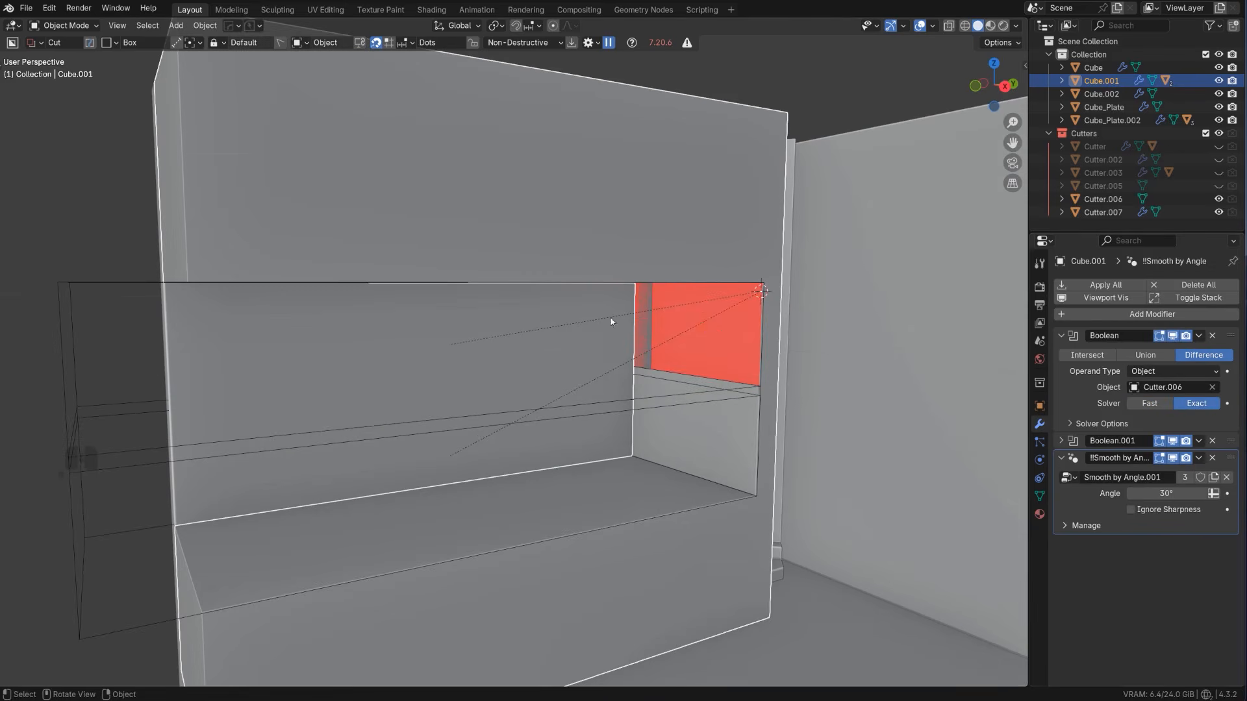
mouse_move(611, 321)
middle_down()
mouse_move(512, 278)
mouse_move(598, 306)
middle_up()
key(shift+2)
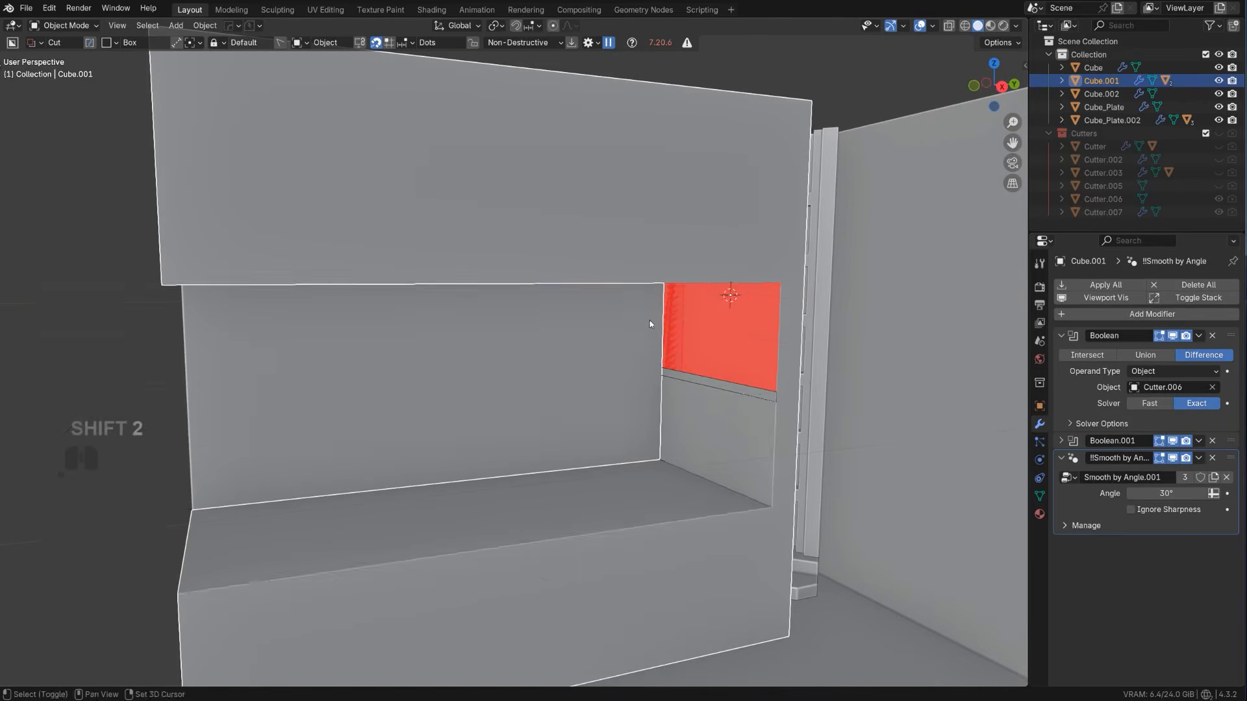
scroll(650, 321, down, 3)
scroll(602, 254, up, 2)
middle_drag(612, 260, 599, 271)
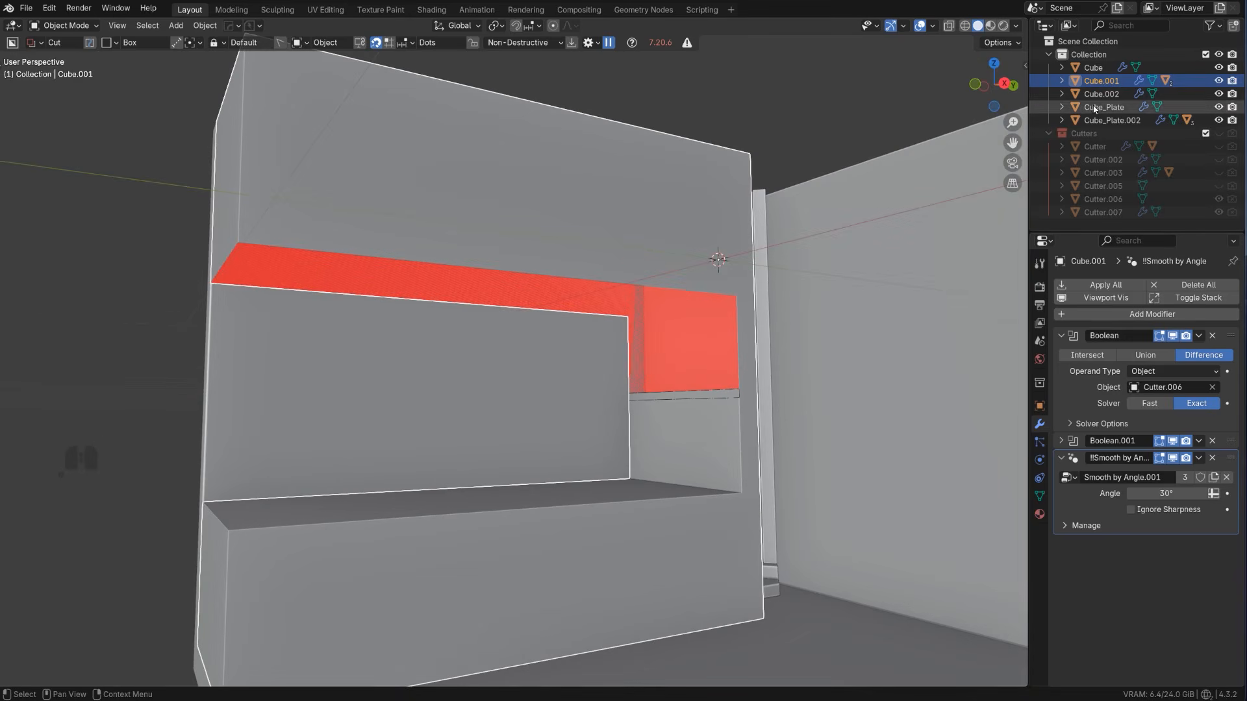
Select the slashed piece Cube.002 and set its Boolean.001 modifier's solver to Exact
click(1195, 95)
click(1218, 94)
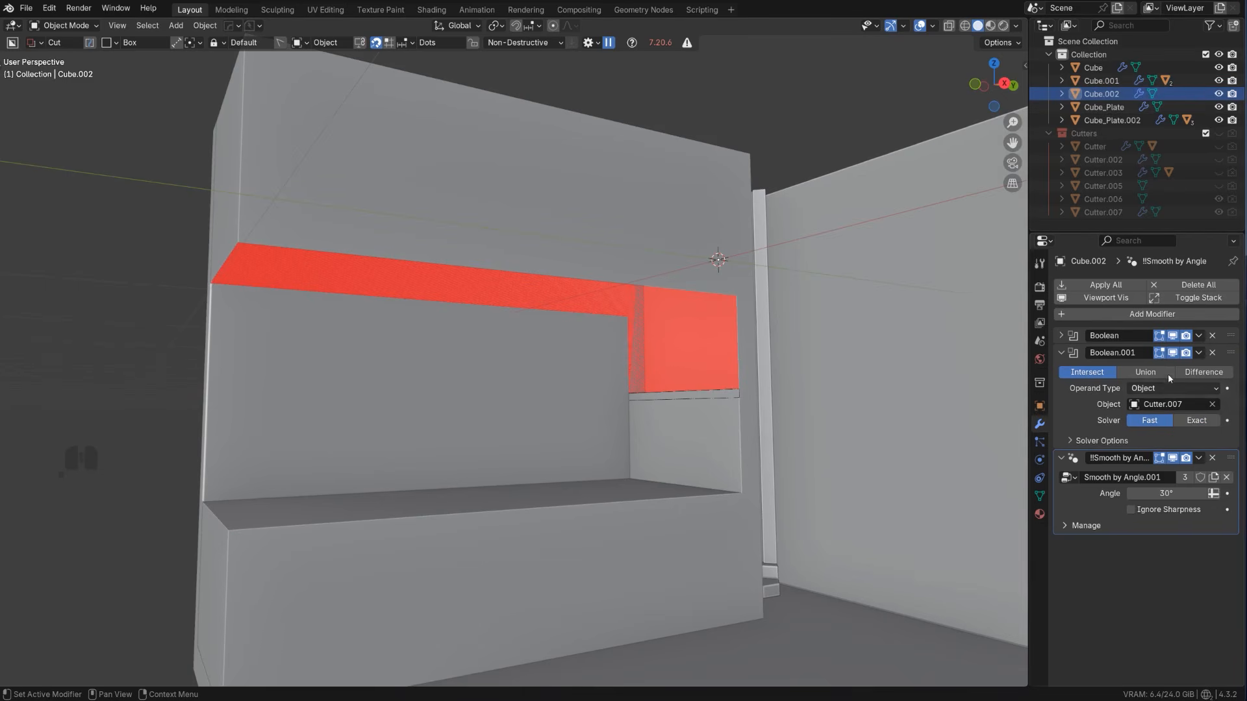
click(1199, 420)
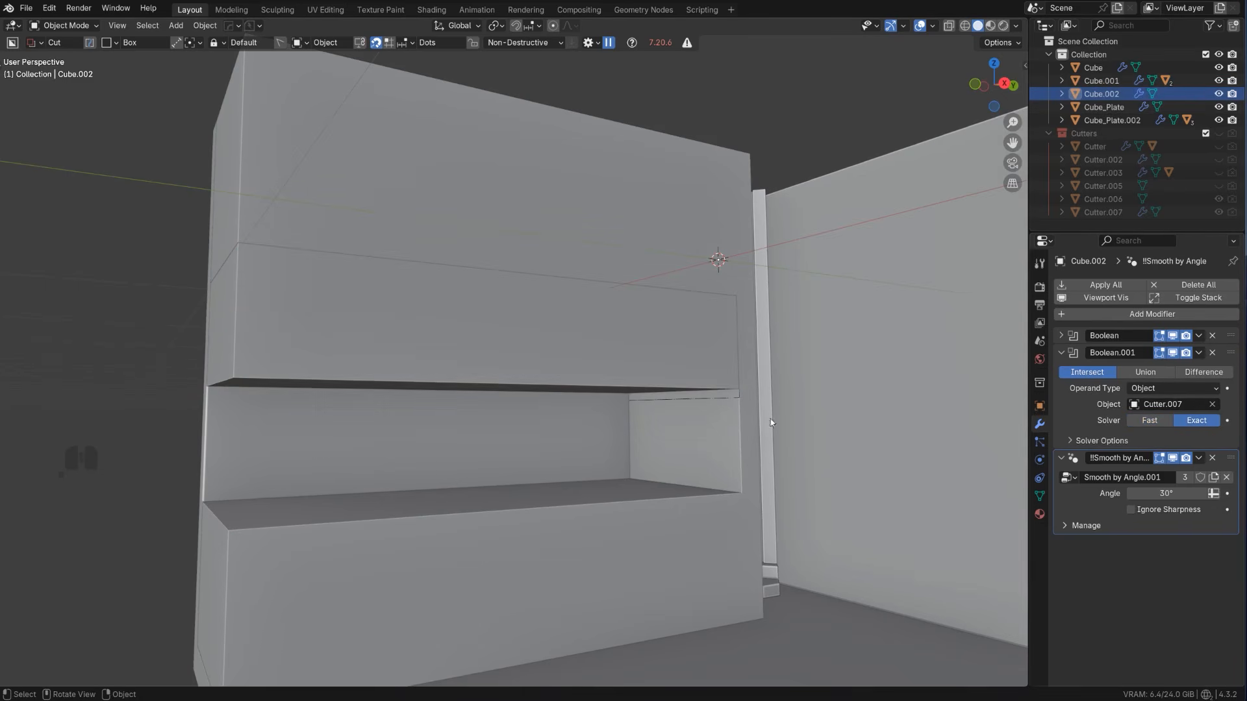
Apply the slashed piece's Boolean modifiers with the HardOps Csharp operation
key(q)
ctrl+click(520, 329)
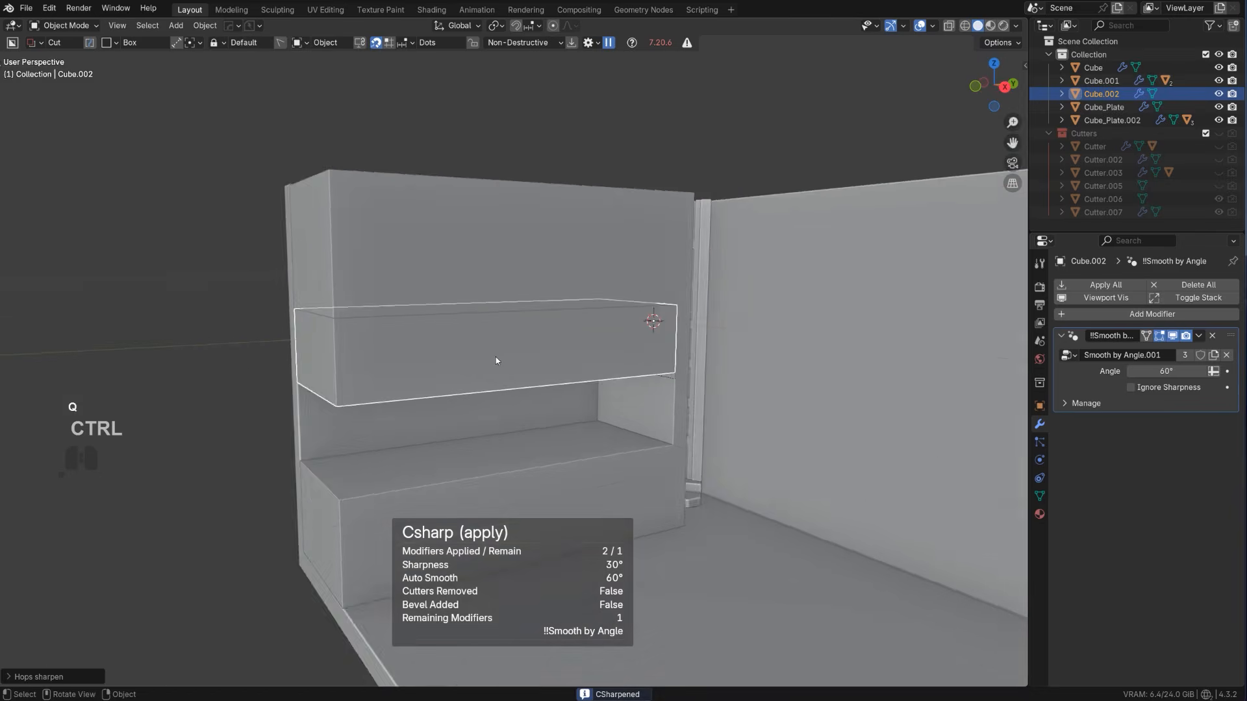
key(ctrl+z)
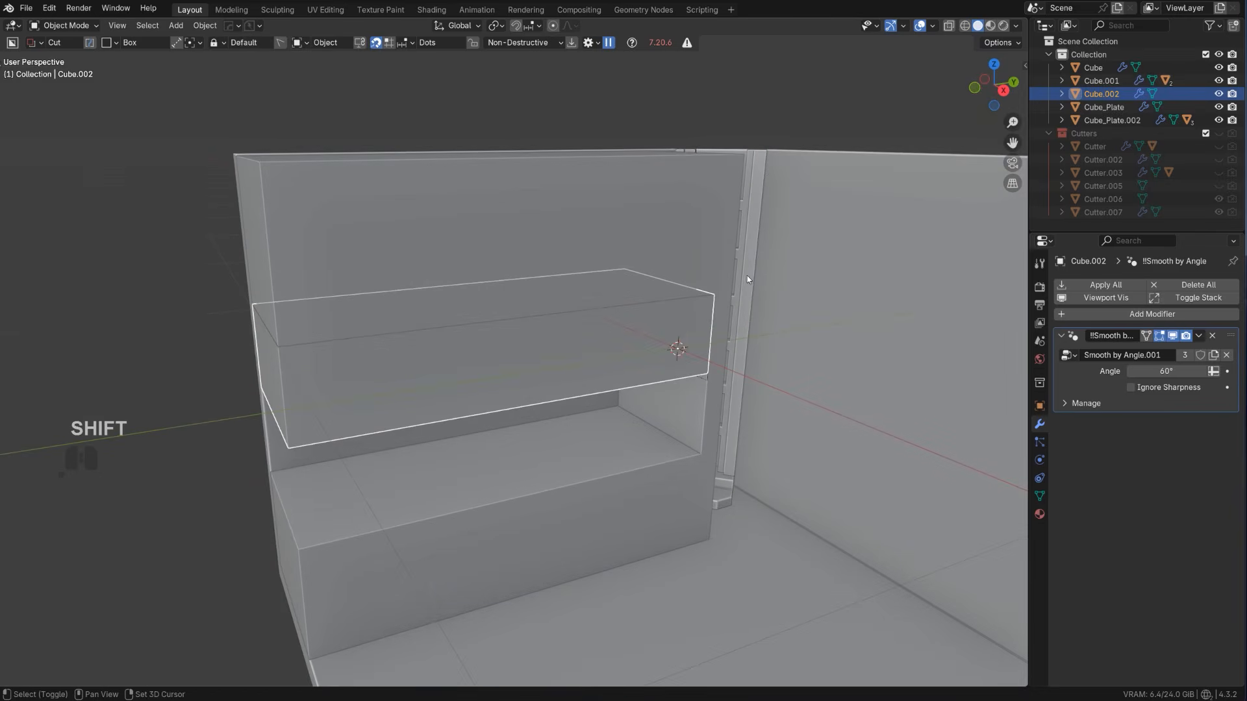
Copy the ladder's modifiers onto the slashed piece Cube.002, leaving only that piece selected
shift+click(748, 304)
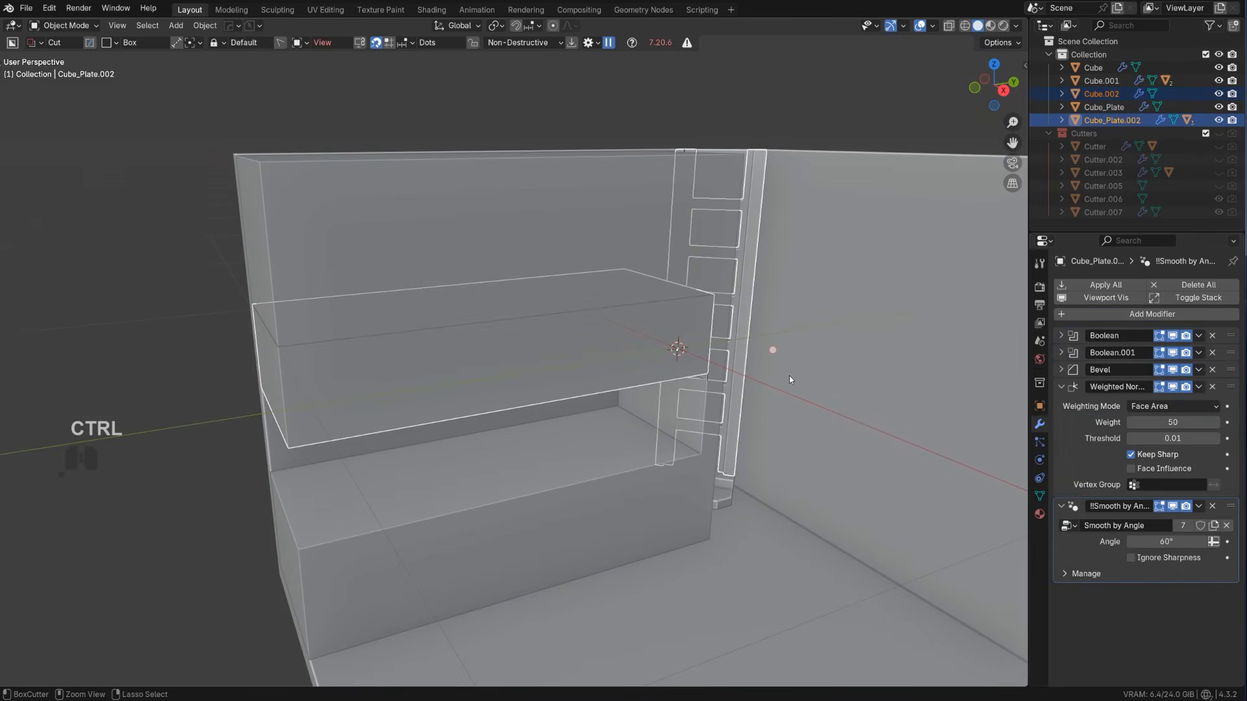
key(ctrl+l)
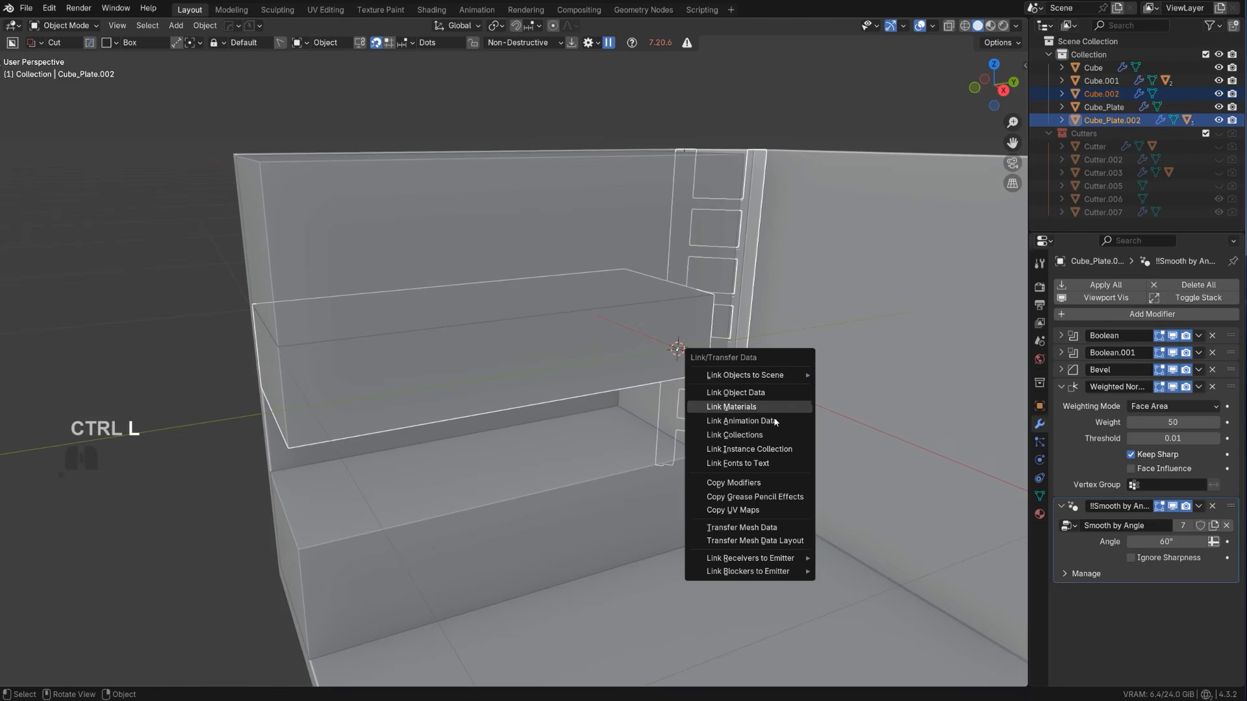
click(767, 484)
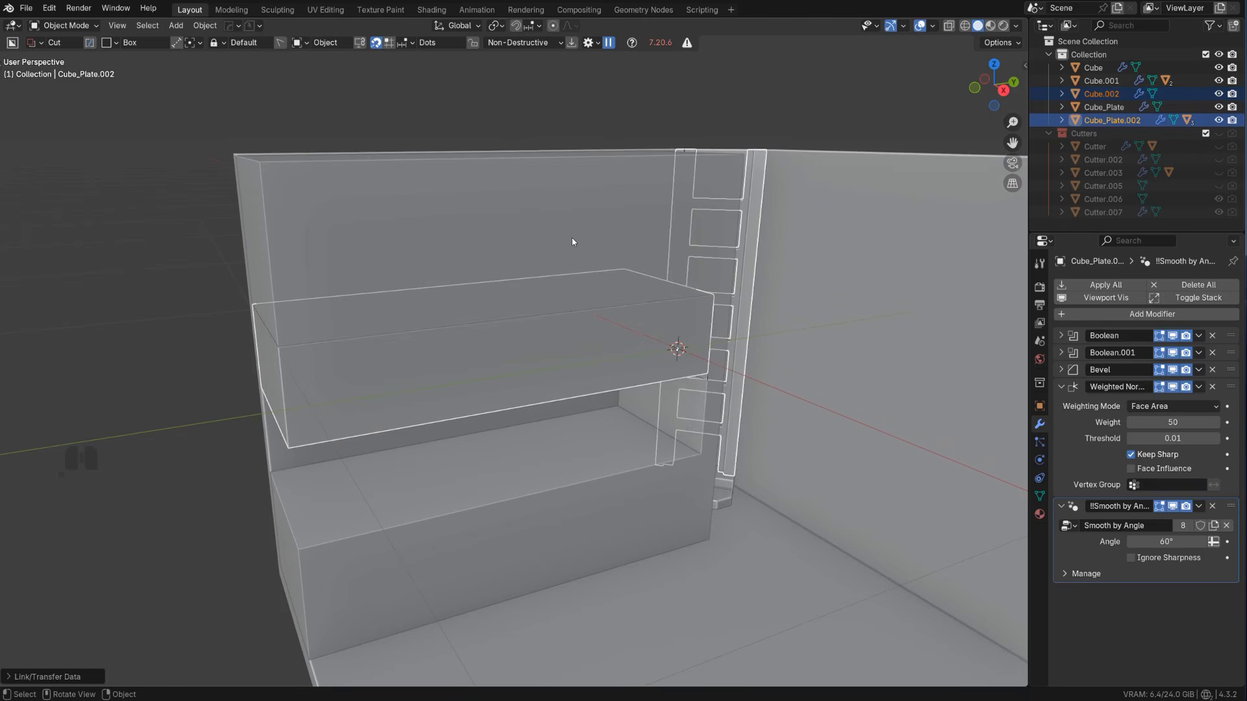
click(730, 294)
key(ctrl+z)
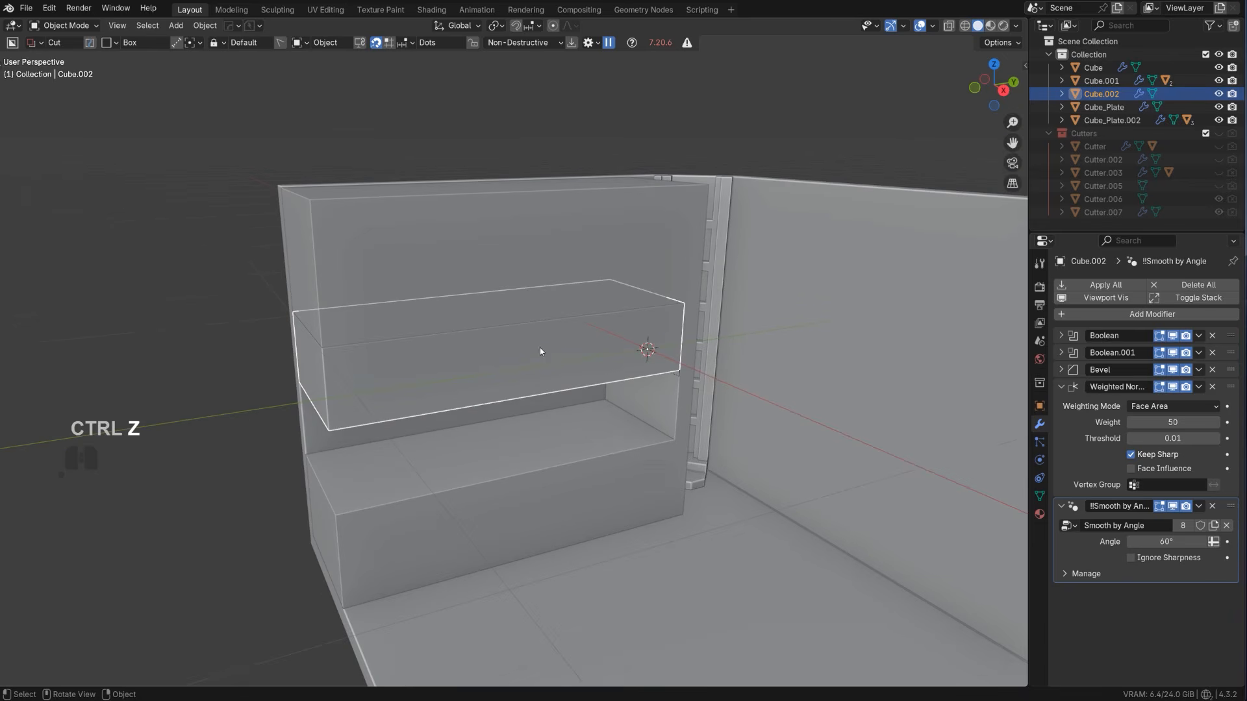
Apply the Boolean modifiers on the slashed piece and on the main block with HardOps Csharp
key(q)
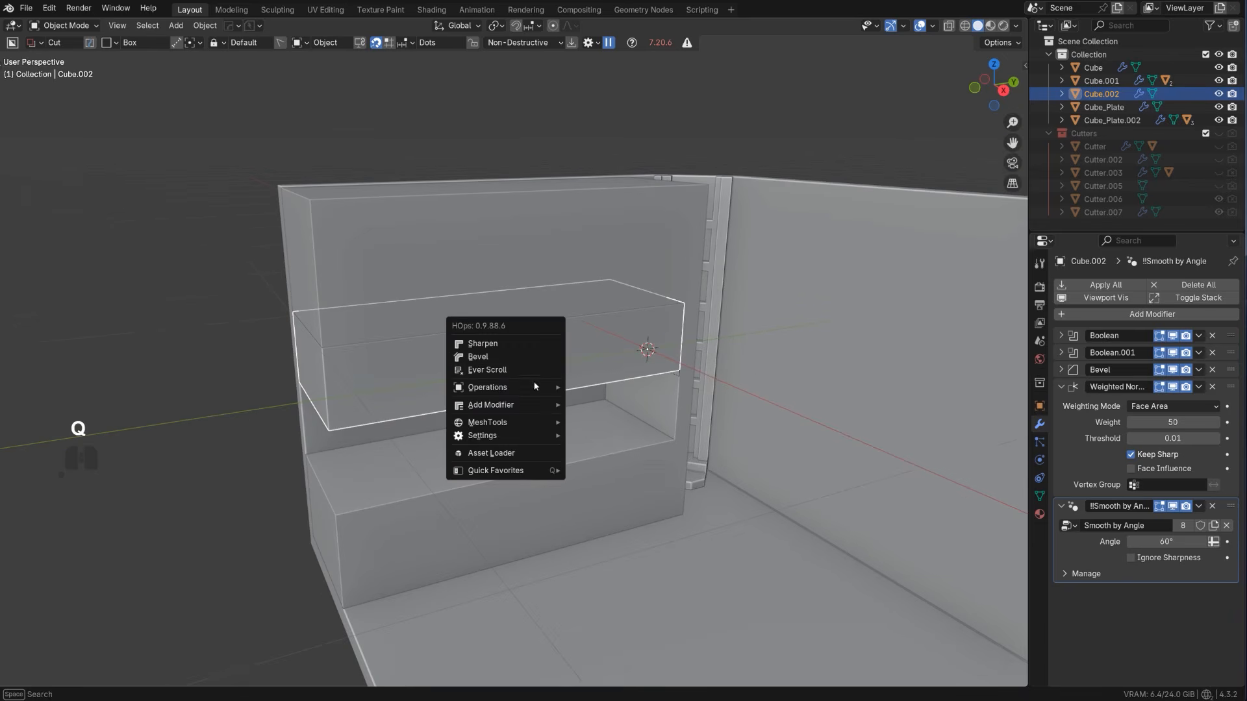
ctrl+click(513, 343)
click(473, 285)
key(q)
ctrl+click(473, 286)
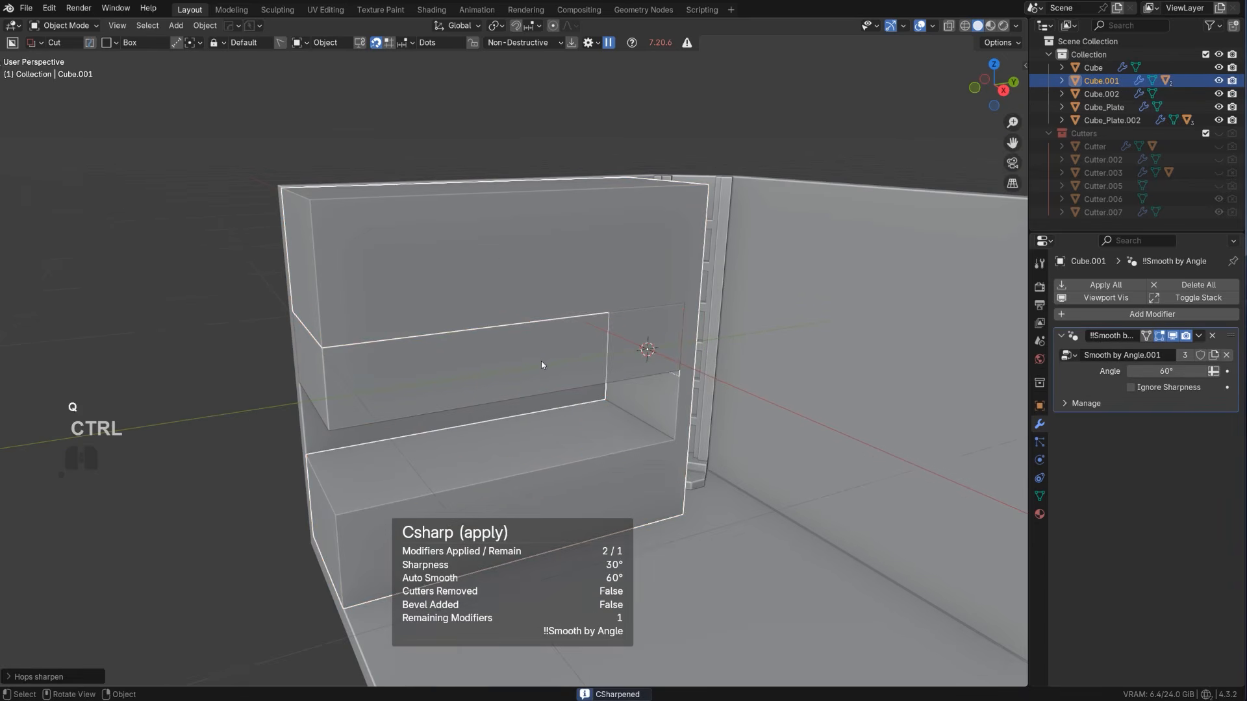
Copy the slashed piece's Bevel and Weighted Normal modifiers onto the main block, and select the block
shift+click(571, 305)
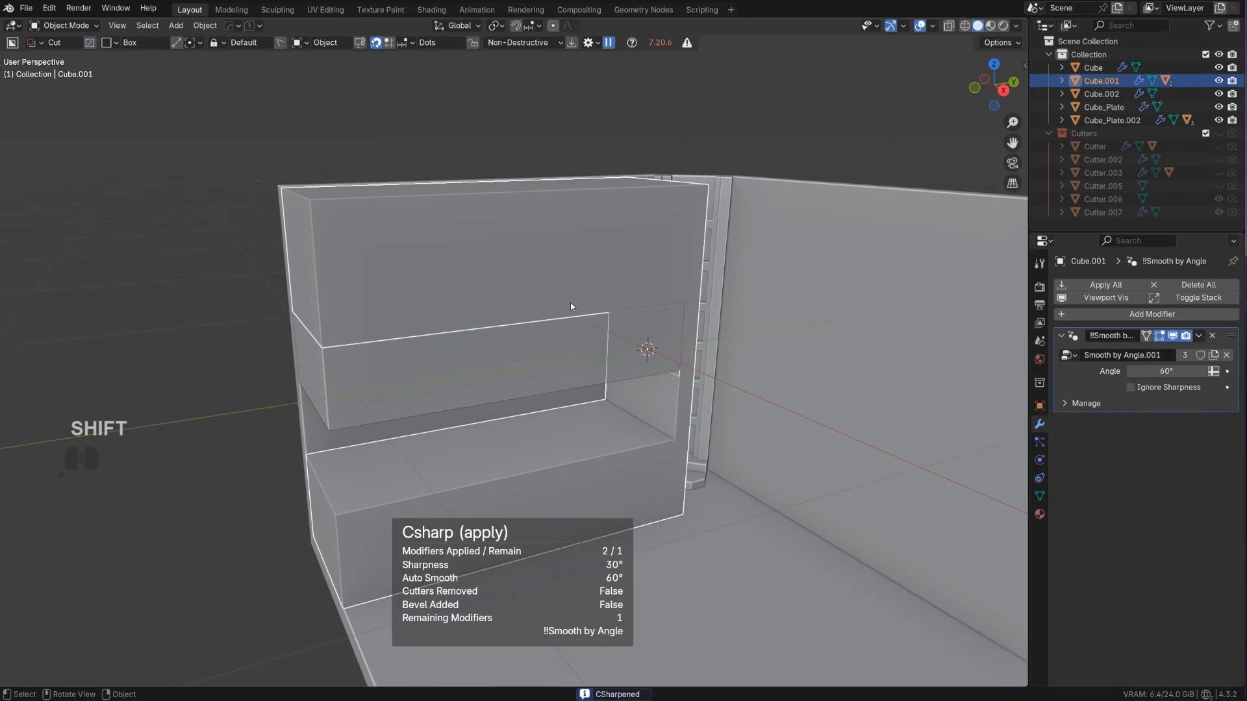
key(ctrl+l)
click(567, 339)
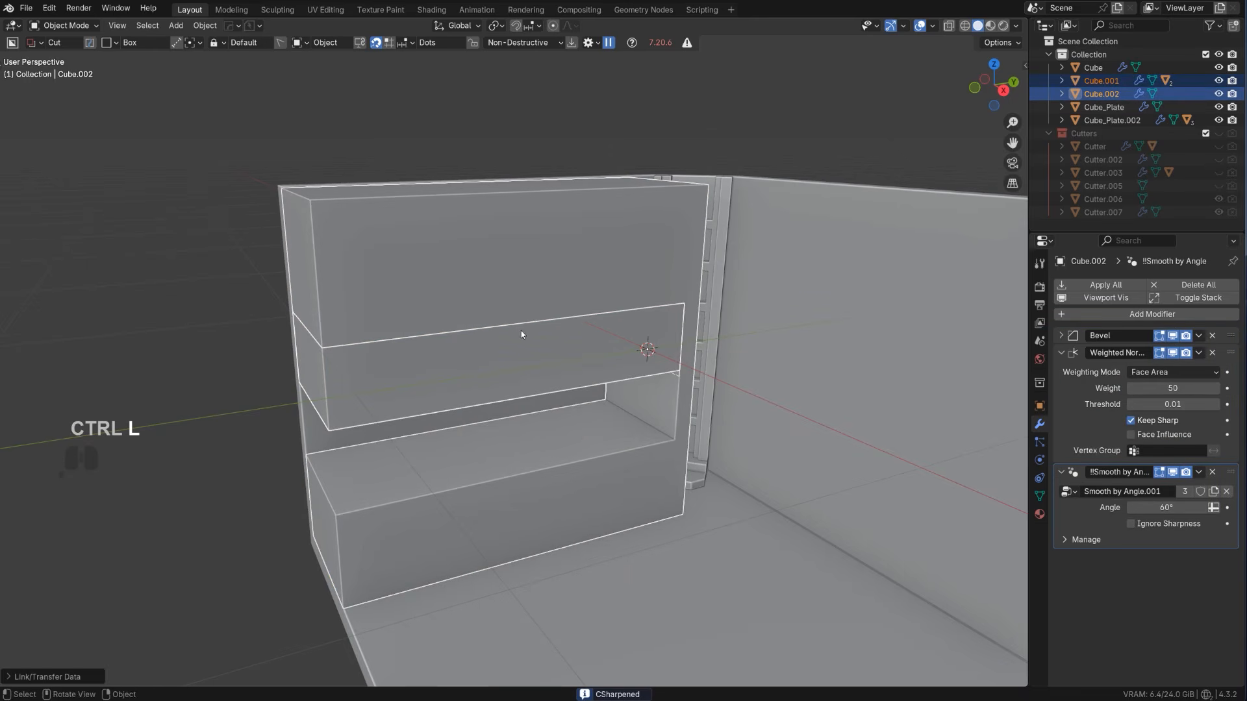
scroll(645, 295, up, 1)
click(381, 294)
middle_drag(370, 307, 507, 302)
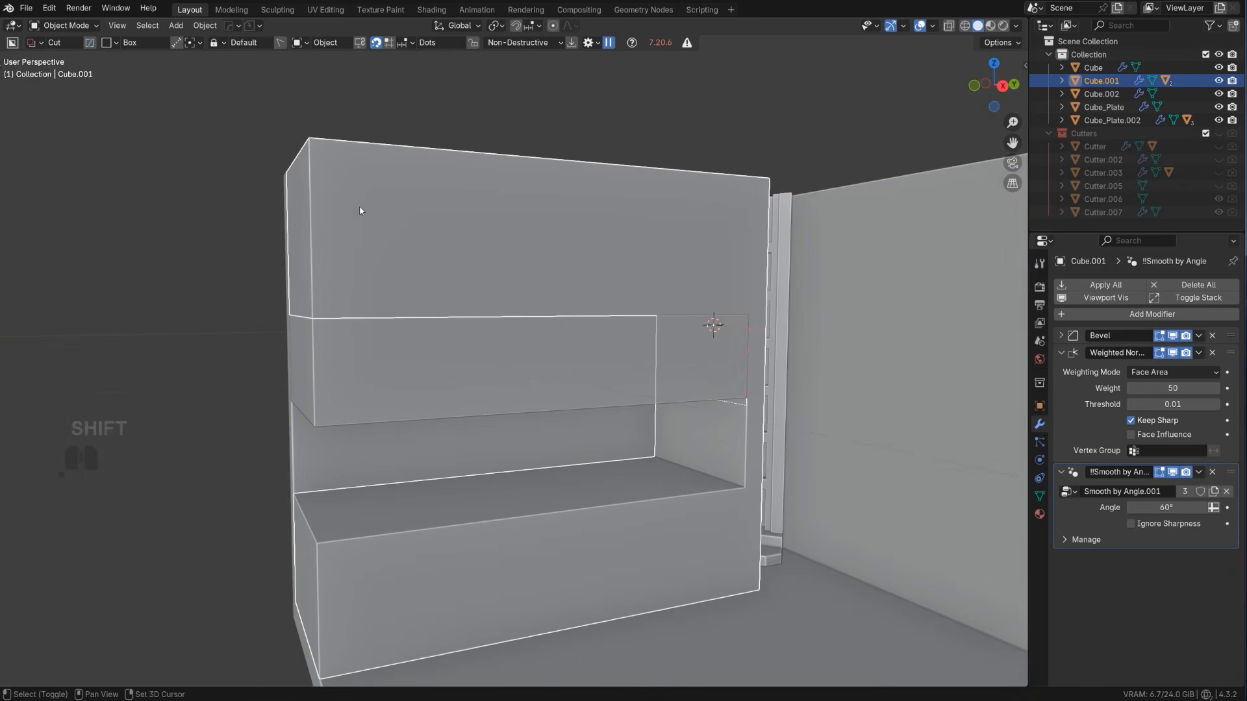
Unhide the Boolean cutters, show the Cutters collection, and select the box cutter that surrounds the slashed piece
shift+middle_drag(360, 210, 619, 347)
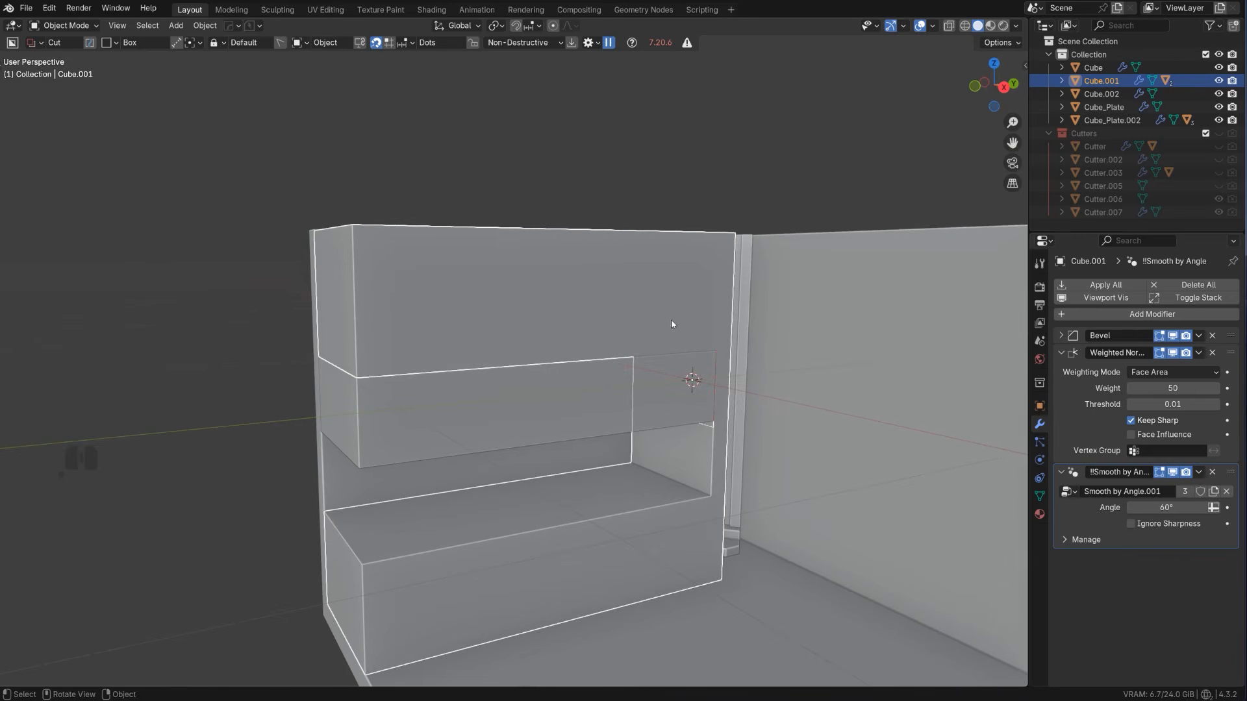
click(574, 382)
right_click(572, 380)
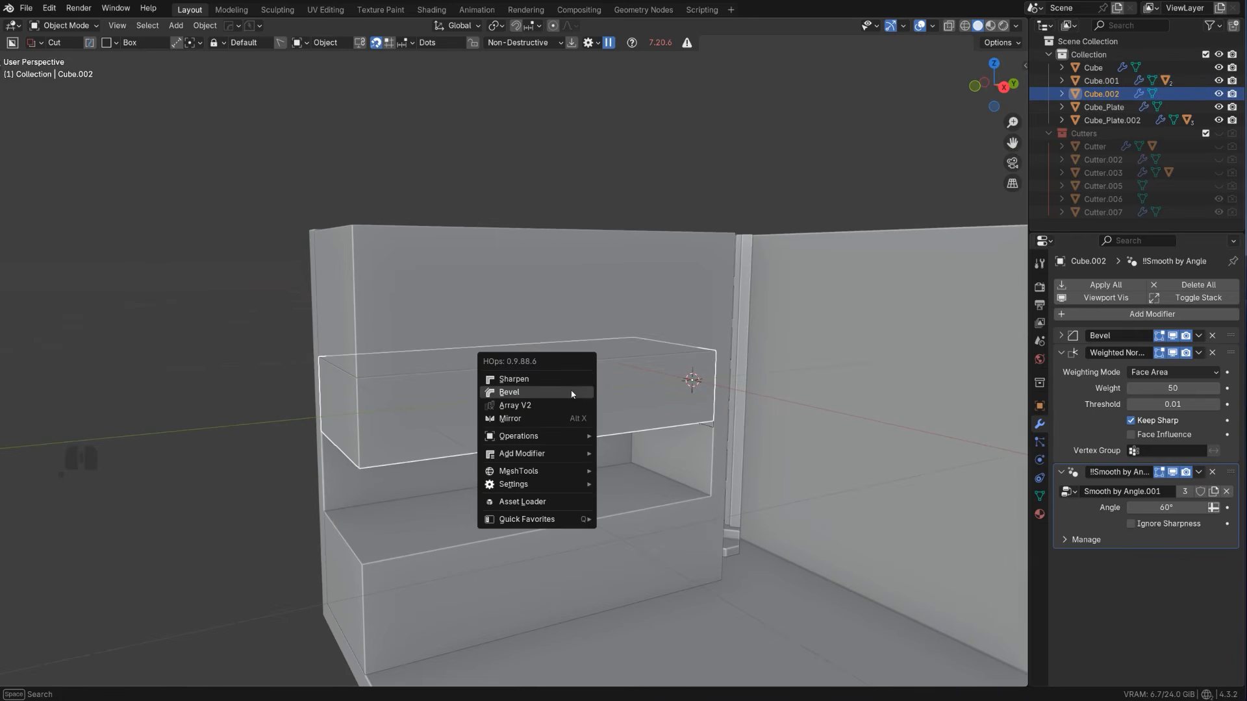
key(alt+h)
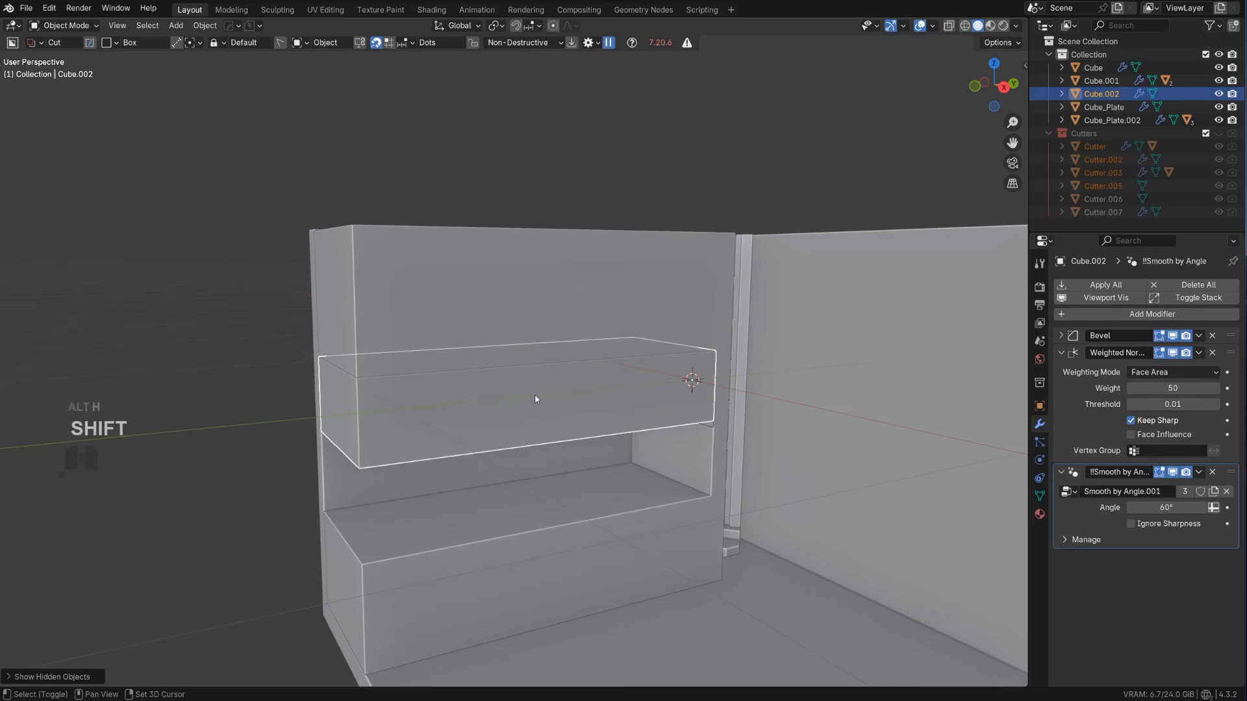
key(shift+2)
click(472, 371)
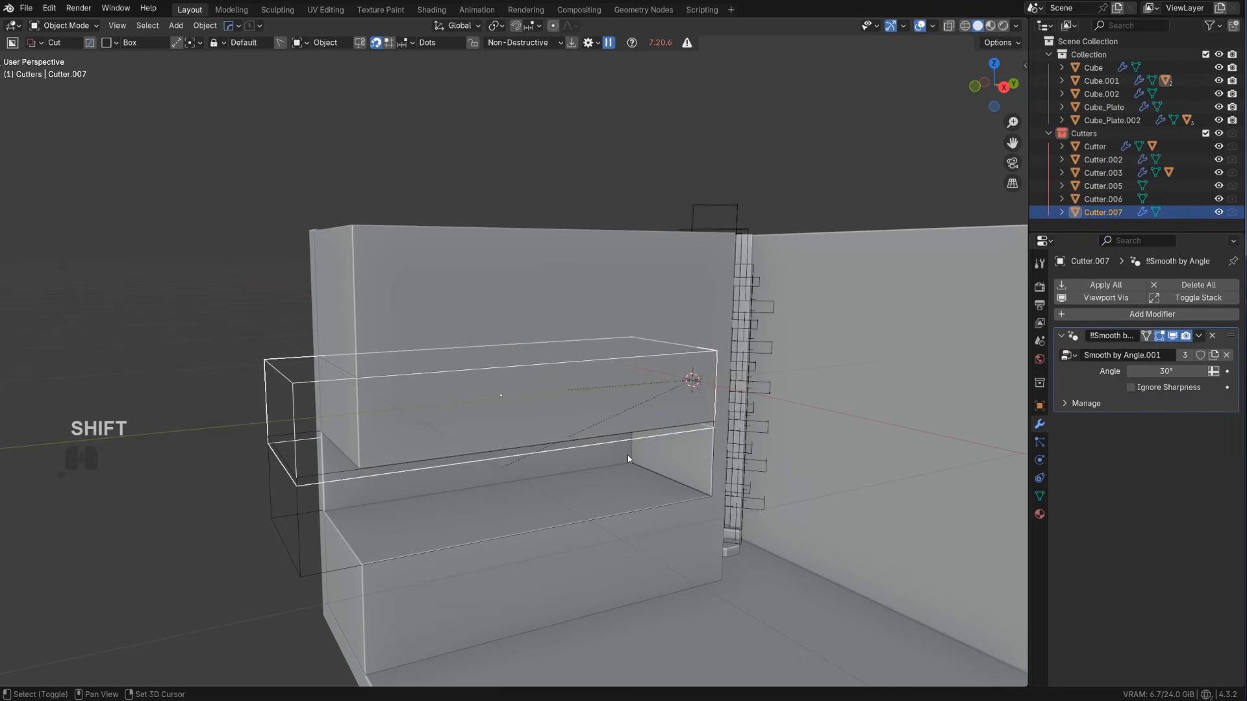
Duplicate the box cutter upward along Z over the main block's upper part and enlarge the copy along Z past the top
key(shift+d)
key(z)
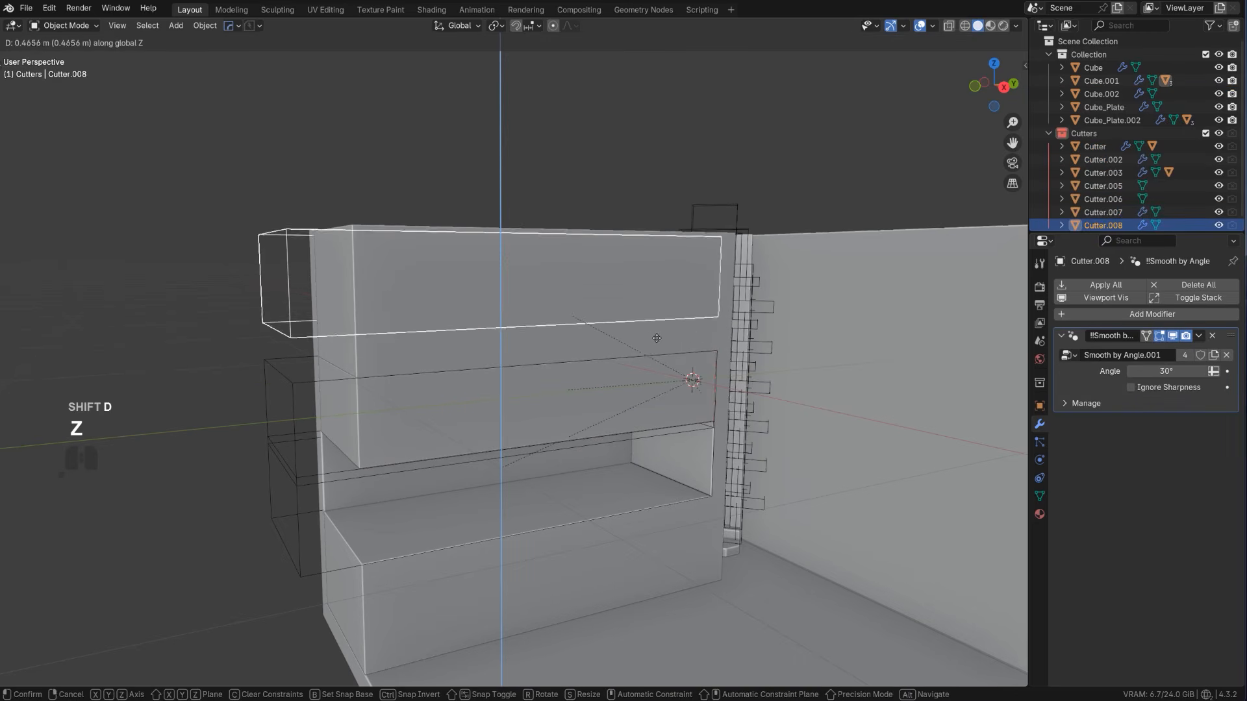
click(728, 345)
key(s)
key(z)
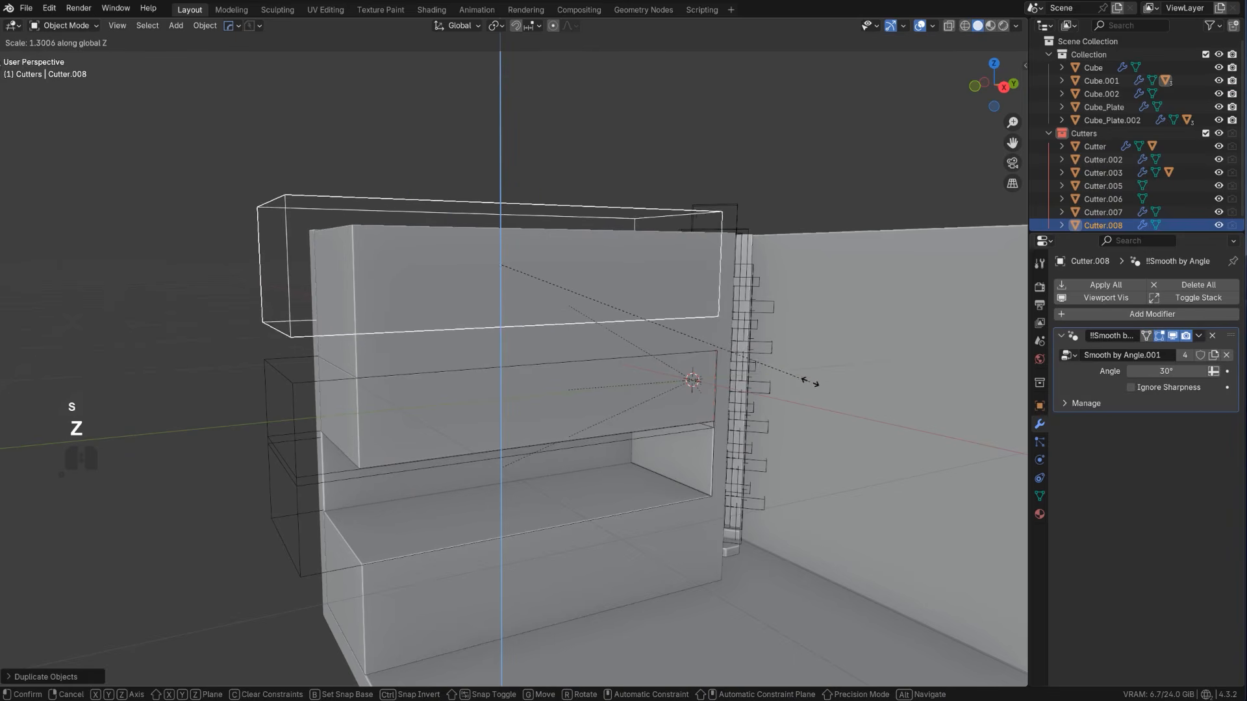
click(847, 441)
Subtract the duplicated cutter from the main block with a HardOps Difference Boolean
middle_drag(847, 441, 623, 340)
shift+click(546, 263)
key(q)
click(546, 262)
scroll(695, 318, up, 3)
scroll(613, 318, down, 6)
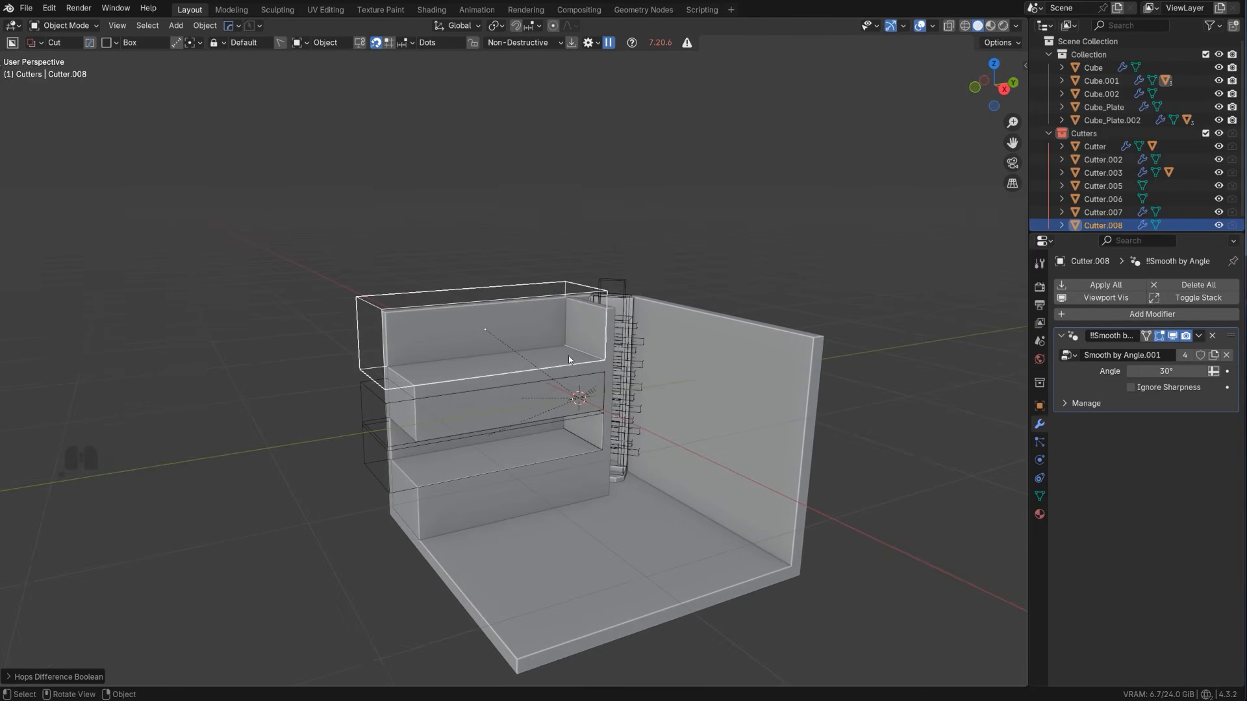
Try to widen the upper cutter along Y to open the recess toward the ladder
scroll(624, 342, up, 3)
scroll(638, 321, up, 3)
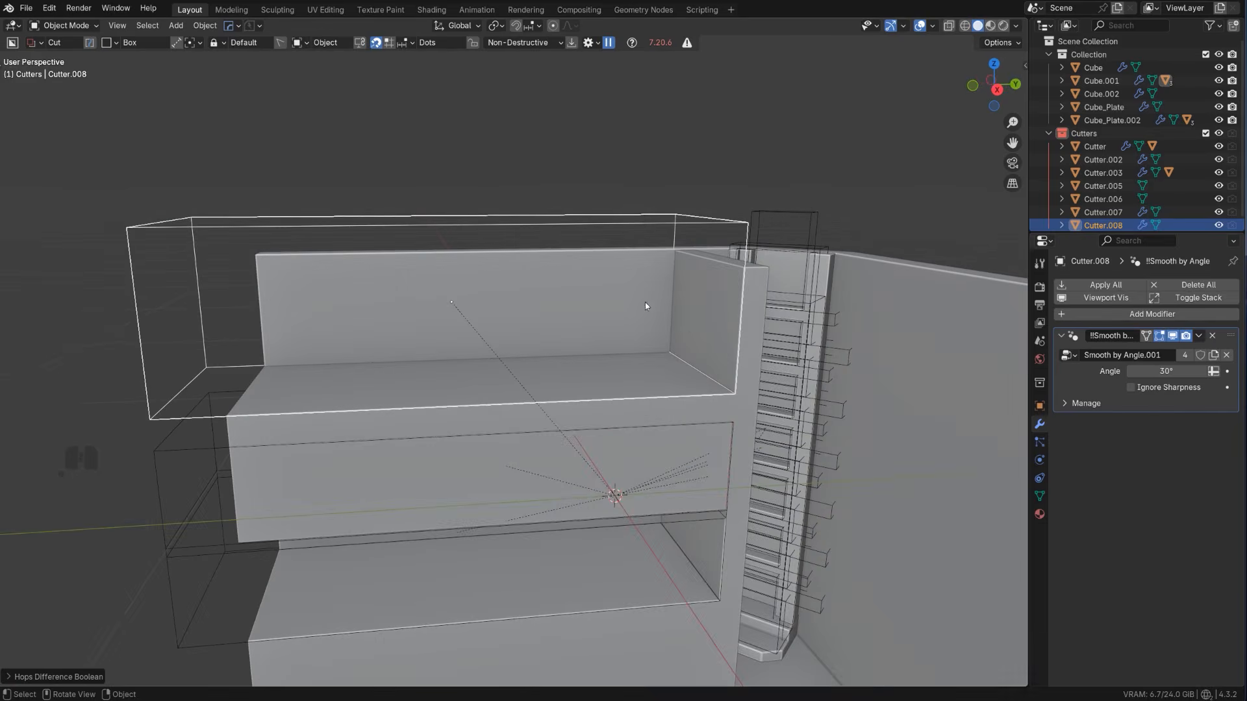
key(s)
key(y)
scroll(687, 320, down, 4)
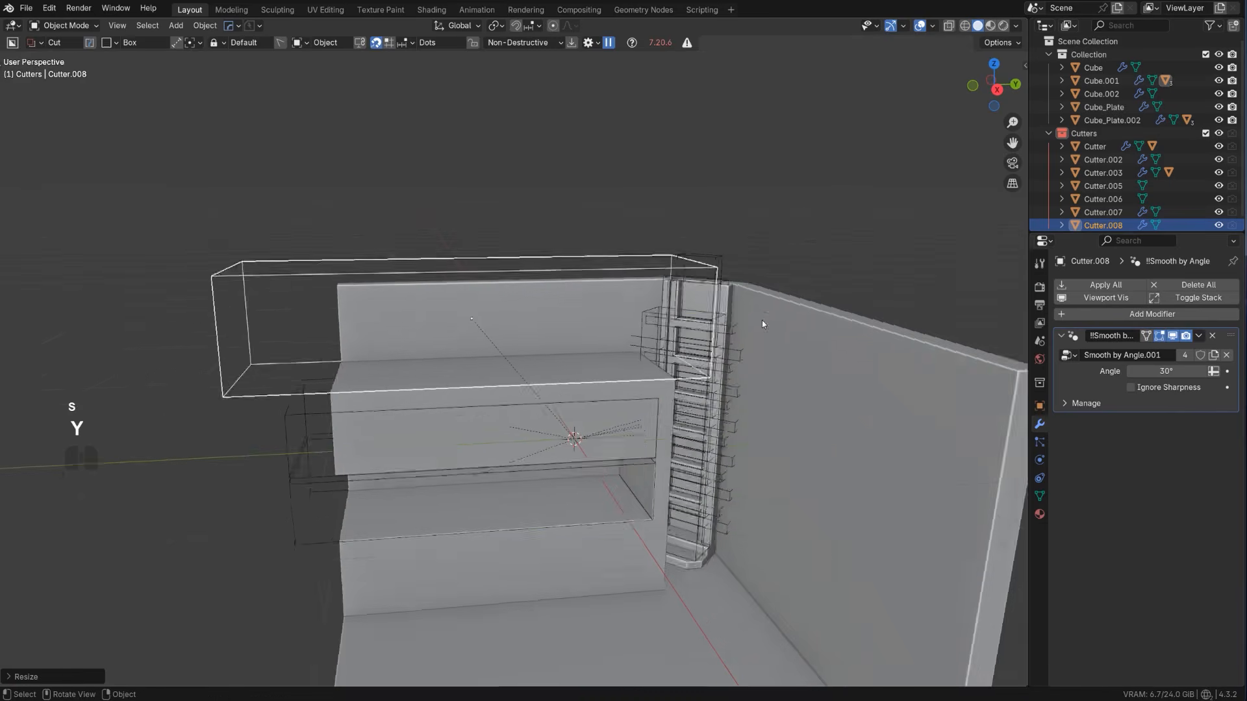
middle_drag(626, 302, 703, 364)
scroll(702, 365, up, 5)
middle_drag(609, 395, 540, 374)
key(ctrl+z)
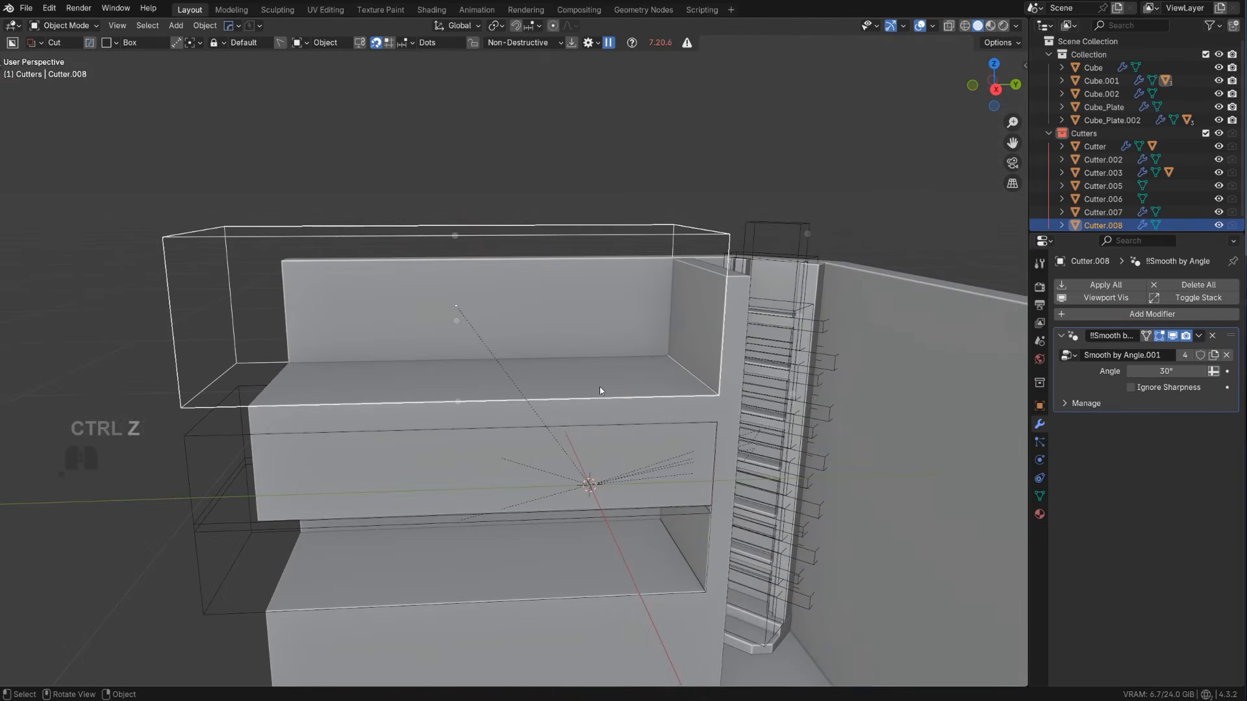
Move the upper cutter about 0.27 m along Y toward the ladder, leaving a raised wall at the block's far end
middle_drag(725, 304, 684, 333)
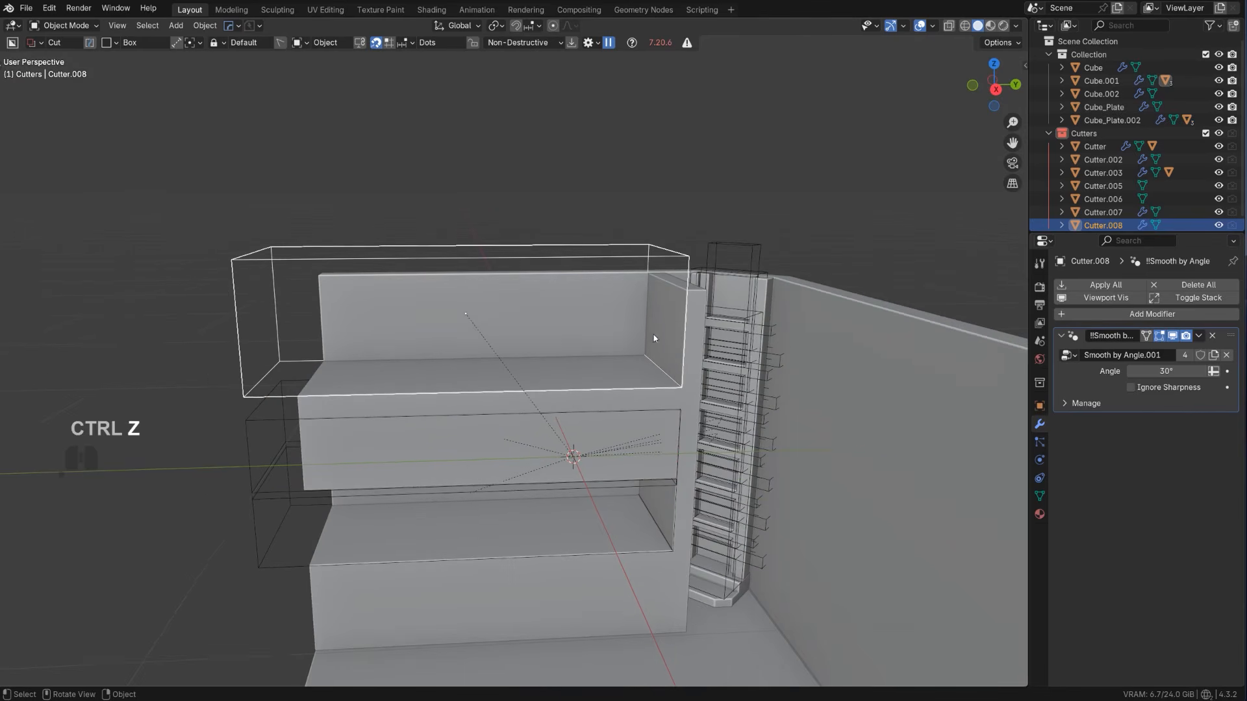
key(g)
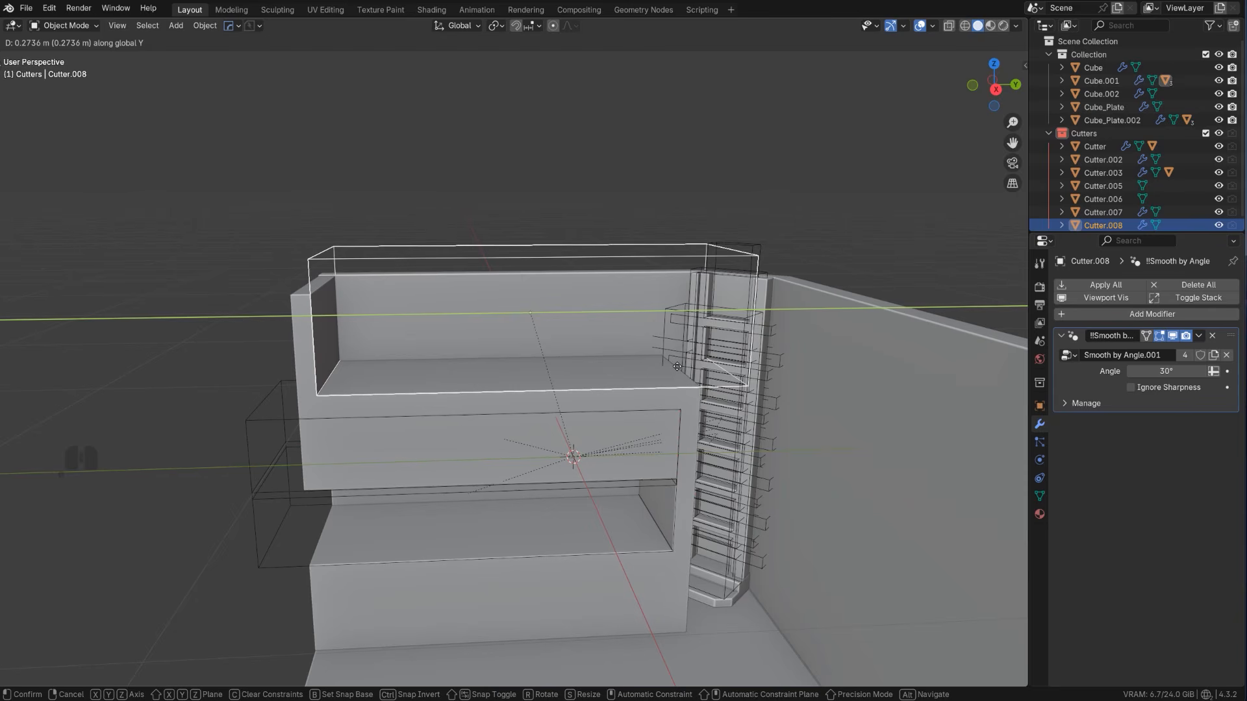
click(678, 367)
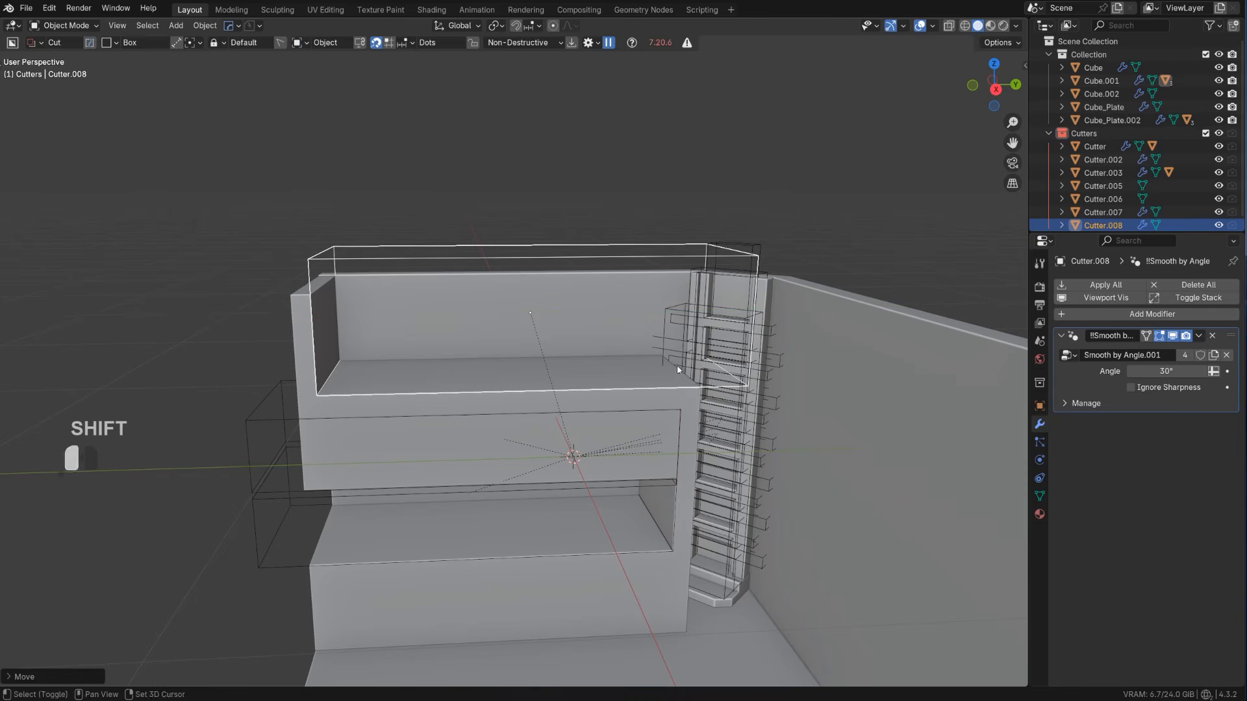
middle_drag(677, 367, 542, 325)
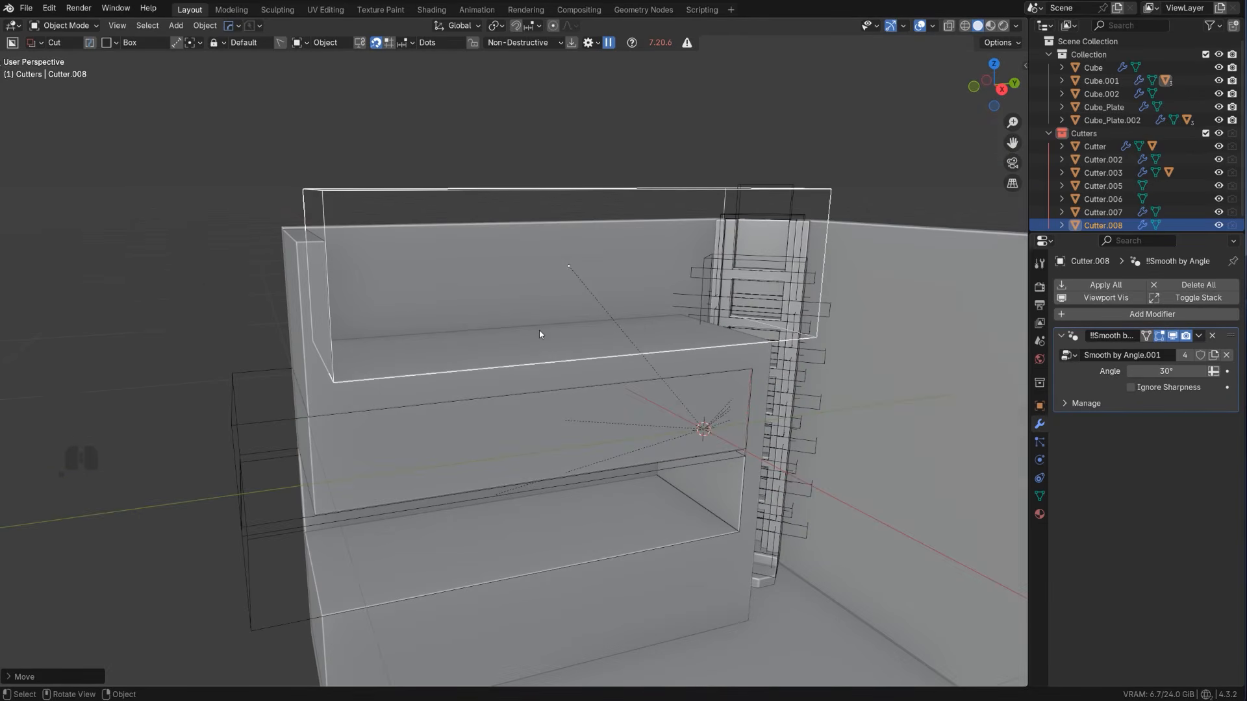
Select the main block and apply its new Boolean modifier with HardOps Csharp
key(q)
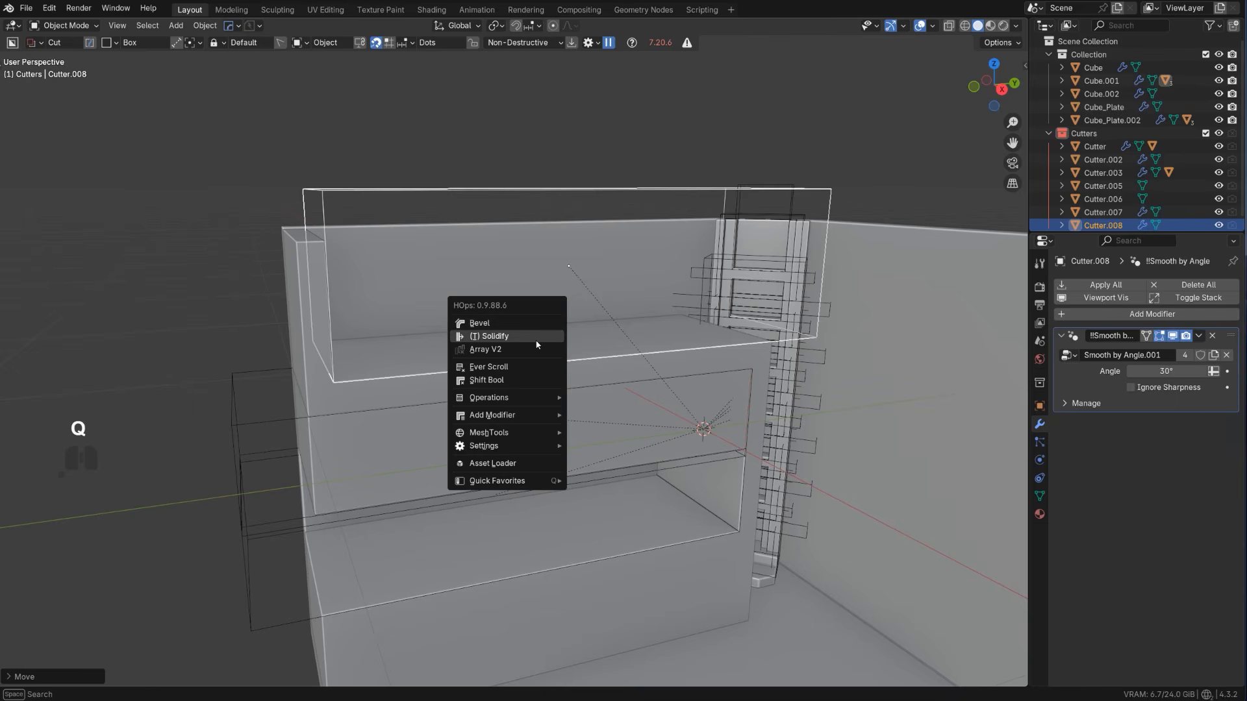
click(591, 372)
key(q)
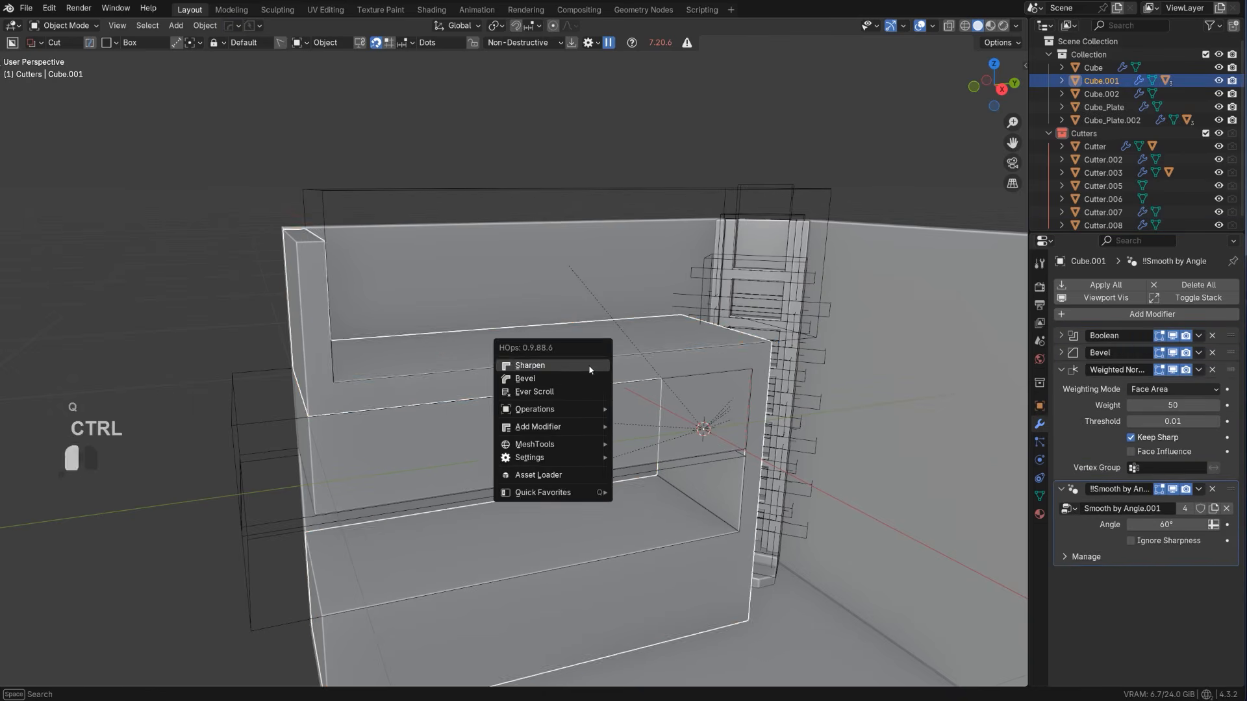
click(590, 371)
Extract the main block's upper platform face as a separate solidified plate with HardOps Curve/Extract
key(Tab)
key(q)
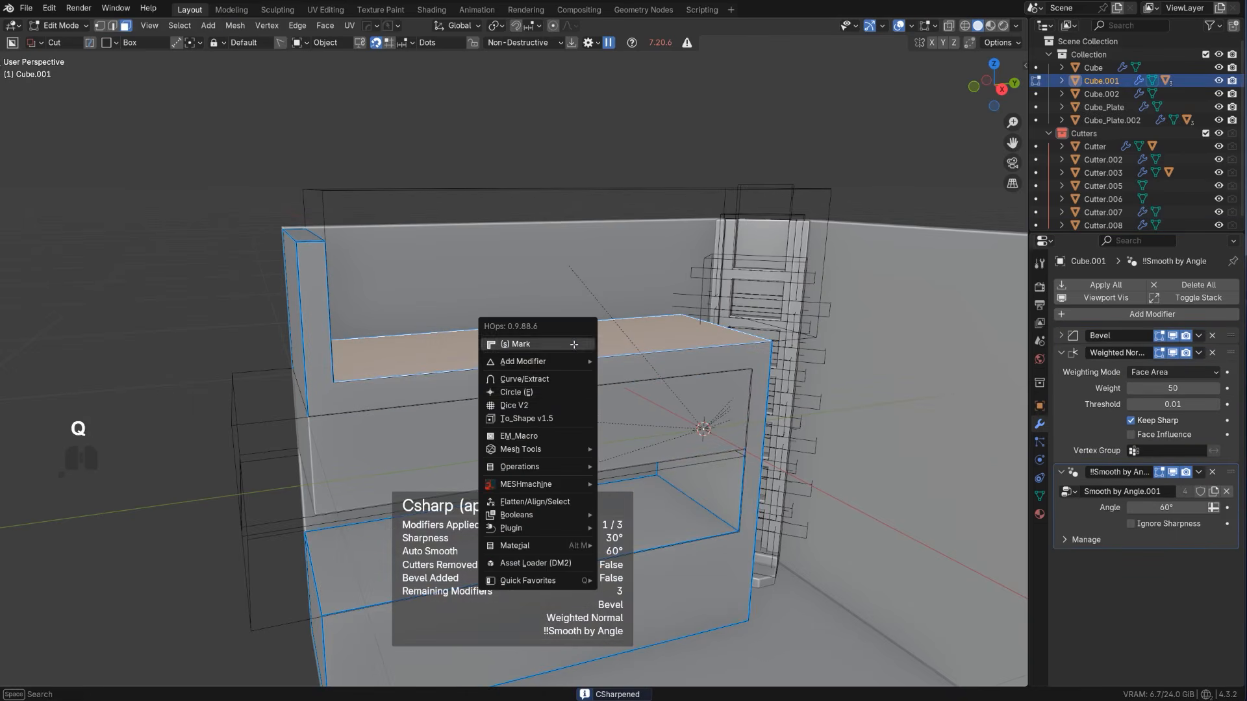
shift+click(574, 384)
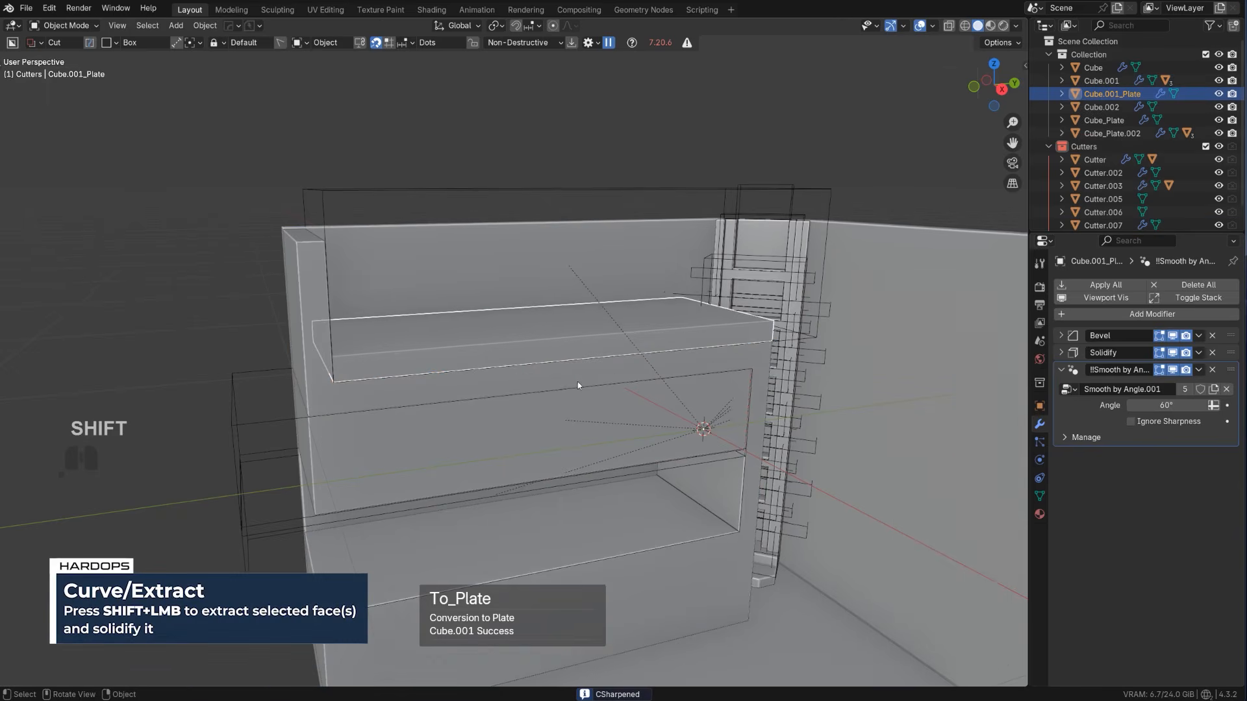
Apply the extracted plate's Solidify modifier with Csharp and adjust its bevel to 3 segments and a width of about 0.016
middle_drag(574, 383, 640, 336)
key(Tab)
key(Tab)
key(q)
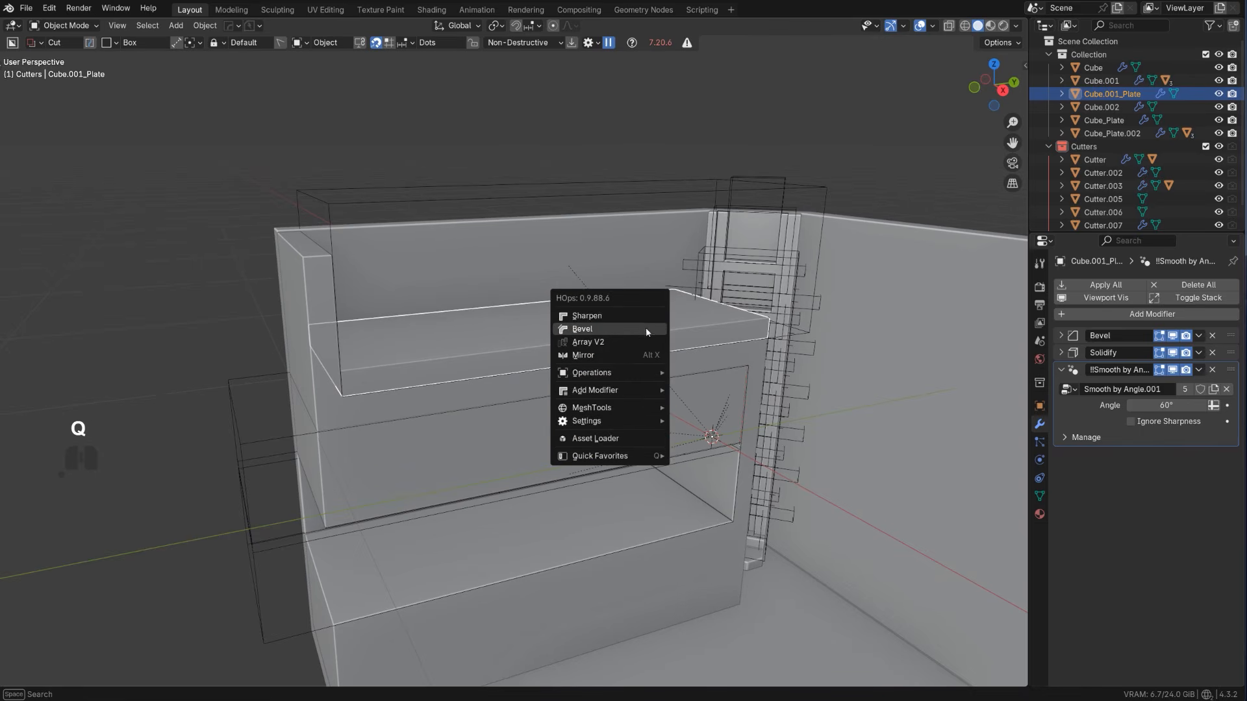
ctrl+click(637, 317)
key(q)
shift+click(630, 327)
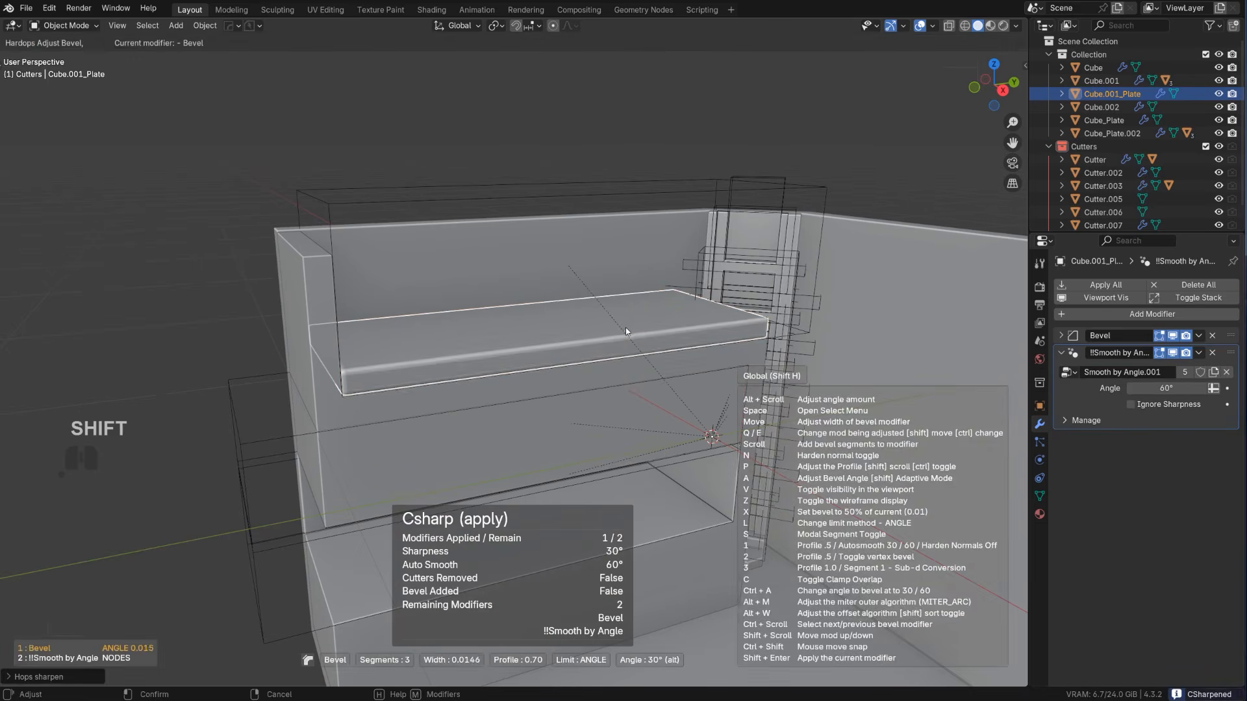
shift+click(623, 329)
Duplicate the beveled plate slightly upward along Z and shrink the copy along Y into a short block
scroll(623, 329, down, 4)
click(545, 240)
middle_drag(538, 324, 518, 335)
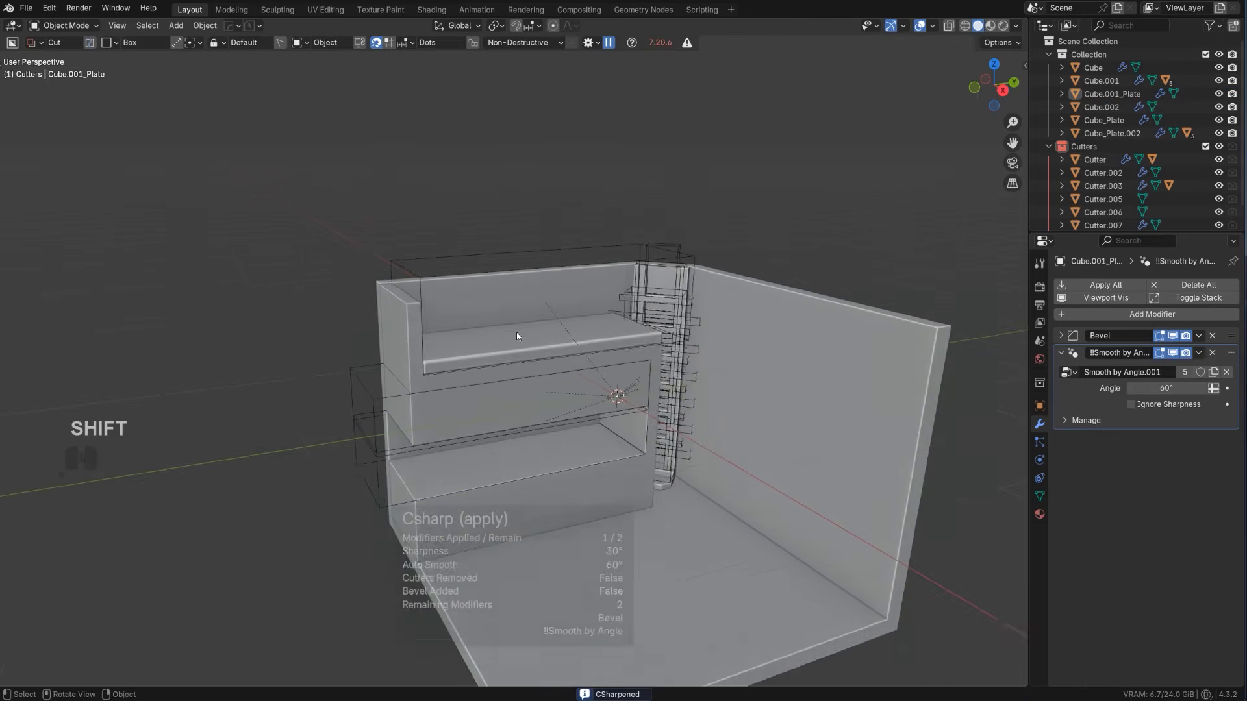
scroll(506, 336, up, 4)
click(483, 365)
key(shift+d)
key(z)
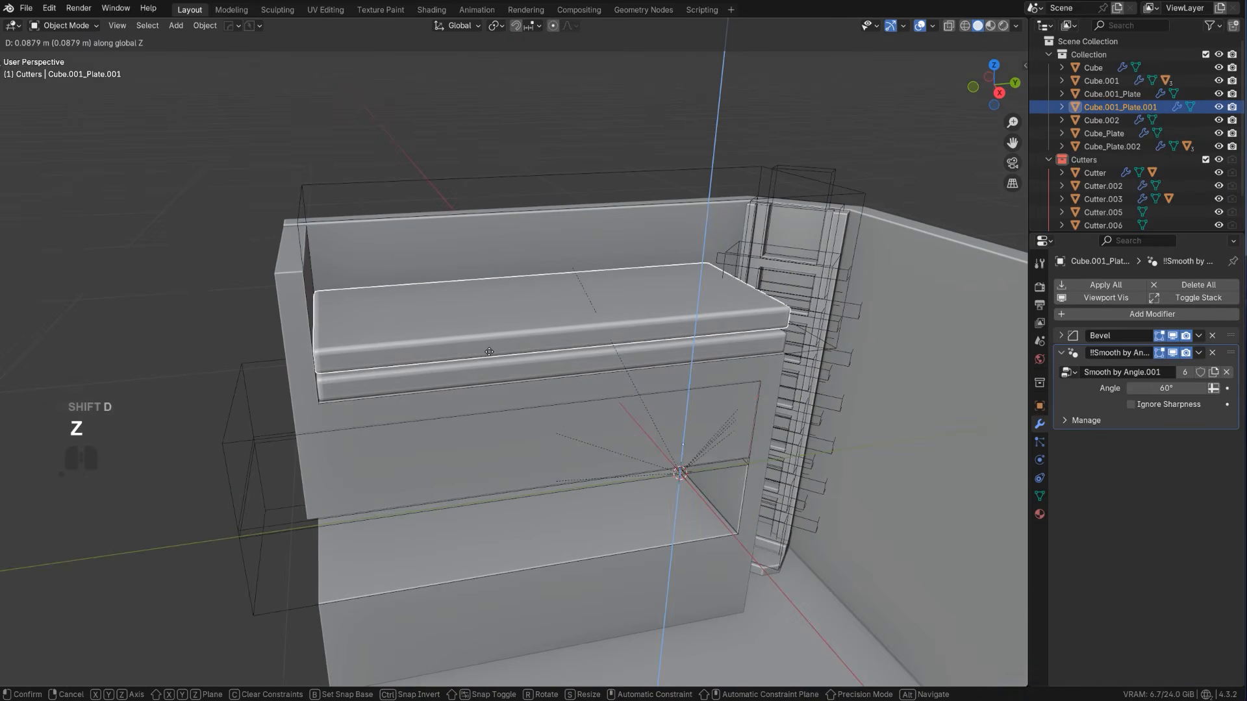
click(490, 360)
key(s)
key(y)
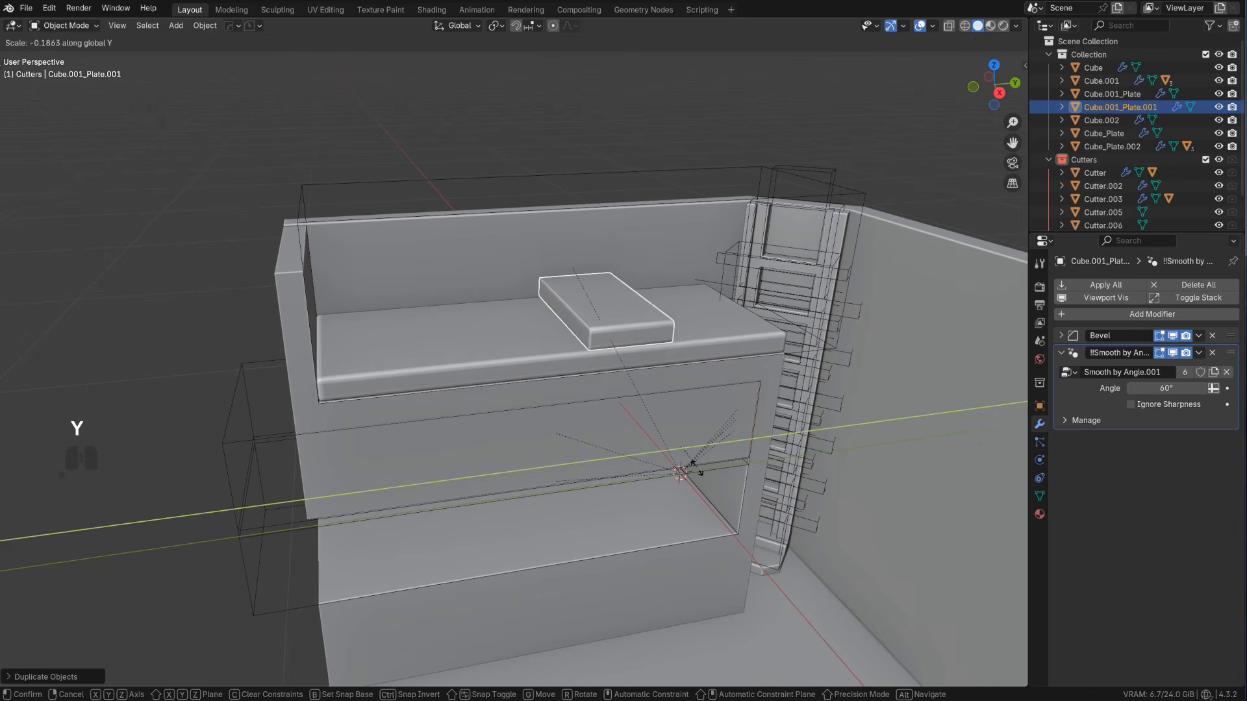
click(693, 434)
Center the small block's origin on its geometry and shorten the block along X
middle_drag(693, 433, 759, 453)
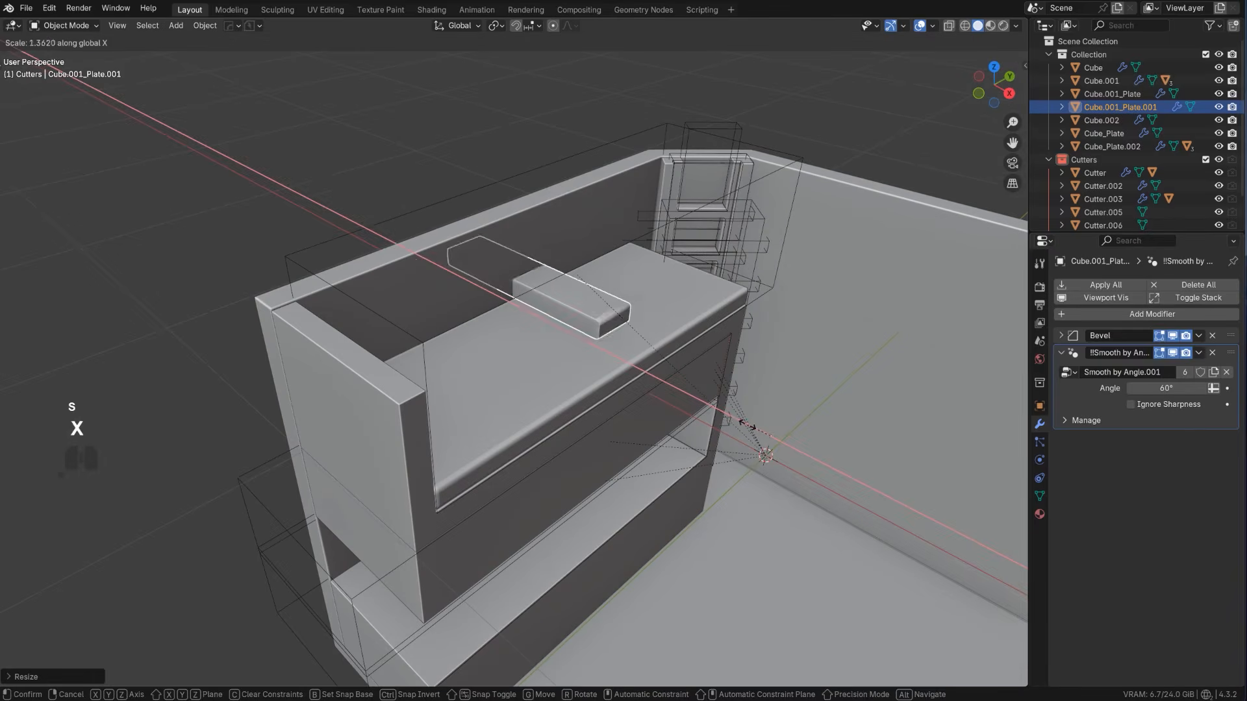
key(shift+s)
click(721, 516)
key(s)
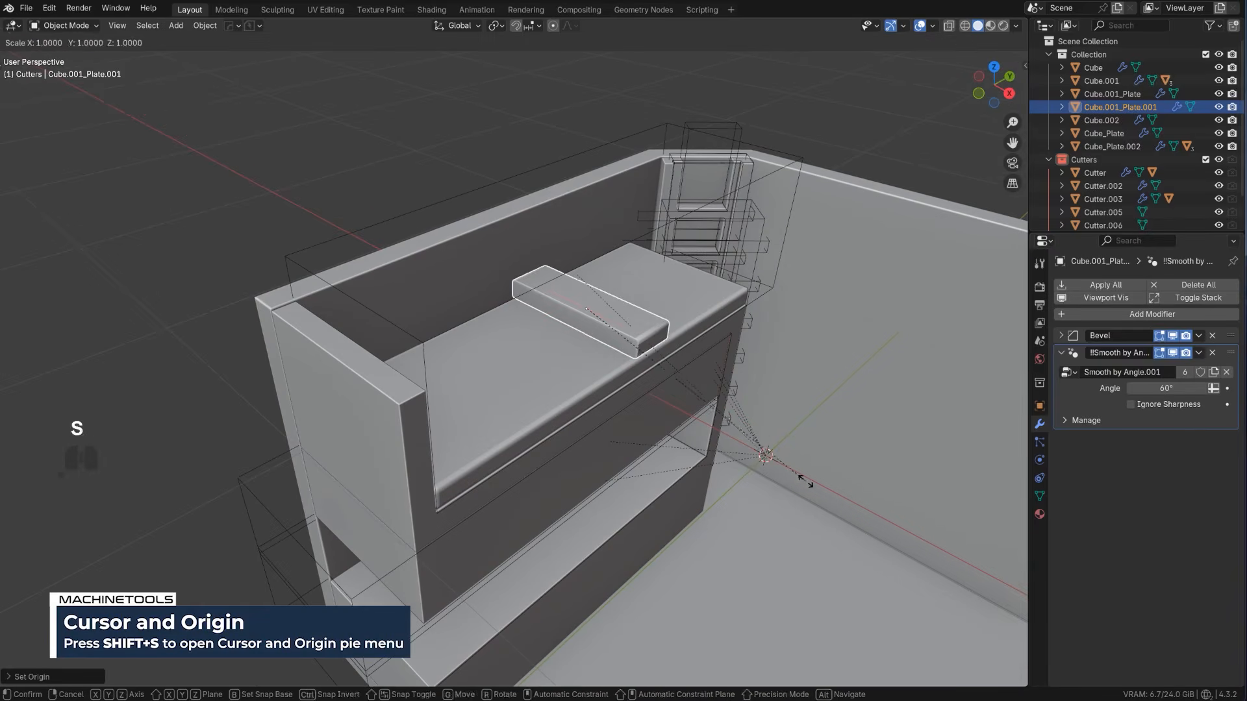
key(x)
click(694, 384)
Run HardOps Sharpen on the small block and apply its object transform
key(q)
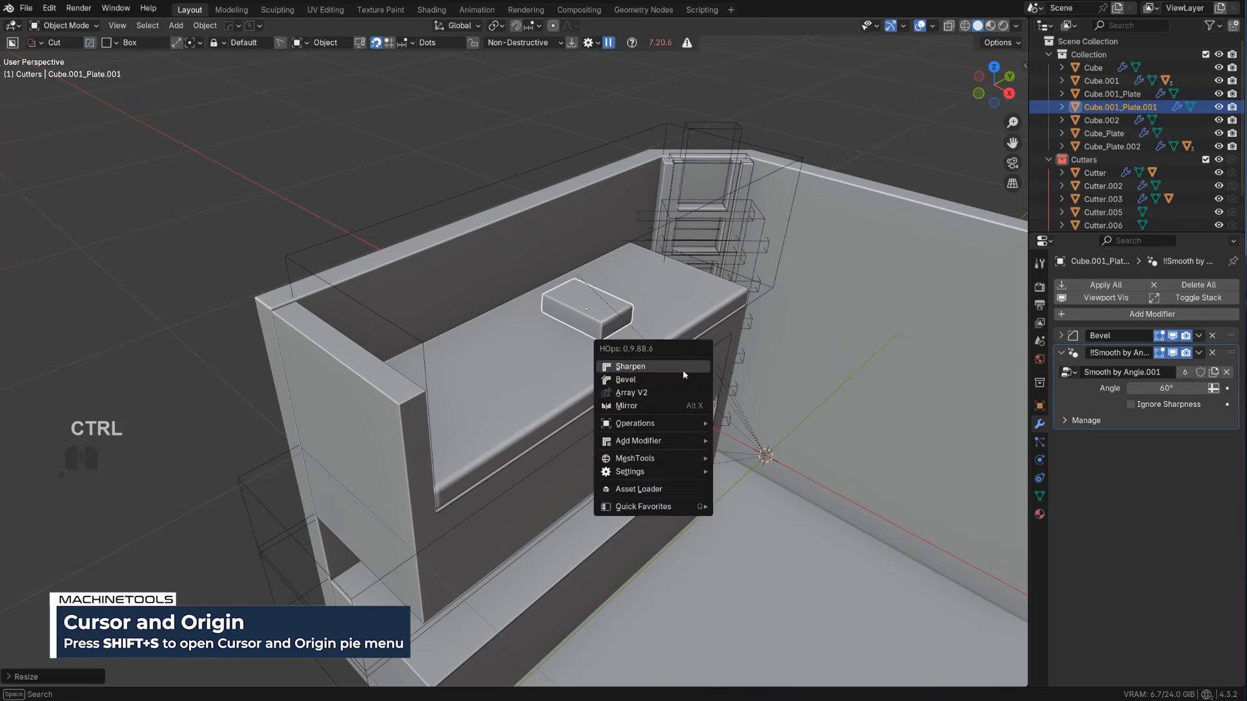
ctrl+click(684, 369)
middle_drag(710, 330, 629, 328)
key(ctrl+a)
click(676, 353)
In top view, move the small block about -0.15 m in X and -0.82 m in Y into the platform's back corner
key(KP_5)
key(g)
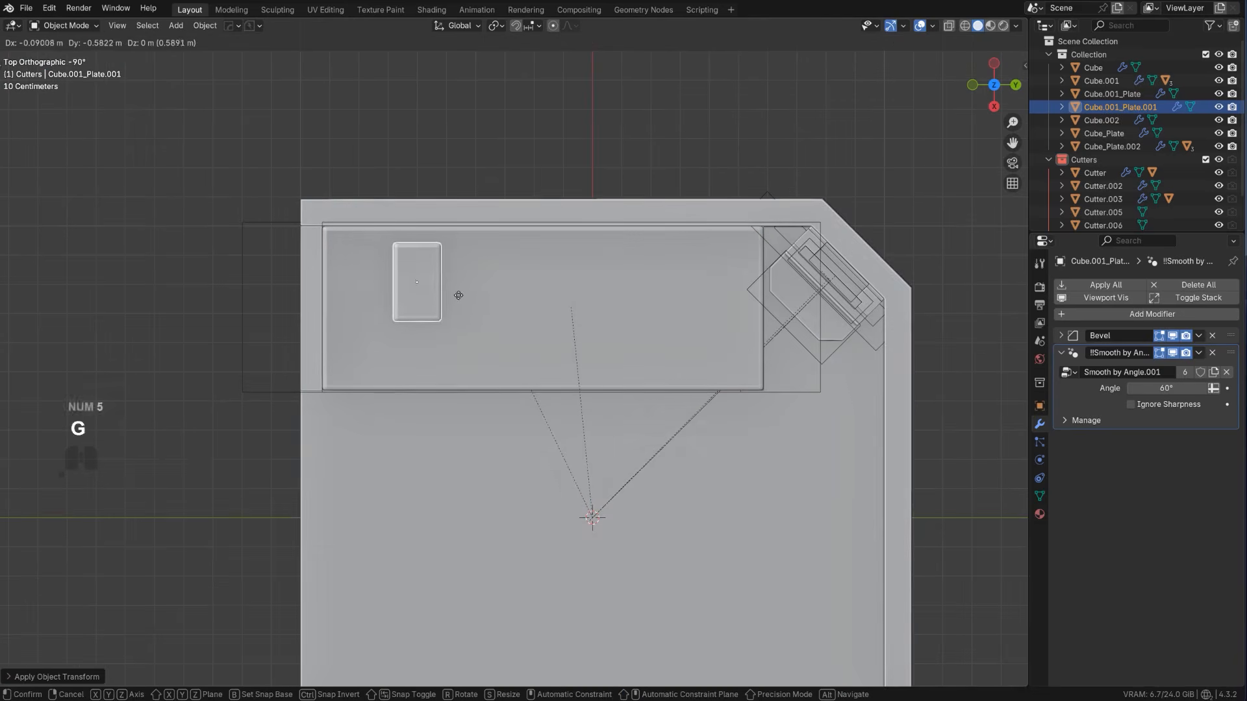
key(shift)
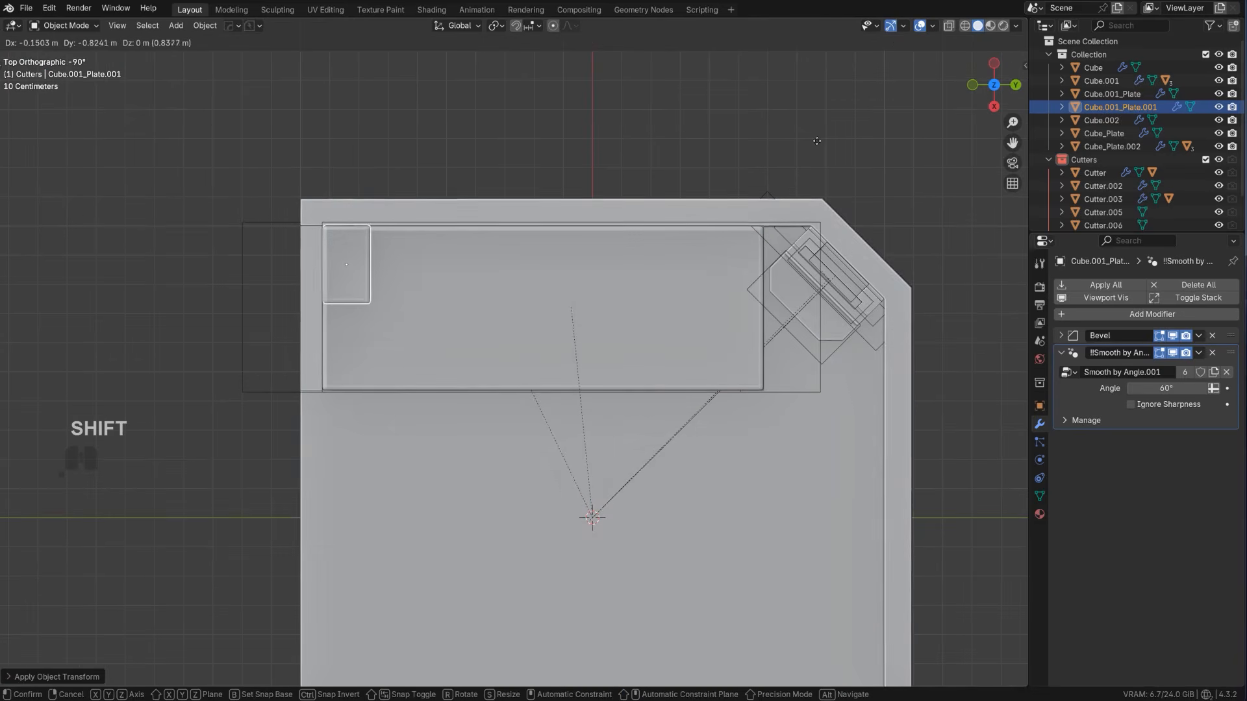
click(820, 143)
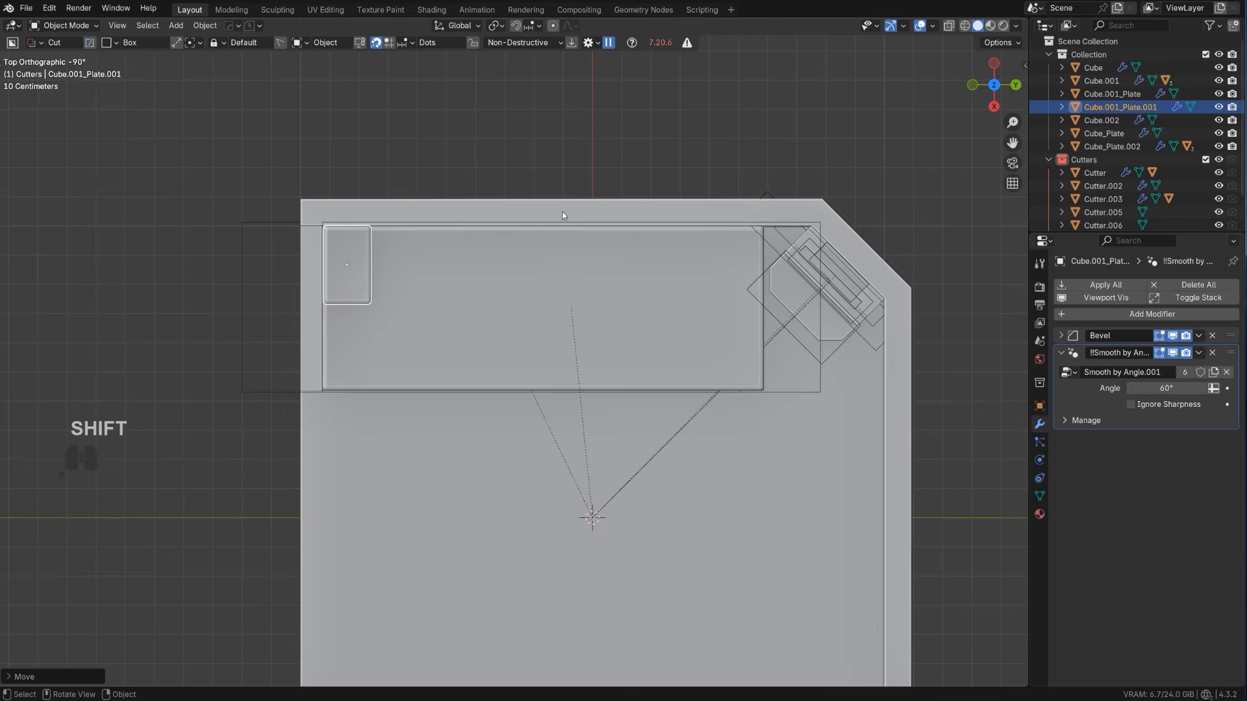
Array the small block with Array V2 to 2 copies at a constant X offset of 0.270
key(q)
click(517, 247)
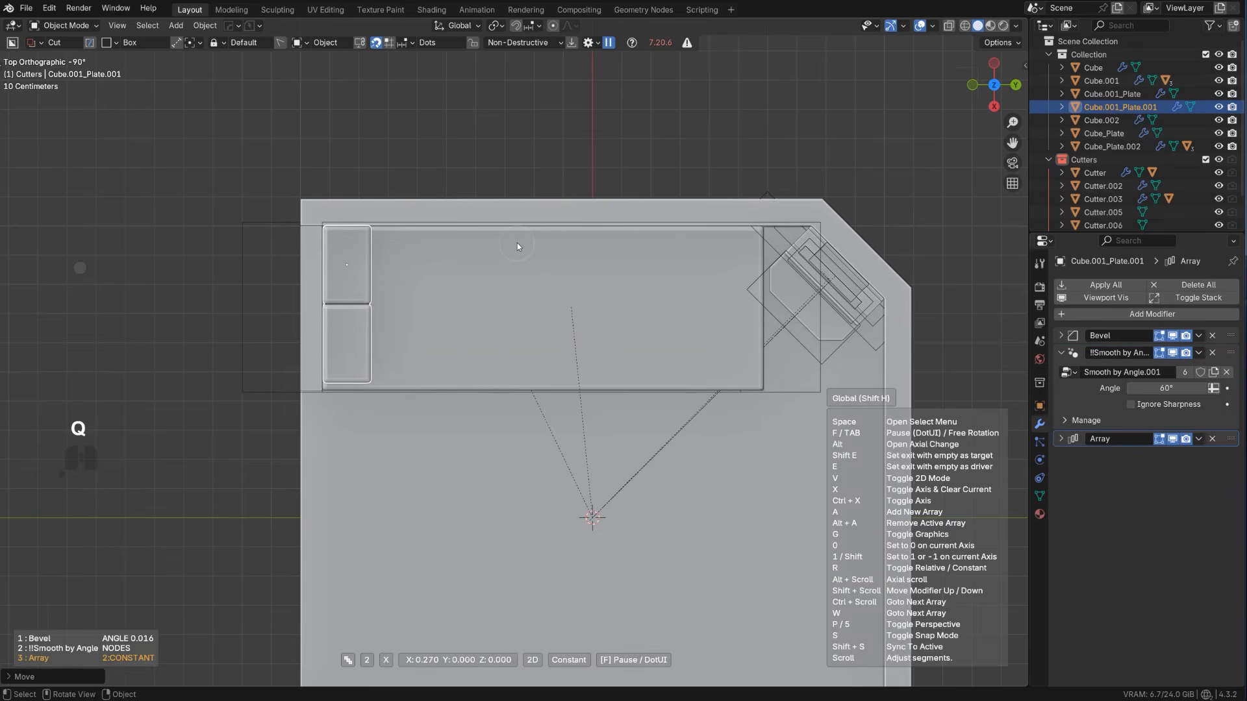
click(518, 246)
scroll(517, 268, down, 3)
middle_drag(516, 273, 568, 181)
key(KP_5)
scroll(568, 255, up, 3)
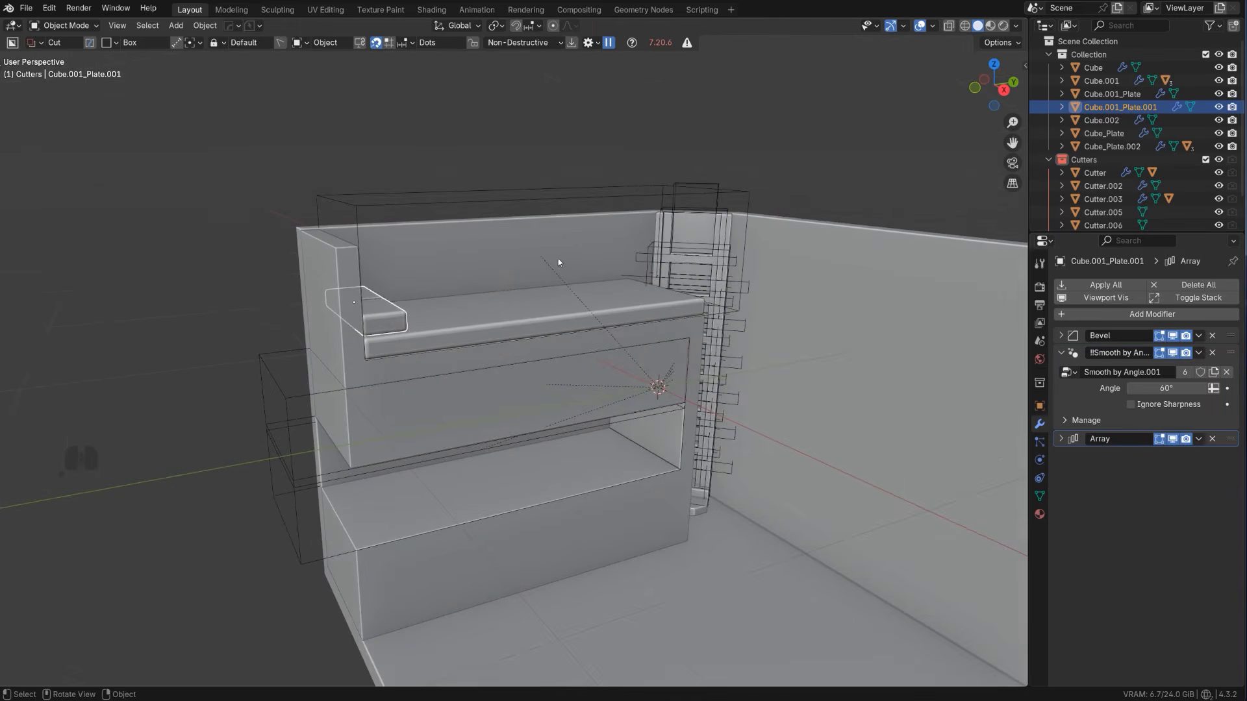
Select the slashed piece and hide the Cutters collection
click(534, 130)
middle_drag(574, 246, 501, 329)
key(KP_5)
scroll(590, 325, down, 1)
scroll(556, 323, up, 2)
click(562, 333)
key(shift+2)
Save the file with HardOps PowerSave as assa scifi room_02
click(233, 26)
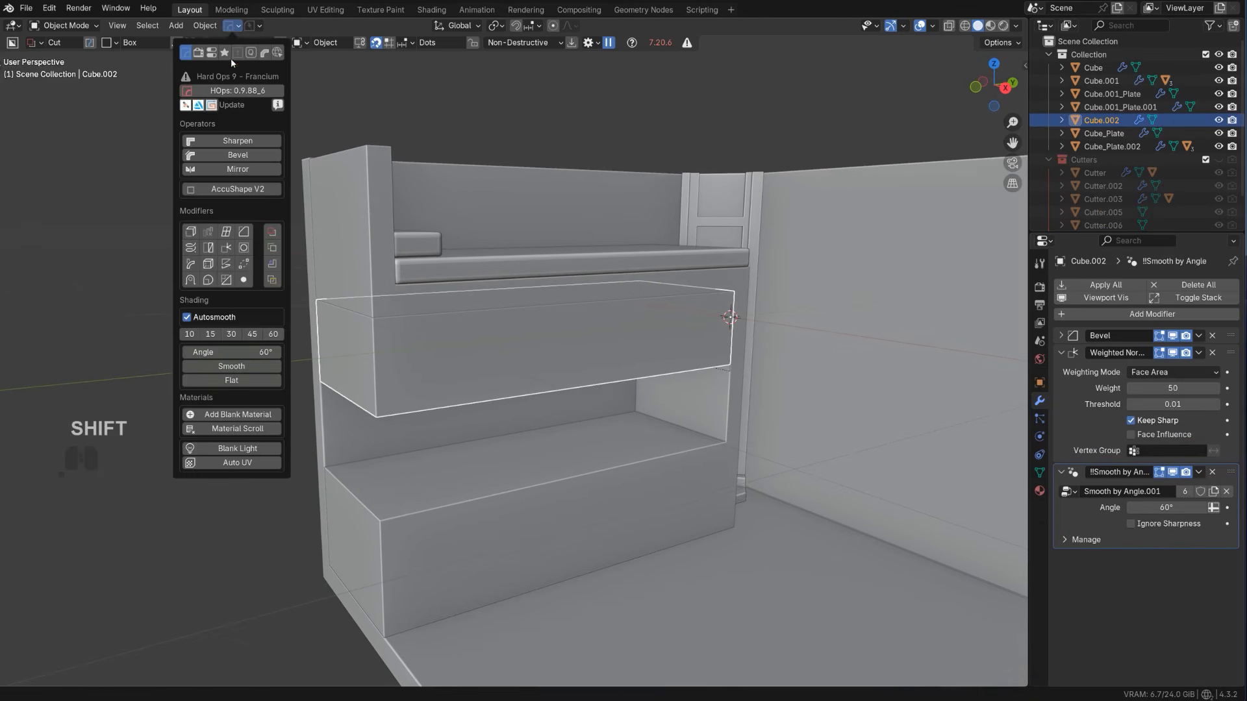
mouse_move(254, 26)
shift+middle_drag(540, 245, 530, 278)
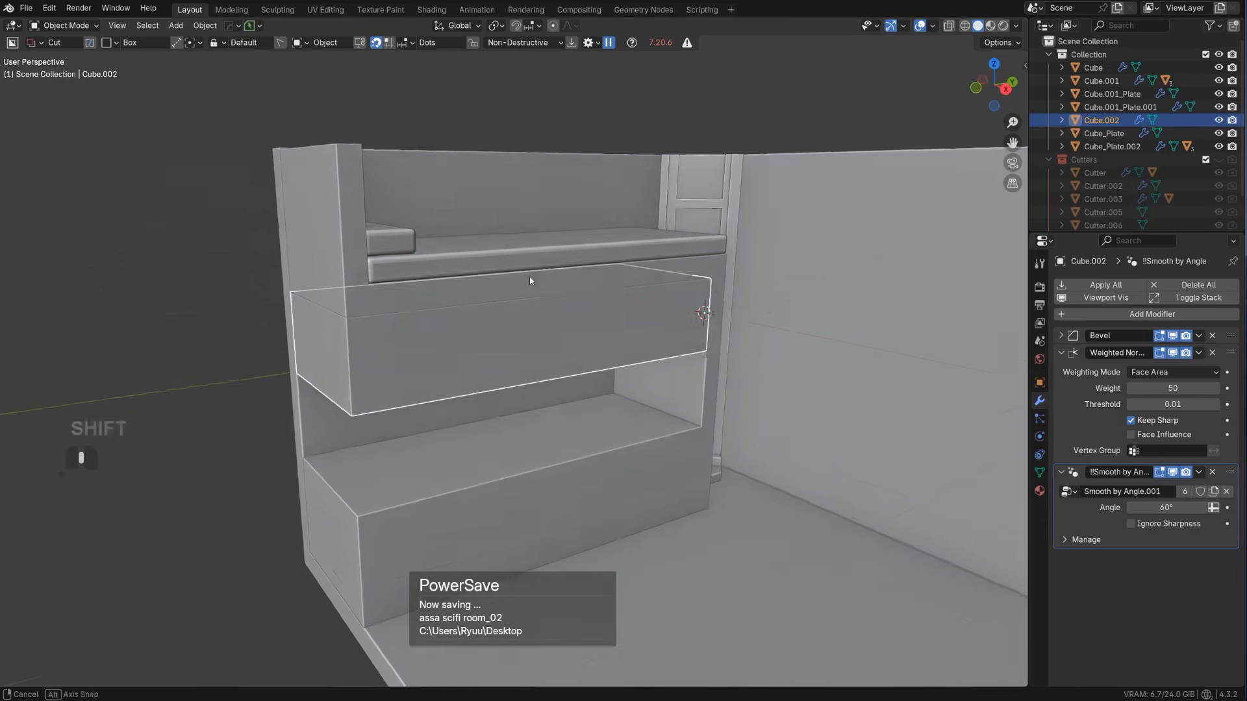
Cut a tapered rectangular basin recess into the top of the lower counter block with BoxCutter
shift+middle_drag(563, 354, 558, 318)
click(463, 436)
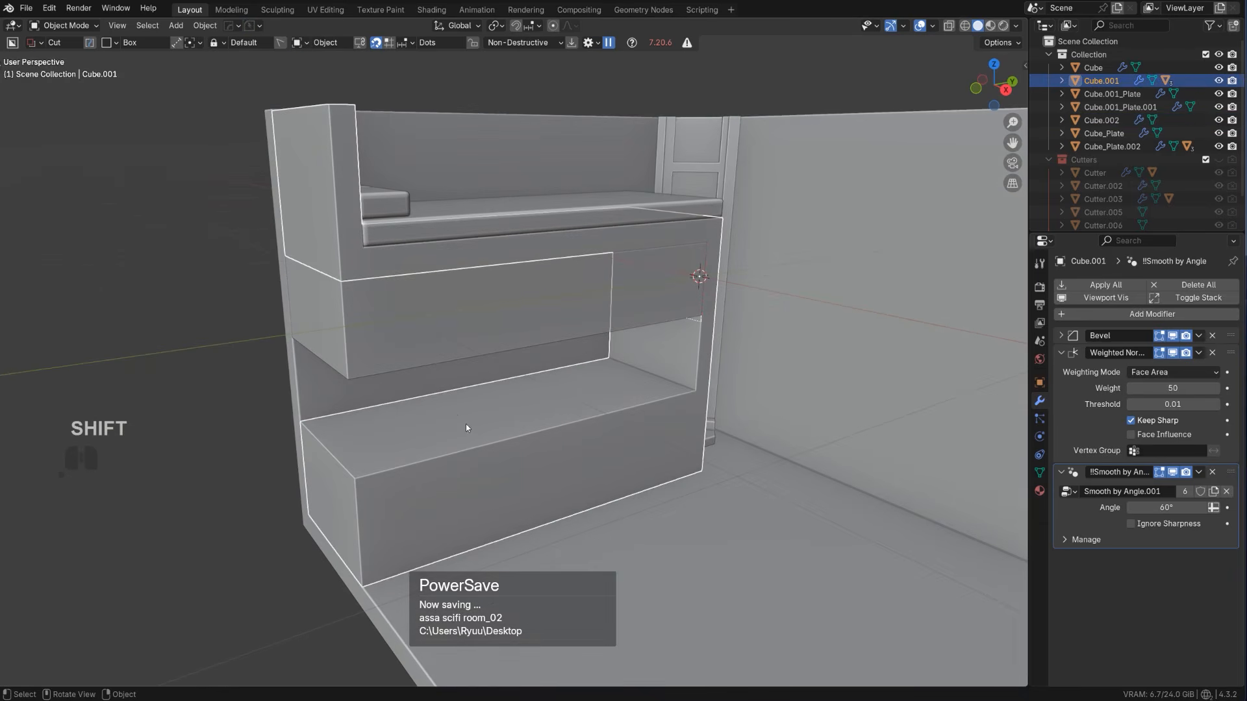
drag(453, 411, 573, 413)
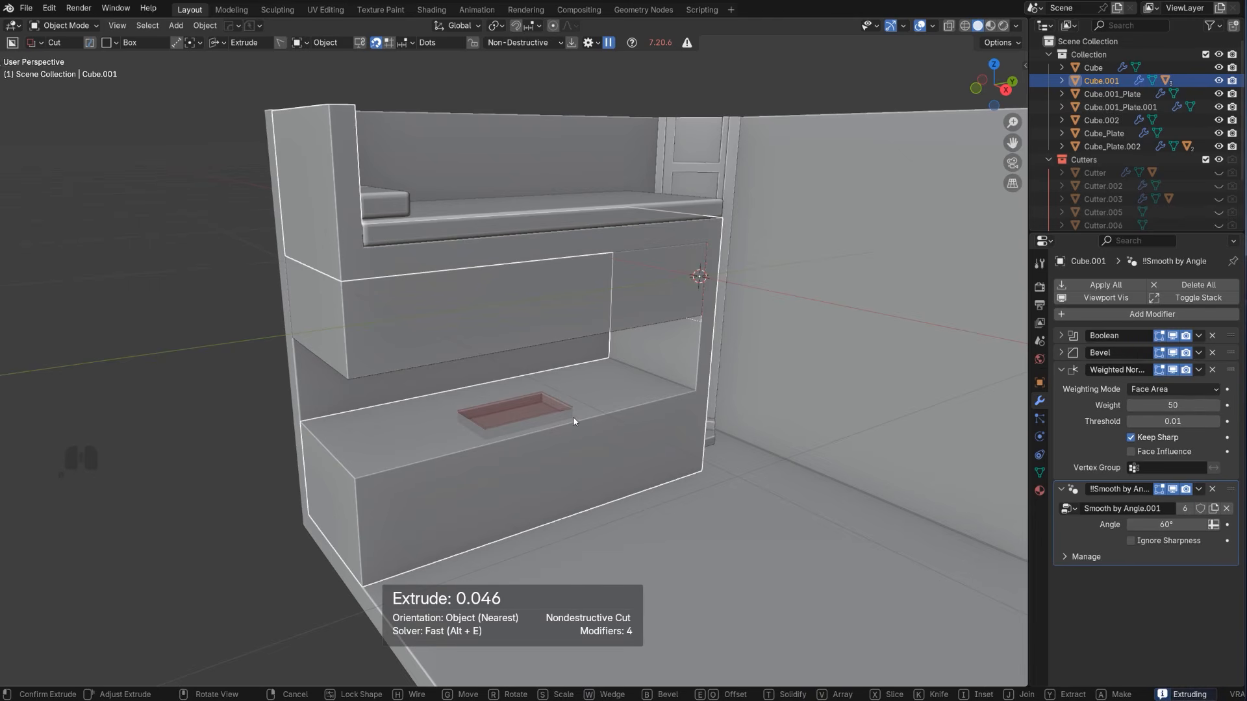
key(shift+t)
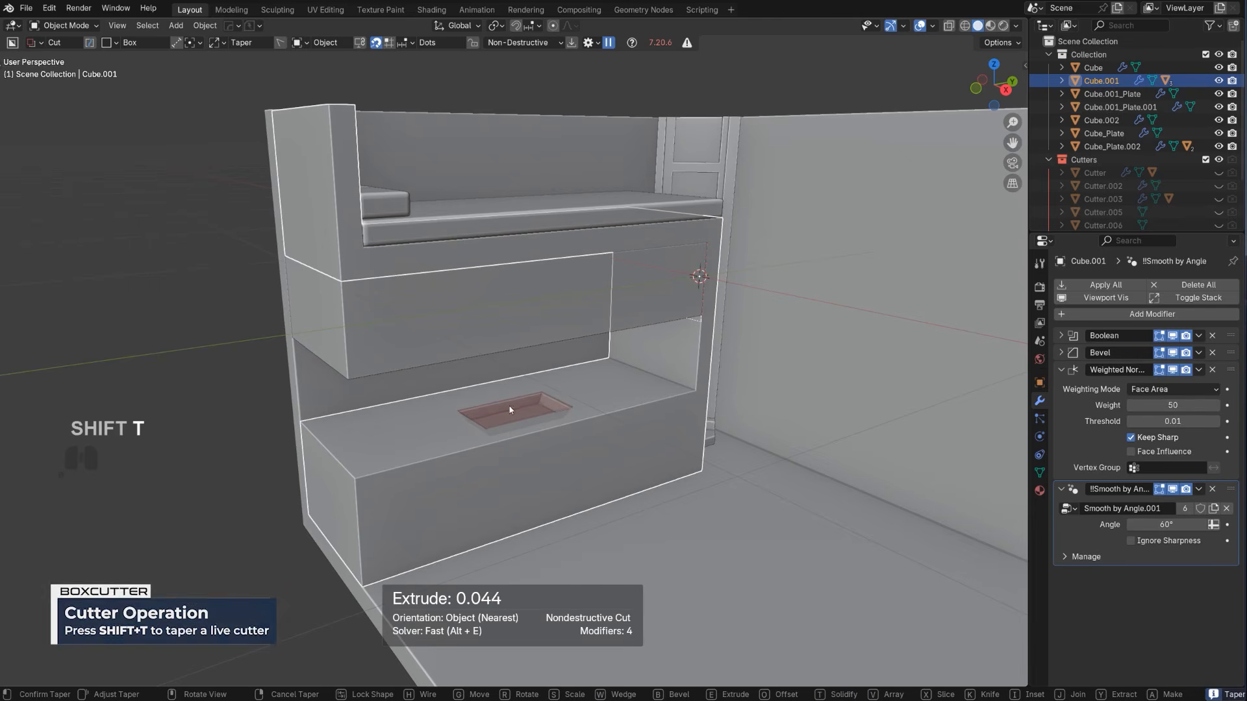
key(Tab)
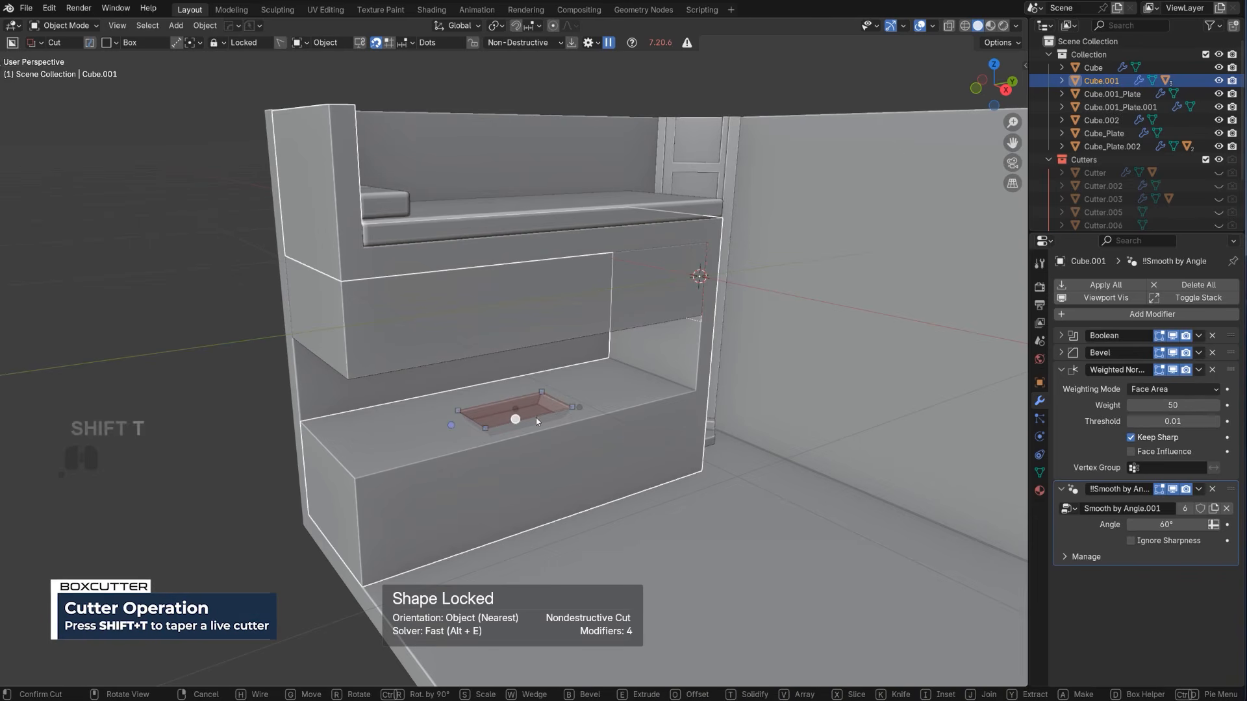
drag(516, 419, 523, 427)
click(648, 360)
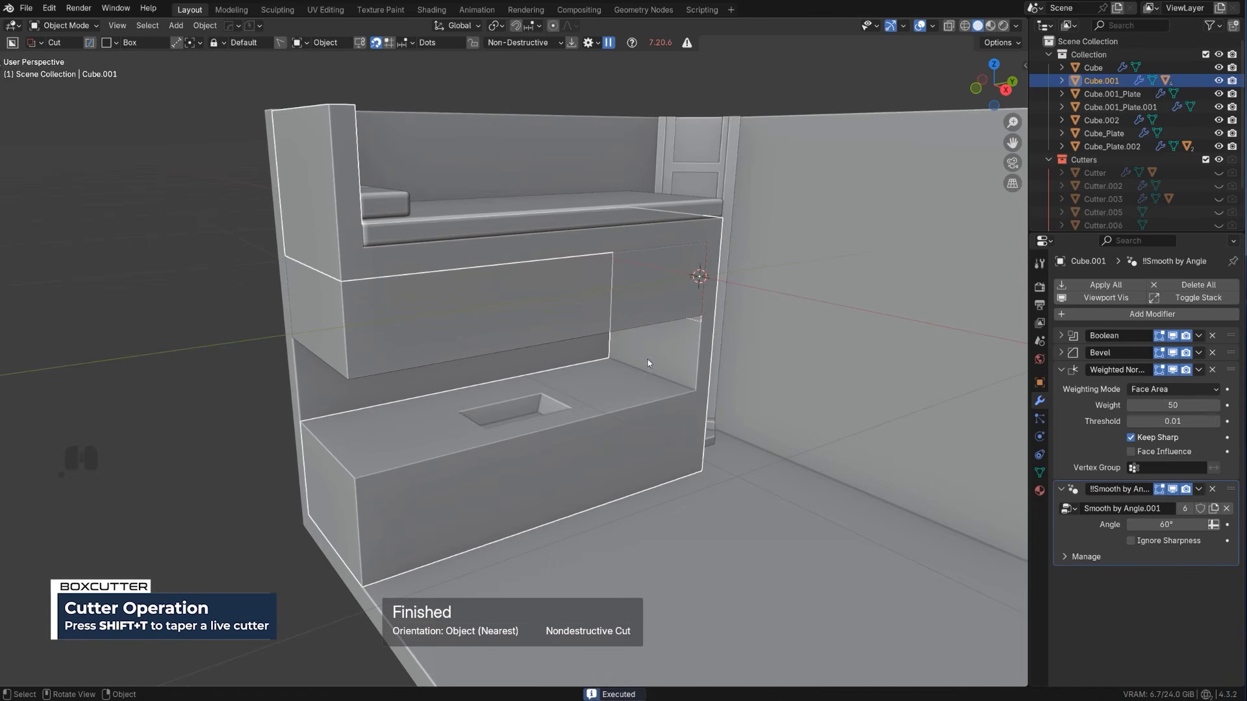
Add a cube and scale it down to a small block
scroll(507, 393, up, 4)
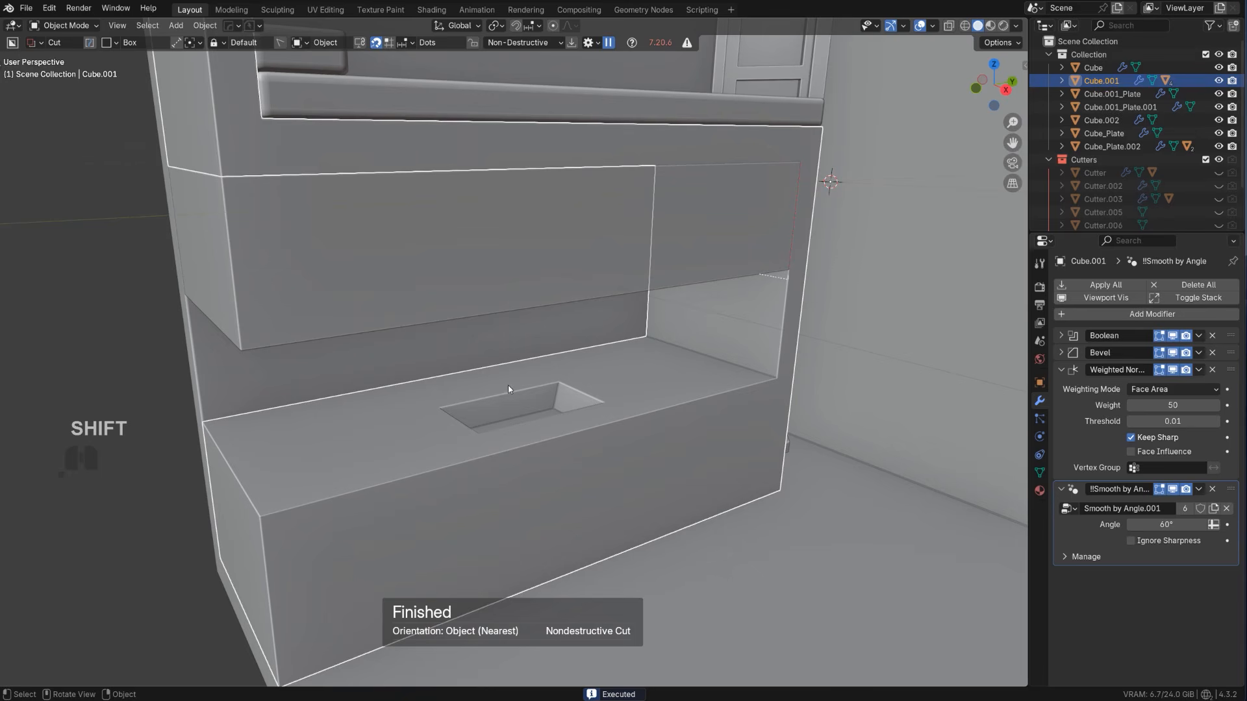
key(shift+a)
mouse_move(508, 385)
click(575, 418)
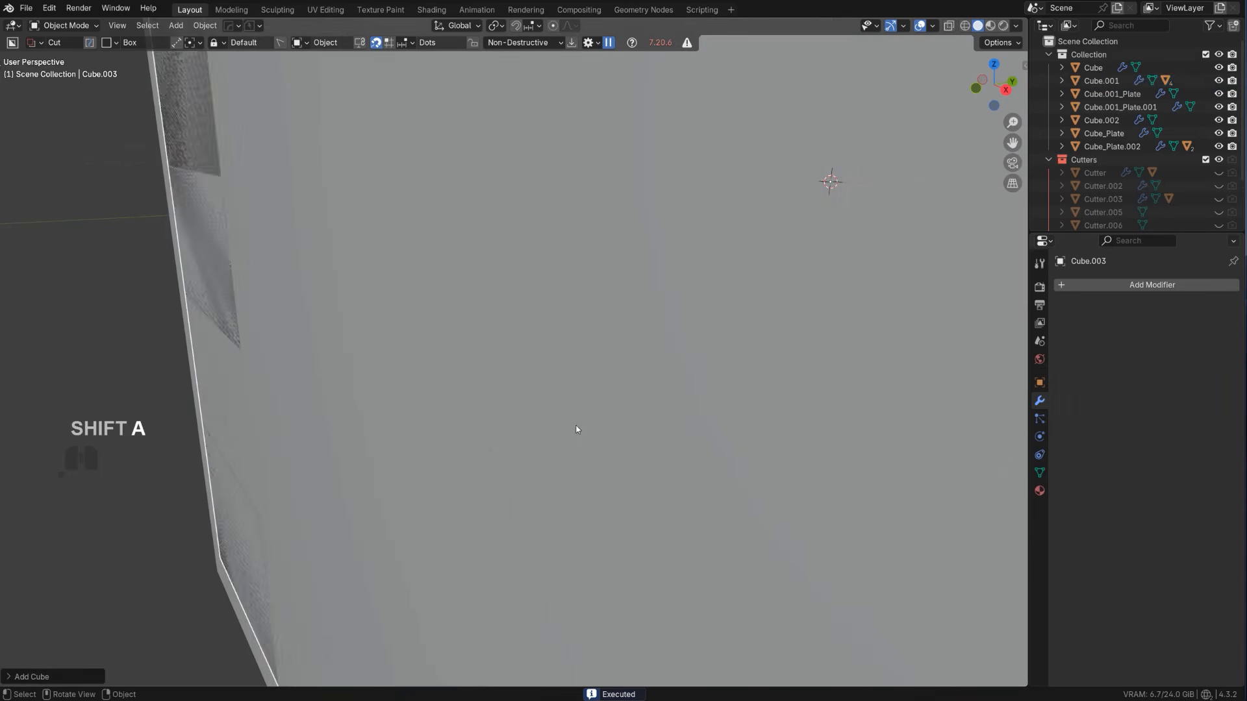
key(s)
click(873, 265)
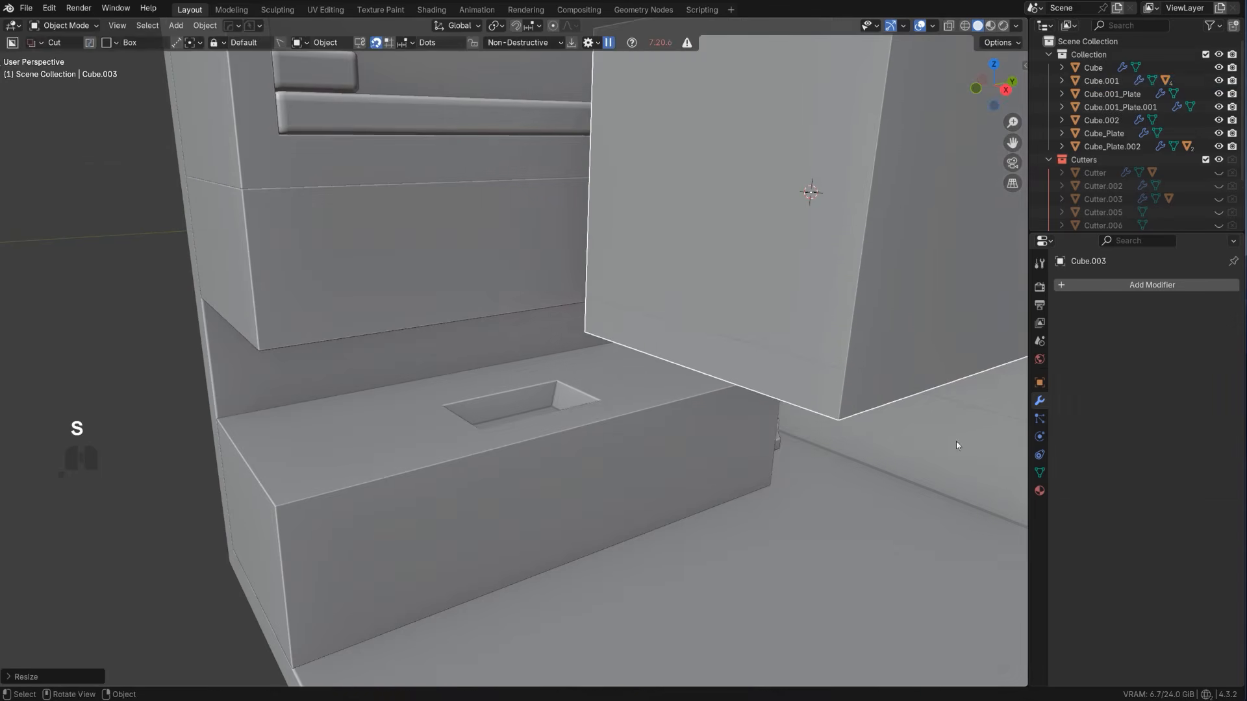
key(s)
click(869, 225)
Move the cube over to the counter's basin recess and shrink it to faucet size
key(g)
click(516, 423)
key(s)
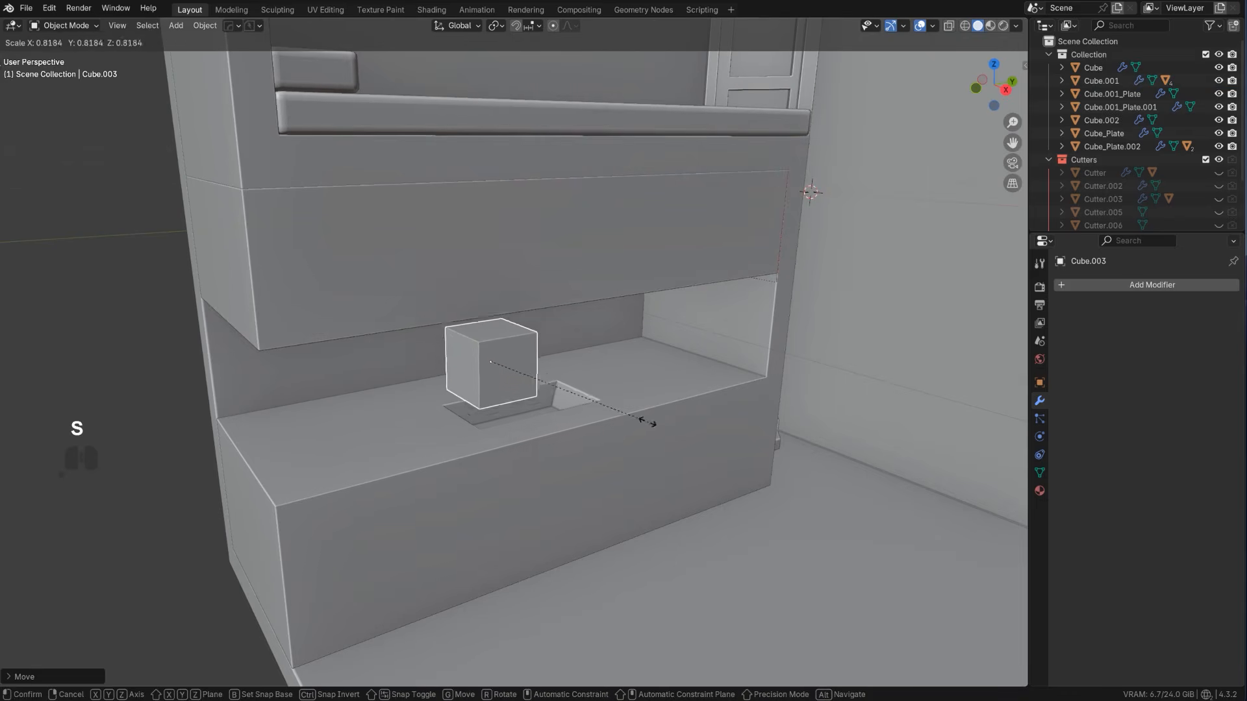
click(547, 376)
key(s)
click(515, 404)
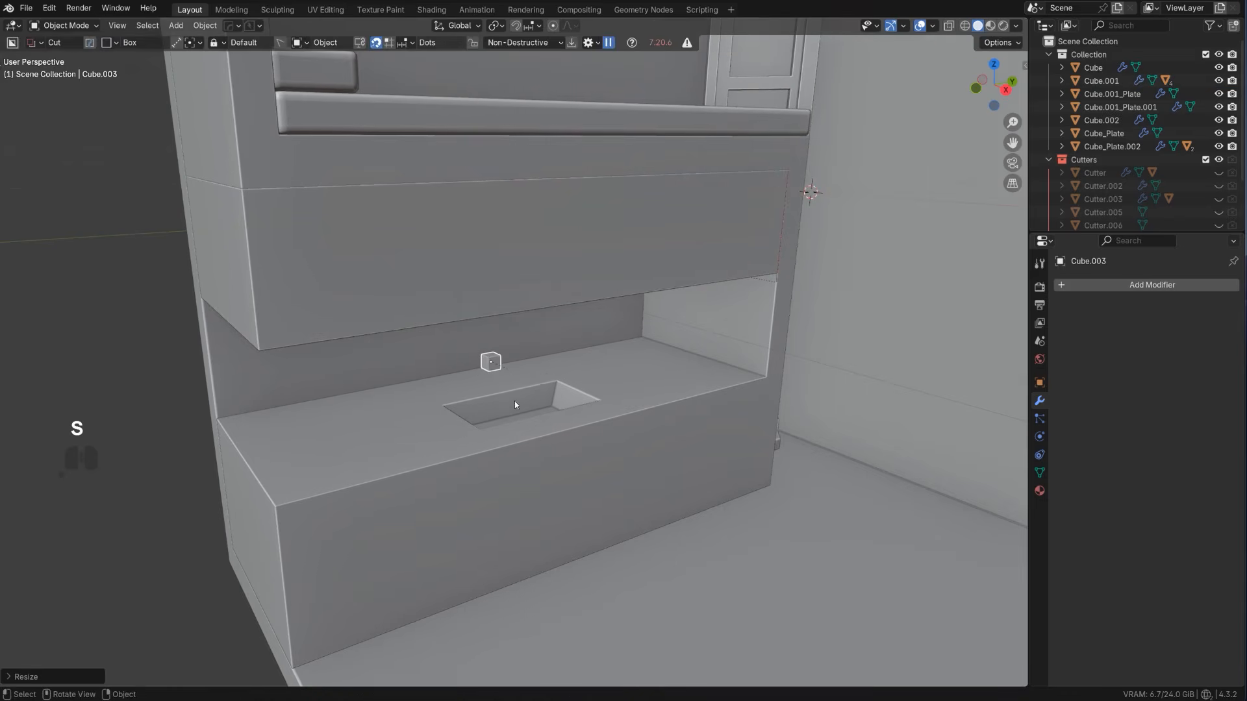
Stretch the small cube along Z into a slim upright bar
mouse_move(515, 404)
middle_down()
mouse_move(608, 393)
mouse_move(495, 414)
mouse_move(523, 396)
middle_up()
key(s)
key(z)
click(1018, 451)
In front orthographic view, extrude the bar's upper face upward and shift it sideways to form a slanted arm
key(KP_5)
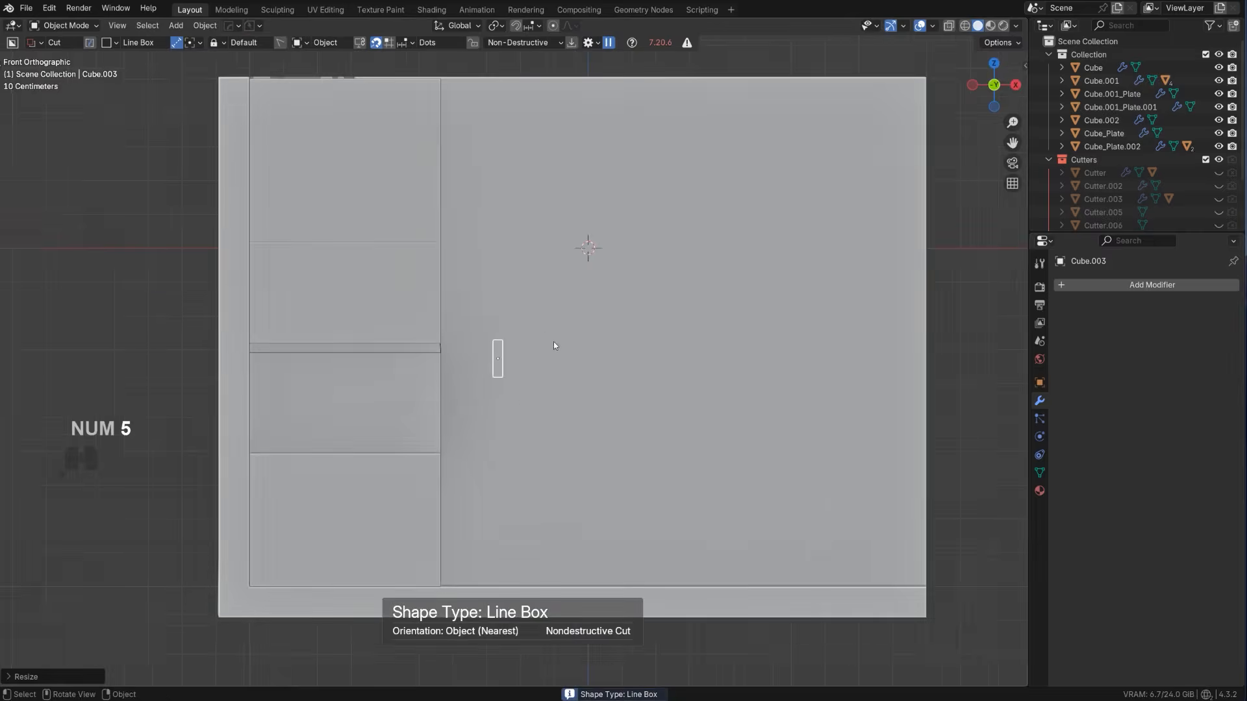
middle_drag(554, 346, 549, 355)
key(Tab)
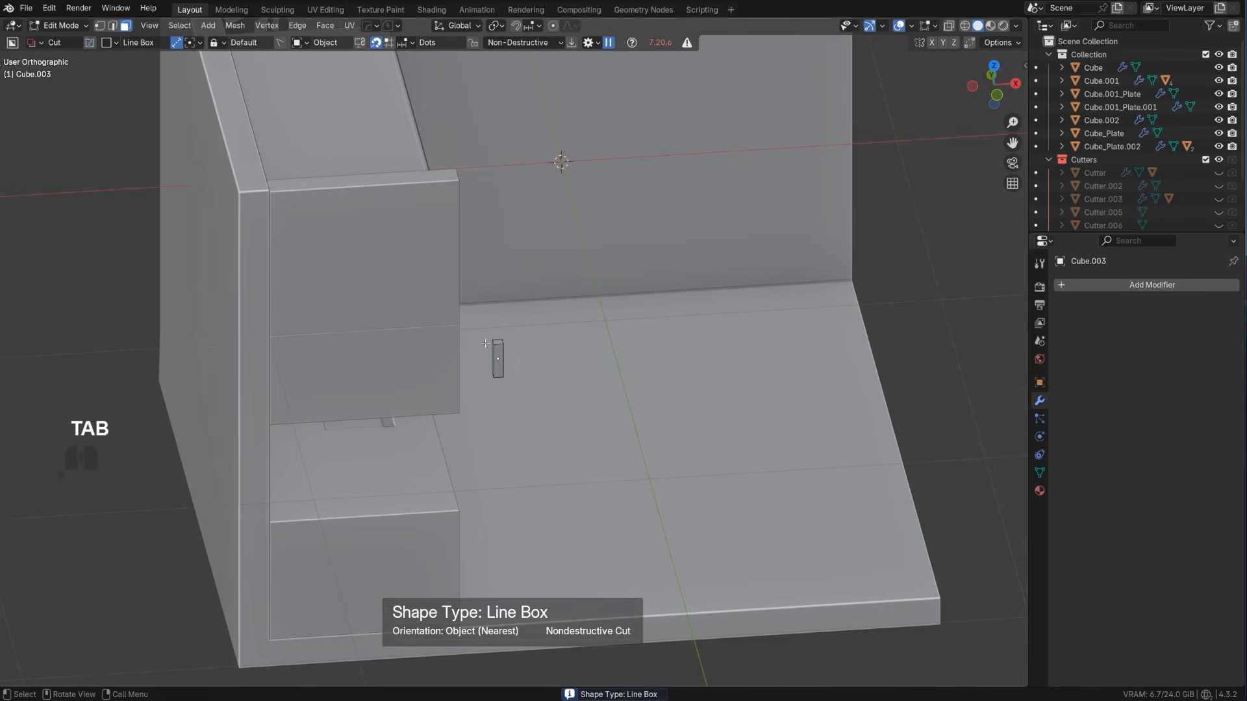
alt+middle_drag(537, 362, 561, 378)
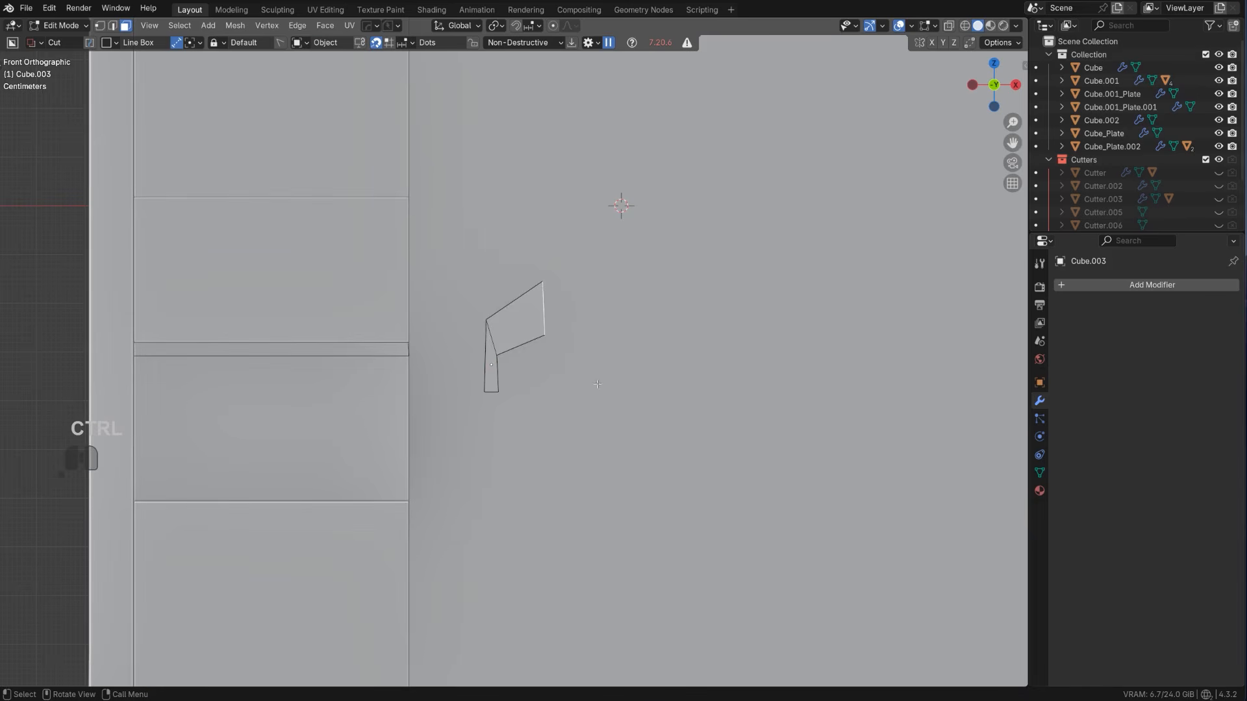
key(e)
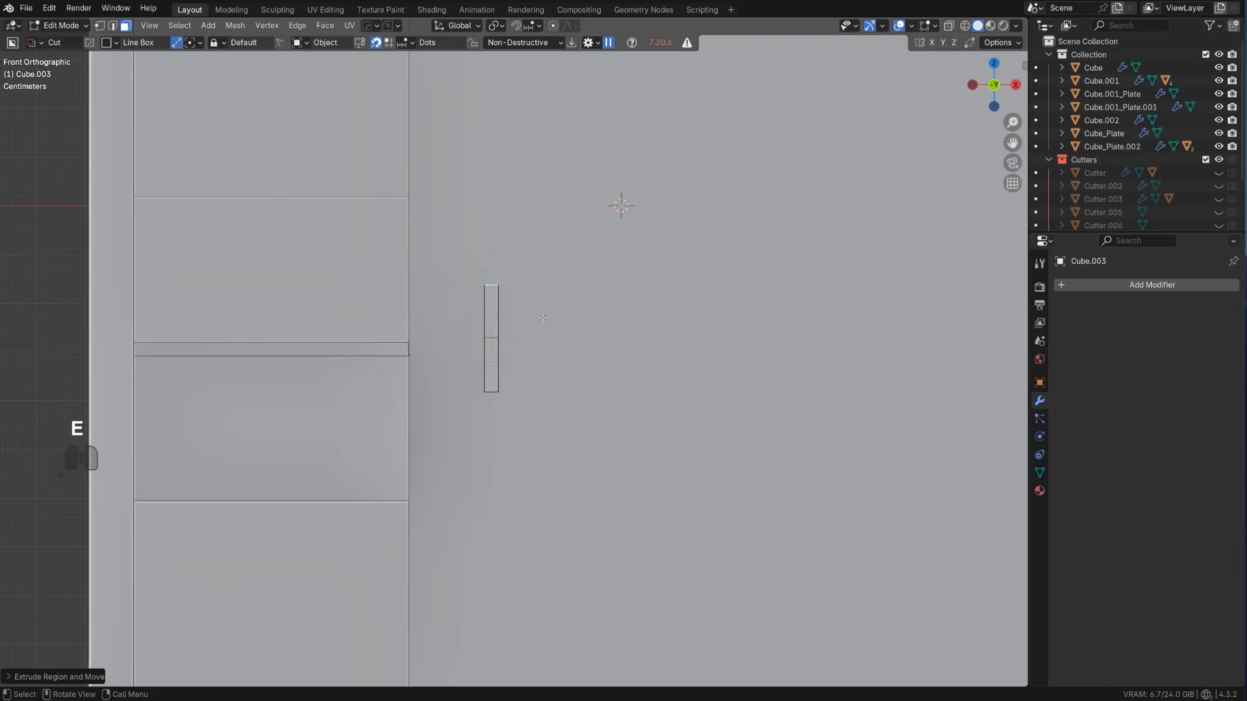
key(g)
click(598, 332)
Rotate the slanted arm's end face 90° with Edge Constrained Transform so it follows the arm's edges
scroll(511, 351, up, 2)
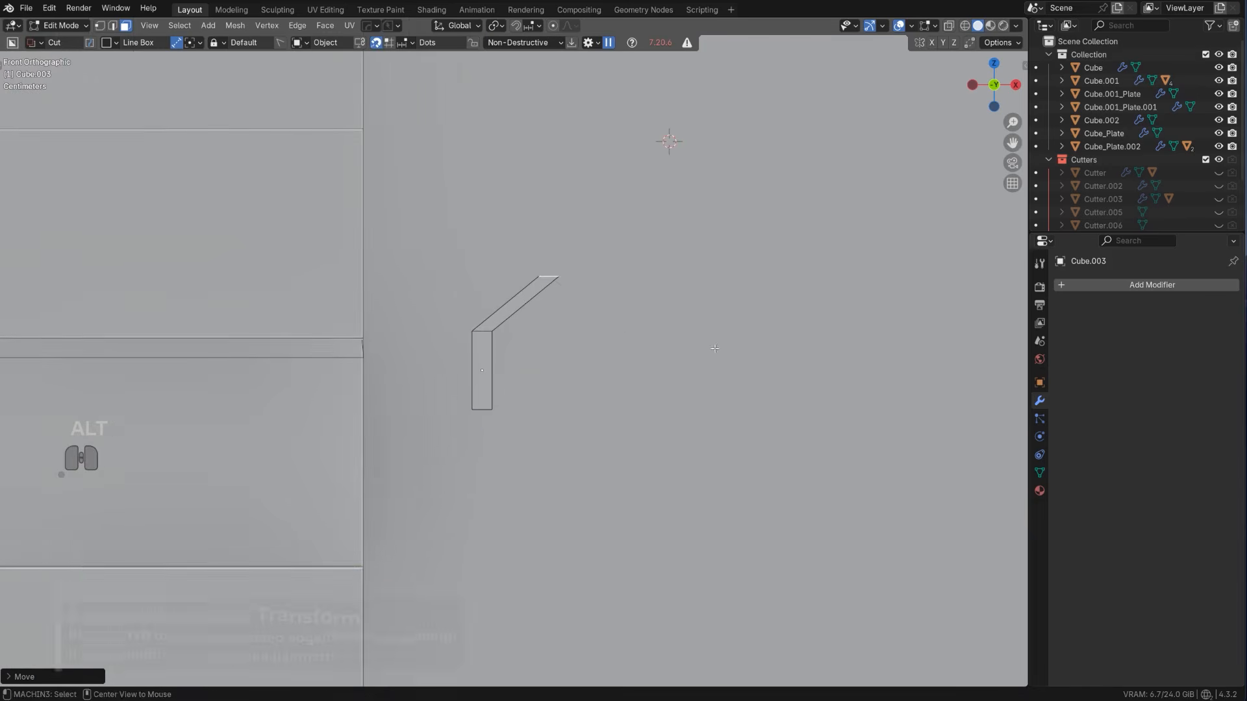
key(alt+r)
key(ctrl)
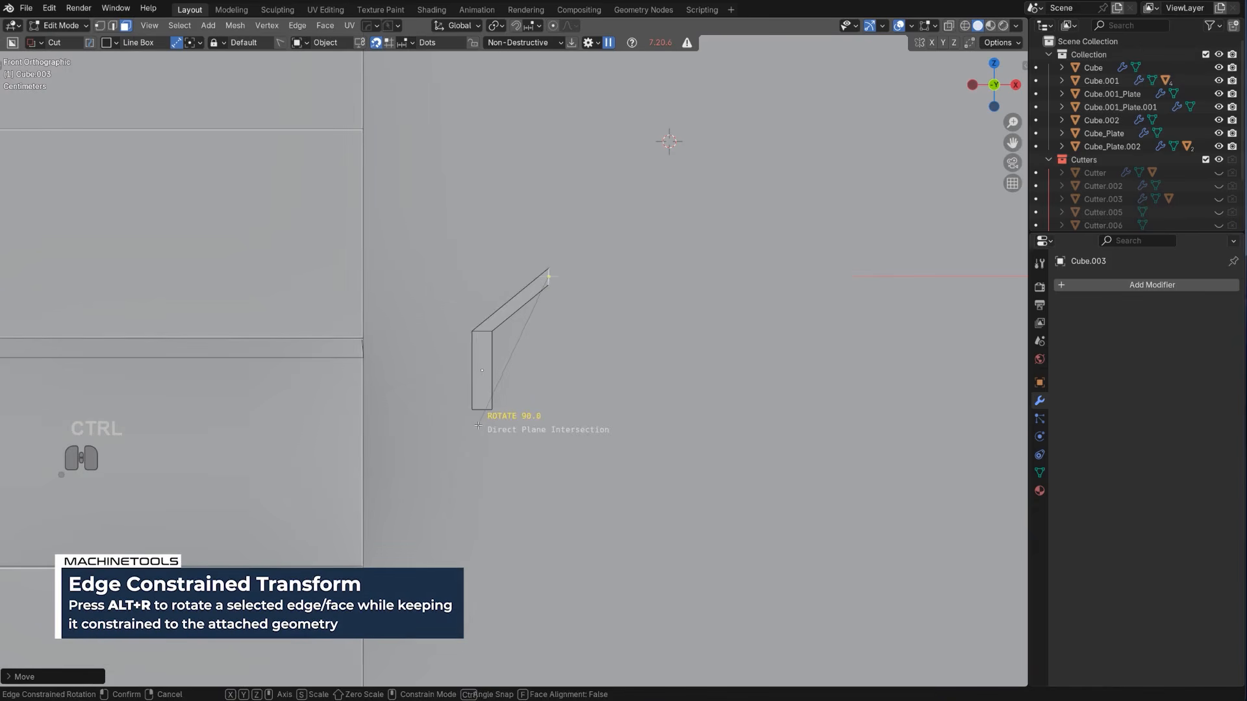
ctrl+click(474, 424)
scroll(516, 358, up, 1)
shift+middle_drag(626, 343, 639, 436)
scroll(639, 435, up, 2)
key(ctrl+z)
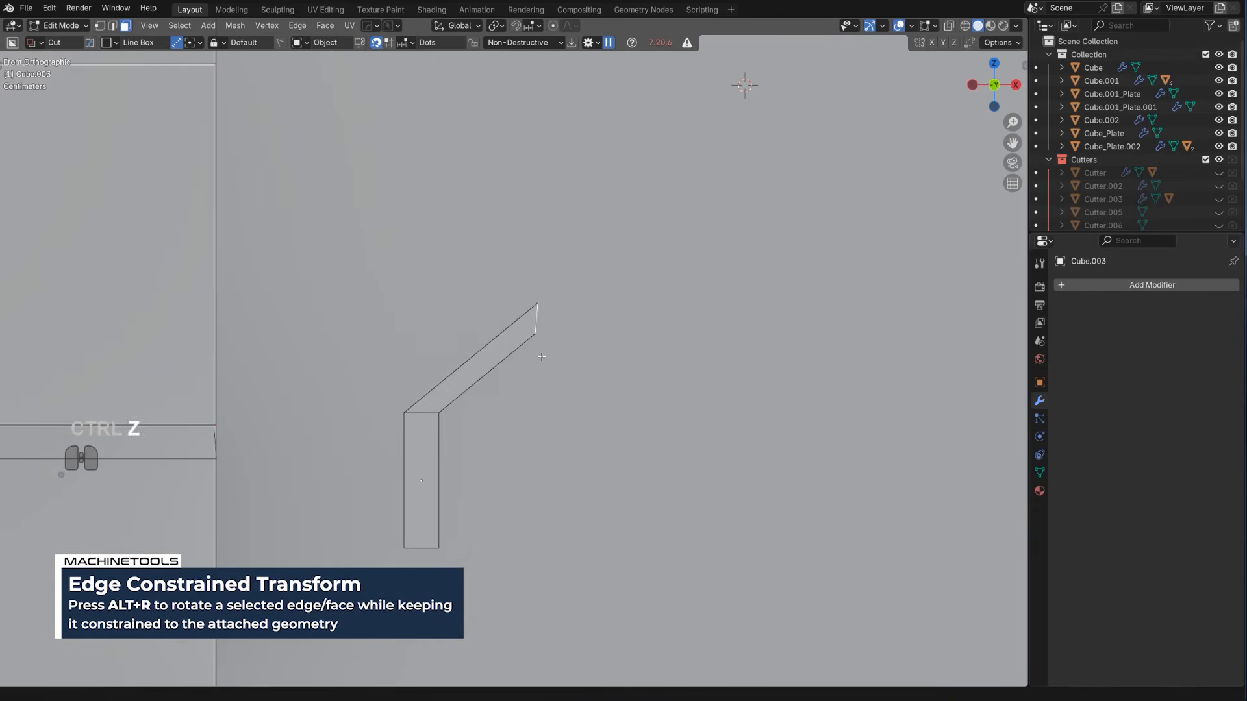
key(1)
key(ctrl+z)
Trim the slanted arm's end vertically with a box cut about 0.219 by 0.200, and apply it with Csharp
key(Tab)
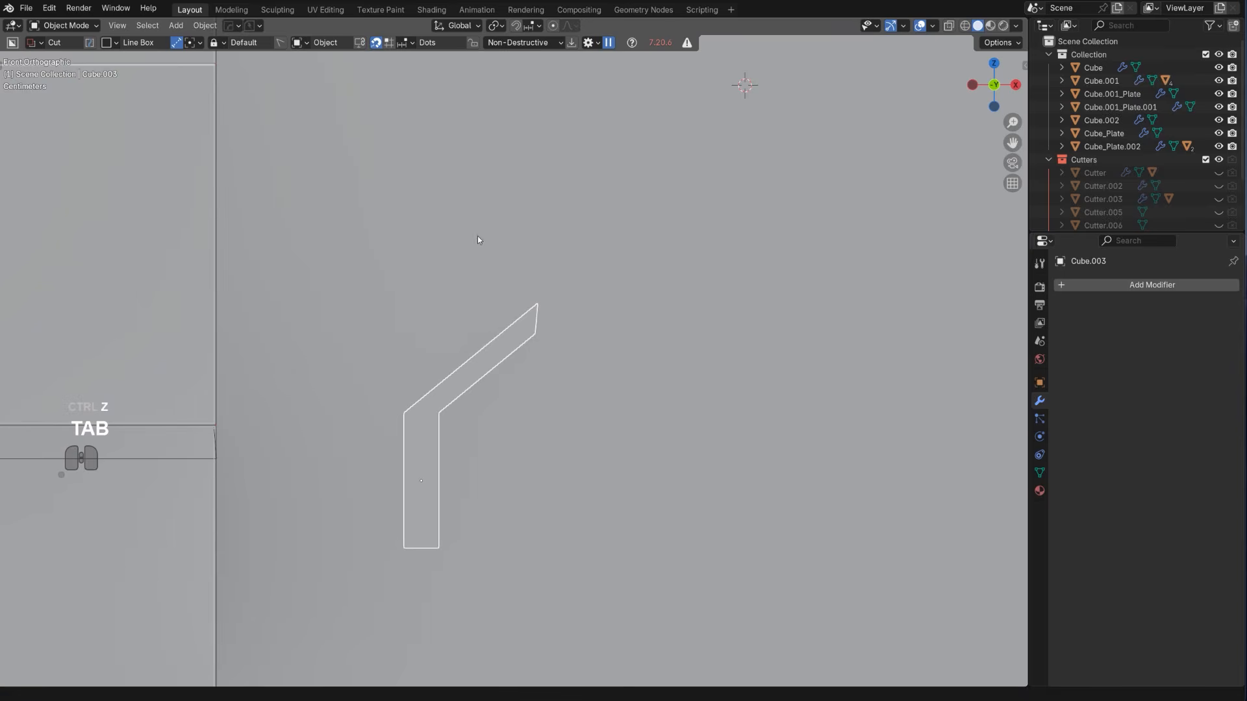
mouse_move(477, 239)
mouse_down()
mouse_move(523, 347)
mouse_move(440, 500)
mouse_move(719, 478)
mouse_up()
scroll(458, 453, up, 2)
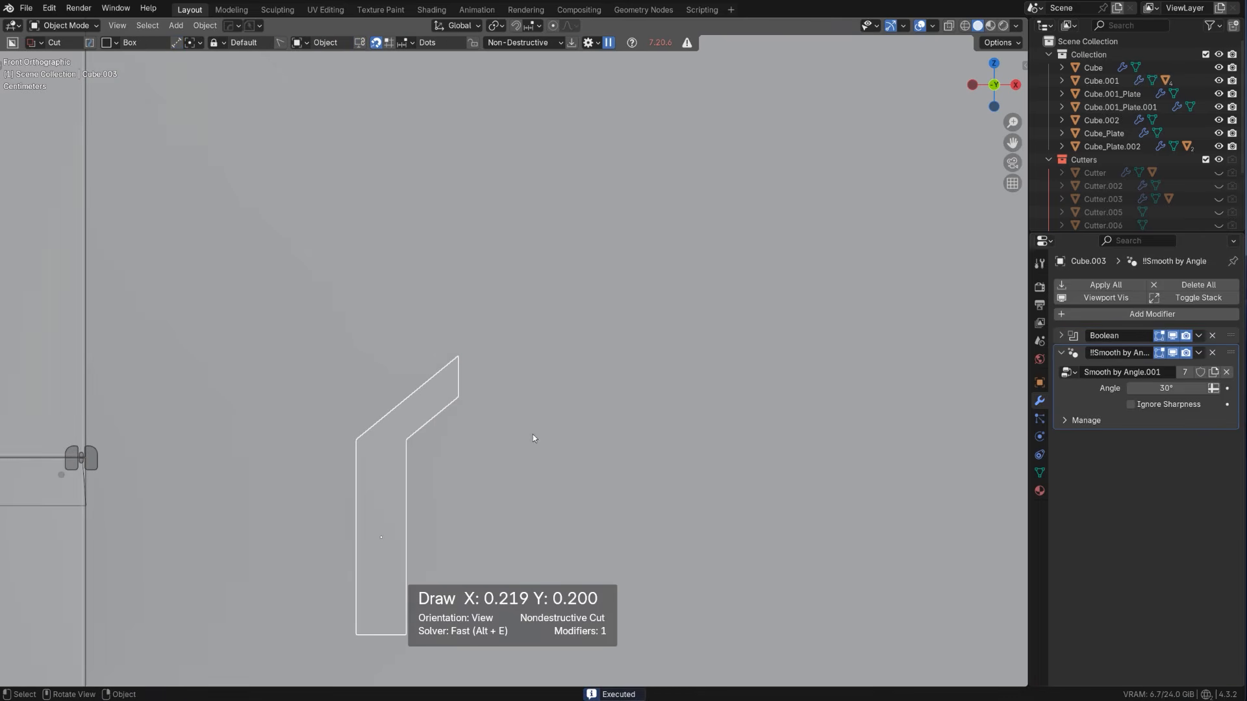
key(q)
ctrl+click(438, 400)
Extrude the arm's trimmed end face outward into a short horizontal spout
scroll(525, 461, down, 1)
middle_drag(524, 460, 511, 454)
key(Tab)
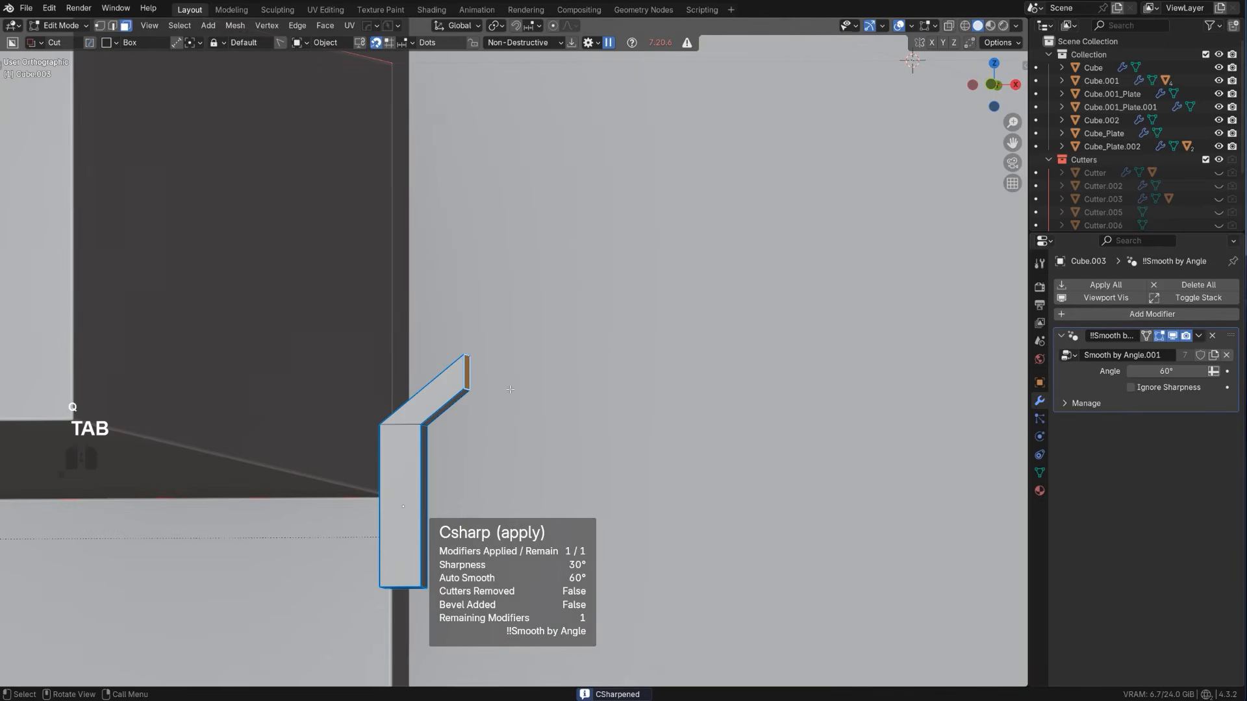
click(465, 369)
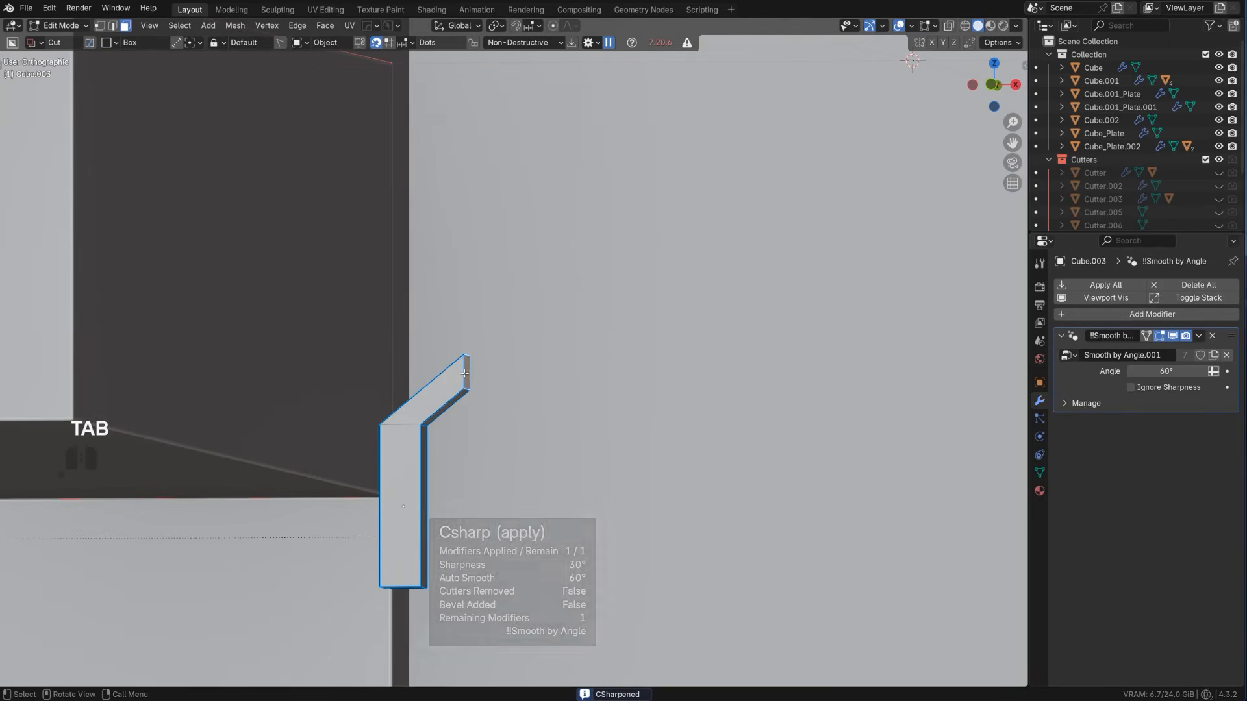
key(e)
click(530, 388)
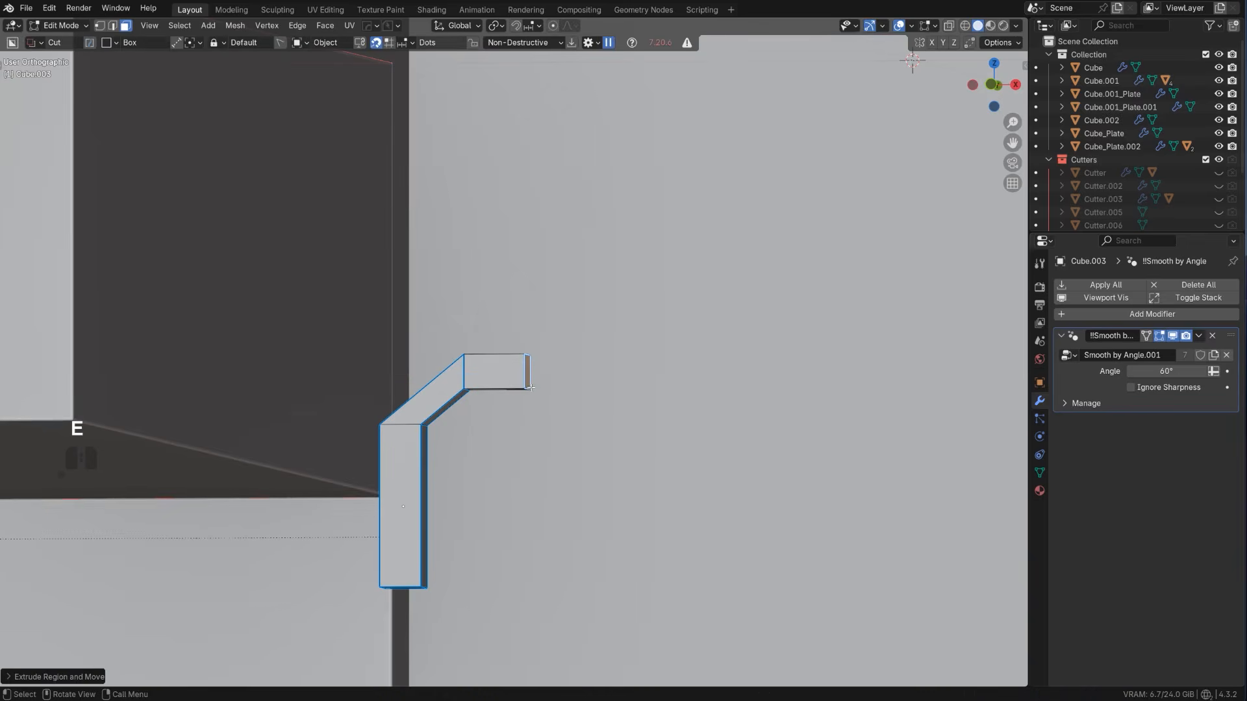
Add one centred loop cut across the horizontal spout and return to object mode
middle_drag(539, 418, 519, 387)
key(ctrl+r)
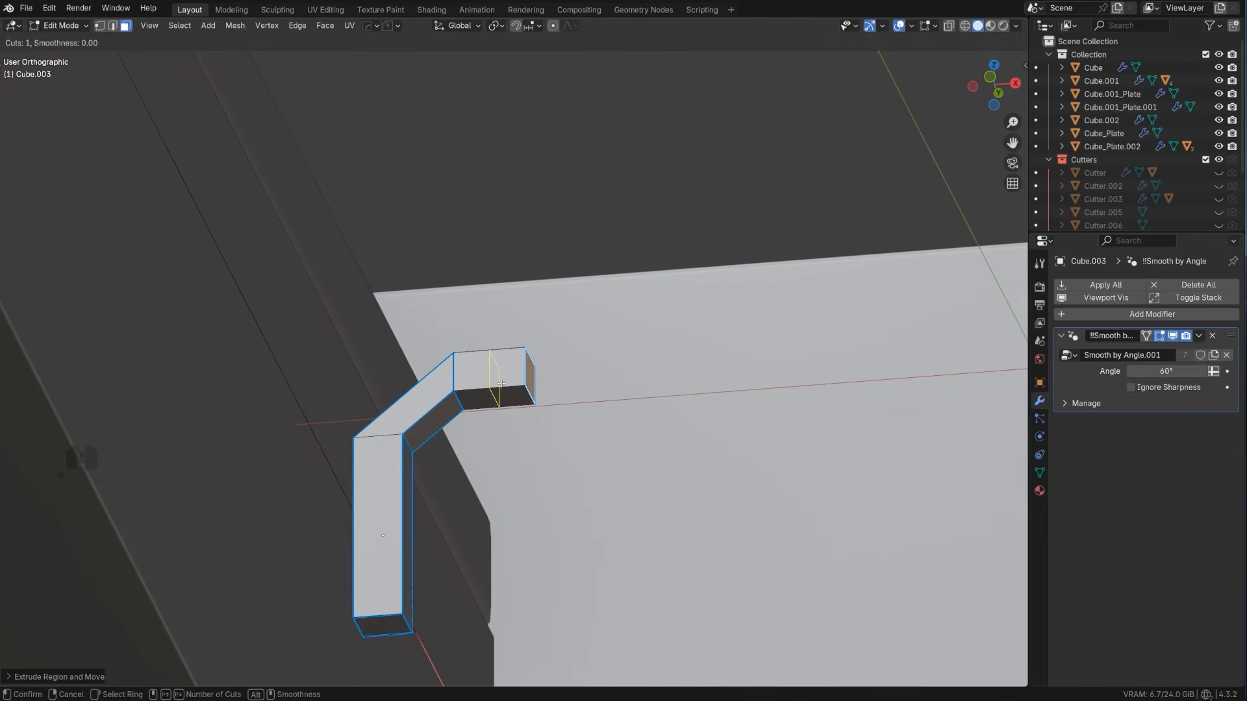
click(510, 389)
right_click(510, 389)
click(511, 389)
key(Tab)
Add a cylinder and scale it down until it is slightly narrower than the faucet bar
scroll(543, 416, up, 3)
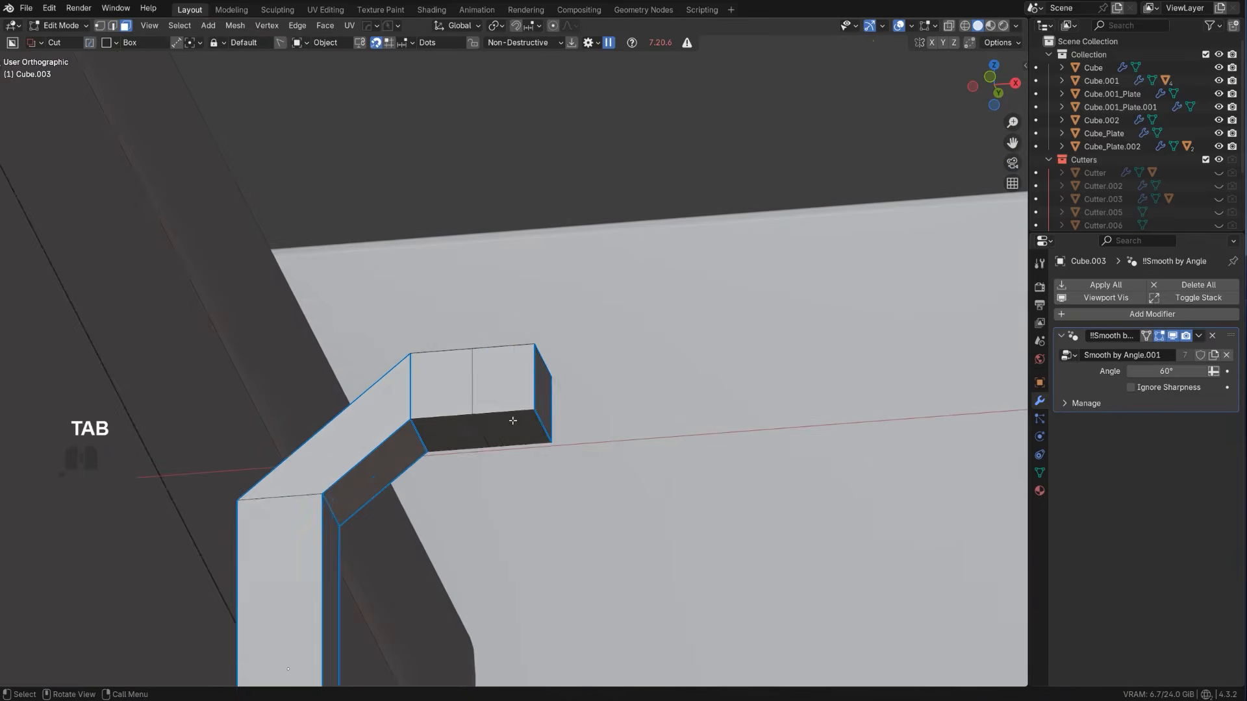
key(shift+a)
mouse_move(535, 446)
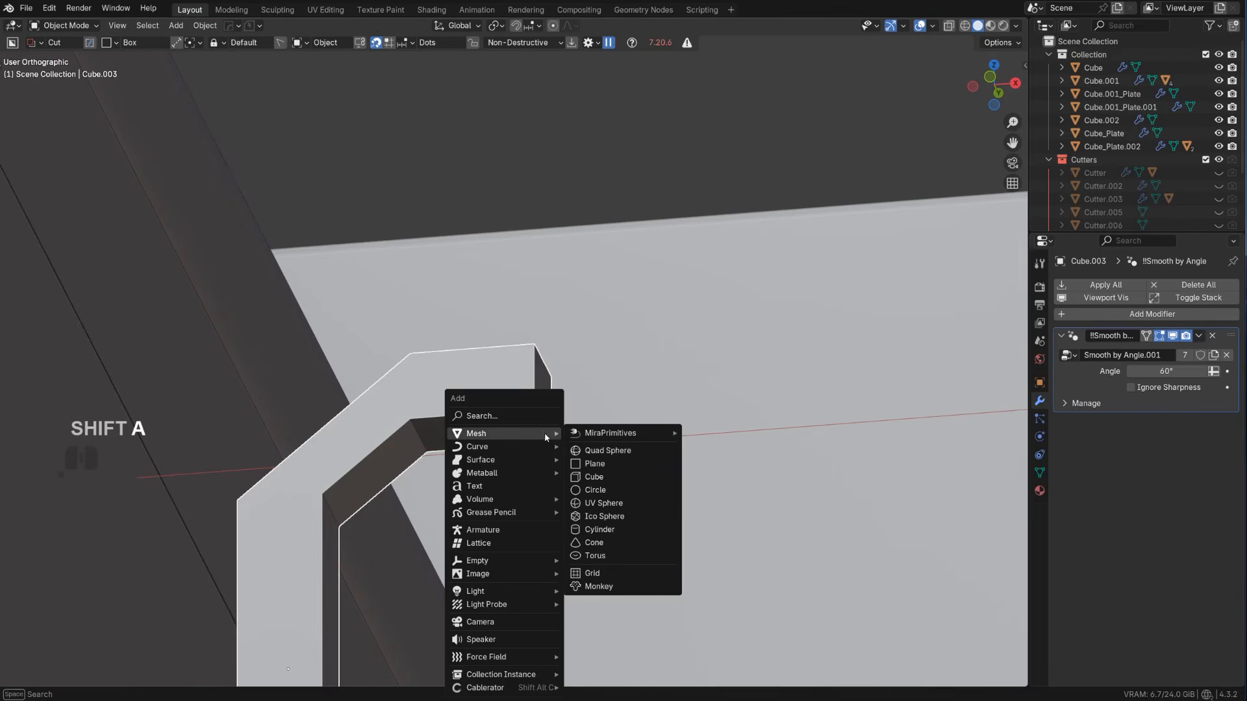
click(625, 528)
key(s)
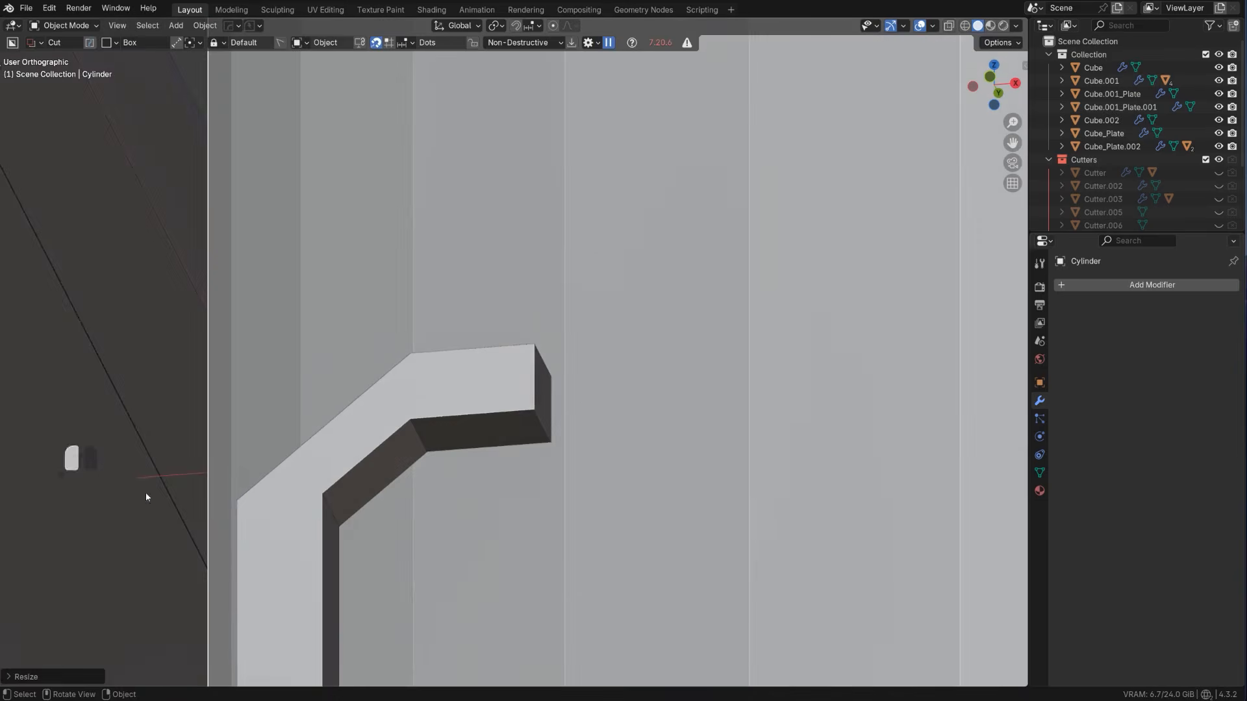
click(333, 419)
scroll(332, 423, down, 3)
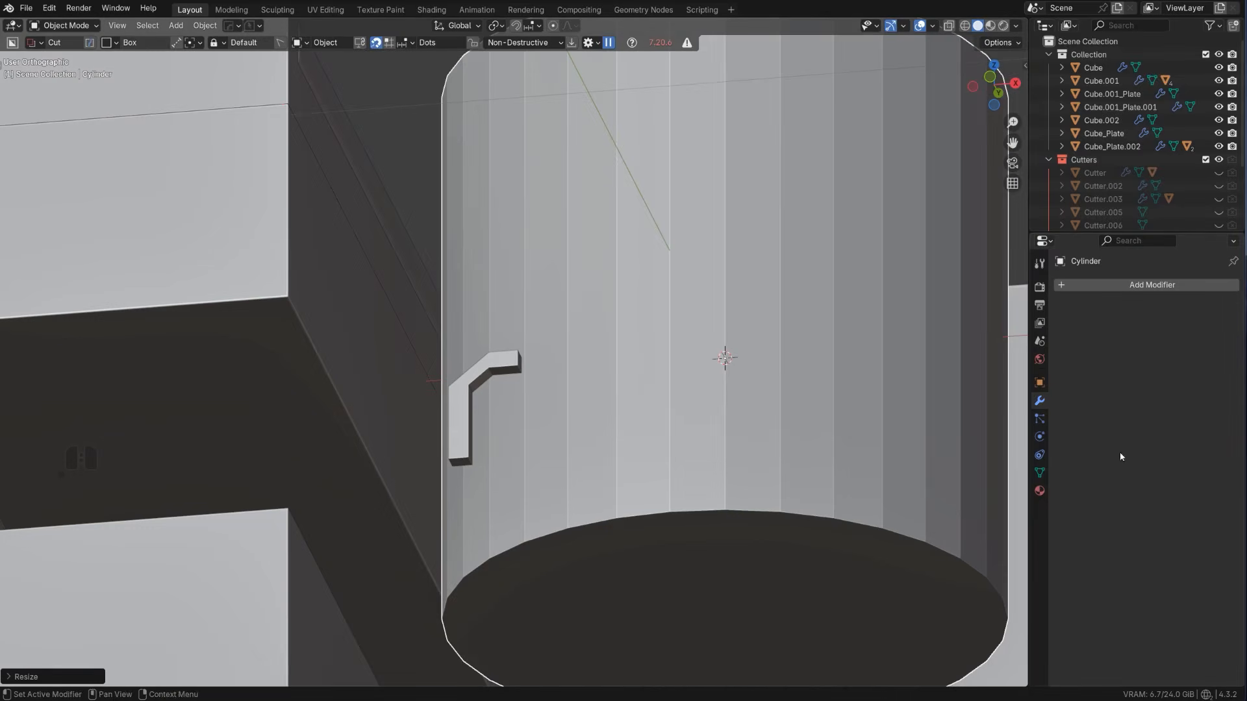
key(s)
click(749, 373)
scroll(749, 372, up, 1)
key(s)
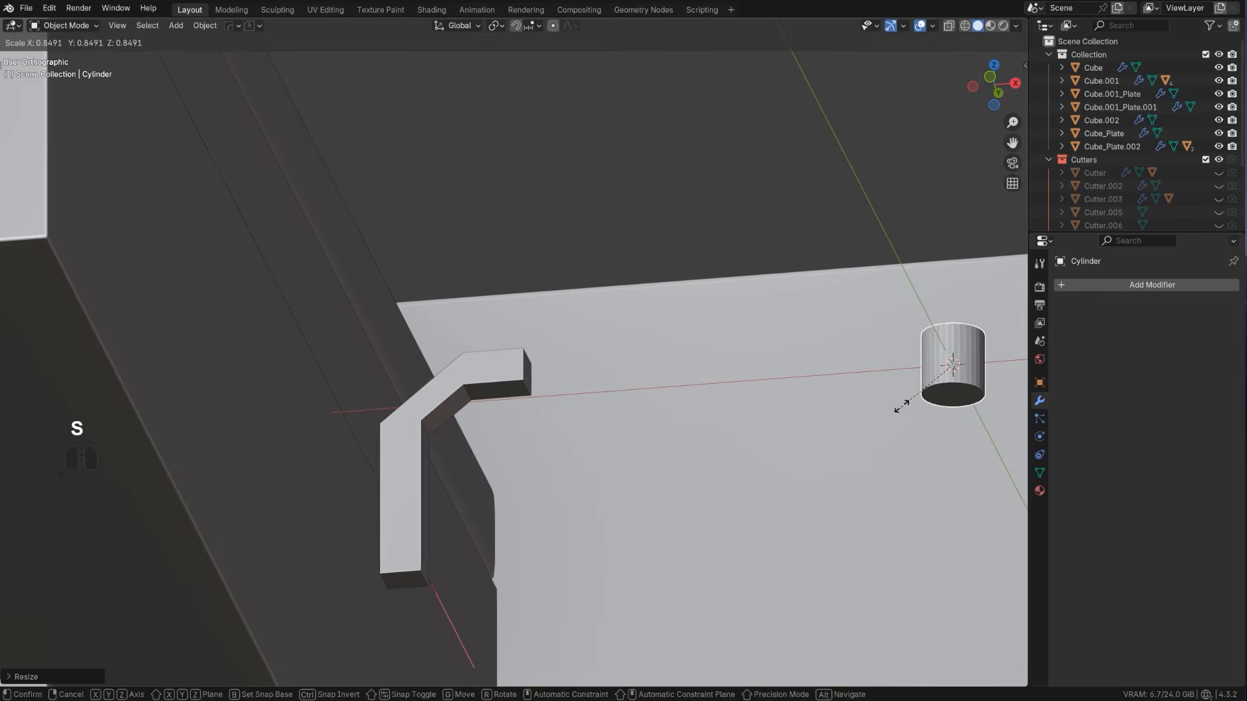
click(937, 388)
Place the 3D cursor at the faucet bar's origin and snap the cylinder onto it
key(g)
click(481, 436)
middle_drag(480, 434, 578, 417)
click(583, 439)
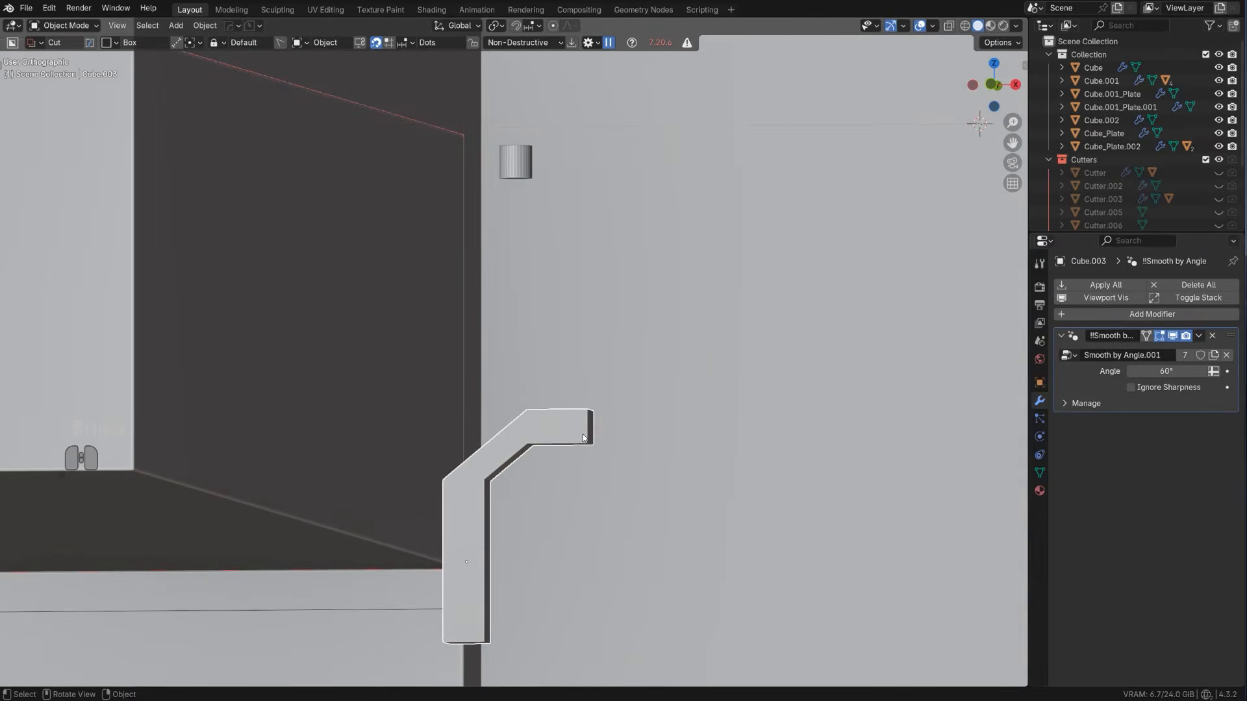
key(shift+s)
click(468, 435)
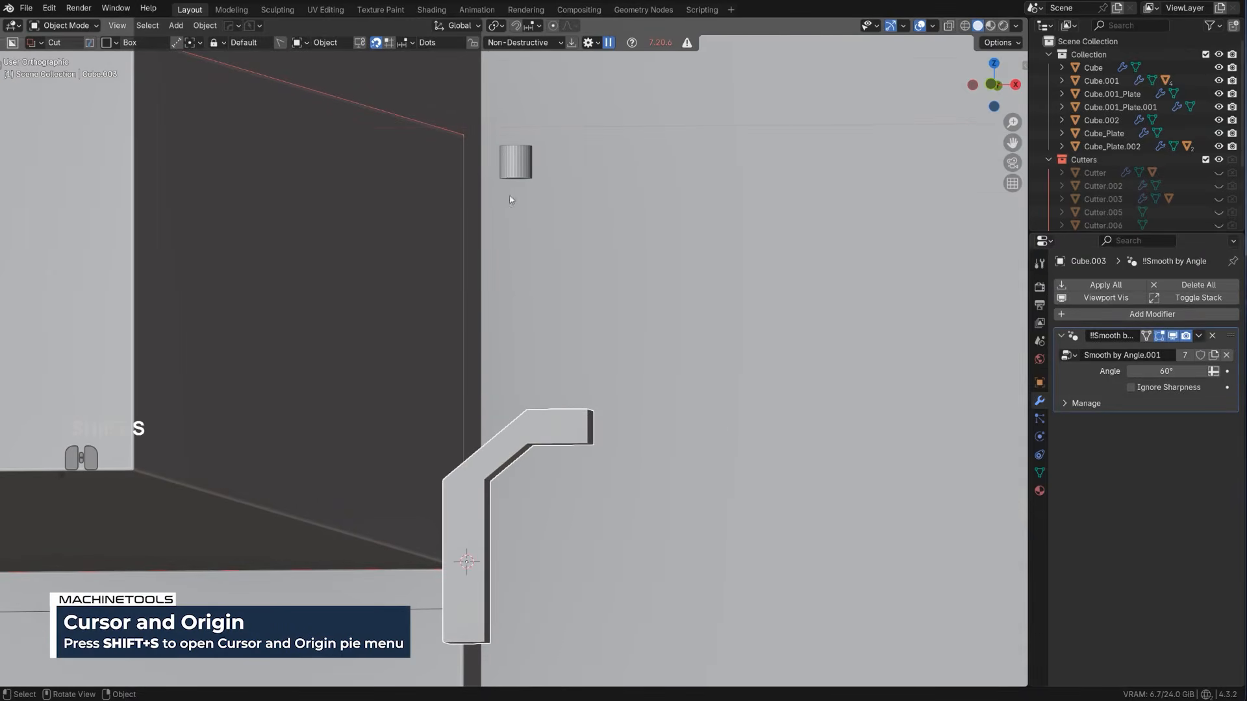
click(516, 162)
key(shift+s)
click(665, 217)
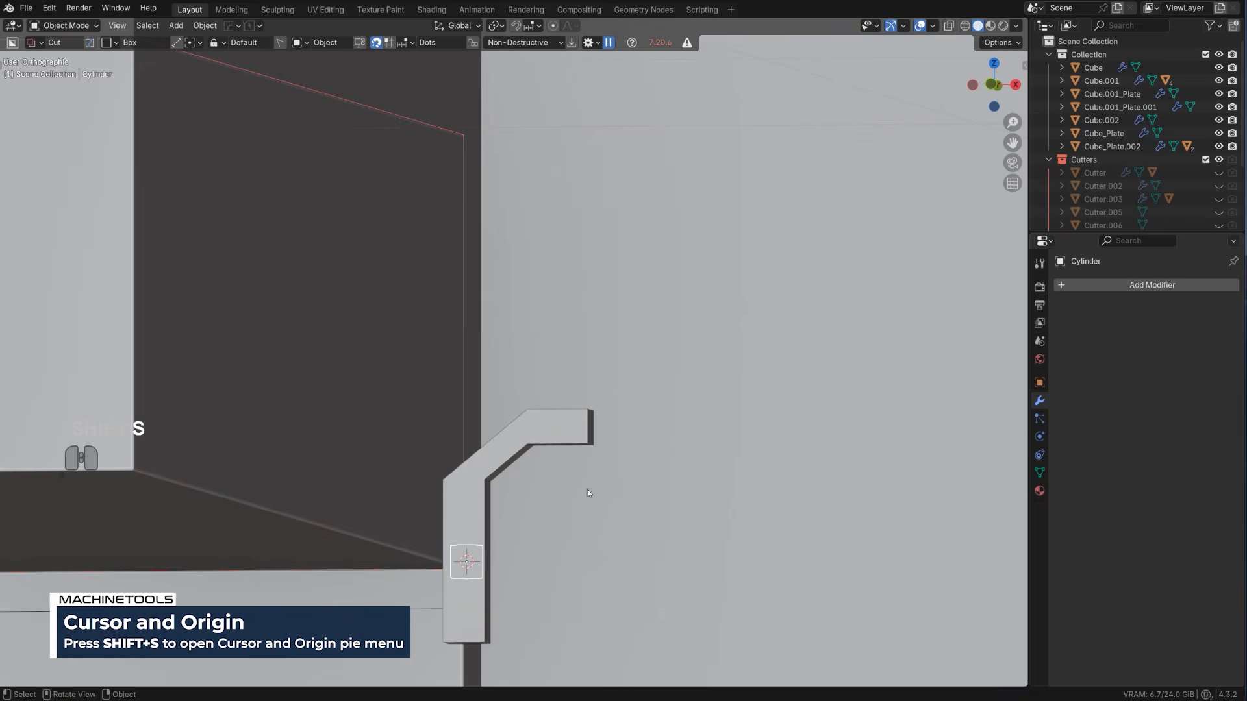
Move the cylinder about 0.071 m in X and 0.079 m in Z beneath the spout's tip, and sharpen it with HardOps
mouse_move(566, 500)
alt+middle_down()
mouse_move(527, 497)
mouse_move(589, 507)
mouse_move(552, 491)
alt+middle_up()
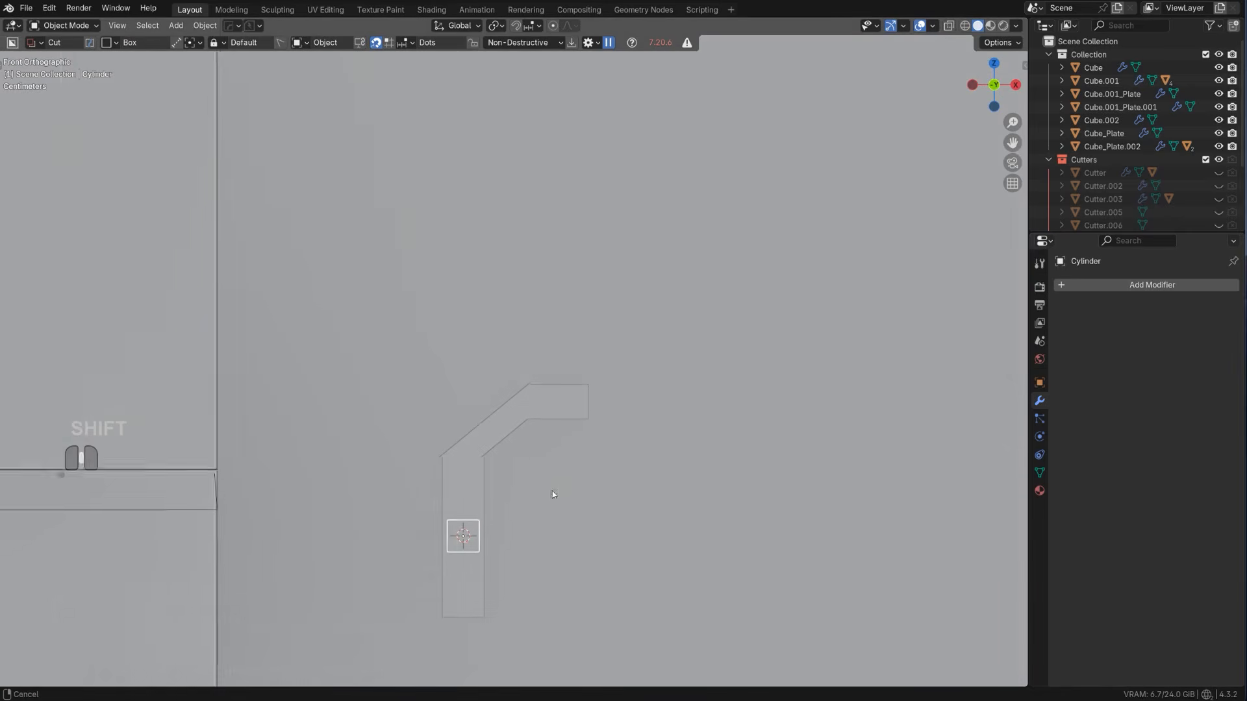
scroll(552, 491, up, 2)
key(g)
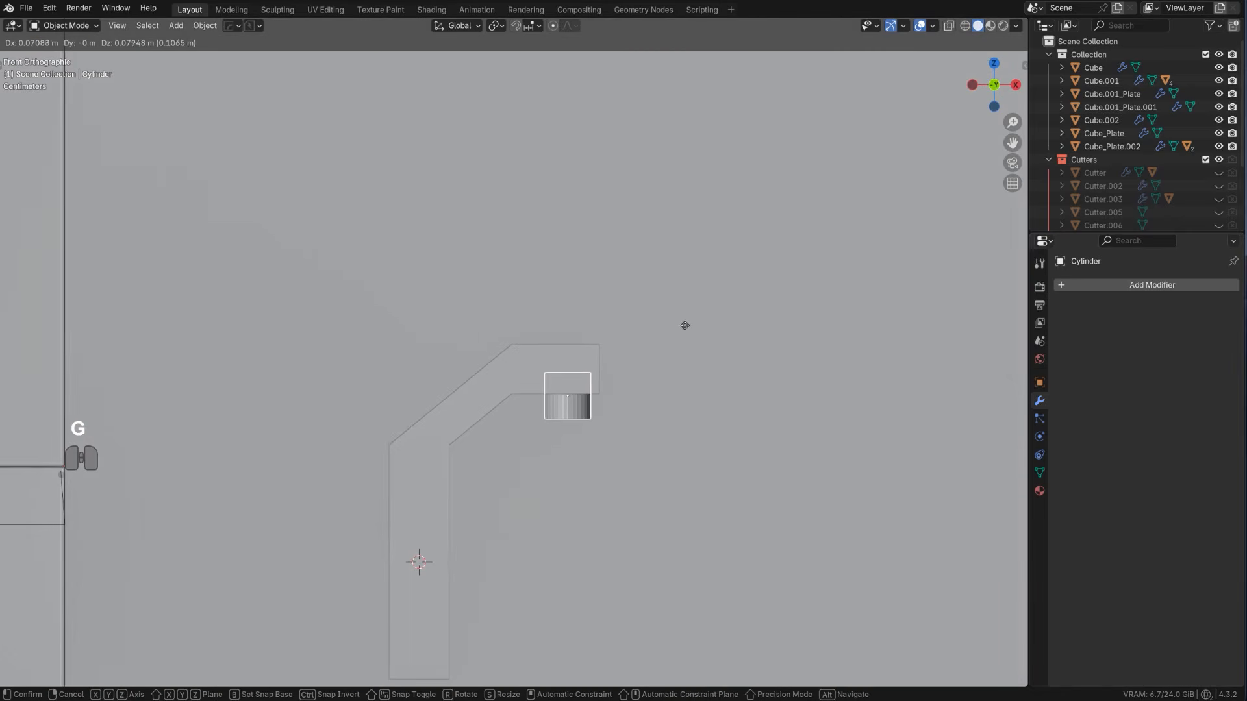
click(685, 326)
key(q)
click(686, 325)
scroll(668, 341, down, 3)
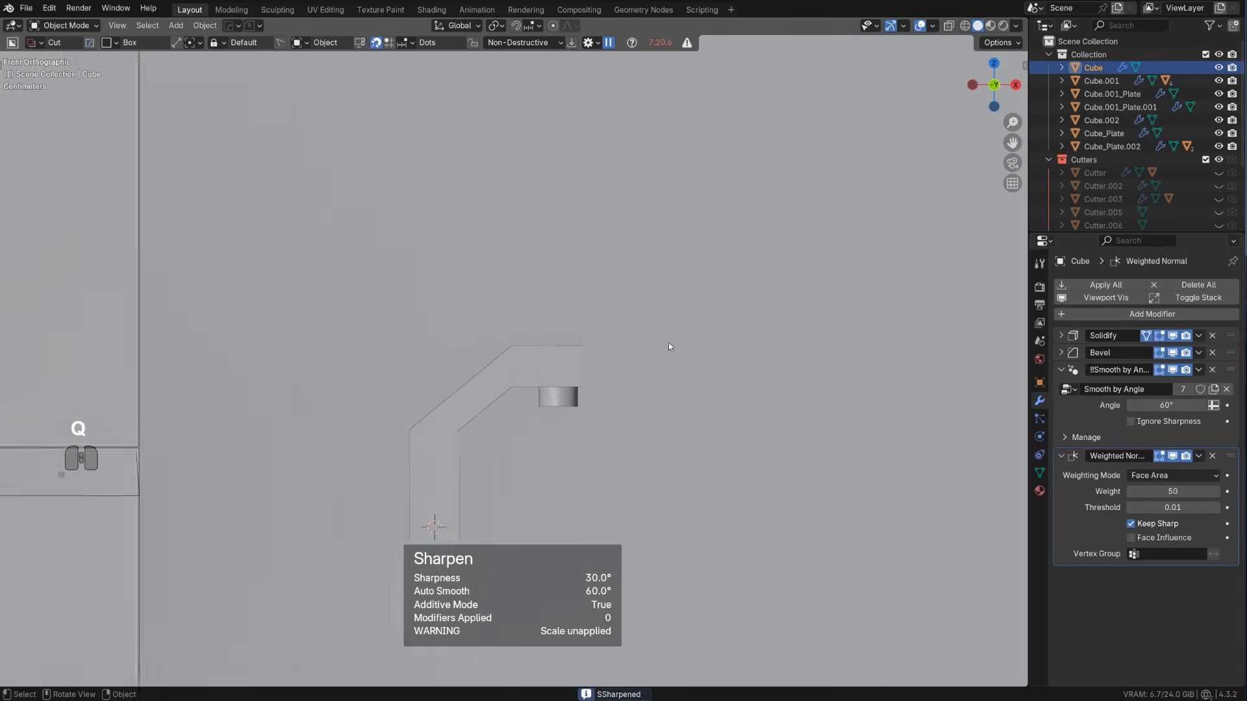
Parent the small cylinder under the spout's tip to the faucet body
shift+click(548, 374)
shift+middle_drag(547, 376, 512, 297)
key(KP_5)
shift+middle_drag(381, 534, 462, 464)
scroll(466, 465, down, 4)
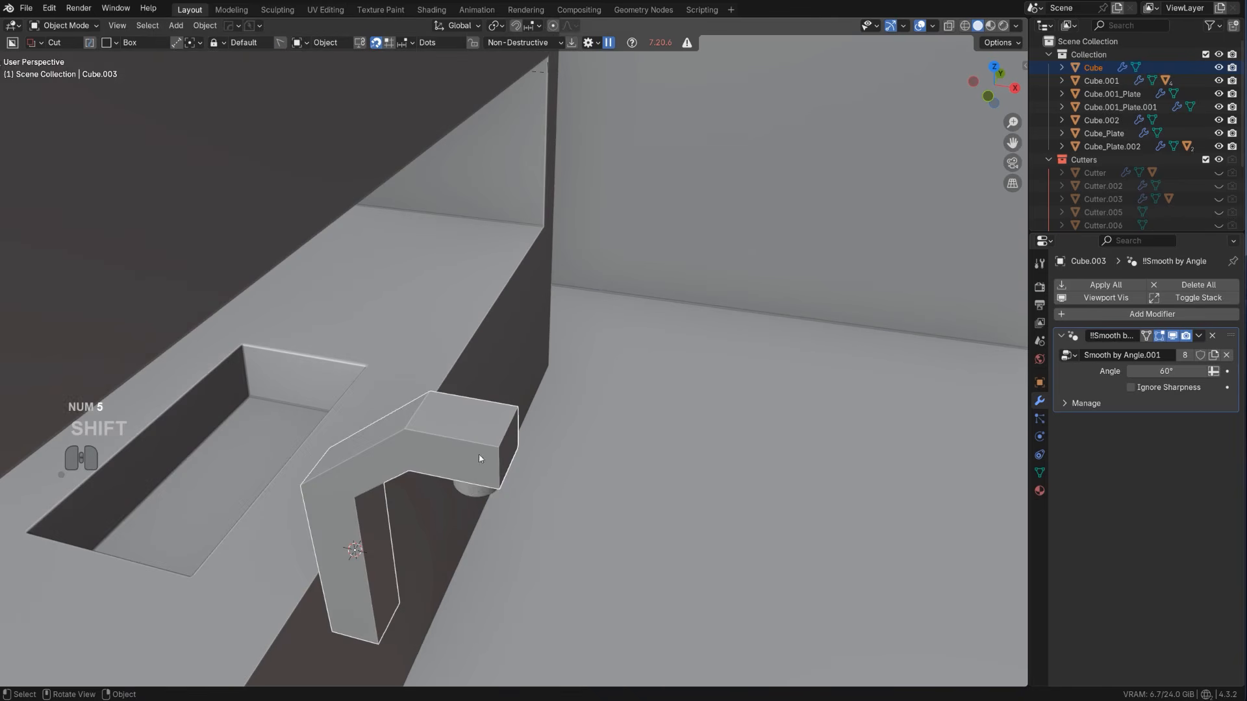
shift+click(471, 488)
shift+click(469, 419)
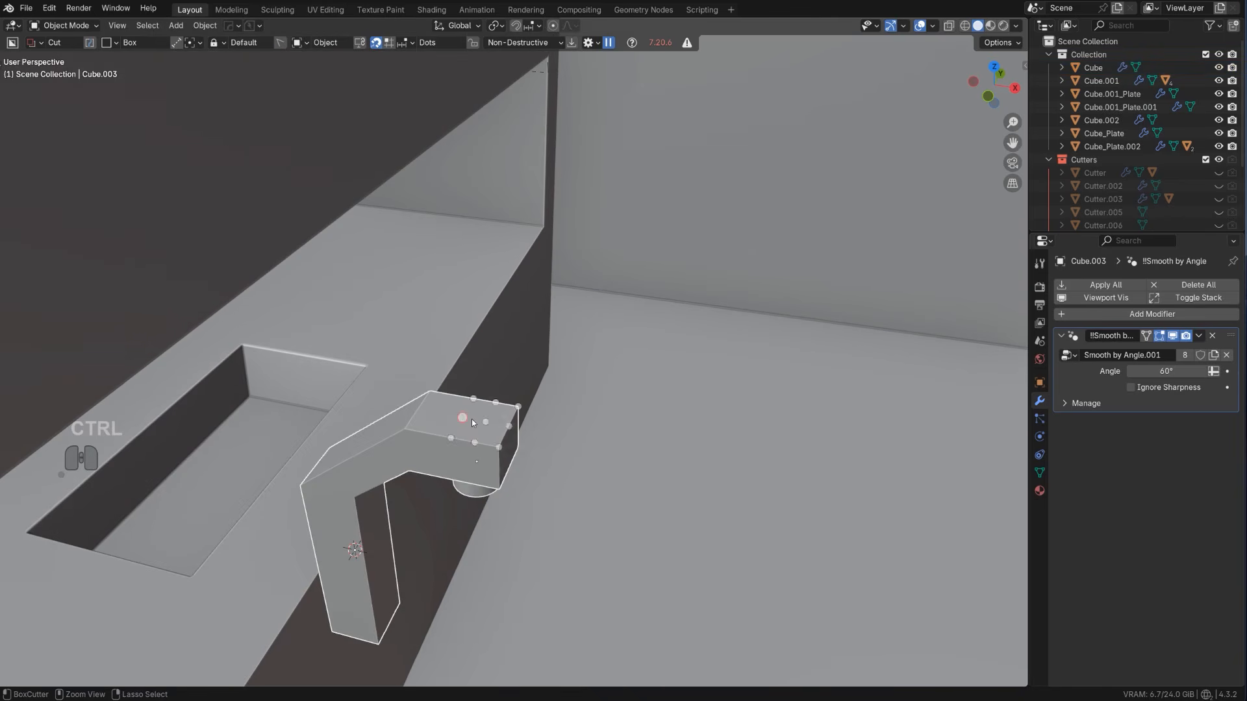
key(ctrl+p)
key(Down)
key(Return)
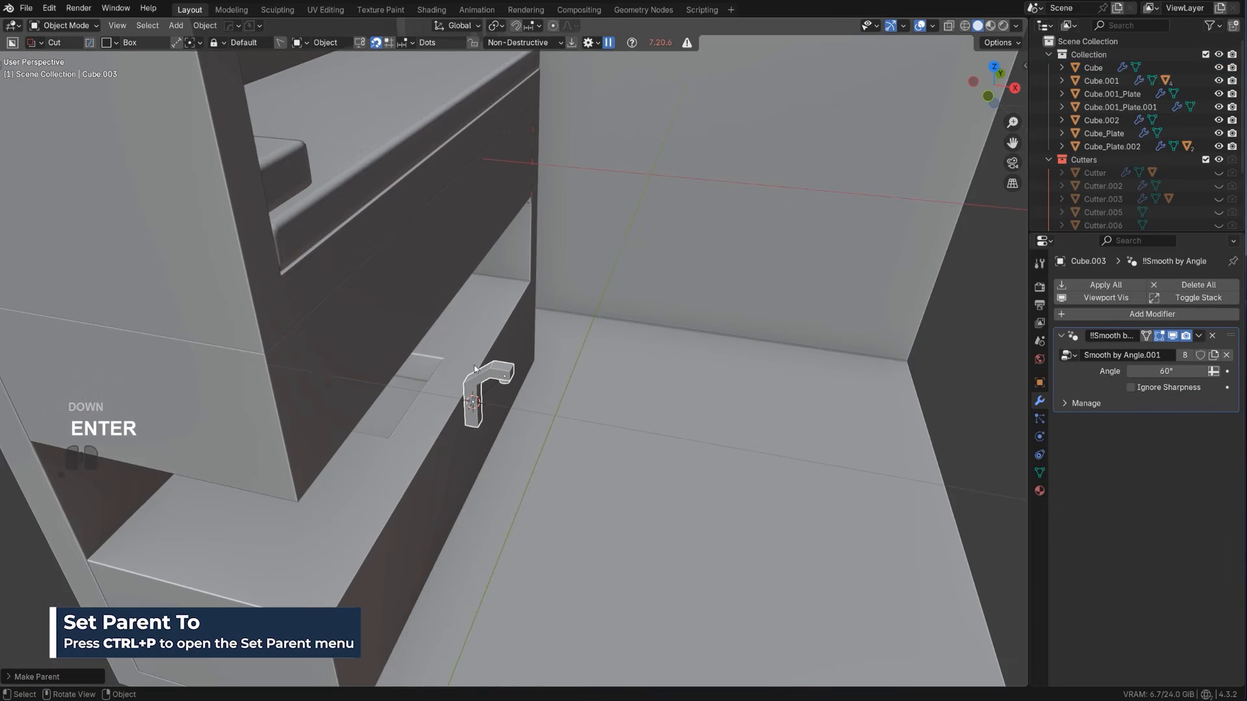
Move the faucet assembly in the front orthographic view down onto the sink counter's top surface
alt+middle_drag(474, 365, 514, 417)
key(KP_5)
key(g)
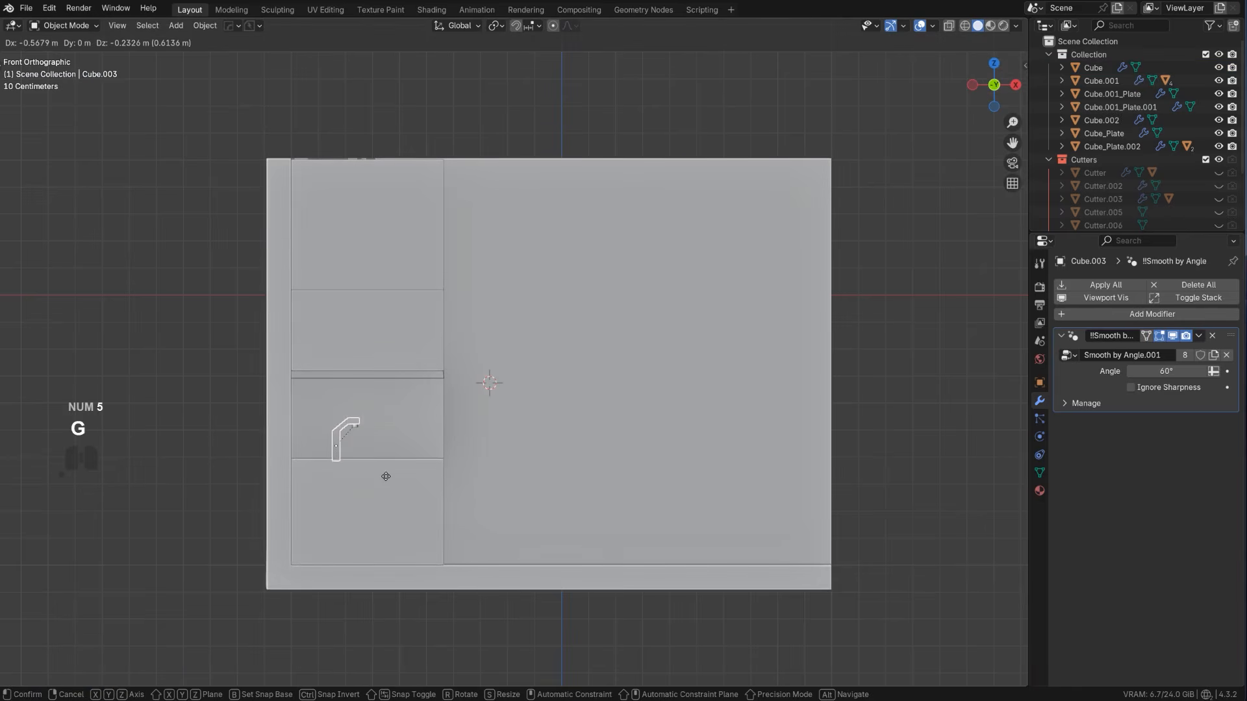
click(385, 492)
Move the faucet along Y to the middle of the sink and along X to the basin's rear edge
alt+middle_drag(455, 485, 519, 516)
key(g)
key(y)
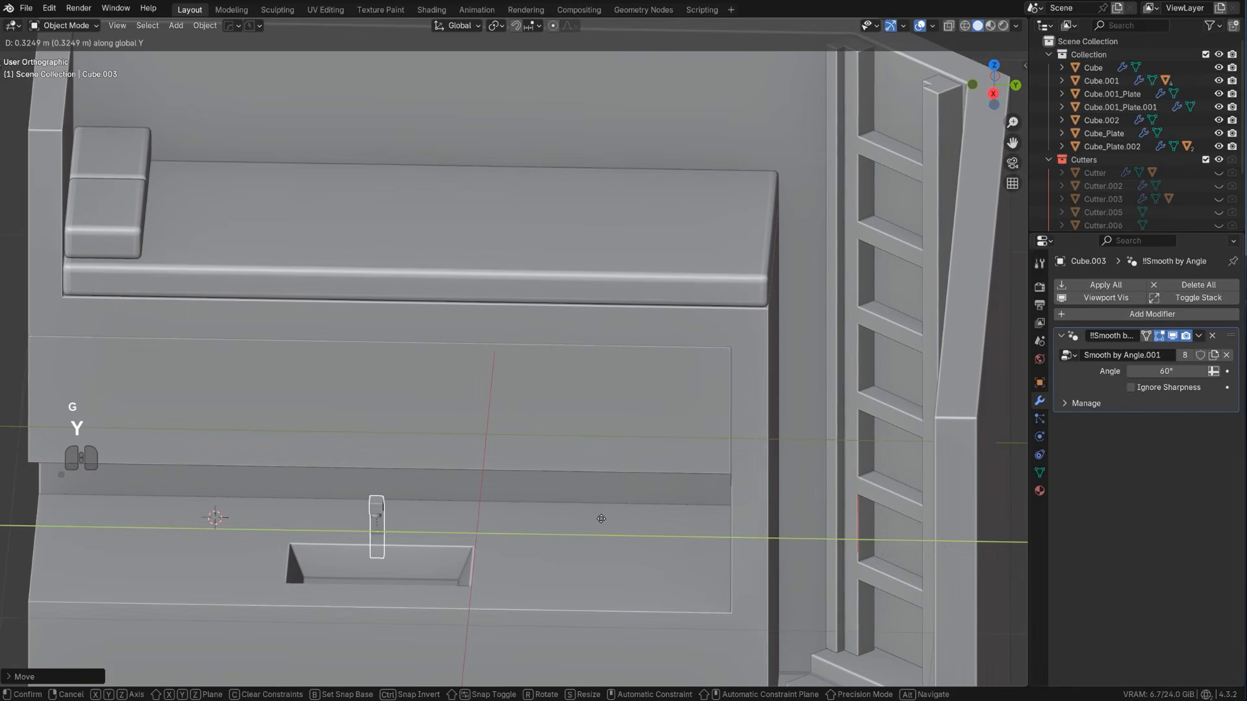
alt+middle_drag(602, 522, 562, 551)
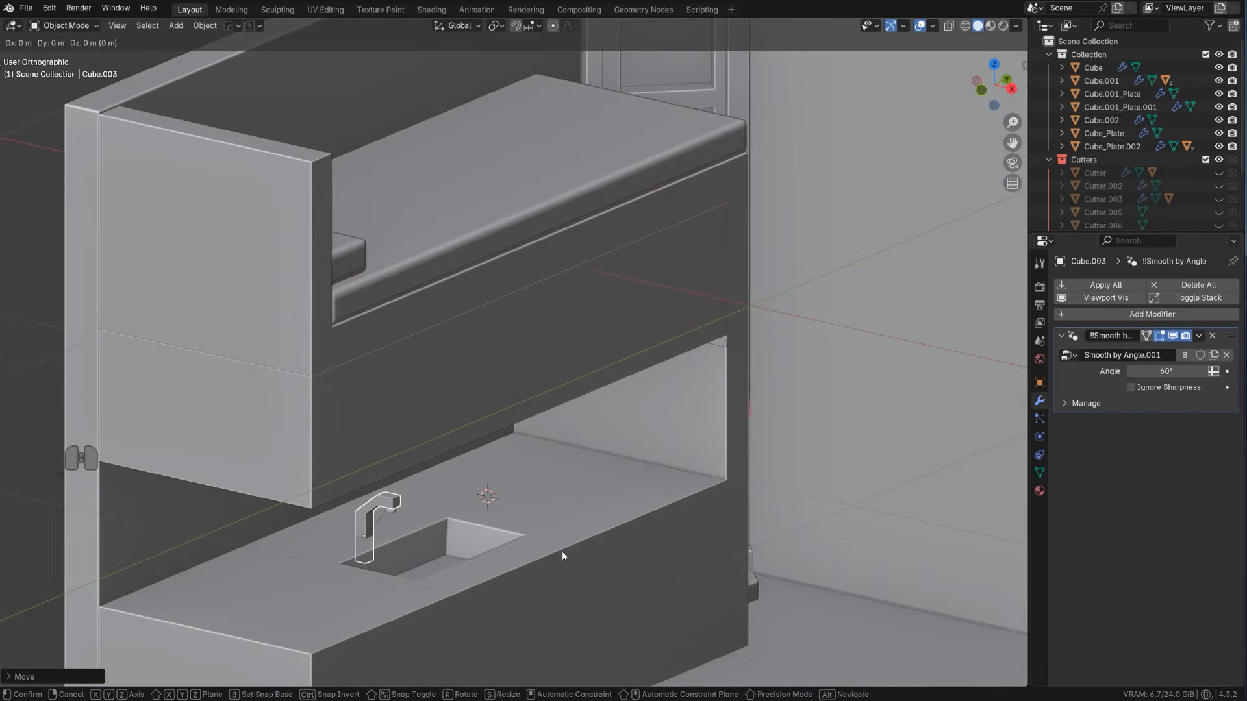
key(x)
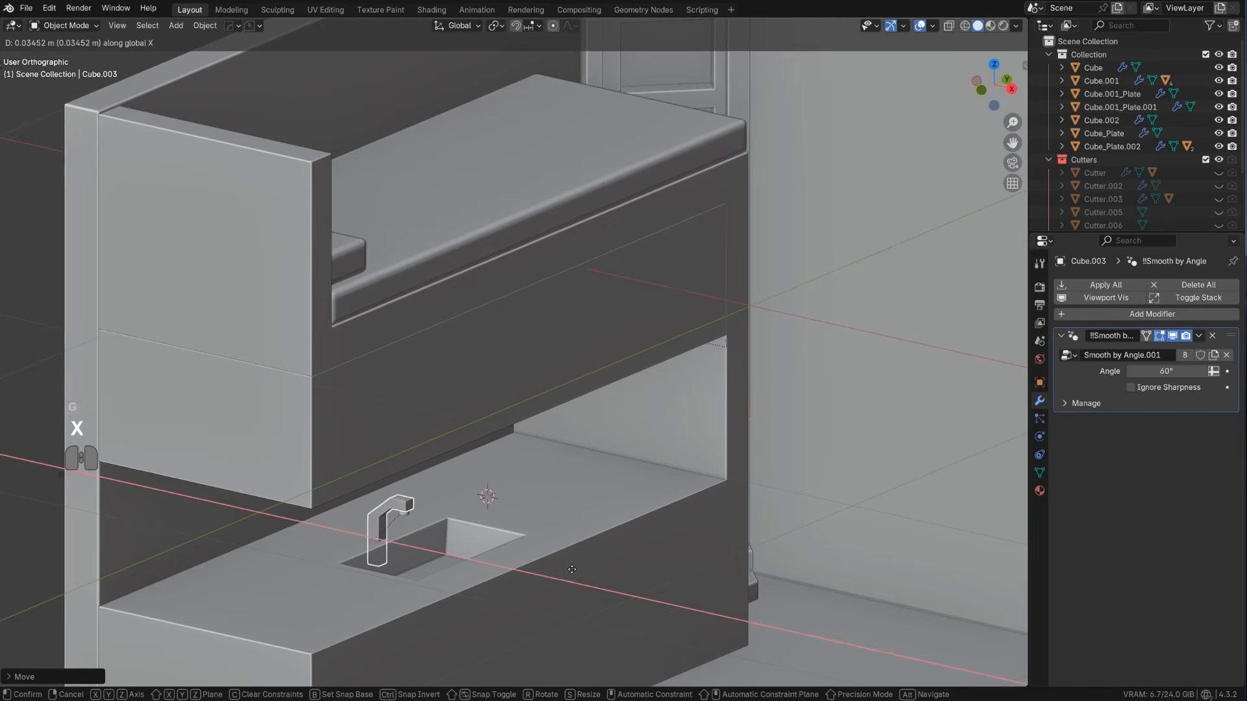
click(421, 529)
Duplicate the spout-tip cylinder as a tap handle, lower it onto the countertop and place it just beside the faucet's base
click(410, 519)
scroll(431, 560, up, 5)
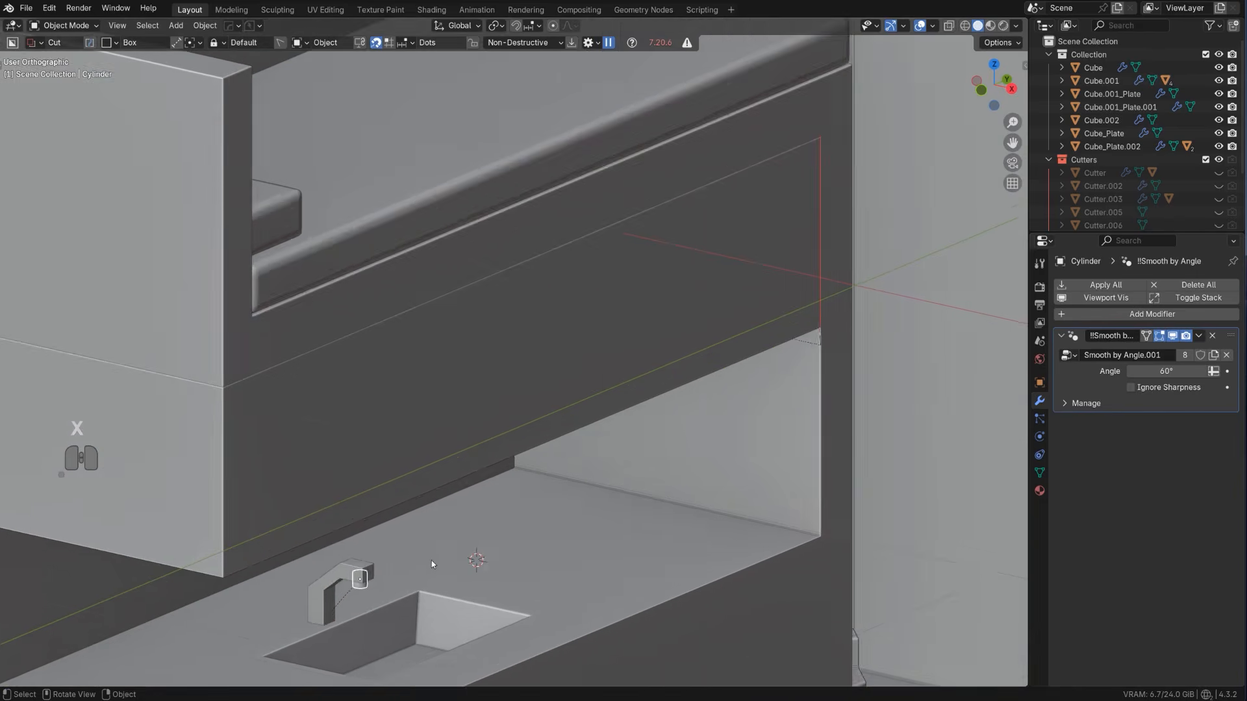
key(KP_5)
shift+middle_drag(517, 495, 581, 403)
key(shift+d)
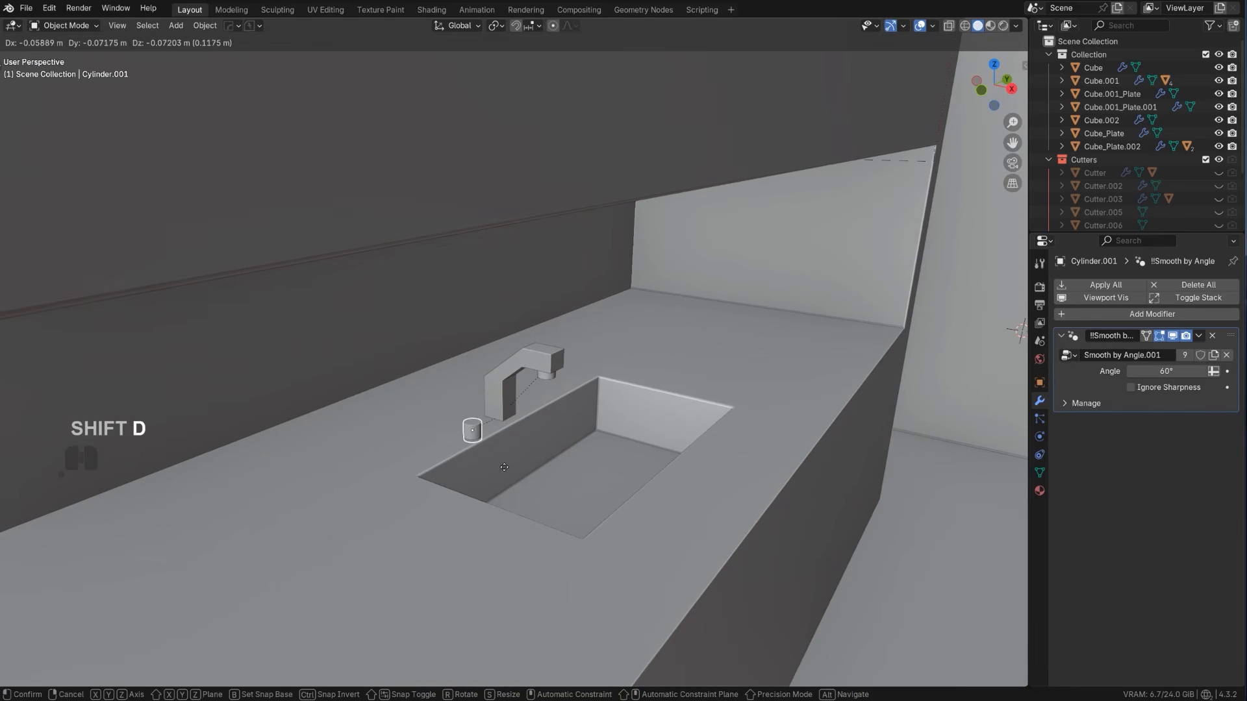
middle_drag(467, 467, 439, 461)
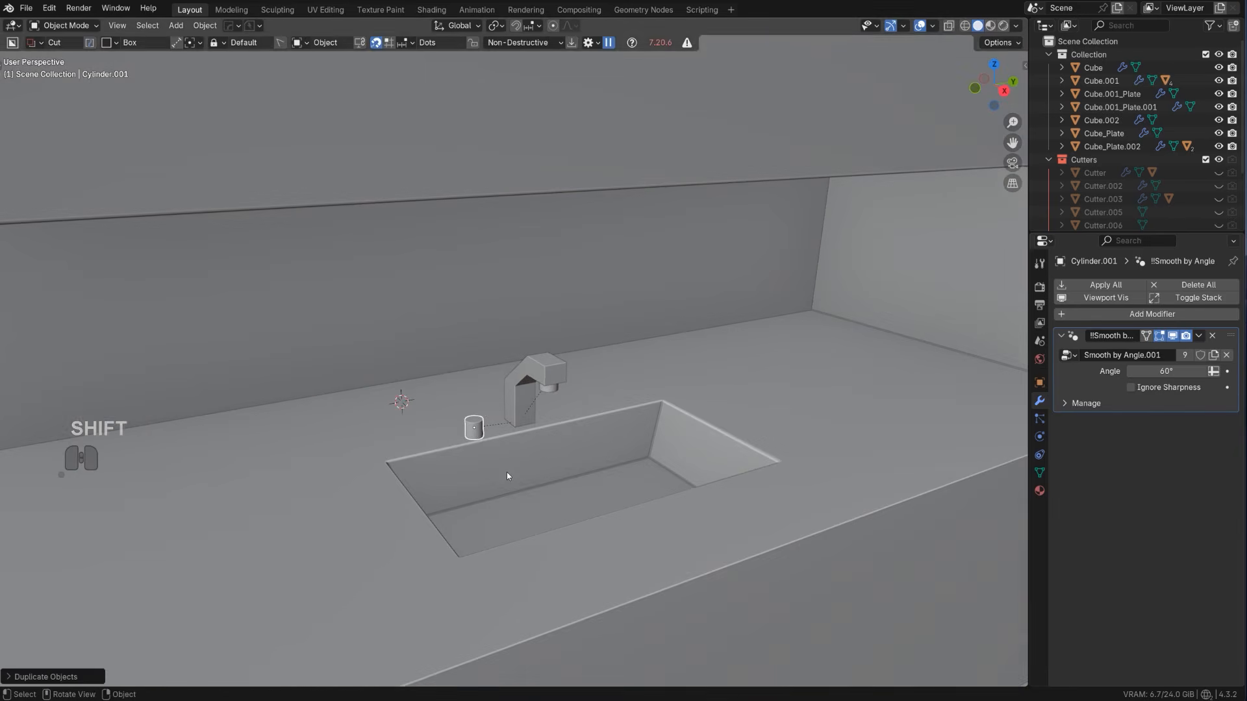
key(z)
key(g)
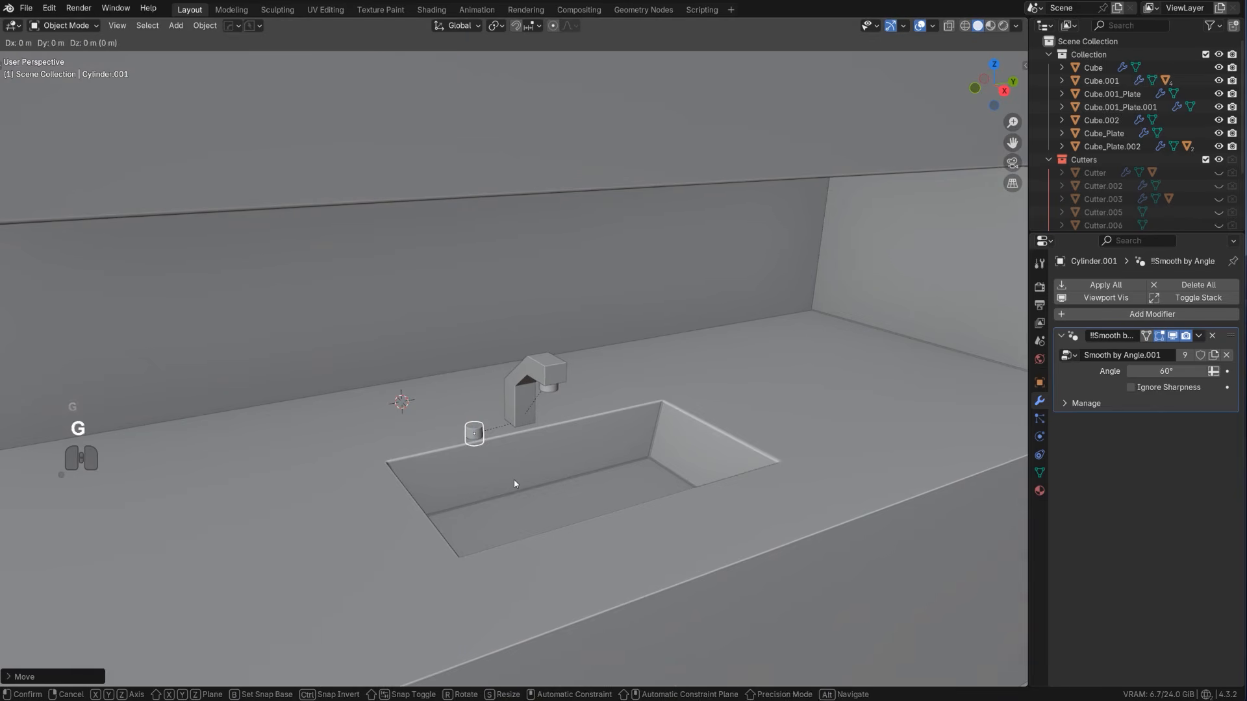
key(shift+z)
key(shift)
click(637, 398)
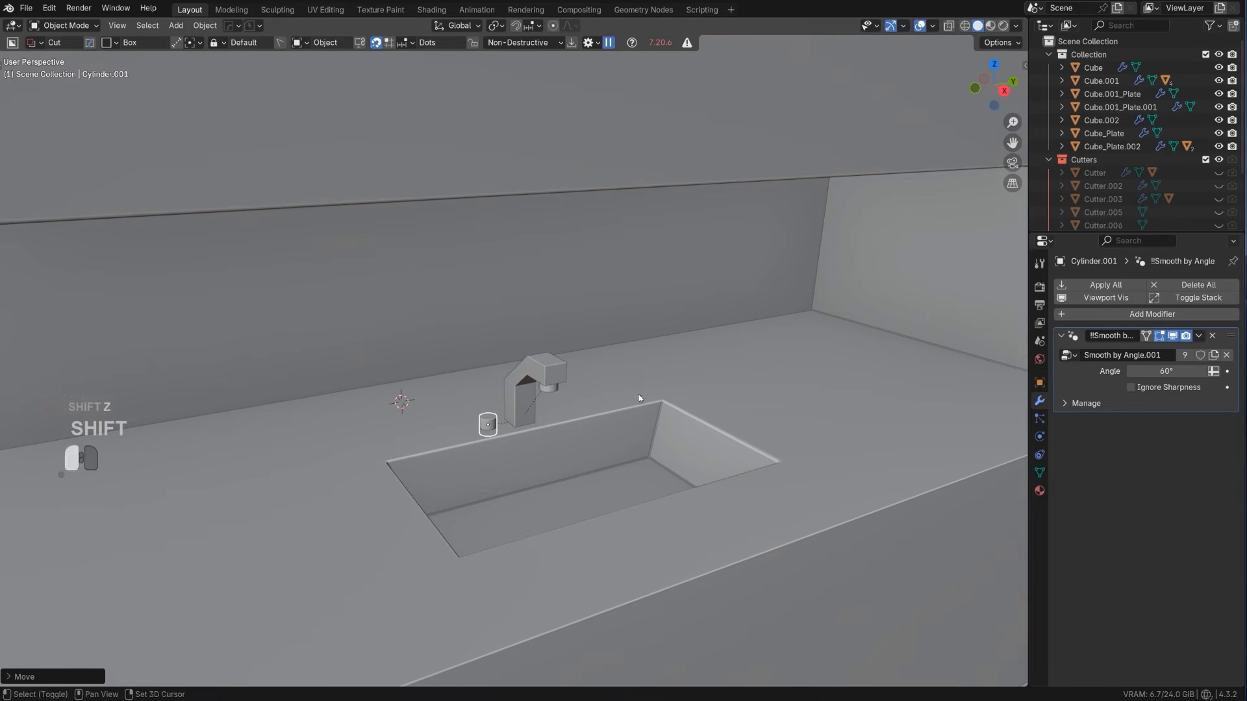
Mirror the tap handle across the faucet body to its other side with the HardOps mirror
shift+click(528, 421)
key(alt+x)
middle_drag(628, 275, 586, 278)
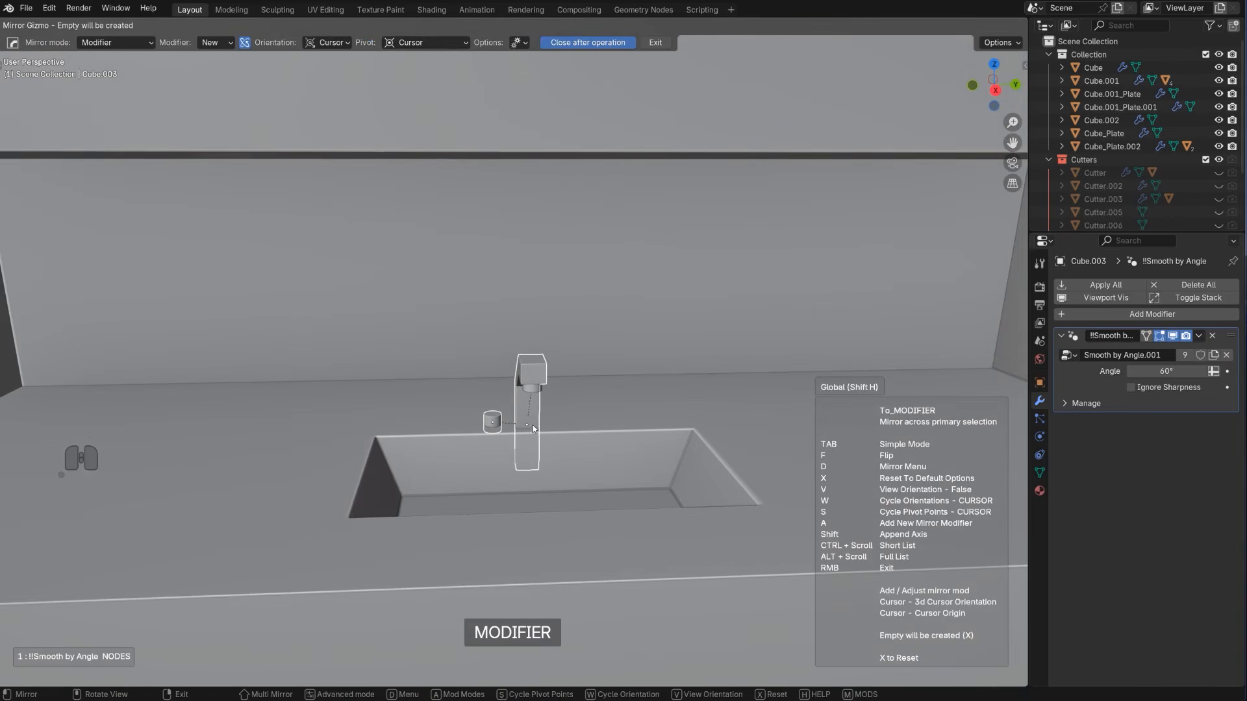
key(x)
click(427, 429)
click(411, 354)
scroll(364, 338, down, 6)
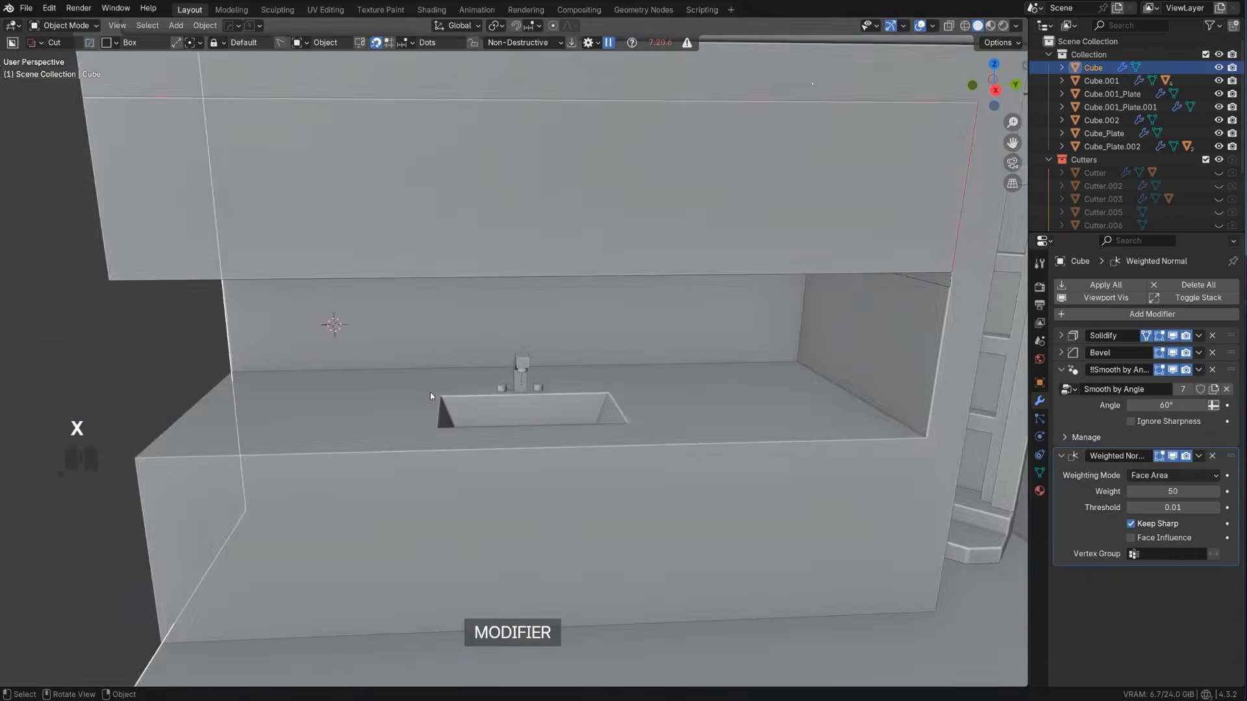
Add a loop cut across the depth of the countertop, just outside the sink on the open end's side
middle_drag(329, 329, 551, 418)
scroll(512, 435, down, 2)
scroll(551, 419, up, 2)
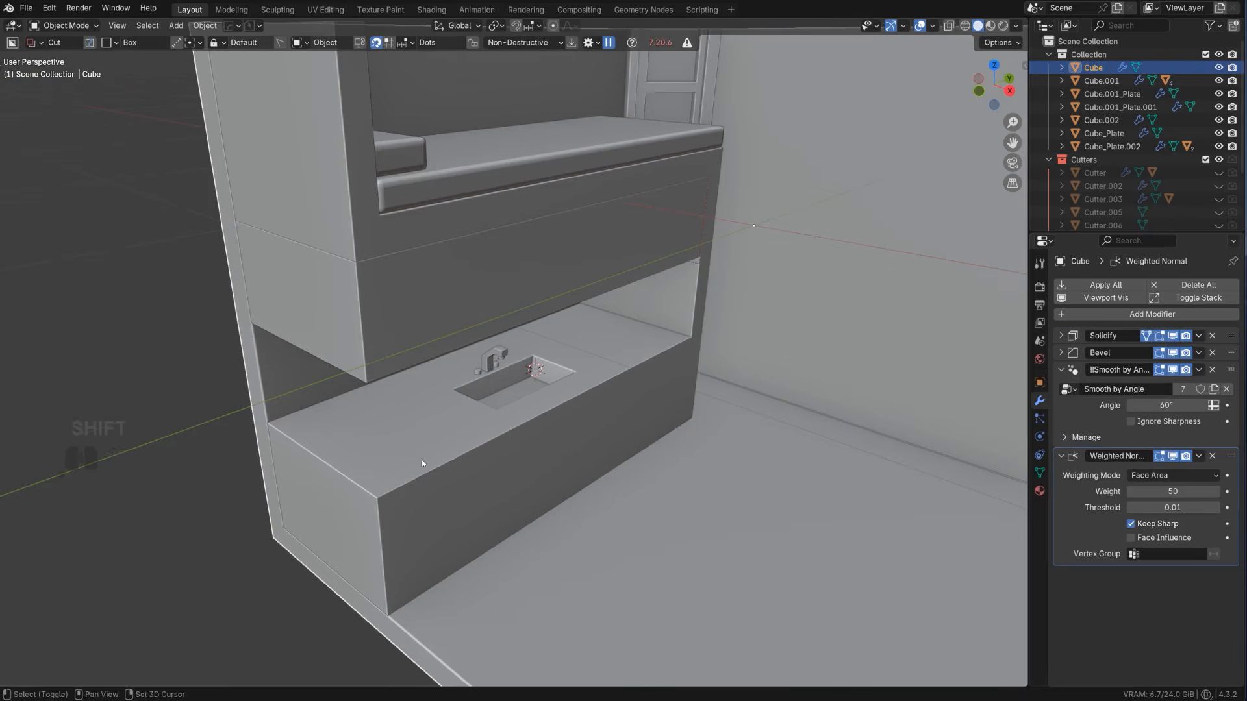
shift+middle_drag(423, 460, 361, 382)
click(411, 408)
scroll(361, 382, up, 2)
key(Tab)
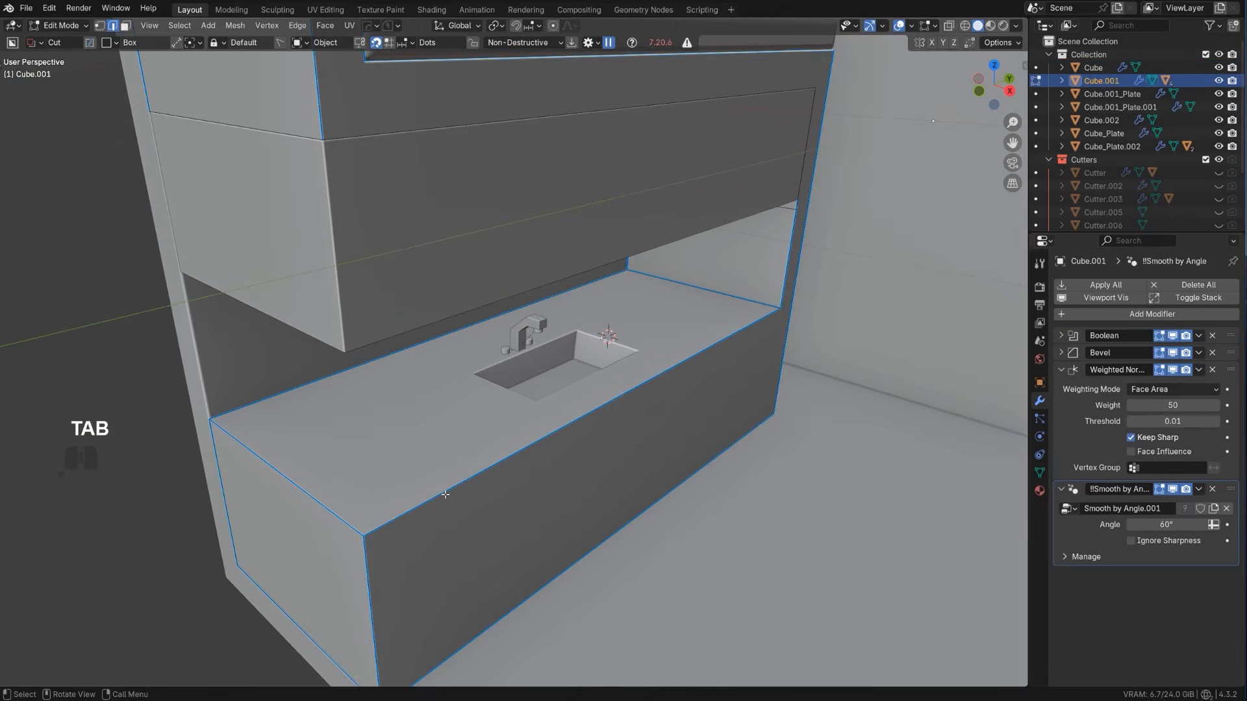
key(ctrl+r)
drag(434, 356, 387, 373)
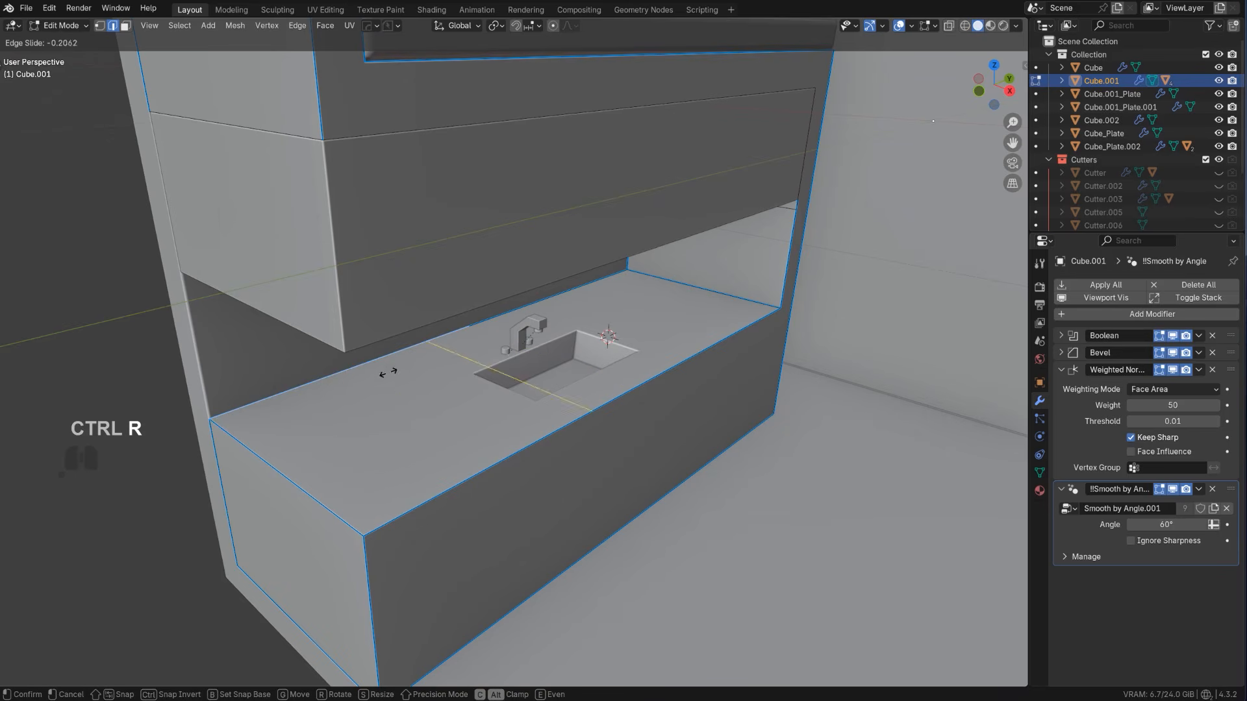
click(357, 378)
Add a lengthwise loop cut along the counter and slide it near the rear wall
key(Tab)
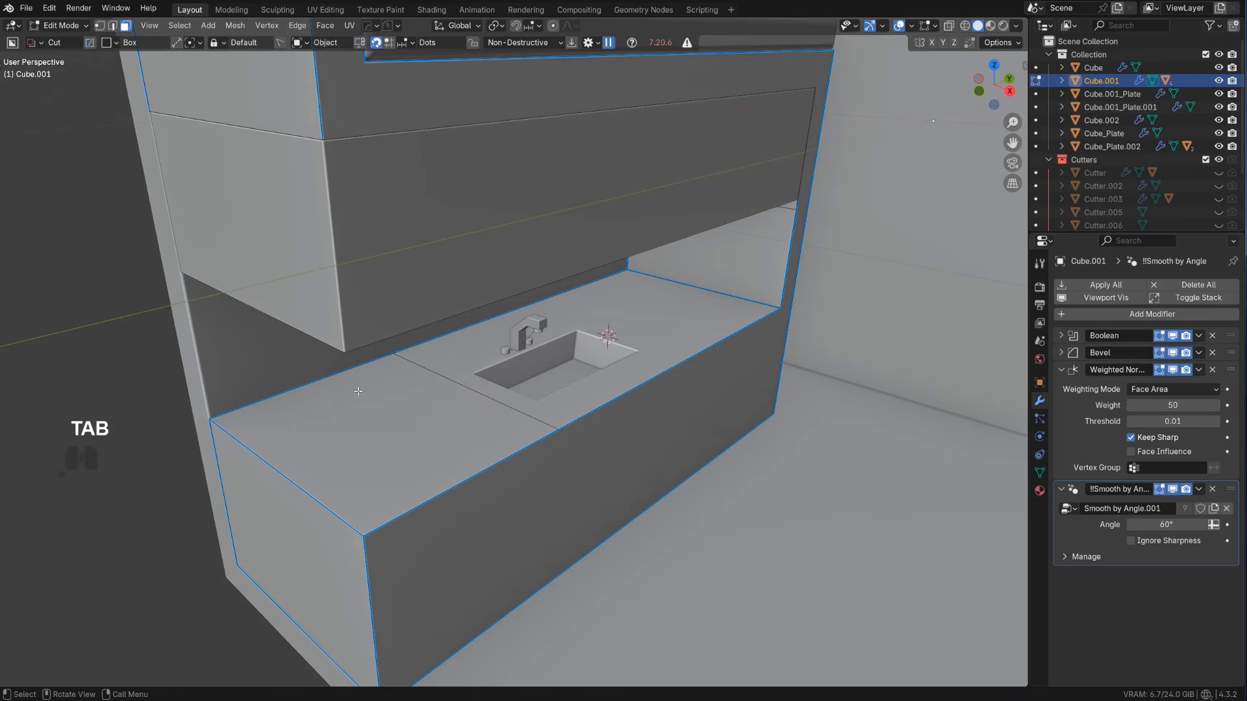
key(ctrl+r)
click(414, 367)
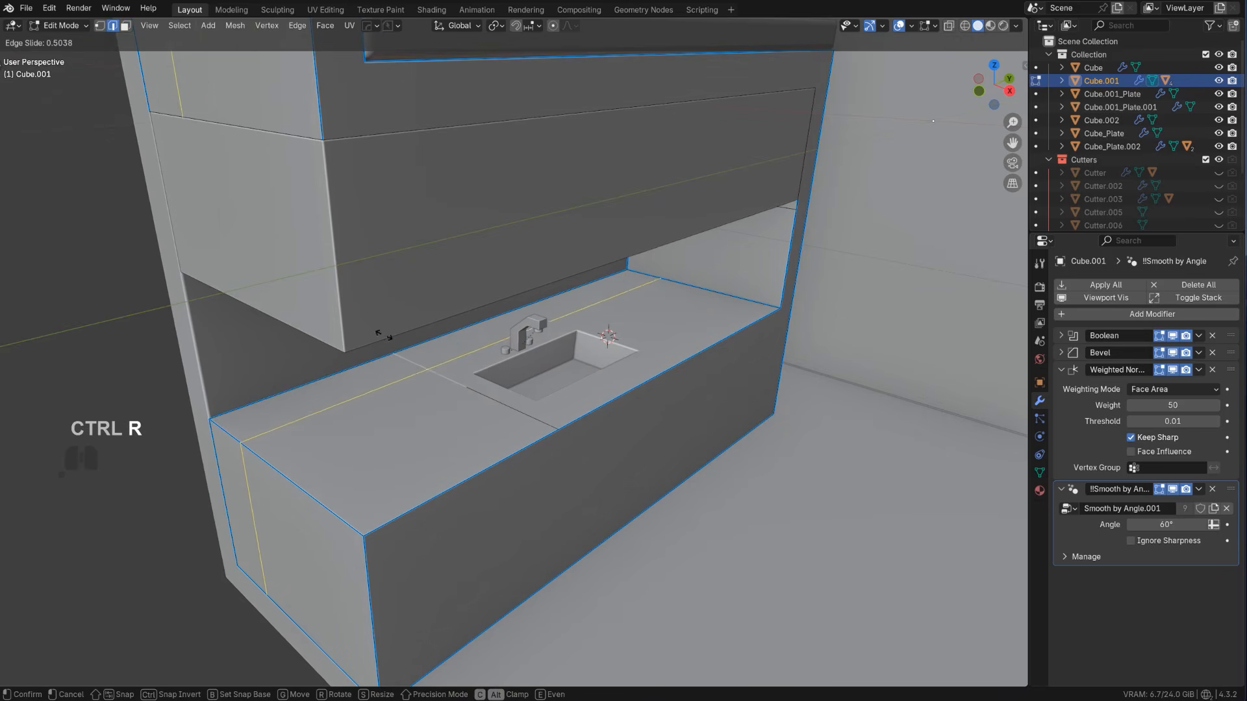
click(372, 313)
key(Tab)
Extrude the narrow rear countertop face beside the sink up about 0.32 m to the underside of the bunk block
click(380, 370)
middle_drag(411, 445, 417, 419)
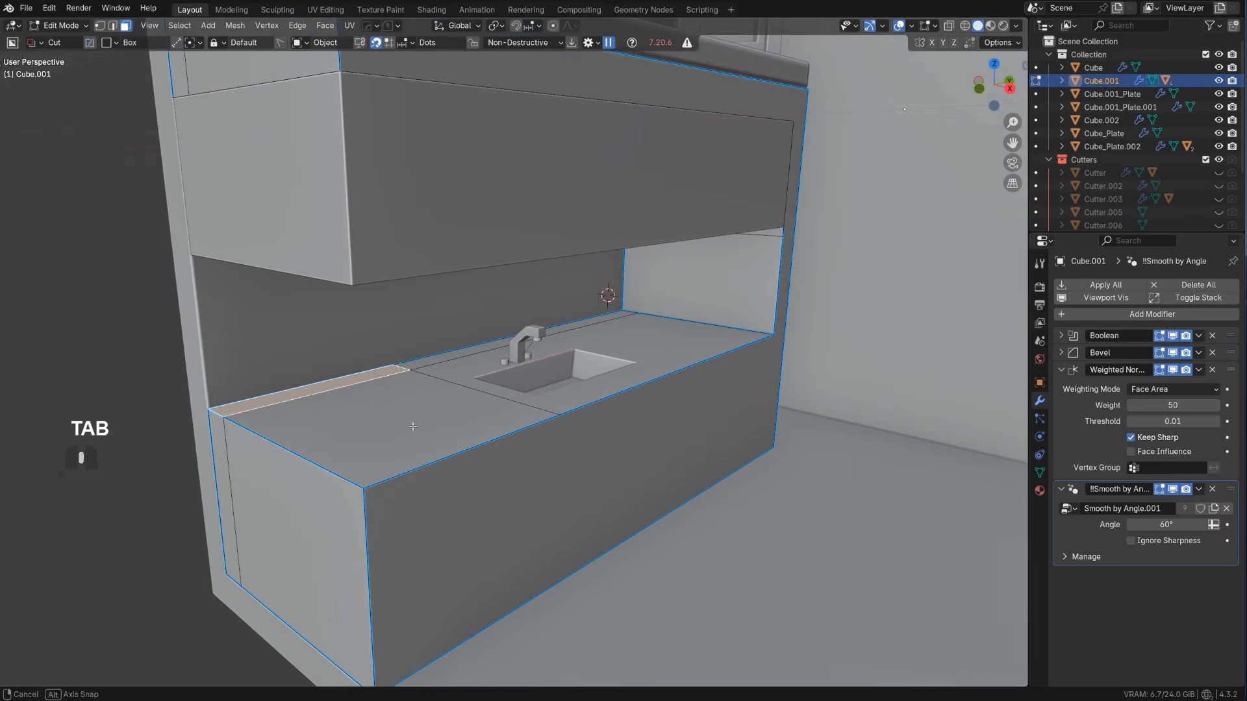
key(e)
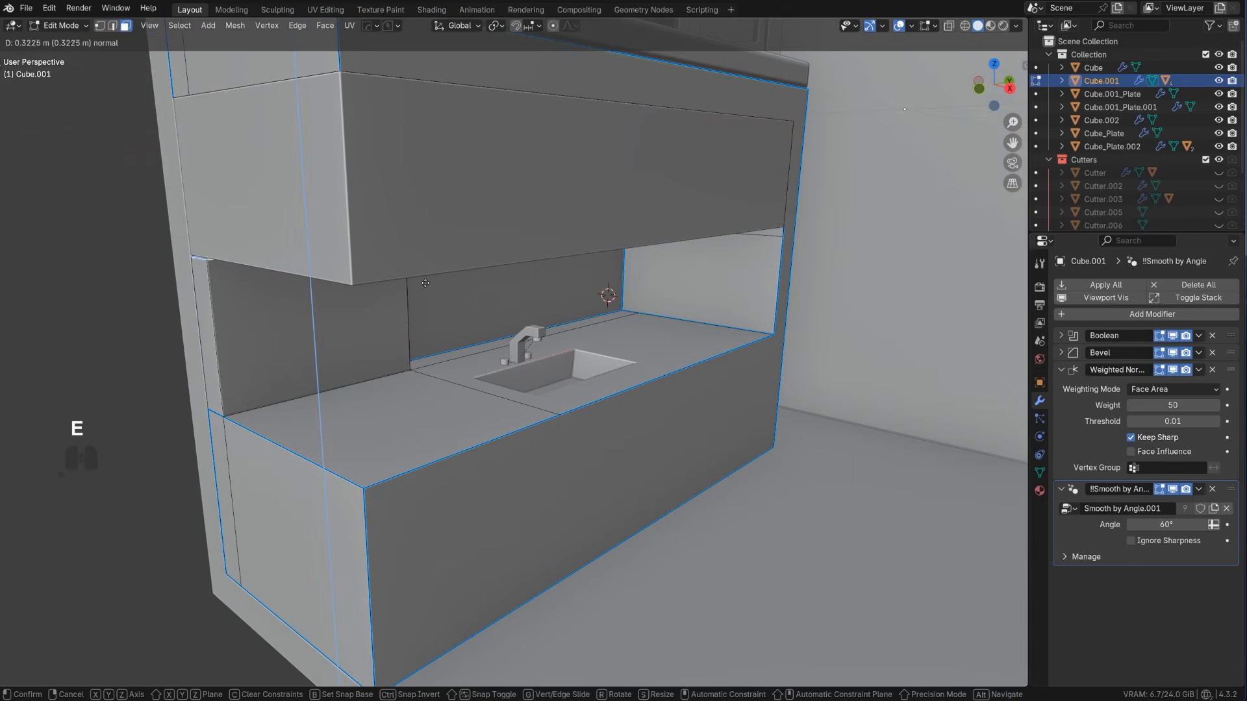
click(426, 283)
middle_drag(425, 283, 428, 359)
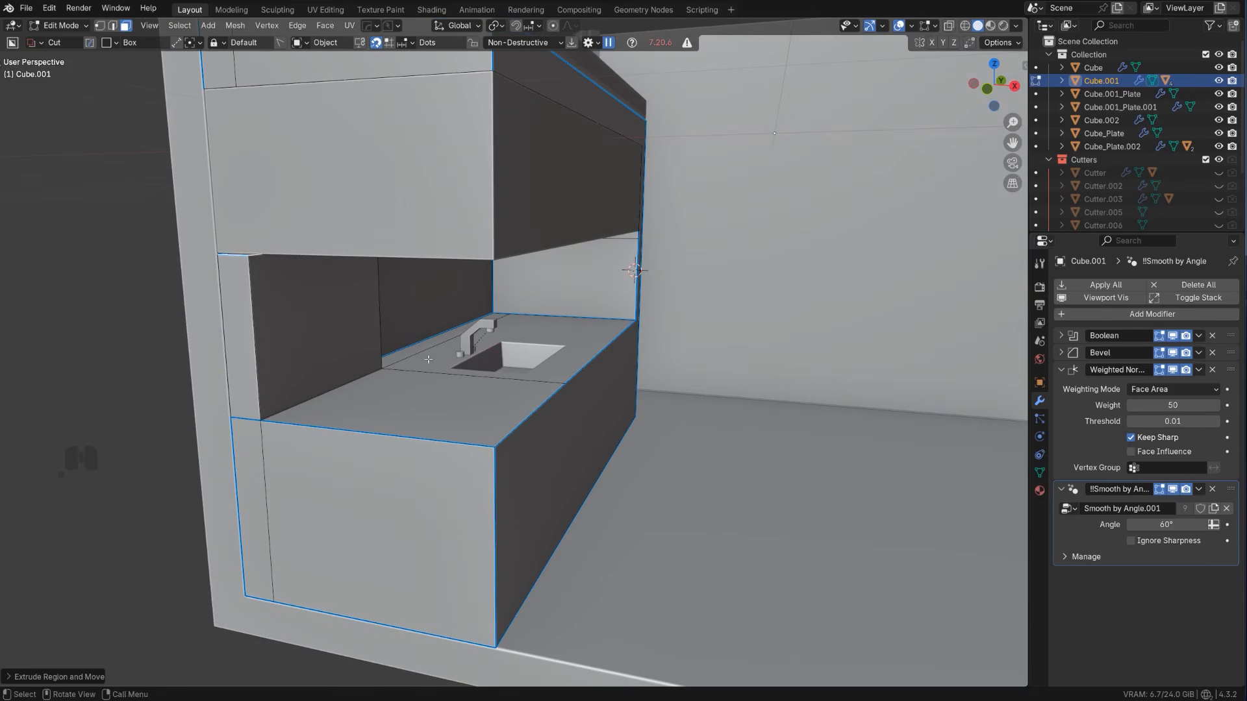
Move the extruded block's upper front edge back about 0.055 m along X to slant the panel, and return to Object Mode
key(Tab)
key(g)
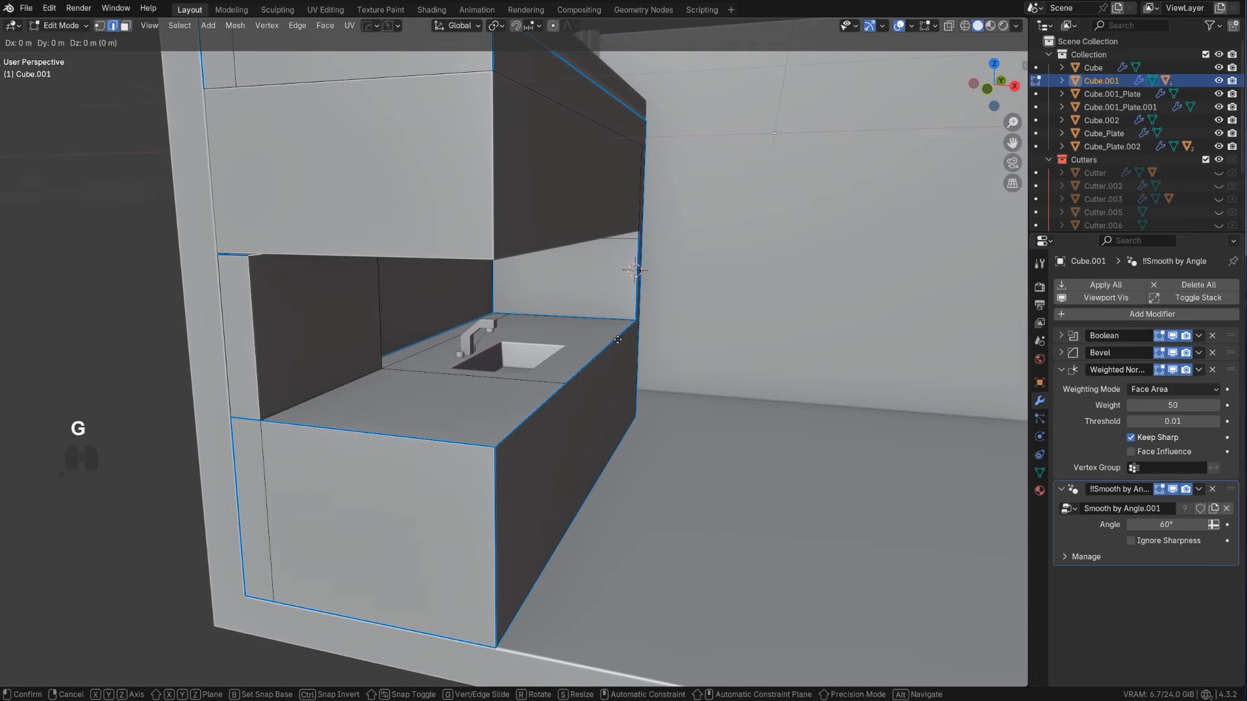
key(y)
key(x)
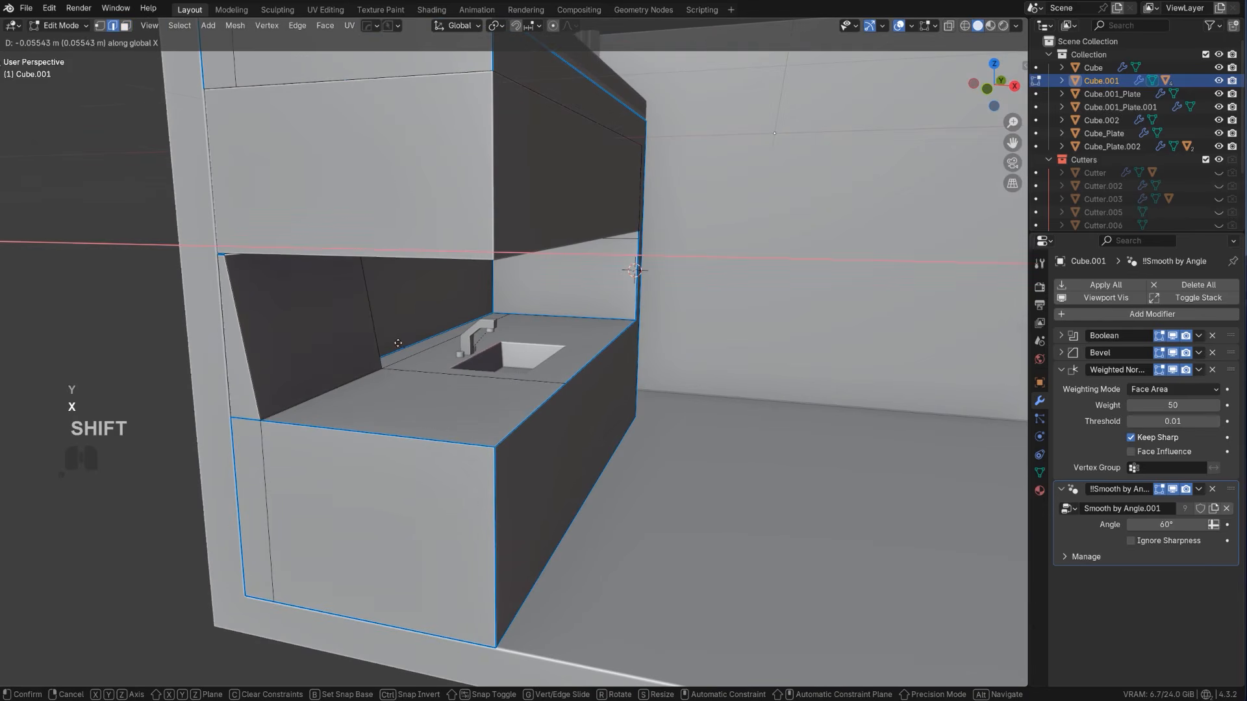
click(398, 343)
middle_drag(398, 343, 521, 281)
key(Tab)
Cut a small circular hole near the slanted panel's upper outer corner with BoxCutter and array it into a vertical row of six
scroll(392, 365, down, 2)
scroll(392, 365, up, 2)
scroll(421, 408, up, 2)
key(d)
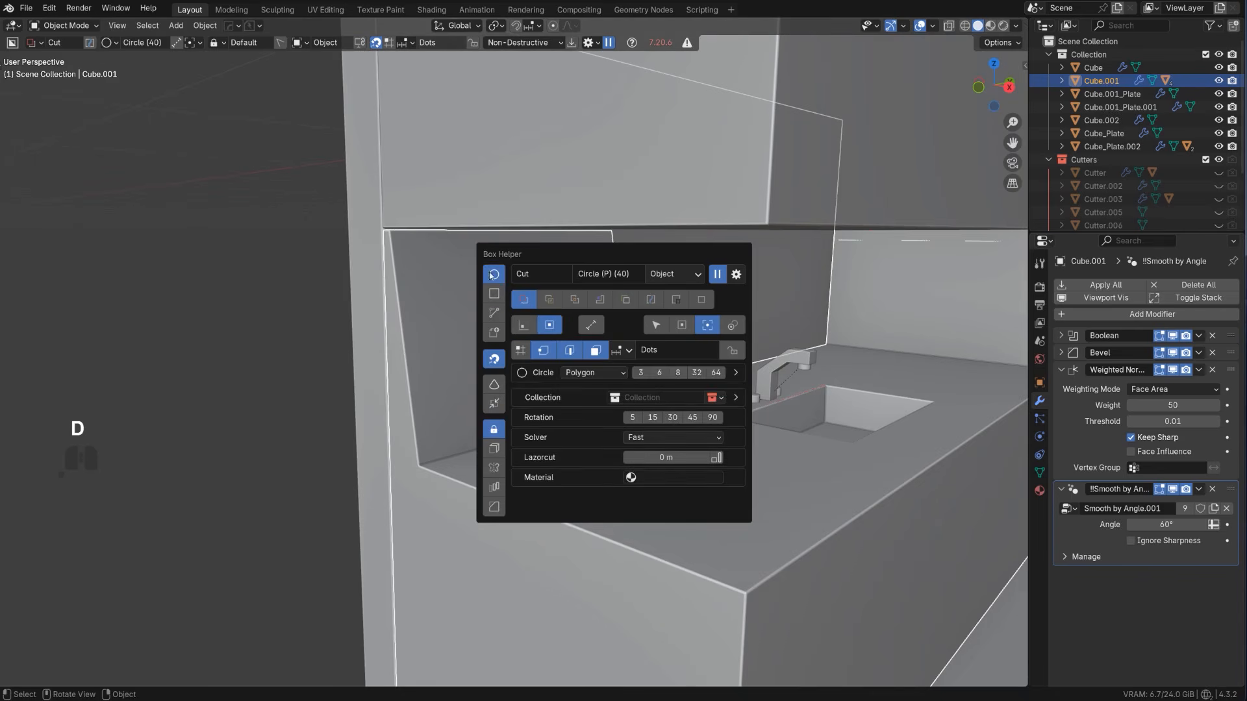
drag(432, 262, 445, 267)
key(v)
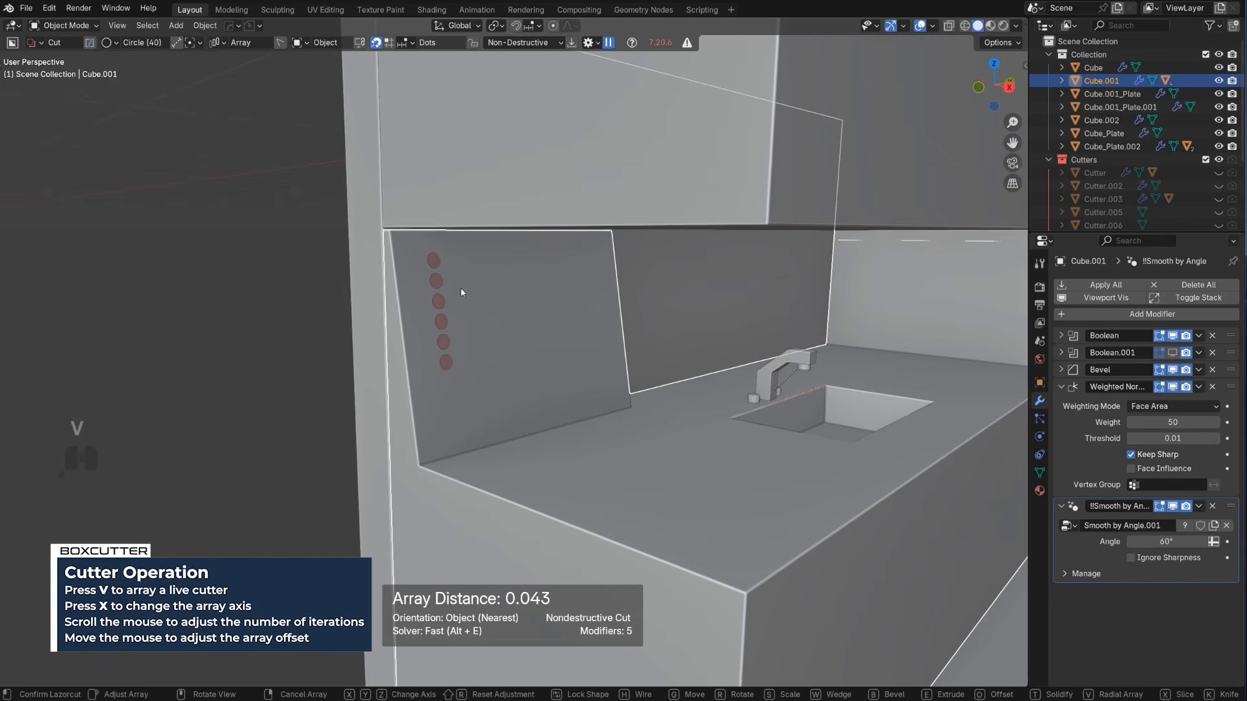
key(shift)
drag(435, 265, 520, 297)
middle_drag(519, 298, 495, 303)
Widen the hole cutter's vertical spacing with HardOps Array V2 and add a second array along Y for four columns
key(q)
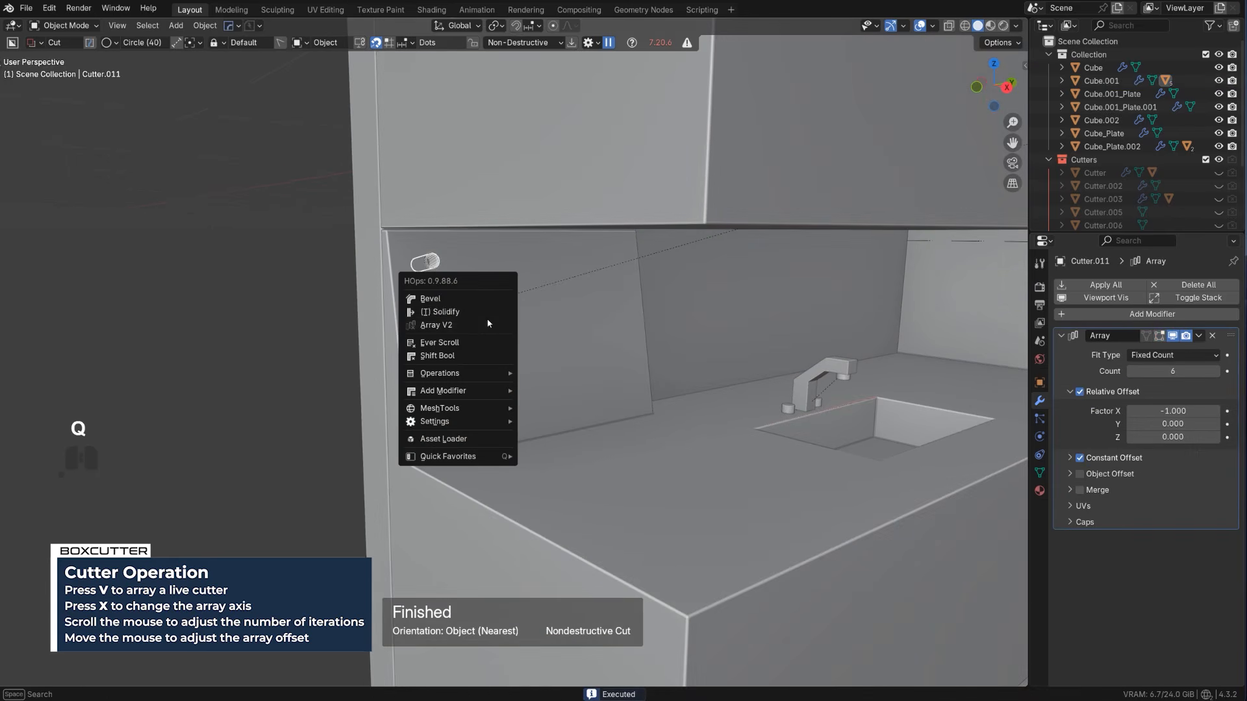
click(487, 328)
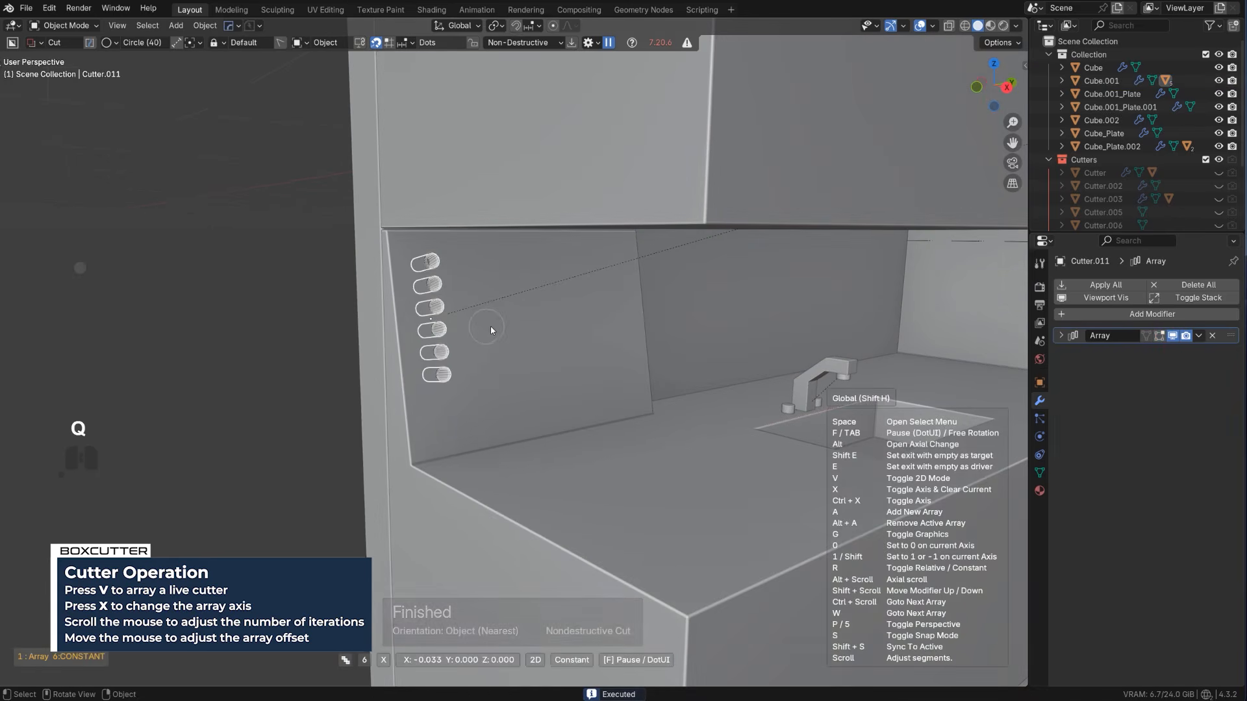
key(a)
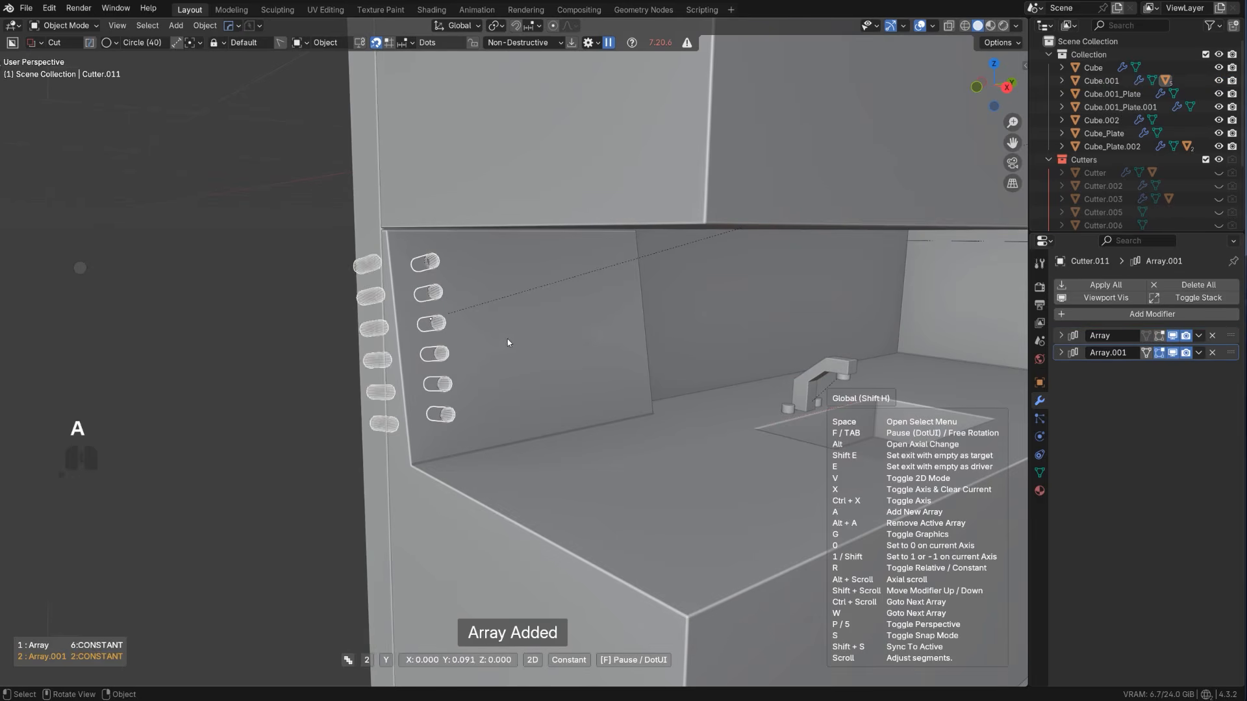
scroll(502, 336, up, 2)
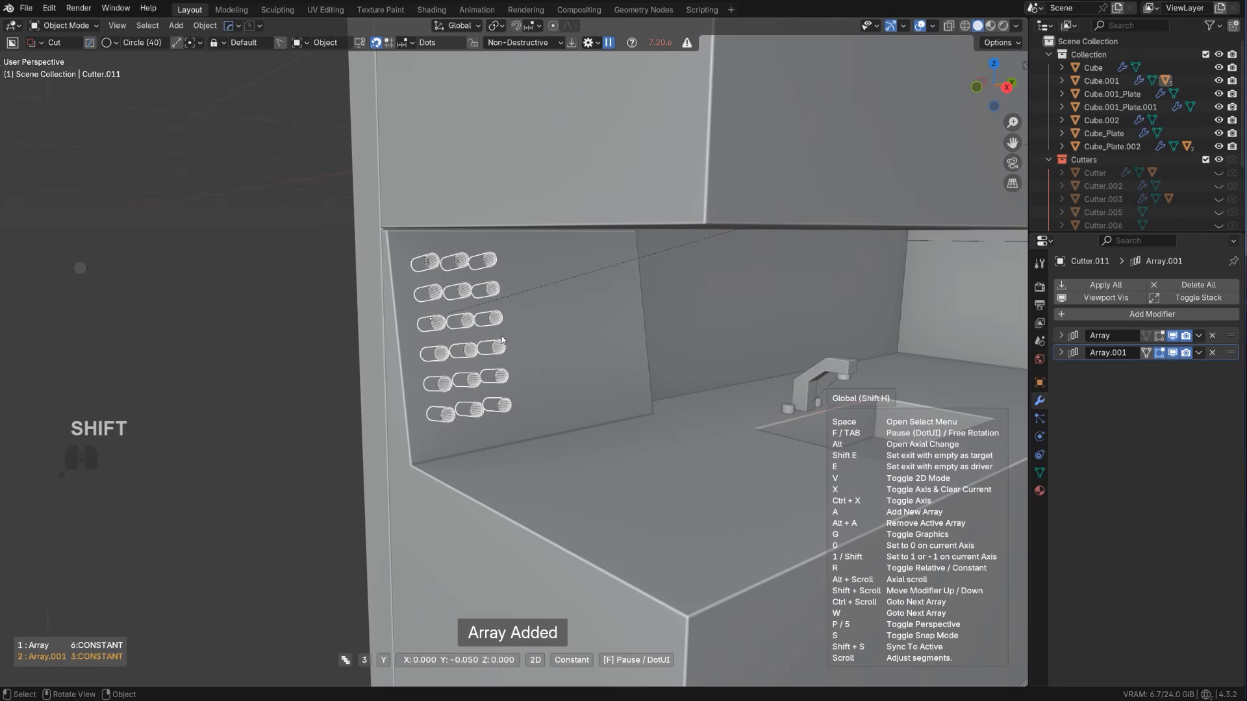
click(501, 336)
Select the counter block and hide the Cutters collection
click(637, 331)
key(shift+2)
scroll(640, 333, down, 5)
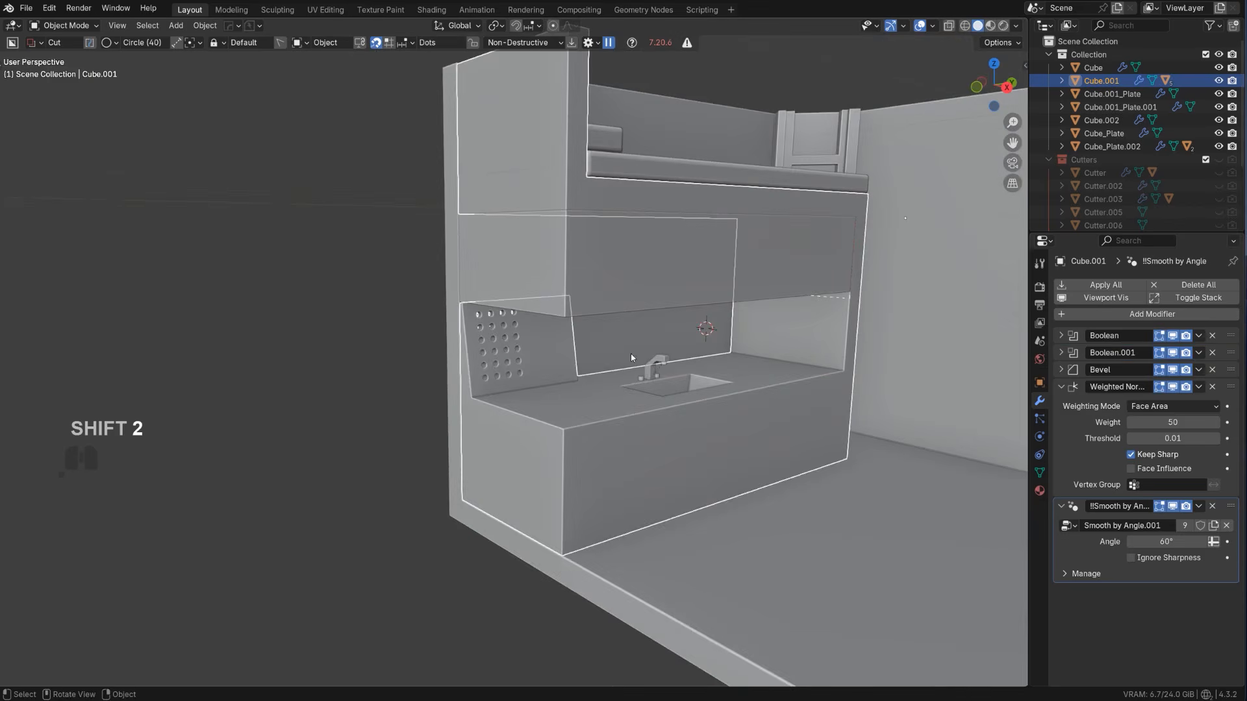
Cut a rectangular recess 0.020 deep into the countertop beside the sink with a BoxCutter box
mouse_move(626, 354)
middle_down()
mouse_move(574, 342)
mouse_move(602, 358)
middle_up()
scroll(600, 354, up, 2)
shift+middle_drag(560, 409, 537, 434)
key(d)
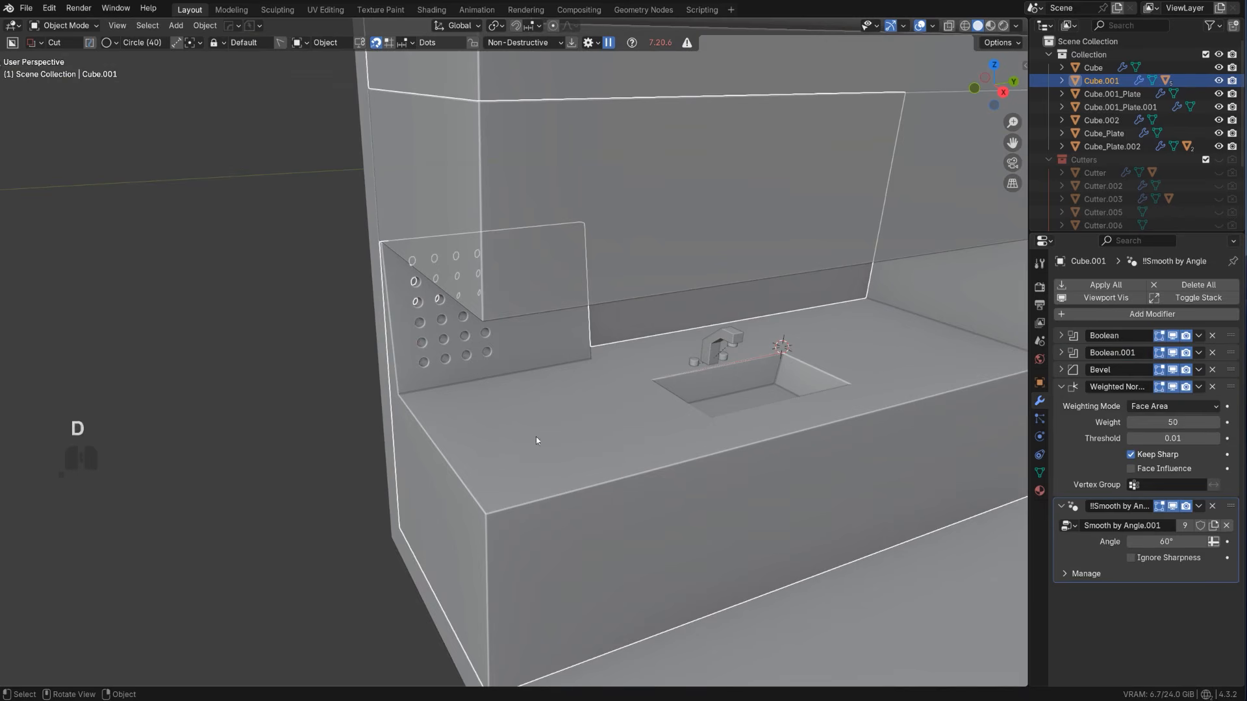
key(d)
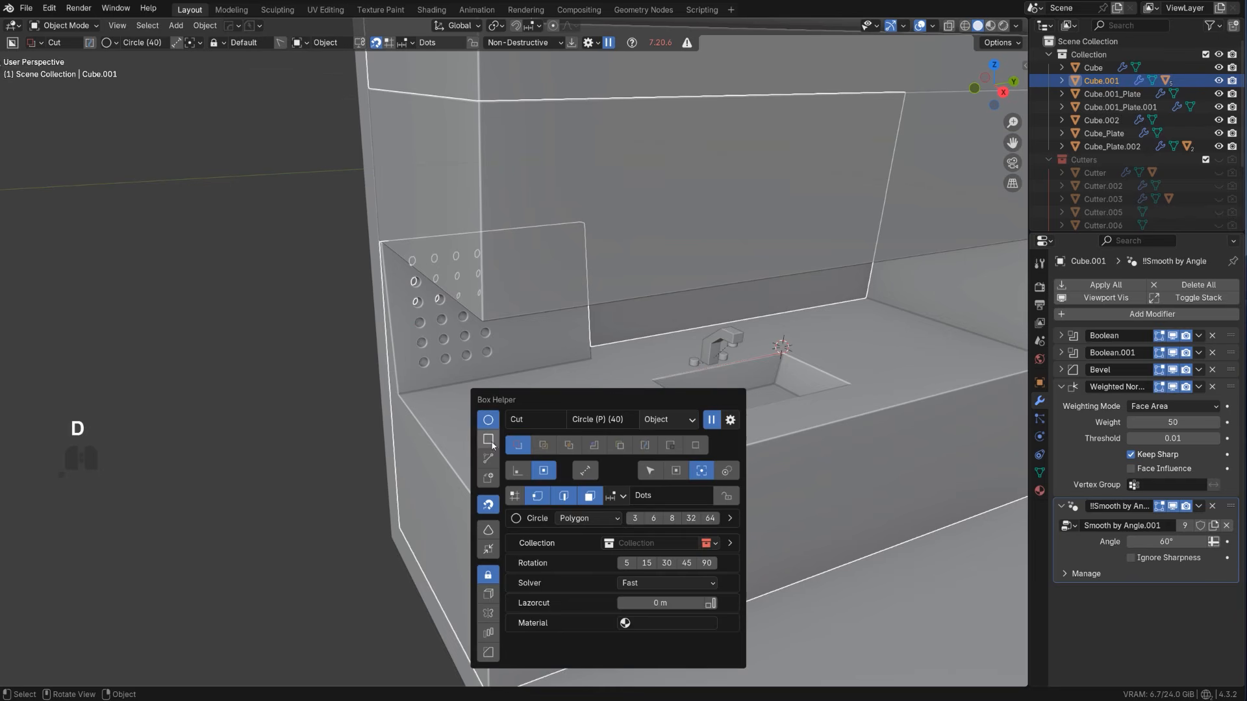
click(490, 442)
mouse_move(434, 413)
mouse_down()
mouse_move(557, 448)
mouse_move(683, 442)
mouse_up()
click(678, 450)
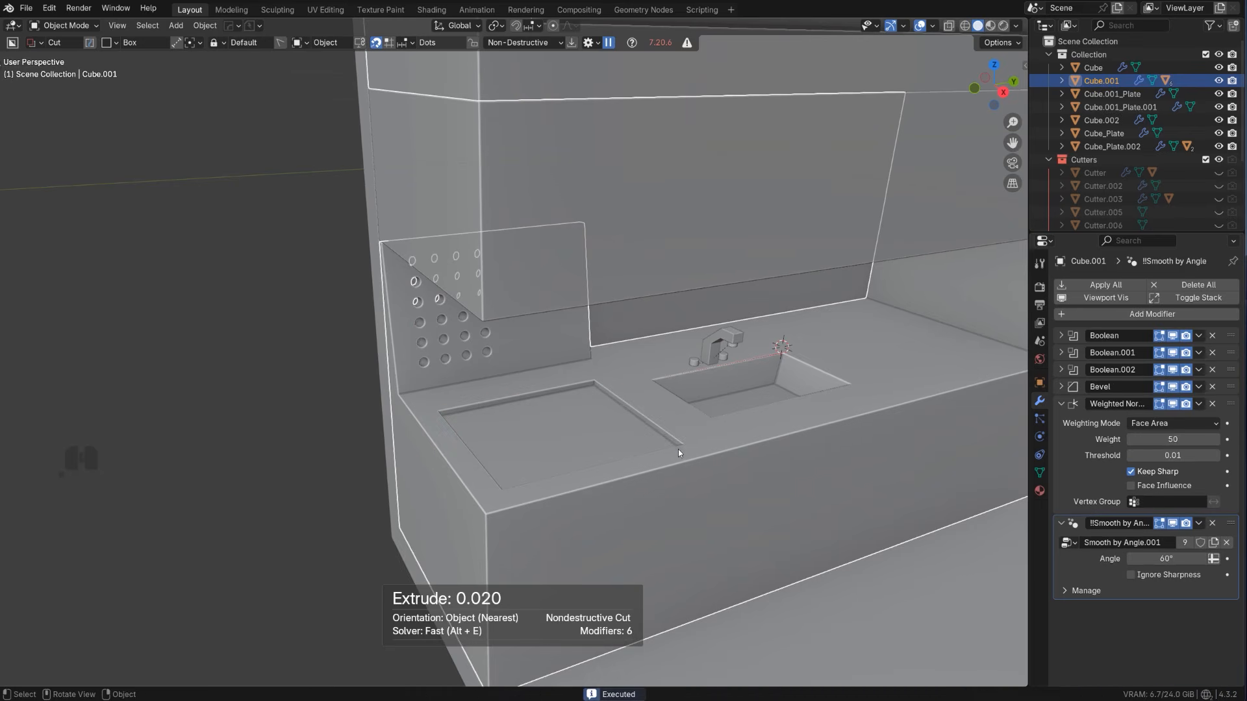
Apply the counter's boolean cuts with HardOps Csharp and open its mesh in Edit Mode
key(q)
ctrl+click(703, 430)
key(Tab)
click(589, 424)
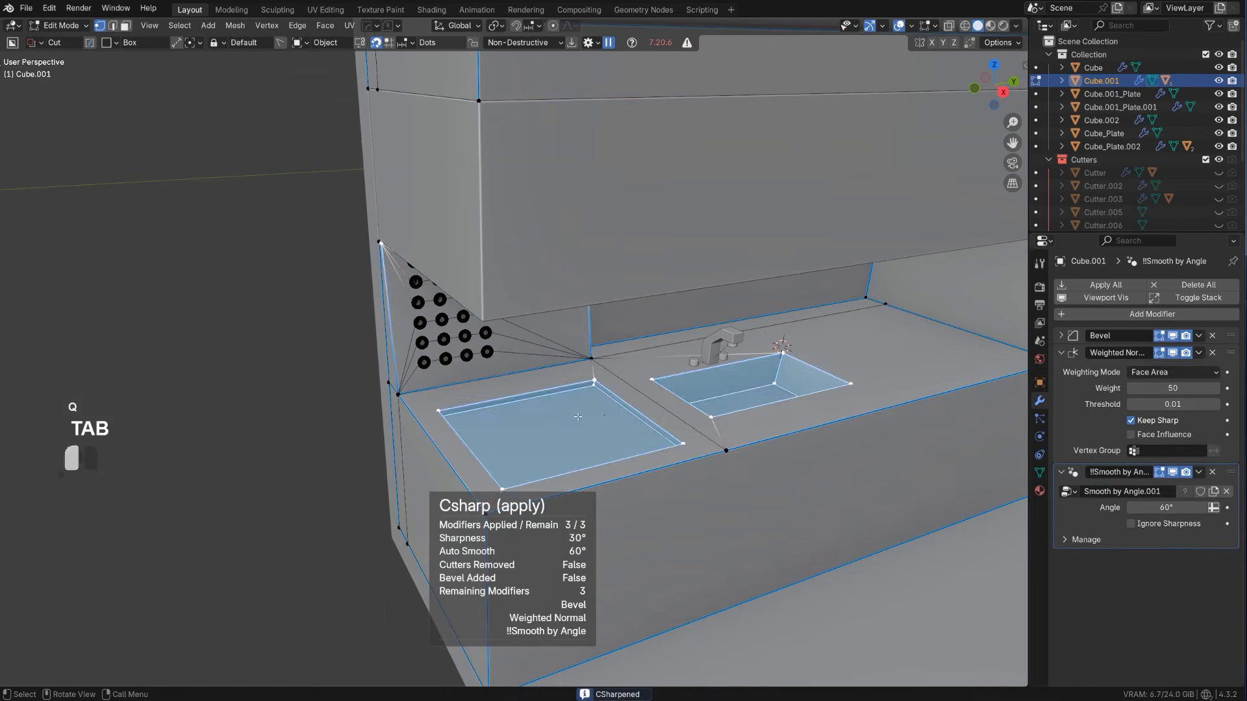
Select the floor face of the rectangular countertop recess and convert it into a separate 0.010 thick plate with HardOps To_Plate
key(Tab)
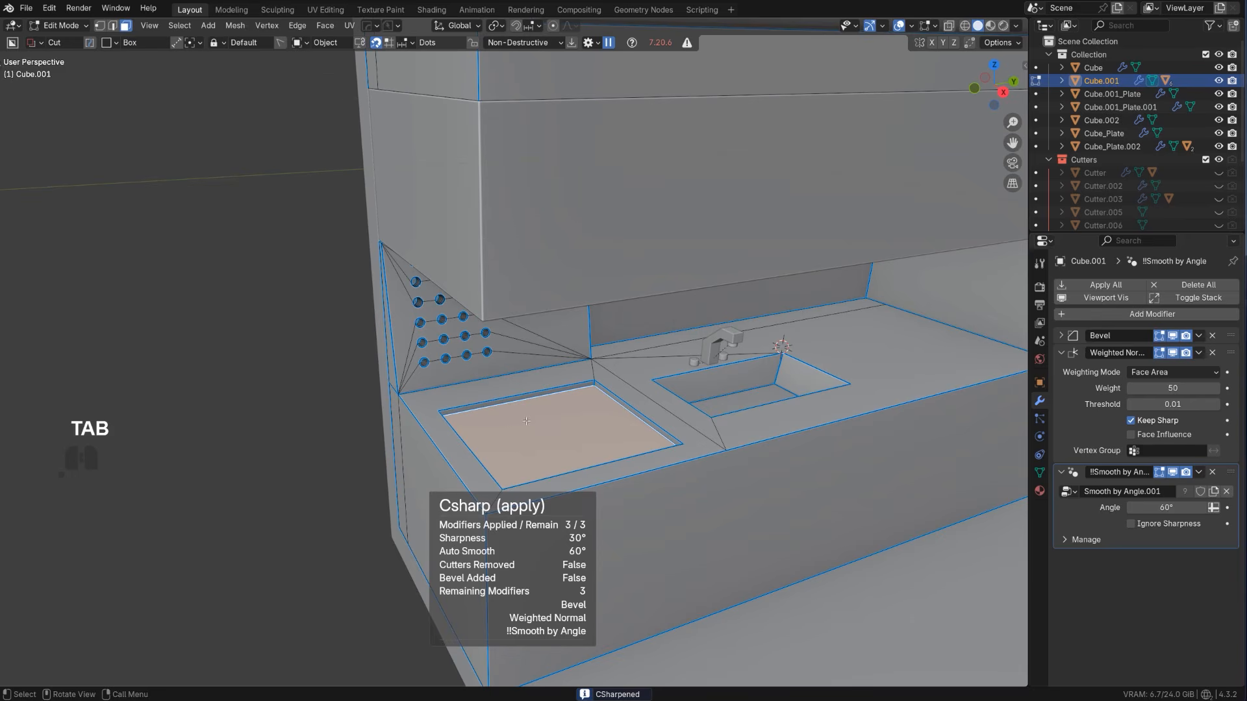
key(shift+q)
click(537, 453)
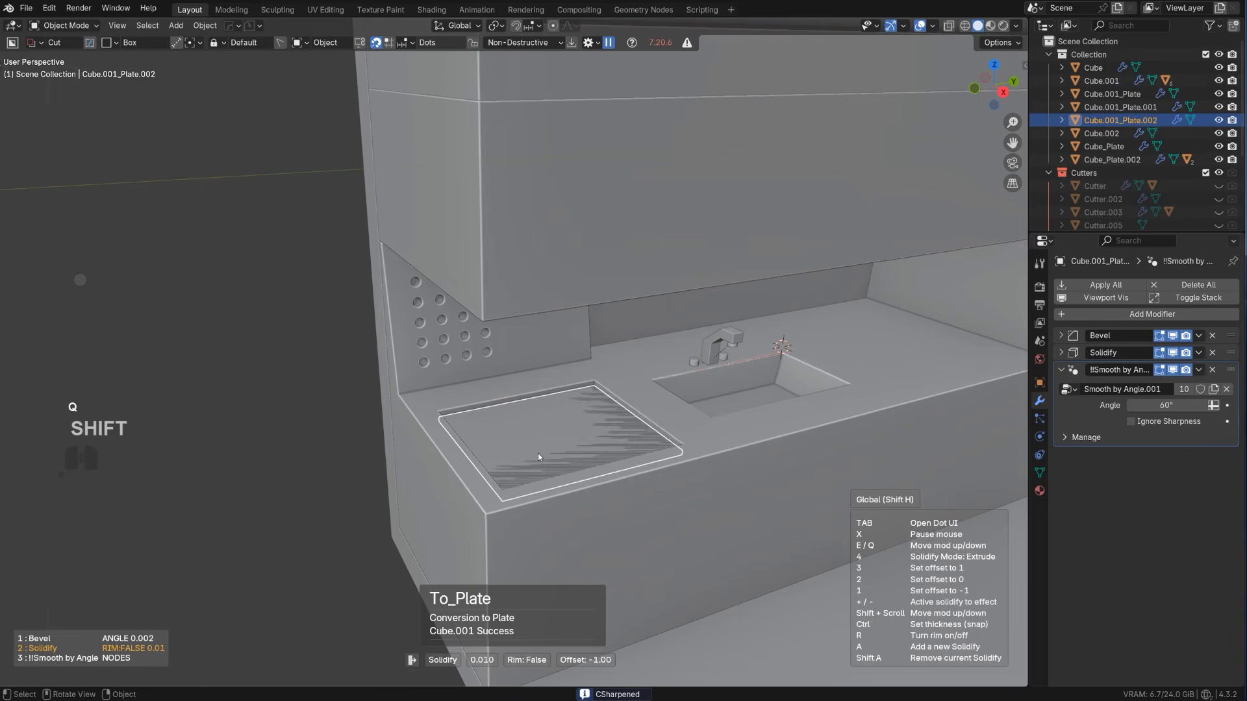
click(552, 454)
key(Tab)
scroll(574, 318, down, 3)
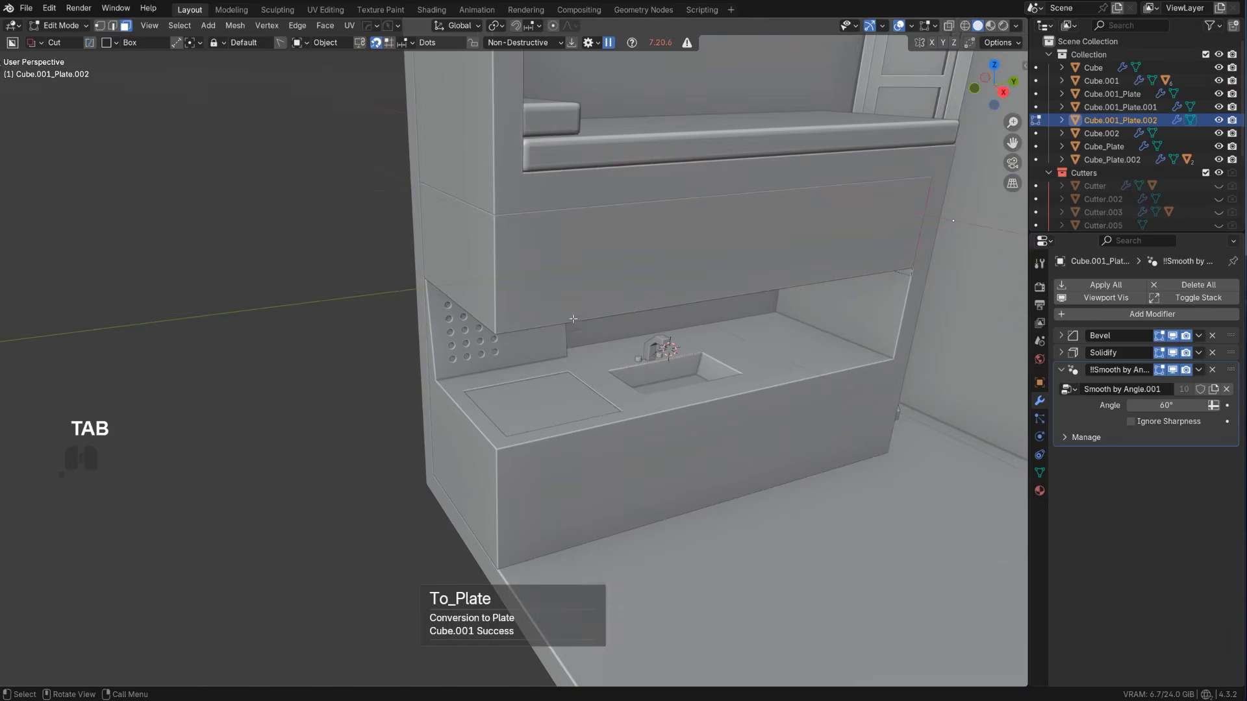
scroll(547, 410, up, 4)
key(Tab)
Cut a circular recess 0.010 deep into the cooktop plate near its back corner with a BoxCutter circle
key(d)
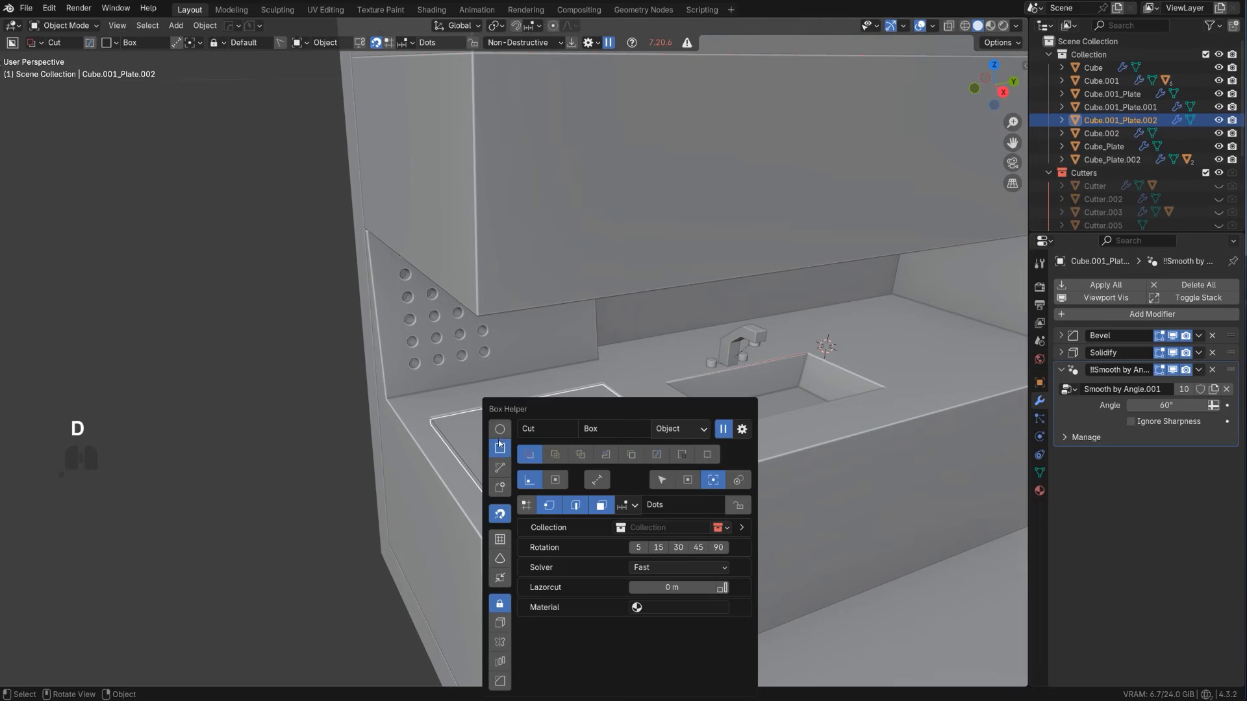
click(498, 429)
drag(491, 441, 529, 442)
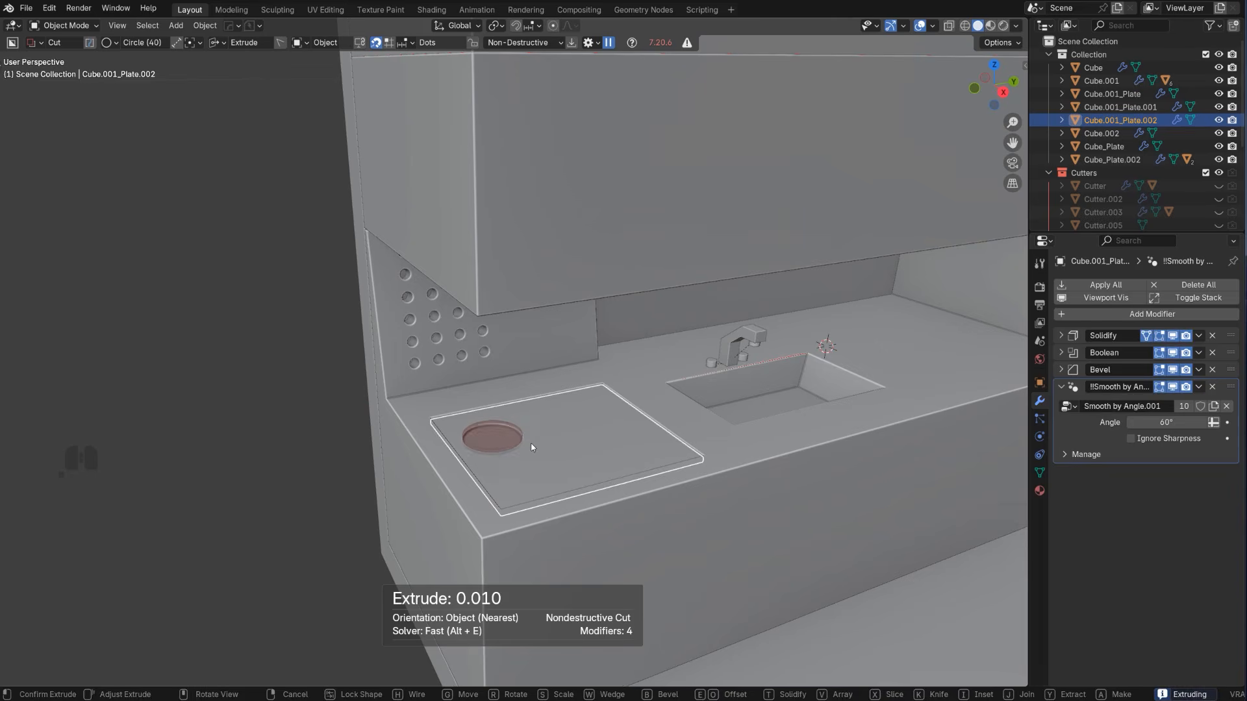
click(536, 446)
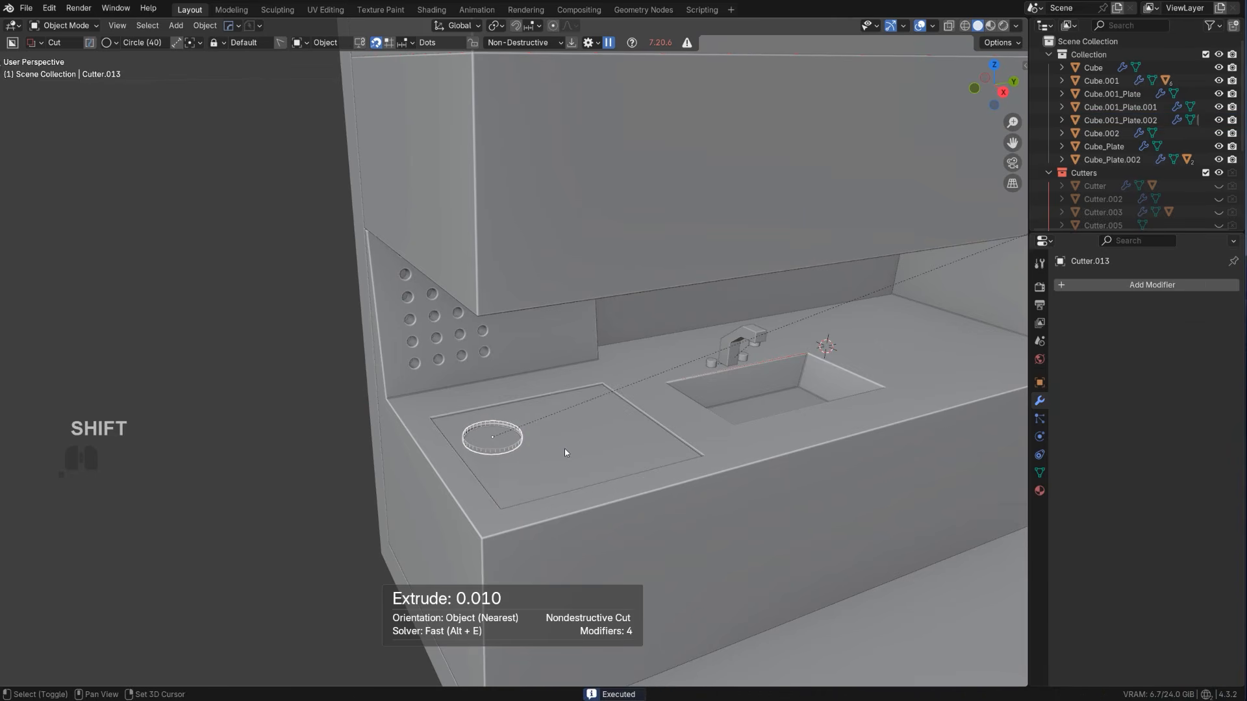
Duplicate the circular cutter along Y, enlarge the copy, and subtract it from the cooktop plate with a HardOps Difference
key(shift+d)
key(y)
click(669, 415)
key(s)
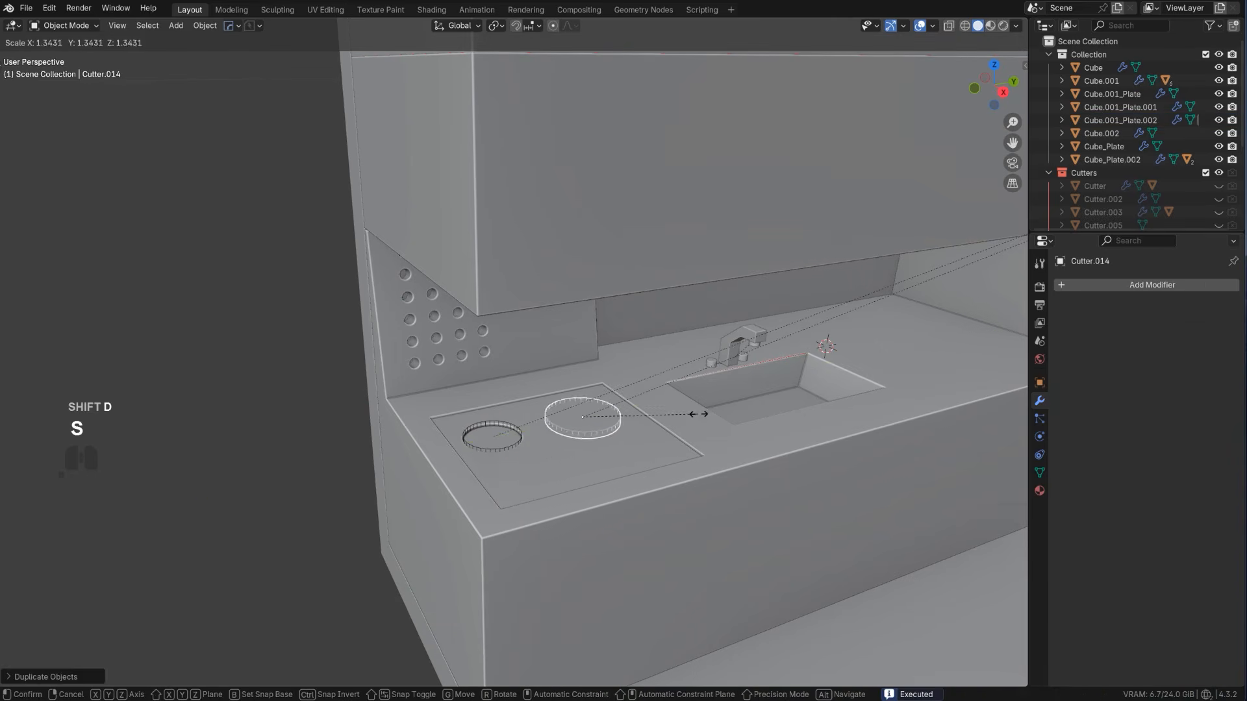
click(724, 414)
shift+click(606, 451)
key(q)
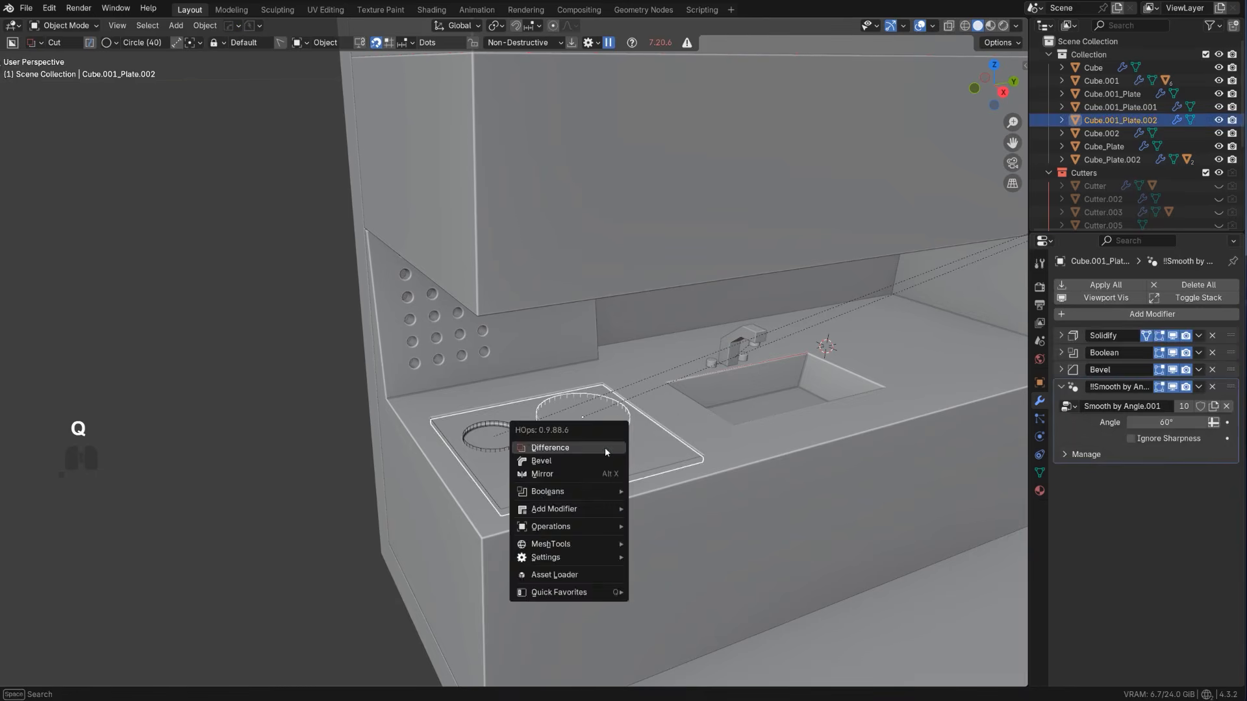
click(606, 447)
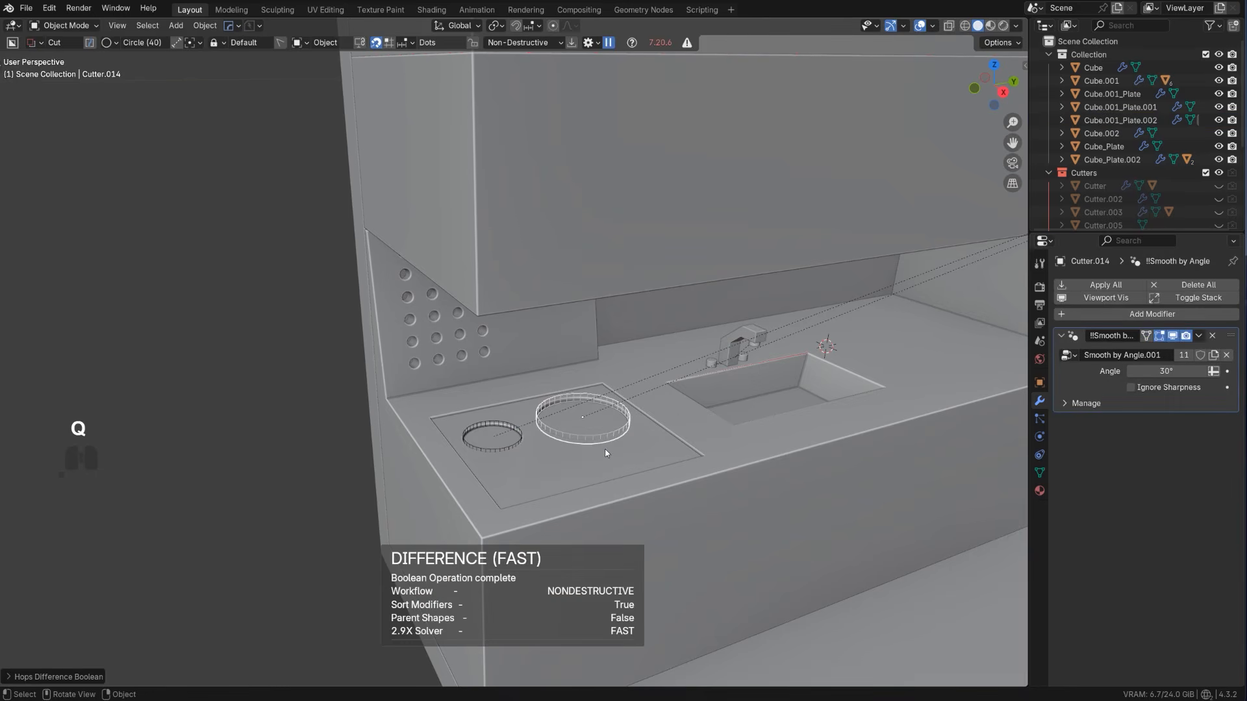
Duplicate the first circular cutter toward the front without changing Z, scale it to about 0.757, and subtract it from the plate
click(520, 440)
key(shift+d)
key(shift+z)
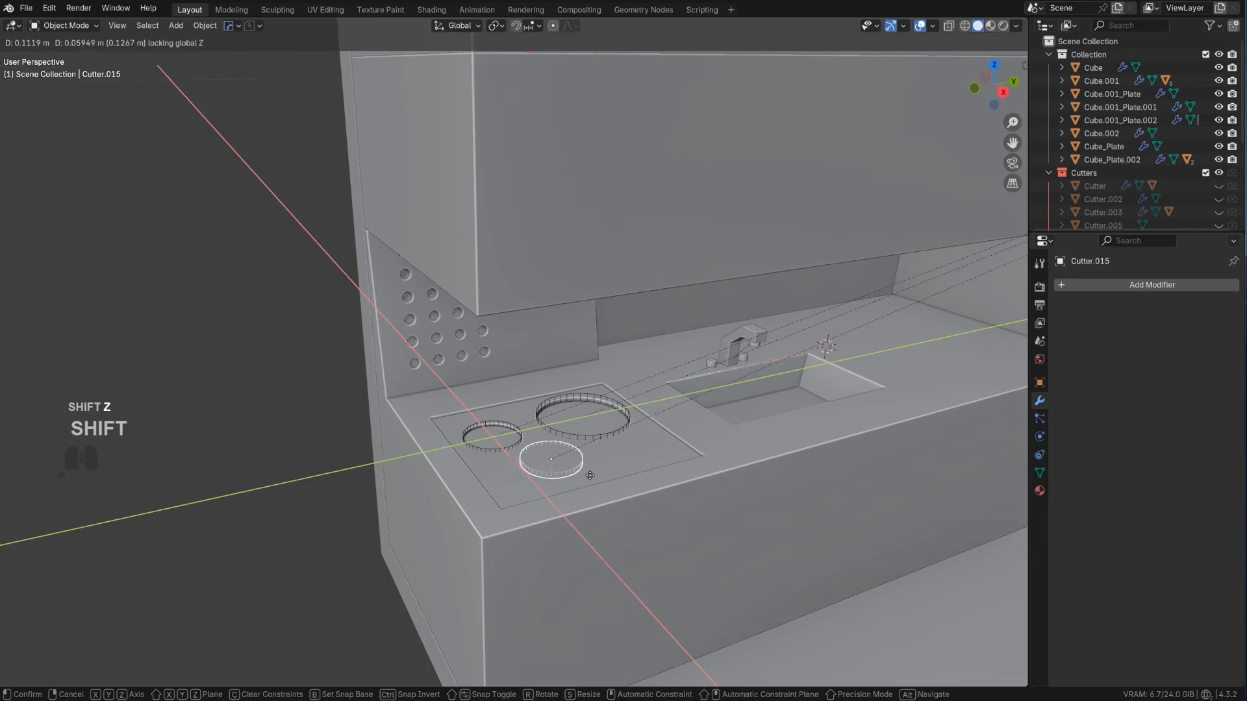
click(579, 485)
key(s)
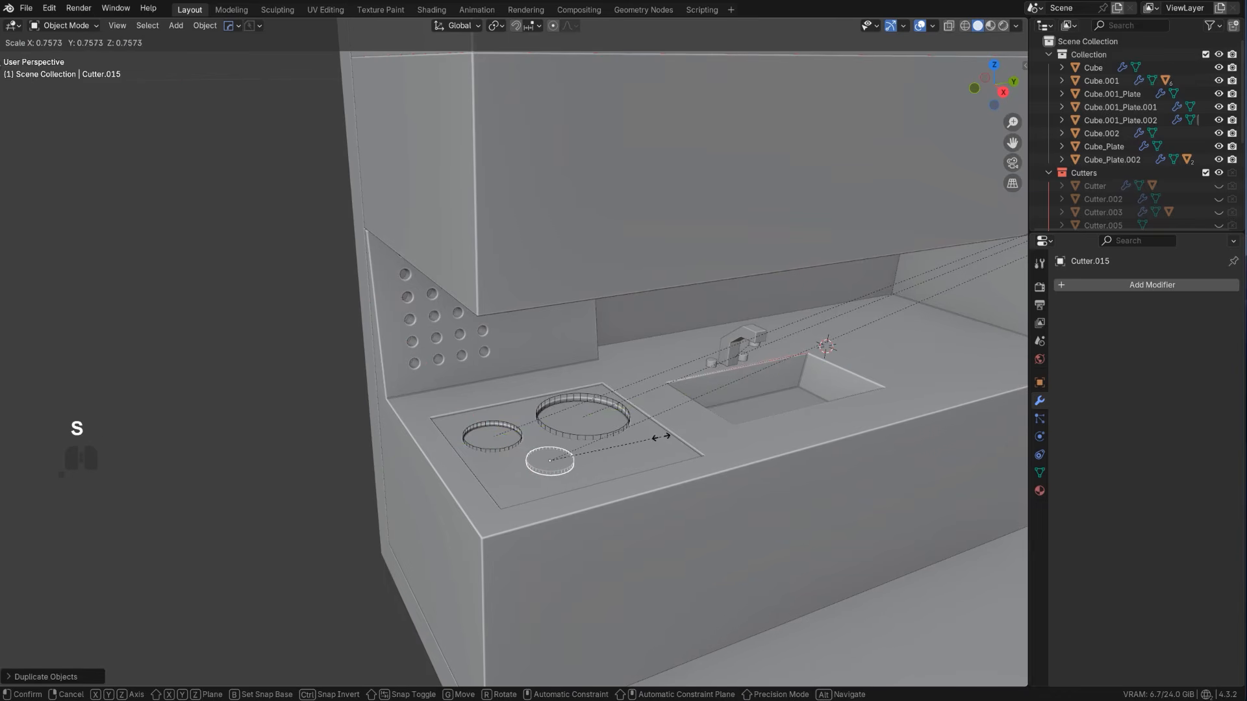
click(660, 437)
shift+click(610, 458)
key(q)
click(610, 458)
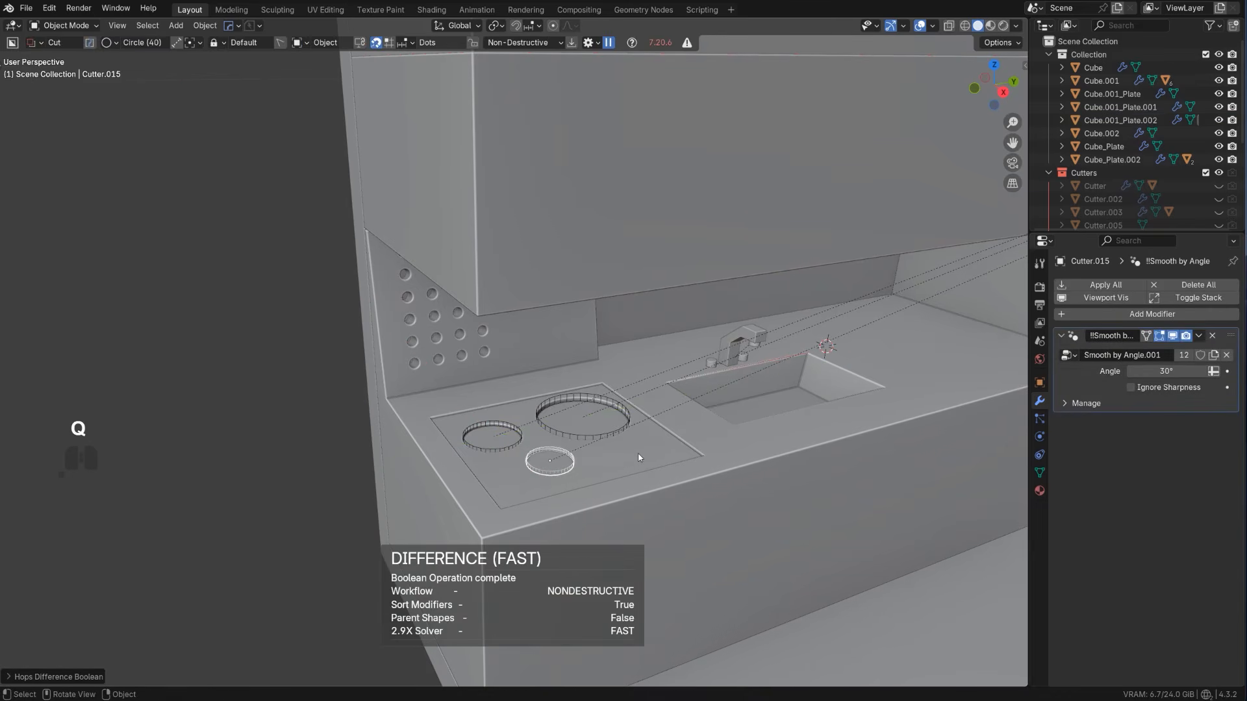
Hide the Cutters collection, then run HardOps Sharpen on the cooktop plate to add a Weighted Normal modifier with Keep Sharp
key(shift+2)
scroll(635, 456, down, 2)
scroll(563, 396, up, 2)
shift+middle_drag(595, 411, 579, 357)
click(550, 422)
key(q)
alt+click(550, 421)
scroll(549, 421, down, 5)
scroll(578, 356, up, 2)
middle_drag(579, 355, 578, 349)
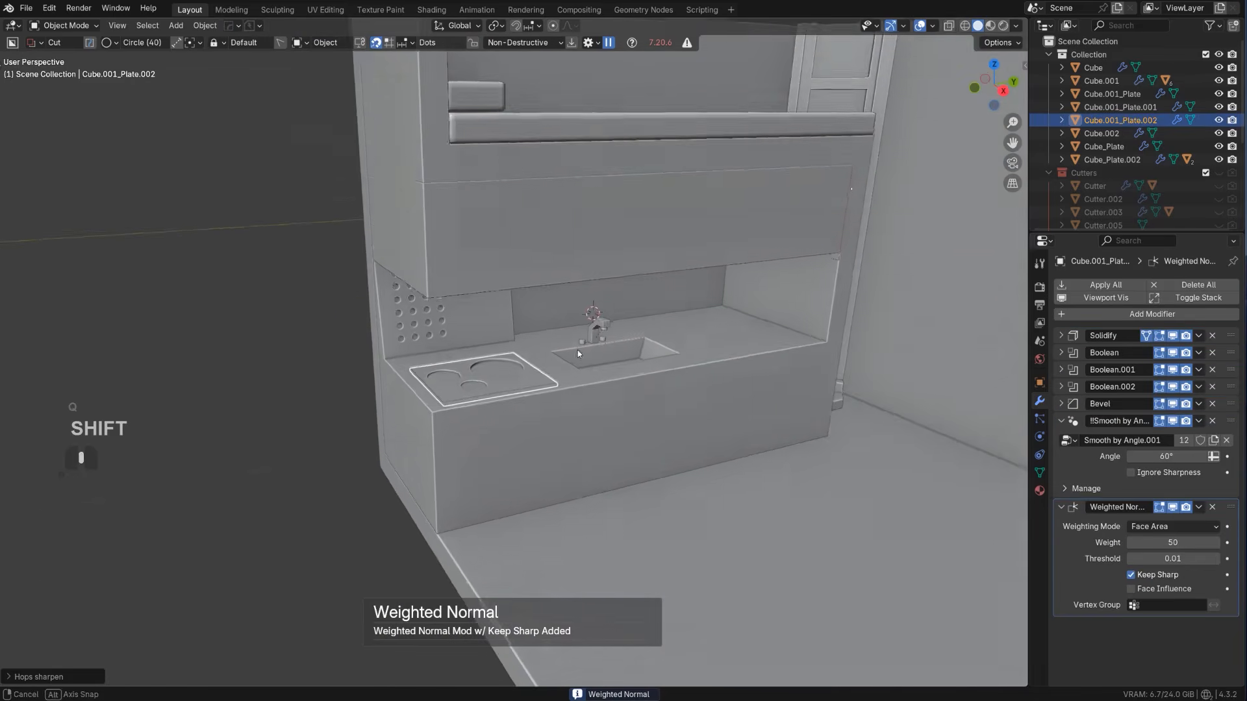
Apply the cooktop plate's three circular boolean cuts with HardOps Csharp
scroll(522, 386, up, 3)
key(Tab)
Convert the floor faces of the three circular recesses into raised burner discs with To_Plate at a thickness of -0.010
key(Tab)
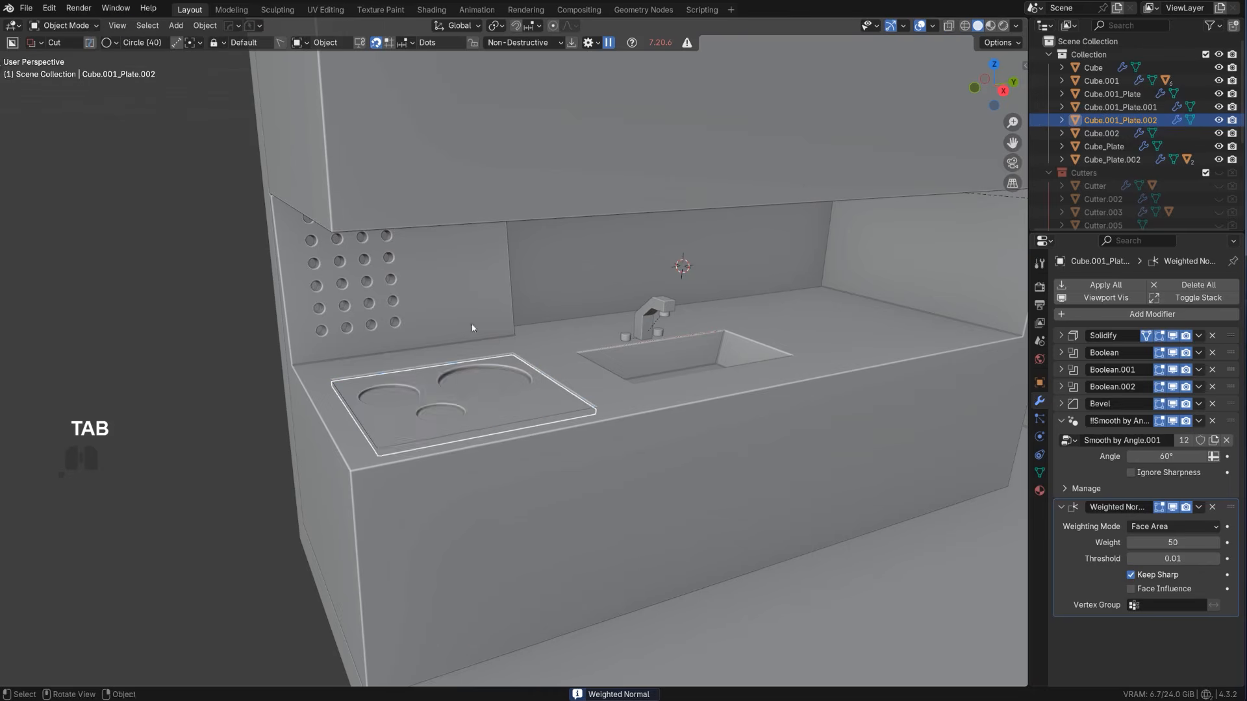
key(q)
ctrl+click(455, 343)
key(Tab)
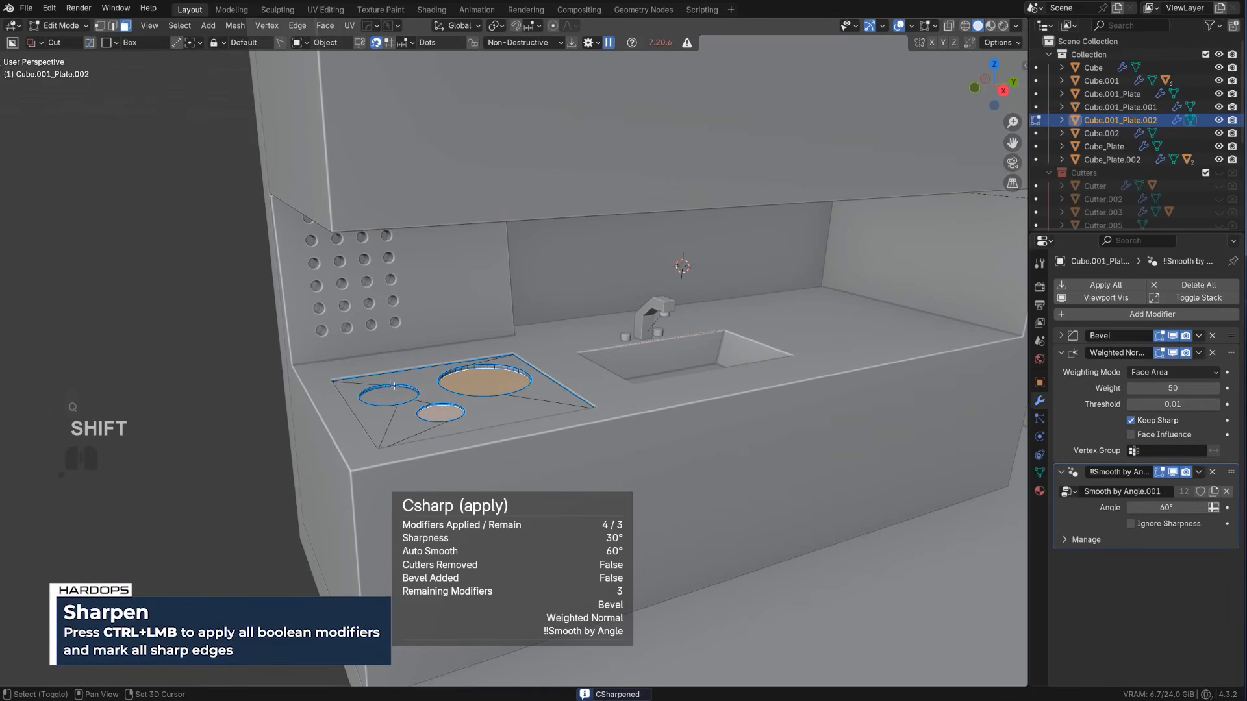
key(q)
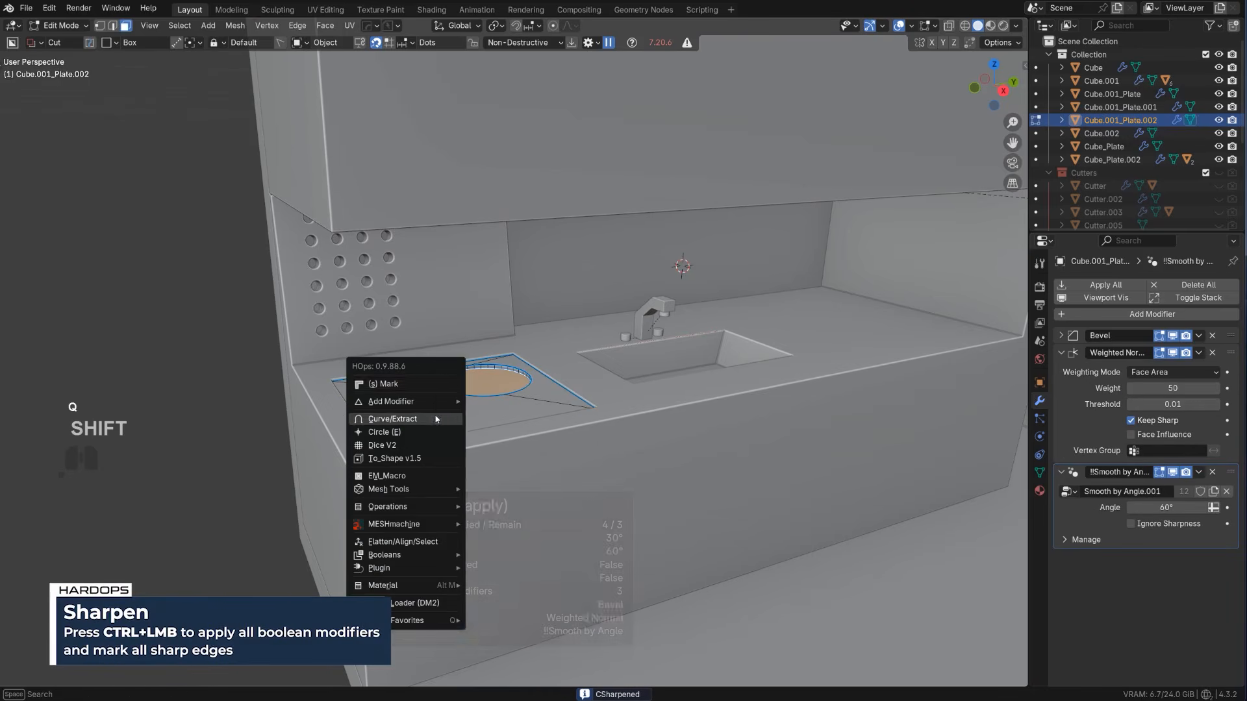
click(409, 403)
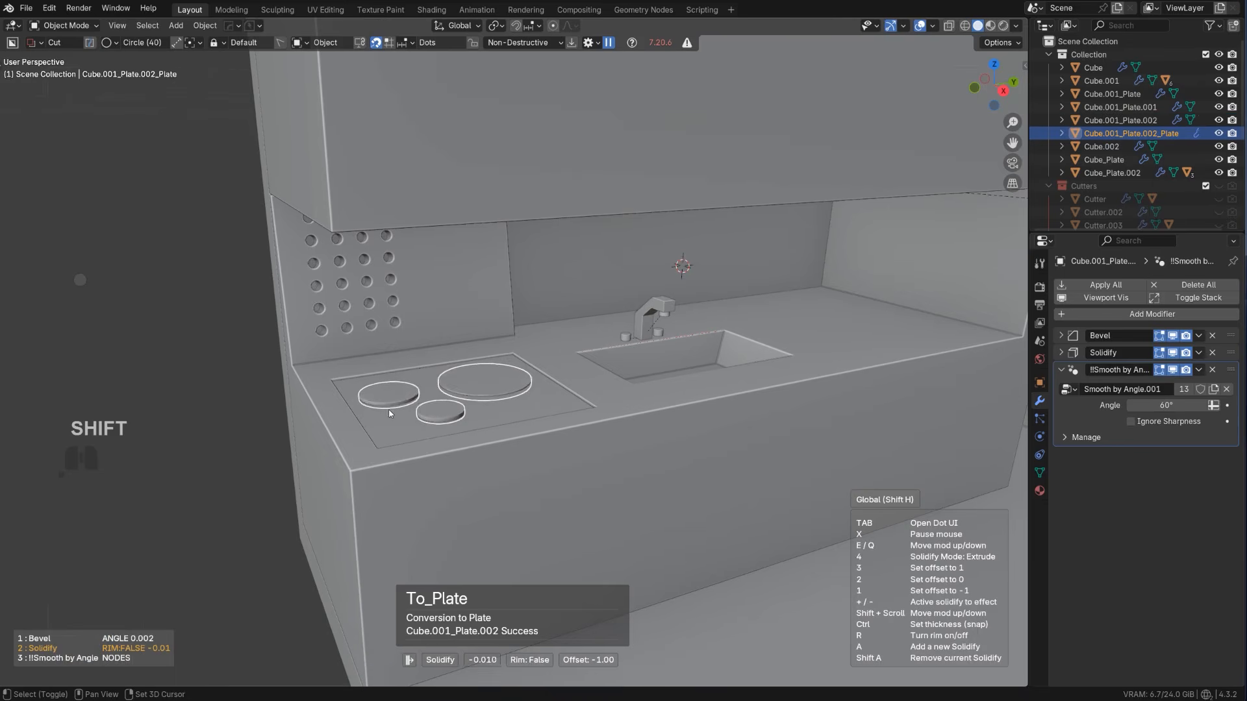
Apply the burner discs' Solidify modifier with HardOps Csharp
scroll(469, 423, up, 4)
key(q)
ctrl+click(446, 425)
Select the top faces of the three burner discs and bevel their rims with one segment in Edit Mode
key(Tab)
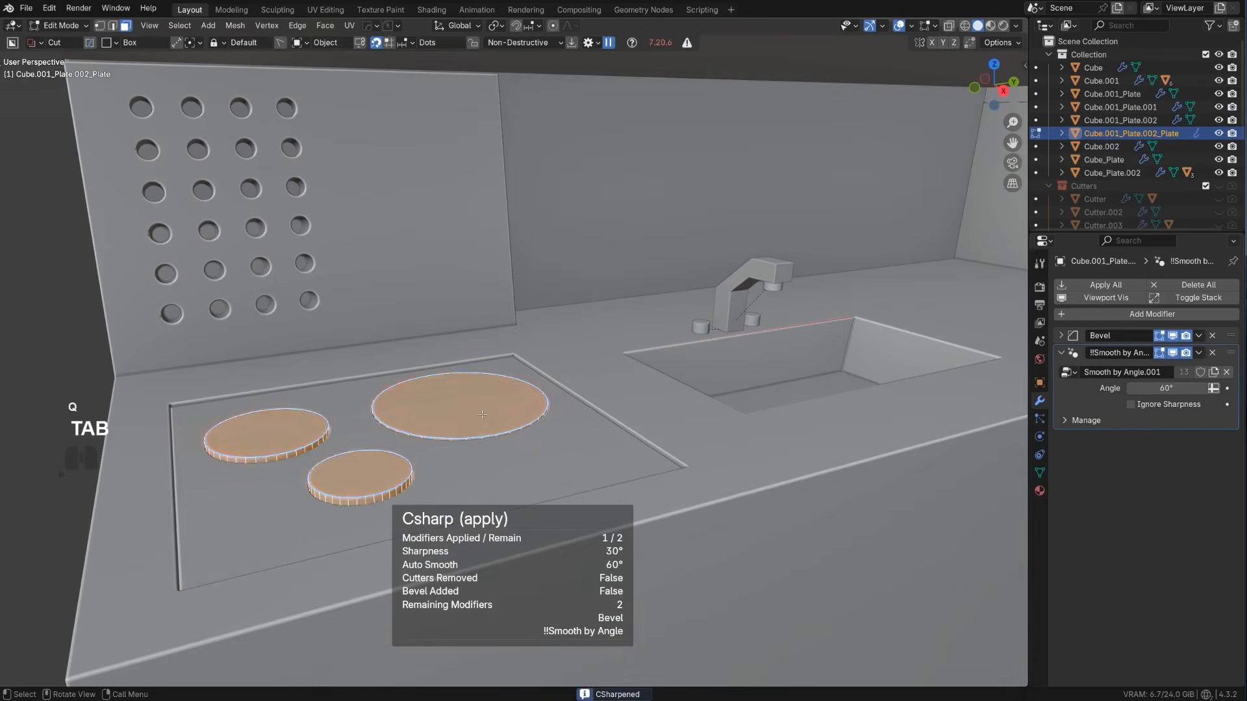
click(483, 414)
shift+click(266, 434)
shift+click(360, 476)
key(ctrl+b)
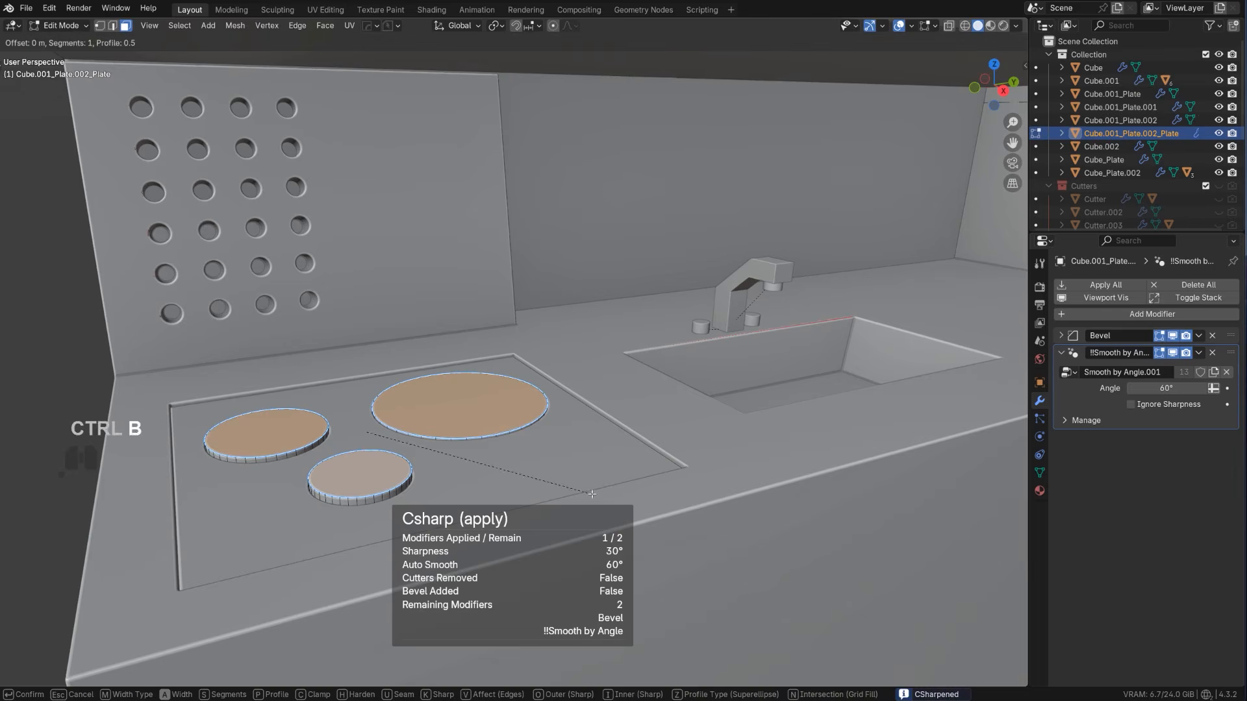
click(662, 497)
key(Tab)
Deselect the burner discs and examine the finished cooktop and sink counter from different views
scroll(450, 417, down, 4)
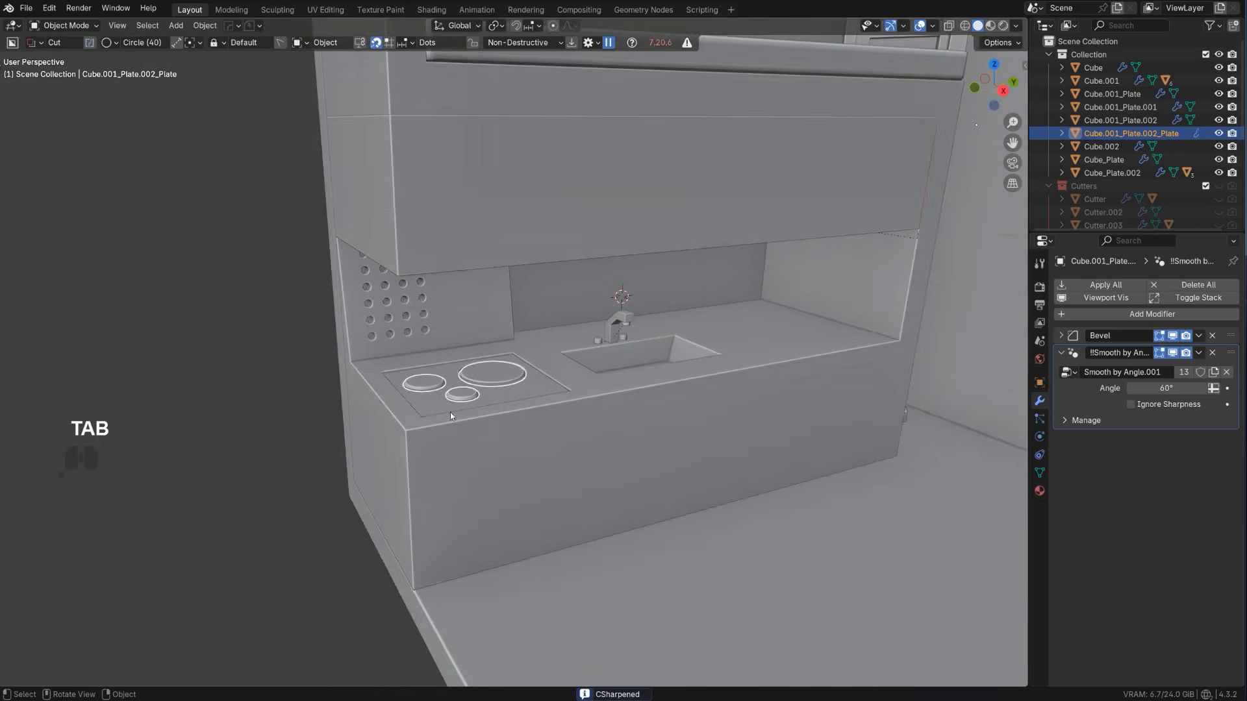
click(267, 406)
scroll(551, 418, down, 2)
middle_drag(551, 417, 551, 418)
scroll(635, 443, up, 1)
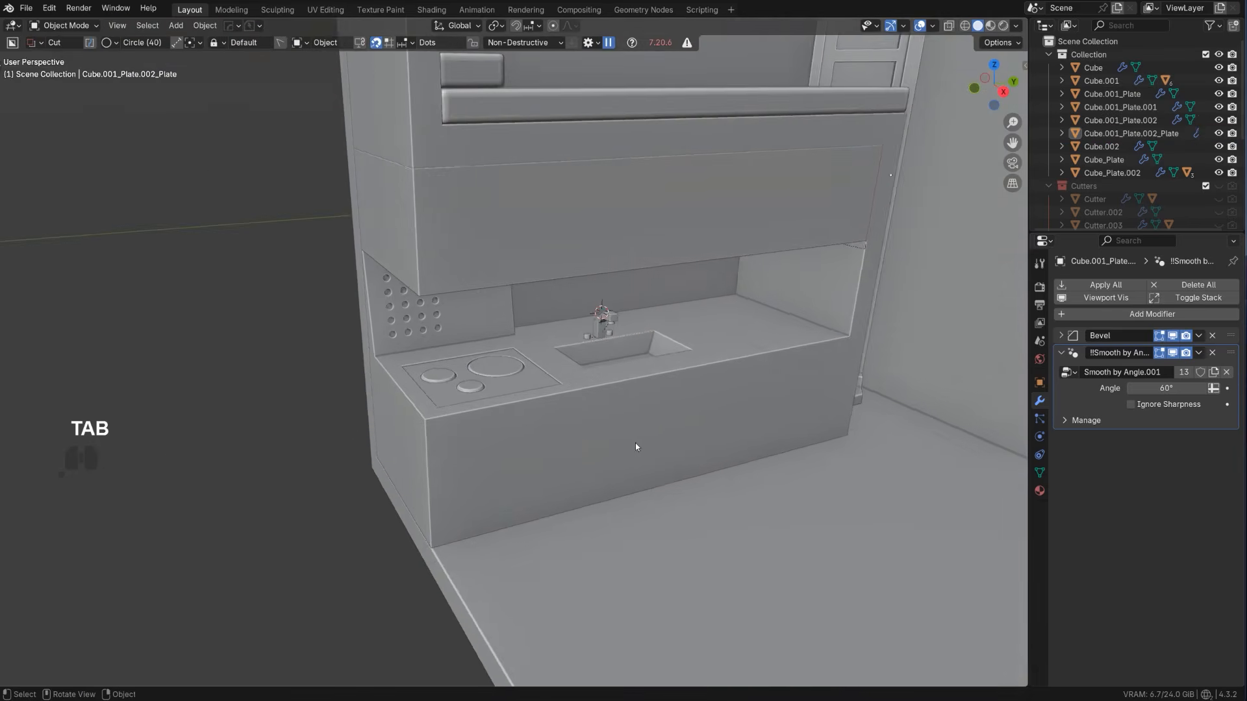
shift+middle_drag(645, 326, 418, 335)
shift+middle_drag(363, 387, 548, 361)
scroll(478, 344, up, 3)
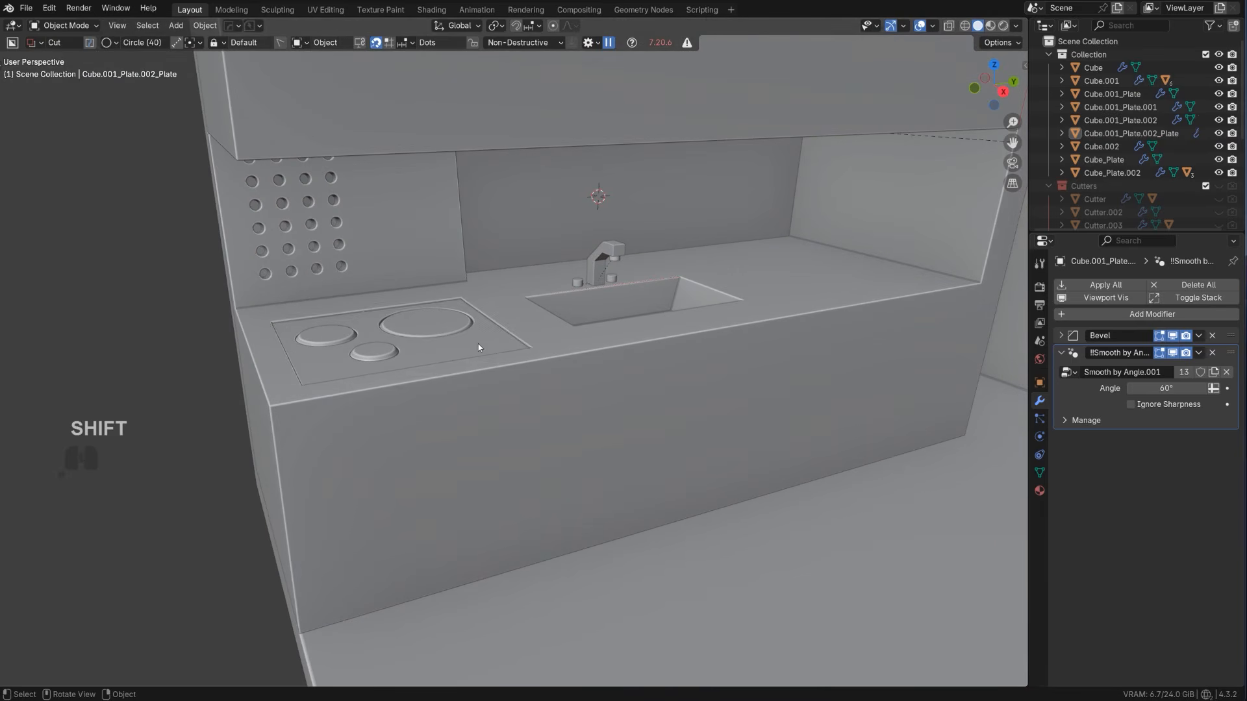
click(479, 347)
shift+drag(451, 343, 485, 337)
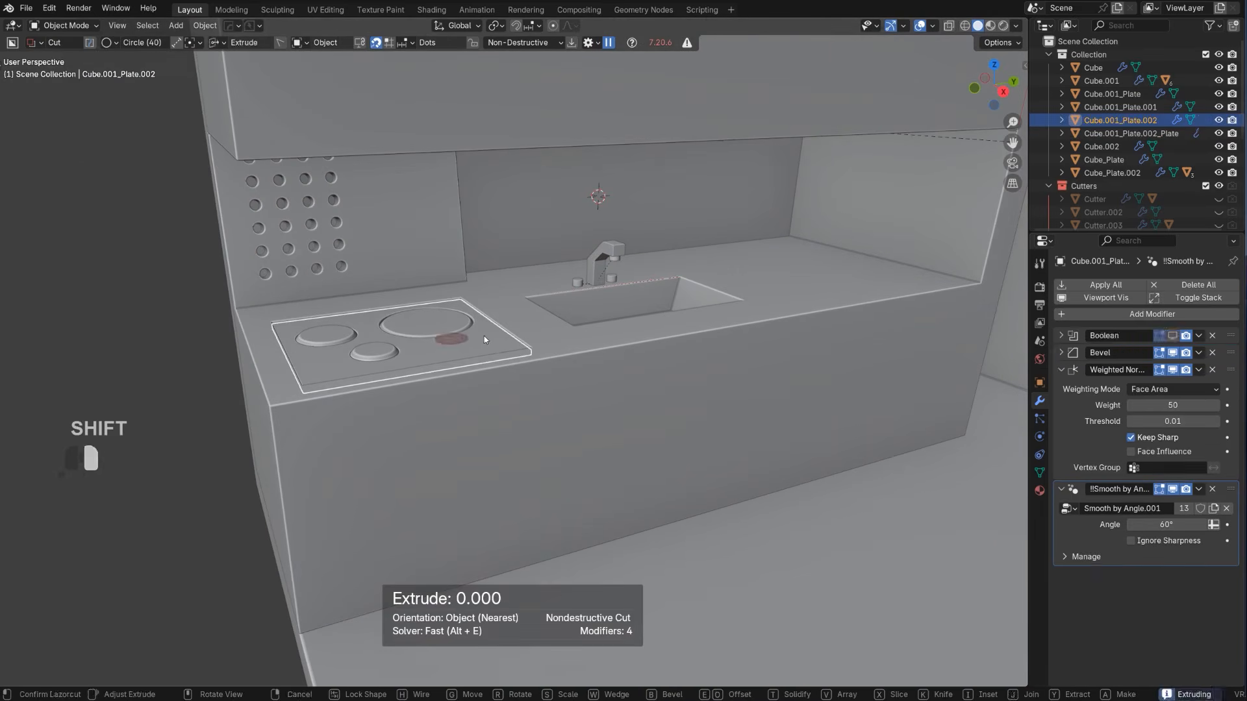
shift+right_click(484, 337)
Switch BoxCutter to the box shape, select the counter block, and draw a wide rectangular cut into its front below the cooktop
key(ctrl+d)
click(475, 361)
click(481, 388)
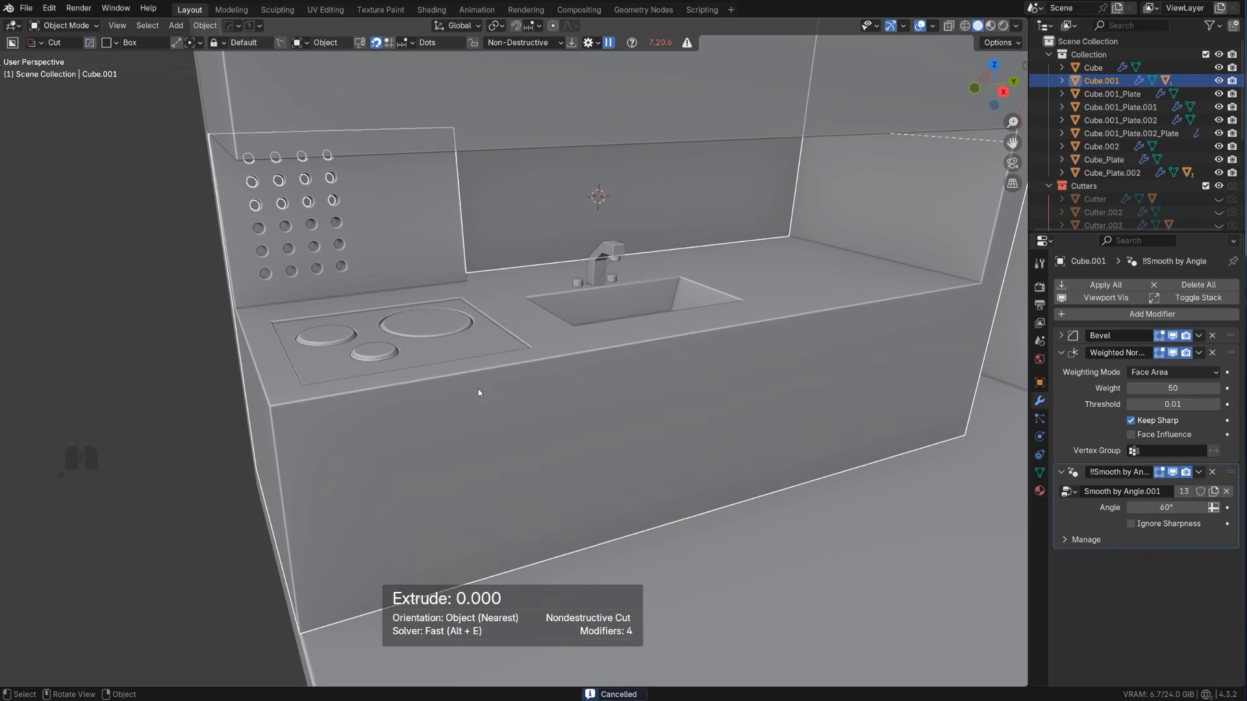
shift+middle_drag(478, 388, 411, 391)
shift+drag(317, 392, 536, 415)
Array the box cut vertically into three stacked shelf compartments with an array distance of 0.017
key(v)
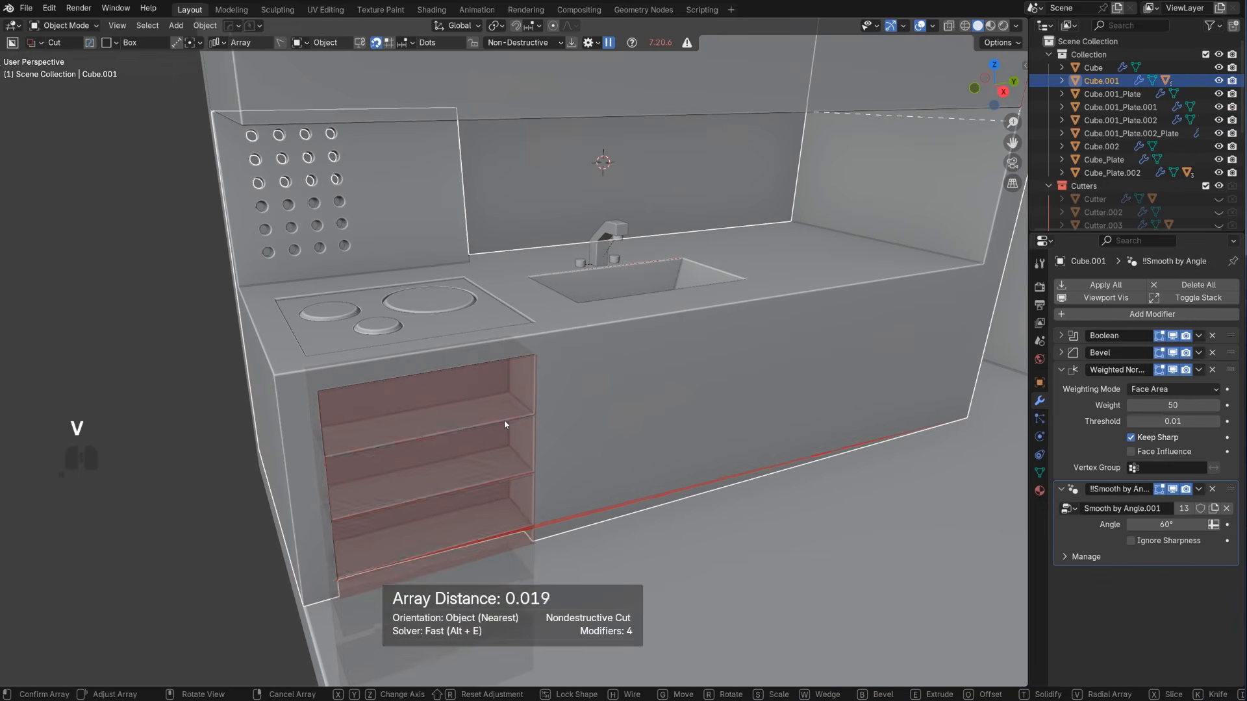
scroll(504, 422, down, 2)
key(shift)
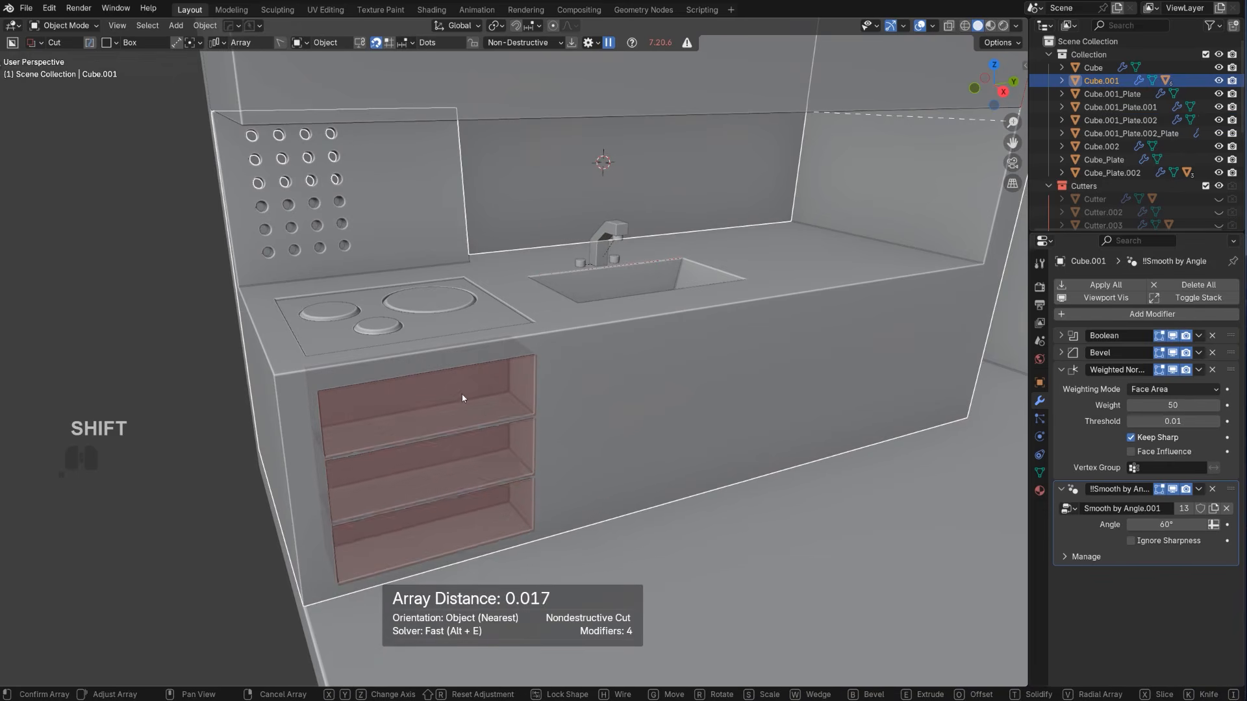
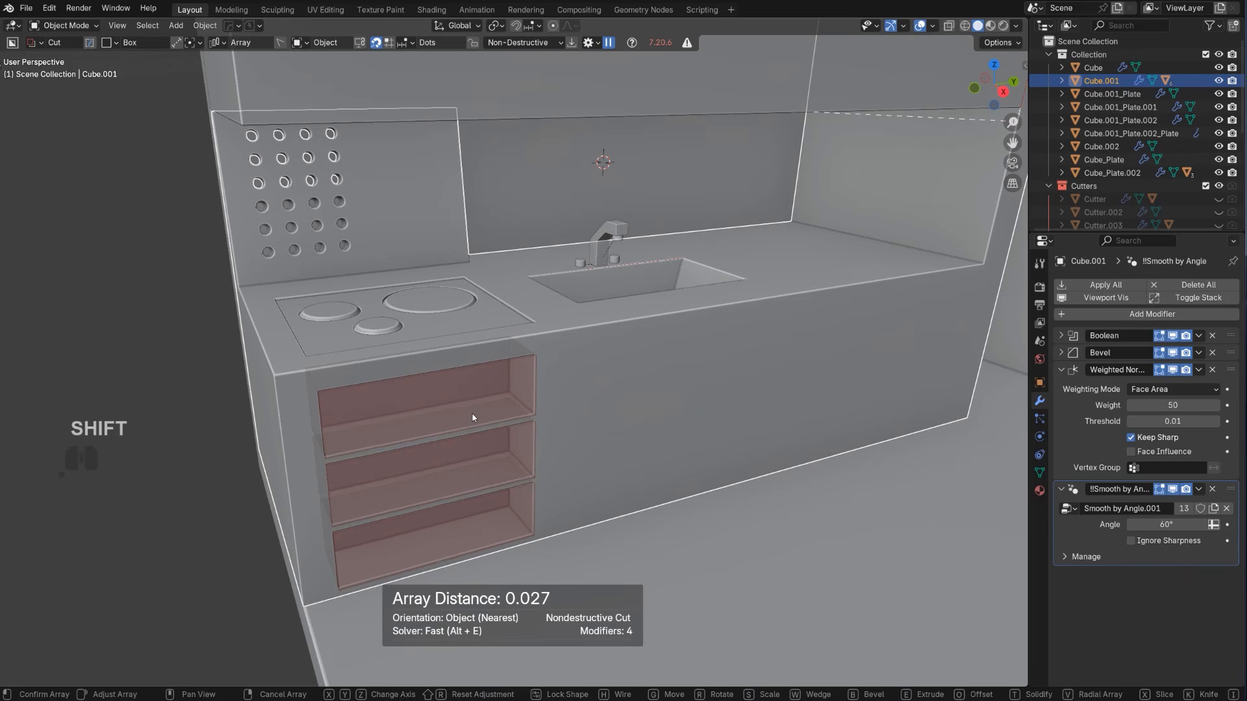
Convert the three arrayed box cuts on the counter front into a slice and apply it to form drawer pieces
key(x)
key(x)
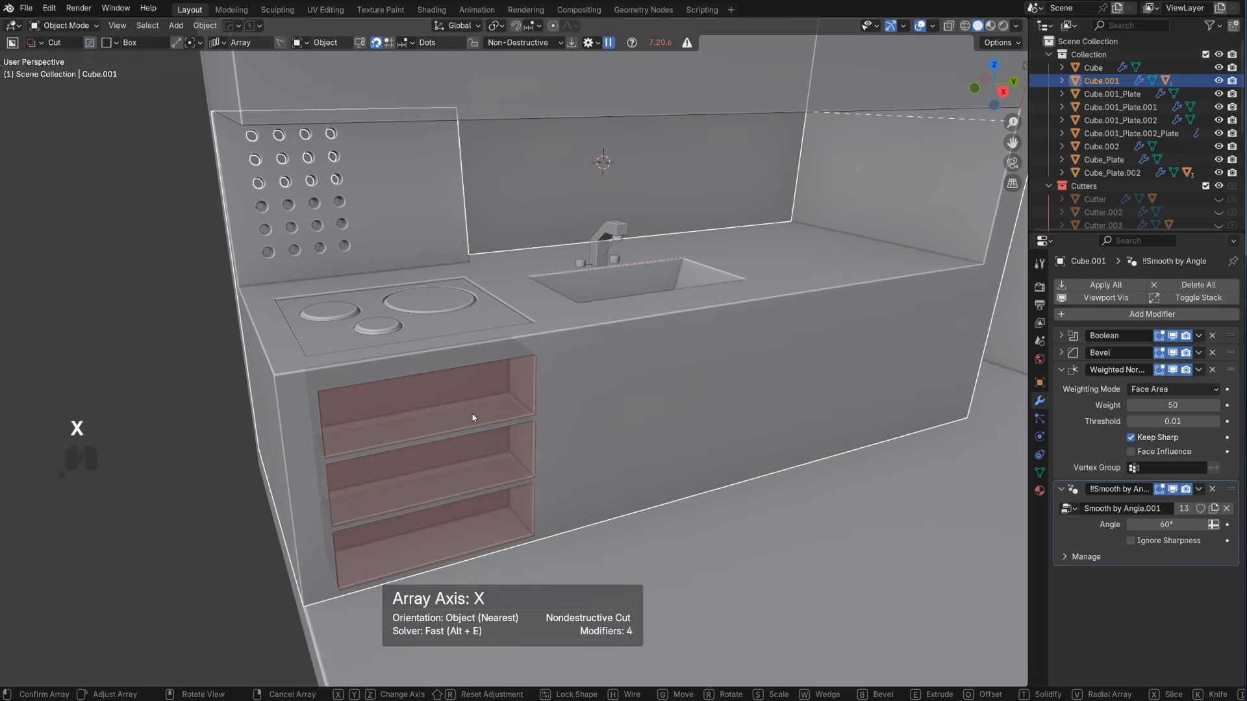
click(473, 416)
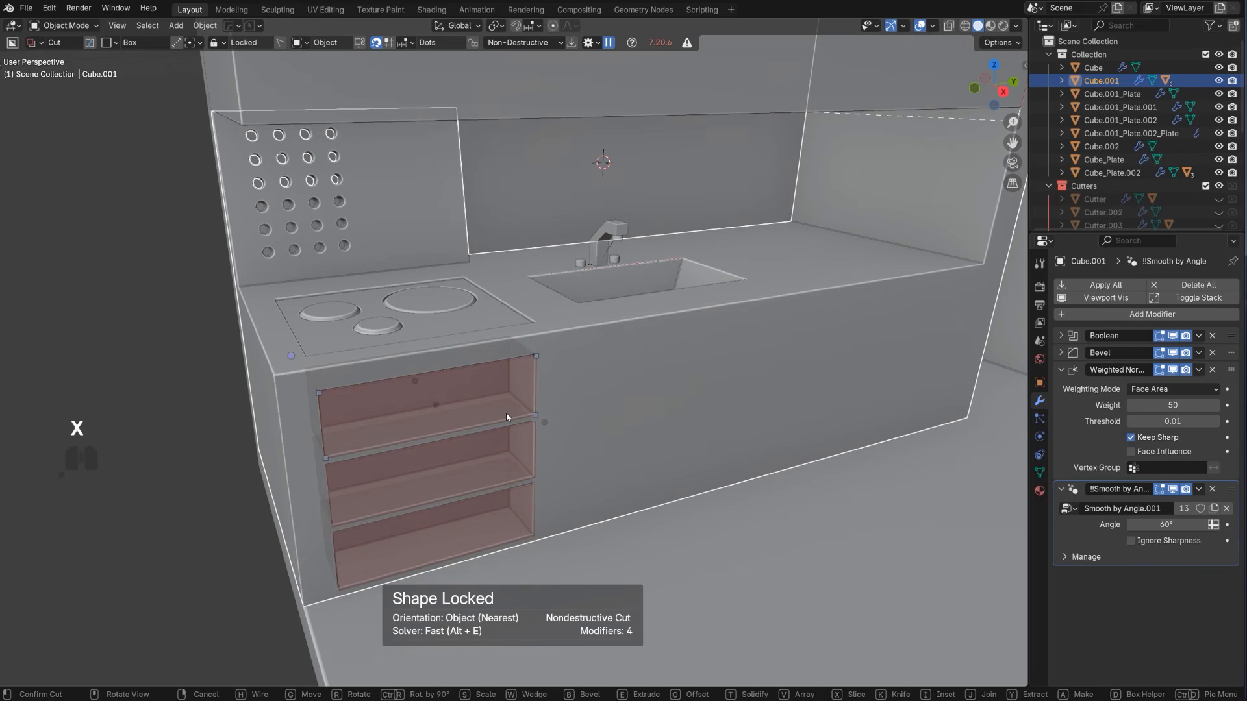
key(x)
key(space)
scroll(556, 389, down, 2)
Sharpen the counter with HardOps, select the sliced drawer pieces, and sharpen them as well to apply their Boolean
key(q)
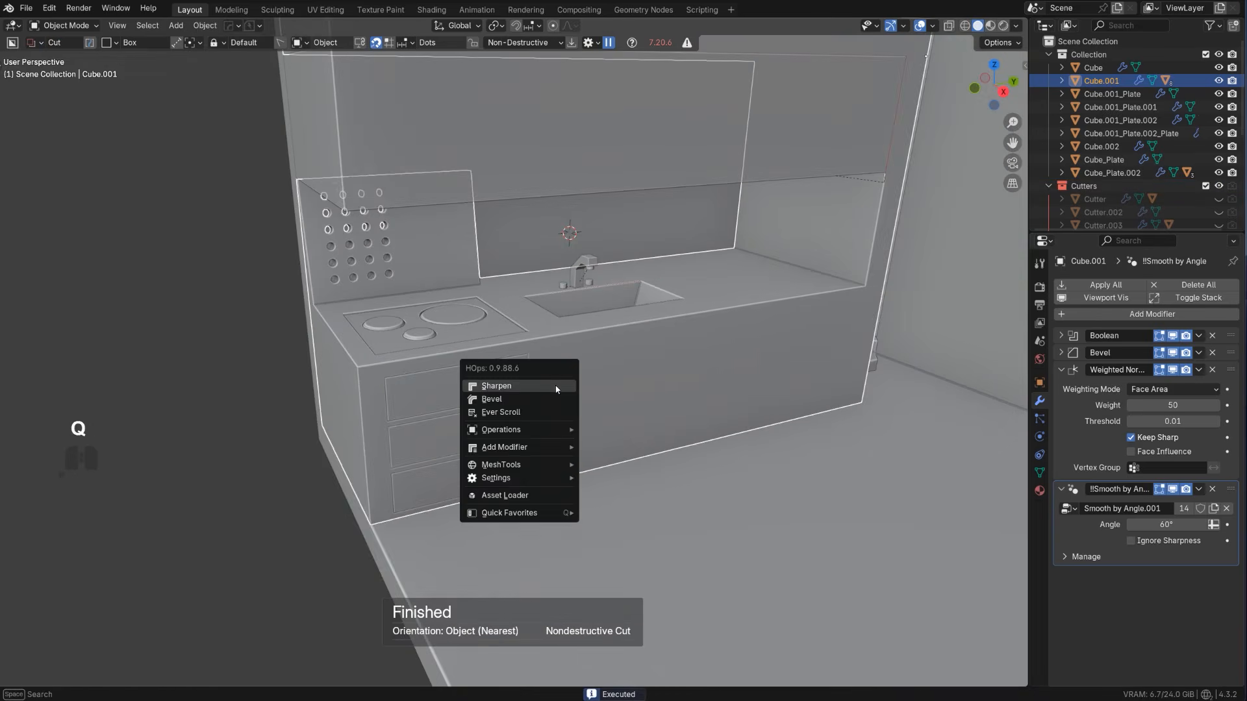
ctrl+click(555, 386)
scroll(459, 400, up, 2)
scroll(588, 330, up, 3)
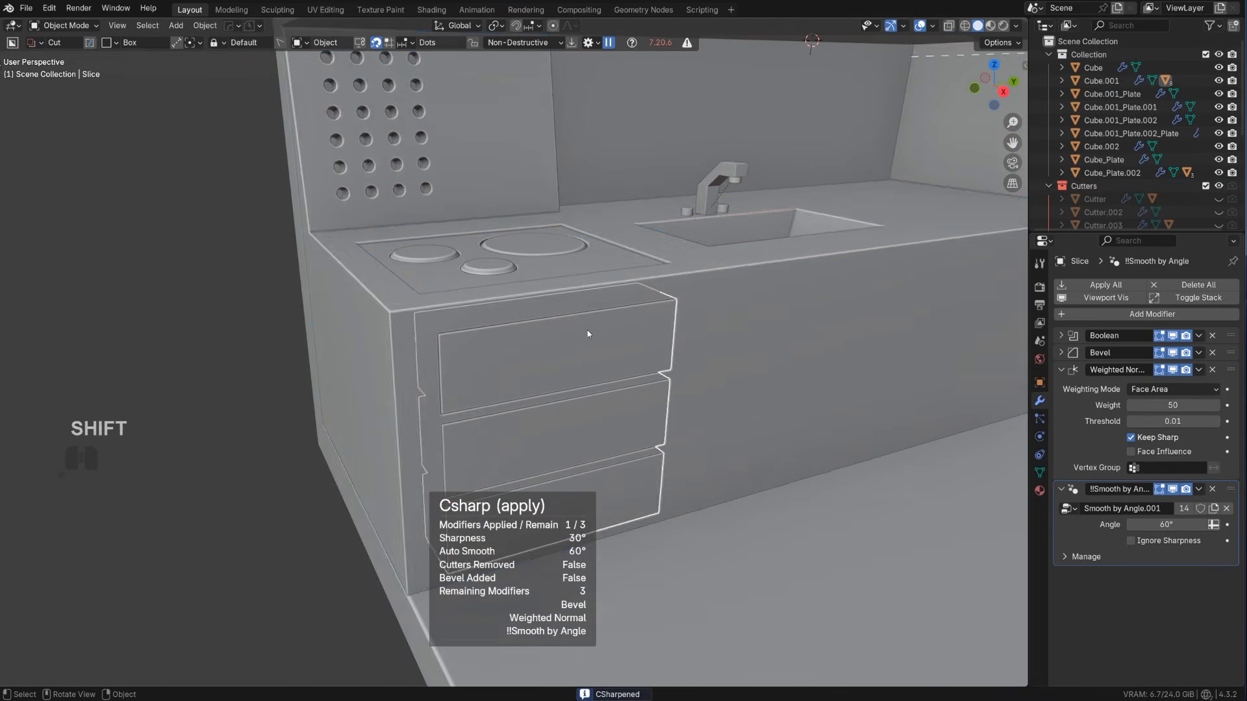
key(Tab)
Bevel the front top edges of the three drawers with a narrow one-segment bevel in Edit Mode
key(Tab)
key(q)
ctrl+click(572, 329)
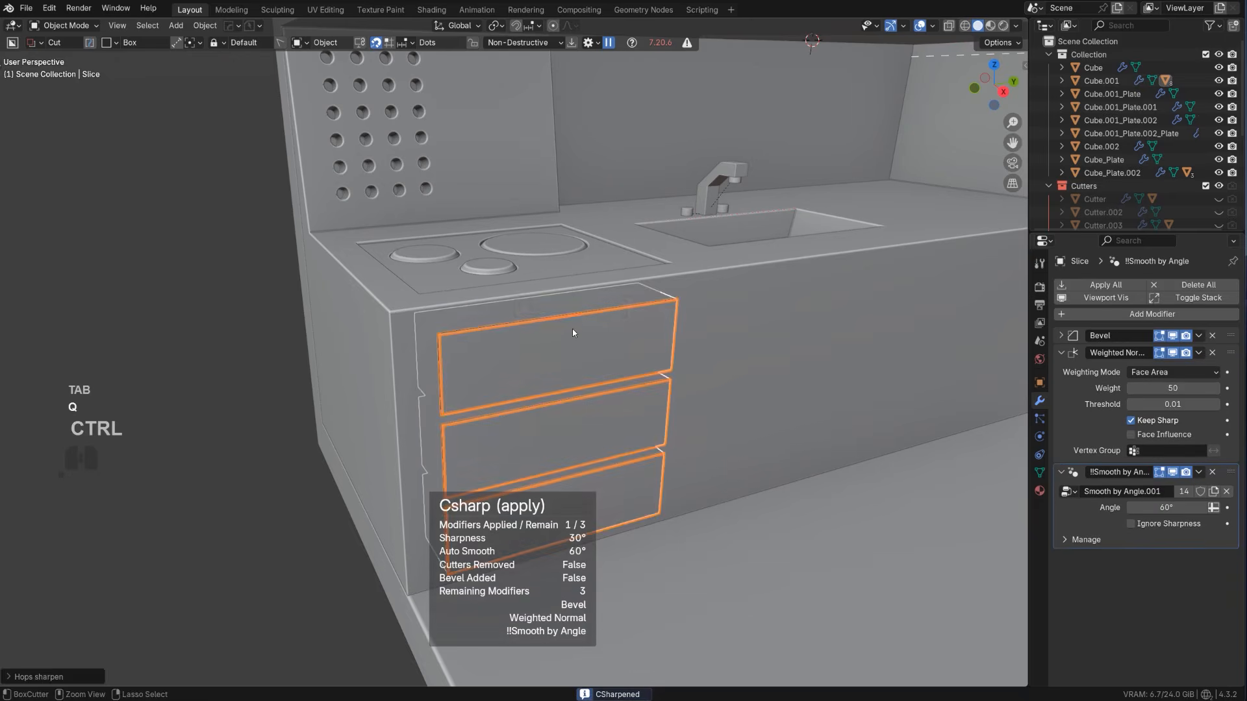
key(Tab)
shift+click(576, 396)
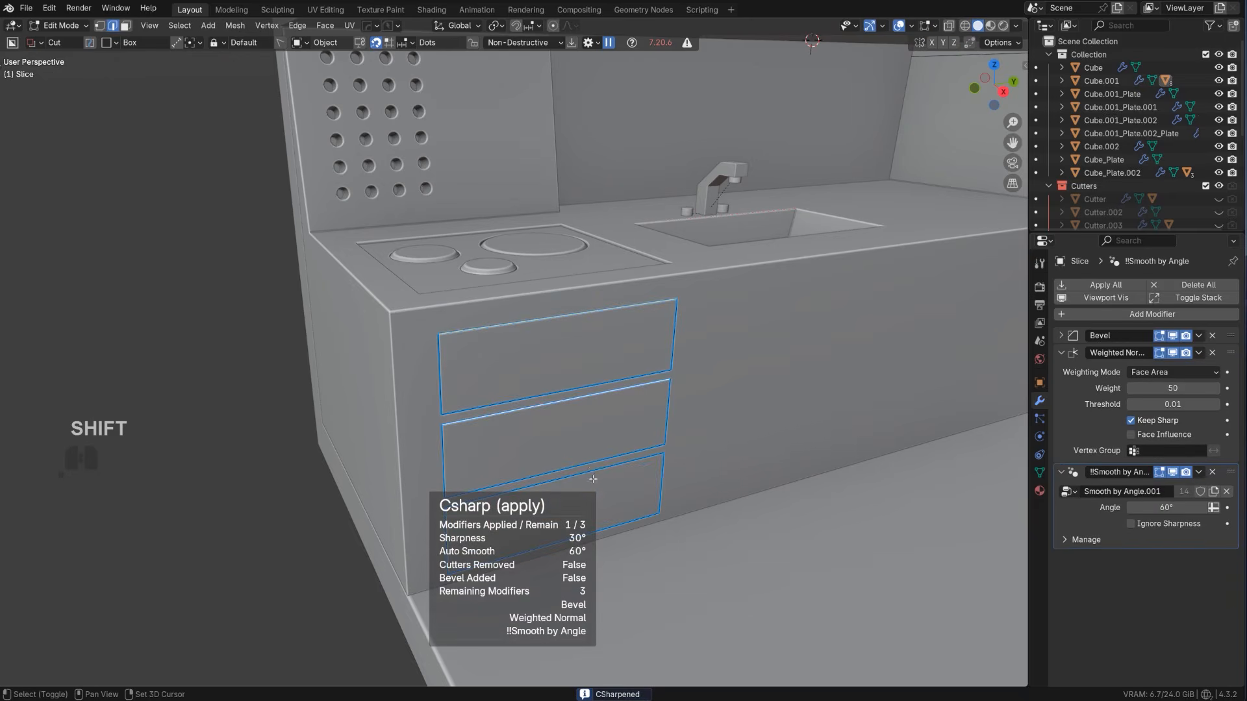
key(ctrl+b)
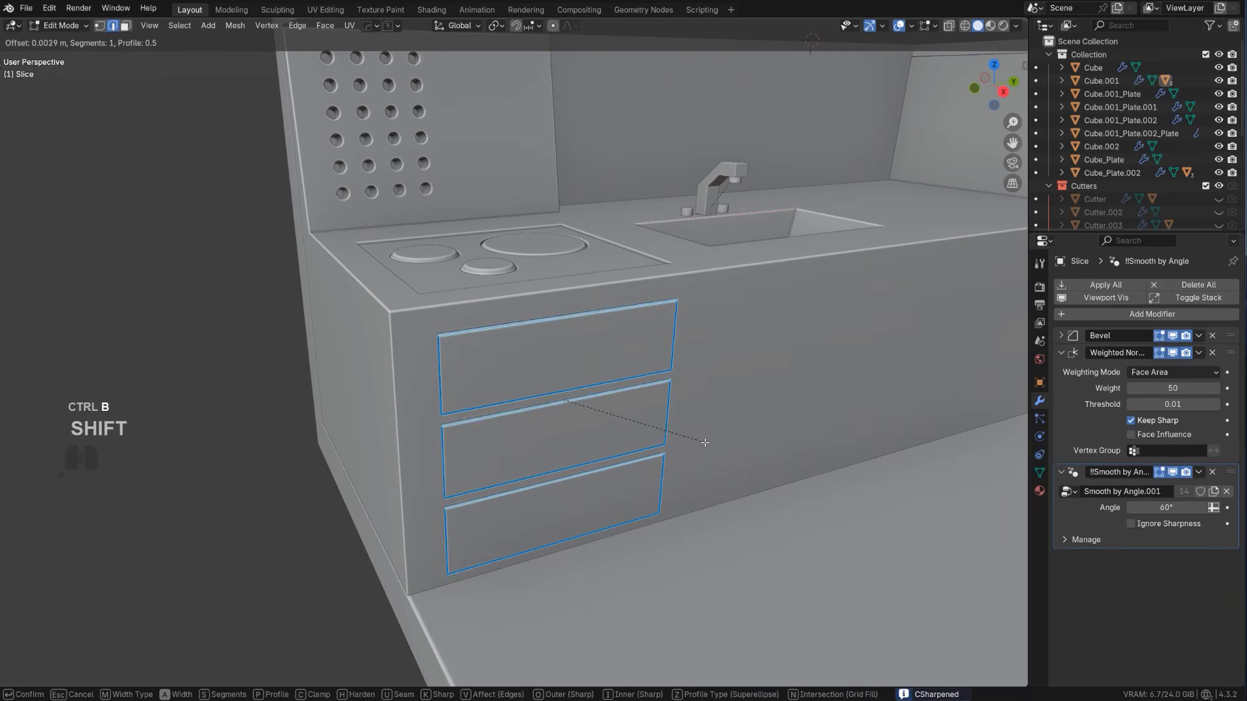
click(727, 453)
key(Tab)
scroll(727, 453, down, 6)
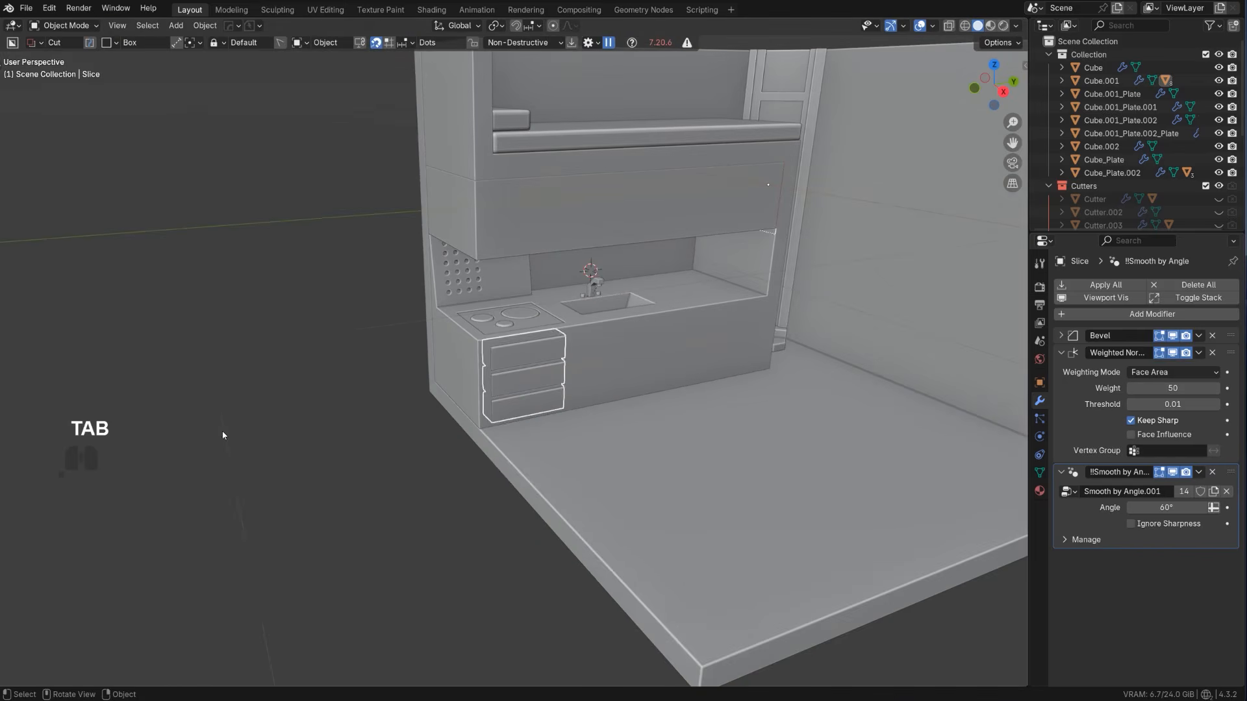
Deselect the drawers and examine the room and kitchen counter from different views
click(224, 434)
shift+middle_drag(385, 420, 308, 492)
scroll(309, 493, up, 3)
shift+middle_drag(515, 384, 550, 345)
scroll(431, 382, down, 3)
click(544, 397)
scroll(509, 364, up, 1)
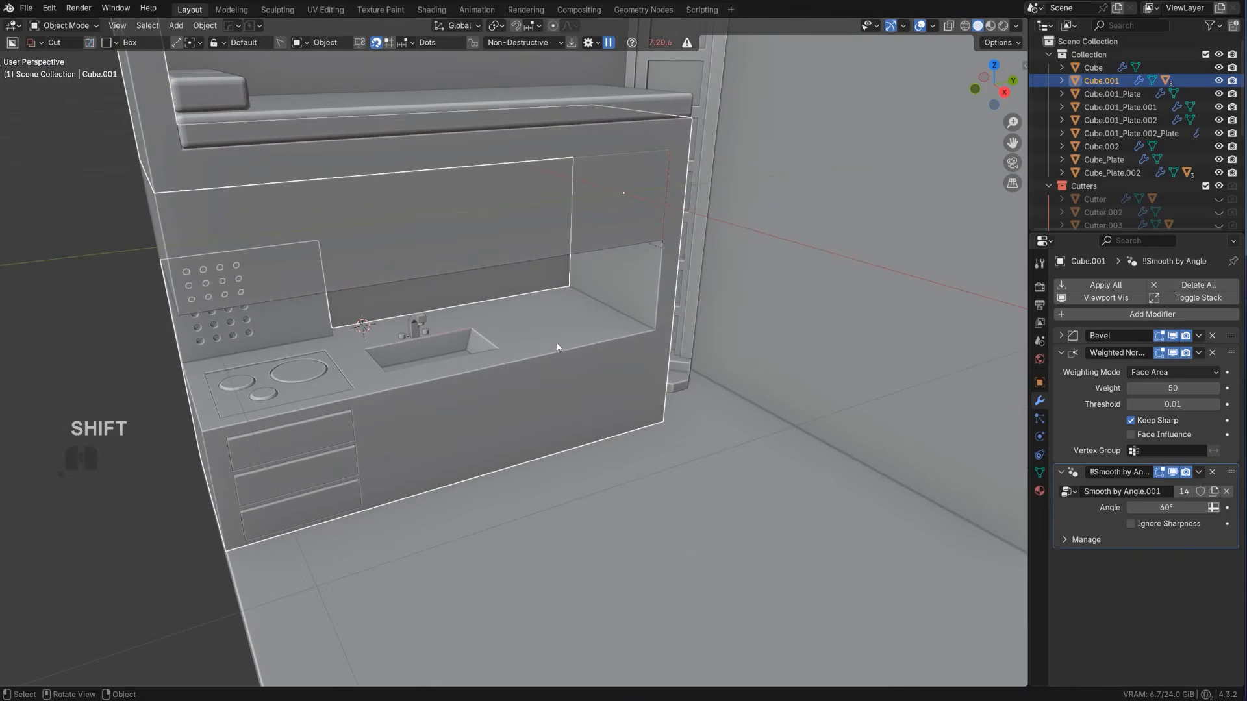
Add a cube, scale it down to a small block, and move it onto the counter beyond the sink
key(shift+a)
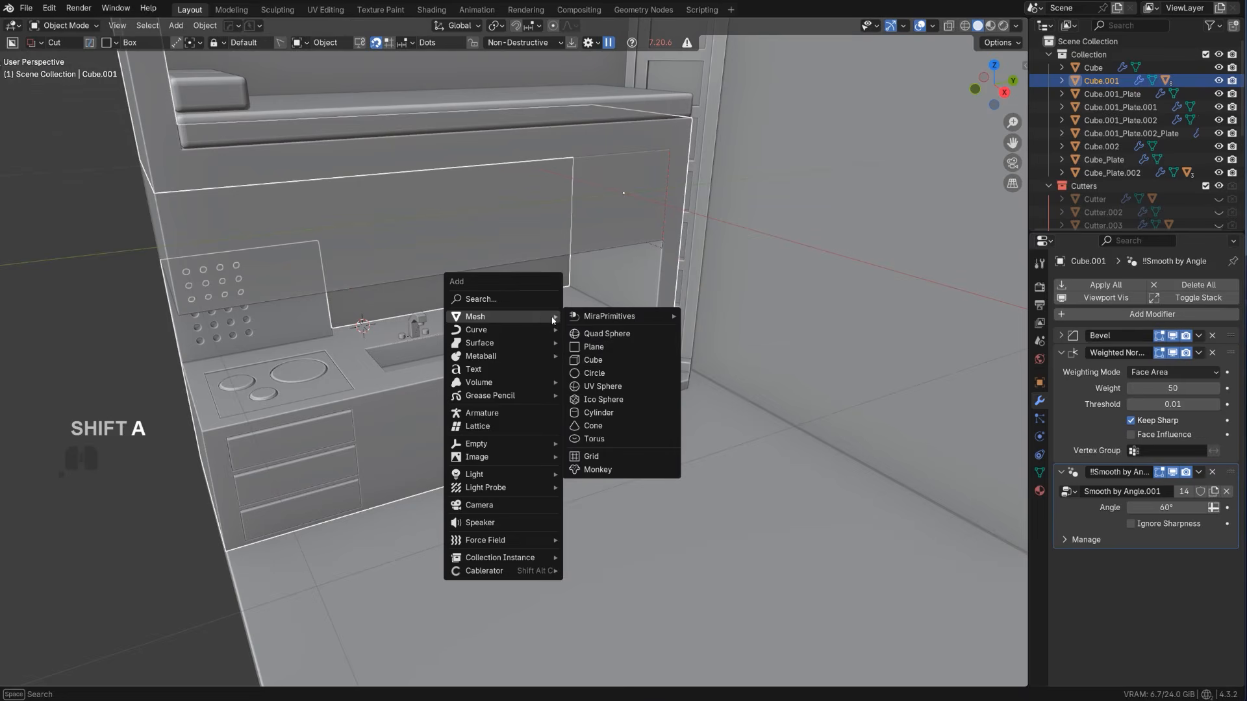
click(610, 359)
key(s)
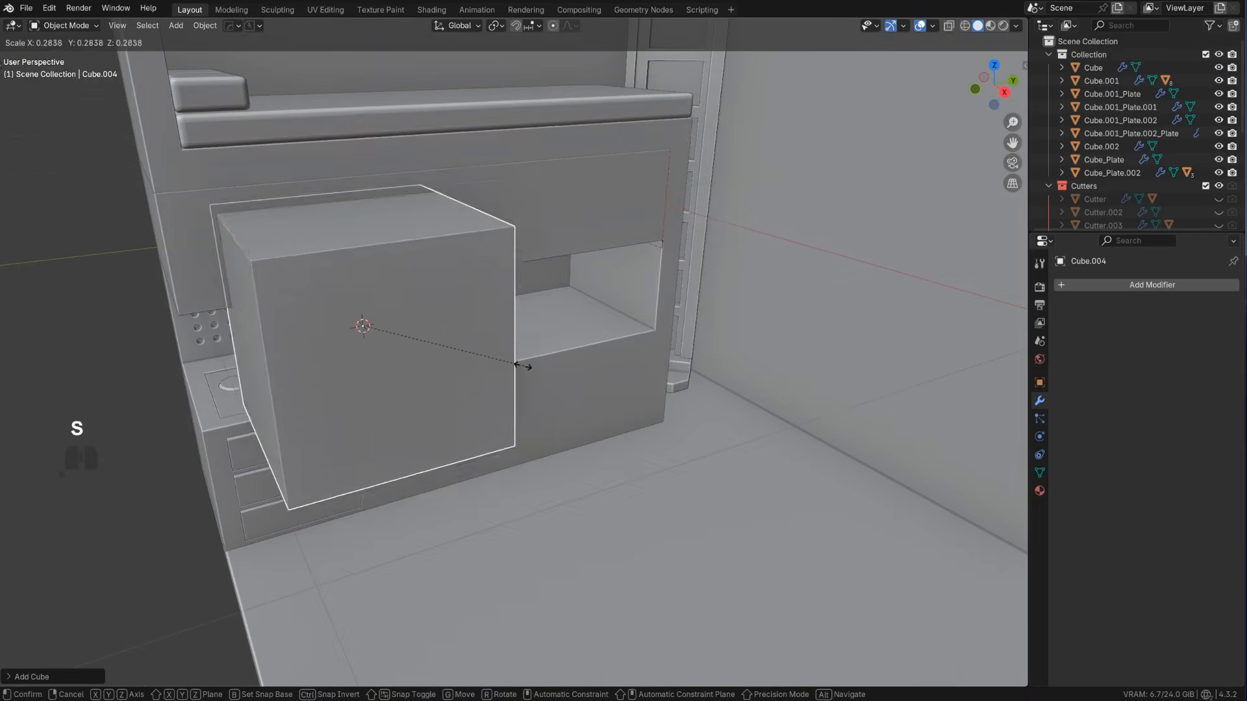
click(385, 350)
scroll(393, 363, down, 1)
key(g)
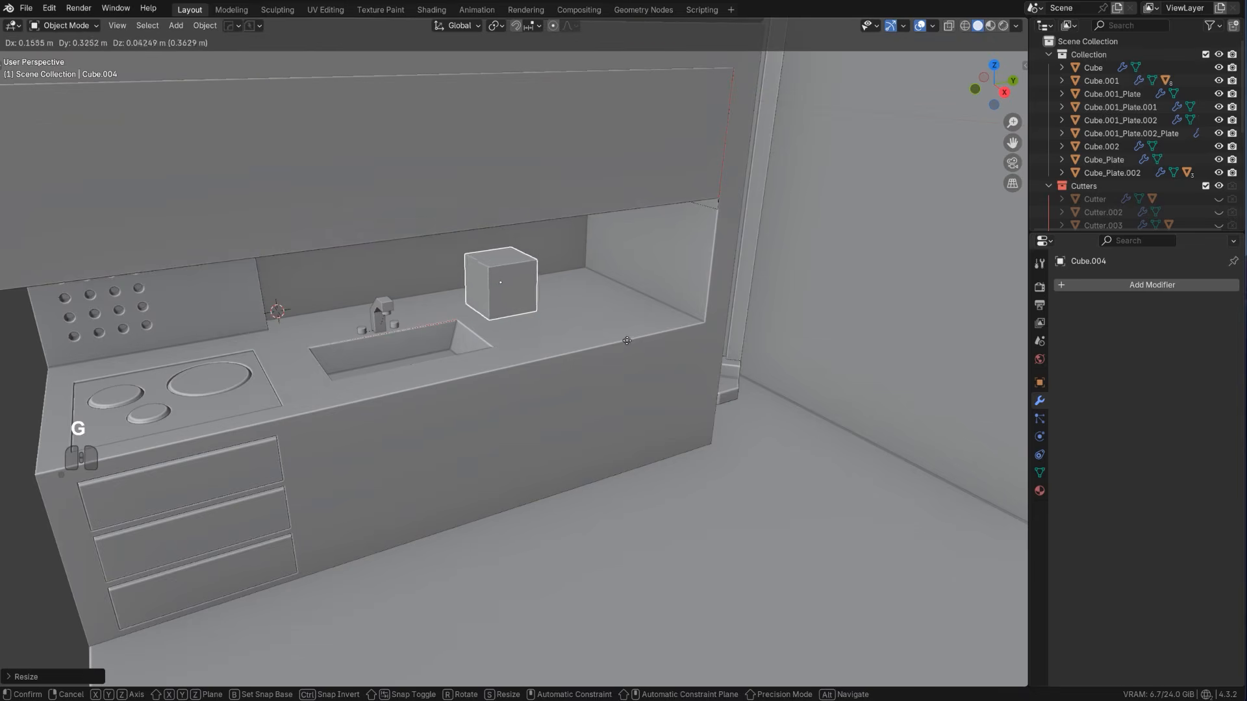
click(669, 338)
Align the small cube in front orthographic view so it rests on the countertop against the back wall
scroll(600, 370, down, 4)
alt+middle_drag(599, 371, 598, 369)
key(KP_5)
scroll(604, 374, up, 3)
shift+middle_drag(643, 408, 766, 424)
scroll(769, 411, up, 2)
key(g)
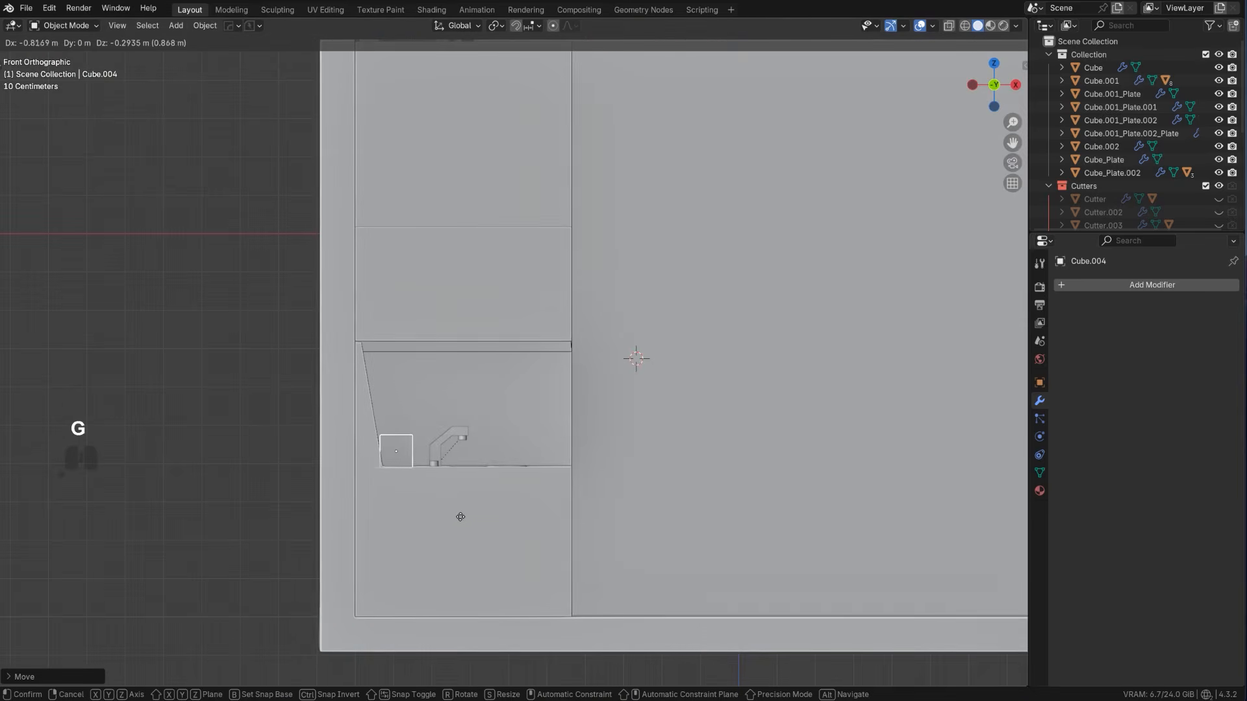
click(462, 515)
middle_drag(446, 416, 378, 435)
Raise the cube's top face about 0.11 m along Z in Edit Mode and select its vertical edge ring
key(Tab)
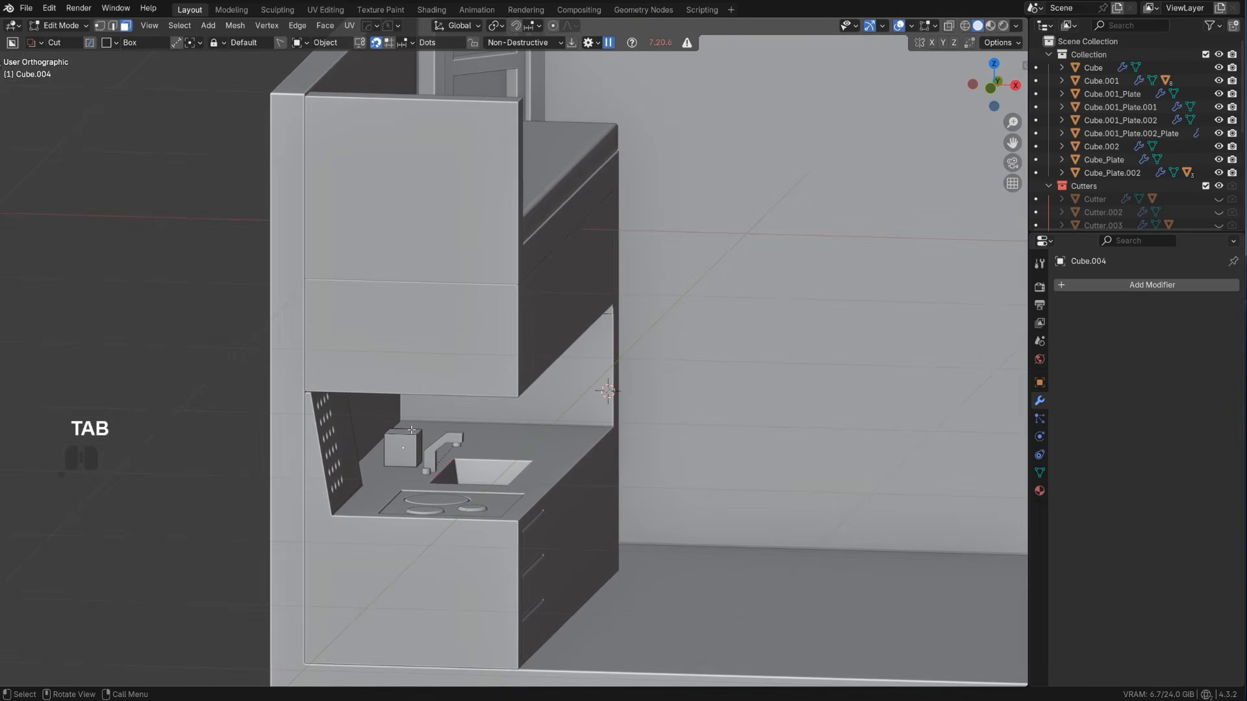
key(g)
key(z)
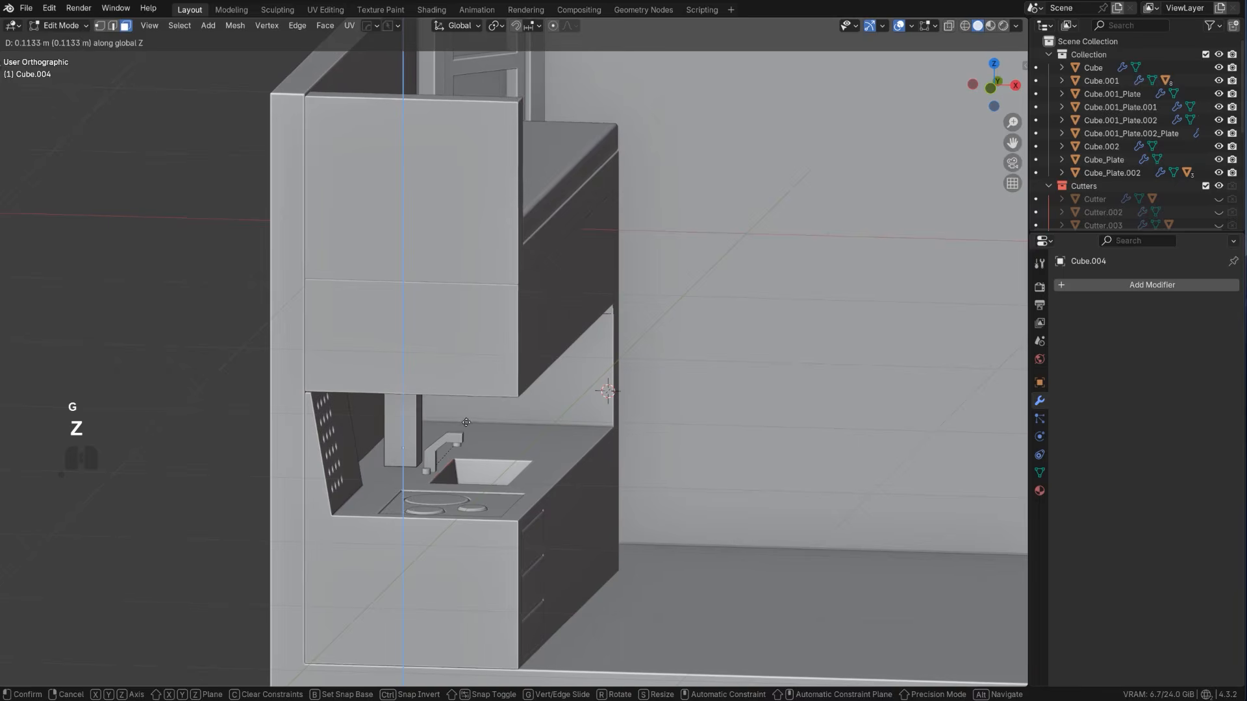
click(467, 423)
middle_drag(467, 423, 408, 406)
key(KP_5)
ctrl+alt+click(398, 431)
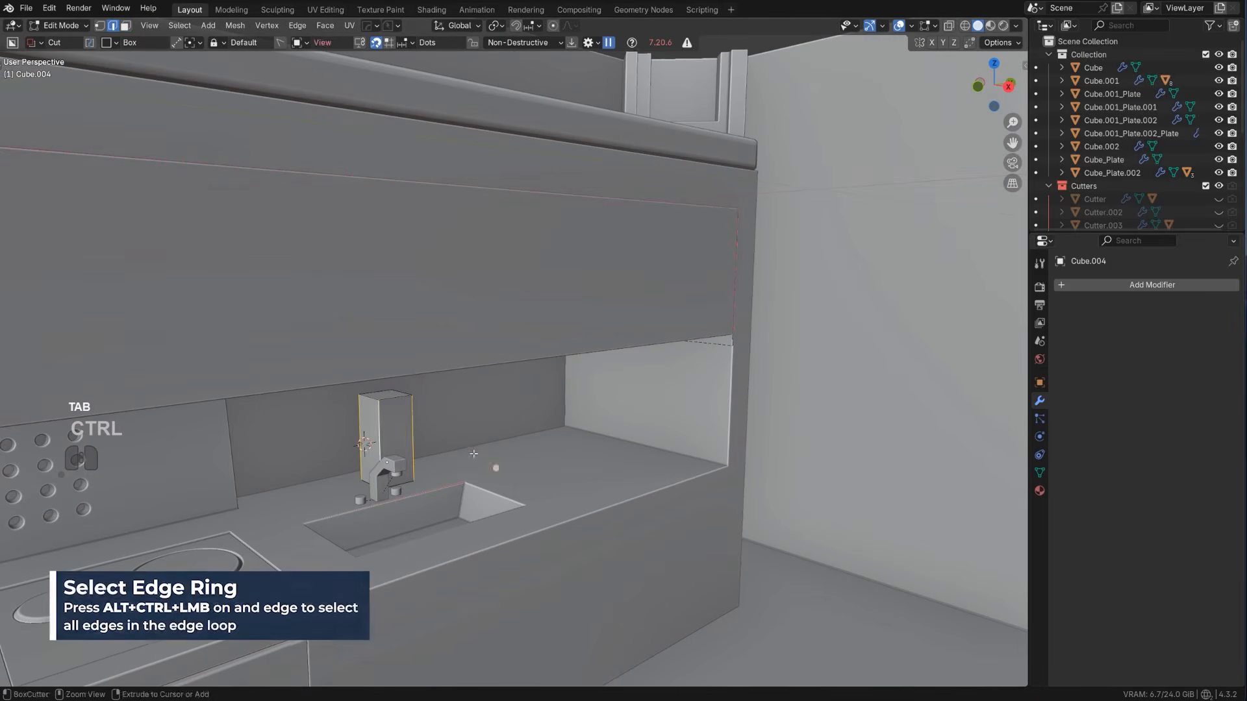
Try a wide one-segment bevel on the block's vertical edges, move the block along Y, and undo both changes
key(ctrl+b)
click(551, 462)
key(Tab)
shift+middle_drag(550, 461, 434, 465)
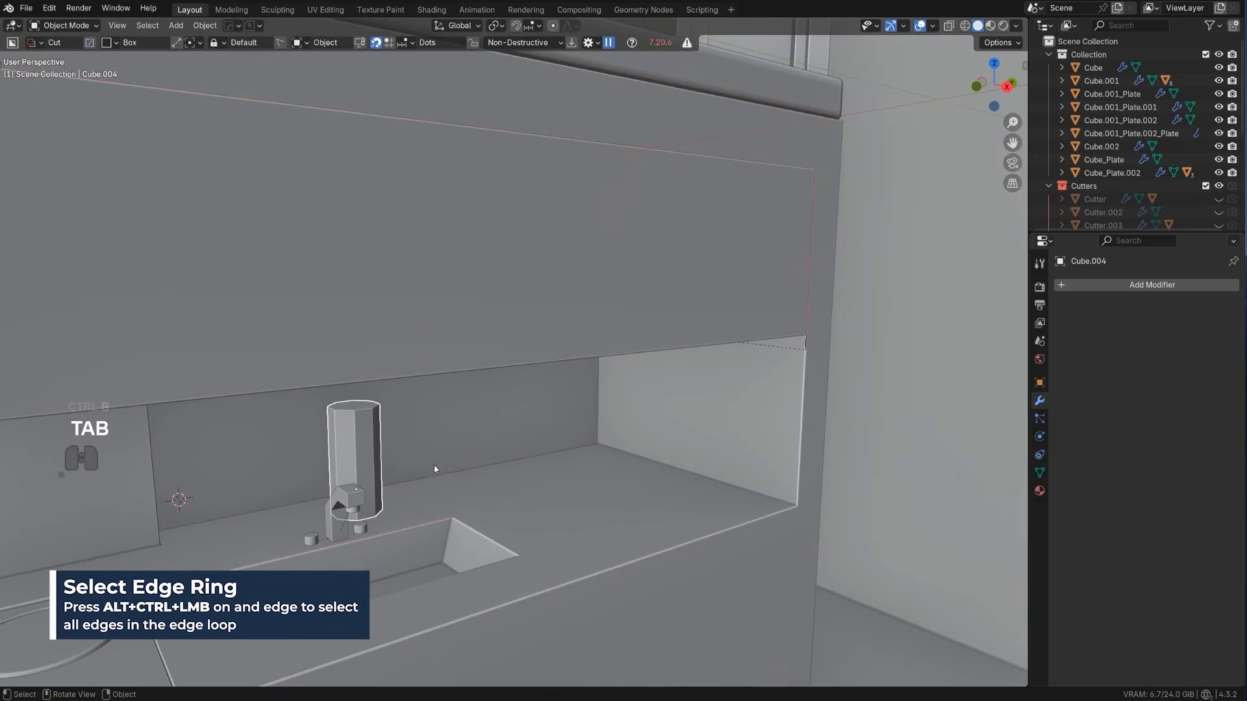
key(g)
key(y)
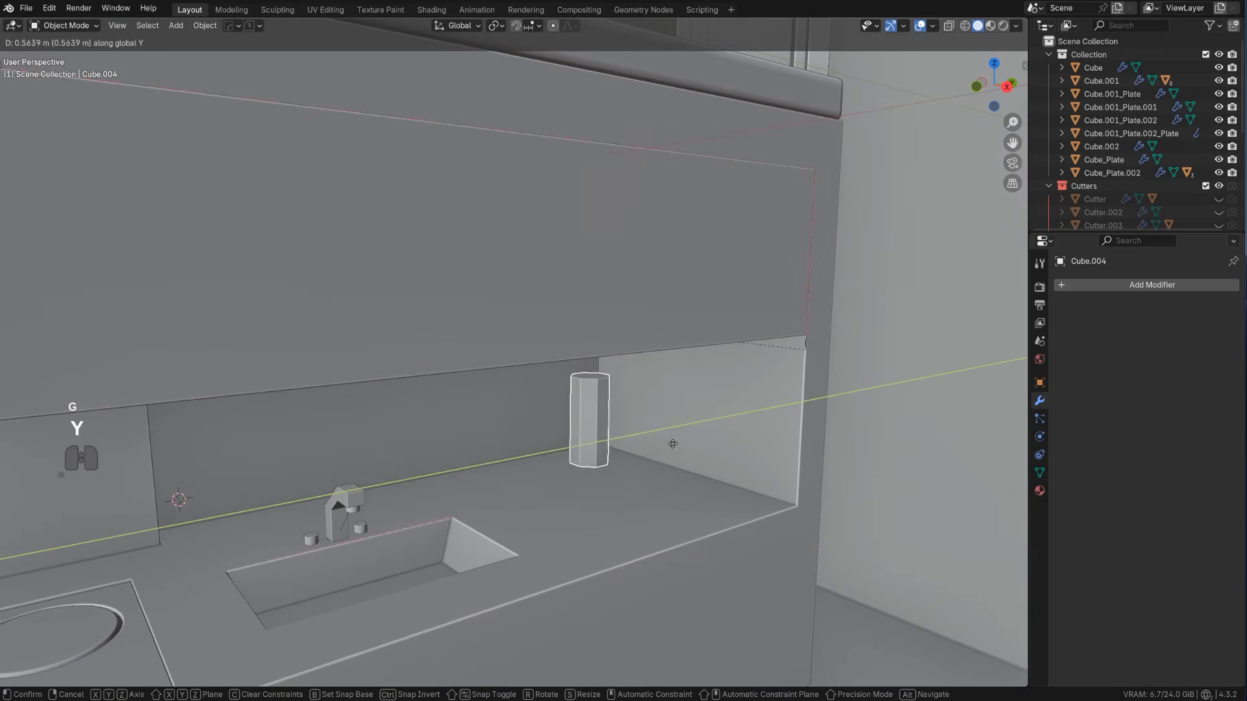
click(671, 444)
key(ctrl+z)
key(ctrl+z)
key(ctrl+z)
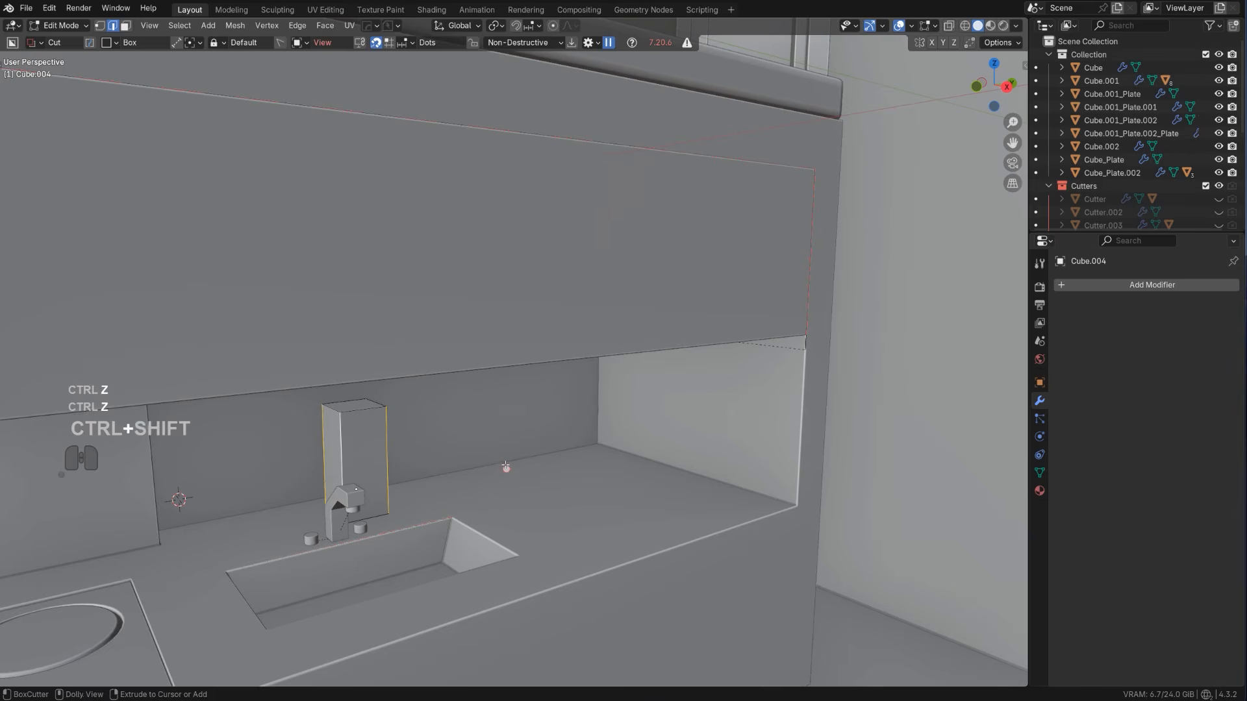
Round the block's four vertical edges with a small multi-segment bevel and return to Object Mode
key(ctrl+shift+b)
right_click(507, 467)
key(ctrl+b)
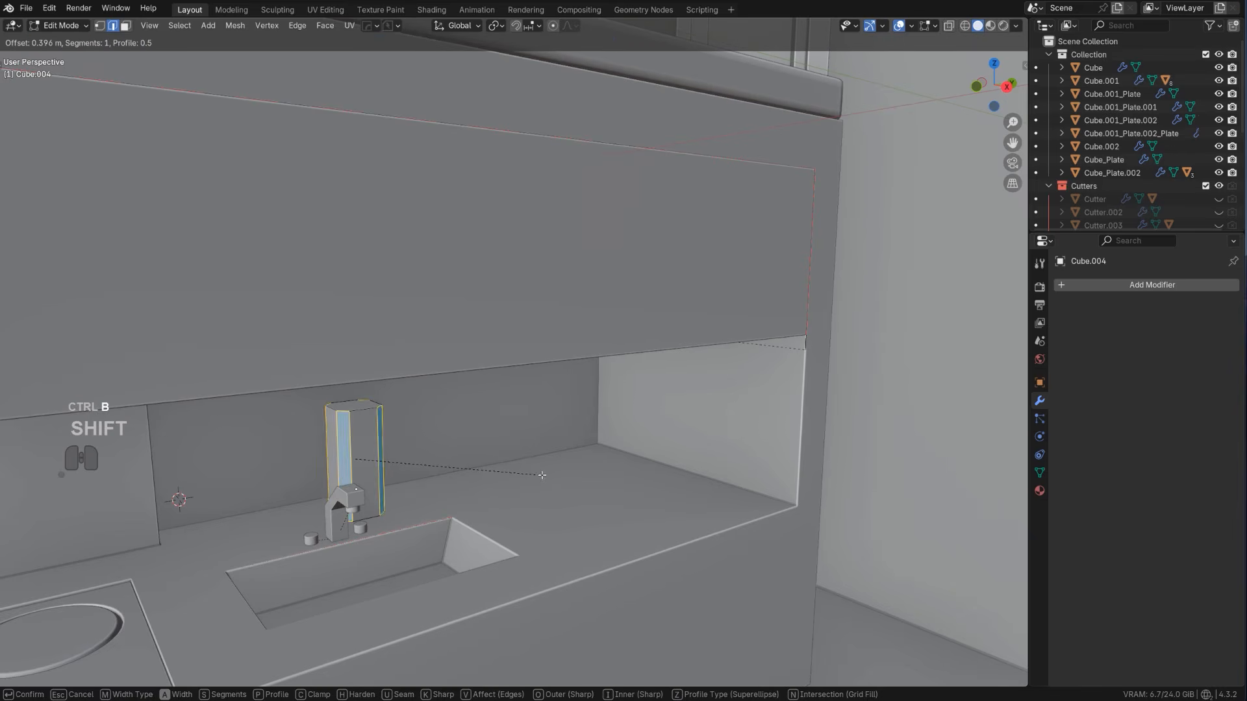
right_click(541, 475)
key(Tab)
Add a HardOps bevel to the canister block and sharpen it for weighted-normal shading
key(q)
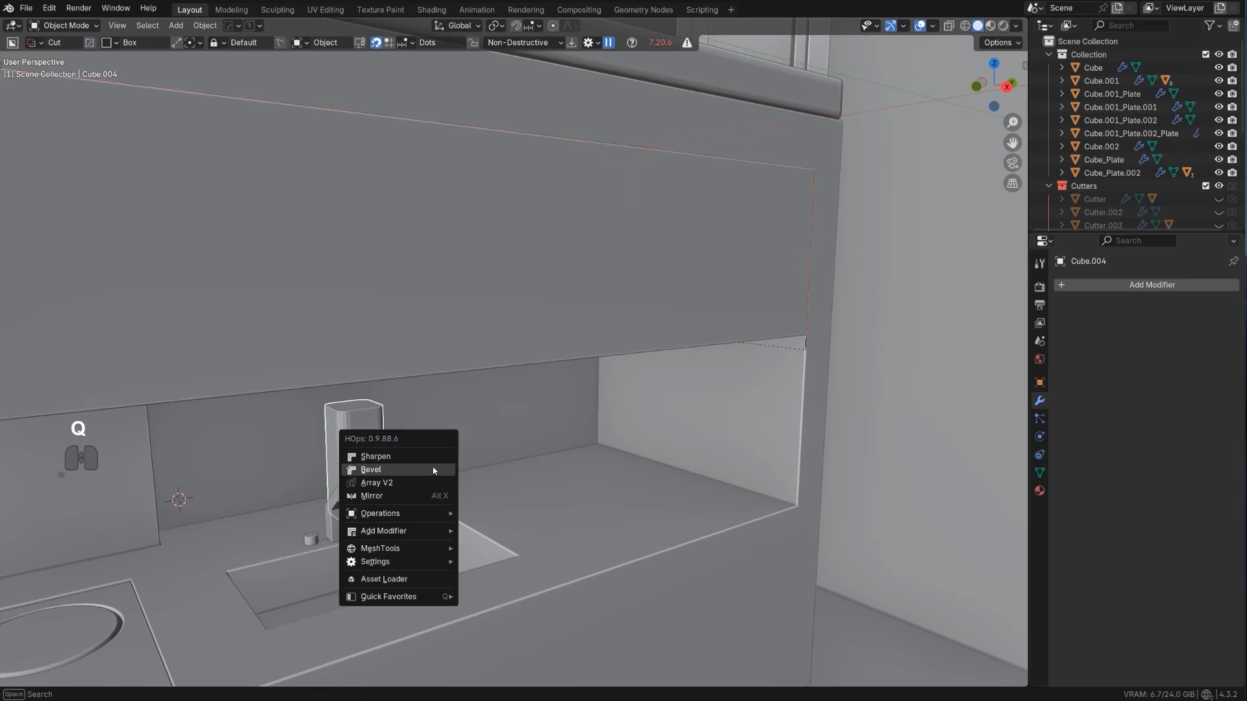
click(432, 466)
click(432, 466)
key(q)
alt+click(434, 458)
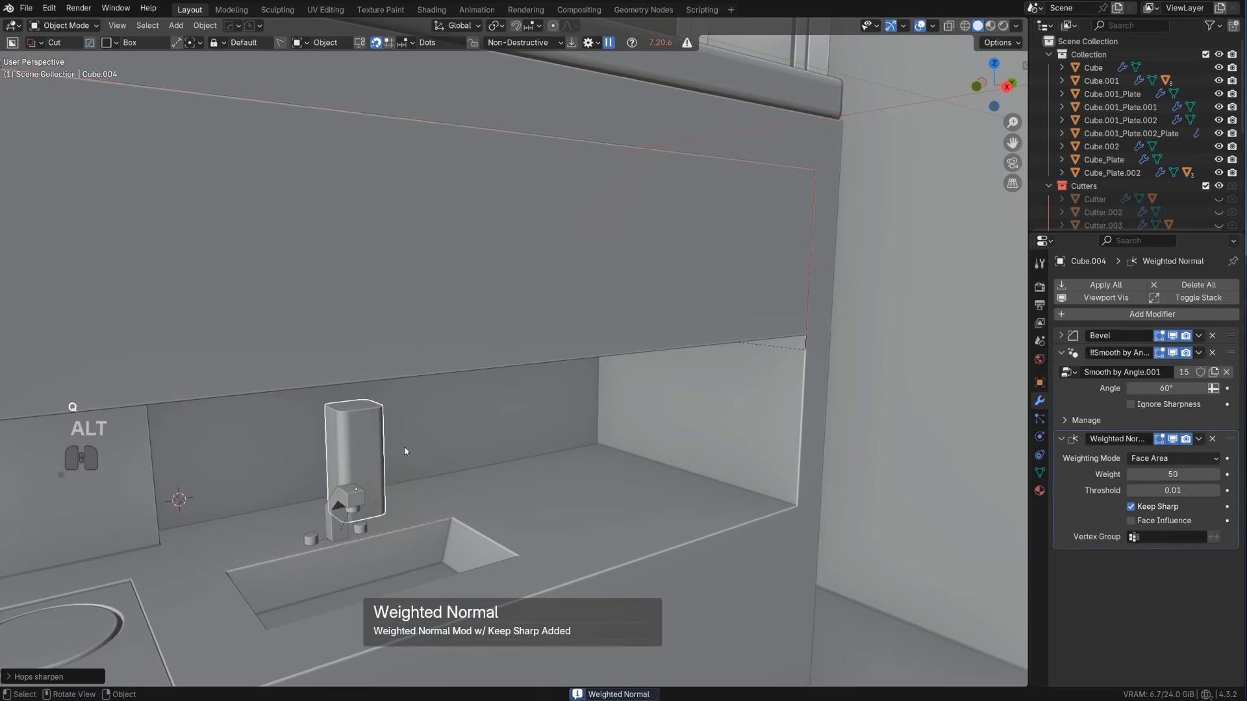
Move the canister about 0.57 m along Y to the far end of the counter
key(g)
key(y)
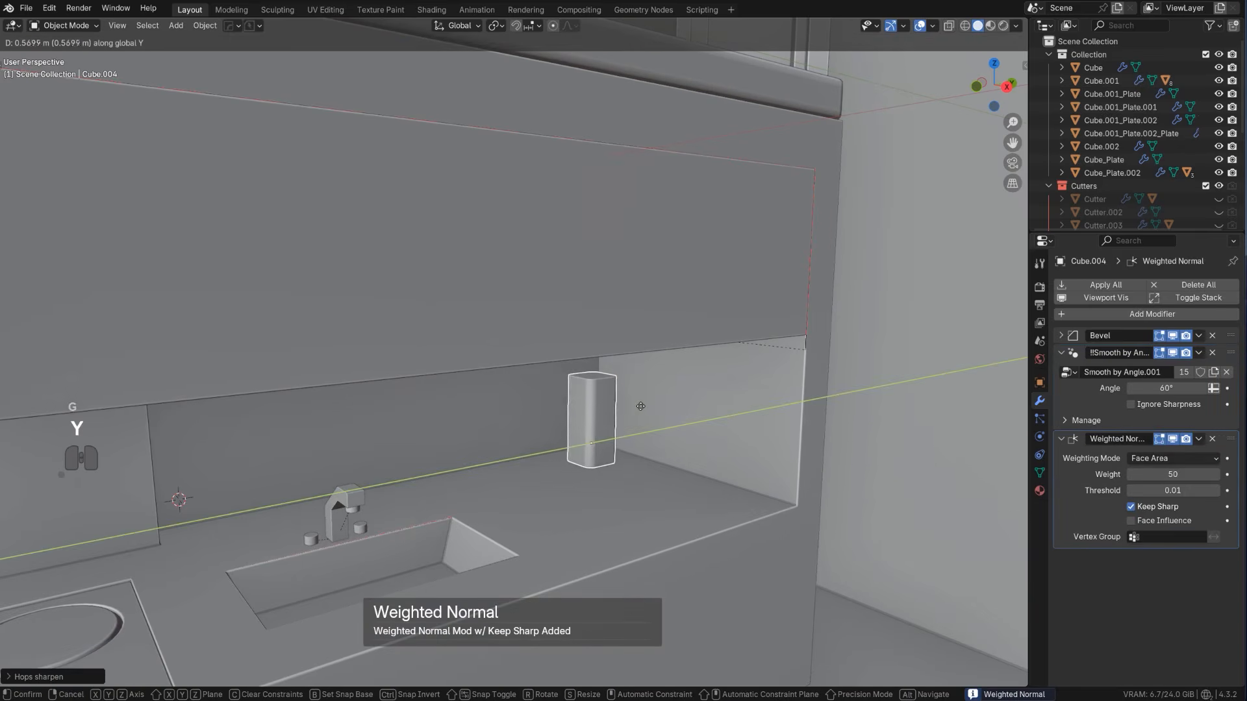
click(640, 406)
Add a horizontal loop cut near the canister's top and bevel it into a narrow one-segment band
key(Tab)
key(ctrl+r)
click(647, 405)
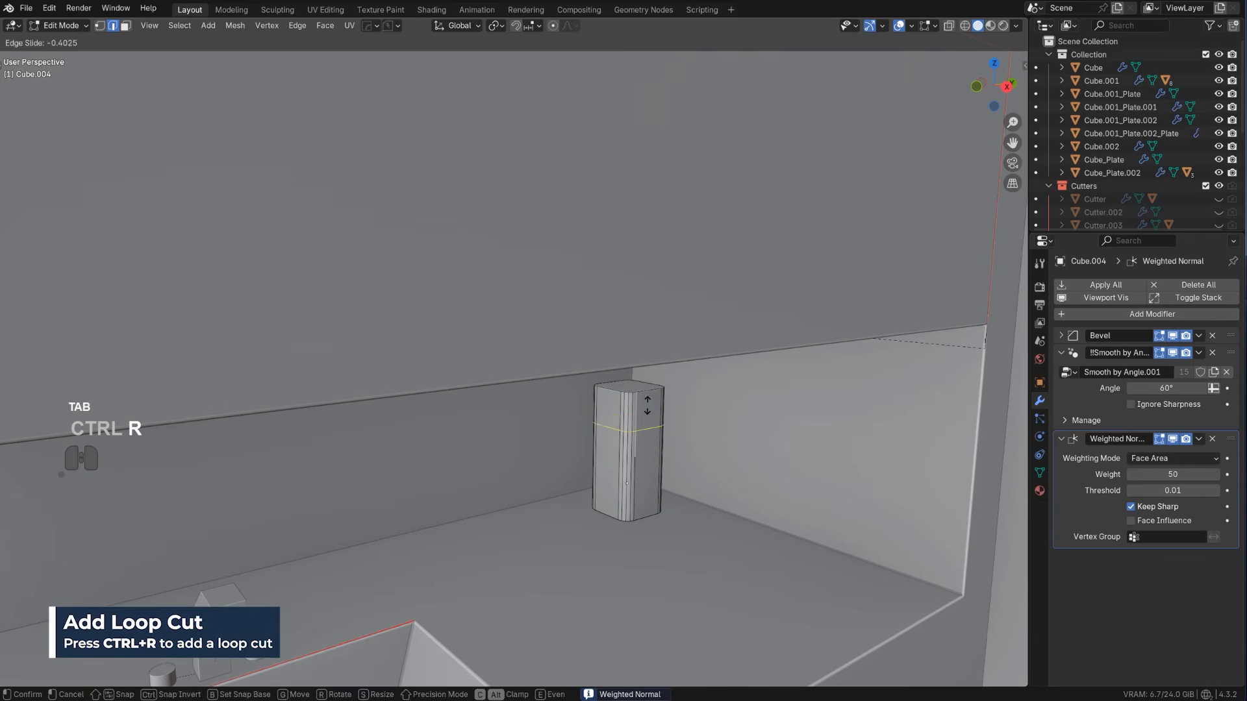
click(647, 403)
key(ctrl+b)
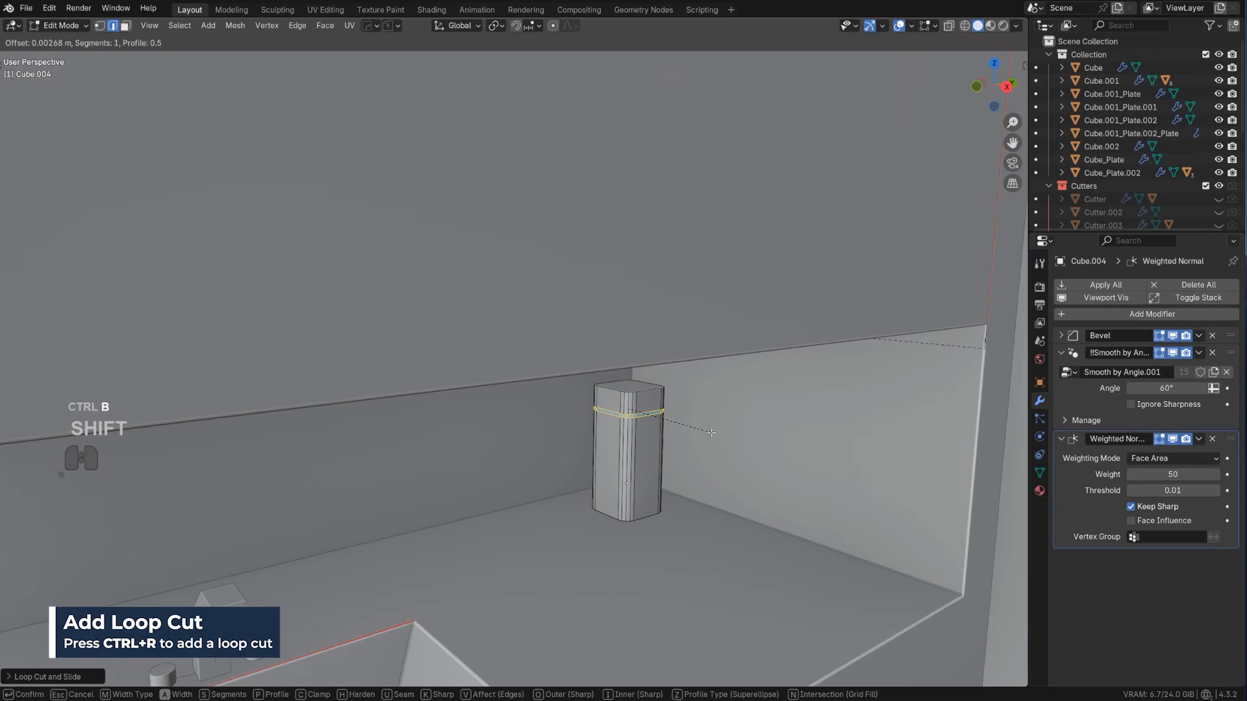
click(711, 432)
Recess the narrow band around the canister into a lid groove with HardOps Panel Face
key(x)
click(695, 524)
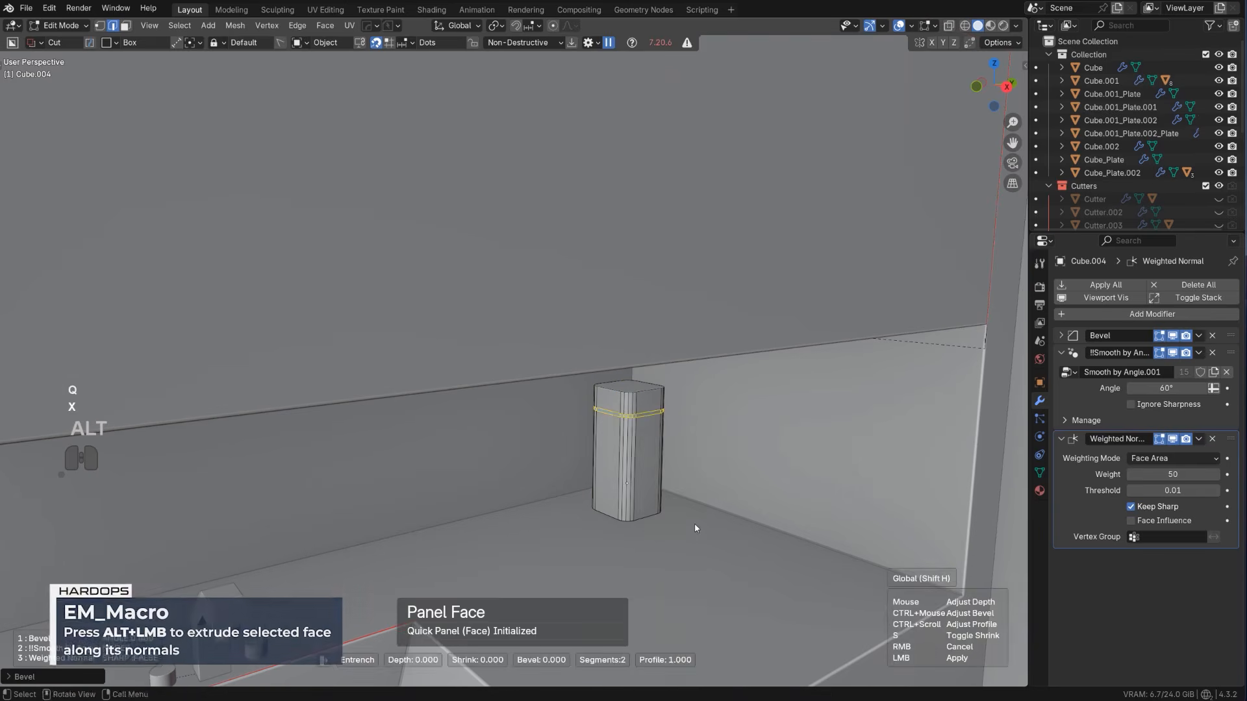
key(Tab)
Array the canister along negative Y with HardOps into three closely spaced copies
scroll(682, 480, down, 5)
key(q)
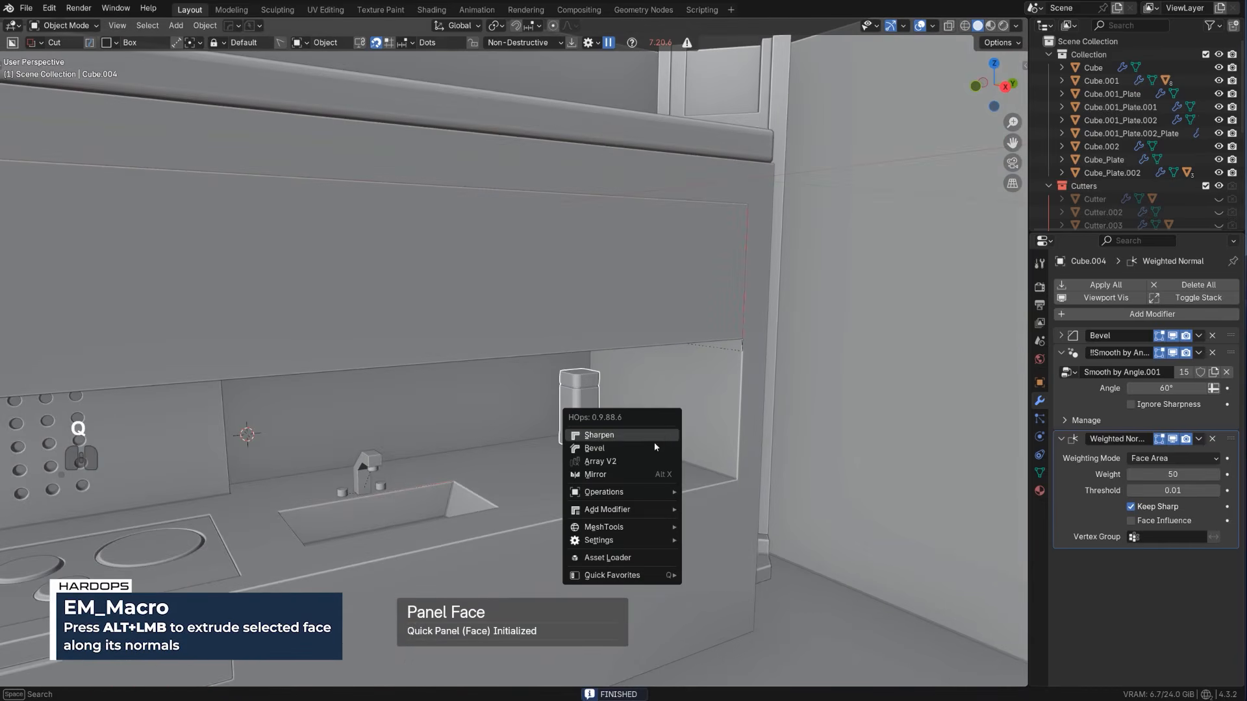
click(647, 461)
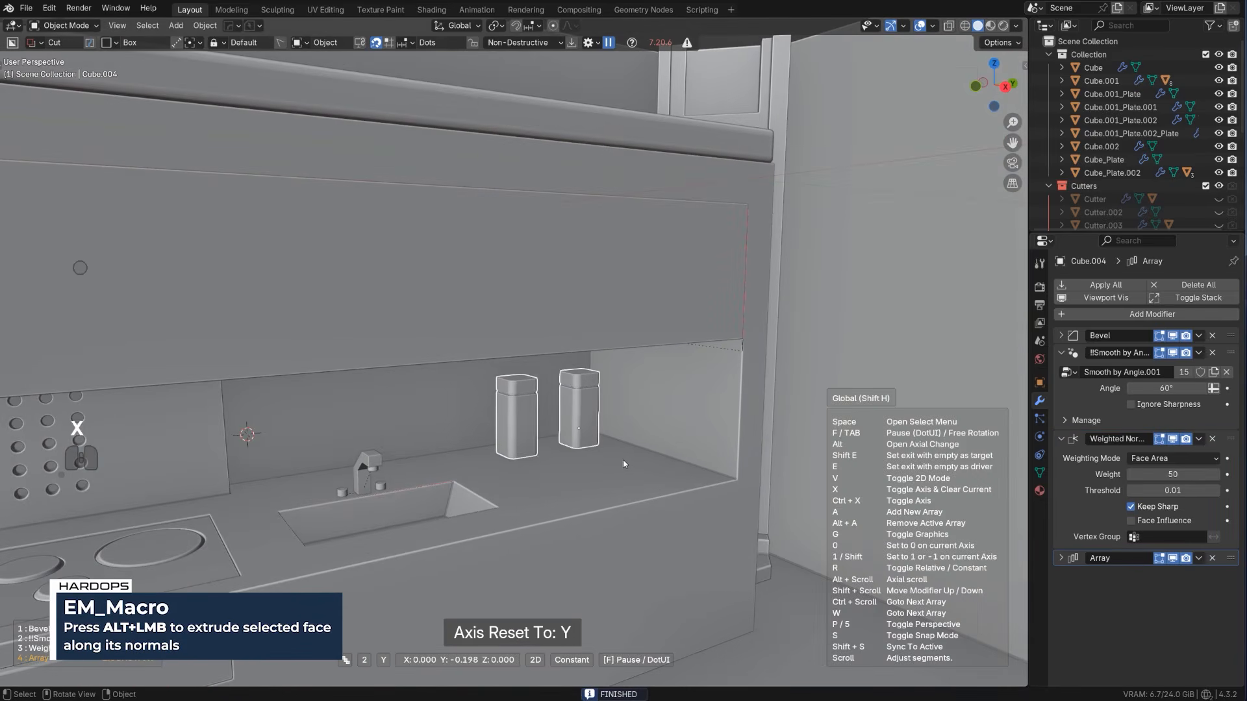
scroll(625, 468, up, 1)
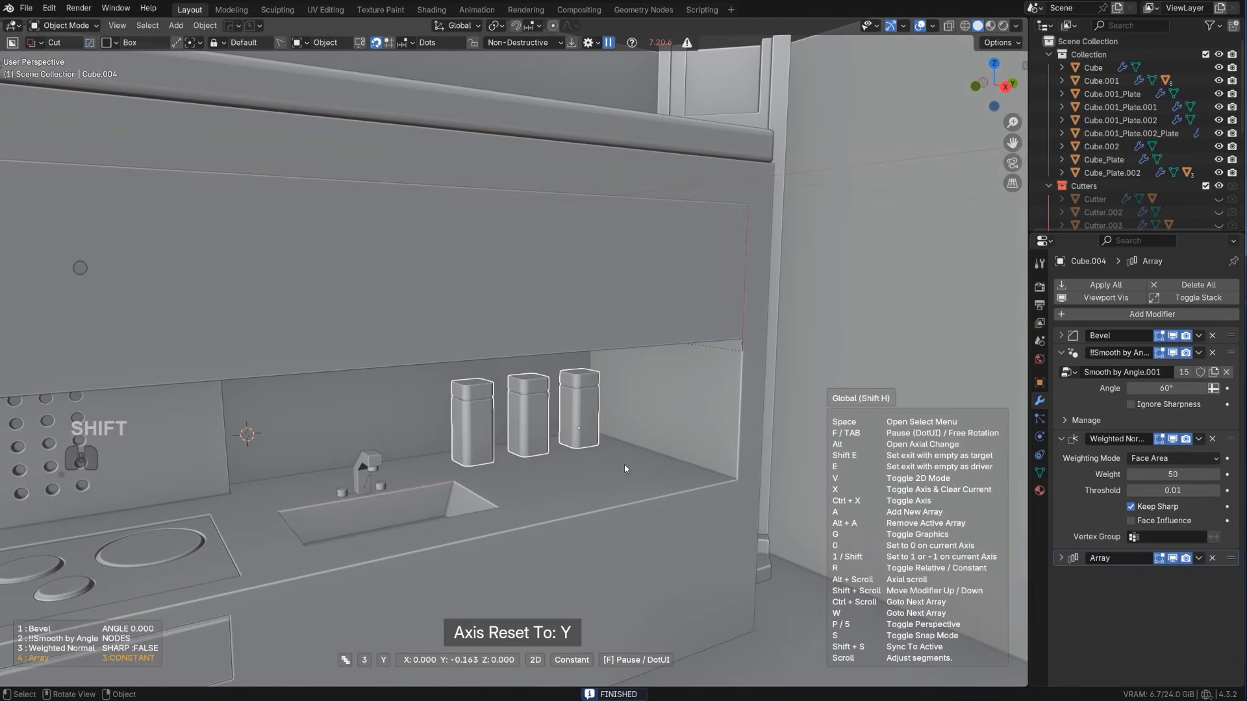
click(661, 473)
Select the counter block and draw a BoxCutter box on its front at the far end beneath the canisters
scroll(643, 481, down, 6)
scroll(463, 411, down, 2)
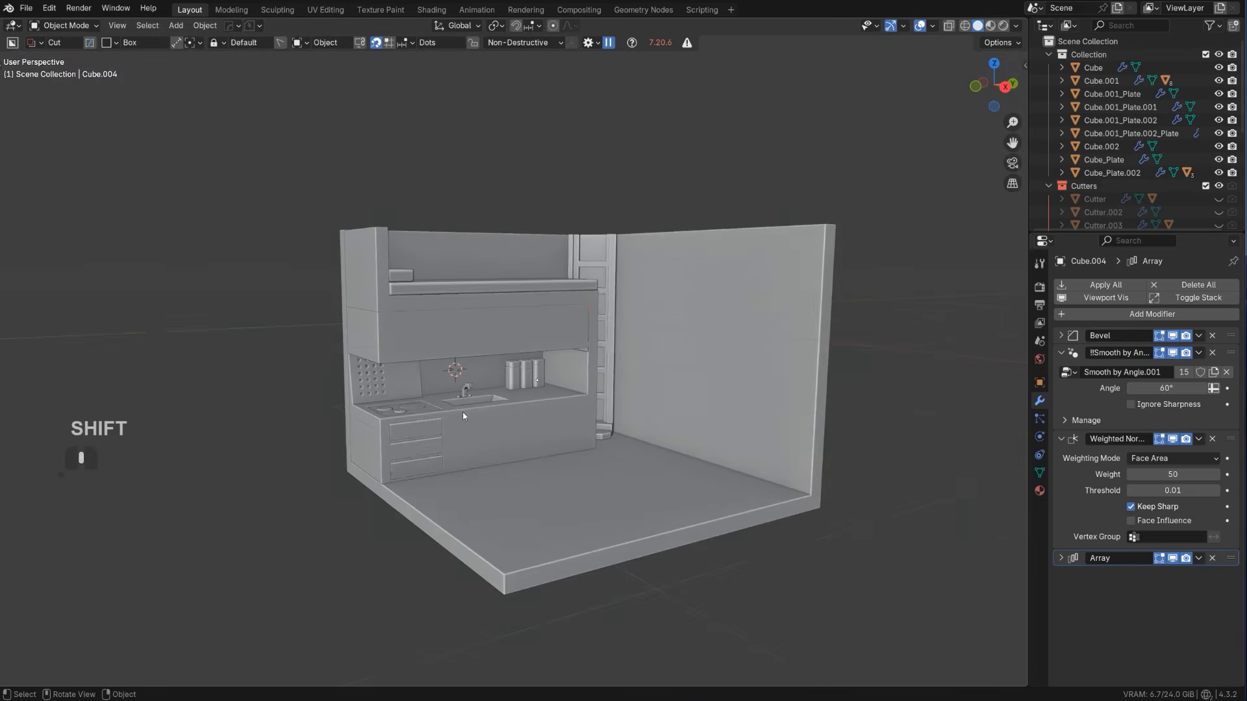
middle_drag(463, 411, 533, 444)
scroll(533, 444, up, 3)
scroll(533, 447, up, 4)
click(562, 368)
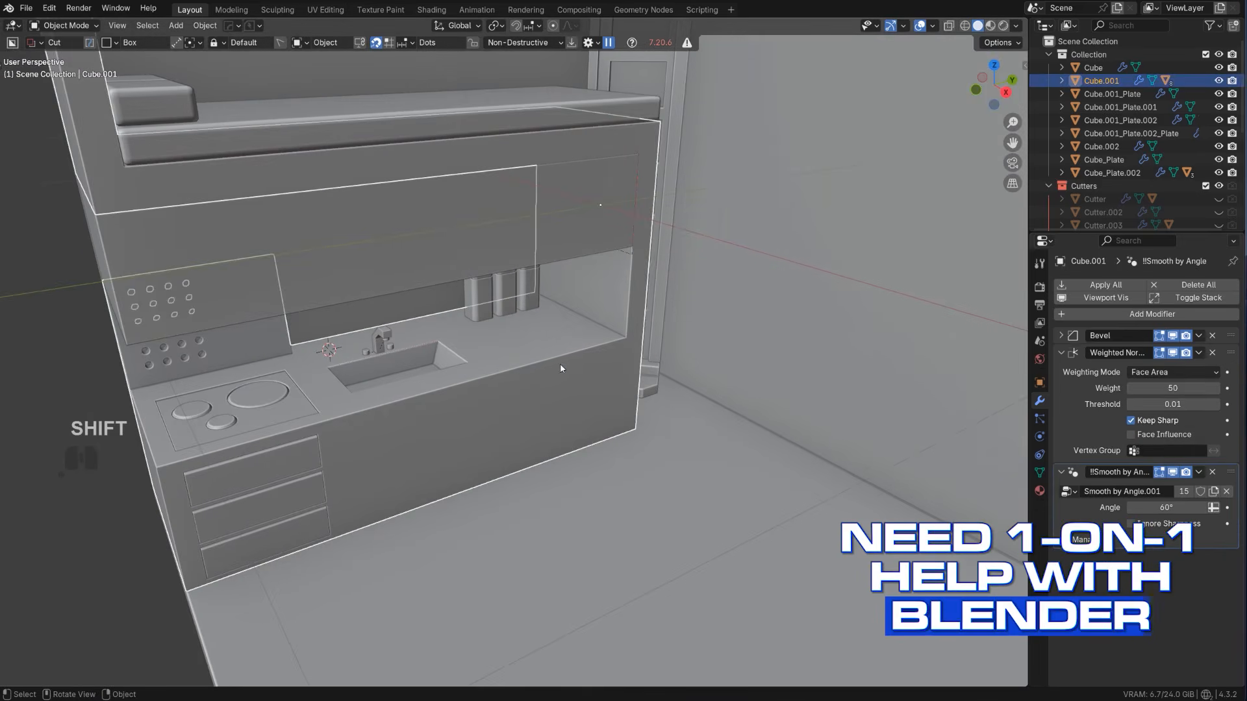
shift+middle_drag(592, 340, 566, 345)
scroll(566, 351, up, 2)
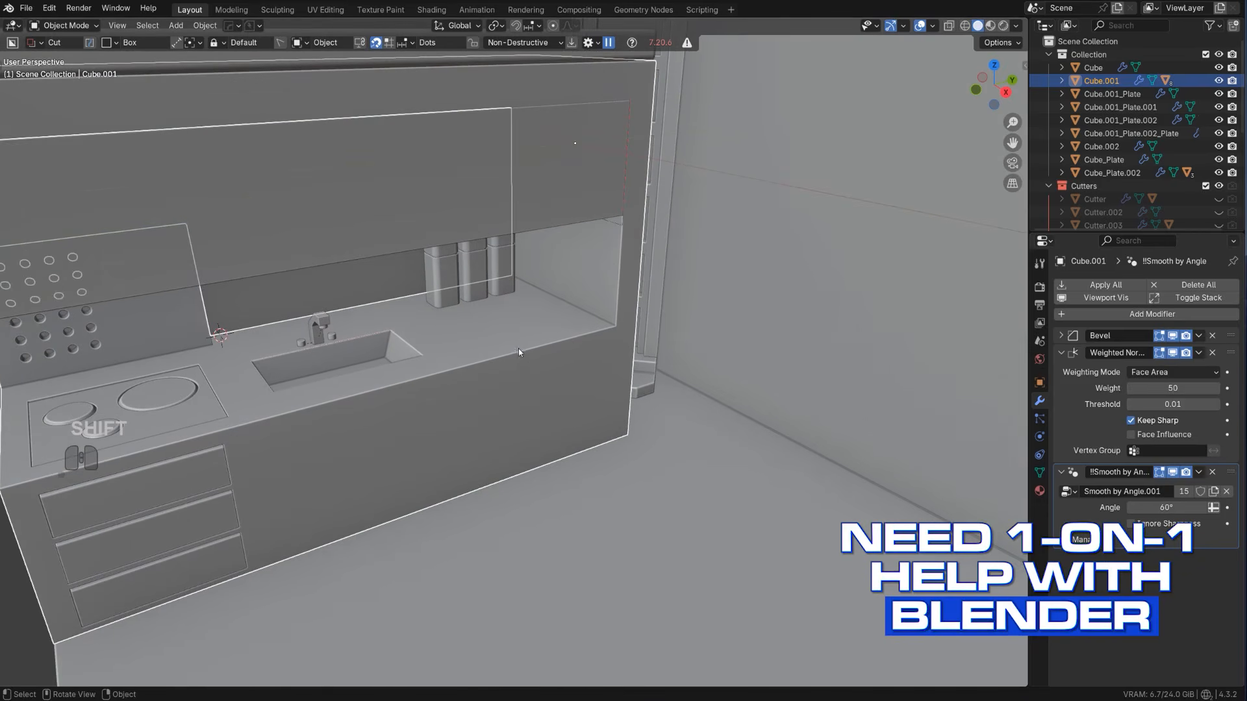
drag(513, 347, 663, 371)
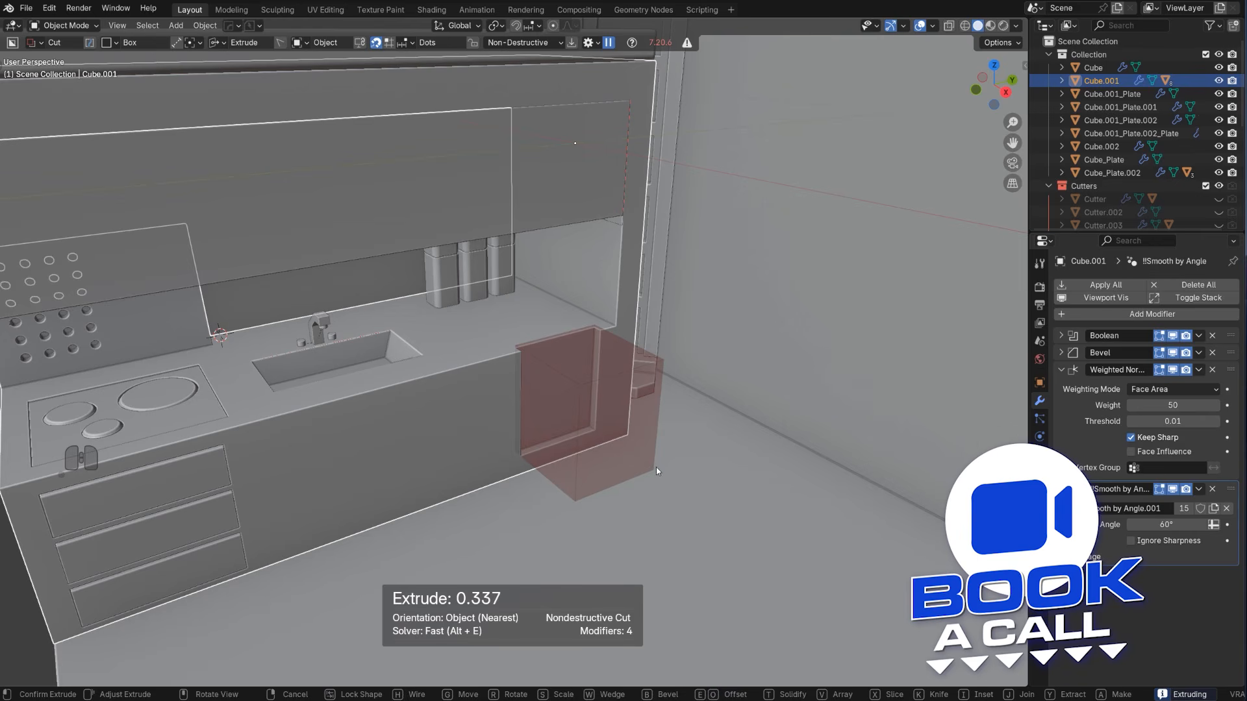
Switch the box cut to a slice extruded about 0.37 and apply it as a separate cabinet panel
key(x)
key(space)
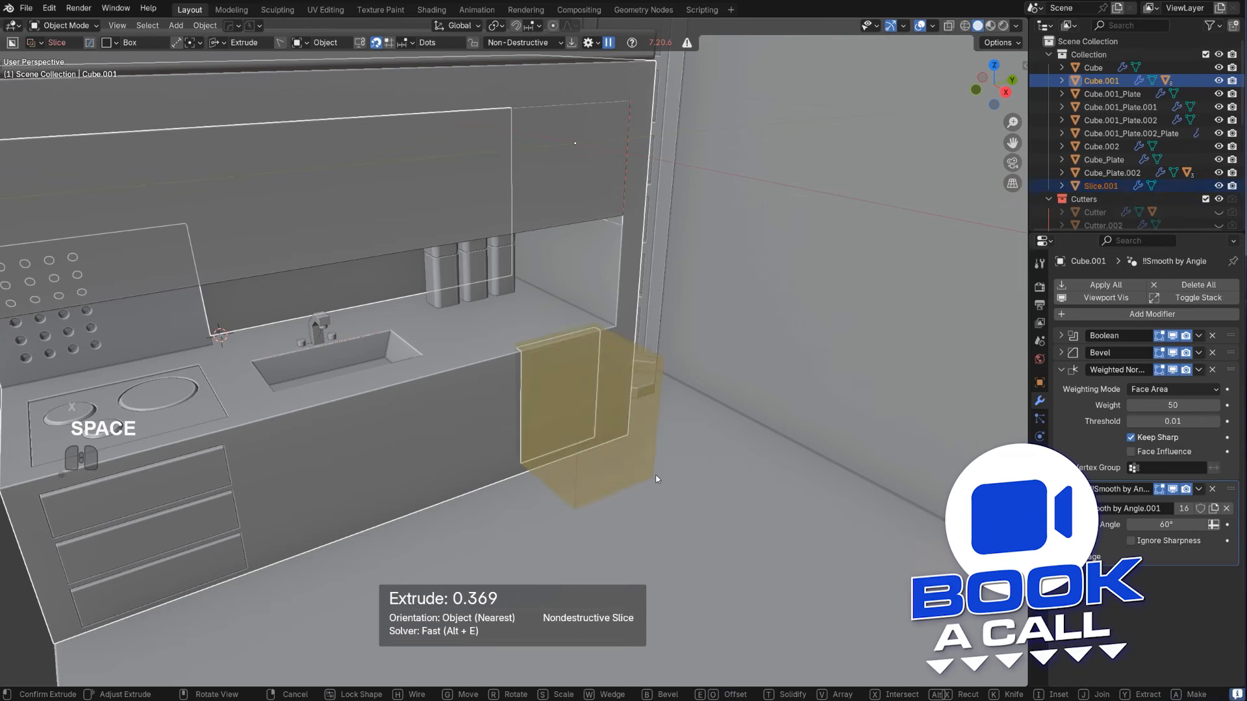
click(576, 393)
Sharpen the sliced cabinet panel with HardOps and open it in Edit Mode
key(q)
ctrl+click(575, 393)
key(Tab)
scroll(545, 343, up, 2)
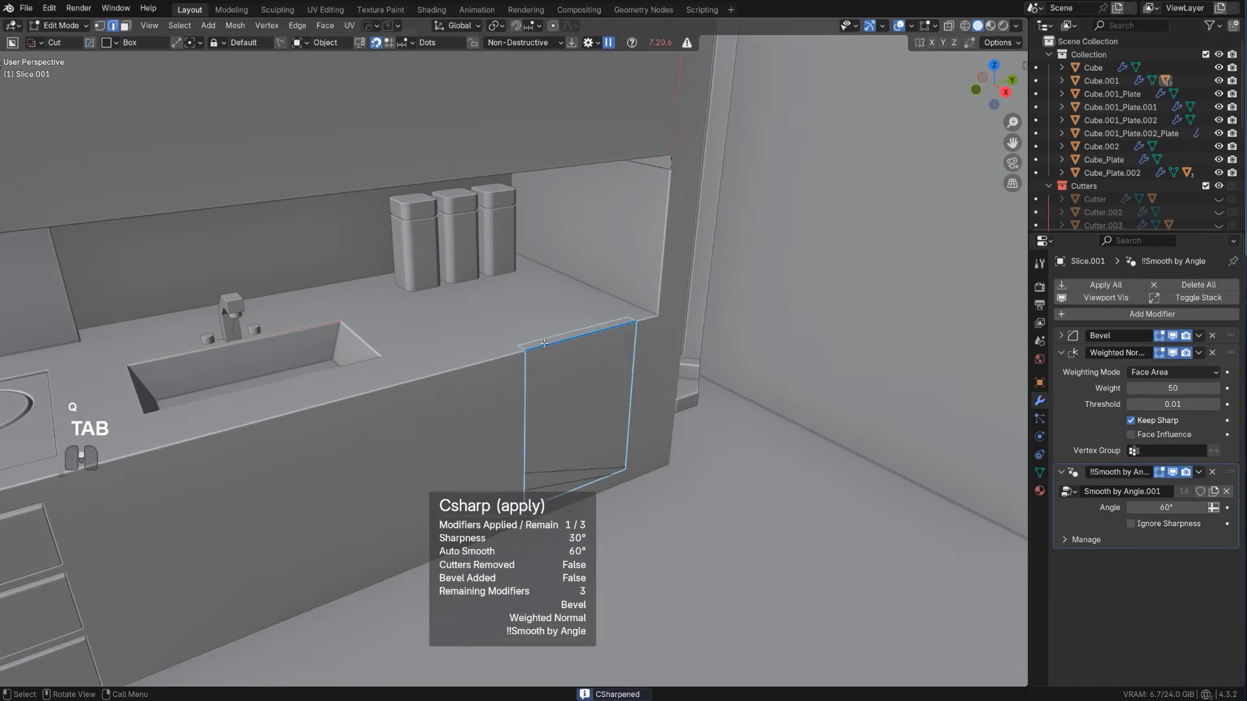
Try to bevel the selected outline edges of the sliced cabinet panel
key(ctrl+b)
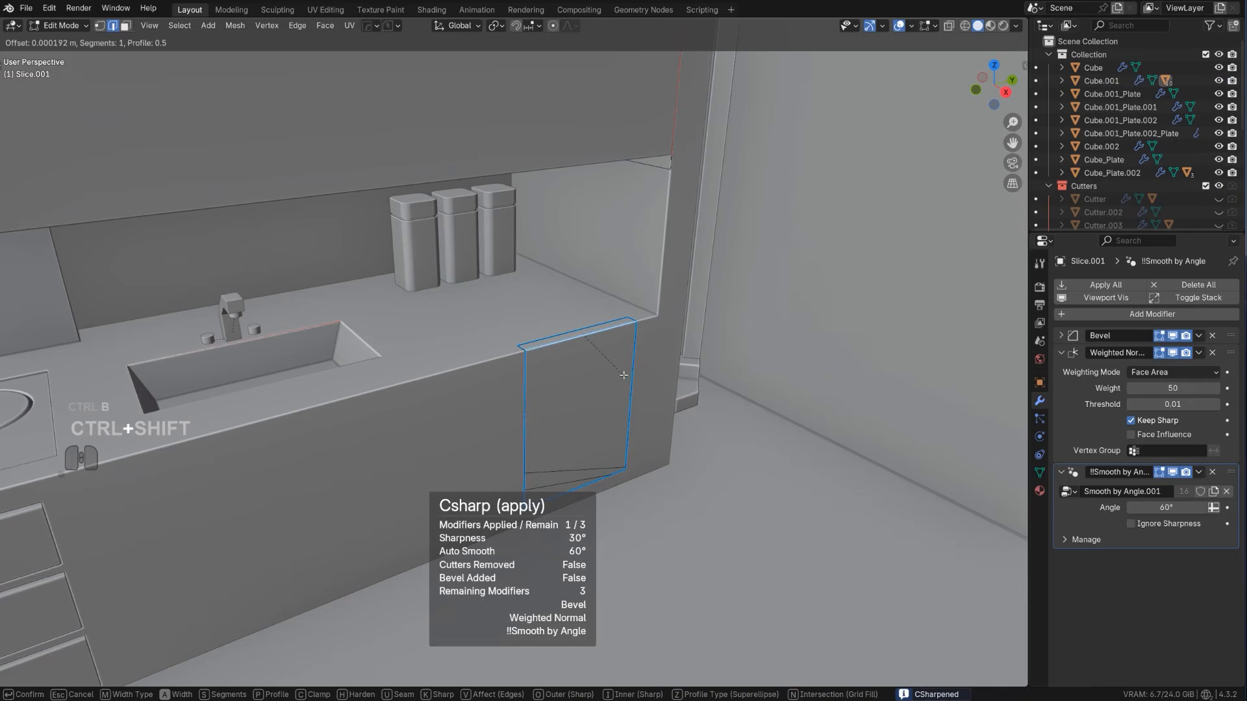
click(647, 430)
key(Tab)
scroll(595, 342, down, 8)
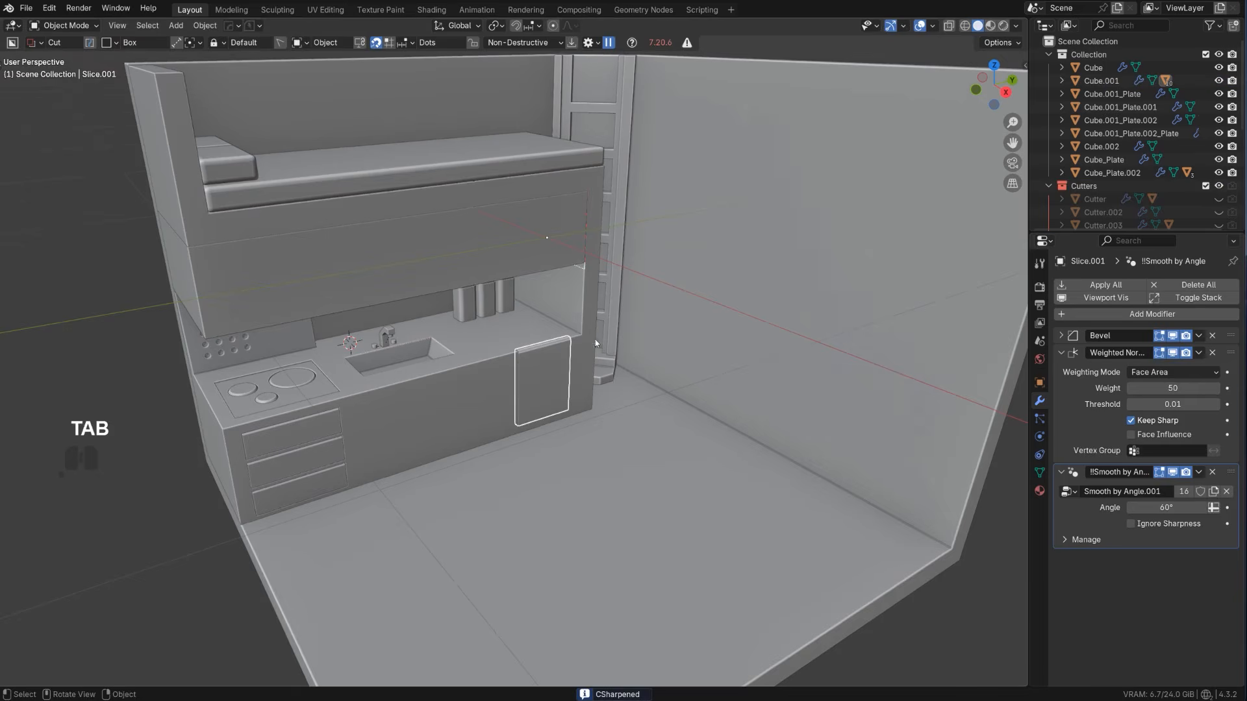
key(ctrl+z)
key(ctrl+z)
scroll(558, 336, up, 8)
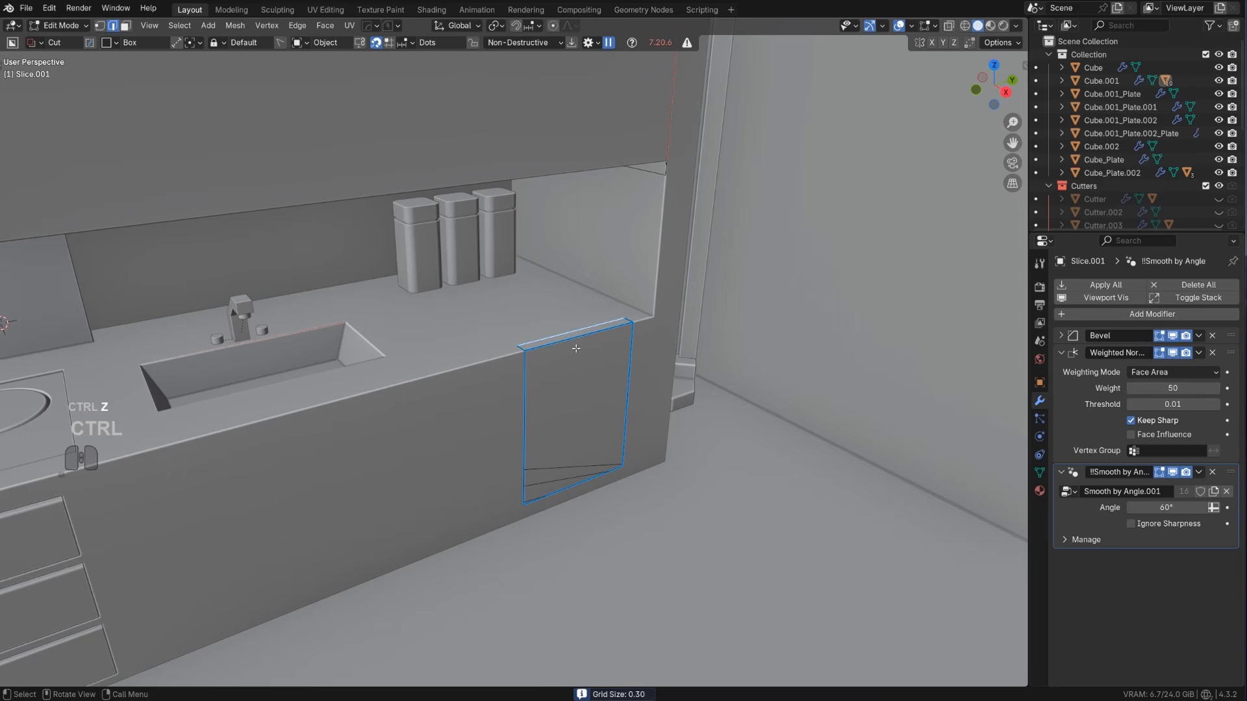
Bevel the selected outline edges of the sliced cabinet panel and return to Object Mode
key(ctrl+b)
click(617, 369)
key(Tab)
scroll(580, 279, down, 7)
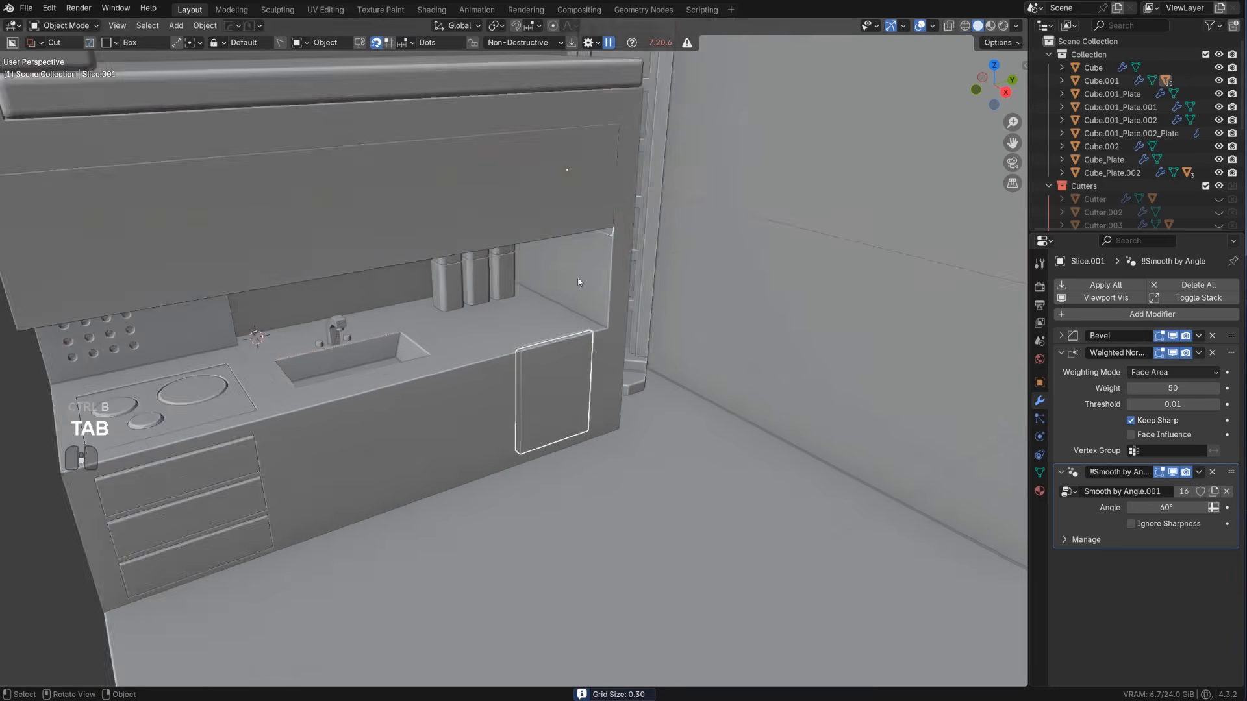
Select the counter block and set the BoxCutter object orient method to Local
click(451, 456)
scroll(450, 455, up, 3)
click(455, 406)
scroll(461, 416, up, 4)
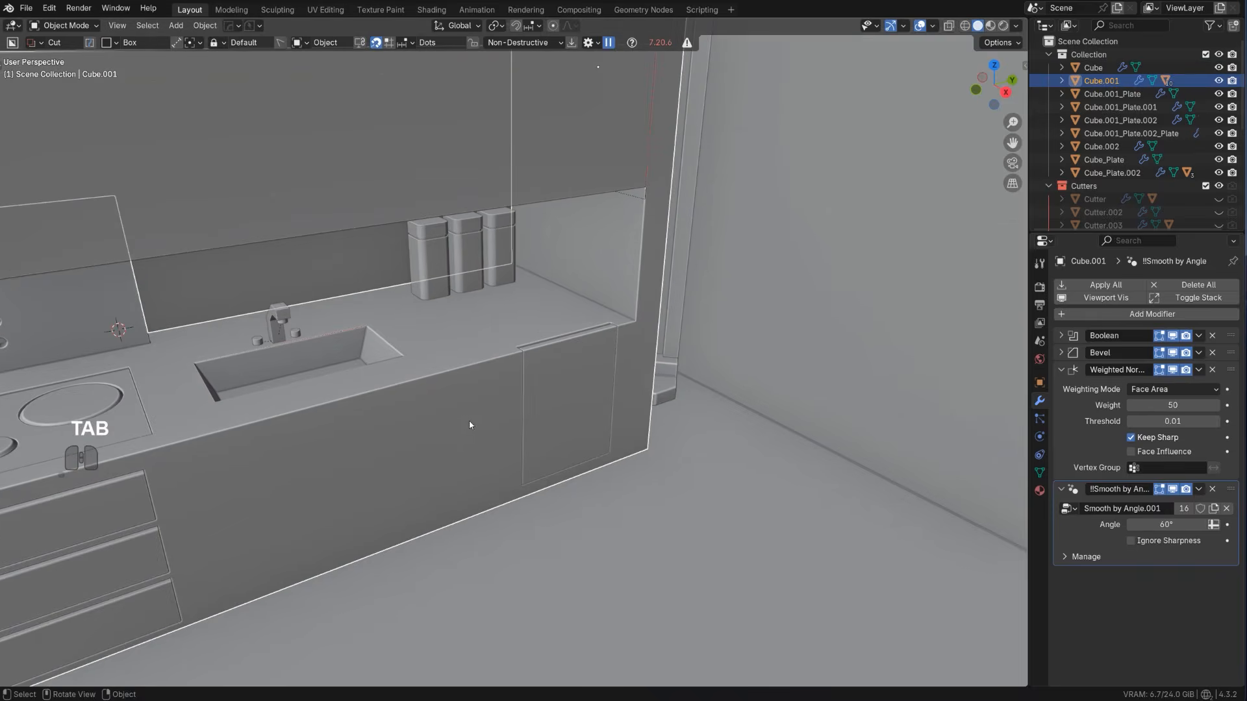
scroll(316, 410, down, 3)
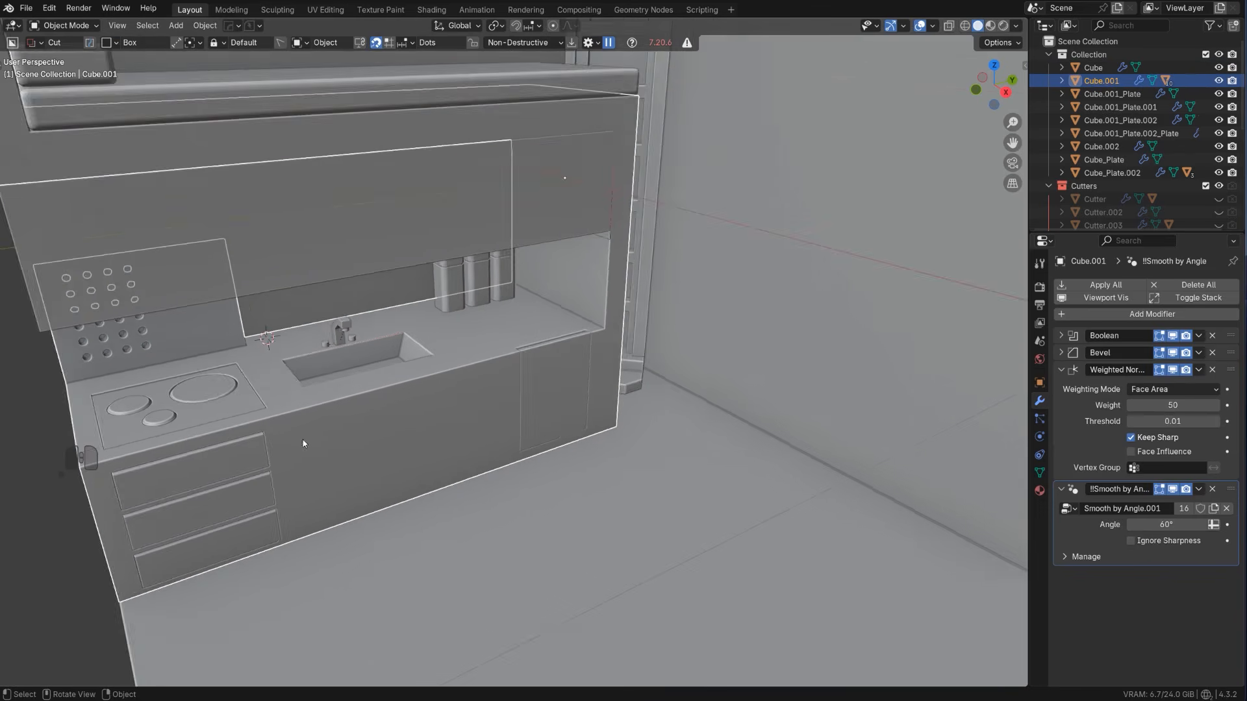
shift+middle_drag(303, 440, 422, 382)
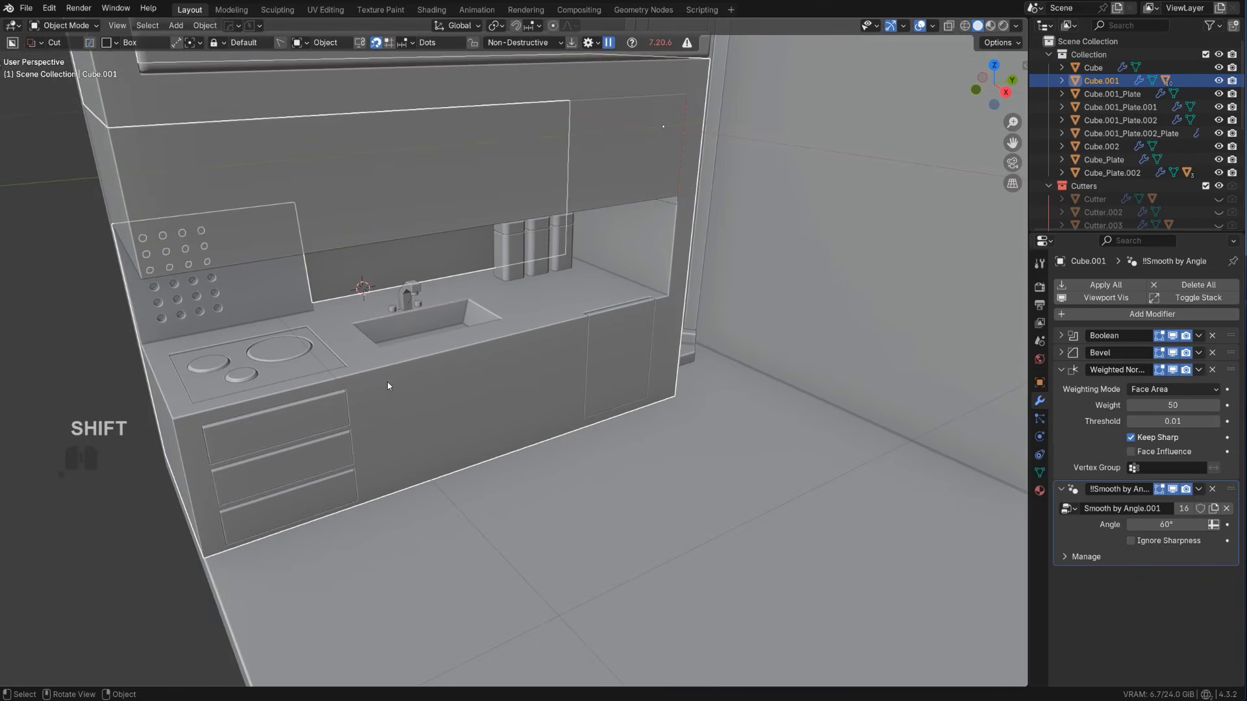
drag(367, 386, 506, 430)
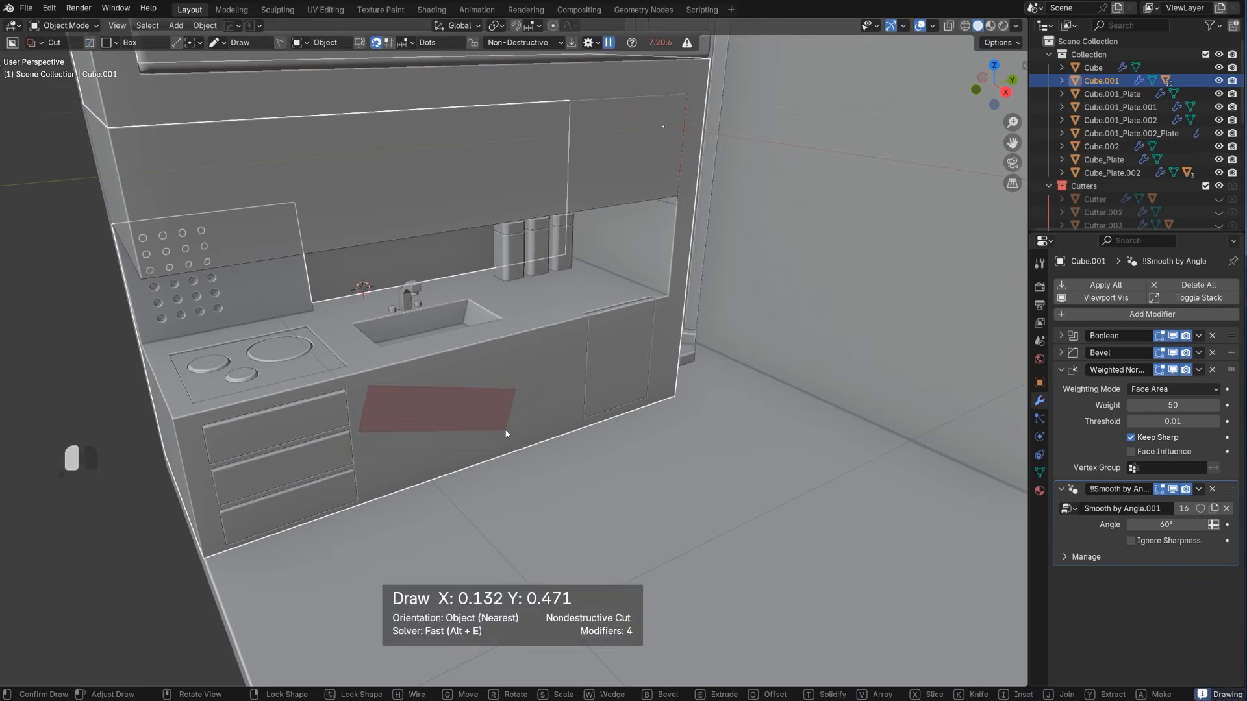
right_click(504, 429)
key(shift+v)
click(451, 417)
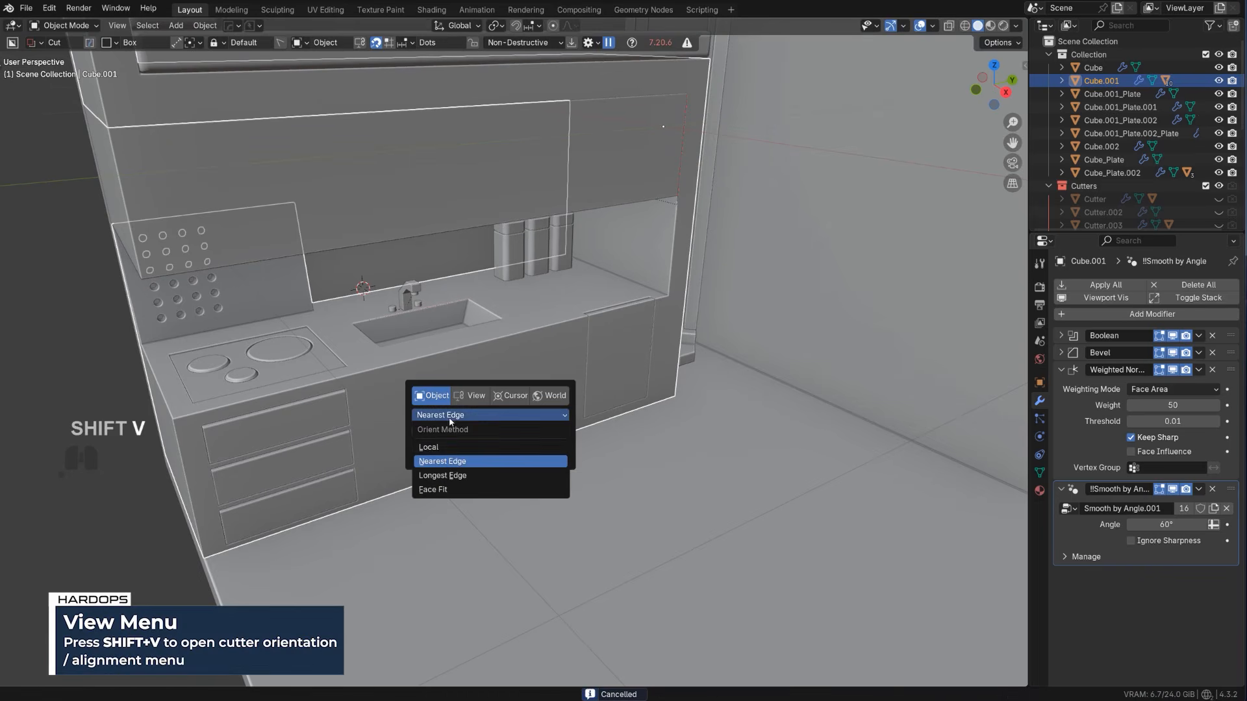
click(453, 451)
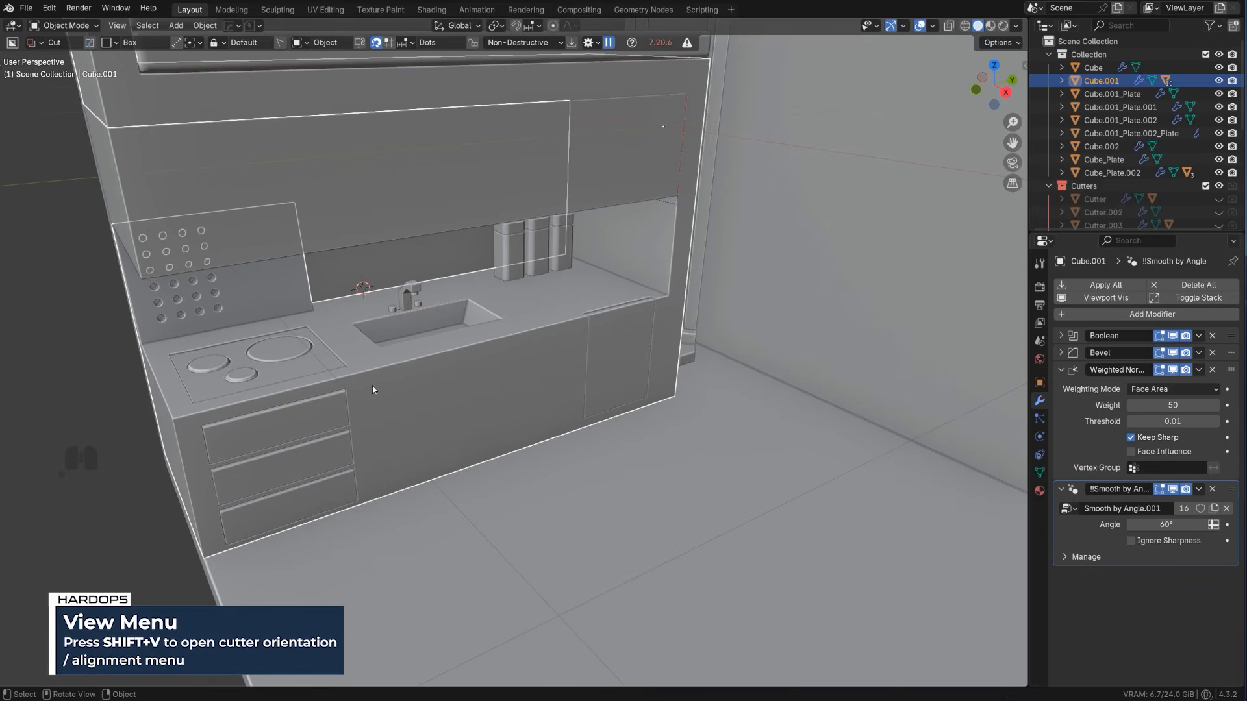
Cut a wide box recess about 0.048 deep into the counter front between the drawers and the cabinet panel
drag(372, 386, 415, 405)
drag(506, 434, 557, 450)
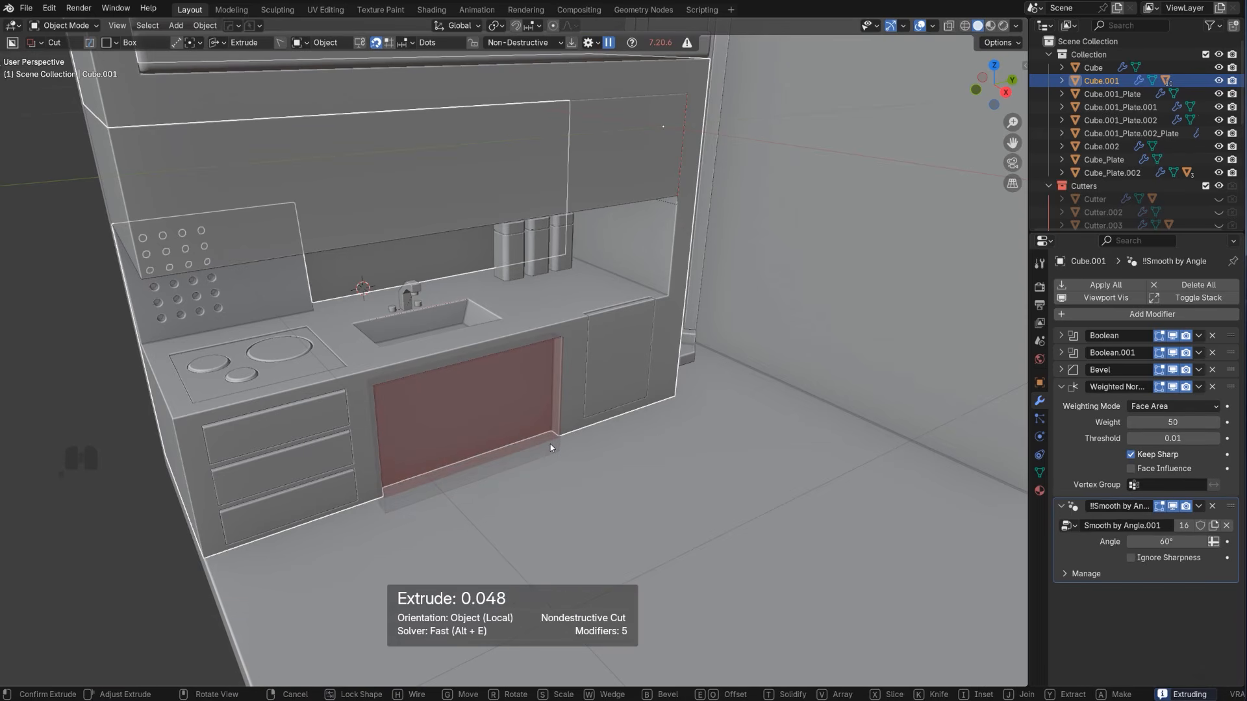
click(550, 447)
middle_drag(131, 500, 198, 433)
click(194, 426)
scroll(273, 419, down, 3)
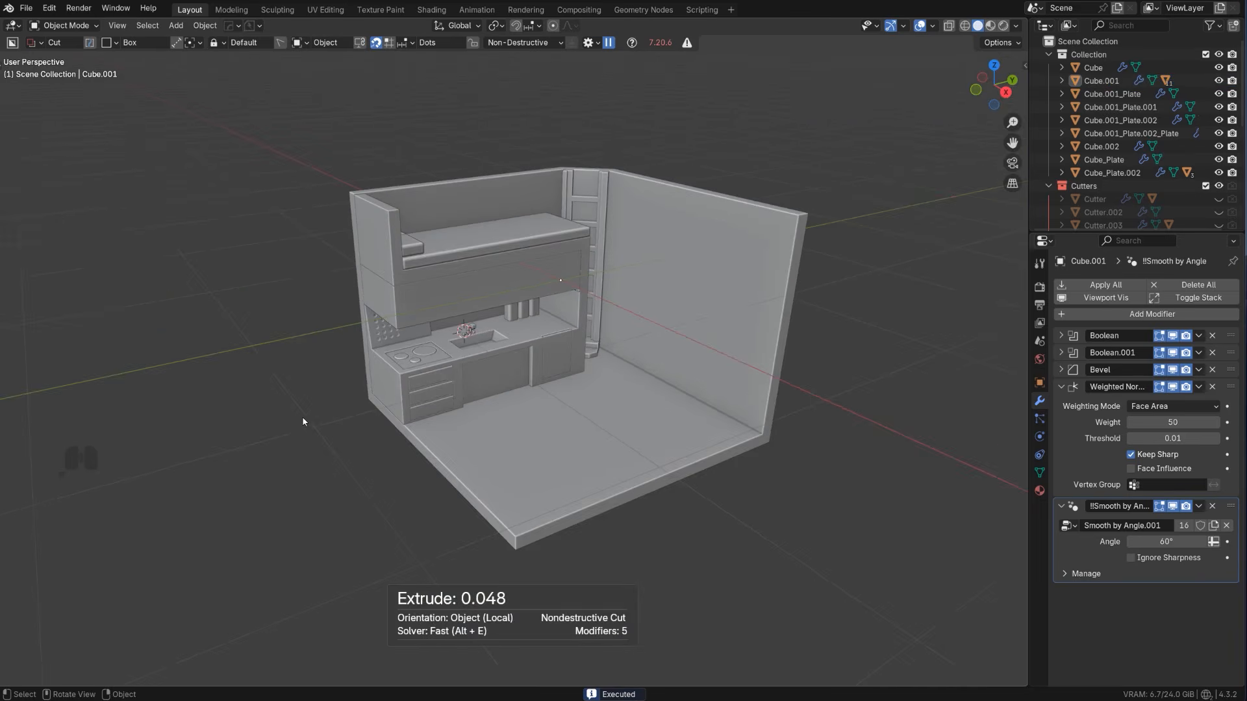
Select the counter block and bring up the box cutter of its front recess with the HardOps boolean tools
middle_drag(430, 386, 485, 404)
scroll(455, 337, up, 3)
scroll(455, 334, up, 2)
mouse_move(455, 335)
middle_down()
mouse_move(388, 317)
mouse_move(447, 328)
middle_up()
key(q)
click(404, 326)
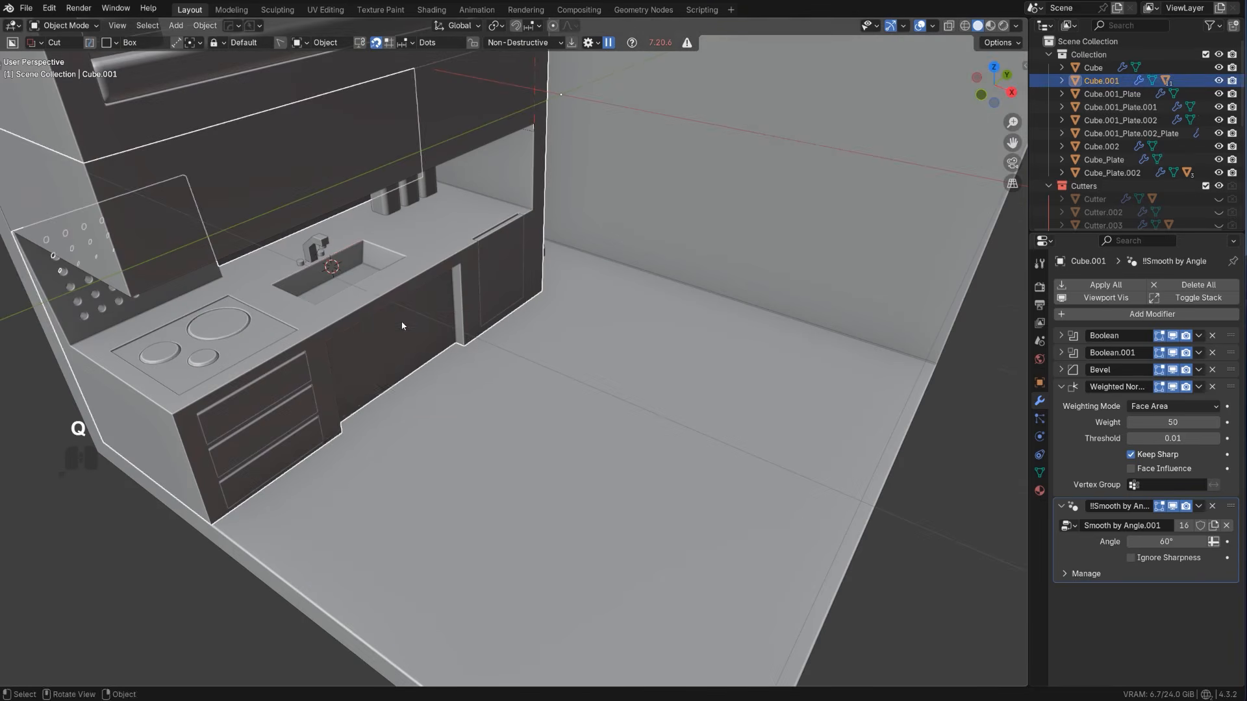
key(q)
click(393, 343)
click(395, 347)
shift+middle_drag(439, 358, 489, 392)
scroll(488, 392, up, 2)
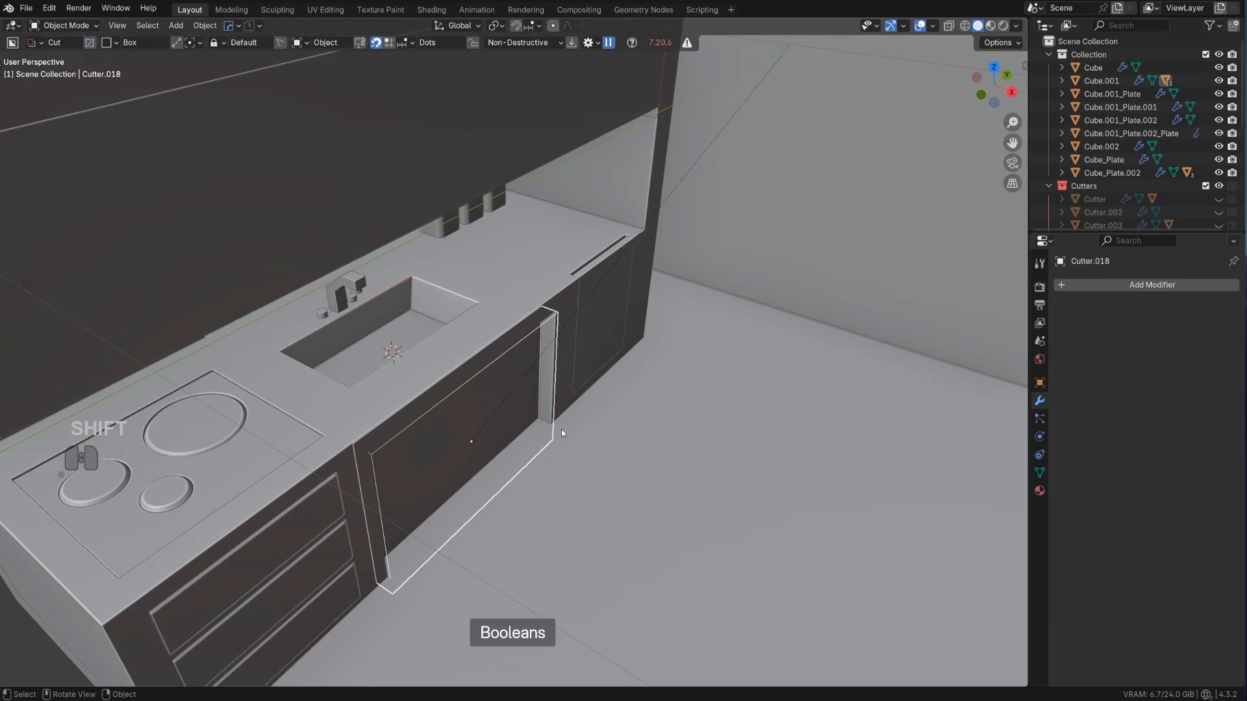
Scale the recess cutter up along the X axis to deepen the opening beneath the sink
key(s)
key(x)
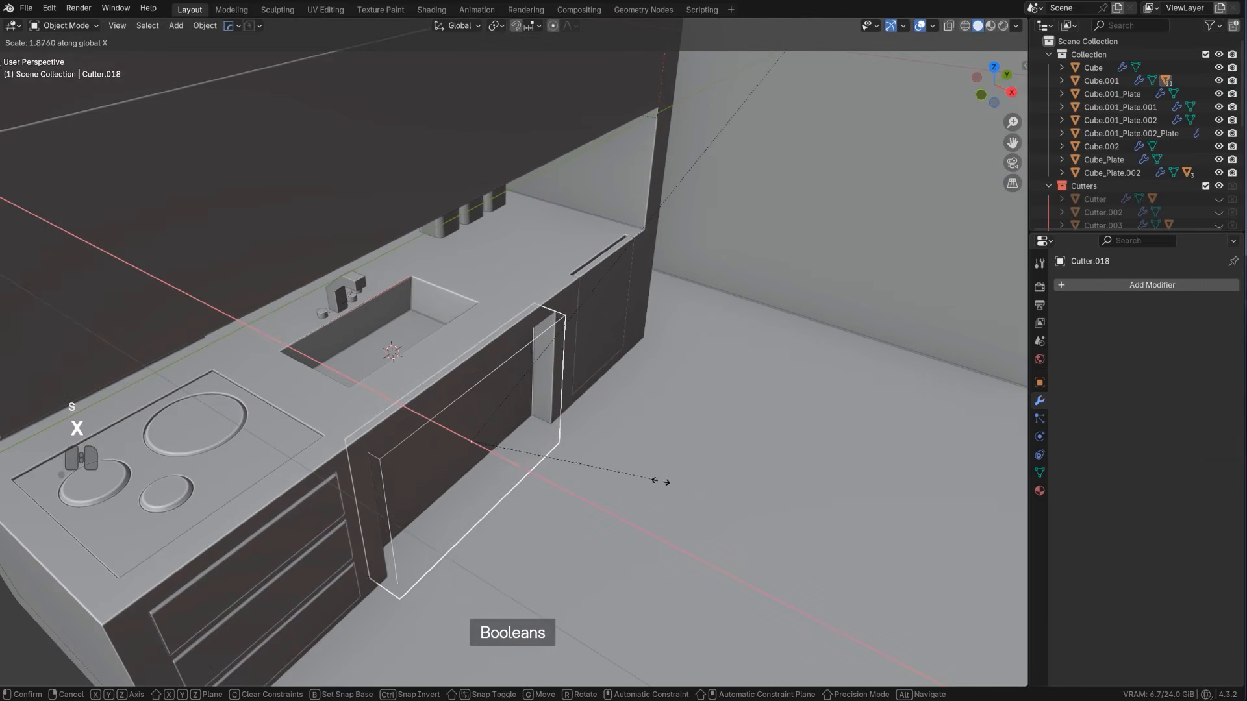
click(756, 527)
scroll(558, 426, down, 4)
Raise the recess cutter slightly in the right orthographic view, nudge it toward the cabinet panel, and hide the cutters
key(KP_3)
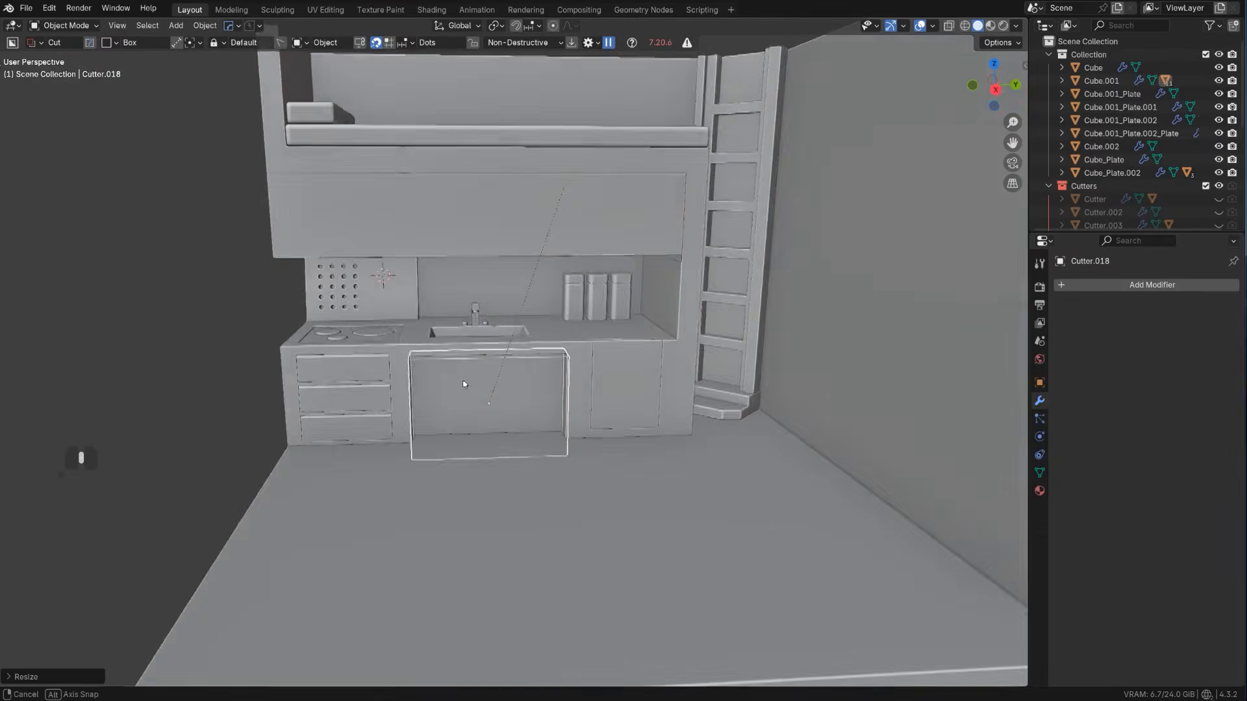
key(KP_5)
scroll(358, 442, up, 2)
shift+middle_drag(436, 404, 507, 407)
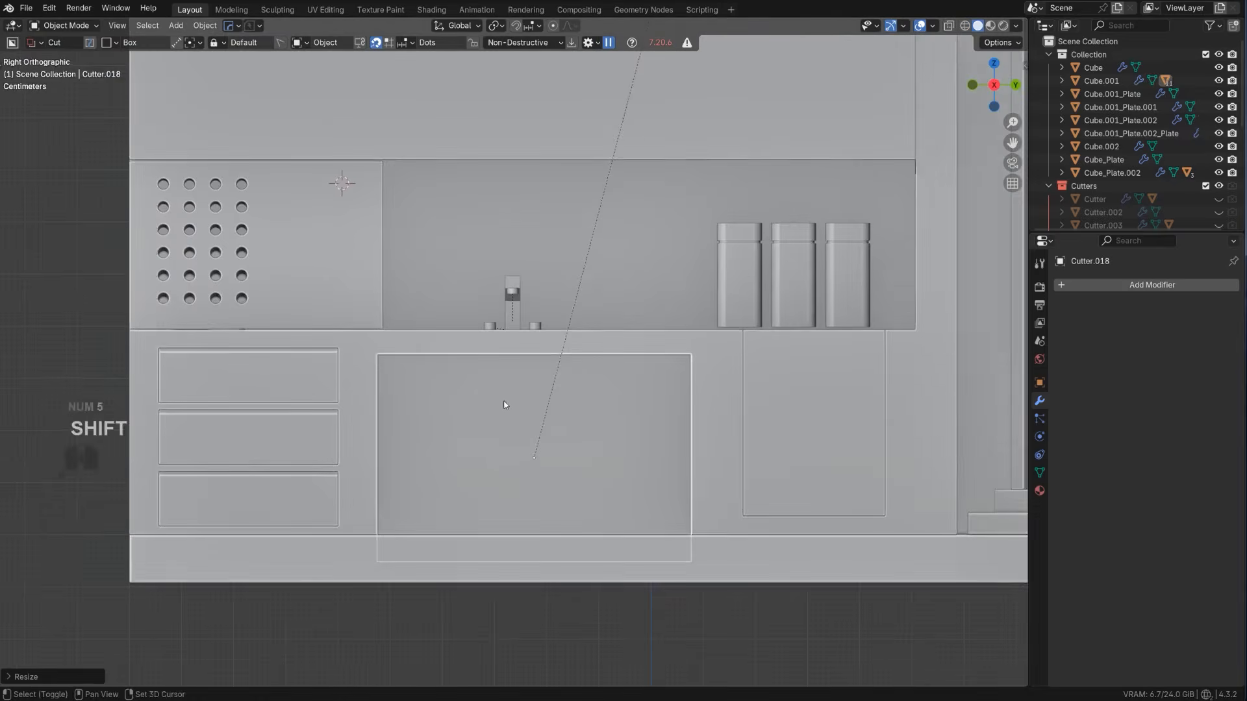
scroll(510, 411, up, 1)
key(g)
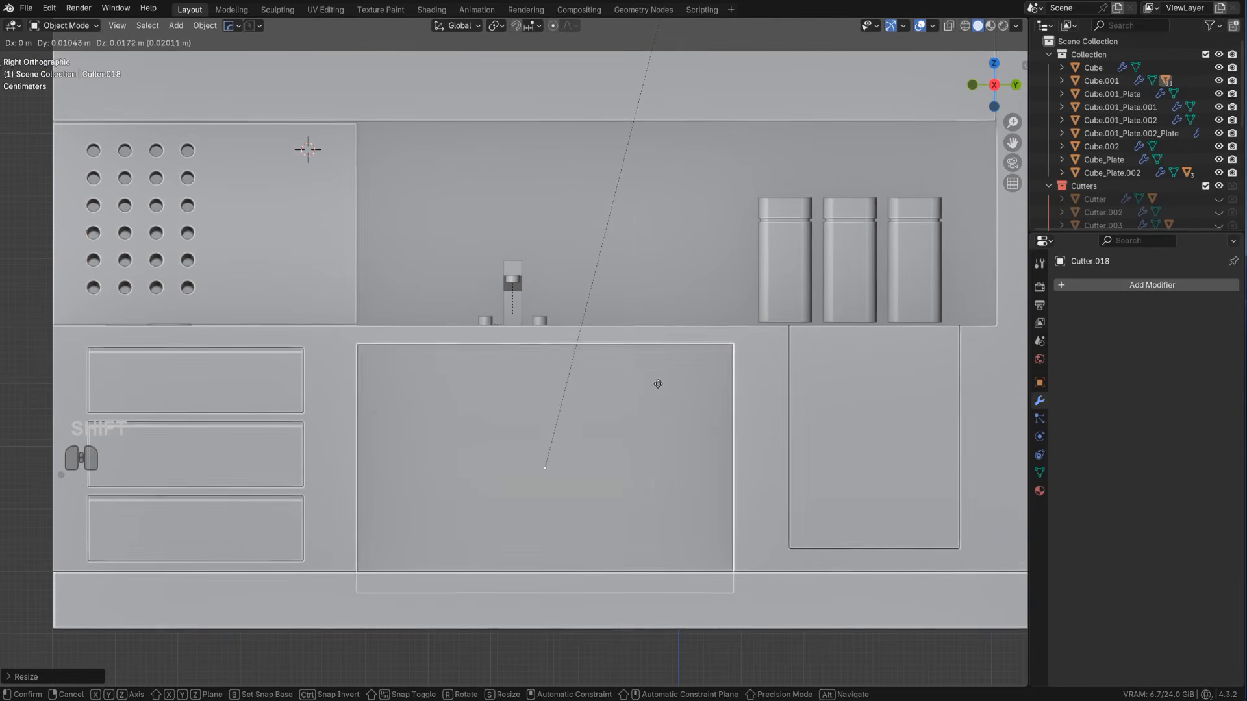
click(662, 395)
scroll(377, 385, down, 5)
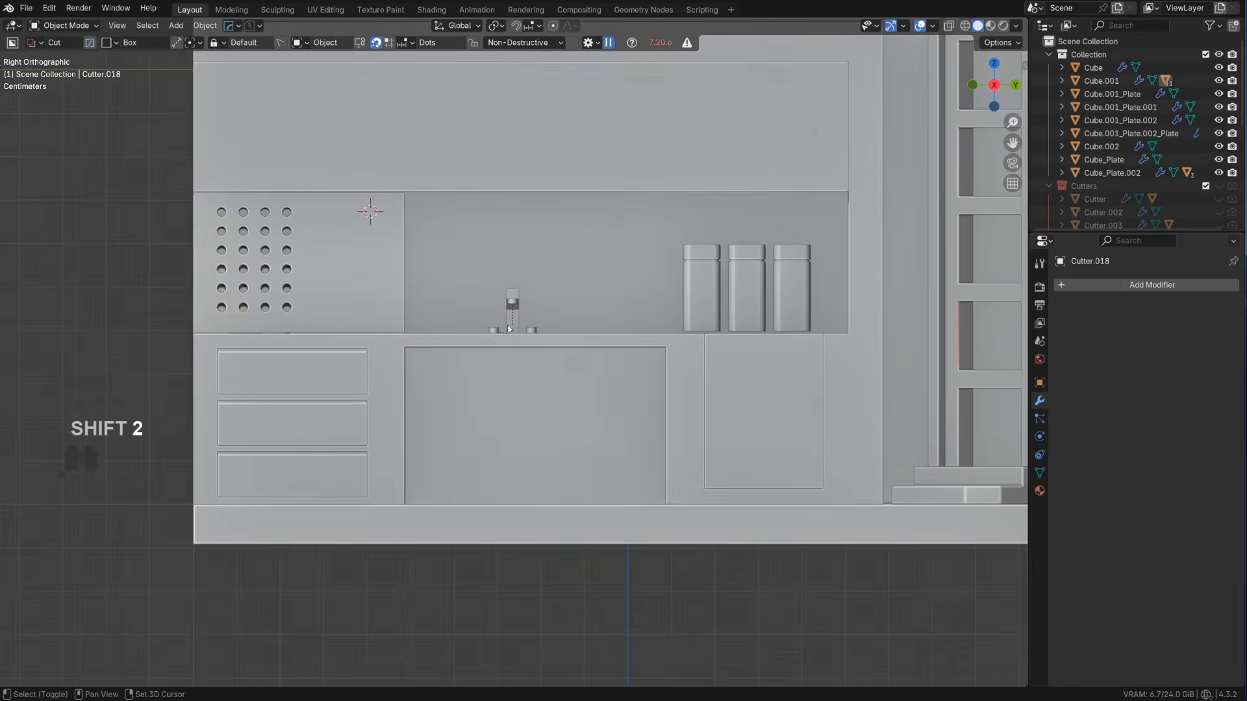
Add a cube at the 3D cursor, scale it down to a small block and flatten it along Z
middle_drag(377, 385, 617, 326)
key(KP_5)
shift+middle_drag(584, 407, 617, 286)
middle_drag(583, 223, 521, 287)
shift+click(437, 271)
key(shift+a)
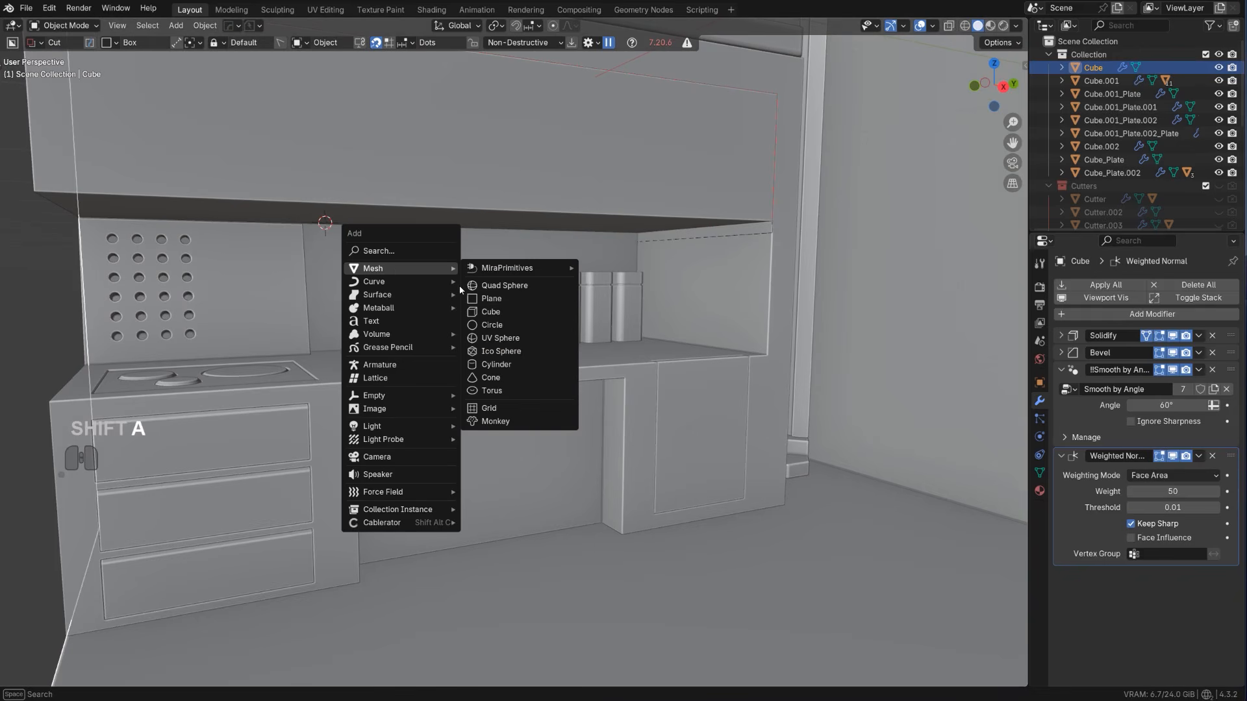
key(s)
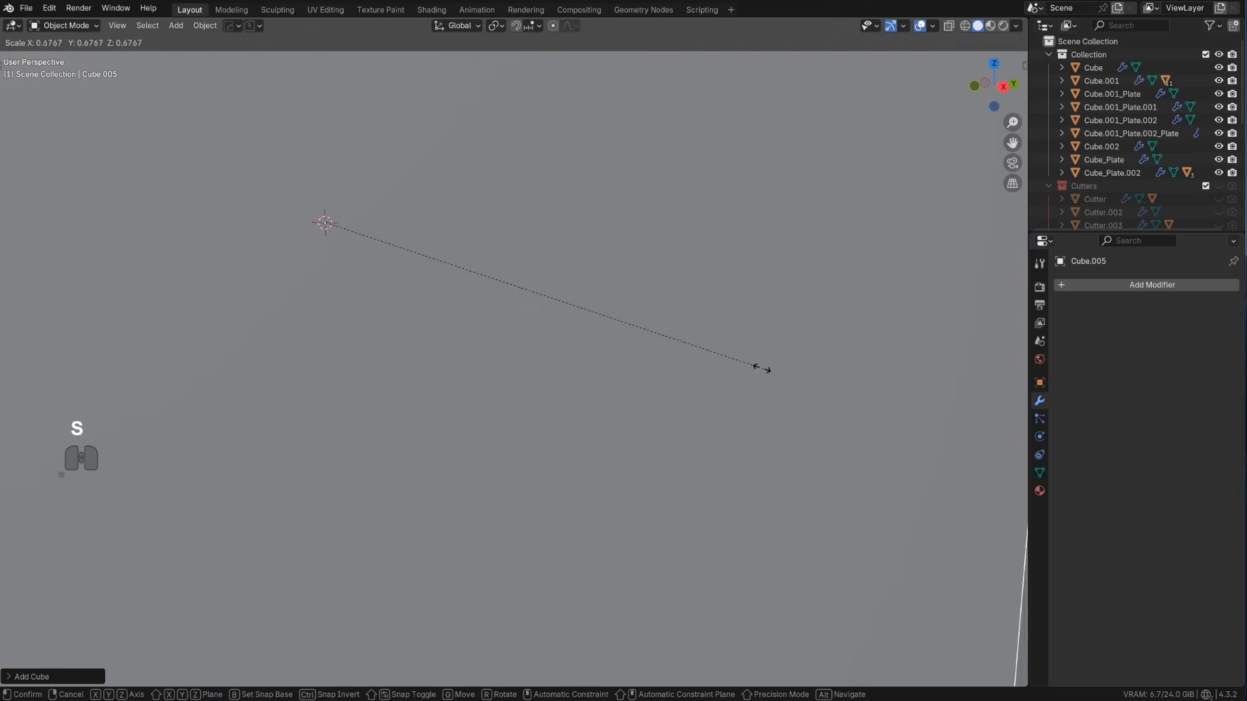
key(z)
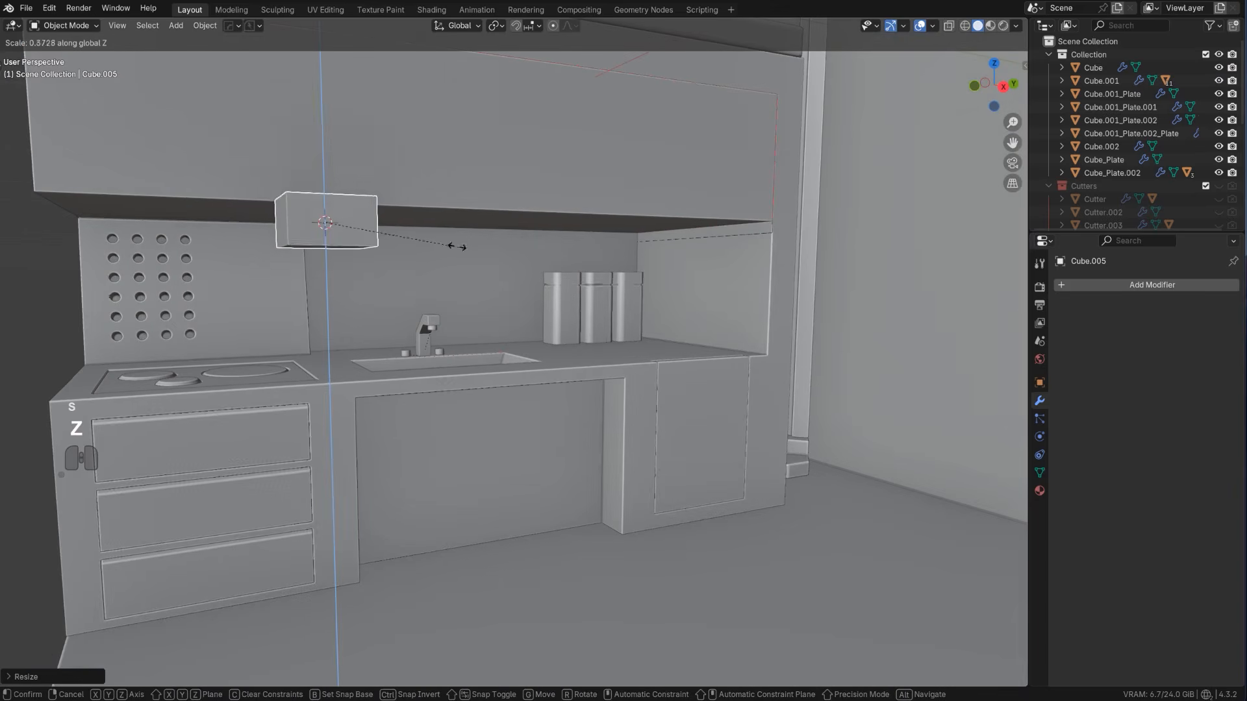
click(417, 238)
Move the new block into the kitchen niche near the back wall and then along Y to above the sink
middle_drag(417, 239, 547, 303)
scroll(483, 293, down, 3)
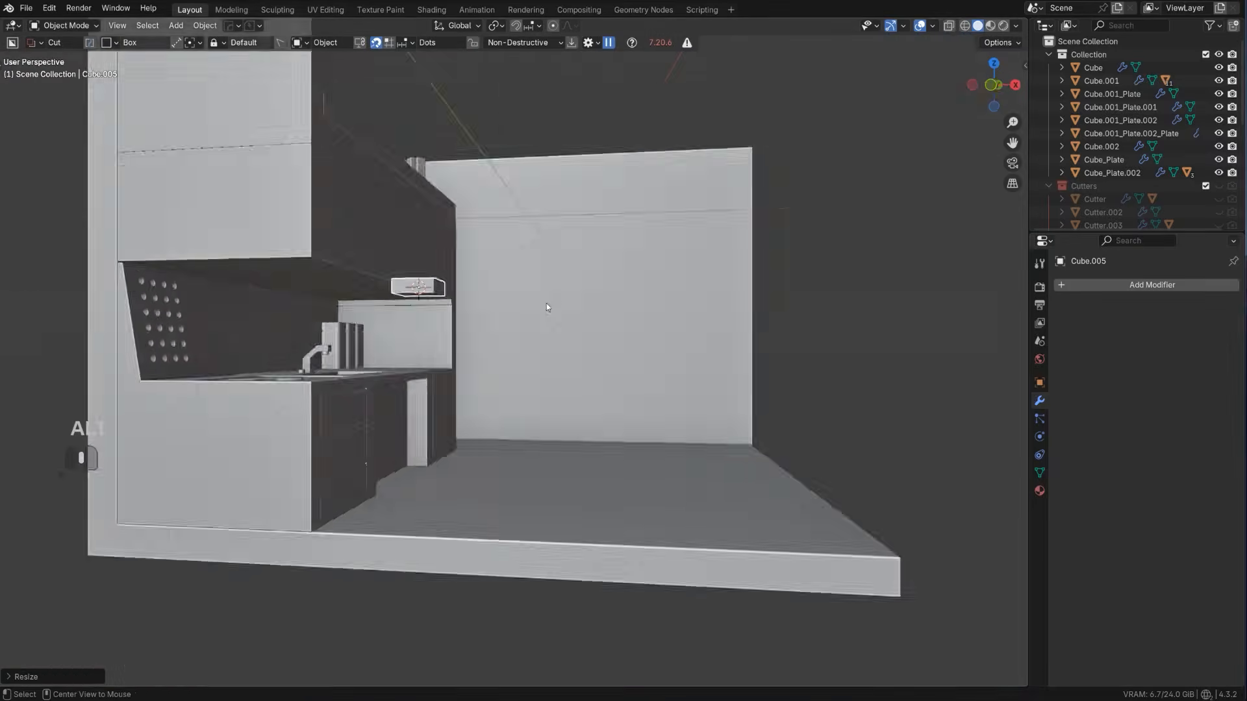
key(KP_5)
scroll(547, 331, up, 4)
key(g)
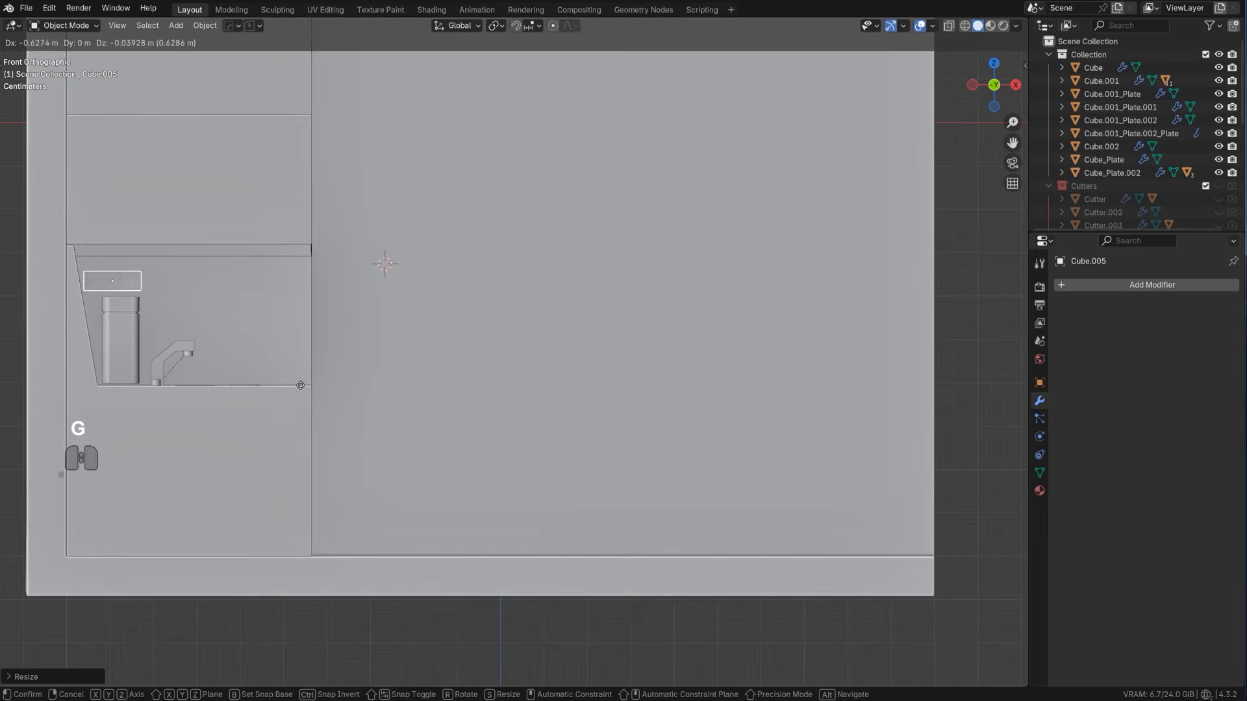
click(268, 379)
alt+middle_drag(359, 373, 261, 372)
scroll(261, 372, up, 2)
key(g)
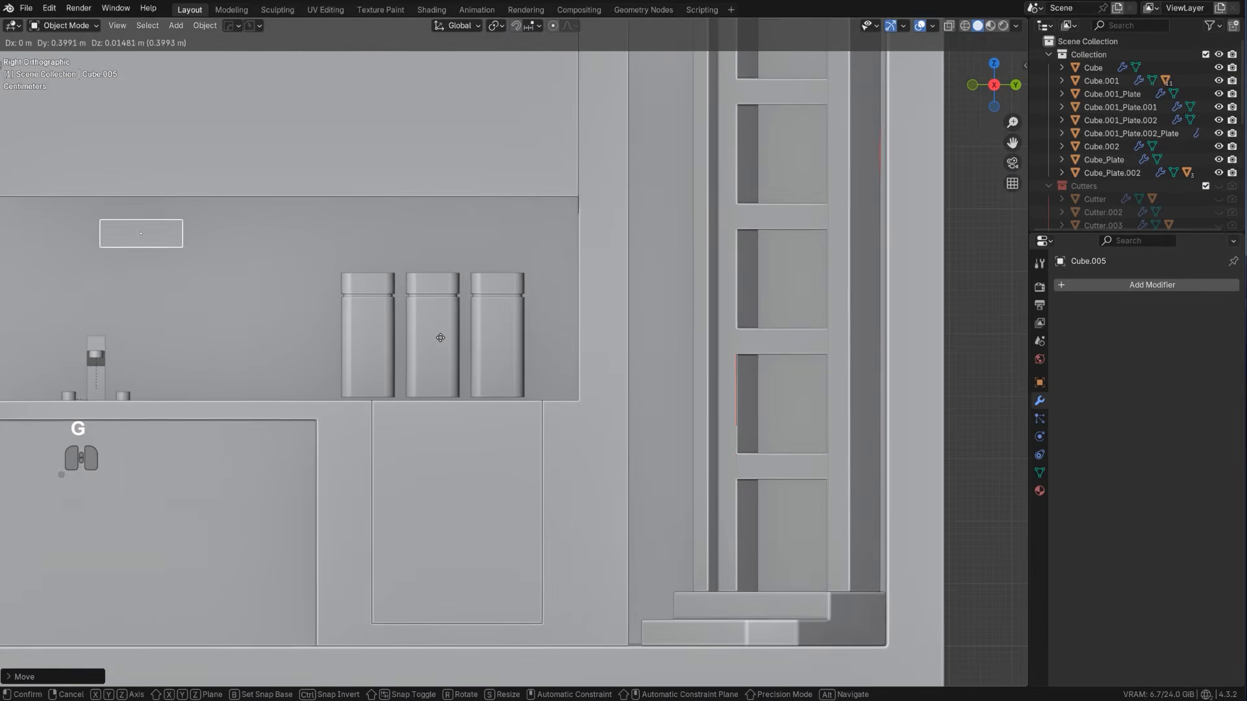
click(431, 335)
Stretch the block along the Y axis into a long, flat bar
shift+middle_drag(430, 335, 649, 361)
scroll(645, 361, down, 1)
key(s)
key(y)
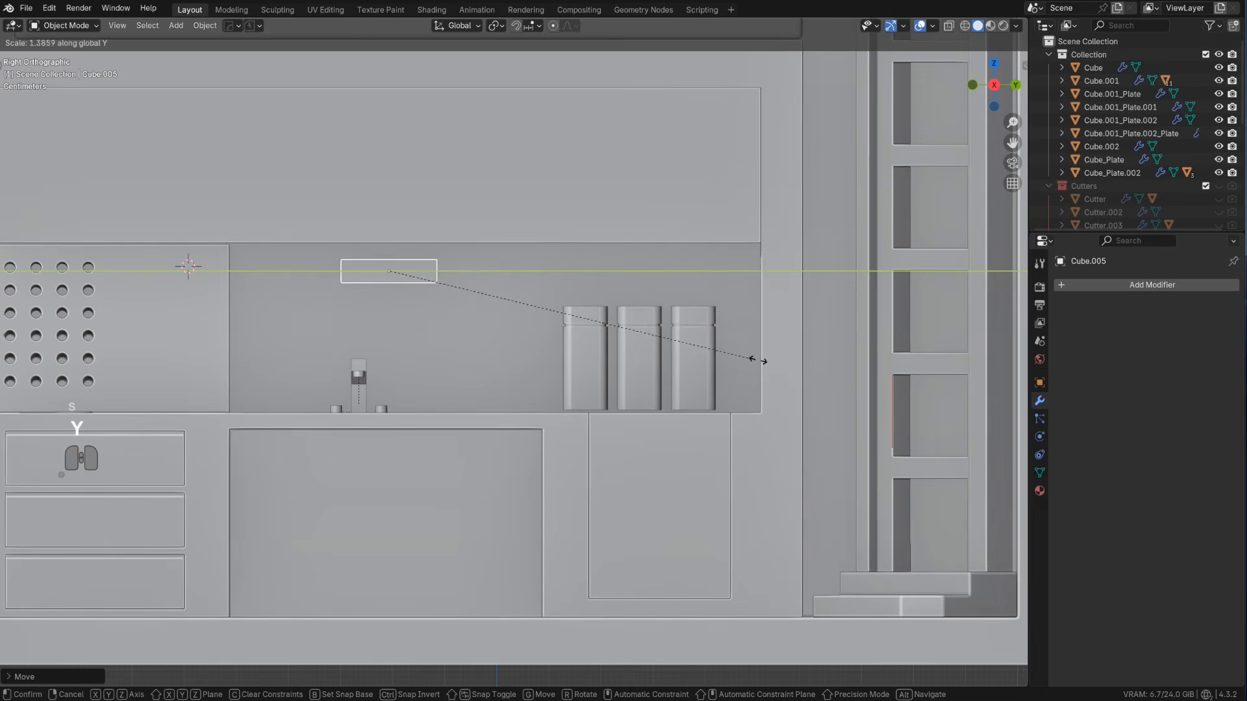
click(1025, 361)
scroll(417, 316, down, 3)
Move the bar about 0.59 m along negative Y to above the perforated panel, directly beneath the overhead block
shift+middle_drag(417, 316, 642, 376)
scroll(715, 416, up, 2)
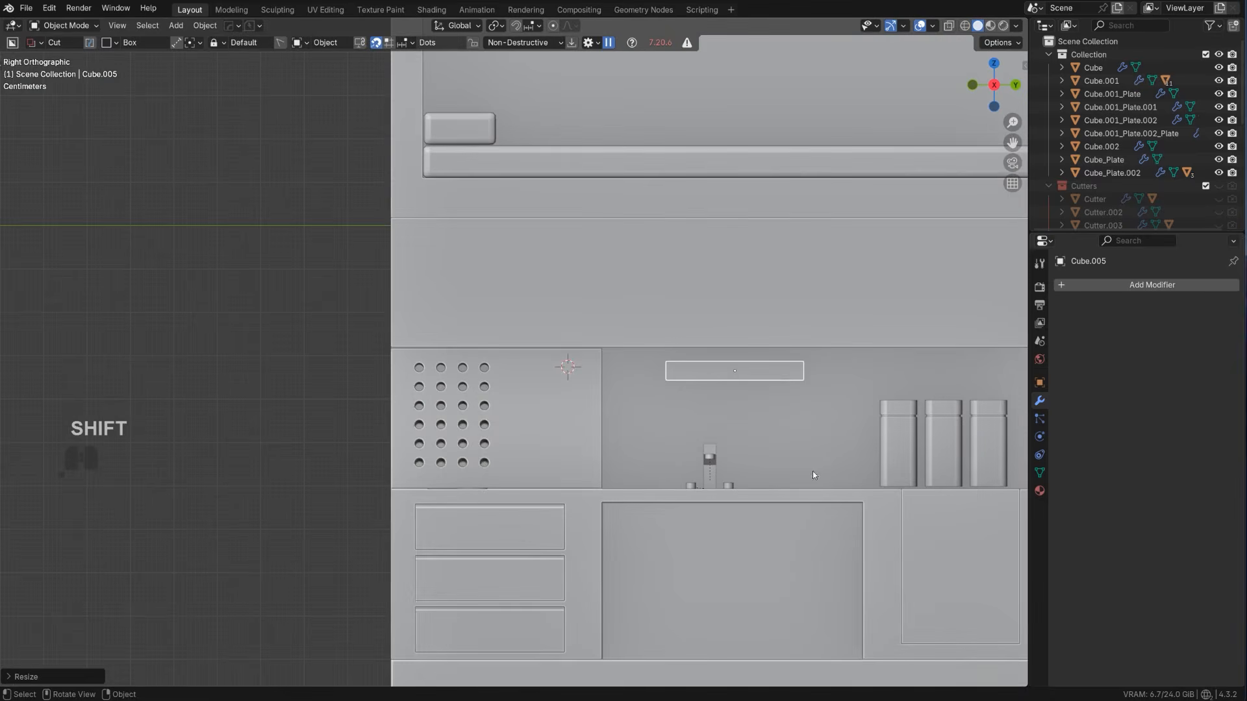
shift+middle_drag(719, 436, 515, 397)
scroll(515, 397, down, 2)
key(g)
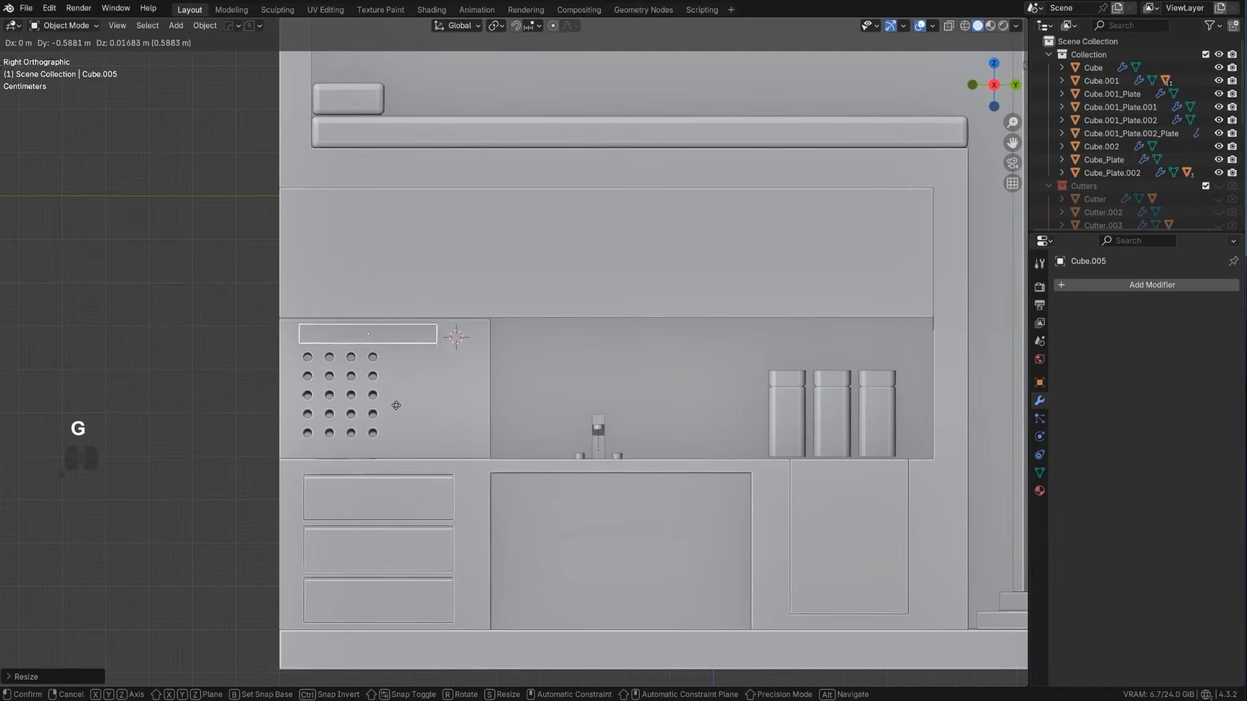
click(396, 403)
Widen the bar along Y by about 1.27 and shift it about 0.033 m along Y above the hob
key(s)
key(y)
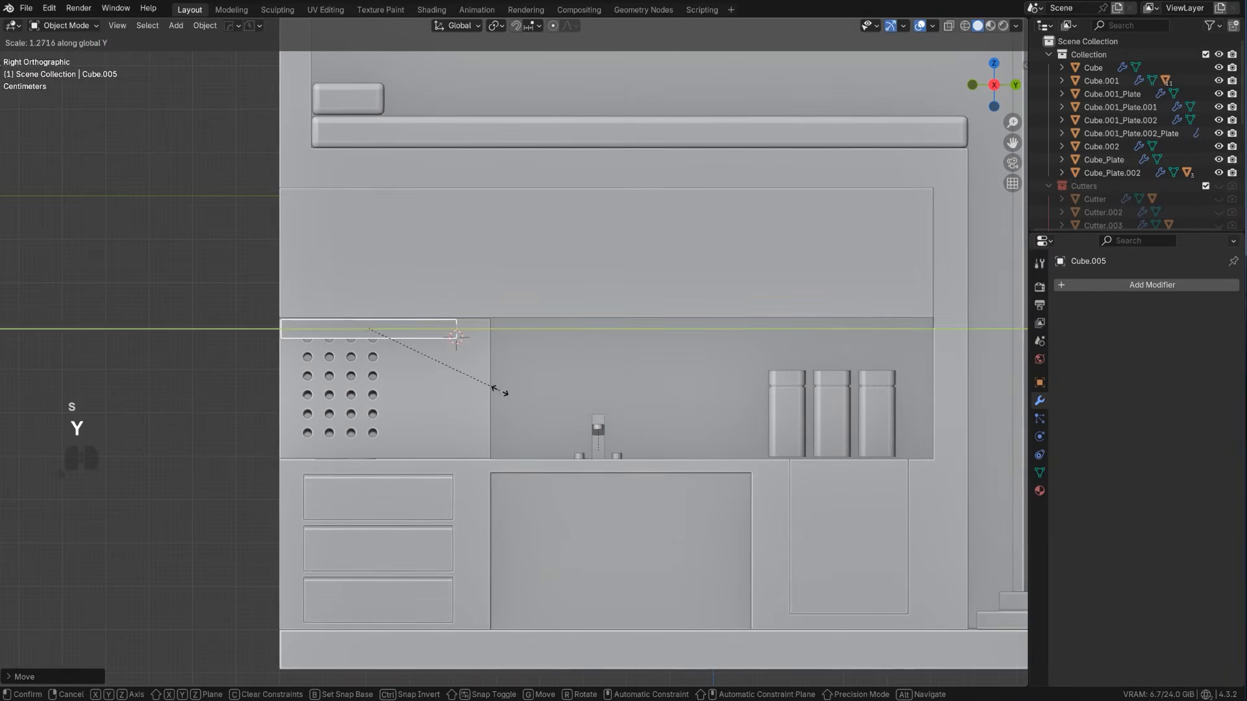
click(460, 403)
key(g)
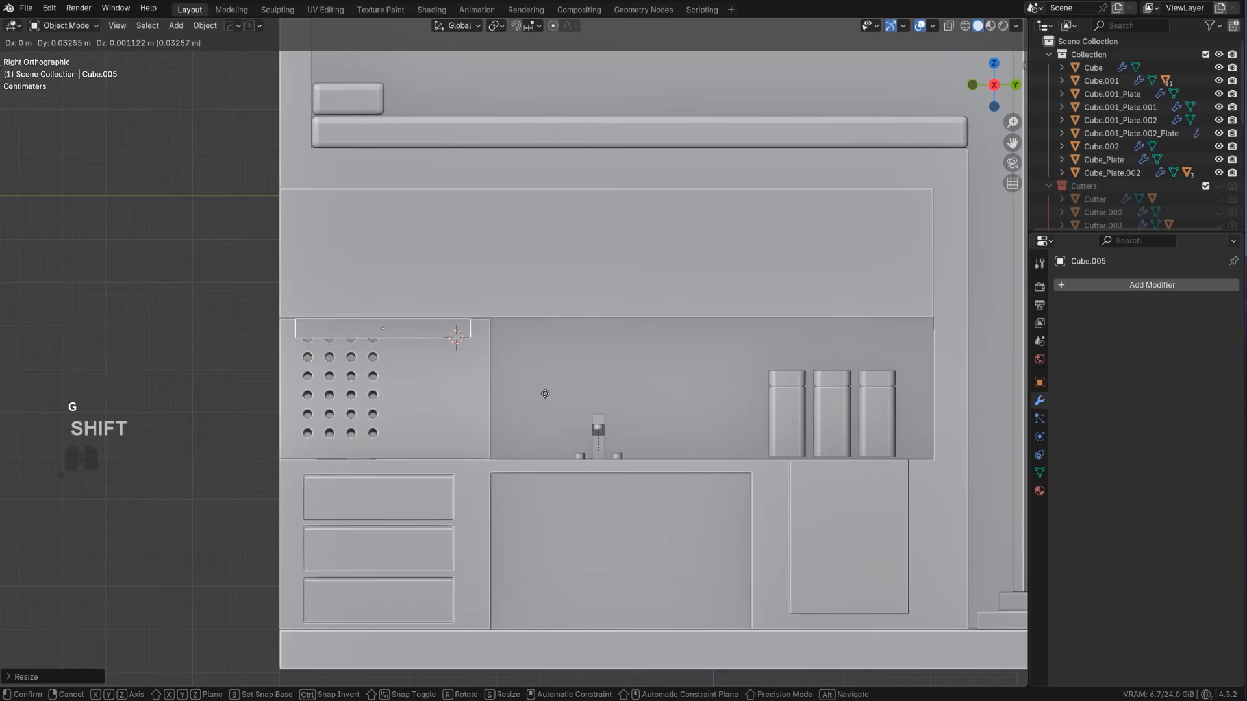
click(545, 394)
Move the bar forward along X beneath the overhead block, clear of the slanted perforated panel
middle_drag(545, 394, 471, 358)
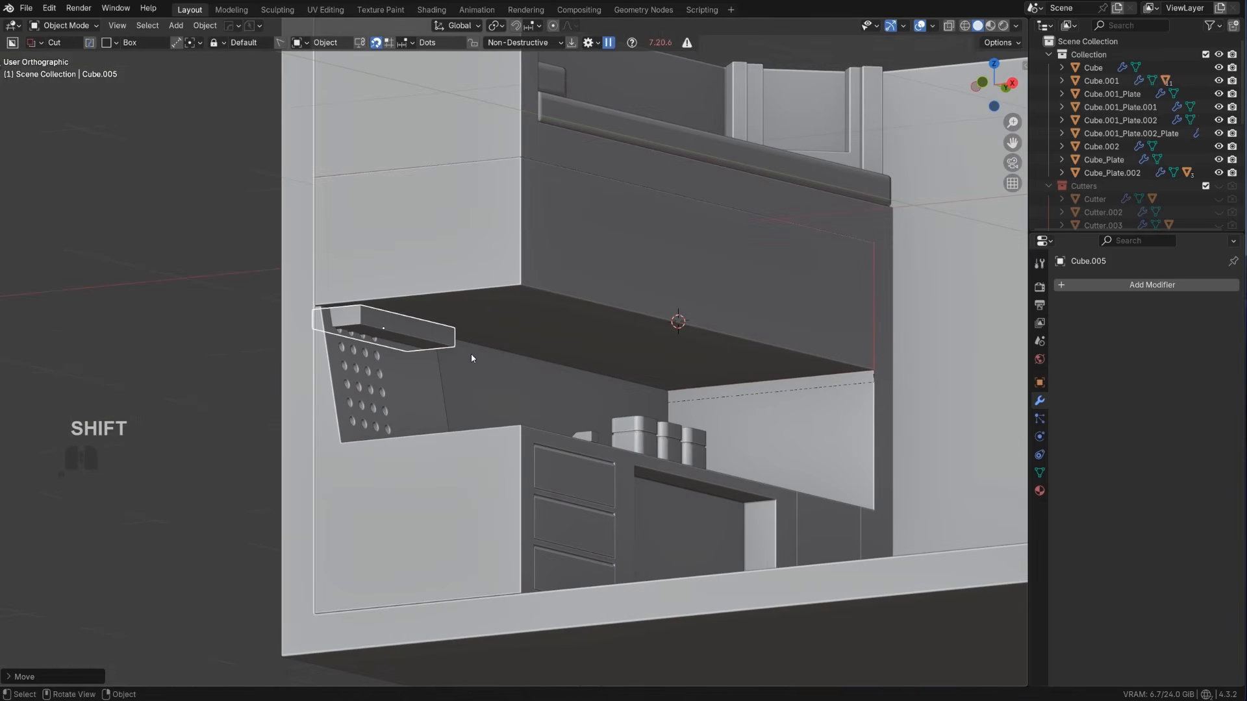
key(g)
key(x)
click(513, 336)
Extend the bar's front face forward along X in Edit Mode to form a range hood over the hob
key(Tab)
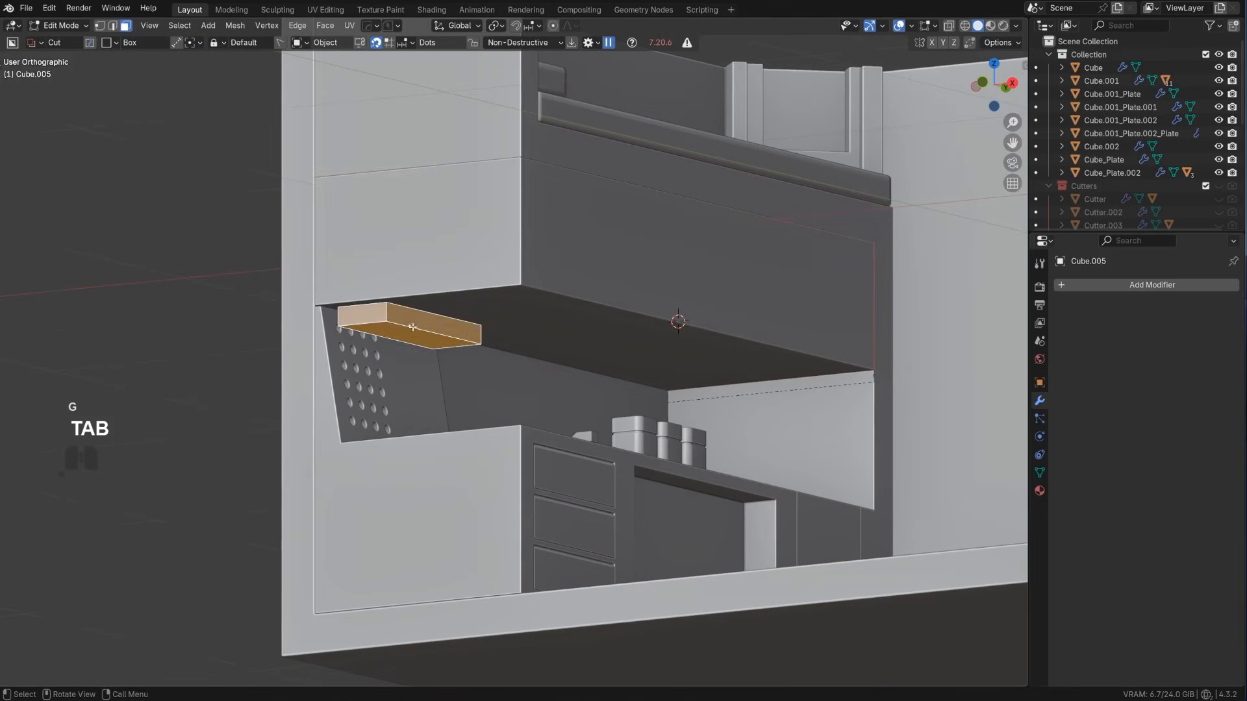
key(g)
key(x)
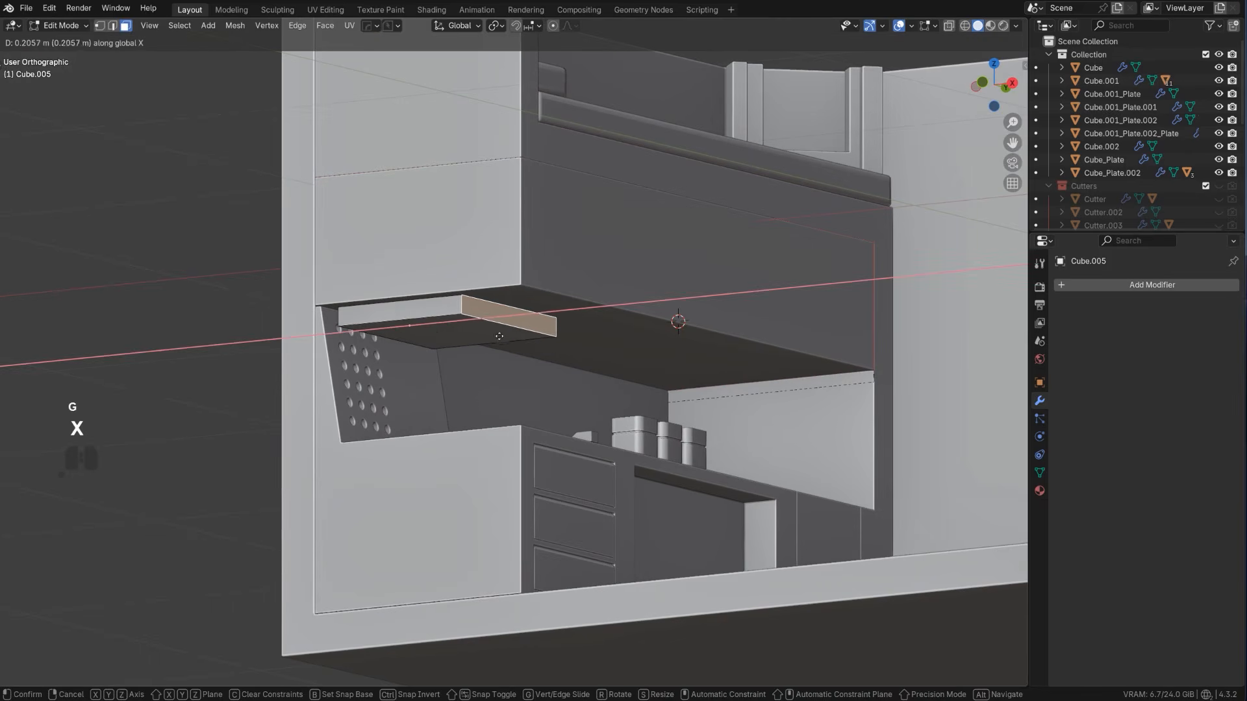
click(457, 334)
Inset the range hood's underside face and move the inner face down along Z to give the hood a tapered bottom
key(2)
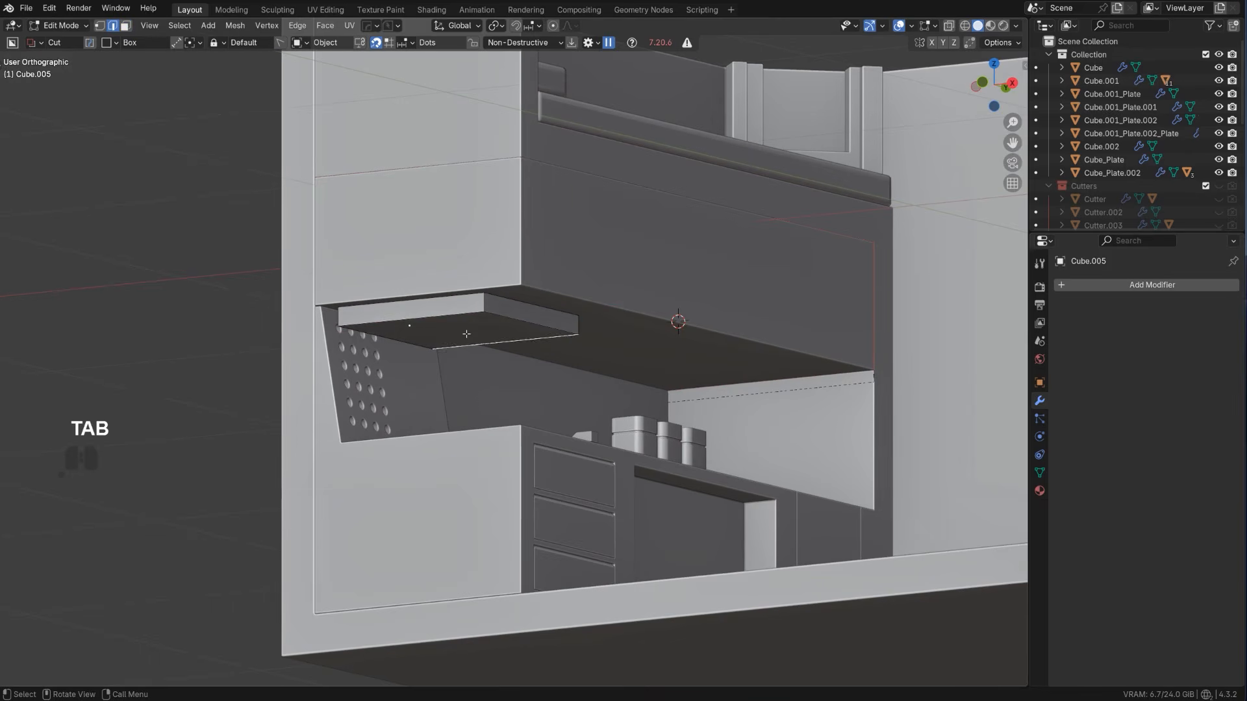
key(3)
click(487, 336)
key(i)
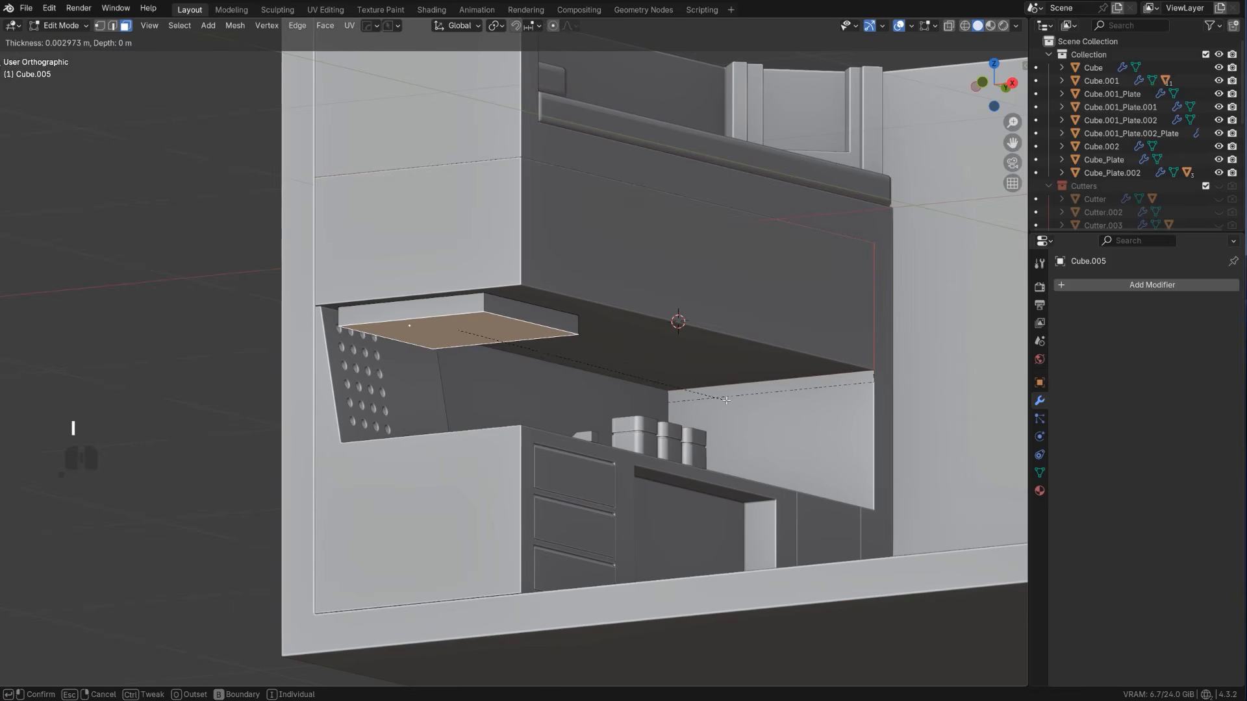
click(471, 347)
key(g)
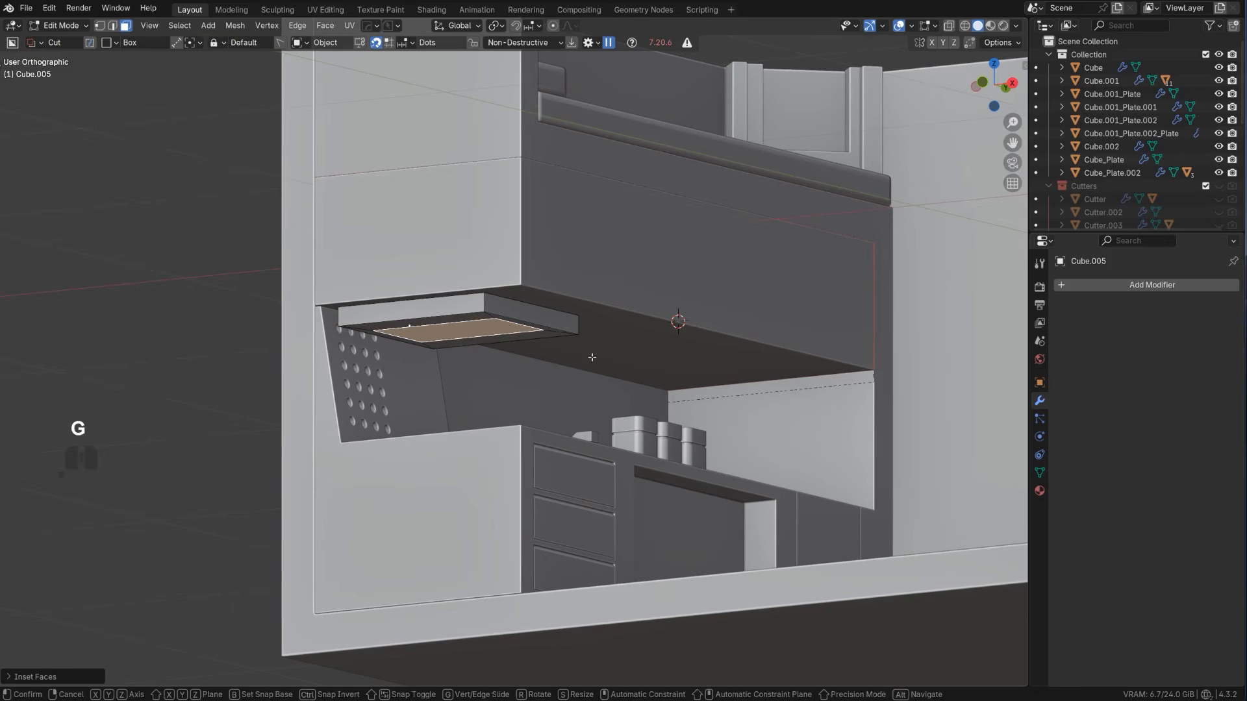
key(z)
click(597, 496)
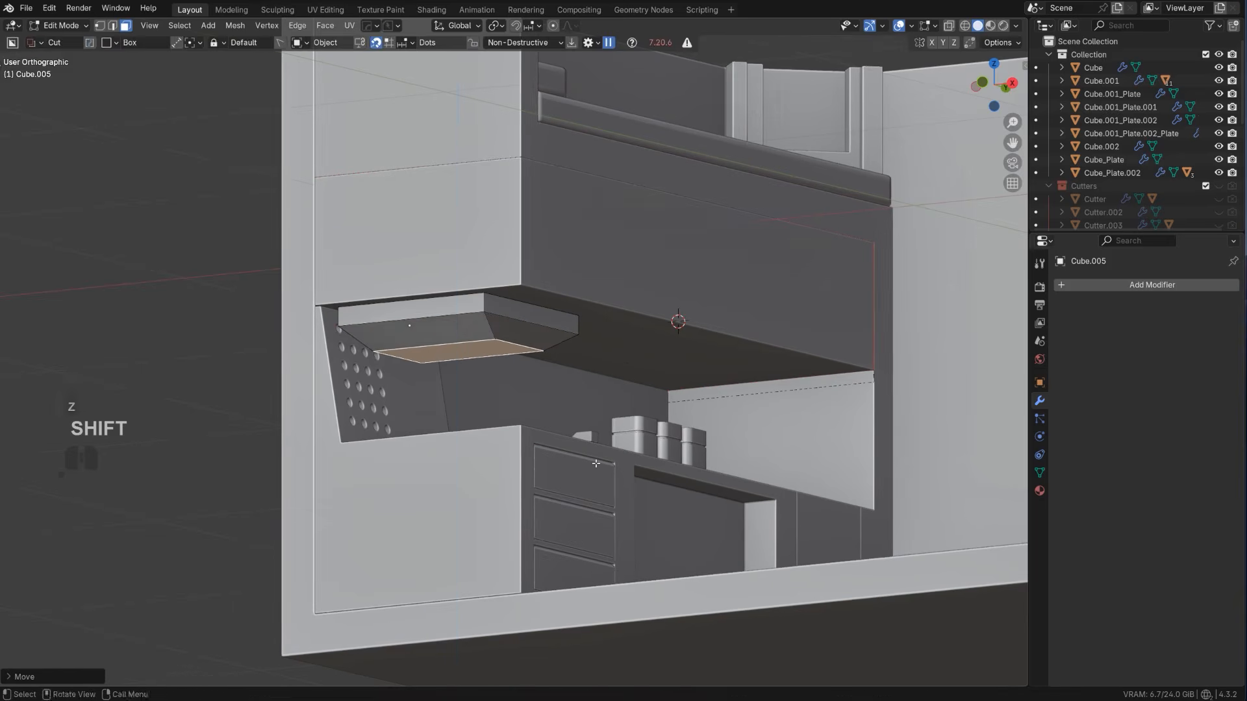
Inset the lowered underside face again and extrude it up into the hood as a recess, returning to Object Mode
scroll(682, 454, up, 3)
key(i)
click(715, 426)
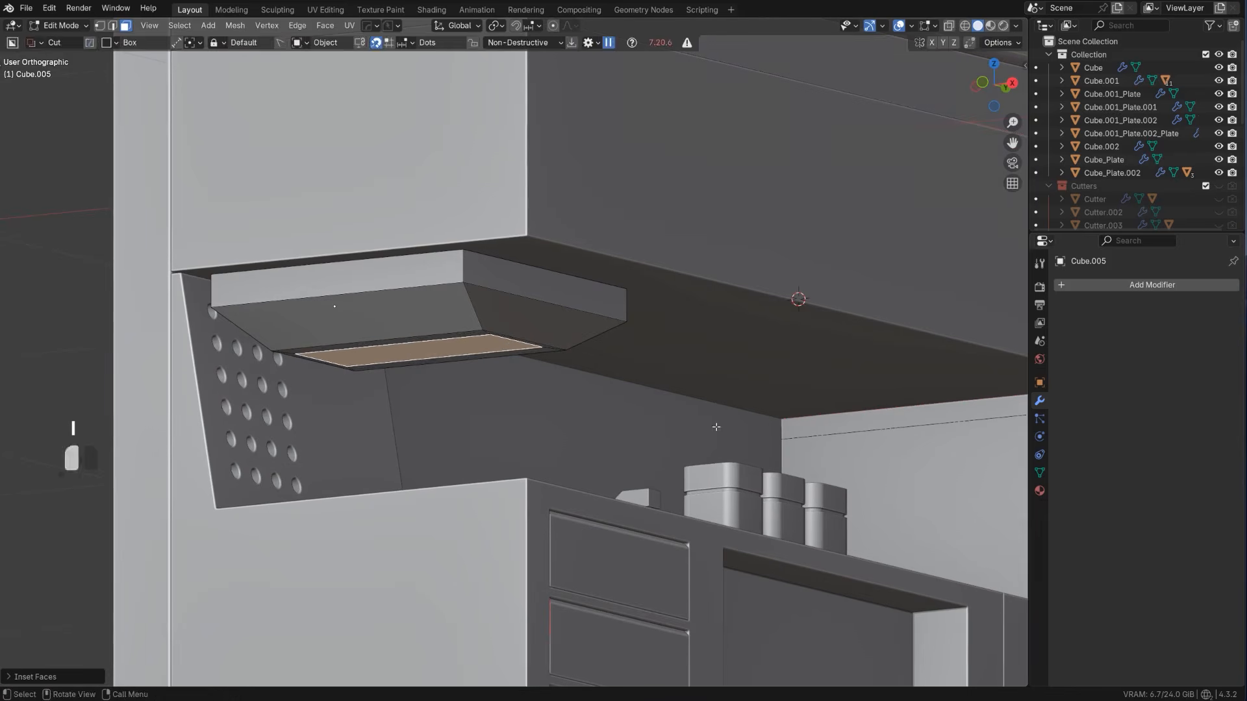
key(e)
click(699, 404)
key(Tab)
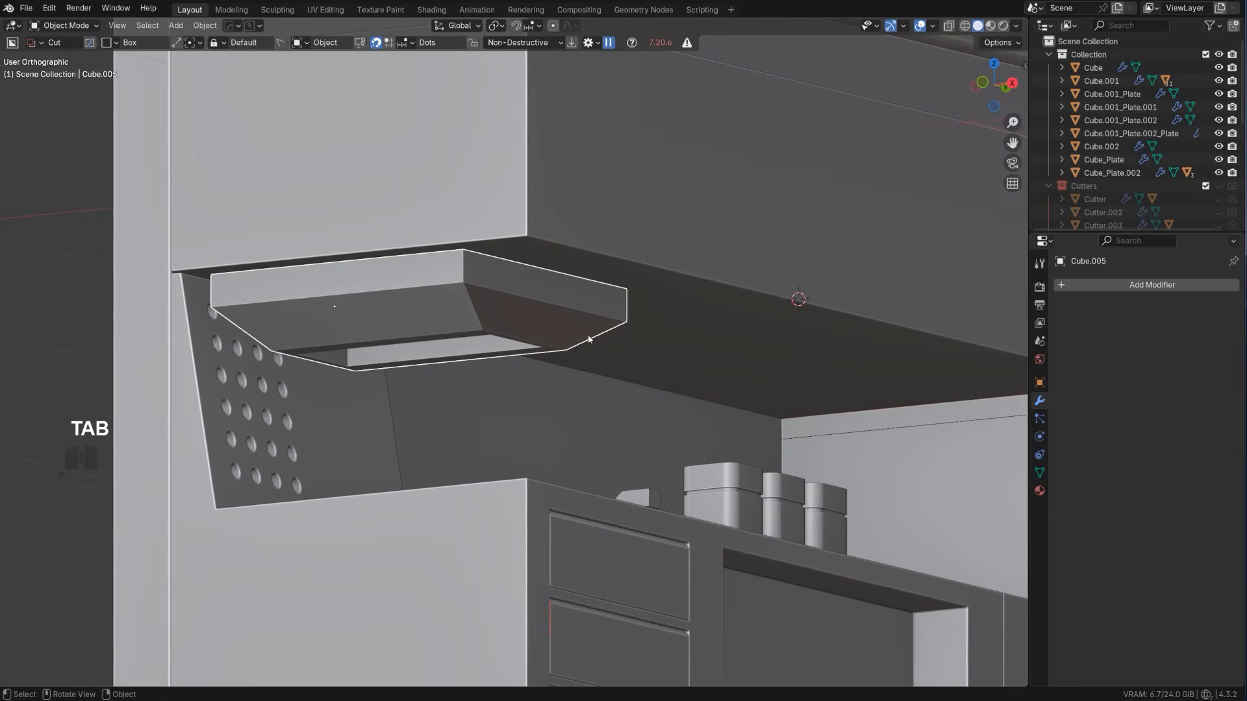
Raise the hood along Z against the overhead block and move it forward along X
key(g)
key(z)
click(585, 320)
scroll(582, 318, down, 3)
mouse_move(582, 318)
middle_down()
mouse_move(473, 312)
mouse_move(441, 294)
mouse_move(541, 310)
mouse_move(580, 342)
middle_up()
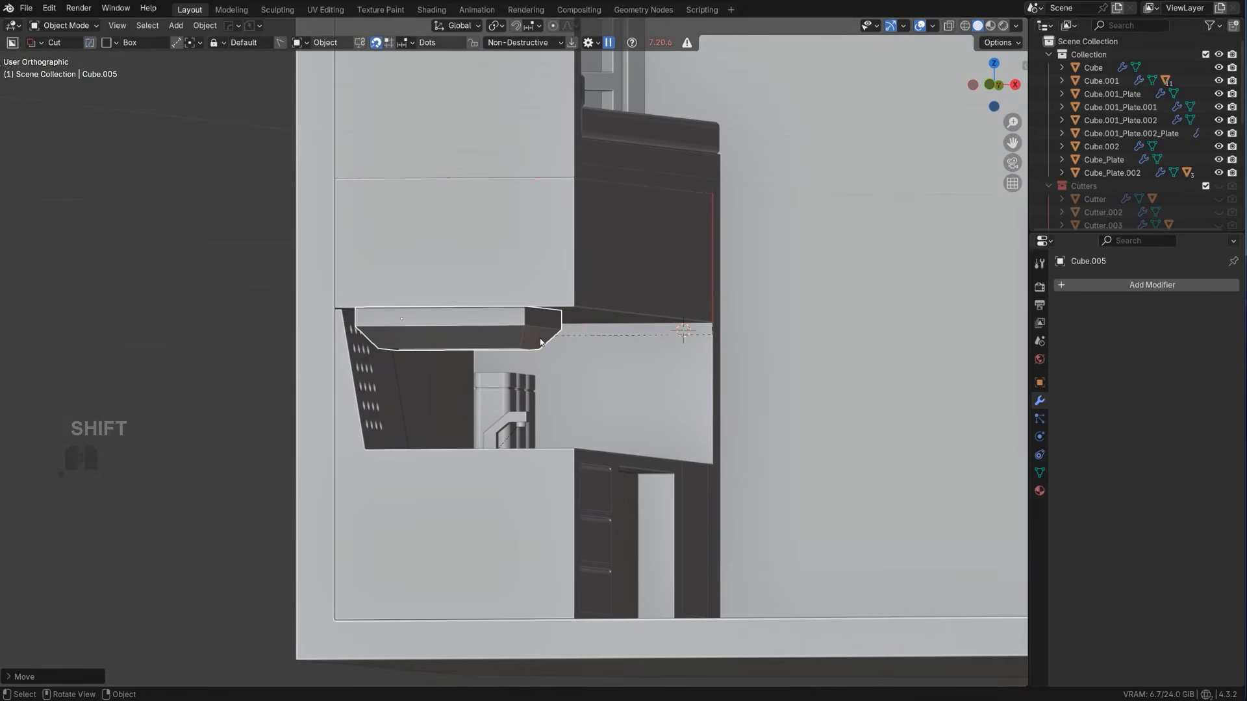
key(g)
key(x)
click(561, 345)
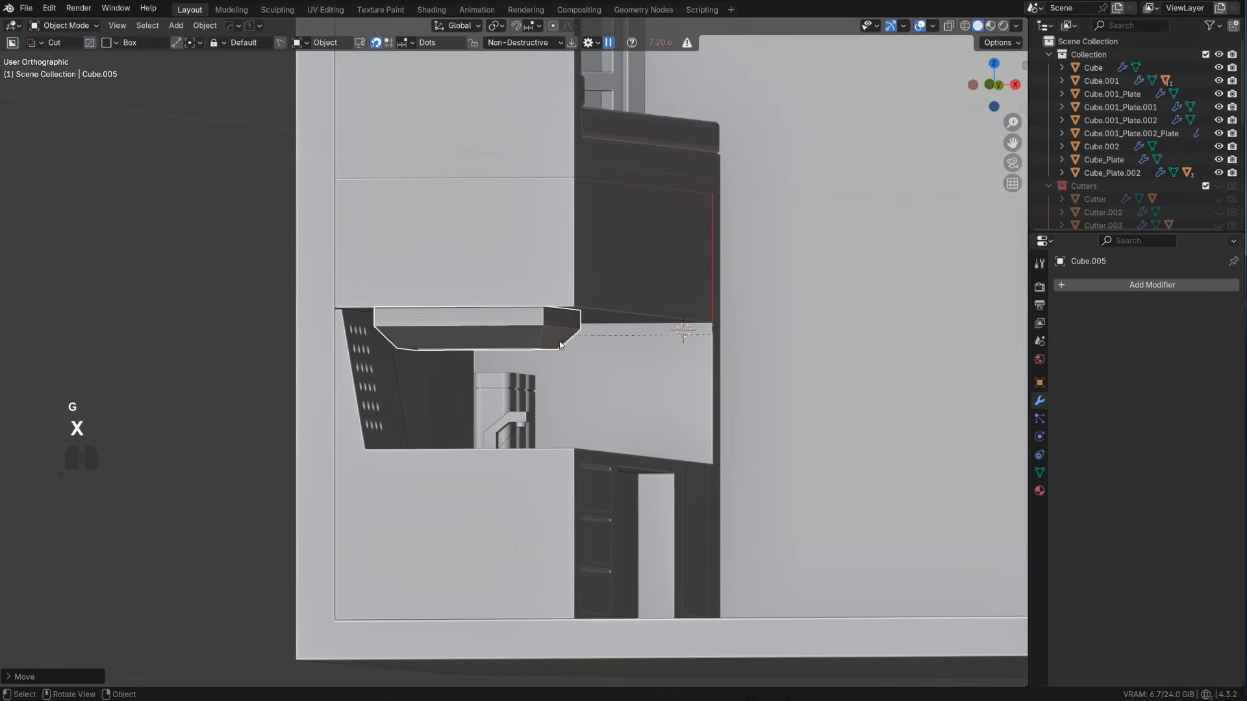
Readjust the hood's position along X near the front edge of the overhead block
scroll(561, 346, down, 2)
middle_drag(562, 346, 552, 369)
scroll(632, 378, up, 2)
scroll(278, 351, down, 3)
scroll(520, 367, up, 3)
middle_drag(528, 276, 587, 348)
key(g)
key(x)
click(634, 329)
Flatten the hood along Z and reposition it vertically against the underside of the overhead block
key(s)
key(z)
click(636, 305)
scroll(637, 318, up, 3)
key(g)
key(z)
shift+click(648, 314)
Scale the hood by about 1.2 along Y and shift it about 0.003 m along Y to span the perforated panel
key(KP_5)
scroll(584, 295, up, 5)
key(s)
key(y)
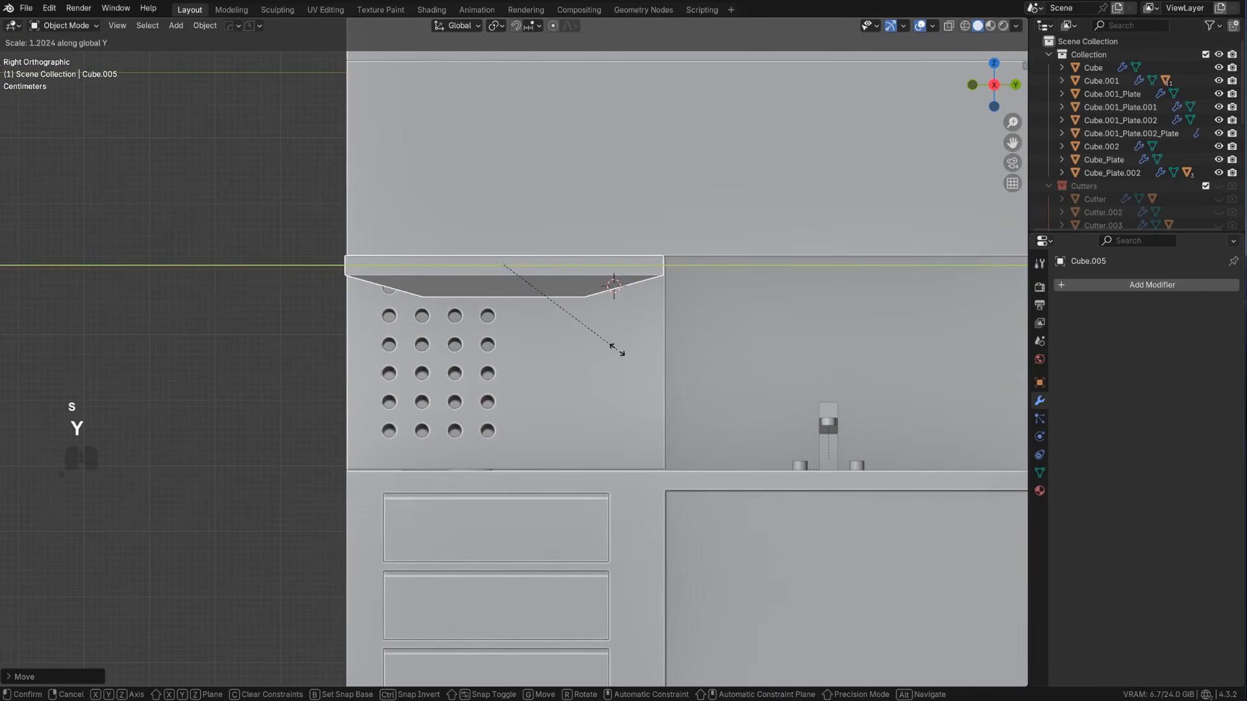
click(607, 349)
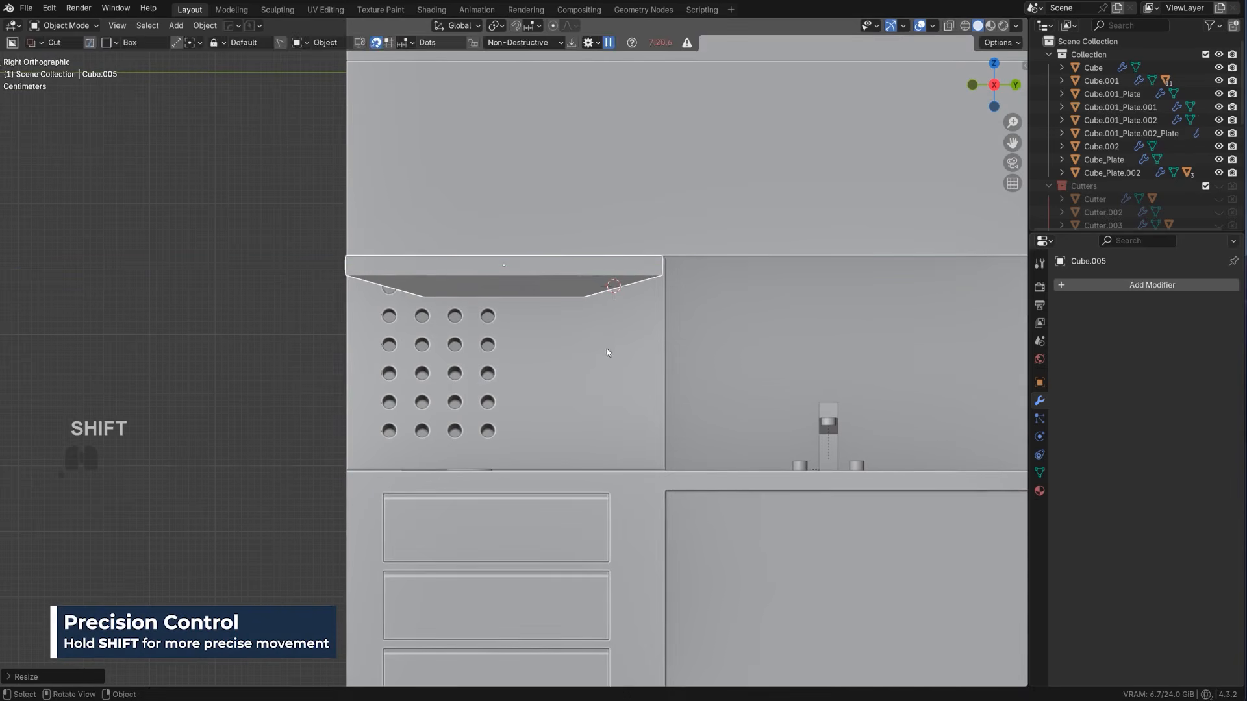
key(g)
key(y)
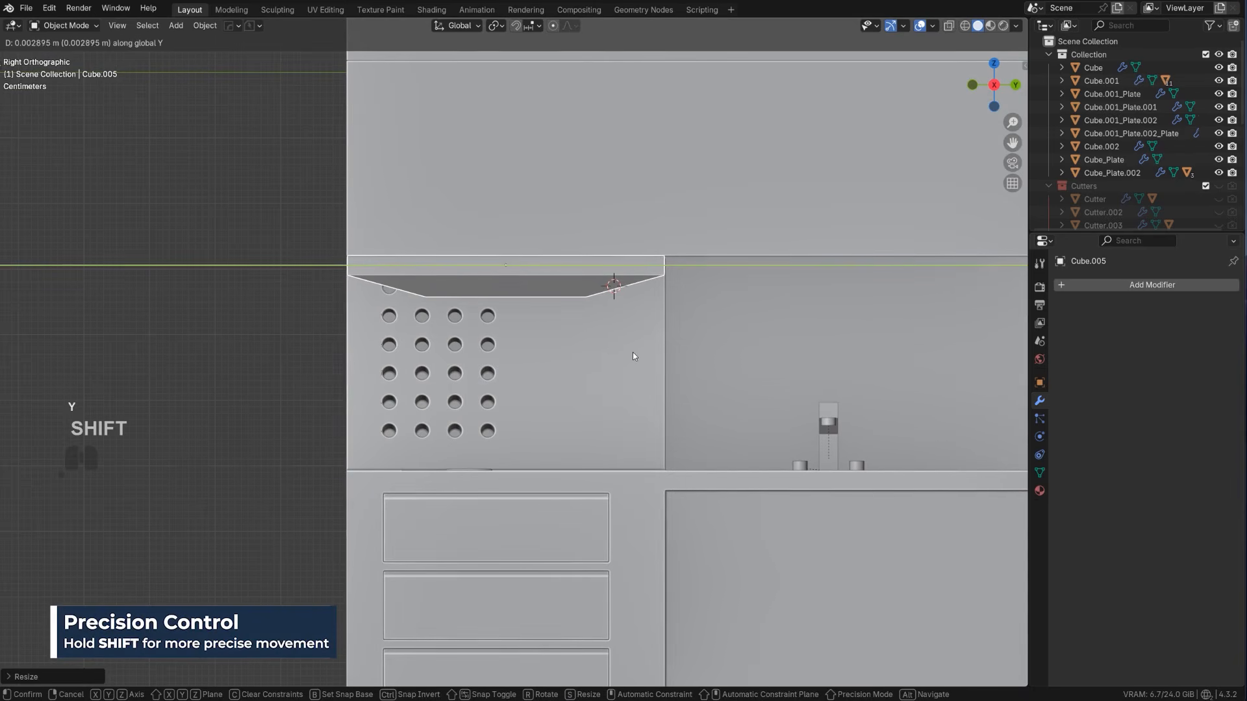
click(633, 352)
Nudge the hood about 0.004 m along X so it sits flush with the overhead block's front edge
alt+middle_drag(621, 350, 578, 327)
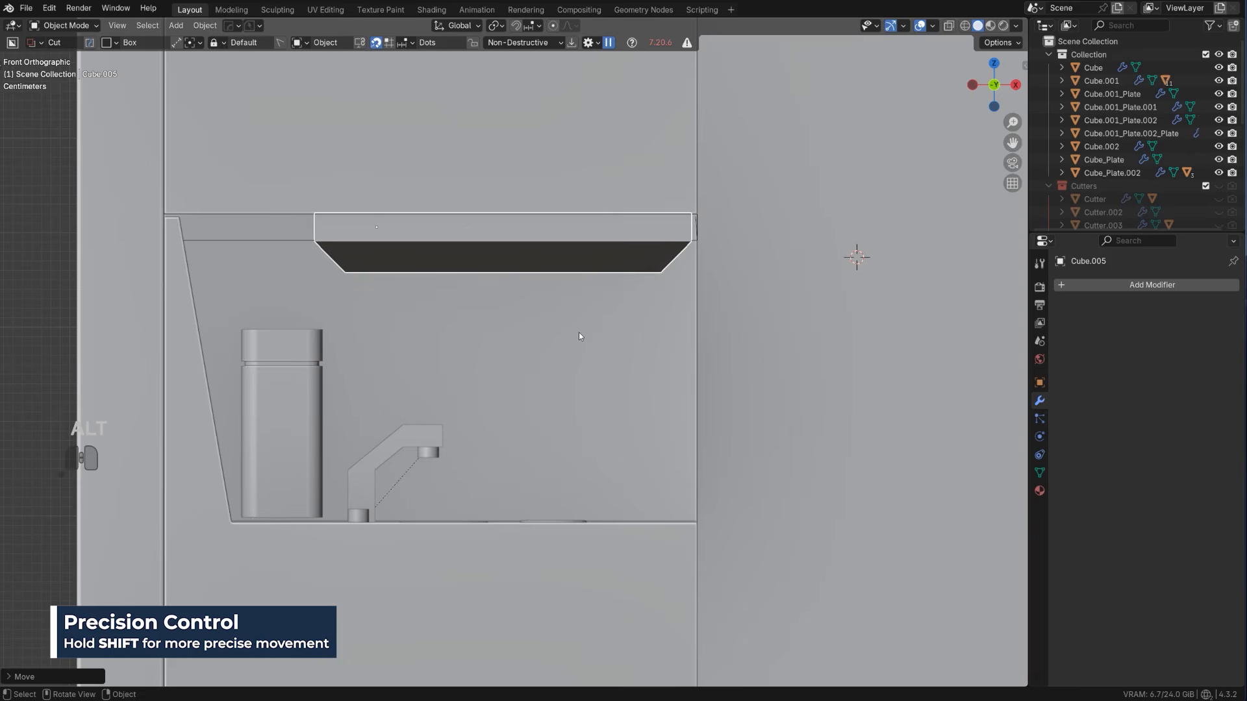
key(g)
key(x)
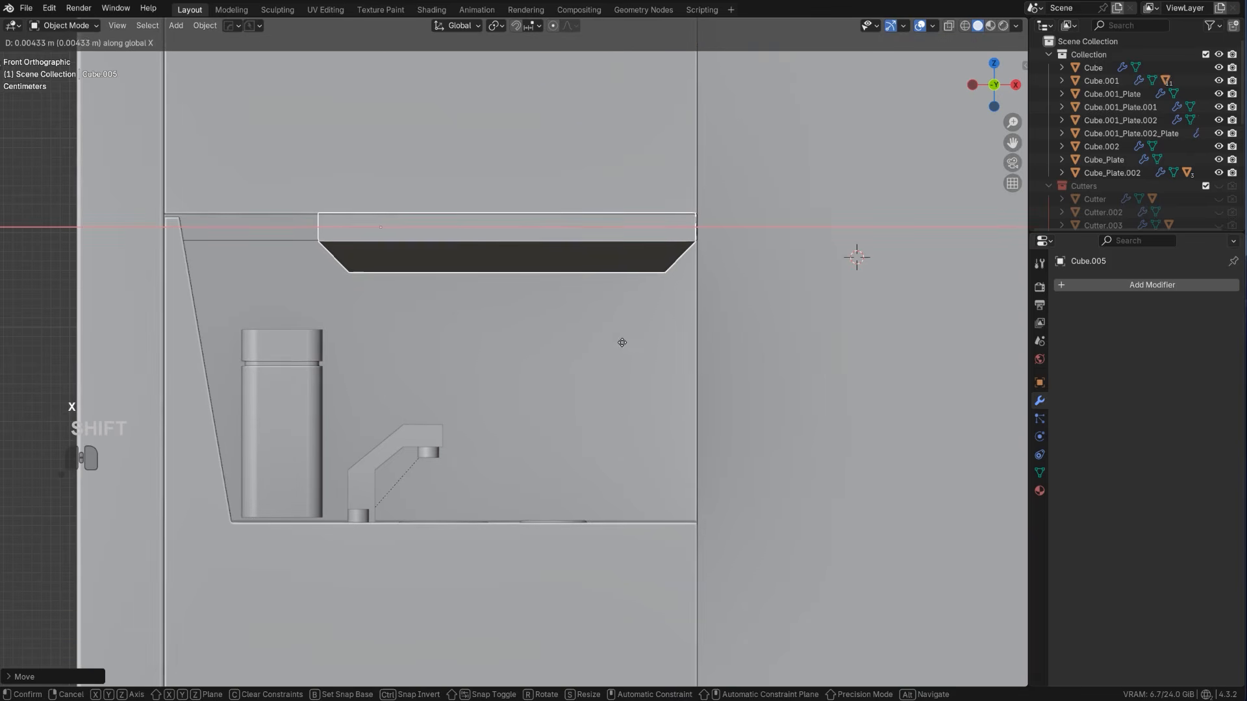
click(633, 347)
Lower the hood by about 0.002 m along Z beneath the overhead block
key(shift+2)
scroll(633, 346, down, 3)
scroll(634, 344, up, 1)
right_click(633, 343)
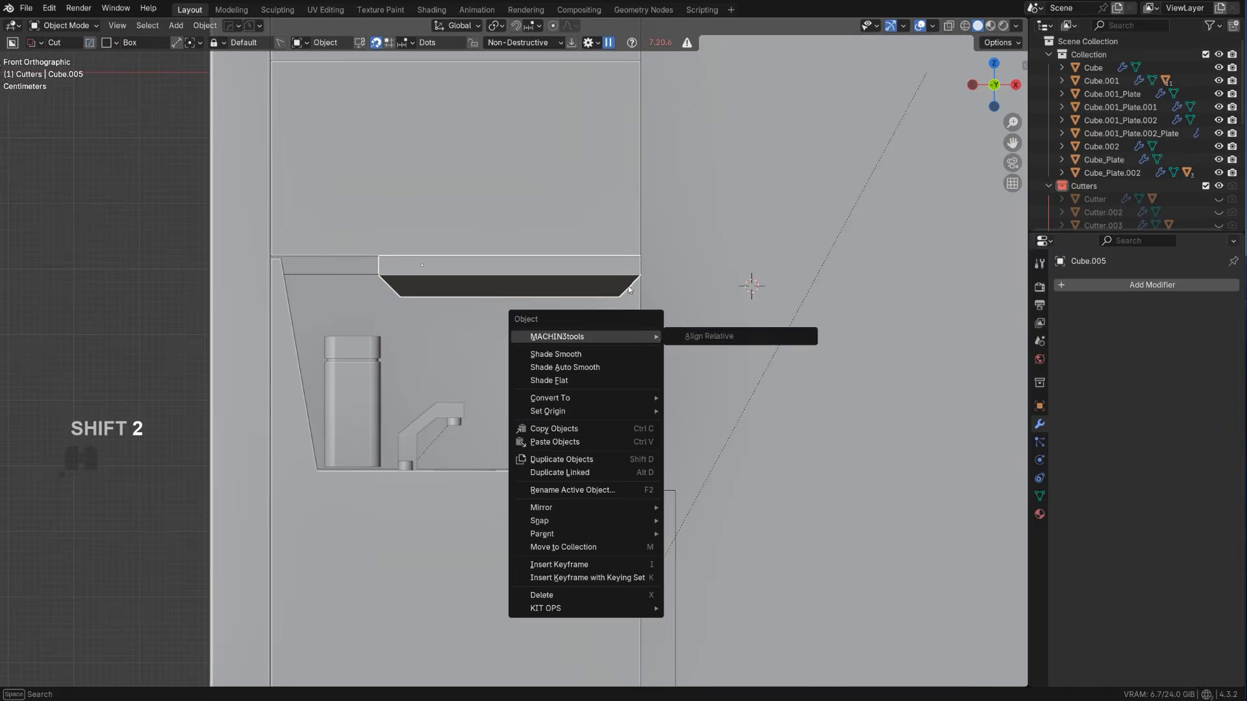
scroll(610, 273, up, 3)
key(g)
key(z)
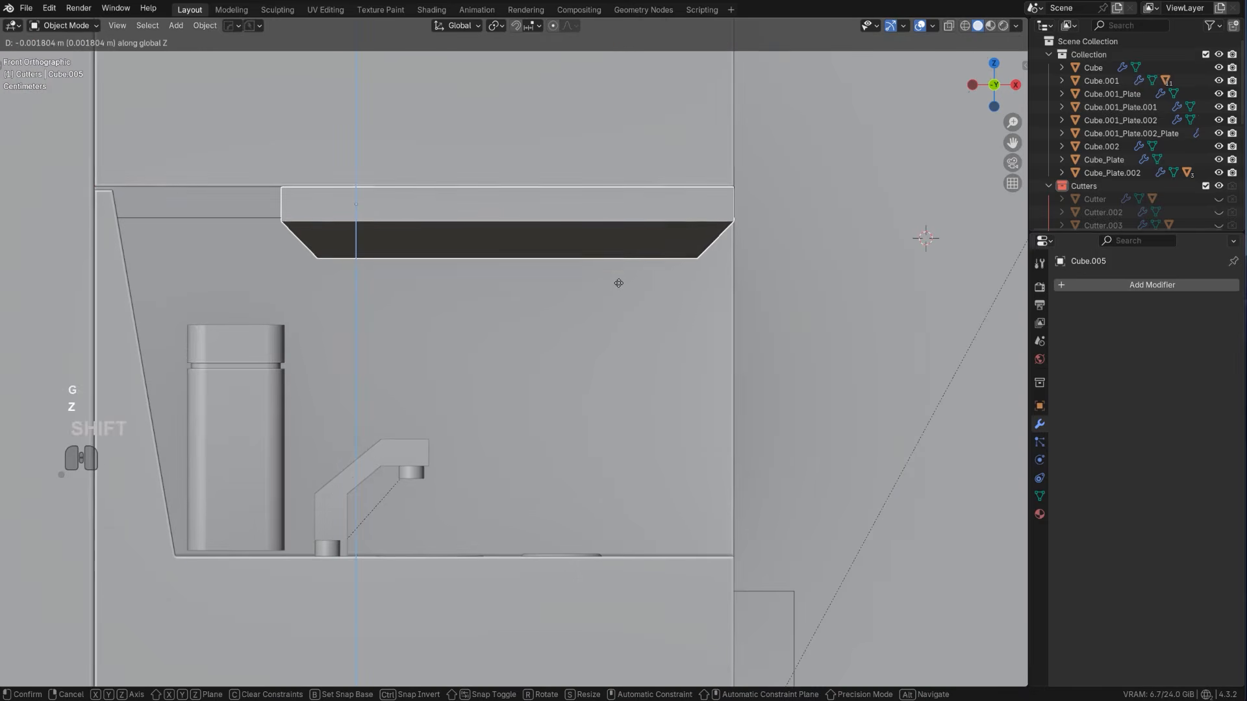
click(618, 286)
Copy the overhead block's modifiers to the range hood and hide the Cutters collection
scroll(619, 286, down, 3)
click(704, 278)
scroll(703, 279, down, 6)
middle_drag(702, 279, 469, 342)
scroll(467, 342, up, 3)
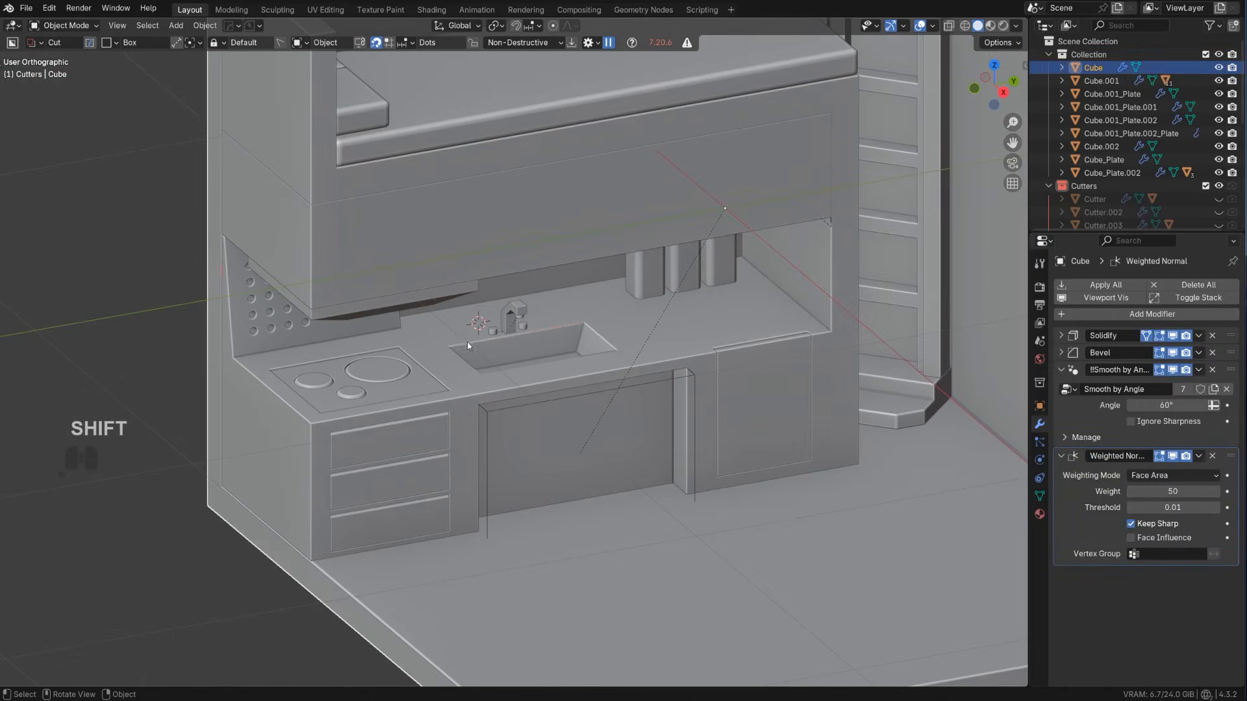
click(472, 282)
click(470, 278)
click(467, 271)
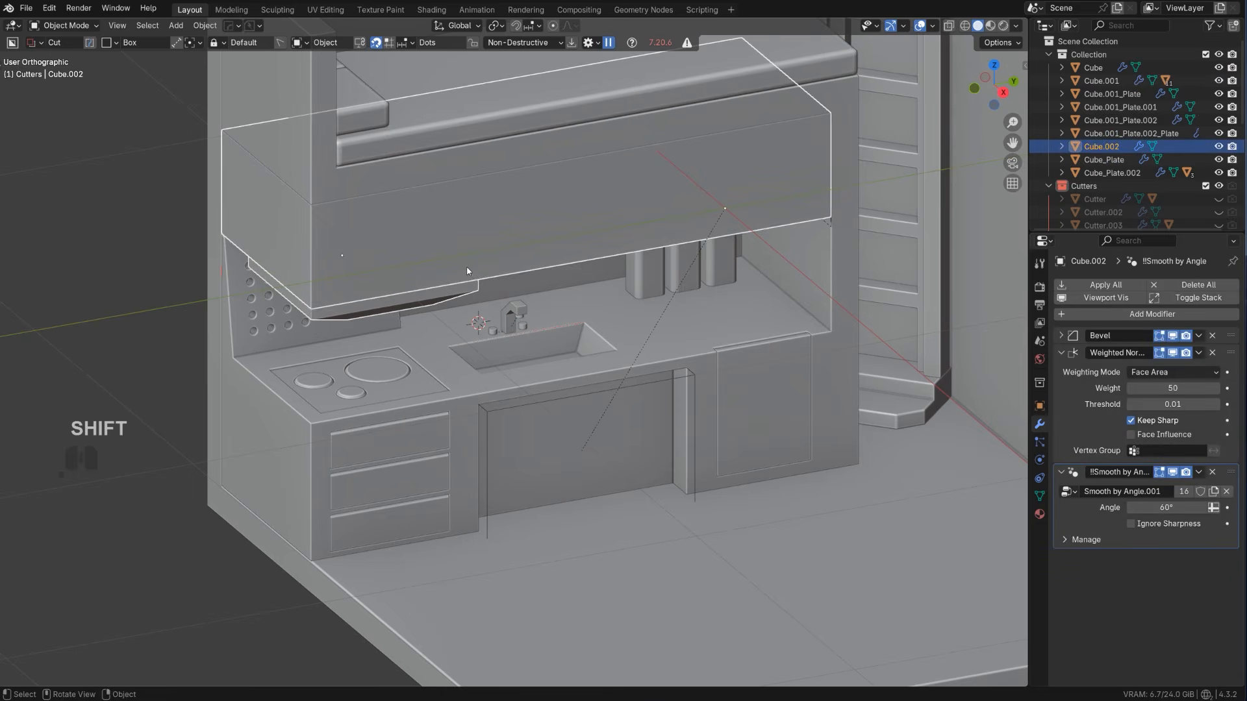
key(ctrl+l)
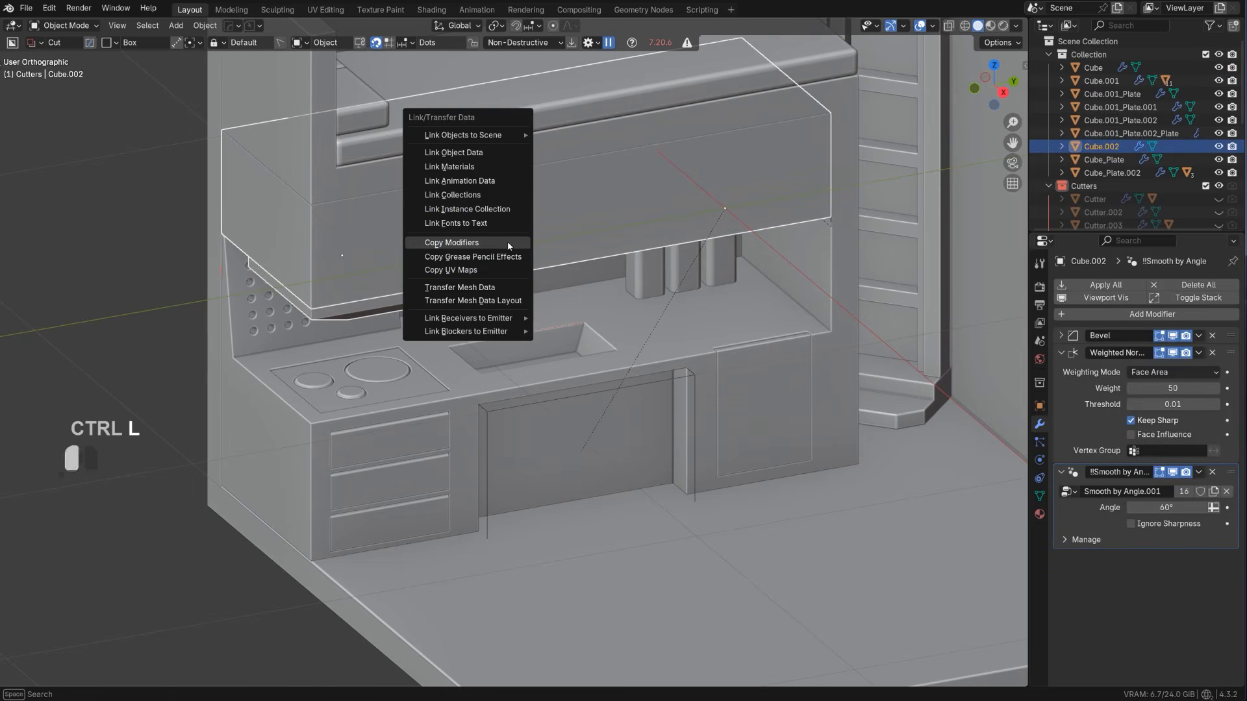
click(509, 243)
key(KP_5)
key(shift+2)
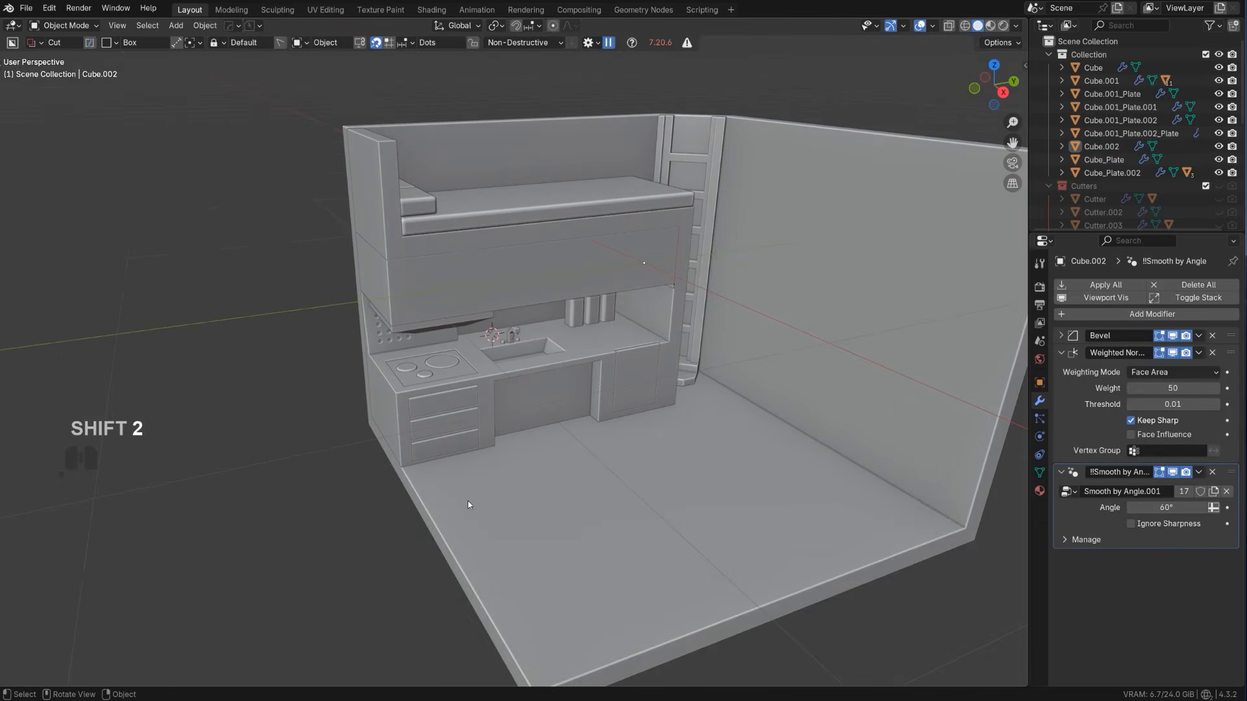
Select the overhead block and show it in the right orthographic view
scroll(468, 501, up, 3)
middle_drag(513, 344, 495, 321)
shift+middle_drag(482, 235, 579, 313)
click(520, 252)
scroll(572, 308, up, 1)
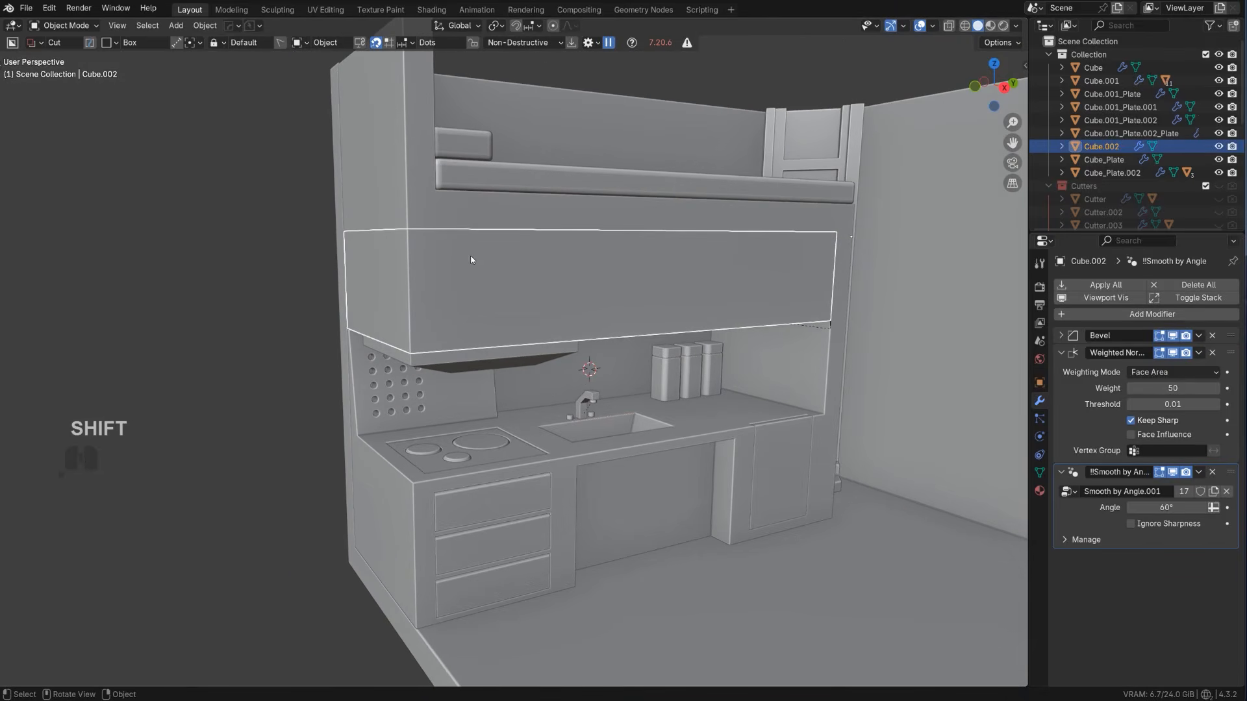
middle_drag(484, 253, 513, 273)
alt+middle_drag(617, 298, 587, 302)
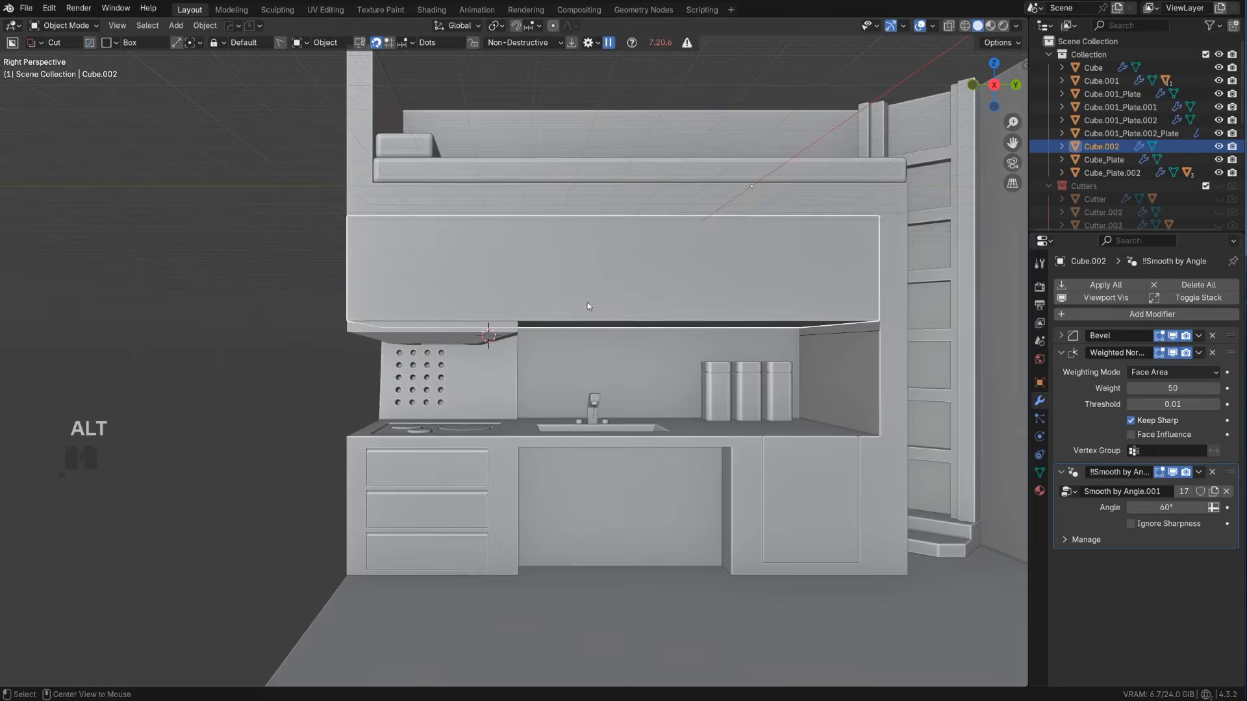
key(KP_5)
shift+drag(370, 236, 459, 349)
key(v)
scroll(447, 355, up, 1)
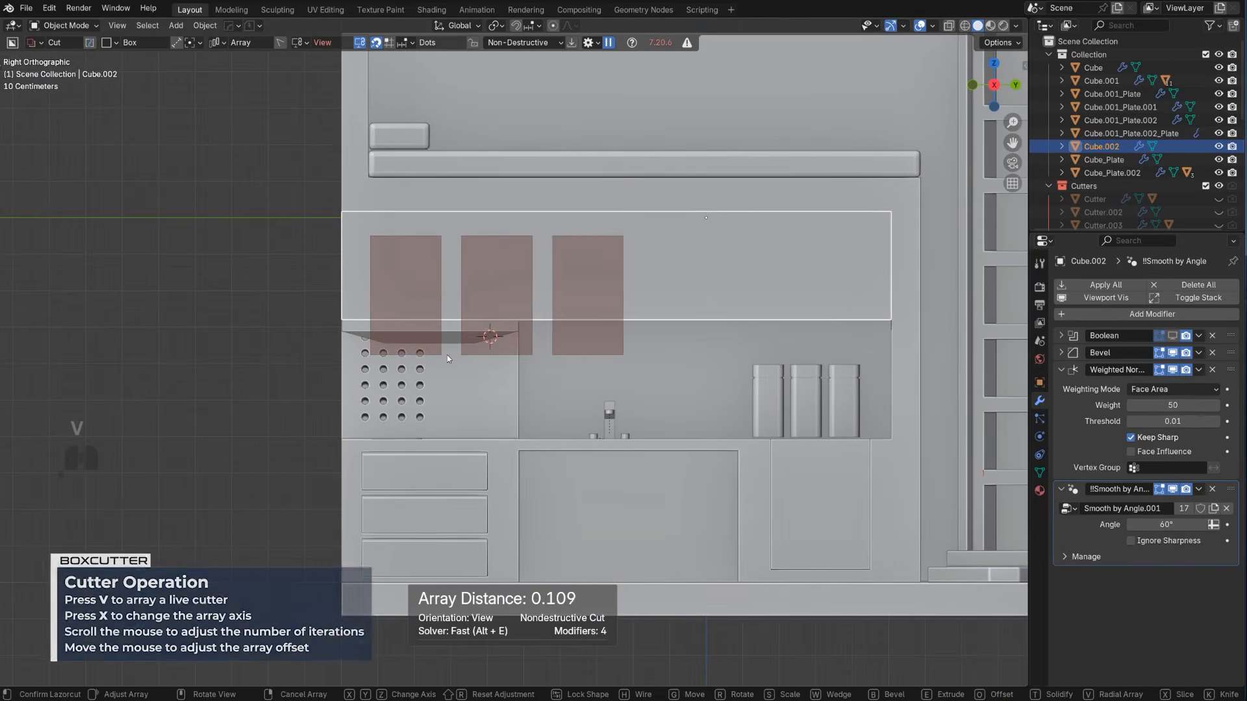
scroll(452, 355, up, 1)
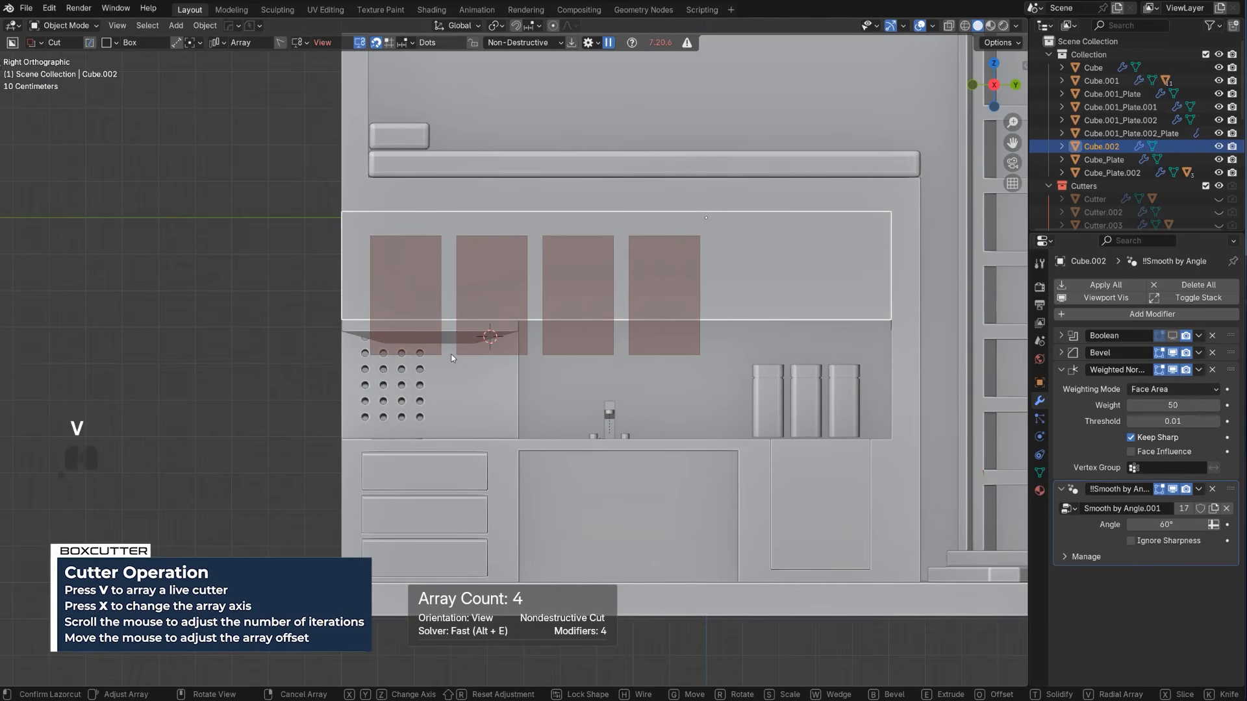
click(450, 355)
drag(450, 356, 534, 383)
right_click(414, 301)
Draw a BoxCutter box about 0.192 by 0.348 above the hood, array it to four copies, and slice door panels from the overhead block
mouse_move(360, 241)
mouse_down()
mouse_move(444, 365)
mouse_move(436, 370)
mouse_up()
key(x)
key(x)
key(x)
key(x)
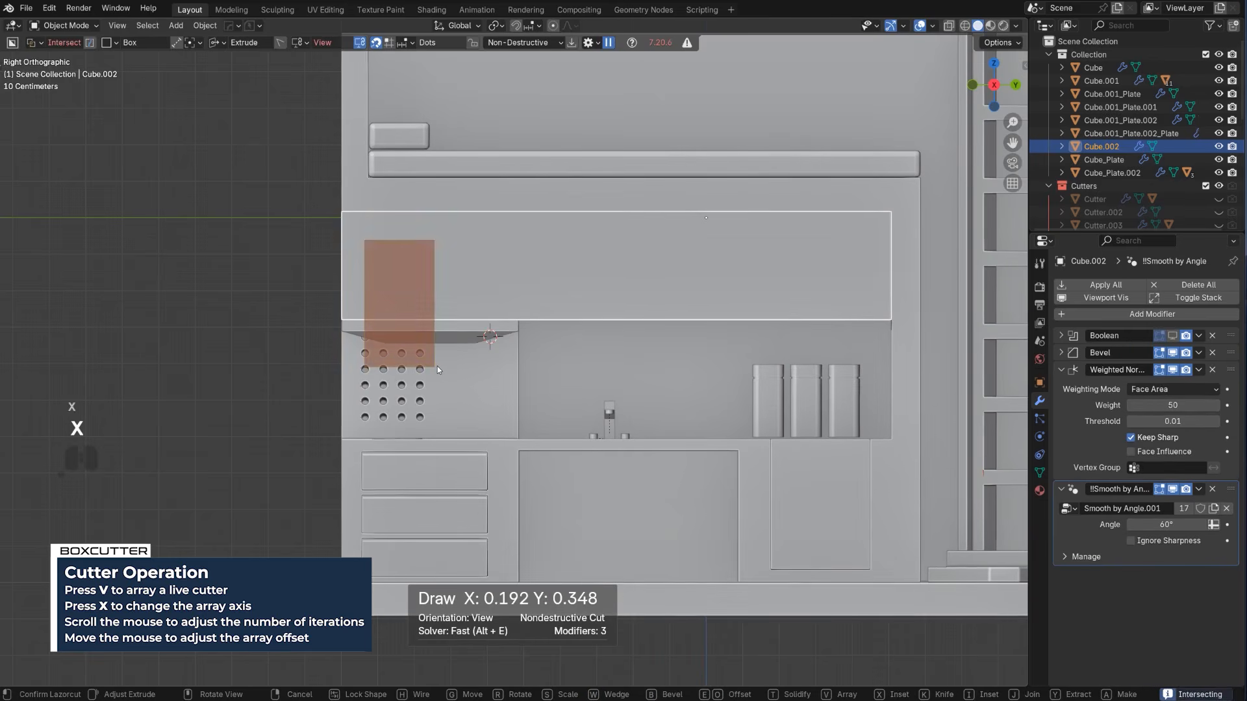
key(v)
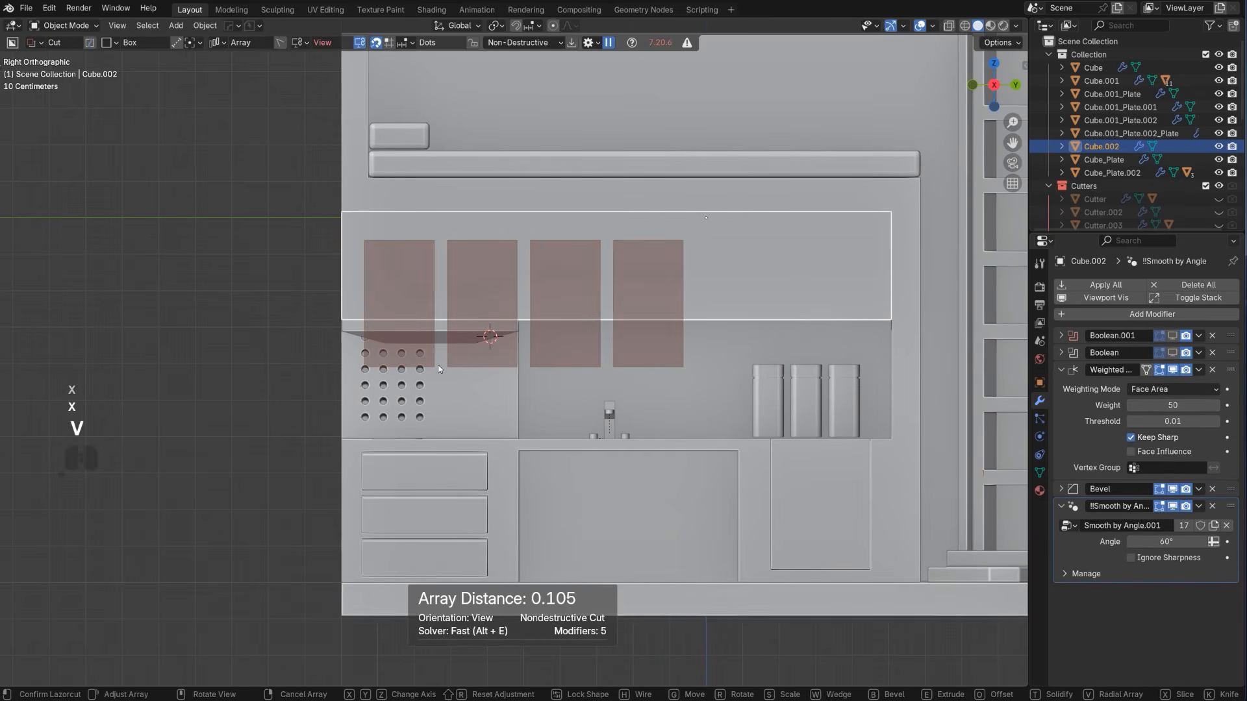
middle_drag(437, 365, 501, 363)
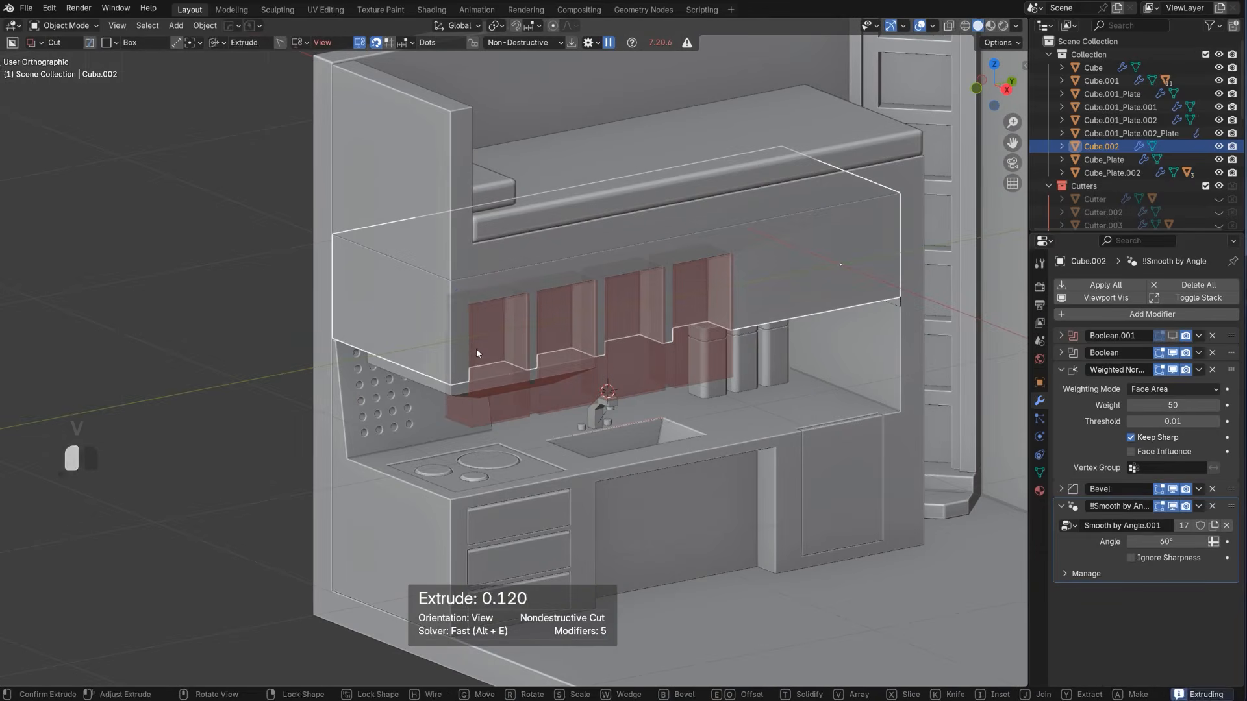
key(x)
key(space)
Reveal the overhead block's arrayed door cutter with the HardOps boolean scroll and nudge it in the right view
alt+middle_drag(653, 388, 533, 306)
key(q)
click(522, 303)
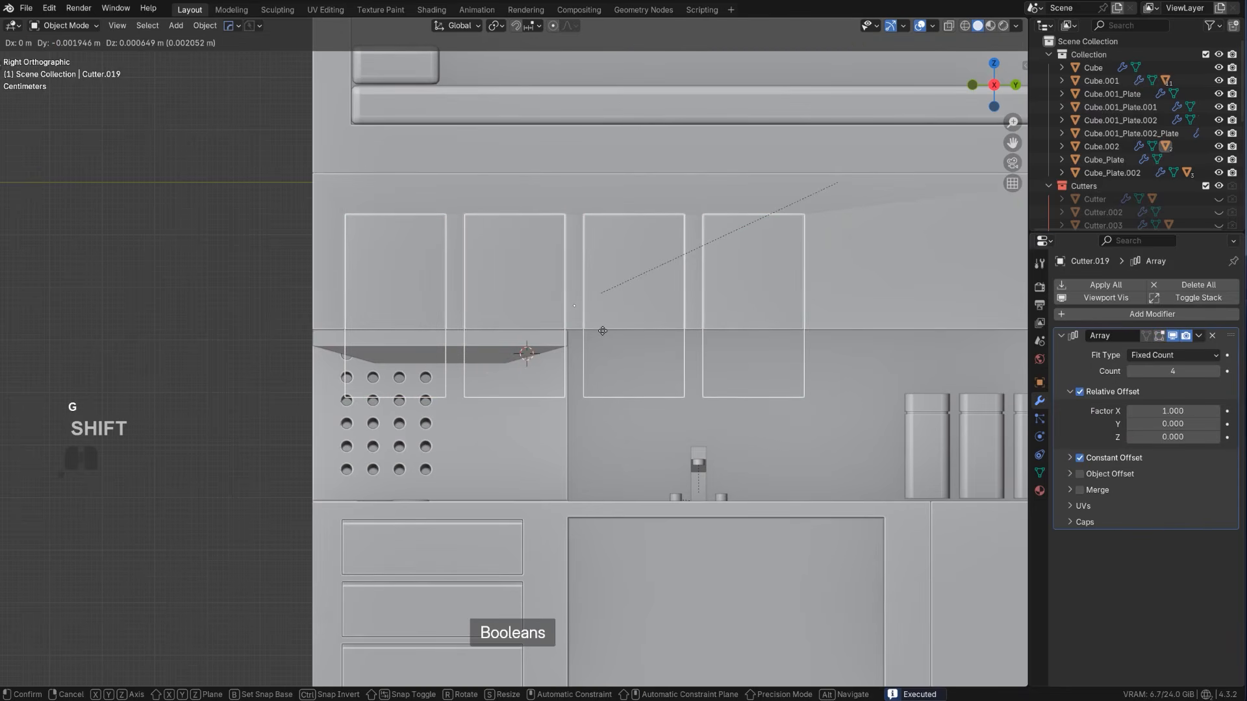
click(423, 480)
scroll(495, 482, down, 1)
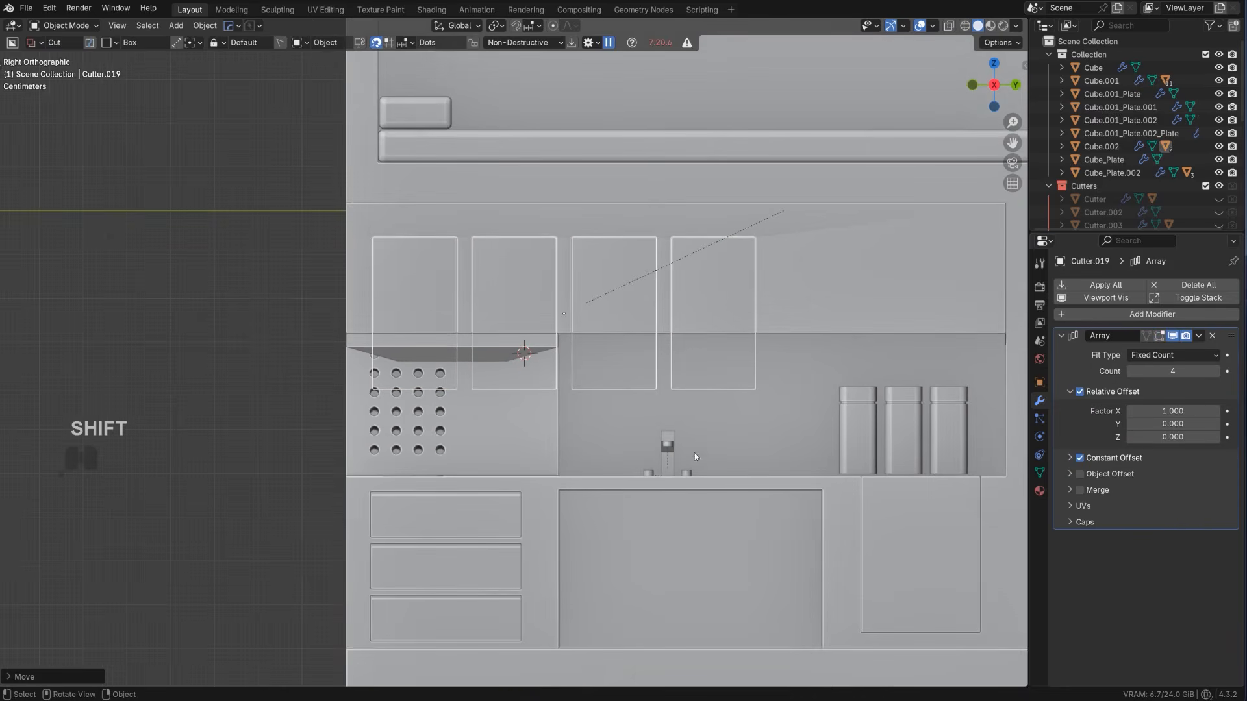
shift+middle_drag(694, 452, 608, 413)
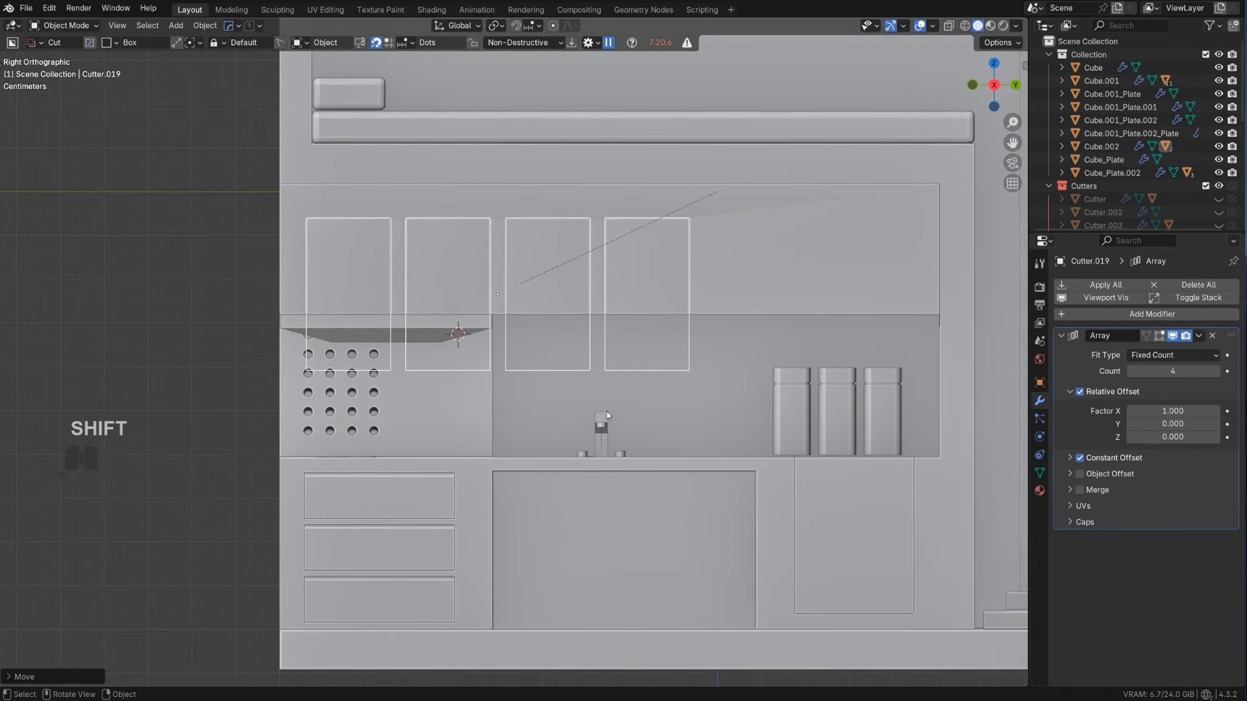
mouse_move(618, 359)
middle_down()
mouse_move(648, 382)
mouse_move(617, 349)
middle_up()
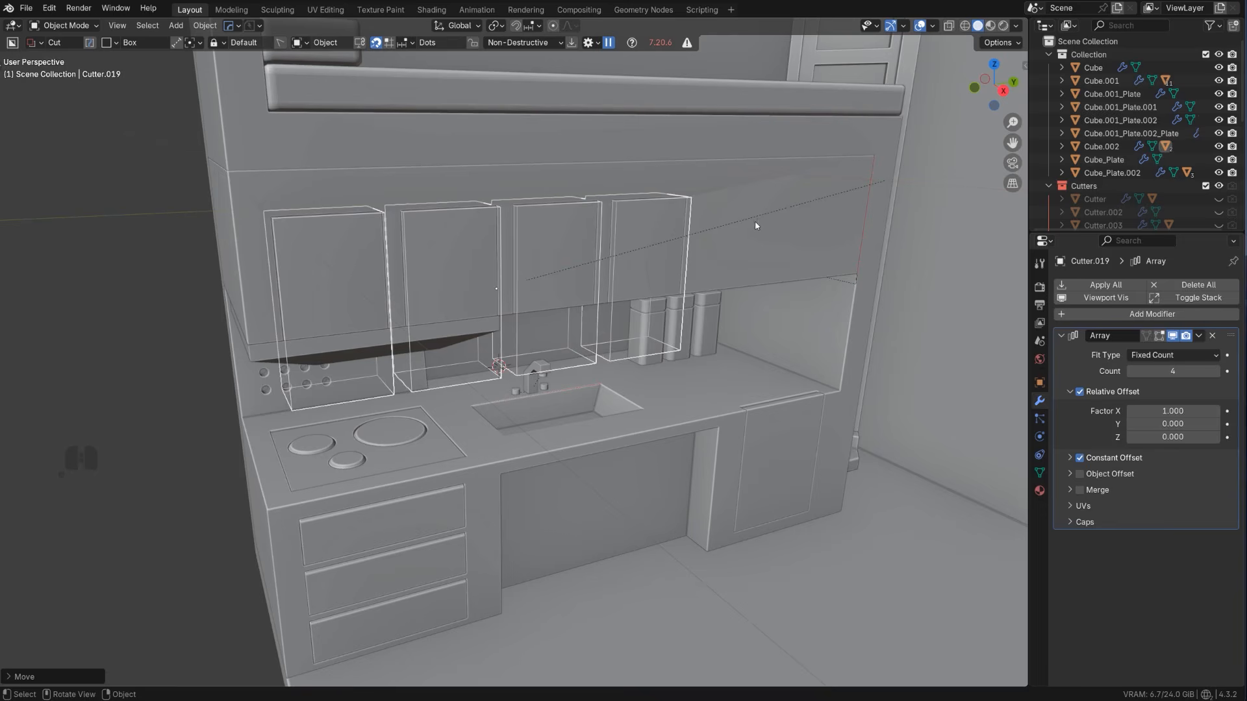
Reselect the door cutter on the overhead block and set its array count to 5
click(781, 211)
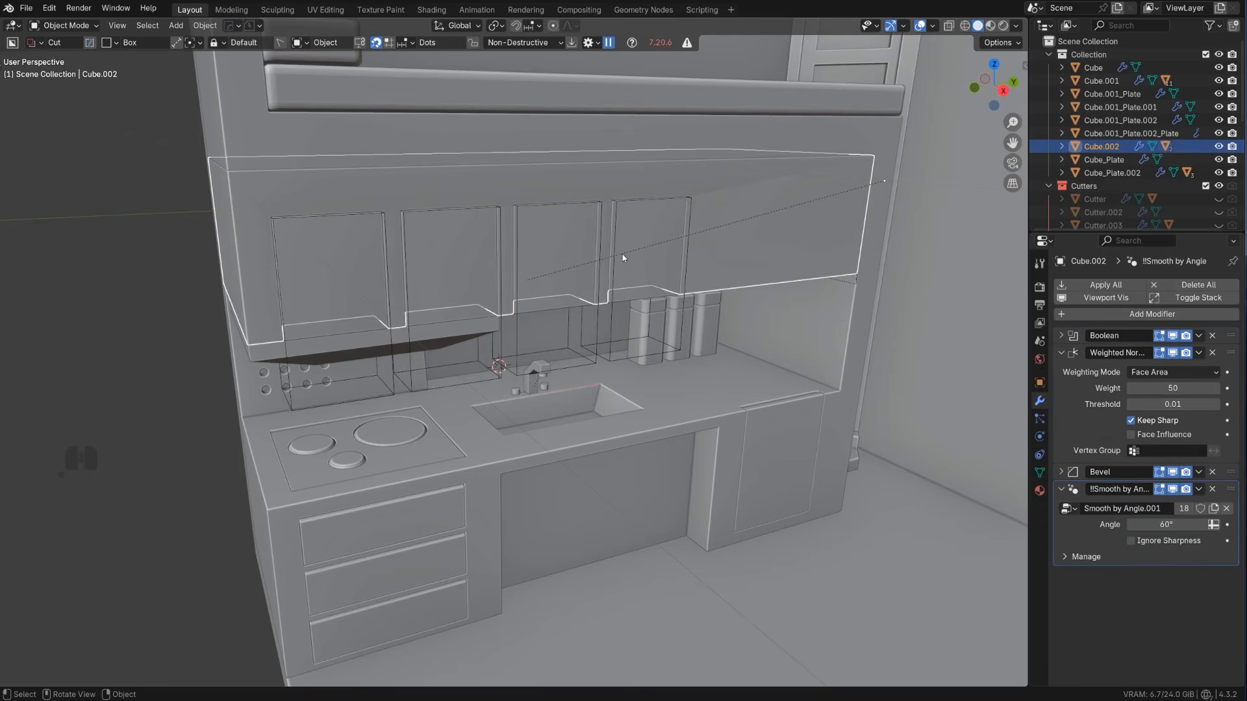
click(607, 211)
key(q)
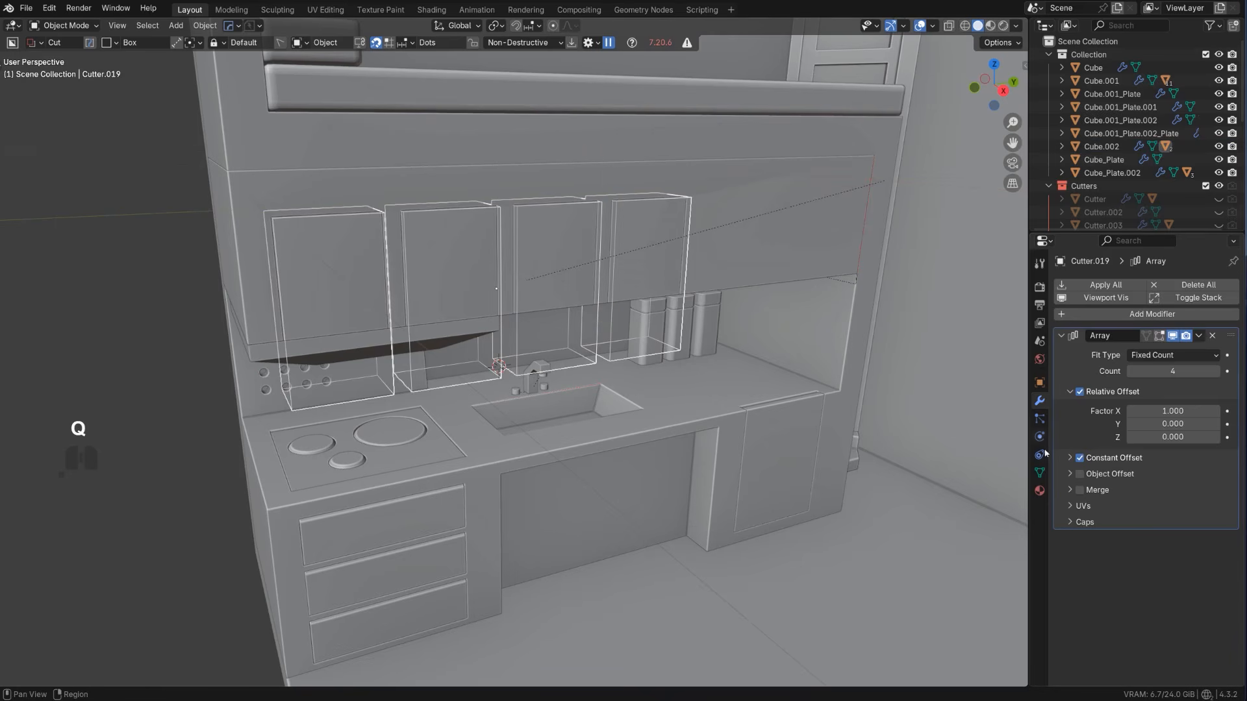
click(1131, 373)
scroll(865, 328, down, 3)
middle_drag(721, 305, 671, 278)
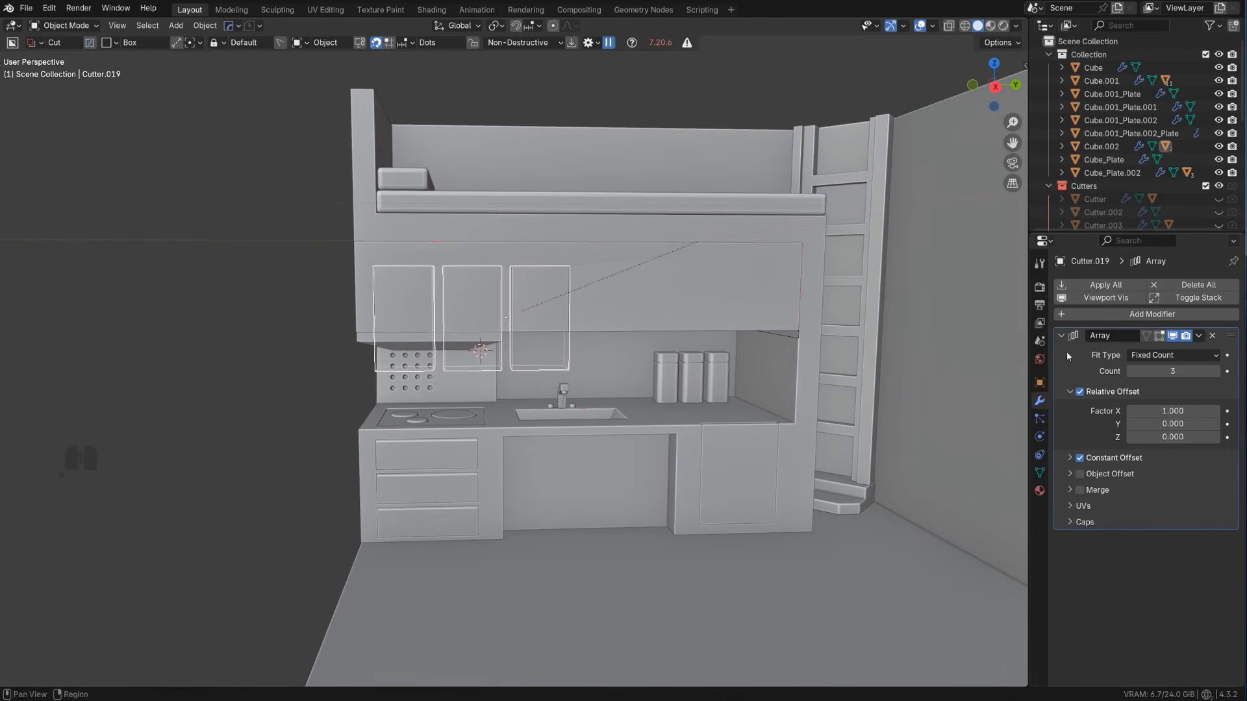
middle_drag(656, 373, 673, 378)
Set the door cutter's array spacing on X to about 0.208 with HardOps Array V2
key(q)
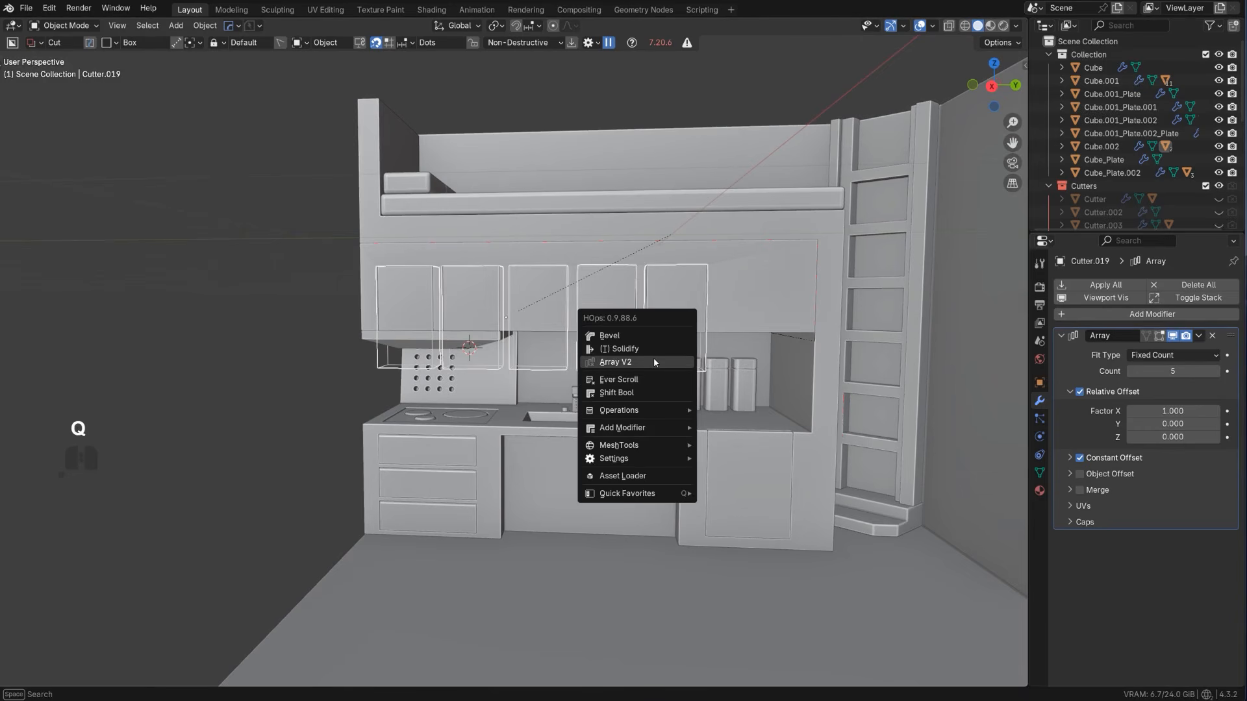
click(654, 360)
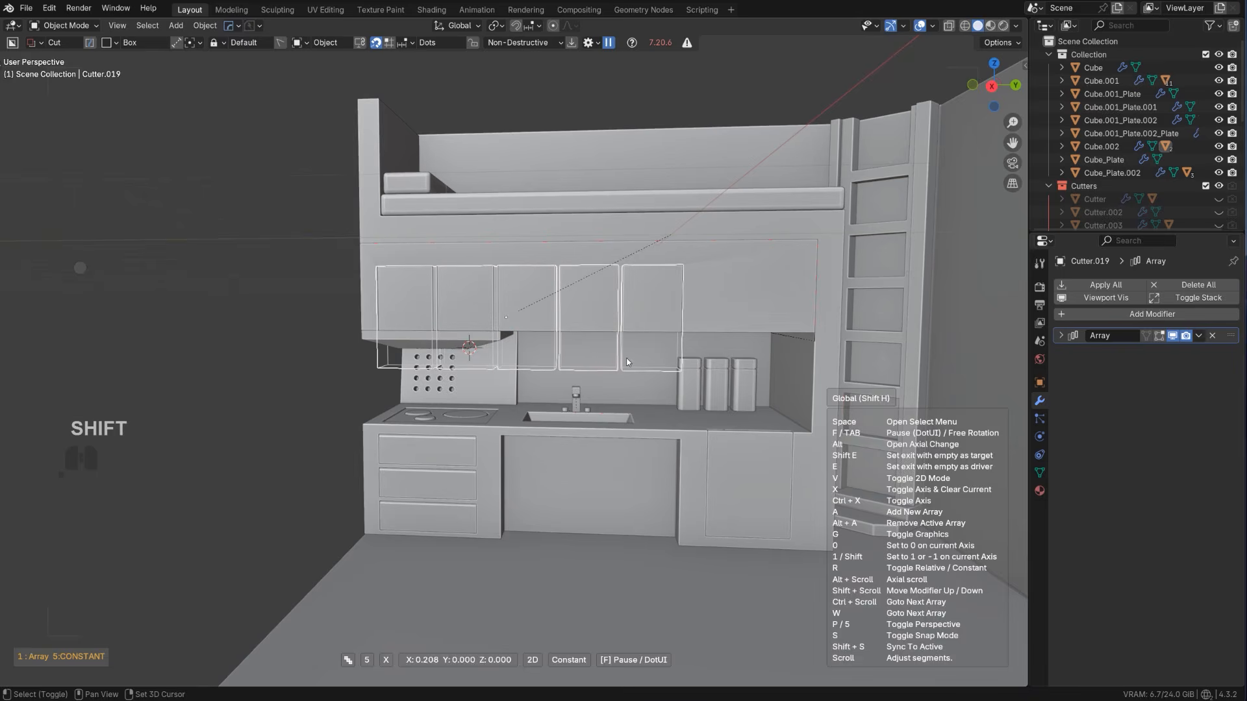
shift+click(629, 361)
Narrow the door cutter by moving its side face inward along the global Y axis
alt+middle_drag(651, 352, 546, 351)
key(KP_5)
scroll(608, 318, up, 1)
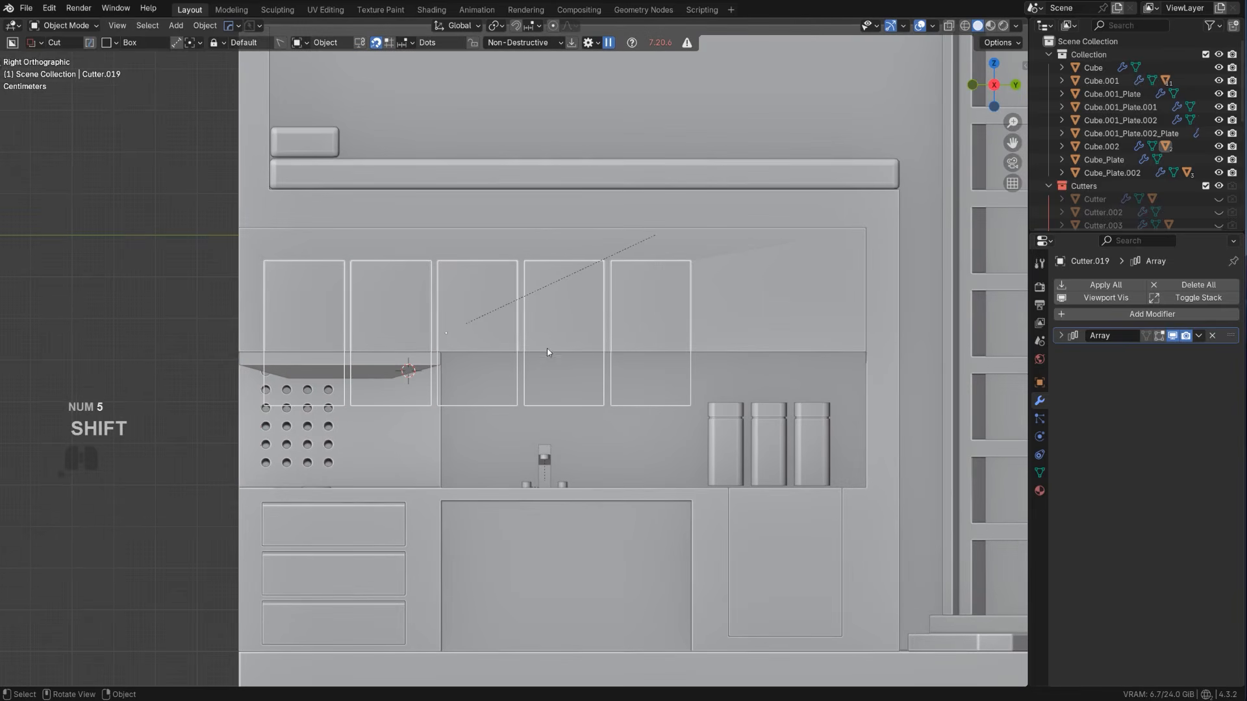
shift+middle_drag(537, 471, 603, 487)
scroll(602, 487, up, 1)
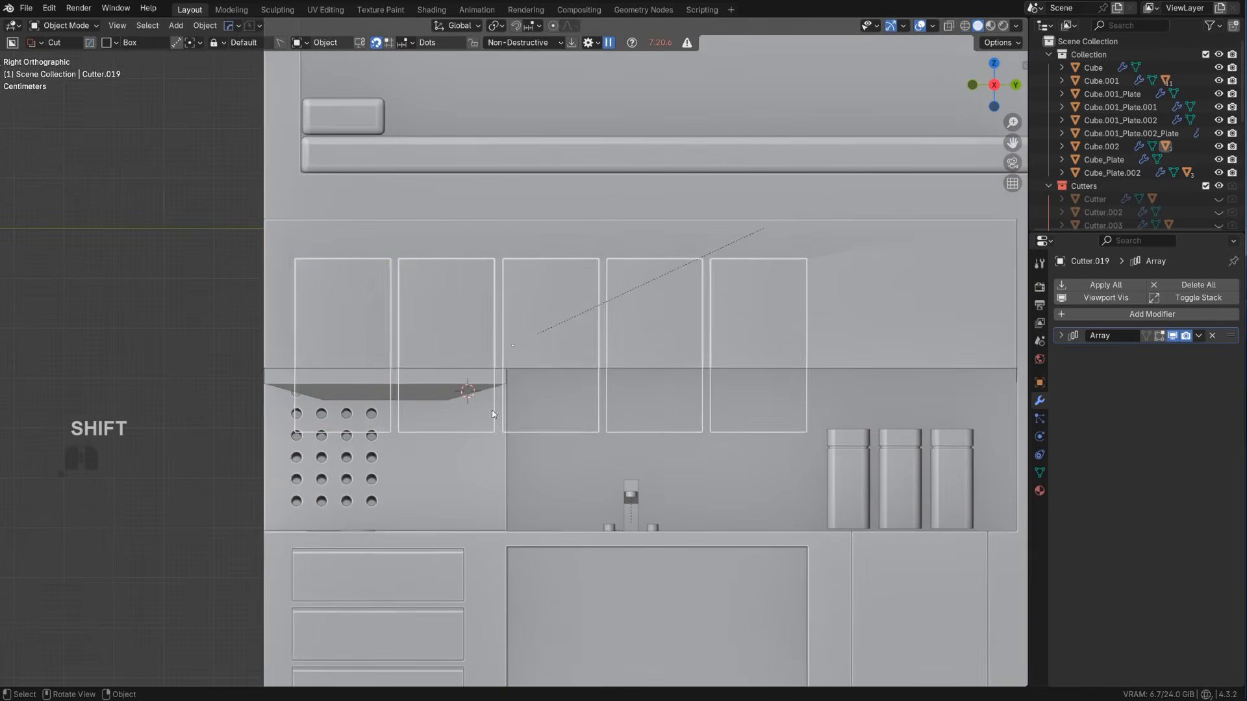
key(Tab)
middle_drag(408, 331, 385, 333)
click(387, 325)
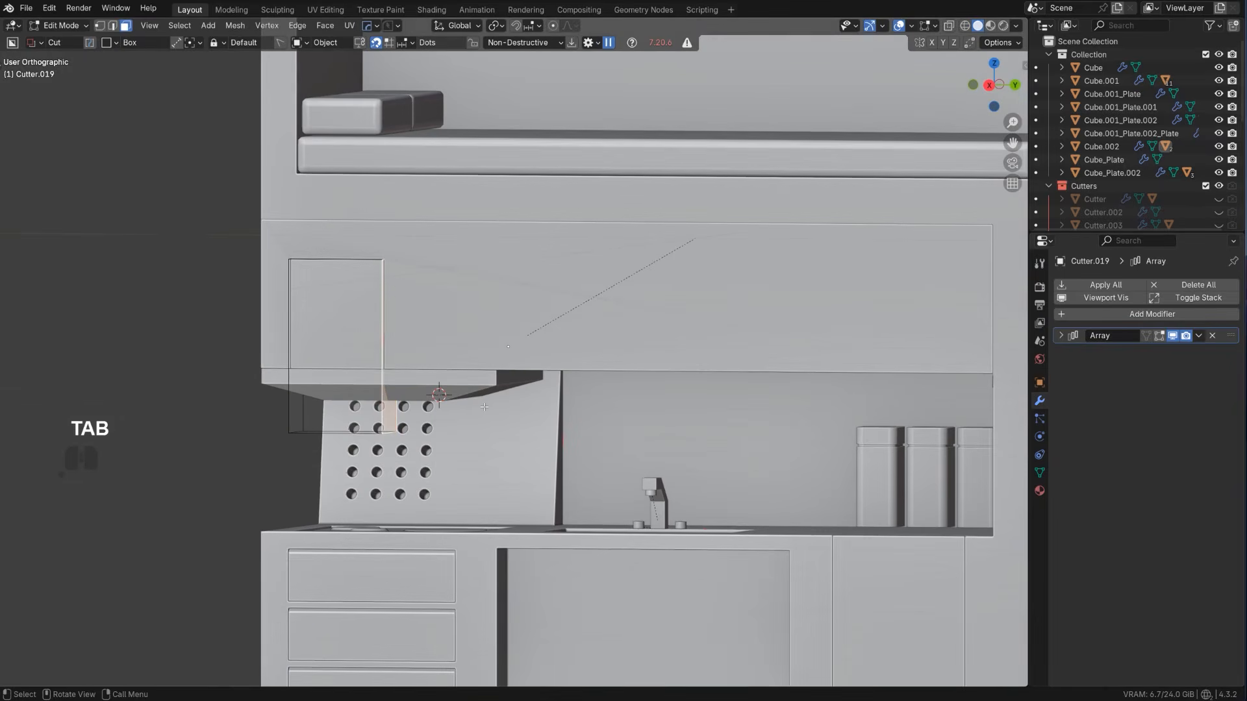
key(g)
key(x)
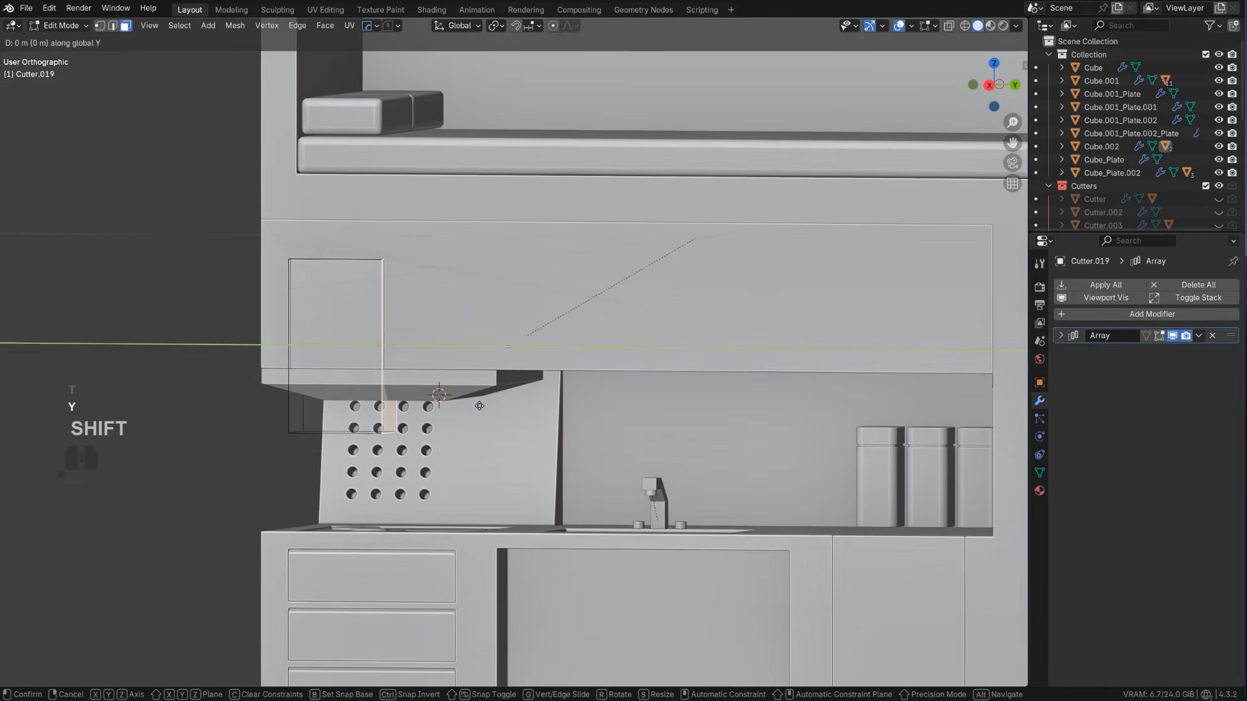
click(402, 386)
key(Tab)
Widen the door cutter's array spacing on X to about 0.213 with HardOps Array V2
alt+middle_drag(529, 334, 594, 349)
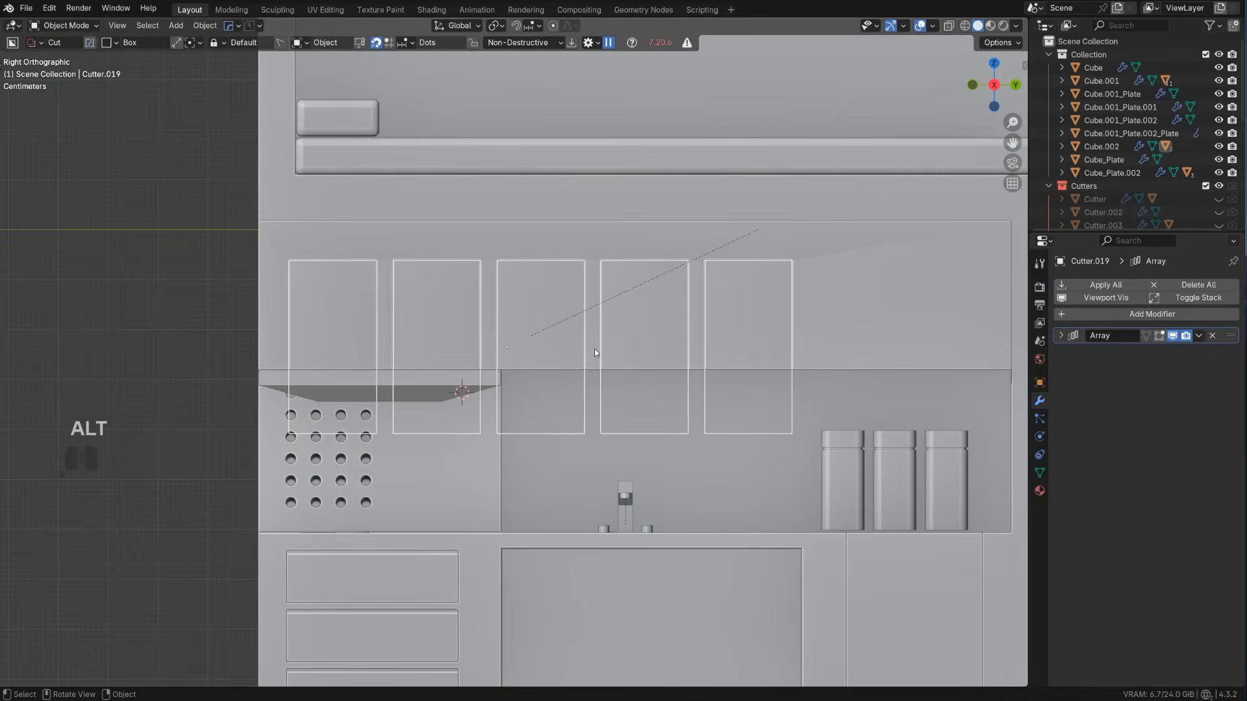
key(q)
click(622, 368)
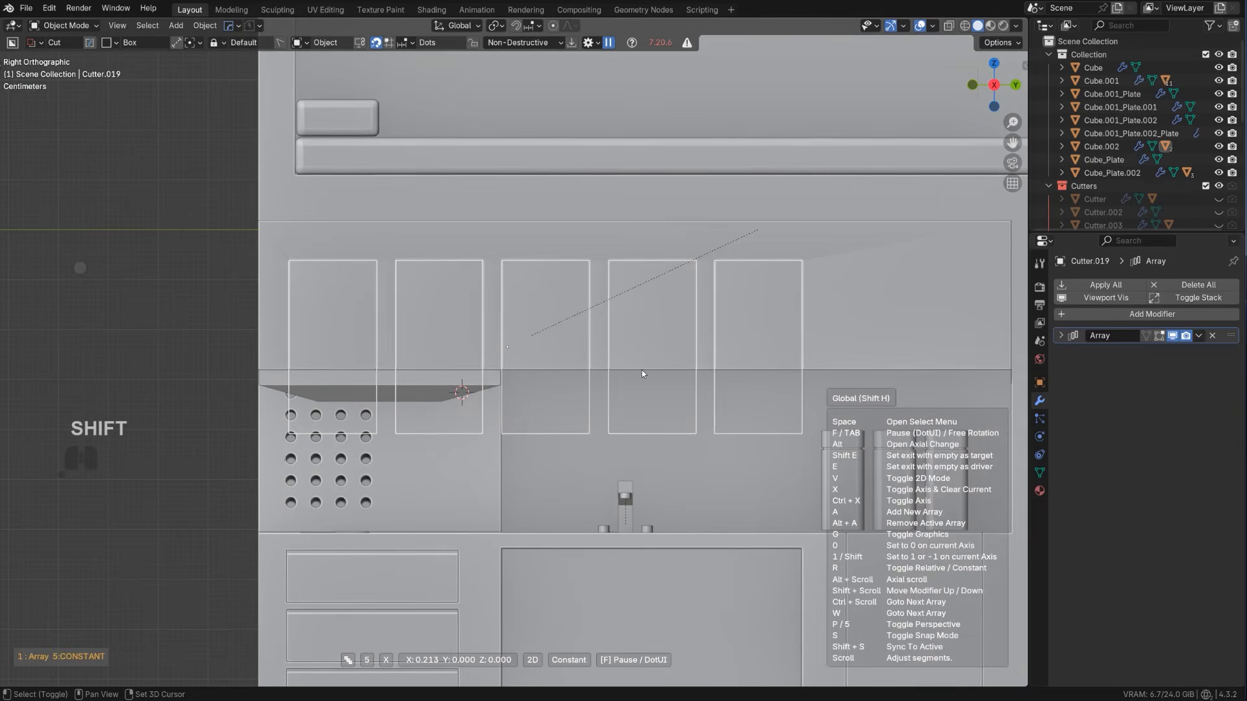
click(641, 371)
Hide the cutters and apply the booleans on the overhead block and its door slices with HardOps Sharpen
scroll(642, 371, down, 3)
middle_drag(642, 371, 702, 367)
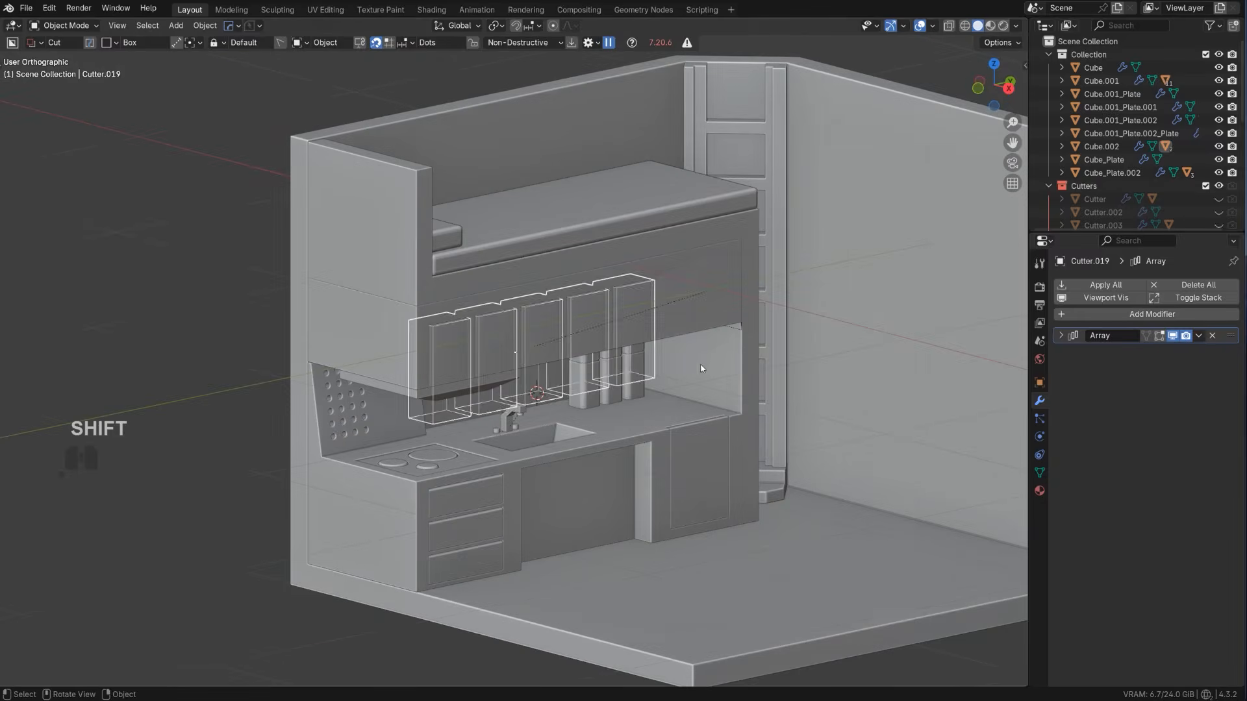
scroll(682, 344, up, 2)
key(shift+2)
click(715, 246)
key(q)
ctrl+click(715, 246)
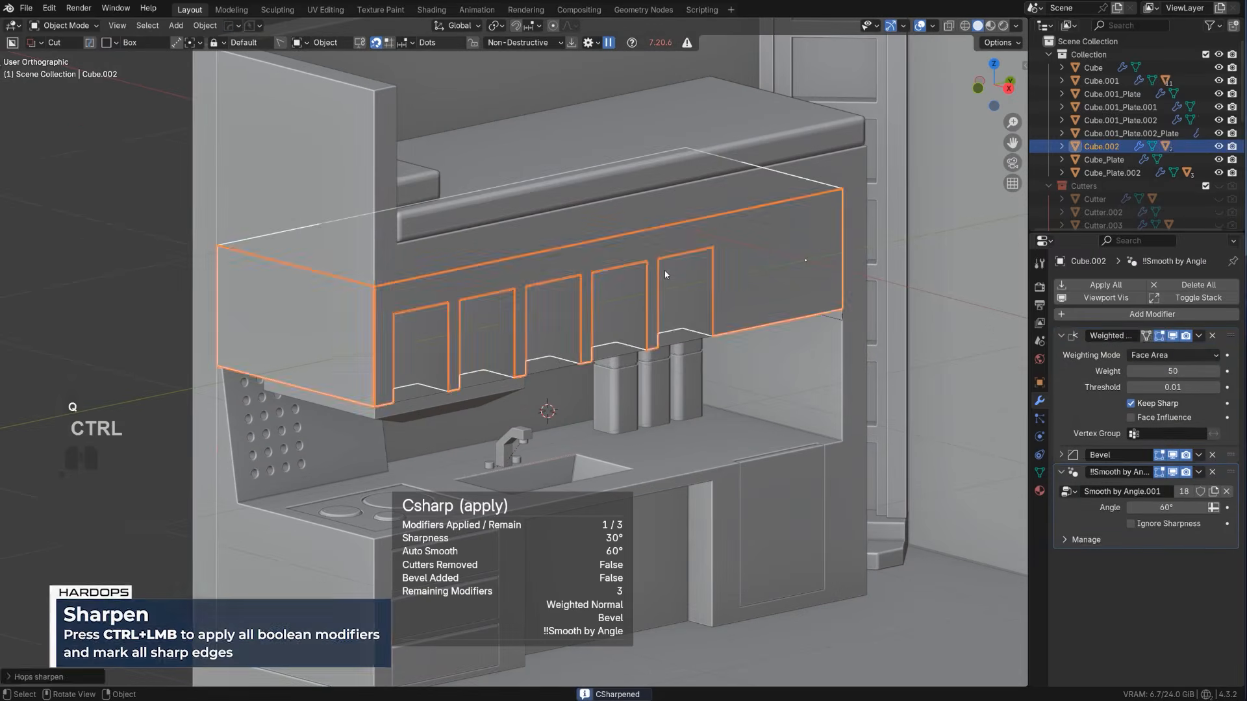
click(665, 271)
key(q)
ctrl+click(664, 271)
Bevel the top front edges of the five overhead door panels
key(Tab)
scroll(655, 282, up, 3)
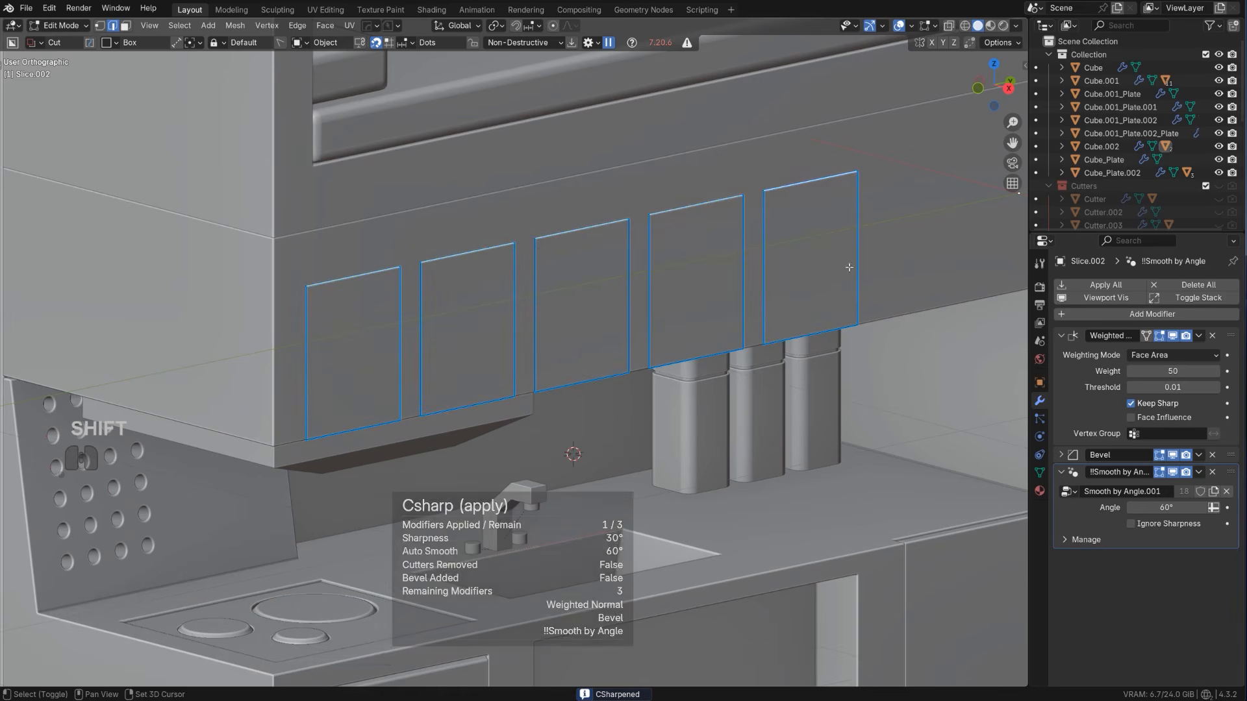
key(ctrl+b)
click(928, 343)
scroll(909, 325, down, 4)
key(Tab)
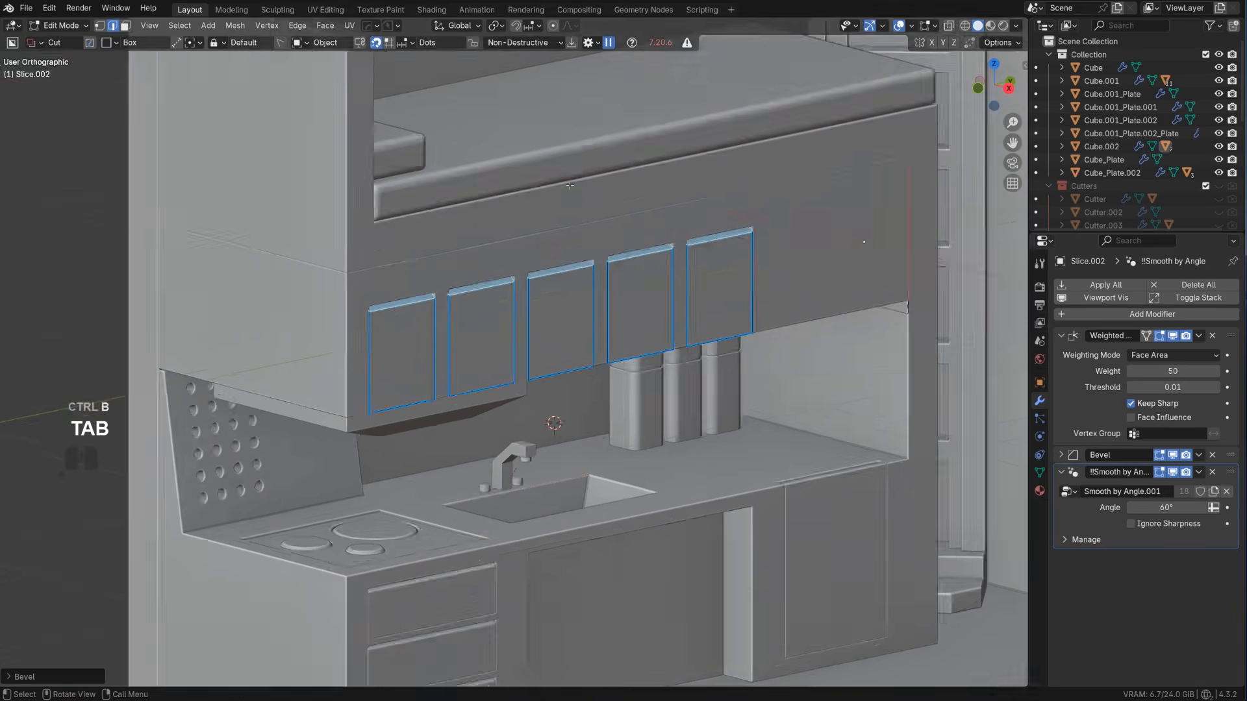
Slice a rectangular panel about 0.134 deep from the overhead block beside the last door, using a BoxCutter box
alt+middle_drag(642, 186, 407, 287)
click(302, 297)
scroll(303, 298, up, 2)
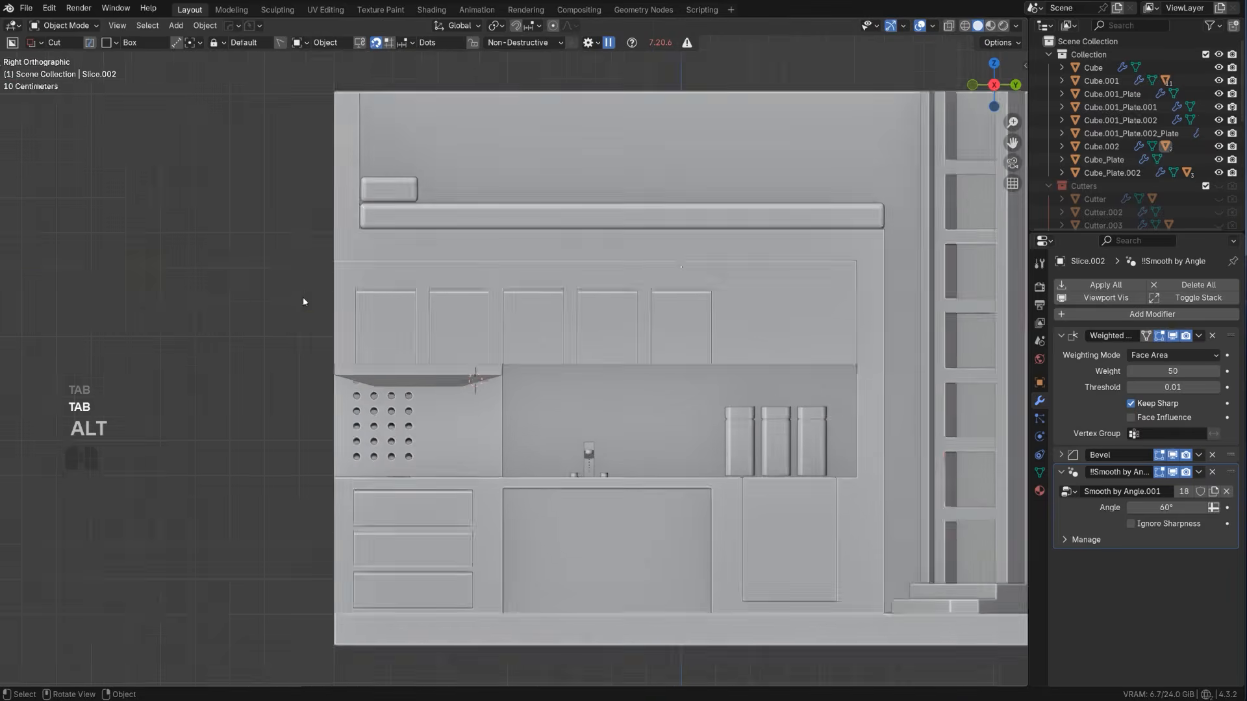
middle_drag(362, 327, 421, 336)
scroll(476, 356, down, 2)
key(KP_5)
scroll(555, 363, up, 6)
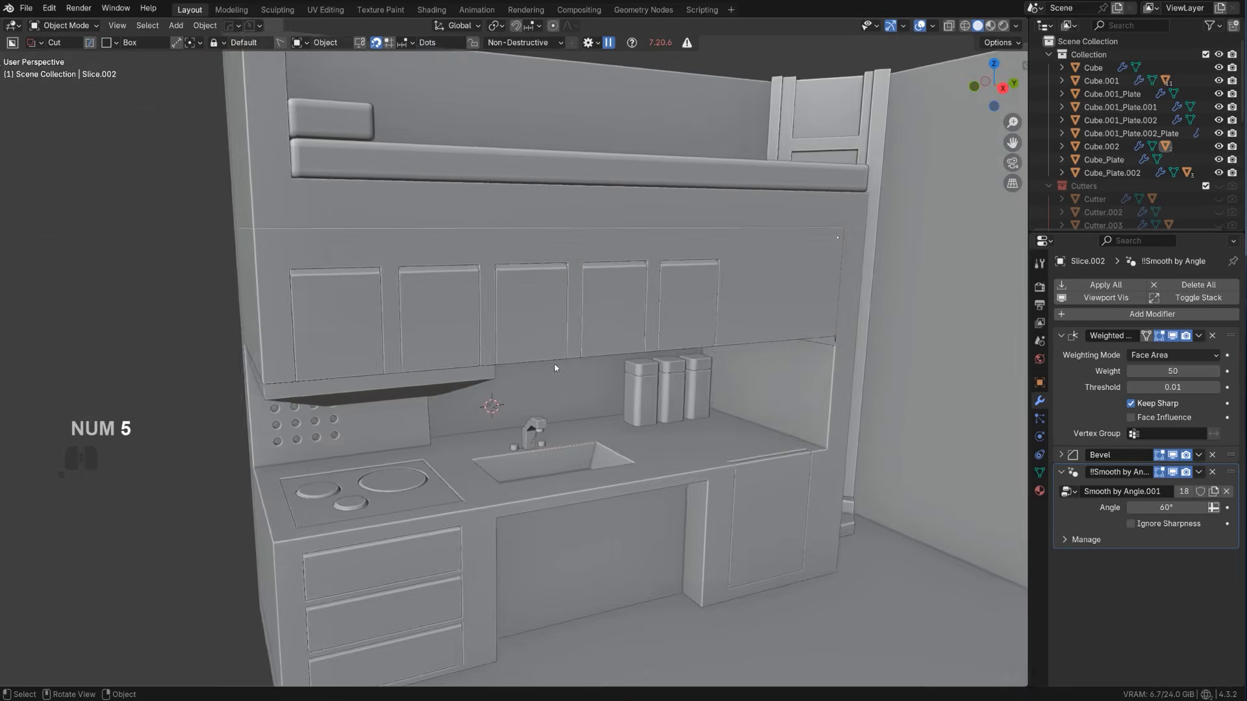
click(617, 277)
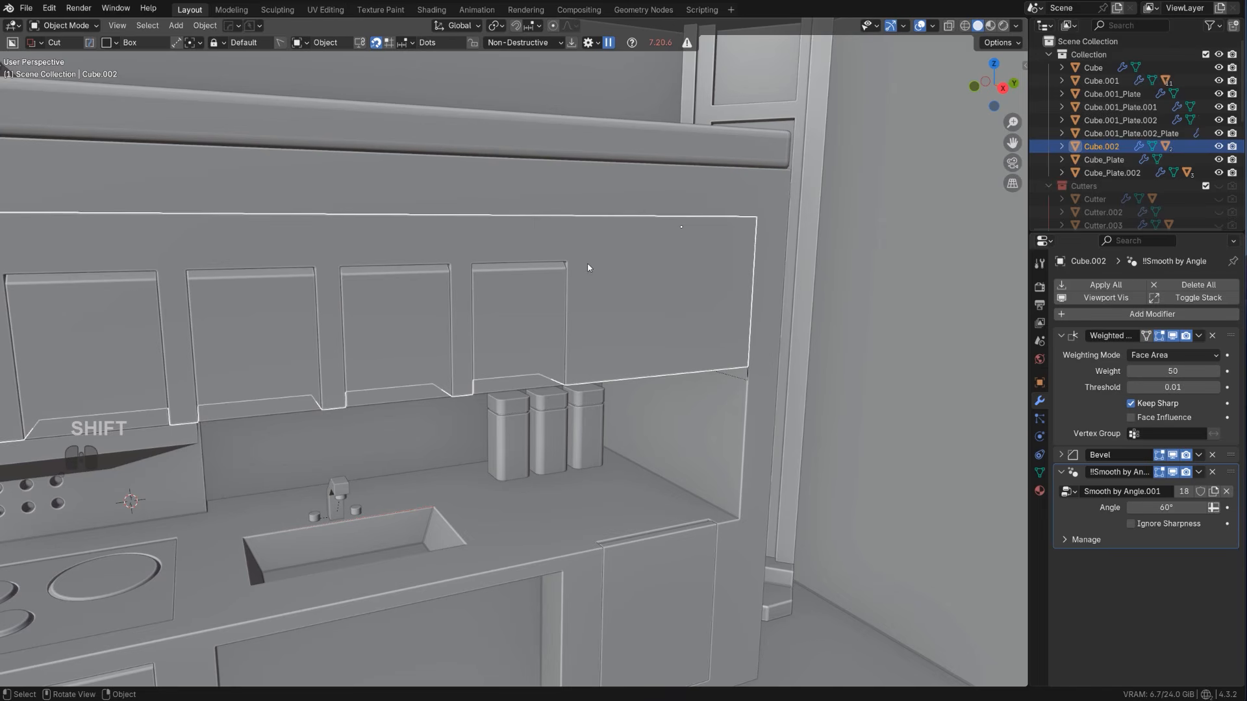
drag(595, 267, 786, 318)
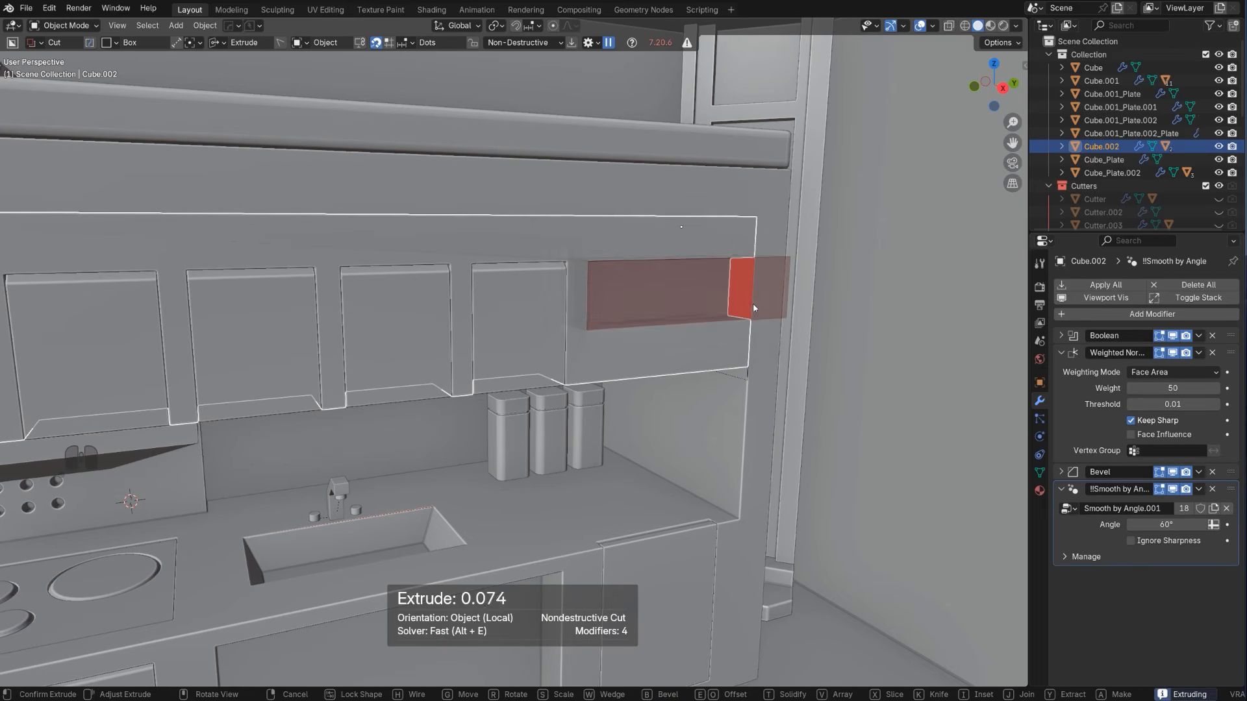
key(x)
key(space)
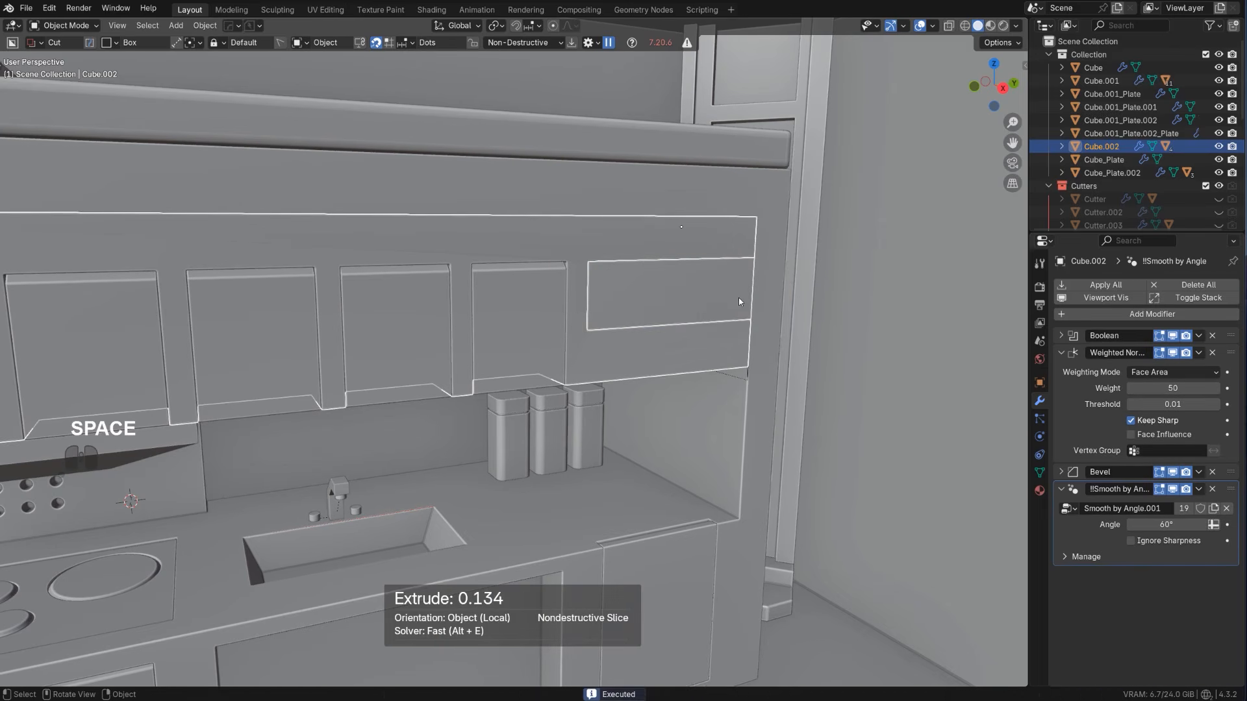
Apply the sliced panel's booleans with HardOps Sharpen and extrude its front face outward from the overhead block
click(729, 294)
key(q)
click(723, 292)
key(Tab)
middle_drag(673, 311, 706, 321)
key(e)
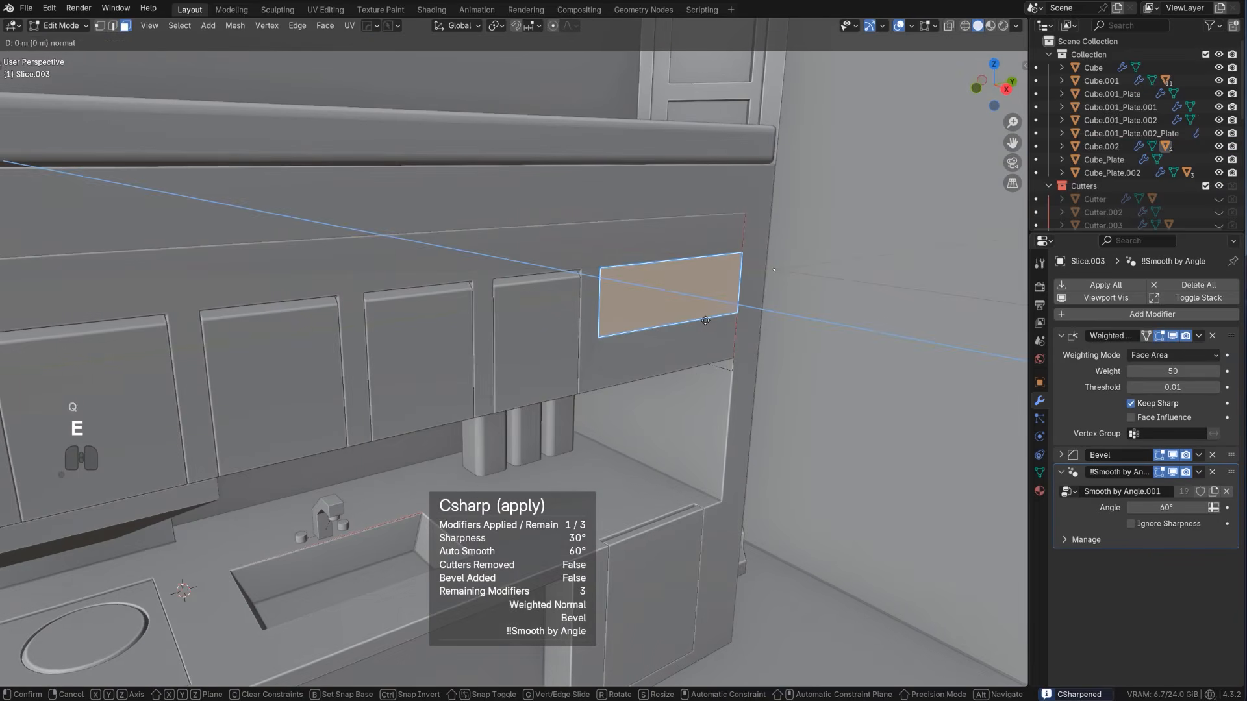
click(713, 324)
Bevel the extruded box's front vertical edge on the side facing the doors
key(Tab)
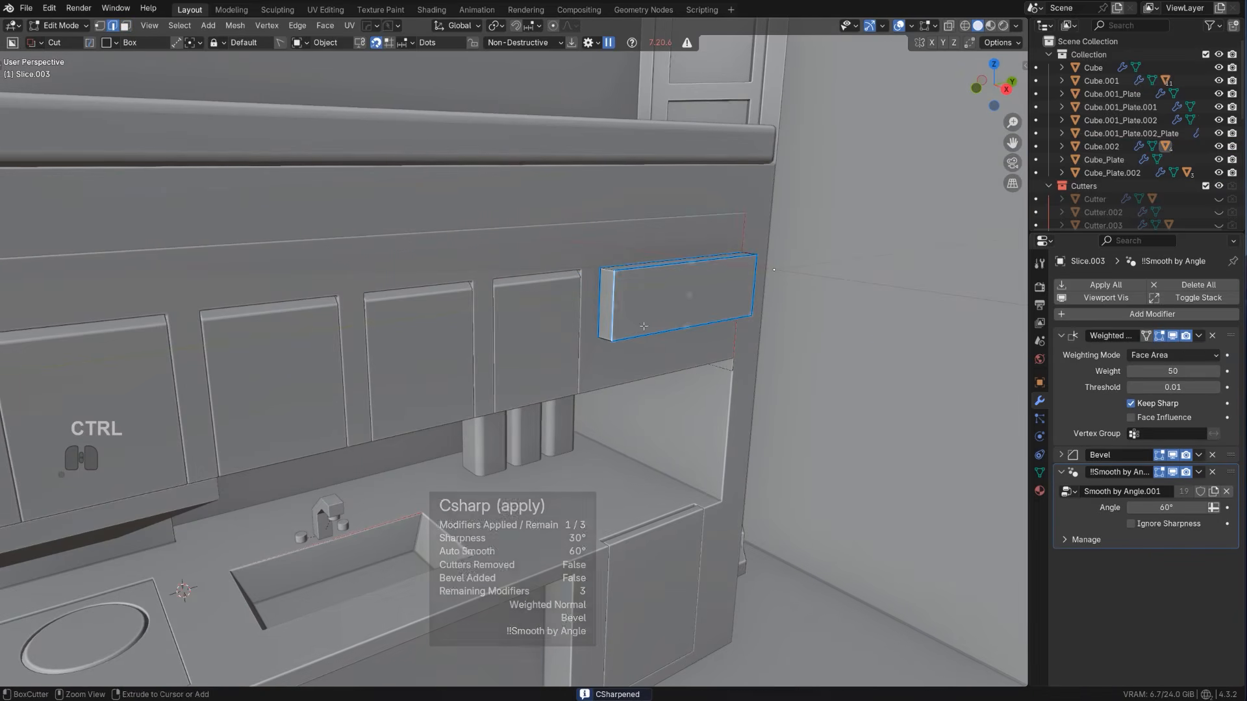
key(ctrl+b)
click(665, 330)
key(Tab)
Try a thin BoxCutter slot about 0.034 deep along the lower front of the extruded box, and undo it
middle_drag(702, 266, 683, 297)
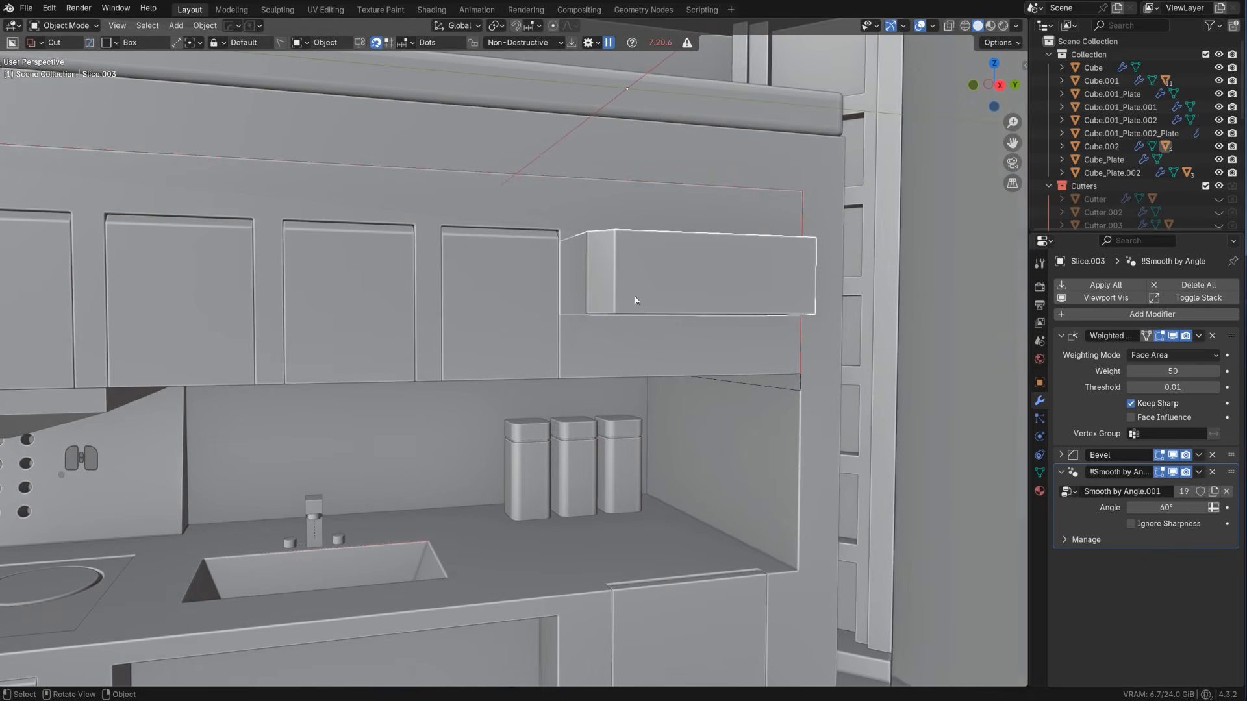
drag(636, 301, 787, 304)
click(776, 303)
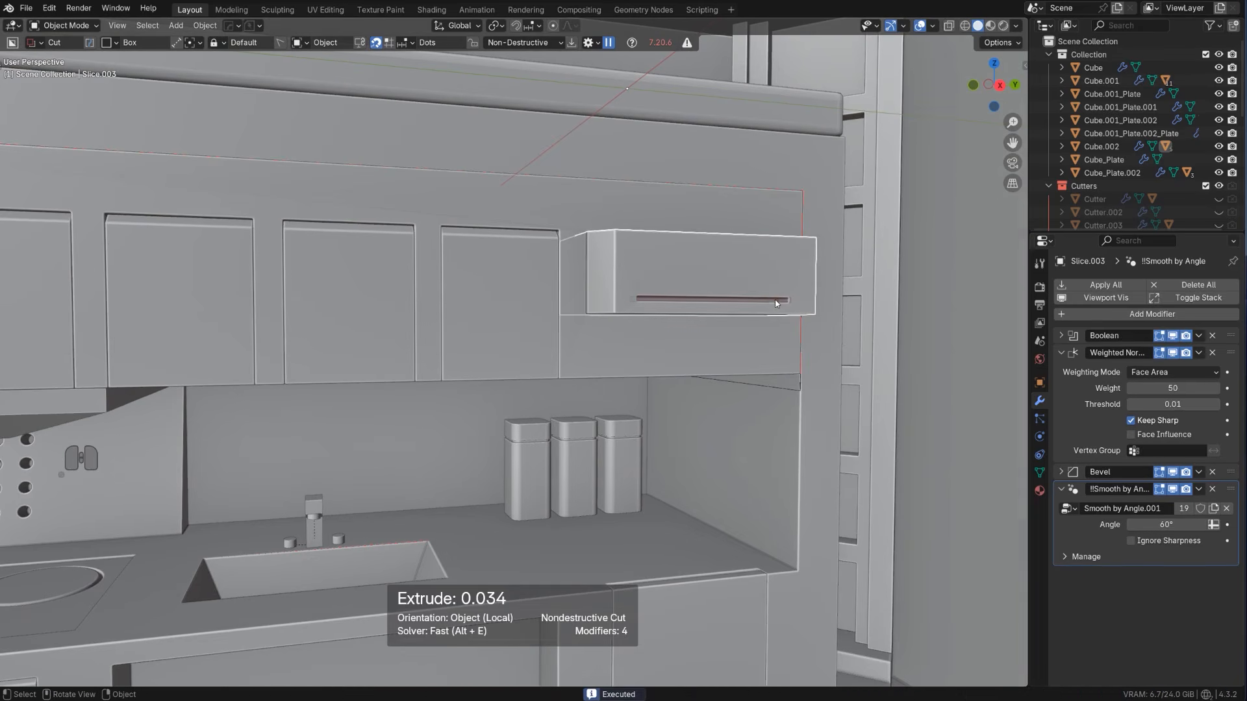
scroll(789, 317, up, 1)
middle_drag(763, 295, 701, 307)
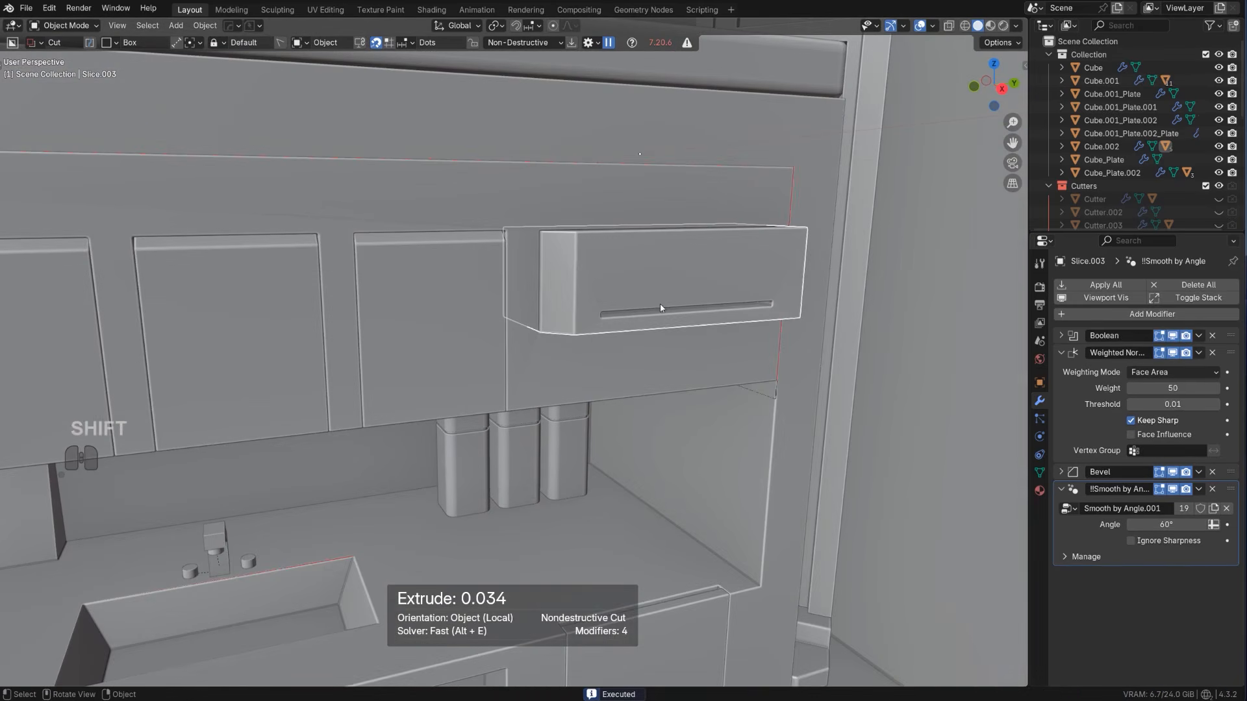
key(ctrl+z)
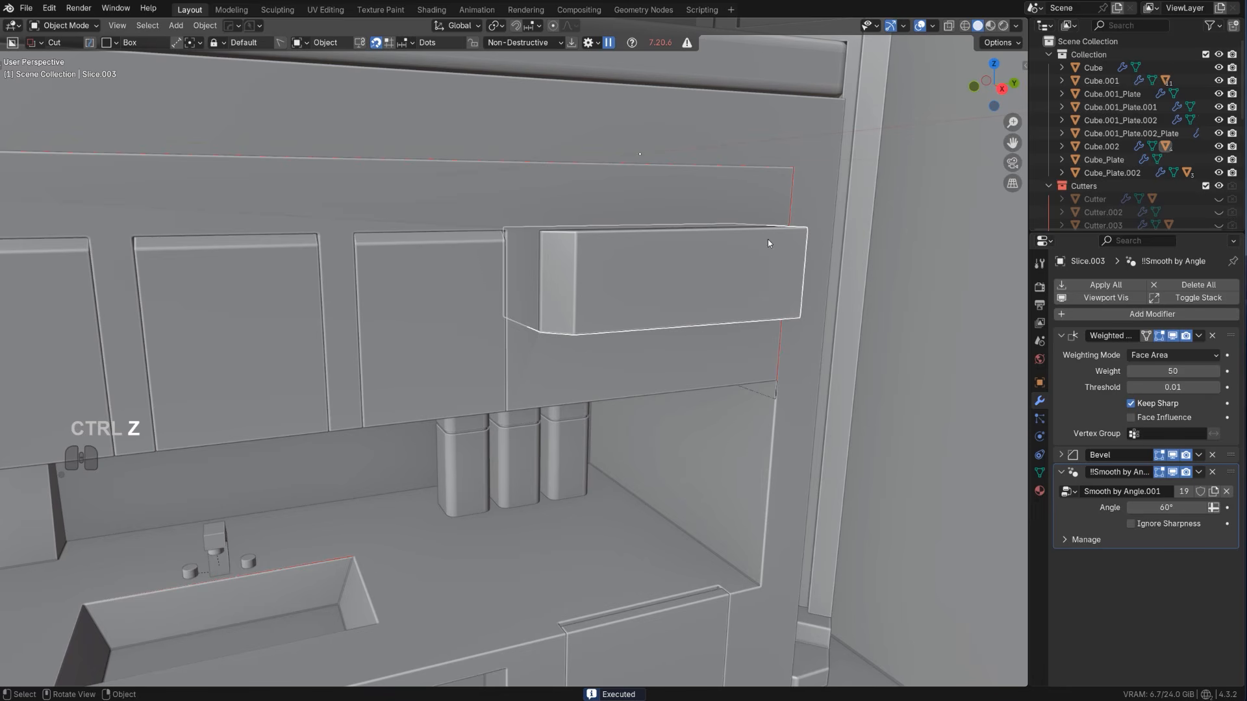
Cut a thin slot about 0.076 by 0.006 near the extruded box's outer end, arrayed downward into eight vent slots
drag(745, 242, 792, 243)
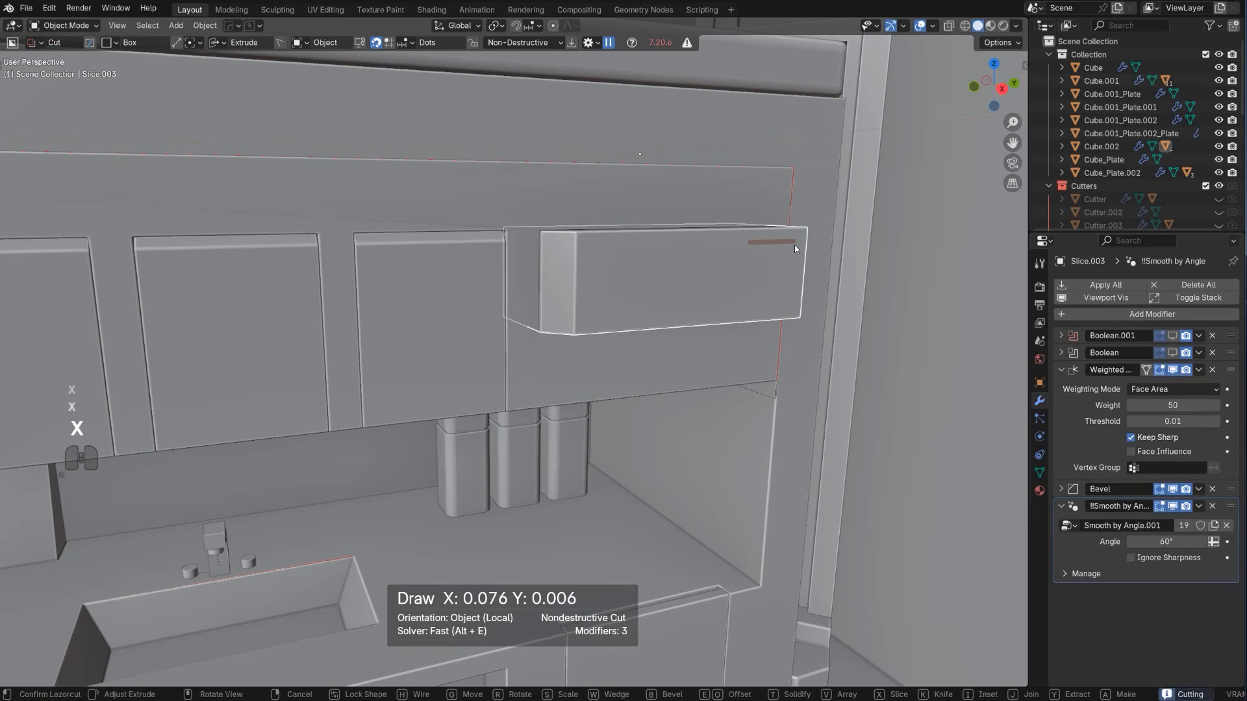
key(v)
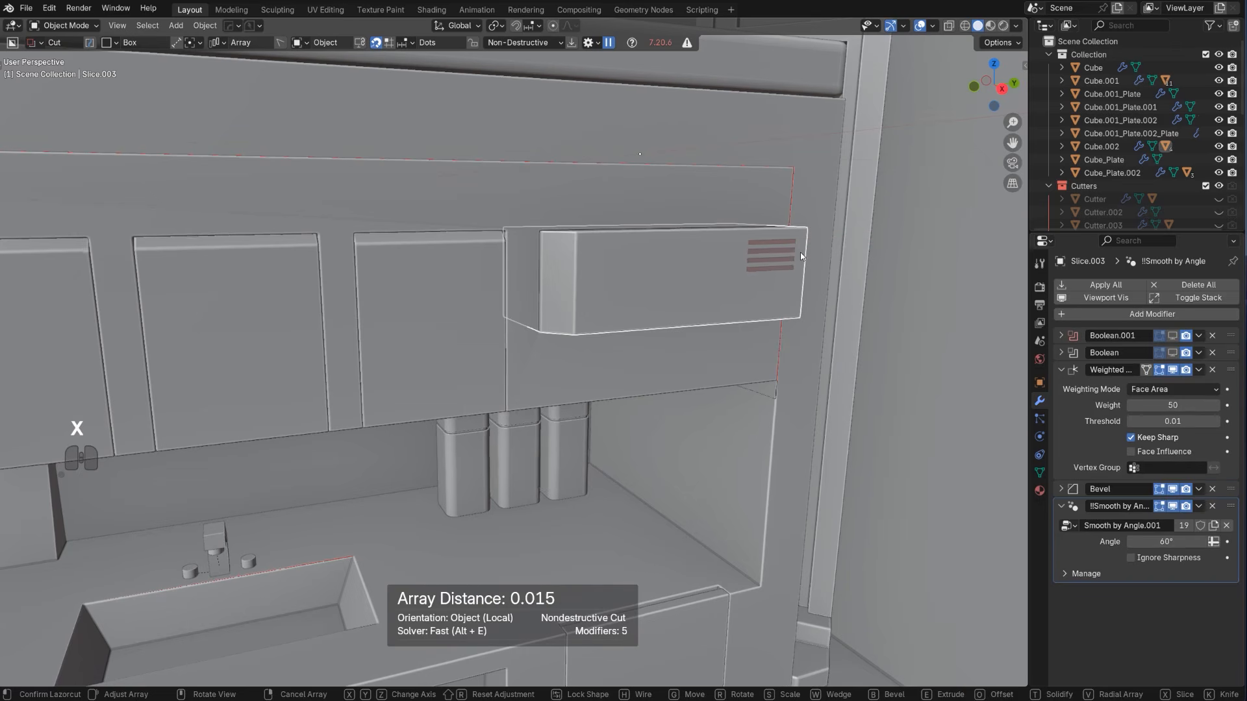
scroll(801, 256, up, 3)
key(Tab)
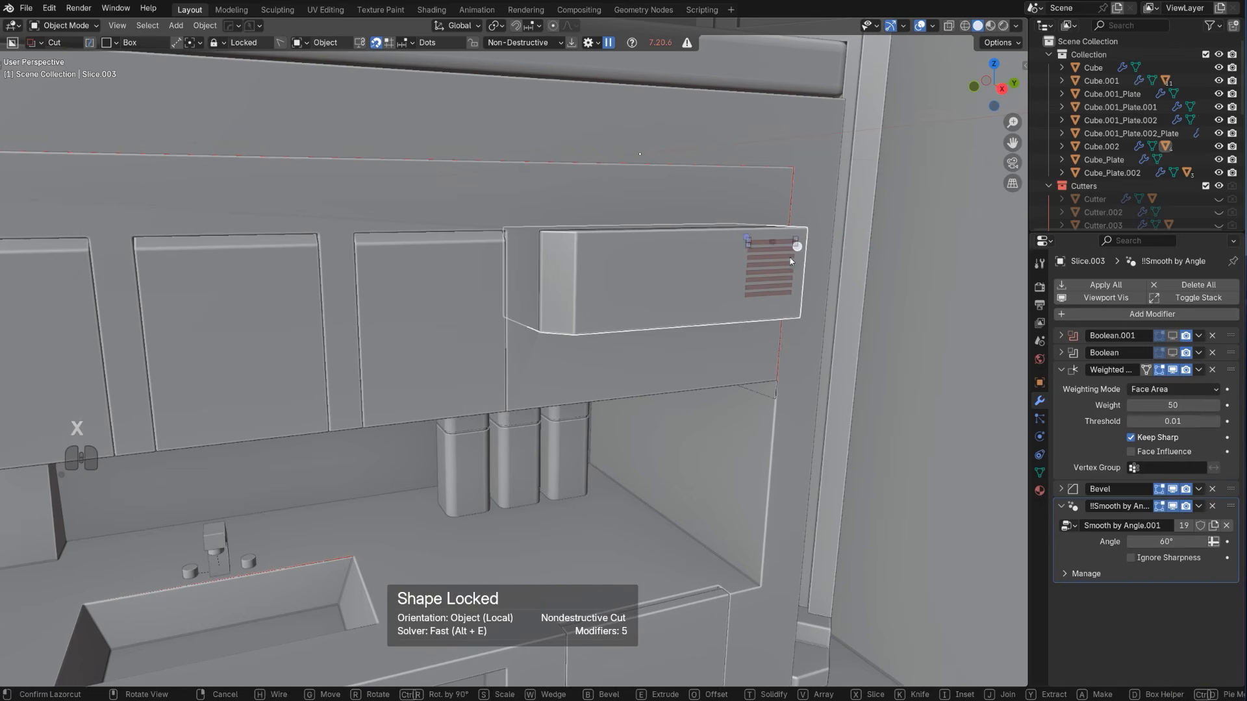
click(765, 195)
Knife a rectangle around the vent slots in the right orthographic view with BoxCutter
middle_drag(765, 197, 871, 253)
key(KP_5)
scroll(798, 264, up, 2)
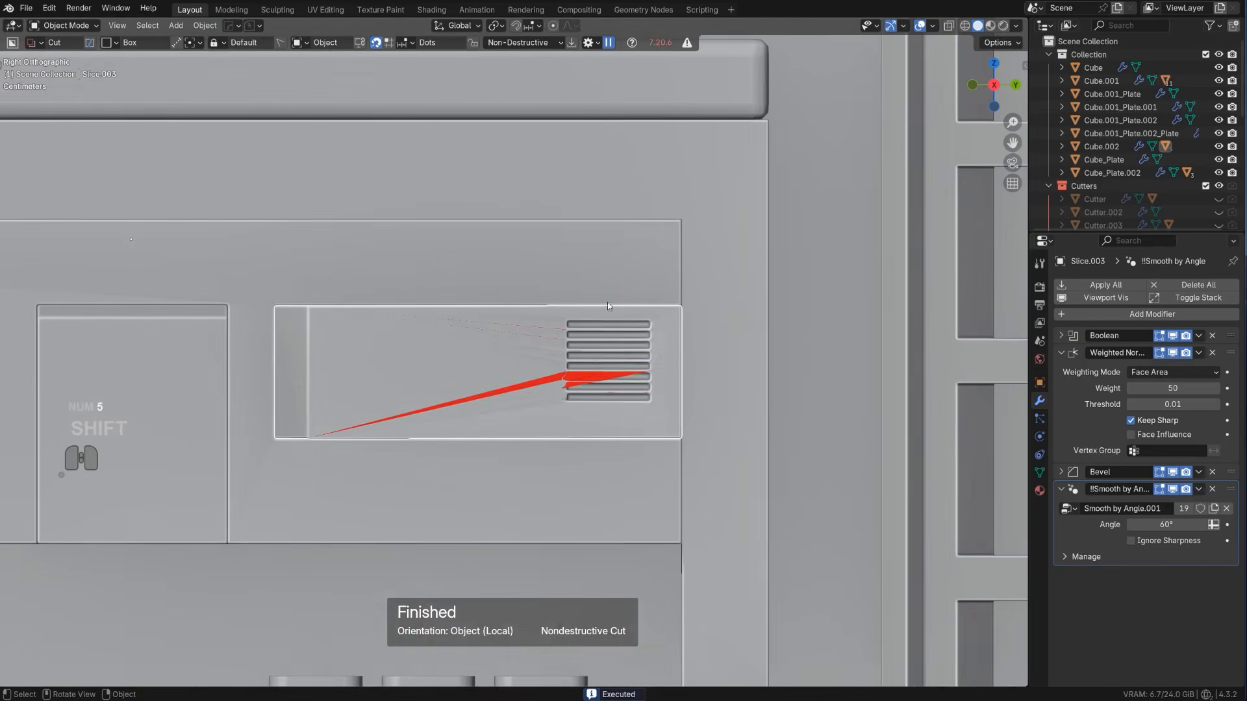
drag(622, 274, 732, 500)
key(k)
key(space)
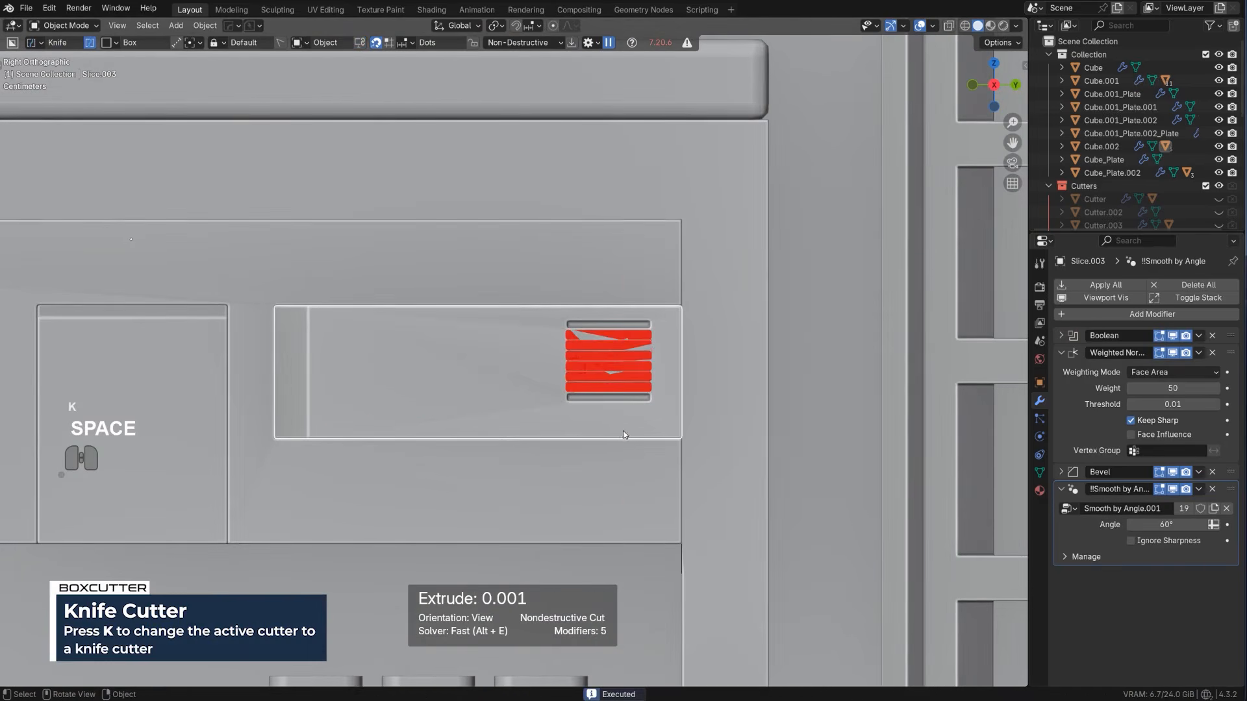
Adjust the bevel width on the vented box with HardOps to clear the shading artifacts around the slots
scroll(595, 374, up, 2)
key(q)
click(590, 387)
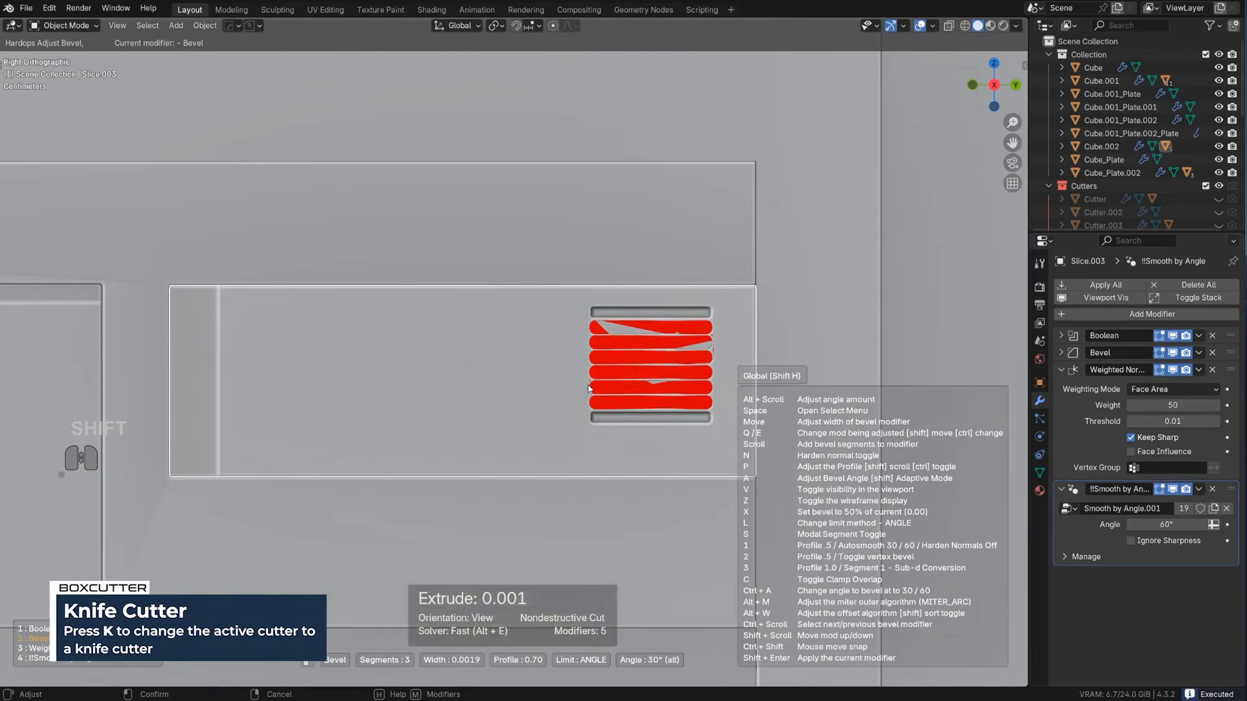
click(591, 384)
scroll(591, 384, down, 2)
scroll(591, 387, down, 2)
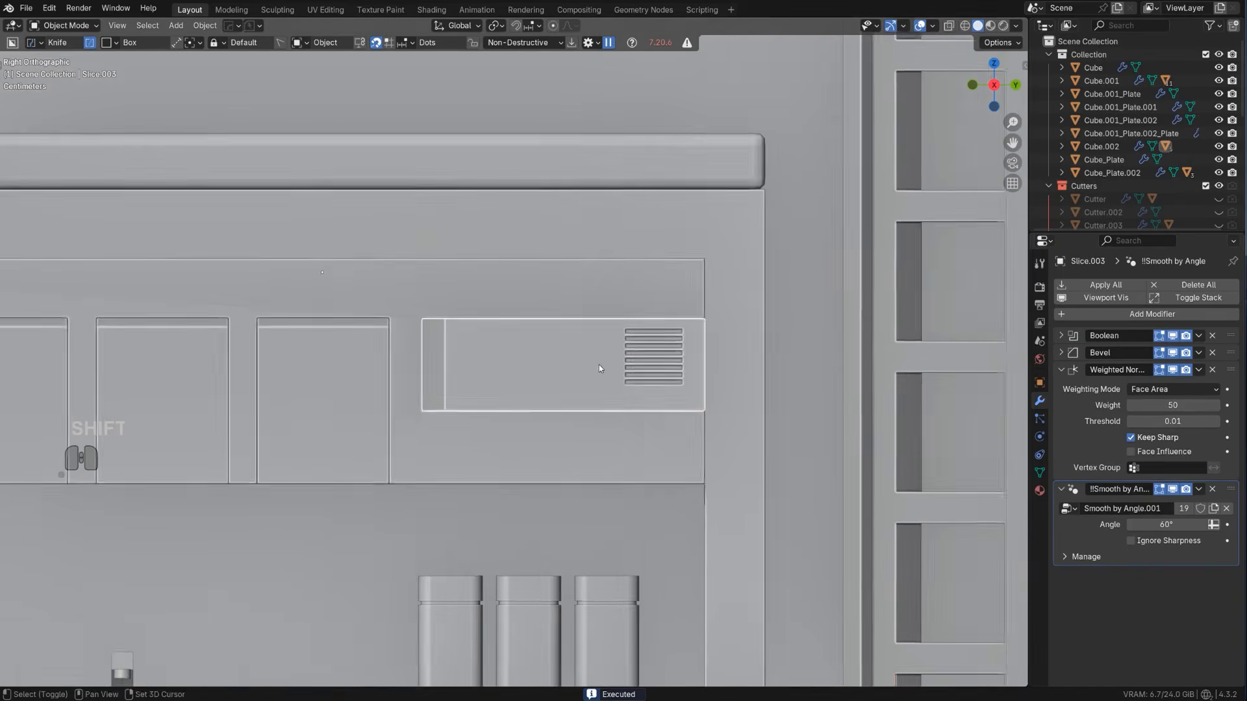
Add a Weighted Normal modifier with Keep Sharp to the overhead block and the vented box through HardOps
scroll(516, 373, up, 2)
click(450, 467)
key(q)
alt+click(441, 450)
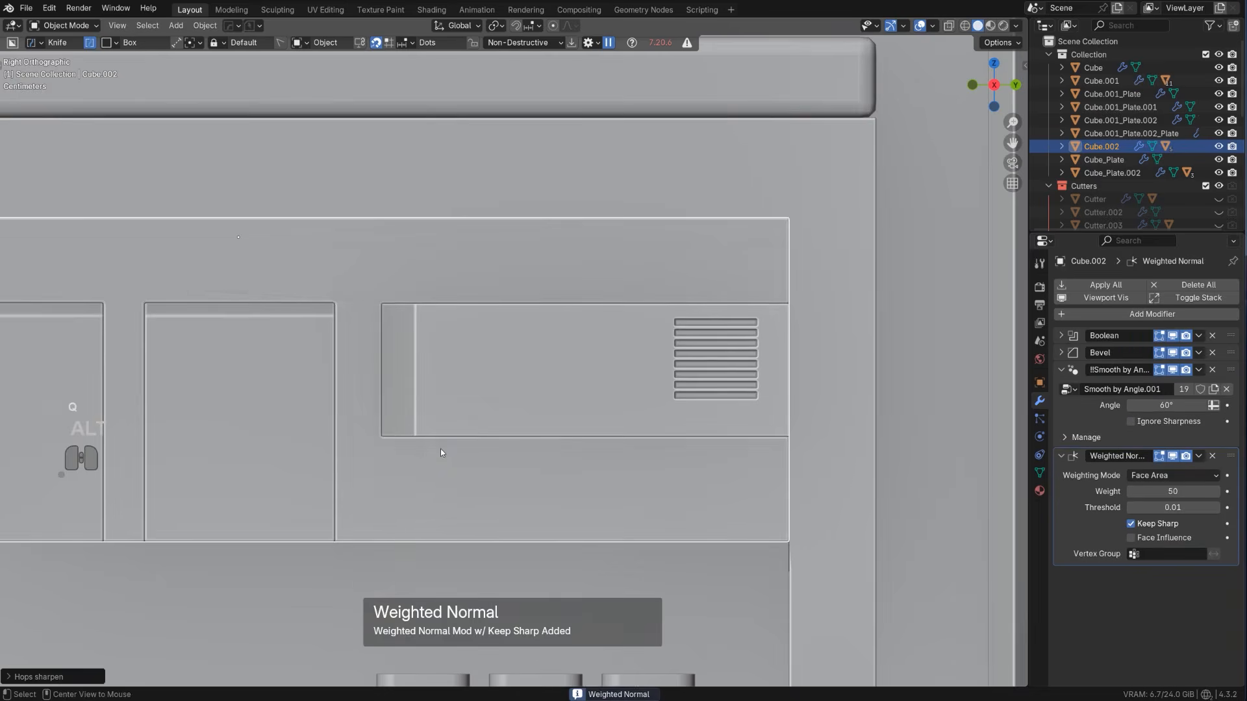
scroll(497, 372, down, 3)
click(504, 358)
key(q)
alt+click(505, 357)
Slice a small block about 0.023 deep around the vented box's beveled corner with BoxCutter
middle_drag(504, 358, 518, 400)
key(KP_5)
scroll(546, 365, up, 2)
shift+middle_drag(553, 360, 533, 335)
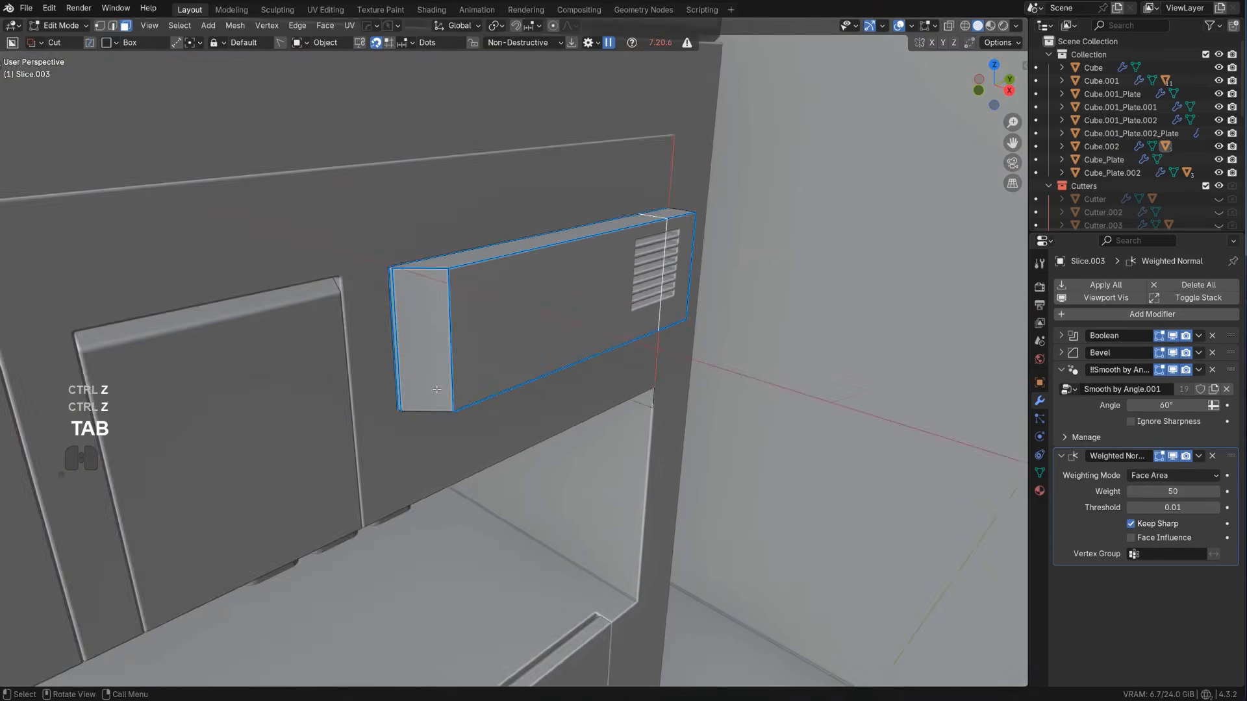
scroll(519, 342, up, 2)
key(Tab)
click(462, 276)
drag(425, 323, 395, 430)
key(x)
key(x)
key(space)
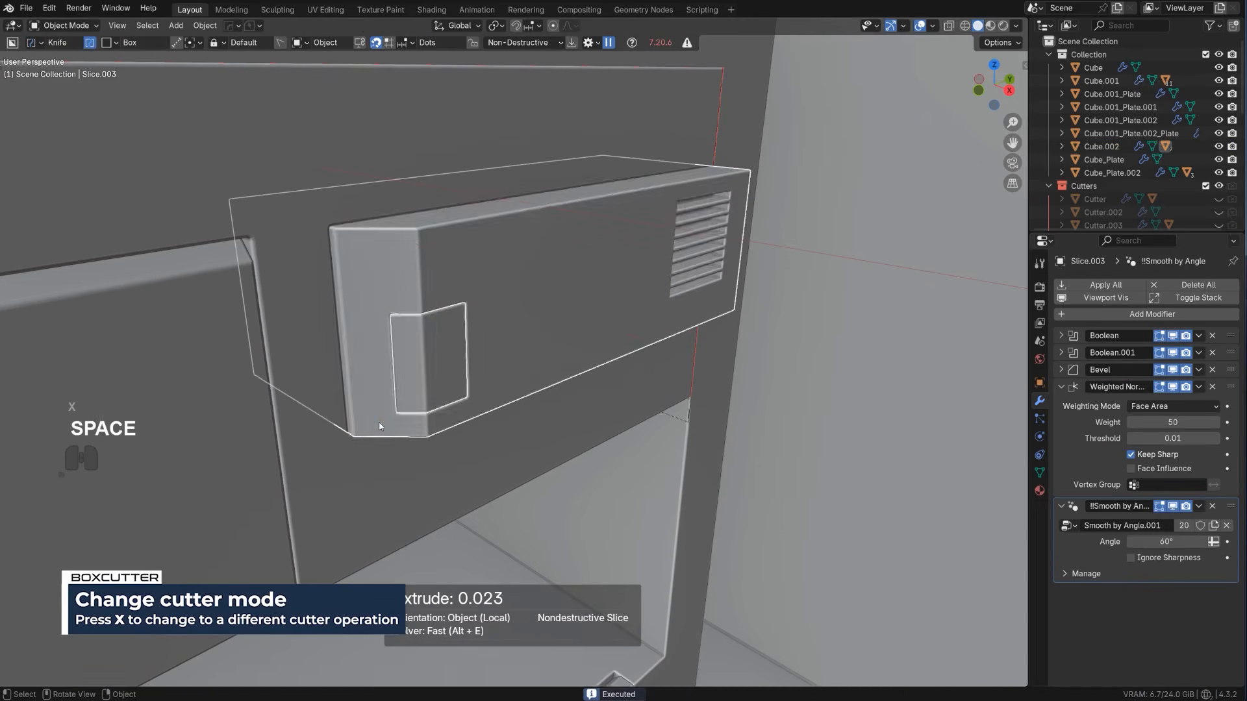
Select the small corner slice on the vented box and apply its booleans with HardOps Sharpen
scroll(469, 348, down, 2)
scroll(469, 349, up, 2)
middle_drag(467, 349, 445, 353)
scroll(442, 351, up, 1)
click(435, 345)
key(q)
ctrl+click(435, 348)
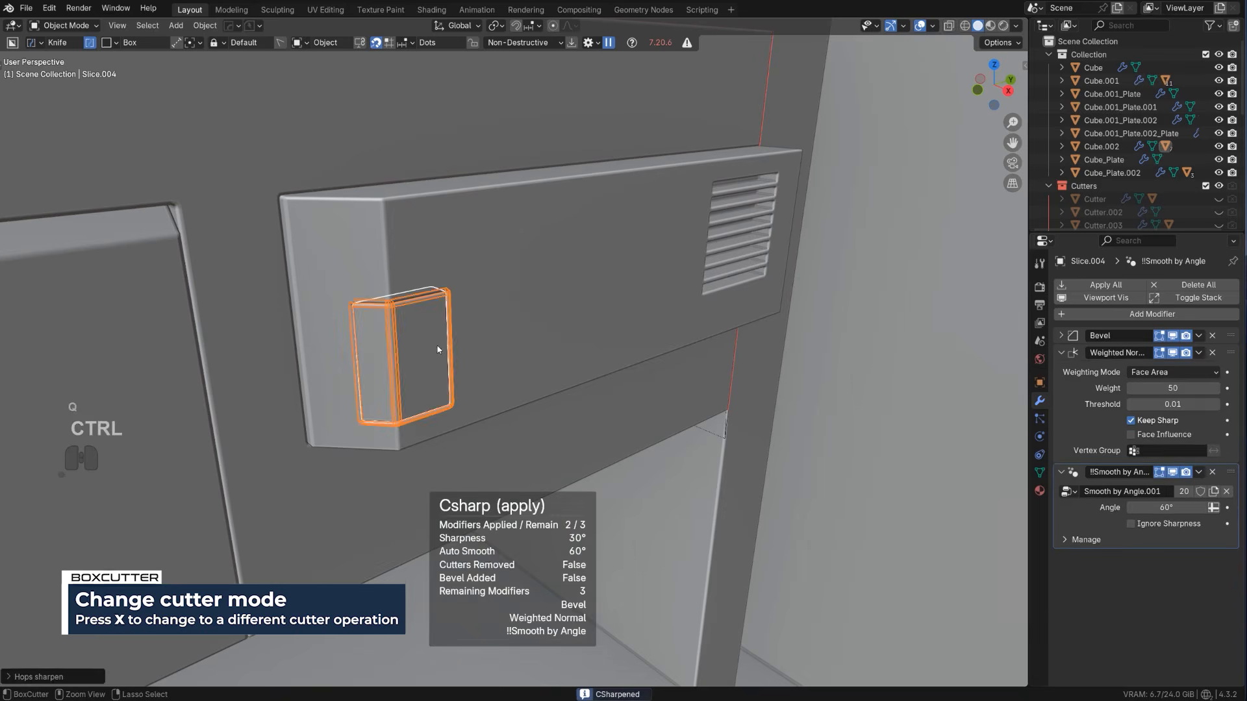
Bevel the edges of the small corner block on the vented box with one segment and an offset of about 0.005 m
key(Tab)
key(ctrl+b)
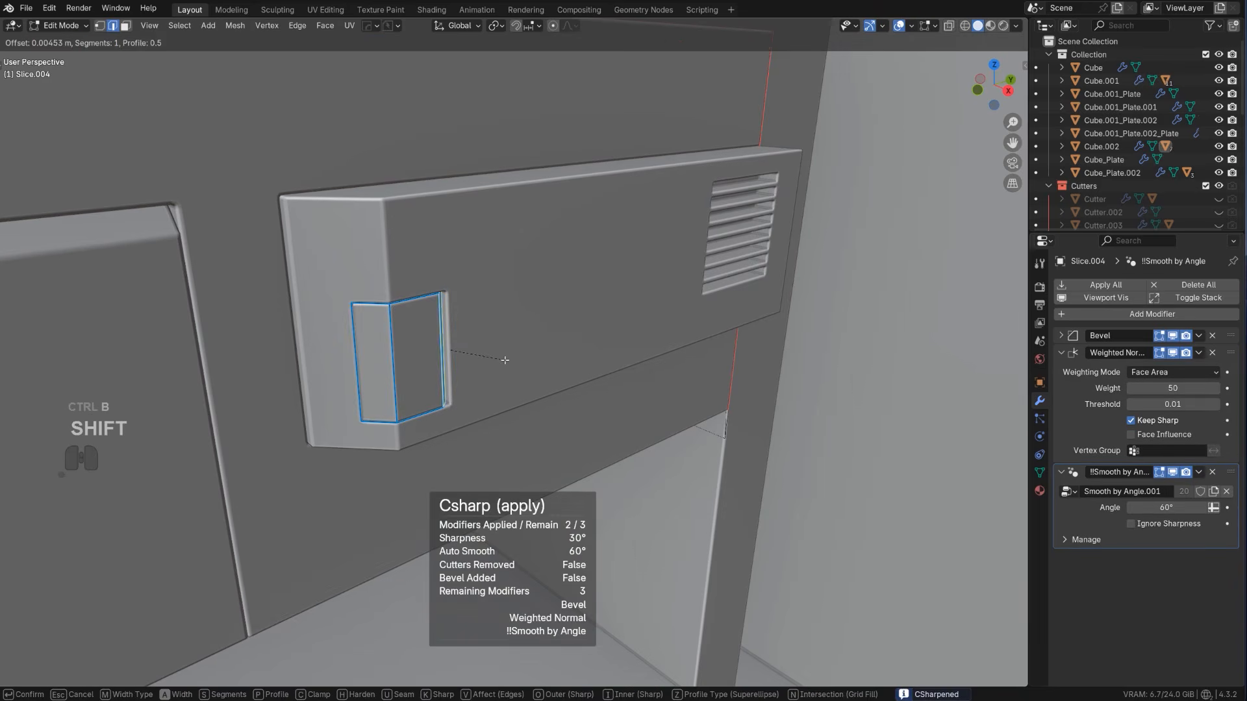
click(506, 367)
key(Tab)
Examine the whole kitchen wall from the side and in perspective, including the vented box and the counter recess
scroll(611, 344, down, 6)
alt+middle_drag(614, 346, 512, 295)
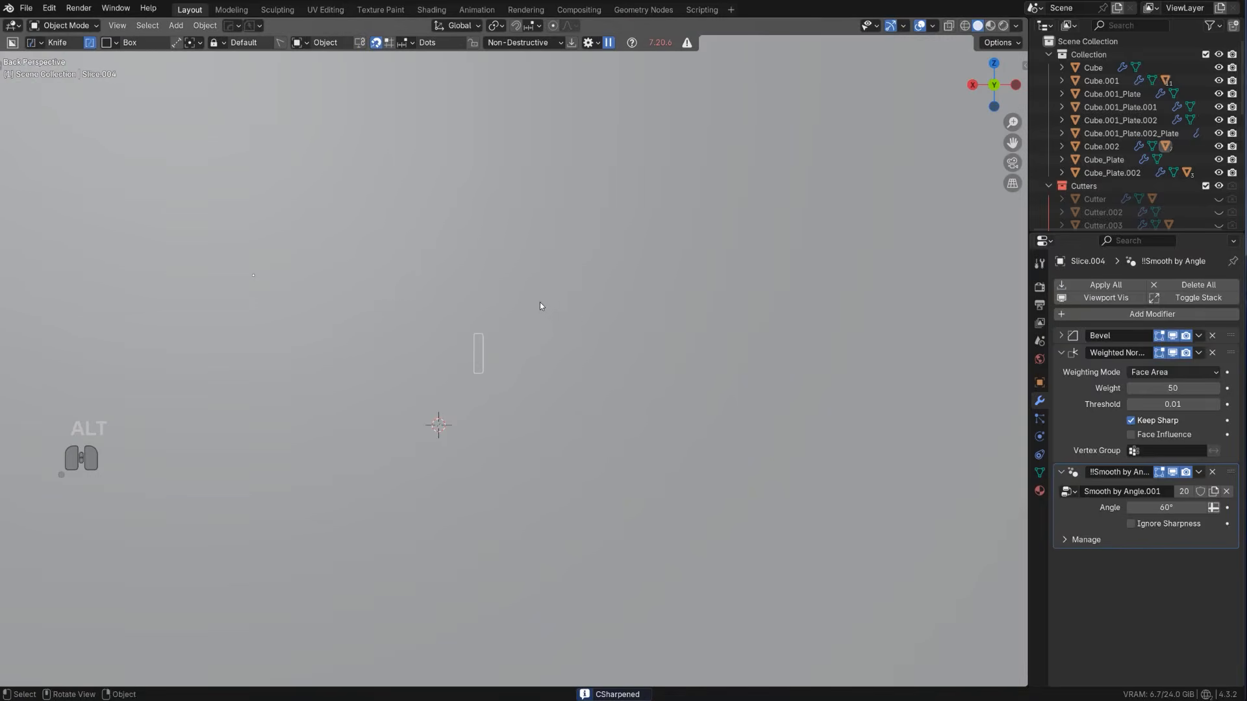
key(KP_3)
scroll(536, 338, down, 3)
click(546, 337)
scroll(551, 322, down, 2)
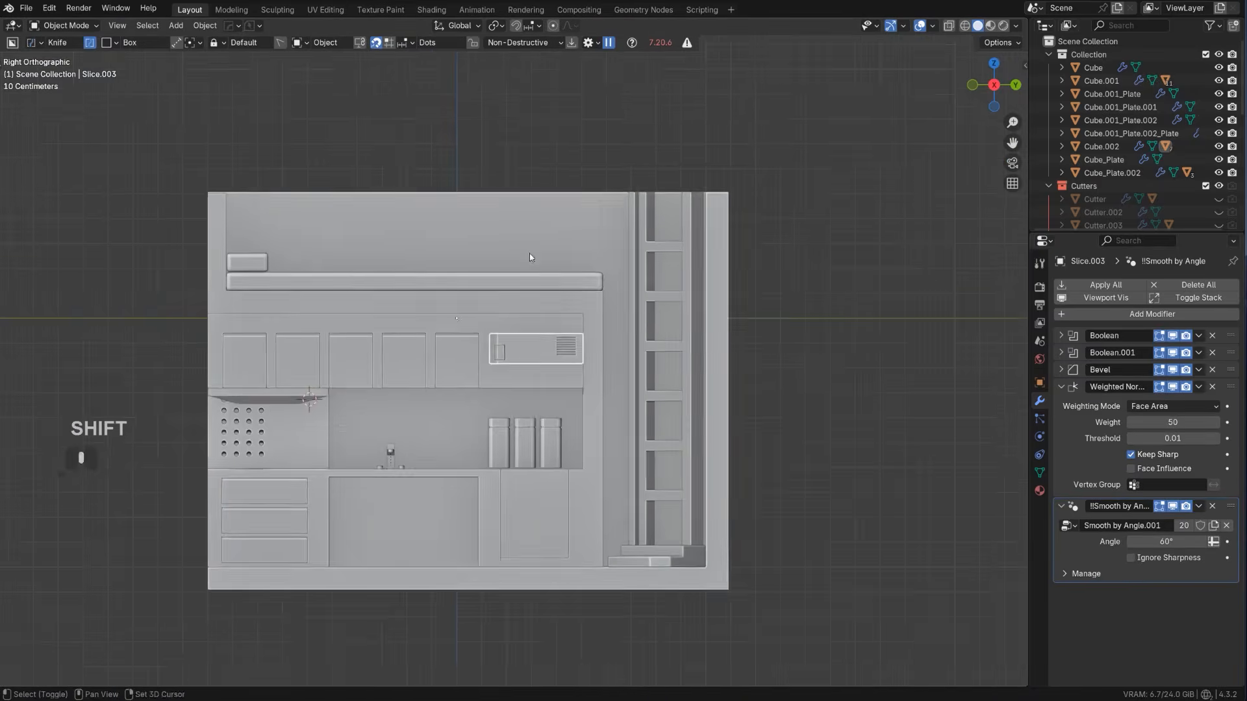
middle_drag(530, 257, 431, 264)
key(KP_5)
scroll(506, 317, up, 3)
middle_drag(507, 317, 441, 288)
click(509, 345)
scroll(510, 344, up, 2)
key(shift+2)
scroll(531, 283, down, 2)
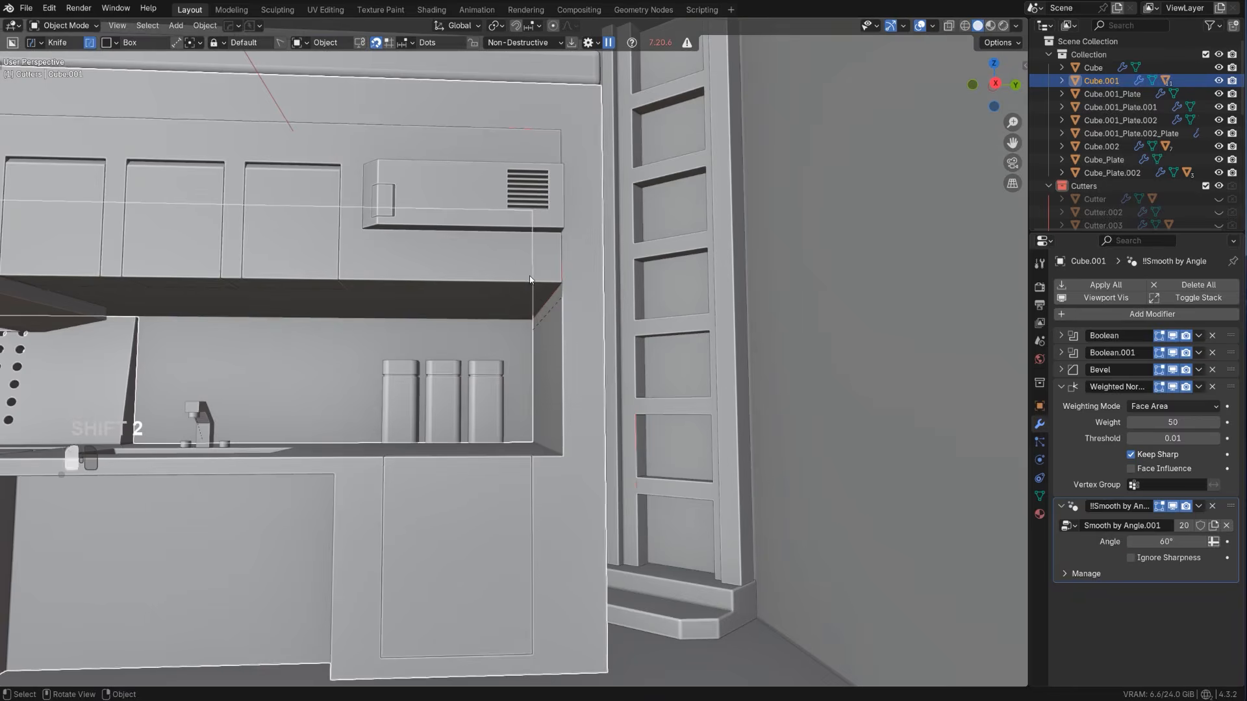
Clean up the unconnected topology in the kitchen body's mesh with MACHIN3tools Clean Up
click(572, 335)
scroll(573, 338, up, 2)
middle_drag(573, 338, 614, 361)
click(608, 343)
scroll(607, 344, up, 2)
key(Tab)
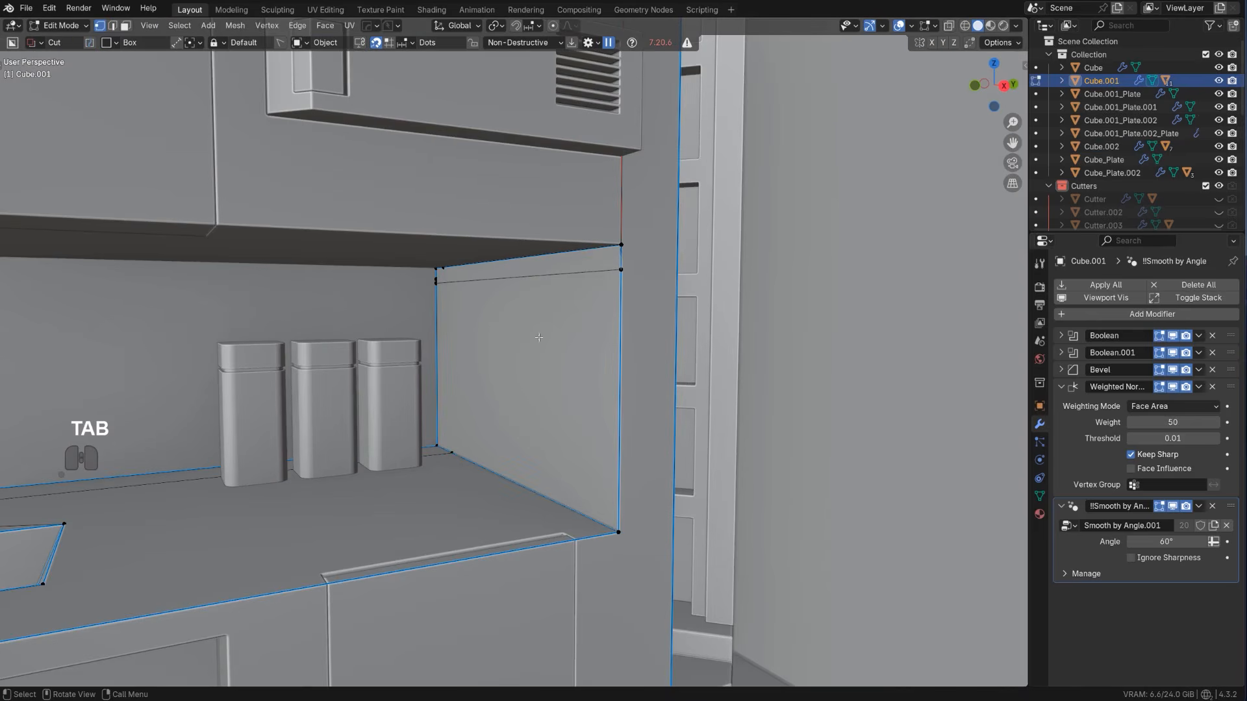
key(3)
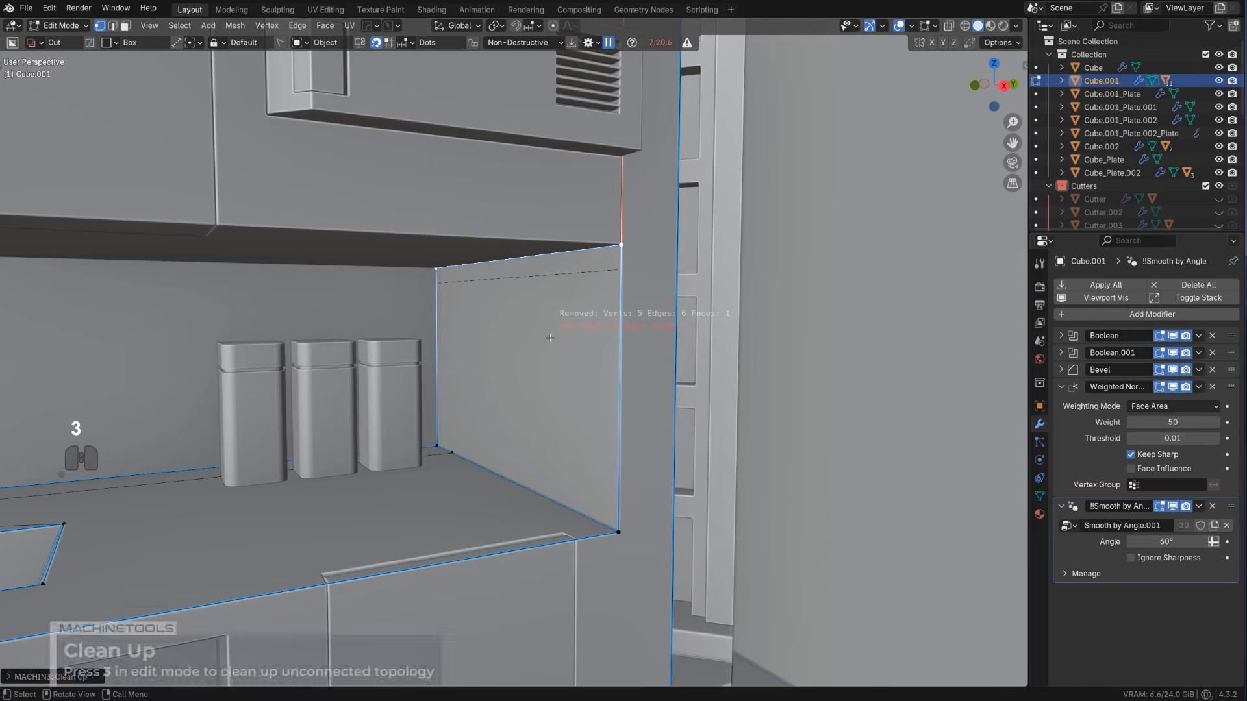
key(Tab)
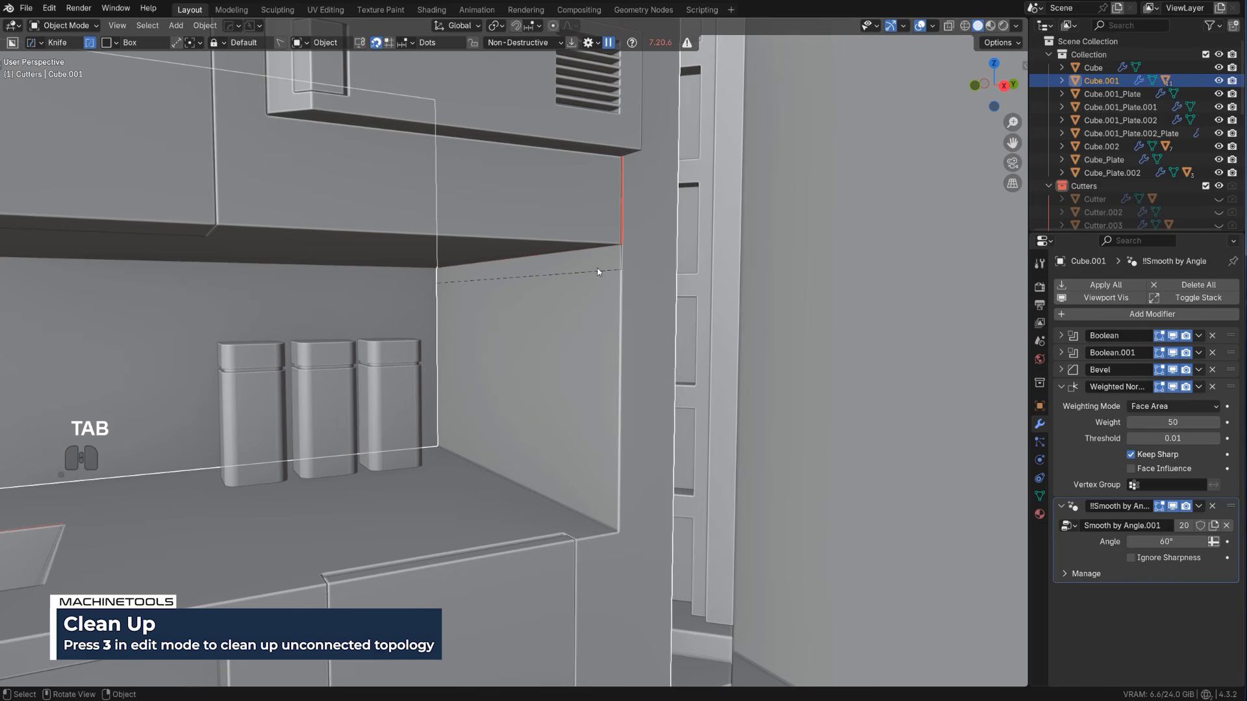
Isolate the lower cupboard door in local view and delete the stray linked vertices floating above its panel
click(597, 271)
key(Tab)
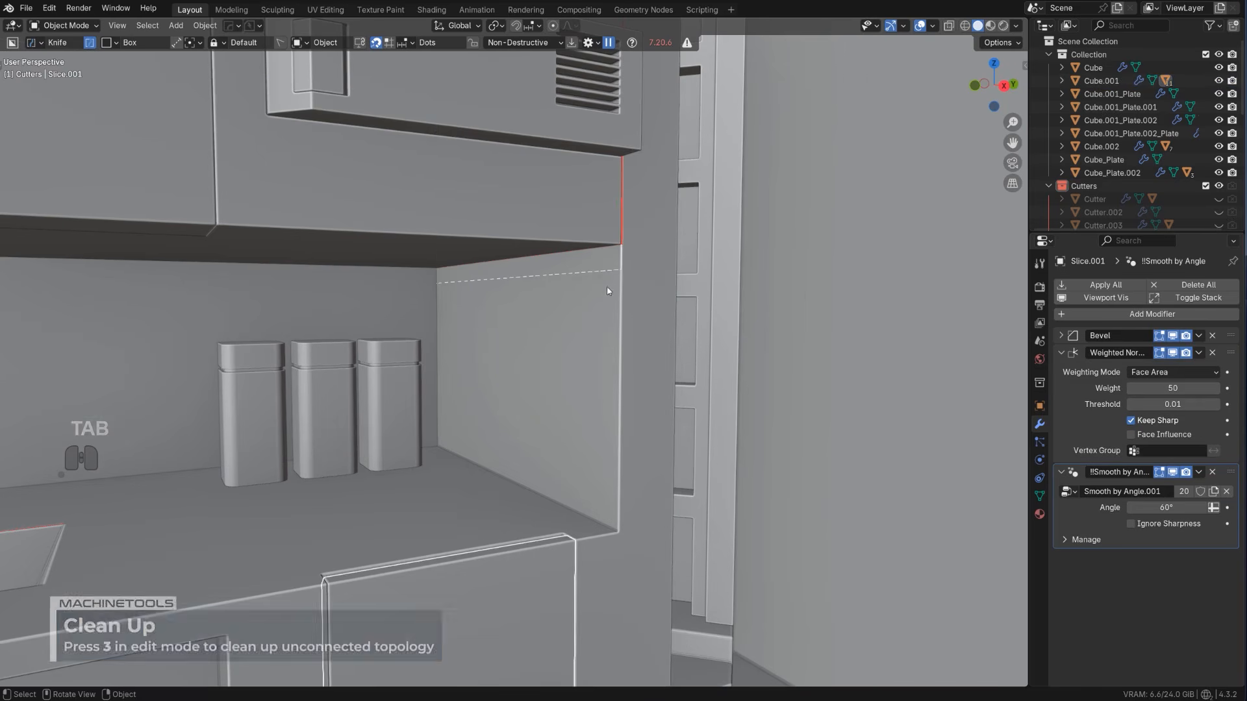
key(slash)
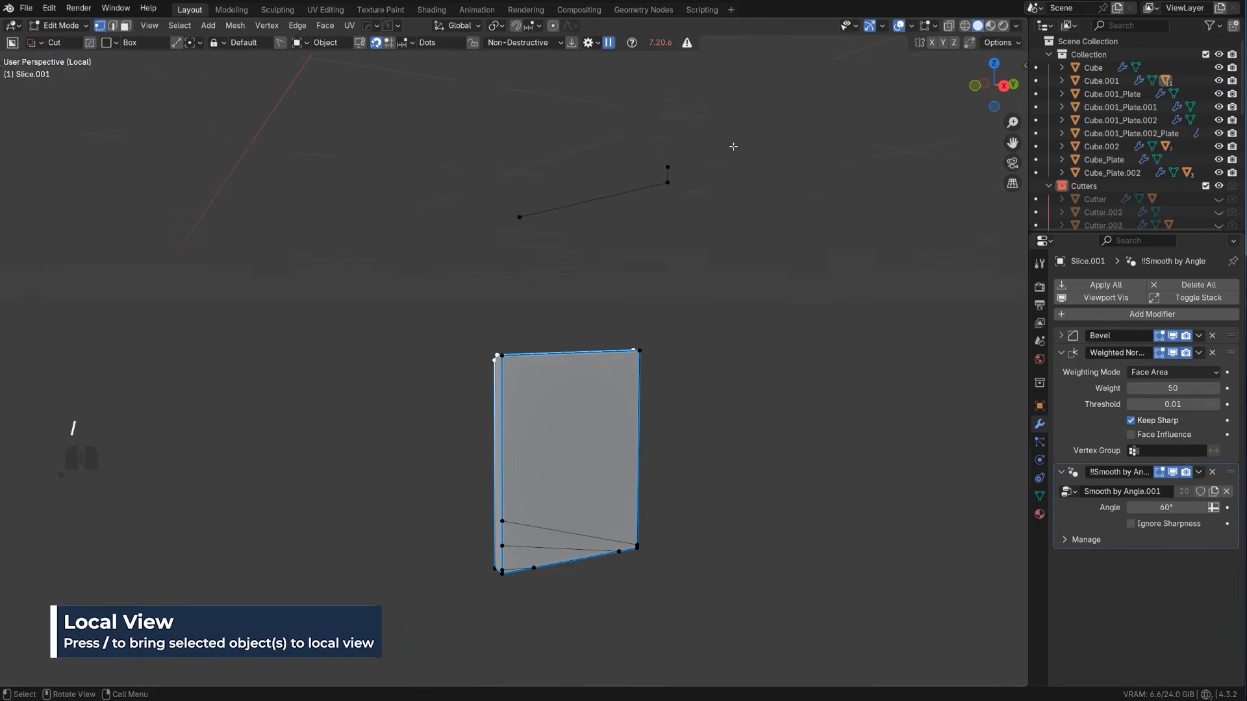
click(669, 166)
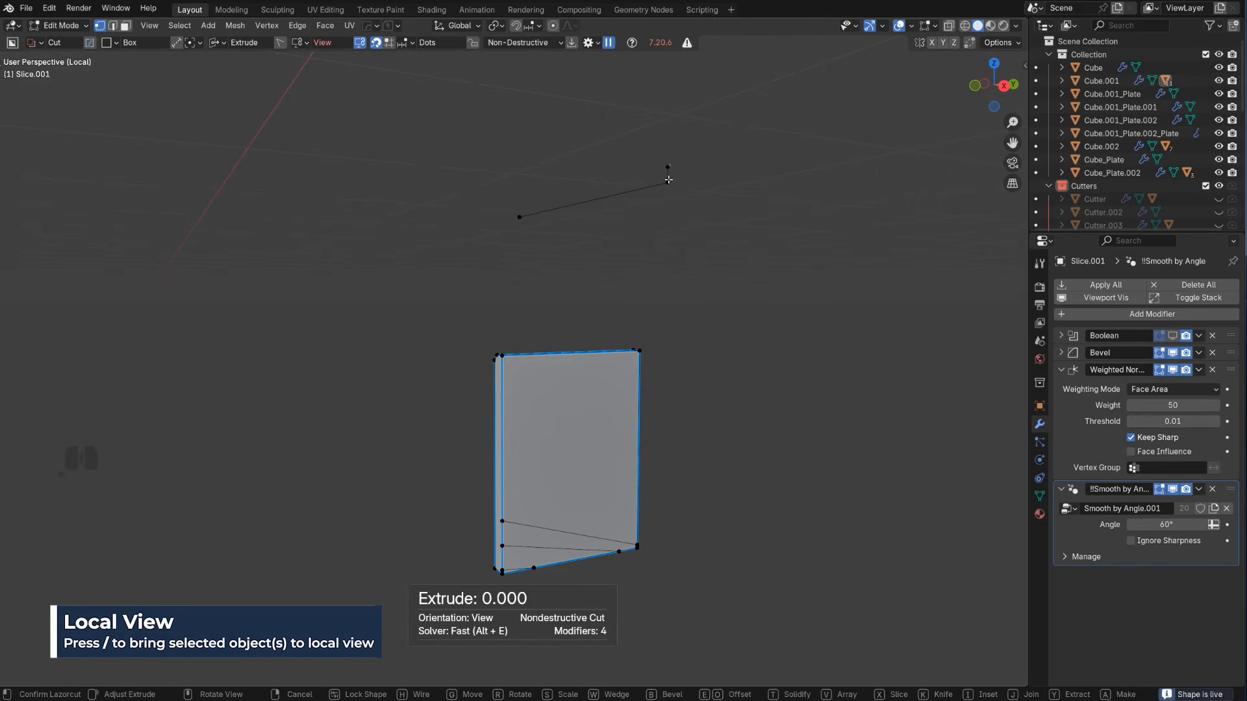
key(l)
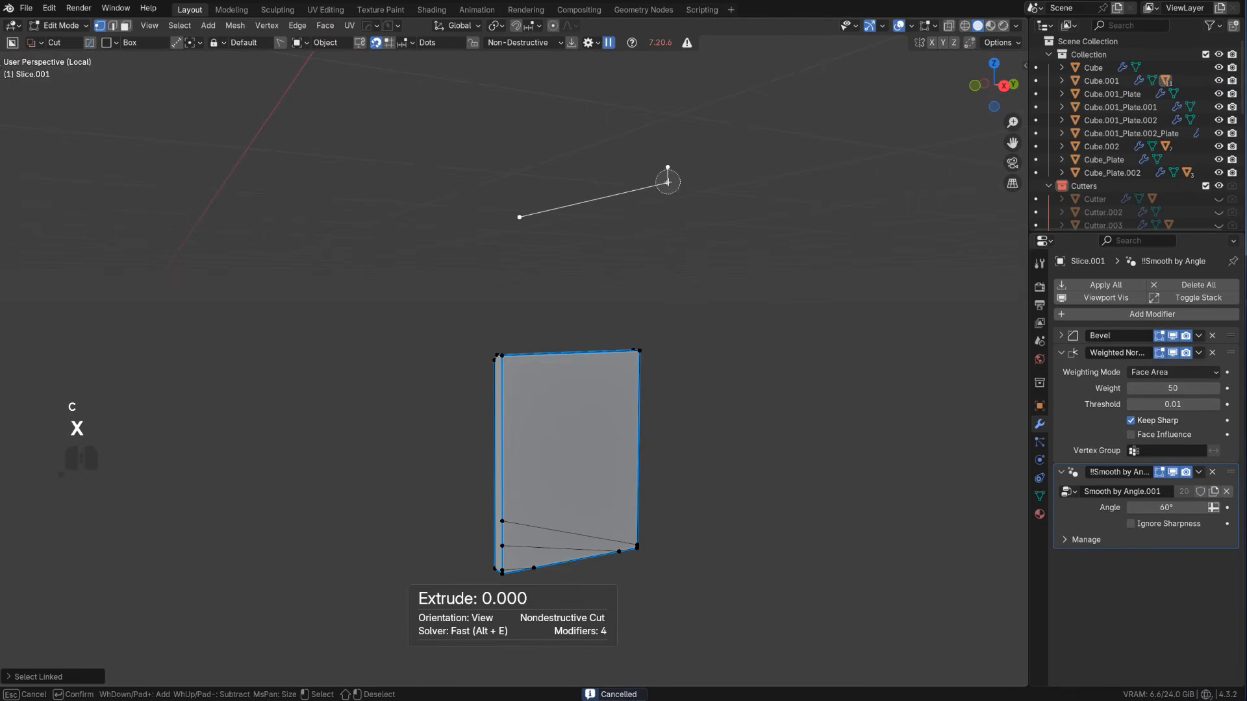
key(Tab)
key(slash)
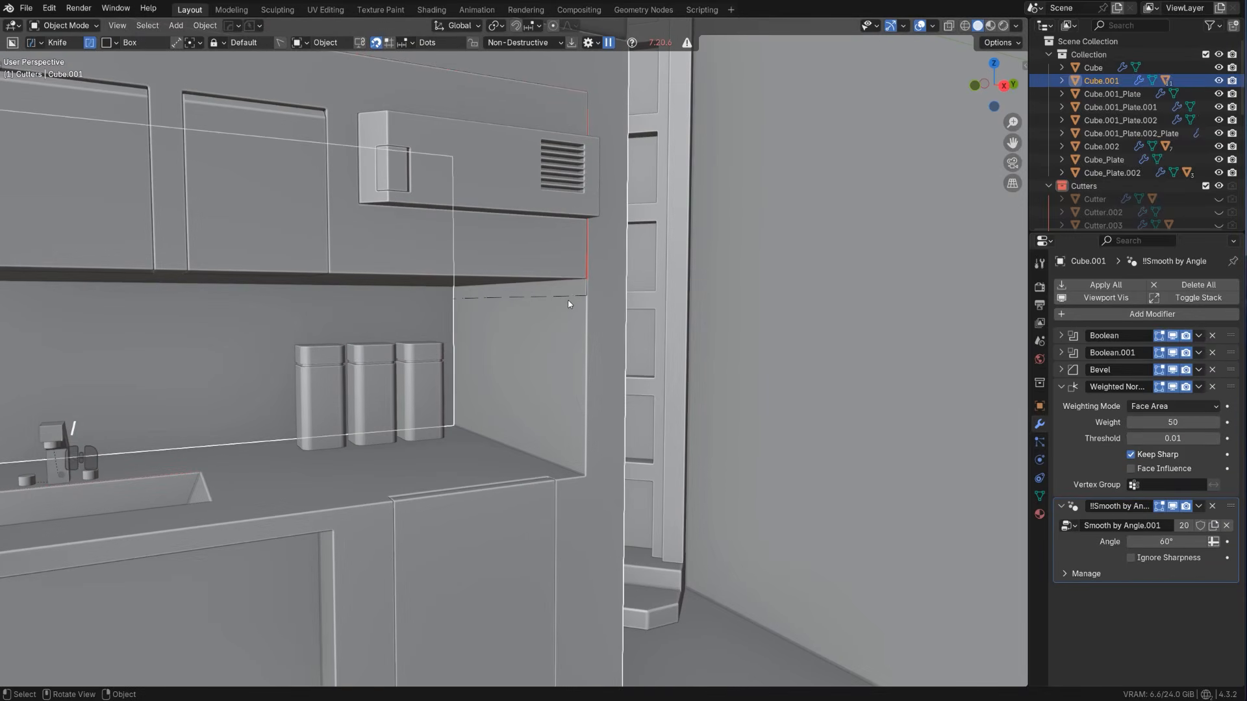
Isolate the drawer fronts in local view and delete the stray vertices floating away from them
click(569, 300)
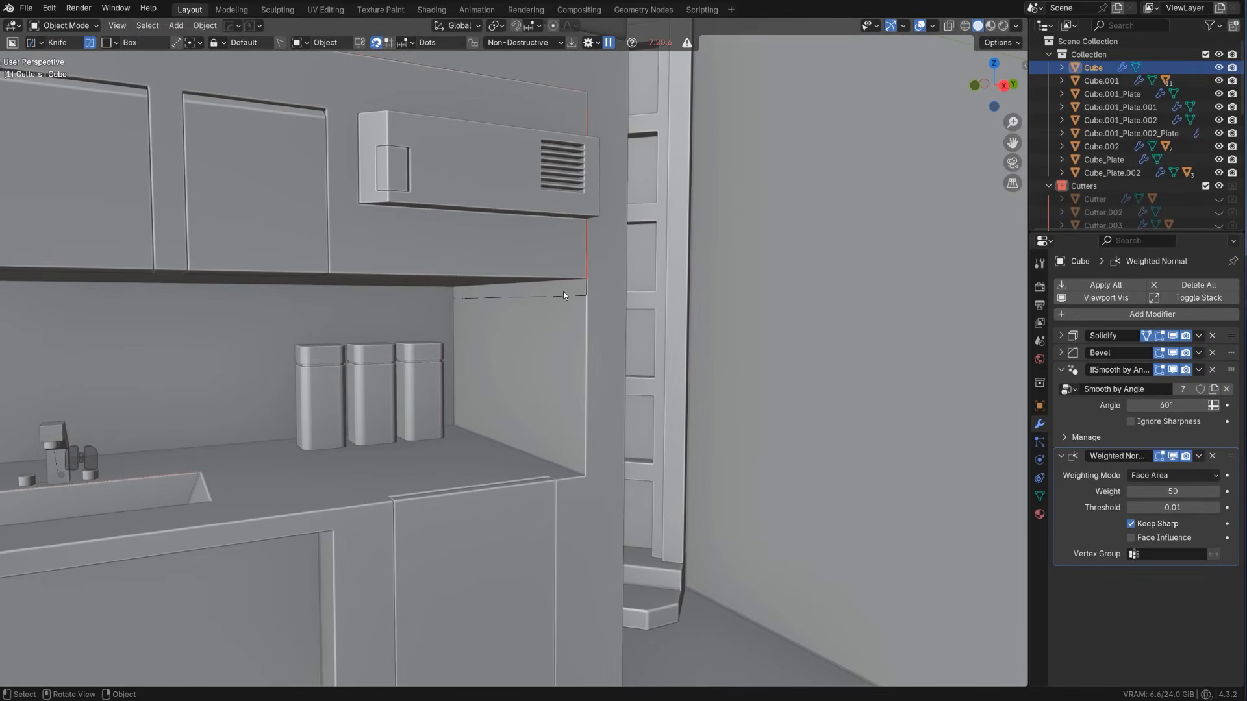
click(563, 299)
click(564, 315)
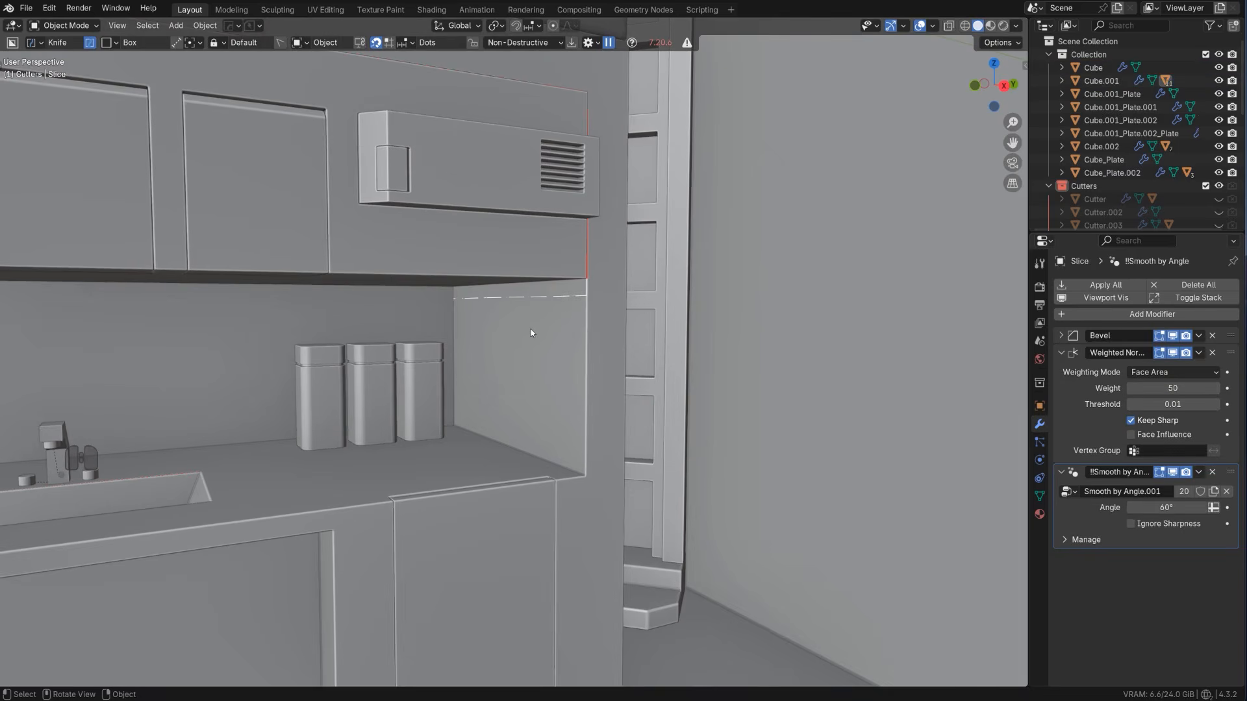
key(KP_Divide)
key(Tab)
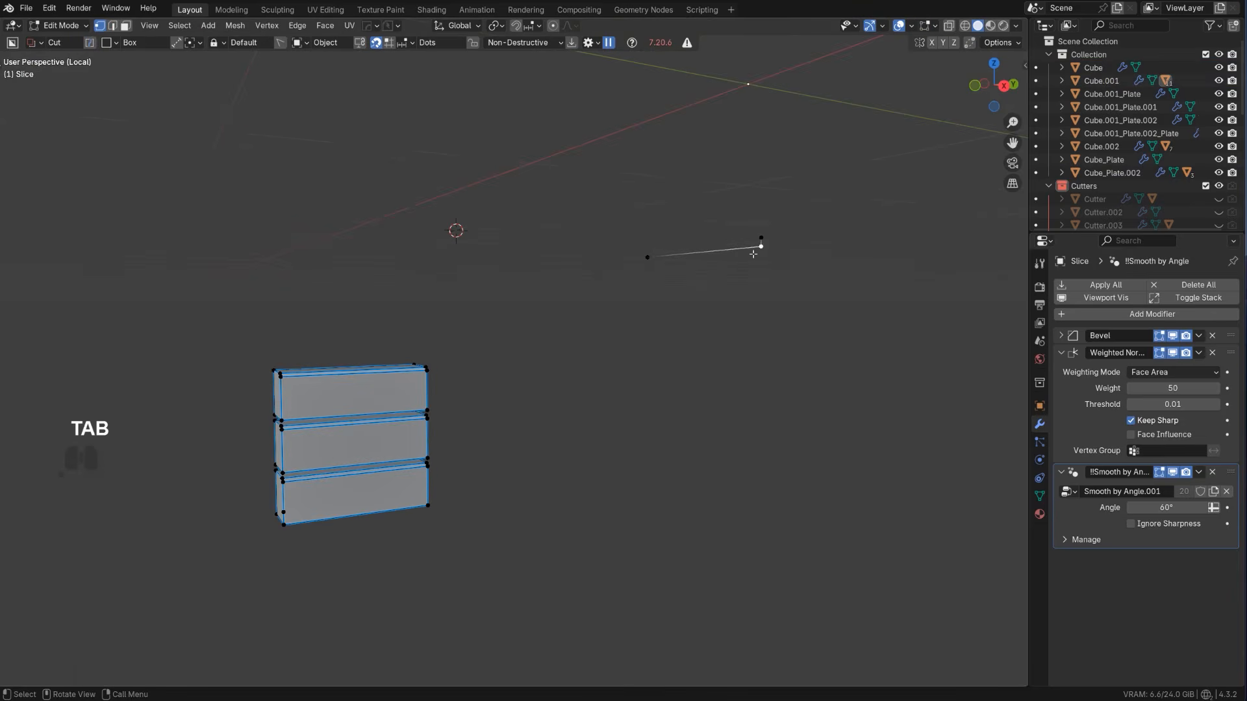
key(x)
click(766, 254)
key(Tab)
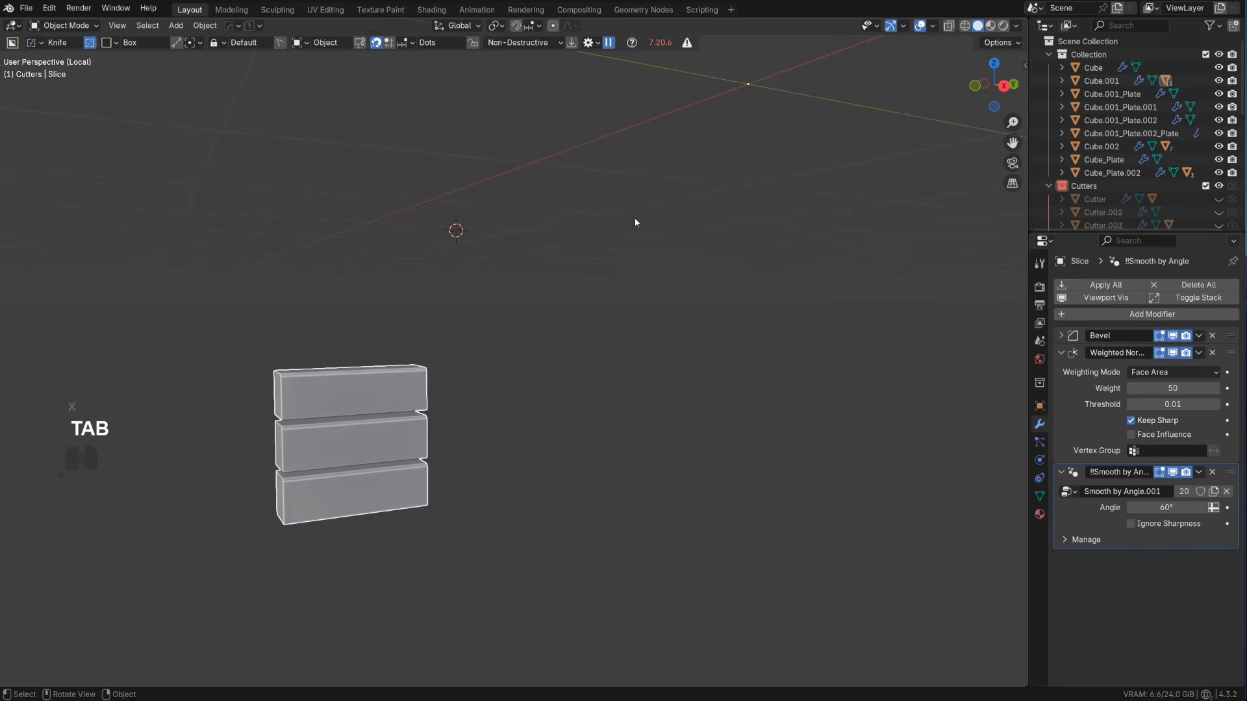
key(KP_Divide)
scroll(568, 278, down, 2)
scroll(539, 318, up, 2)
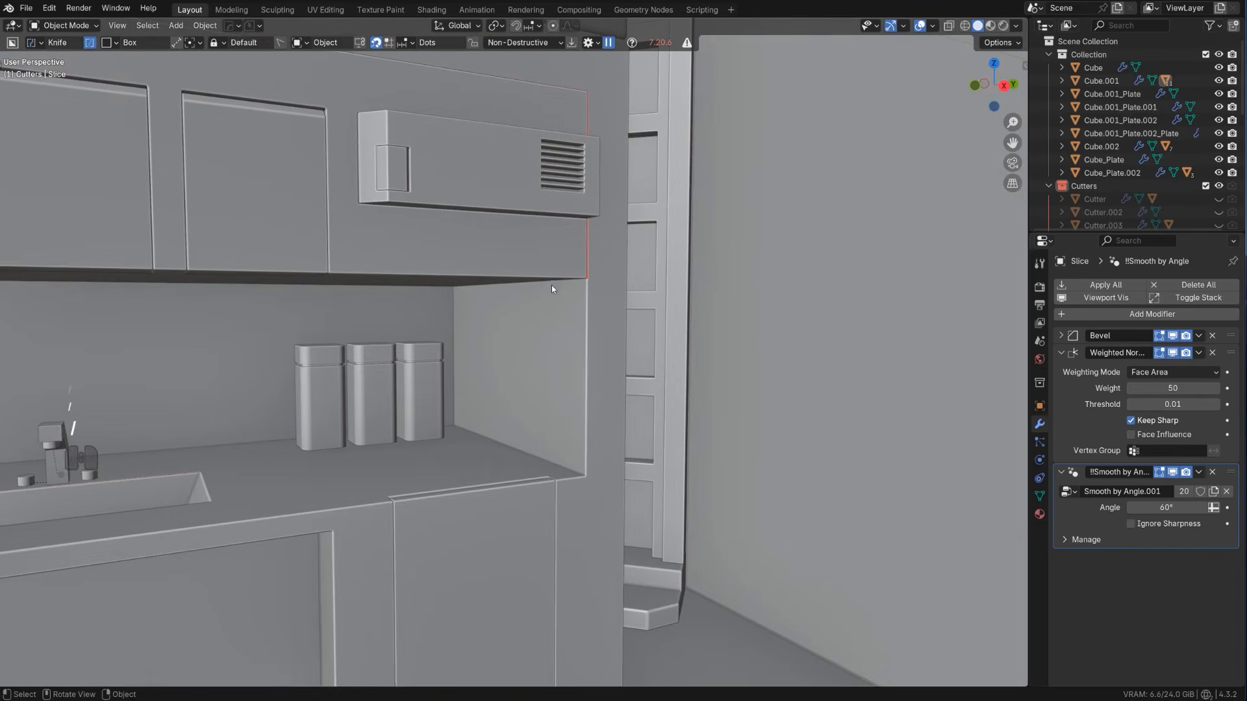
Isolate the kitchen body and repair the faulty upper recess faces by filling between vertices and running MACHIN3tools Clean Up
click(558, 263)
key(KP_Divide)
middle_drag(568, 263, 459, 298)
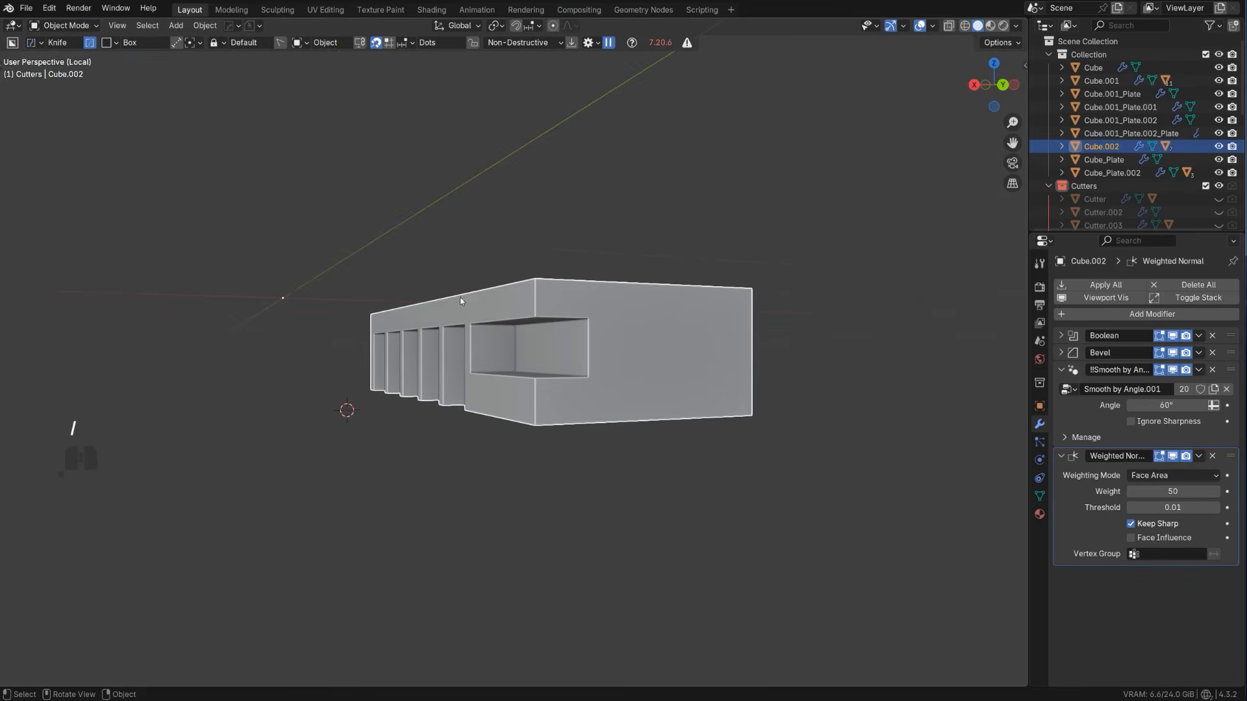
key(KP_Divide)
click(546, 347)
key(KP_Divide)
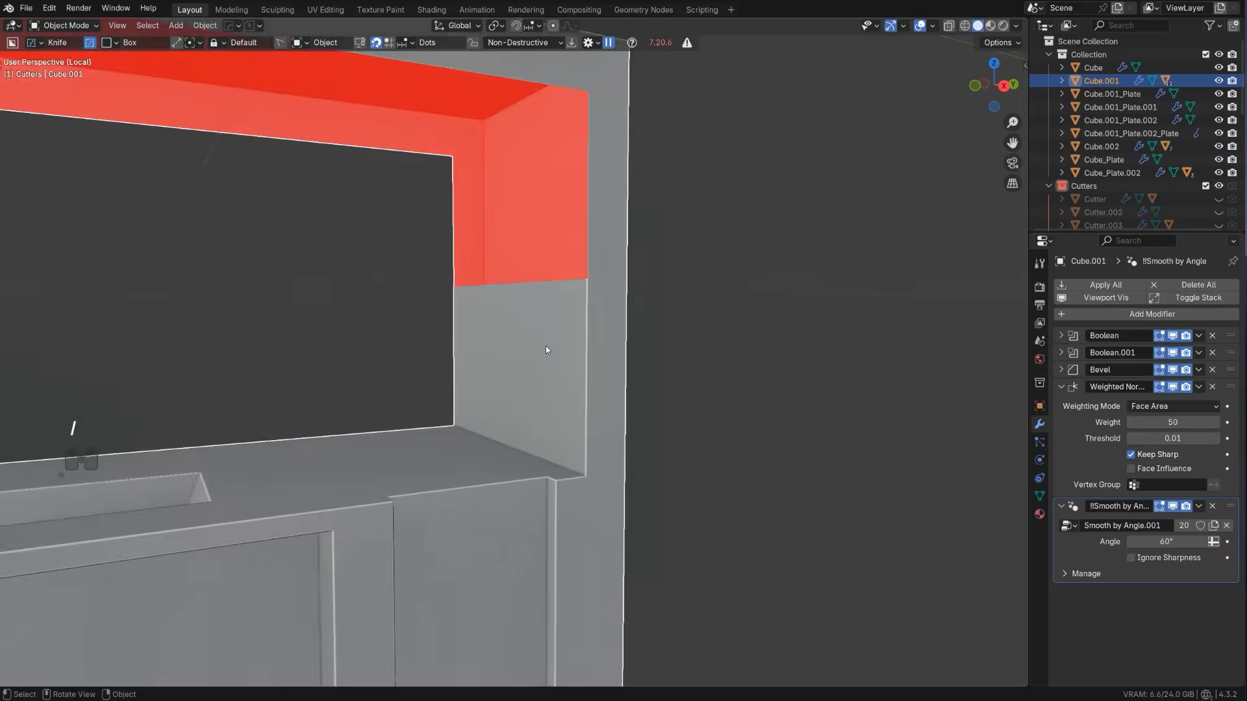
key(Tab)
middle_drag(644, 364, 789, 407)
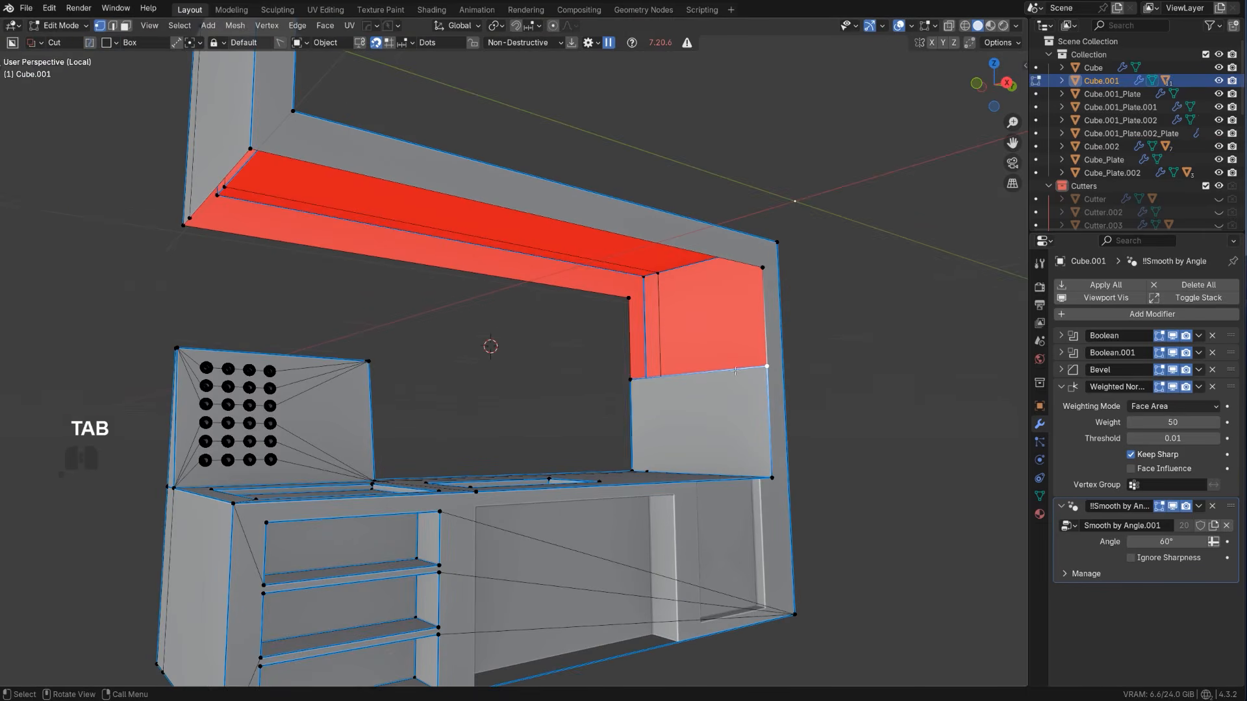
key(f)
key(f)
key(f)
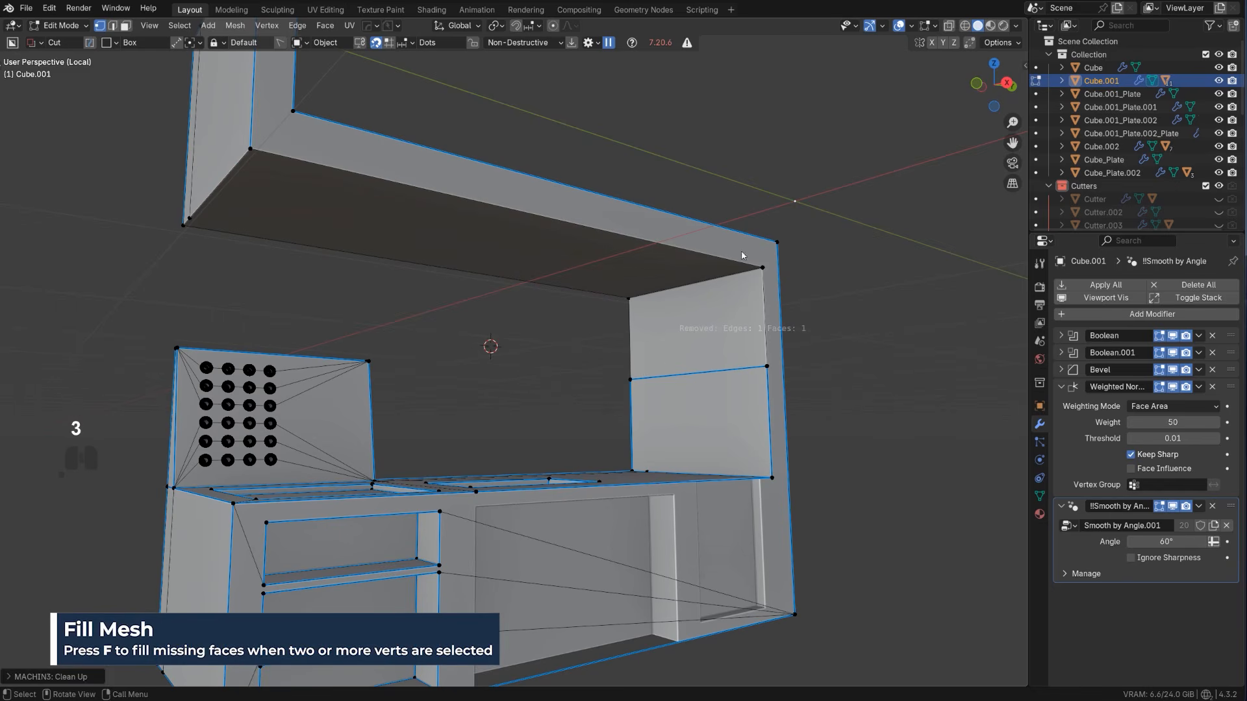
Dissolve the leftover horizontal edge on the recess's end wall and return to the full scene
click(701, 378)
key(Tab)
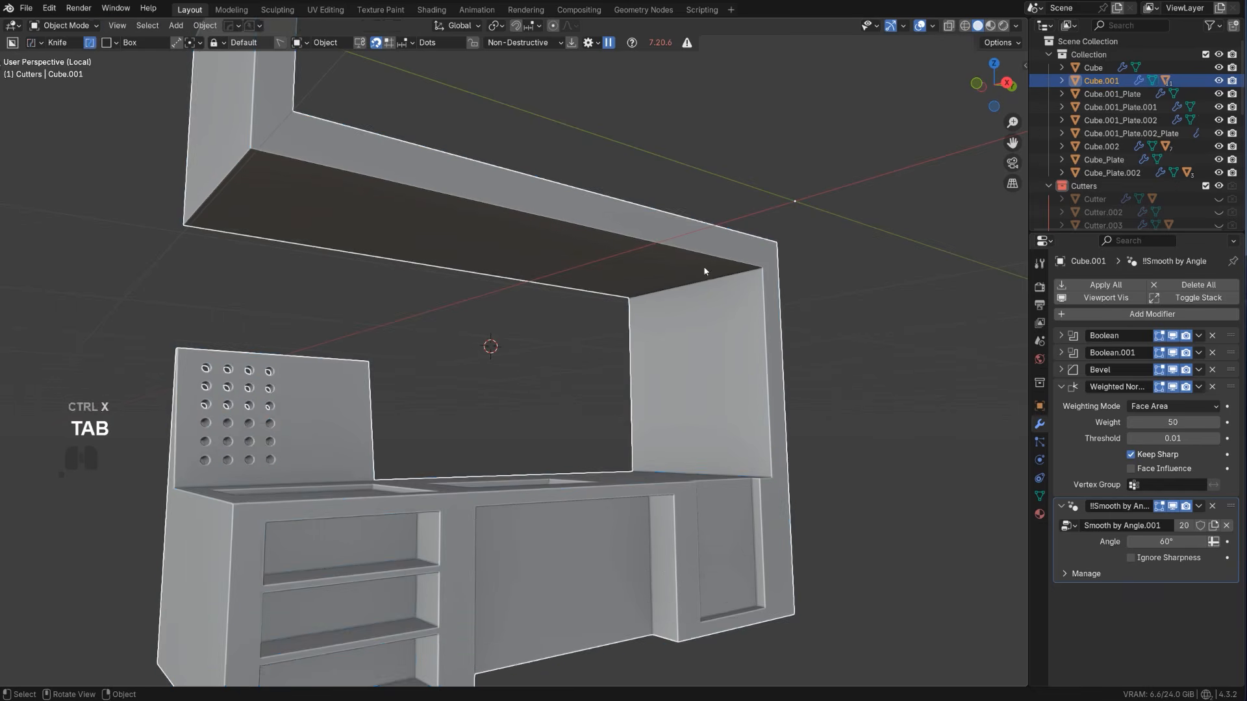
key(slash)
Cut a chamfered rectangular opening about 0.364 by 0.196 through the end wall beside the canisters with BoxCutter
shift+click(473, 263)
middle_drag(473, 262, 520, 304)
scroll(541, 333, up, 3)
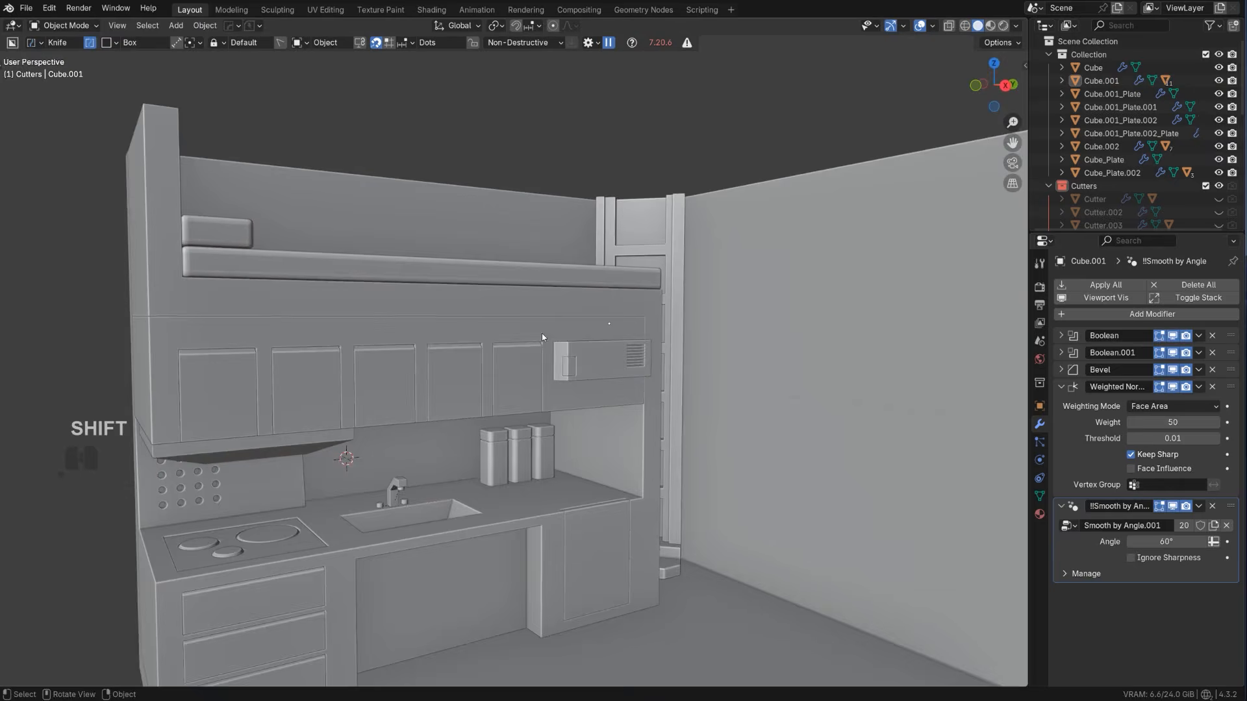
scroll(542, 467, up, 2)
middle_drag(542, 477, 576, 428)
click(540, 408)
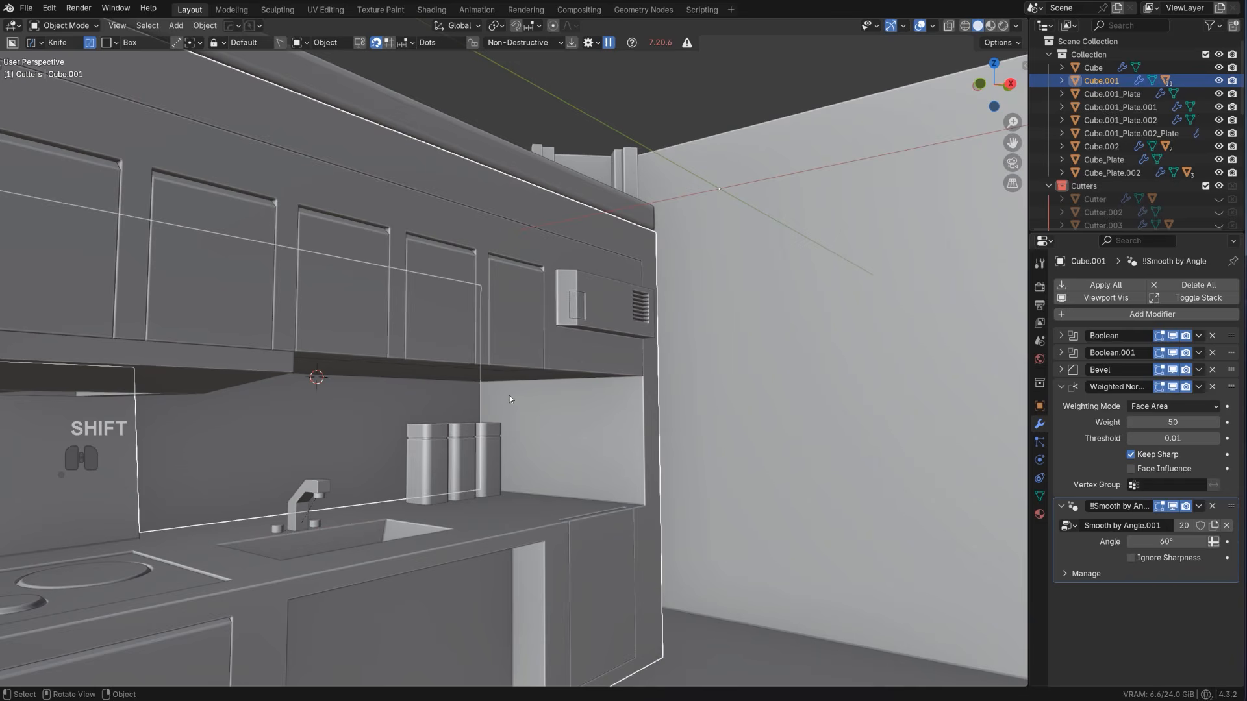
mouse_move(511, 398)
mouse_down()
mouse_move(574, 456)
mouse_move(620, 473)
mouse_up()
key(x)
key(b)
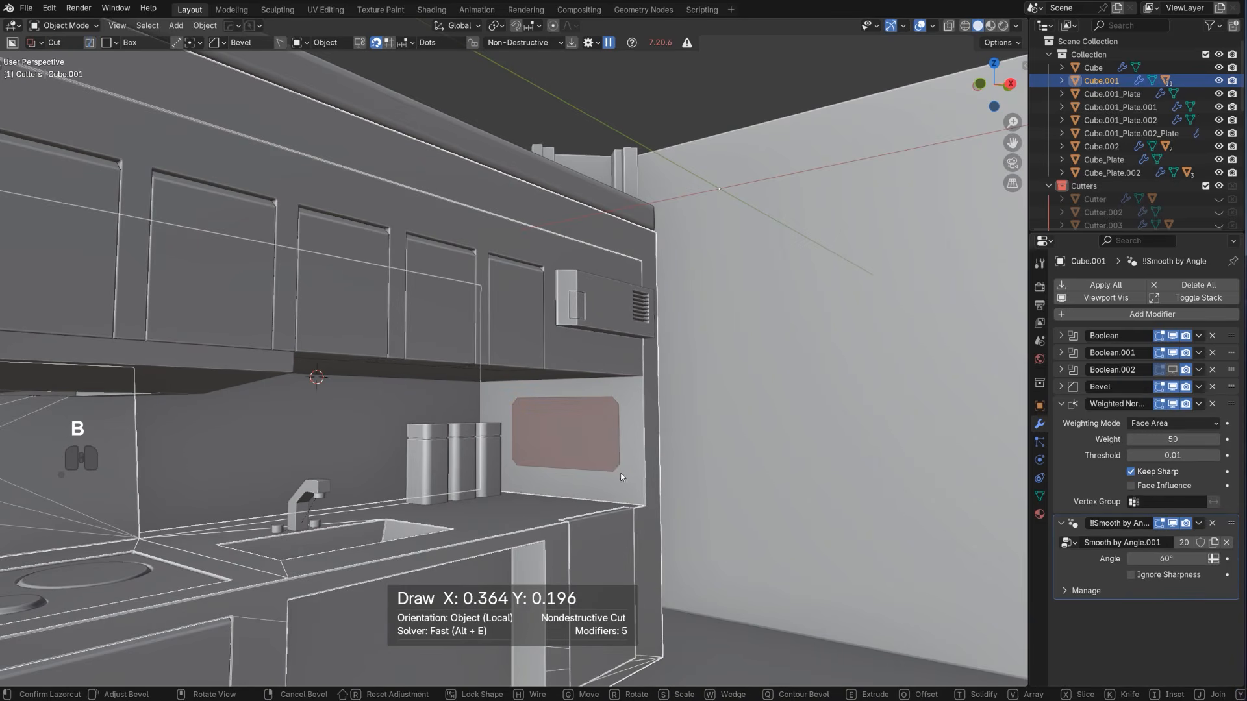
click(632, 481)
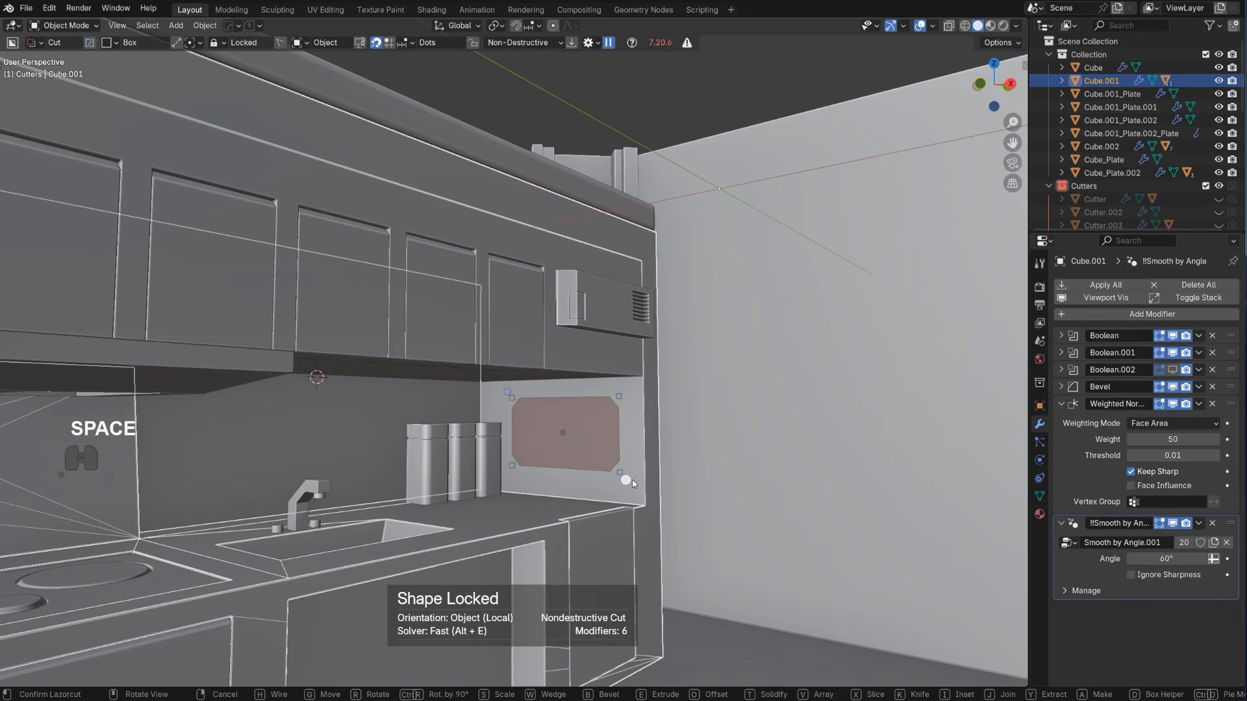
key(space)
Move the wall opening's cutter along X toward the counter's front edge using HardOps Ever Scroll, and hide the Cutters collection
scroll(758, 373, down, 4)
click(759, 373)
middle_drag(759, 373, 563, 416)
scroll(684, 351, up, 6)
click(562, 415)
key(q)
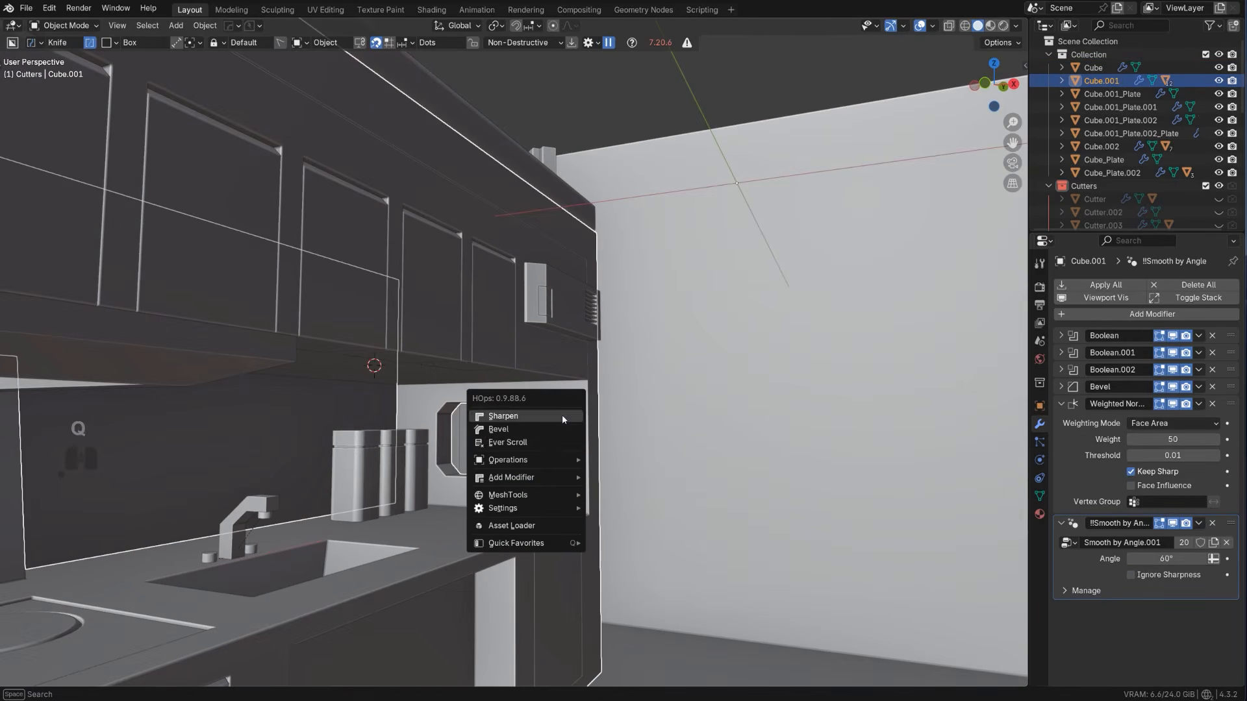
click(564, 448)
key(x)
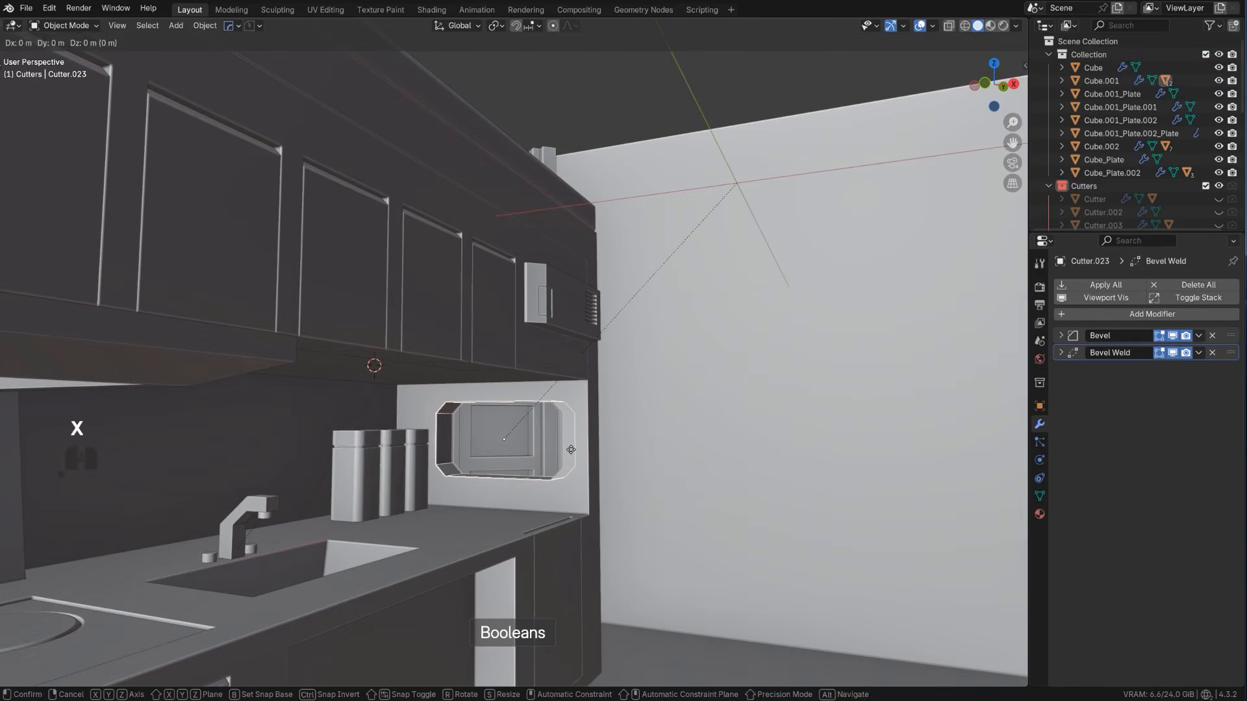
click(682, 476)
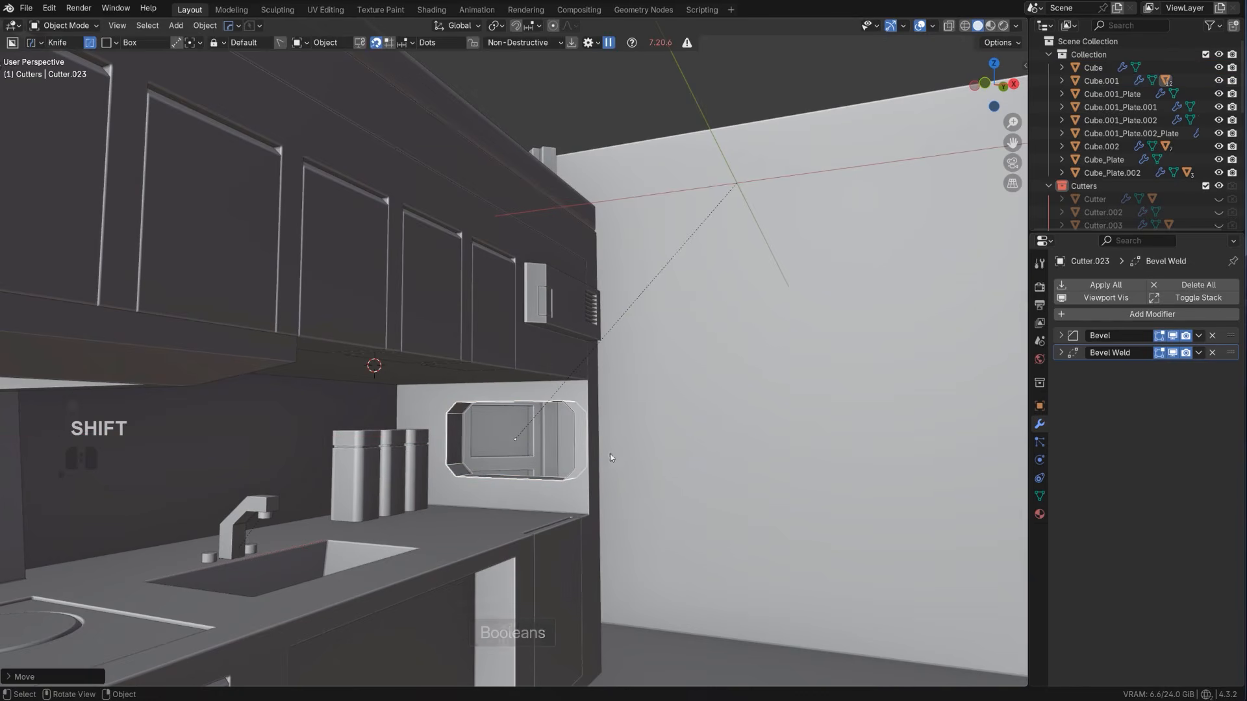
middle_drag(610, 456, 713, 504)
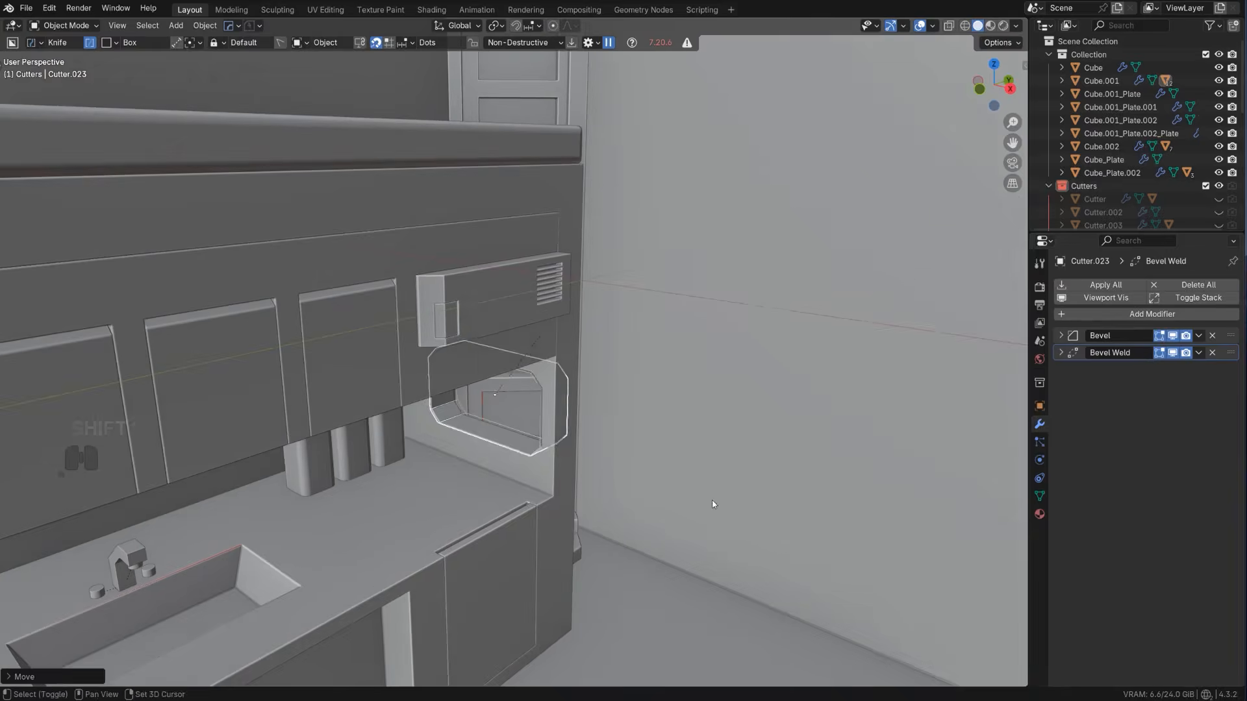
key(shift+2)
Bring up the Boolean.002 cutter with HardOps Ever Scroll and shift it back along X to center the wall opening
scroll(564, 444, down, 5)
middle_drag(564, 444, 591, 427)
scroll(575, 377, up, 5)
key(q)
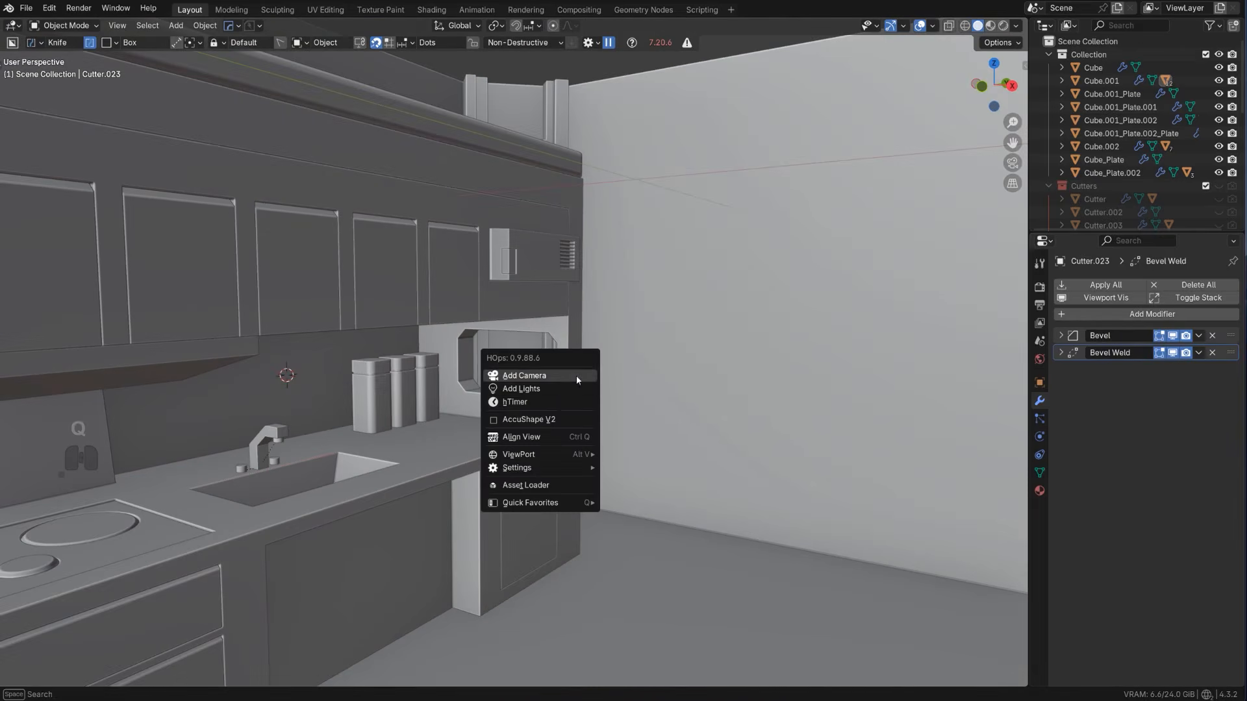
key(q)
click(549, 395)
key(q)
click(549, 395)
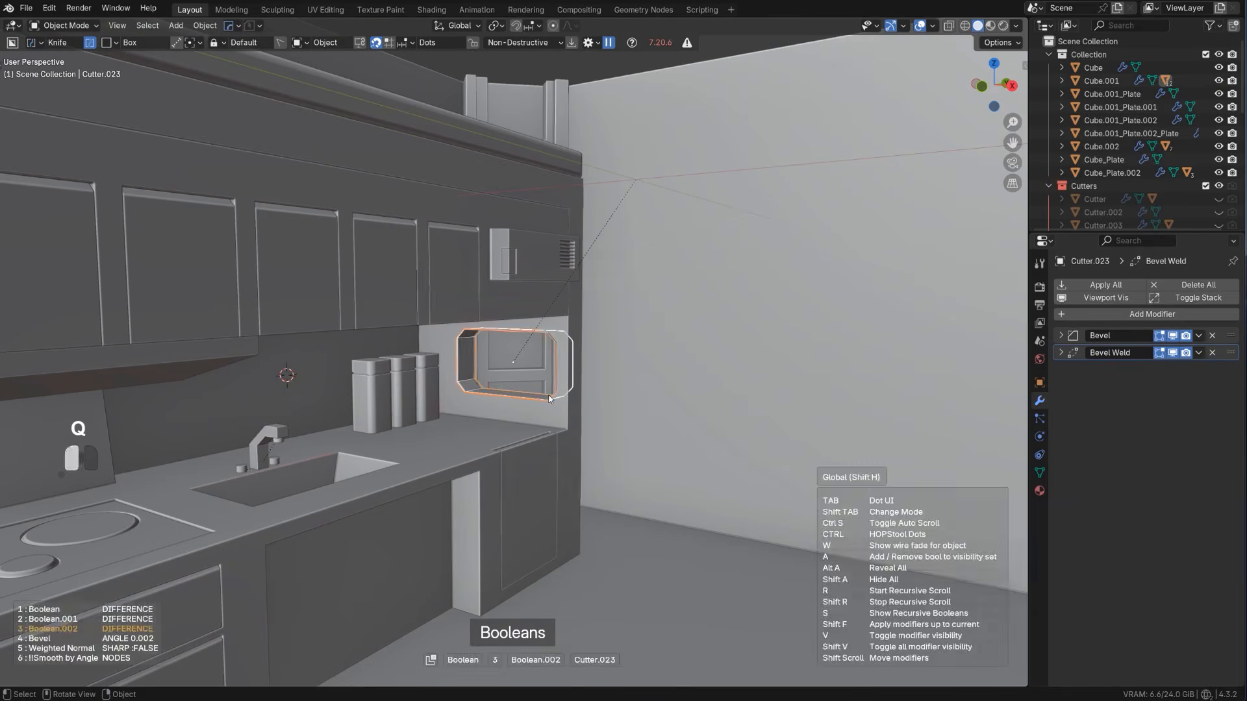
click(550, 395)
key(g)
key(x)
click(546, 407)
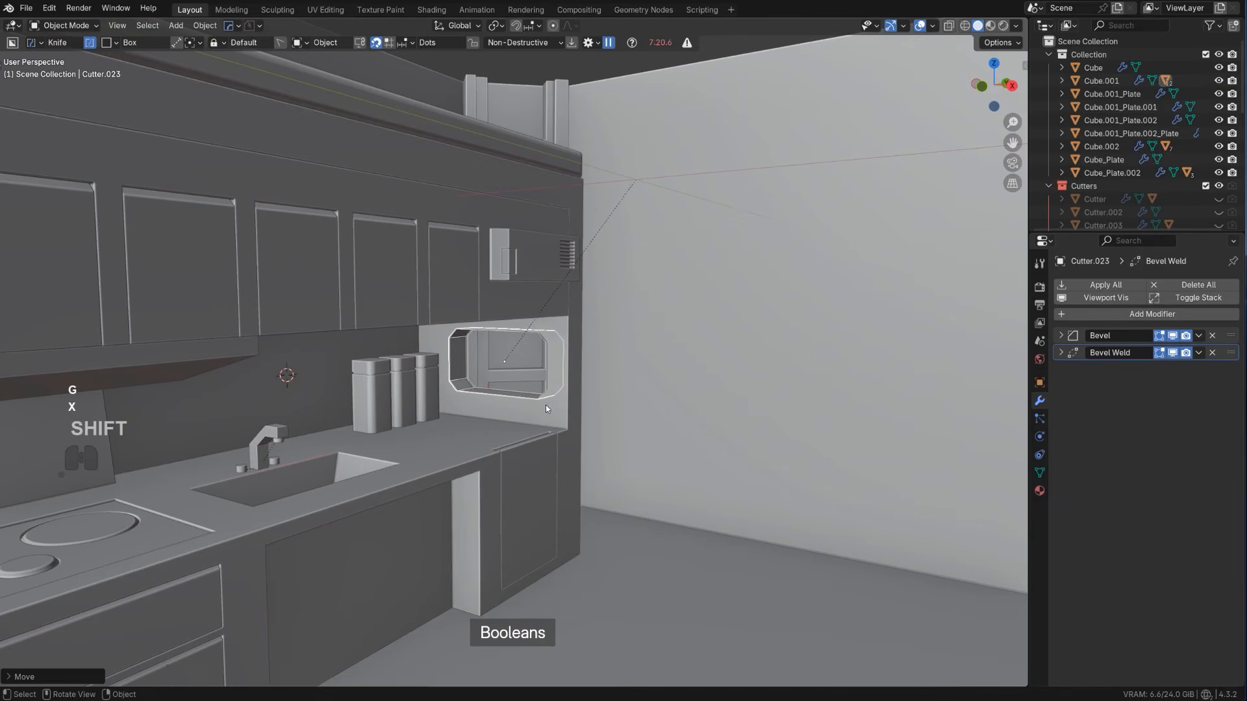
Apply the kitchen body's three booleans permanently with HardOps Sharpen
scroll(554, 413, down, 7)
middle_drag(564, 414, 495, 434)
scroll(416, 422, up, 3)
shift+middle_drag(407, 417, 543, 395)
scroll(537, 395, up, 3)
click(530, 395)
key(Tab)
scroll(536, 448, up, 4)
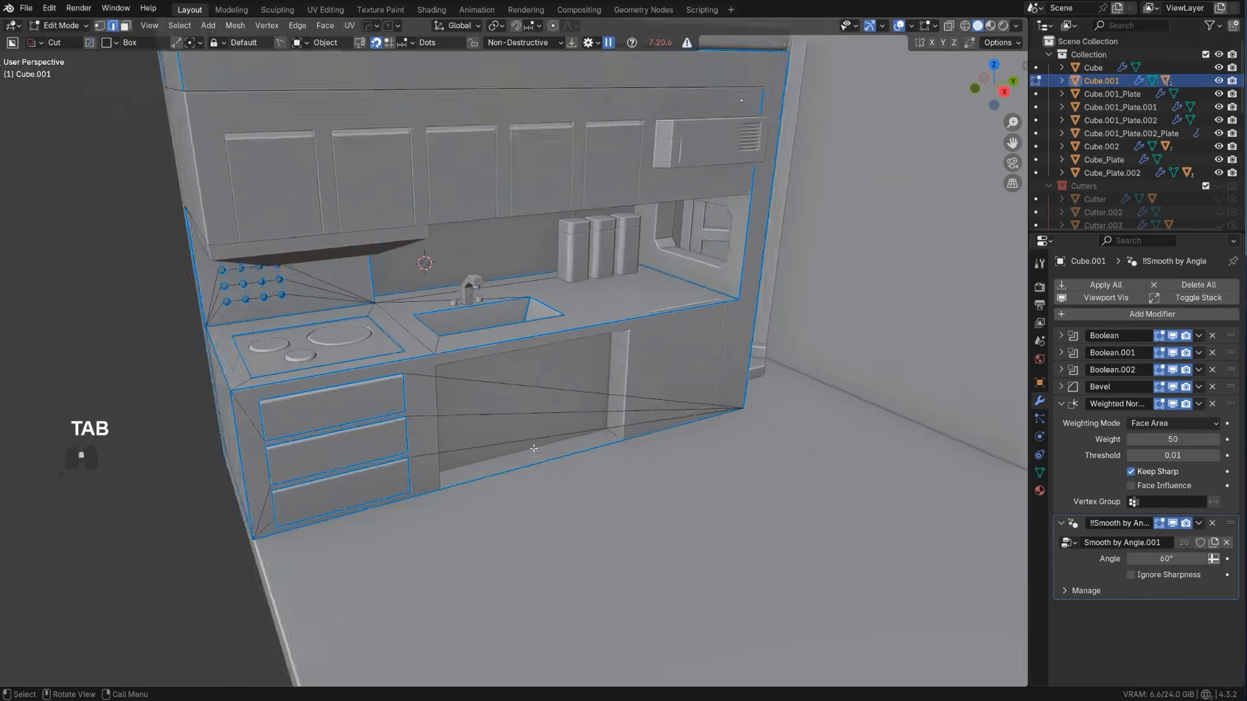
key(Tab)
key(q)
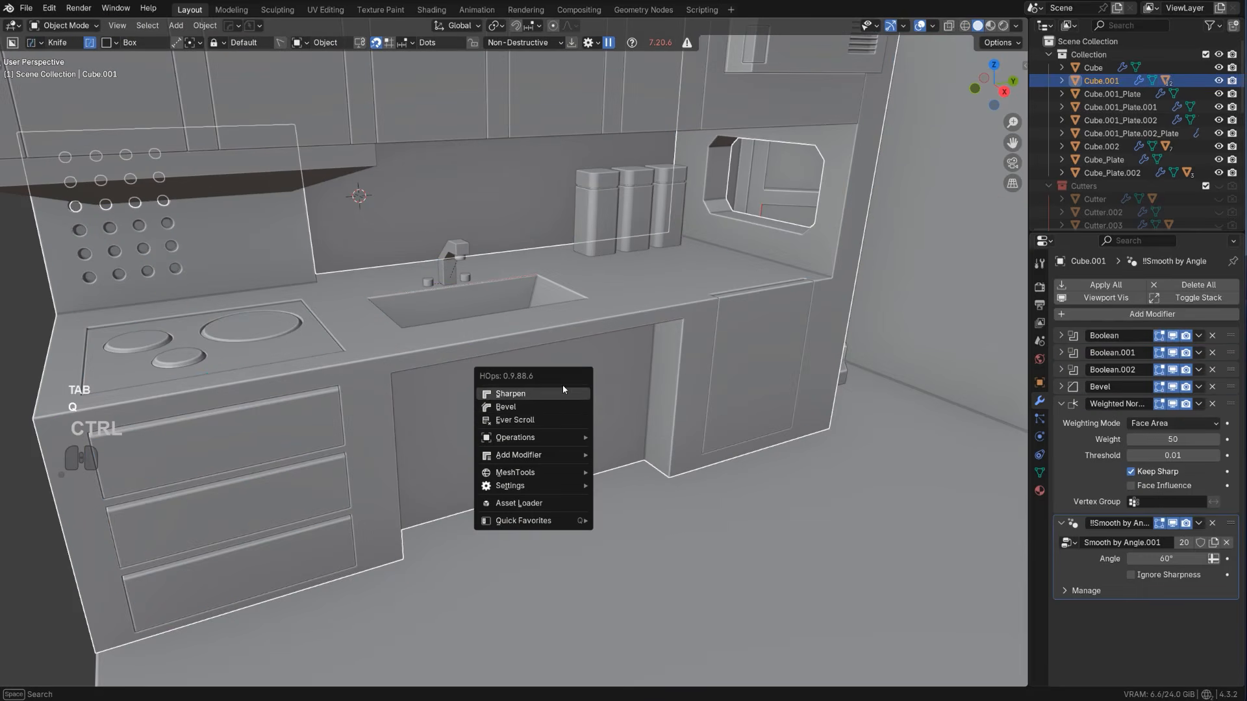
click(562, 393)
Isolate the kitchen body and knife two cuts across its underside from the under-sink recess's corners to the back edge
key(Tab)
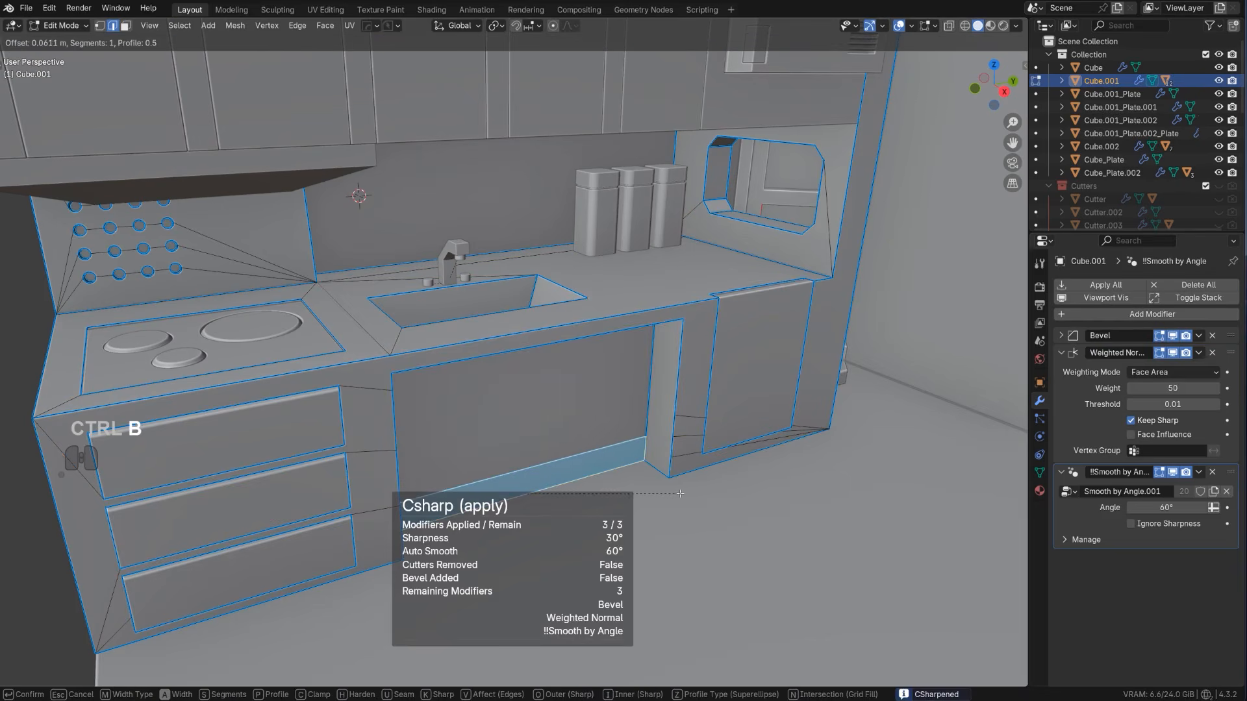
key(slash)
middle_drag(521, 486, 510, 207)
shift+middle_drag(601, 468, 504, 275)
key(KP_5)
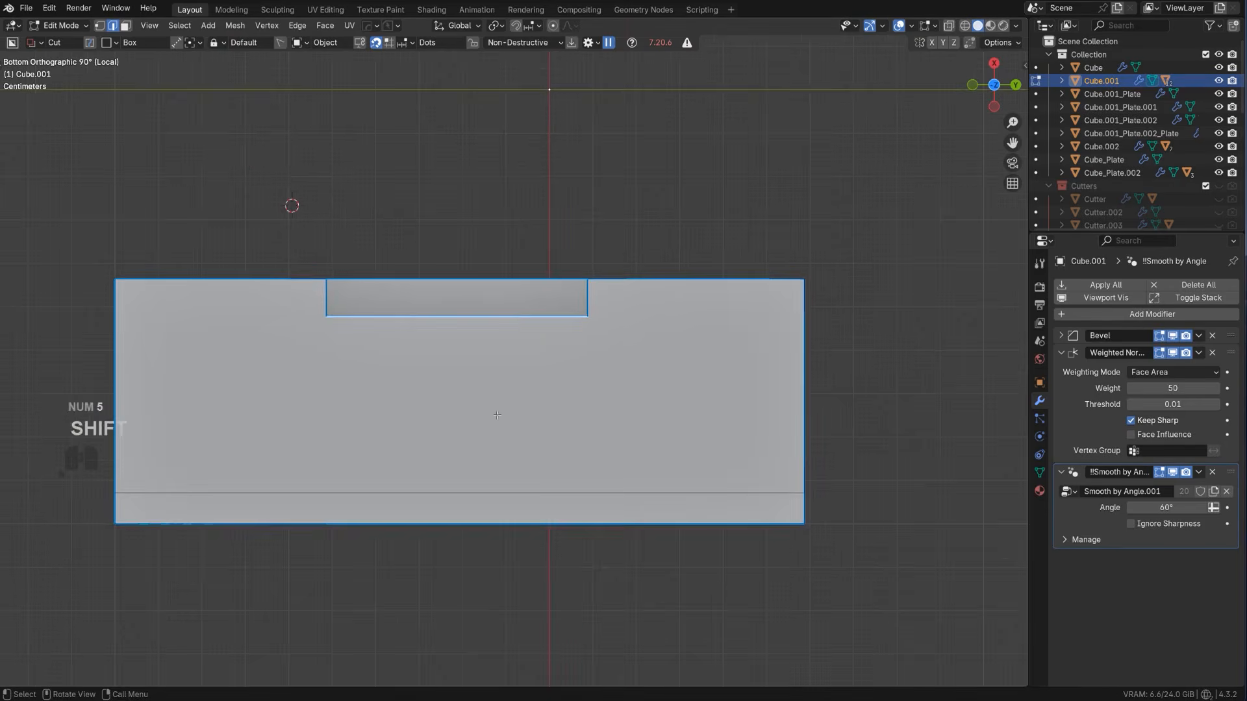
scroll(555, 411, up, 1)
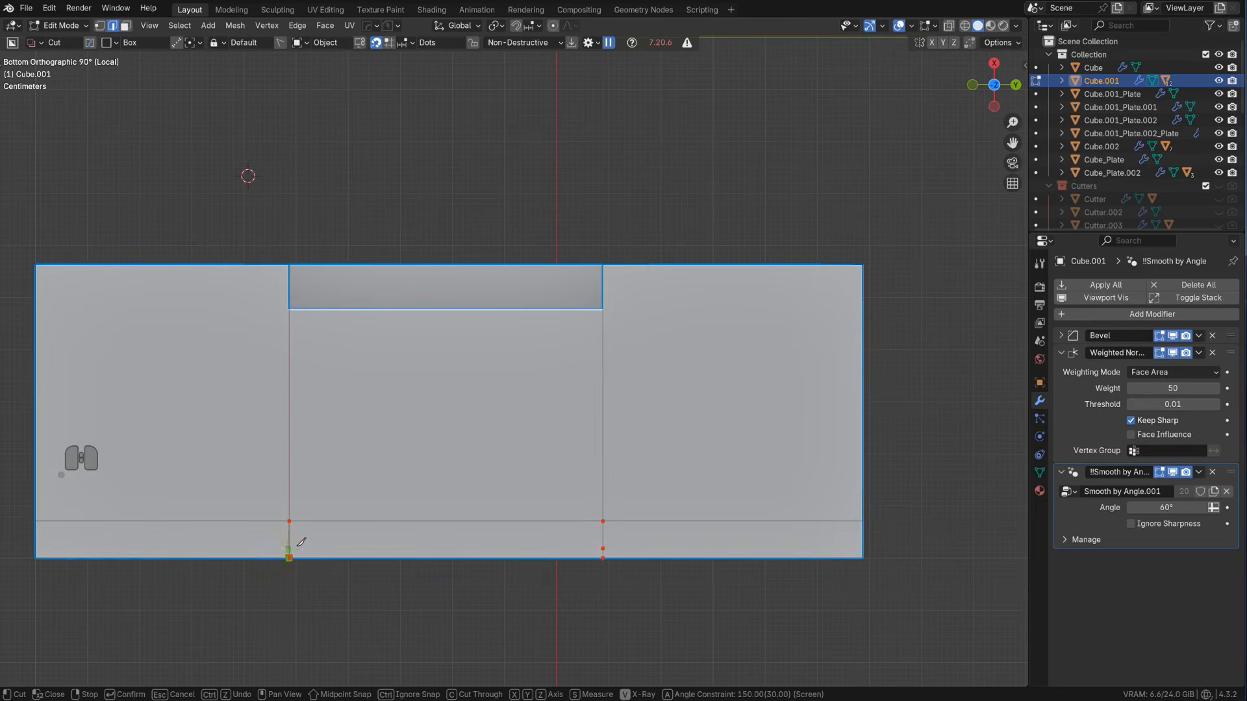
Bevel the bottom edge of the under-sink recess with one segment into a sloped face and return to the full scene
middle_drag(467, 314, 537, 431)
key(ctrl+b)
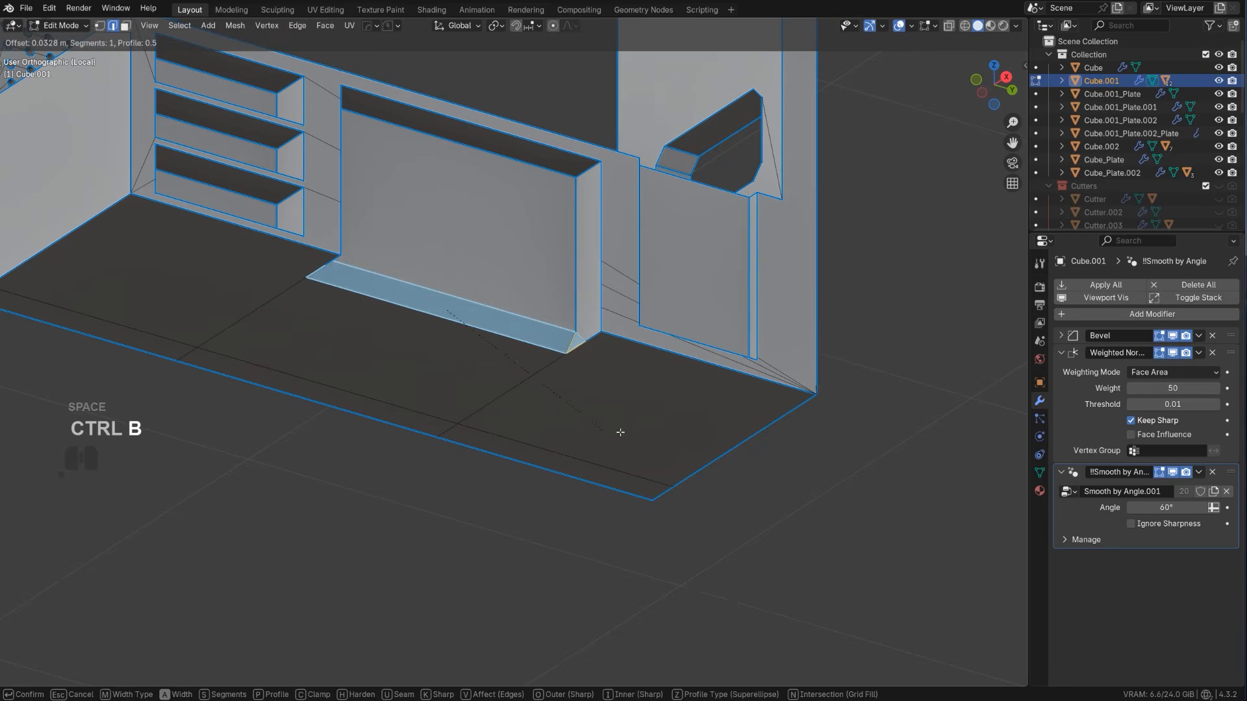
click(635, 435)
key(Tab)
key(slash)
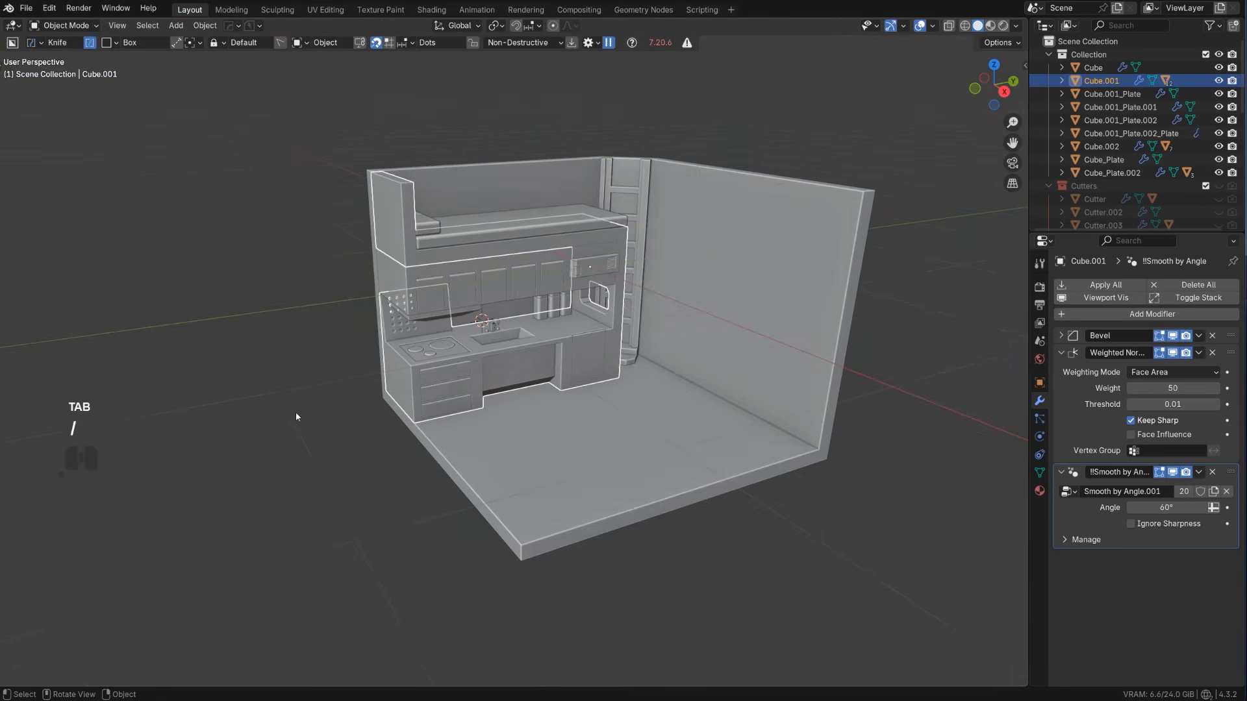
Select the room's wall-and-floor shell and open its mesh for vertex editing
click(296, 413)
scroll(459, 353, up, 3)
shift+middle_drag(539, 334, 595, 335)
scroll(614, 361, up, 2)
shift+middle_drag(610, 384, 580, 342)
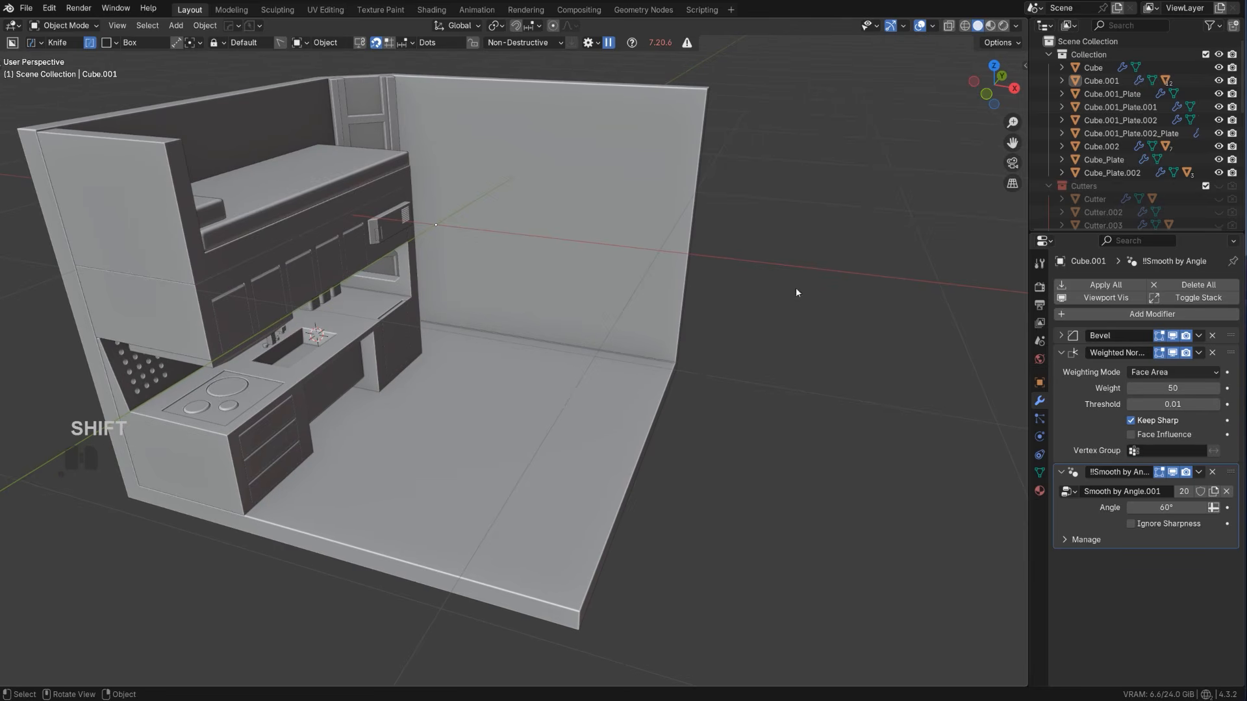
click(673, 380)
scroll(673, 380, down, 3)
key(Tab)
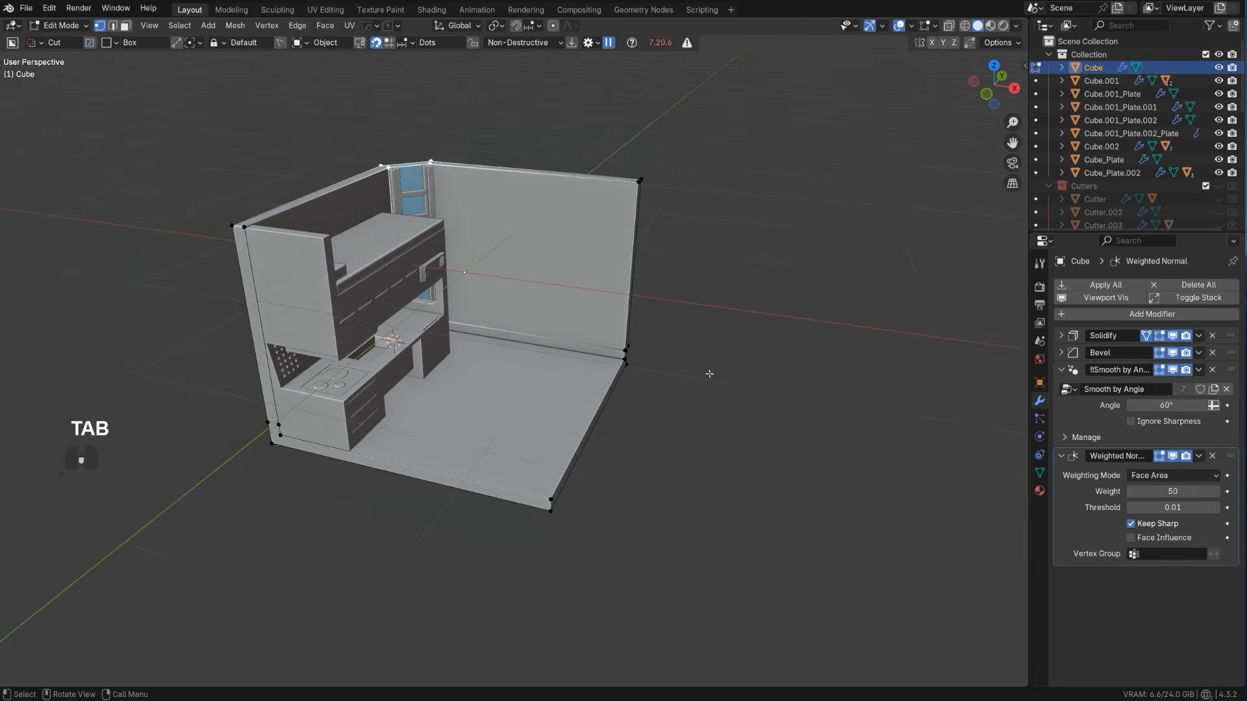
drag(566, 86, 786, 681)
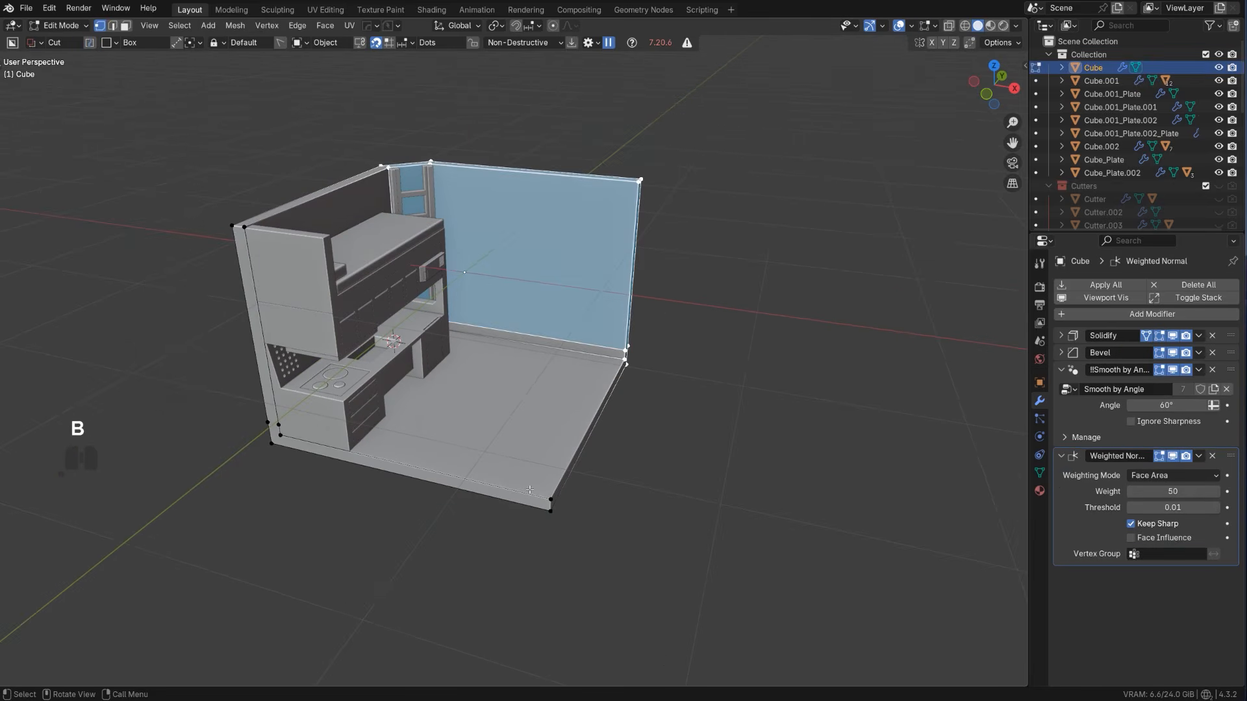
key(g)
key(x)
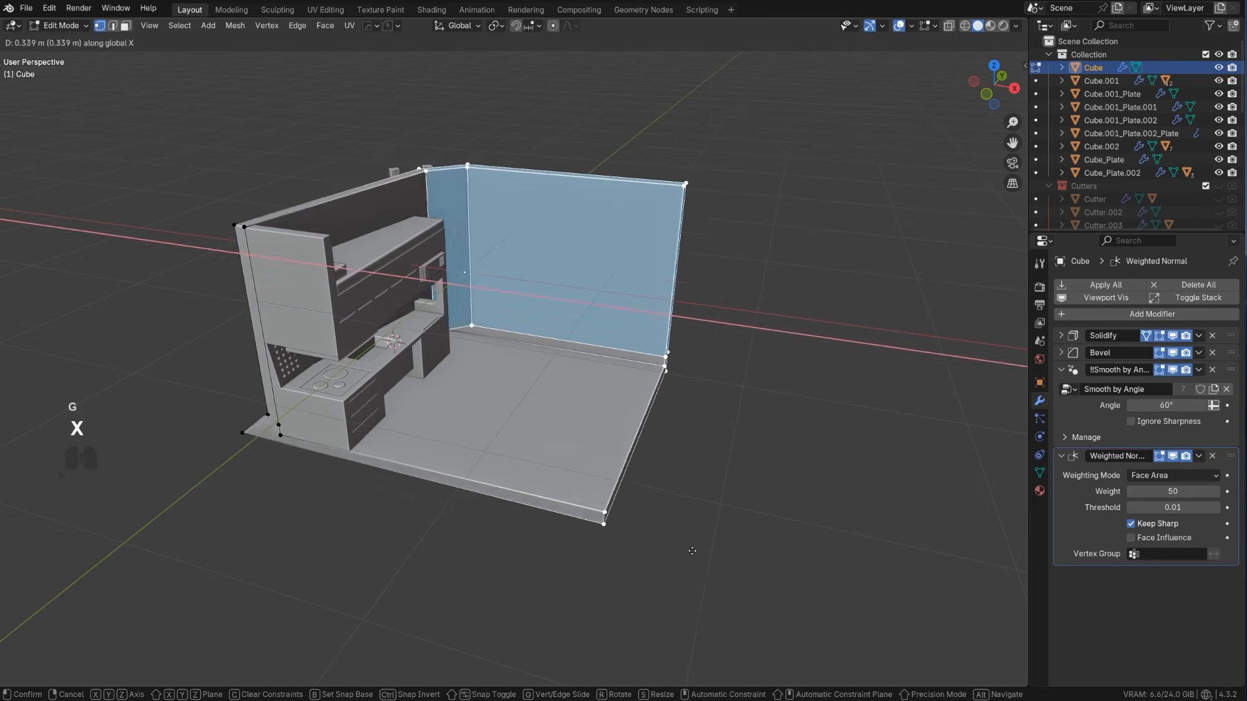
right_click(661, 445)
Extend the room's floor and long wall outward along X by moving only the vertices at their open end
scroll(646, 359, up, 2)
click(869, 205)
key(b)
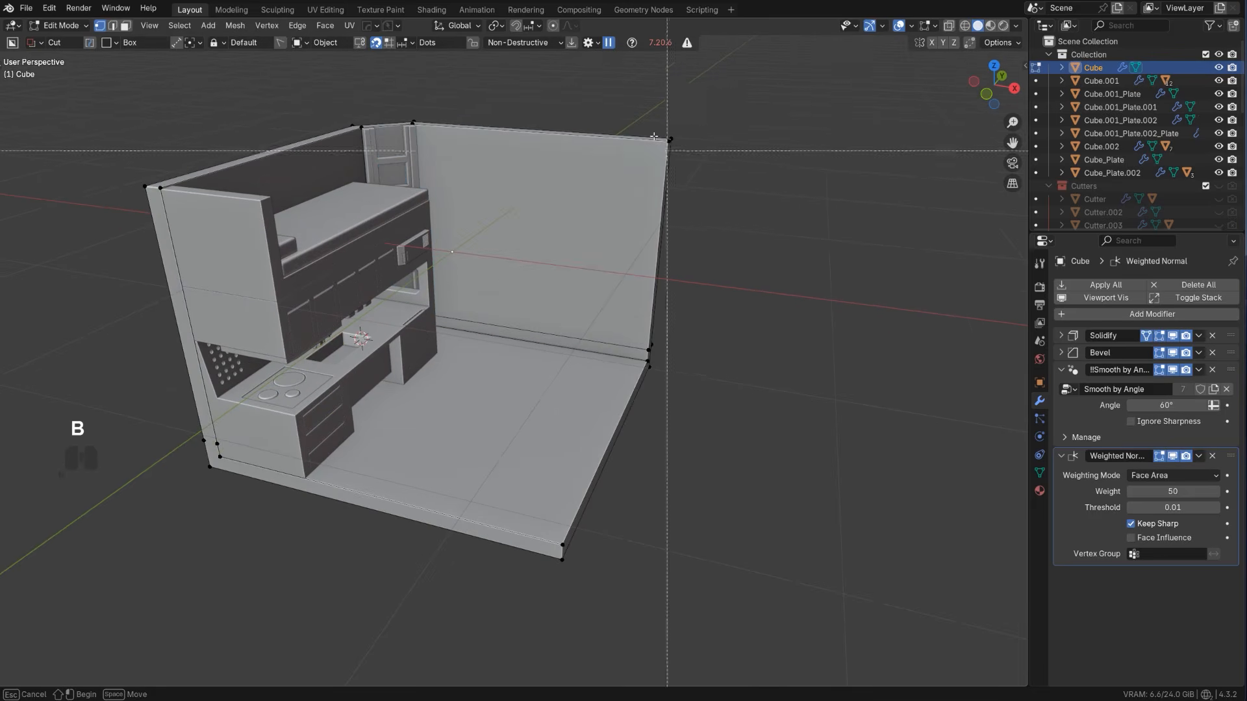
drag(467, 96, 968, 682)
key(g)
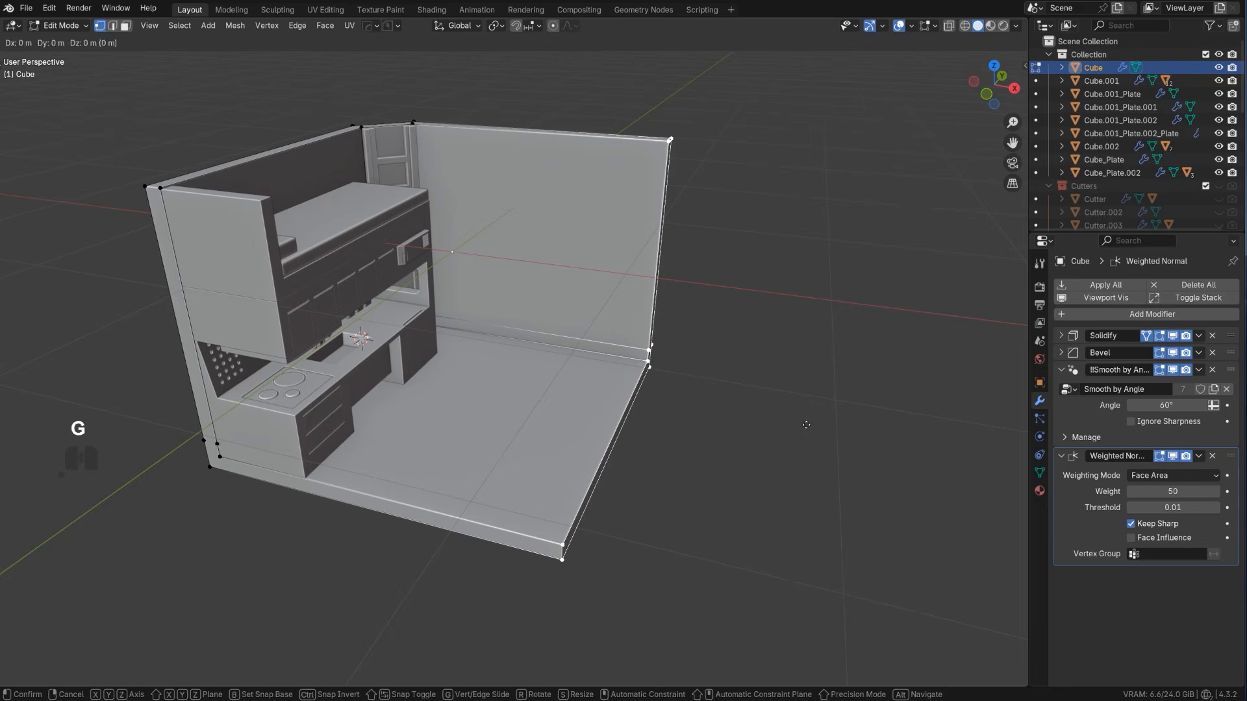
key(x)
click(837, 435)
key(Tab)
Reset the 3D cursor to the world origin and add a cube there while in the right orthographic view
scroll(743, 253, up, 3)
middle_drag(766, 279, 707, 311)
scroll(702, 299, down, 3)
scroll(672, 319, up, 1)
shift+middle_drag(700, 363, 680, 329)
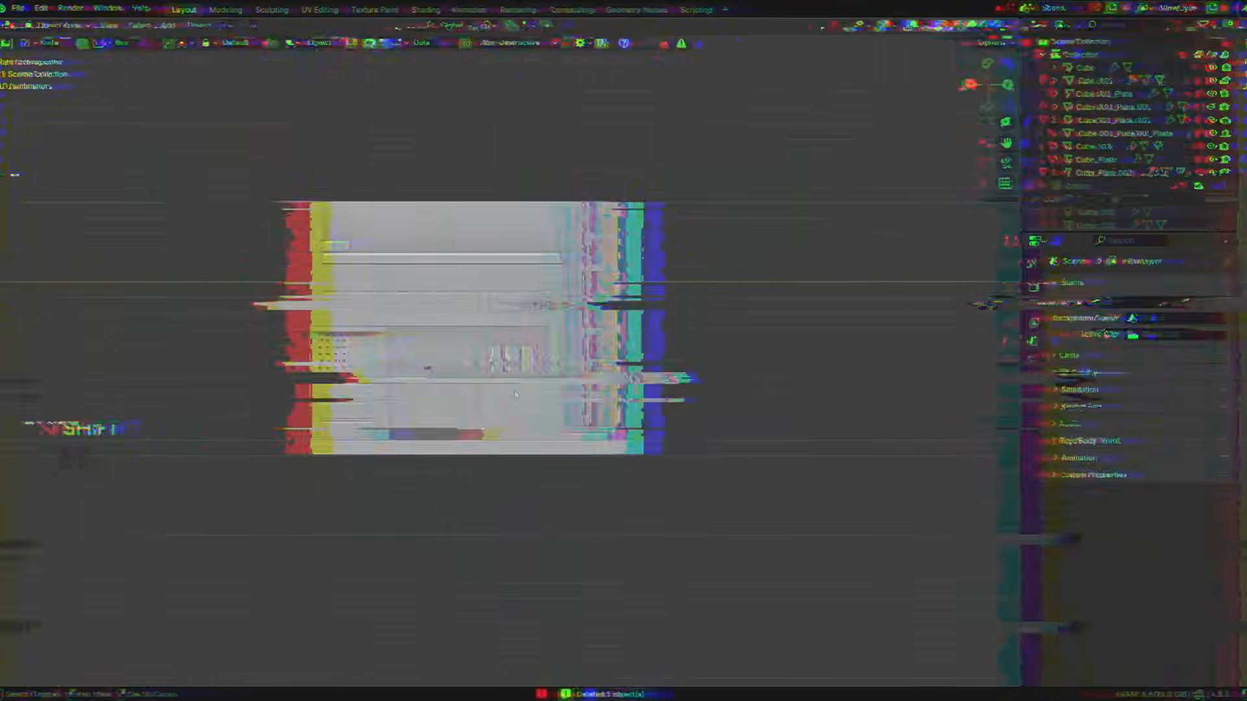
key(shift+s)
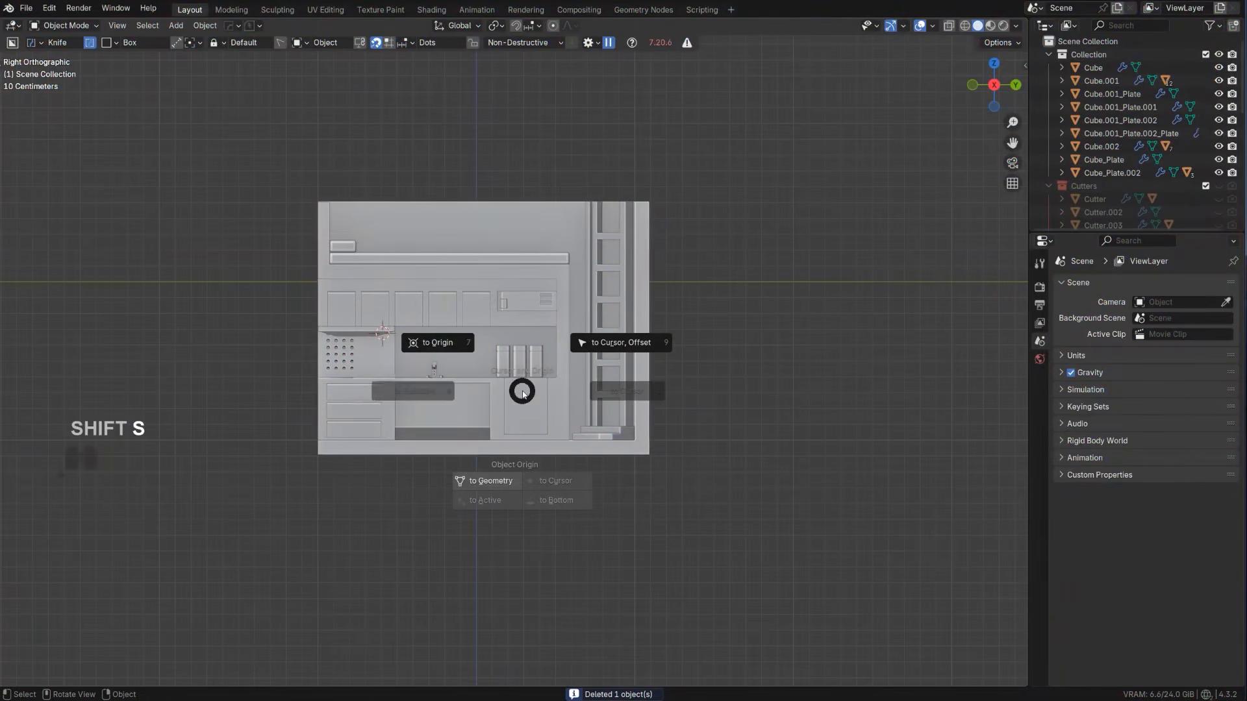
click(425, 348)
scroll(447, 387, up, 2)
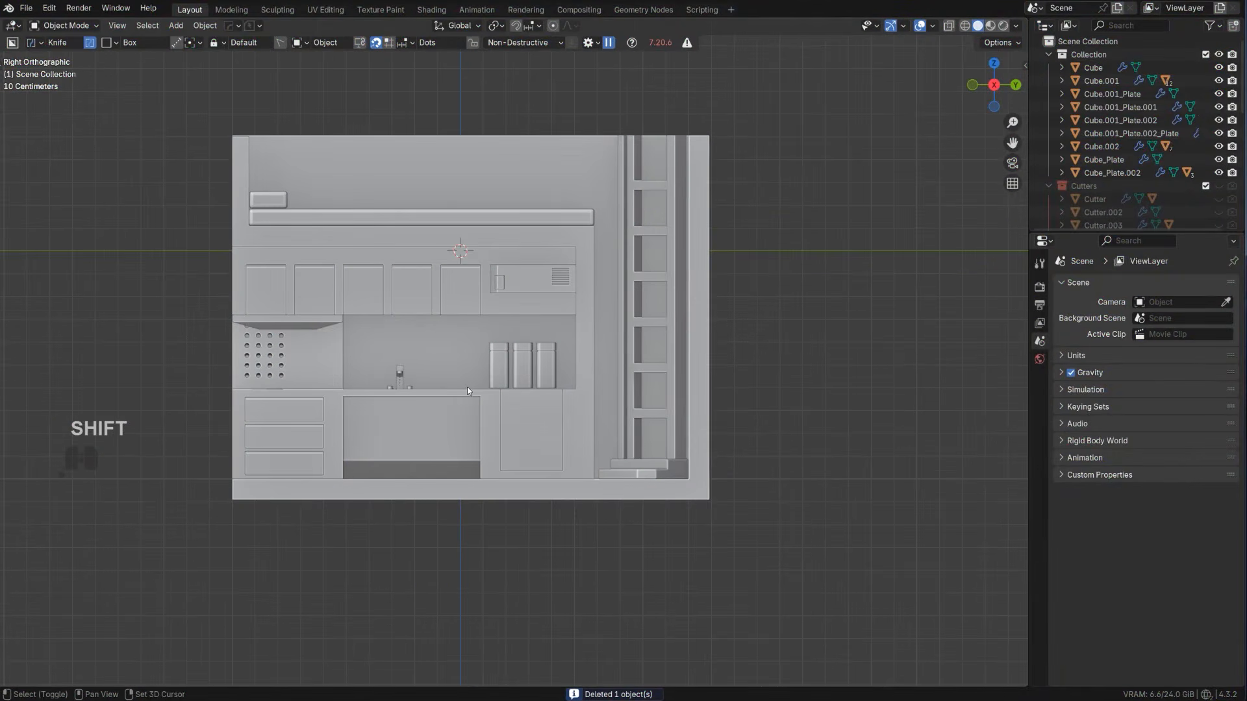
key(shift+a)
mouse_move(468, 386)
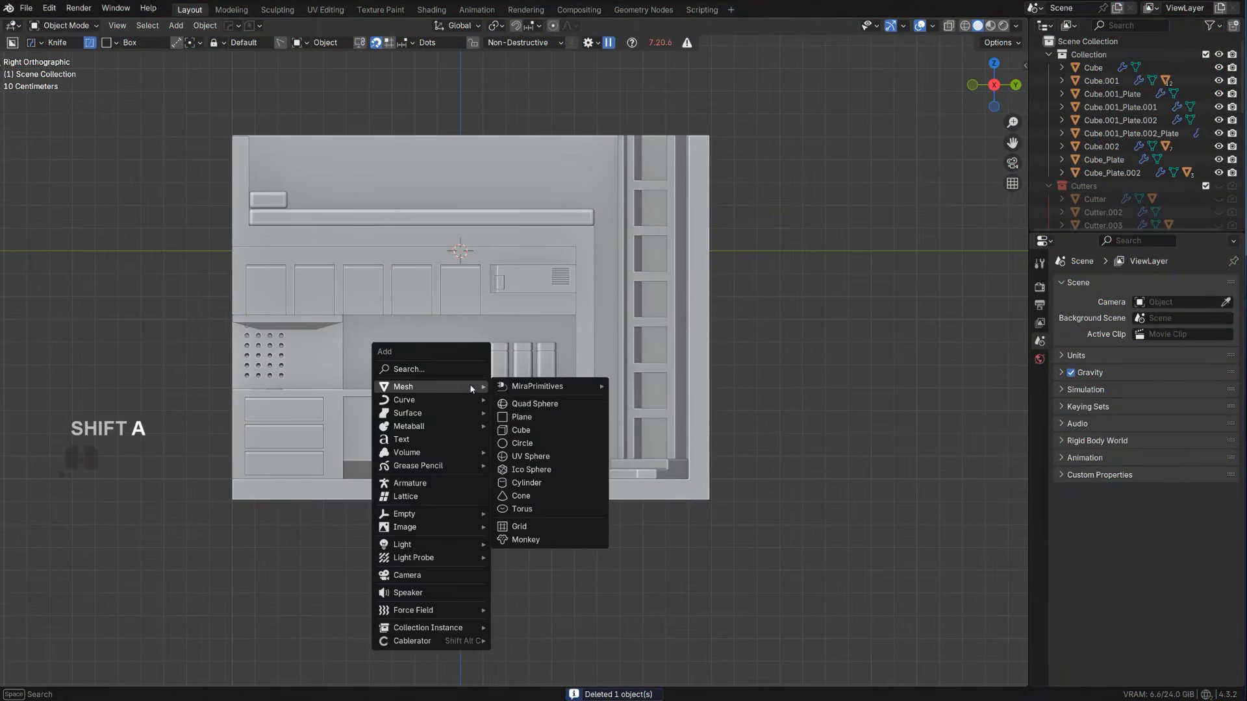
click(542, 429)
Narrow the cube along Y by moving its kitchen-side vertices toward the long wall, using X-ray to select them
key(Tab)
scroll(503, 353, down, 3)
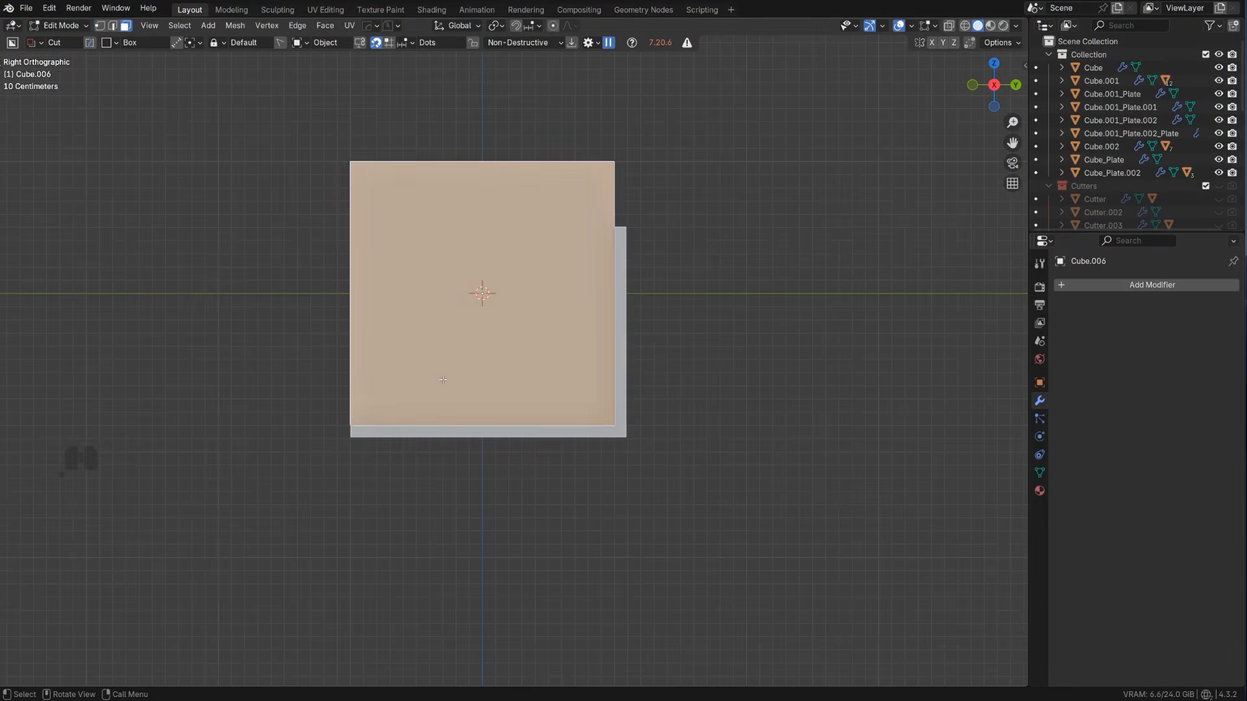
key(alt+z)
click(212, 299)
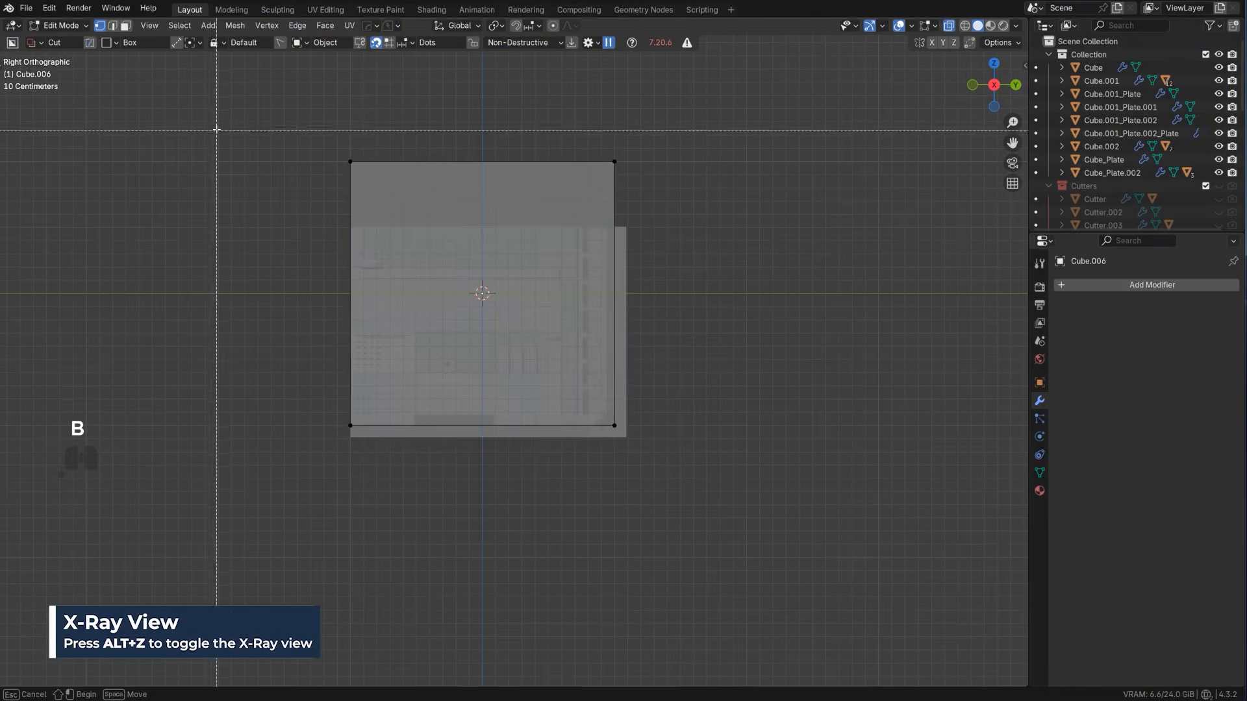
drag(217, 130, 601, 429)
scroll(496, 500, up, 1)
key(g)
key(y)
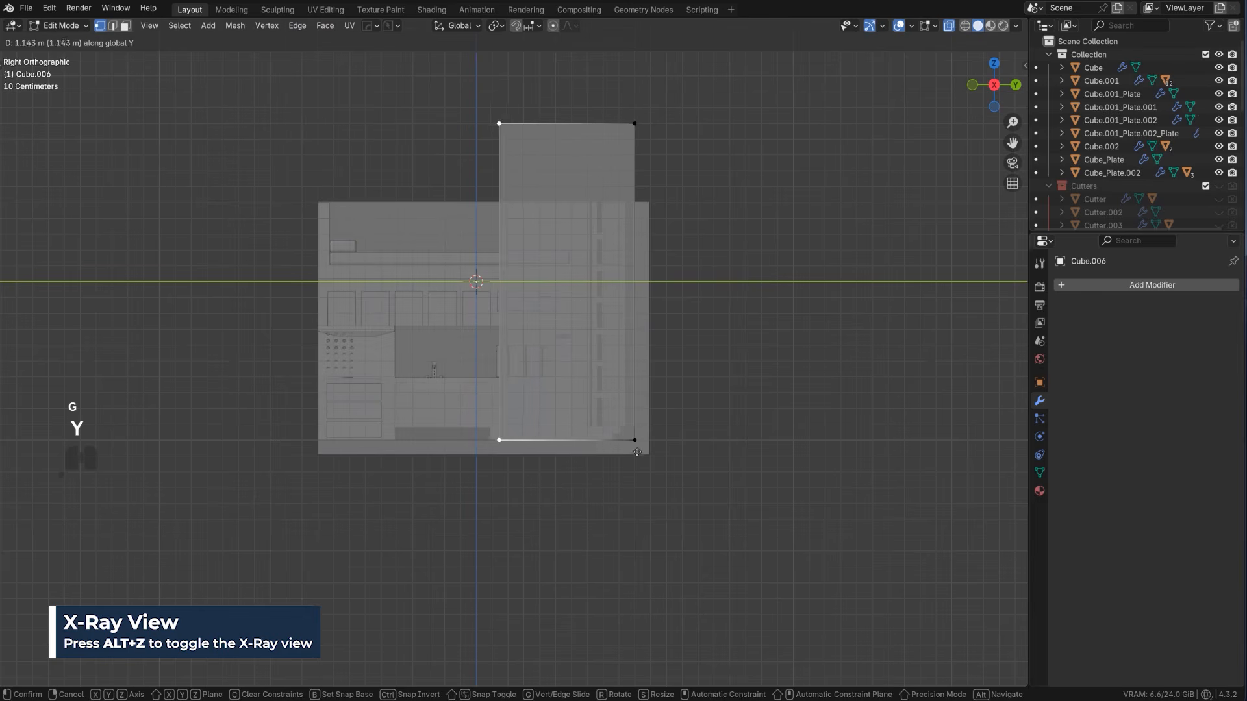
click(692, 468)
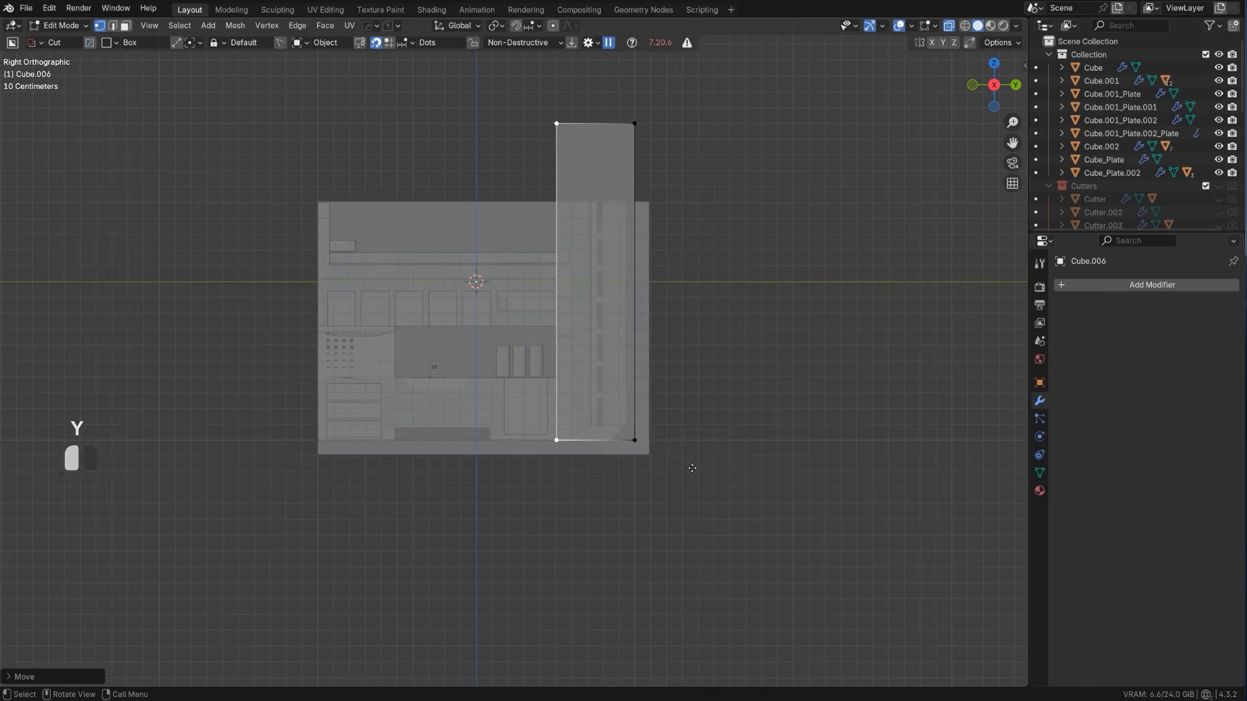
Lower the box's upper vertices about 1.7 m along Z to form a low block on the floor
click(685, 268)
key(b)
drag(455, 34, 827, 231)
key(g)
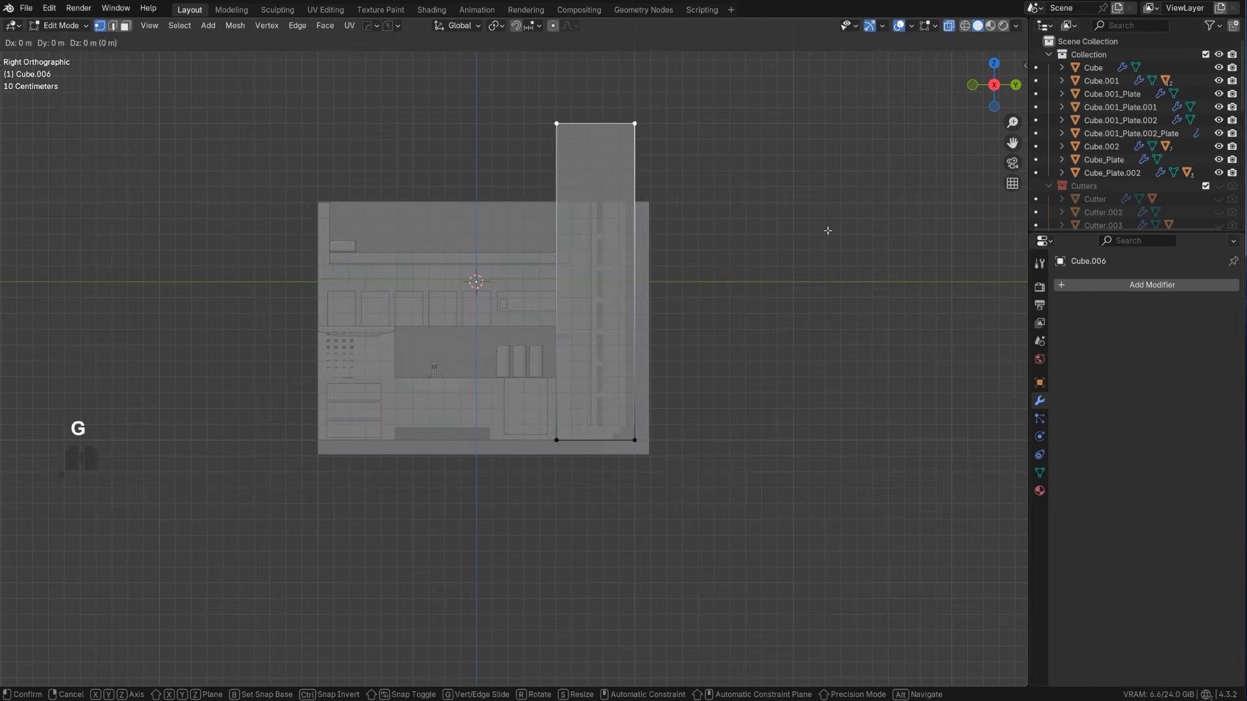
key(z)
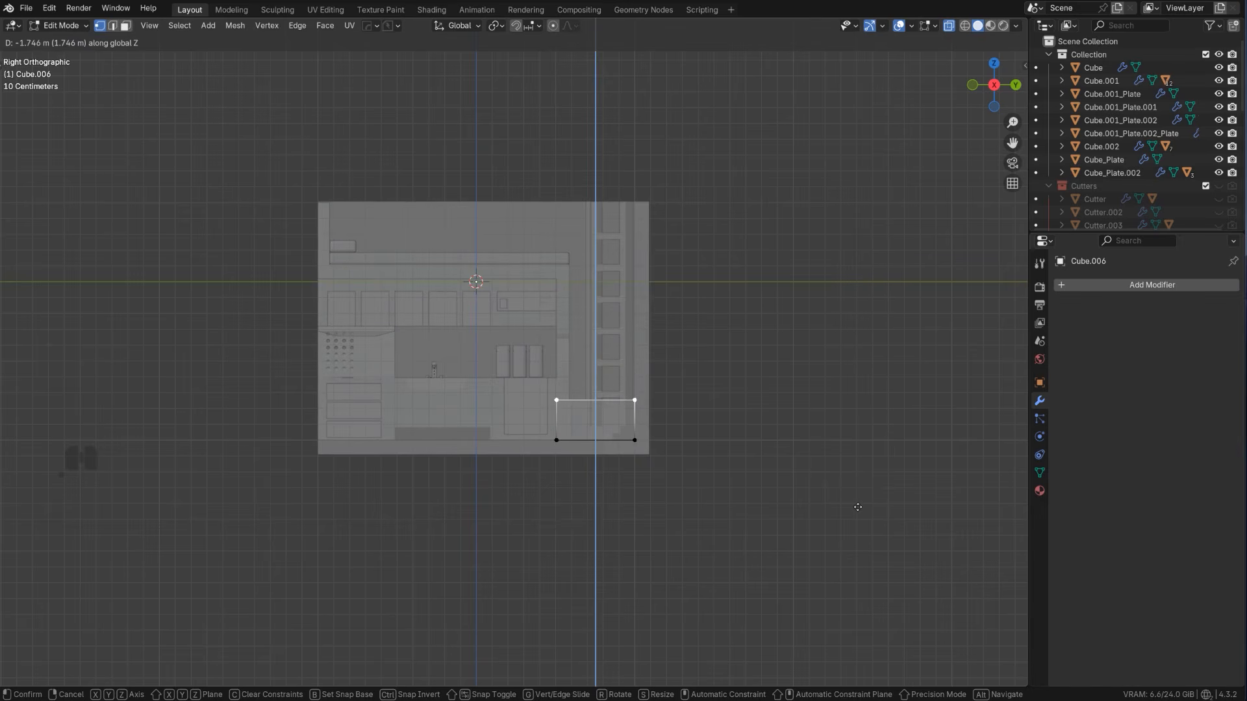
click(857, 504)
key(Tab)
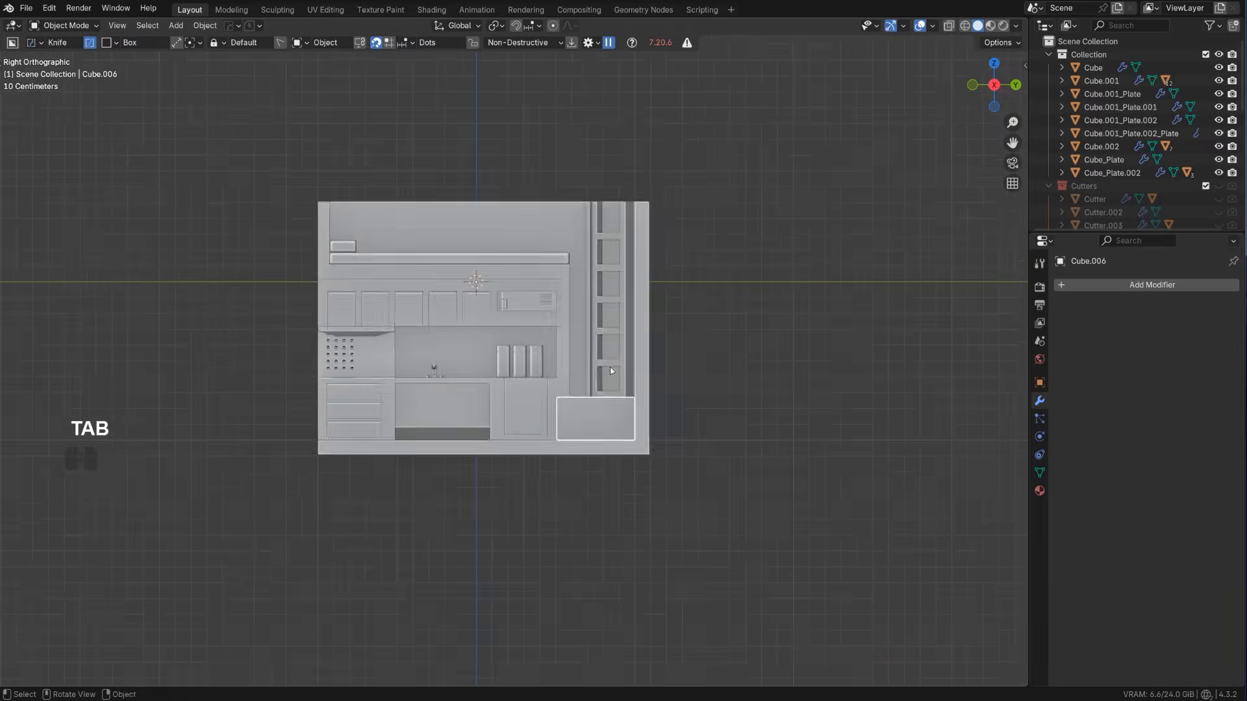
Raise the low block's top face slightly along Z to roughly kitchen counter height
key(KP_5)
middle_drag(610, 368, 704, 468)
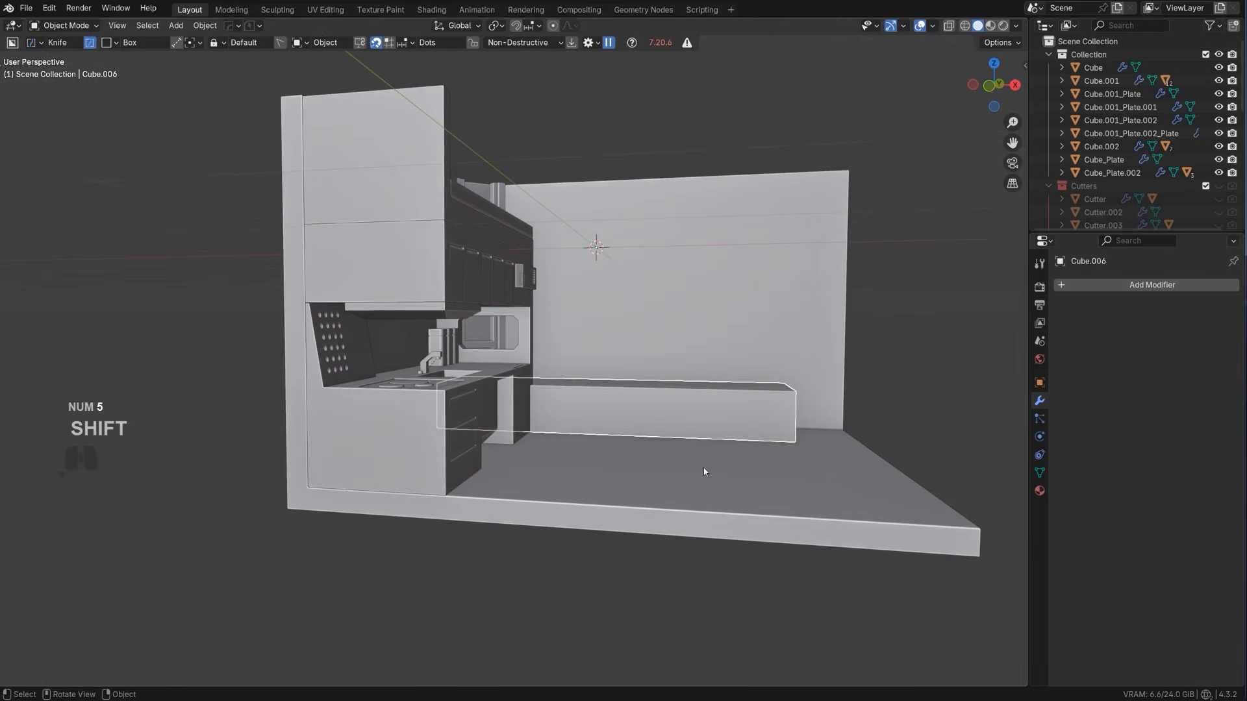
key(Tab)
middle_drag(501, 404, 623, 373)
key(Tab)
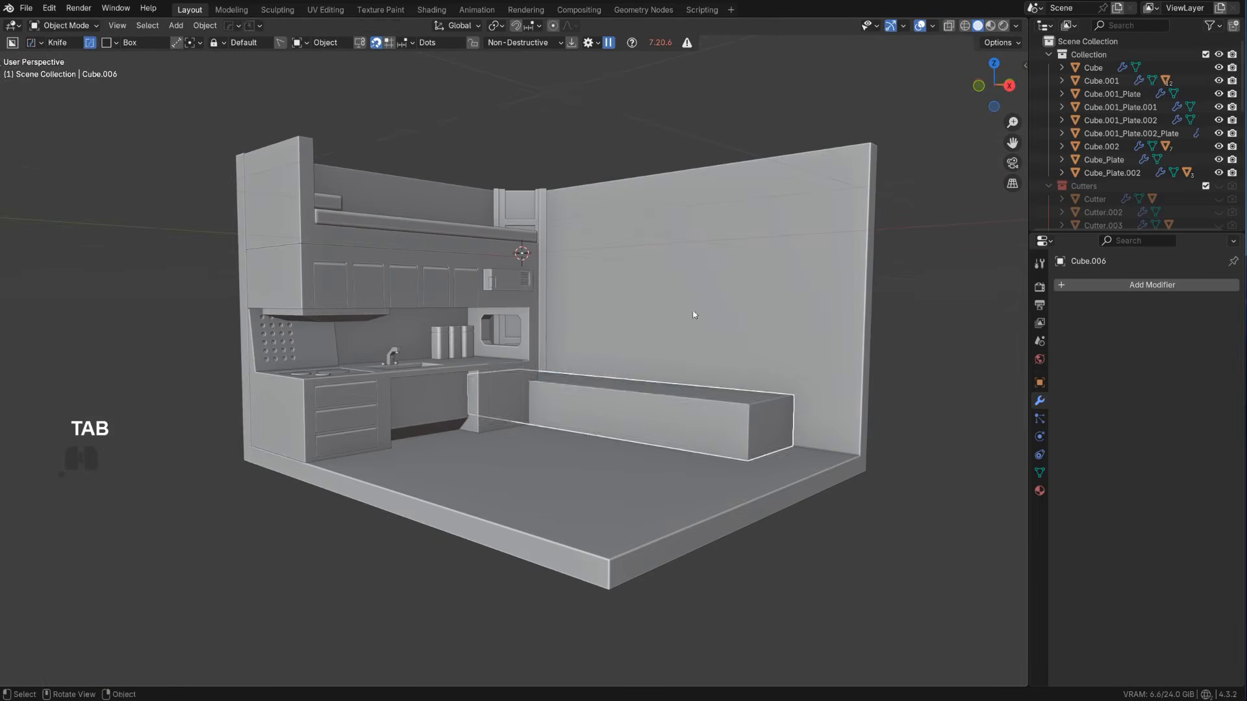
key(Tab)
key(g)
key(z)
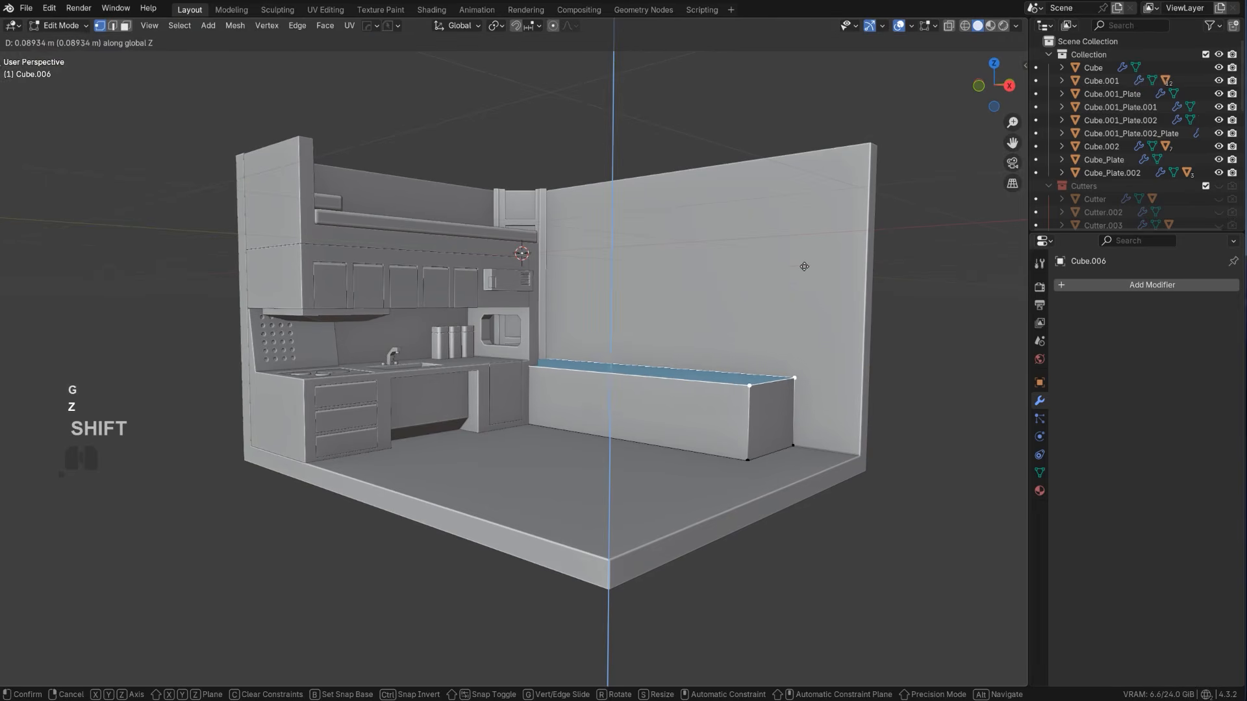
click(806, 227)
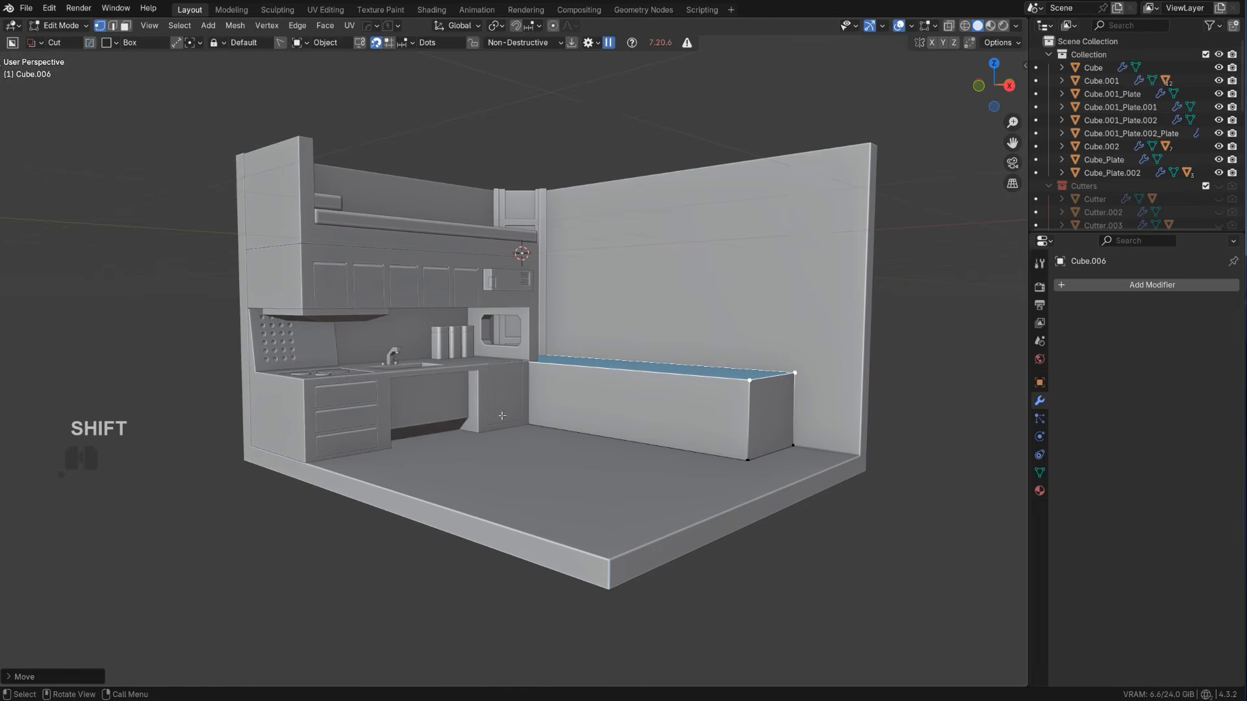
Shorten the block by moving its ladder-side end face along the long wall, using X-ray to select the vertices
middle_drag(663, 338, 570, 386)
key(alt+z)
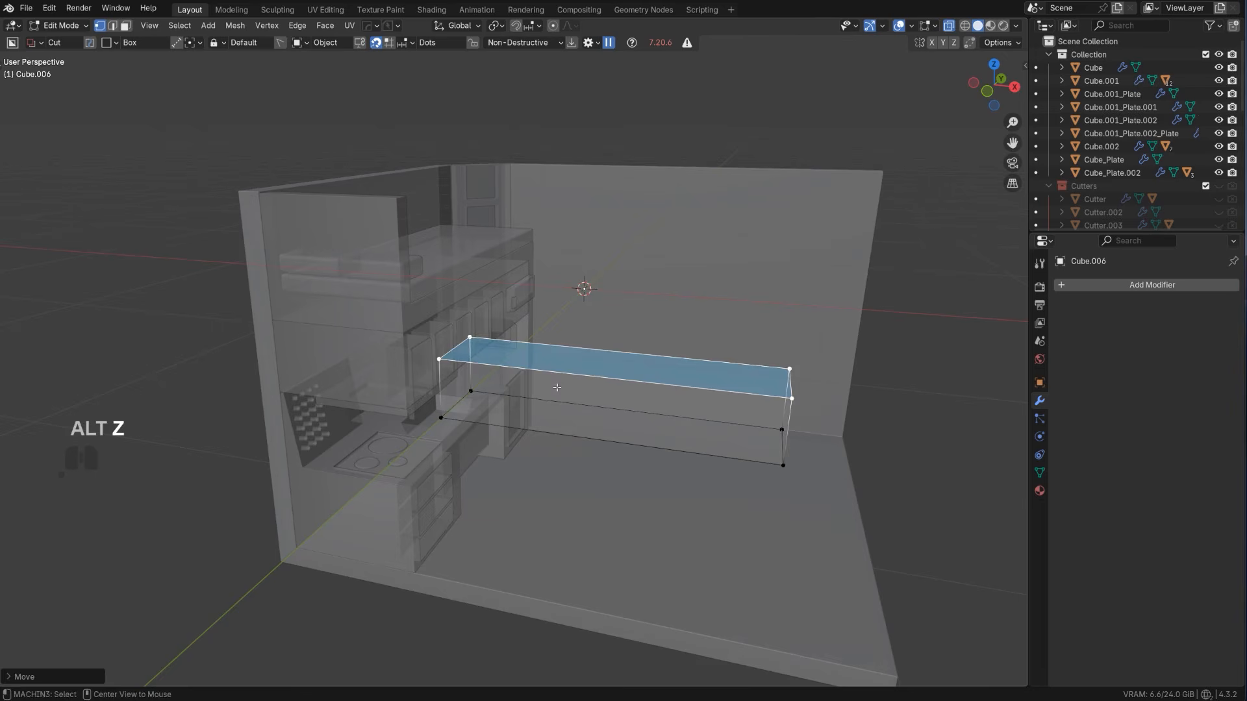
key(b)
drag(300, 256, 567, 593)
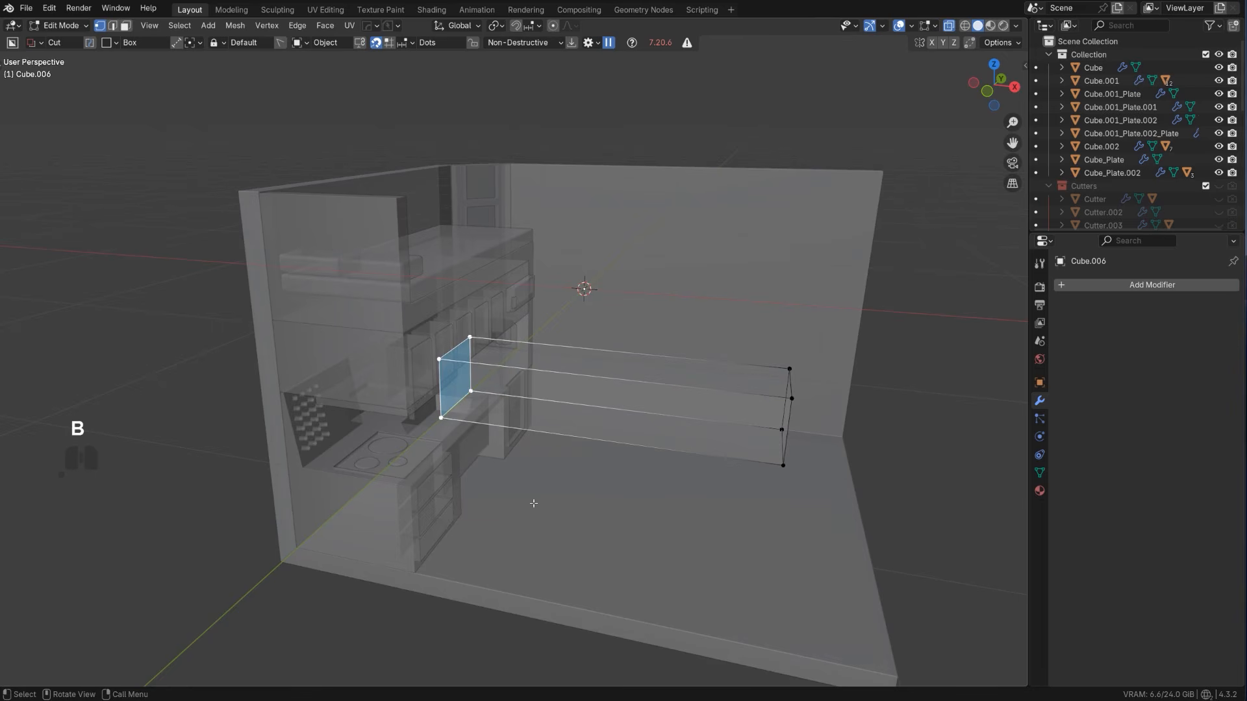
key(g)
key(y)
click(675, 526)
key(alt+z)
key(Tab)
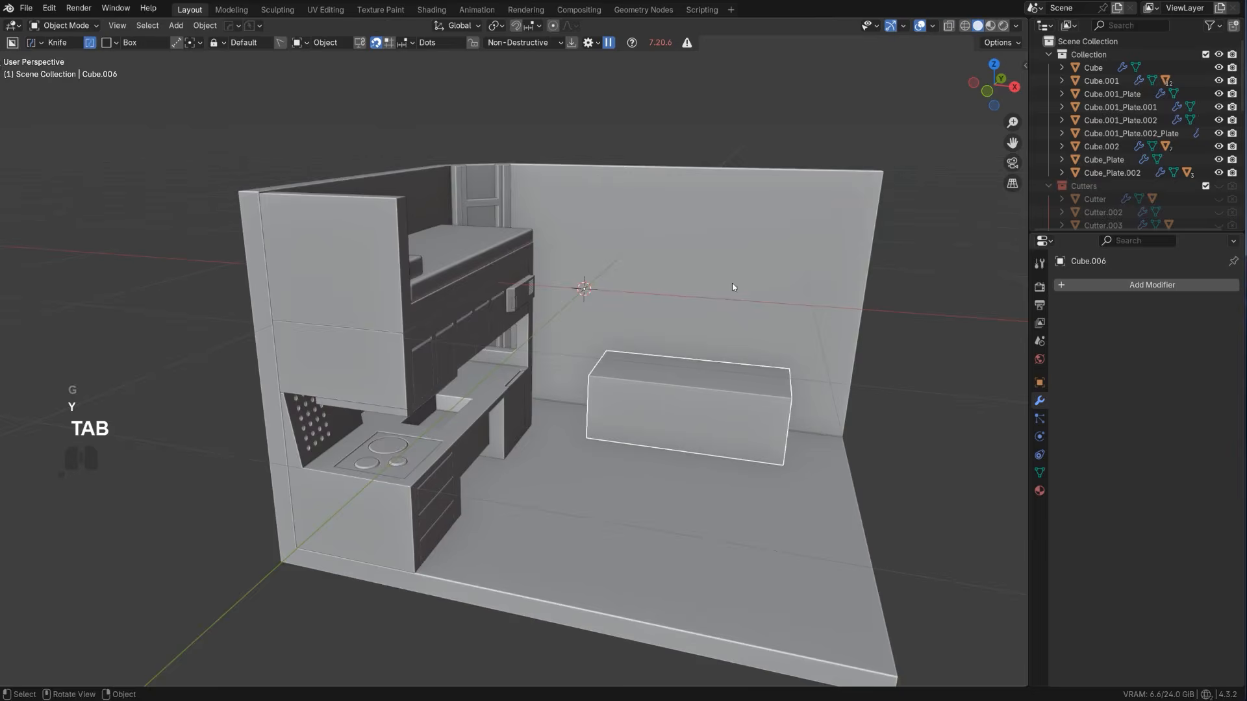
Widen the room in top view by moving the long wall and angled corner vertices about 0.18 m outward along Y, using X-ray
scroll(728, 283, up, 1)
shift+middle_drag(702, 286, 586, 307)
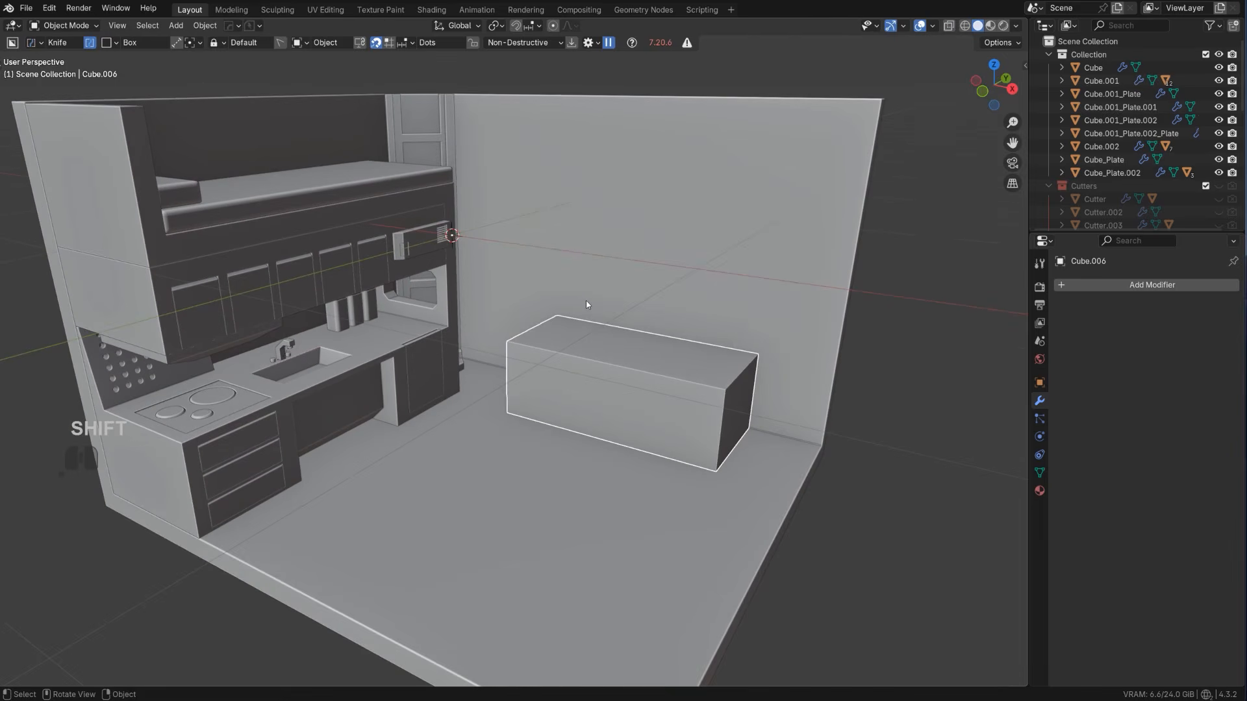
middle_drag(619, 382, 398, 341)
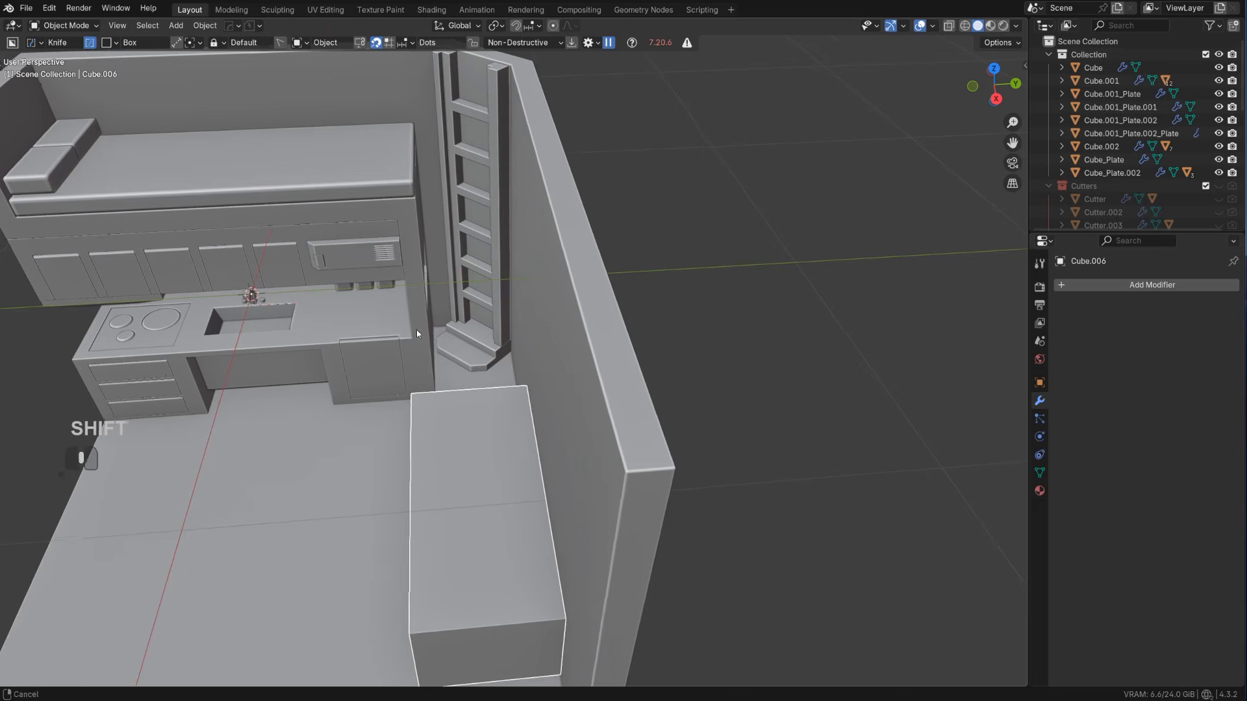
scroll(538, 393, down, 3)
click(539, 335)
alt+middle_drag(539, 335, 562, 326)
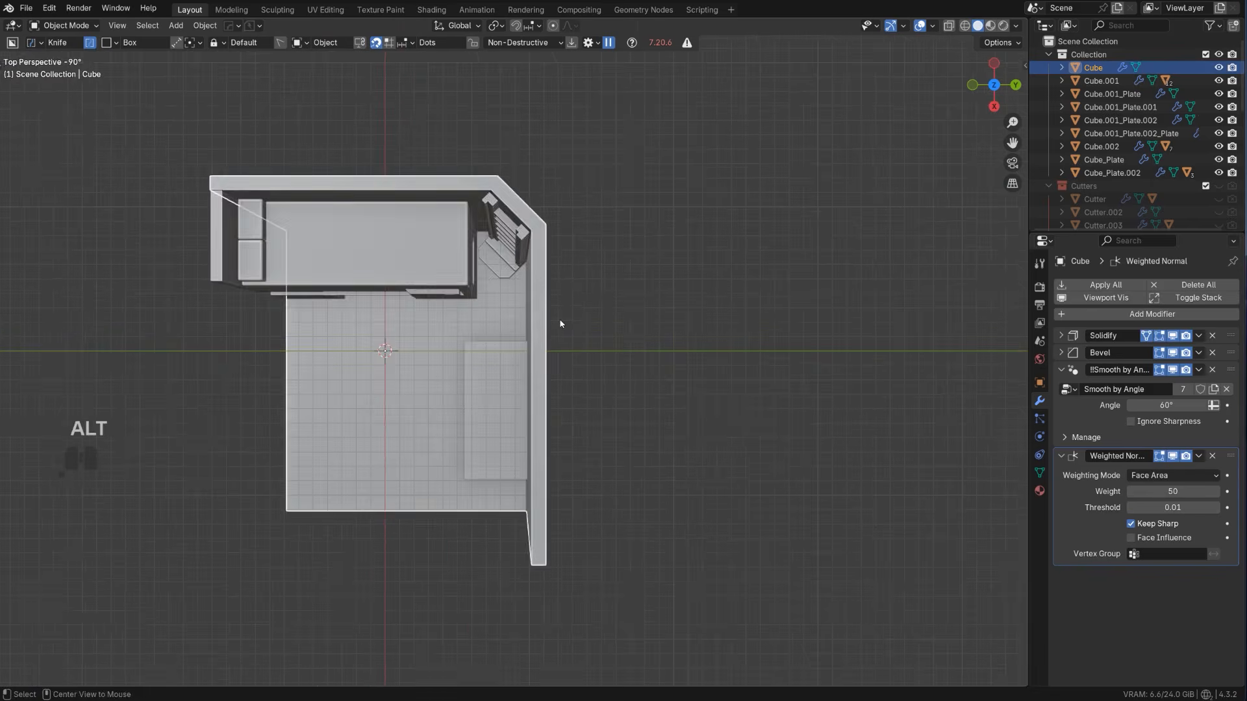
key(KP_5)
key(Tab)
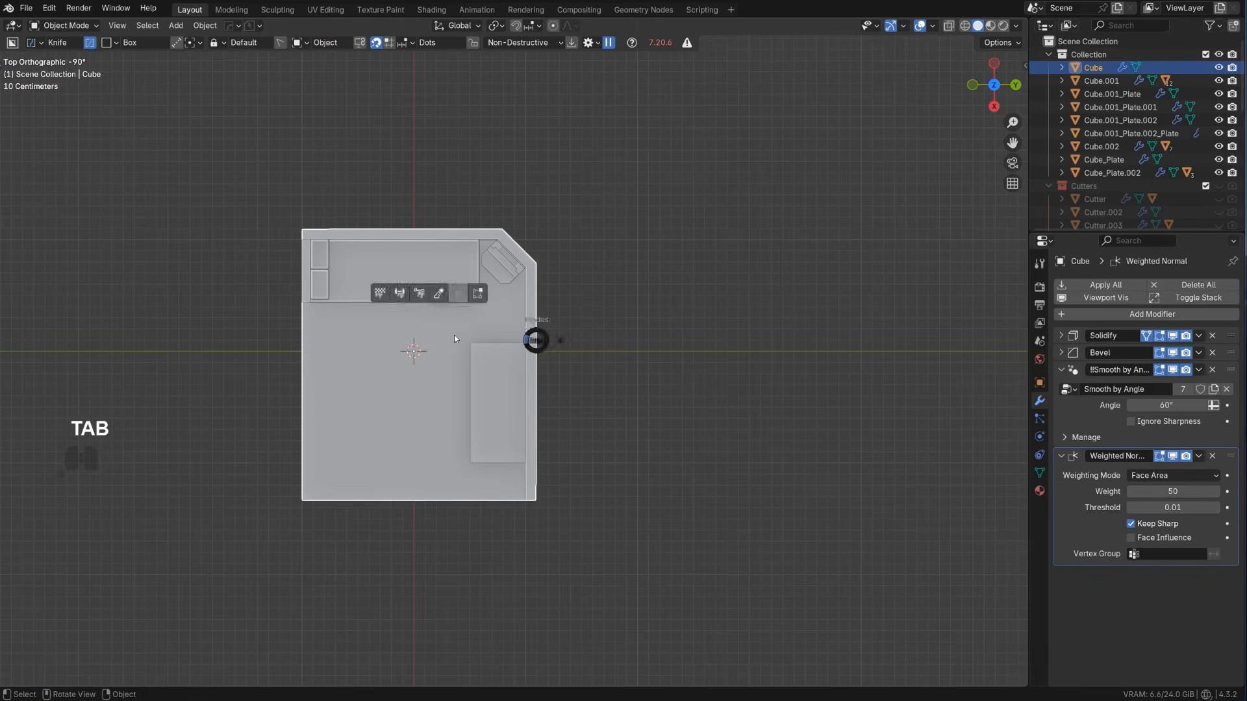
key(alt+z)
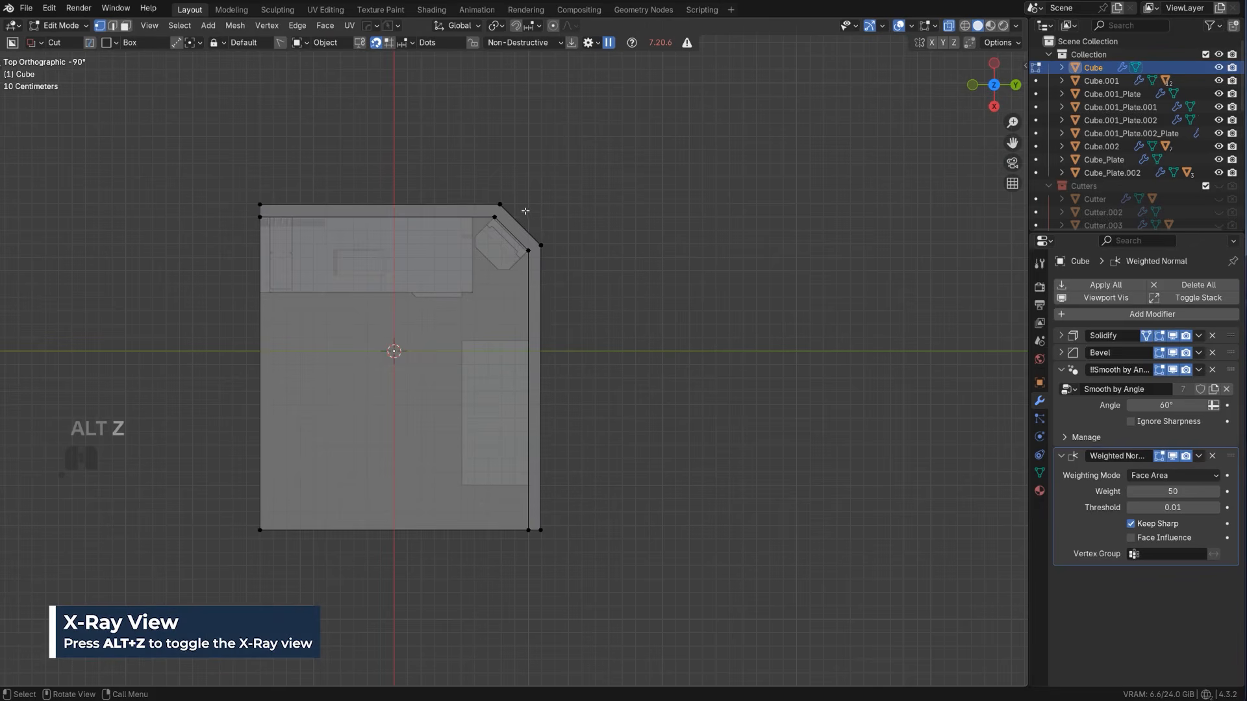
key(b)
drag(479, 160, 676, 575)
key(g)
key(y)
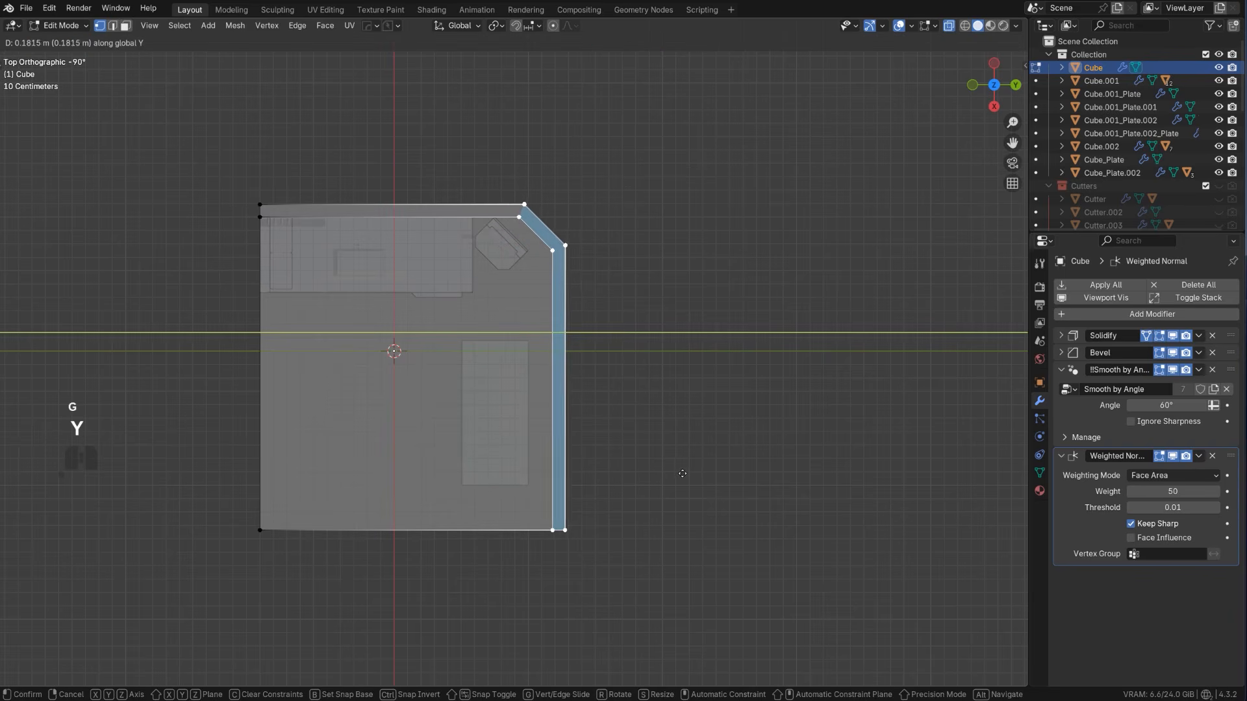
click(683, 473)
key(Tab)
key(alt+z)
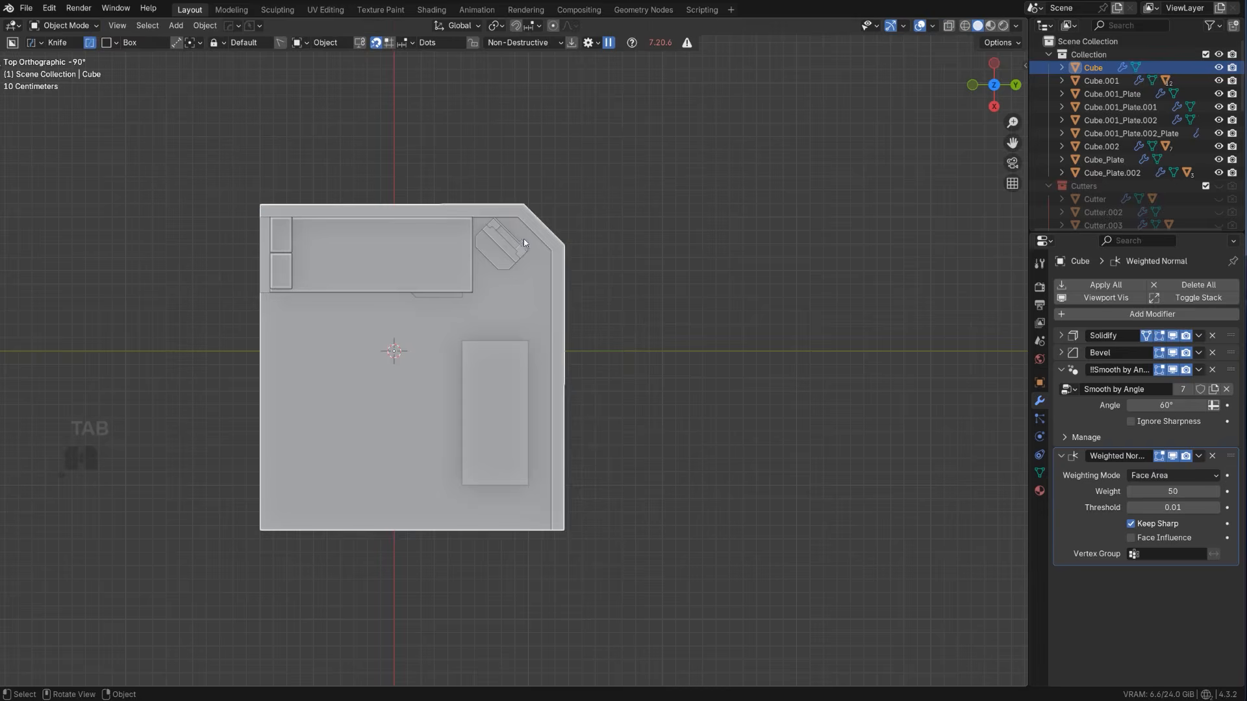
Move the ladder and its base together about 0.17 m along Y into the shifted corner
click(521, 243)
shift+click(502, 251)
scroll(501, 253, up, 3)
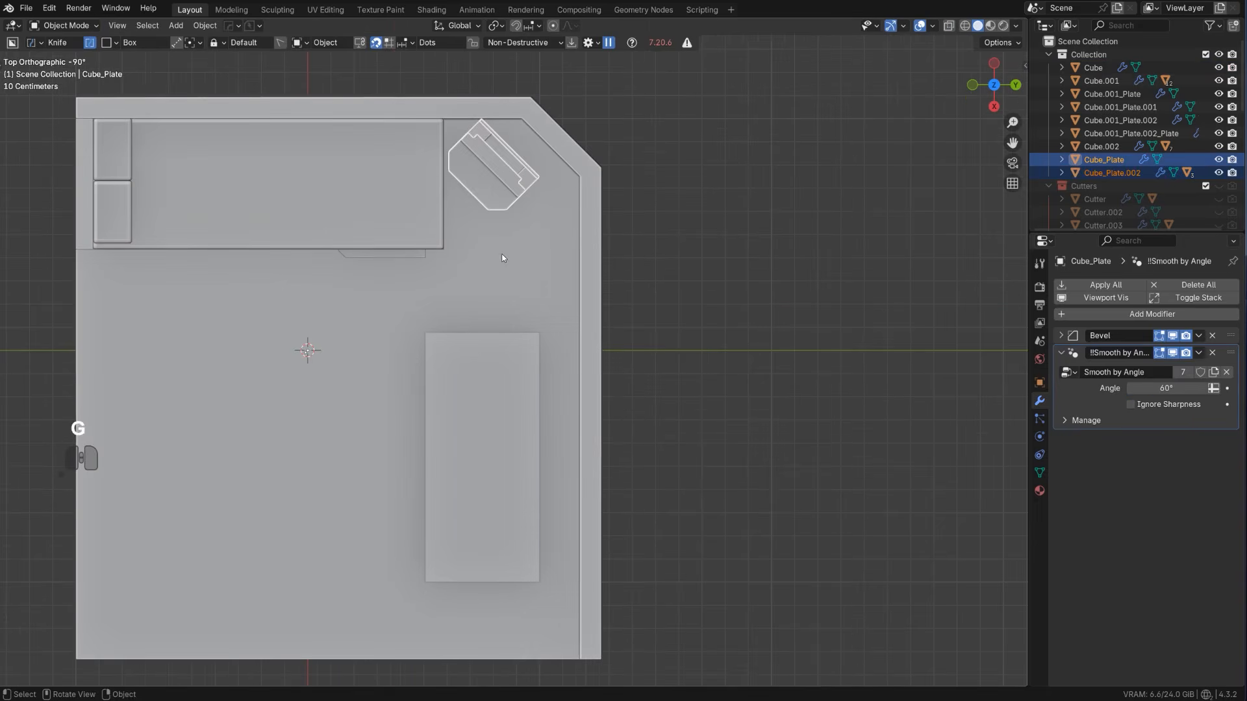
key(g)
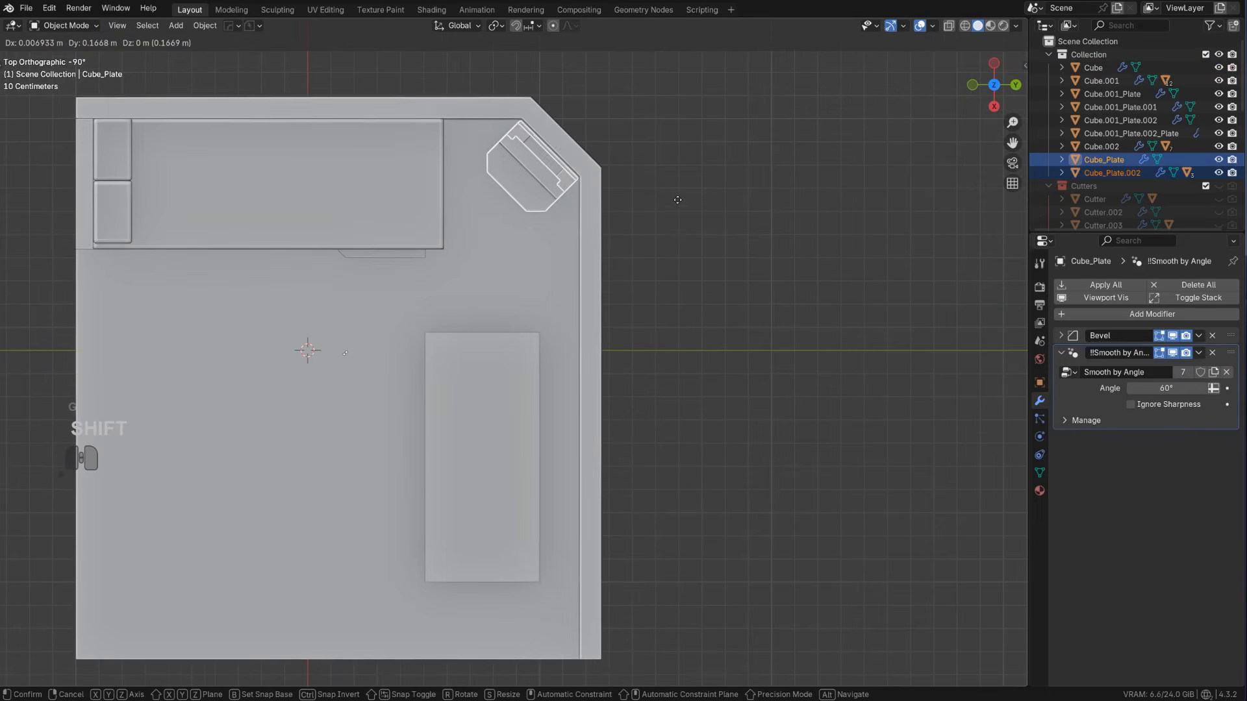
click(678, 200)
scroll(677, 200, down, 3)
middle_drag(610, 243, 645, 144)
key(KP_5)
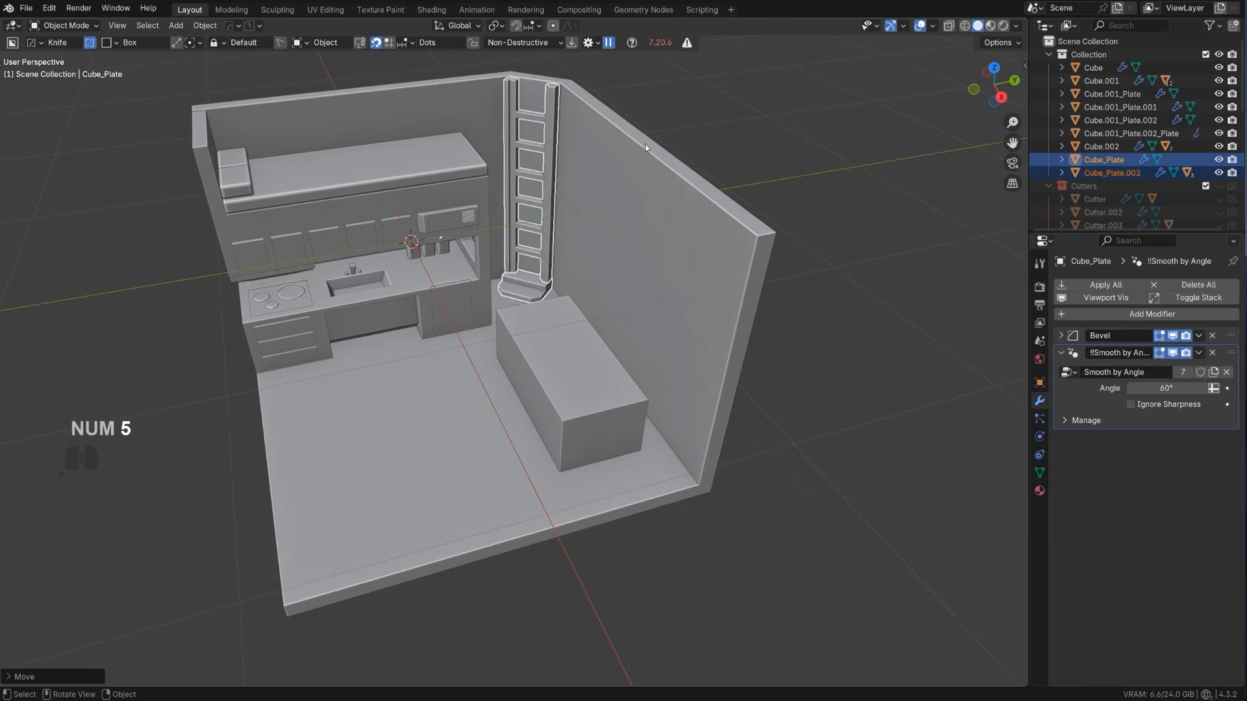
click(654, 132)
Extract the long wall's upper inner edge from the room shell as a separate object with HardOps Curve/Extract in top view
middle_drag(498, 235, 534, 317)
scroll(534, 315, up, 2)
shift+middle_drag(521, 255, 546, 303)
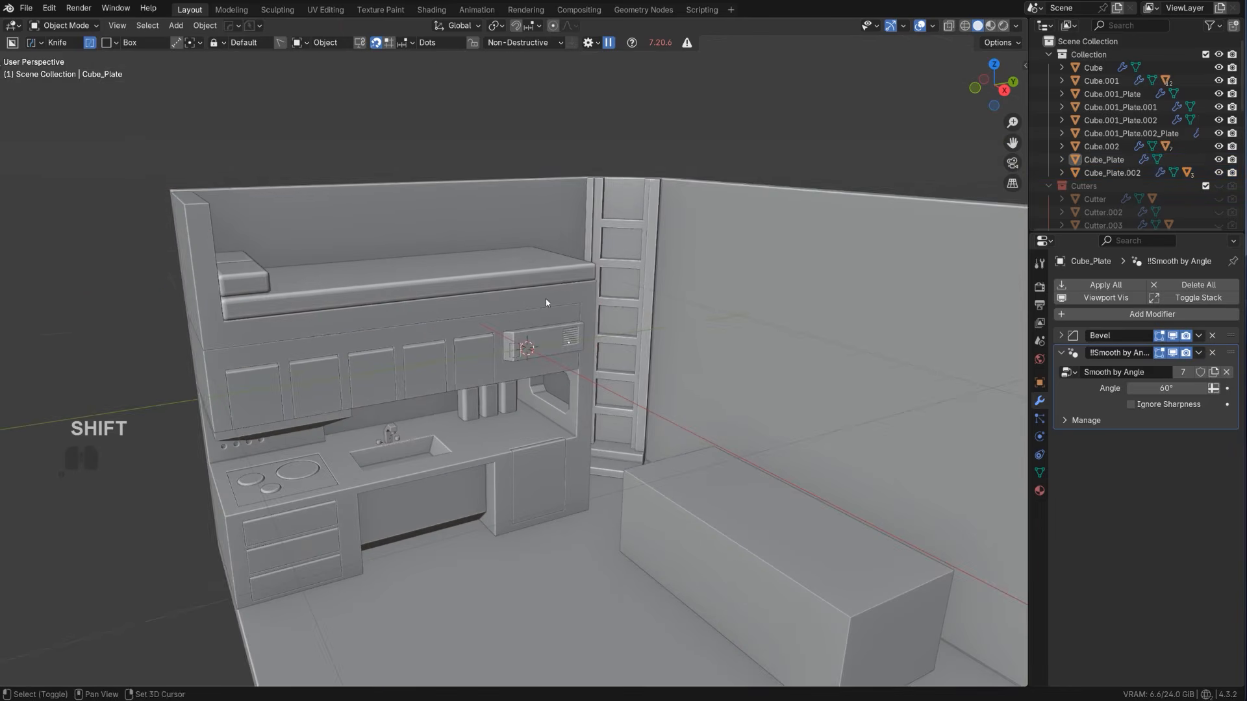
click(482, 208)
scroll(465, 213, down, 4)
middle_drag(465, 212, 539, 286)
scroll(578, 240, up, 1)
scroll(500, 250, up, 2)
click(462, 224)
scroll(463, 223, down, 2)
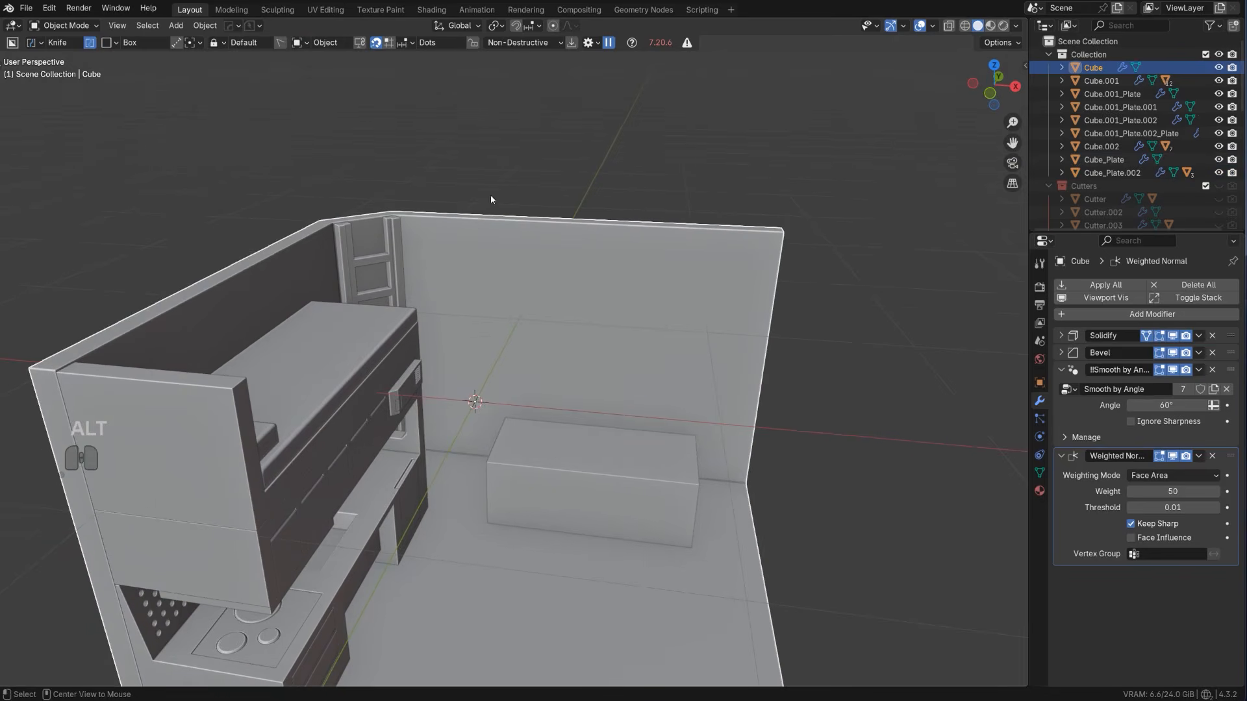
alt+middle_drag(491, 200, 552, 409)
key(KP_5)
scroll(469, 309, up, 2)
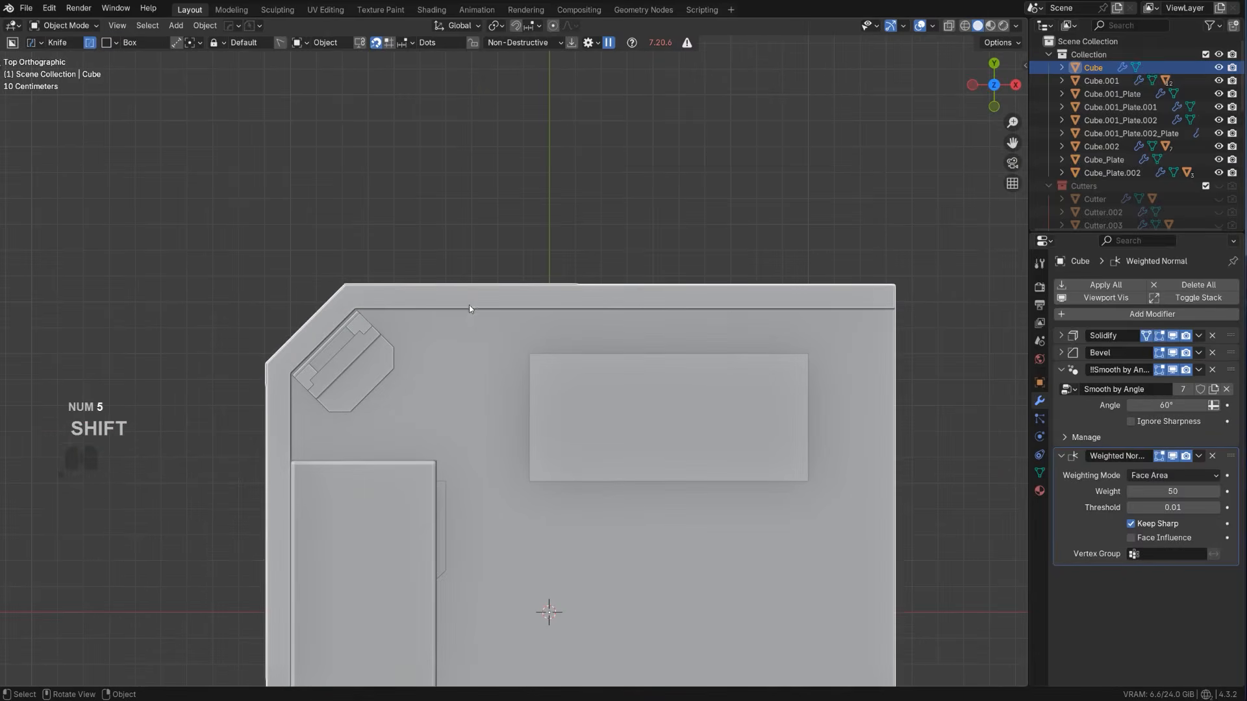
key(Tab)
key(q)
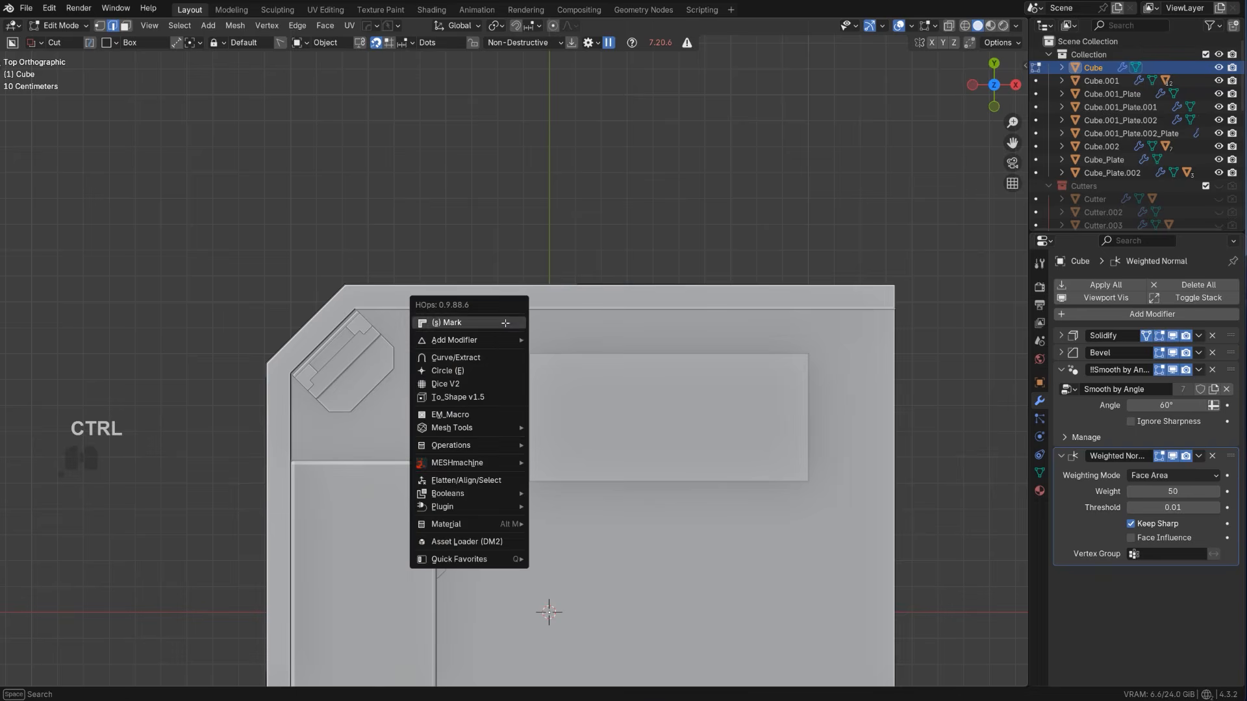
ctrl+click(500, 340)
Move the extracted edge along Y into the room and slide its ladder-side vertex inward along the edge
key(g)
key(y)
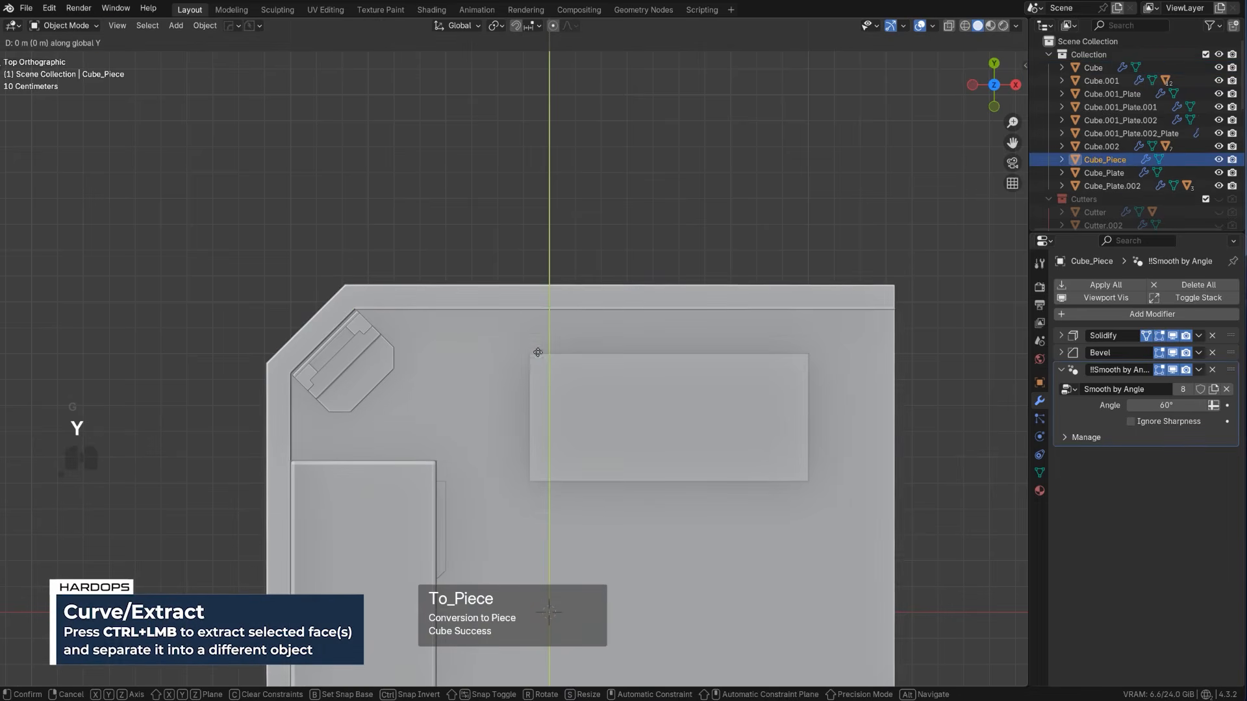
click(547, 384)
key(Tab)
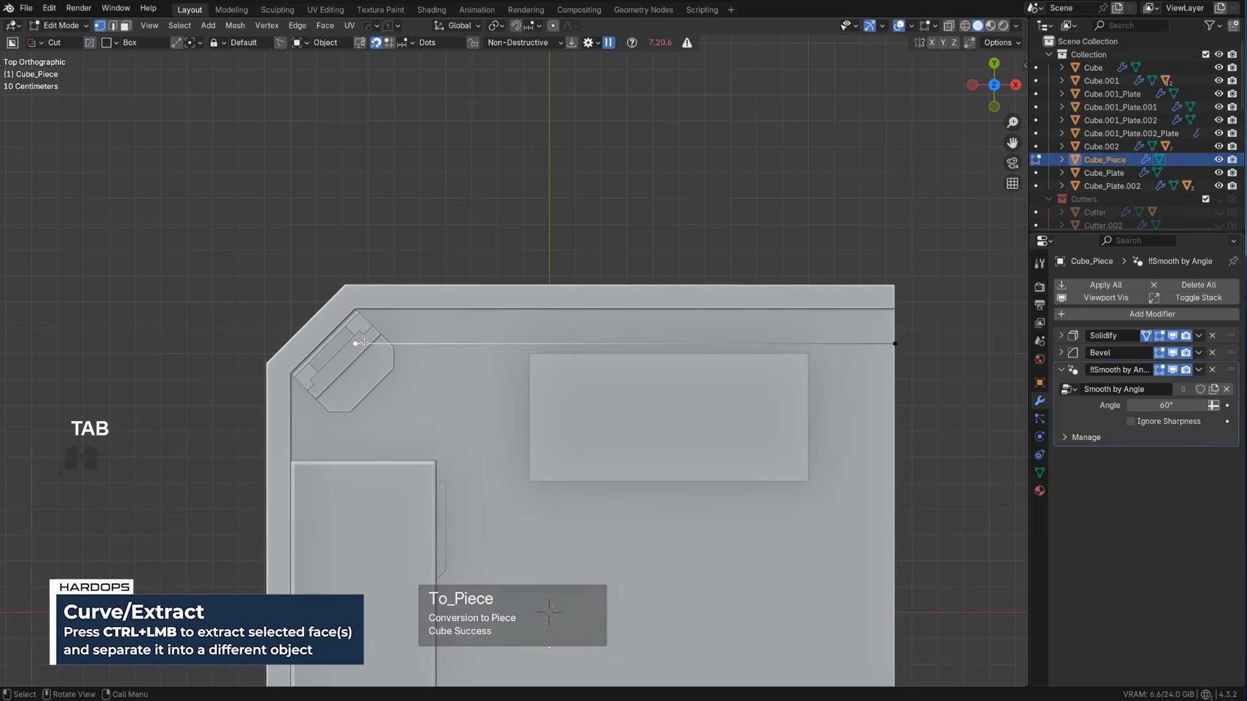
key(g)
key(g)
click(502, 356)
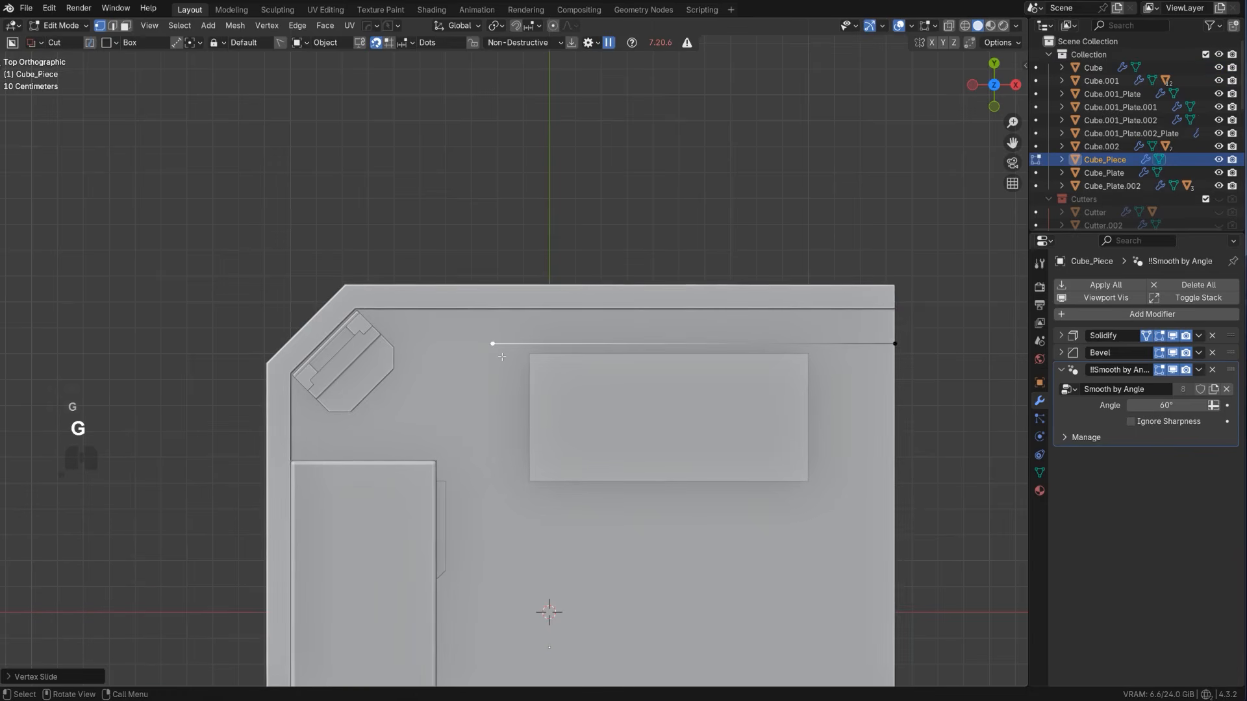
Extrude the ladder-side end vertex into a short diagonal toward the wall, a straight run along X, and a segment along Y through the wall
key(e)
click(477, 337)
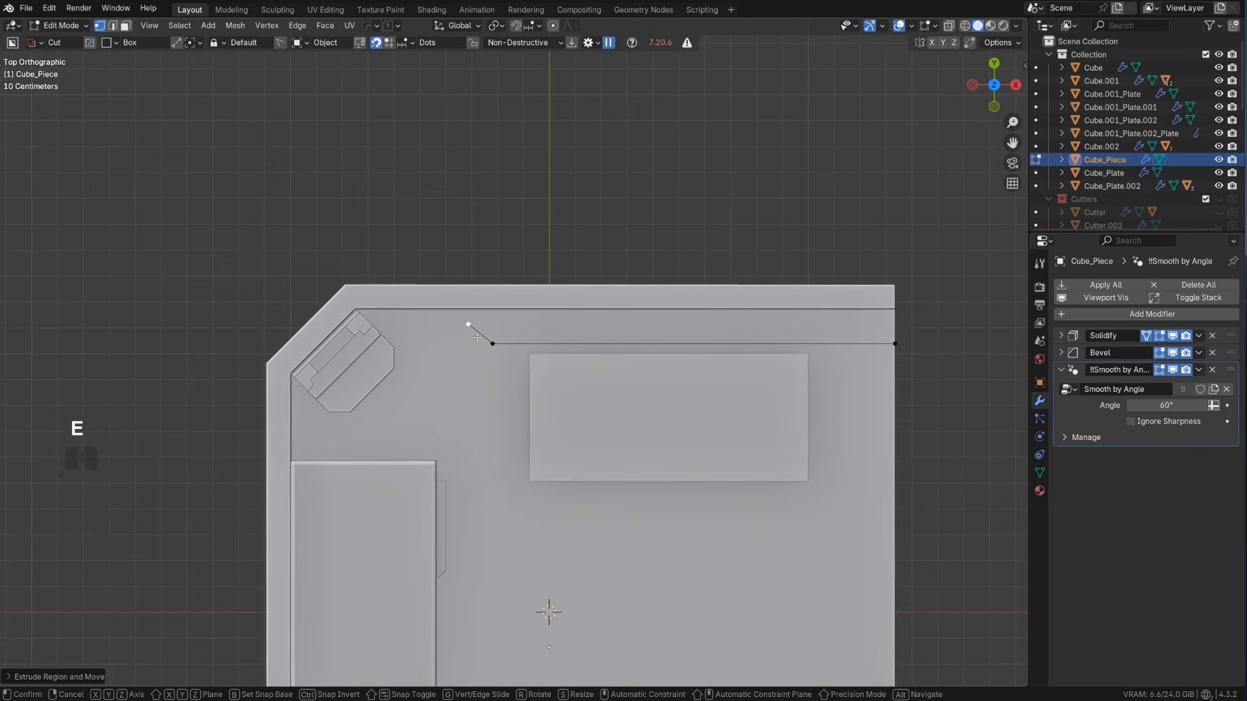
key(e)
key(y)
click(411, 335)
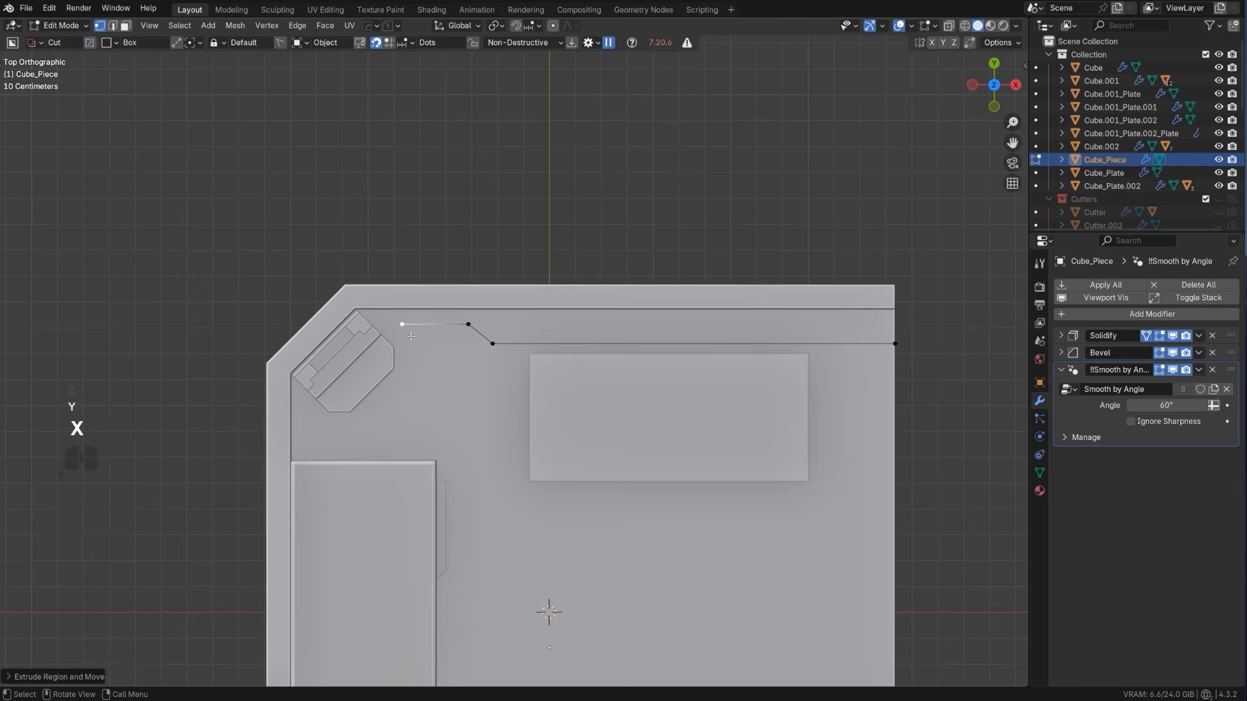
key(e)
key(y)
click(418, 286)
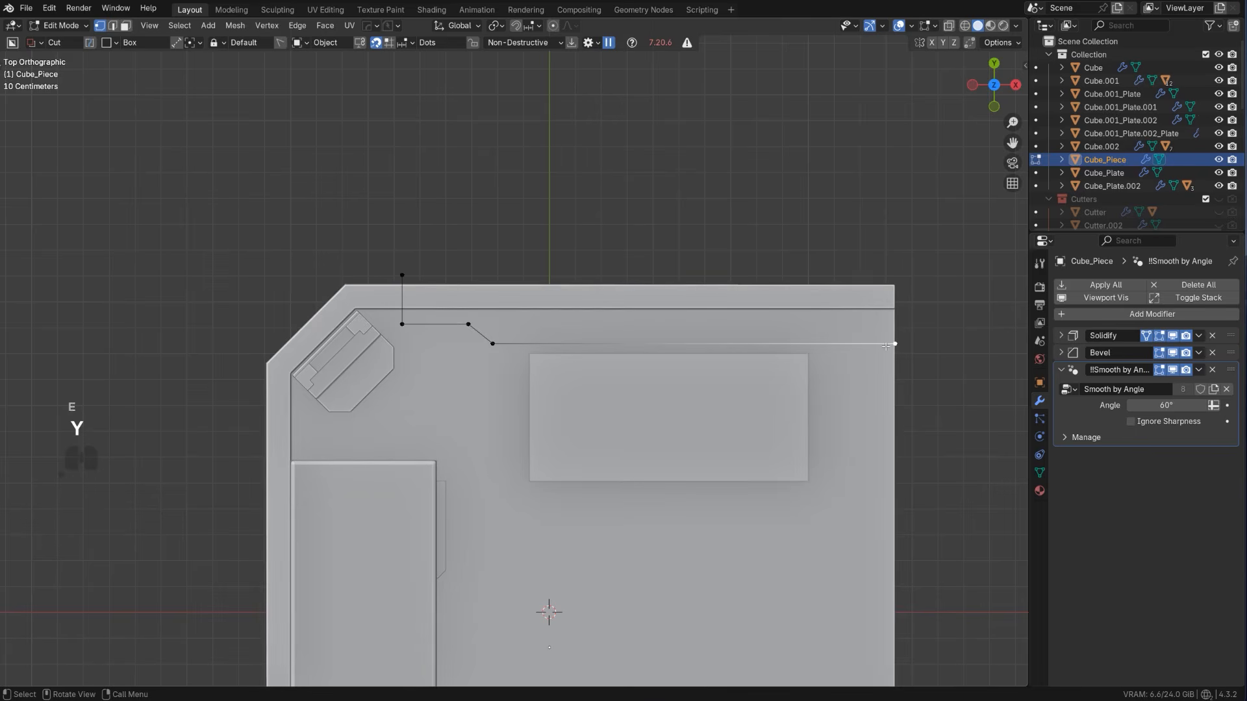
Round the corners of the pipe path with a vertex bevel
middle_drag(929, 354, 571, 294)
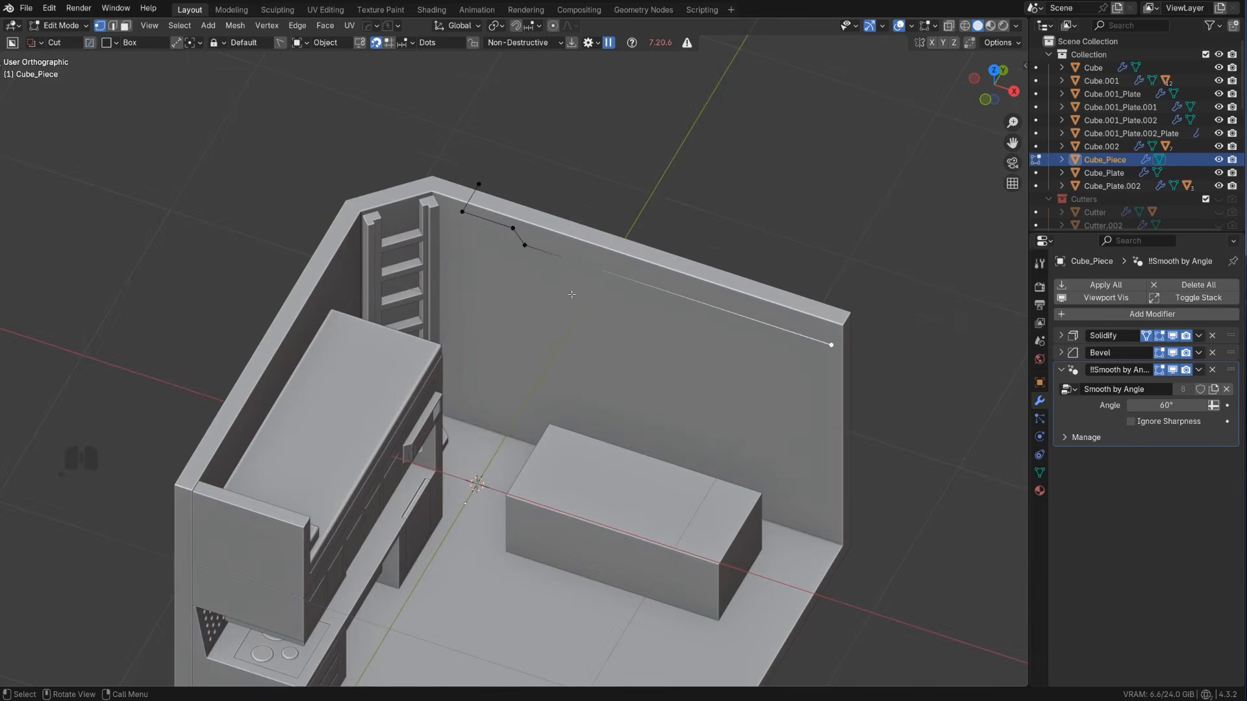
key(ctrl+shift+b)
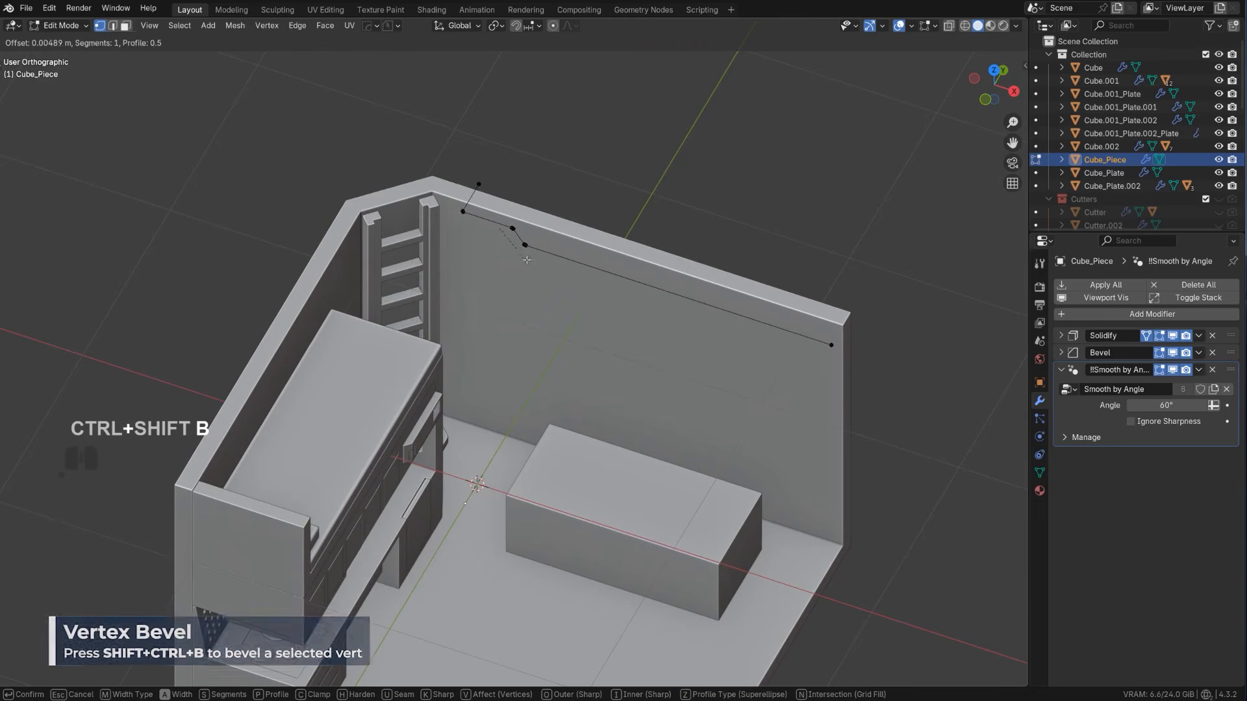
click(577, 285)
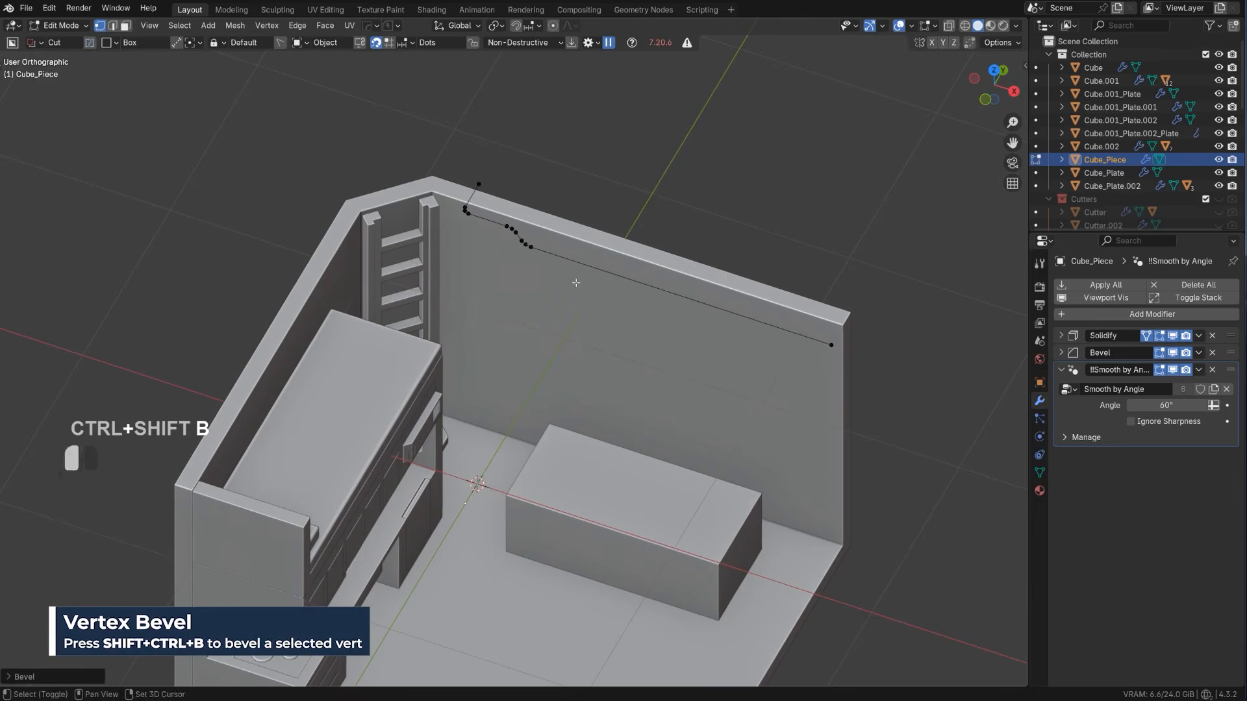
Convert the path into a smooth-shaded pipe about 0.037 wide with HardOps Curve/Extract
key(Tab)
key(q)
mouse_move(523, 306)
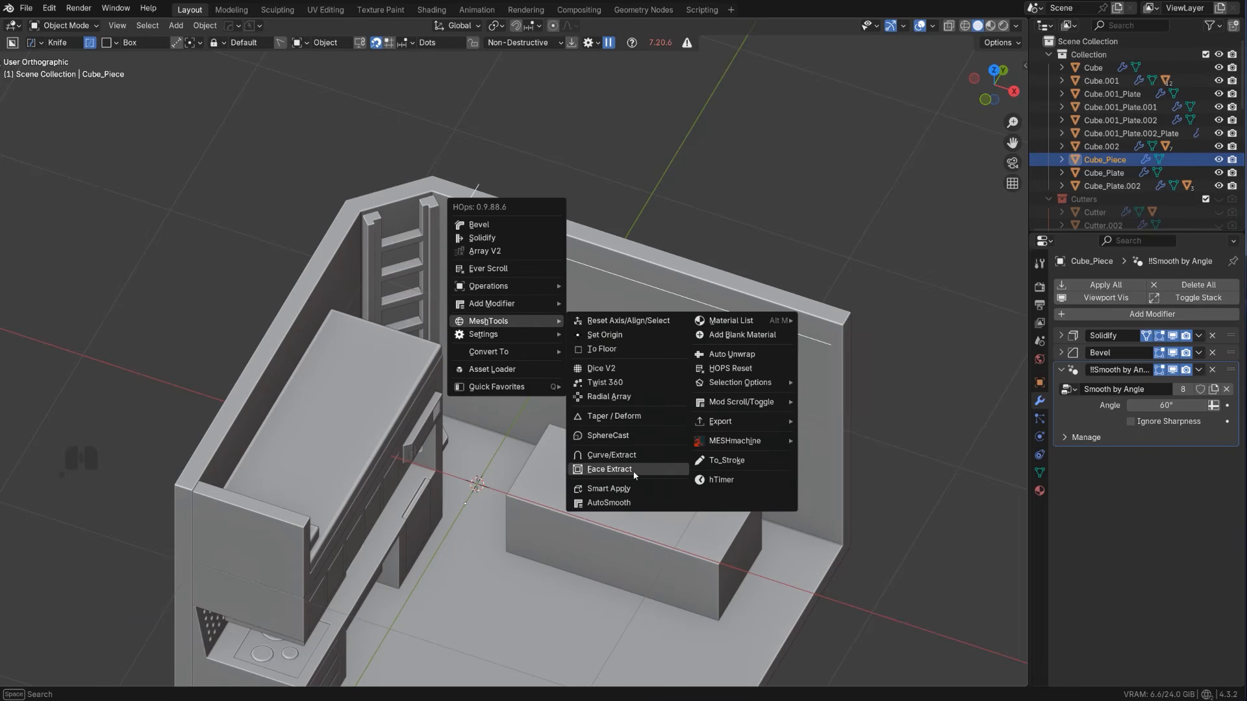
click(632, 456)
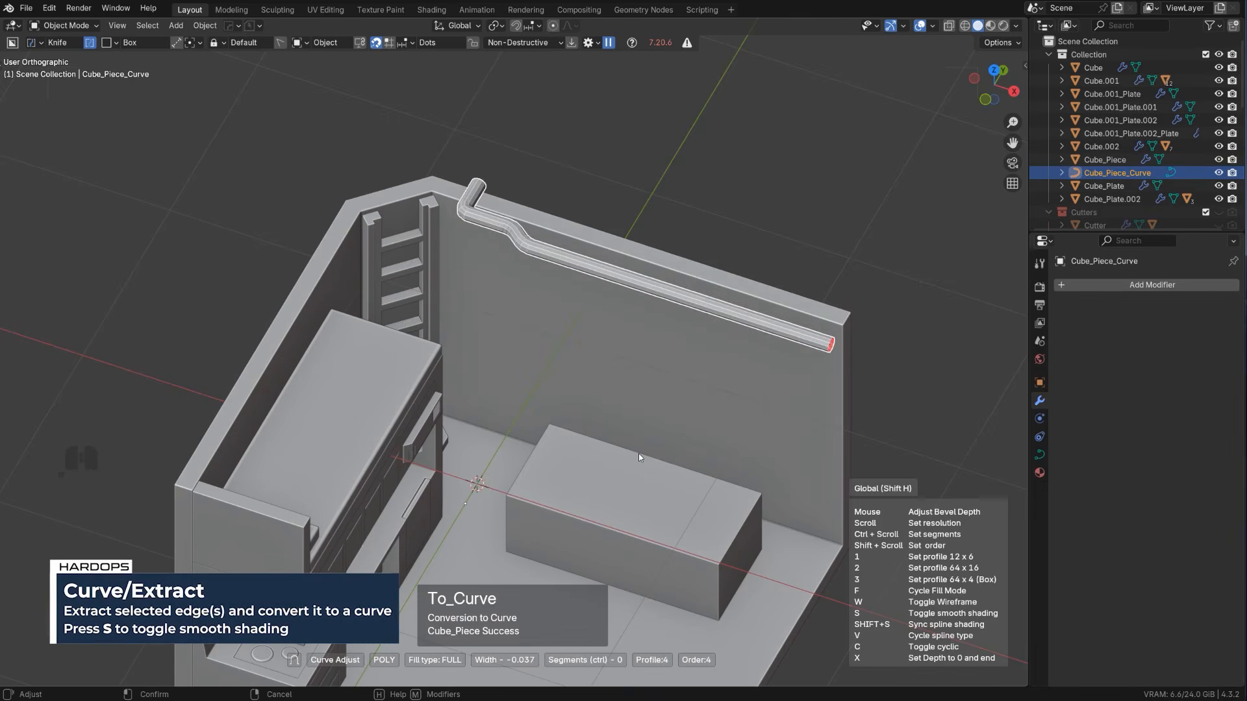
key(s)
click(638, 453)
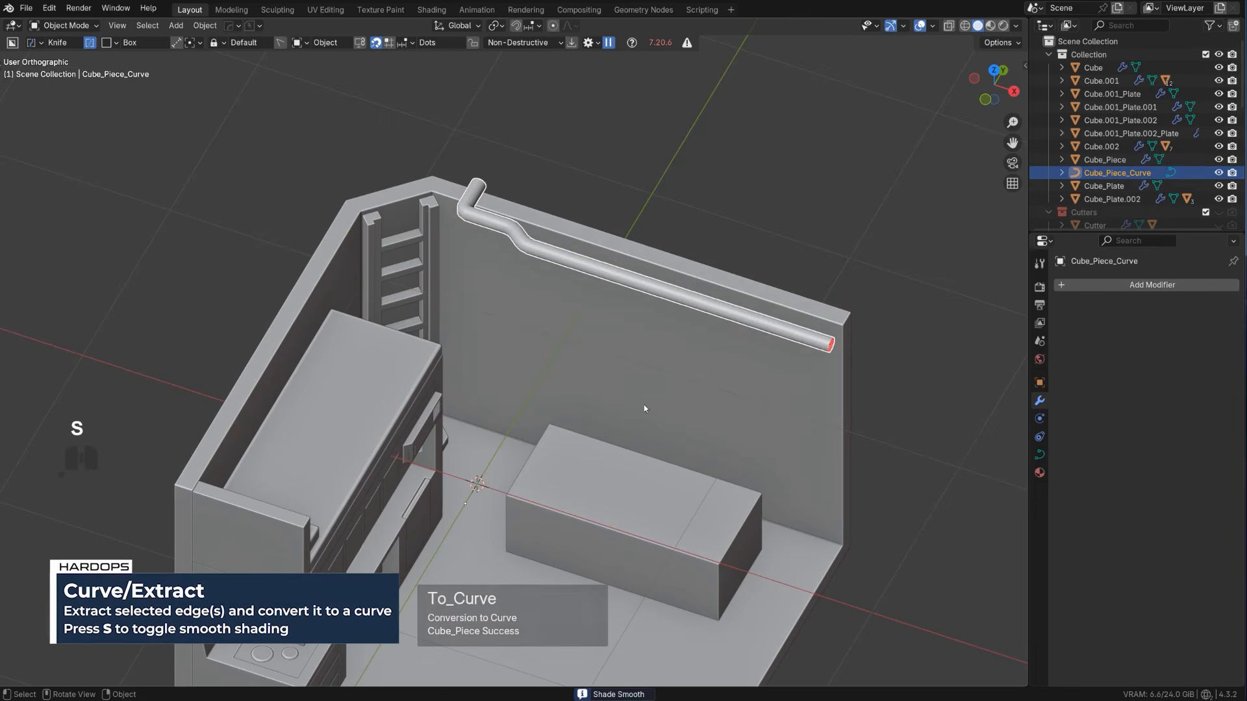
Shift the pipe slightly away from the wall along Y and lower it along Z, and delete the leftover path object
key(g)
key(y)
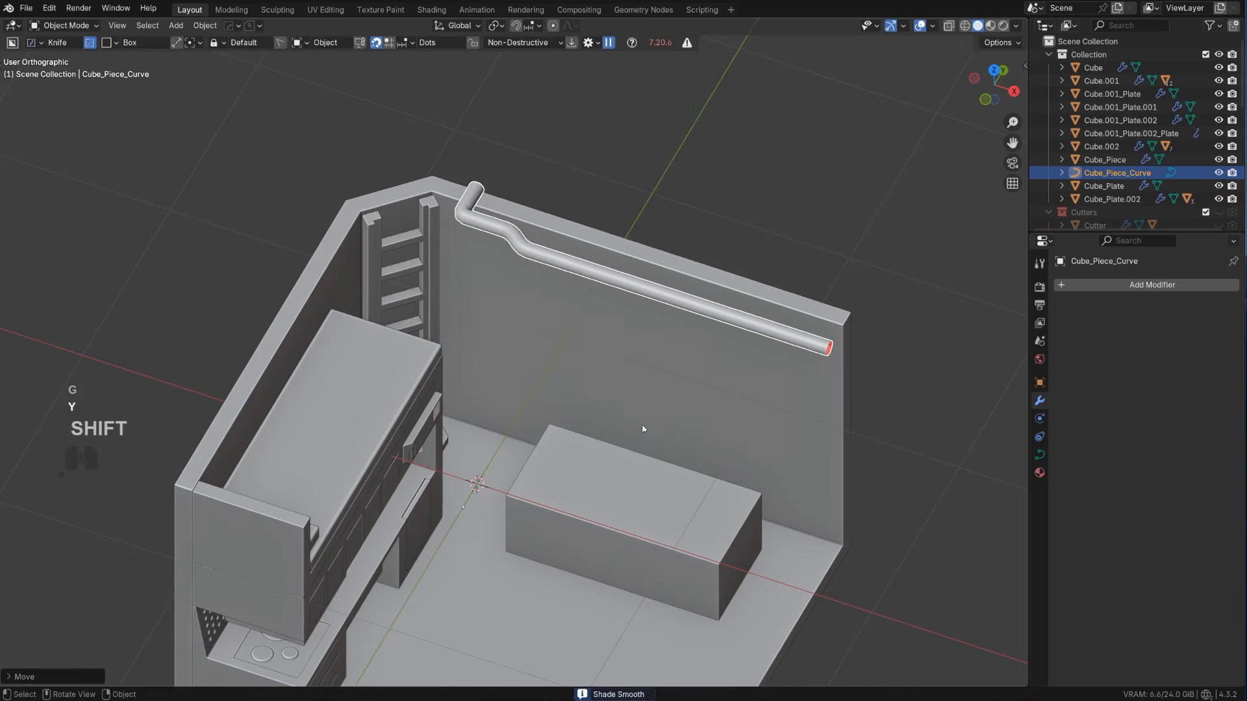
key(z)
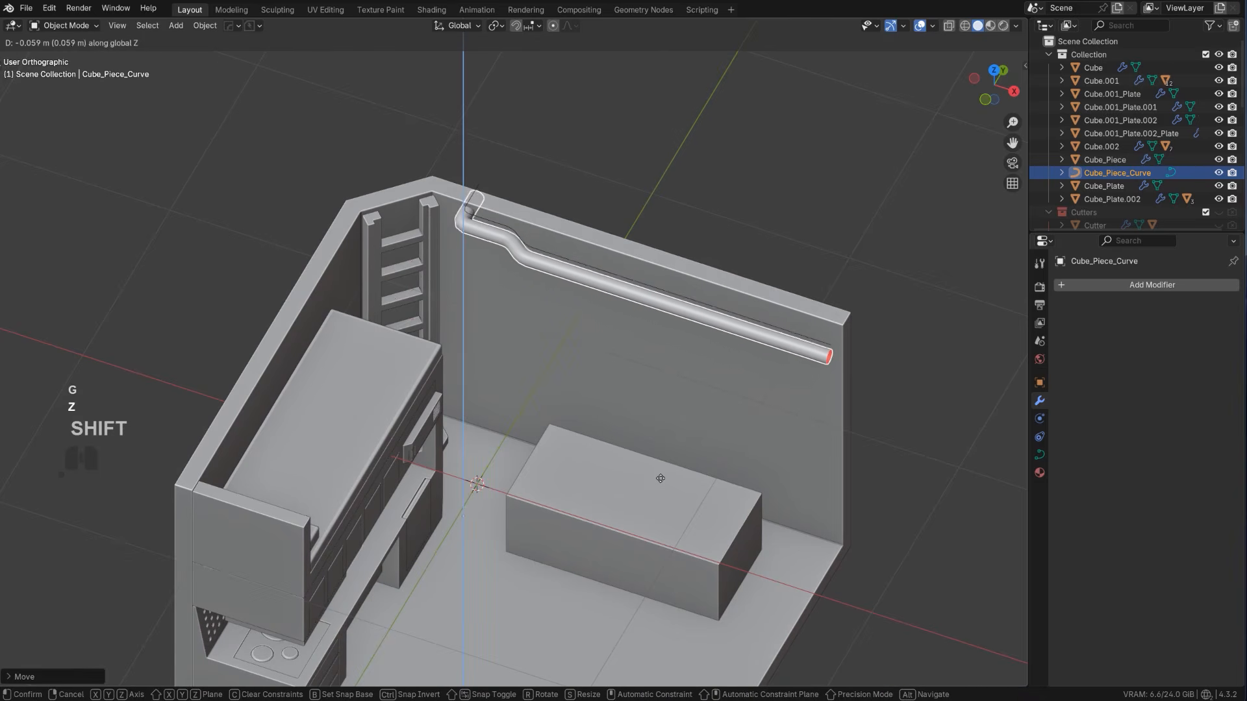
click(663, 490)
shift+click(655, 295)
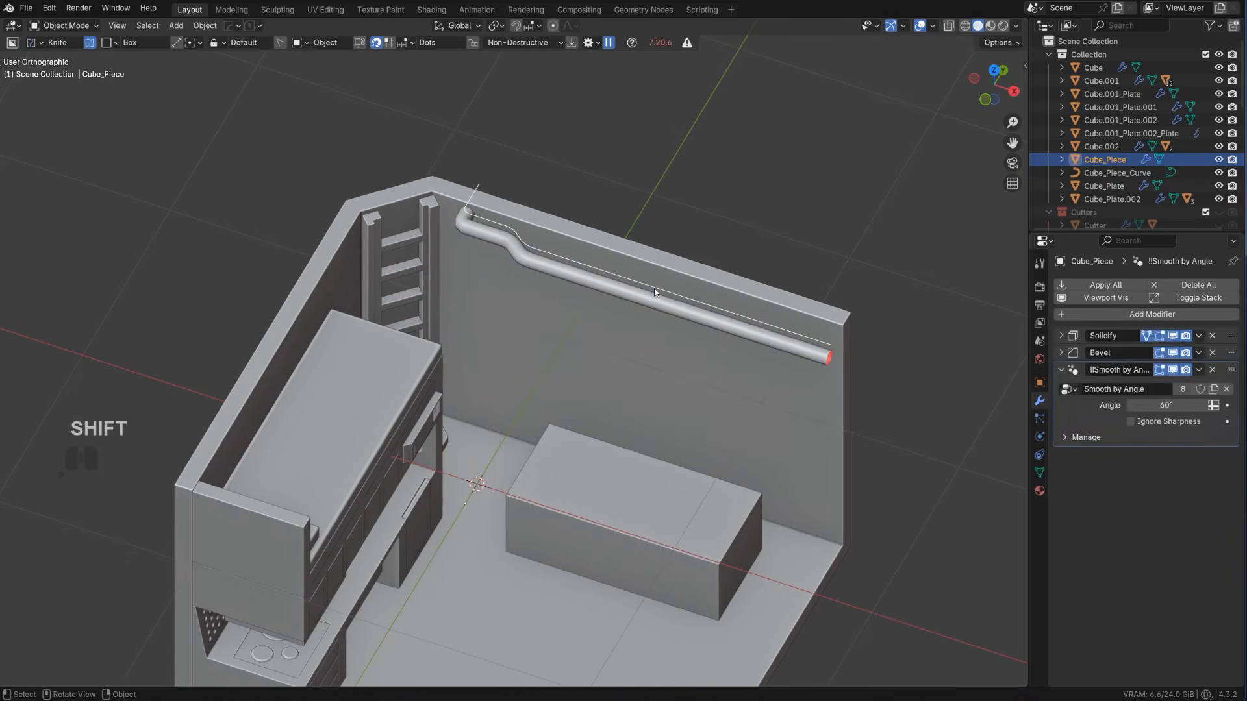
key(x)
Extract the long wall's upper edge again as a separate object and move it about 0.23 m along Y into the room
middle_drag(651, 290, 668, 223)
key(KP_5)
scroll(657, 203, up, 5)
scroll(580, 206, down, 3)
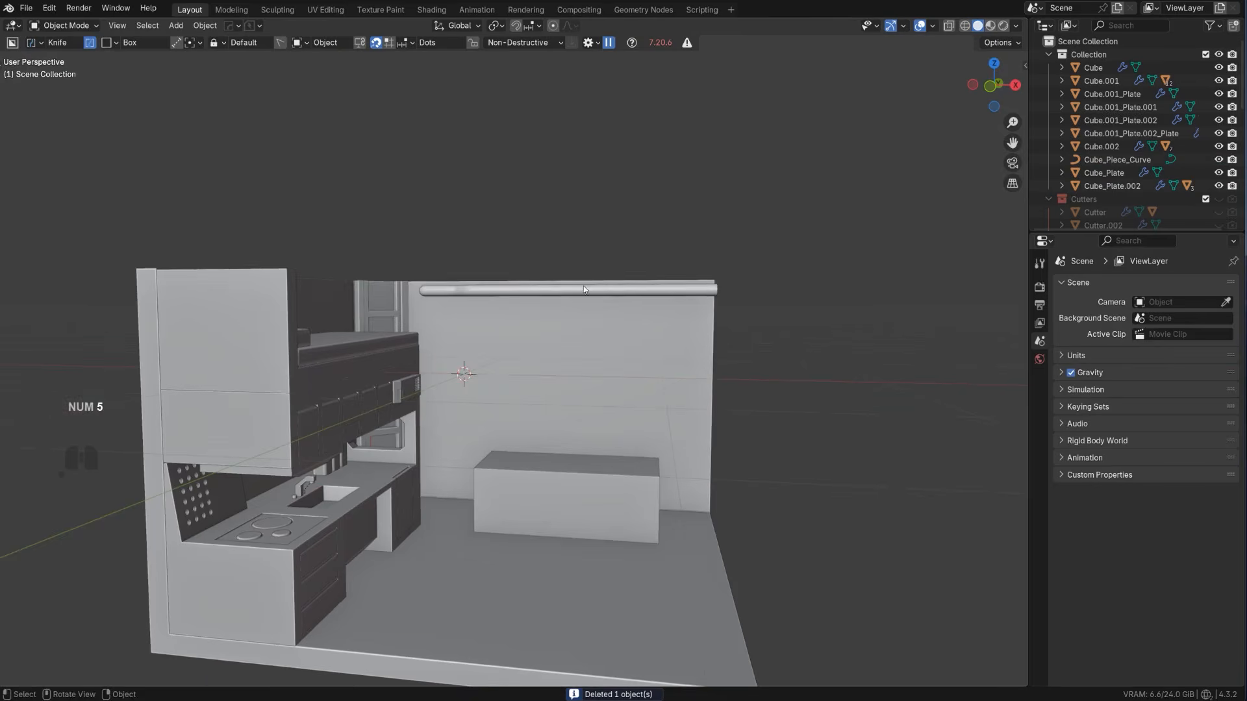
middle_drag(583, 286, 614, 293)
shift+middle_drag(572, 218, 602, 275)
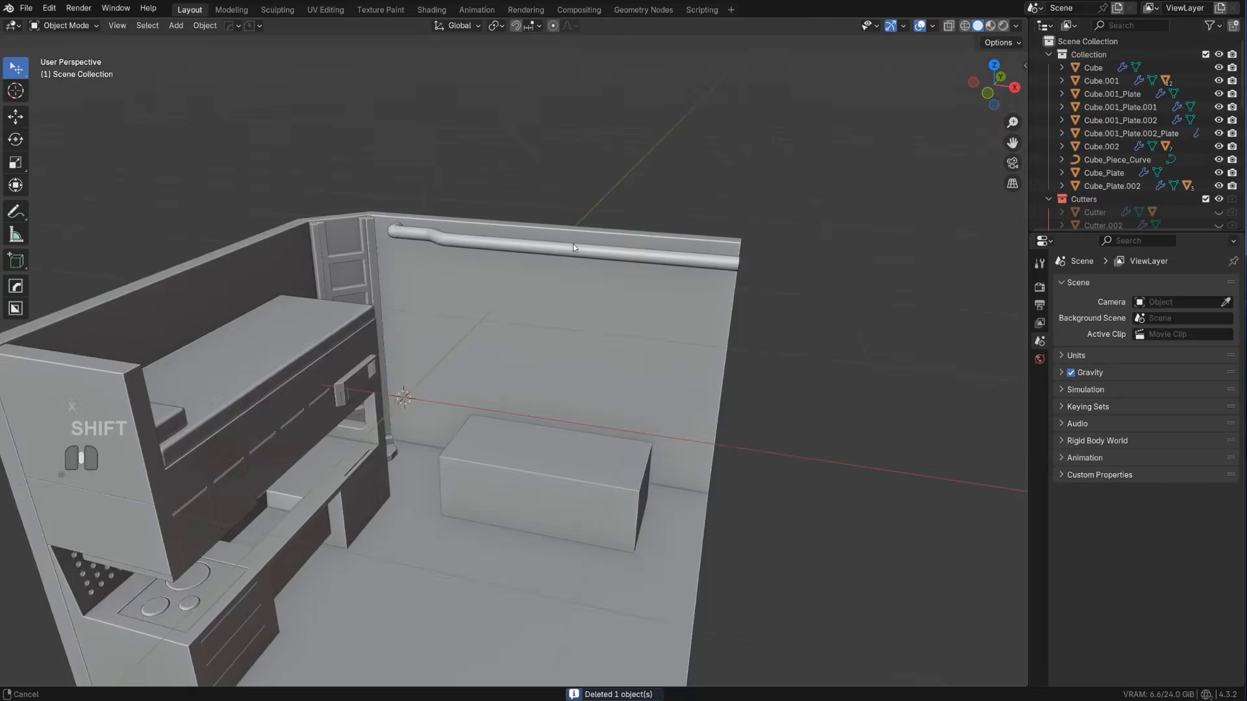
scroll(574, 247, up, 3)
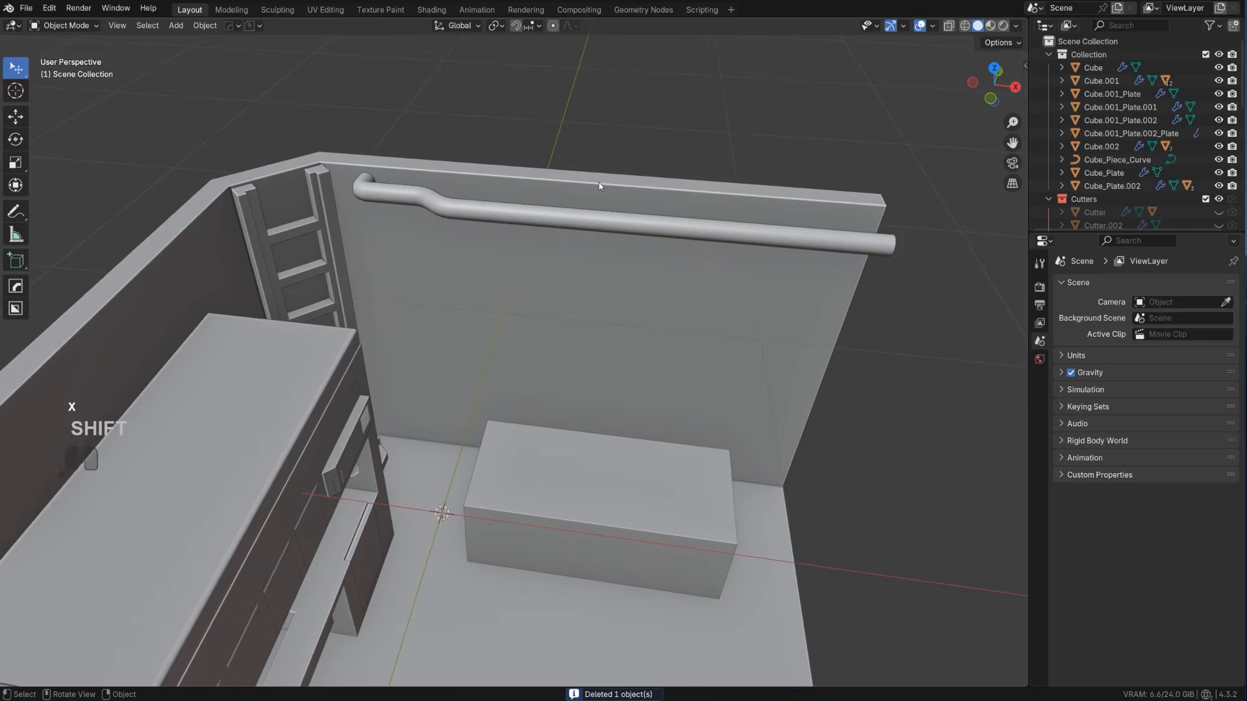
click(599, 182)
key(Tab)
key(q)
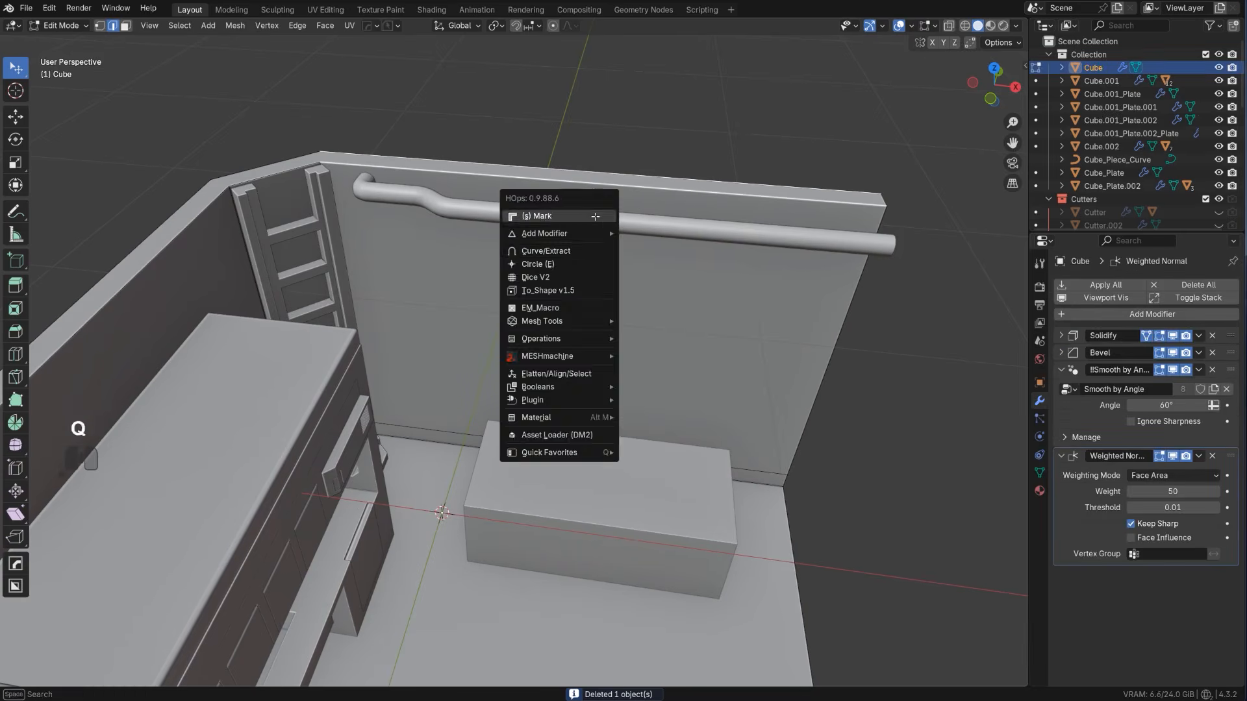
ctrl+click(593, 256)
key(y)
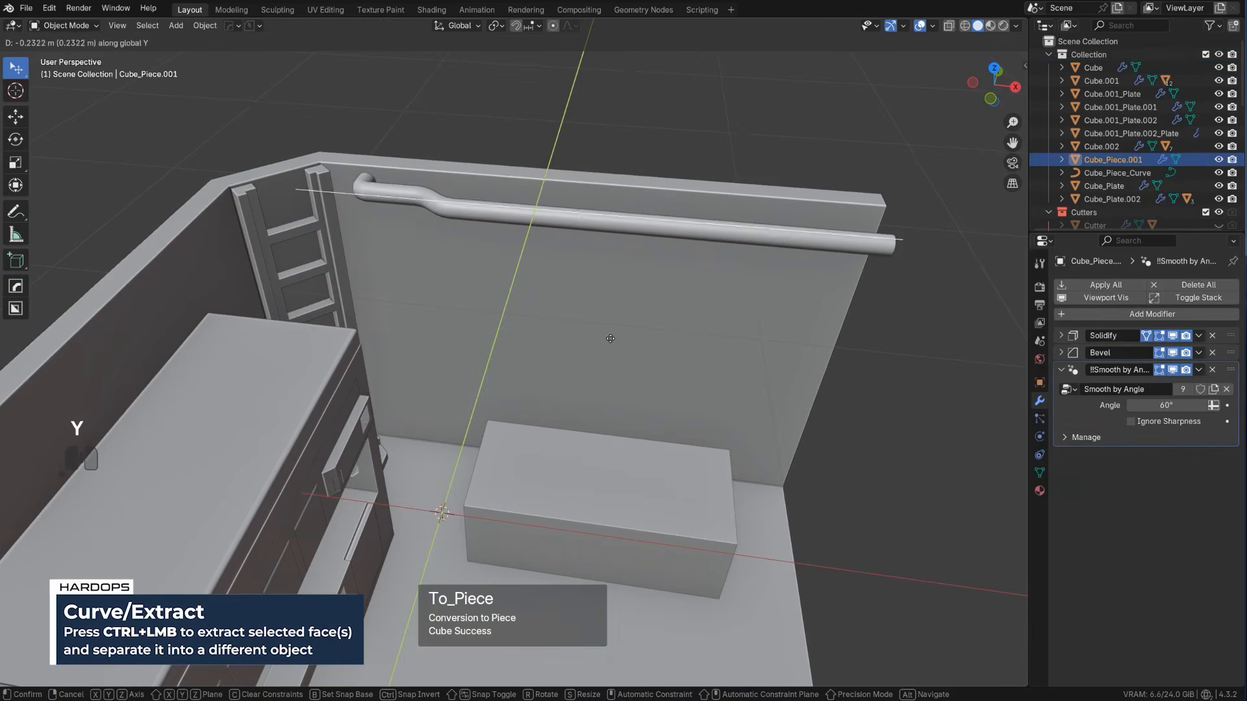
key(g)
Slide the new edge's ladder-side vertex inward to the pipe's bend and extrude it along Y through the wall
key(Tab)
click(307, 188)
key(g)
key(g)
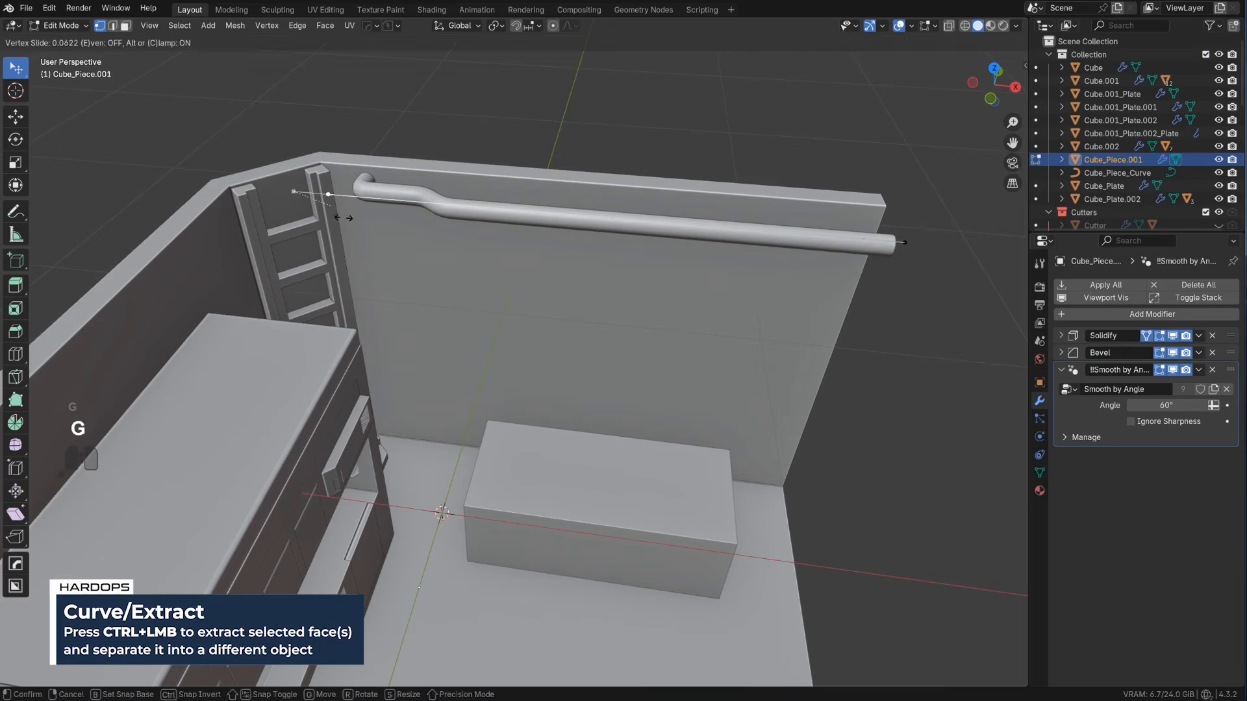
click(367, 206)
key(e)
key(y)
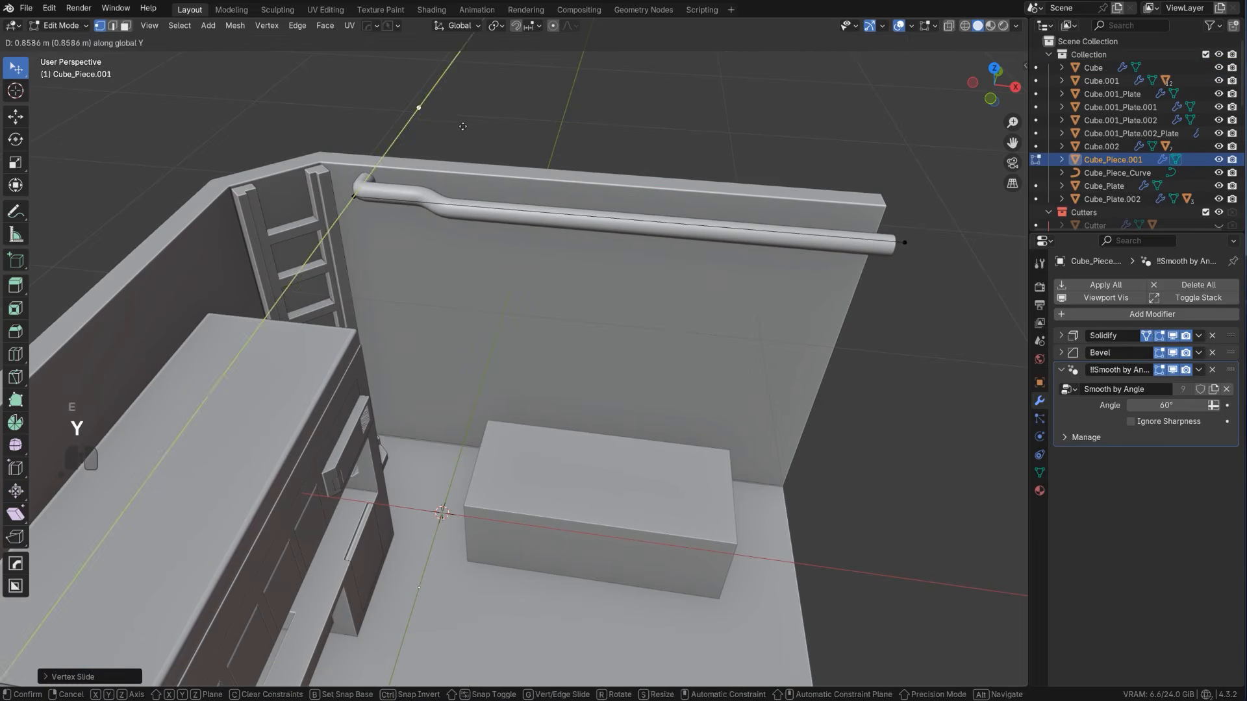
click(756, 257)
Slide the edge's opposite end vertex slightly inward and extrude it down along Z to the floor beside the low block
click(904, 243)
key(g)
key(g)
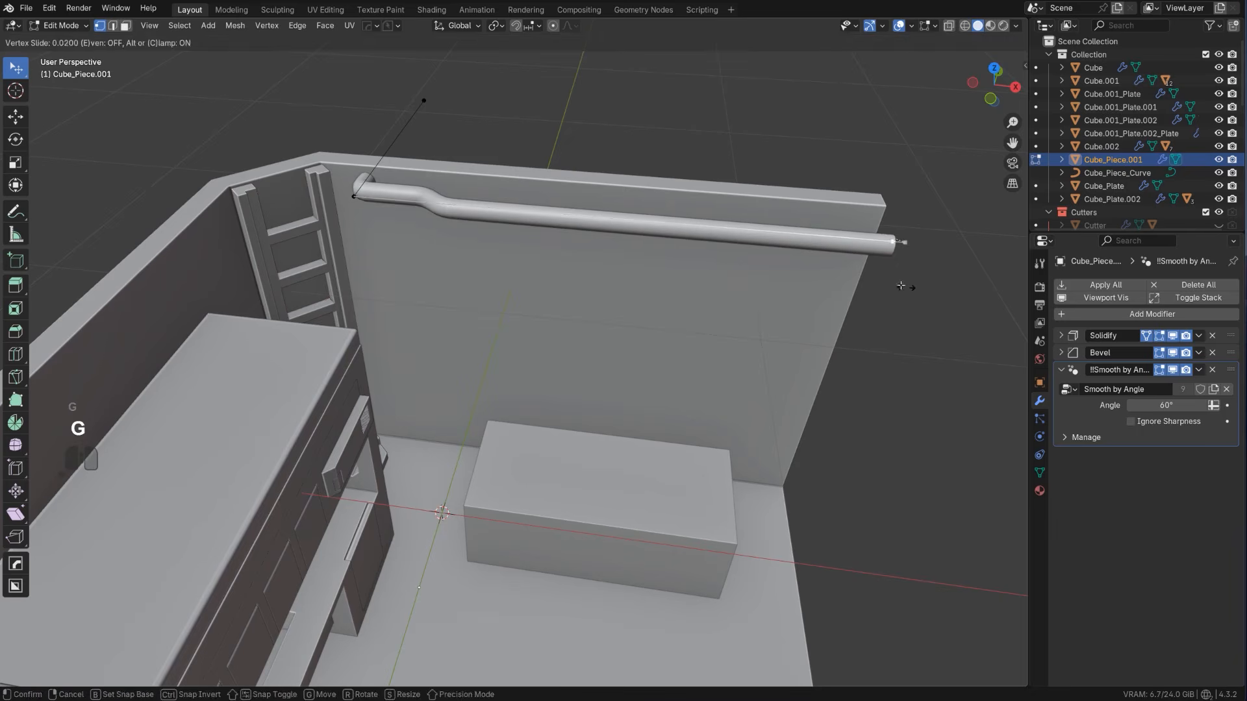
click(864, 273)
key(e)
key(z)
click(759, 223)
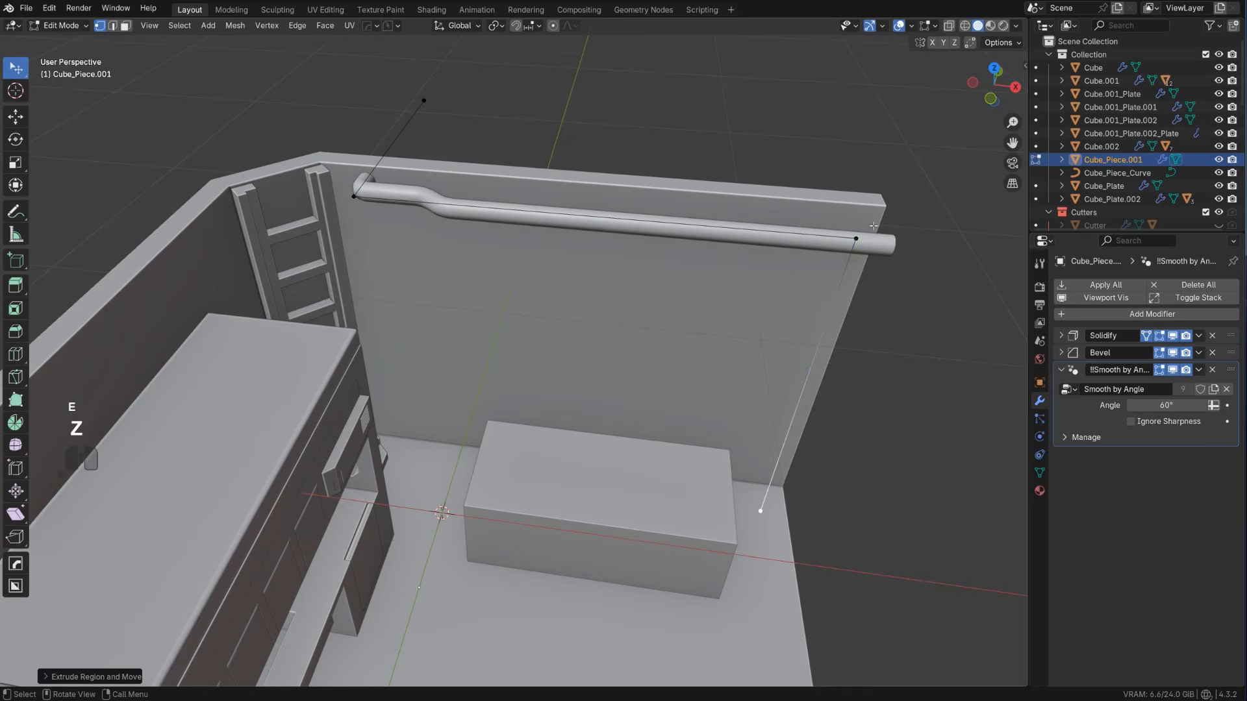
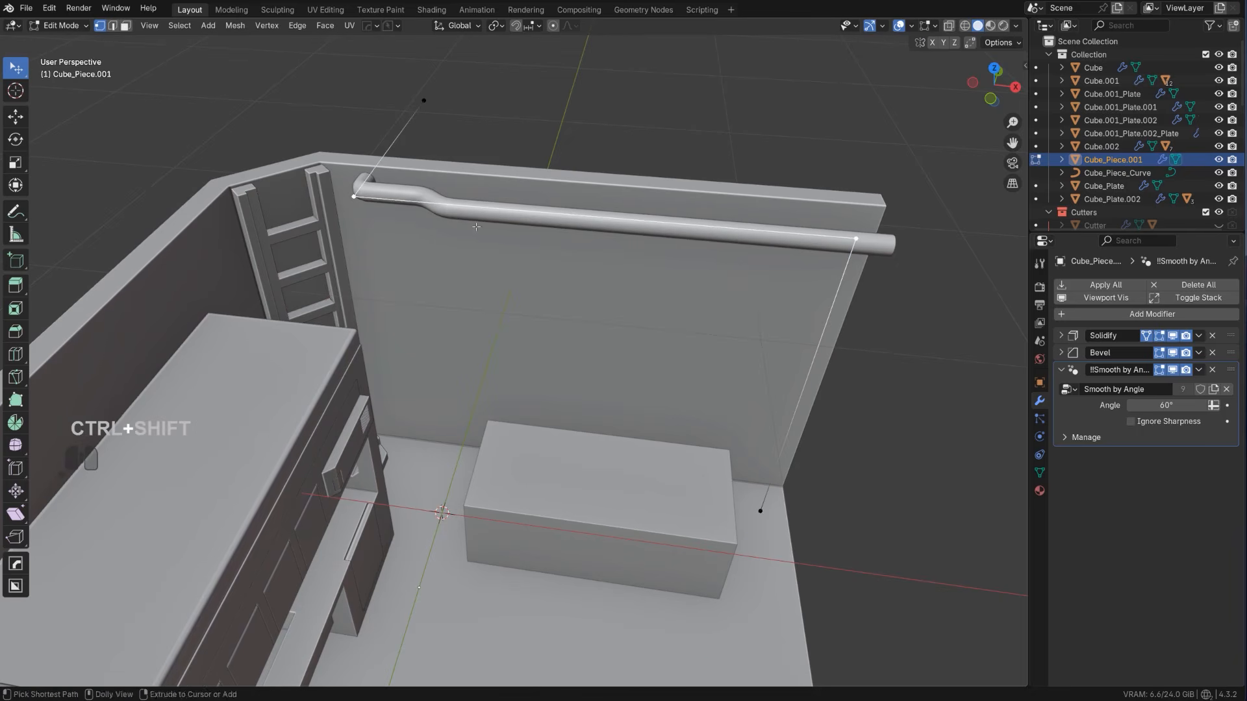
Vertex-bevel the path's two corners with four segments and an offset of about 0.105 m
key(ctrl+shift+b)
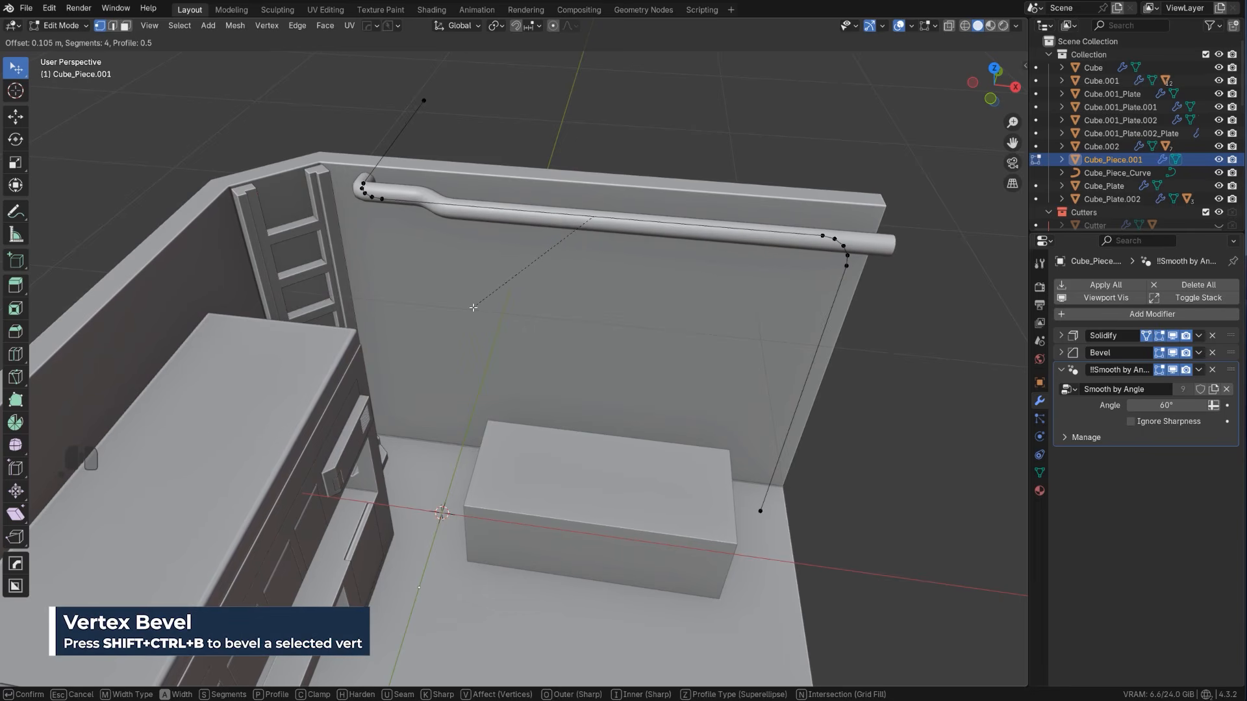
click(470, 306)
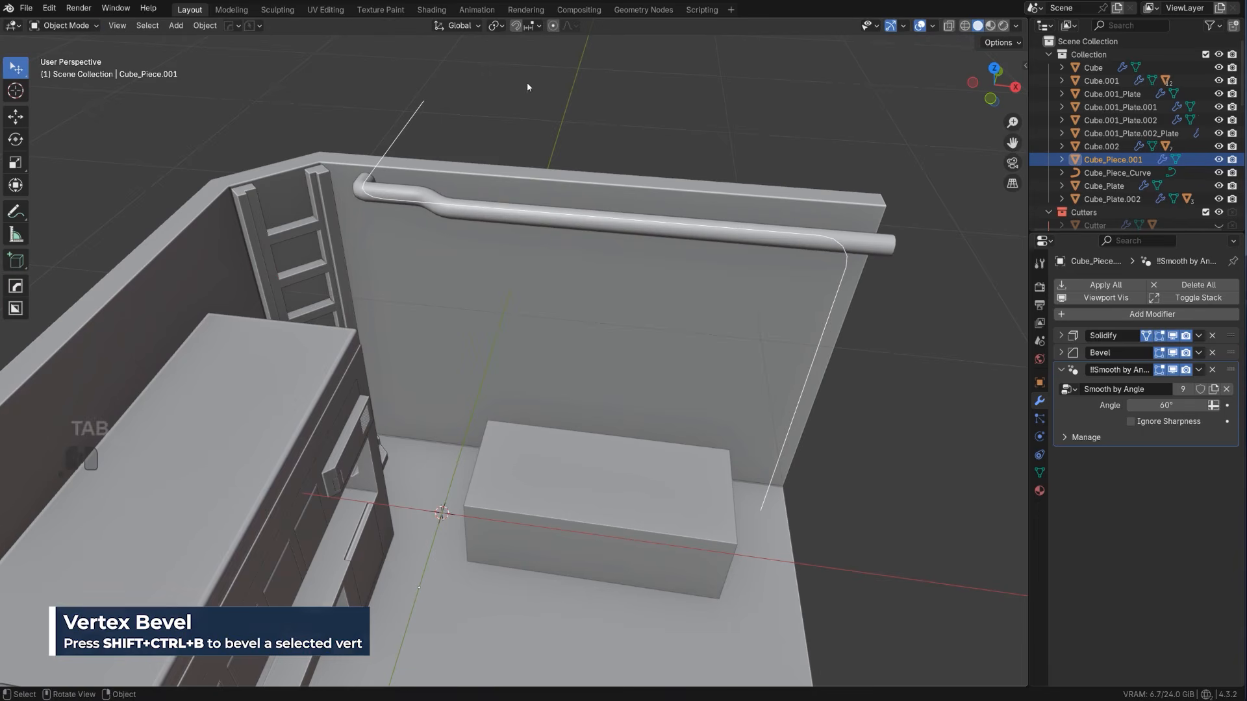
key(Tab)
Convert the path into a pipe curve with HardOps, about 0.049 wide, with smooth shading
key(q)
mouse_move(514, 299)
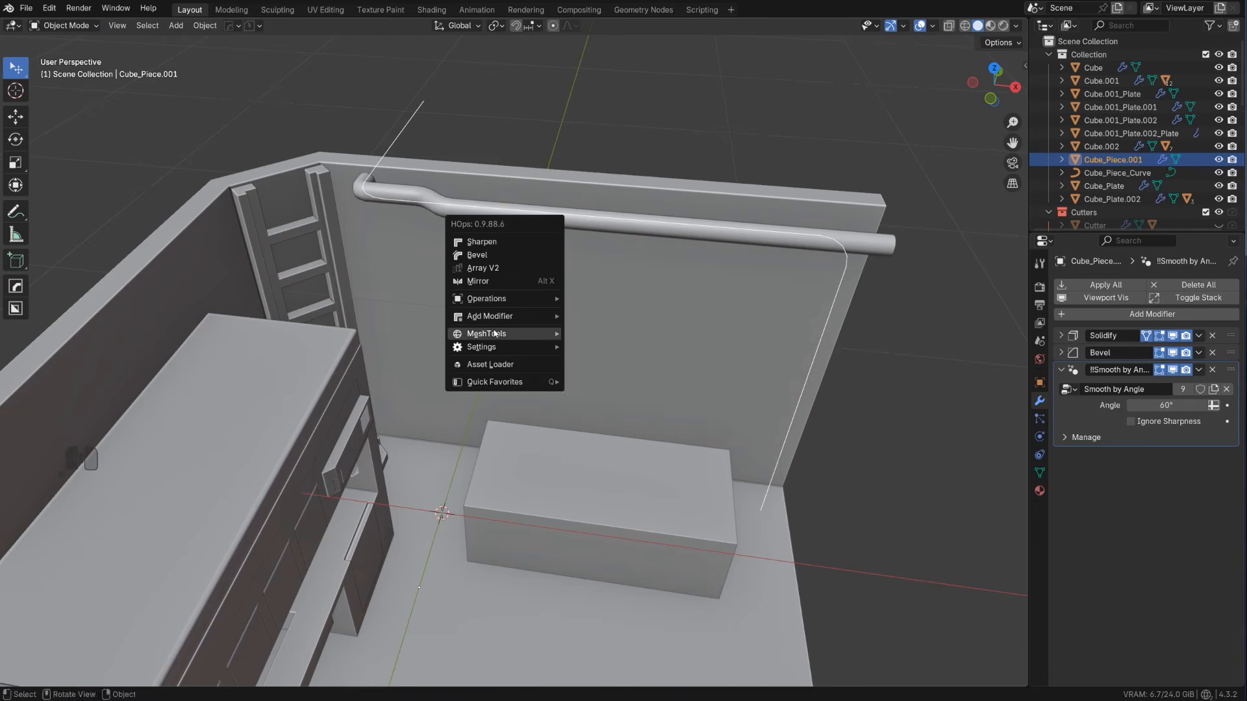
click(591, 469)
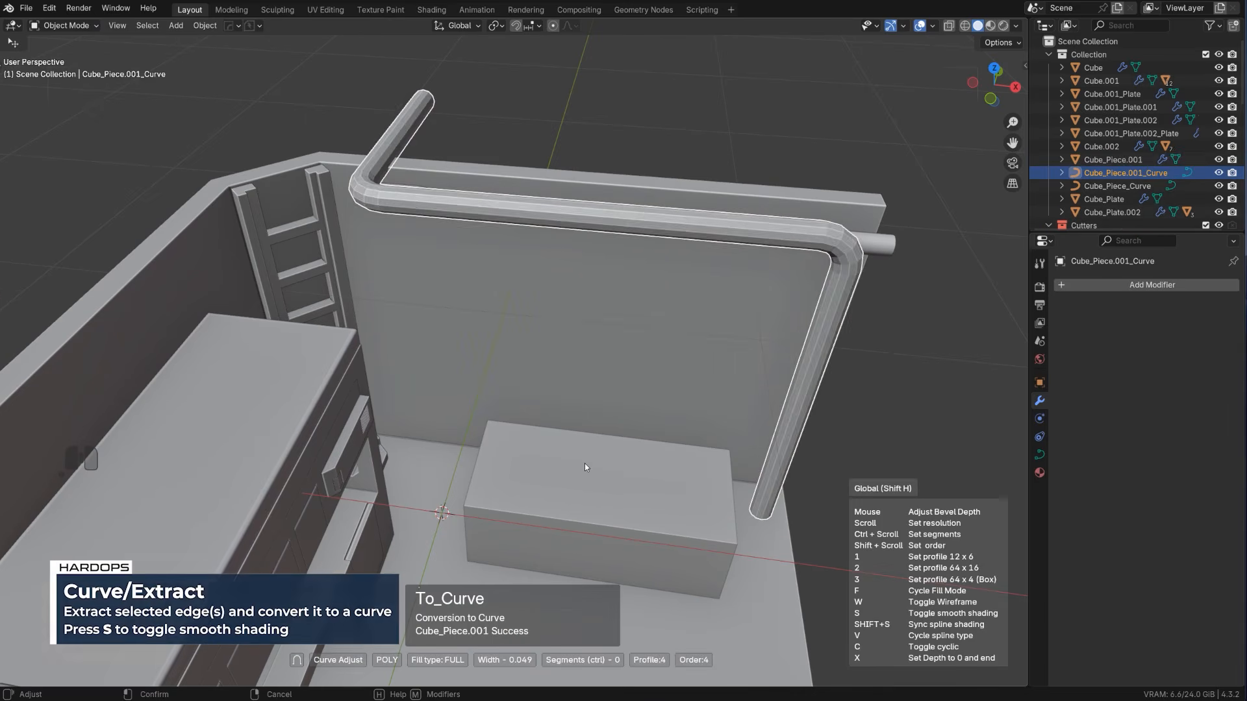
key(shift+s)
click(571, 462)
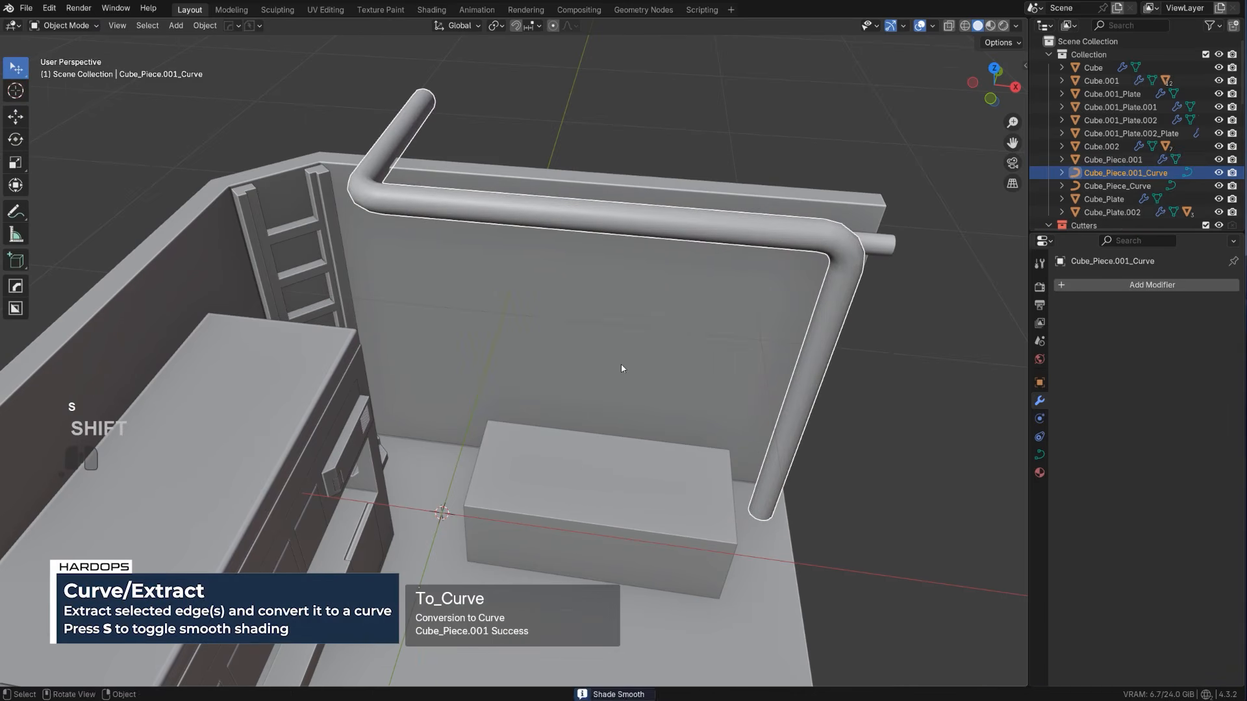
Lower the new pipe along Z beneath the upper pipe and move it along Y toward the wall
key(g)
key(z)
click(637, 380)
middle_drag(636, 380, 550, 236)
key(g)
key(z)
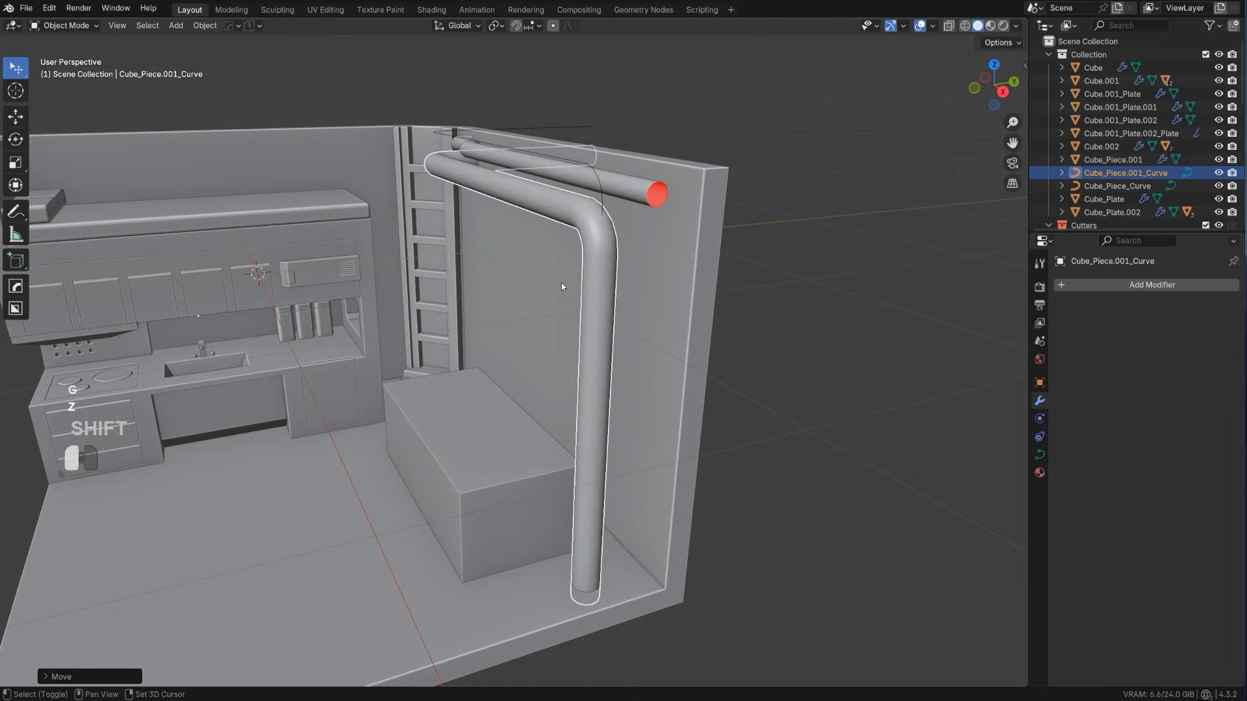
click(553, 251)
key(g)
key(y)
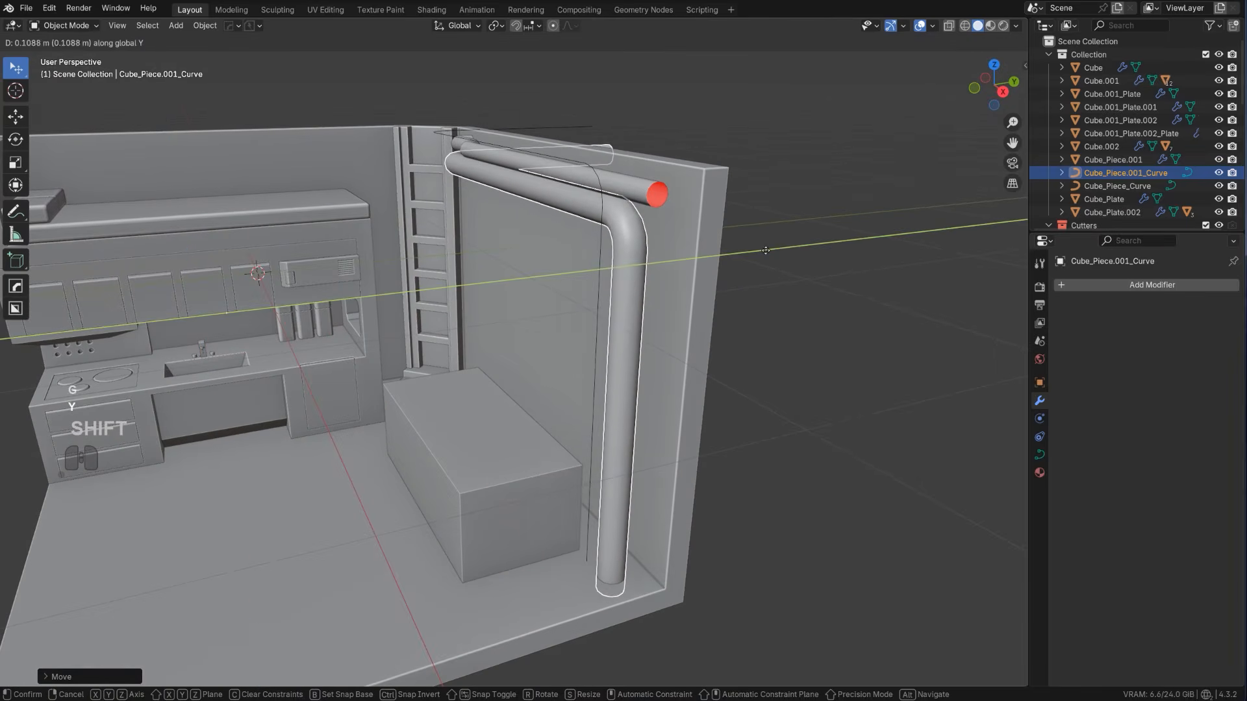
click(718, 261)
Delete the leftover path object of the second pipe
click(604, 216)
key(x)
click(603, 215)
Convert the second pipe's curve to a mesh with Visual Geometry to Mesh
scroll(497, 385, down, 1)
middle_drag(497, 381, 565, 309)
middle_drag(545, 304, 594, 308)
scroll(707, 330, up, 1)
shift+middle_drag(712, 330, 653, 414)
click(632, 472)
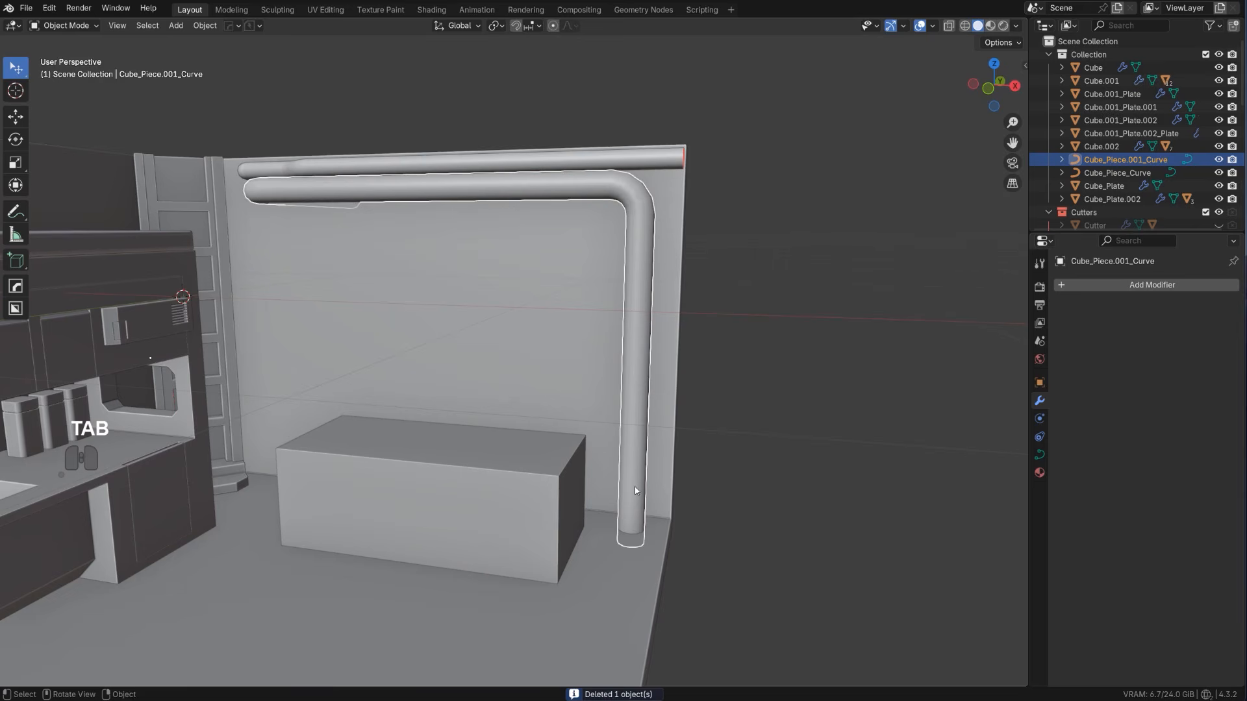
key(ctrl+a)
click(635, 482)
Add a loop cut around the vertical pipe just above the floor and bevel it into a narrow band
key(Tab)
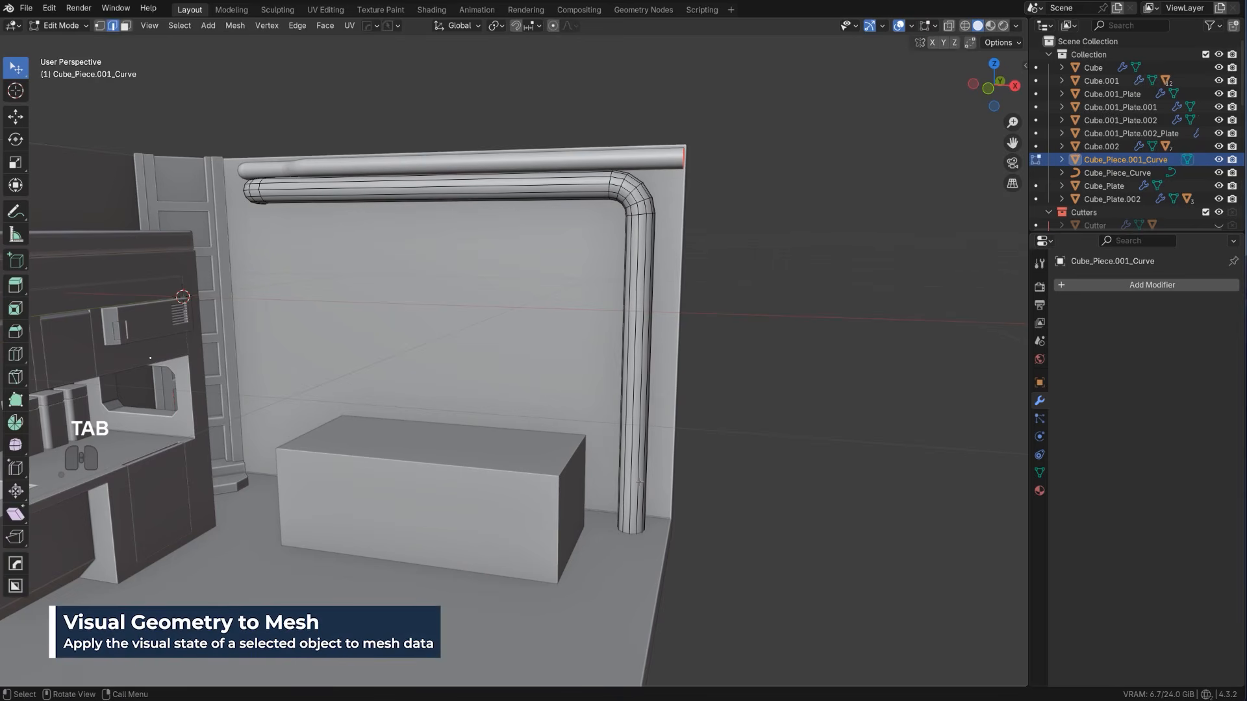
key(ctrl+r)
click(640, 481)
click(655, 581)
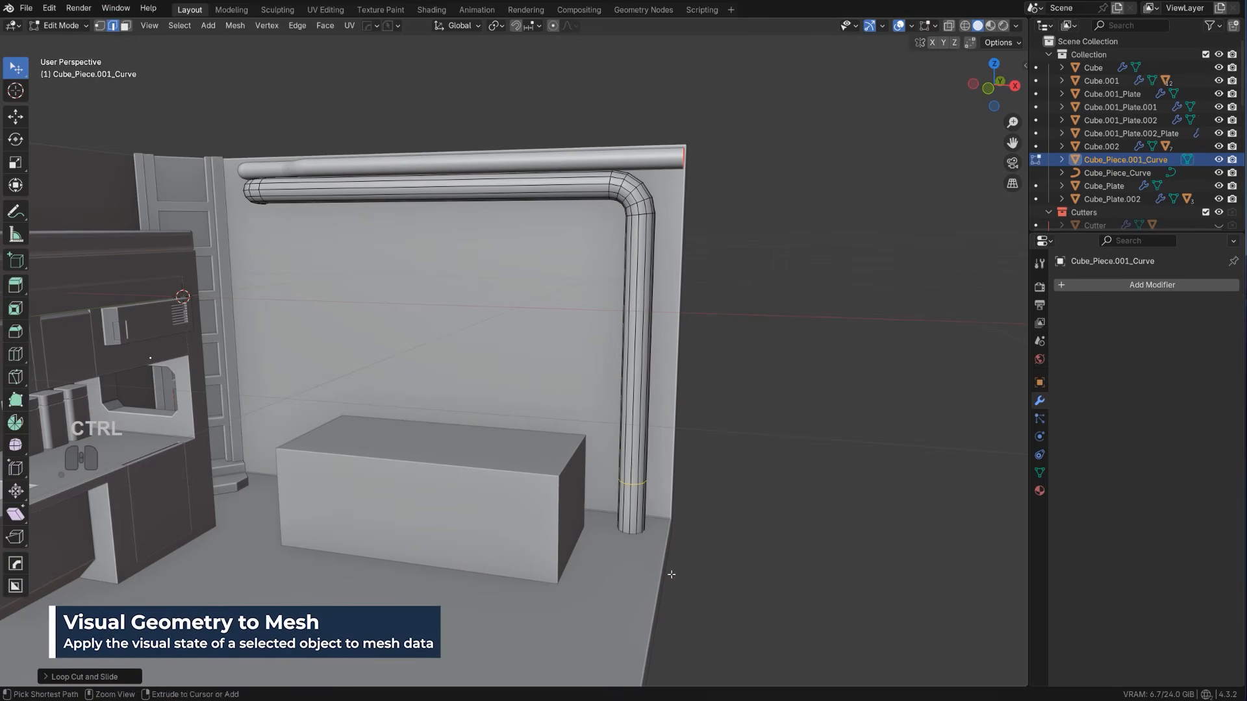
key(ctrl+b)
scroll(740, 580, down, 3)
click(747, 577)
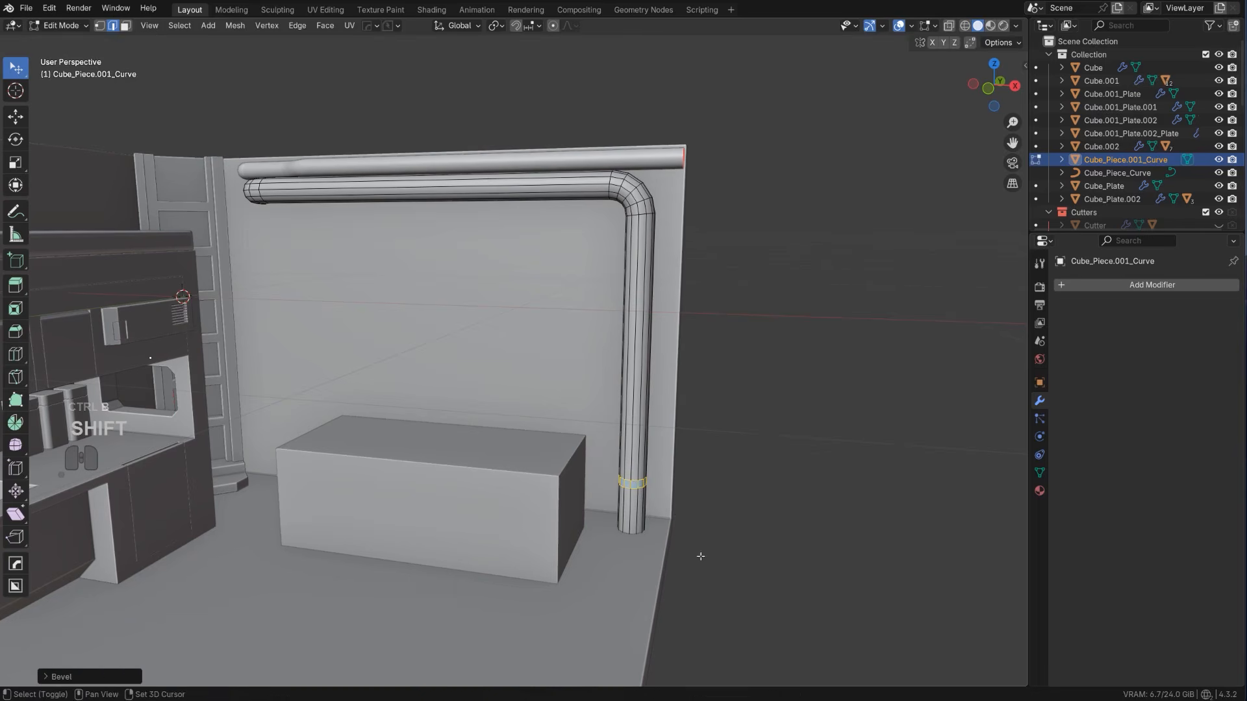
Scale up the pipe's lowest section in all axes except Z to form a wider base collar
key(Tab)
alt+click(642, 515)
key(s)
key(shift+z)
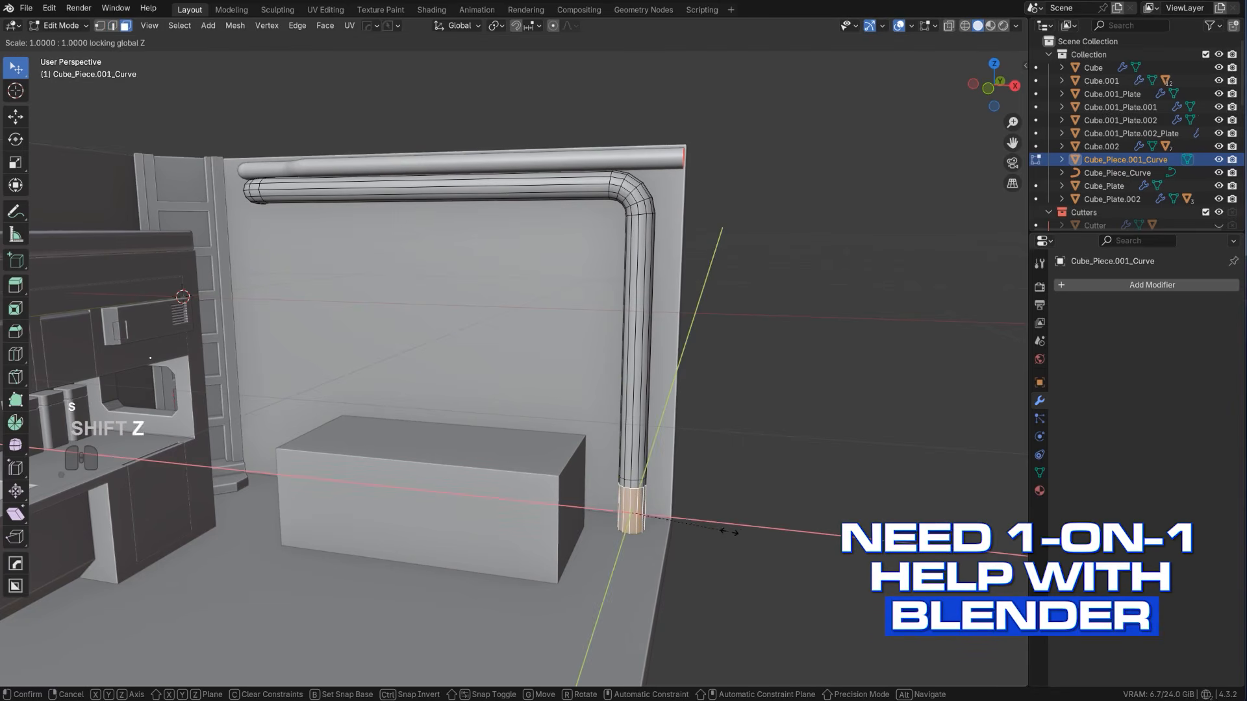
click(861, 576)
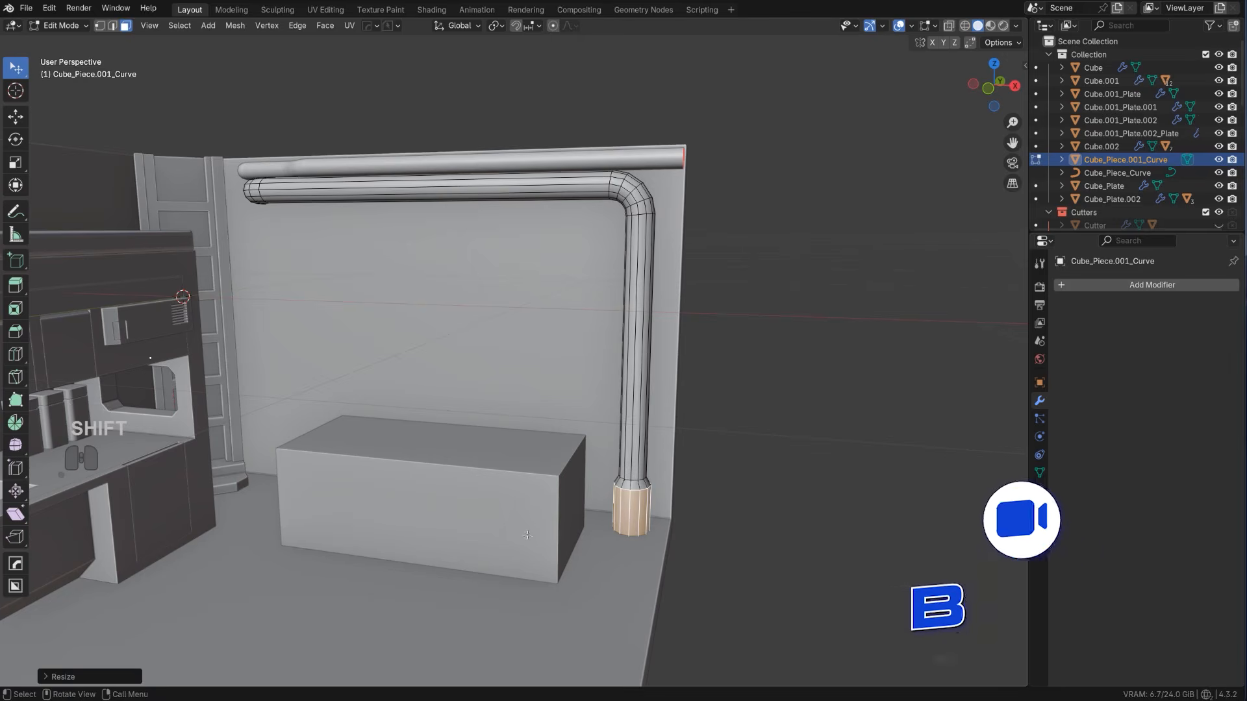
key(Tab)
scroll(710, 578, down, 2)
scroll(710, 578, up, 1)
scroll(708, 578, up, 3)
click(658, 410)
key(q)
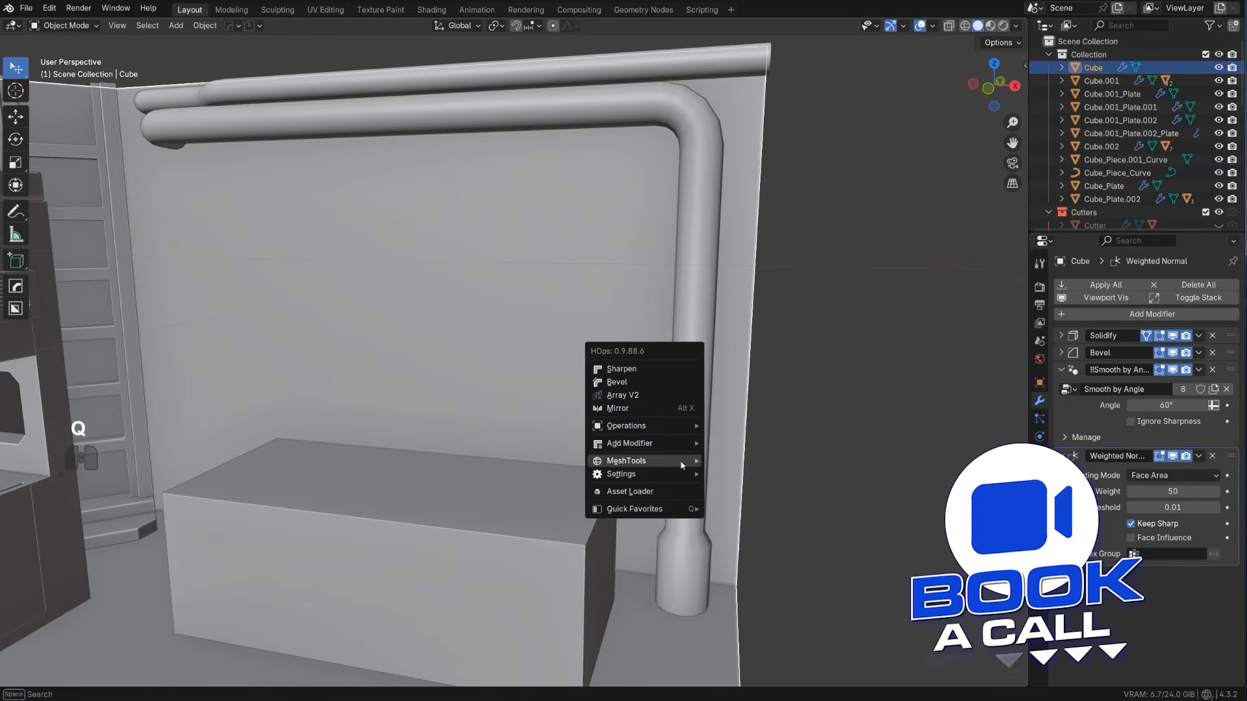
click(650, 384)
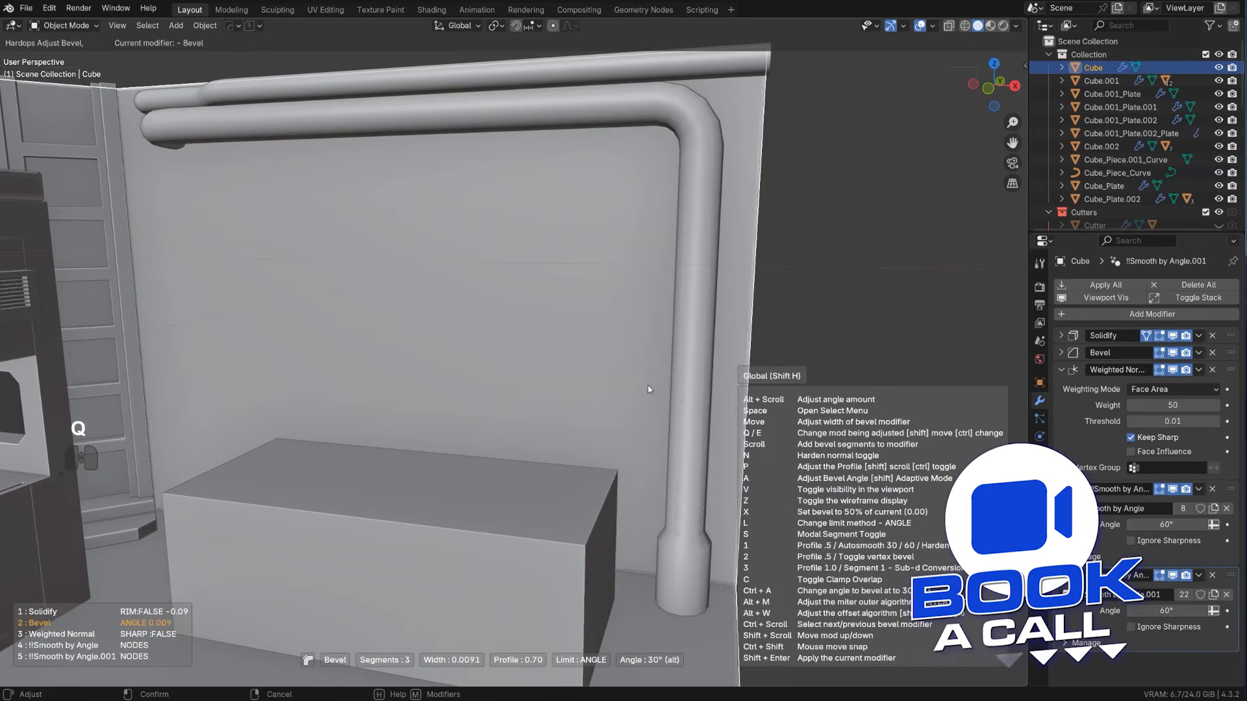
click(685, 384)
Add a three-segment HardOps bevel of about 0.004 m to the second pipe
click(685, 384)
key(q)
click(684, 384)
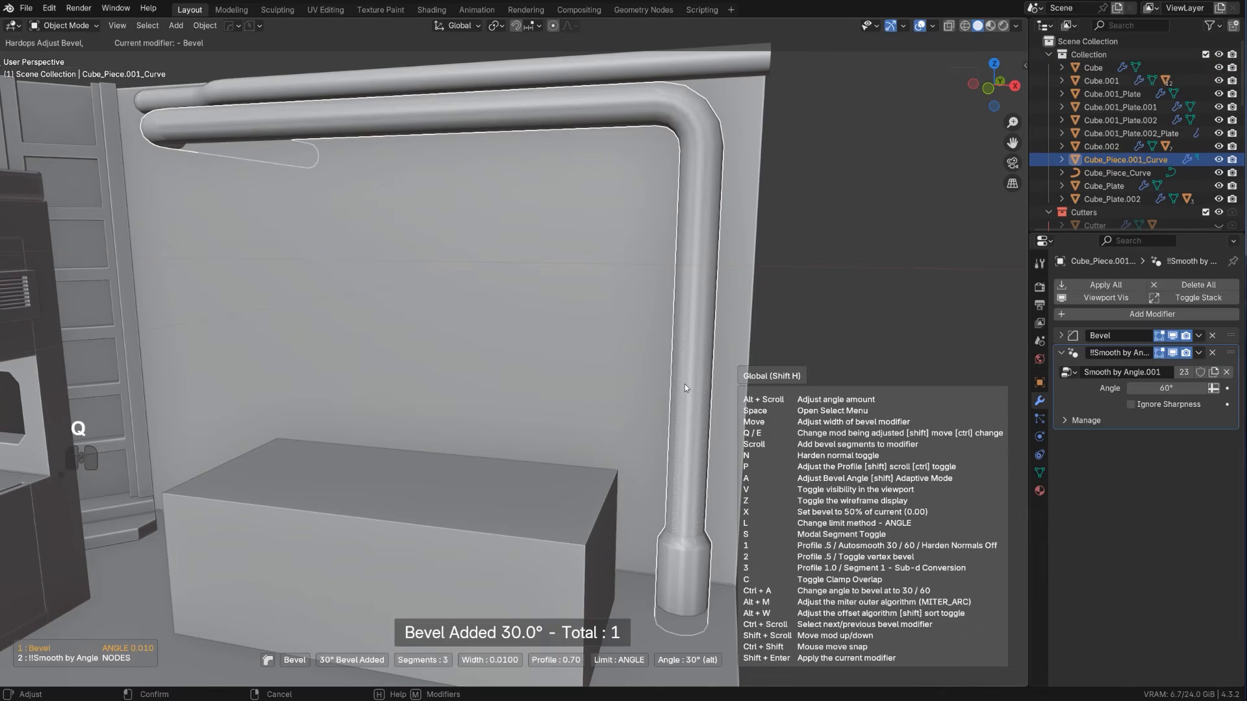
click(706, 385)
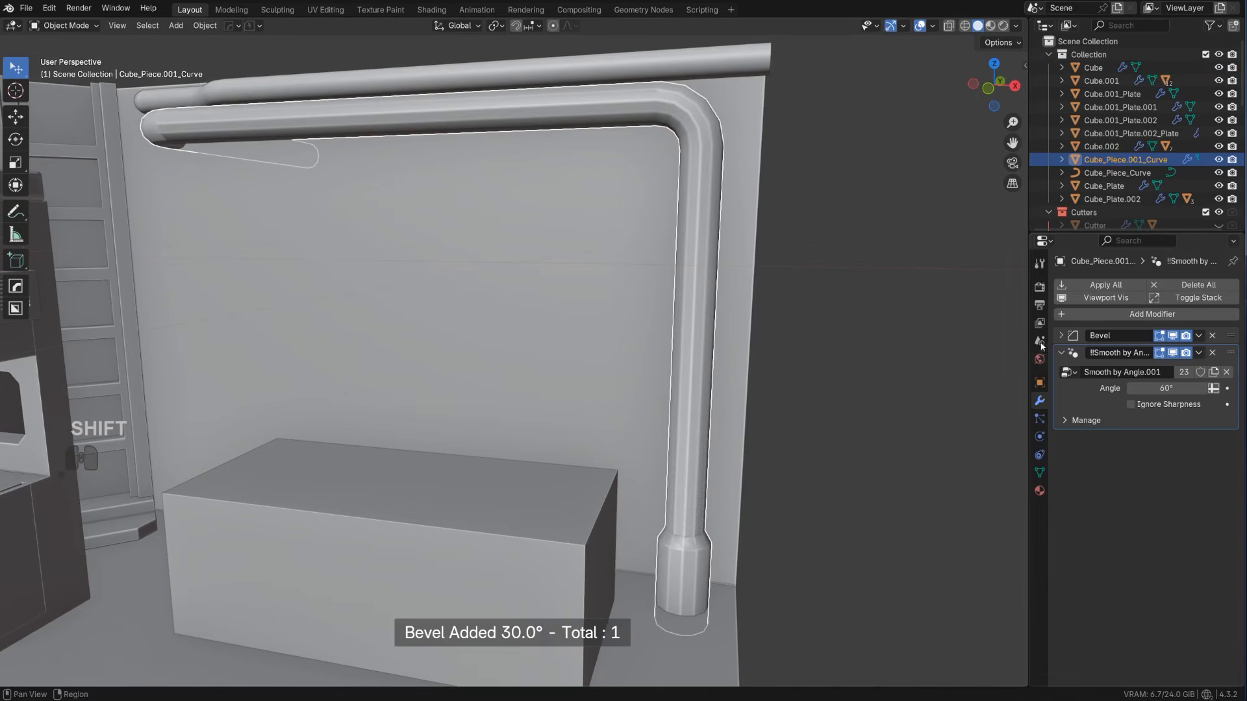
Set the pipe bevel's limit angle to 60° and add a Weighted Normal modifier with Keep Sharp
click(1062, 336)
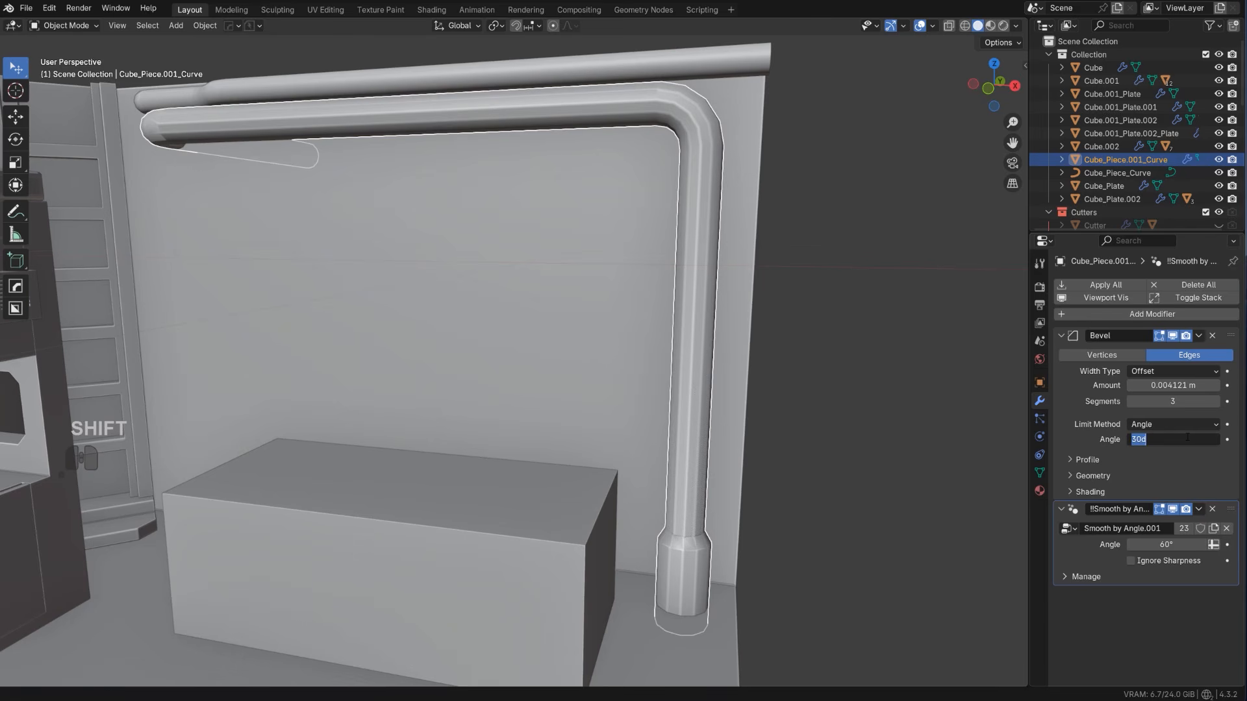
text(60)
key(Return)
scroll(538, 223, down, 3)
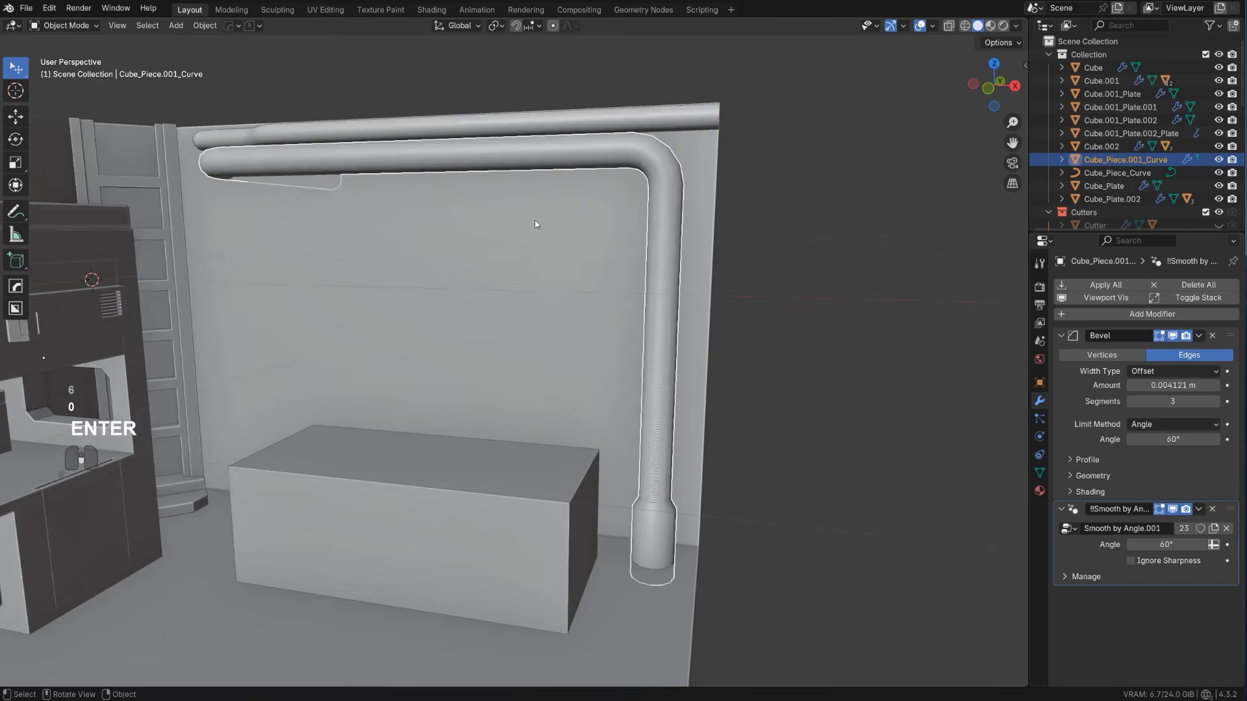
key(q)
click(537, 231)
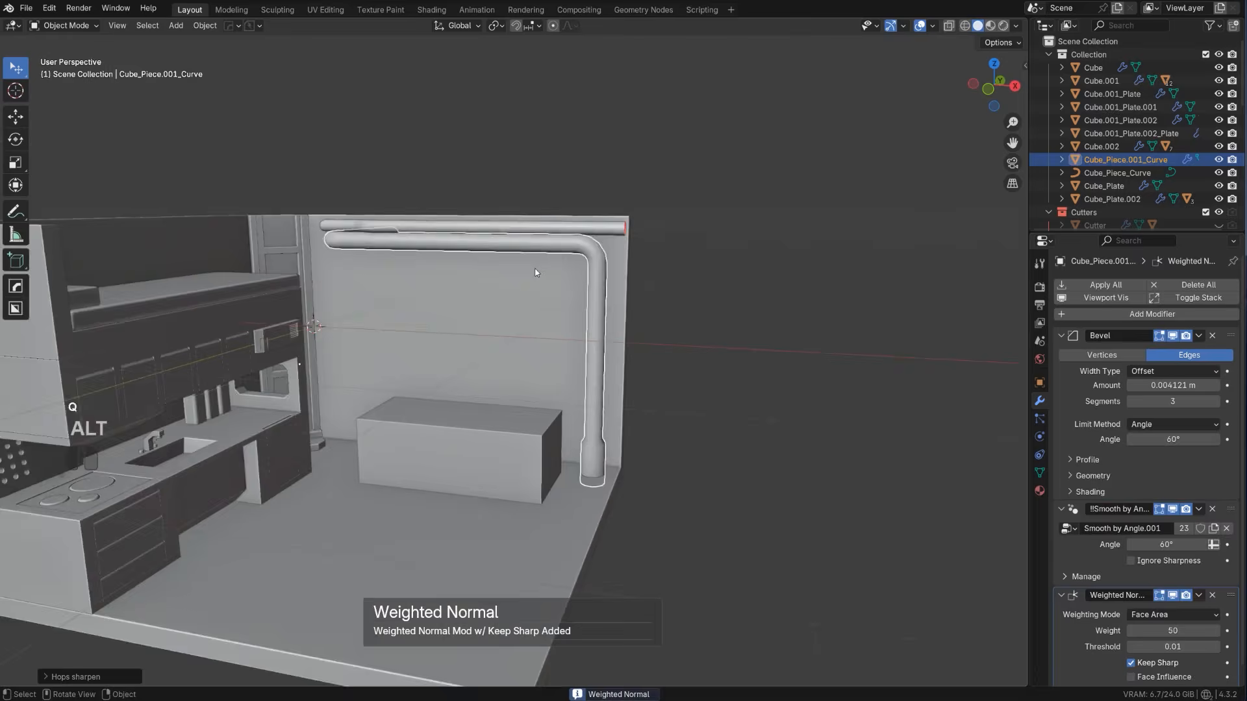
Bevel the two edge loops of the base collar's taper with one segment and an offset of about 0.006 m
middle_drag(538, 231, 544, 304)
scroll(545, 308, up, 1)
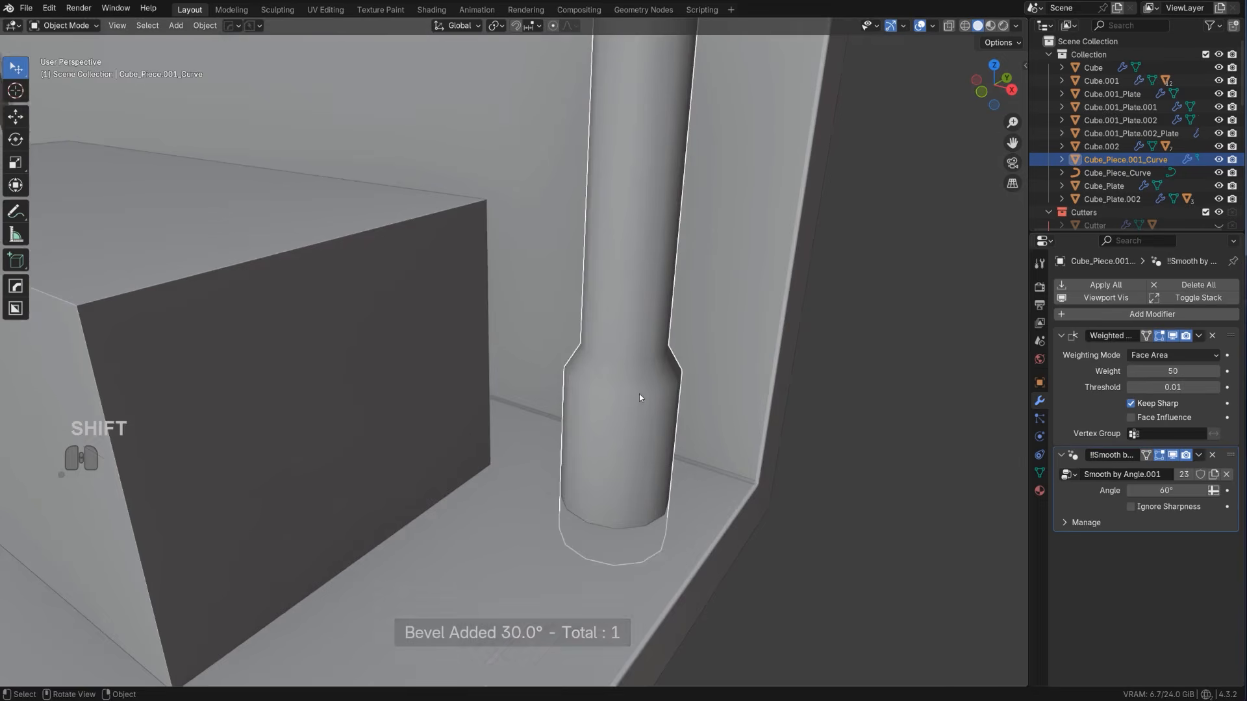
scroll(639, 394, down, 1)
key(Tab)
alt+click(595, 357)
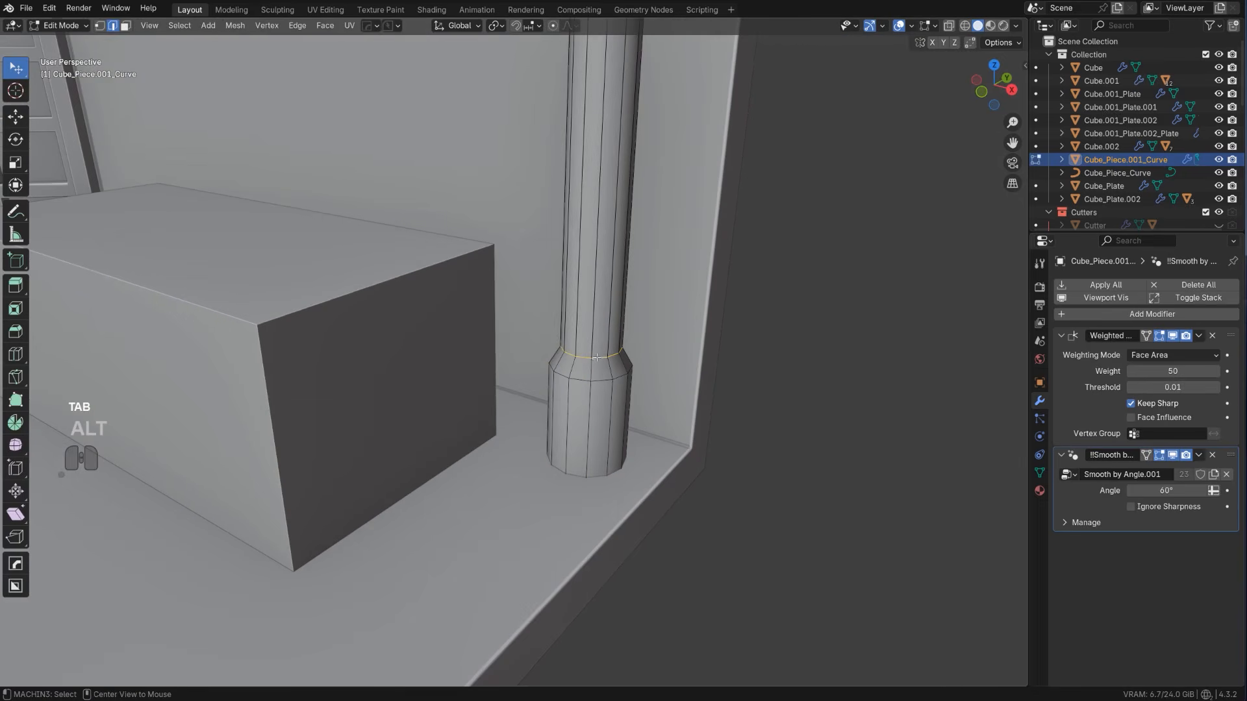
key(ctrl+b)
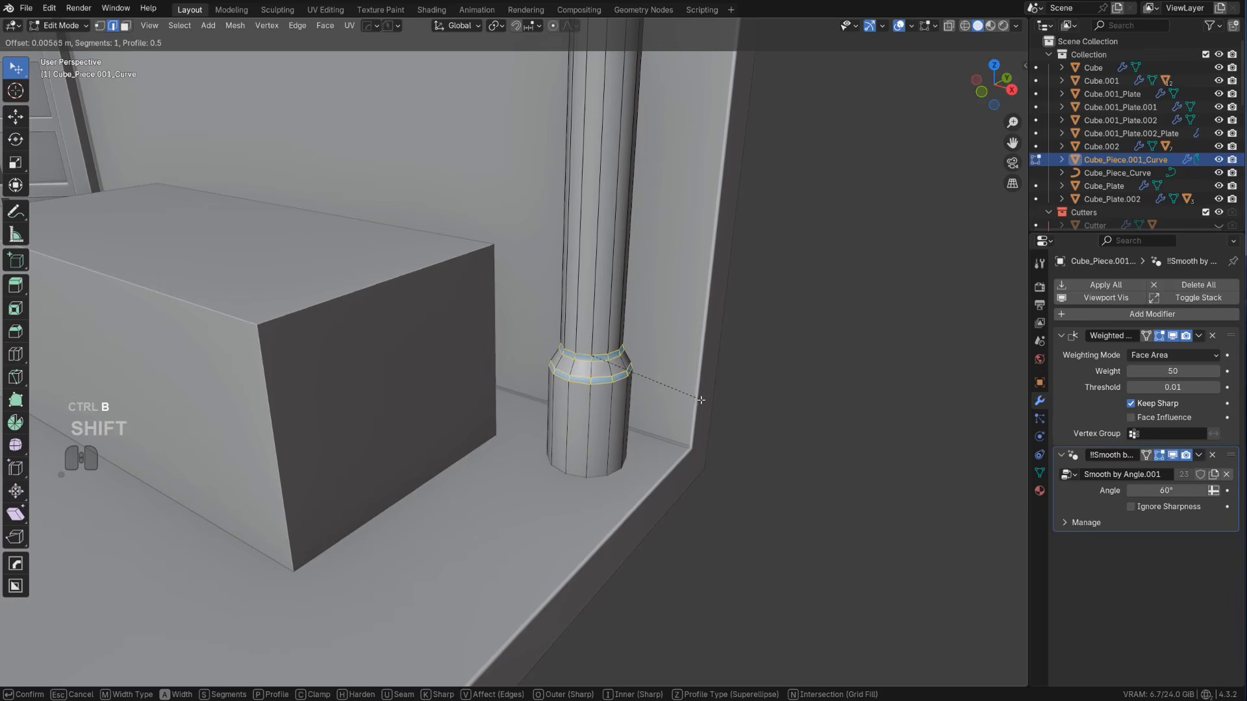
click(686, 397)
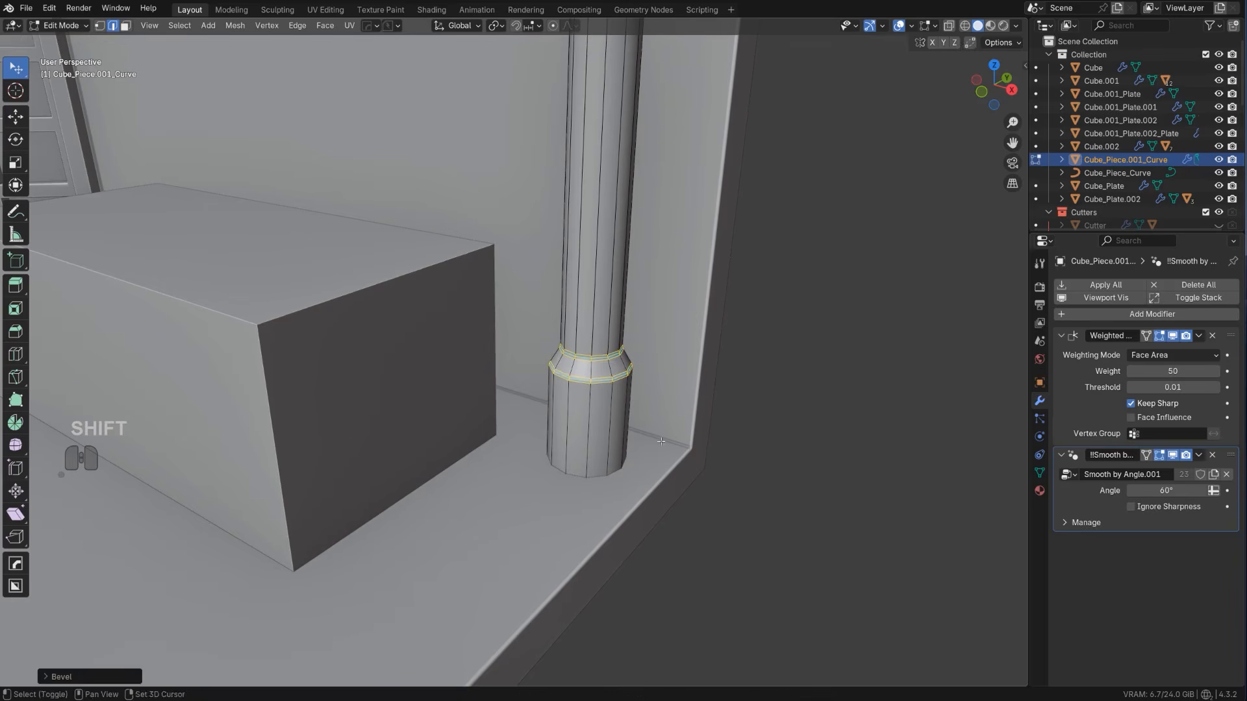
key(Tab)
Move the low block along Y toward the long wall and along X up to the vertical pipe
scroll(539, 376, down, 8)
shift+middle_drag(469, 368, 416, 563)
scroll(571, 341, up, 5)
click(563, 349)
key(KP_5)
scroll(528, 374, up, 1)
key(g)
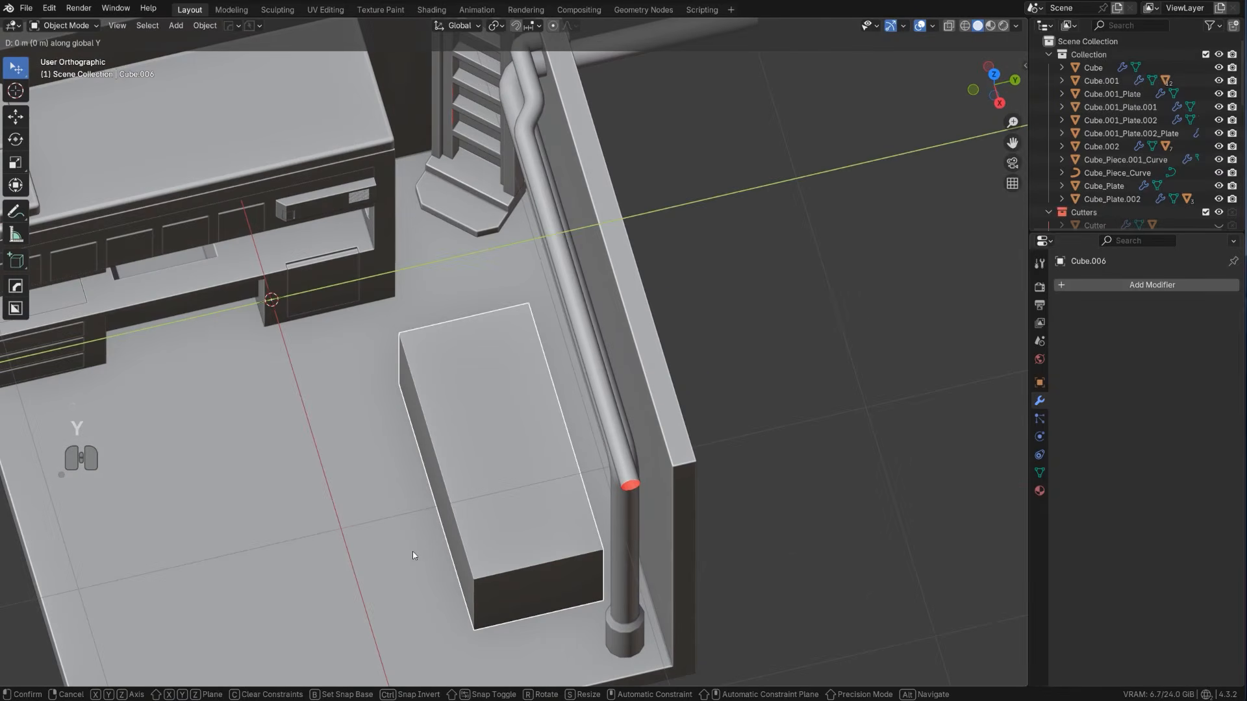
click(504, 563)
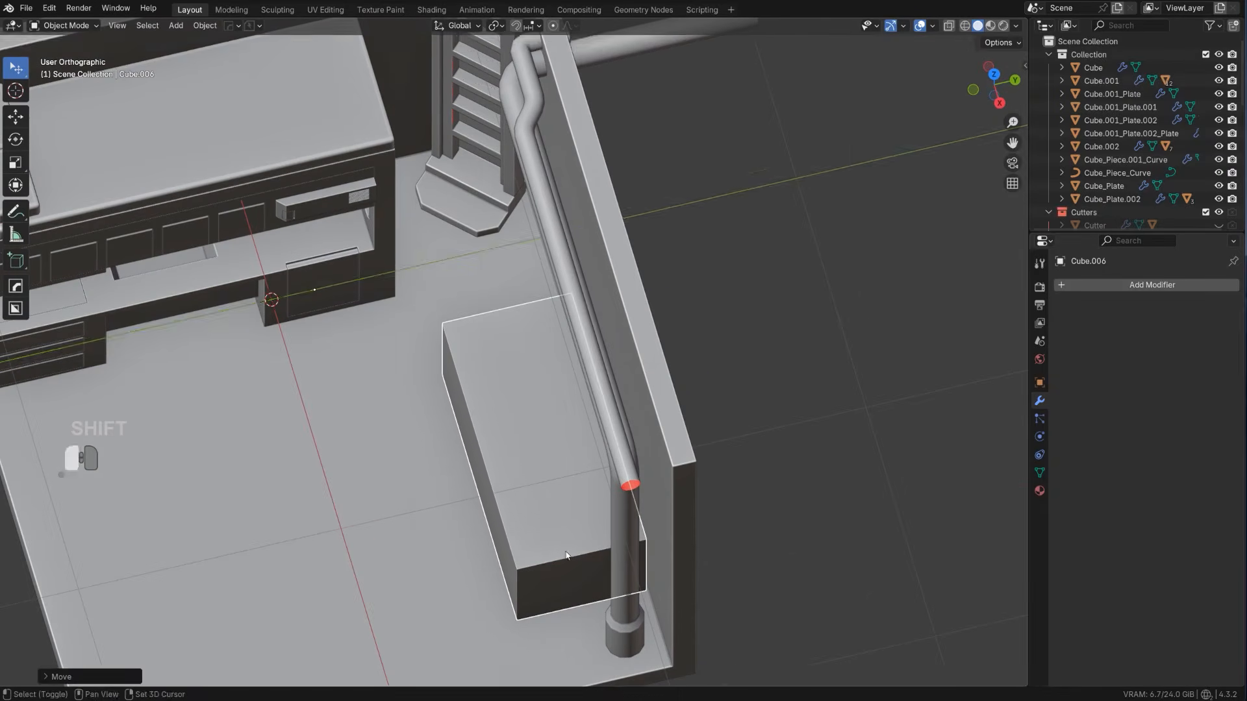
middle_drag(503, 562, 590, 522)
key(g)
key(x)
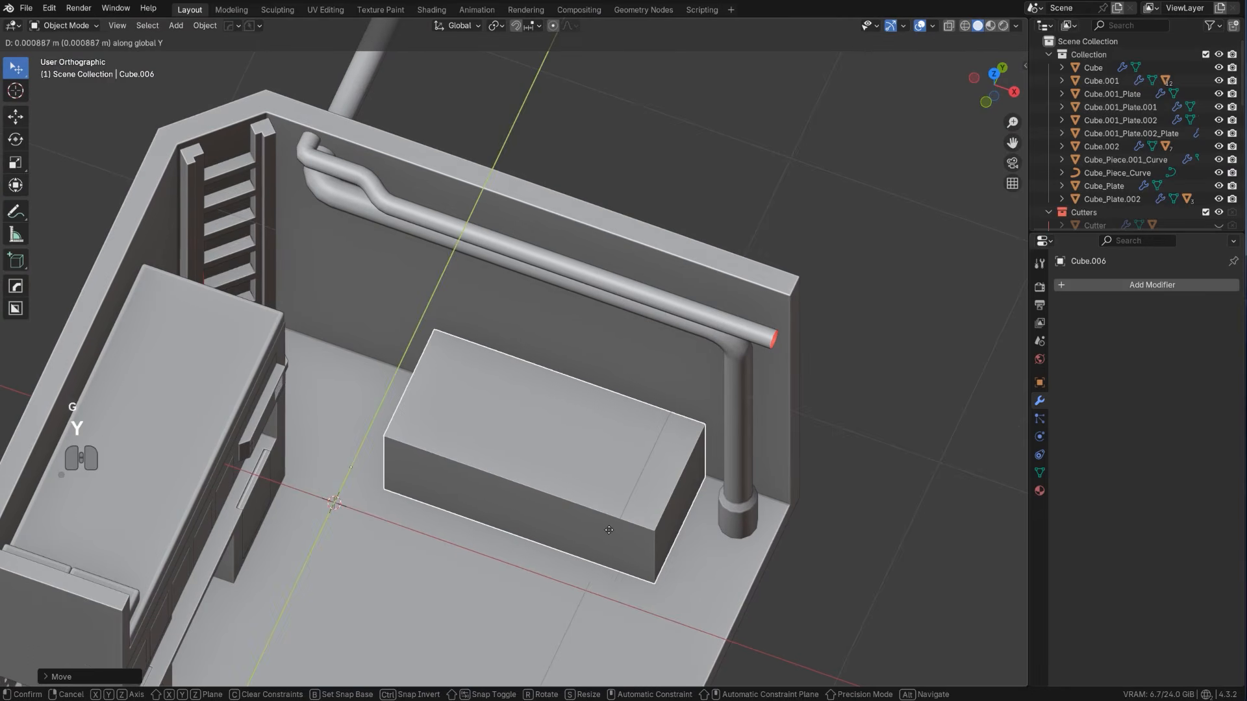
click(626, 539)
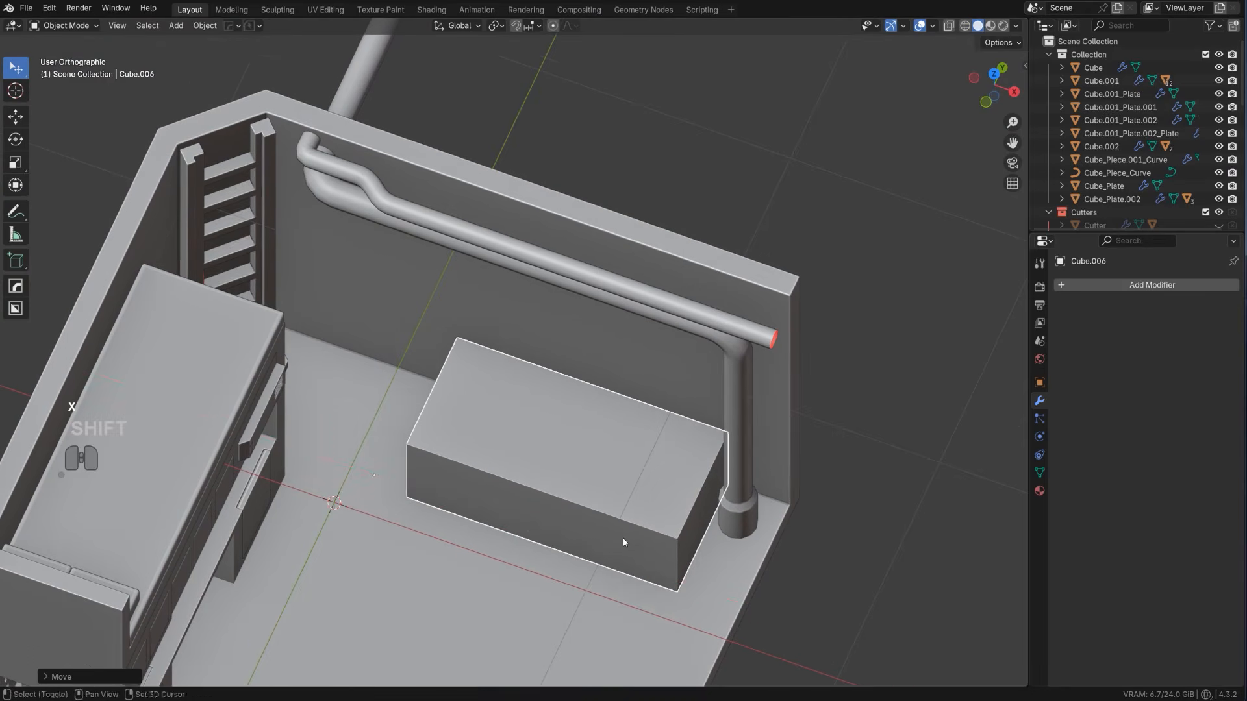
Shorten the low block by moving its ladder-side end face about 0.12 m along X
middle_drag(626, 539, 469, 515)
key(Tab)
key(g)
key(x)
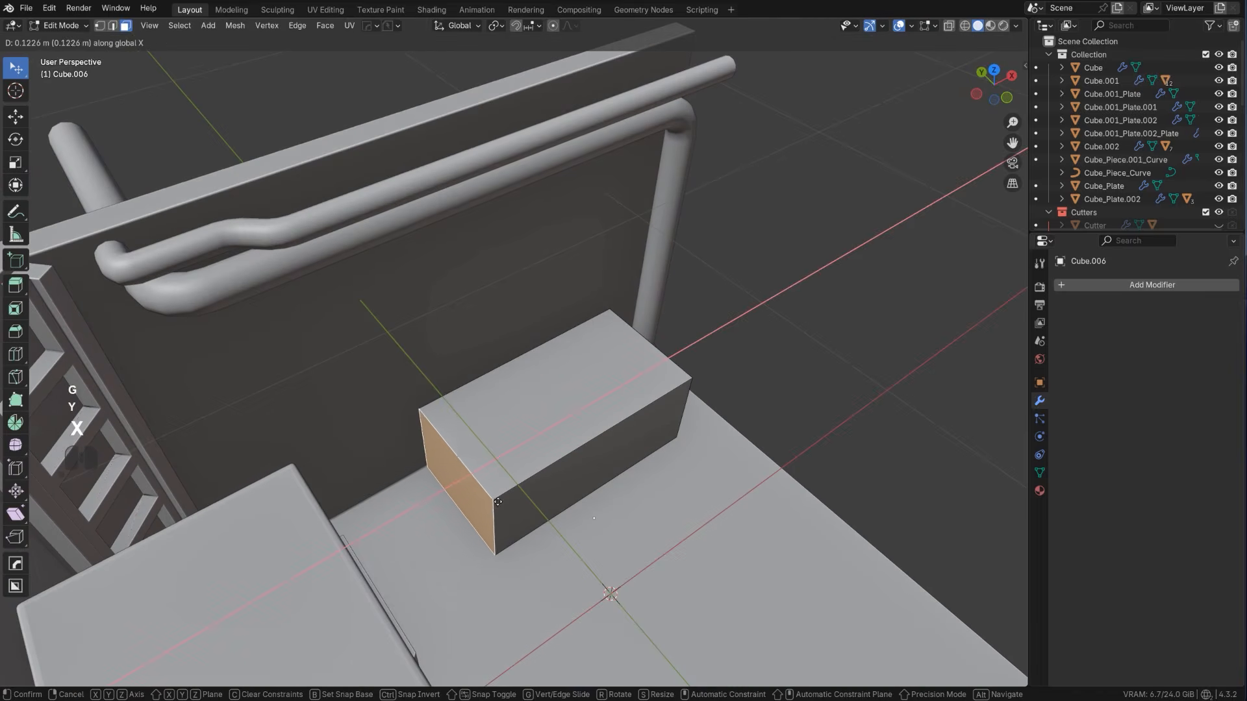
click(504, 495)
key(Tab)
Cut a shallow rectangular recess into the long wall beside the ladder with BoxCutter, chamfering its corners with a bevel width of about 0.031
middle_drag(509, 331, 416, 310)
shift+middle_drag(416, 311, 476, 327)
scroll(476, 327, up, 3)
click(405, 220)
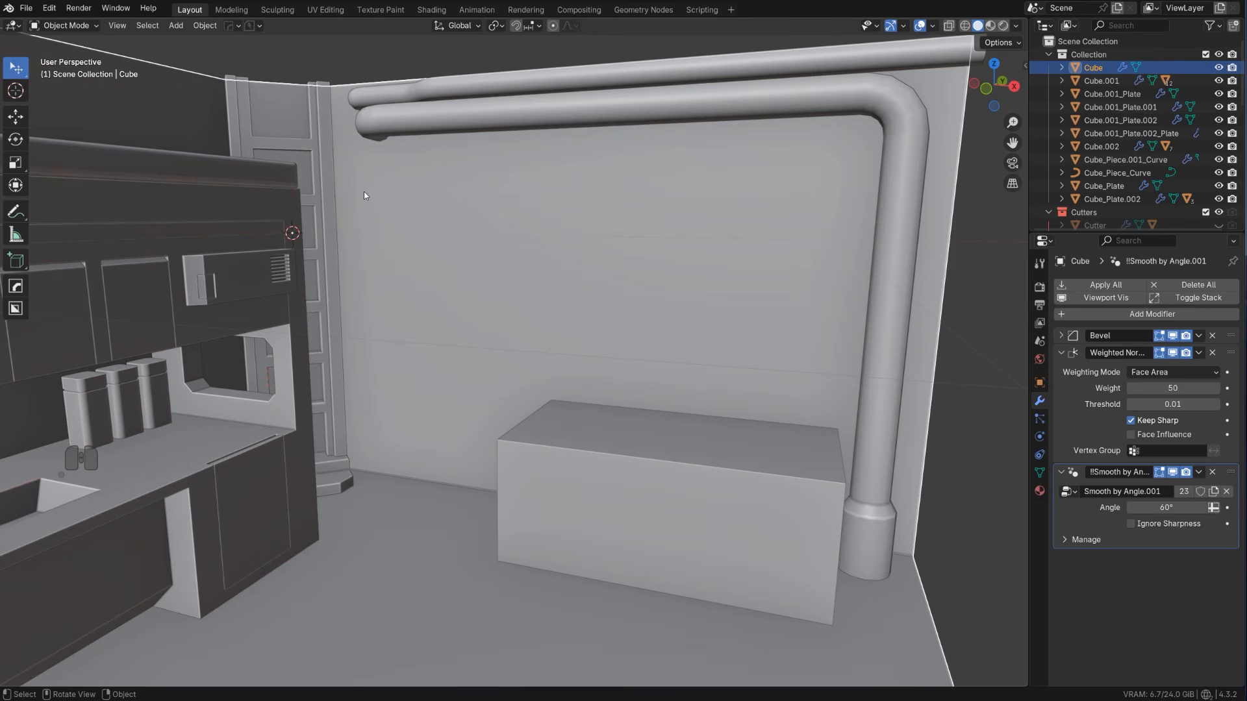
key(ctrl+z)
key(alt+w)
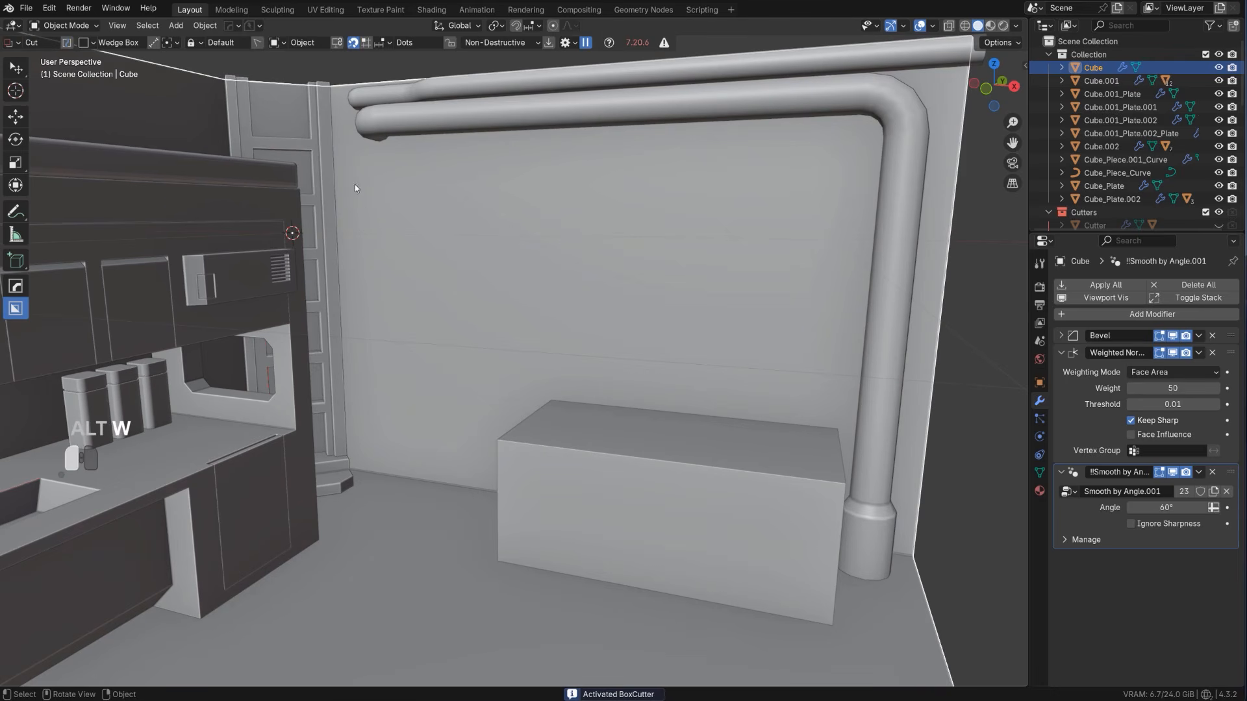
mouse_move(354, 185)
mouse_down()
mouse_move(518, 397)
mouse_move(513, 450)
mouse_up()
key(b)
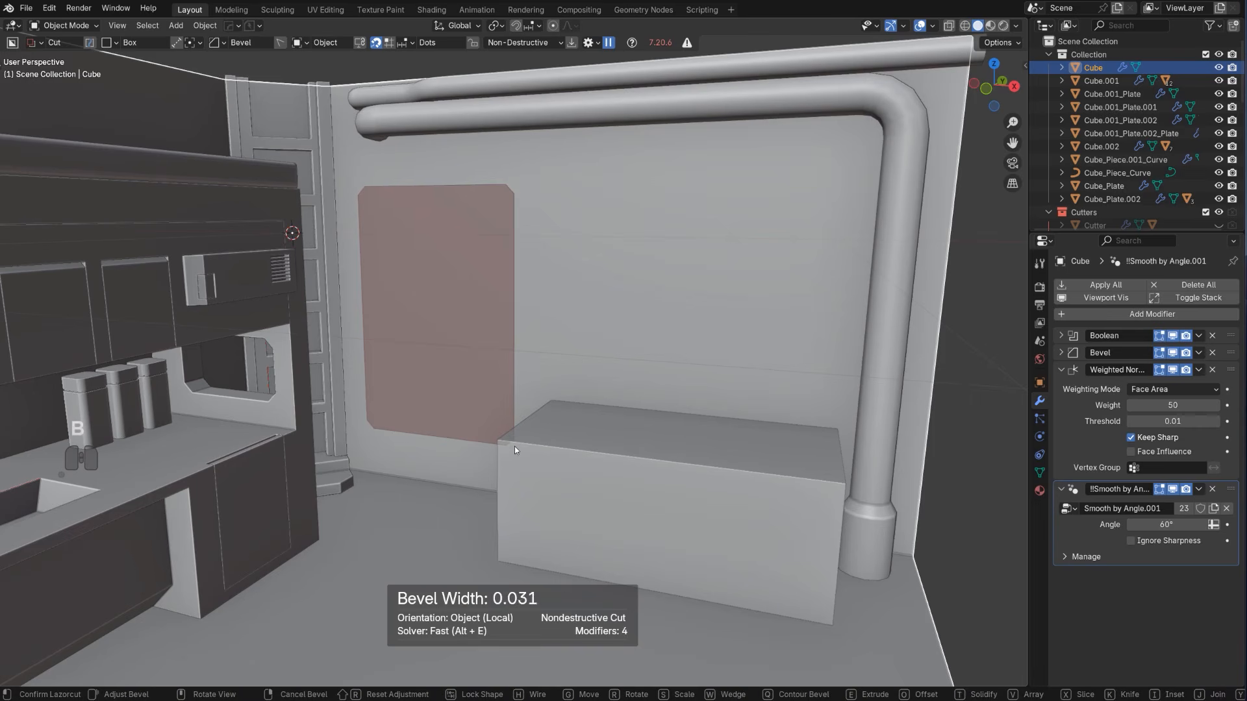
key(Tab)
drag(437, 319, 437, 312)
key(Tab)
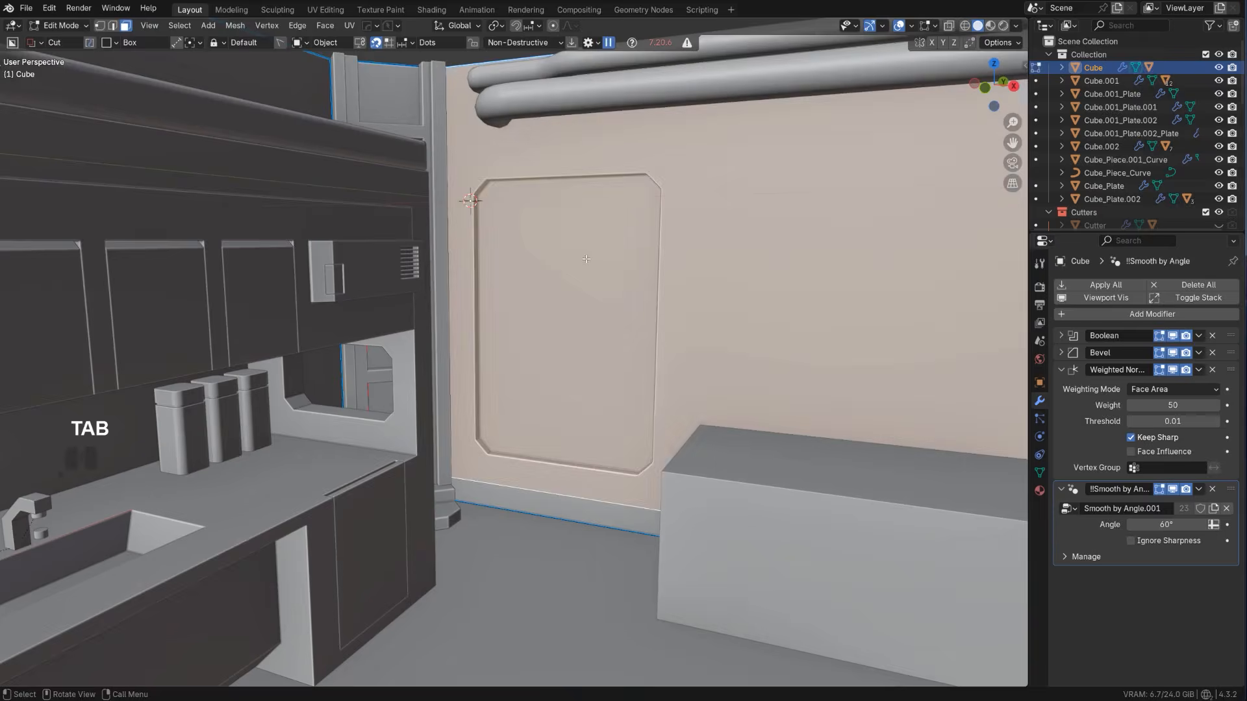
Apply the wall's recess boolean with HardOps Csharp
key(Tab)
key(q)
ctrl+click(579, 261)
Extract the wall recess's back face into a separate thickened plate with HardOps Curve/Extract and apply Csharp to the plate
key(Tab)
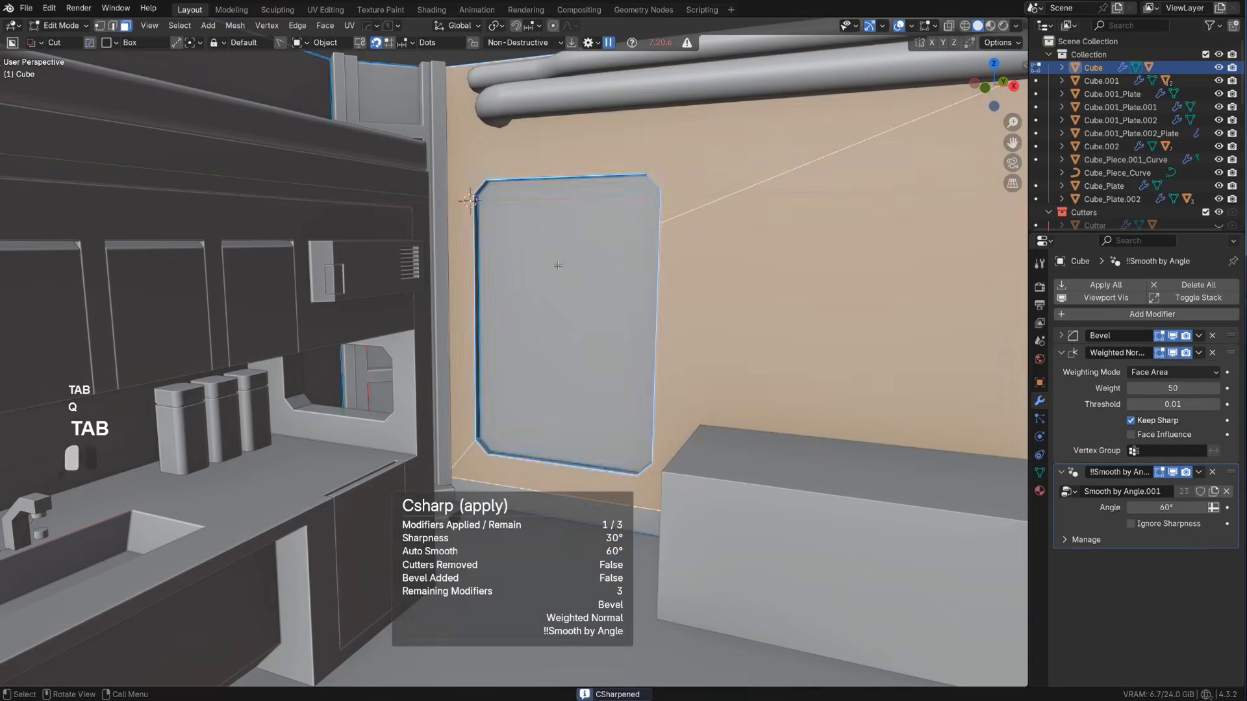
key(q)
shift+click(547, 301)
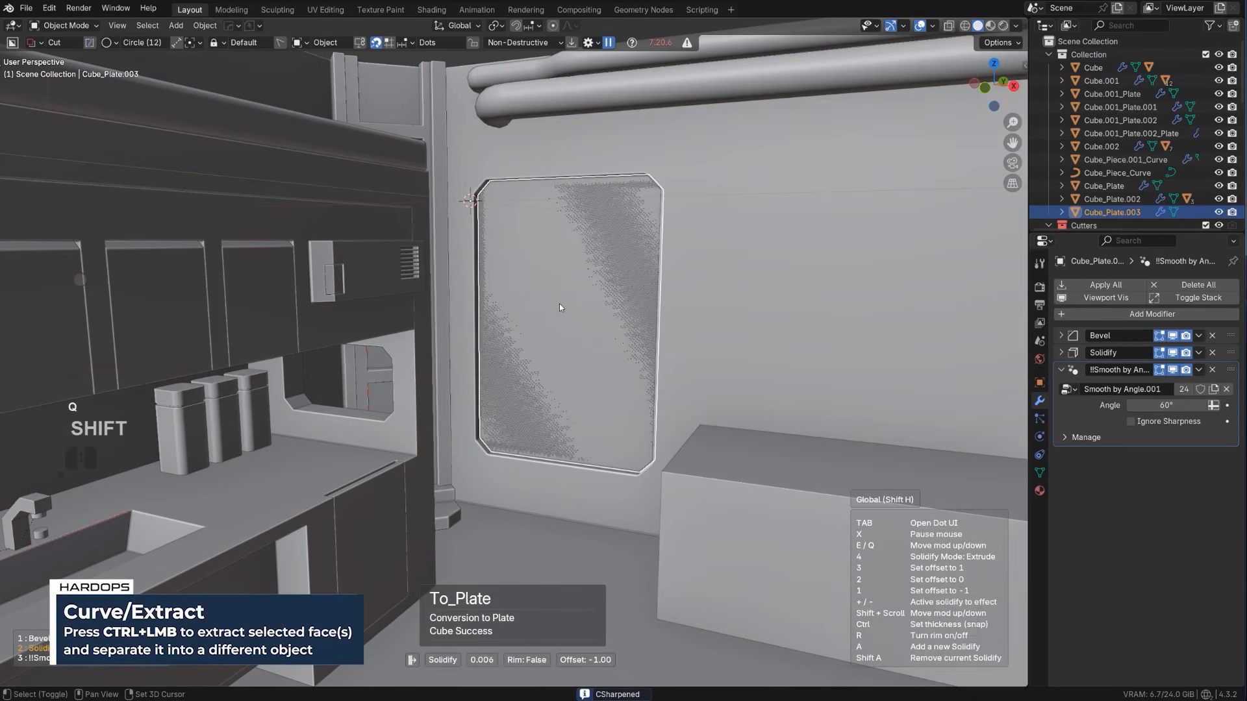
click(574, 305)
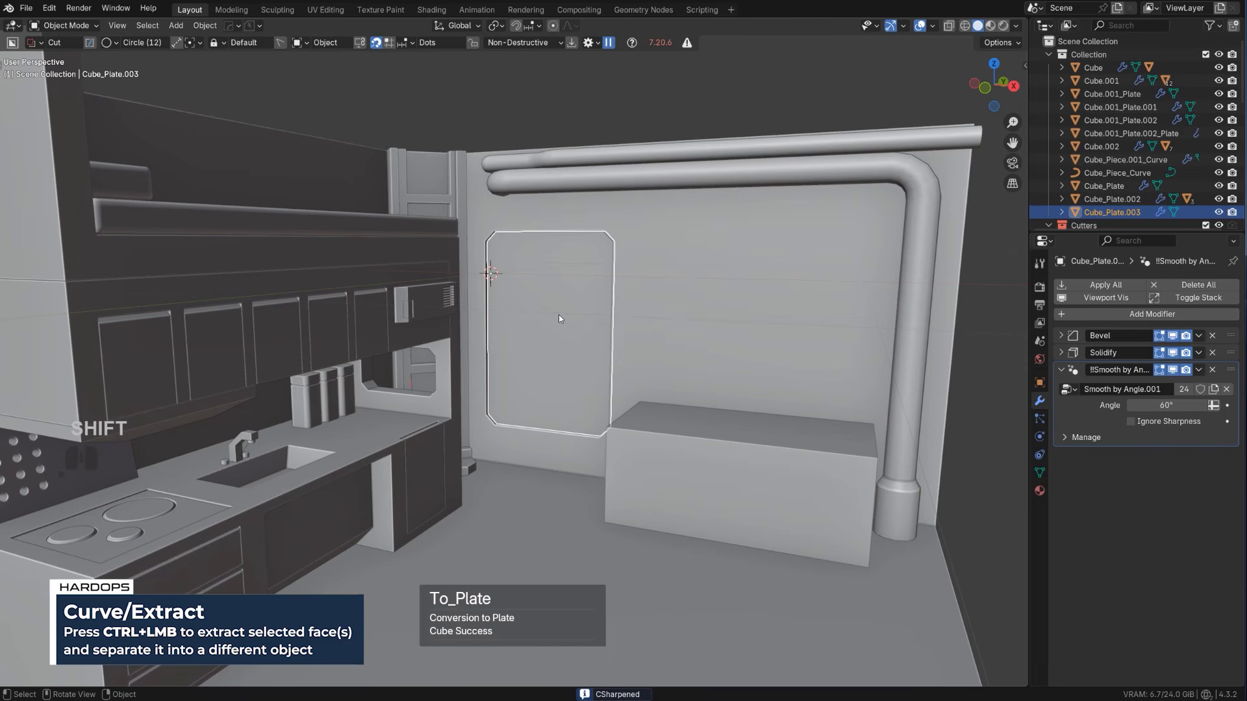
key(q)
ctrl+click(559, 314)
Start a small BoxCutter circle cut near the plate's upper corner in front view, about 0.020 in size with 14 vertices
alt+middle_drag(564, 315, 540, 325)
key(KP_5)
scroll(586, 301, up, 2)
scroll(540, 307, up, 2)
key(d)
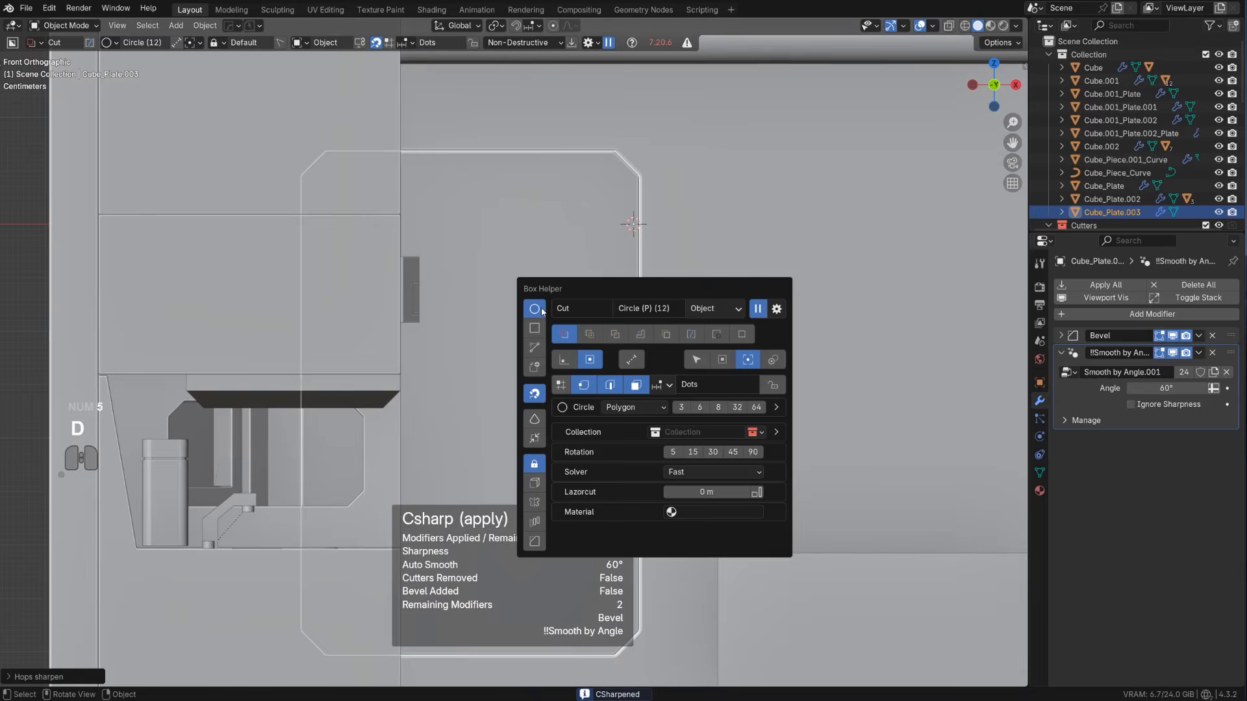
click(539, 312)
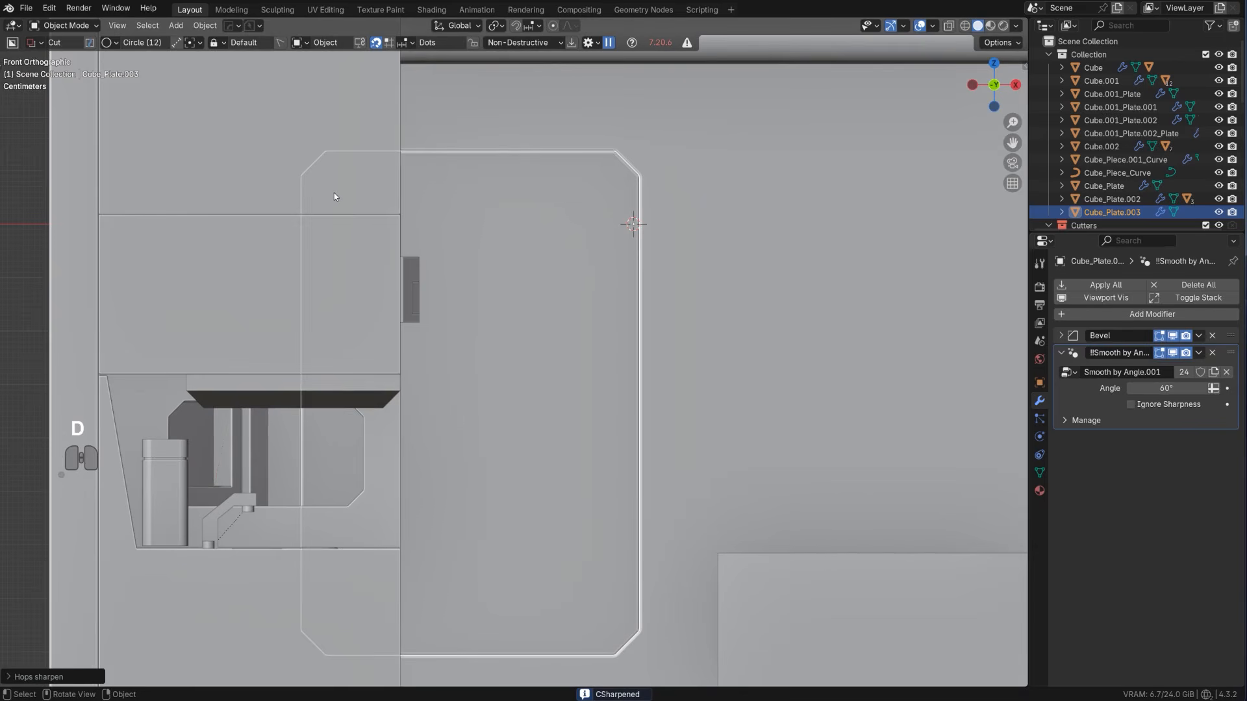
drag(334, 197, 341, 197)
scroll(341, 197, down, 2)
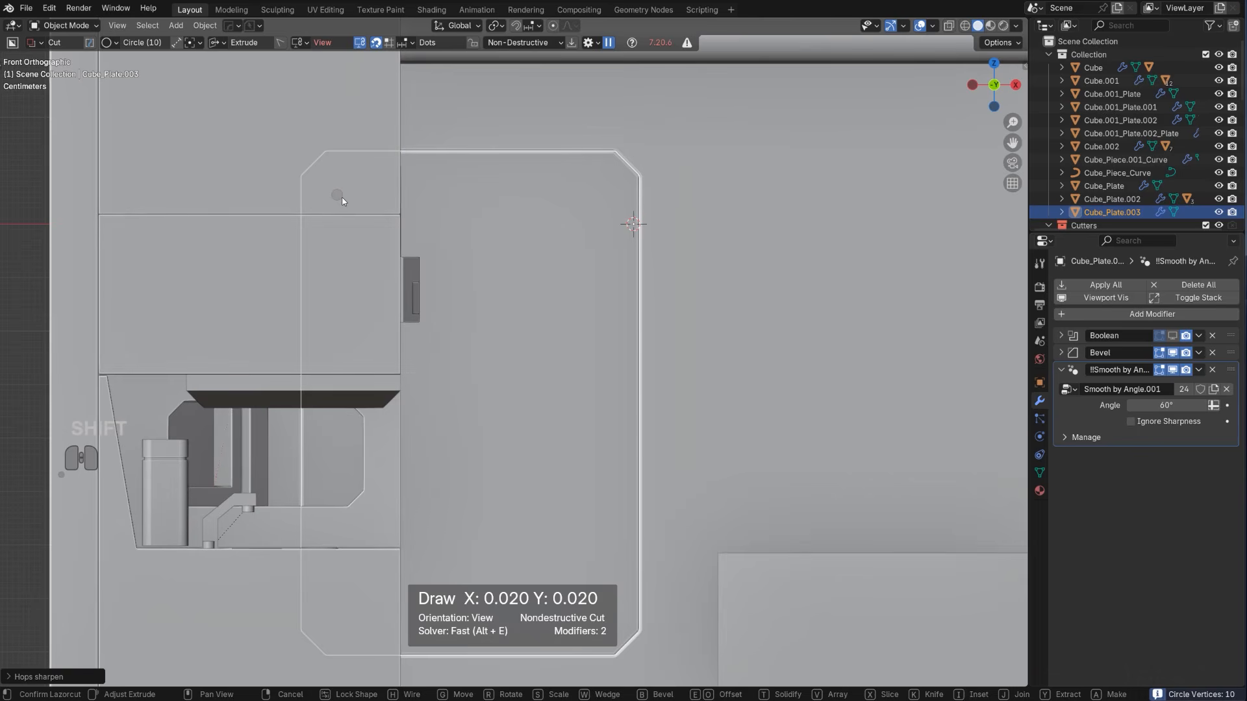
shift+scroll(342, 197, up, 2)
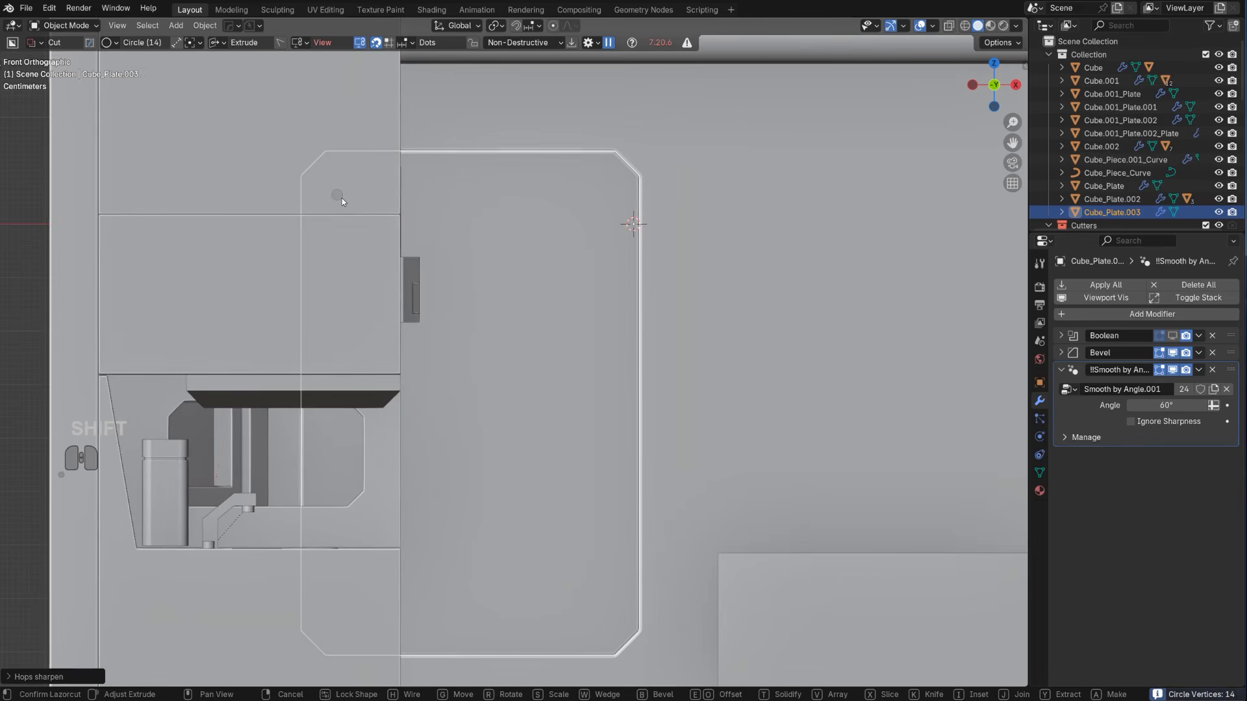
key(x)
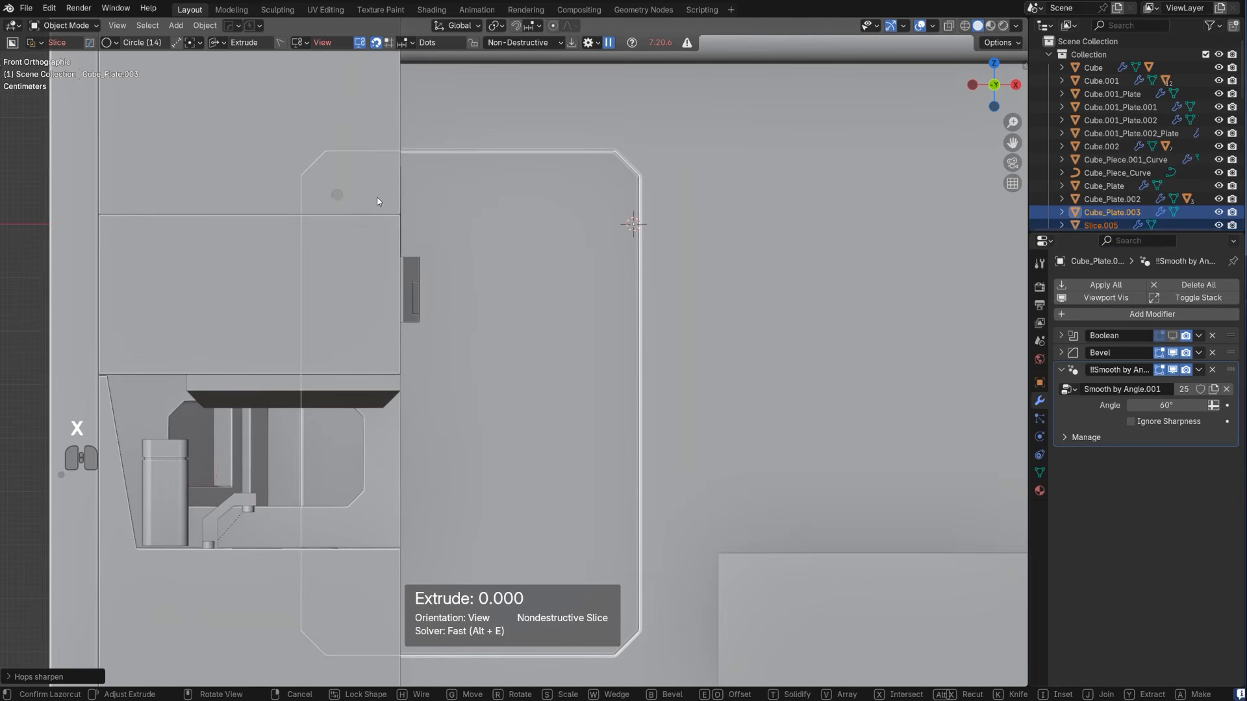
key(v)
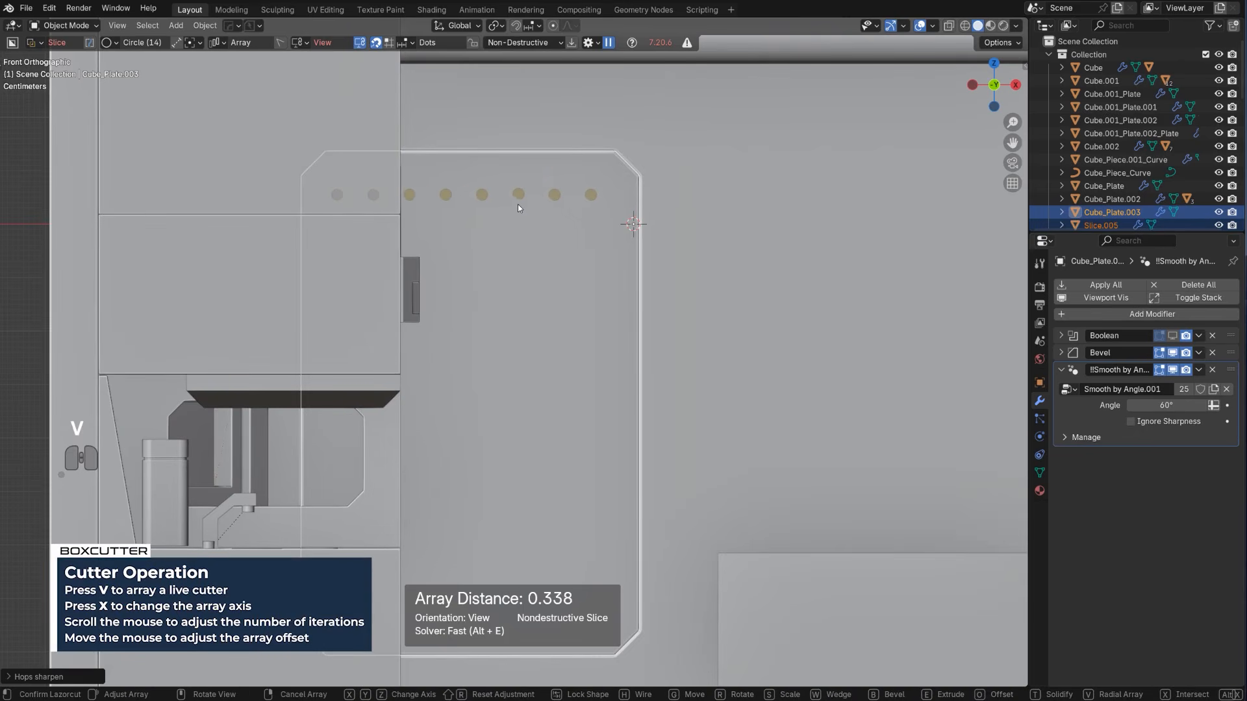
key(s)
key(x)
click(506, 197)
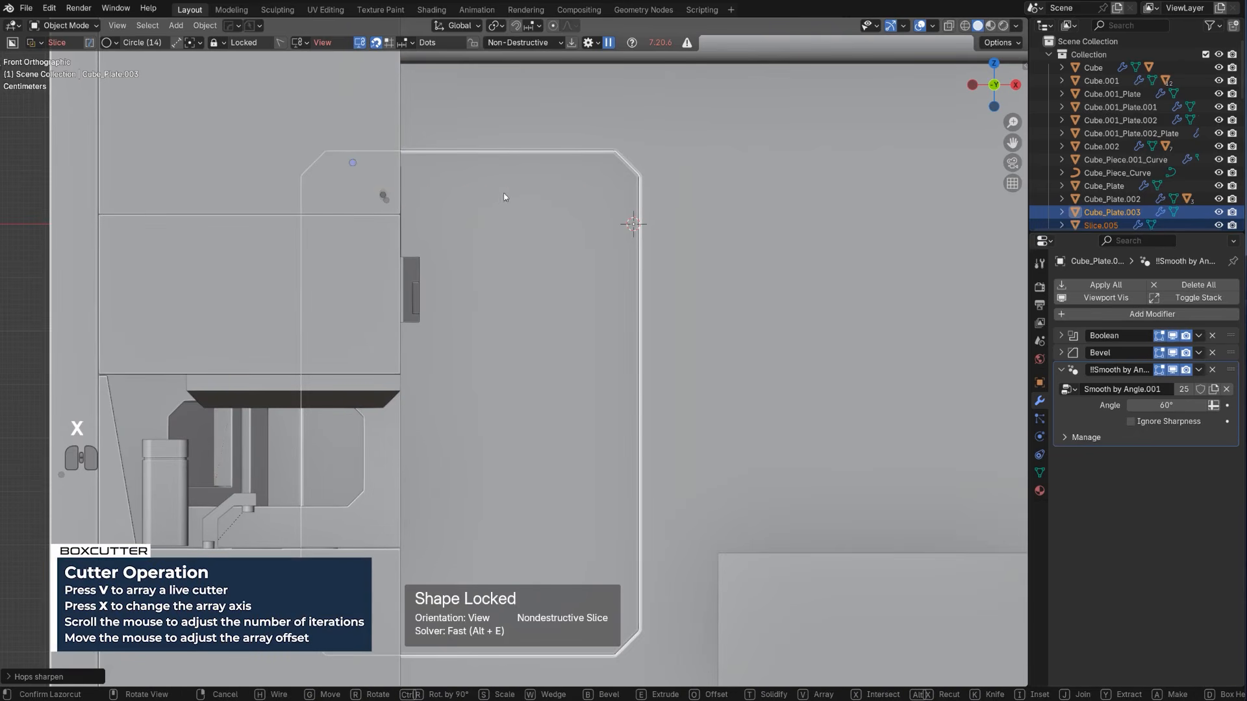
right_click(401, 206)
Cut six round holes about 0.020 in size along the plate's upper edge, arraying the BoxCutter circle at a distance of about 0.351
drag(341, 191, 355, 196)
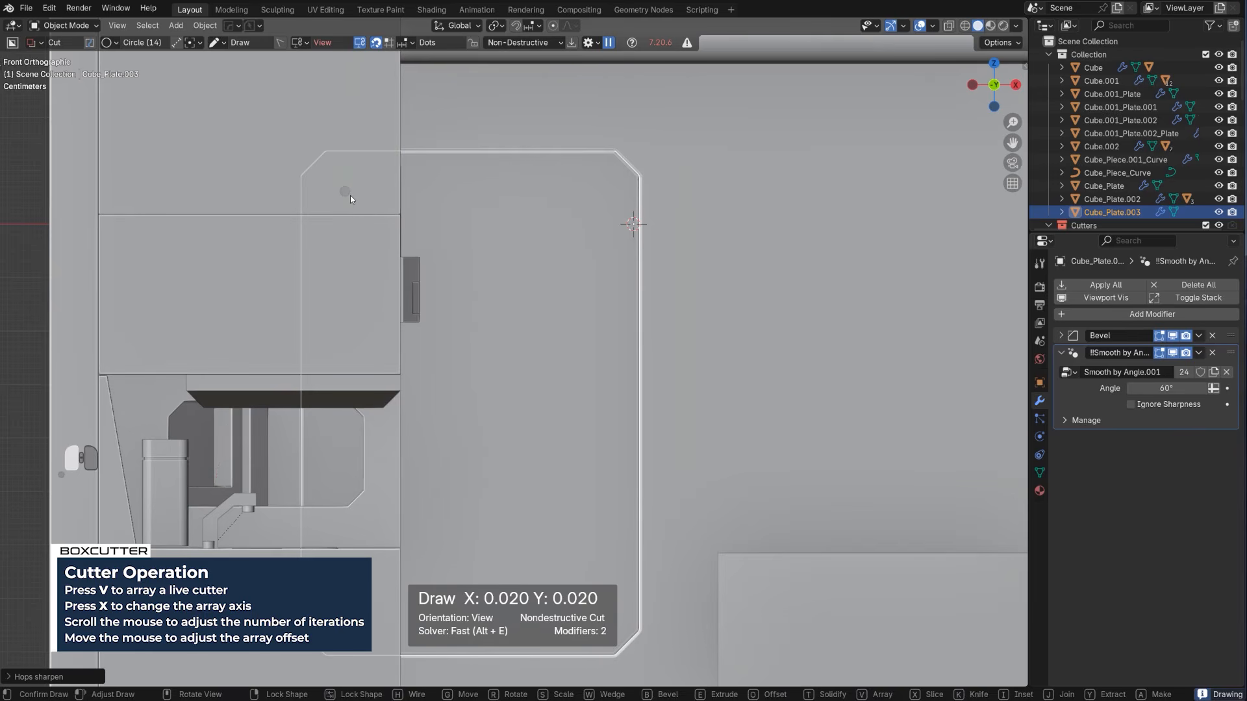
key(v)
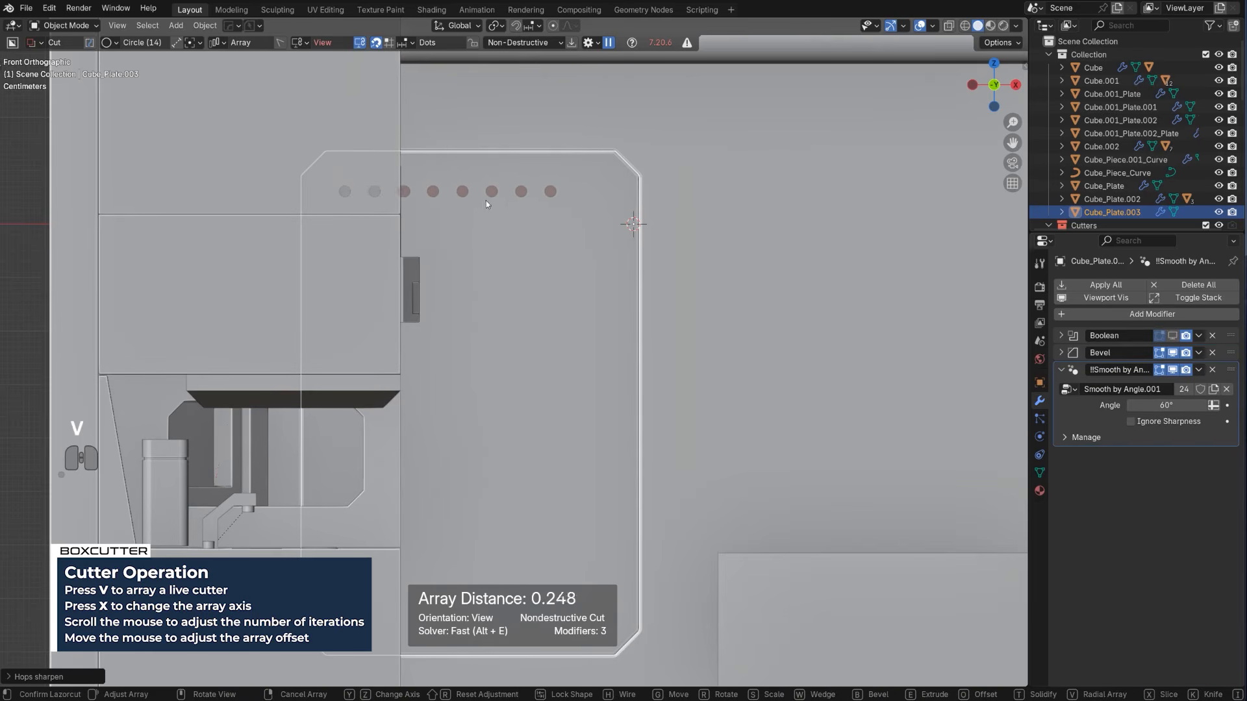
scroll(539, 196, up, 1)
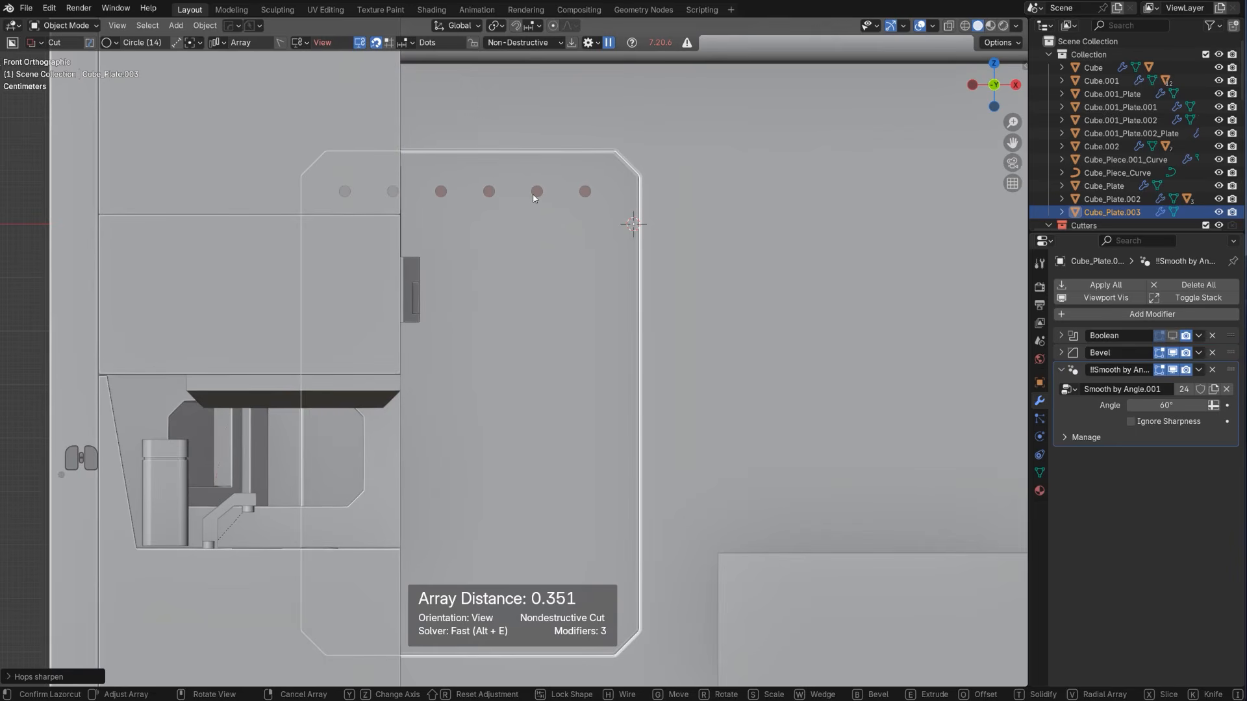
key(Tab)
click(532, 208)
Add a second HardOps array to the hole cutter, making ten rows down the plate with an offset of about -0.073
key(q)
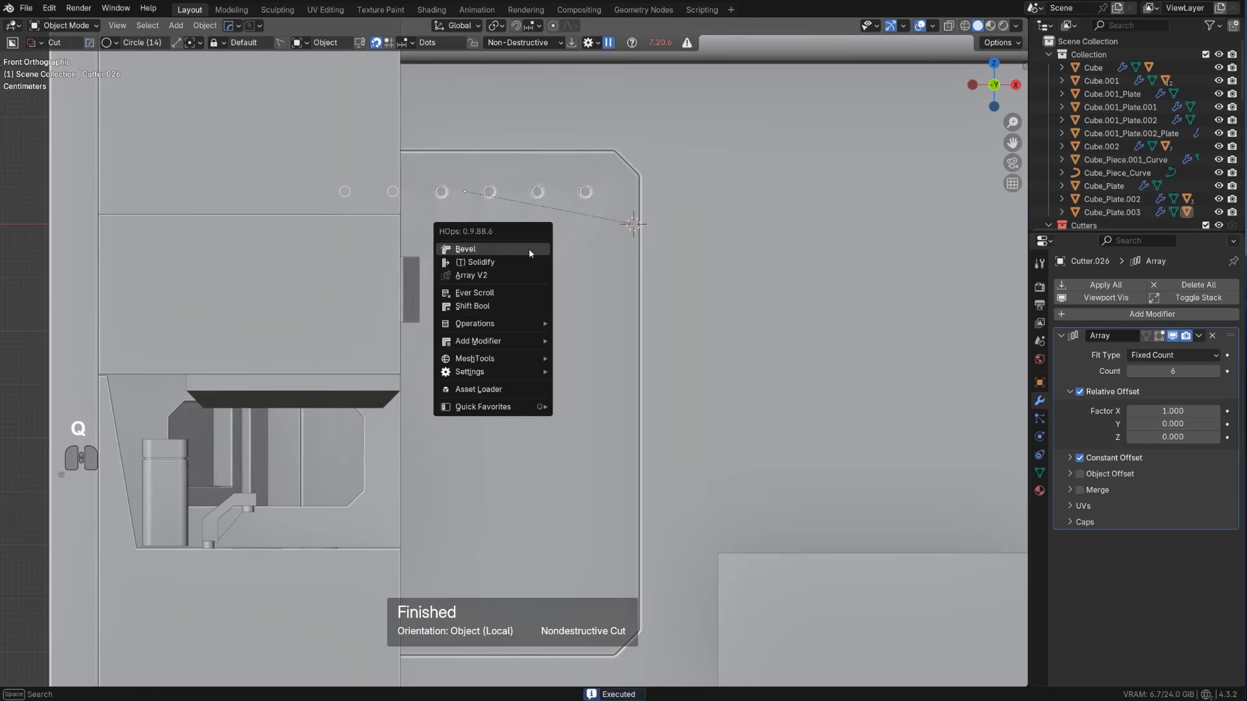
click(513, 276)
key(a)
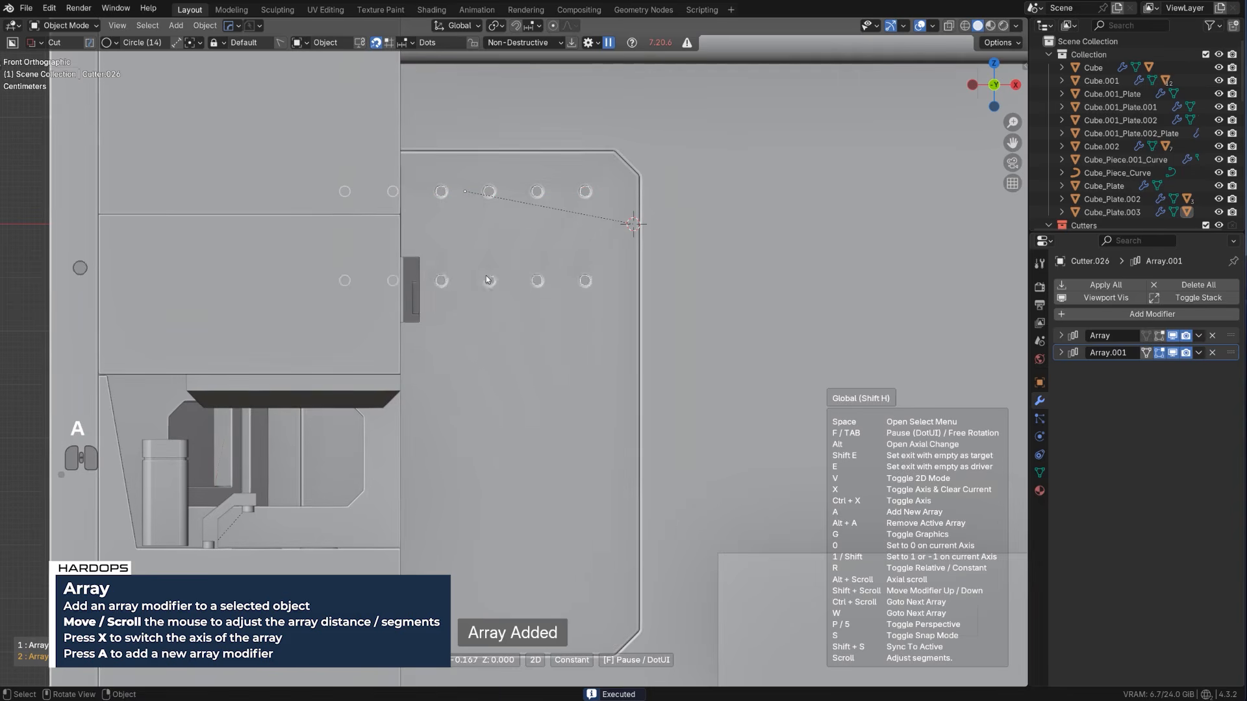
scroll(488, 276, up, 8)
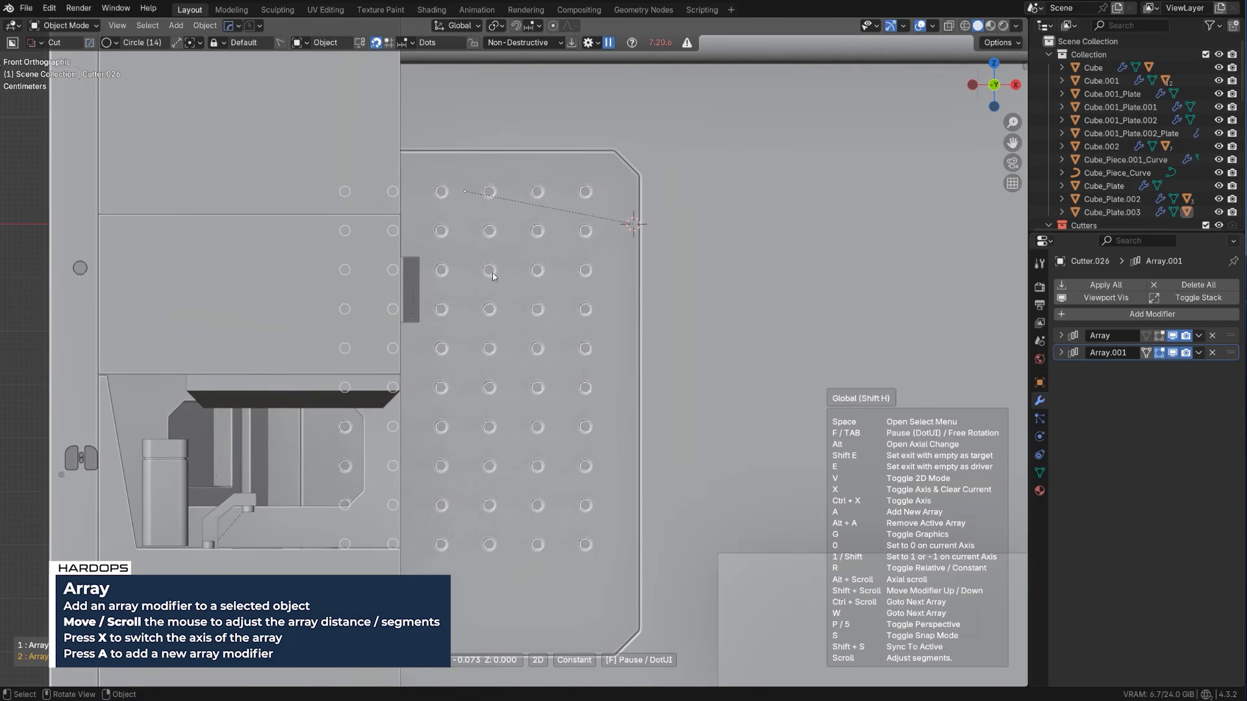
click(538, 290)
Add a Weighted Normal modifier with Keep Sharp to the perforated plate and clear the selection
click(608, 276)
key(q)
alt+click(626, 266)
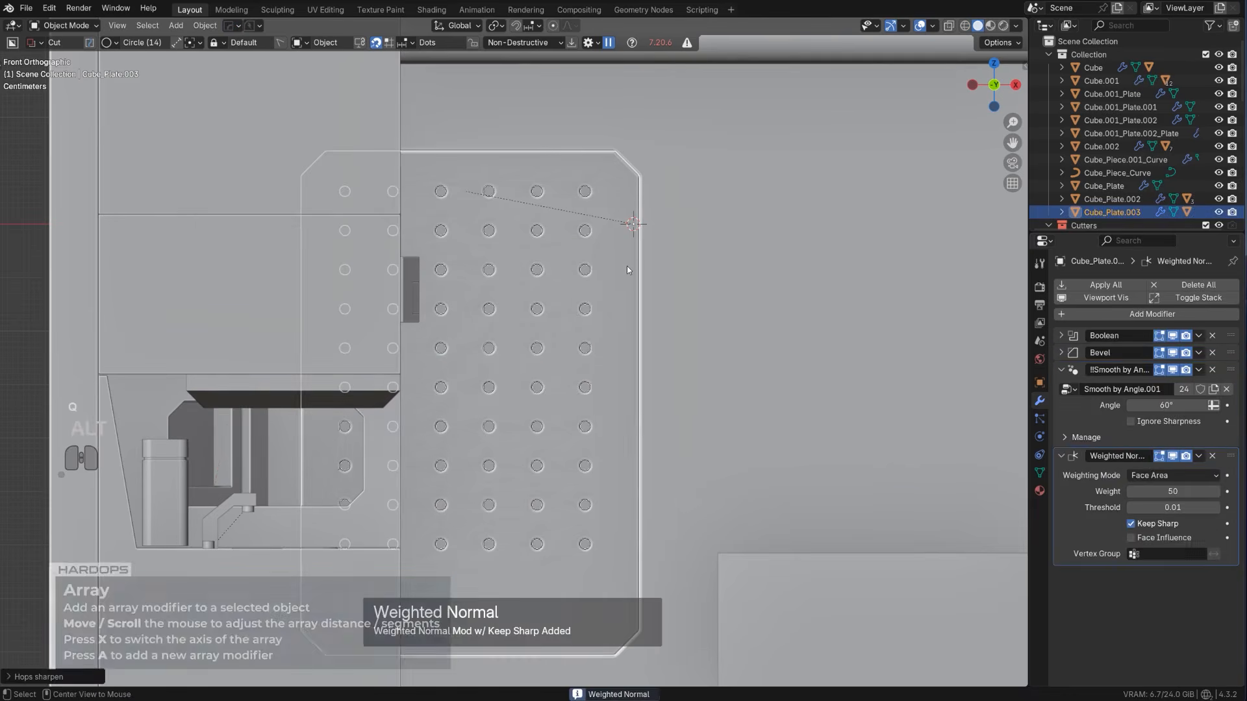
scroll(625, 268, down, 4)
middle_drag(604, 303, 495, 313)
key(shift+2)
key(KP_5)
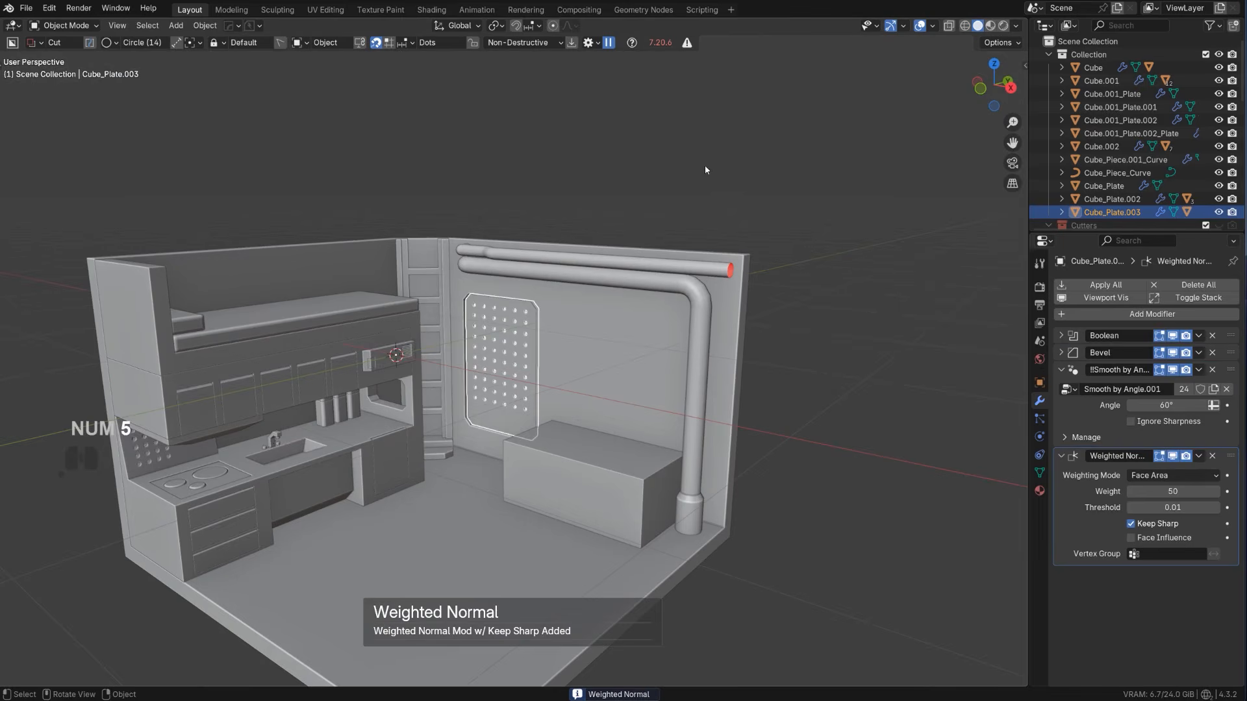
click(704, 165)
Select the low block beside the vertical pipe and face it in front orthographic view
scroll(457, 438, up, 5)
scroll(466, 425, down, 4)
mouse_move(481, 364)
shift+middle_down()
mouse_move(529, 275)
mouse_move(589, 380)
mouse_move(451, 268)
mouse_move(483, 344)
shift+middle_up()
scroll(529, 276, up, 2)
scroll(529, 277, down, 5)
scroll(590, 381, up, 3)
scroll(451, 268, up, 3)
scroll(493, 347, up, 1)
click(704, 387)
scroll(611, 413, down, 2)
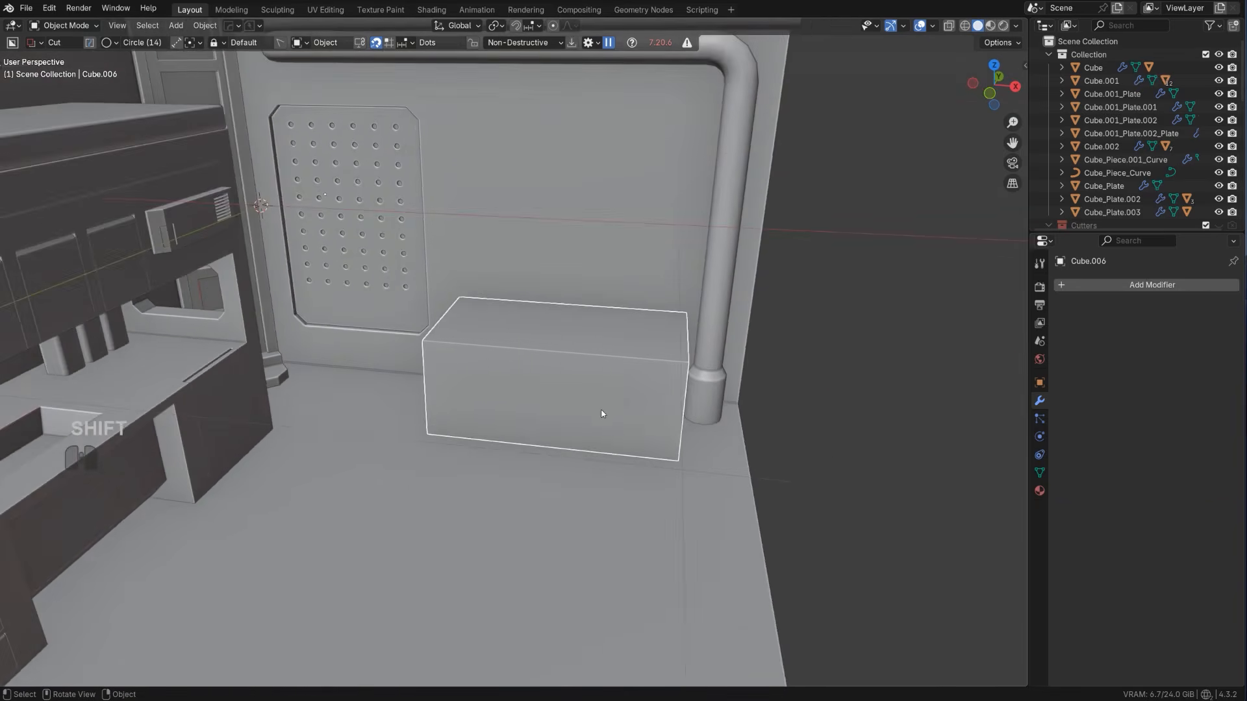
alt+middle_drag(604, 415, 575, 403)
key(KP_5)
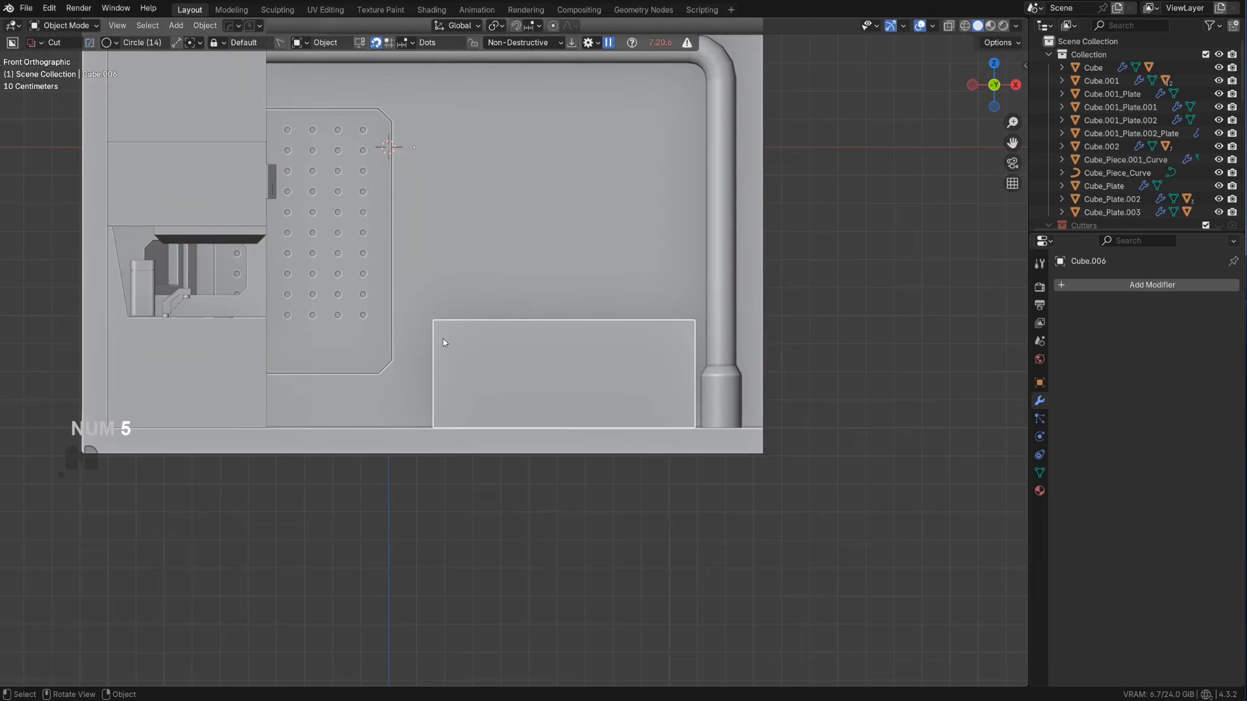
drag(447, 335, 541, 434)
right_click(541, 434)
right_click(540, 433)
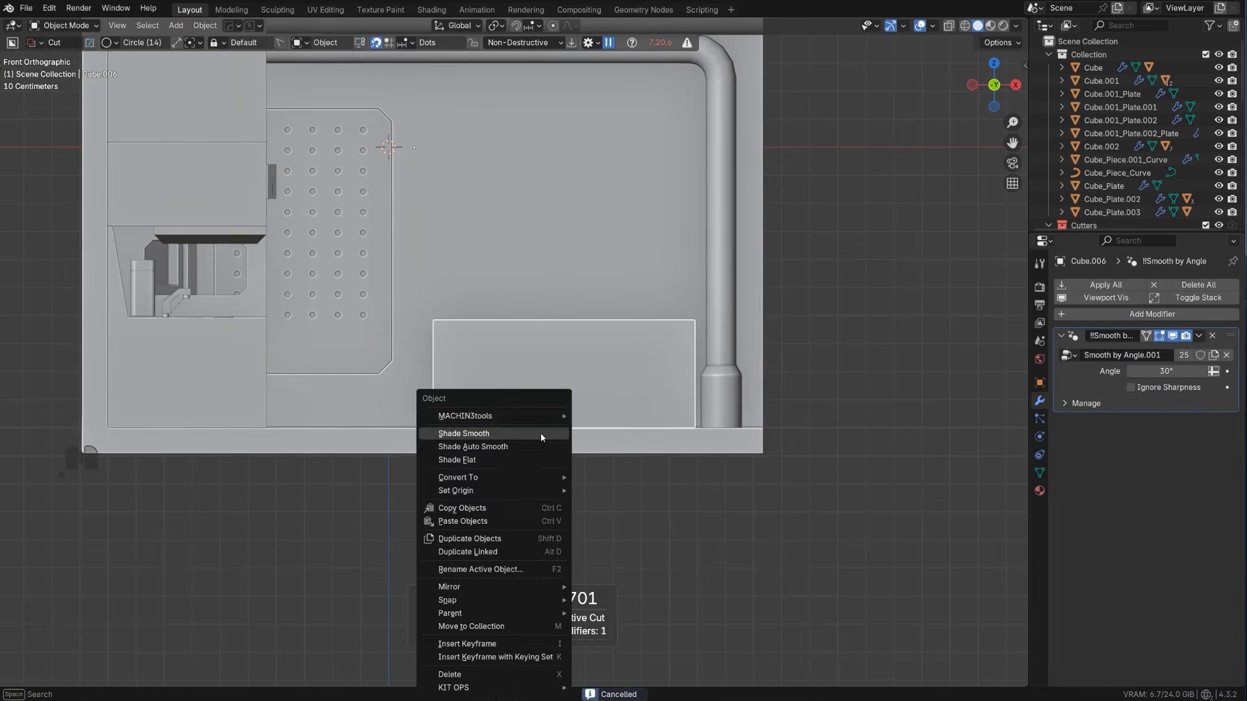
key(d)
click(539, 430)
click(564, 367)
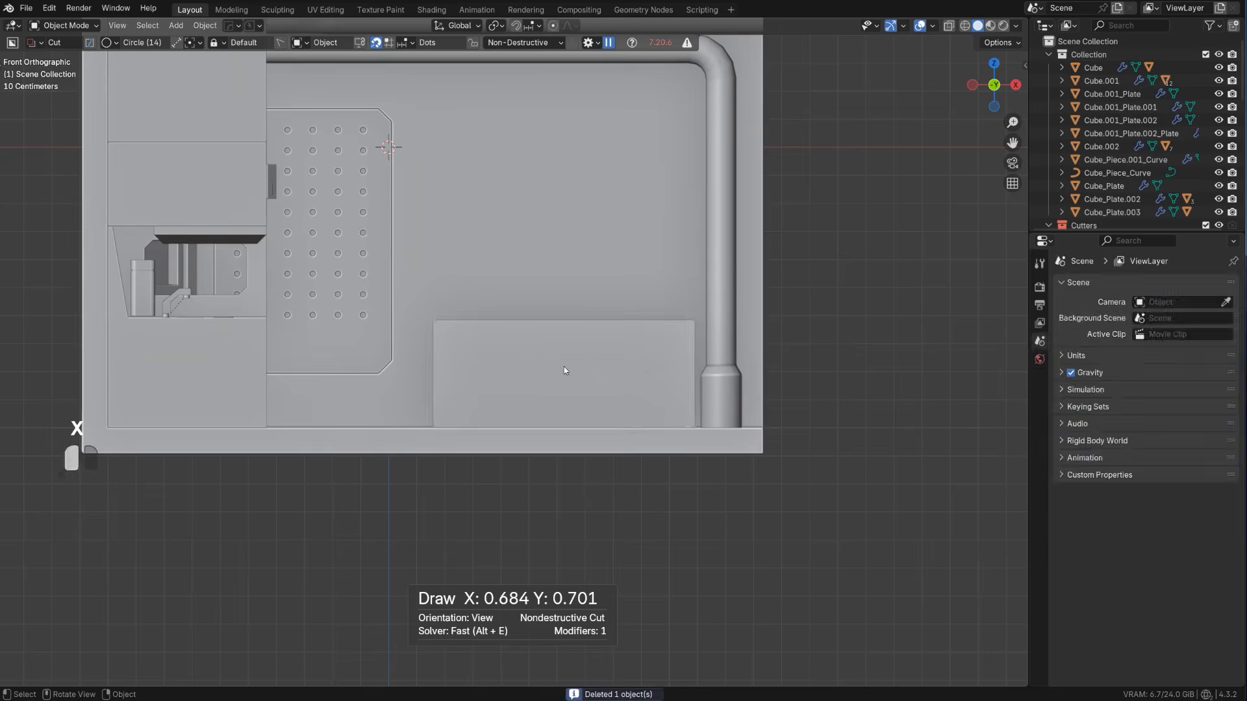
click(564, 368)
key(s)
right_click(564, 367)
Cut a rectangular opening through the lower part of the low block with a BoxCutter box, leaving a desk top and side supports
key(d)
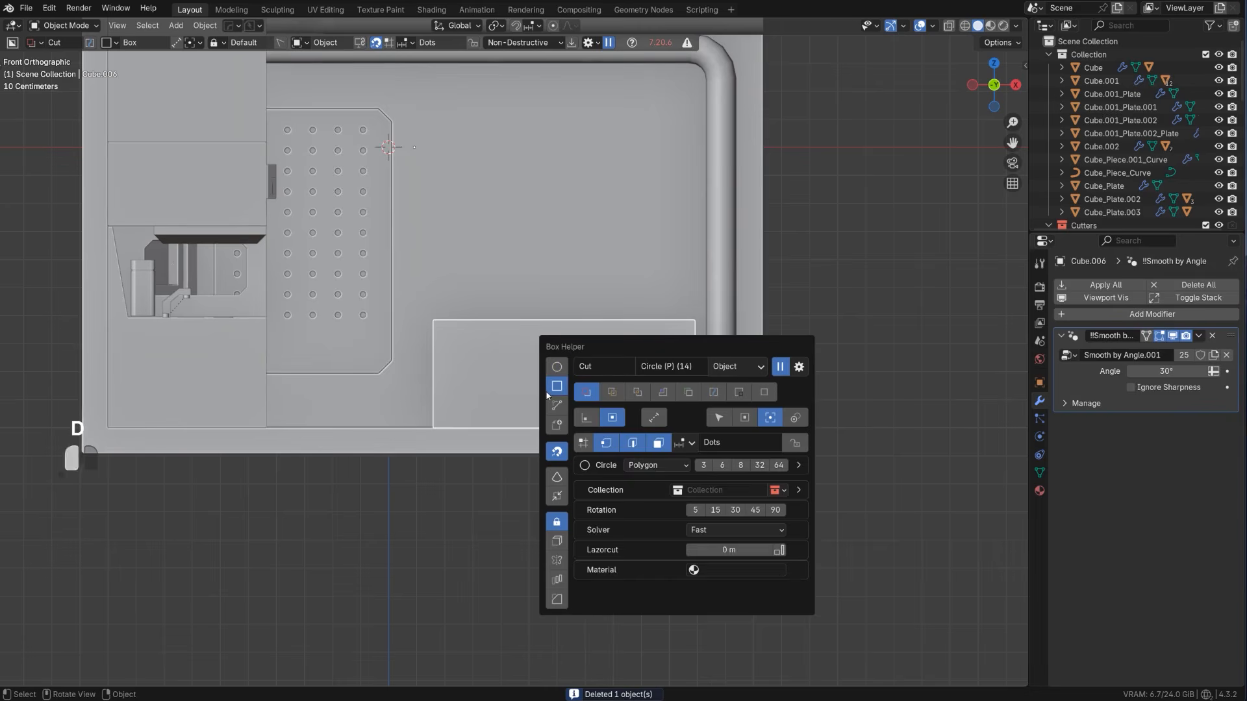
mouse_move(448, 342)
mouse_down()
mouse_move(496, 360)
mouse_move(648, 472)
mouse_move(637, 487)
mouse_up()
key(space)
mouse_move(638, 487)
middle_down()
mouse_move(657, 465)
mouse_move(585, 370)
middle_up()
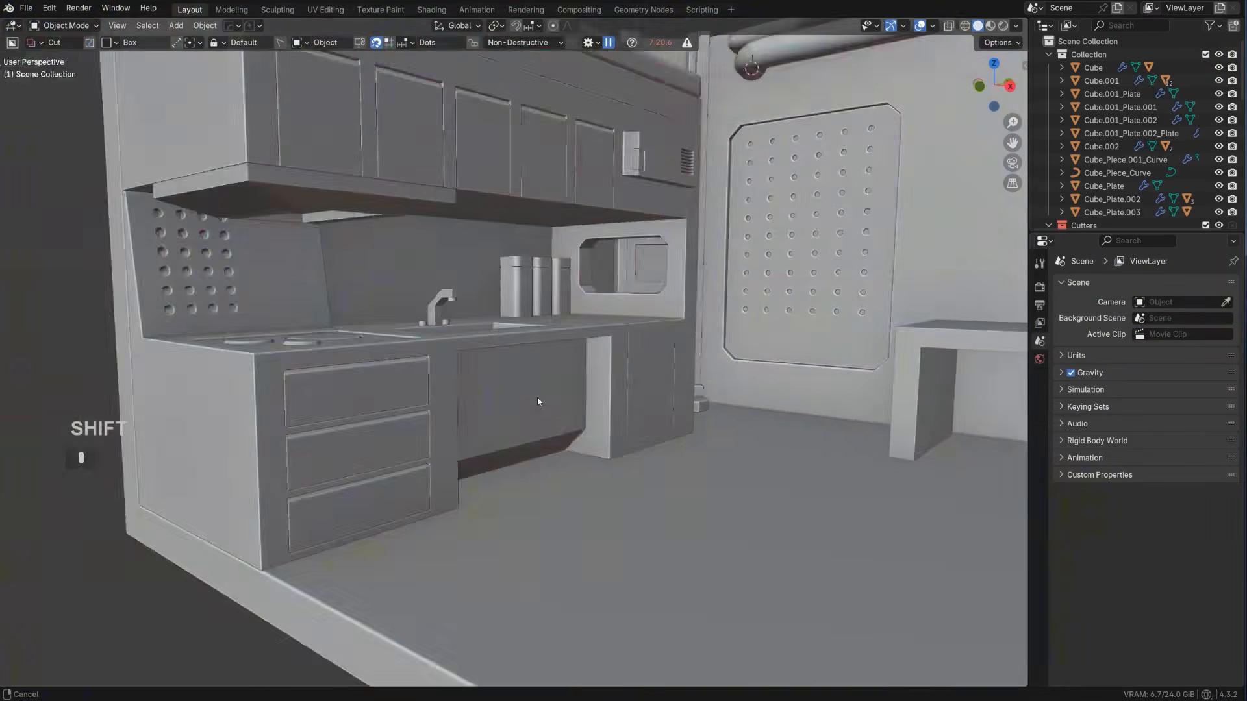
shift+middle_drag(537, 402, 119, 354)
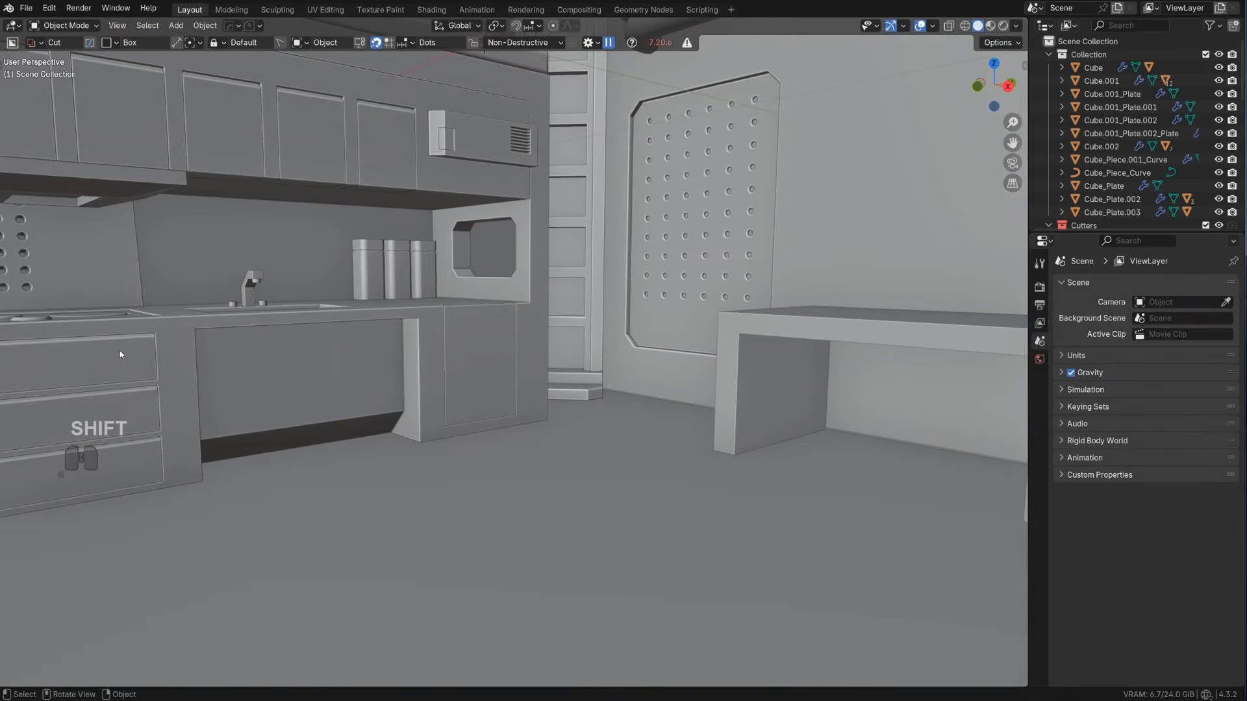
Draw a BoxCutter box about 0.180 by 0.064 on the front of the desk's support next to the vertical pipe
scroll(533, 390, down, 5)
alt+middle_drag(508, 351, 677, 290)
key(KP_5)
shift+middle_drag(647, 410, 769, 559)
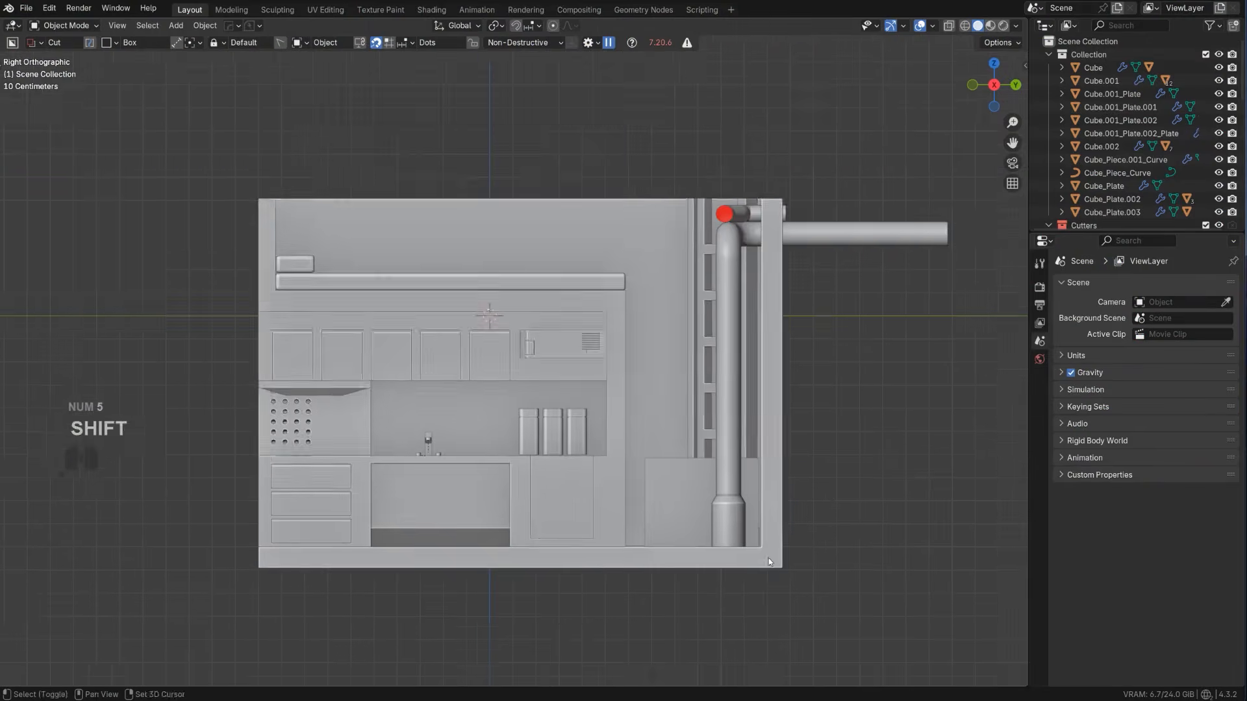
scroll(695, 522, up, 3)
alt+middle_drag(685, 517, 584, 484)
scroll(578, 468, up, 1)
shift+middle_drag(575, 451, 689, 234)
scroll(508, 355, up, 5)
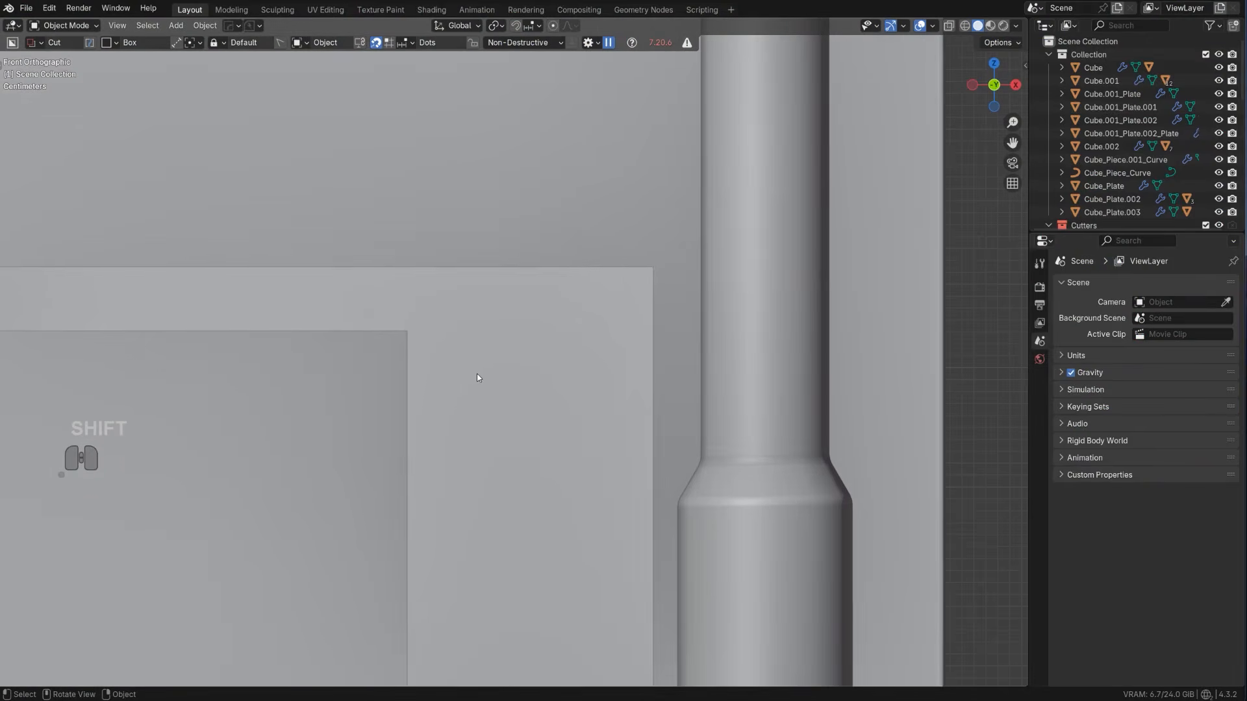
click(422, 358)
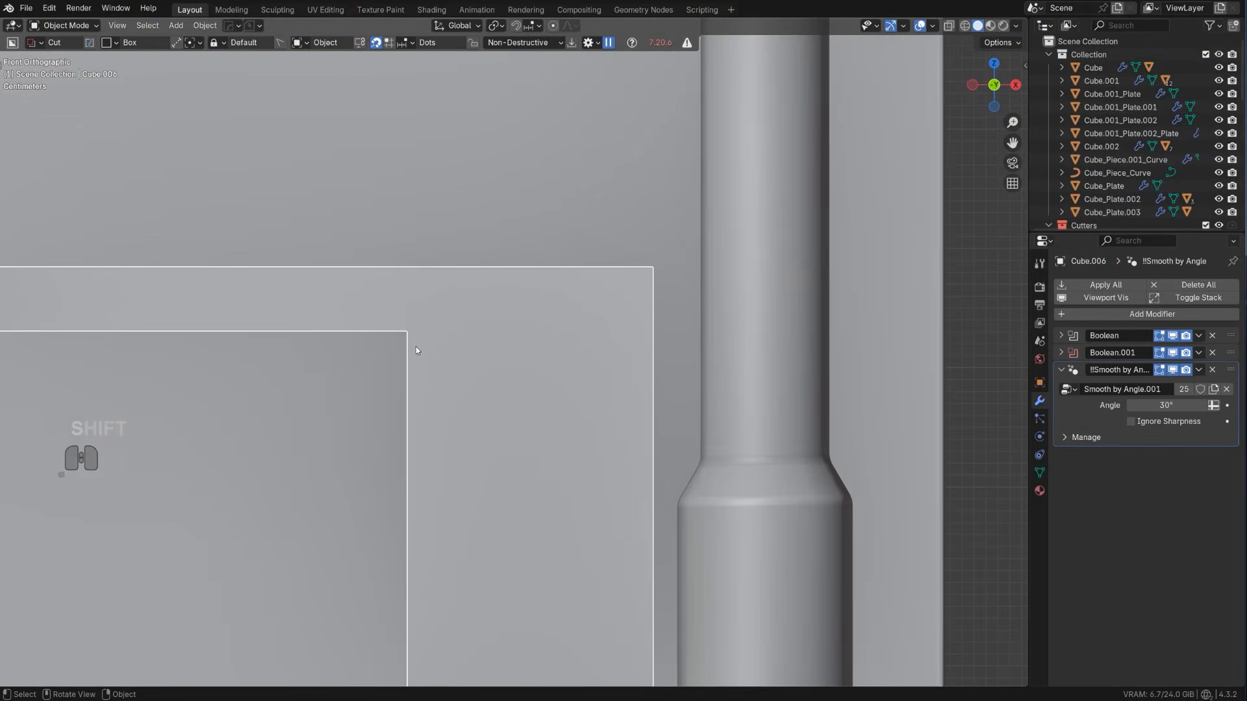
double_click(417, 349)
right_click(466, 369)
drag(422, 333, 638, 407)
key(x)
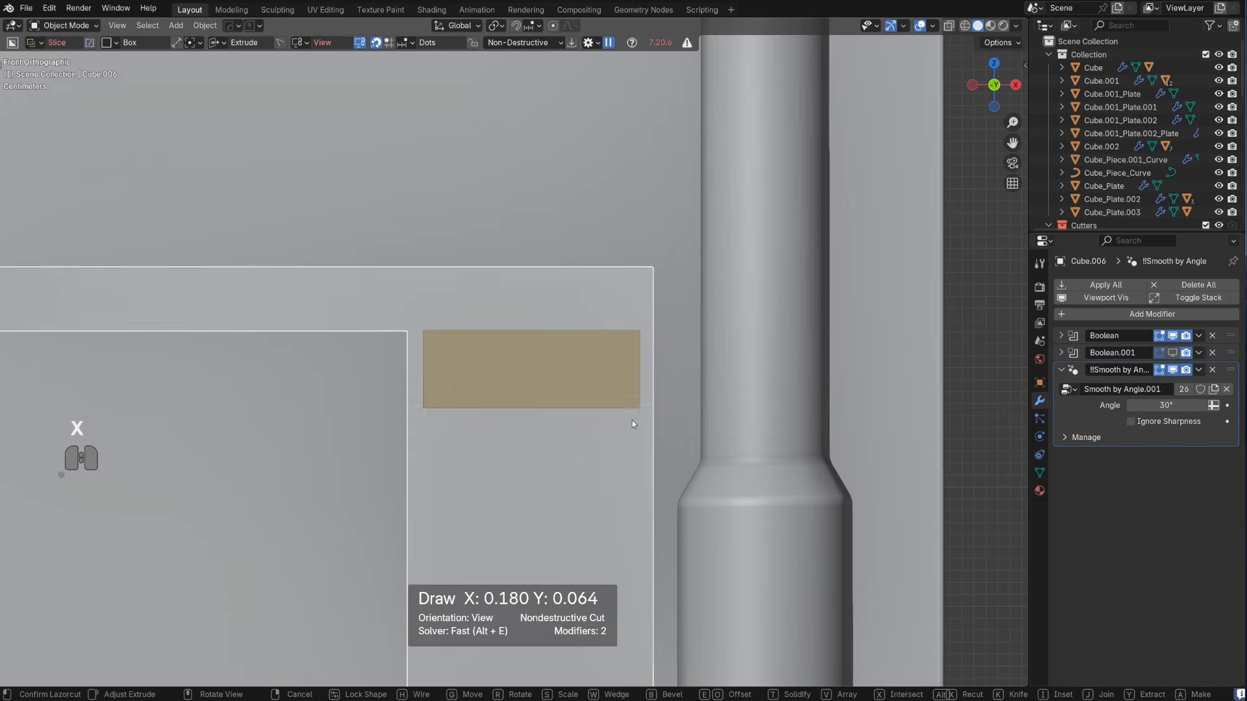
key(x)
key(x)
Array the box cutter vertically into three drawer shapes with an array distance of about 0.032
key(v)
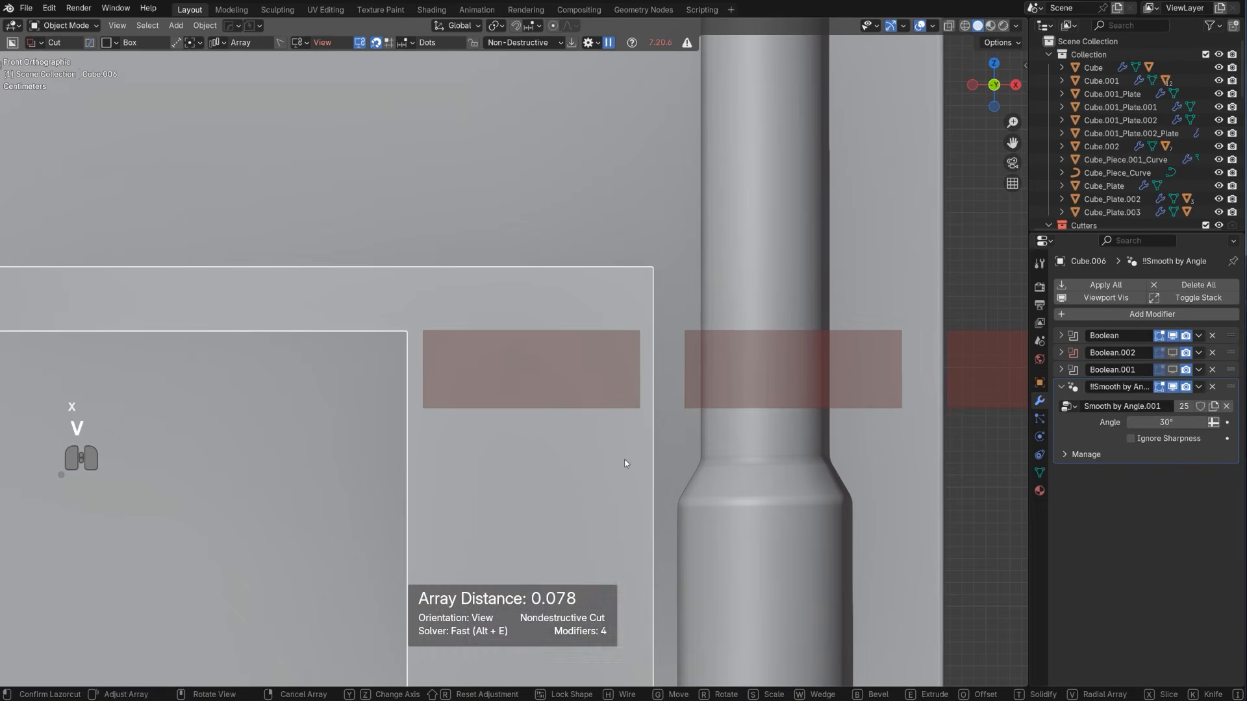
key(x)
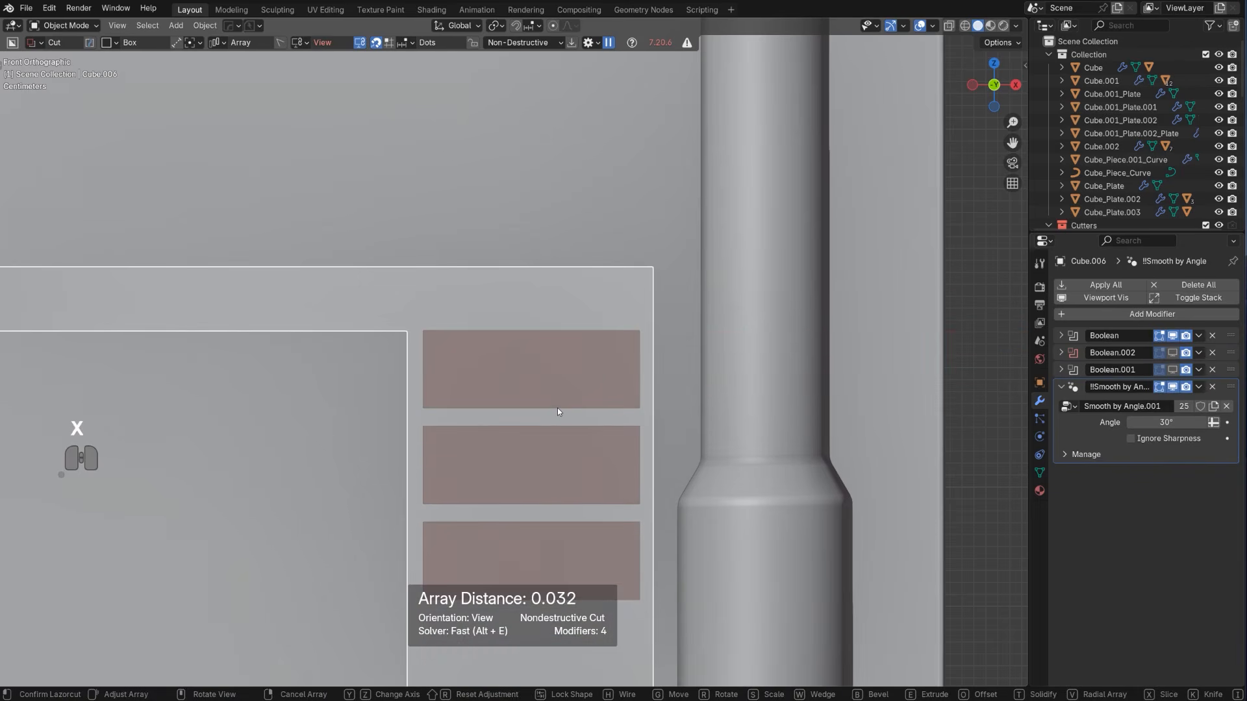
key(Tab)
Slice the three drawers out of the desk support at a depth of about 0.083 and apply HardOps Csharp to them
middle_drag(557, 408, 548, 398)
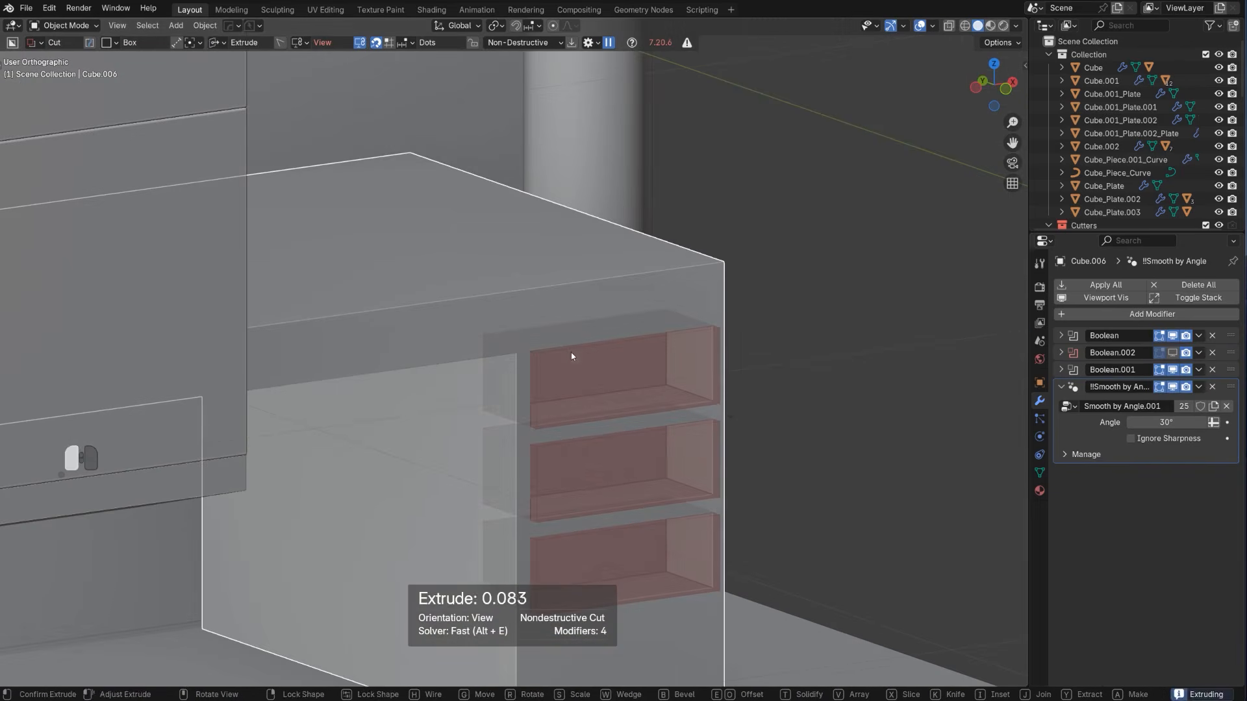
key(x)
key(space)
scroll(587, 360, up, 1)
key(q)
ctrl+click(599, 361)
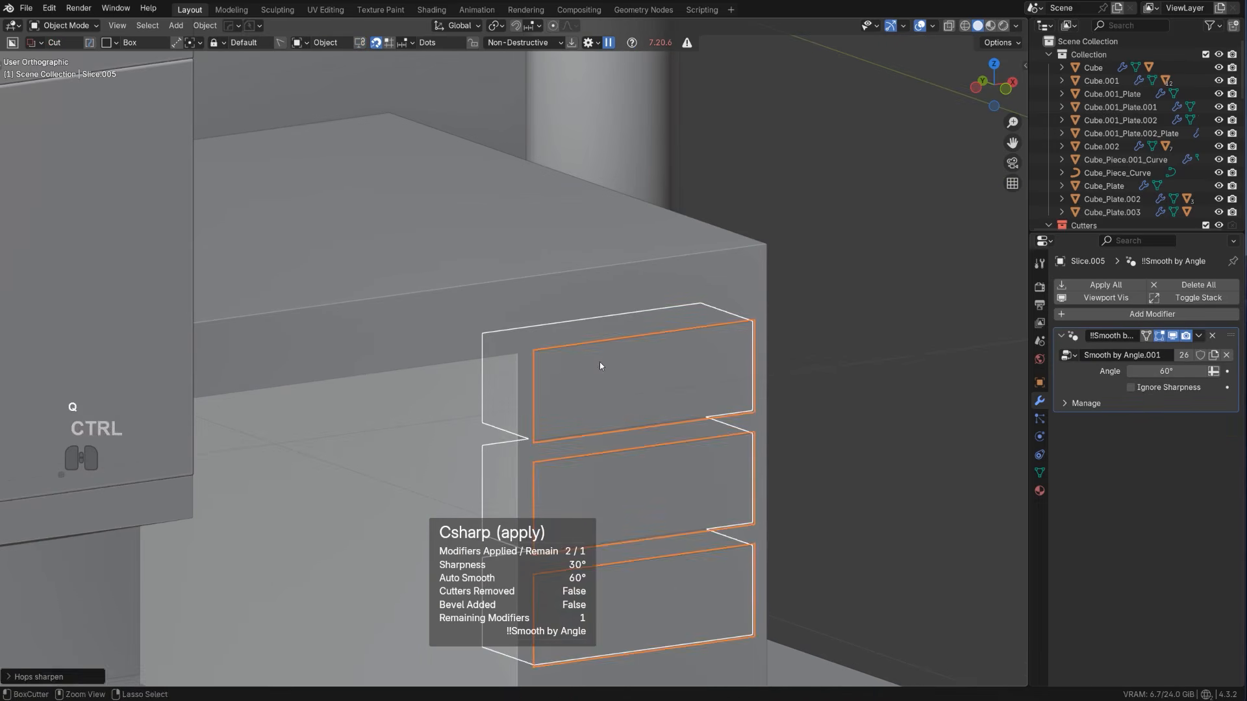
Bevel the upper front edges of the three drawers by about 0.0077 m with 2 segments
key(Tab)
key(alt+a)
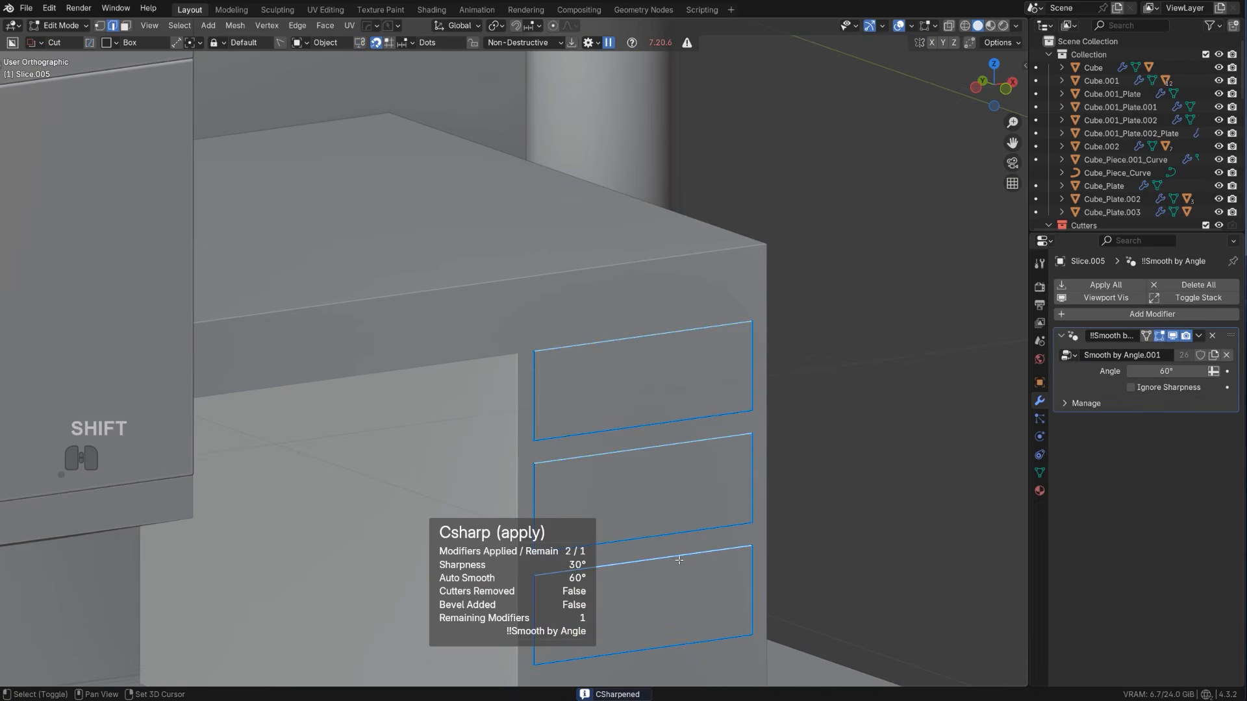
key(ctrl+b)
key(ctrl+b)
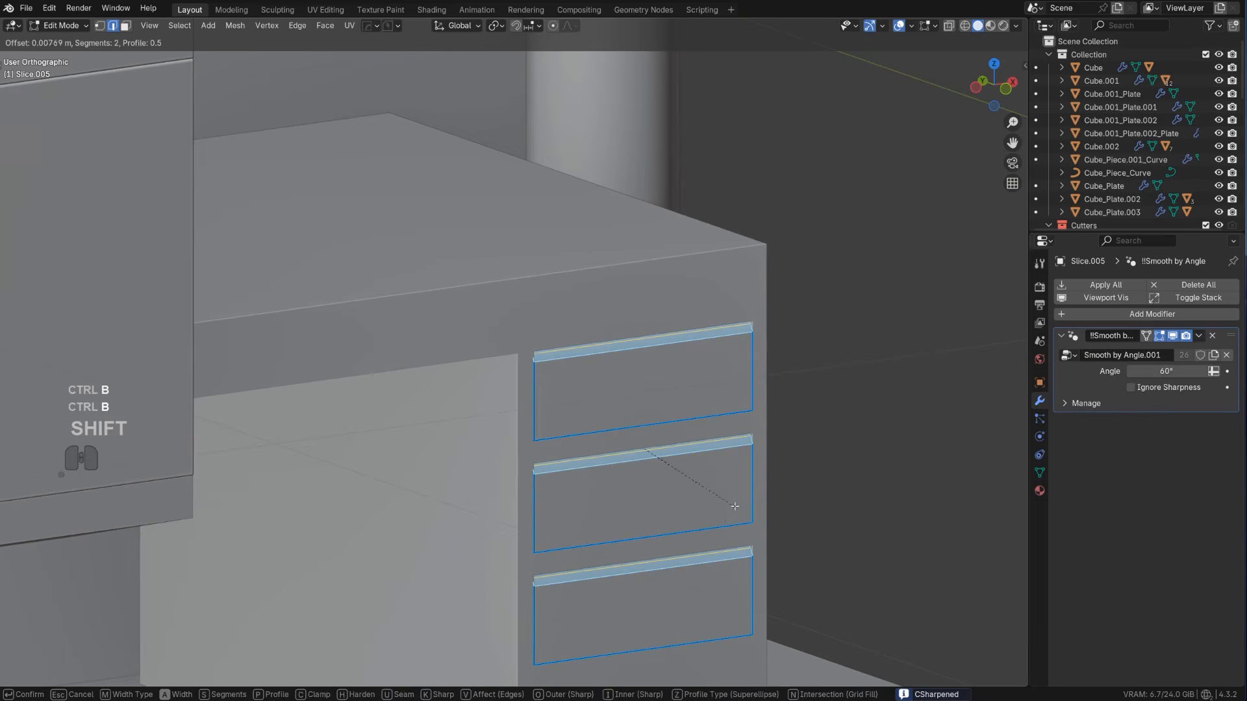
click(735, 506)
key(Tab)
Apply the desk body's booleans with HardOps Csharp
scroll(611, 307, down, 2)
click(611, 307)
key(q)
ctrl+click(609, 306)
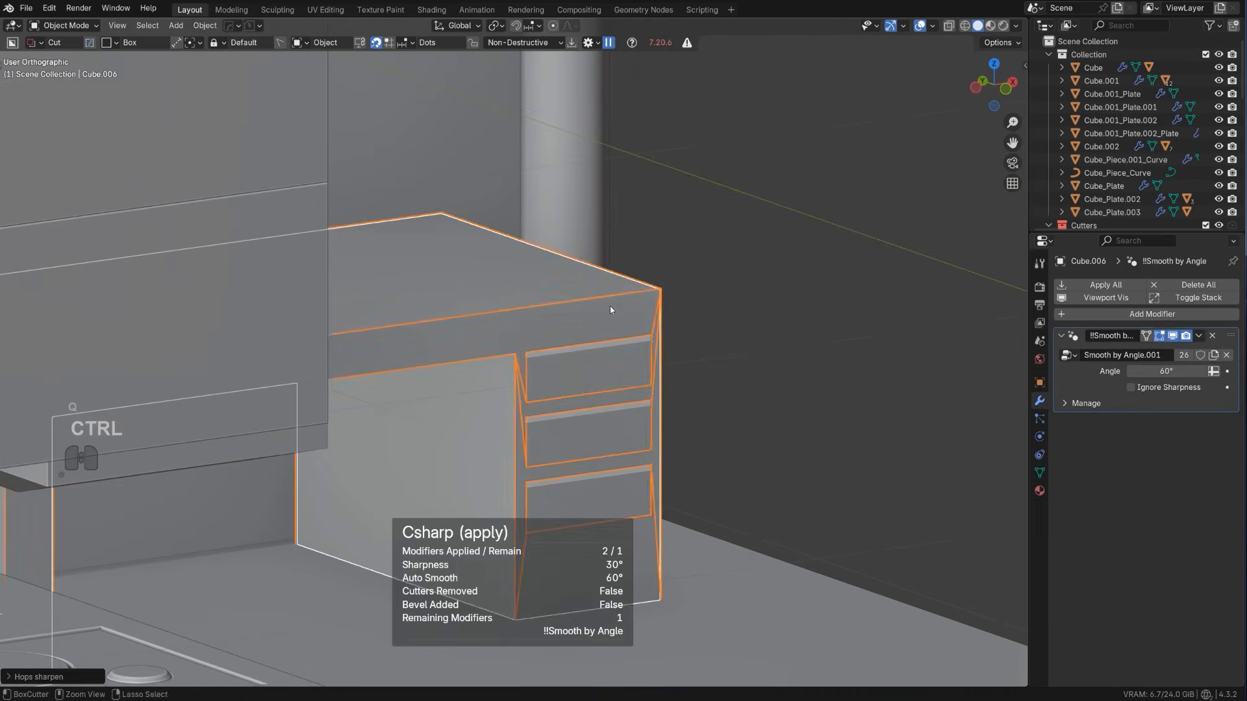
Cut a rectangular notch through the bottom of the desk's plain support at a depth of about 0.082, leaving two feet
scroll(611, 307, down, 4)
key(shift+2)
scroll(612, 338, down, 3)
key(KP_5)
middle_drag(603, 369, 516, 349)
scroll(425, 351, down, 2)
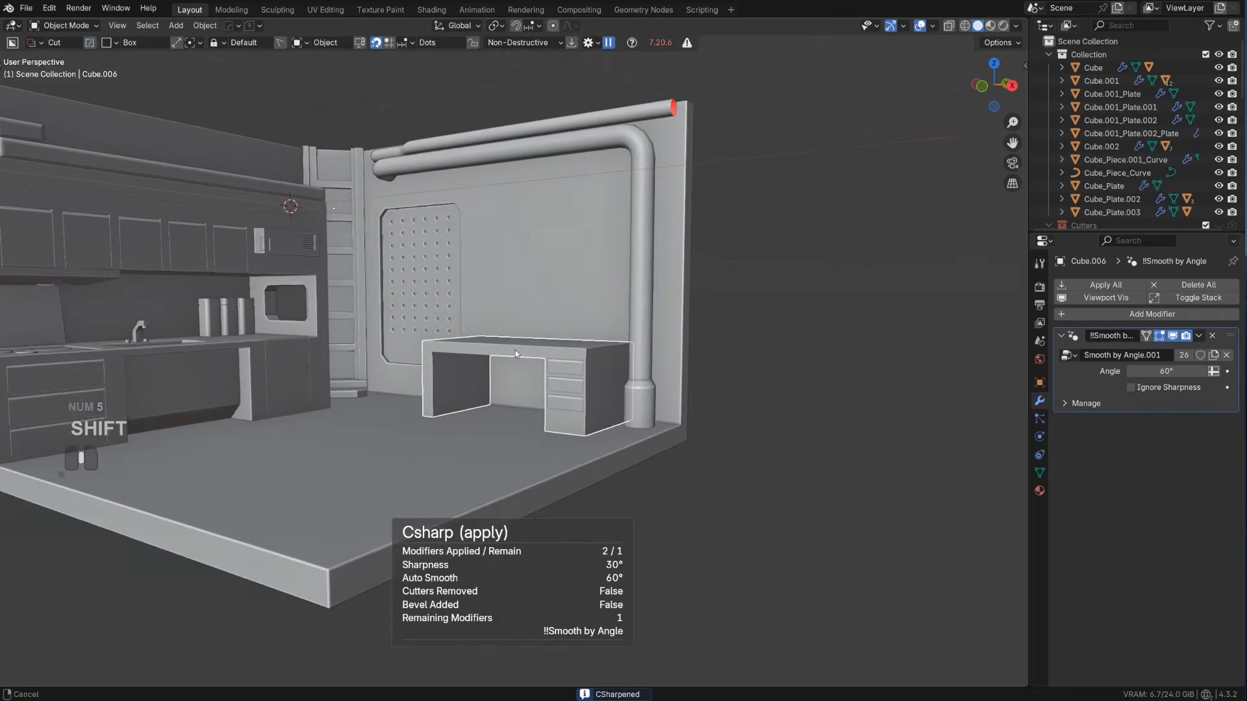
scroll(516, 349, up, 8)
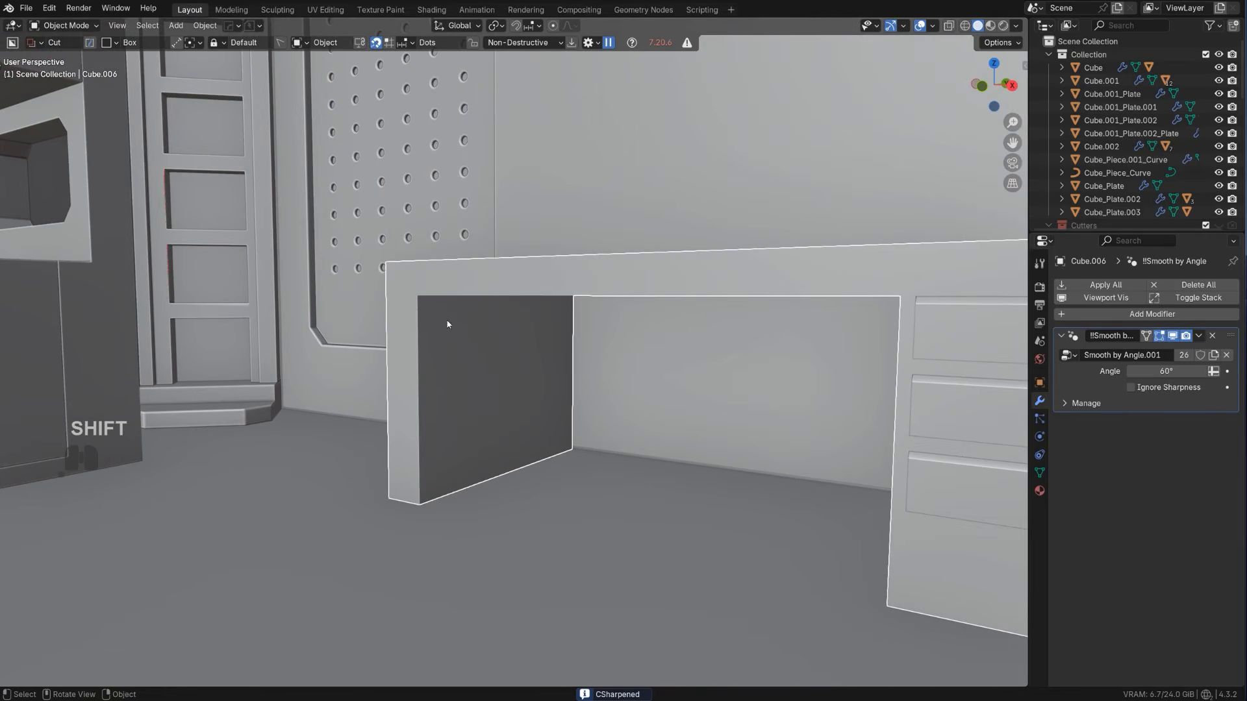
drag(542, 445, 456, 541)
click(345, 514)
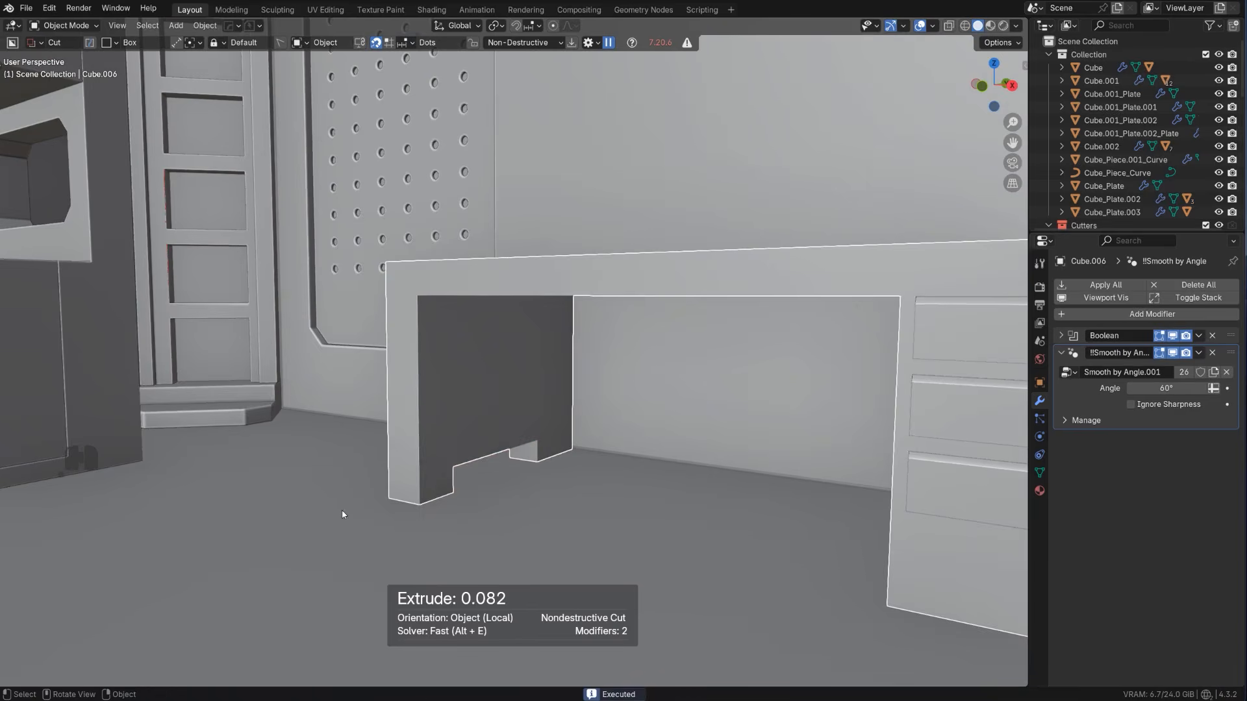
Bevel the outer and inner upper corner edges above the desk's plain support into single-segment chamfers
scroll(446, 428, down, 5)
scroll(441, 389, up, 4)
middle_drag(445, 359, 520, 384)
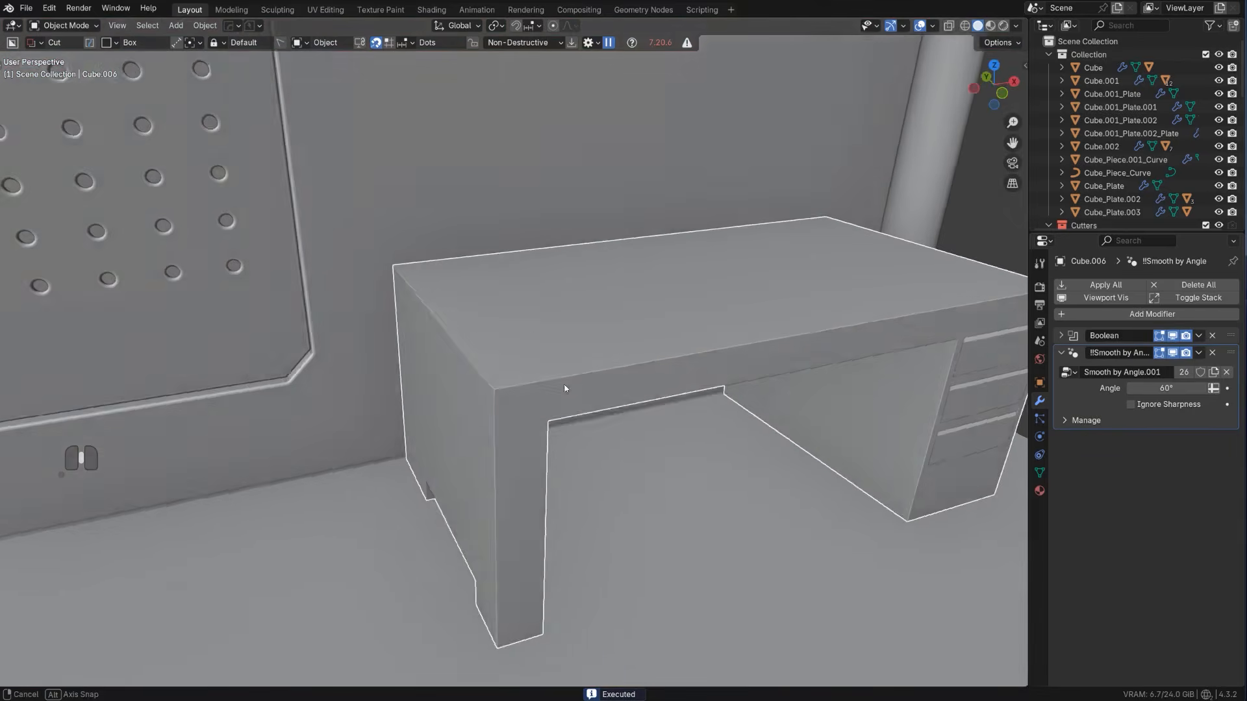
key(Tab)
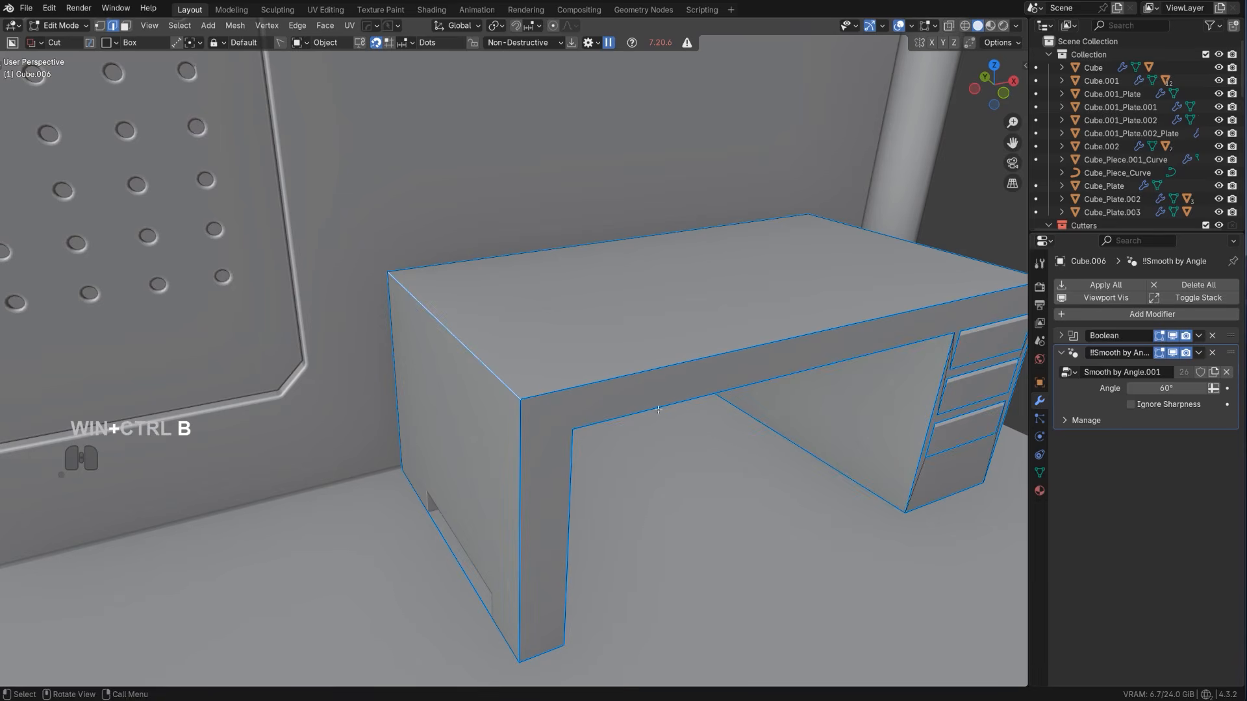
right_click(503, 378)
key(Escape)
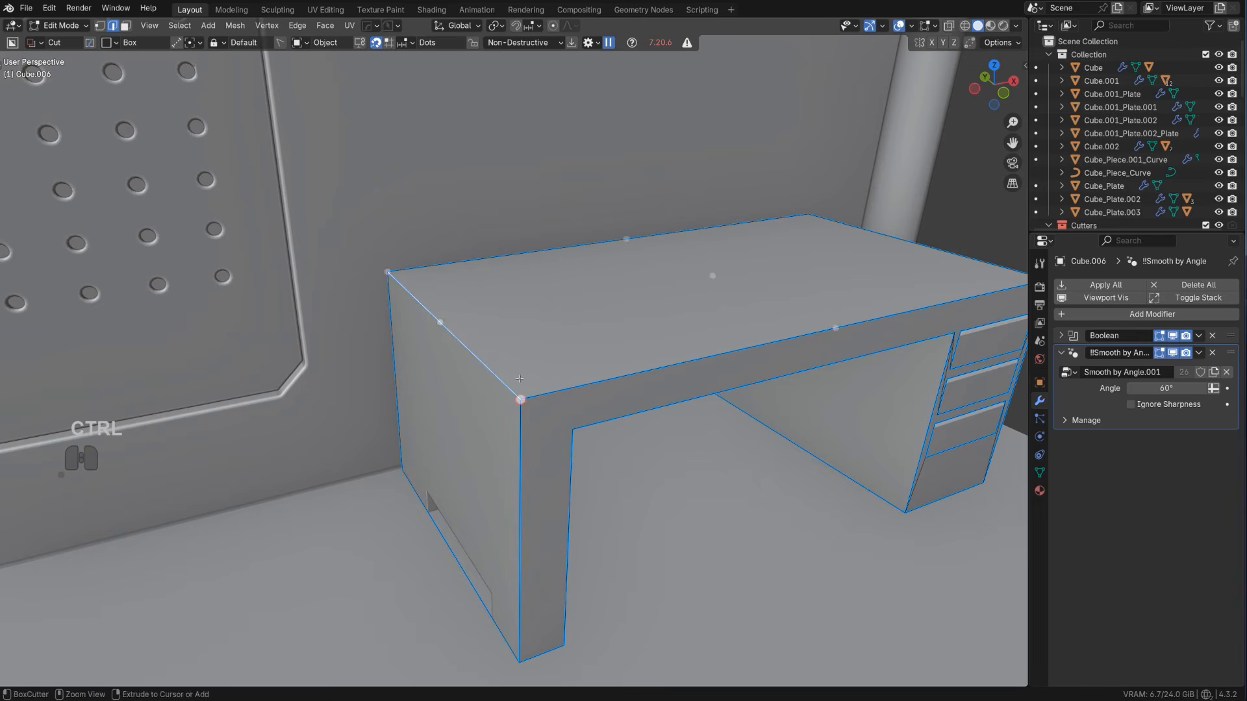
key(ctrl+b)
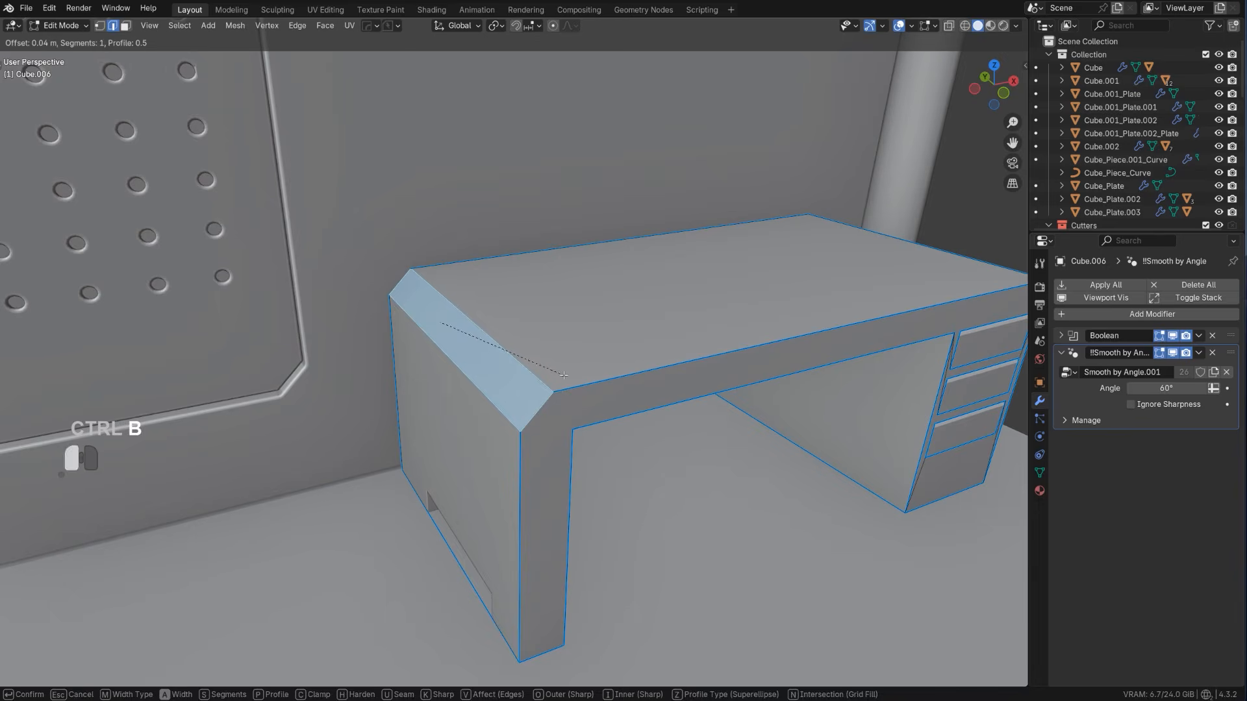
click(563, 375)
middle_drag(564, 375, 443, 361)
key(ctrl+z)
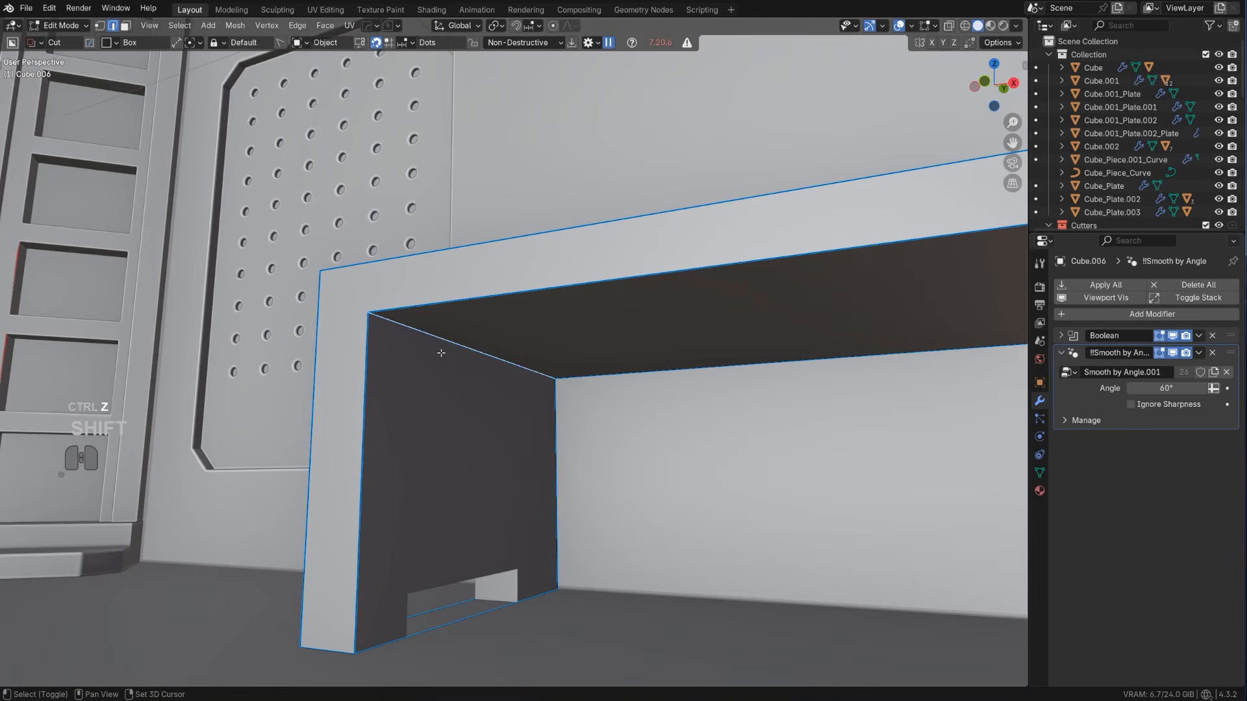
key(ctrl+b)
click(506, 383)
key(Tab)
Cut a wide window opening with chamfered corners through the room wall above the desk
scroll(572, 281, down, 7)
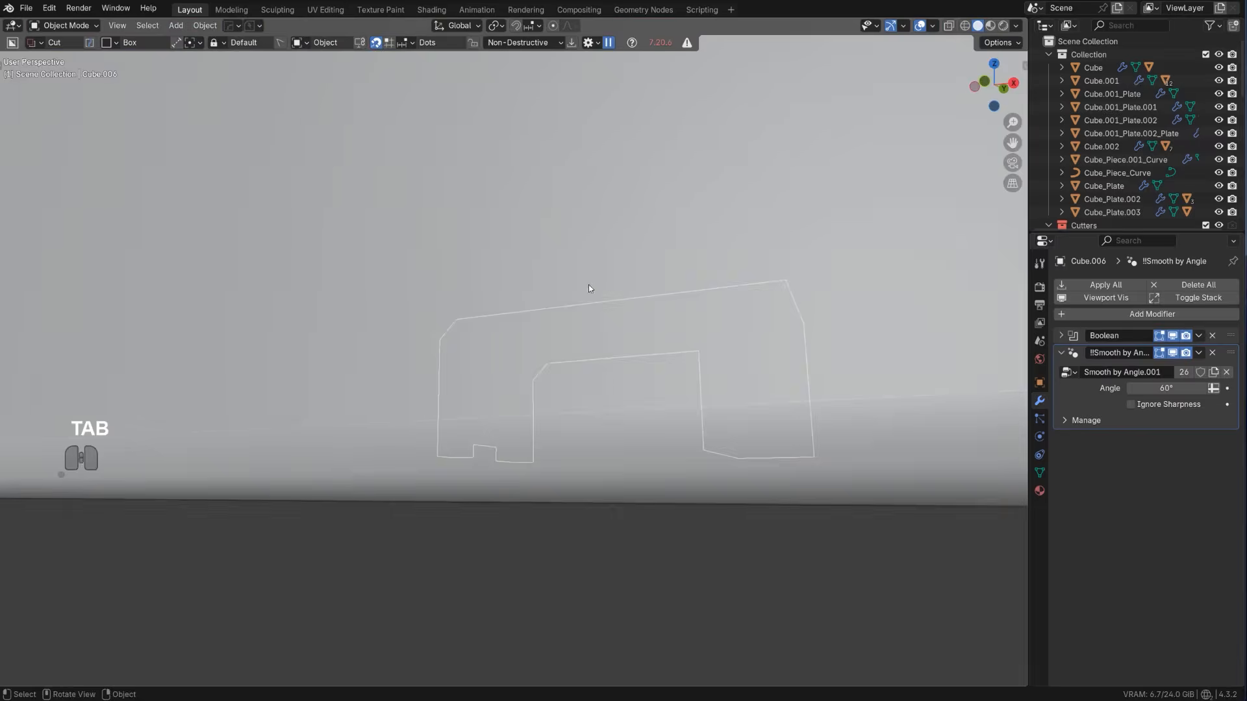
middle_drag(588, 284, 590, 333)
scroll(604, 349, up, 2)
scroll(589, 333, up, 2)
middle_drag(587, 333, 595, 334)
shift+middle_drag(595, 335, 590, 331)
scroll(591, 327, down, 2)
middle_drag(600, 270, 520, 266)
click(492, 250)
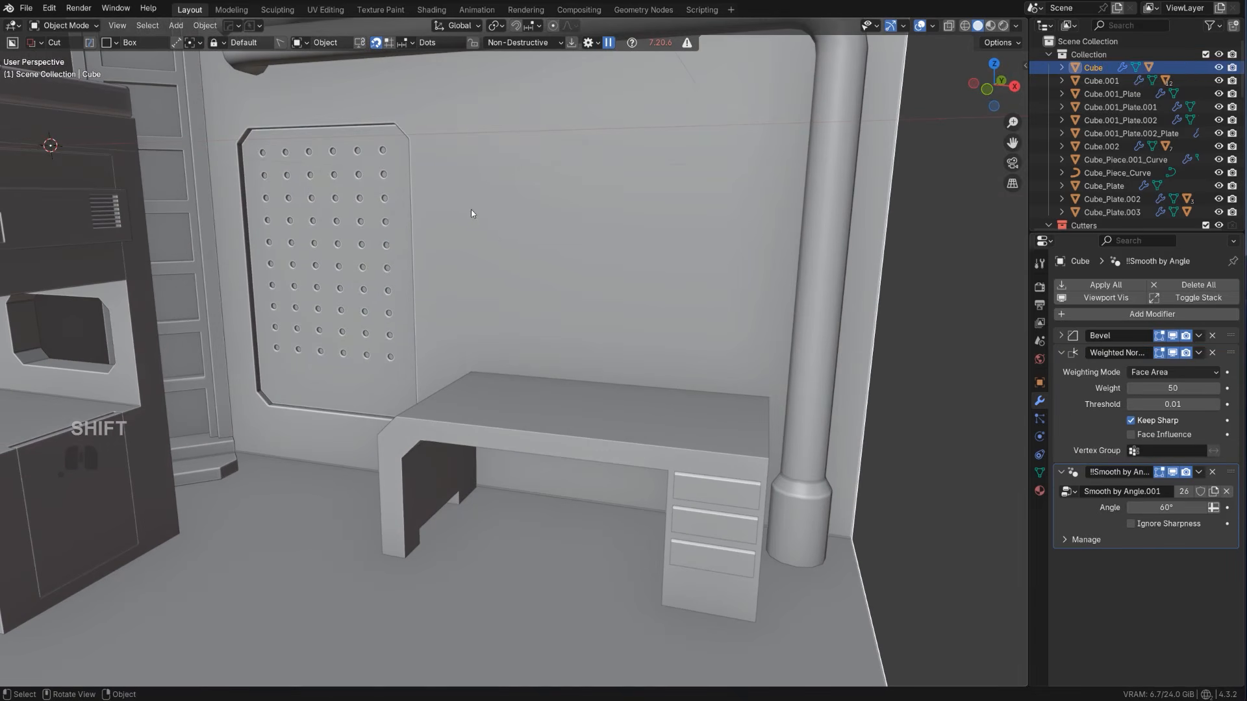
drag(456, 229, 768, 373)
key(b)
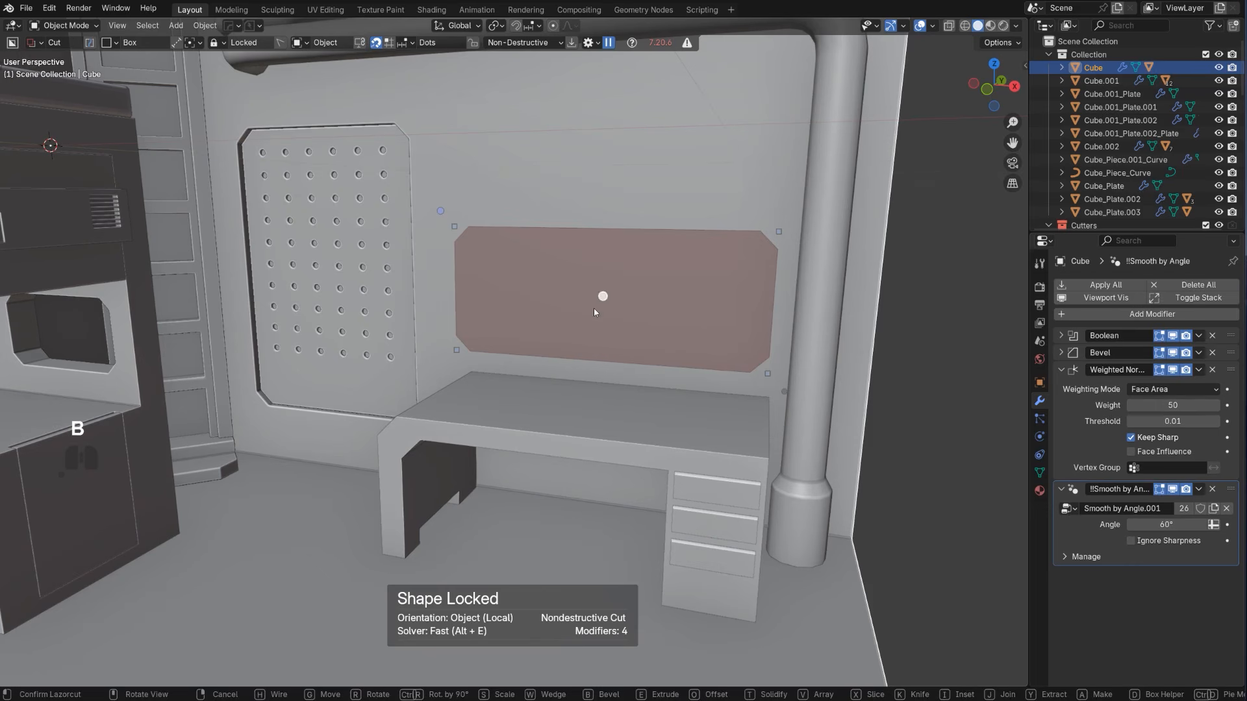
shift+click(948, 285)
Convert the window cut into a slash with HardOps Shift Bool to create a separate window piece
scroll(649, 306, down, 6)
middle_drag(585, 326, 497, 347)
scroll(529, 321, up, 6)
shift+middle_drag(517, 276, 505, 330)
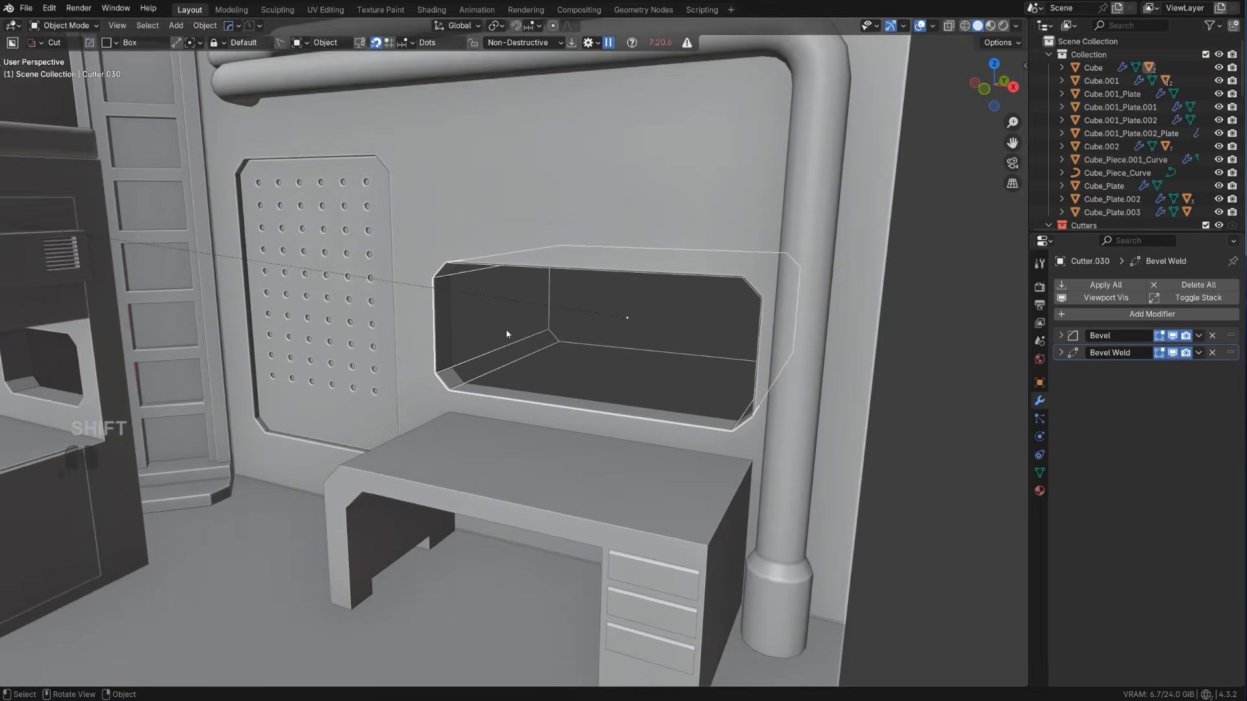
scroll(509, 320, up, 2)
scroll(512, 310, down, 5)
key(q)
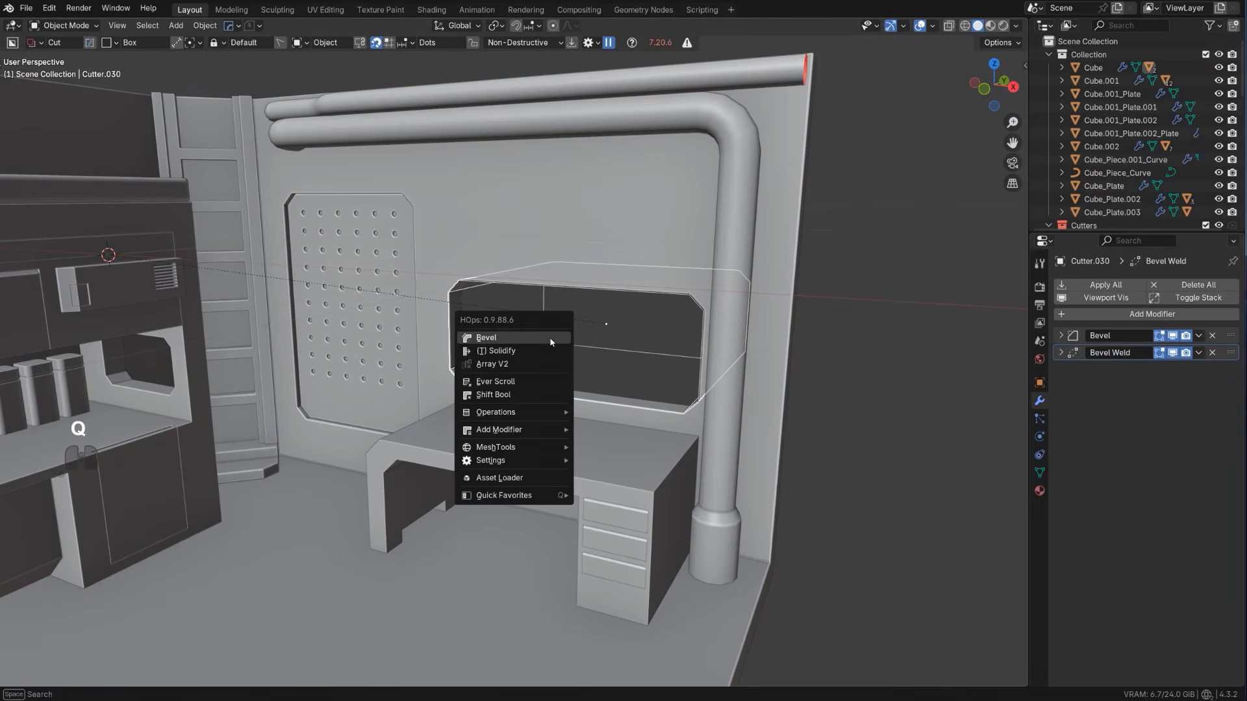
click(530, 394)
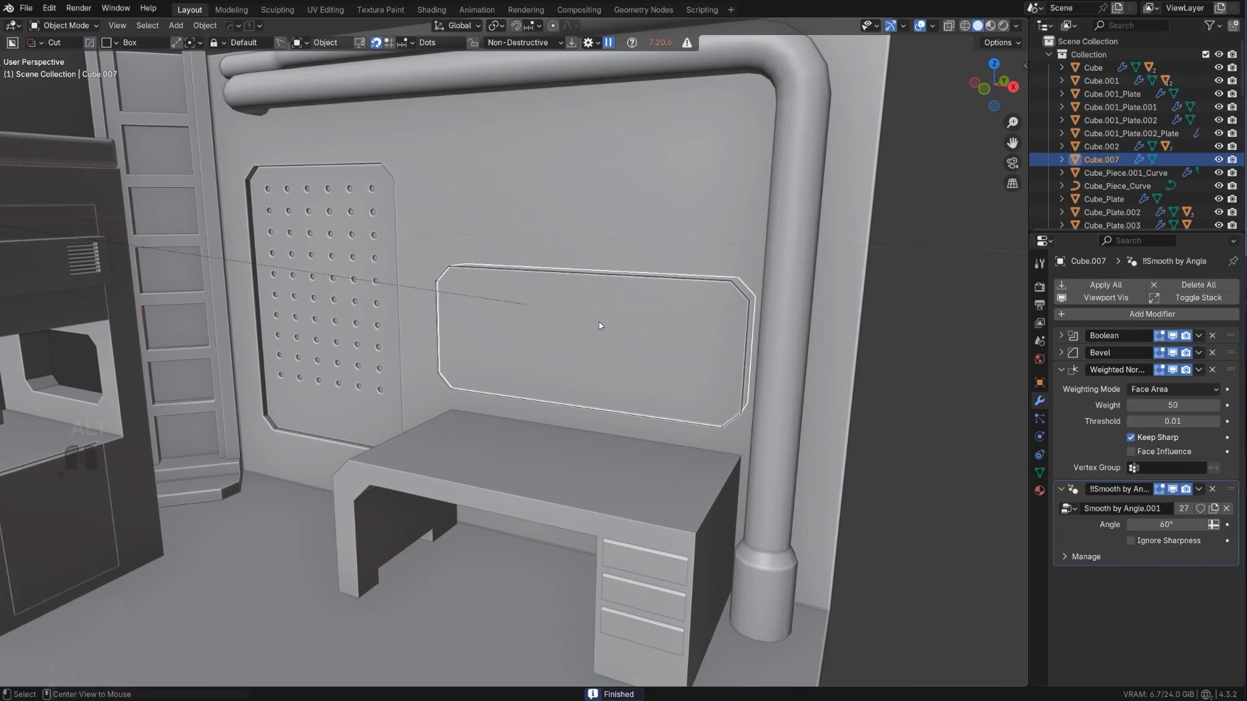
Assign a HardOps glass material to the window piece and hide the cutters
key(alt+m)
shift+click(592, 337)
key(shift+2)
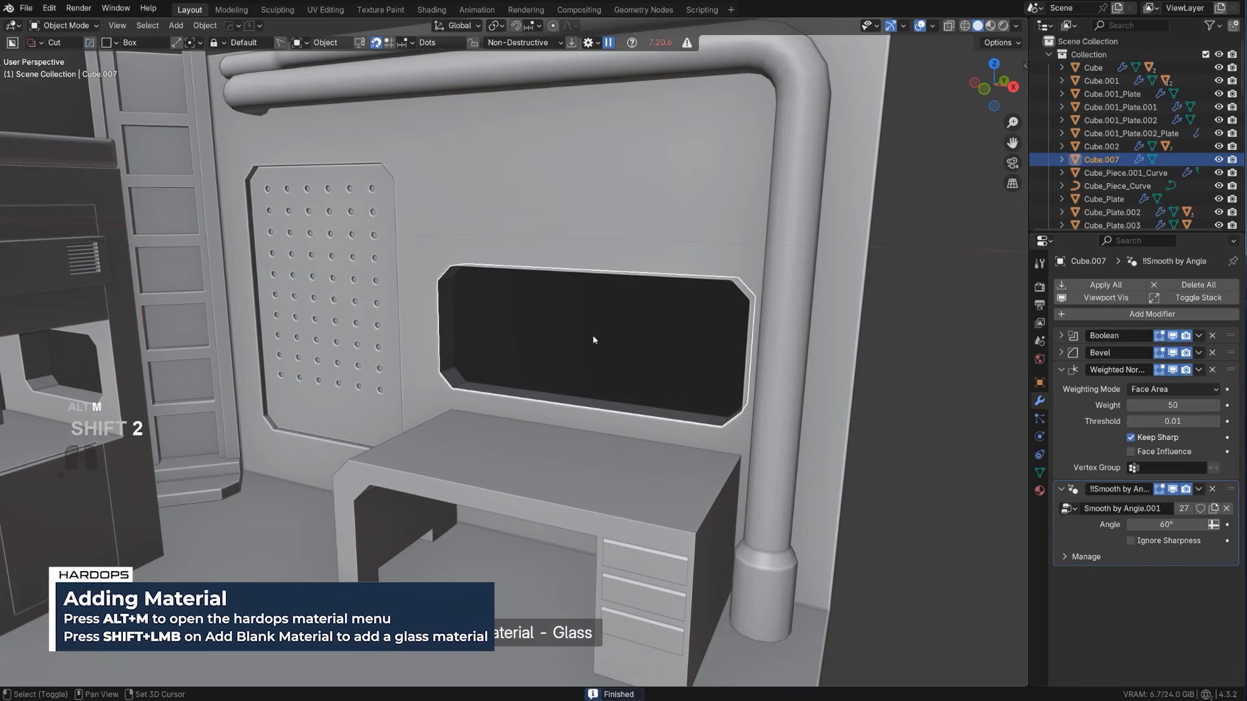
scroll(593, 337, down, 7)
scroll(594, 341, up, 3)
click(700, 323)
scroll(577, 359, up, 3)
middle_drag(577, 358, 543, 342)
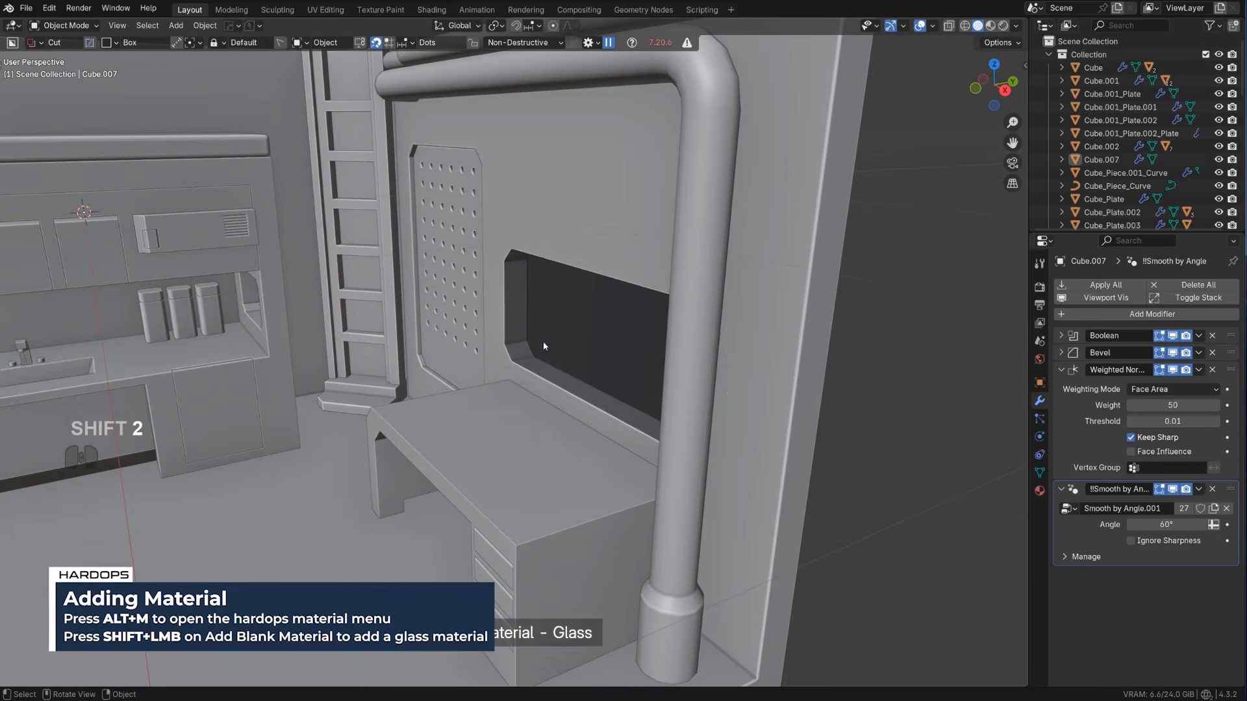
Apply the glass piece's boolean with HardOps Csharp
click(553, 332)
key(q)
ctrl+click(555, 329)
scroll(559, 328, up, 3)
Set the glass pane's origin to its geometry and scale the pane thinner along Y
key(Tab)
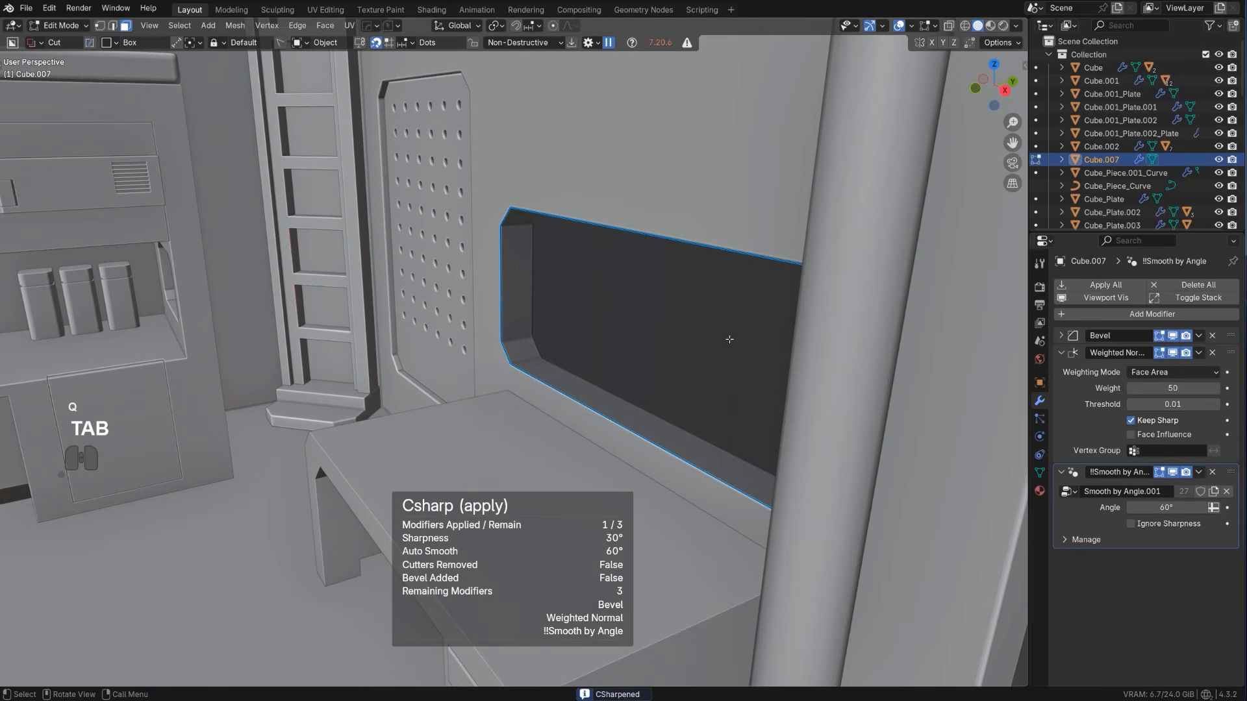
key(Tab)
key(shift+s)
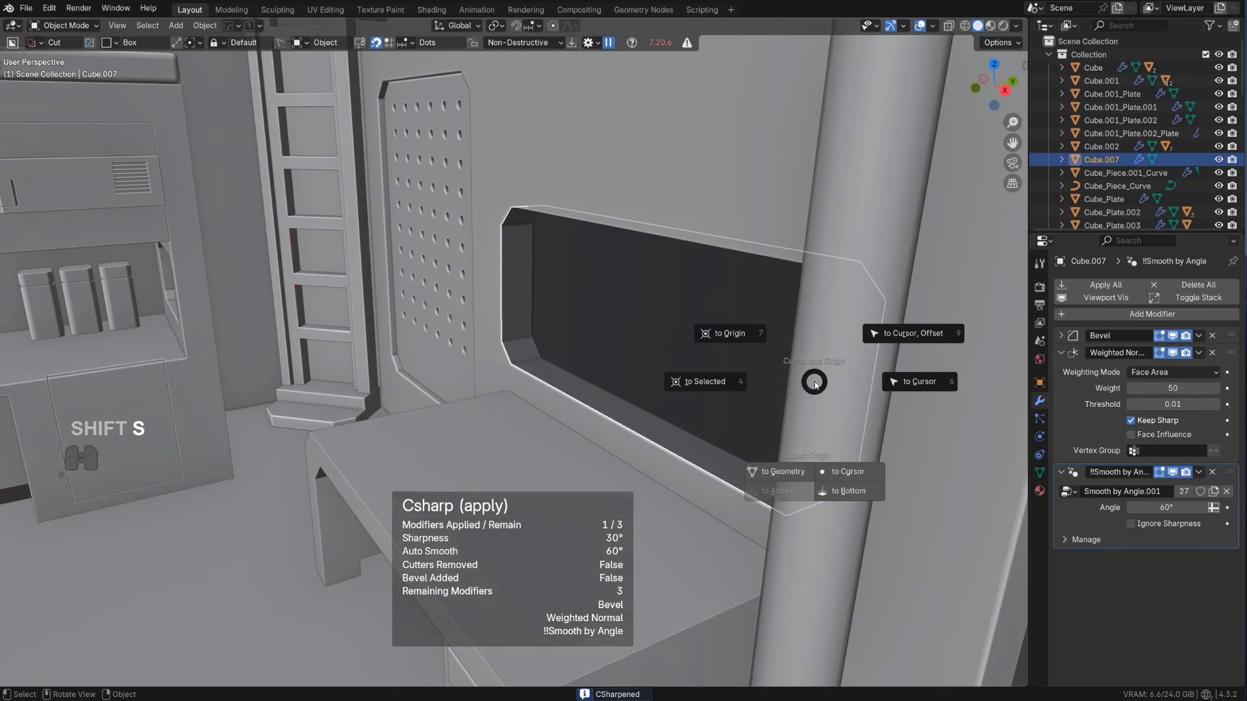
click(846, 458)
key(s)
key(x)
key(y)
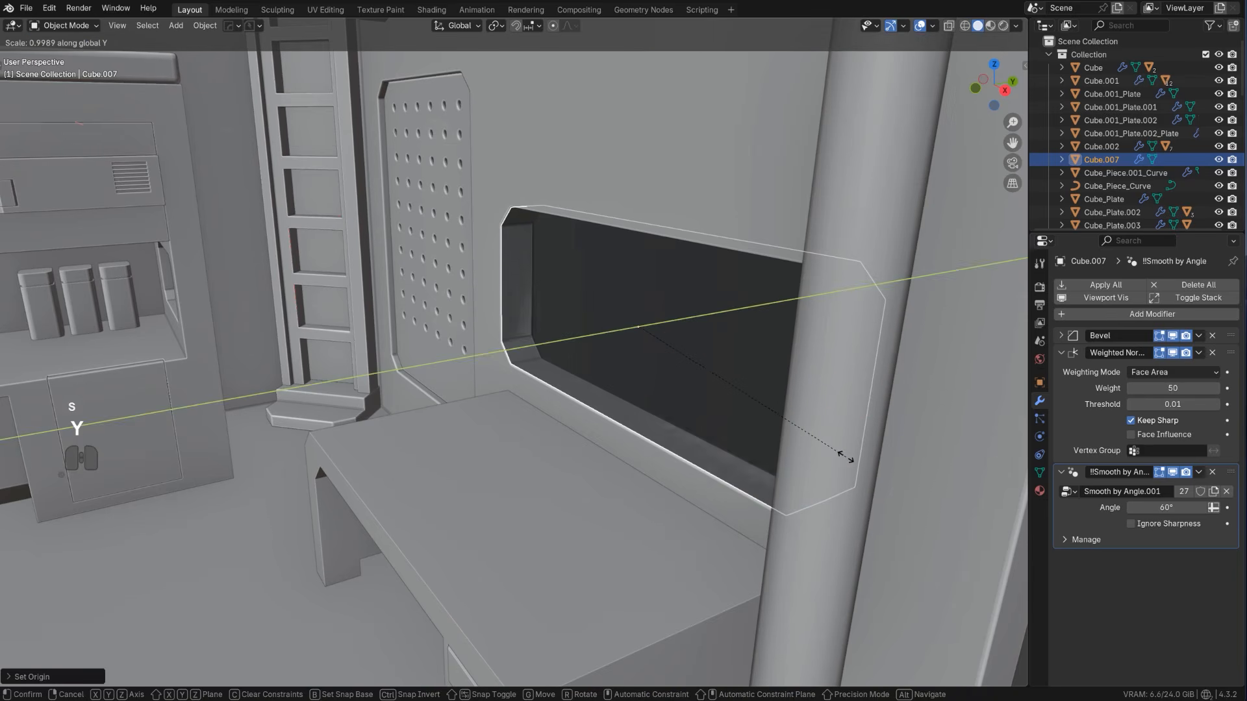
click(714, 382)
Expand the glass pane's rim faces outward along their normals so the pane extends into the surrounding wall
scroll(675, 374, up, 2)
middle_drag(671, 373, 593, 385)
key(Tab)
key(slash)
alt+click(704, 420)
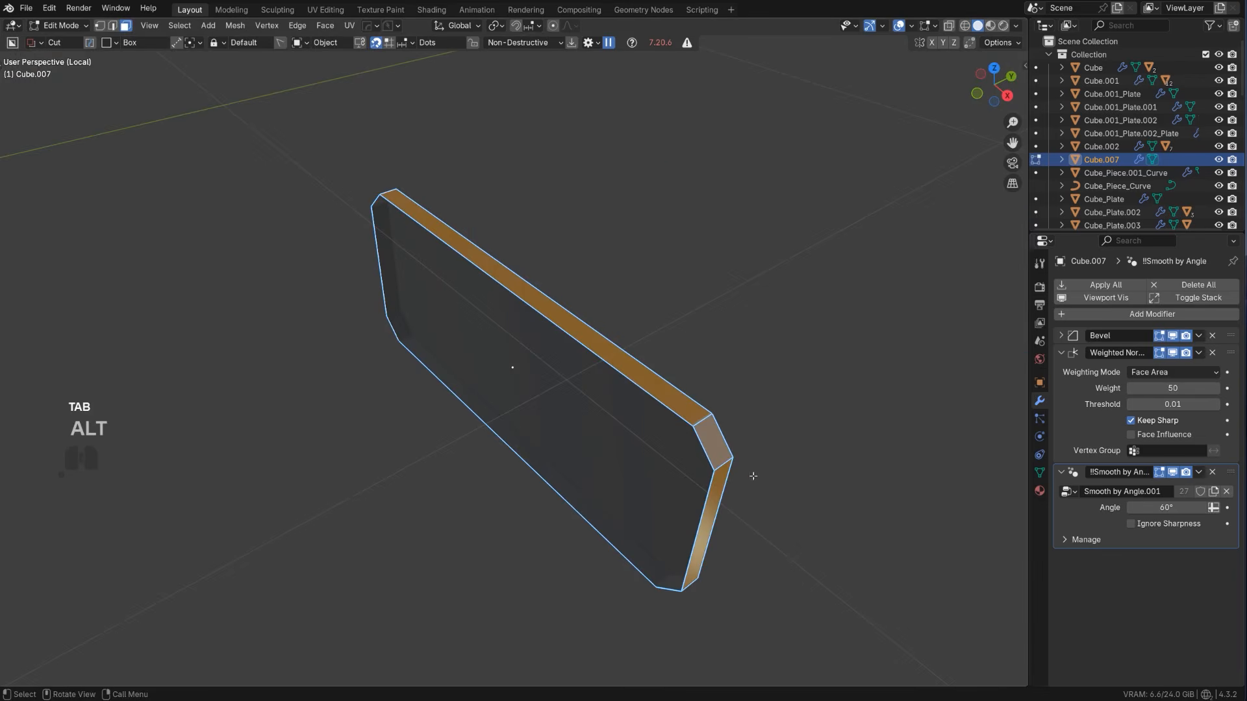
key(slash)
scroll(468, 351, up, 3)
shift+middle_drag(448, 328, 604, 462)
scroll(571, 427, up, 2)
scroll(604, 462, up, 1)
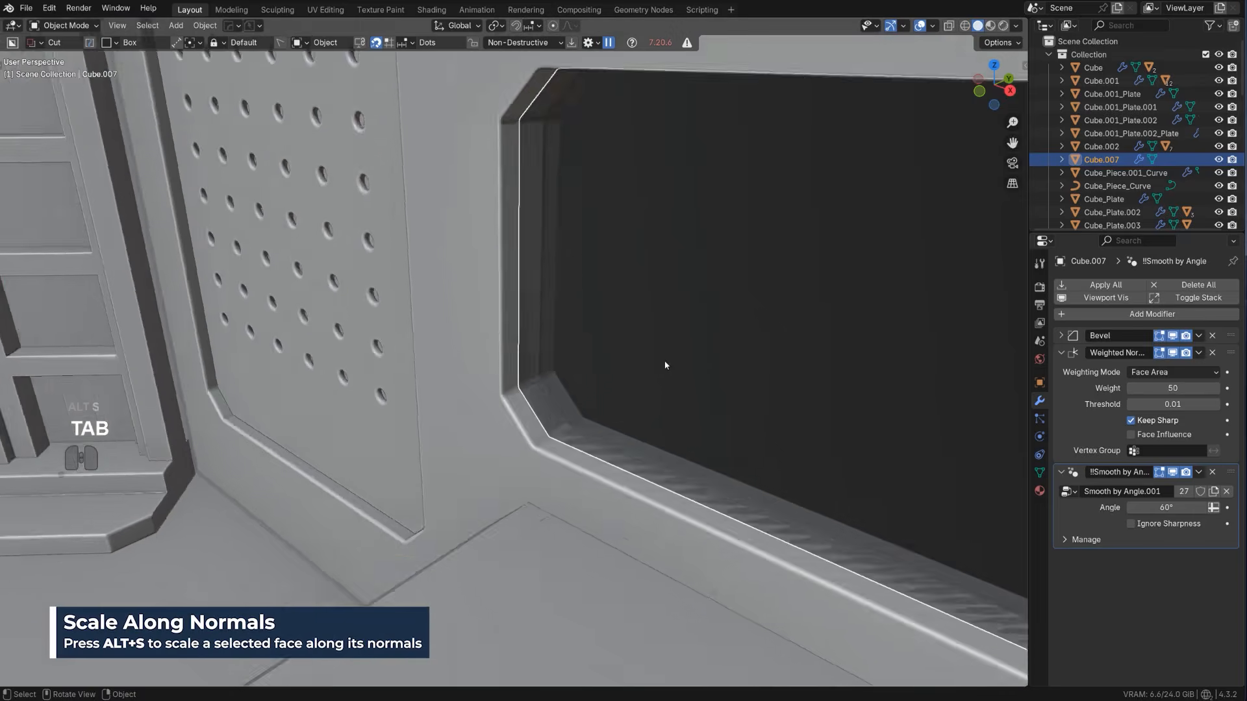
scroll(659, 380, down, 4)
scroll(682, 364, up, 2)
scroll(697, 364, down, 5)
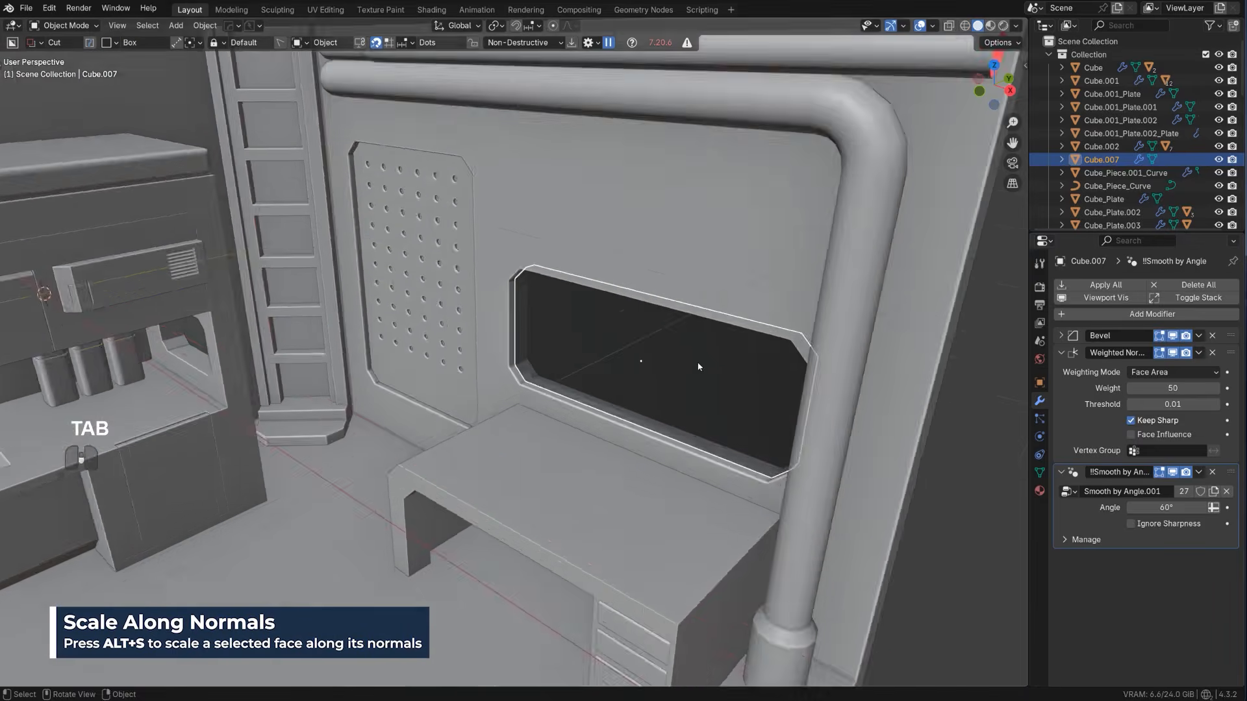
Reveal the wall's window cutter with HardOps Ever Scroll in front orthographic view and duplicate it in place
click(911, 388)
alt+middle_drag(911, 389, 627, 377)
scroll(626, 373, up, 4)
key(KP_5)
click(512, 266)
key(q)
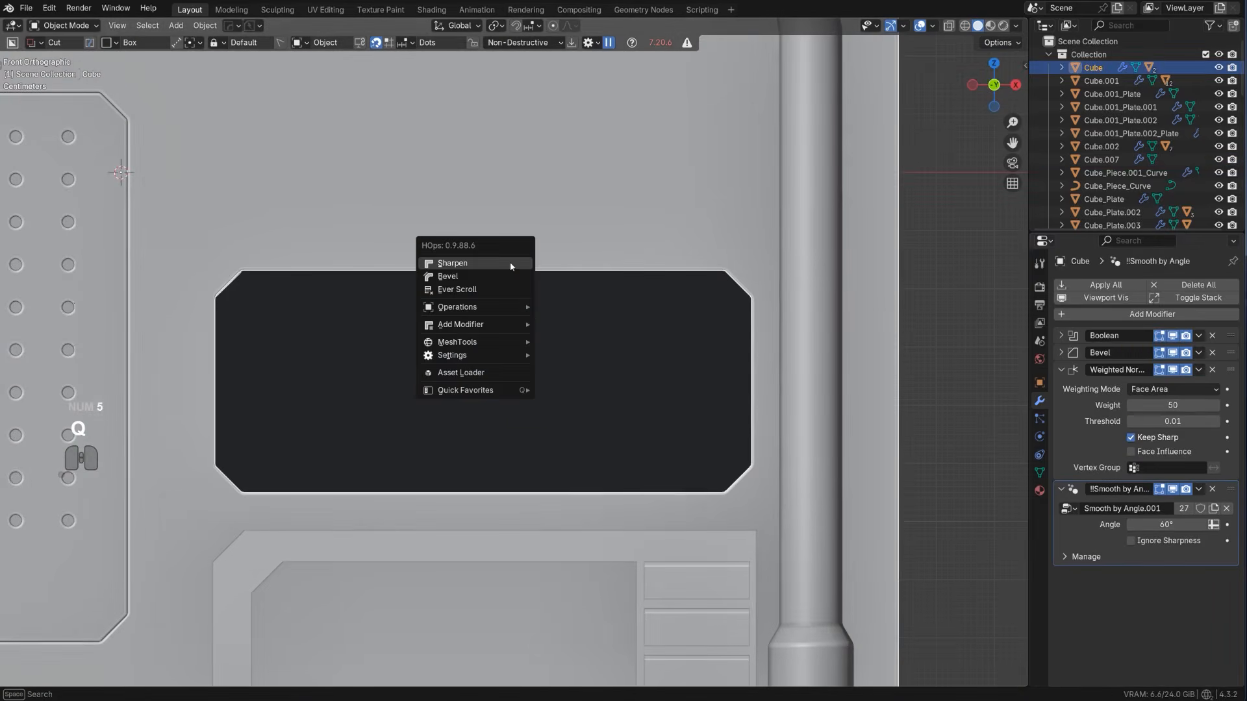
click(503, 288)
key(s)
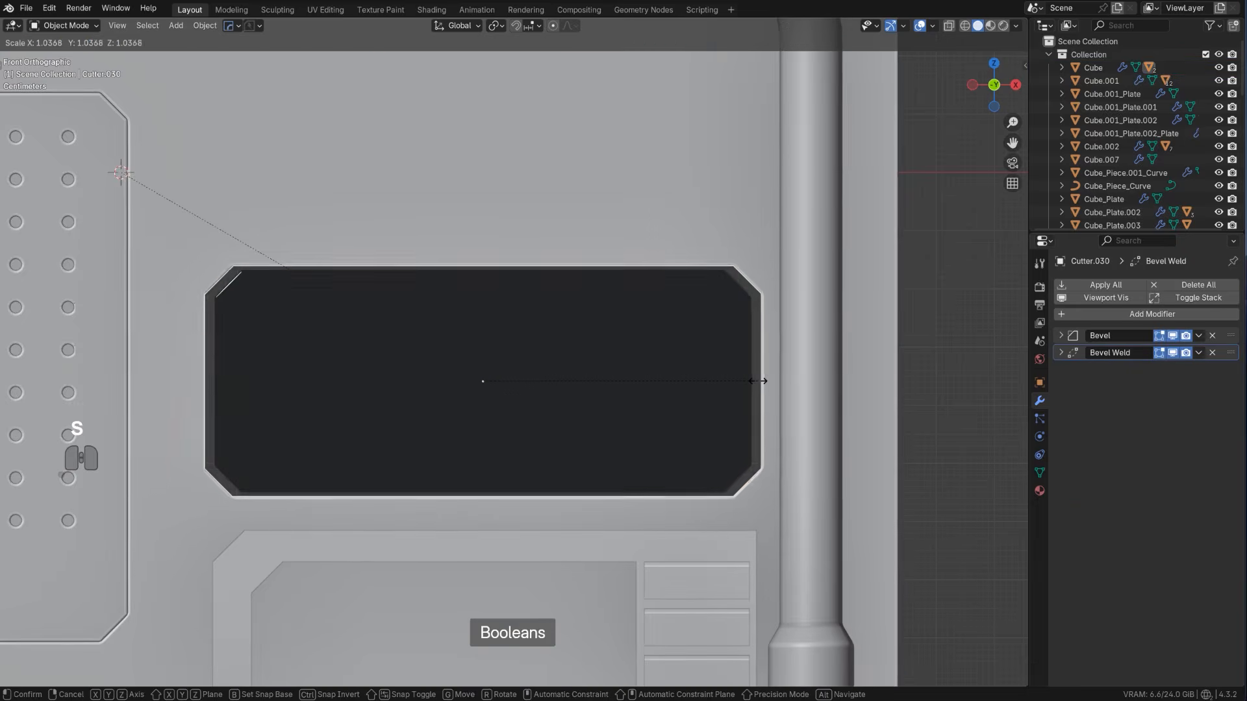
right_click(761, 382)
key(shift+d)
right_click(686, 328)
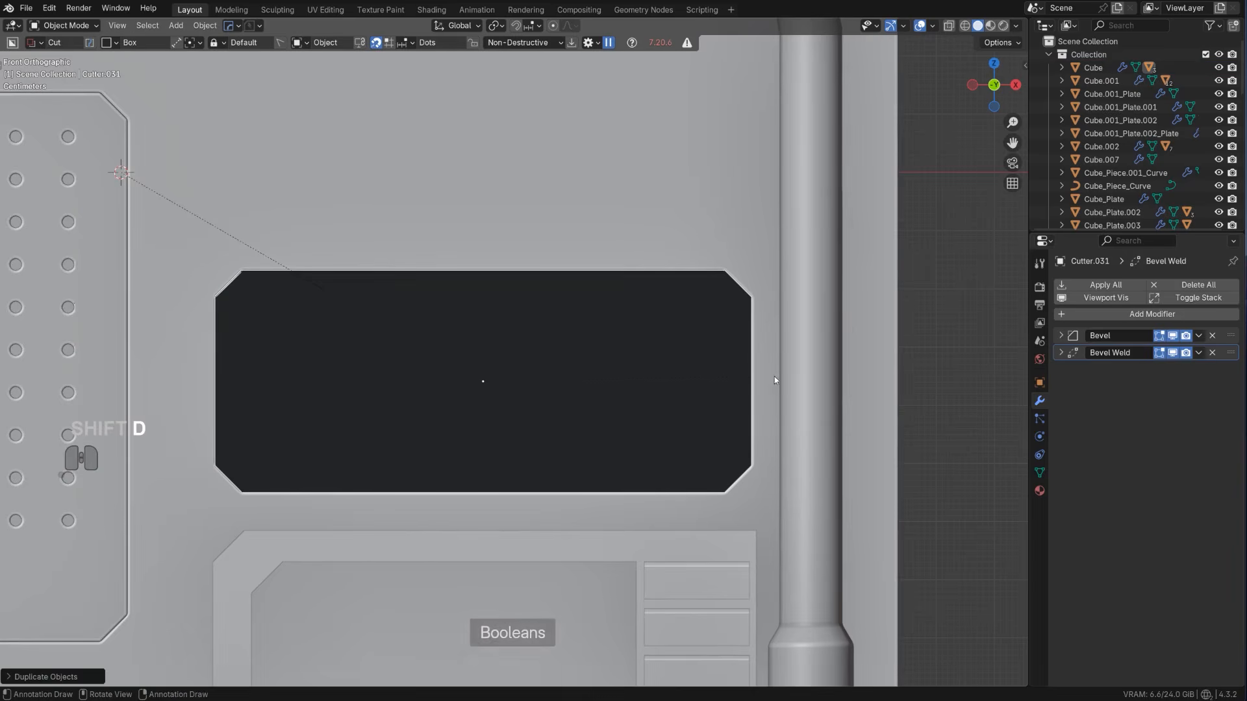
Enlarge the duplicate cutter around the window opening, scaling it by about 1.11 along Z and slightly along X
key(s)
key(z)
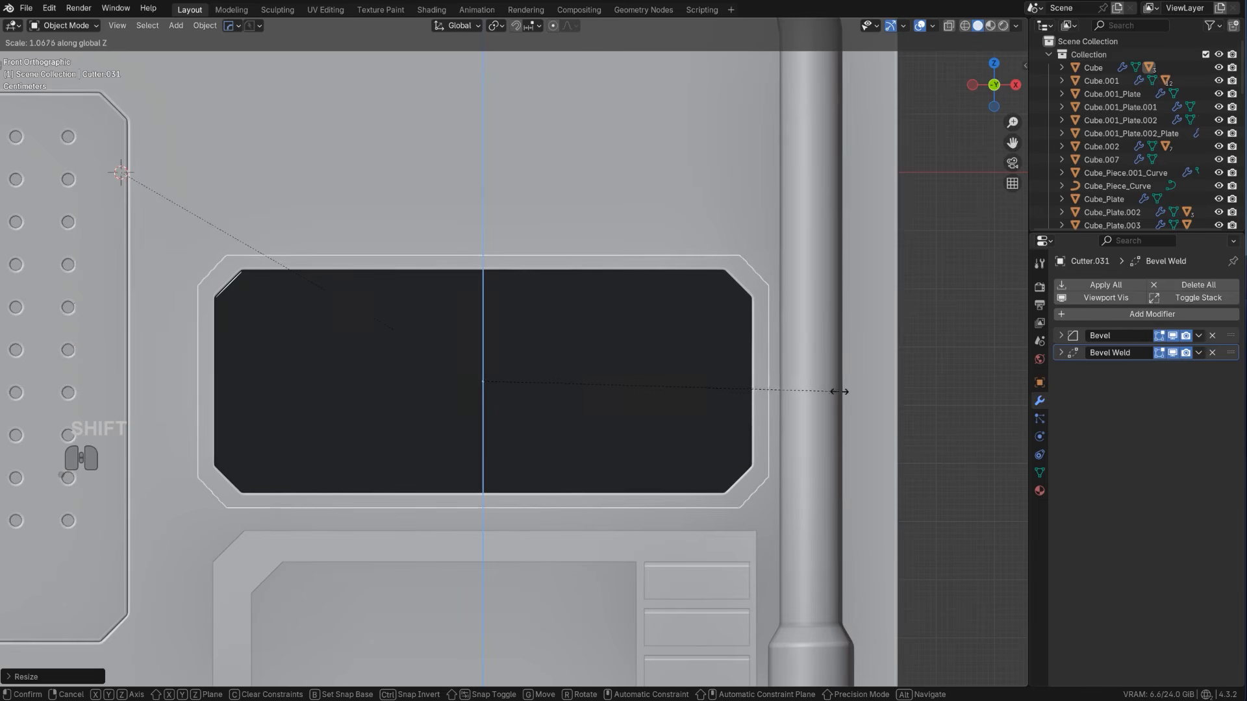
click(891, 405)
key(s)
key(y)
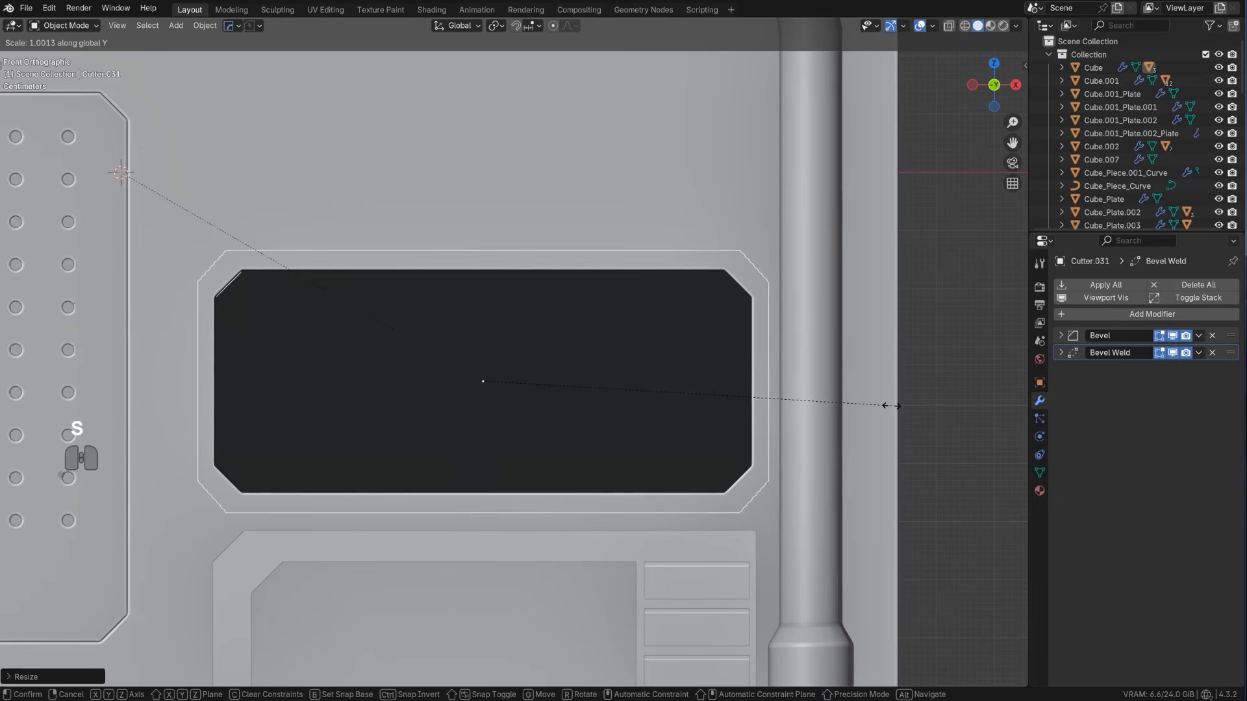
click(922, 419)
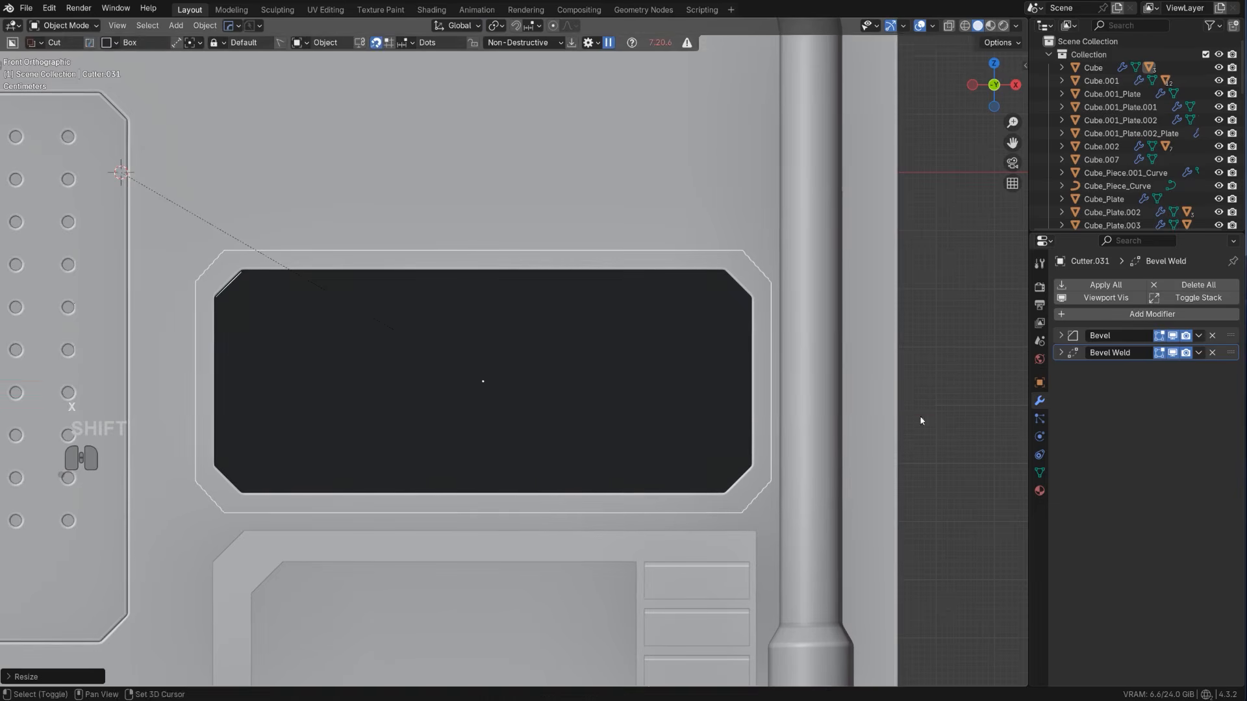
Slash the wall with the enlarged cutter to separate a window frame, and hide the cutters
scroll(701, 328, down, 2)
key(KP_5)
middle_drag(697, 326, 474, 319)
shift+click(477, 314)
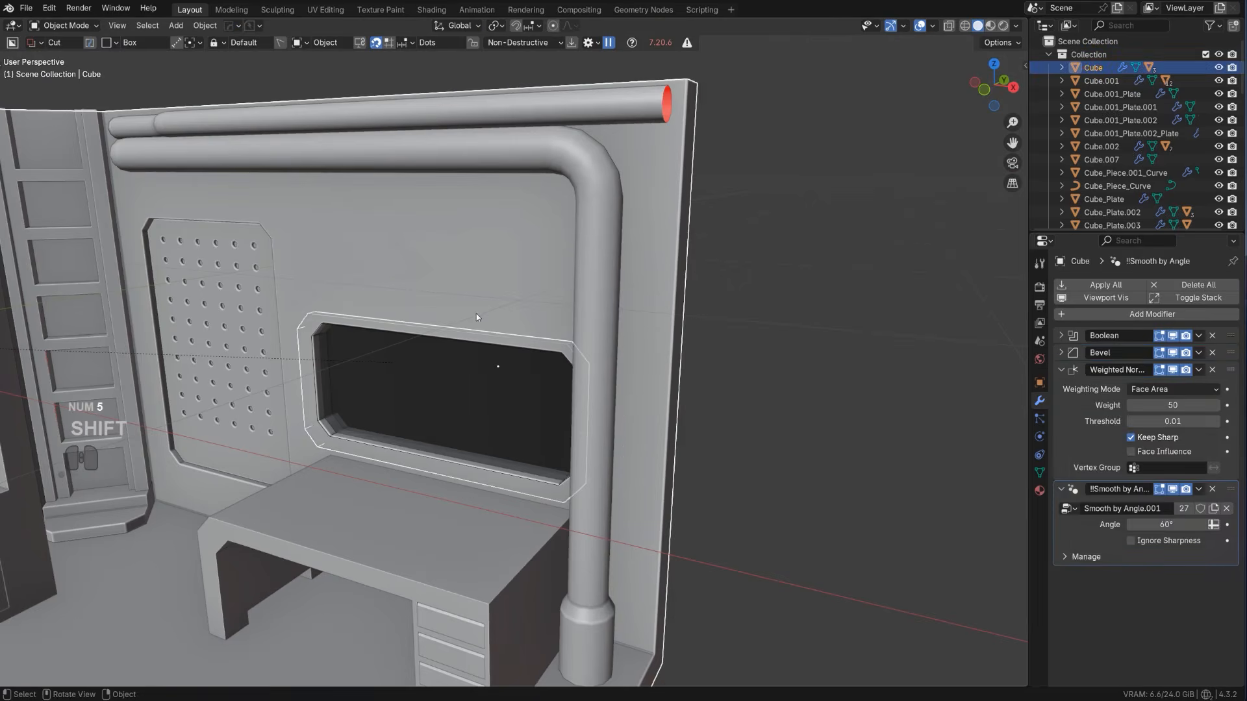
key(q)
mouse_move(454, 357)
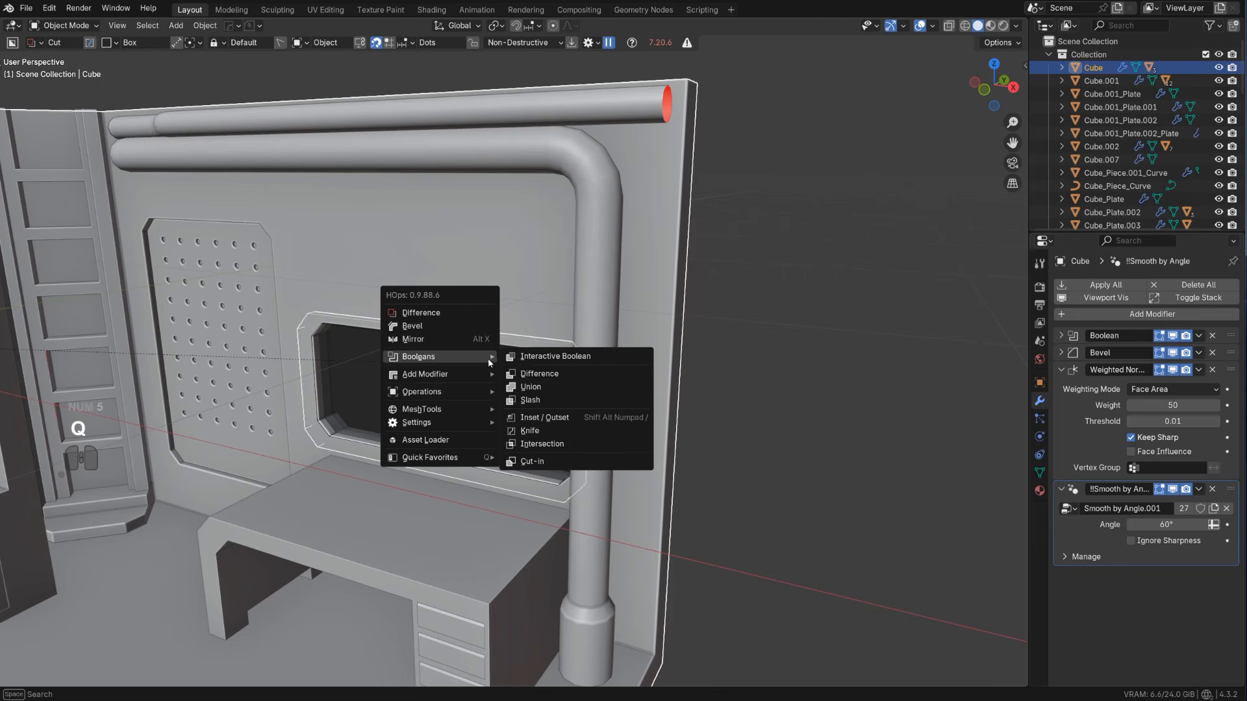
click(543, 399)
key(shift+2)
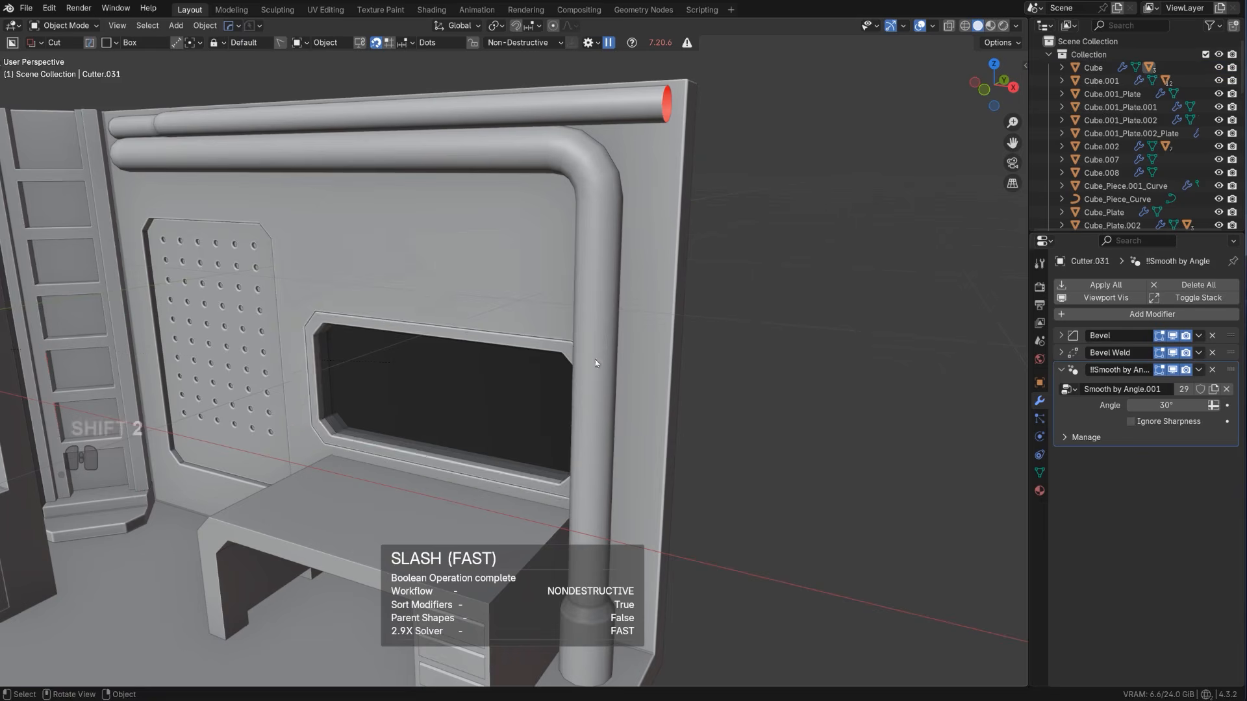
Adjust the bevel of the separated window frame with HardOps Bevel
mouse_move(595, 359)
middle_down()
mouse_move(506, 353)
mouse_move(446, 369)
mouse_move(575, 354)
middle_up()
scroll(575, 338, up, 4)
click(575, 323)
key(q)
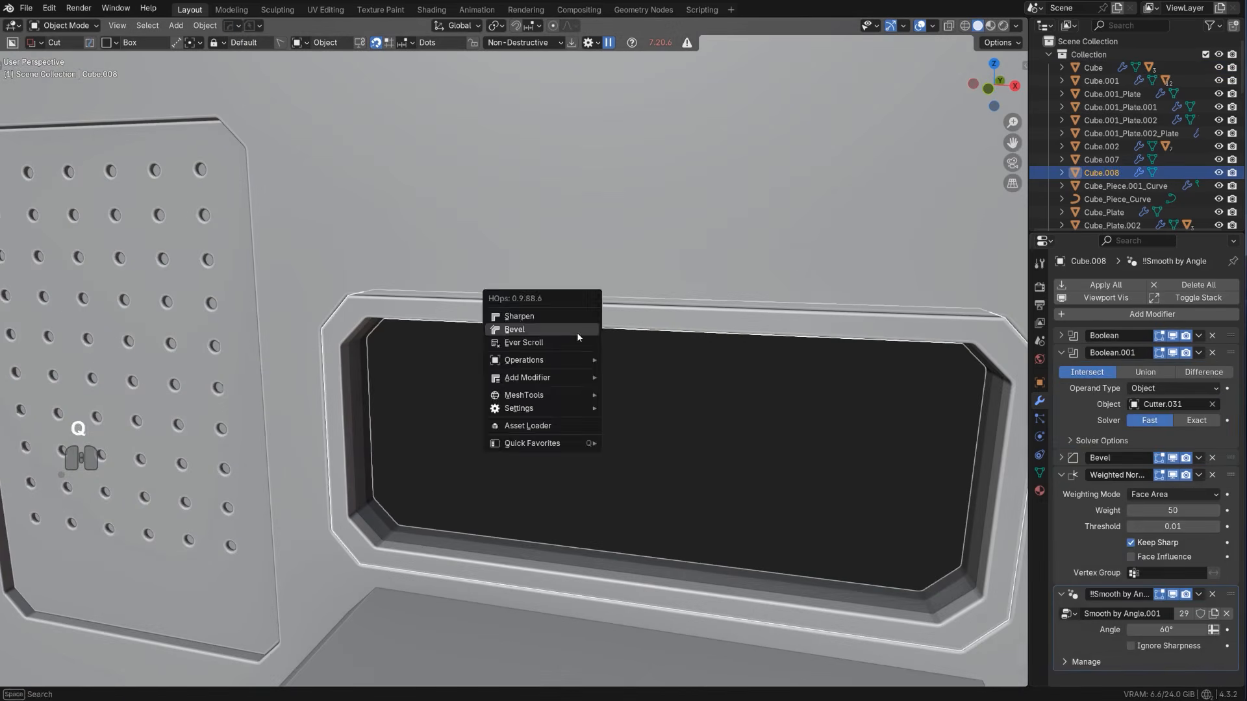
click(577, 333)
click(551, 324)
Cut a wedge box of about 0.074 by 0.031 into the window frame's upper edge at a depth of about 0.035
mouse_move(468, 301)
mouse_down()
mouse_move(432, 279)
mouse_move(400, 280)
mouse_up()
right_click(411, 277)
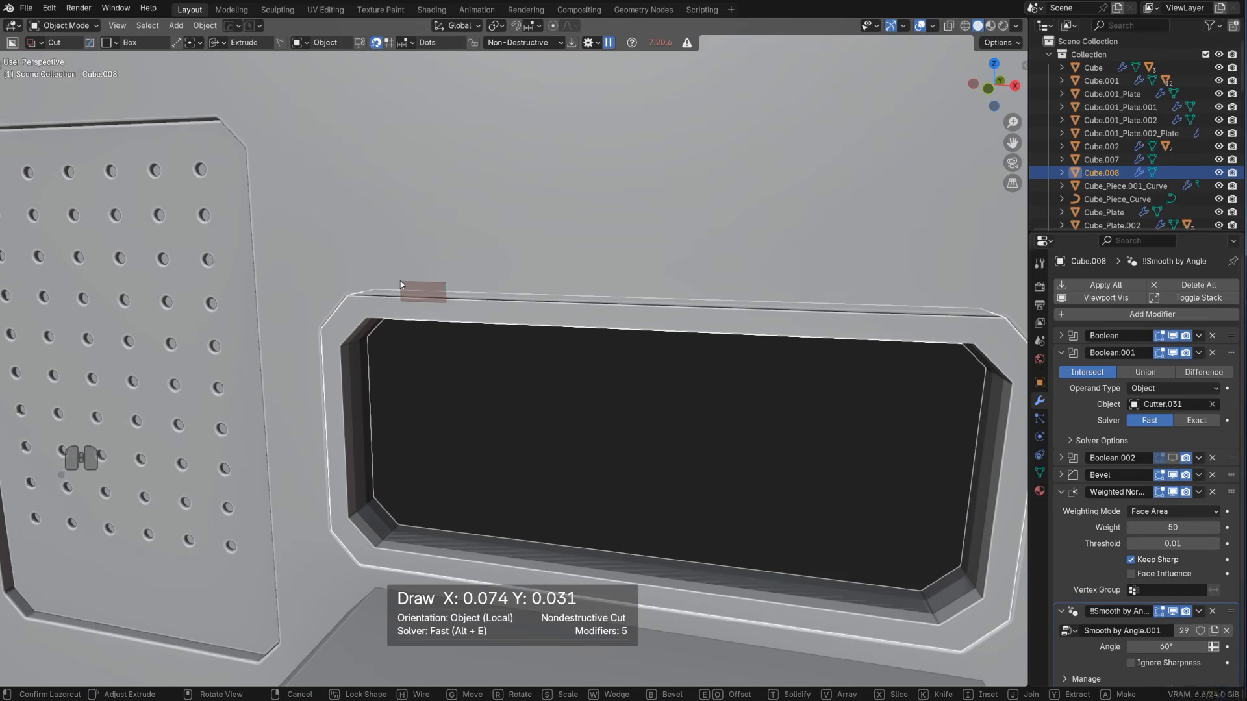
key(w)
key(w)
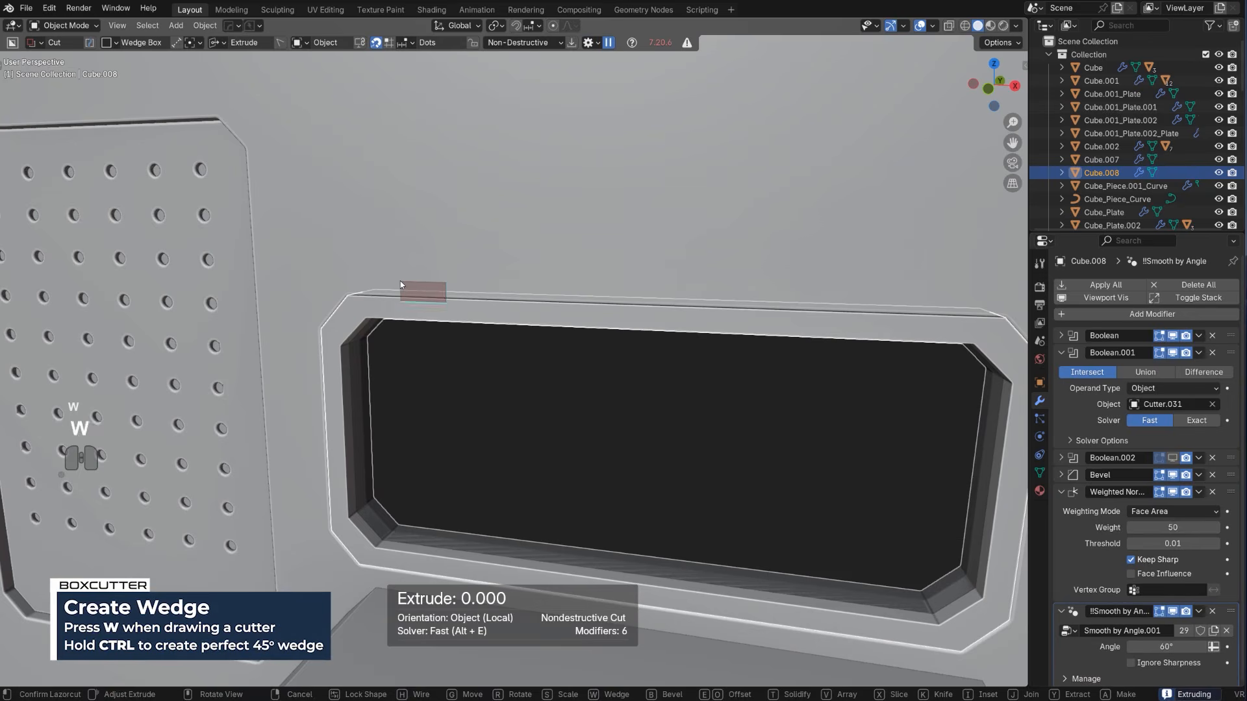
ctrl+click(400, 281)
scroll(405, 287, down, 6)
shift+middle_drag(406, 287, 469, 319)
scroll(469, 319, up, 3)
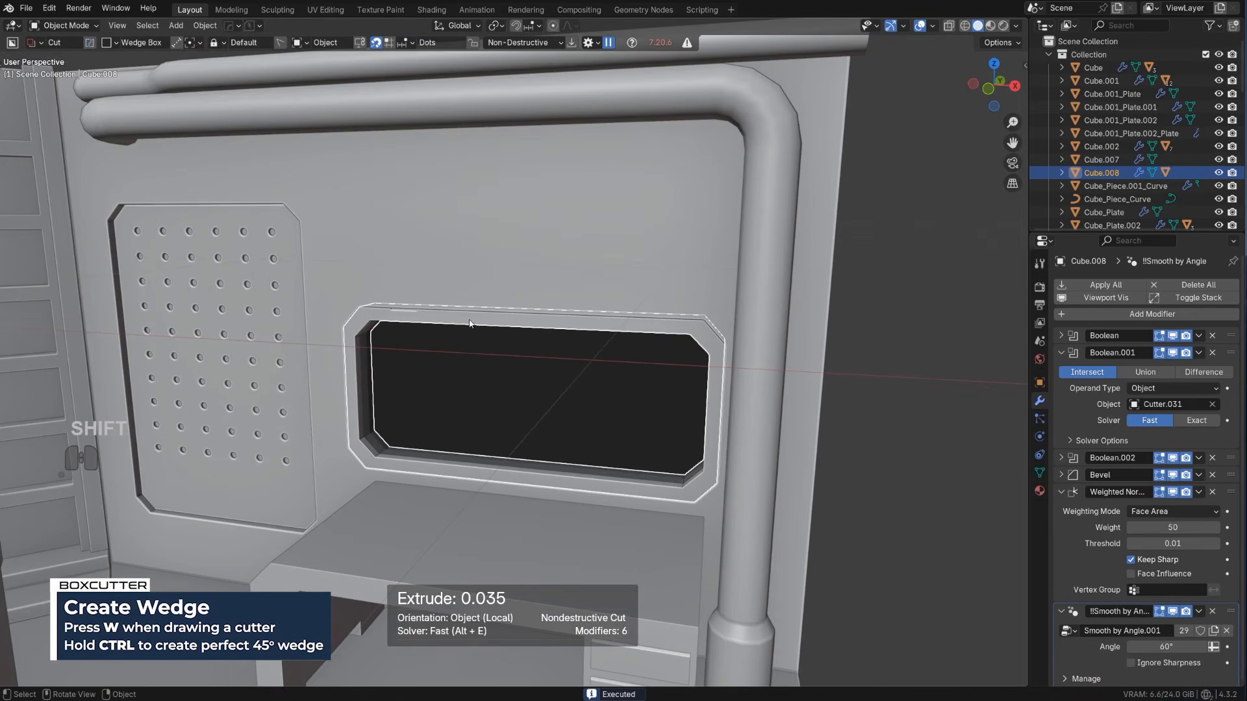
Reveal the wedge cutter and array it twice along X, so the second notch sits near the other end of the frame's upper edge
key(q)
click(461, 330)
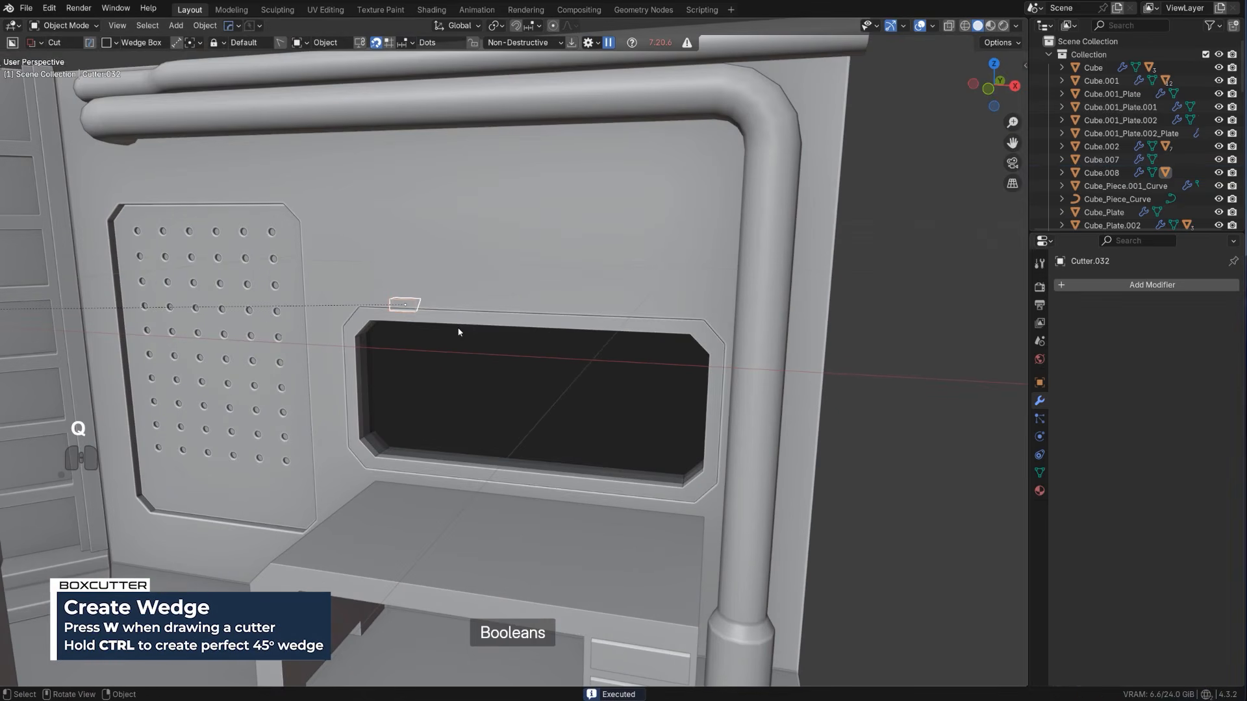
key(q)
click(461, 350)
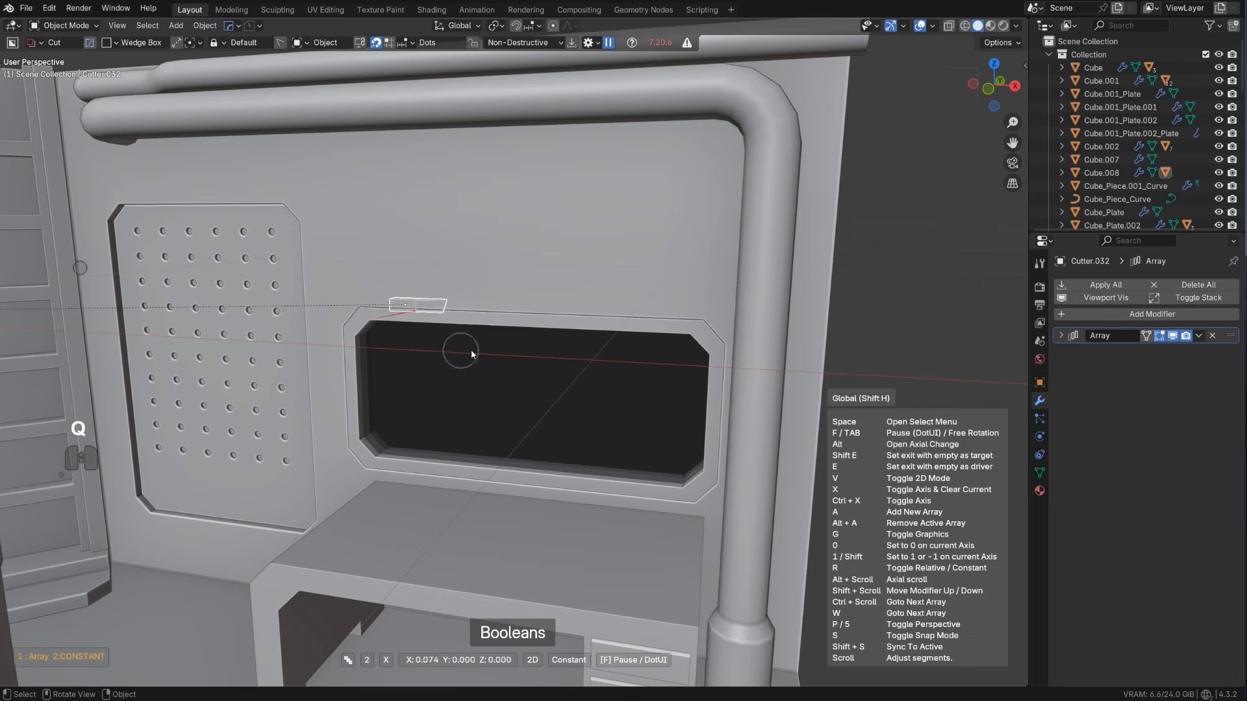
shift+click(597, 365)
scroll(596, 365, down, 3)
middle_drag(597, 365, 588, 348)
scroll(582, 342, up, 2)
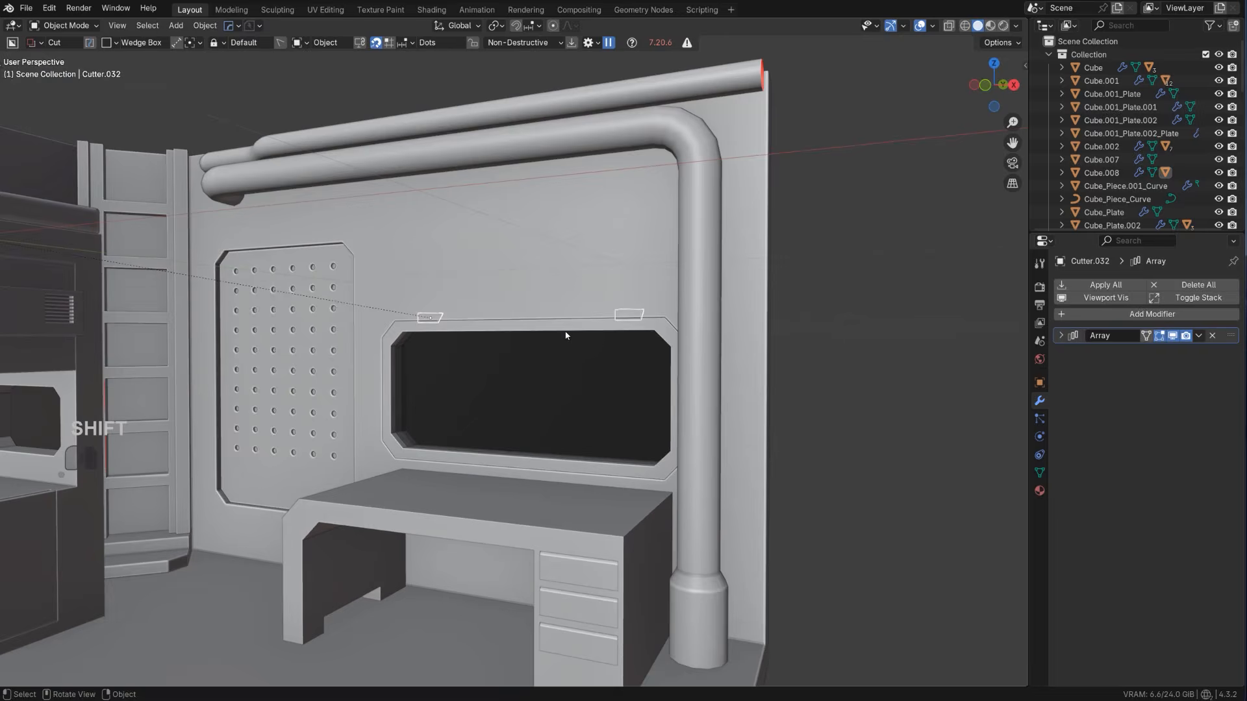
Apply the window frame's boolean modifiers with HardOps Csharp
click(566, 336)
scroll(562, 347, up, 3)
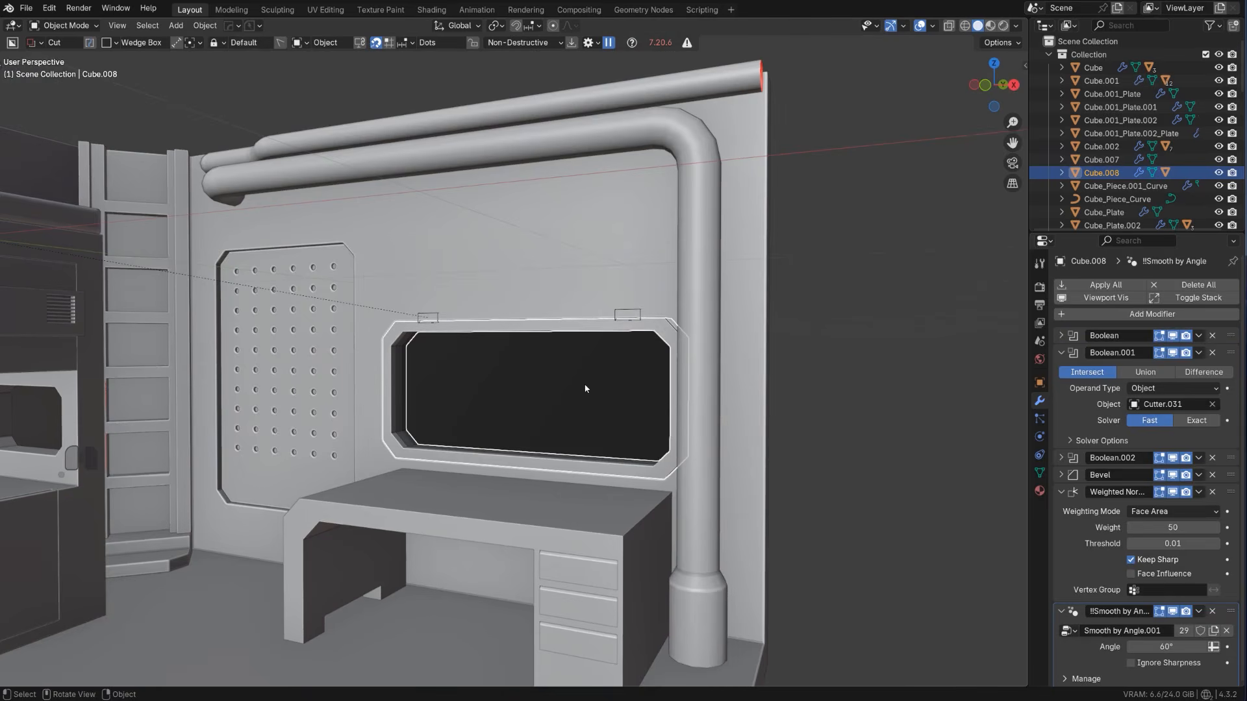
scroll(586, 389, down, 3)
middle_drag(585, 391, 452, 398)
scroll(470, 389, up, 4)
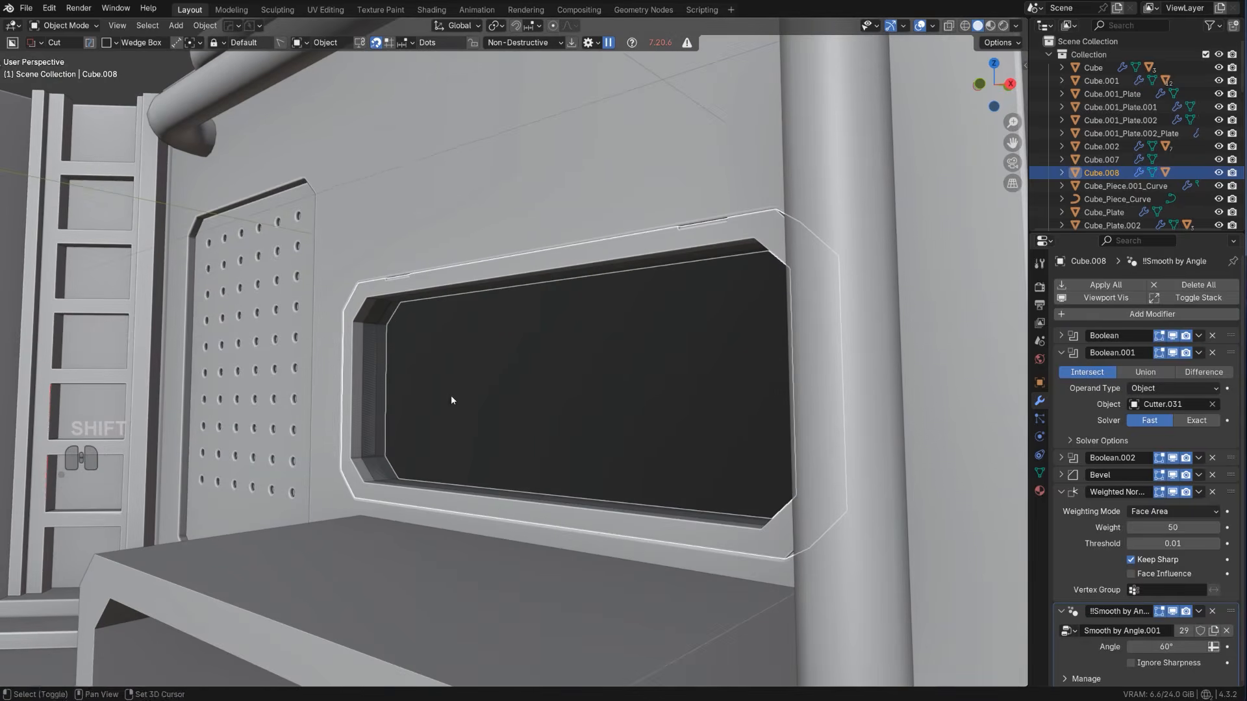
key(Tab)
Bevel the long lower front edge of the window frame
key(Tab)
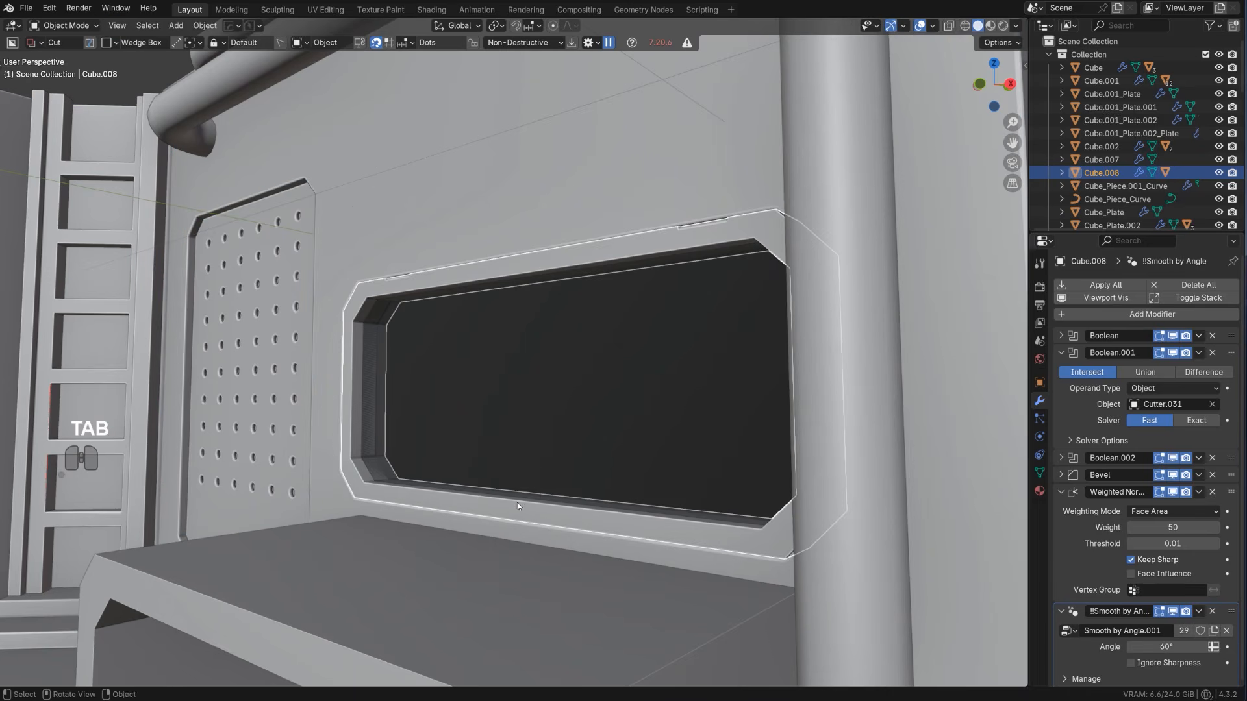
key(q)
ctrl+click(517, 503)
key(Tab)
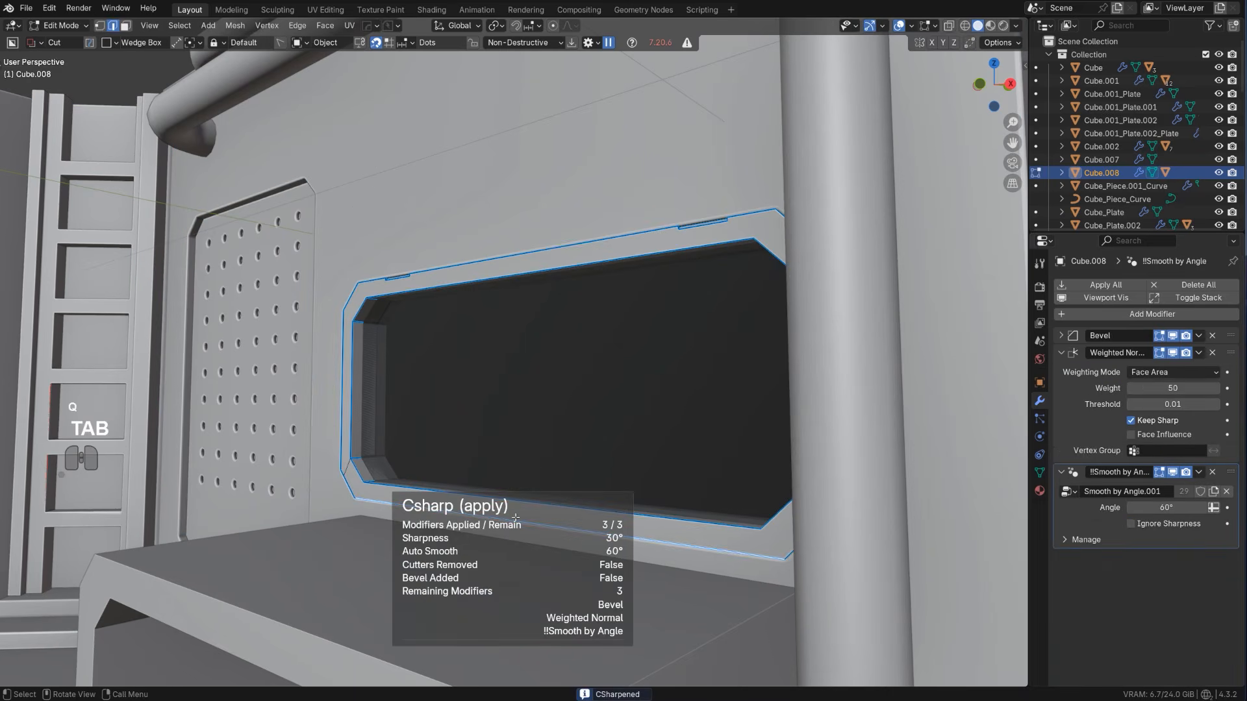
key(ctrl+b)
click(656, 533)
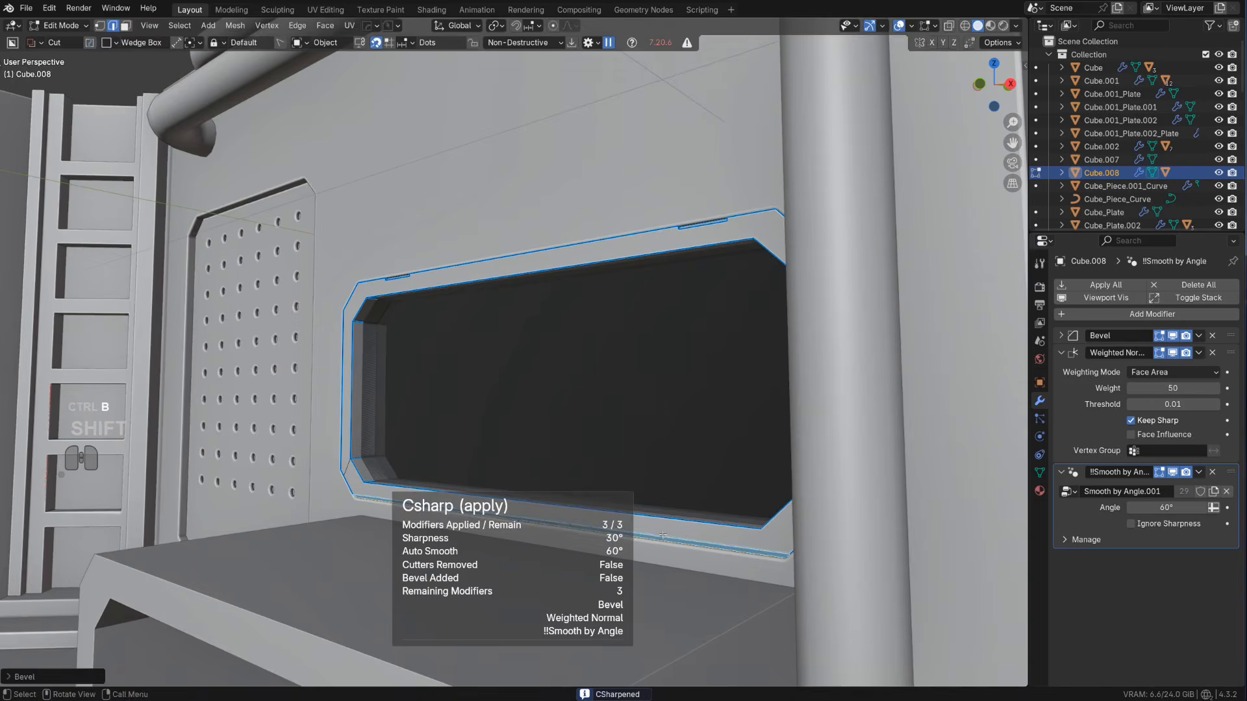
key(Tab)
Move the window frame about -0.012 m along Y, out from the wall
scroll(579, 360, down, 7)
click(749, 343)
mouse_move(510, 351)
middle_down()
mouse_move(573, 372)
mouse_move(500, 349)
middle_up()
scroll(501, 349, up, 4)
scroll(490, 331, up, 3)
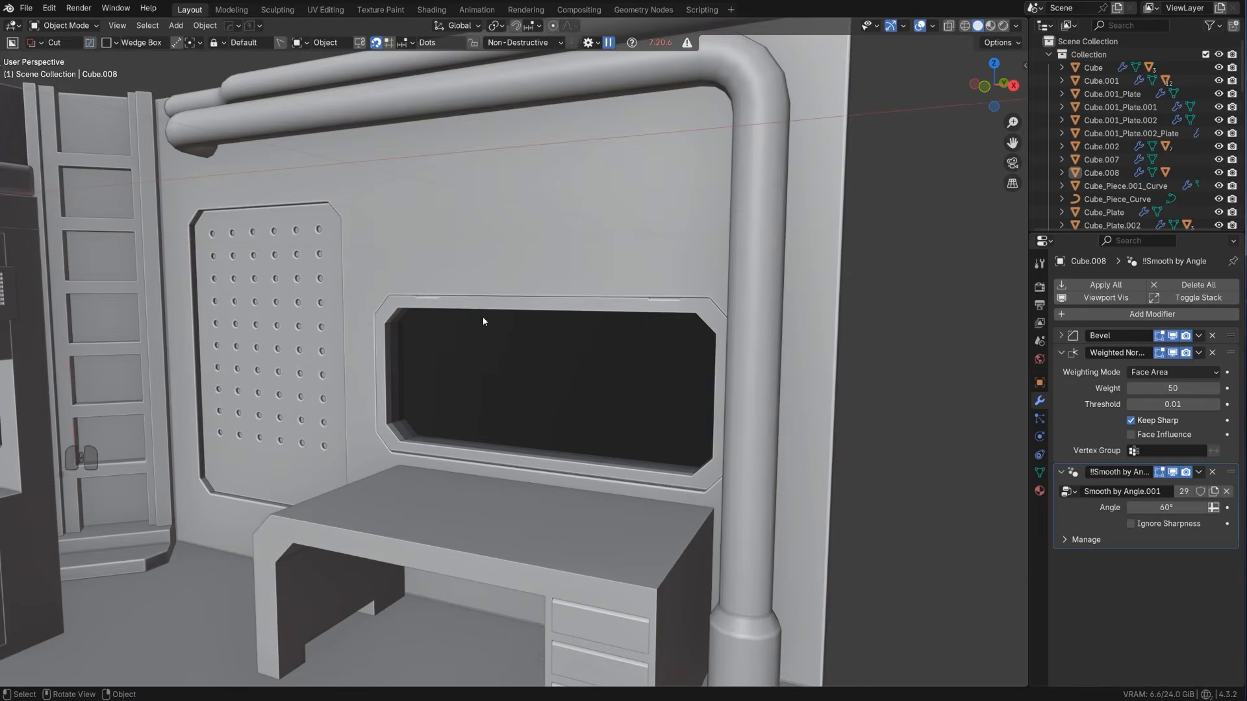
click(492, 302)
click(482, 304)
middle_drag(482, 304, 445, 327)
scroll(445, 327, up, 3)
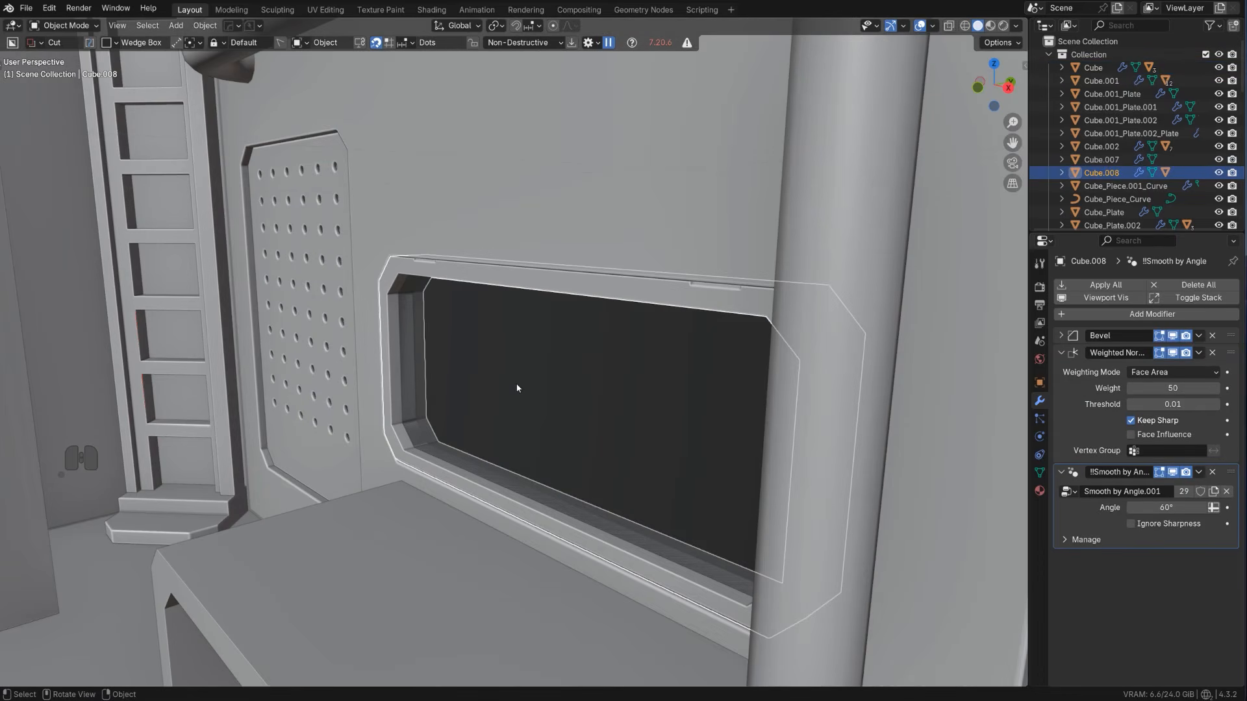
key(g)
key(y)
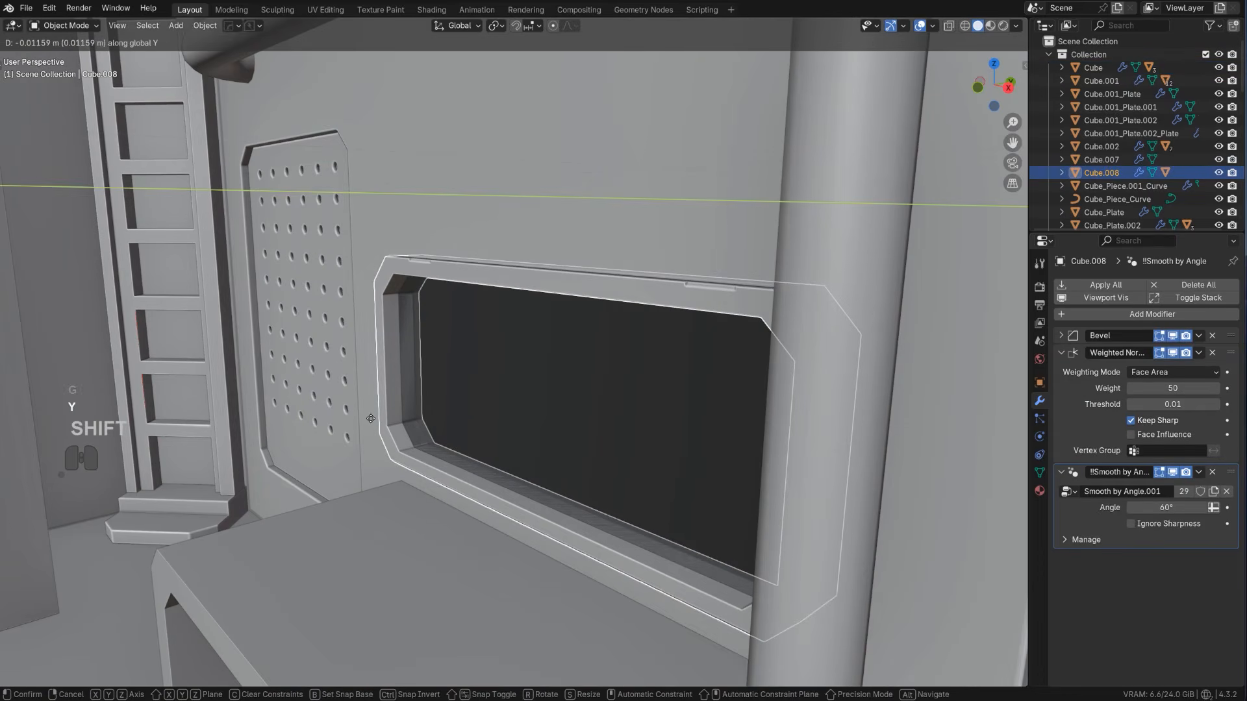
click(371, 419)
Examine the window frame, desk and pipes on the end wall from several angles
scroll(390, 403, down, 6)
middle_drag(414, 382, 617, 418)
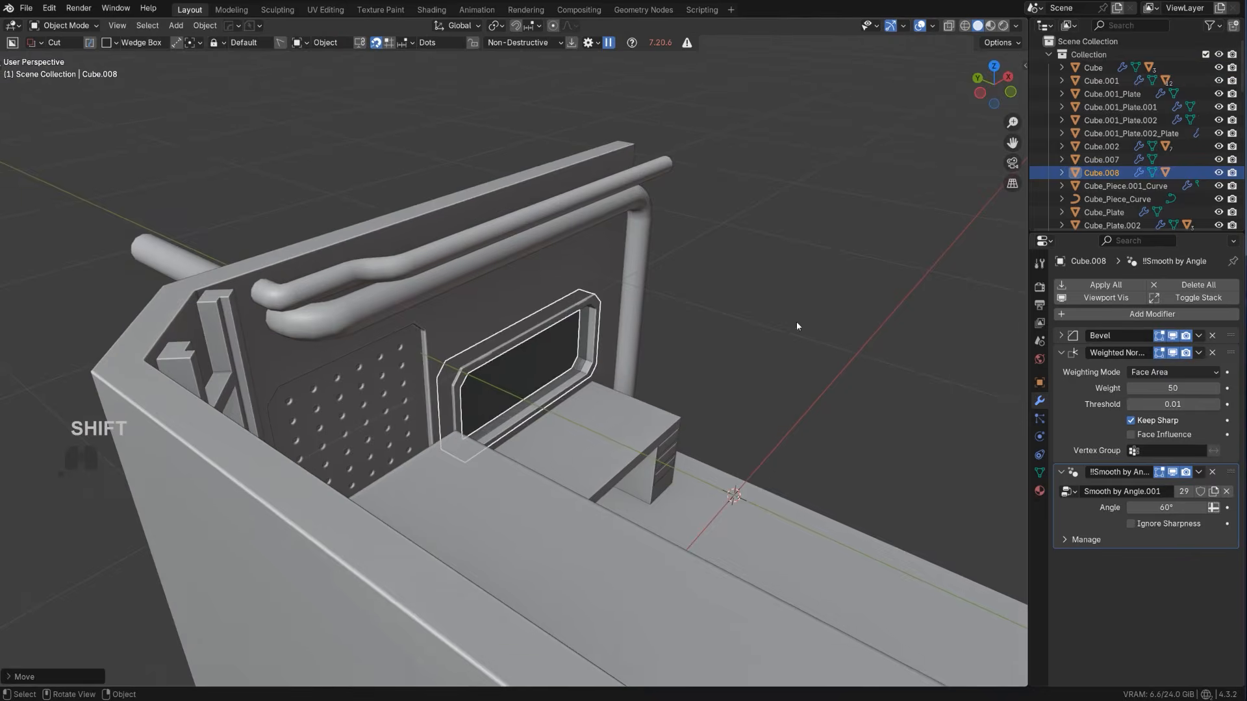
click(797, 322)
scroll(572, 292, up, 3)
shift+middle_drag(571, 286, 477, 300)
scroll(477, 300, down, 4)
shift+middle_drag(278, 150, 290, 155)
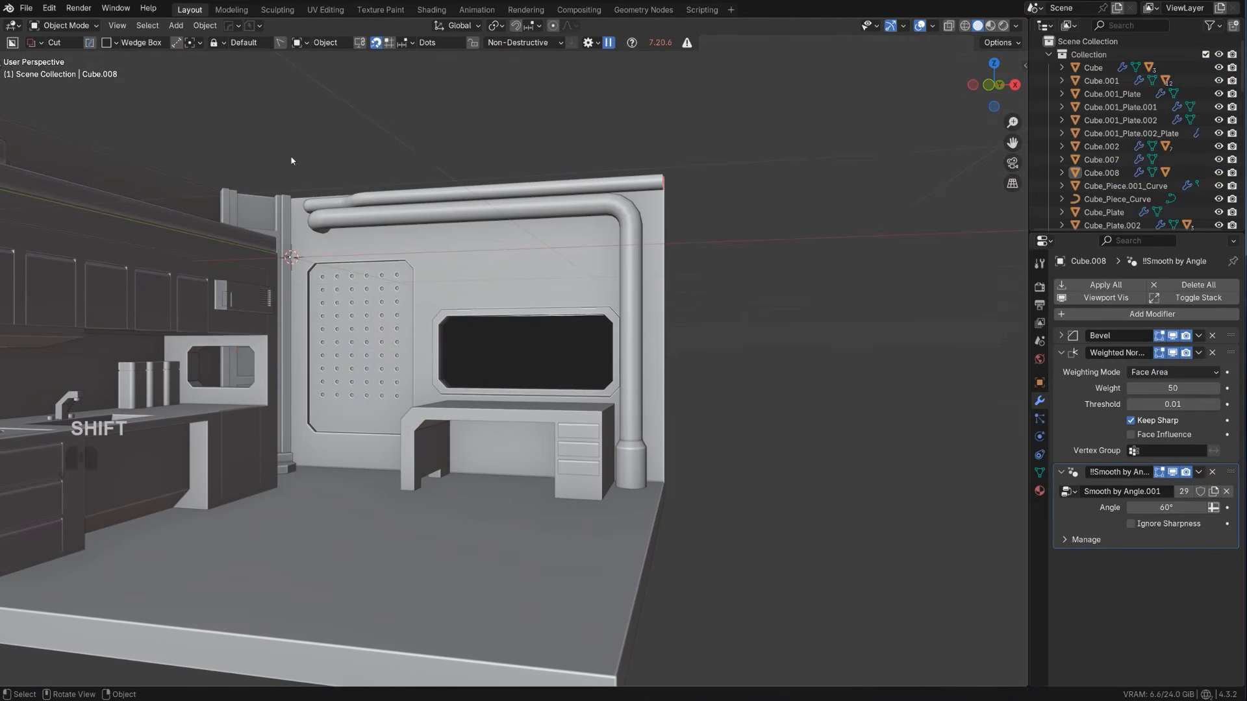
scroll(543, 305, up, 2)
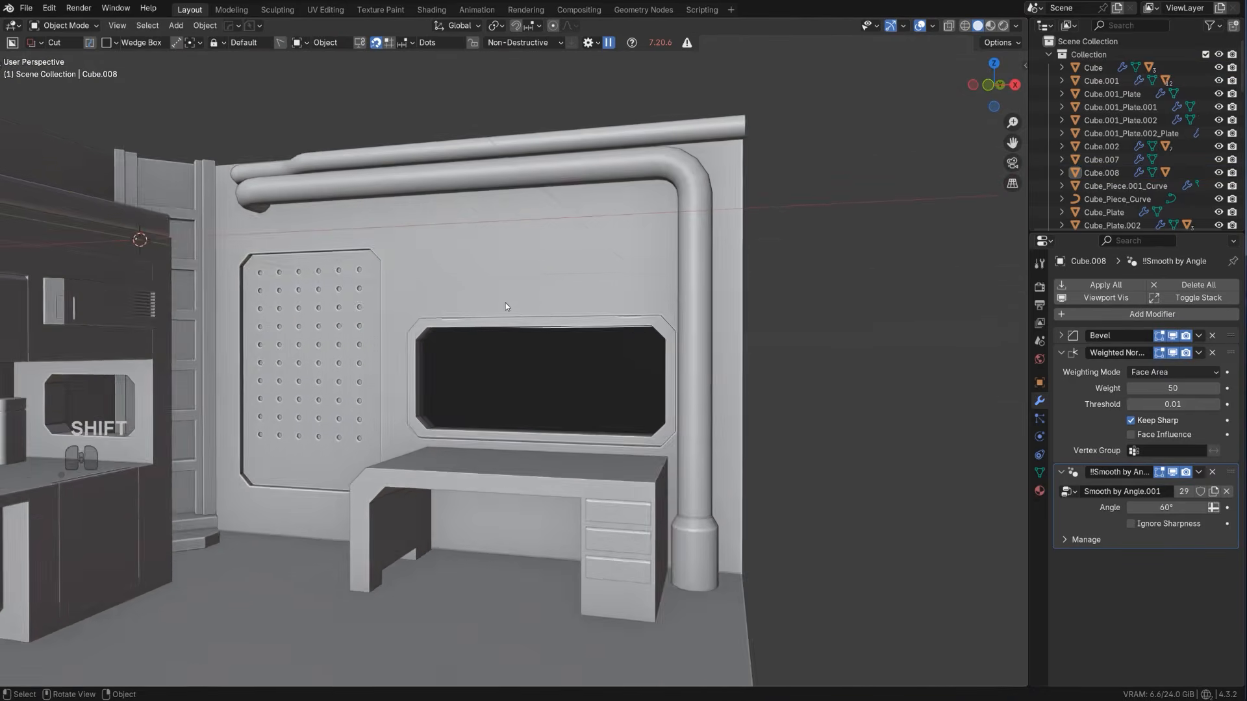
middle_drag(505, 302, 463, 323)
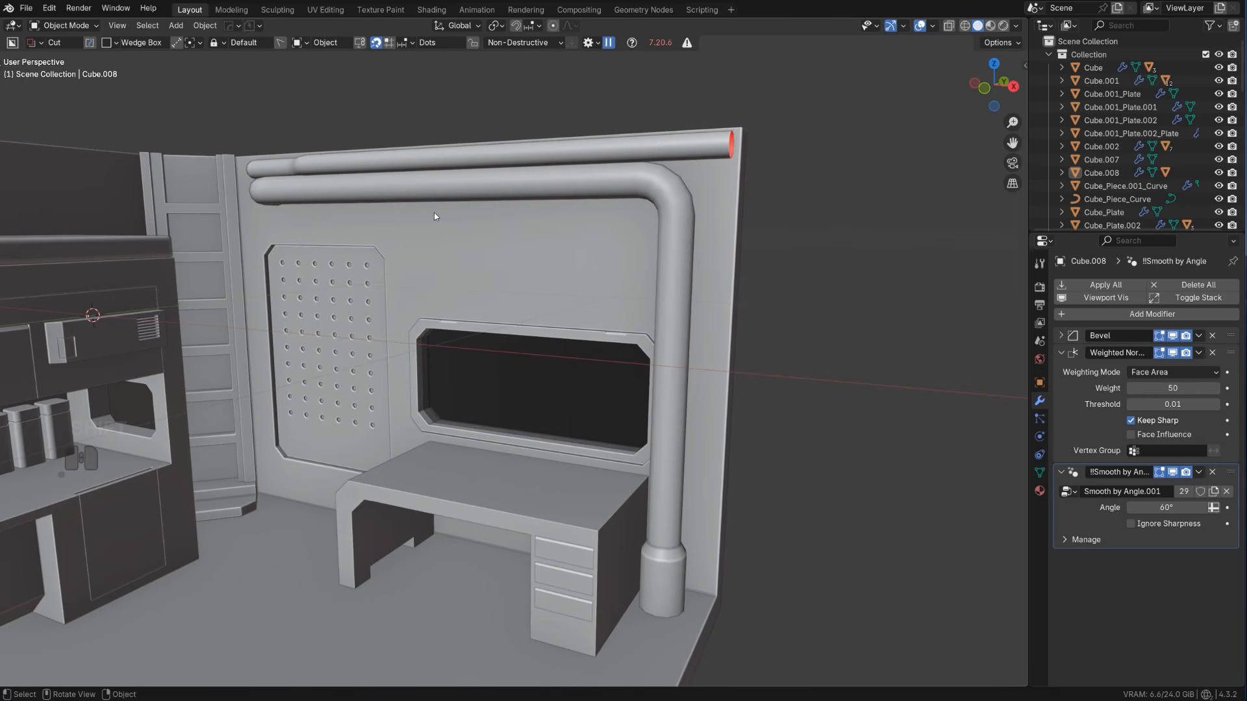
Select the room shell and knife a box of about 0.435 by 0.072 into the wall above the window
drag(500, 209, 608, 231)
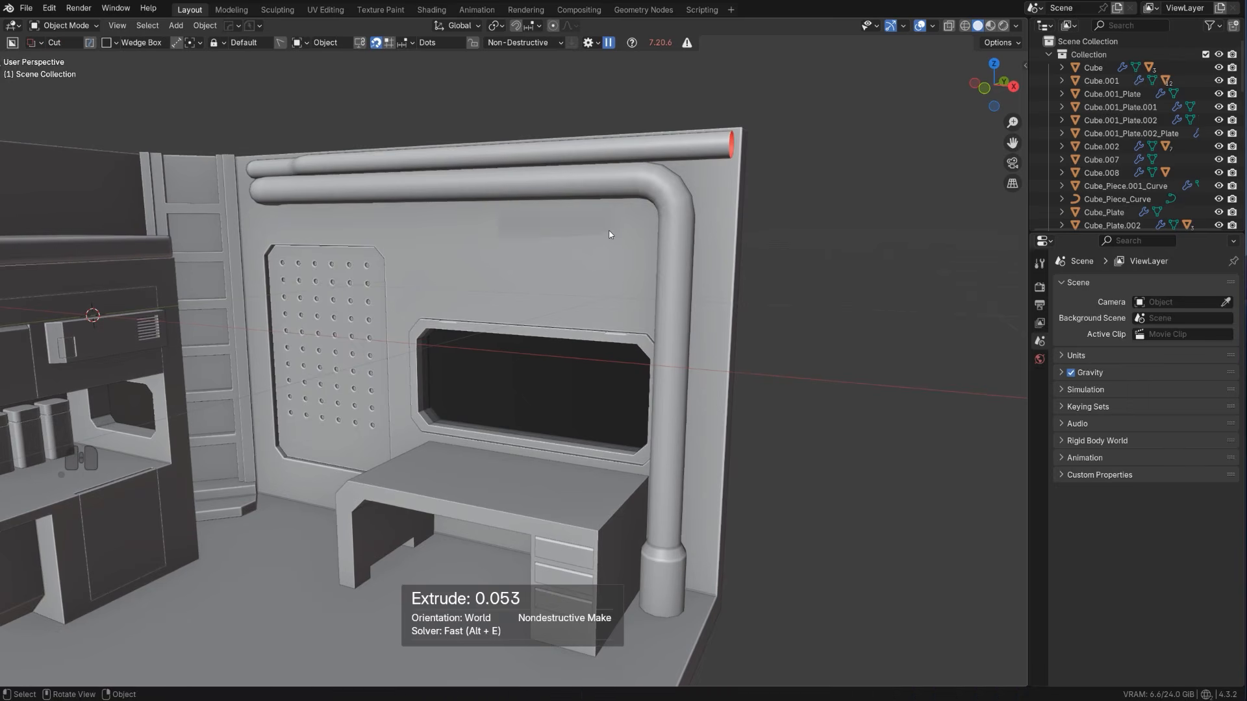
right_click(605, 230)
click(598, 229)
scroll(560, 329, down, 3)
key(shift+a)
key(Escape)
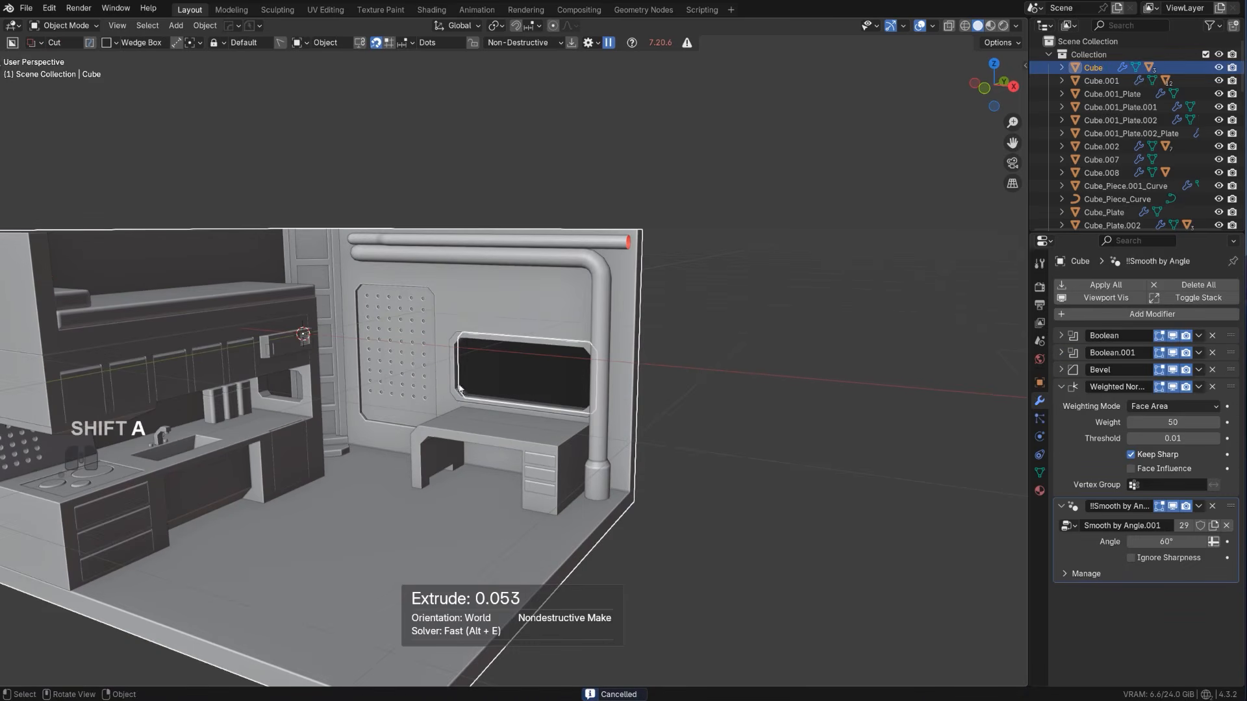
scroll(585, 250, up, 3)
drag(519, 213, 634, 239)
key(w)
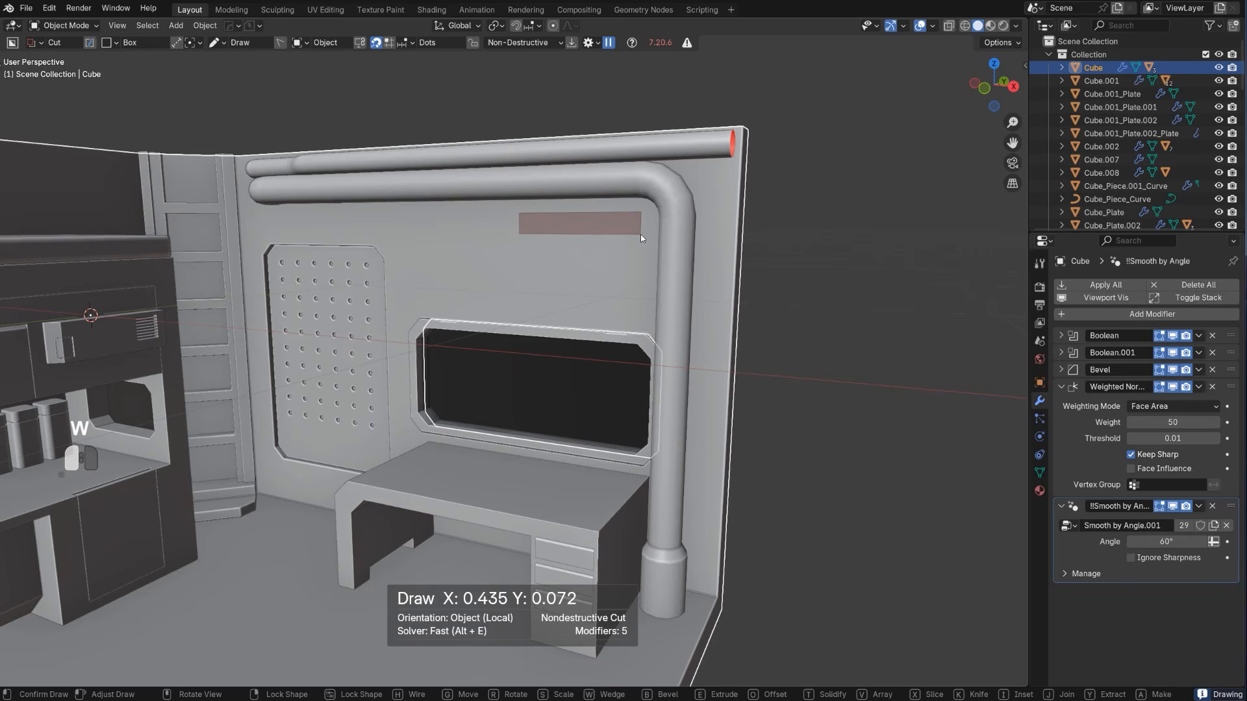
key(space)
key(Tab)
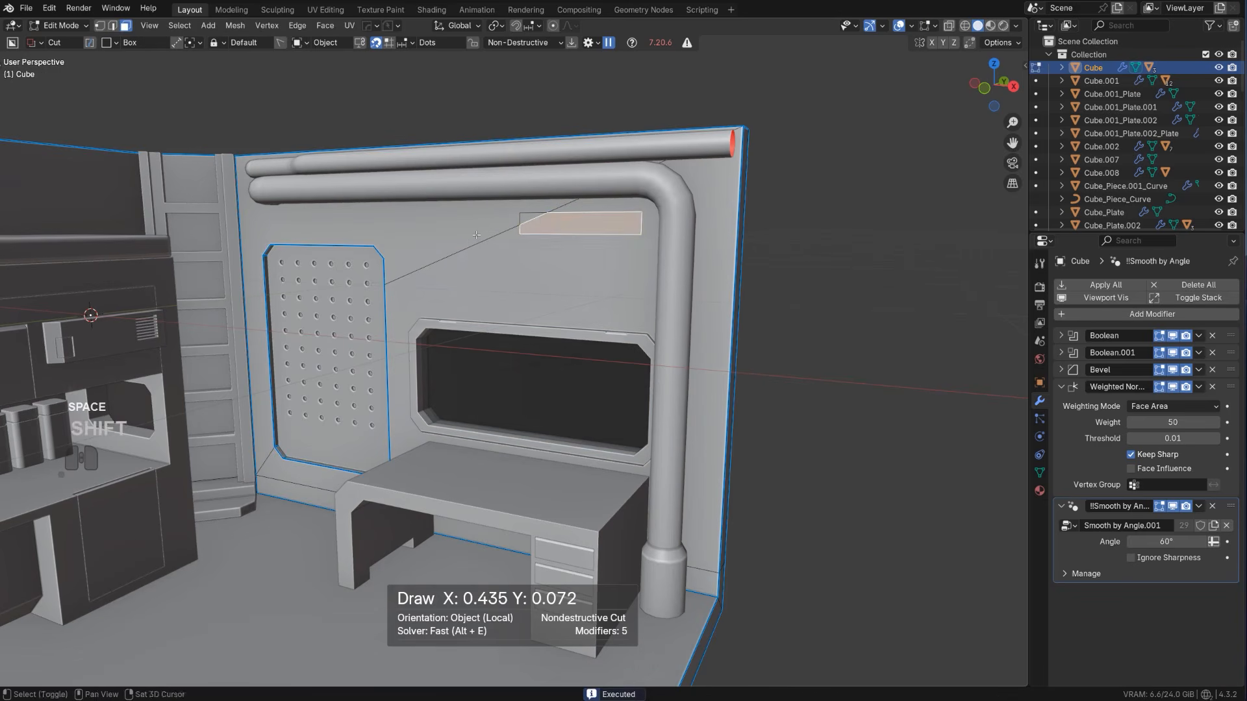
Knife a line from the perforated panel's upper edge to the wall's top edge, and dissolve the diagonal edge beside the panel
key(Tab)
key(ctrl)
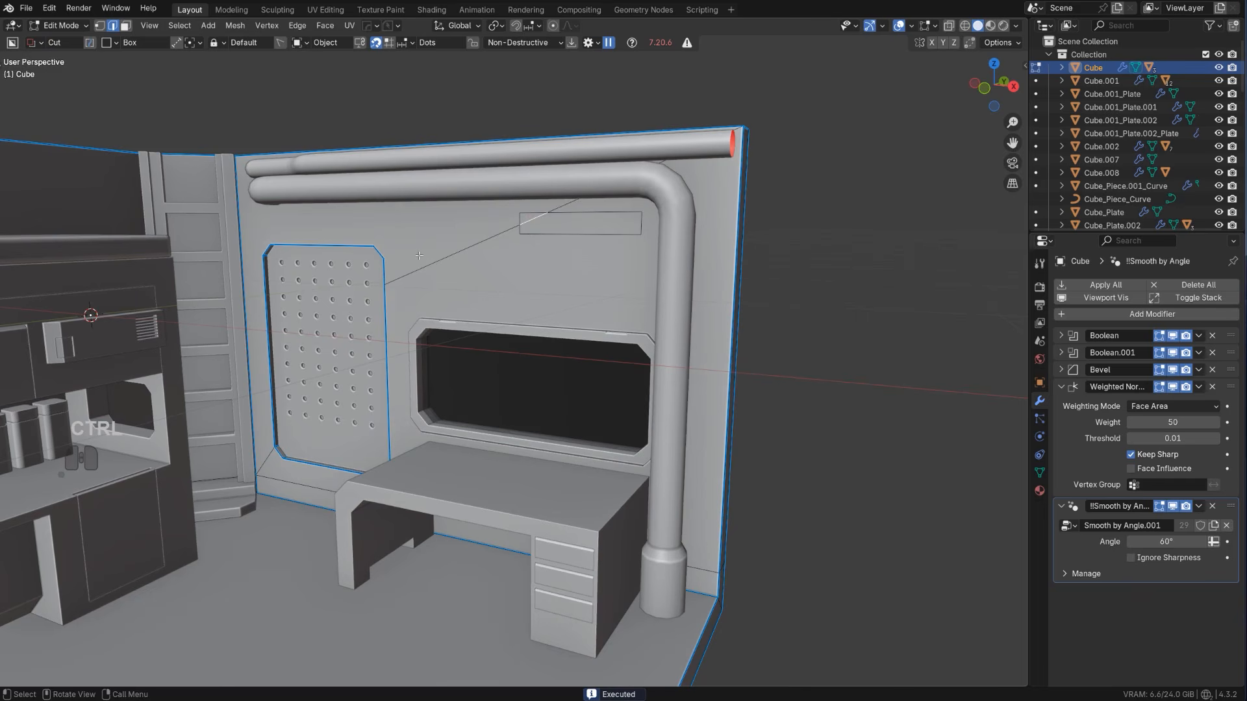
key(k)
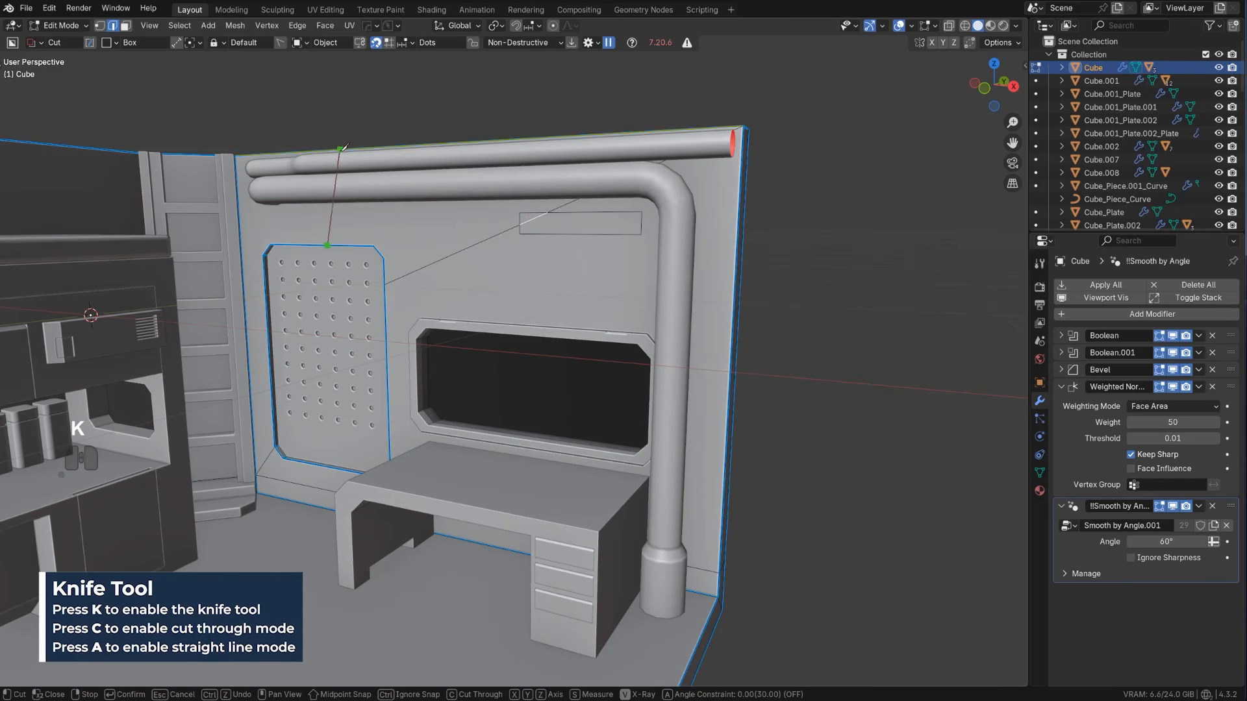
key(space)
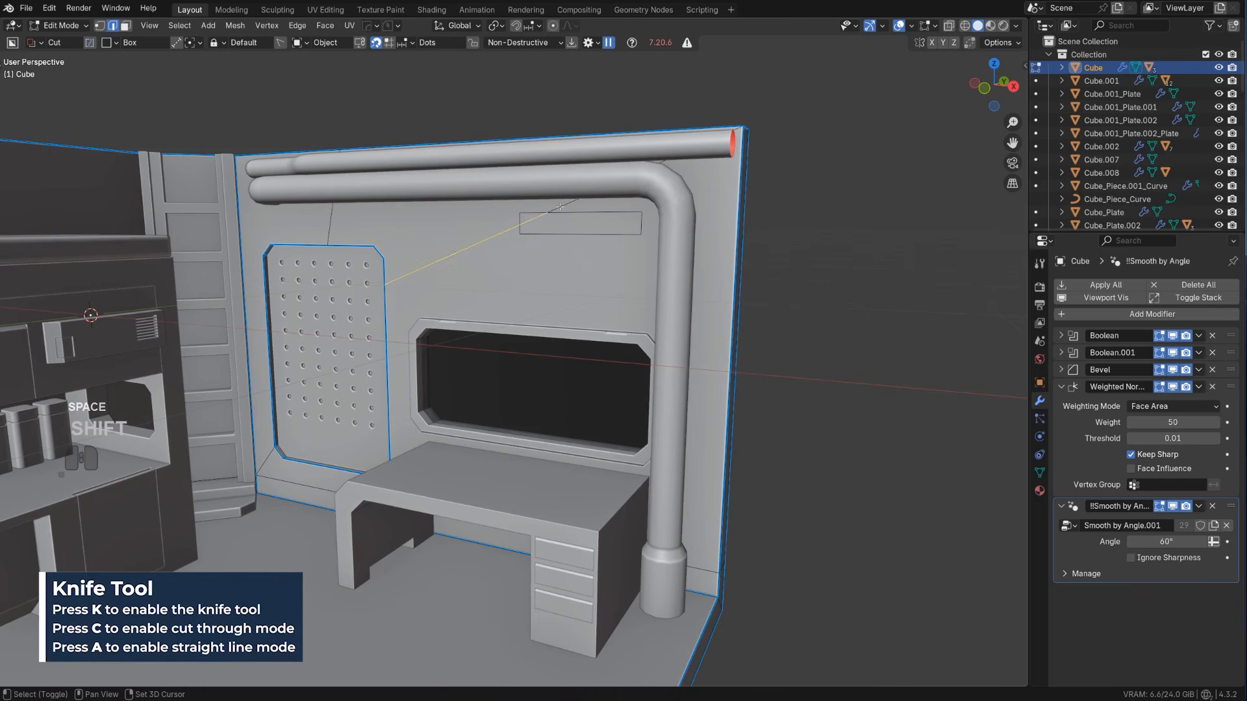
key(ctrl+x)
Knife a straight vertical line through the wall and the rectangle above the window, and dissolve the remaining diagonal edge
scroll(521, 229, up, 2)
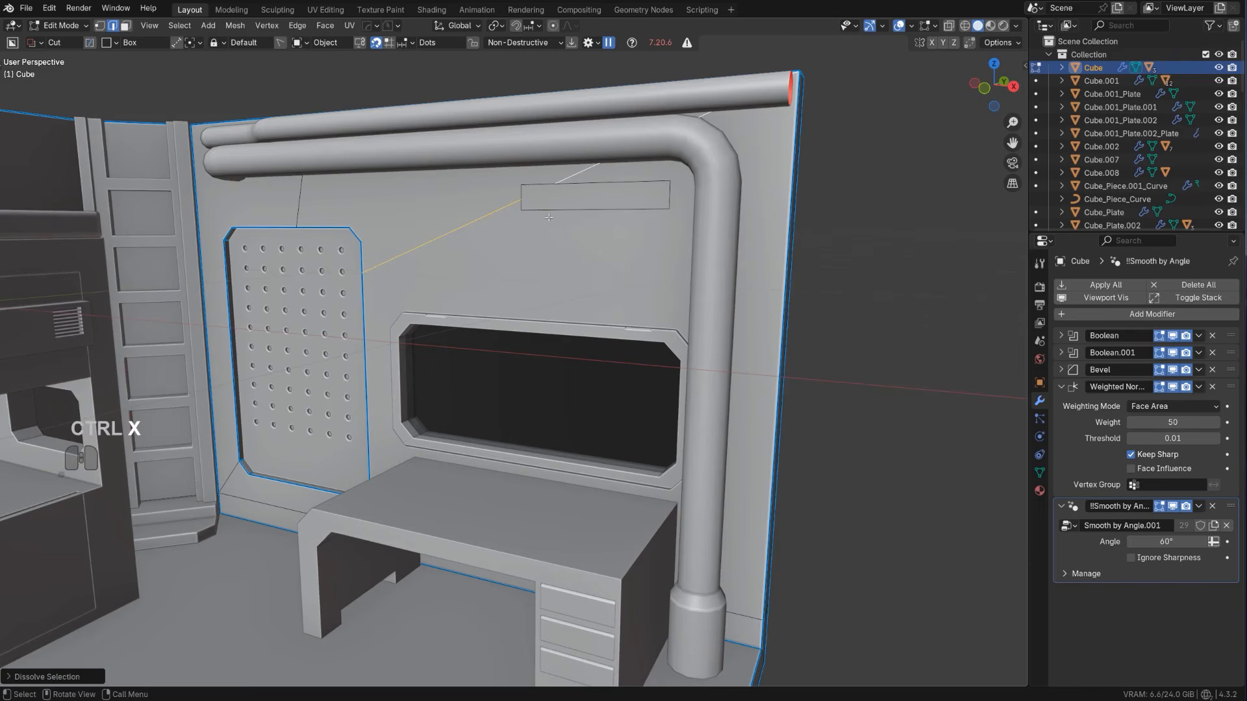
key(k)
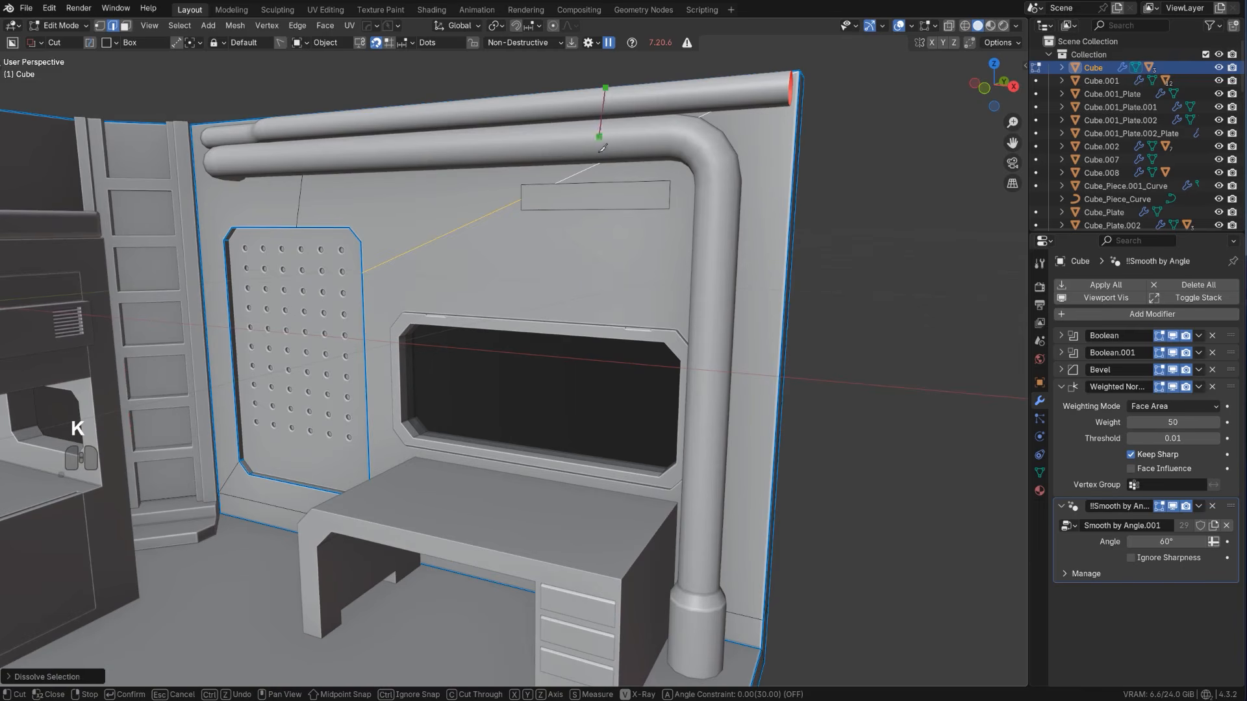
click(614, 610)
key(space)
scroll(520, 292, up, 3)
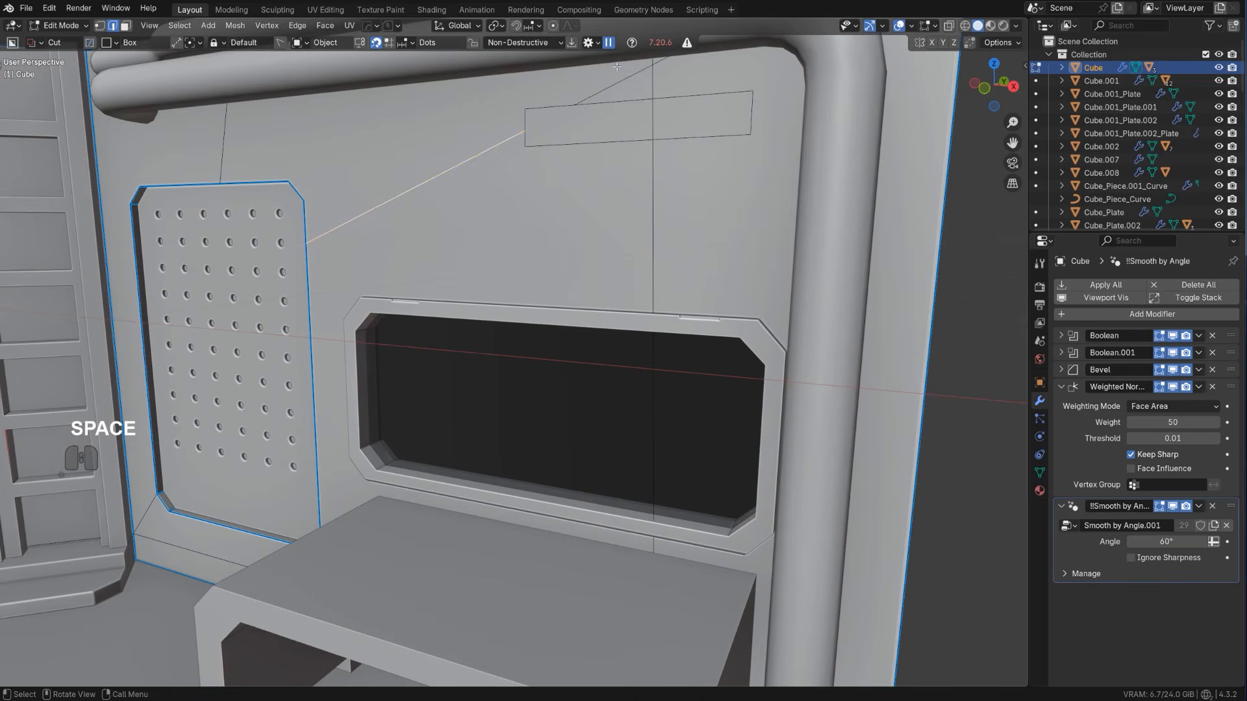
key(ctrl+x)
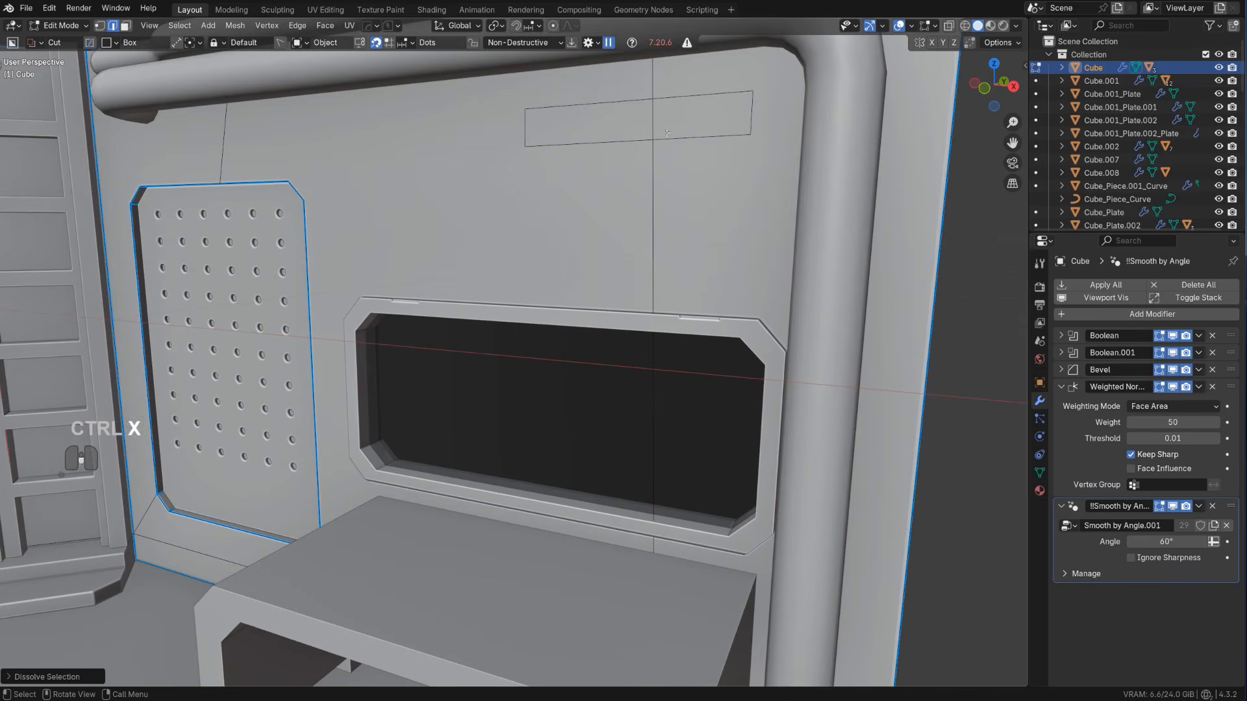
Extract both halves of the rectangle above the window as a solidified plate with HardOps Curve/Extract
scroll(624, 195, down, 3)
key(Tab)
click(623, 260)
shift+click(584, 213)
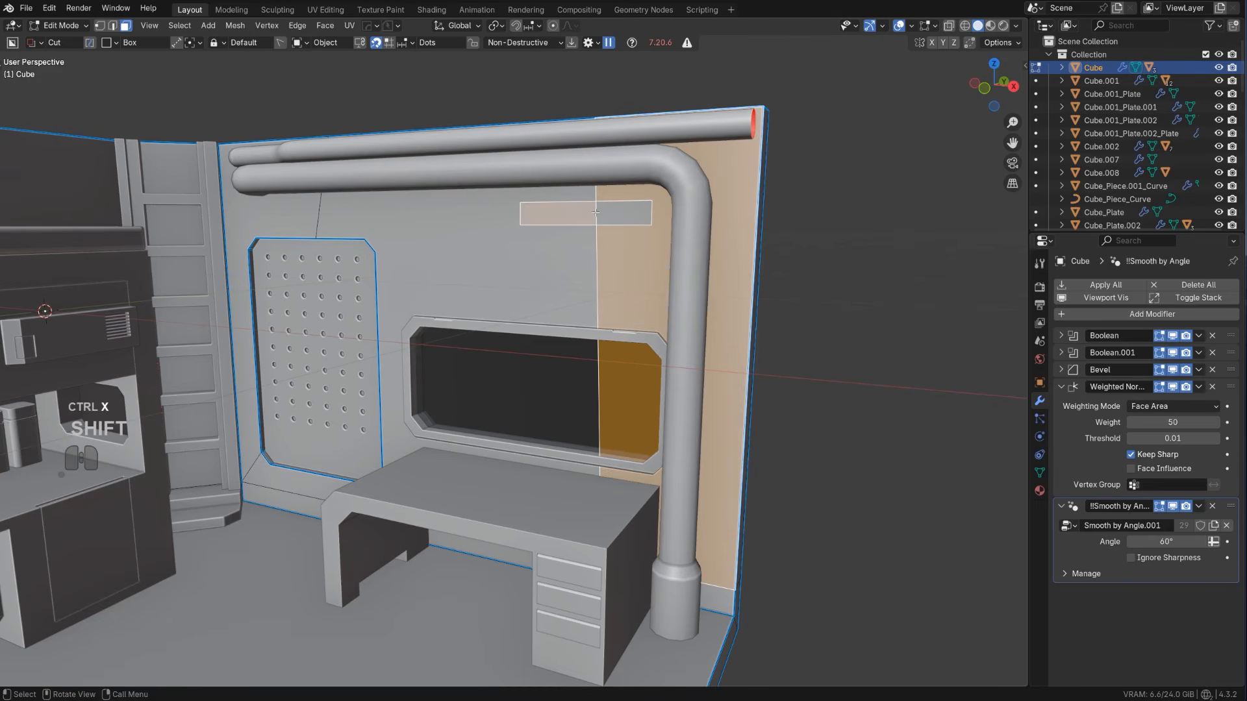
click(598, 212)
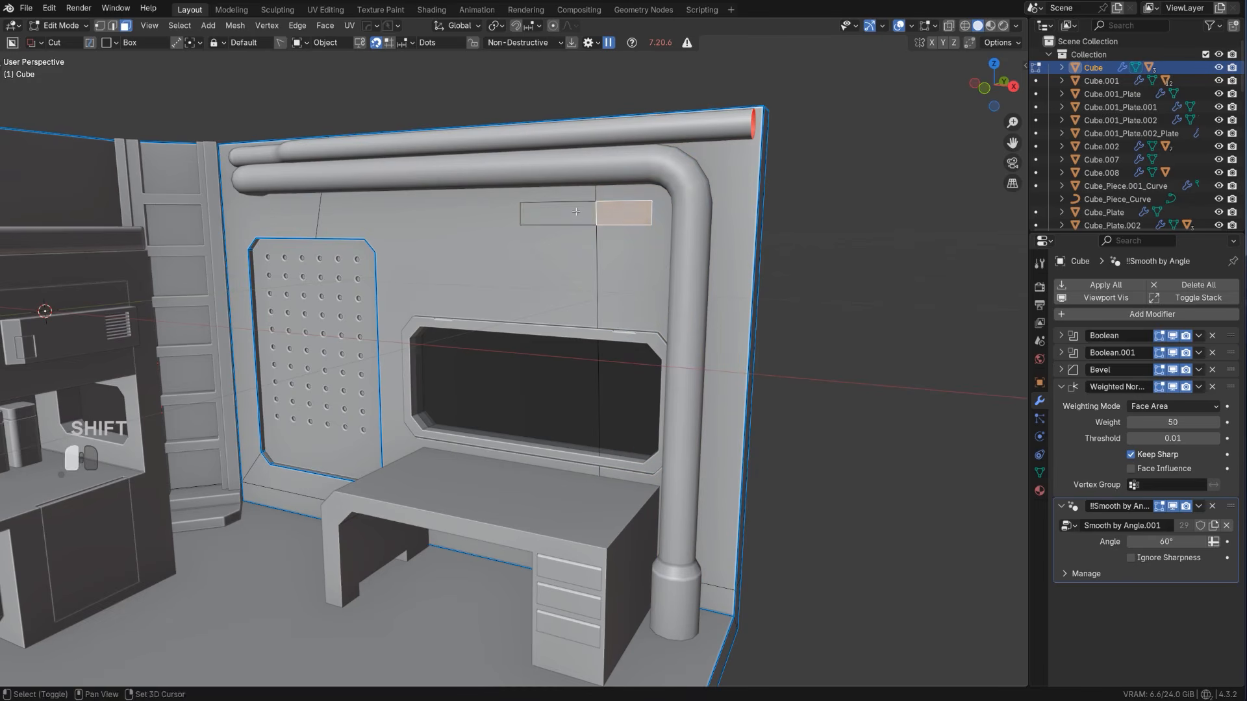
shift+click(581, 221)
key(q)
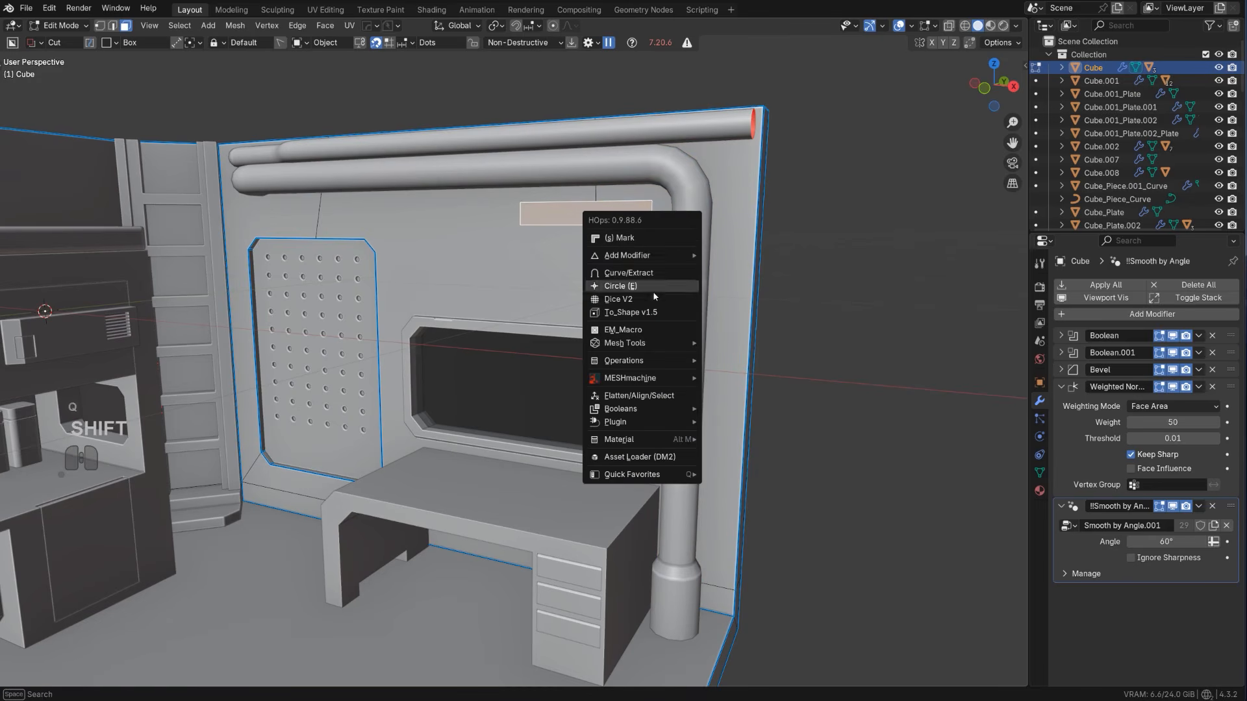
shift+click(639, 273)
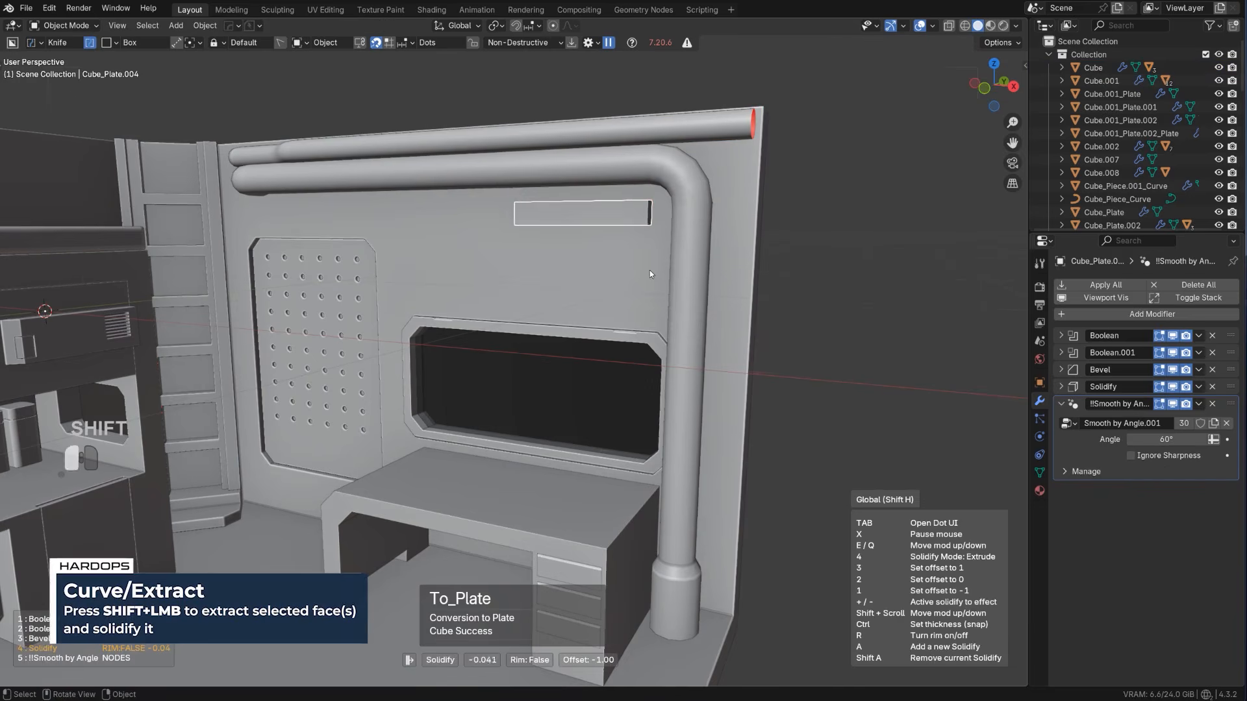
middle_drag(650, 270, 650, 189)
Apply the extracted plate's modifiers with Csharp and bevel its corner edges into chamfers
key(q)
click(571, 270)
key(Tab)
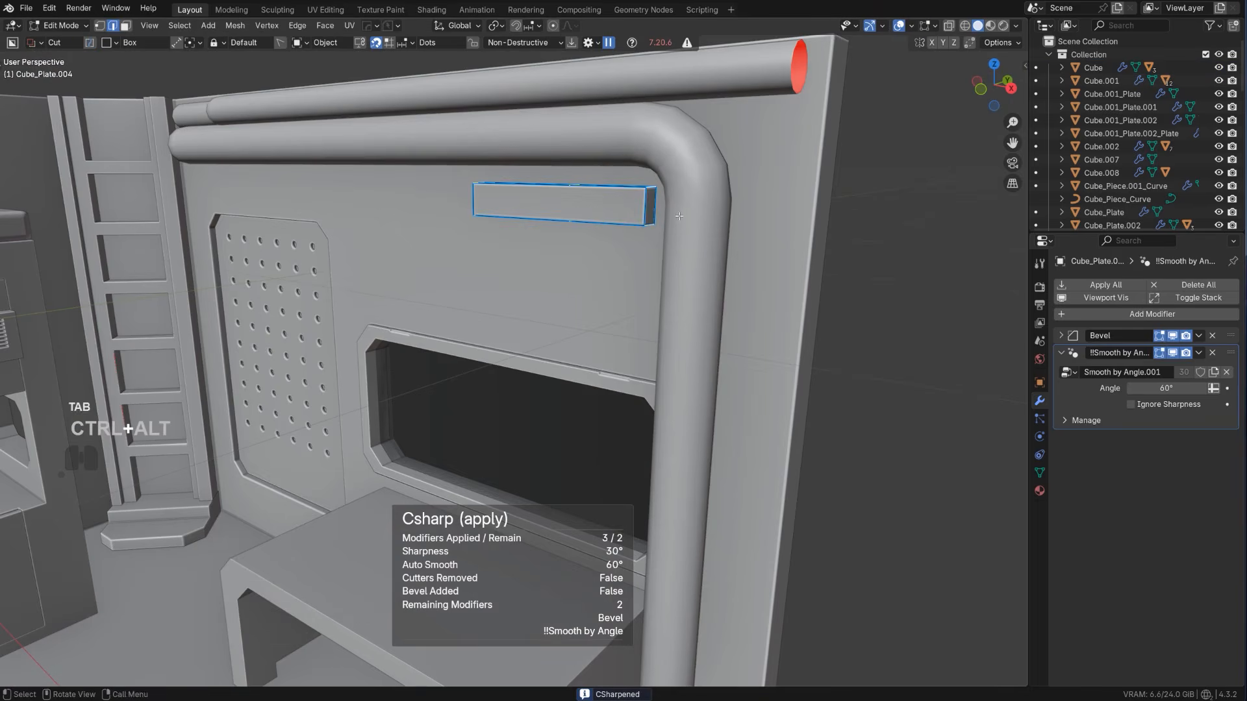
key(ctrl+b)
click(757, 254)
scroll(714, 234, up, 1)
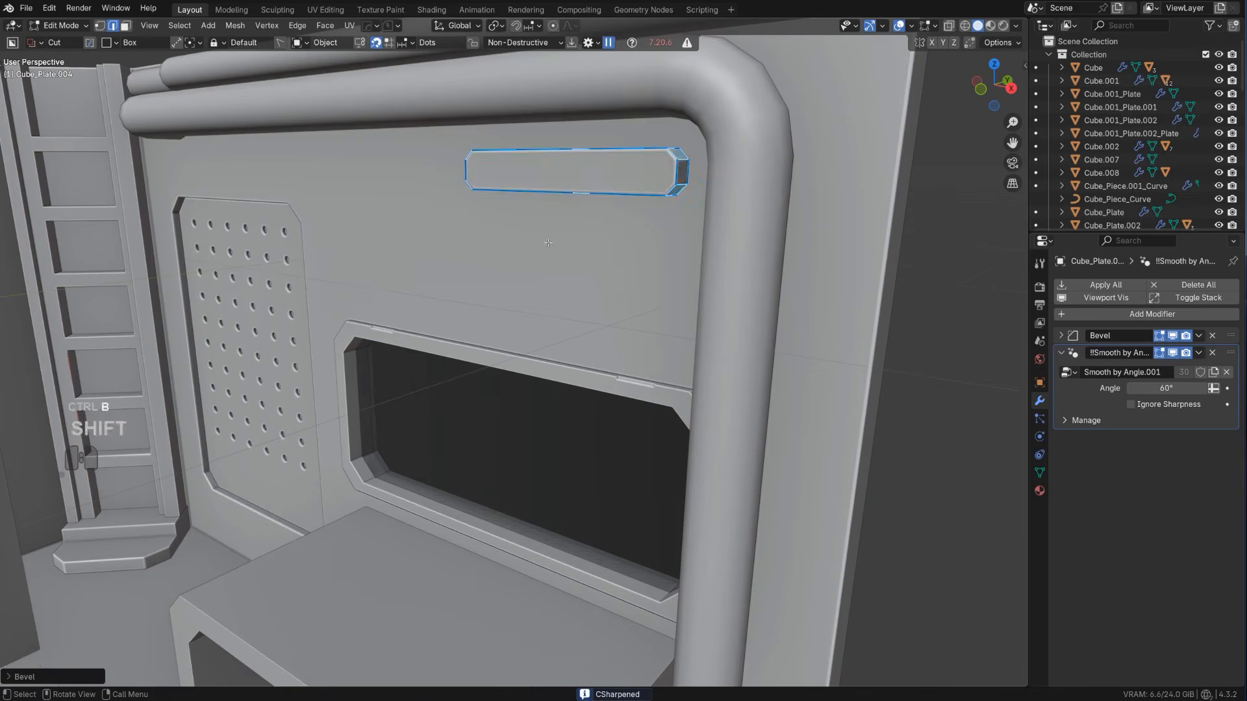
key(Tab)
Knife a thin rectangle about 0.372 by 0.028 into the front face of the chamfered wall plate with BoxCutter
click(612, 179)
scroll(612, 178, down, 1)
shift+middle_drag(613, 178, 605, 273)
key(Tab)
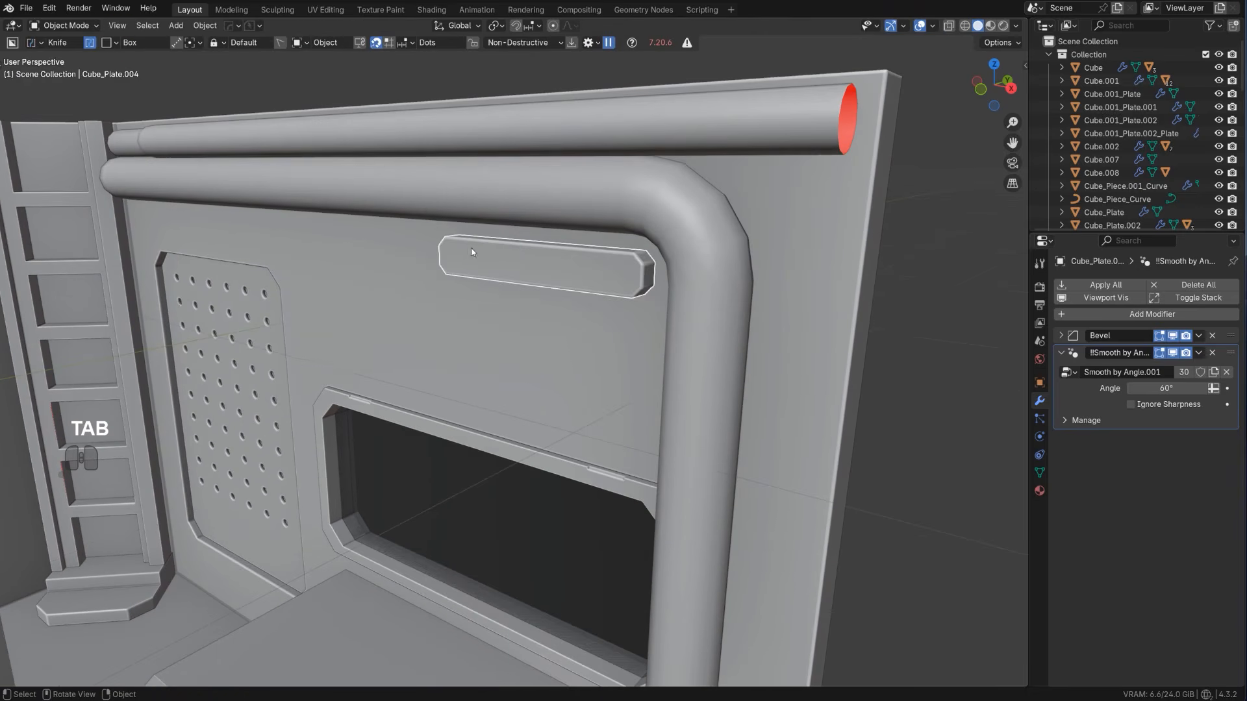
drag(457, 252, 499, 270)
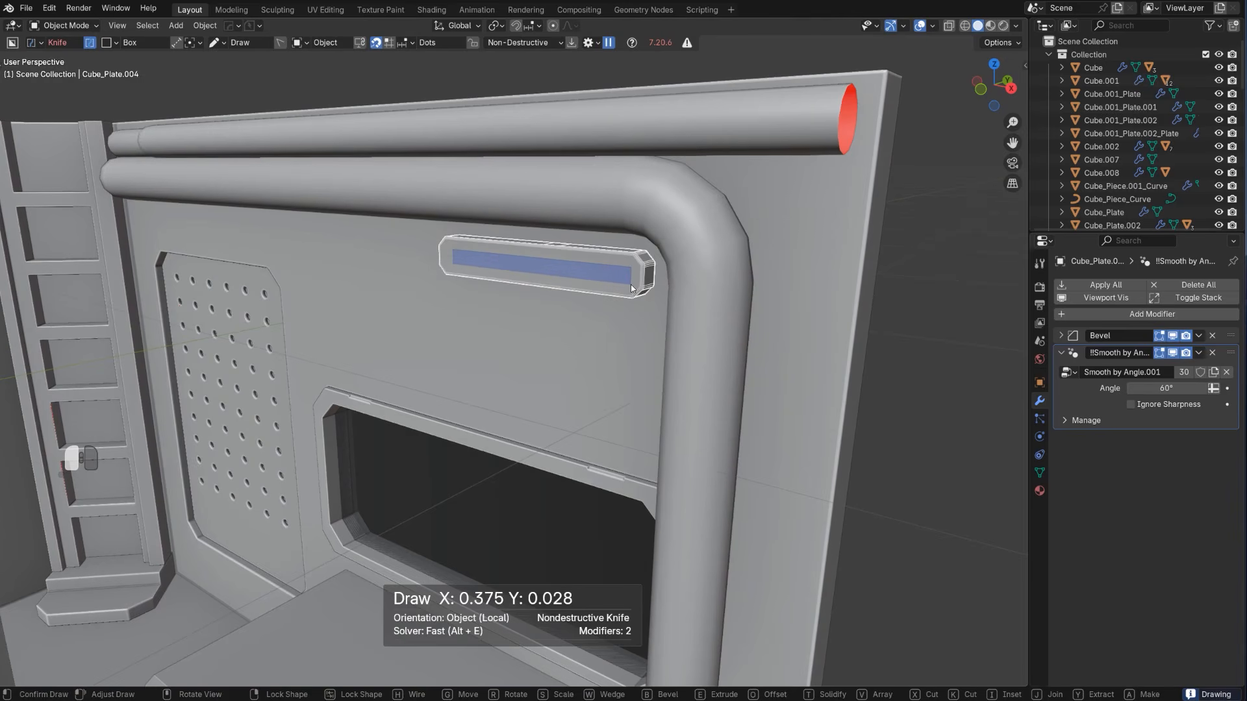
drag(630, 289, 630, 288)
Extrude the thin rectangular face inward to form a shallow recess in the wall plate
key(Tab)
key(space)
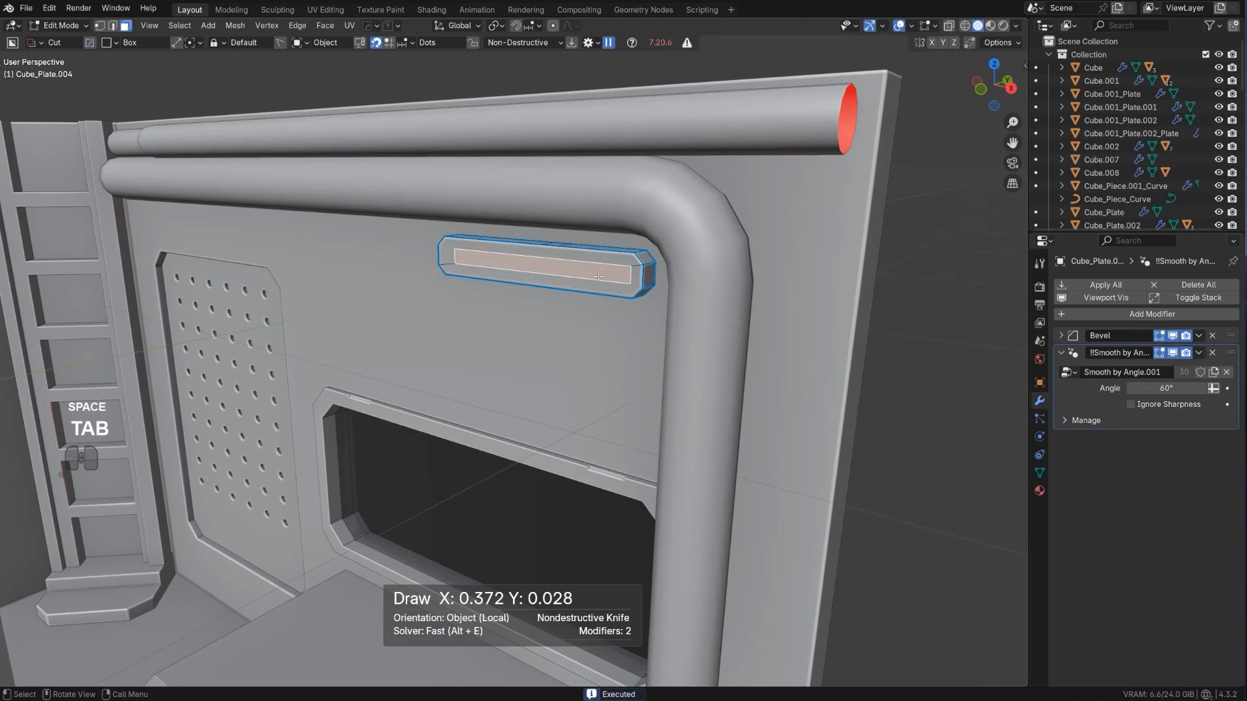
key(e)
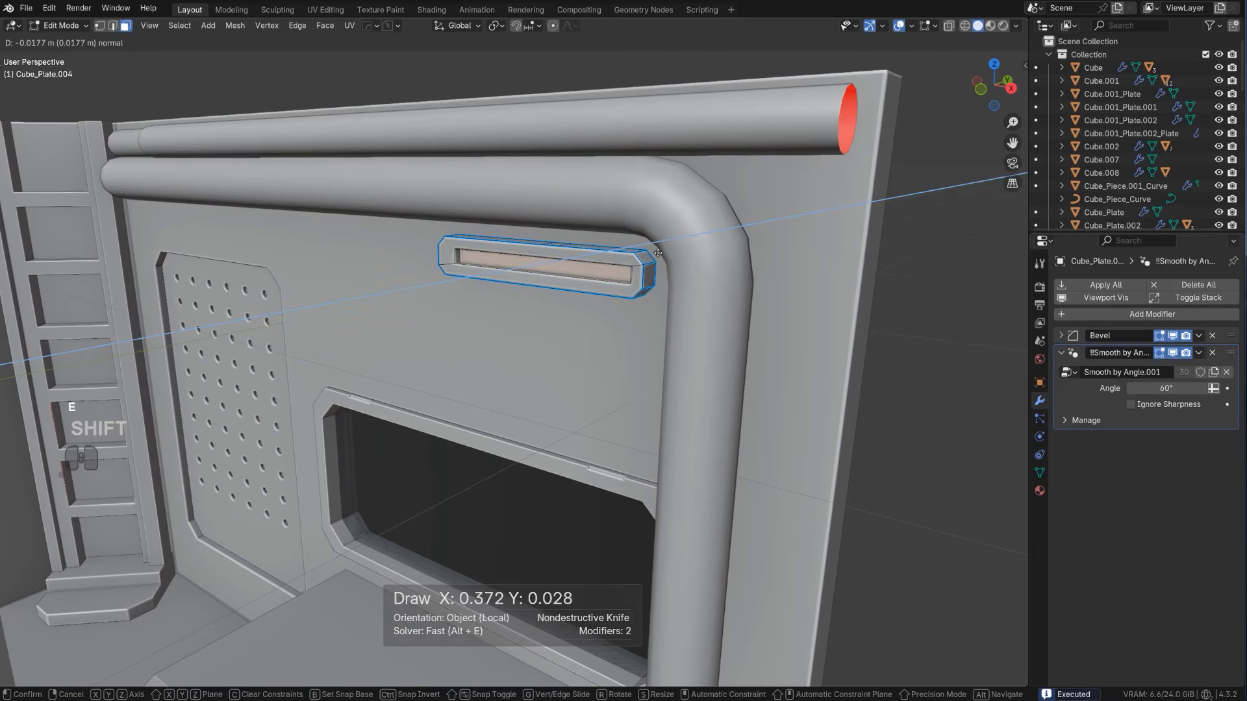
click(574, 309)
Extract the recessed face as a separate plate with HardOps To_Plate at -0.018 thickness, and apply its Solidify modifier with Csharp
key(Tab)
middle_drag(556, 274, 576, 273)
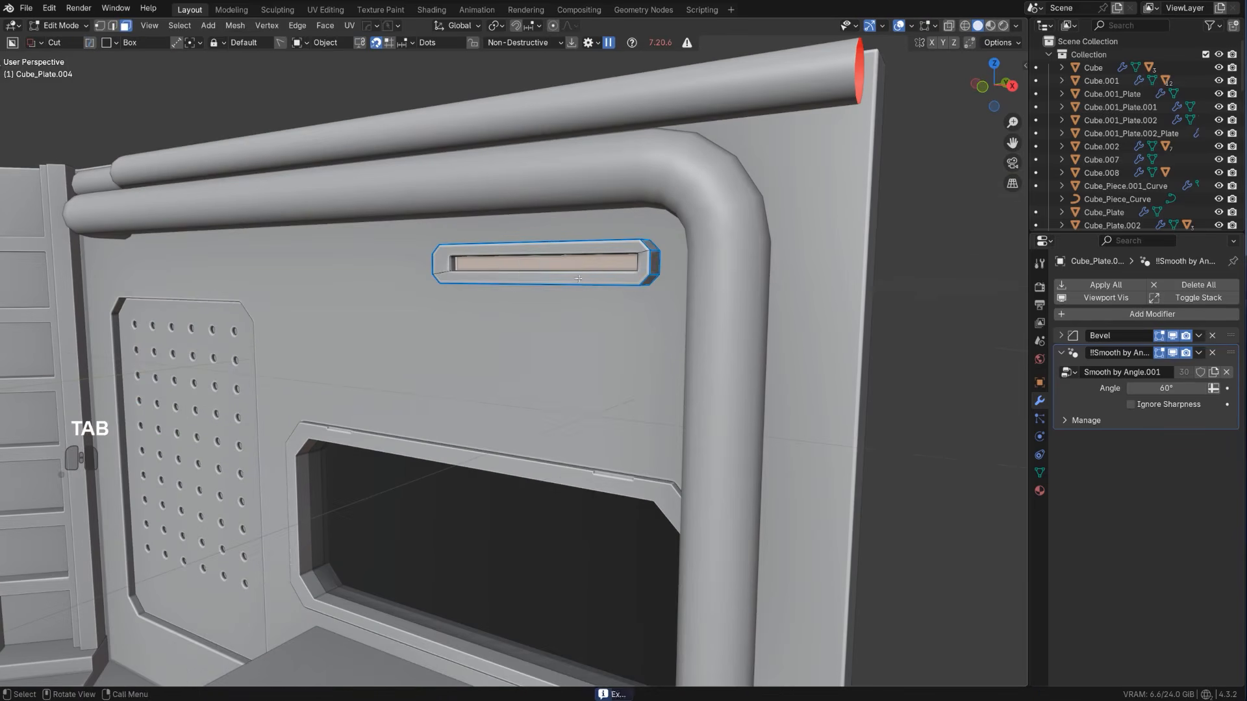
key(q)
click(562, 309)
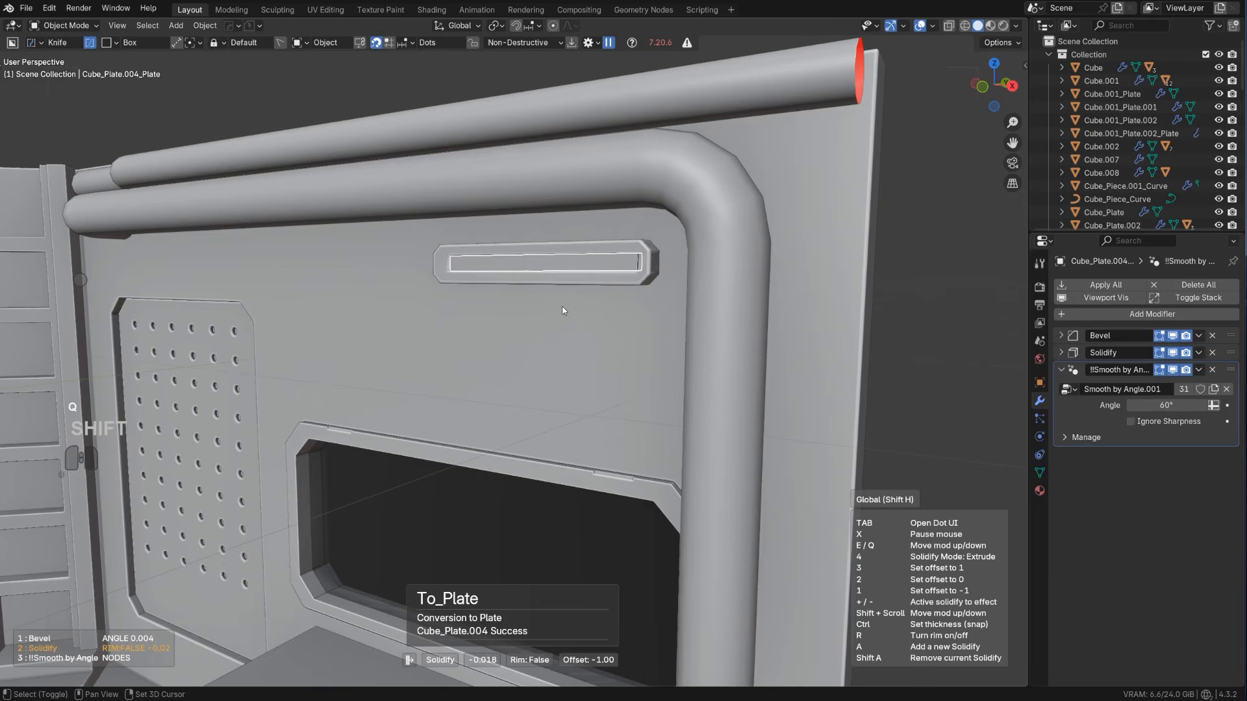
click(549, 302)
key(q)
ctrl+click(543, 290)
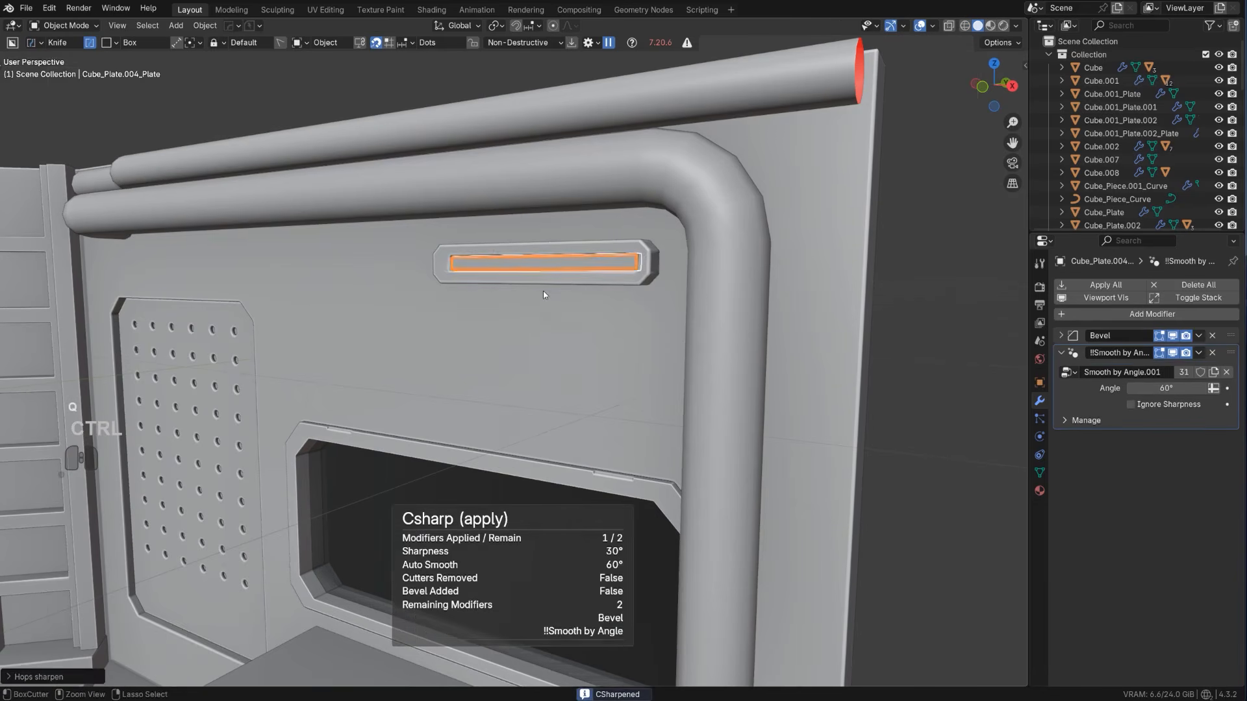
Duplicate the wall plate together with its inset strip and place the copy near the middle of the room
key(Tab)
scroll(704, 309, down, 5)
key(Tab)
scroll(533, 350, down, 6)
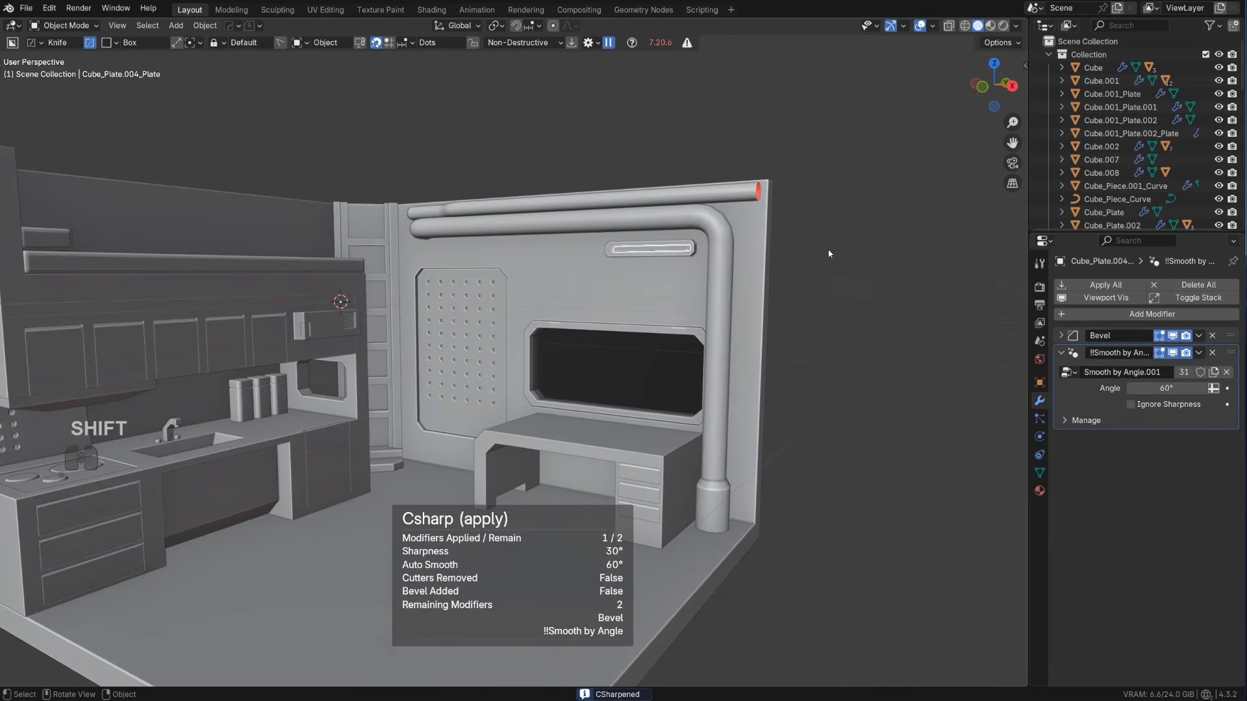
scroll(527, 361, up, 3)
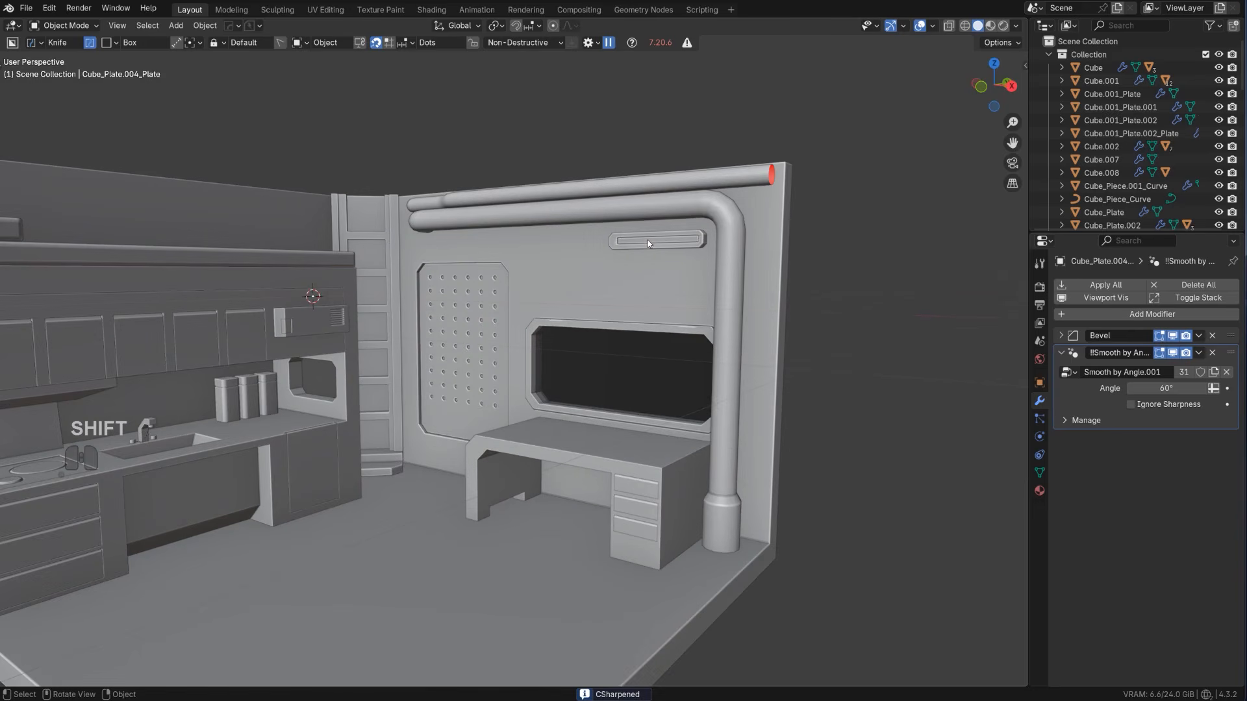
alt+middle_drag(649, 246, 481, 350)
key(KP_5)
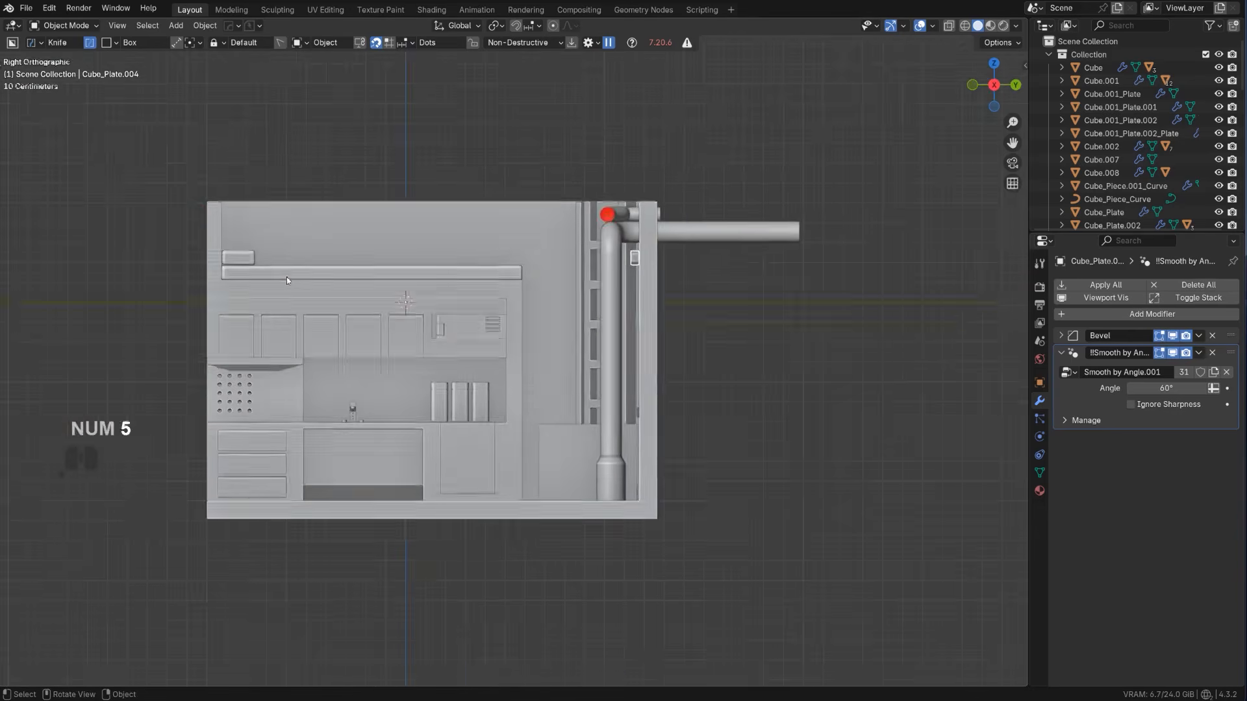
key(shift+d)
click(295, 387)
alt+middle_drag(448, 396, 467, 357)
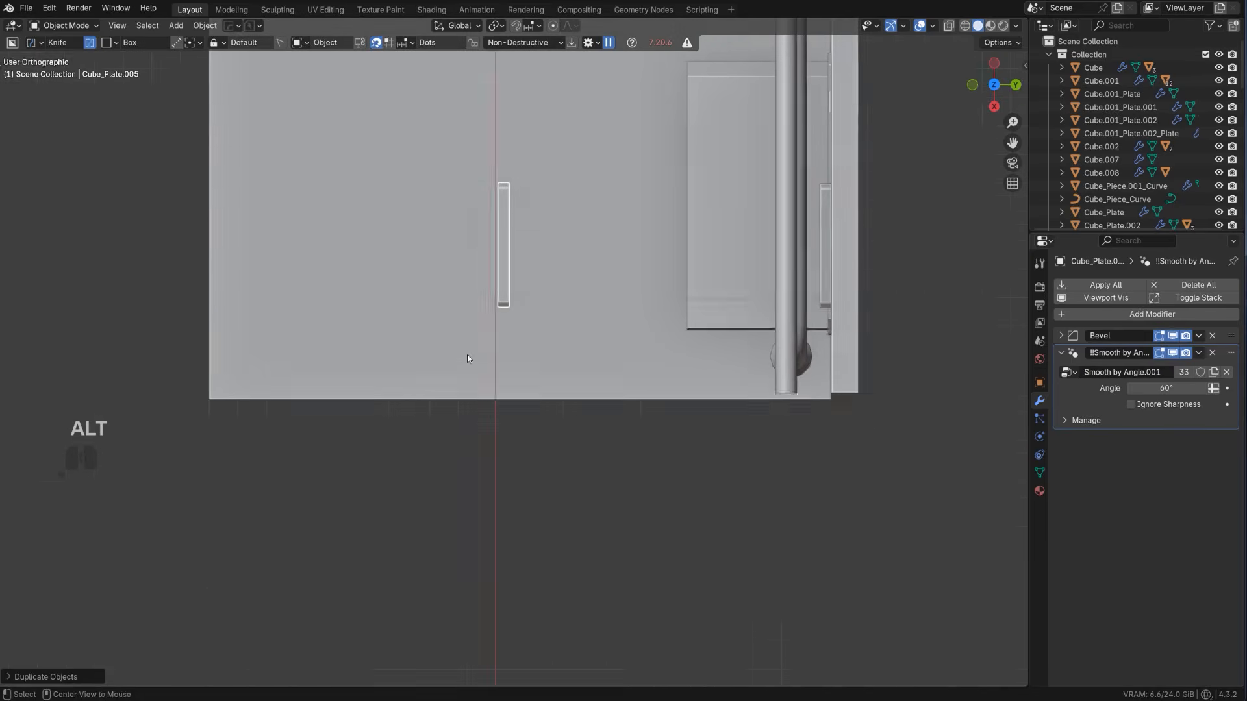
Centre the duplicated plate's origin and rotate the copy about Z so that it runs parallel to the bunk wall
key(r)
right_click(809, 161)
scroll(662, 197, down, 3)
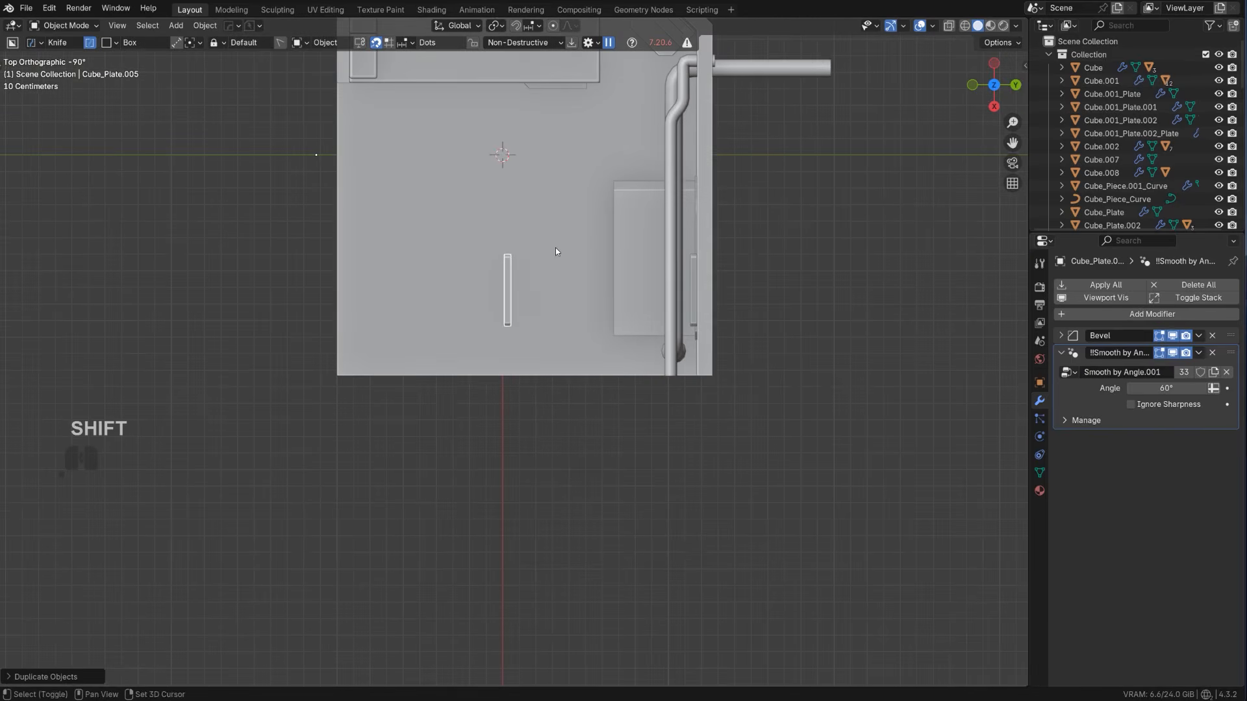
key(shift+s)
click(534, 336)
scroll(534, 336, up, 2)
key(r)
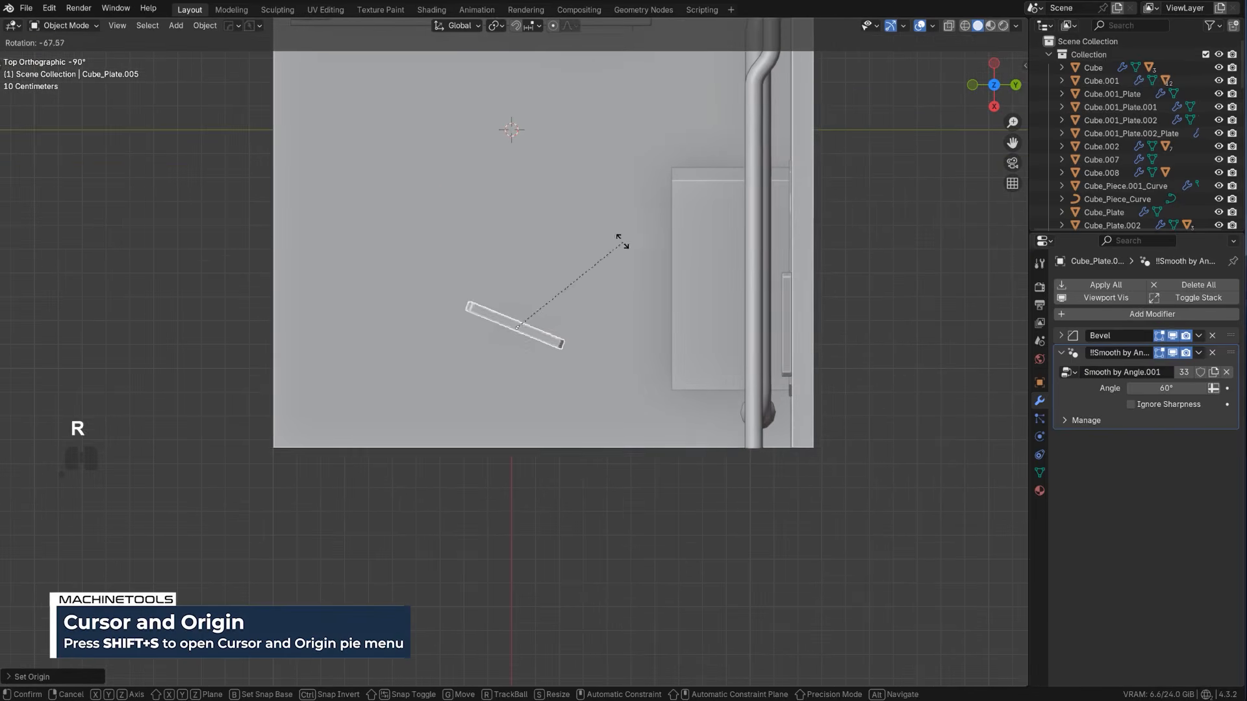
click(571, 213)
alt+middle_drag(572, 214, 493, 254)
Scale the duplicated plate down and place it above the bunk's pillow, just below the wall's top edge
key(g)
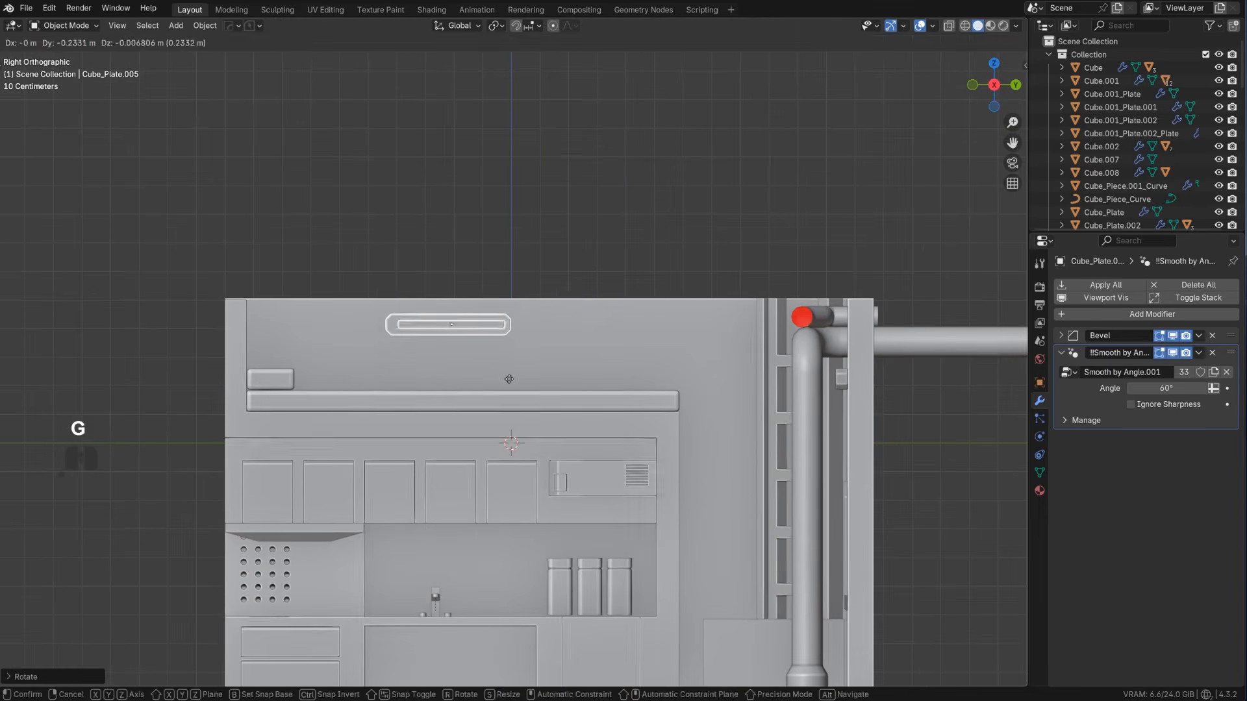
click(477, 371)
key(s)
click(422, 350)
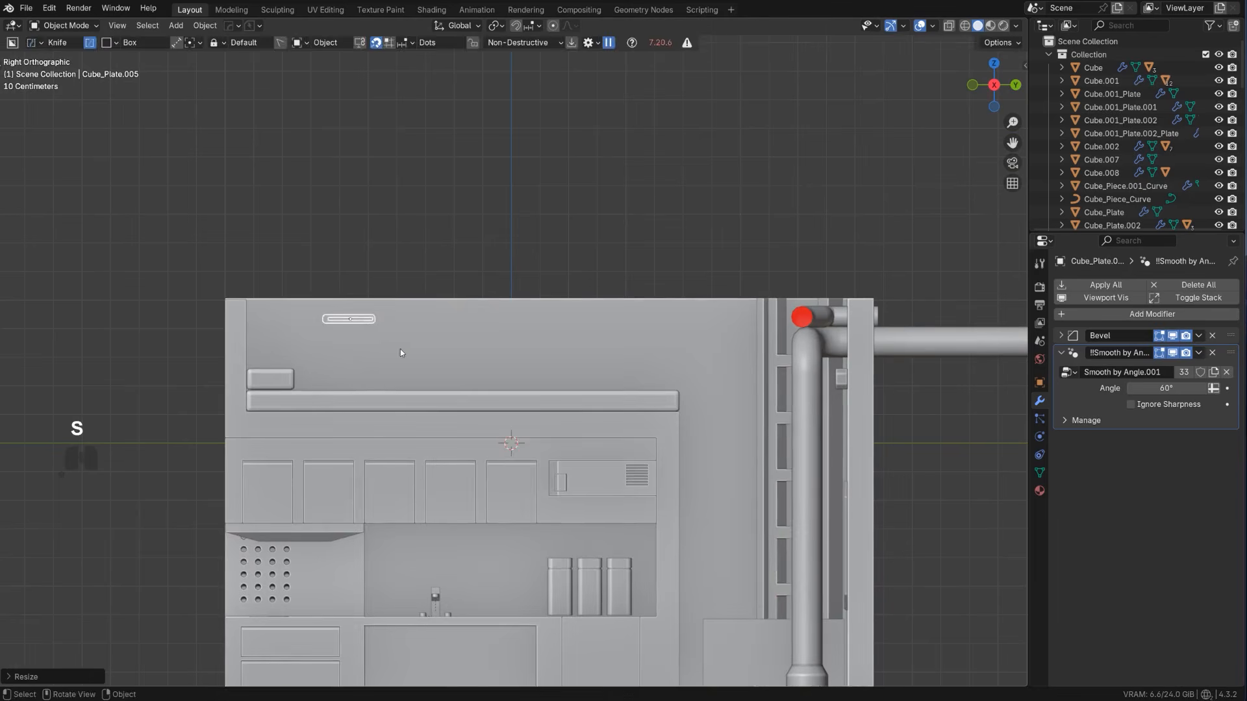
scroll(390, 351, up, 2)
key(g)
key(shift)
click(305, 351)
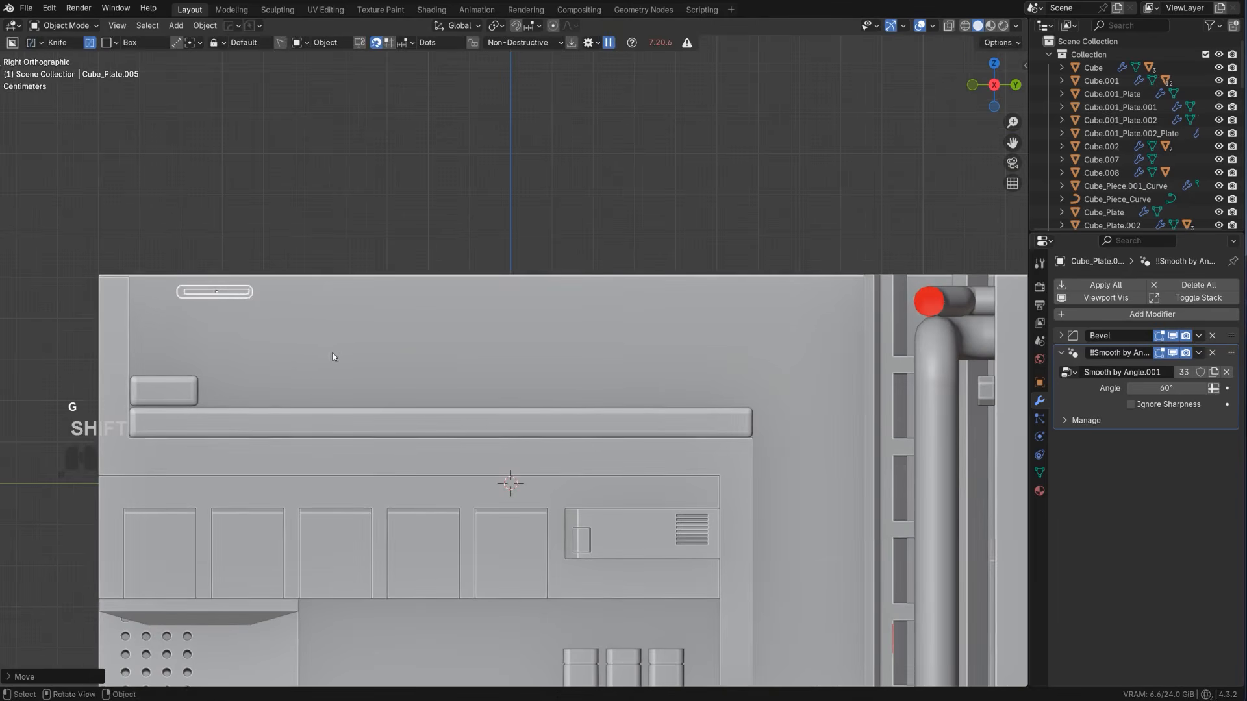
Scale the small plate slightly taller along Z and move it about -1.83 m along X to the bunk wall
key(s)
key(z)
click(370, 380)
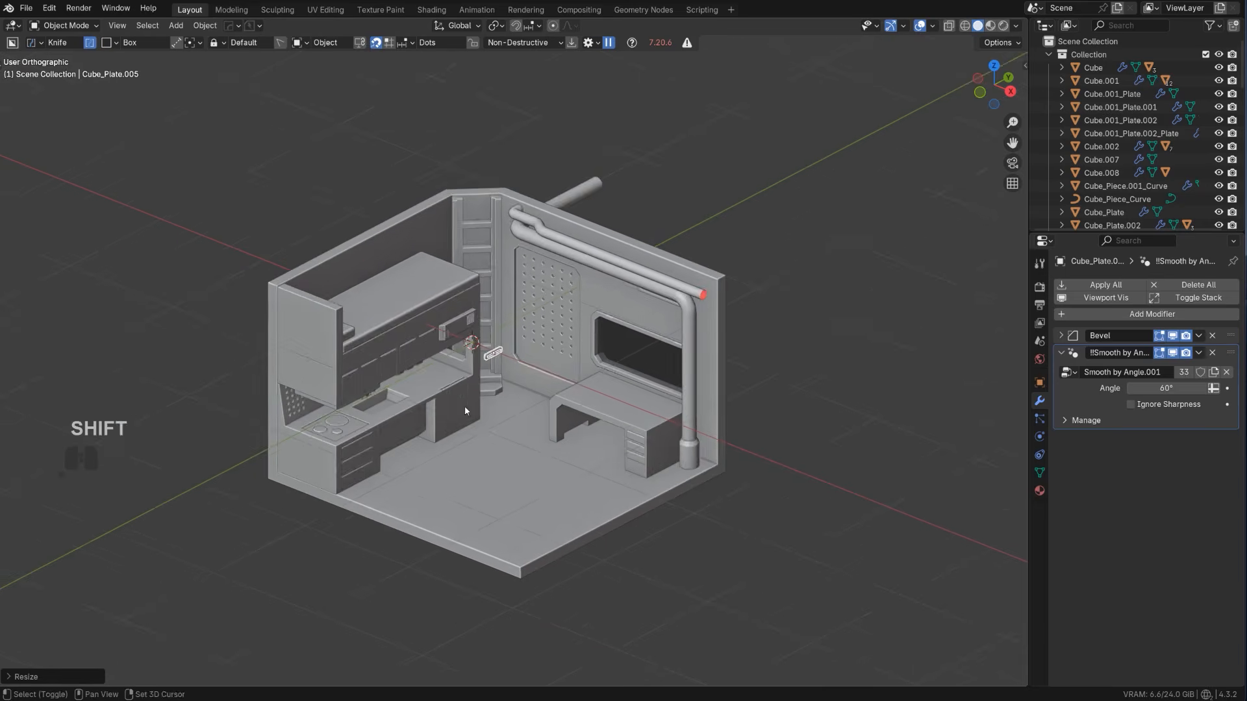
scroll(465, 409, up, 2)
key(g)
key(x)
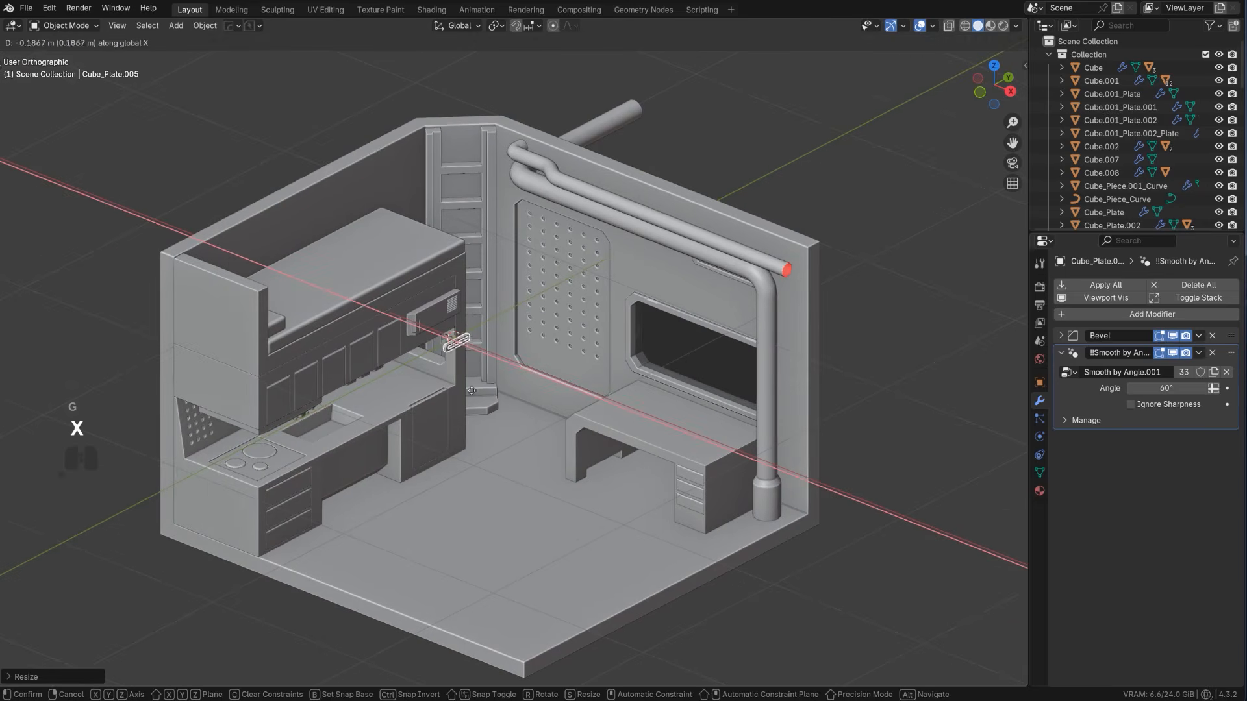
click(154, 255)
key(KP_3)
scroll(439, 299, up, 4)
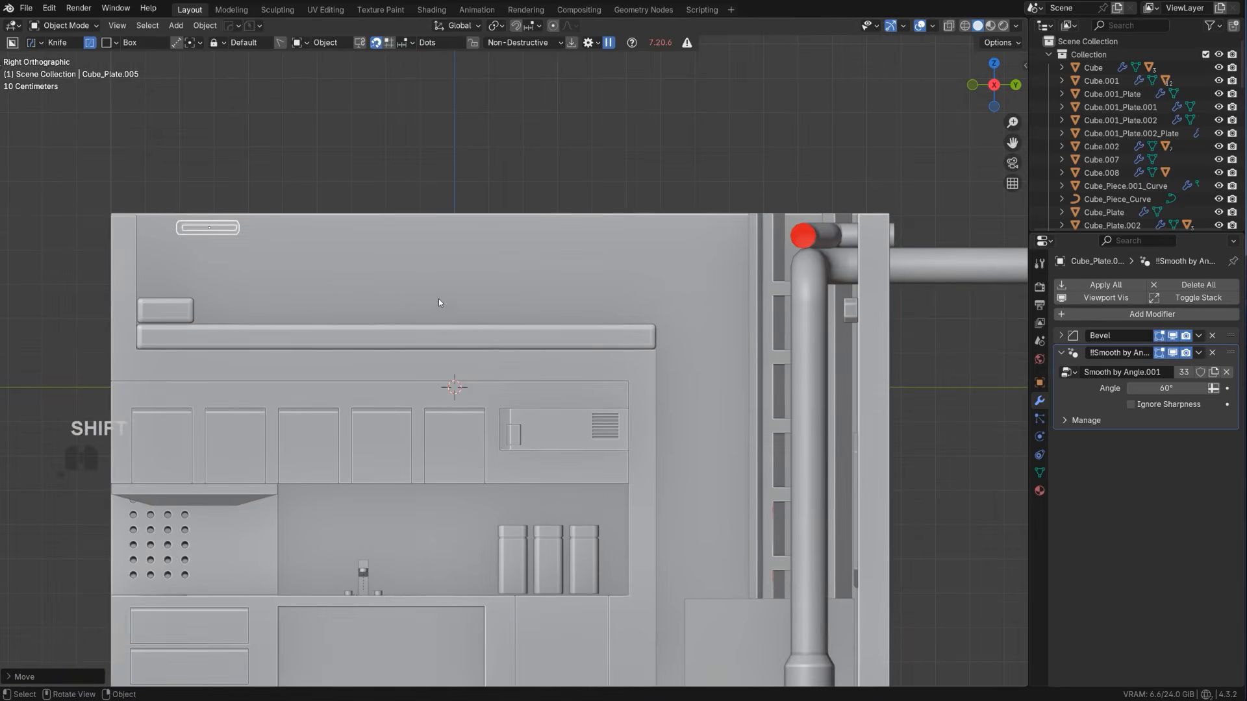
Create a linked duplicate of the small plate about 0.6 m along Y, and repeat the operation for a third plate
key(alt+d)
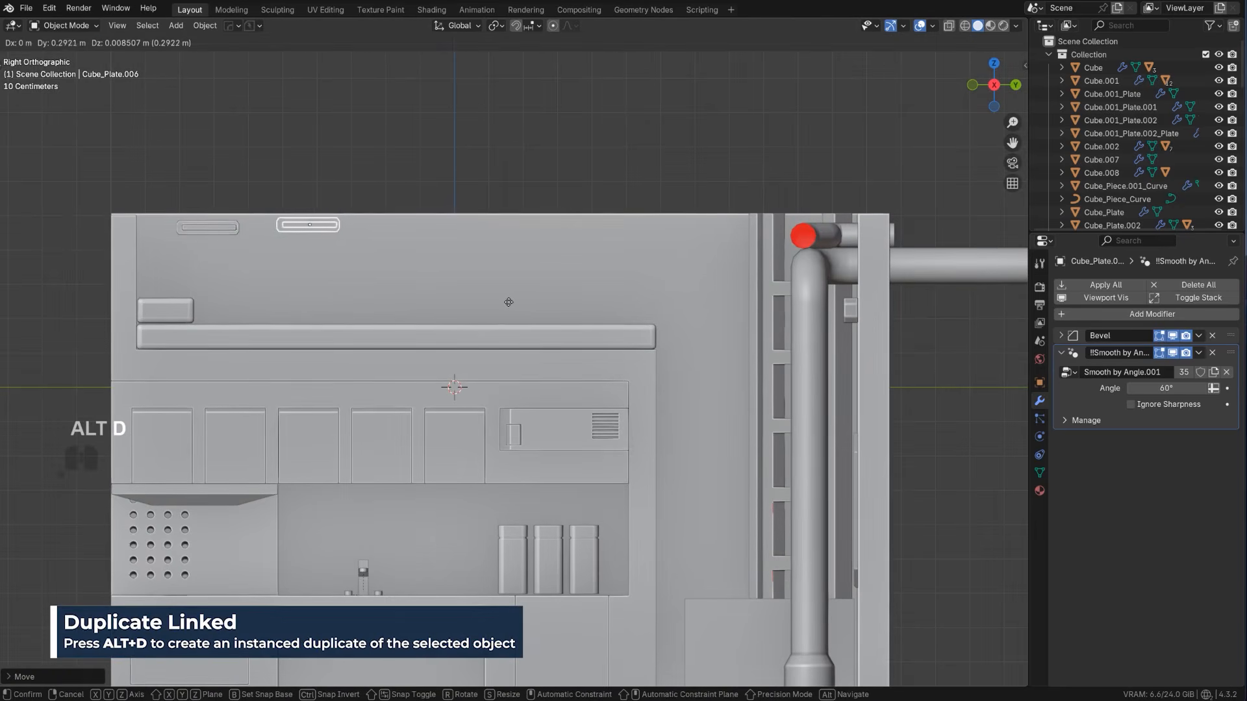
key(y)
click(616, 320)
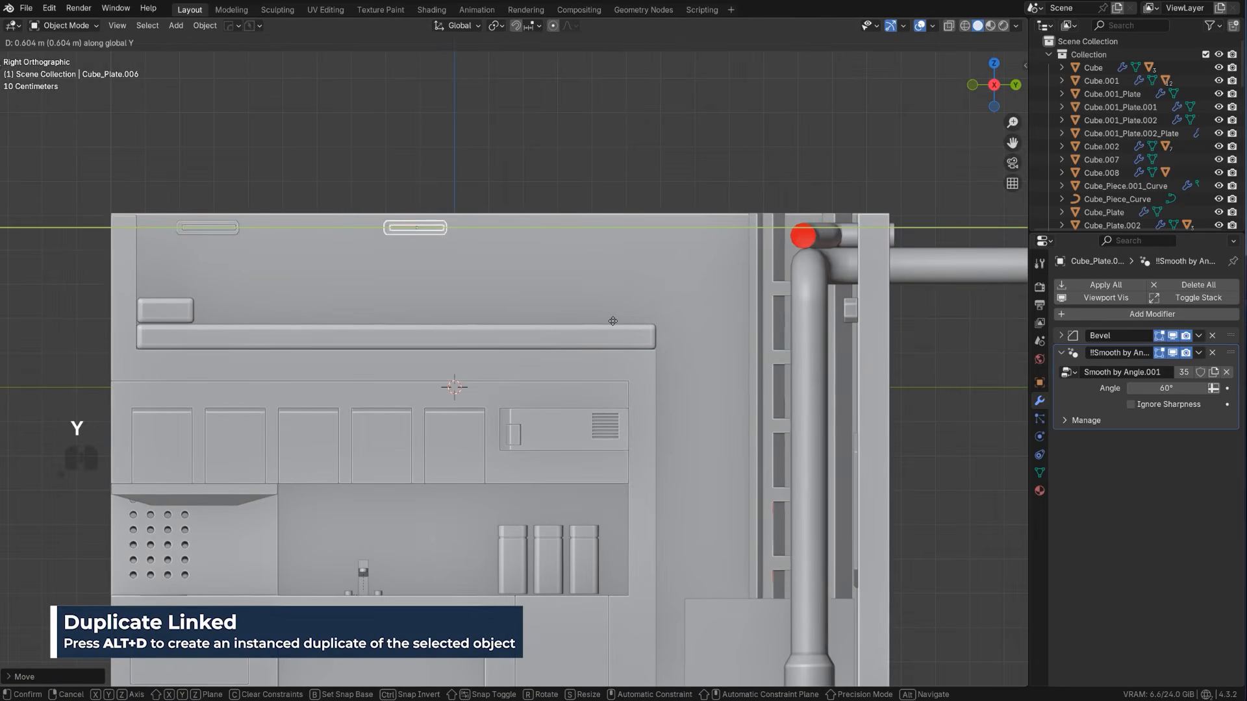
key(shift+r)
scroll(623, 321, down, 2)
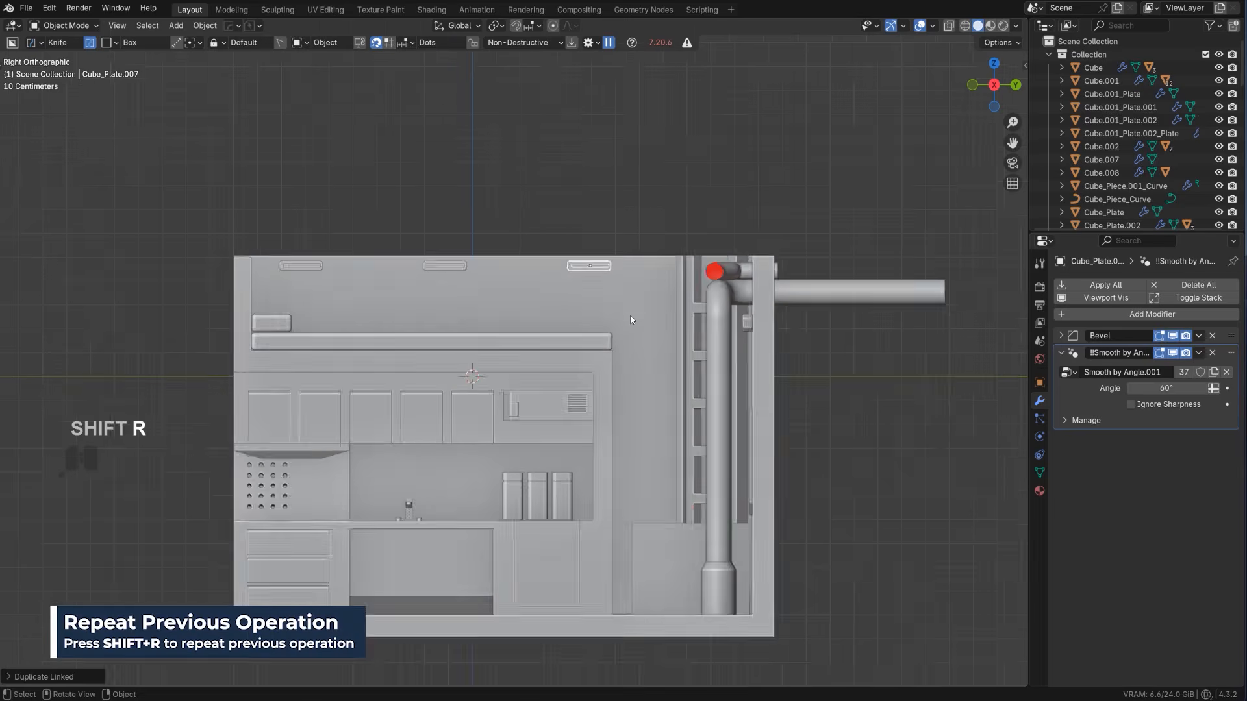
Nudge the third small plate slightly along Y, deselect it, and return to a perspective view of the room
scroll(645, 291, up, 3)
key(g)
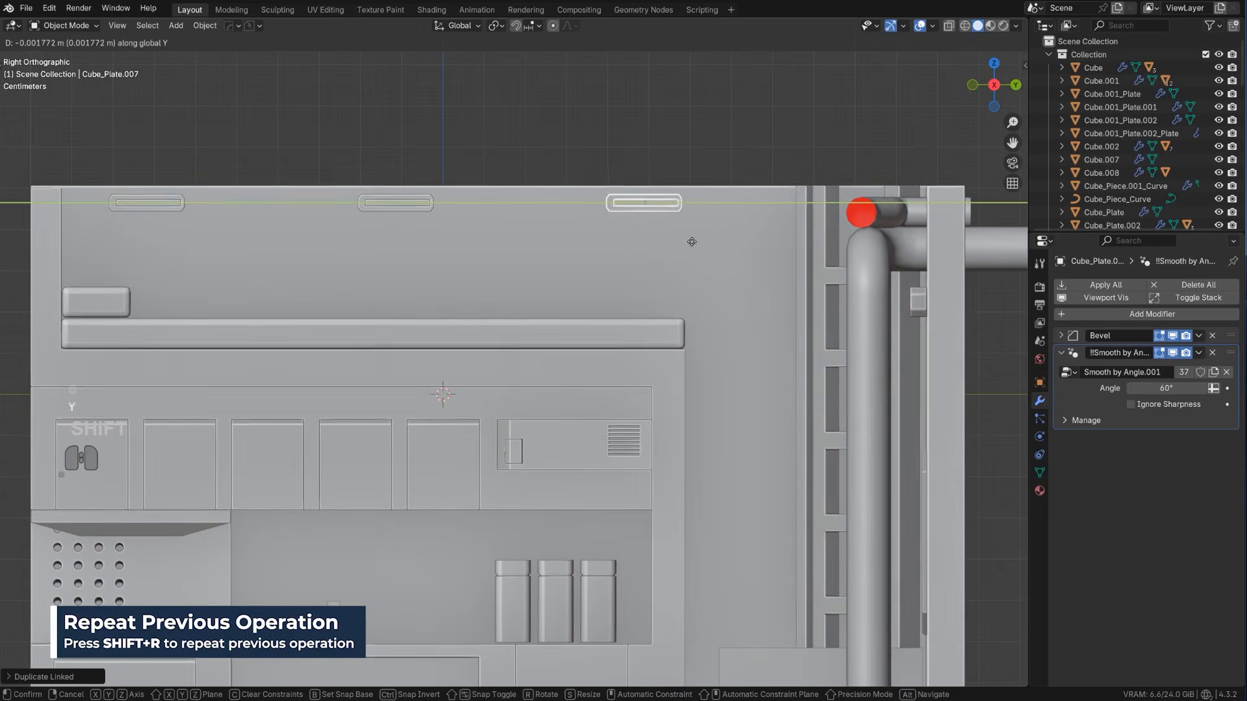
key(y)
click(685, 180)
scroll(649, 293, down, 5)
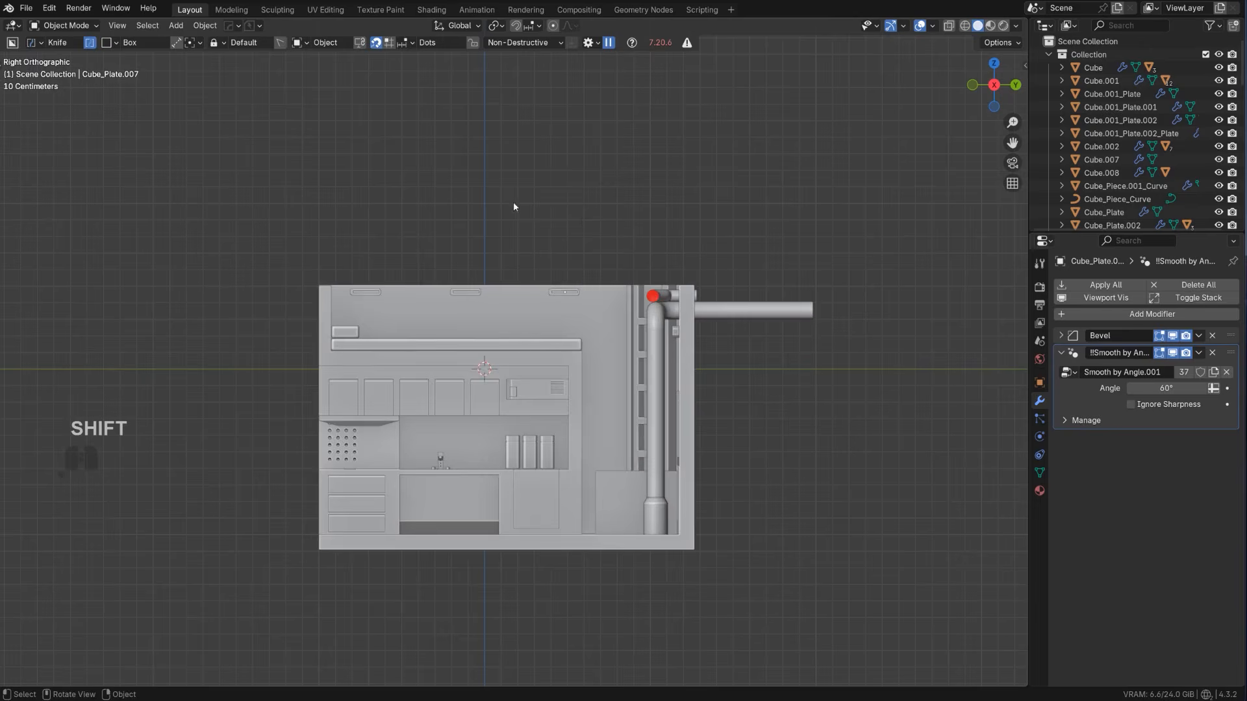
middle_drag(514, 201, 512, 251)
key(KP_5)
scroll(520, 256, up, 1)
shift+middle_drag(611, 308, 573, 243)
scroll(600, 428, down, 3)
Save the project as the incremental version "assa scifi room_03" with HardOps PowerSave
click(229, 26)
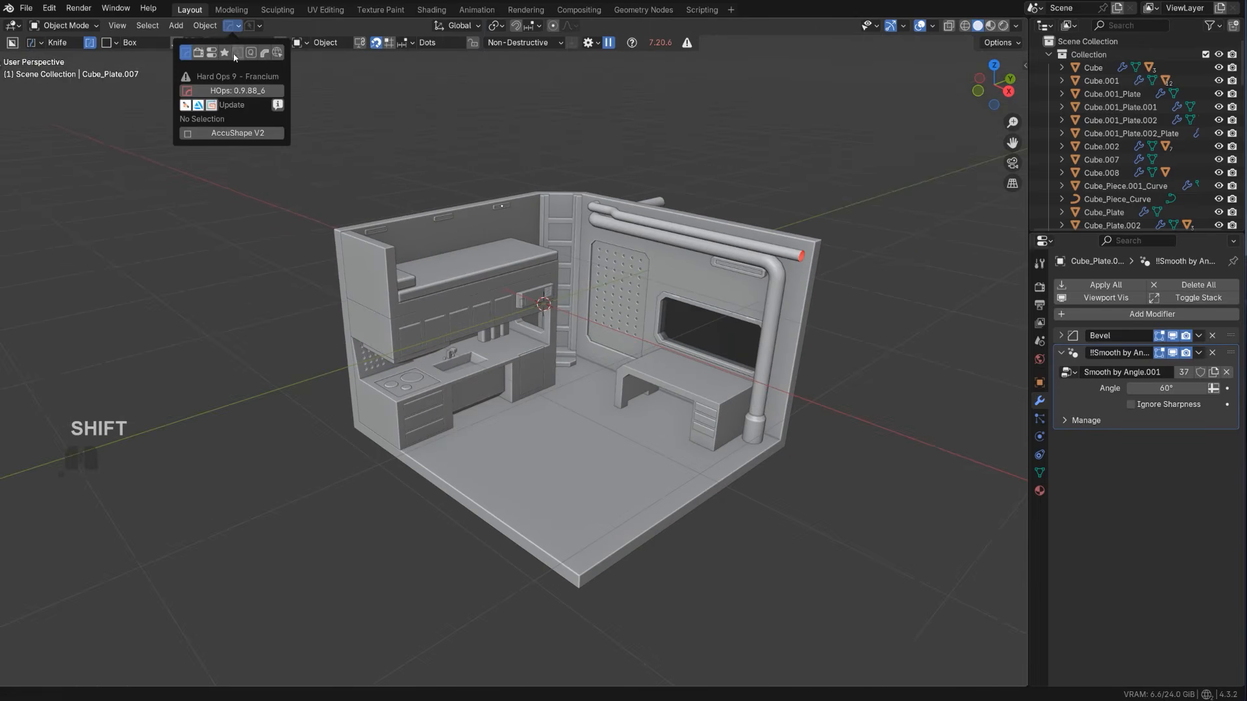
click(249, 26)
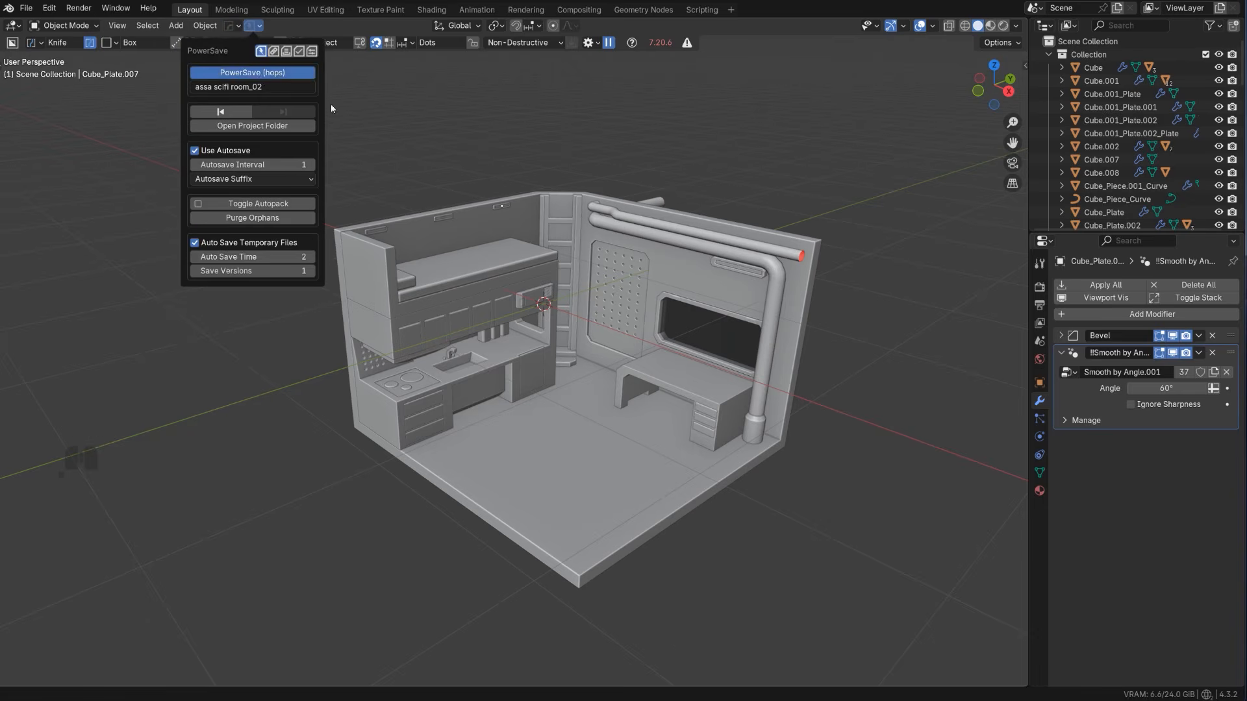
scroll(448, 276, up, 4)
mouse_move(497, 257)
shift+middle_down()
mouse_move(449, 276)
mouse_move(498, 253)
shift+middle_up()
shift+middle_drag(499, 253, 509, 298)
shift+middle_drag(567, 361, 556, 326)
scroll(556, 326, up, 2)
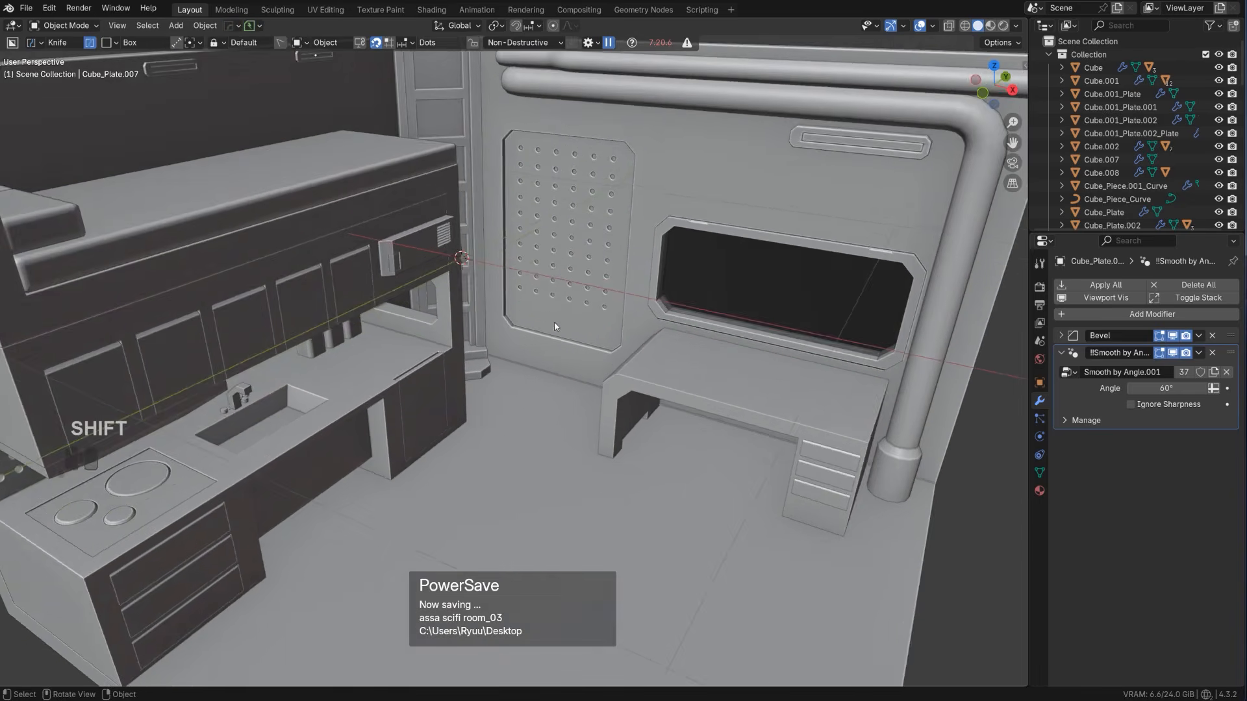
scroll(555, 326, down, 4)
key(KP_3)
key(KP_5)
shift+middle_drag(548, 271, 756, 442)
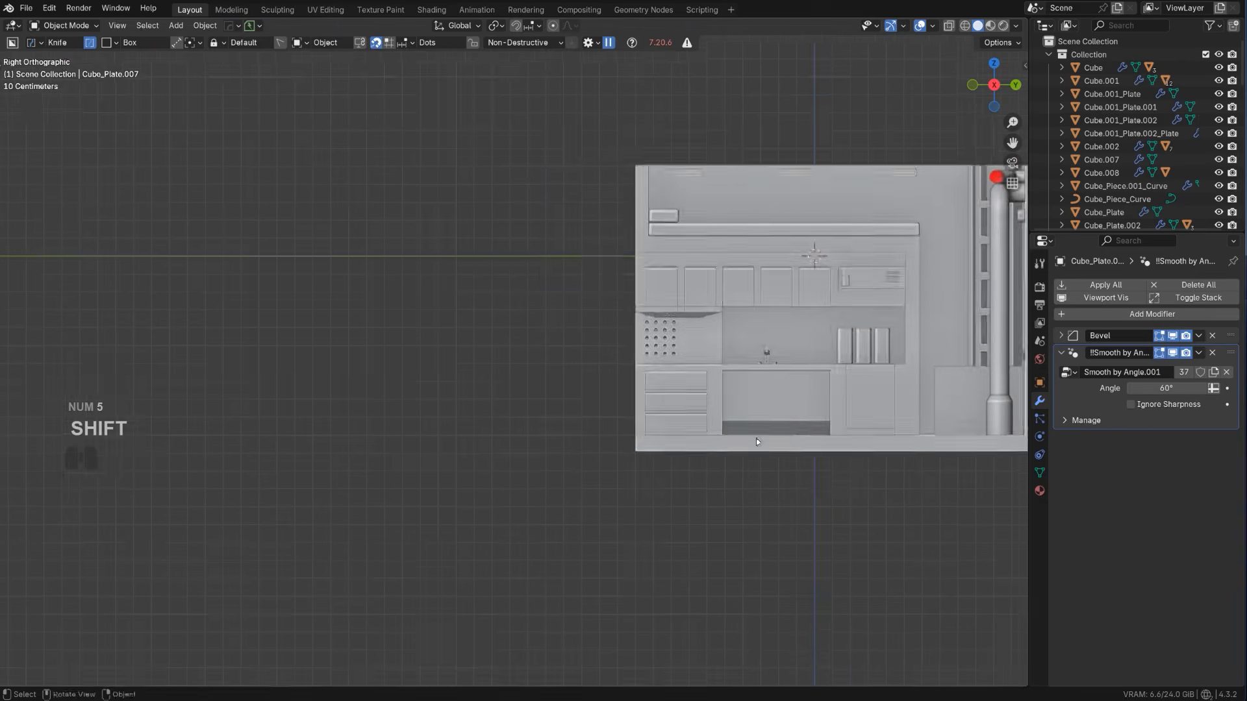
scroll(757, 441, down, 3)
key(shift+a)
mouse_move(454, 406)
click(537, 443)
key(x)
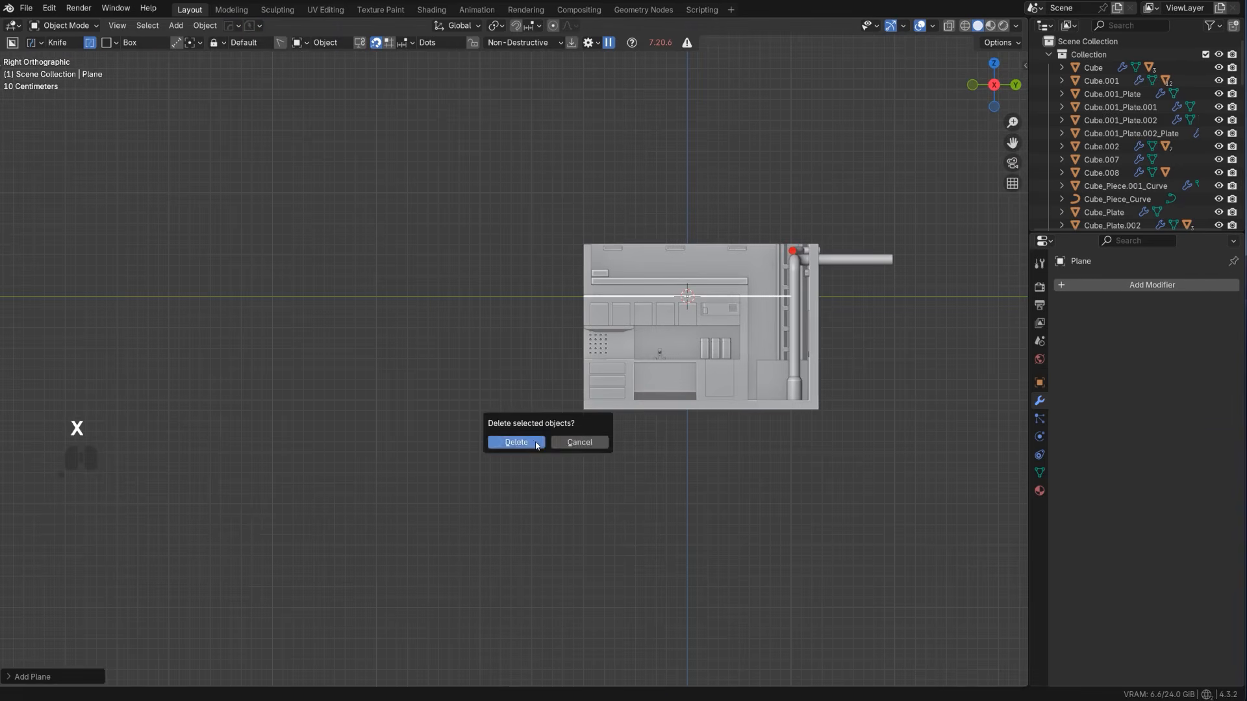
click(536, 442)
Add a cube and move it along Y into the empty space beside the room
key(shift+a)
mouse_move(403, 372)
click(456, 415)
shift+middle_drag(463, 407, 506, 426)
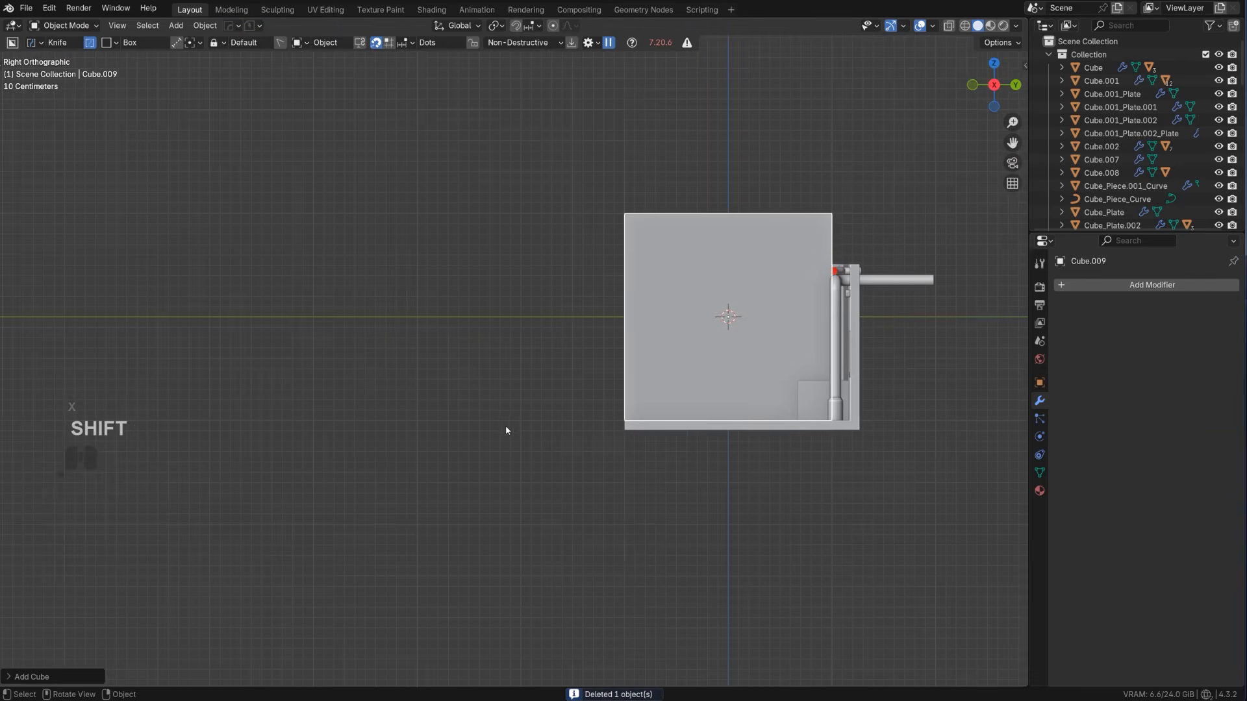
key(g)
key(y)
click(170, 408)
shift+middle_drag(335, 360, 492, 395)
scroll(492, 394, up, 1)
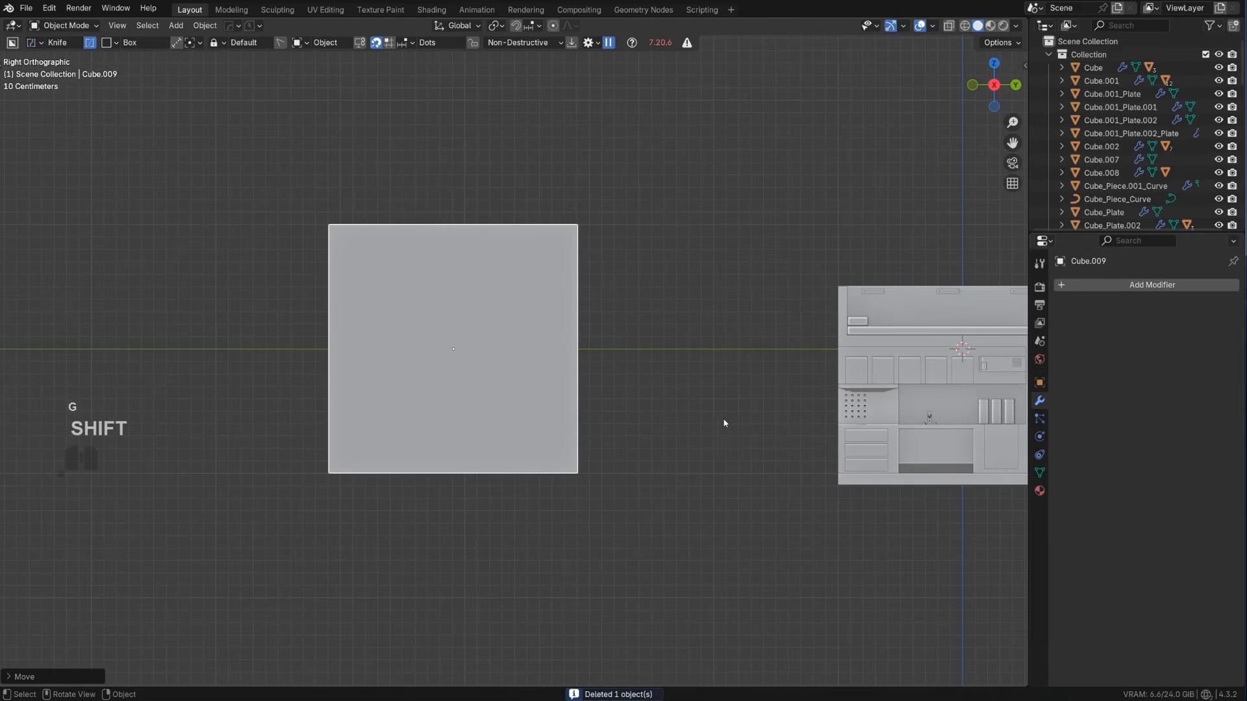
Scale the new cube along X to about 0.14, making it a thin upright slab
middle_drag(595, 439, 670, 467)
key(s)
key(x)
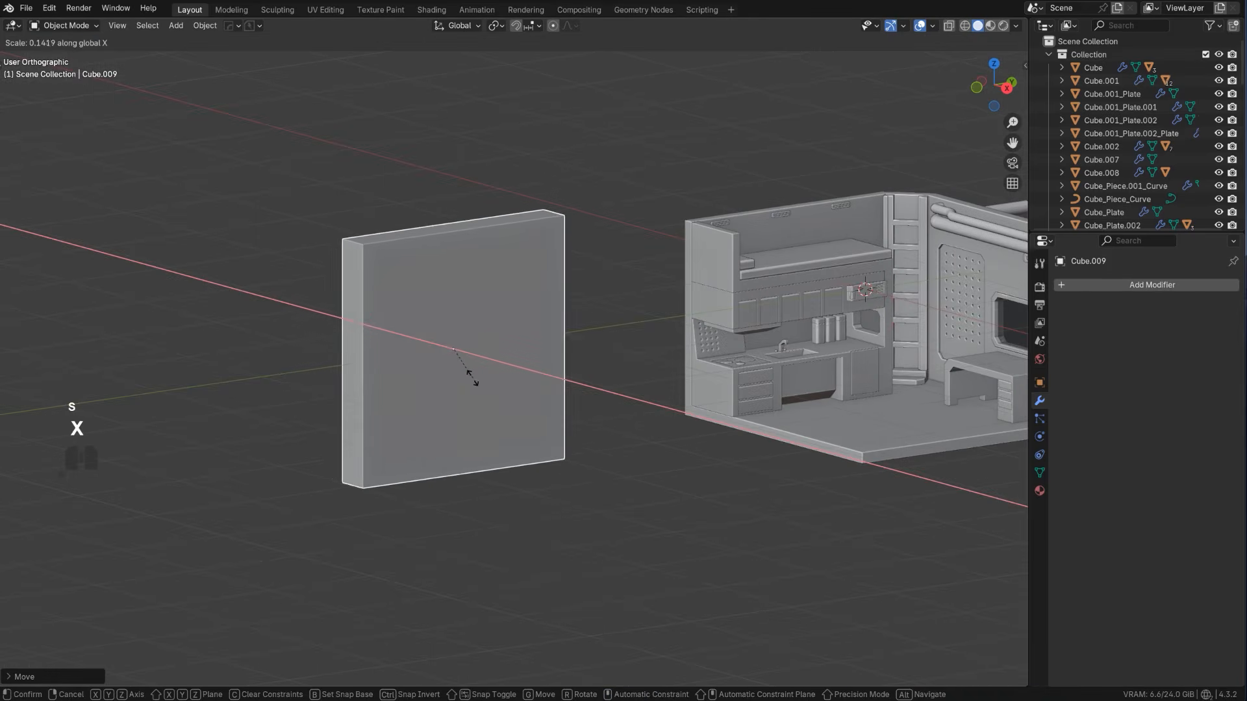
click(468, 378)
alt+middle_drag(466, 378, 513, 370)
scroll(532, 403, up, 1)
Focus on the slab in right orthographic view and set BoxCutter to the Ngon shape
key(f)
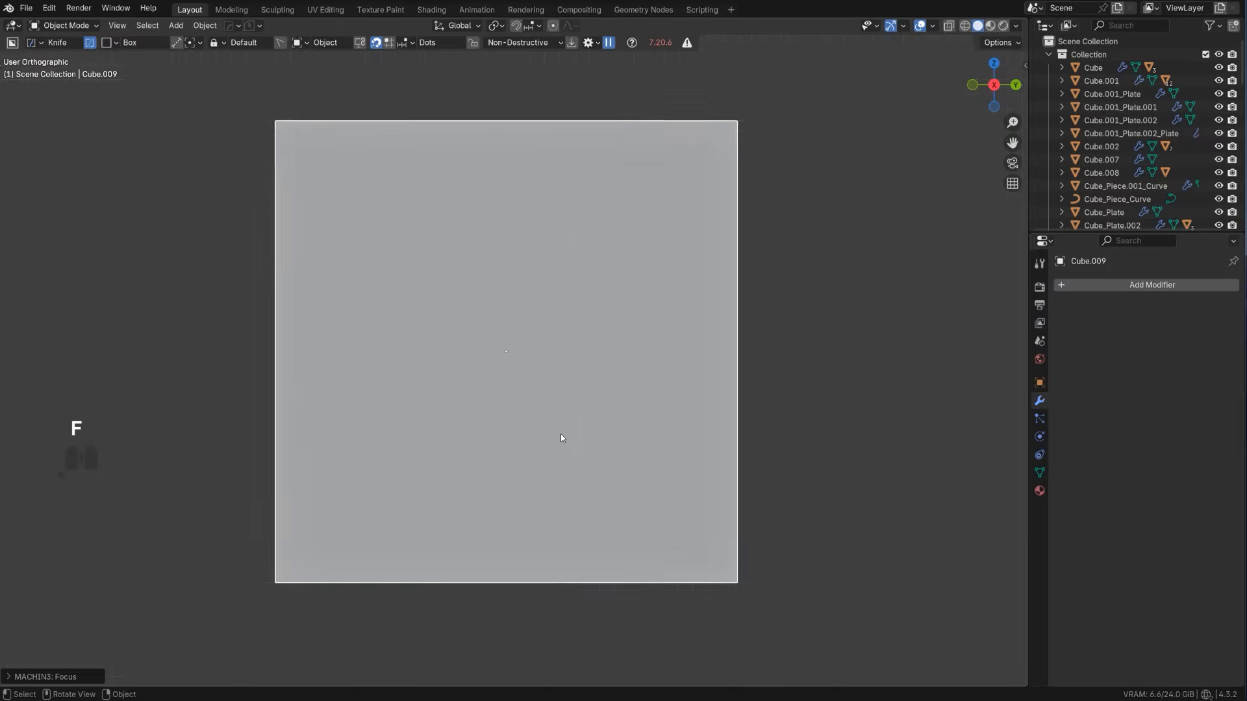
key(d)
click(567, 453)
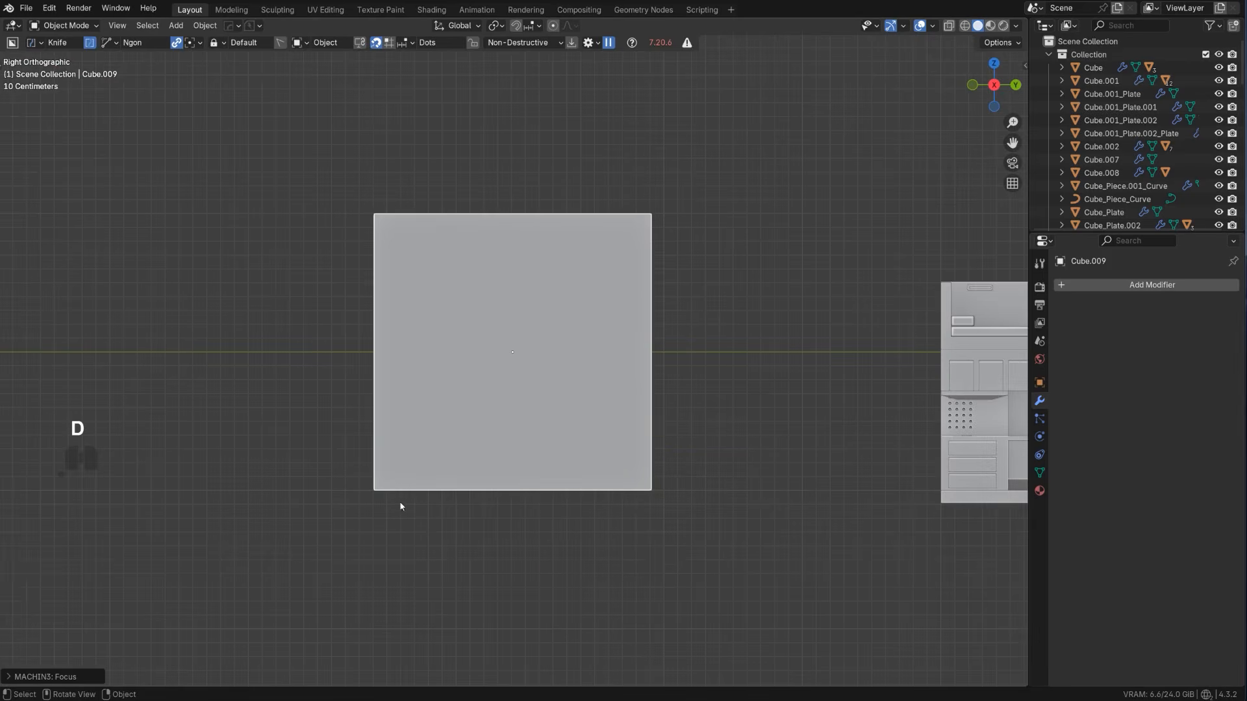
drag(375, 492, 451, 351)
right_click(451, 351)
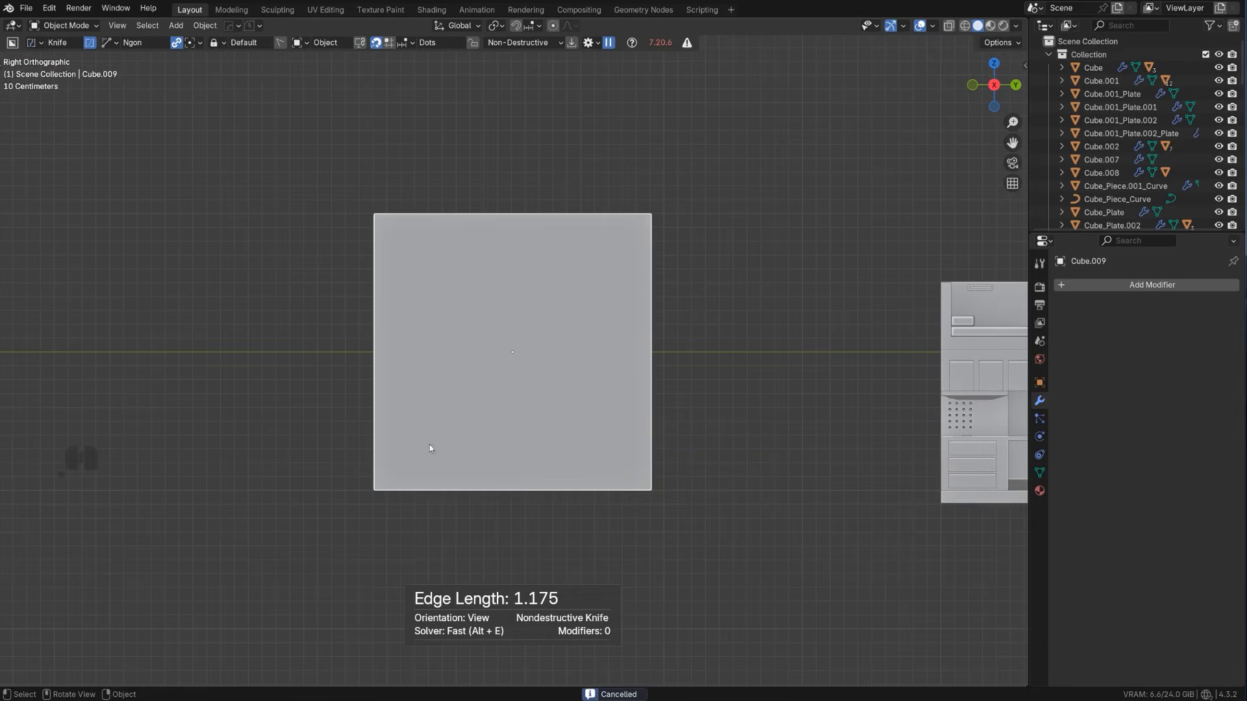
Slice a pistol-shaped ngon with an angled grip and stepped trigger guard out of the slab's lower half
key(d)
click(401, 464)
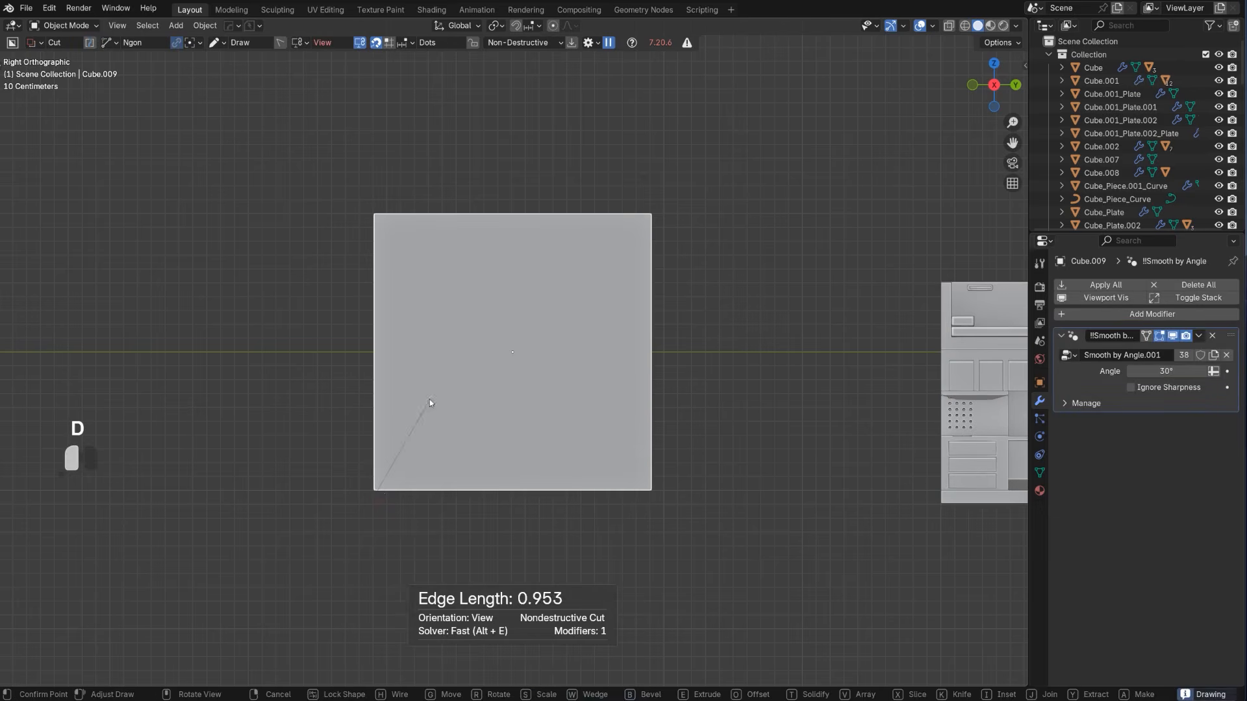
click(458, 351)
click(605, 363)
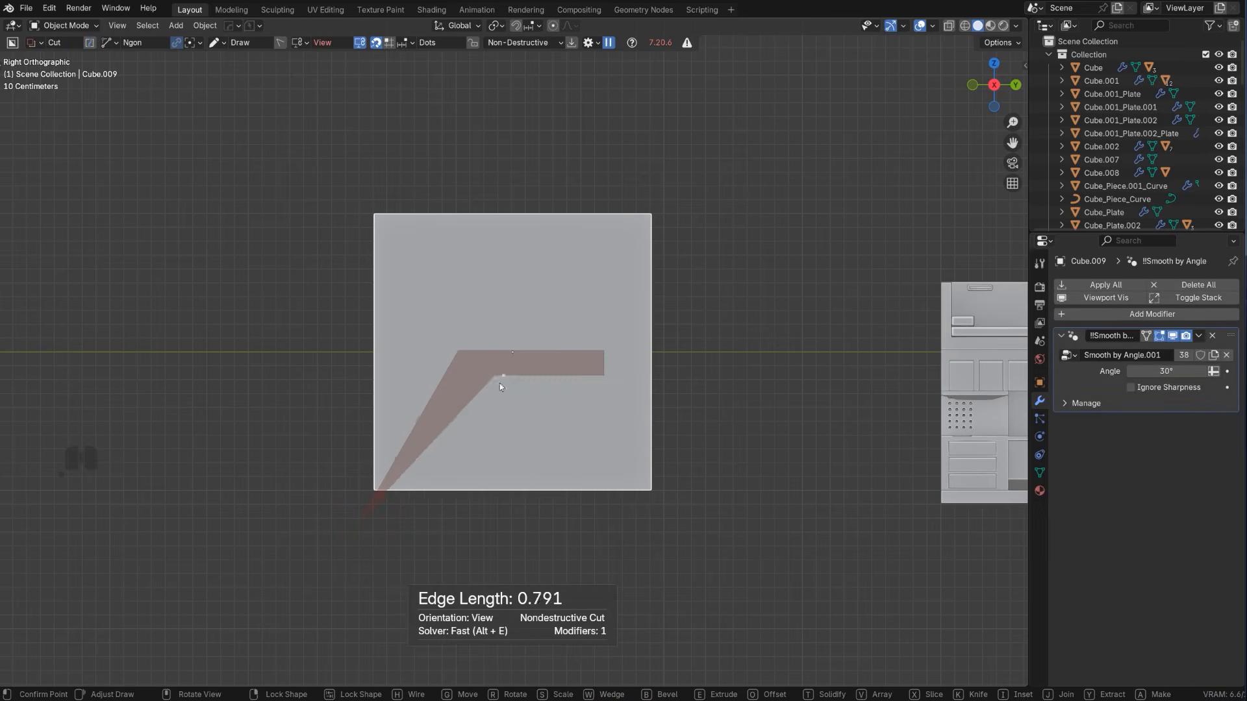
click(604, 387)
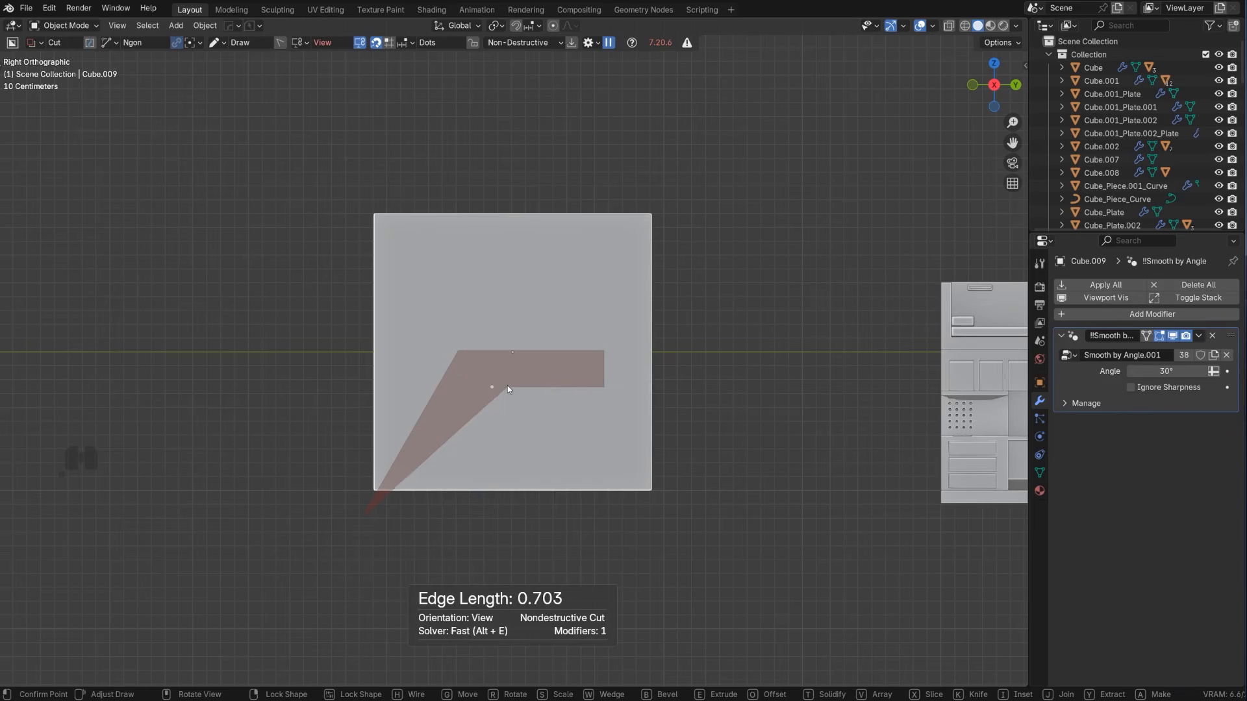
click(534, 388)
click(535, 423)
click(472, 422)
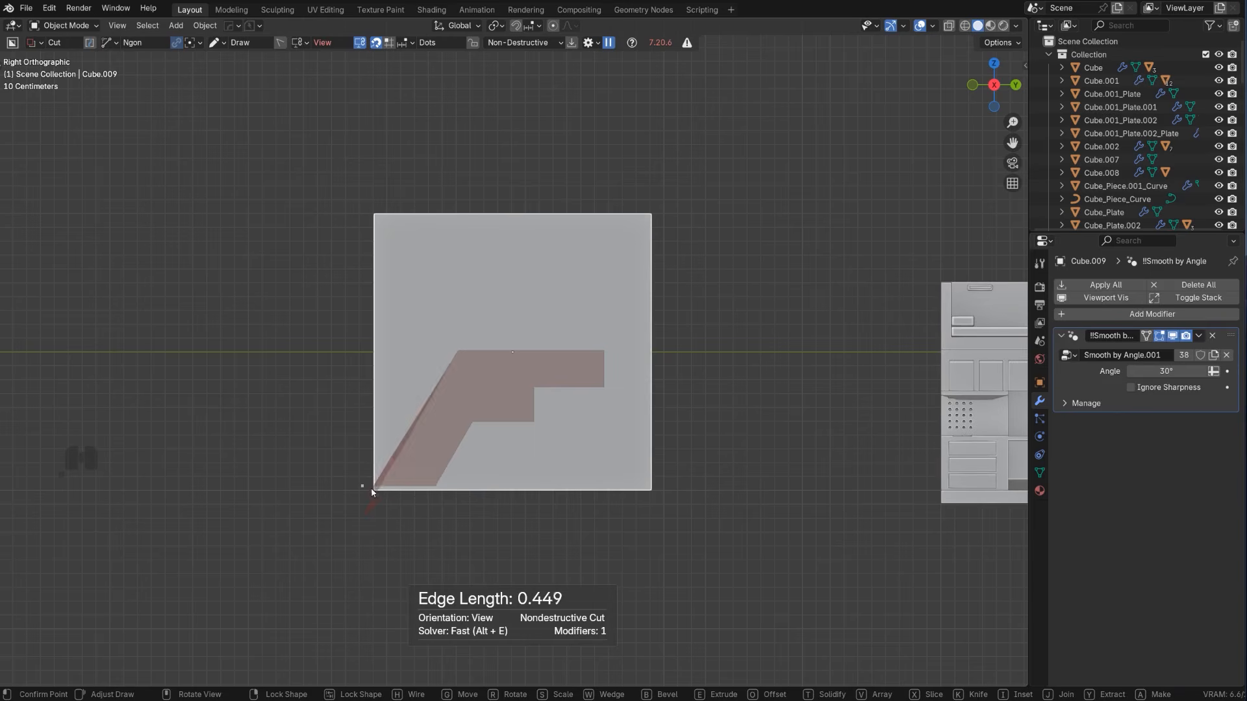
key(x)
key(space)
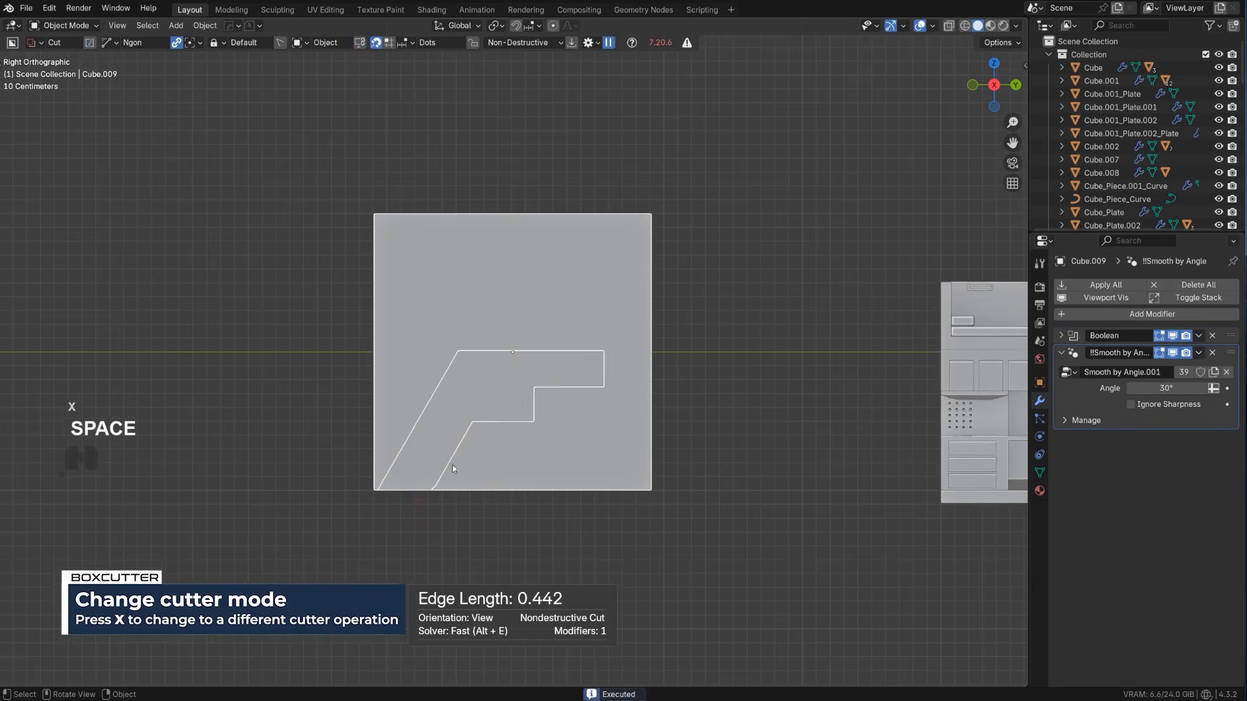
Delete the leftover slab so only the sliced pistol shape remains
scroll(507, 389, up, 1)
key(x)
click(563, 308)
scroll(487, 393, up, 2)
shift+middle_drag(487, 394, 522, 313)
scroll(512, 347, up, 2)
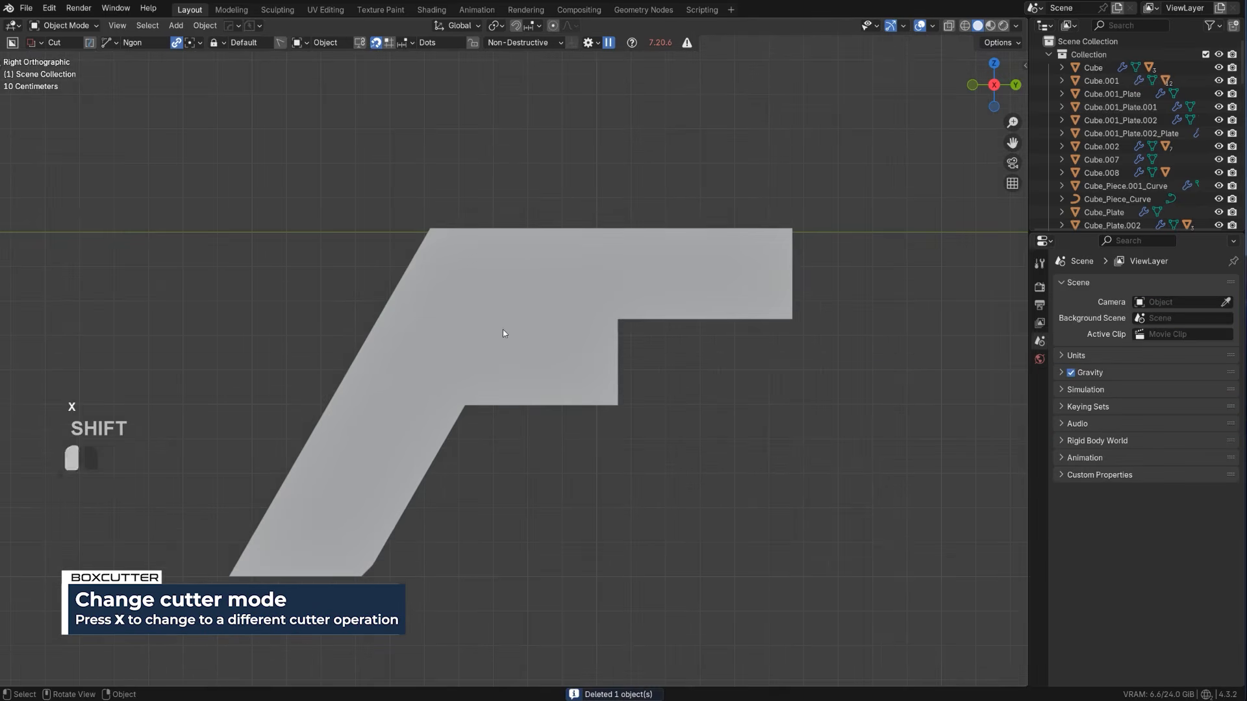
Cut off the lower end of the pistol grip square to its slope with an ngon cut
click(499, 330)
mouse_move(239, 507)
shift+mouse_down()
mouse_move(410, 588)
mouse_move(397, 580)
shift+mouse_up()
right_click(390, 576)
drag(262, 482, 422, 582)
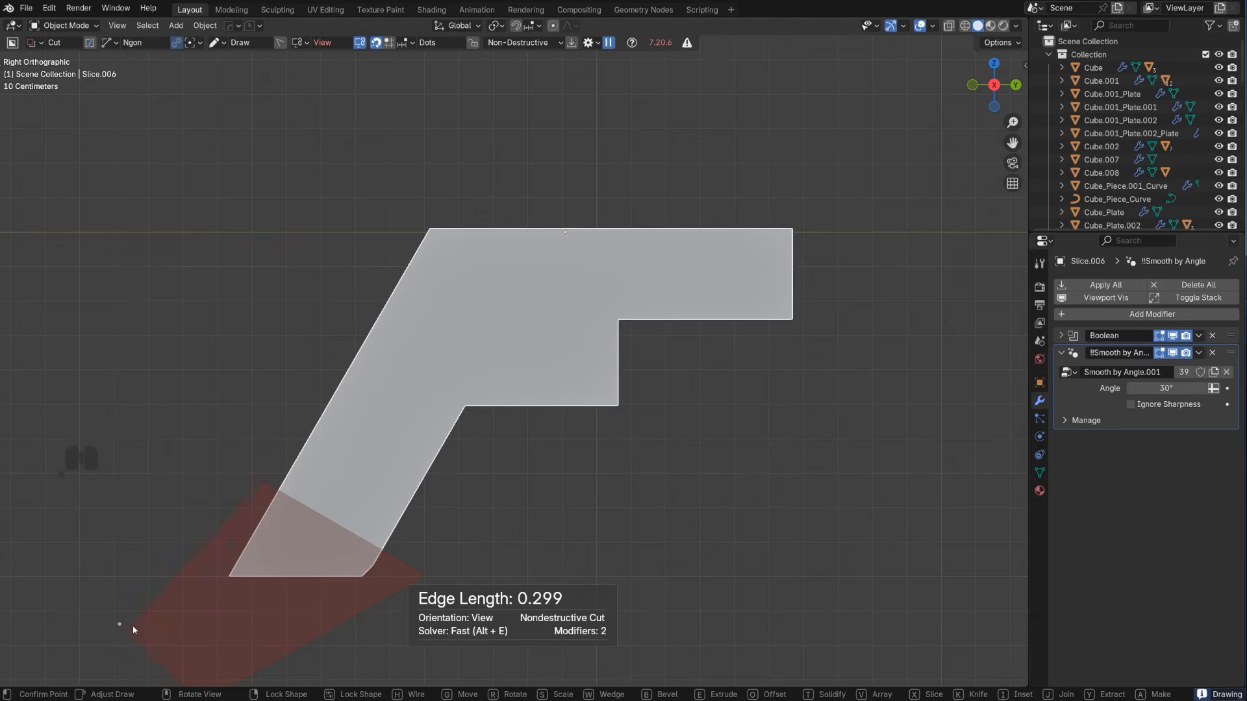
key(space)
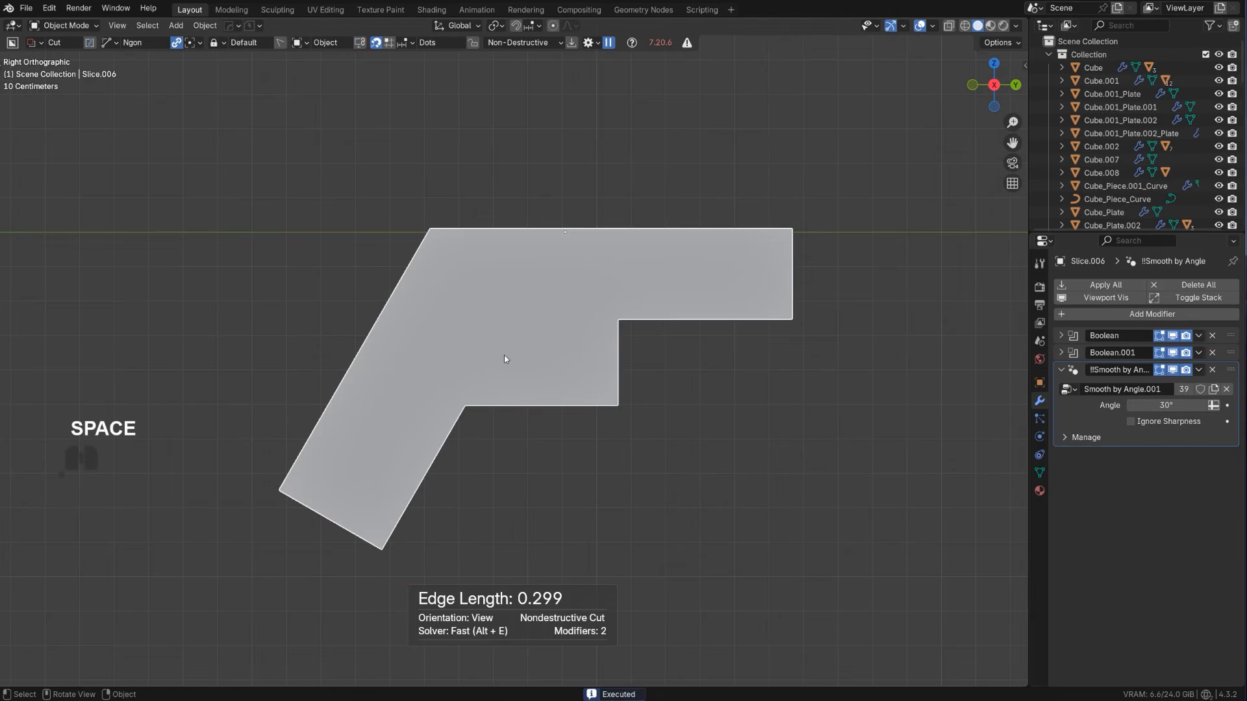
Apply the pistol body's boolean cuts with HardOps Csharp and enter Edit Mode
middle_drag(575, 412, 557, 366)
key(q)
ctrl+click(556, 368)
key(Tab)
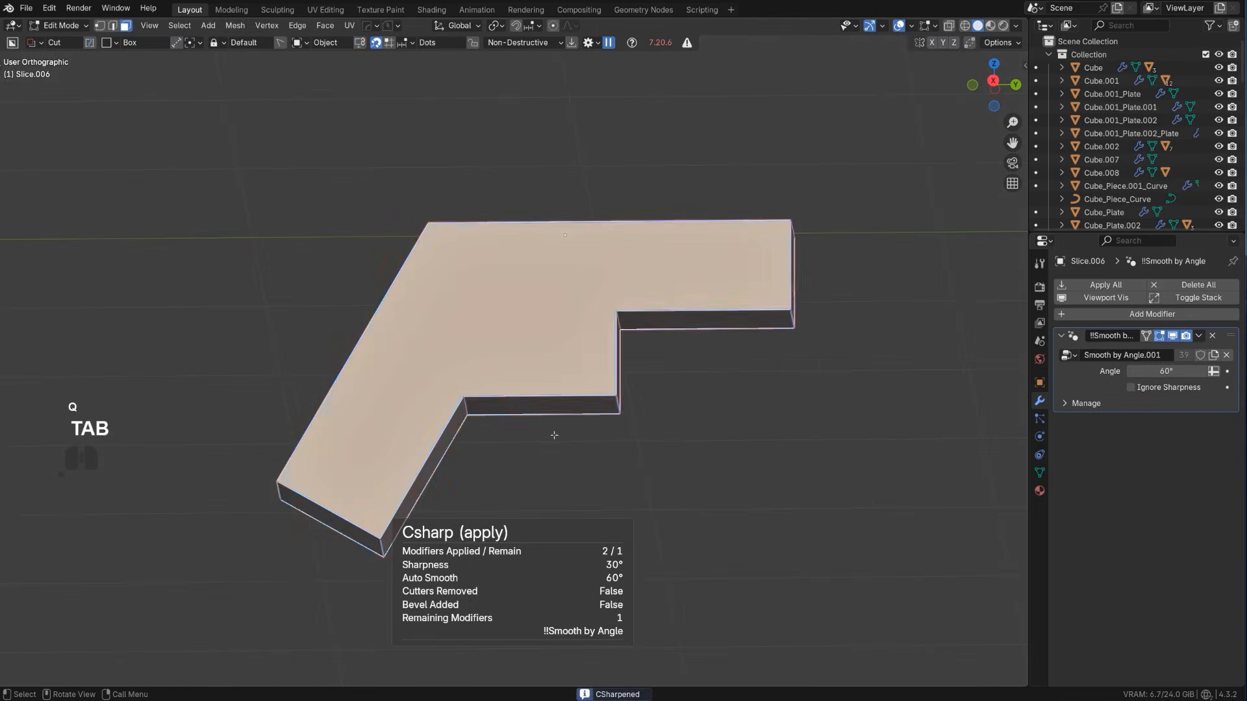
click(553, 413)
key(g)
key(x)
key(z)
right_click(629, 424)
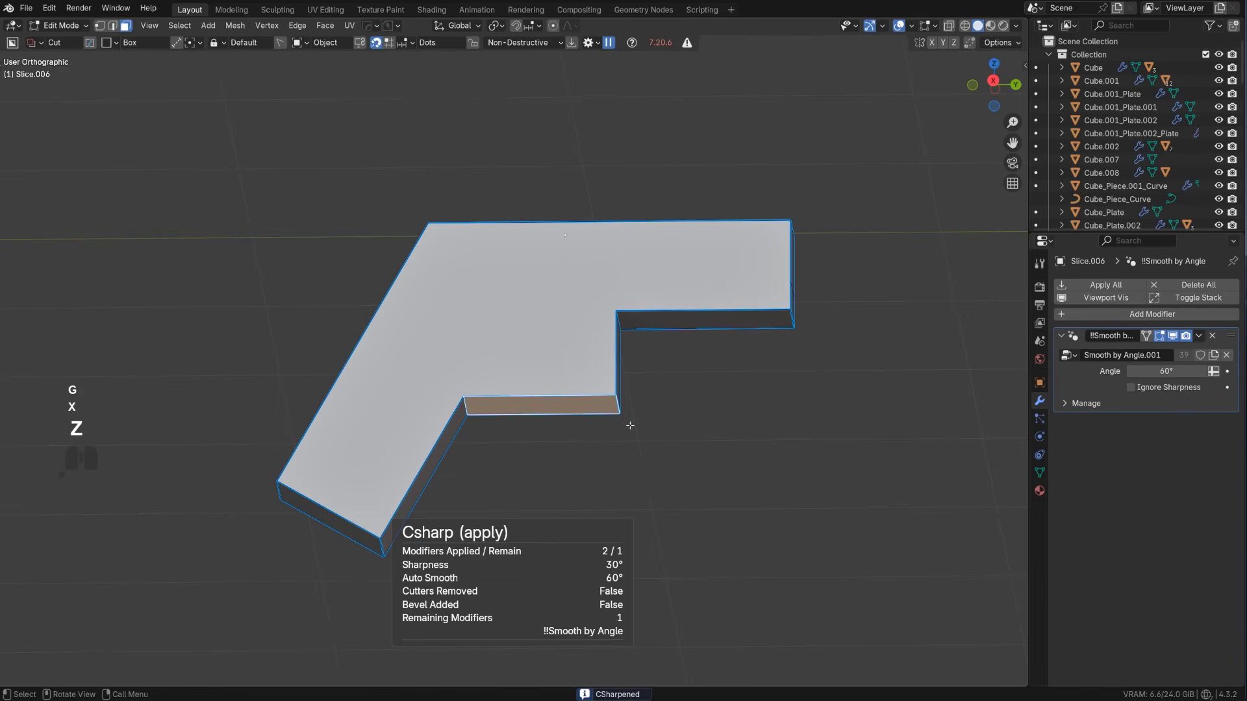
Extrude the end face of the pistol grip outward to lengthen the grip, and return to Object Mode
mouse_move(629, 392)
middle_down()
mouse_move(593, 397)
mouse_move(624, 408)
middle_up()
middle_drag(548, 410, 367, 454)
click(375, 453)
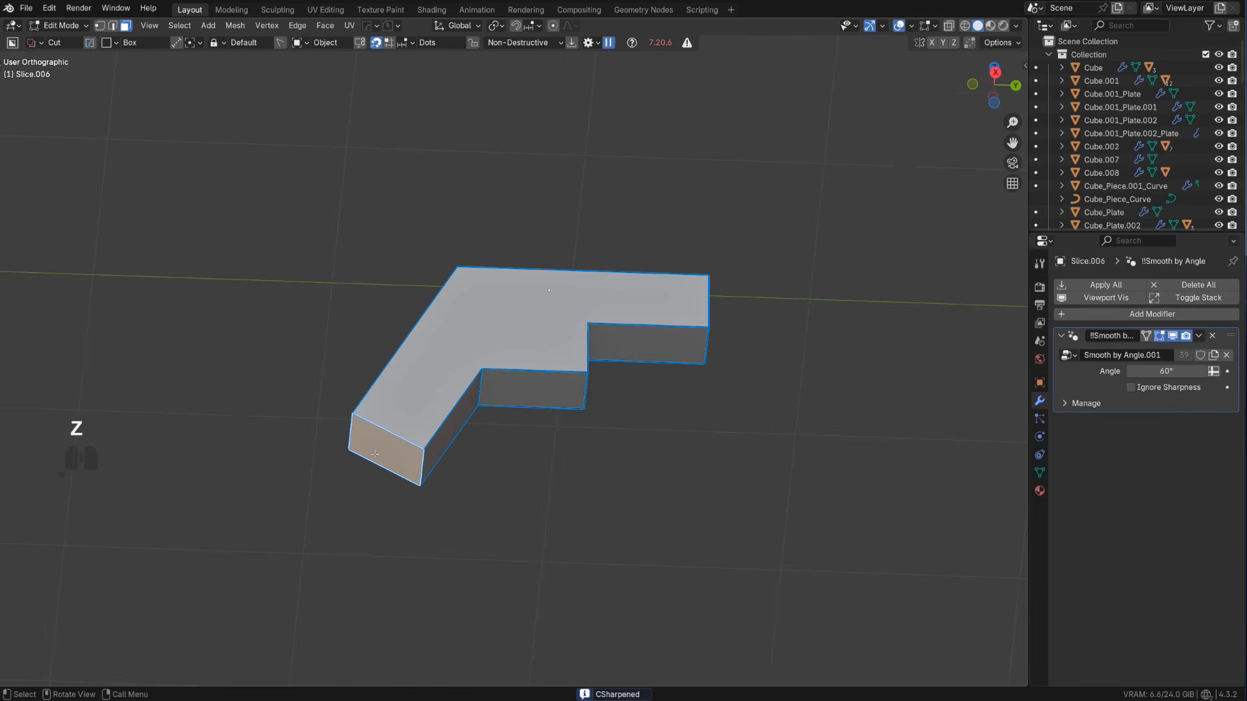
key(e)
click(451, 434)
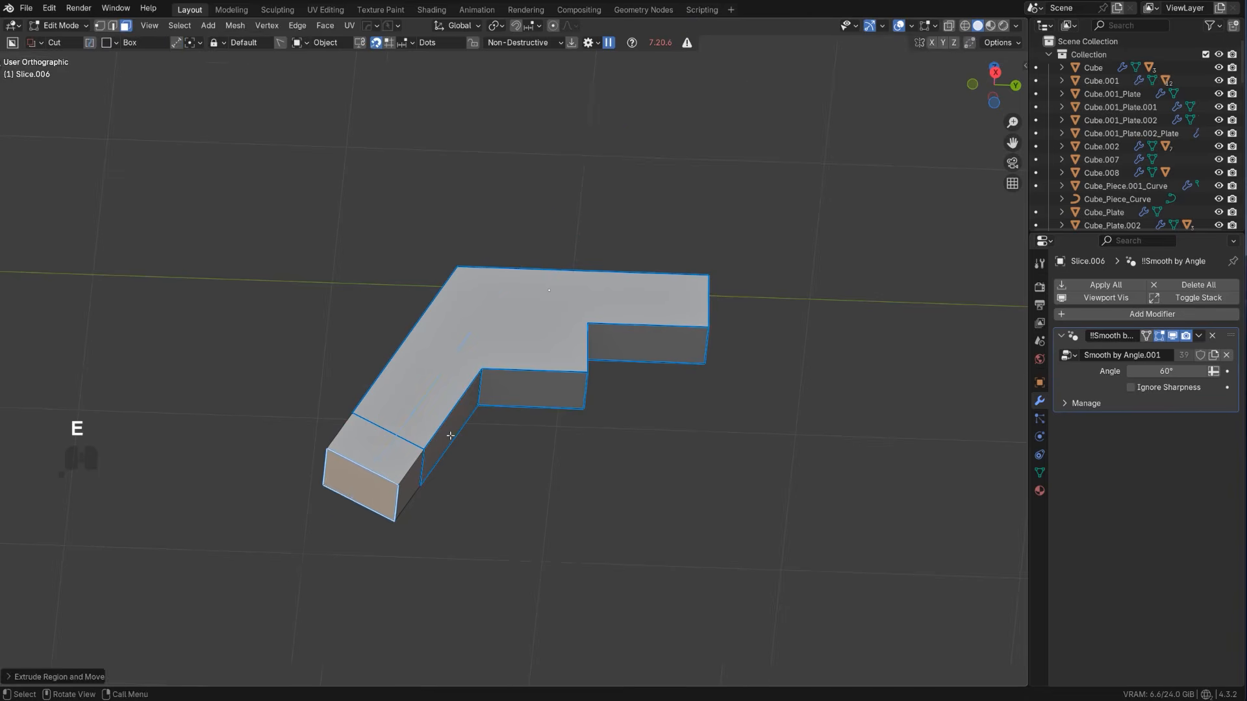
key(Tab)
Bevel the lower front corner edge of the trigger guard block into a single-segment chamfer
scroll(470, 395, down, 1)
alt+middle_drag(473, 391, 495, 405)
scroll(513, 408, up, 3)
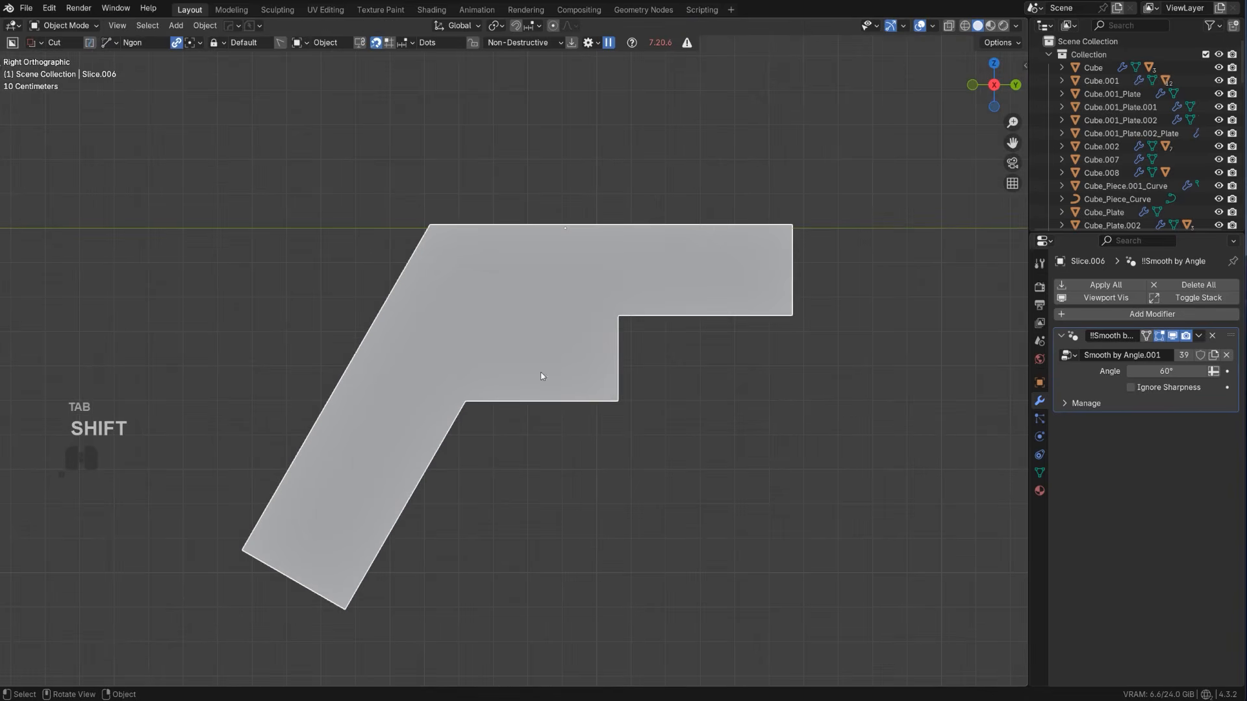
key(Tab)
middle_drag(608, 391, 542, 340)
key(ctrl+b)
click(676, 439)
key(Tab)
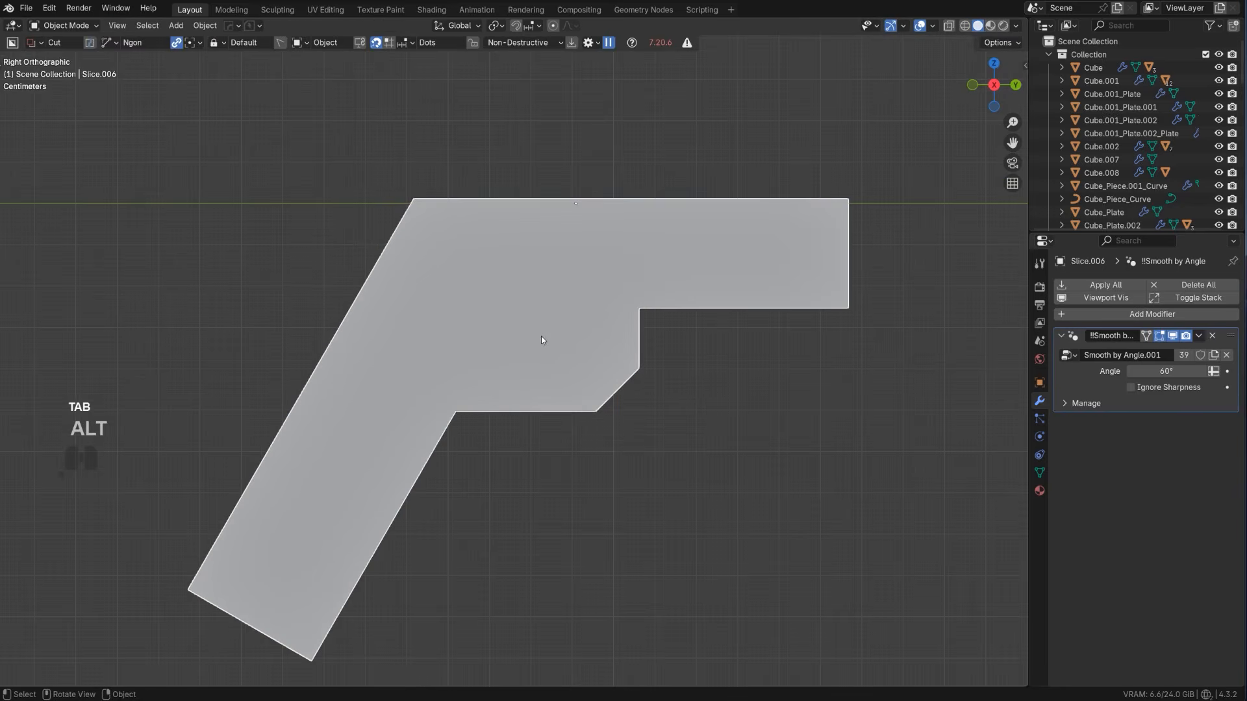
Cut a trigger opening with a chamfered lower front corner through the guard block, and apply it with HardOps Csharp
drag(489, 325, 486, 384)
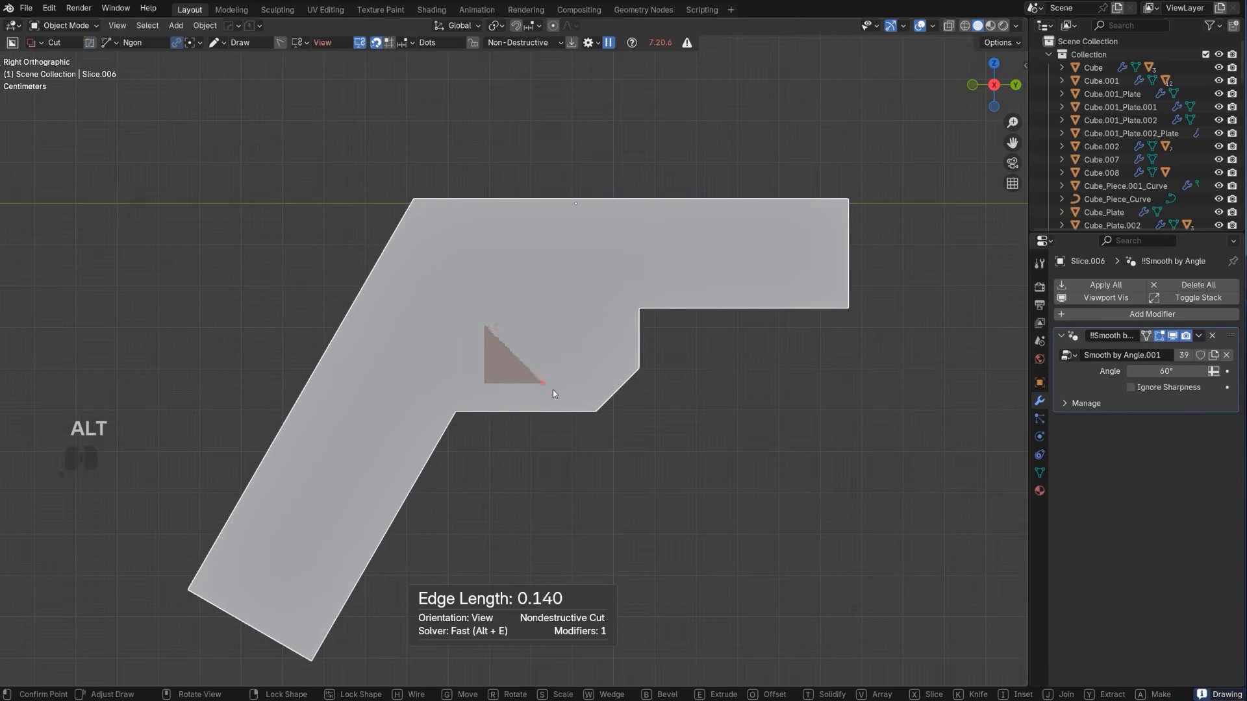
click(607, 365)
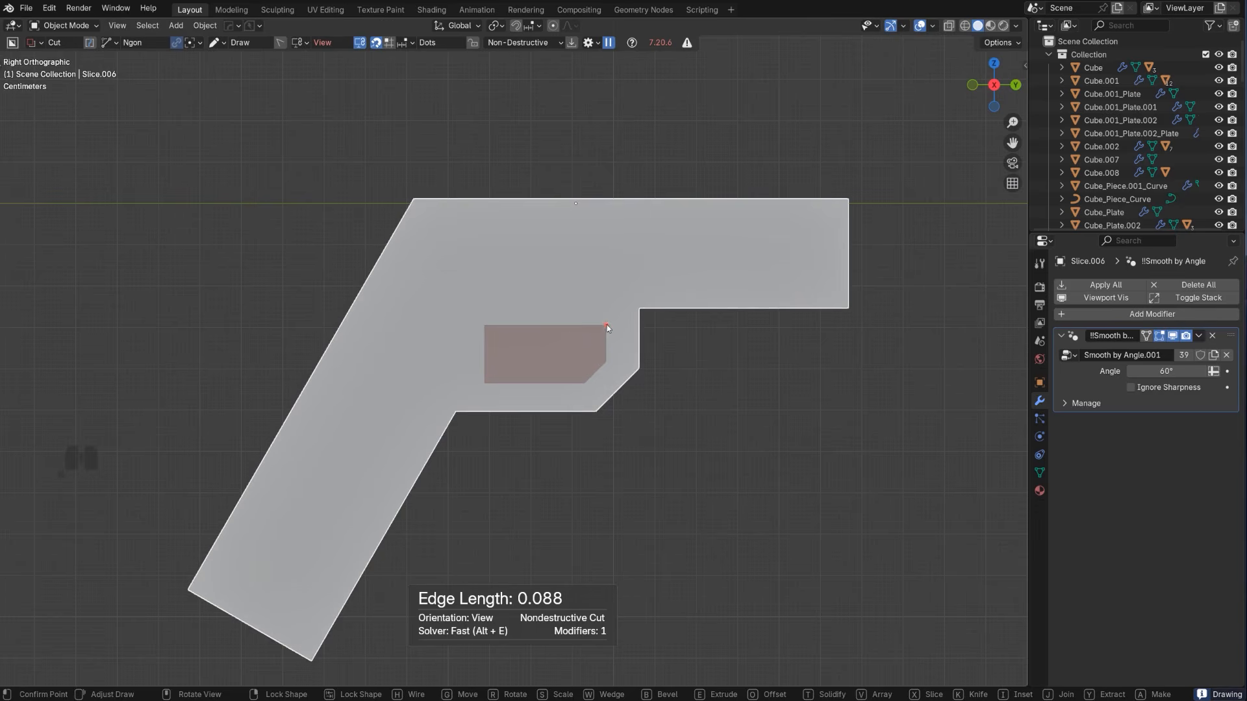
key(space)
middle_drag(605, 323, 542, 377)
key(q)
ctrl+click(561, 349)
Scale the pistol body down along X to make it thinner
key(s)
key(x)
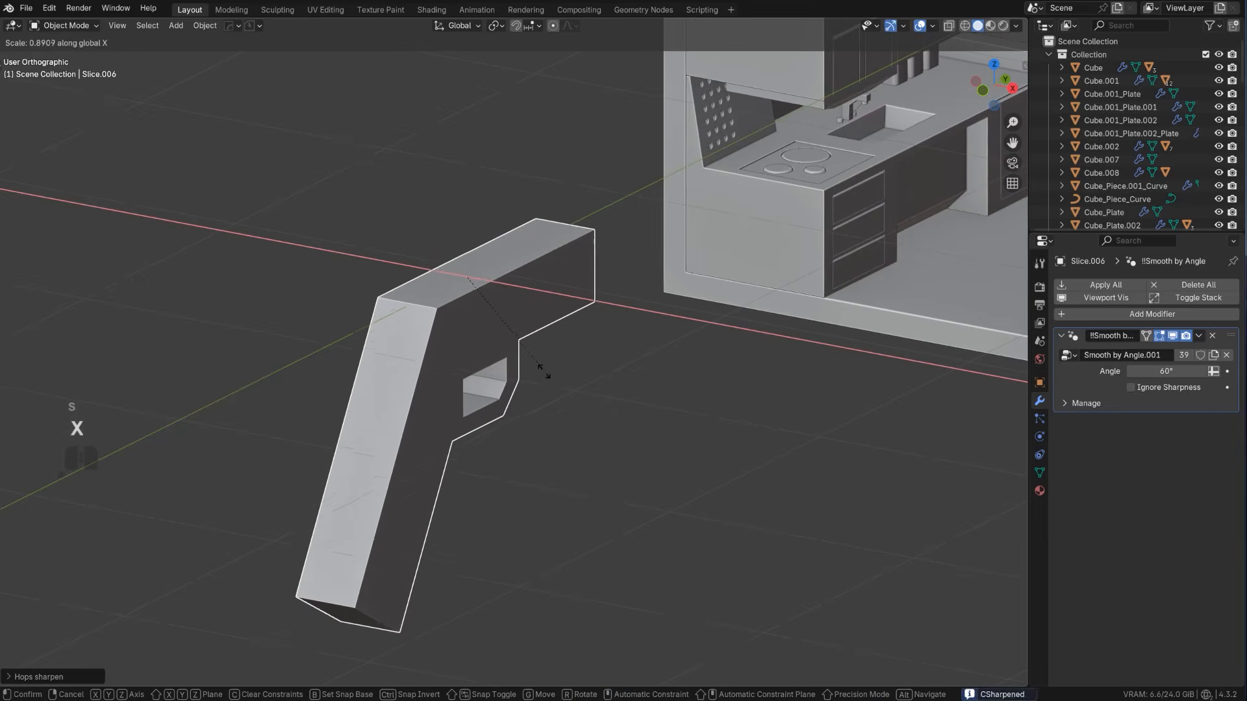
click(480, 348)
Add a cylinder and rotate it 90° so that it lies along the Y axis
alt+middle_drag(481, 351, 593, 406)
key(shift+a)
mouse_move(623, 424)
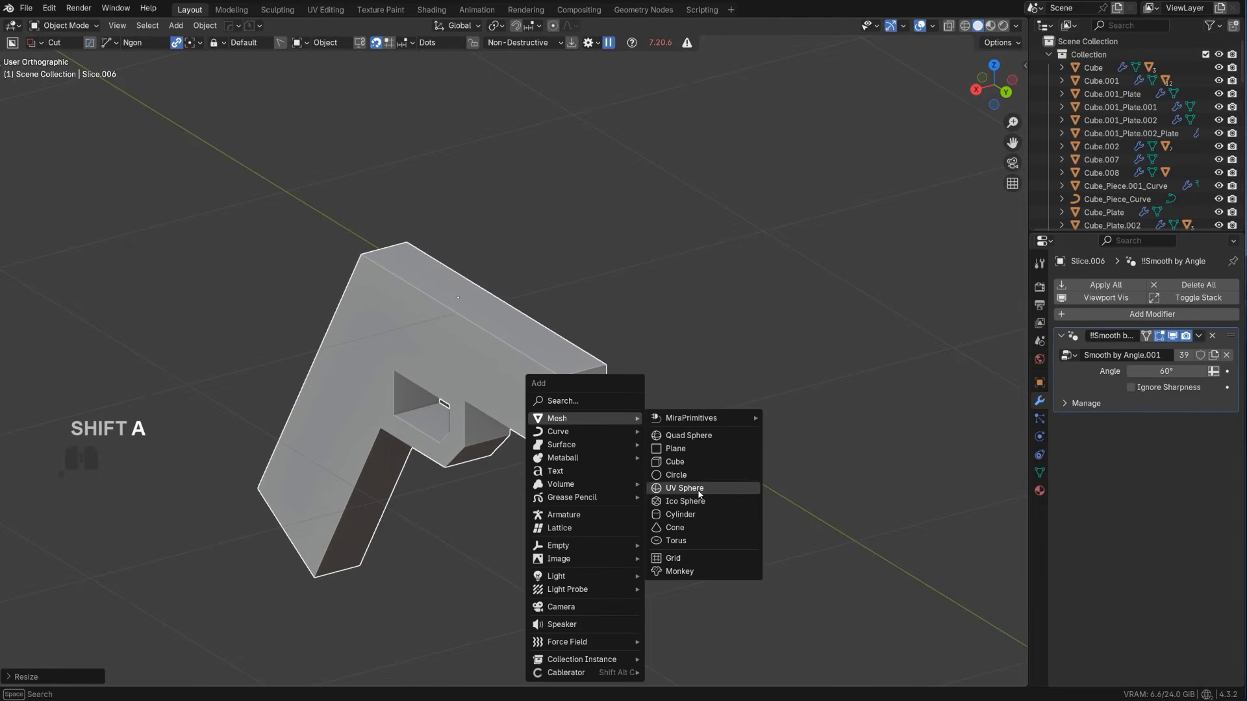
click(681, 514)
scroll(622, 471, down, 4)
scroll(623, 471, down, 2)
middle_drag(707, 448, 759, 456)
key(r)
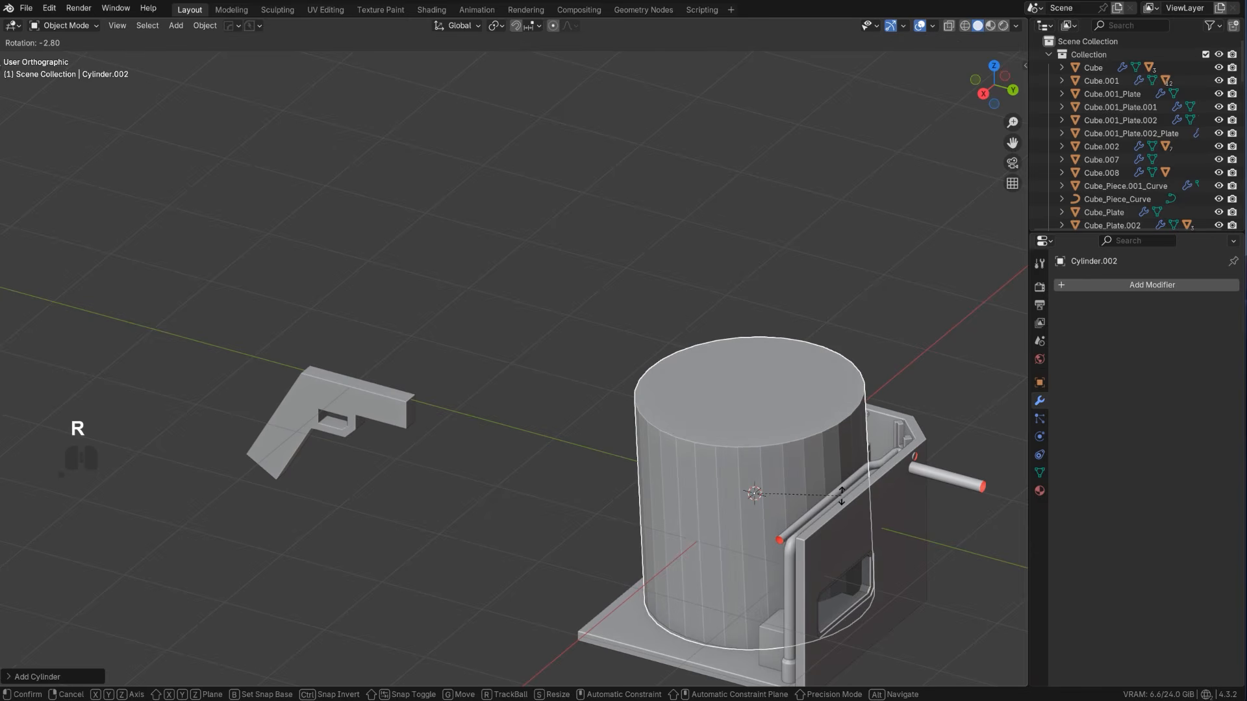
key(9)
key(0)
key(Return)
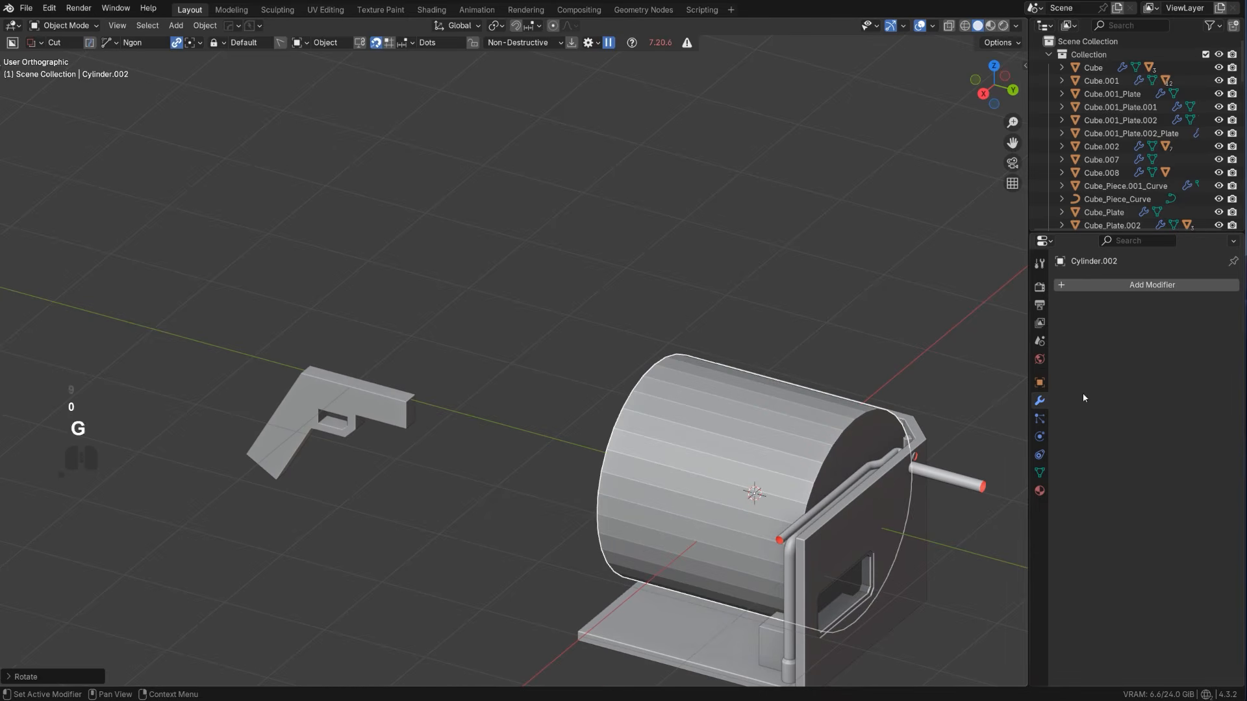
Move the cylinder along Y out of the room toward the pistol
key(g)
key(y)
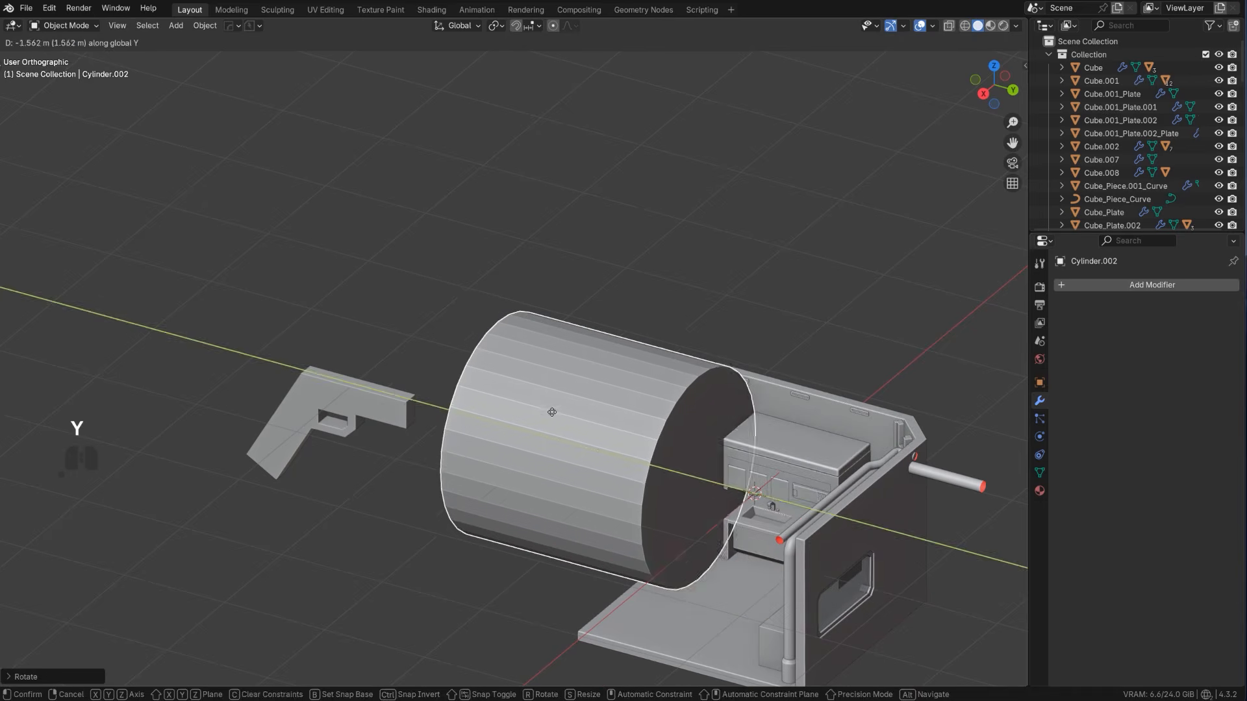
click(466, 366)
In top view, scale the cylinder down to barrel size and move it along Y into the pistol's front end
alt+middle_drag(522, 379, 572, 424)
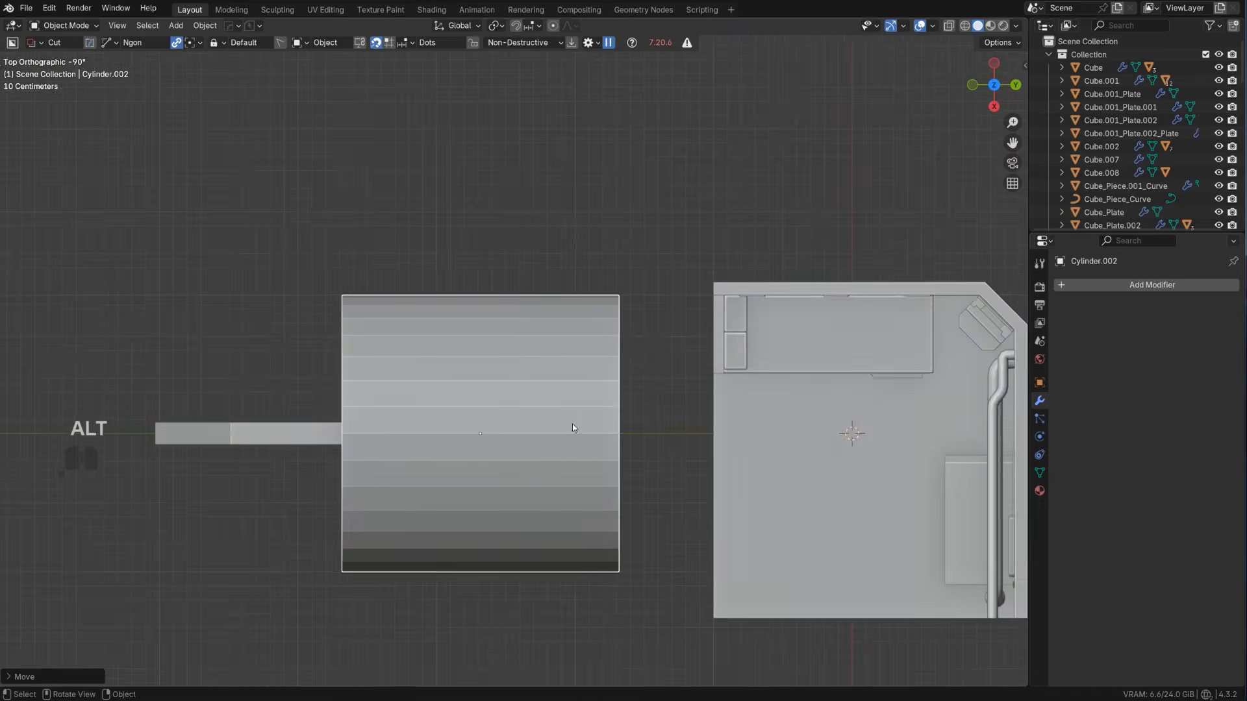
scroll(571, 424, up, 2)
key(s)
click(579, 488)
key(g)
key(y)
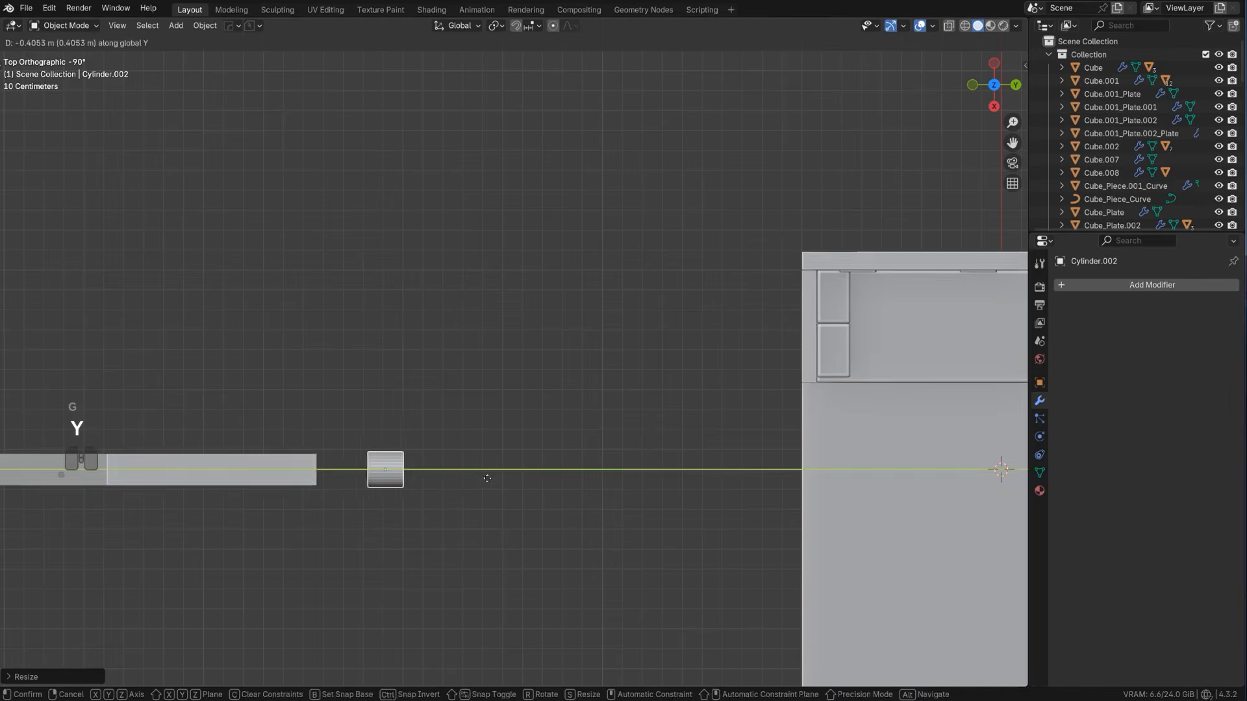
click(436, 469)
Scale the pistol body up along X so it is wider than the barrel cylinder
shift+middle_drag(211, 469, 611, 365)
click(611, 365)
key(s)
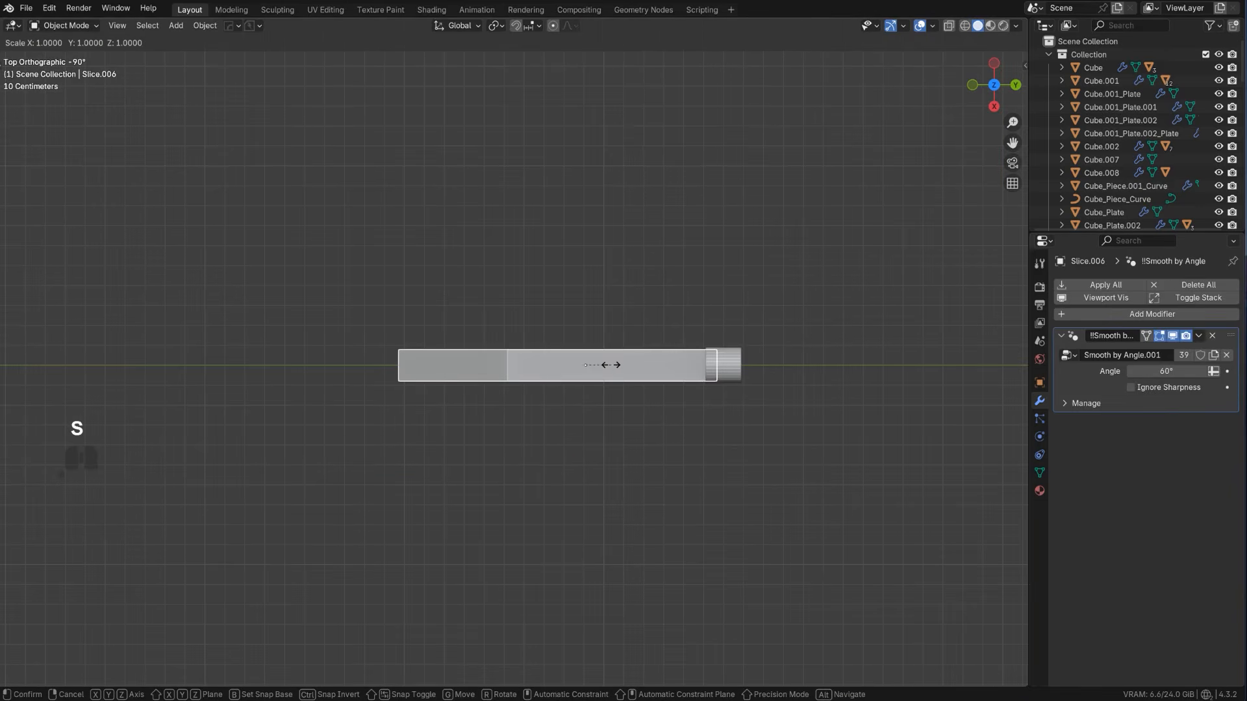
key(x)
click(628, 373)
Stretch the barrel cylinder along Y so it extends well past the pistol body and further into it
shift+middle_drag(739, 371, 629, 357)
scroll(629, 357, up, 2)
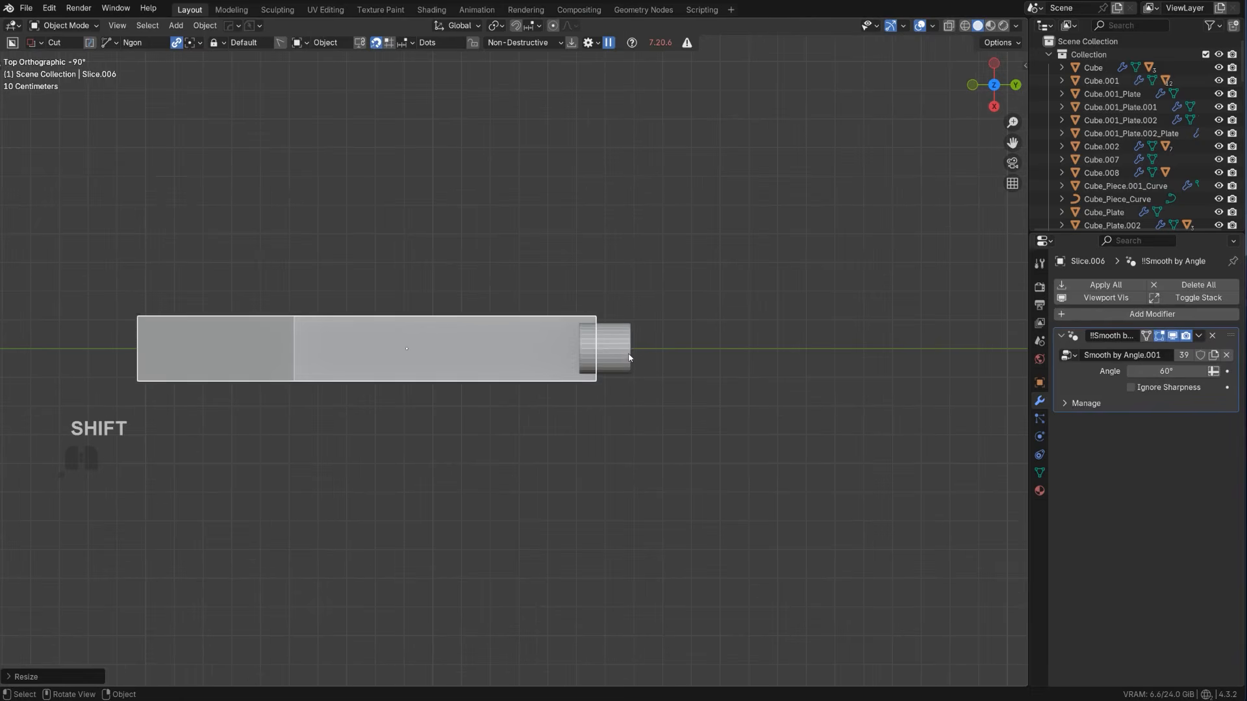
click(630, 359)
key(s)
key(y)
click(743, 380)
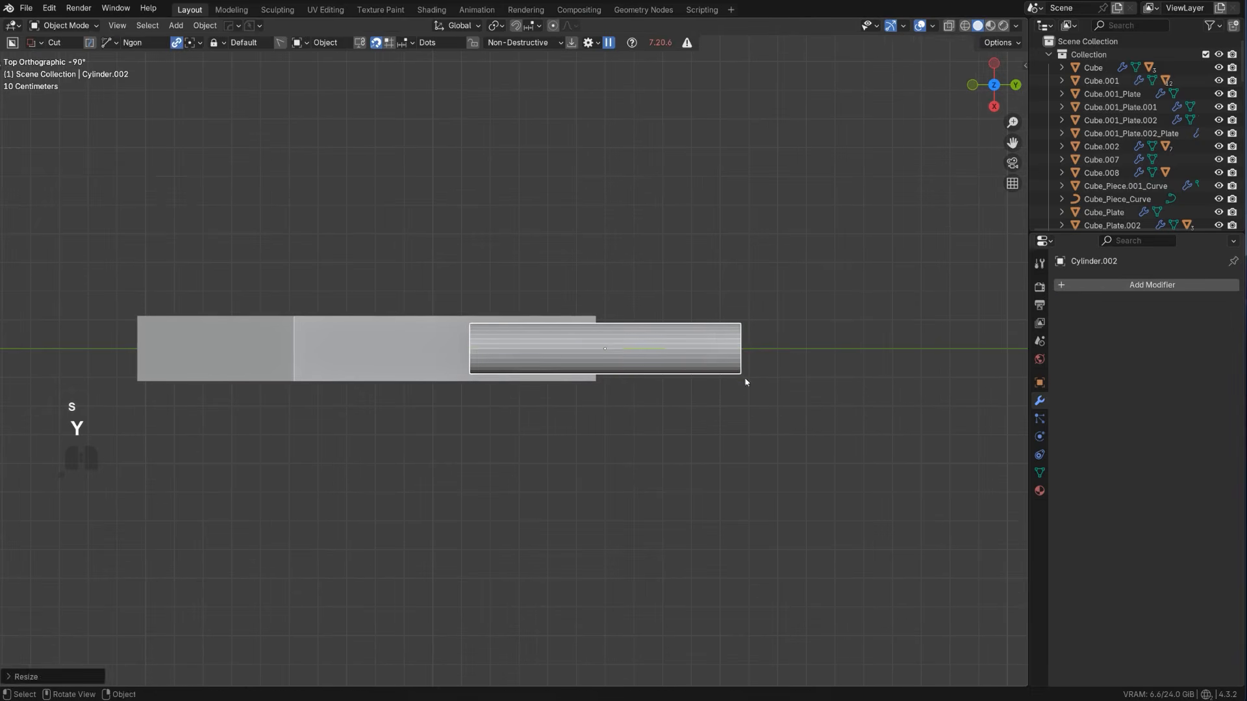
Add a loop cut near the barrel cylinder's rear end and apply the cylinder's object transform
key(Tab)
key(ctrl+r)
key(Tab)
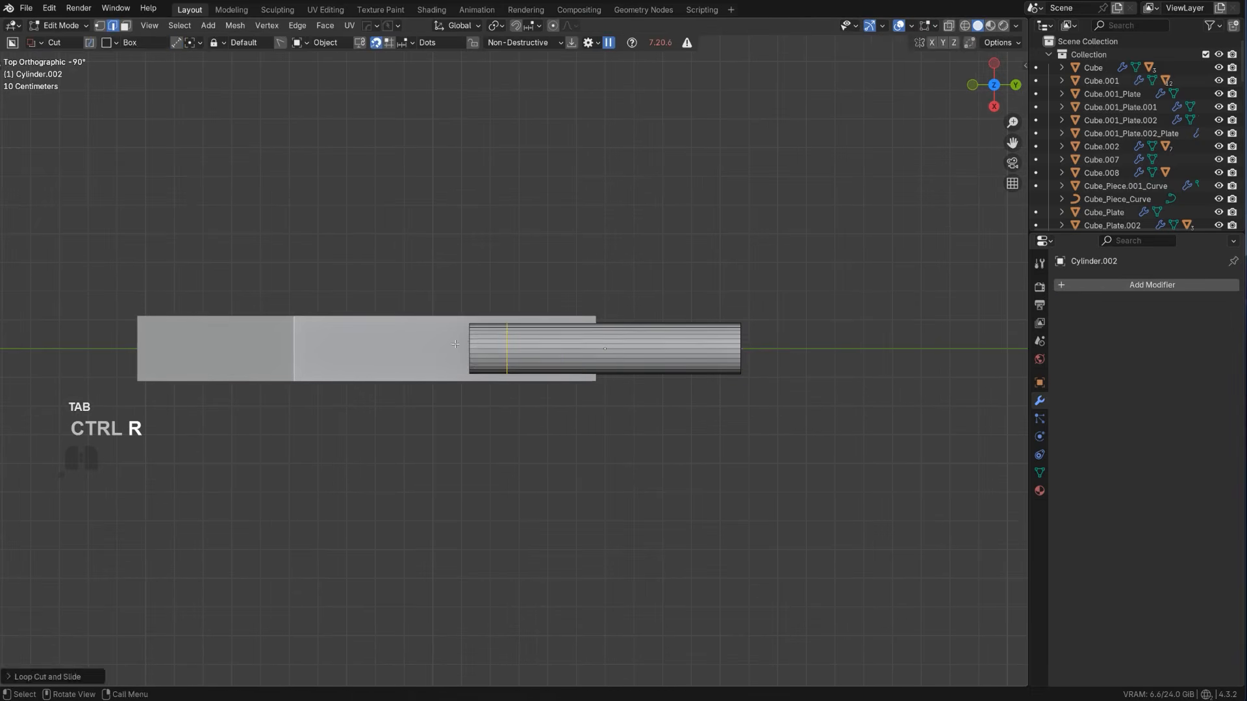
key(ctrl+a)
click(523, 190)
Bevel the barrel's loop cut into a narrow band of faces
scroll(516, 348, up, 2)
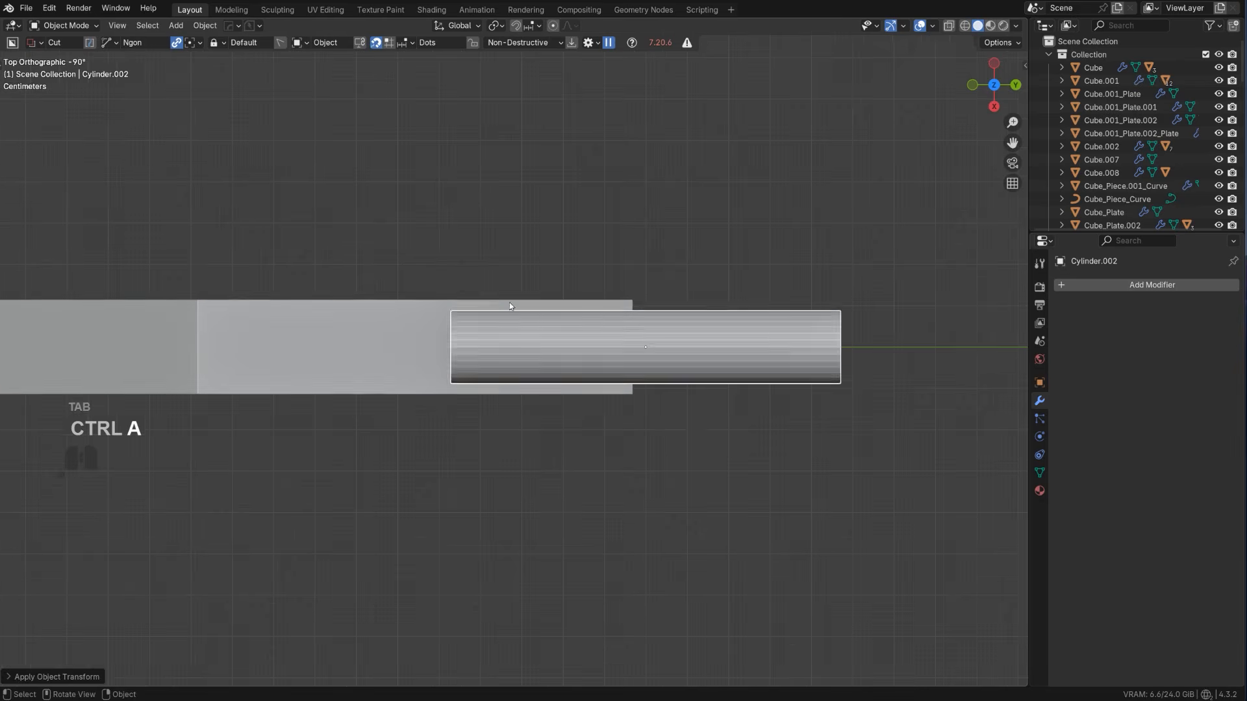
key(Tab)
key(ctrl+b)
click(556, 388)
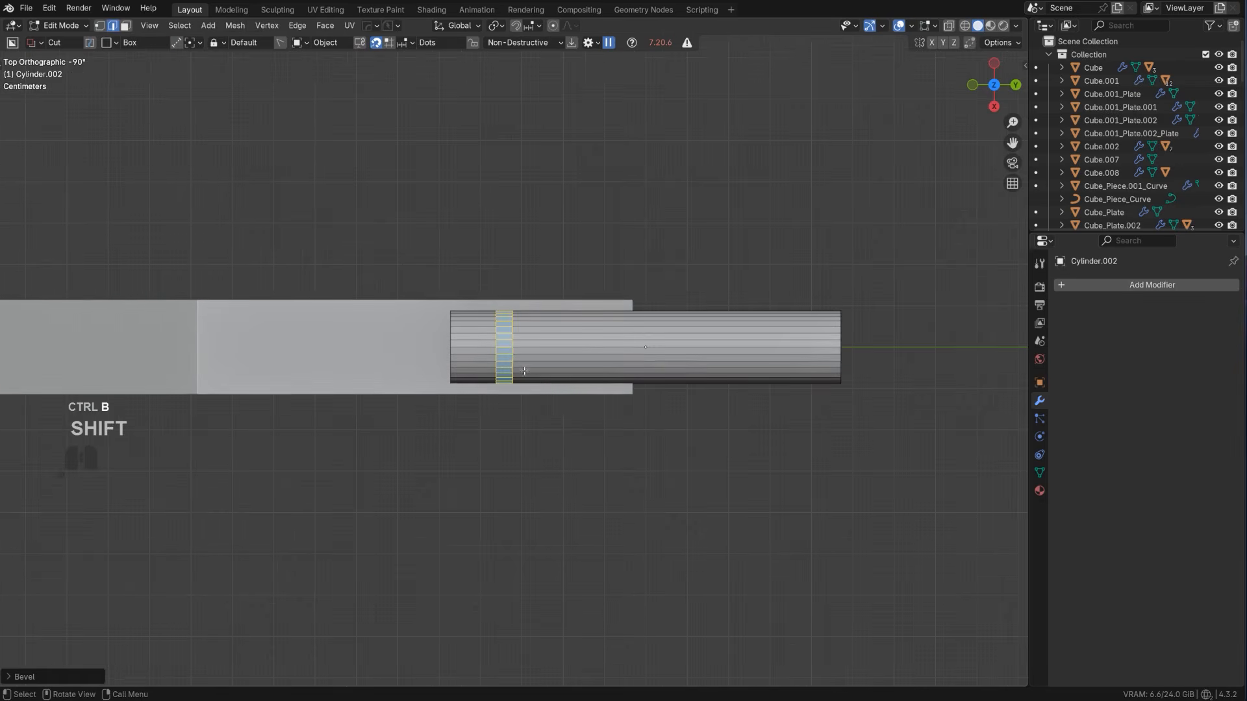
scroll(586, 360, up, 2)
Select the ring of faces at the barrel's rear end and scale it down with Y locked to form a tapered neck
key(Tab)
click(478, 341)
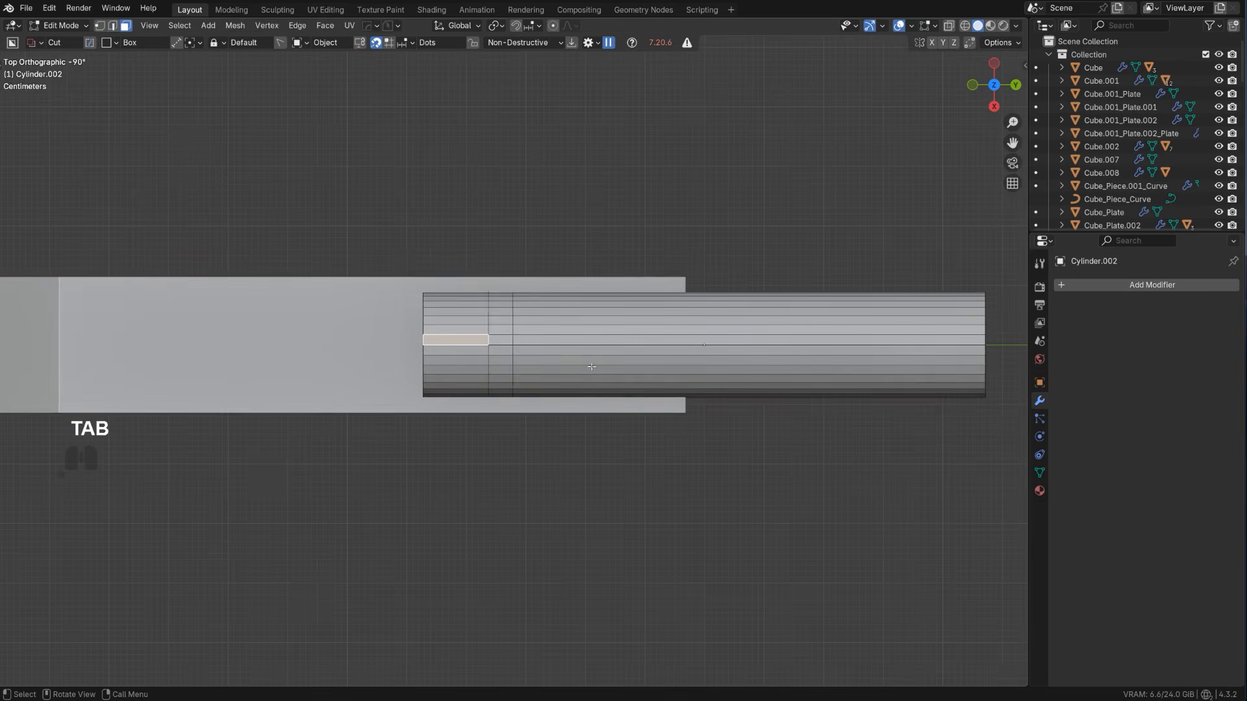
alt+click(454, 313)
key(s)
key(shift+y)
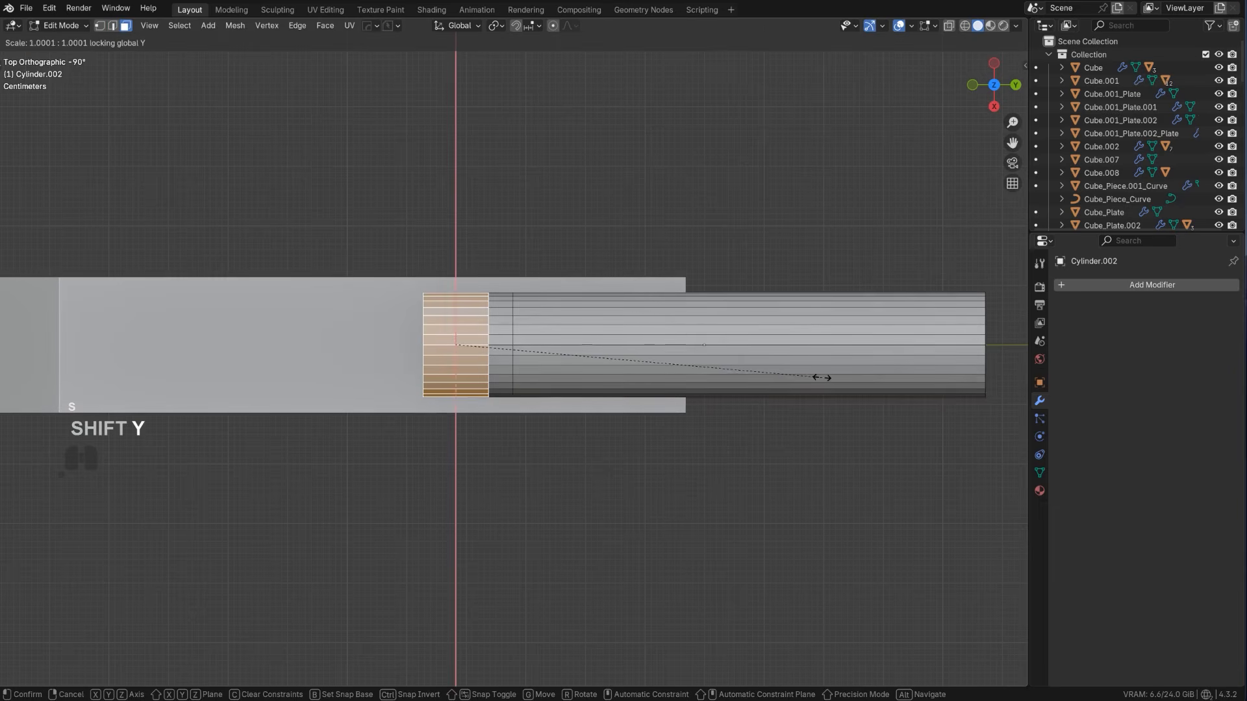
click(675, 339)
key(Tab)
scroll(604, 353, down, 2)
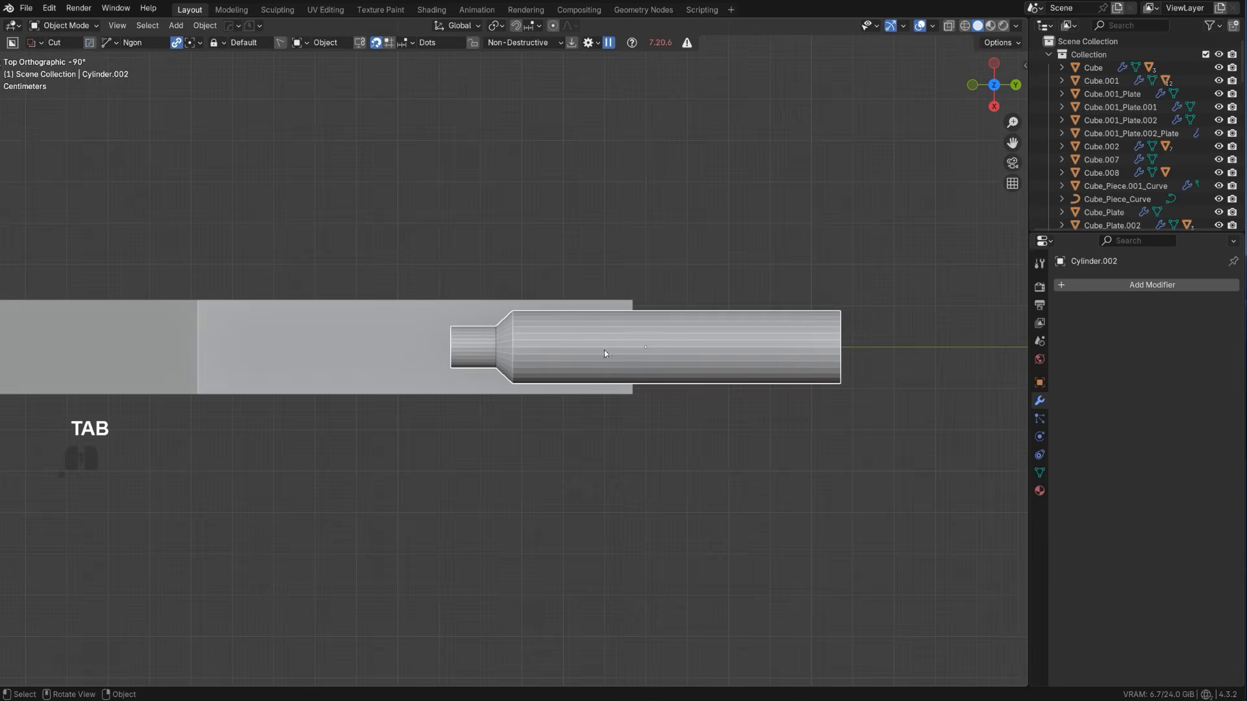
Undo the deep neck taper and scale the barrel's rear faces down to about 0.89 with Y locked
key(ctrl+z)
key(ctrl+z)
scroll(828, 344, up, 1)
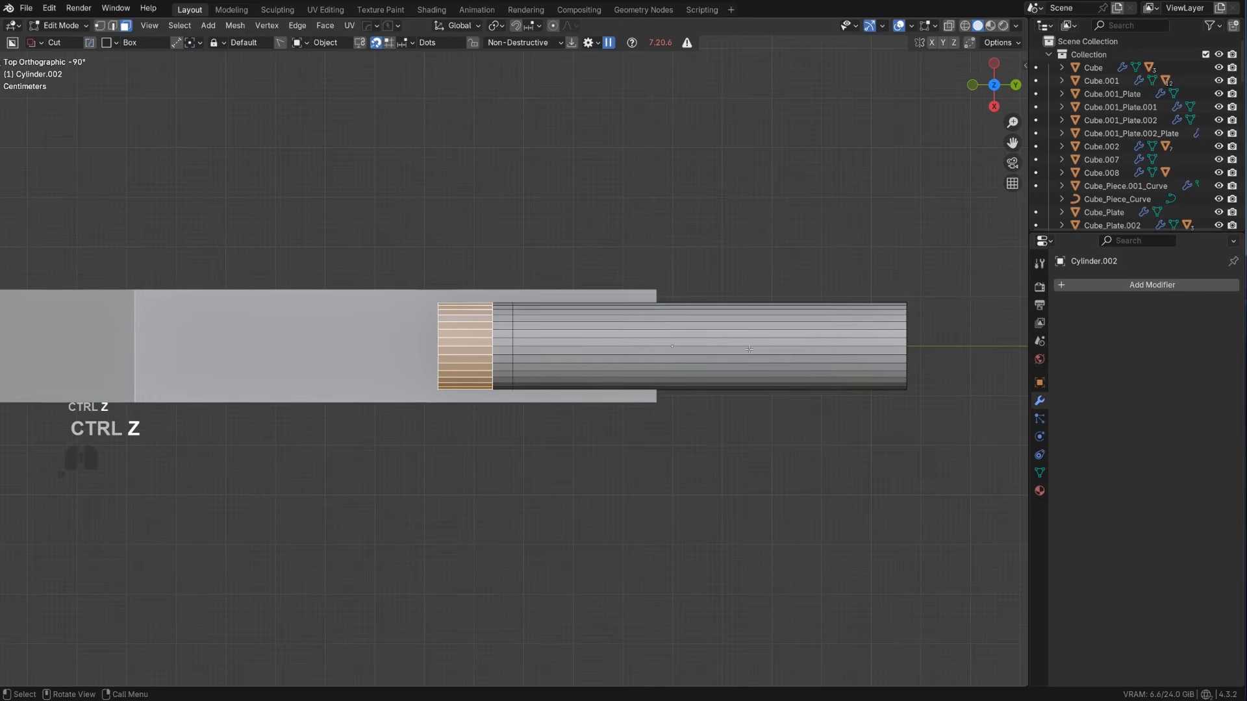
key(s)
key(shift+y)
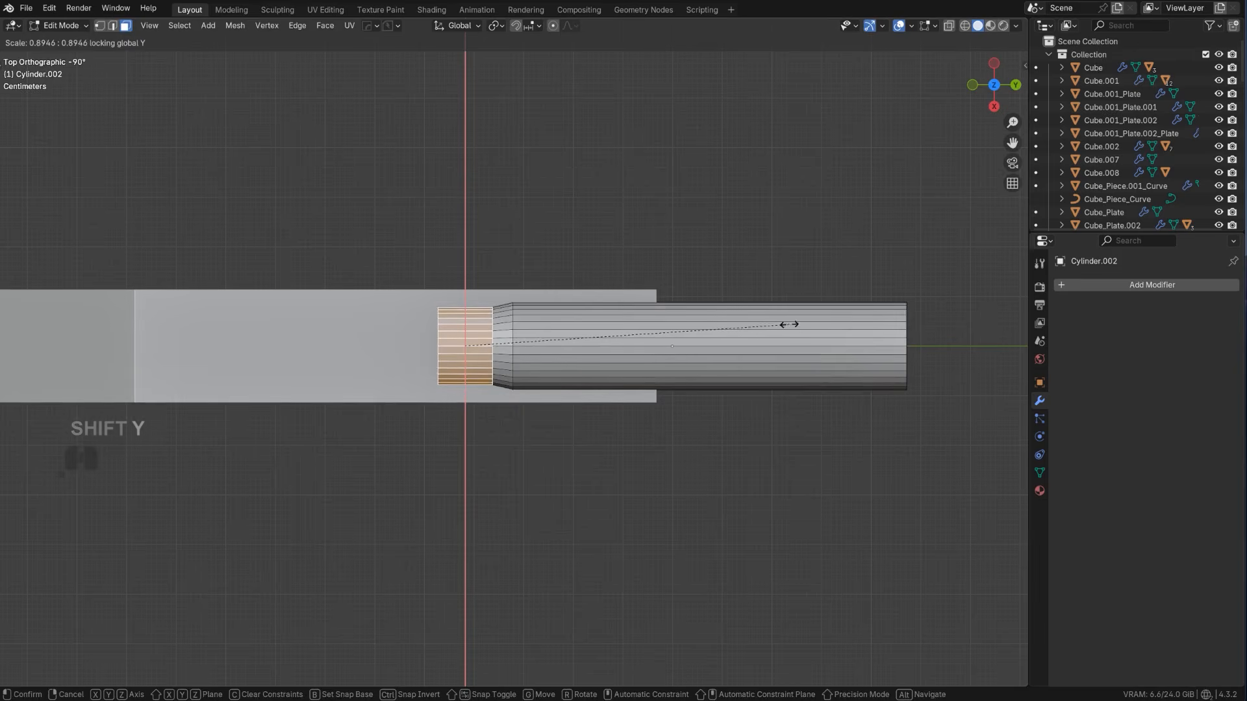
click(656, 337)
key(Tab)
Move the barrel forward along Y so only its neck enters the pistol body, and lower it along Z to the body's front face
scroll(656, 336, up, 1)
key(g)
key(y)
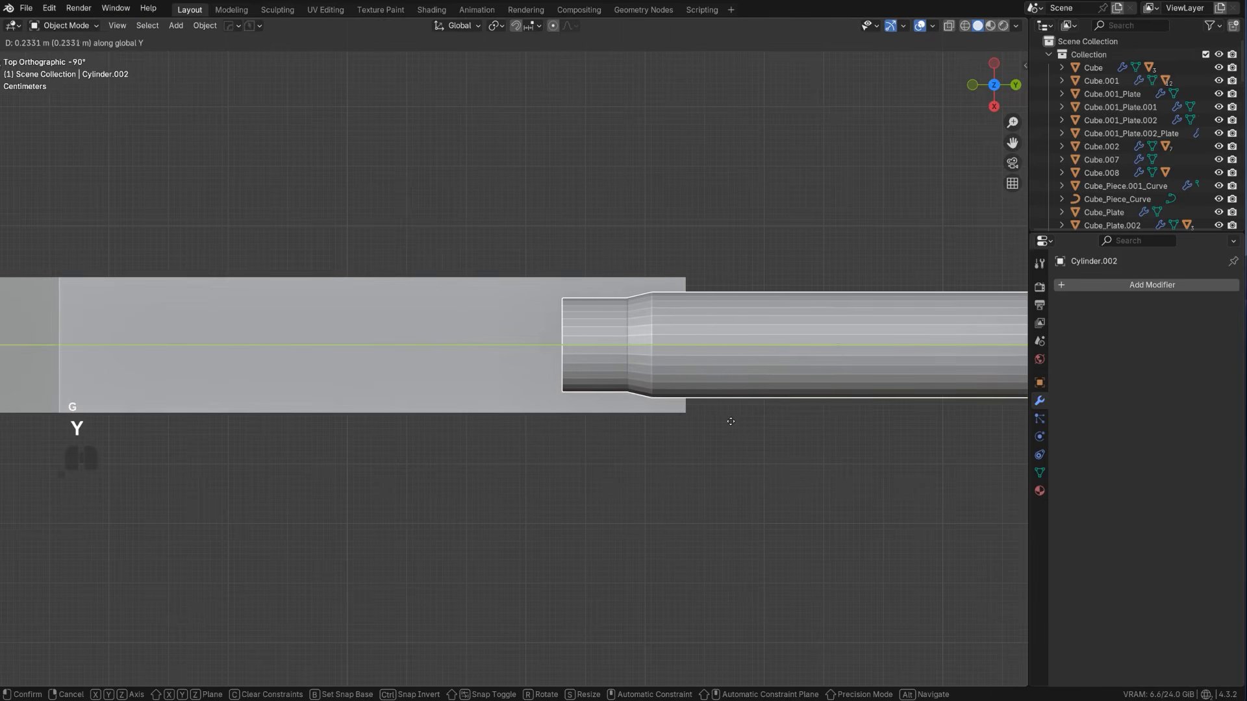
click(714, 408)
scroll(714, 406, down, 3)
alt+middle_drag(713, 407, 707, 270)
key(g)
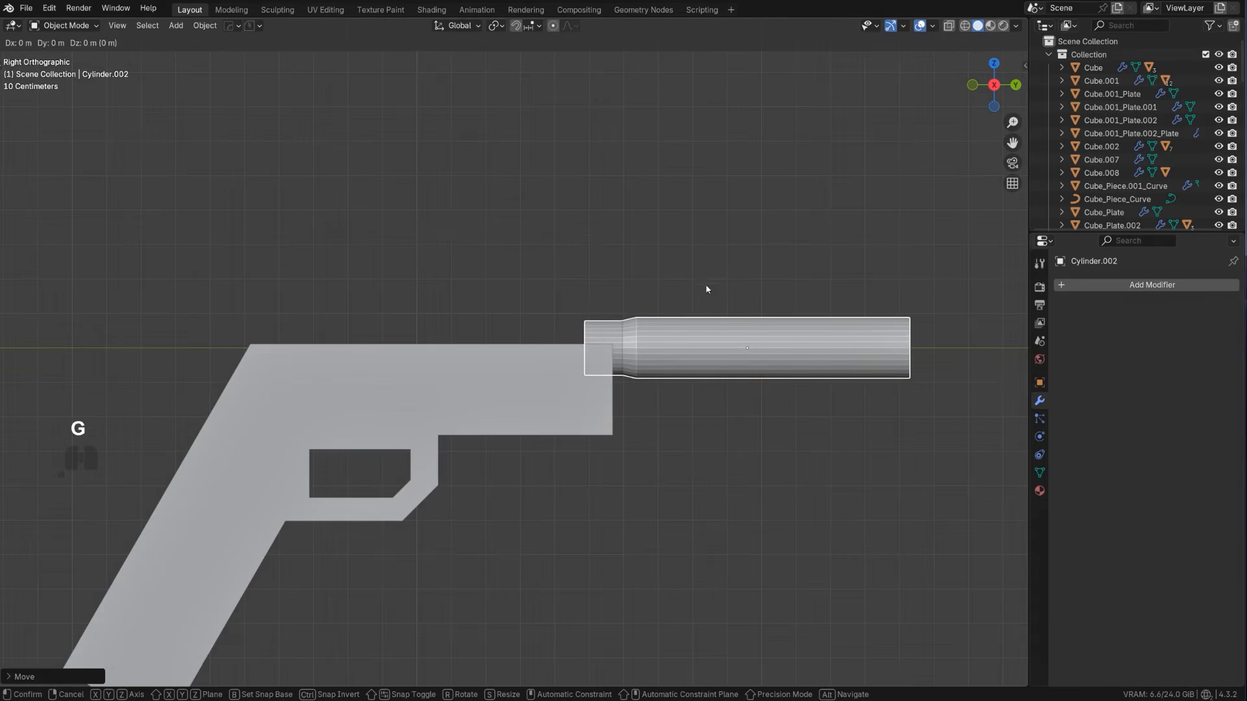
key(z)
click(711, 330)
Add a HardOps bevel to the barrel and sharpen it
key(q)
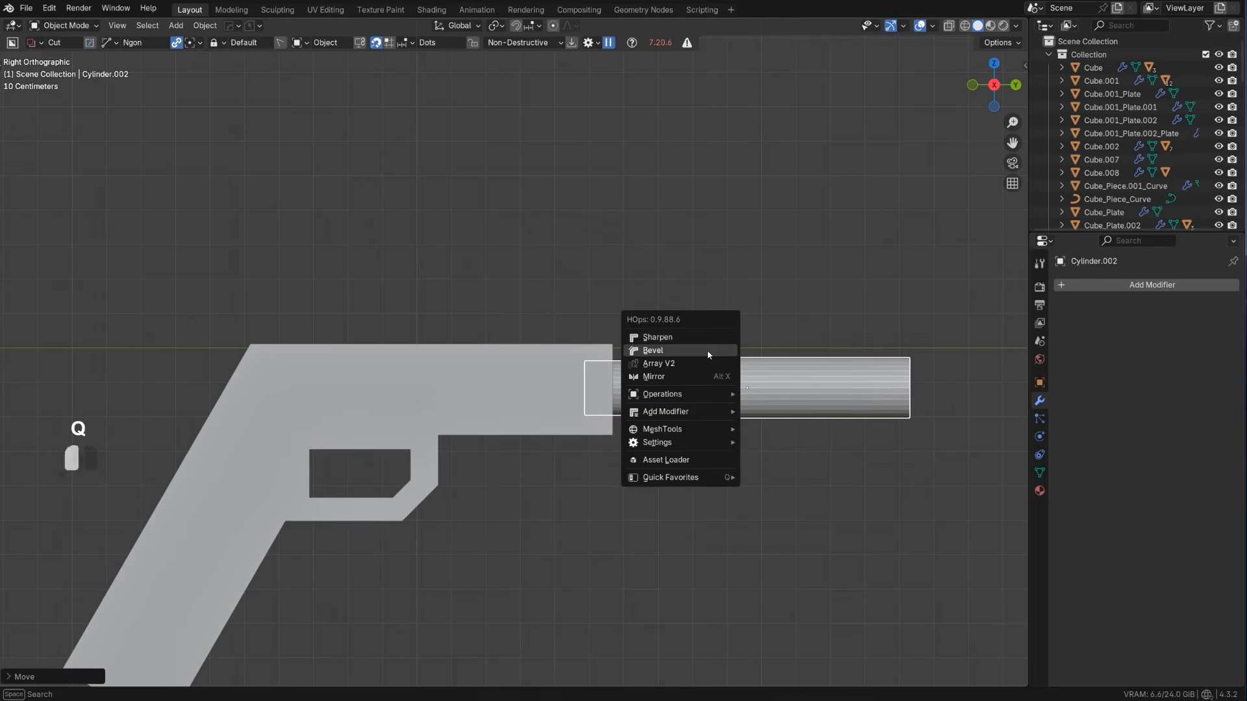
click(708, 355)
scroll(643, 373, down, 1)
scroll(641, 372, up, 1)
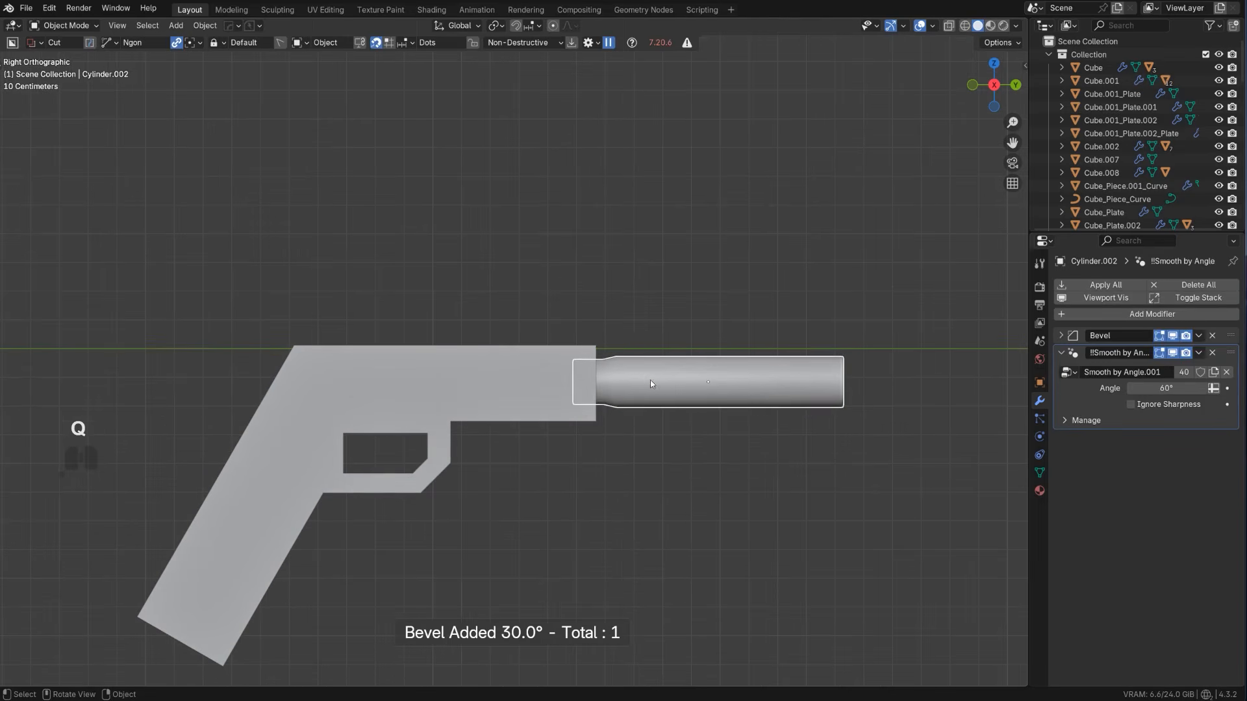
key(q)
ctrl+click(648, 372)
Bevel the two edge loops bounding the barrel's taper into narrow multi-segment bands
scroll(512, 317, up, 4)
key(Tab)
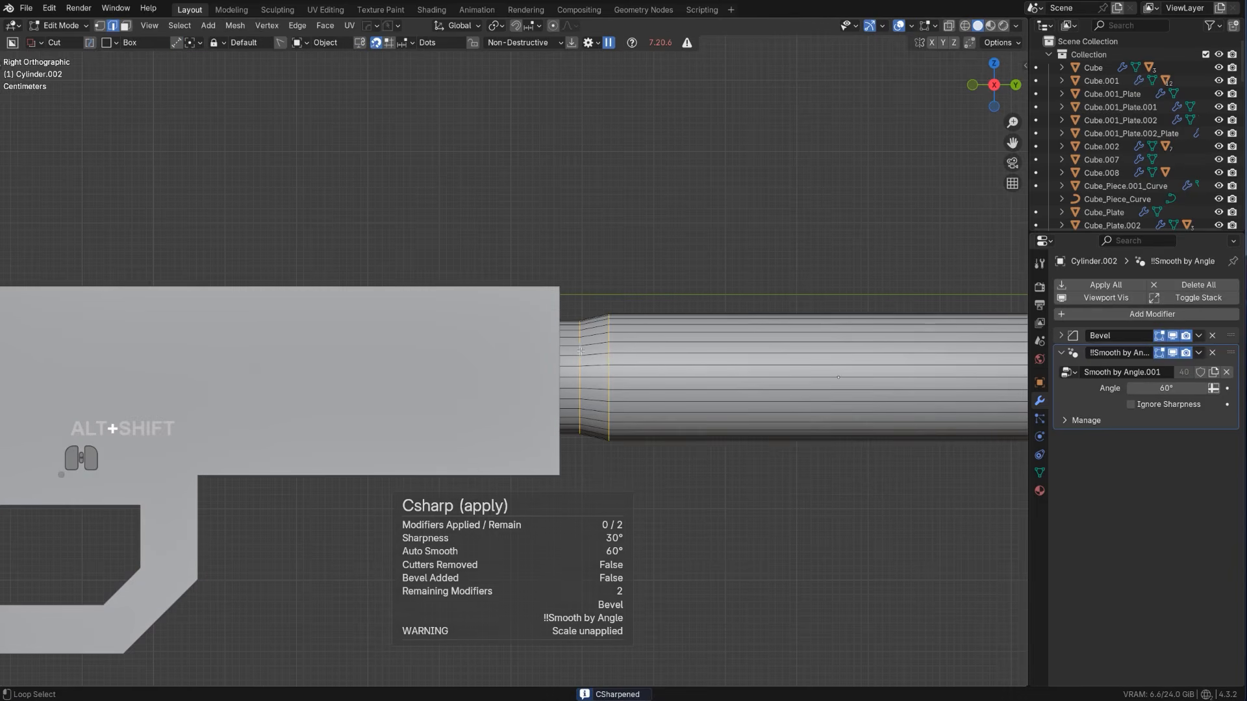
key(ctrl+b)
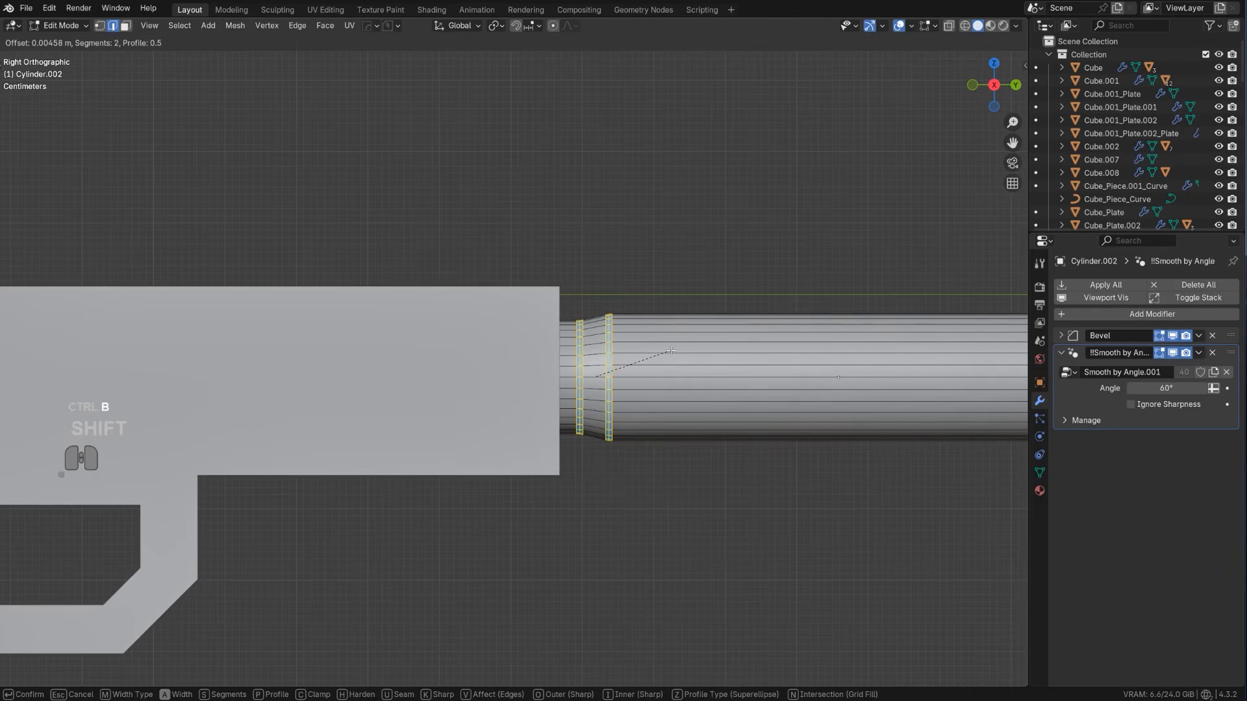
click(671, 350)
scroll(689, 331, up, 4)
key(Tab)
scroll(728, 274, down, 4)
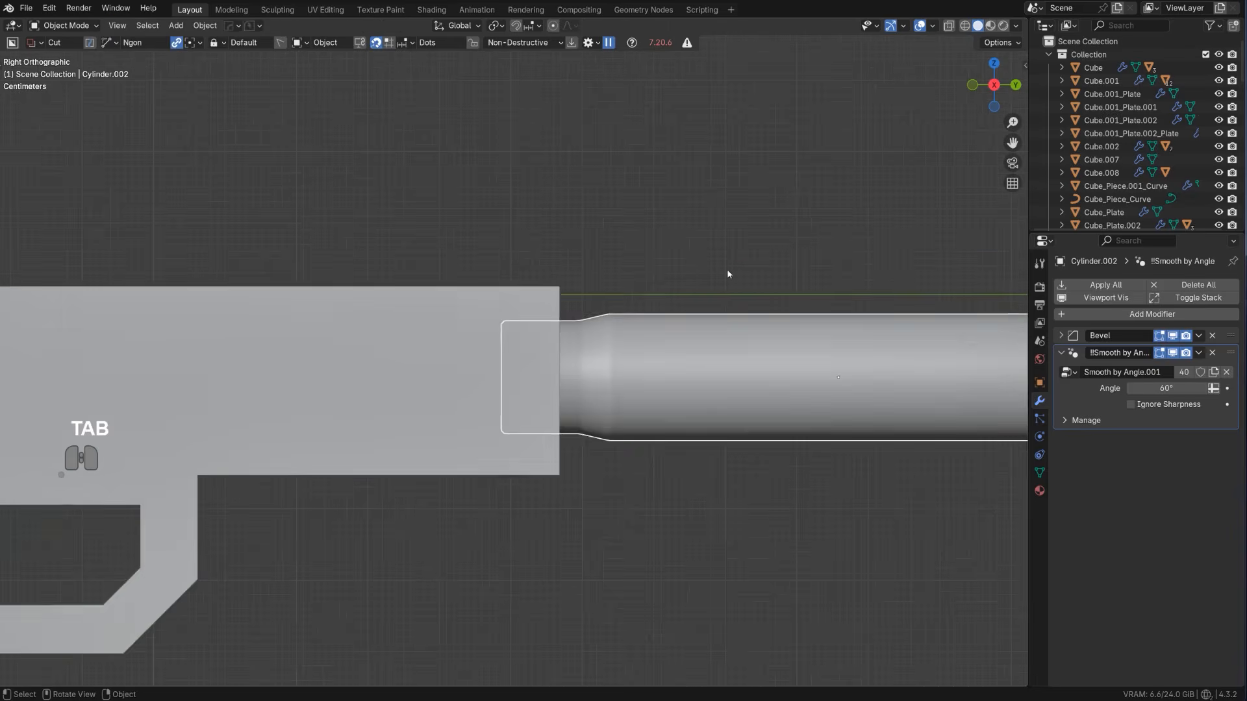
Scale the whole barrel up slightly and reposition it along Y so its neck sits in the pistol body
scroll(728, 274, down, 8)
key(s)
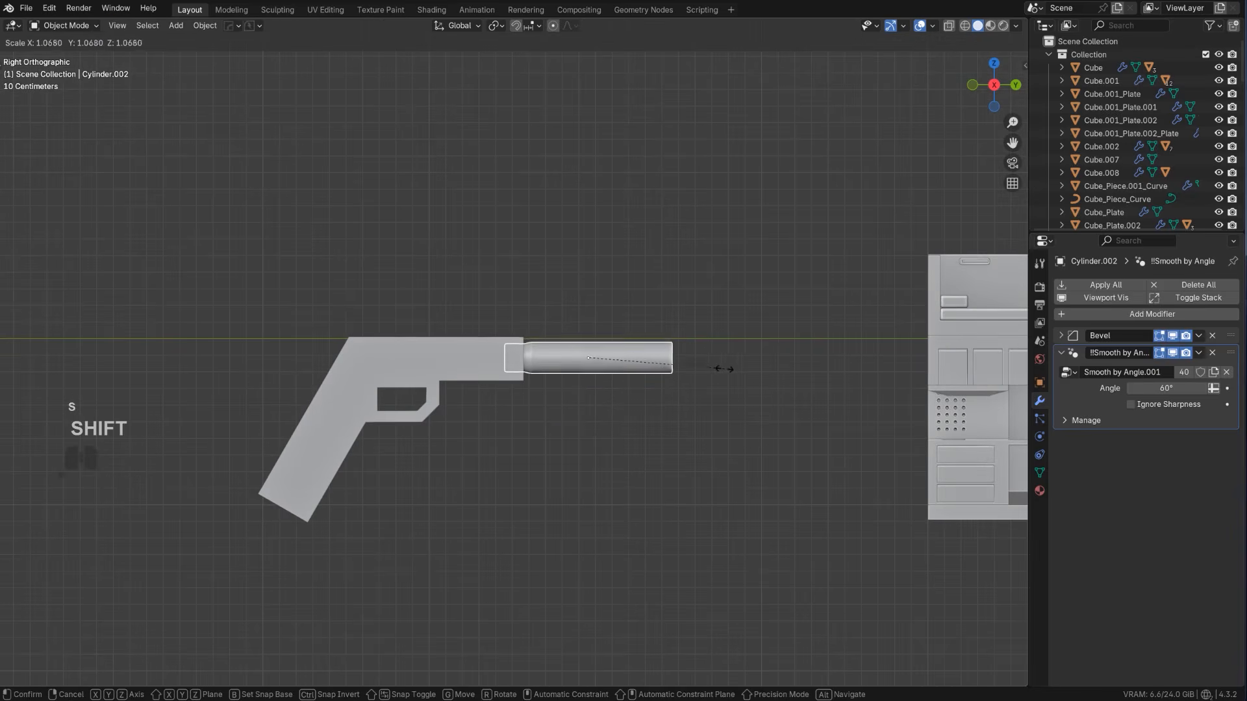
click(825, 353)
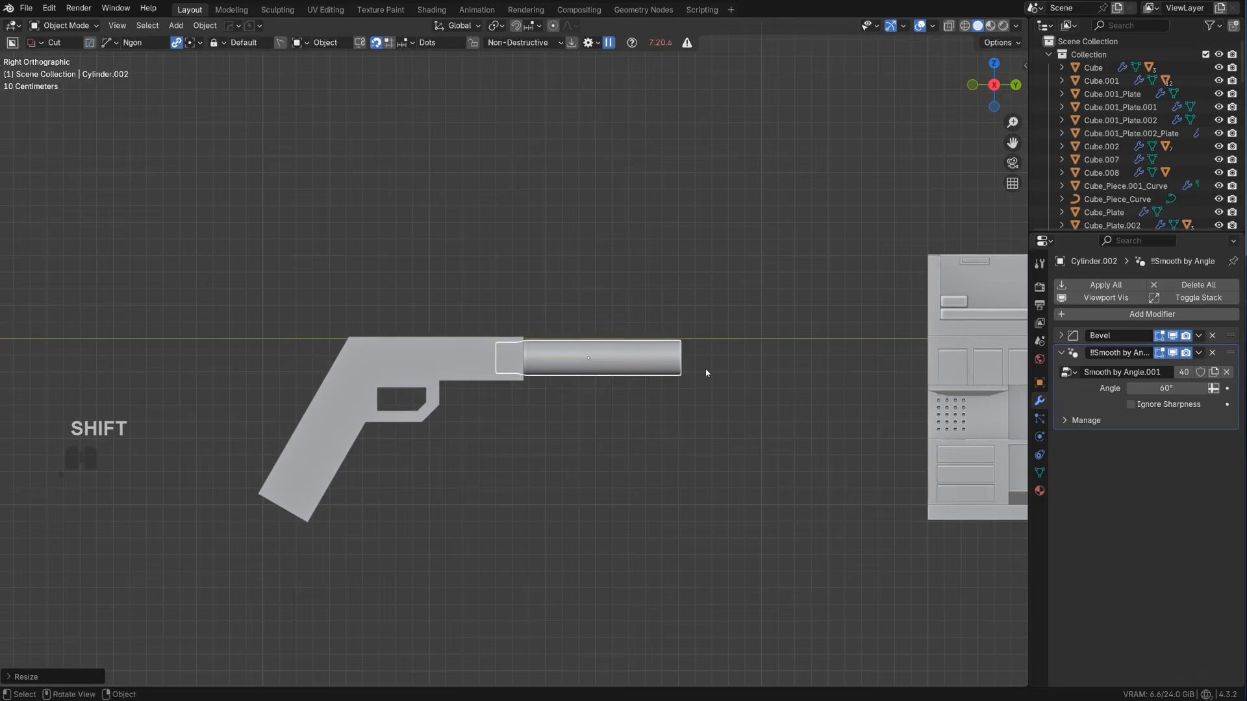
key(g)
key(y)
click(689, 369)
Add a 30° HardOps bevel and a Weighted Normal modifier with Keep Sharp to the pistol body
click(488, 362)
scroll(497, 364, up, 2)
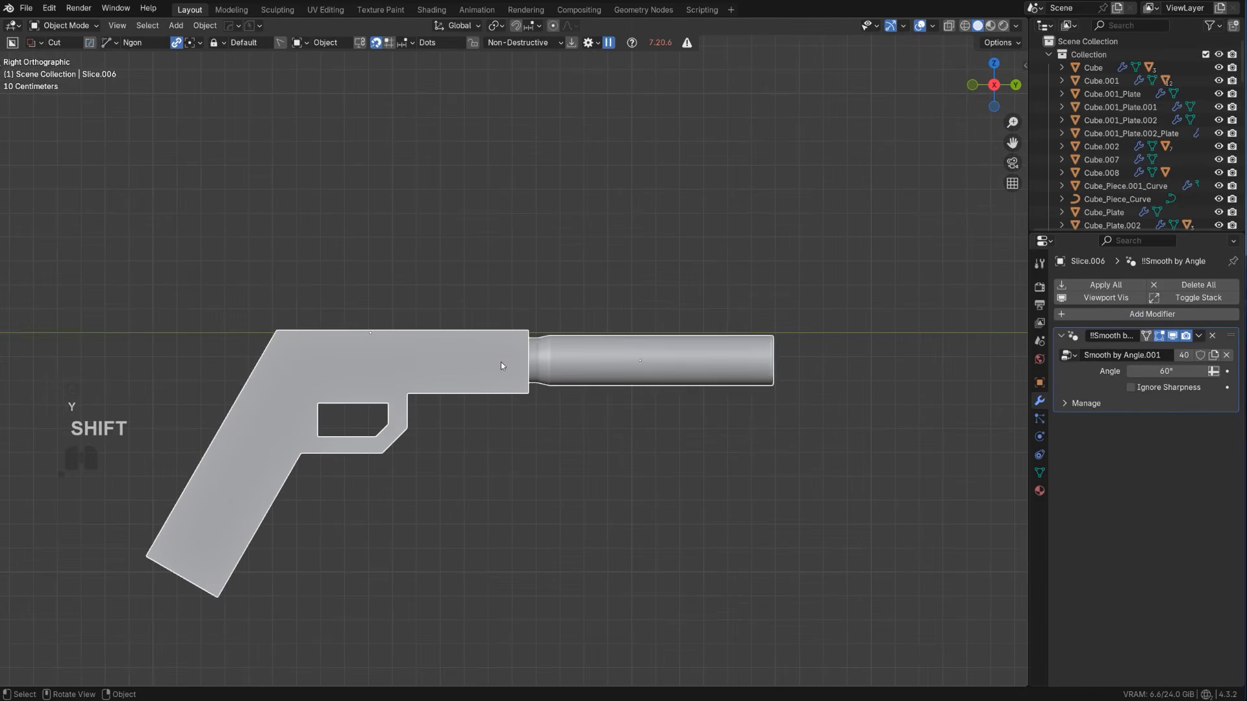
key(shift+q)
click(379, 385)
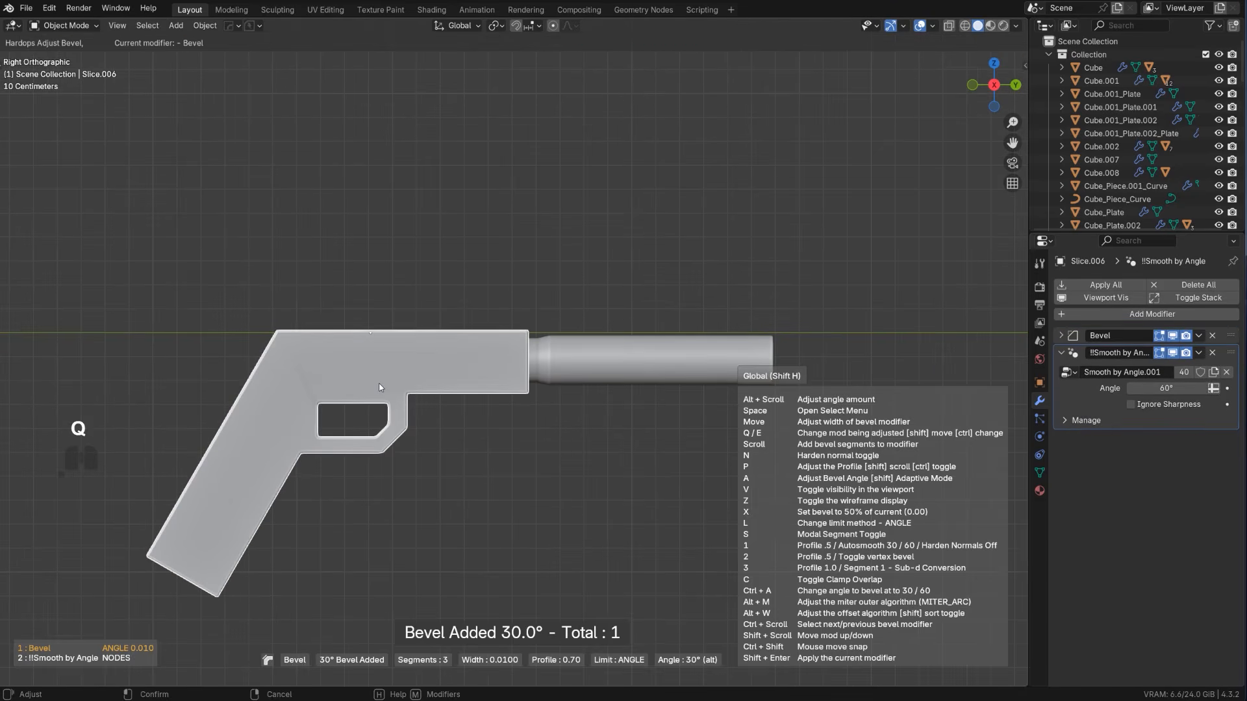
click(393, 386)
key(shift+q)
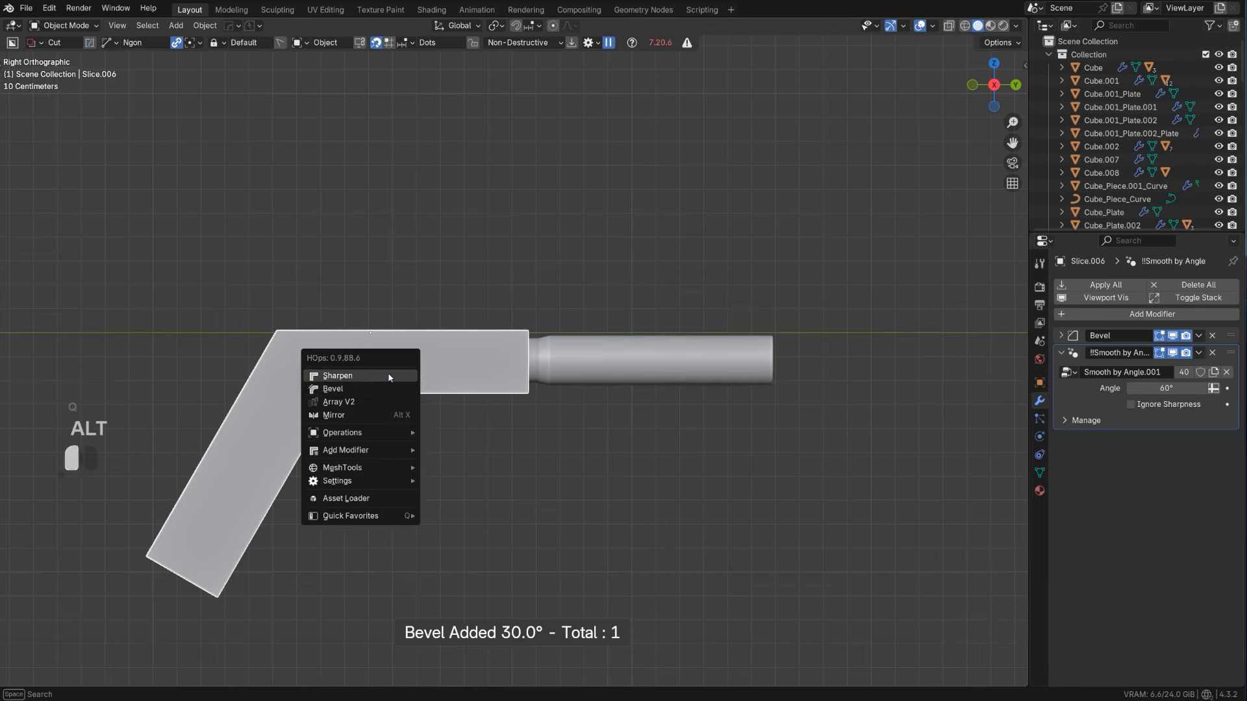
alt+click(389, 376)
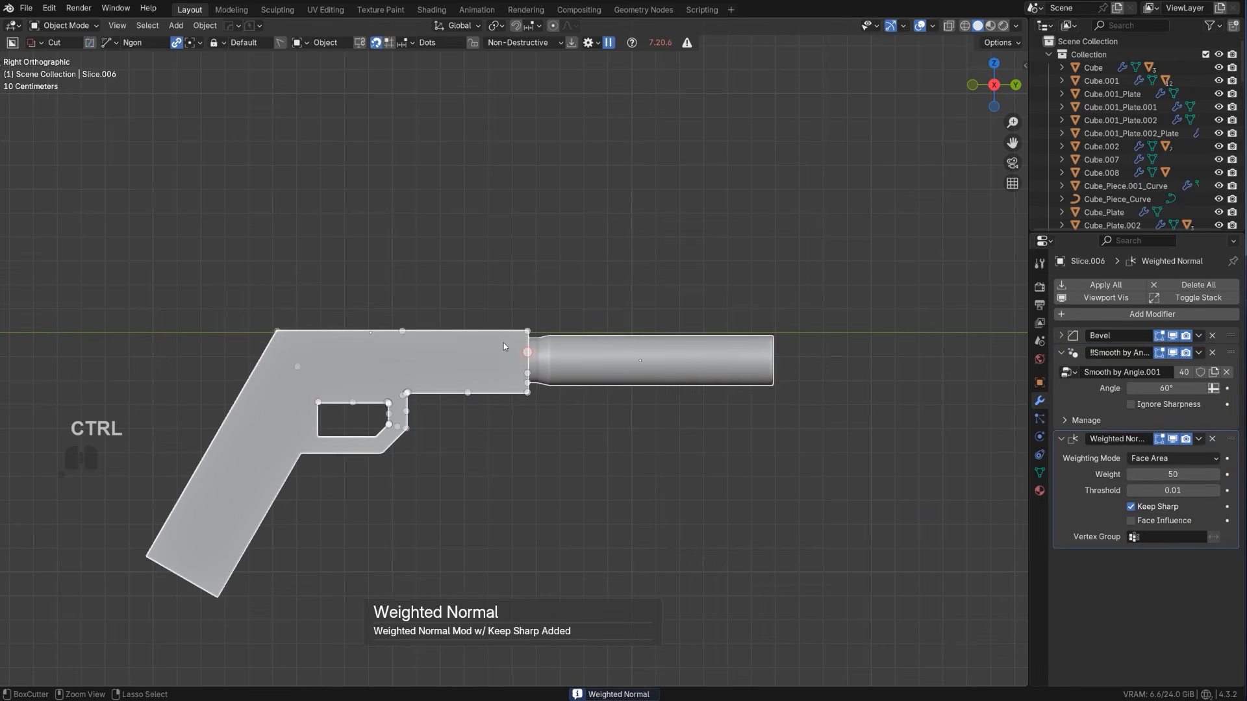
Join the barrel cylinder into the pistol body as one object
key(ctrl+j)
scroll(451, 333, up, 2)
shift+middle_drag(468, 348, 669, 201)
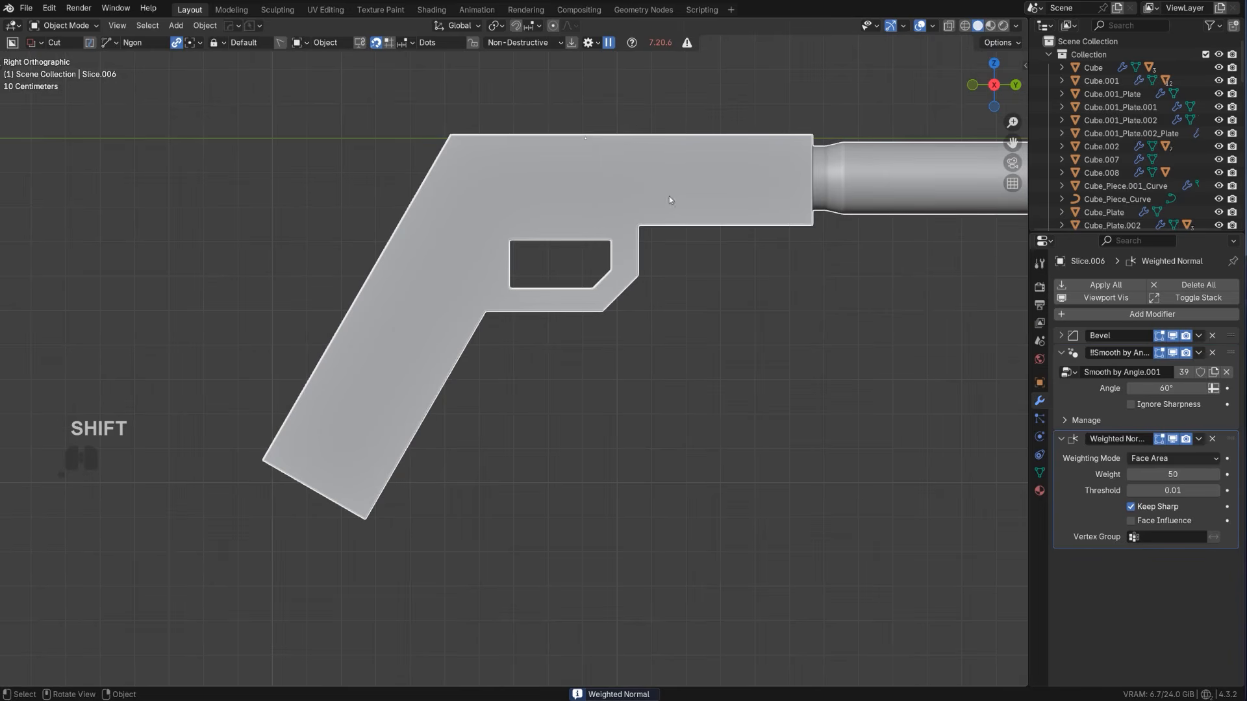
shift+drag(340, 268, 500, 353)
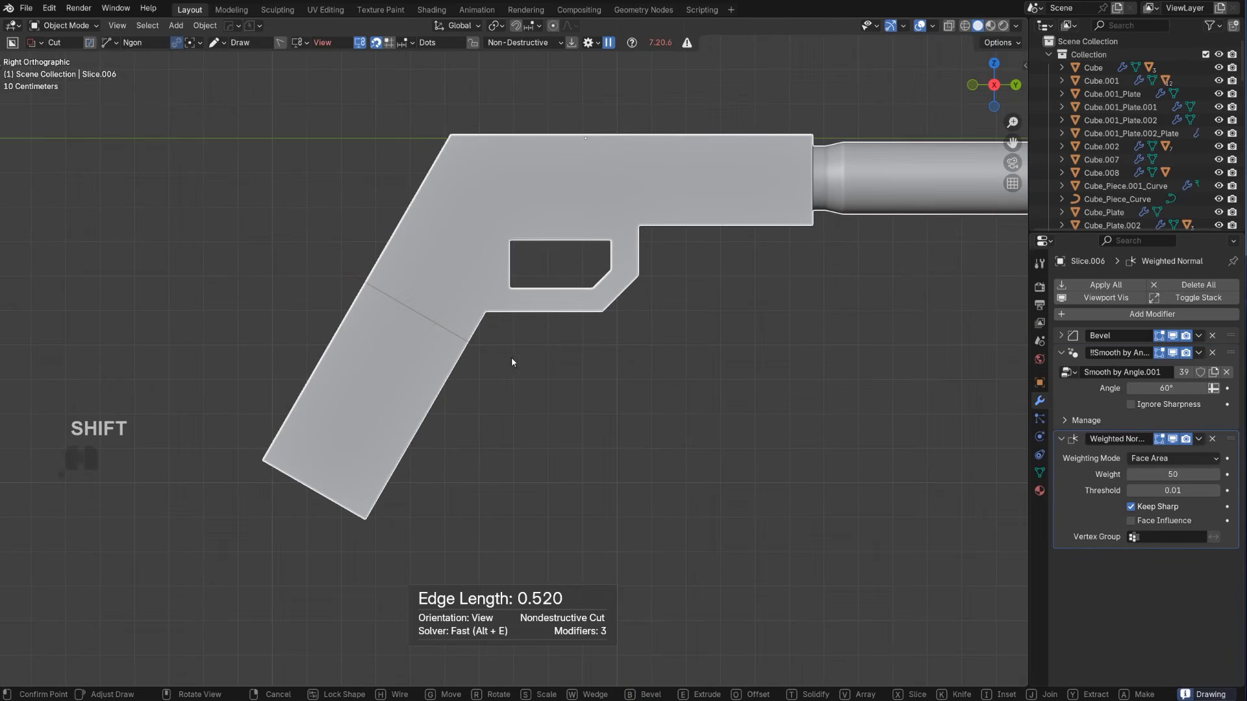
shift+click(511, 358)
click(261, 611)
click(149, 505)
right_click(383, 430)
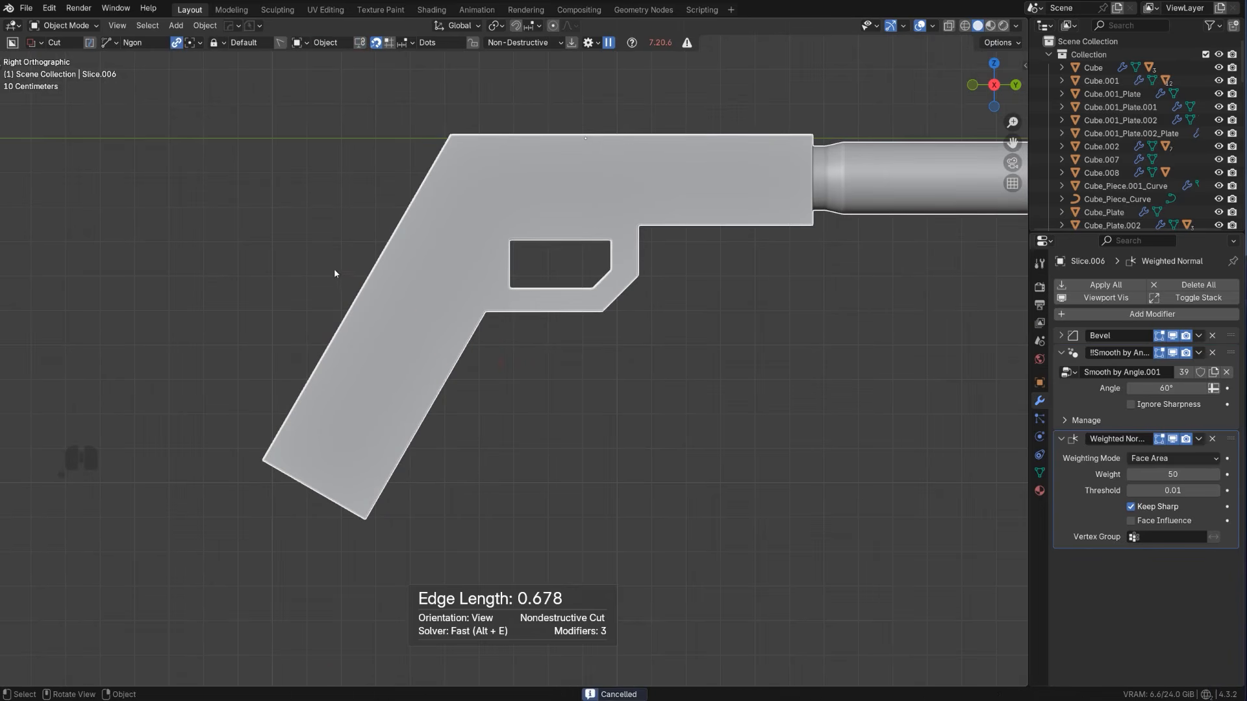
Draw an Ngon cutter around the lower grip, angled across its upper part, and apply it as a nondestructive knife cut
drag(337, 270, 546, 380)
click(173, 487)
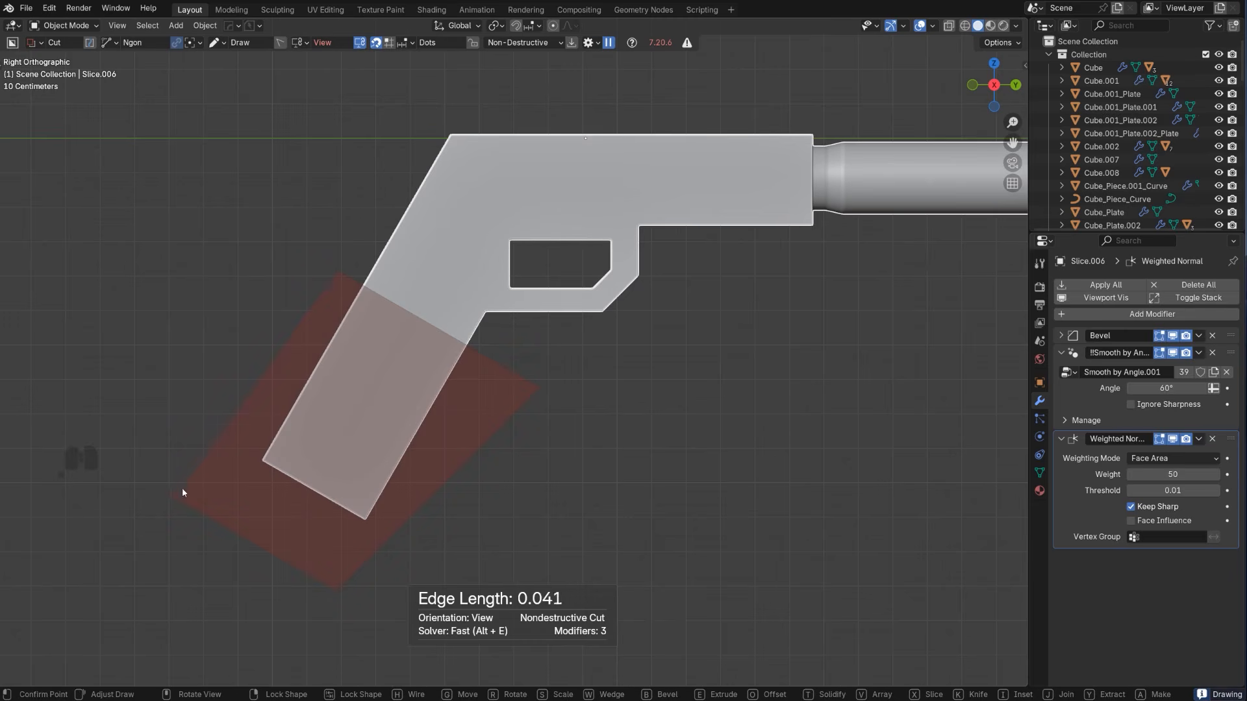
key(k)
key(b)
key(space)
middle_drag(406, 373, 476, 398)
Try to extrude the two lower side faces of the grip outward by about 0.035 m
key(Tab)
click(476, 399)
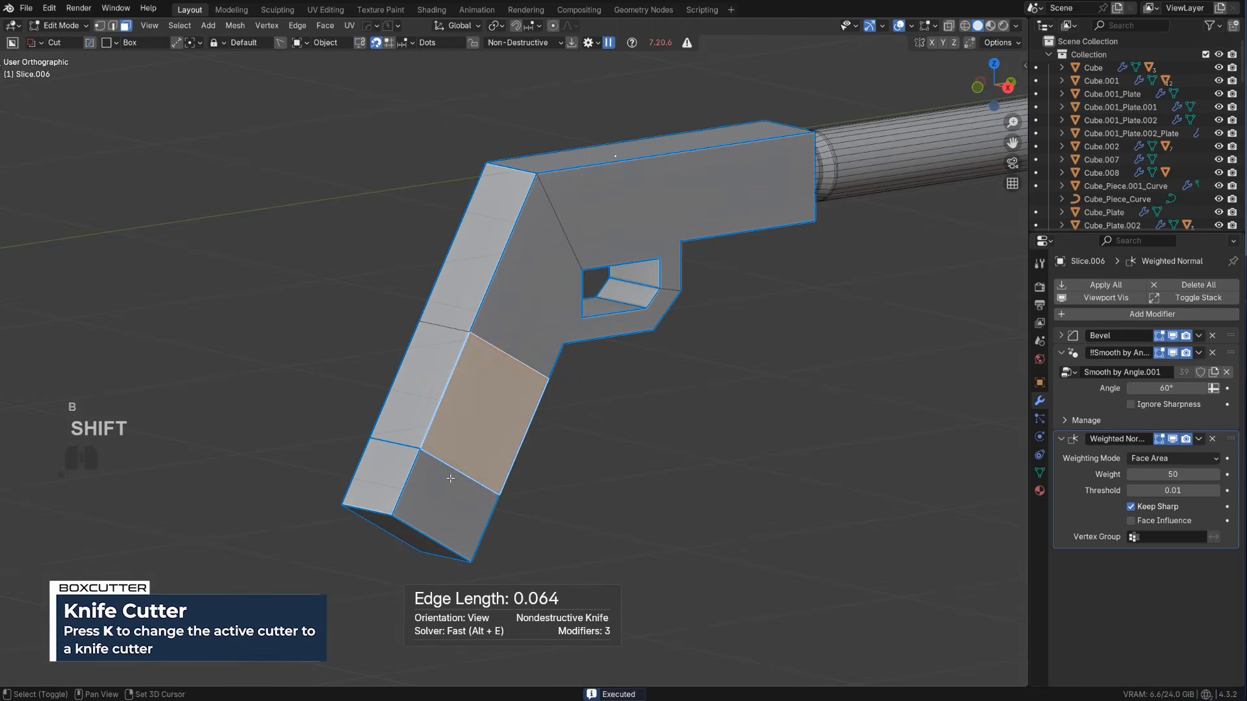
shift+click(451, 483)
middle_drag(548, 459, 559, 462)
key(e)
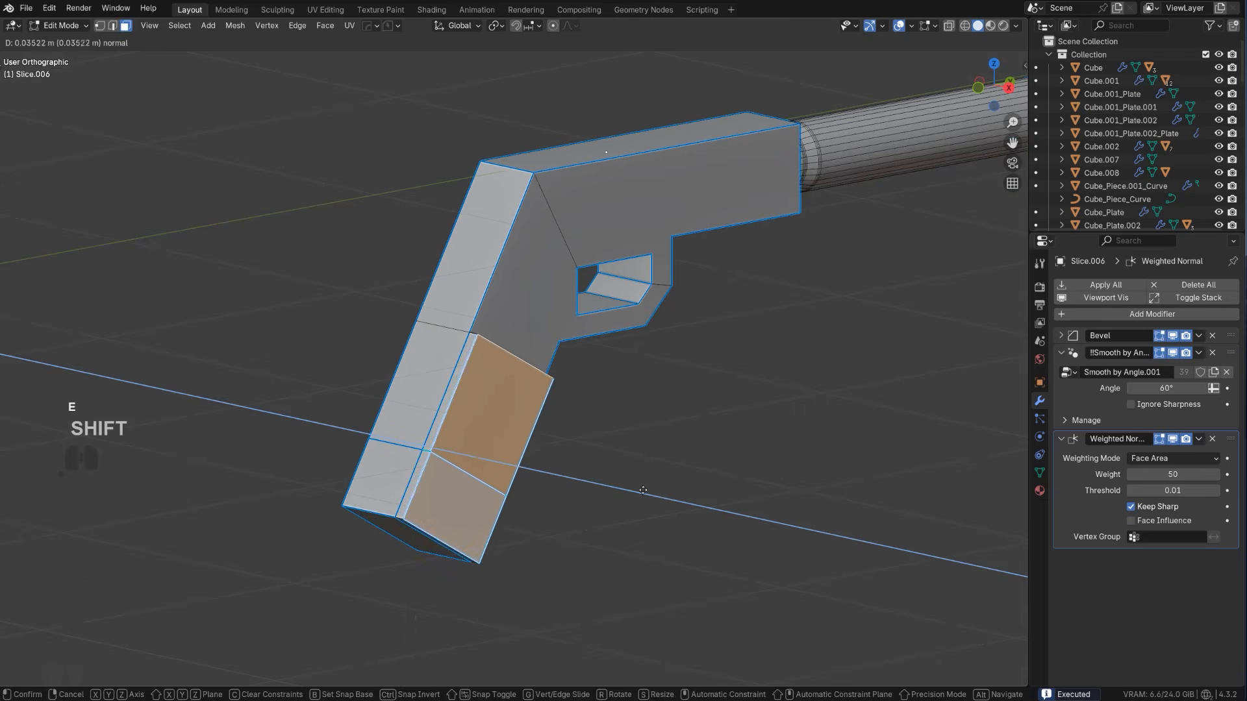
click(578, 467)
Undo the extrusion of the grip's lower side faces
key(Tab)
click(484, 400)
click(452, 431)
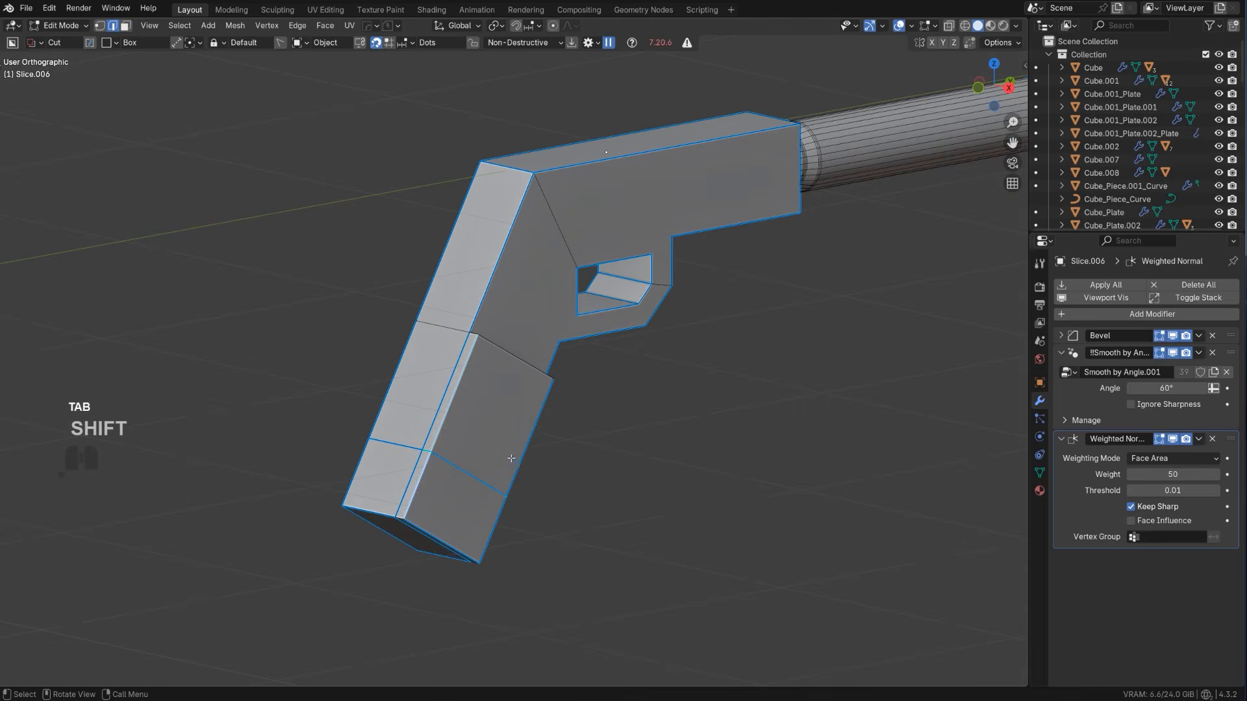
key(ctrl+z)
key(ctrl+z)
key(ctrl+z)
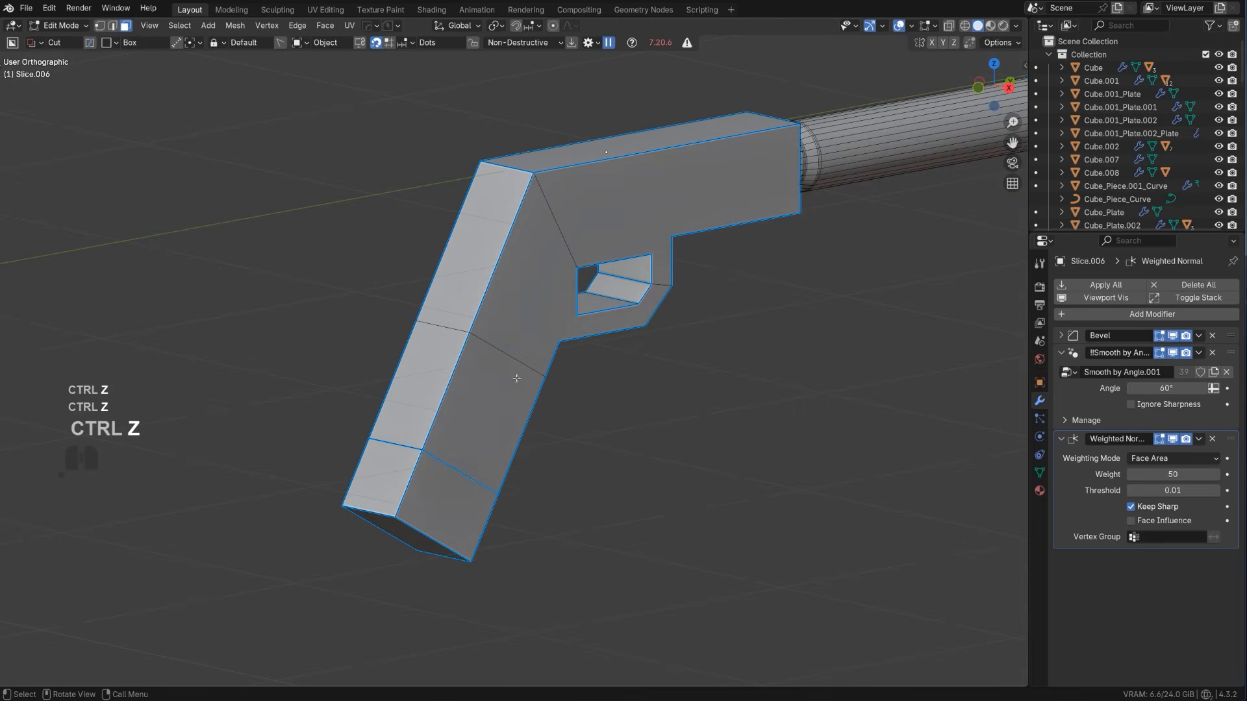
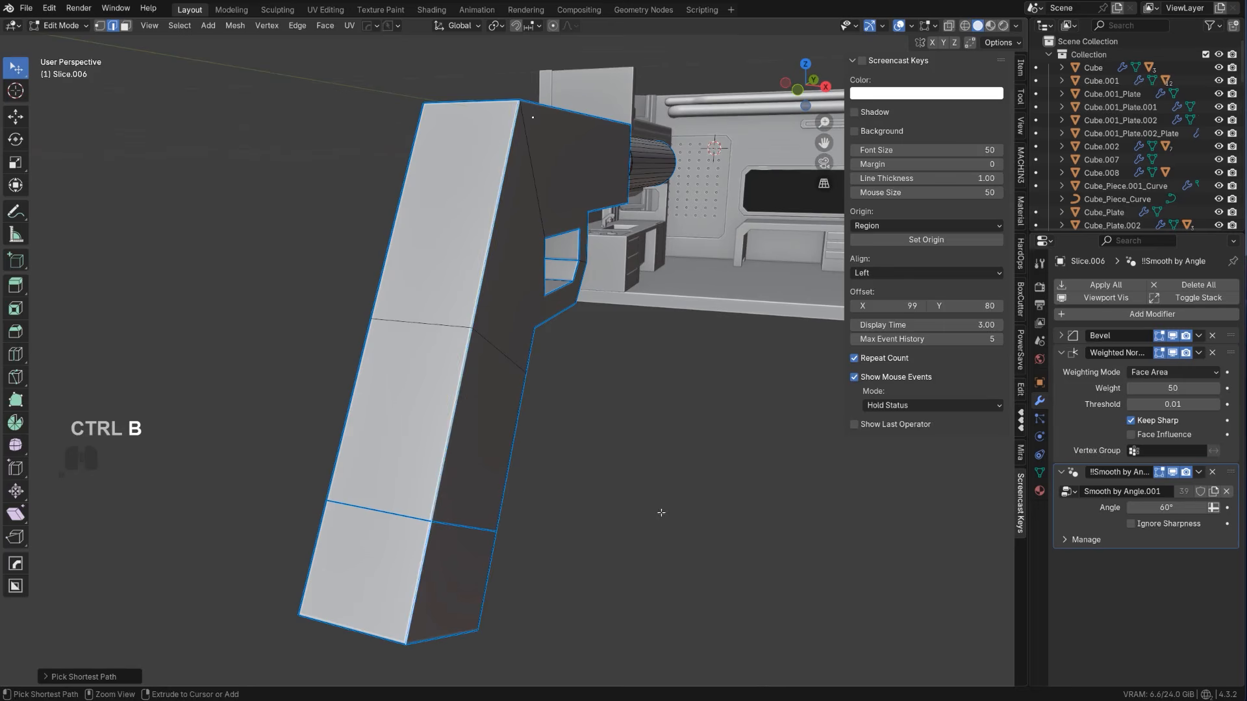
key(ctrl+b)
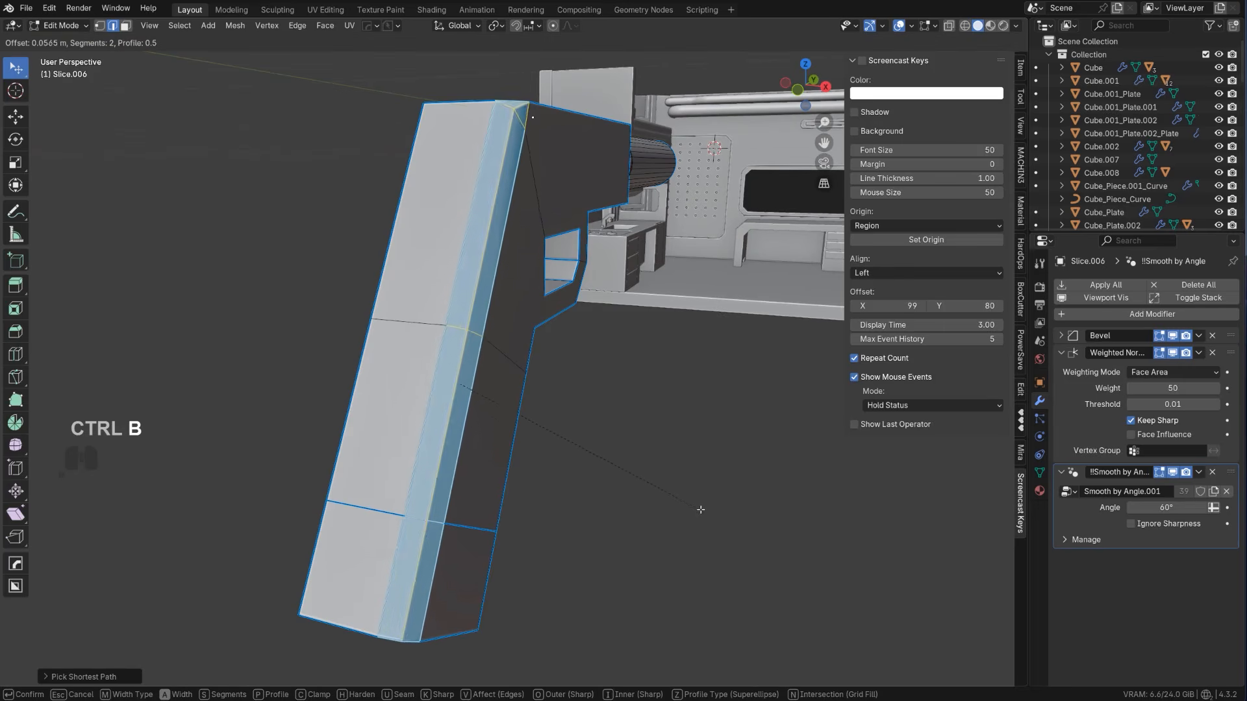
scroll(721, 513, up, 4)
right_click(721, 513)
Knife a new edge from the pistol's top edge to the trigger opening and dissolve the diagonal edge behind it
middle_drag(577, 346, 474, 322)
key(k)
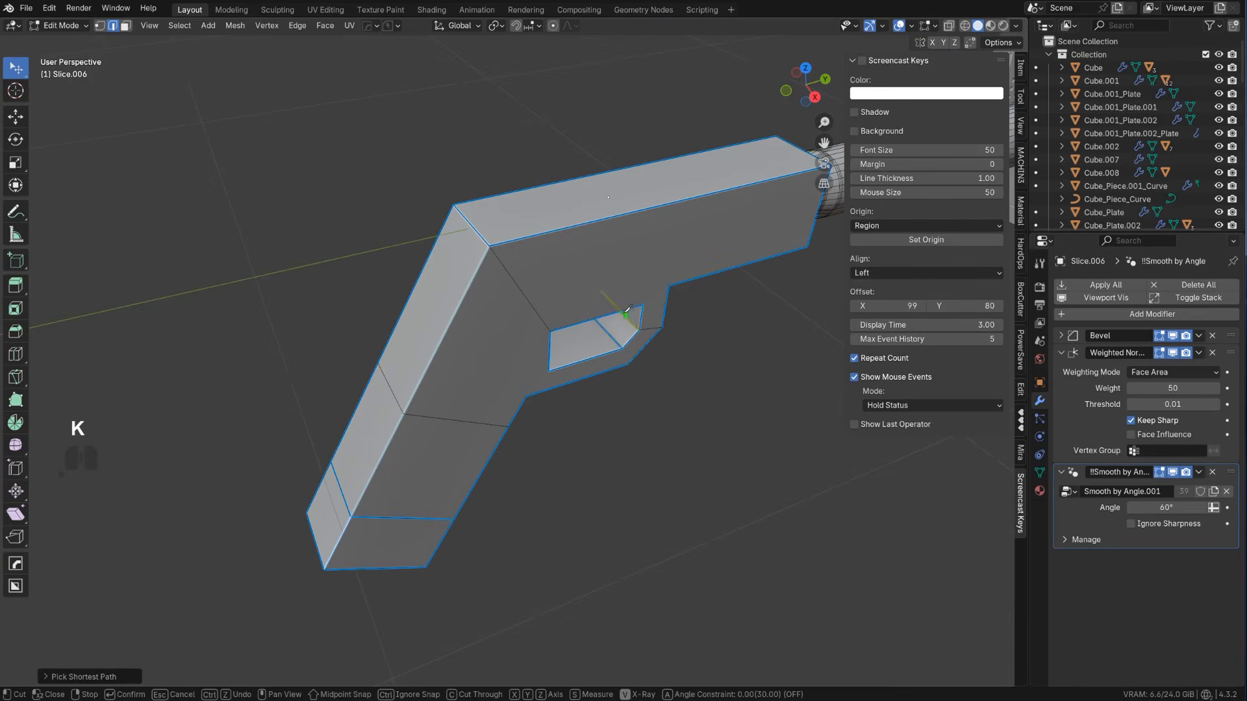
key(space)
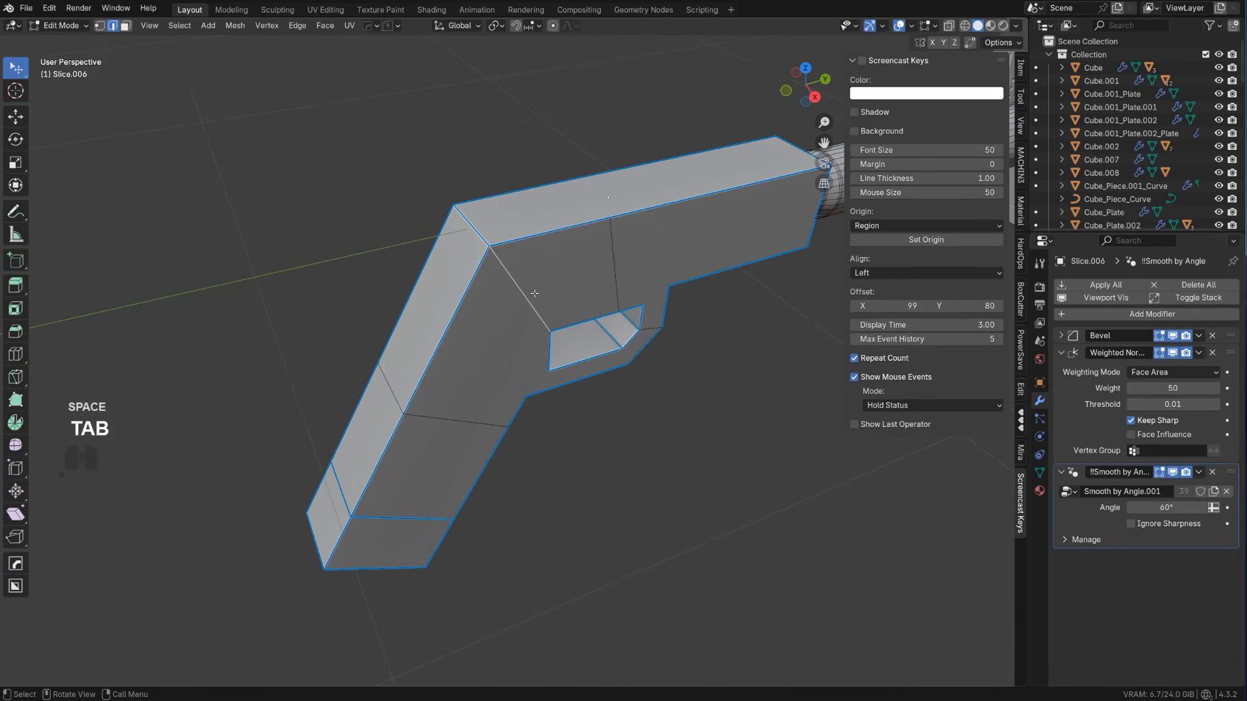
key(ctrl+x)
key(Tab)
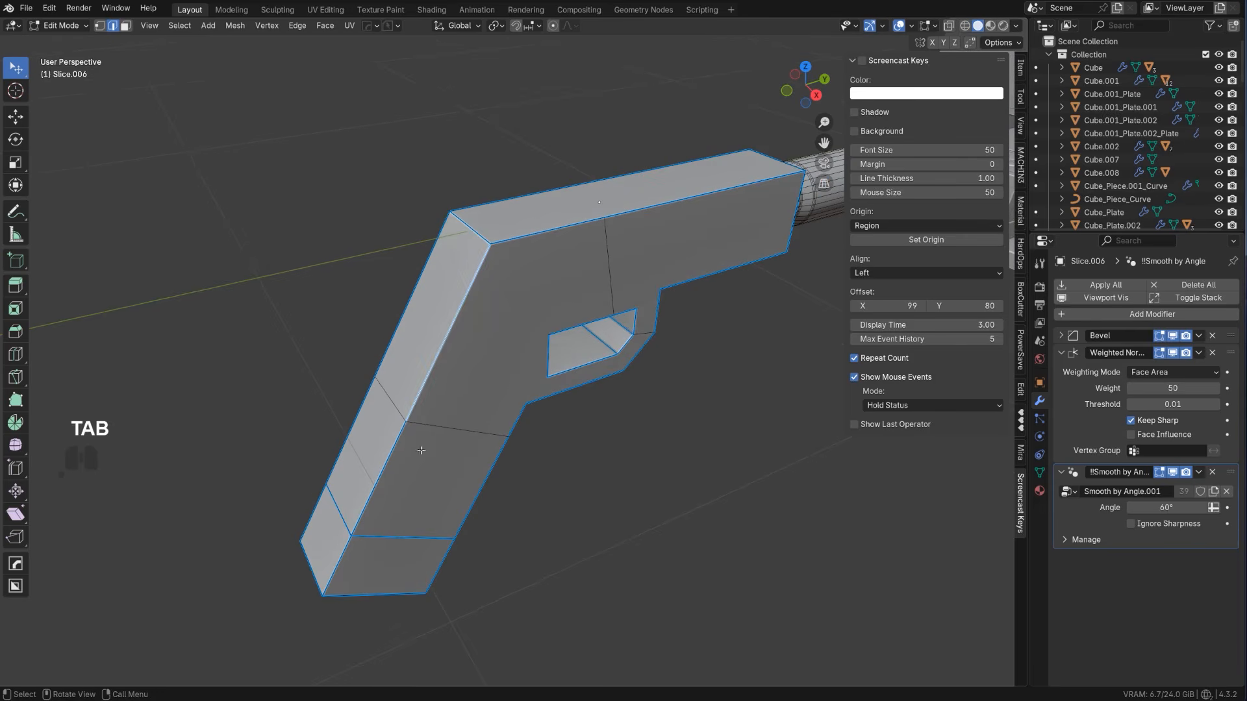
Bevel the grip's rear side edge by about 0.08 m with 4 segments and symmetrize the mesh
ctrl+click(341, 557)
scroll(341, 557, up, 2)
key(ctrl+b)
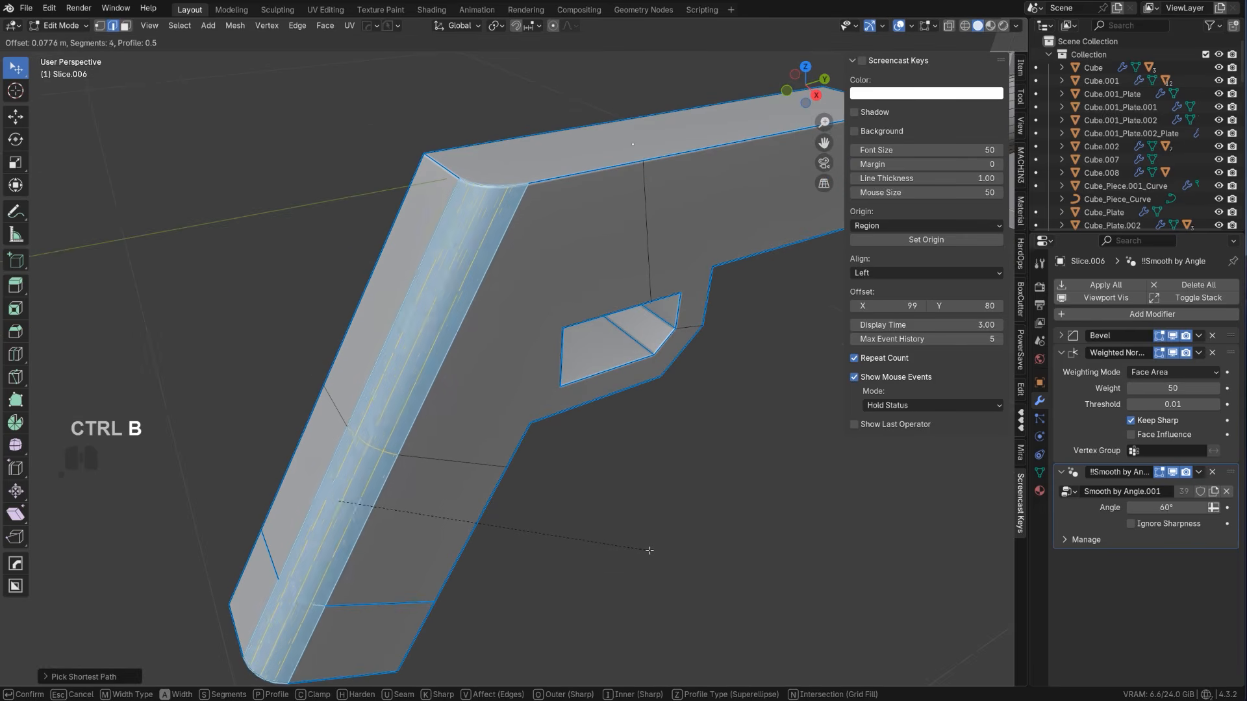
click(650, 544)
middle_drag(506, 549, 585, 468)
key(alt+x)
Recalculate the pistol's sharp edges with HardOps Sharpen in Object Mode
key(Tab)
middle_drag(549, 306, 514, 330)
scroll(371, 259, down, 3)
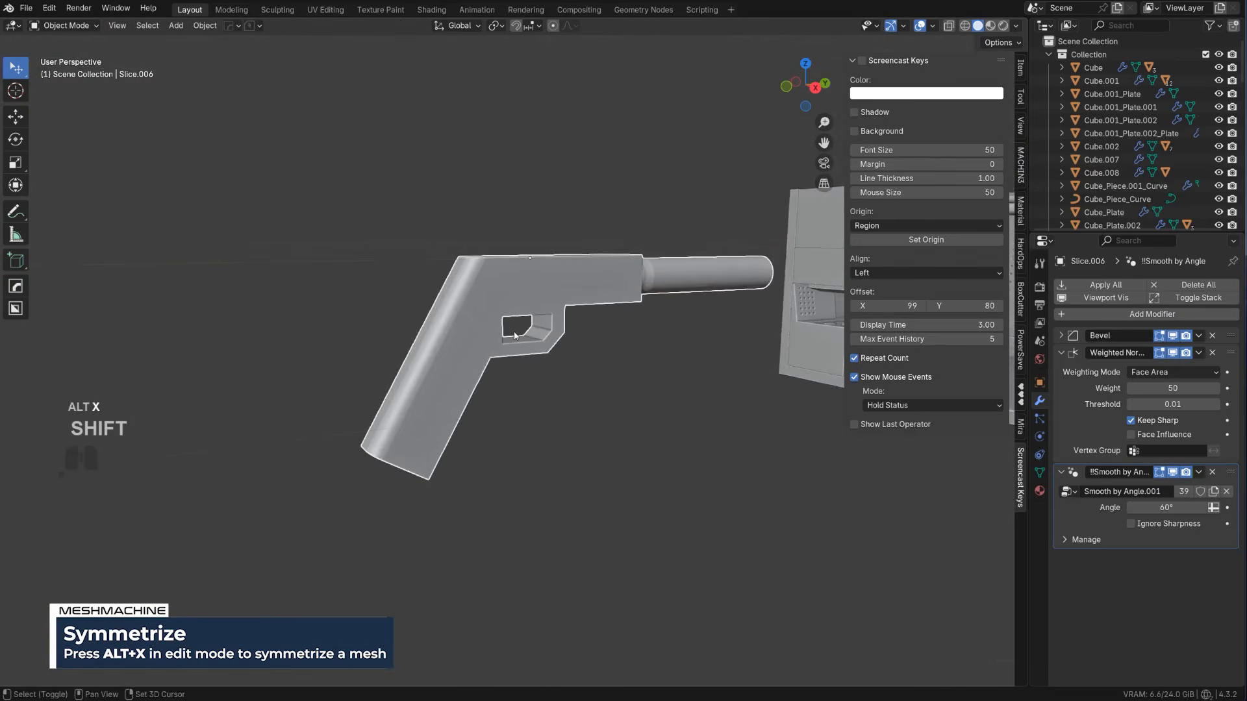
scroll(492, 271, up, 3)
key(q)
click(492, 268)
Bevel the inner corner where the grip meets the trigger guard into a rounded, 7-segment transition
middle_drag(492, 267, 468, 414)
key(Tab)
key(ctrl+b)
click(498, 423)
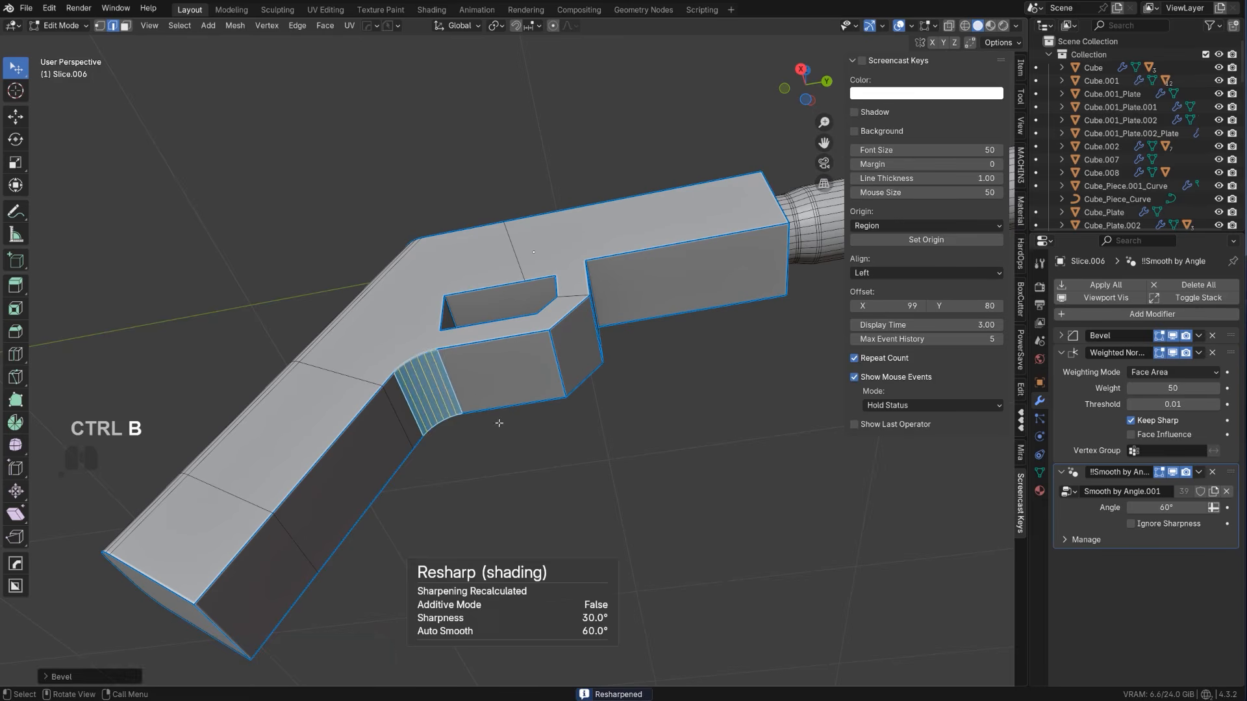
key(Tab)
key(Tab)
Bevel the side edge running along the grip's front and under the trigger guard, and symmetrize it to the other side
click(493, 342)
key(ctrl+b)
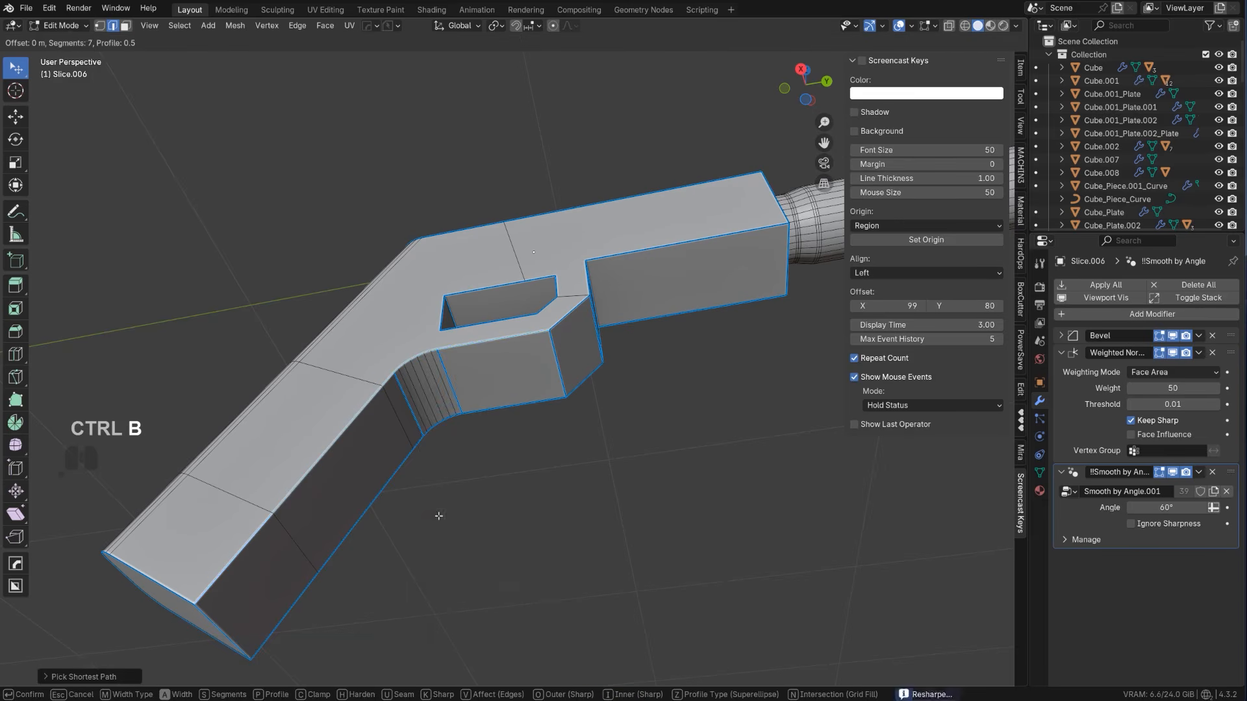
click(437, 524)
middle_drag(437, 524, 360, 475)
key(alt+x)
Return the pistol to Object Mode and resharpen its shading with HardOps Sharpen
key(Tab)
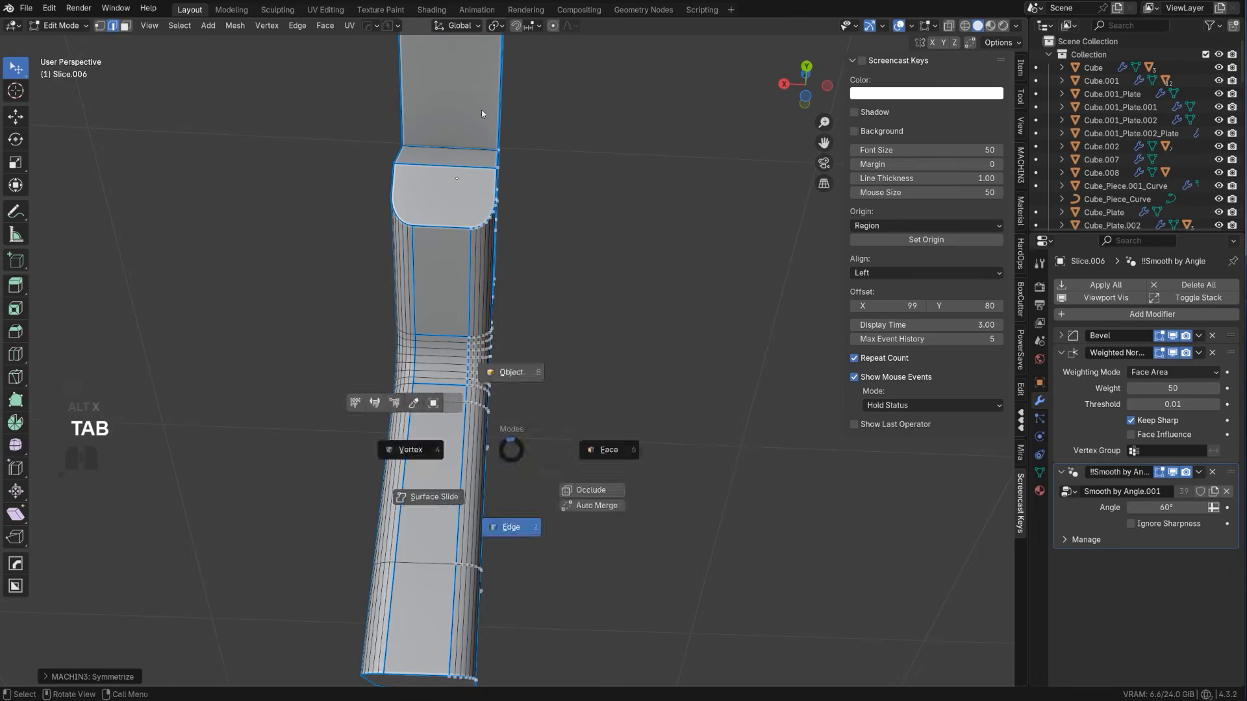
middle_drag(509, 373, 607, 416)
key(q)
mouse_move(474, 286)
middle_down()
mouse_move(499, 360)
mouse_move(525, 293)
middle_up()
ctrl+shift+click(499, 356)
Rotate the pistol 90° in the top view so its barrel points along the X axis
key(KP_5)
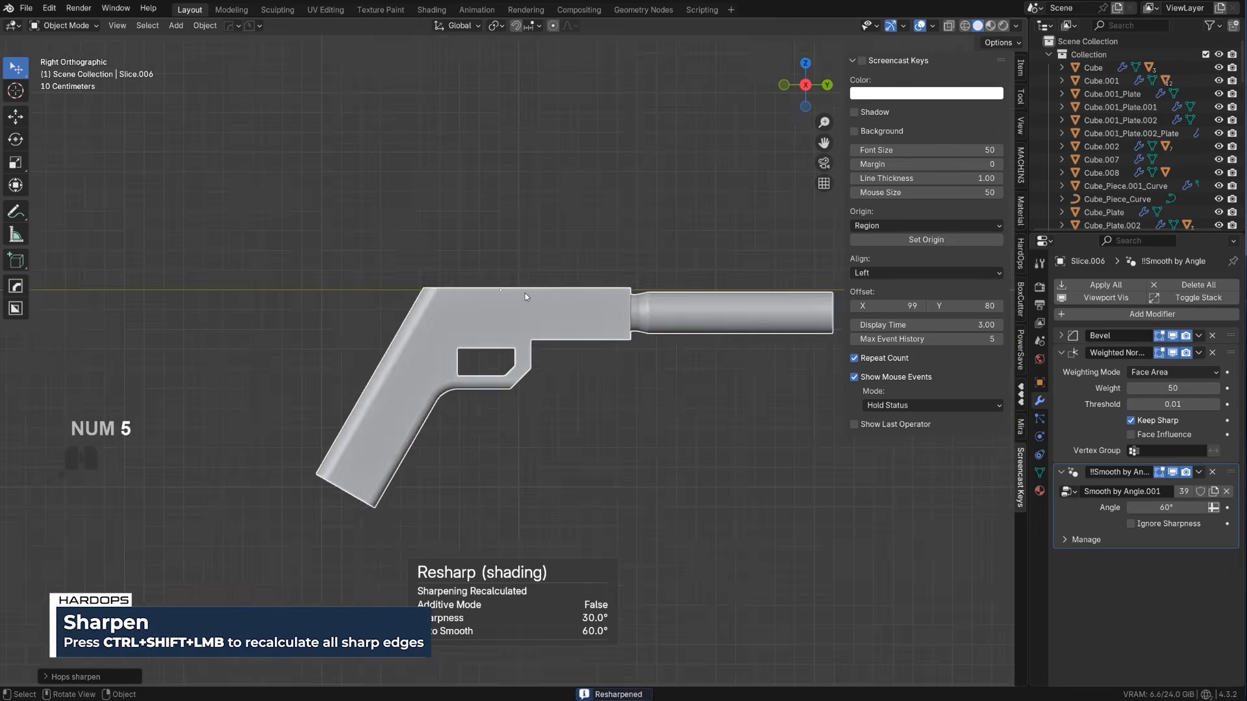
scroll(543, 312, up, 3)
scroll(543, 312, down, 3)
scroll(530, 387, down, 1)
shift+middle_drag(570, 377, 632, 392)
key(r)
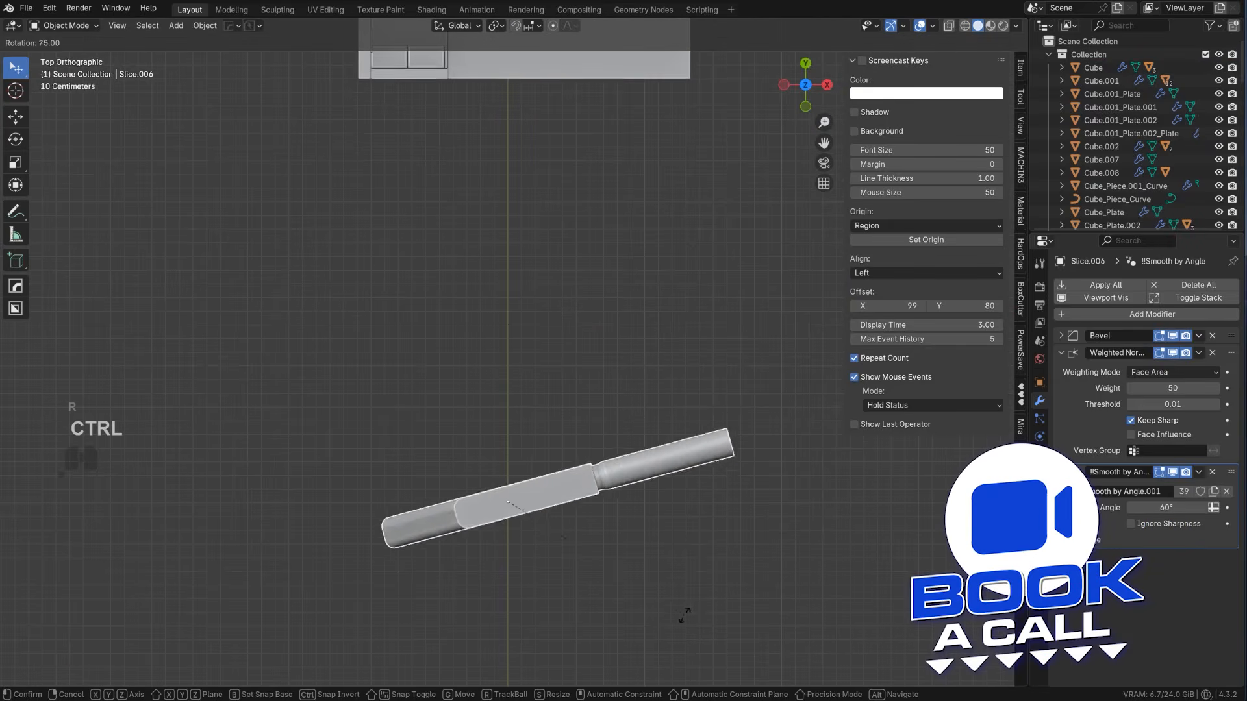
ctrl+click(663, 659)
Move the pistol into the room and scale it down to fit the pegboard
scroll(588, 500, down, 3)
shift+middle_drag(587, 499, 572, 652)
scroll(569, 678, up, 2)
key(g)
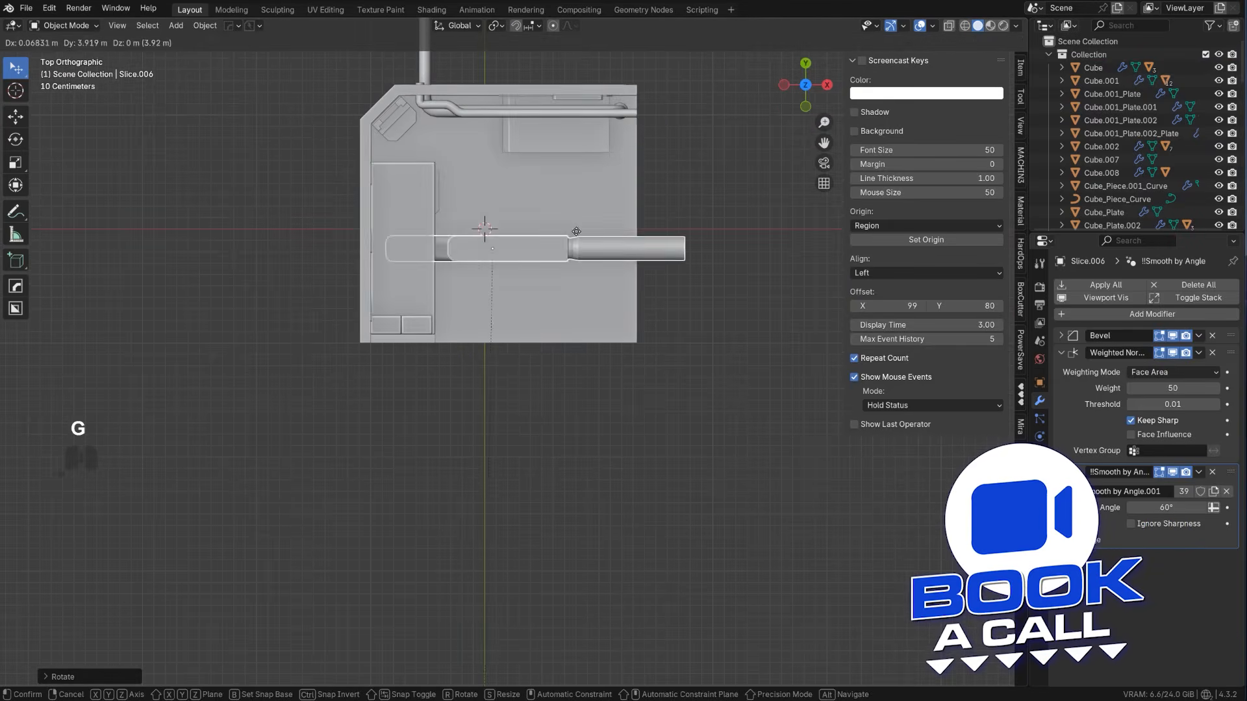
middle_drag(539, 195, 554, 364)
scroll(474, 364, up, 3)
key(s)
click(525, 375)
Position the pistol over the upper pegboard in the front view and move it along Y to the panel surface
scroll(554, 364, up, 5)
key(g)
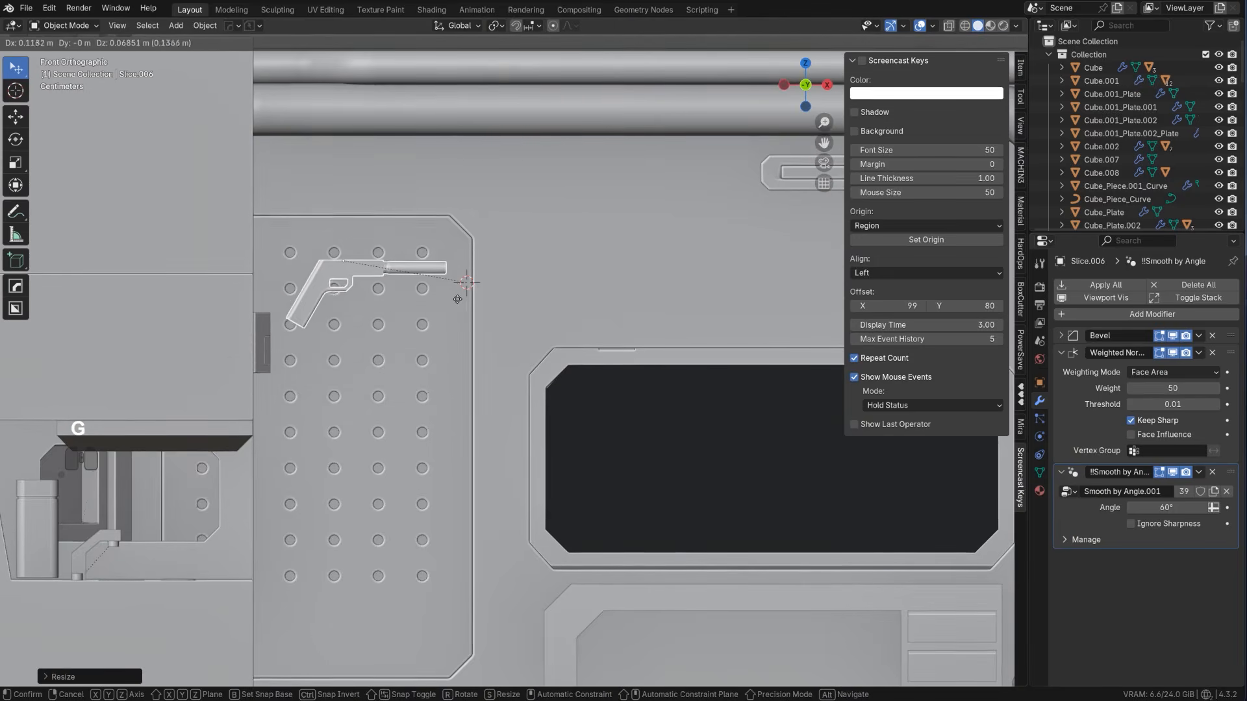
click(435, 330)
middle_drag(435, 330, 339, 364)
key(g)
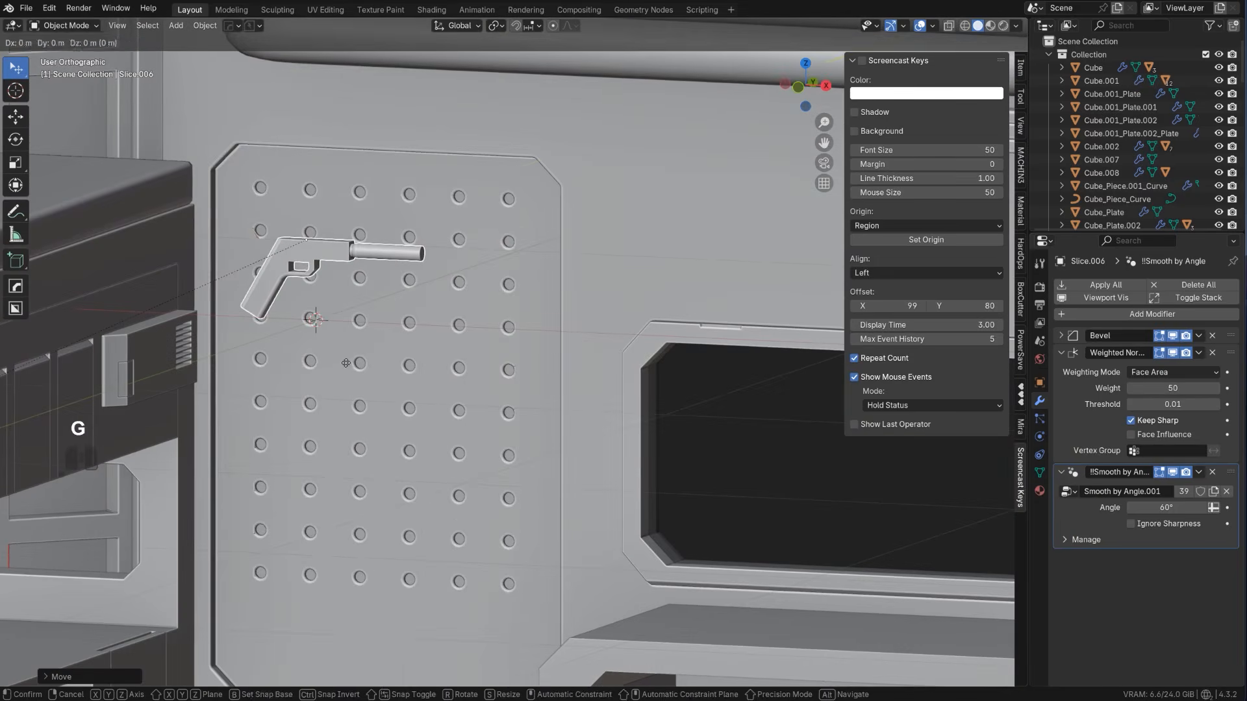
key(y)
click(455, 341)
scroll(456, 341, down, 2)
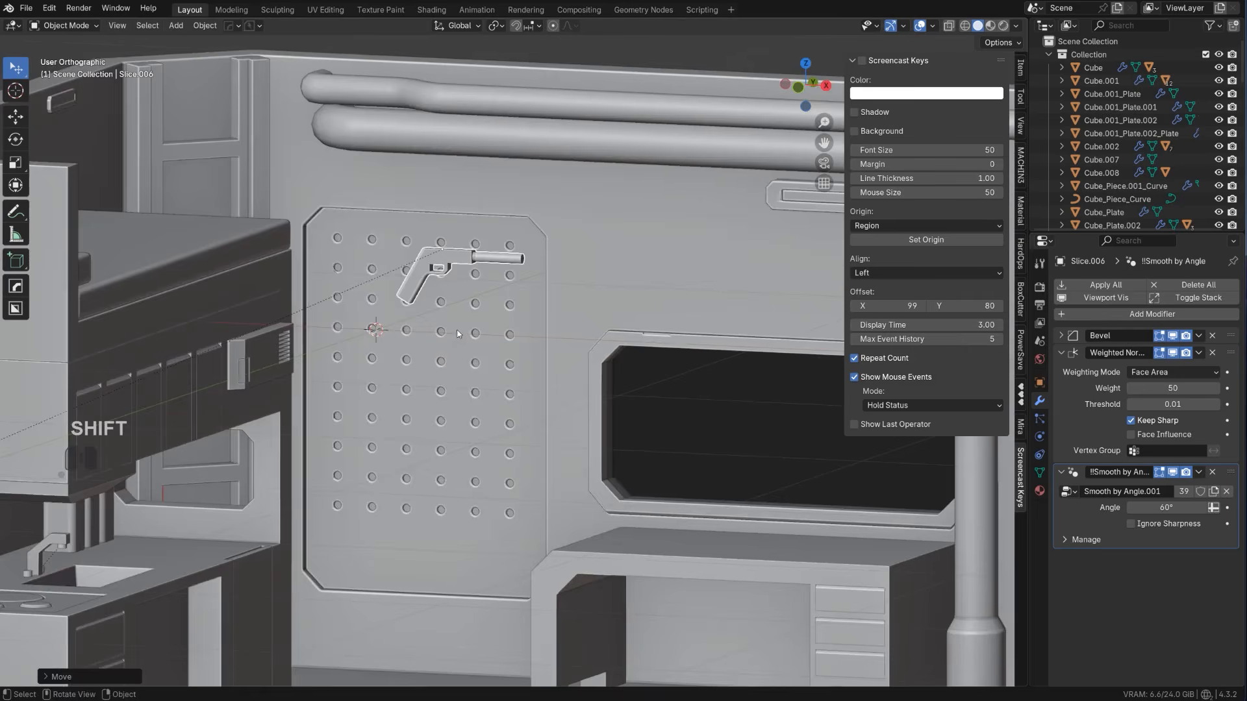
middle_drag(455, 341, 450, 348)
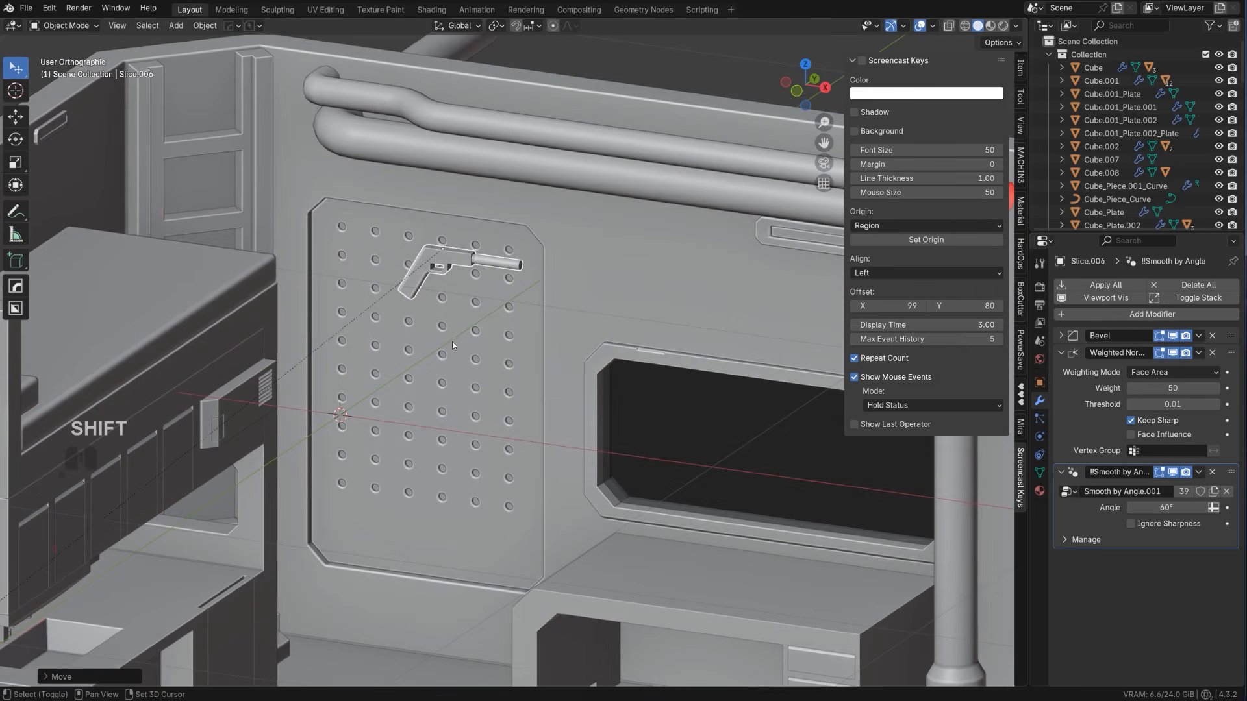
Slide the pistol along X to the upper corner of the pegboard nearest the ladder
key(g)
key(c)
key(x)
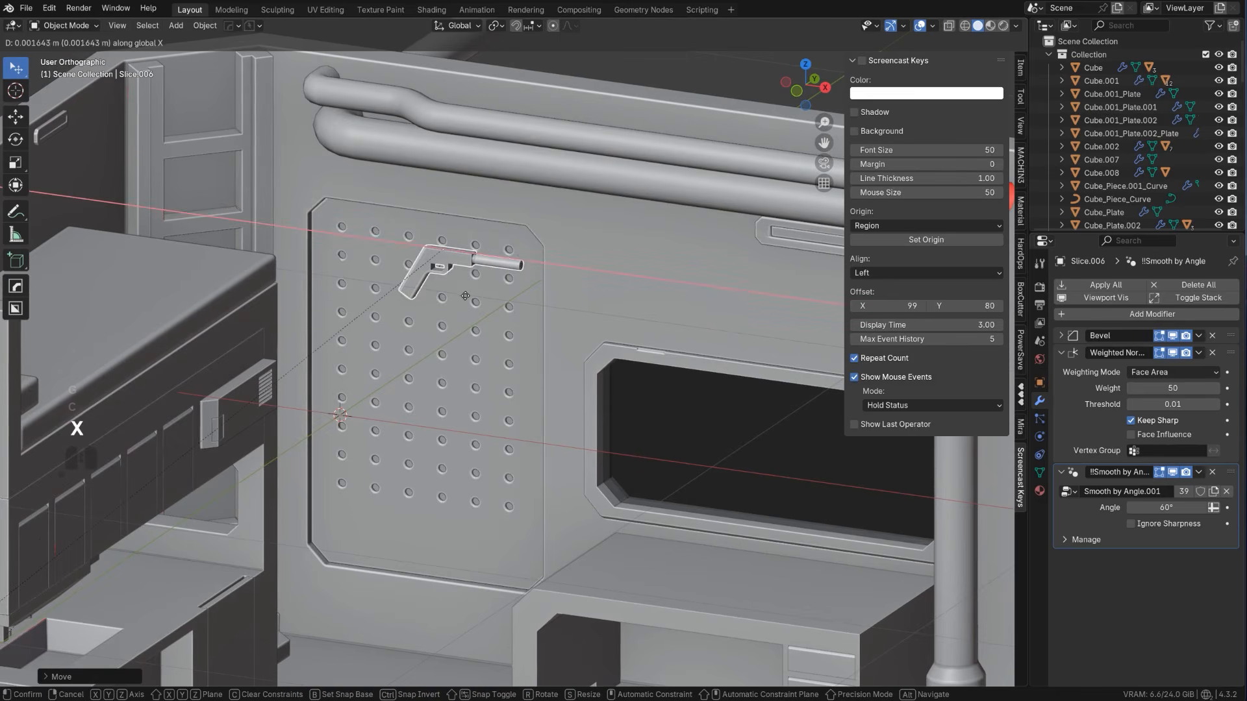
click(396, 301)
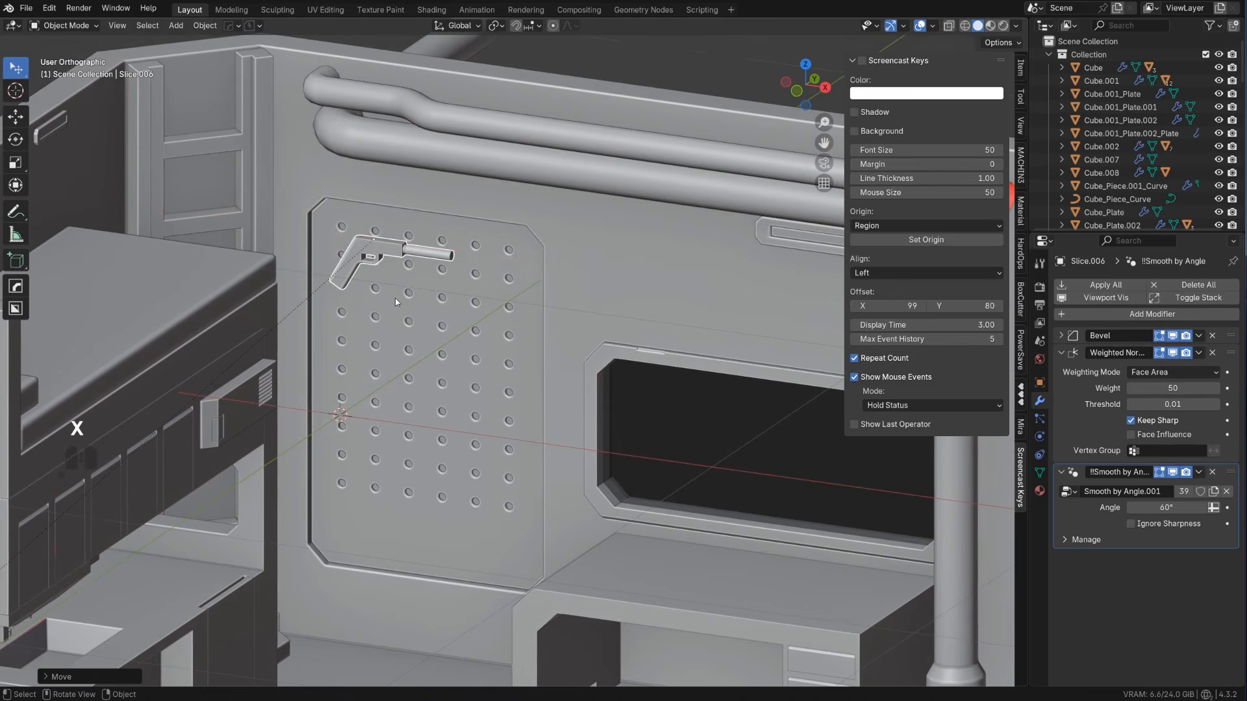
Duplicate the pistol along X on the pegboard and lower the copy along Z
key(shift+d)
key(x)
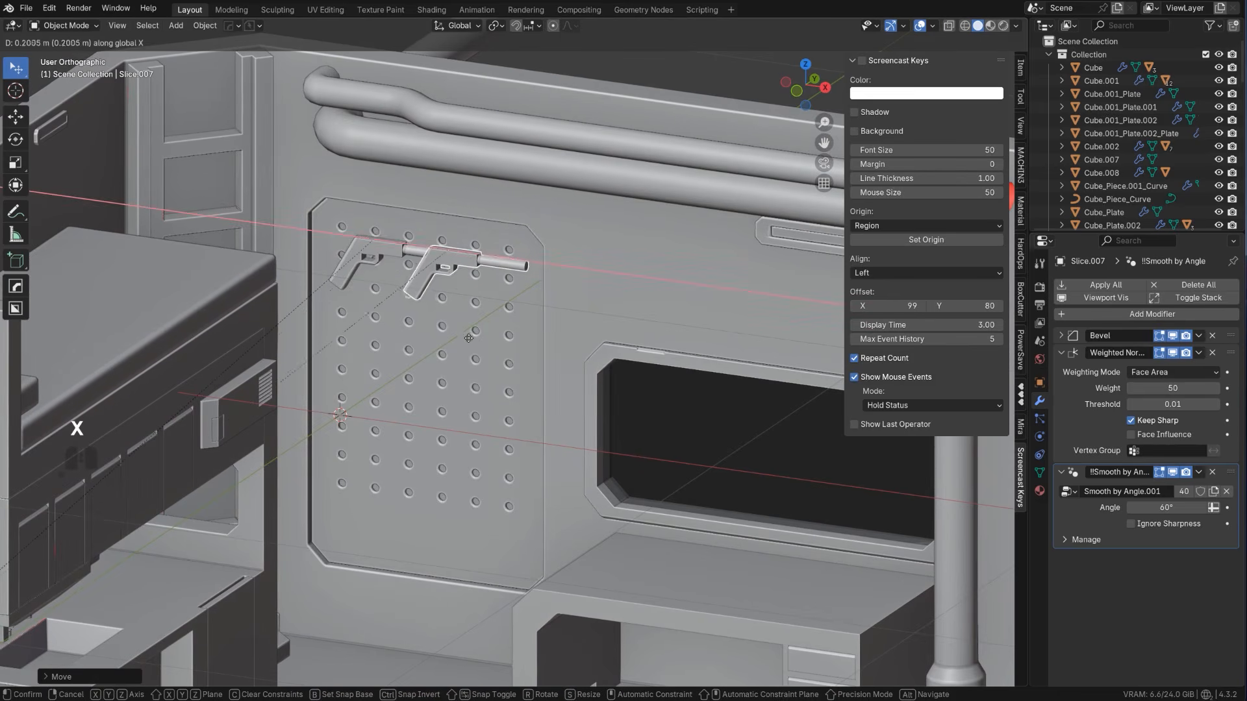
click(557, 317)
key(r)
key(z)
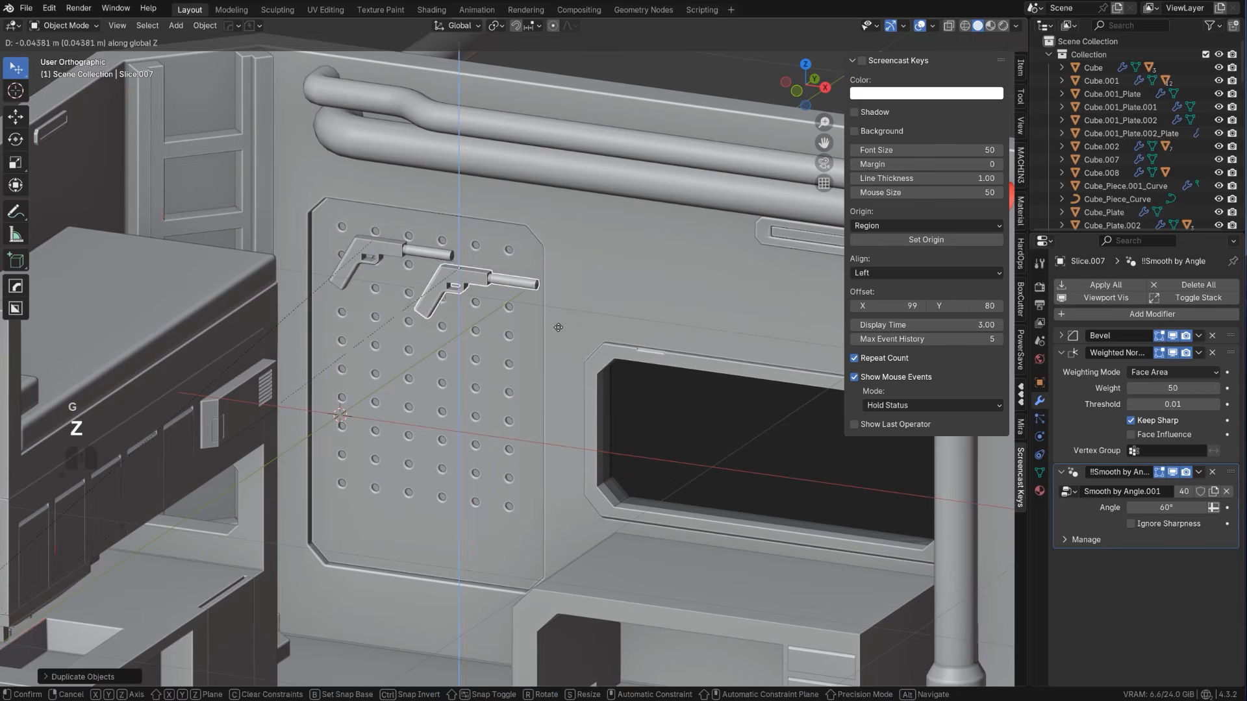
Rotate the copied pistol 180° around Z and shift it slightly along X on the pegboard
text(80)
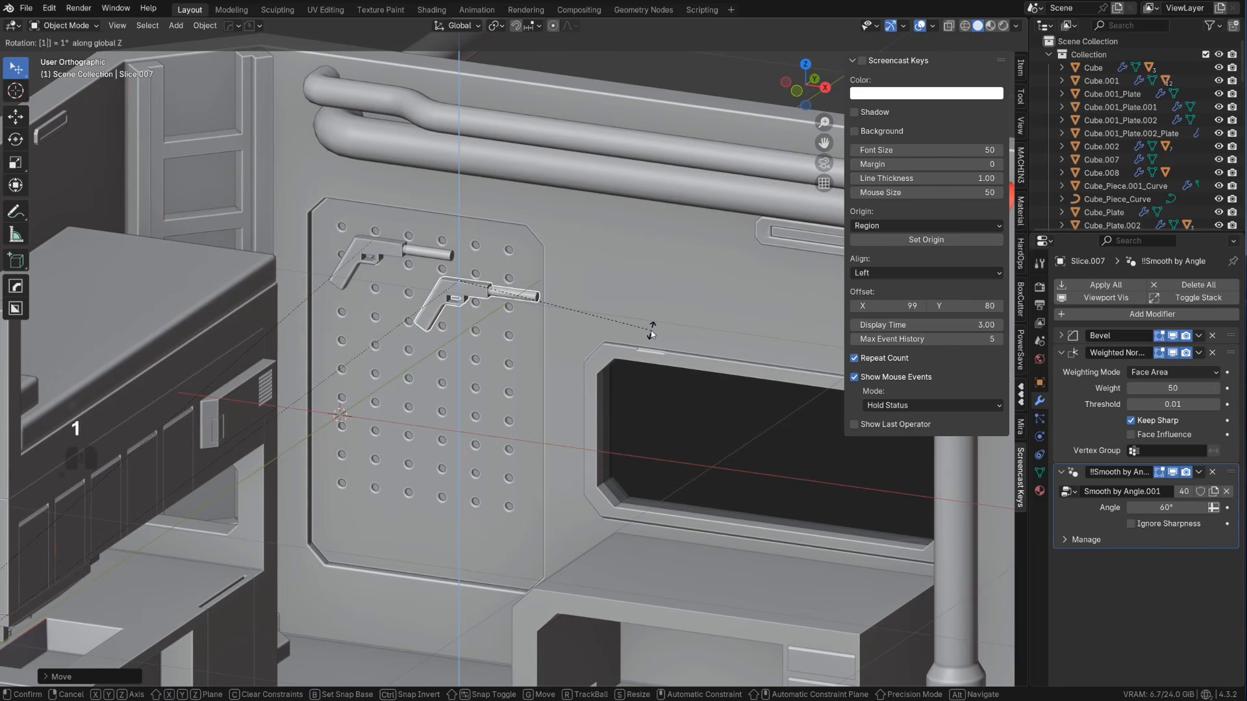
key(Return)
key(g)
key(x)
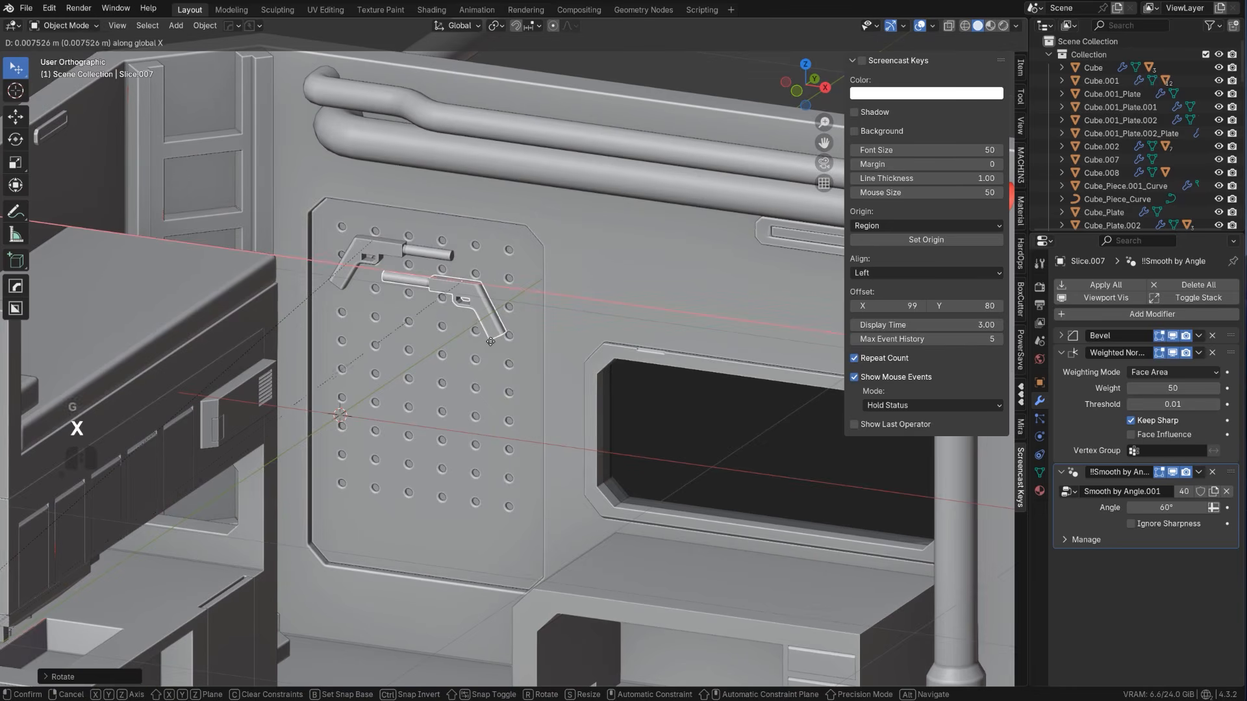
click(513, 344)
Duplicate the upper pegboard pistol and move the copy down to the desk
scroll(483, 333, down, 3)
middle_drag(483, 334, 442, 295)
scroll(511, 345, up, 1)
key(KP_5)
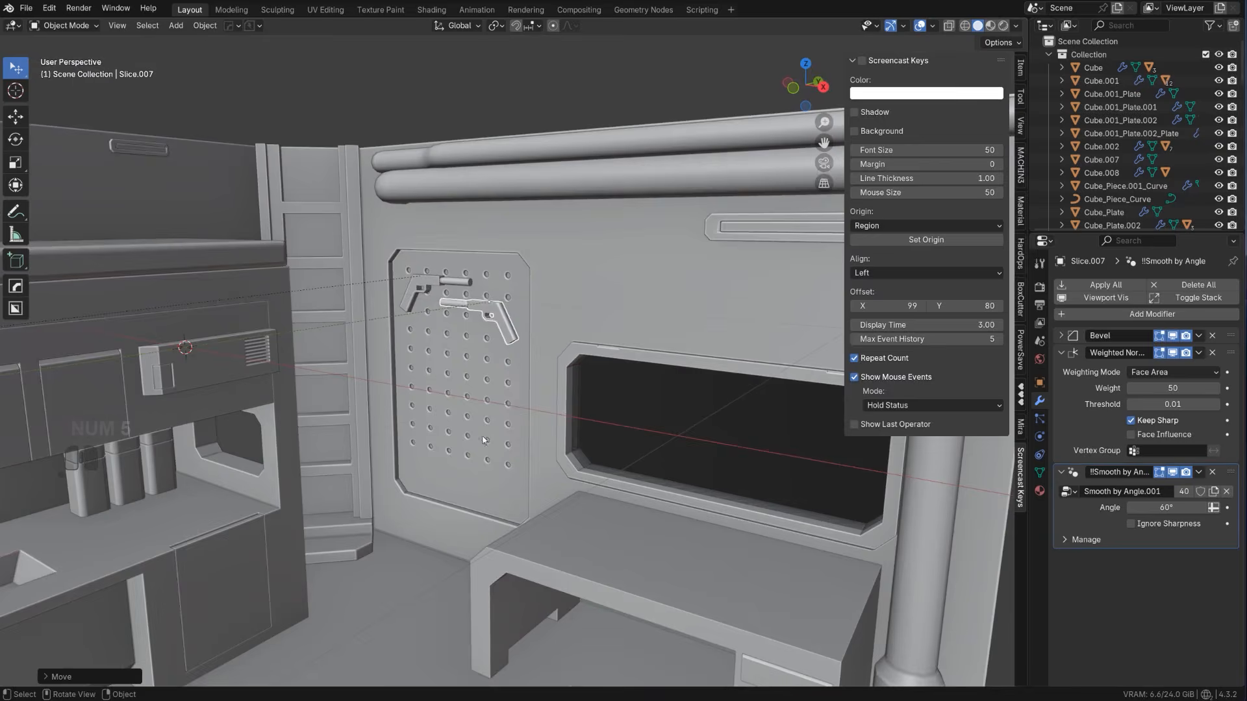
middle_drag(447, 360, 432, 338)
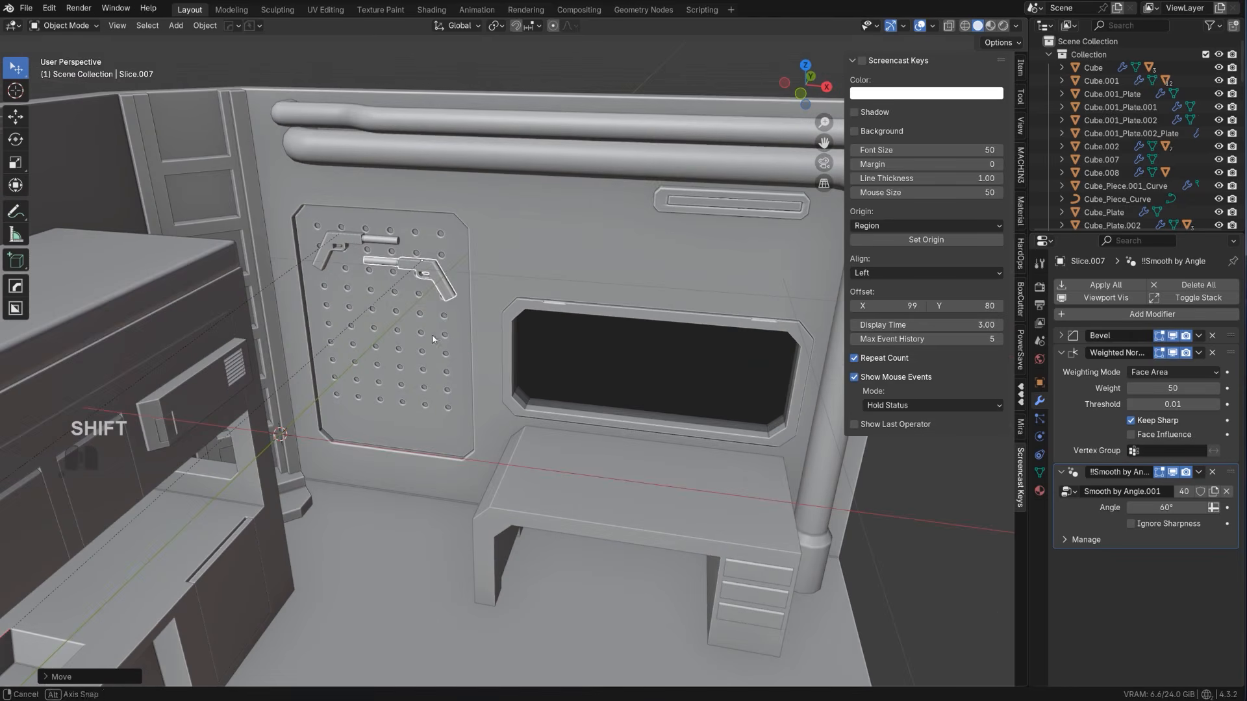
scroll(470, 341, down, 3)
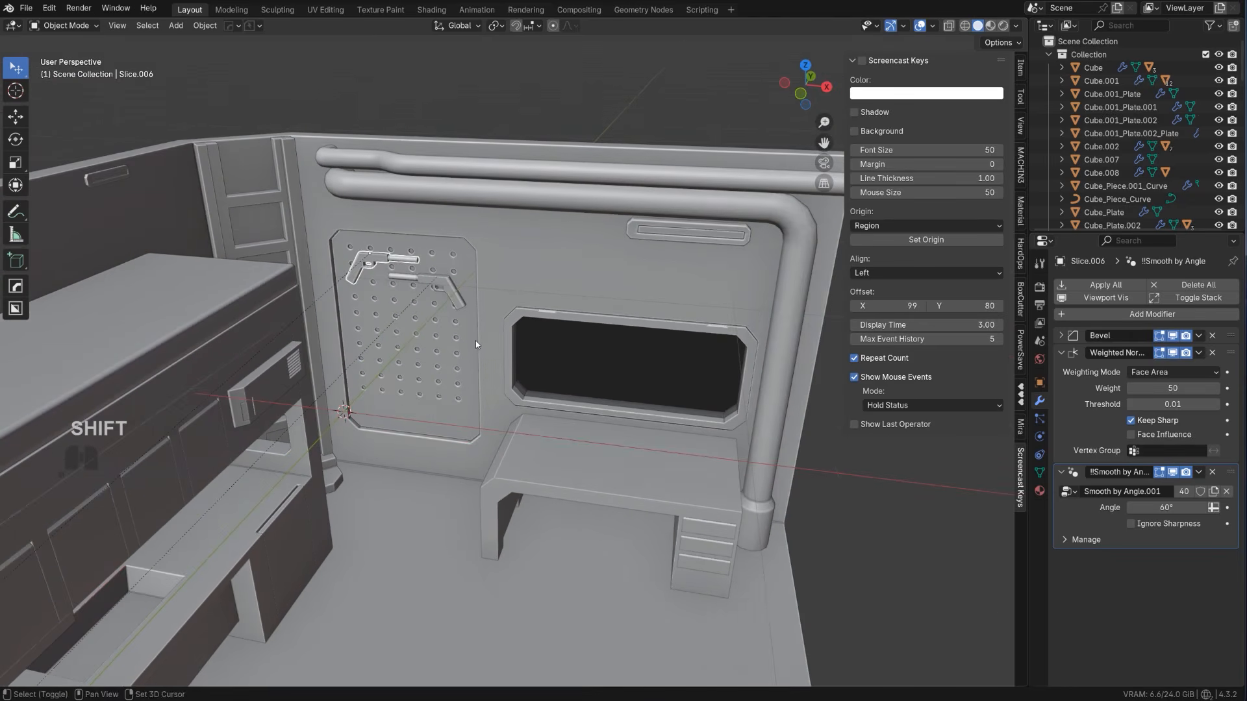
key(shift+d)
click(708, 501)
Rotate the new pistol copy 90° in the right view so it lies flat, and move it onto the desktop
scroll(673, 448, down, 1)
alt+middle_drag(672, 447, 755, 404)
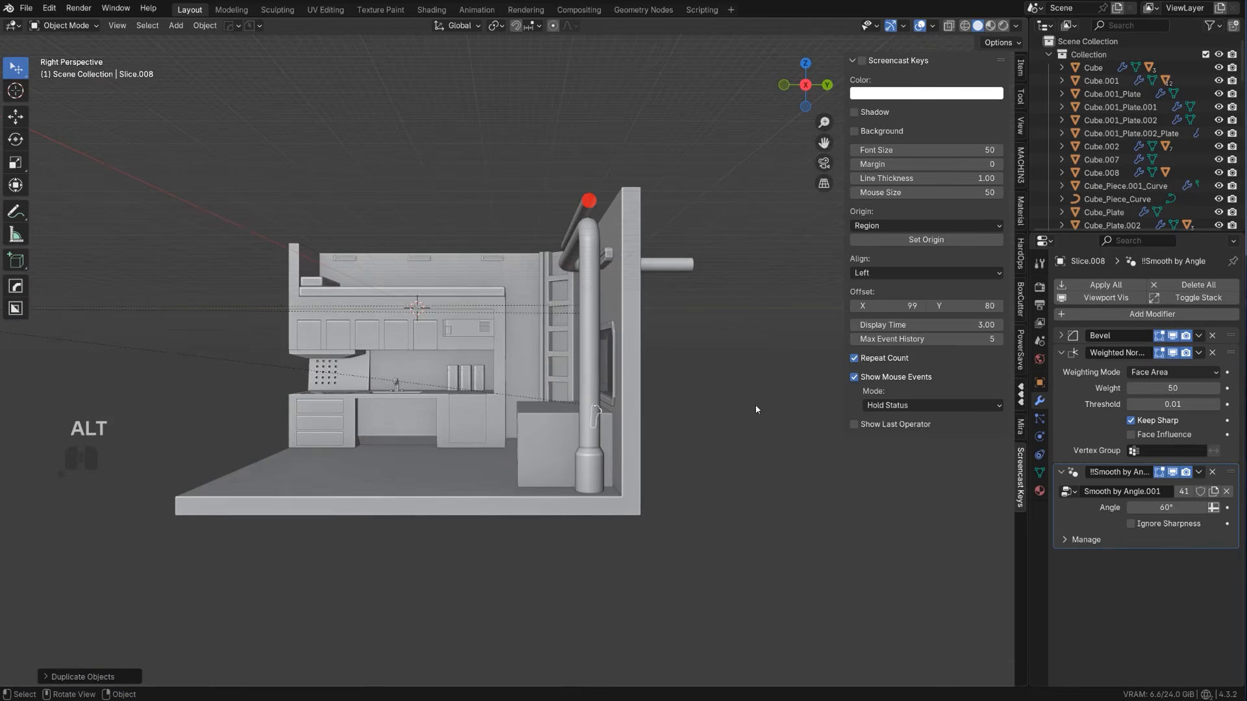
key(KP_5)
key(r)
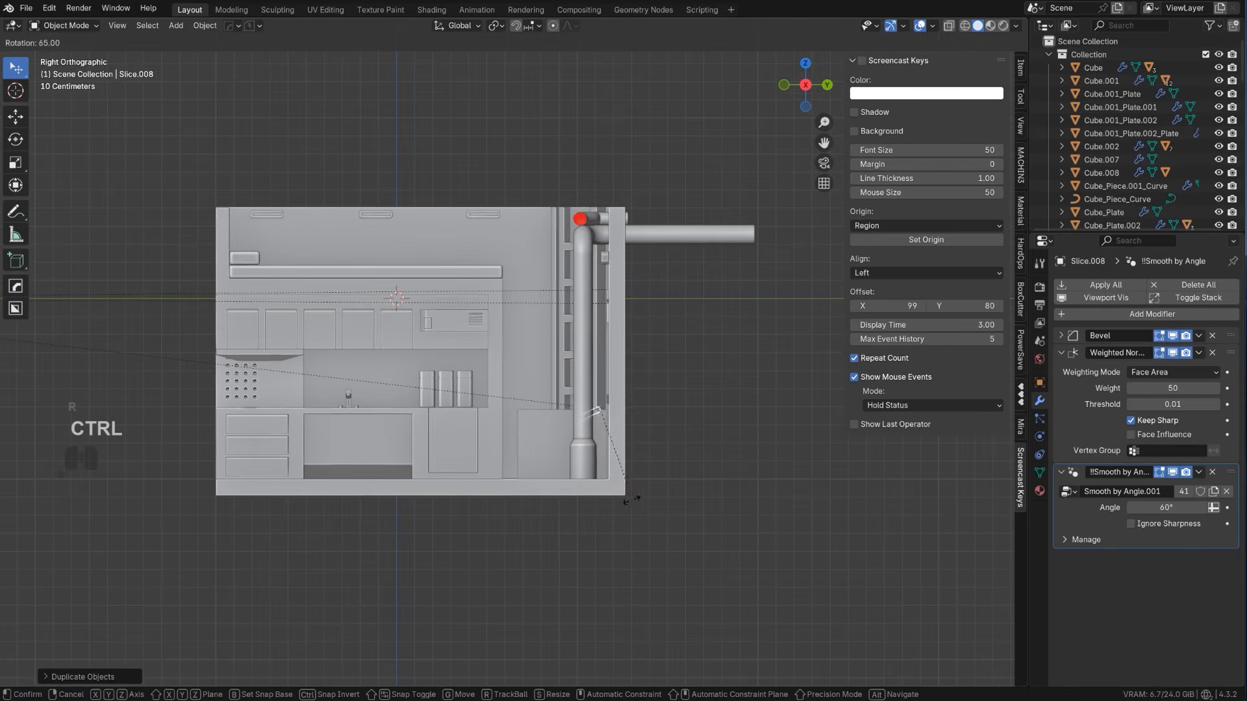
click(591, 484)
key(g)
scroll(610, 480, up, 2)
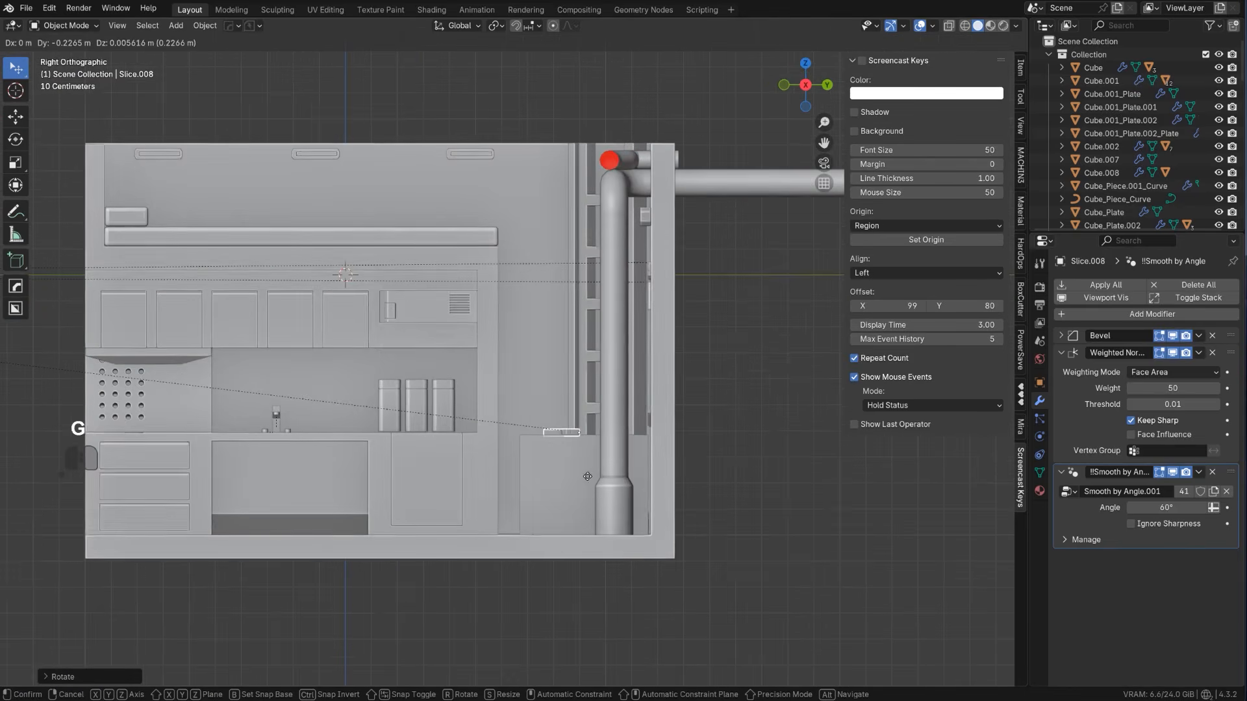
click(562, 403)
middle_drag(562, 402, 640, 497)
key(KP_5)
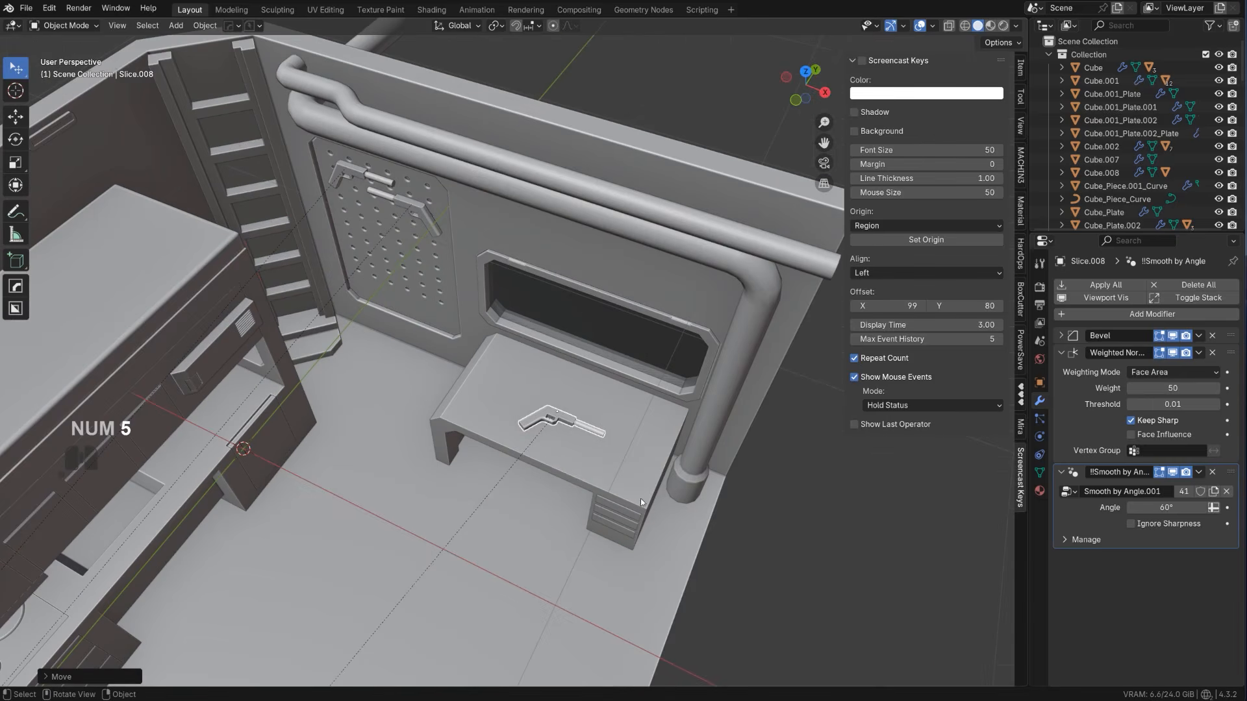
Try a free rotation of the desk pistol in the angled view and undo it
key(r)
click(669, 437)
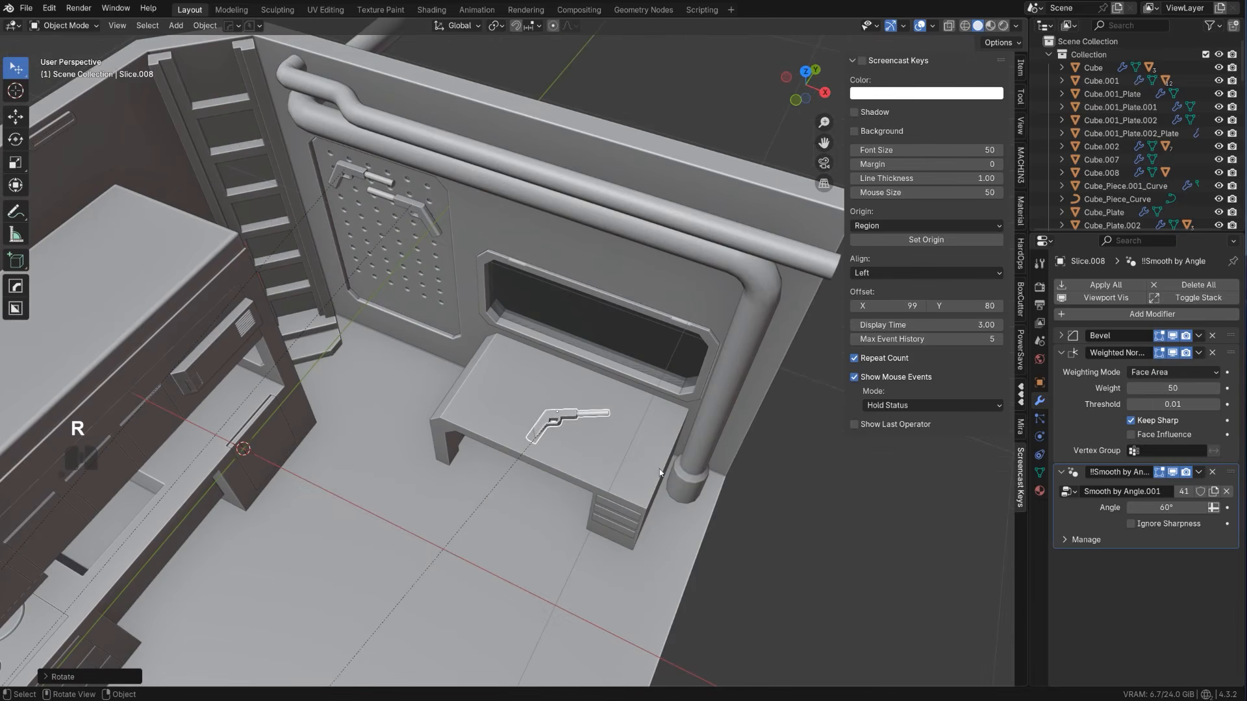
ctrl+middle_drag(659, 469, 659, 473)
key(ctrl+z)
Rotate the desk pistol about 11° around Z and slide it horizontally to the desk's end nearest the pegboard
key(r)
key(z)
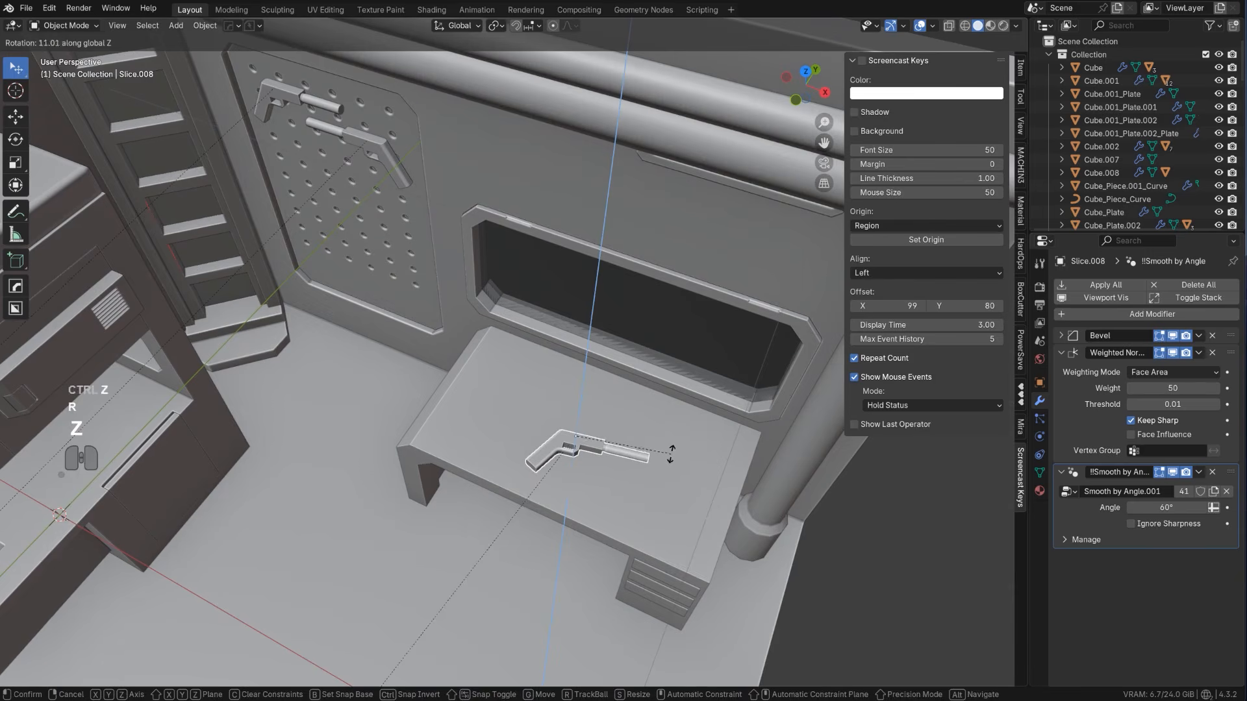
click(671, 450)
key(g)
key(shift+z)
click(606, 396)
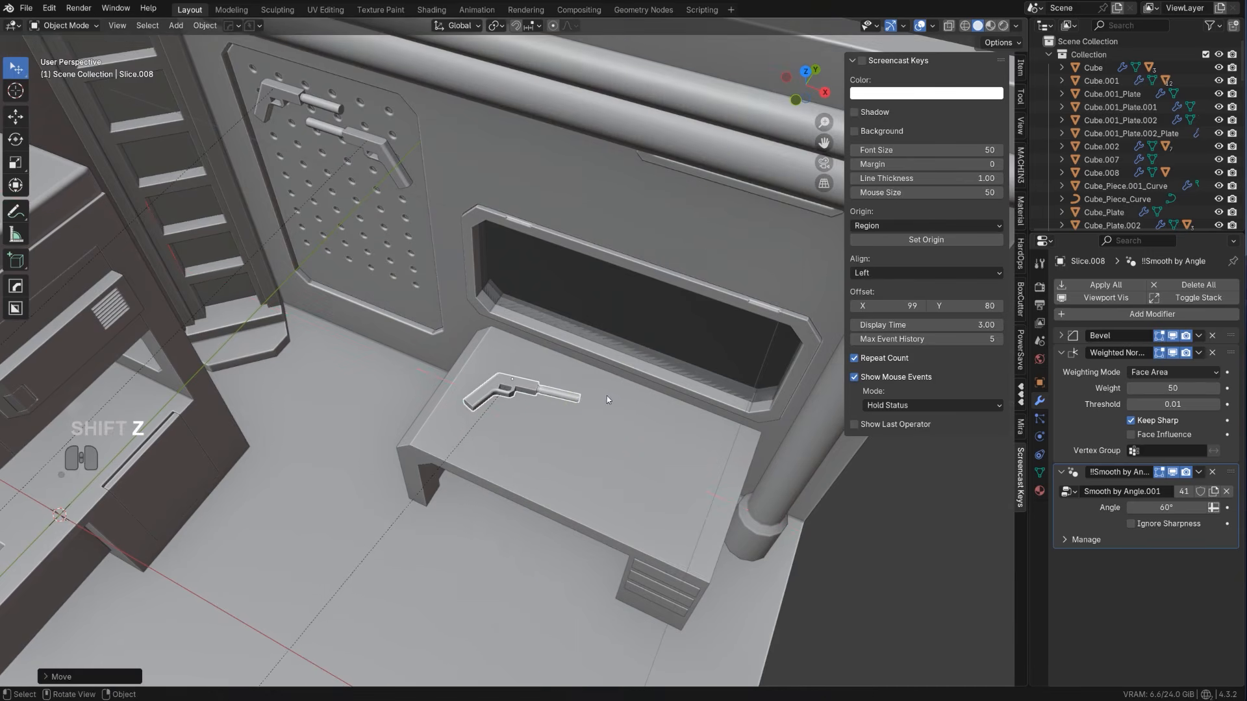
Add a cube mesh to the room and scale it down uniformly
scroll(606, 395, down, 3)
shift+middle_drag(605, 395, 573, 368)
scroll(570, 376, up, 1)
click(564, 391)
key(shift+a)
mouse_move(565, 394)
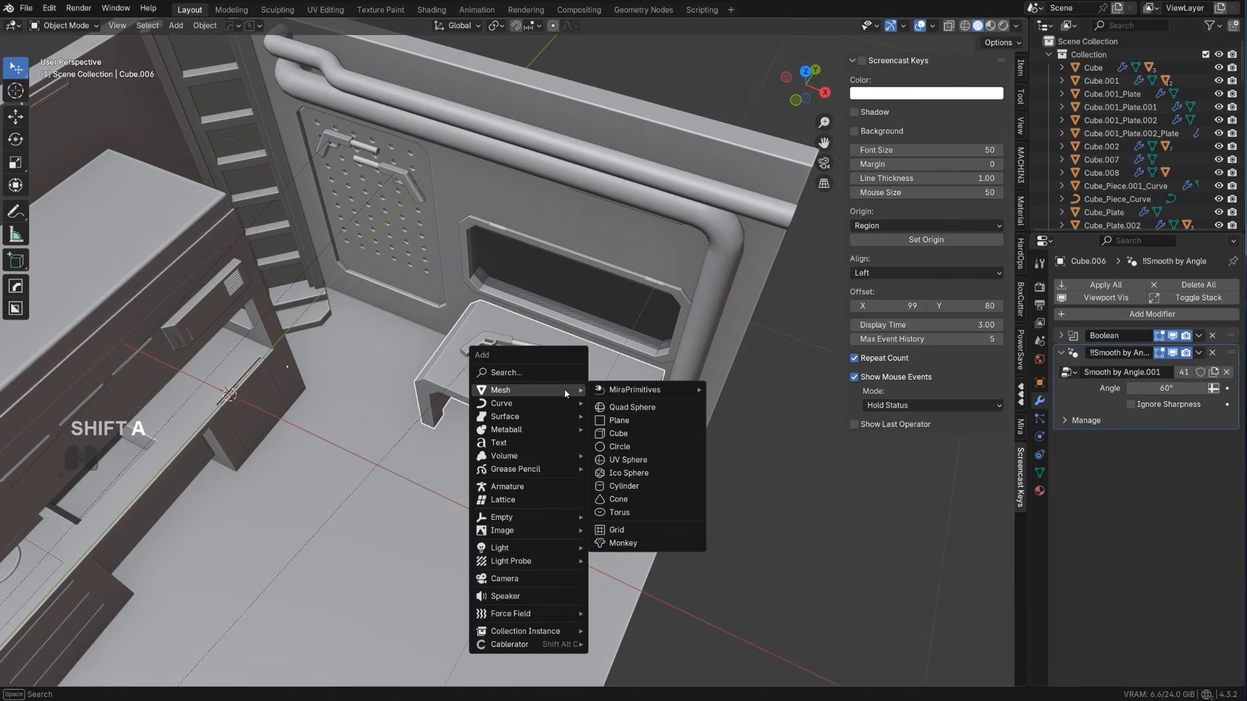
click(628, 435)
scroll(723, 467, down, 3)
key(s)
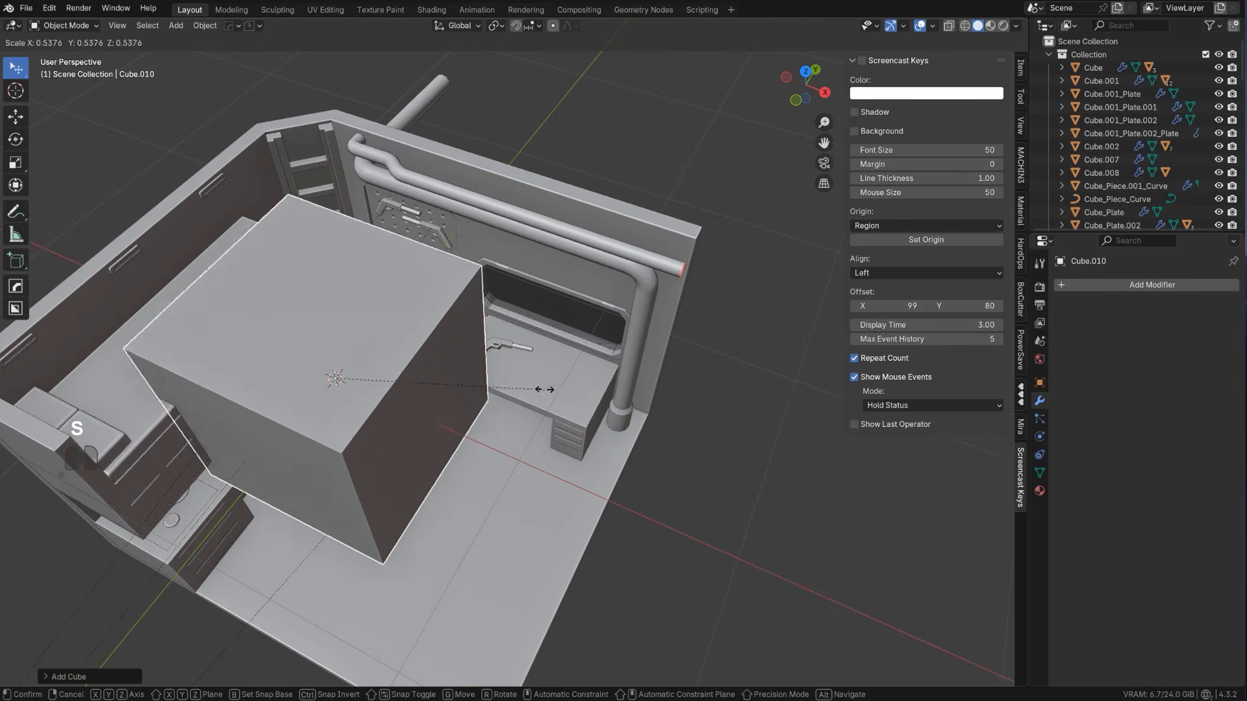
click(495, 439)
Scale the new cube along its individual axes, including Y, to shape it into a small elongated block
key(s)
key(x)
key(z)
click(397, 415)
mouse_move(398, 414)
middle_down()
mouse_move(365, 421)
mouse_move(389, 410)
middle_up()
key(s)
key(y)
click(374, 406)
key(s)
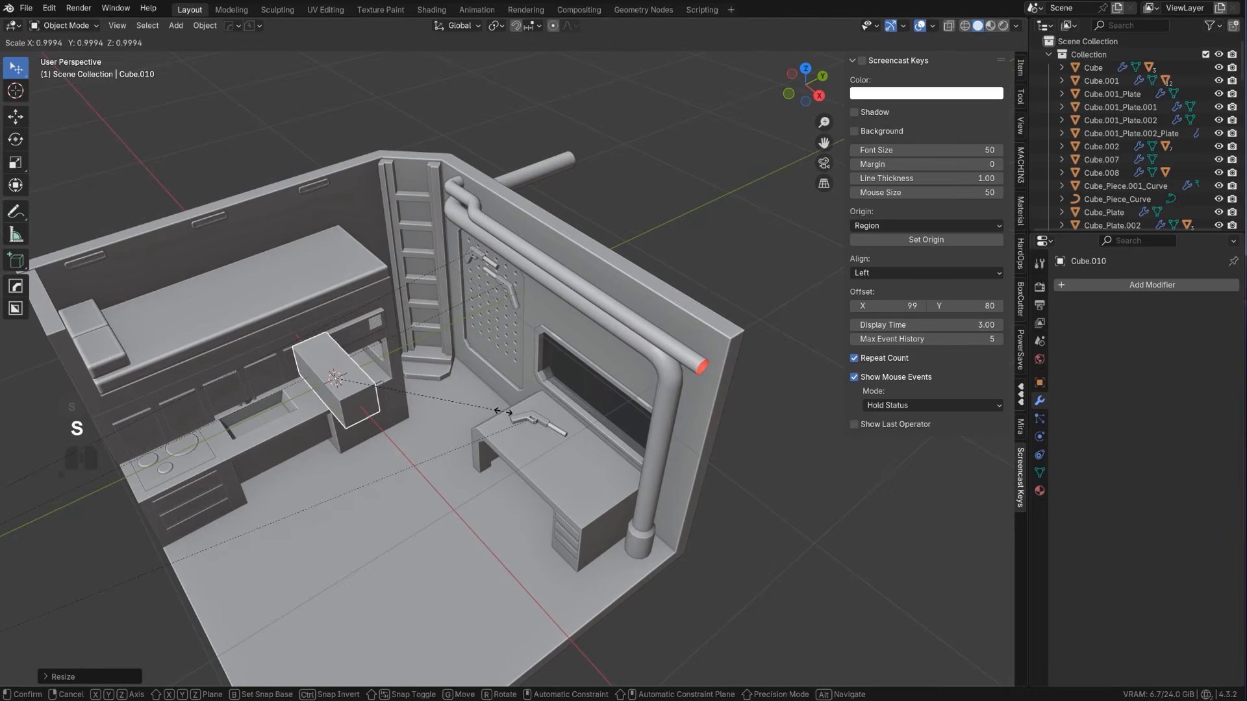
key(y)
click(600, 426)
Move the block in the top view about 0.73 m in X and 0.84 m in Y, over the desk's drawer end
alt+middle_drag(600, 426, 399, 439)
scroll(389, 407, up, 2)
key(KP_5)
key(g)
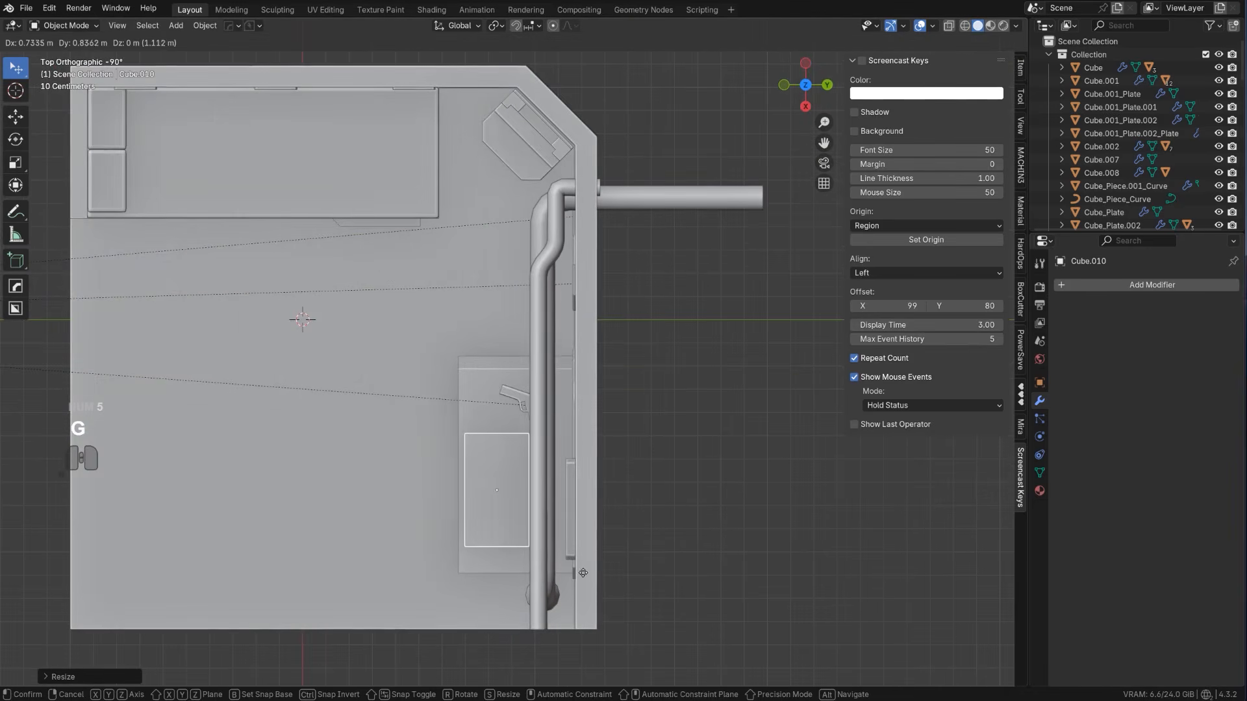
click(583, 573)
Lower the block towards the desktop in the front view and scale it down uniformly
alt+middle_drag(583, 573, 702, 454)
scroll(695, 448, up, 3)
shift+middle_drag(583, 334, 551, 31)
key(g)
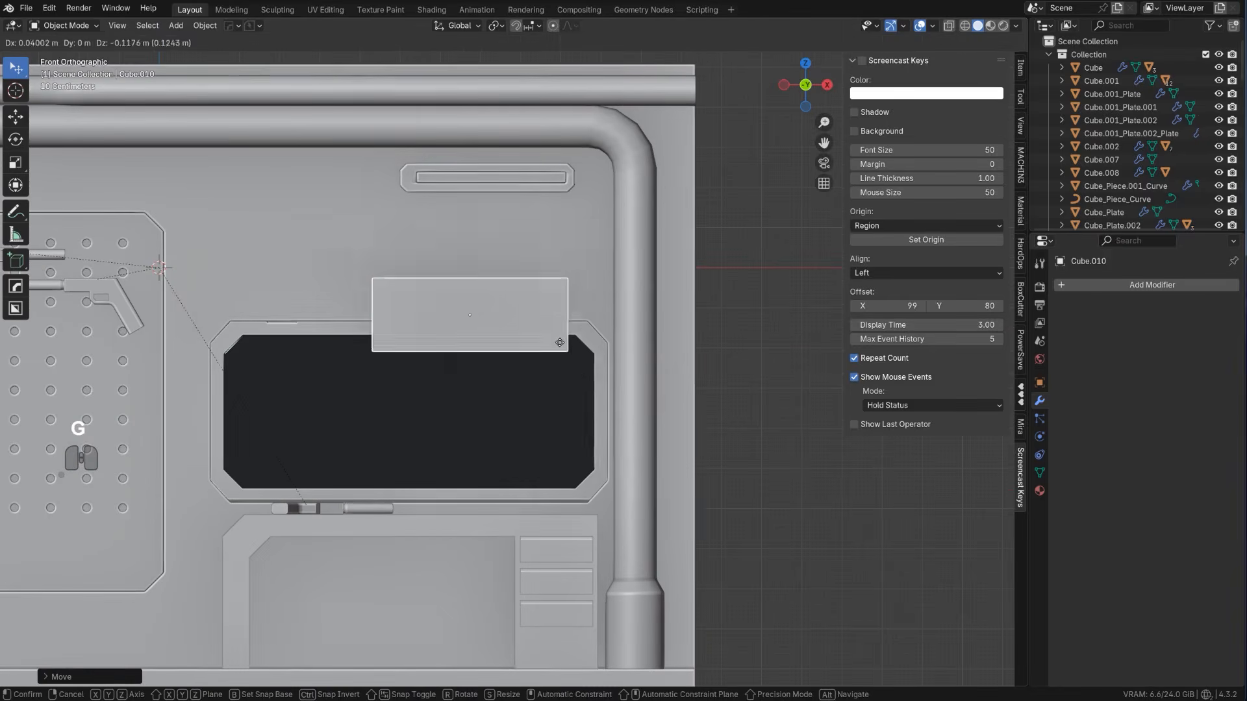
key(s)
click(604, 528)
scroll(603, 528, up, 2)
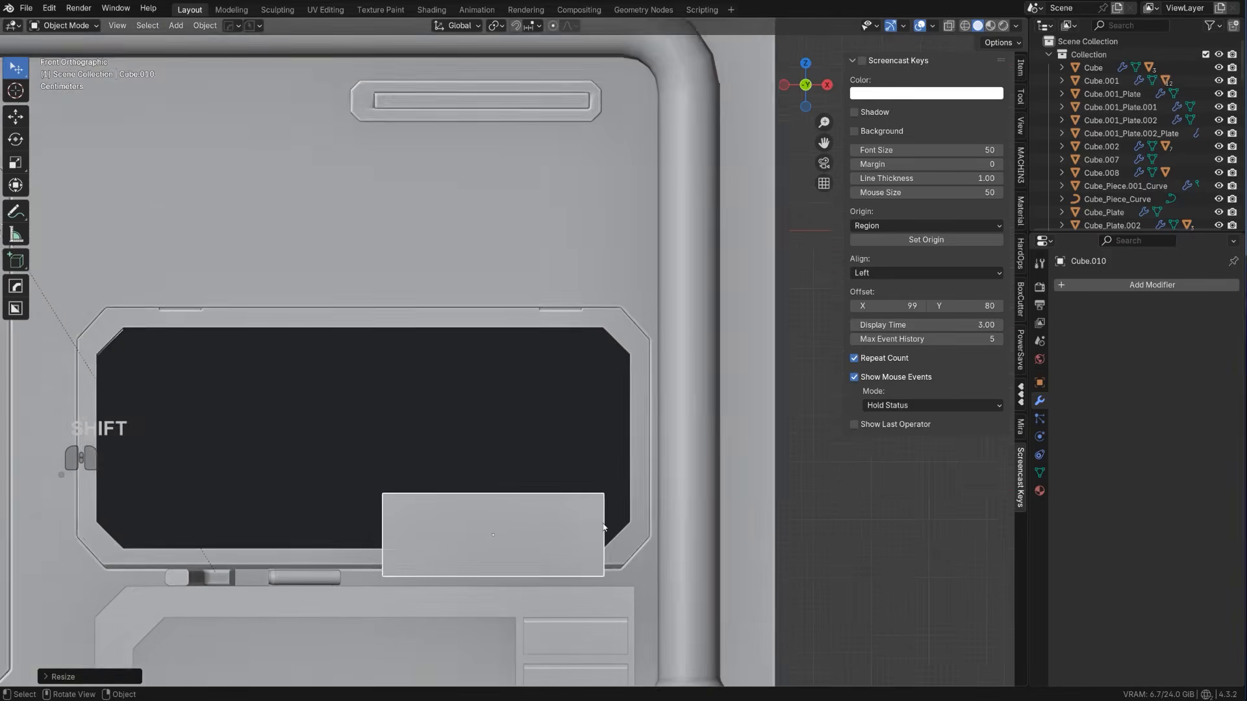
scroll(604, 527, up, 2)
key(s)
click(571, 356)
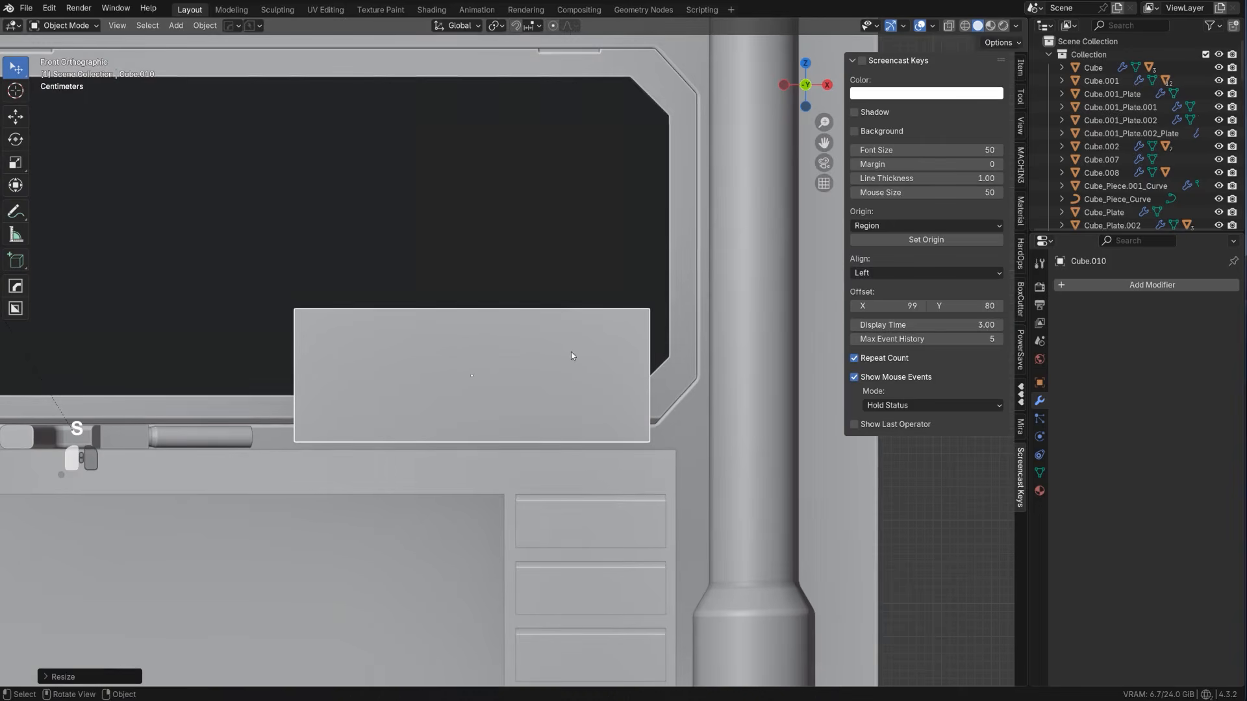
Flatten the block along Z and adjust its height so it rests on the desktop above the drawers
key(g)
key(z)
click(574, 352)
key(s)
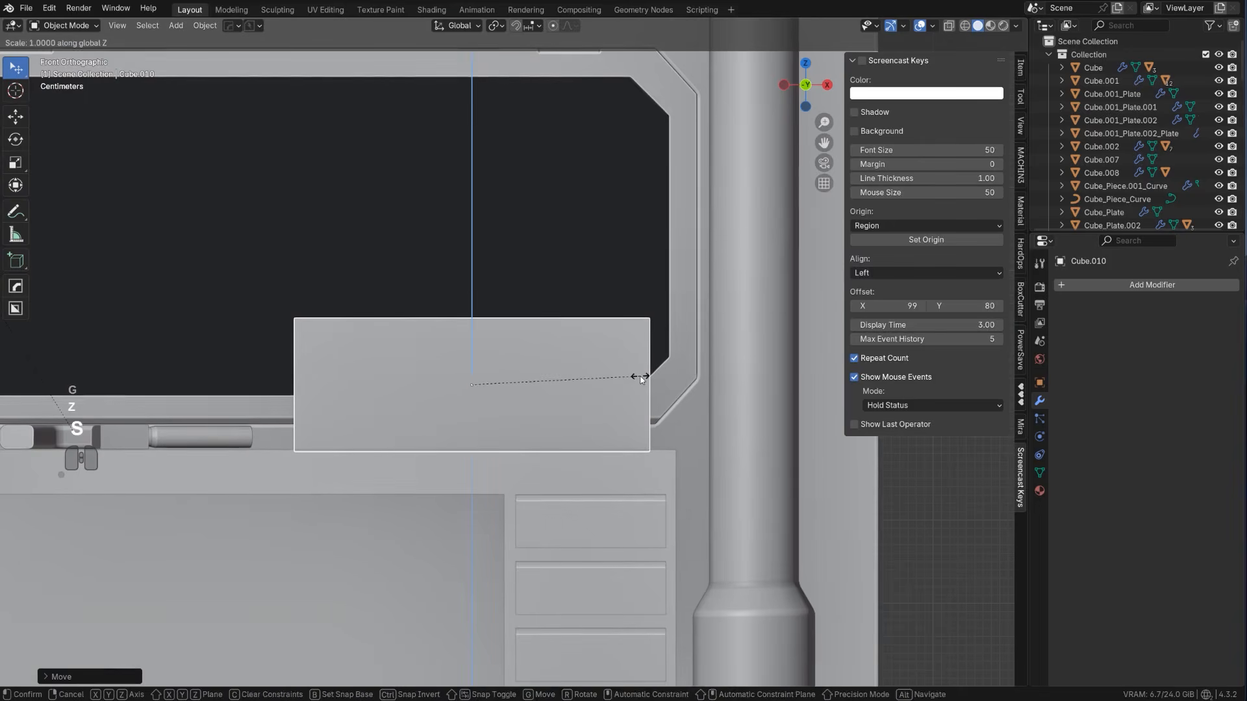
click(575, 370)
key(g)
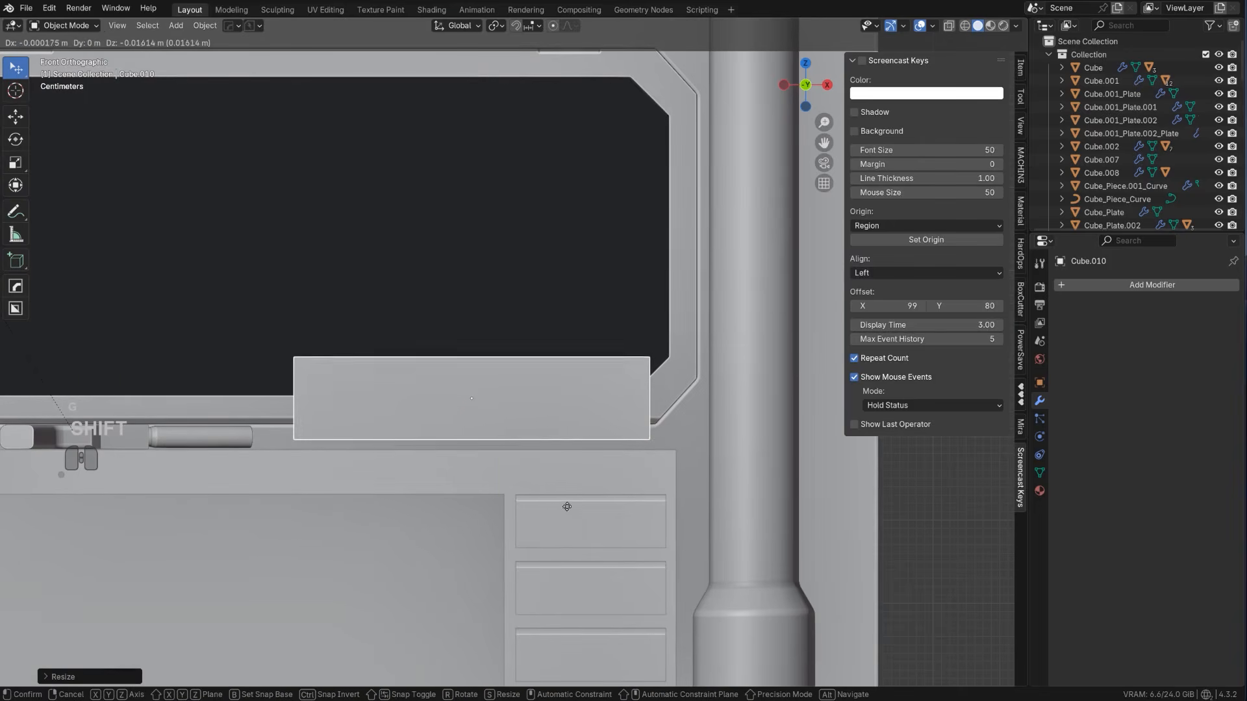
click(551, 560)
Apply the resized block's object transform
scroll(585, 454, down, 2)
key(ctrl+a)
click(603, 415)
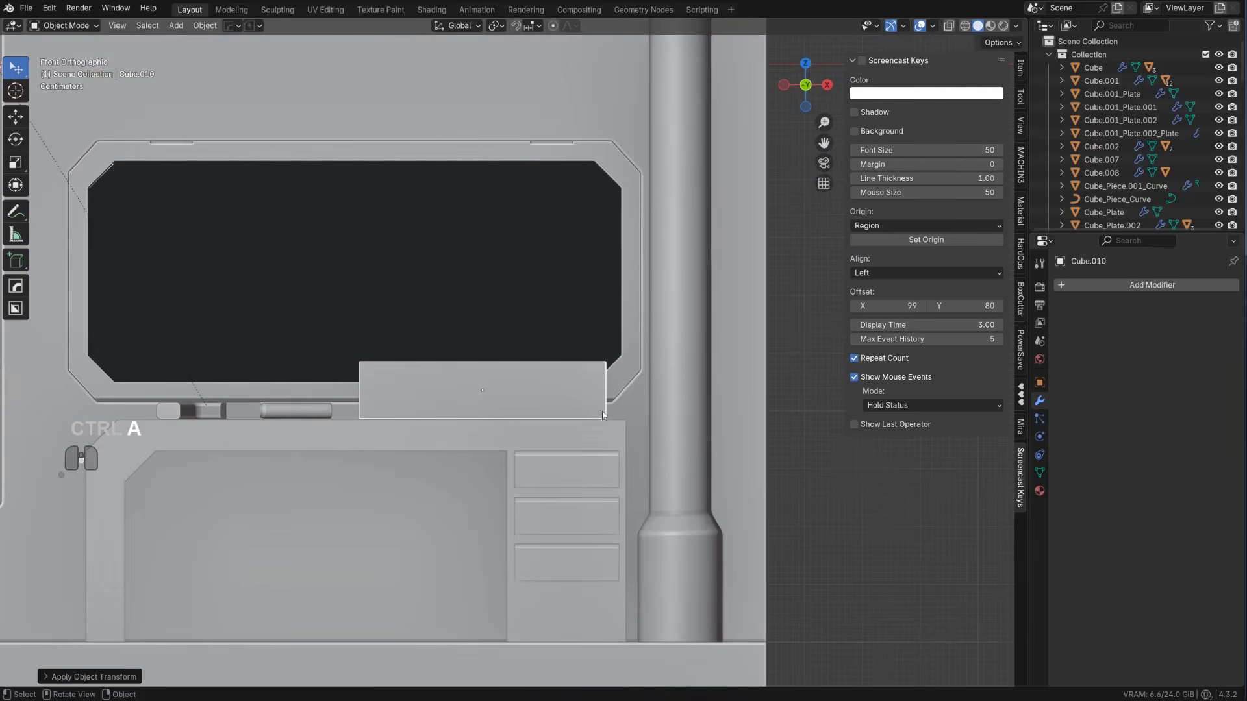
Bevel the block's four vertical corner edges by about 0.04 m with one segment, and return to the right view
middle_drag(602, 416, 545, 602)
key(KP_5)
scroll(545, 602, up, 2)
key(Tab)
ctrl+alt+click(557, 491)
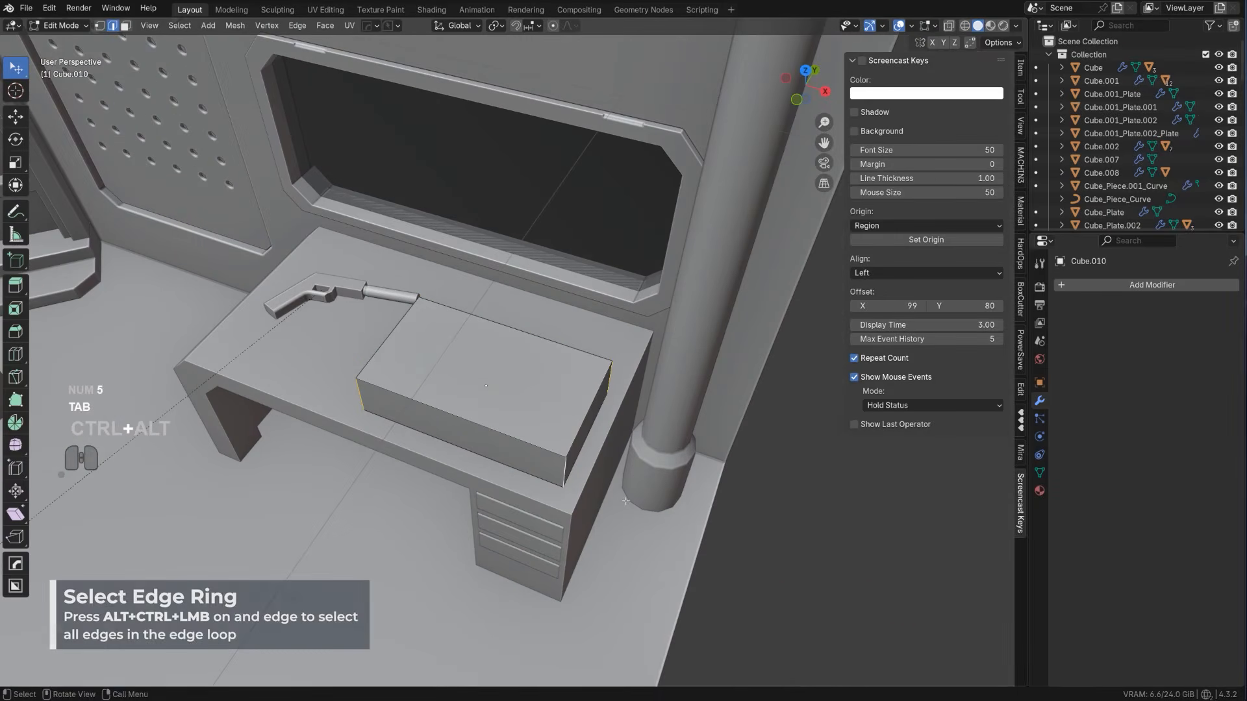
key(ctrl+b)
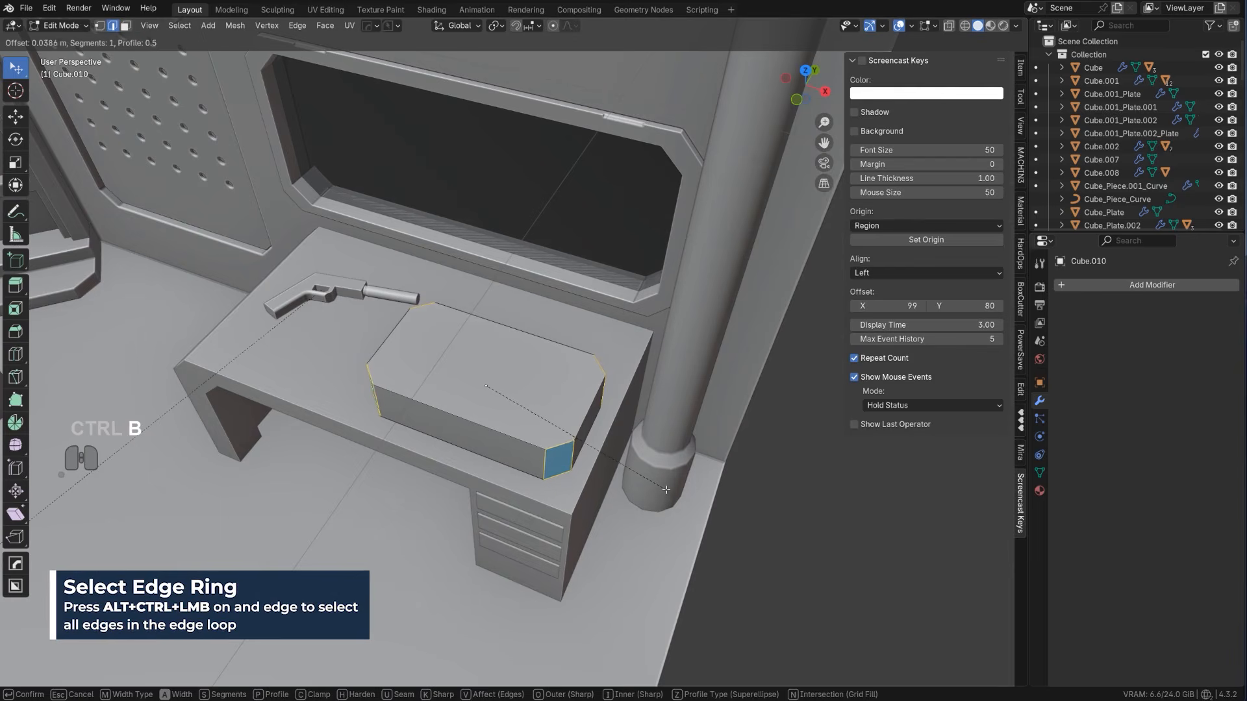
click(660, 488)
scroll(656, 484, down, 2)
scroll(612, 442, up, 2)
middle_drag(650, 480, 571, 453)
key(Tab)
key(KP_5)
scroll(364, 325, down, 1)
click(357, 313)
key(g)
click(481, 374)
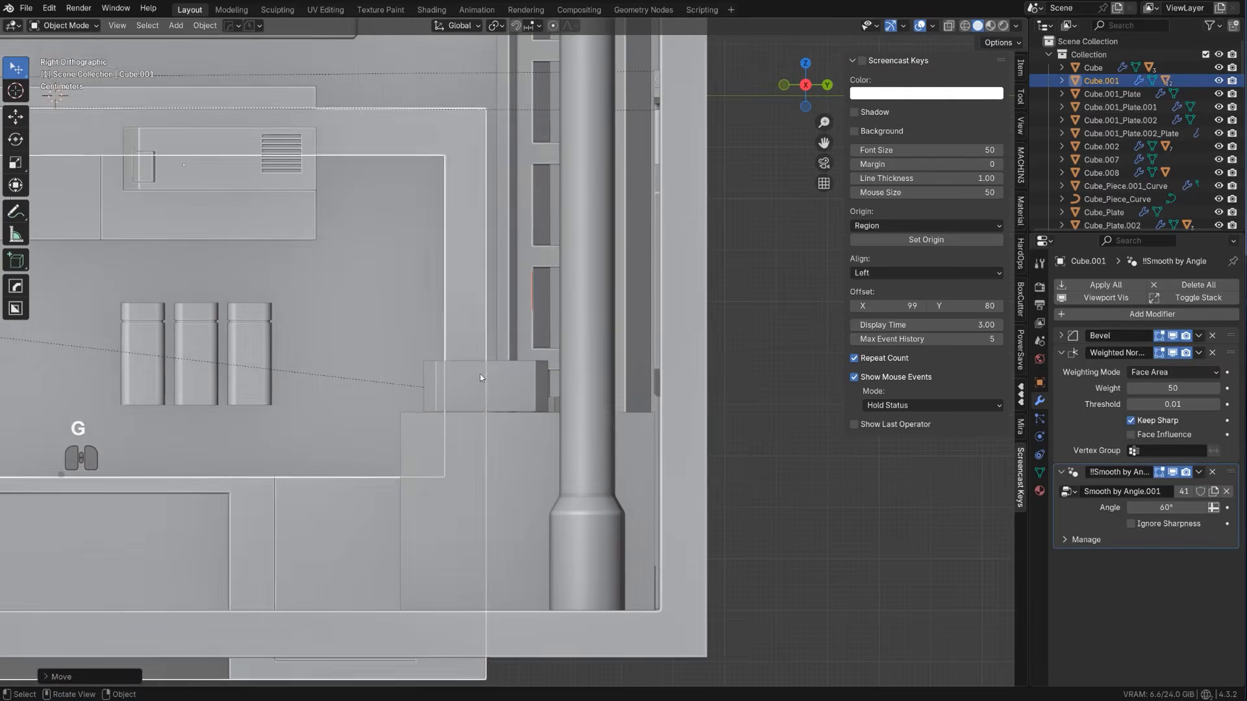
key(ctrl+z)
Slice the chamfered block horizontally into lid and base in the right view with a BoxCutter box about 0.343 by 0.128 m
click(476, 371)
key(alt+w)
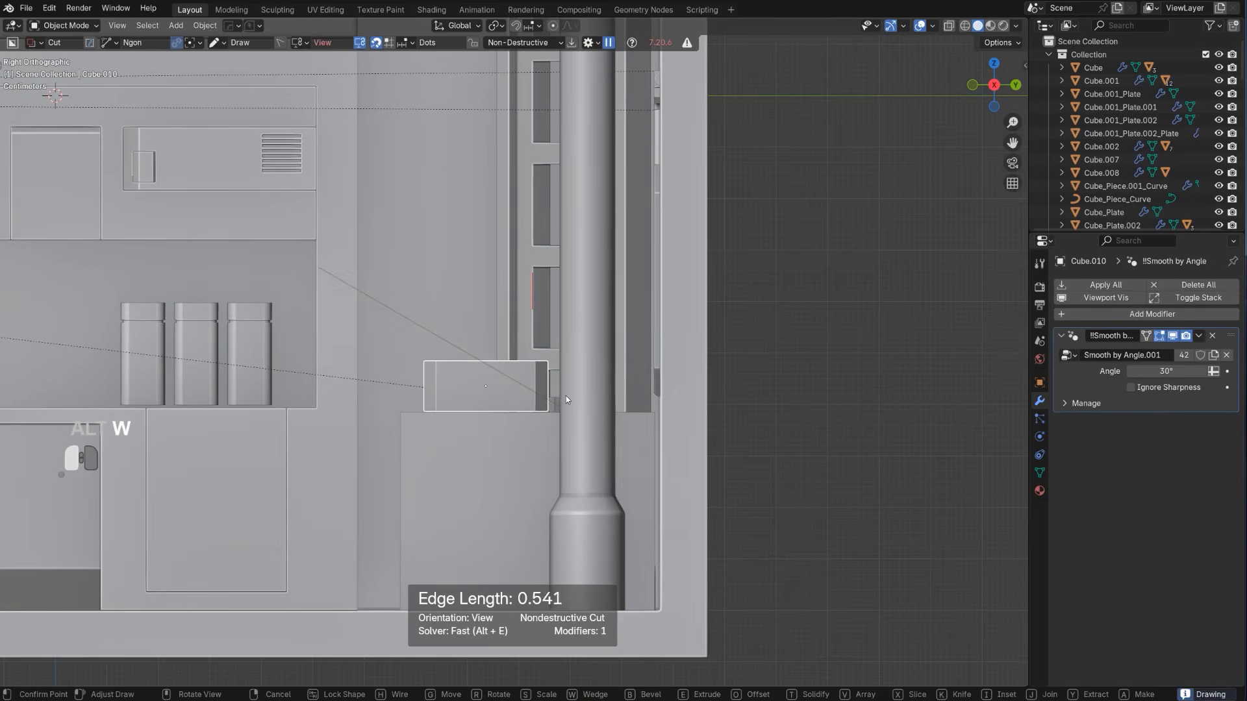
key(d)
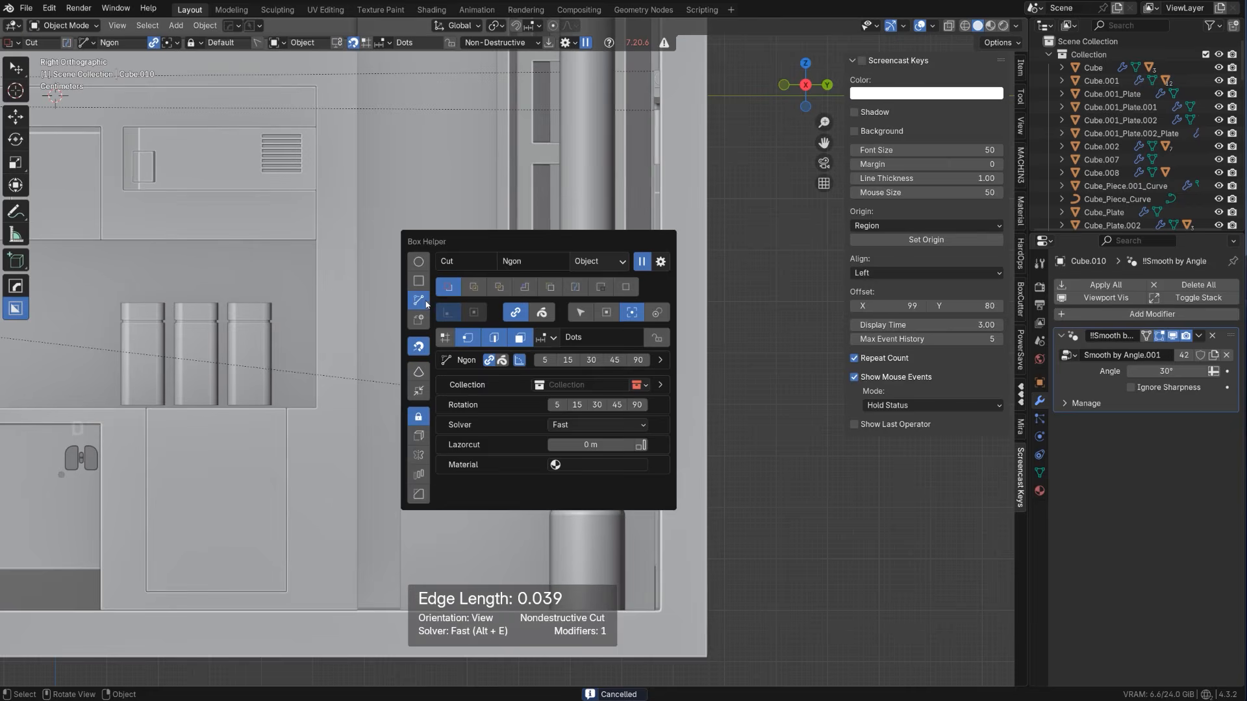
click(418, 280)
mouse_move(378, 316)
mouse_down()
mouse_move(518, 393)
mouse_move(555, 389)
mouse_up()
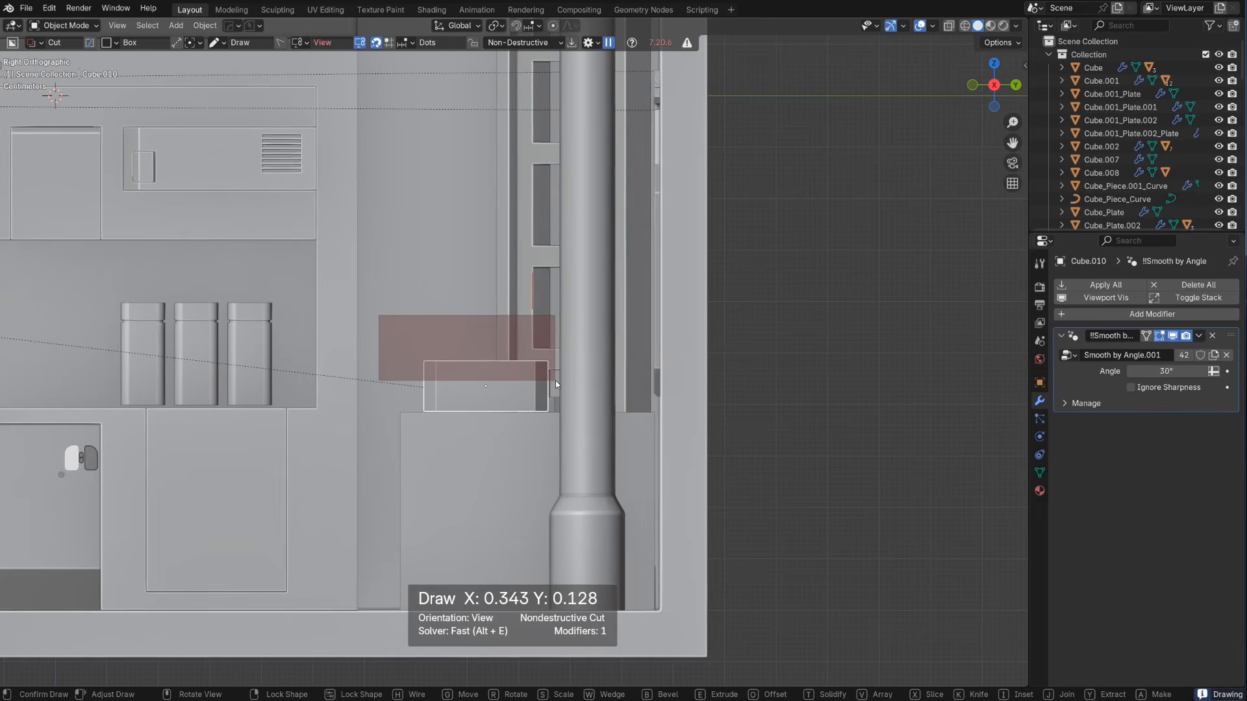
key(space)
key(KP_5)
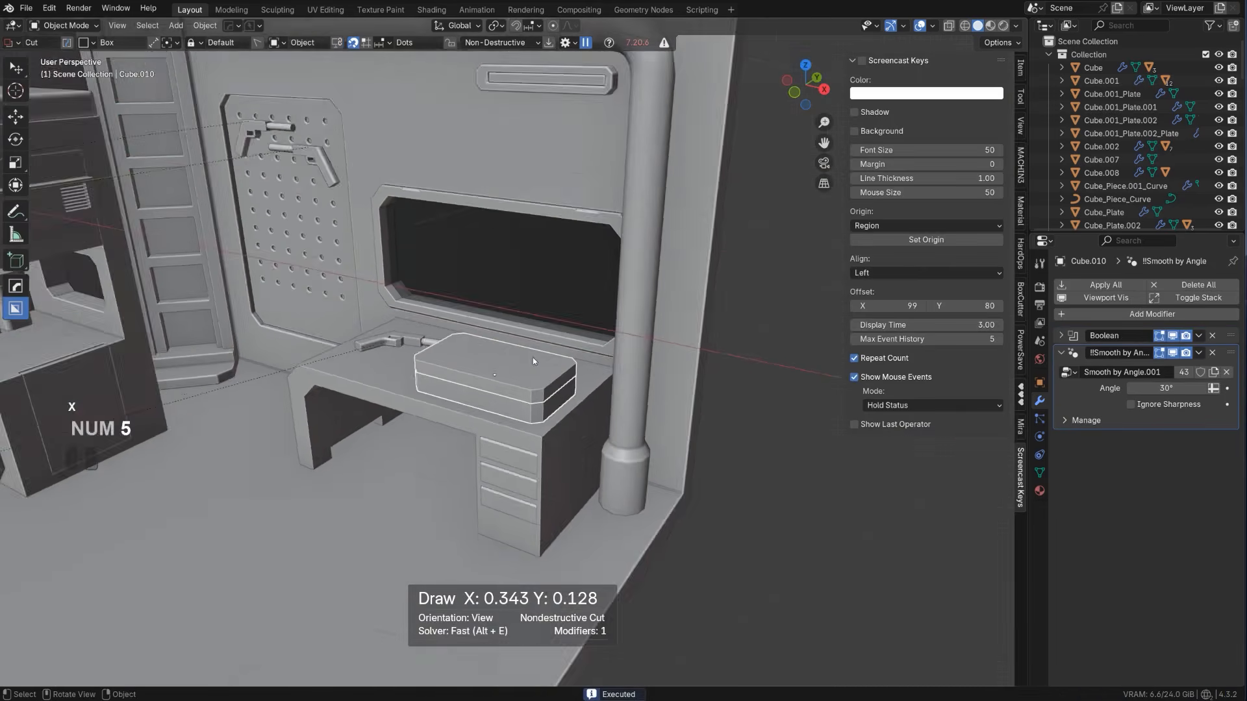
Give the case lid a 3-segment HardOps bevel about 0.005 m wide with 60° autosmooth, and add a Weighted Normal modifier
key(q)
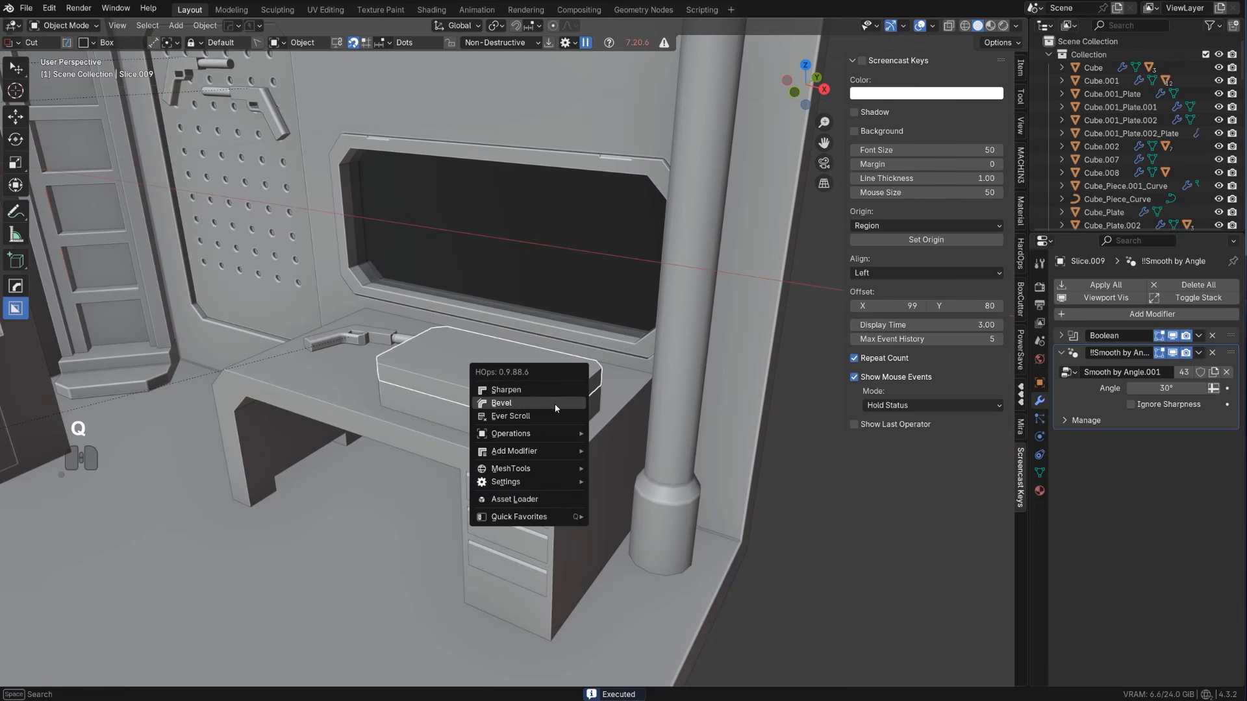
click(557, 408)
key(shift+1)
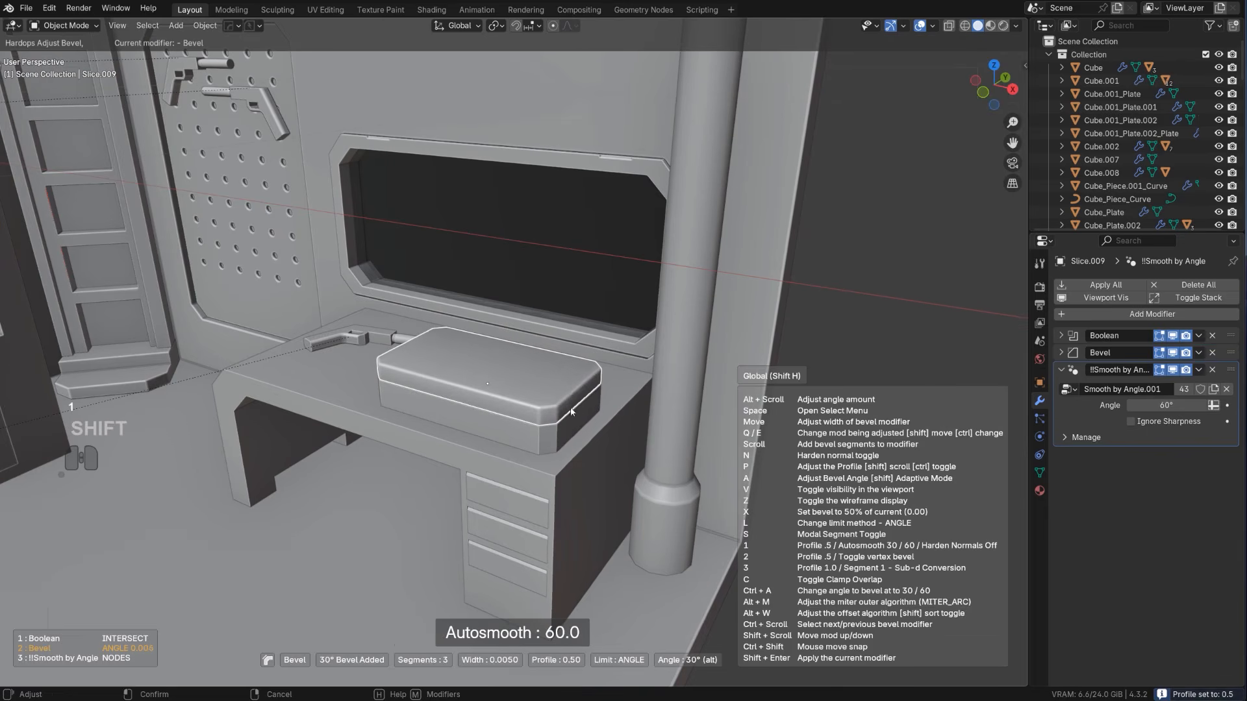
click(574, 408)
key(q)
alt+click(565, 397)
Cut a shallow, narrow latch notch into the lower middle of the case lid's front side with BoxCutter
scroll(456, 414, up, 3)
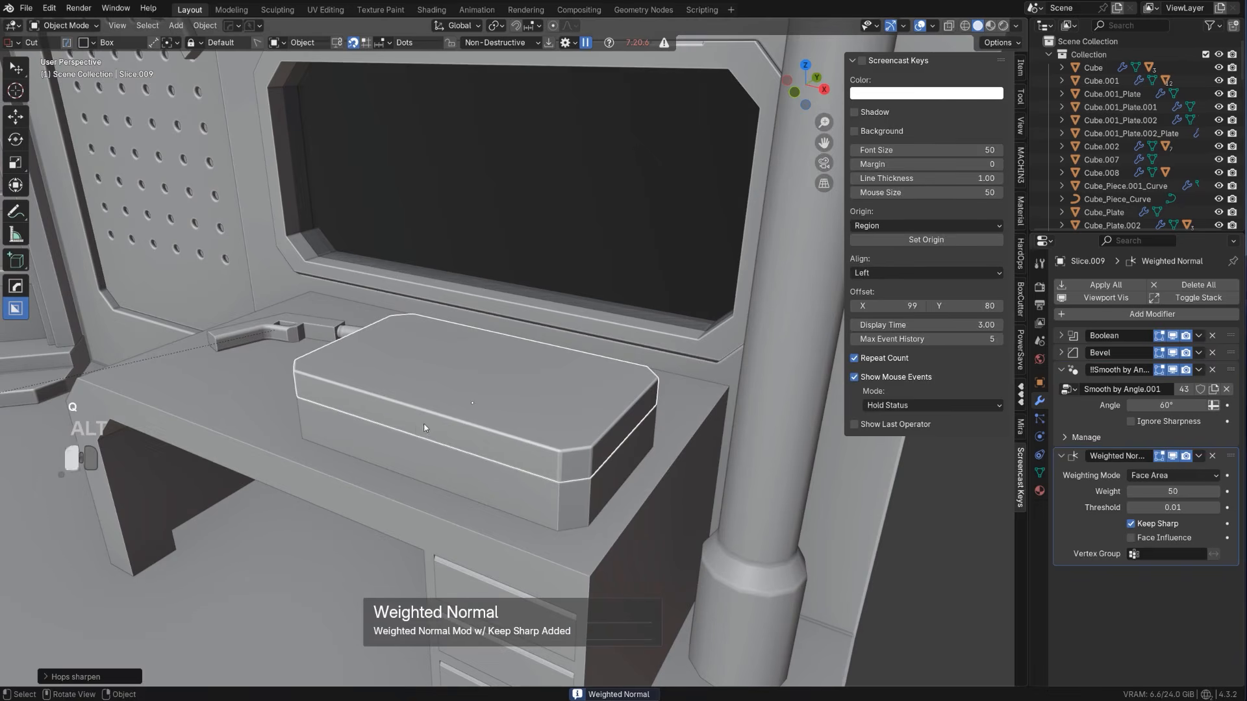
drag(385, 421, 454, 460)
scroll(454, 462, down, 4)
click(512, 455)
scroll(512, 455, up, 4)
shift+middle_drag(512, 455, 380, 421)
click(417, 341)
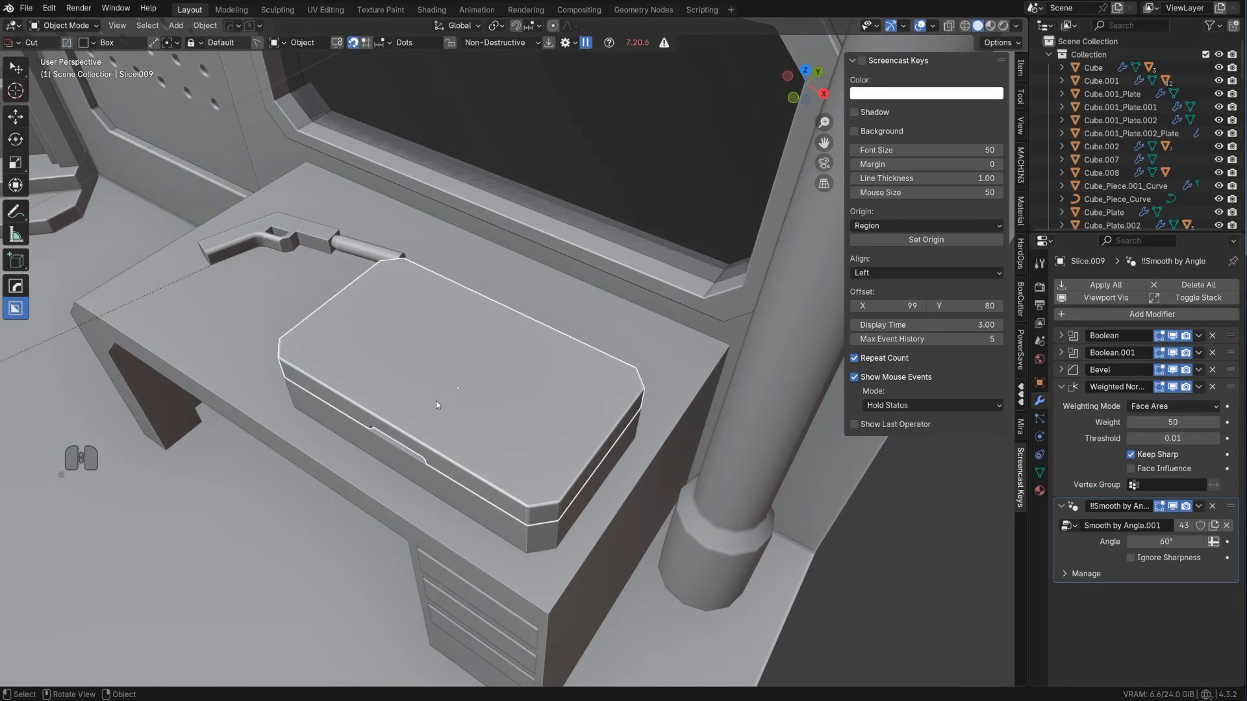
Cut a narrow groove about 0.008 m deep into the top of the lid, running from its rear edge towards the middle
mouse_move(428, 409)
mouse_down()
mouse_move(533, 318)
mouse_move(534, 300)
mouse_up()
click(534, 300)
scroll(584, 306, down, 5)
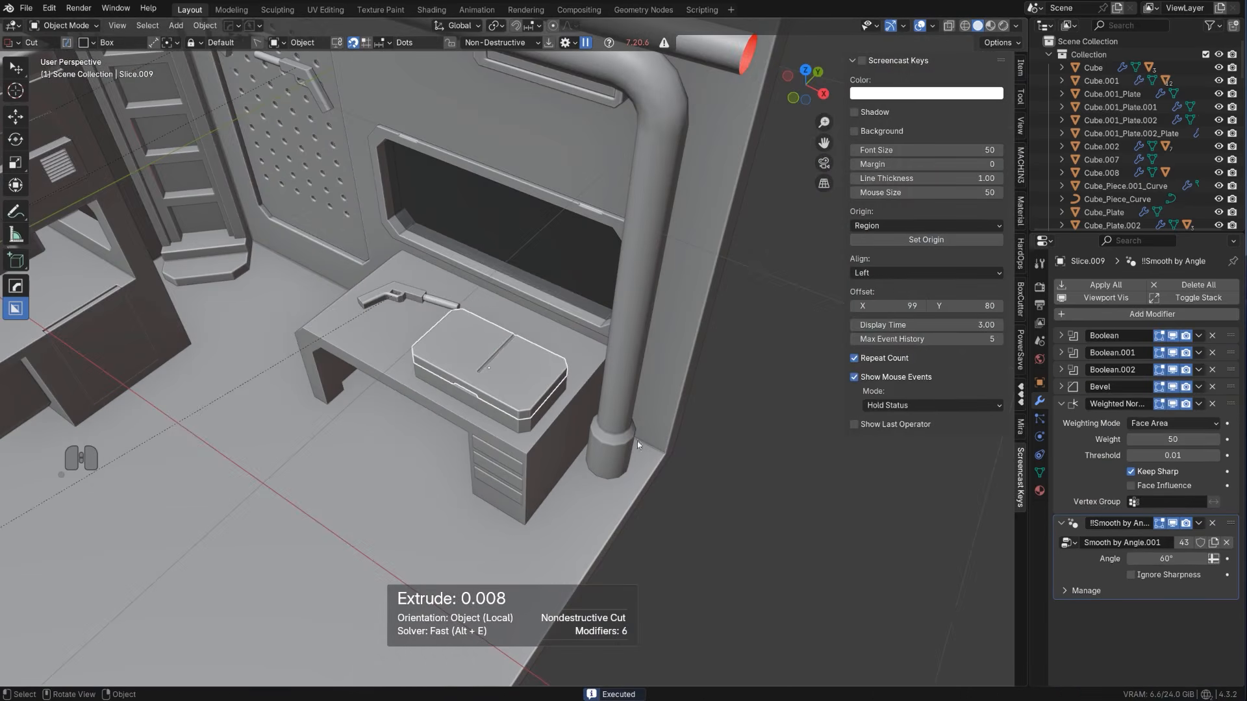
scroll(817, 373, down, 3)
middle_drag(502, 475, 529, 448)
scroll(527, 416, up, 6)
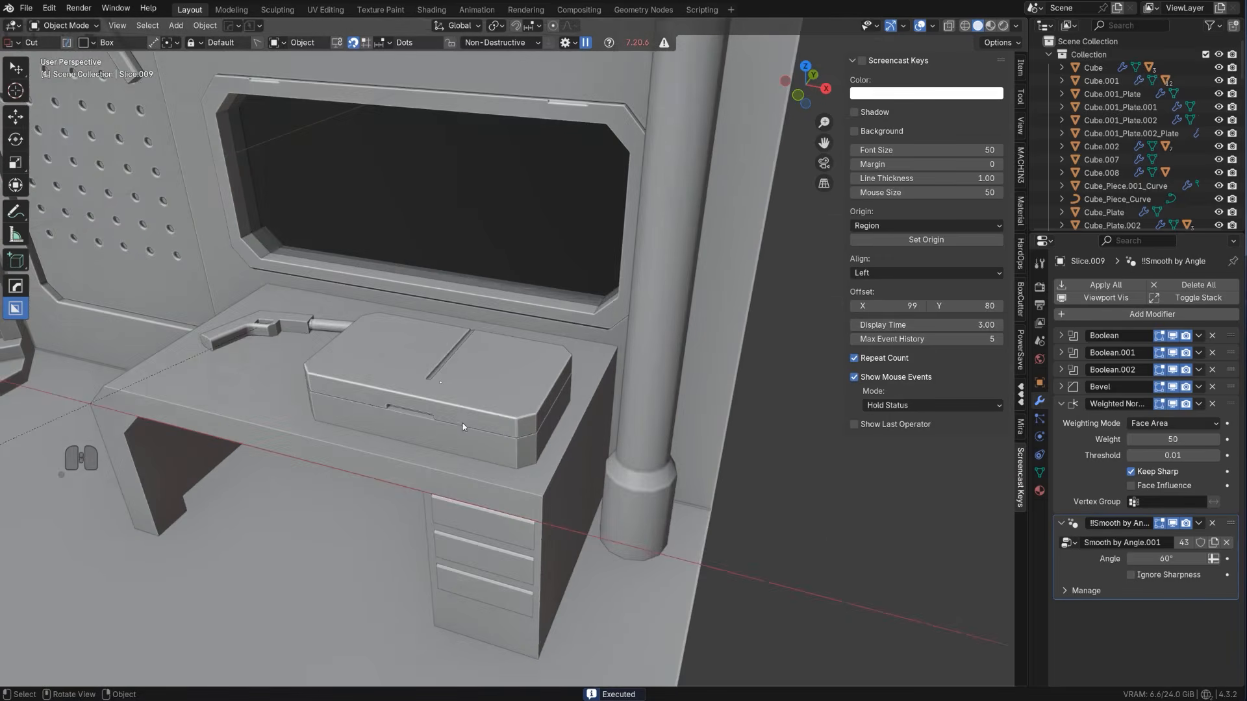
Mirror the lid with its groove along X, using the case base as mirror object
mouse_move(549, 398)
shift+middle_down()
mouse_move(616, 396)
mouse_move(536, 385)
shift+middle_up()
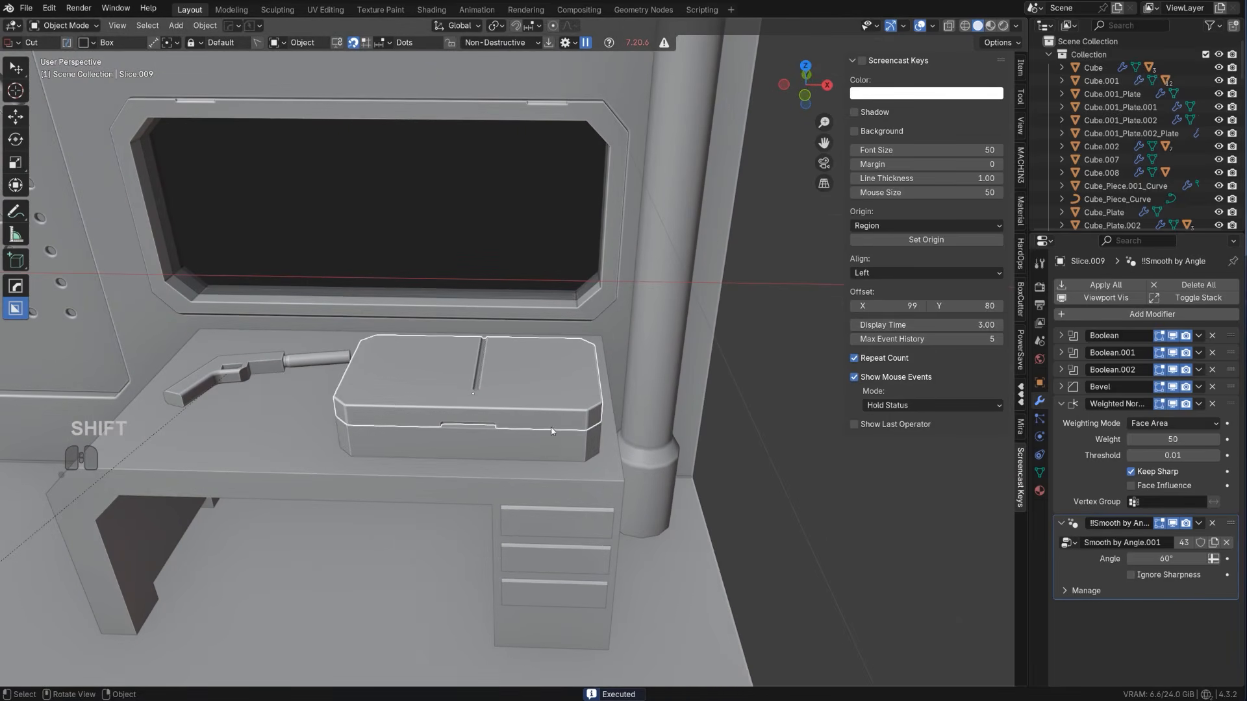
key(alt+x)
click(574, 407)
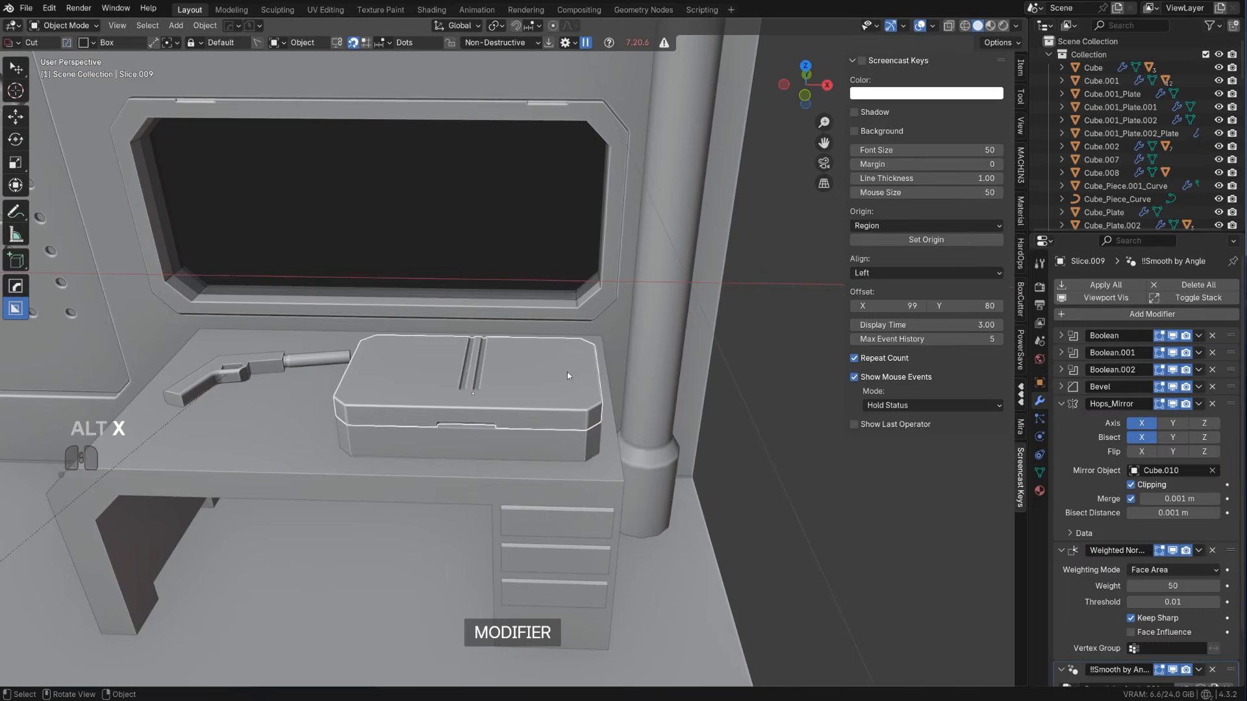
Reduce the width of the lid's bevel modifier to about 0.0008 m
middle_drag(567, 376, 482, 394)
scroll(564, 425, up, 2)
click(567, 426)
key(q)
click(571, 436)
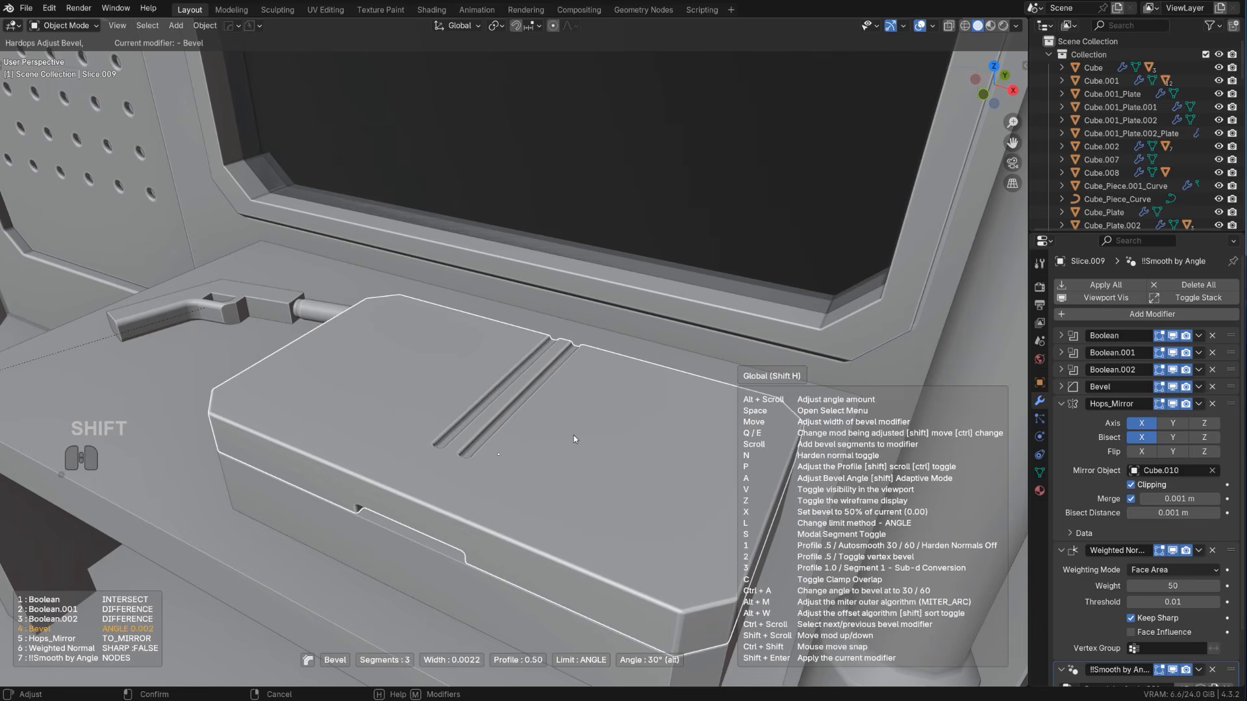
click(574, 440)
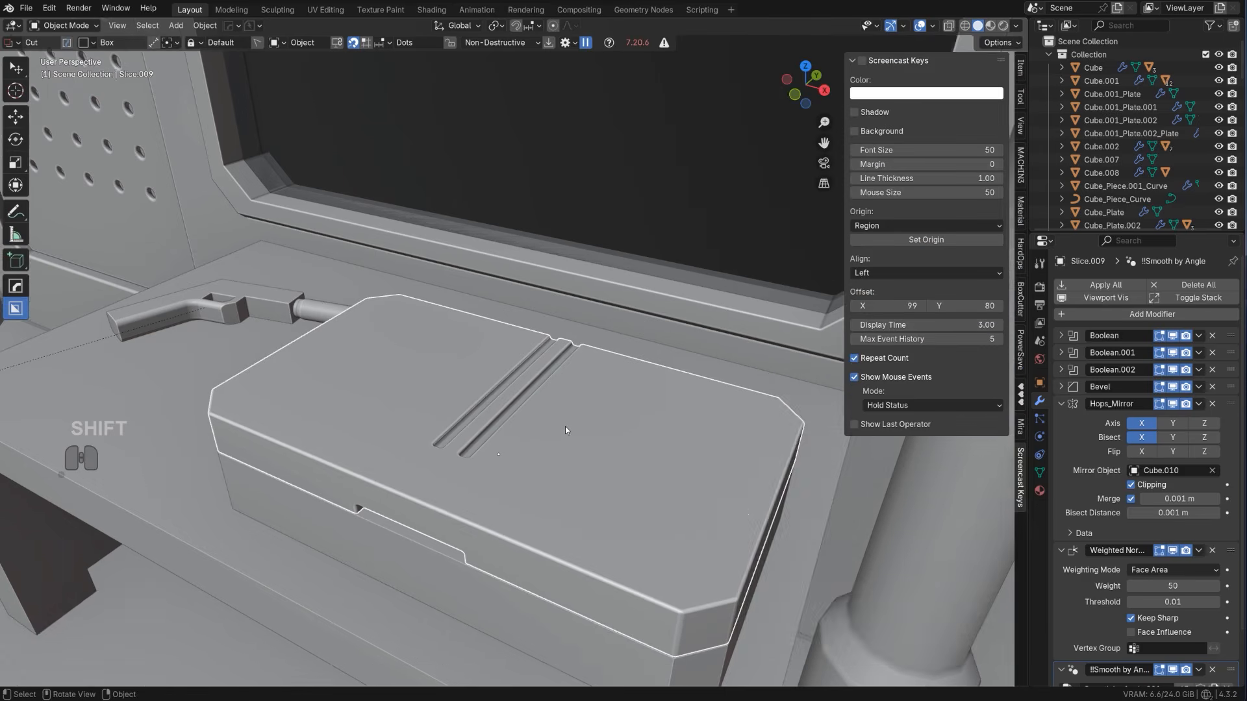
scroll(565, 427, up, 5)
key(q)
click(552, 440)
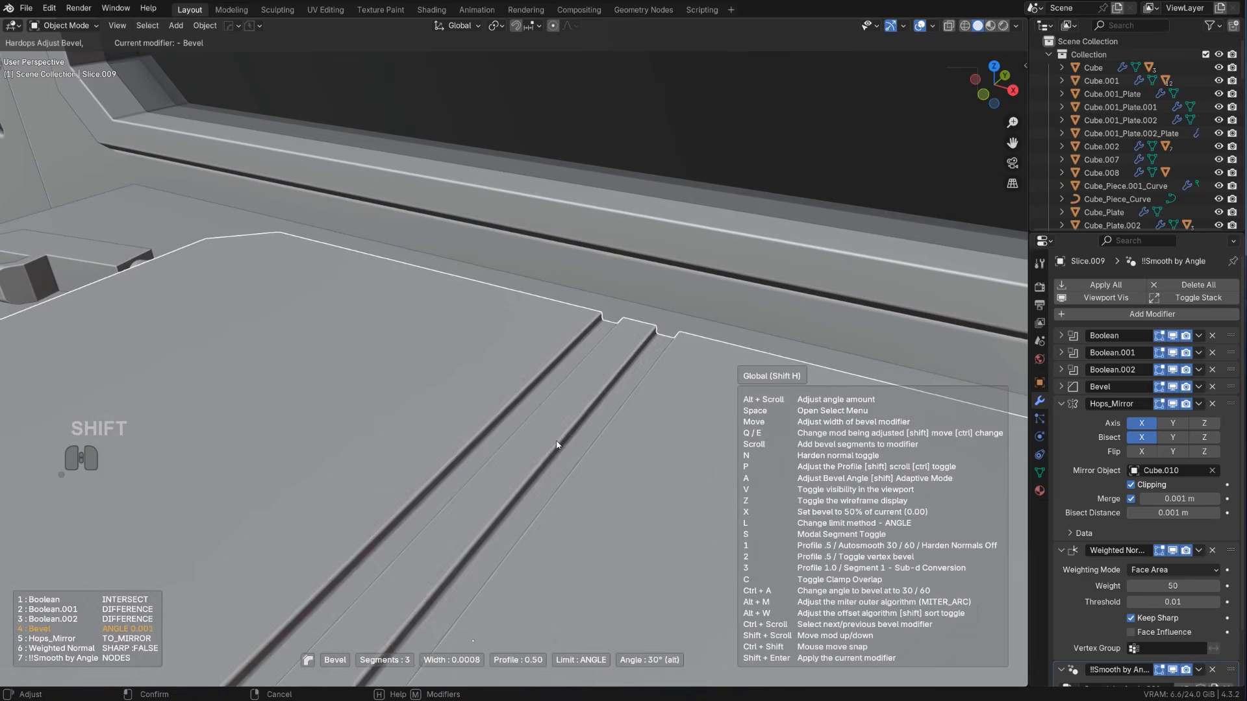
click(556, 445)
Sharpen the lid with its boolean cuts applied, and run HardOps Smart Apply on it
scroll(548, 436, down, 8)
key(q)
ctrl+click(540, 416)
scroll(544, 403, down, 4)
key(q)
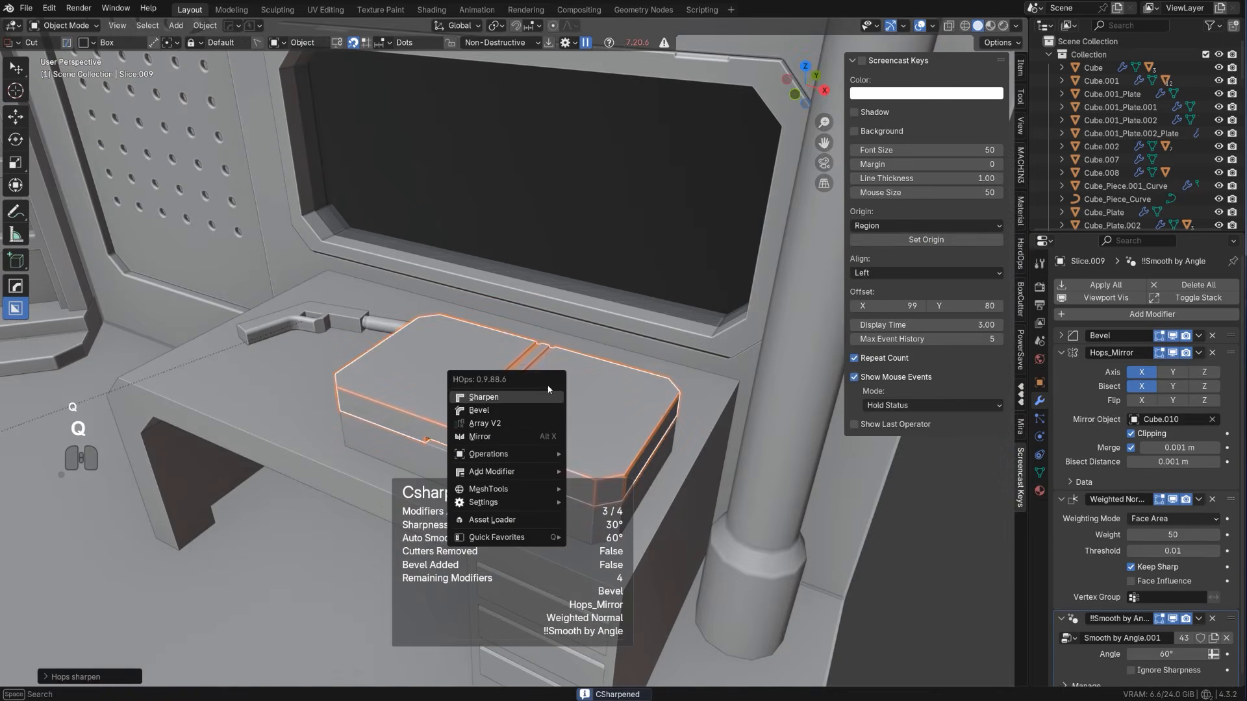
mouse_move(517, 455)
click(608, 574)
Sharpen the case base with HardOps so its boolean modifier is applied
shift+middle_drag(626, 578, 512, 447)
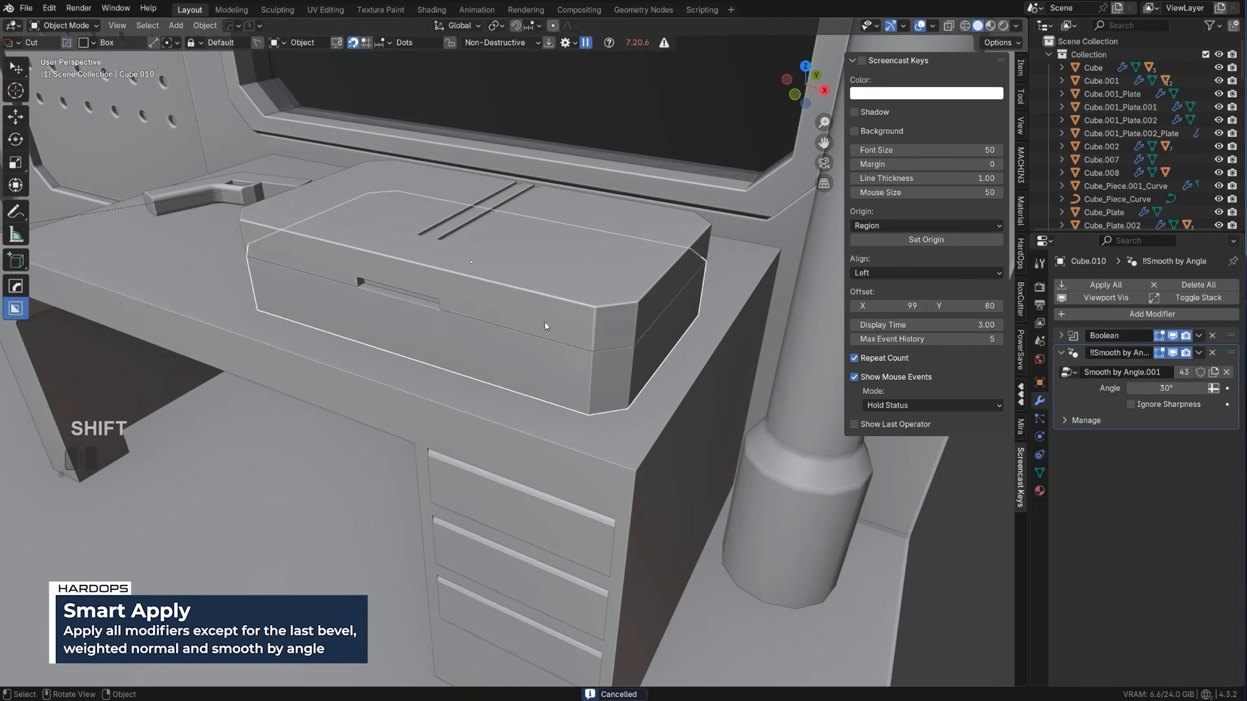
key(q)
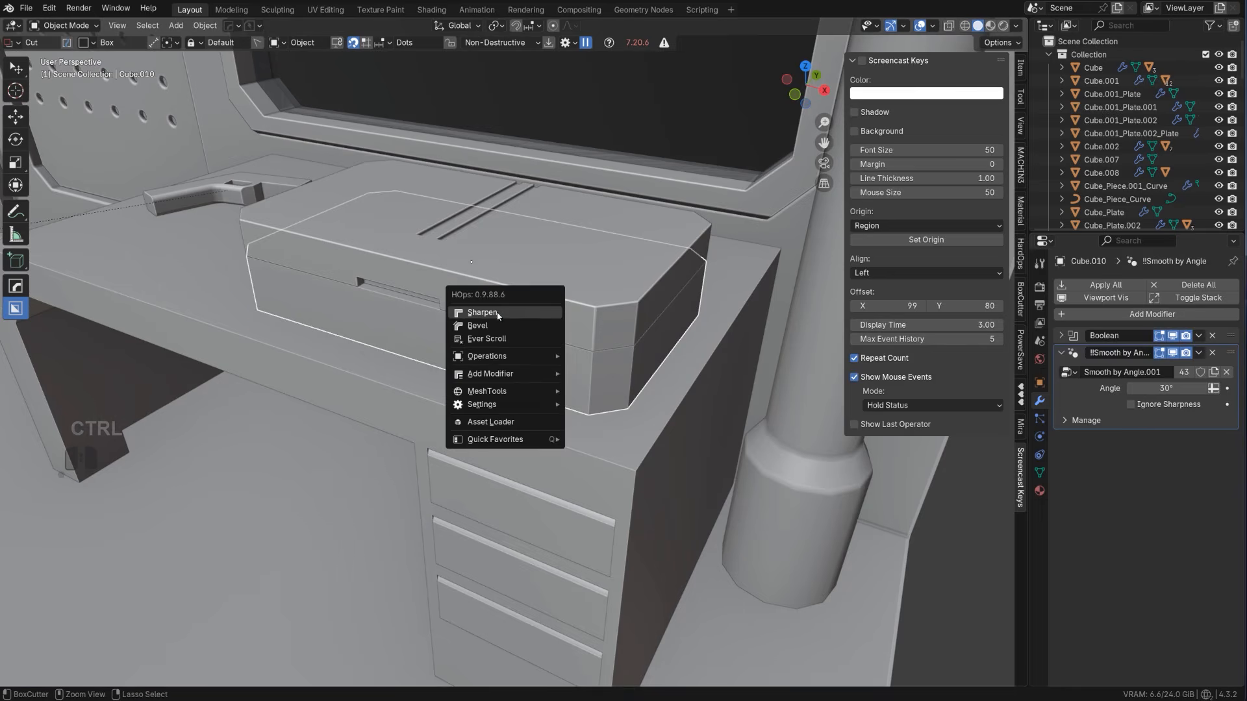
ctrl+click(484, 312)
click(532, 306)
click(547, 346)
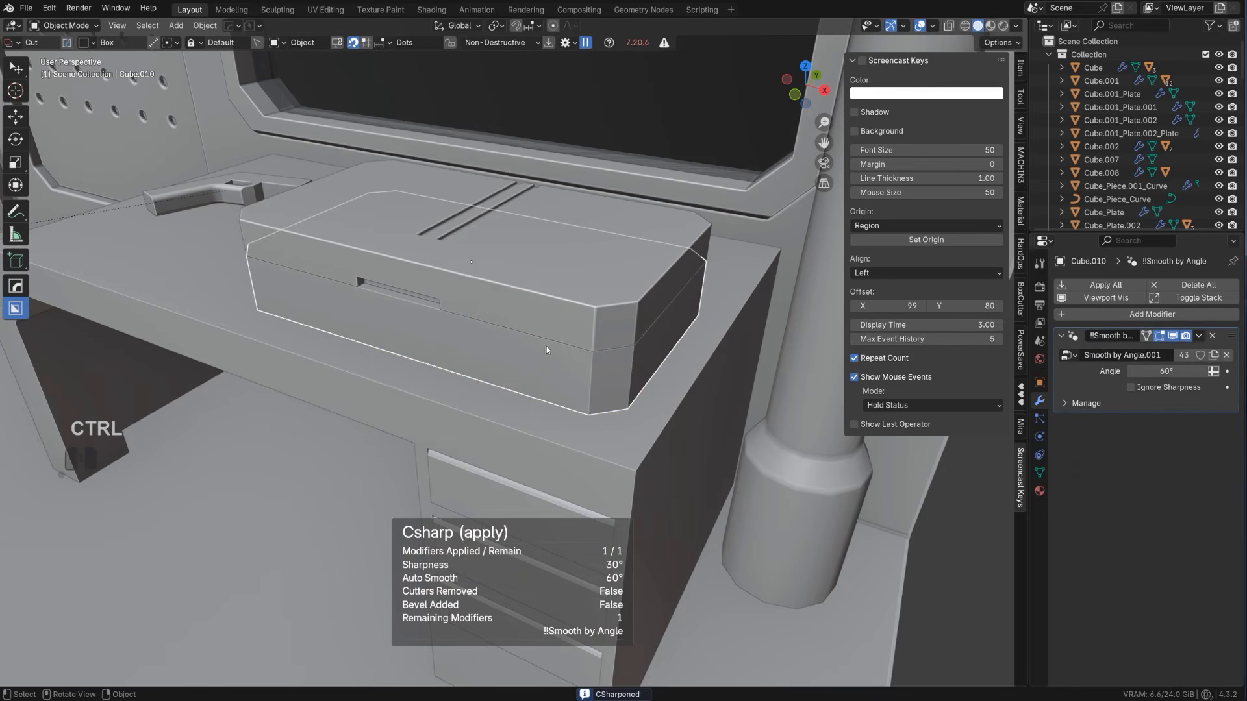
Select the base together with the lid and transfer the lid's modifiers to the base using Link/Transfer Data
shift+click(529, 334)
key(ctrl+l)
click(529, 333)
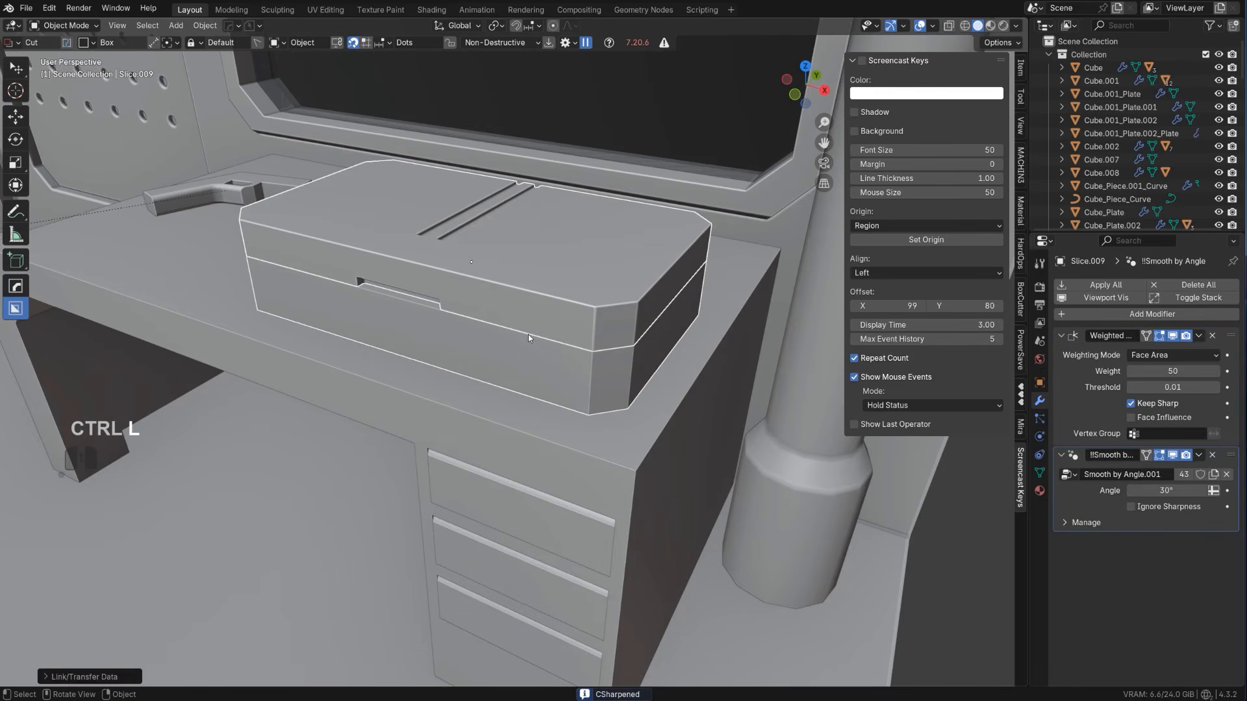
Scale the whole case down uniformly to about 0.93 and lower it along Z onto the desktop
scroll(660, 300, down, 4)
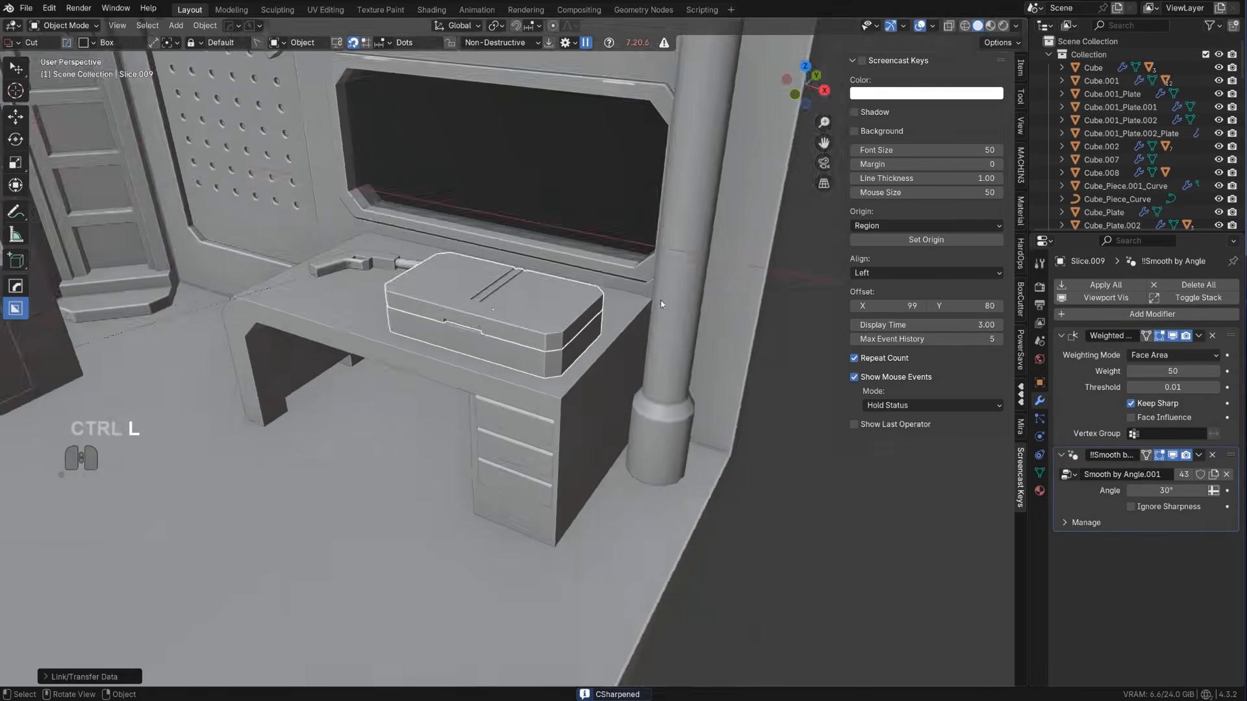
shift+click(543, 340)
key(s)
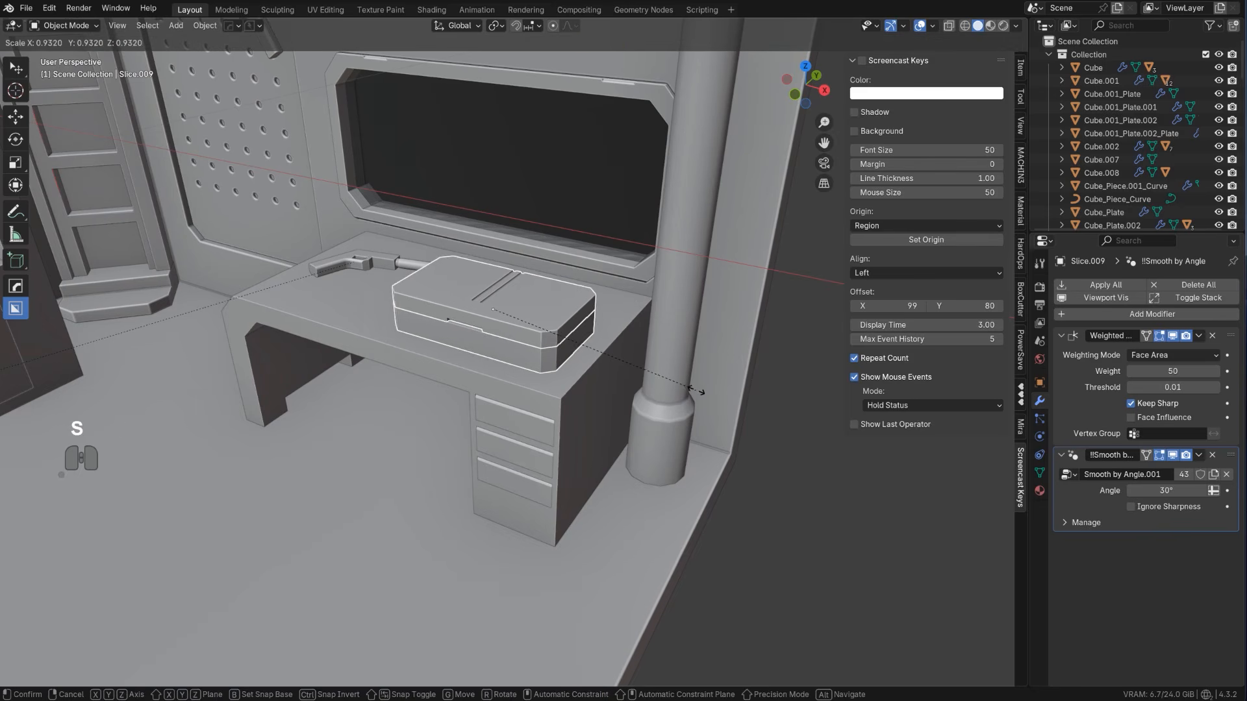
click(691, 385)
middle_drag(547, 349, 449, 289)
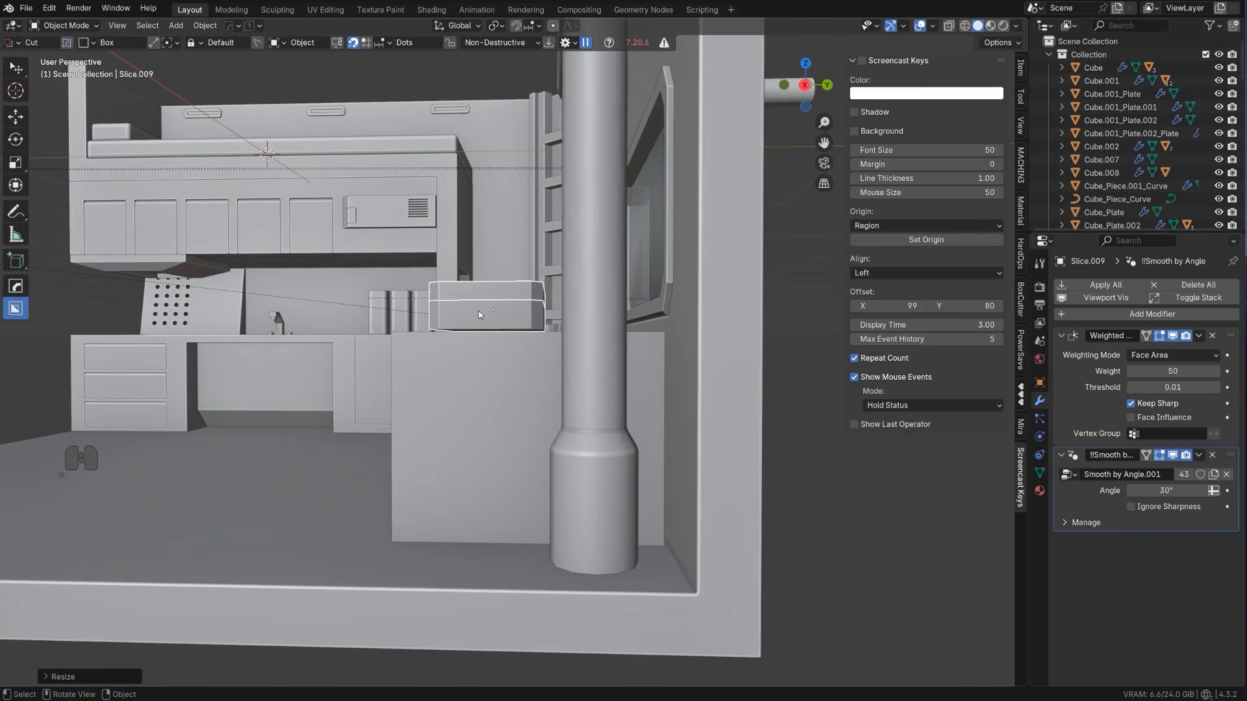
key(g)
key(z)
click(491, 325)
middle_drag(492, 326, 771, 447)
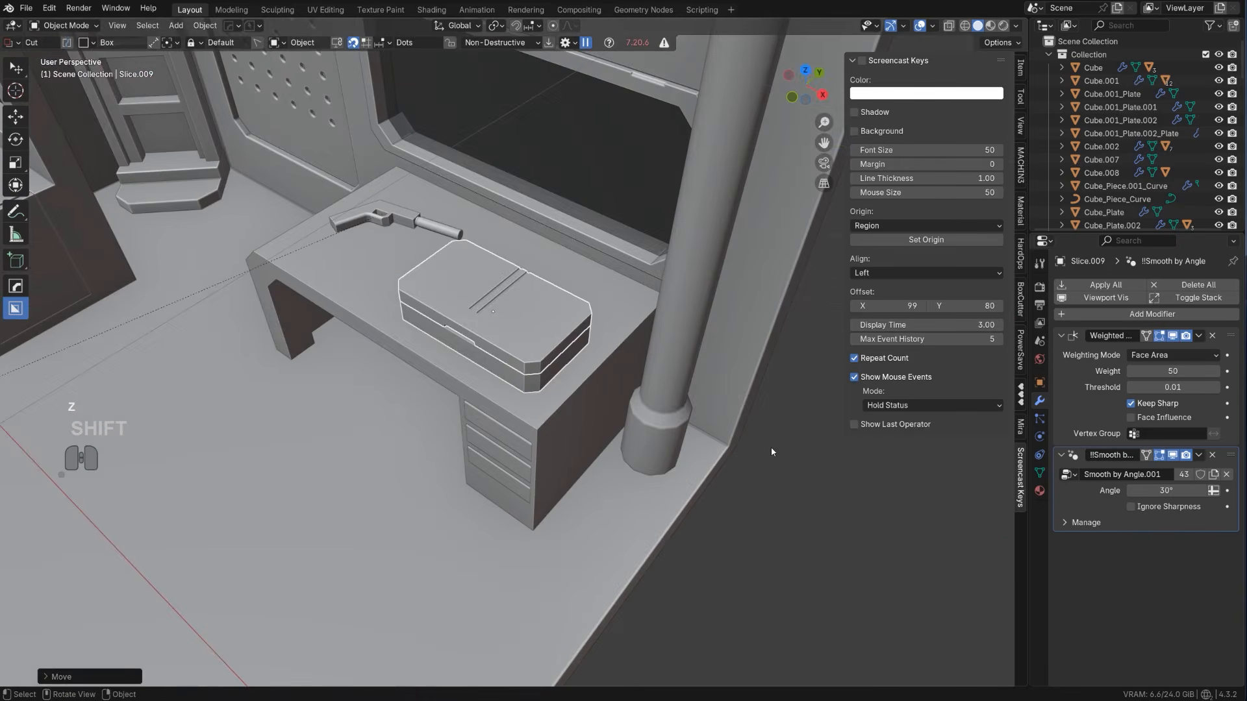
Rotate the case slightly about the Z axis and reposition it on the desktop within the horizontal plane
key(r)
key(z)
click(752, 460)
key(g)
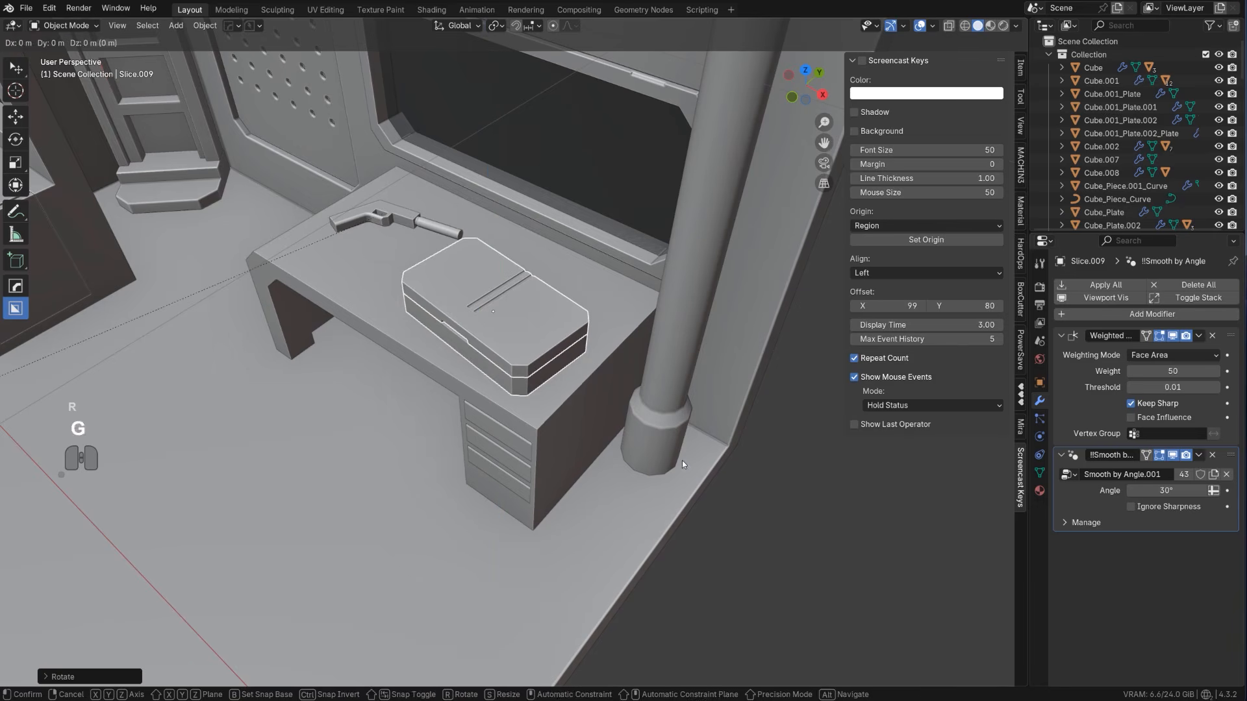
key(shift+z)
click(528, 290)
Inset the end face of the grip on the pistol lying on the desk
middle_drag(529, 290, 450, 338)
scroll(435, 314, down, 4)
scroll(345, 322, up, 2)
scroll(456, 338, up, 1)
click(457, 313)
scroll(449, 338, up, 4)
shift+middle_drag(337, 343, 478, 336)
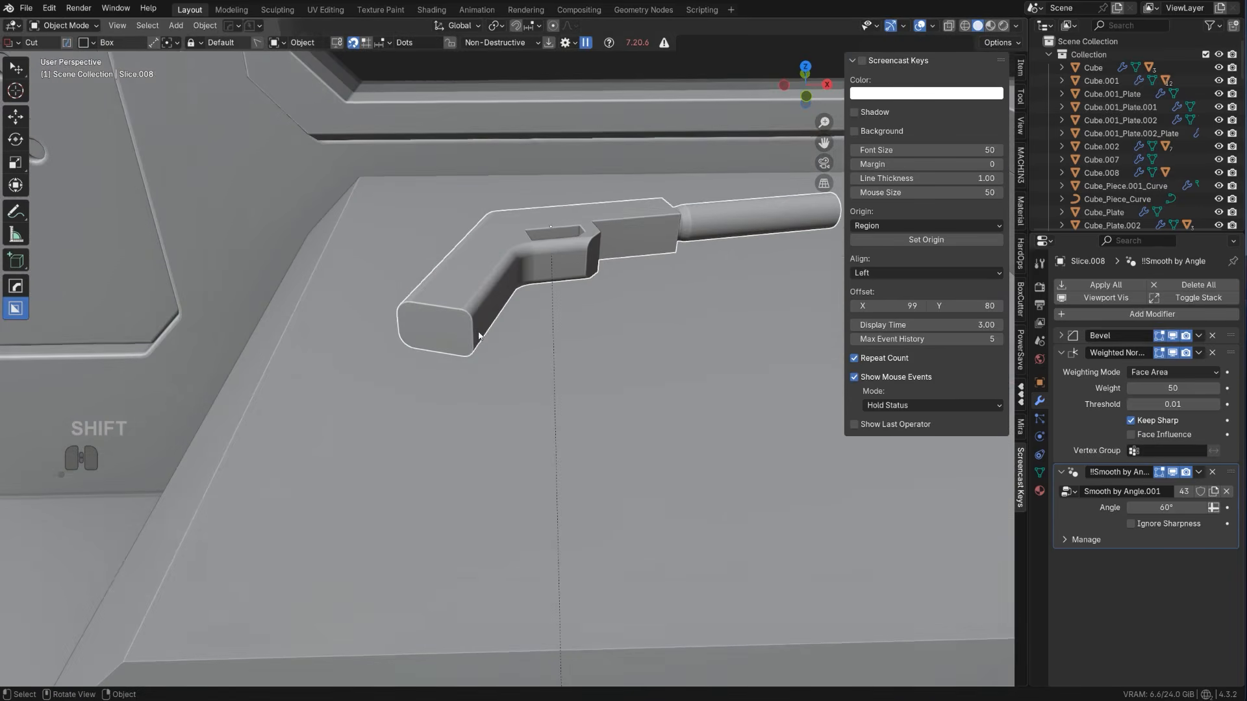
key(Tab)
click(452, 338)
key(i)
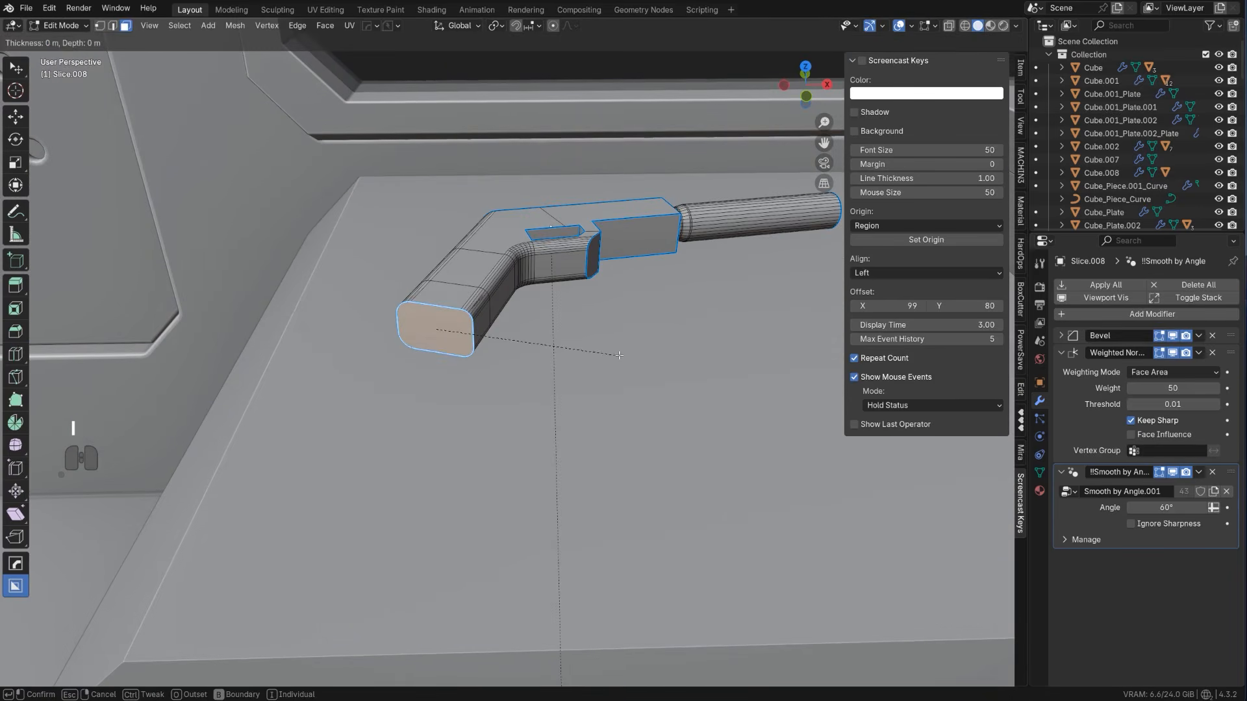
click(622, 344)
Extract the inset grip face into a separate solidified magazine block with HardOps Curve/Extract
key(q)
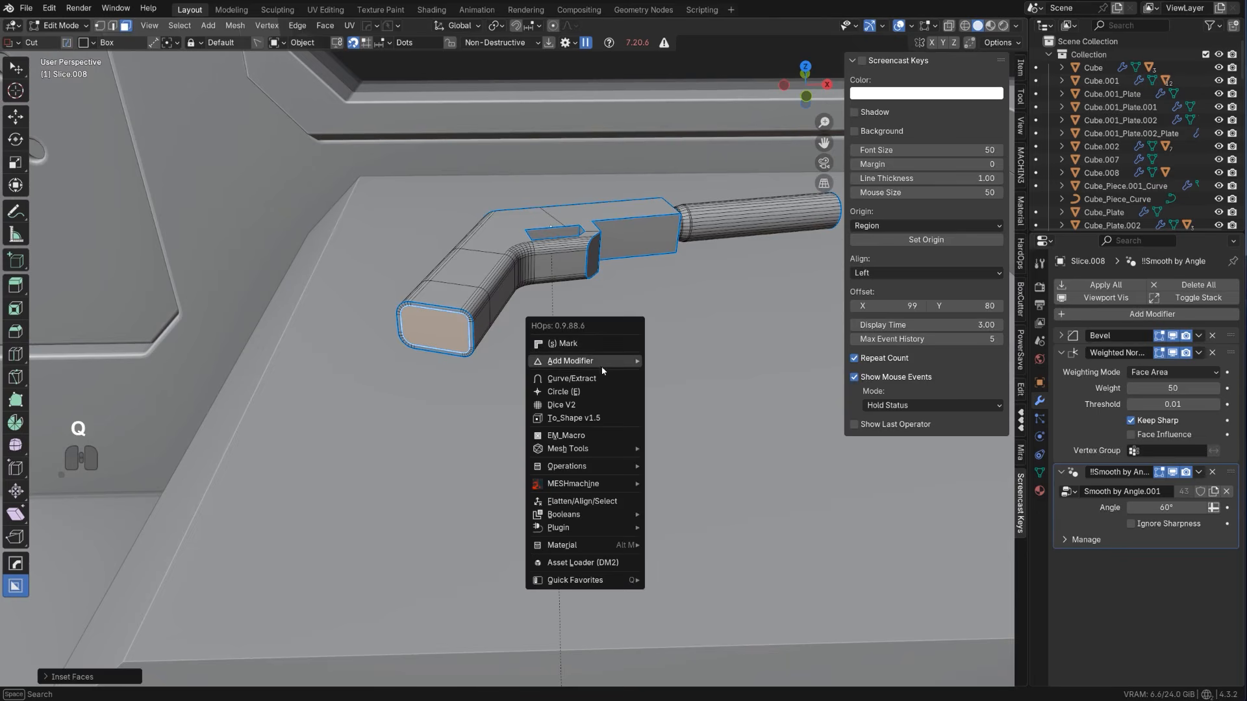
shift+click(624, 375)
click(698, 387)
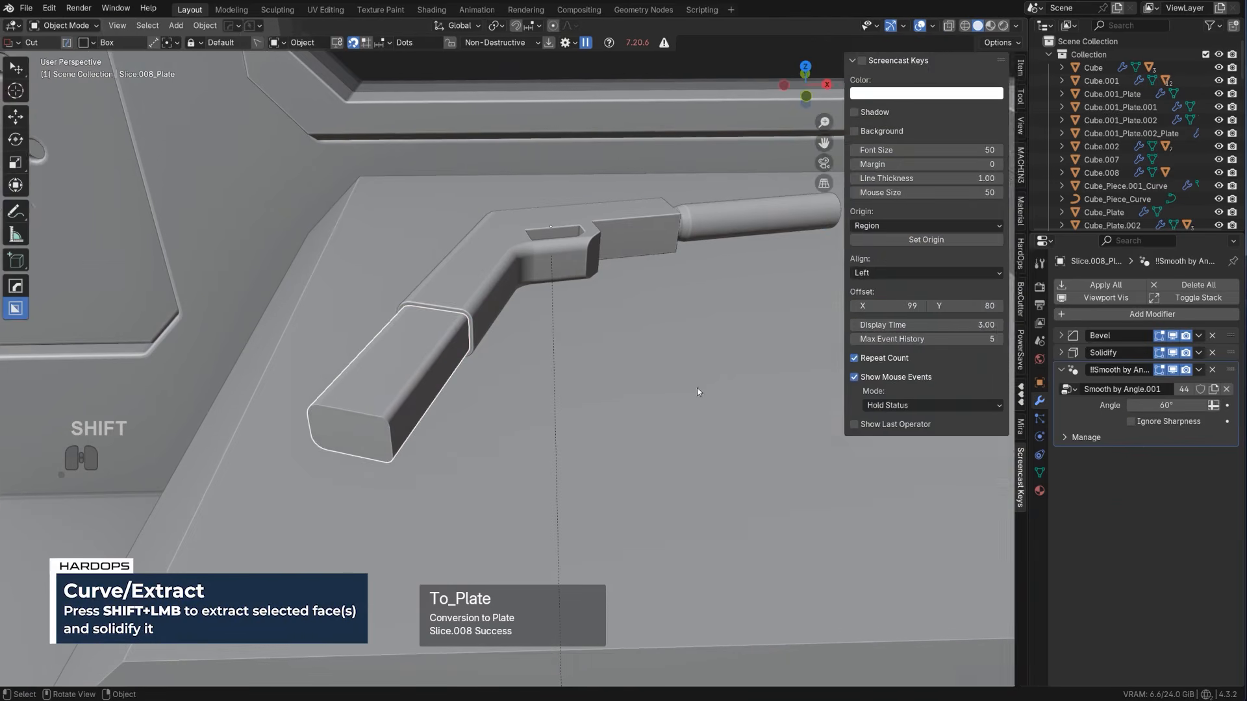
Sharpen the magazine block with HardOps so its Solidify modifier is applied
scroll(578, 387, down, 4)
middle_drag(696, 388, 439, 337)
scroll(578, 387, up, 4)
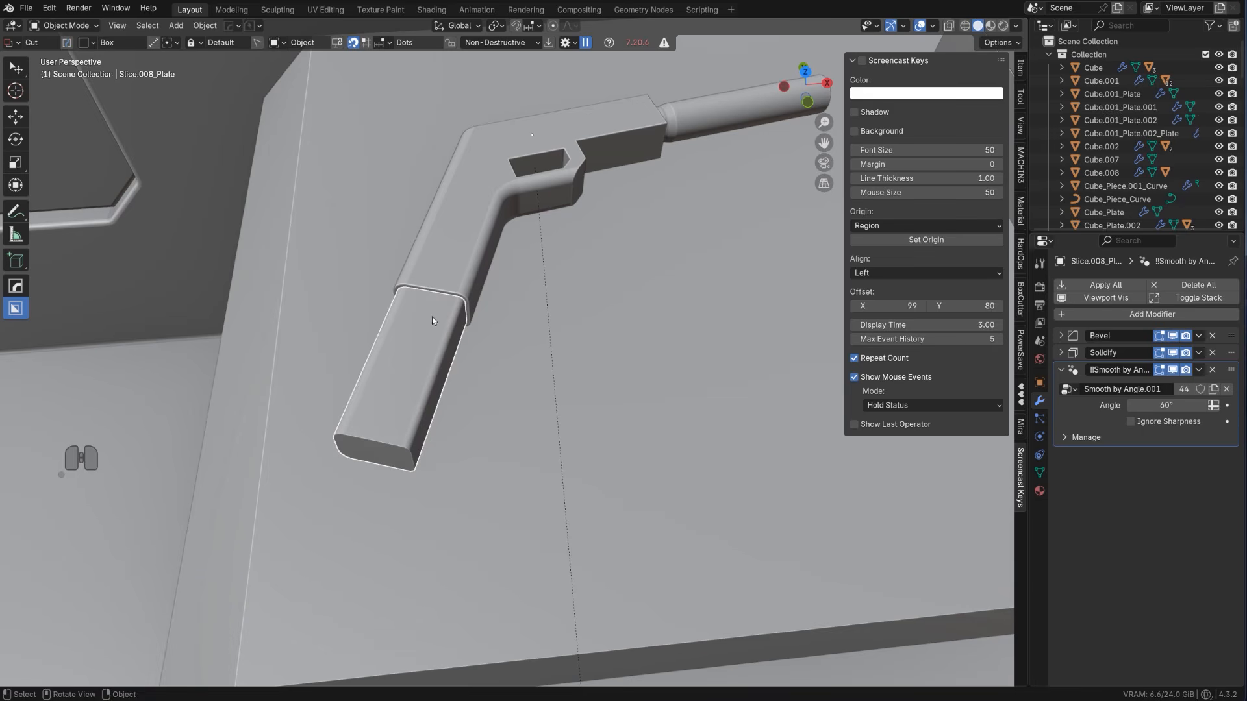
key(q)
ctrl+click(434, 316)
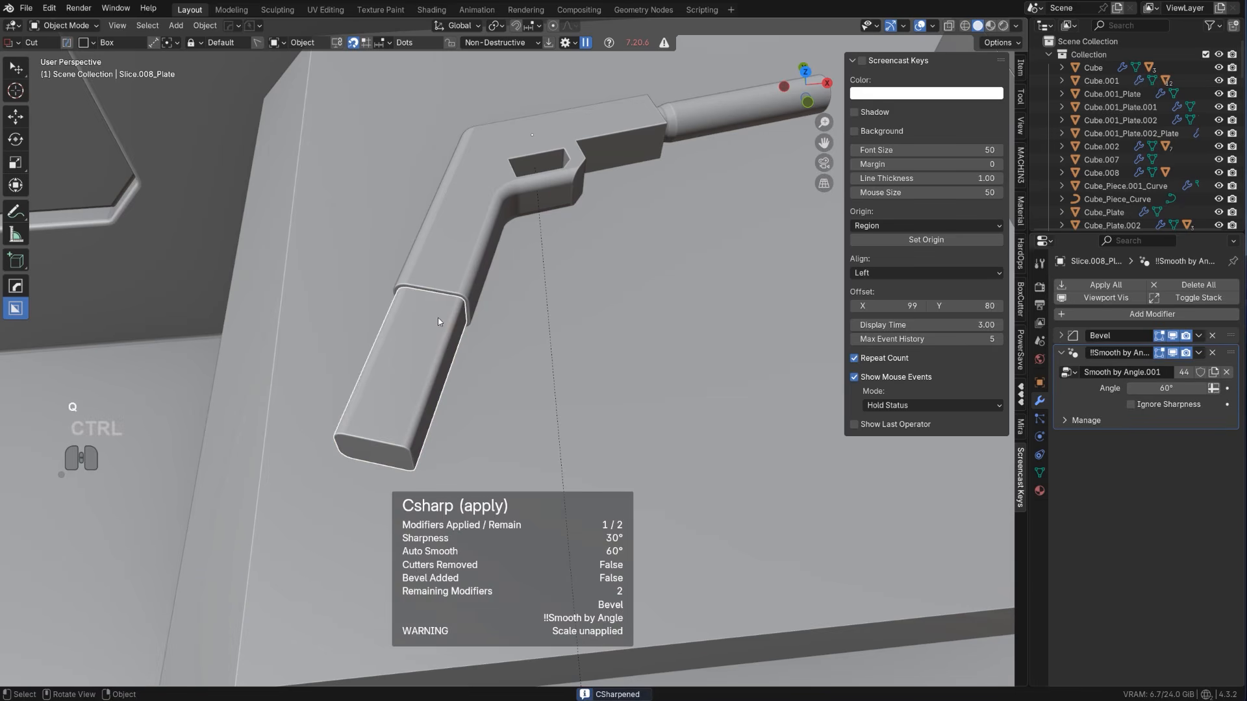
Set the magazine block's origin to its geometry
key(KP_5)
key(shift+s)
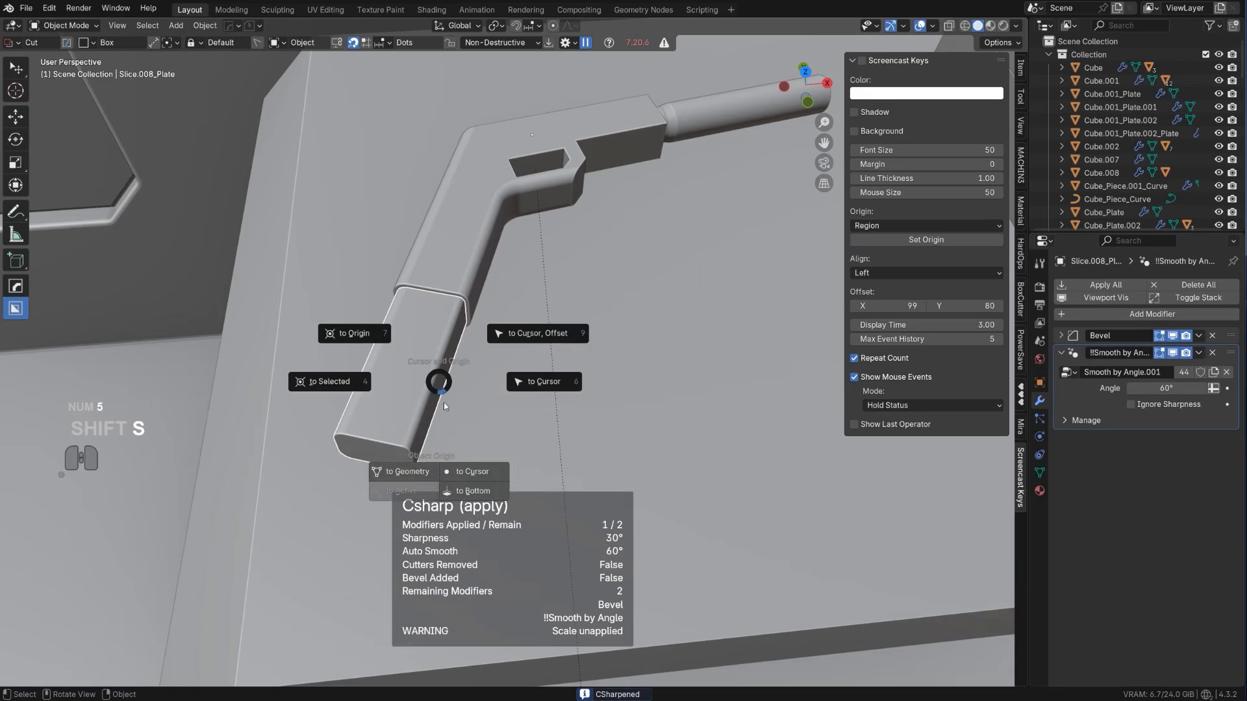
click(400, 477)
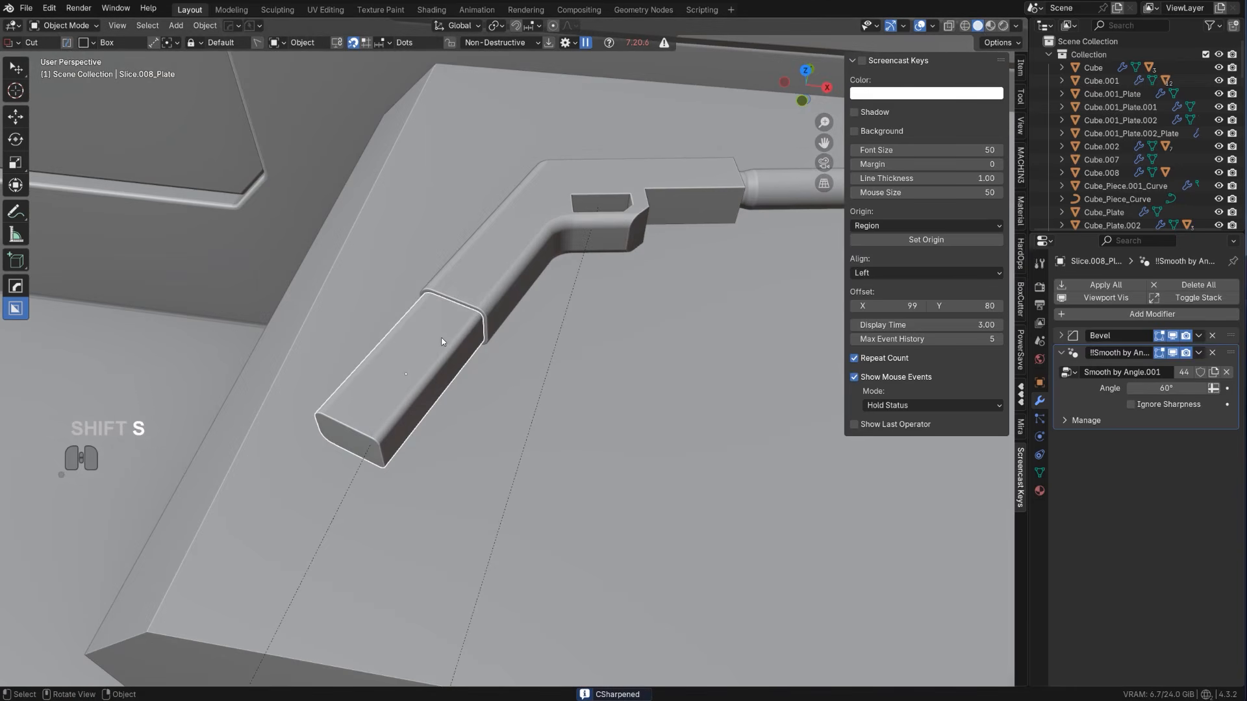
Set BoxCutter's object orientation to Nearest and test a box cut on the magazine block
drag(447, 330, 459, 378)
right_click(458, 368)
key(shift+v)
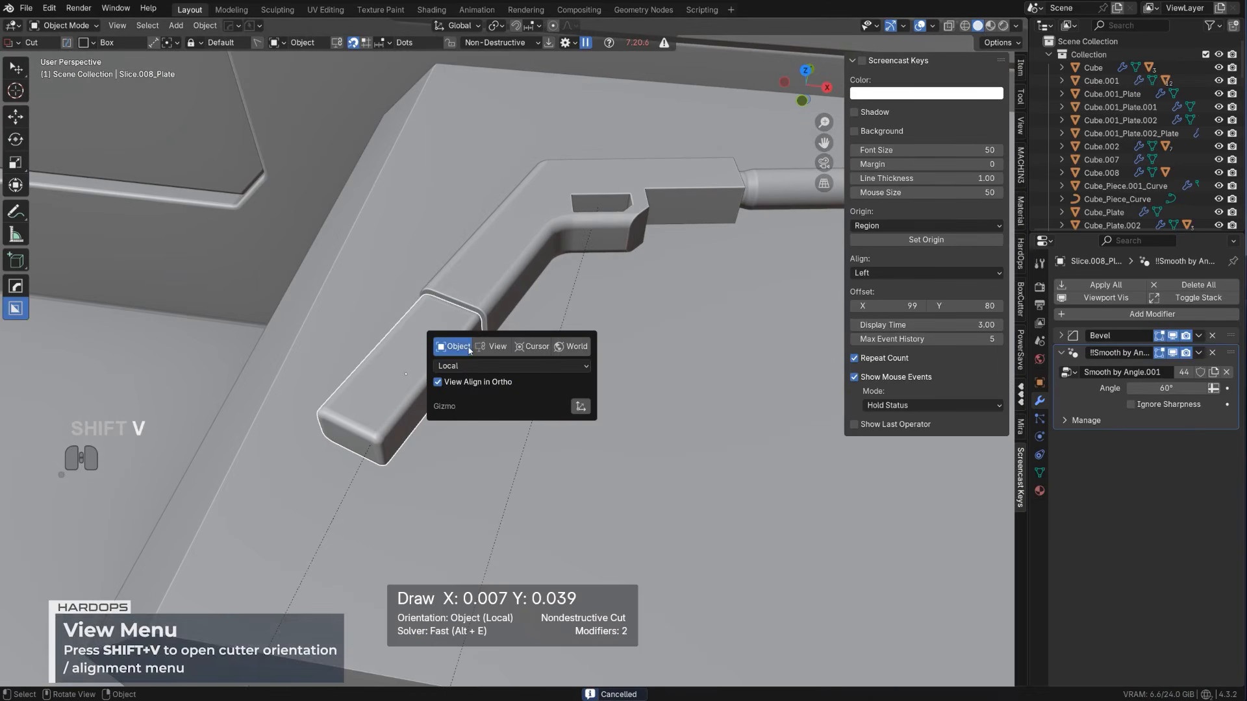
click(486, 367)
click(483, 415)
scroll(449, 377, up, 3)
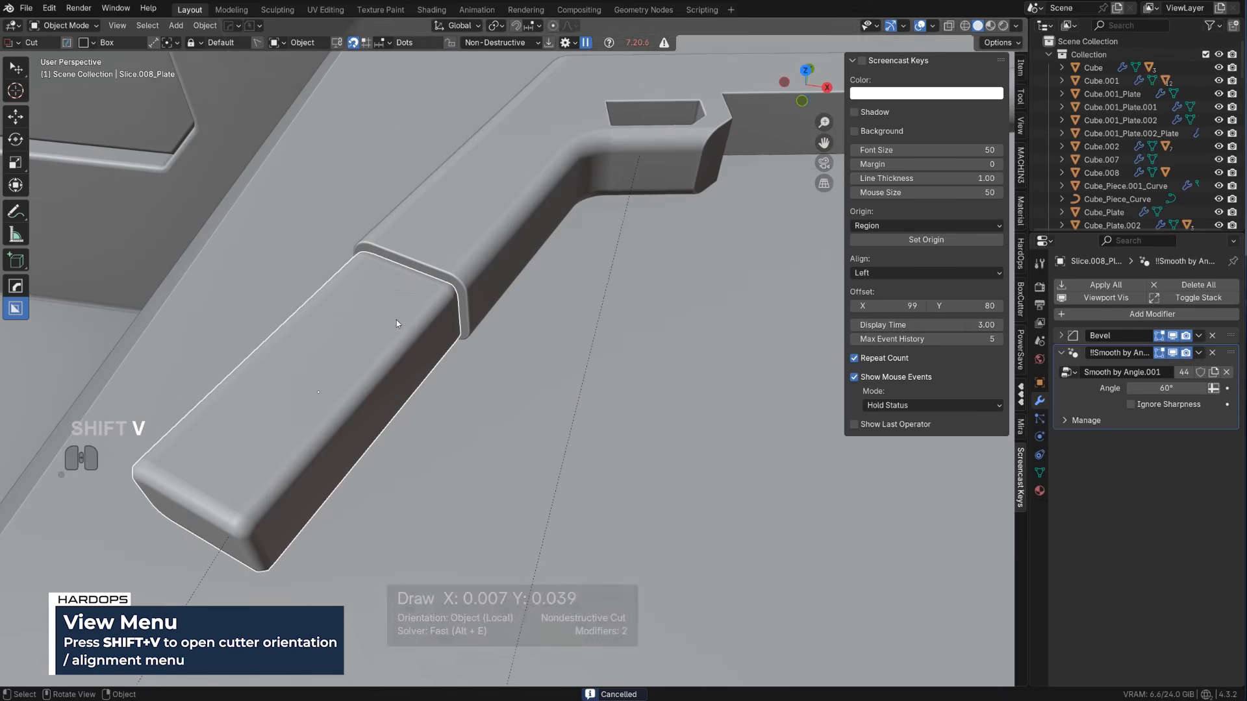
drag(397, 295, 417, 399)
key(Escape)
Narrow the bevel along the magazine block's edges with HardOps Bevel
key(q)
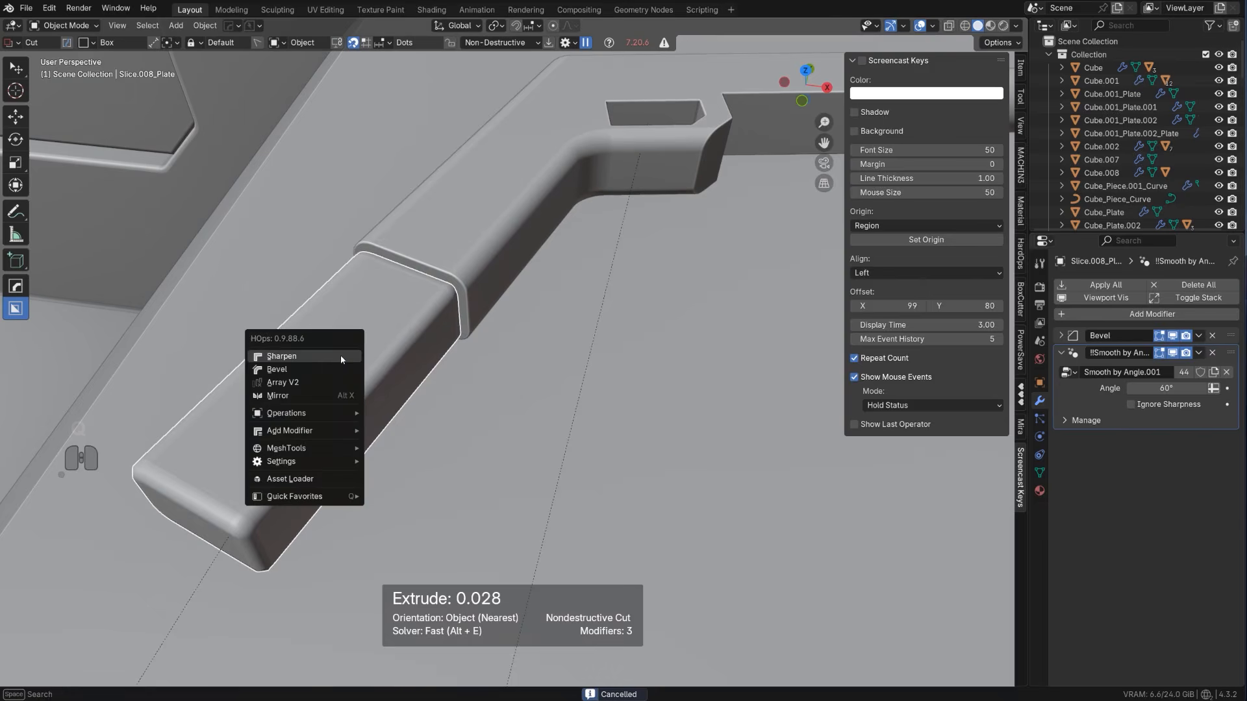
click(347, 370)
key(Escape)
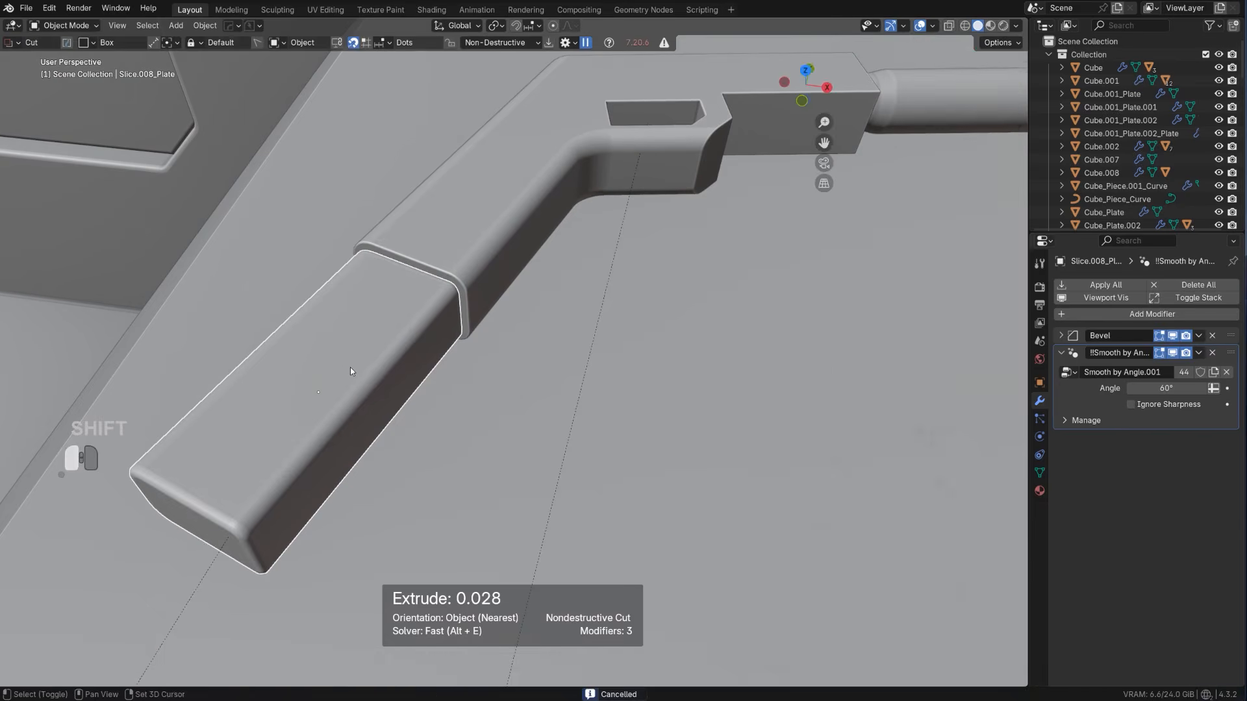
key(q)
click(376, 354)
key(Escape)
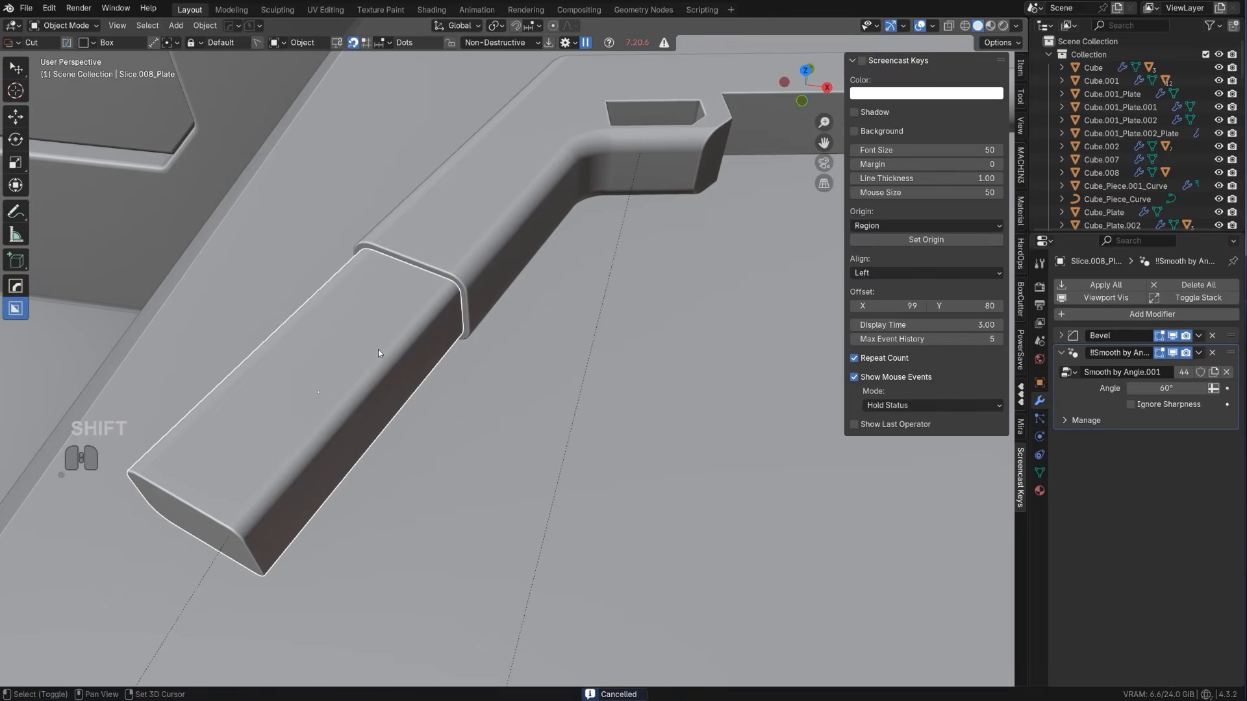
Slice a box with beveled corners out of the magazine's side edge near the grip, extruded about 0.039 deep
drag(399, 283, 419, 460)
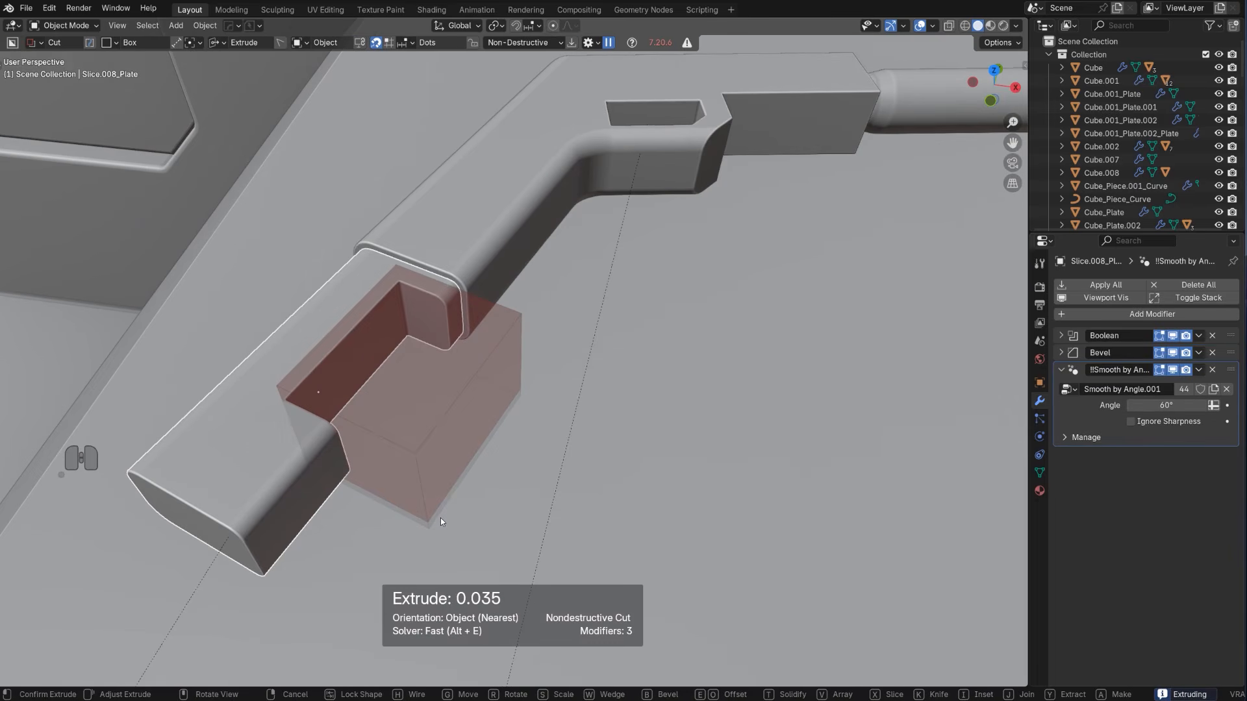
key(x)
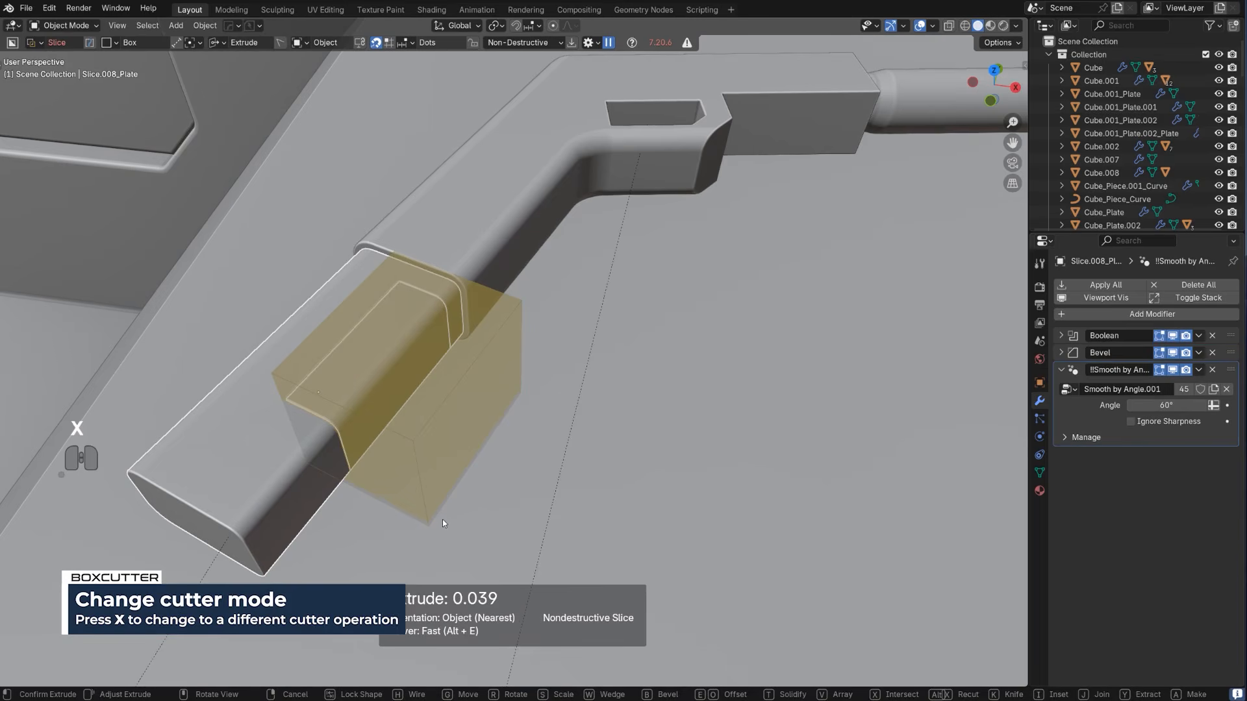
key(b)
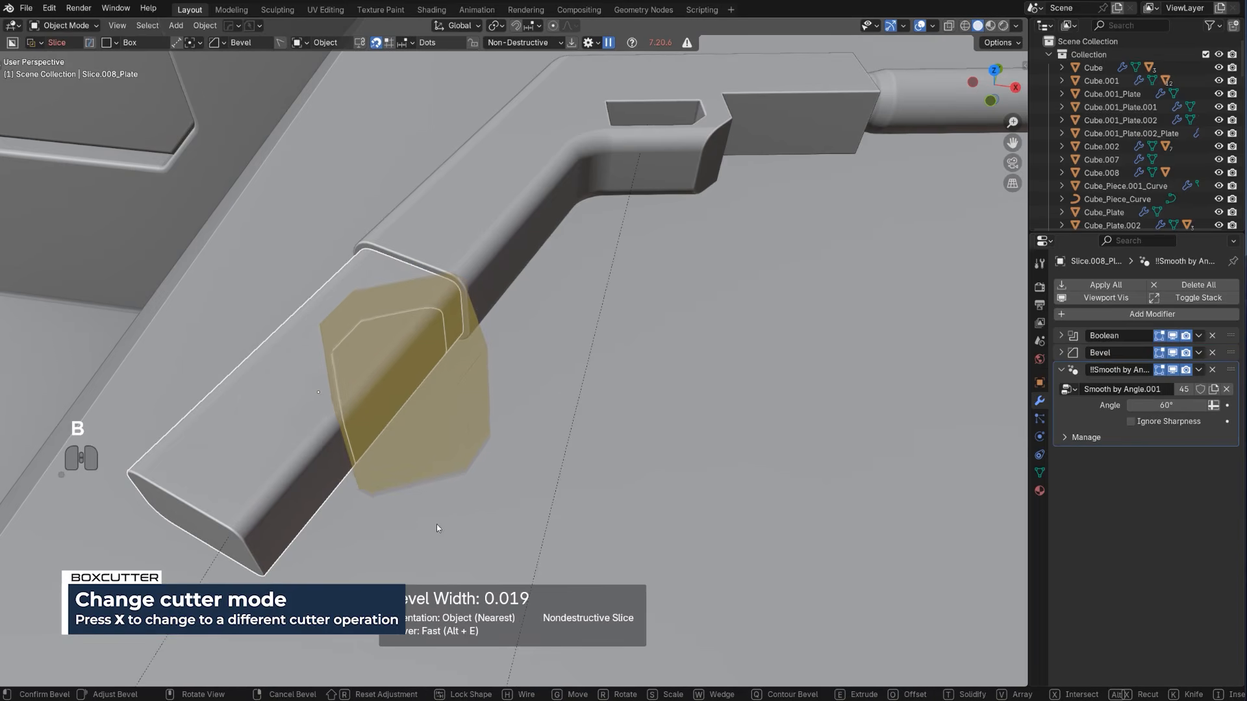
click(305, 494)
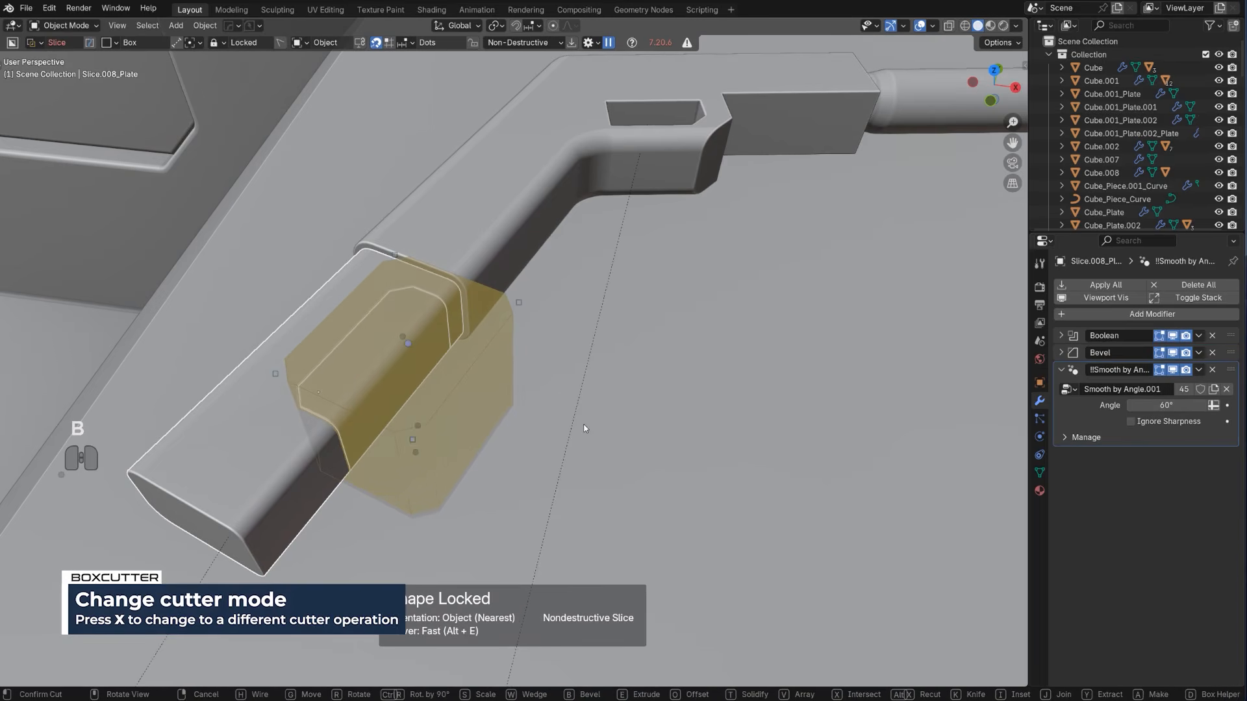
click(584, 425)
Sharpen the sliced insert and the magazine body with HardOps so their boolean modifiers are applied
ctrl+click(392, 345)
key(q)
click(392, 345)
click(395, 338)
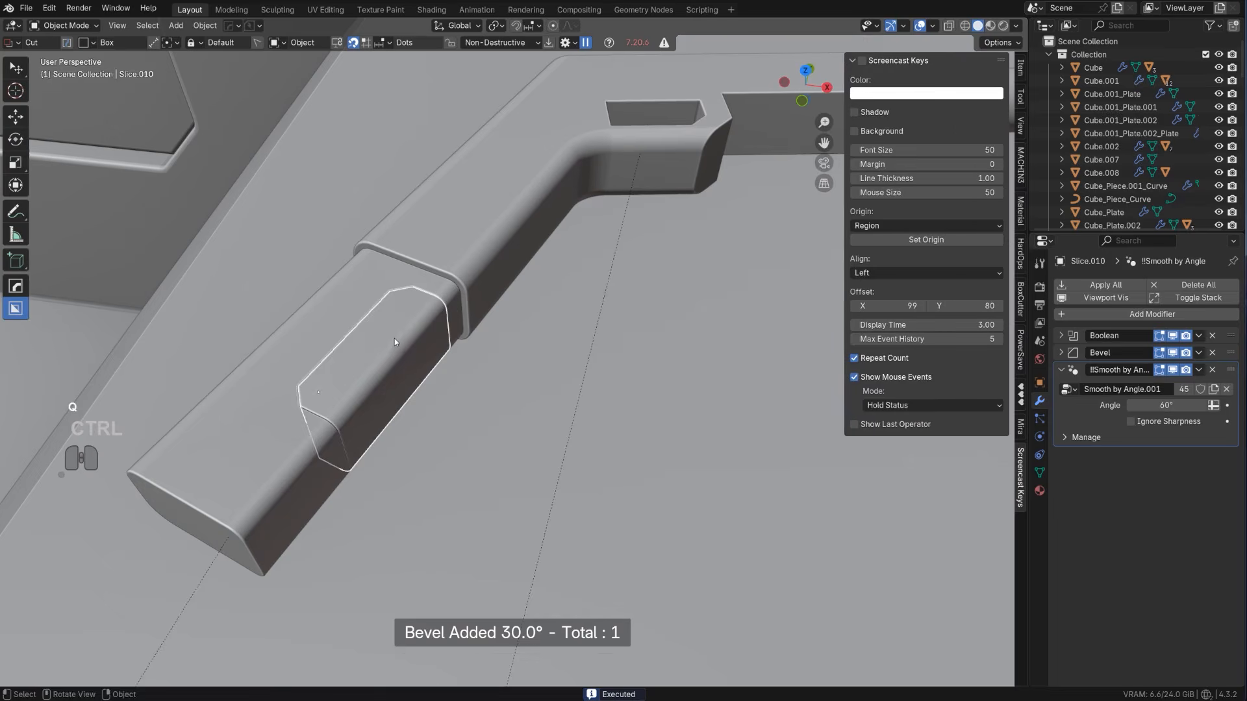
key(q)
click(350, 330)
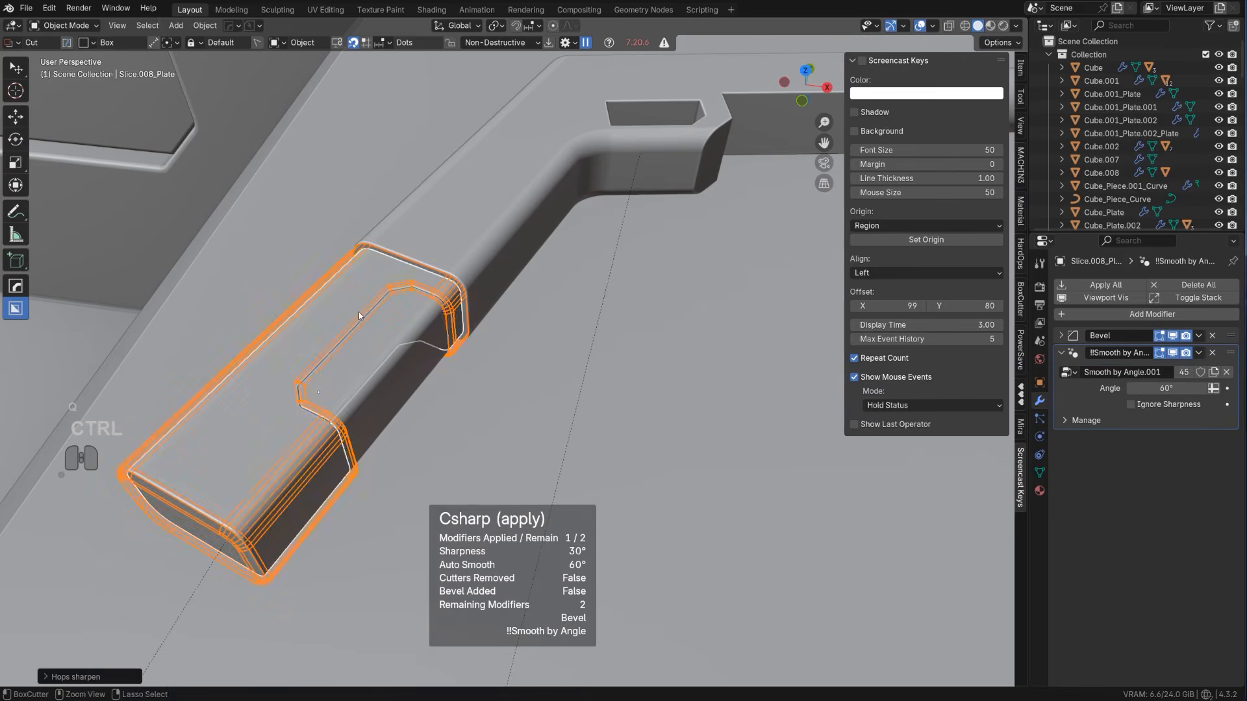
Scale the sliced insert down slightly along the global Z axis so it sits recessed in the magazine
key(s)
key(x)
key(z)
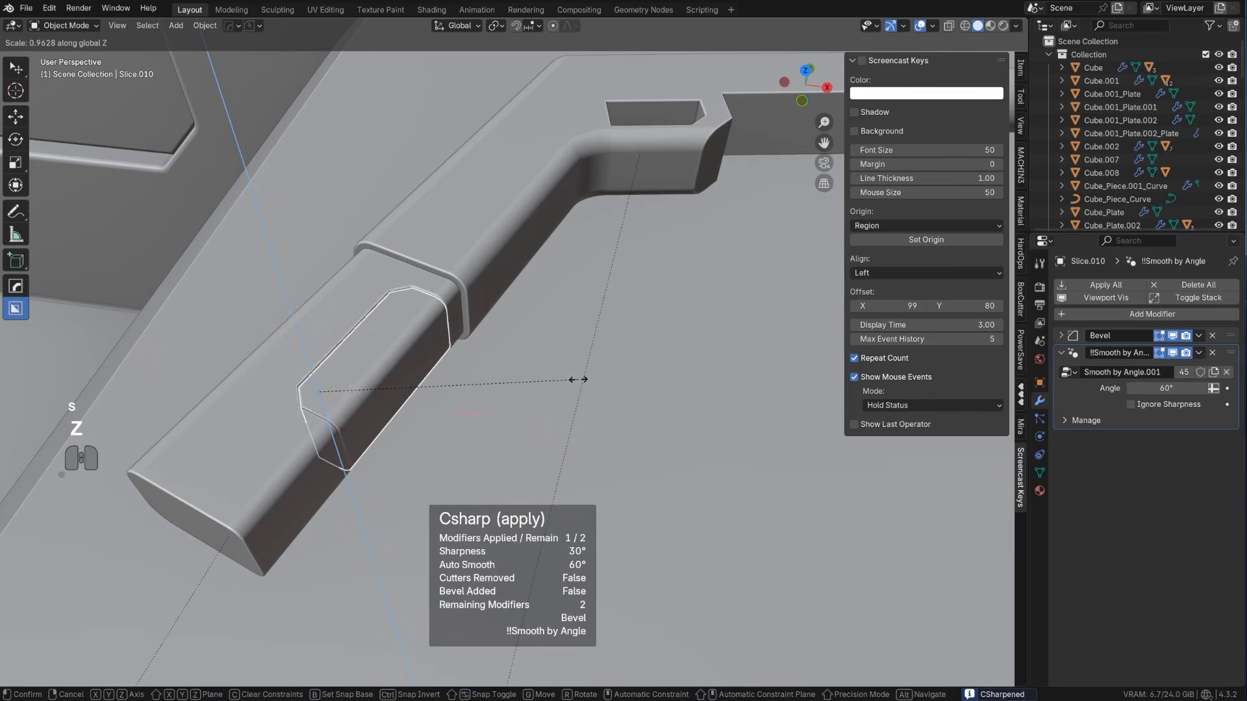
click(554, 390)
key(g)
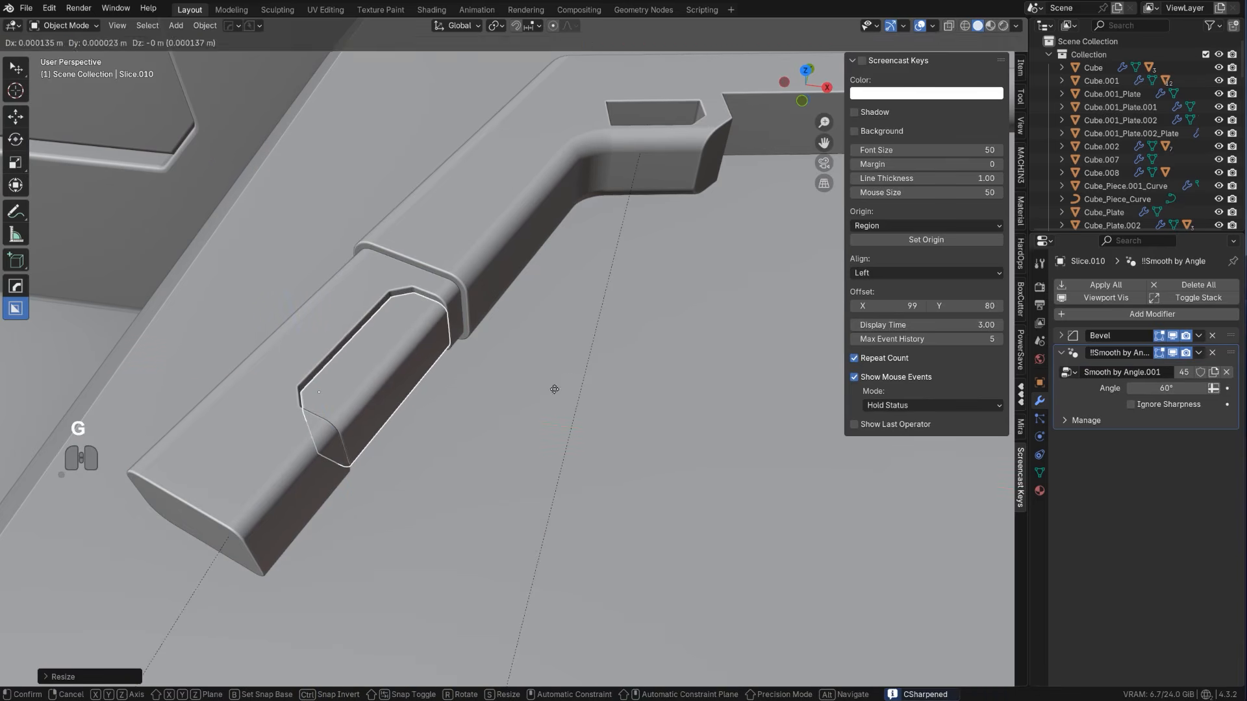
right_click(454, 334)
Parent the sliced insert to the magazine body using Object (Keep Transform)
scroll(455, 361, down, 4)
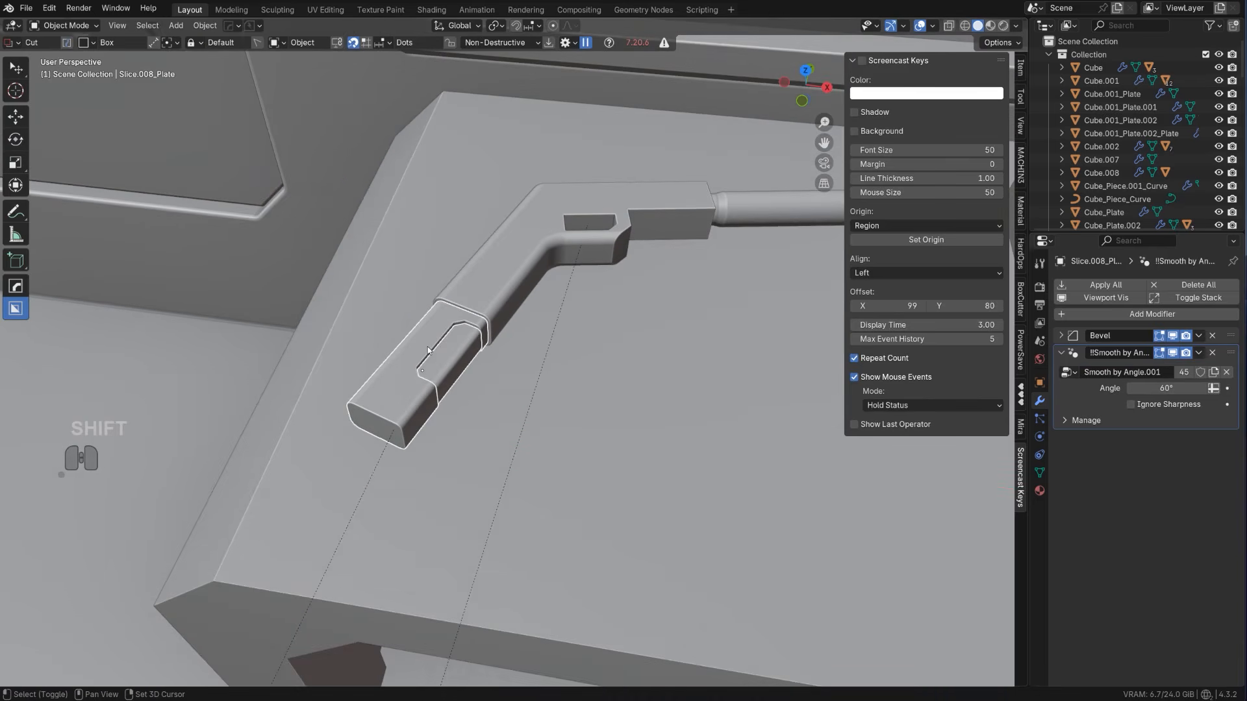
key(ctrl+p)
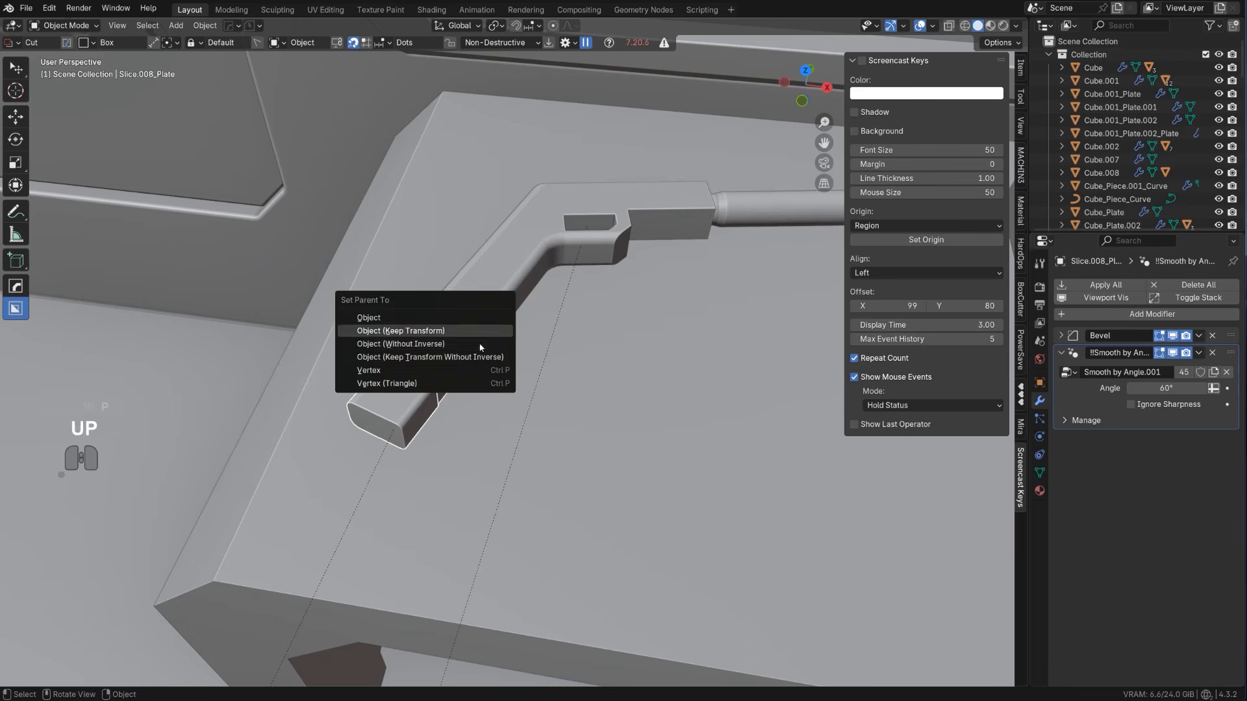
key(Return)
click(421, 331)
Move the magazine horizontally out of the grip onto the desktop in front of the pistol and rotate it about Z
scroll(426, 330, down, 4)
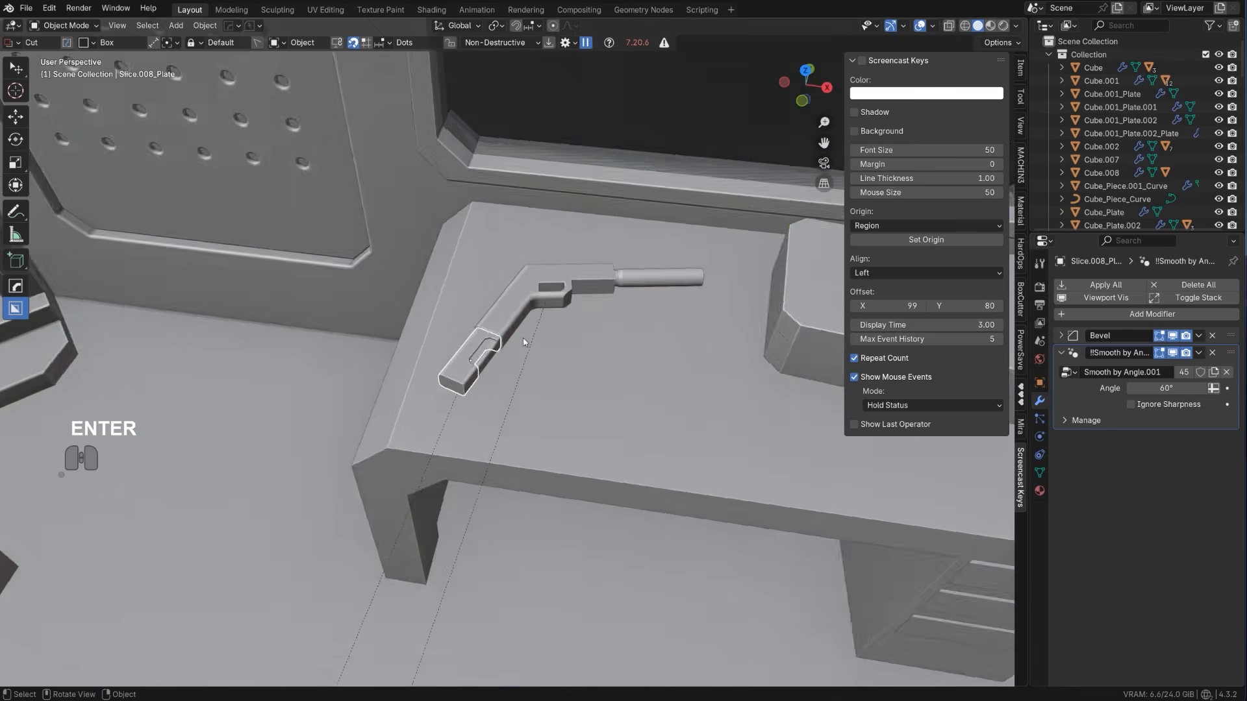
scroll(522, 369, up, 1)
middle_drag(524, 343, 437, 376)
key(g)
key(shift+z)
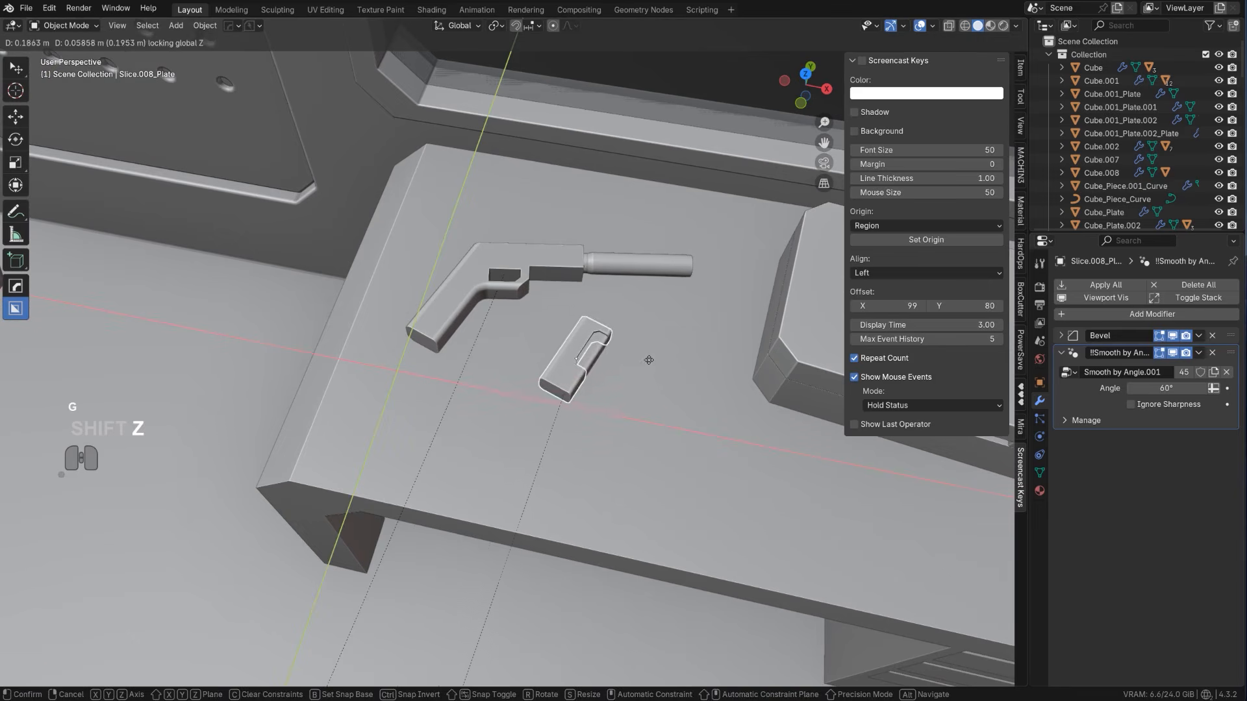
click(649, 357)
key(r)
key(z)
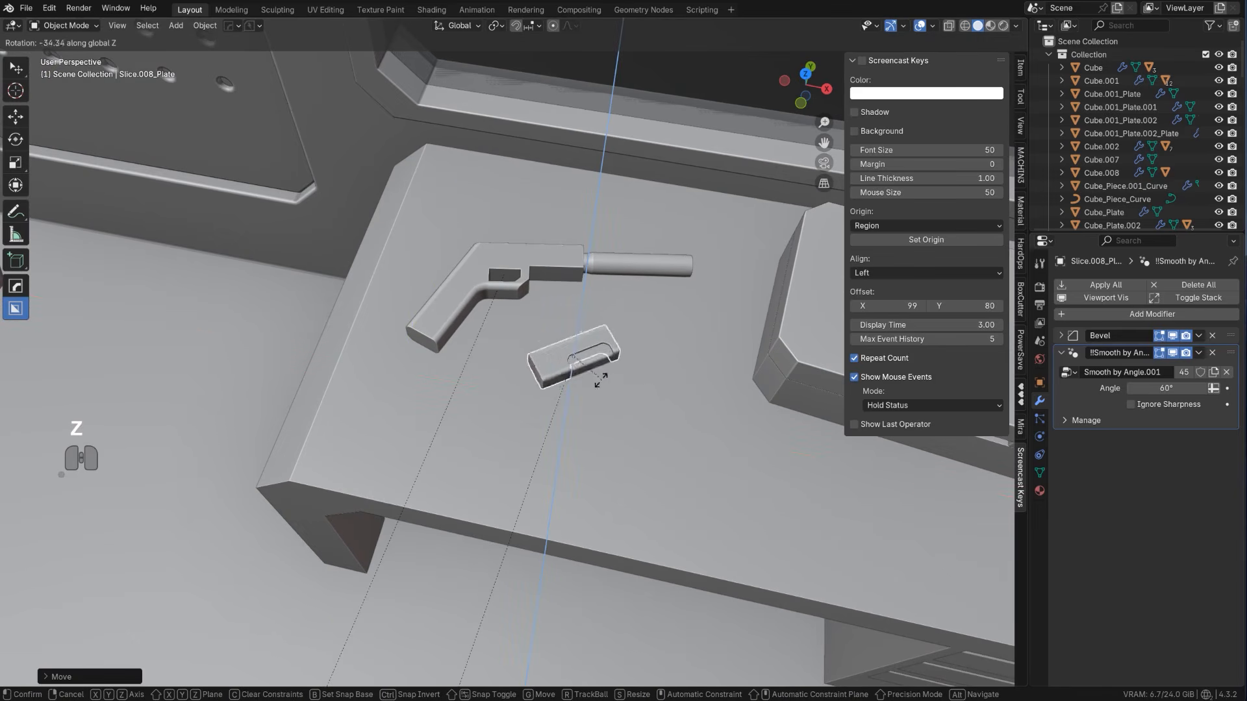
click(571, 377)
Lower the magazine onto the desktop and shift it toward the desk's front edge in the right side view
scroll(571, 376, down, 5)
mouse_move(587, 394)
middle_down()
mouse_move(537, 290)
mouse_move(608, 400)
middle_up()
click(757, 531)
scroll(489, 419, up, 8)
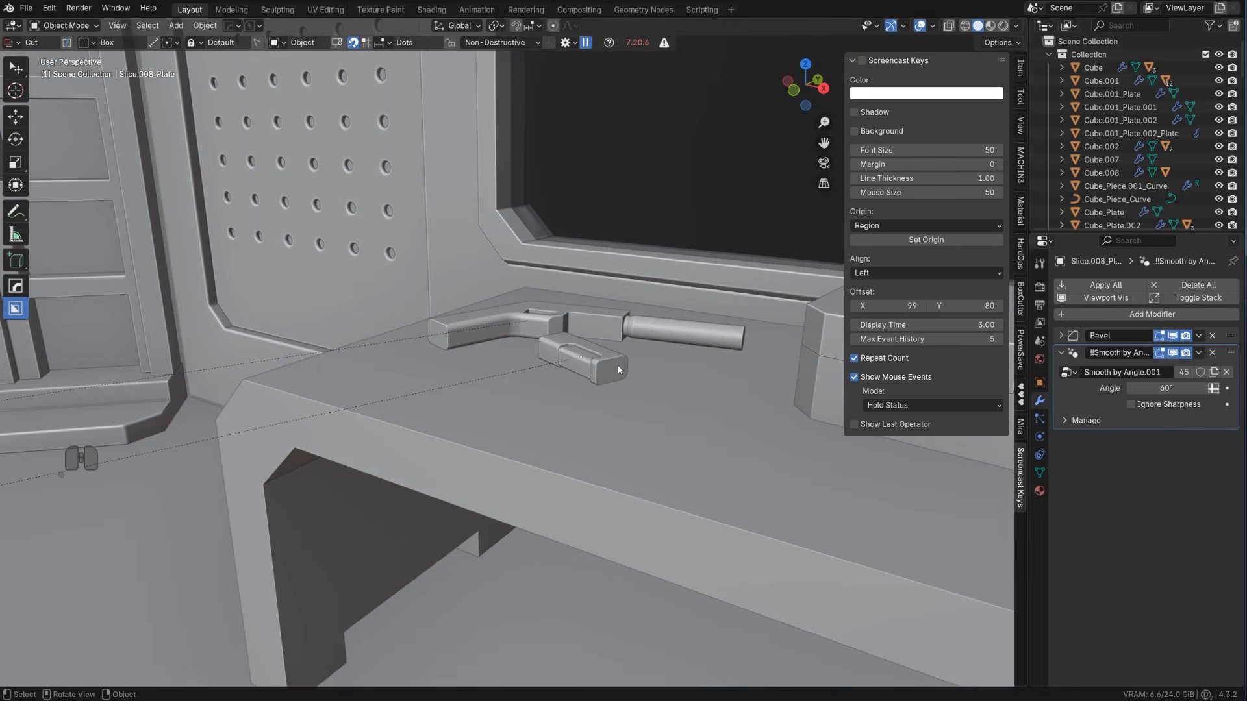
key(KP_3)
key(g)
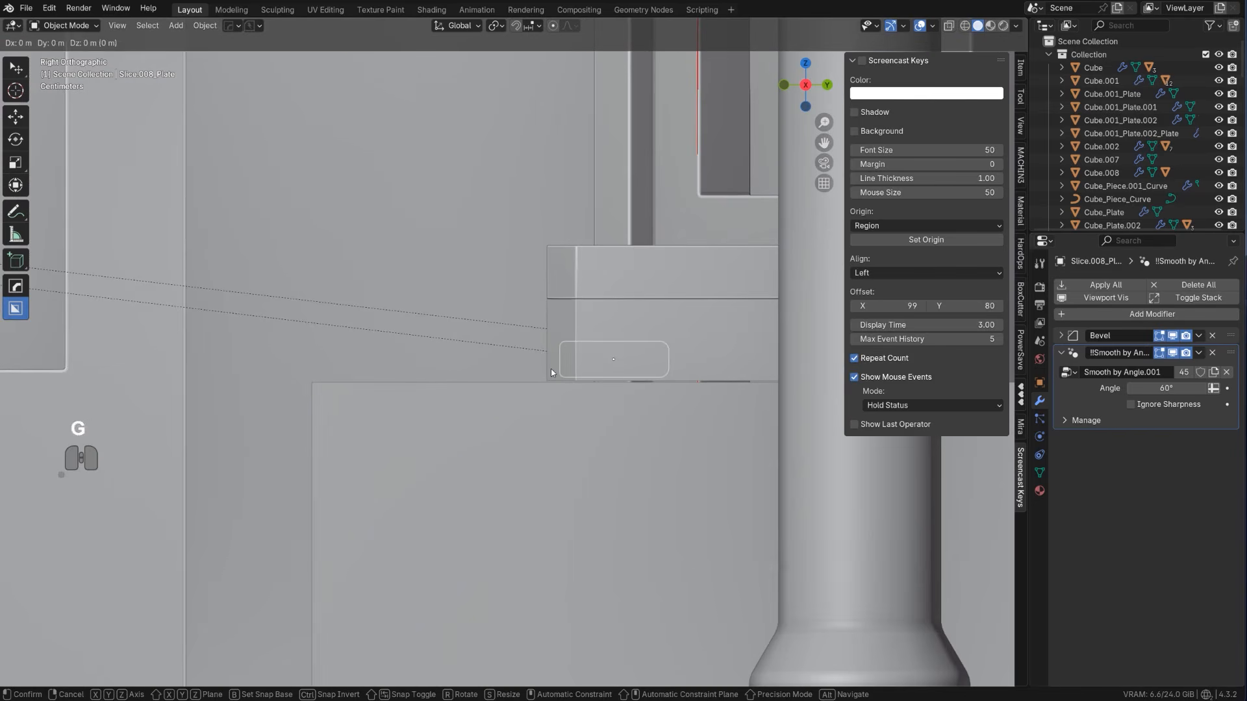
click(380, 425)
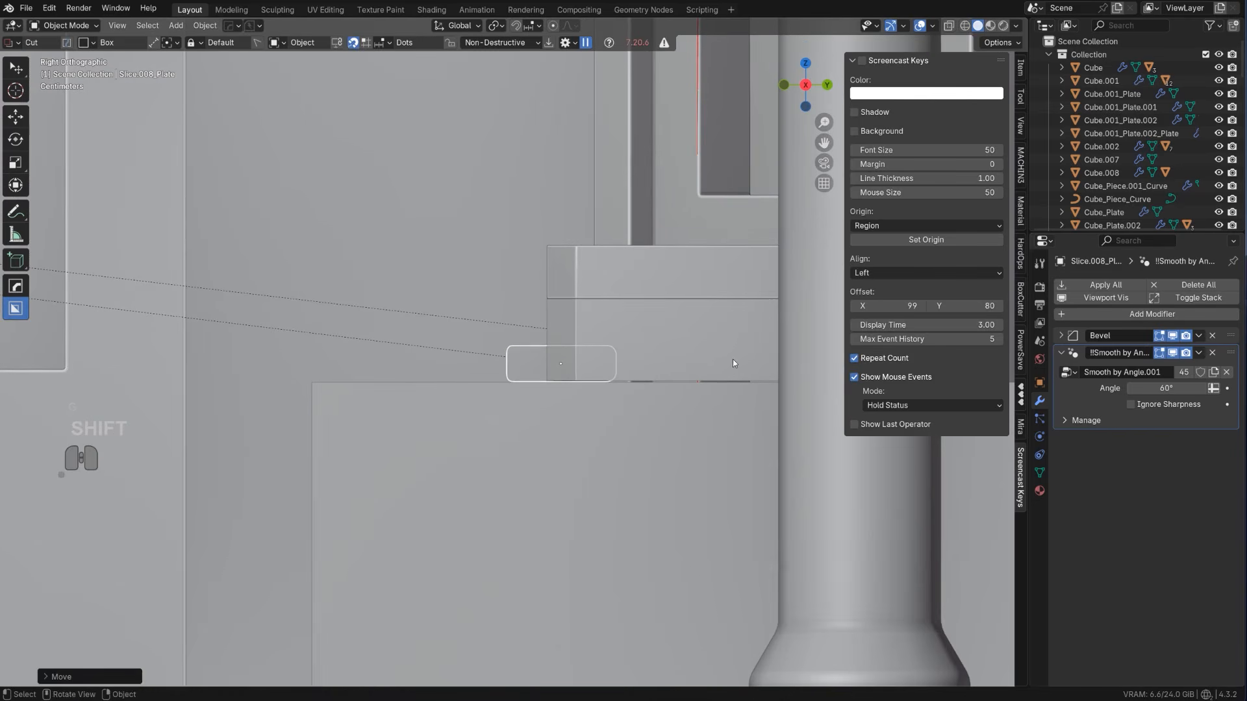
Select both halves of the case and nudge them down to rest on the desktop
click(733, 360)
shift+click(683, 283)
key(g)
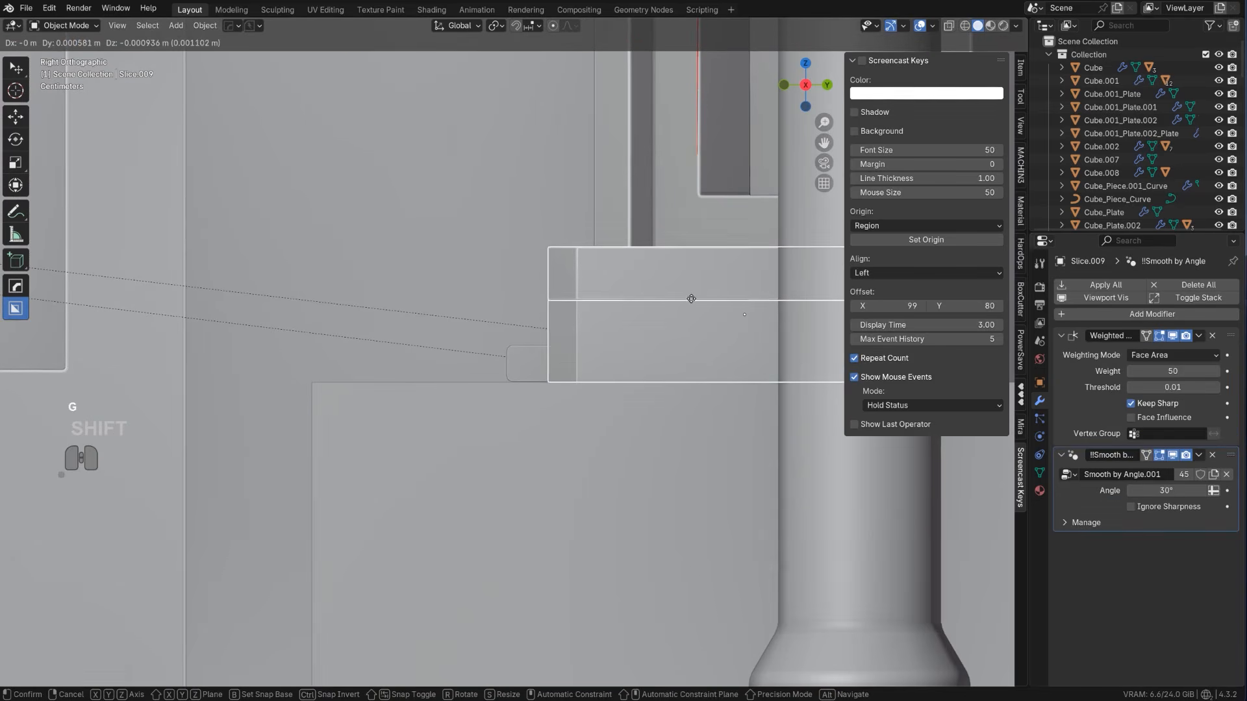
click(691, 294)
Sharpen the desk with HardOps and add a Weighted Normal modifier with Keep Sharp to it
scroll(690, 294, down, 8)
middle_drag(531, 292, 611, 331)
key(KP_5)
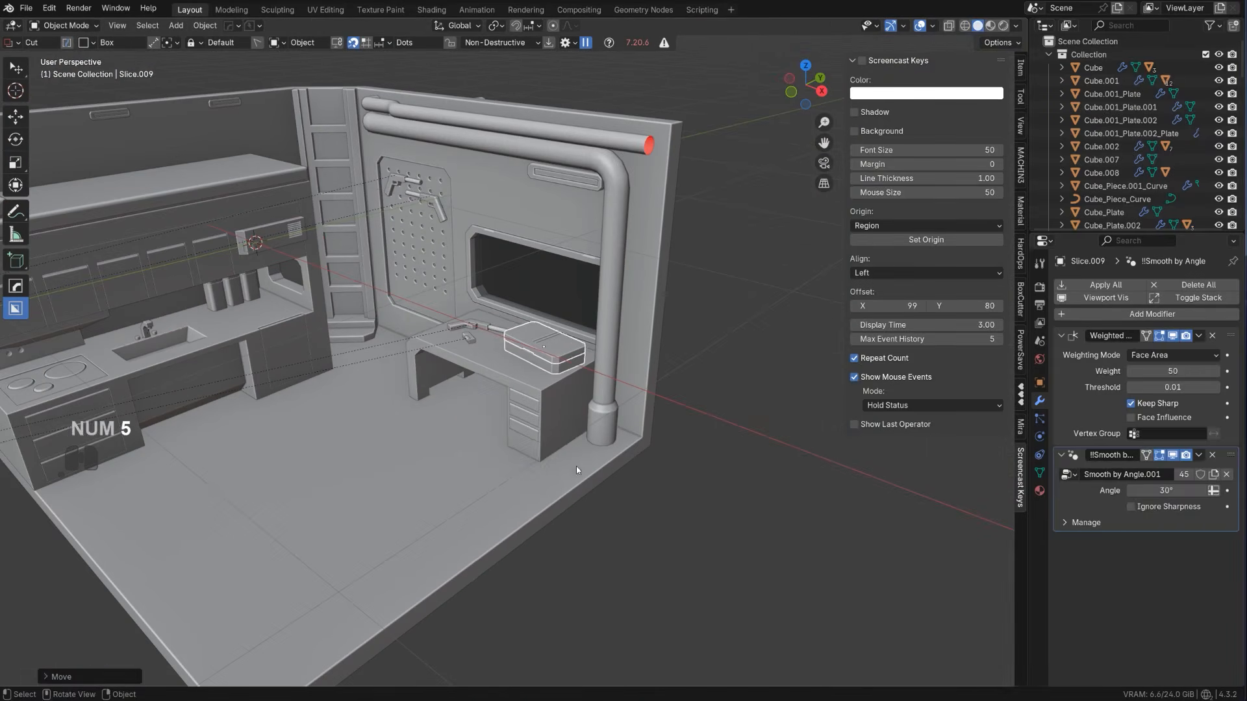
click(553, 435)
key(q)
alt+click(513, 570)
right_click(550, 408)
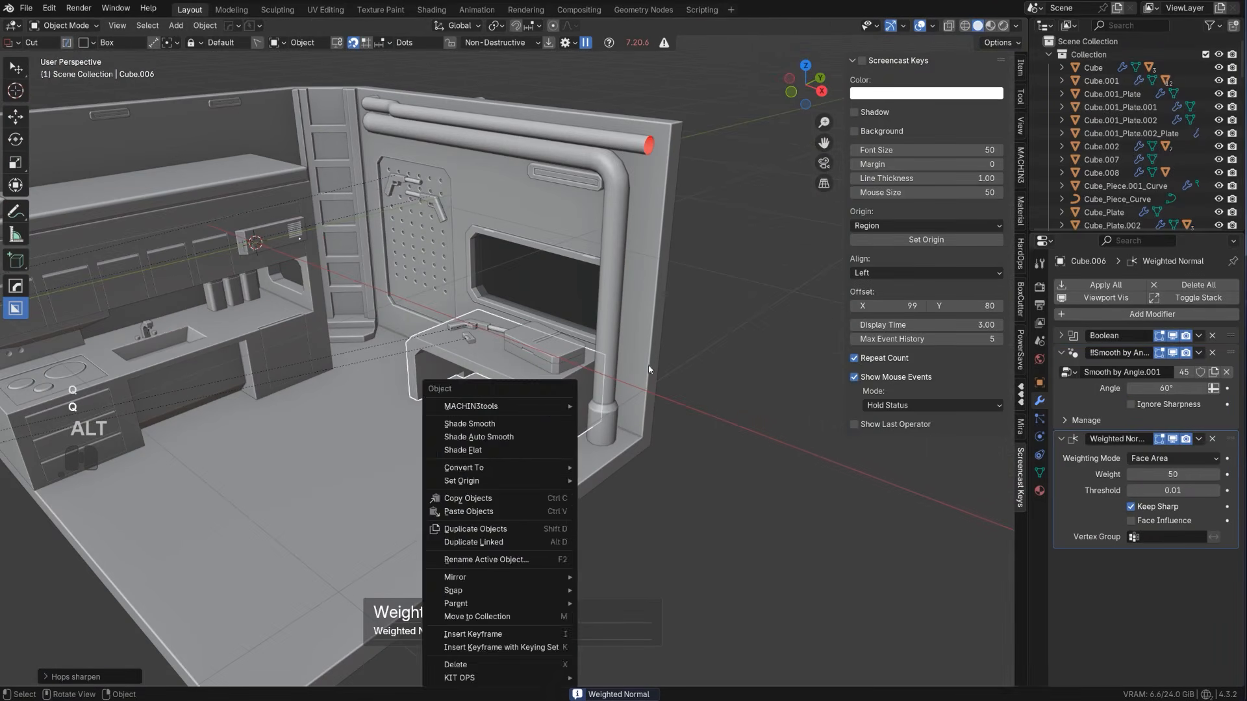
click(566, 391)
key(q)
alt+click(566, 391)
scroll(567, 395, down, 4)
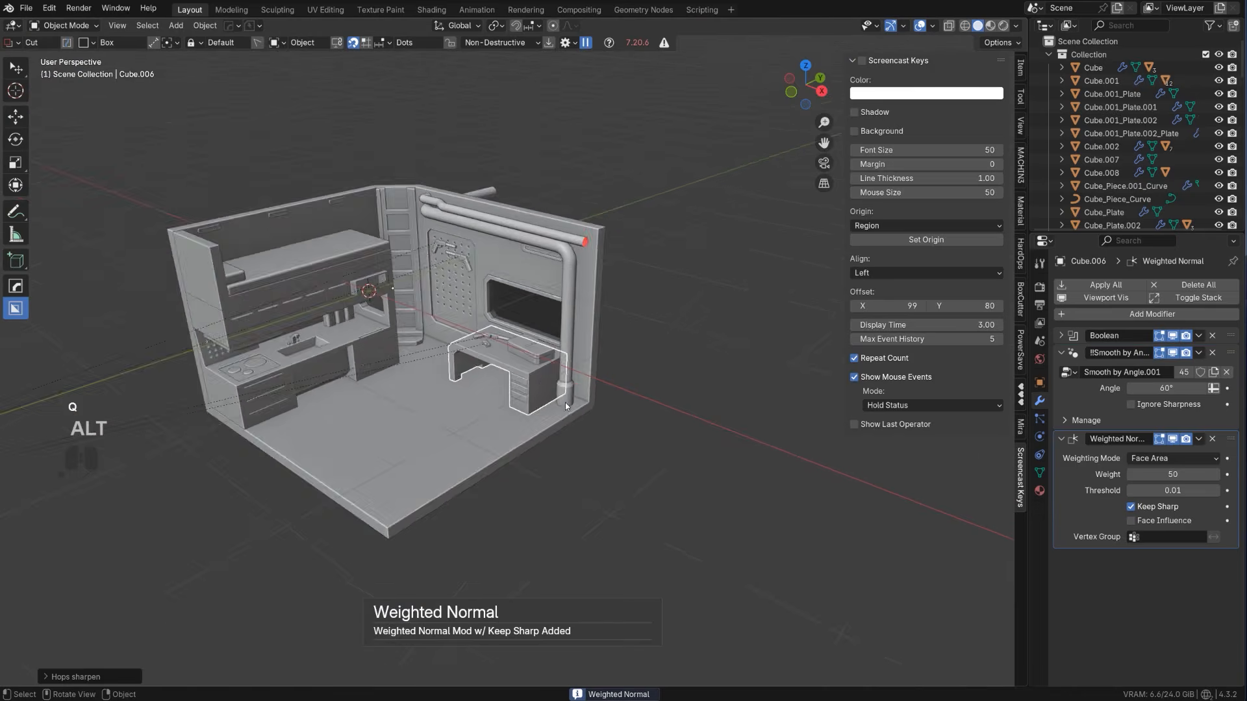
middle_drag(565, 402, 592, 422)
scroll(593, 423, up, 4)
shift+middle_drag(351, 260, 342, 229)
scroll(341, 230, down, 5)
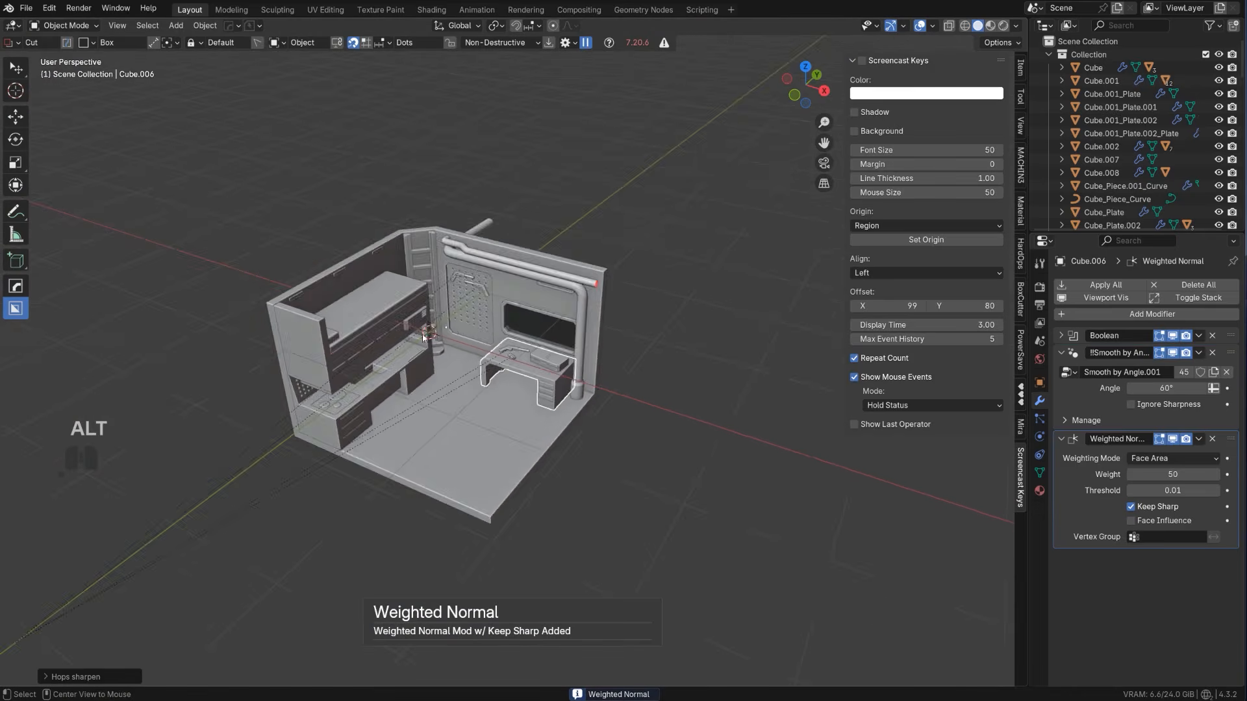
Inspect the finished desk, its props and the whole room from several angles
alt+middle_drag(442, 325, 330, 338)
key(KP_5)
scroll(590, 343, up, 2)
key(KP_5)
scroll(649, 360, up, 5)
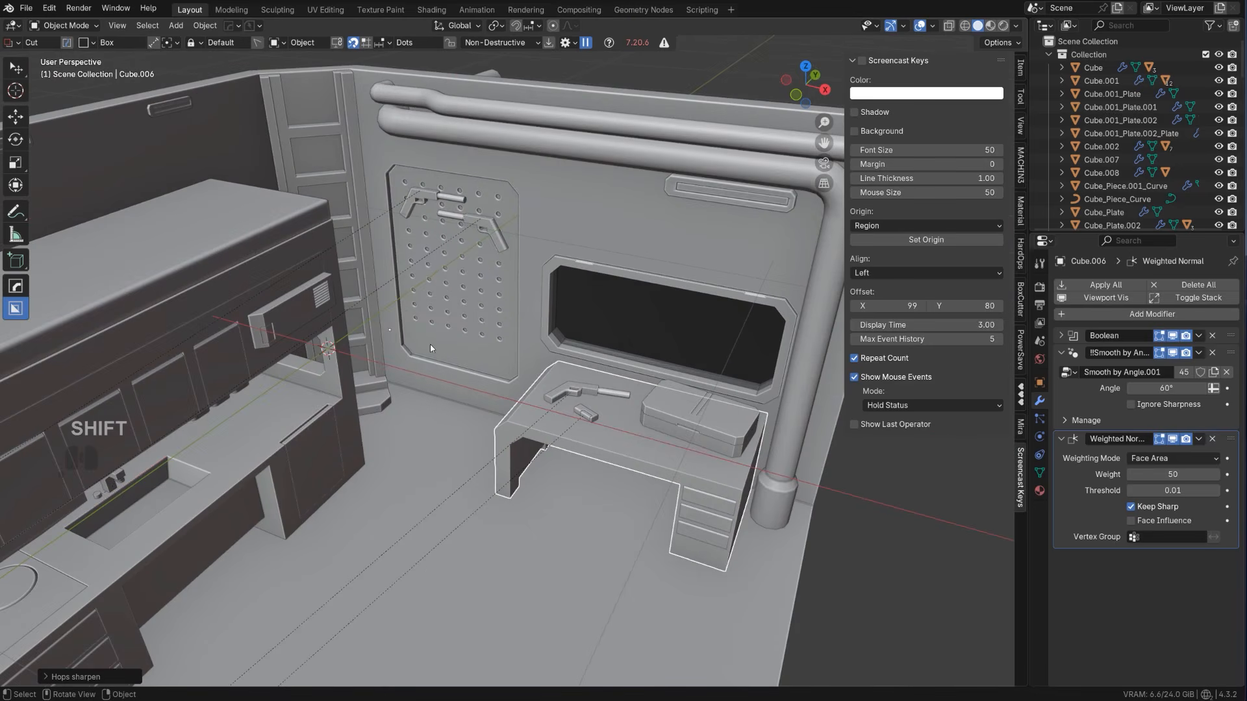
scroll(436, 344, down, 6)
middle_drag(437, 344, 494, 292)
scroll(486, 287, up, 4)
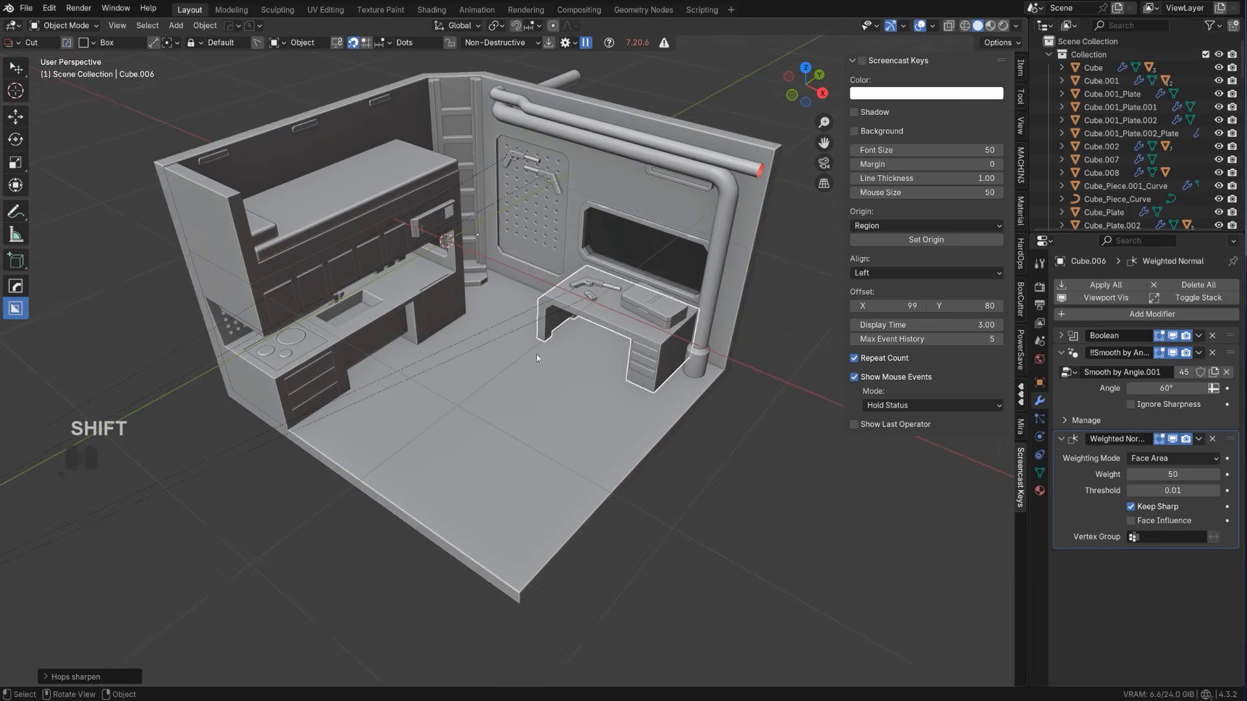
Add a cube mesh to the scene and scale it down uniformly as the starting block for a chair
click(531, 413)
scroll(497, 391, up, 2)
key(shift+a)
mouse_move(497, 393)
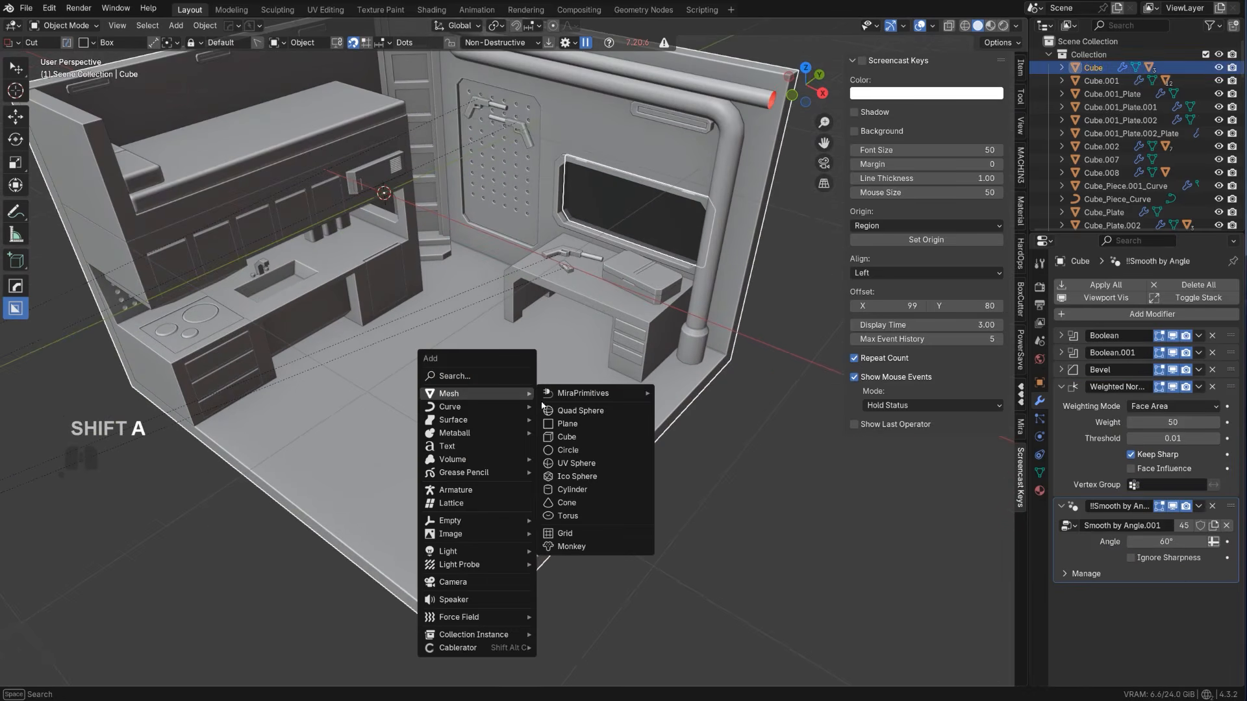
click(566, 437)
scroll(618, 421, down, 3)
key(s)
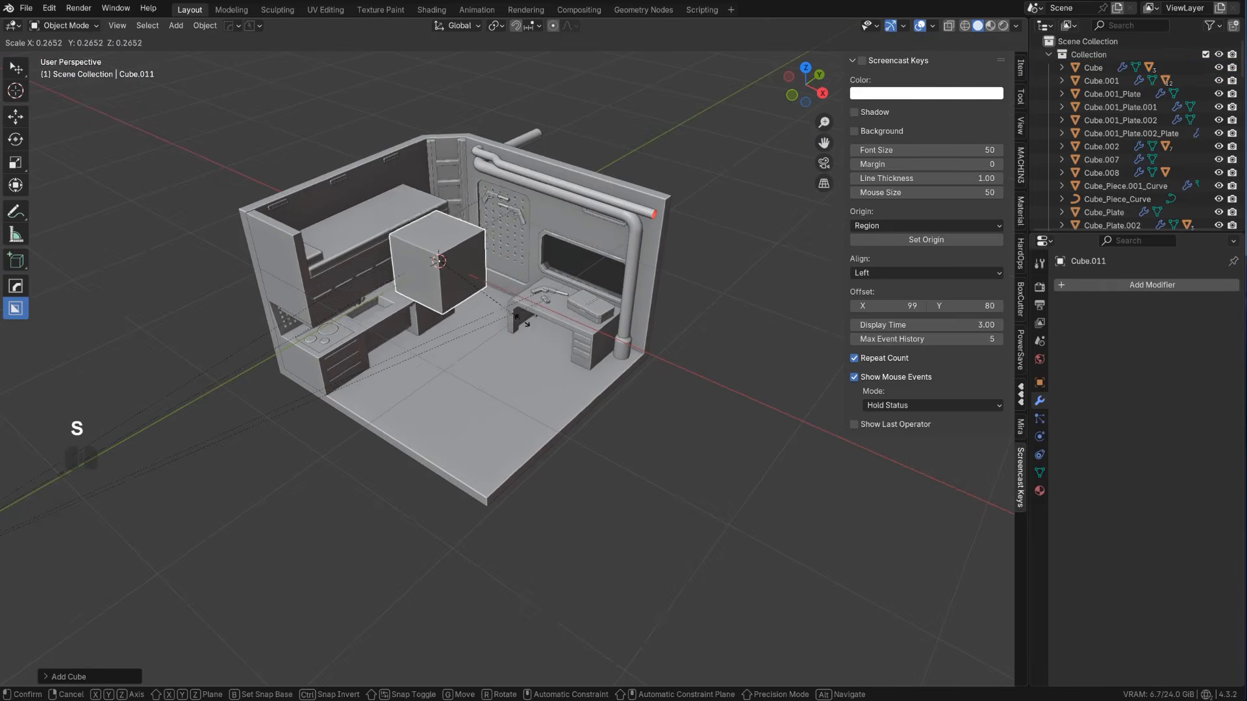
click(487, 327)
Move the cube out to the open floor in front of the desk and shrink it further to chair-base size
key(g)
key(z)
right_click(647, 394)
key(g)
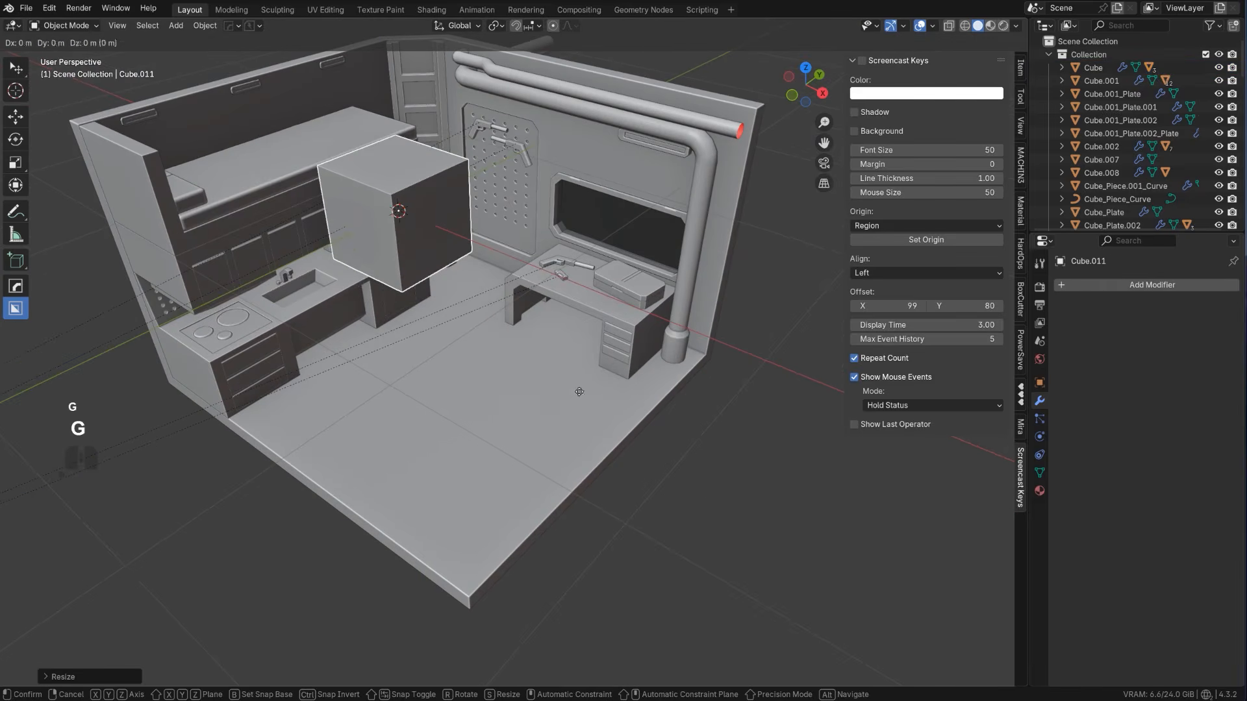
click(659, 513)
key(s)
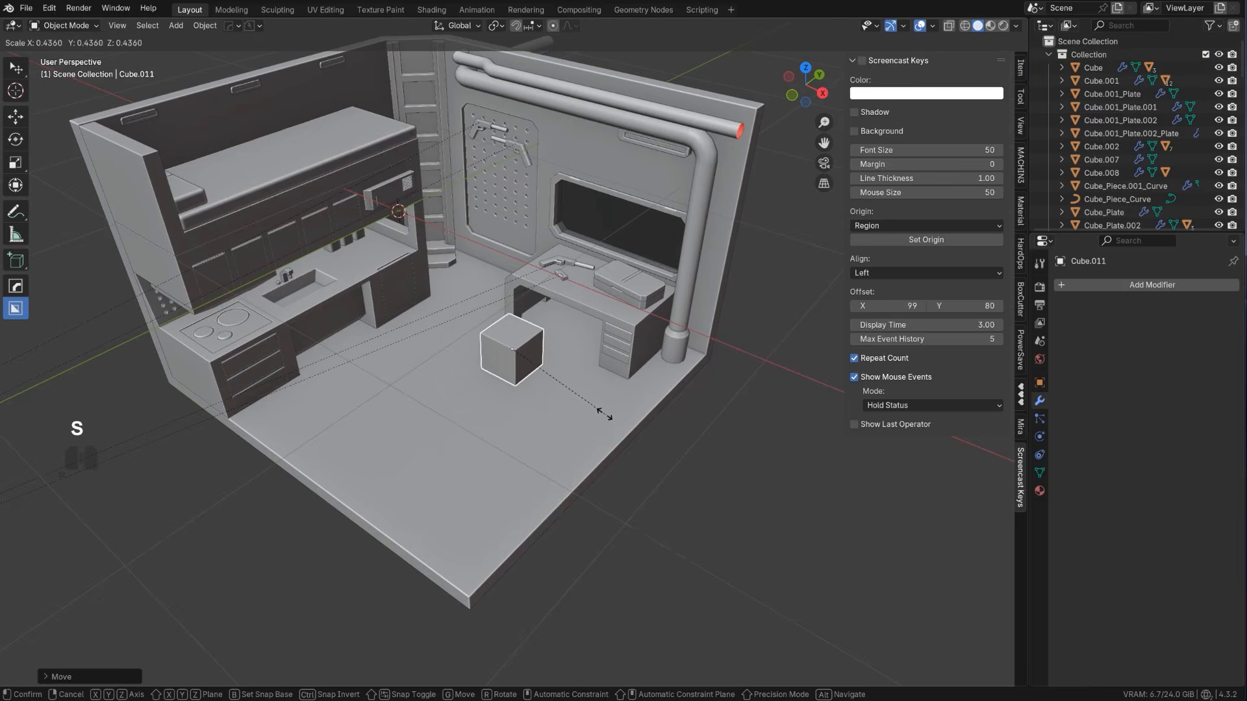
click(583, 400)
scroll(510, 354, up, 2)
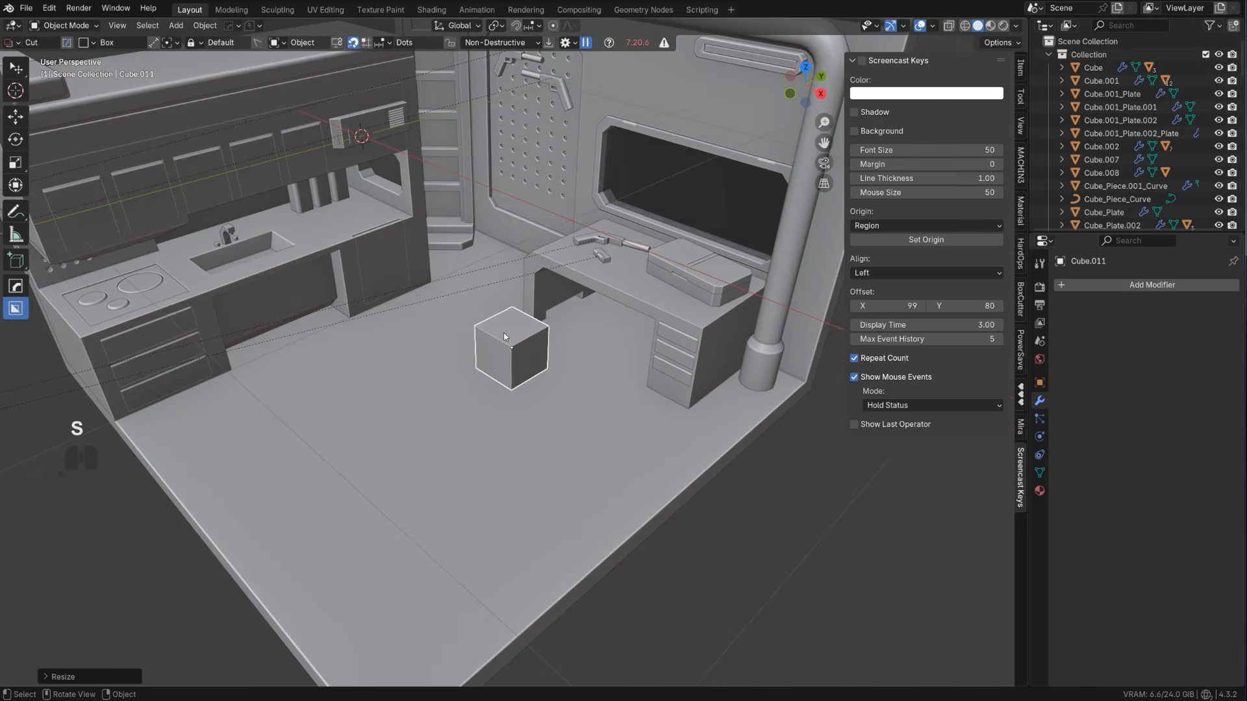
Flatten the cube along Z into a thin square base slab
middle_drag(627, 382, 623, 368)
key(s)
key(z)
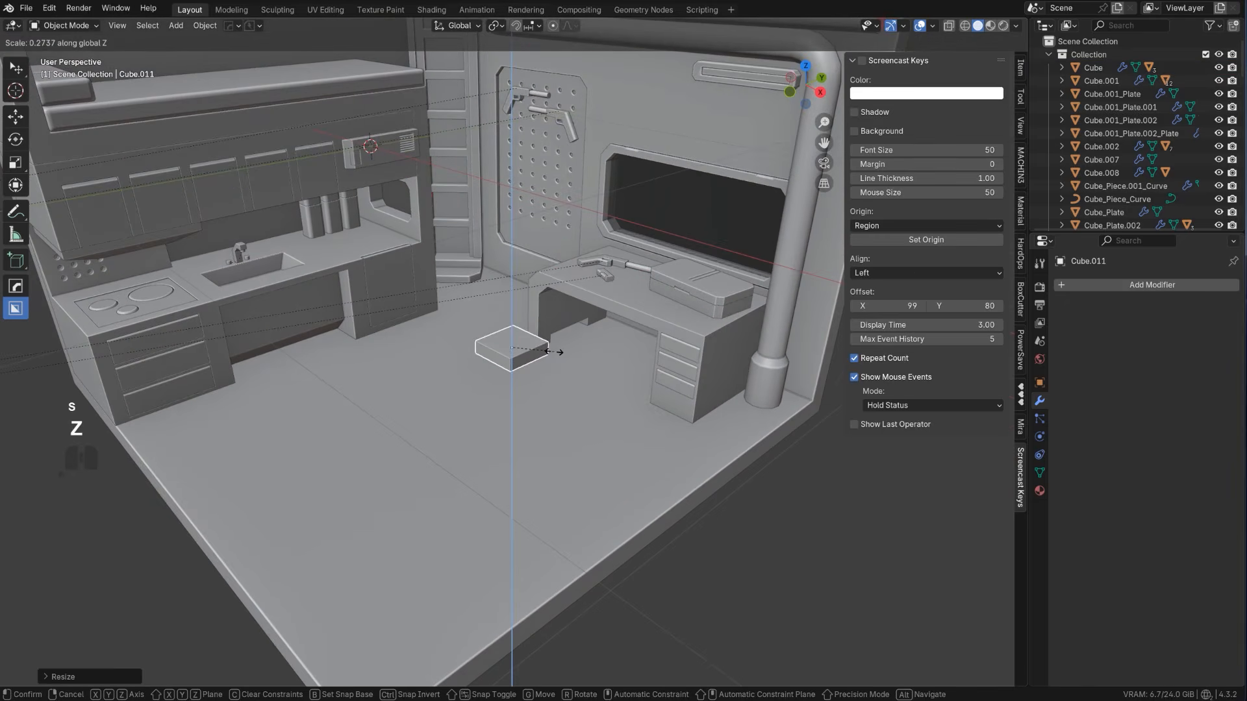
scroll(552, 351, up, 5)
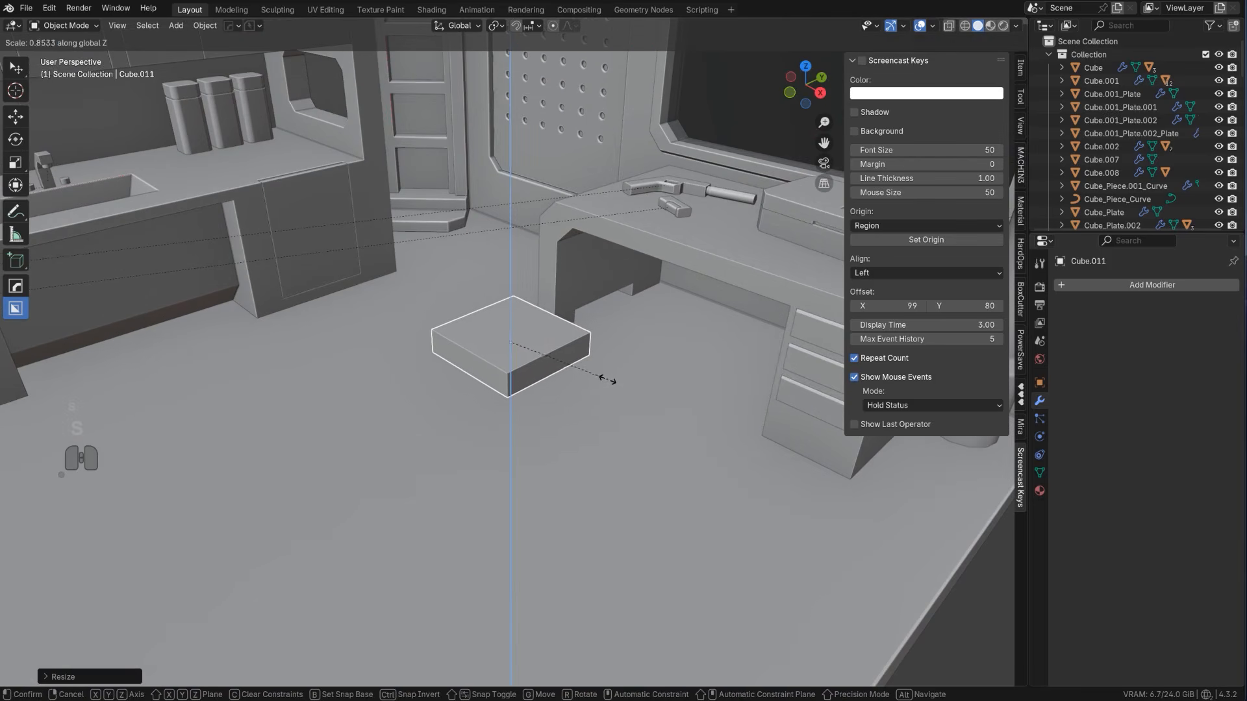
click(575, 369)
Inset the slab's top face and extrude the inner face upward into a tall central column
key(Tab)
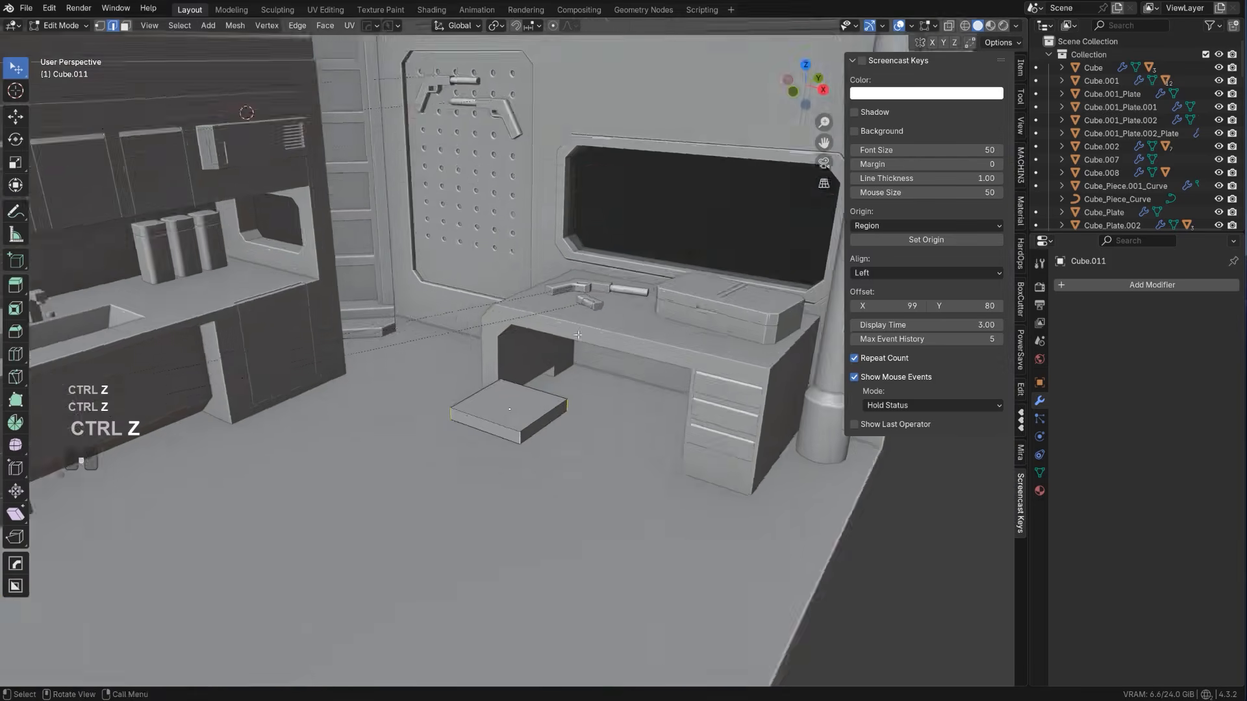
middle_drag(520, 370, 610, 432)
scroll(514, 427, up, 1)
key(Tab)
click(514, 429)
key(i)
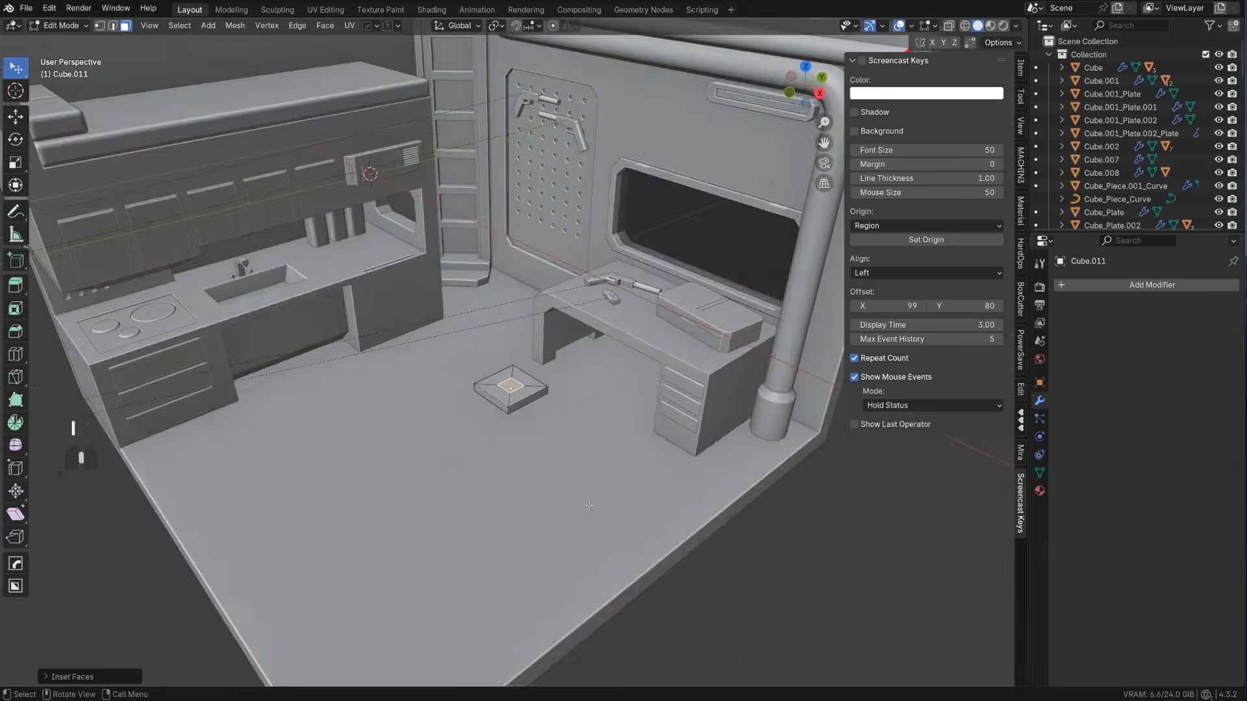
key(e)
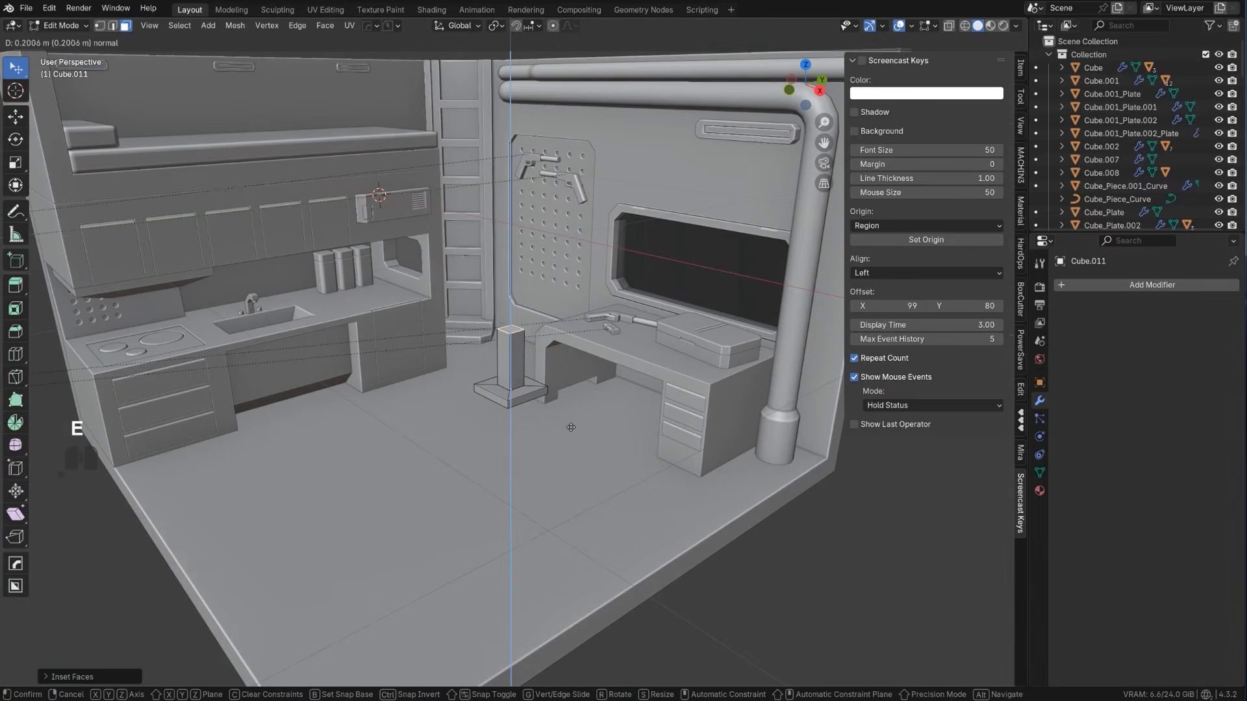
click(572, 418)
Widen the column's top face horizontally, excluding Z, and extrude it upward into a square seat slab
key(s)
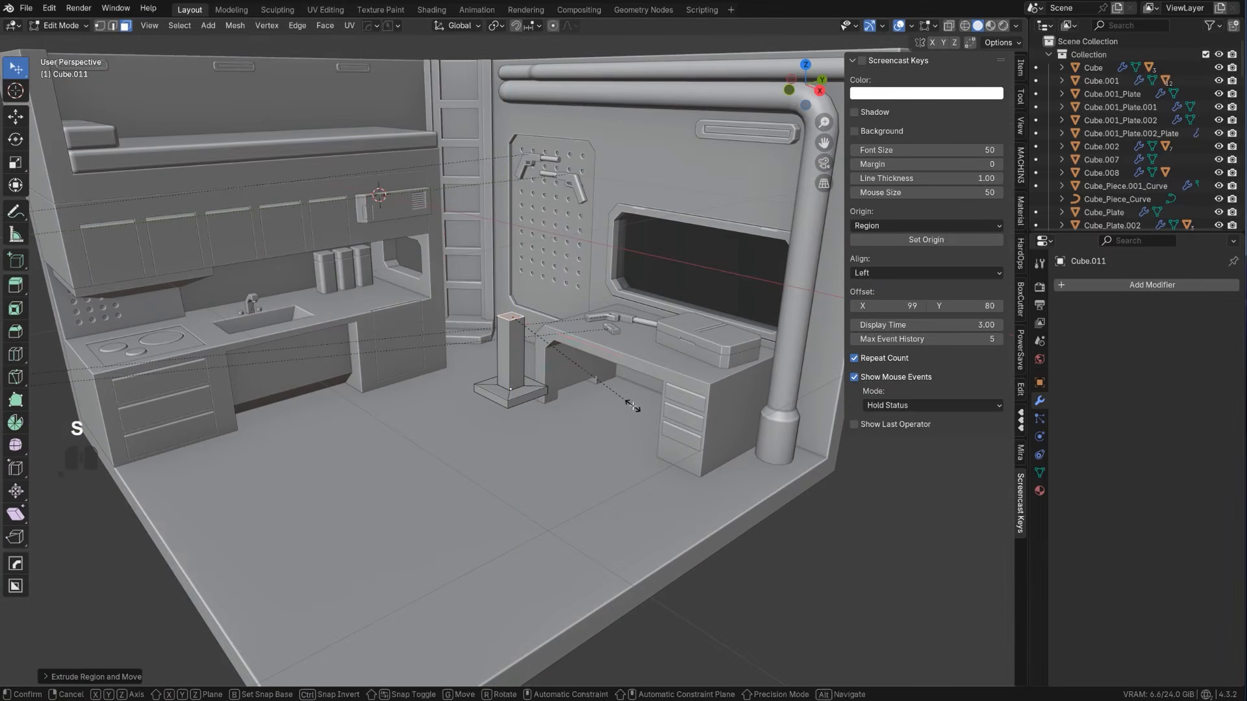
key(shift+z)
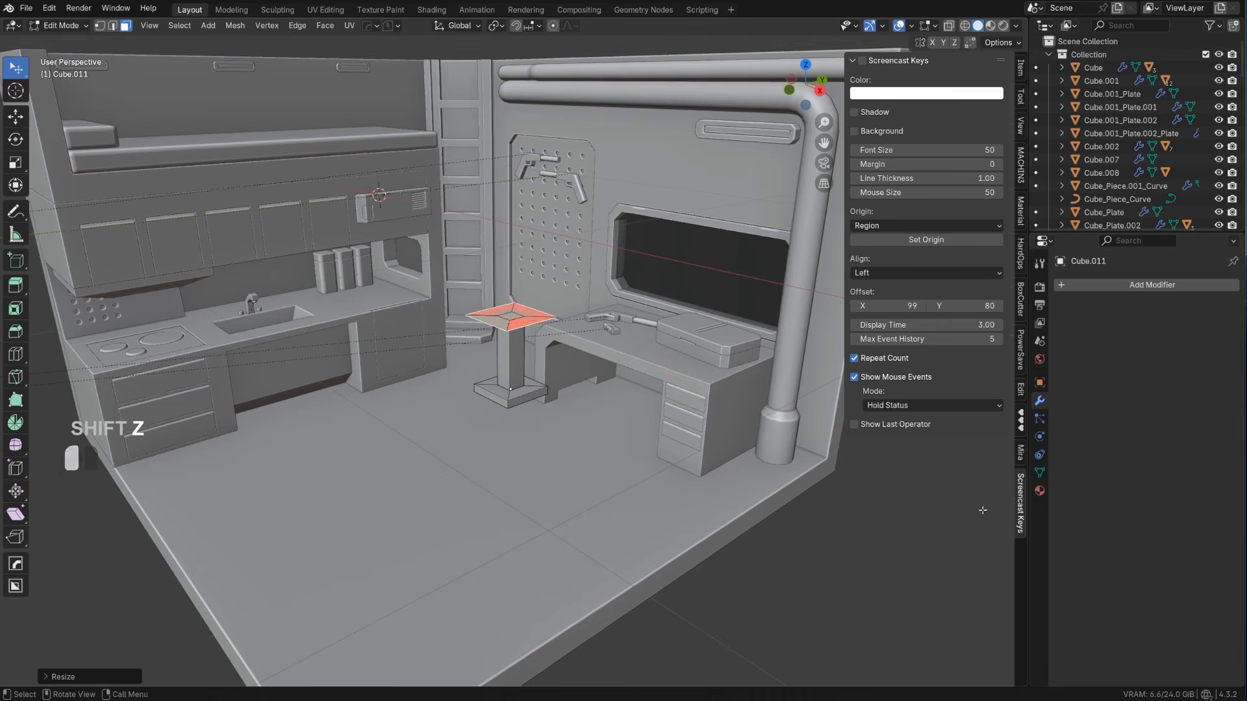
click(961, 498)
key(e)
click(979, 469)
Lengthen the seat by moving its front side face about 0.023 m along Y
scroll(604, 331, up, 2)
middle_drag(598, 328, 565, 286)
click(567, 284)
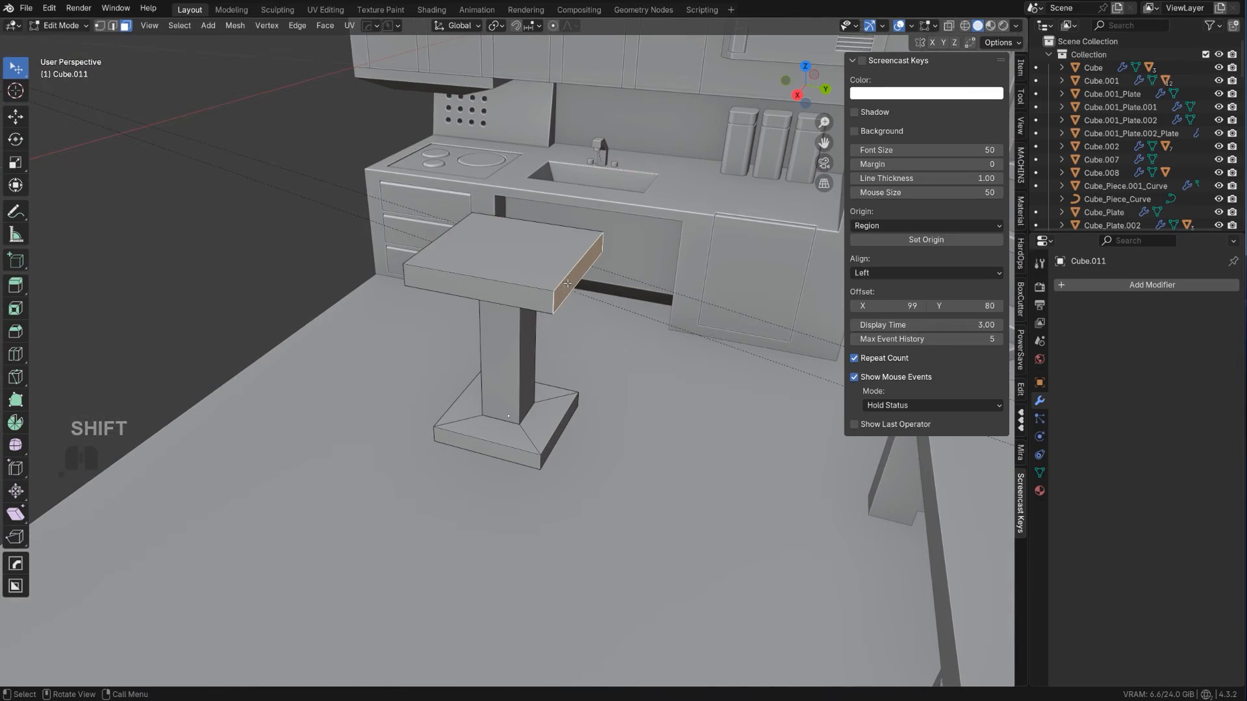
key(g)
key(y)
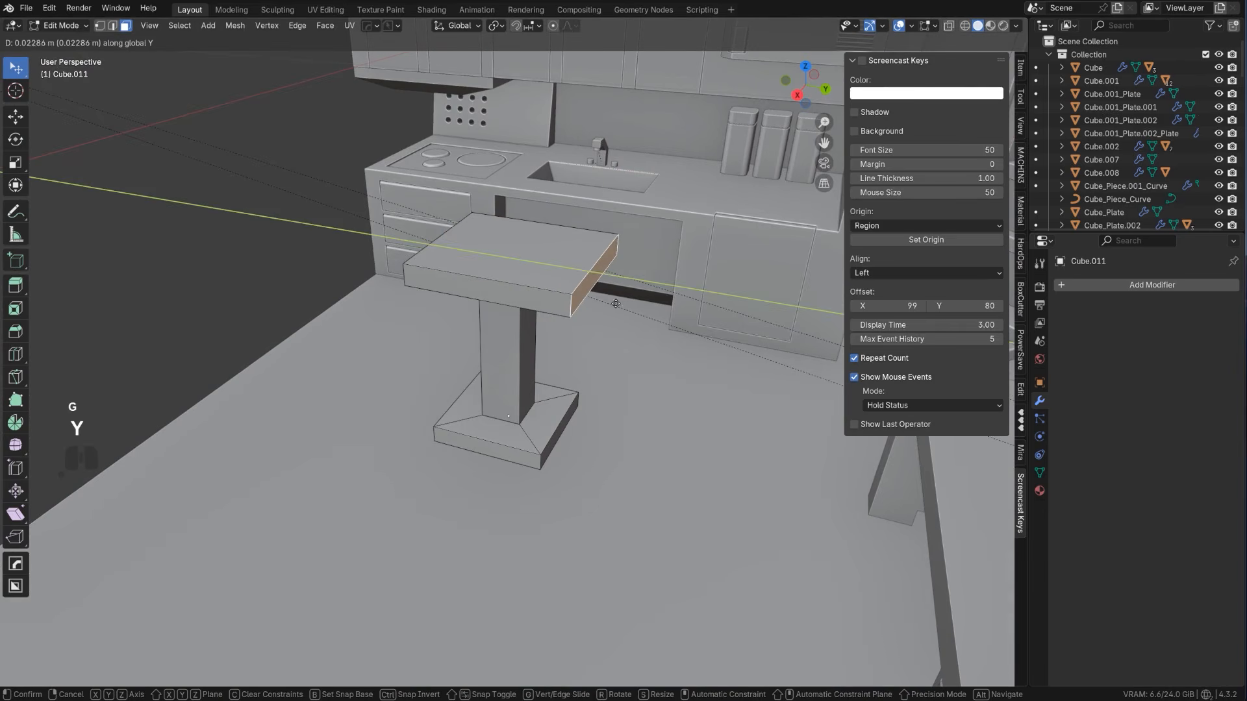
click(616, 303)
Add a loop cut across the chair and slide it toward the rear edge of the seat
middle_drag(616, 303, 512, 357)
key(ctrl+r)
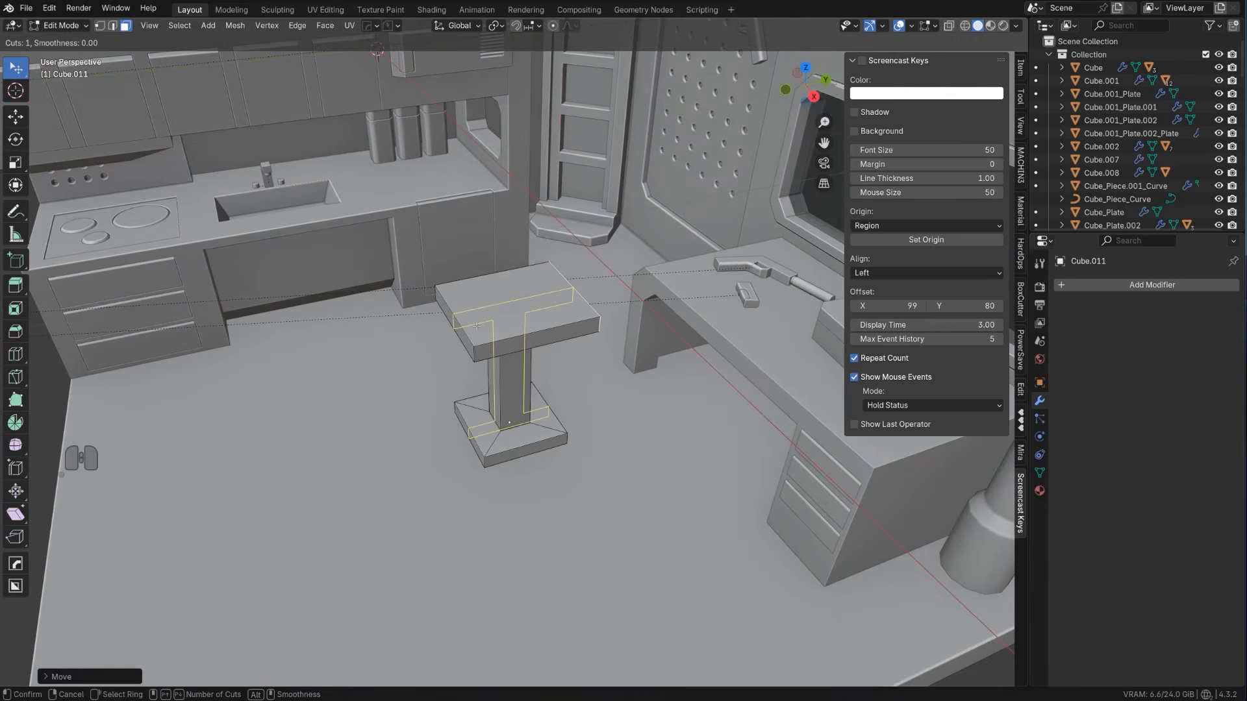
click(468, 294)
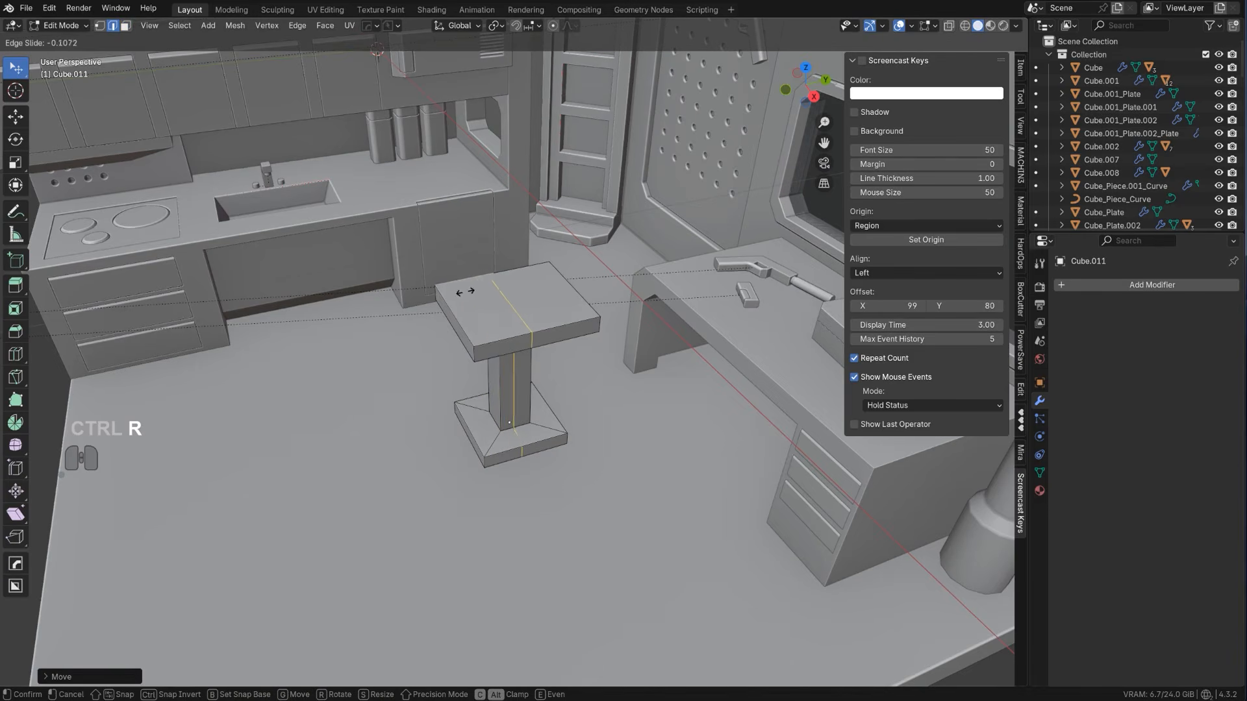
click(427, 288)
Extrude the rear strip of the seat's top face upward and shift it backward to form a reclined lower backrest
key(Tab)
scroll(457, 321, down, 3)
key(Tab)
click(460, 393)
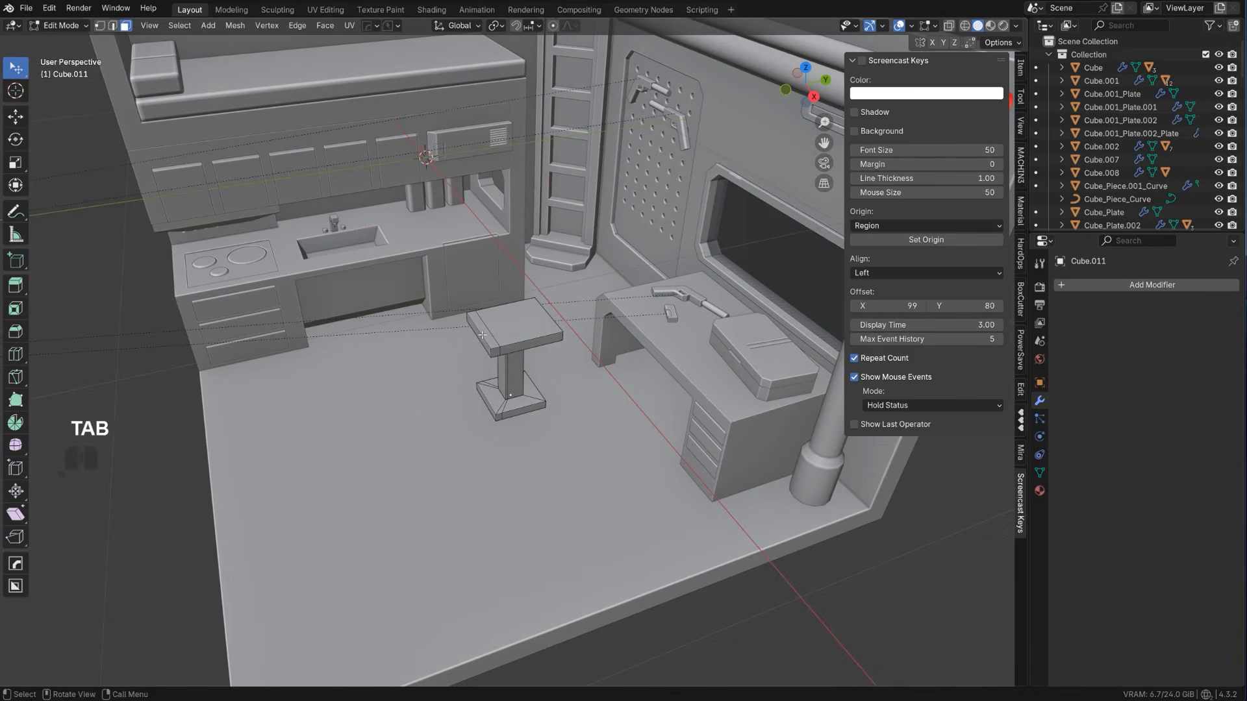
alt+middle_drag(487, 335, 468, 295)
key(KP_5)
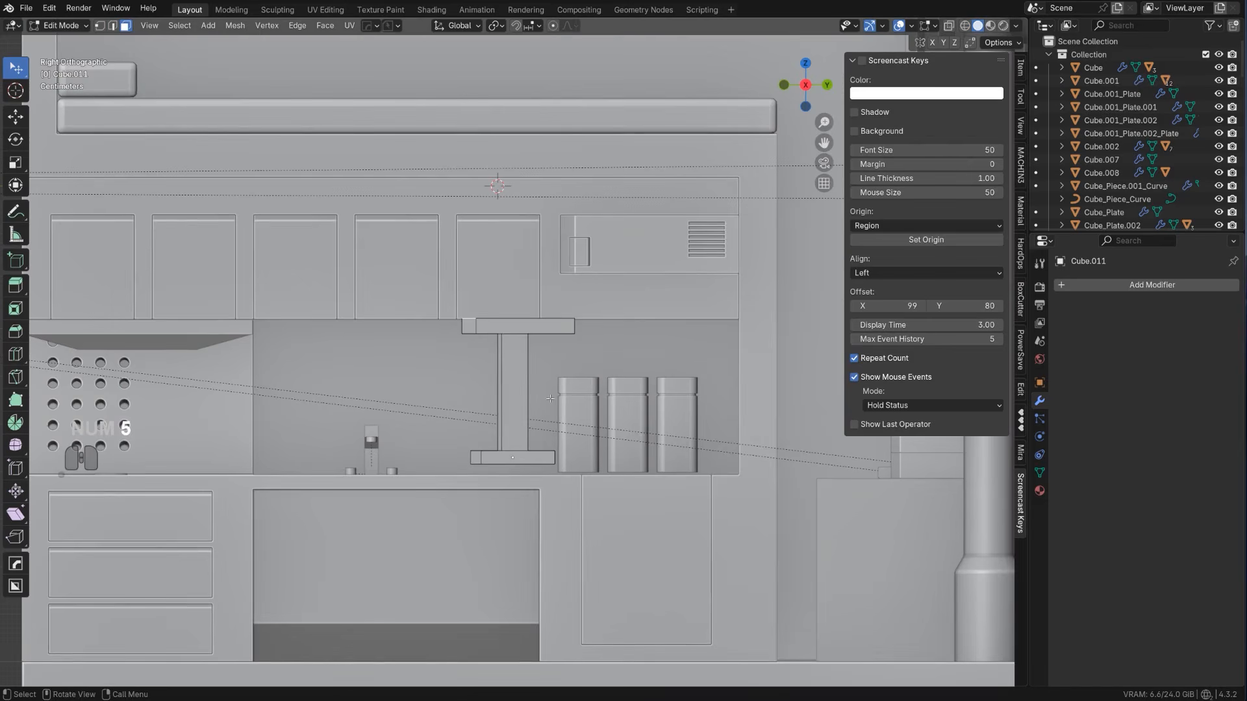
key(e)
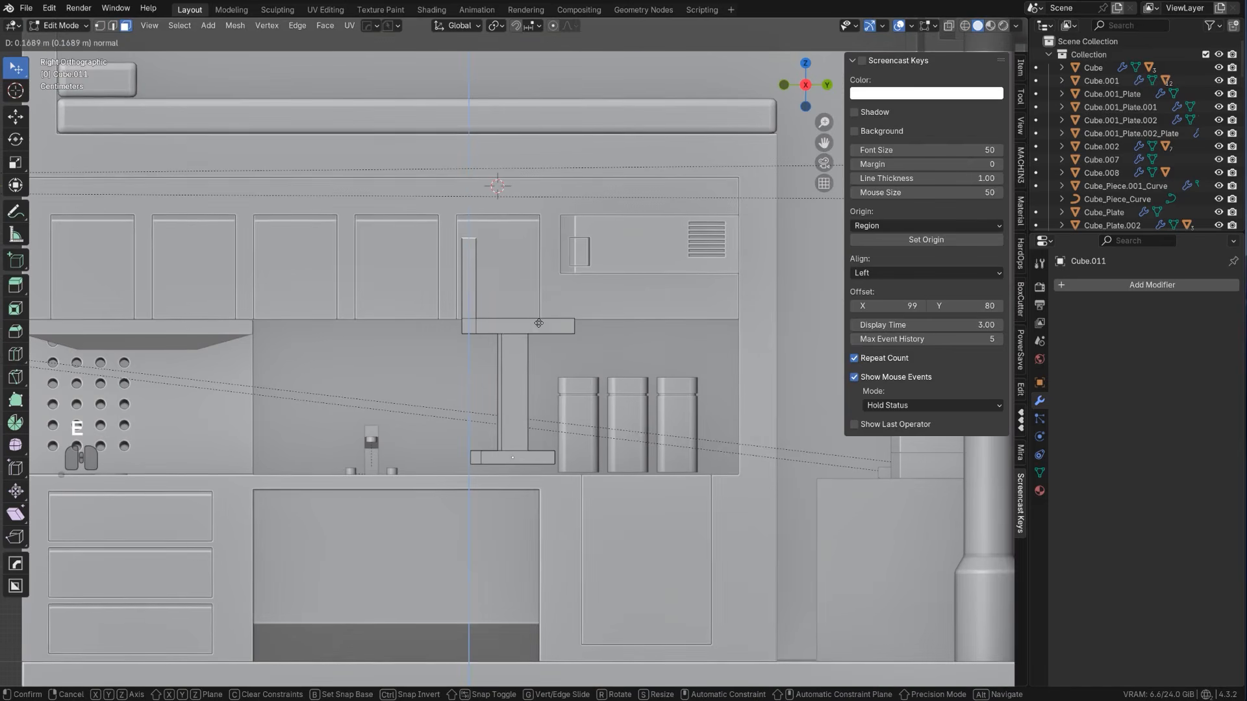
click(559, 356)
key(g)
click(546, 317)
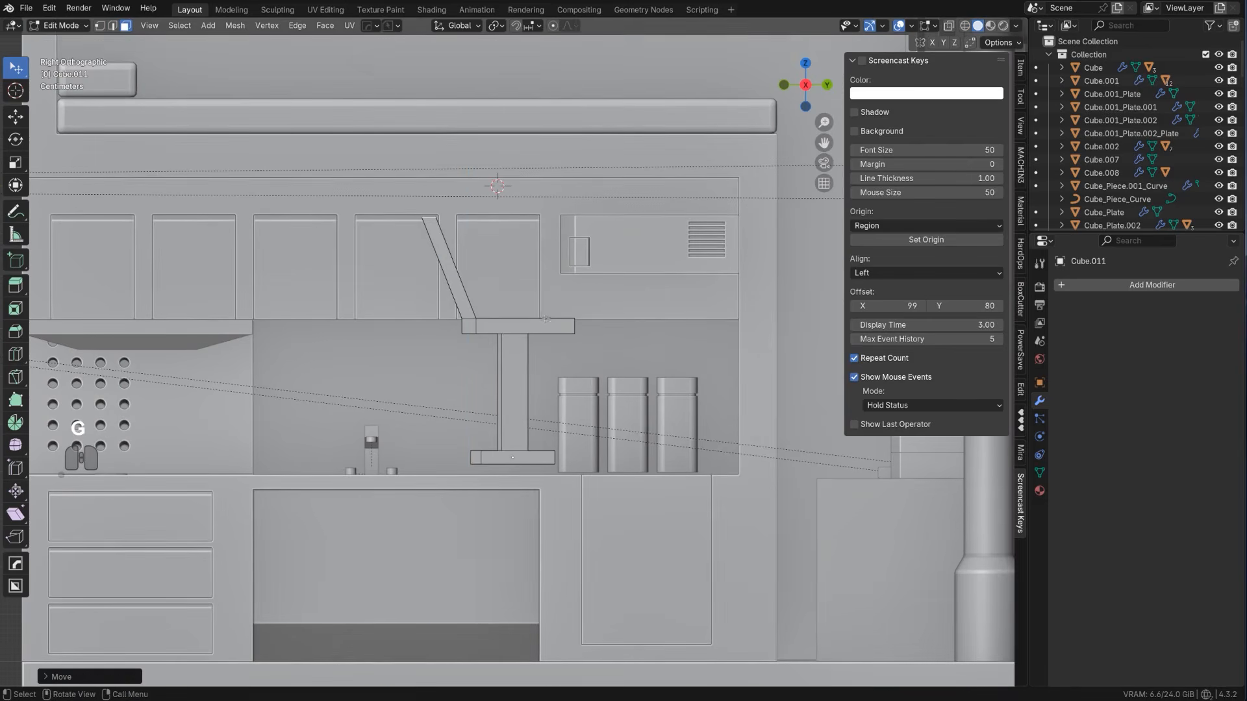
Extrude an upper backrest section upward and shift its top face slightly forward
key(e)
click(551, 241)
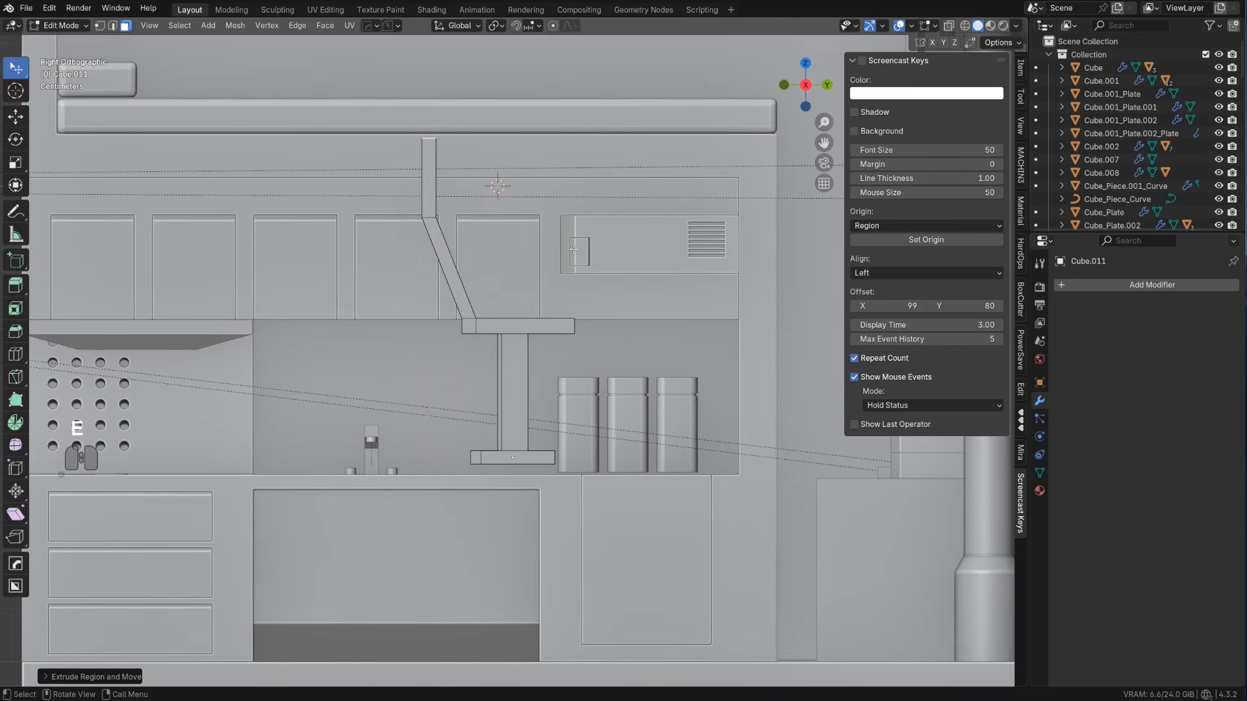
key(g)
click(609, 251)
Narrow the top face of the backrest along X to taper it
middle_drag(609, 250, 650, 278)
key(s)
key(x)
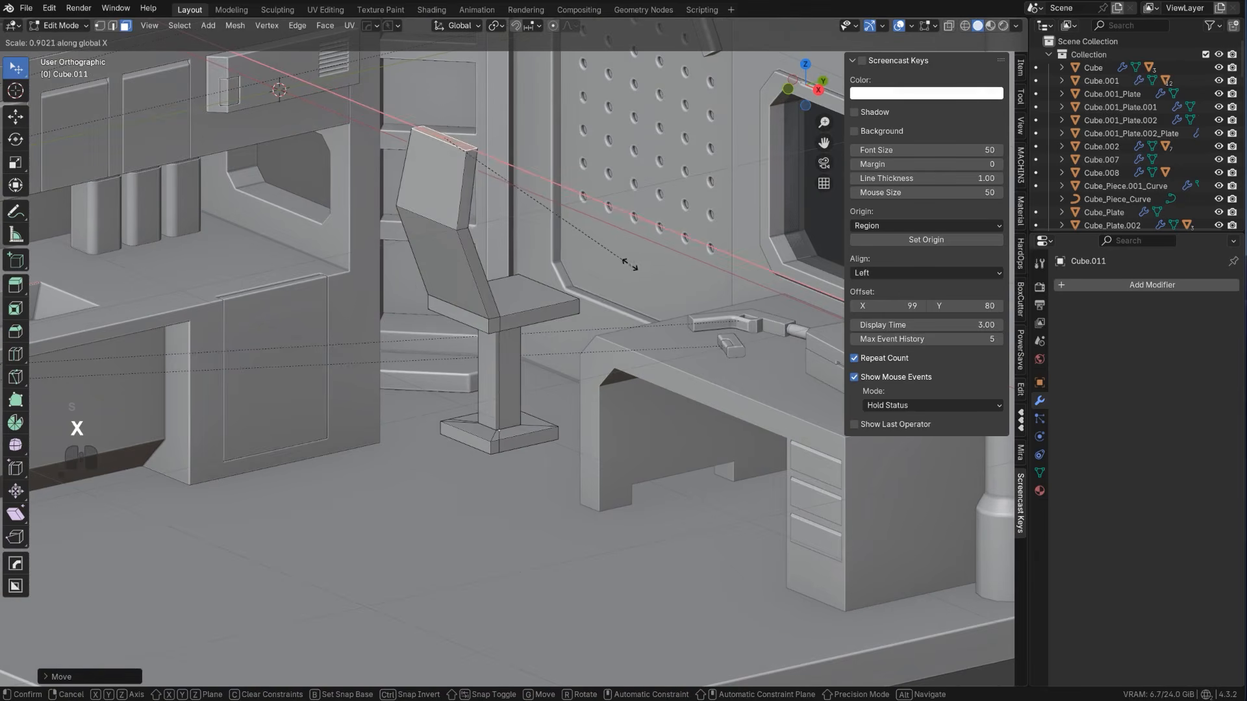
click(559, 219)
Bevel the two front vertical corner edges of the seat into chamfers
middle_drag(558, 218, 473, 251)
scroll(510, 220, up, 2)
scroll(466, 296, up, 1)
scroll(473, 251, down, 1)
middle_drag(545, 237, 512, 249)
key(Tab)
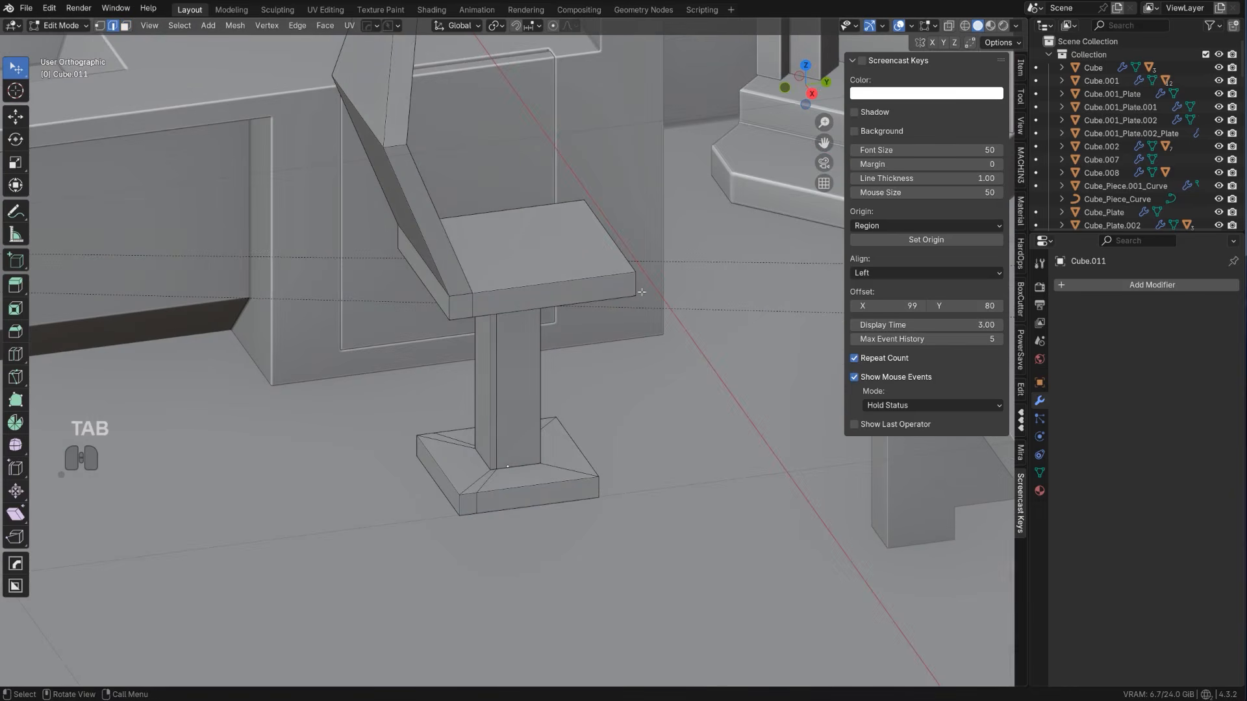
click(633, 283)
middle_drag(632, 282, 547, 308)
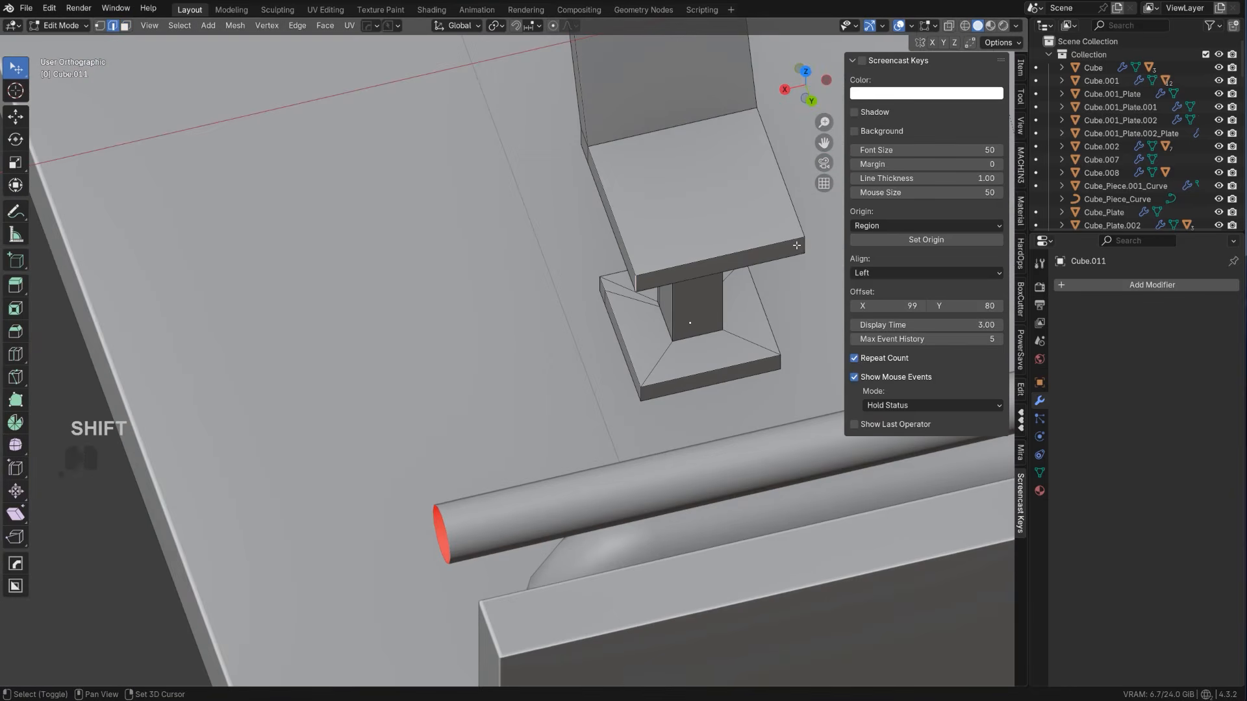
key(ctrl+b)
click(805, 281)
Bevel the four vertical corner edges of the chair's base into chamfers
middle_drag(805, 280, 579, 445)
key(Tab)
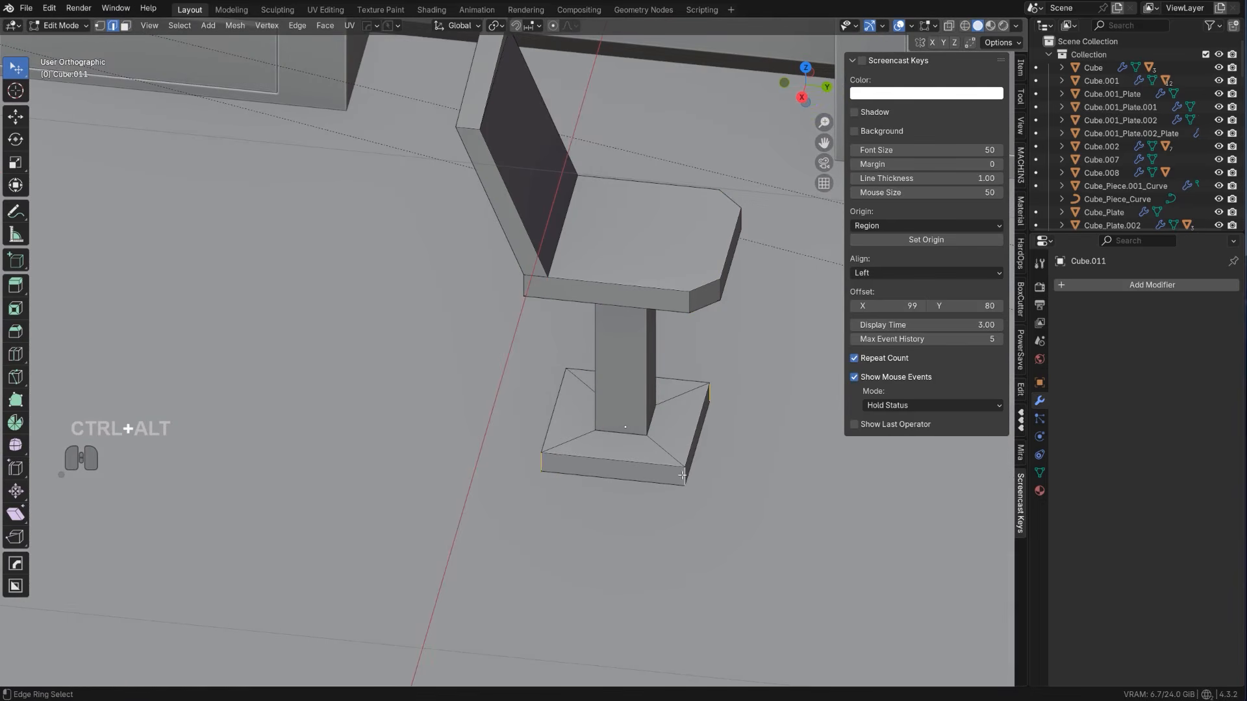
key(ctrl+b)
click(703, 483)
key(Tab)
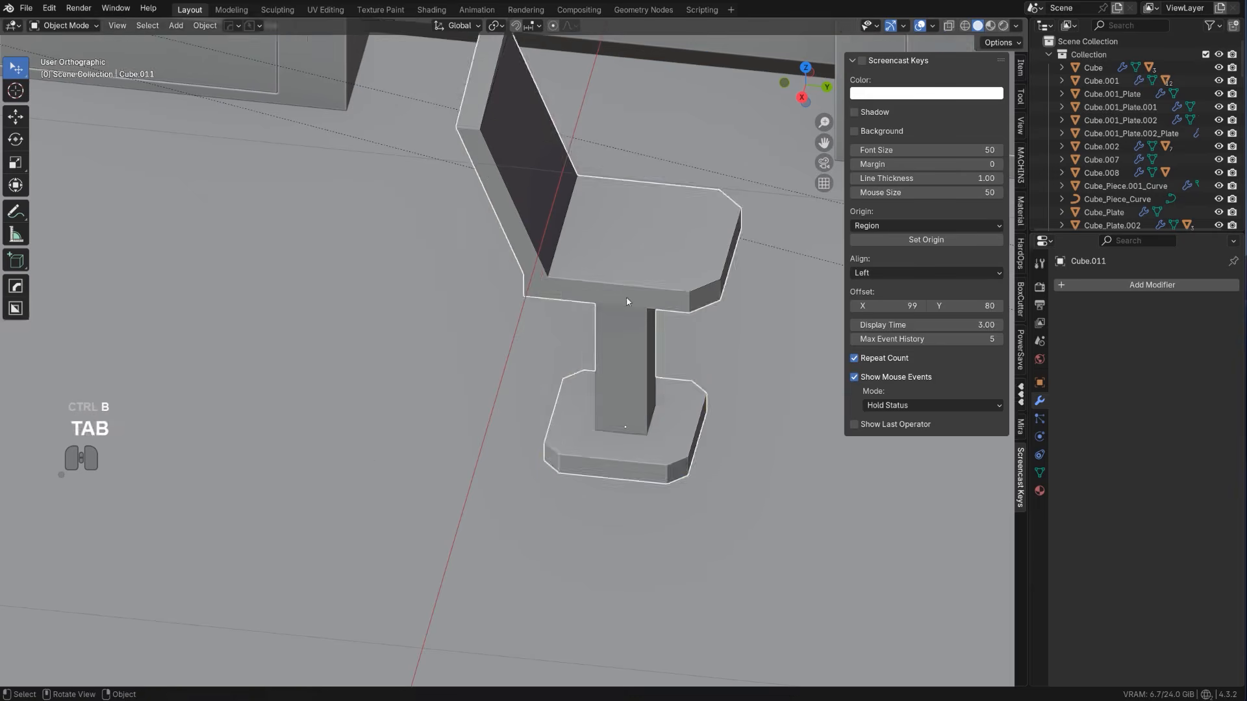
scroll(626, 363, down, 7)
middle_drag(513, 384, 575, 363)
key(KP_5)
scroll(576, 362, up, 2)
key(q)
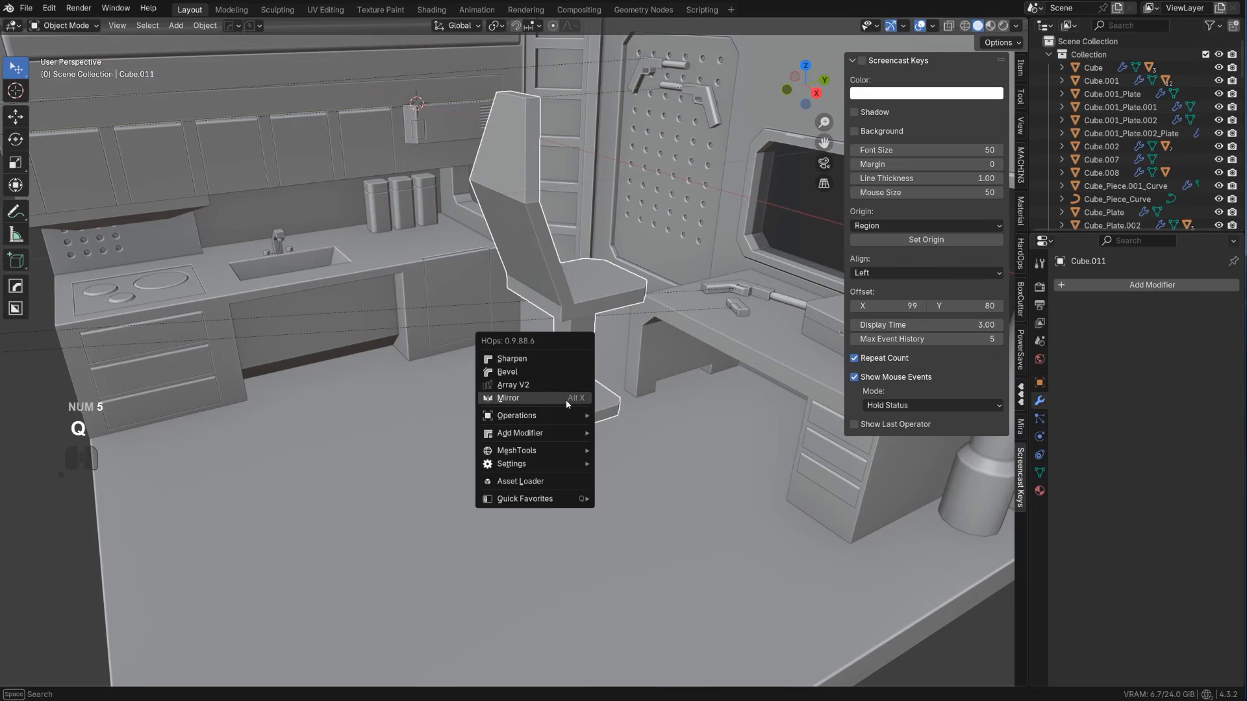
mouse_move(572, 421)
click(657, 521)
scroll(641, 499, down, 4)
middle_drag(641, 499, 426, 434)
scroll(576, 454, up, 4)
click(426, 435)
mouse_move(361, 435)
mouse_down()
mouse_move(442, 443)
mouse_move(386, 445)
mouse_move(467, 426)
mouse_up()
key(ctrl+z)
key(ctrl+z)
Activate BoxCutter and cut a slot about 0.198 by 0.040 m into the front of the seat
key(alt+w)
click(405, 439)
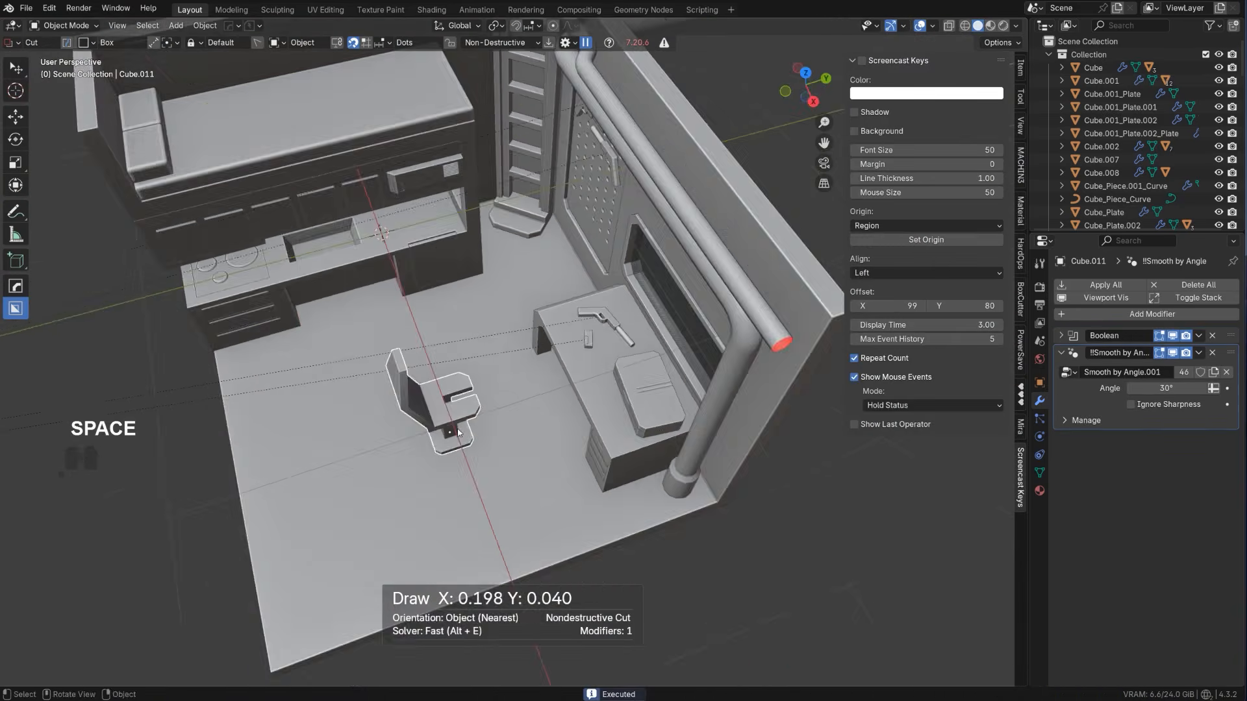
mouse_move(493, 390)
middle_down()
mouse_move(348, 337)
mouse_move(388, 388)
mouse_move(510, 313)
mouse_move(410, 335)
mouse_move(483, 283)
mouse_move(605, 375)
middle_up()
Reveal the seat slot's boolean cutter with HardOps, move it toward the seat's front edge and scale it along X
scroll(388, 389, up, 3)
scroll(509, 313, up, 2)
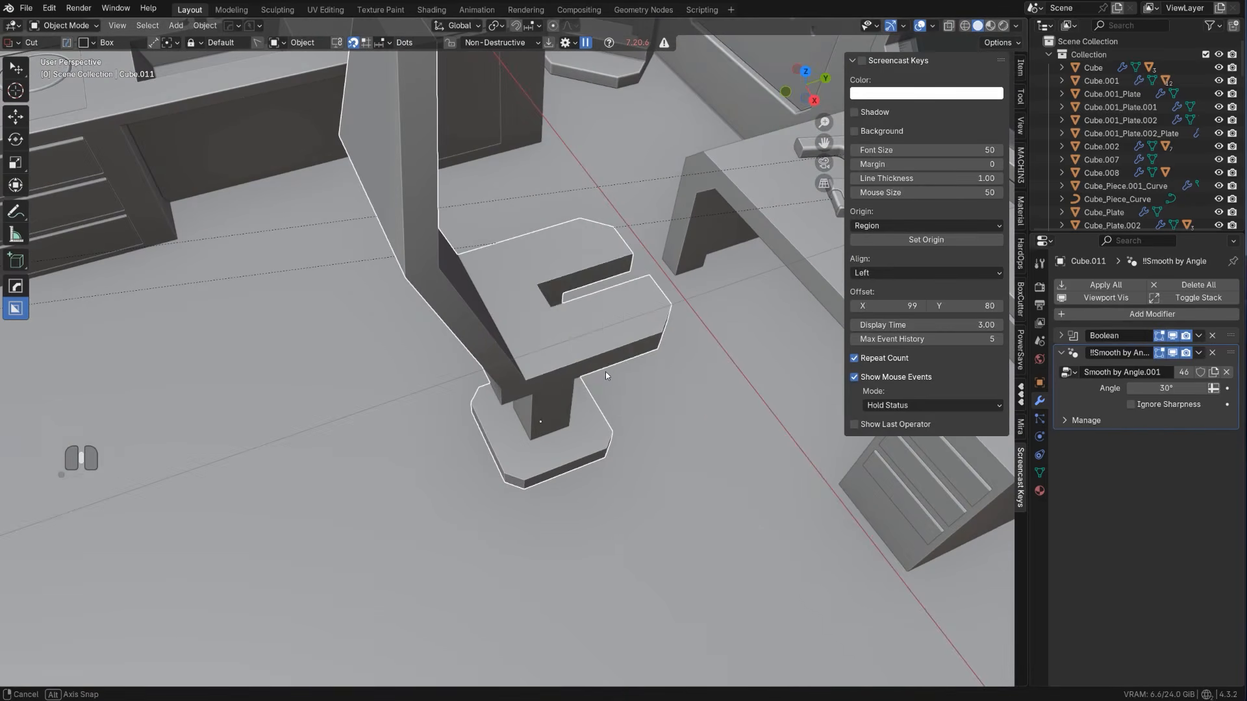
key(q)
click(613, 306)
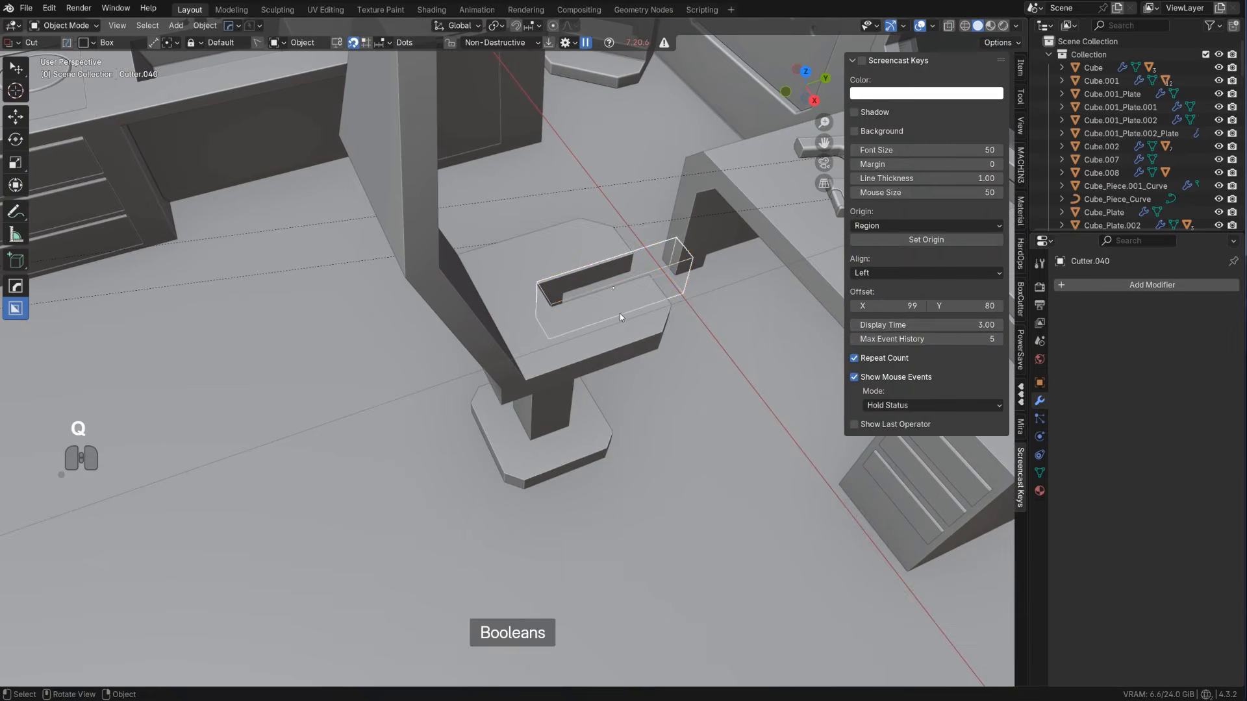
key(g)
click(656, 307)
key(s)
key(x)
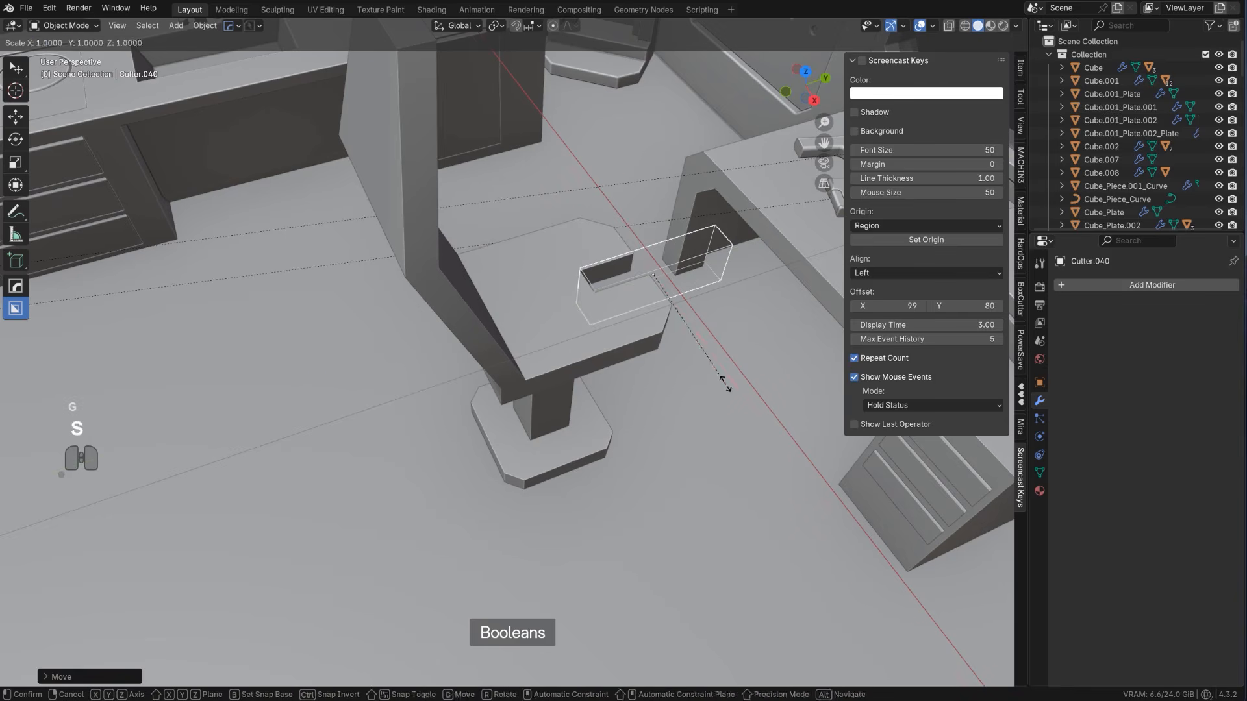
click(683, 349)
key(shift+2)
Cut a notch about 0.048 m deep into the side edge of the seat with BoxCutter
scroll(633, 336, down, 2)
click(597, 339)
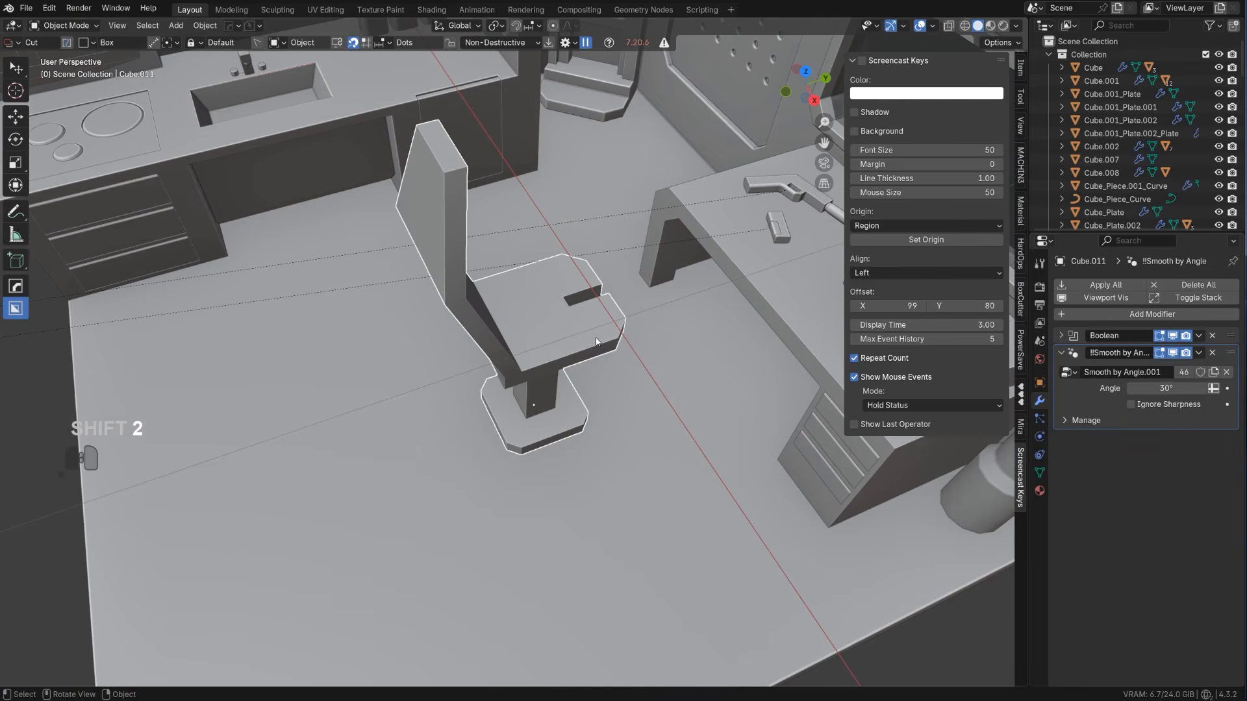
drag(597, 339, 568, 397)
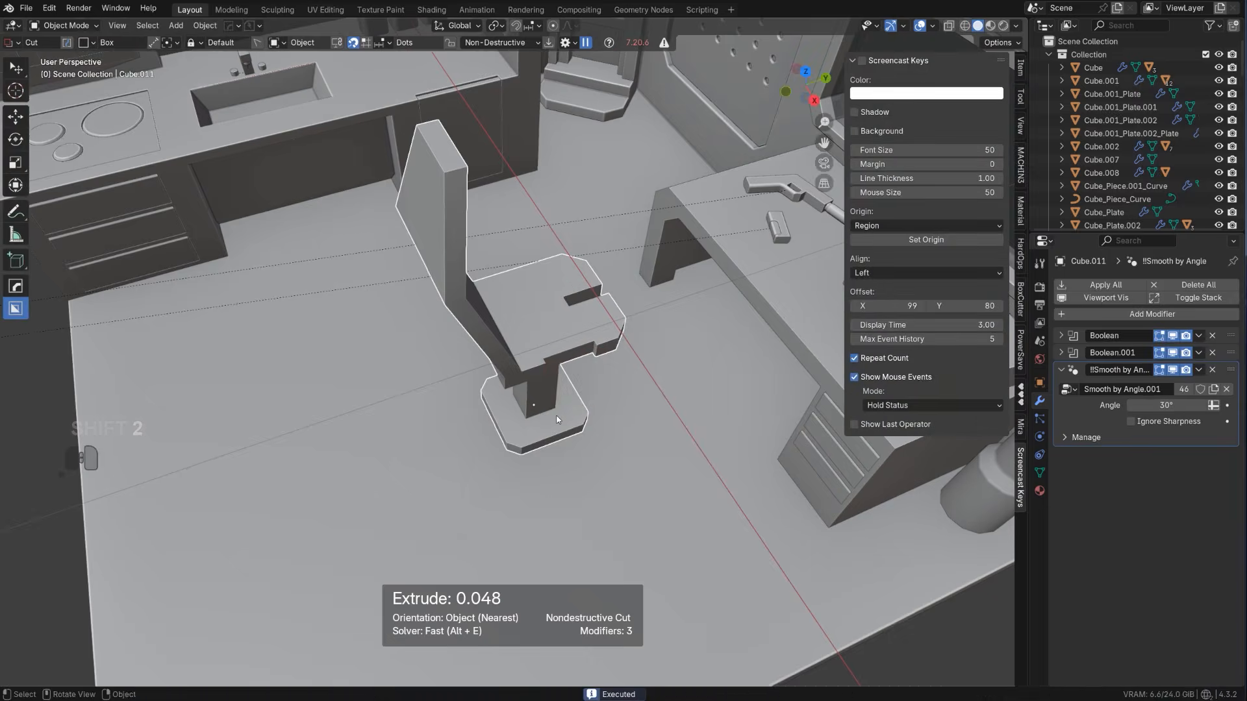
Mirror the chair across the X axis with the HardOps mirror so both sides match
mouse_move(568, 397)
middle_down()
mouse_move(553, 278)
mouse_move(638, 391)
mouse_move(572, 326)
mouse_move(529, 330)
middle_up()
key(alt+x)
click(614, 408)
scroll(528, 329, up, 2)
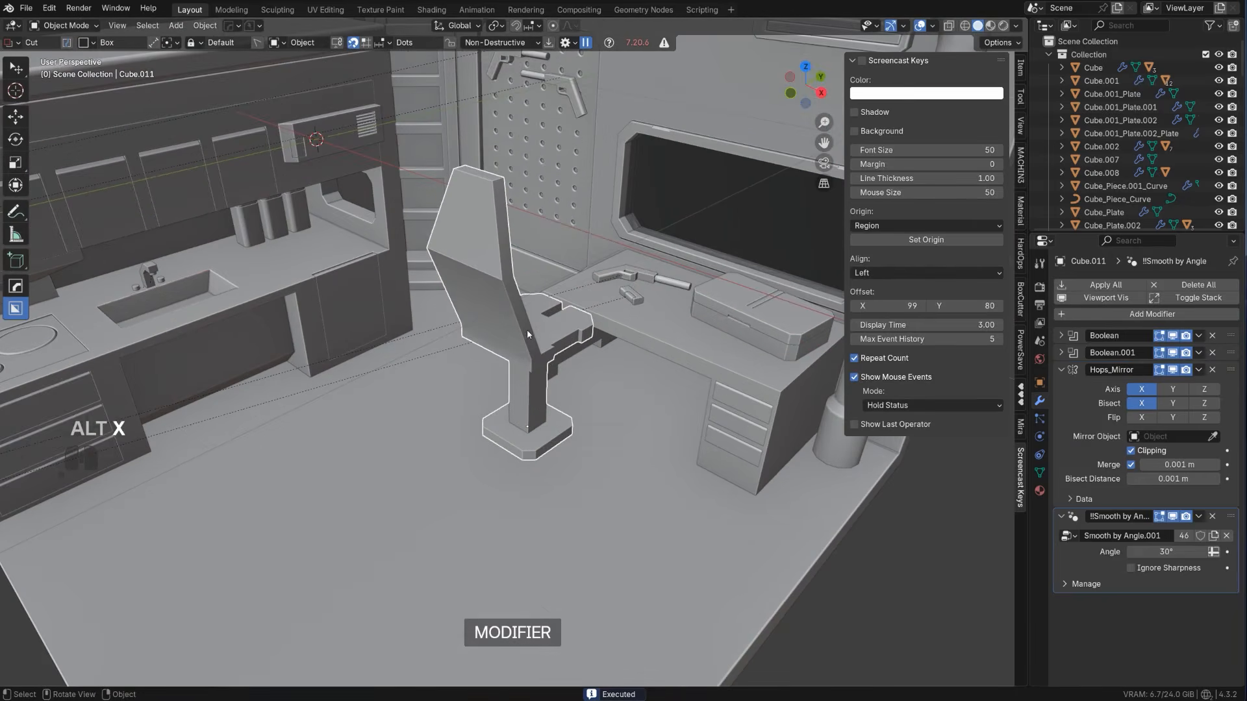
Bevel the chair with HardOps, about 0.0036 m wide with a 0.5 profile and 60° auto smooth, and add a weighted normal modifier
key(q)
click(514, 320)
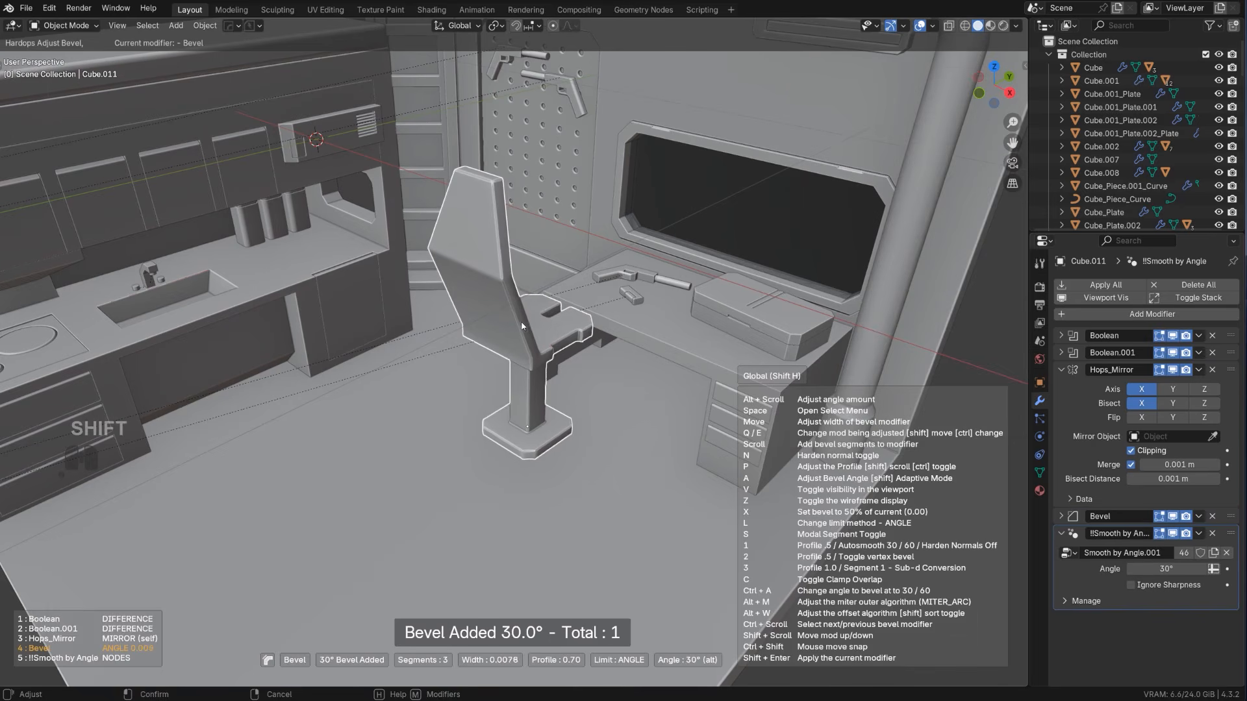
key(1)
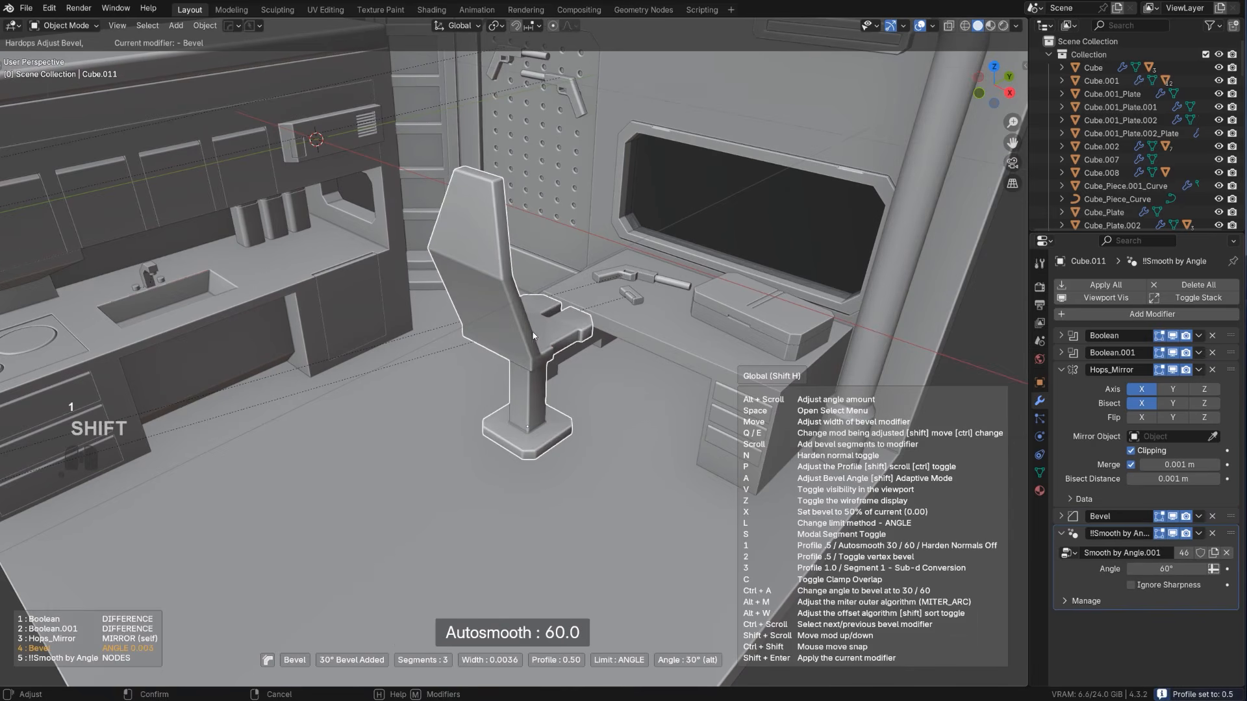
click(530, 329)
key(q)
alt+click(521, 322)
scroll(521, 320, down, 8)
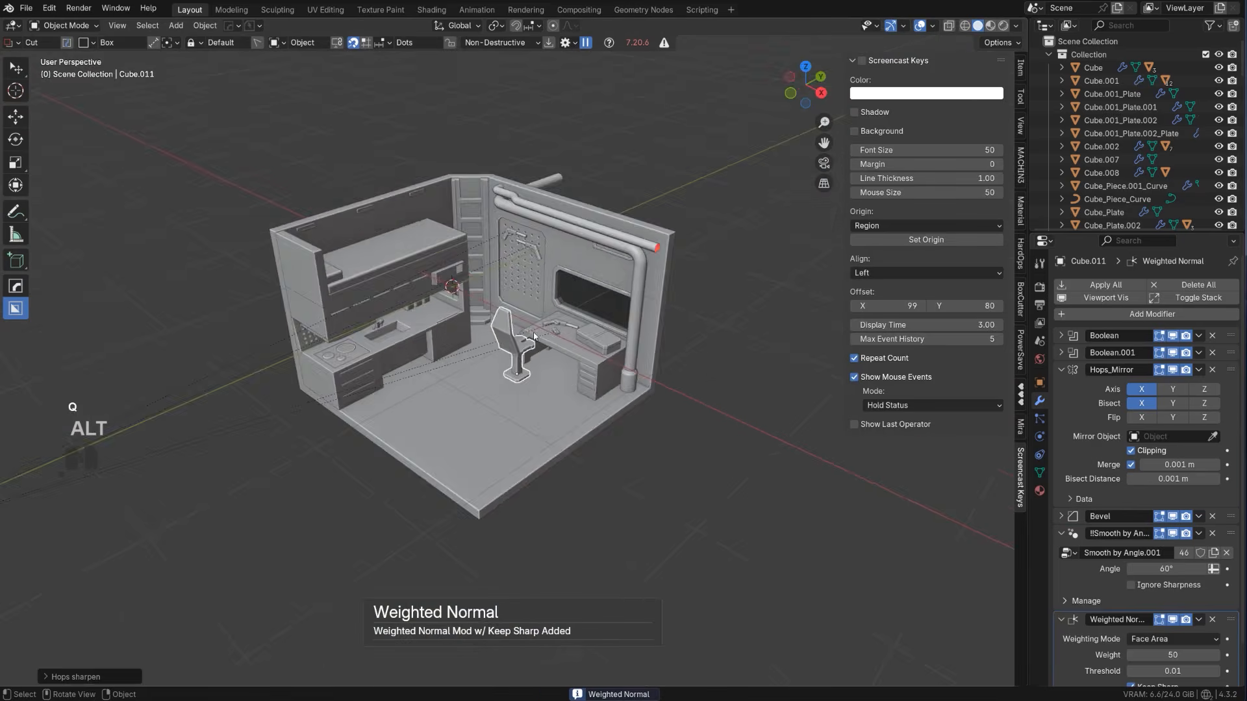
Move the chair in the right orthographic view so its base stands on the floor in front of the desk
middle_drag(524, 324, 477, 273)
key(KP_5)
scroll(528, 258, up, 3)
shift+middle_drag(523, 375, 473, 365)
scroll(475, 365, up, 2)
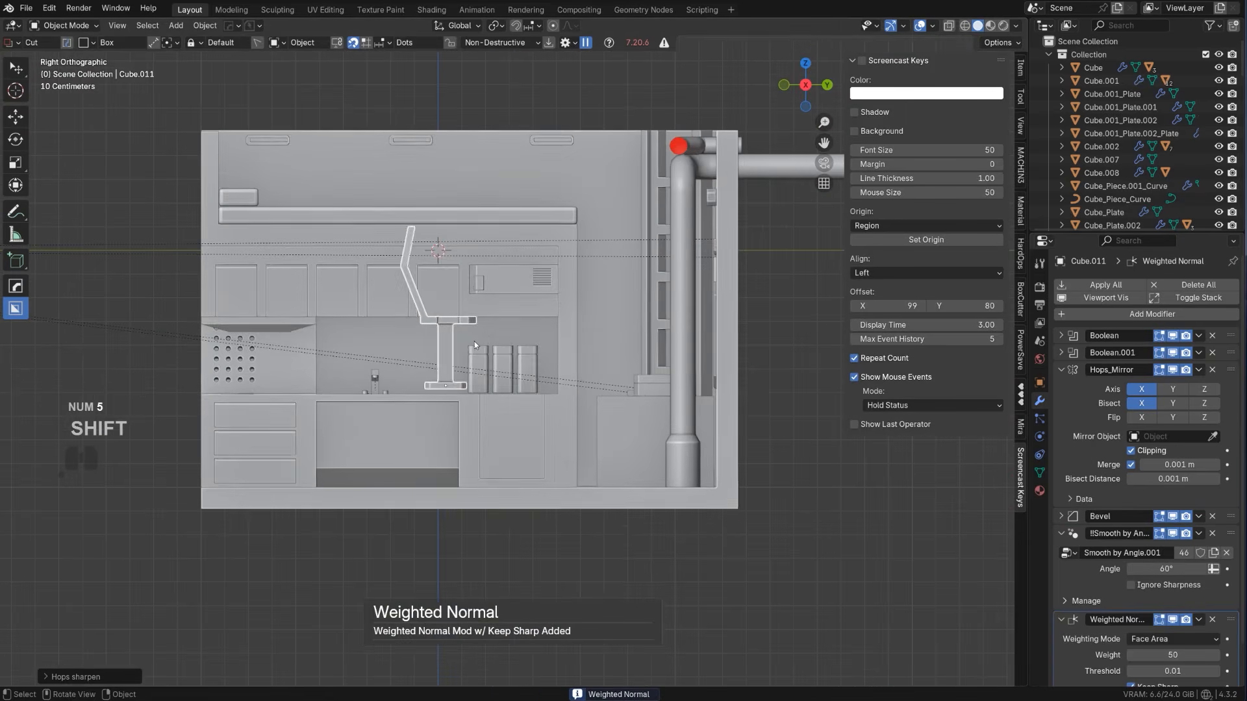
key(g)
key(shift)
click(596, 480)
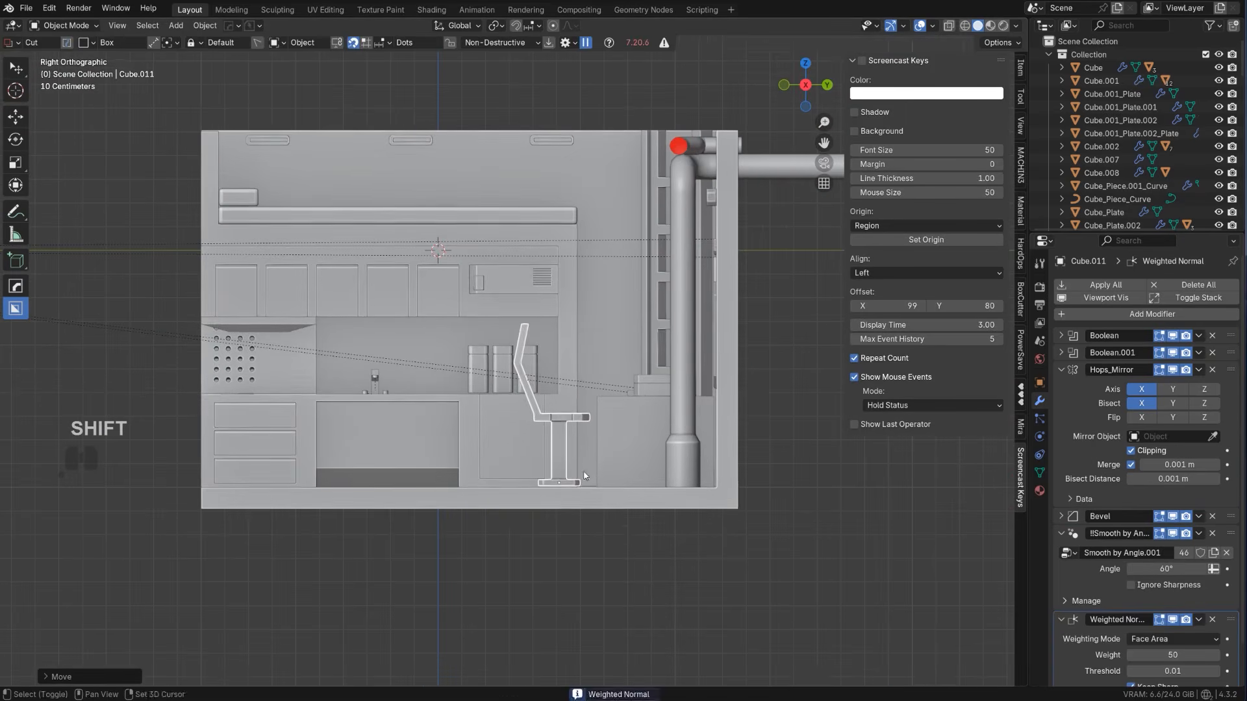
scroll(524, 425, up, 1)
Lower the chair's seat and backrest vertices along Z in X-ray edit mode, shortening the pedestal
key(Tab)
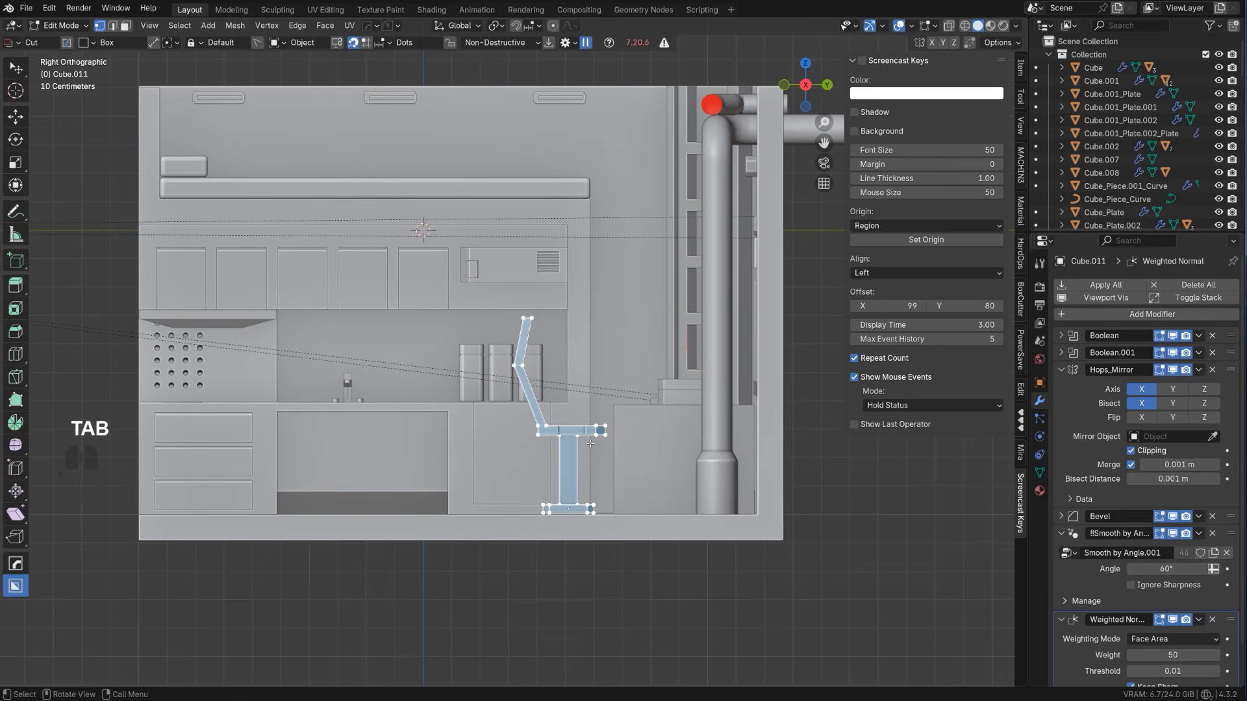
key(ctrl+z)
click(640, 428)
key(ctrl+z)
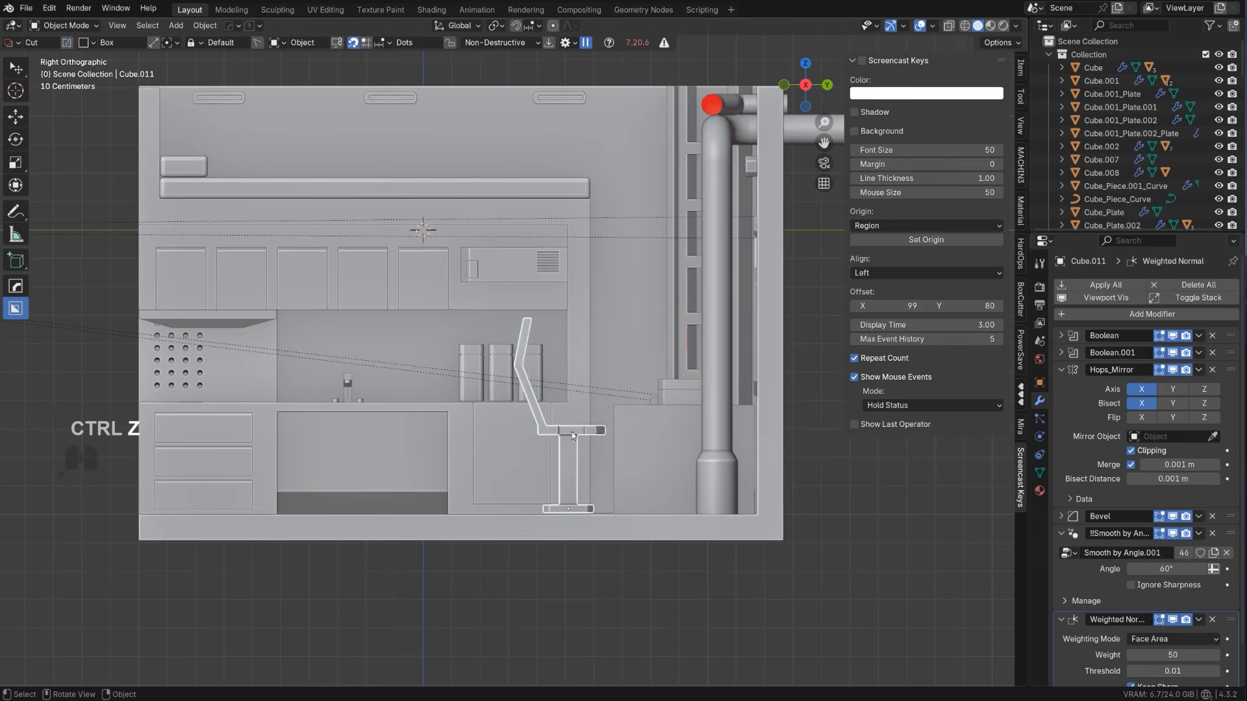
key(Tab)
key(alt+z)
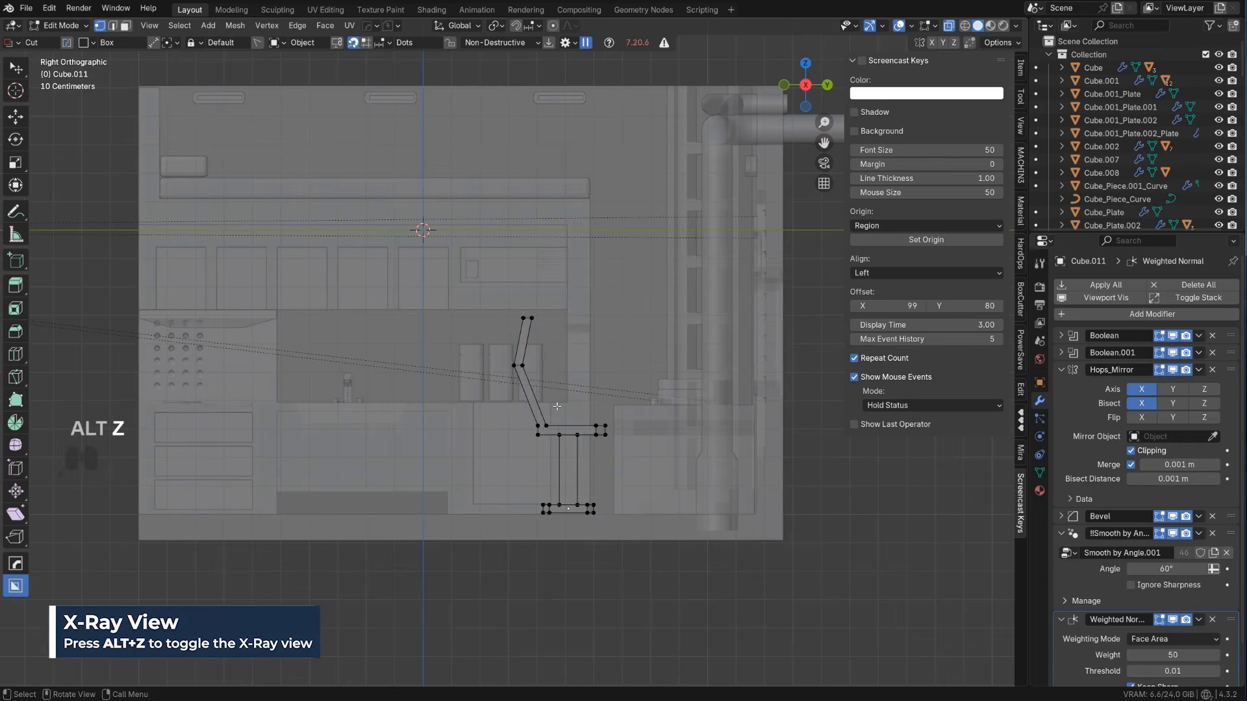
drag(673, 453, 672, 452)
key(g)
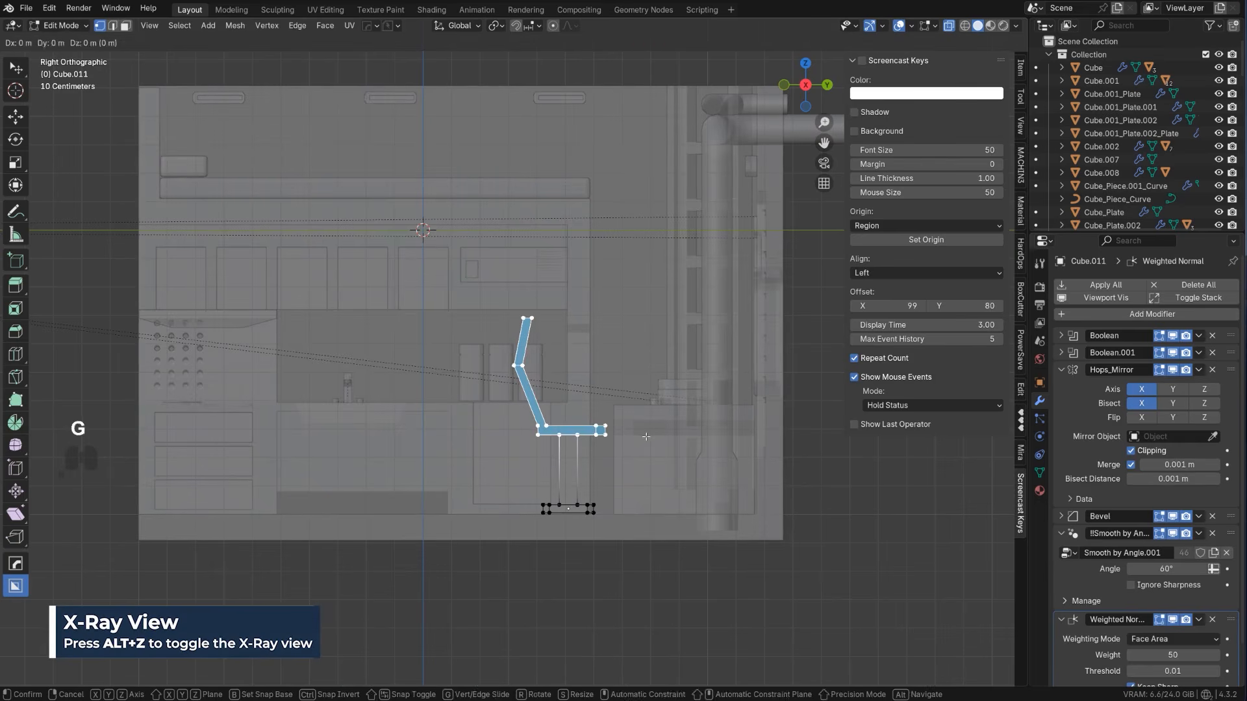
key(z)
shift+click(637, 554)
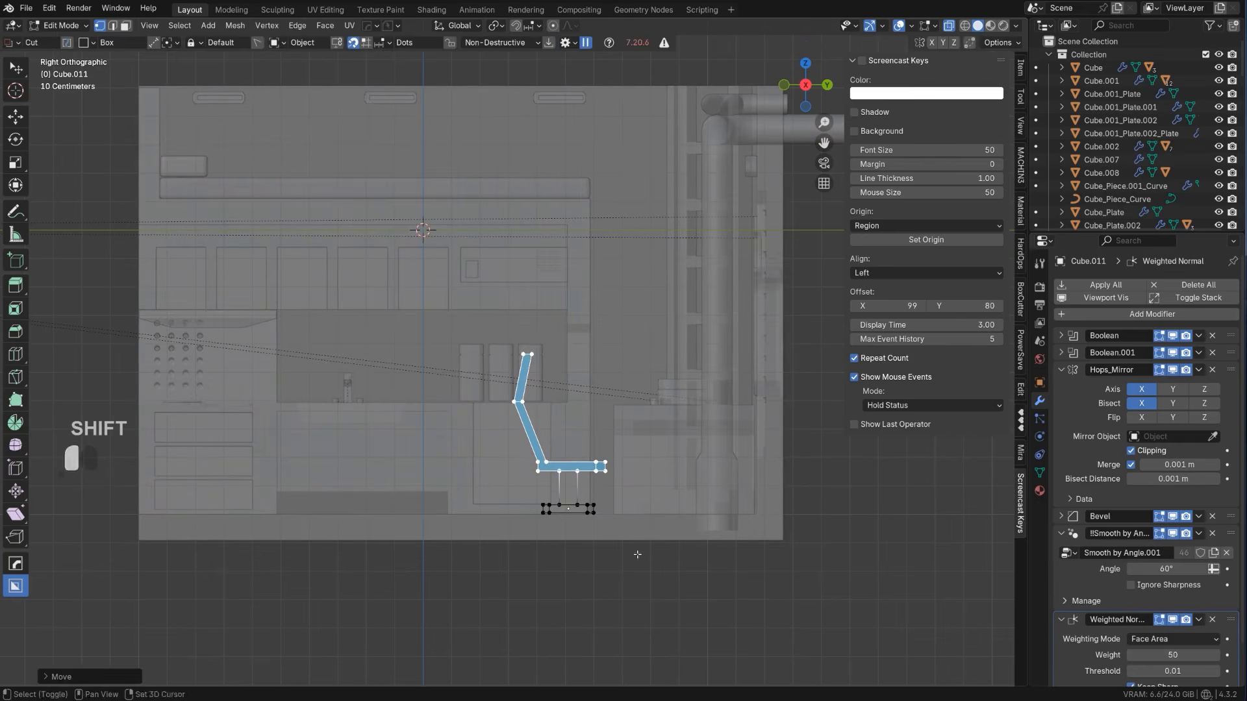
key(alt+z)
key(Tab)
Move the chair across the floor, locked to the horizontal plane, to line it up with the desk's leg space
scroll(570, 392, down, 4)
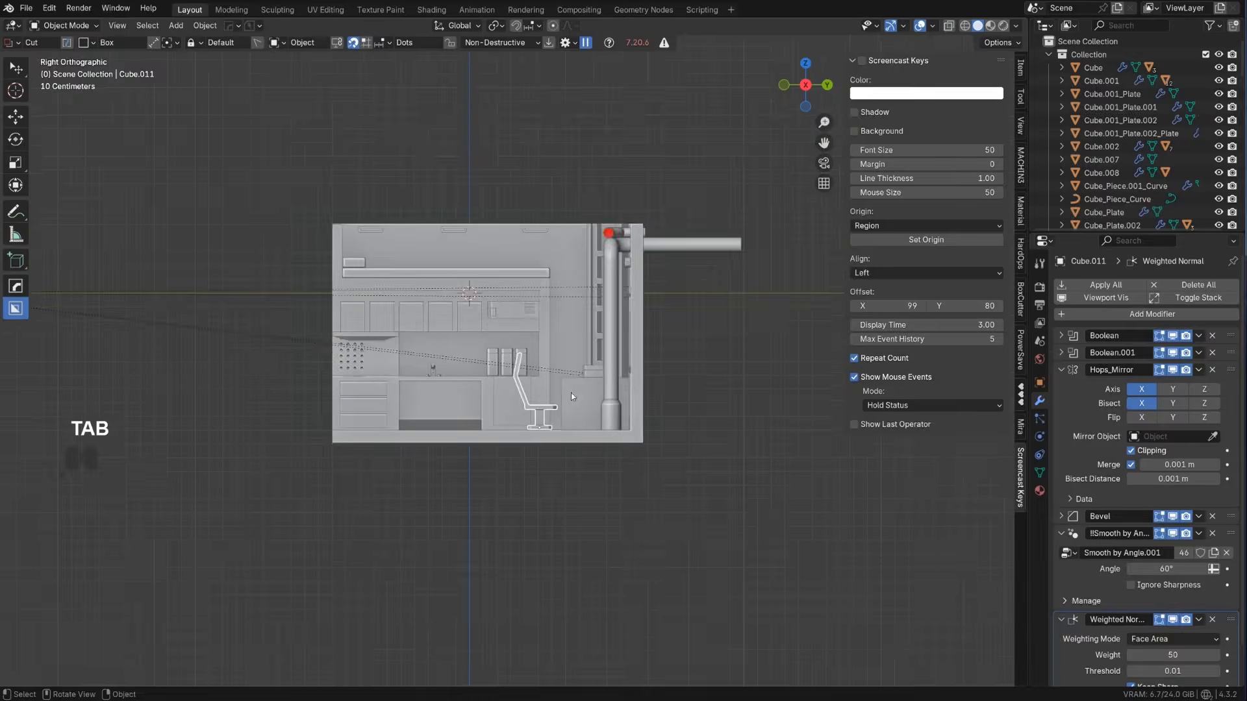
key(KP_5)
middle_drag(571, 392, 677, 532)
scroll(594, 407, up, 2)
key(g)
key(shift+z)
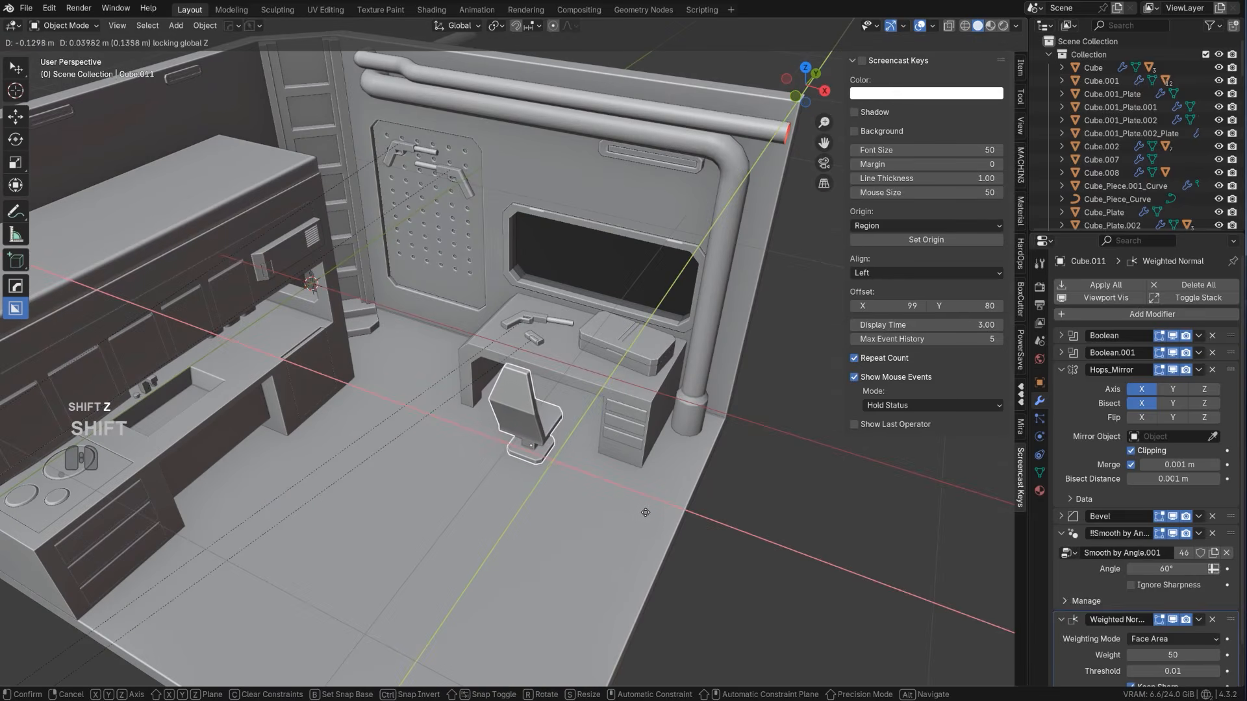
click(621, 515)
Raise the chair's seat and backrest vertices along Z by about 0.02 m in the right orthographic view
scroll(621, 518, down, 4)
middle_drag(621, 518, 506, 352)
scroll(517, 362, up, 2)
key(KP_5)
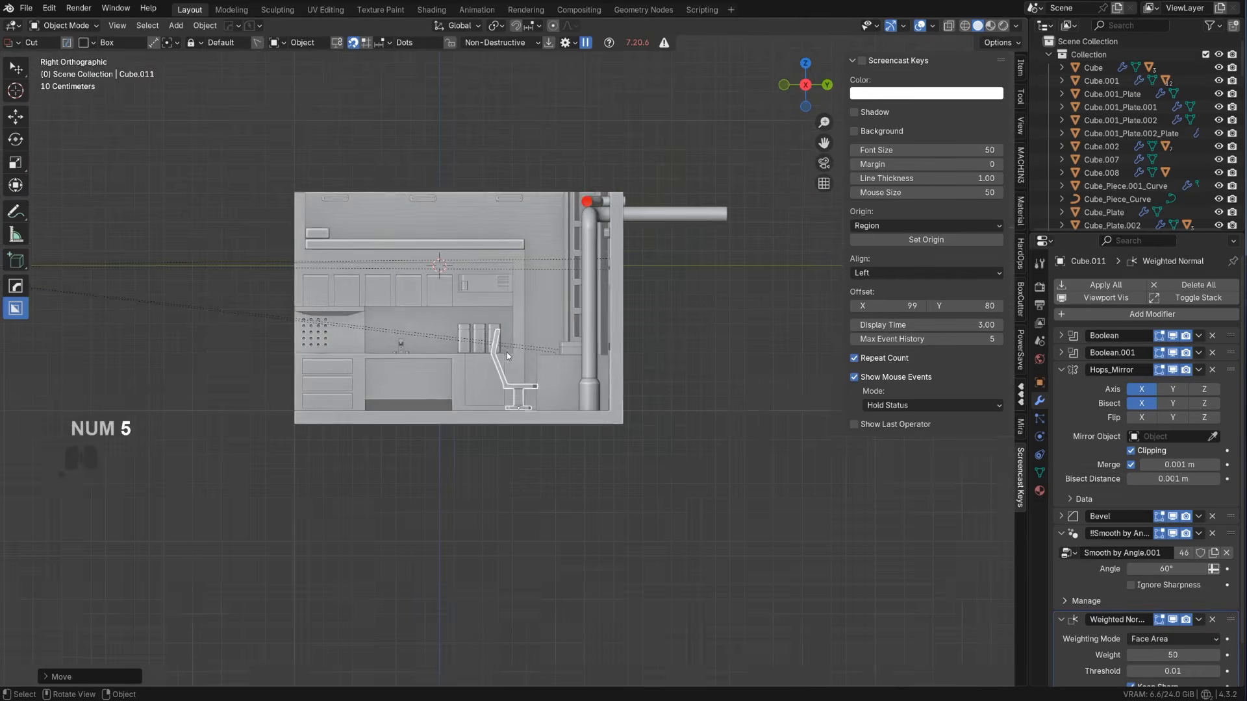
scroll(507, 352, up, 4)
key(Tab)
key(g)
key(z)
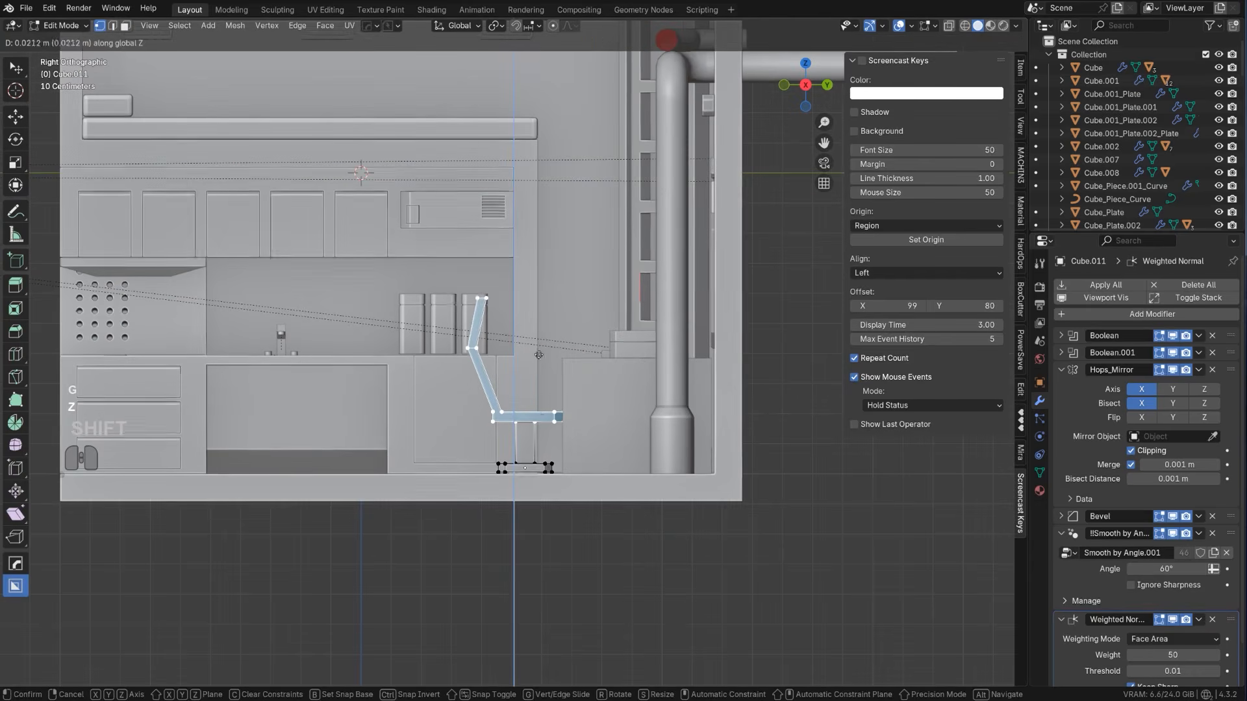
click(541, 431)
Try to tilt the chair's seat and backrest backward around the selection's median point
key(r)
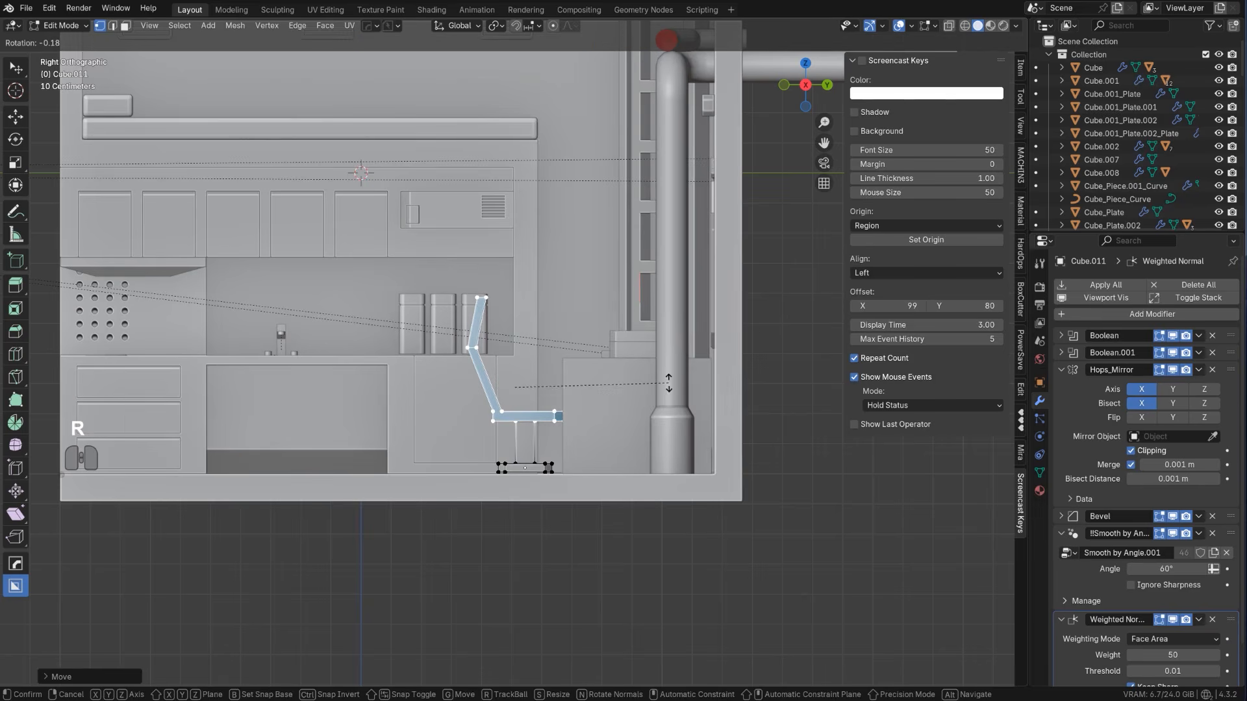
click(627, 370)
key(g)
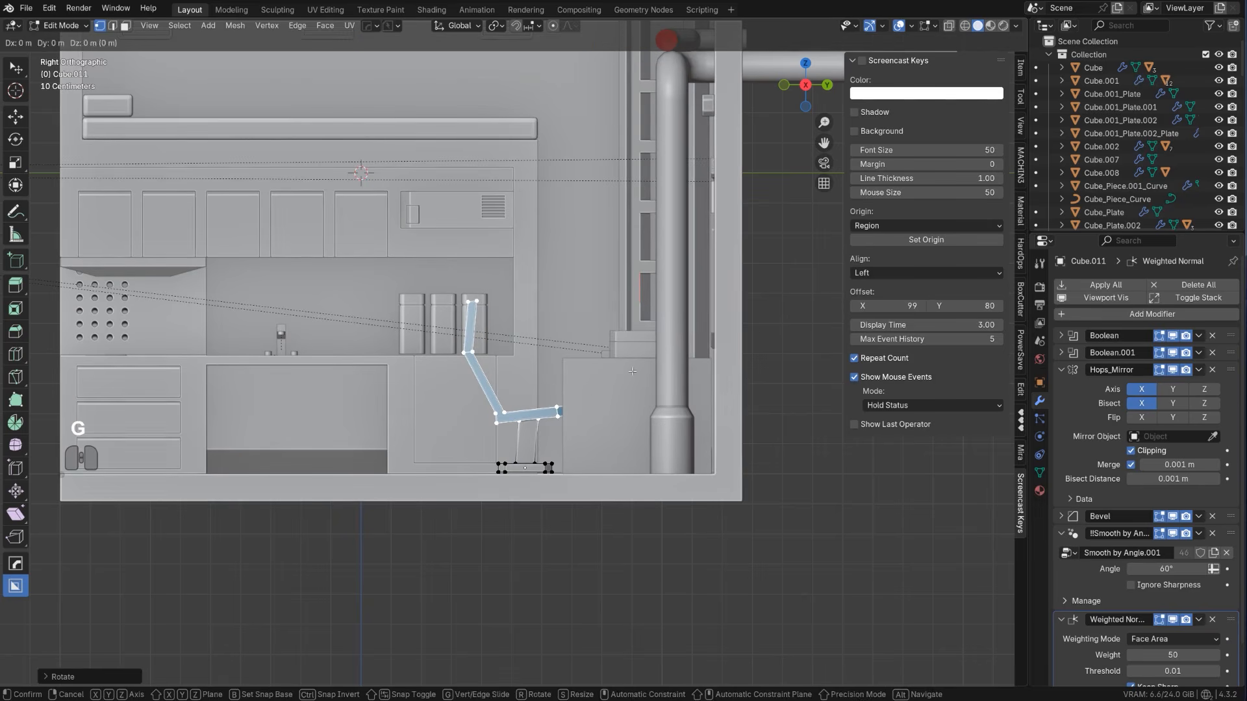
right_click(607, 394)
key(ctrl+z)
Set the pivot point to the active element and tilt the seat and backrest backward by about 6.7°
scroll(609, 399, up, 2)
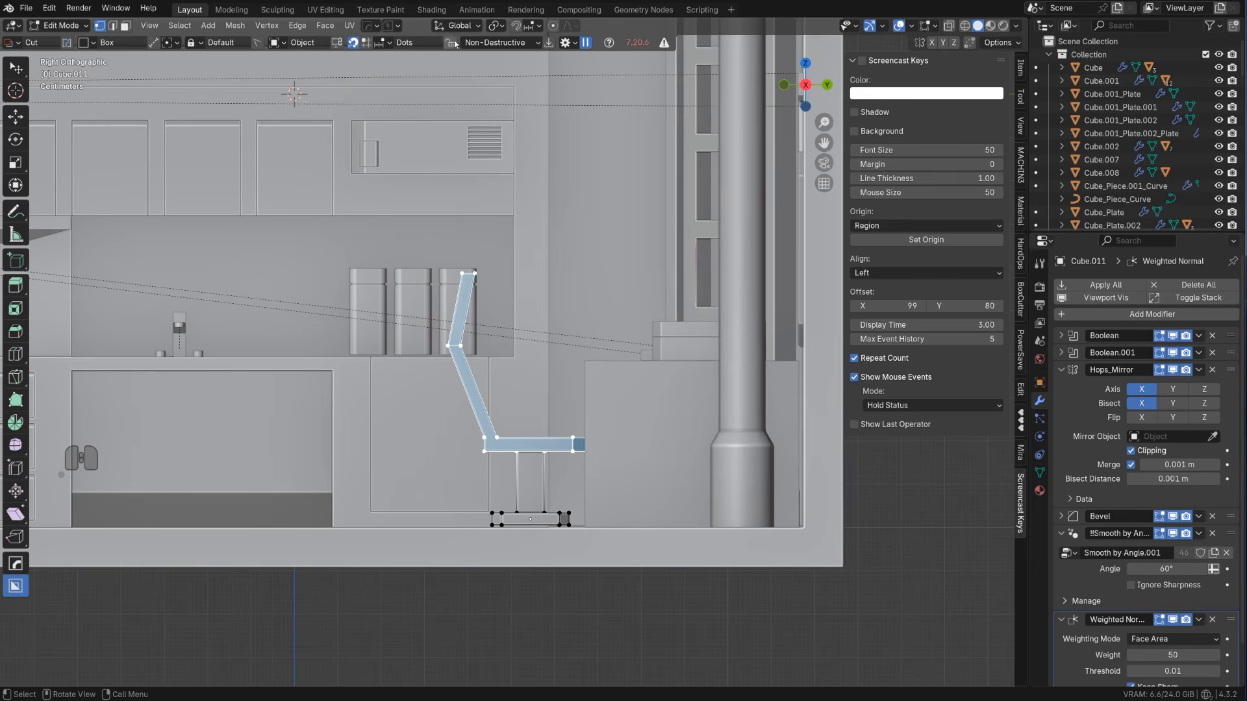
click(497, 26)
click(539, 114)
key(r)
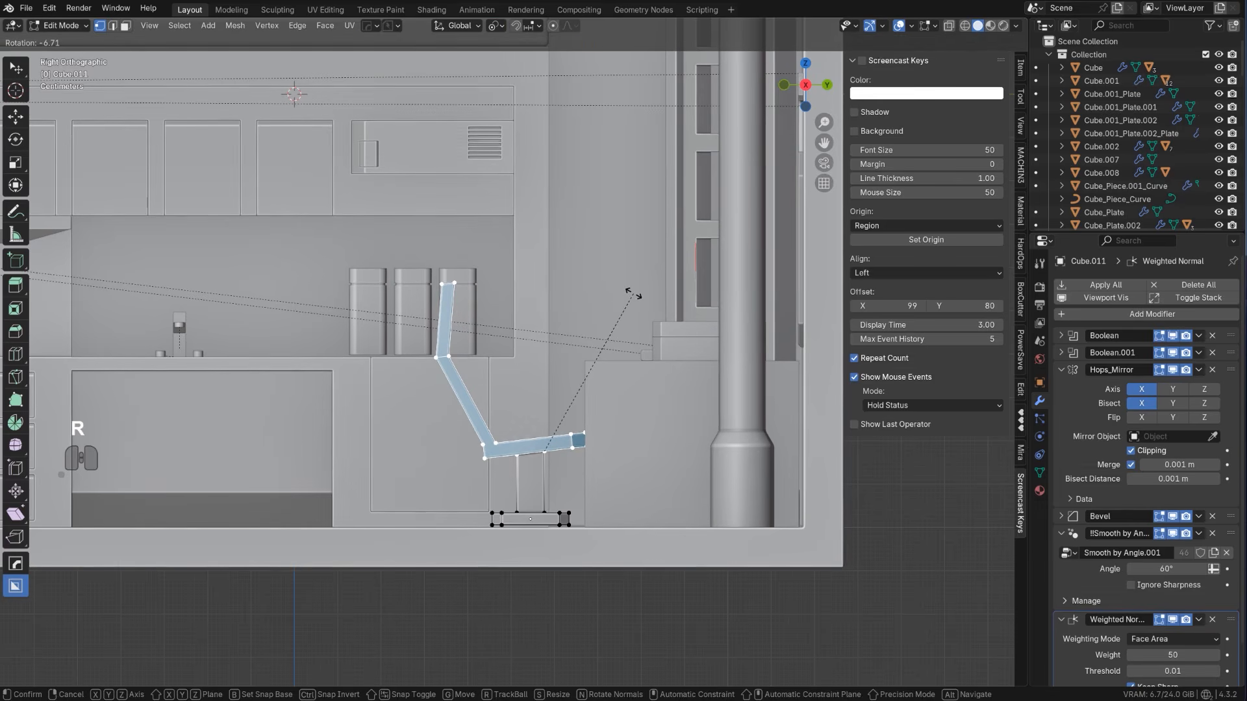
click(634, 296)
key(Tab)
scroll(440, 322, down, 3)
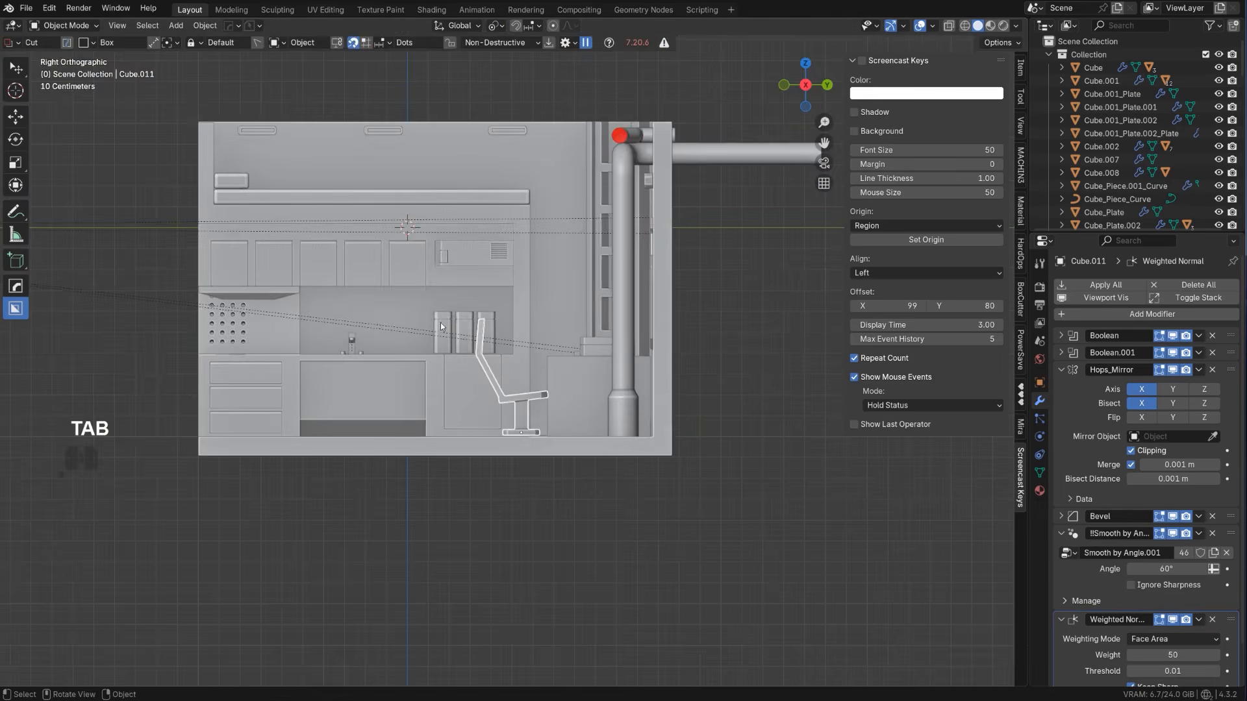
Hide the sidebar and cut a new slot into the front of the chair's seat with BoxCutter
middle_drag(440, 322, 528, 420)
key(KP_5)
scroll(527, 419, up, 4)
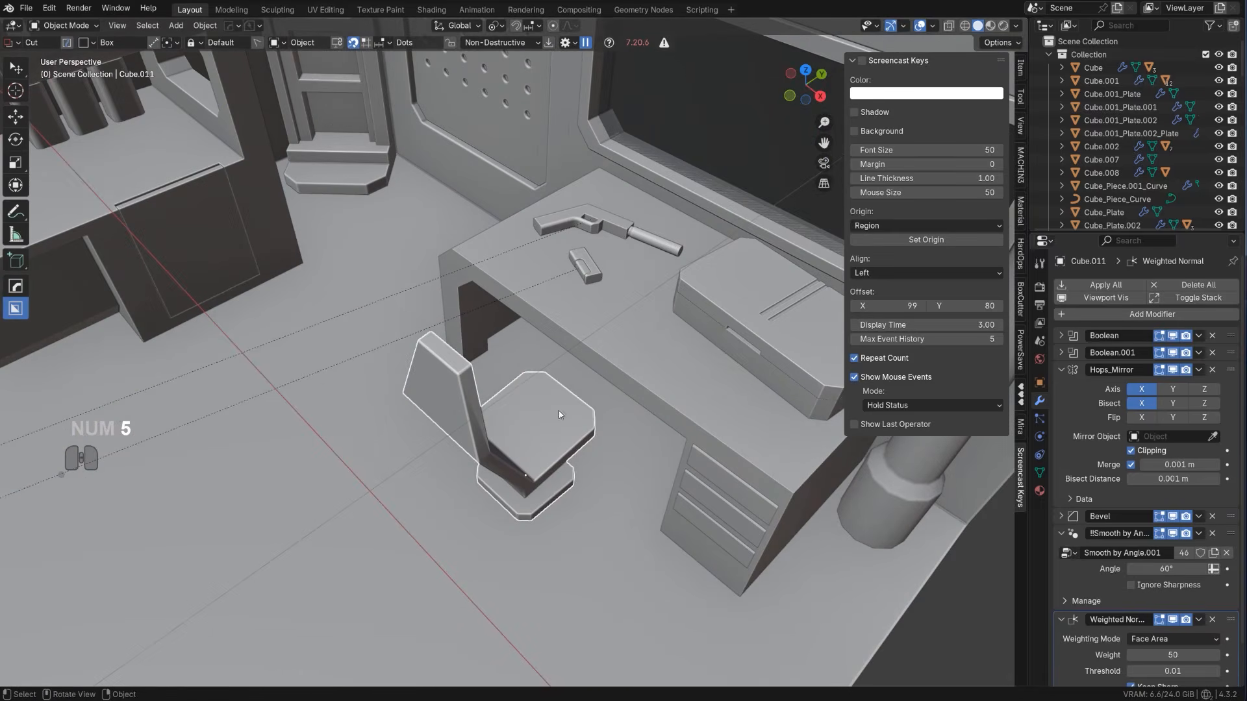
key(n)
drag(541, 400, 587, 382)
click(591, 397)
Reveal the new seat slot's boolean cutter with HardOps and scale it along X
scroll(591, 399, down, 1)
middle_drag(591, 400, 555, 427)
key(q)
click(499, 440)
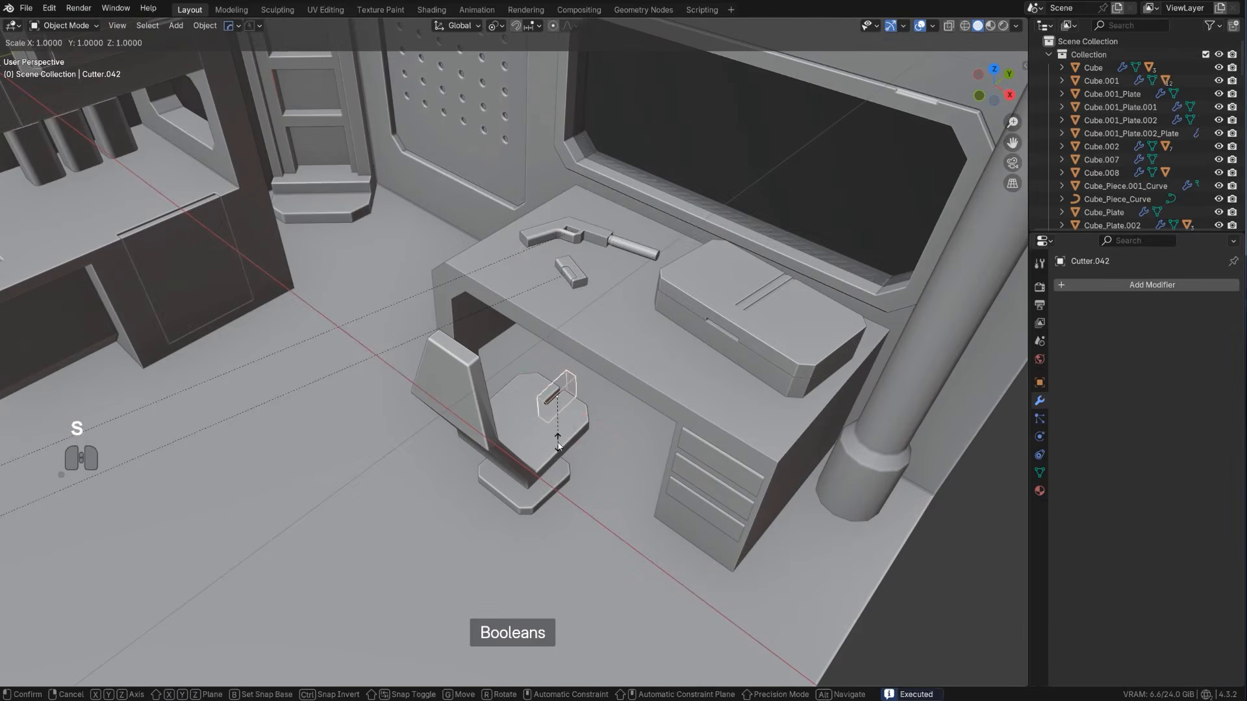
key(s)
key(x)
click(589, 456)
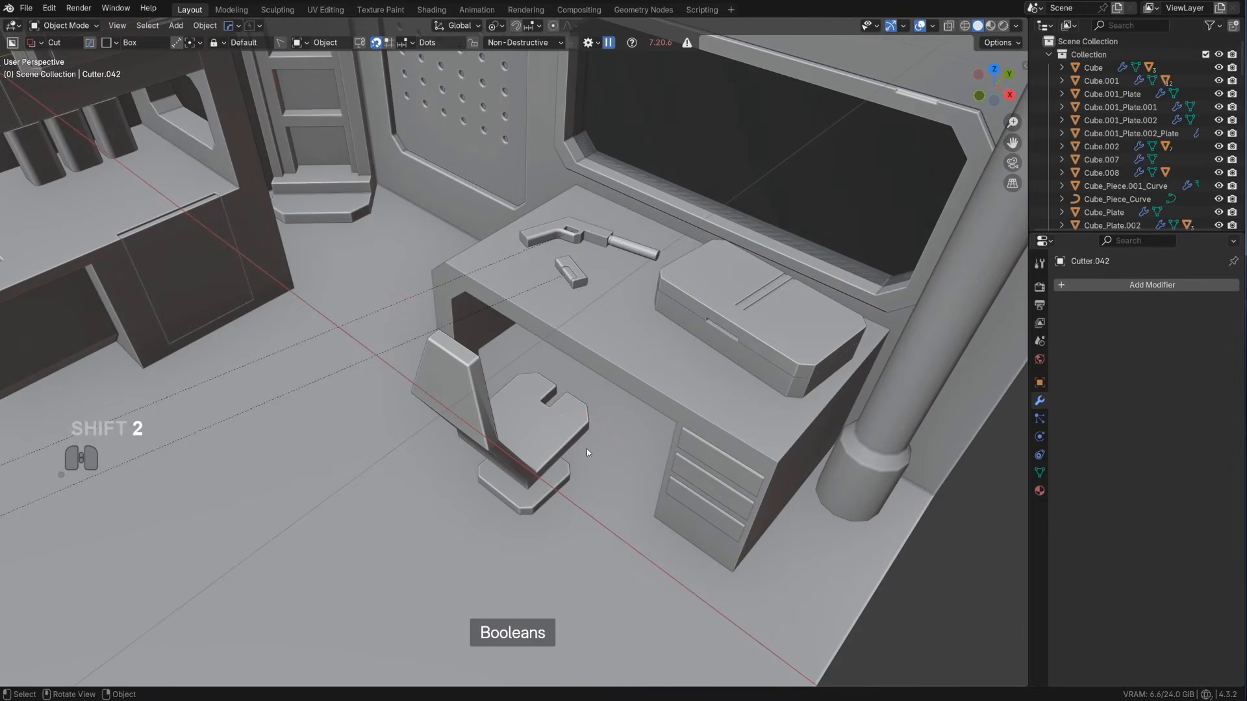
Reselect the chair and bring back its seat slot cutter with HardOps
middle_drag(586, 449, 562, 426)
key(Tab)
Flare the seat slot toward its front by scaling the cutter's front face to about 2 along X in X-ray edit mode
key(Tab)
click(572, 415)
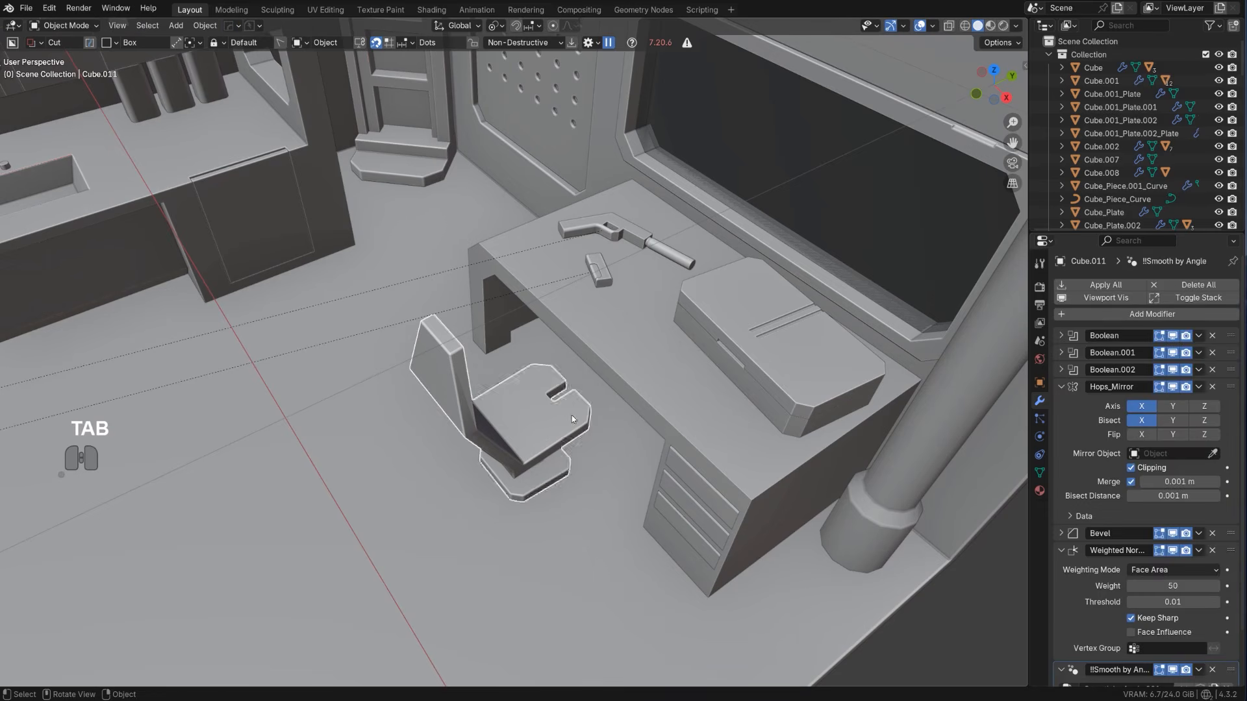
key(q)
click(574, 418)
key(Tab)
click(613, 412)
middle_drag(594, 404, 454, 371)
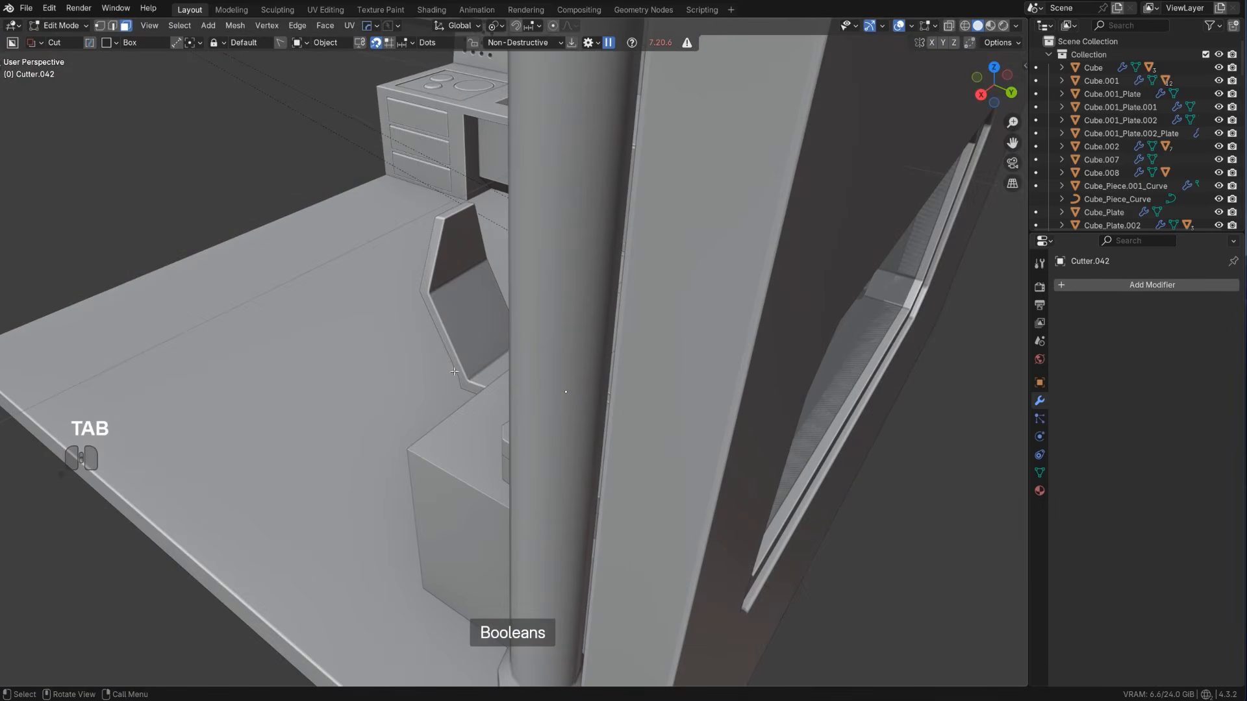
key(alt+z)
click(574, 398)
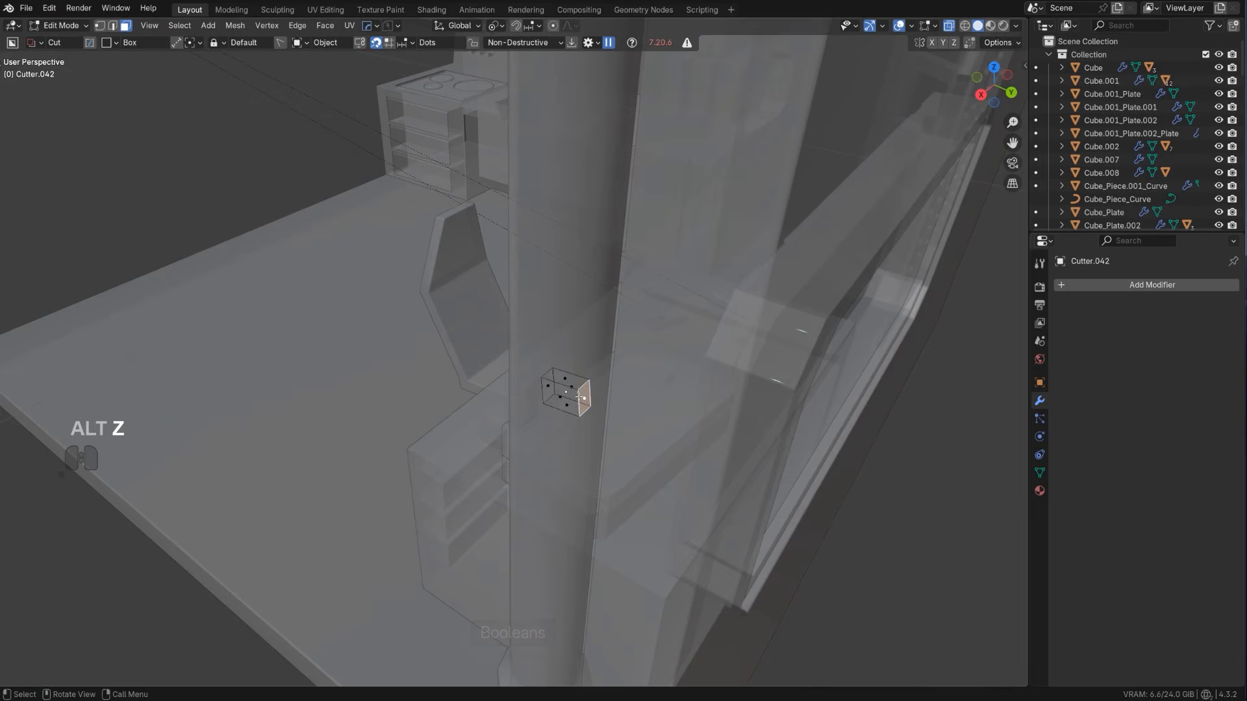
middle_drag(574, 398, 571, 412)
key(s)
key(x)
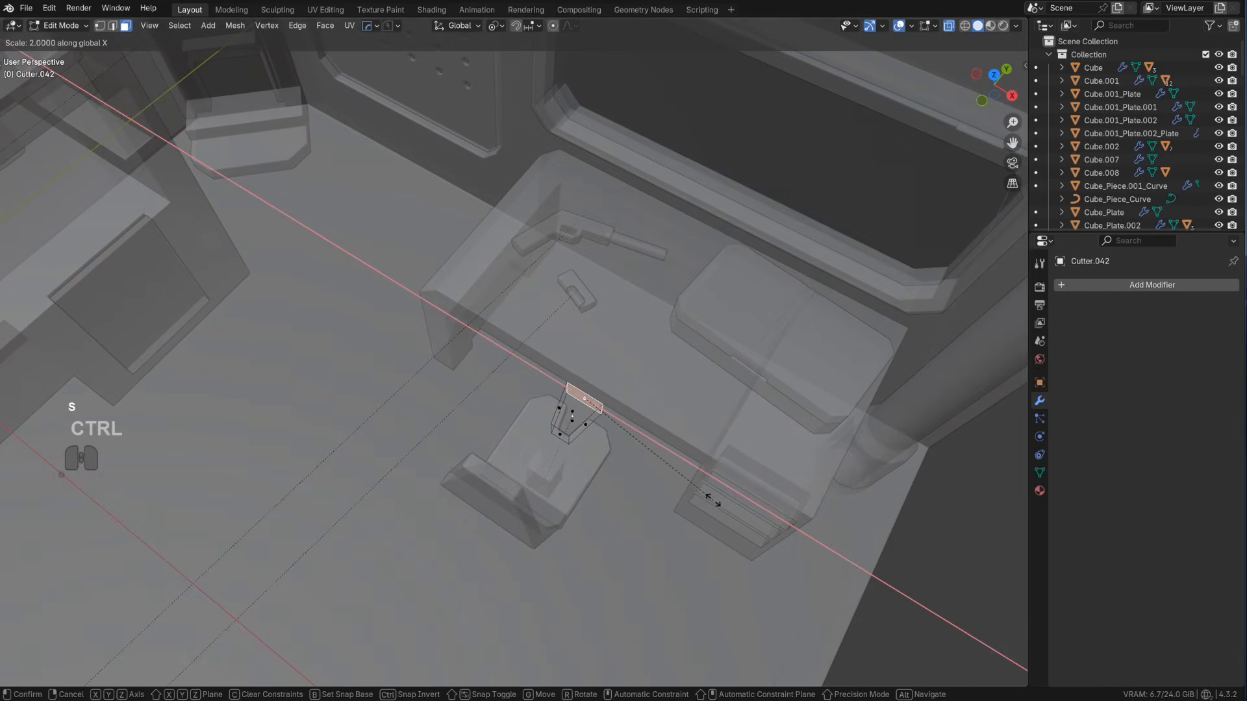
click(723, 512)
key(Tab)
Hide the cutter collection and show only the main room collection
click(603, 380)
key(shift+2)
key(shift+1)
scroll(602, 380, down, 5)
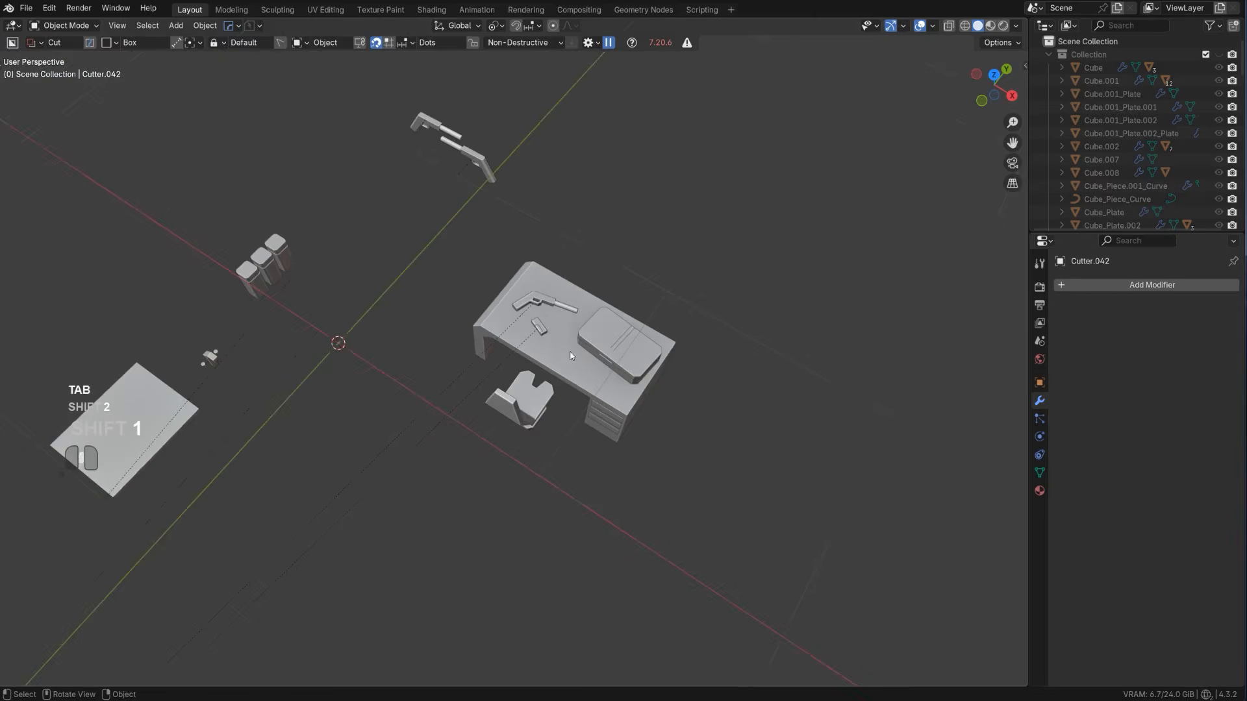
middle_drag(602, 380, 544, 325)
key(1)
scroll(548, 330, down, 2)
scroll(544, 325, up, 3)
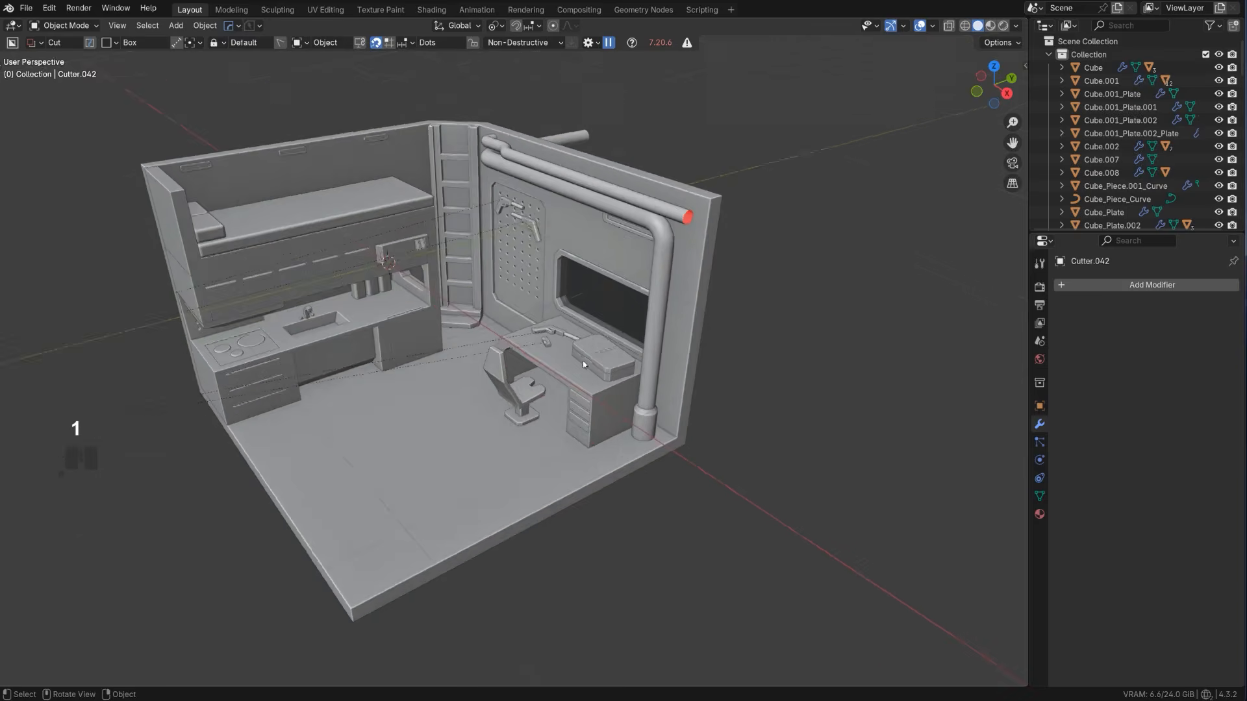
Try to cut a tall opening about 0.1 m deep through the chair's backrest with BoxCutter
shift+middle_drag(415, 398, 532, 313)
scroll(532, 313, up, 4)
click(626, 239)
middle_drag(626, 239, 552, 280)
shift+middle_drag(552, 279, 466, 362)
scroll(455, 390, up, 2)
mouse_move(456, 352)
mouse_down()
mouse_move(480, 471)
mouse_move(476, 450)
mouse_up()
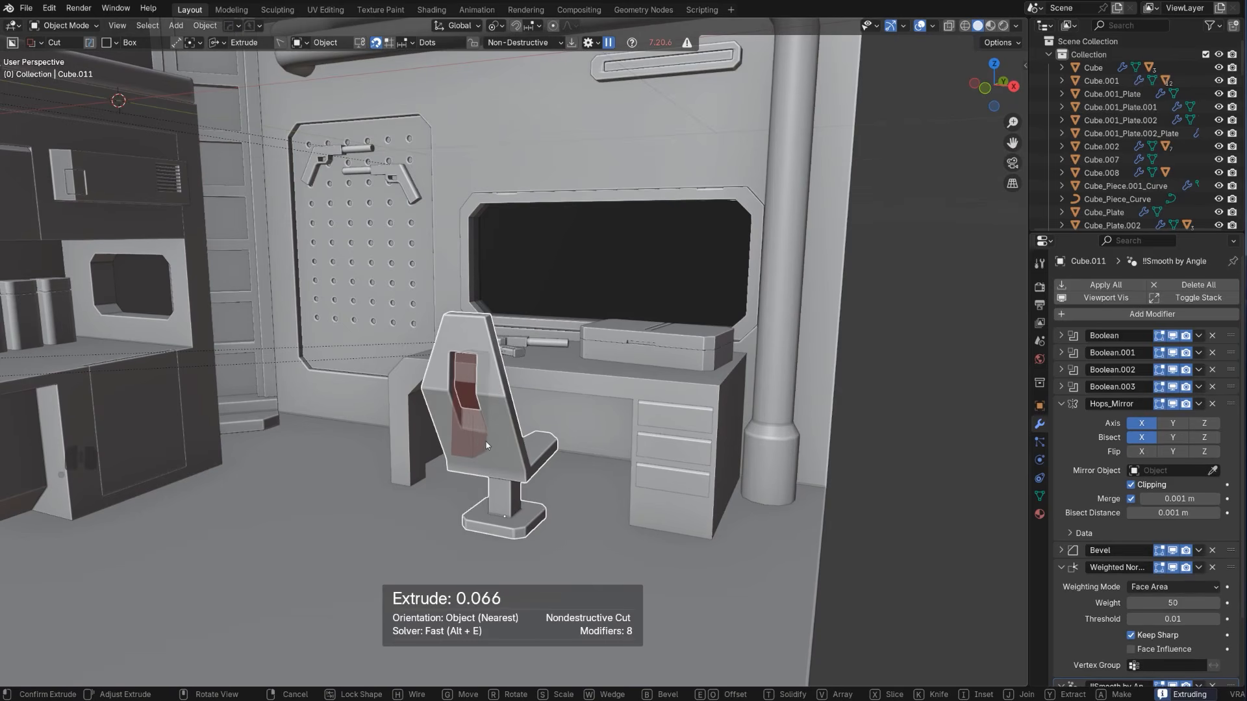
click(491, 440)
scroll(491, 449, up, 2)
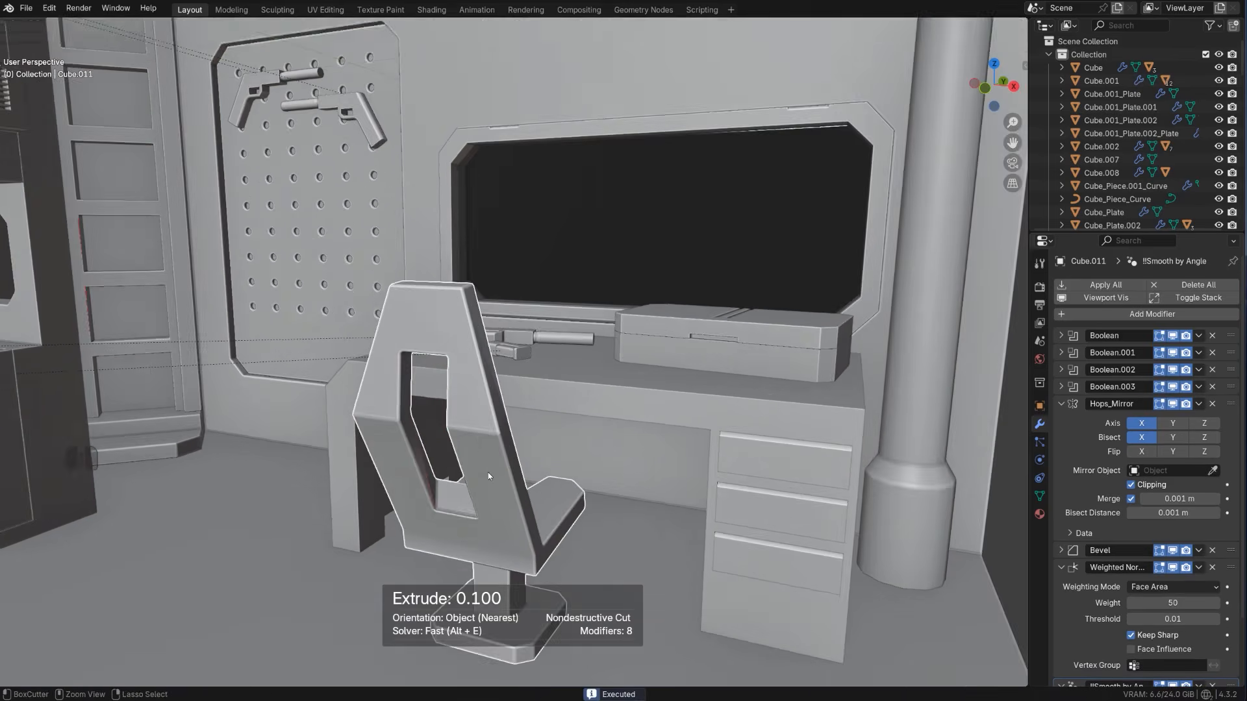
key(ctrl+z)
Cut a rectangular opening about 0.066 m deep through the middle of the chair's backrest with BoxCutter and deselect the chair
mouse_move(403, 364)
mouse_down()
mouse_move(459, 508)
mouse_move(446, 531)
mouse_up()
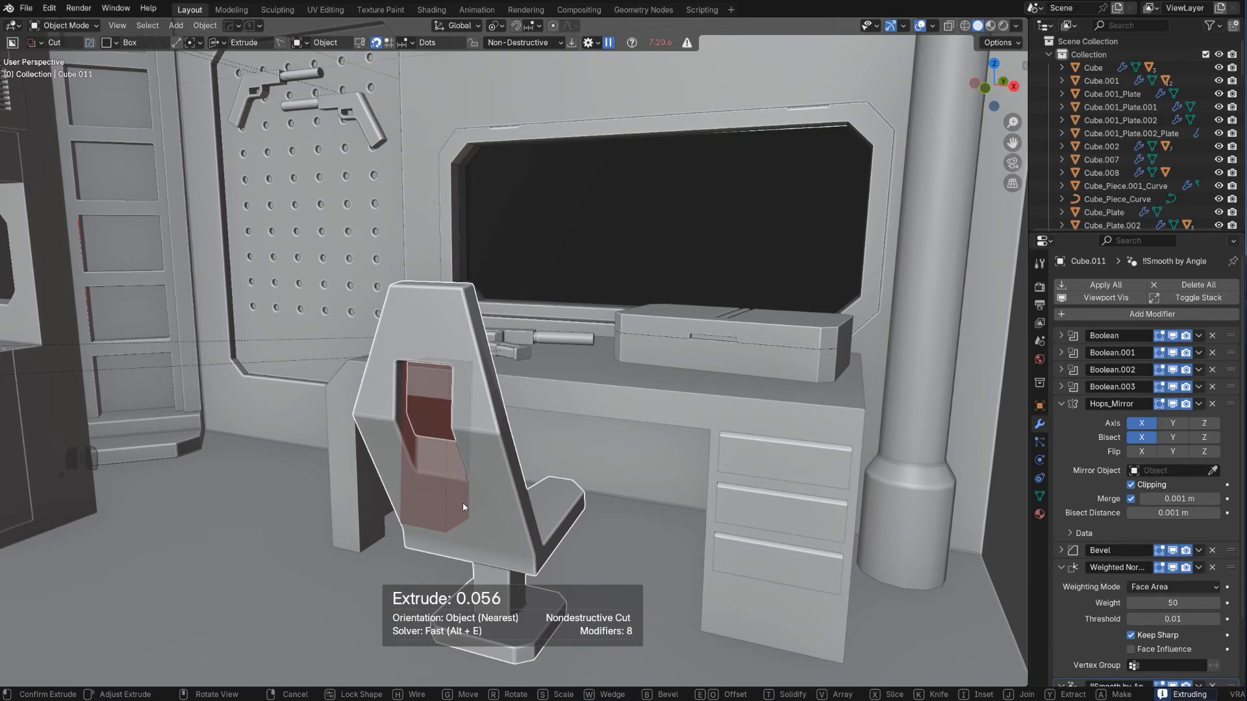
key(space)
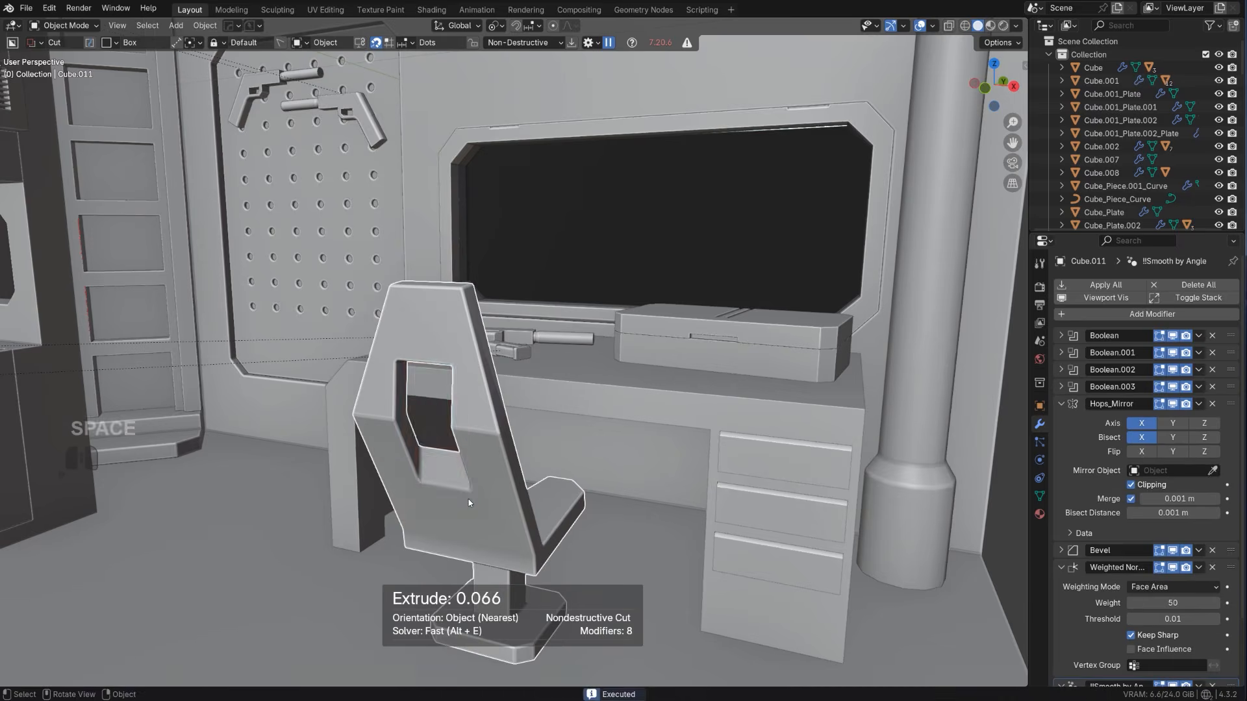
scroll(473, 492, down, 6)
middle_drag(472, 492, 527, 514)
click(781, 304)
Knife an inset rectangle with corners beveled about 0.021 m into the desktop with BoxCutter
scroll(691, 365, up, 2)
scroll(579, 362, down, 4)
middle_drag(691, 365, 567, 315)
scroll(506, 324, up, 4)
scroll(563, 301, down, 6)
scroll(567, 315, up, 8)
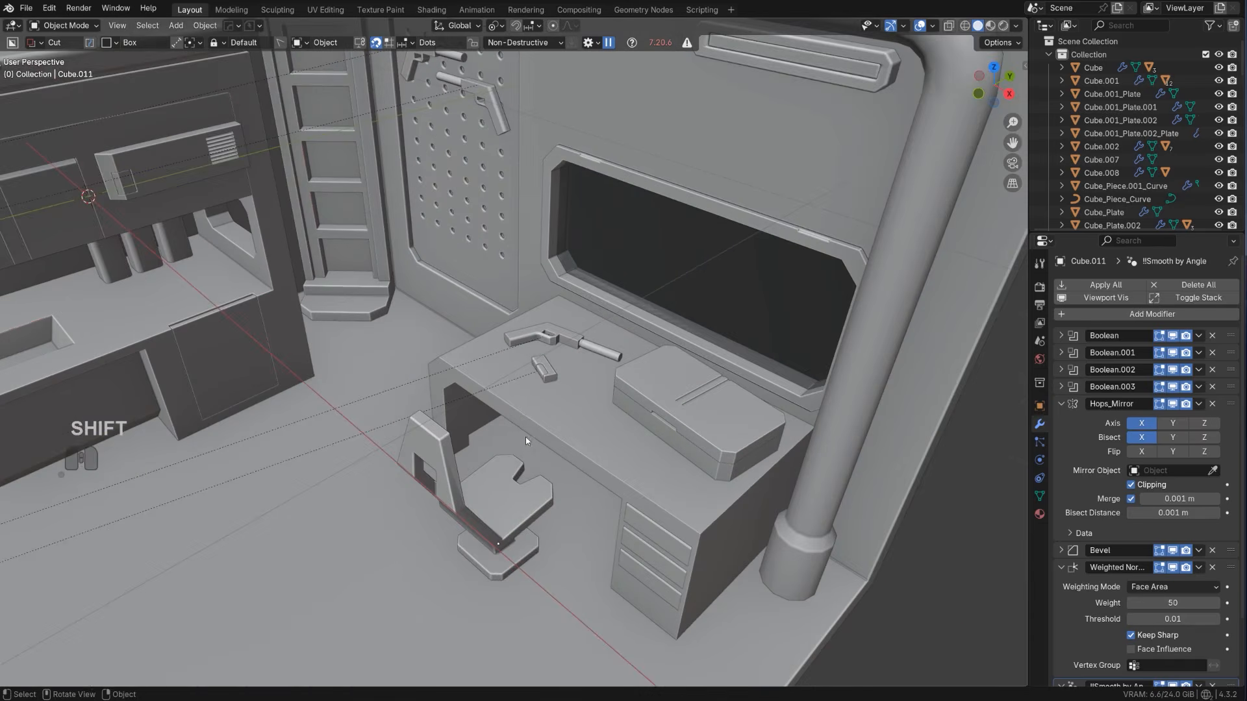
click(597, 438)
scroll(623, 447, up, 2)
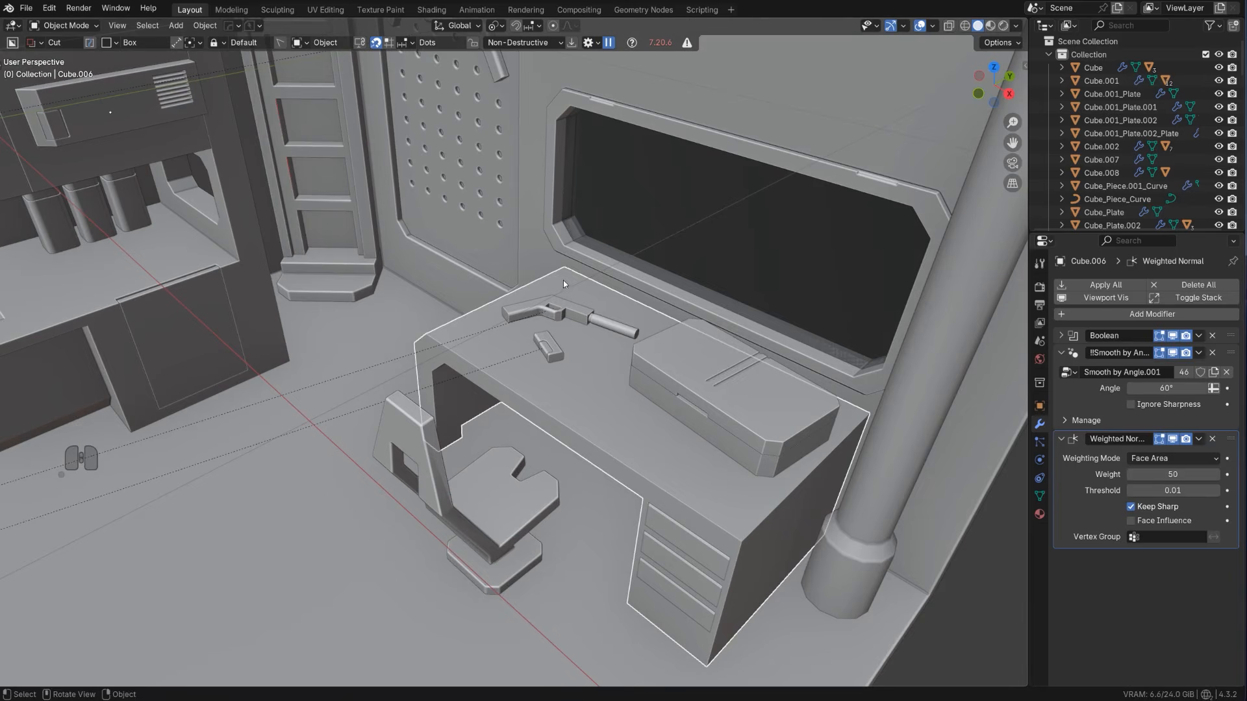
mouse_move(563, 280)
mouse_down()
mouse_move(619, 420)
mouse_move(753, 537)
mouse_up()
key(b)
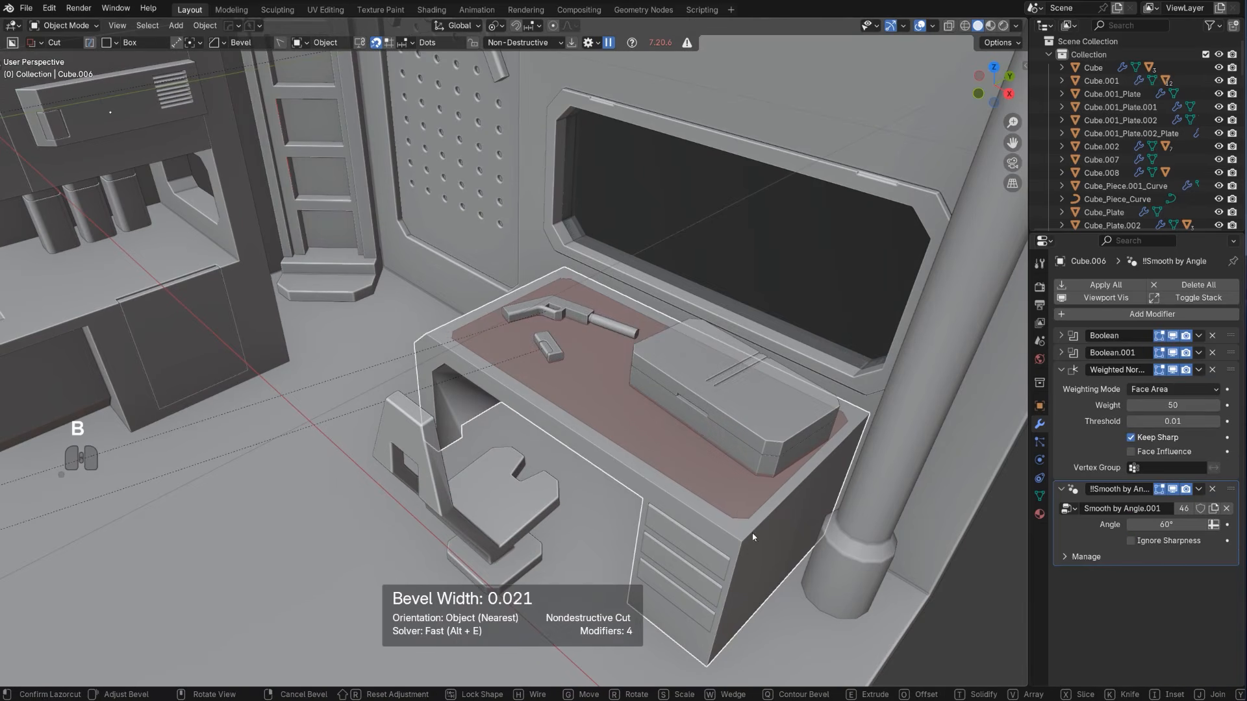
key(Tab)
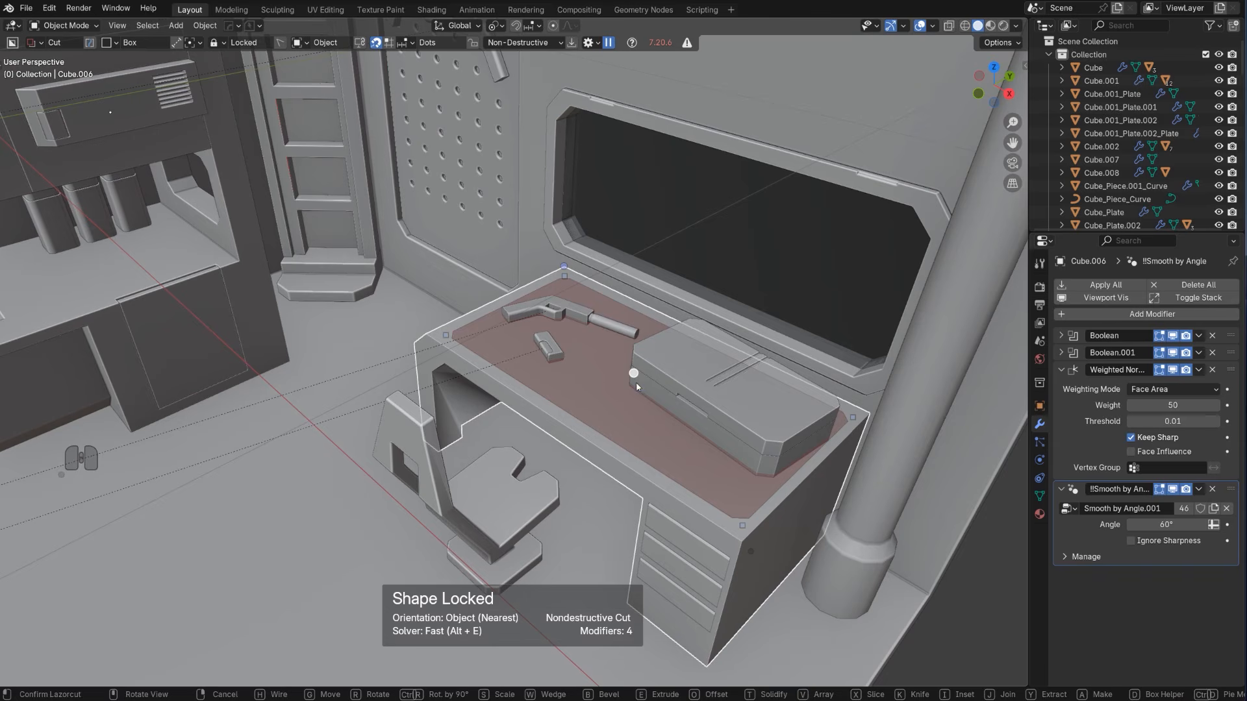
key(space)
Extract the desktop's inset face as a separate plate about 0.008 m thick with a solidify offset of -1
key(Tab)
key(q)
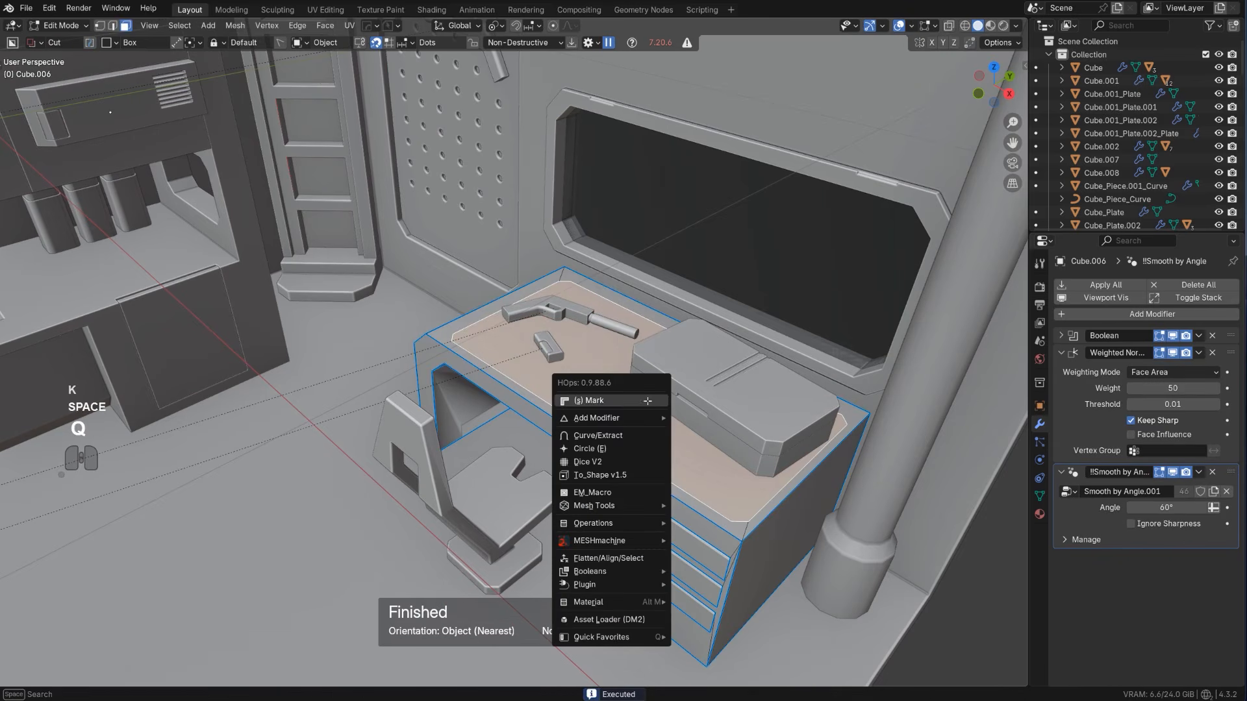
click(626, 436)
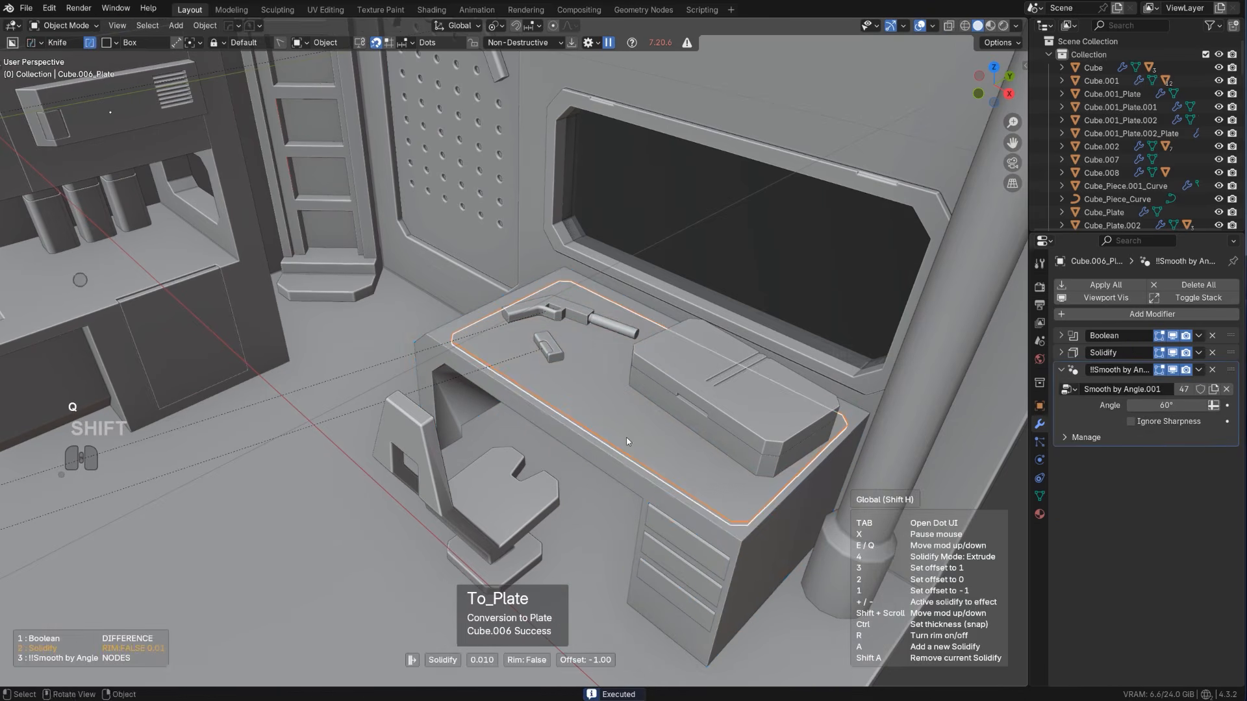
click(681, 455)
Sharpen the desktop plate with HardOps and add a 3-segment, 30° angle-limited bevel about 0.001 m wide
scroll(681, 457, down, 1)
key(q)
ctrl+click(669, 447)
scroll(674, 439, up, 3)
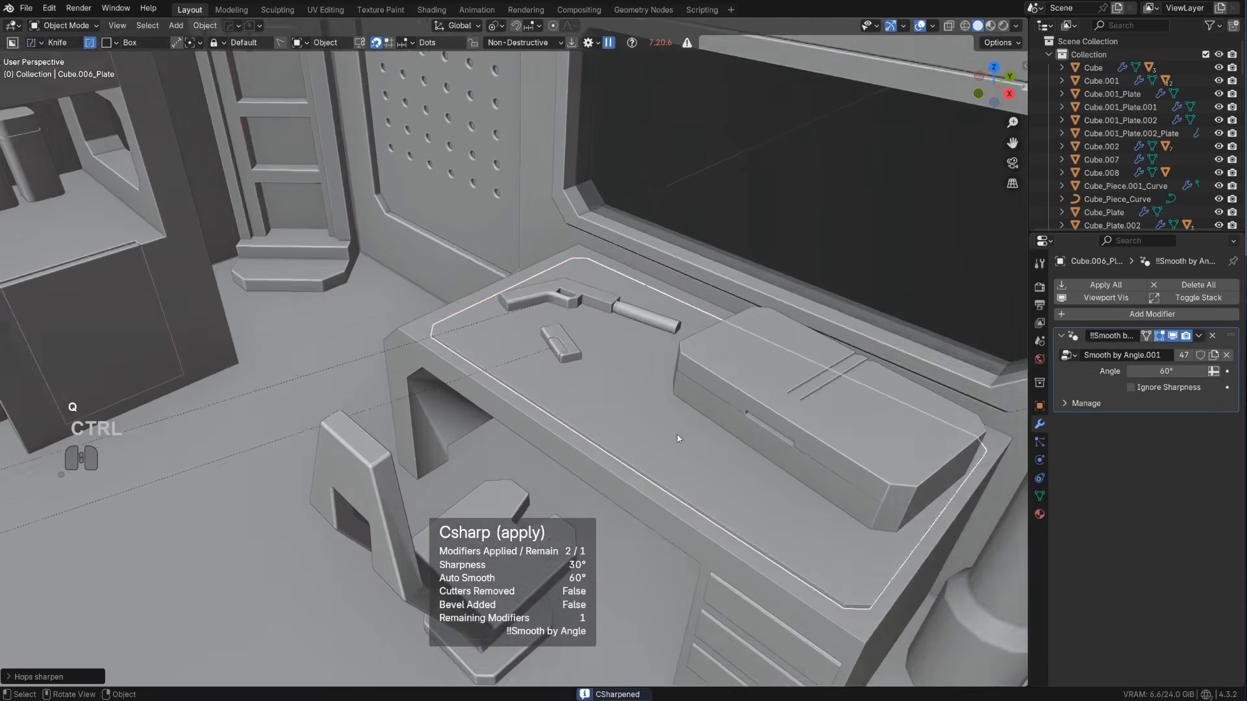
middle_drag(677, 439, 651, 413)
key(q)
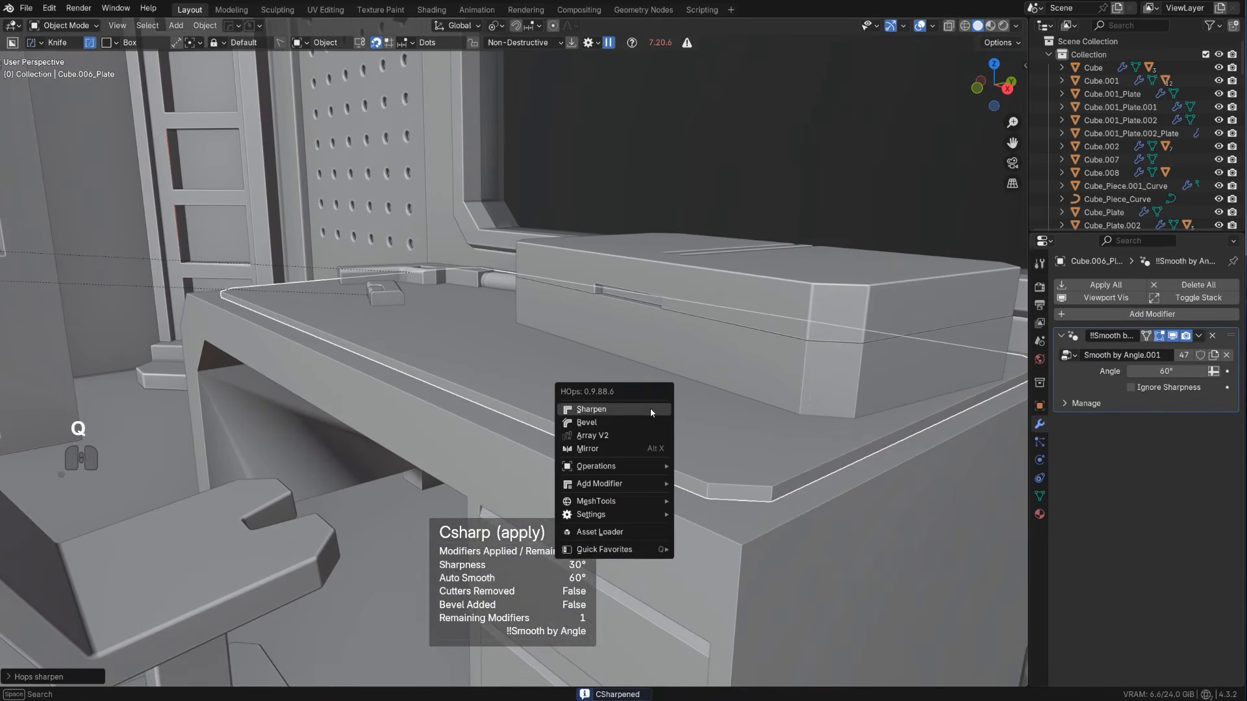
click(638, 421)
key(shift)
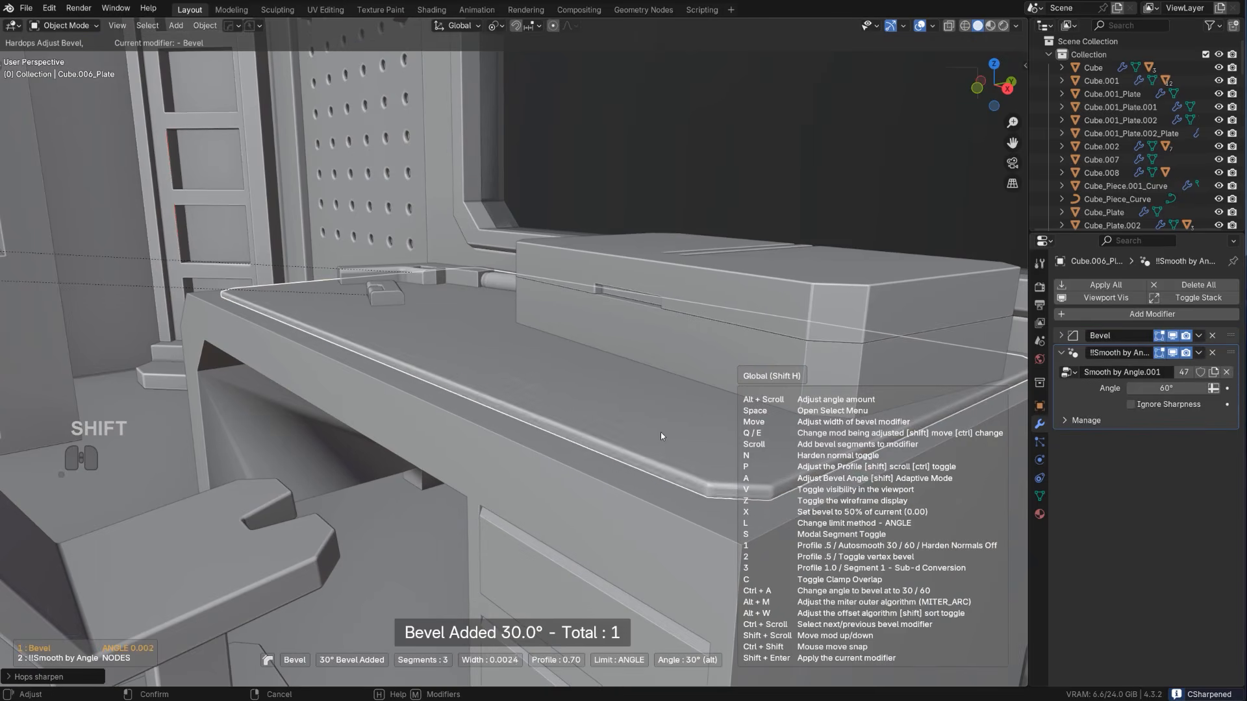
click(665, 435)
Cut a circular hole about 0.02 m across into the desktop plate's front corner above the drawers with BoxCutter
scroll(656, 434, down, 4)
middle_drag(641, 430, 597, 462)
scroll(624, 467, up, 2)
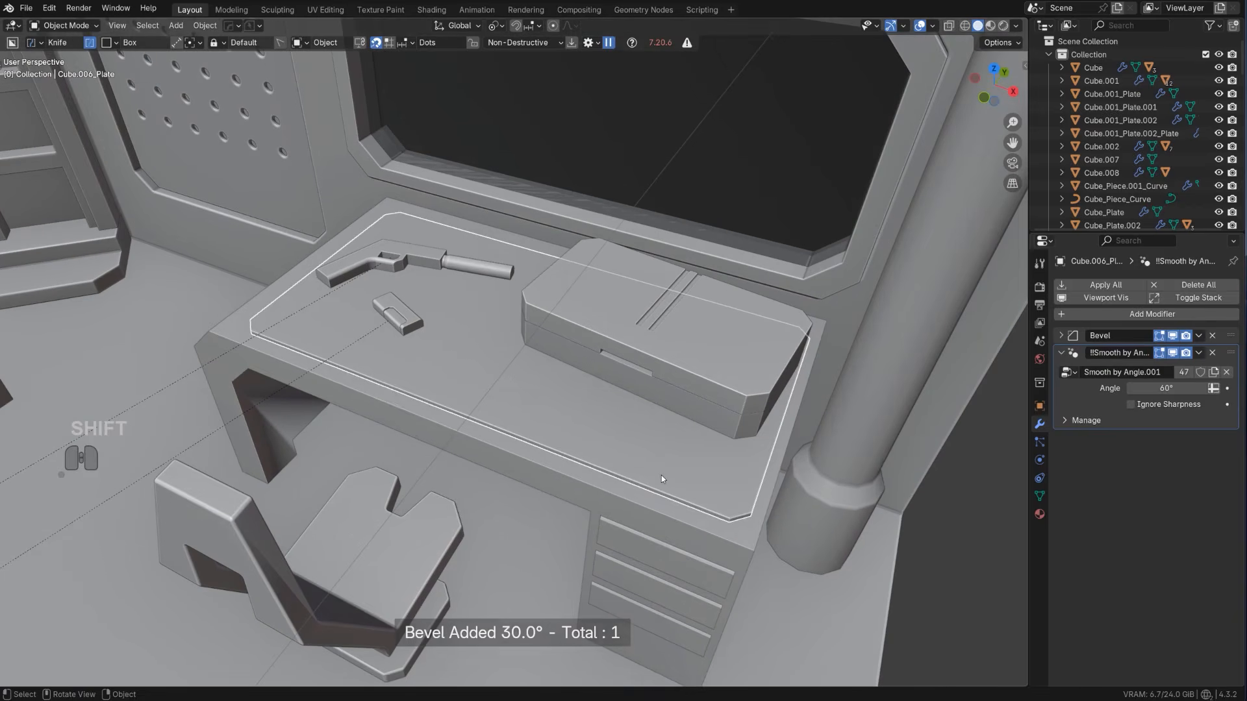
drag(658, 478, 738, 504)
right_click(684, 489)
key(d)
click(676, 429)
key(x)
key(space)
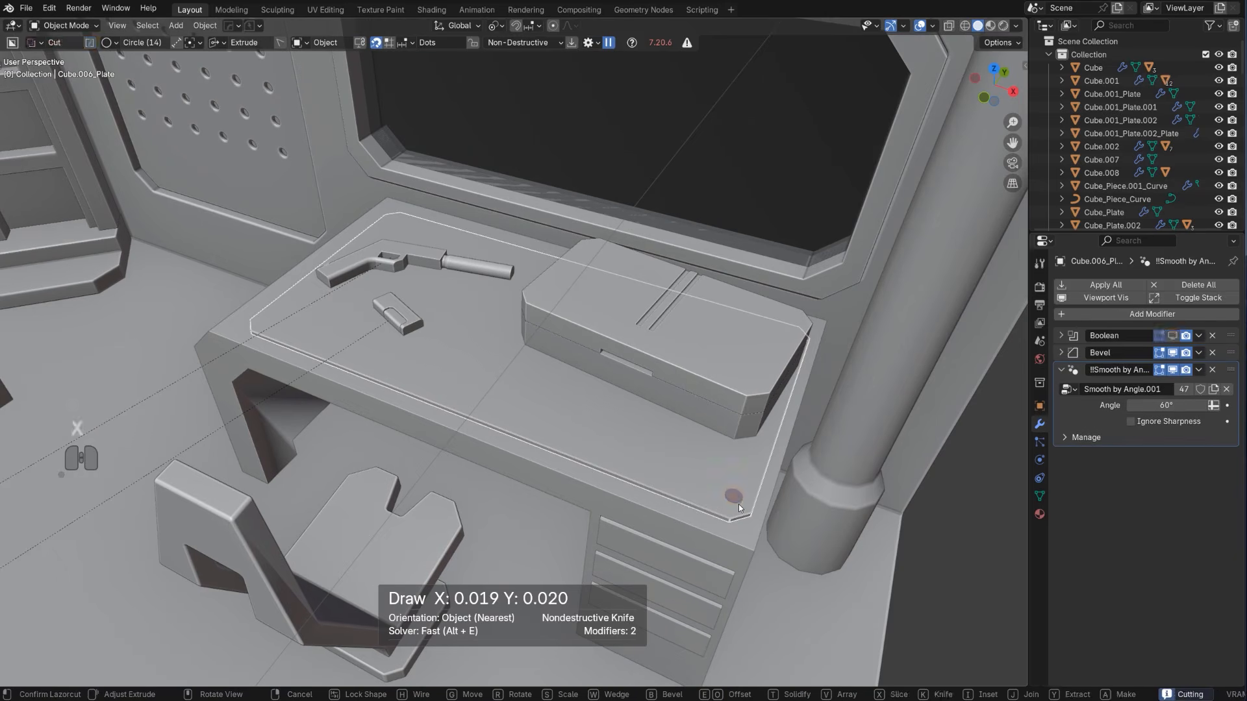
key(alt+x)
scroll(706, 479, down, 3)
right_click(577, 402)
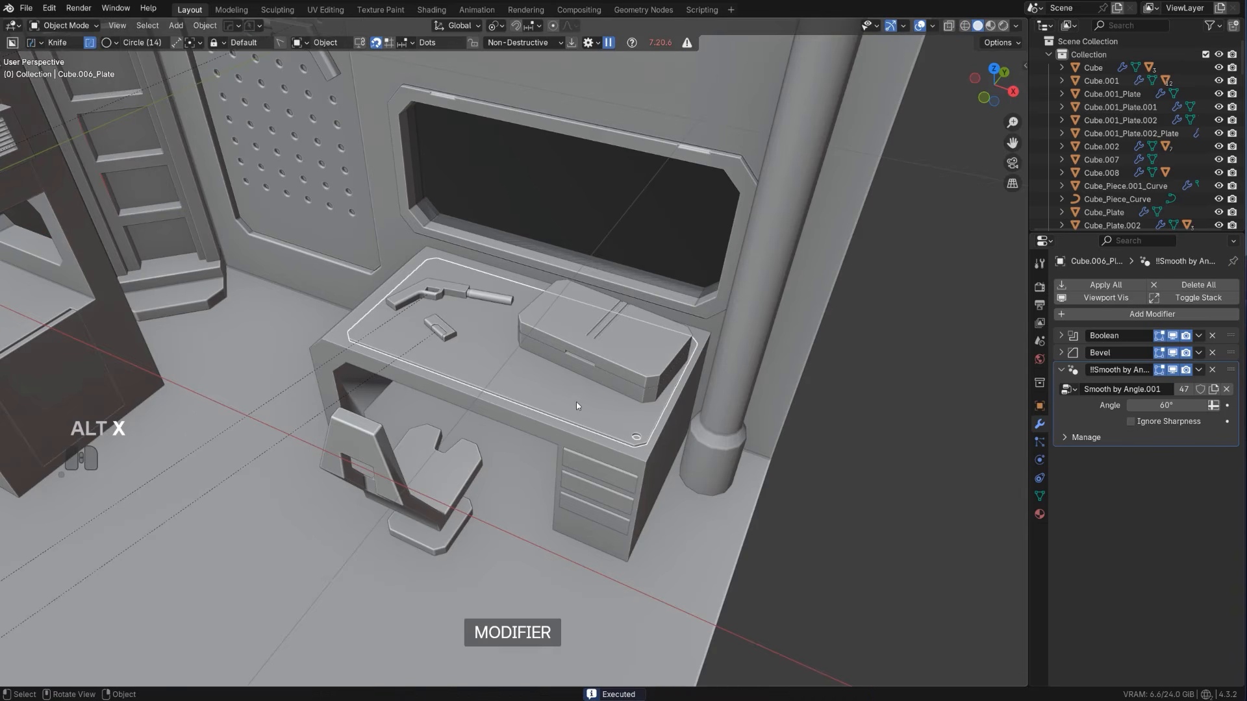
Set the desktop plate's origin to its geometry and mirror the corner hole across the local X and Y axes
key(shift+s)
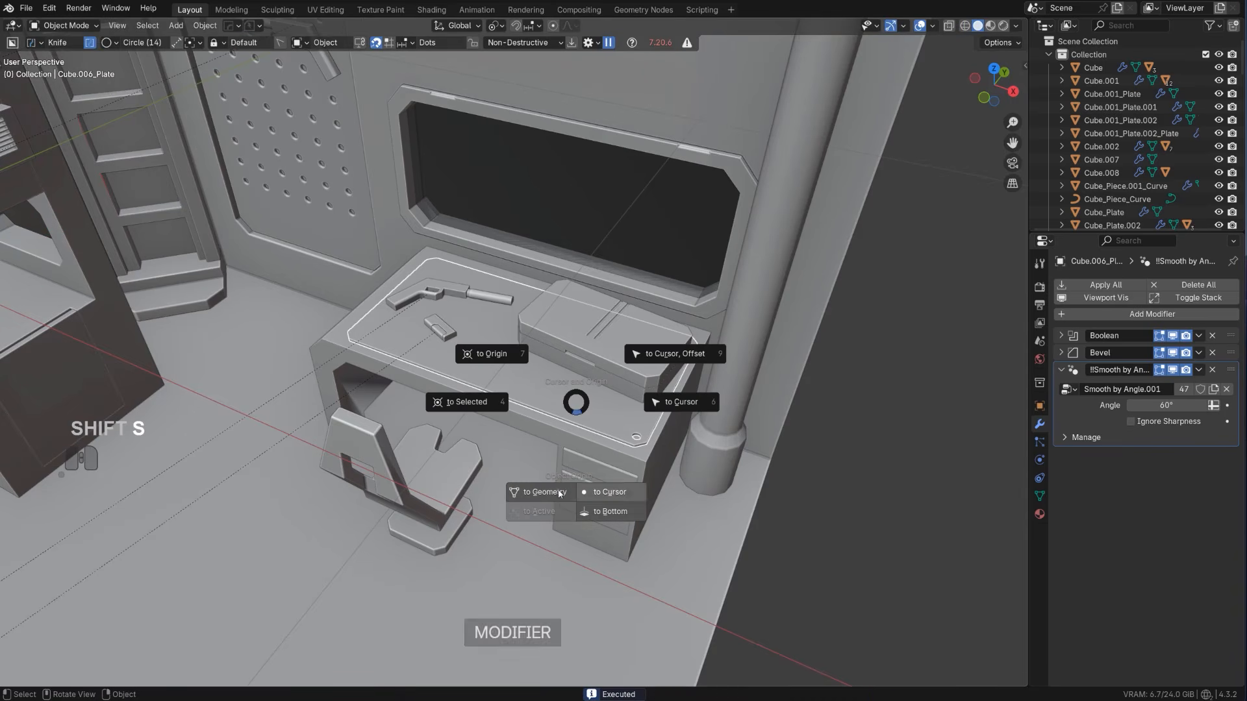
click(563, 462)
scroll(563, 463, up, 2)
key(alt+x)
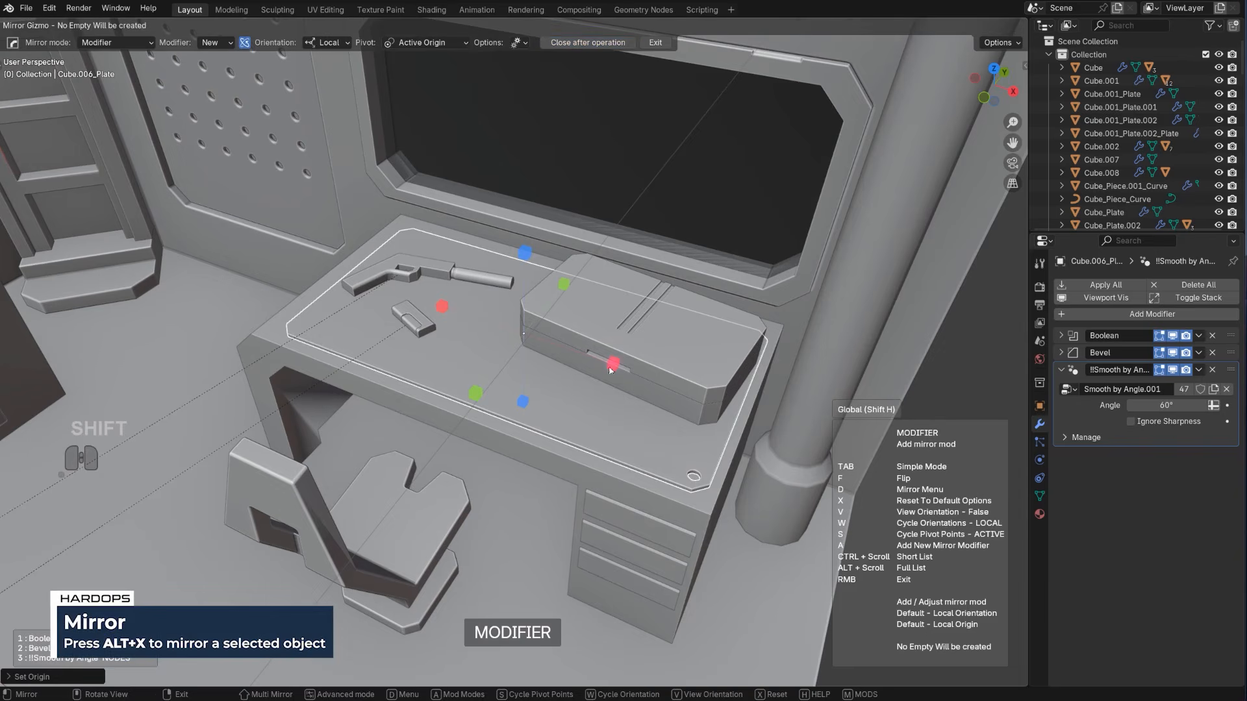
shift+click(612, 365)
scroll(769, 372, down, 5)
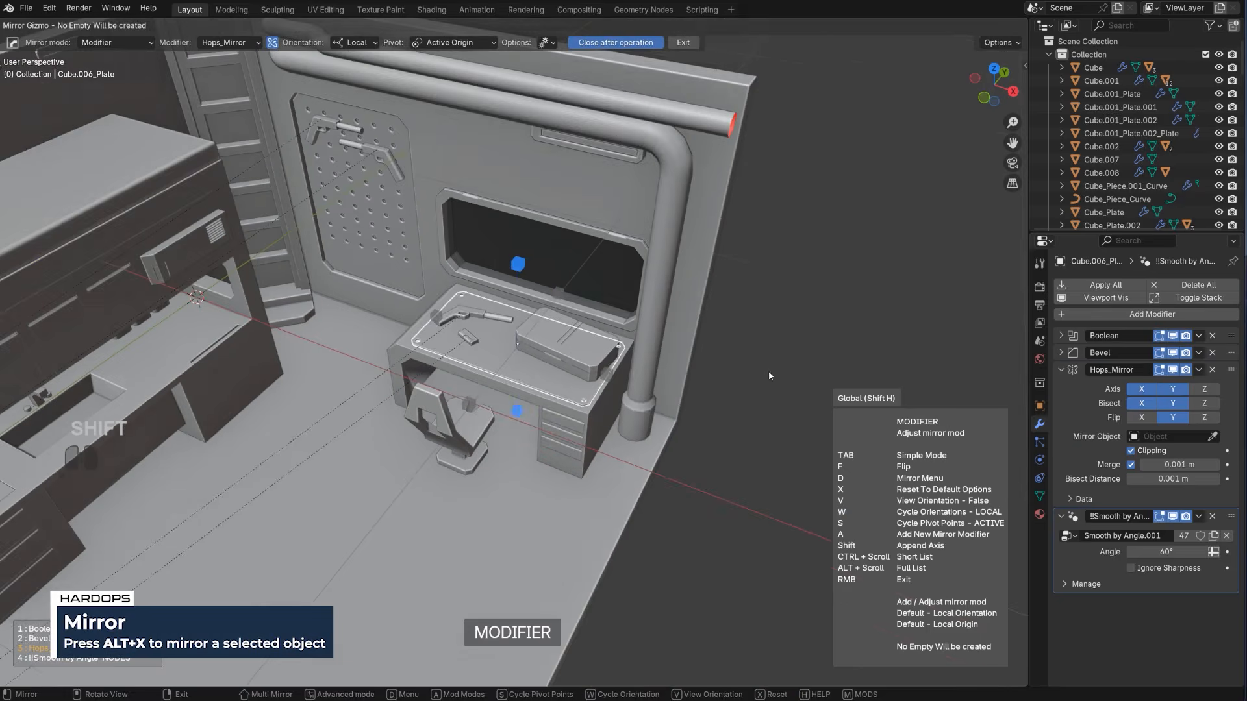
click(769, 371)
middle_drag(643, 381, 473, 313)
scroll(470, 378, down, 5)
shift+middle_drag(435, 348, 459, 349)
scroll(448, 337, up, 2)
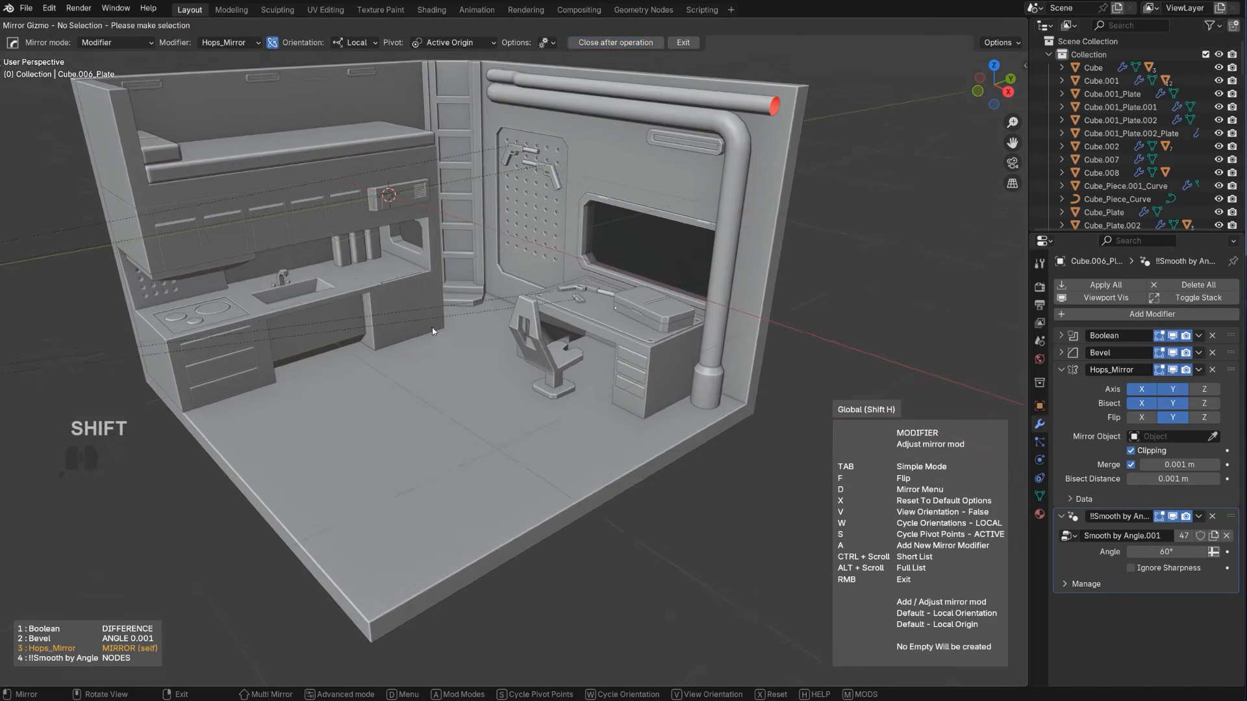
shift+middle_drag(390, 285, 424, 317)
right_click(490, 228)
Save the scene with HardOps PowerSave and select the room's floor and wall shell
scroll(653, 497, down, 3)
middle_drag(653, 497, 667, 505)
scroll(520, 390, up, 2)
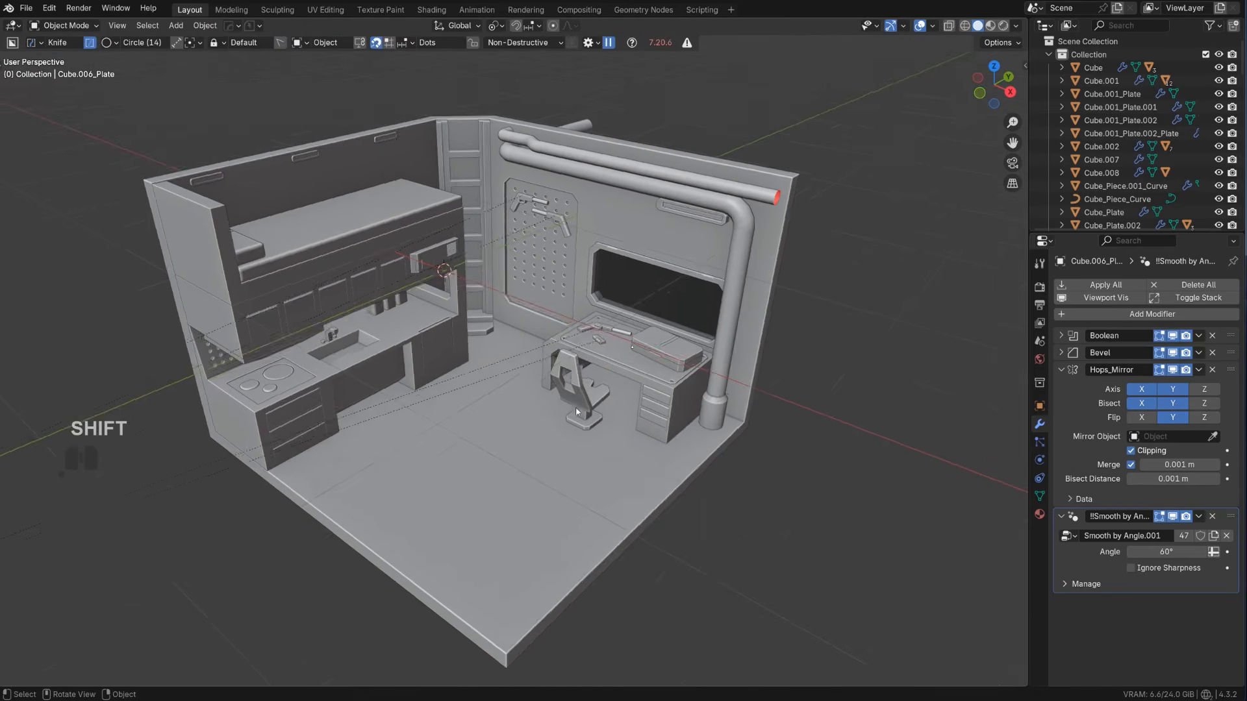
shift+middle_drag(405, 286, 438, 314)
click(228, 26)
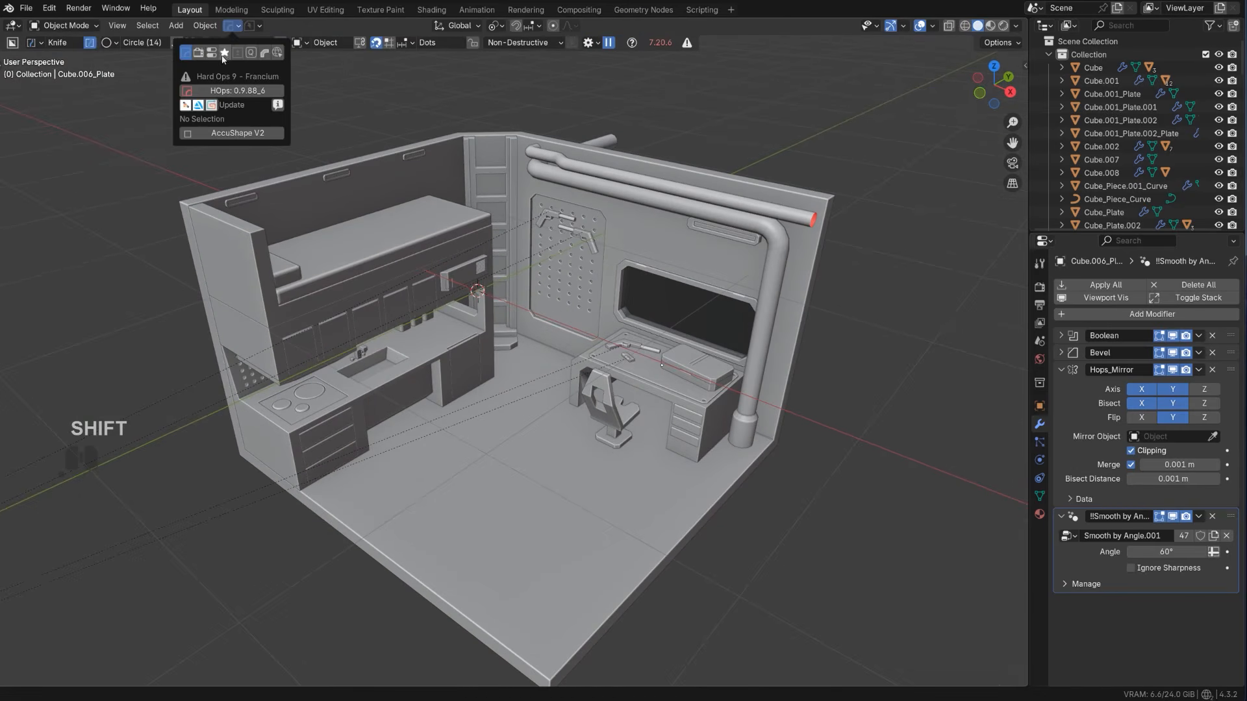
mouse_move(253, 25)
click(254, 76)
shift+middle_drag(609, 427, 506, 416)
click(466, 315)
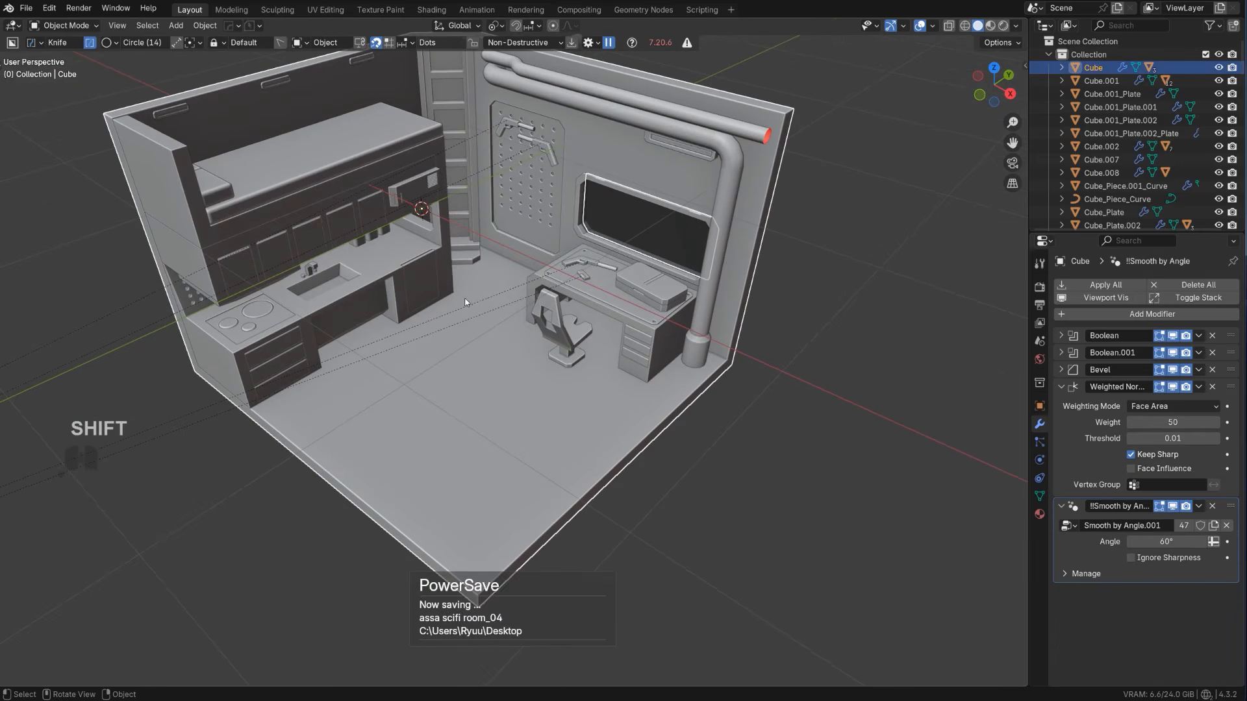
shift+middle_drag(485, 324, 488, 356)
middle_drag(508, 360, 491, 323)
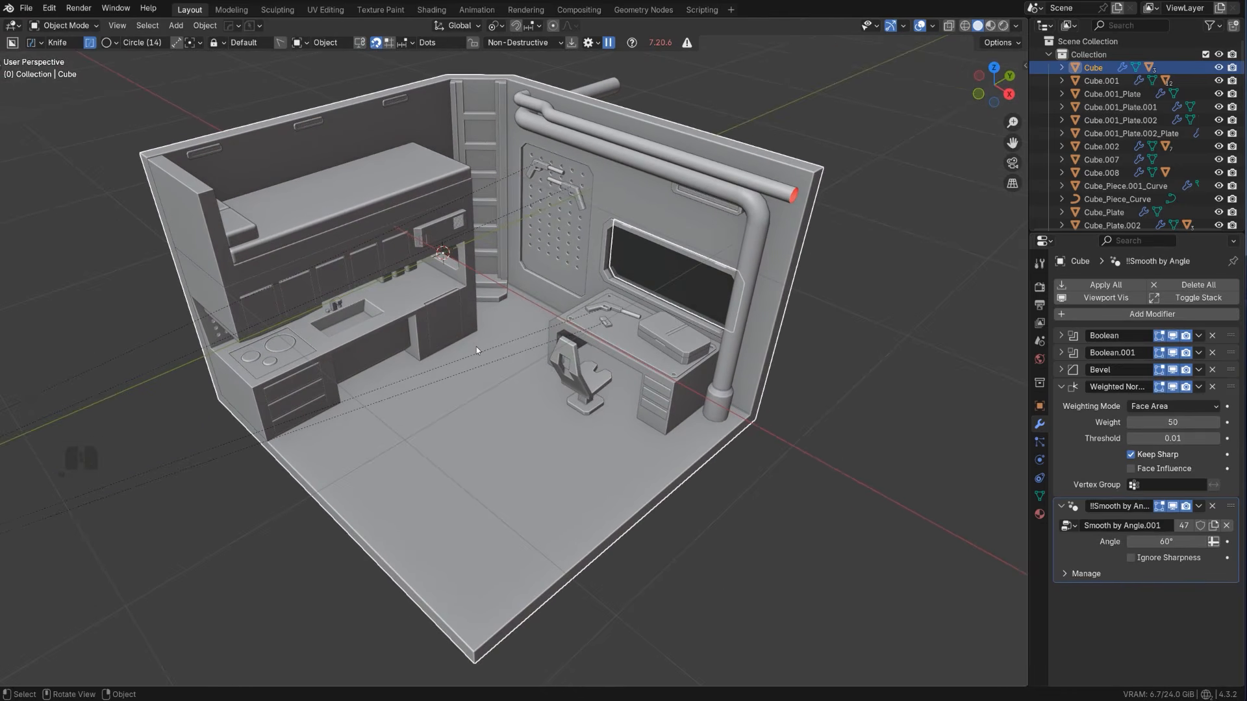
drag(470, 341, 458, 368)
right_click(455, 392)
key(d)
click(448, 409)
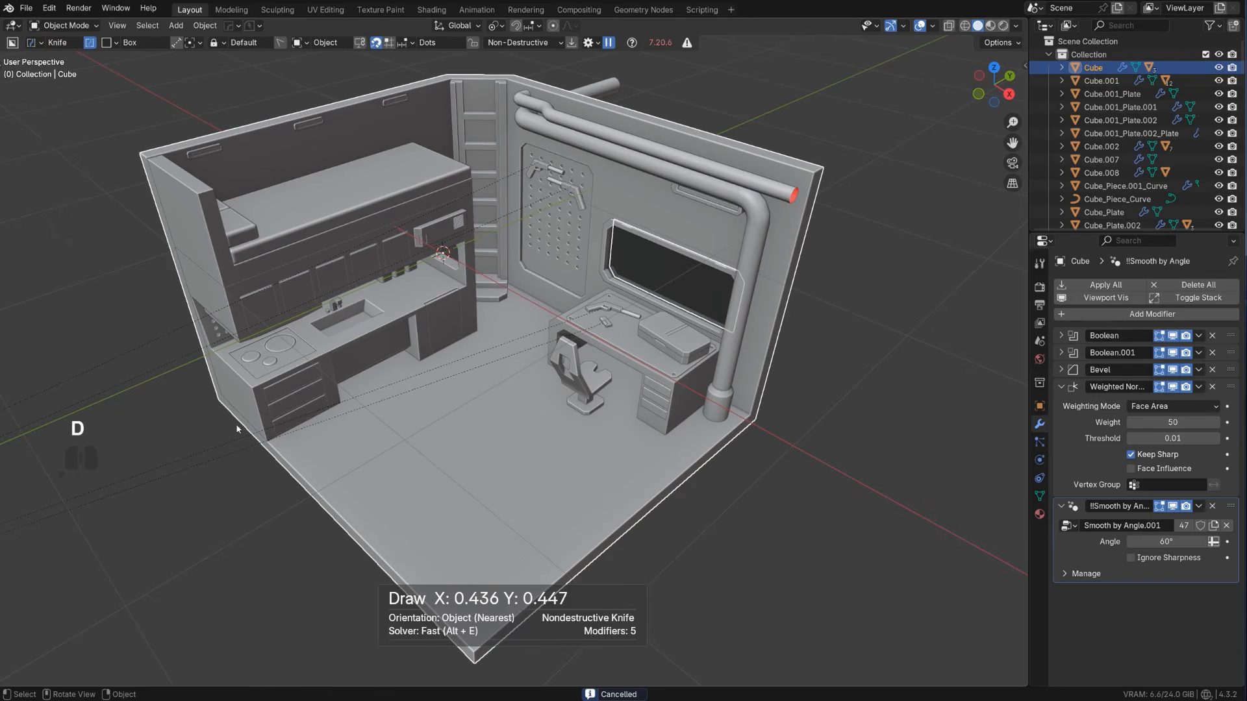
drag(449, 331, 343, 458)
right_click(343, 458)
Slice a long rectangular panel about 0.045 m deep into the floor along the kitchen counter with BoxCutter
key(d)
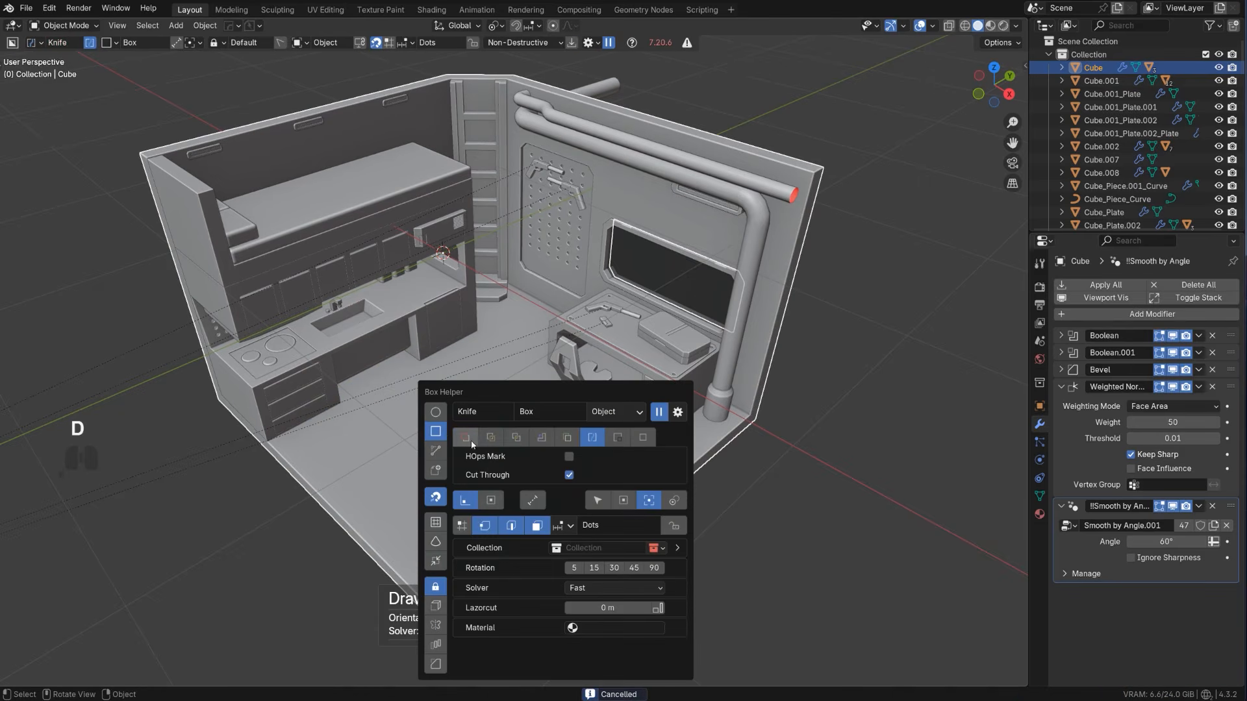
click(469, 443)
drag(455, 331, 341, 465)
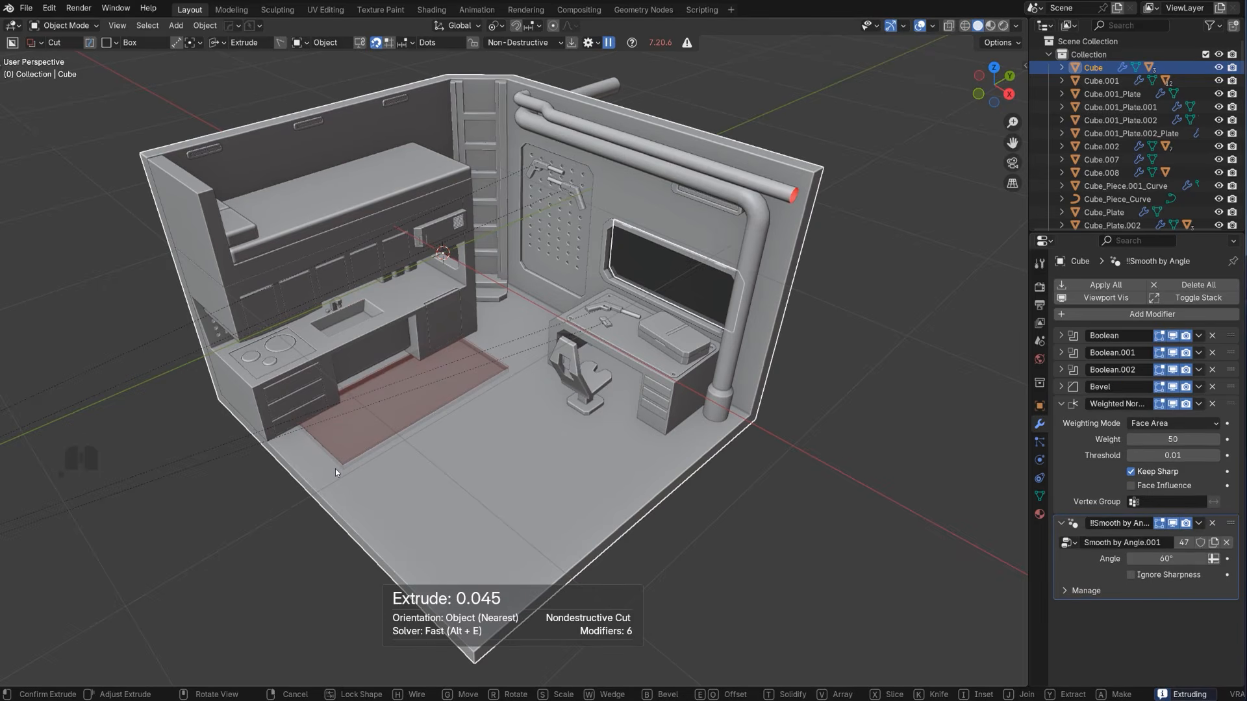
key(x)
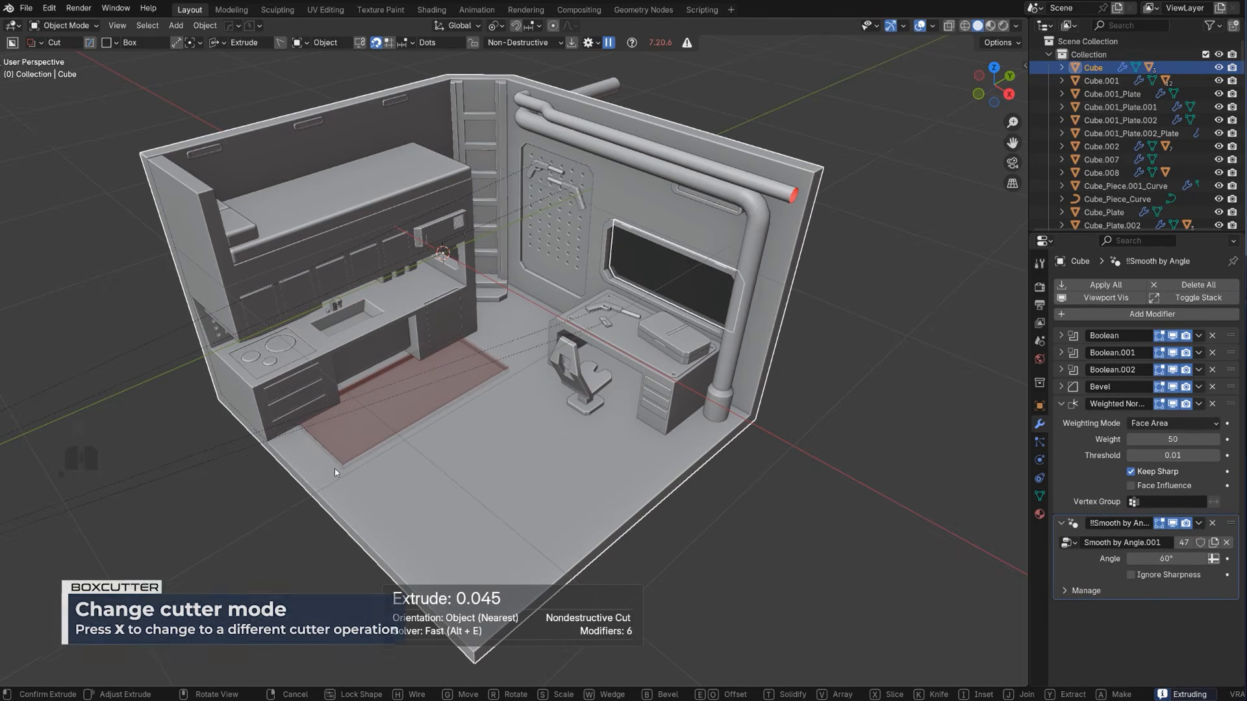
key(space)
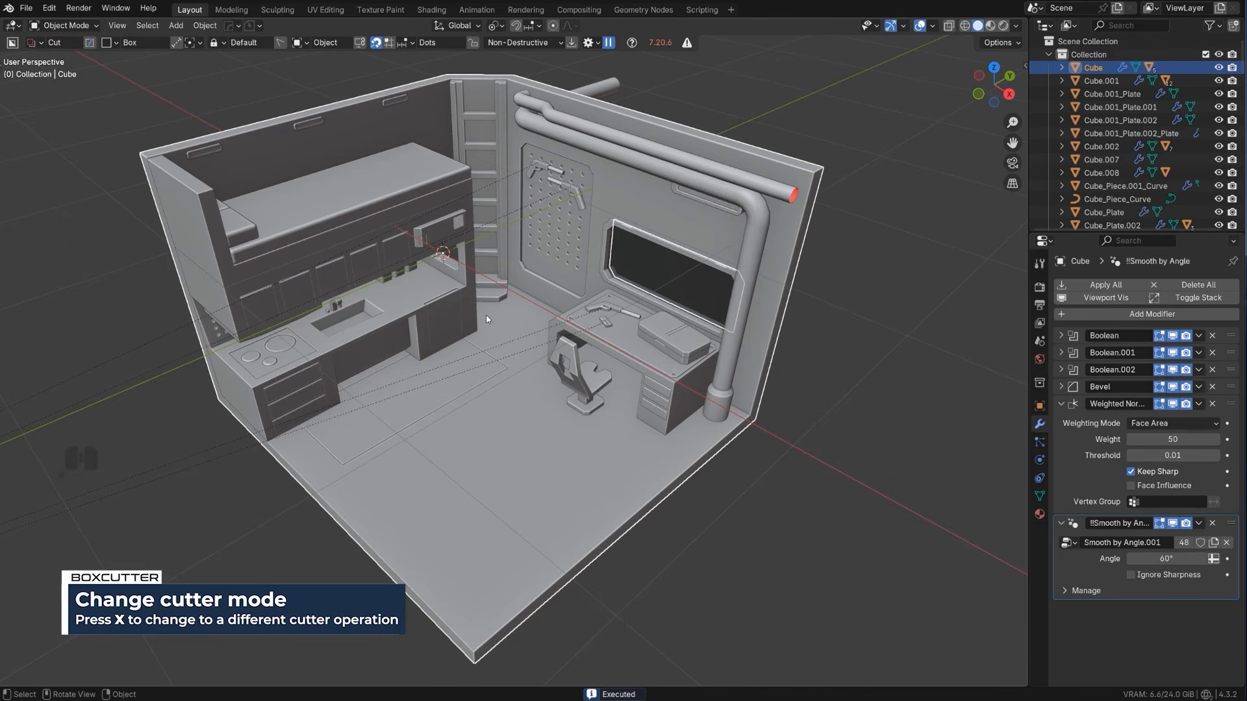
Reveal the floor panel's cutter in an orthographic top view and duplicate it about 1.3 m along Y
alt+middle_drag(527, 329, 443, 428)
key(KP_5)
scroll(443, 427, up, 2)
click(442, 429)
key(q)
click(393, 427)
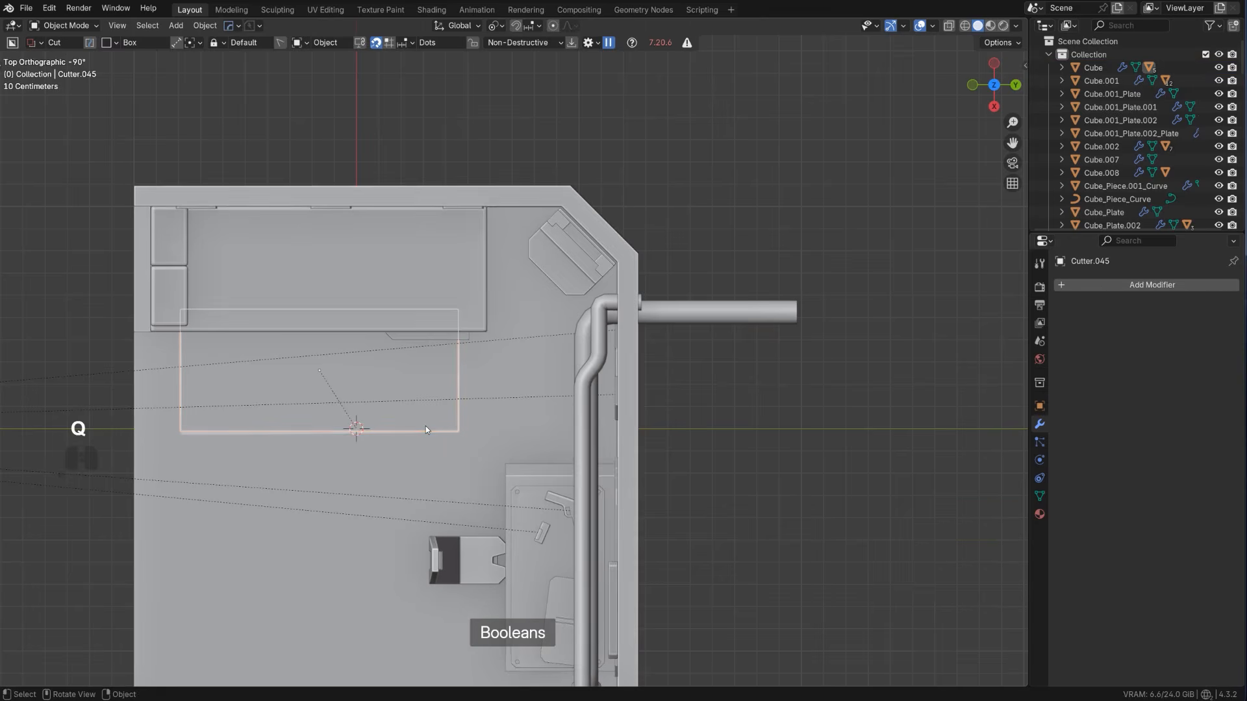
key(shift+d)
key(y)
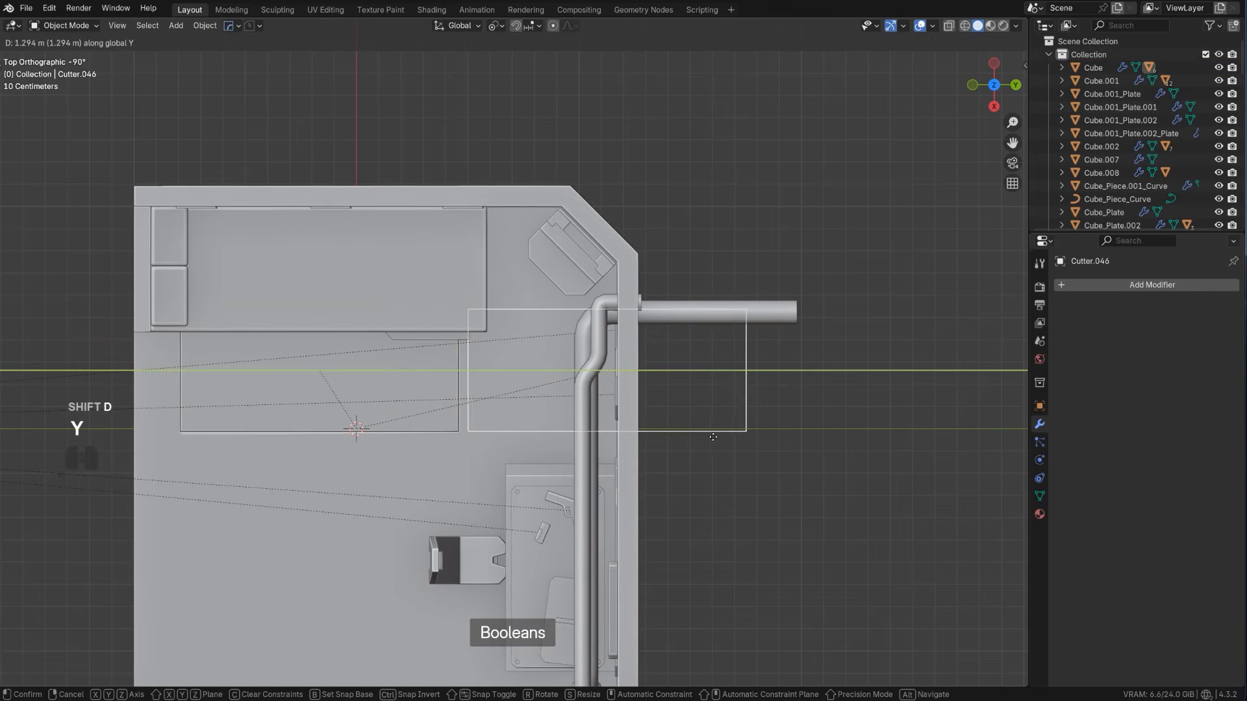
click(715, 435)
Shorten the duplicated cutter by moving its outer-edge vertices about 0.7 m back along Y, inside the room wall
key(Tab)
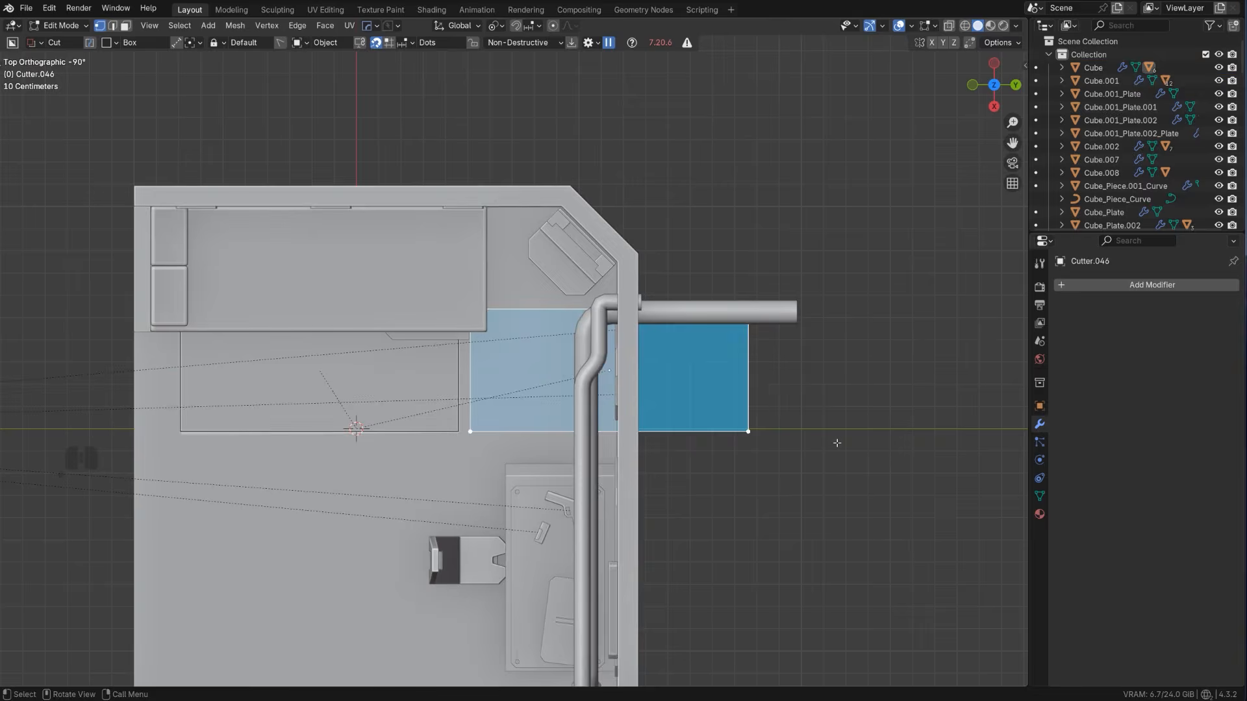
key(alt+z)
key(b)
drag(696, 229, 867, 603)
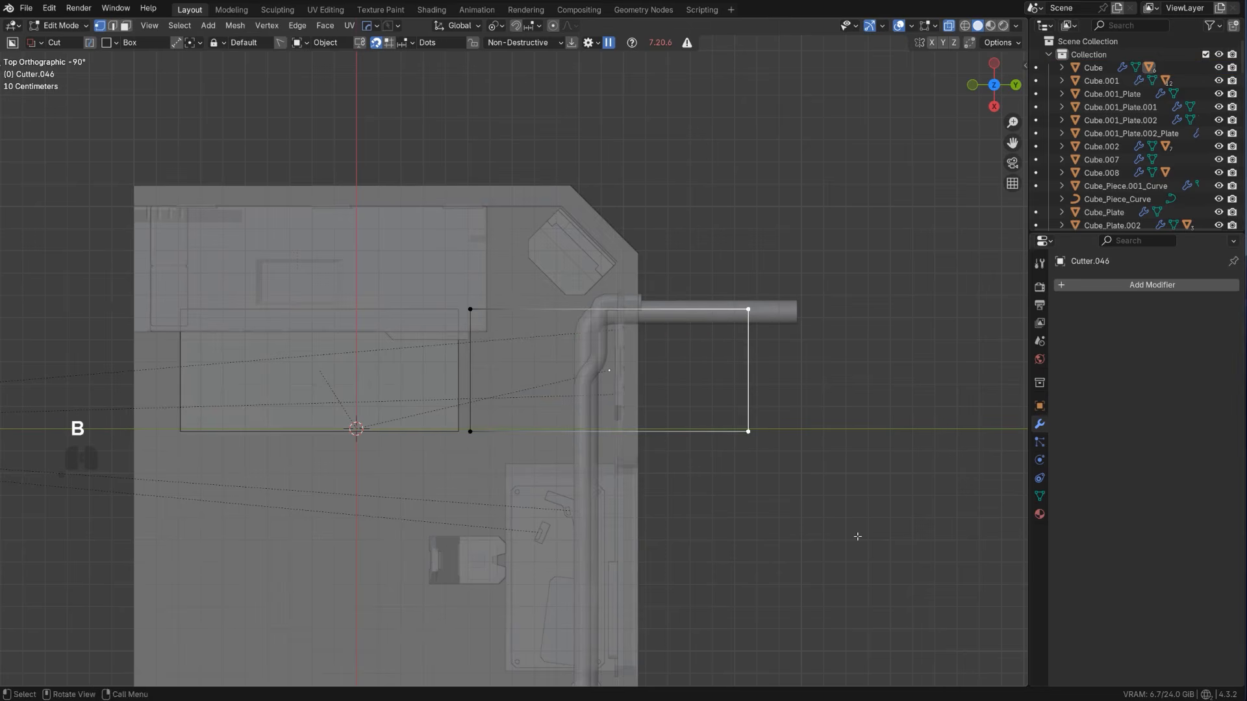
key(g)
key(y)
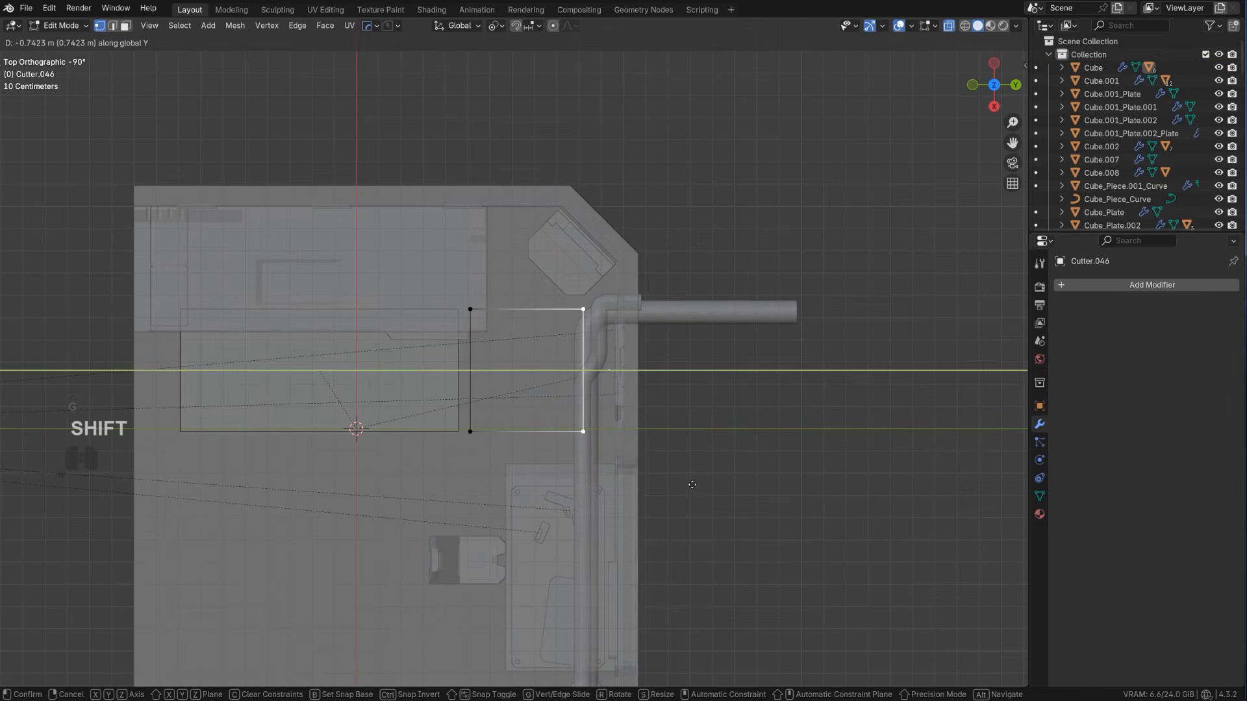
click(847, 483)
key(alt+z)
key(Tab)
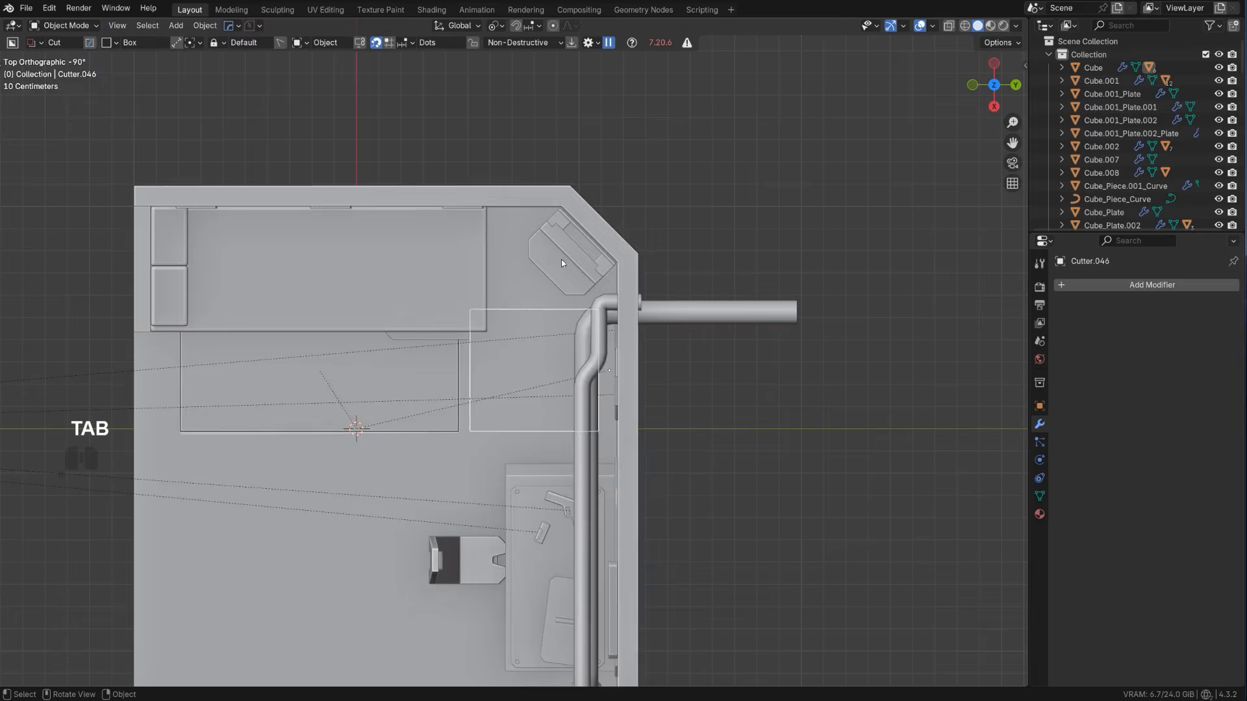
Slash the room's floor with the shortened cutter using the HardOps boolean
middle_drag(555, 335, 631, 244)
shift+click(567, 444)
key(q)
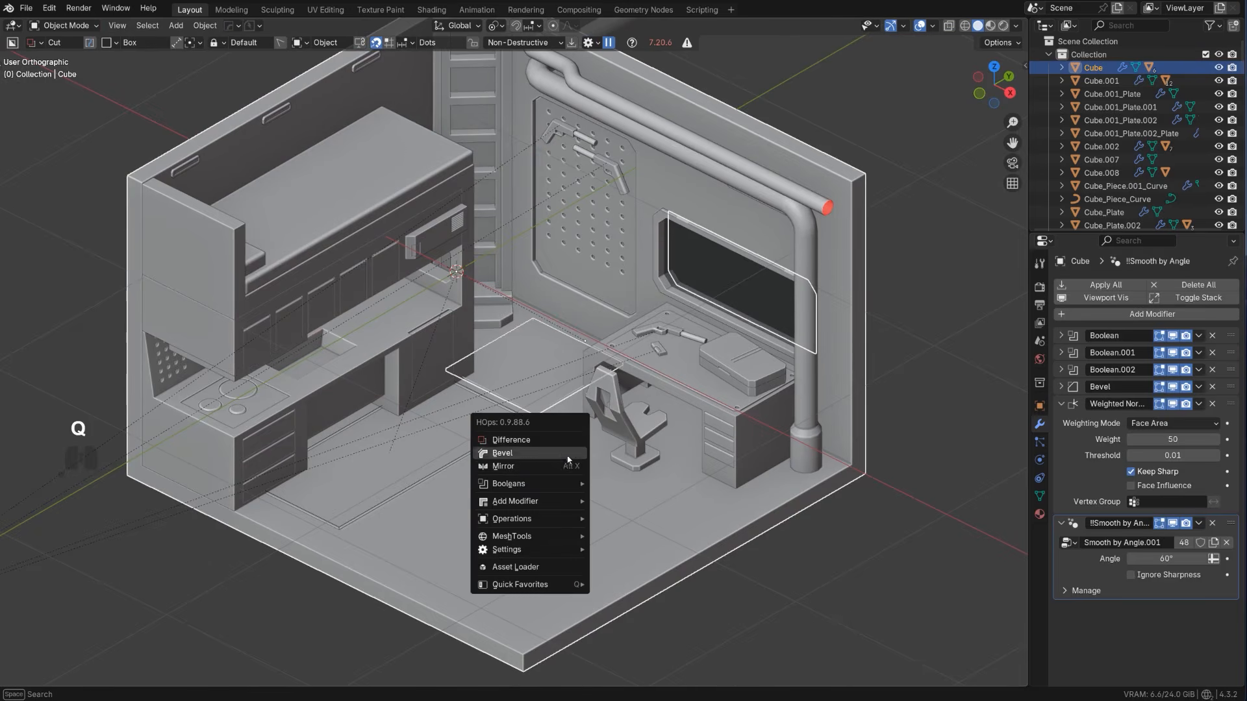
mouse_move(568, 486)
click(620, 528)
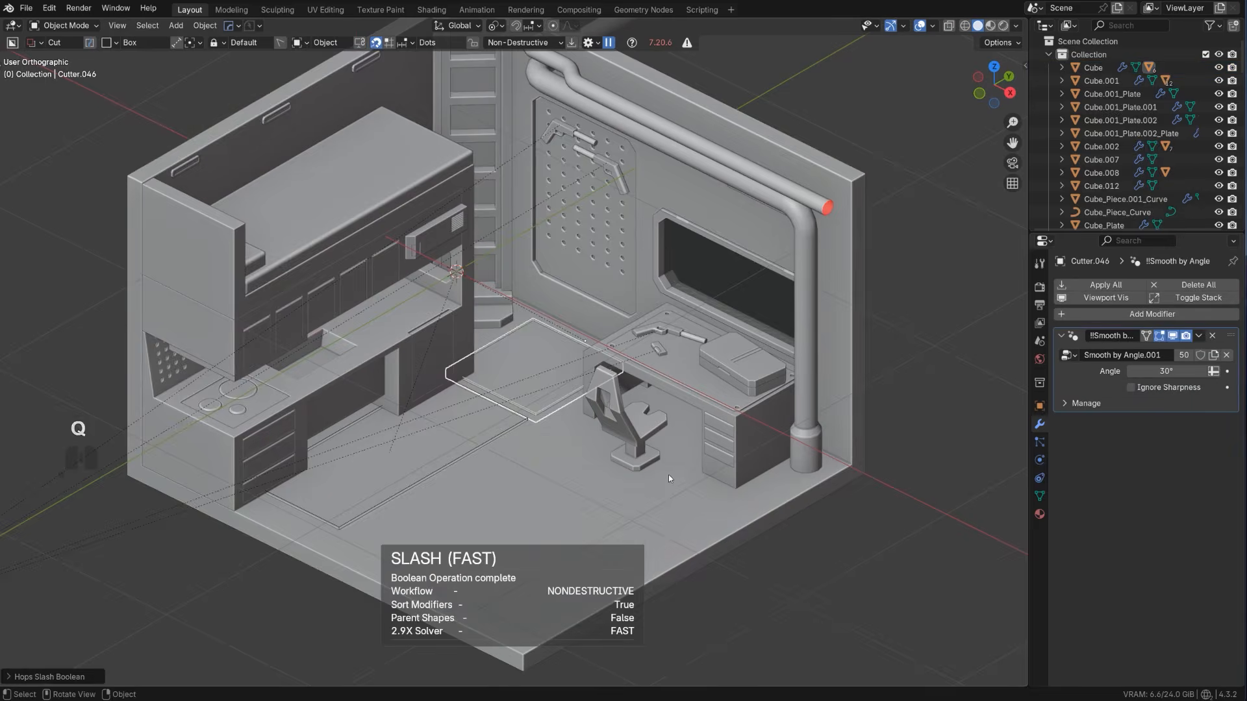
Hide the cutter collection so only the room collection shows, and return to the perspective view
key(shift+2)
key(1)
key(KP_5)
middle_drag(653, 414, 857, 251)
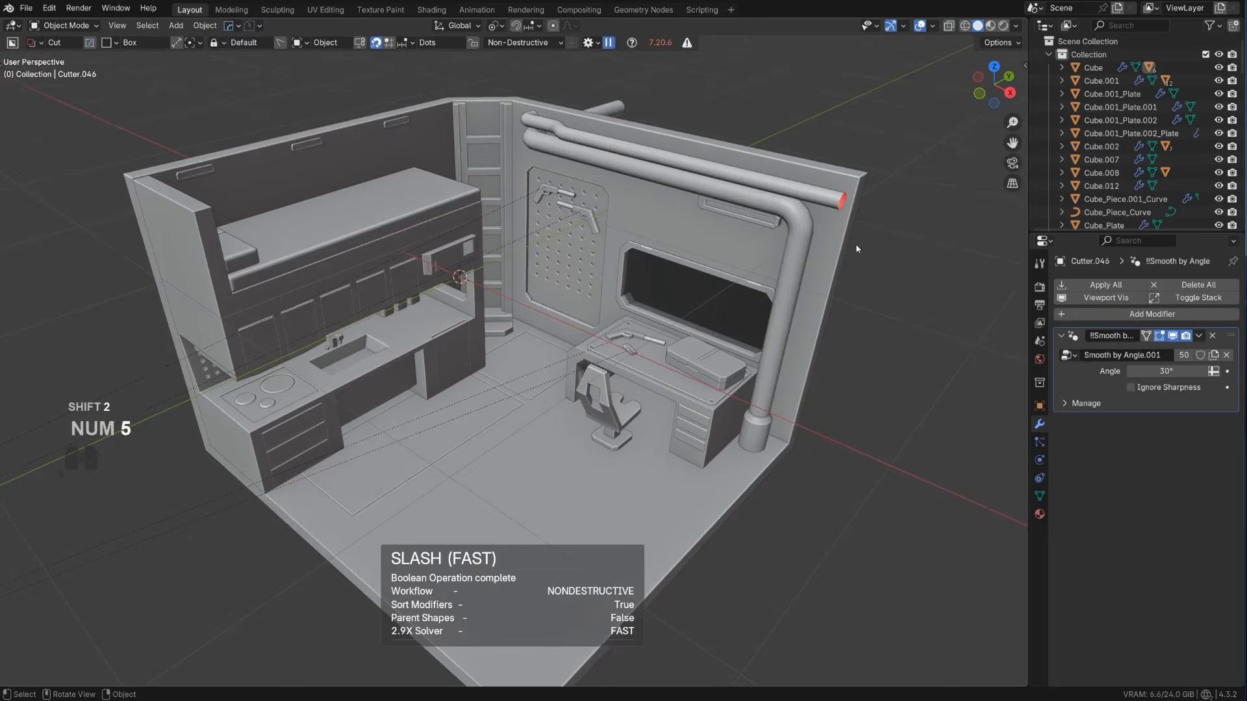
Examine the new floor panels from several angles and reselect the room's floor and wall shell
scroll(582, 388, up, 3)
click(545, 366)
scroll(545, 366, down, 3)
middle_drag(546, 366, 520, 429)
scroll(534, 397, up, 2)
shift+middle_drag(536, 395, 572, 335)
scroll(591, 330, up, 2)
click(556, 342)
scroll(542, 358, up, 1)
scroll(541, 358, down, 3)
scroll(571, 335, up, 3)
click(539, 405)
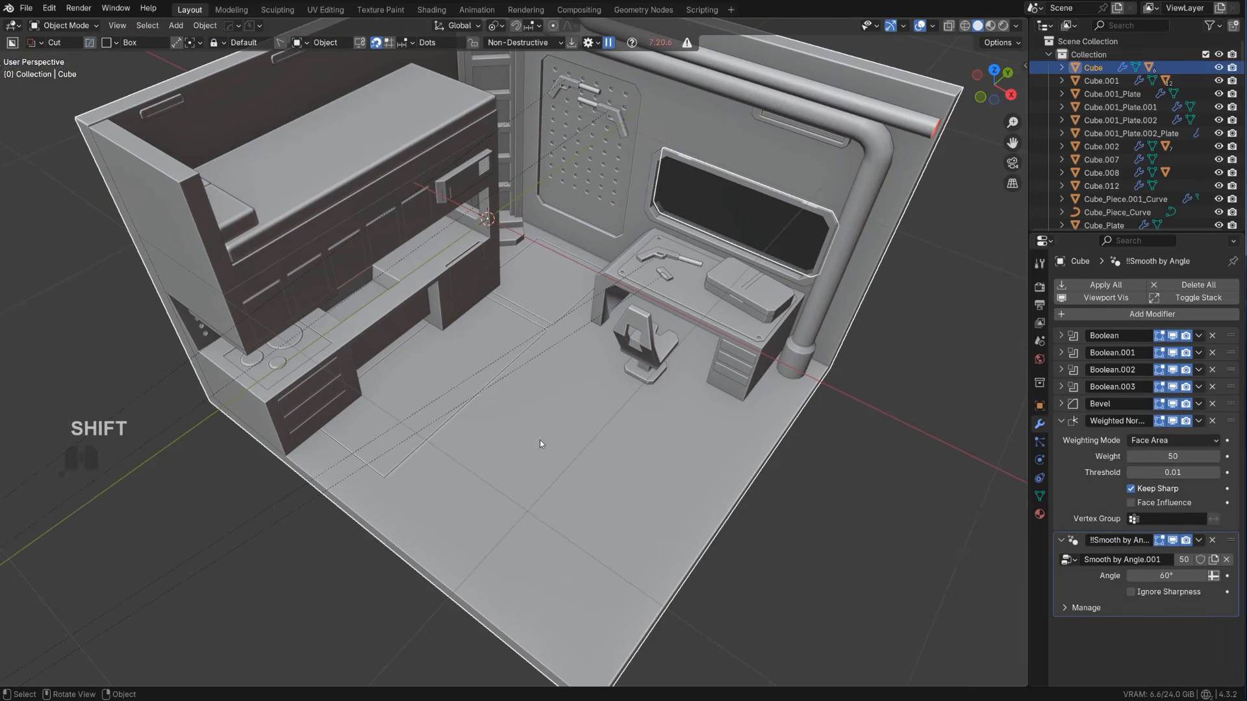
Reveal the cutter of the floor panel beside the kitchen counter and duplicate it along X toward the room's open edge
click(461, 361)
shift+middle_drag(533, 434, 445, 376)
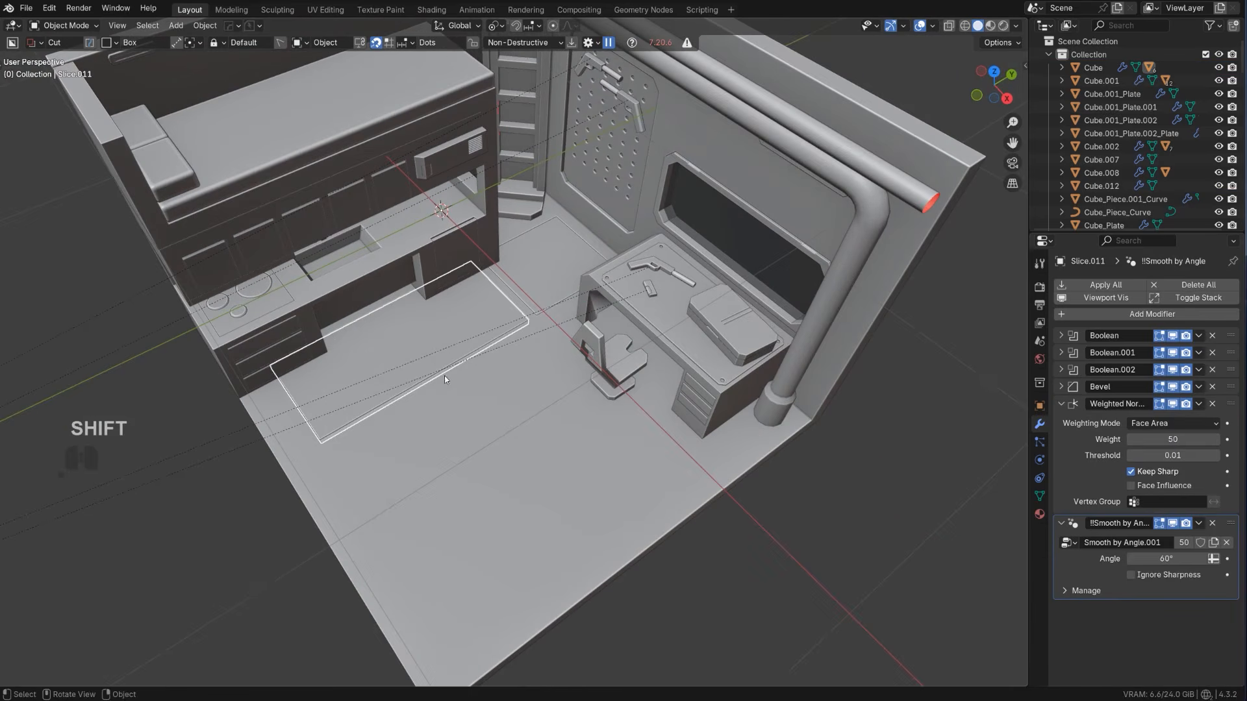
key(q)
click(433, 438)
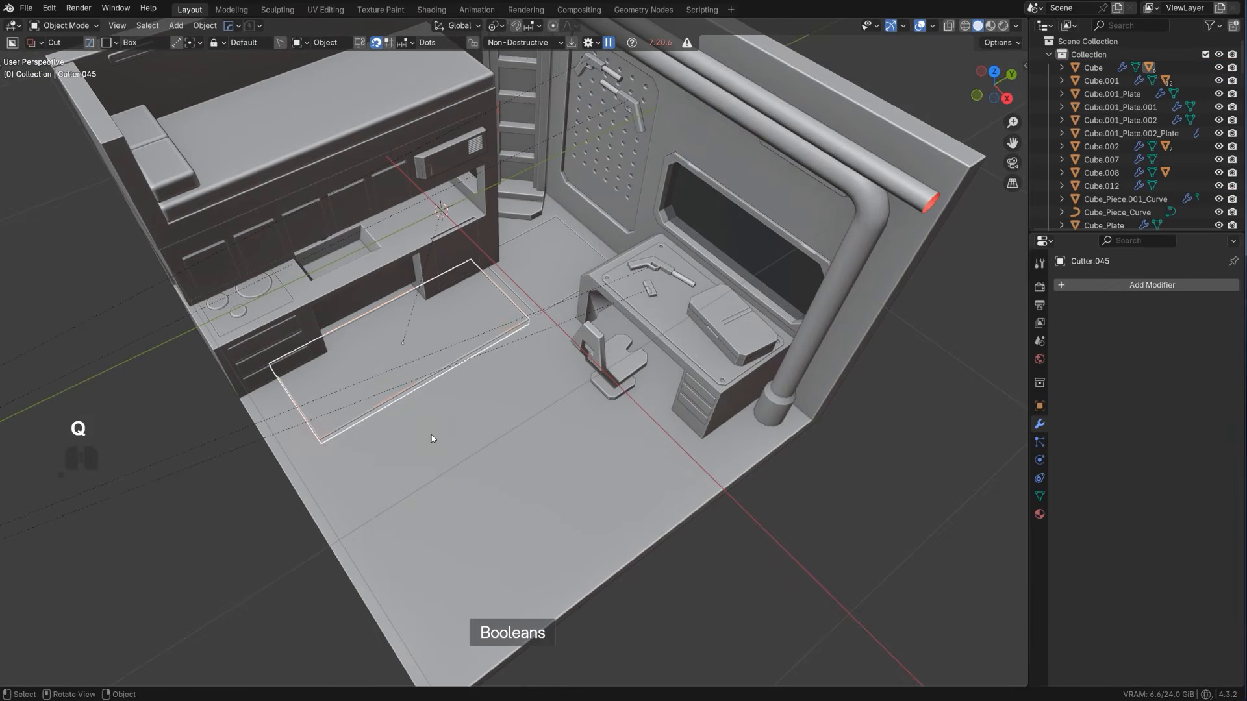
key(shift+d)
key(x)
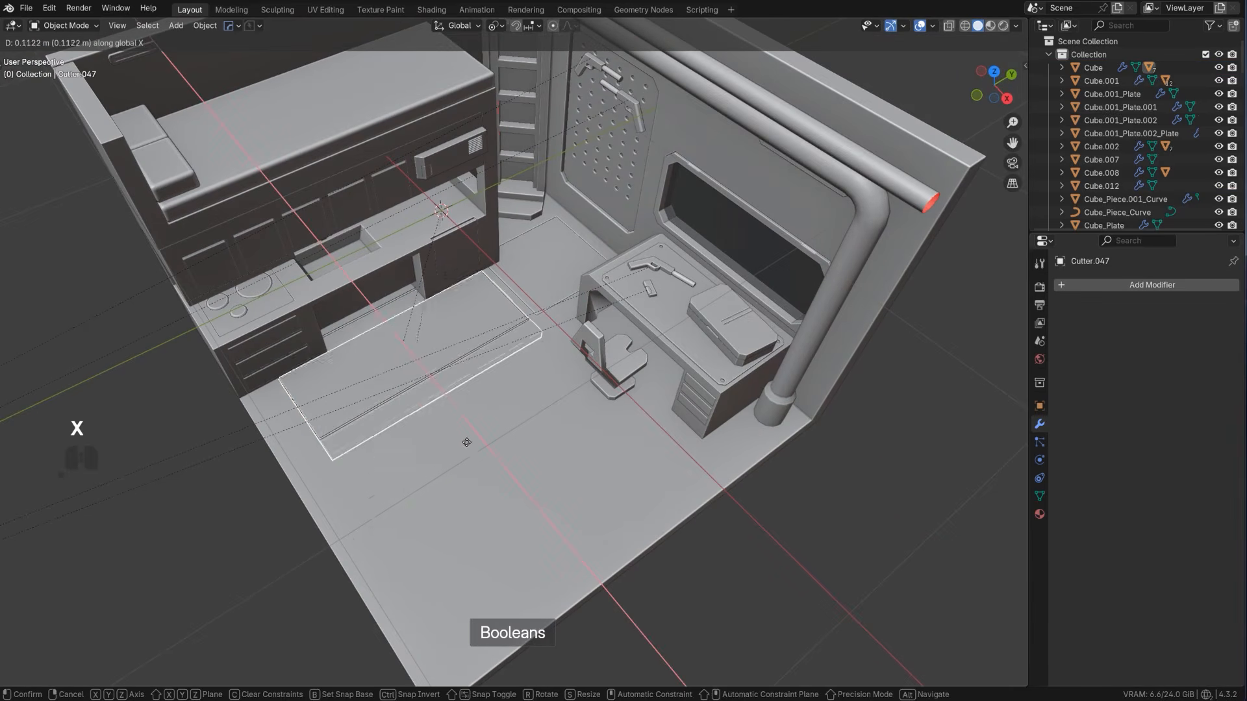
click(517, 492)
Lengthen the duplicated cutter by moving its outer face along X toward the room's open edge
middle_drag(525, 501, 581, 508)
key(Tab)
click(534, 448)
key(g)
key(x)
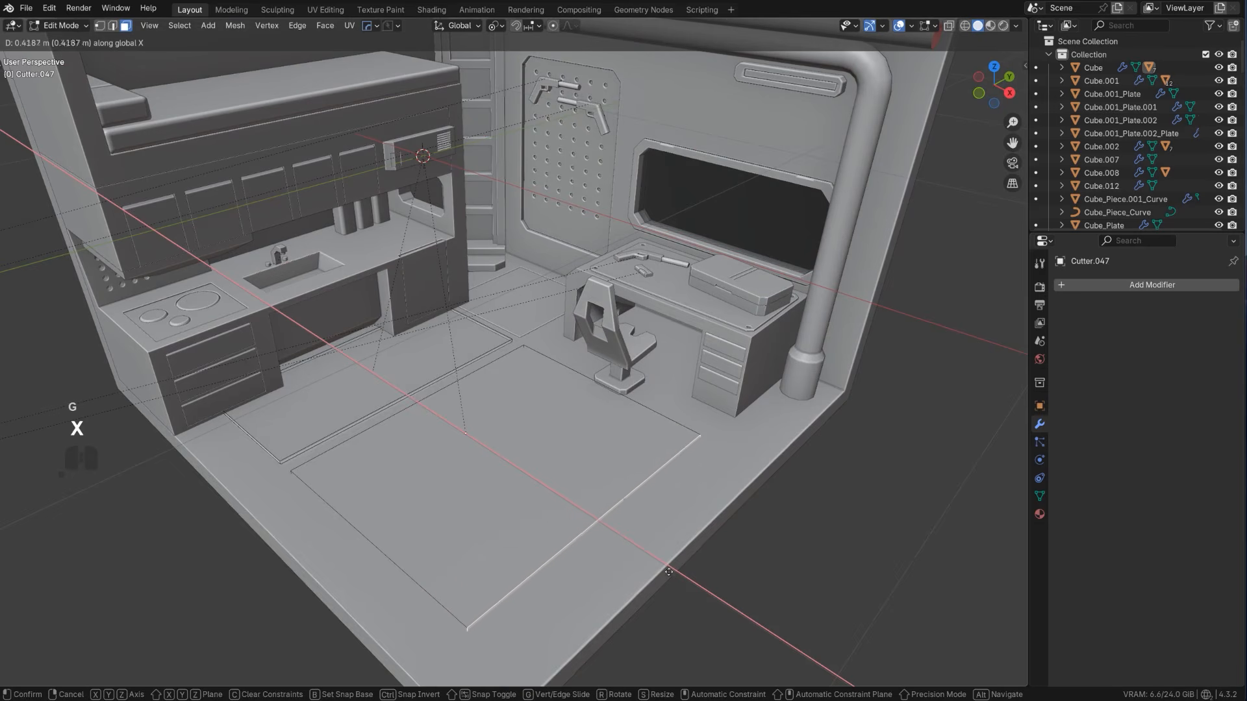
click(693, 597)
key(Tab)
scroll(662, 455, down, 2)
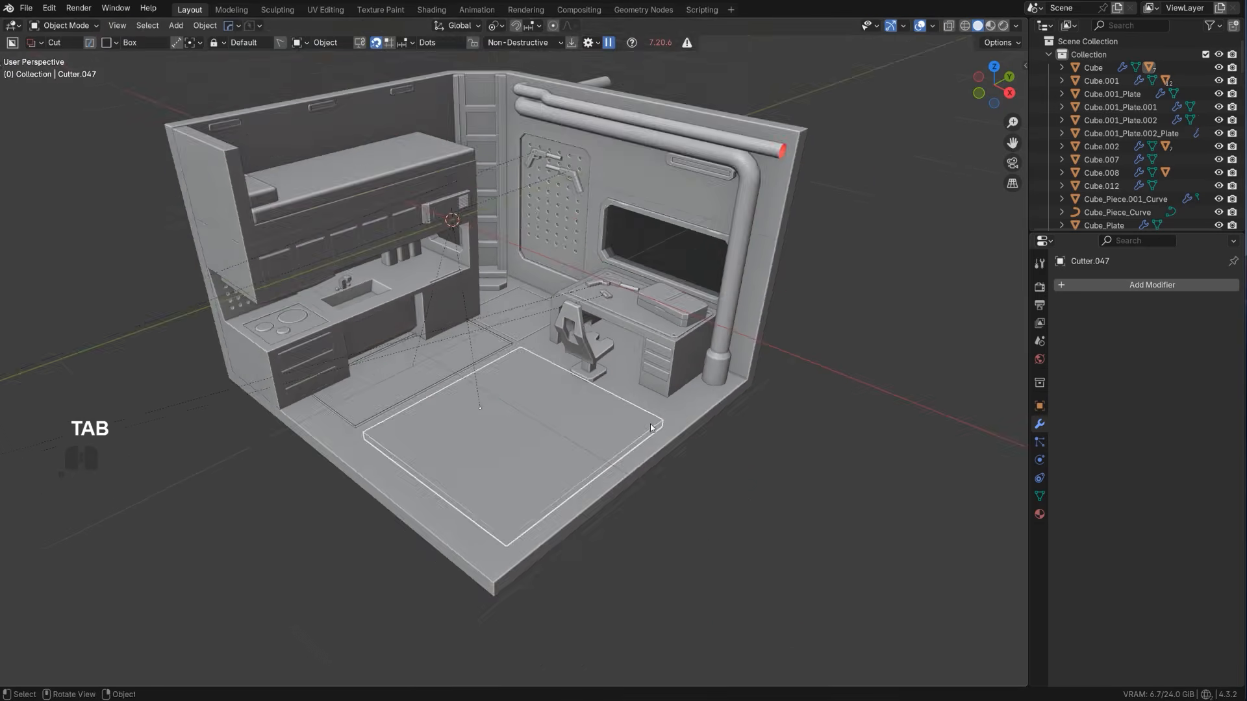
middle_drag(650, 424, 516, 383)
key(Tab)
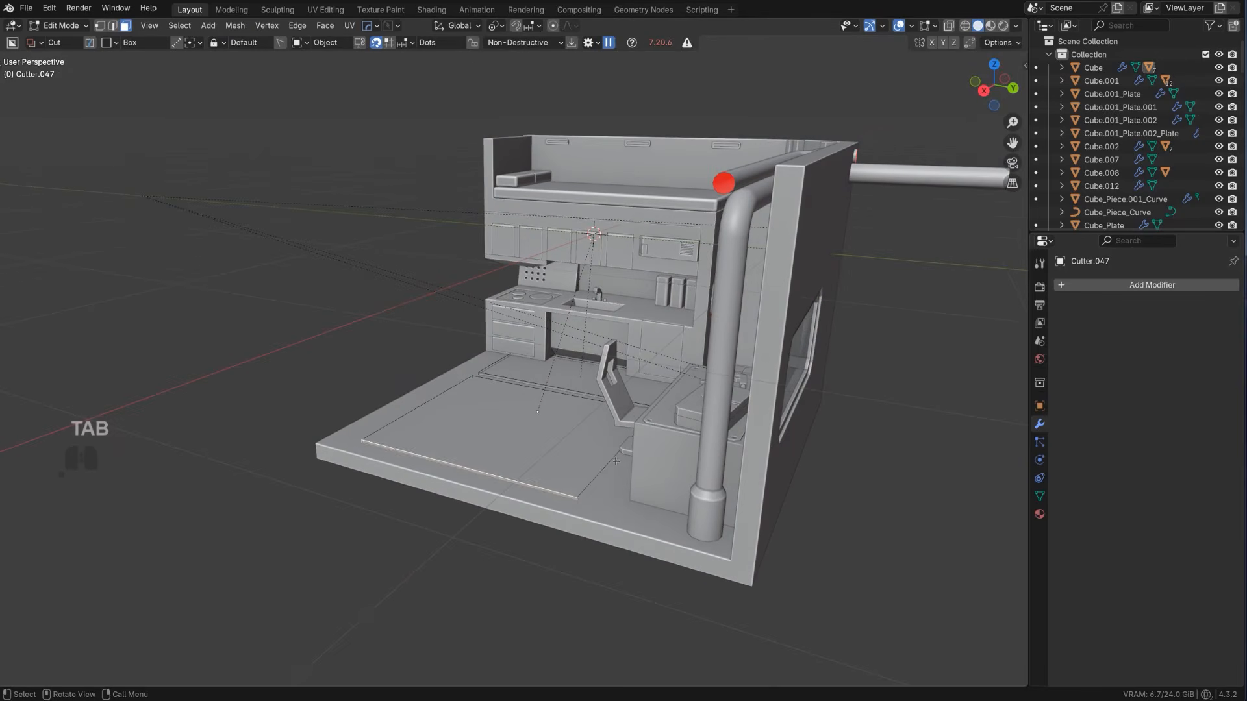
key(a)
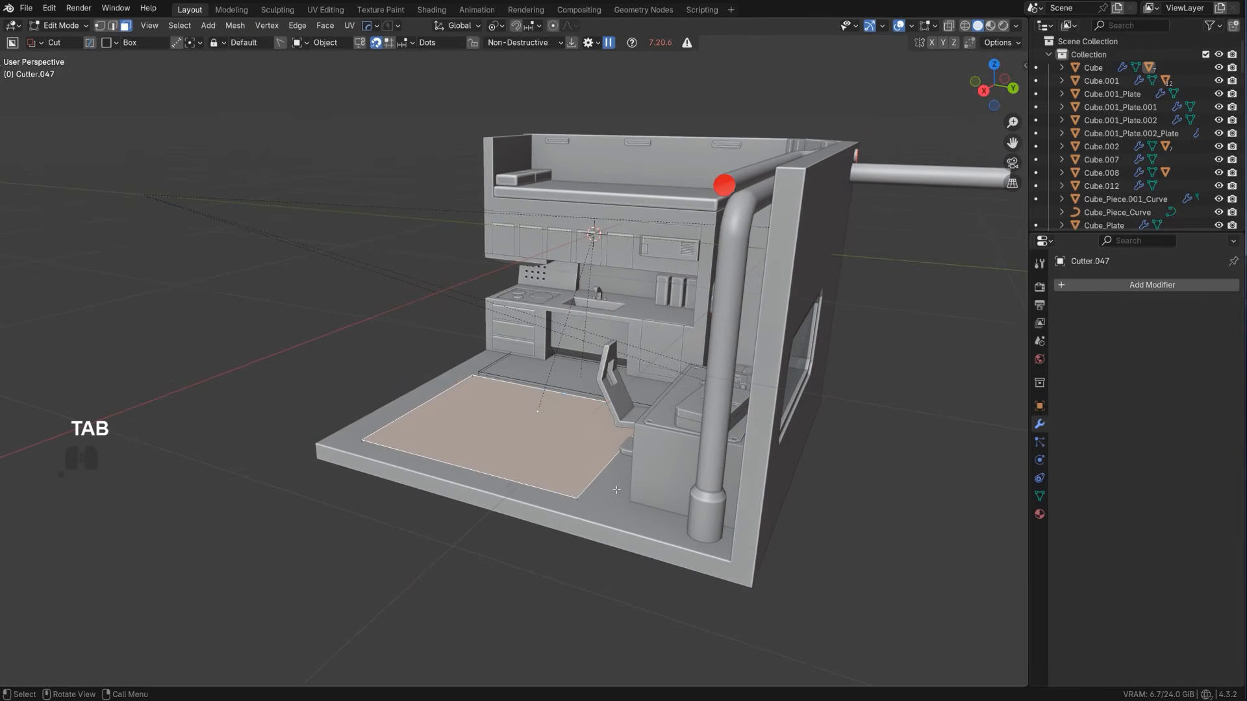
key(1)
middle_drag(612, 502, 691, 482)
key(3)
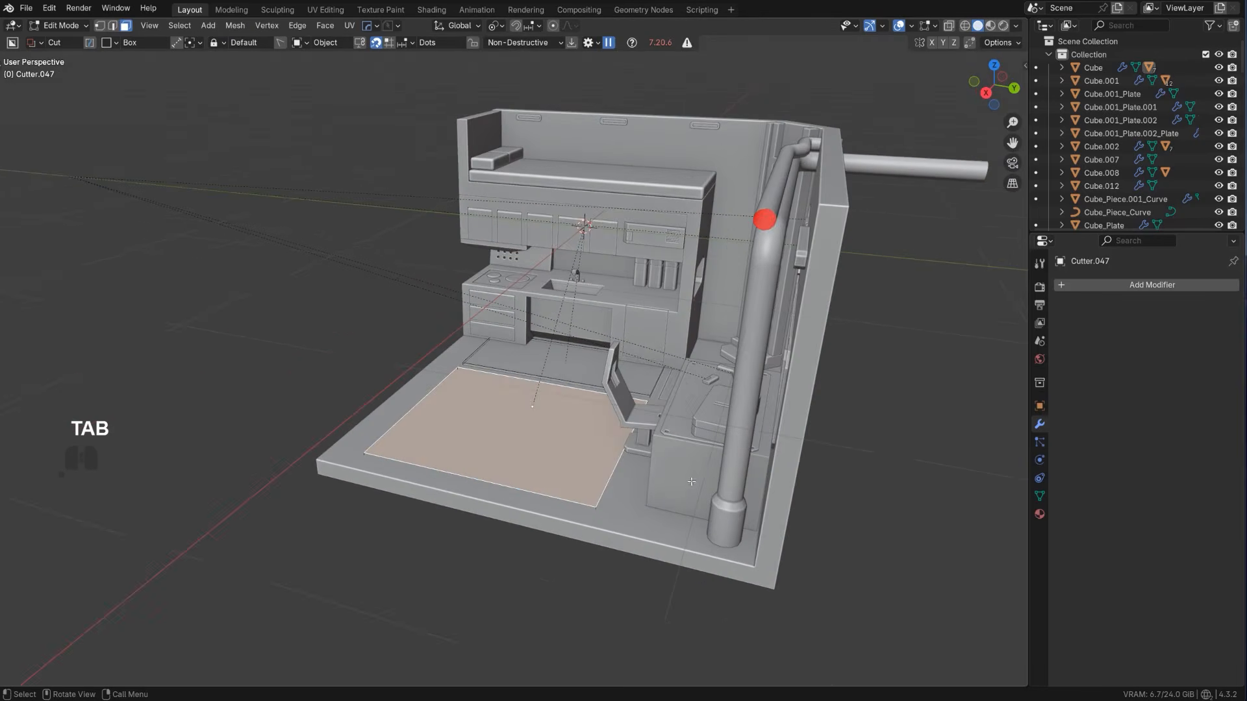
click(619, 478)
key(Tab)
click(585, 520)
middle_drag(556, 404, 598, 429)
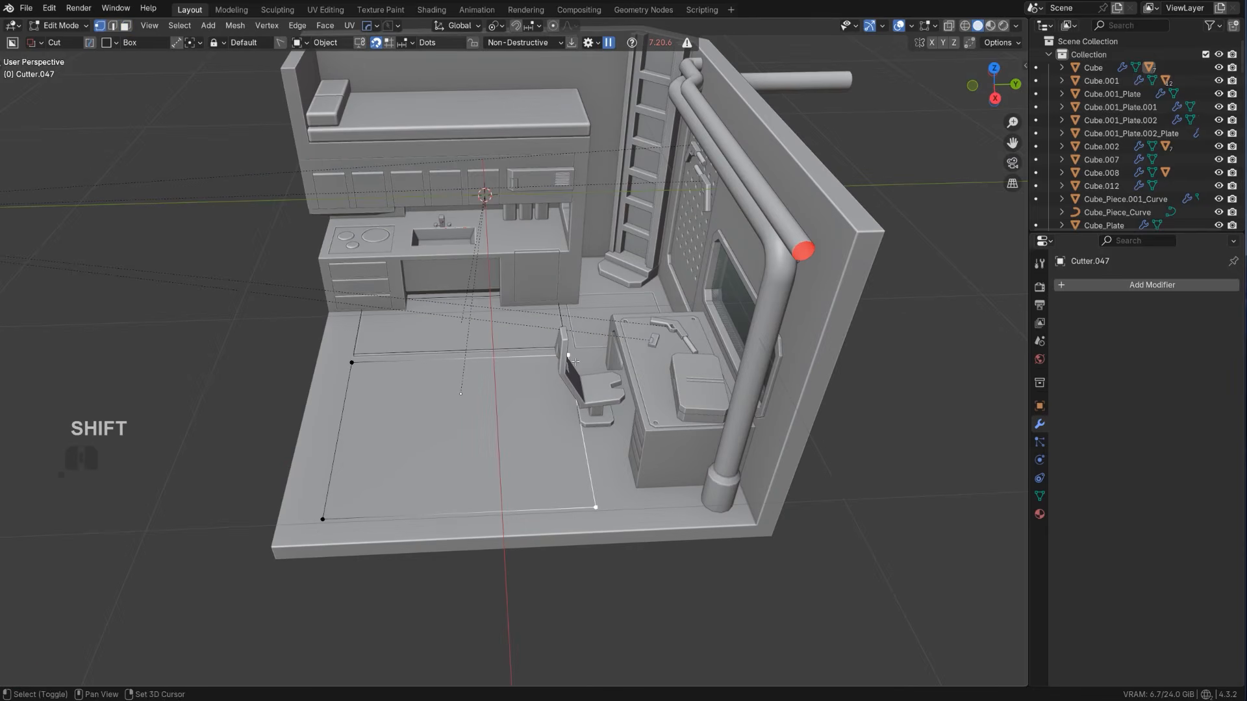
key(g)
right_click(513, 400)
Narrow the duplicated cutter by moving its desk-side face along Y, leaving room for a second panel beside it
middle_drag(617, 495, 586, 443)
key(Tab)
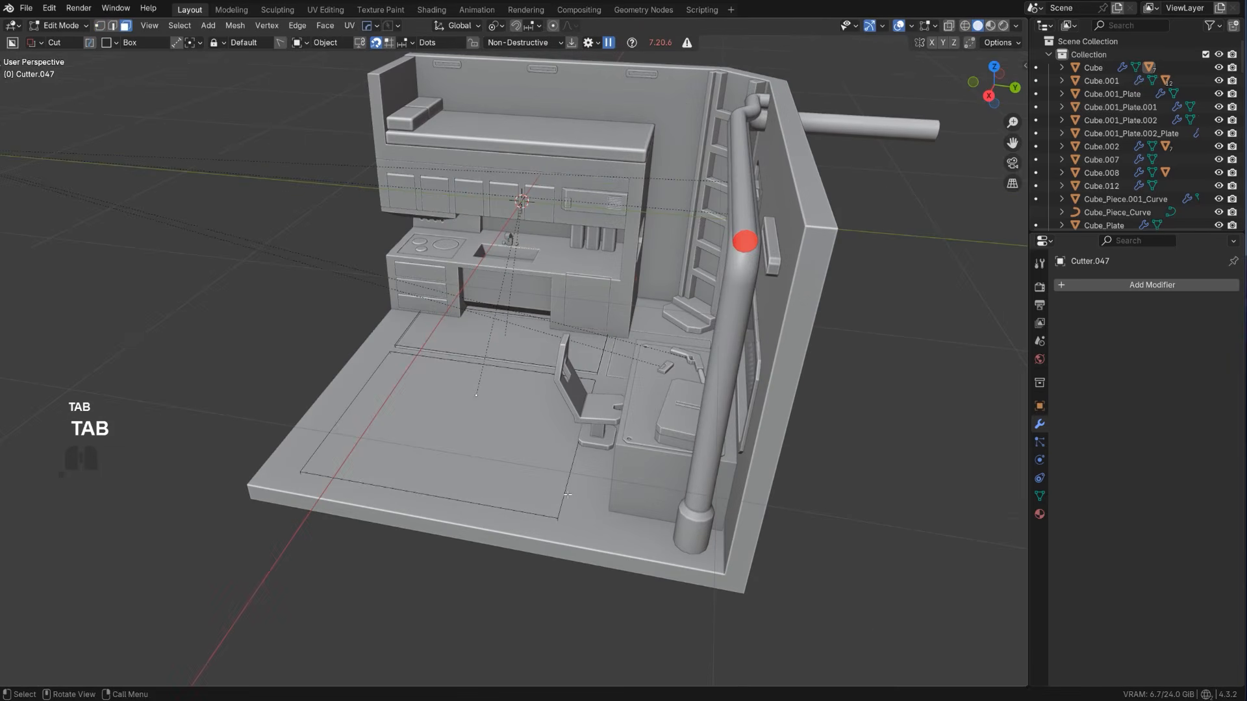
middle_drag(568, 494, 513, 439)
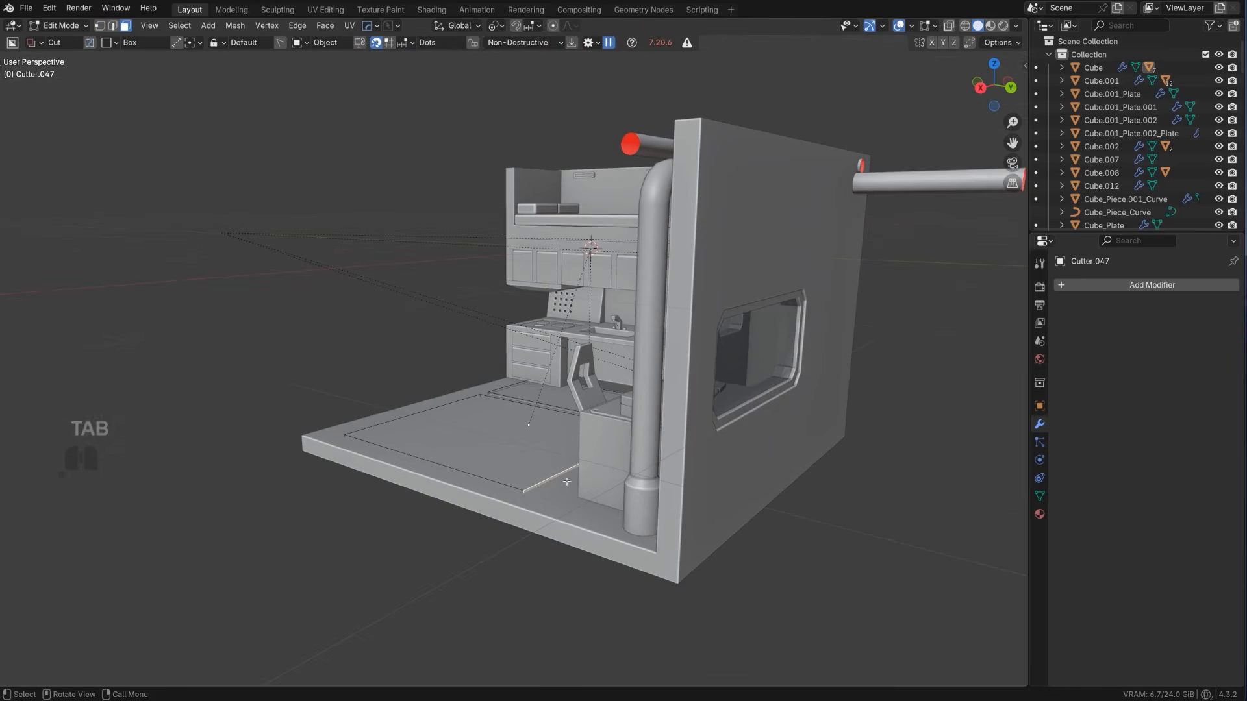
middle_drag(587, 499, 640, 517)
key(g)
key(y)
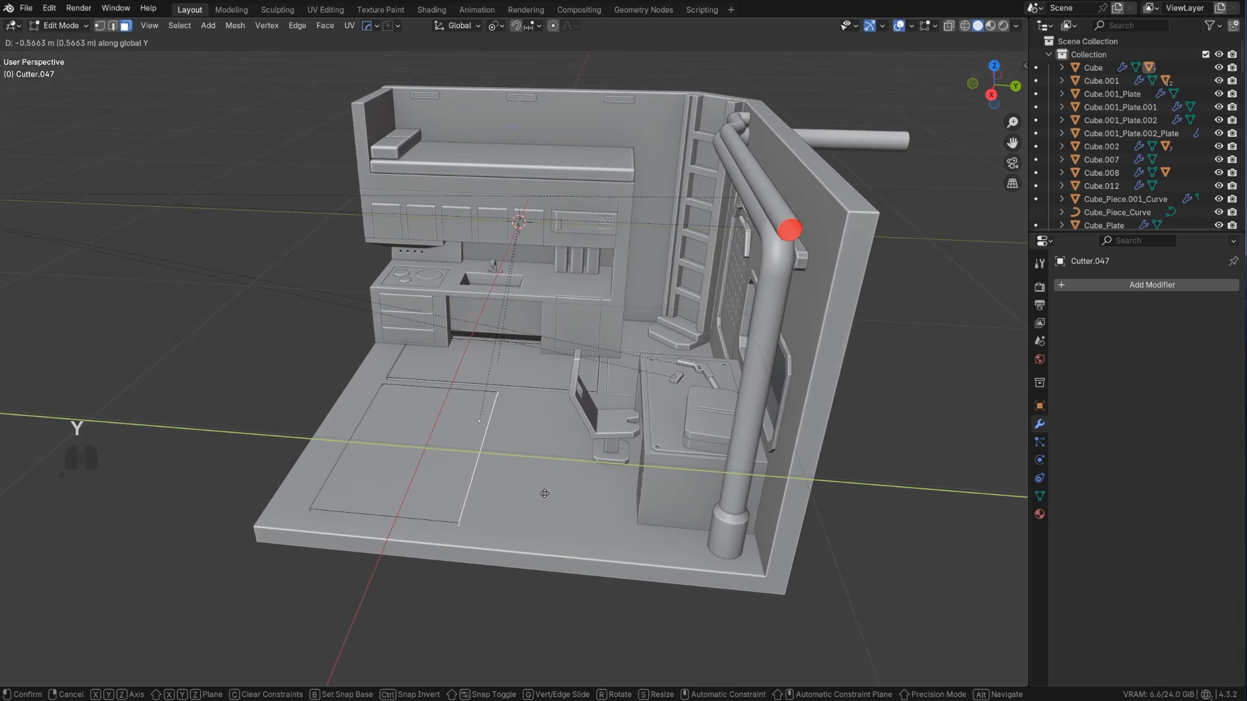
click(577, 512)
key(Tab)
Array the narrowed cutter with a count of 2 and a constant Y offset of -0.912 toward the desk
middle_drag(576, 511, 591, 432)
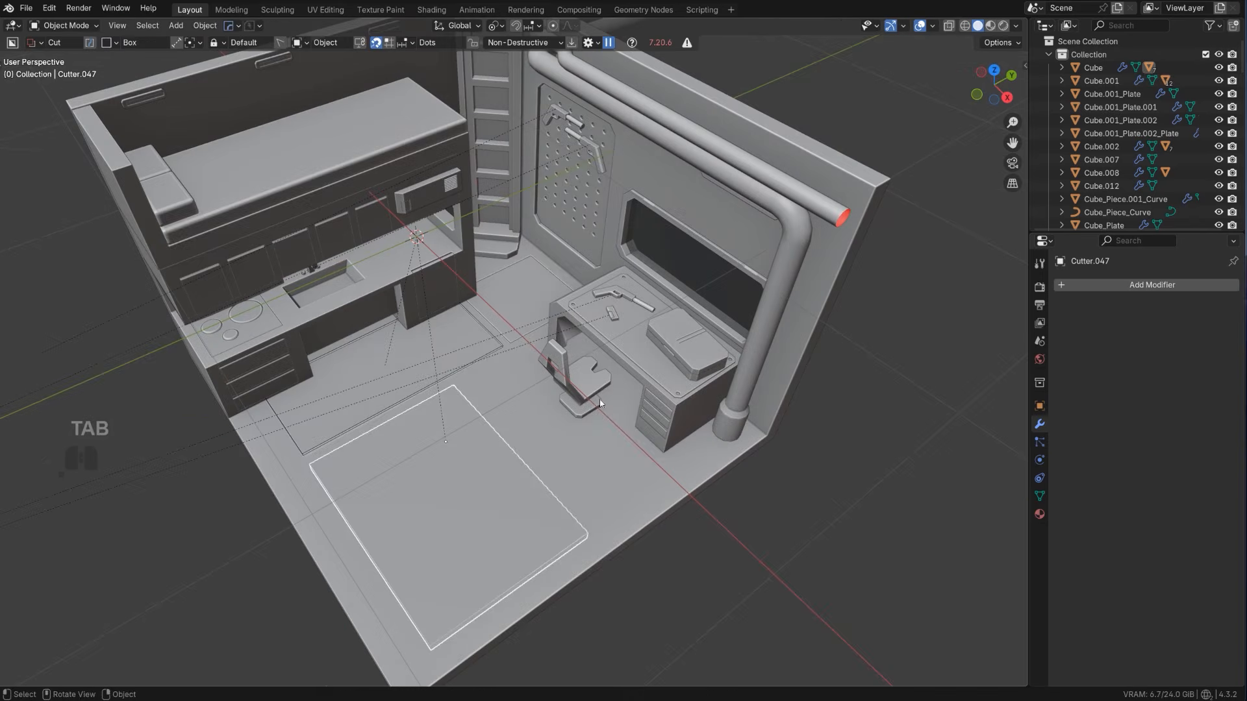
key(q)
click(590, 435)
key(x)
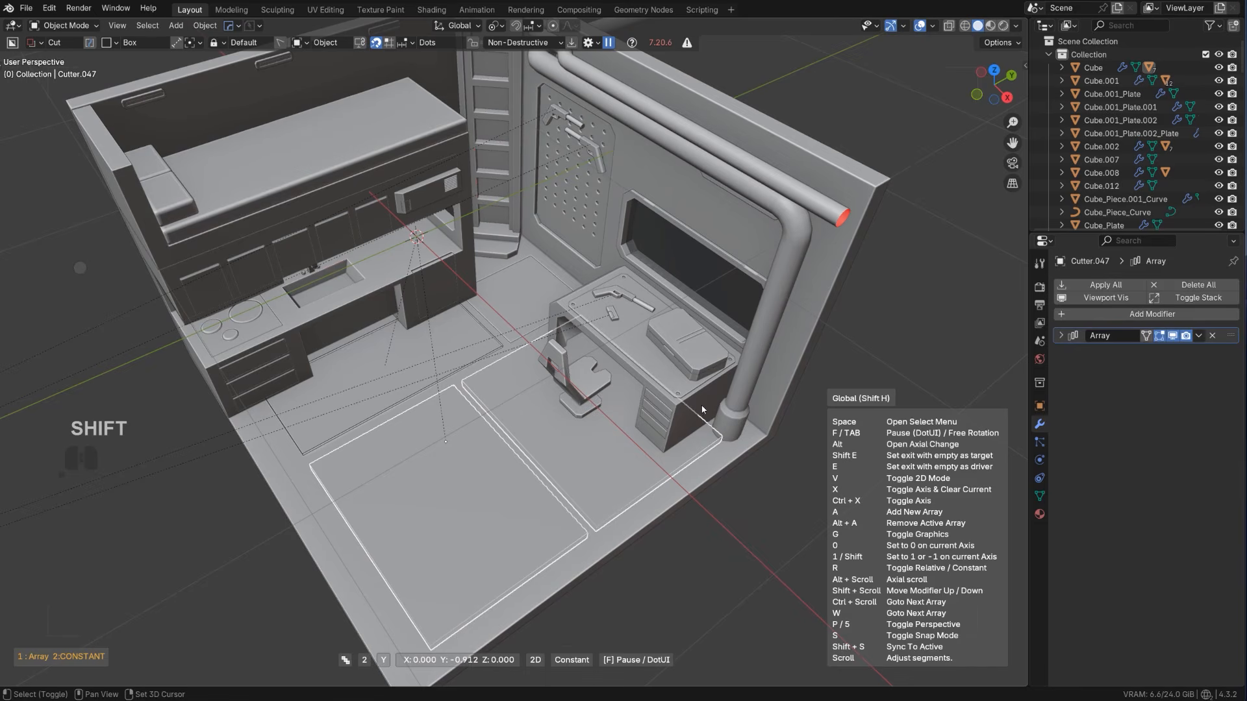
middle_drag(702, 410, 546, 467)
scroll(549, 474, up, 4)
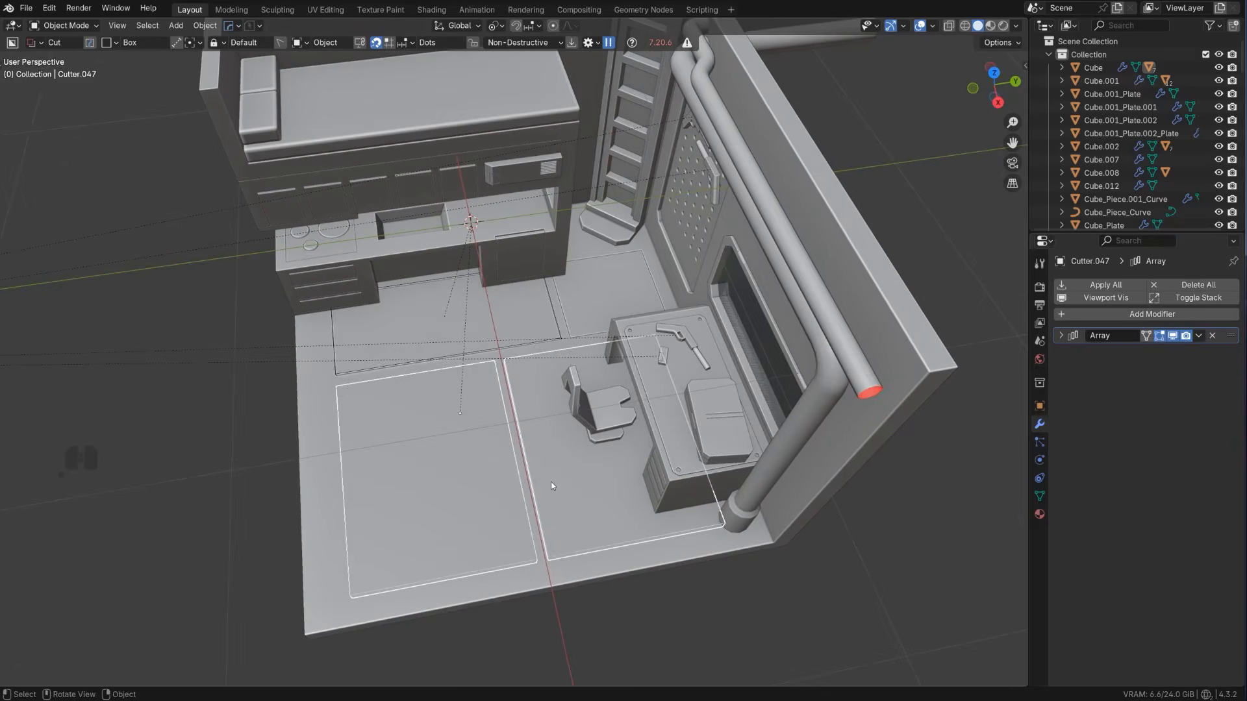
key(shift+2)
key(ctrl+z)
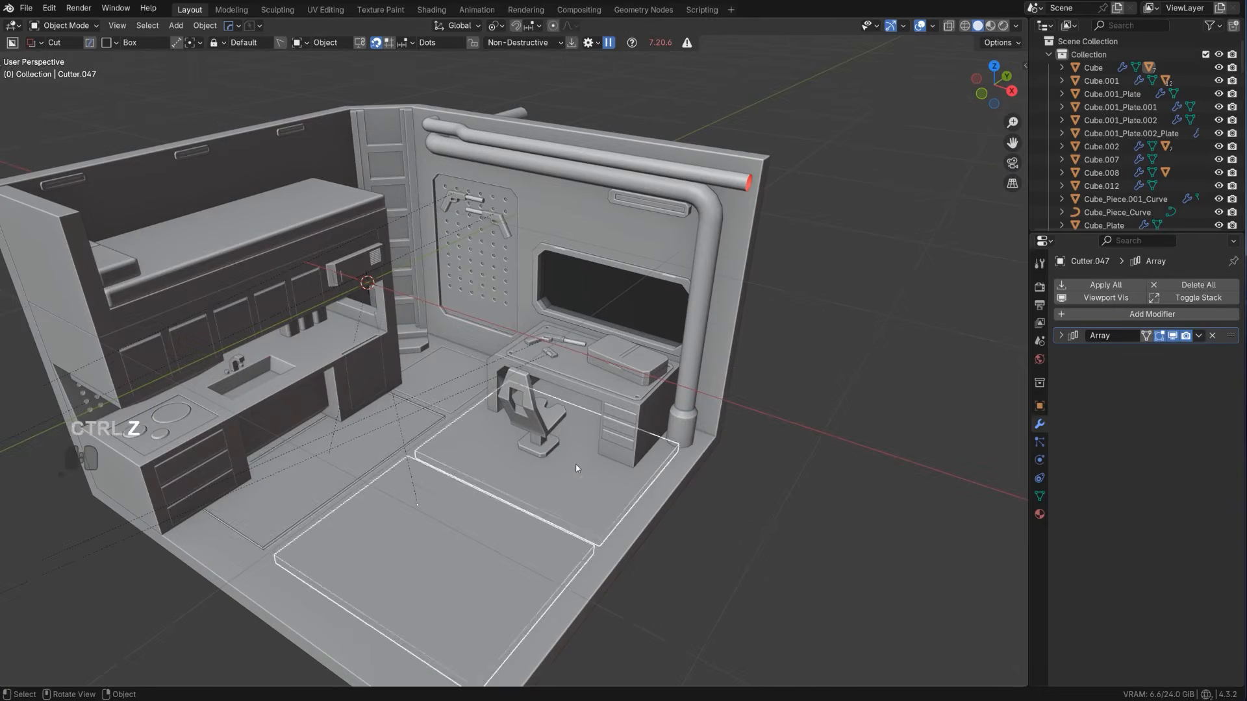
Move the arrayed cutter's desk-side face about 0.05 m back along Y to widen the gap between the two panels
scroll(577, 468, down, 2)
shift+middle_drag(577, 469, 342, 354)
scroll(403, 330, up, 4)
key(Tab)
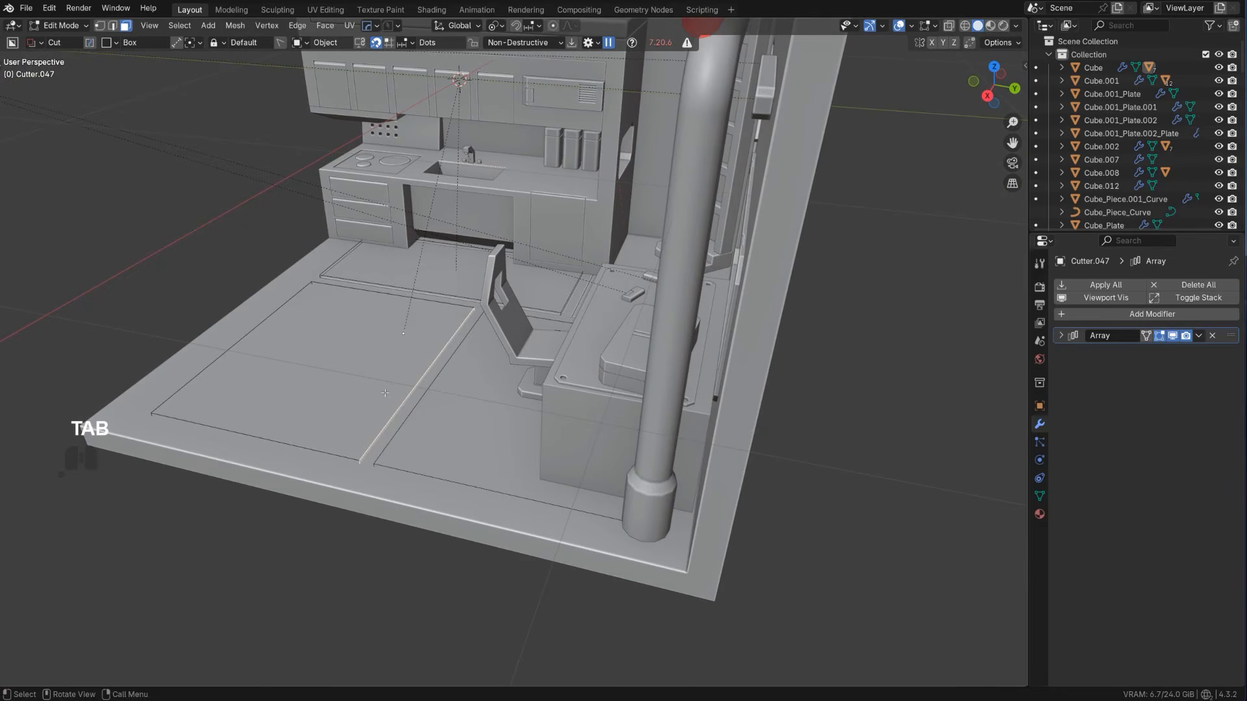
key(g)
key(y)
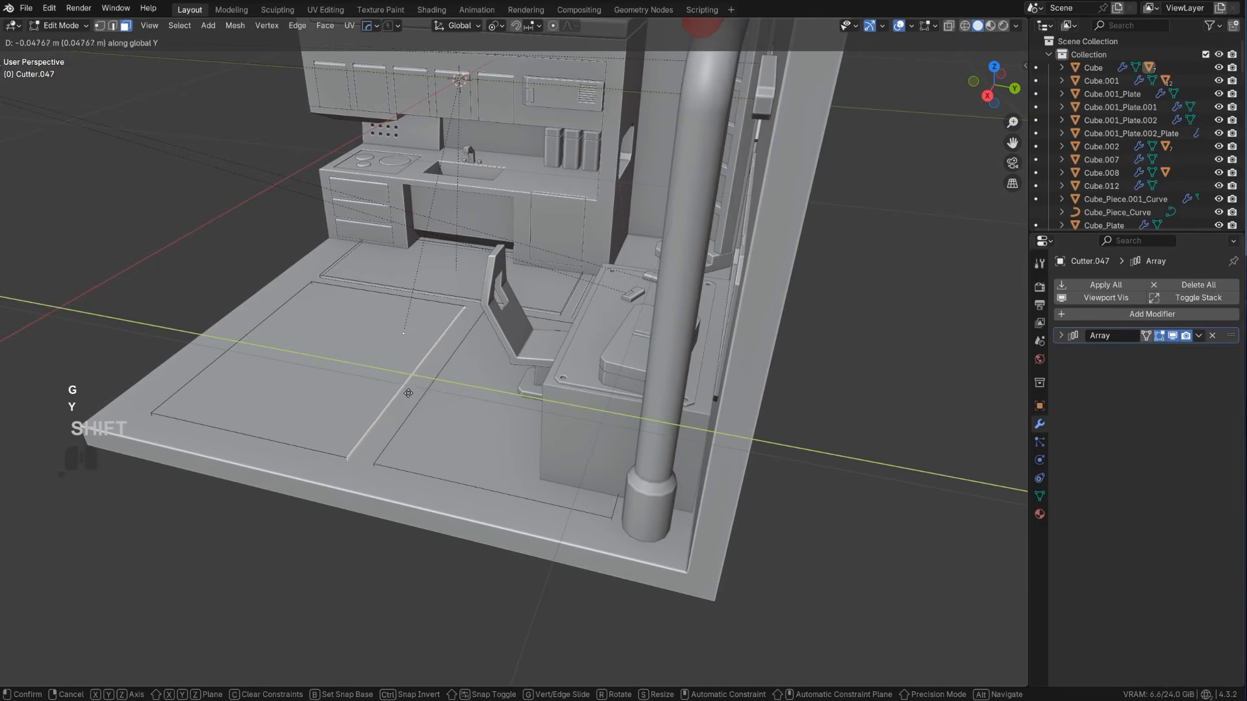
click(408, 393)
key(Tab)
Reopen the cutter's array and fine-tune its constant Y offset to adjust the gap between the two panels
key(q)
click(421, 357)
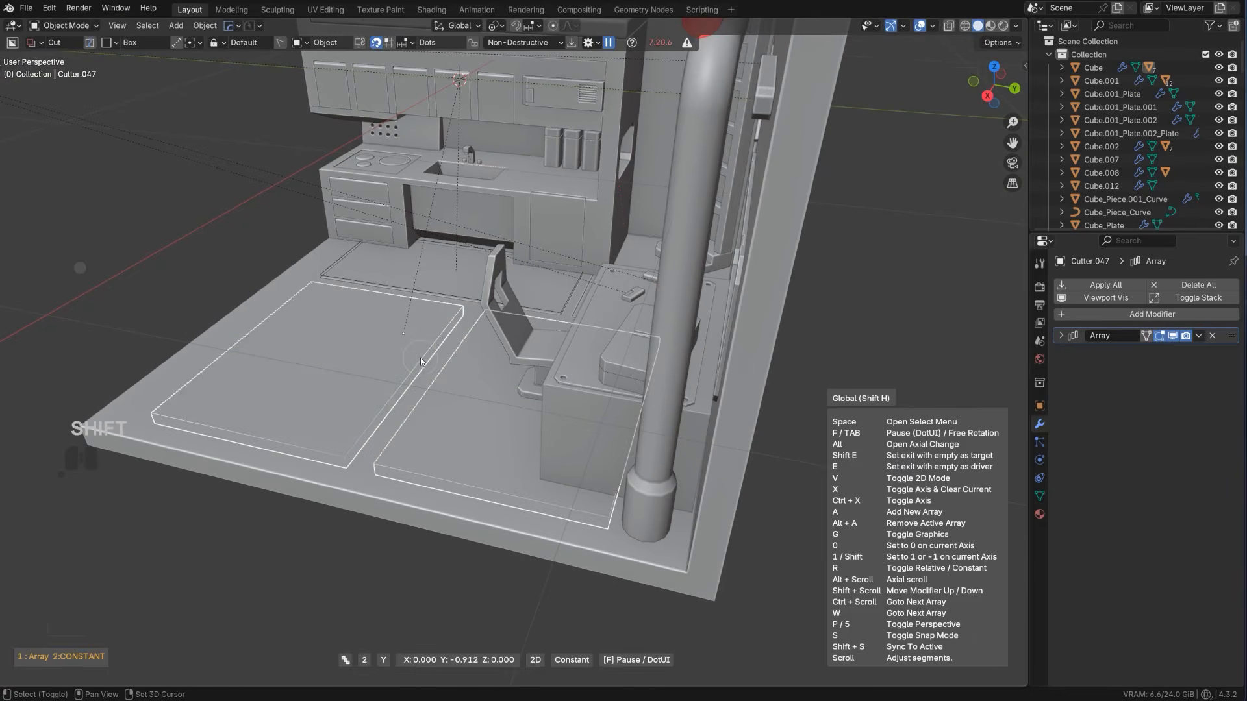
click(479, 383)
scroll(459, 396, down, 3)
middle_drag(458, 395, 539, 437)
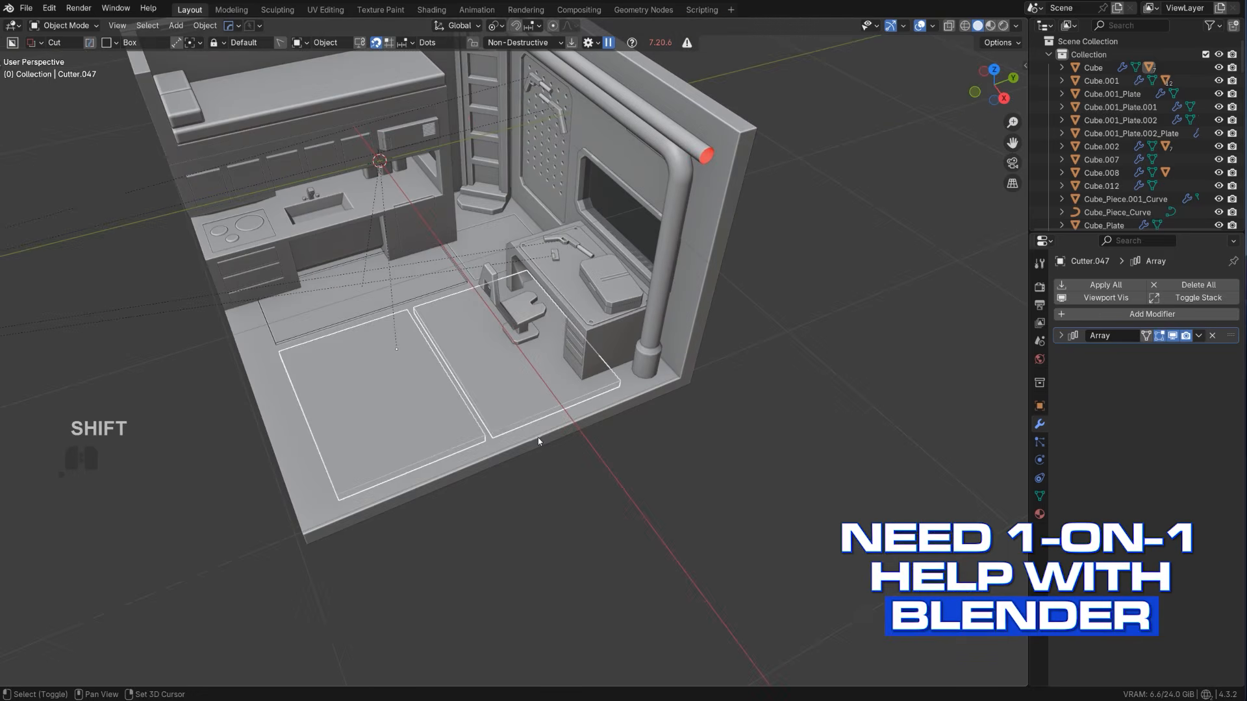
Slash the room's floor with the arrayed cutter using the HardOps boolean
shift+click(539, 437)
key(q)
click(539, 437)
key(ctrl+z)
key(q)
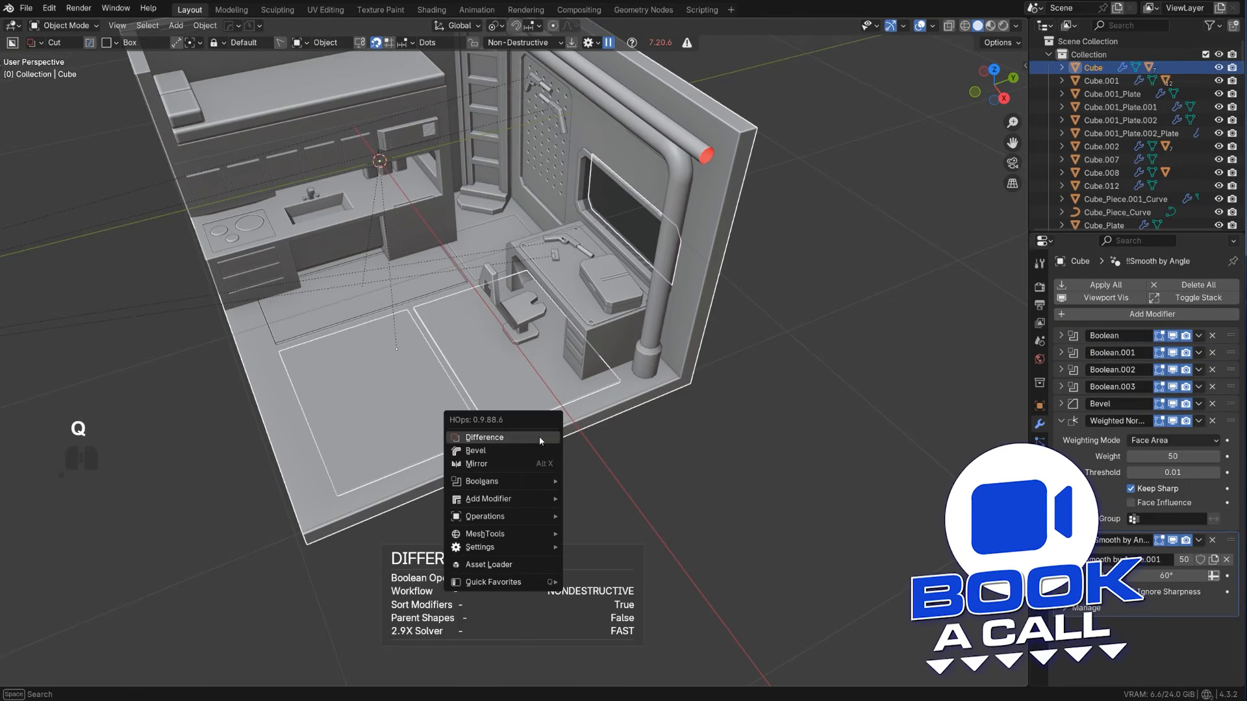
mouse_move(524, 482)
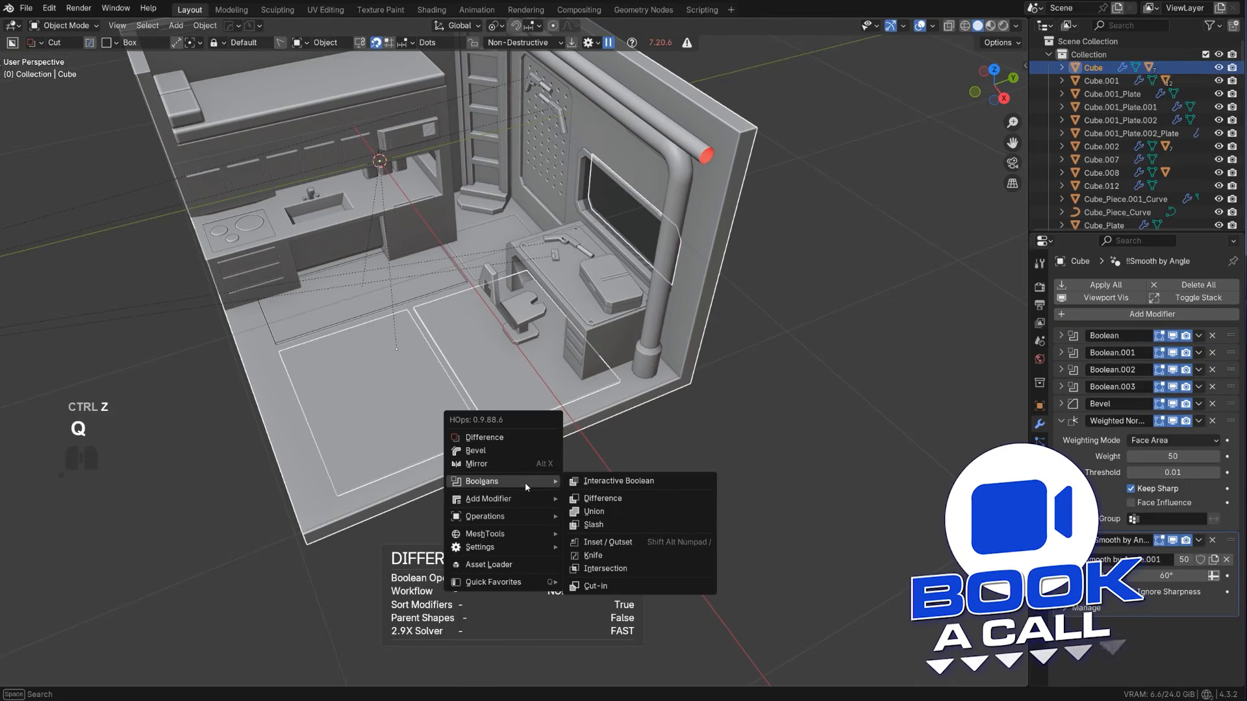
click(593, 525)
middle_drag(600, 482, 514, 359)
Reveal the cutter of the new pair of floor panels and shift its desk-side face along Y to adjust the gap
key(q)
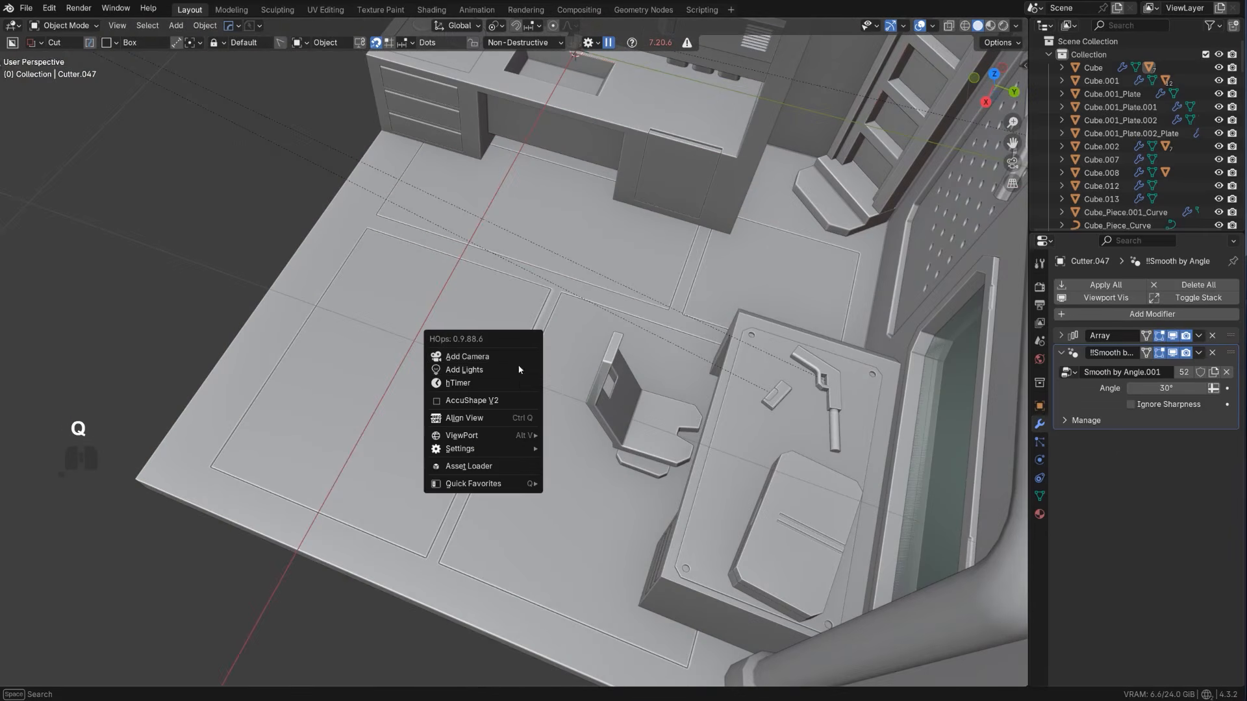
click(579, 332)
key(q)
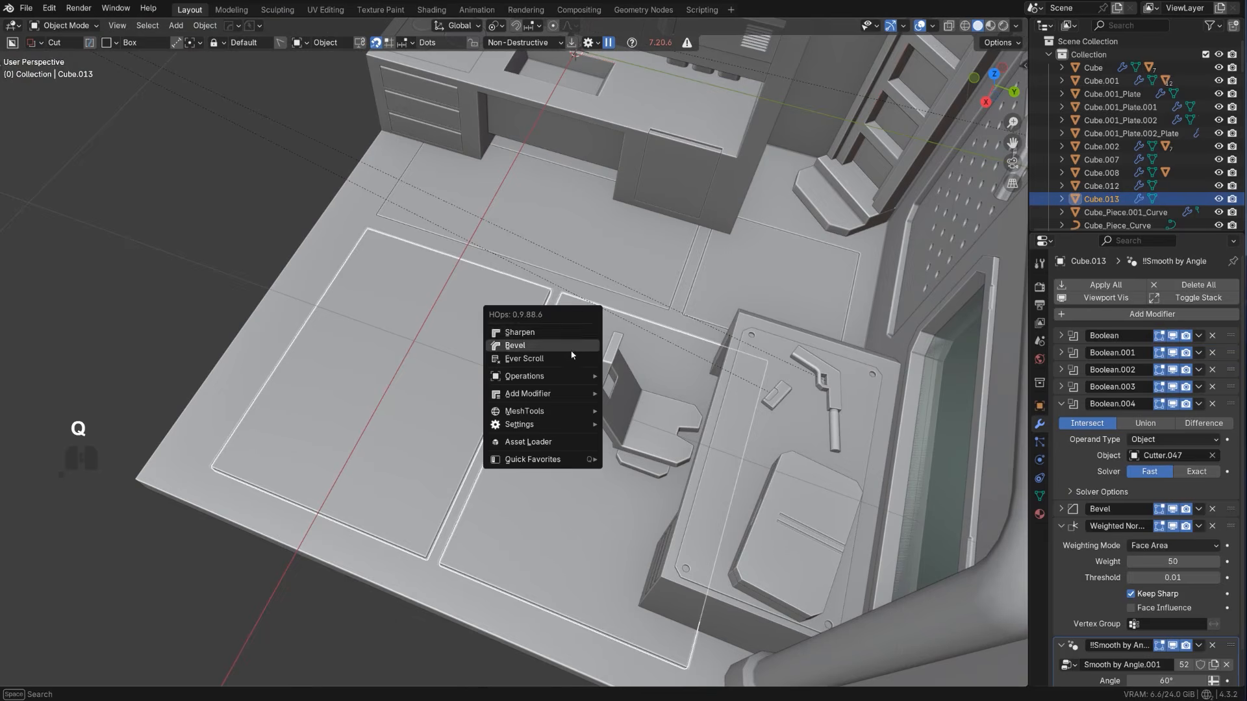
click(569, 356)
click(569, 356)
key(Tab)
mouse_move(579, 378)
middle_down()
mouse_move(547, 371)
mouse_move(573, 374)
middle_up()
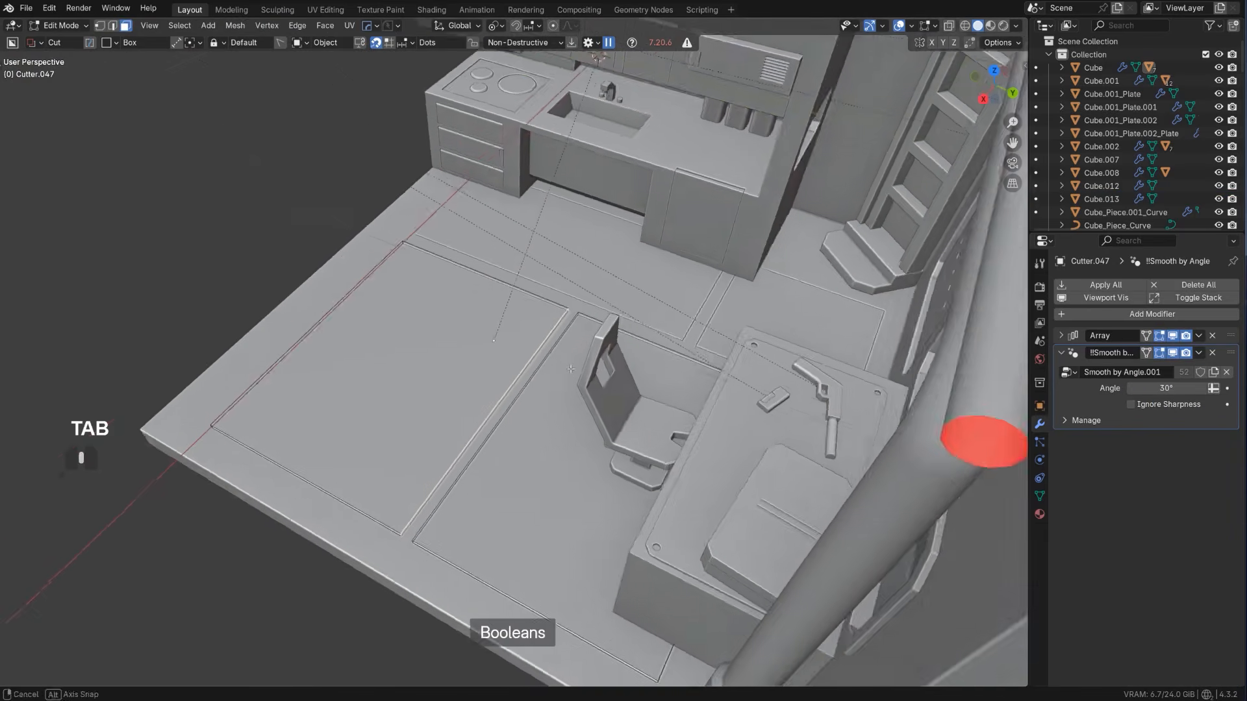
scroll(574, 375, up, 1)
key(g)
key(y)
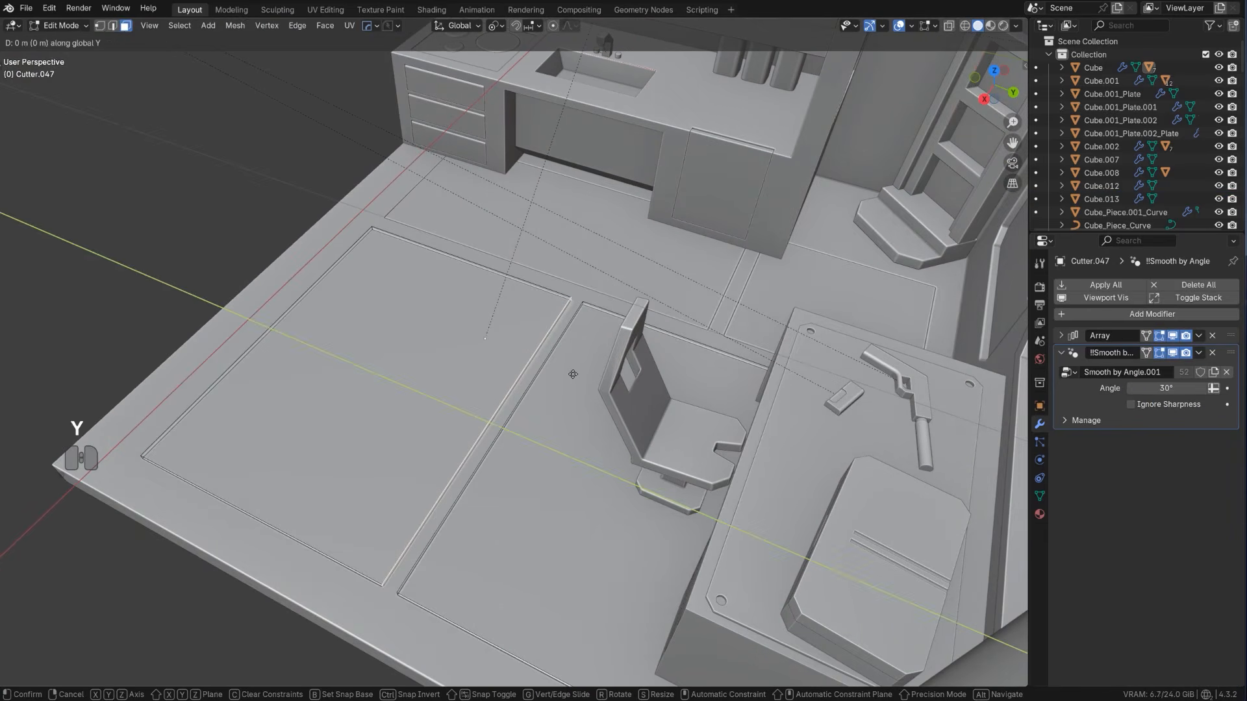
Adjust the selected side face of the arrayed floor-panel cutter slightly along the global Y axis, and finish the mesh edit
click(459, 365)
middle_drag(461, 368, 571, 421)
key(g)
key(y)
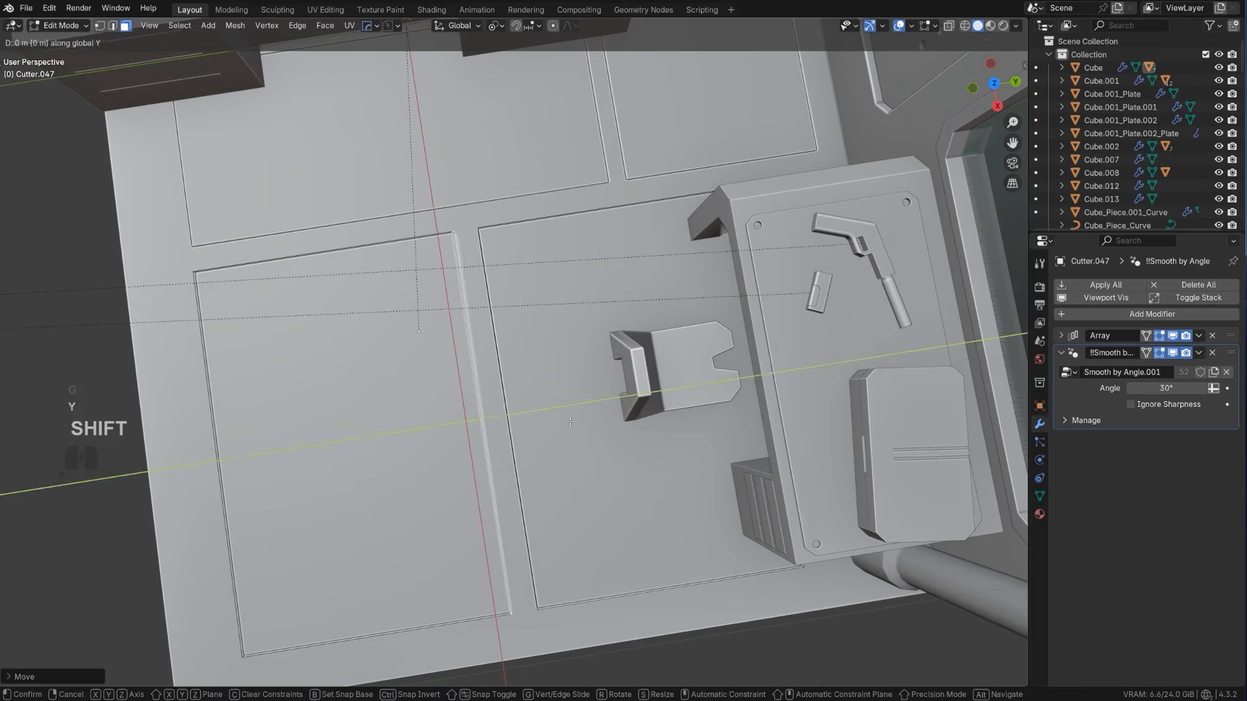
click(551, 416)
key(Tab)
middle_drag(602, 240, 753, 248)
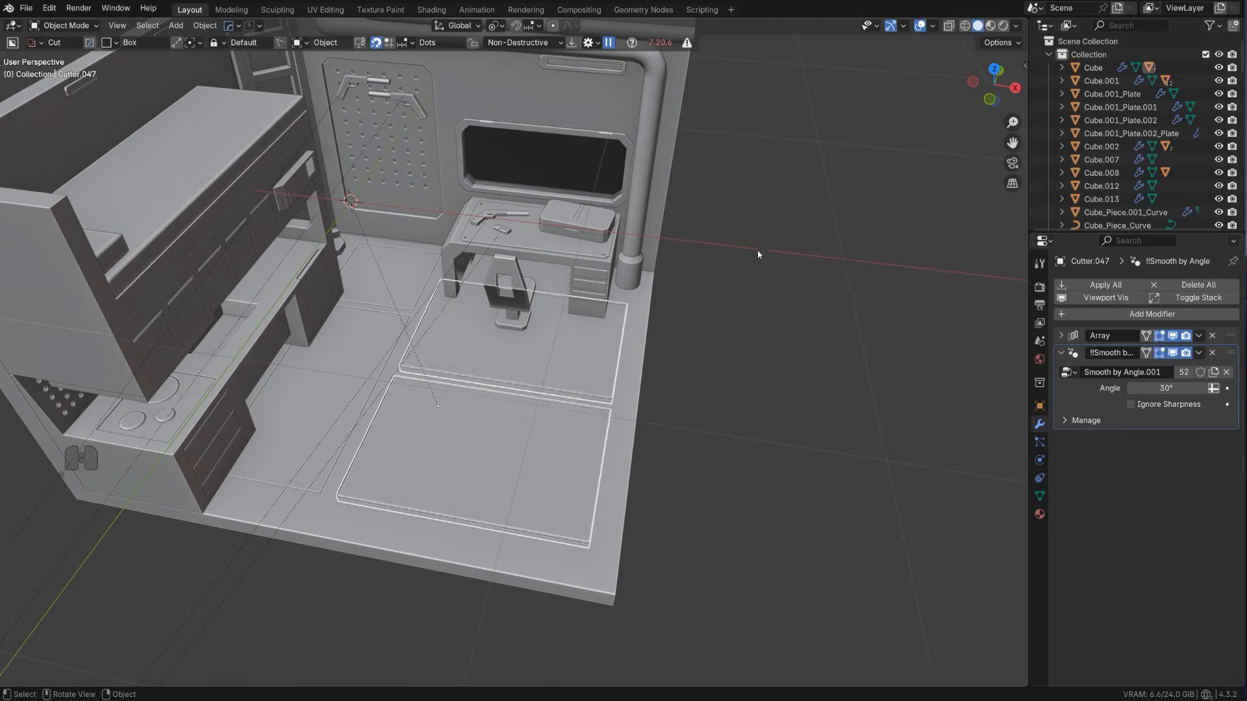
click(840, 286)
middle_drag(840, 289, 590, 407)
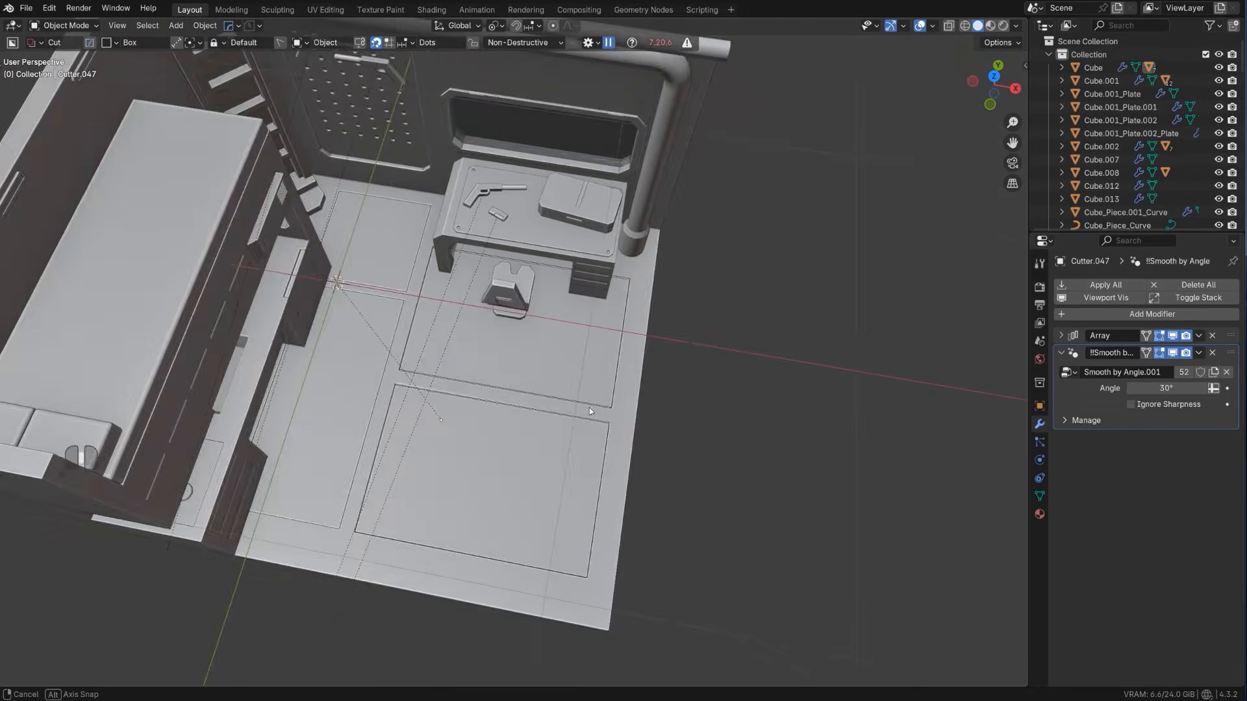
Select the corner floor panel Cube.012 and bring up its Boolean cutter, Cutter.046, with Ever Scroll
shift+middle_drag(438, 367, 603, 407)
scroll(585, 364, up, 2)
click(547, 279)
key(q)
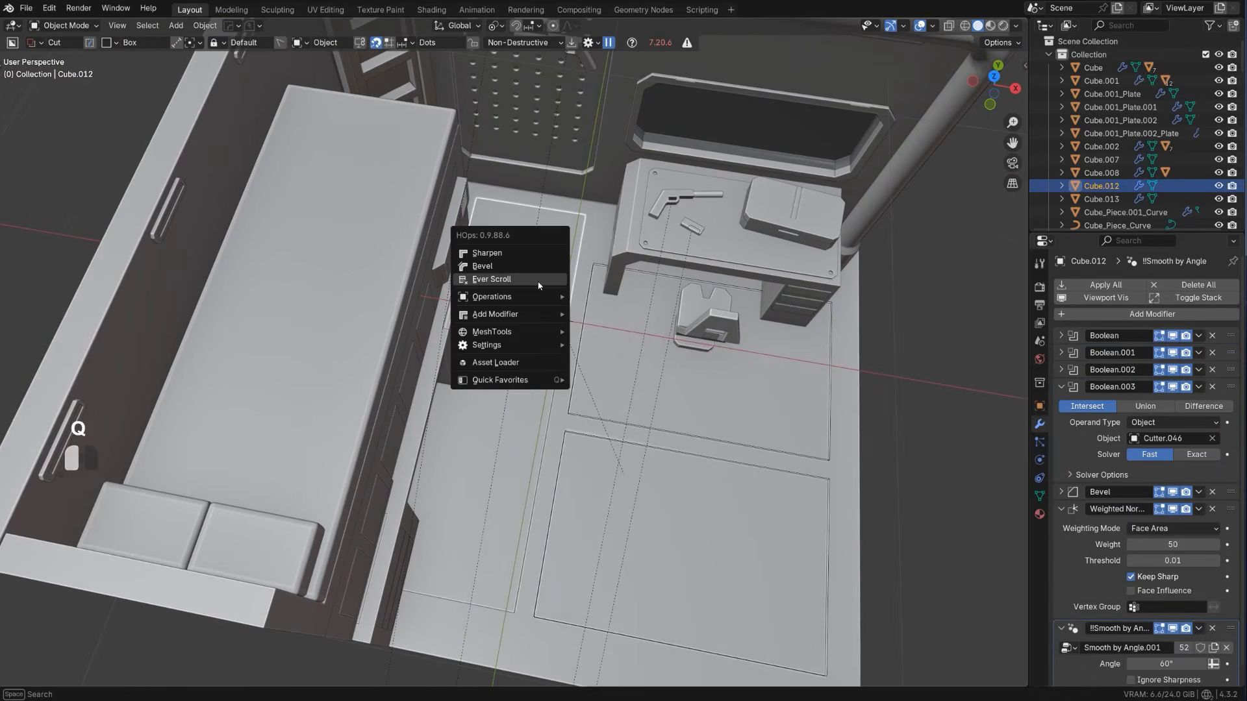
click(539, 285)
click(545, 282)
middle_drag(547, 281, 518, 264)
Bevel the cutter's corner edge nearest the desk with one segment and an offset of about 0.22 m, and leave mesh editing
key(Tab)
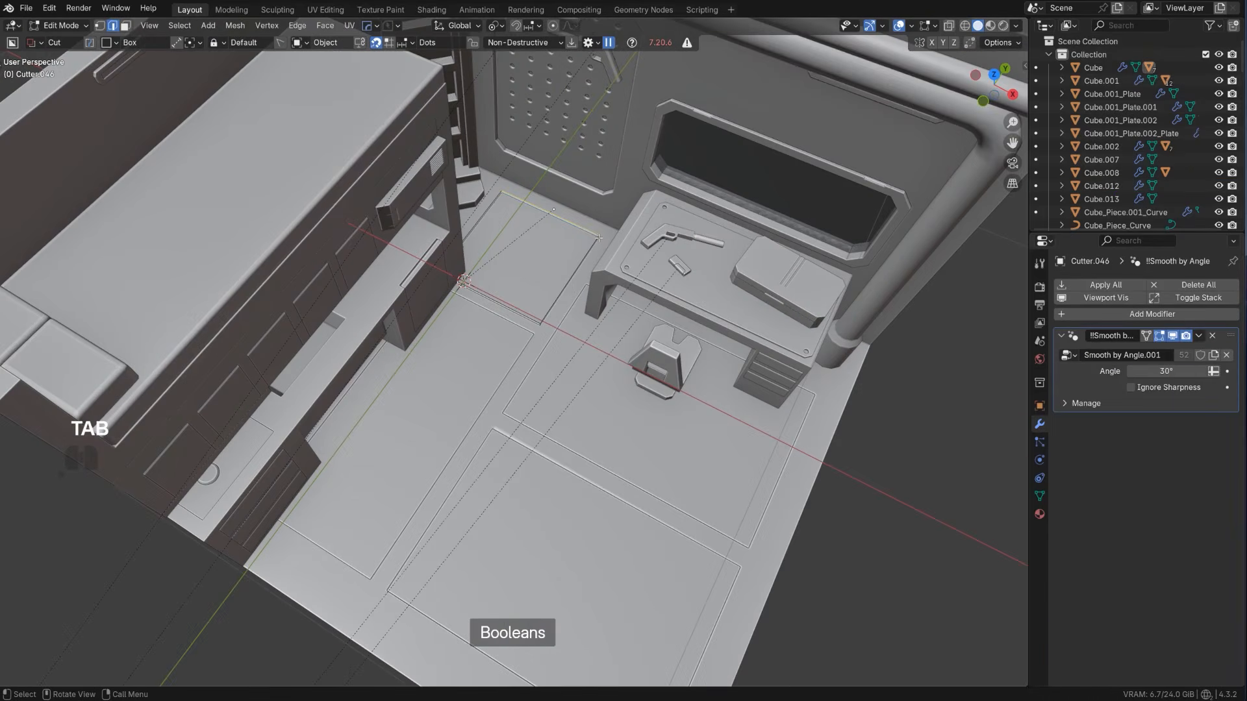
middle_drag(598, 237, 667, 339)
key(ctrl+b)
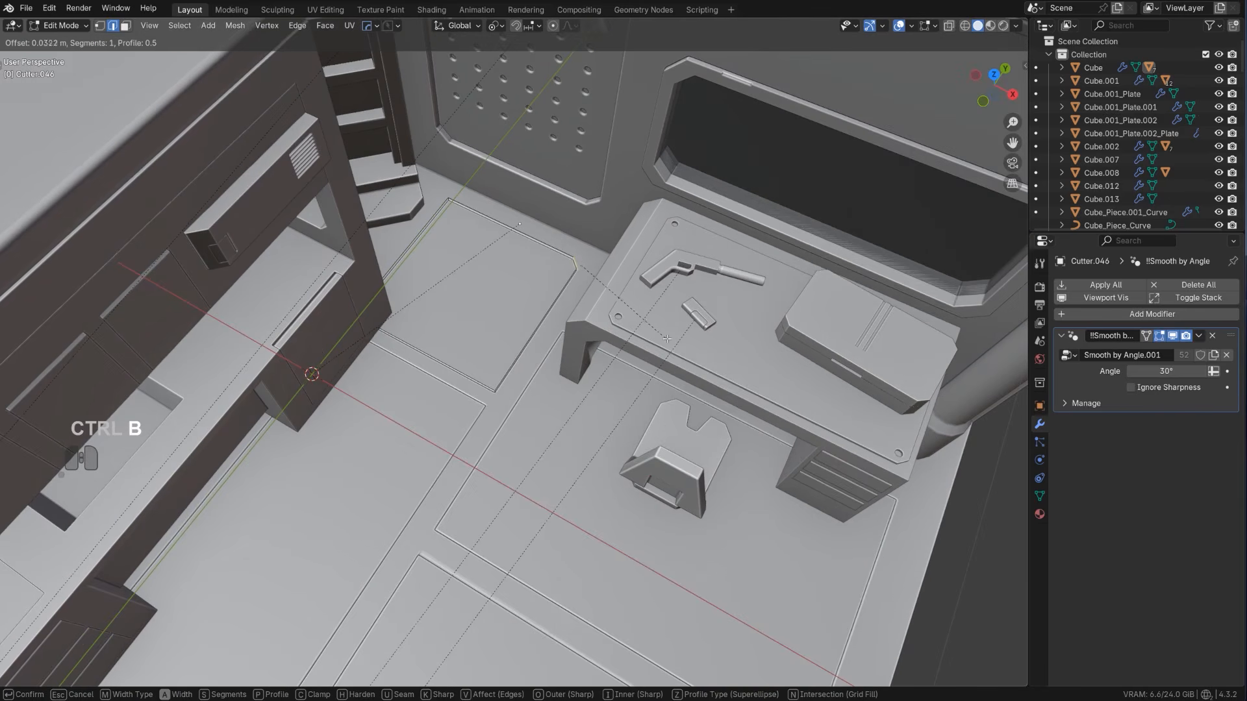
click(712, 366)
middle_drag(643, 344, 589, 379)
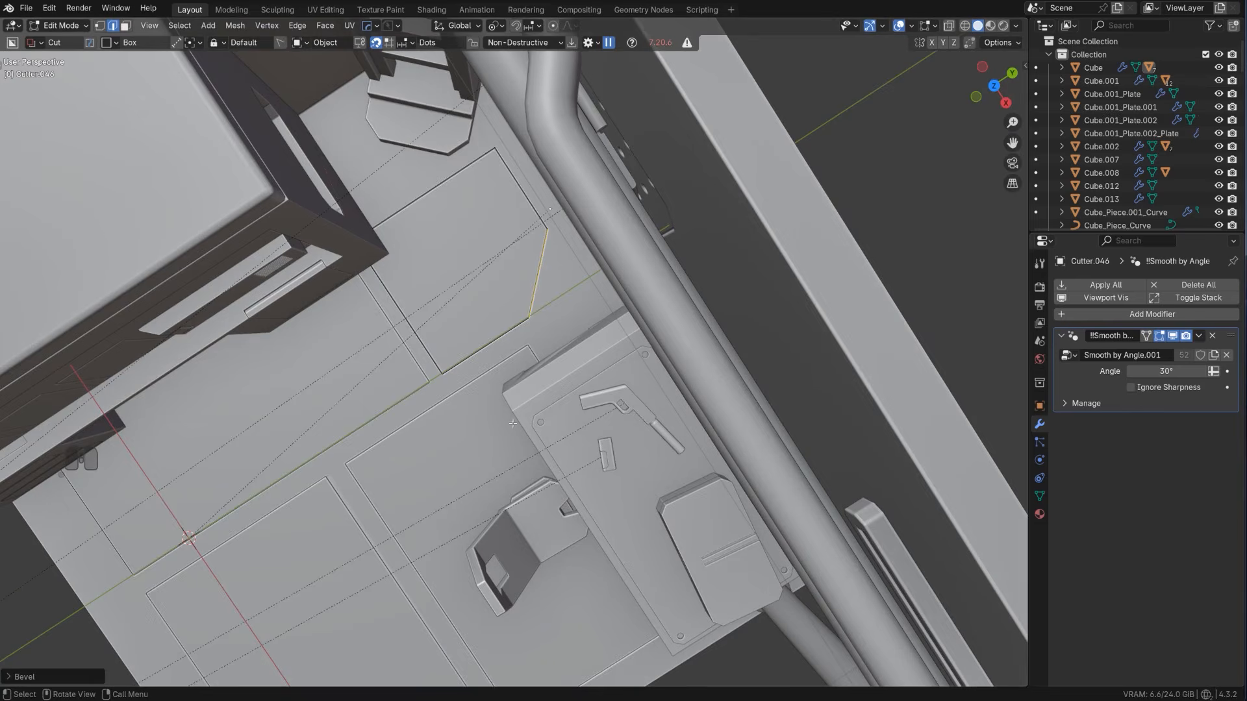
key(Tab)
scroll(520, 389, down, 3)
middle_drag(534, 330, 555, 225)
key(shift+2)
Sharpen the paired floor panels Cube.013, adding a Weighted Normal modifier with Keep Sharp
scroll(436, 264, down, 2)
middle_drag(437, 267, 528, 362)
scroll(528, 362, down, 4)
shift+middle_drag(528, 363, 586, 363)
scroll(665, 381, up, 4)
scroll(666, 380, down, 3)
scroll(586, 364, up, 4)
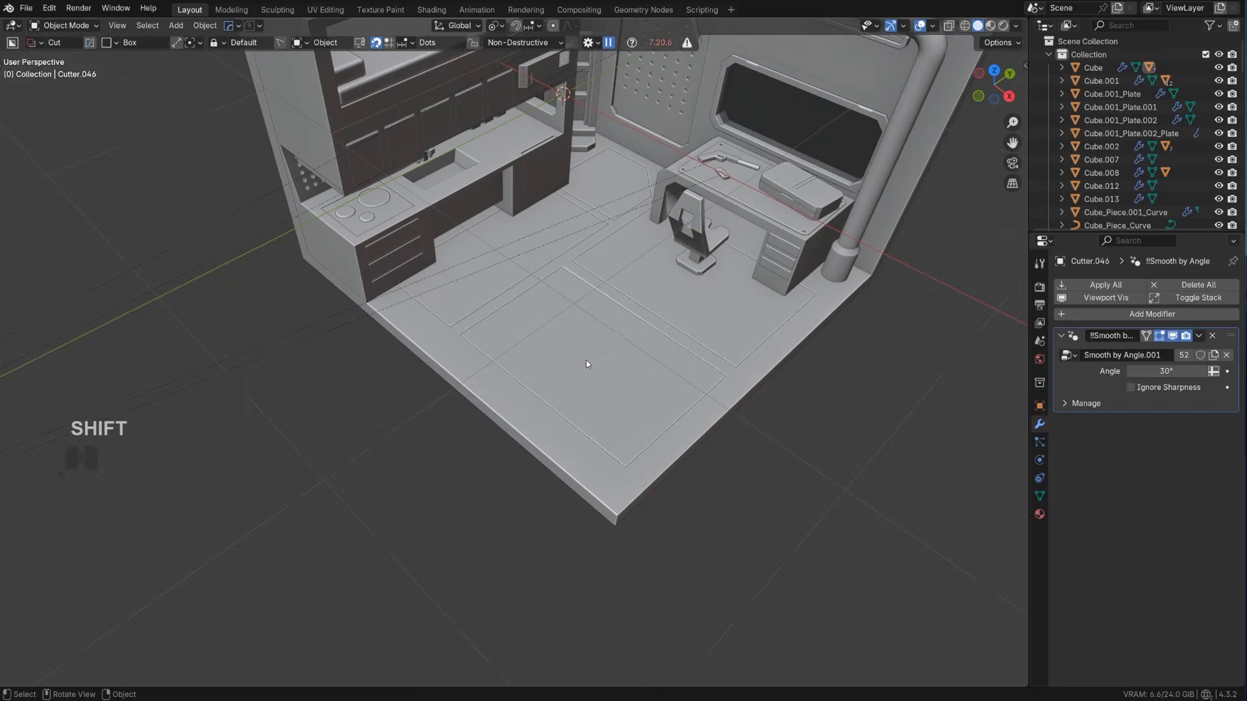
click(607, 346)
key(q)
alt+click(584, 320)
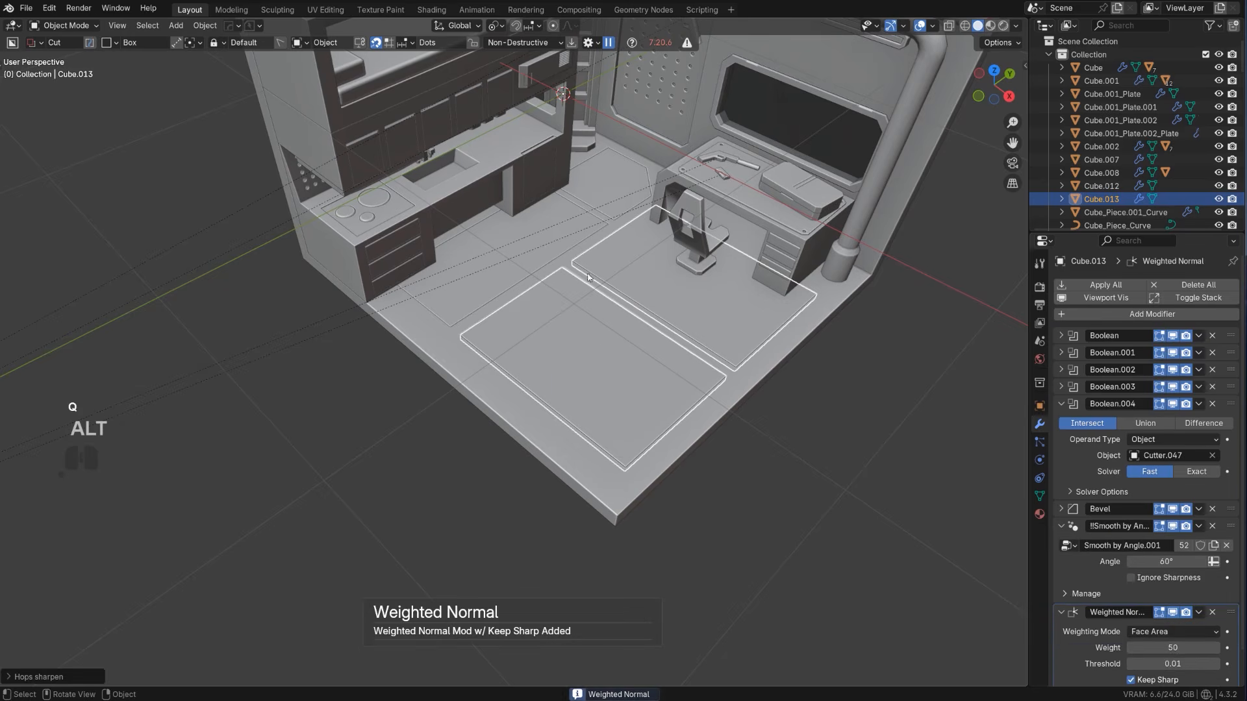
Sharpen the main room shell, adding a Weighted Normal modifier with Keep Sharp
click(580, 253)
key(q)
alt+click(580, 252)
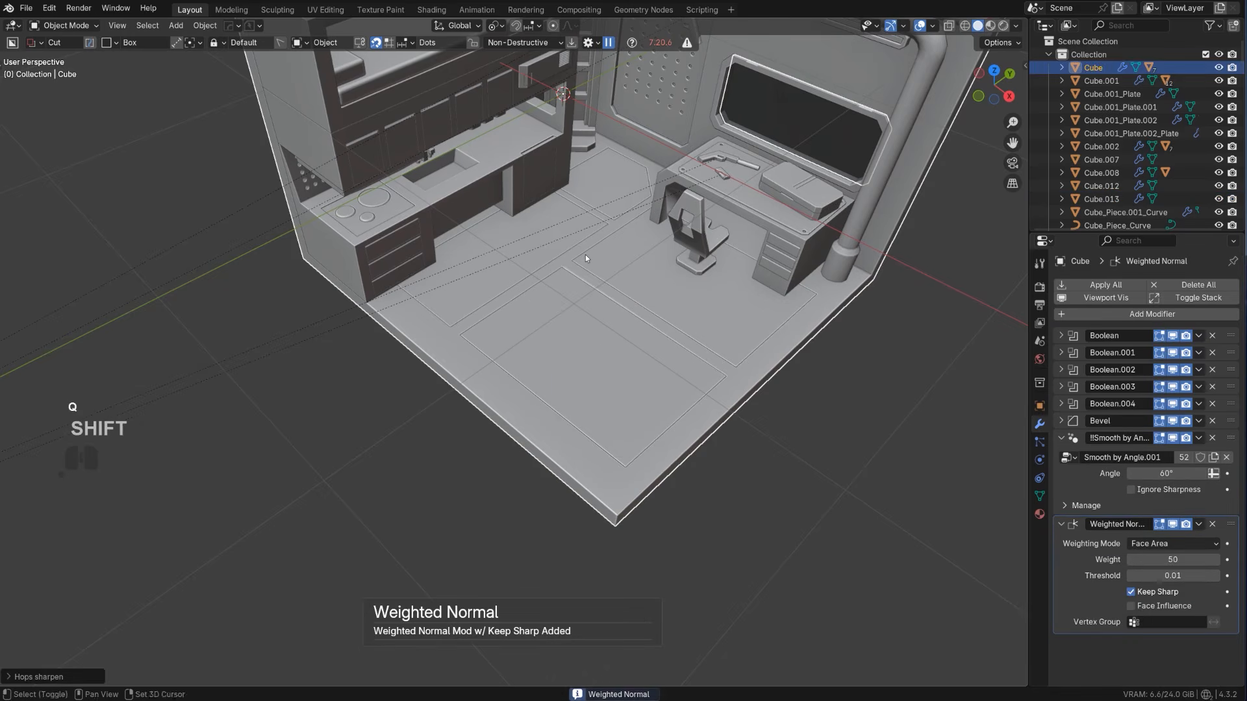
key(shift+2)
scroll(591, 257, down, 4)
scroll(616, 267, up, 3)
key(shift+2)
shift+middle_drag(614, 266, 527, 343)
scroll(527, 343, down, 1)
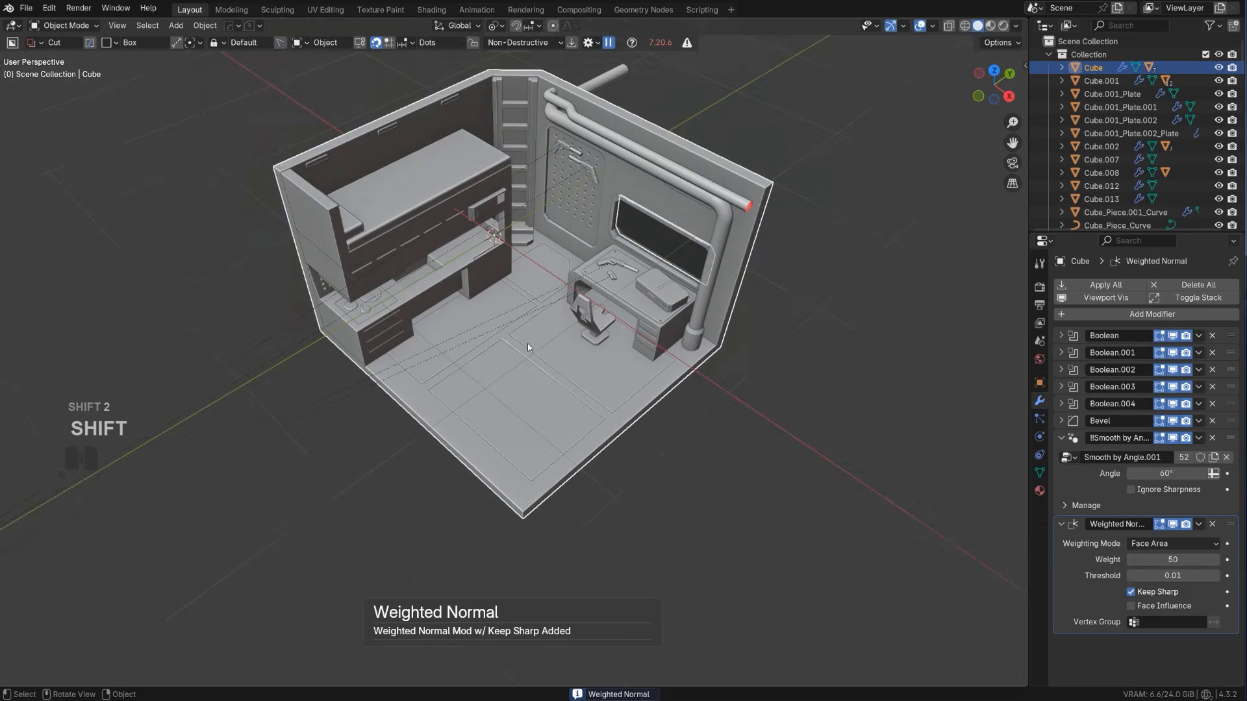
Deselect all objects and turn off the Relationship Lines viewport overlay
click(830, 370)
key(a)
key(alt+a)
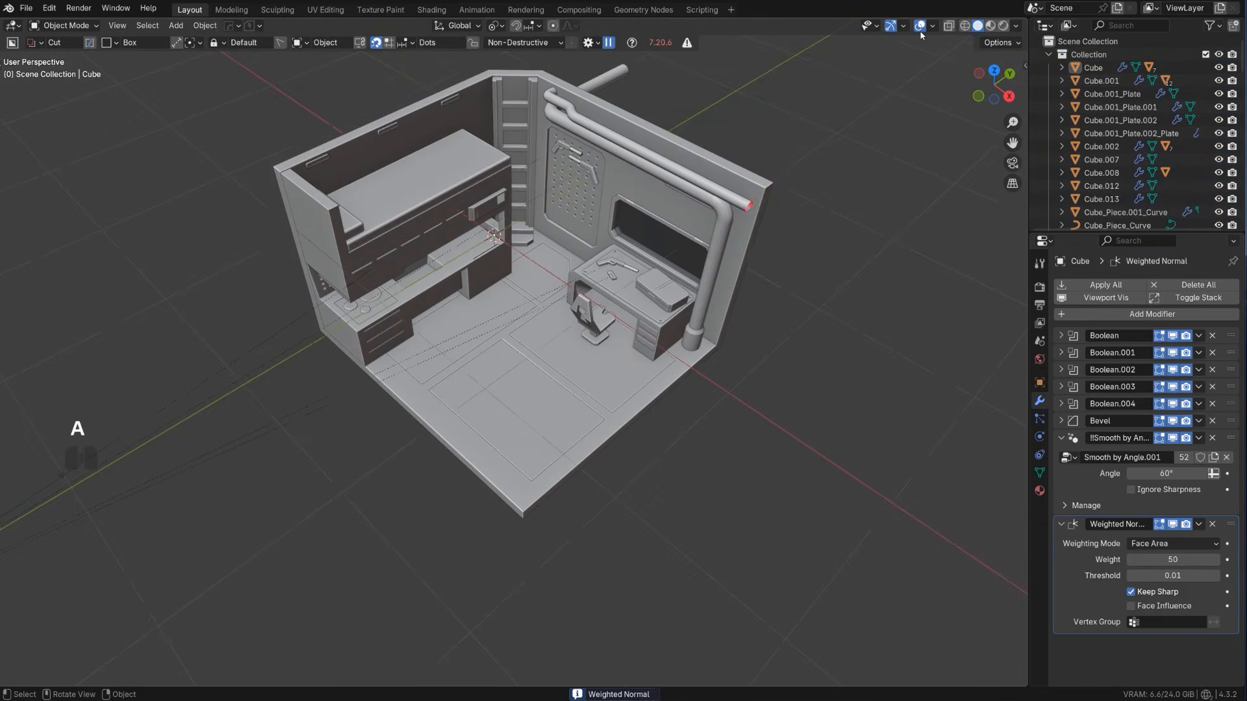
click(919, 26)
click(933, 27)
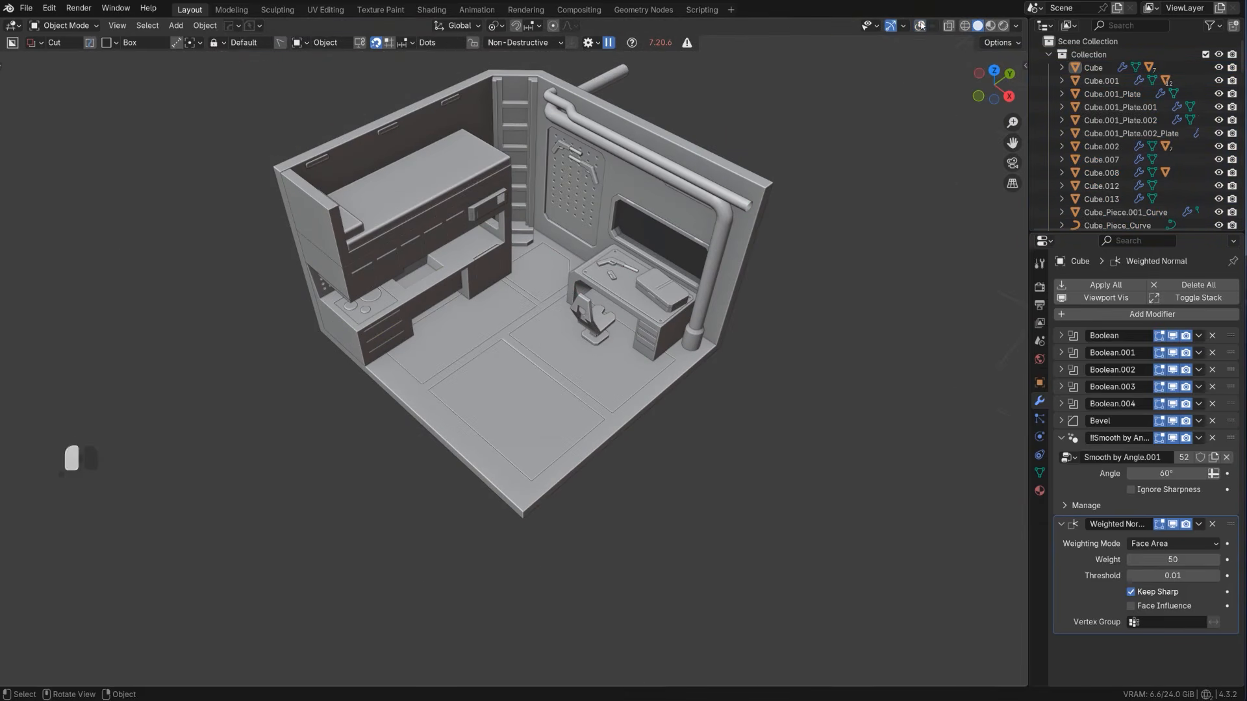
click(918, 27)
click(918, 27)
click(932, 26)
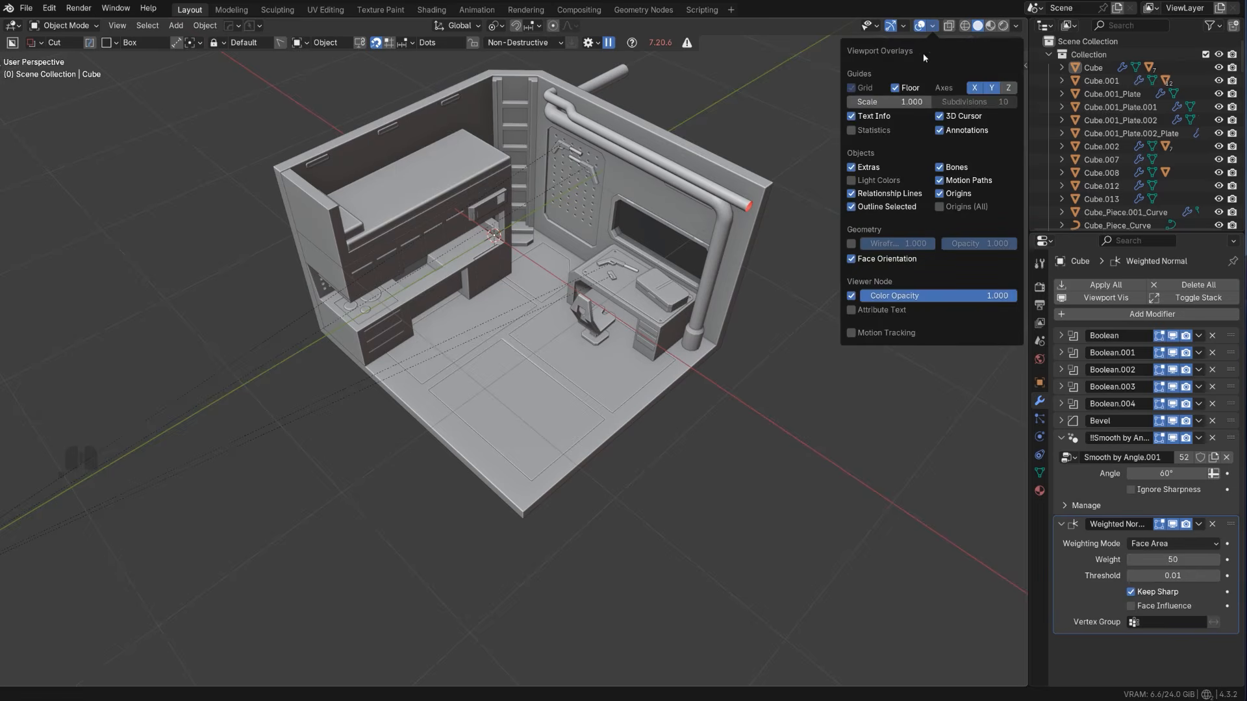
click(871, 198)
Cut a thin horizontal slot about 0.110 by 0.016 near the lower edge of the kitchen cabinet door, using local orientation
mouse_move(583, 332)
shift+middle_down()
mouse_move(570, 369)
mouse_move(599, 323)
mouse_move(575, 308)
mouse_move(571, 282)
mouse_move(596, 312)
mouse_move(580, 308)
shift+middle_up()
scroll(456, 291, up, 4)
shift+middle_drag(455, 291, 508, 306)
scroll(508, 305, up, 5)
click(536, 310)
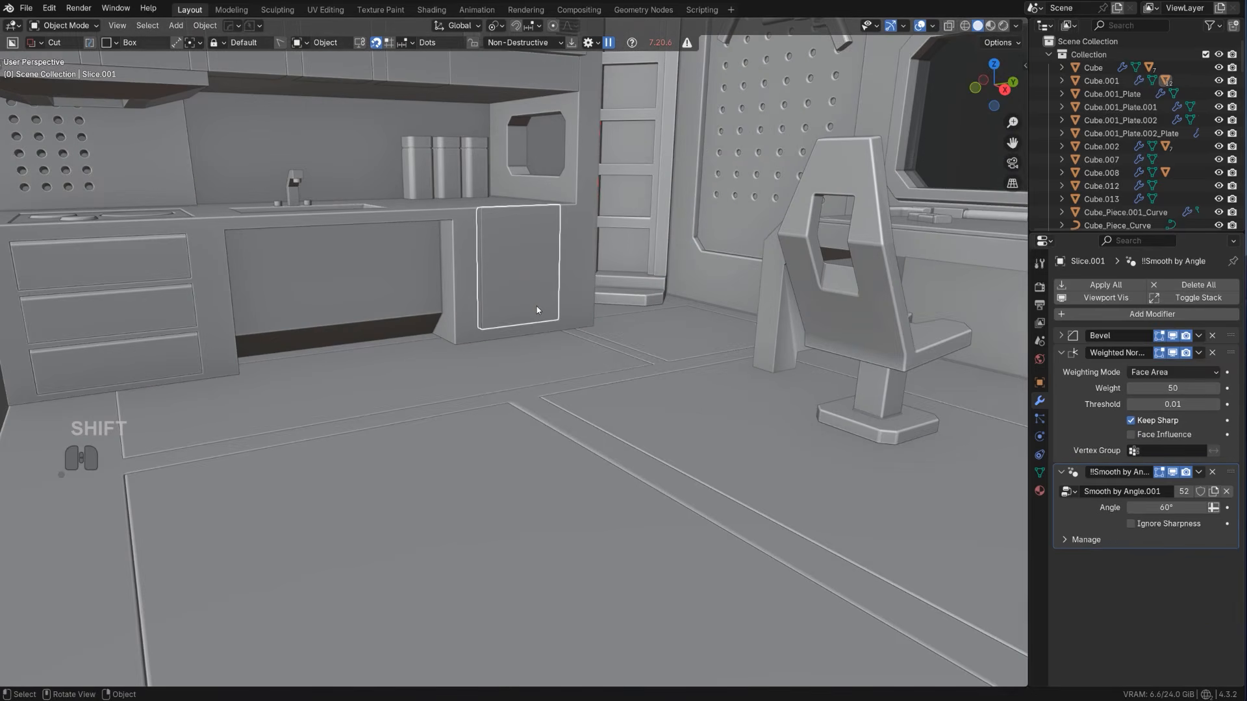
drag(544, 311, 527, 323)
key(shift+v)
click(536, 338)
click(539, 369)
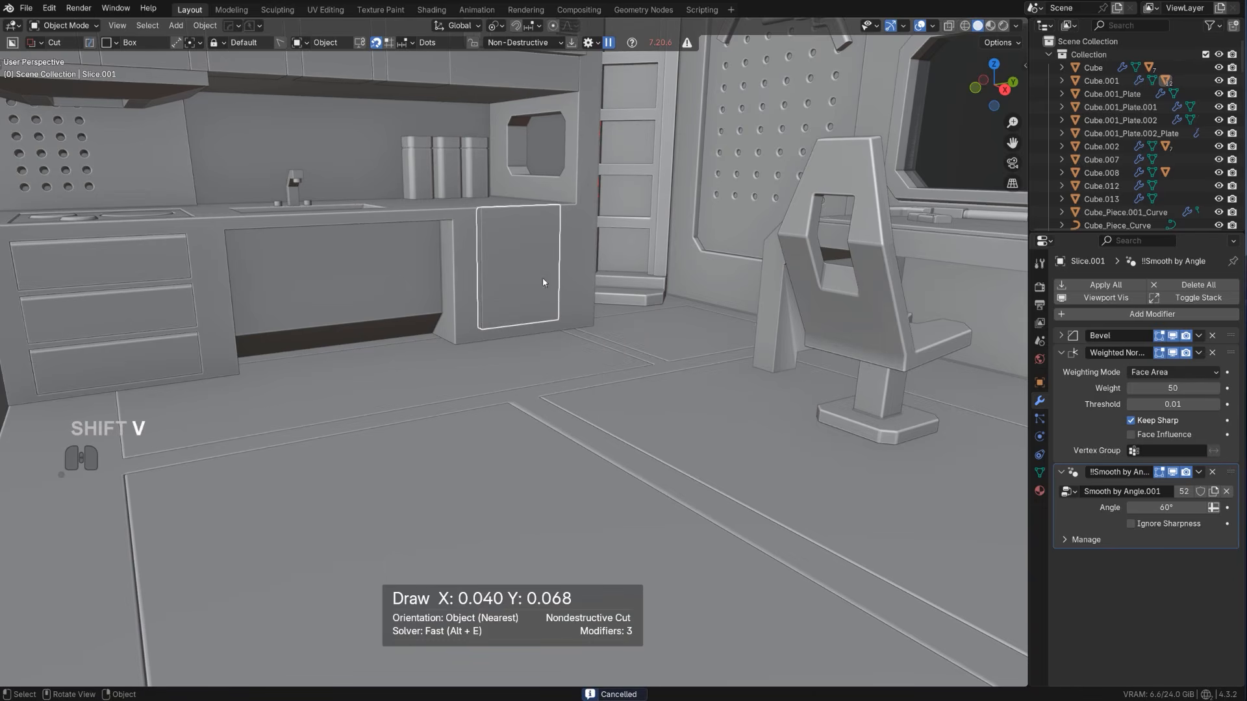
click(505, 321)
key(space)
Examine the whole room from several angles, including the bunk, kitchen, pegboard and desk areas
scroll(505, 321, down, 8)
middle_drag(857, 448, 880, 471)
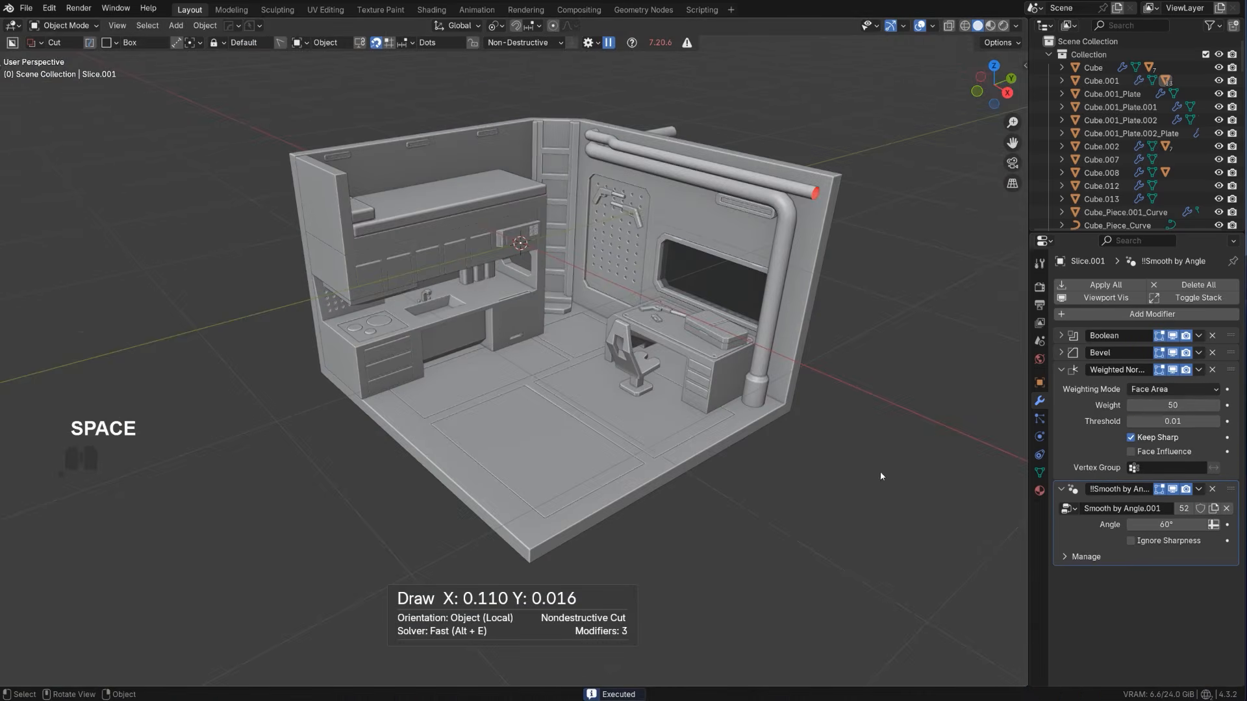
scroll(590, 313, up, 3)
shift+middle_drag(520, 367, 604, 376)
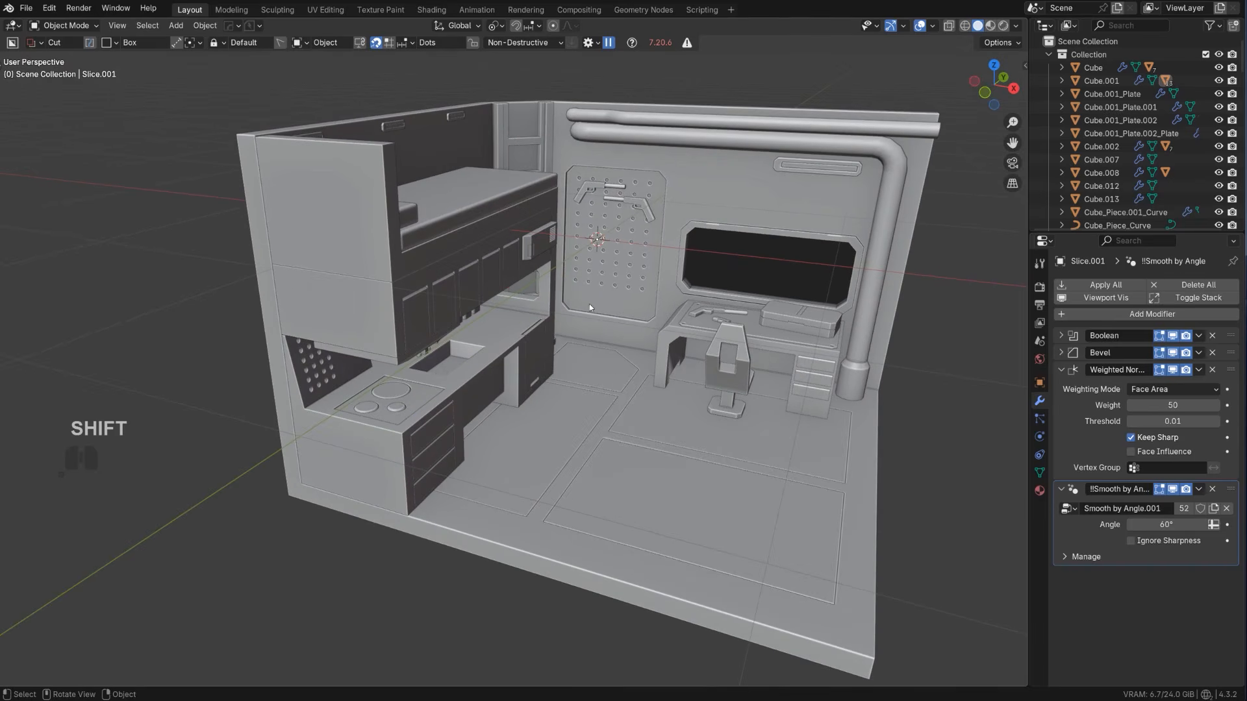
middle_drag(585, 307, 549, 258)
scroll(552, 253, up, 2)
scroll(531, 239, down, 4)
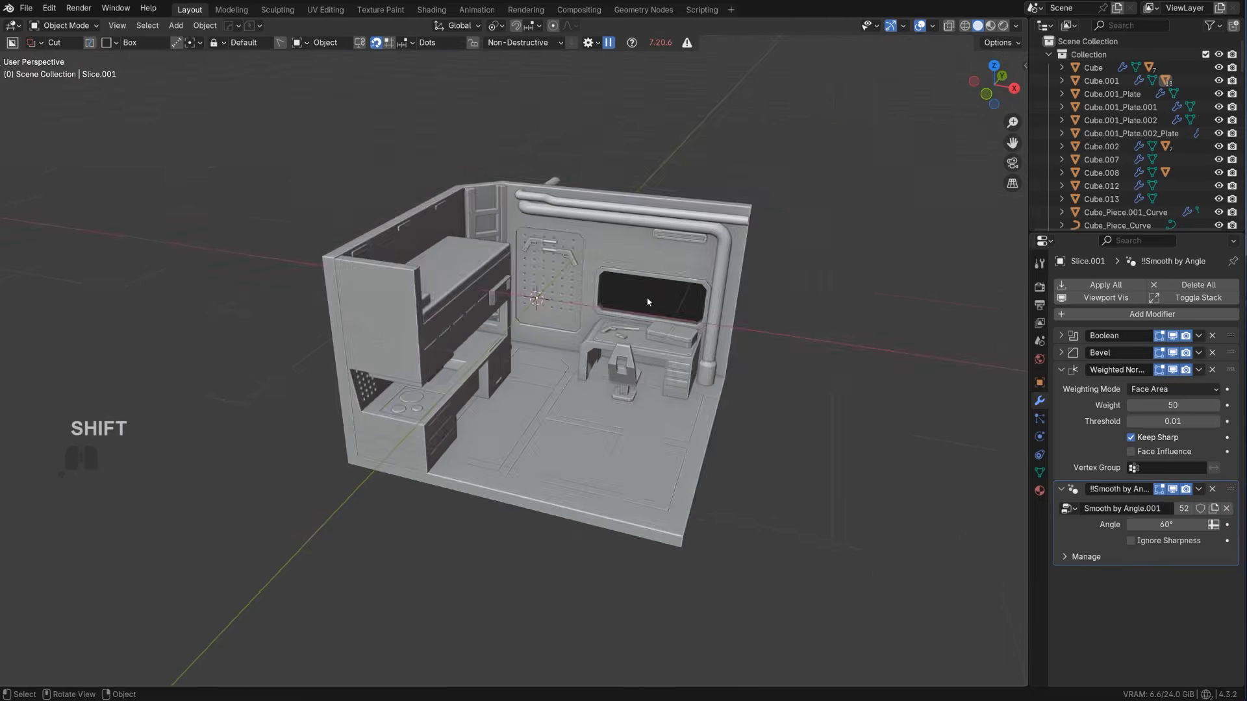
shift+middle_drag(648, 297, 701, 276)
Add a cube in top view and move it about 3.1 m in negative Y, clear of the room
key(KP_5)
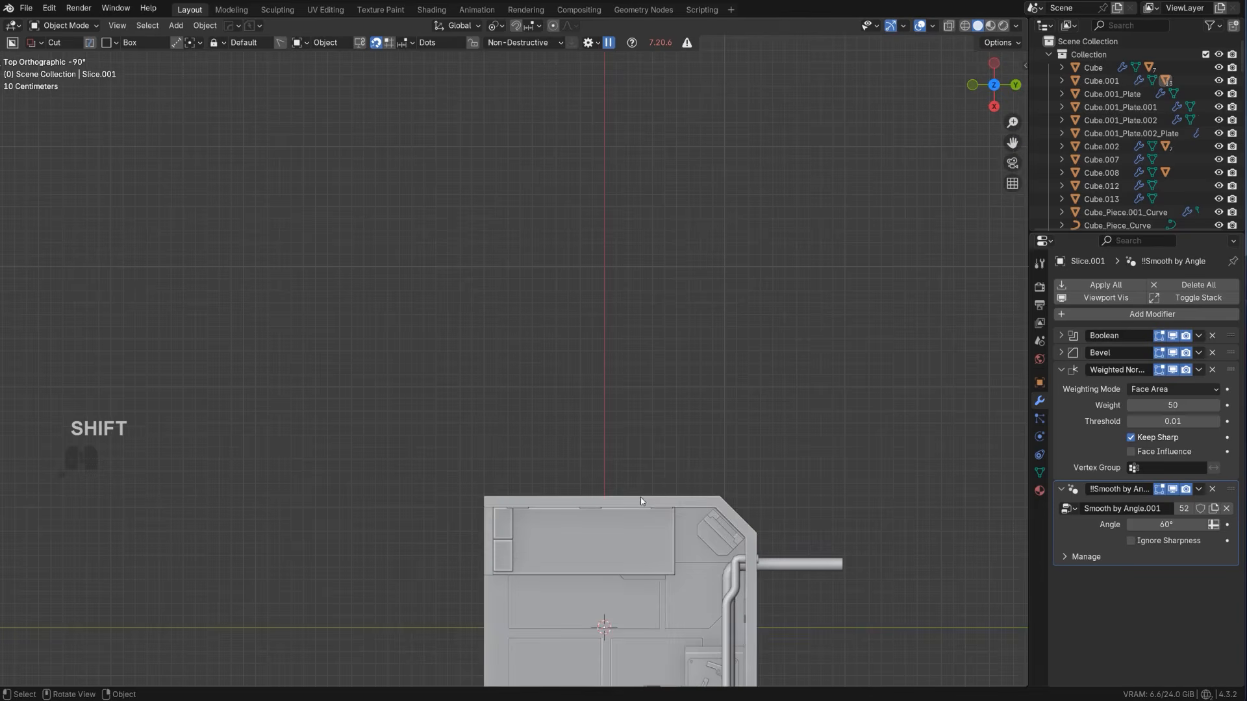
shift+middle_drag(485, 635, 560, 319)
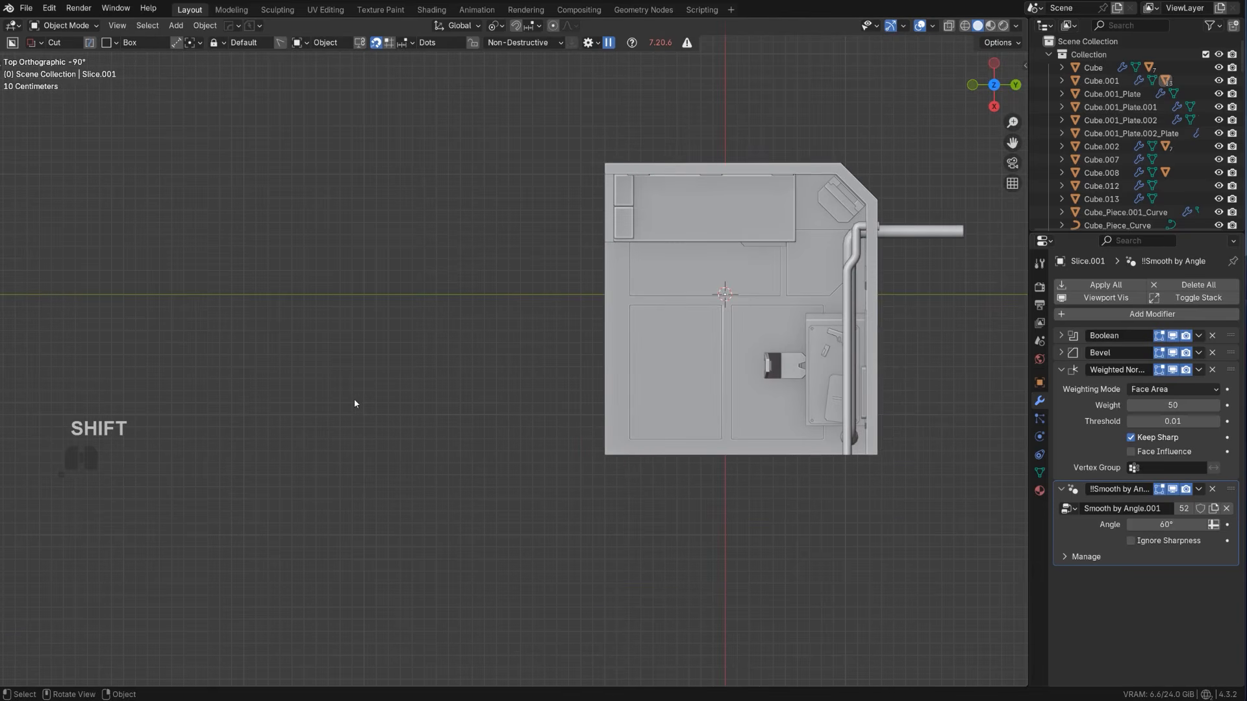
key(shift+a)
mouse_move(413, 362)
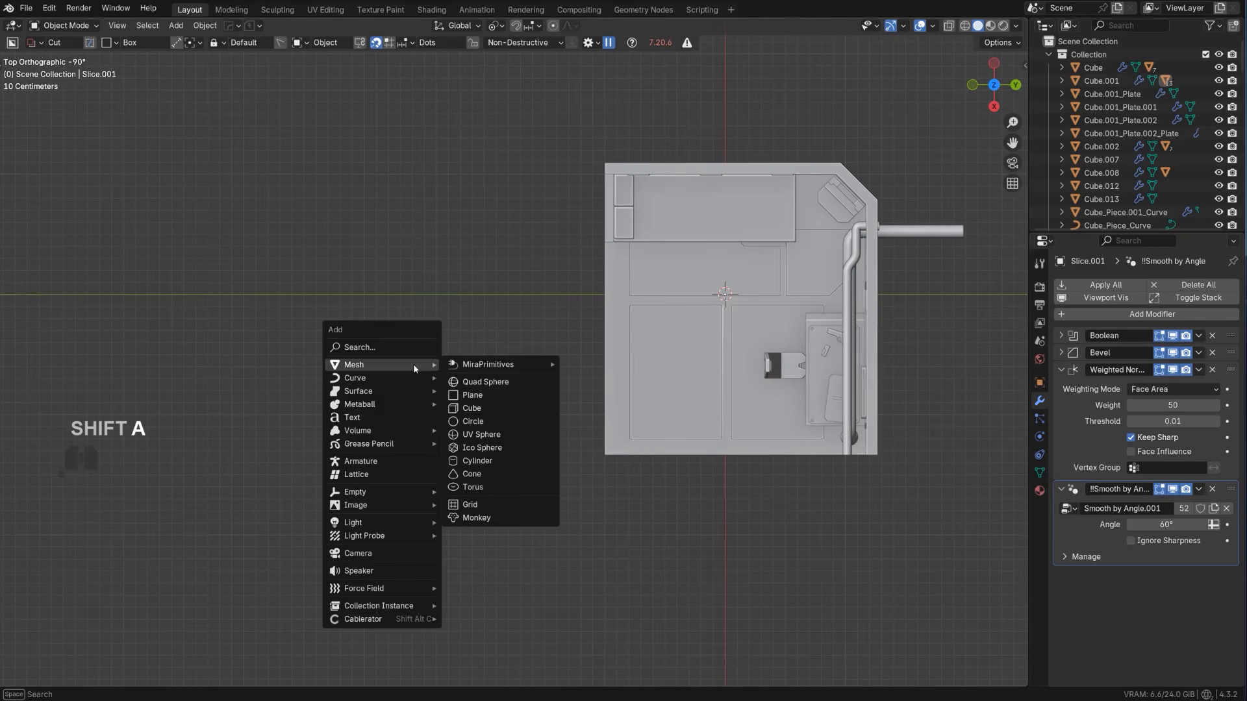
click(501, 410)
key(y)
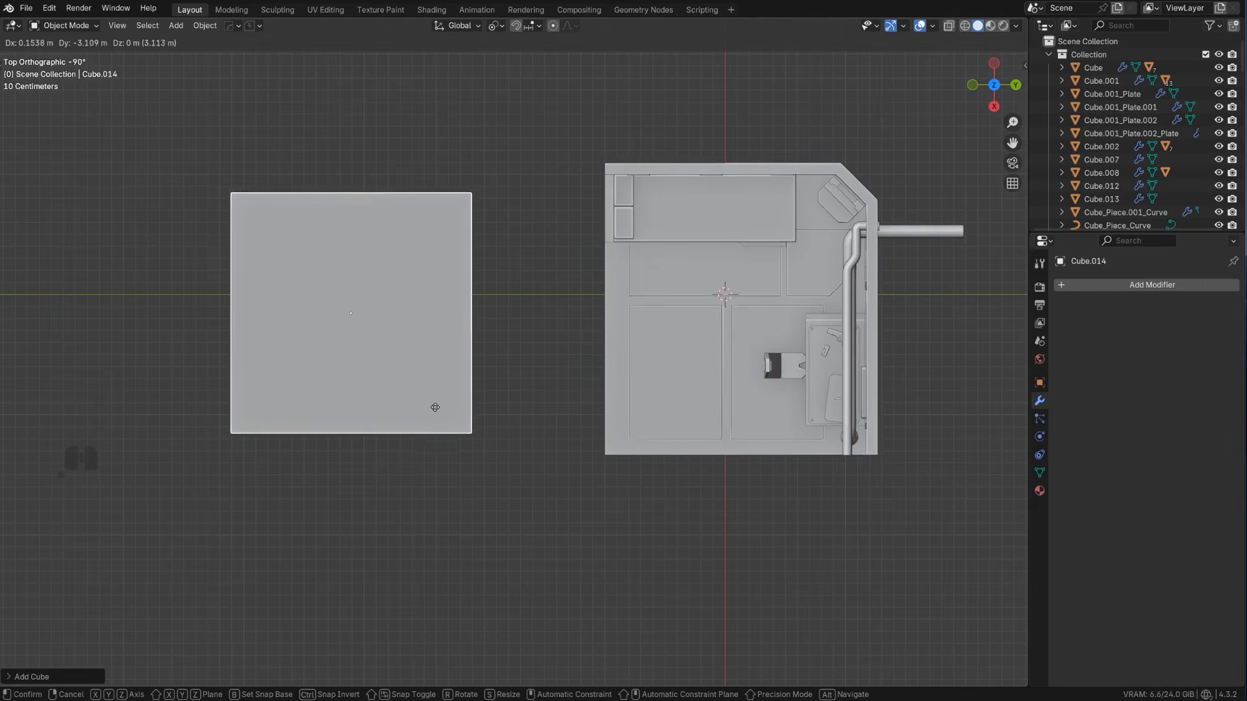
click(432, 406)
Flatten the new cube along the global Z axis and return to the top view
middle_drag(435, 407, 601, 156)
key(s)
key(z)
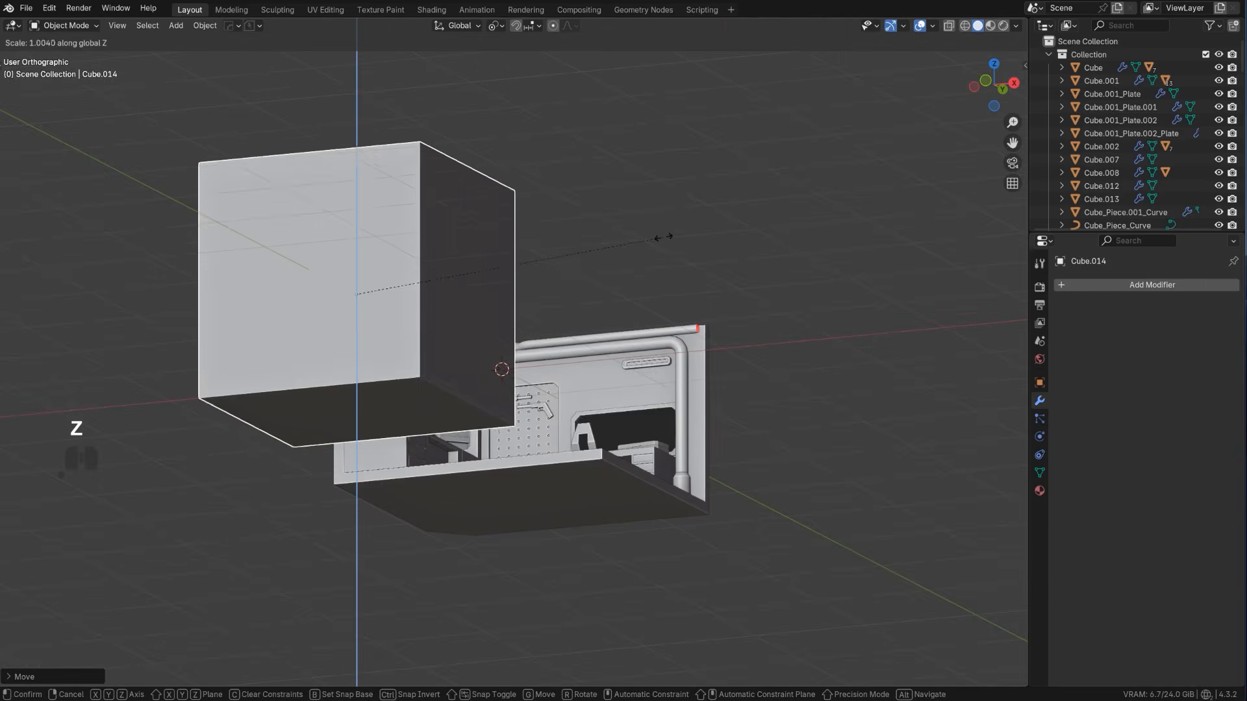
click(423, 271)
middle_drag(524, 203, 466, 379)
scroll(404, 336, up, 1)
scroll(451, 353, up, 1)
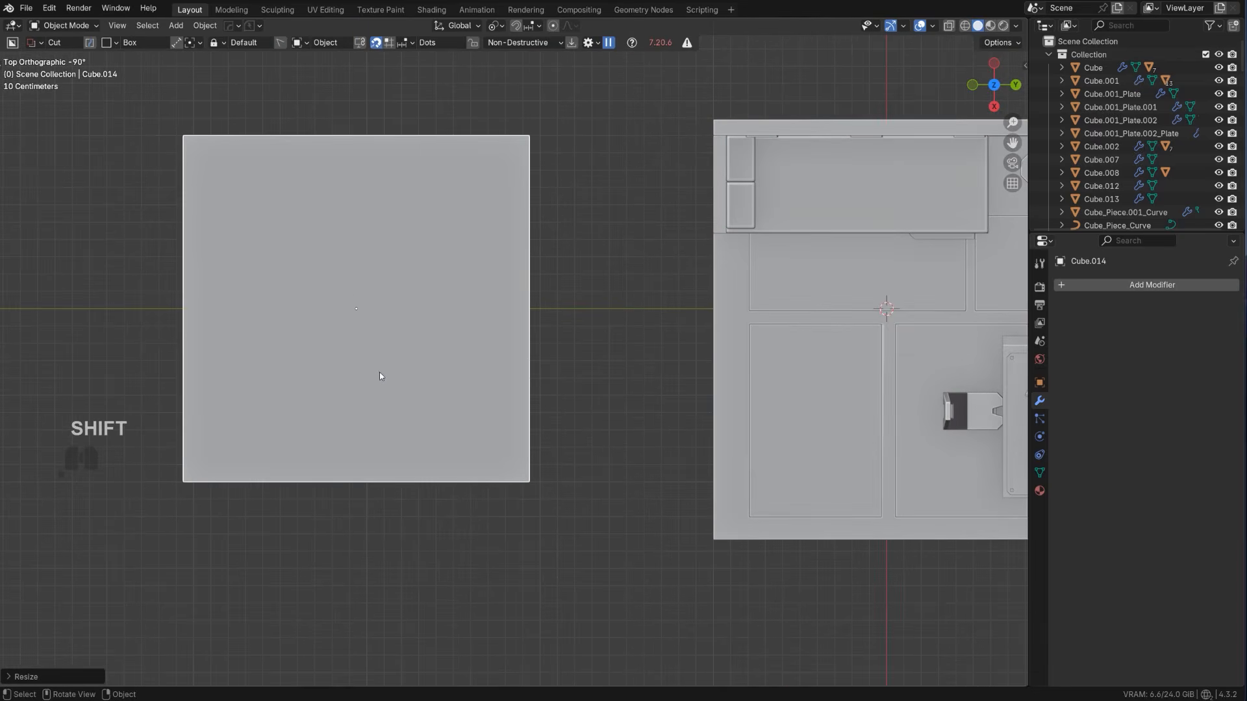
Switch the cutting shape from Box to Ngon
key(d)
click(375, 392)
shift+middle_drag(236, 297, 305, 301)
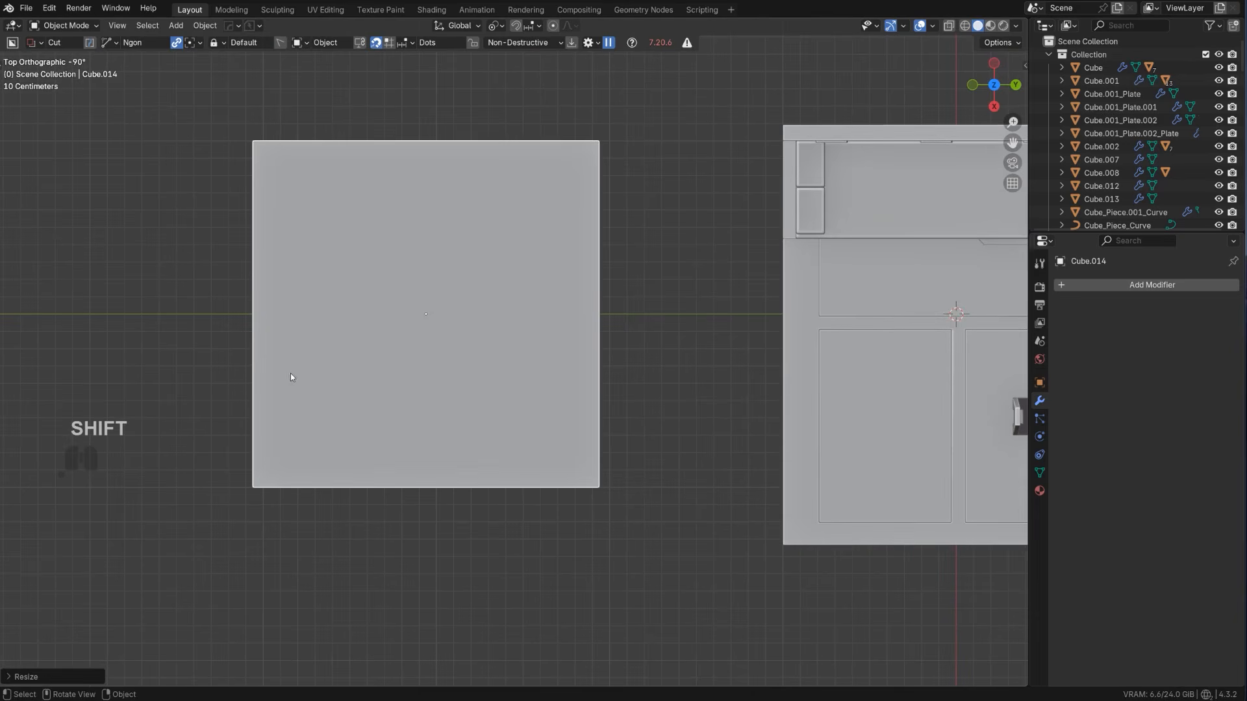
drag(276, 370, 280, 314)
click(361, 303)
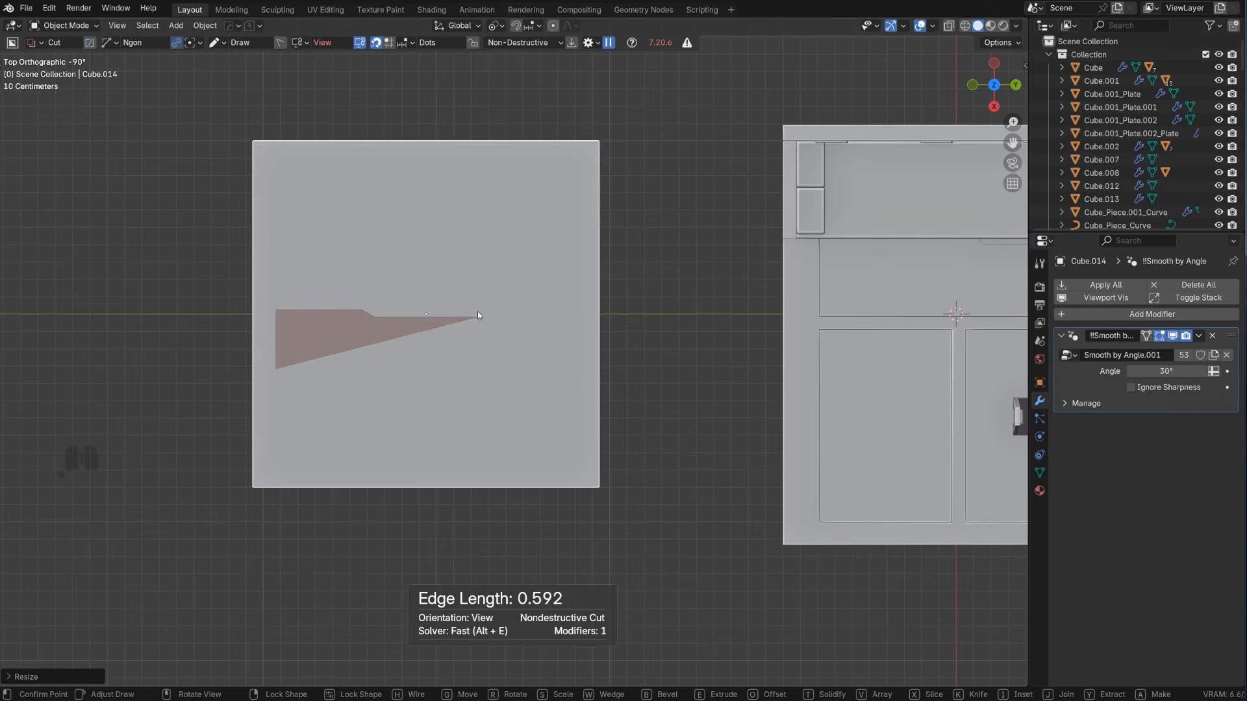
key(Escape)
Draw an Ngon rifle silhouette on the flattened block, covering the stock's back, upper receiver, narrow barrel and chamfered front underside
drag(279, 381, 281, 328)
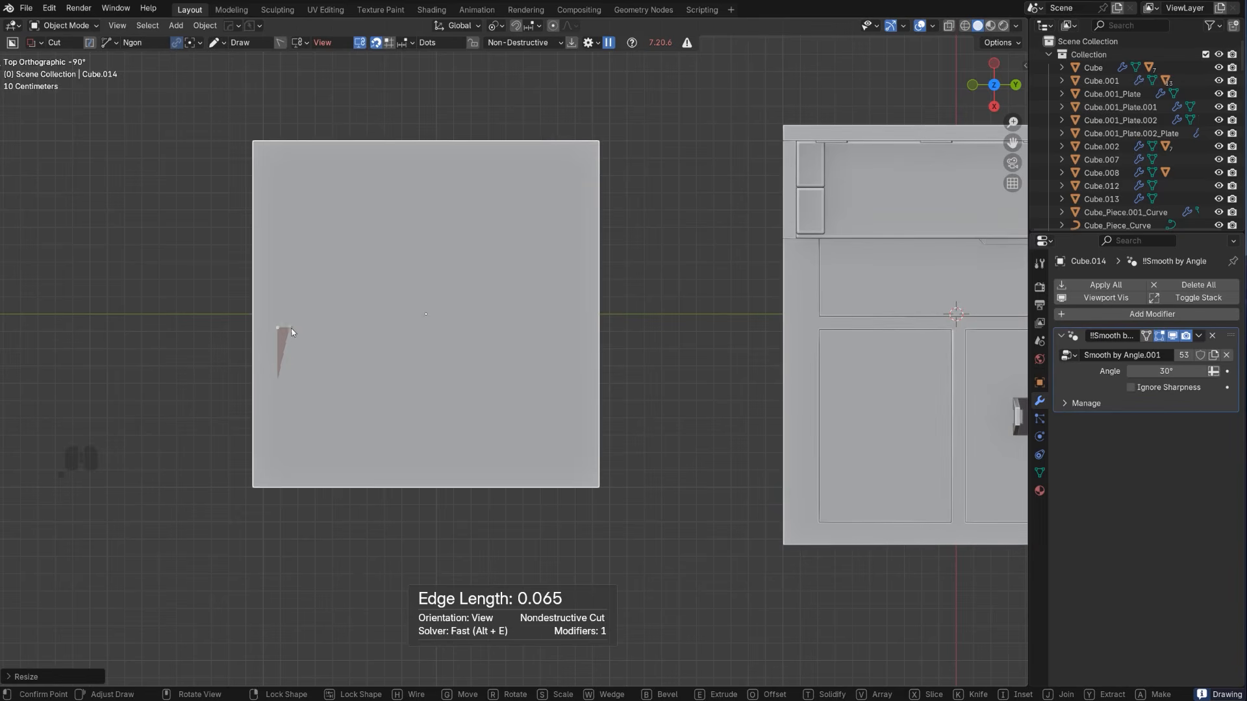
click(507, 327)
click(507, 335)
click(582, 336)
click(582, 347)
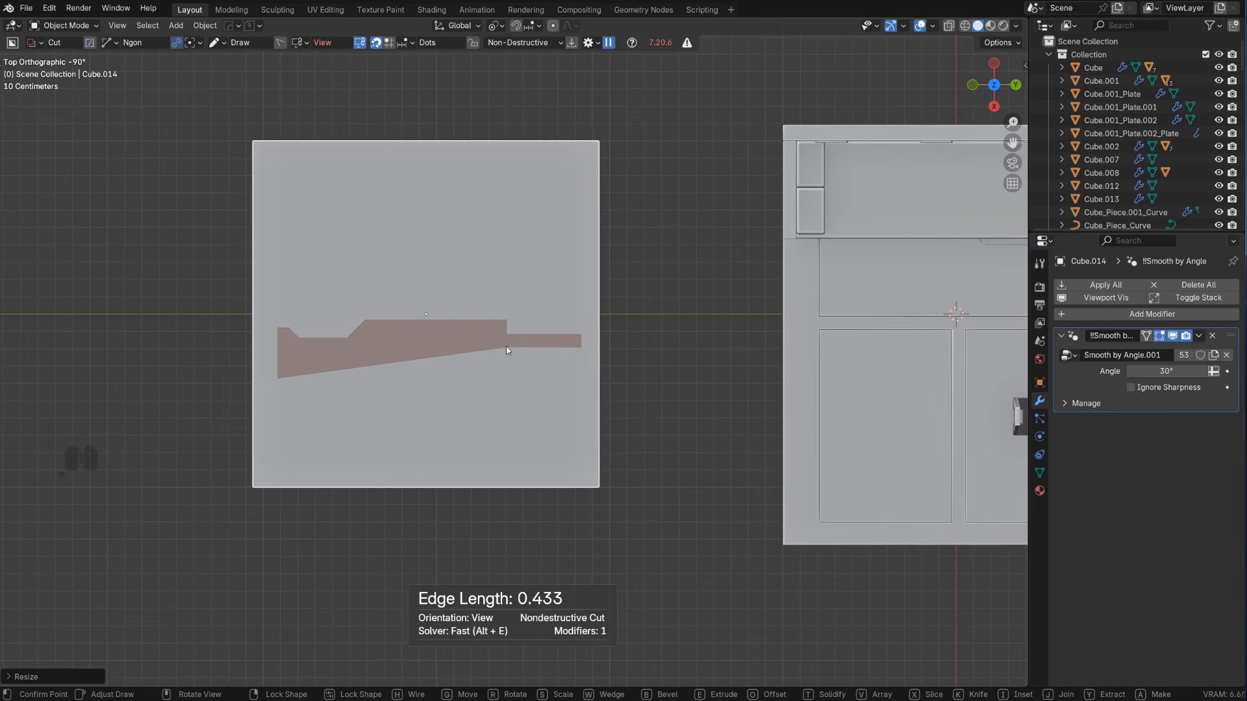
click(506, 349)
click(490, 362)
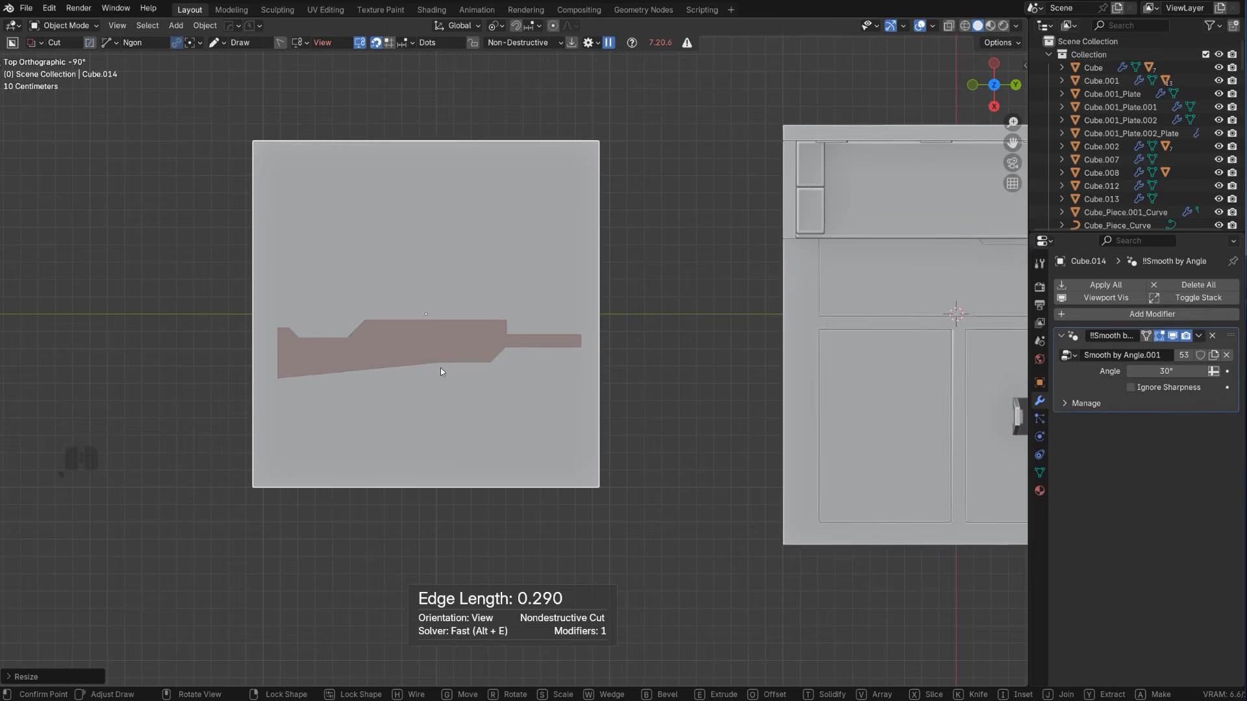
Complete the rifle outline with a straight magazine, slanted grip and flared stock, and slice the shape out of the block
click(449, 363)
click(448, 404)
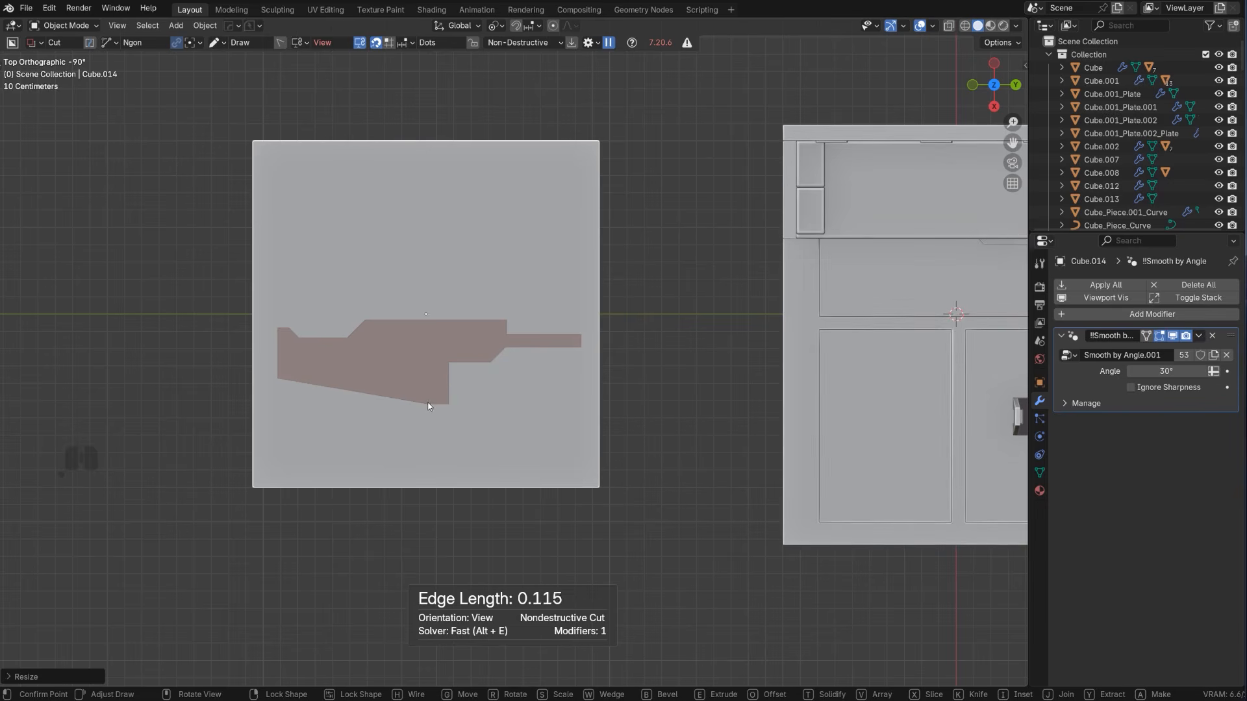
click(426, 365)
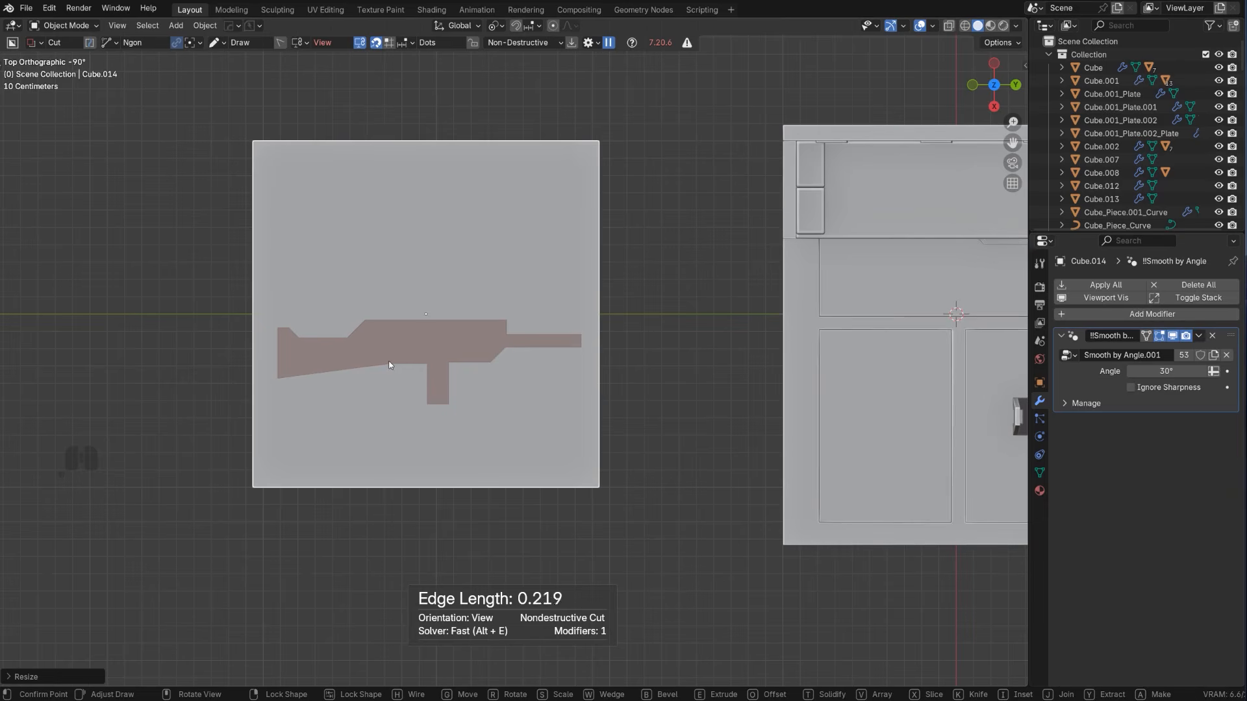
click(346, 409)
click(329, 410)
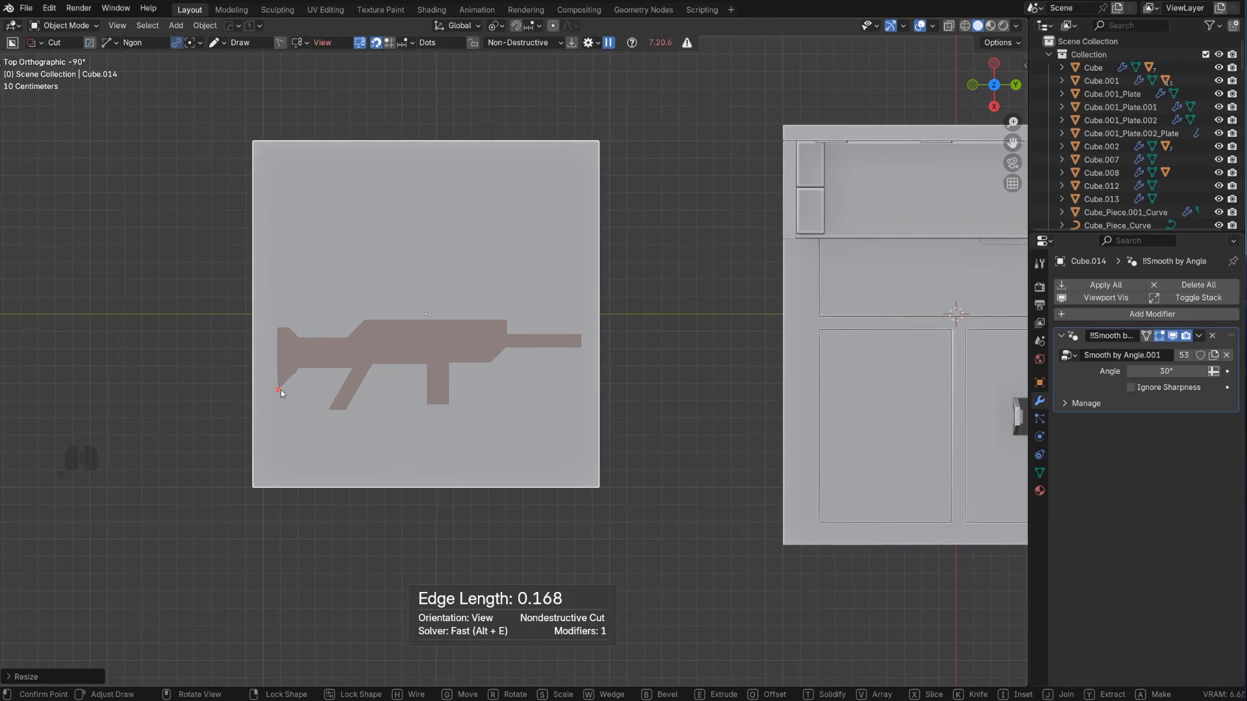
click(279, 390)
key(space)
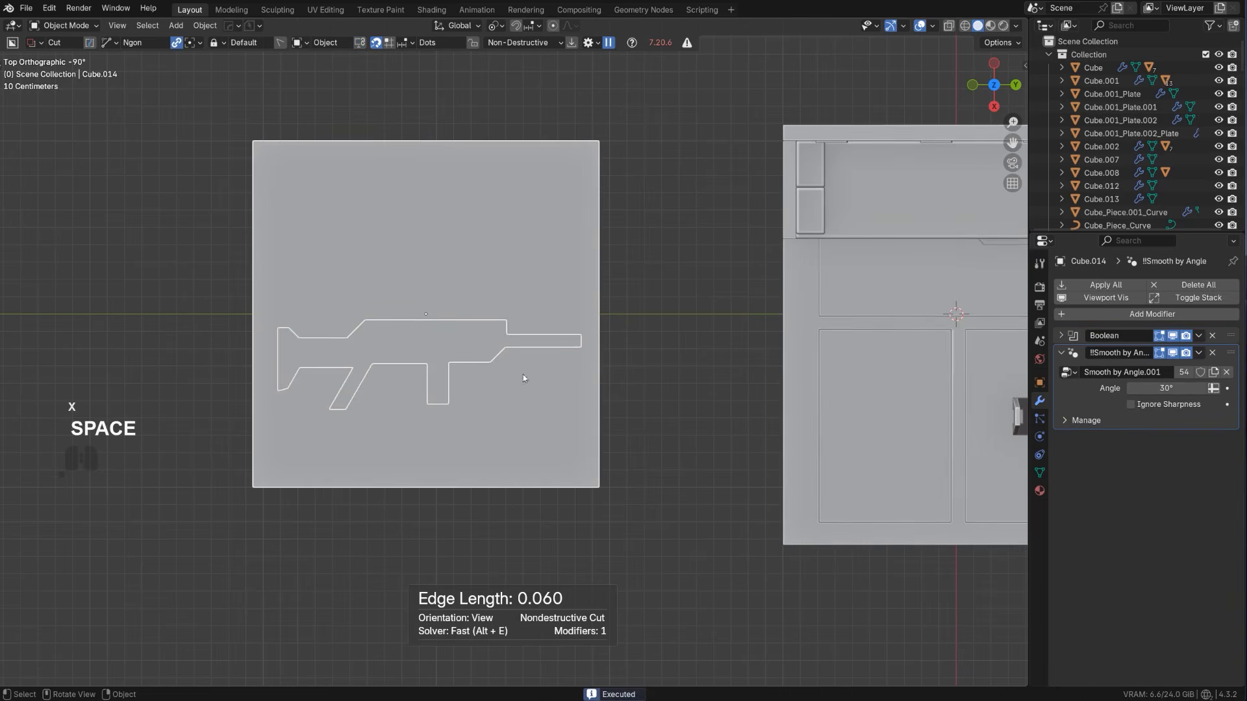
Delete the leftover block around the rifle and select the sliced rifle-shaped piece
key(x)
click(524, 369)
scroll(512, 349, up, 1)
click(379, 351)
scroll(364, 355, up, 2)
shift+middle_drag(326, 364, 446, 364)
scroll(589, 348, up, 1)
scroll(555, 361, up, 1)
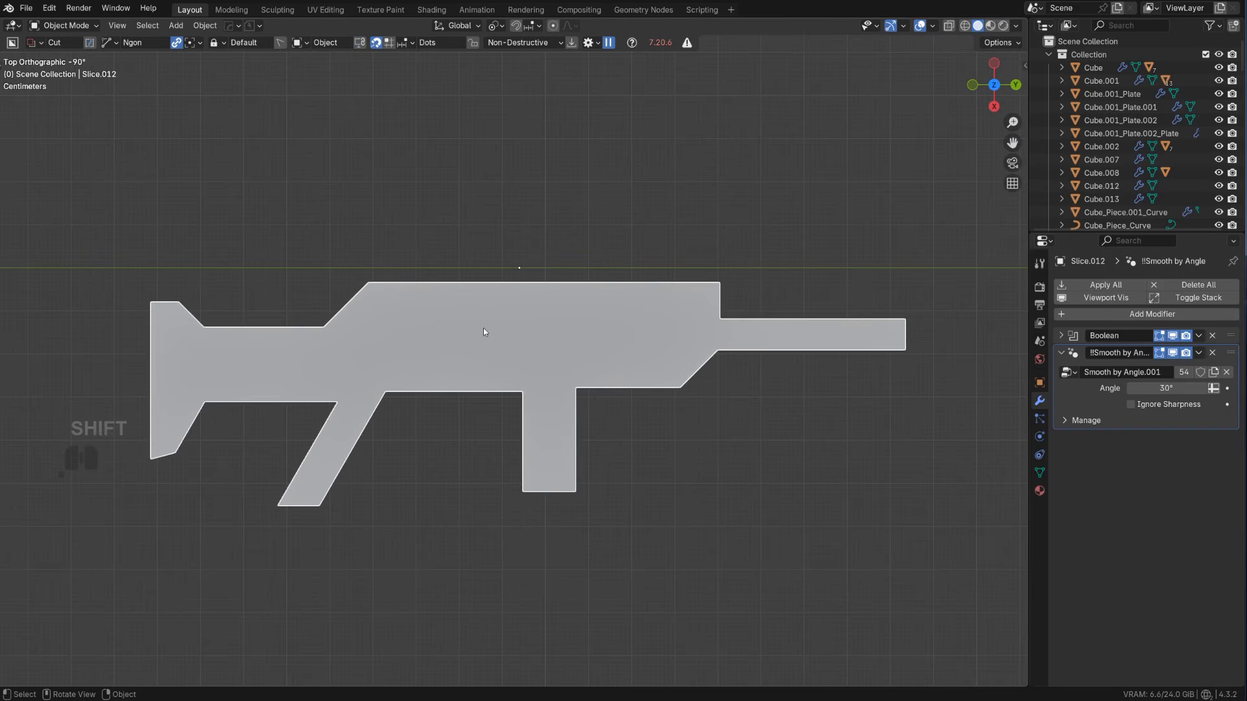
Sharpen the sliced rifle piece so its Boolean modifier is applied
key(q)
ctrl+click(328, 418)
middle_drag(330, 419, 457, 453)
Widen the rifle's slanted grip by moving its rear face backwards along Y
key(Tab)
key(g)
key(y)
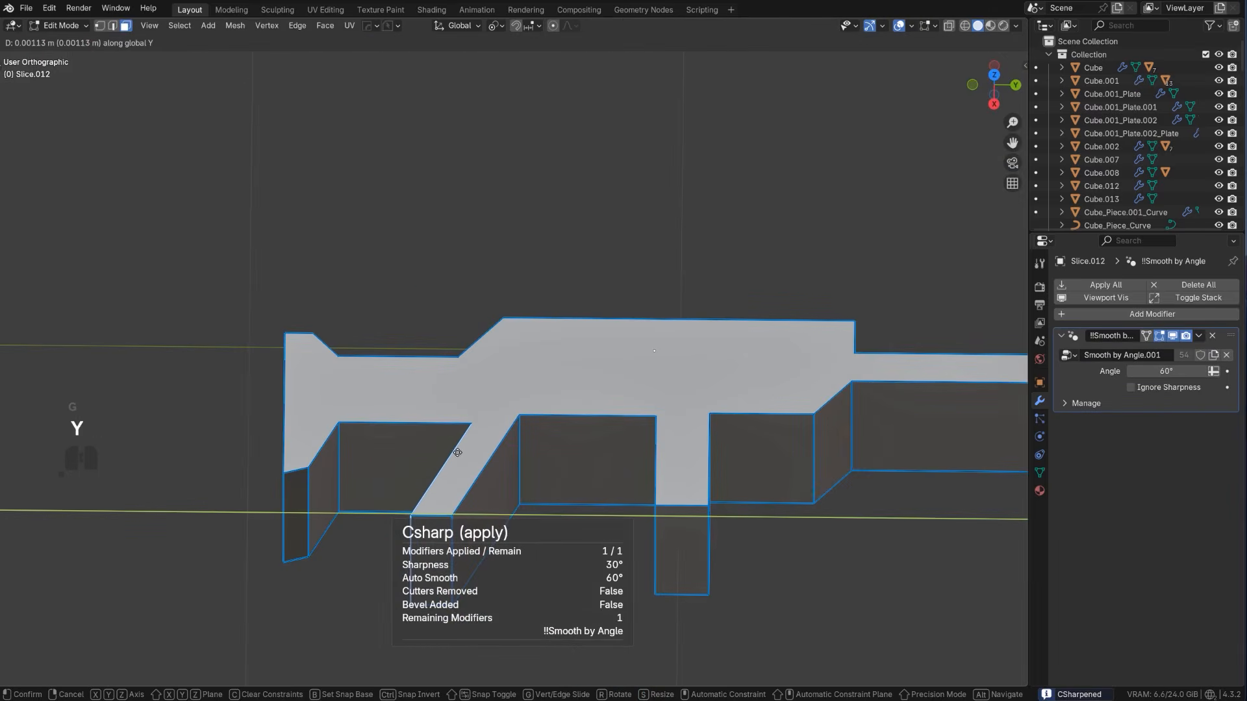
shift+click(274, 447)
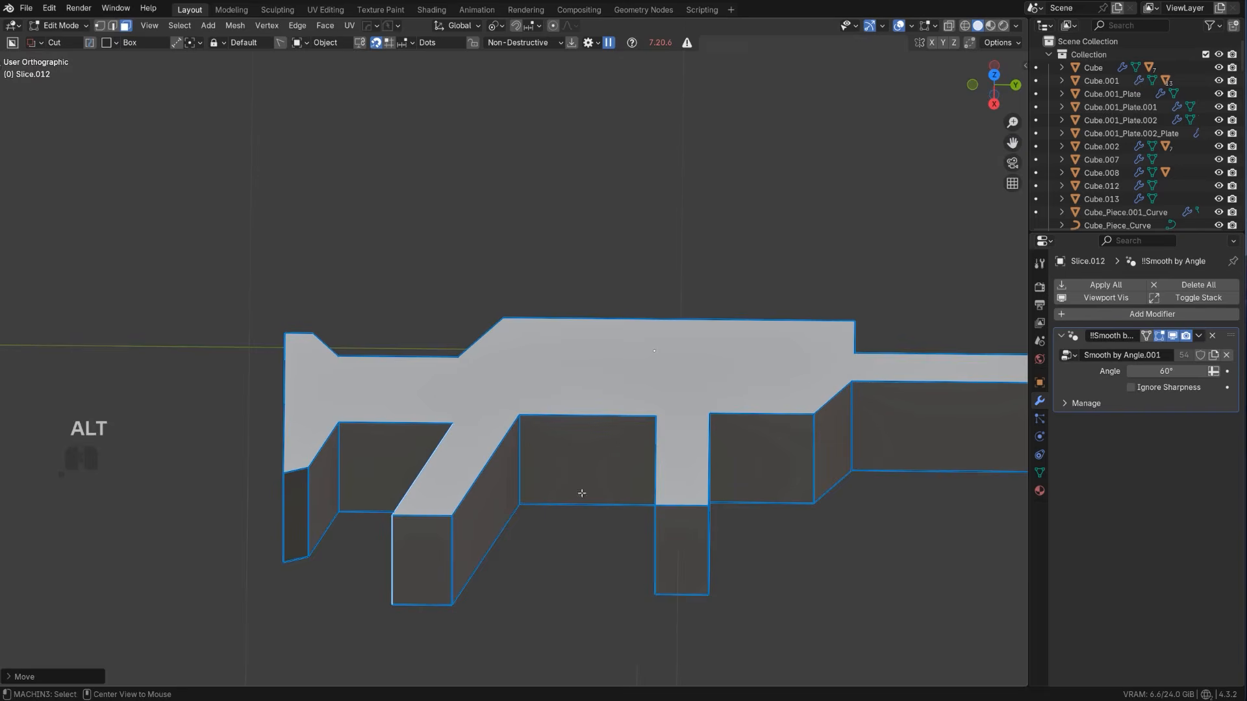
Flatten the rifle along Z to about 0.22 of its thickness
alt+middle_drag(582, 493, 709, 196)
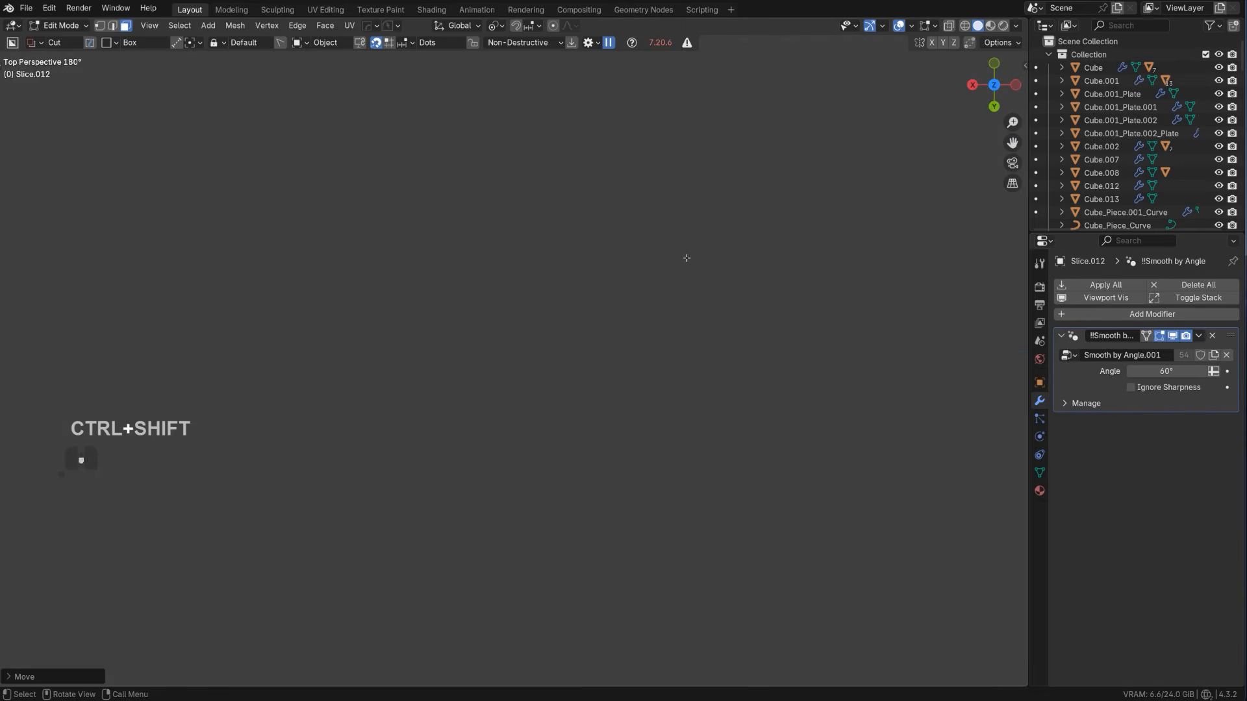
scroll(702, 255, down, 8)
middle_drag(601, 464, 695, 335)
scroll(585, 332, up, 2)
key(w)
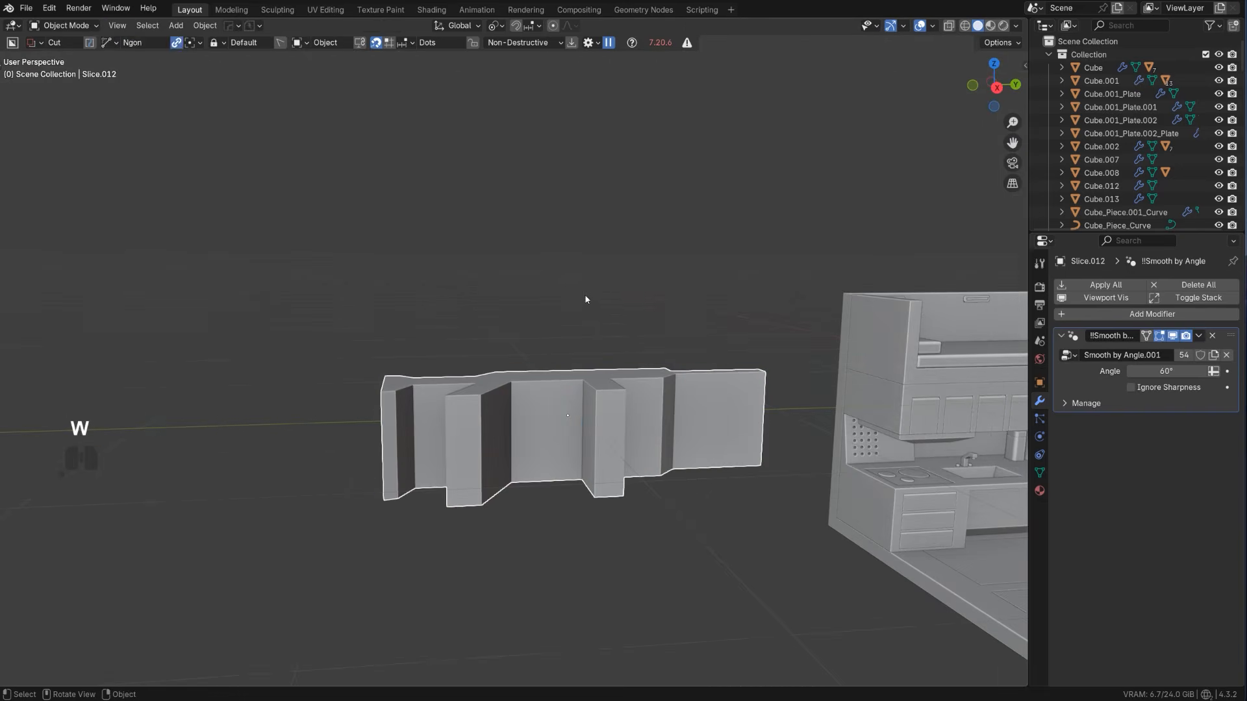
key(s)
key(z)
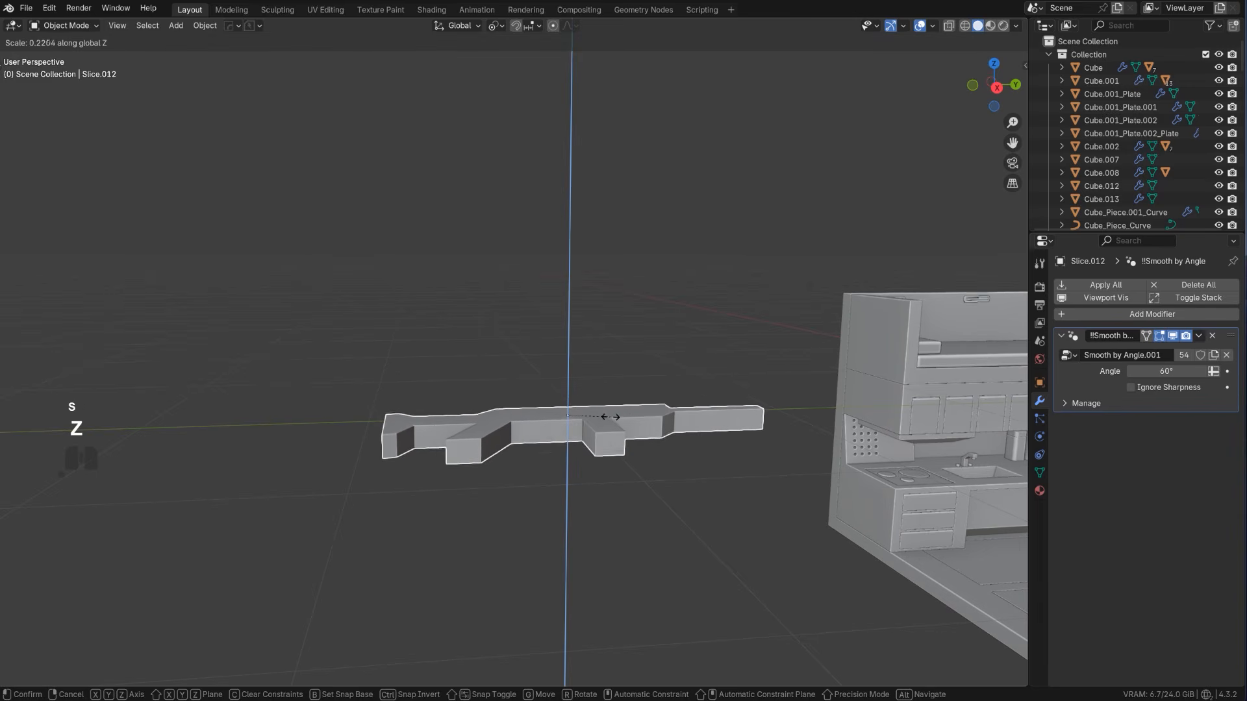
click(602, 418)
Remove the blocky barrel from the rifle's front end and clean up the mesh
middle_drag(601, 419, 422, 445)
scroll(573, 527, up, 2)
scroll(585, 338, up, 2)
middle_drag(601, 328, 665, 295)
key(Tab)
shift+middle_drag(728, 333, 644, 379)
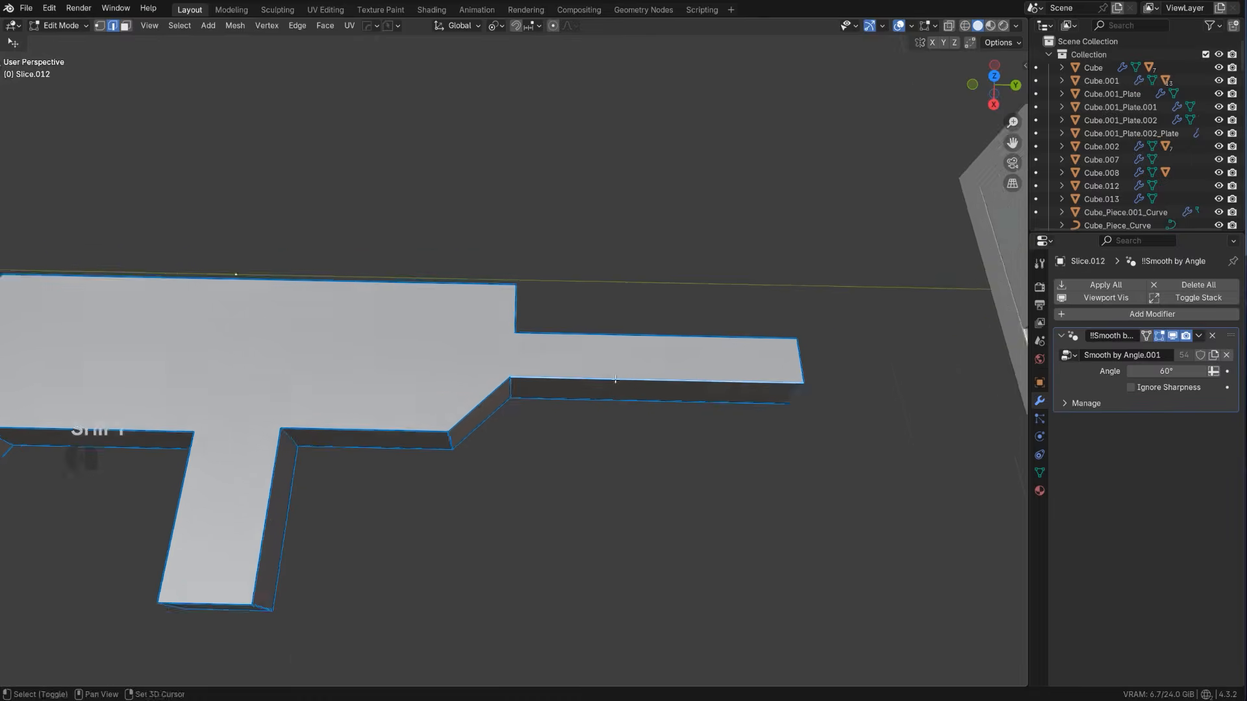
scroll(644, 379, up, 1)
key(1)
click(517, 332)
scroll(843, 348, down, 1)
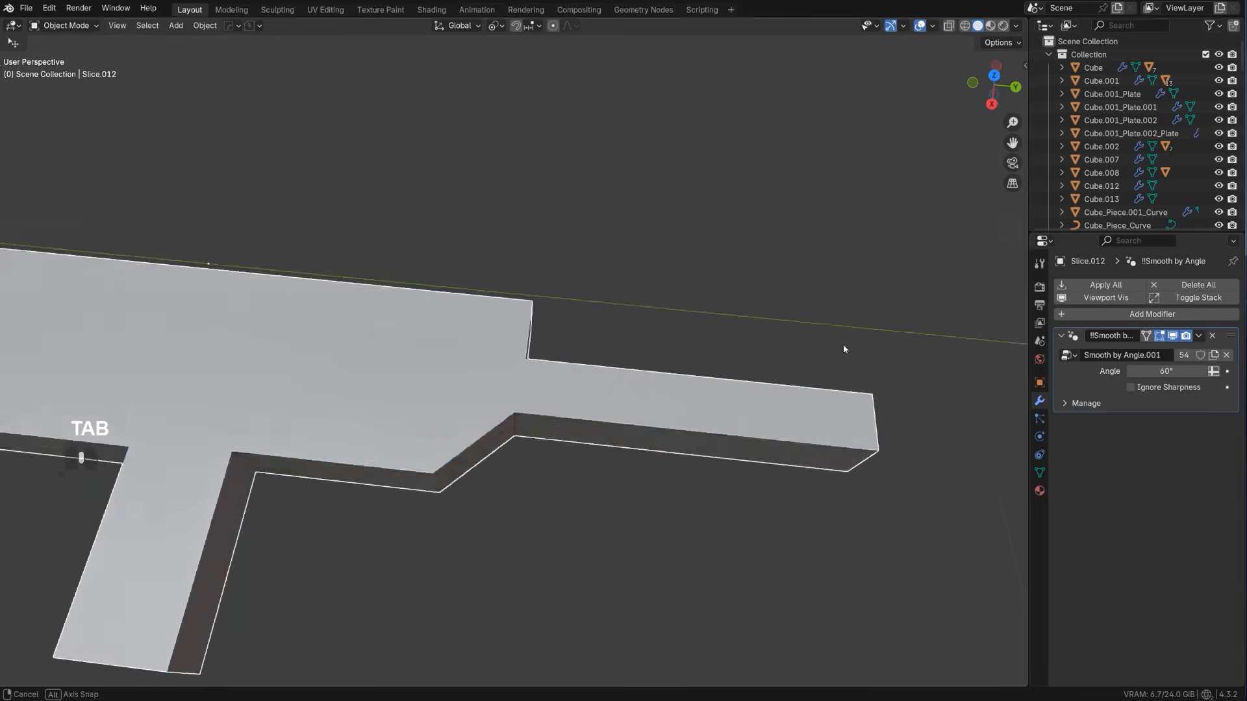
middle_drag(843, 348, 613, 561)
key(3)
click(511, 525)
key(alt+s)
right_click(539, 482)
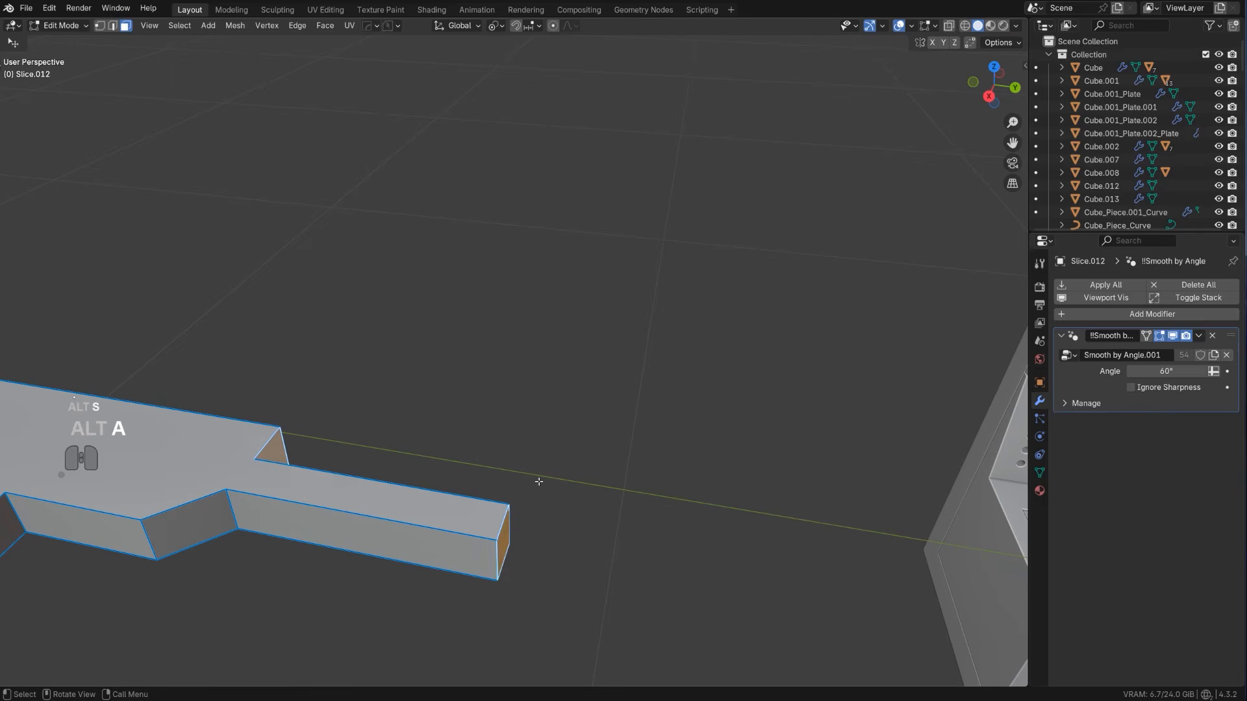
key(alt+a)
shift+middle_drag(395, 430, 597, 408)
key(3)
scroll(509, 453, down, 3)
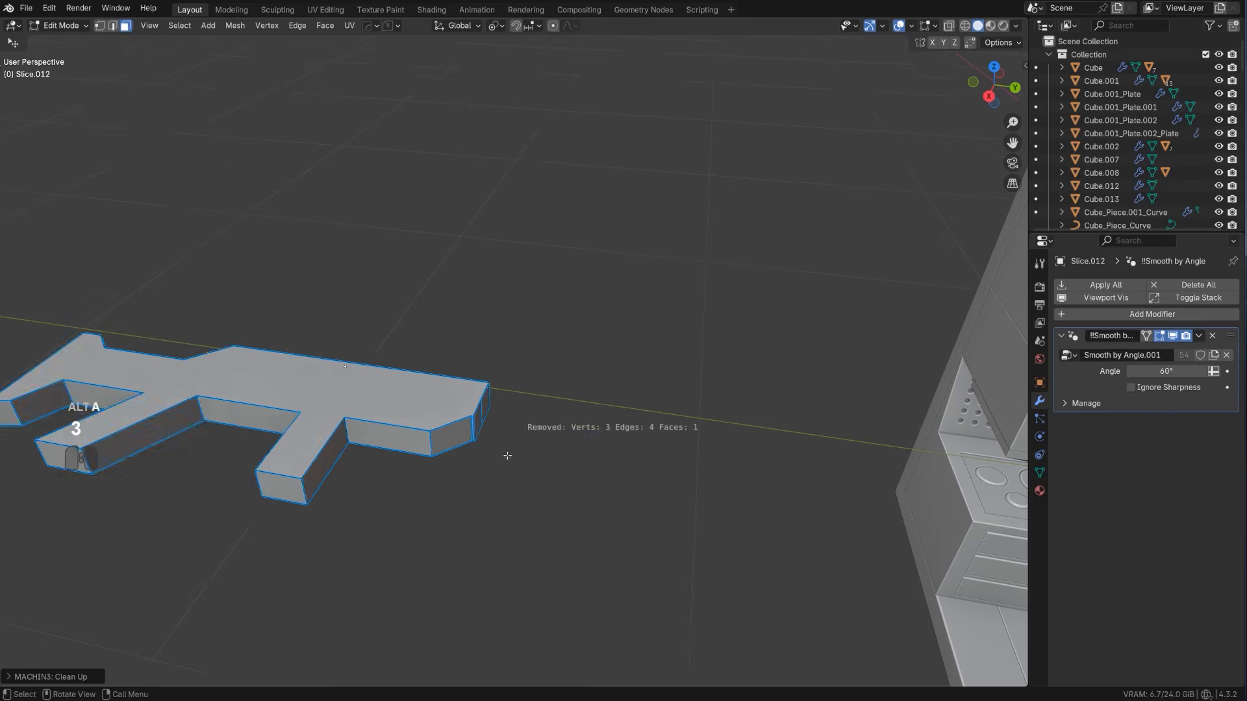
Merge the doubled vertices at the rifle's lower front corner using Smart Vert
key(Tab)
key(shift+q)
key(shift+a)
mouse_move(530, 376)
scroll(519, 494, up, 5)
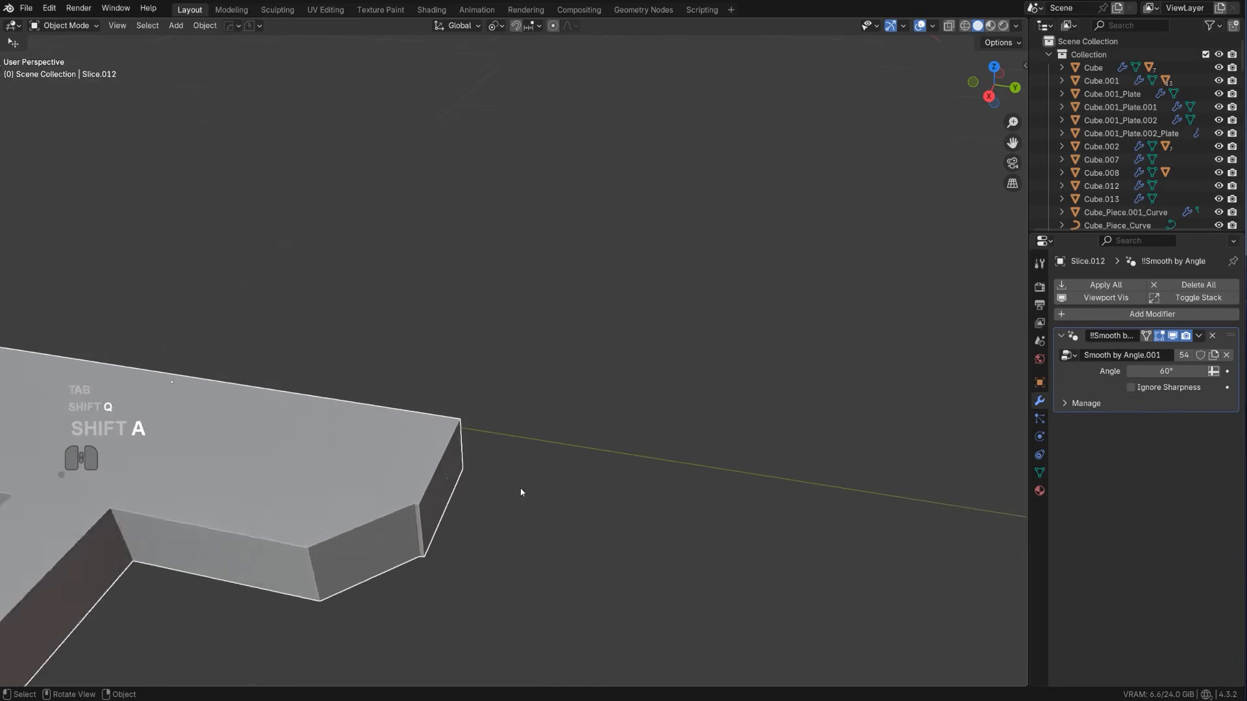
key(Tab)
shift+click(621, 382)
key(1)
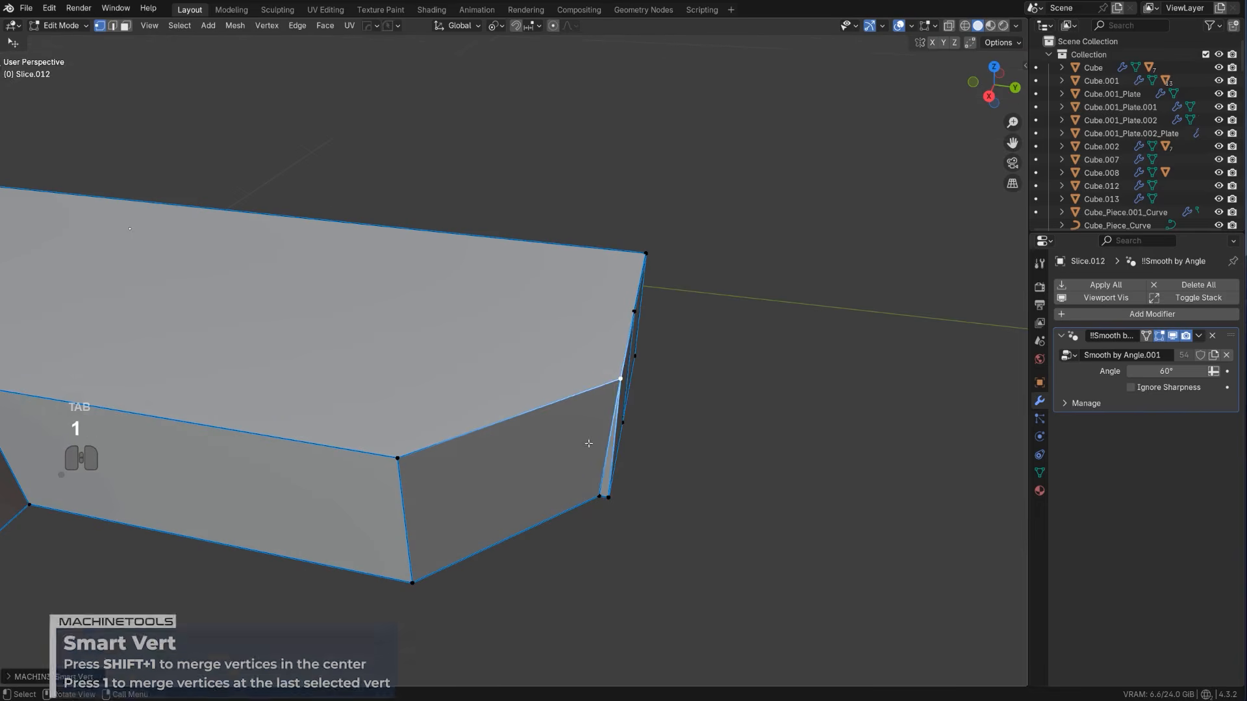
click(598, 497)
shift+click(611, 499)
key(1)
scroll(624, 499, down, 5)
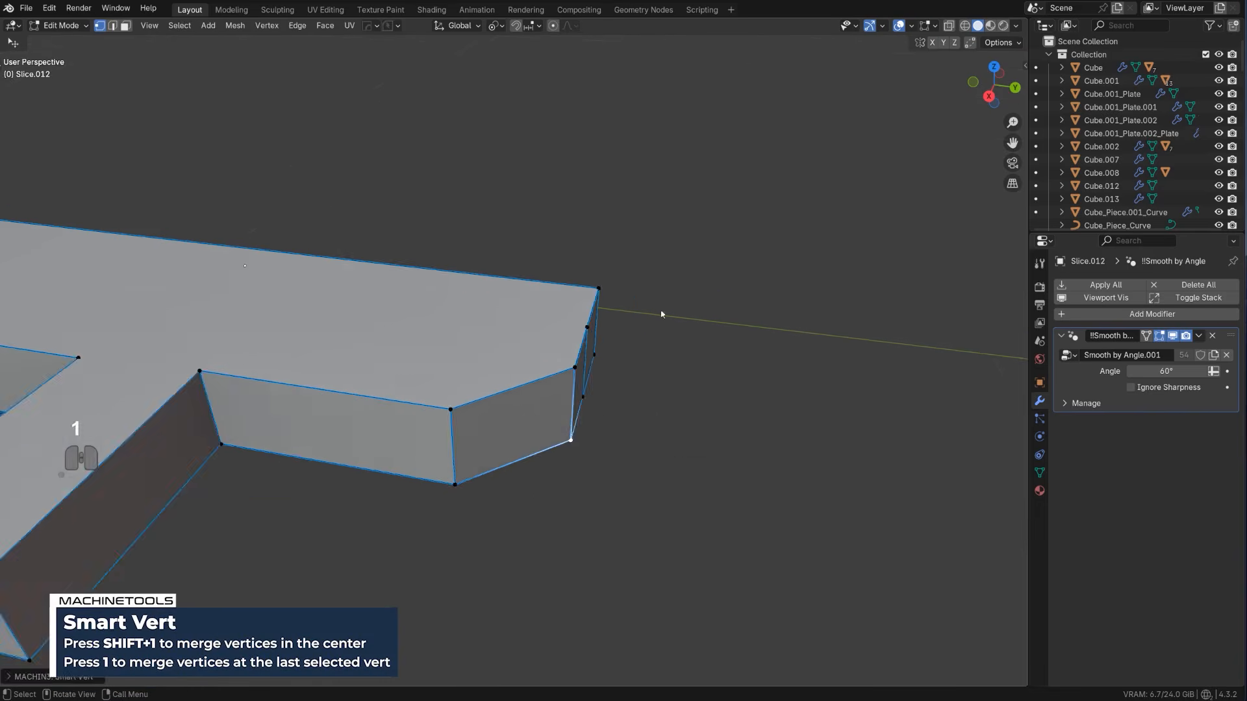
key(Tab)
Add a mesh cylinder, rotate it 90° about Y and another 90° so it lies along the rifle's length
key(shift+a)
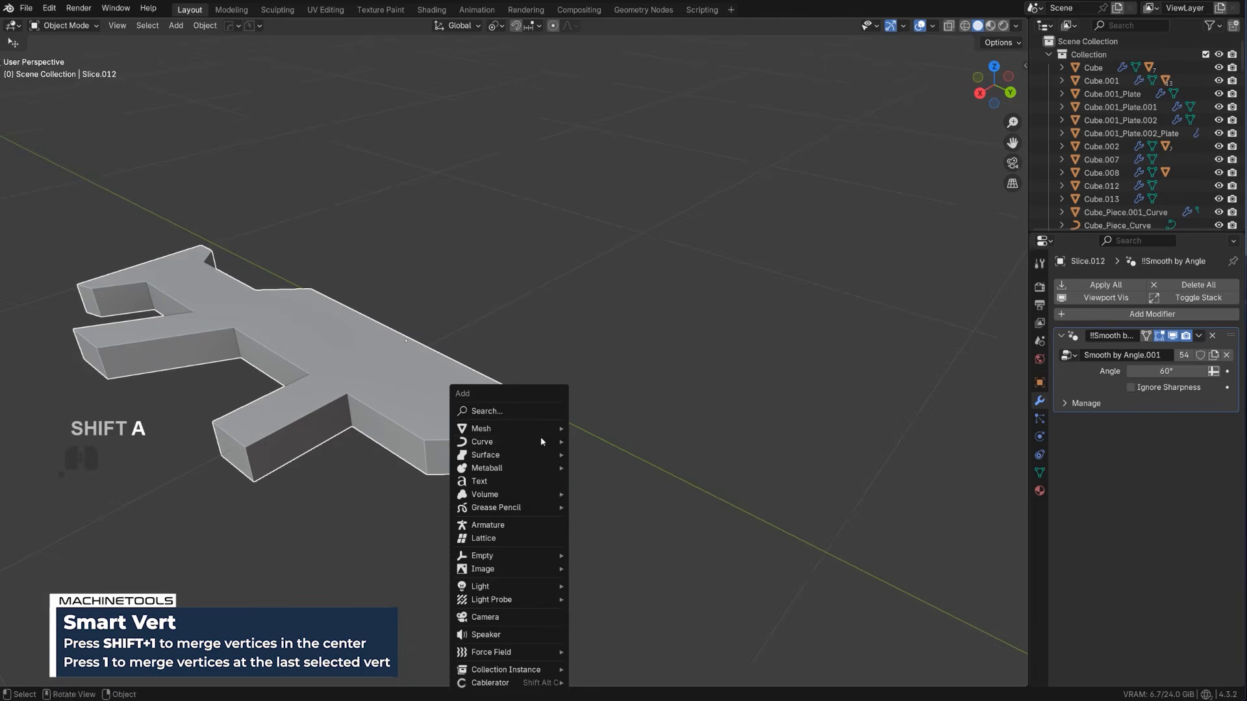
mouse_move(512, 429)
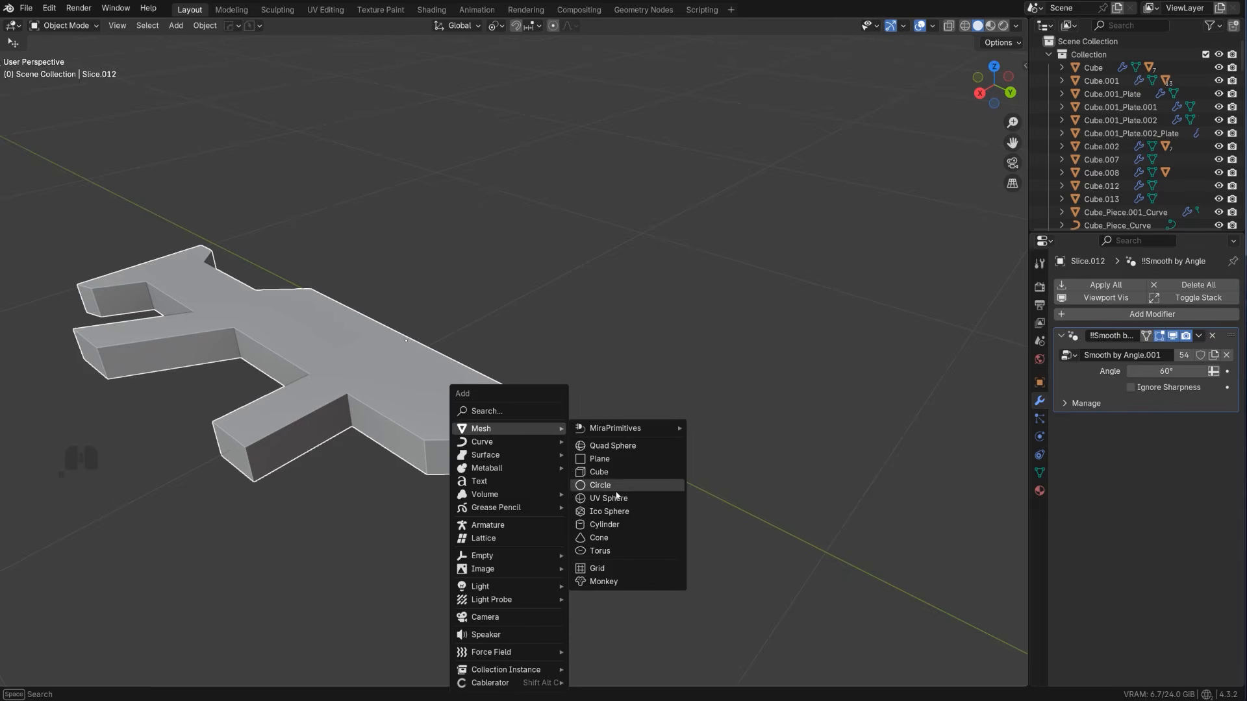
click(608, 525)
scroll(582, 499, down, 2)
middle_drag(581, 499, 776, 457)
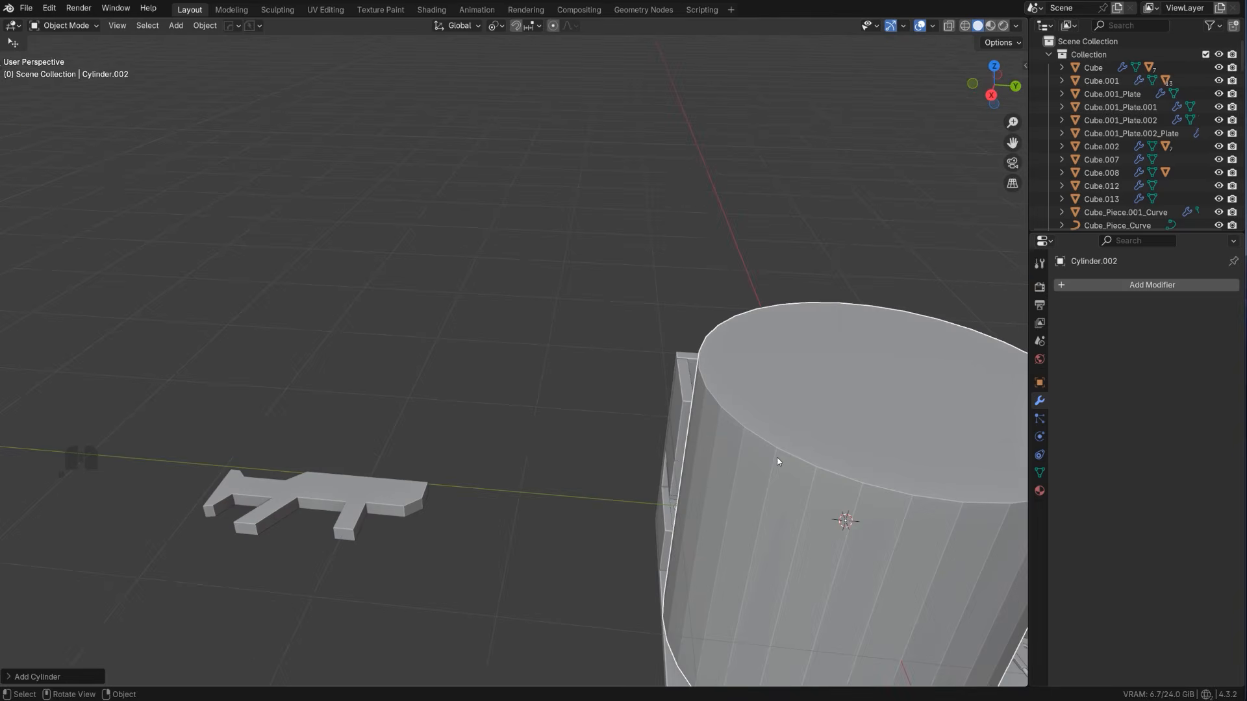
text(ry90)
key(Return)
text(r)
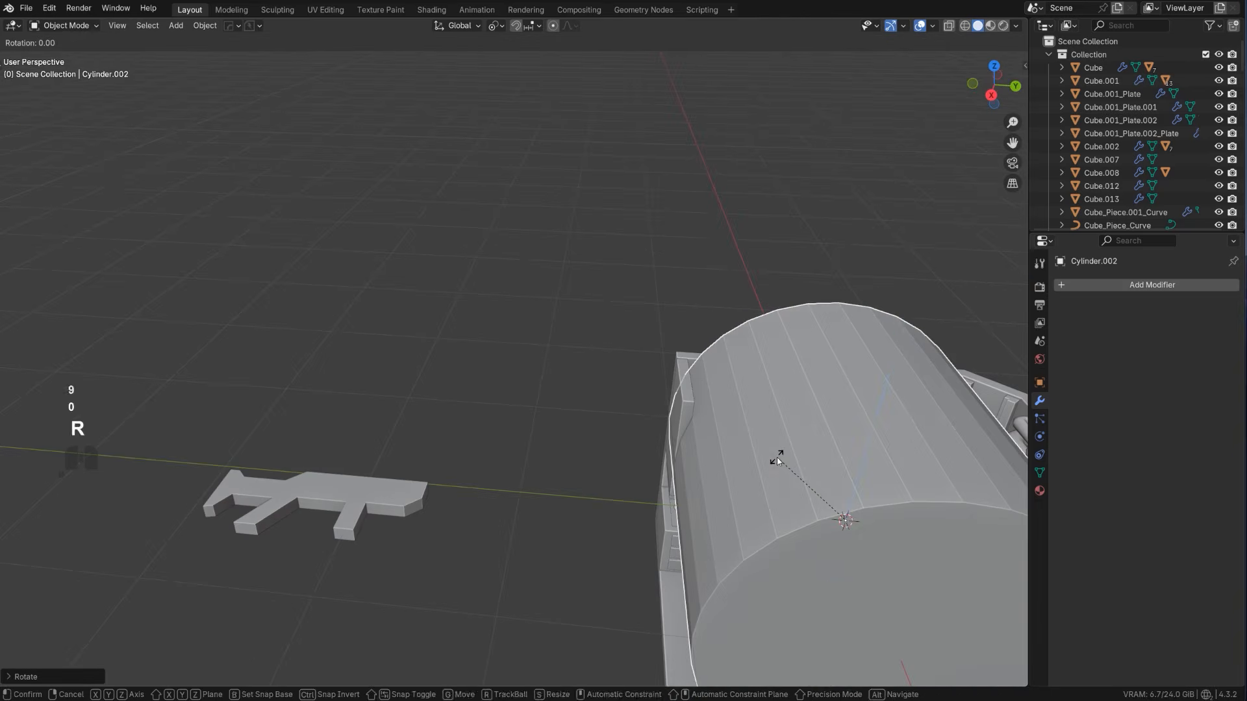
text(90)
key(Return)
Move the cylinder along Y to just ahead of the rifle and scale it to about 0.13
key(g)
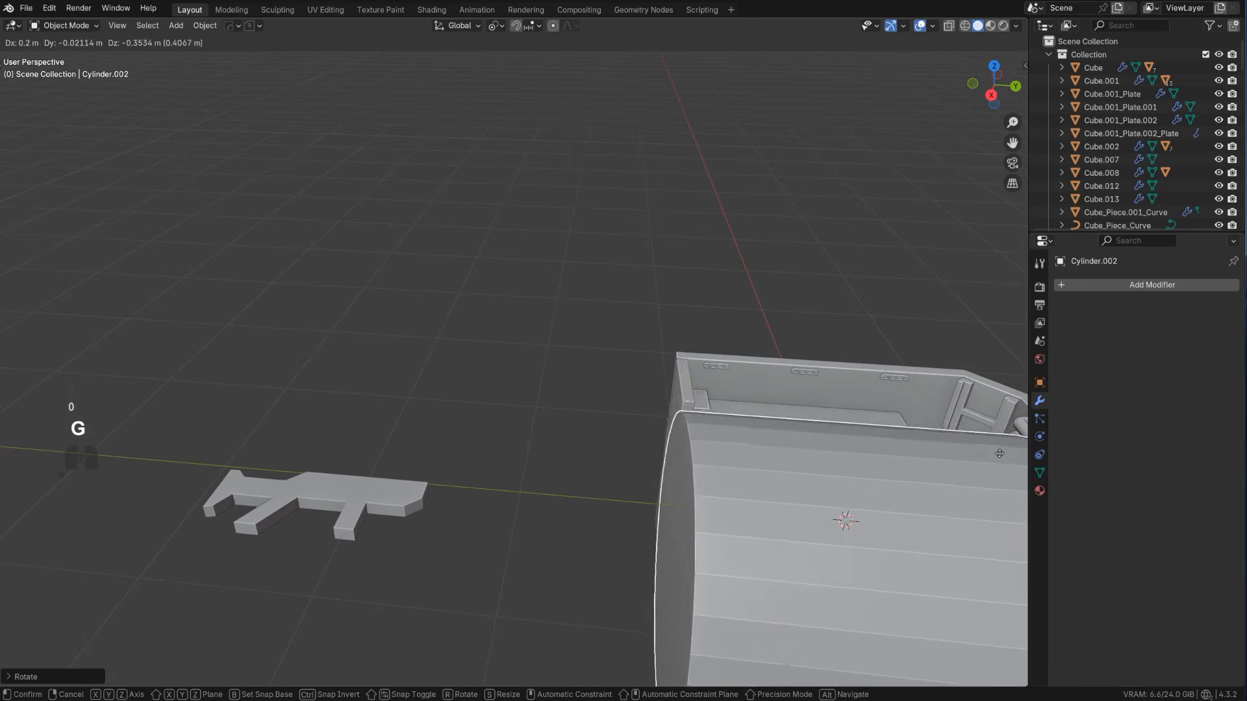
key(y)
click(540, 493)
key(s)
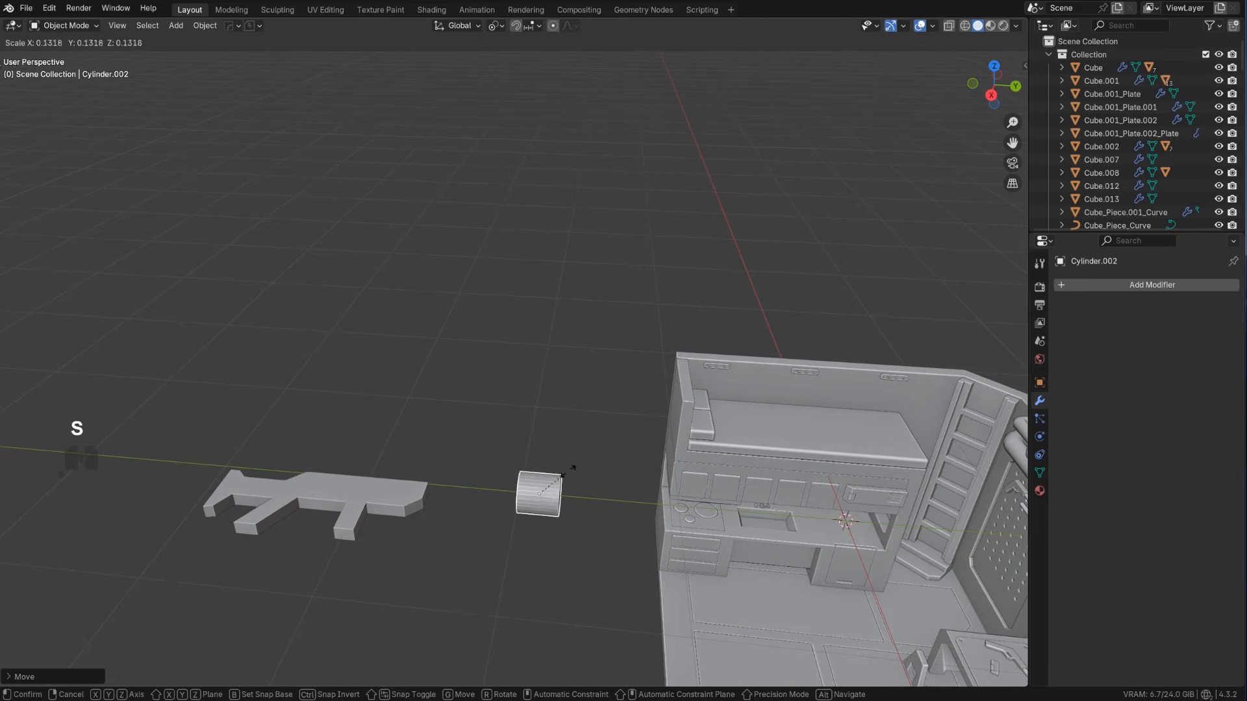
click(570, 468)
Scale the cylinder down further in the side view, closer to the rifle's thickness
alt+middle_drag(560, 374, 604, 487)
key(KP_5)
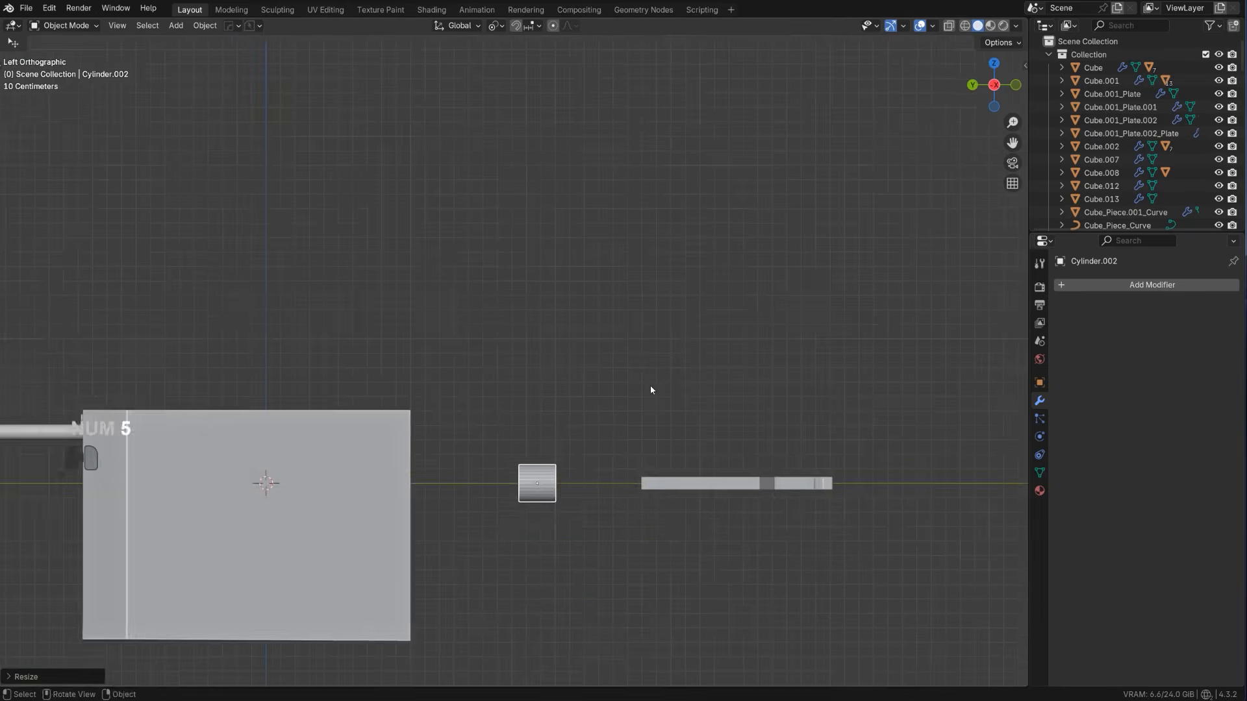
shift+middle_drag(578, 360, 543, 320)
scroll(541, 317, up, 4)
shift+middle_drag(676, 485, 598, 429)
key(s)
click(608, 476)
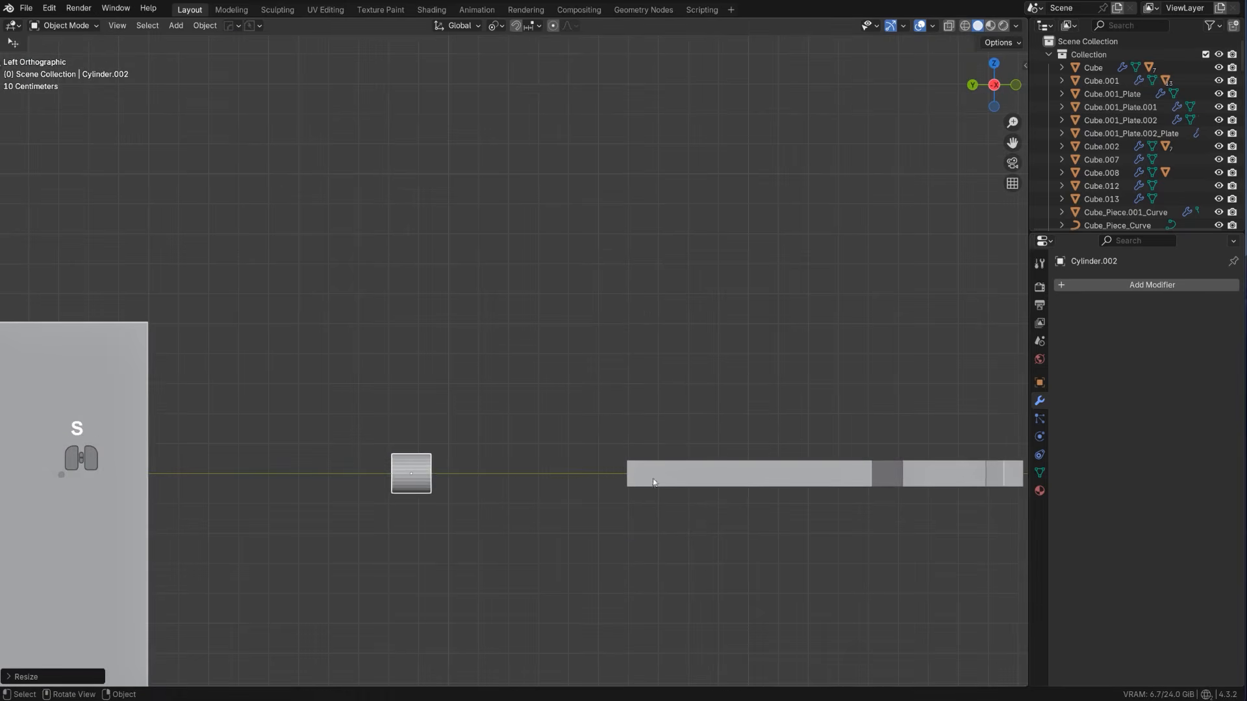
Scale the rifle body up slightly and thicken it a little along Z
click(671, 483)
key(s)
click(659, 489)
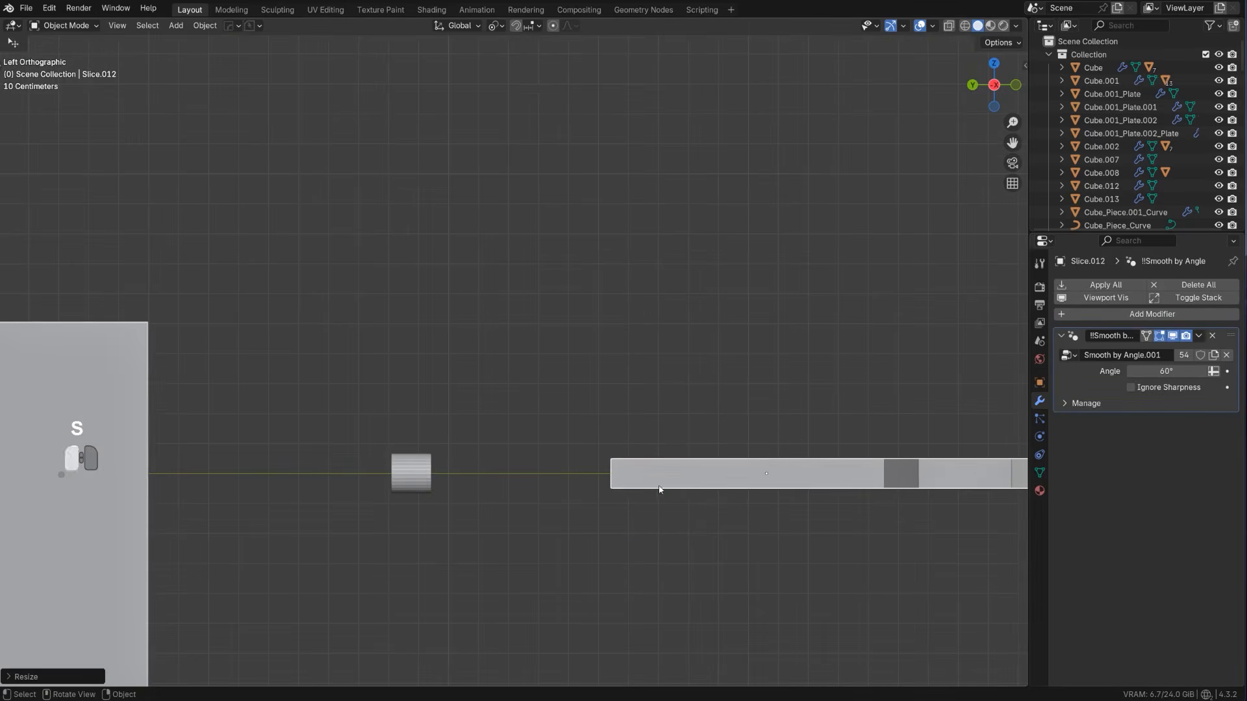
key(s)
key(z)
click(640, 487)
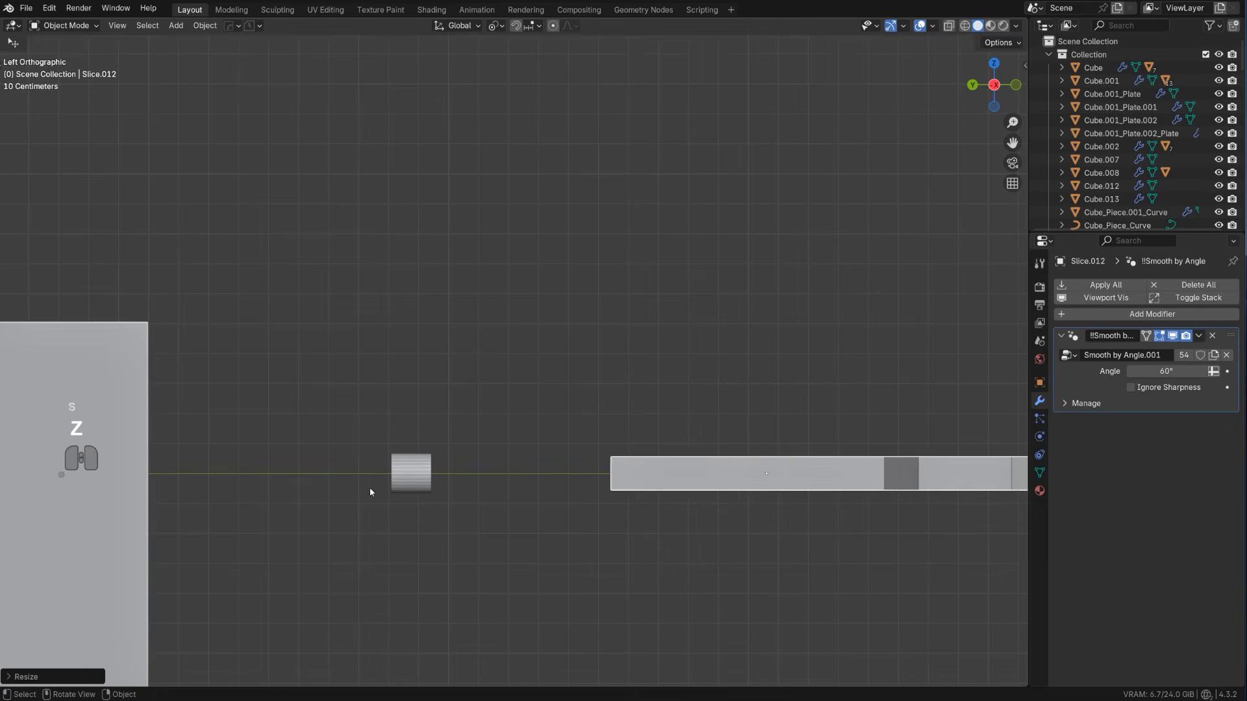
Scale the cylinder slightly thinner than the rifle body and move it along Y to the rifle's front end
click(409, 487)
key(s)
click(617, 466)
key(g)
key(y)
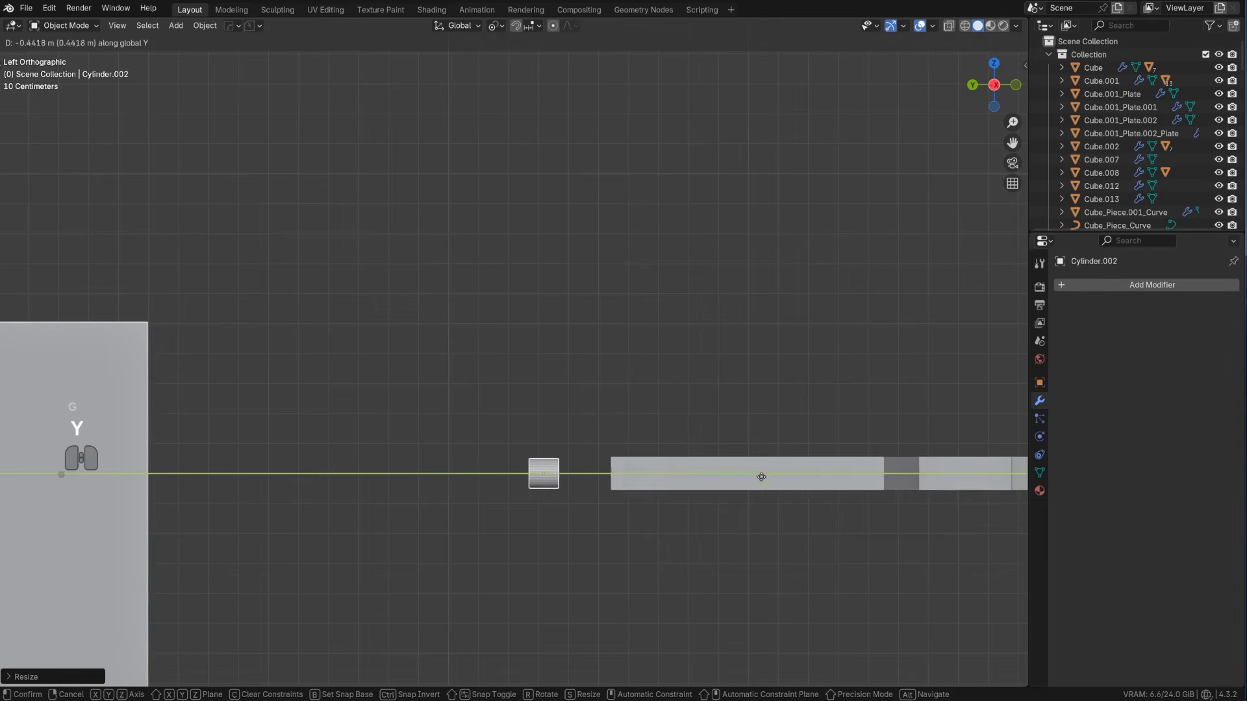
click(812, 486)
Stretch the cylinder along Y into a long barrel and adjust its overlap with the rifle's front
key(s)
key(y)
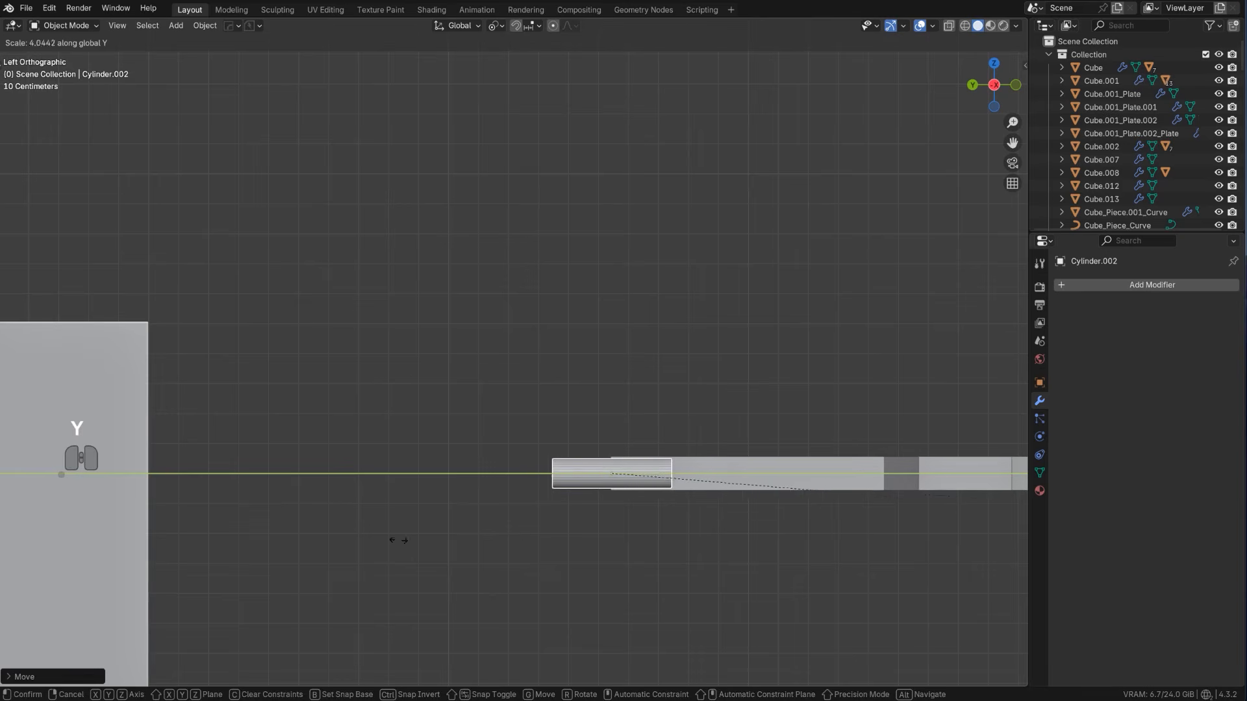
click(335, 529)
key(g)
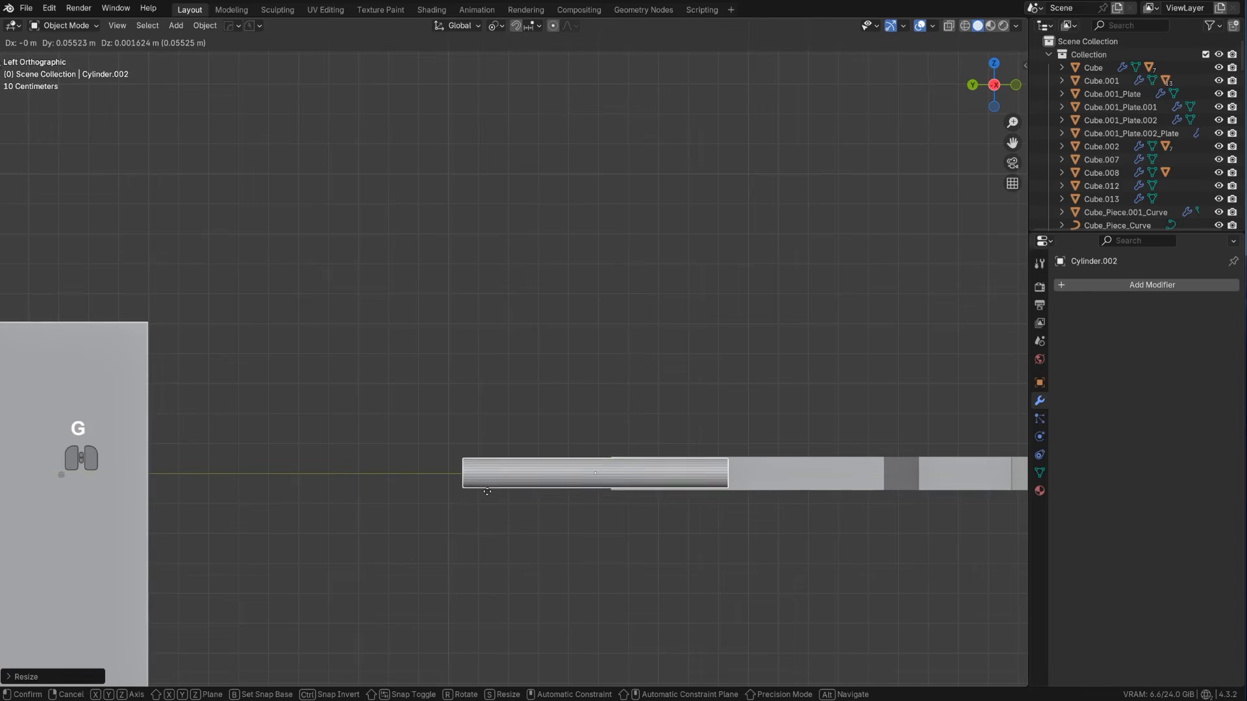
key(y)
click(471, 494)
Move the barrel about 0.1 m along X so it protrudes from the middle of the rifle's front face
middle_drag(545, 495, 554, 382)
key(g)
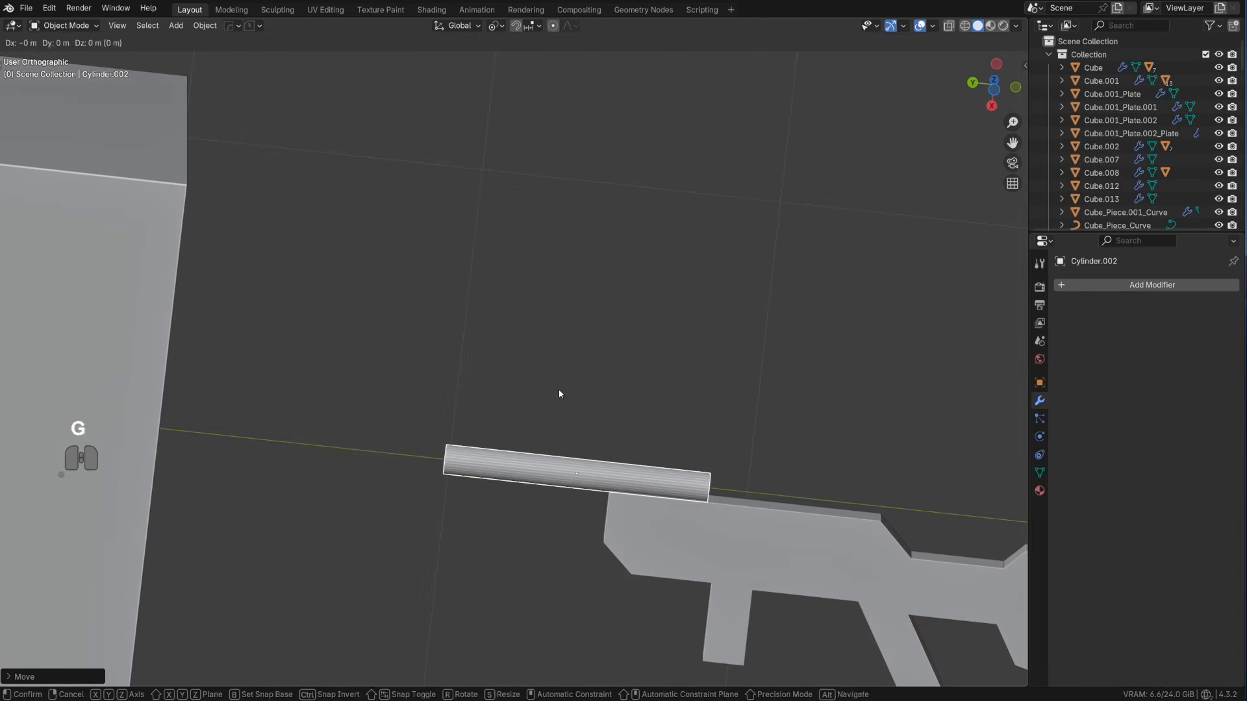
key(z)
click(568, 426)
middle_drag(568, 426, 717, 606)
key(g)
key(x)
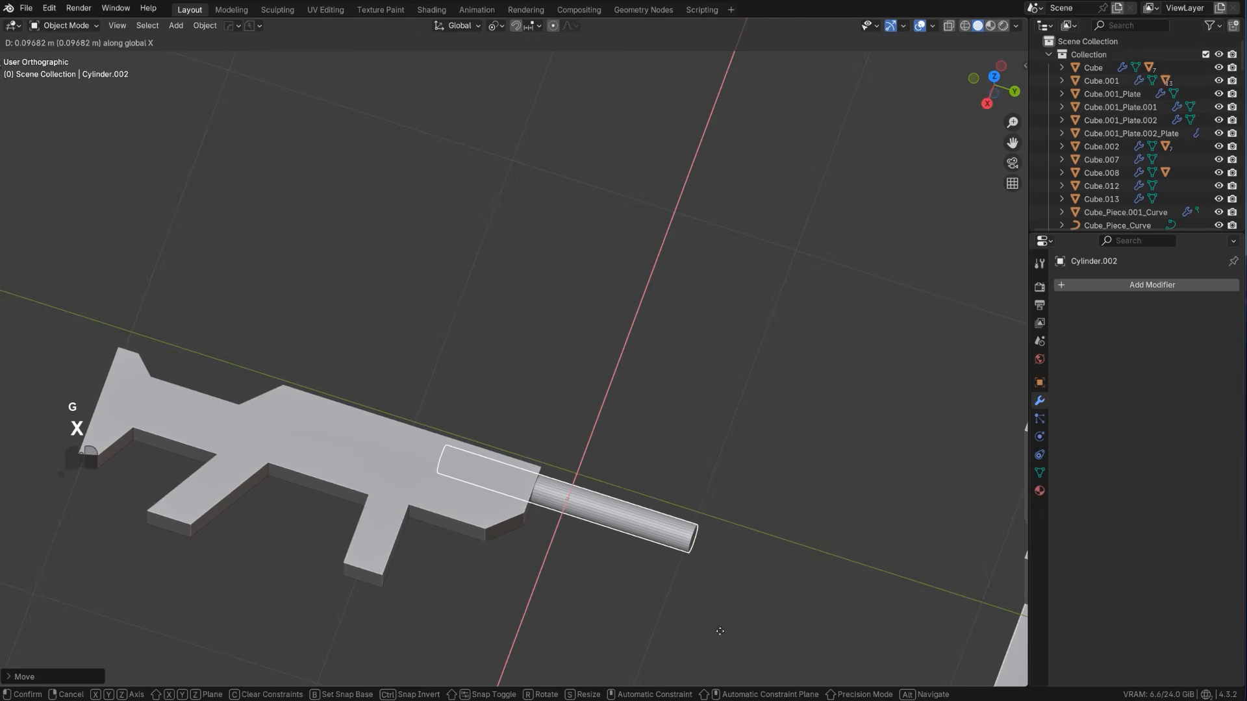
click(695, 621)
Sharpen the barrel cylinder to give it smooth shading
key(q)
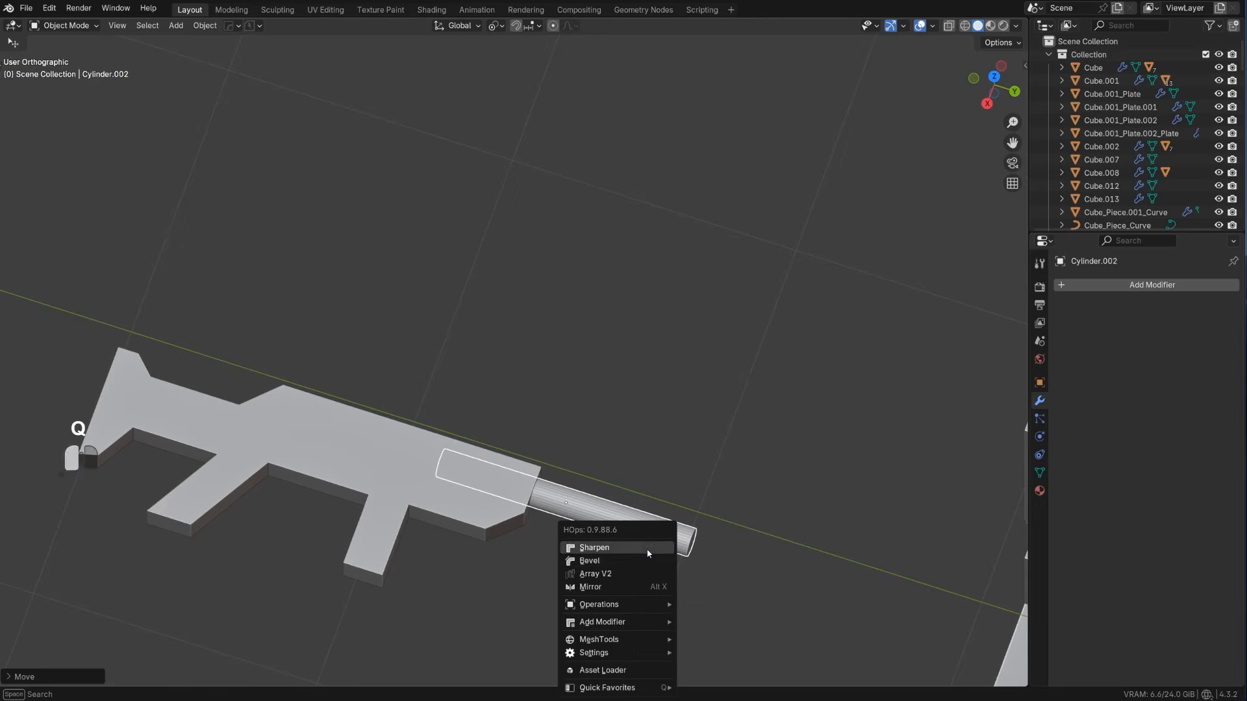
click(647, 551)
middle_drag(654, 376, 442, 333)
scroll(442, 332, up, 2)
shift+middle_drag(567, 329, 540, 290)
middle_drag(540, 291, 516, 286)
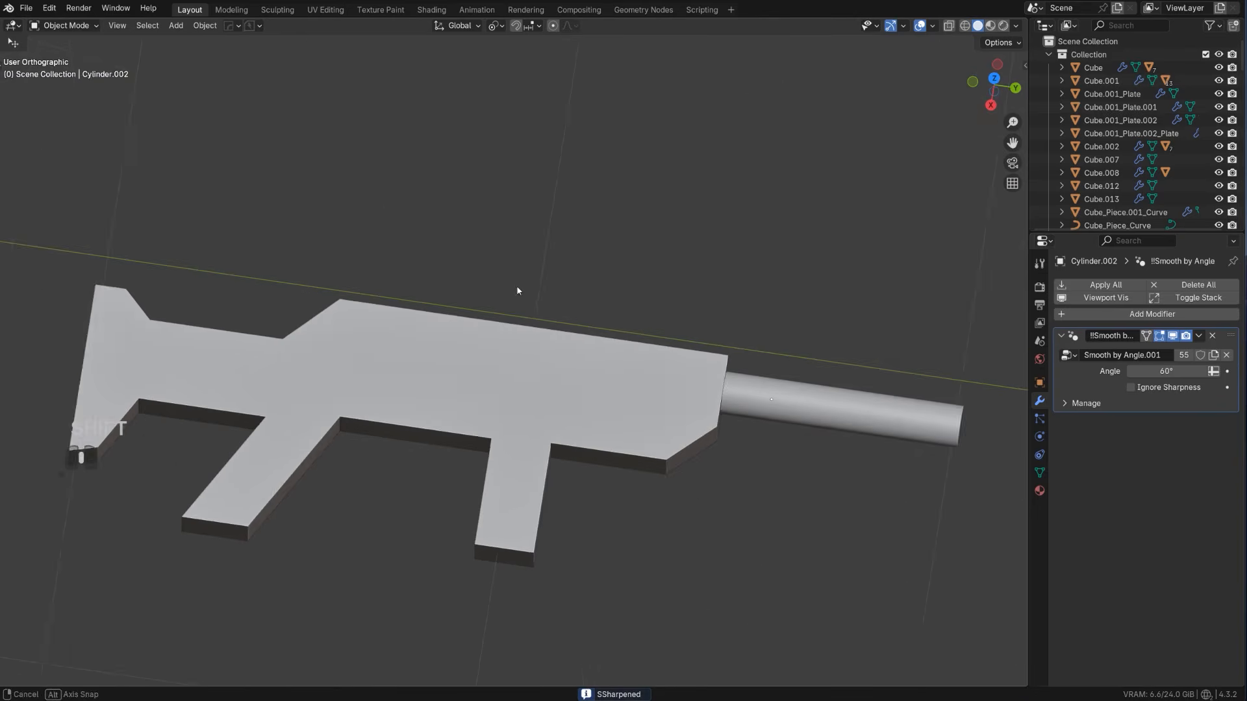
Round the rifle body's inner corner in front of the grip with a multi-segment bevel of about 0.052 m
scroll(516, 286, up, 1)
click(518, 473)
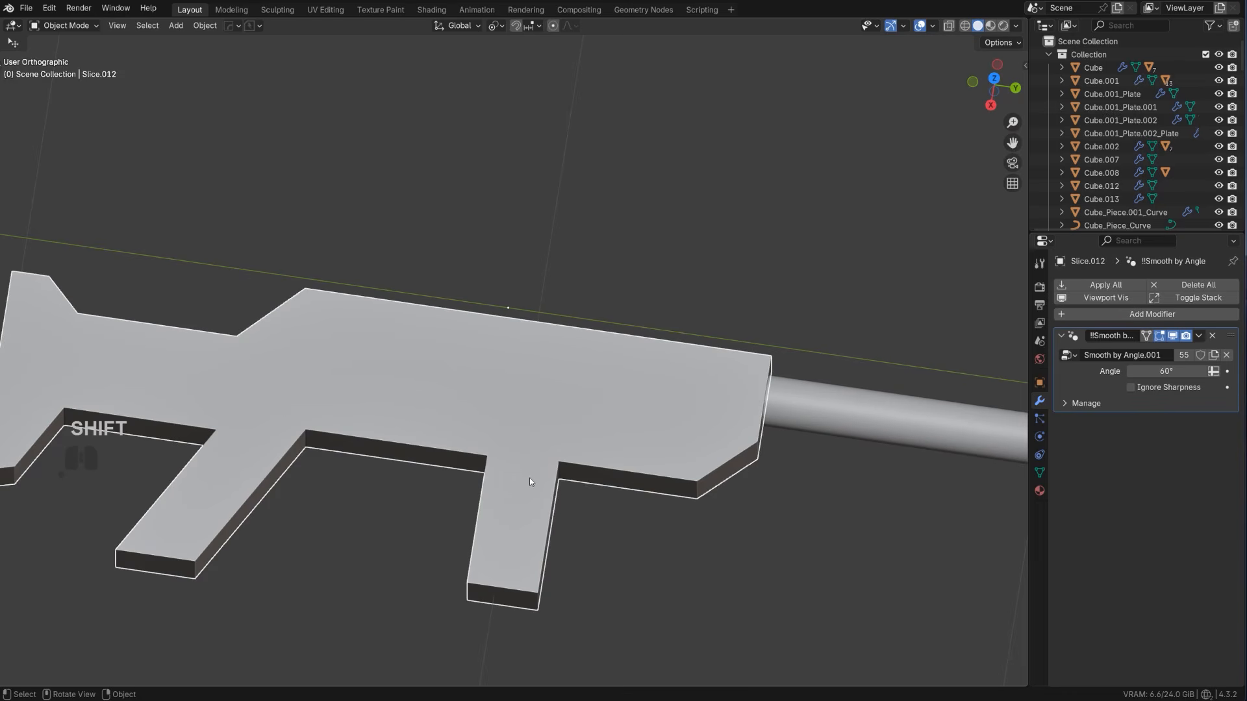
drag(529, 479, 475, 466)
key(ctrl+z)
key(KP_5)
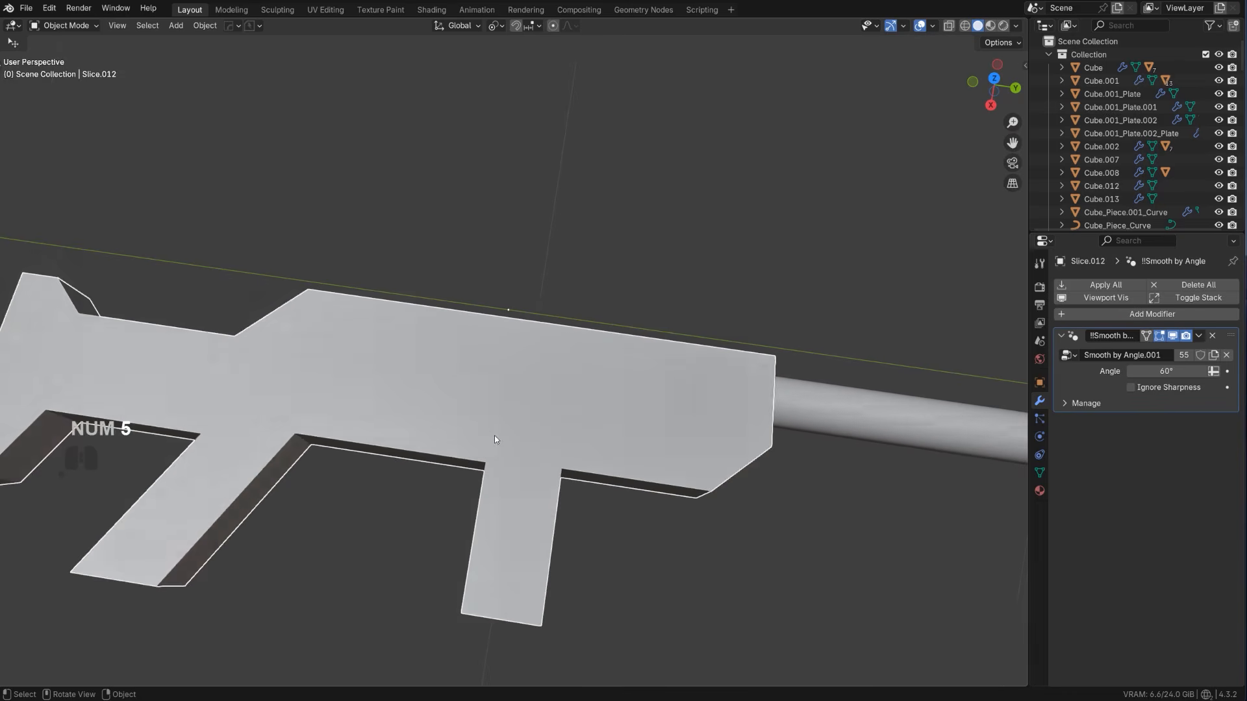
scroll(494, 439, down, 3)
middle_drag(494, 439, 476, 337)
key(Tab)
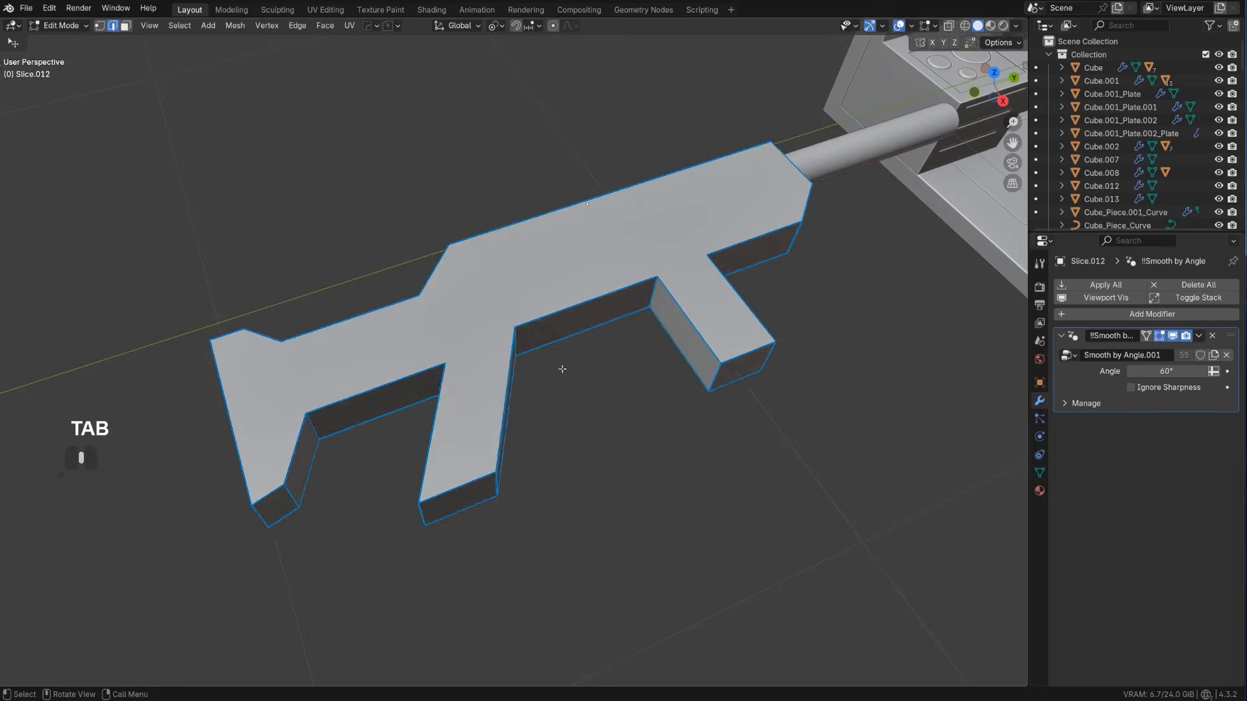
middle_drag(562, 369, 546, 342)
key(ctrl+b)
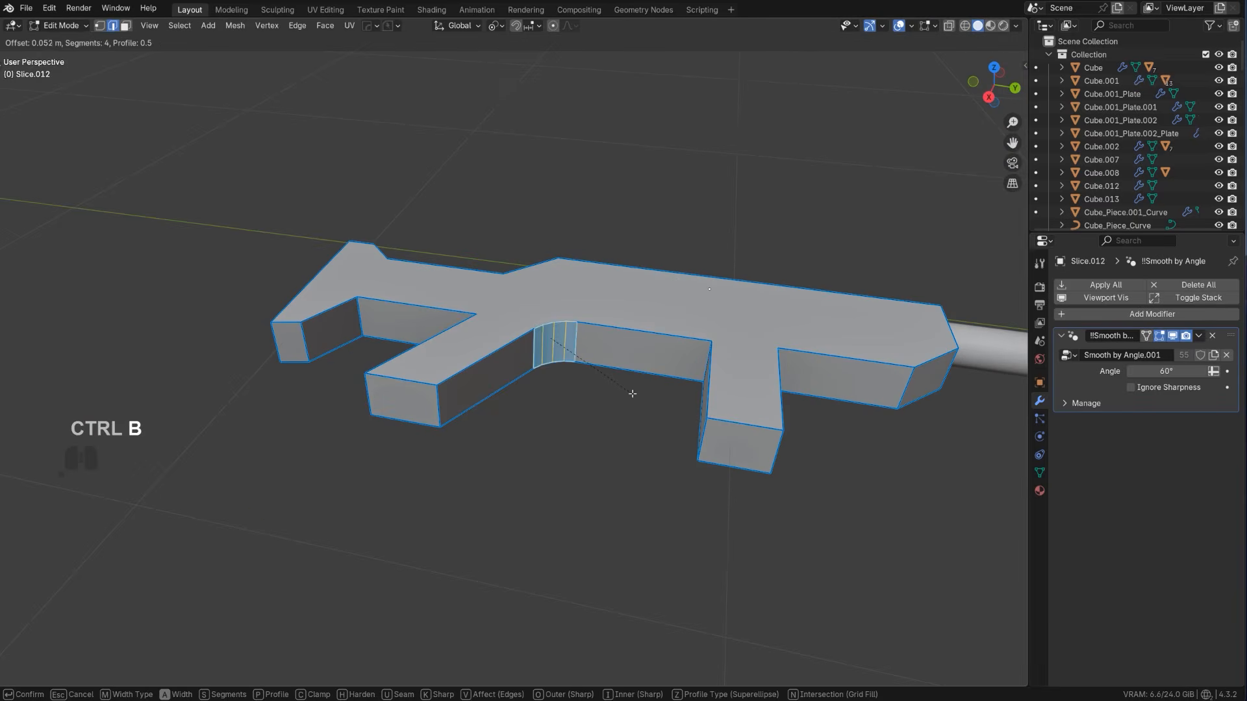
scroll(633, 393, up, 1)
click(633, 394)
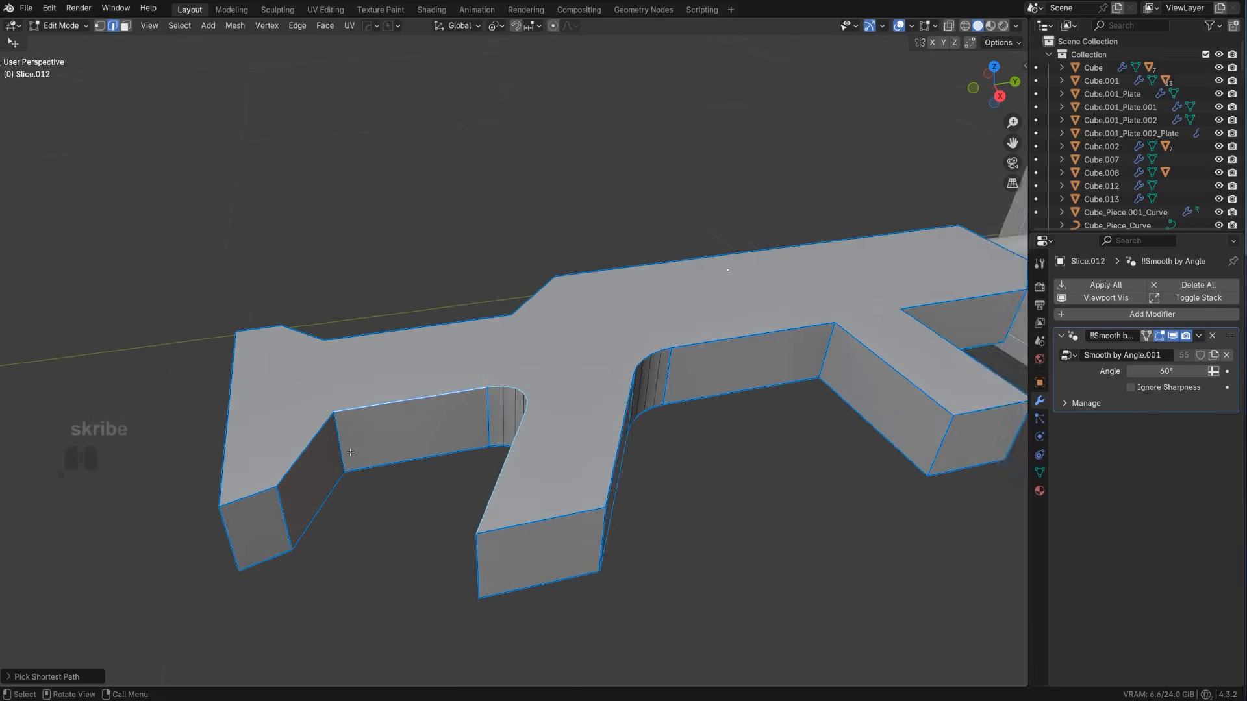
Round the inner corners behind the grip and at the stock's underside with bevels
scroll(339, 464, up, 1)
key(Tab)
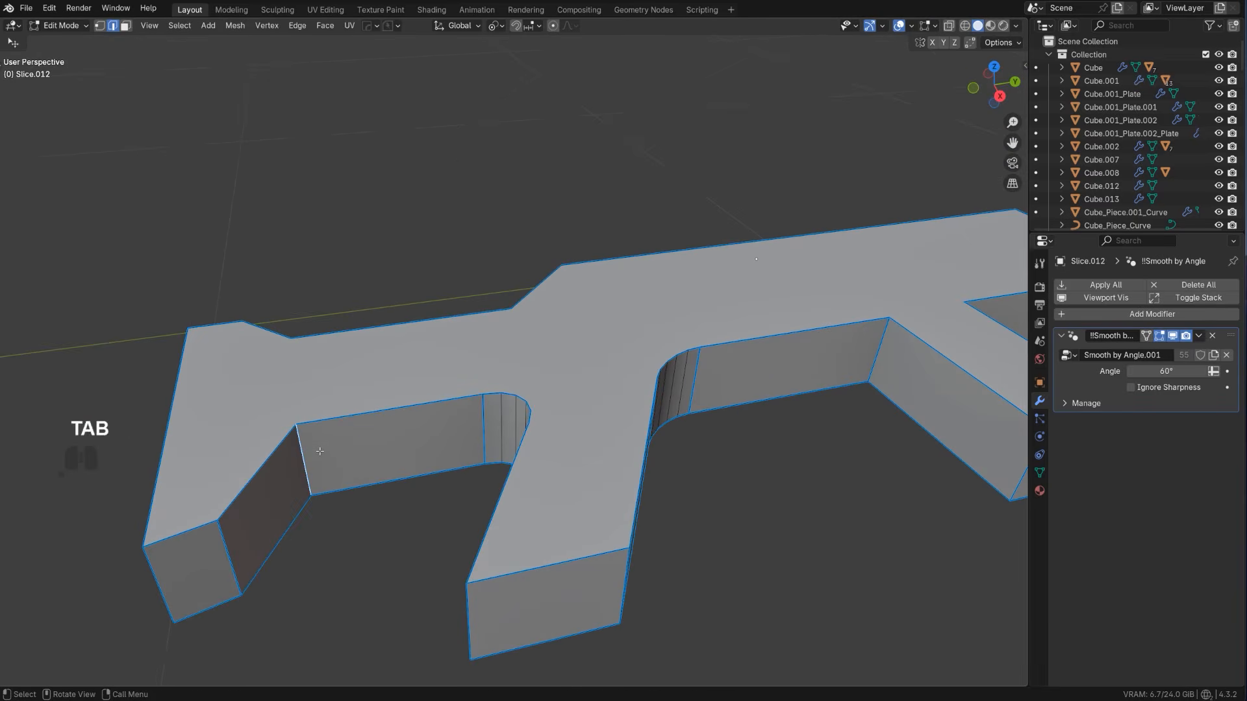
key(ctrl+b)
click(350, 458)
scroll(555, 412, down, 2)
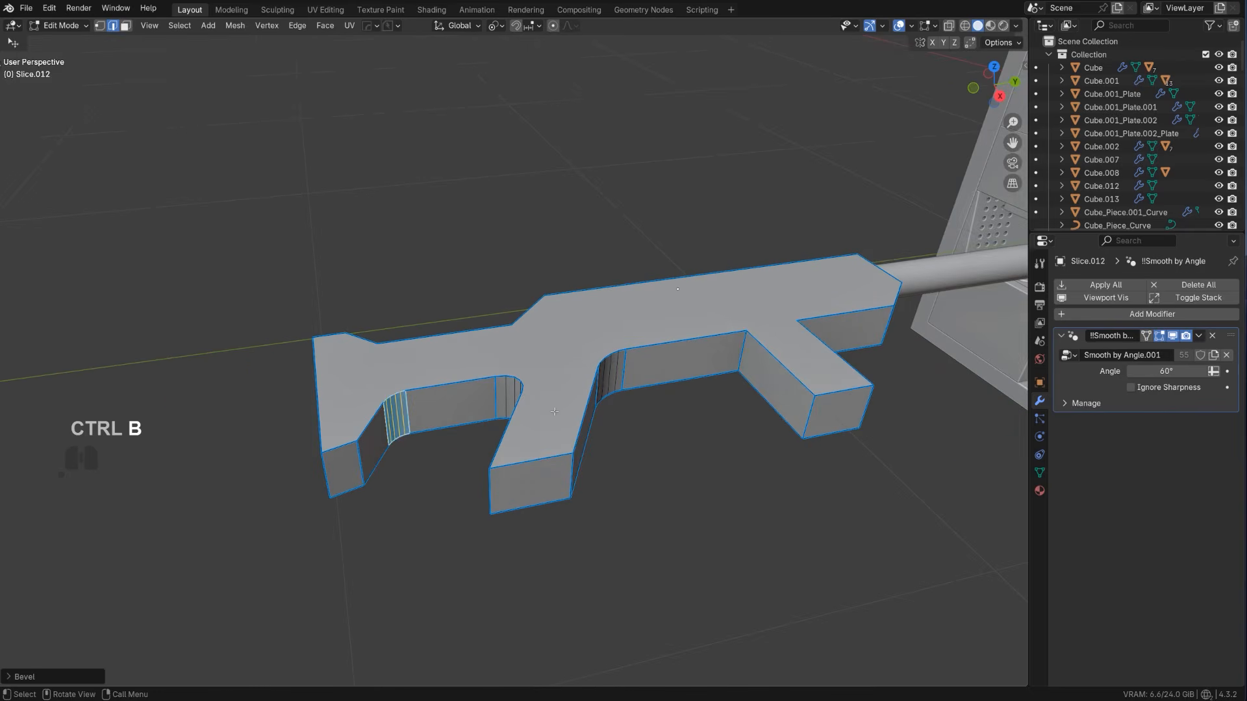
Align the bottom face of the rifle's stock so it is flat like the bottom of the grip
click(452, 436)
ctrl+click(365, 424)
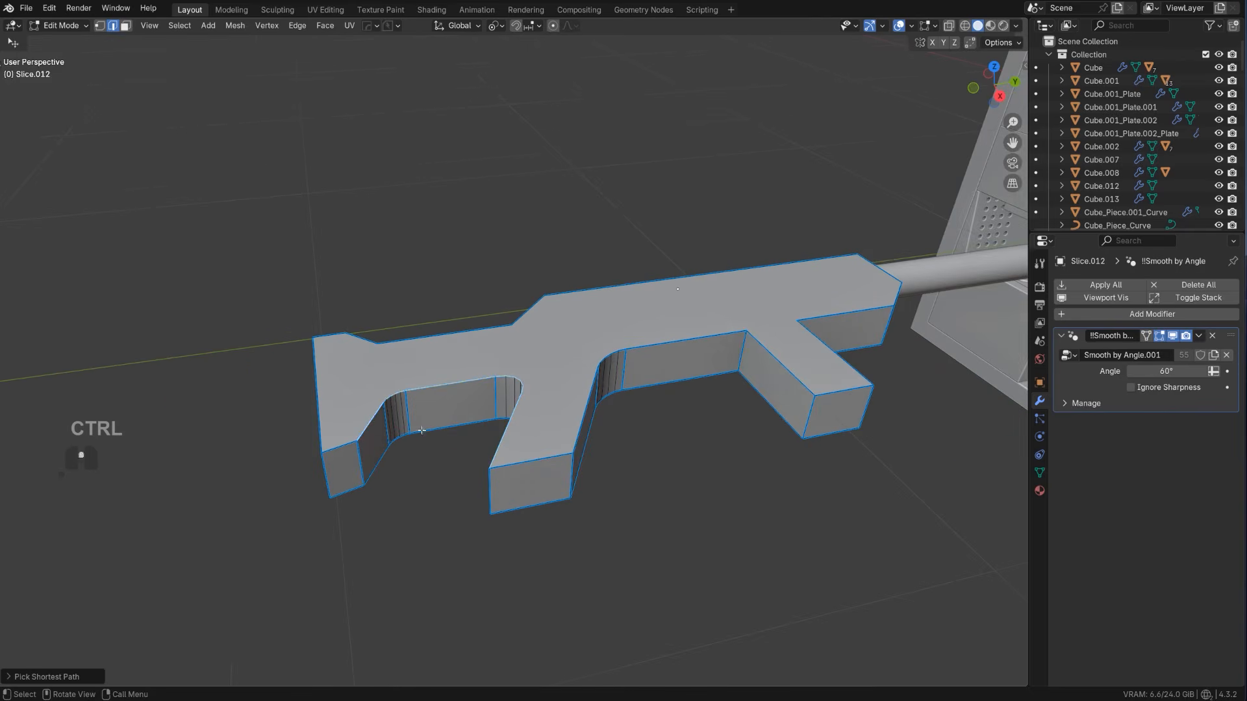
scroll(460, 441, up, 2)
key(Tab)
key(Tab)
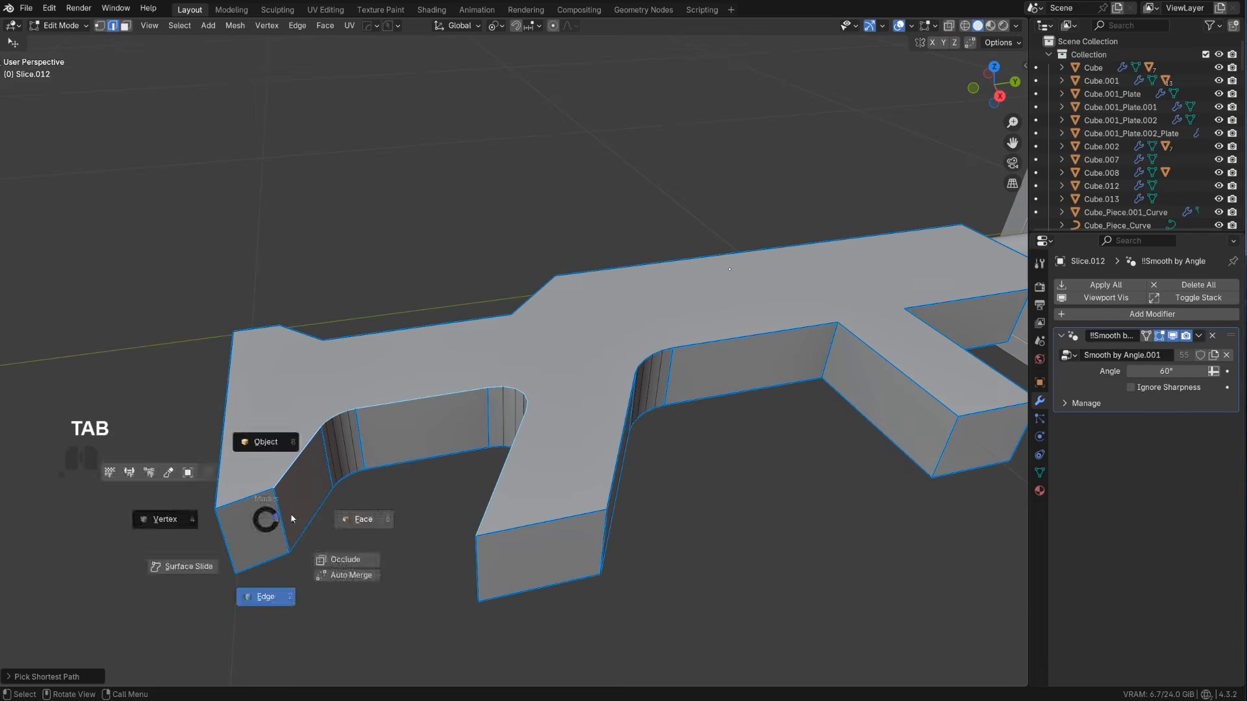
click(302, 519)
click(265, 516)
scroll(264, 513, down, 2)
middle_drag(265, 512, 467, 515)
key(alt+a)
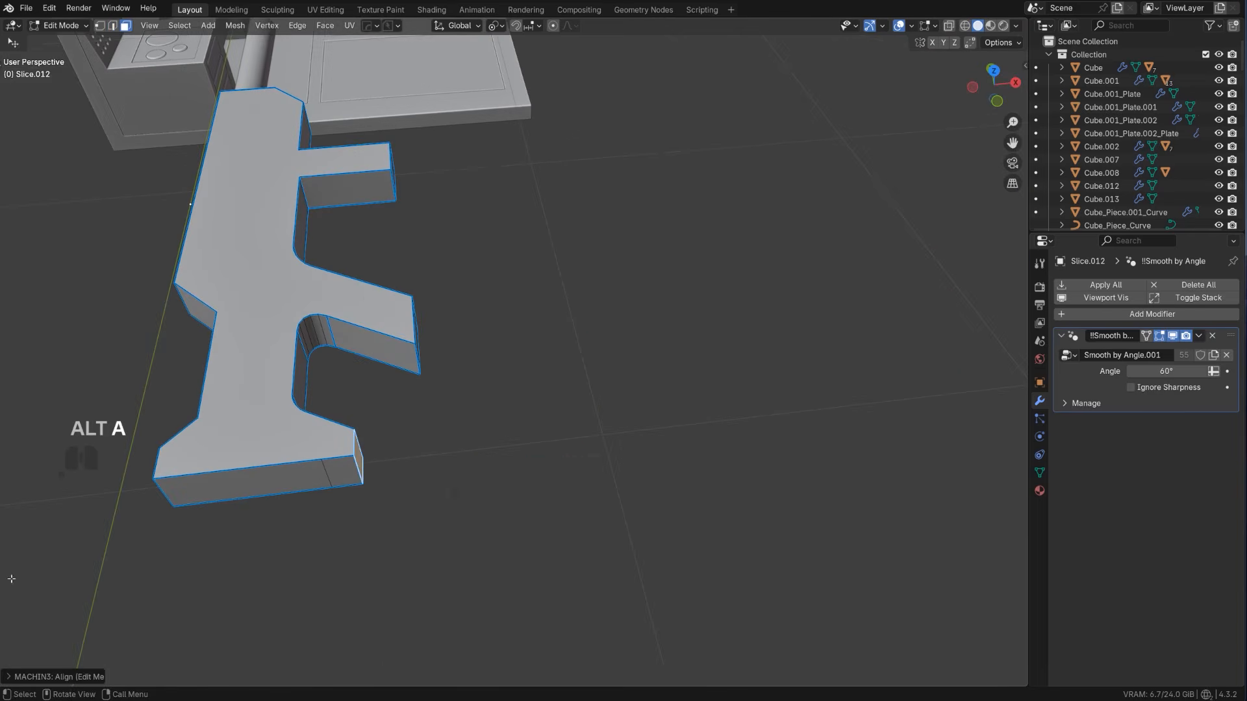
scroll(390, 439, up, 2)
middle_drag(392, 434, 440, 366)
scroll(383, 422, down, 2)
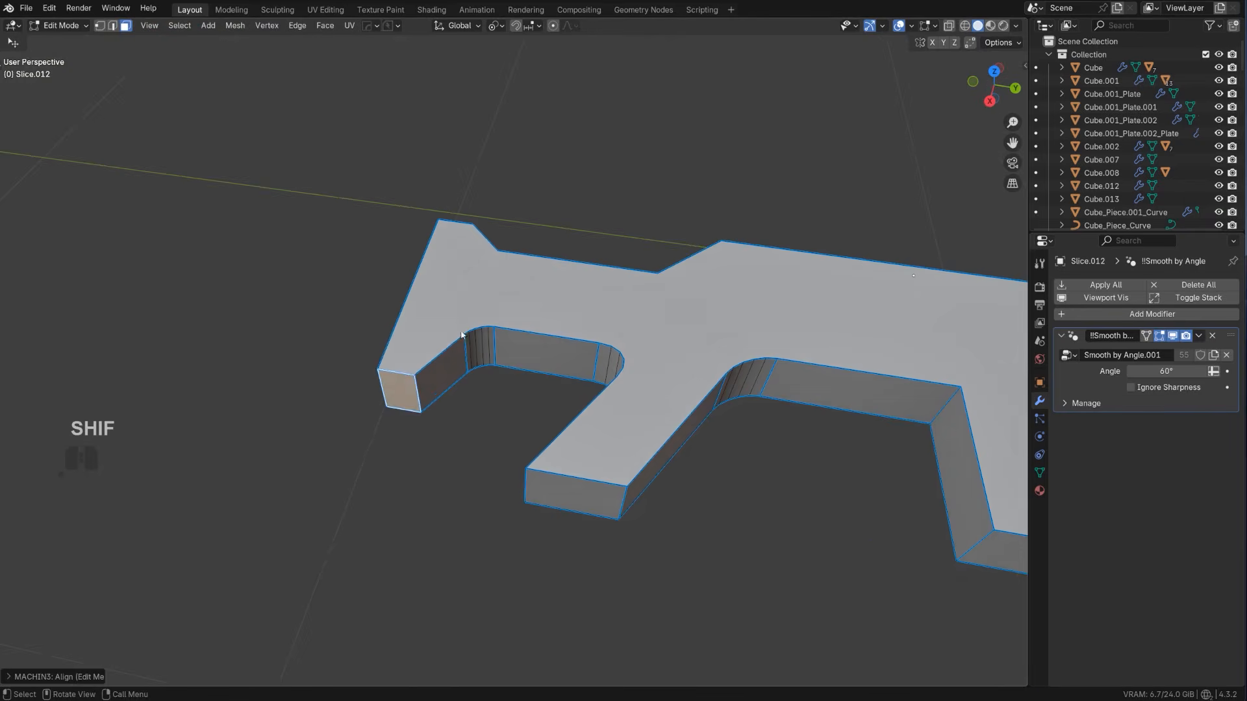
Apply the rifle body's scale and round the side edge path running from the stock to the grip with a five-segment bevel
key(Tab)
ctrl+click(580, 415)
key(ctrl+b)
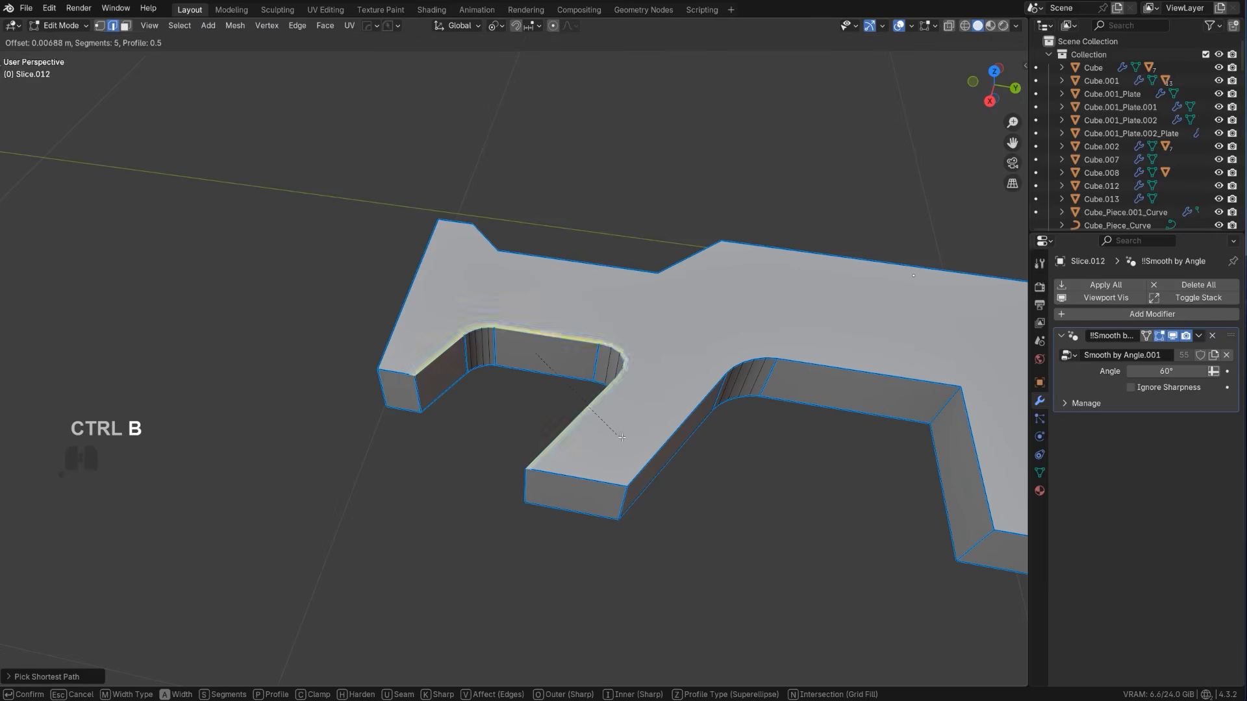
right_click(614, 442)
key(Tab)
key(ctrl+a)
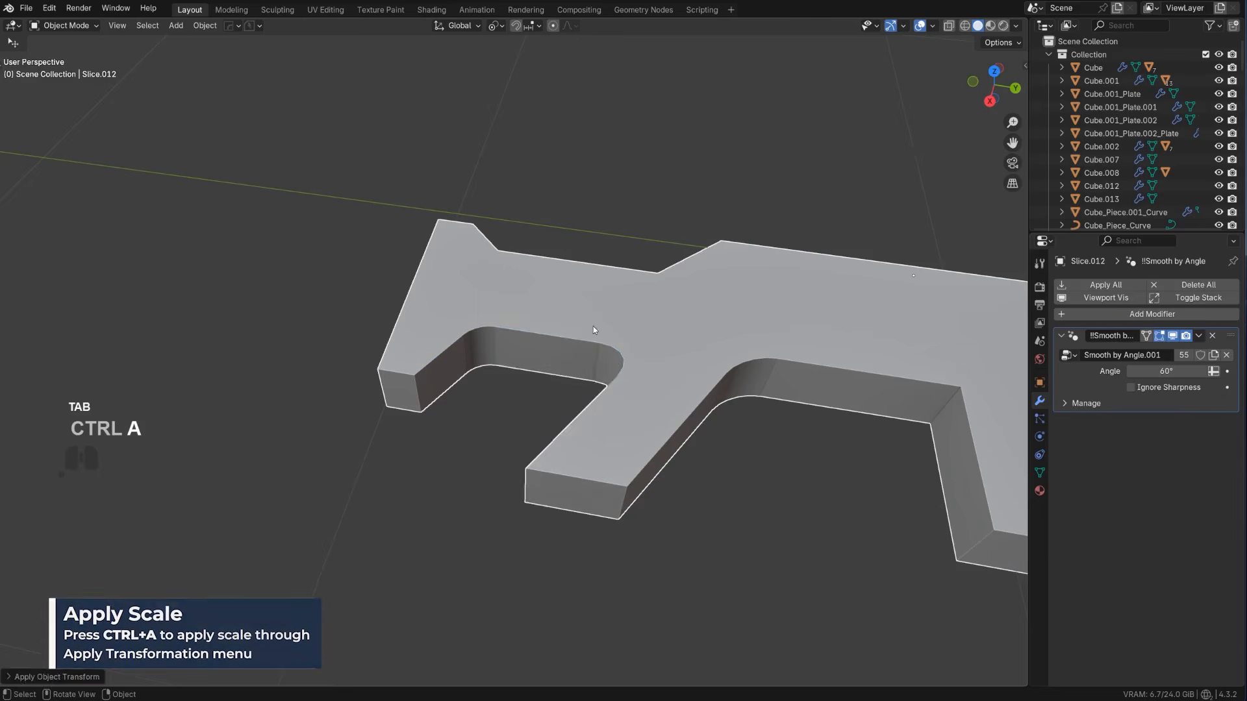
key(Tab)
key(ctrl+b)
click(662, 447)
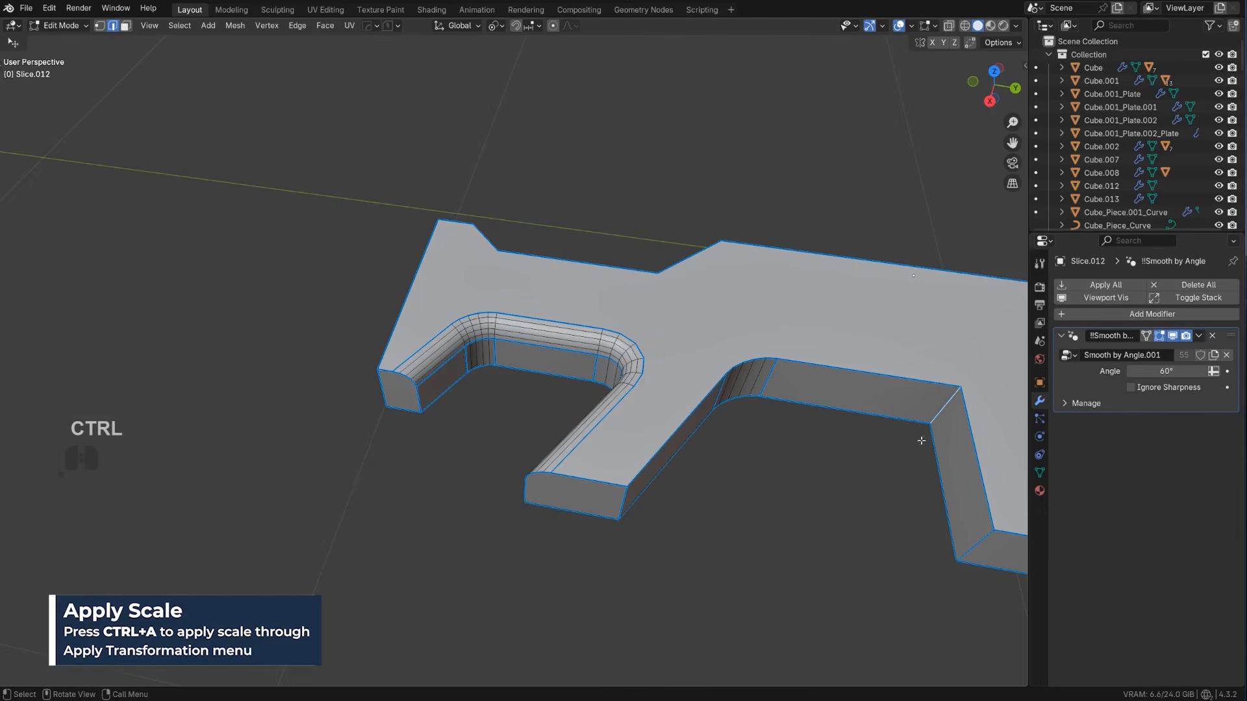
shift+middle_drag(921, 441, 593, 450)
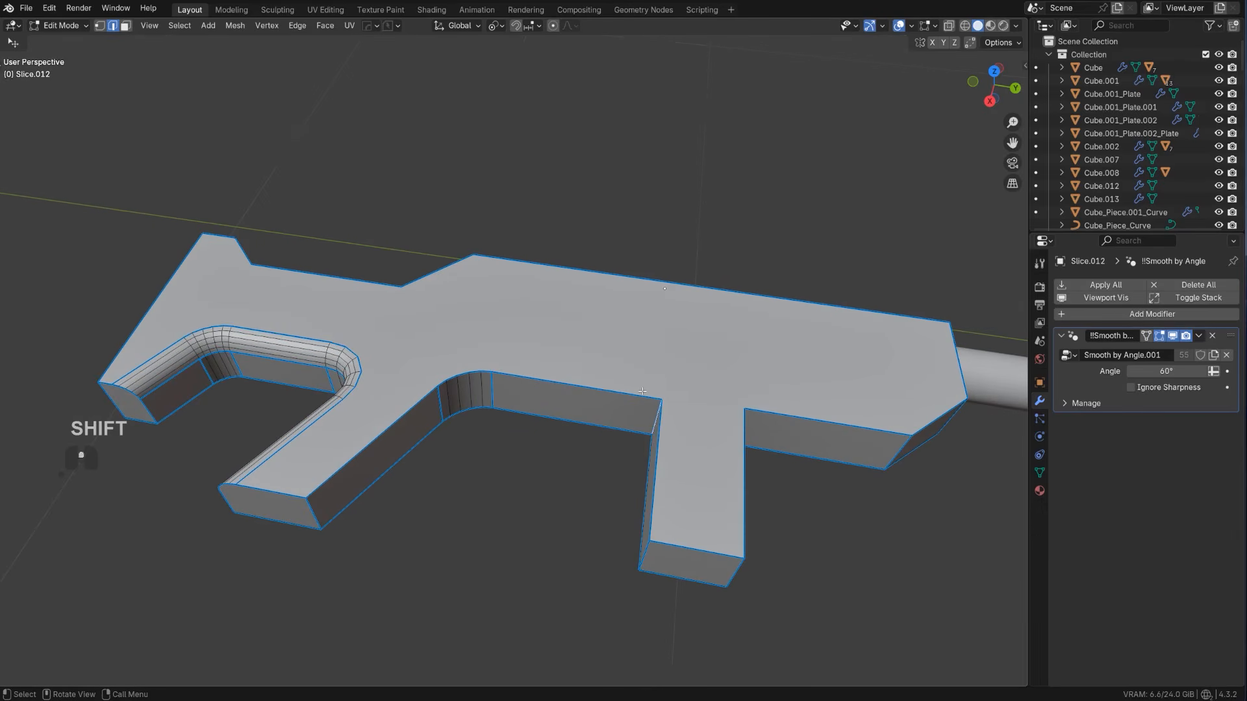
scroll(642, 391, up, 2)
ctrl+click(353, 455)
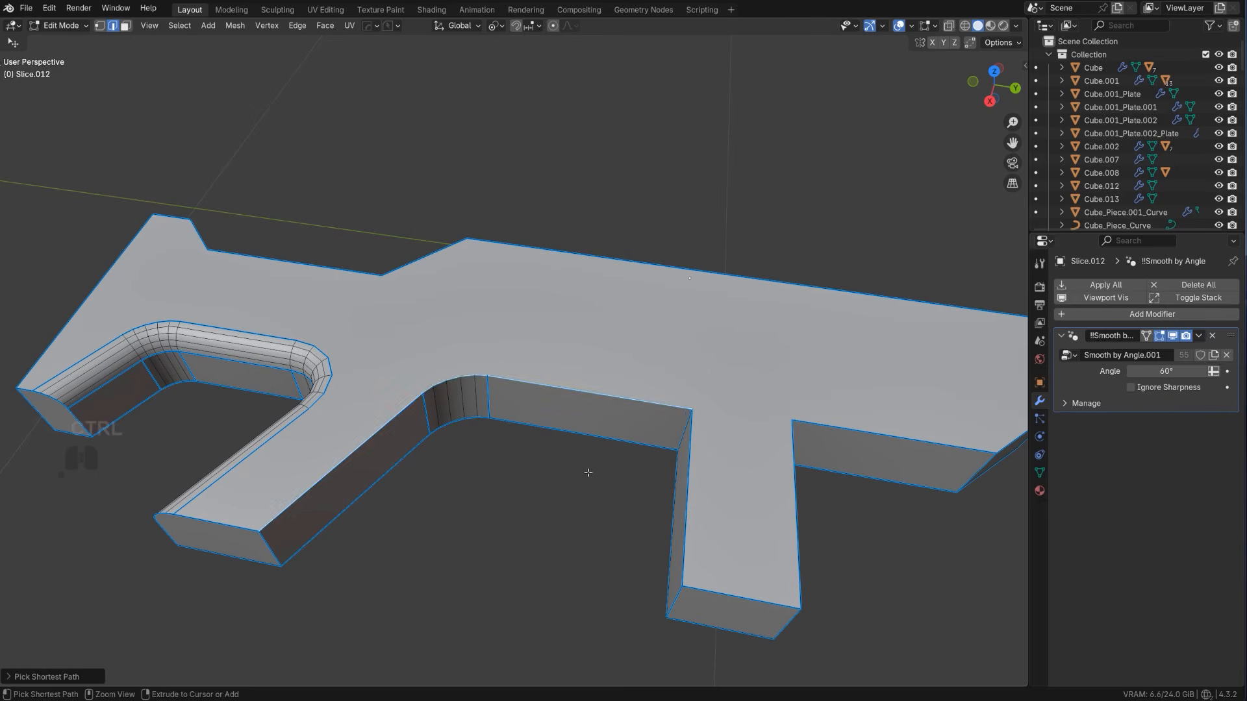
key(ctrl+b)
key(Escape)
Knife a straight cut across the rifle's side face from the magazine's rear inner corner to the body's top edge
scroll(560, 380, up, 1)
shift+middle_drag(734, 422, 628, 391)
key(Tab)
key(k)
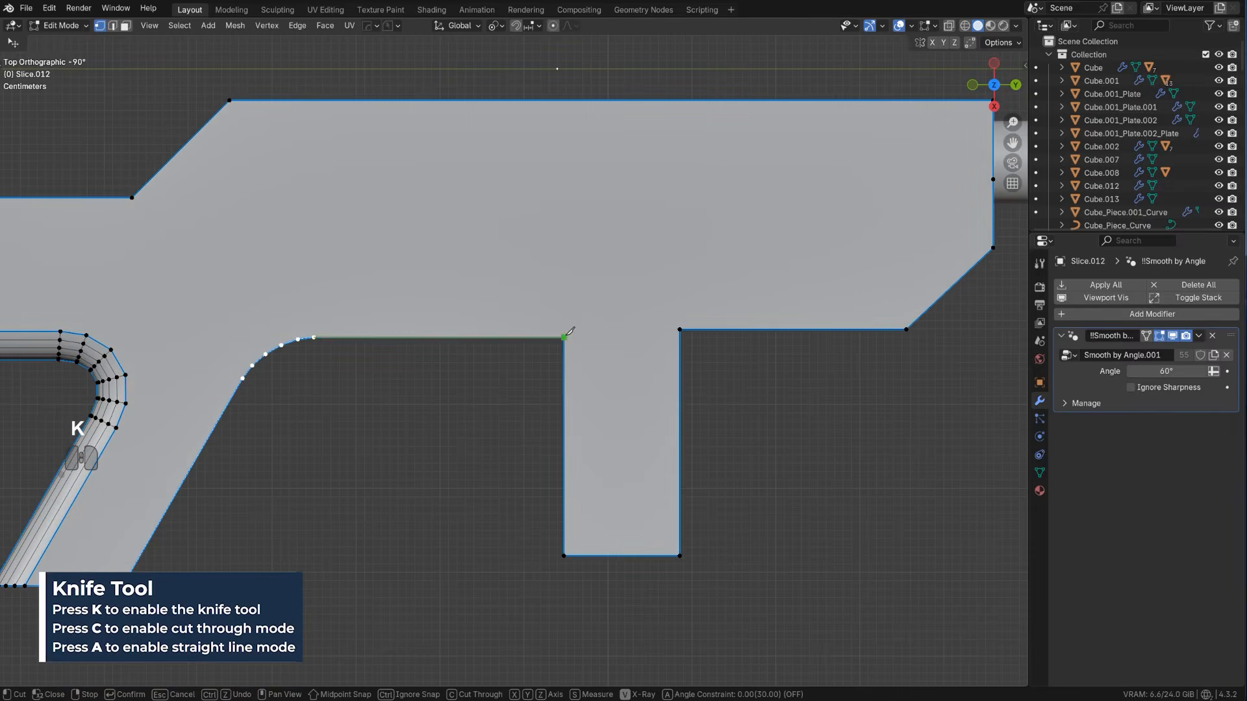
key(a)
key(space)
scroll(498, 350, down, 3)
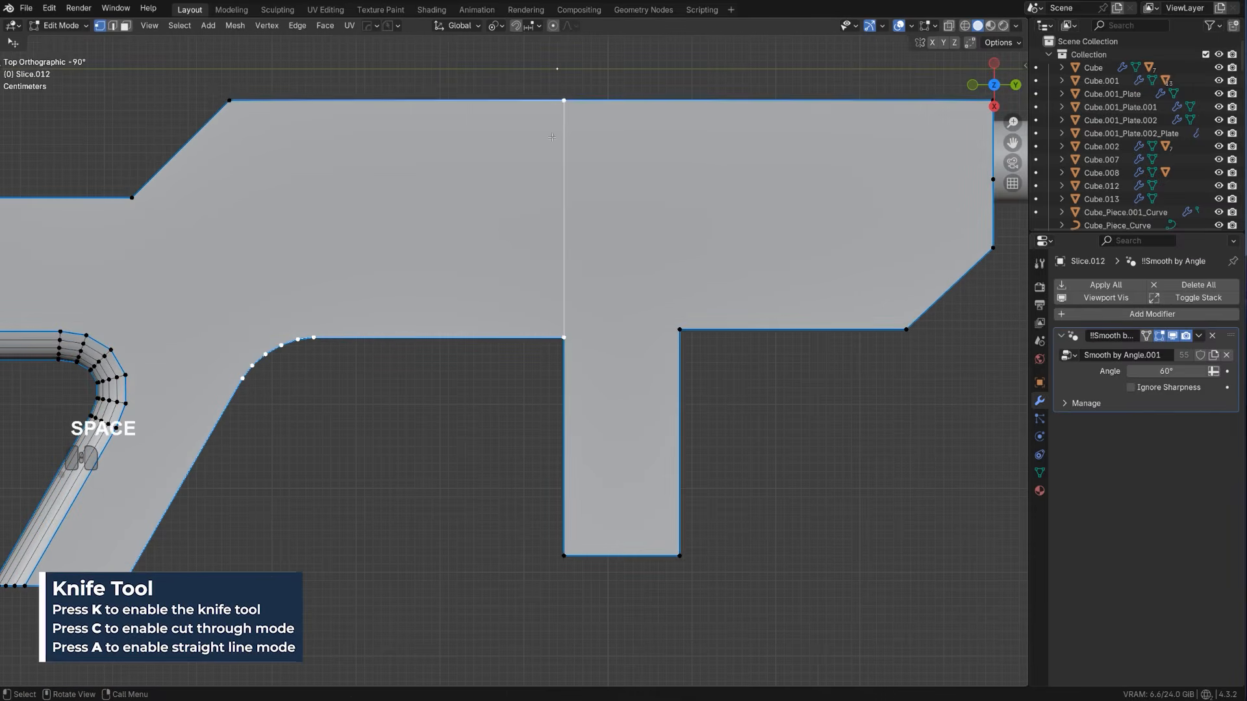
Bevel the side edge path from the front of the grip to the magazine with five segments, about 0.042 m wide
key(Tab)
scroll(311, 425, up, 2)
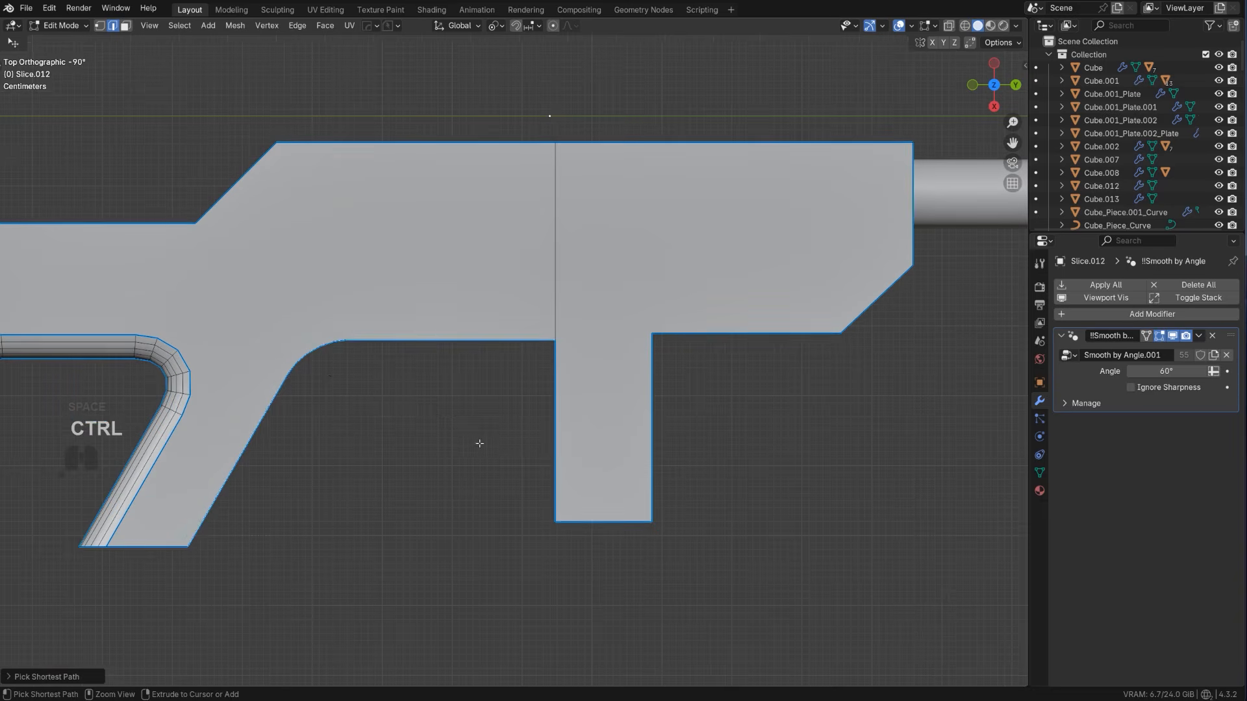
key(ctrl+b)
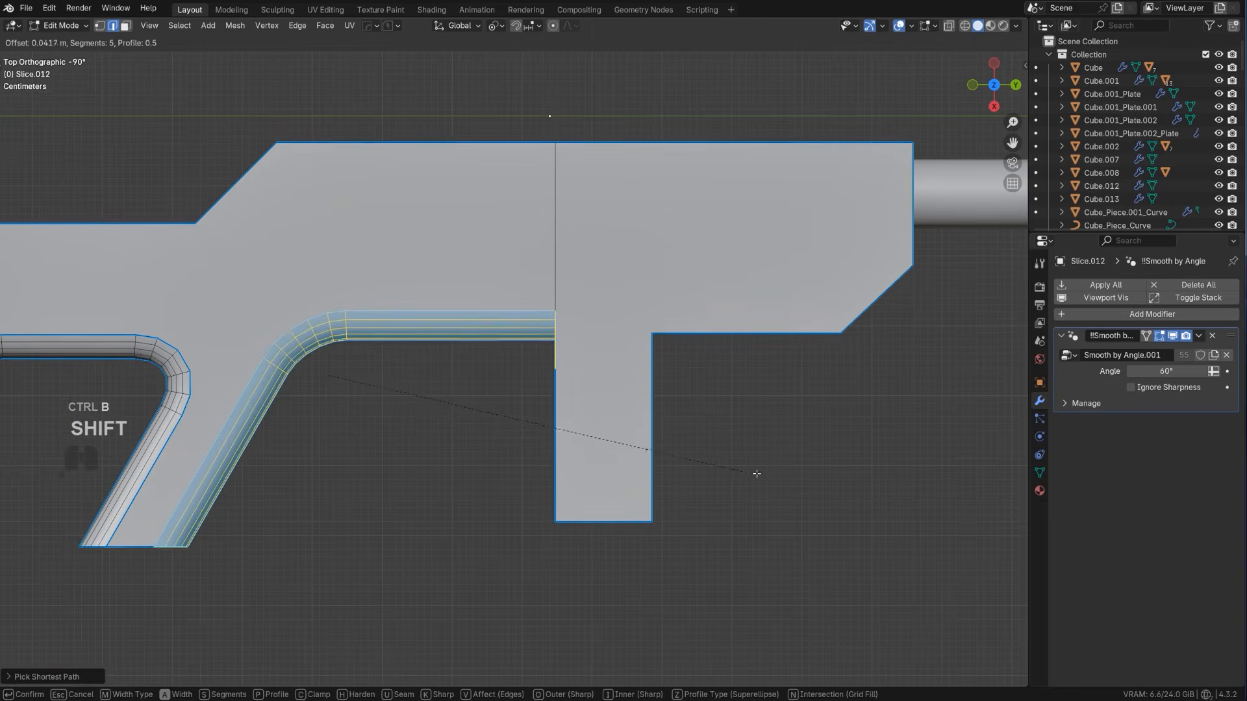
click(754, 470)
Symmetrize the rifle body to mirror its rounded edges to the other side and resharpen its shading
scroll(548, 462, down, 4)
middle_drag(548, 462, 543, 338)
key(alt+x)
key(Tab)
scroll(526, 301, up, 2)
key(q)
ctrl+shift+click(548, 336)
scroll(545, 334, down, 3)
scroll(546, 334, up, 3)
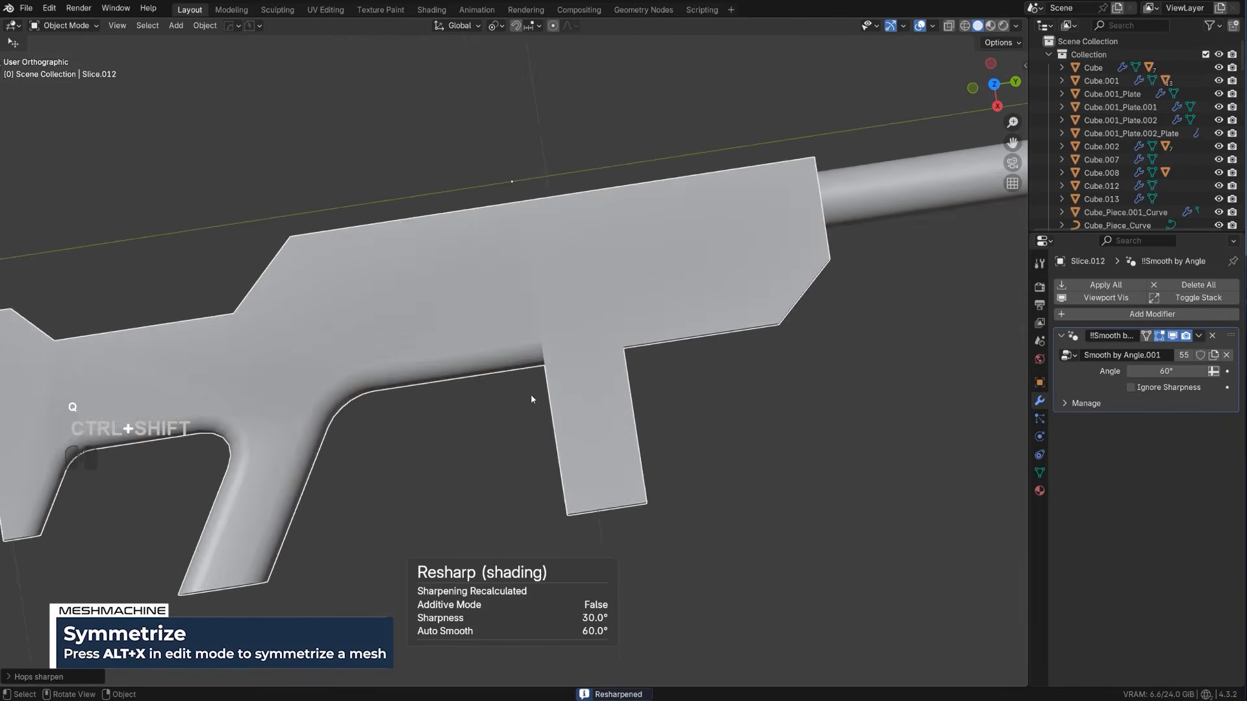
Add a Weighted Normal modifier and a three-segment 30° Bevel modifier about 0.008 m wide to the rifle body
middle_drag(531, 395, 588, 332)
key(q)
alt+click(587, 333)
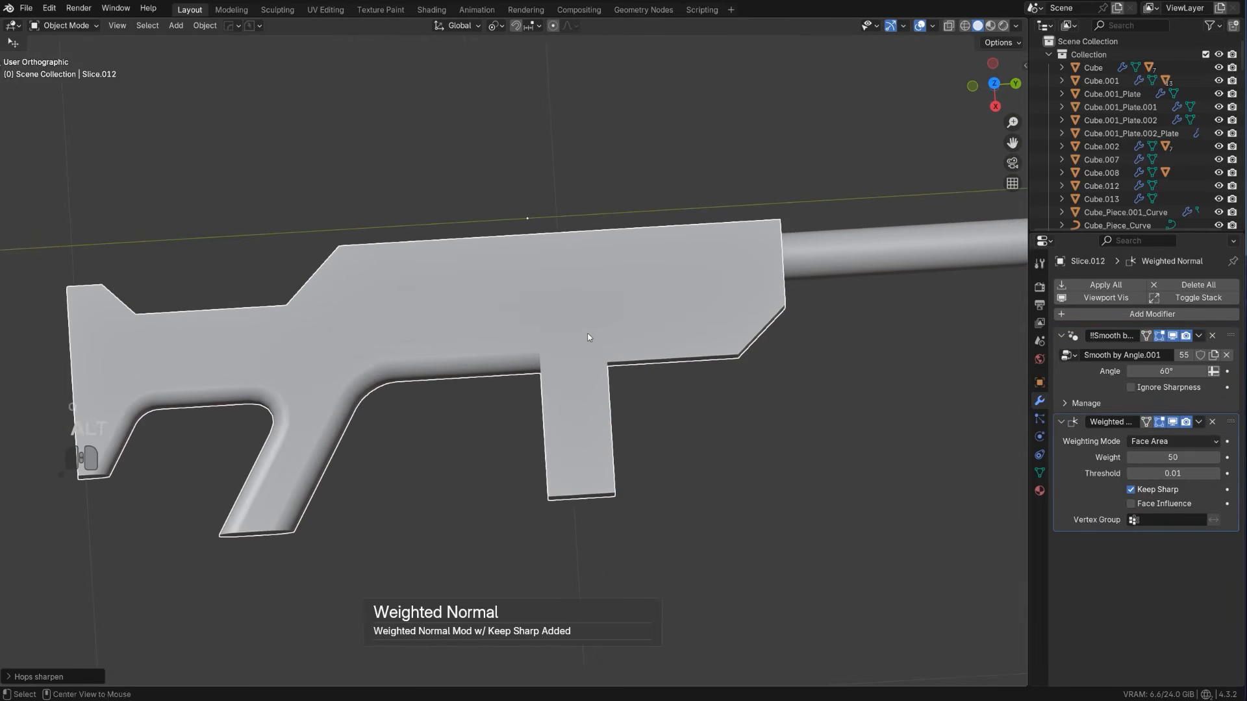
key(q)
click(583, 343)
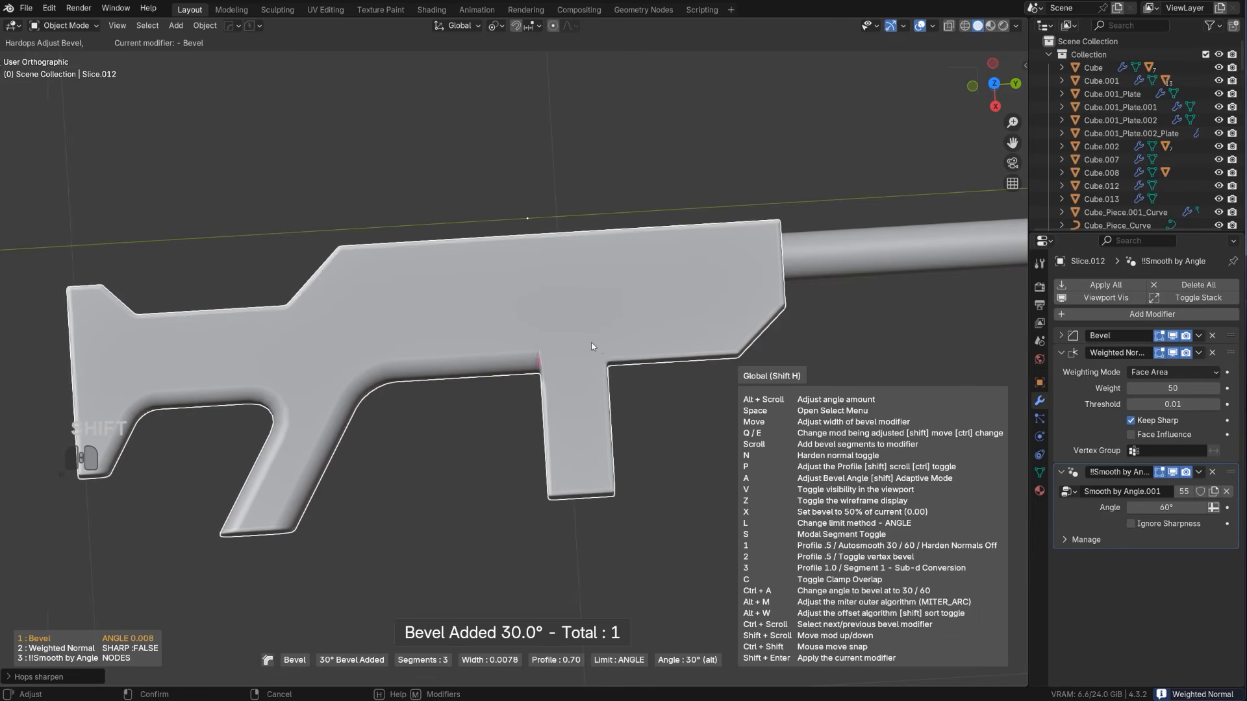
click(580, 346)
scroll(558, 348, down, 2)
middle_drag(559, 348, 549, 356)
shift+middle_drag(337, 390, 429, 390)
scroll(513, 267, up, 2)
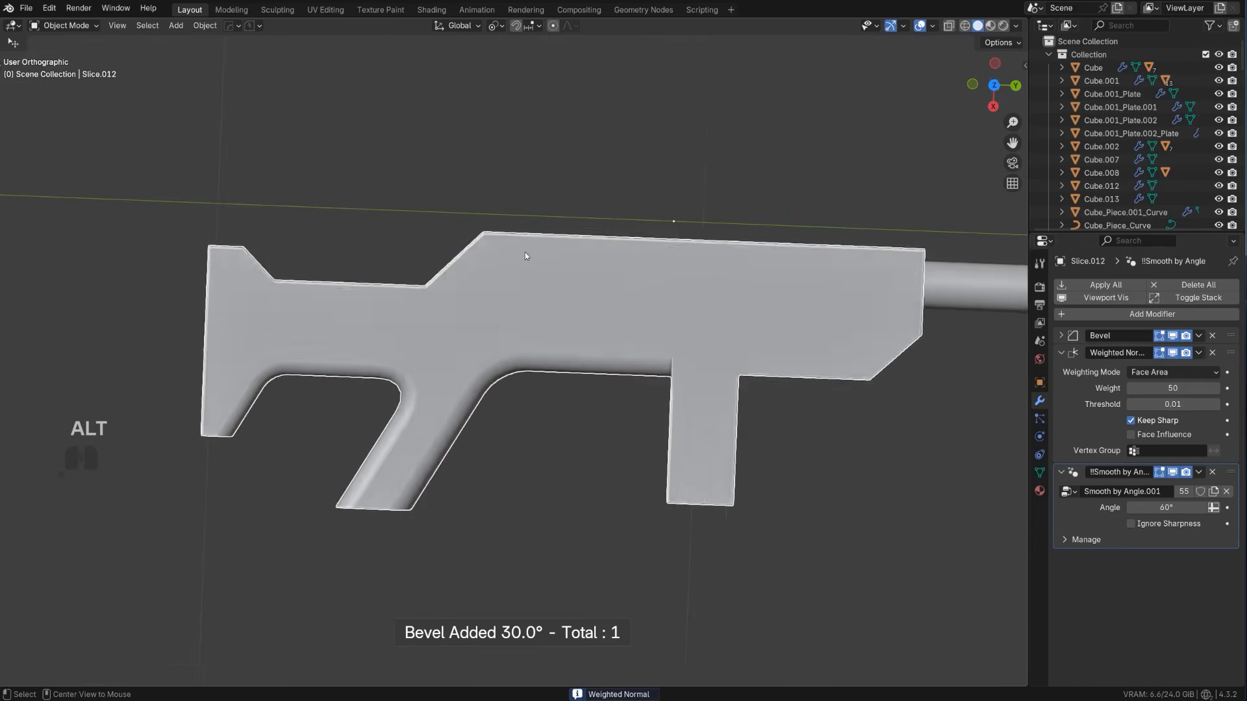
Slice the upper front section off the rifle body in top view with a BoxCutter Ngon that has a slanted rear edge
alt+middle_drag(527, 254, 510, 316)
scroll(547, 326, up, 1)
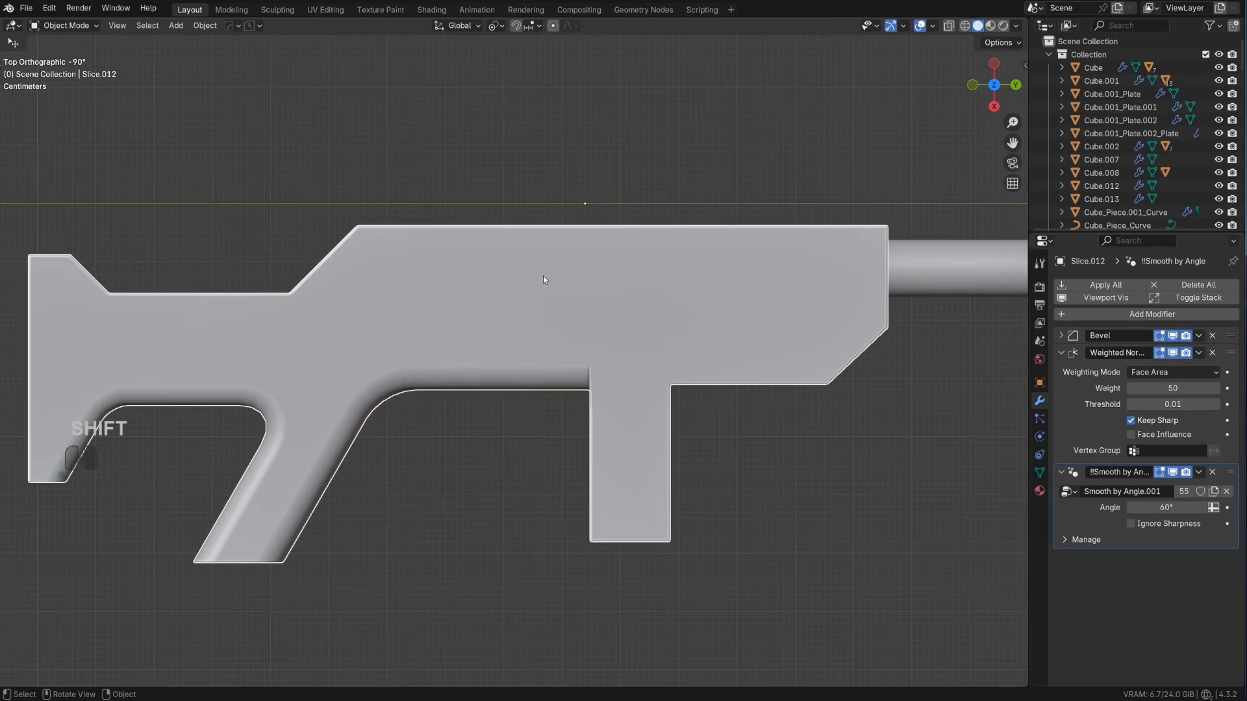
shift+middle_drag(543, 279, 513, 277)
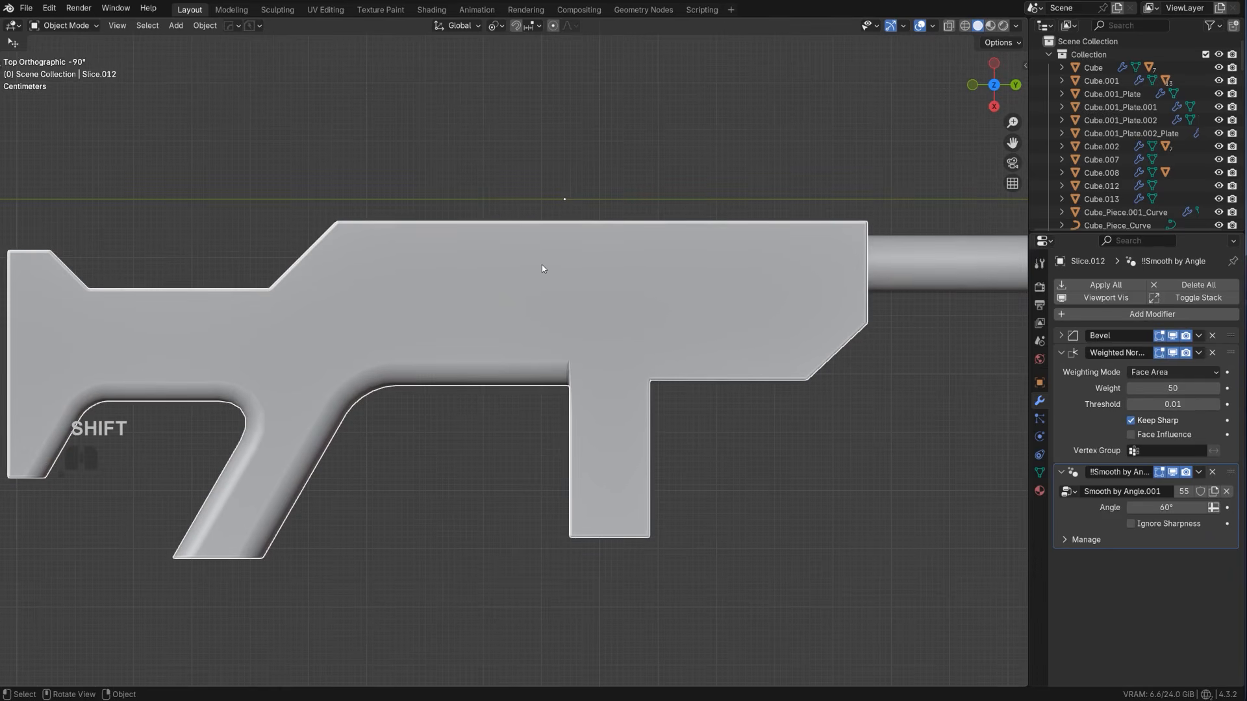
key(d)
key(alt+w)
key(d)
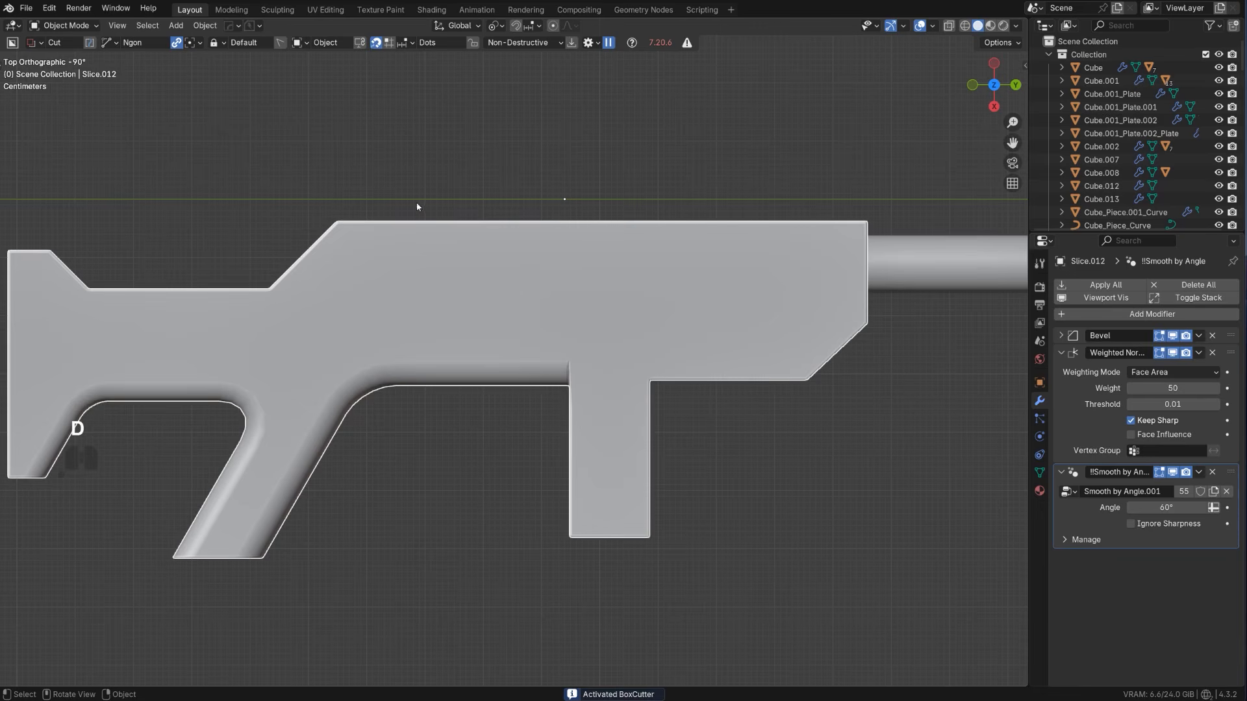
drag(417, 207, 441, 254)
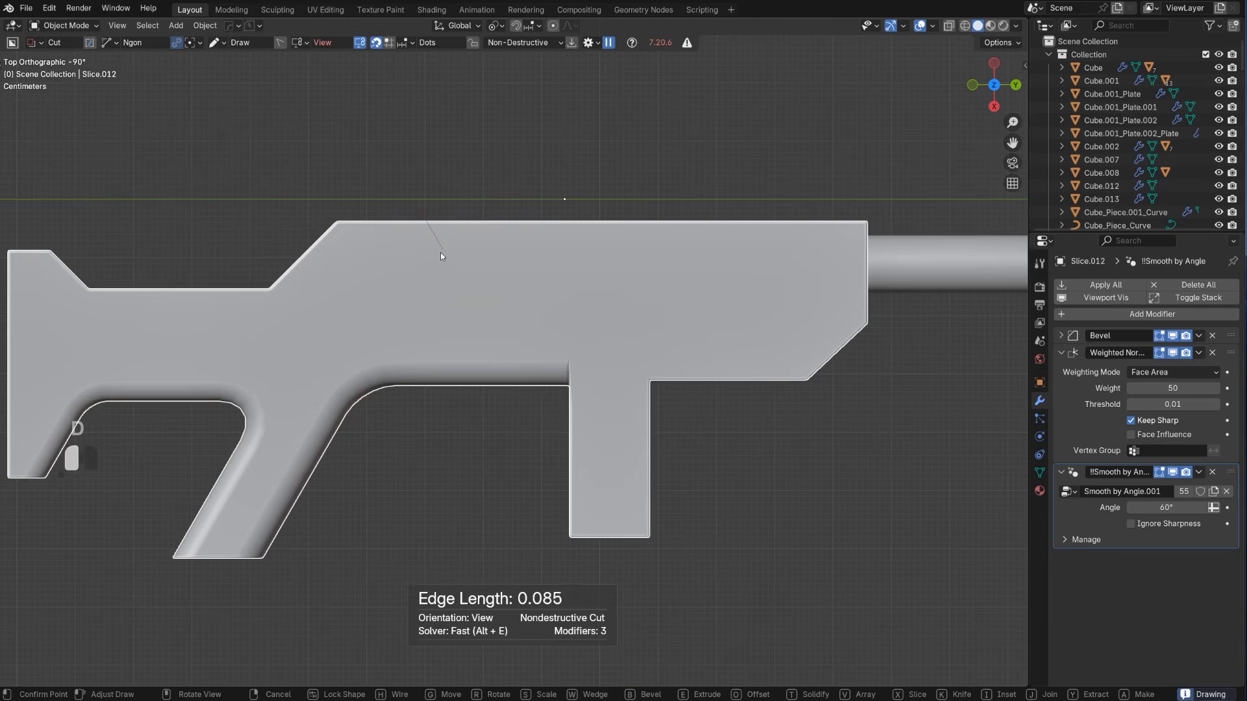
click(481, 313)
click(906, 313)
key(x)
key(space)
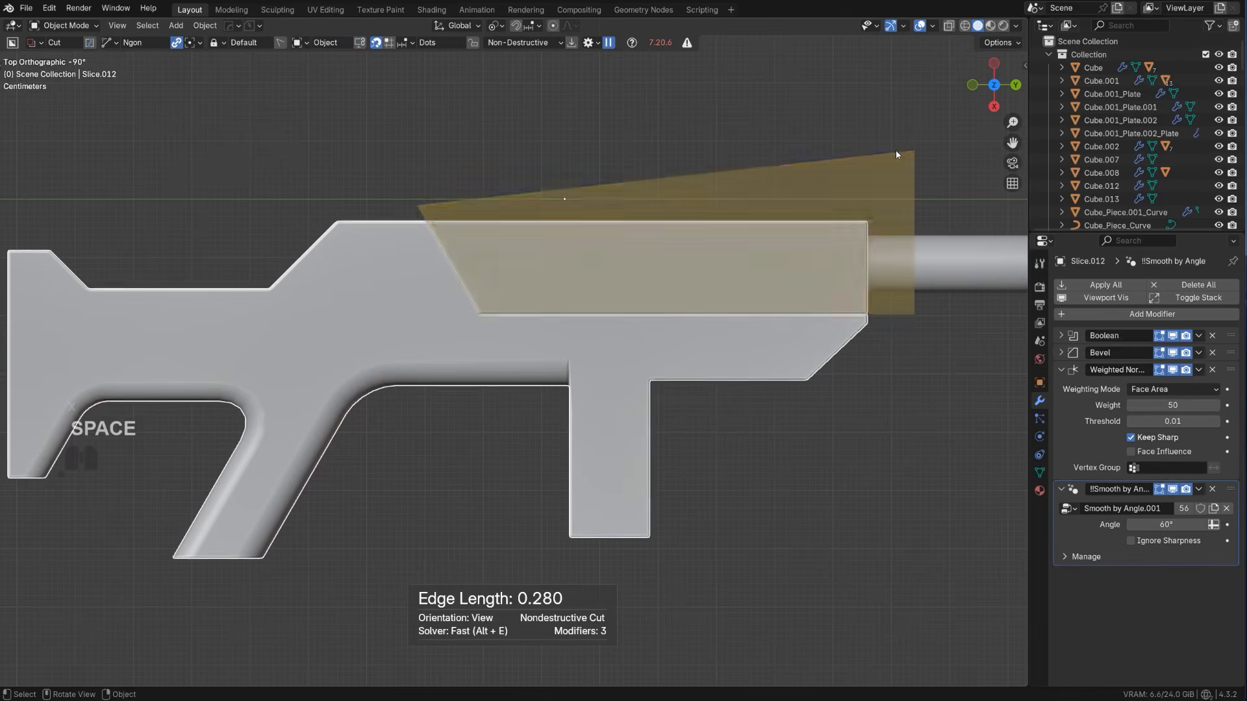
Apply the Boolean on the sliced upper front piece with Csharp, keeping its Bevel and Weighted Normal modifiers
scroll(598, 296, down, 4)
shift+middle_drag(596, 297, 660, 290)
scroll(661, 290, up, 2)
click(662, 295)
scroll(662, 295, up, 2)
key(q)
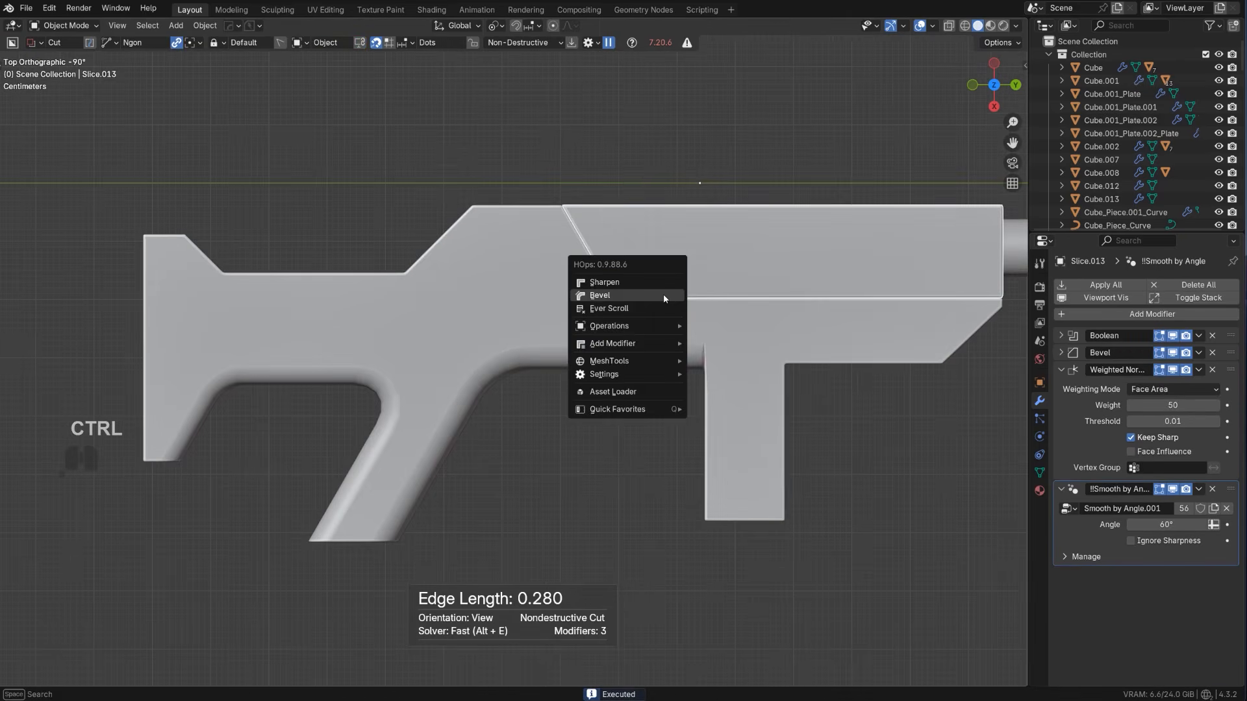
ctrl+click(665, 294)
right_click(721, 263)
key(q)
ctrl+click(720, 255)
Bevel the long lower edge of the sliced upper front piece with five segments
key(Tab)
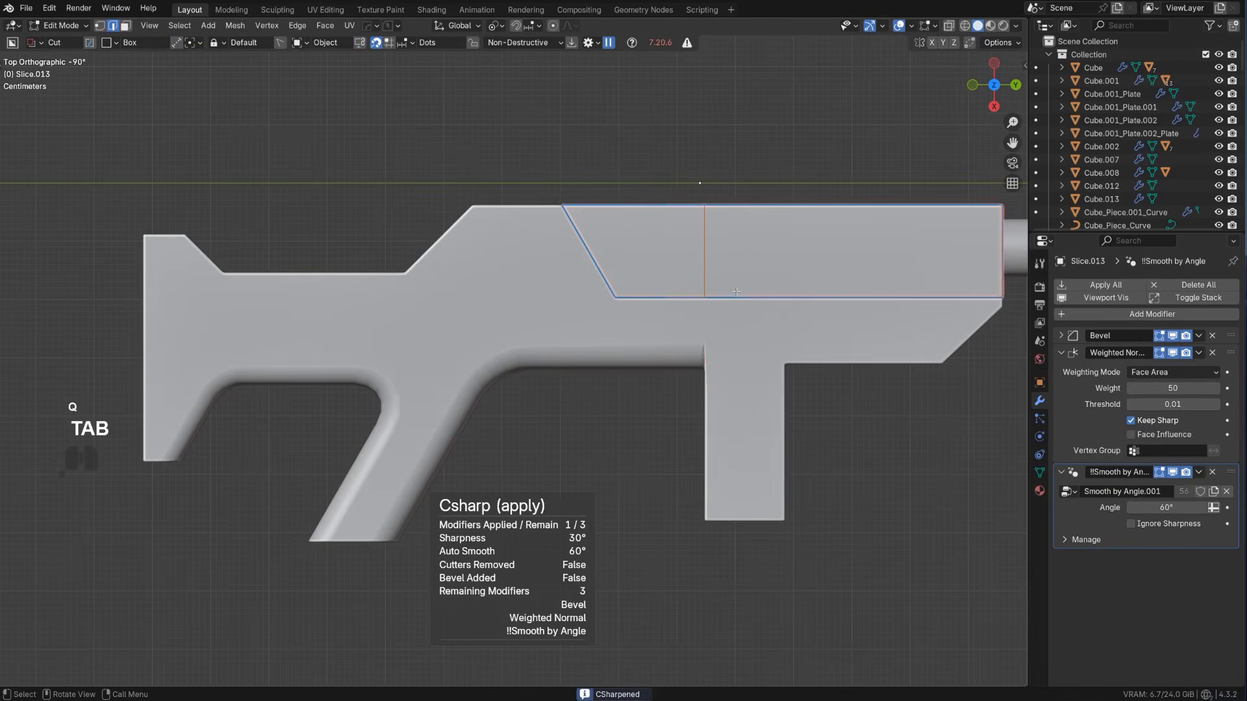
key(ctrl+b)
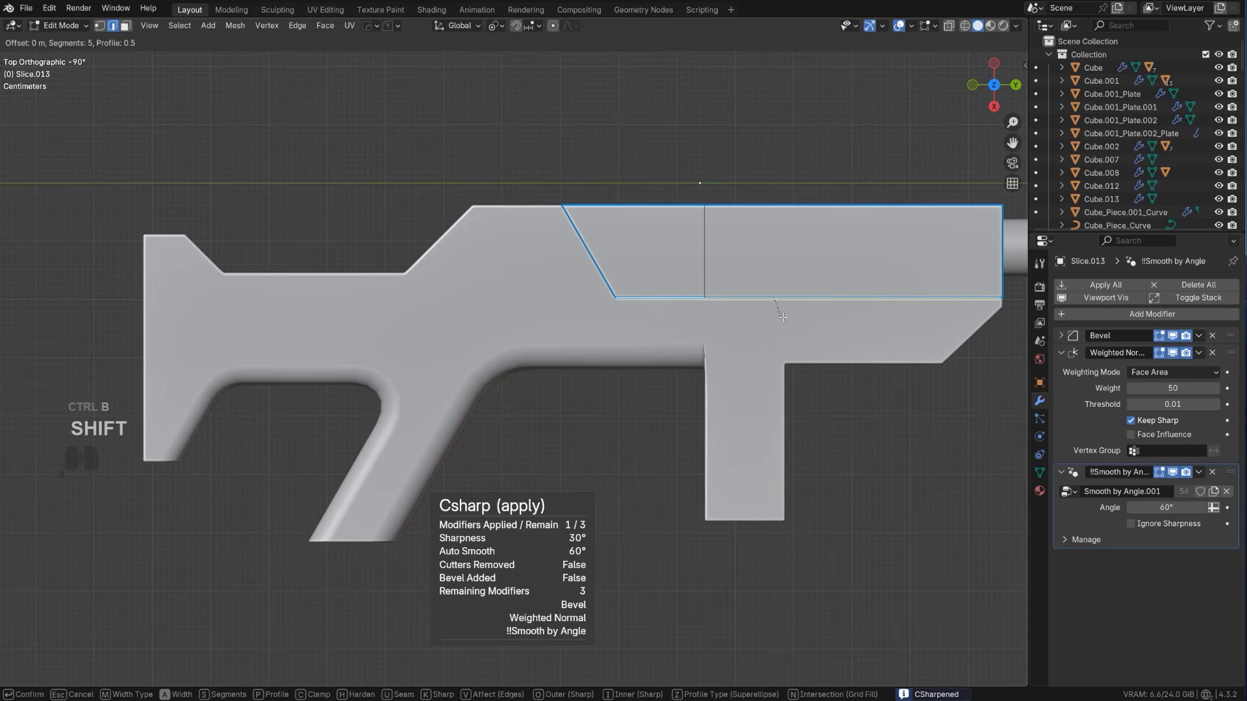
click(838, 341)
key(Tab)
scroll(783, 250, down, 4)
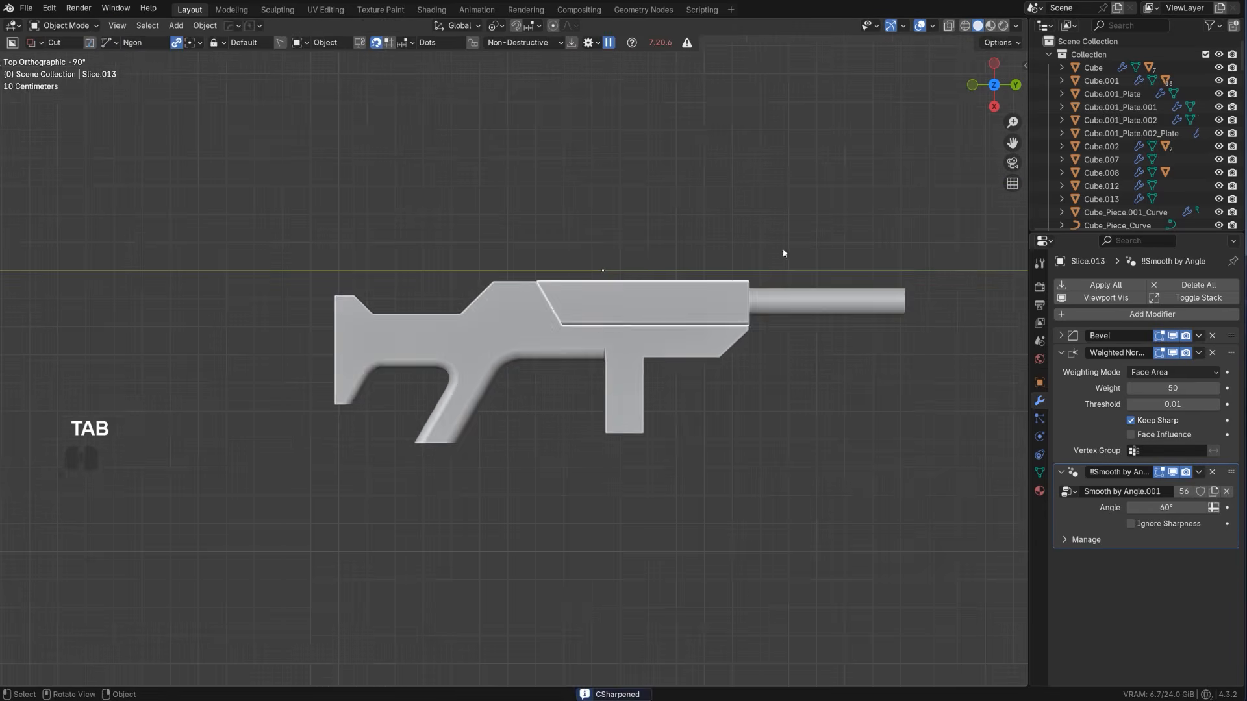
scroll(616, 344, up, 3)
click(495, 326)
shift+middle_drag(453, 329, 518, 342)
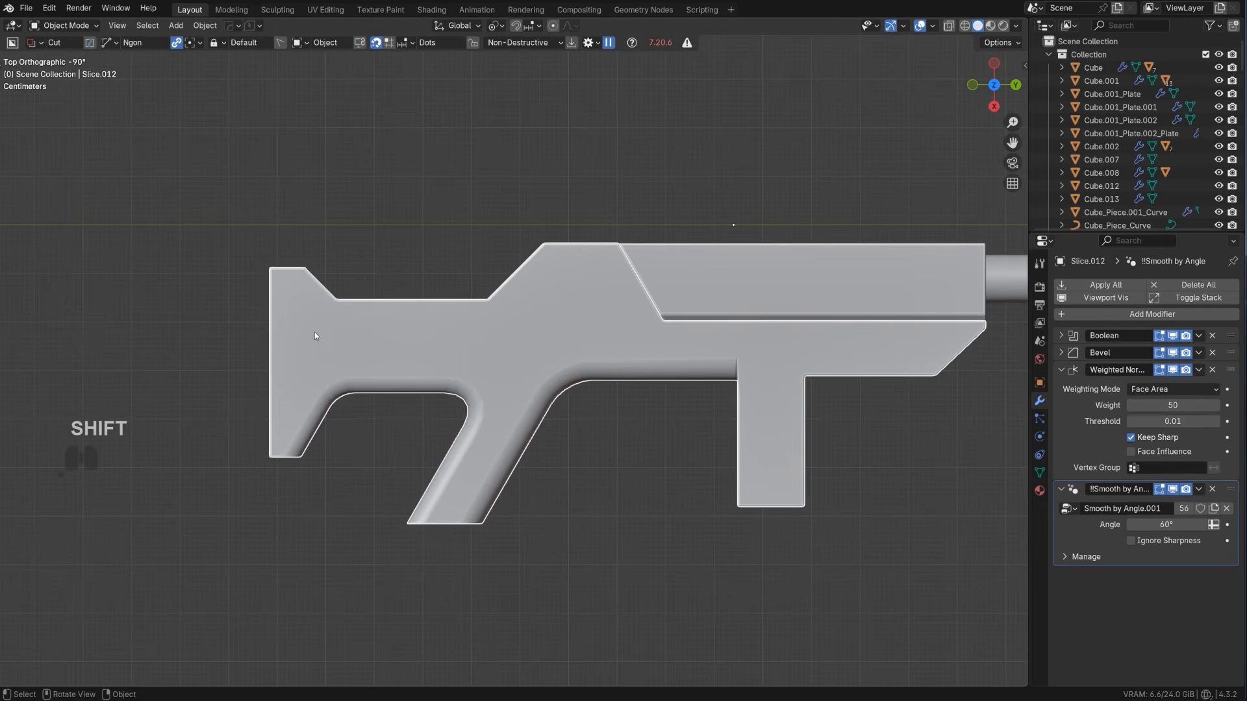
drag(292, 320, 458, 318)
click(447, 356)
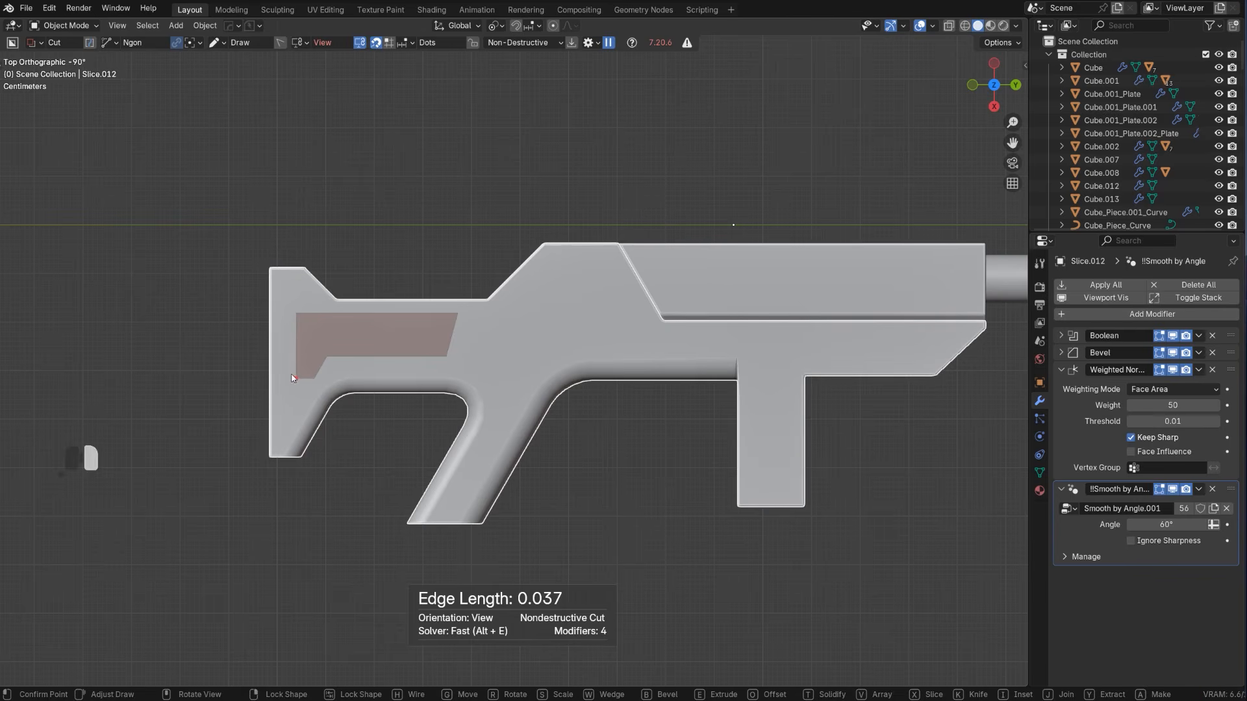
key(Escape)
Try to cut an angular hole following the stock's outline through the stock with BoxCutter's Ngon shape
drag(284, 304, 307, 305)
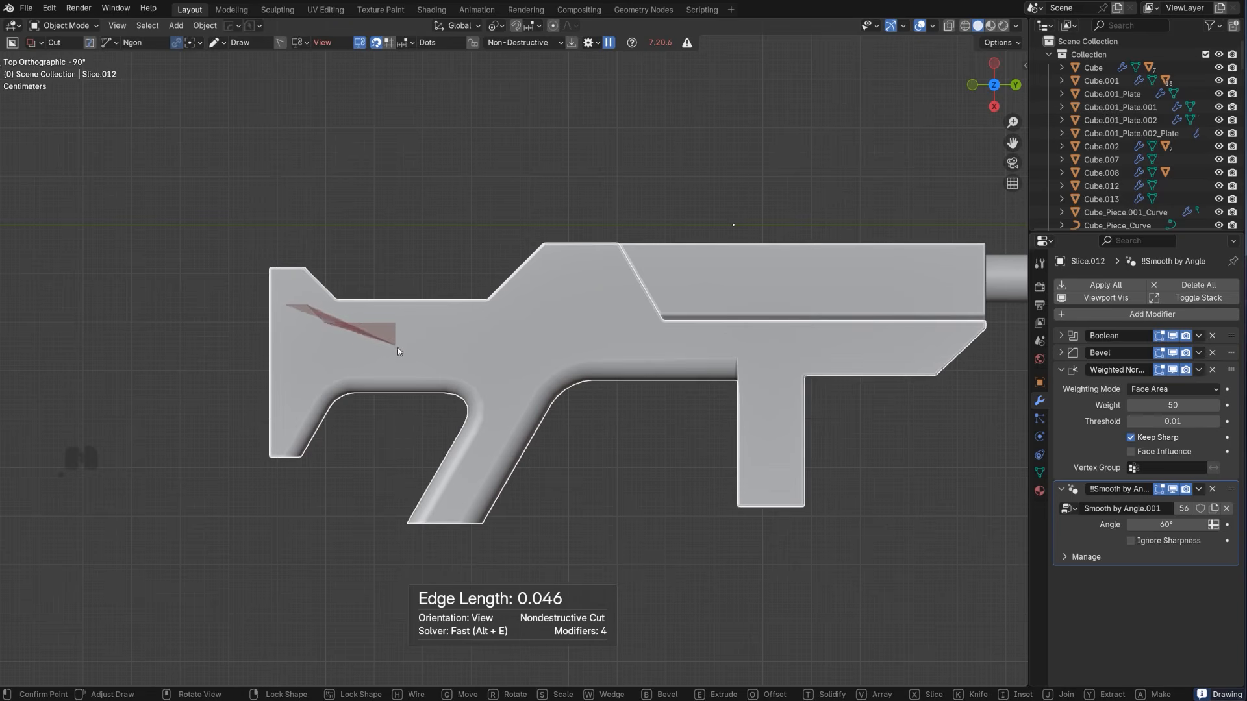
click(326, 356)
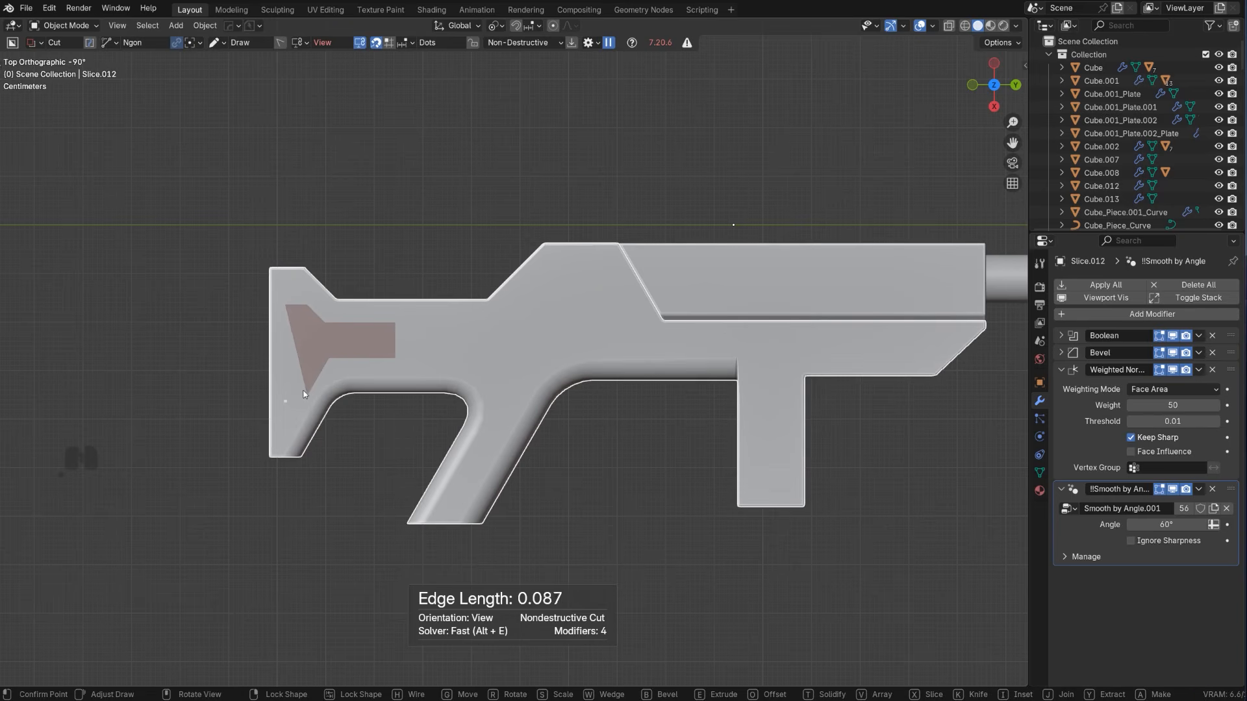
click(310, 384)
key(space)
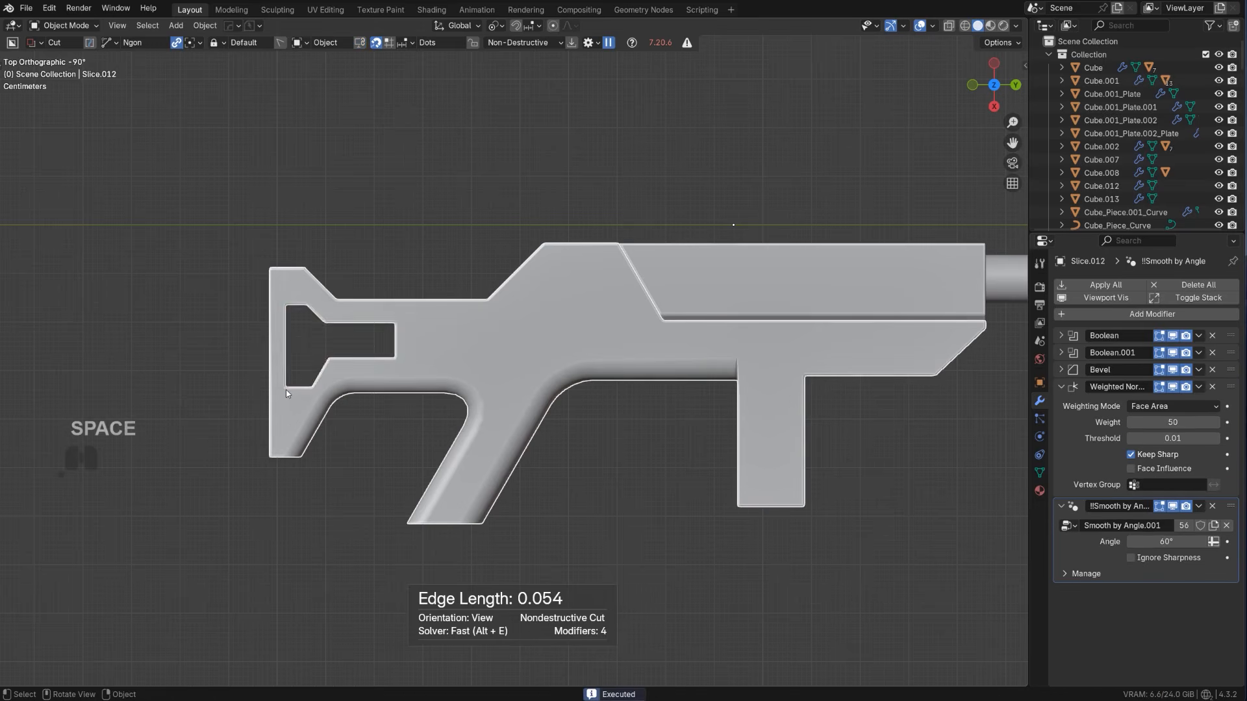
scroll(285, 390, down, 3)
scroll(455, 295, up, 2)
scroll(478, 282, up, 2)
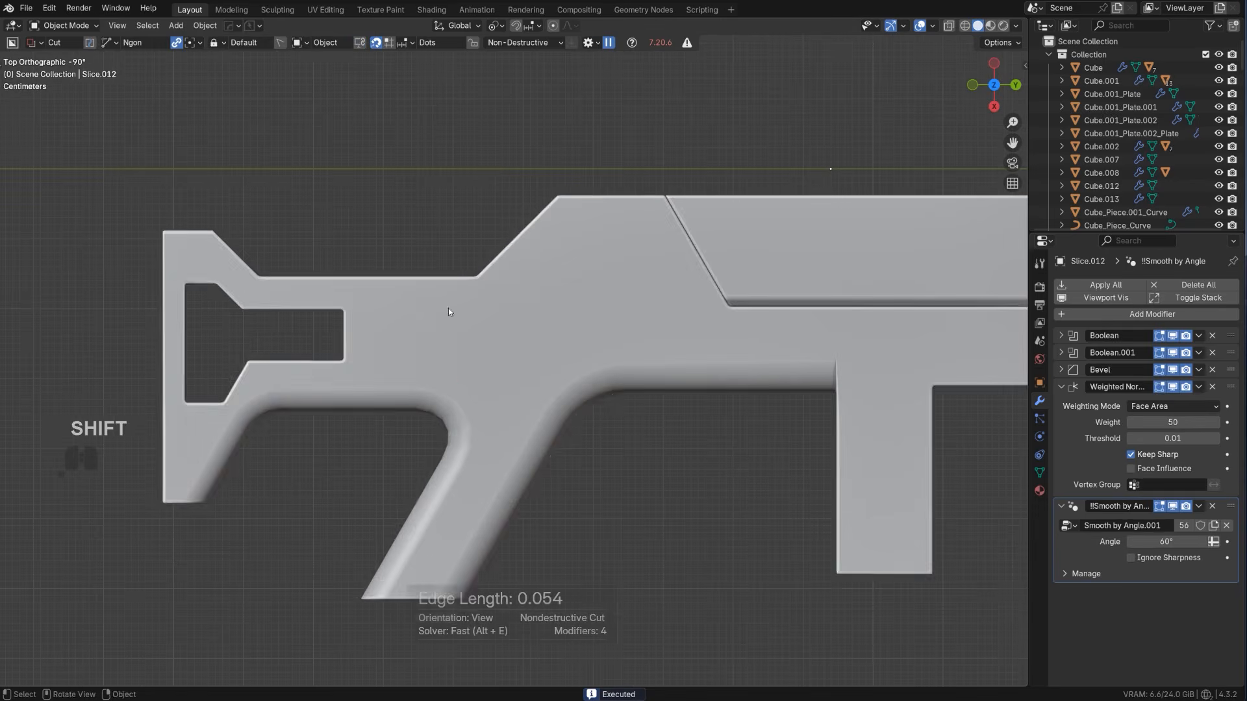
key(ctrl+z)
key(ctrl+z)
Try to cut a long box with corners beveled about 0.023 m through the stock with BoxCutter
scroll(421, 327, up, 3)
key(d)
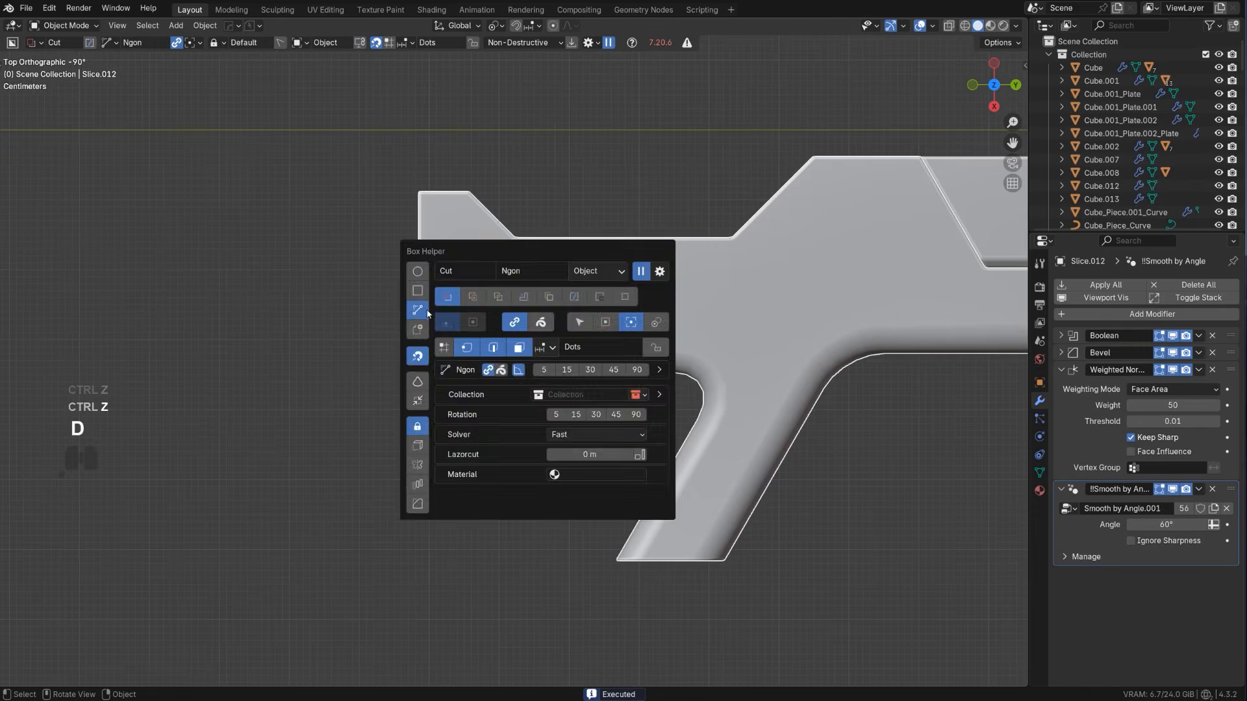
click(419, 292)
drag(439, 264, 702, 325)
key(b)
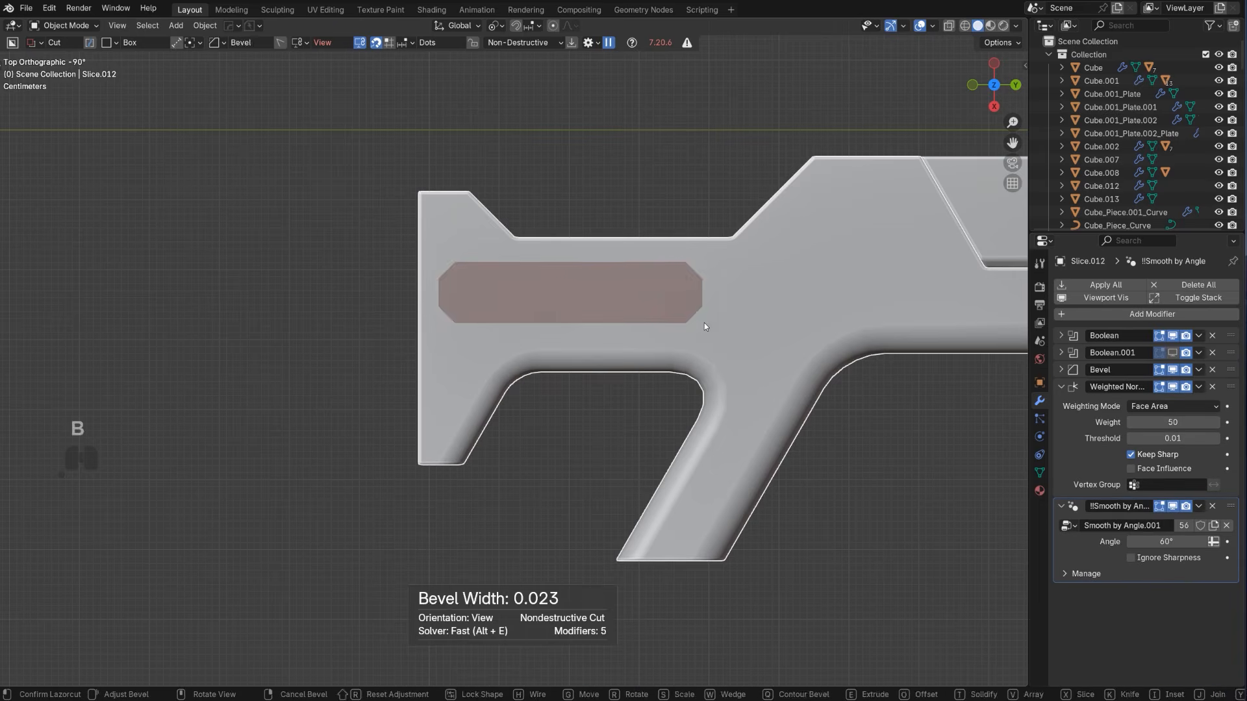
key(space)
scroll(704, 323, down, 6)
scroll(698, 325, up, 1)
shift+middle_drag(679, 292, 547, 282)
key(ctrl+z)
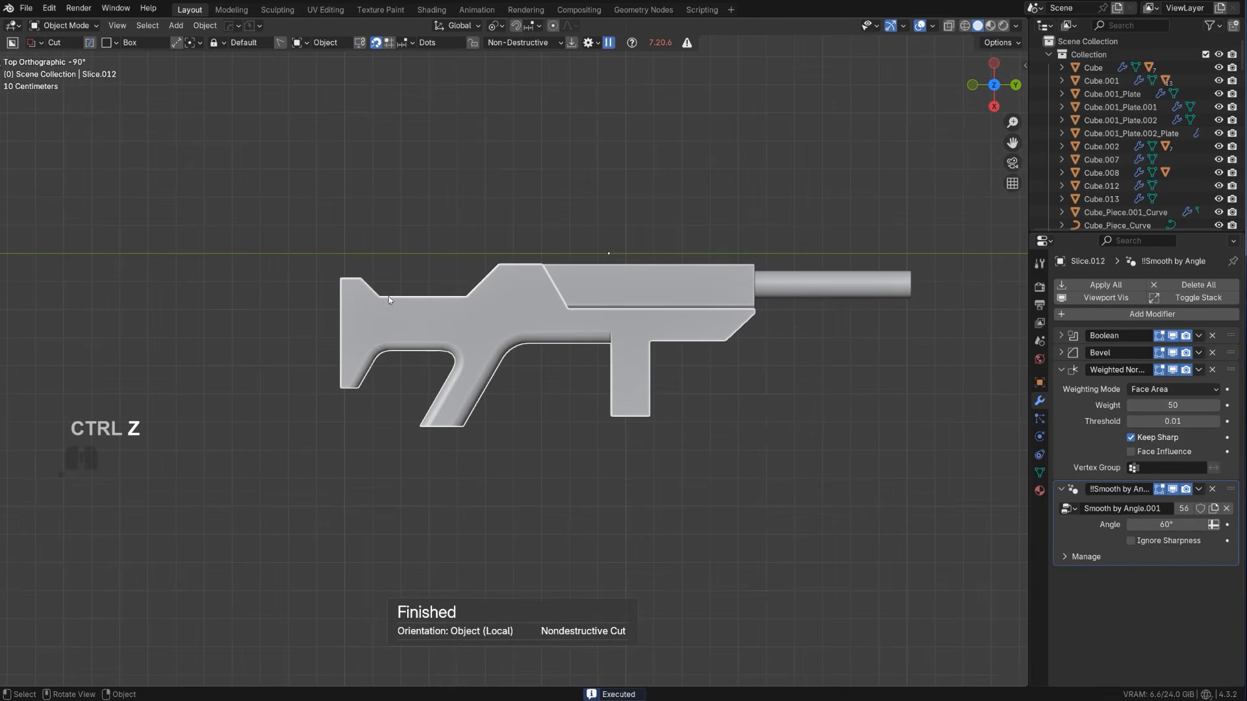
Cut a long box hole about 0.305 by 0.080 m with beveled corners through the stock using BoxCutter
drag(358, 308, 450, 330)
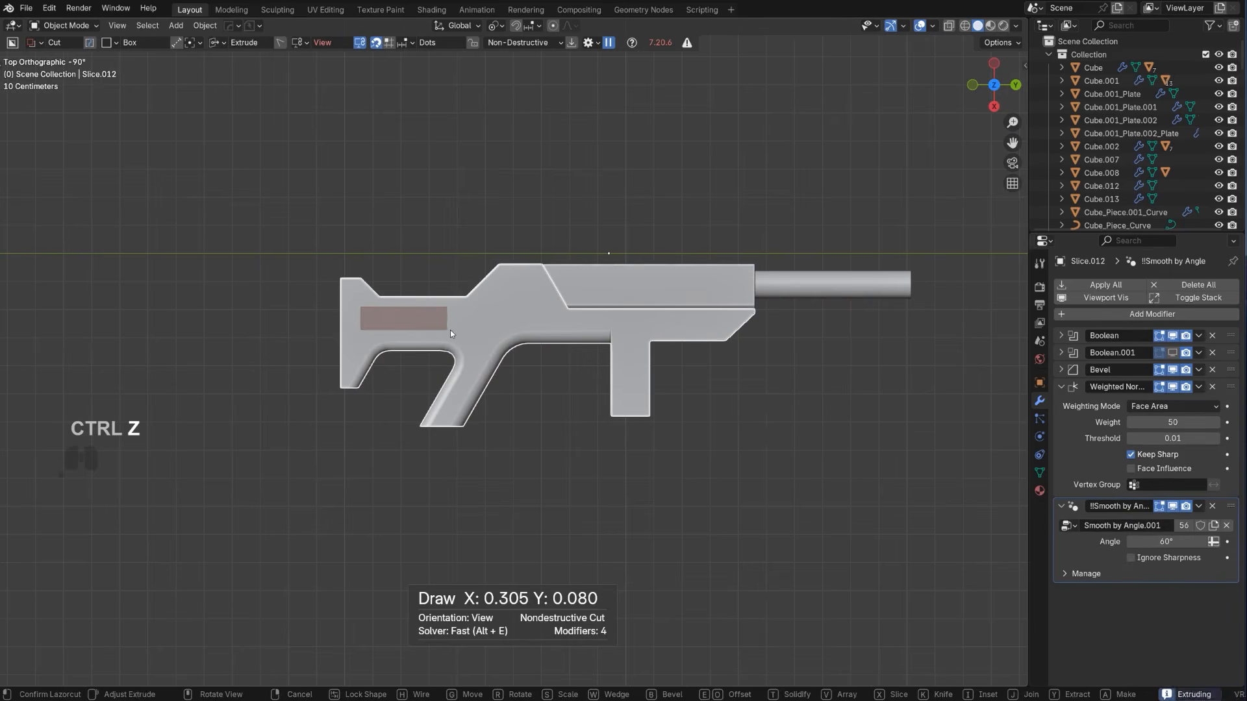
key(b)
key(space)
Duplicate the sliced upper front piece and place the copy above the rifle body
scroll(492, 260, down, 2)
scroll(494, 260, up, 2)
shift+middle_drag(522, 258, 366, 276)
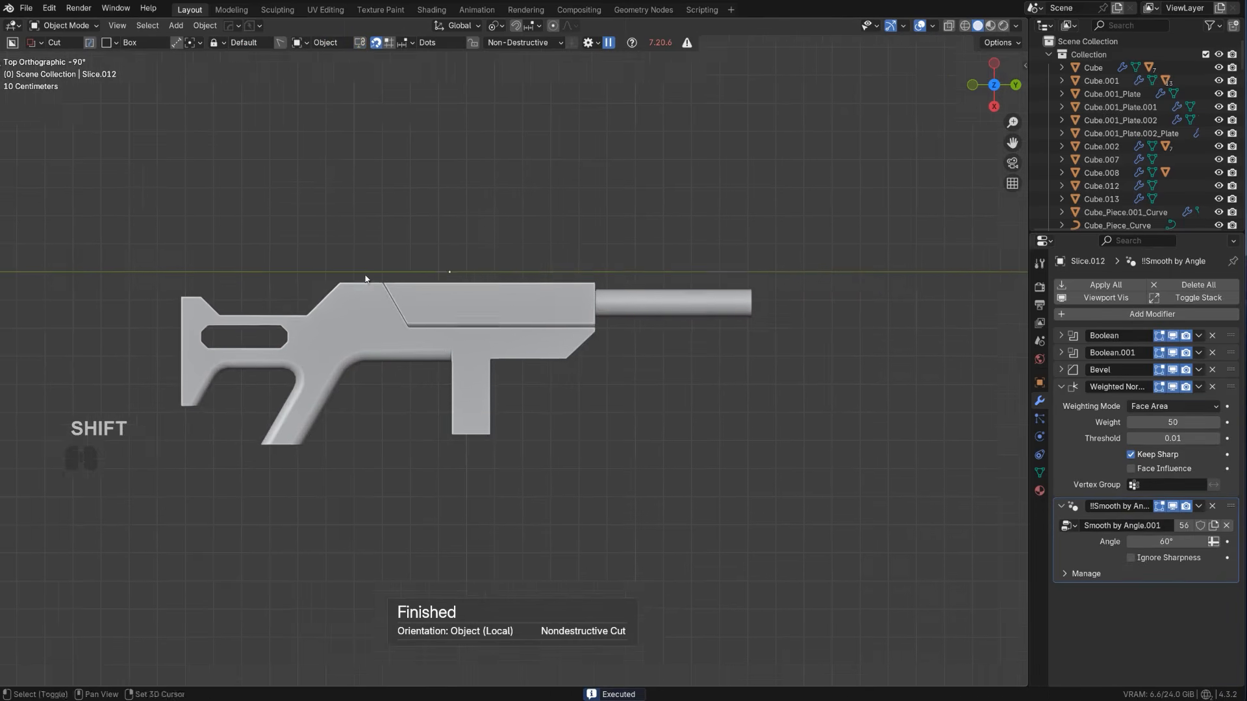
scroll(367, 278, up, 1)
shift+middle_drag(427, 323, 484, 344)
scroll(524, 352, up, 1)
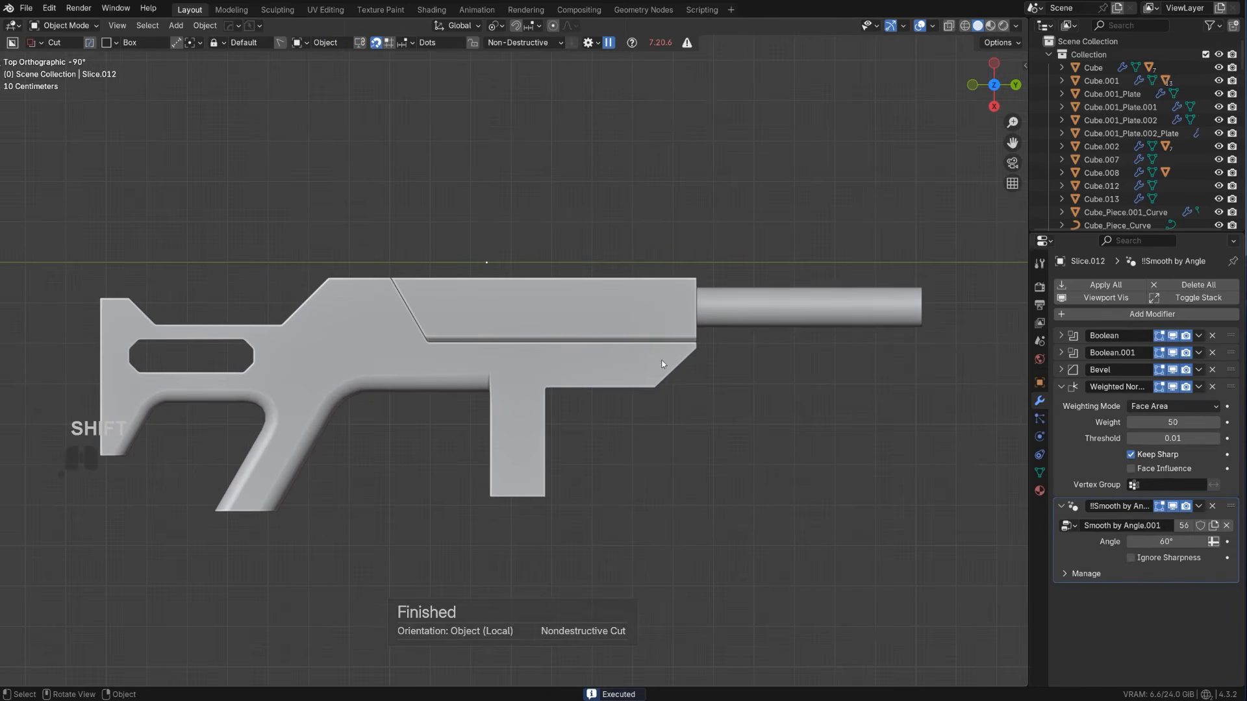
scroll(661, 360, down, 3)
scroll(582, 333, up, 2)
shift+click(534, 317)
scroll(536, 334, up, 2)
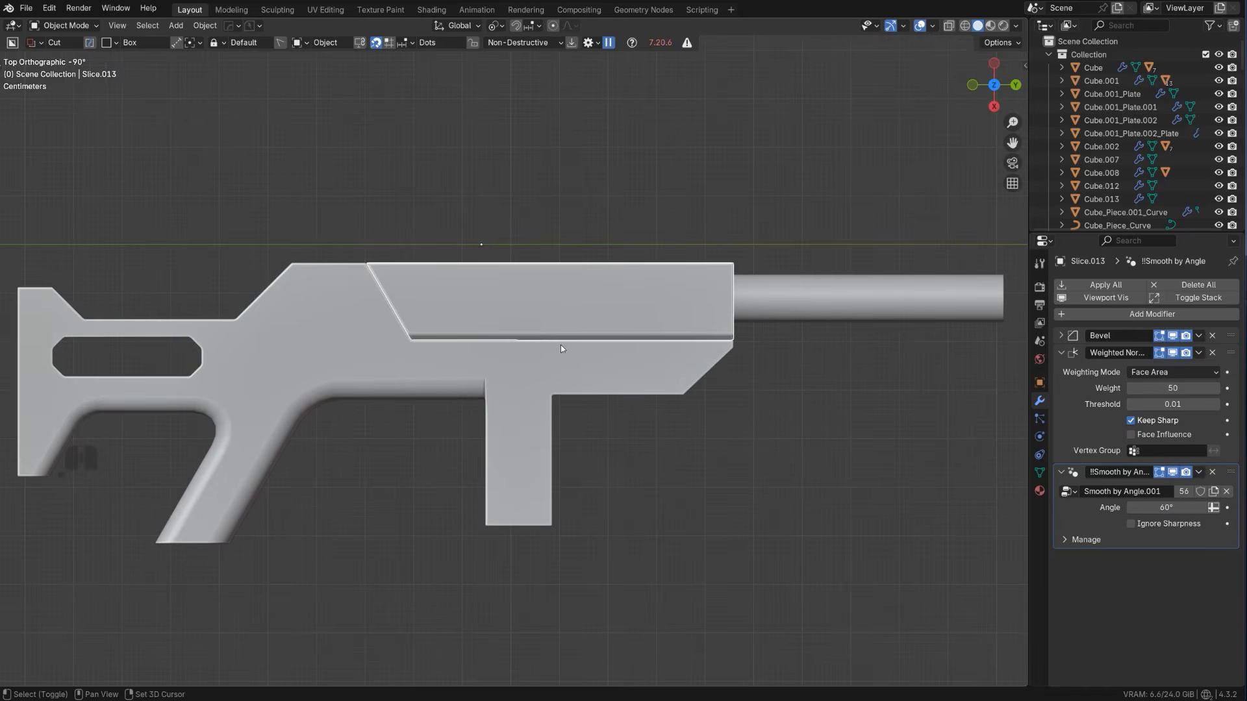
key(shift+d)
click(506, 268)
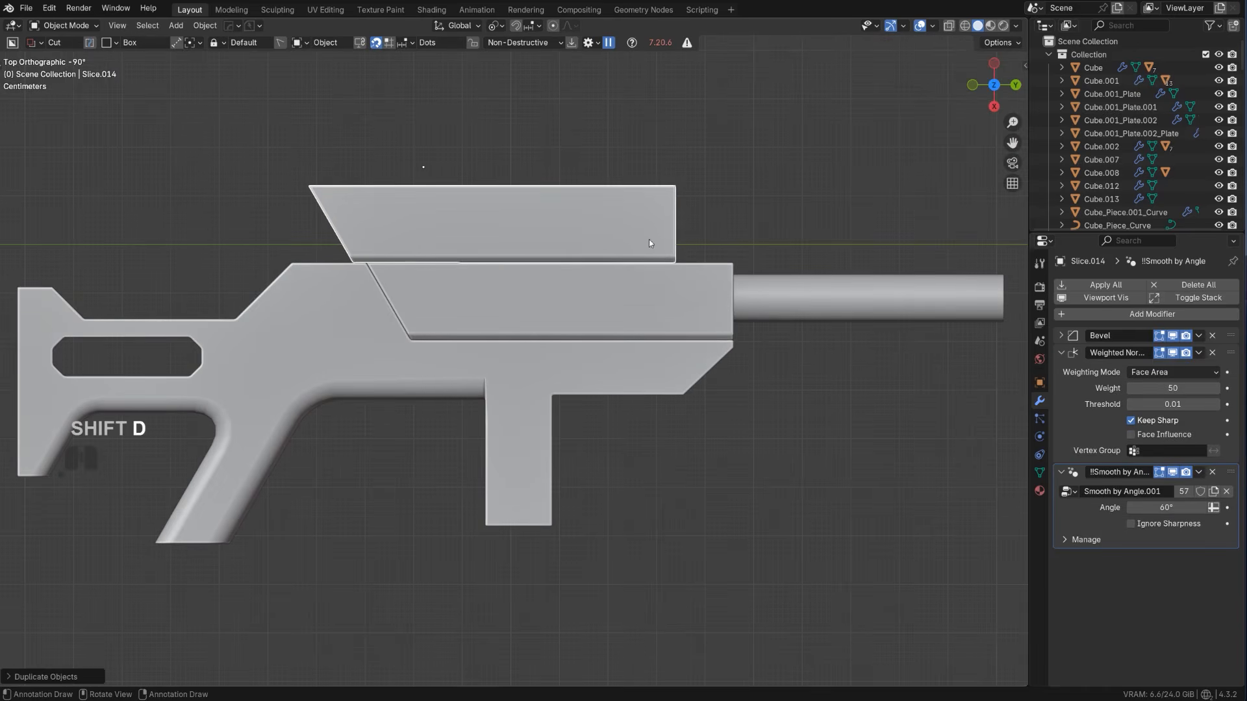
Scale the duplicated piece down and reposition it just above the rifle as a sight
key(s)
click(605, 259)
scroll(605, 258, up, 2)
shift+middle_drag(504, 276, 552, 300)
scroll(568, 310, down, 2)
scroll(658, 303, up, 1)
key(g)
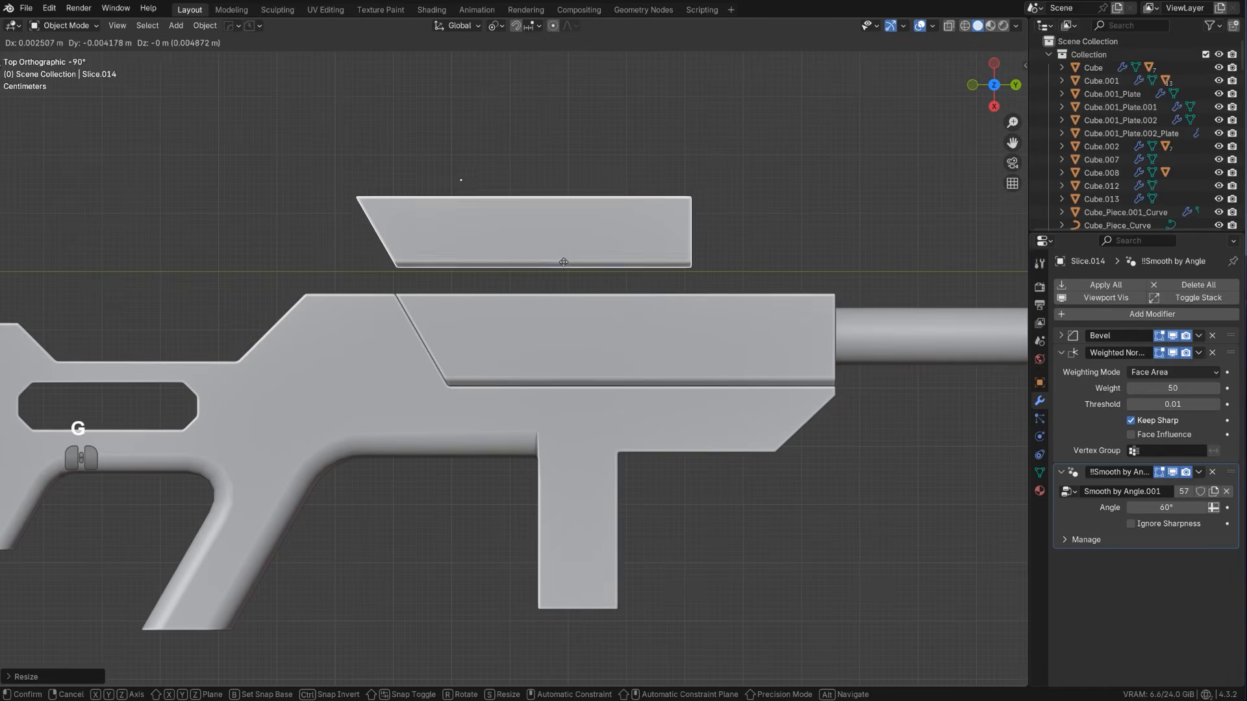
click(539, 268)
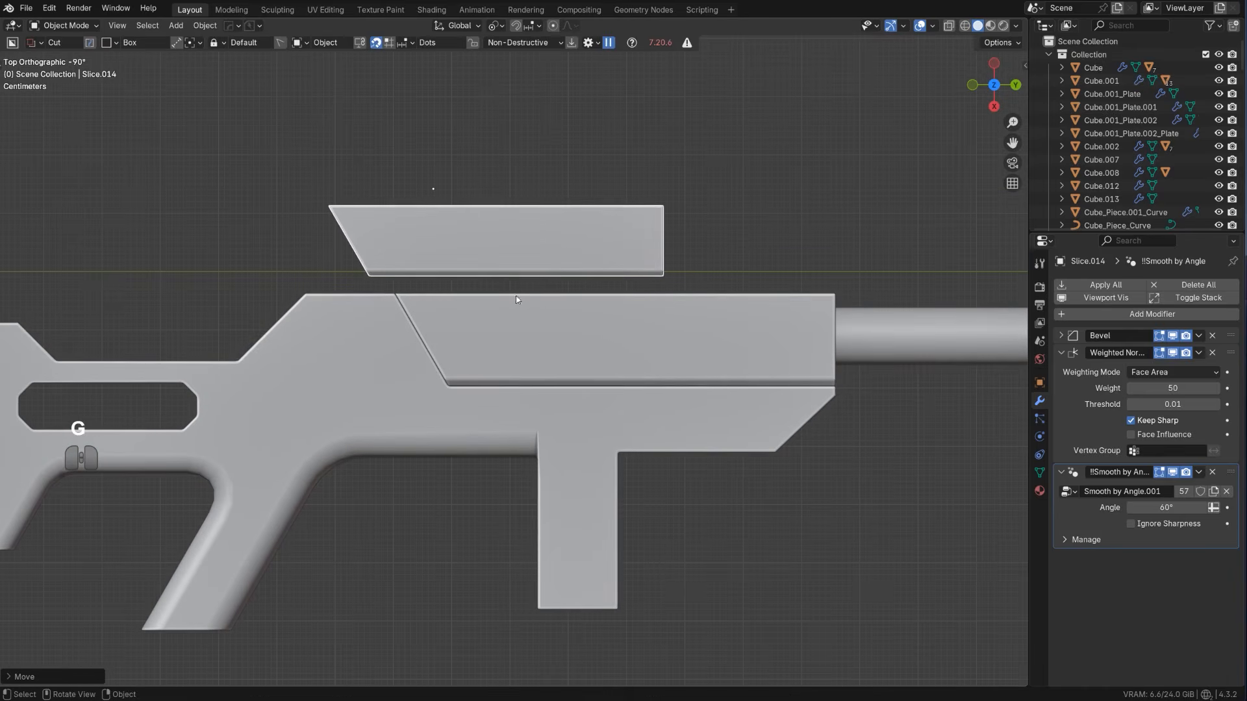
Cut away the sight's lower front part with a sloped BoxCutter Ngon and apply the cut with Csharp
key(d)
click(541, 306)
click(519, 297)
click(547, 251)
click(782, 248)
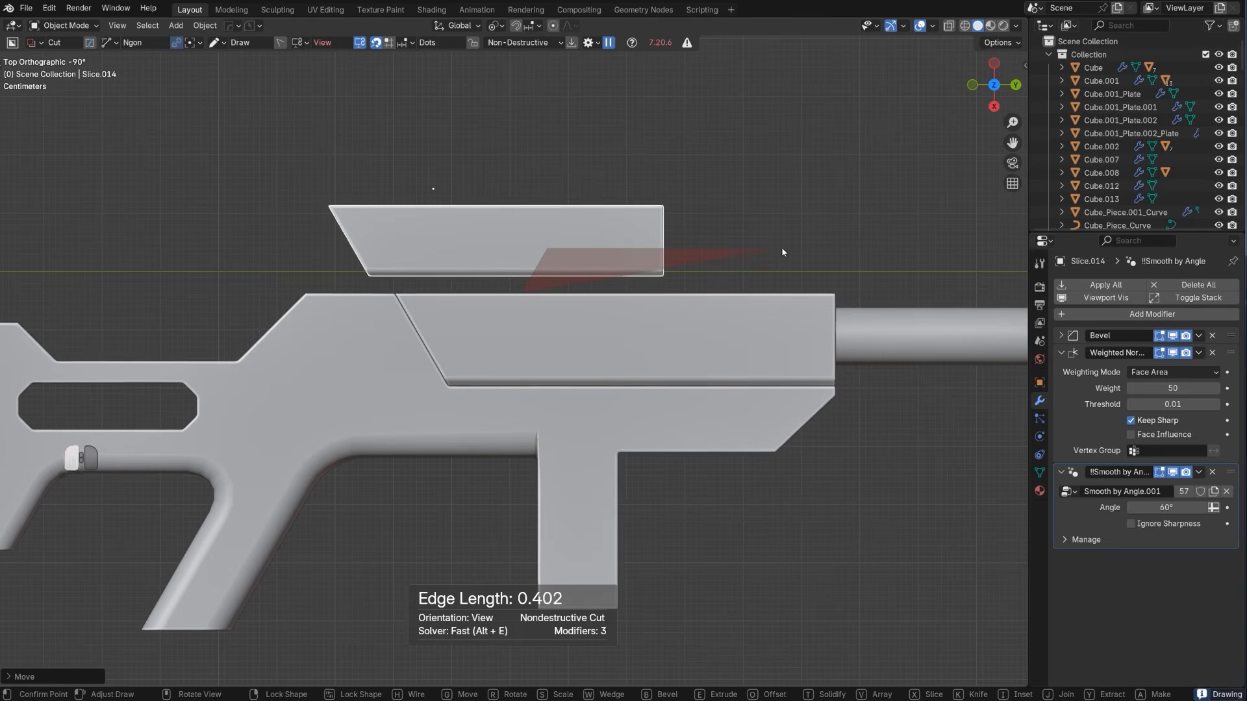
key(space)
key(q)
ctrl+click(601, 257)
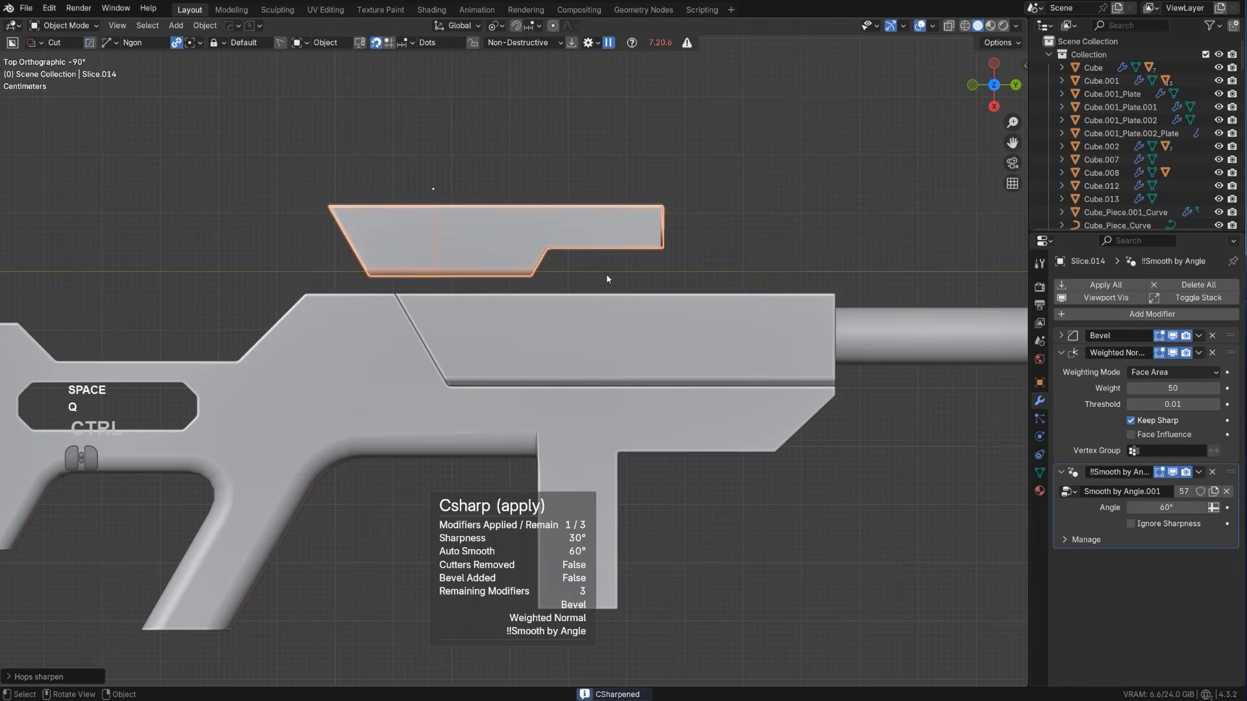
Lower the notched sight onto the top of the rifle body and shift it slightly toward the stock
key(g)
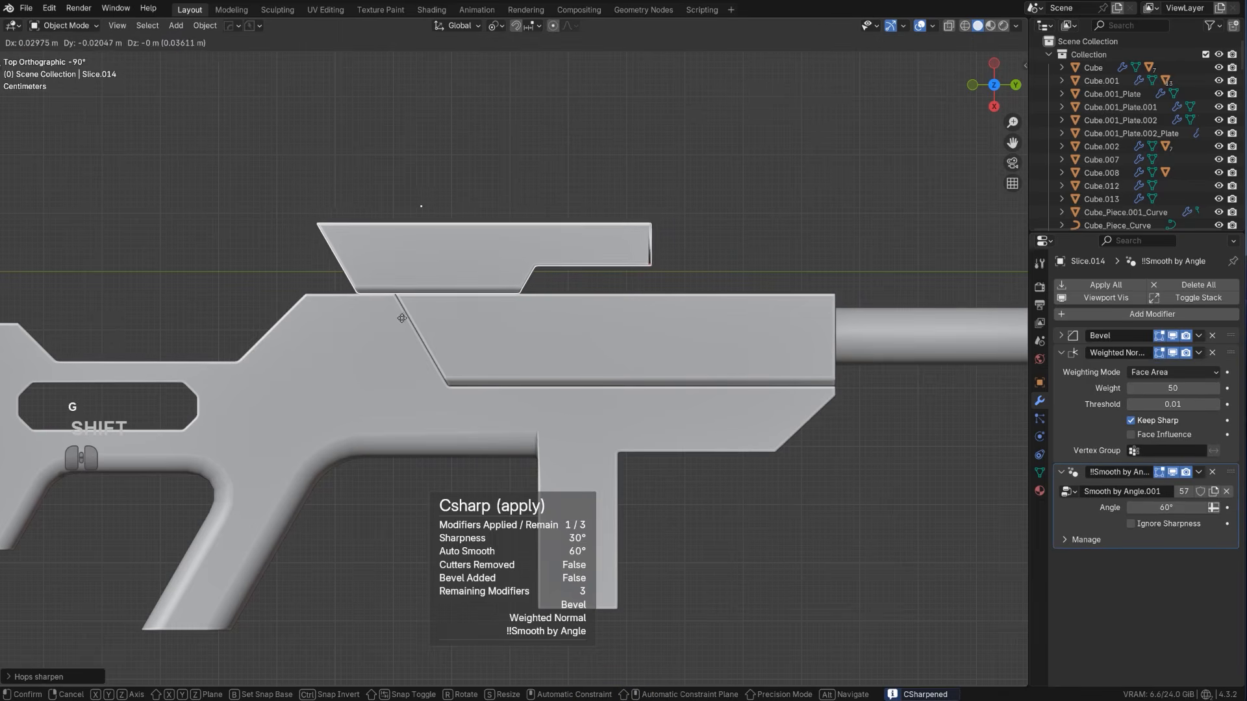
click(367, 317)
scroll(430, 309, down, 6)
scroll(535, 259, up, 3)
Parent the sight, the upper front piece and the barrel to the main rifle body
middle_drag(535, 258, 611, 296)
shift+click(652, 361)
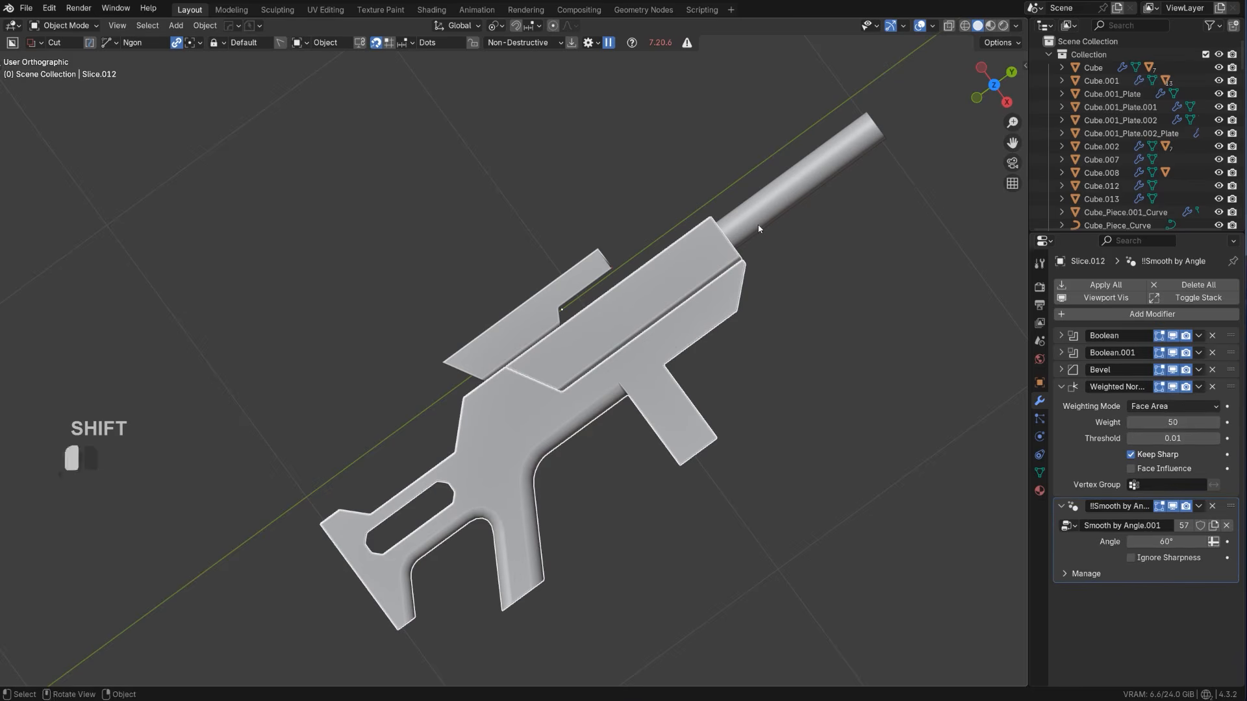
shift+click(659, 278)
shift+click(565, 333)
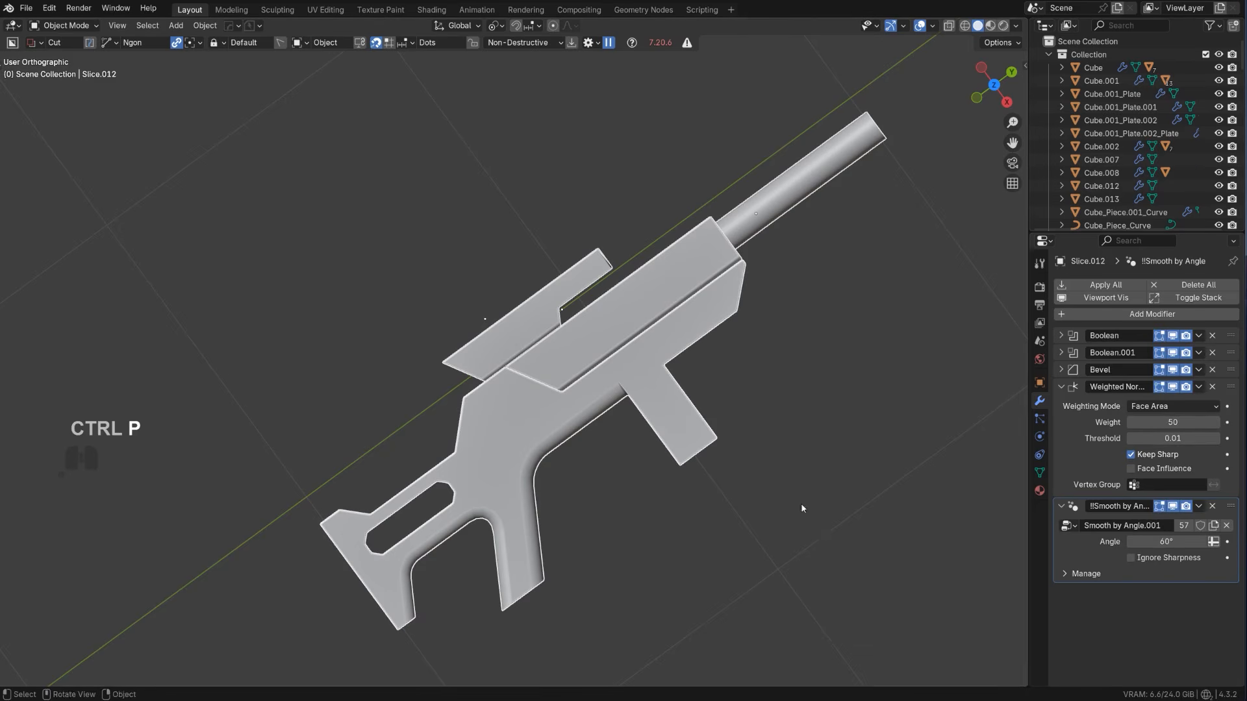
middle_drag(801, 503, 790, 490)
key(ctrl+p)
key(Return)
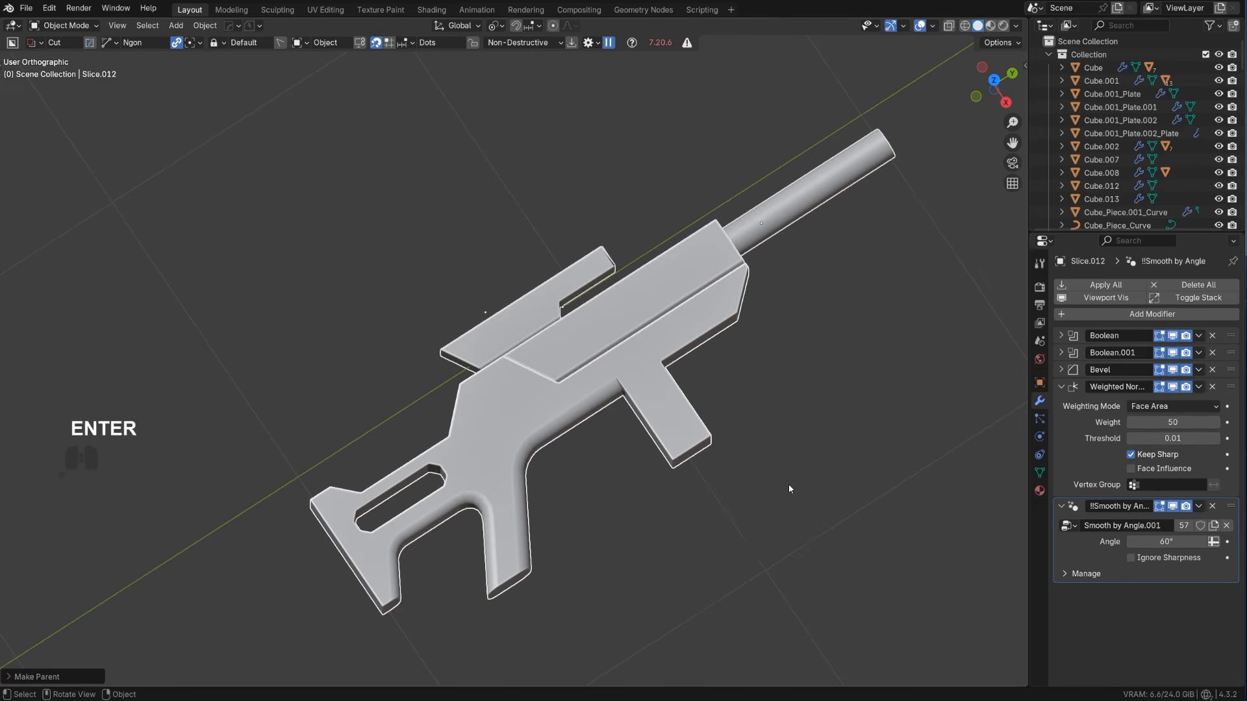
Add an edge loop around the barrel near its muzzle, with an edge slide of about 0.84
middle_drag(795, 289, 648, 248)
shift+middle_drag(648, 247, 575, 177)
scroll(610, 241, up, 1)
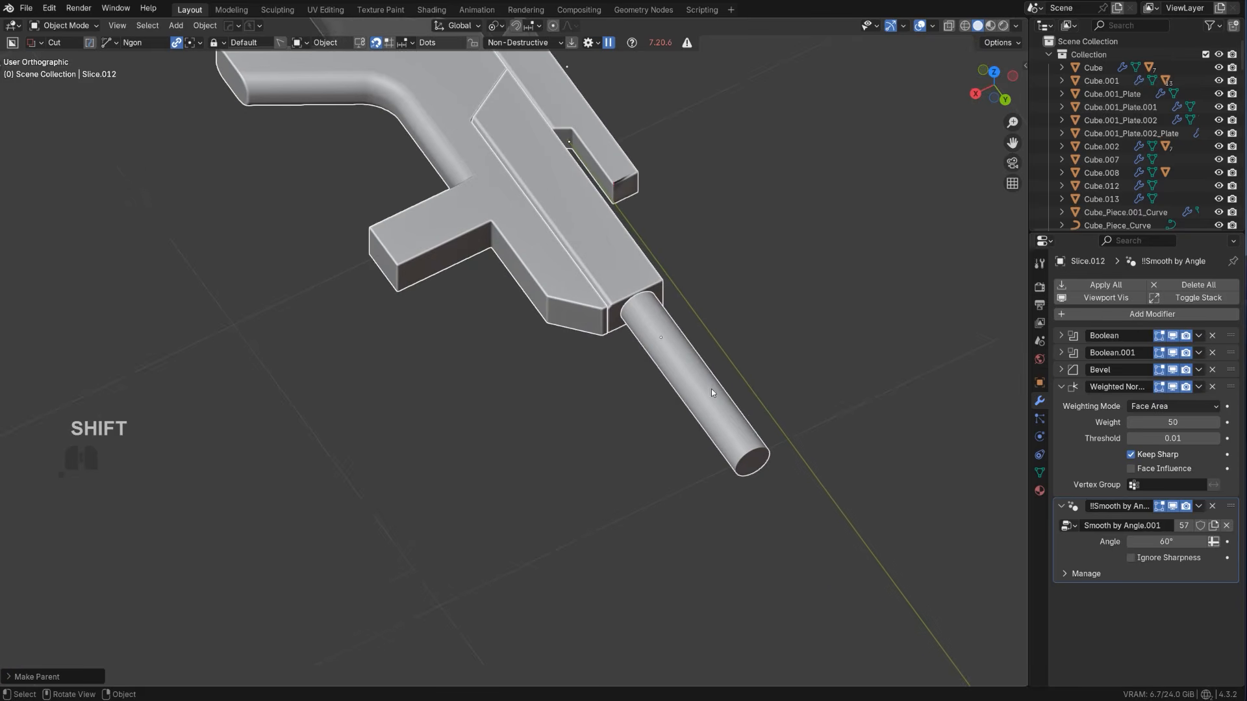
middle_drag(725, 421, 793, 423)
scroll(783, 409, up, 1)
shift+middle_drag(750, 372, 574, 395)
key(KP_5)
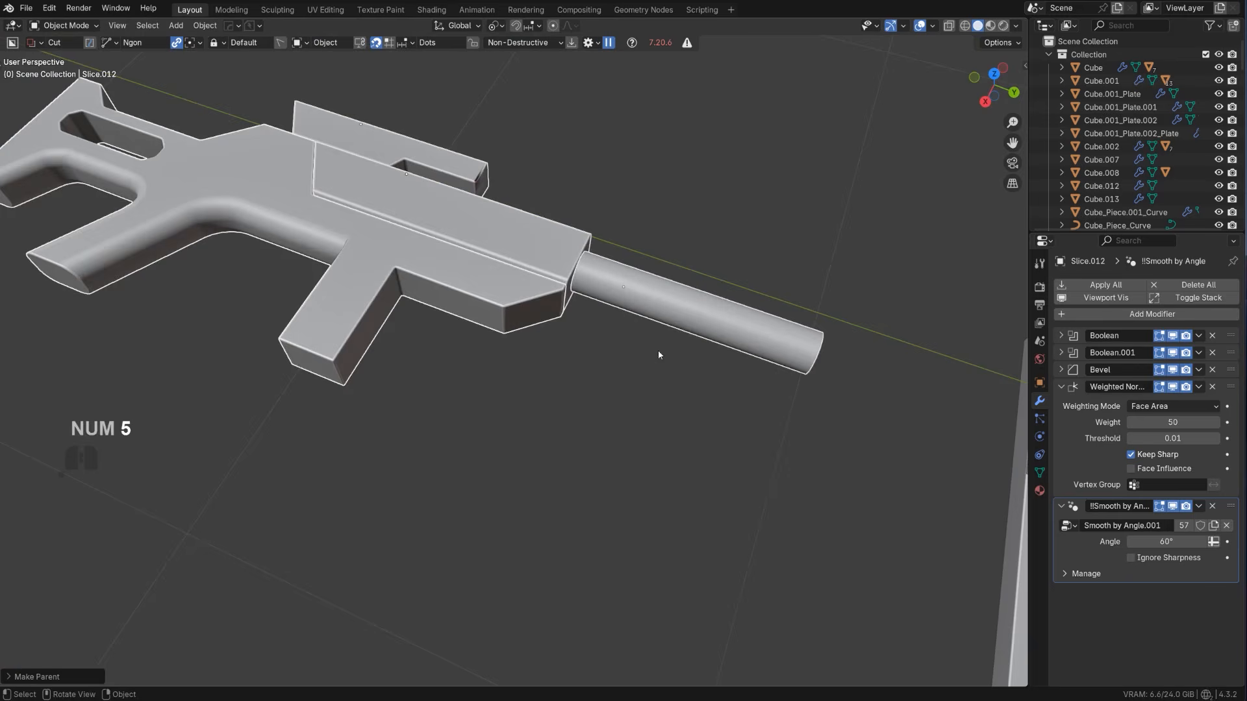
shift+middle_drag(660, 353, 592, 362)
scroll(673, 336, up, 2)
key(Tab)
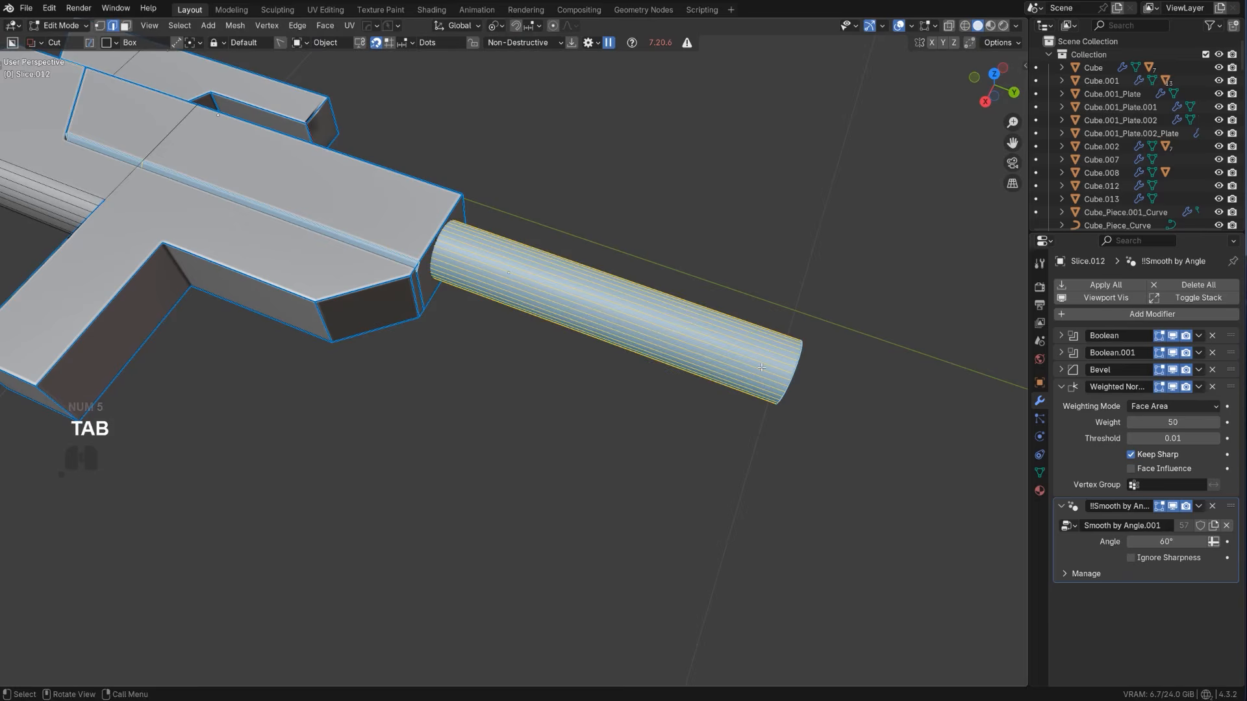
key(ctrl+r)
click(750, 352)
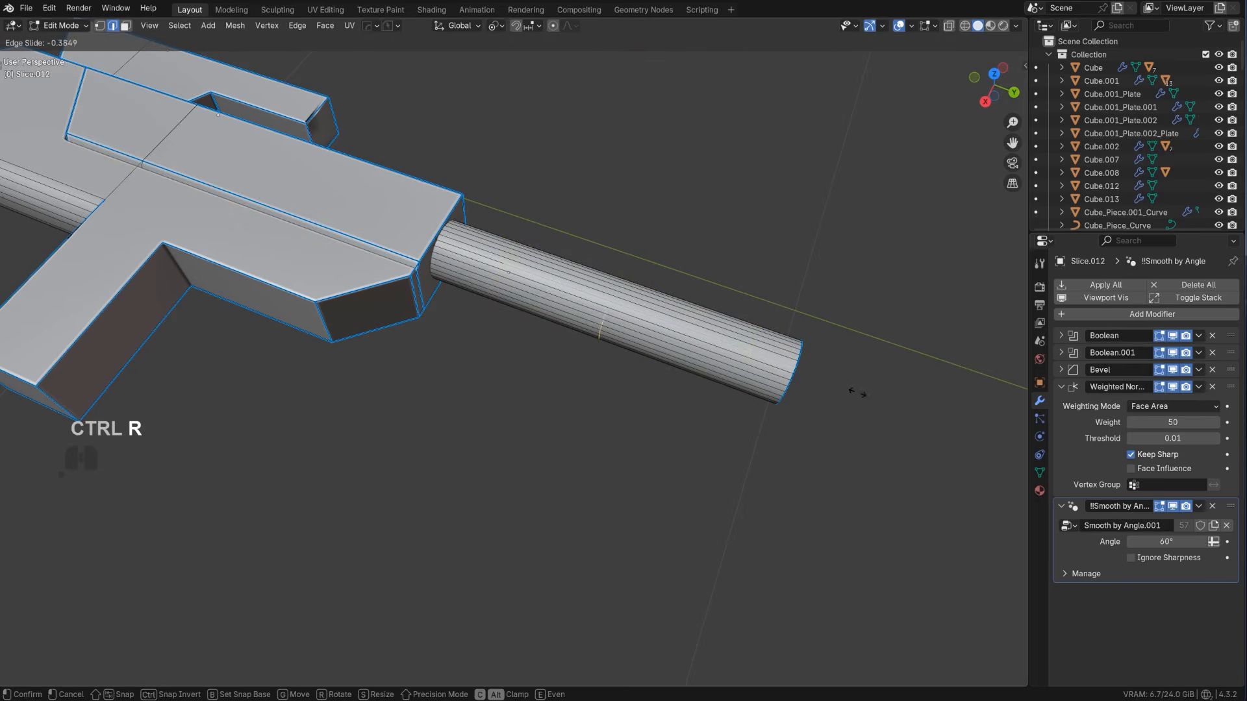
click(972, 439)
Bevel the barrel's loop into a narrow band and extrude it inward along its normals by about 0.096 m
middle_drag(758, 364, 918, 618)
key(ctrl+b)
click(689, 416)
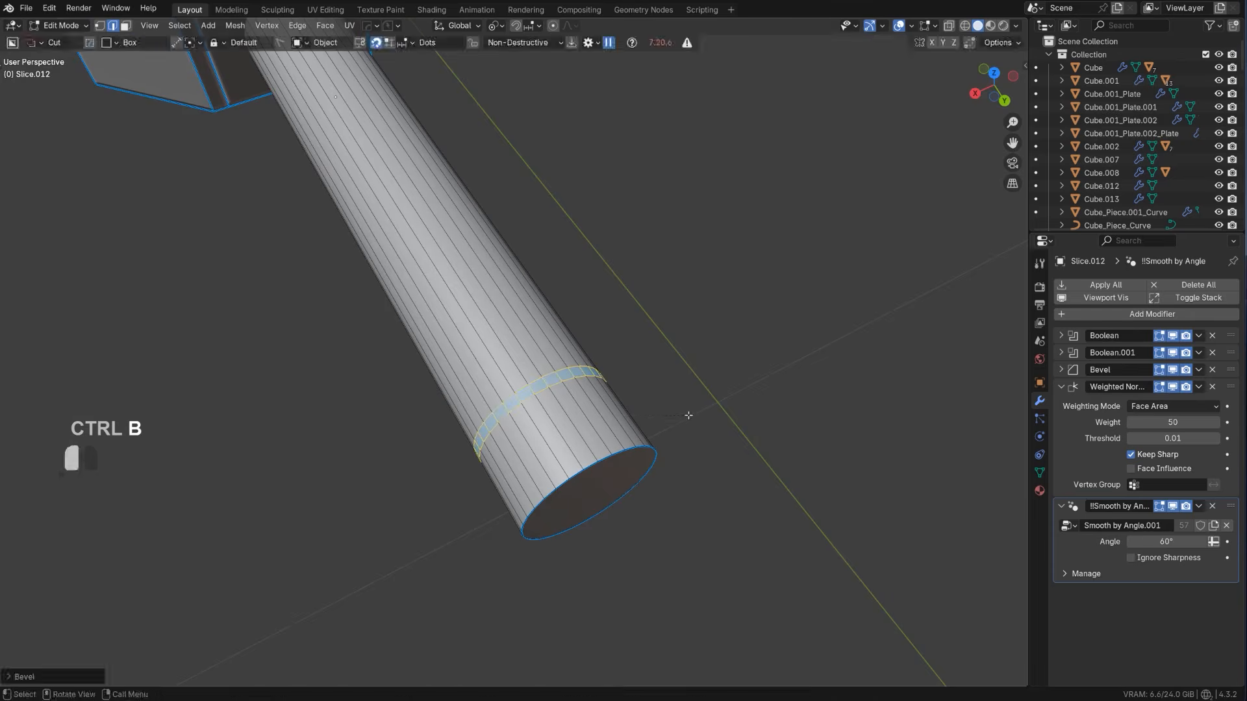
middle_drag(689, 415, 633, 350)
key(e)
key(alt+s)
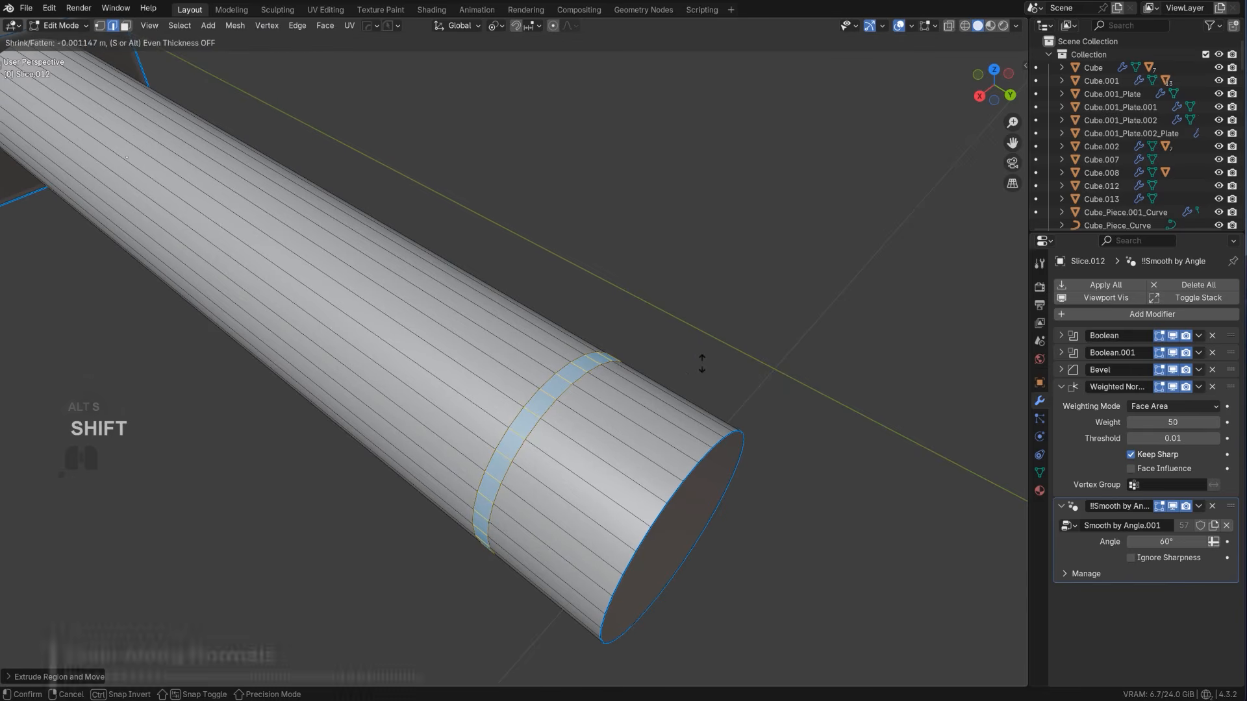
click(656, 532)
Add a 30° three-segment Bevel modifier to the grooved barrel with Hard Ops
key(Tab)
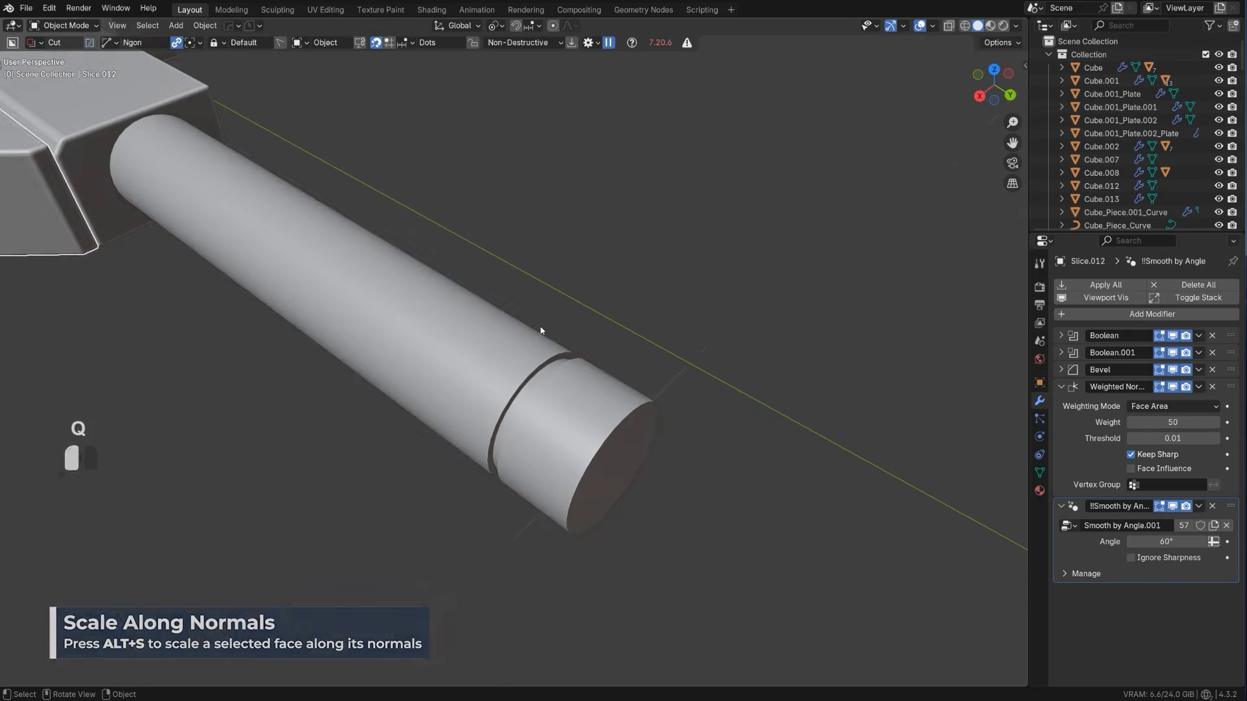
key(q)
click(520, 349)
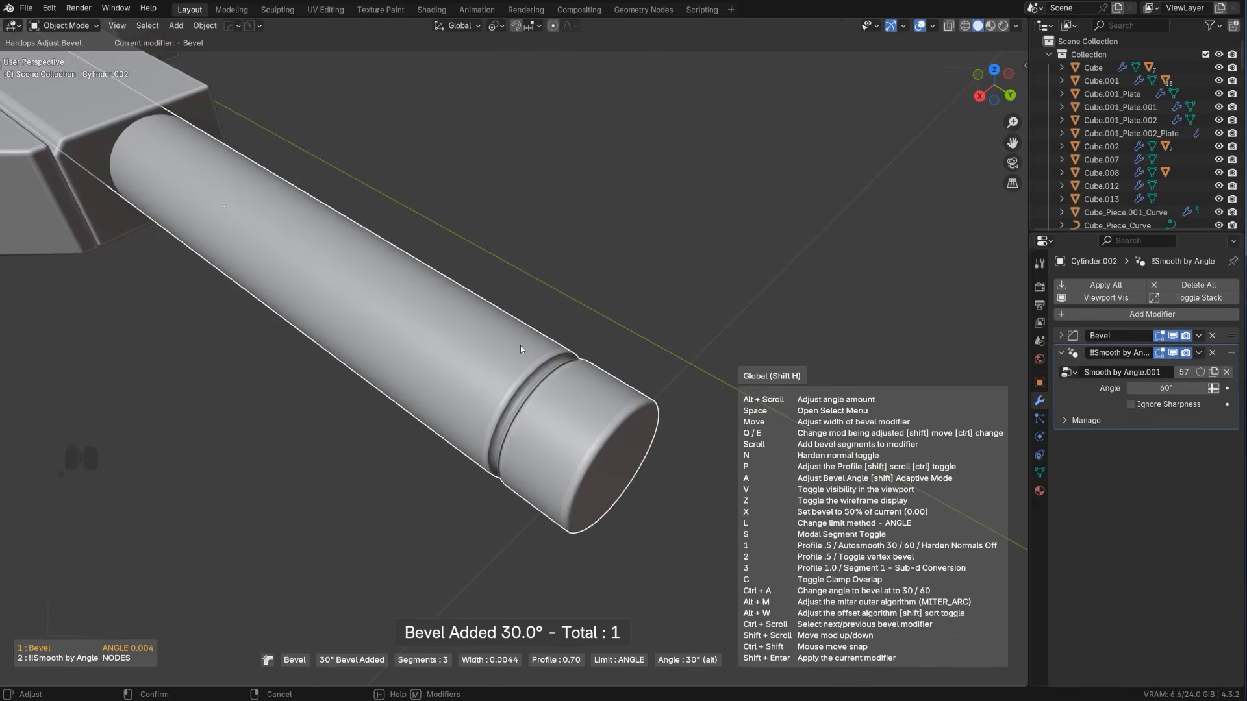
click(531, 348)
scroll(531, 348, down, 3)
mouse_move(531, 348)
middle_down()
mouse_move(548, 339)
mouse_move(449, 259)
mouse_move(543, 365)
mouse_move(574, 322)
mouse_move(563, 336)
mouse_move(596, 408)
mouse_move(541, 356)
middle_up()
click(553, 342)
Chamfer the lower rear edge of the rifle's magazine
scroll(601, 401, up, 4)
scroll(615, 402, up, 3)
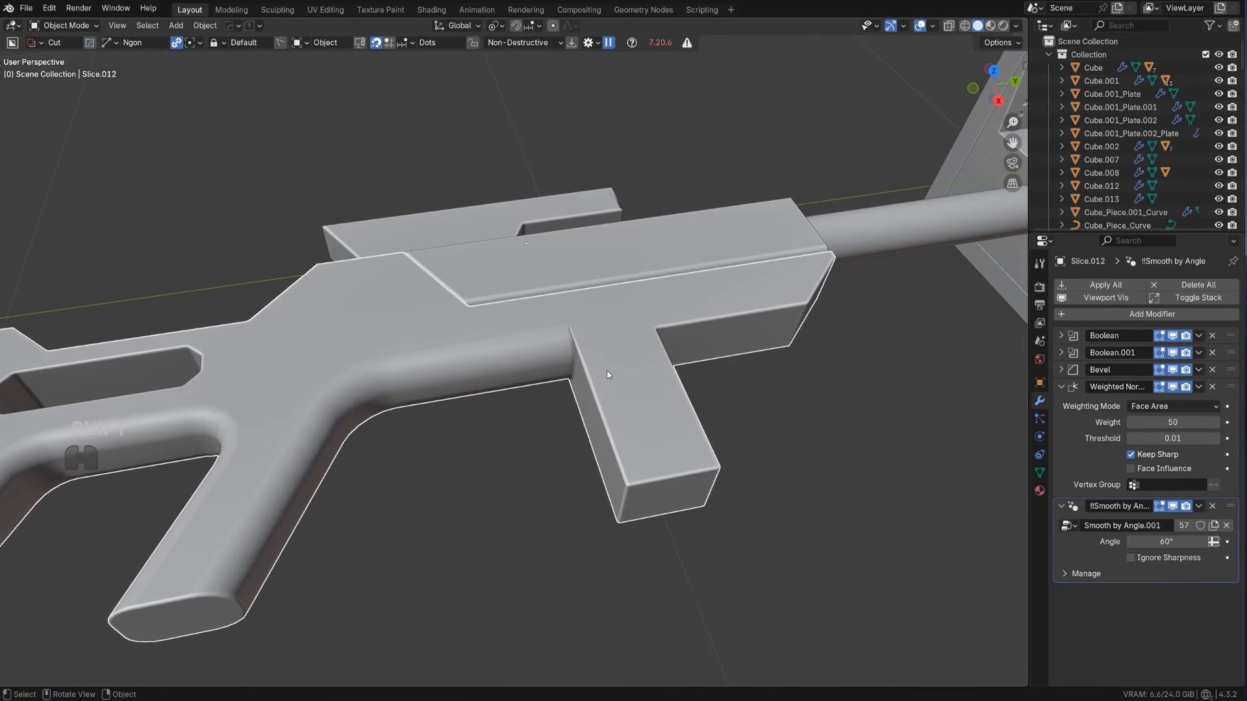
drag(608, 375, 601, 444)
right_click(600, 444)
scroll(601, 444, down, 2)
key(Tab)
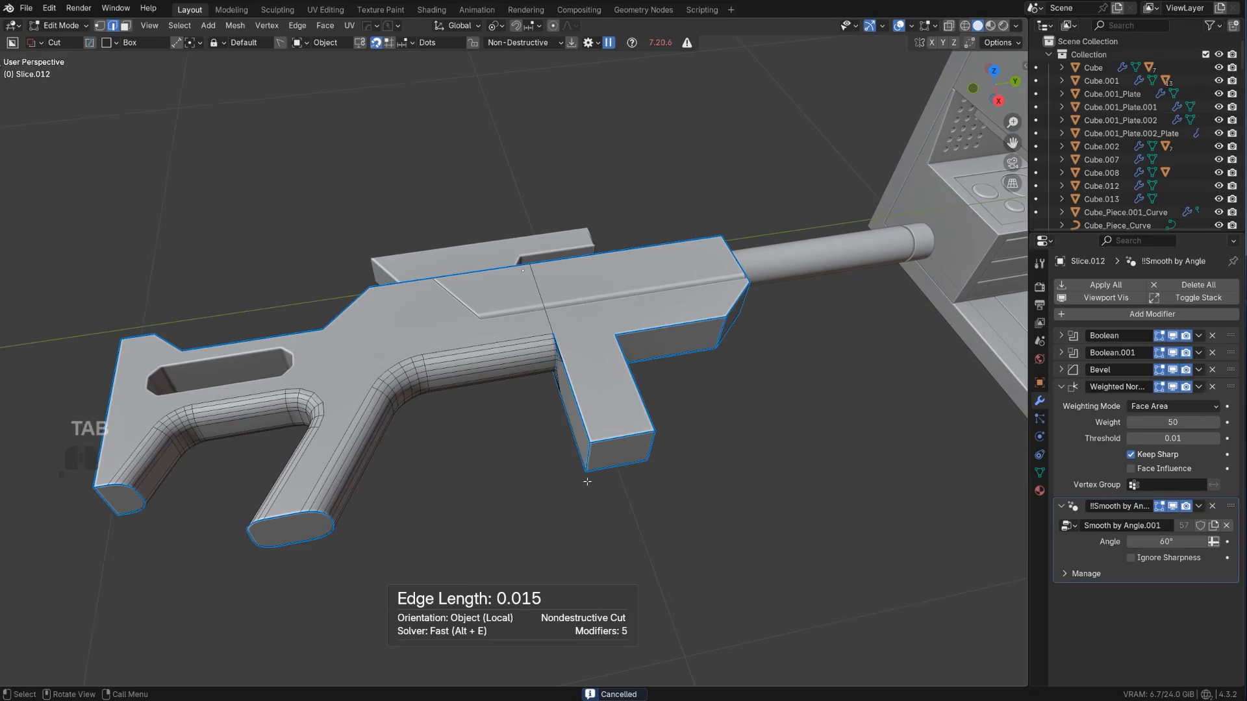
key(ctrl+b)
click(687, 485)
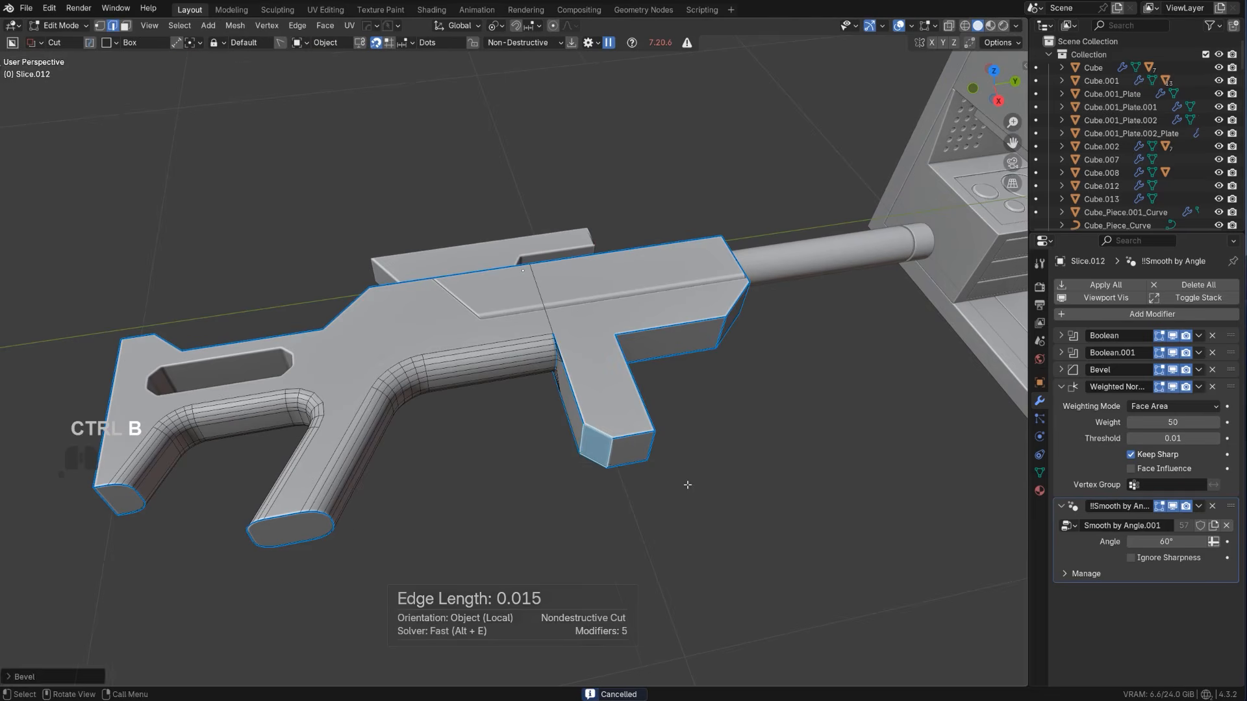
key(Tab)
Rotate the whole rifle by 90° in the front view
scroll(649, 402, down, 4)
middle_drag(641, 368, 636, 418)
scroll(618, 351, down, 2)
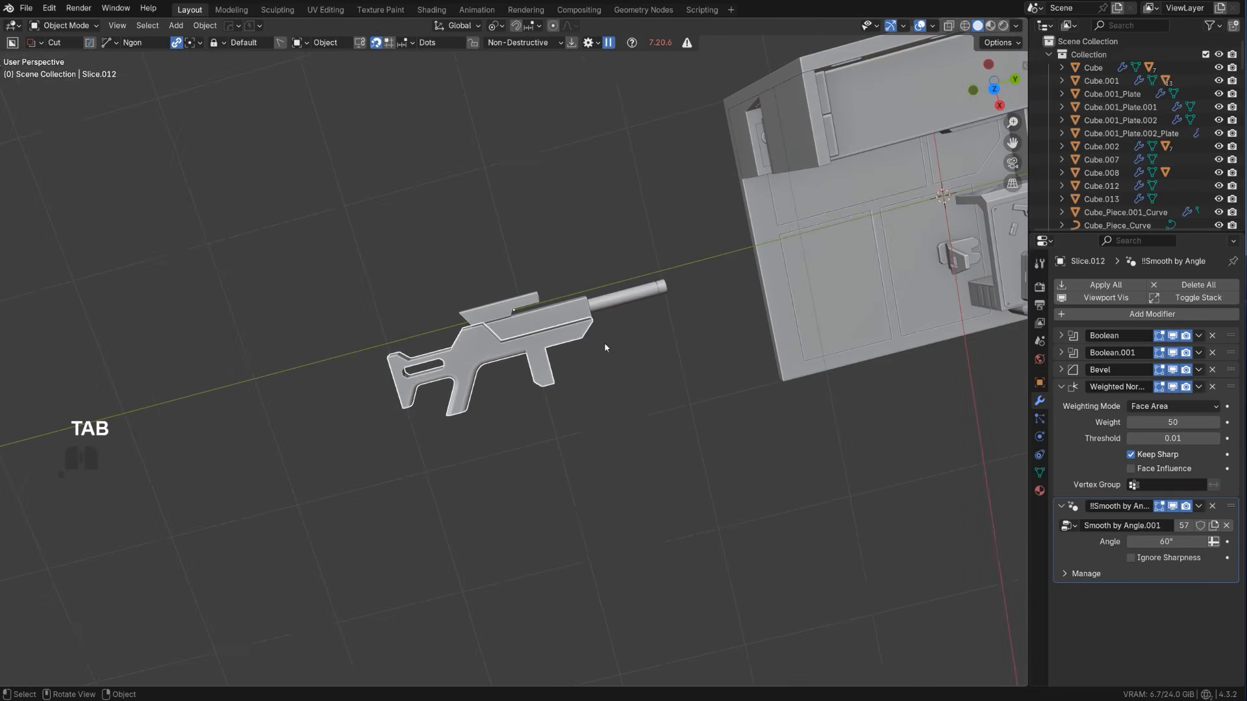
middle_drag(610, 349, 660, 395)
key(KP_5)
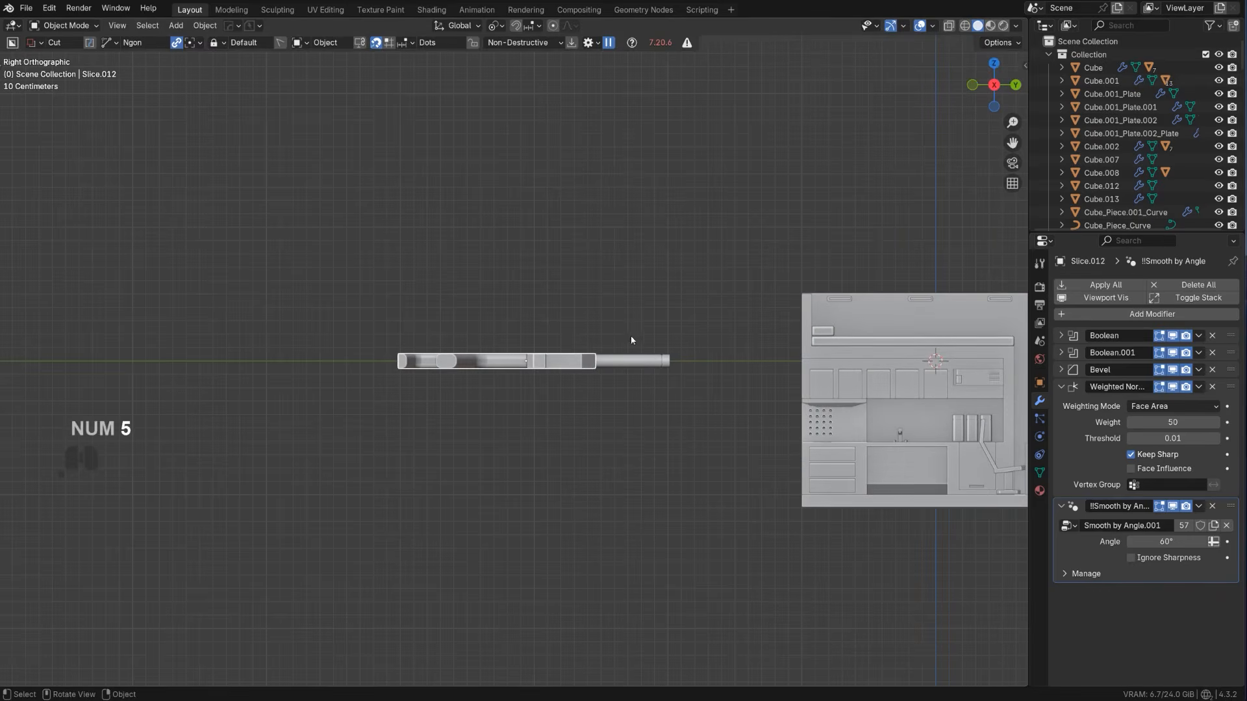
key(r)
right_click(727, 314)
alt+middle_drag(656, 330, 726, 345)
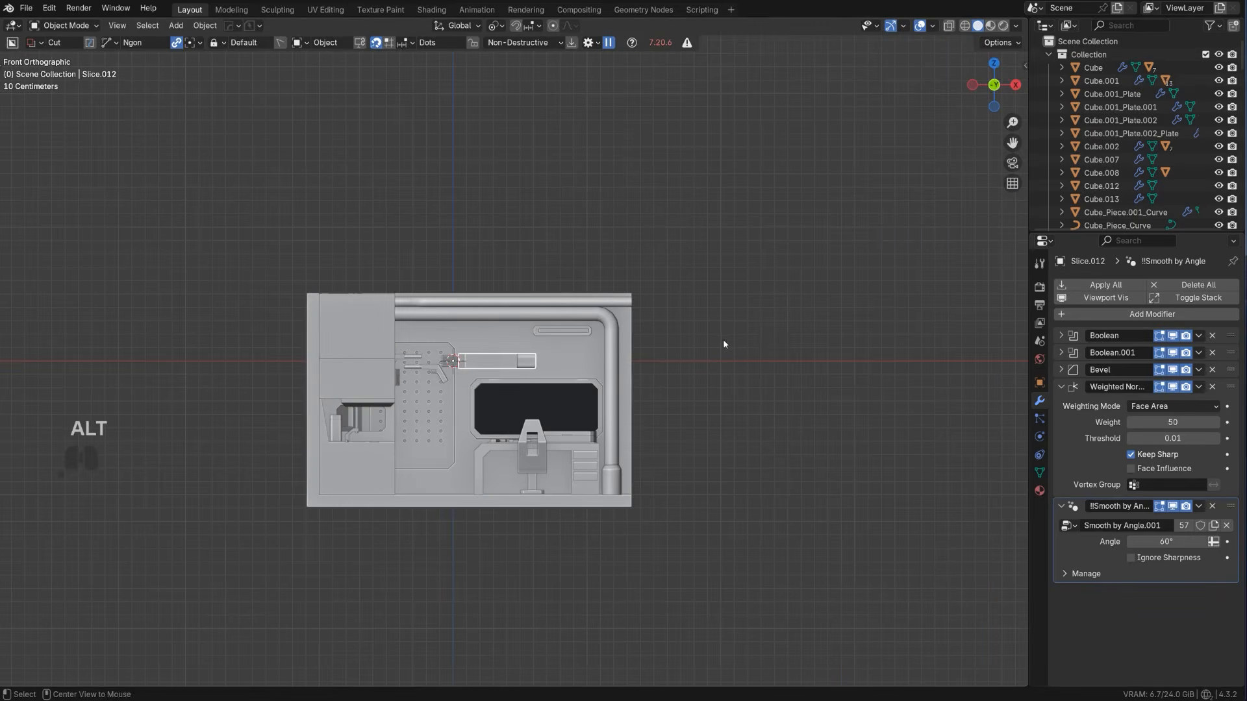
key(r)
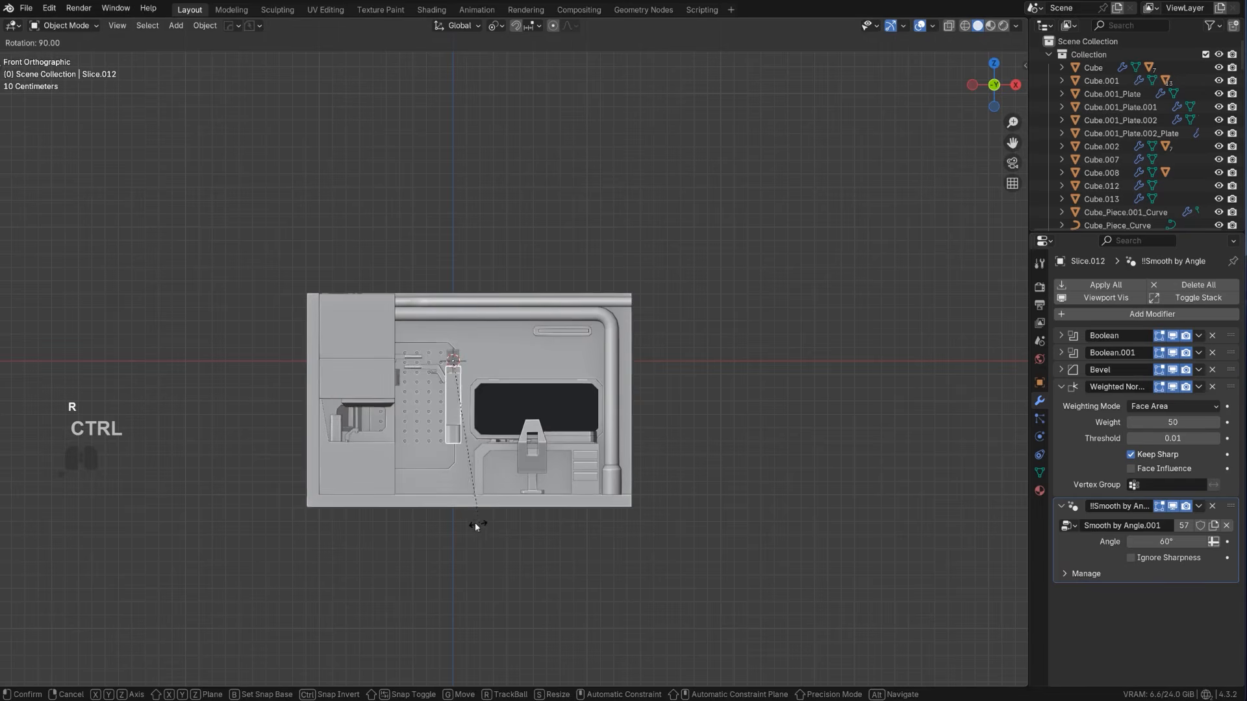
click(476, 526)
Rotate the rifle 90° about the Z axis and another 180° about Z to face its barrel the other way
scroll(473, 521, up, 2)
text(r)
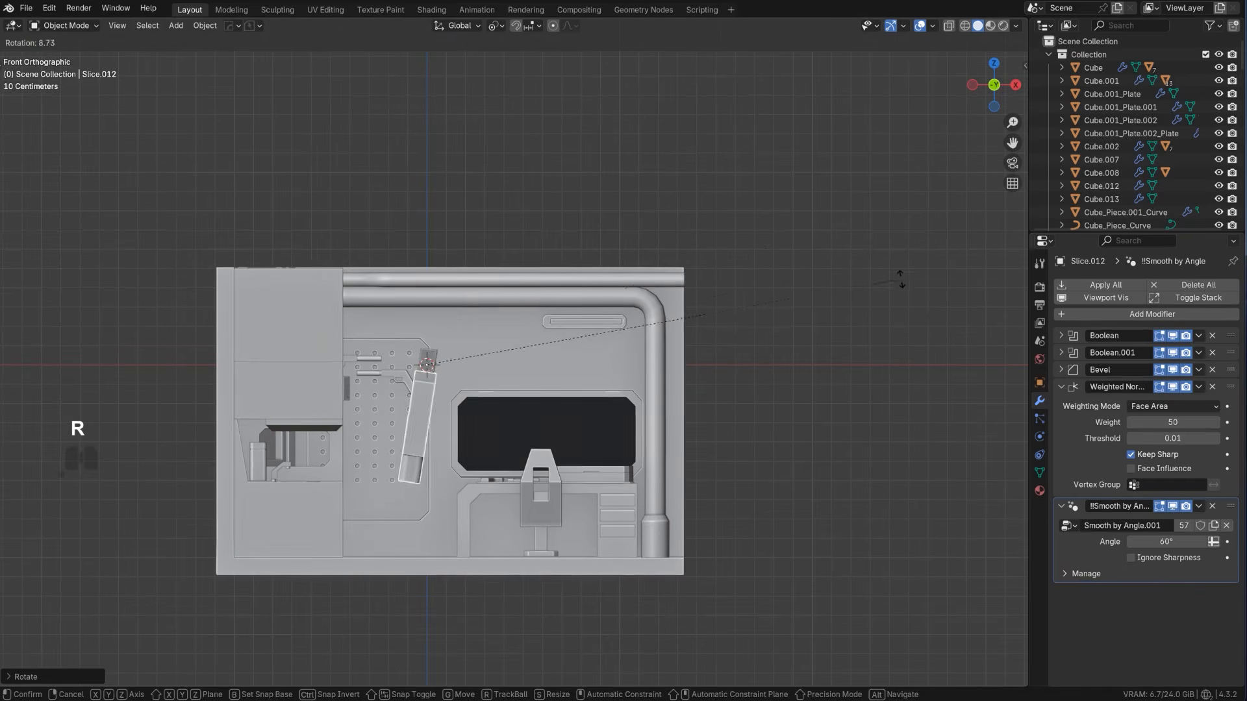
text(z90)
key(Return)
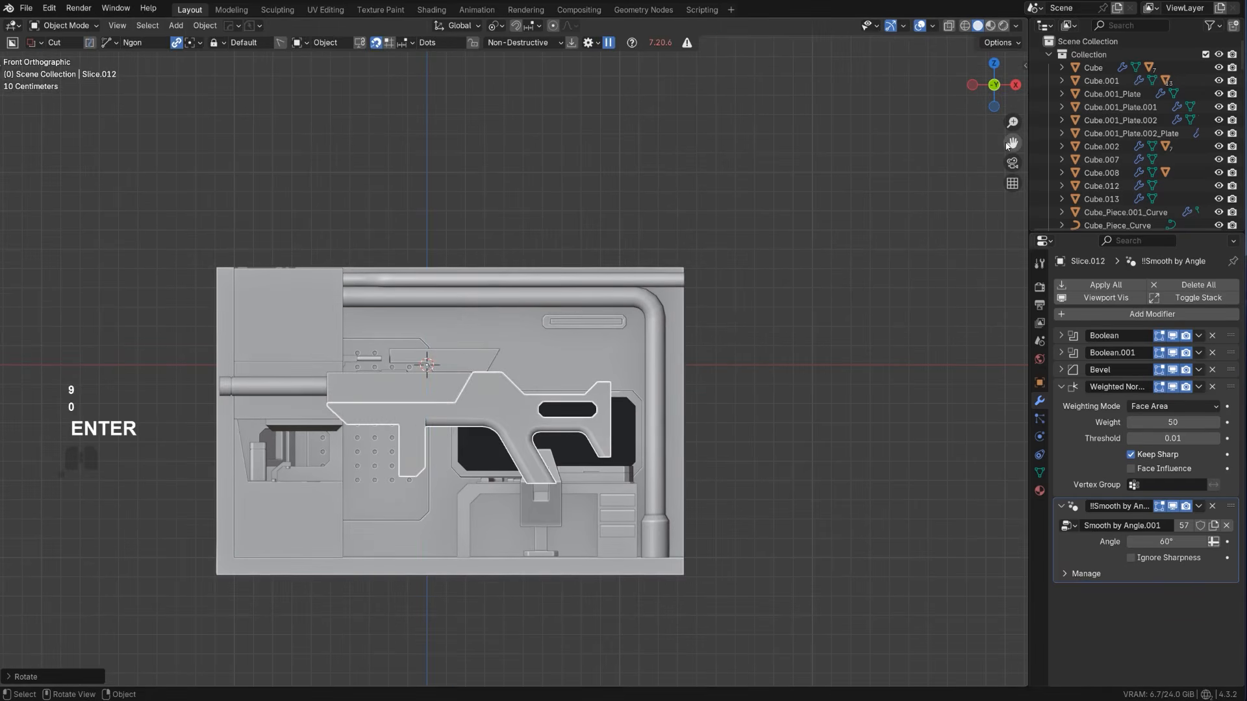
text(rz180)
key(Return)
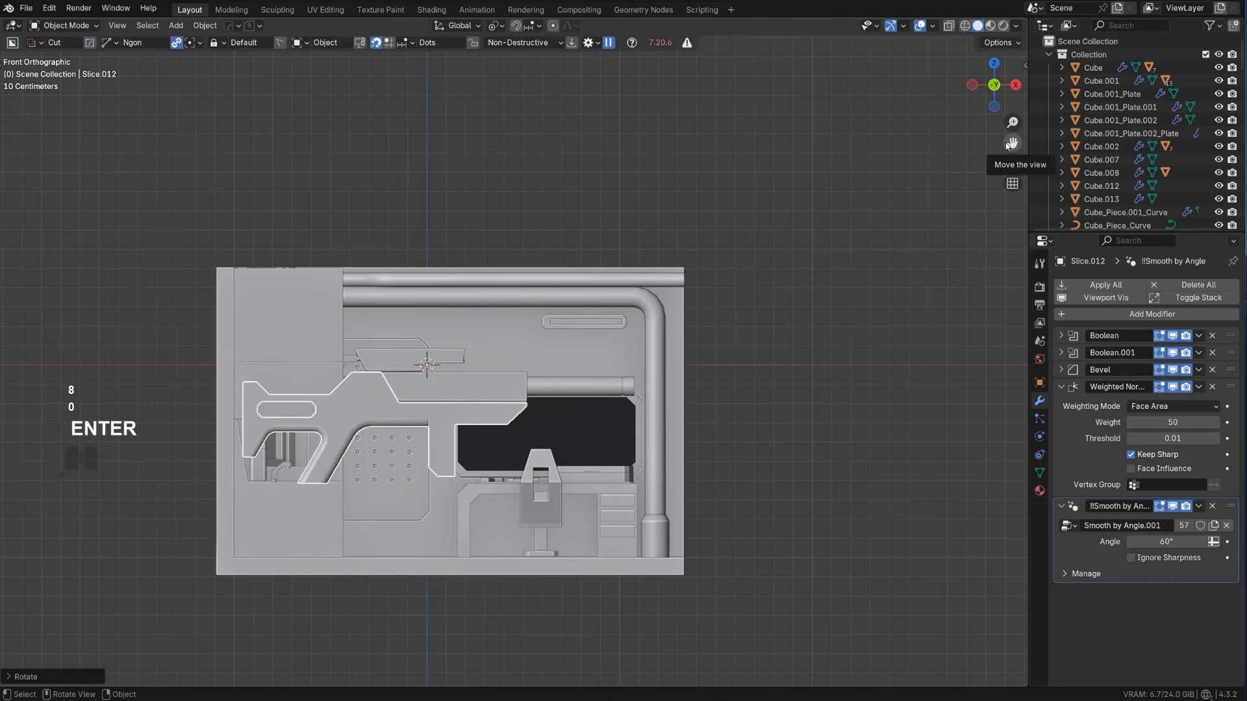
Scale the rifle down to roughly the pegboard's width and move it in front of the pegboard
key(s)
click(485, 371)
scroll(484, 370, up, 2)
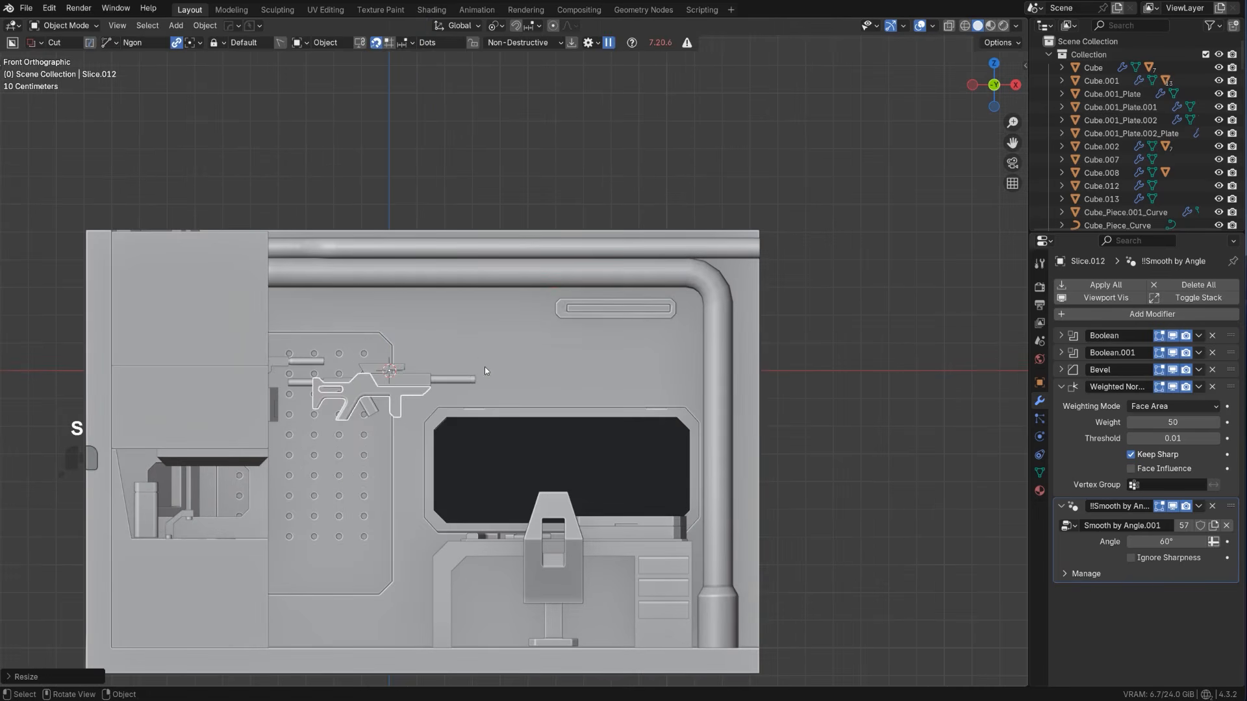
key(g)
click(465, 429)
Move the rifle along the Y axis back to the wall with the pegboard
middle_drag(465, 428, 449, 445)
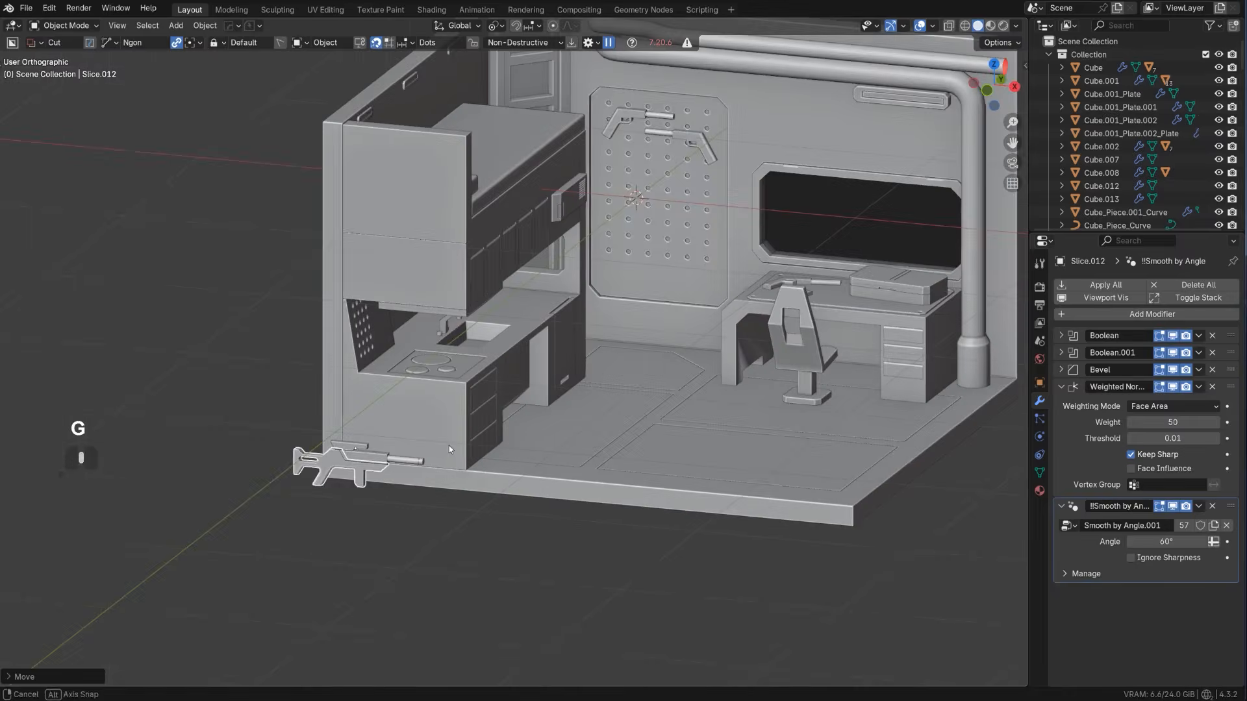
scroll(477, 404, up, 3)
scroll(476, 409, down, 4)
key(g)
key(y)
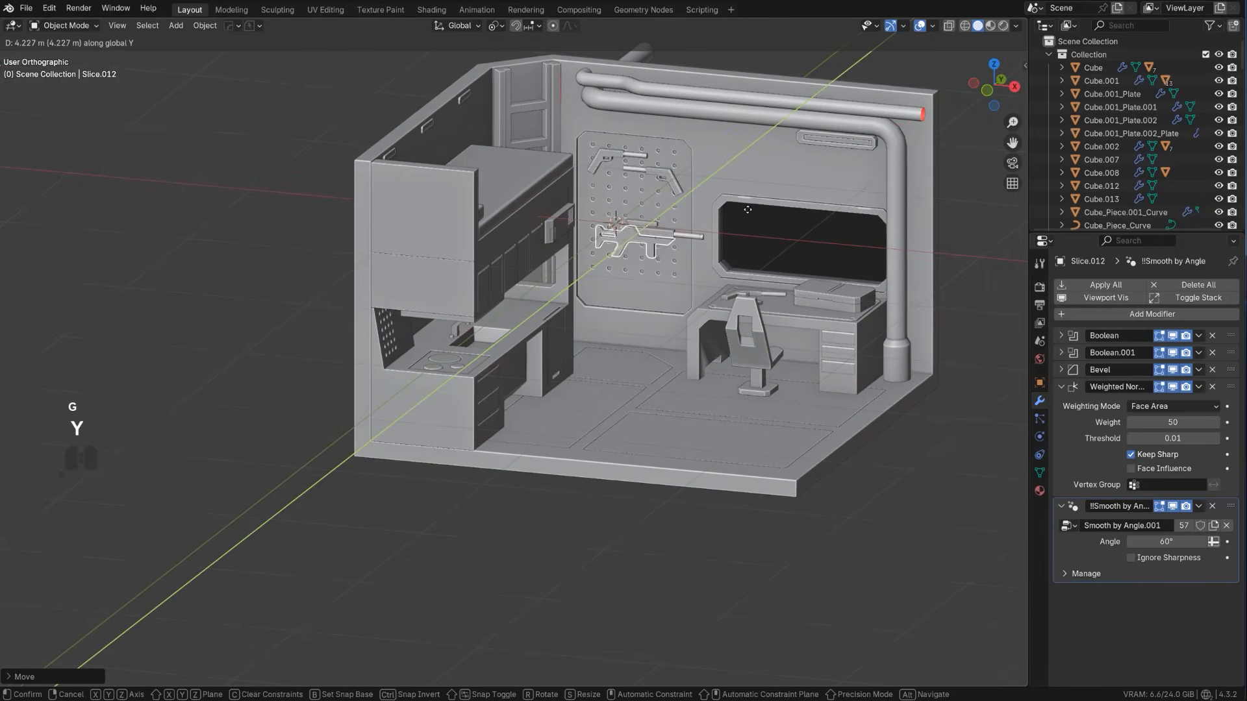
click(740, 218)
Adjust the rifle's size to fit the pegboard and raise it to sit below the two pistols
scroll(741, 218, up, 3)
shift+middle_drag(741, 218, 558, 454)
key(KP_5)
scroll(617, 357, up, 3)
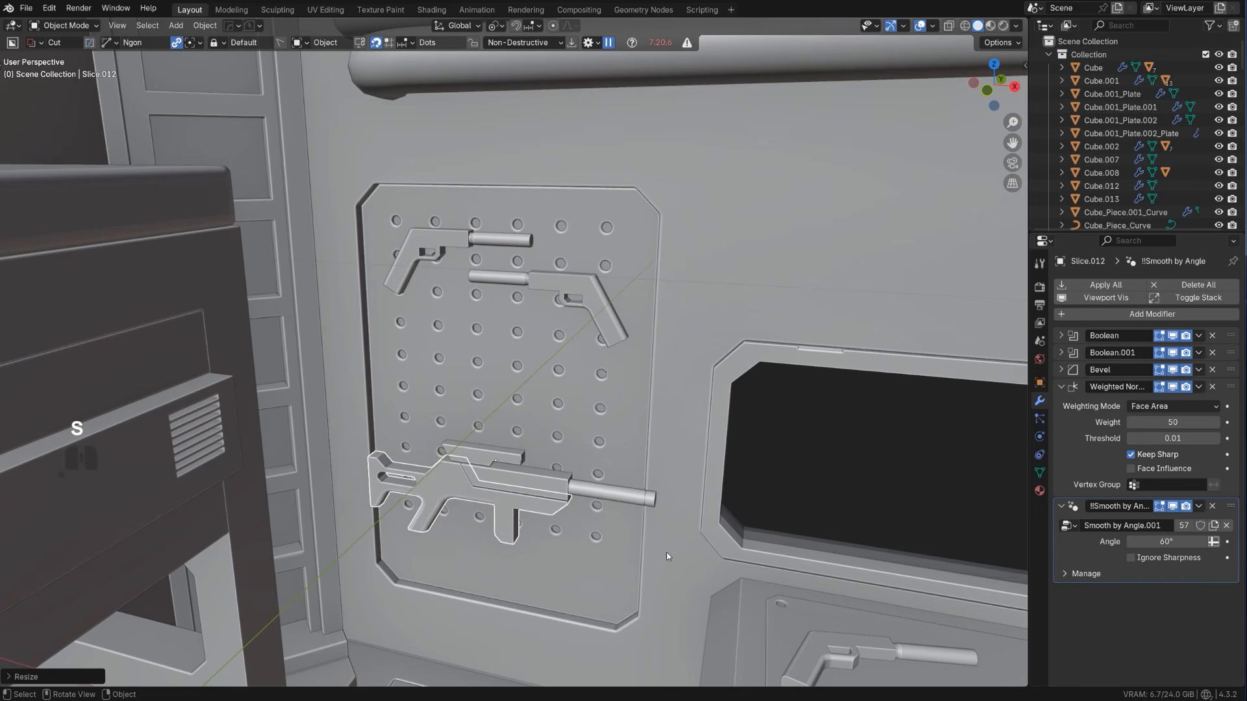
key(g)
click(662, 494)
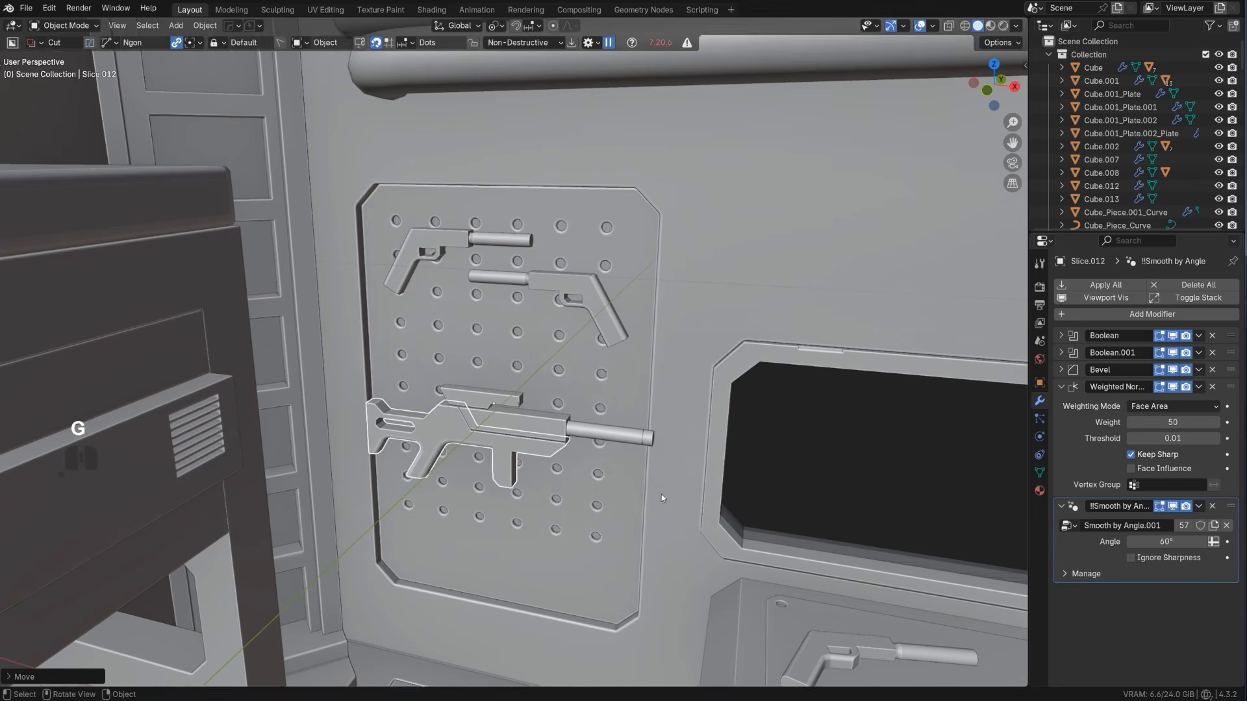
Scale the rifle down to about 0.89 so its stock and barrel fit inside the pegboard frame
scroll(661, 494, up, 1)
key(d)
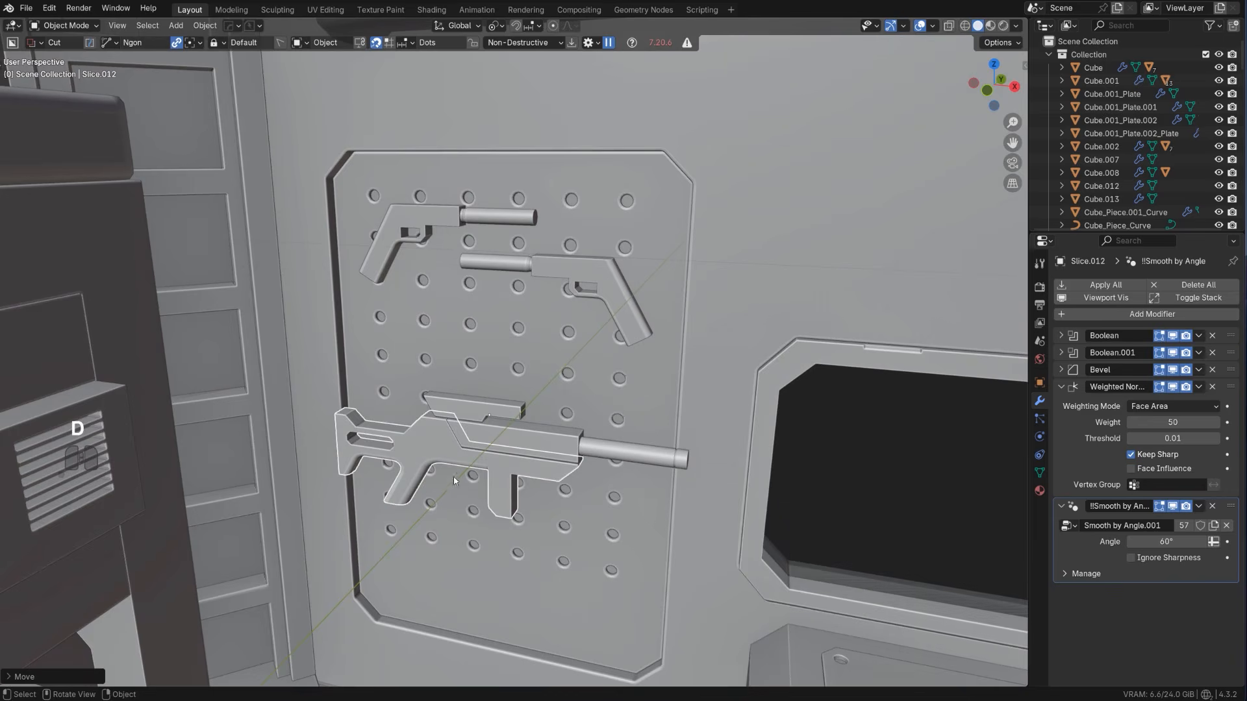
key(d)
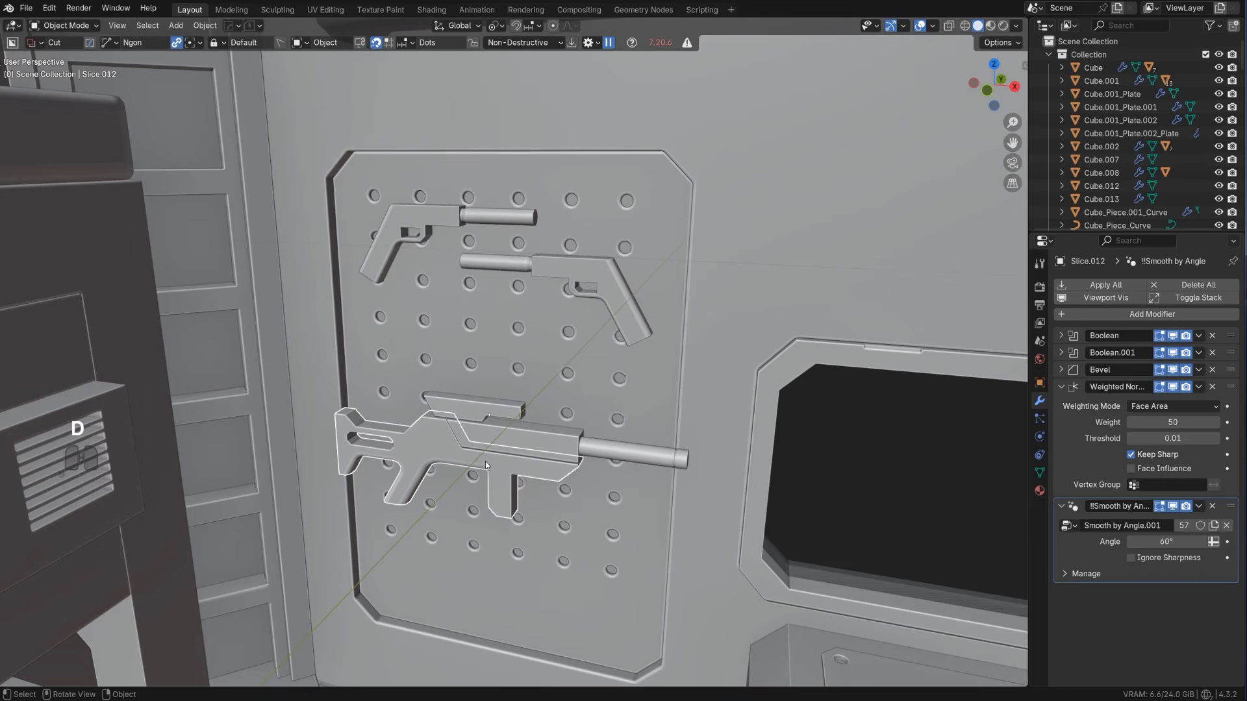
key(s)
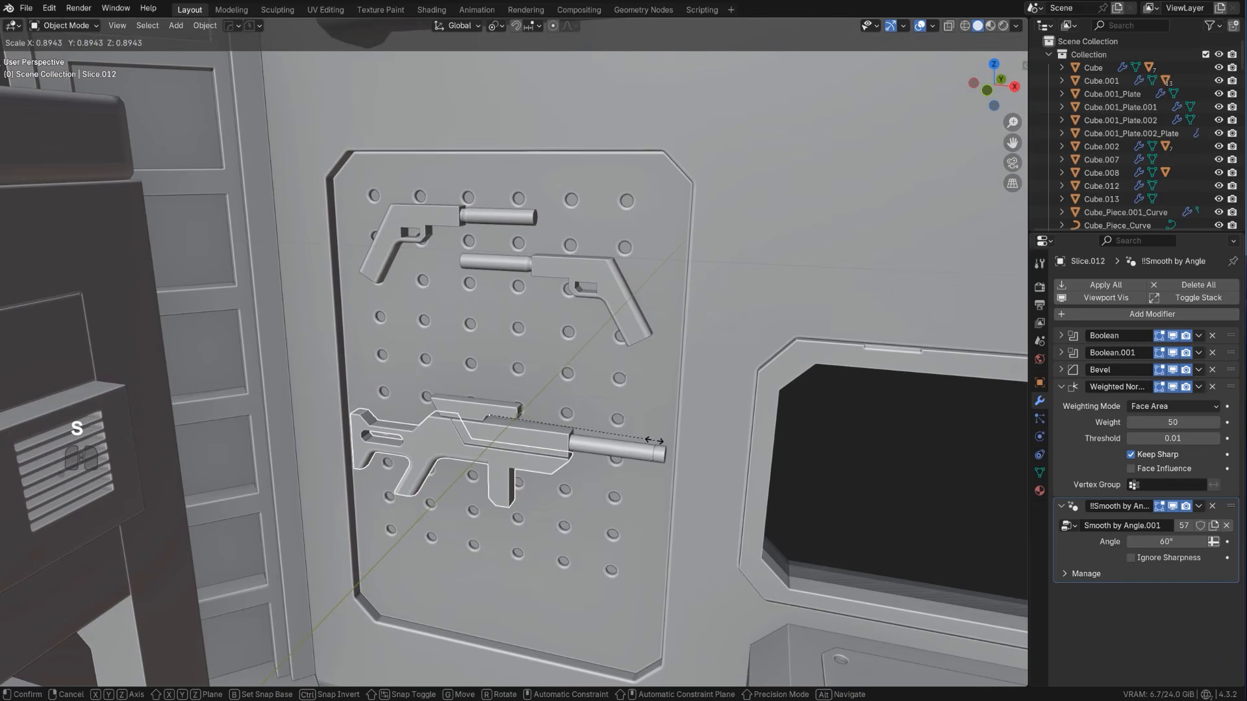
click(650, 440)
Scale both pegboard pistols down together to slightly over 90% of their size
click(637, 334)
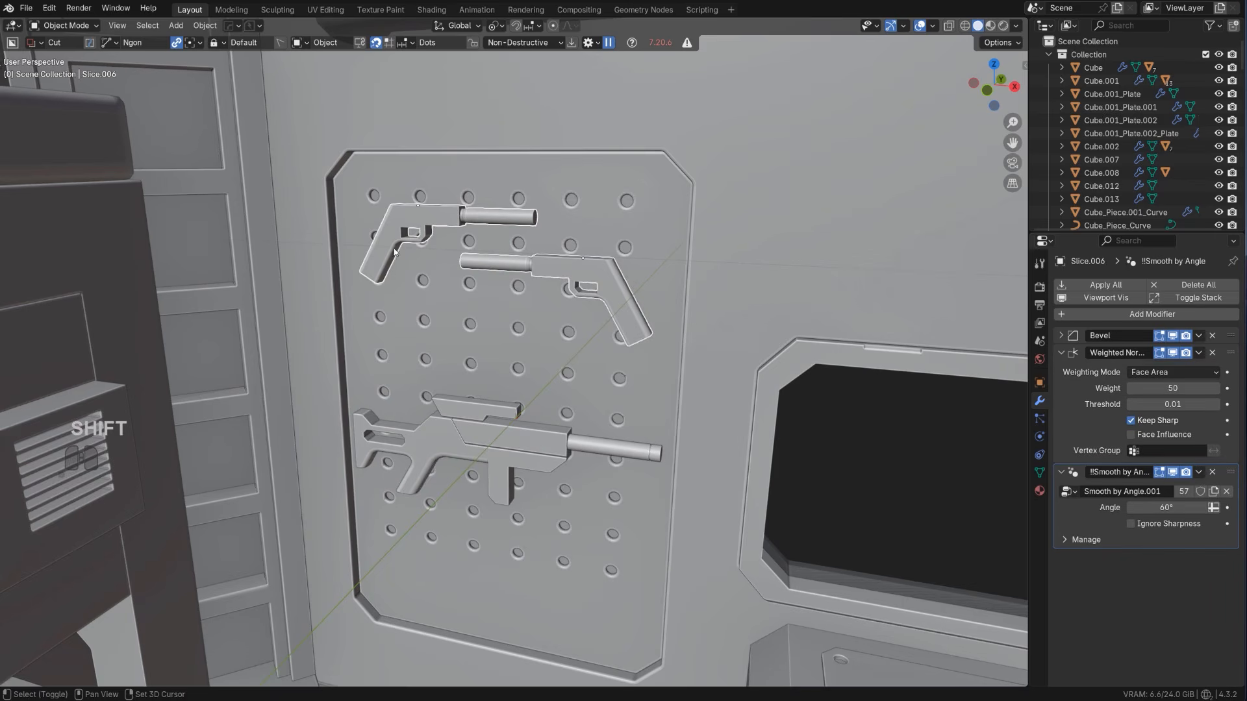
key(s)
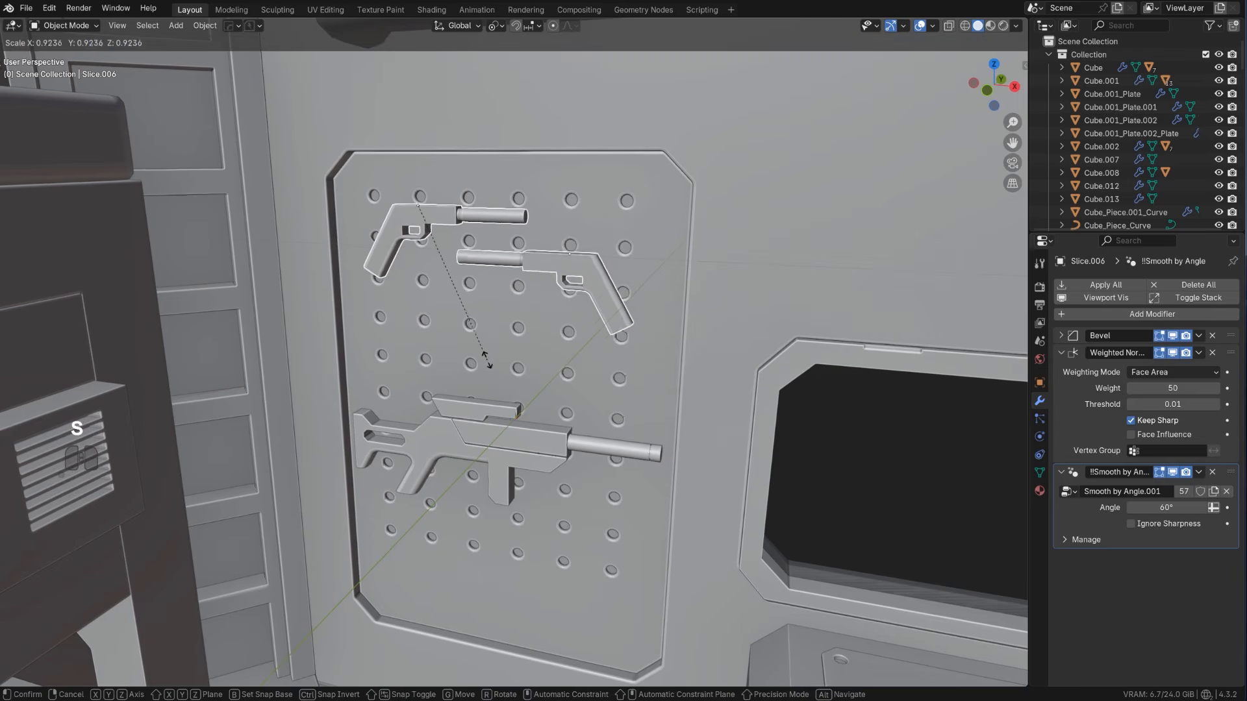
click(484, 354)
Move the lower pegboard pistol along the X axis, slightly toward the window
click(554, 253)
key(g)
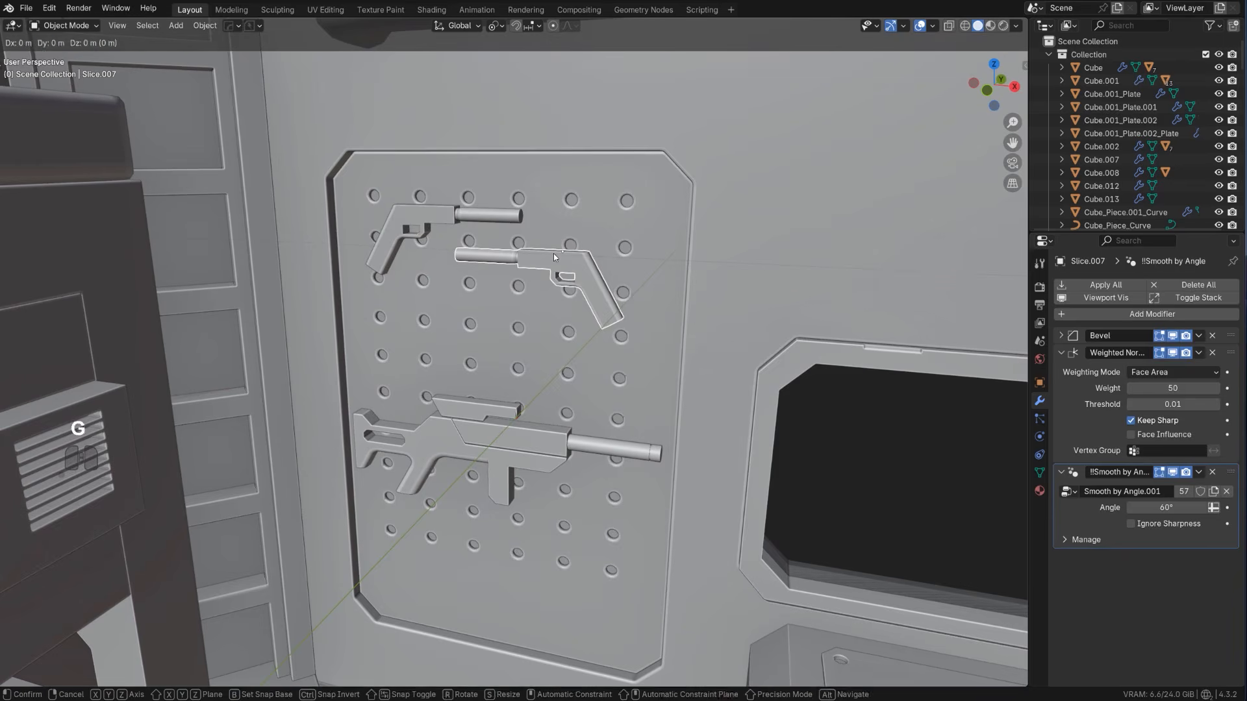
key(y)
key(x)
click(582, 255)
Scale the pistol and the small loose part on the desk down slightly, excluding the Z axis
scroll(718, 457, down, 3)
shift+middle_drag(738, 576, 667, 519)
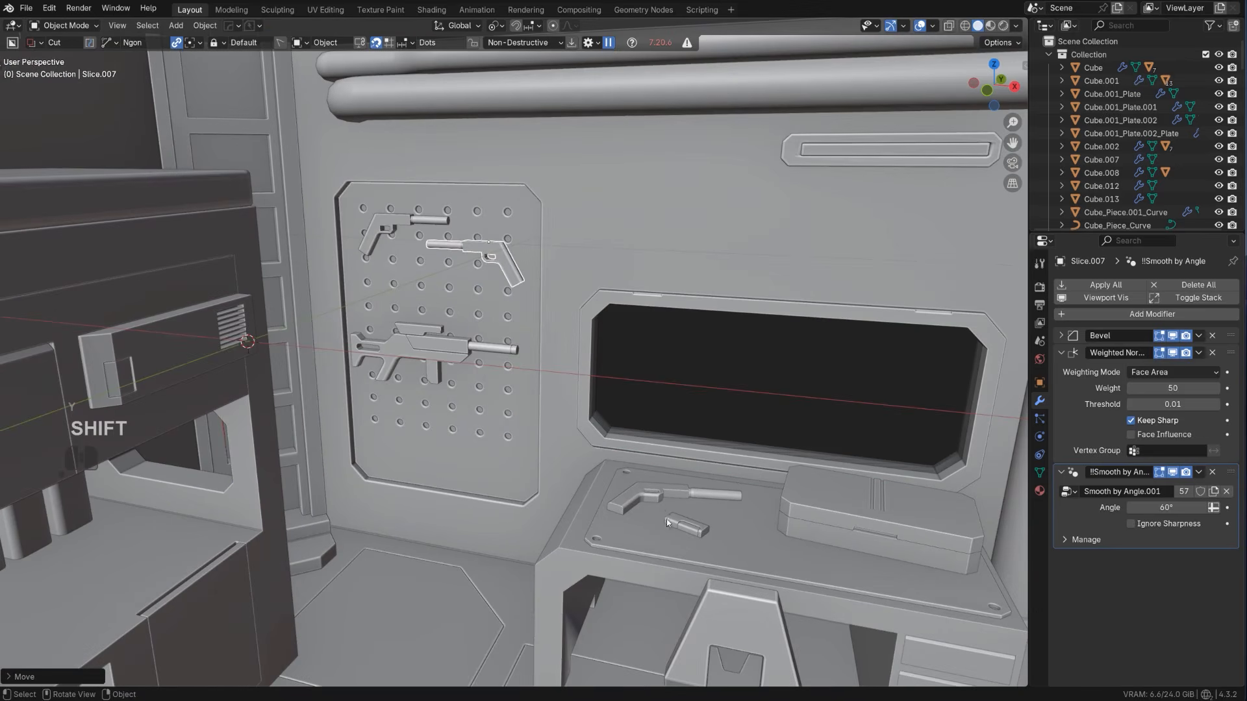
click(659, 499)
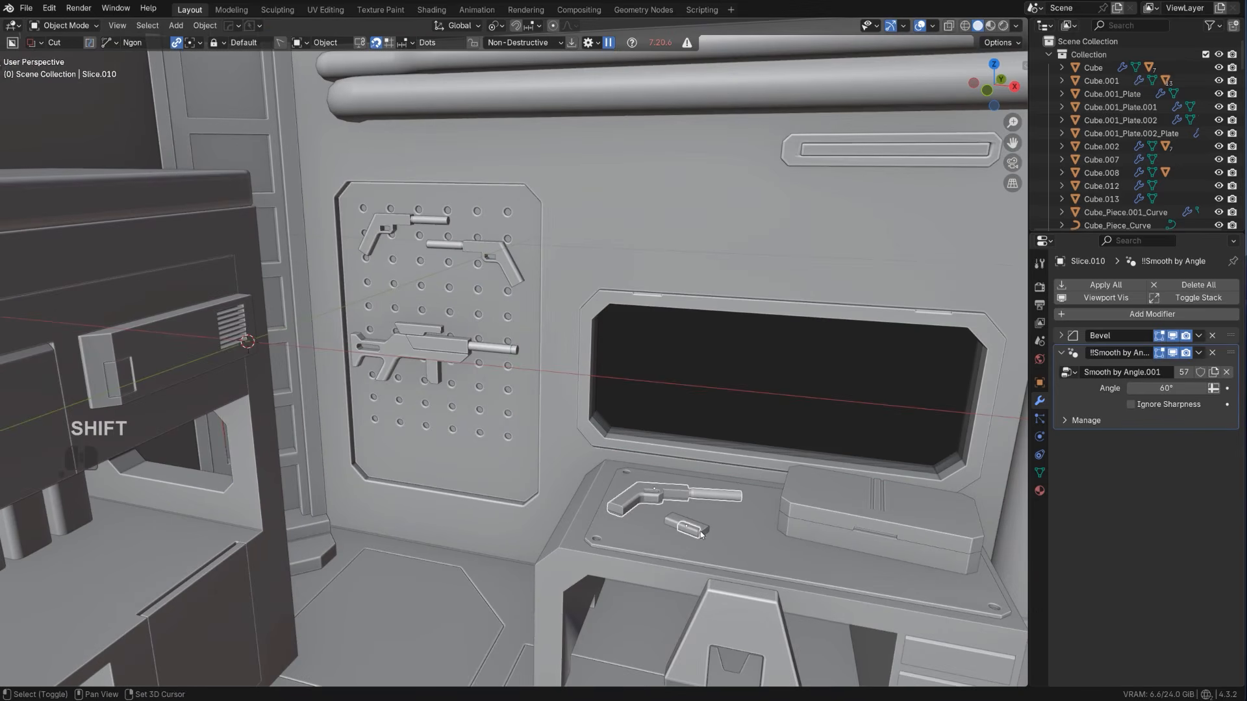
key(s)
key(shift+z)
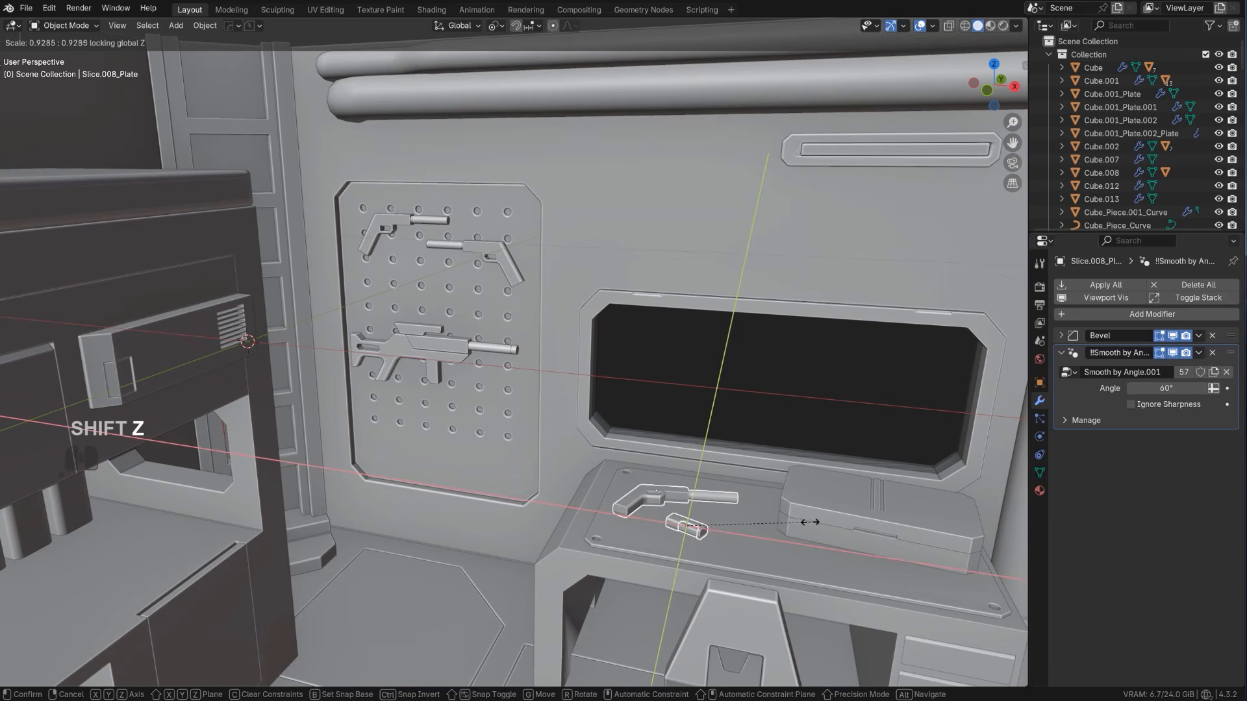
click(779, 520)
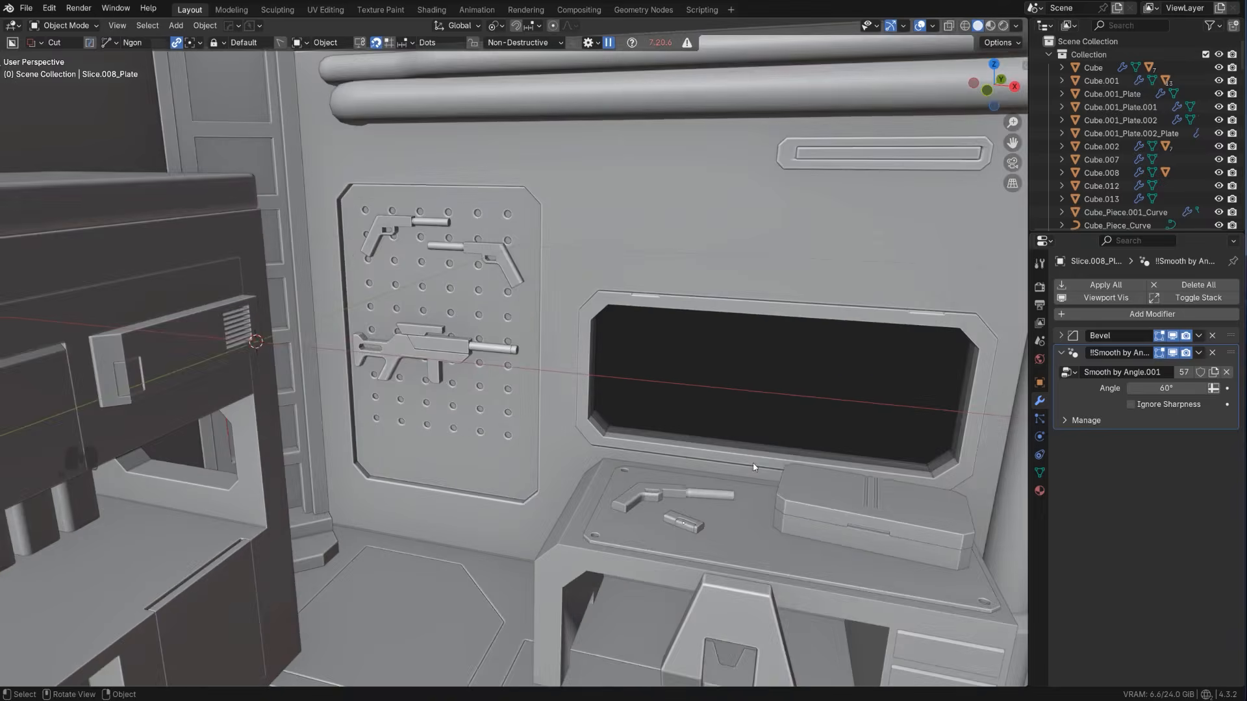
Examine the whole room from outside to judge the resized weapons against the desk and pegboard
shift+middle_drag(753, 468, 592, 453)
scroll(585, 447, down, 6)
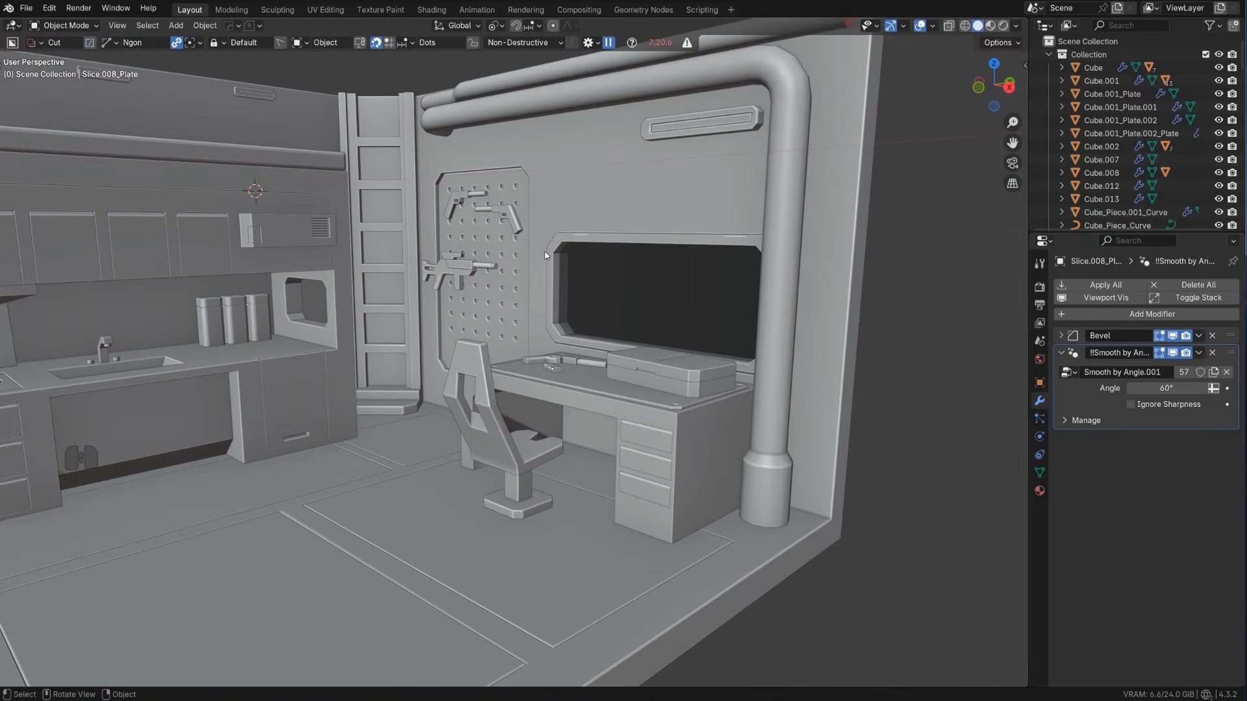
scroll(517, 294, down, 8)
middle_drag(516, 305, 543, 317)
key(KP_5)
key(KP_5)
middle_drag(543, 317, 508, 345)
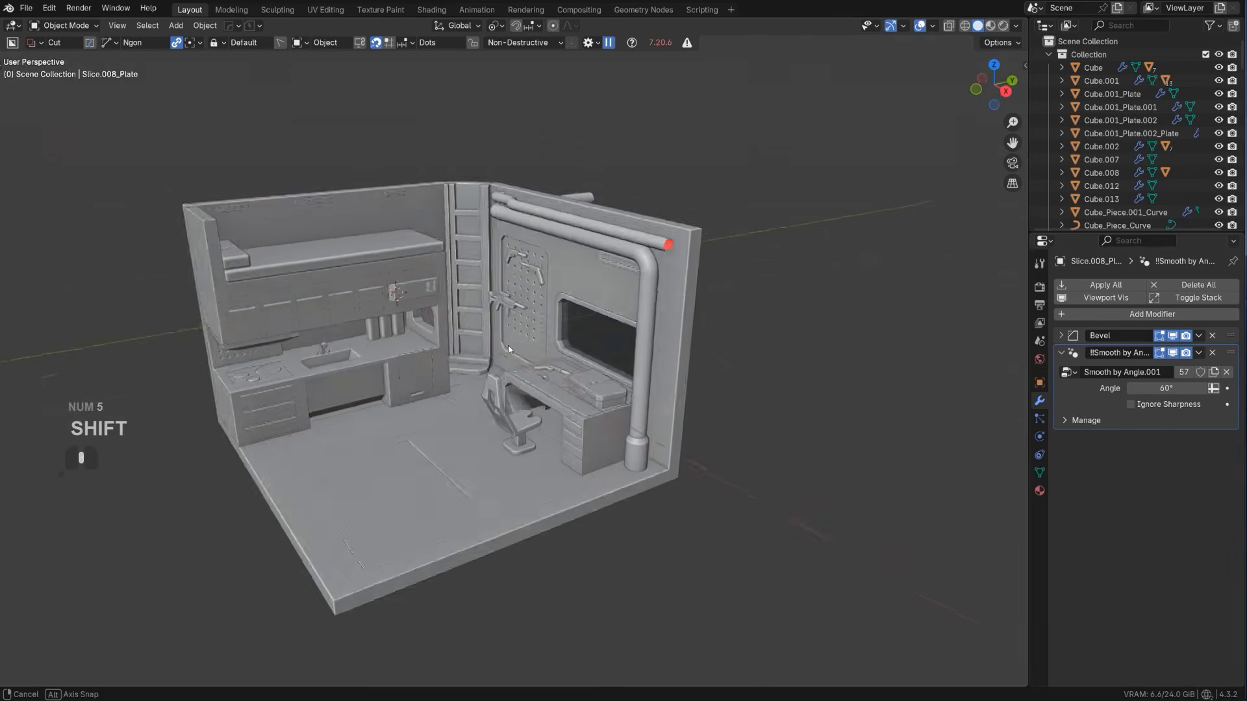
Apply HOps Sharpen to the two large floor panels in front of the desk and chair
scroll(484, 389, up, 3)
shift+middle_drag(471, 410, 462, 503)
shift+middle_drag(462, 504, 506, 330)
scroll(507, 330, up, 2)
click(450, 403)
key(q)
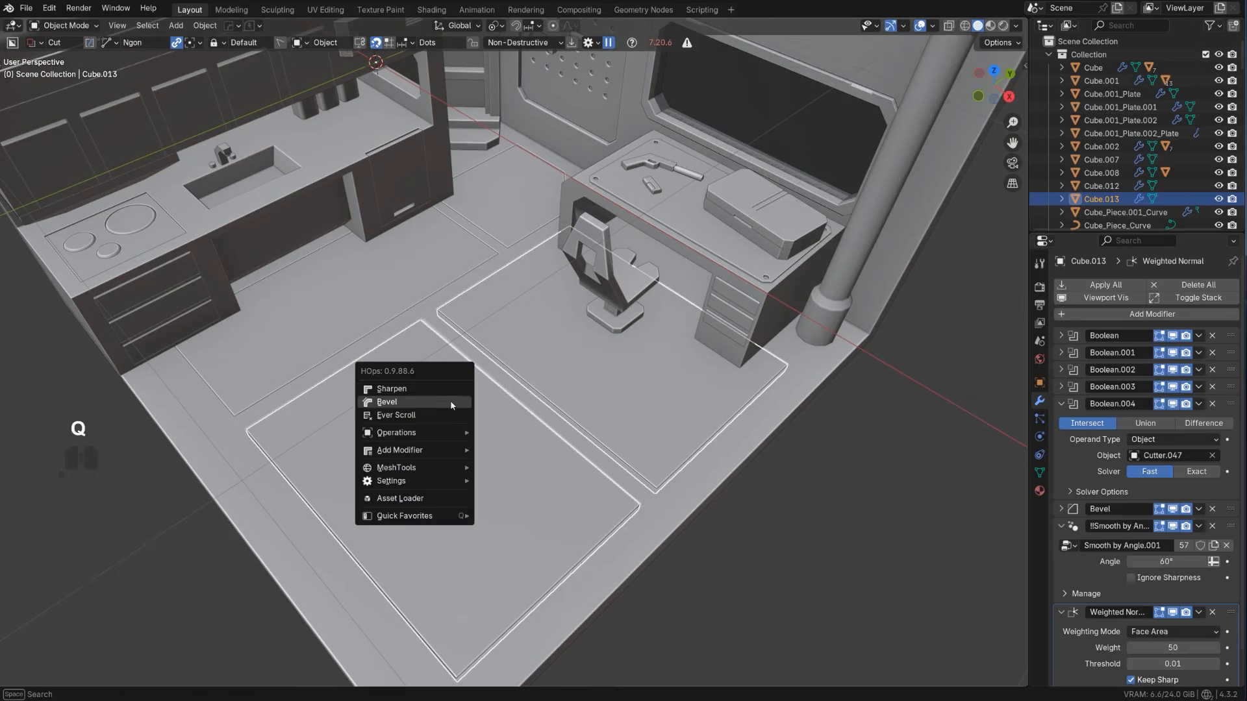
ctrl+click(448, 394)
Cancel the Ngon draw and switch the BoxCutter shape to Box
ctrl+click(465, 359)
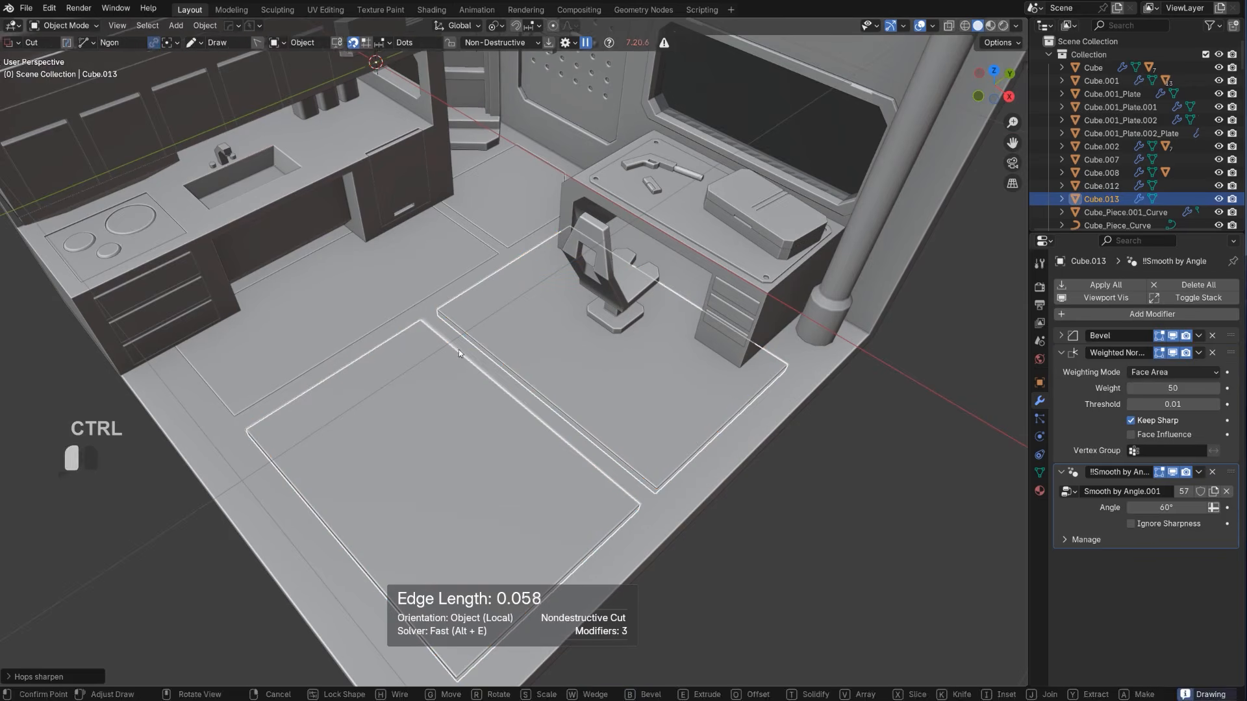
key(d)
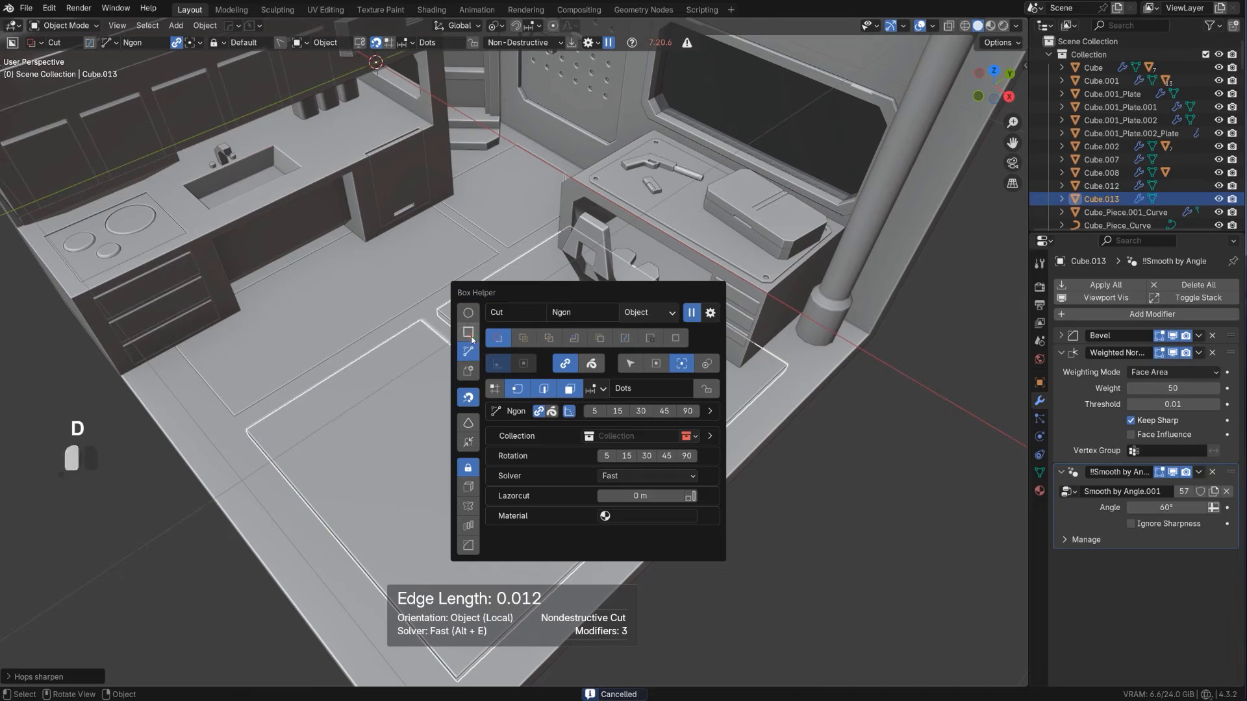
click(469, 332)
drag(455, 356, 445, 329)
key(x)
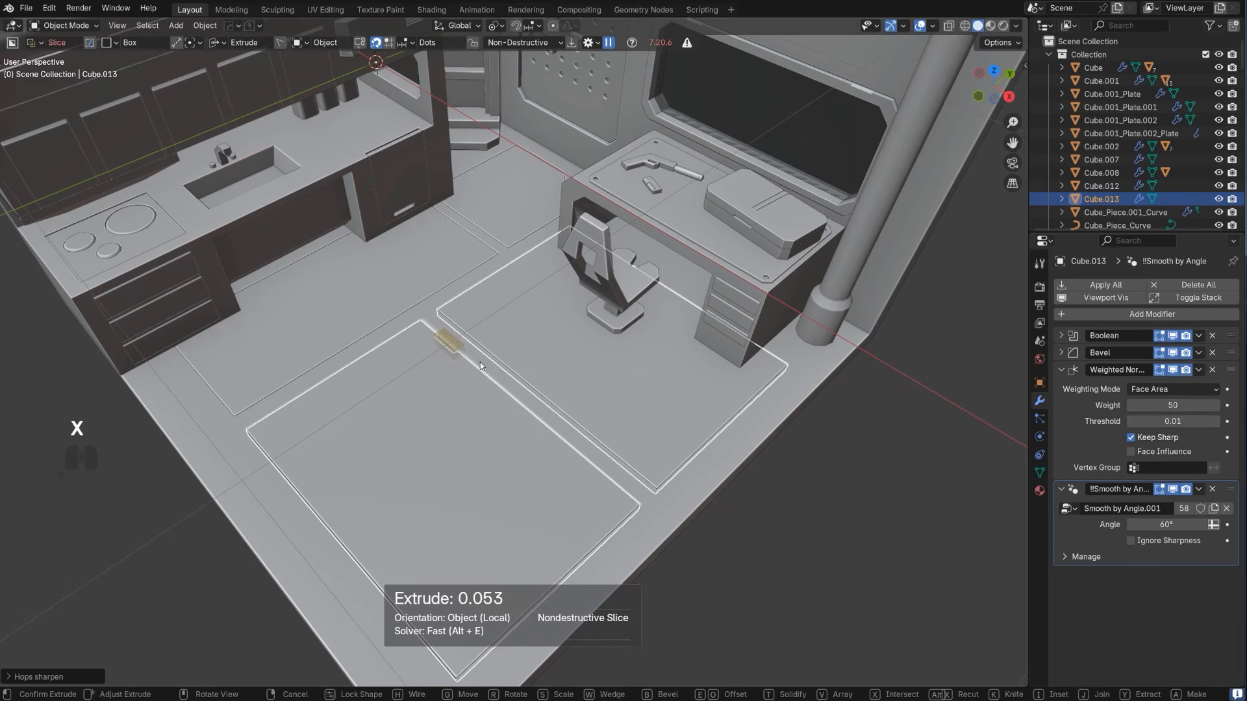
right_click(481, 362)
drag(459, 359, 444, 331)
right_click(443, 331)
right_click(447, 343)
right_click(446, 332)
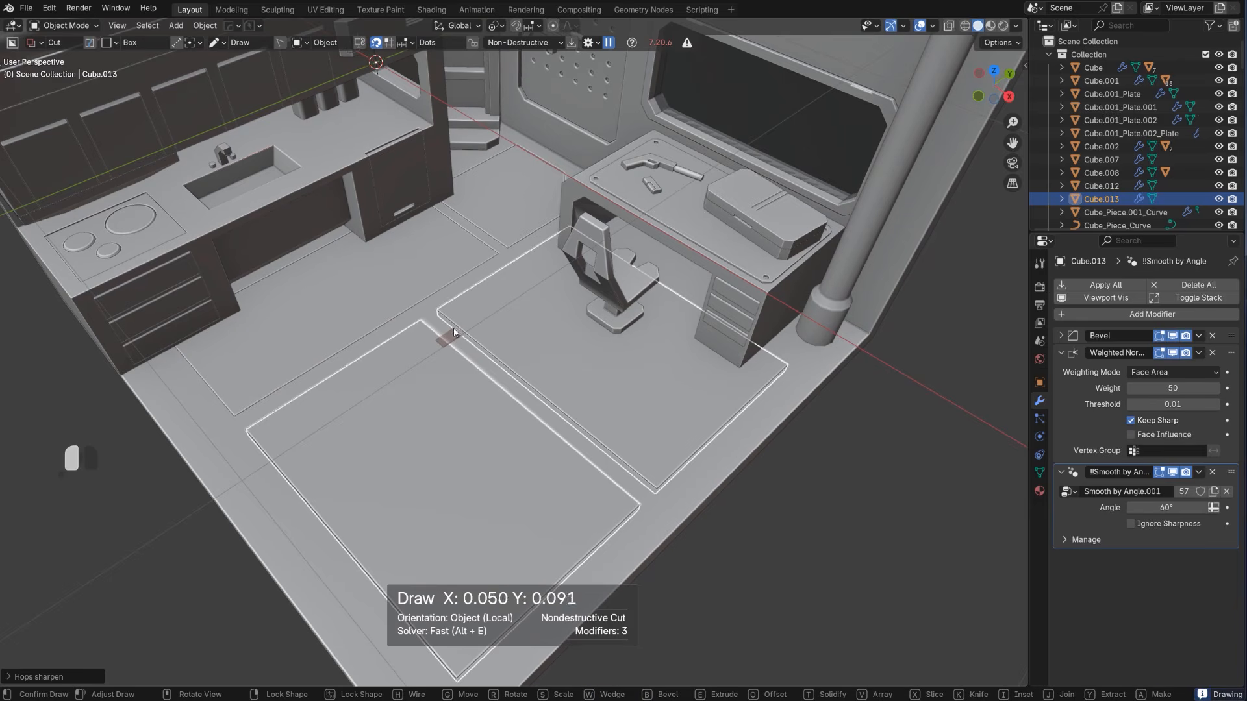
Cut a small box notch across the gap between the two floor panels and array it to two copies along the gap
drag(462, 327, 527, 393)
key(v)
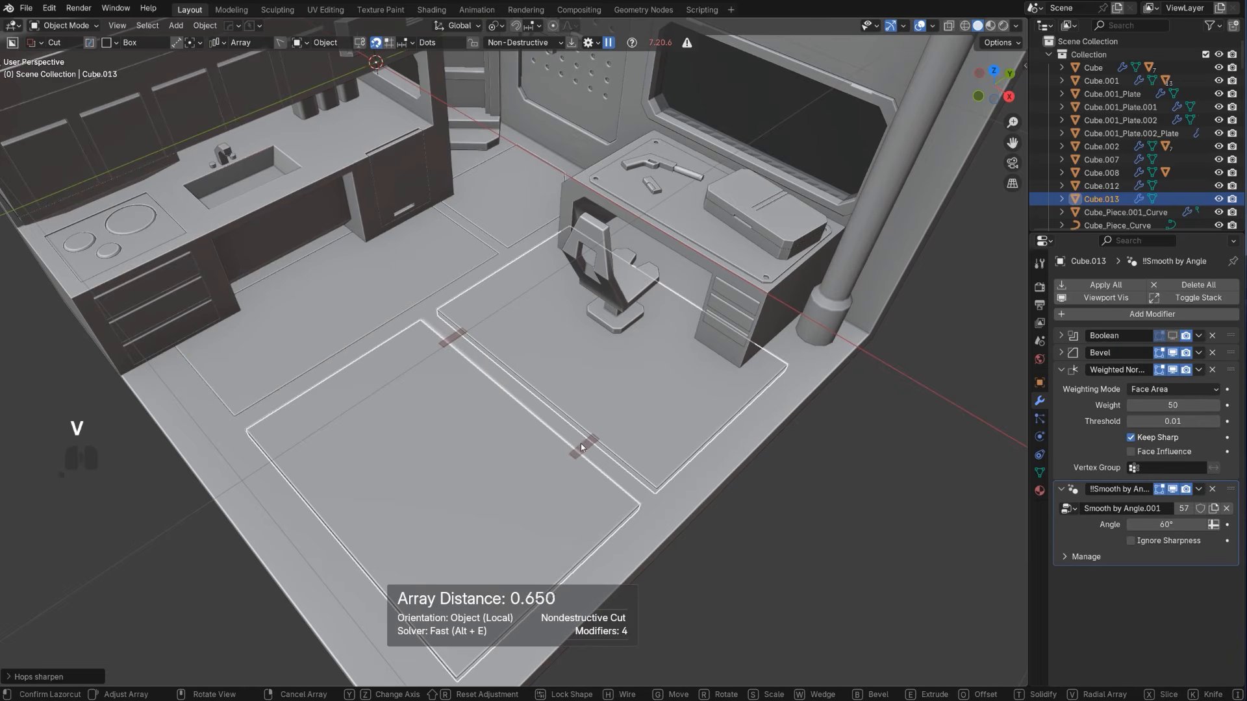
click(609, 466)
scroll(610, 468, down, 2)
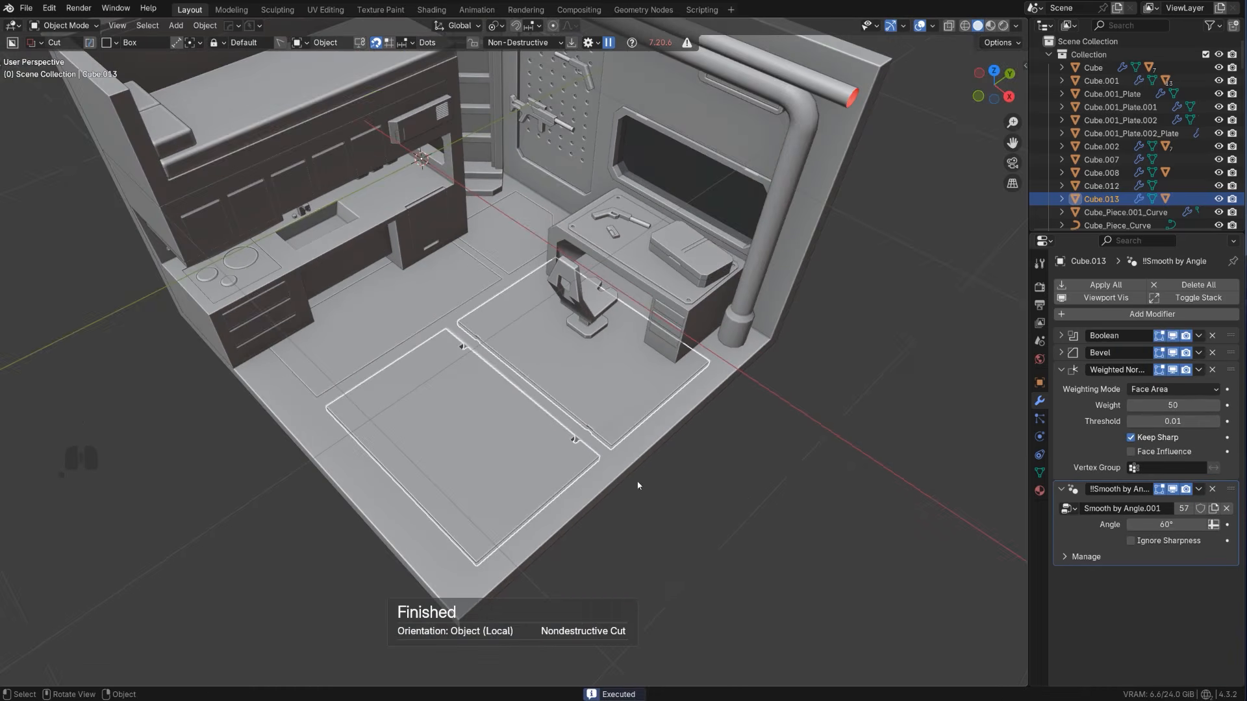
click(713, 509)
Reveal the notch cutter through Ever Scroll and move it along Y so it overlaps both floor panels evenly
scroll(643, 485, up, 5)
click(587, 415)
key(q)
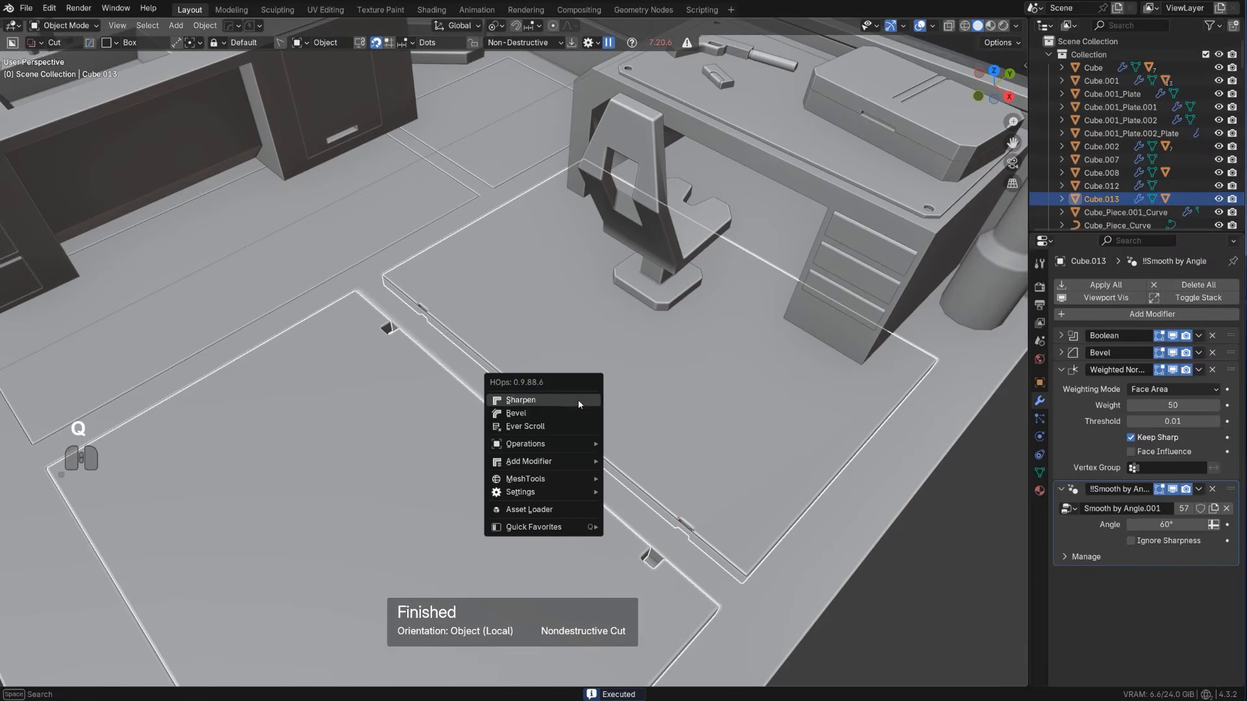
click(573, 426)
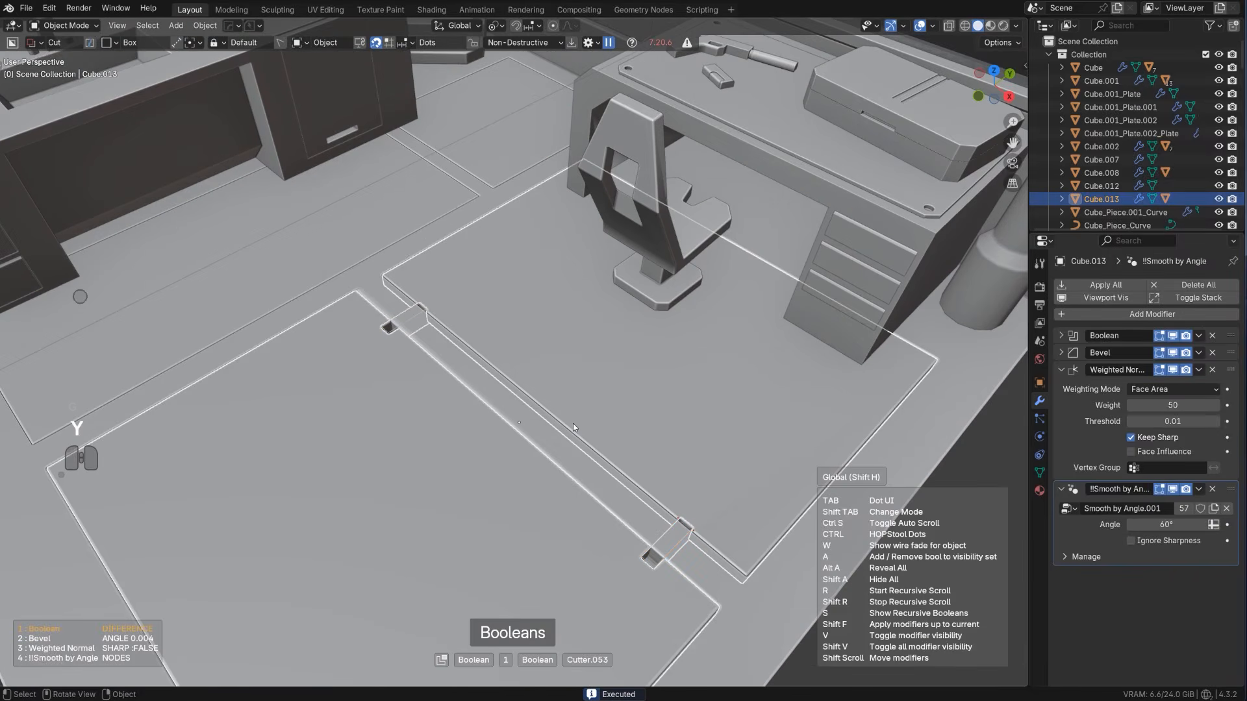
shift+click(599, 394)
key(g)
key(y)
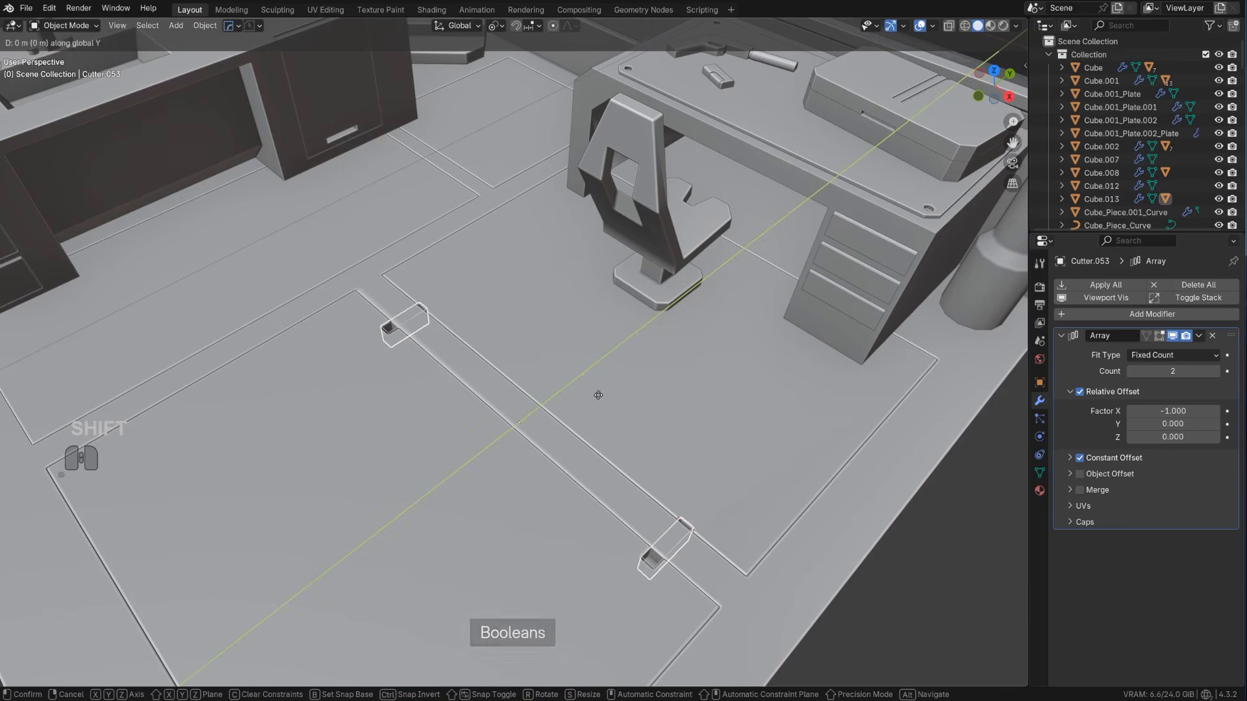
click(632, 365)
Change the notch cutter's boolean to a slash type with Shift Bool and hide the cutters
key(q)
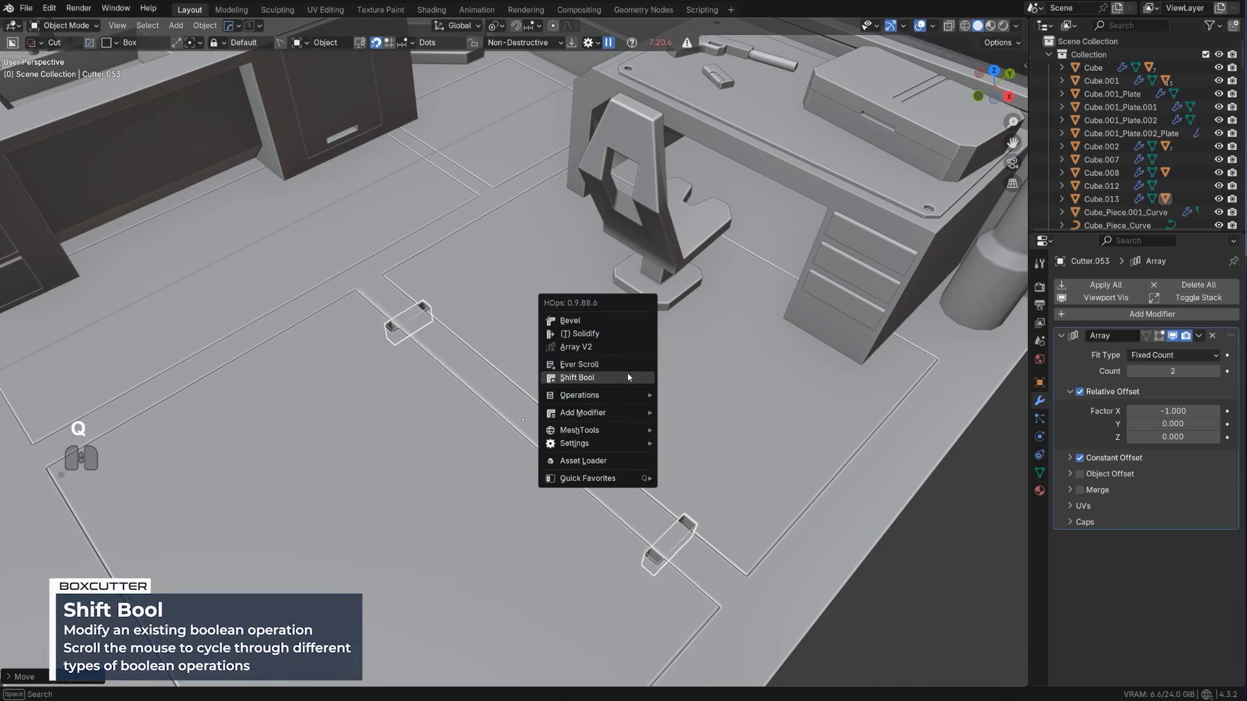
click(628, 375)
scroll(627, 373, up, 1)
click(627, 372)
key(shift+2)
scroll(603, 391, down, 5)
scroll(580, 488, up, 3)
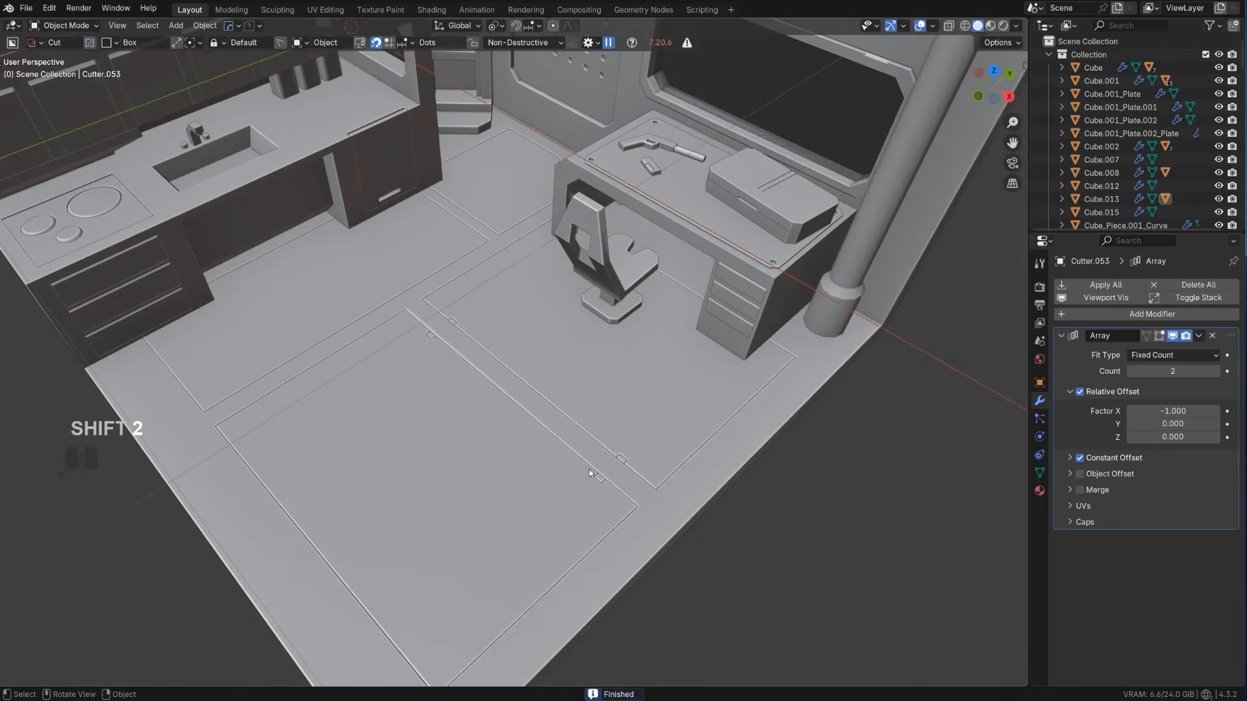
Reveal the notch cutter again, duplicate it and move the copy about 0.84 m along negative Y to the front panel's opposite edge
scroll(589, 470, down, 3)
shift+middle_drag(552, 438, 575, 427)
scroll(575, 428, up, 1)
click(406, 432)
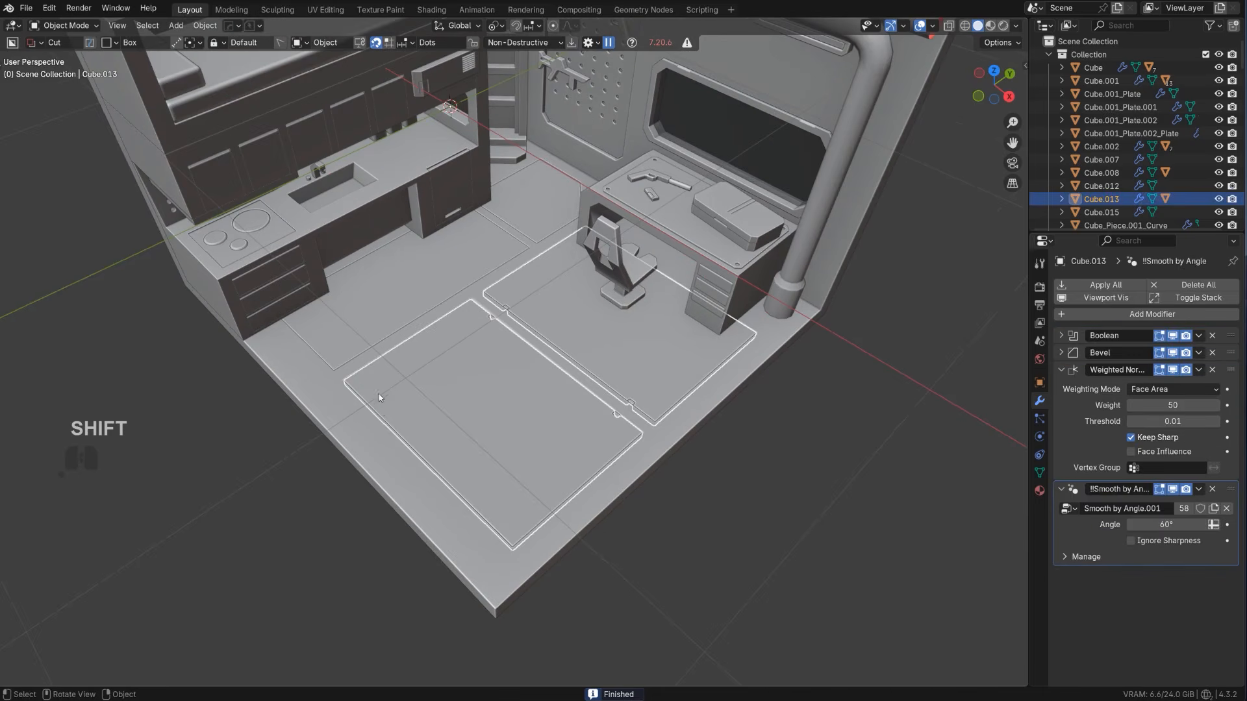
scroll(446, 337, up, 4)
key(q)
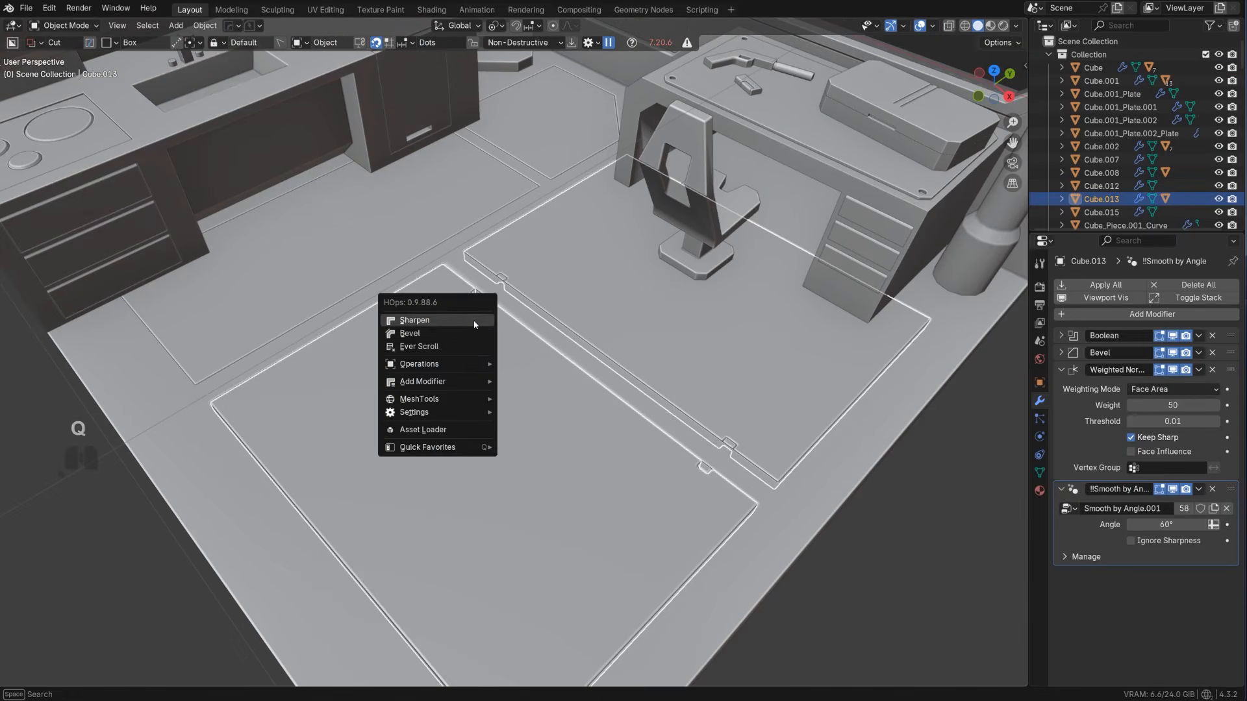
click(468, 346)
key(shift+d)
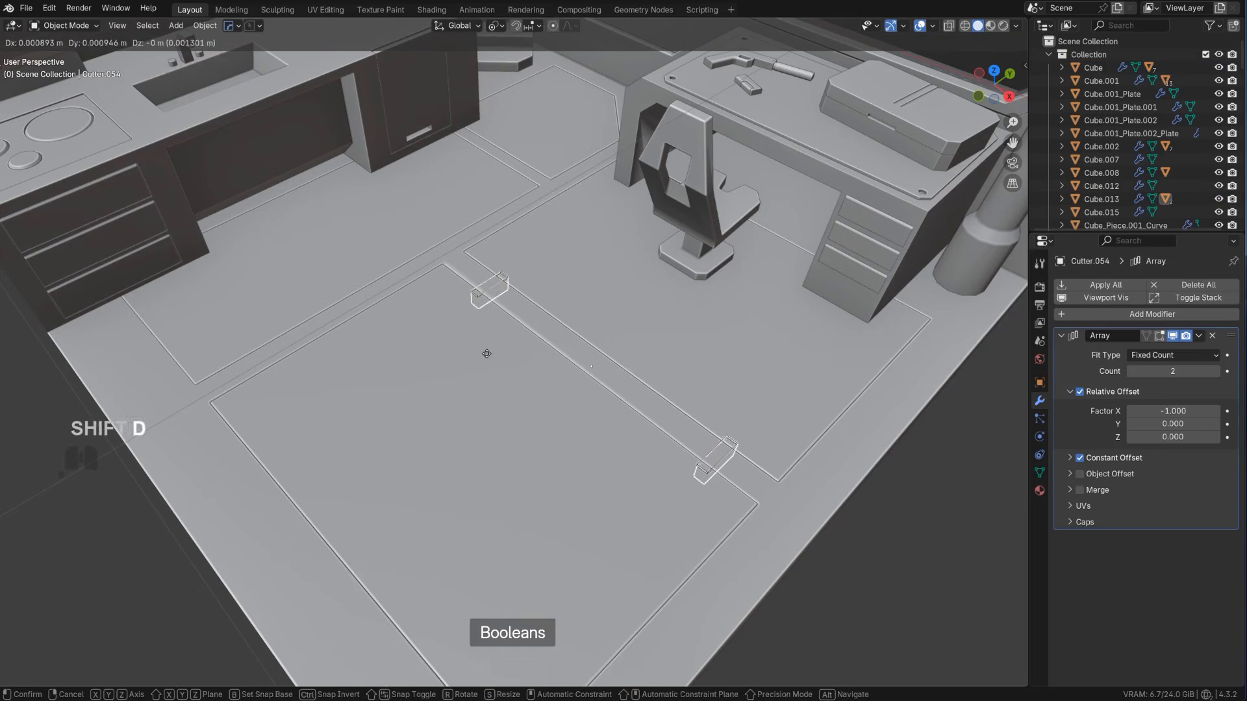
key(y)
key(shift)
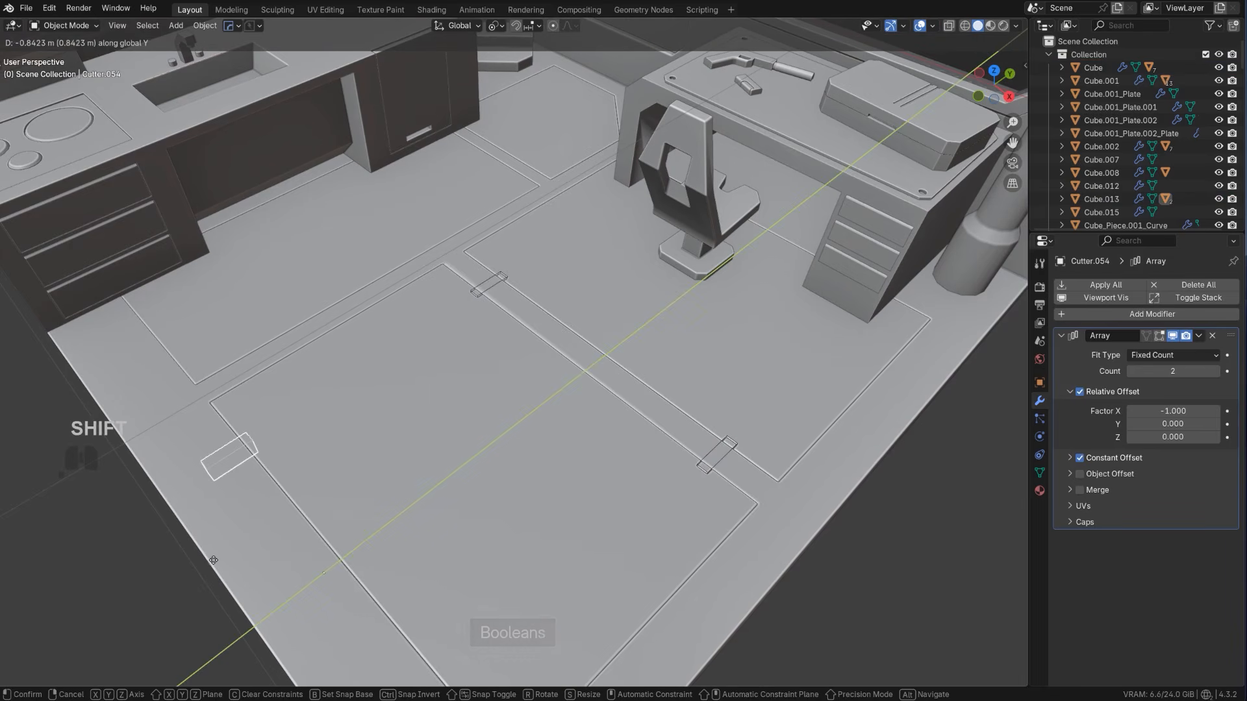
click(202, 564)
Slash the floor panels with the duplicated cutter and hide the cutters collection
click(403, 432)
key(q)
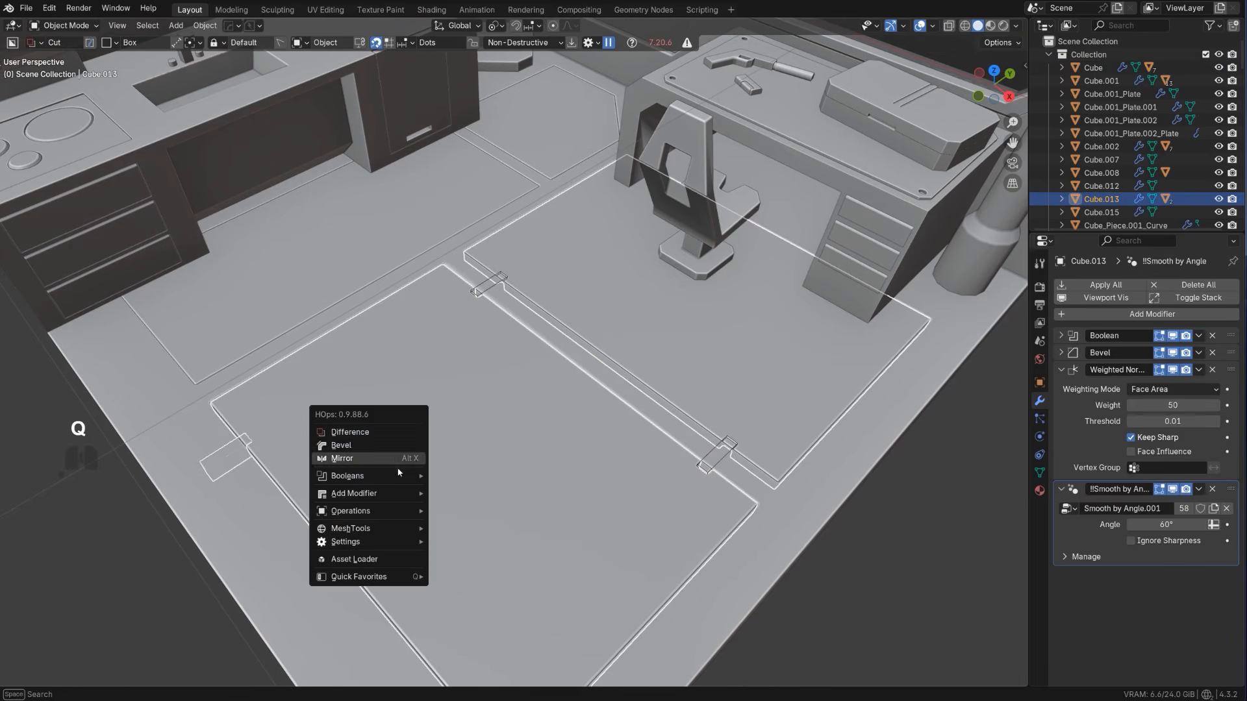
mouse_move(416, 476)
click(489, 518)
key(2)
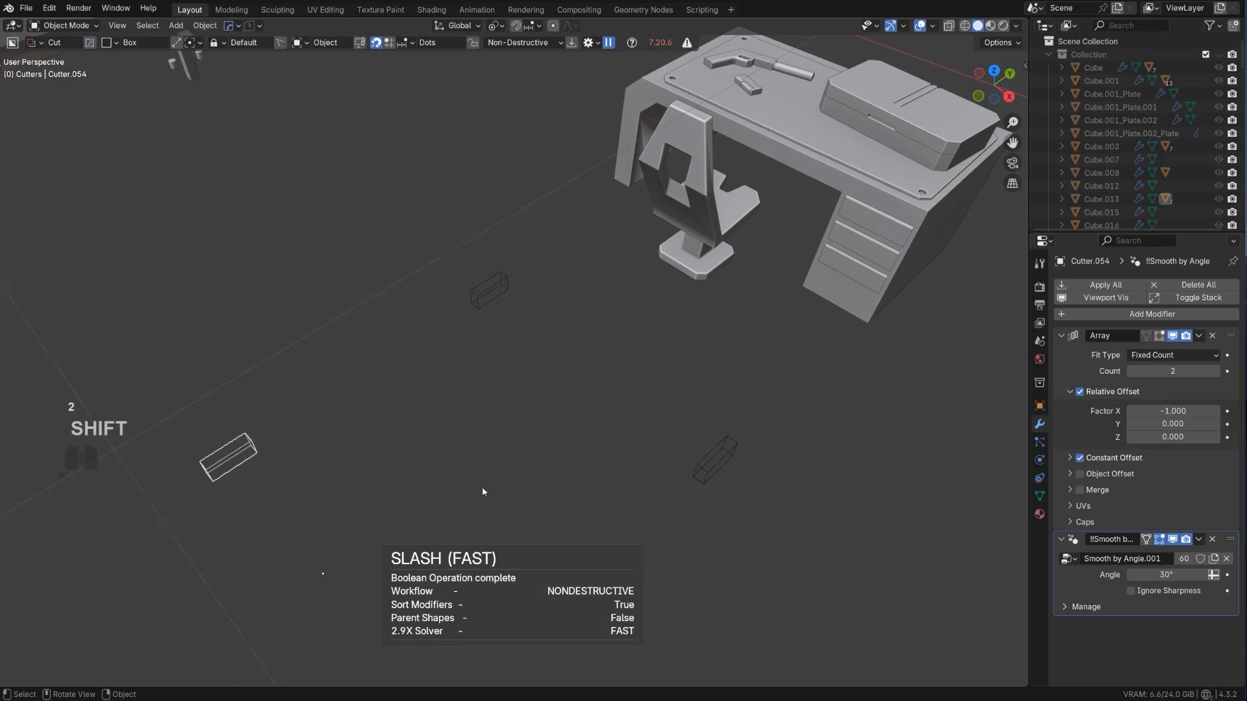
key(1)
Cut a small box notch into the long edge of the kitchen-side floor panel, arrayed to two copies and extruded about 0.13
scroll(509, 439, down, 5)
scroll(481, 390, up, 4)
shift+middle_drag(448, 364, 476, 432)
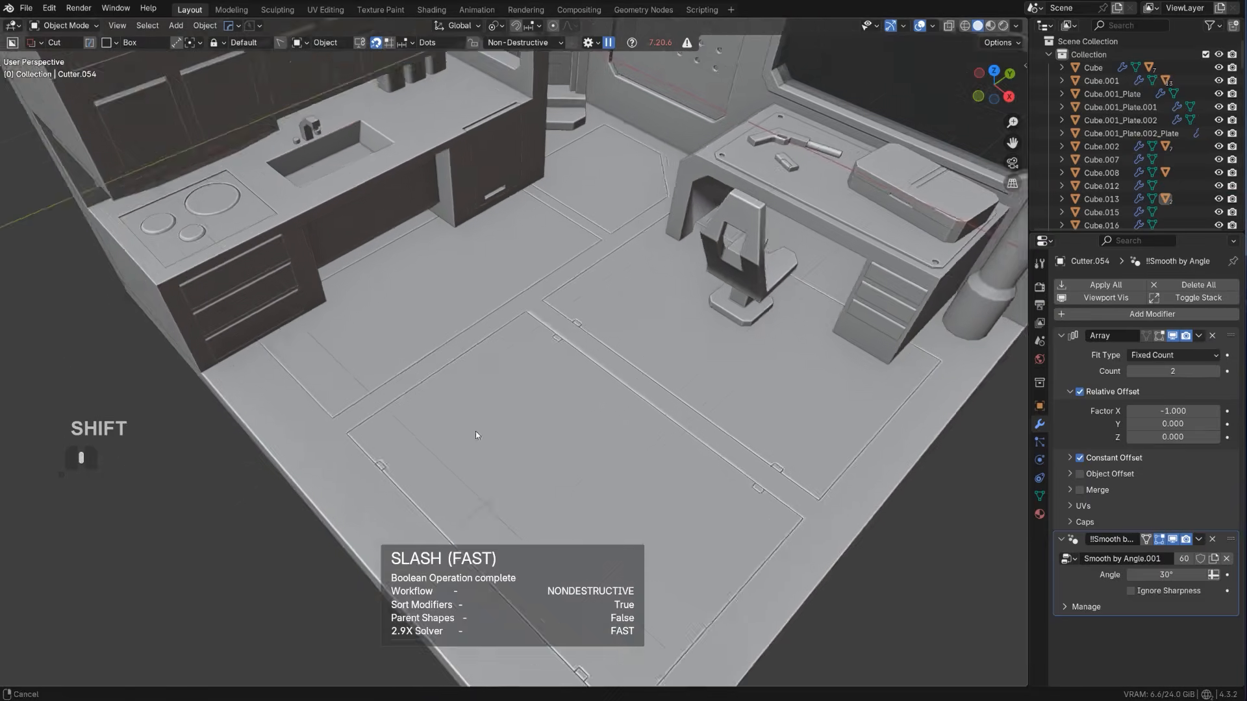
scroll(431, 398, up, 2)
click(326, 436)
mouse_move(328, 445)
shift+mouse_down()
mouse_move(403, 436)
mouse_move(559, 329)
shift+mouse_up()
key(v)
key(x)
key(Tab)
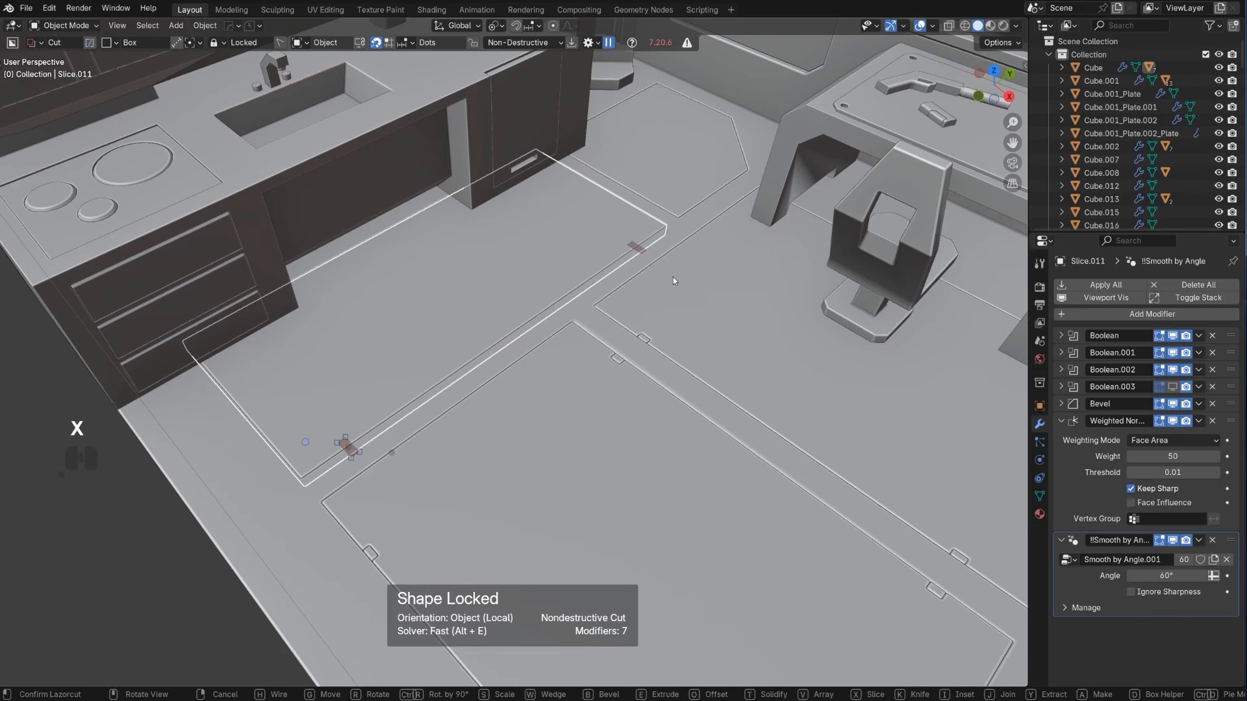
key(e)
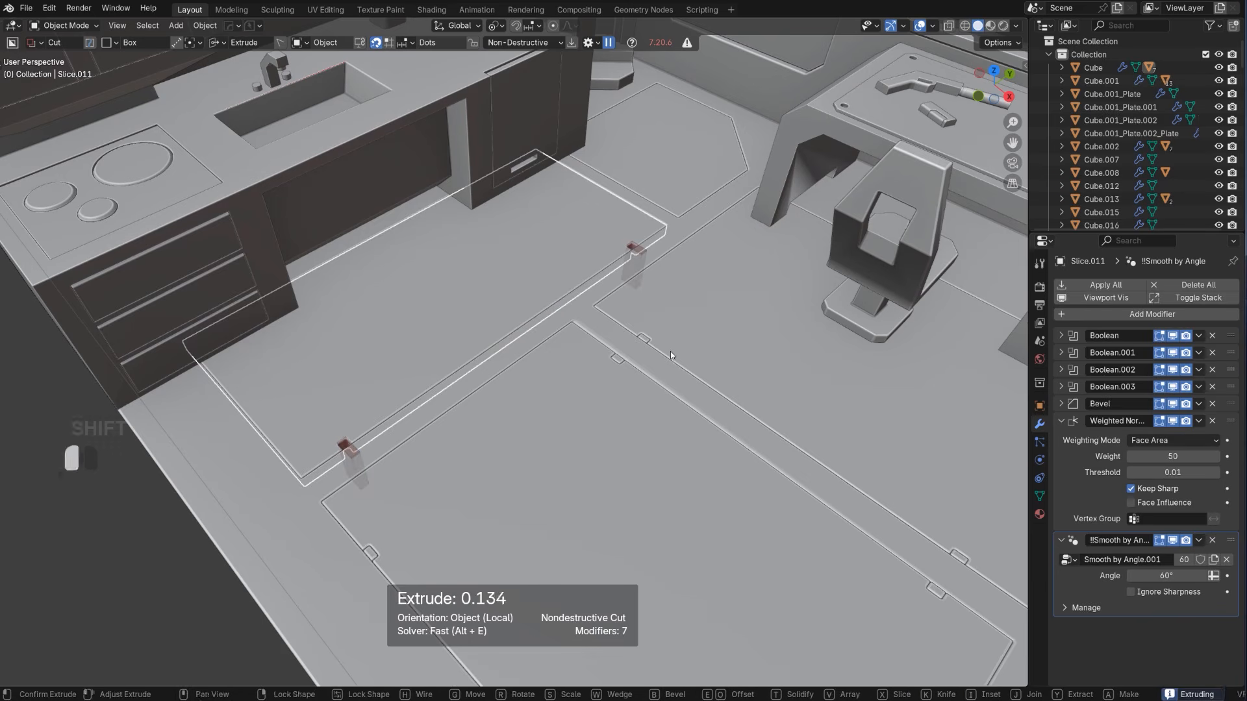
click(670, 354)
Finish the arrayed notch cut on the kitchen-side floor panel, change its boolean to a slash type with Shift Bool and hide the cutters
click(508, 399)
key(q)
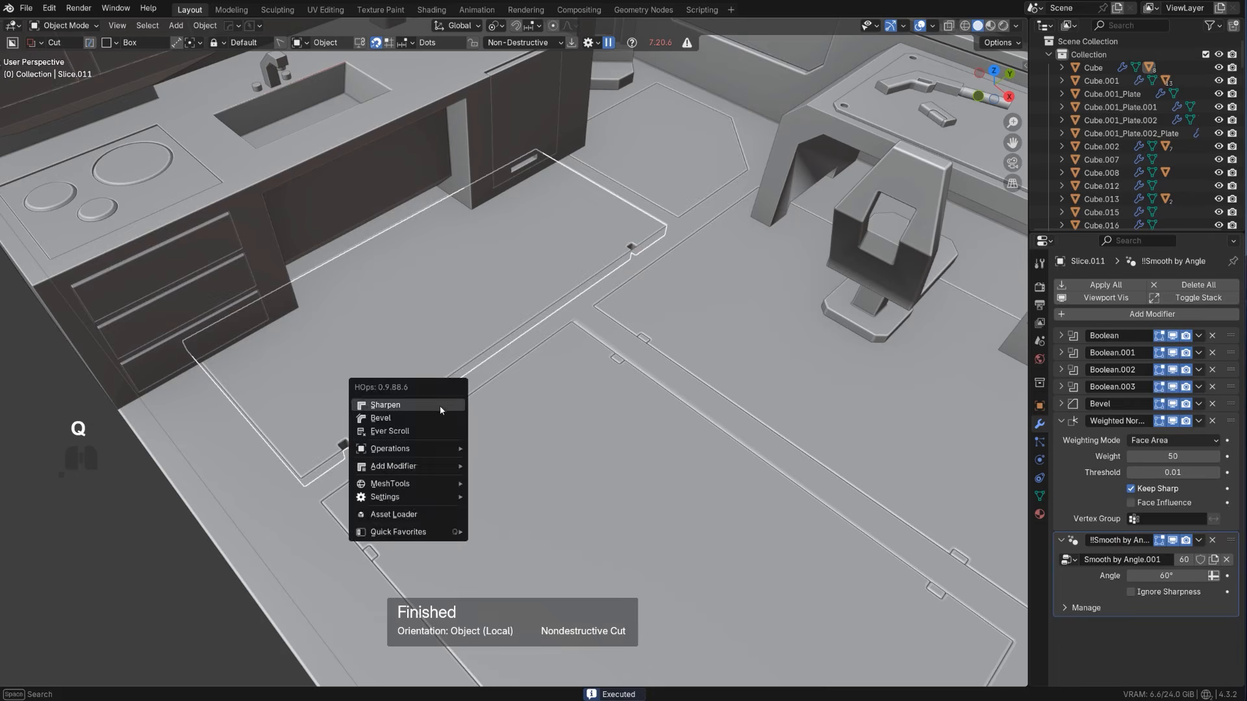
click(423, 431)
click(469, 405)
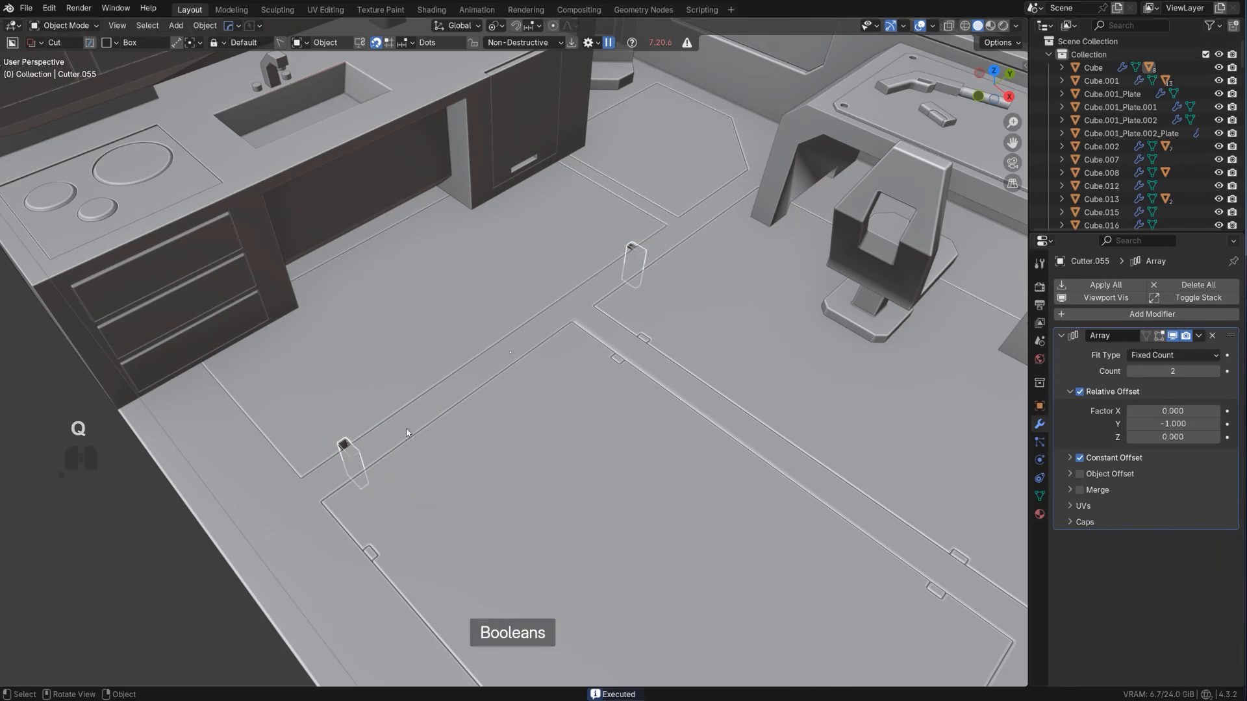
key(q)
click(464, 398)
click(464, 397)
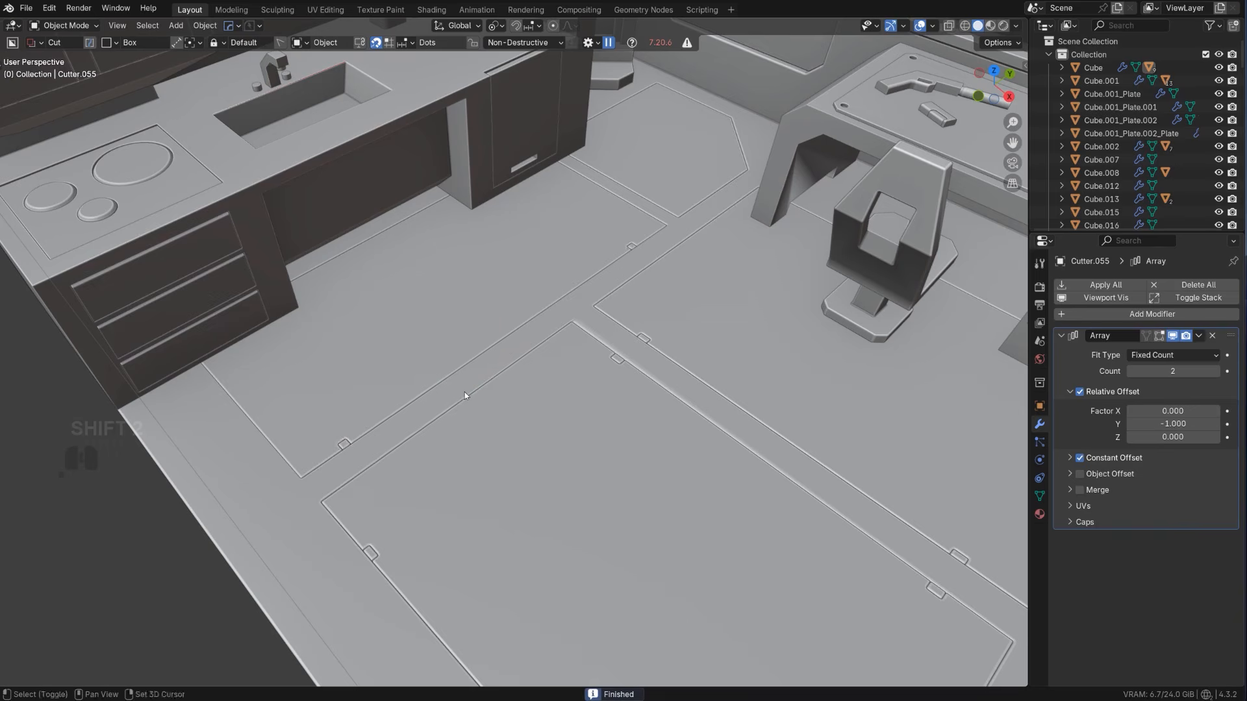
key(shift+2)
Select the floor panel in the room's back corner and try a small circular cut near its corner, extruded about 0.053
scroll(465, 392, down, 5)
scroll(598, 312, up, 4)
shift+middle_drag(598, 311, 609, 389)
scroll(609, 394, up, 3)
click(641, 368)
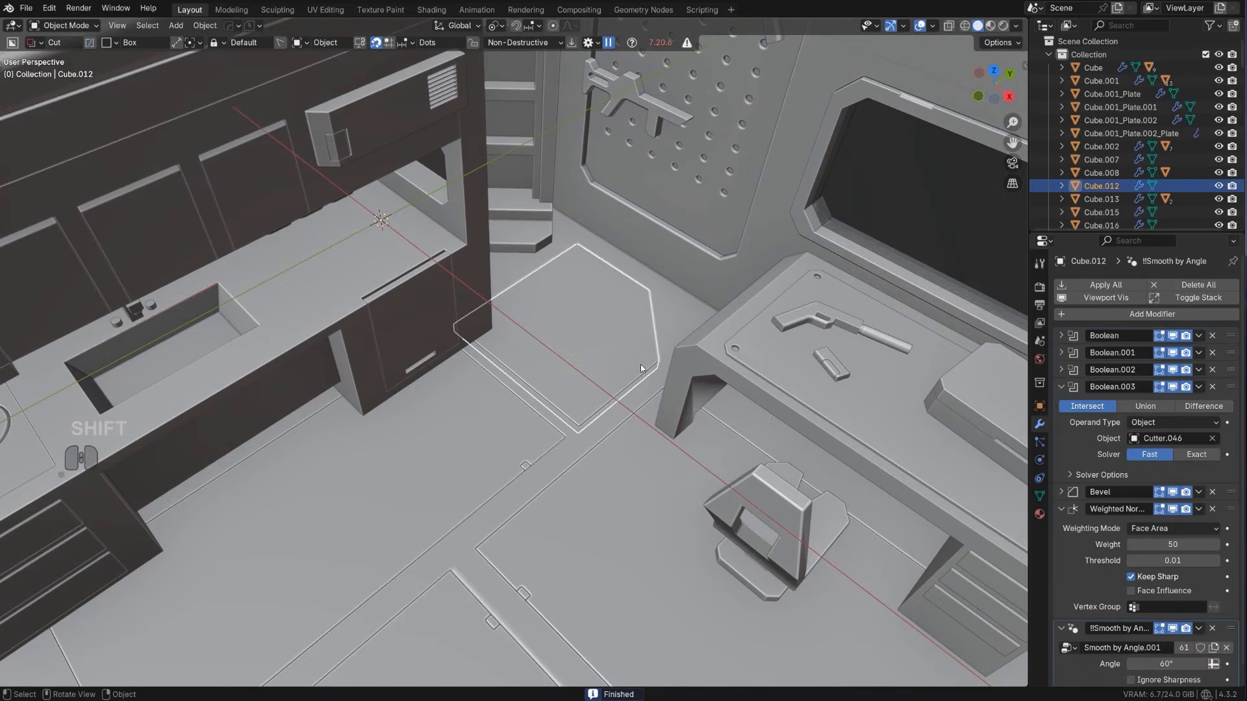
key(d)
click(642, 328)
drag(580, 257, 584, 263)
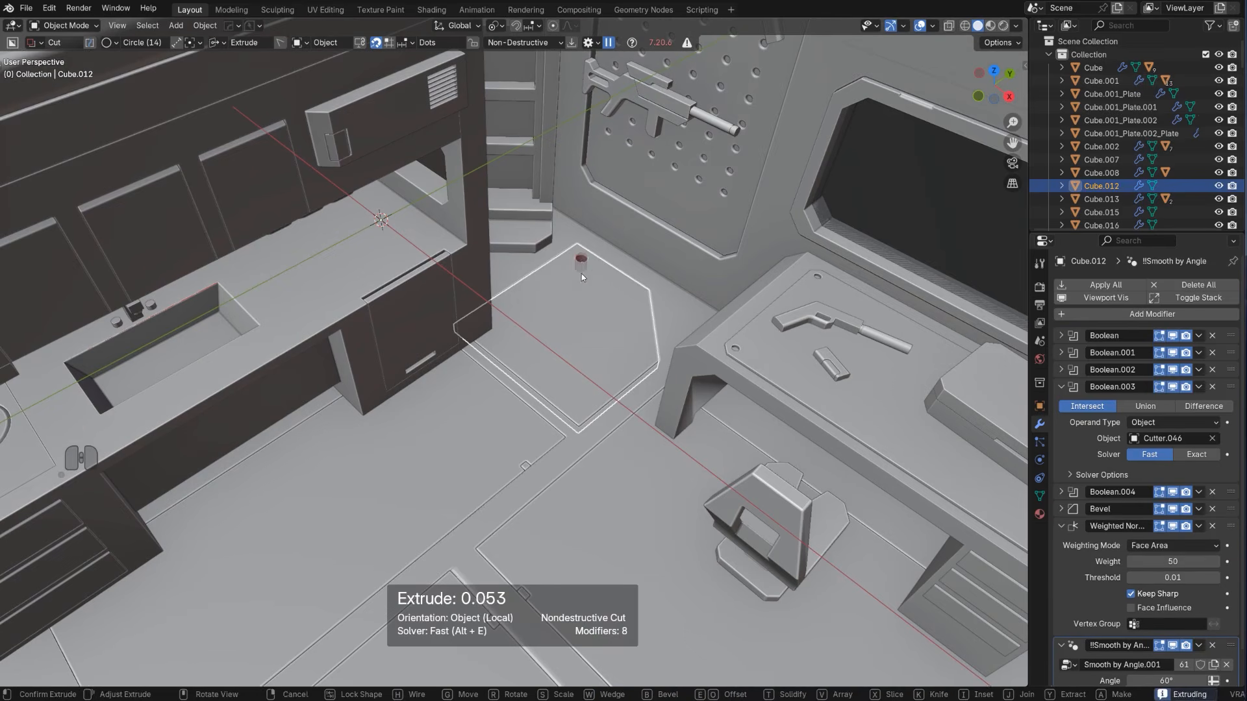
click(582, 274)
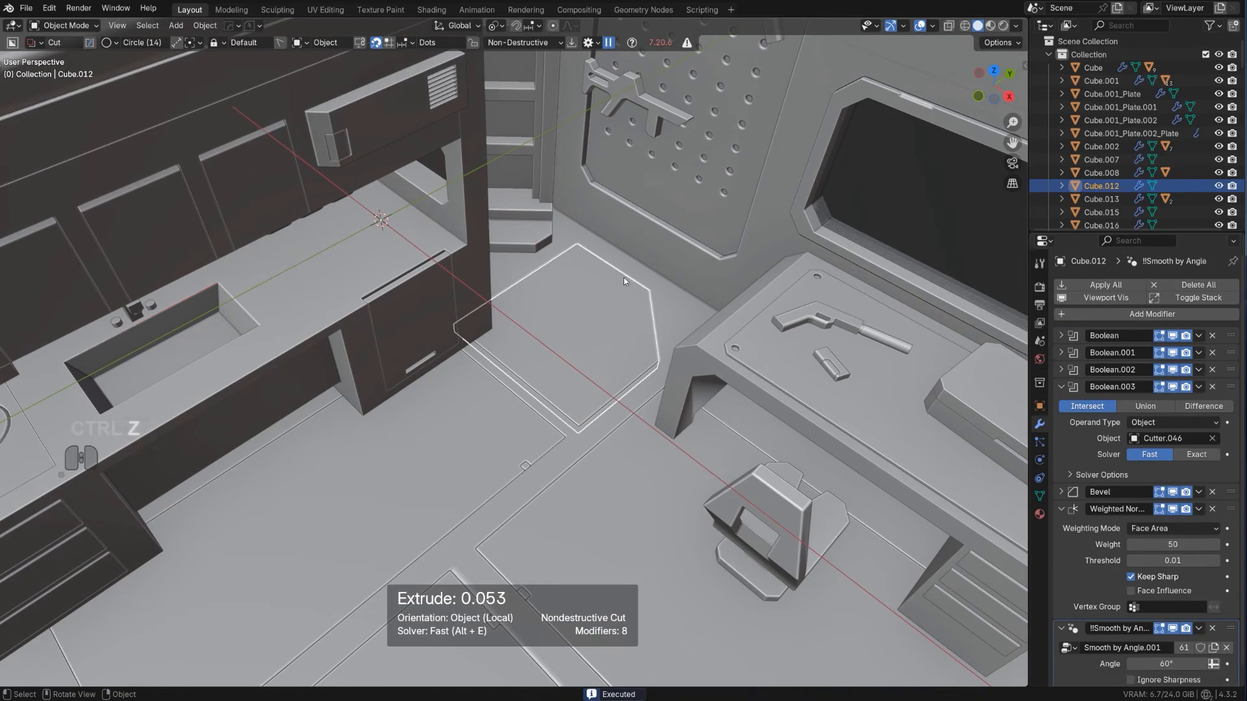
Slice a small box notch into the wall-side edge of the back corner floor panel, extruded about 0.053
key(d)
click(615, 294)
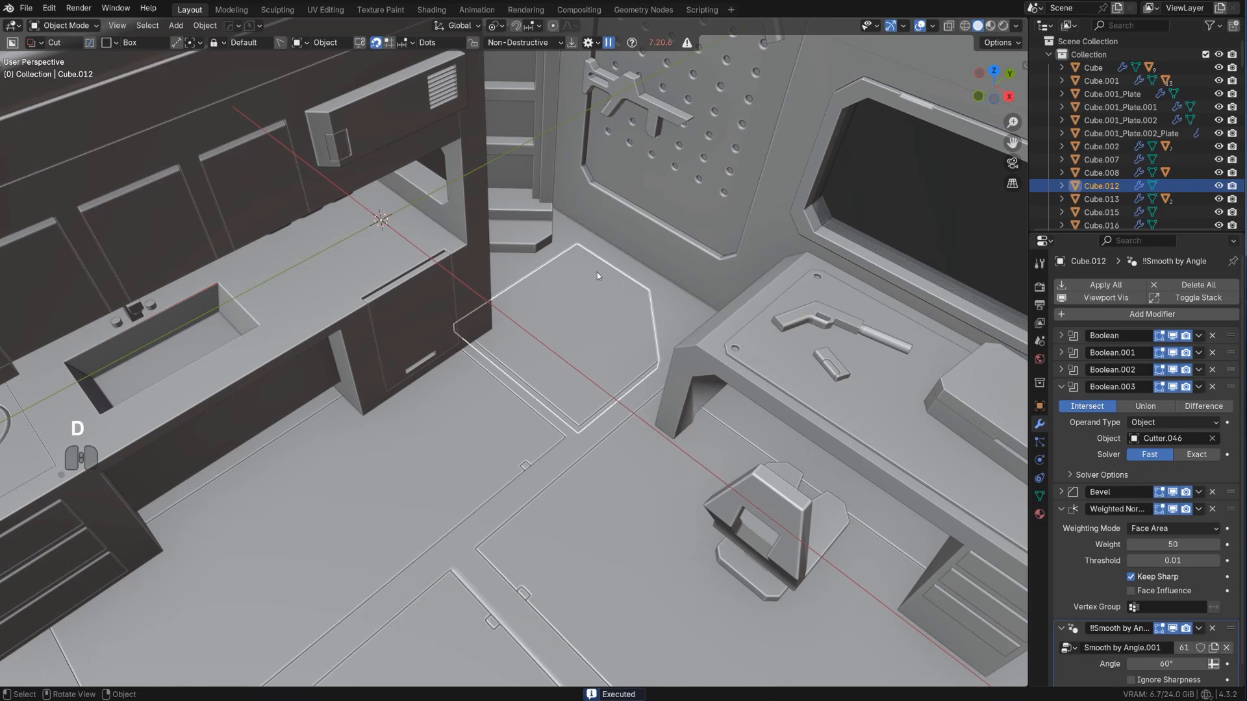
drag(625, 278, 606, 264)
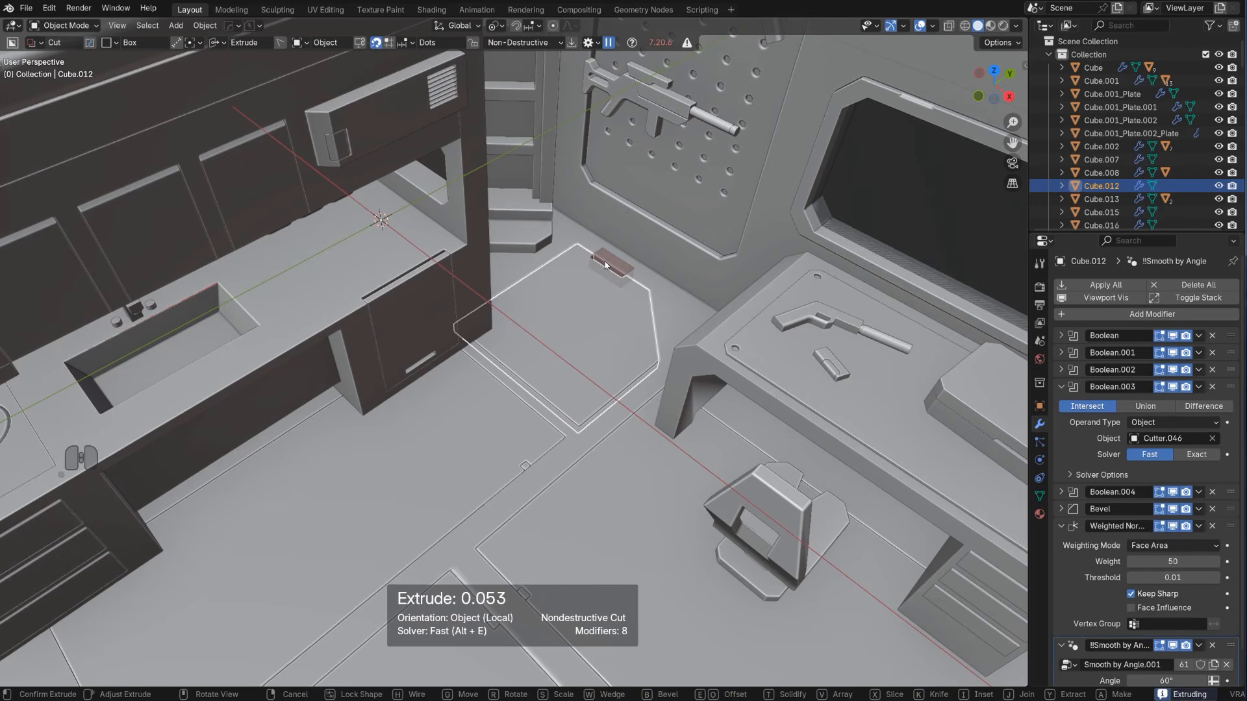
key(x)
key(space)
Examine the whole room and the weapons on the pegboard from several angles
scroll(606, 262, down, 5)
click(540, 512)
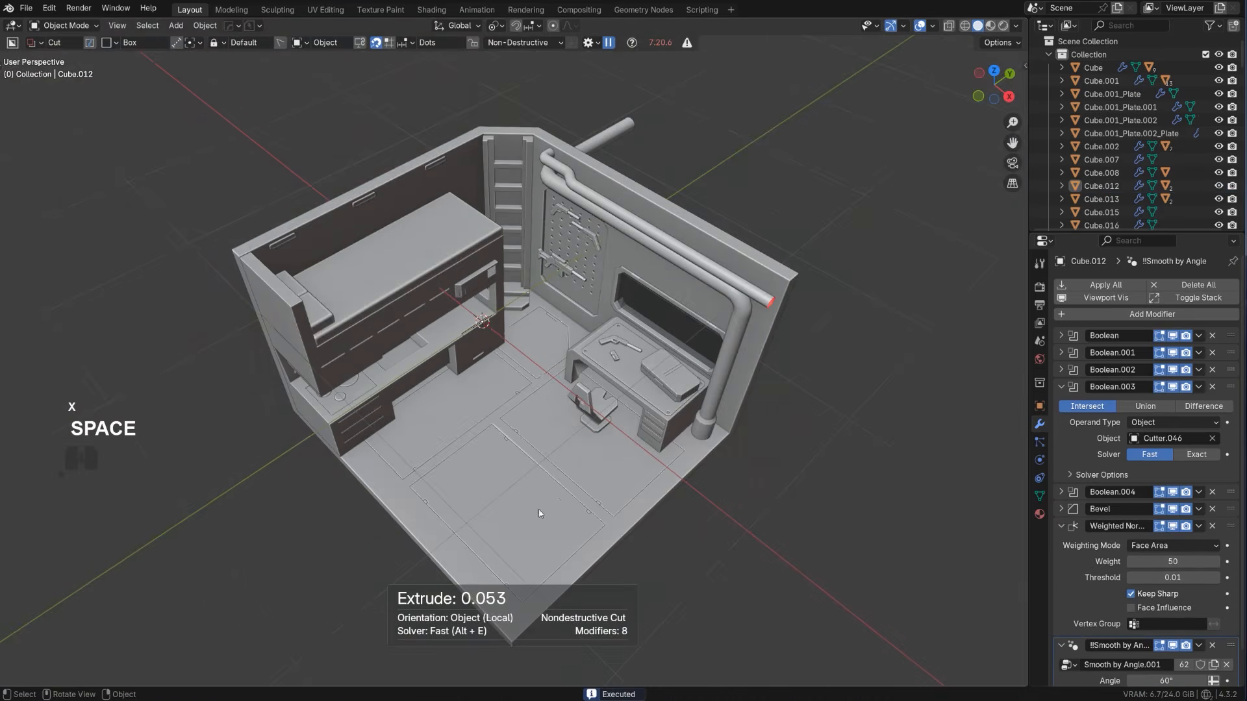
middle_drag(540, 512, 563, 301)
scroll(563, 300, up, 3)
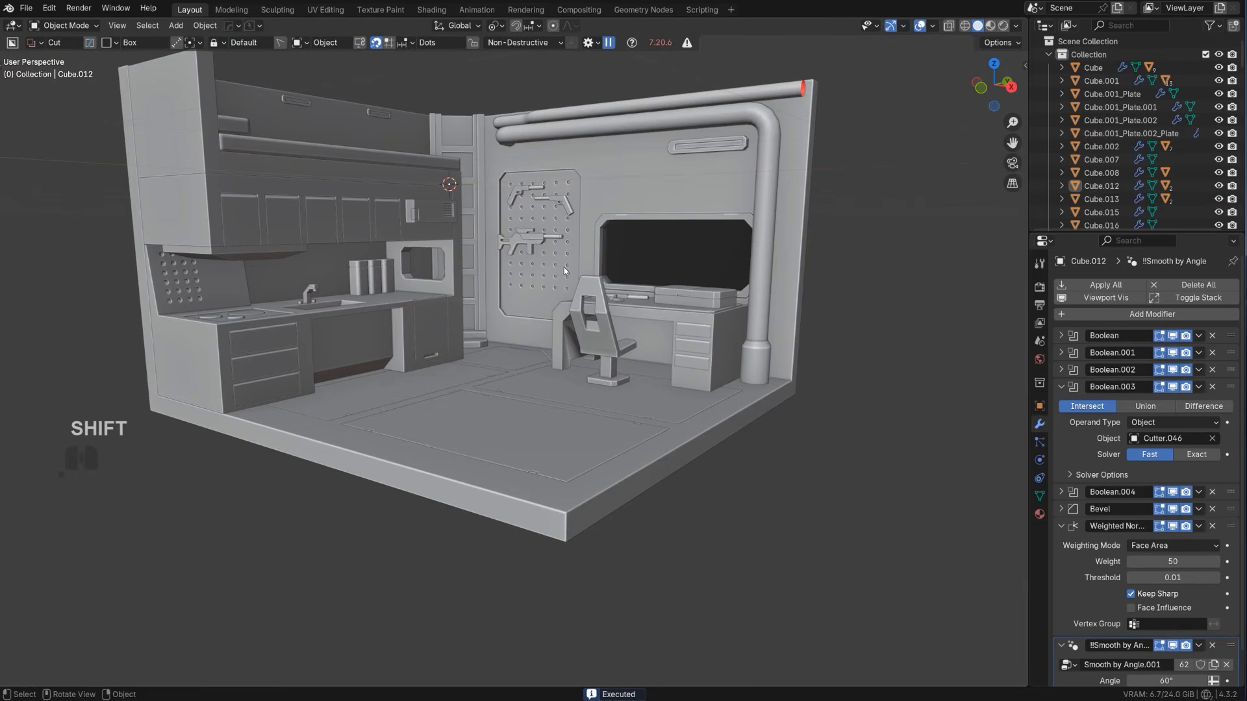
middle_drag(565, 239, 600, 385)
scroll(607, 292, up, 2)
scroll(607, 295, down, 2)
scroll(585, 354, up, 4)
mouse_move(578, 344)
shift+middle_down()
mouse_move(593, 383)
mouse_move(641, 377)
mouse_move(566, 337)
shift+middle_up()
scroll(566, 338, down, 6)
middle_drag(604, 429, 504, 346)
scroll(551, 342, up, 4)
Select the rifle's parts and move them closer to the pegboard wall in the orthographic top view
click(529, 419)
shift+click(439, 343)
key(KP_5)
scroll(431, 327, up, 3)
scroll(504, 350, up, 2)
key(g)
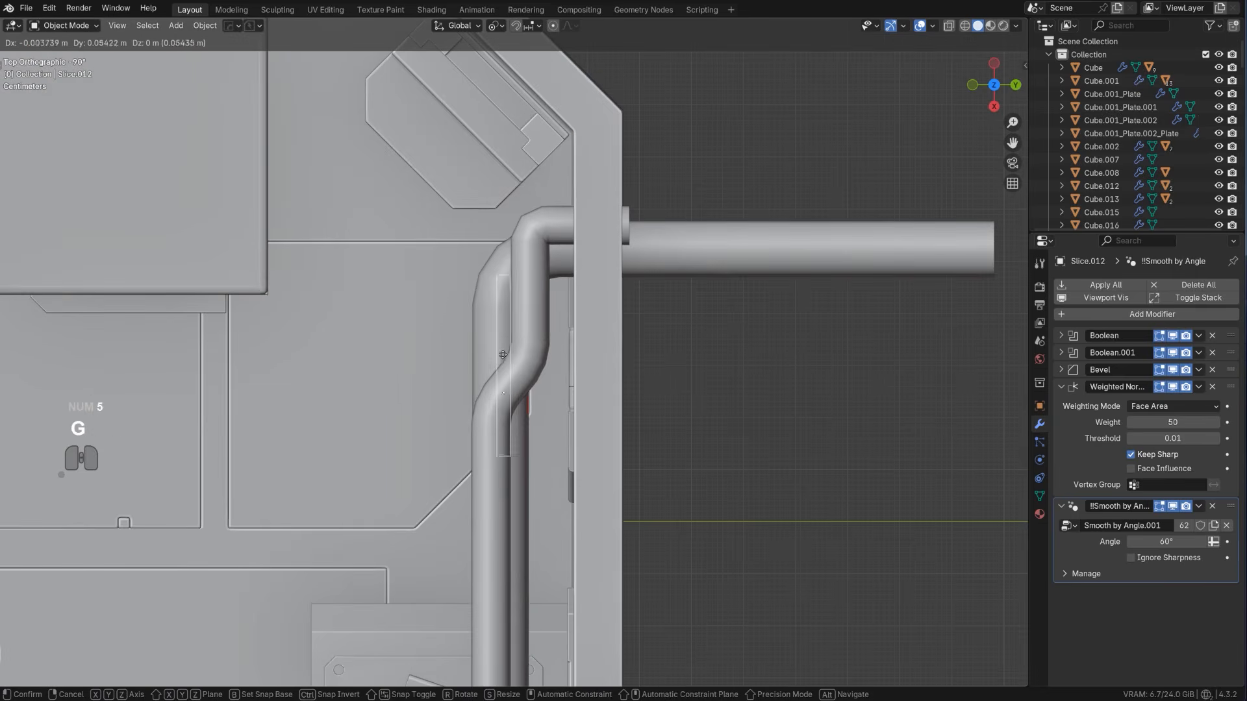
click(614, 332)
Resize the rifle and reposition it on the pegboard with its movement locked off the Y axis
middle_drag(614, 333, 642, 243)
scroll(665, 334, up, 2)
key(s)
click(685, 342)
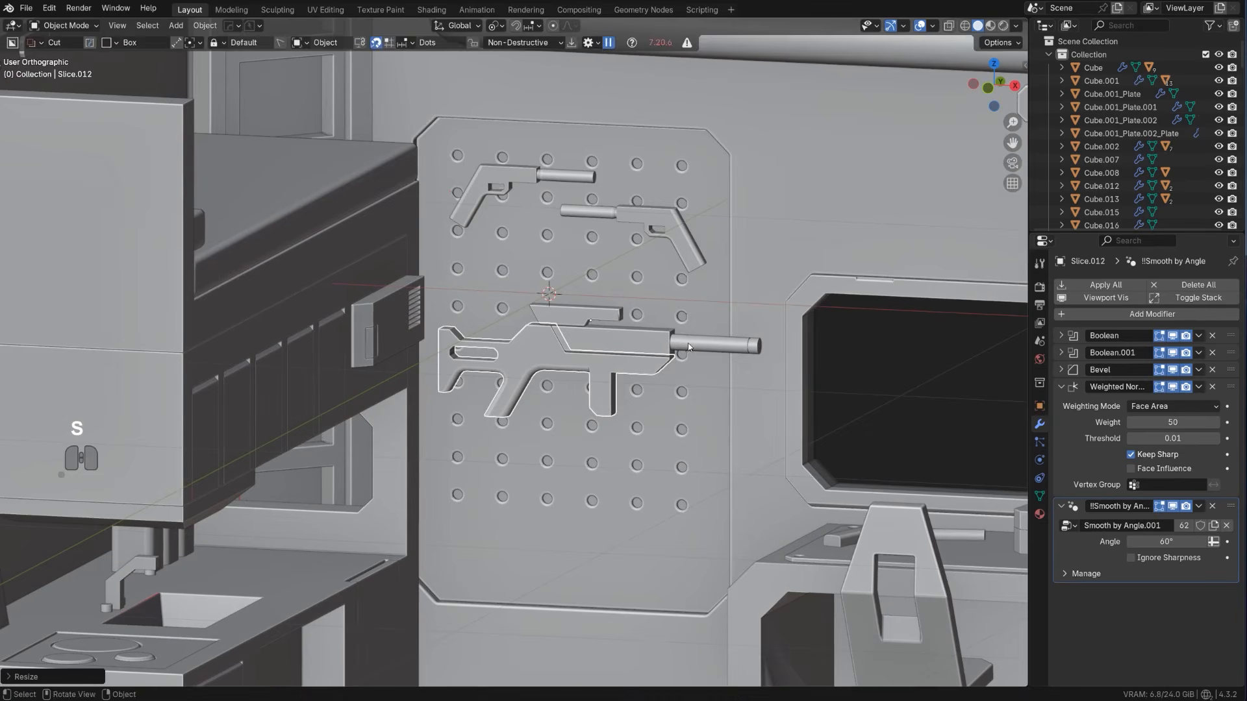
key(g)
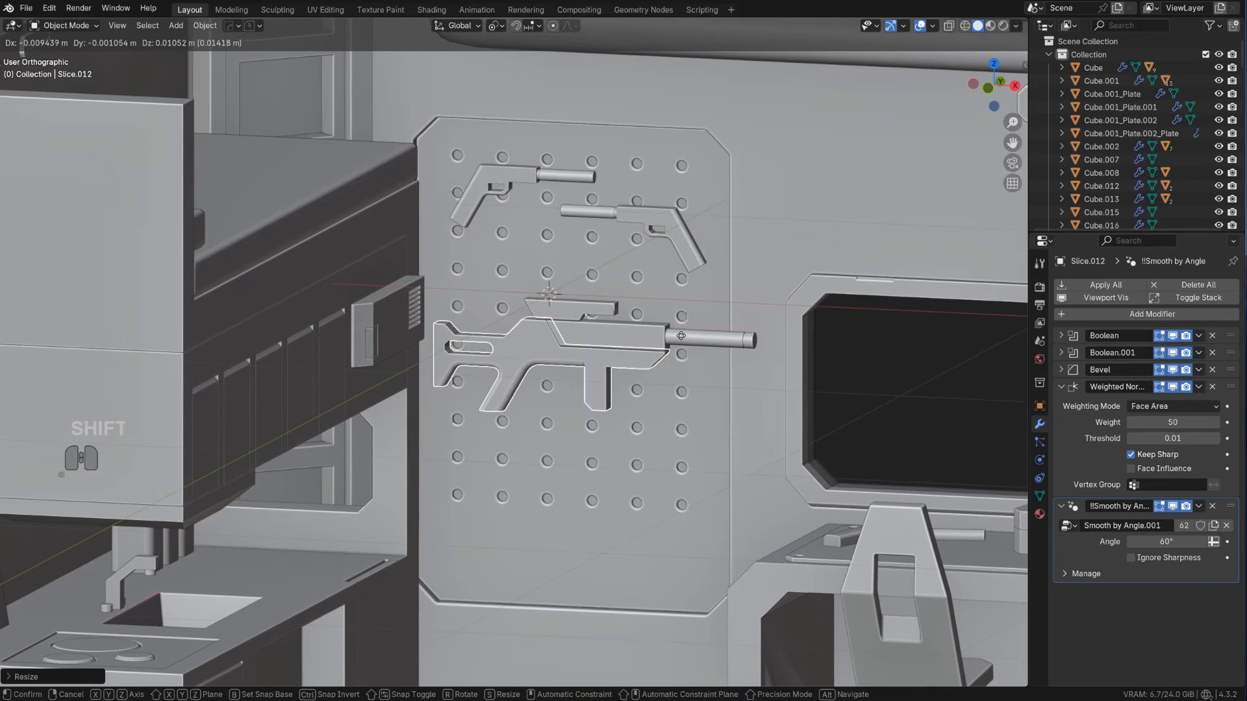
key(shift+y)
click(656, 360)
Resize the rifle once more and move it along the Y axis to sit against the pegboard
middle_drag(656, 360, 578, 412)
key(s)
click(679, 425)
scroll(578, 412, up, 2)
key(g)
key(x)
key(y)
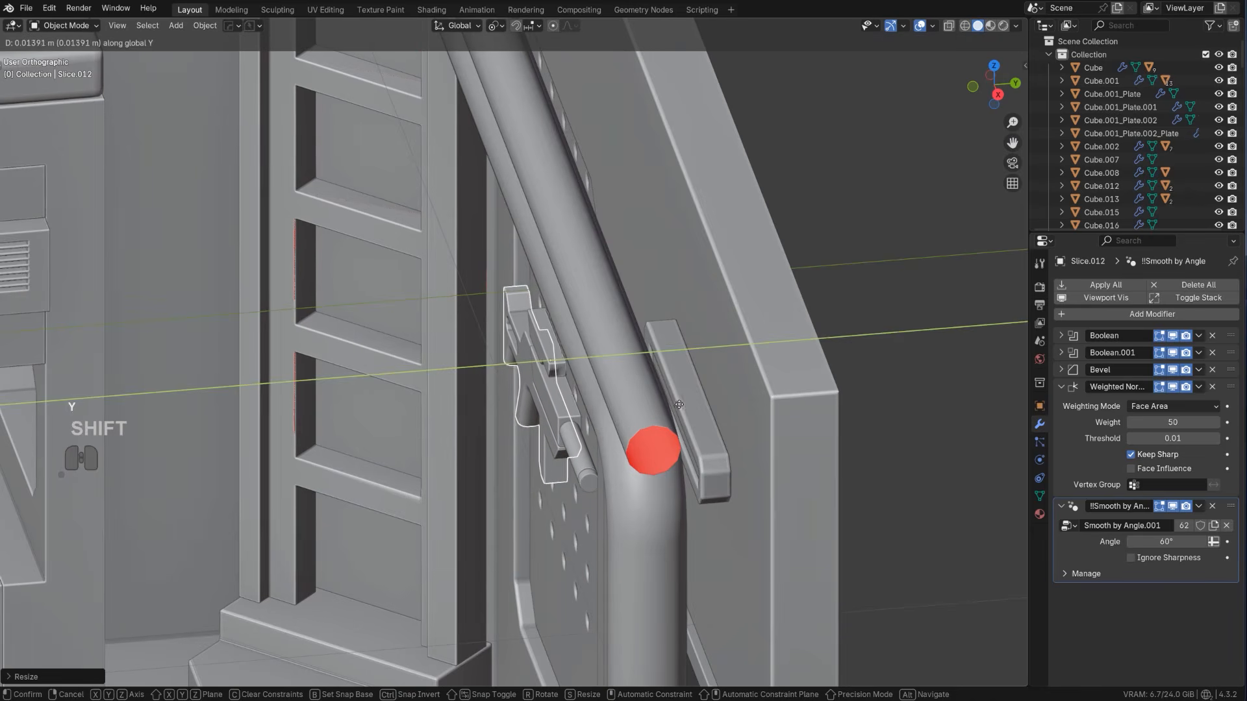
click(712, 403)
Nudge the rifle along the X axis across the pegboard in perspective view
middle_drag(558, 416, 697, 443)
key(KP_5)
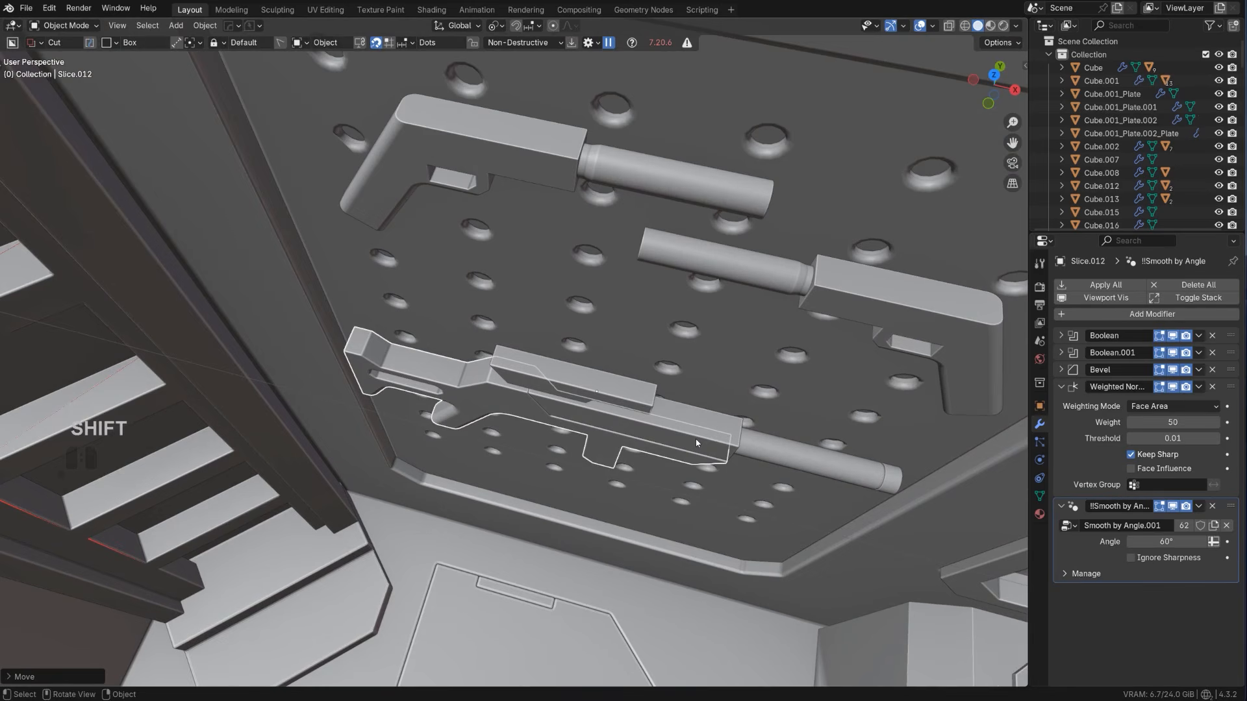
key(g)
key(y)
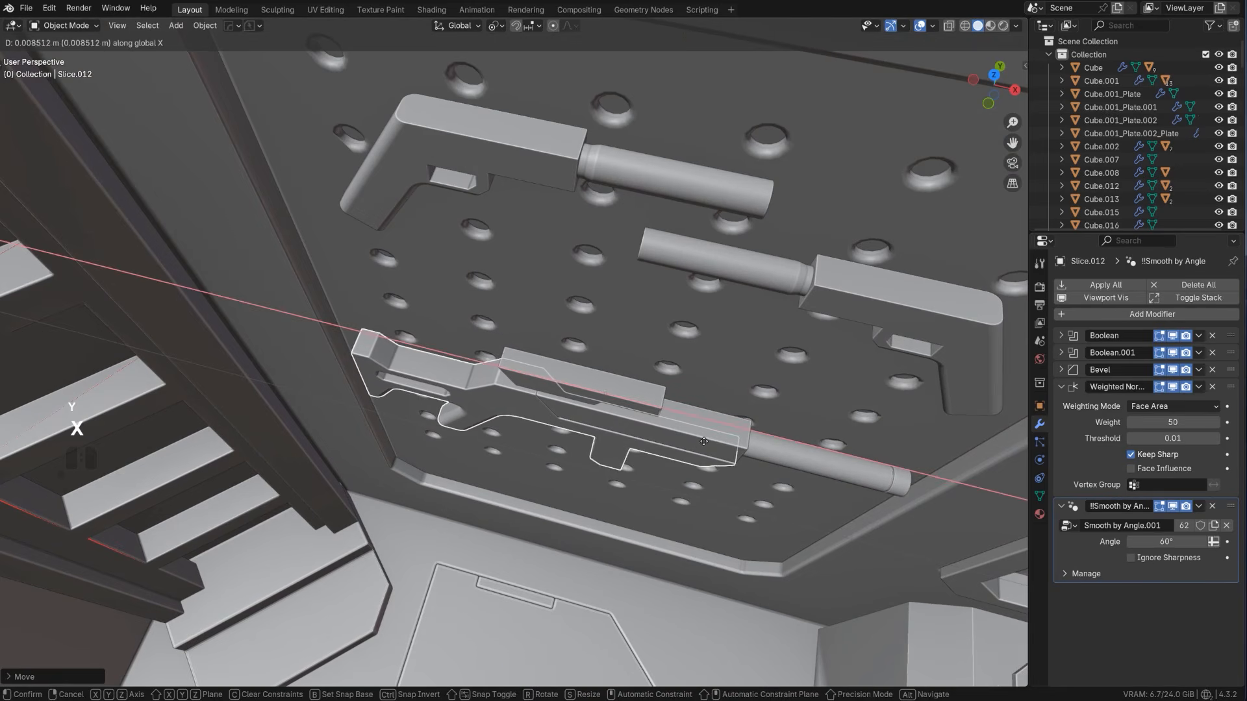
click(698, 439)
Select the rifle's scope and inspect its mesh vertices up close
middle_drag(695, 438, 523, 316)
scroll(556, 357, up, 2)
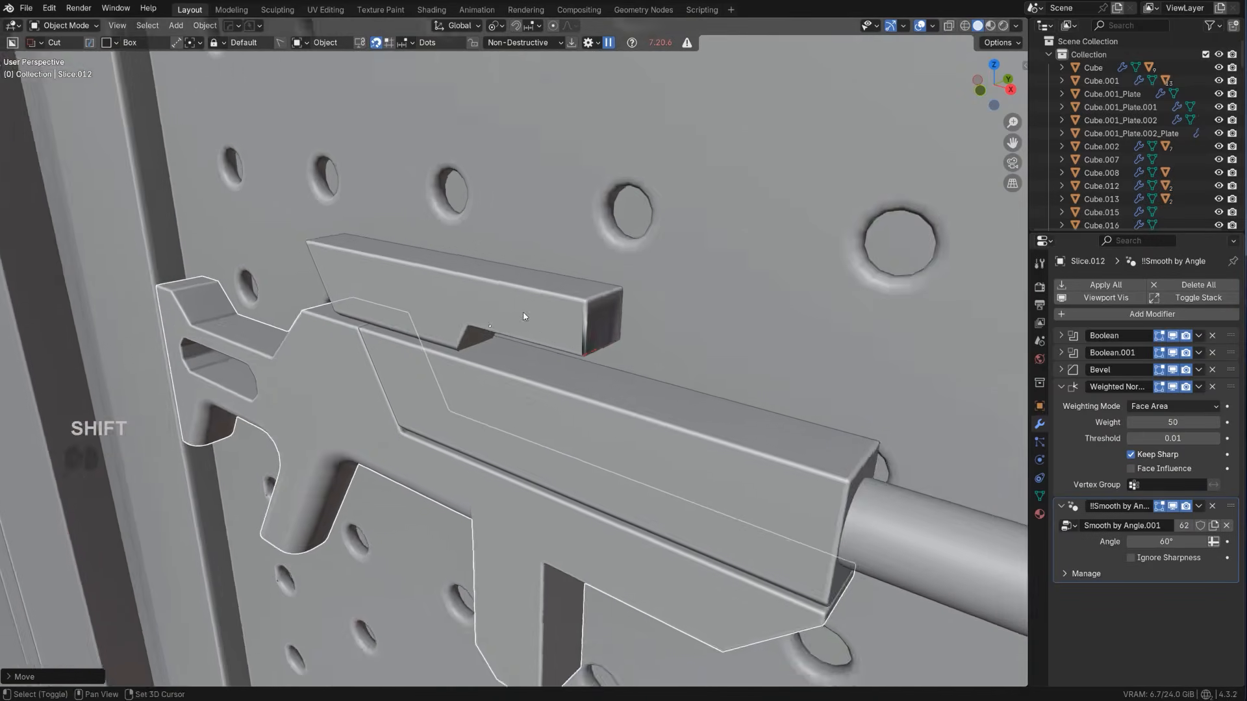
scroll(525, 316, up, 2)
click(590, 314)
key(Tab)
middle_drag(644, 393, 661, 331)
key(1)
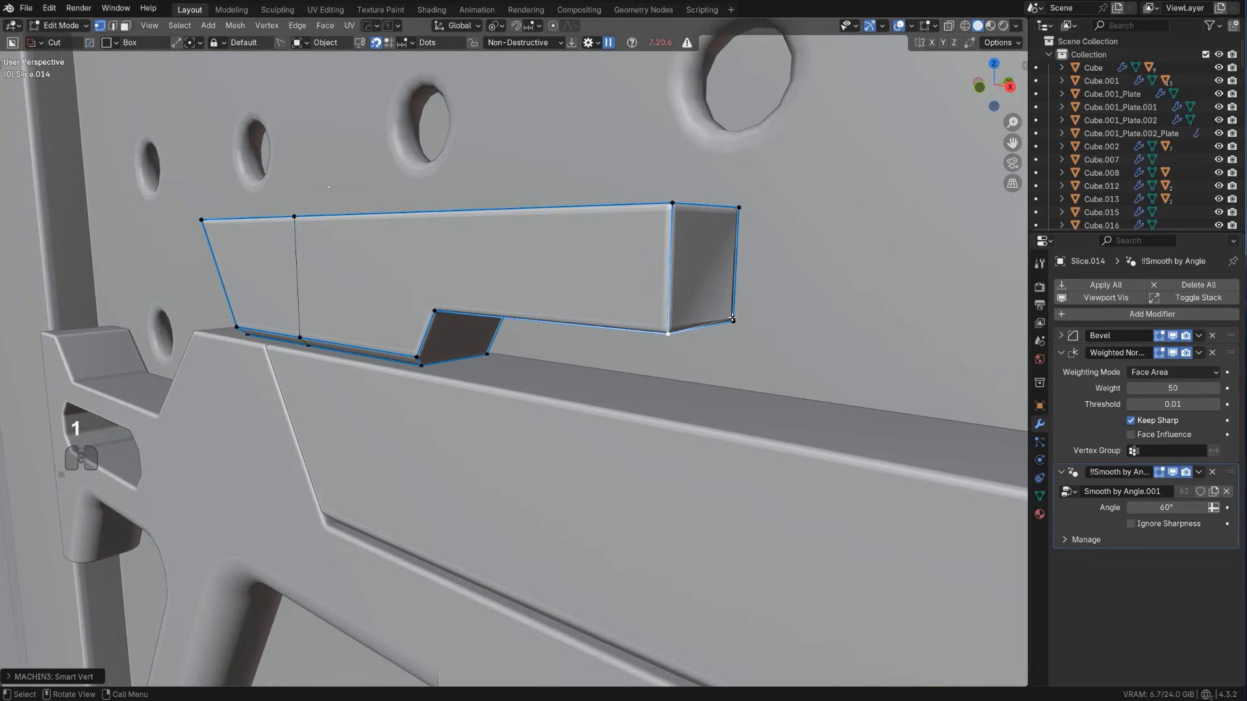
key(Tab)
scroll(726, 333, down, 3)
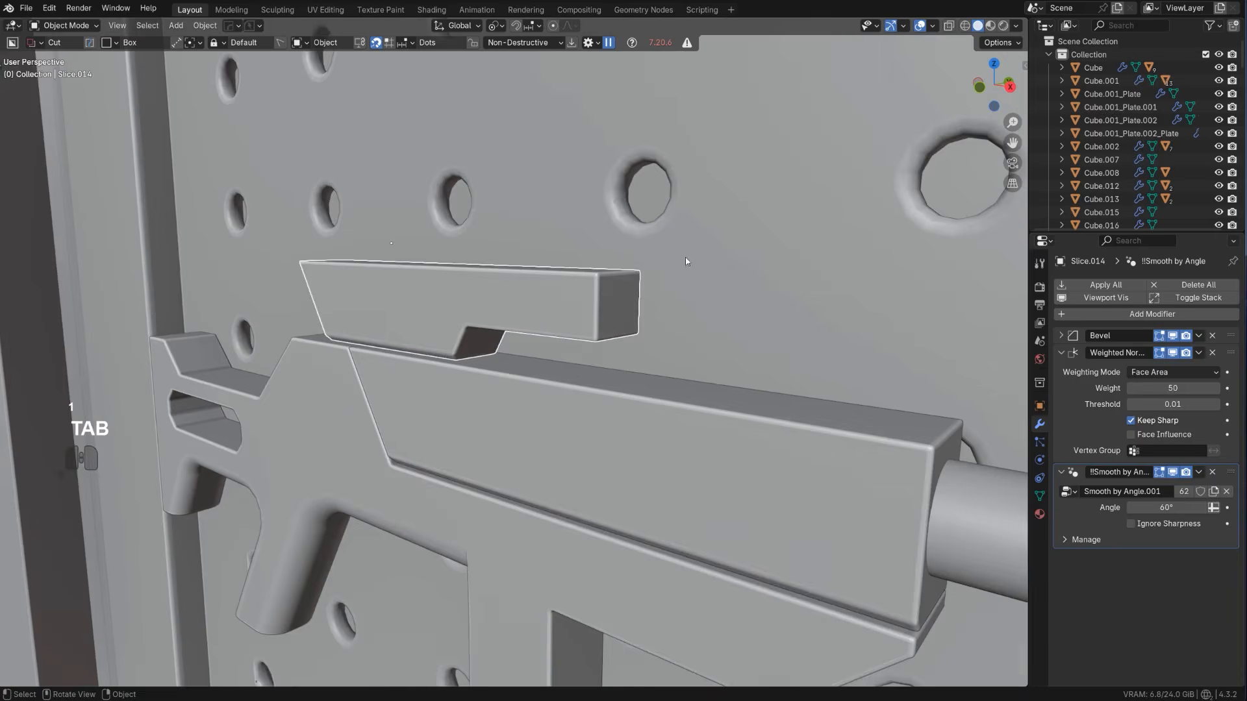
scroll(613, 325, down, 2)
Bevel the scope's long upper edges by about 0.035 m with one segment
middle_drag(601, 346, 690, 310)
key(Tab)
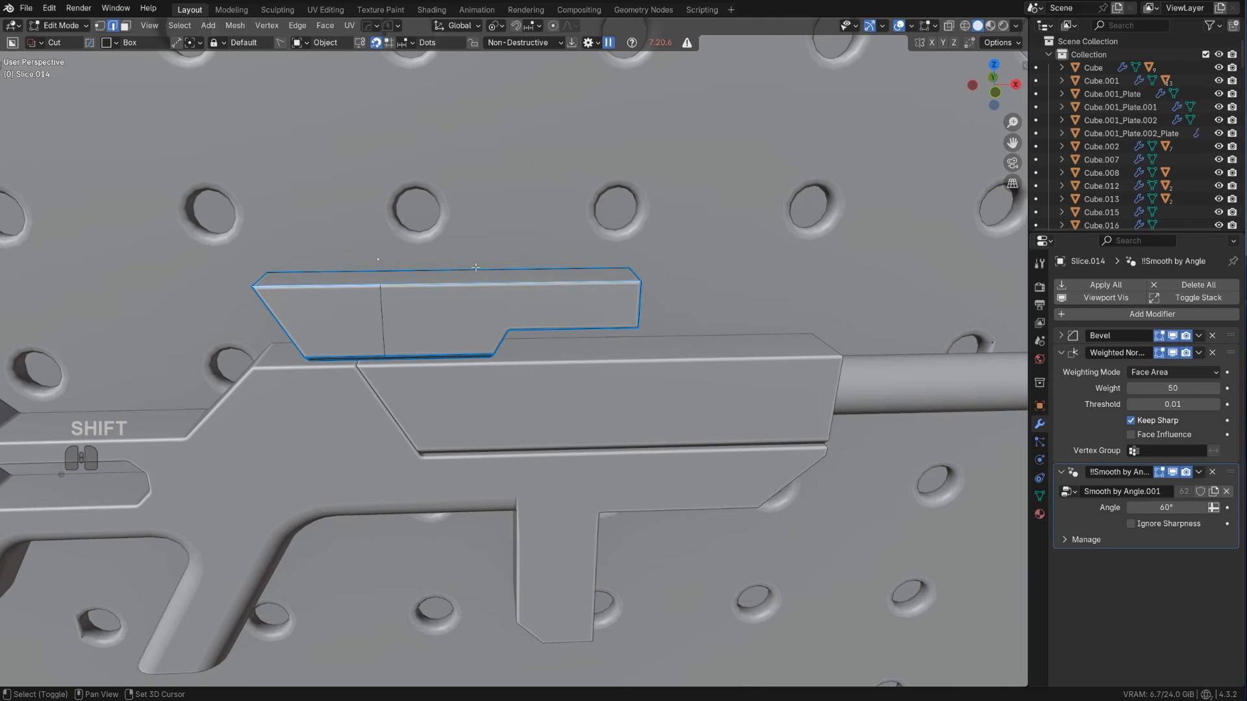
key(ctrl+b)
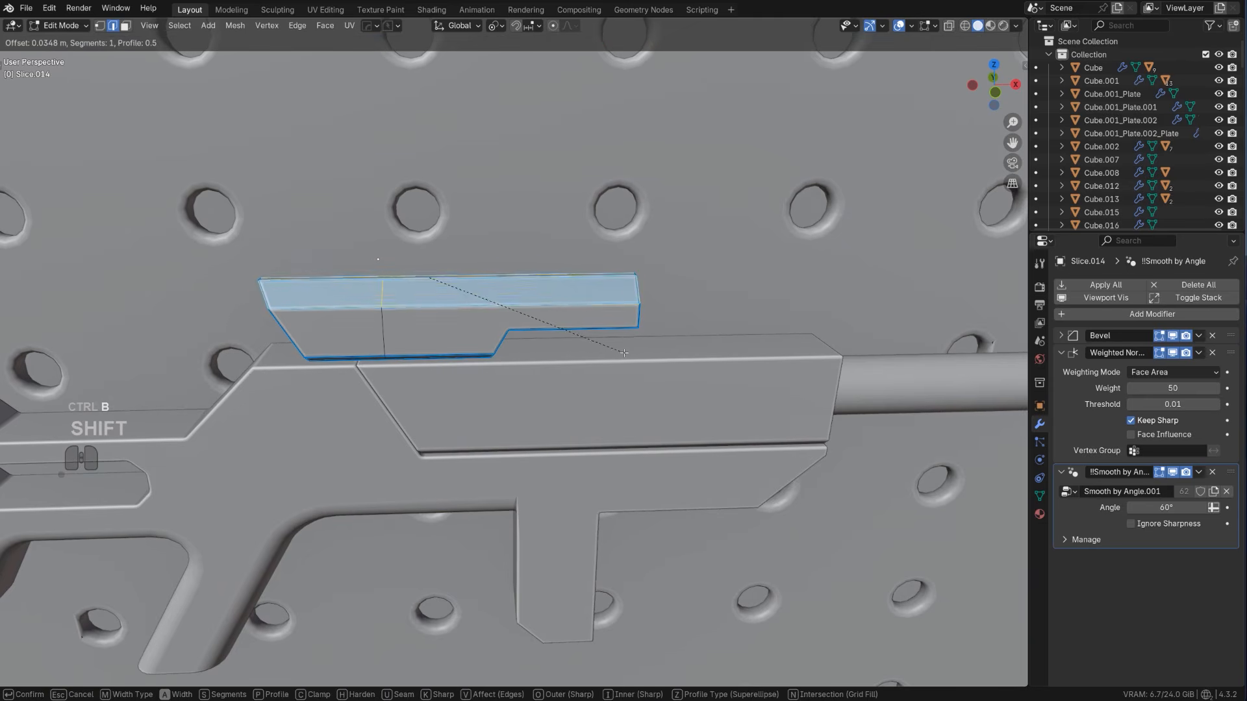
scroll(624, 352, up, 8)
click(621, 347)
key(Tab)
Recalculate the pegboard's sharp edges with the HardOps Sharpen operation
scroll(590, 178, down, 7)
middle_drag(590, 188, 557, 339)
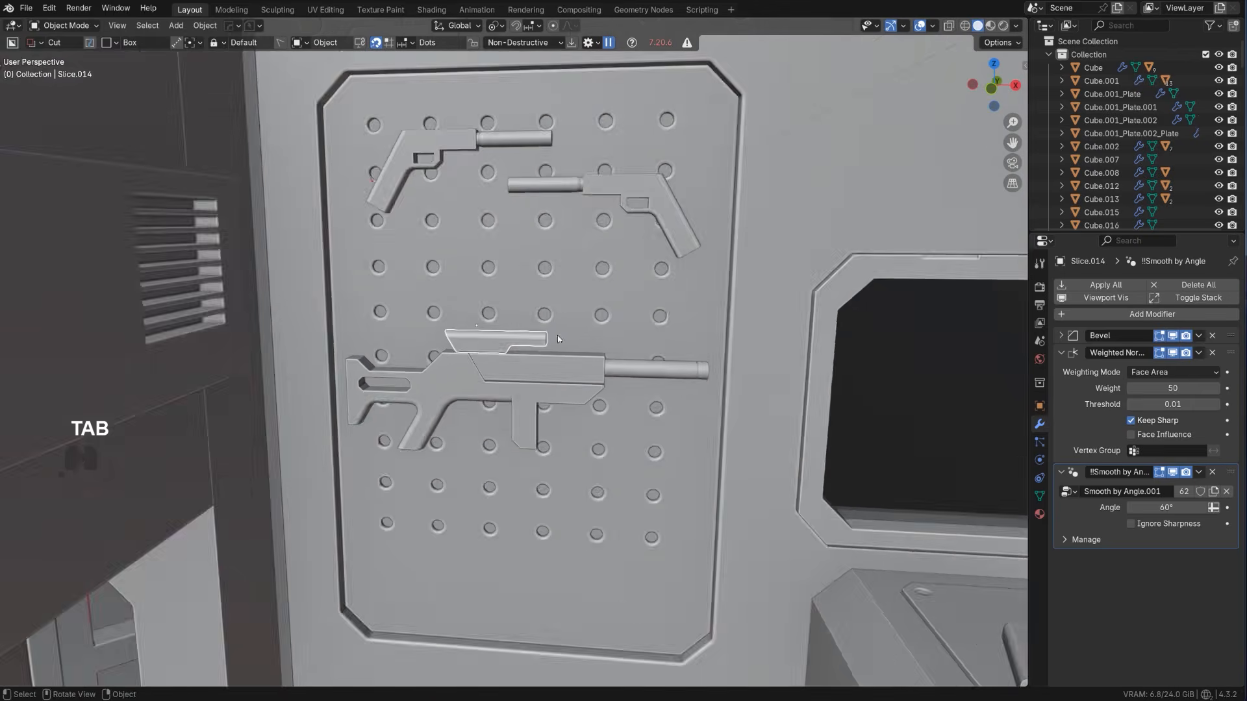
key(q)
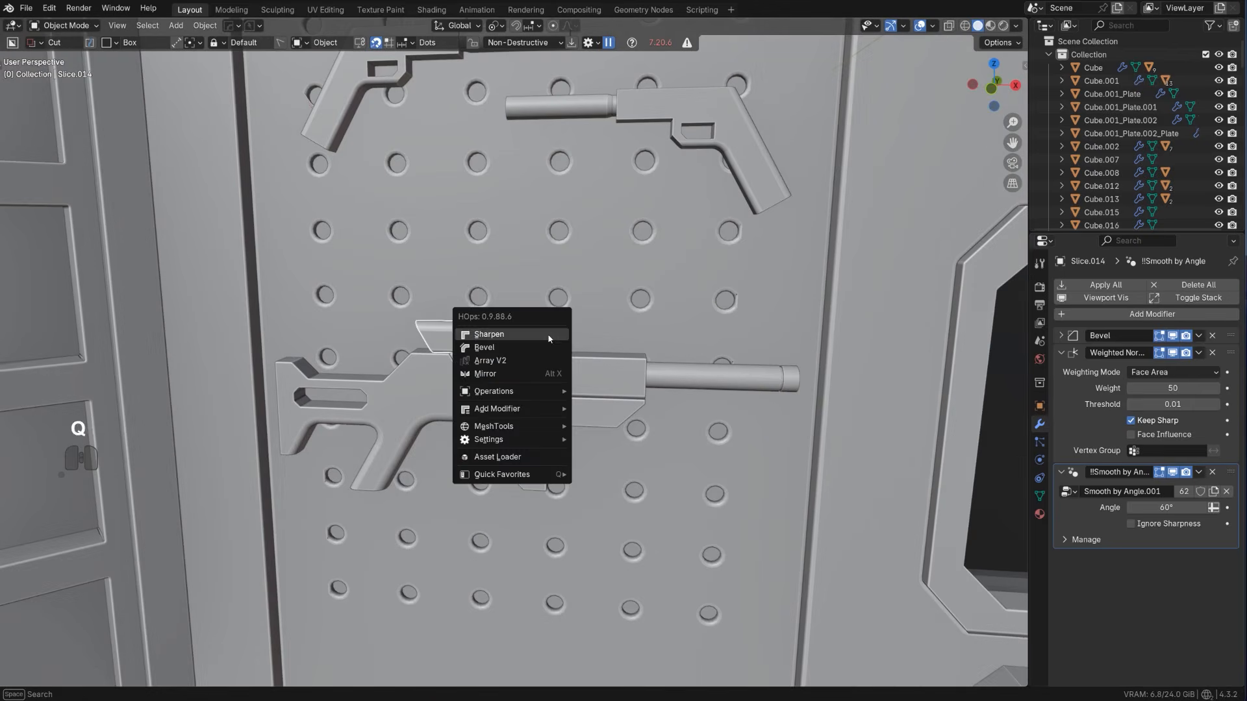
ctrl+shift+click(552, 325)
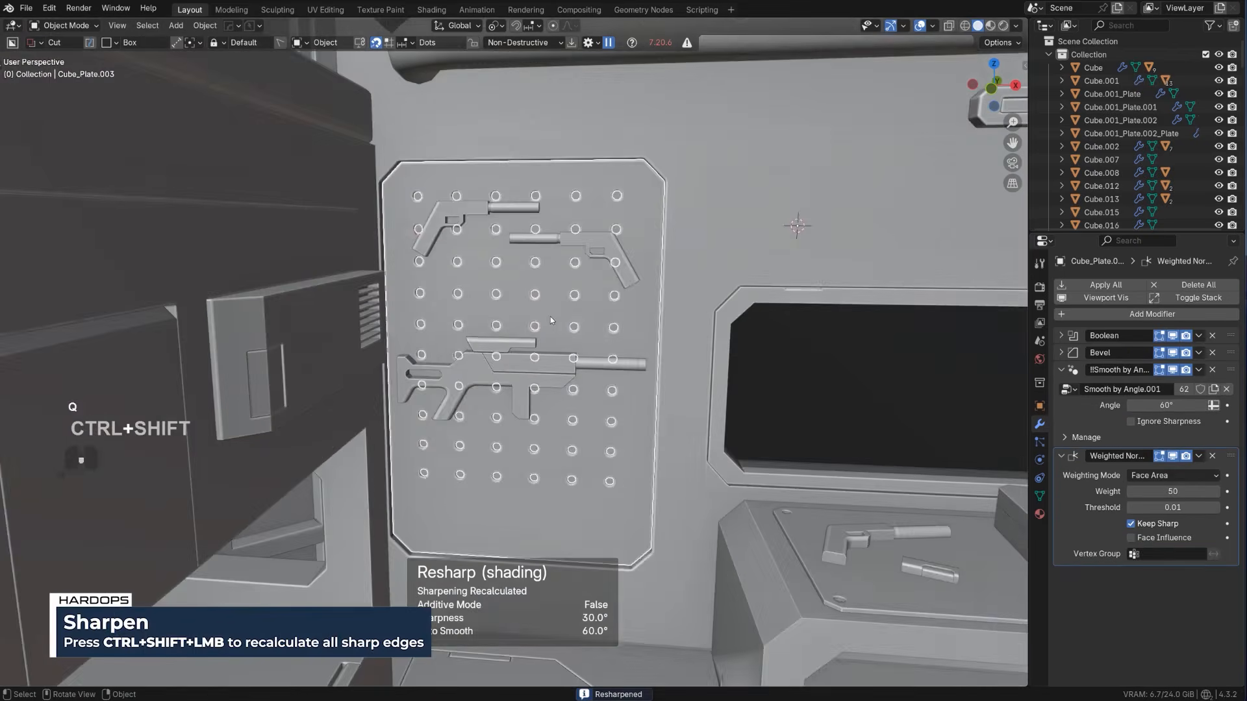
scroll(551, 319, down, 3)
middle_drag(552, 347, 528, 345)
drag(638, 231, 692, 294)
scroll(682, 285, down, 3)
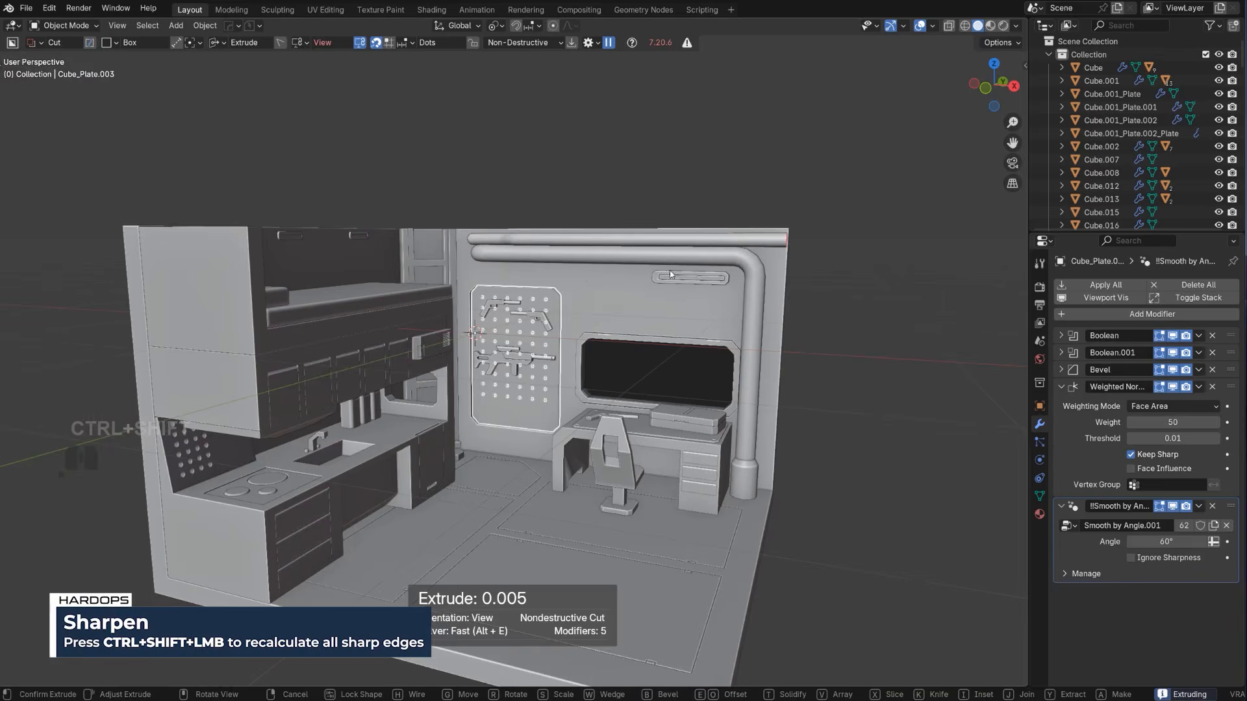
scroll(670, 274, down, 1)
click(619, 229)
right_click(618, 228)
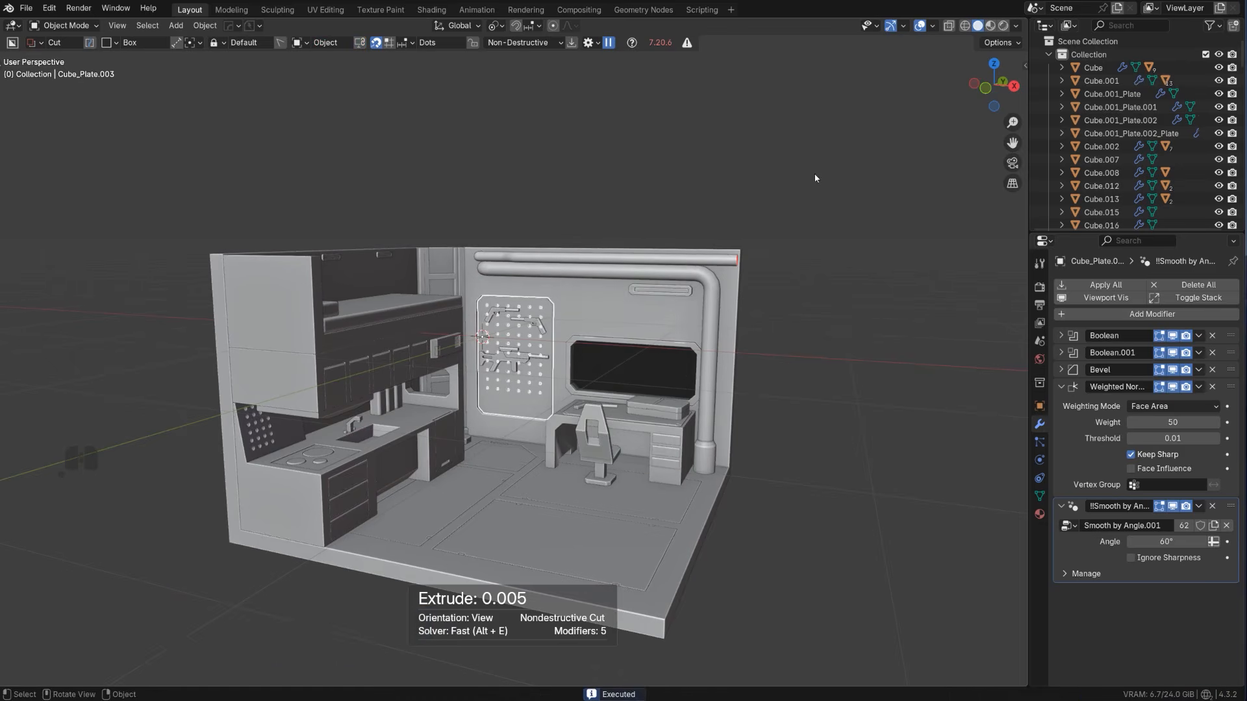
Save the scene with PowerSave as assa scifi room_05
middle_drag(815, 178, 487, 181)
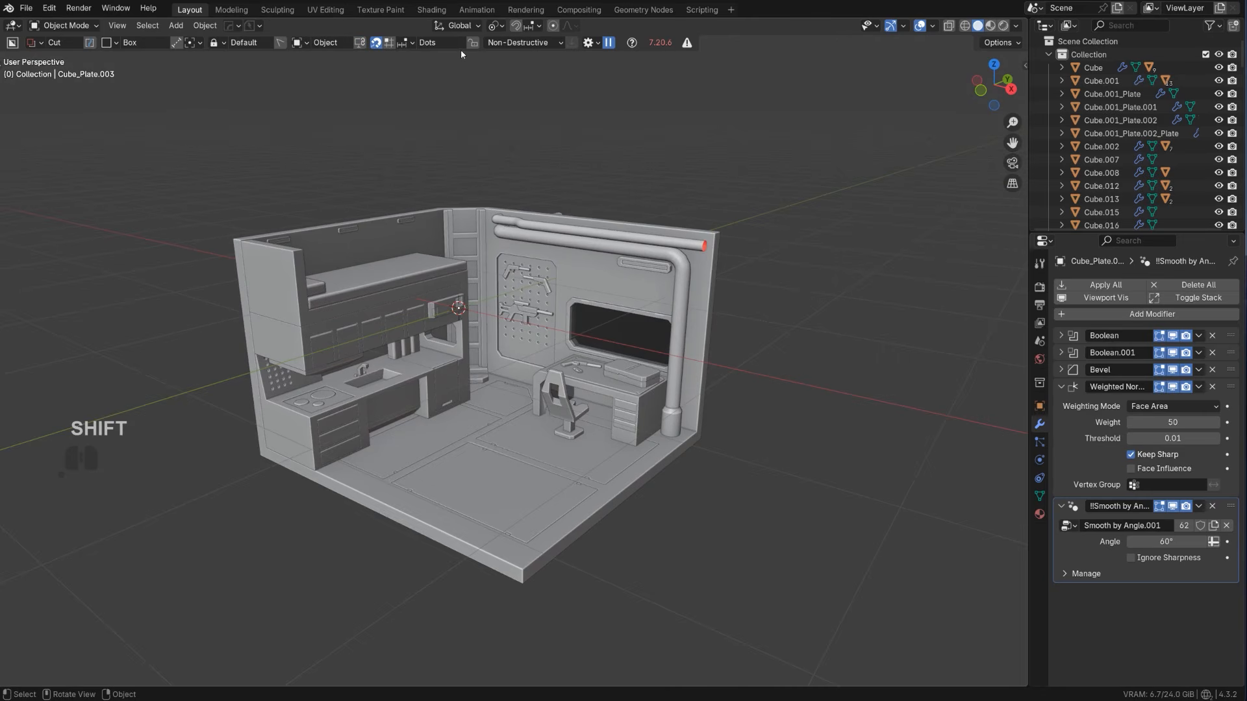
click(239, 29)
click(253, 27)
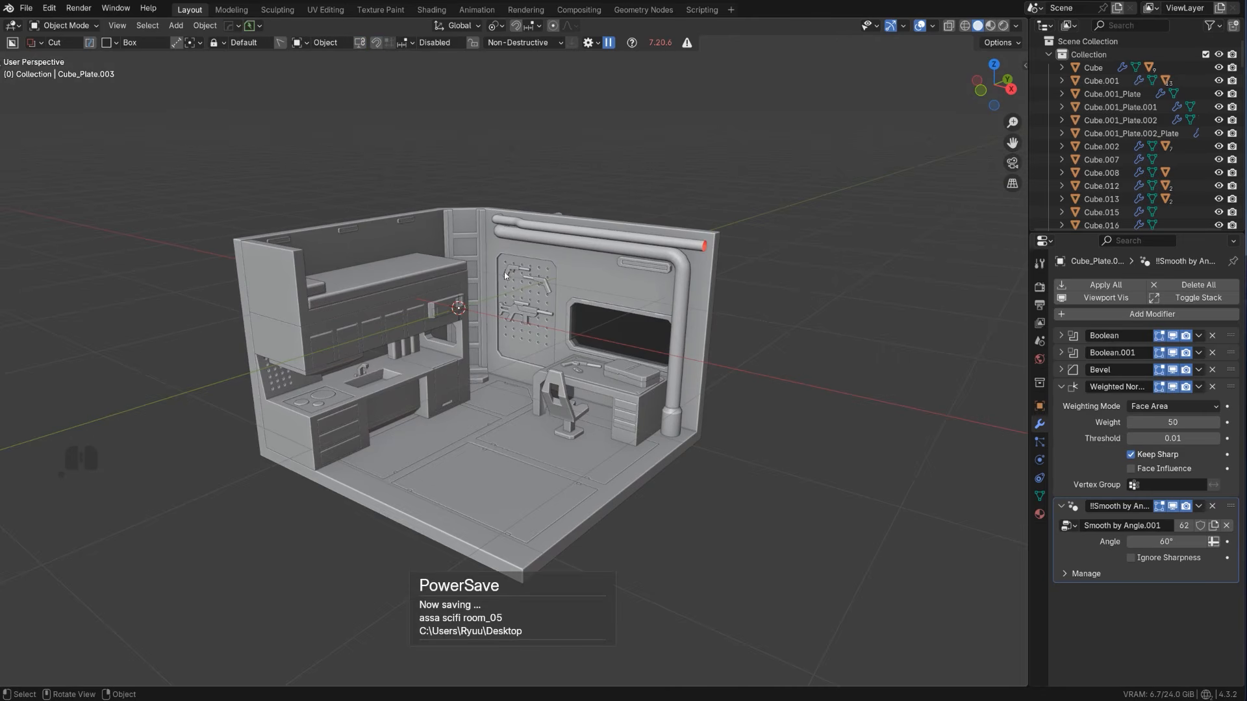
Edit the pipe sticking out behind the wall and move its selected vertex loop about 0.69 m along negative Y to the wall
scroll(397, 384, up, 3)
middle_drag(397, 383, 373, 365)
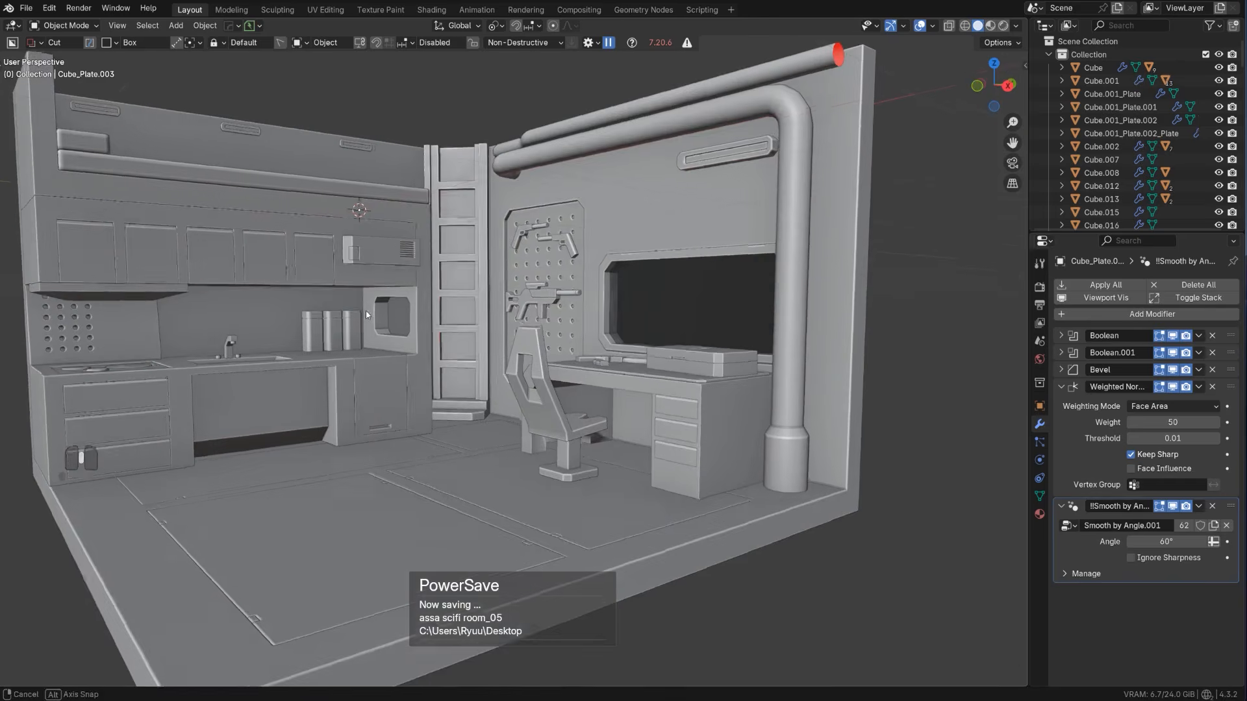
shift+middle_drag(432, 286, 718, 389)
scroll(472, 346, down, 1)
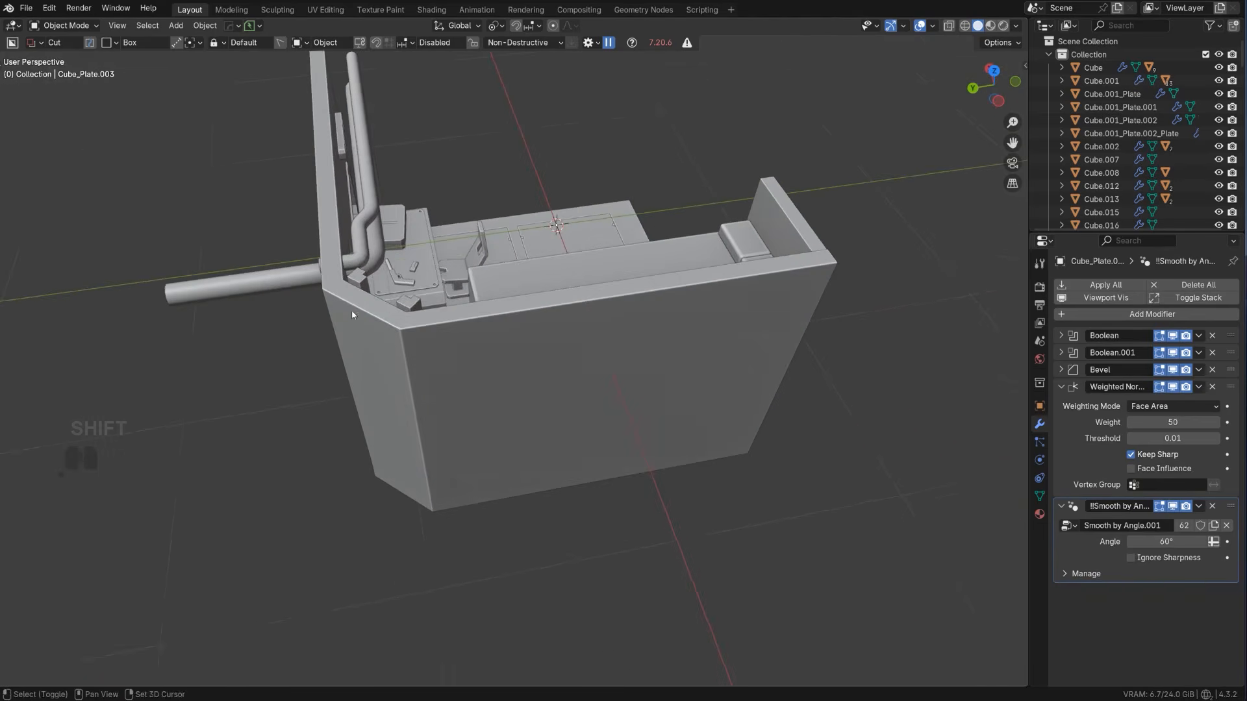
shift+middle_drag(275, 301, 467, 359)
click(454, 343)
key(Tab)
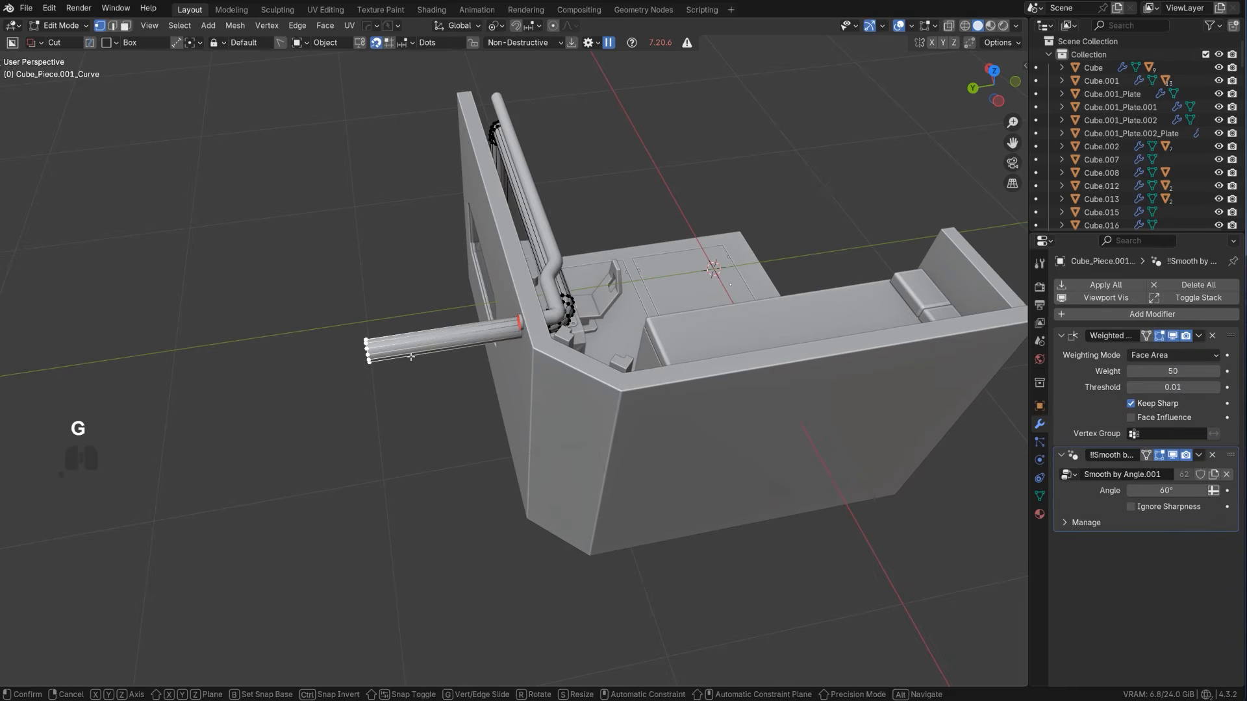
key(y)
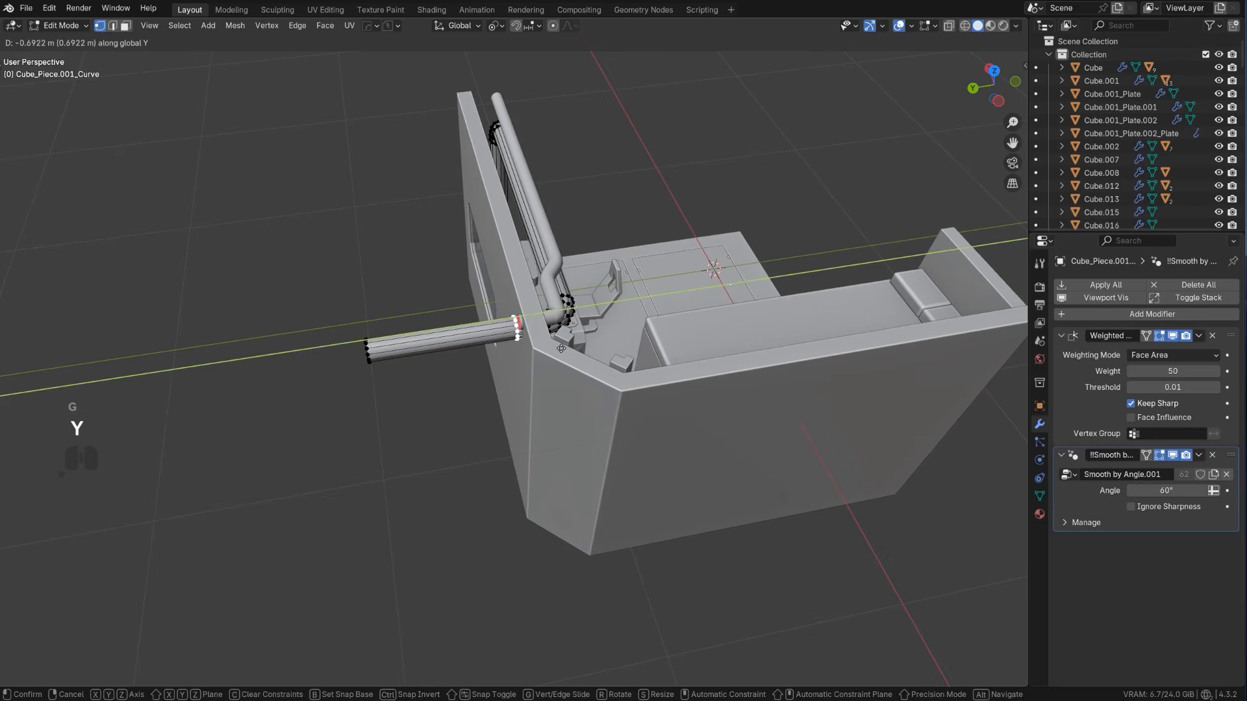
click(562, 349)
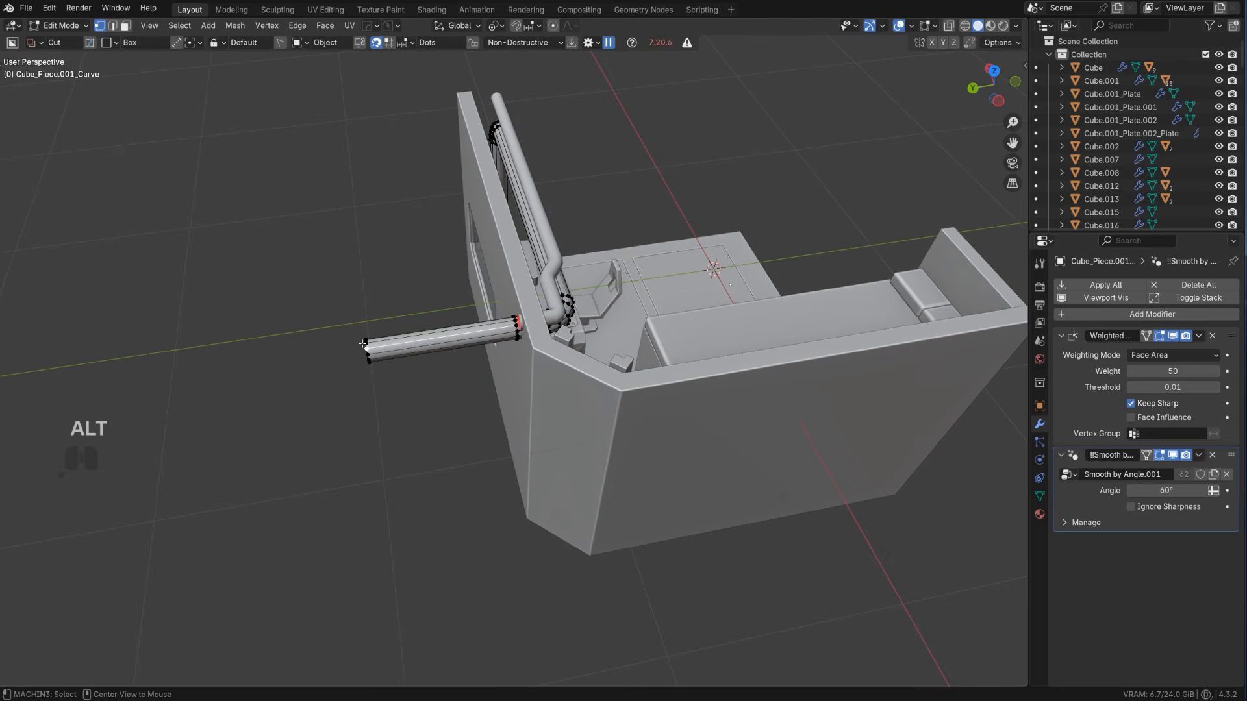
Move the protruding pipe's outer end vertices along negative Y until the end sits inside the wall
scroll(363, 344, up, 3)
key(g)
key(y)
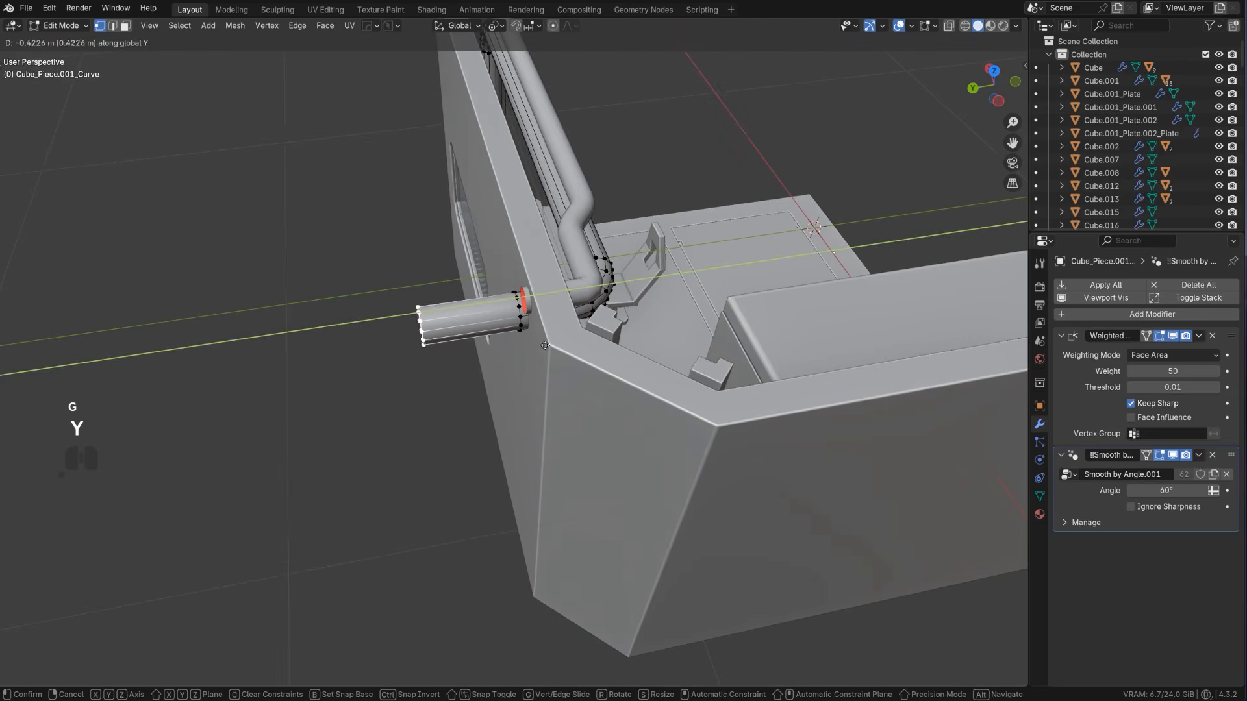
click(650, 346)
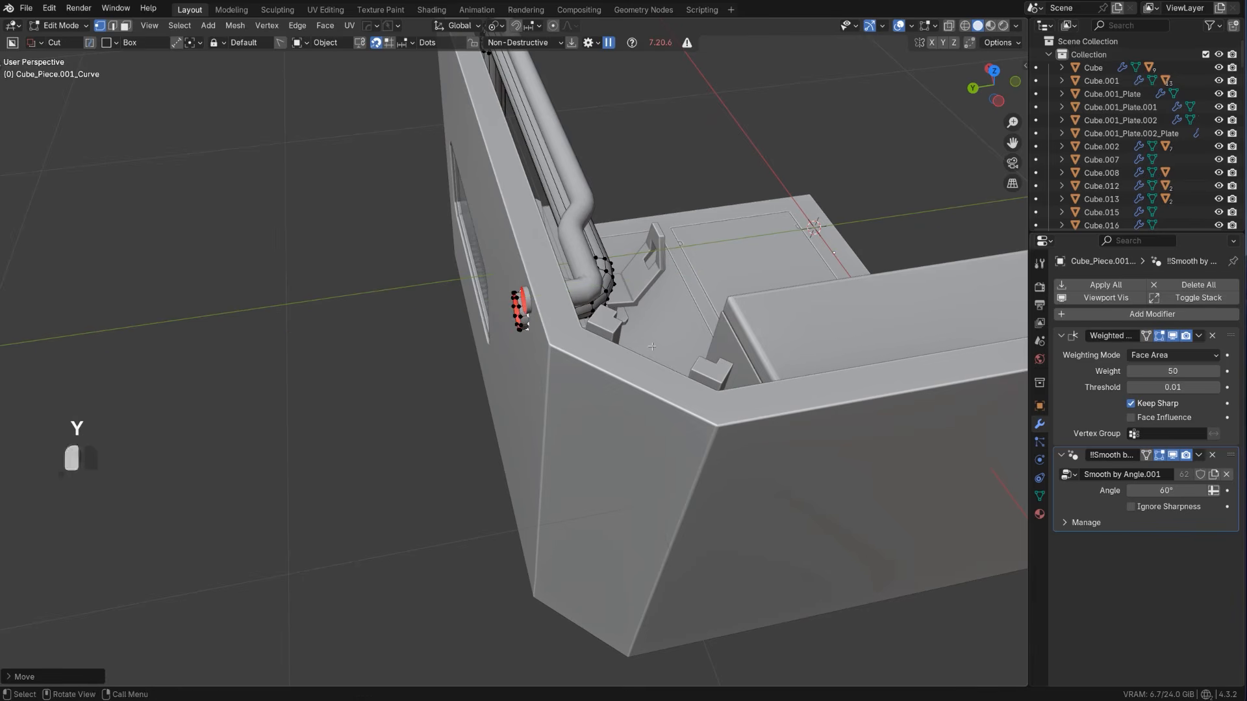
key(g)
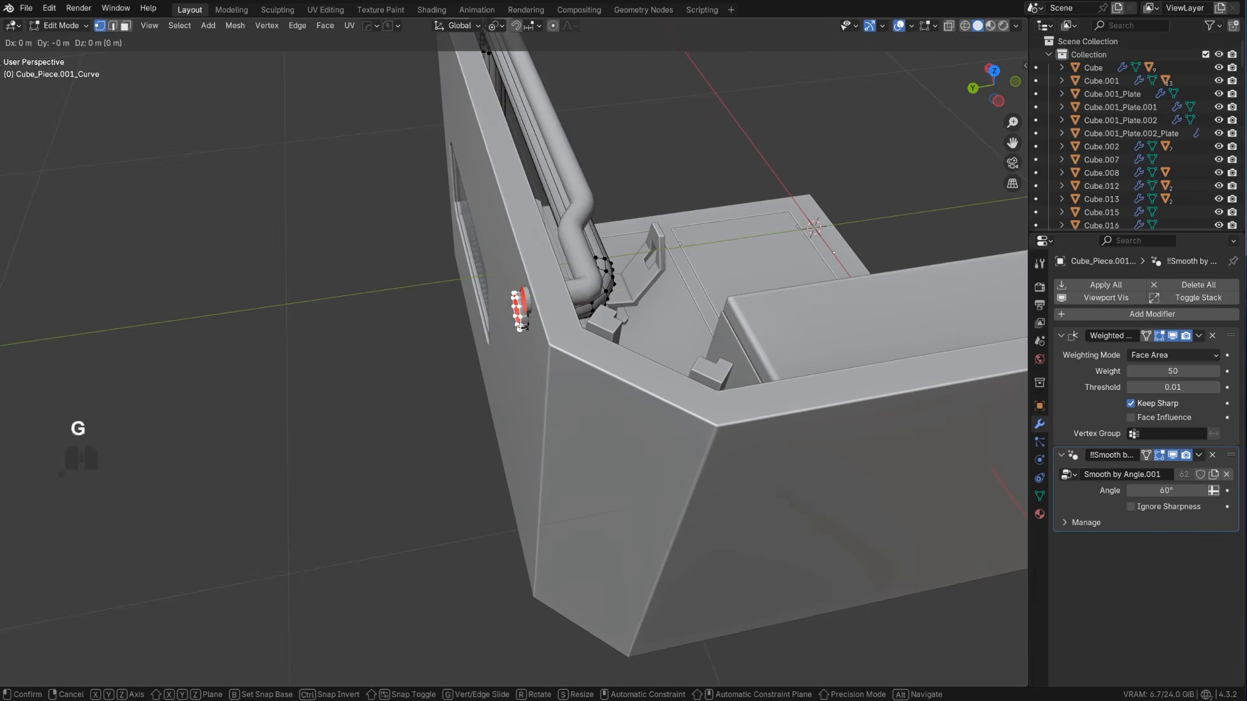
key(y)
click(524, 325)
mouse_move(524, 325)
middle_down()
mouse_move(556, 321)
mouse_move(531, 325)
middle_up()
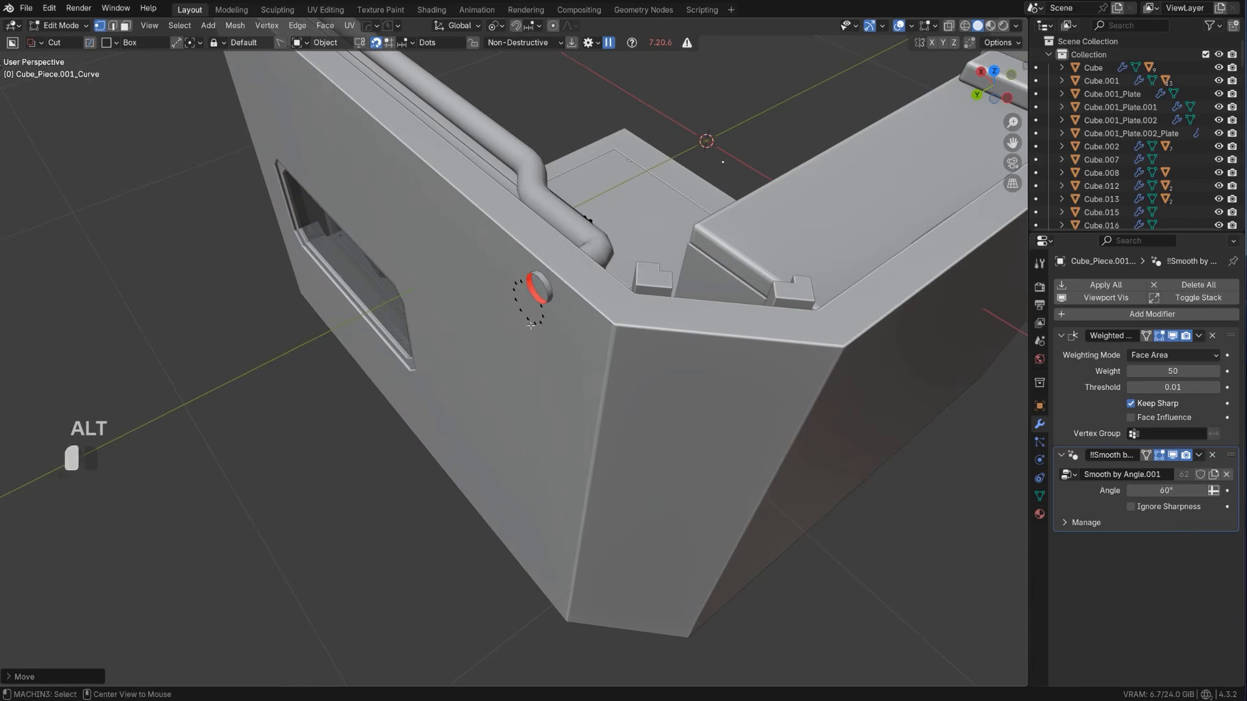
key(g)
key(y)
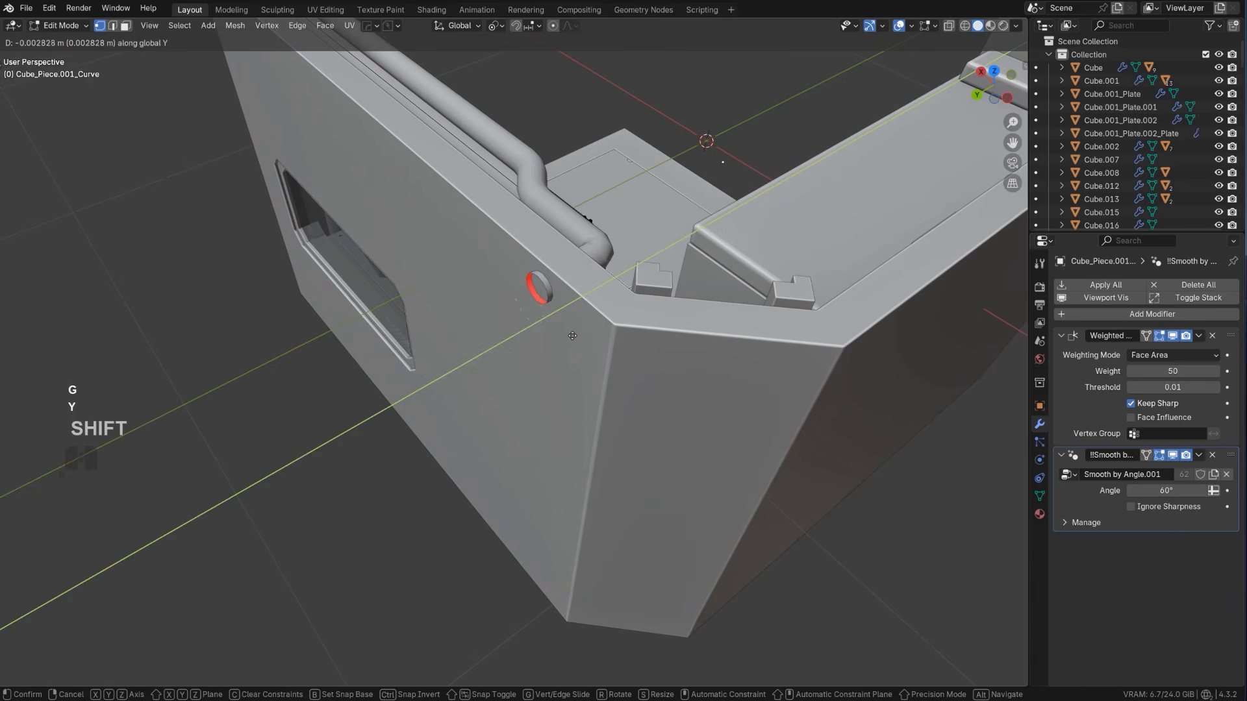
click(581, 333)
Try to move the curve of the other pipe that sticks out behind the wall along Y
key(Tab)
click(531, 285)
key(Tab)
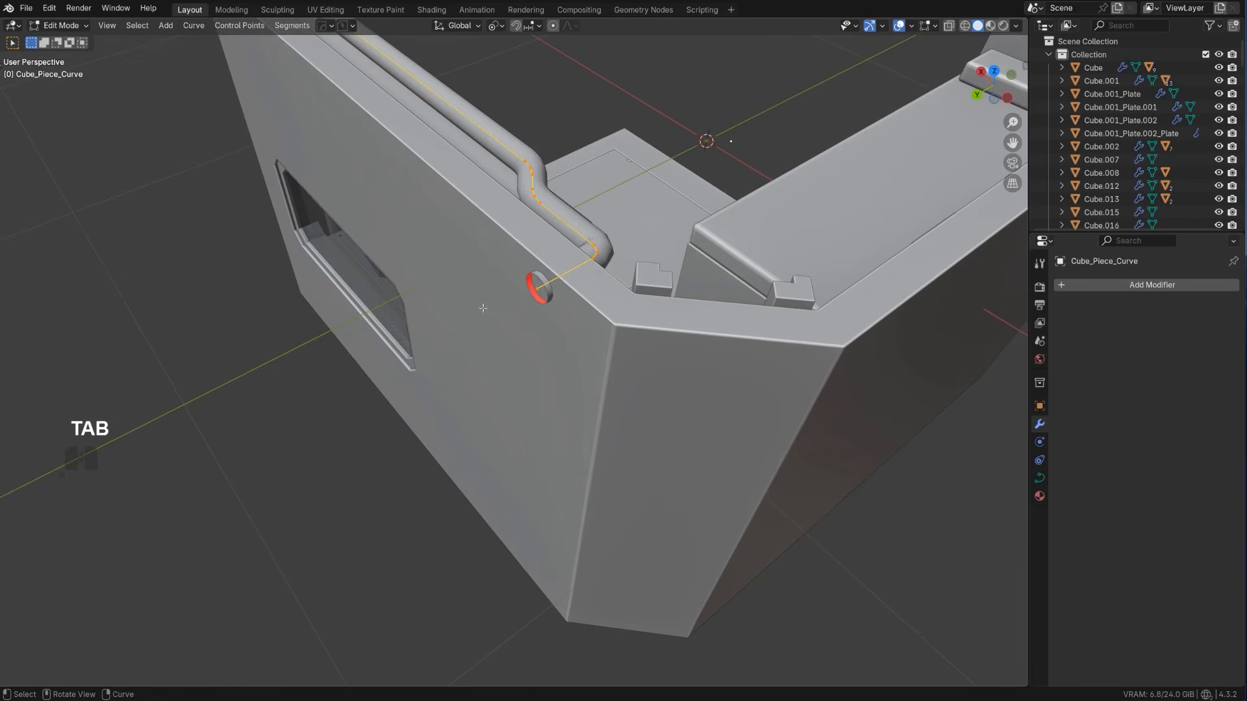
key(g)
key(y)
click(608, 323)
scroll(565, 306, up, 1)
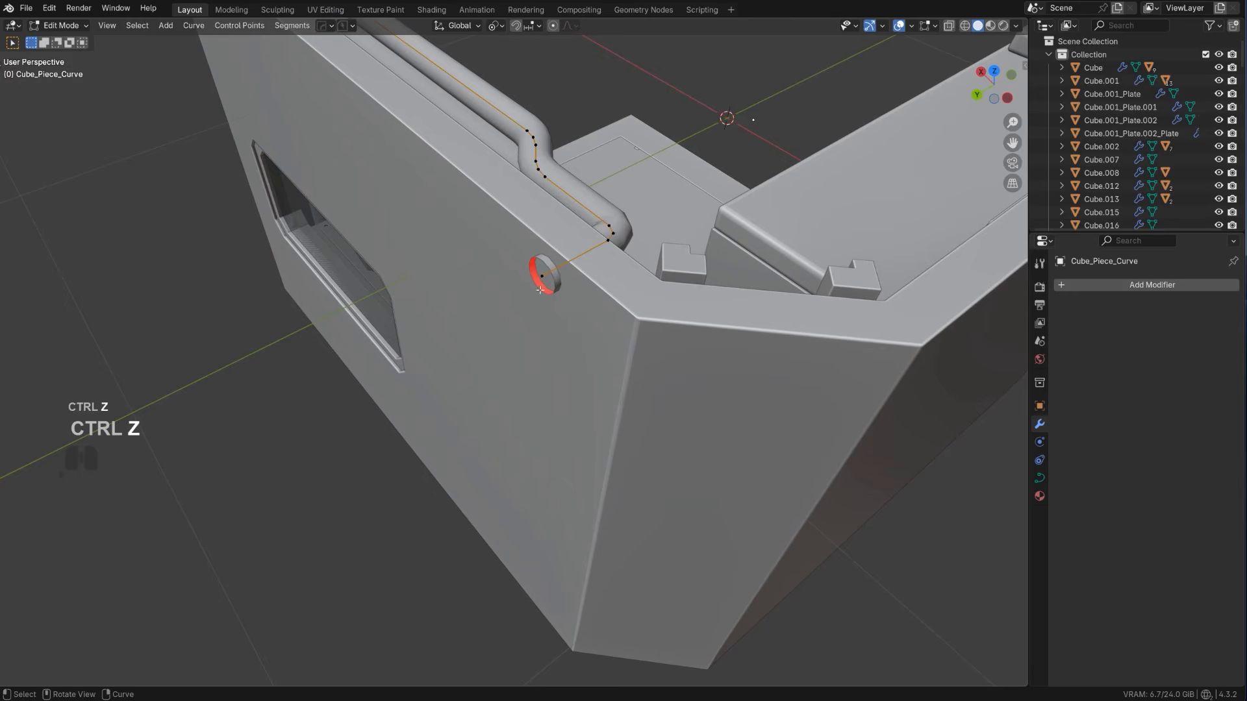
Move the other pipe curve's protruding end point along negative Y until the end is hidden inside the wall
key(Tab)
scroll(448, 296, up, 2)
key(Tab)
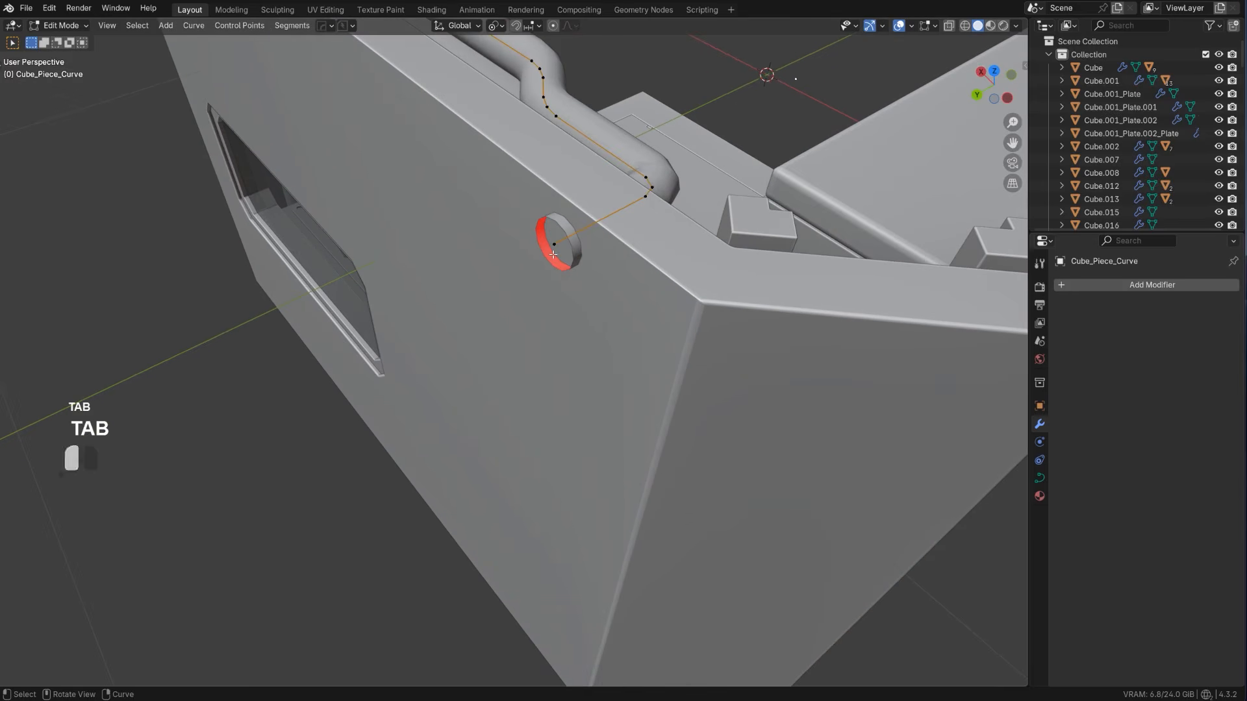
key(g)
key(y)
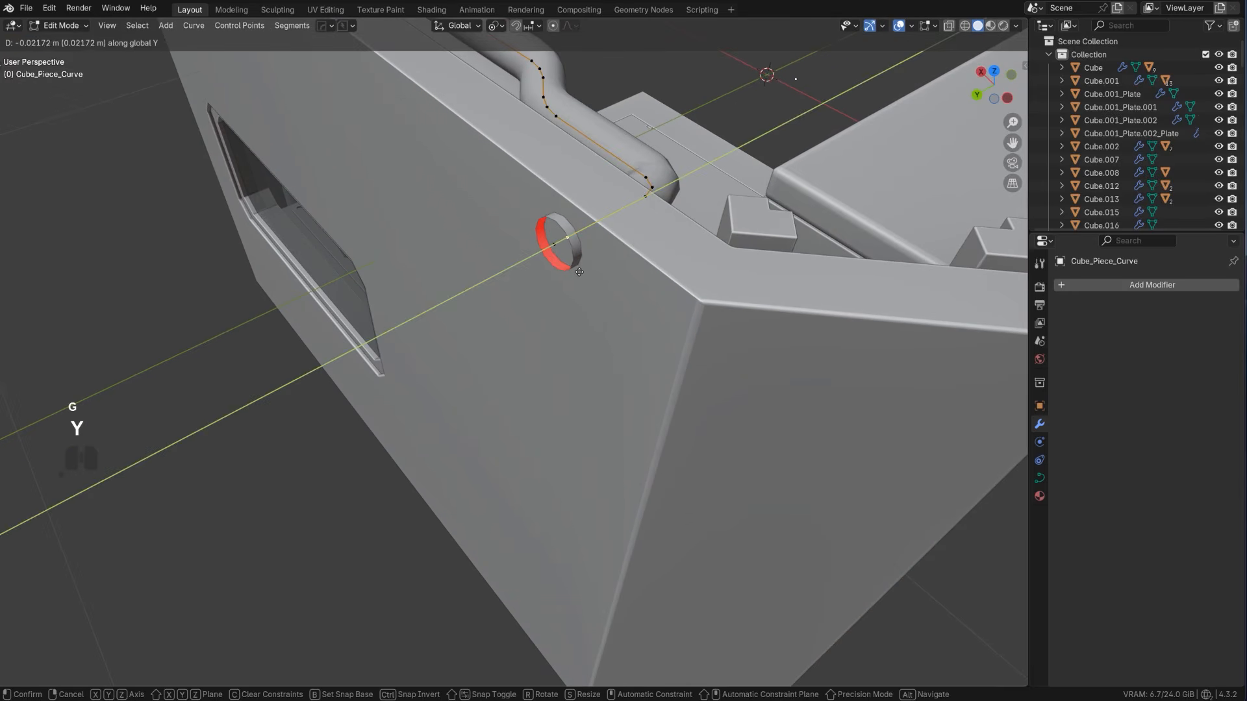
click(580, 272)
key(g)
key(y)
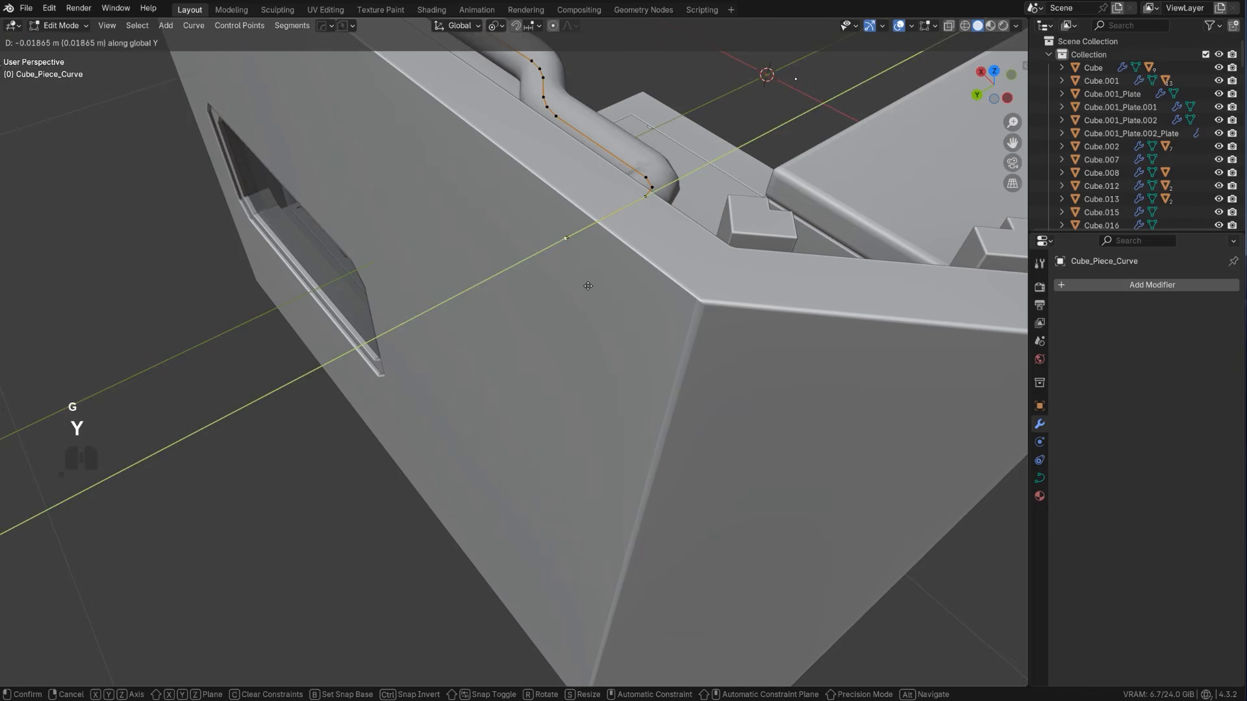
click(587, 286)
key(Tab)
Inspect the room from the inside, checking the pipes, bunk, kitchen unit and weapons pegboard
scroll(510, 261, down, 8)
middle_drag(509, 260, 236, 203)
click(395, 181)
middle_drag(565, 245, 524, 270)
scroll(533, 269, up, 3)
shift+middle_drag(543, 270, 581, 332)
scroll(467, 272, up, 3)
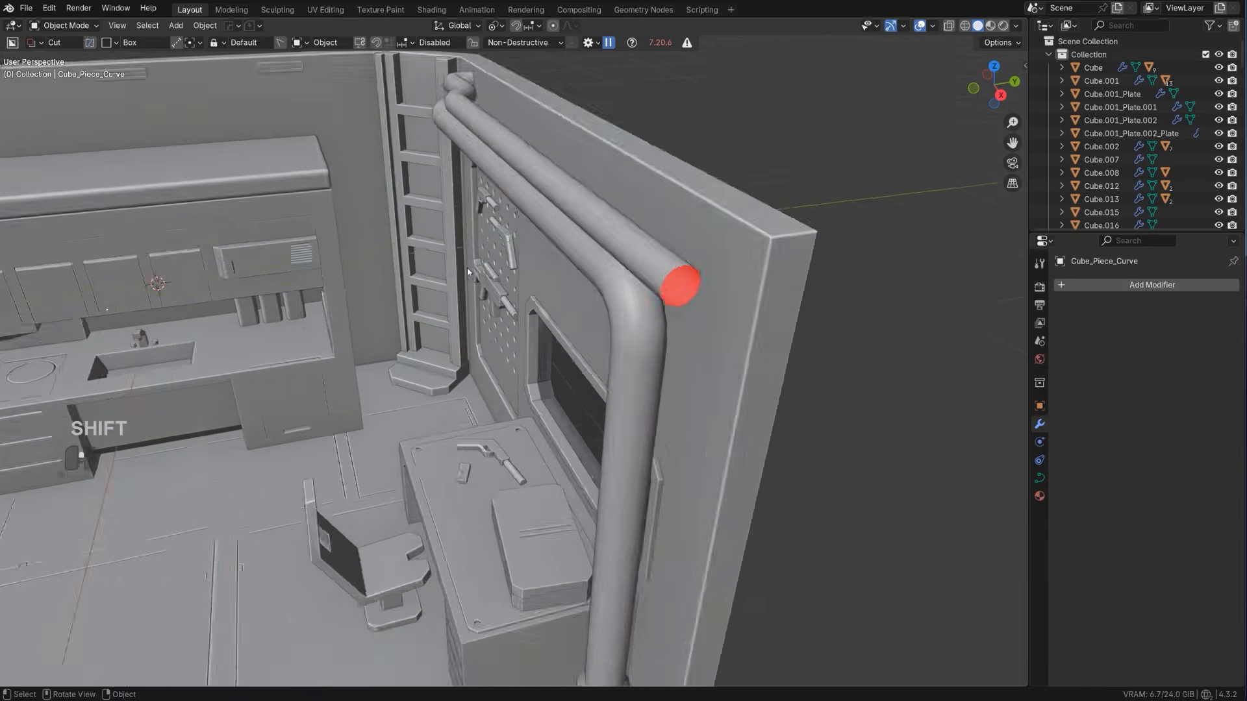
scroll(467, 267, down, 8)
scroll(499, 372, up, 4)
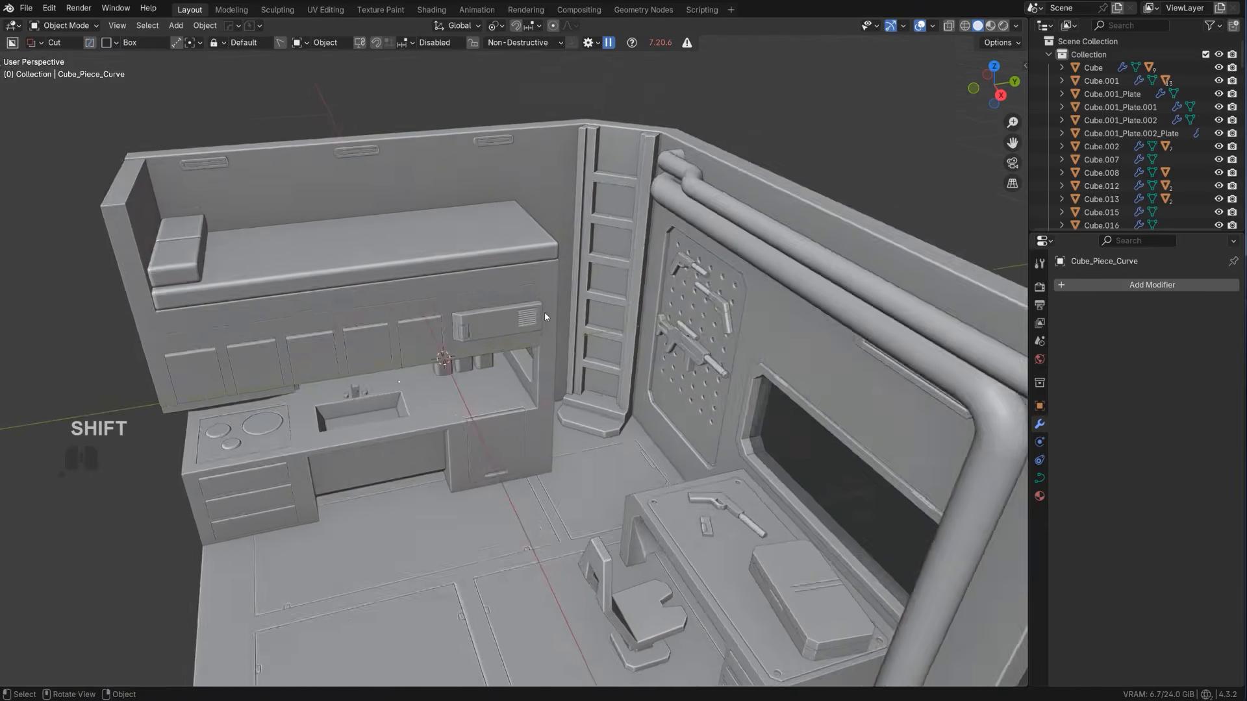
middle_drag(545, 314, 564, 276)
shift+middle_drag(564, 276, 541, 255)
scroll(522, 282, up, 1)
scroll(522, 282, up, 1)
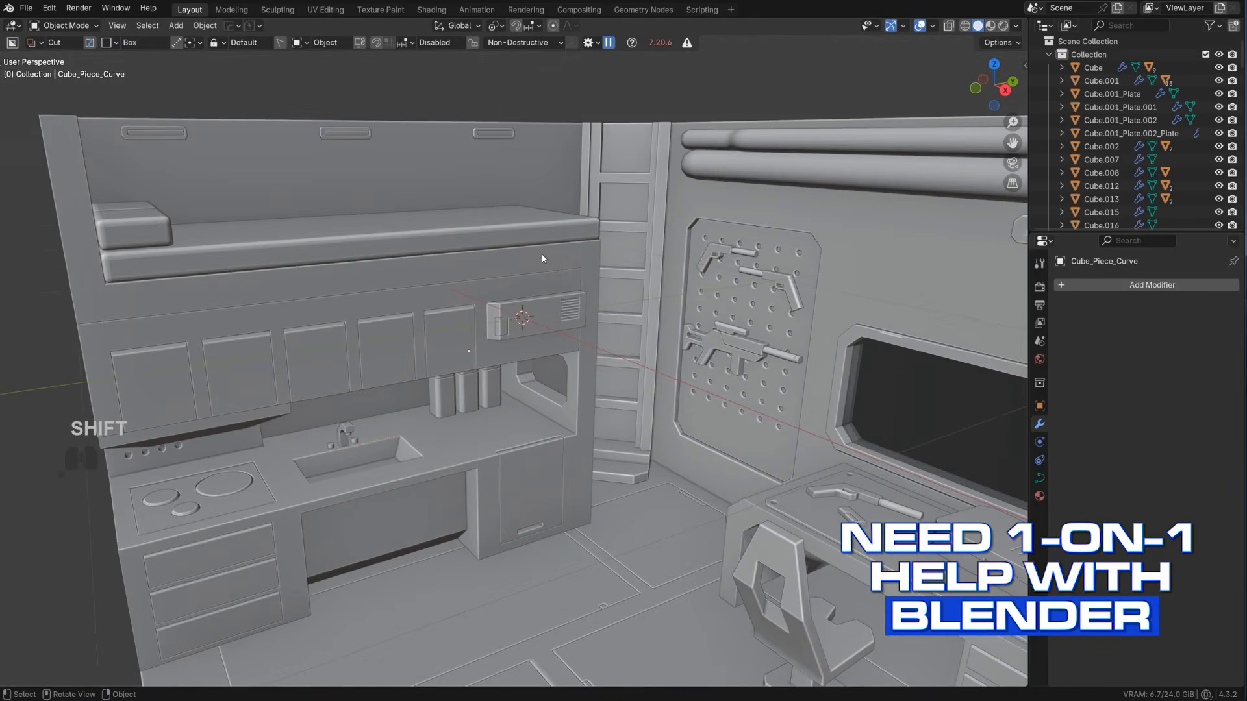
Box-cut a narrow rectangular recess about 0.04 m deep into the bunk frame just beneath the mattress
click(542, 257)
drag(538, 253, 439, 250)
right_click(441, 250)
right_click(450, 252)
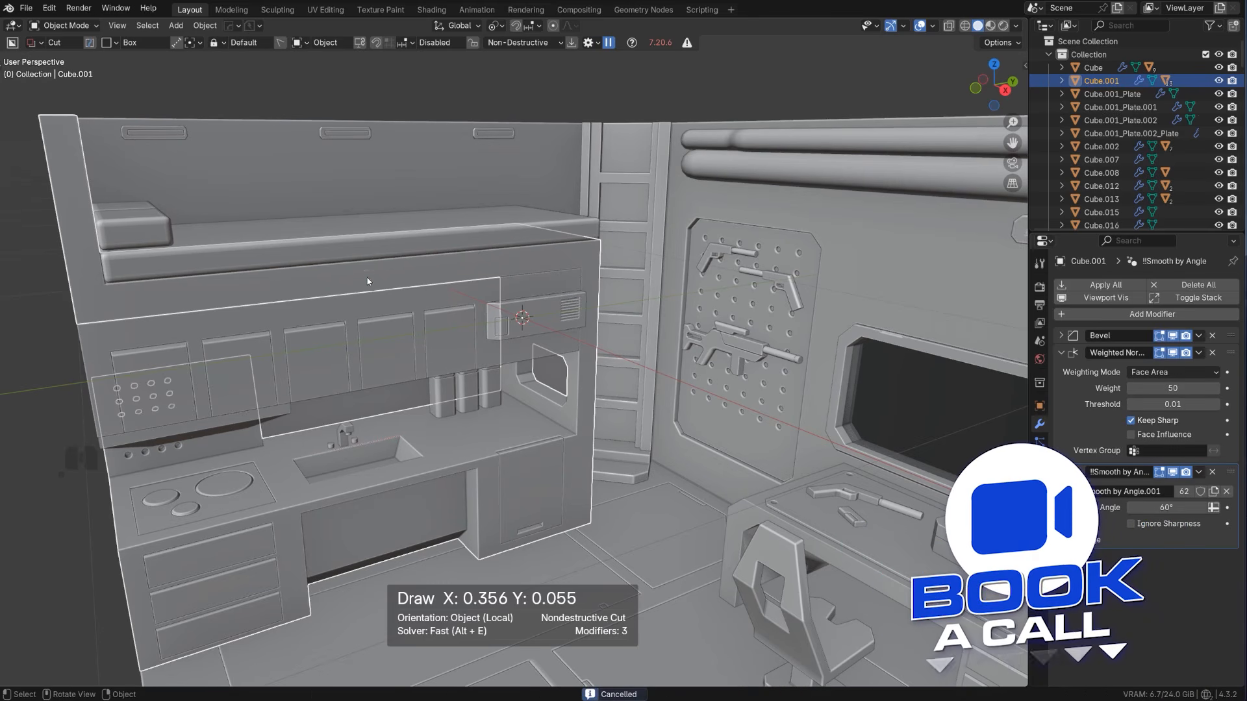
drag(443, 261, 356, 257)
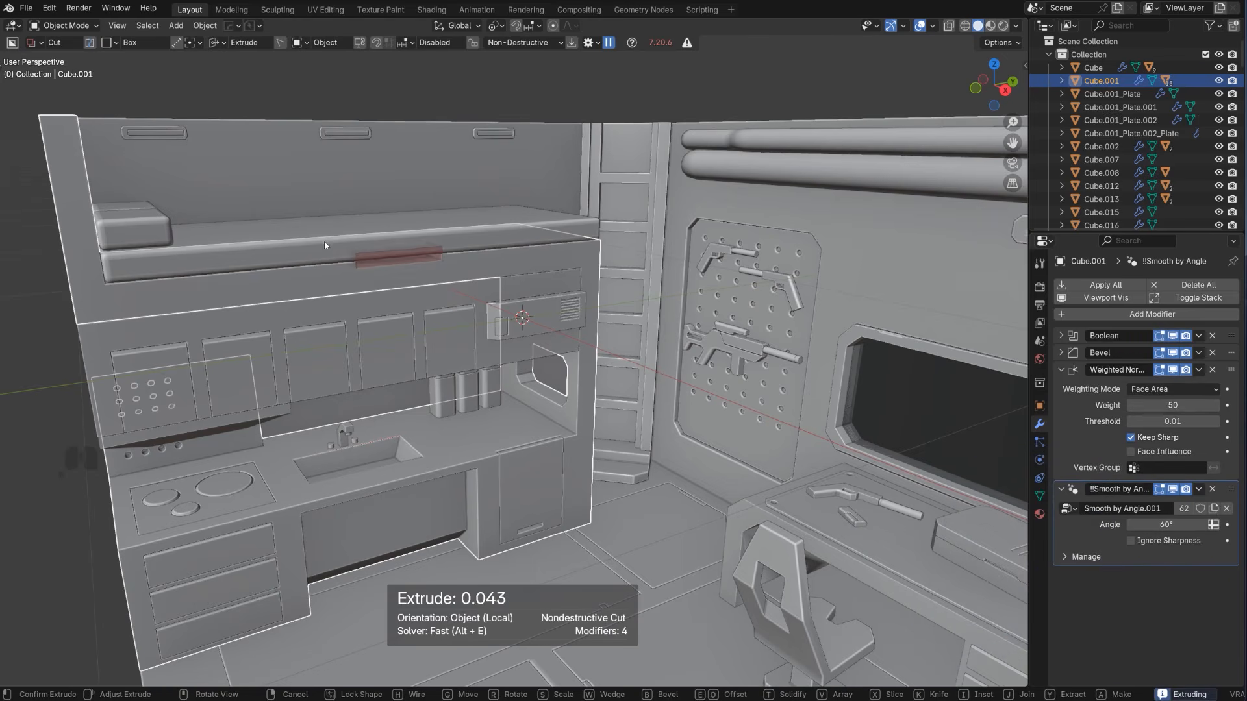
click(318, 238)
Add a cube mesh at the 3D cursor and scale it down uniformly
scroll(378, 304, down, 4)
scroll(445, 323, up, 4)
middle_drag(379, 304, 513, 240)
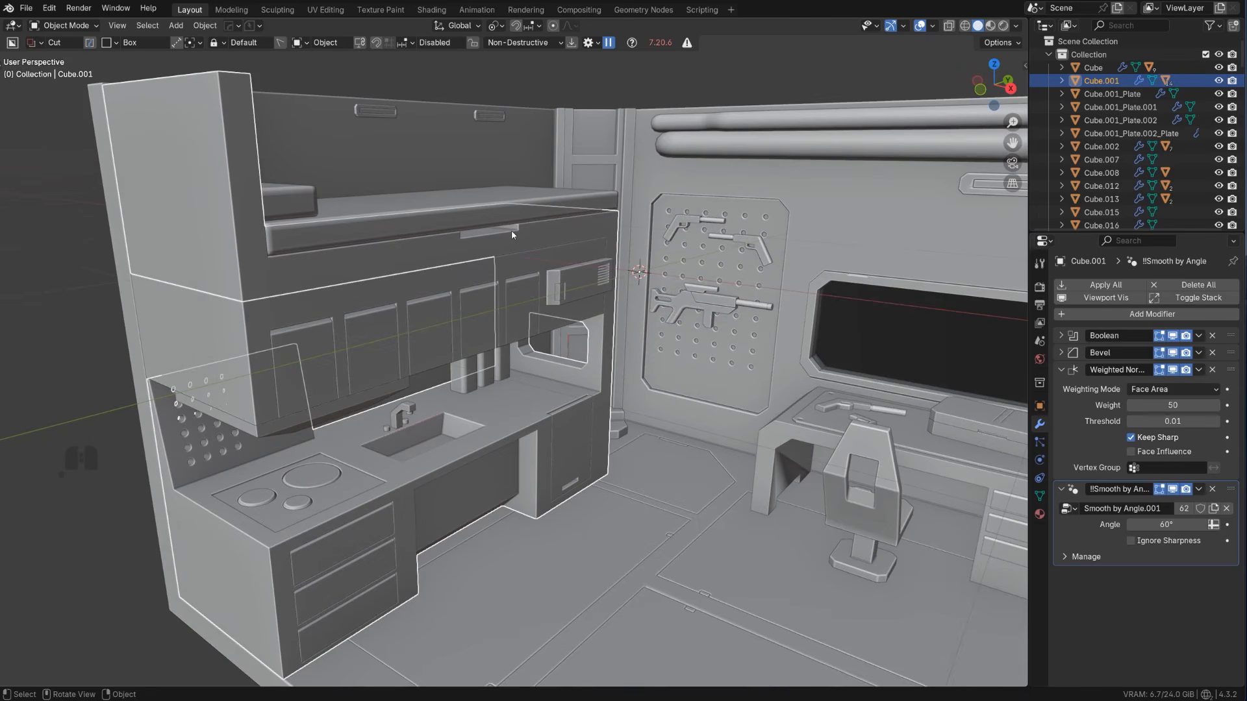
scroll(531, 301, down, 2)
key(shift+a)
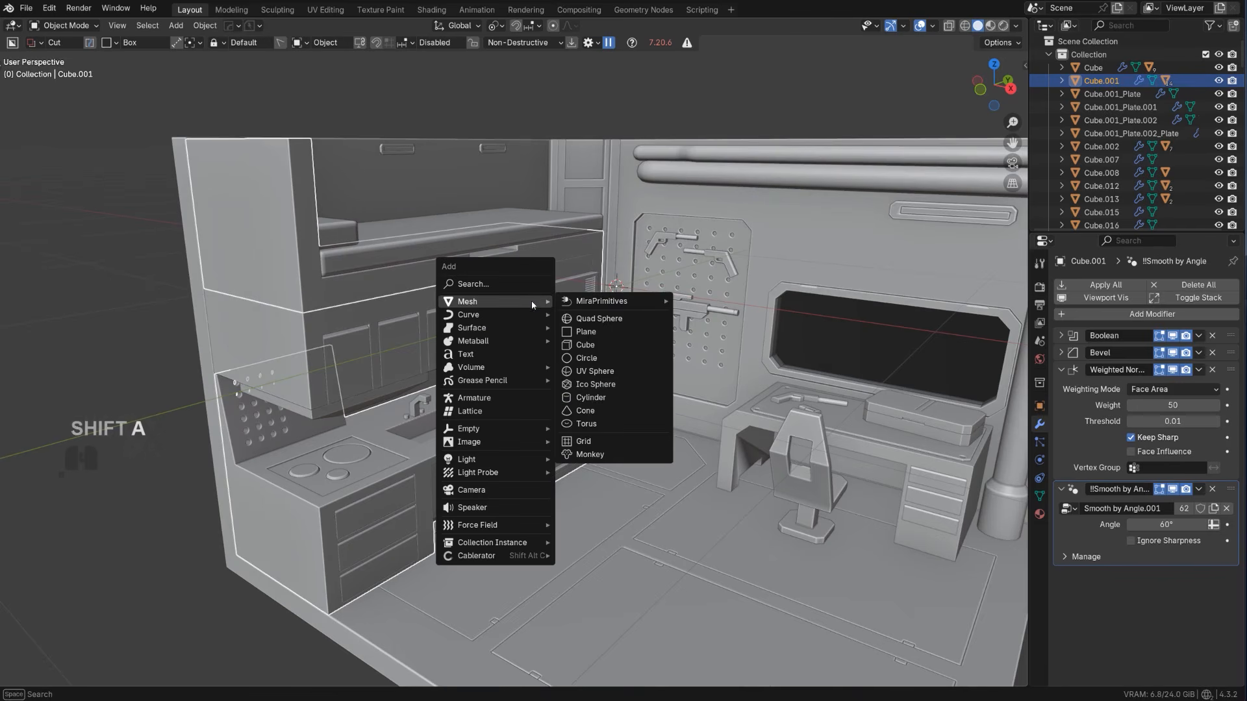
mouse_move(502, 323)
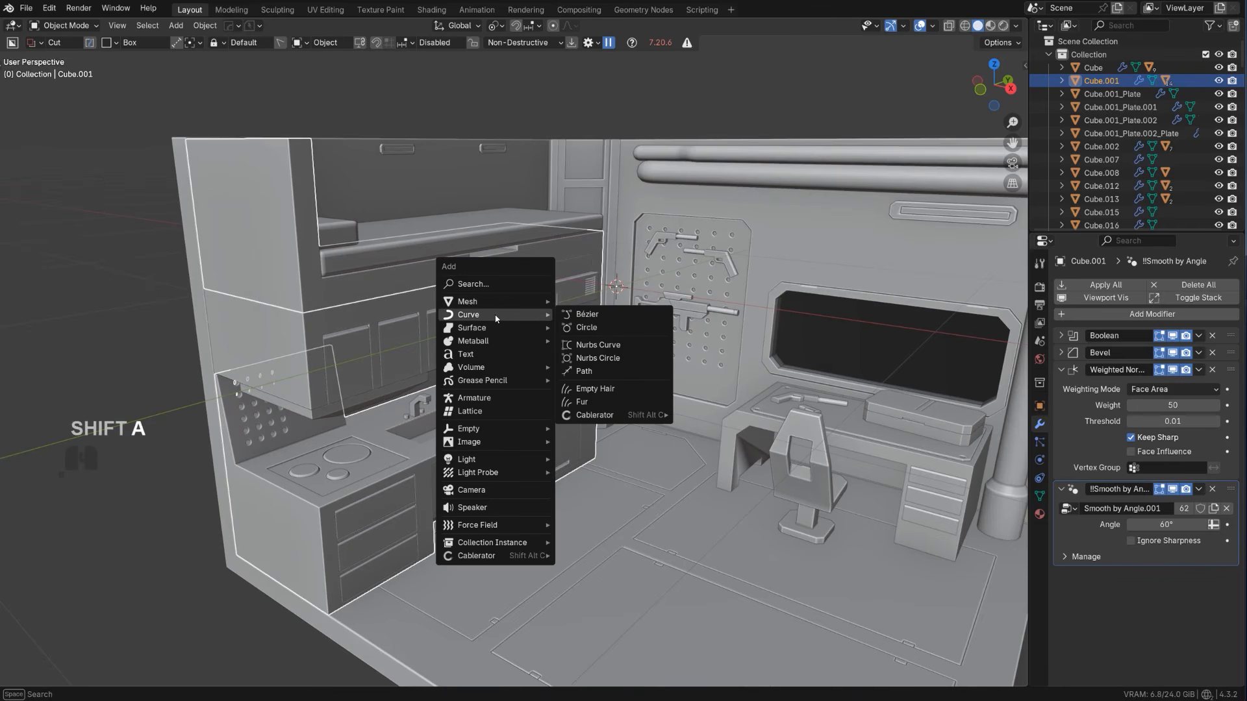
mouse_move(500, 302)
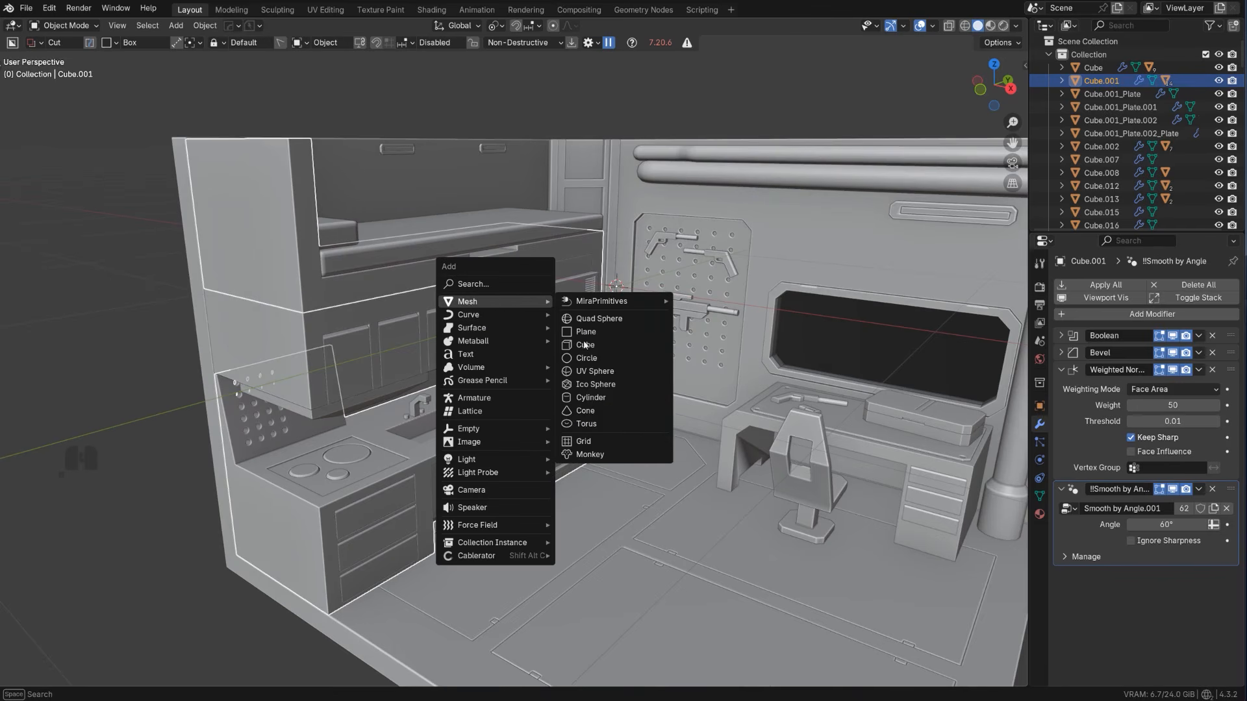
click(592, 346)
scroll(606, 344, down, 3)
key(s)
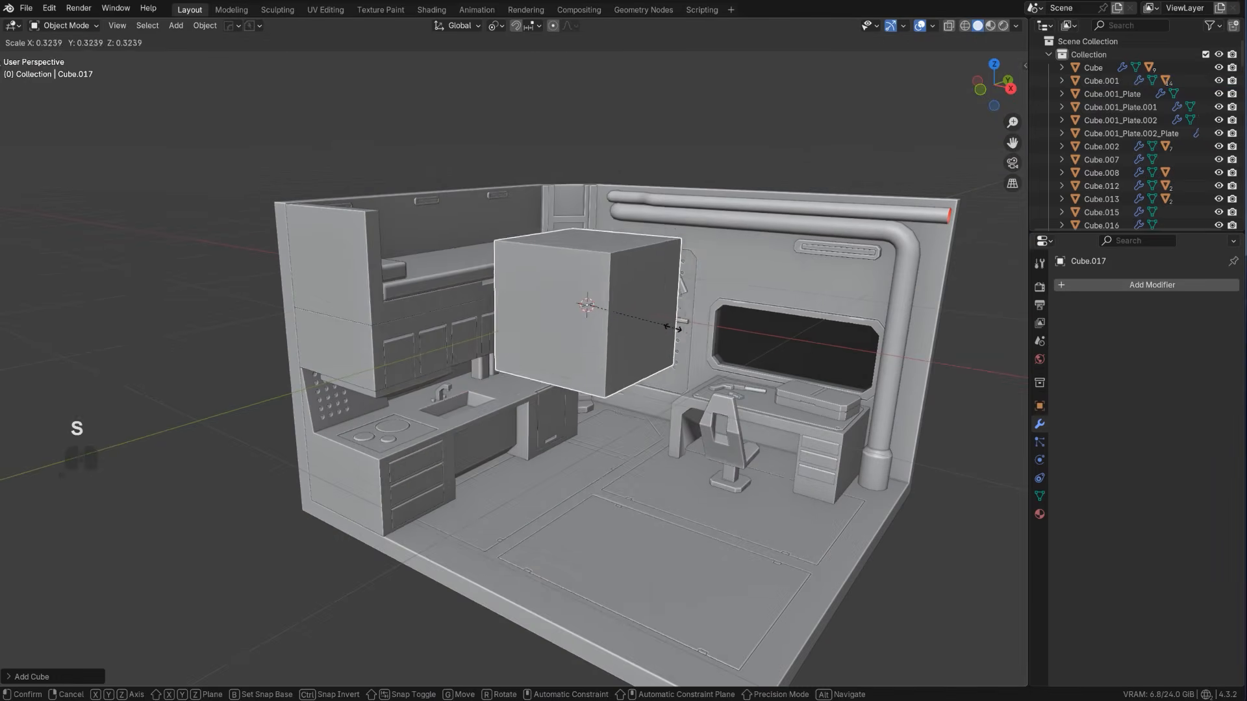
click(642, 309)
In the right orthographic view, move the cube below the bunk recess and scale it to about half its width along Y
key(KP_5)
alt+middle_drag(641, 310, 537, 317)
scroll(622, 261, up, 4)
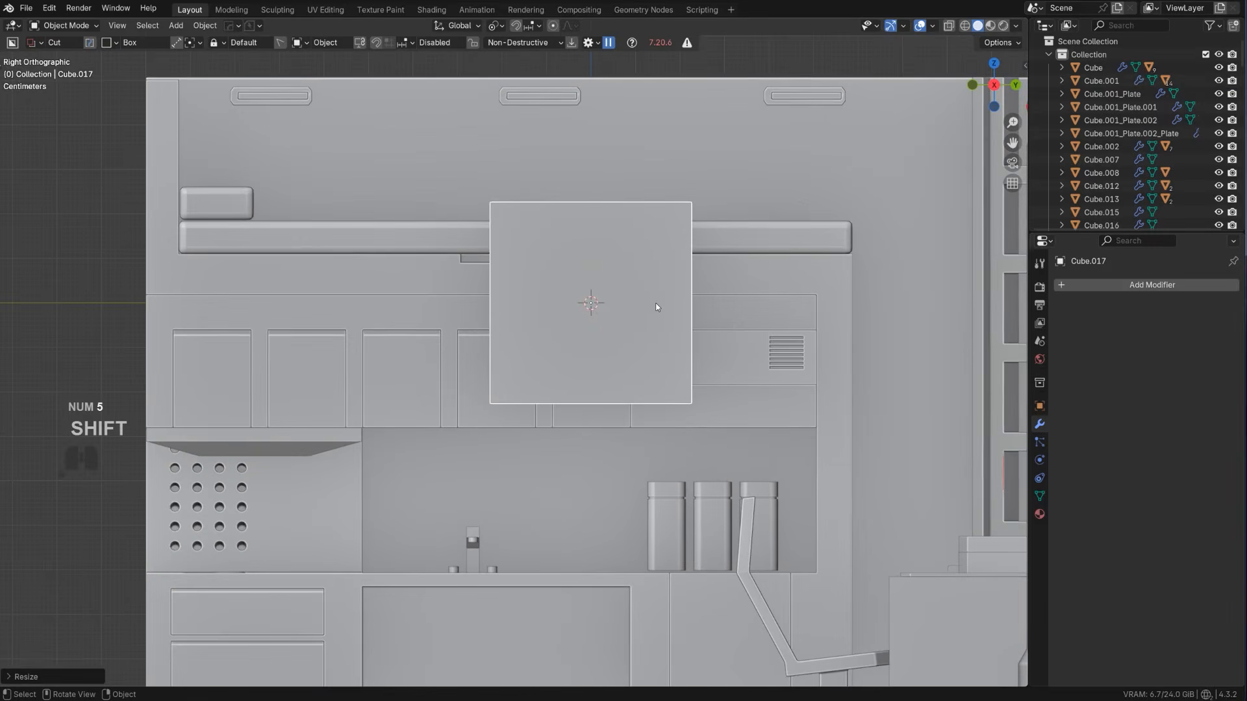
key(g)
click(588, 358)
key(s)
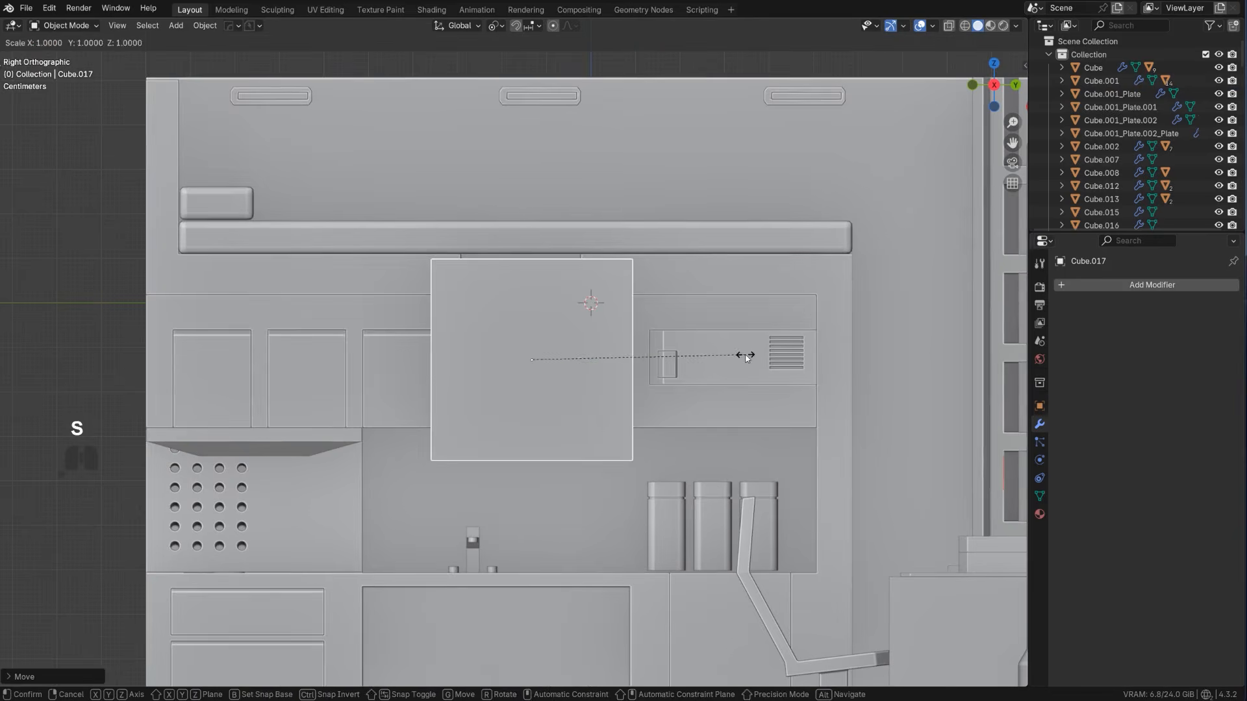
key(y)
click(640, 348)
Place the cube's upper edge at the bunk recess and widen it along Y to nearly match the recess
key(g)
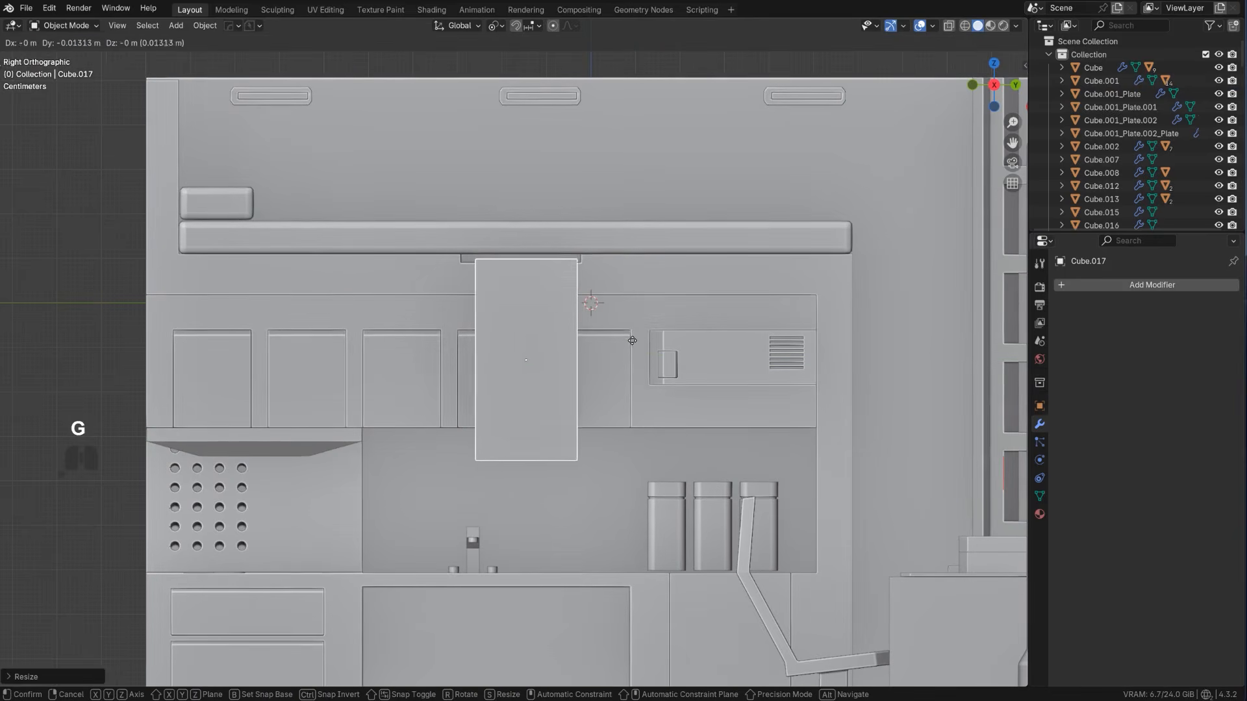
click(672, 338)
key(s)
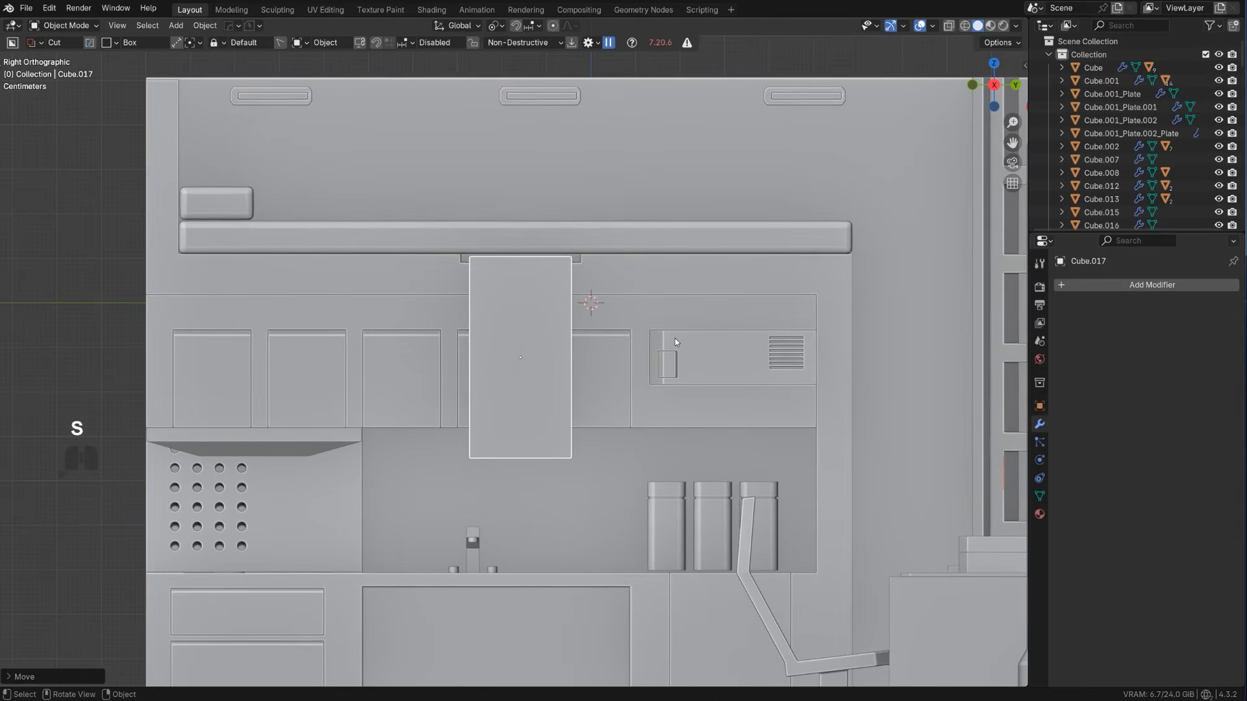
key(y)
click(693, 341)
Scale the cube along X into a thin panel and move it about 0.42 m along negative X to the cabinet front
scroll(547, 375, down, 2)
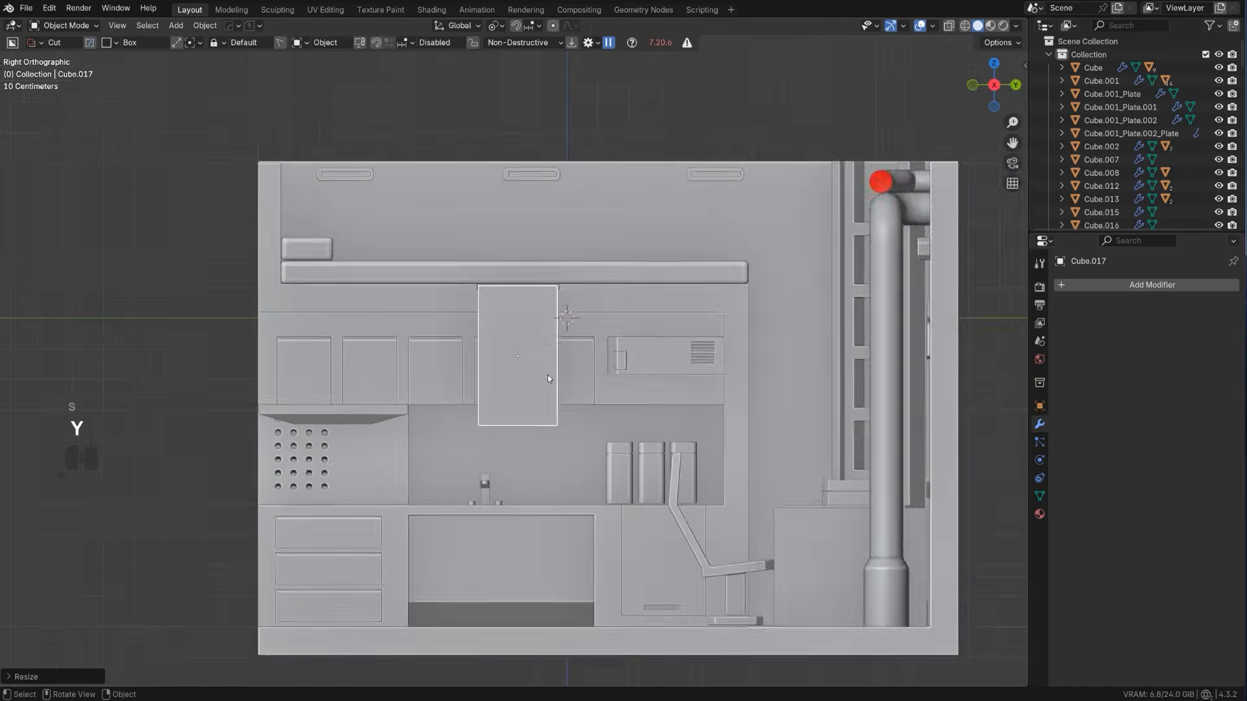
middle_drag(548, 376, 676, 398)
key(s)
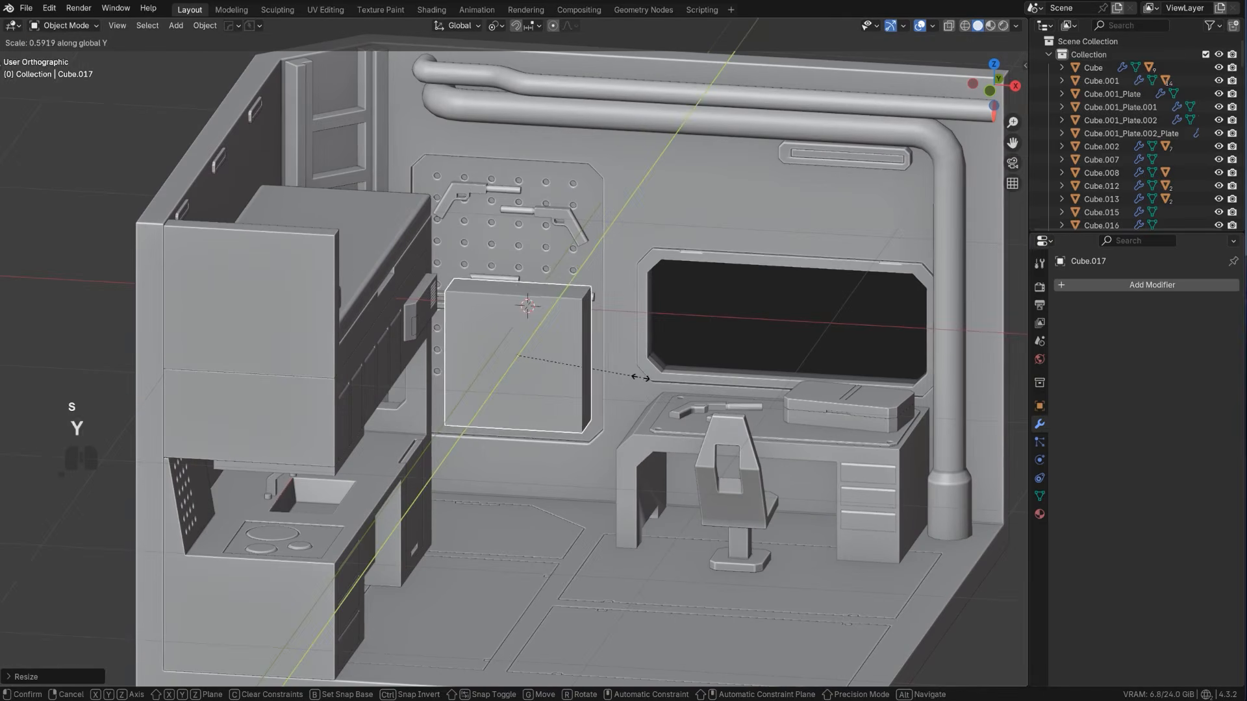
key(x)
click(558, 360)
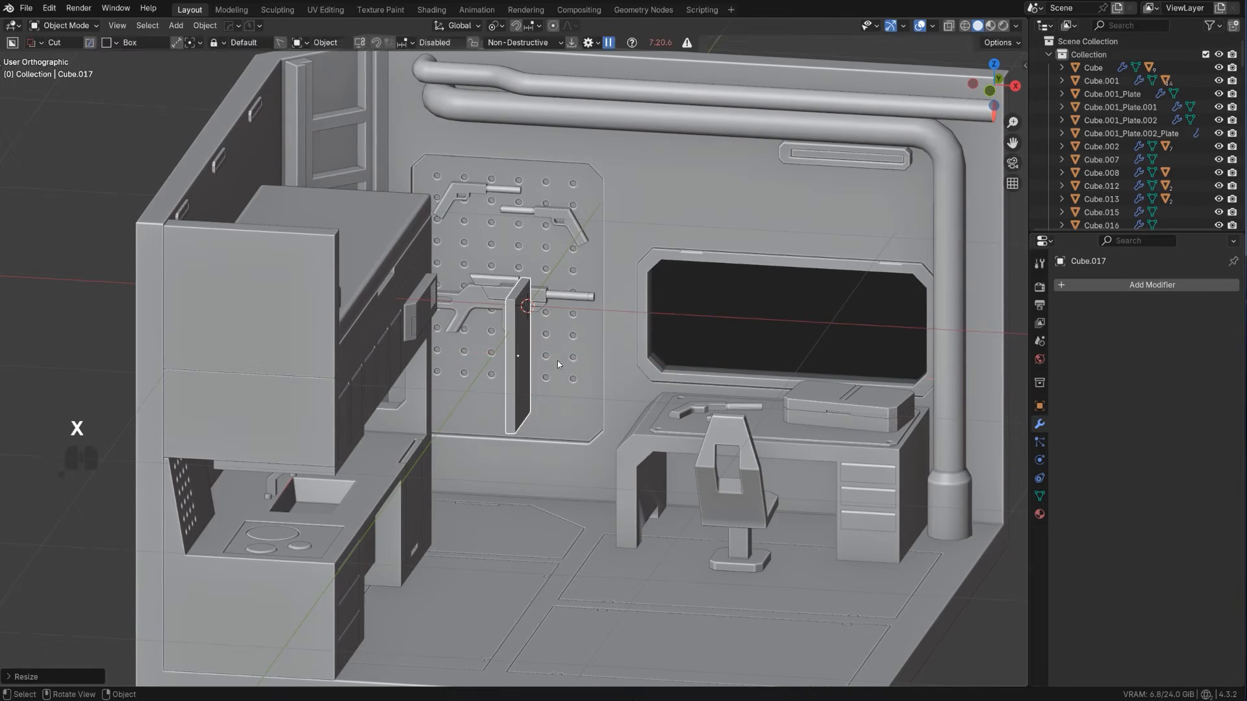
key(g)
key(y)
key(x)
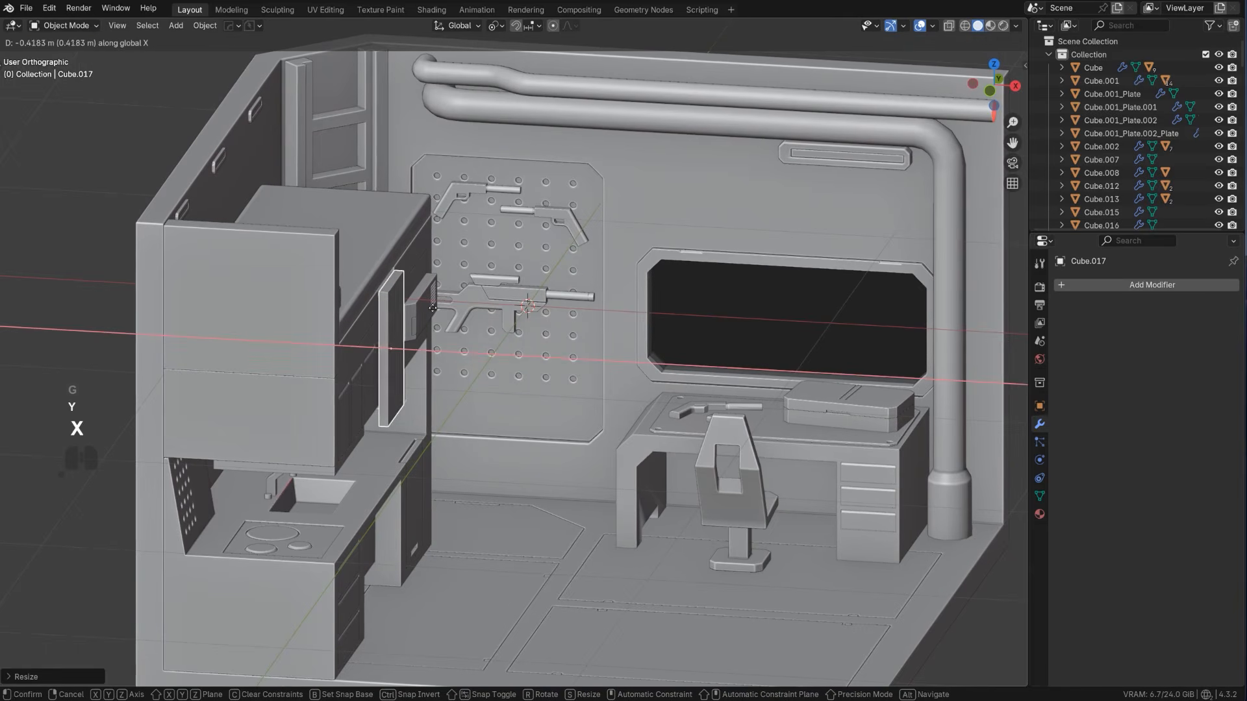
click(432, 306)
Thin the panel slightly more along X and shift it along X closer to the cabinet front
scroll(433, 306, up, 4)
key(s)
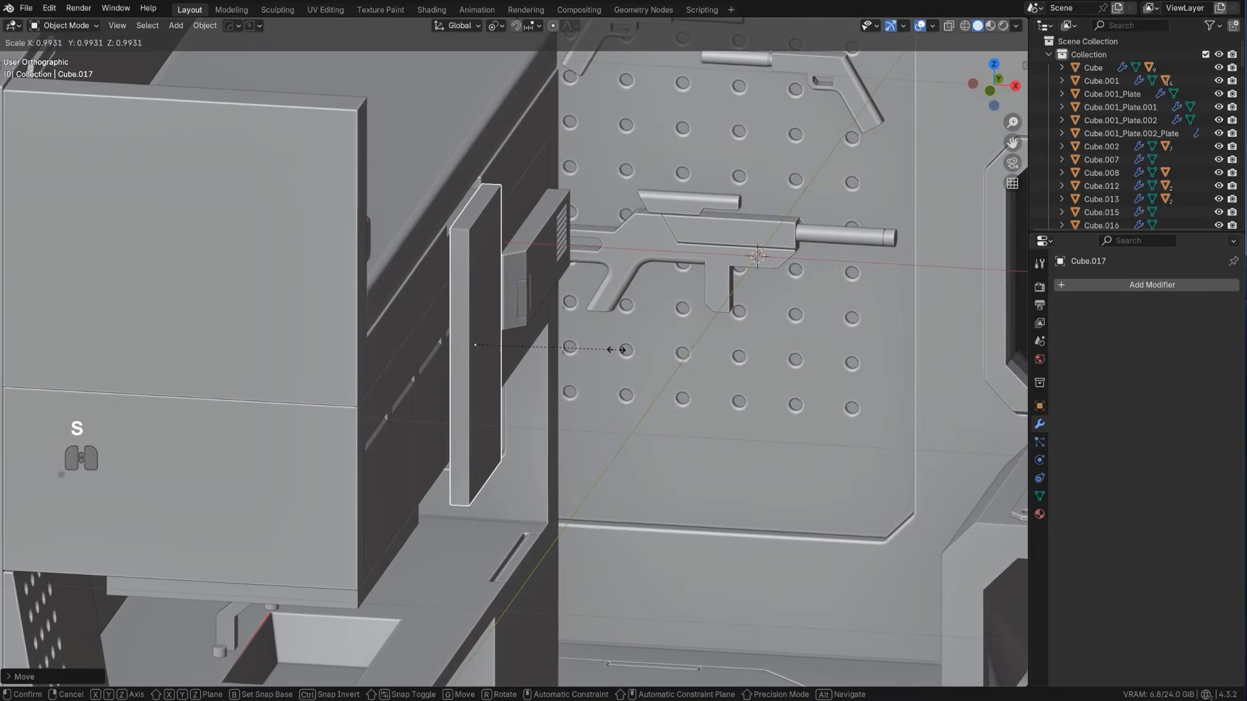
key(x)
click(572, 339)
key(g)
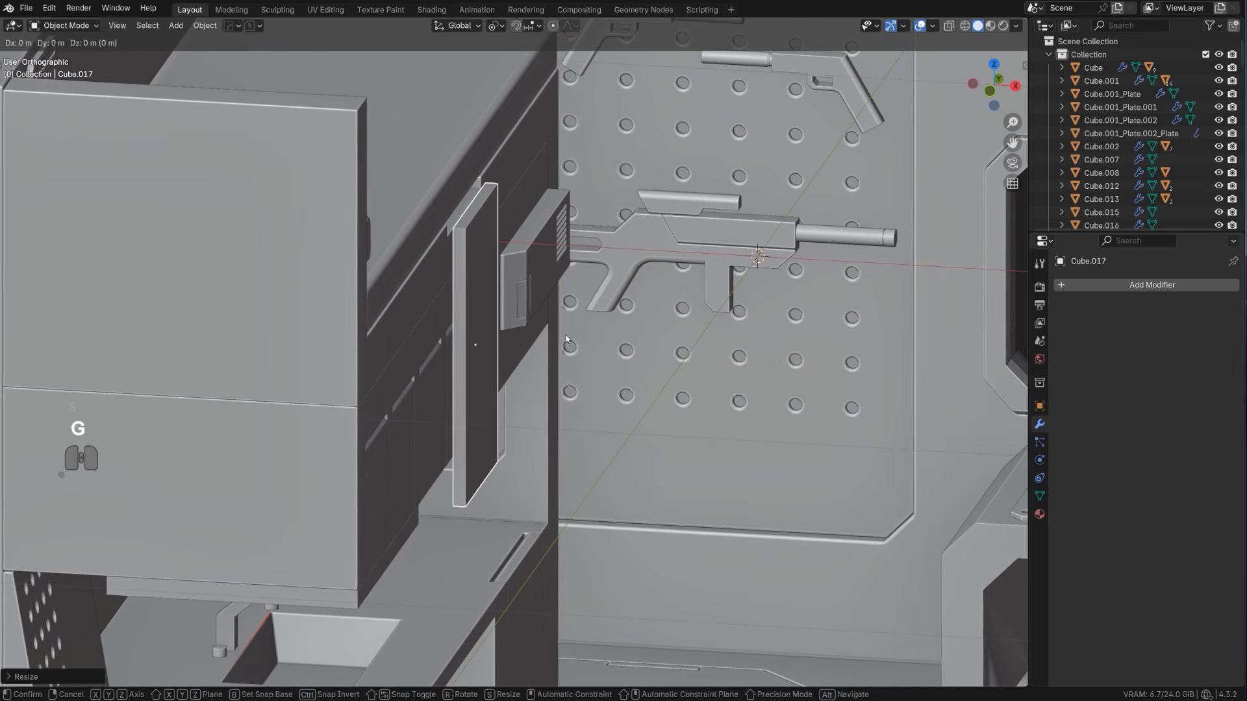
key(x)
click(559, 333)
Shorten the panel by raising its lower vertices about 0.3 m along Z in X-ray edit mode
scroll(557, 333, down, 2)
middle_drag(557, 333, 480, 304)
key(KP_5)
scroll(469, 304, down, 8)
key(Tab)
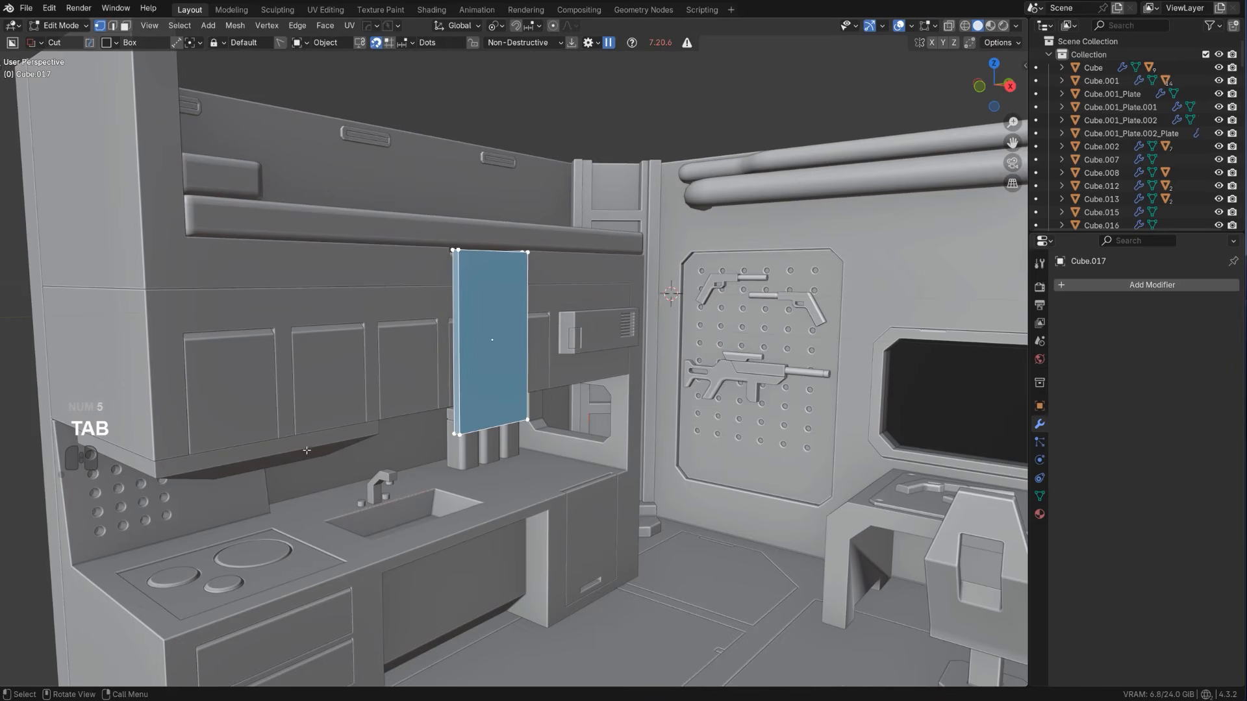
key(alt+z)
click(495, 449)
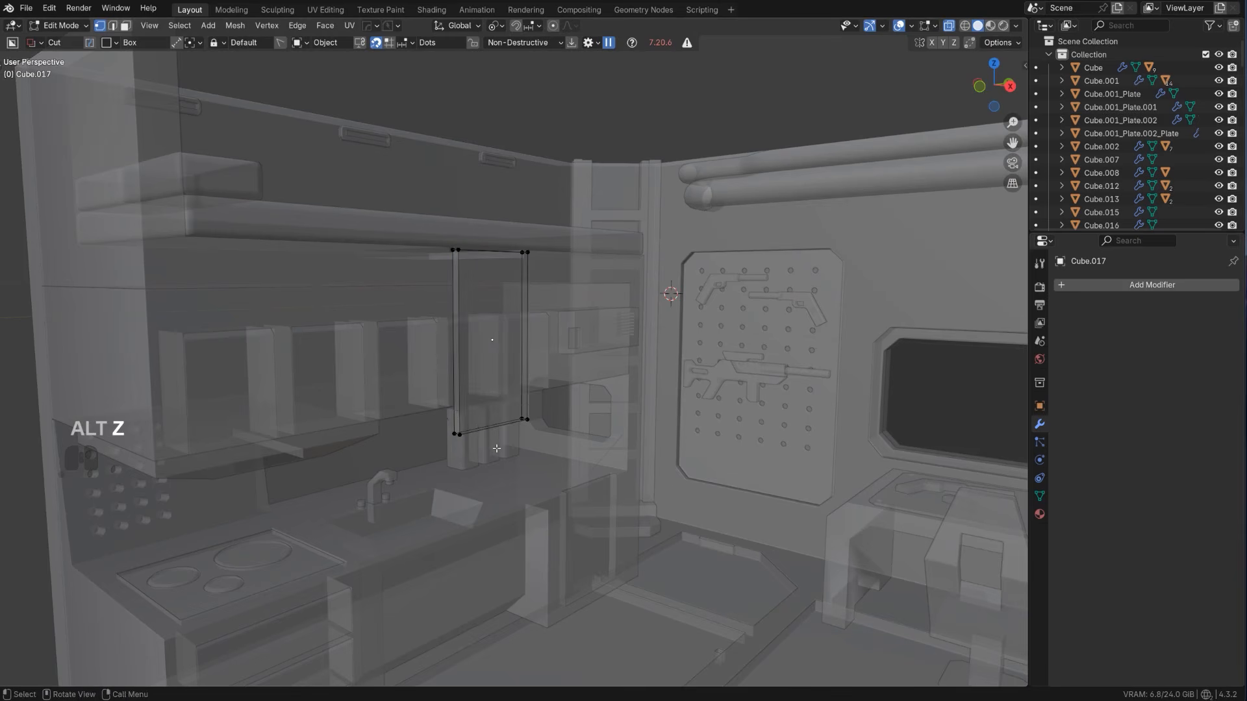
key(b)
drag(425, 403, 727, 520)
key(g)
key(z)
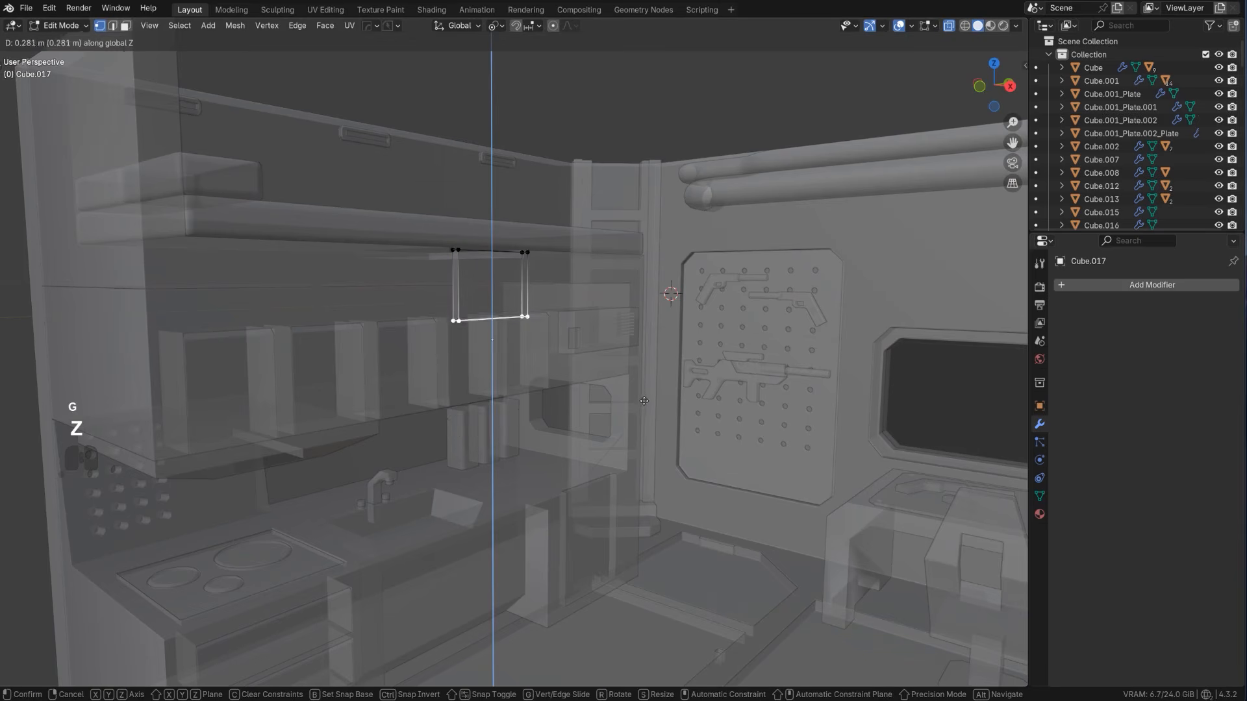
click(628, 386)
scroll(585, 338, up, 3)
shift+middle_drag(504, 267, 466, 225)
key(alt+z)
key(Tab)
Choose the BoxCutter box shape for cutting the panel beneath the mattress, working in the right orthographic view
middle_drag(442, 212, 525, 383)
scroll(524, 369, up, 1)
click(524, 368)
key(d)
click(480, 370)
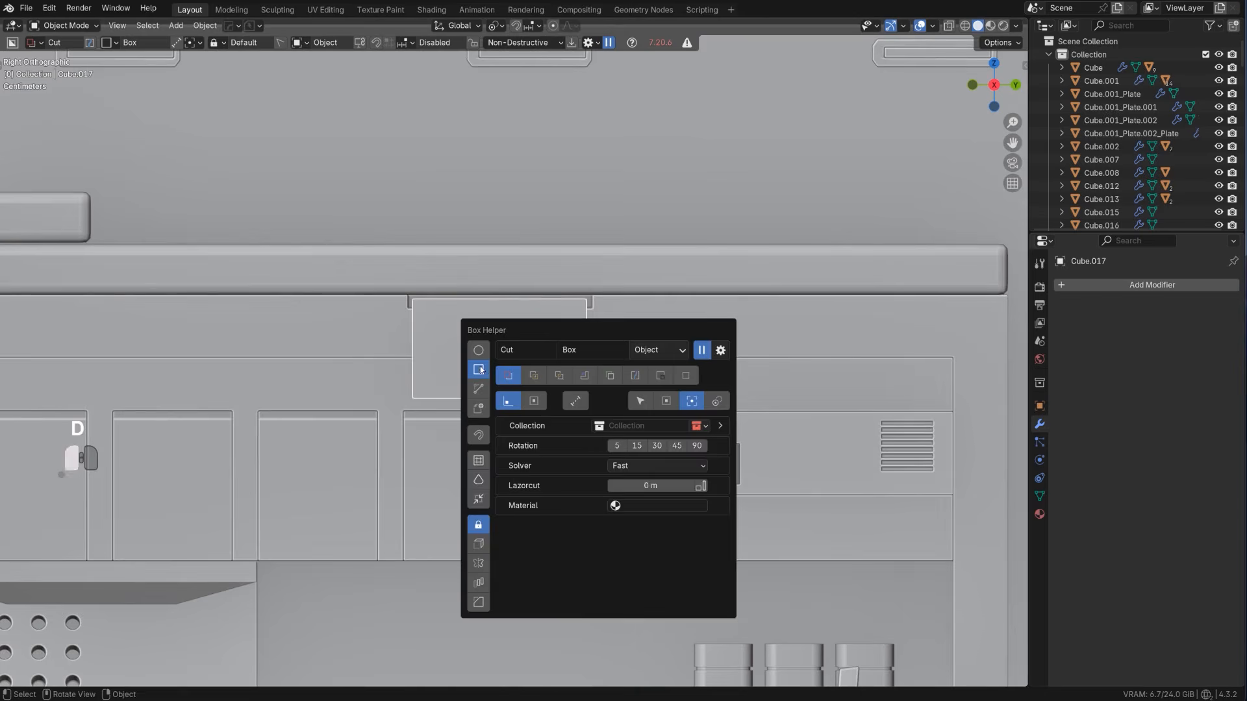
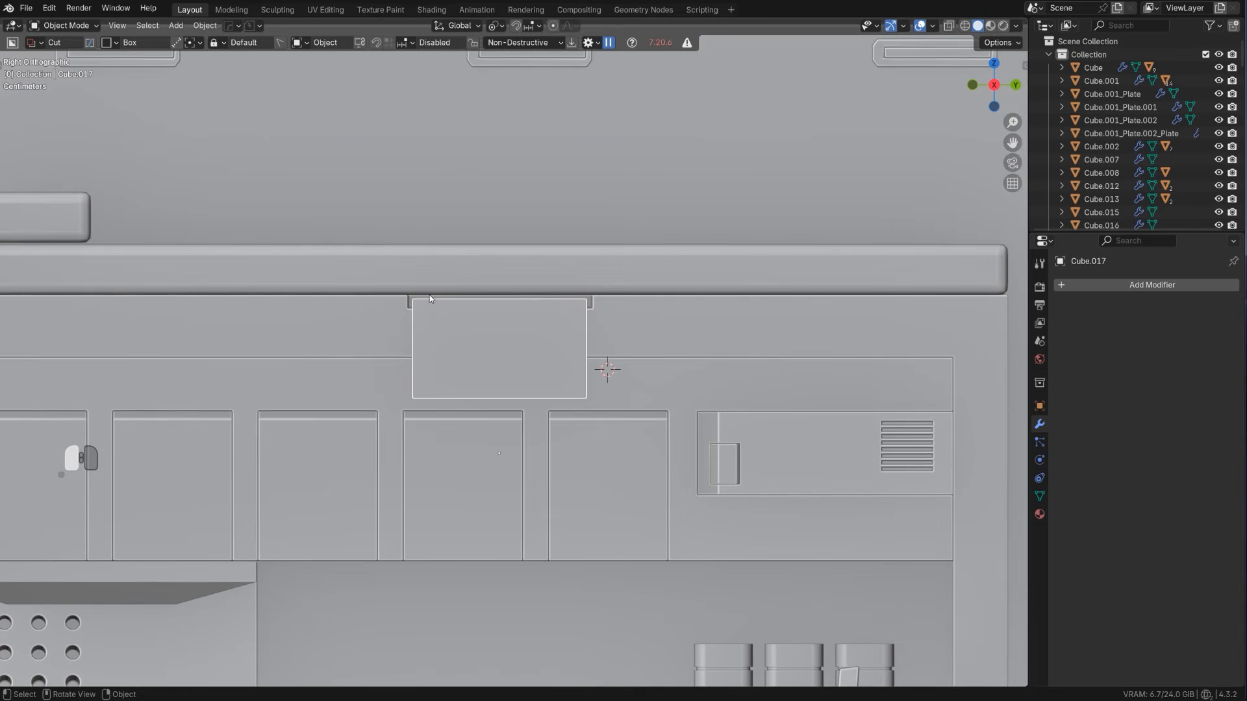
Cut a box notch about 0.217 m by 0.059 m from the panel's upper edge and select its cutter object
mouse_move(430, 295)
mouse_down()
mouse_move(504, 329)
mouse_move(574, 336)
mouse_up()
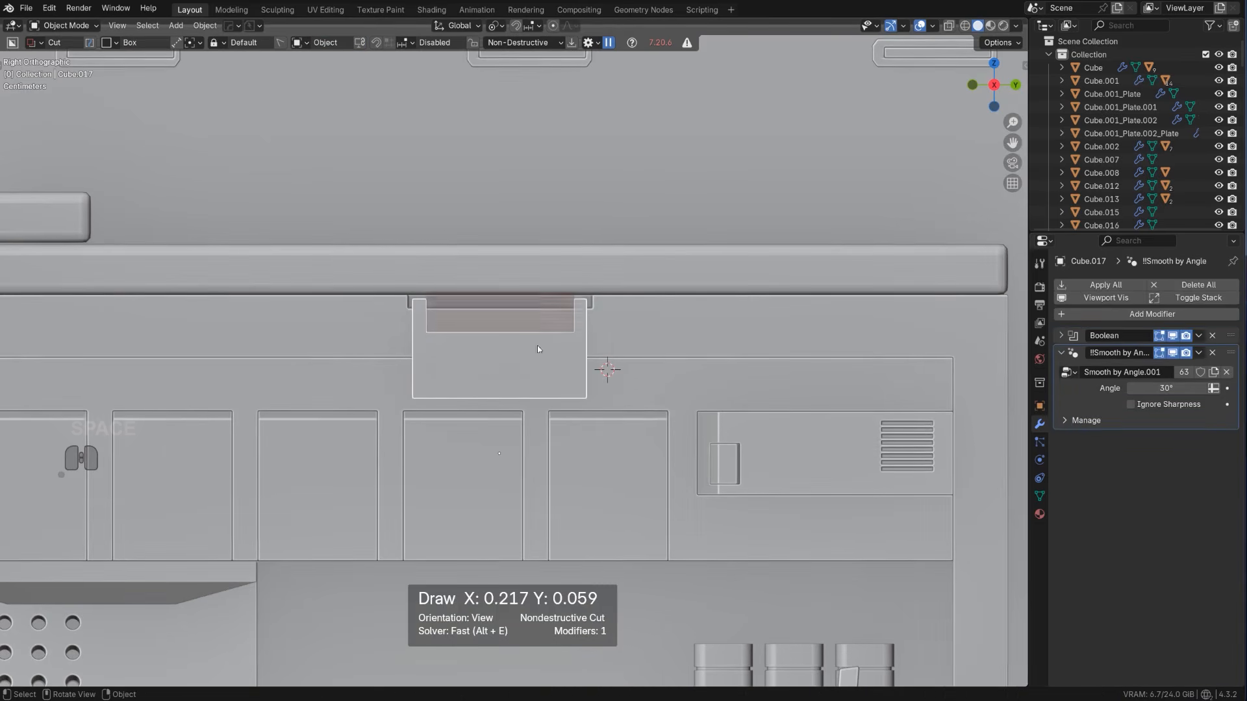
key(space)
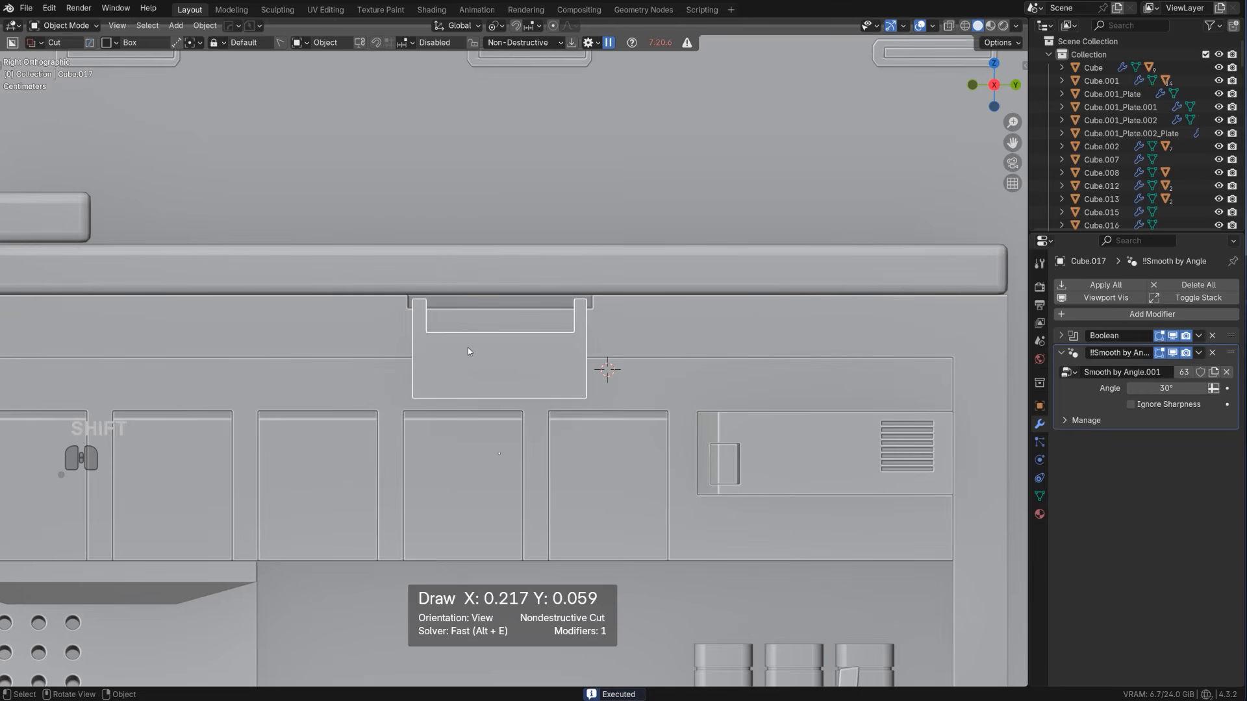
key(q)
click(472, 368)
Duplicate the notch cutter downward along Z, stretch it along Z and lower it past the panel's bottom edge
key(shift+d)
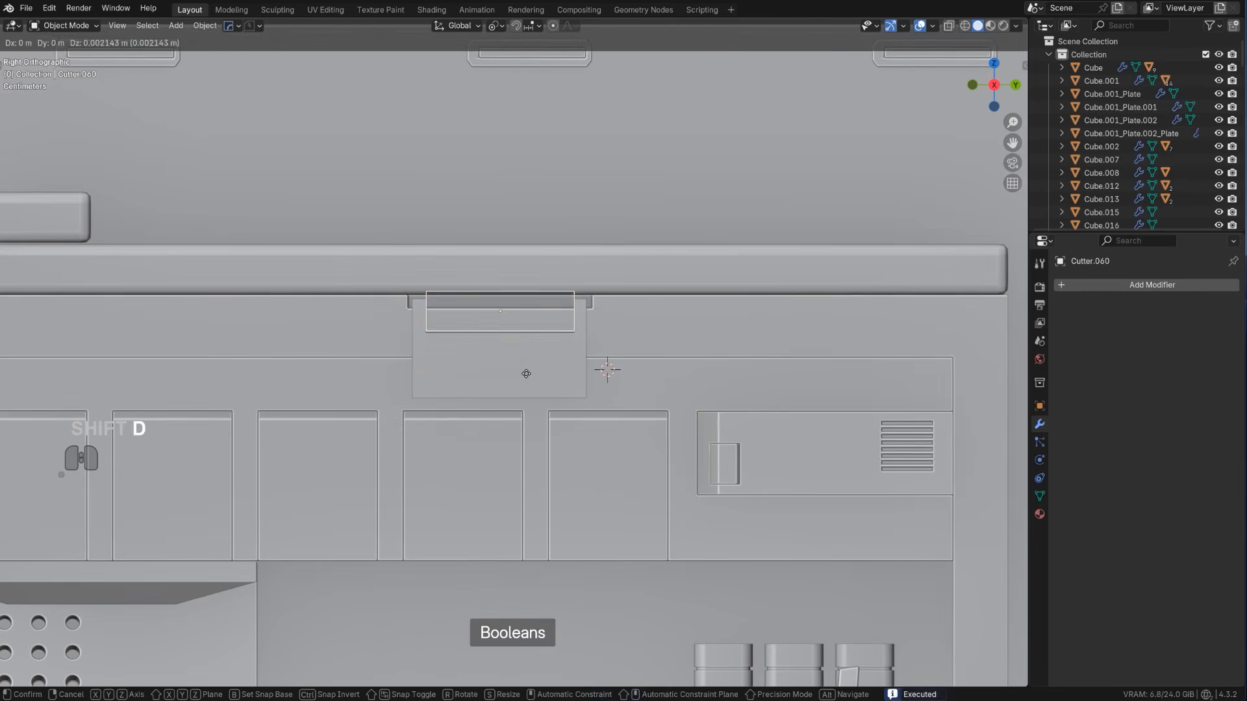
key(z)
click(540, 423)
key(s)
key(z)
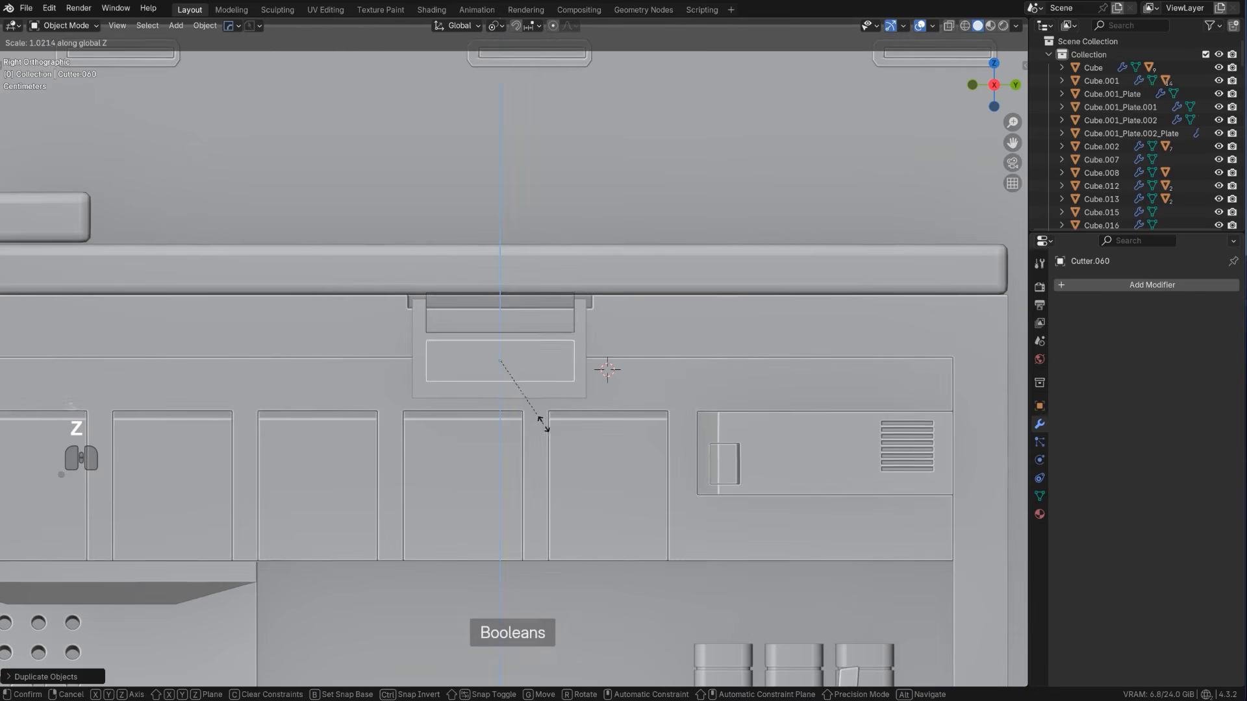
click(586, 466)
key(g)
key(z)
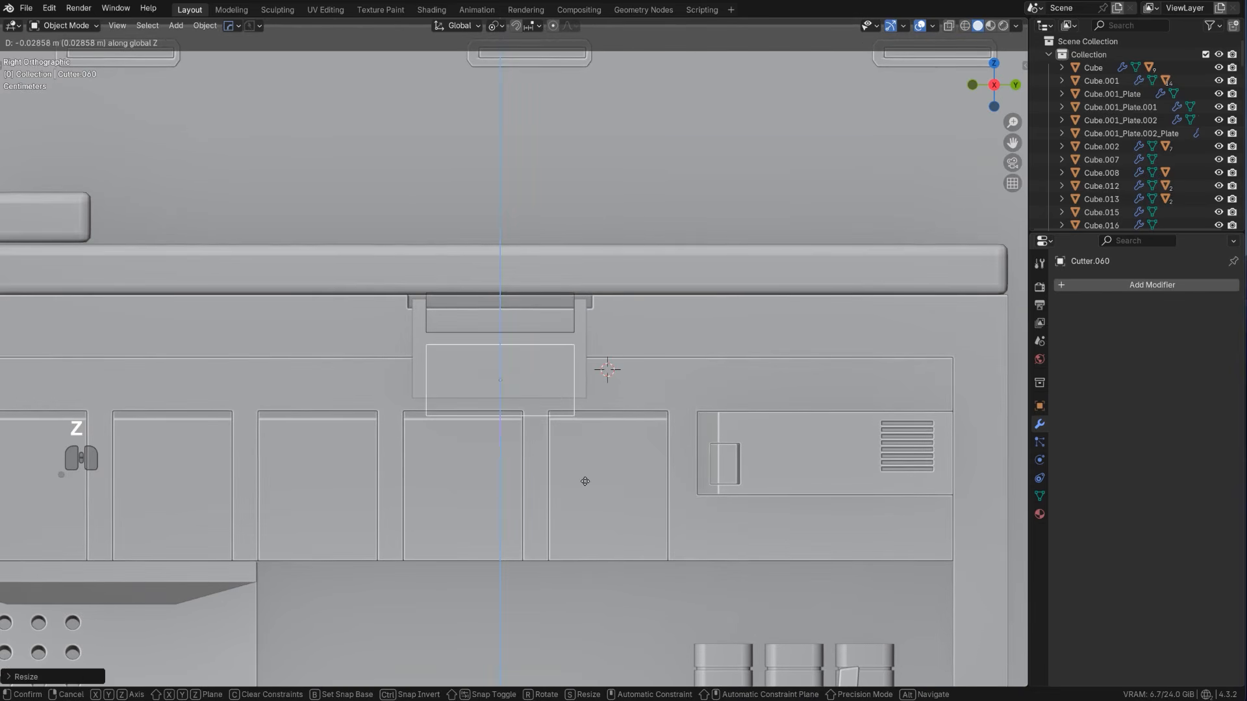
click(582, 477)
Subtract the duplicated cutter from the panel with a Boolean Difference, then sharpen the resulting H-shaped ladder segment
shift+click(580, 344)
key(q)
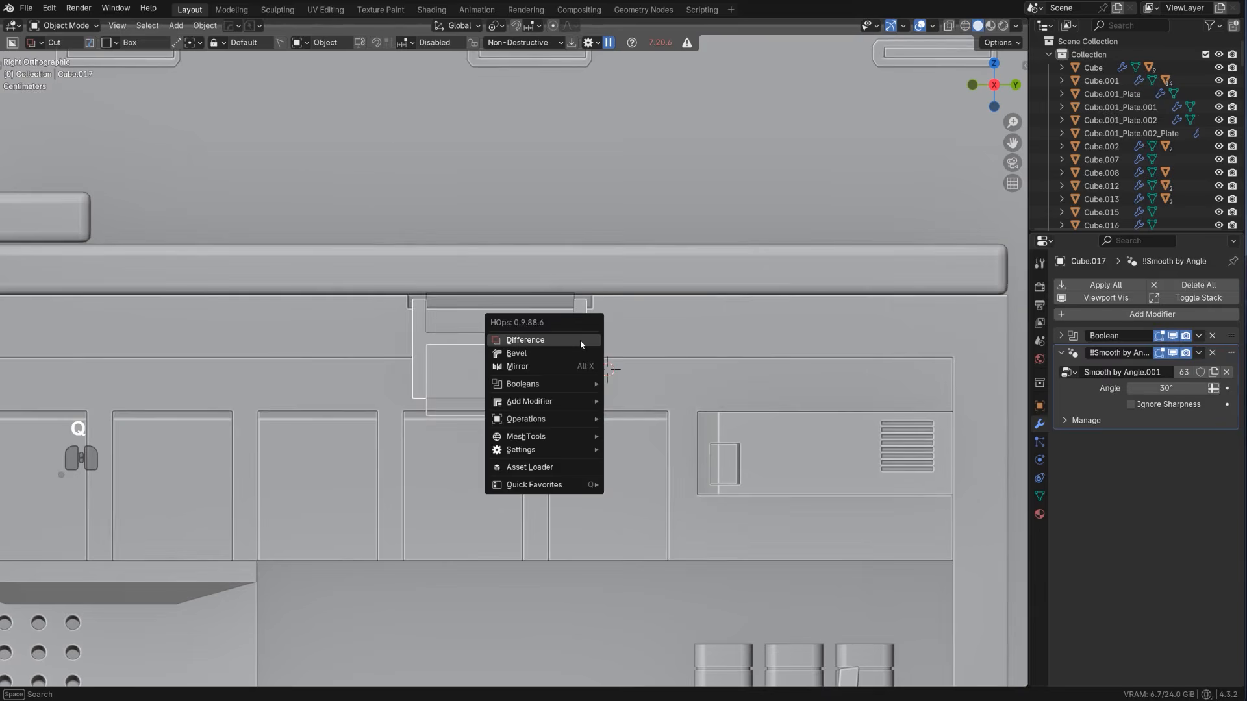
click(581, 345)
scroll(521, 344, up, 2)
key(q)
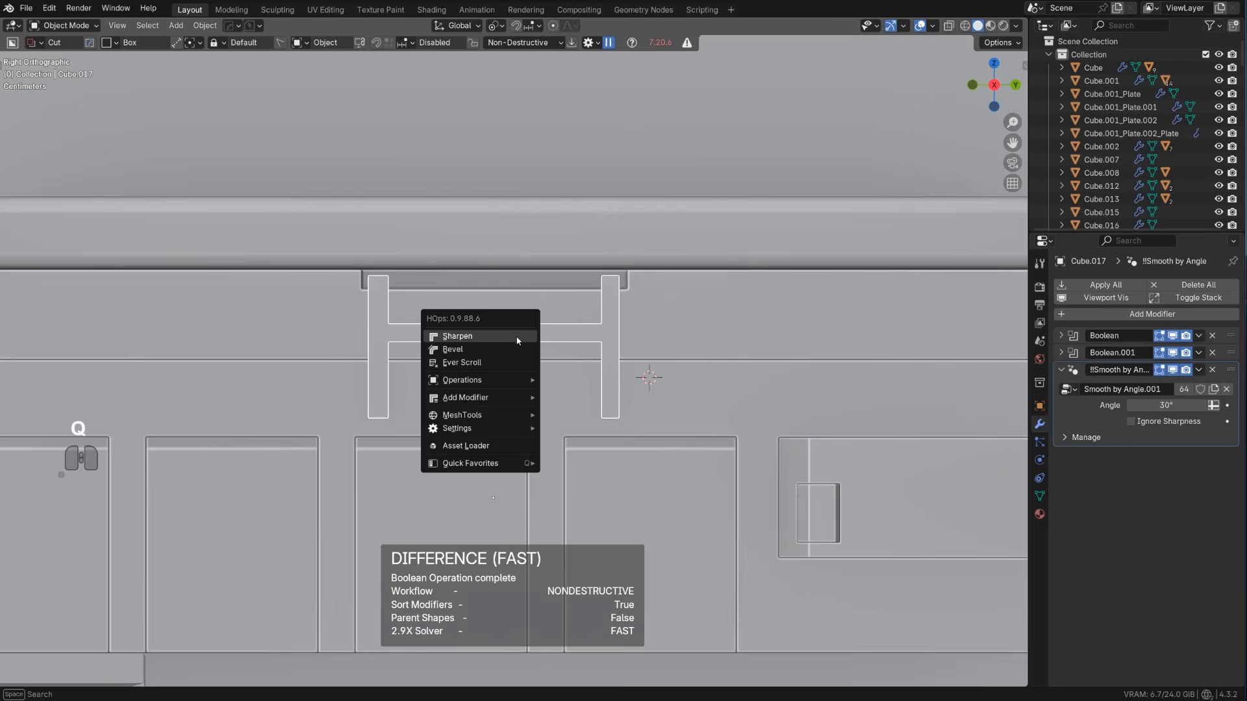
ctrl+click(517, 341)
Inset the top end faces of both ladder posts and extrude them into narrower connecting pegs
middle_drag(516, 339, 531, 400)
scroll(401, 361, up, 2)
key(KP_5)
scroll(375, 363, down, 3)
scroll(506, 369, up, 5)
scroll(551, 393, up, 3)
scroll(551, 385, up, 3)
scroll(562, 371, down, 3)
key(Tab)
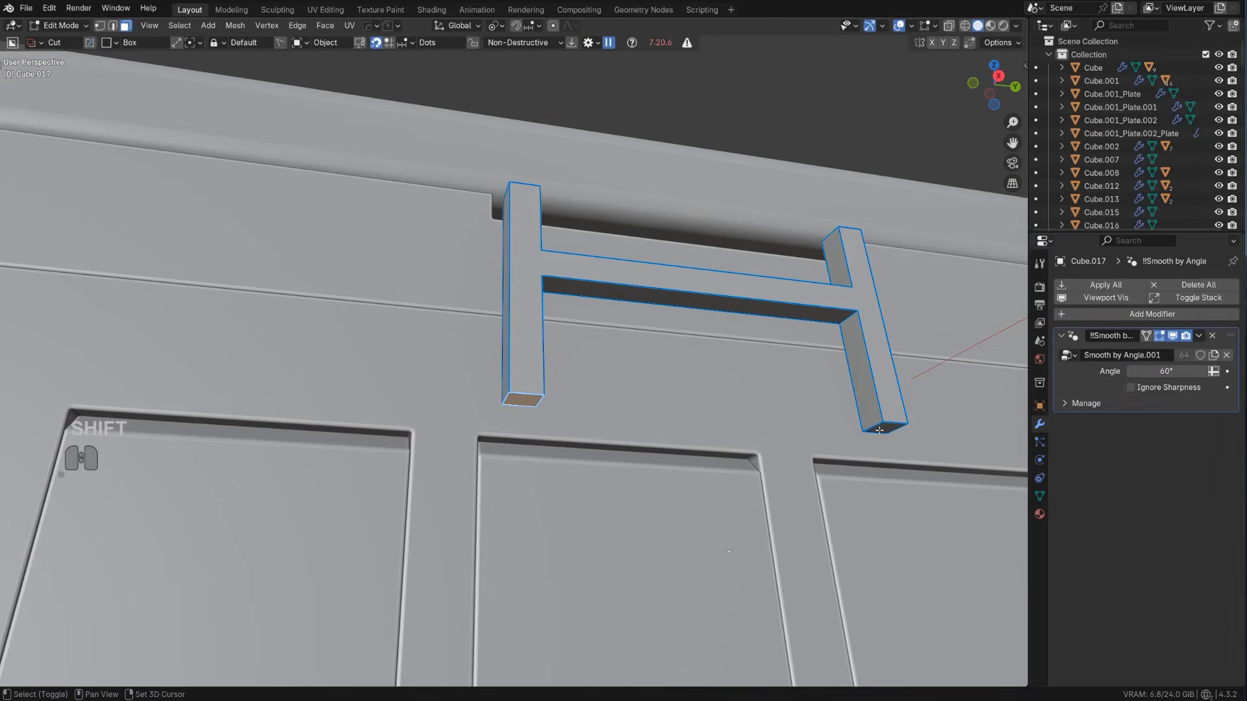
middle_drag(885, 429, 558, 386)
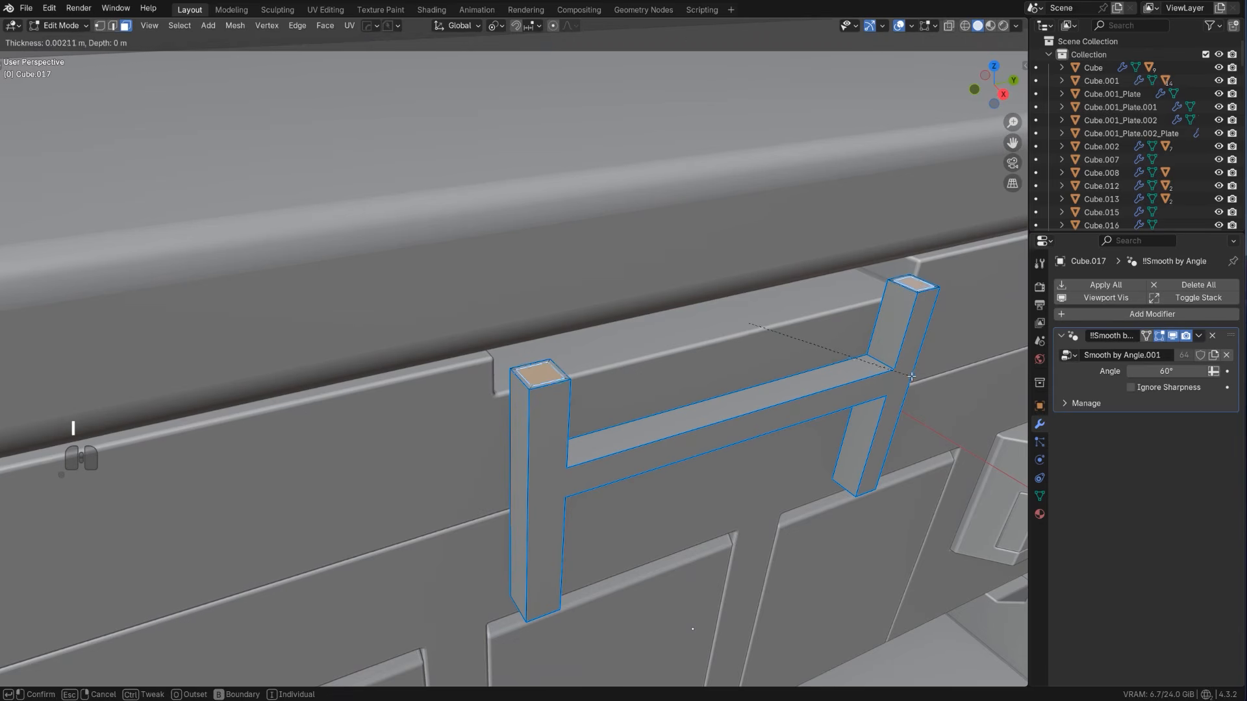
key(e)
click(894, 351)
key(Tab)
Repeat the ladder segment downward along Z with Array V2 at an offset of about -0.158 m, adding segments towards the counter
middle_drag(894, 351, 625, 295)
key(q)
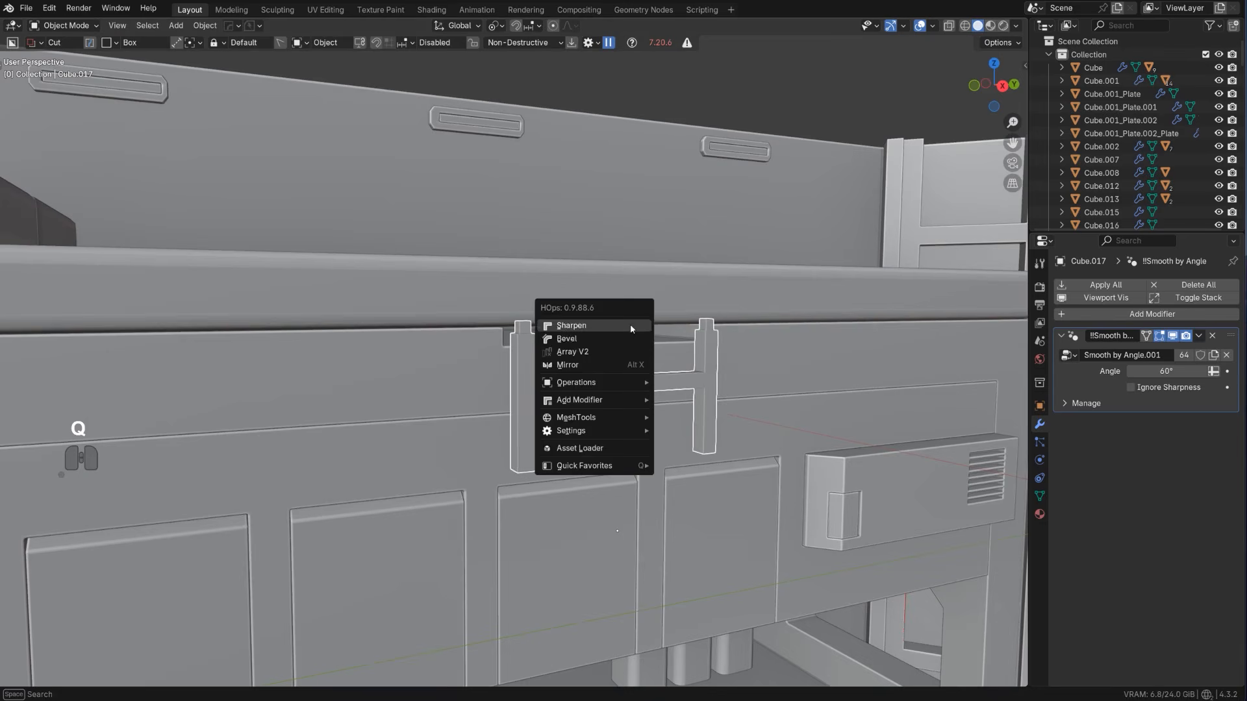
click(627, 351)
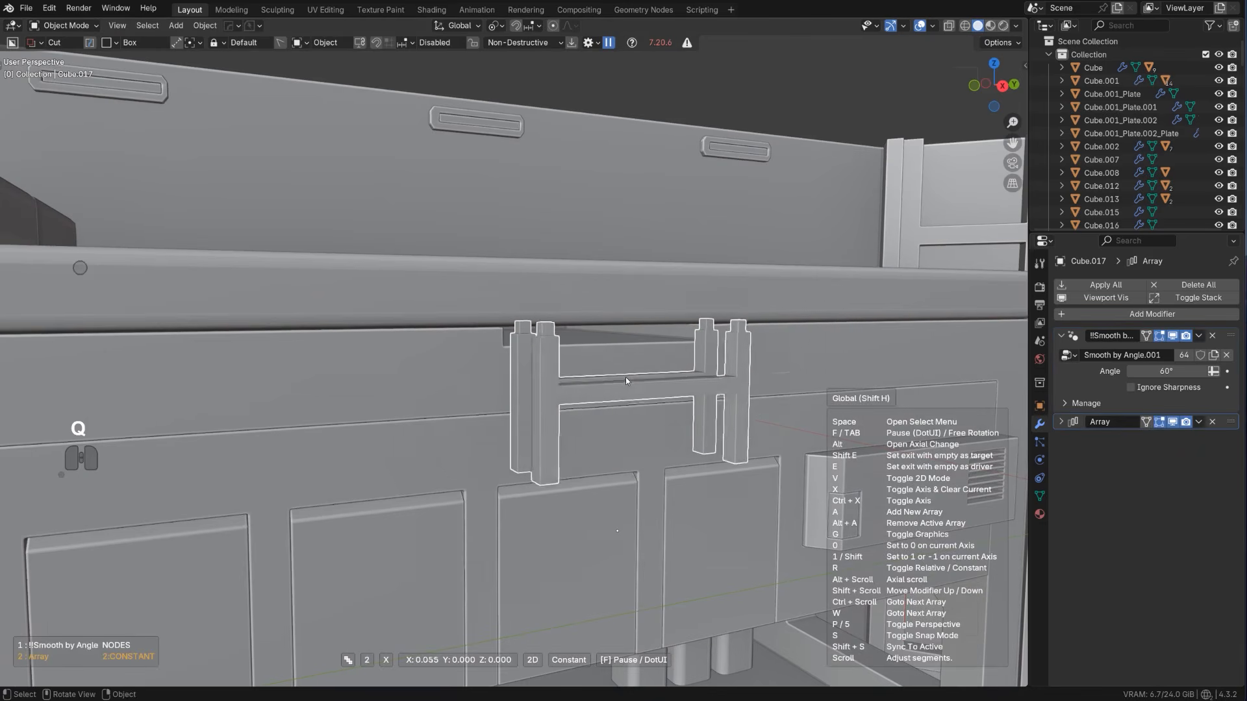
key(z)
key(x)
key(x)
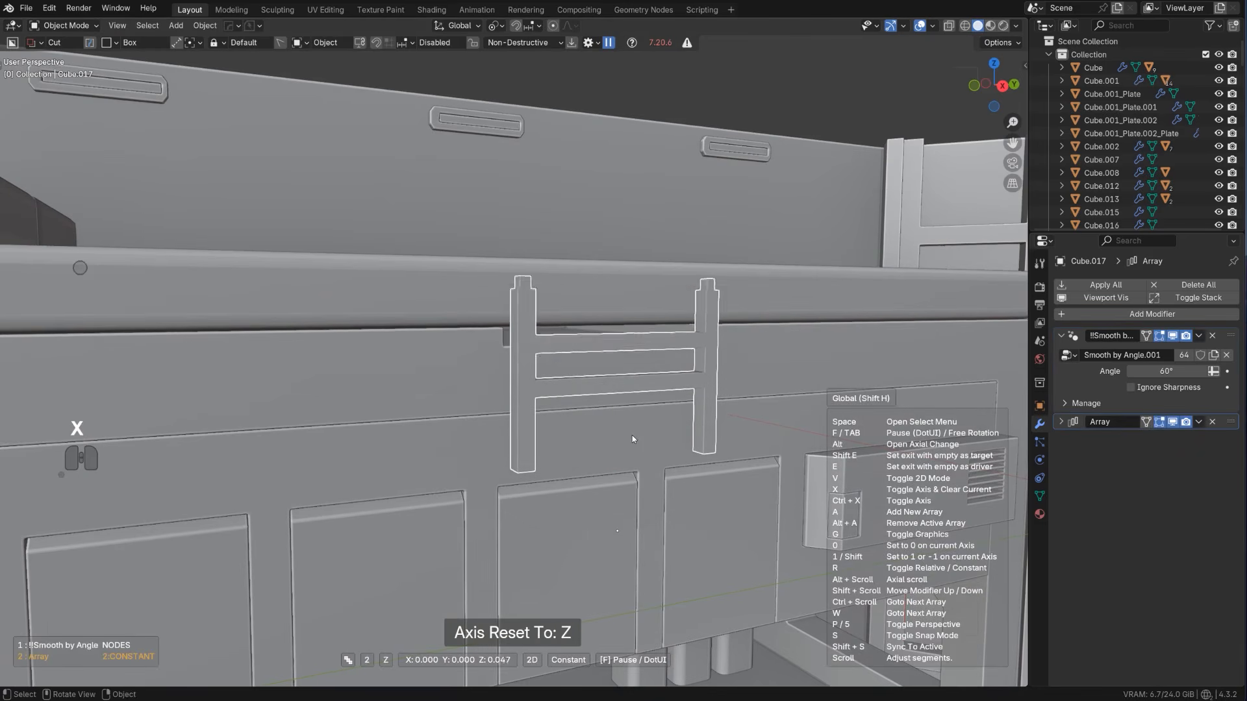
key(shift)
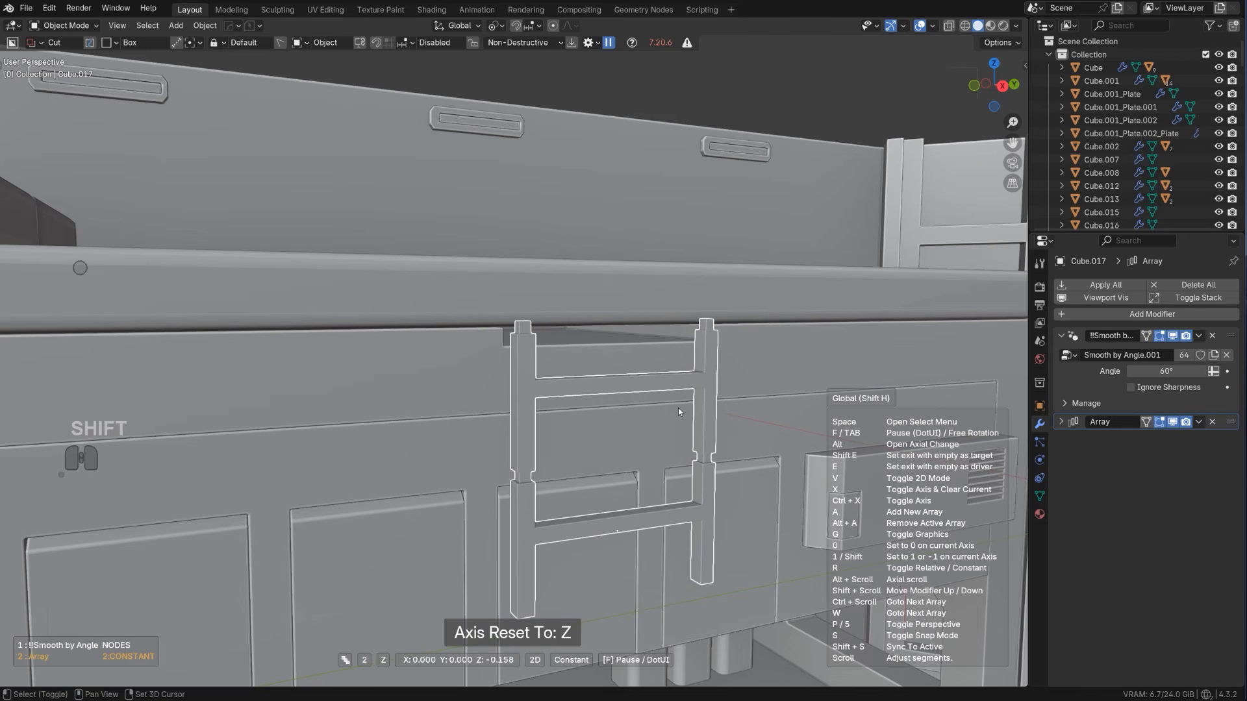
scroll(678, 412, up, 2)
click(679, 411)
Examine the arrayed ladder from several angles, from the bunk down to its lower end above the counter
scroll(678, 410, down, 5)
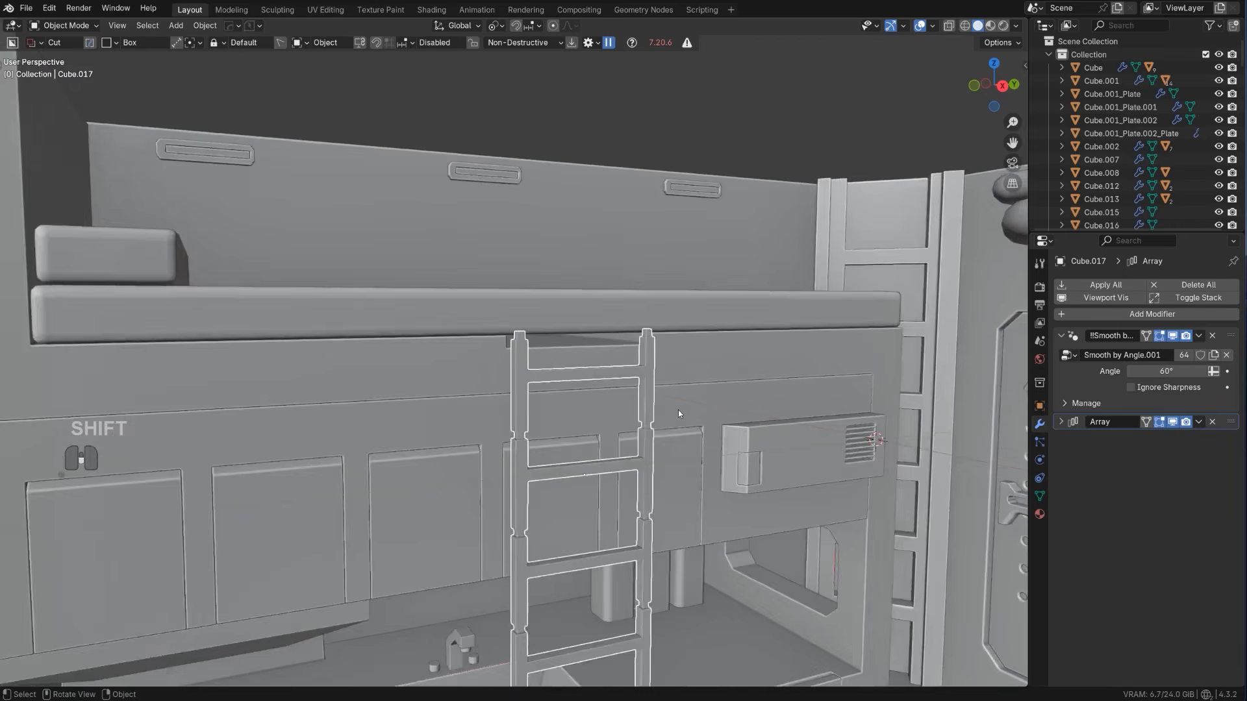
shift+middle_drag(678, 410, 607, 243)
scroll(602, 314, down, 1)
middle_drag(602, 314, 565, 365)
click(633, 368)
scroll(633, 368, down, 5)
scroll(565, 365, up, 4)
shift+middle_drag(594, 272, 576, 319)
scroll(567, 412, up, 4)
shift+middle_drag(566, 412, 574, 387)
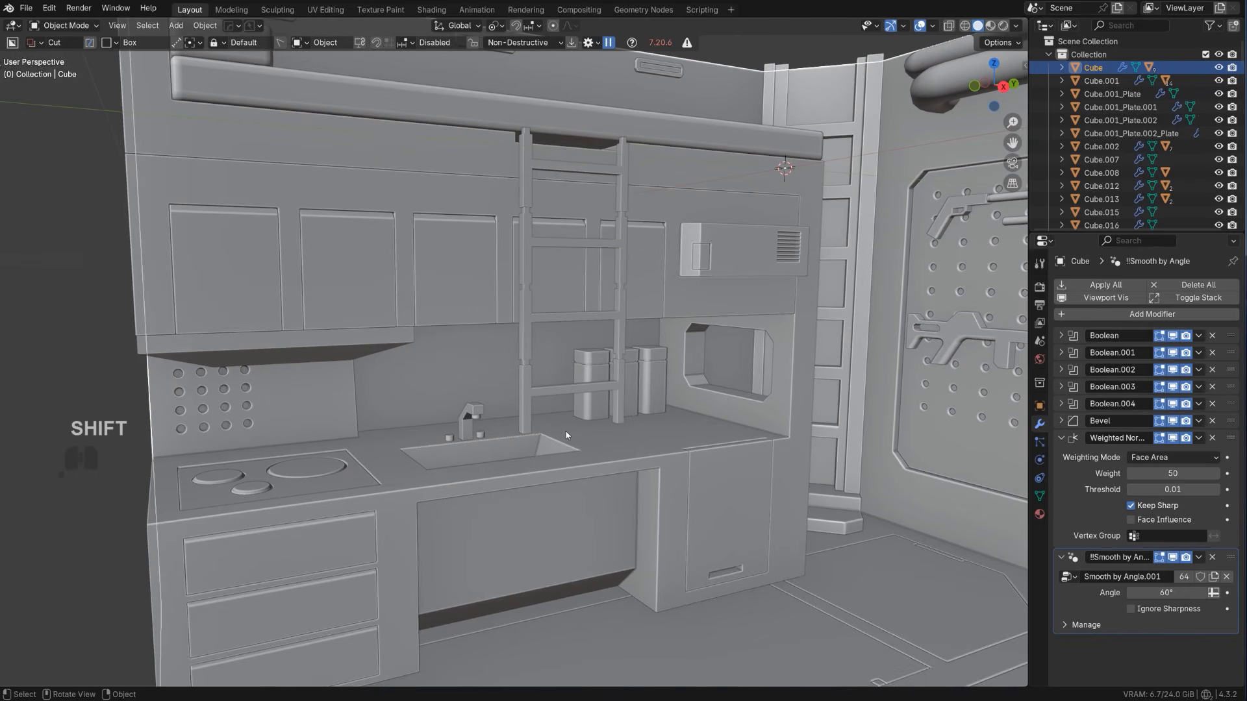
shift+middle_drag(606, 252, 572, 260)
scroll(608, 334, up, 2)
scroll(587, 324, down, 2)
scroll(566, 286, up, 2)
scroll(545, 357, up, 2)
middle_drag(563, 309, 536, 342)
scroll(536, 342, up, 2)
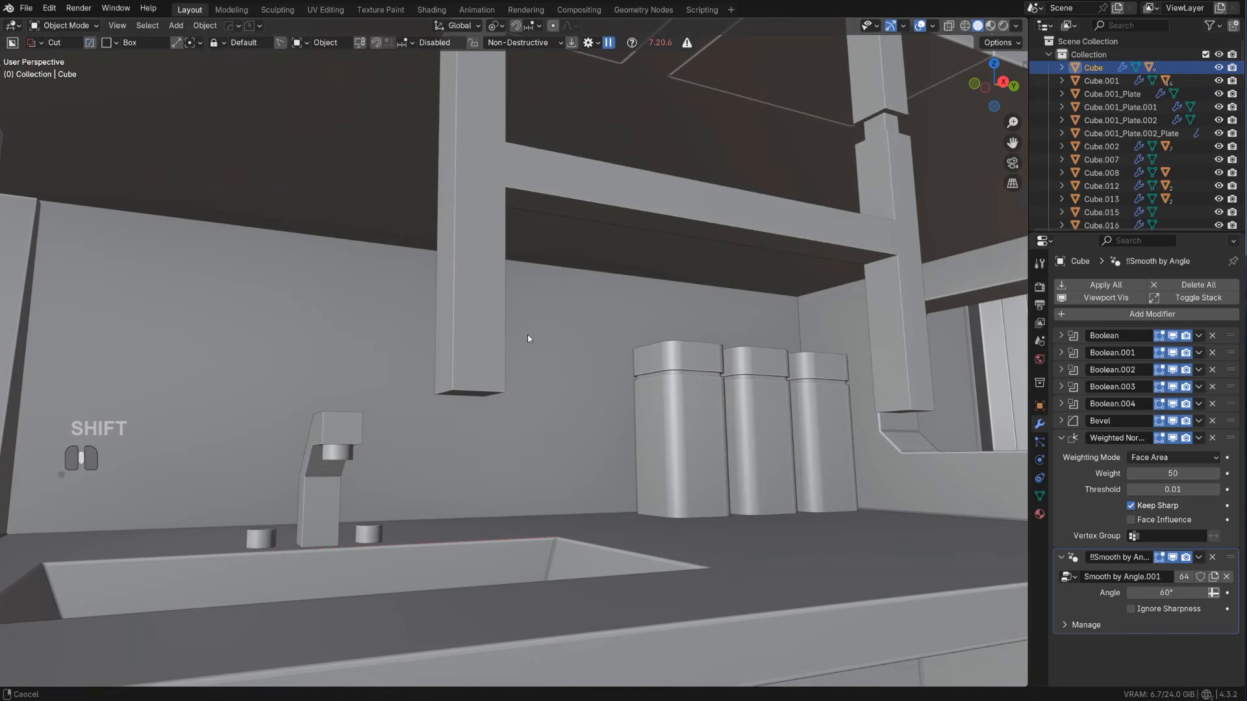
Select the ladder and apply its Smooth by Angle and Array modifiers with Smart Apply
click(476, 383)
key(Tab)
click(488, 370)
scroll(488, 371, down, 2)
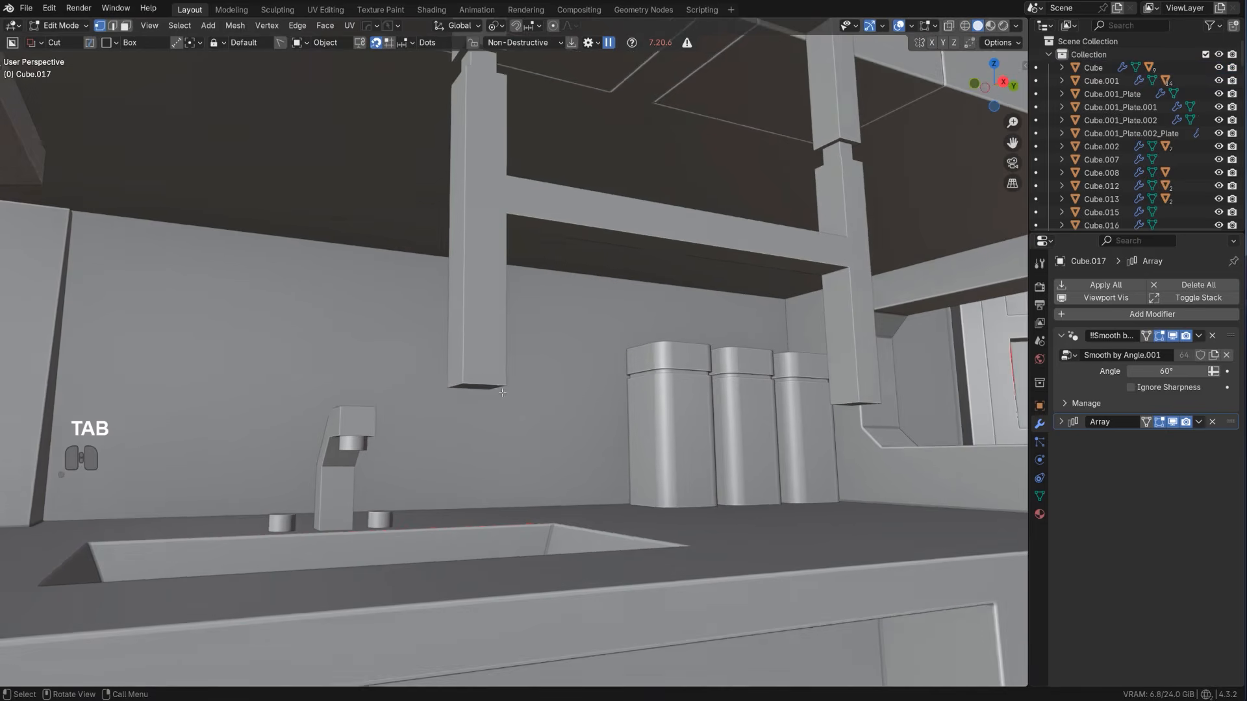
middle_drag(492, 388, 500, 376)
scroll(500, 376, up, 2)
key(Tab)
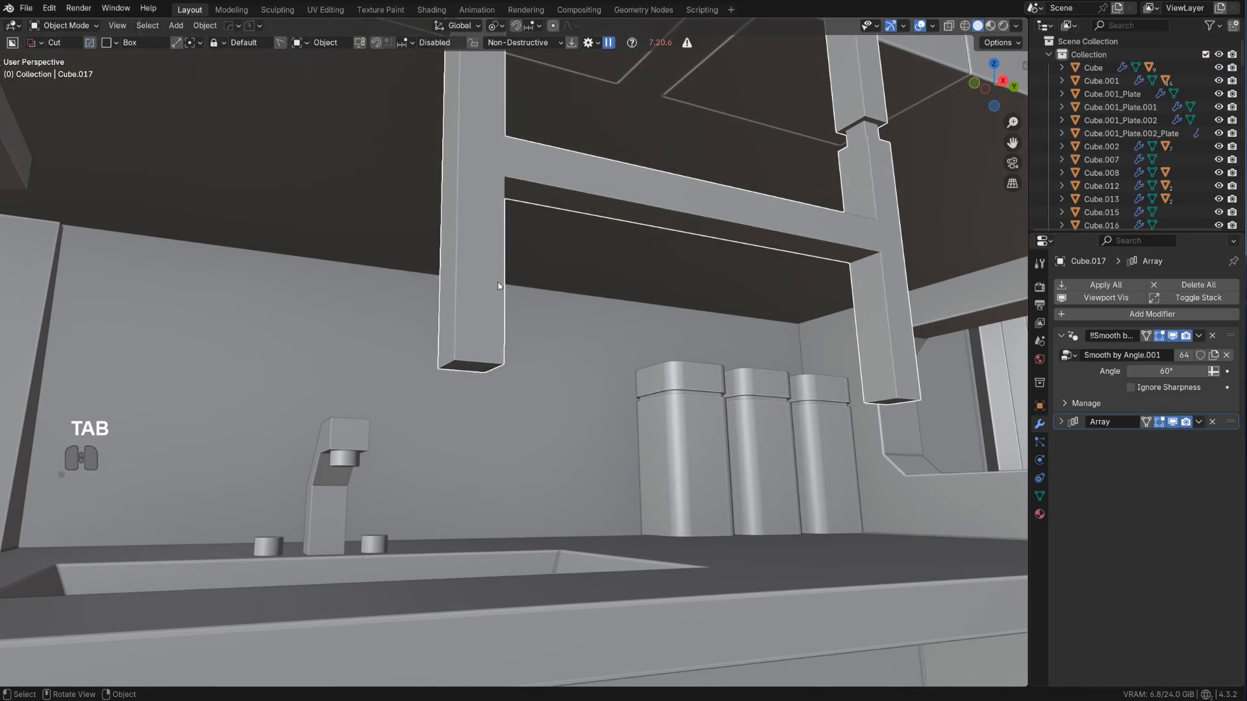
scroll(490, 292, down, 3)
key(q)
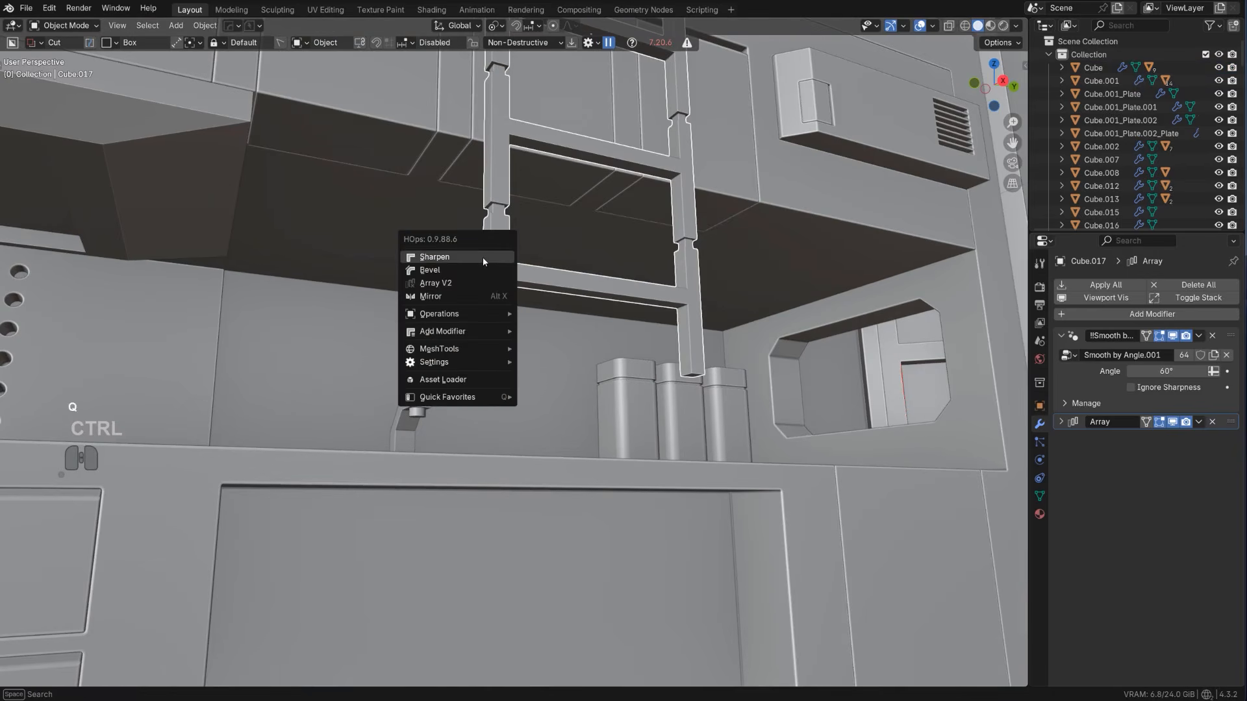
mouse_move(469, 314)
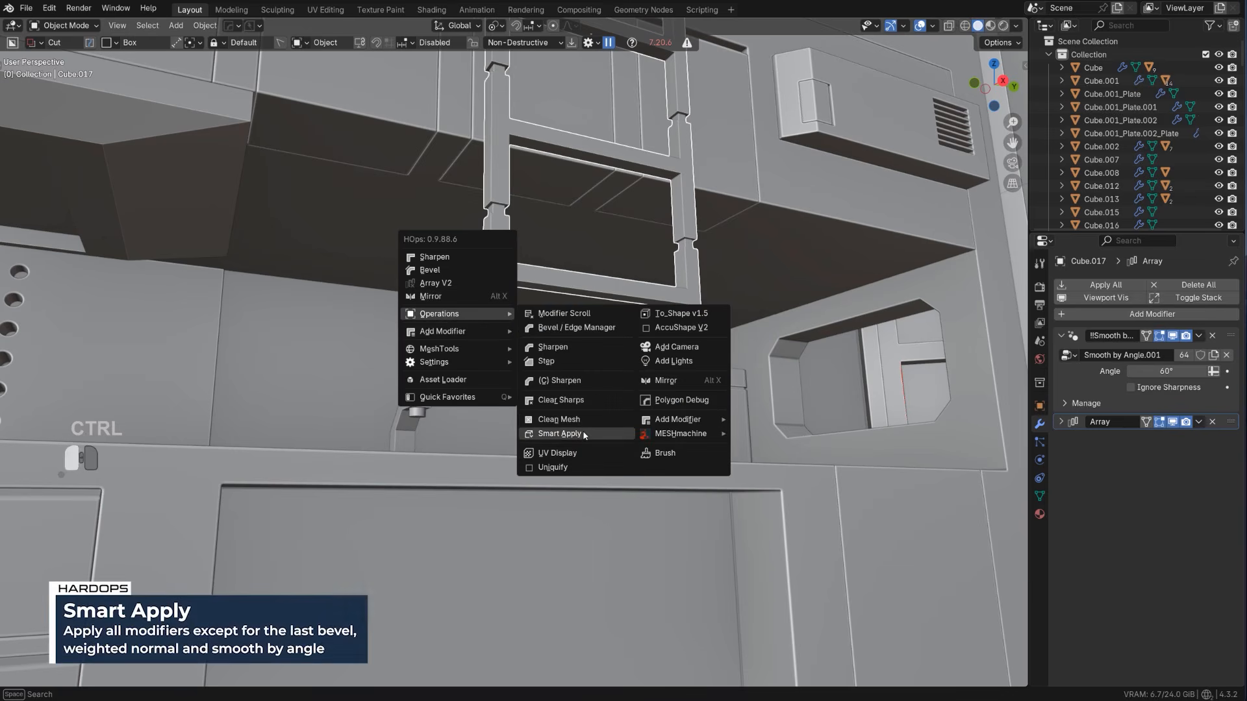
click(558, 429)
Lengthen the ladder by moving the bottom faces of both posts down along Z close to the countertop
scroll(609, 321, up, 3)
key(Tab)
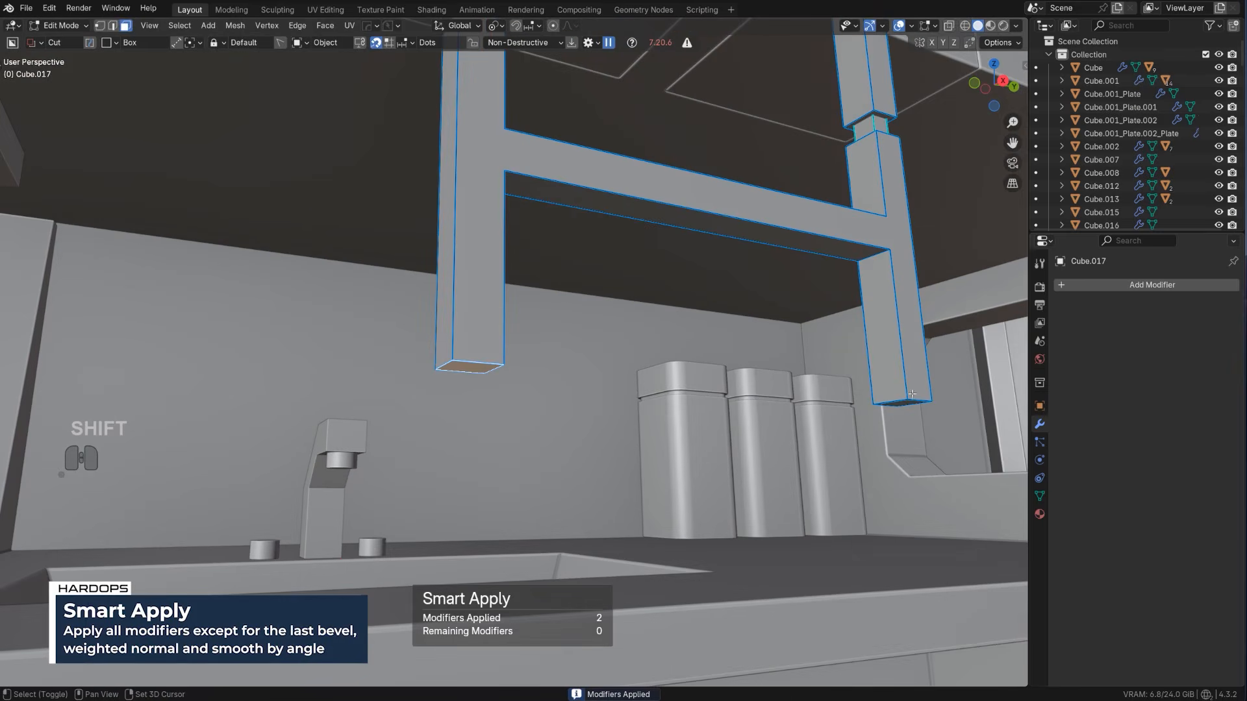
shift+click(915, 405)
key(g)
key(z)
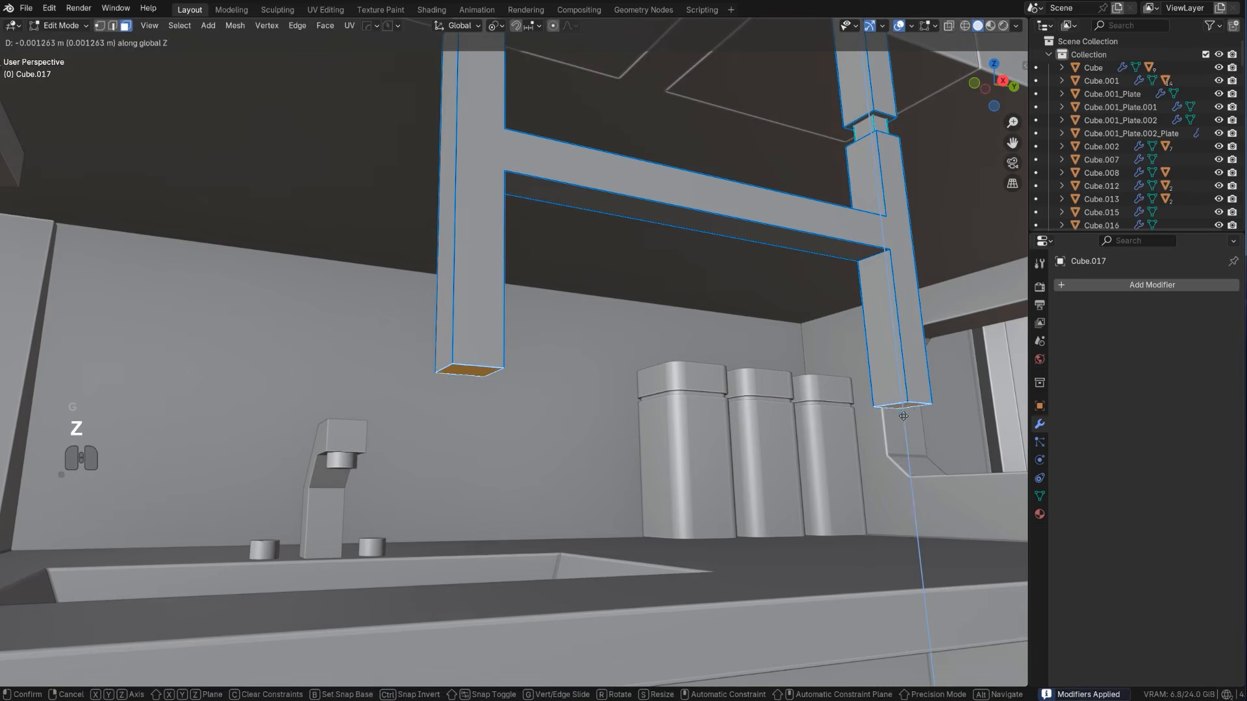
click(908, 504)
Knife a horizontal cut across both posts near their lower ends with a BoxCutter box about 0.338 by 0.162 m in right view
key(ctrl+r)
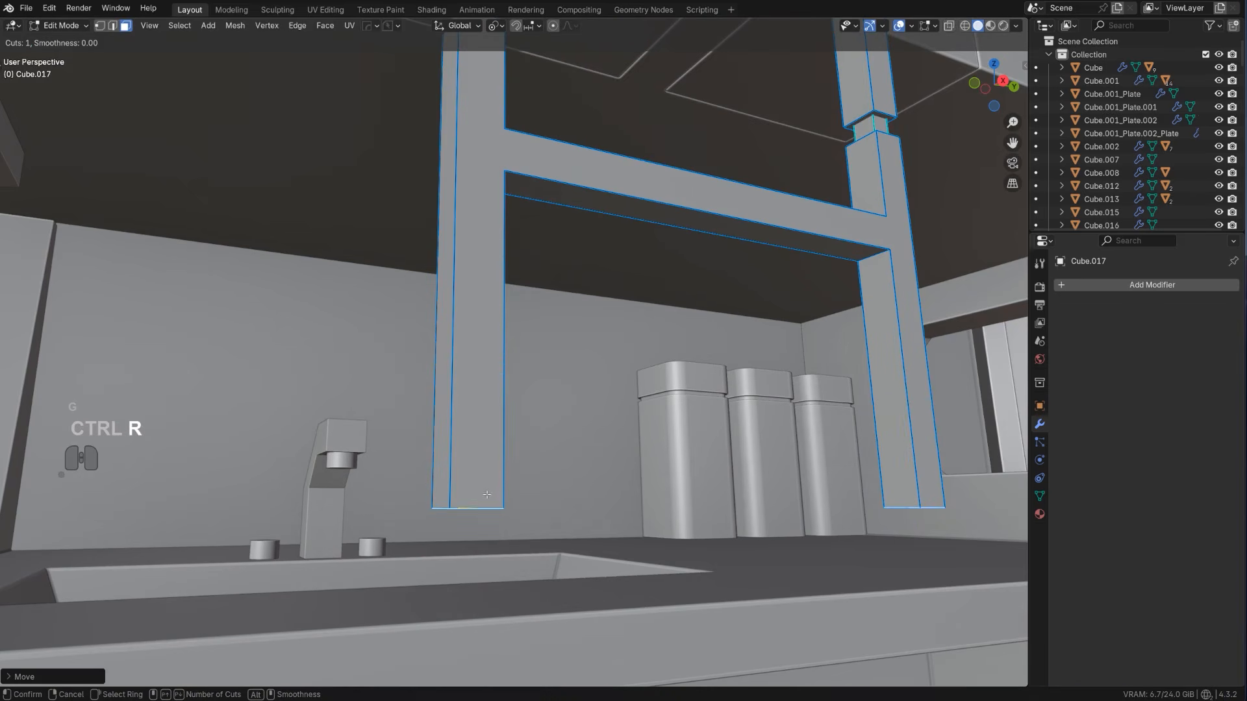
right_click(465, 467)
scroll(493, 471, down, 5)
alt+middle_drag(558, 478, 669, 446)
key(KP_5)
drag(477, 371, 648, 453)
key(k)
scroll(564, 344, up, 5)
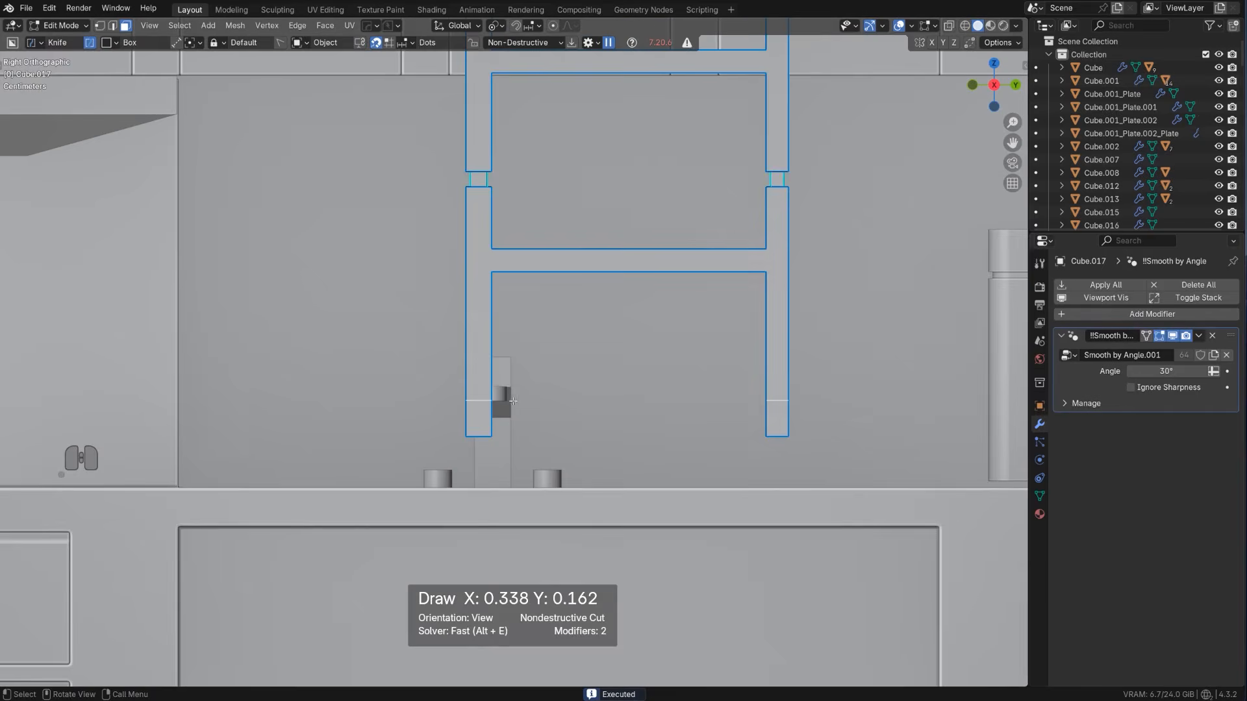
key(space)
Extrude the inner faces at the posts' lower ends along their normals by about 0.111 m to meet in the middle
mouse_move(513, 401)
middle_down()
mouse_move(469, 404)
mouse_move(607, 441)
middle_up()
click(503, 422)
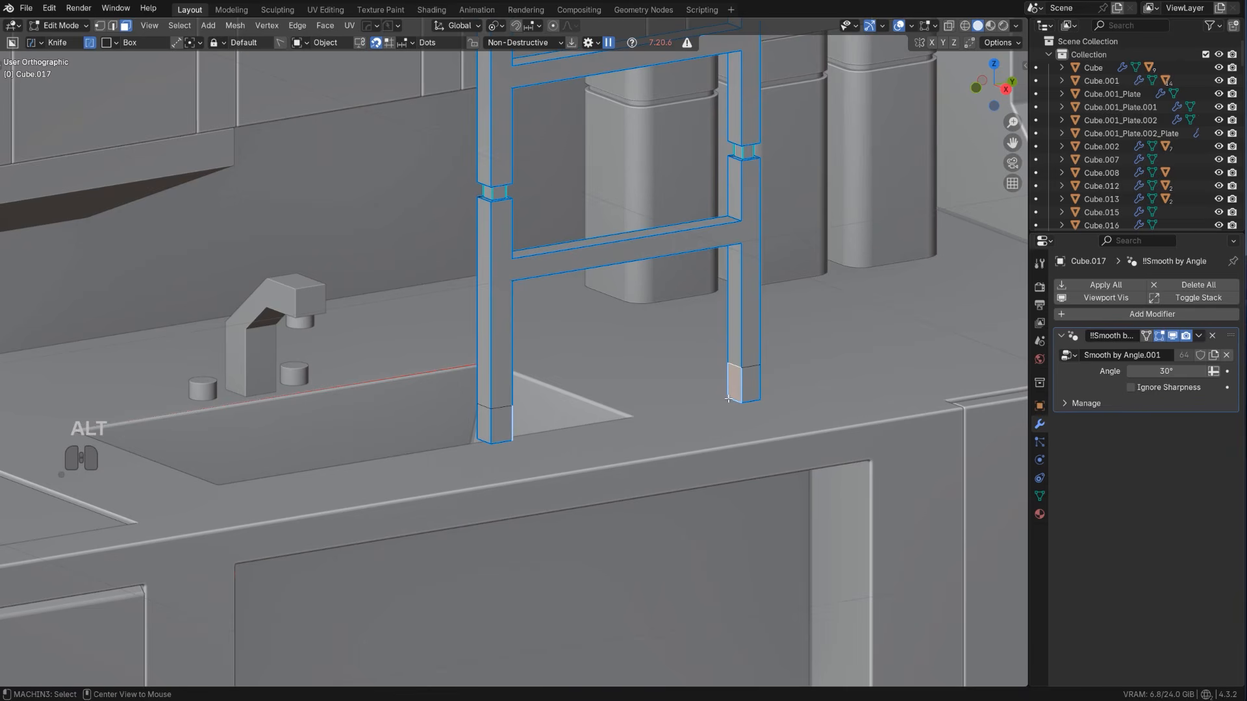
key(alt+e)
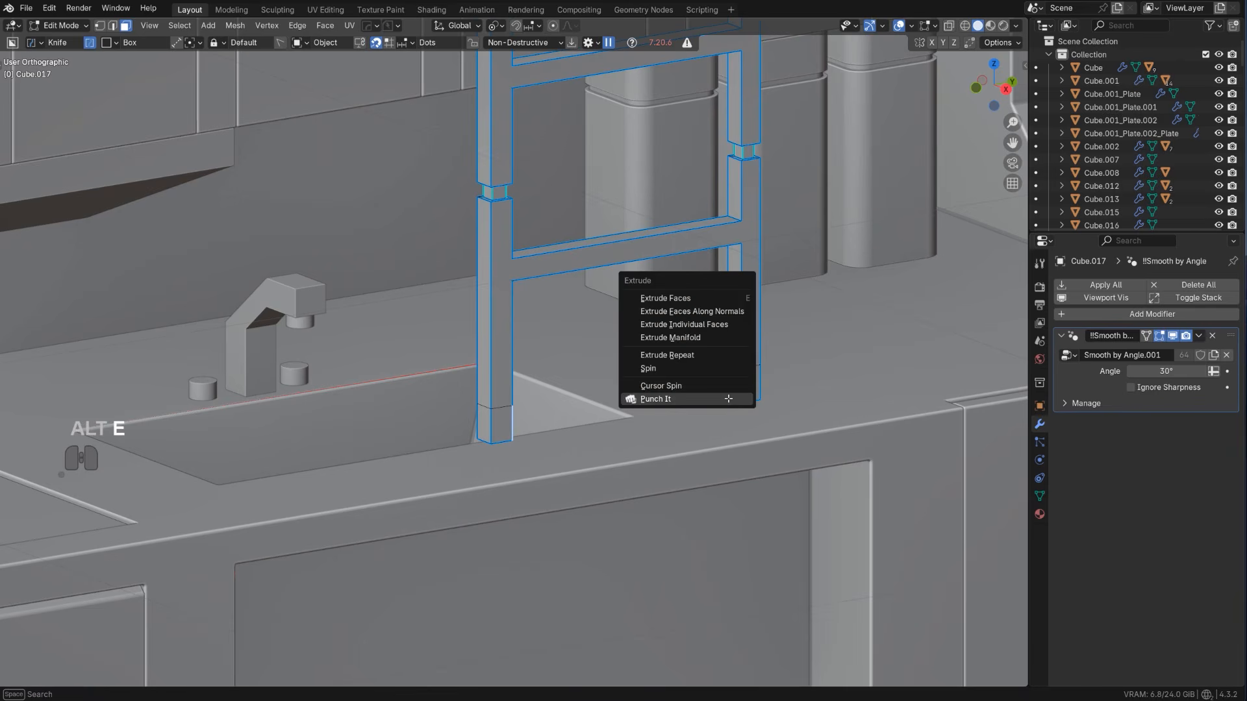
click(691, 312)
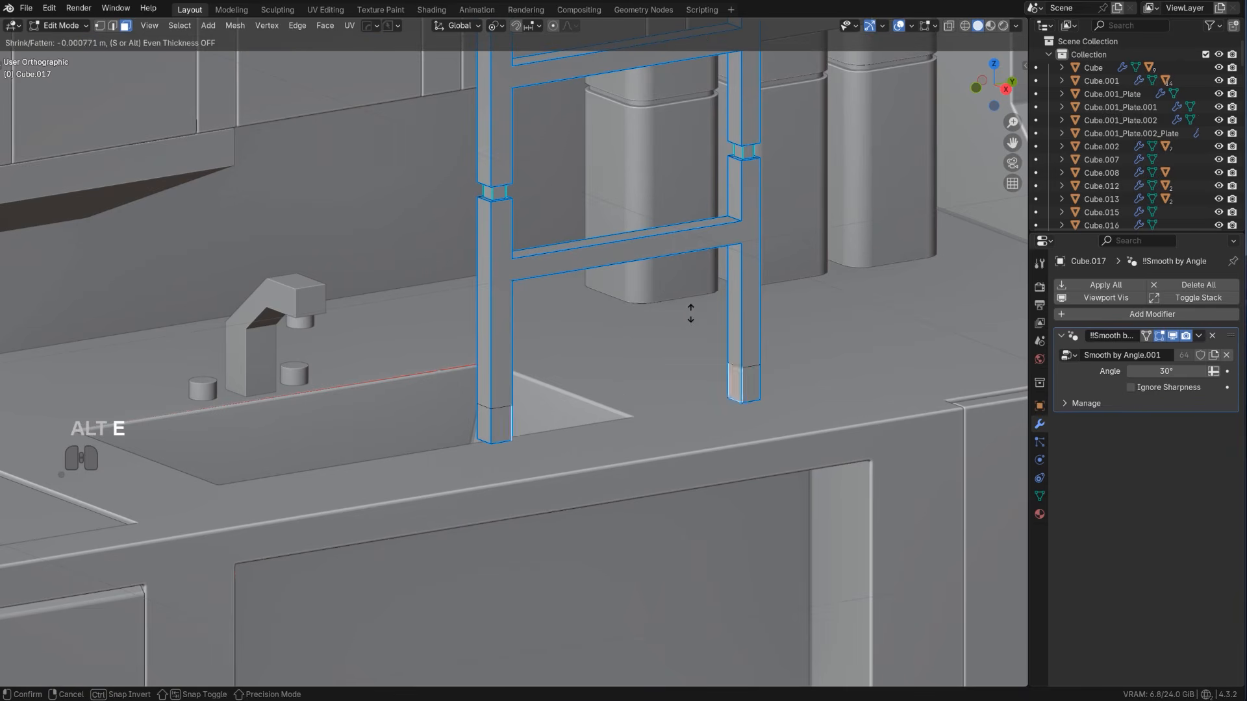
click(693, 246)
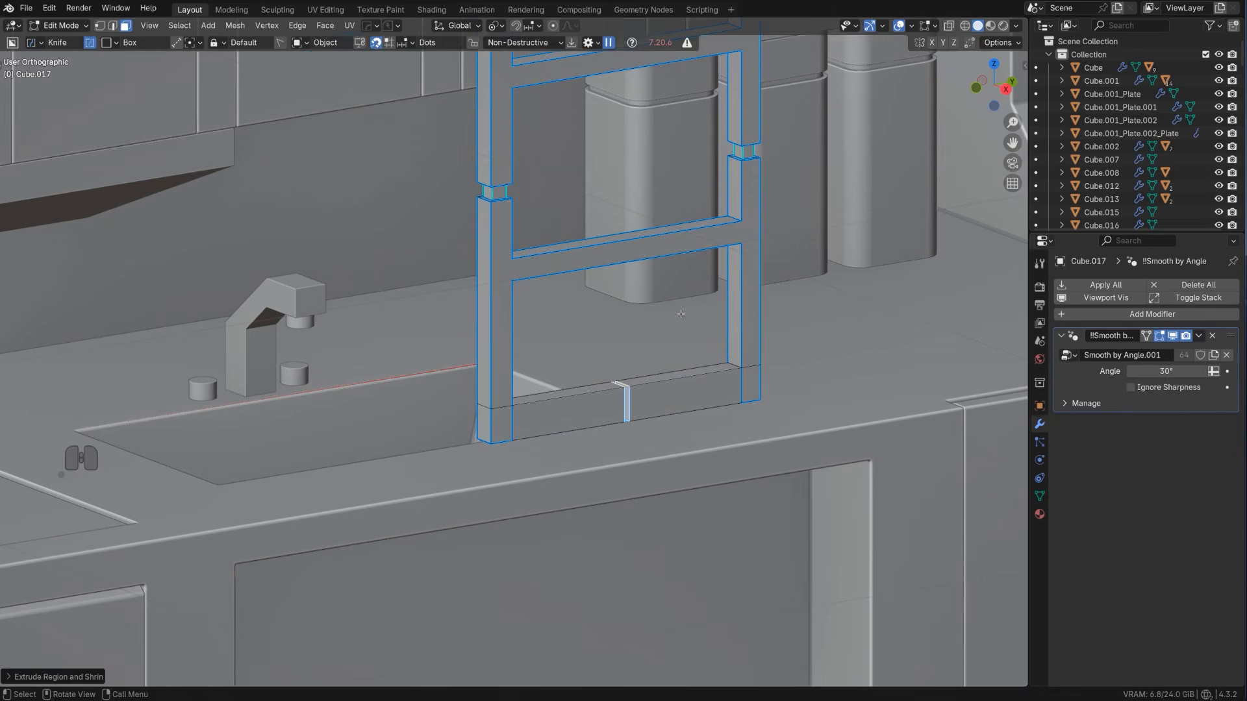
Close the gap in the bottom crossbar by merging each facing vertex pair at its centre with Smart Vert
scroll(597, 389, up, 3)
shift+middle_drag(598, 389, 519, 393)
scroll(520, 392, up, 1)
key(Tab)
click(576, 388)
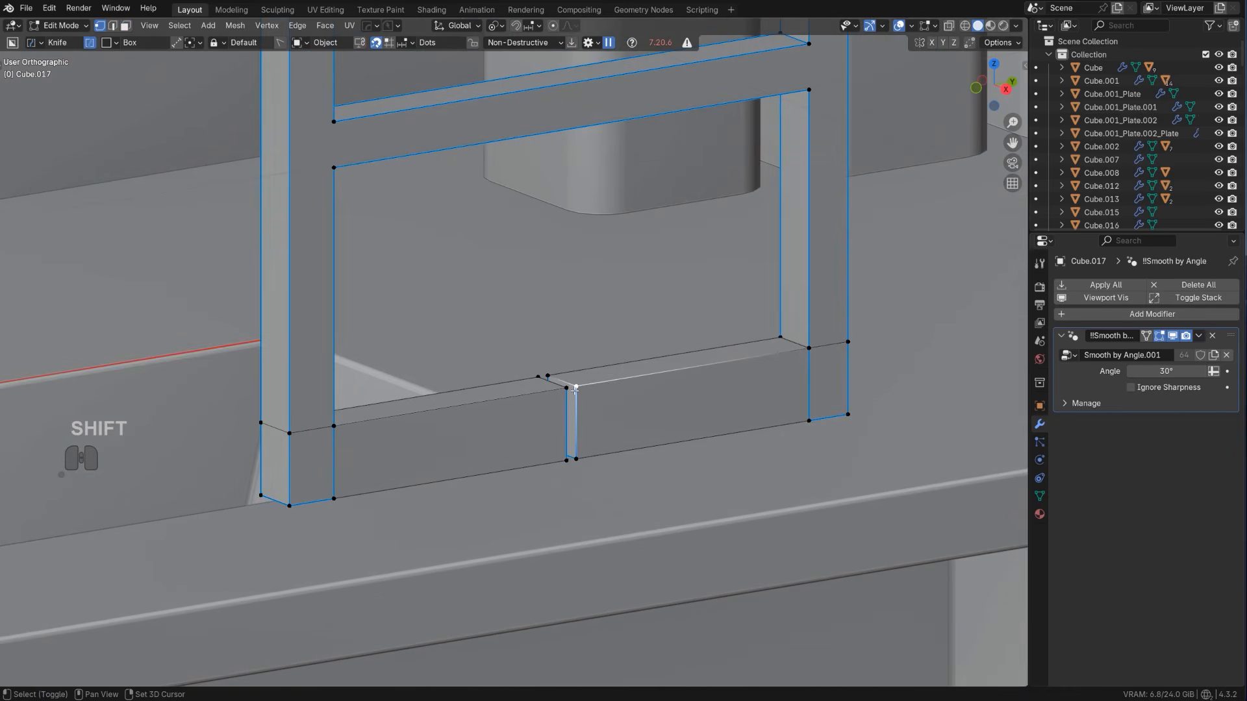
key(shift+1)
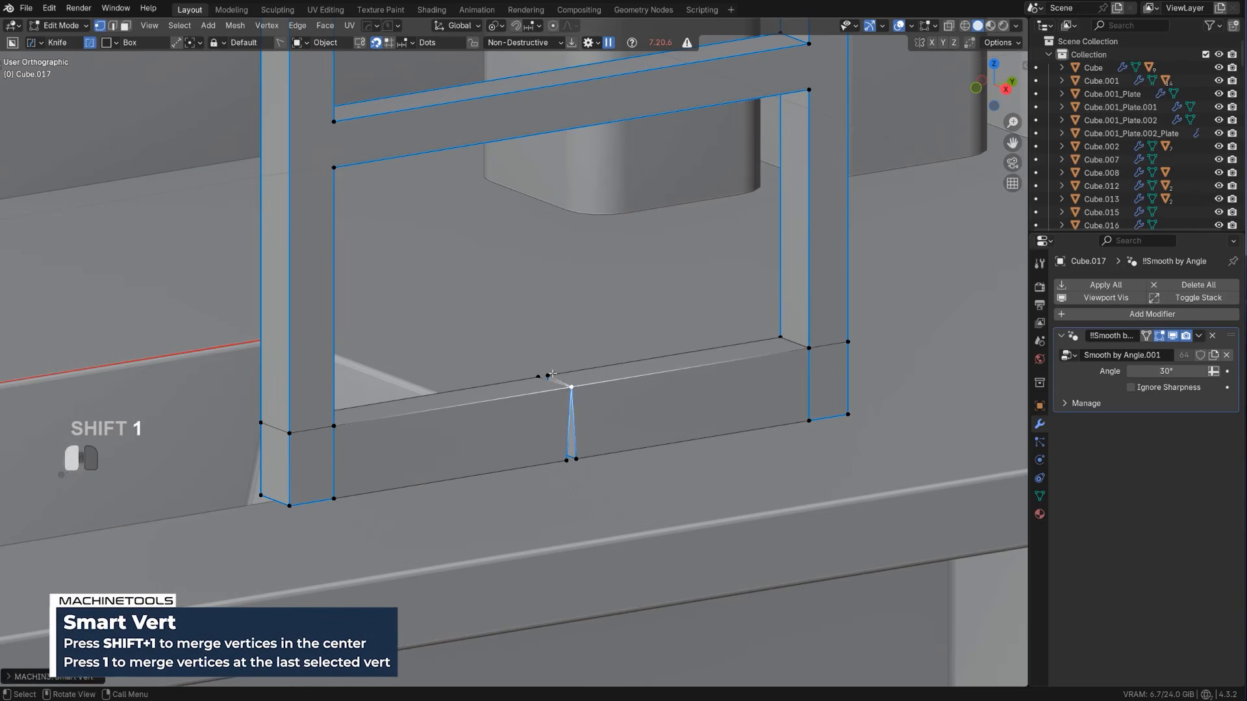
shift+click(575, 459)
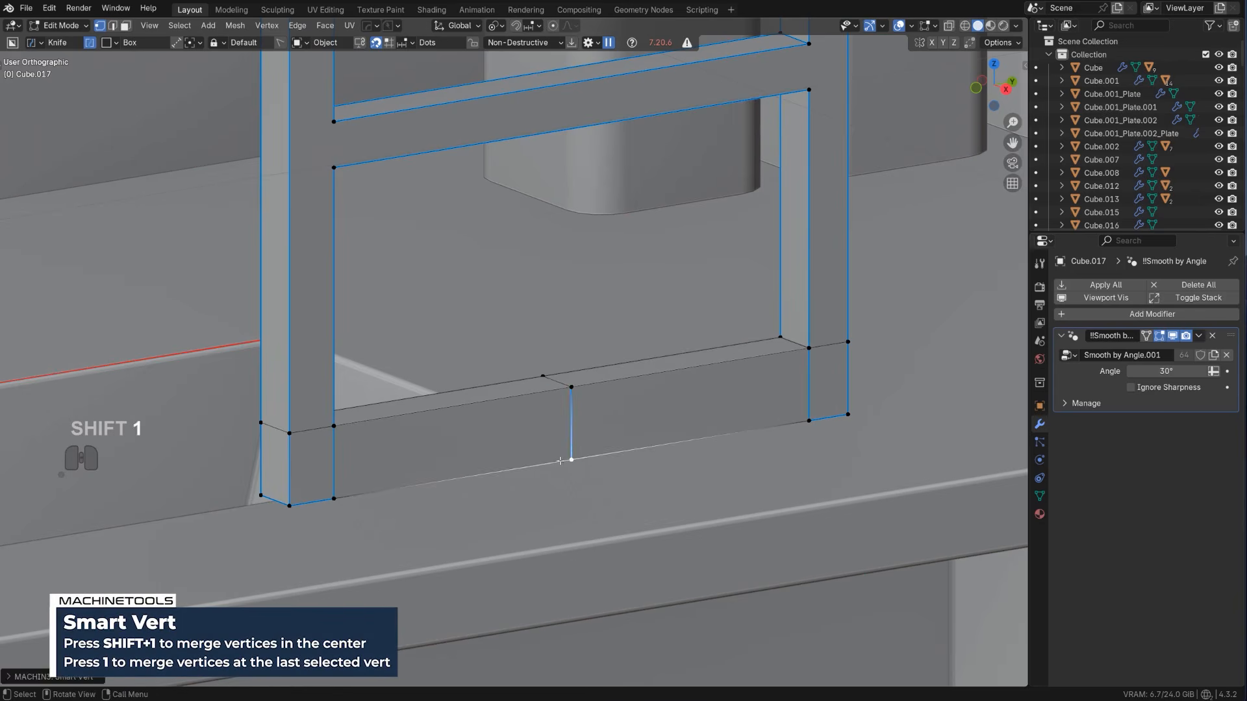
middle_drag(560, 461, 613, 455)
click(524, 467)
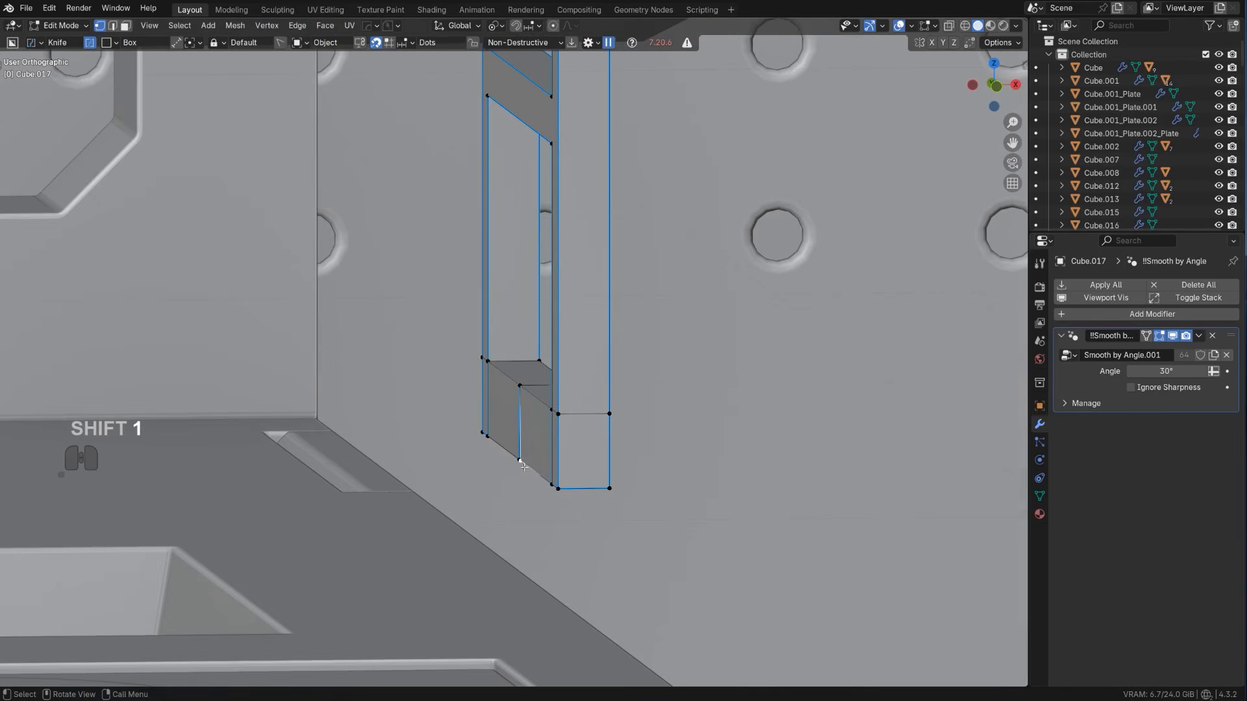
key(shift+1)
middle_drag(668, 384, 518, 409)
scroll(517, 409, down, 2)
key(Tab)
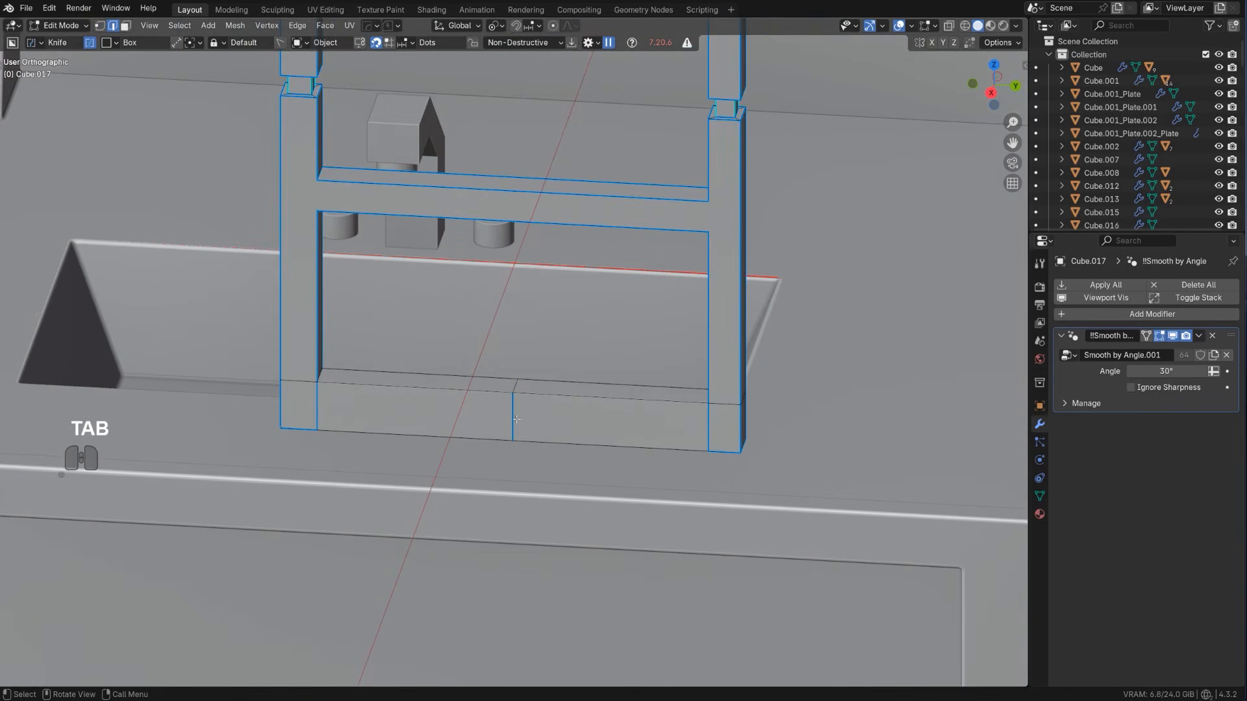
scroll(516, 404, up, 2)
key(ctrl+b)
right_click(644, 426)
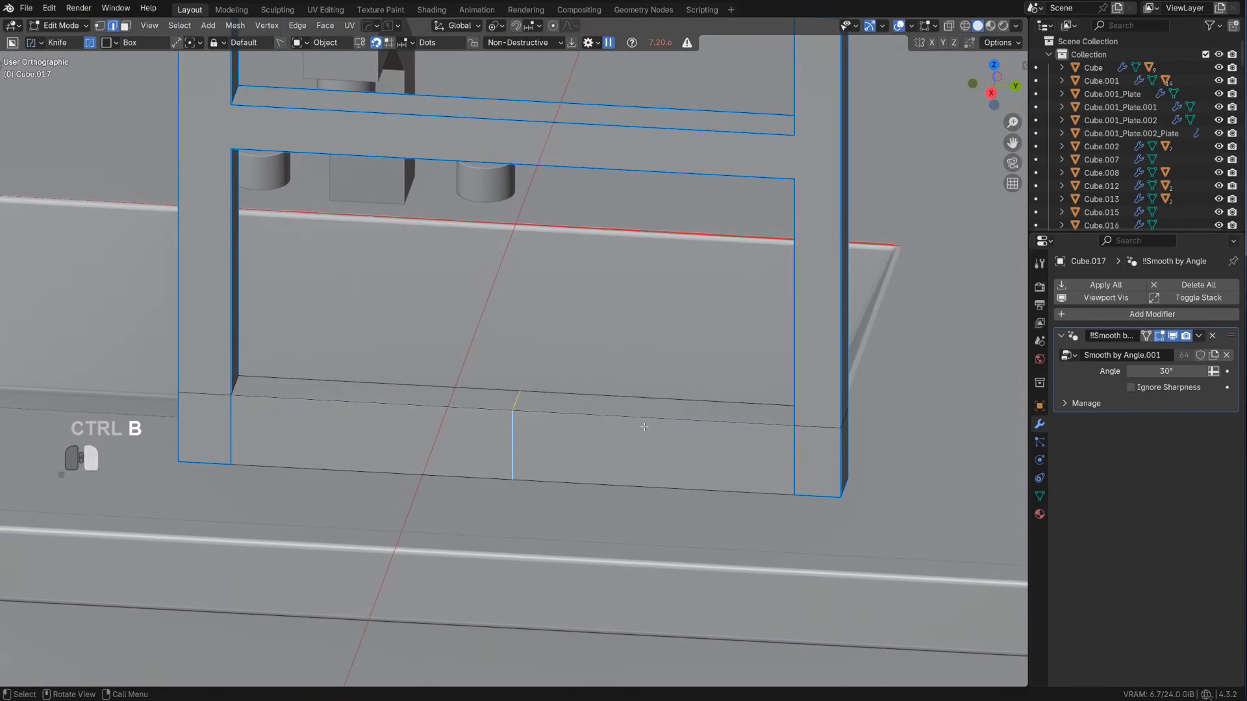
key(ctrl+b)
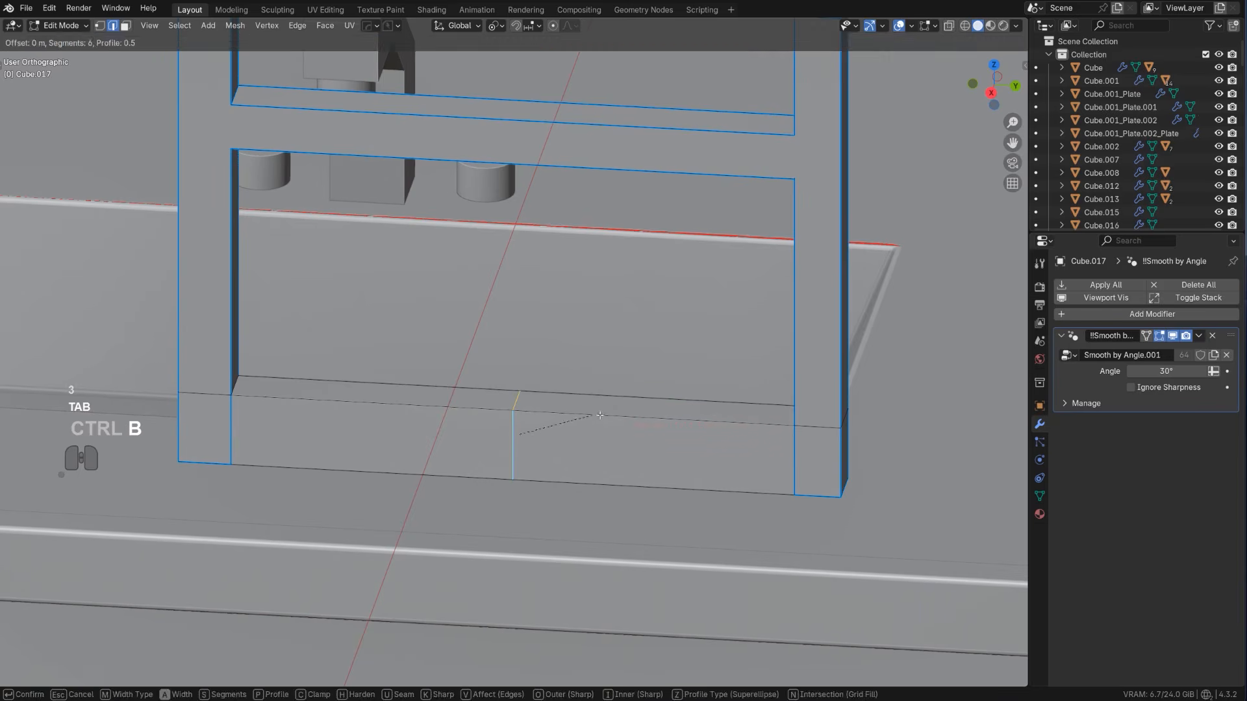
right_click(626, 426)
Delete one front half of the bottom crossbar and the hidden face inside its middle, and refill the front opening with a face
middle_drag(515, 408, 549, 413)
scroll(549, 414, up, 1)
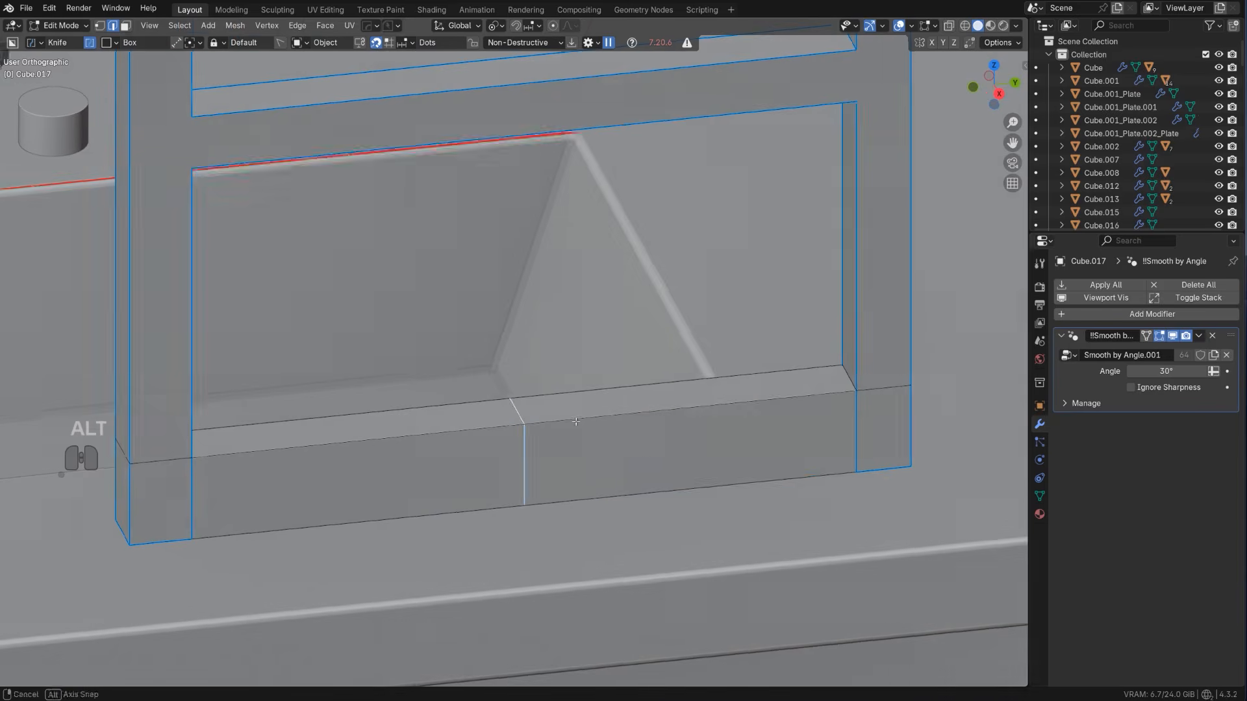
key(Tab)
click(630, 454)
key(x)
click(627, 481)
middle_drag(627, 479, 572, 381)
key(Tab)
click(498, 448)
key(x)
click(499, 450)
key(f)
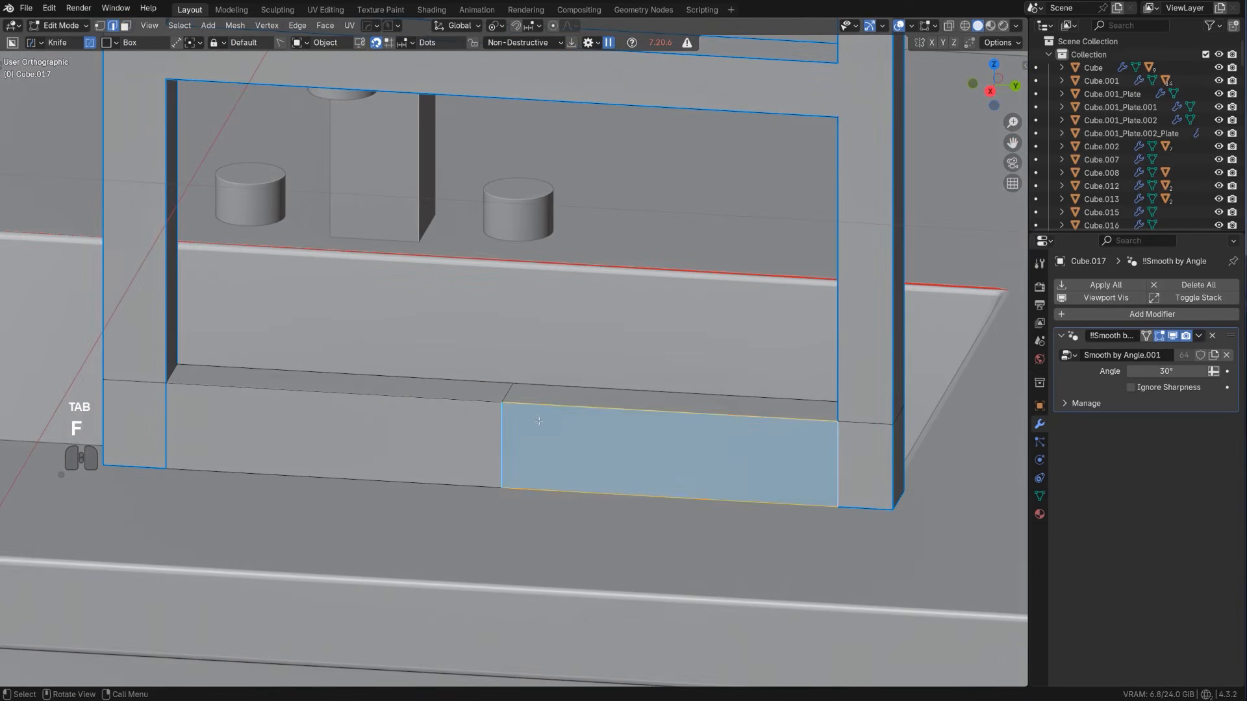
Bevel the bottom crossbar's centre edge loop with one segment into two widely spaced loops
middle_drag(482, 387, 515, 390)
key(Tab)
alt+click(504, 465)
key(ctrl+b)
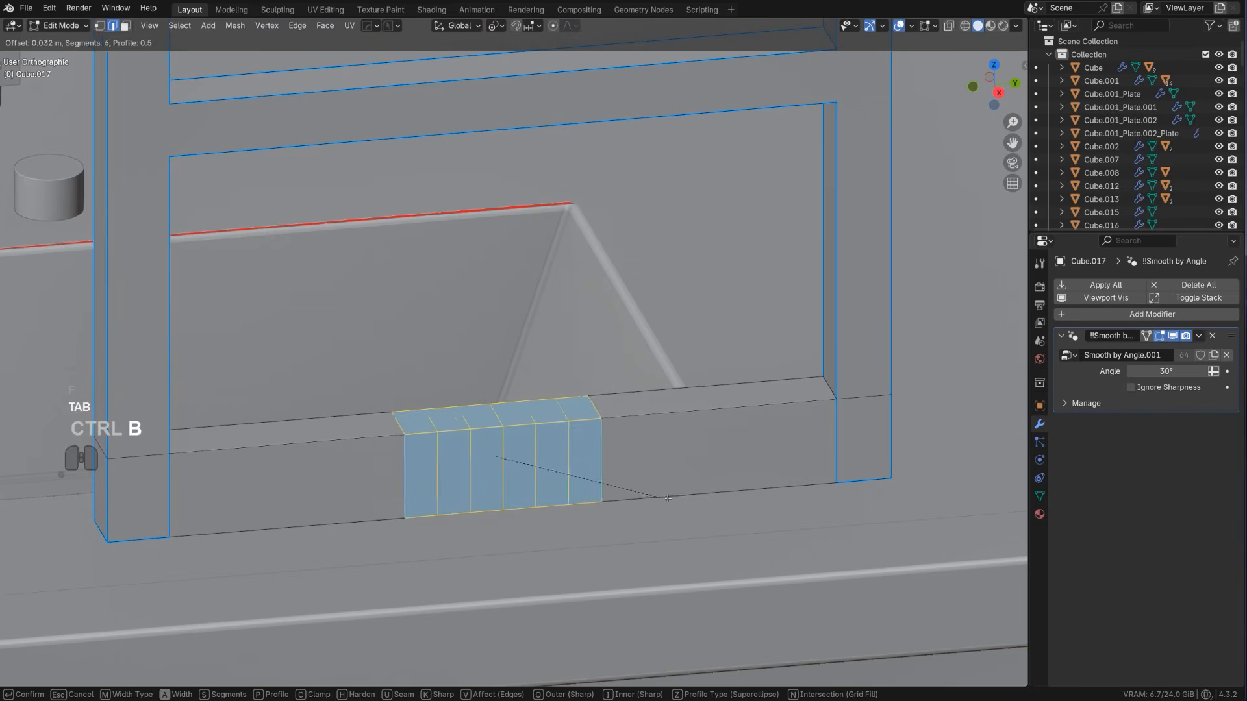
click(773, 493)
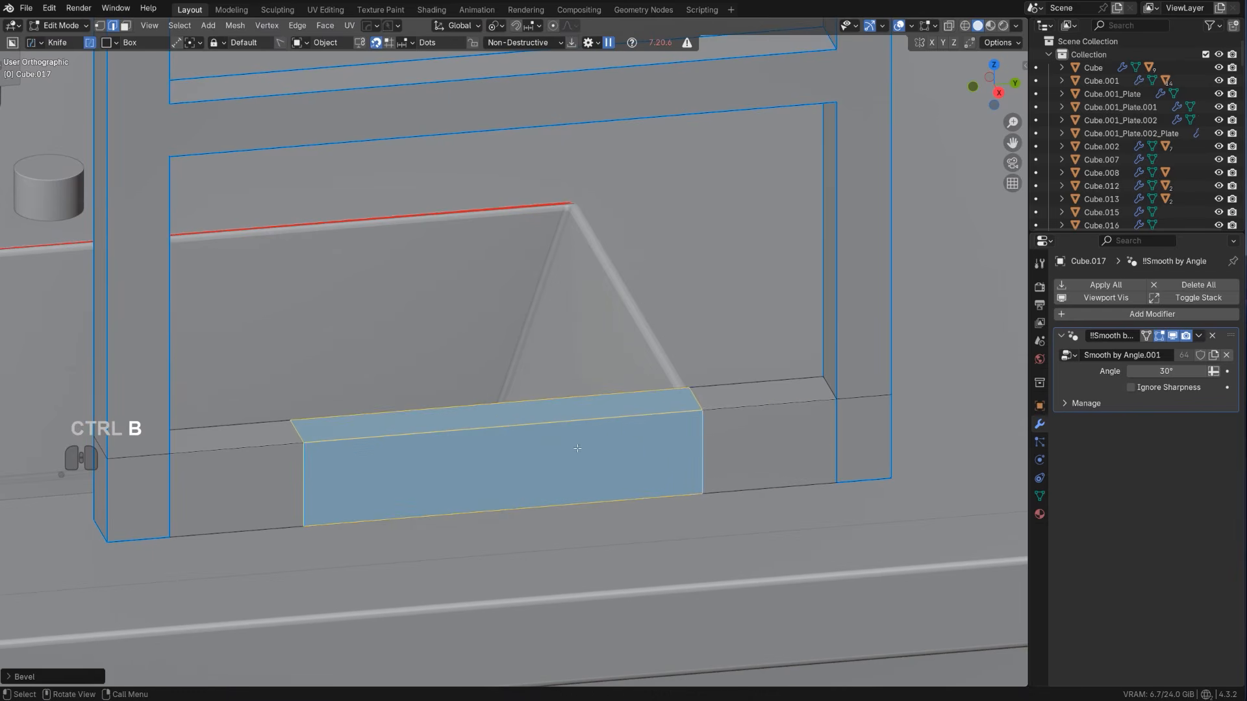
Bevel both edge loops on the bottom crossbar into narrow bands
alt+shift+click(675, 436)
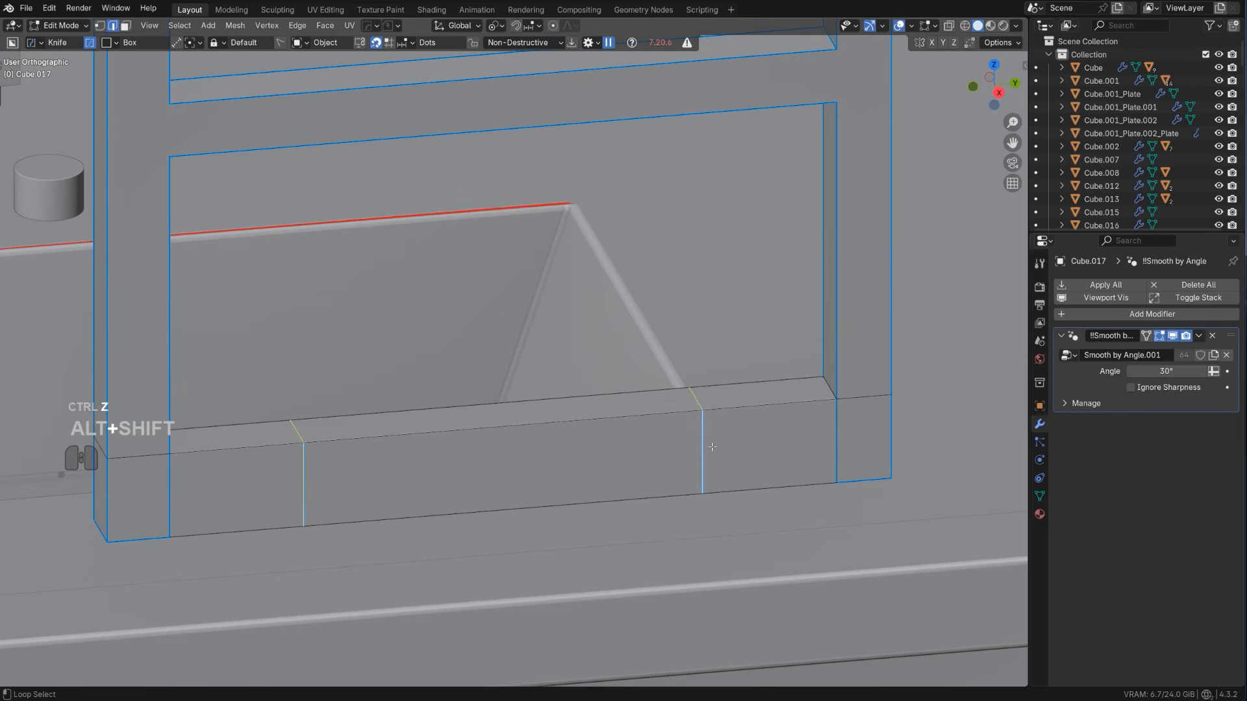
key(ctrl+b)
click(531, 437)
scroll(536, 413, up, 2)
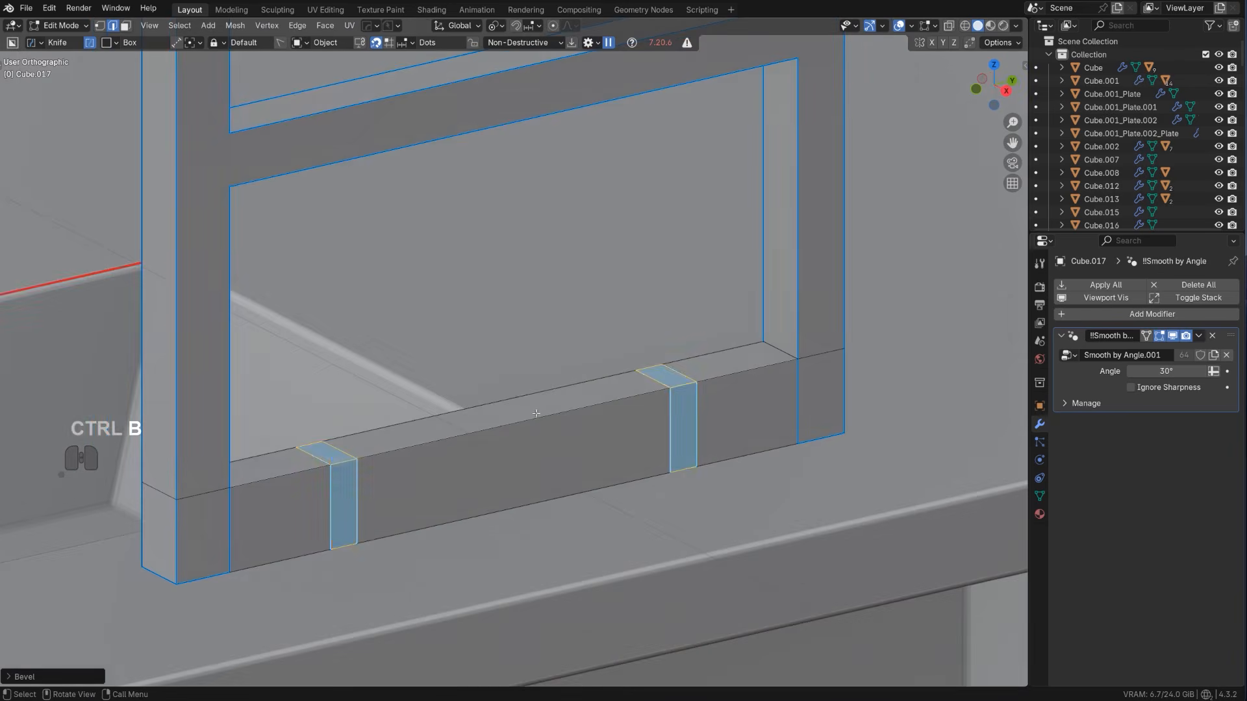
Move the top face between the two narrow bands down about 0.01 m along Z to form a notch with sloped ends
key(Tab)
click(528, 412)
key(g)
key(z)
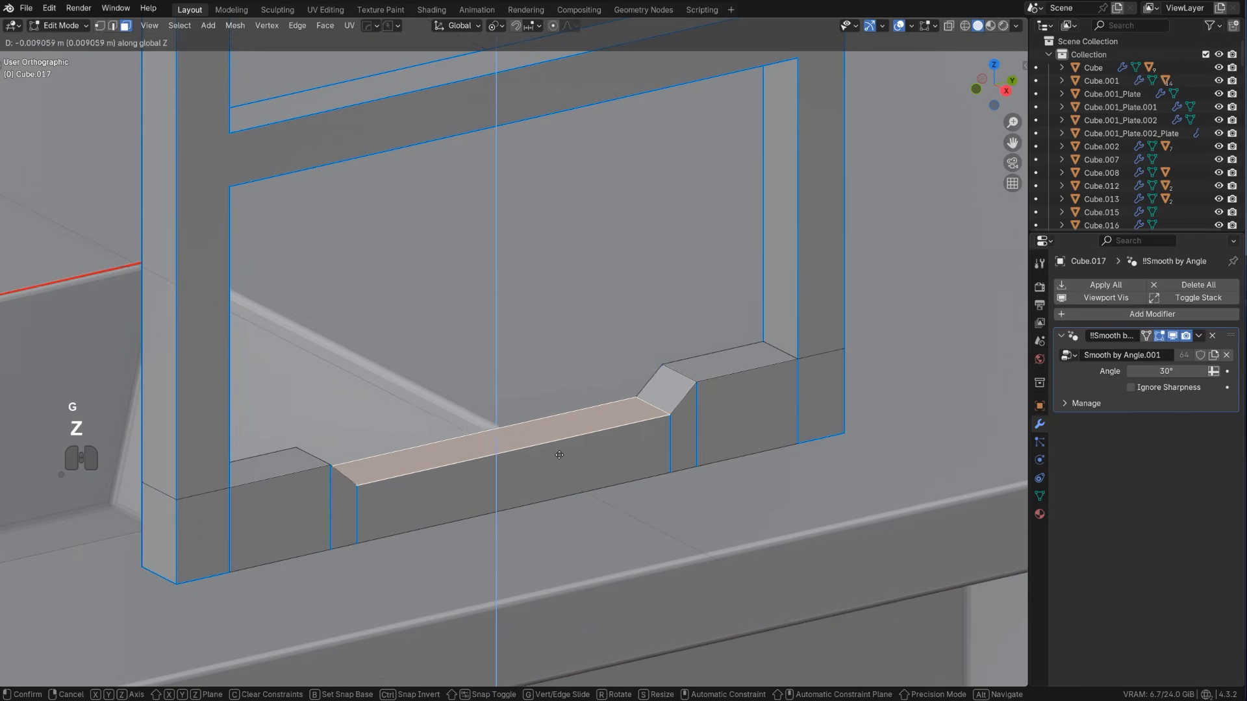
click(543, 454)
key(Tab)
key(Tab)
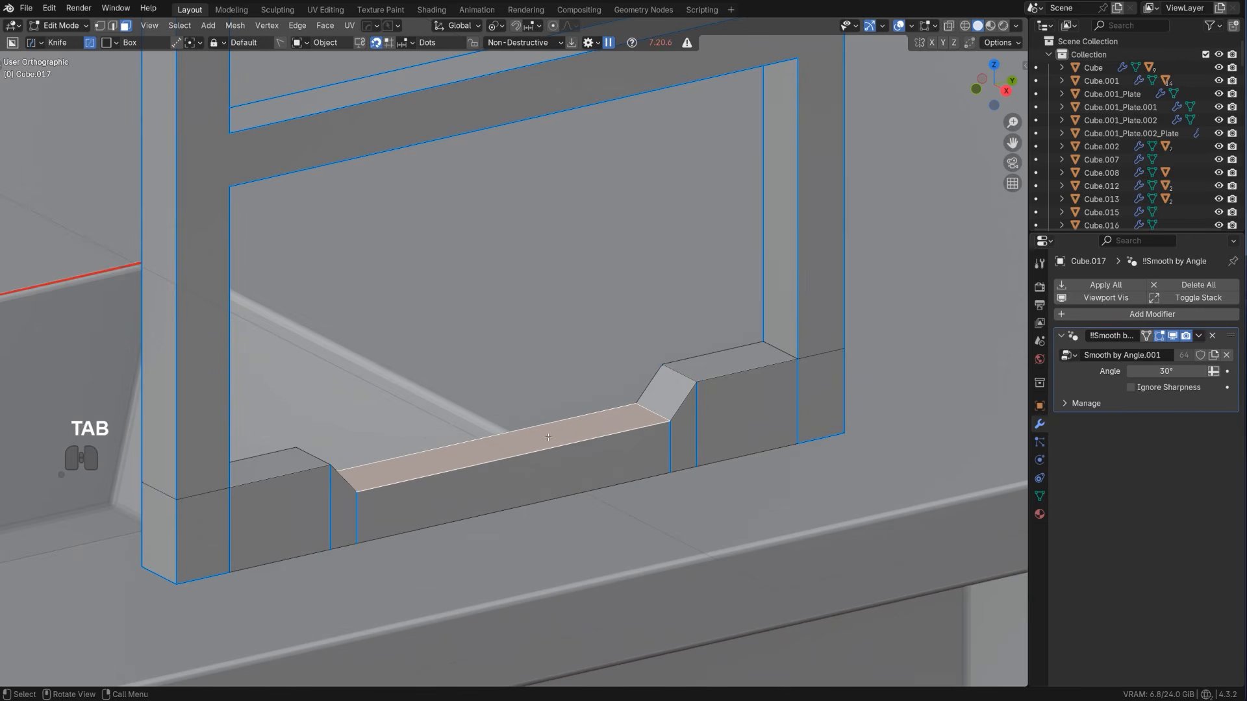
Bevel the notch's long front top edge by about 0.006 m with one segment
key(ctrl+Tab)
click(586, 434)
key(ctrl+b)
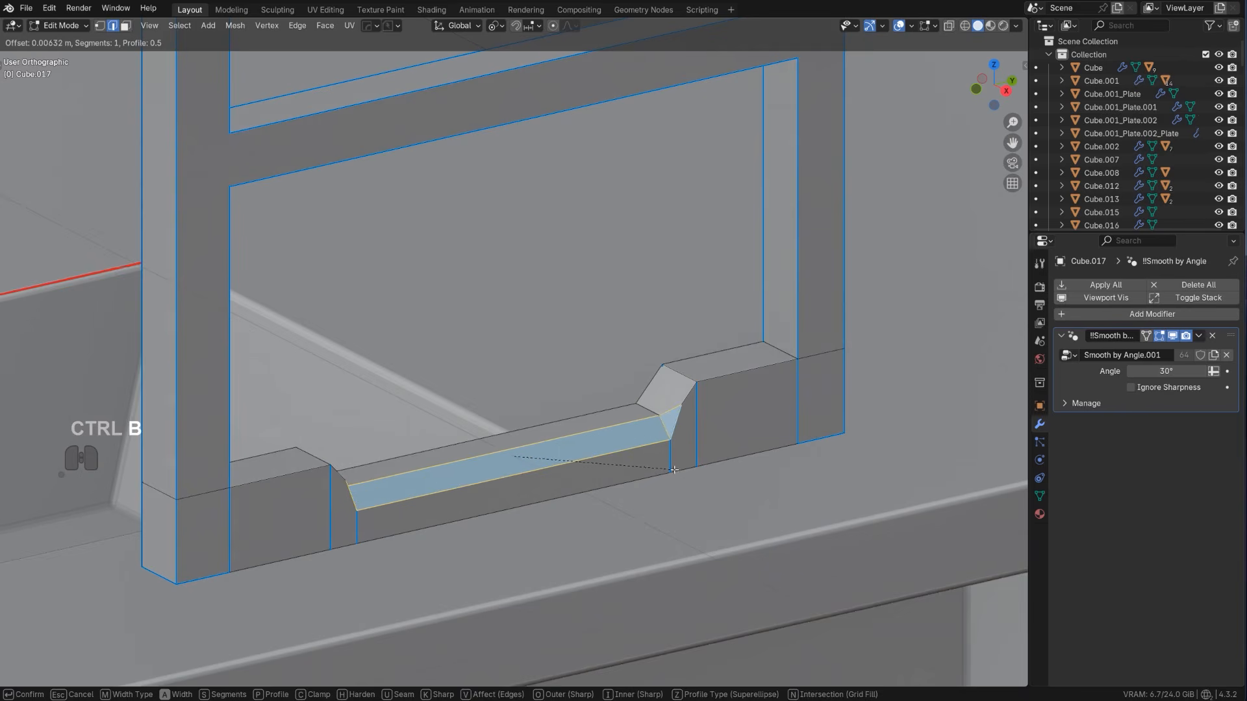
click(679, 451)
scroll(679, 450, up, 1)
key(Tab)
scroll(665, 310, down, 2)
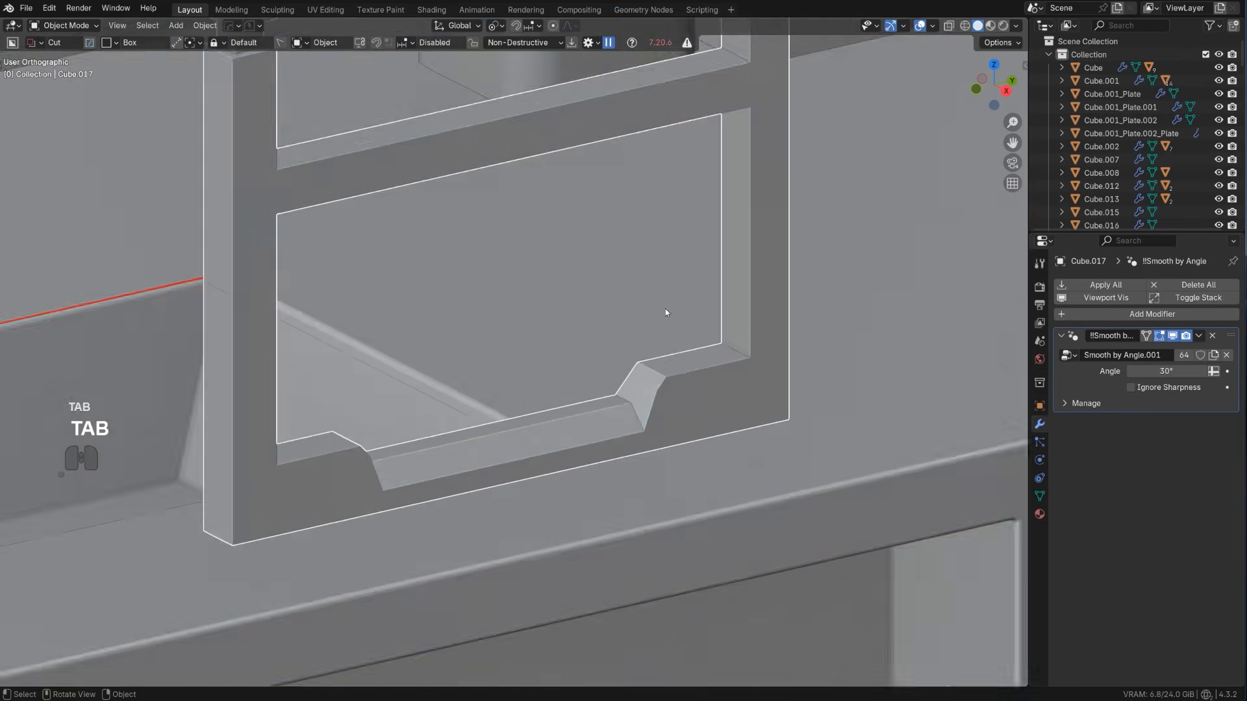
Merge the extra vertex at each end of the notch's chamfer into the neighbouring upper corner vertex with Smart Vert
scroll(665, 309, up, 3)
key(Tab)
shift+middle_drag(744, 464, 639, 421)
middle_drag(639, 420, 657, 437)
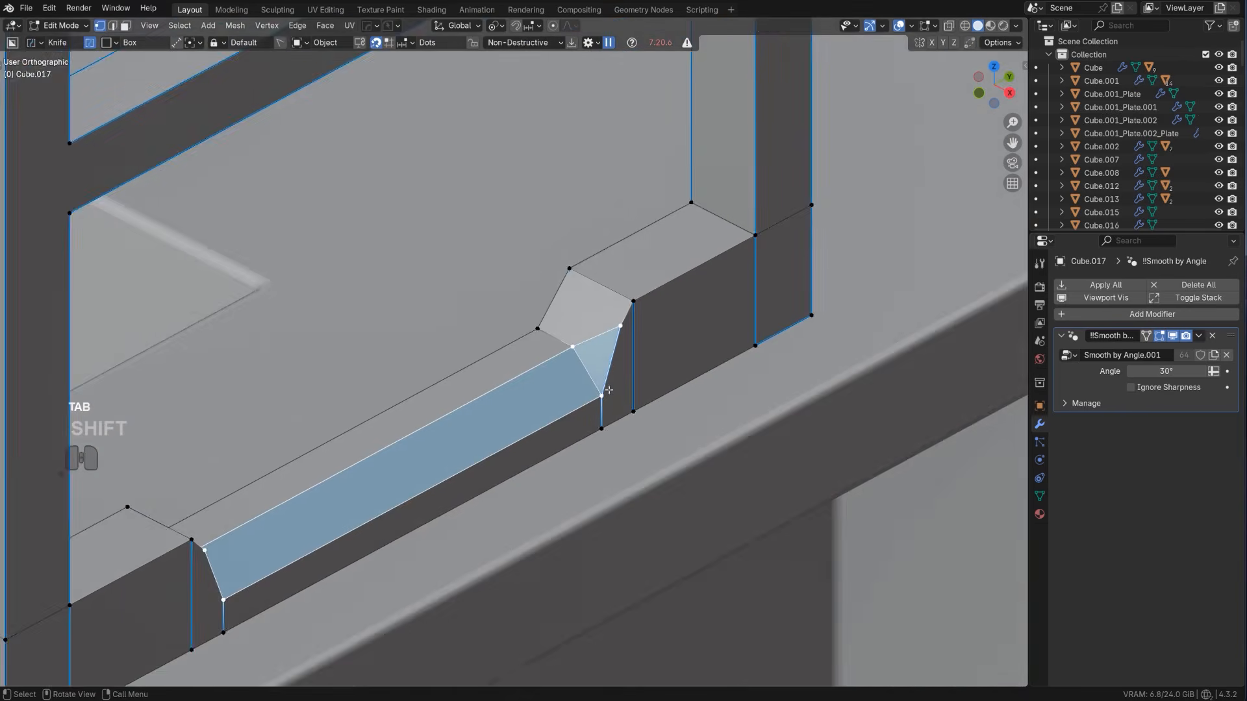
scroll(628, 391, up, 2)
middle_drag(628, 385, 664, 397)
click(465, 278)
shift+middle_drag(532, 287, 339, 374)
key(1)
scroll(601, 220, down, 2)
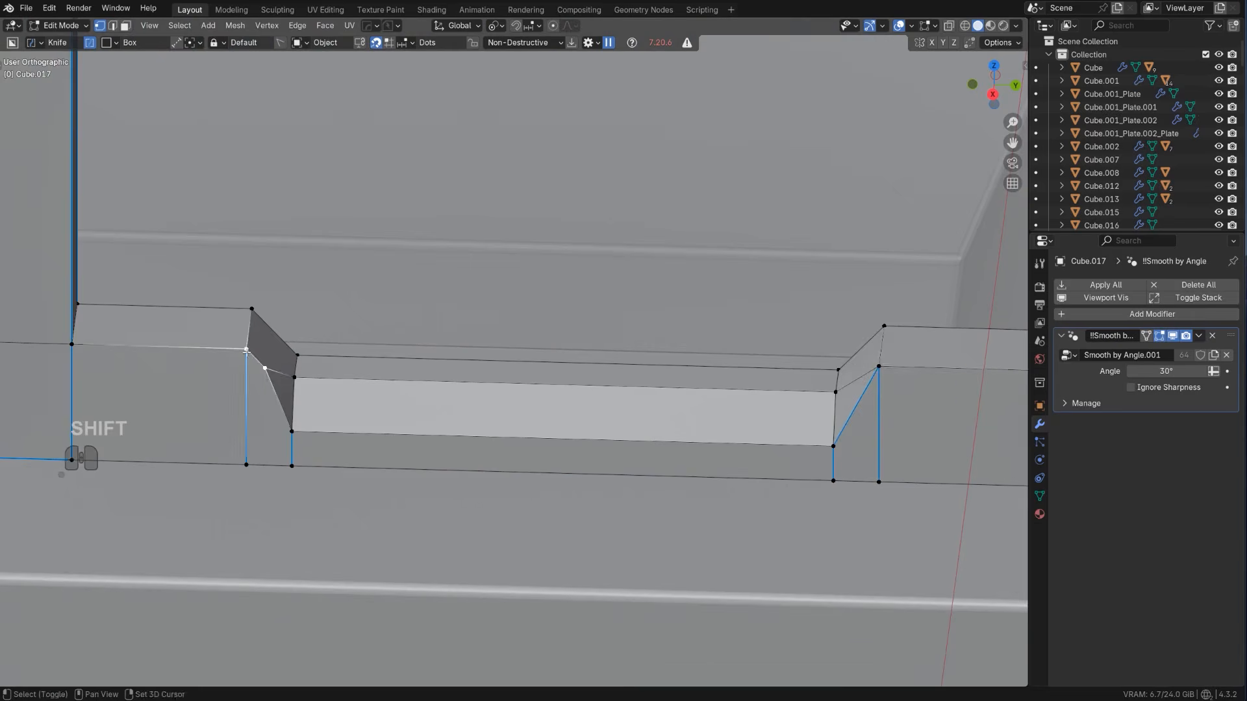
key(1)
scroll(312, 384, down, 1)
key(Tab)
Examine the whole ladder and its surroundings in perspective view, from the countertop up to the bunk
scroll(364, 325, down, 4)
scroll(468, 410, down, 4)
middle_drag(495, 419, 543, 391)
key(KP_5)
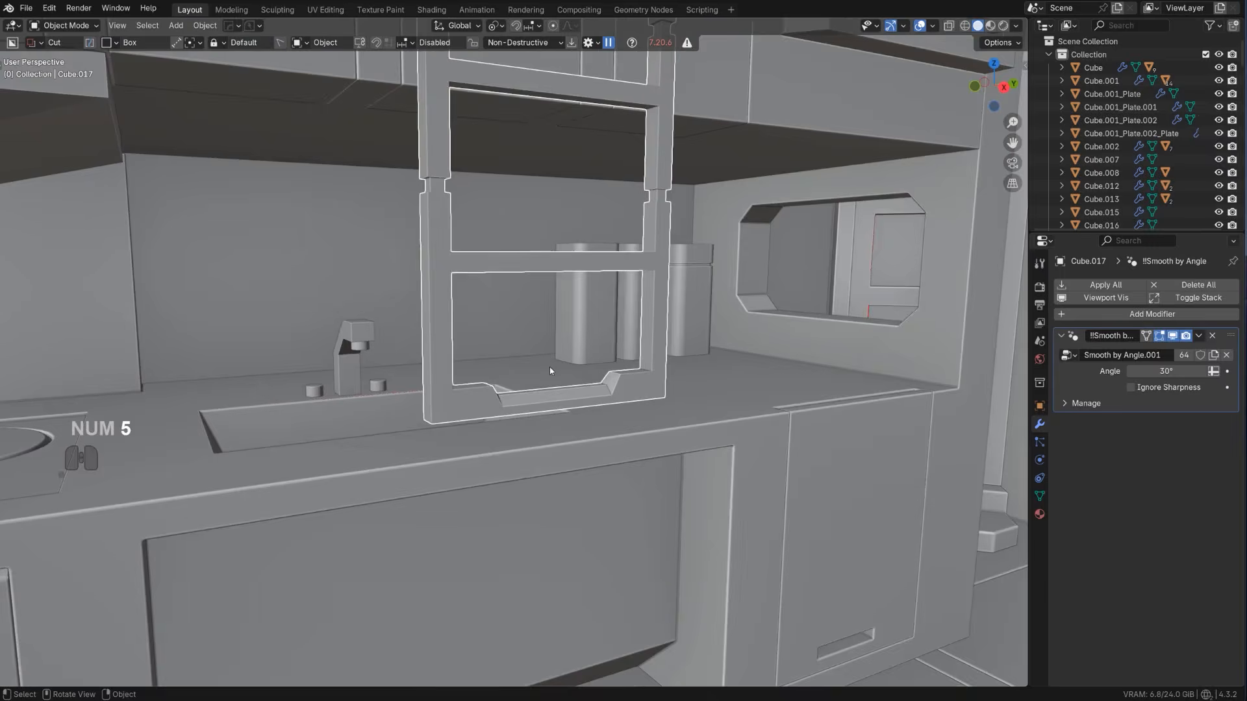
scroll(552, 370, down, 5)
click(639, 406)
scroll(639, 407, down, 3)
middle_drag(624, 409, 599, 411)
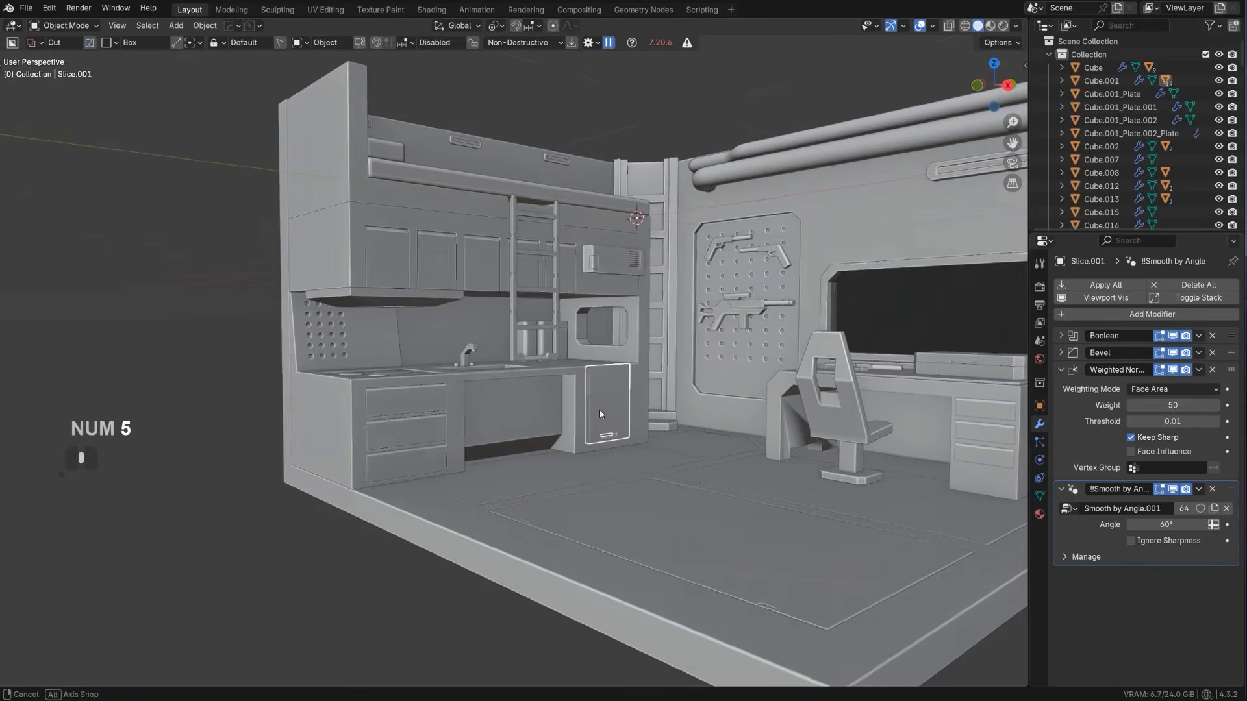
scroll(599, 410, up, 6)
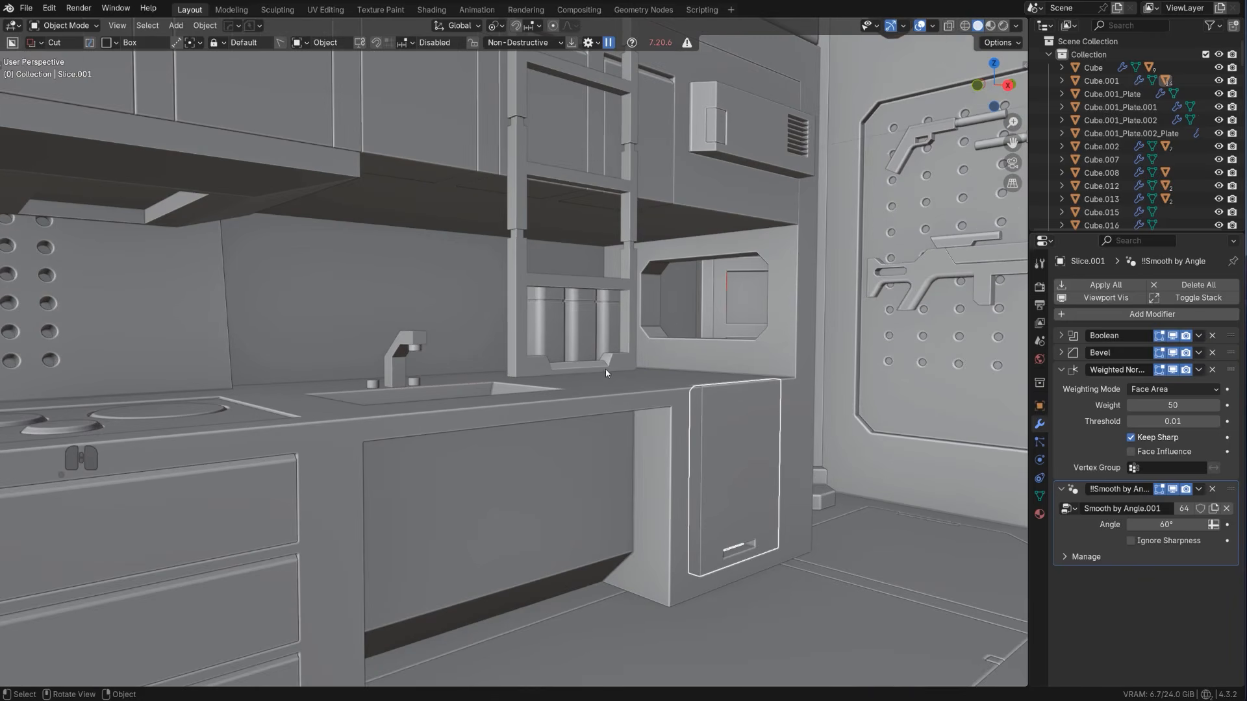
scroll(606, 368, down, 5)
middle_drag(608, 283, 594, 317)
scroll(595, 312, down, 2)
shift+middle_drag(522, 179, 509, 279)
scroll(508, 280, up, 5)
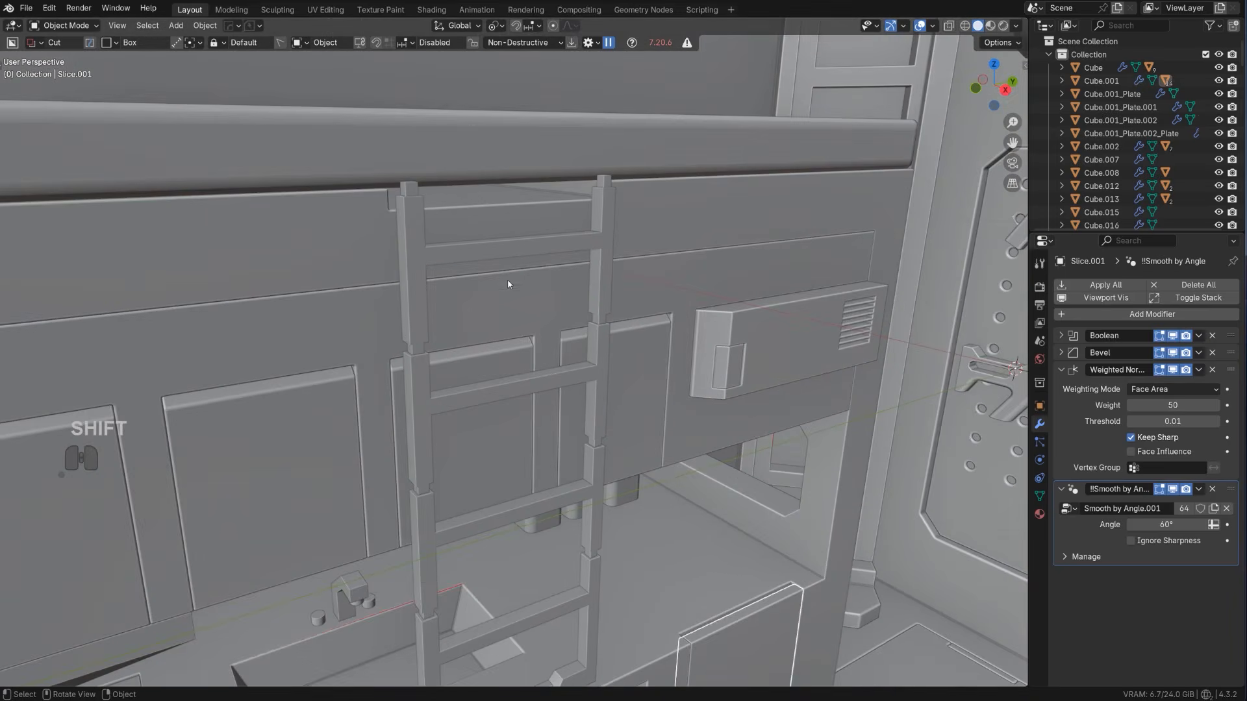
Add a 30° HardOps bevel to the ladder and sharpen it with a keep-sharp weighted normal modifier
click(521, 252)
key(q)
click(509, 207)
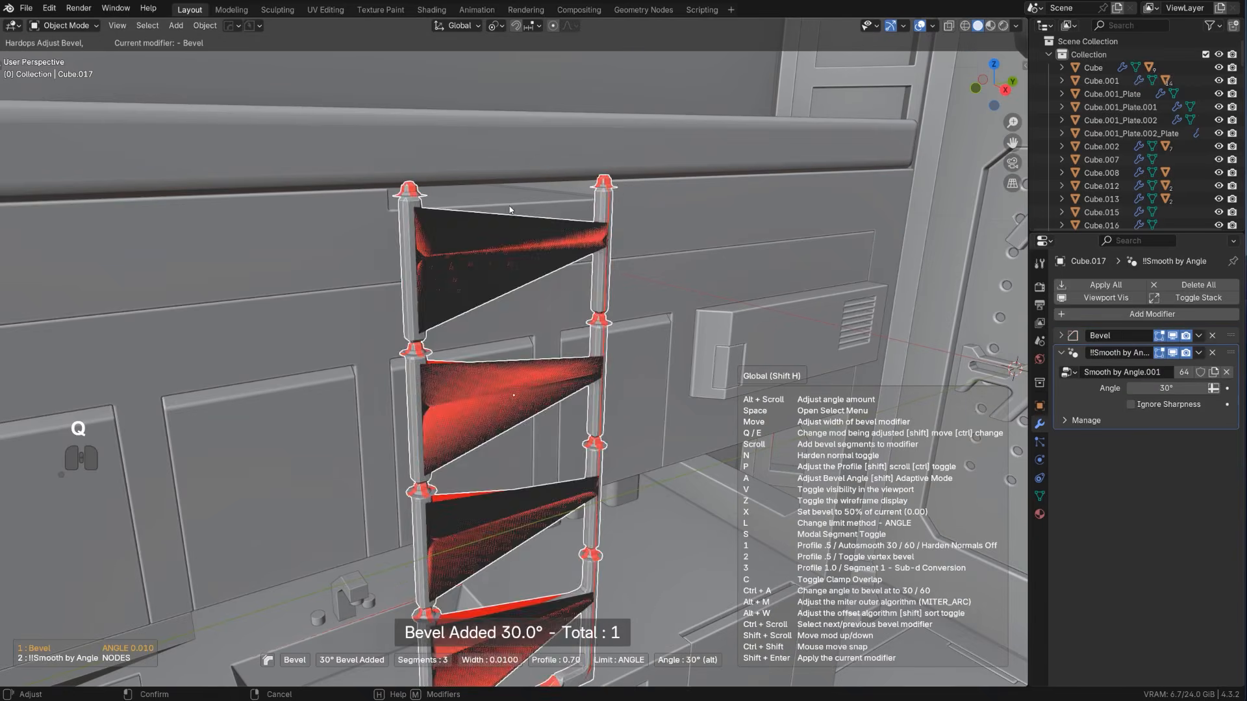
click(545, 217)
key(q)
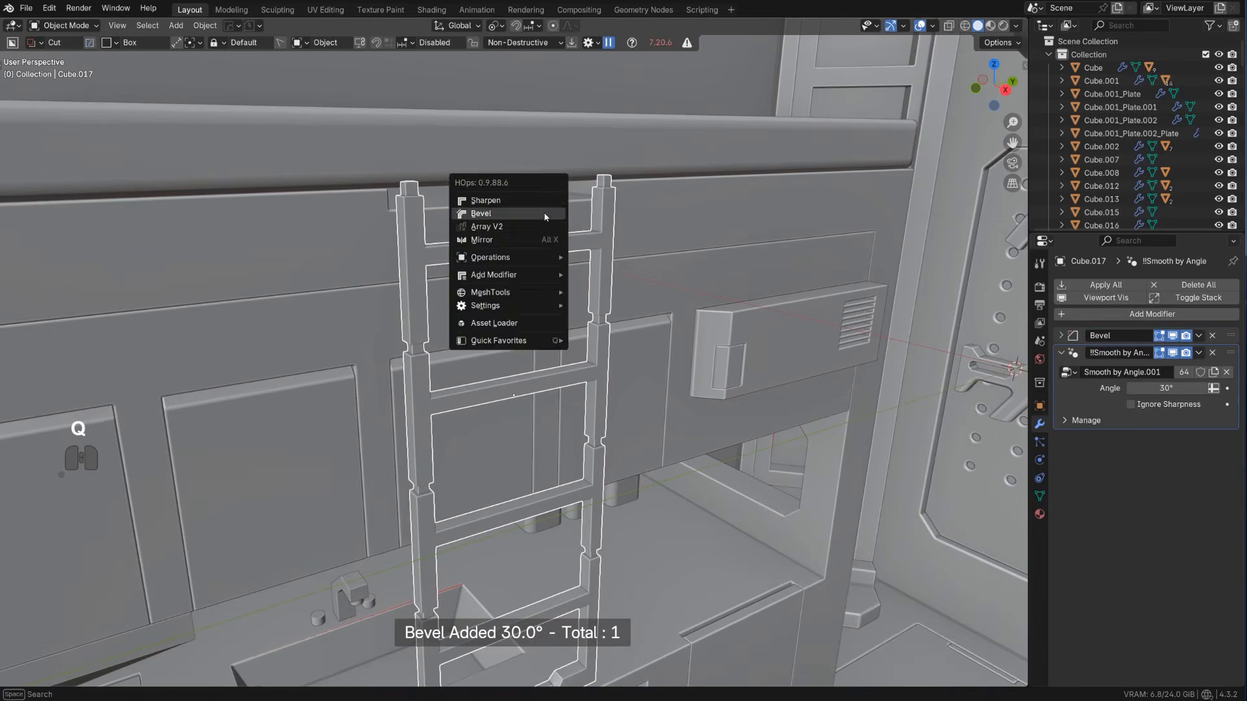
alt+click(539, 203)
scroll(540, 206, down, 8)
middle_drag(599, 340, 643, 344)
shift+middle_drag(721, 429, 589, 376)
key(alt+a)
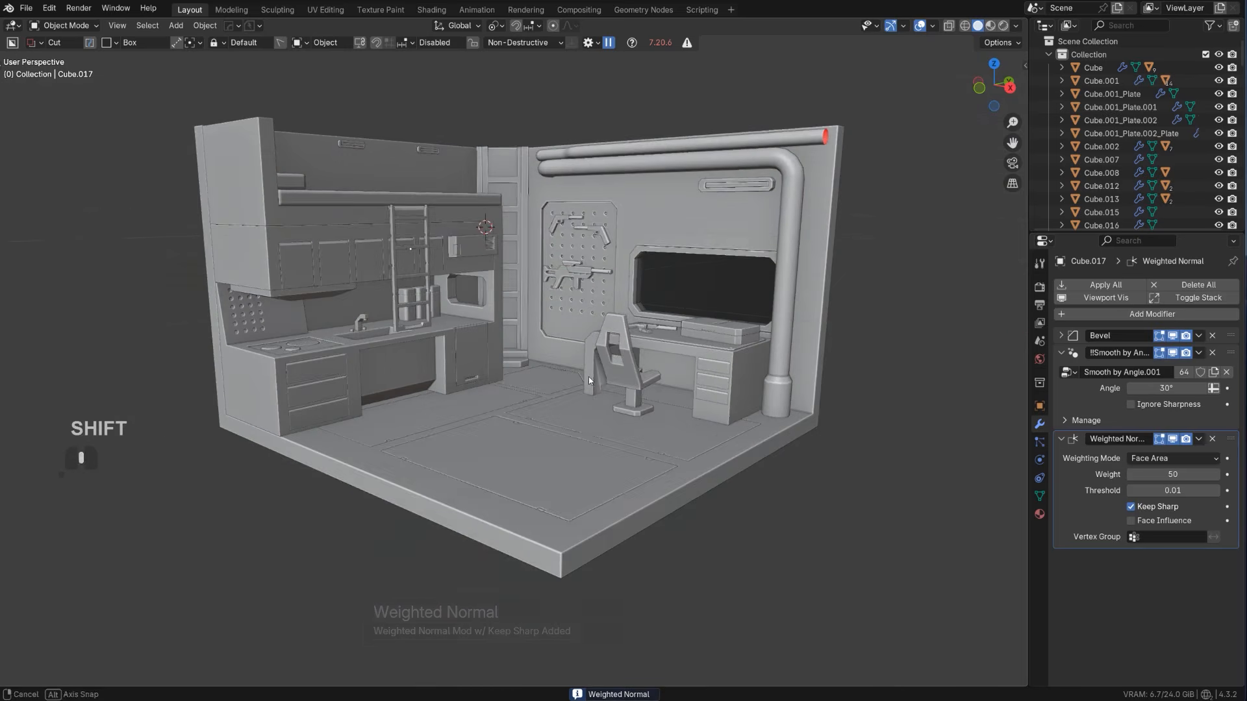
Cut a box out of the base of the desk's drawer unit at an extrusion of 0.510 and add a weighted normal modifier
scroll(589, 376, up, 2)
scroll(747, 448, up, 3)
click(793, 438)
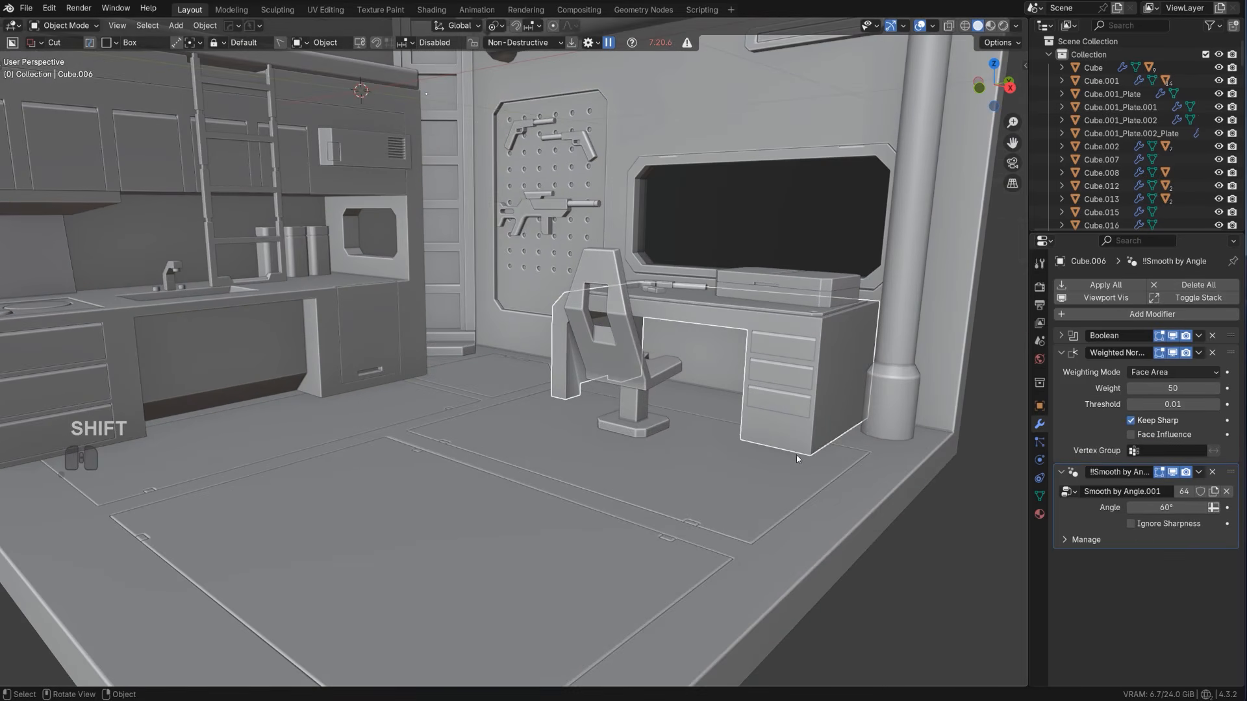
scroll(708, 408, up, 2)
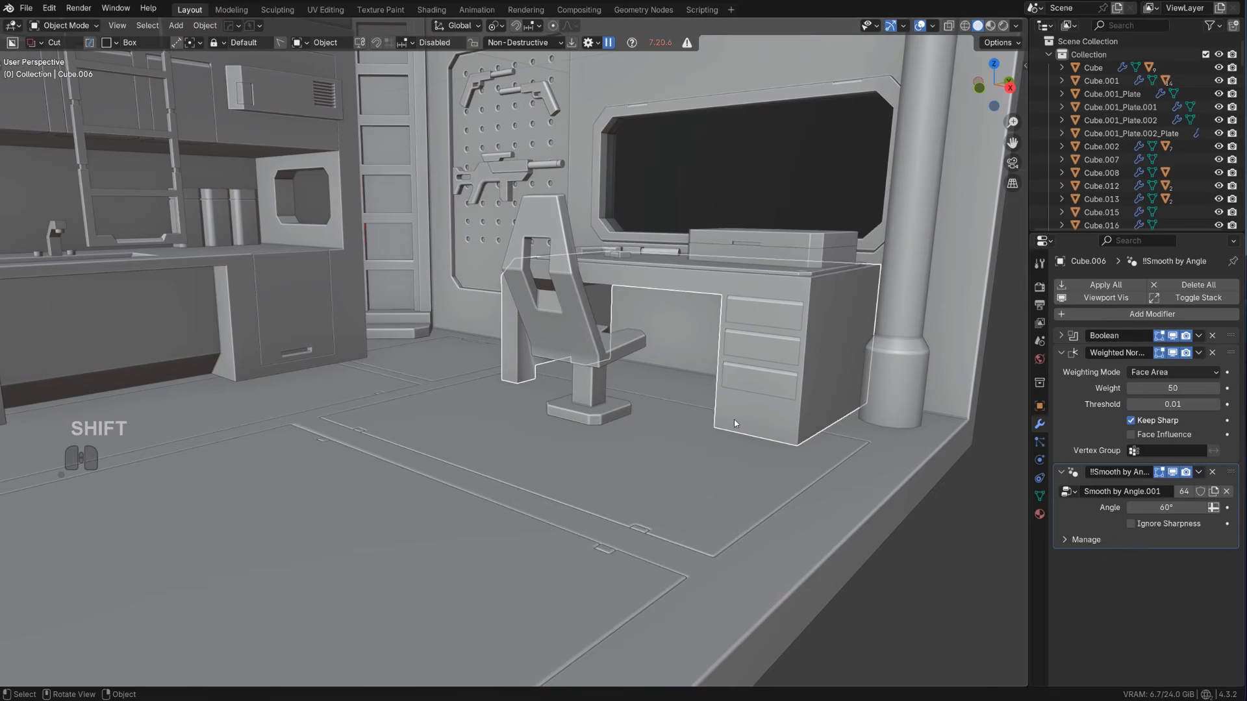
drag(732, 417, 784, 491)
click(909, 429)
key(q)
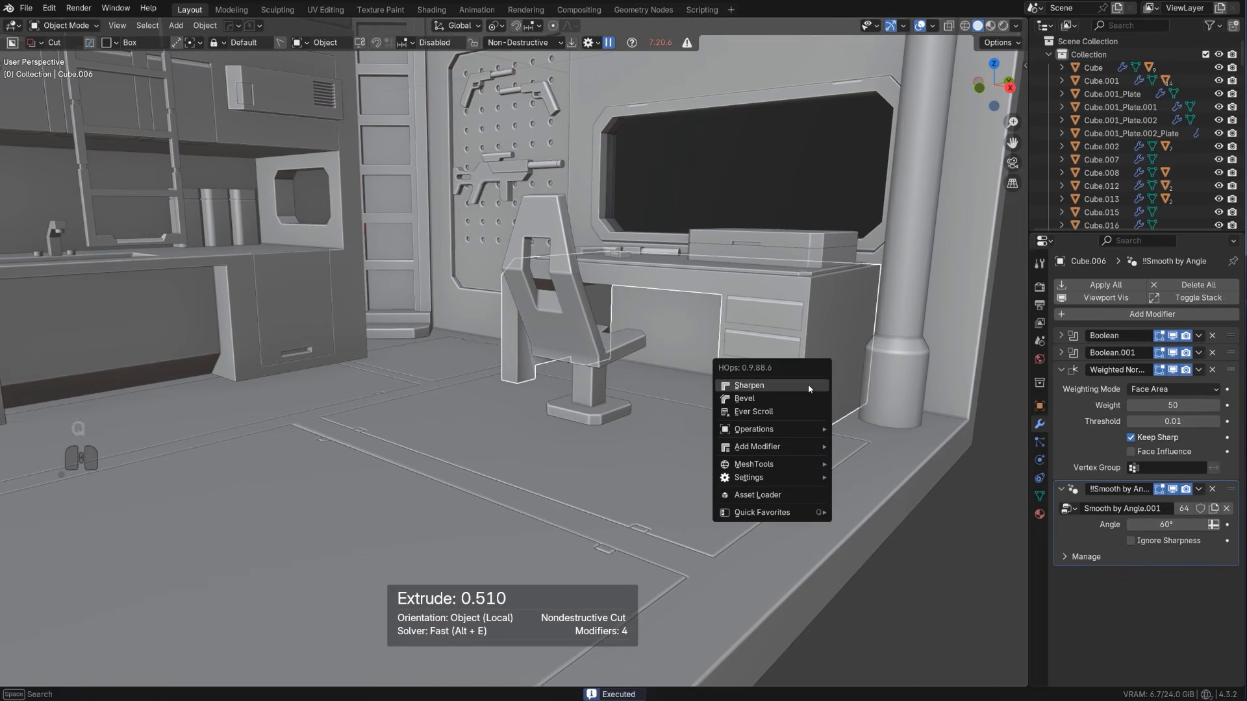
alt+click(808, 384)
scroll(808, 385, down, 2)
scroll(880, 460, down, 3)
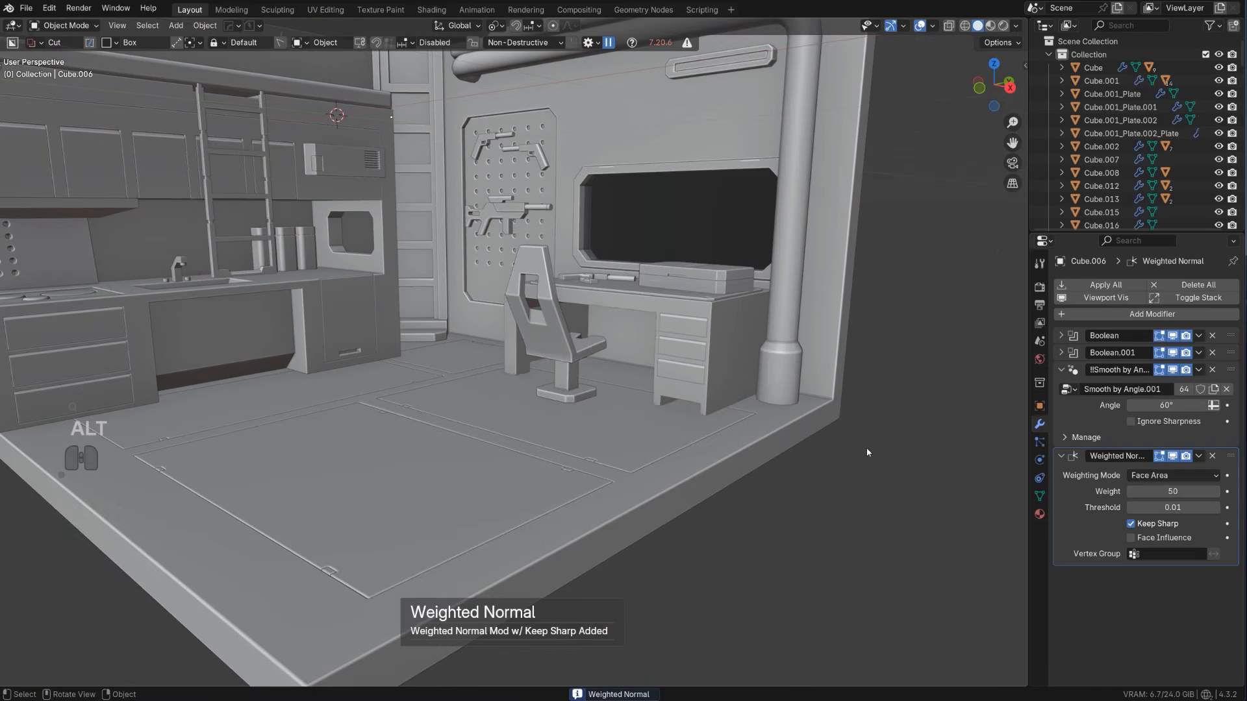
Cut a thin slot about 0.075 by 0.014 m low in the recessed panel under the counter, arrayed into a stack of three
middle_drag(868, 451, 664, 421)
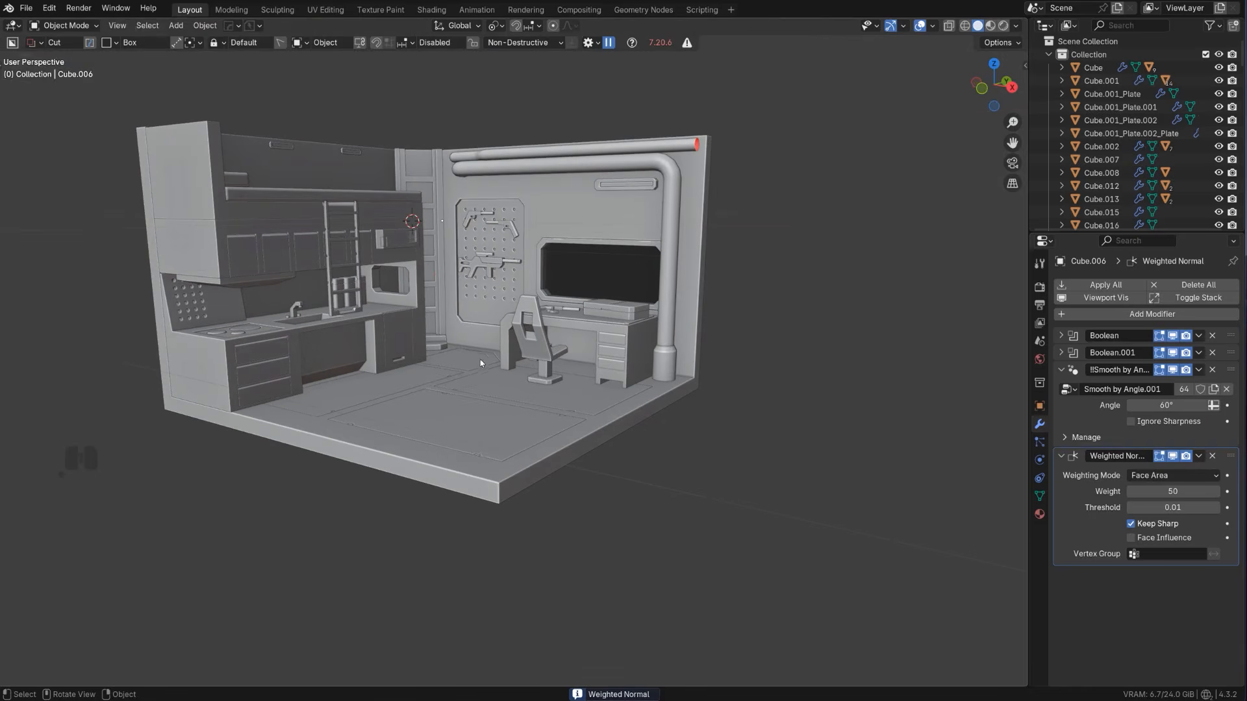
scroll(481, 364, up, 4)
mouse_move(552, 387)
shift+middle_down()
mouse_move(618, 390)
mouse_move(531, 374)
mouse_move(551, 395)
mouse_move(525, 388)
mouse_move(547, 419)
mouse_move(662, 417)
mouse_move(544, 391)
mouse_move(560, 395)
shift+middle_up()
shift+middle_drag(371, 344, 438, 424)
scroll(560, 345, down, 3)
scroll(456, 376, up, 3)
click(434, 446)
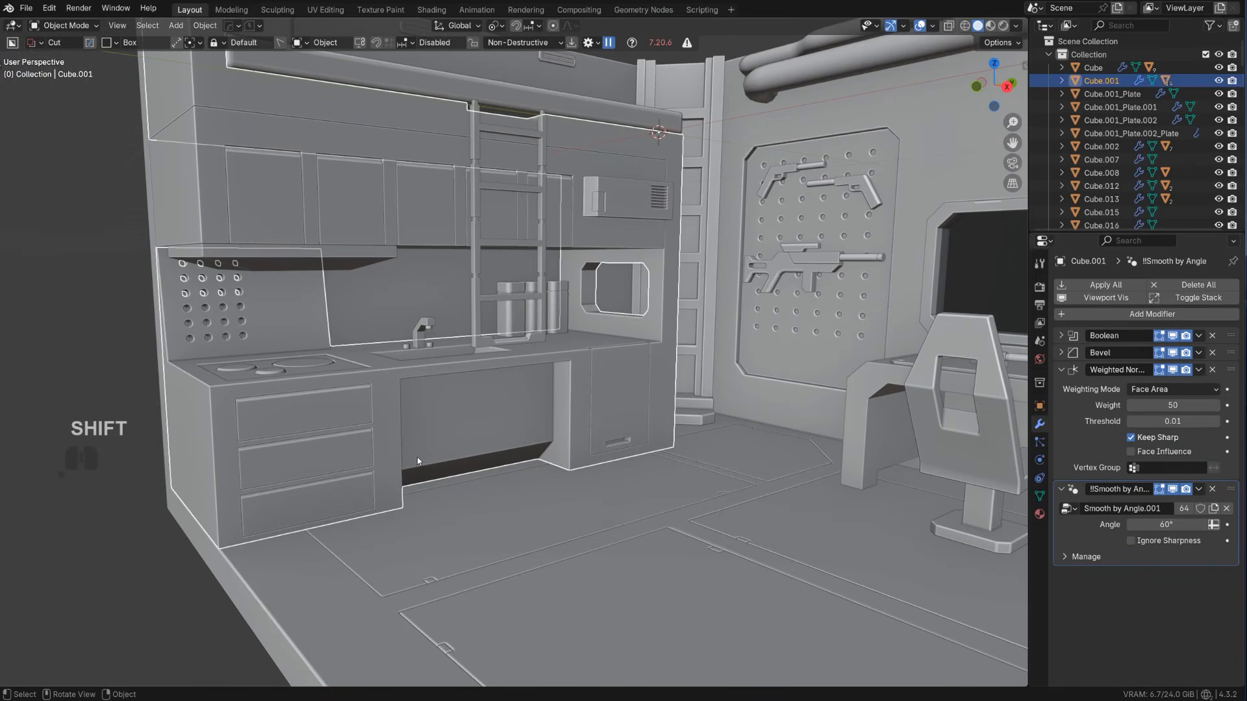
drag(421, 457, 438, 458)
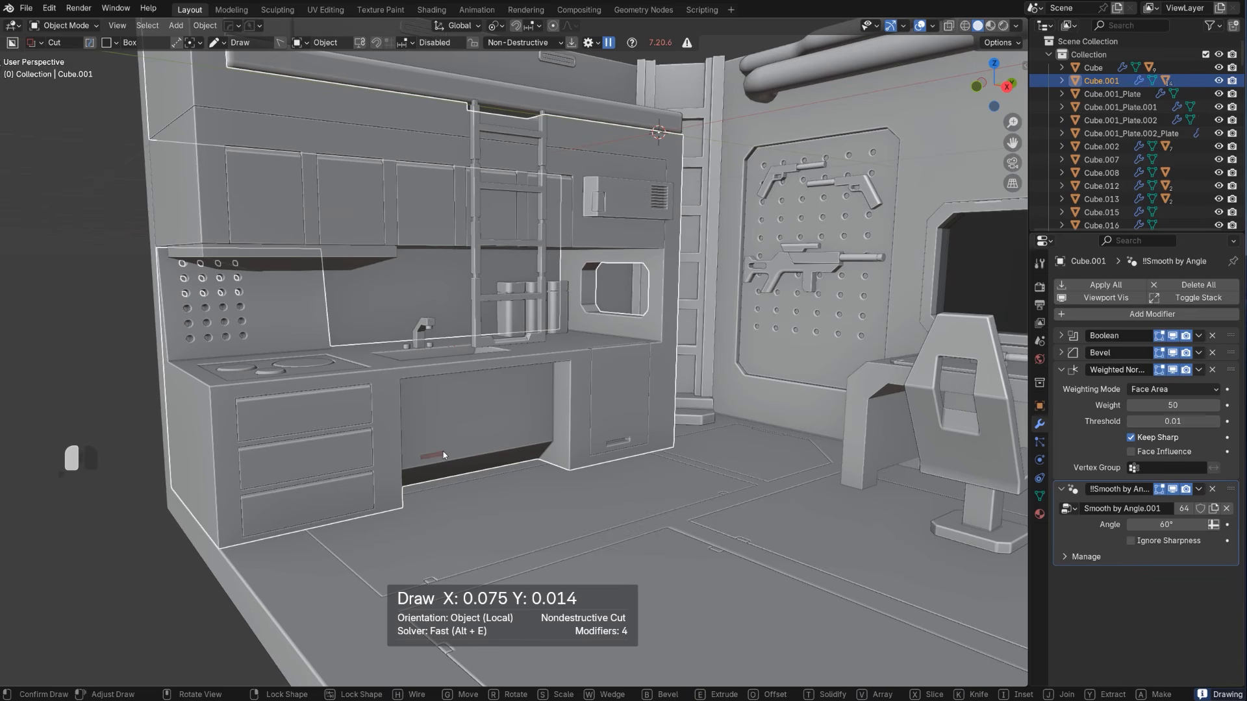
drag(443, 451, 443, 448)
key(x)
key(x)
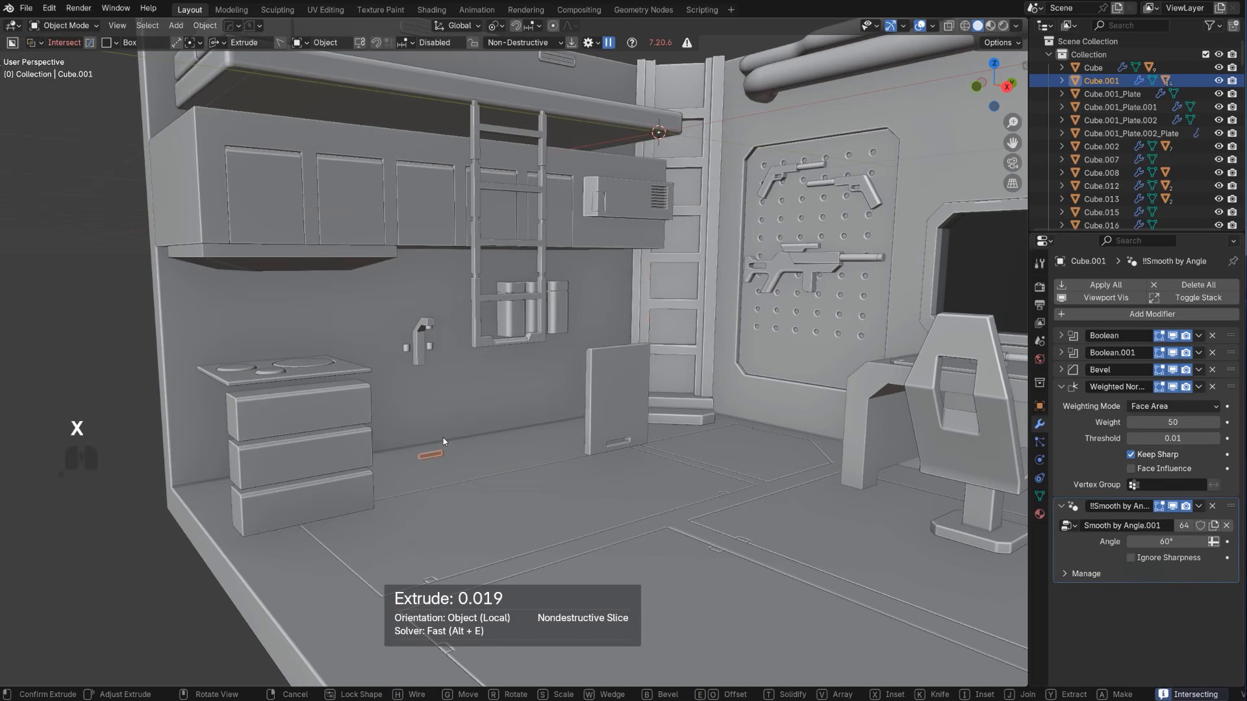
key(x)
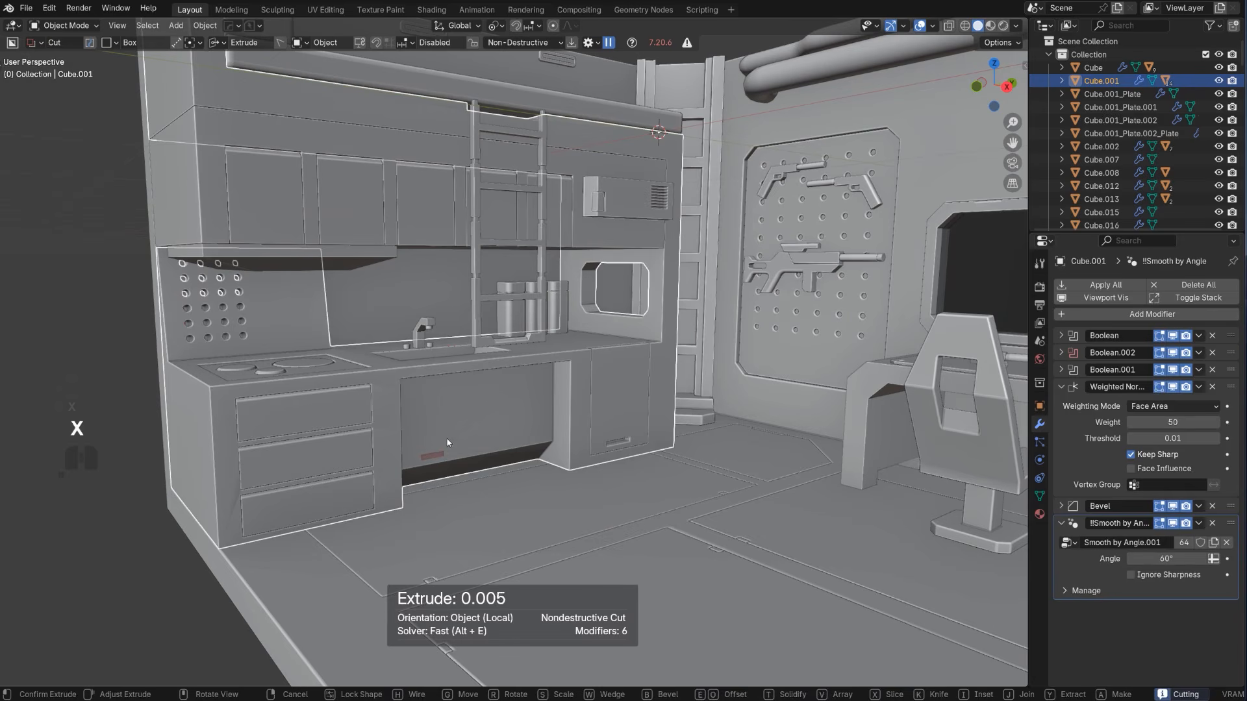
key(v)
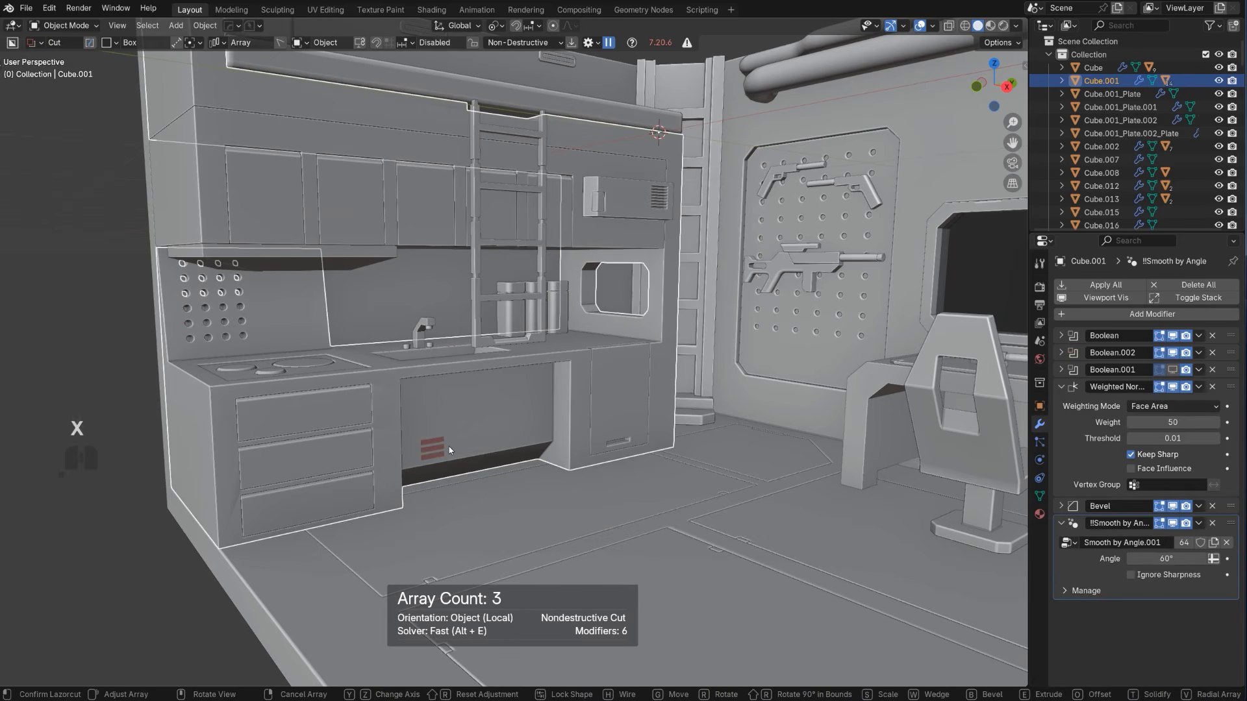
key(Tab)
middle_drag(526, 452, 548, 460)
key(e)
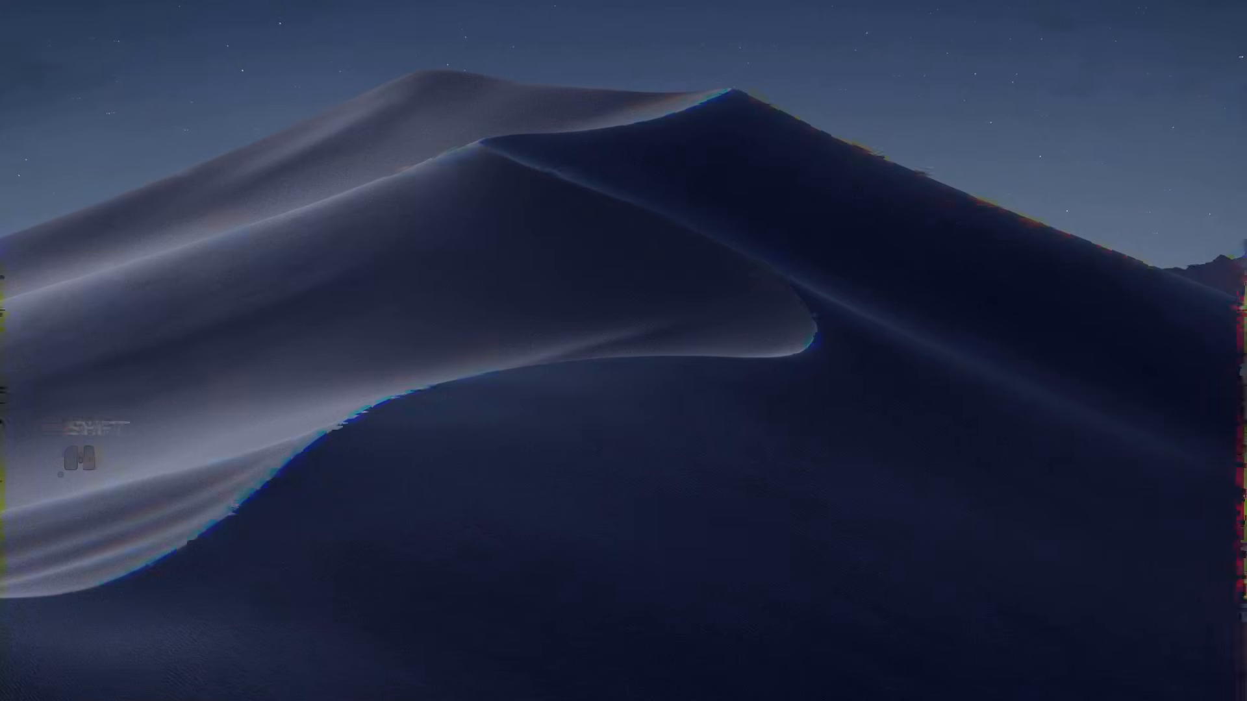
Reopen the most recent scene, assa scifi room_05.blend, and load its newer autosave as assa scifi room_06.blend
key(ctrl+s)
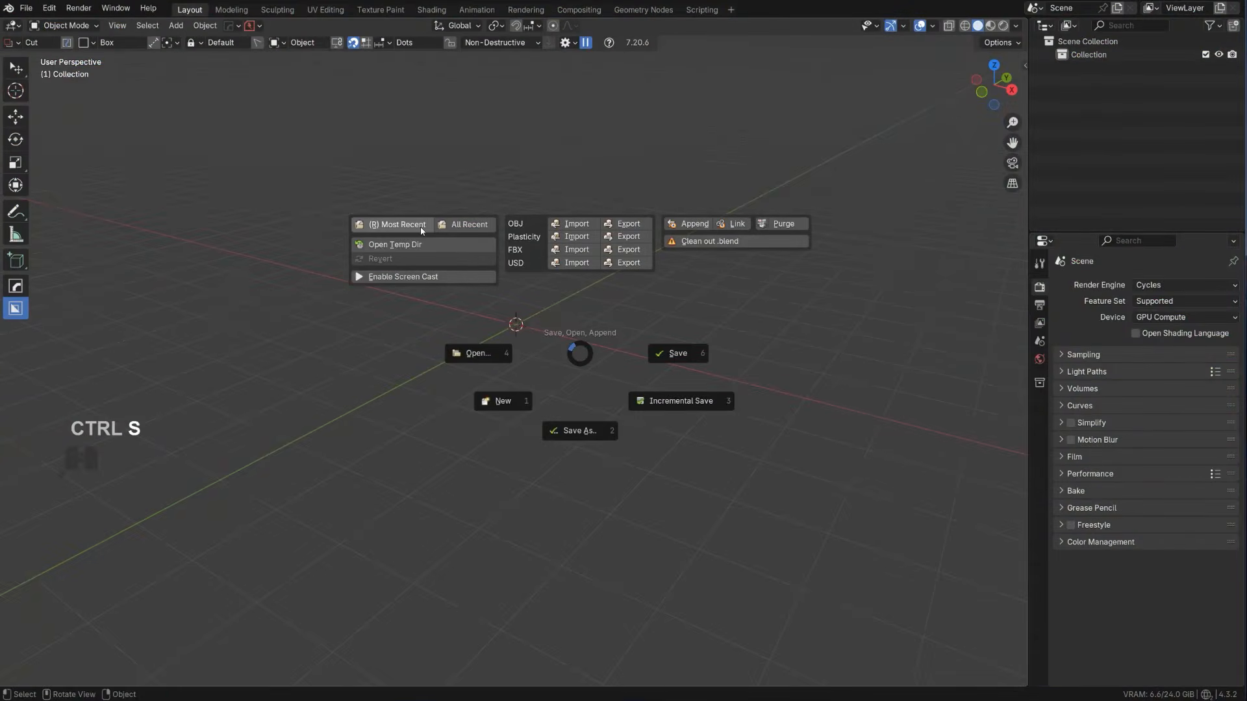
click(422, 230)
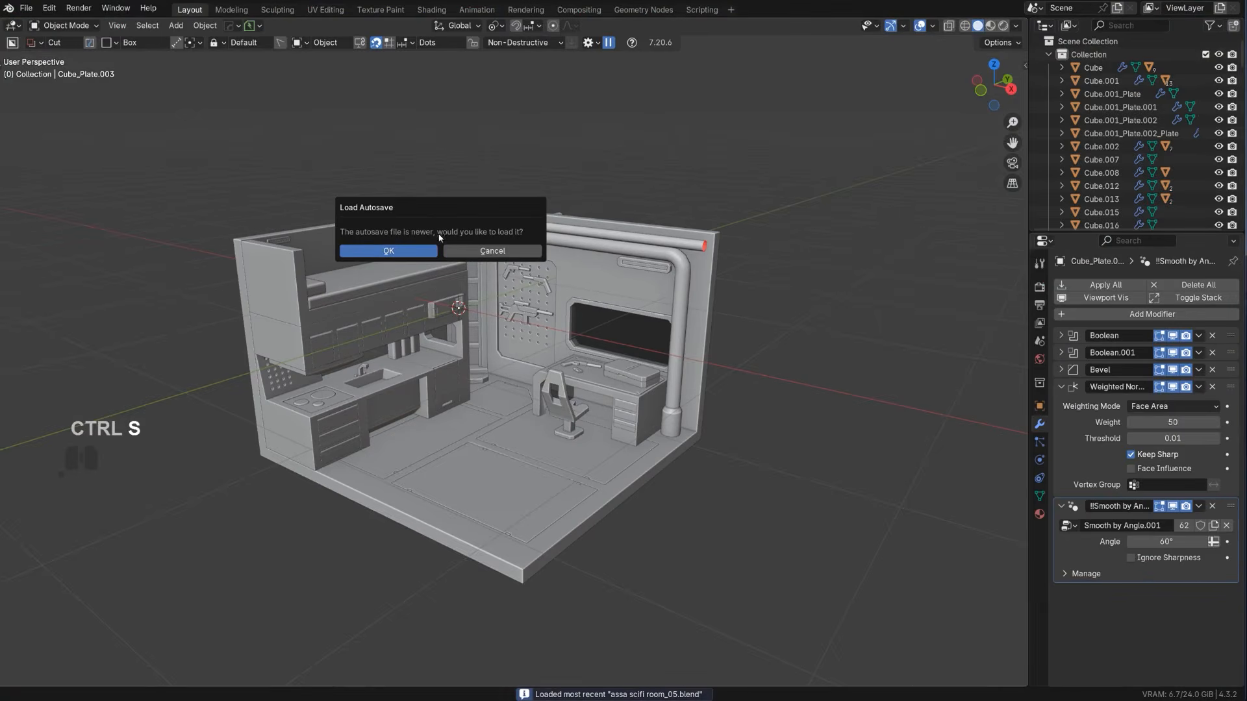
click(431, 252)
scroll(454, 275, down, 6)
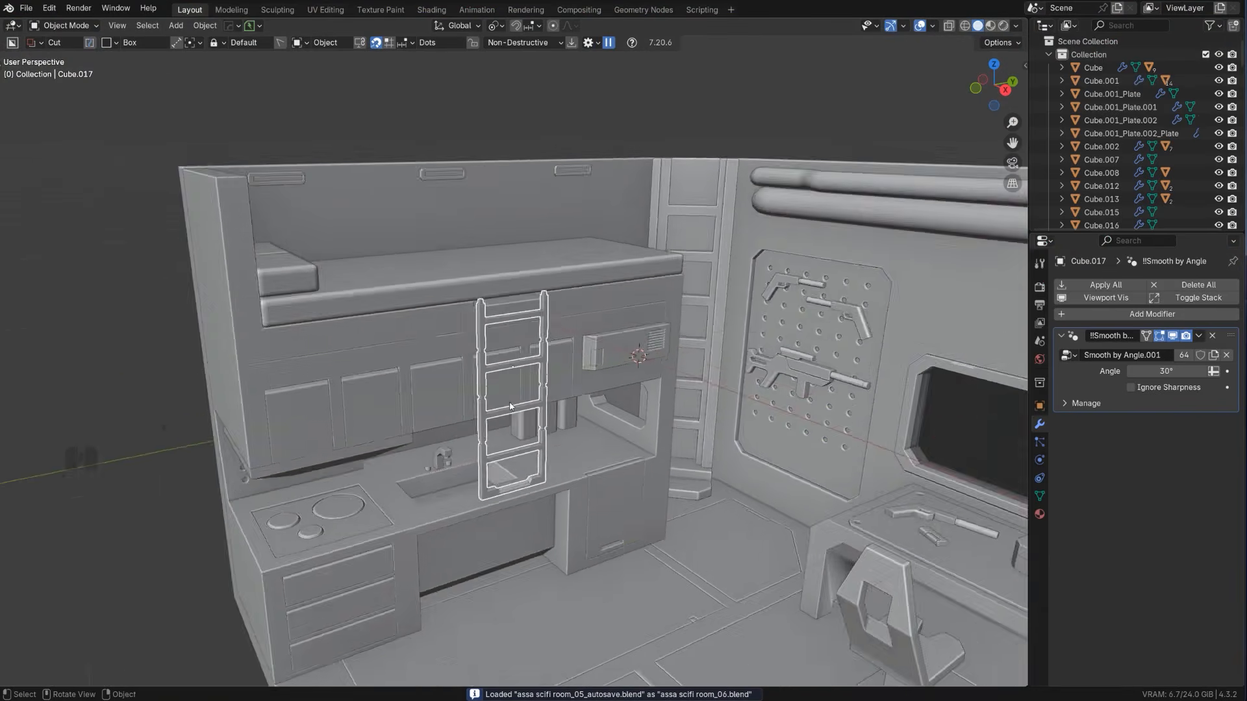
Select the desk and set the object-based cut orientation to Local, abandoning the slanted box cut at its drawer unit's base
shift+middle_drag(504, 379, 512, 301)
scroll(512, 301, down, 3)
shift+middle_drag(555, 402, 555, 377)
shift+middle_drag(695, 485, 654, 431)
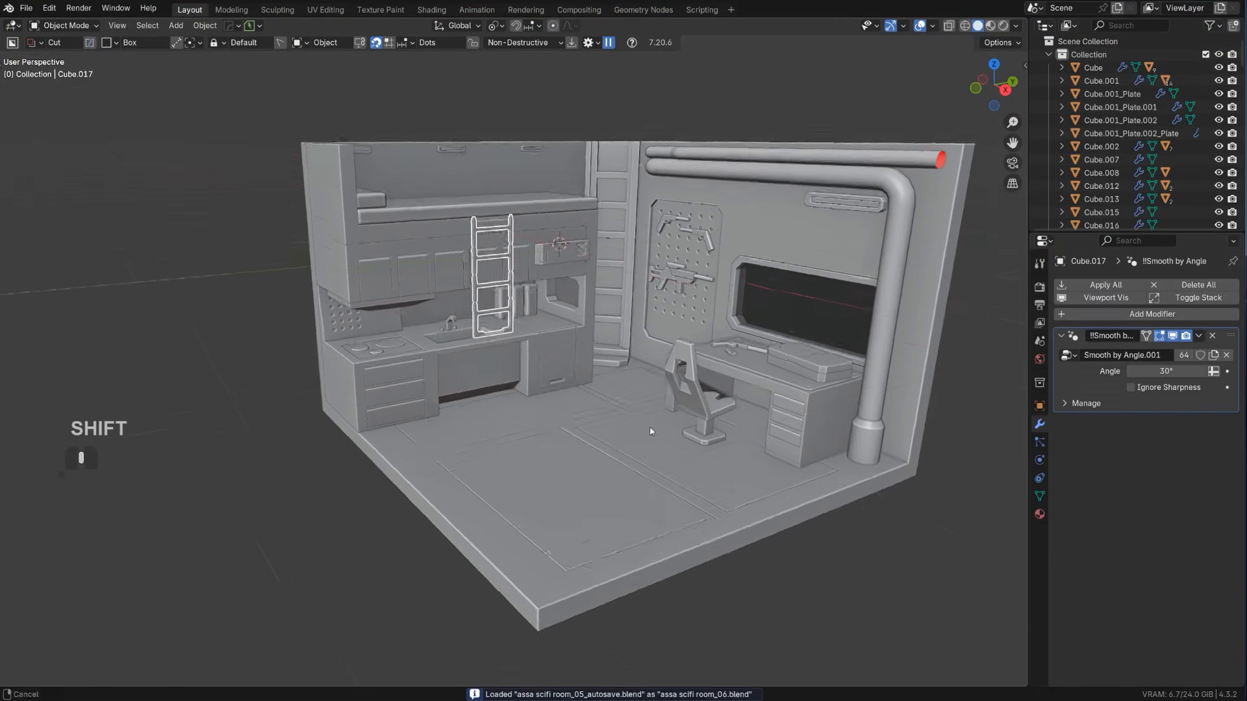
scroll(654, 431, up, 3)
shift+middle_drag(825, 473, 802, 417)
shift+middle_drag(802, 417, 711, 423)
scroll(715, 419, up, 2)
click(715, 419)
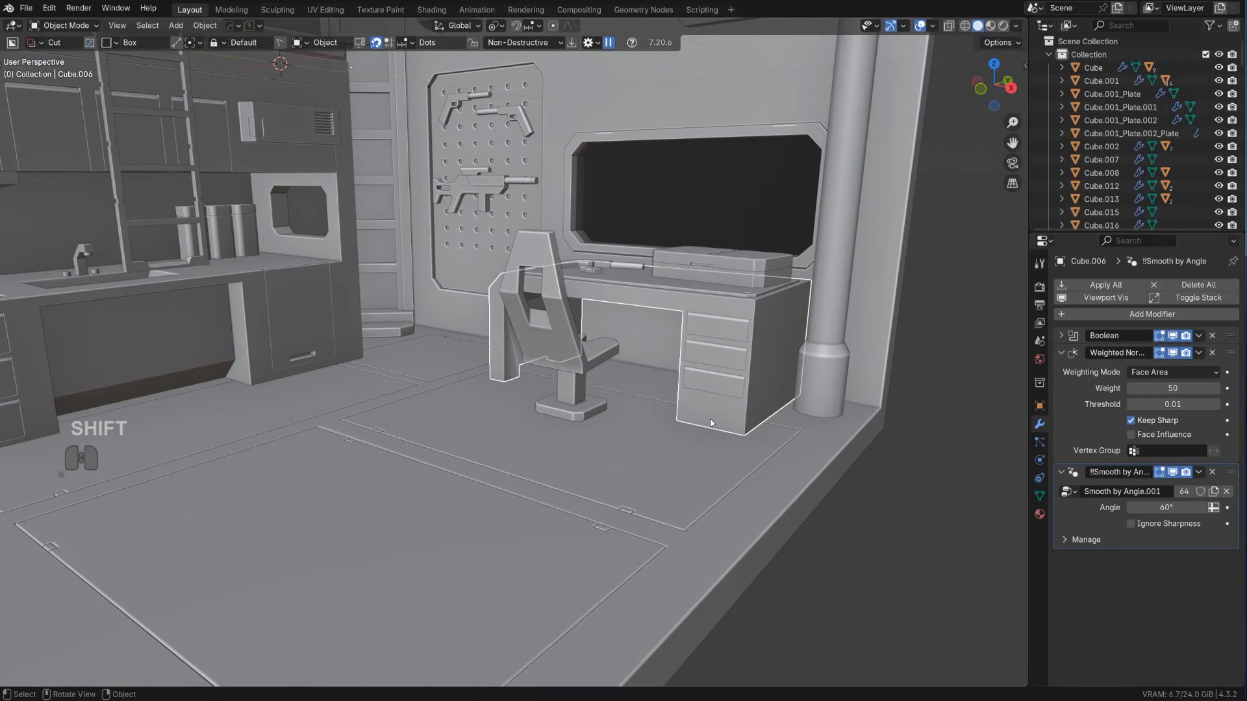
drag(686, 411, 724, 453)
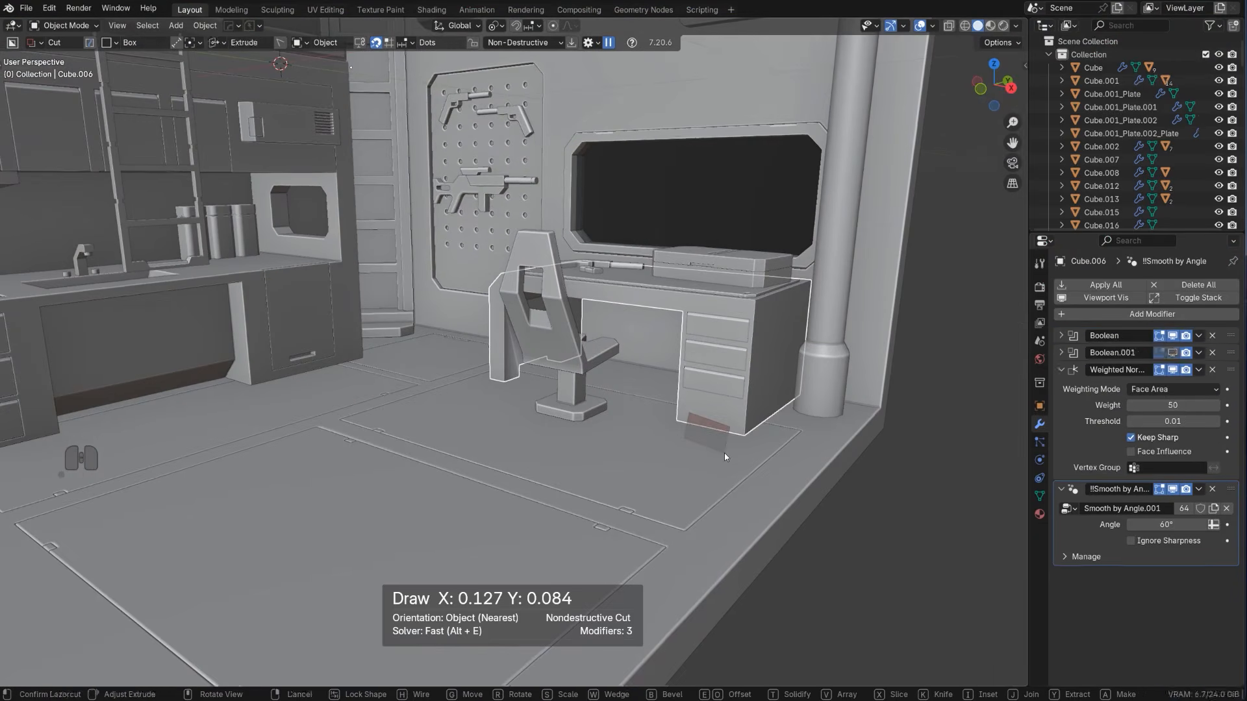
right_click(723, 453)
key(KP_5)
key(KP_5)
key(shift+v)
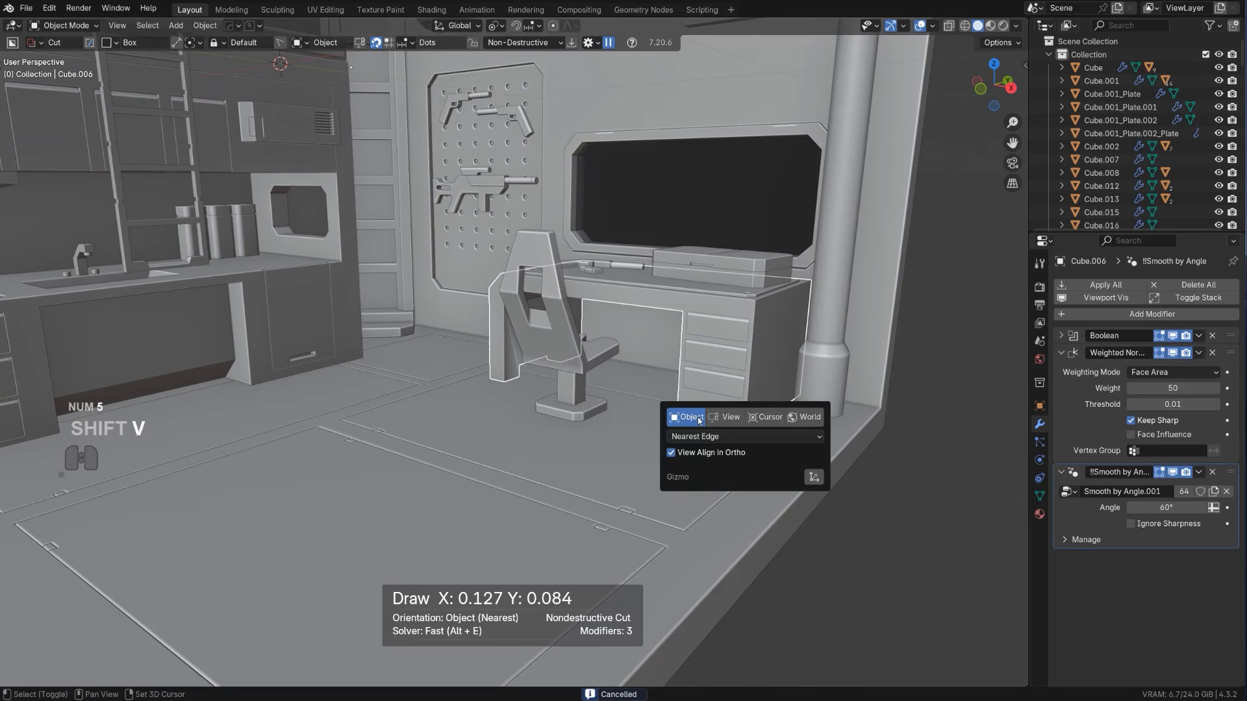
click(704, 436)
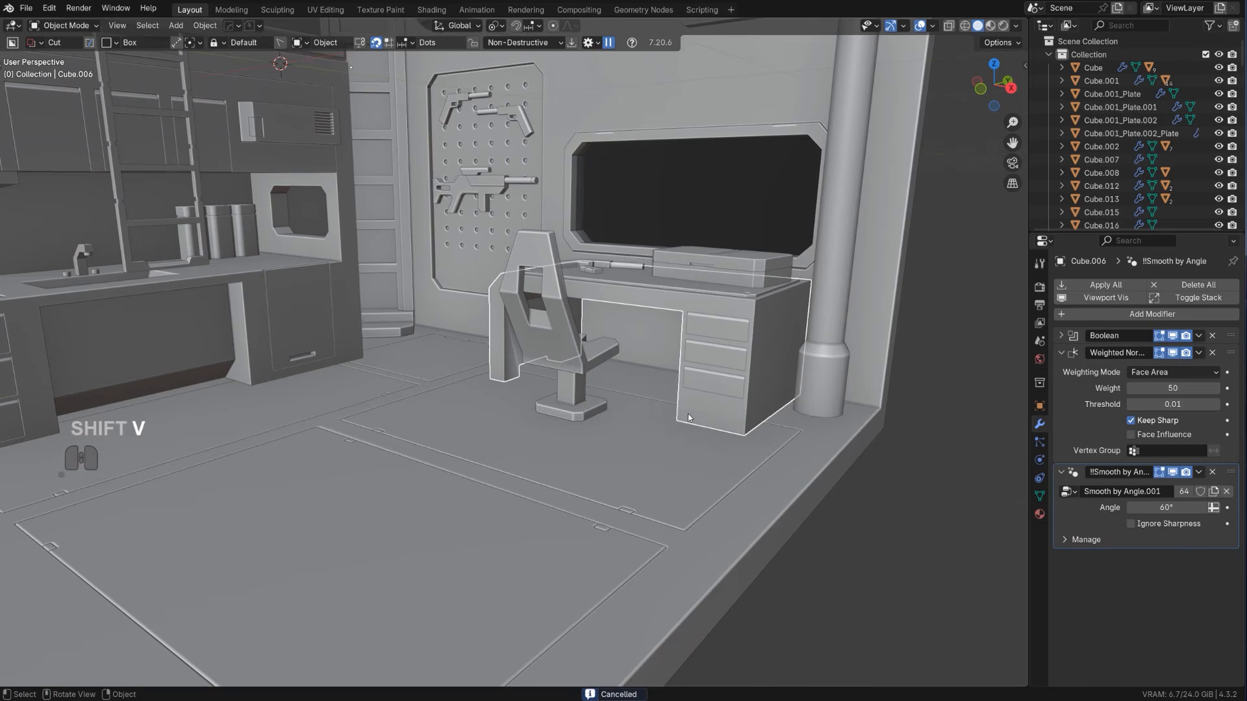
Cut a box out of the base of the desk's drawer unit at an extrusion of 0.510, and sharpen the desk with HardOps
drag(688, 415, 735, 474)
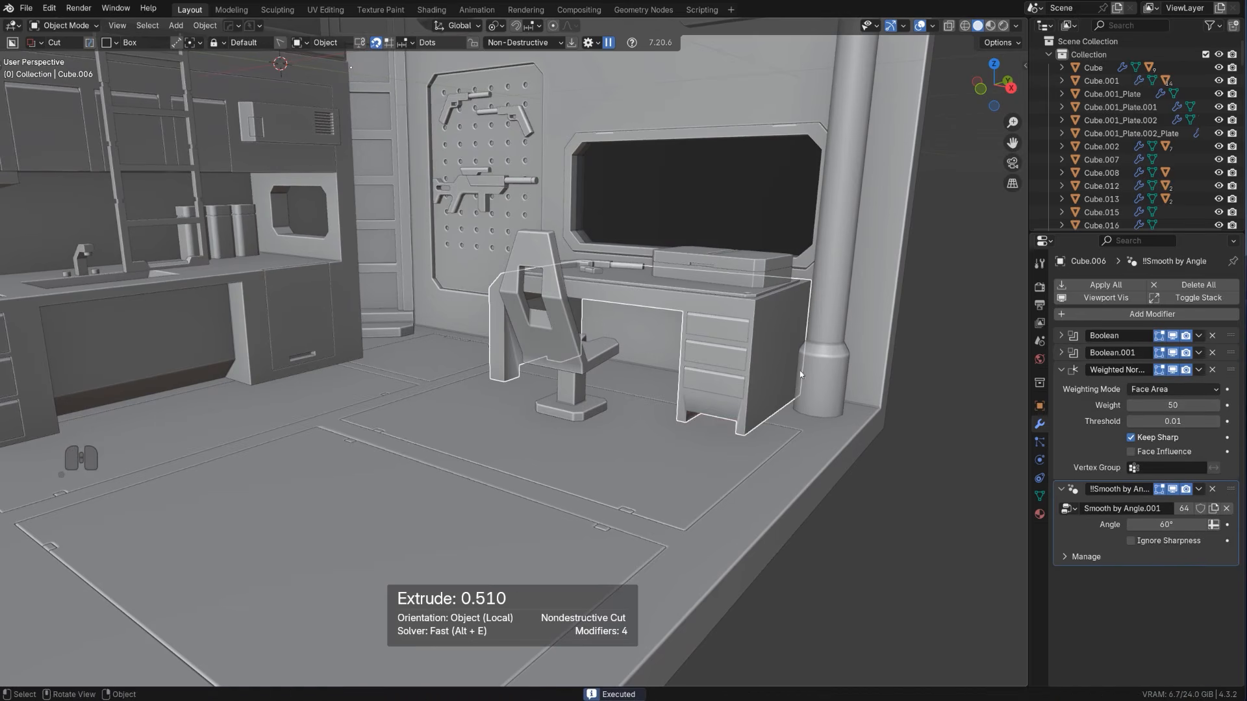
key(q)
ctrl+click(779, 365)
Select the kitchen counter for cutting its recessed lower panel
scroll(587, 431, down, 4)
shift+middle_drag(588, 431, 615, 430)
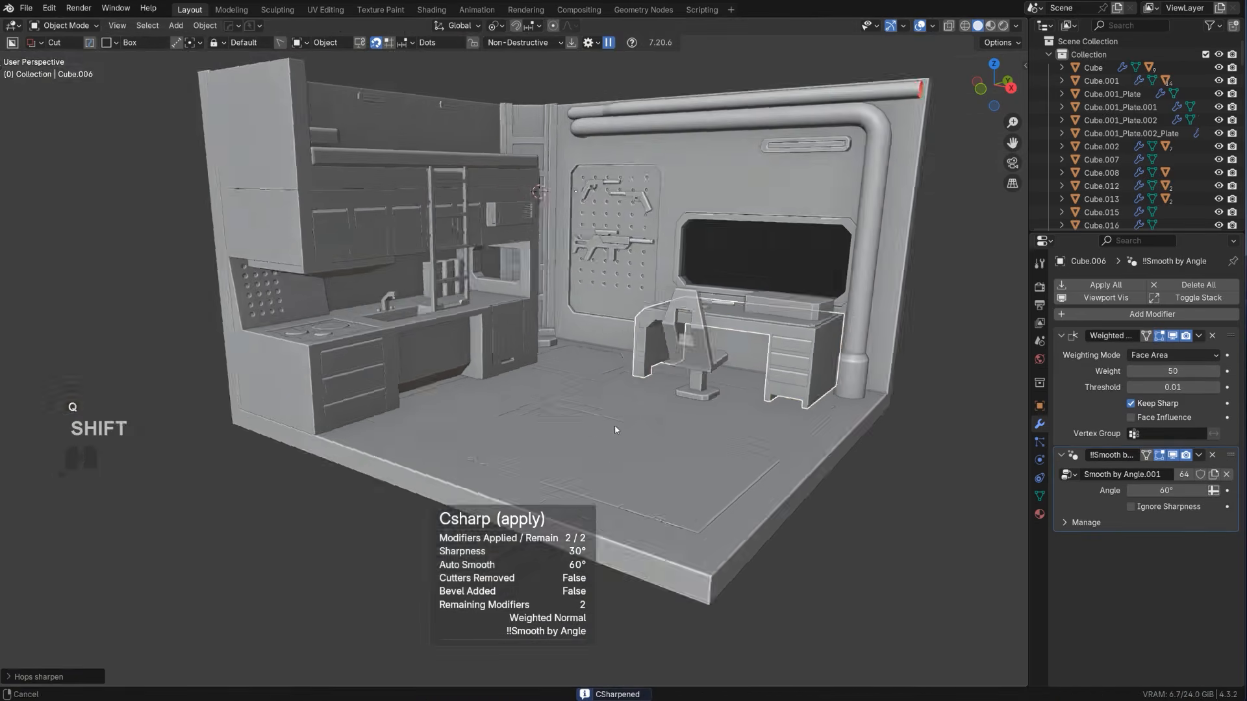
scroll(342, 385, up, 6)
shift+middle_drag(342, 383, 510, 406)
click(488, 374)
scroll(455, 397, up, 2)
right_click(507, 407)
click(469, 426)
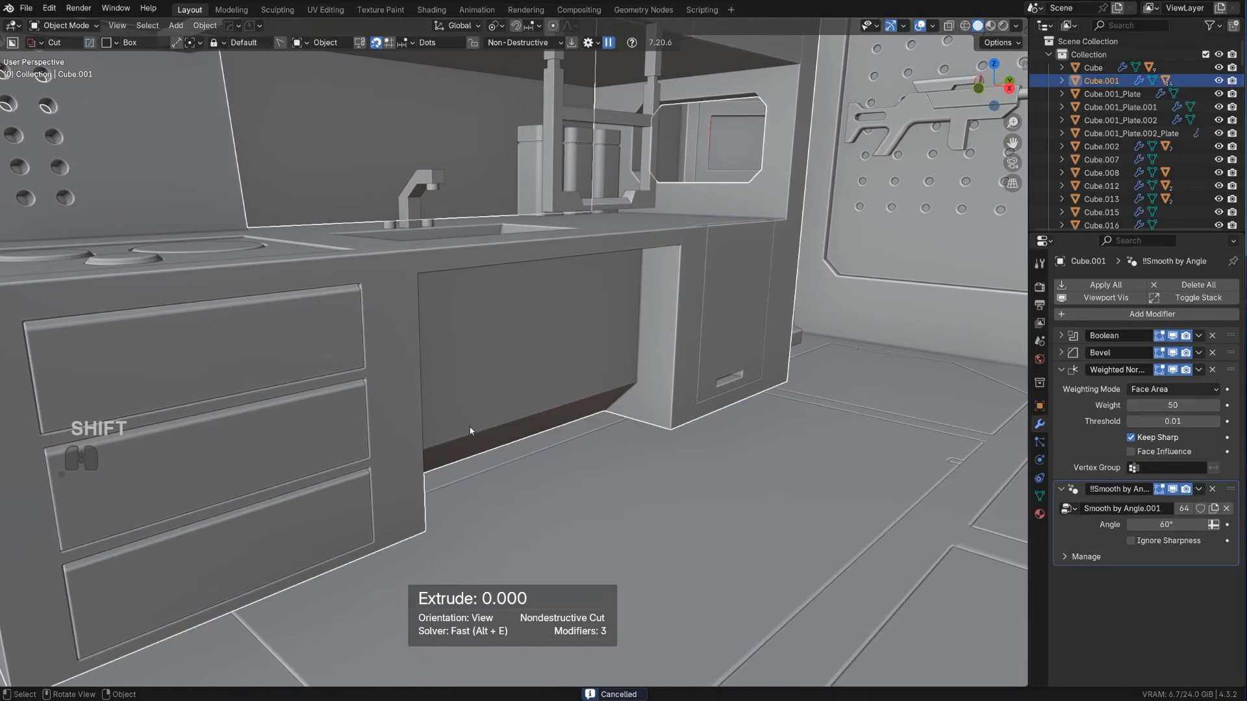
drag(470, 428, 433, 437)
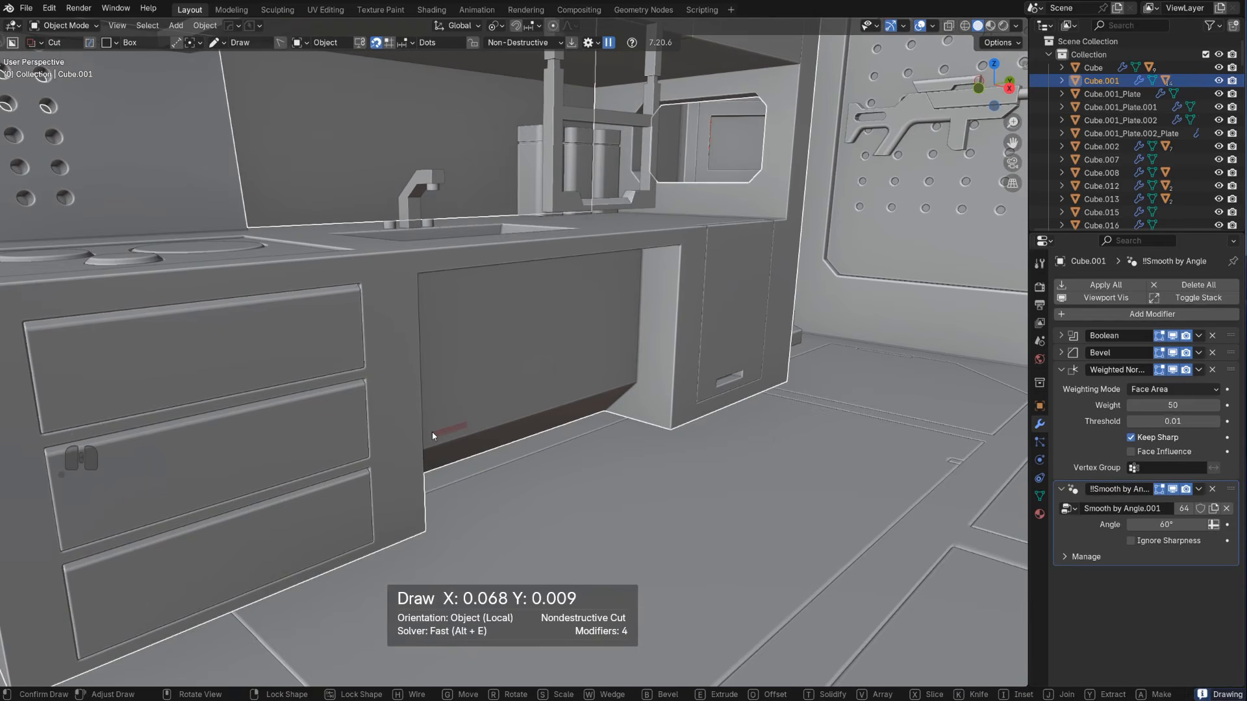
key(x)
click(432, 429)
key(x)
key(x)
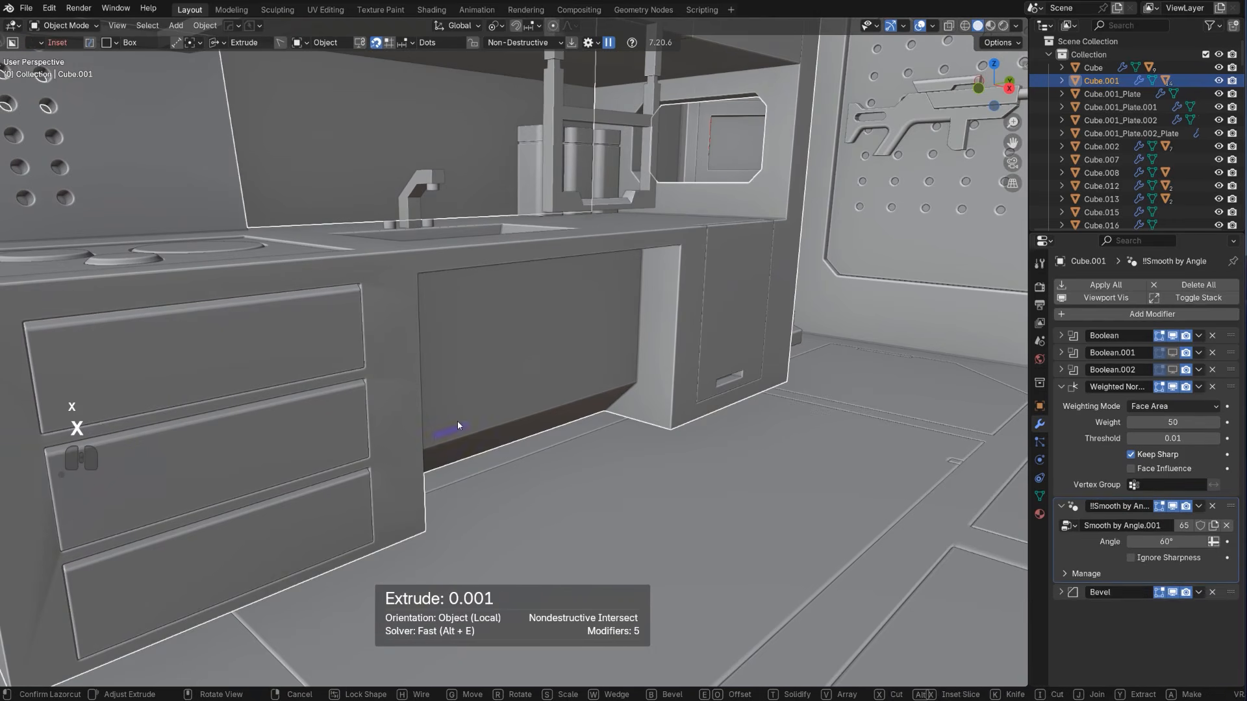
right_click(465, 422)
Draw a thin slot about 0.080 by 0.010 low in the counter's recessed panel and array it along Y into 10 slots
drag(481, 425, 445, 435)
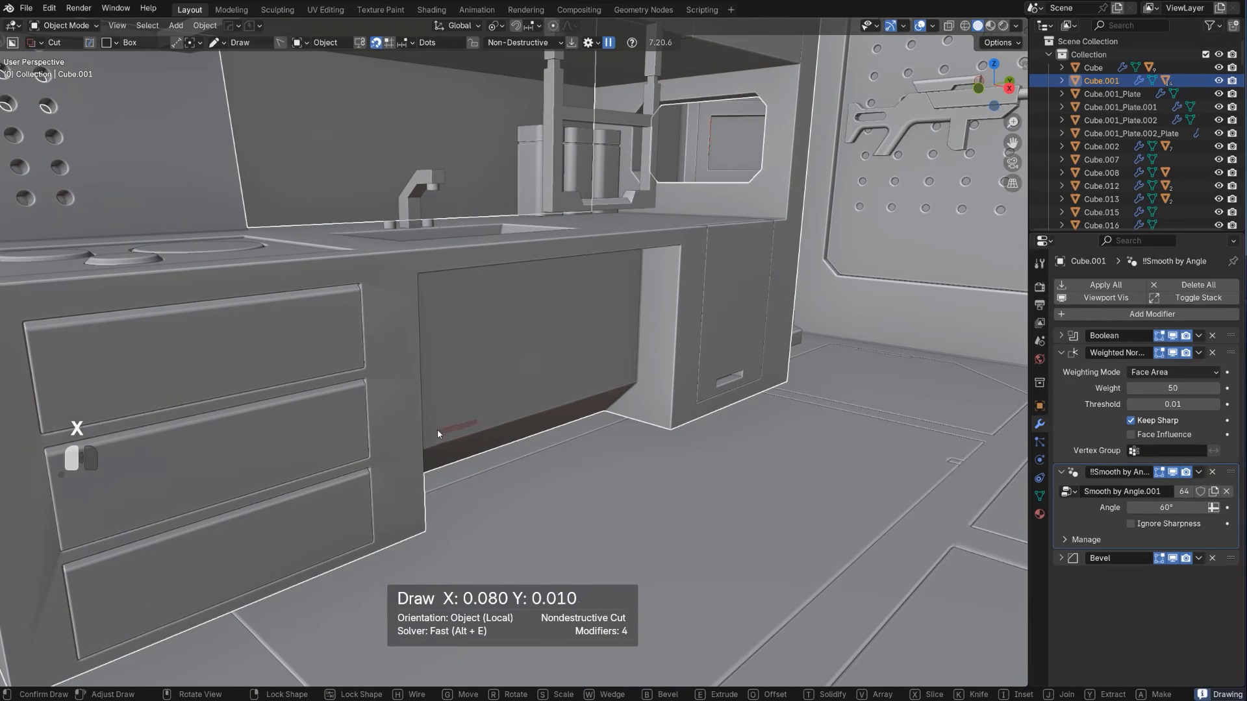
key(v)
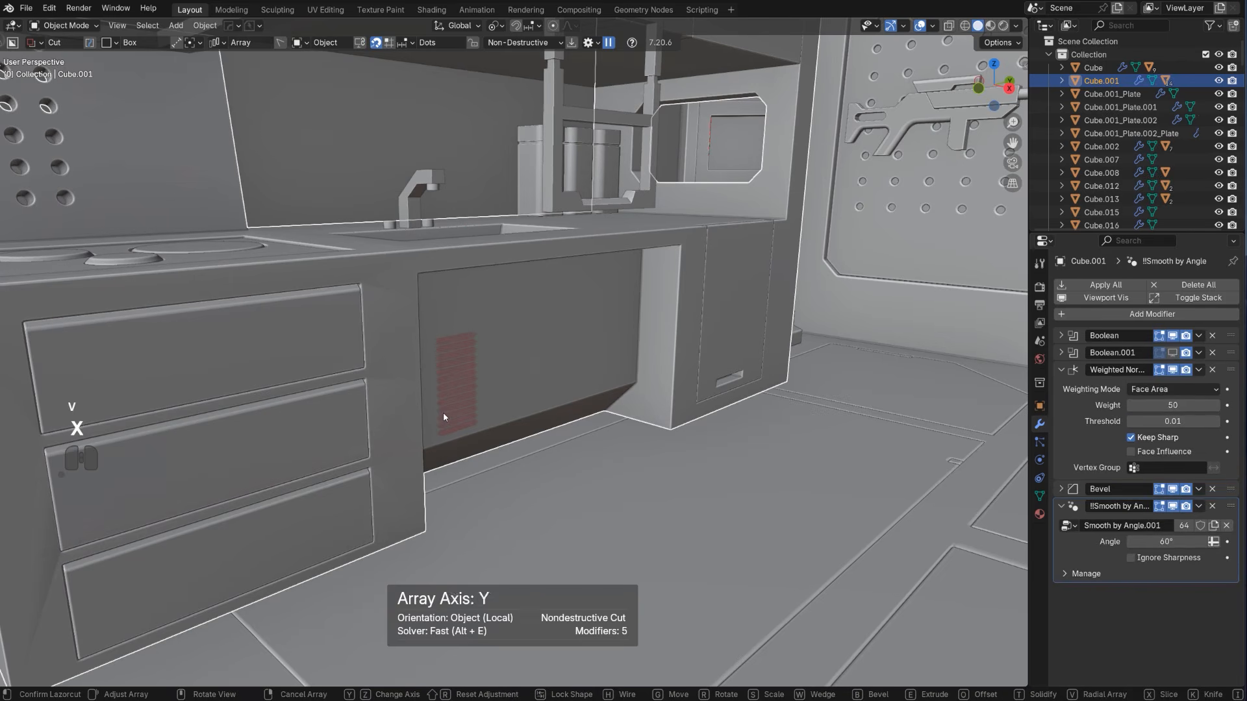
scroll(441, 398, down, 3)
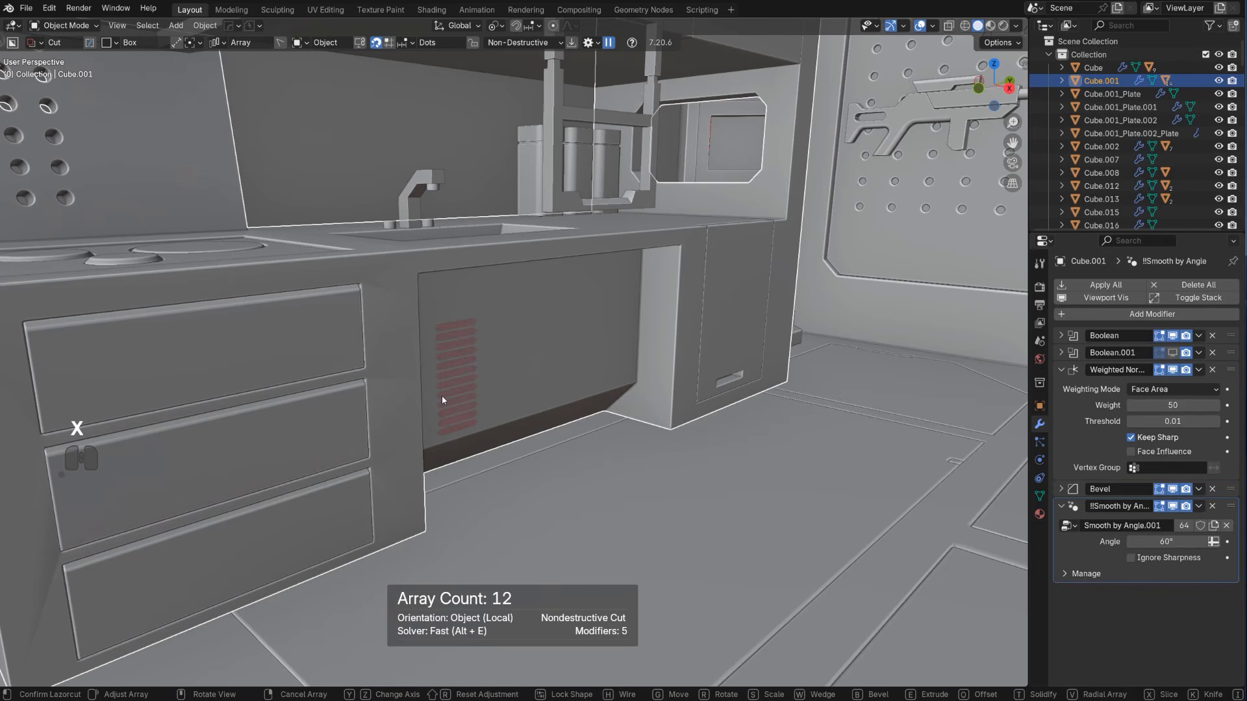
scroll(442, 400, down, 1)
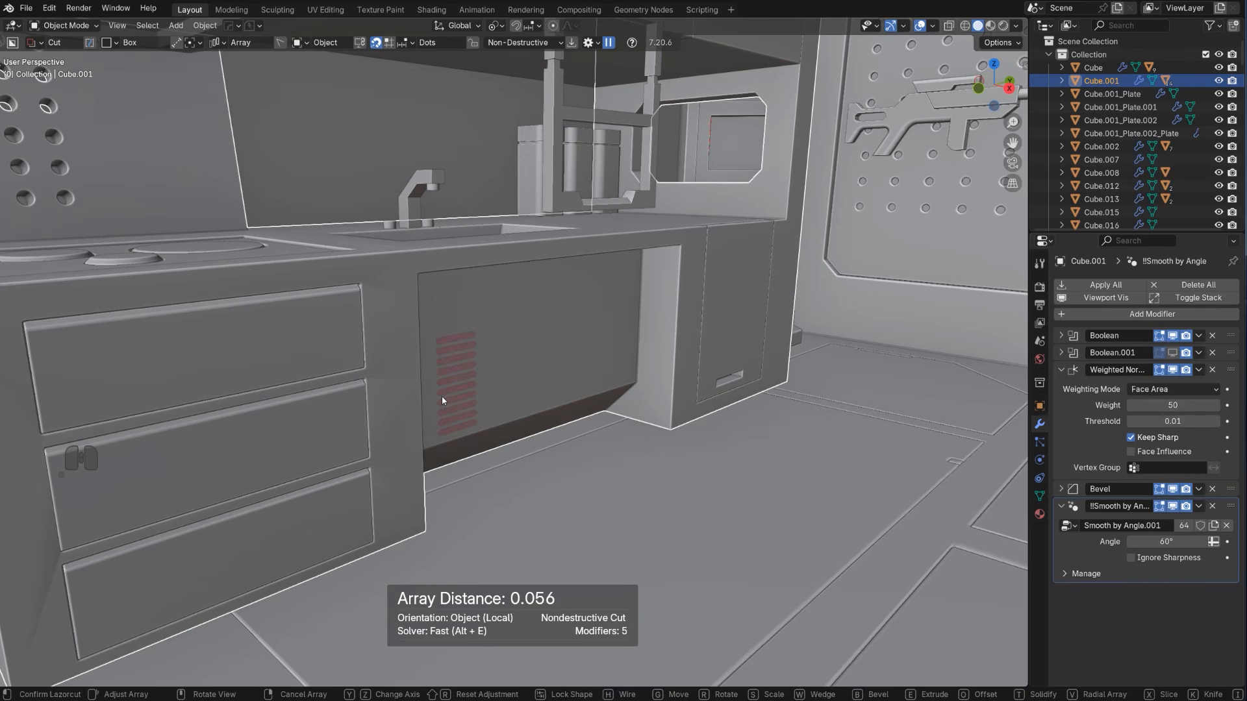
Bevel the arrayed slots, give them depth and cut them into the recessed panel
key(b)
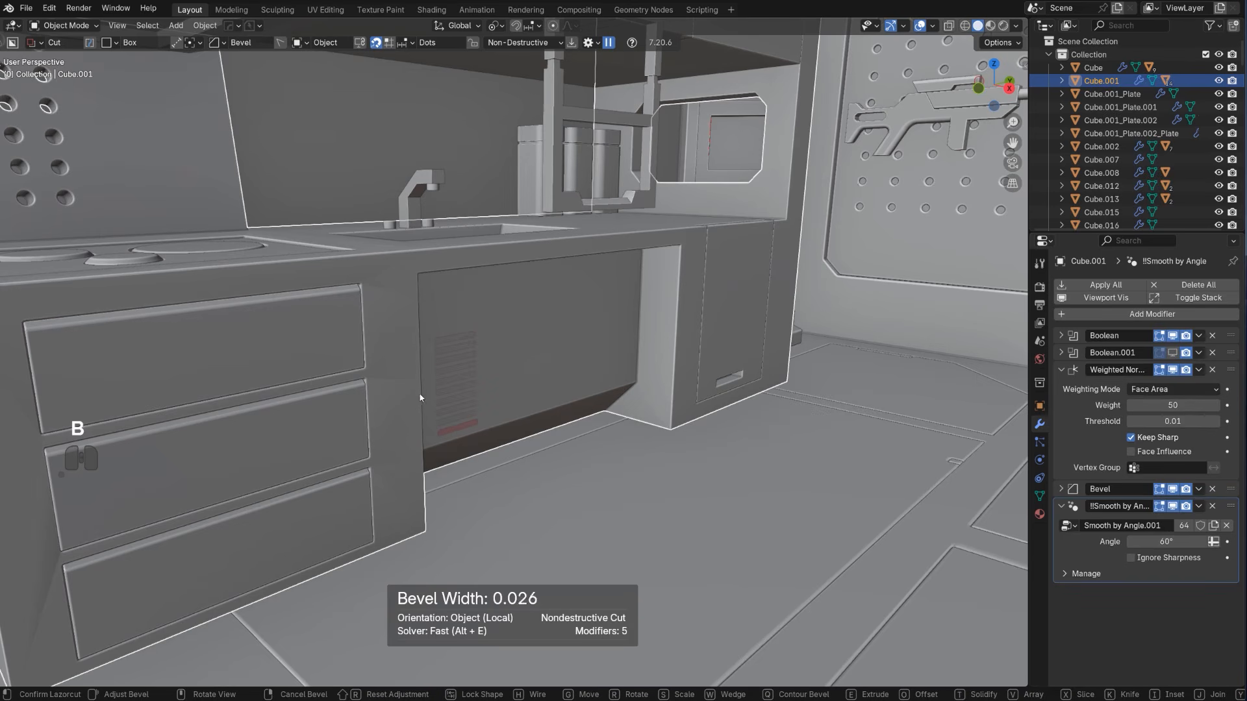
click(141, 407)
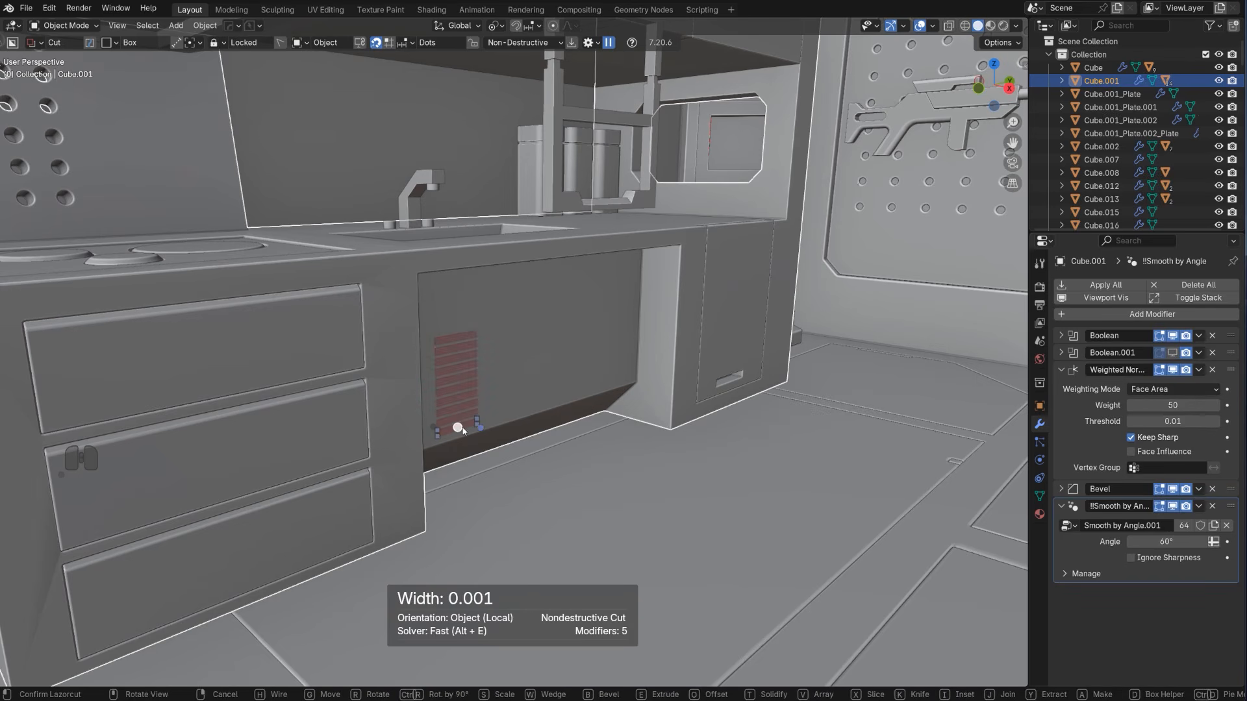
drag(463, 431, 454, 423)
key(e)
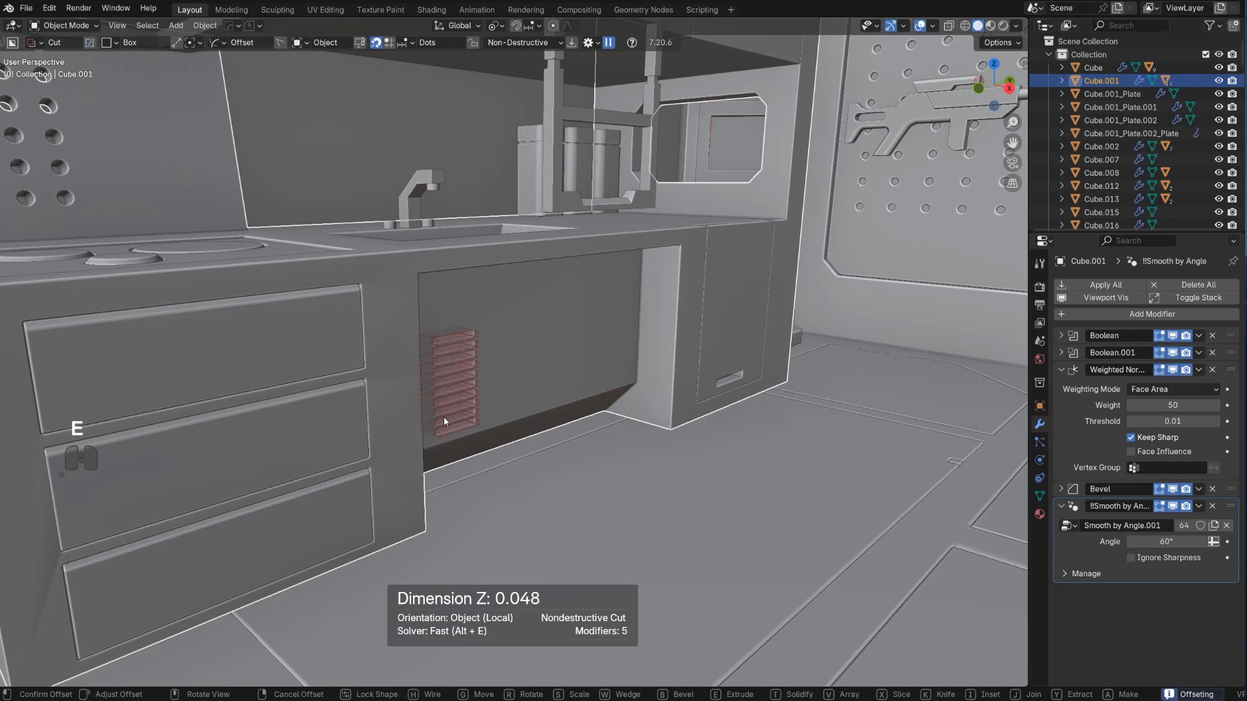
click(459, 420)
click(559, 374)
Bring up the slot cutter through the counter's boolean modifiers and set its array count to 6
scroll(558, 374, down, 3)
middle_drag(558, 374, 604, 337)
scroll(516, 388, down, 3)
scroll(512, 401, up, 5)
key(q)
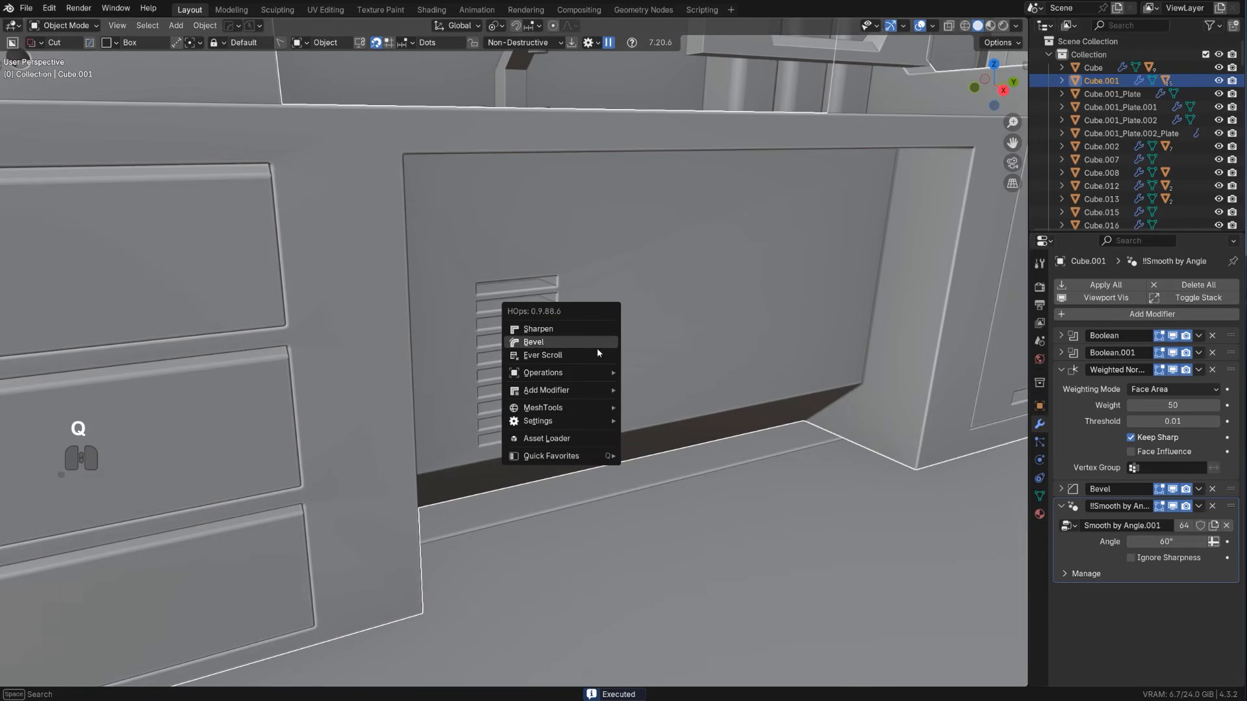
click(597, 351)
click(598, 346)
key(q)
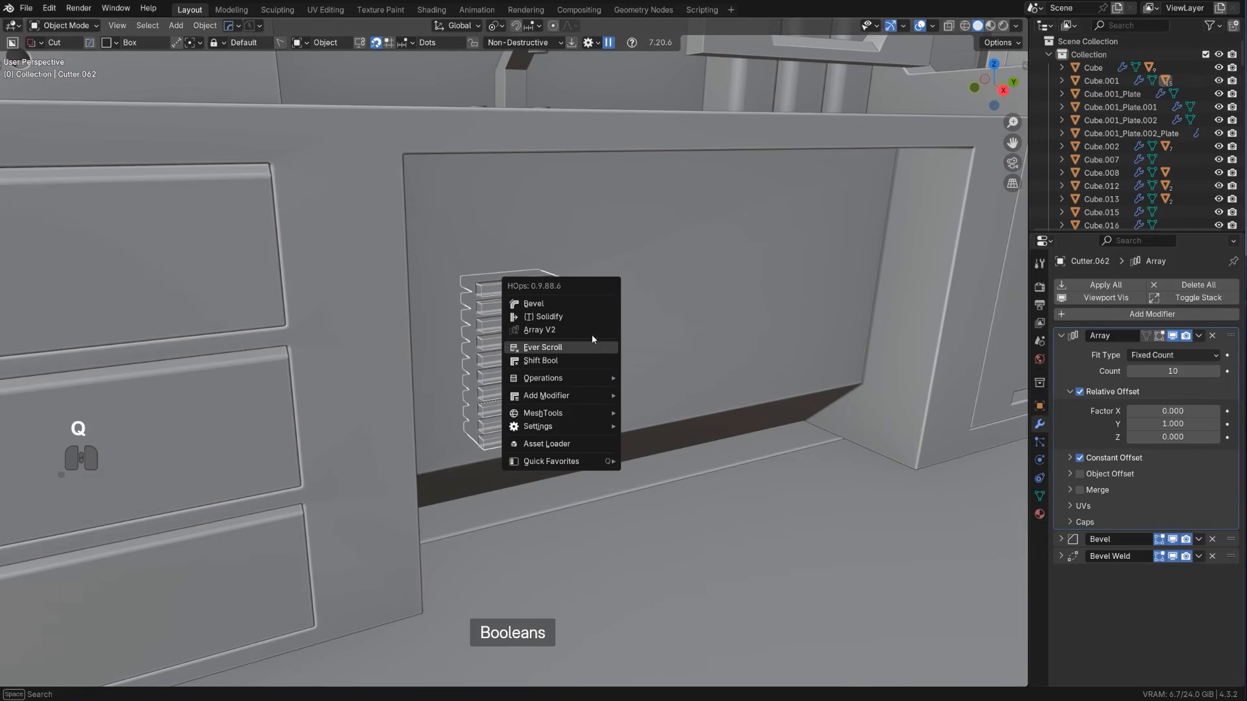
click(588, 331)
scroll(589, 333, down, 1)
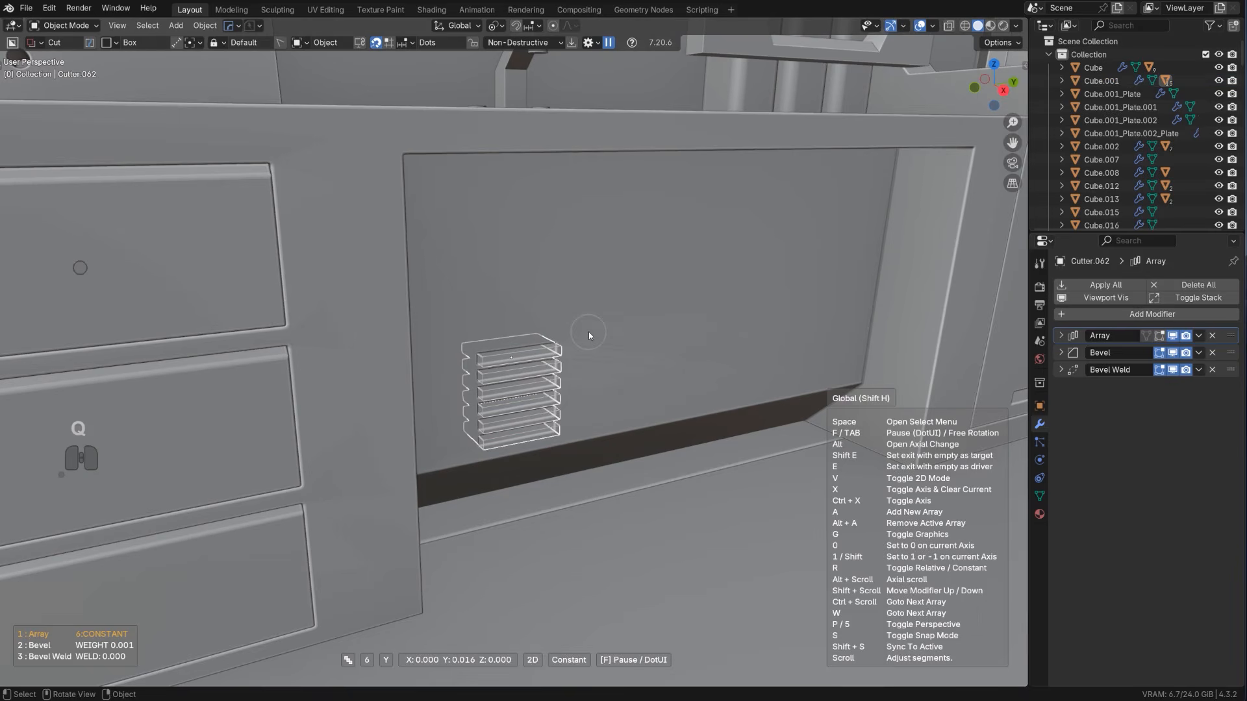
click(588, 333)
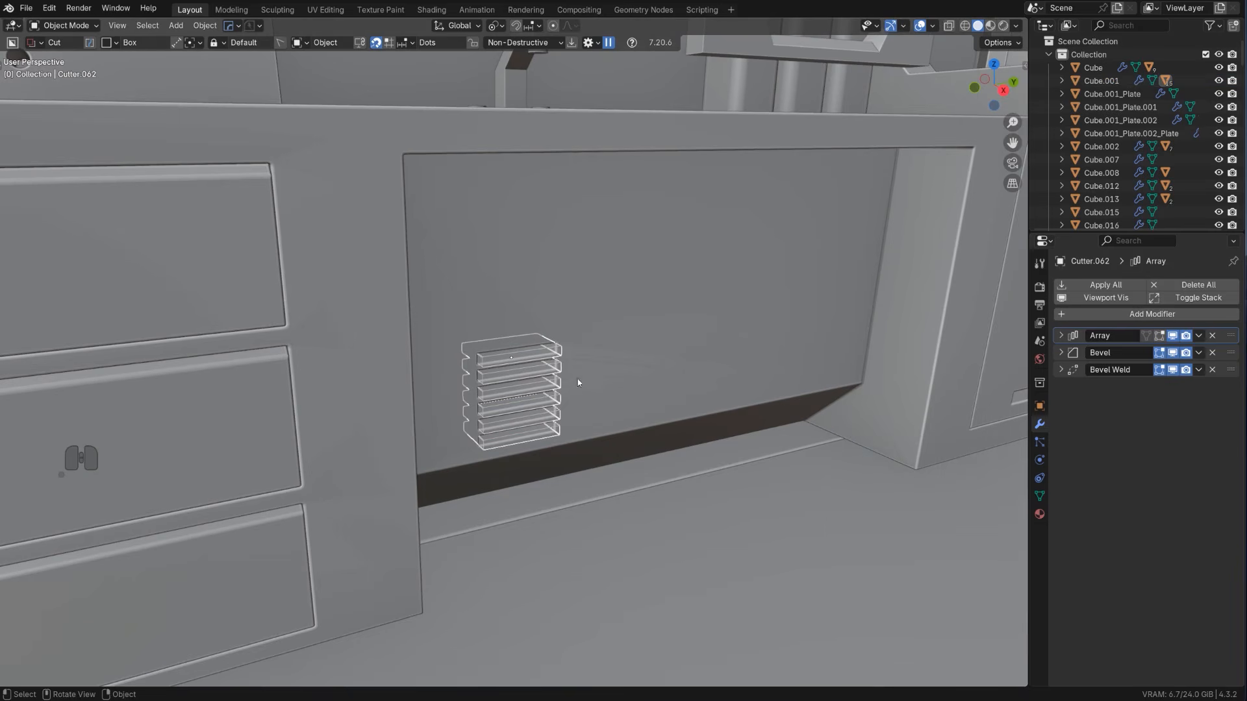
Scale the slot cutter's mesh along global Z and rotate it about global Y to tilt the slots into louvres
key(Tab)
key(s)
key(z)
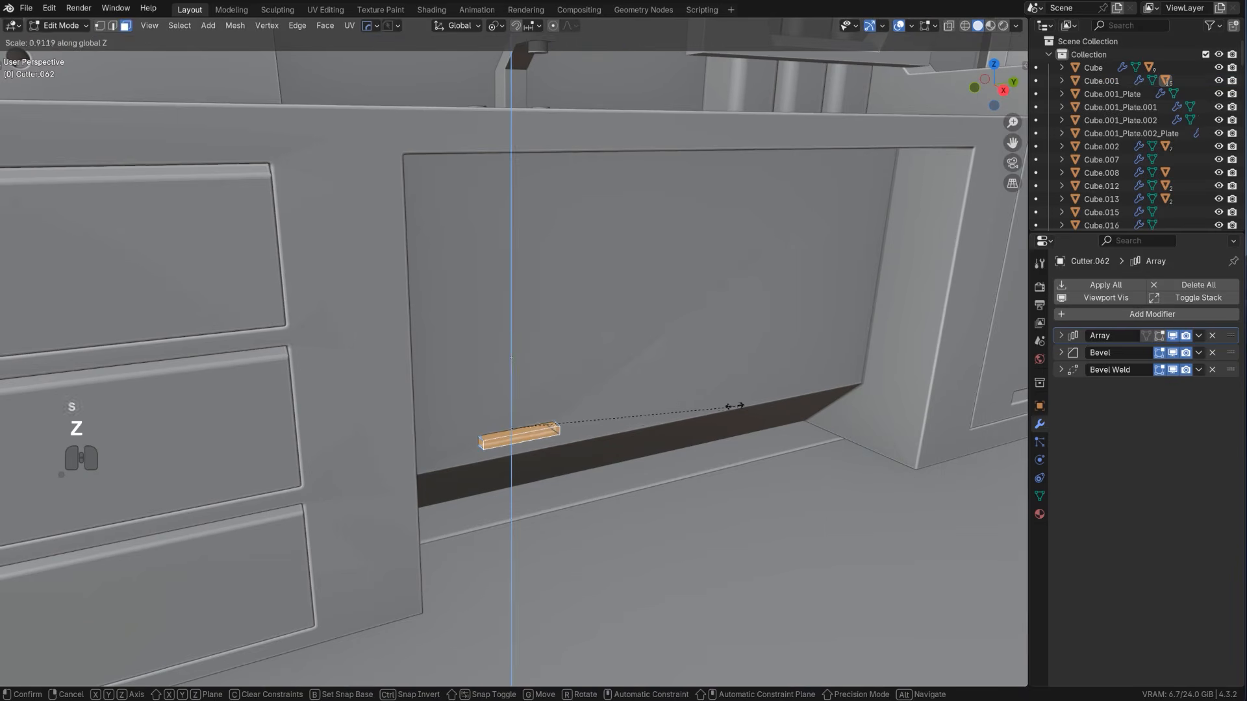
click(650, 410)
middle_drag(650, 409, 674, 412)
key(r)
key(y)
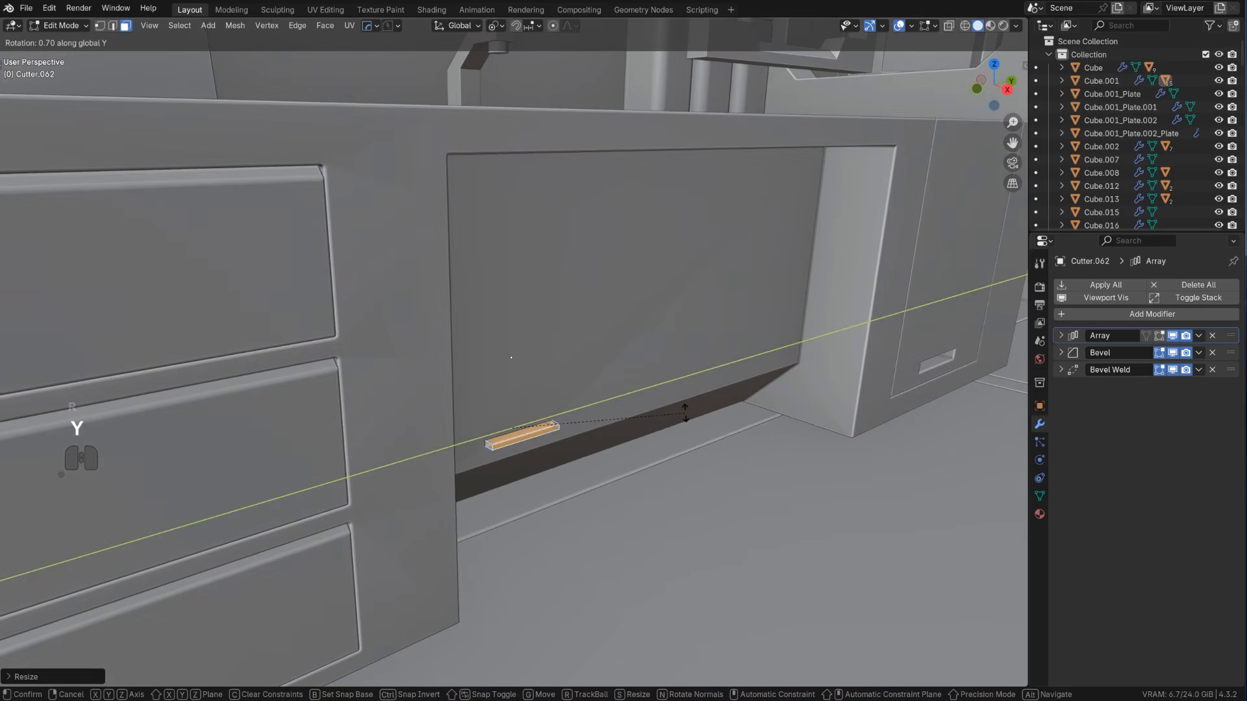
click(703, 482)
key(Tab)
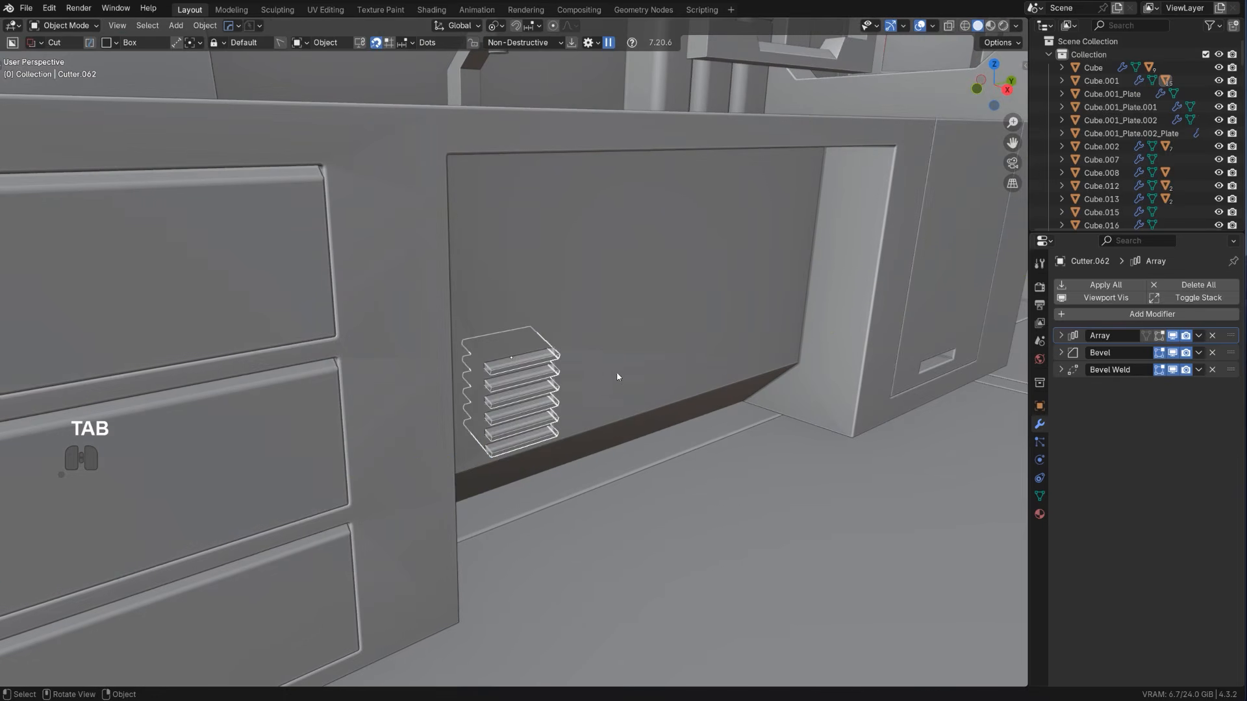
Select the counter and sharpen it with a keep-sharp weighted normal modifier
scroll(616, 370, down, 2)
click(598, 327)
key(q)
alt+click(598, 320)
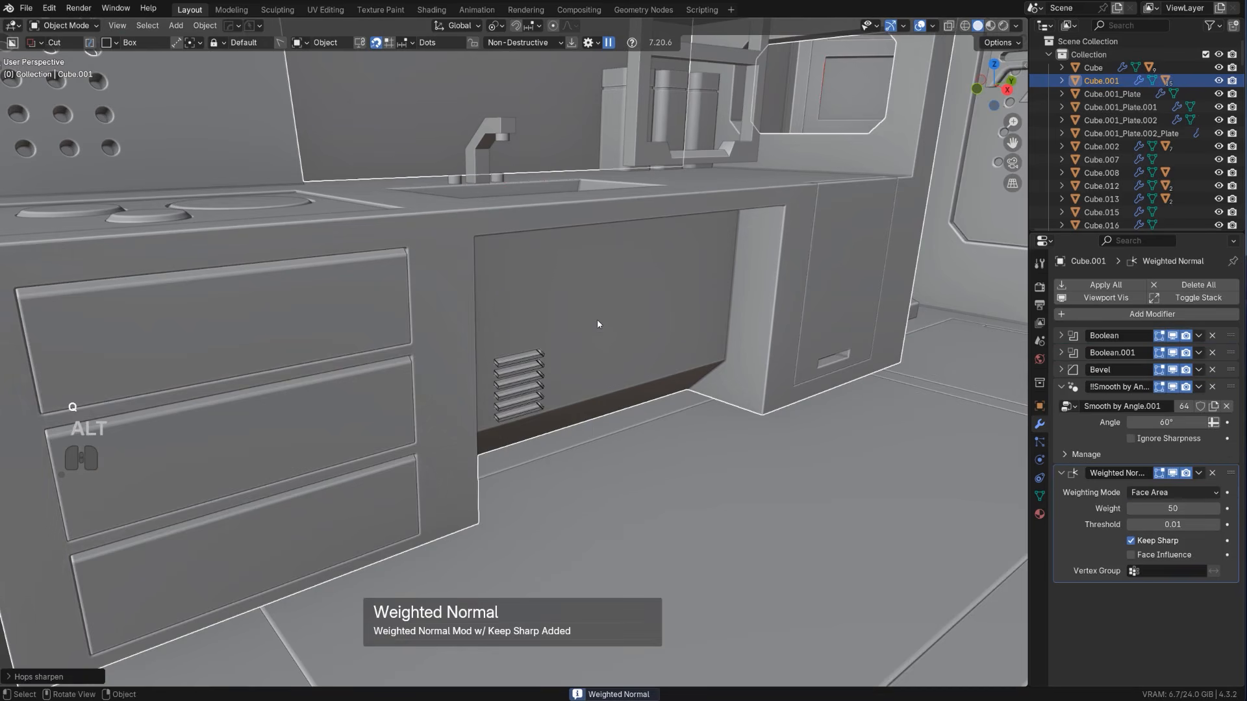
Bring up the louvre cutter again and reposition it within the recessed panel, aligned to the right orthographic view
key(shift+2)
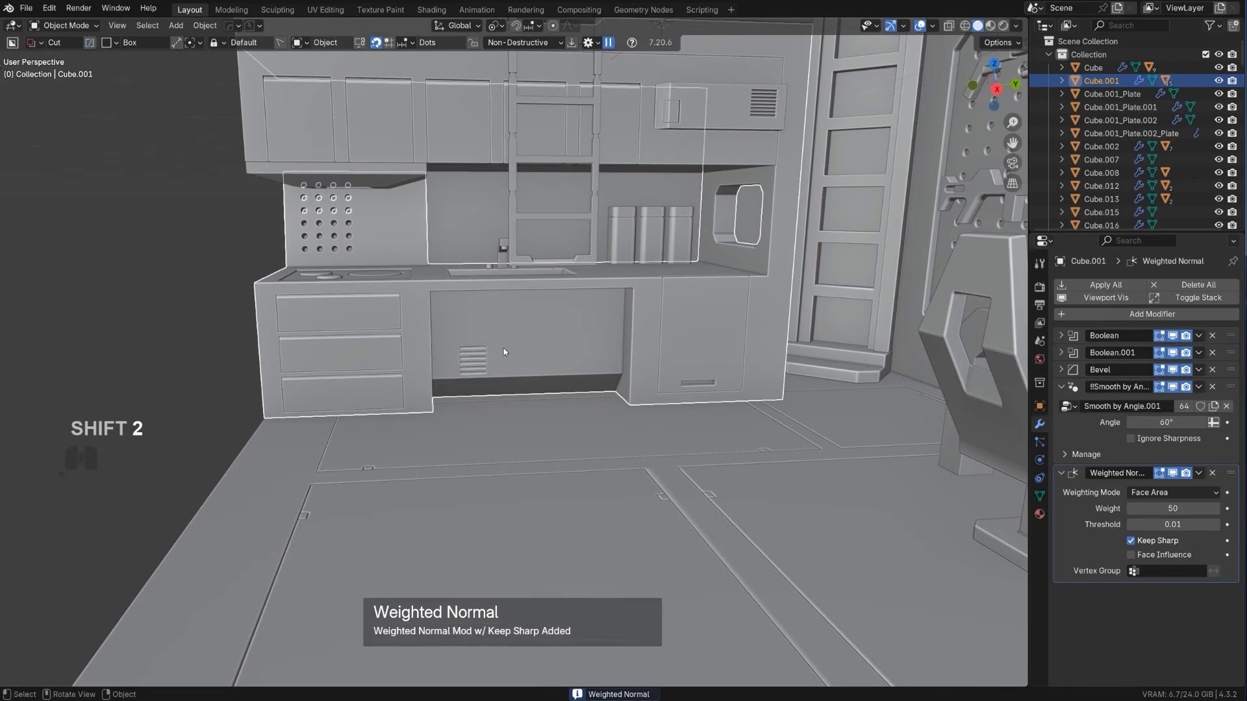
key(q)
click(506, 372)
click(511, 373)
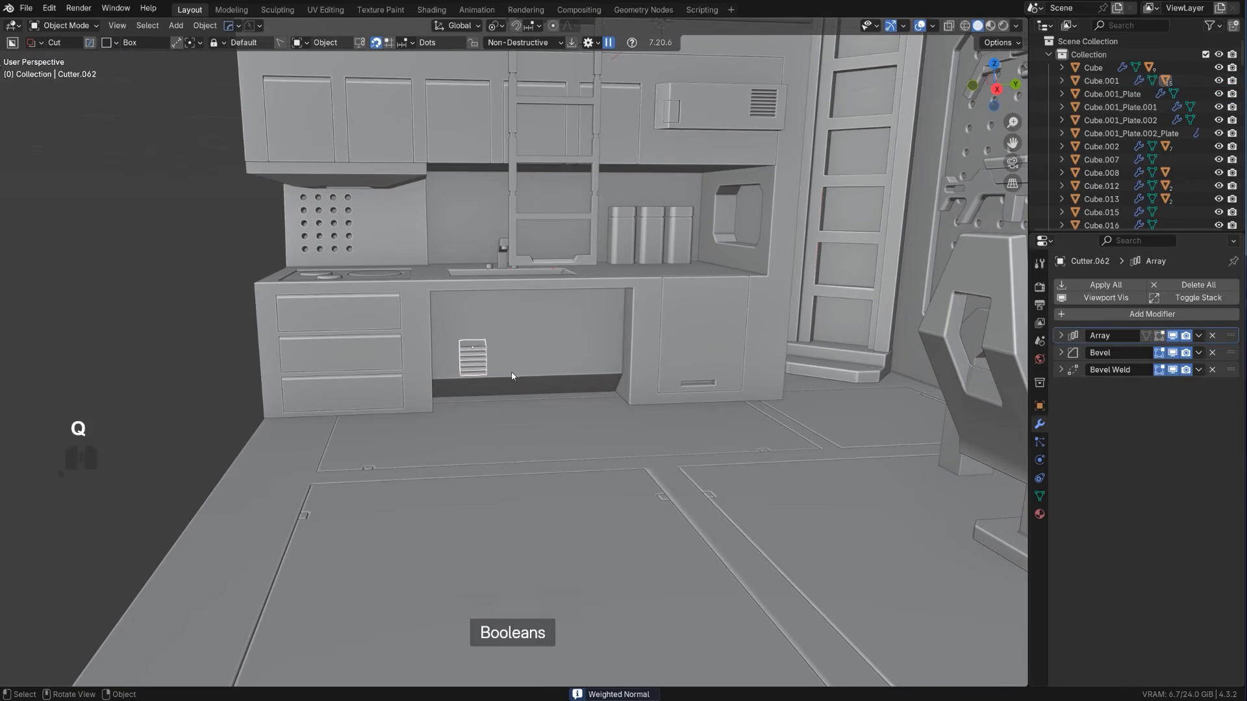
key(g)
alt+middle_drag(512, 375, 509, 344)
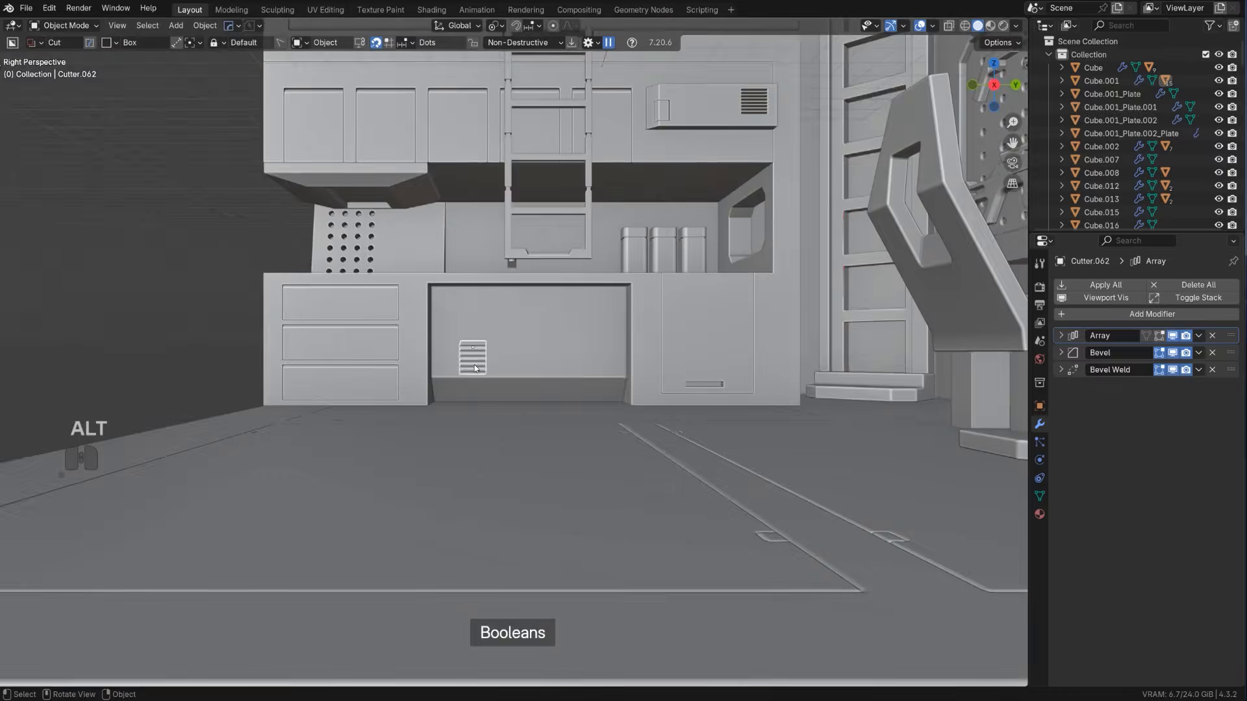
key(KP_5)
click(543, 382)
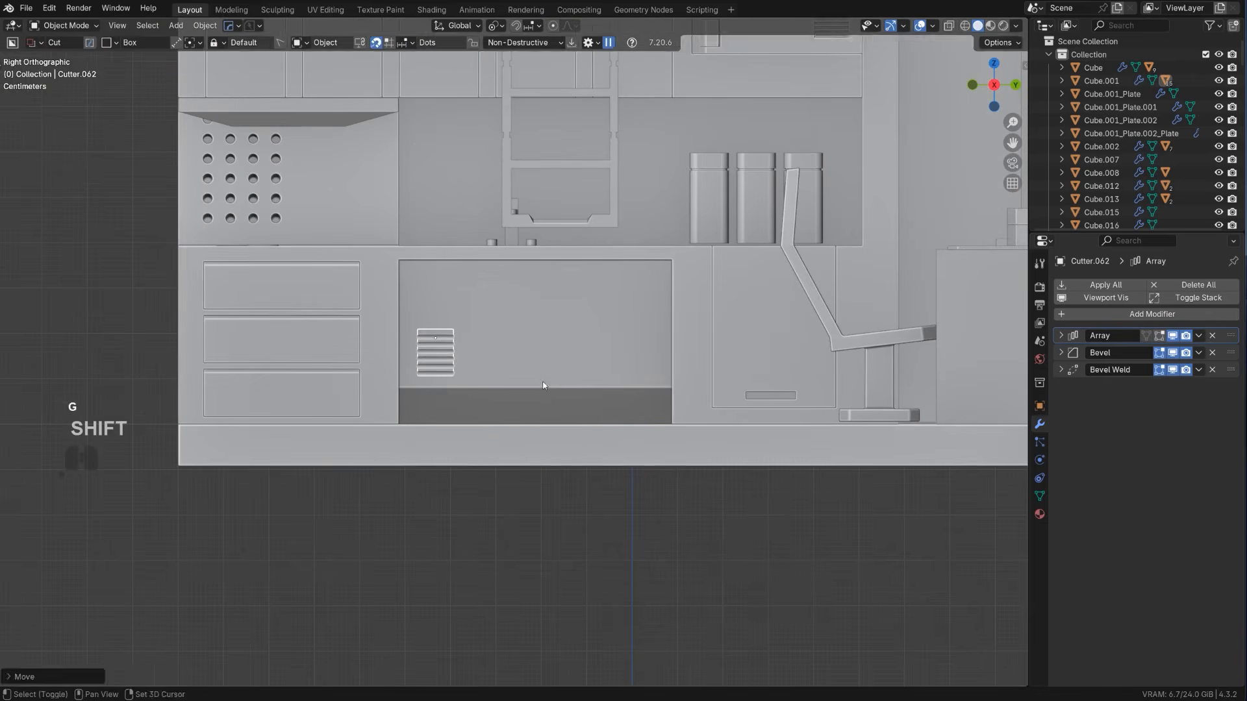
Examine the louvred vent and the surrounding counter area from several angles in perspective
scroll(543, 383, down, 3)
key(shift+2)
scroll(543, 385, down, 3)
middle_drag(540, 385, 602, 414)
key(KP_5)
scroll(586, 478, up, 4)
shift+middle_drag(473, 328, 596, 371)
scroll(586, 478, up, 2)
scroll(601, 356, down, 2)
shift+middle_drag(597, 370, 553, 351)
scroll(555, 371, up, 2)
scroll(553, 361, down, 1)
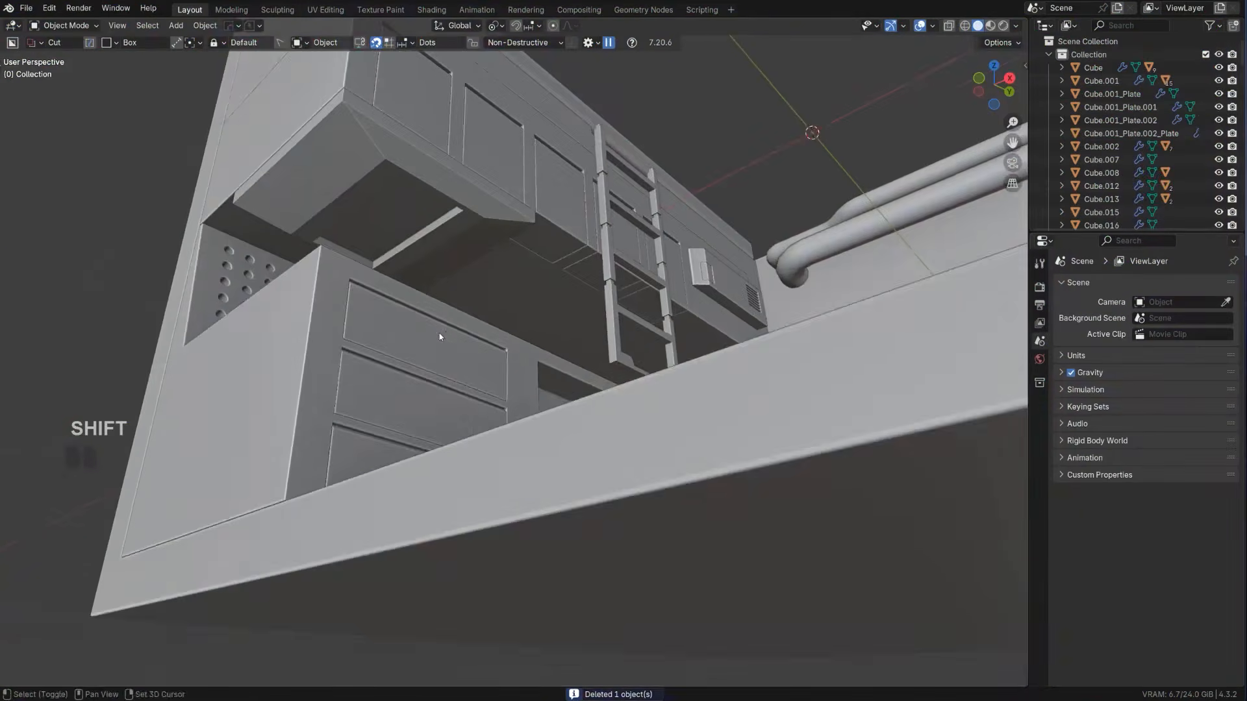
Convert the recessed face on the underside of the range hood into a separate plate and thicken it with Solidify
scroll(469, 424, up, 2)
click(469, 423)
key(Tab)
scroll(477, 387, up, 2)
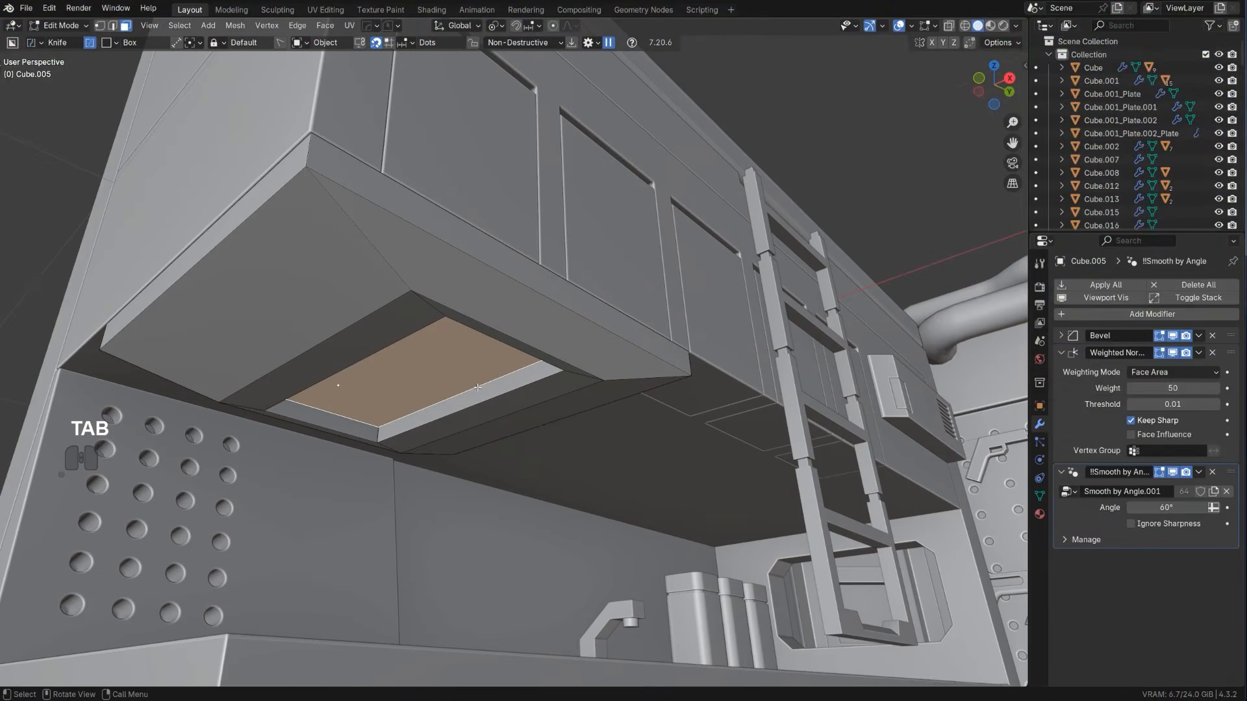
key(q)
click(494, 394)
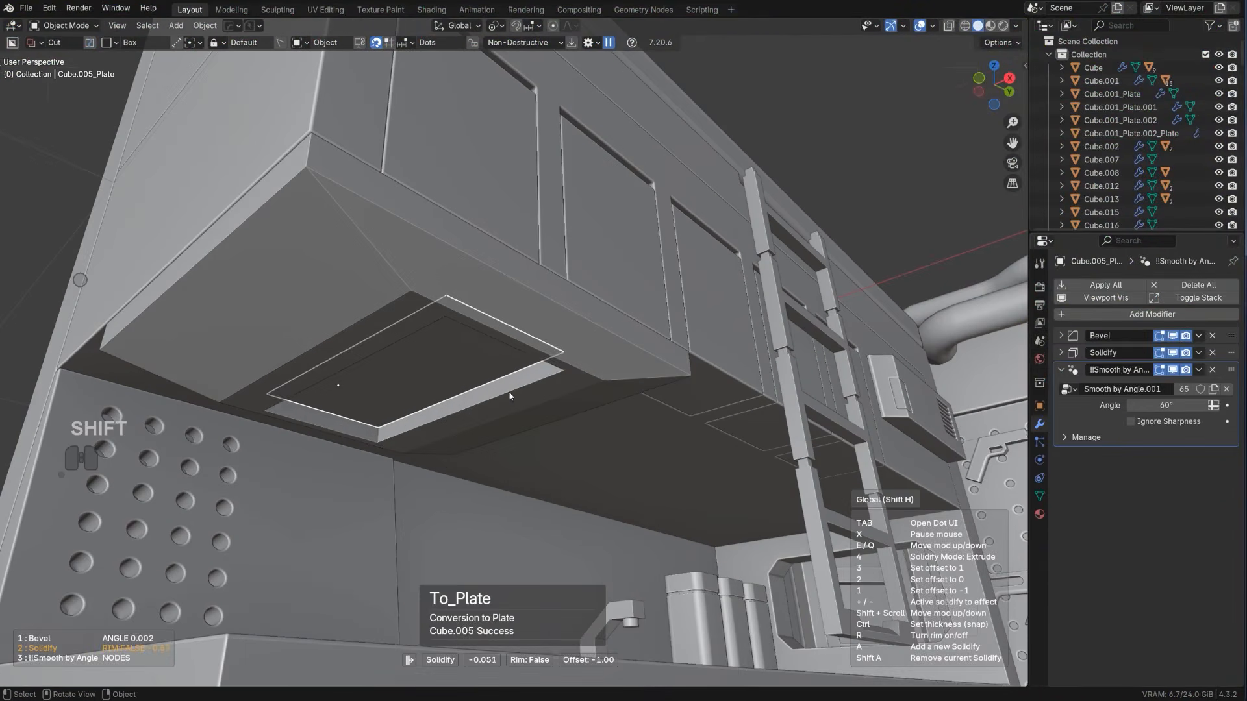
click(494, 393)
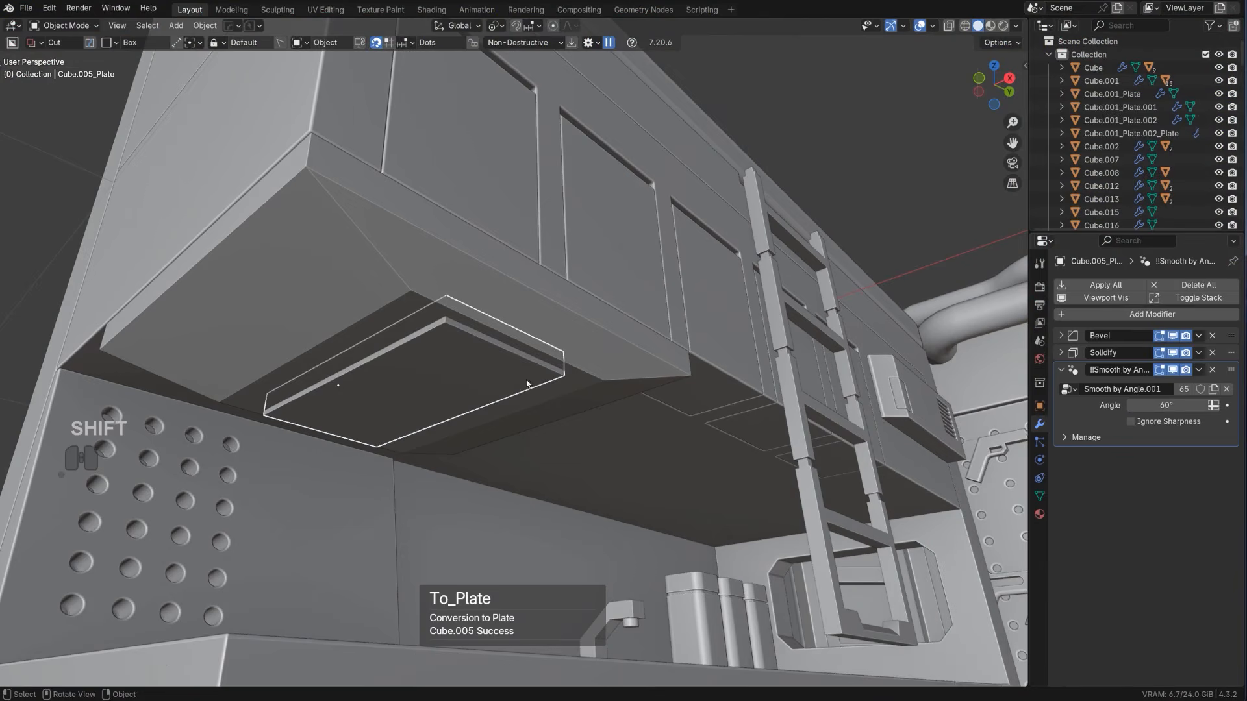
Apply the object transform to the new plate under the range hood
key(q)
click(494, 392)
click(523, 384)
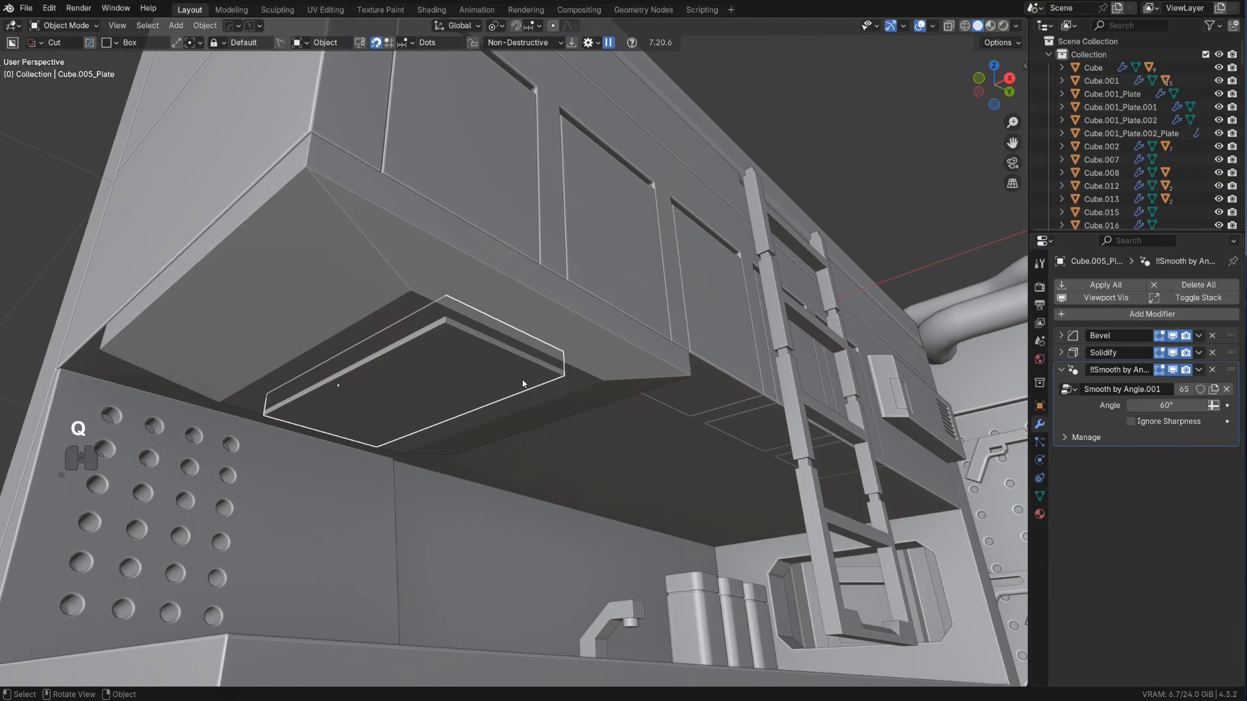
key(ctrl+a)
click(533, 415)
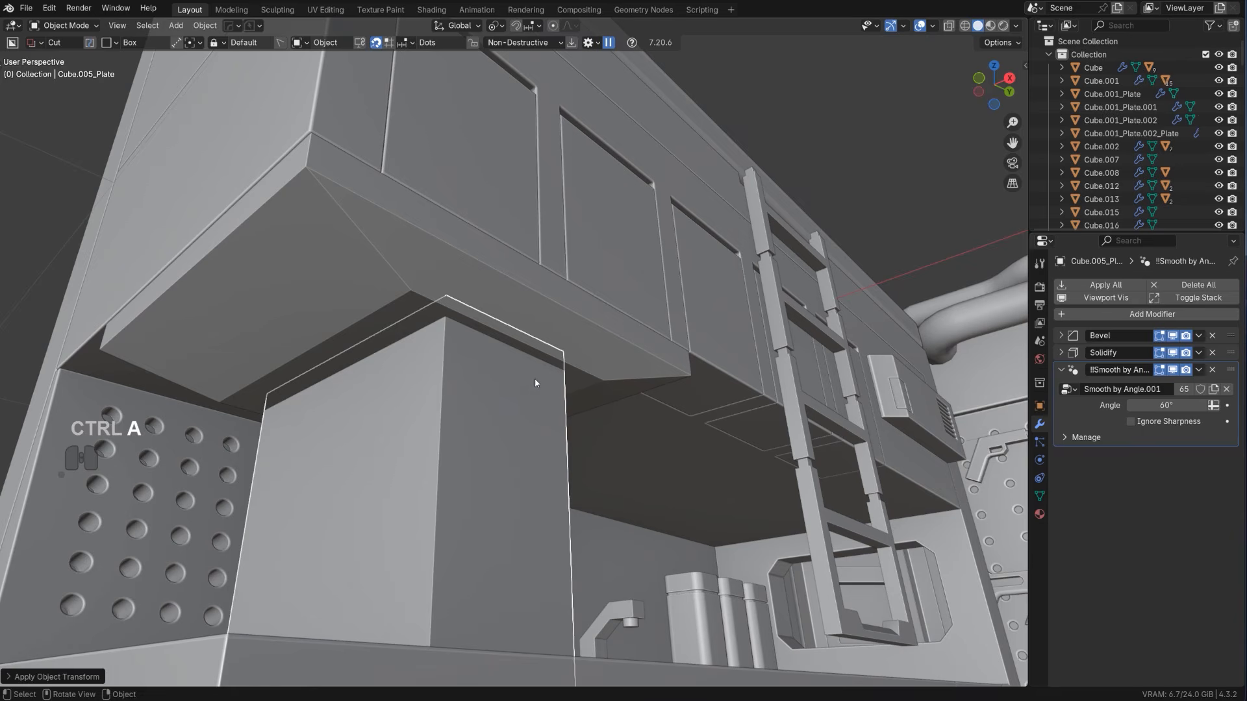
Undo the applied transform on the plate under the range hood, try applying it once more and undo that too
key(ctrl+z)
key(ctrl+a)
click(546, 448)
scroll(516, 369, down, 10)
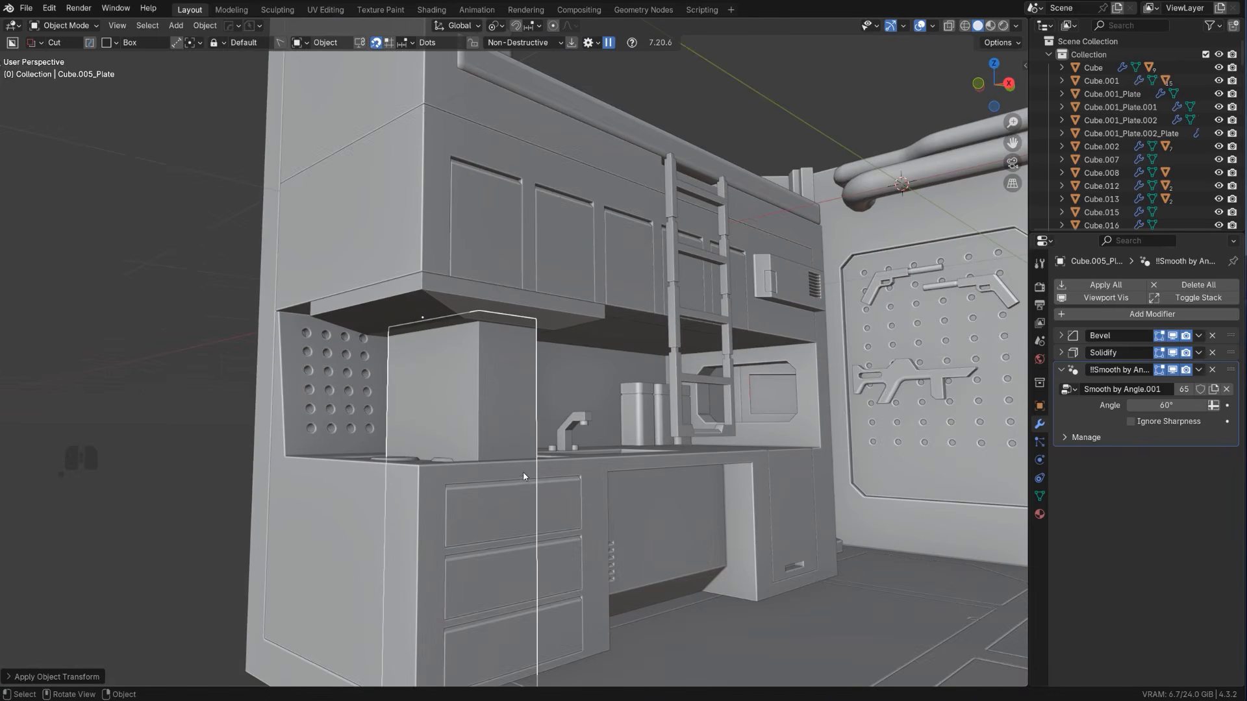
key(ctrl+z)
scroll(508, 406, up, 5)
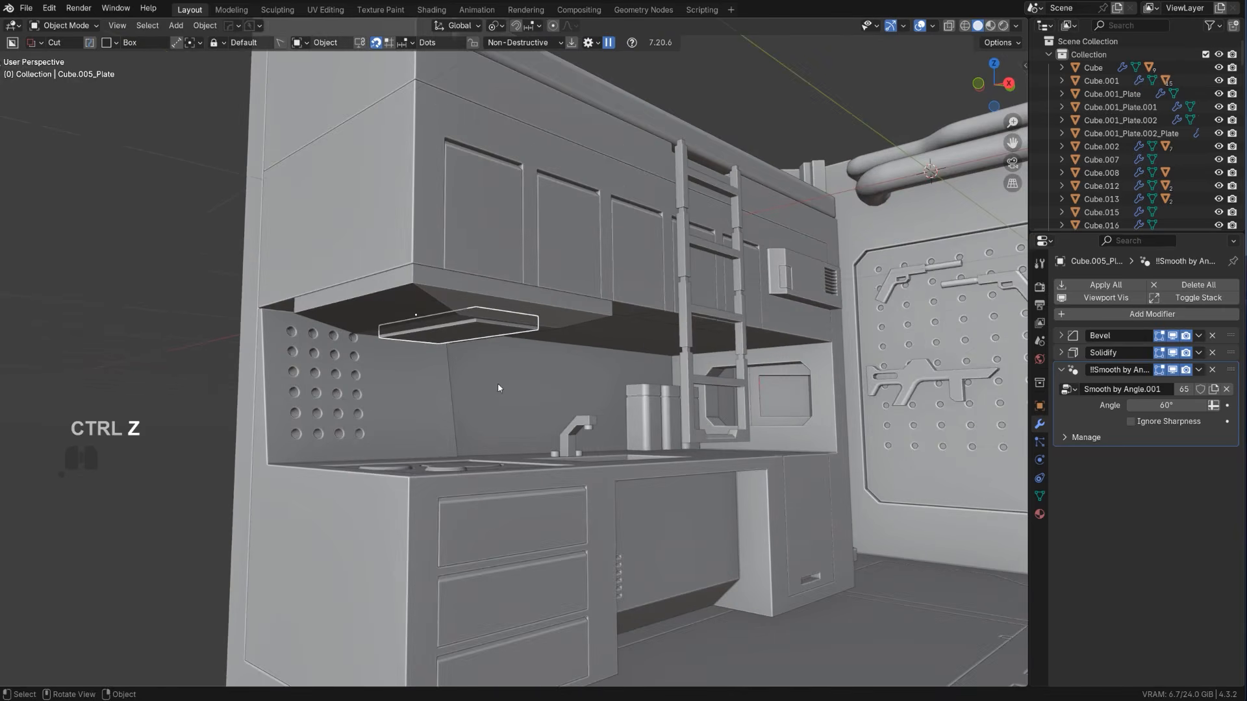
mouse_move(497, 384)
middle_down()
mouse_move(494, 338)
mouse_move(490, 362)
middle_up()
scroll(479, 341, down, 5)
scroll(491, 357, up, 5)
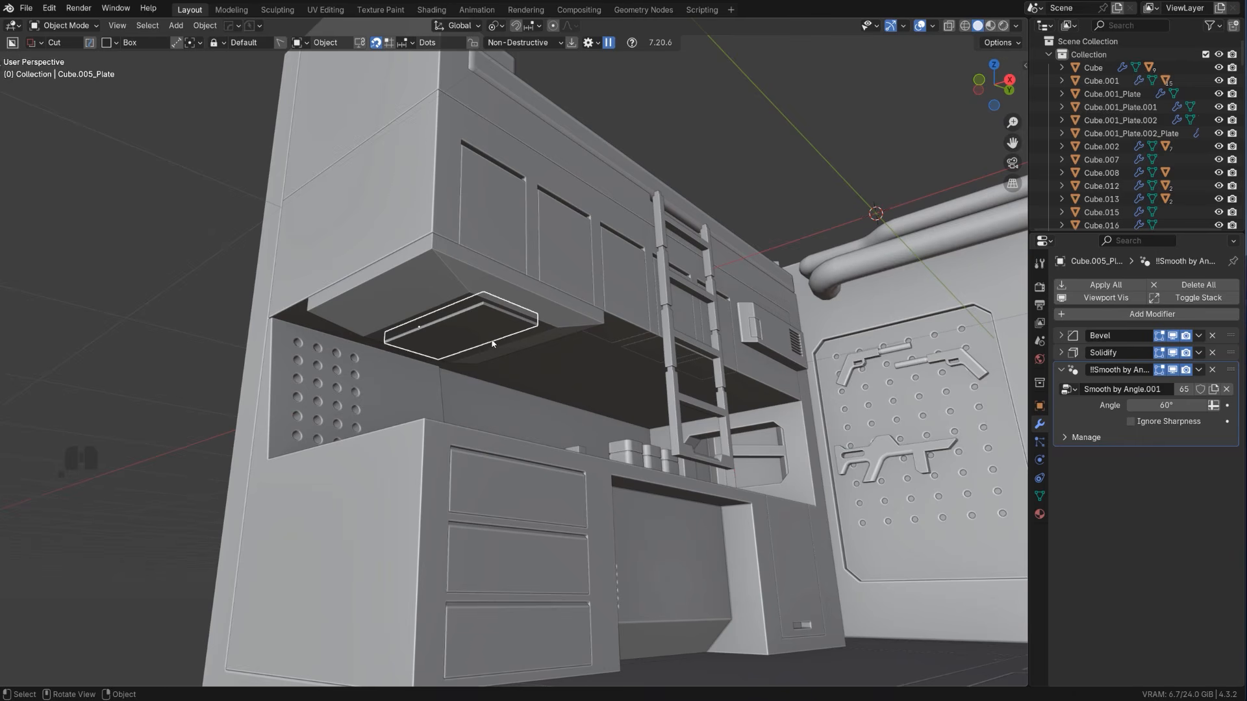
scroll(493, 349, up, 5)
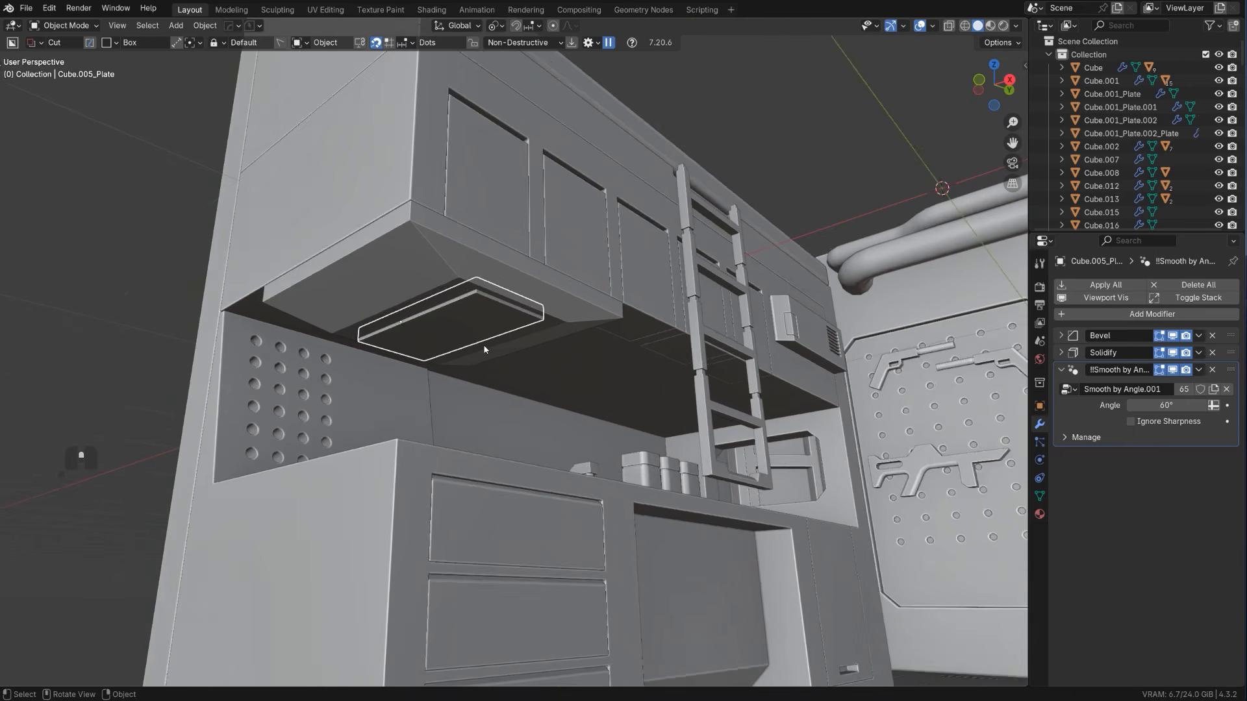
key(q)
click(491, 348)
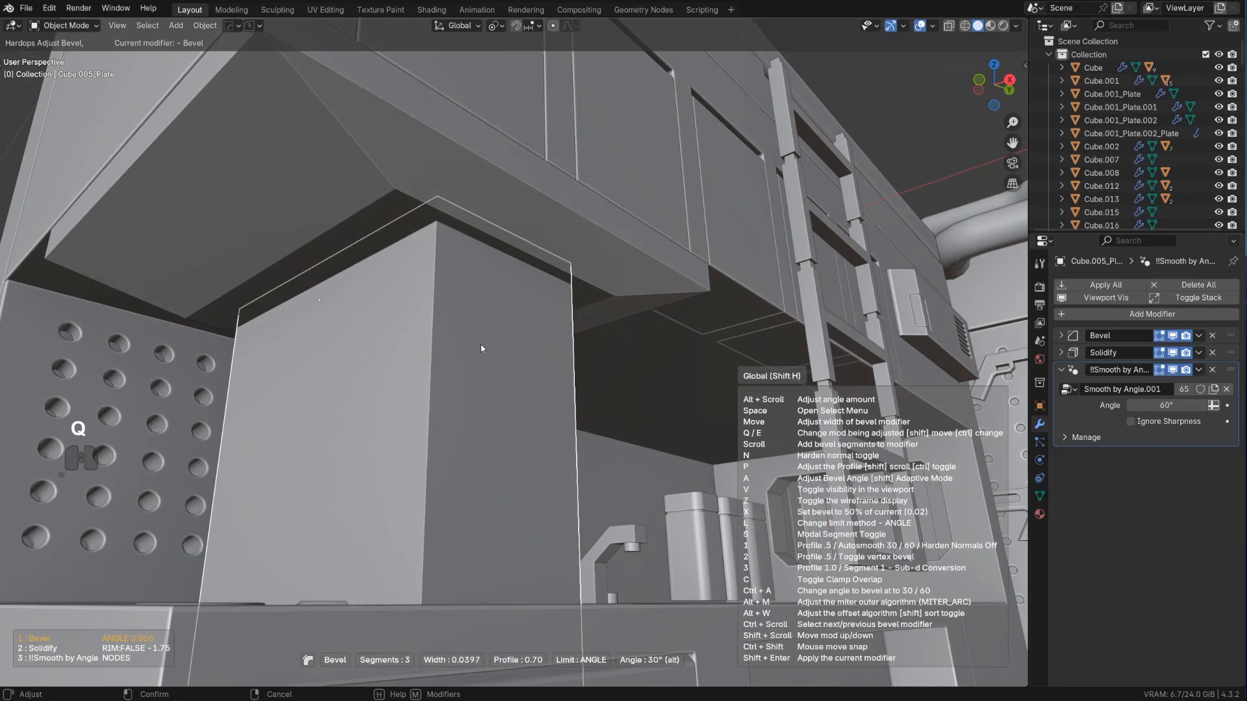
click(451, 345)
Bake the Solidify into the plate under the range hood with HOps Sharpen and apply the plate's scale
scroll(464, 343, down, 2)
key(q)
ctrl+click(455, 347)
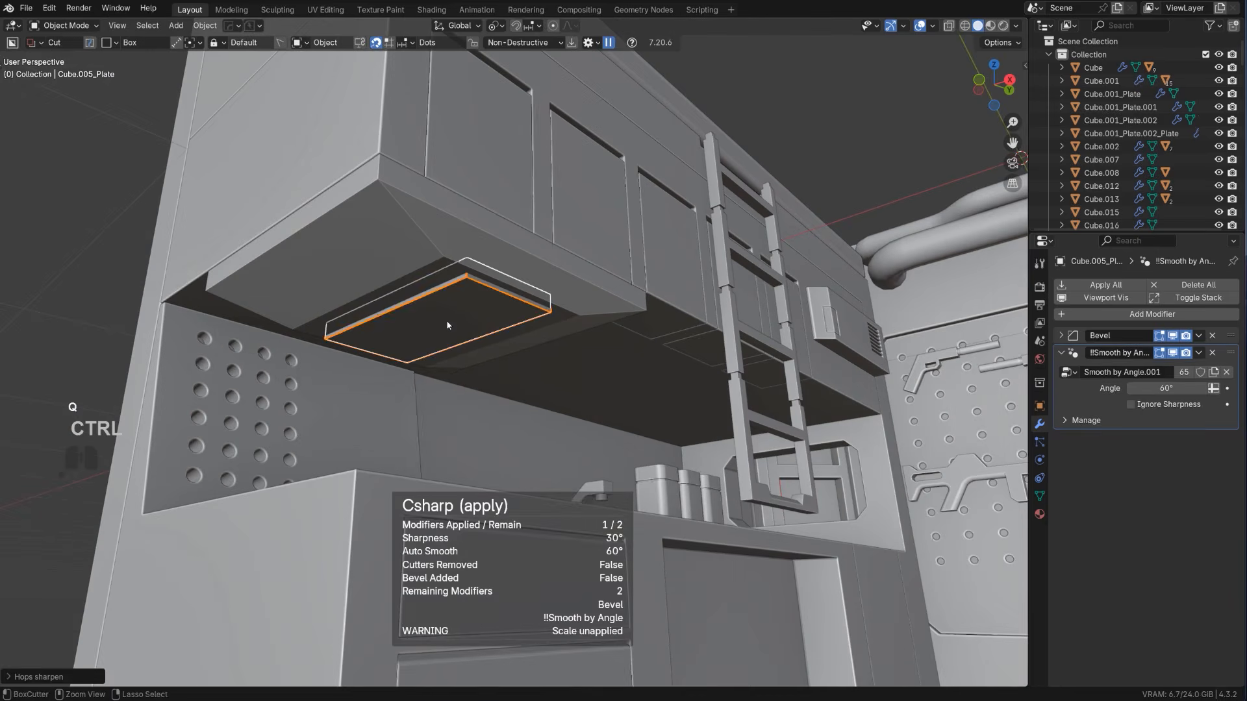
scroll(455, 325, up, 4)
key(ctrl+a)
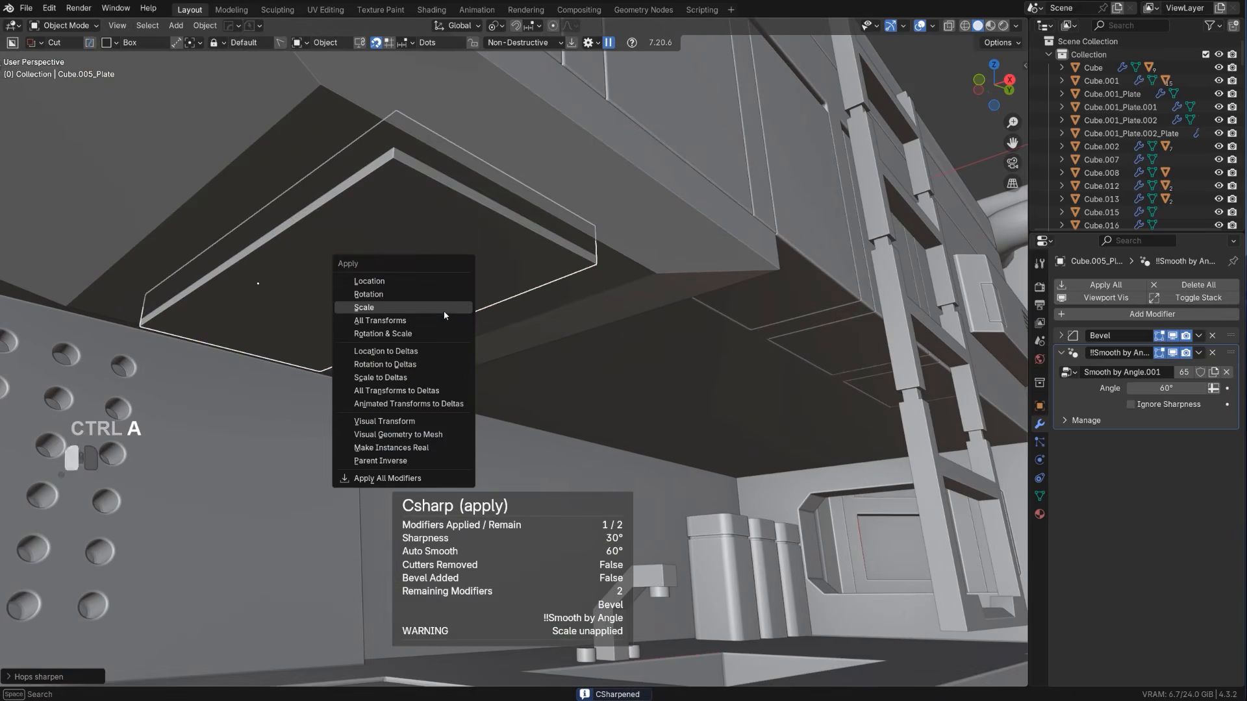
click(444, 312)
Readjust the plate's edge bevel with the HOps Bevel operation
shift+middle_drag(438, 292, 505, 364)
scroll(498, 322, up, 1)
key(q)
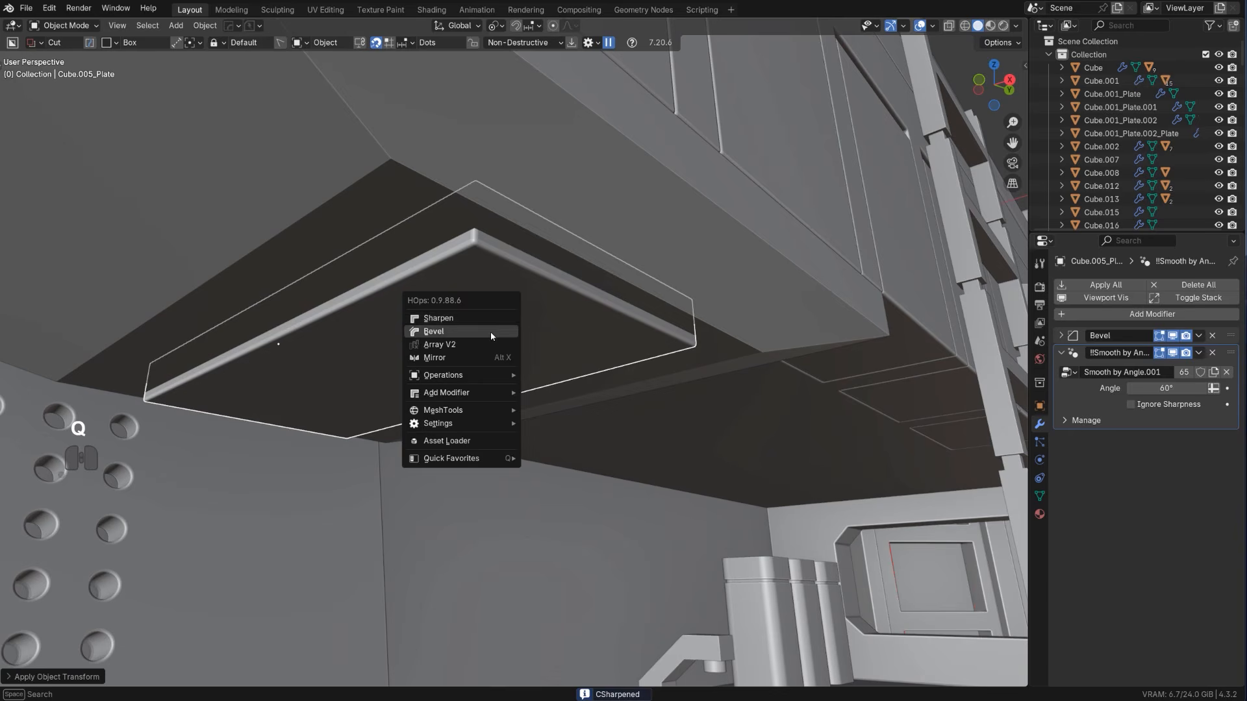
shift+click(490, 332)
click(491, 336)
Chamfer the plate's four corner edges with a single-segment bevel of about 0.025 m
key(Tab)
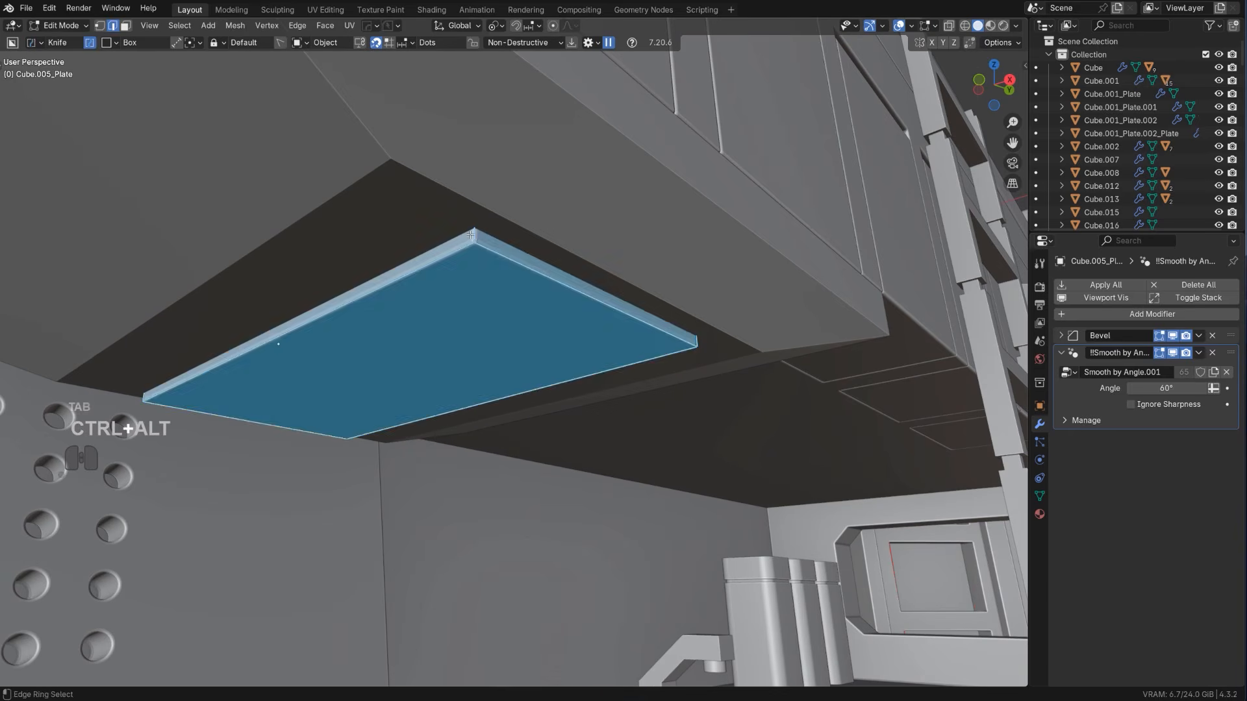
ctrl+alt+click(475, 238)
key(ctrl+b)
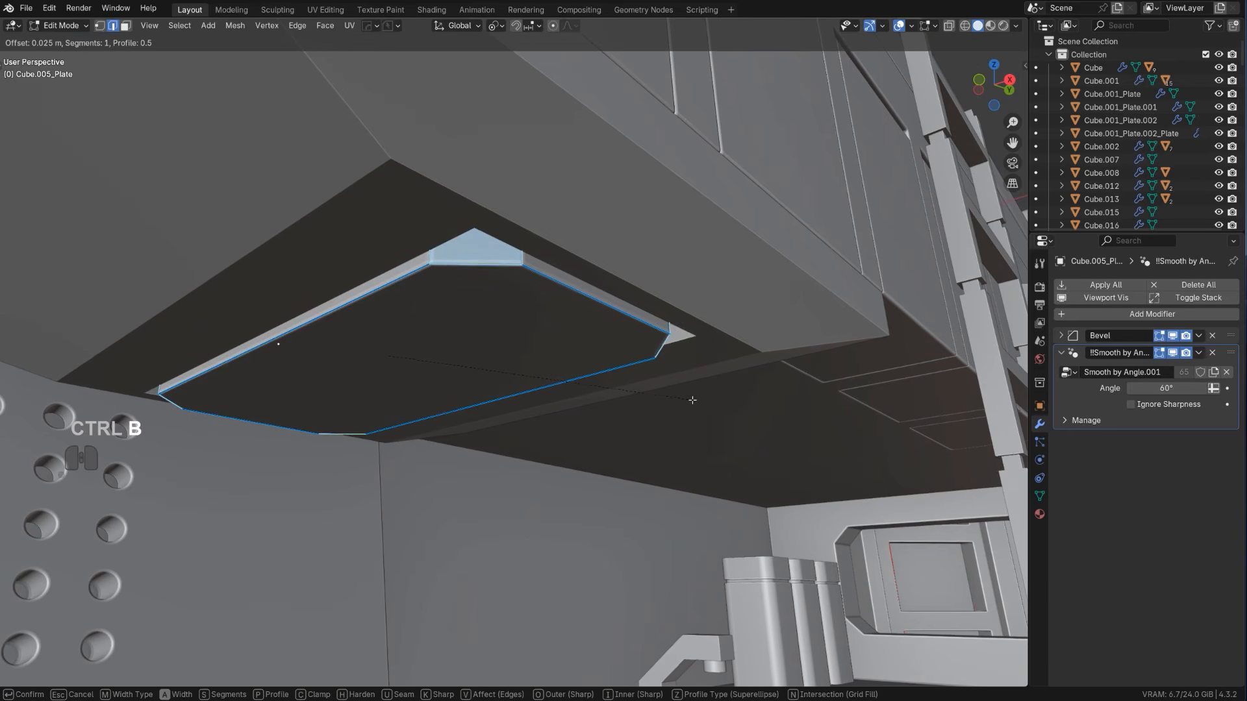
click(666, 388)
key(Tab)
scroll(617, 351, down, 7)
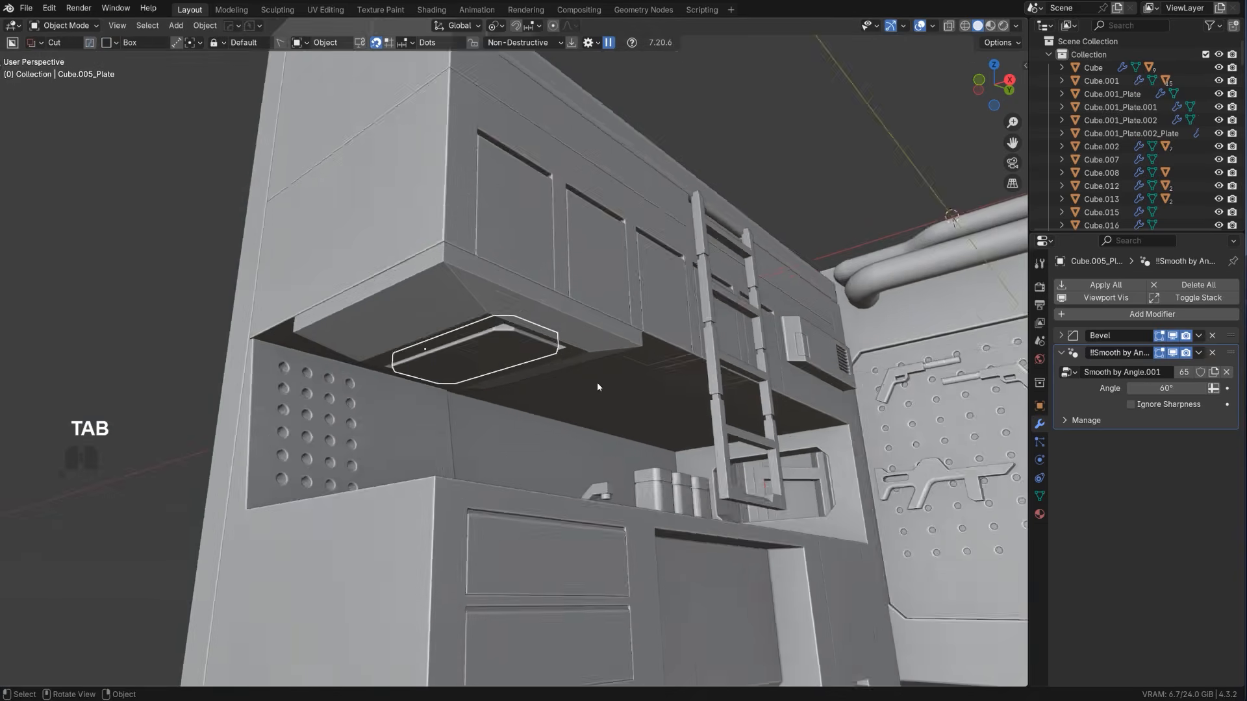
Add a Weighted Normal modifier to the plate under the range hood
middle_drag(597, 382, 290, 408)
middle_drag(118, 402, 485, 308)
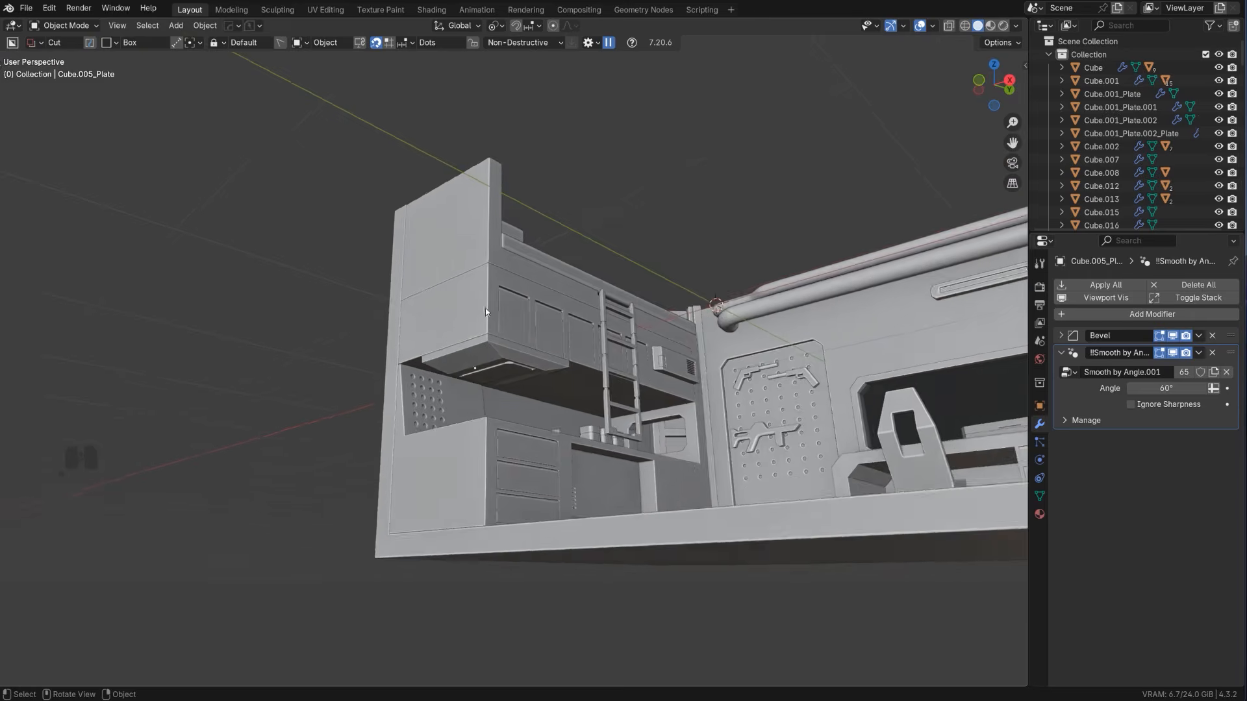
scroll(500, 345, up, 6)
shift+middle_drag(510, 374, 717, 311)
click(670, 270)
key(q)
alt+click(662, 260)
Narrow the plate by moving the faces along one long side along the X axis, leaving a slim strip
key(Tab)
key(k)
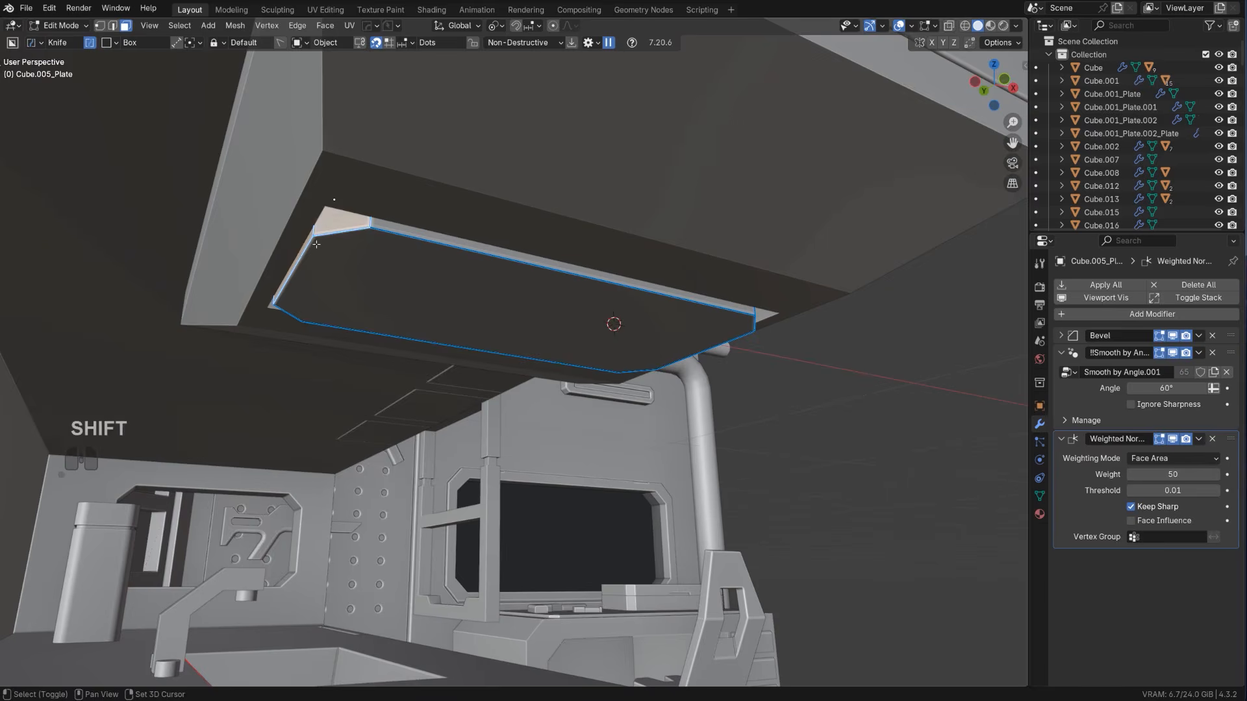
middle_drag(316, 244, 49, 263)
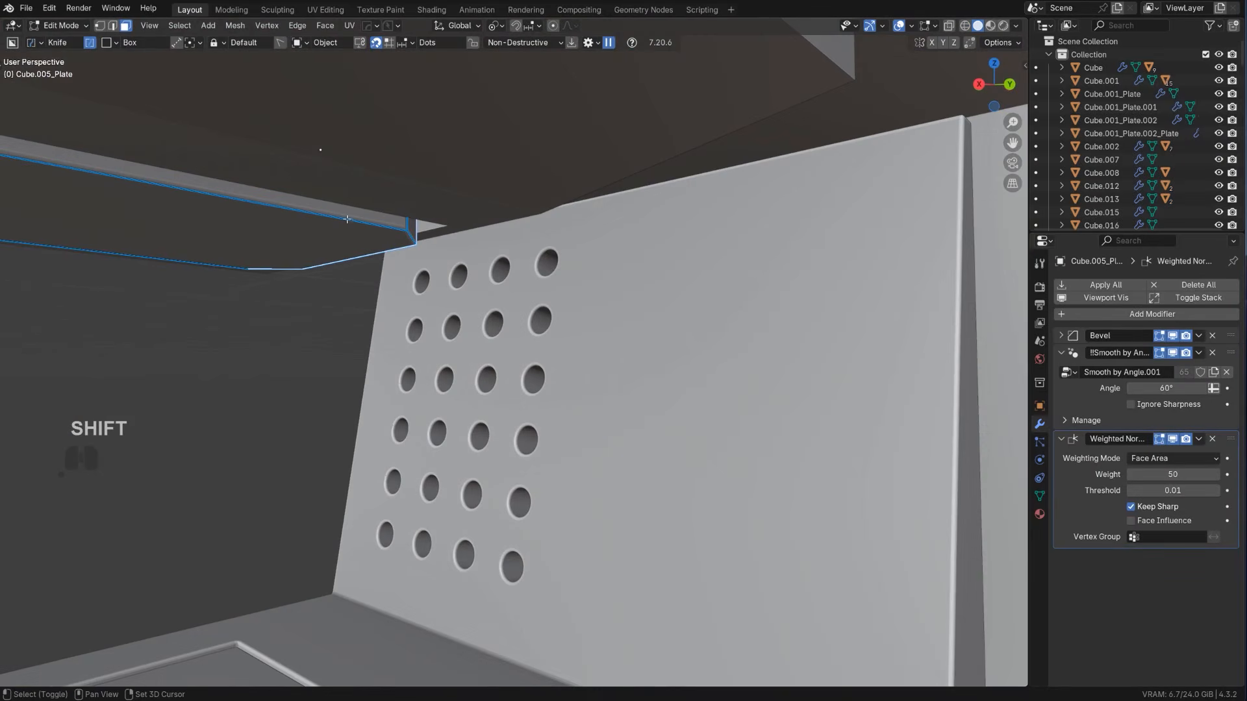
shift+click(412, 225)
scroll(413, 226, down, 2)
shift+middle_drag(413, 229, 598, 338)
scroll(588, 370, down, 2)
key(g)
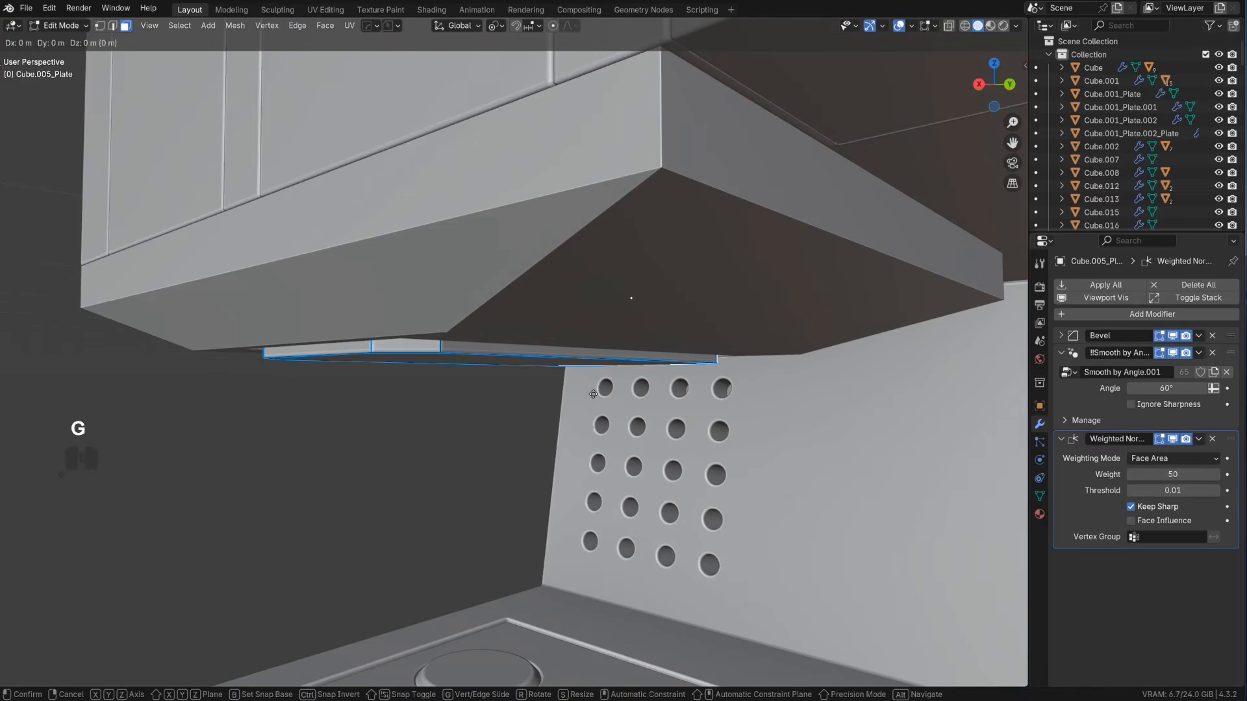
key(x)
click(363, 389)
key(Tab)
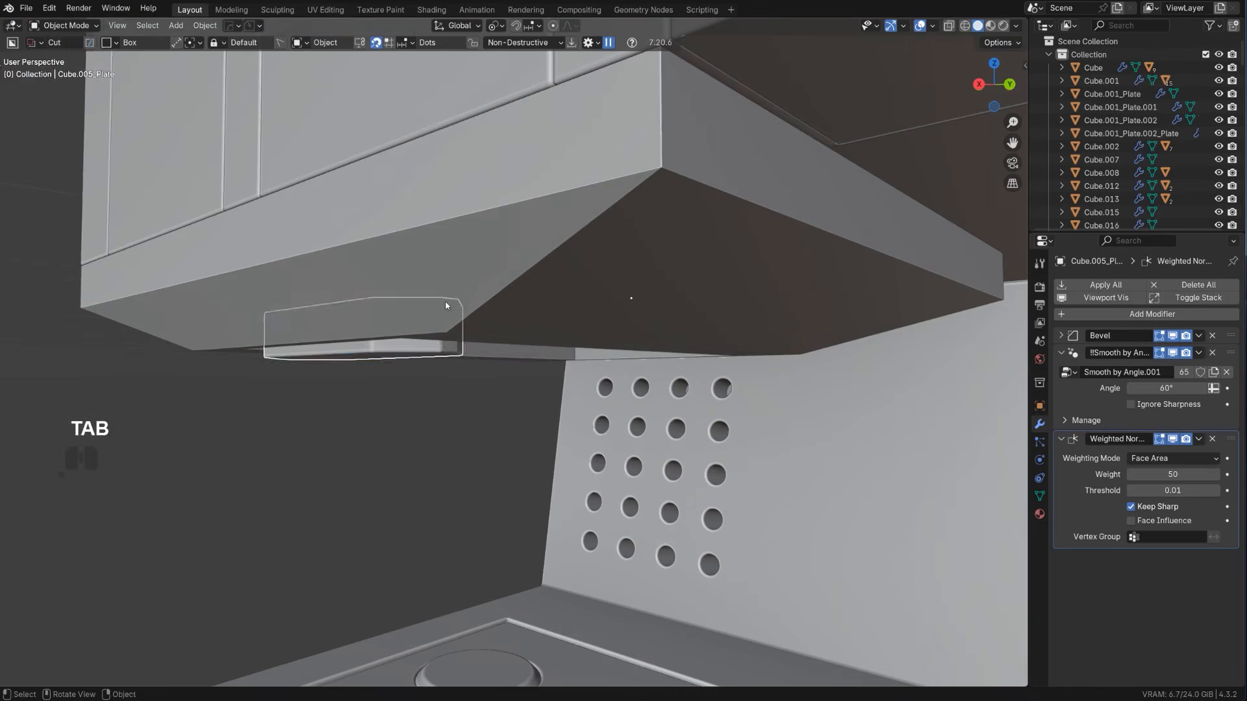
Duplicate the slim plate in the right orthographic view, placing the copy about 0.33 m along Y and 0.06 m higher, beneath the wall cabinets
middle_drag(362, 389, 467, 401)
scroll(453, 383, down, 5)
scroll(464, 401, down, 2)
middle_drag(226, 357, 526, 217)
scroll(531, 372, up, 2)
scroll(525, 297, up, 2)
scroll(525, 216, up, 2)
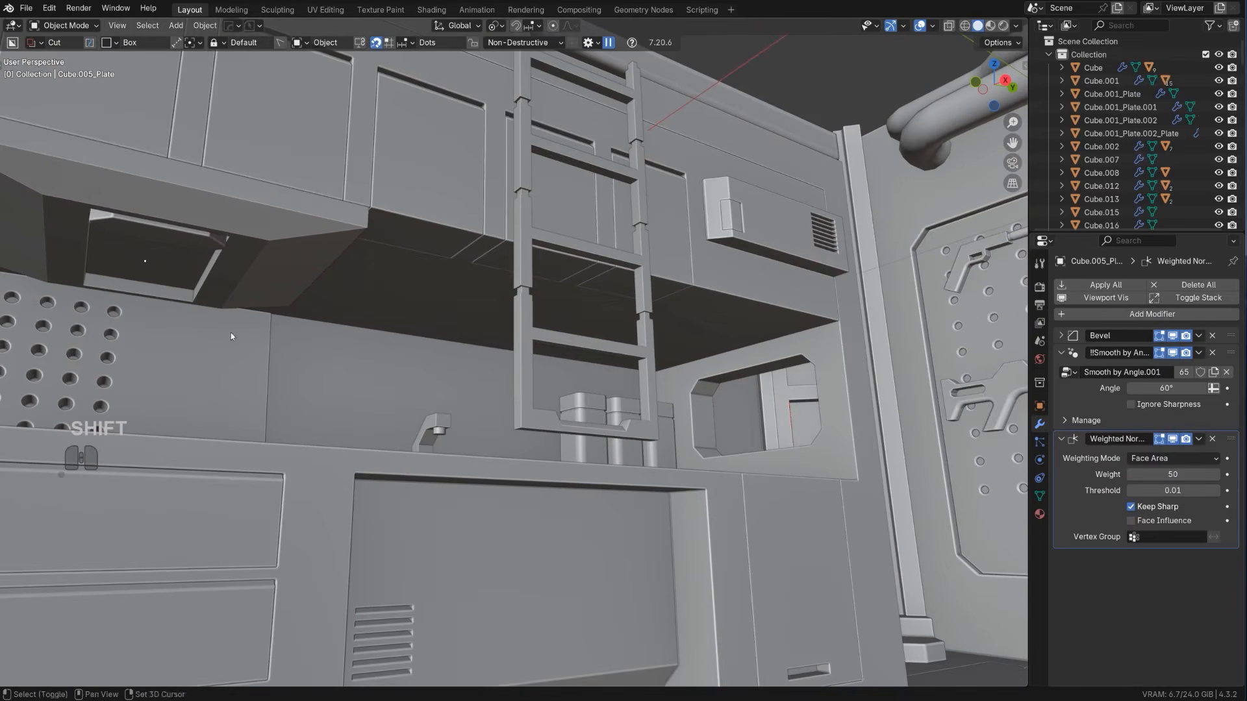
click(190, 235)
middle_drag(423, 300, 541, 313)
key(KP_5)
shift+middle_drag(402, 401, 410, 459)
scroll(409, 458, up, 1)
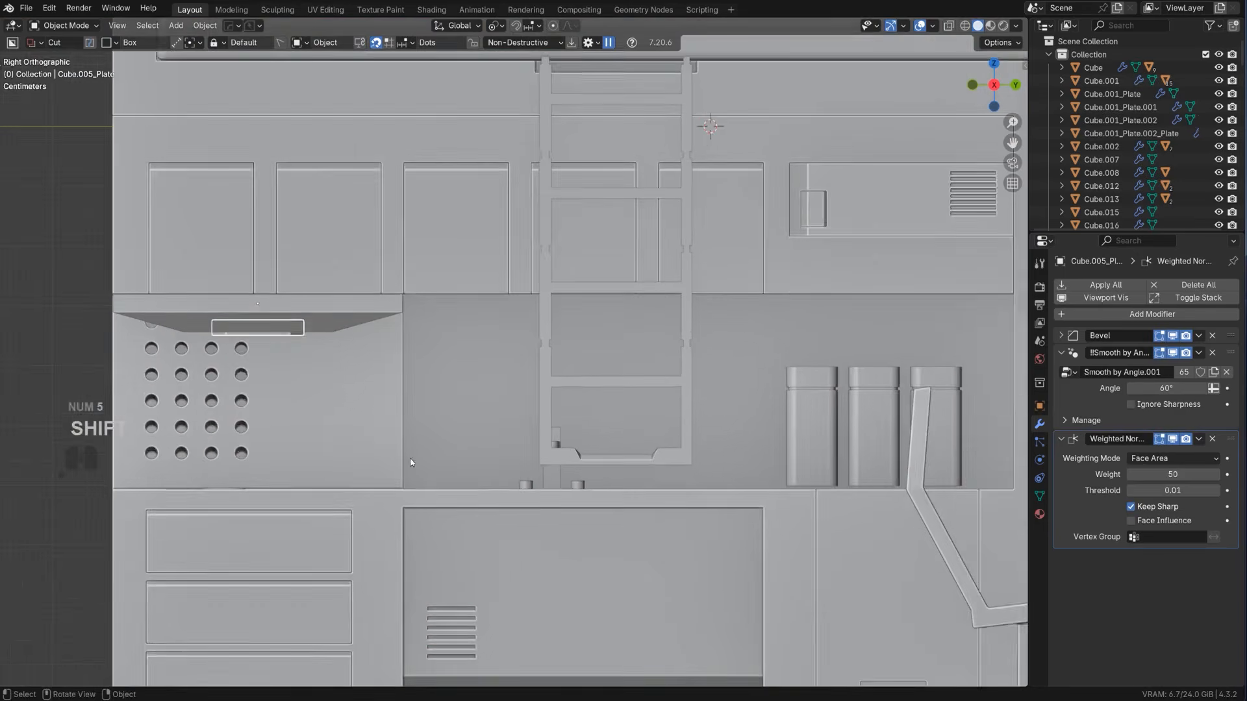
scroll(410, 462, up, 1)
key(shift+d)
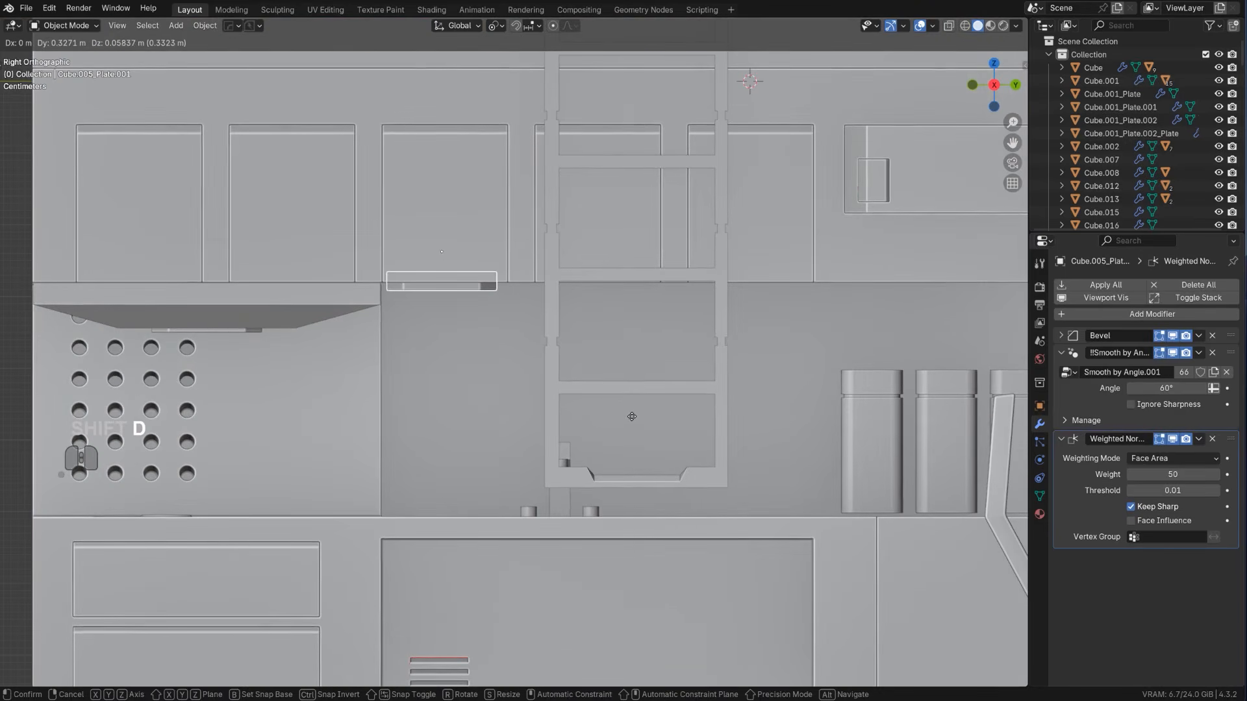
click(632, 416)
Make a linked duplicate of the plate under the cabinets, offset about 0.72 m along Y
scroll(626, 428, down, 3)
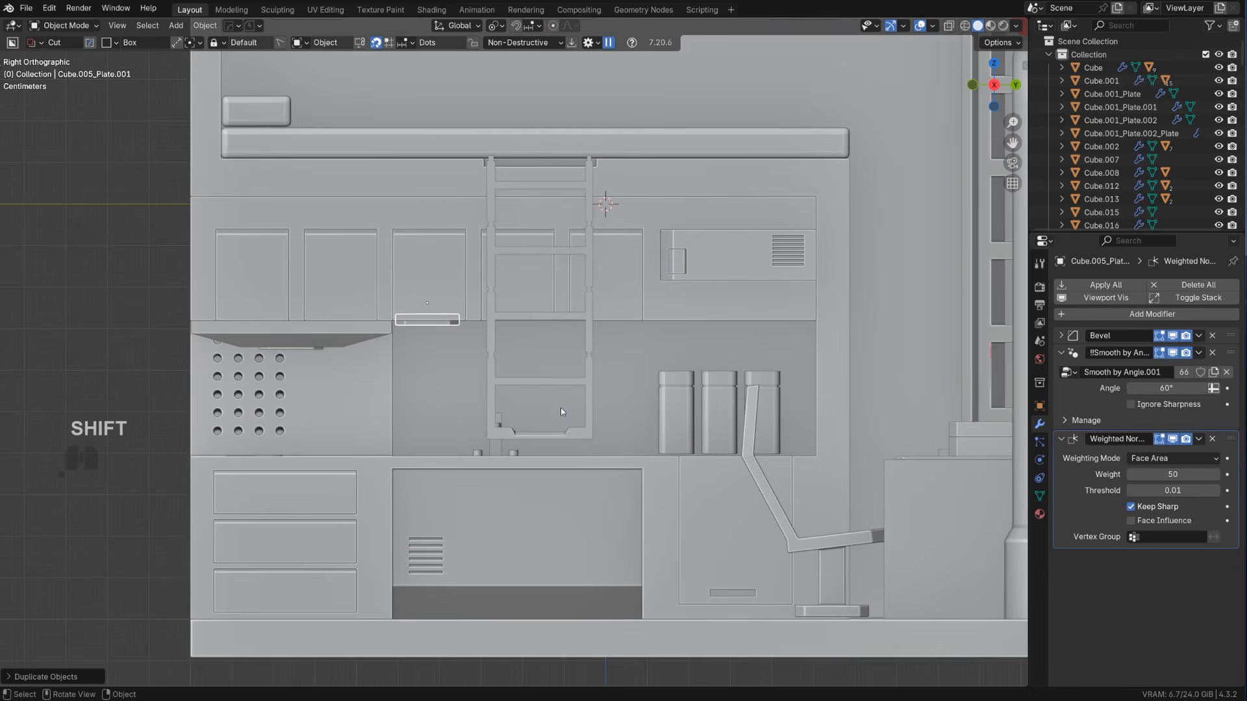
key(alt+d)
key(y)
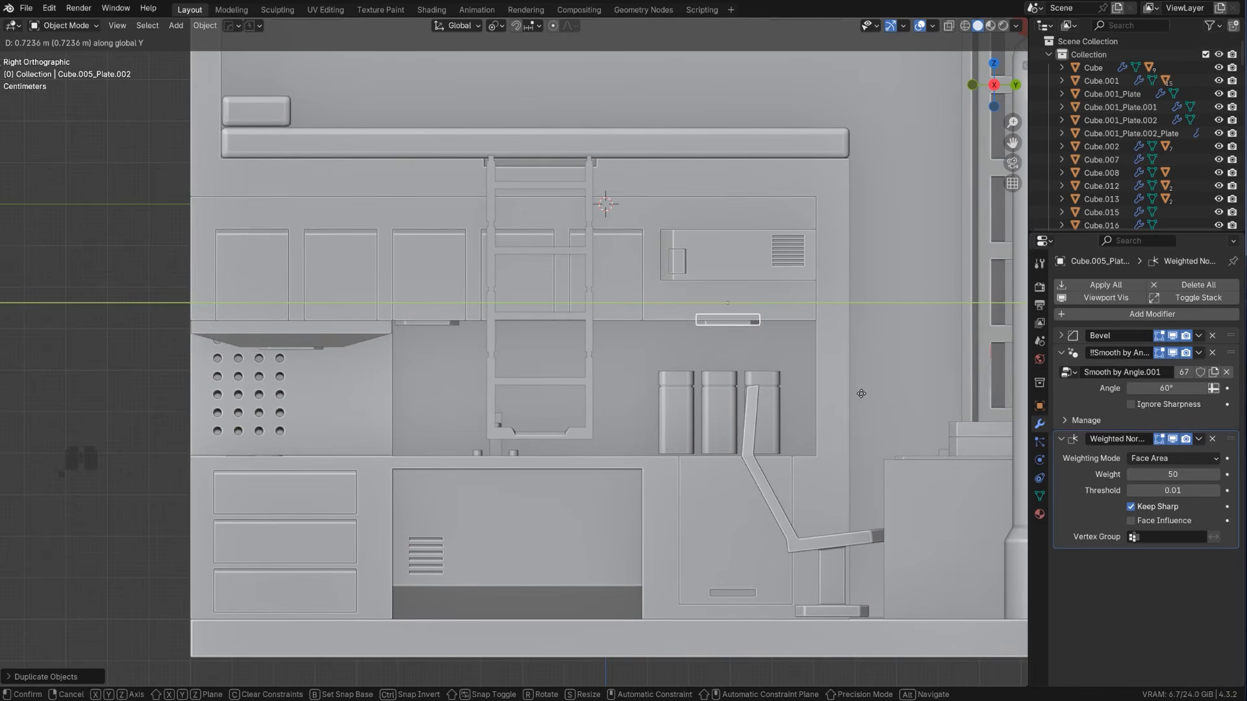
click(862, 393)
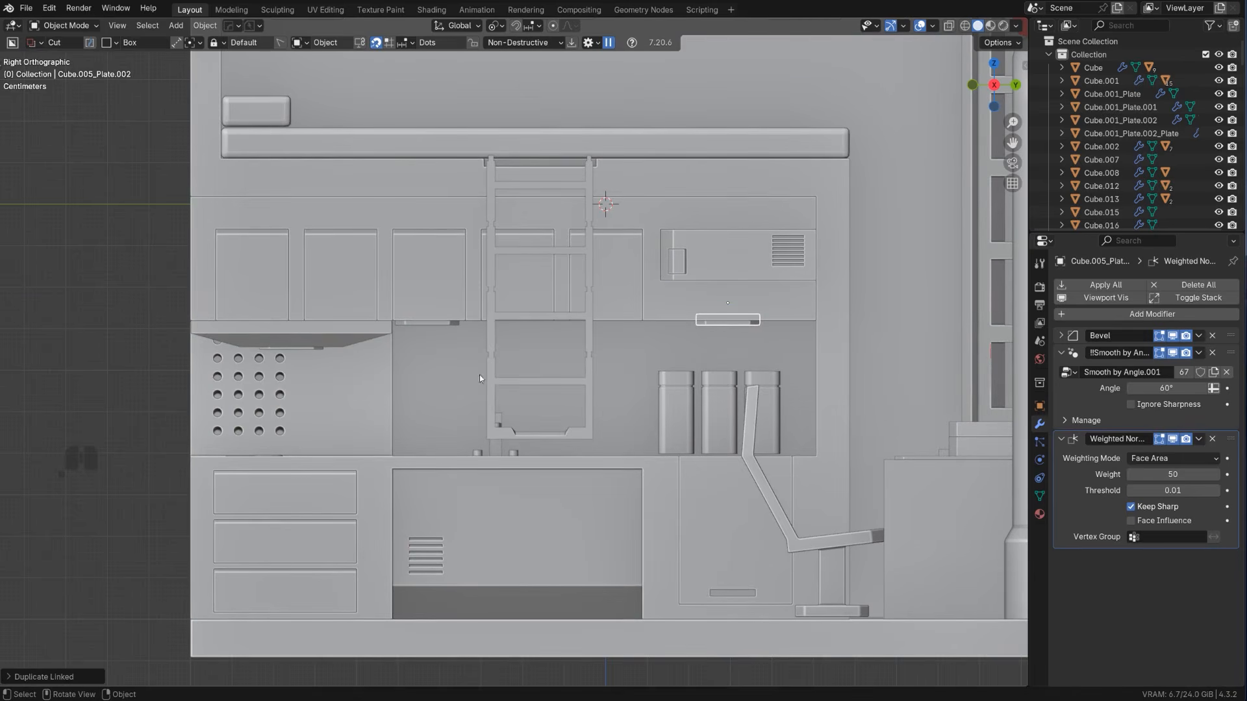
Shift the two under-cabinet plates along Y toward each other, one on each side of the ladder
key(g)
key(y)
click(444, 329)
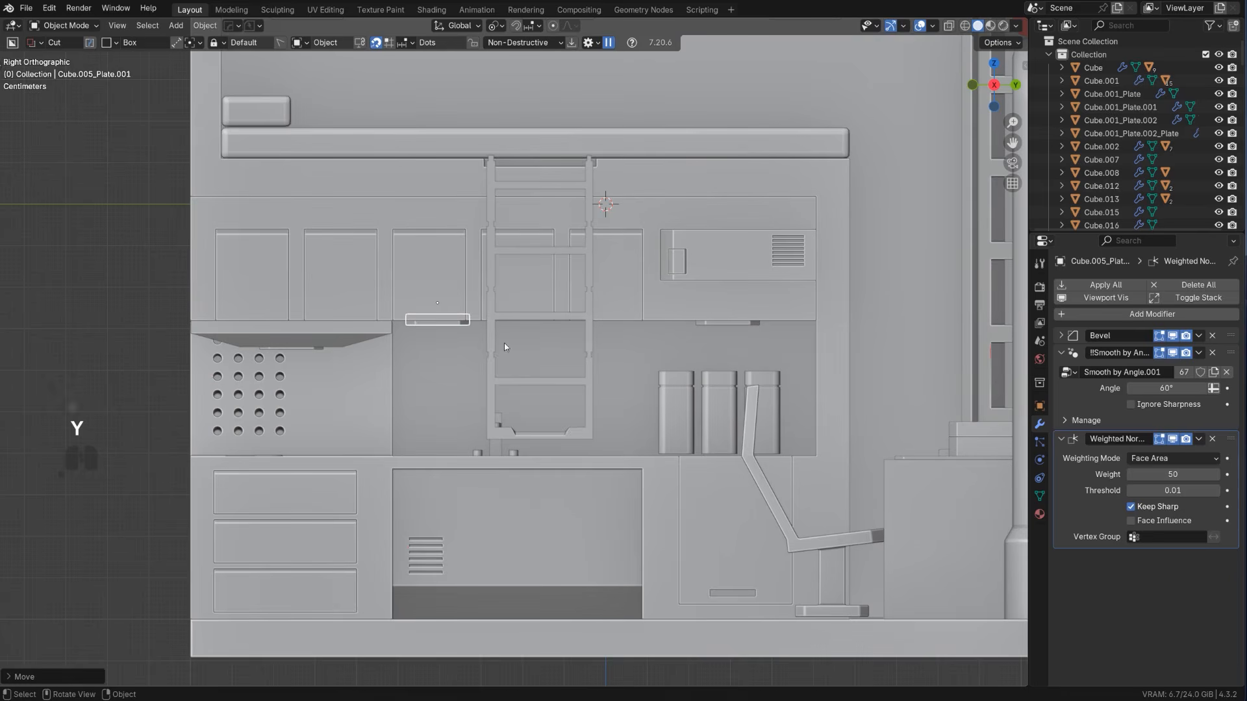
click(733, 324)
key(g)
key(y)
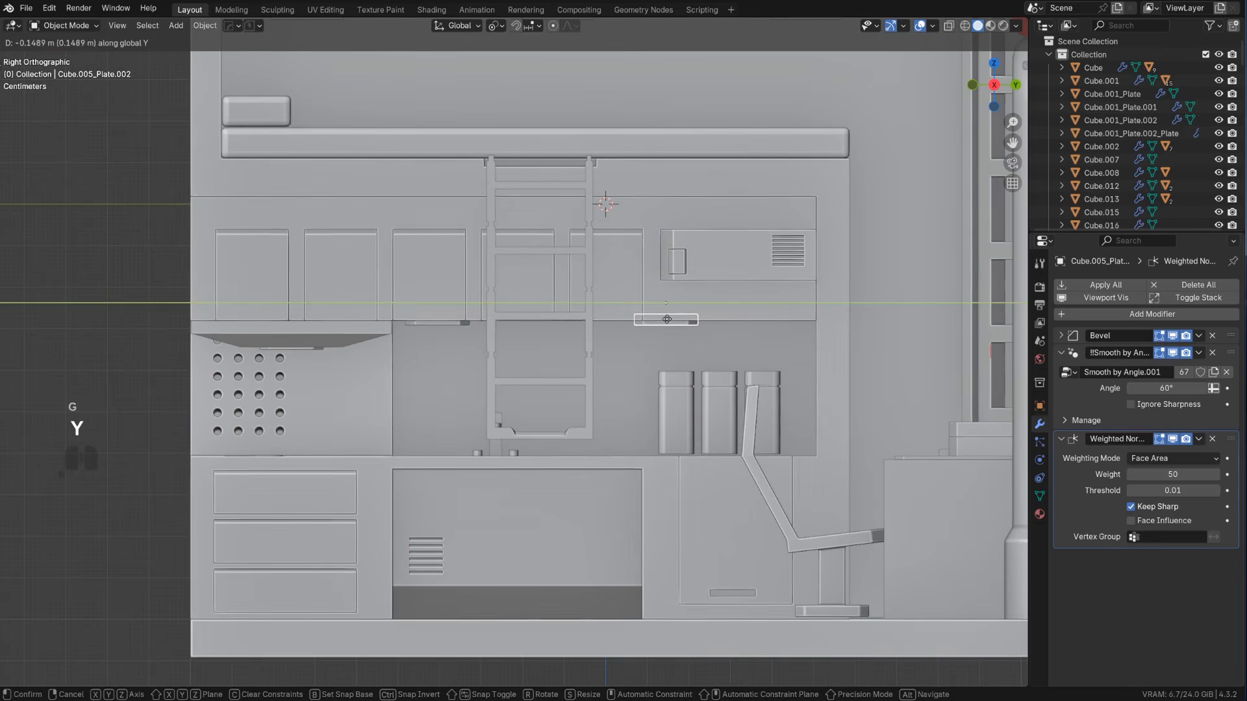
click(664, 319)
Add another linked duplicate of the plate further along Y, above the canisters on the counter
key(alt+d)
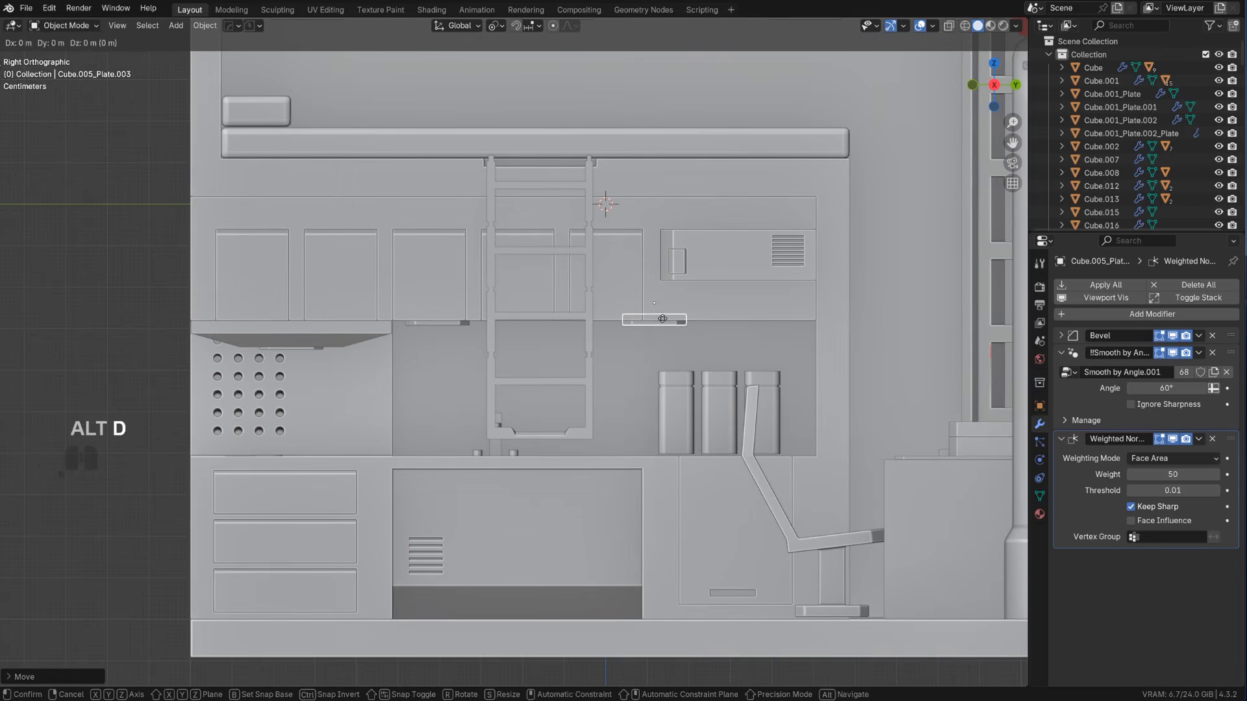
key(y)
click(758, 336)
Select all three plates under the wall cabinets and move them along X toward the back wall
scroll(754, 338, down, 5)
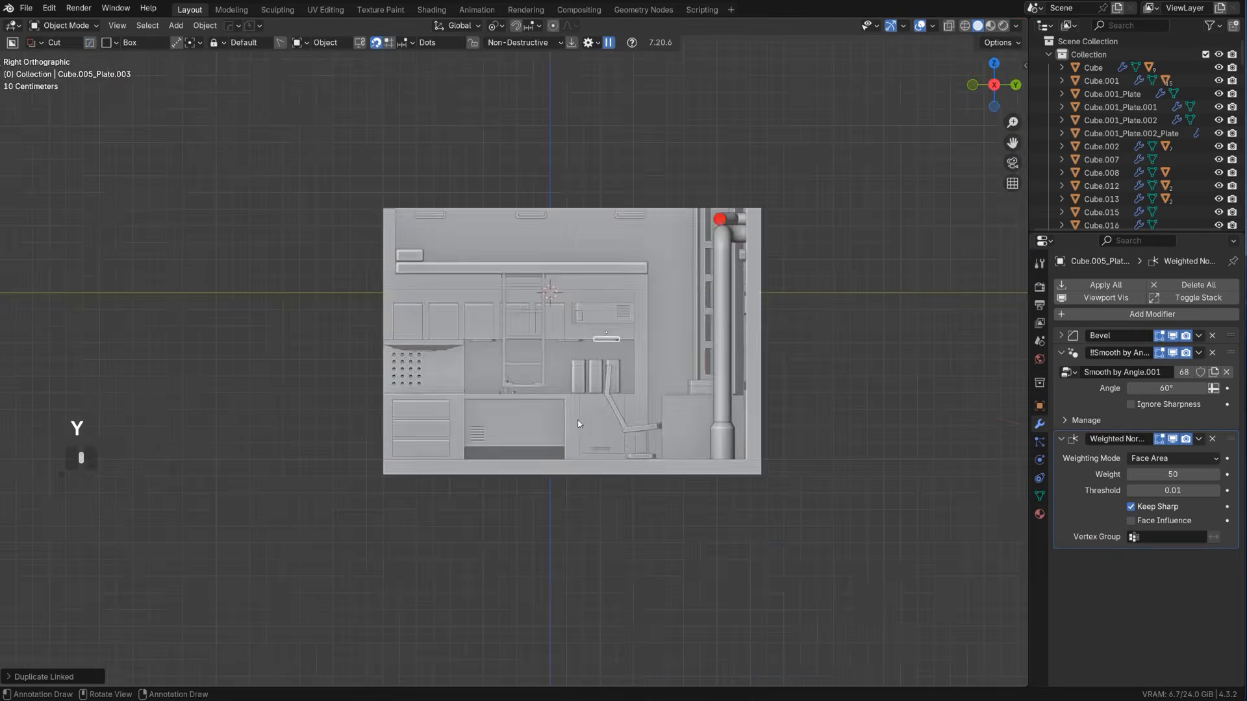
middle_drag(594, 362, 664, 390)
key(KP_5)
scroll(659, 384, up, 6)
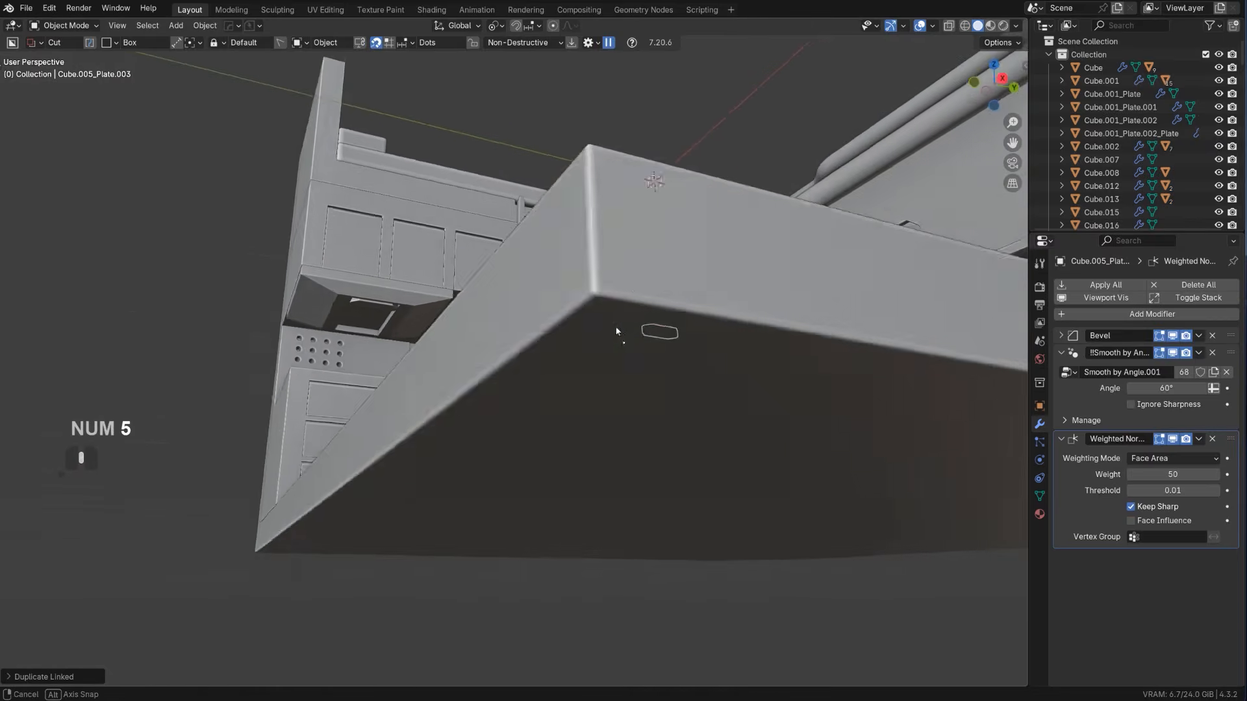
scroll(633, 335, up, 5)
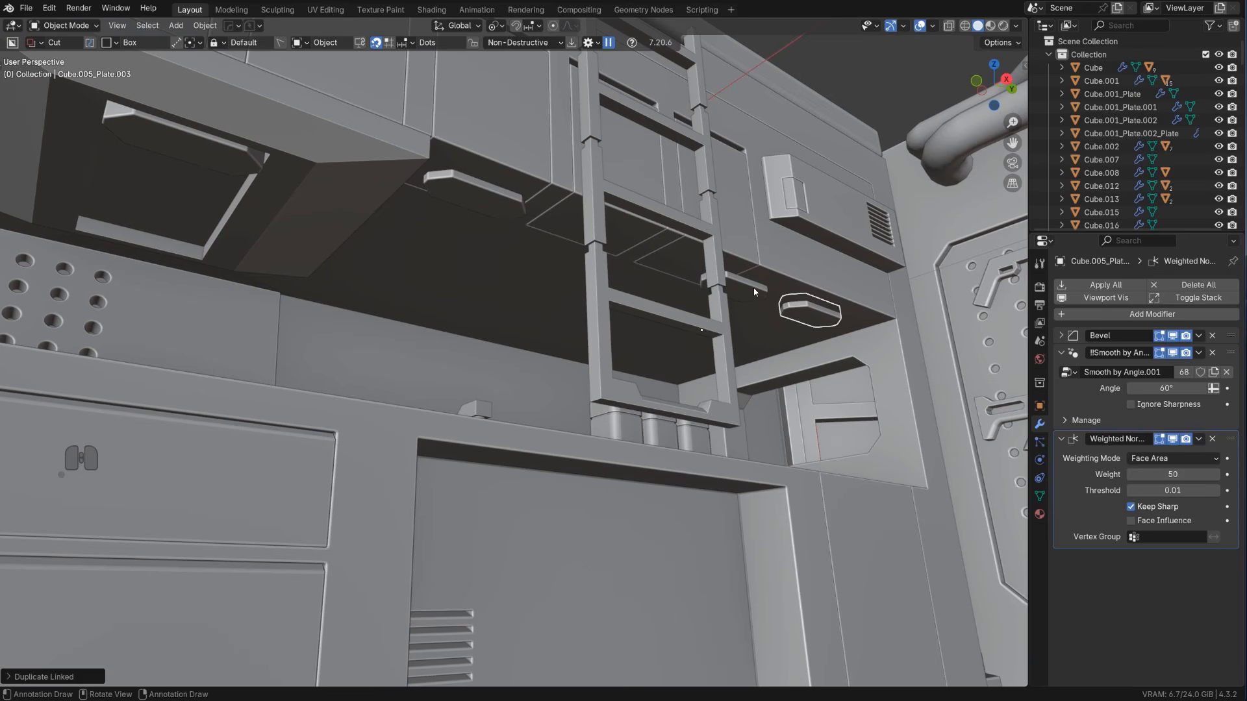
shift+click(755, 292)
shift+click(809, 317)
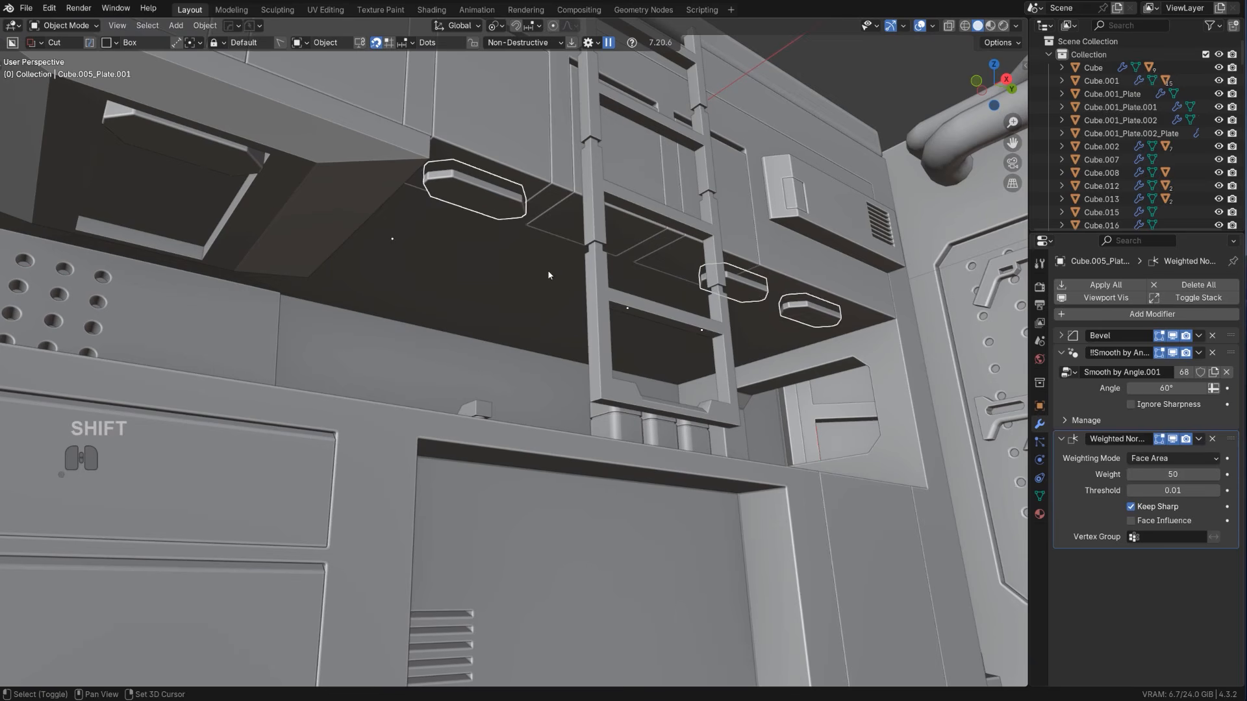
key(g)
key(x)
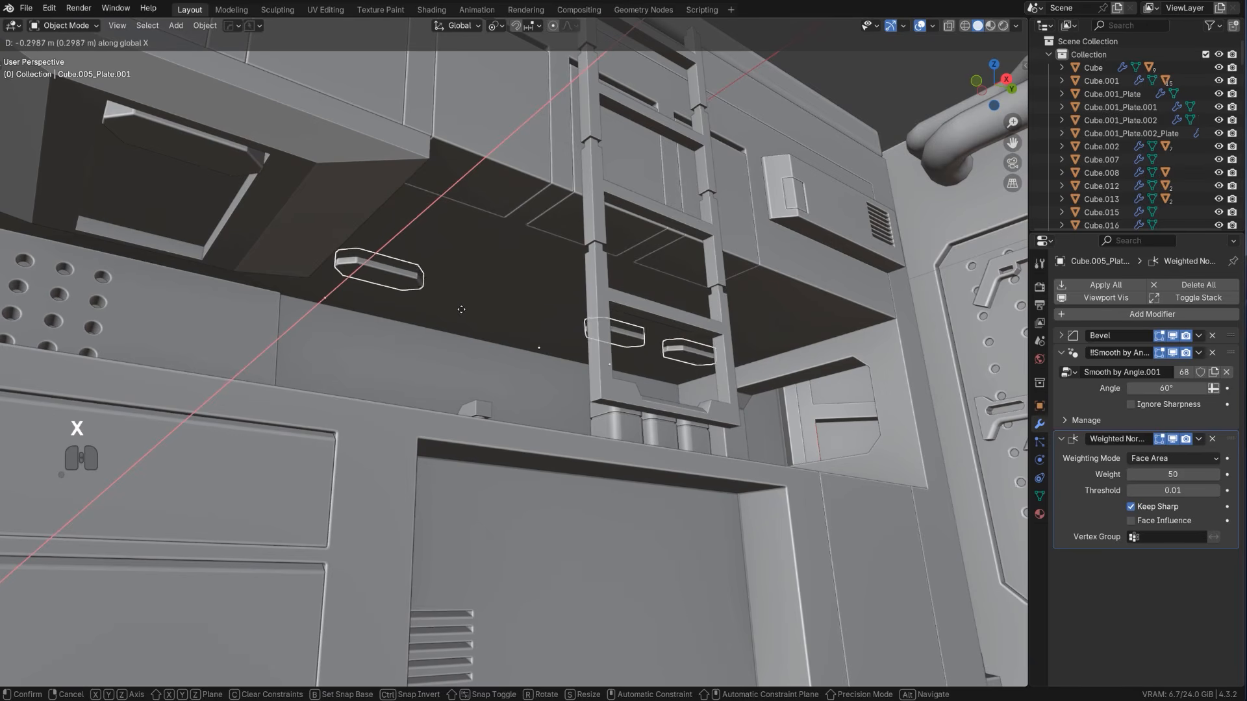
click(508, 285)
Examine the under-cabinet plates and the whole room from several angles and distances
scroll(511, 287, down, 5)
middle_drag(512, 287, 501, 326)
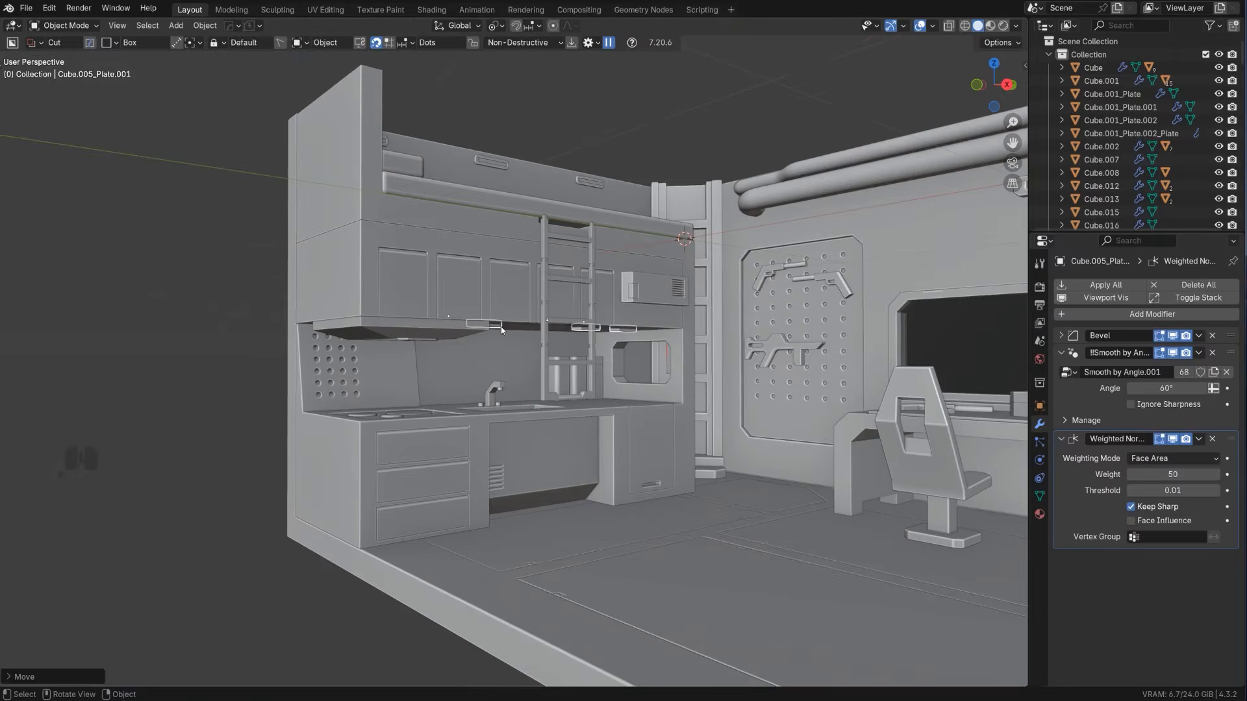
click(245, 340)
scroll(403, 339, down, 3)
mouse_move(425, 338)
middle_down()
mouse_move(442, 337)
mouse_move(385, 321)
mouse_move(416, 331)
middle_up()
scroll(600, 349, up, 5)
scroll(601, 349, down, 6)
middle_drag(600, 349, 589, 293)
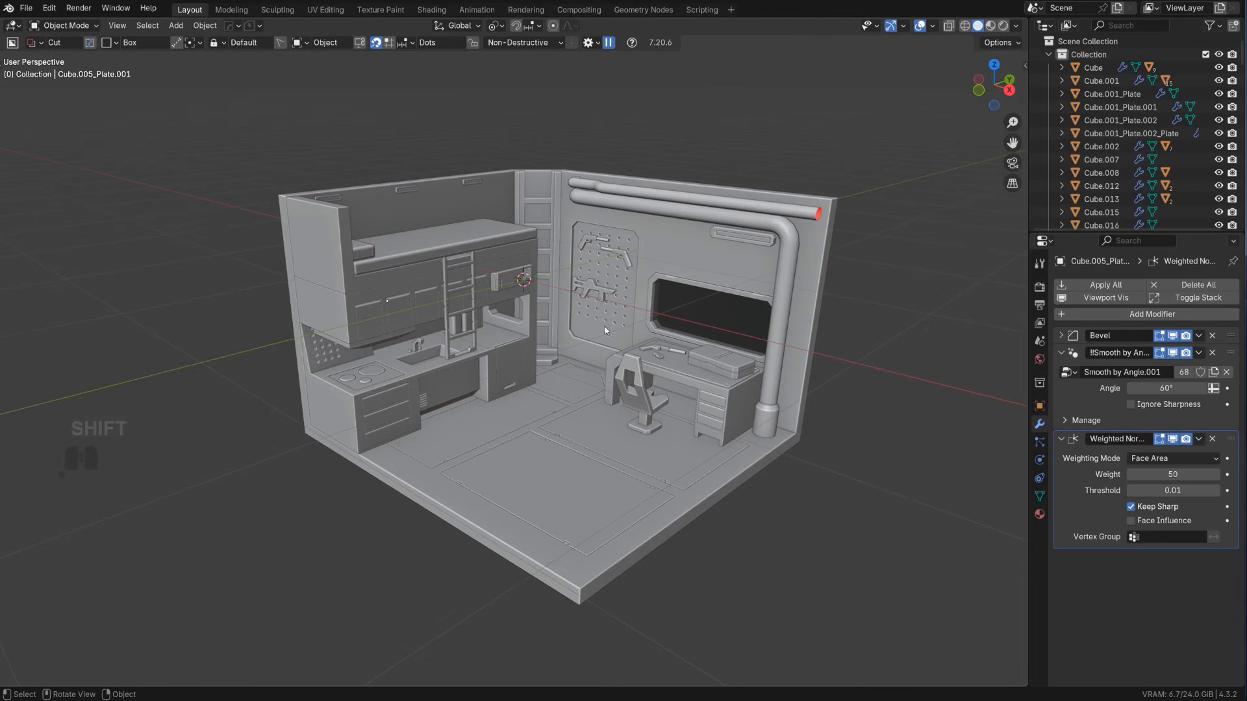
shift+middle_drag(605, 326, 608, 316)
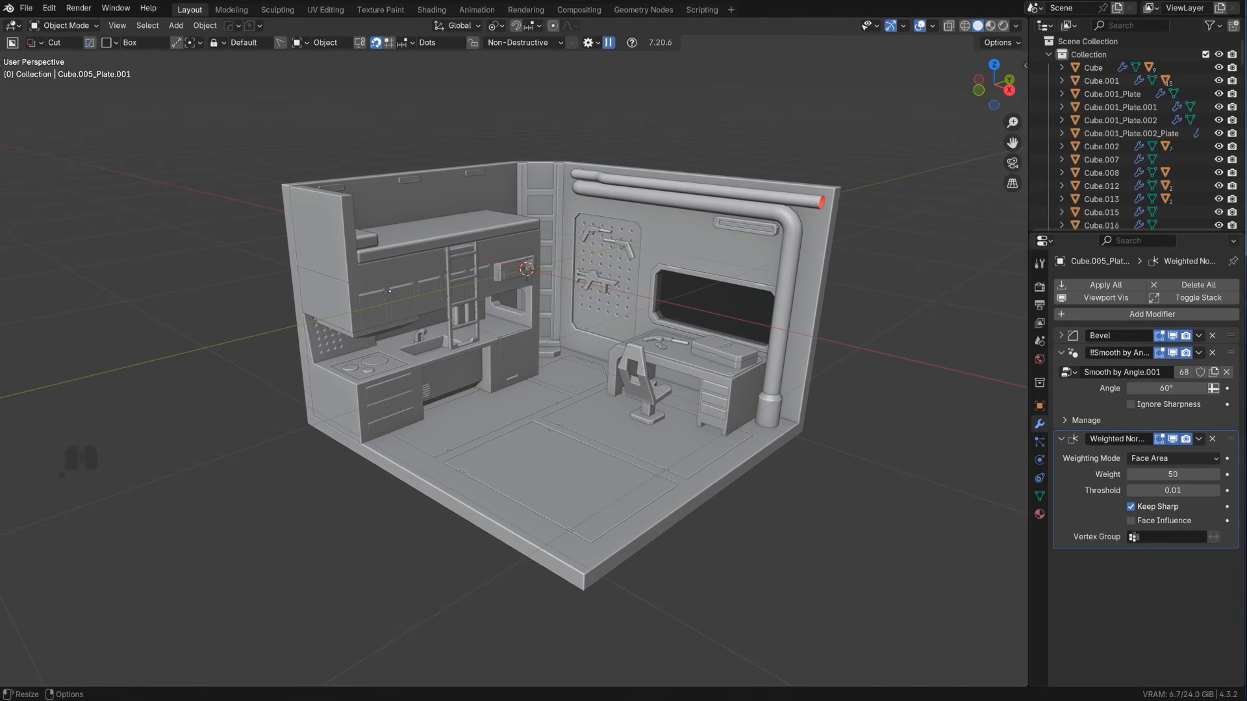
key(shift)
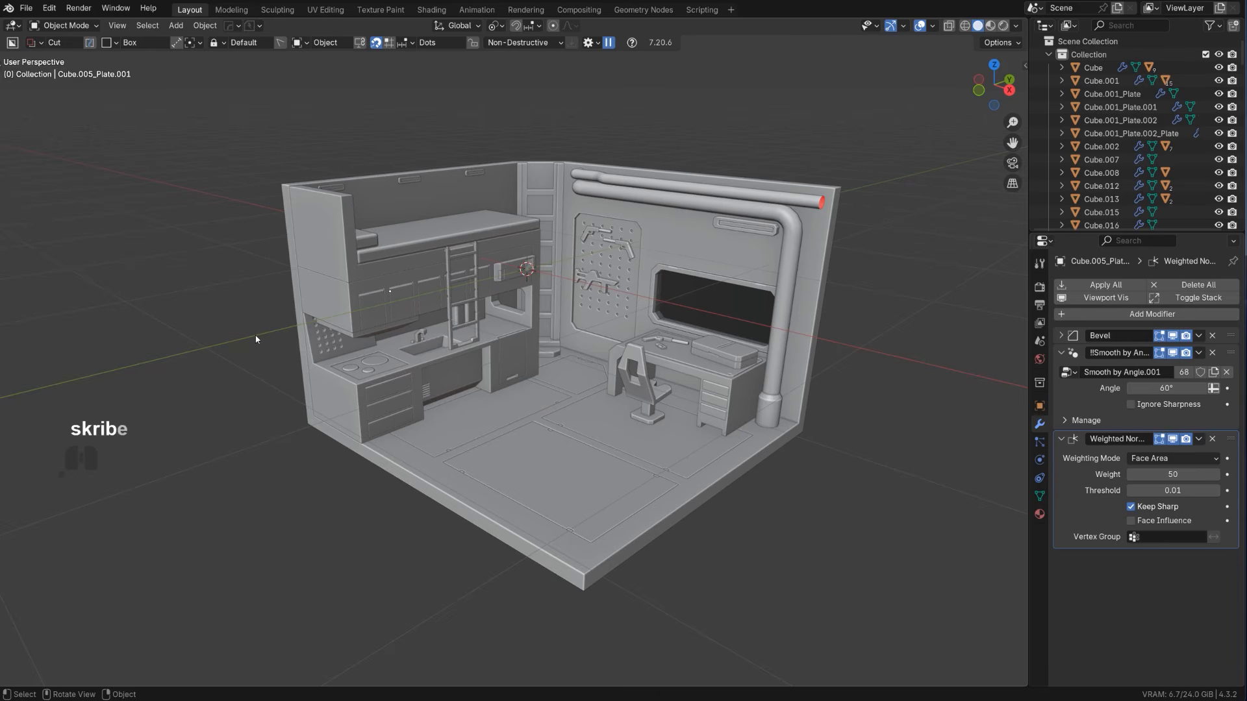
middle_drag(547, 289, 636, 306)
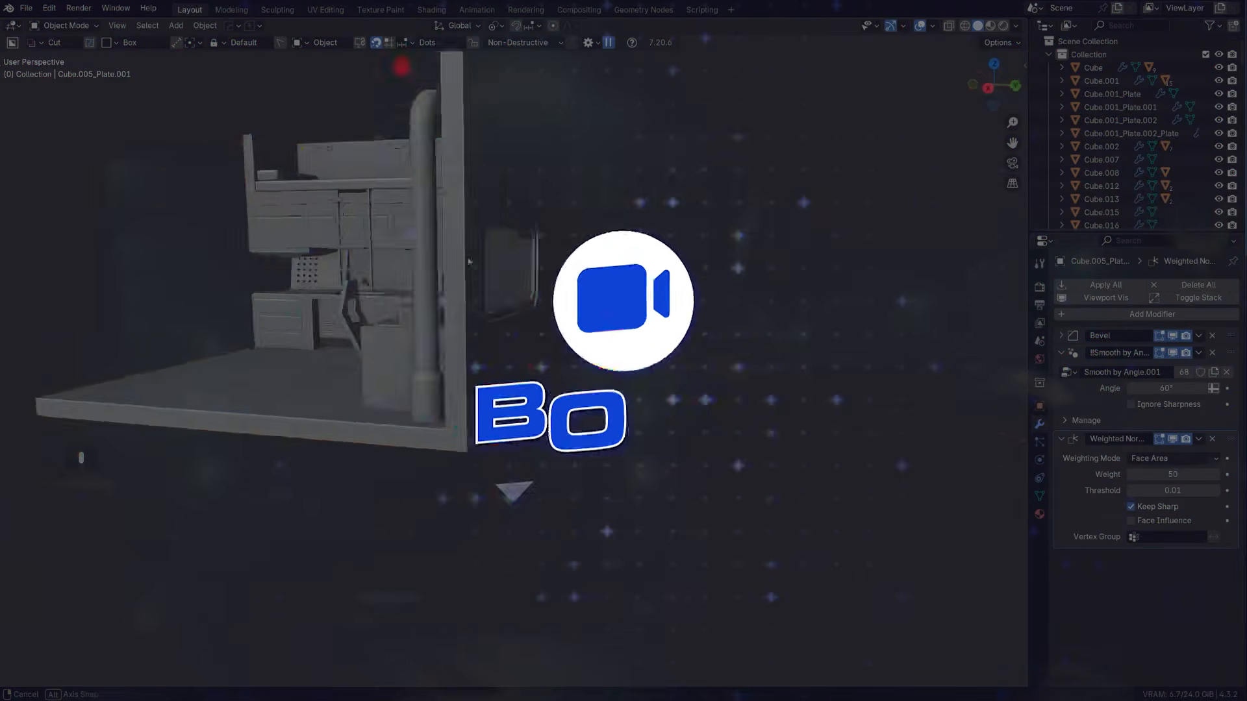
middle_drag(194, 455, 20, 460)
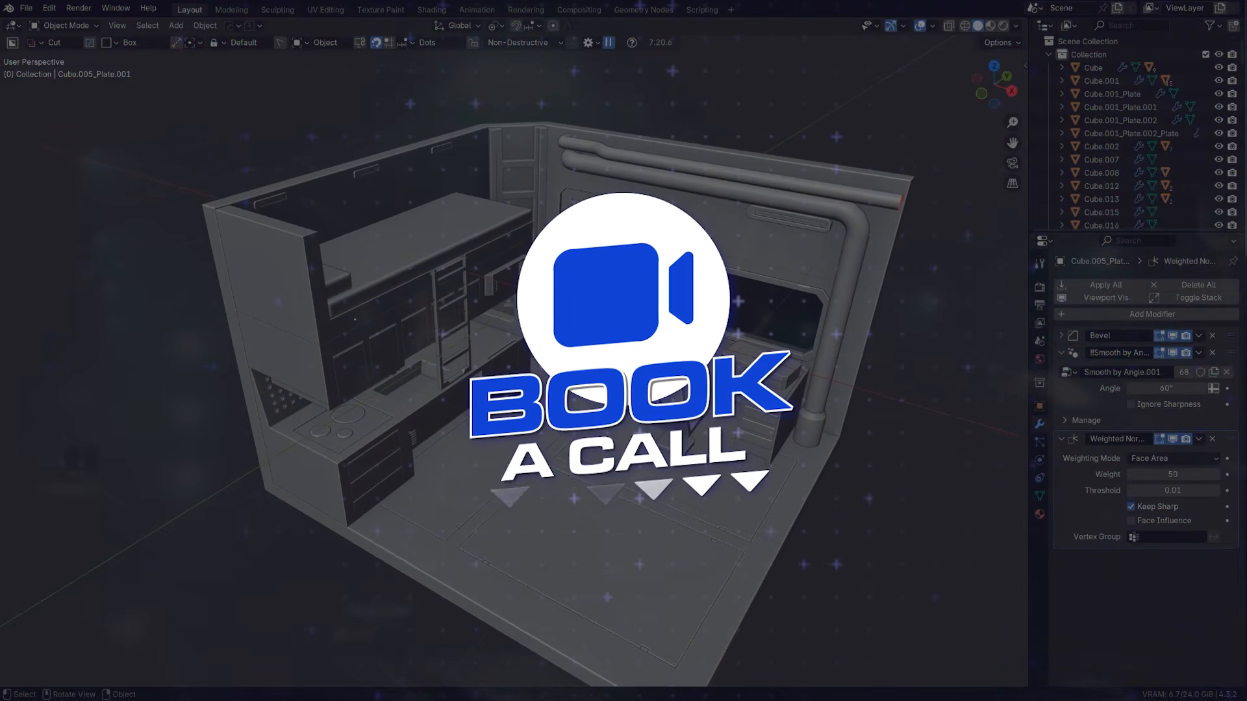